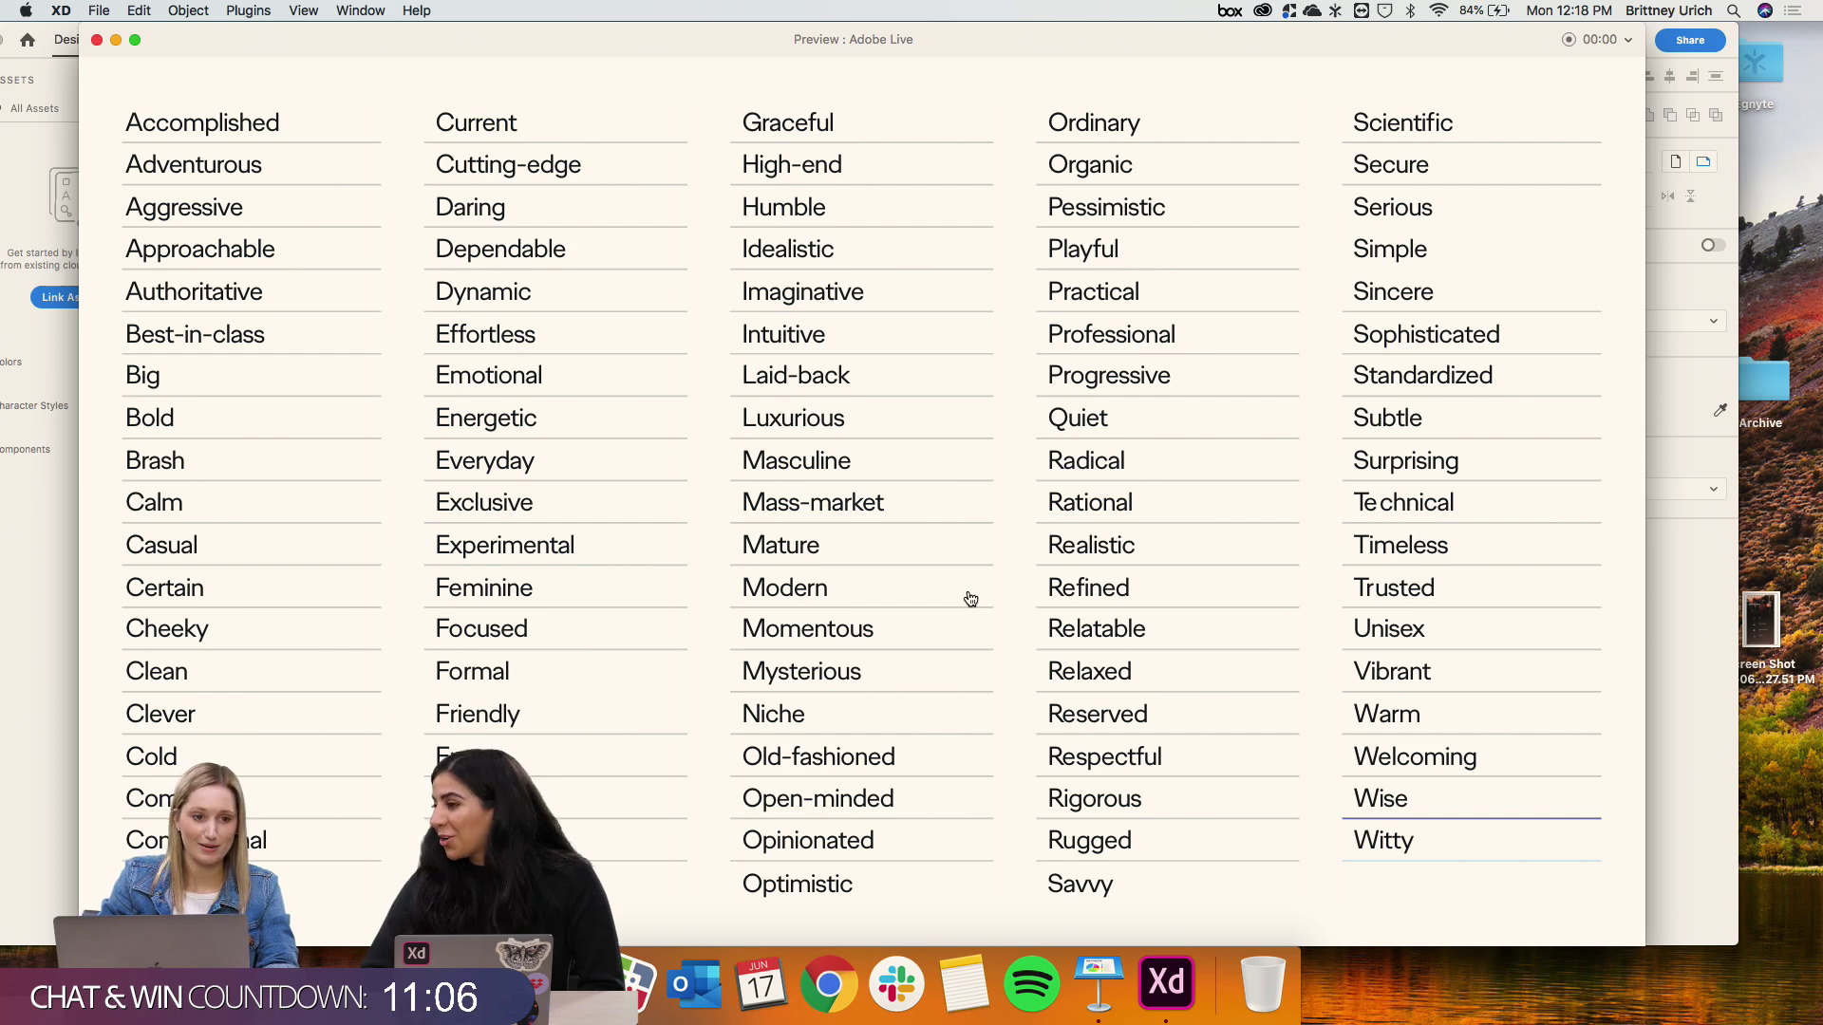
Step: Advance the preview through the selected brand traits to the Brand personality slide and close the preview
click(752, 371)
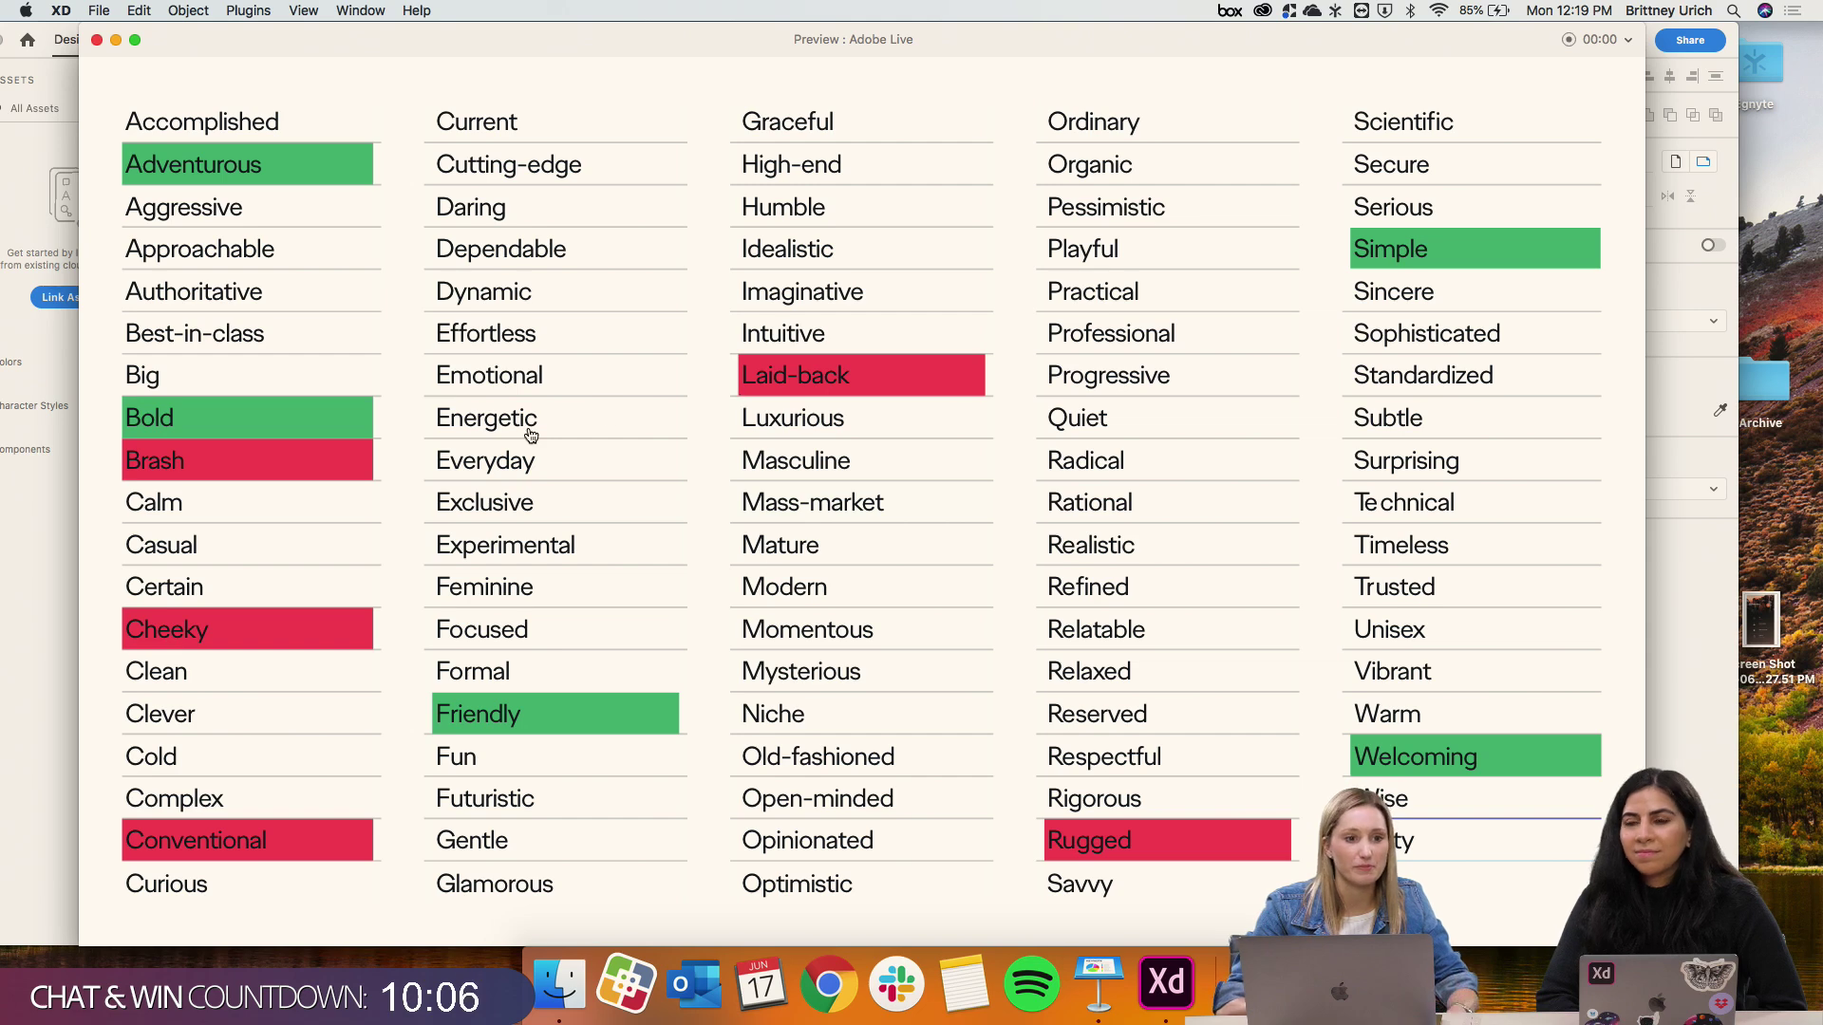
click(379, 315)
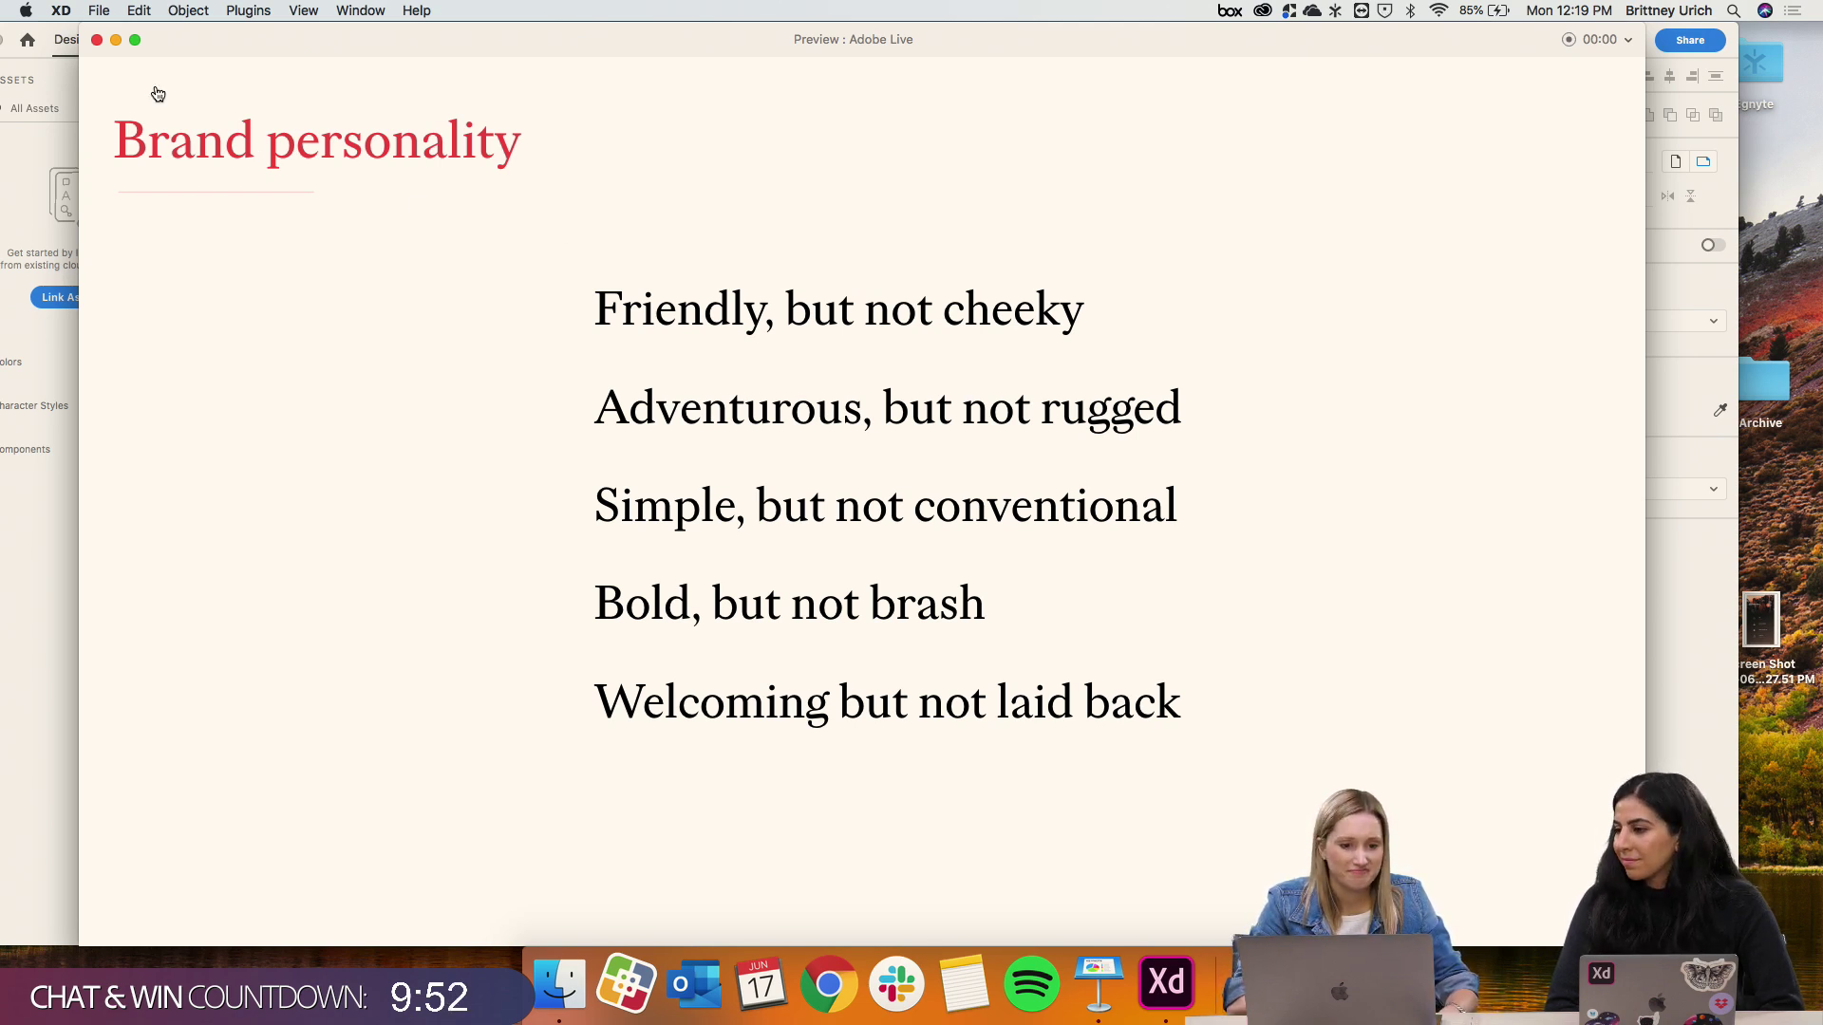
click(97, 42)
Step: On the Sample language artboard, complete the Onboarding line with a first-name greeting followed by "Let's find the best trails for you"
scroll(821, 384, right, 3)
scroll(821, 384, down, 2)
scroll(821, 384, right, 15)
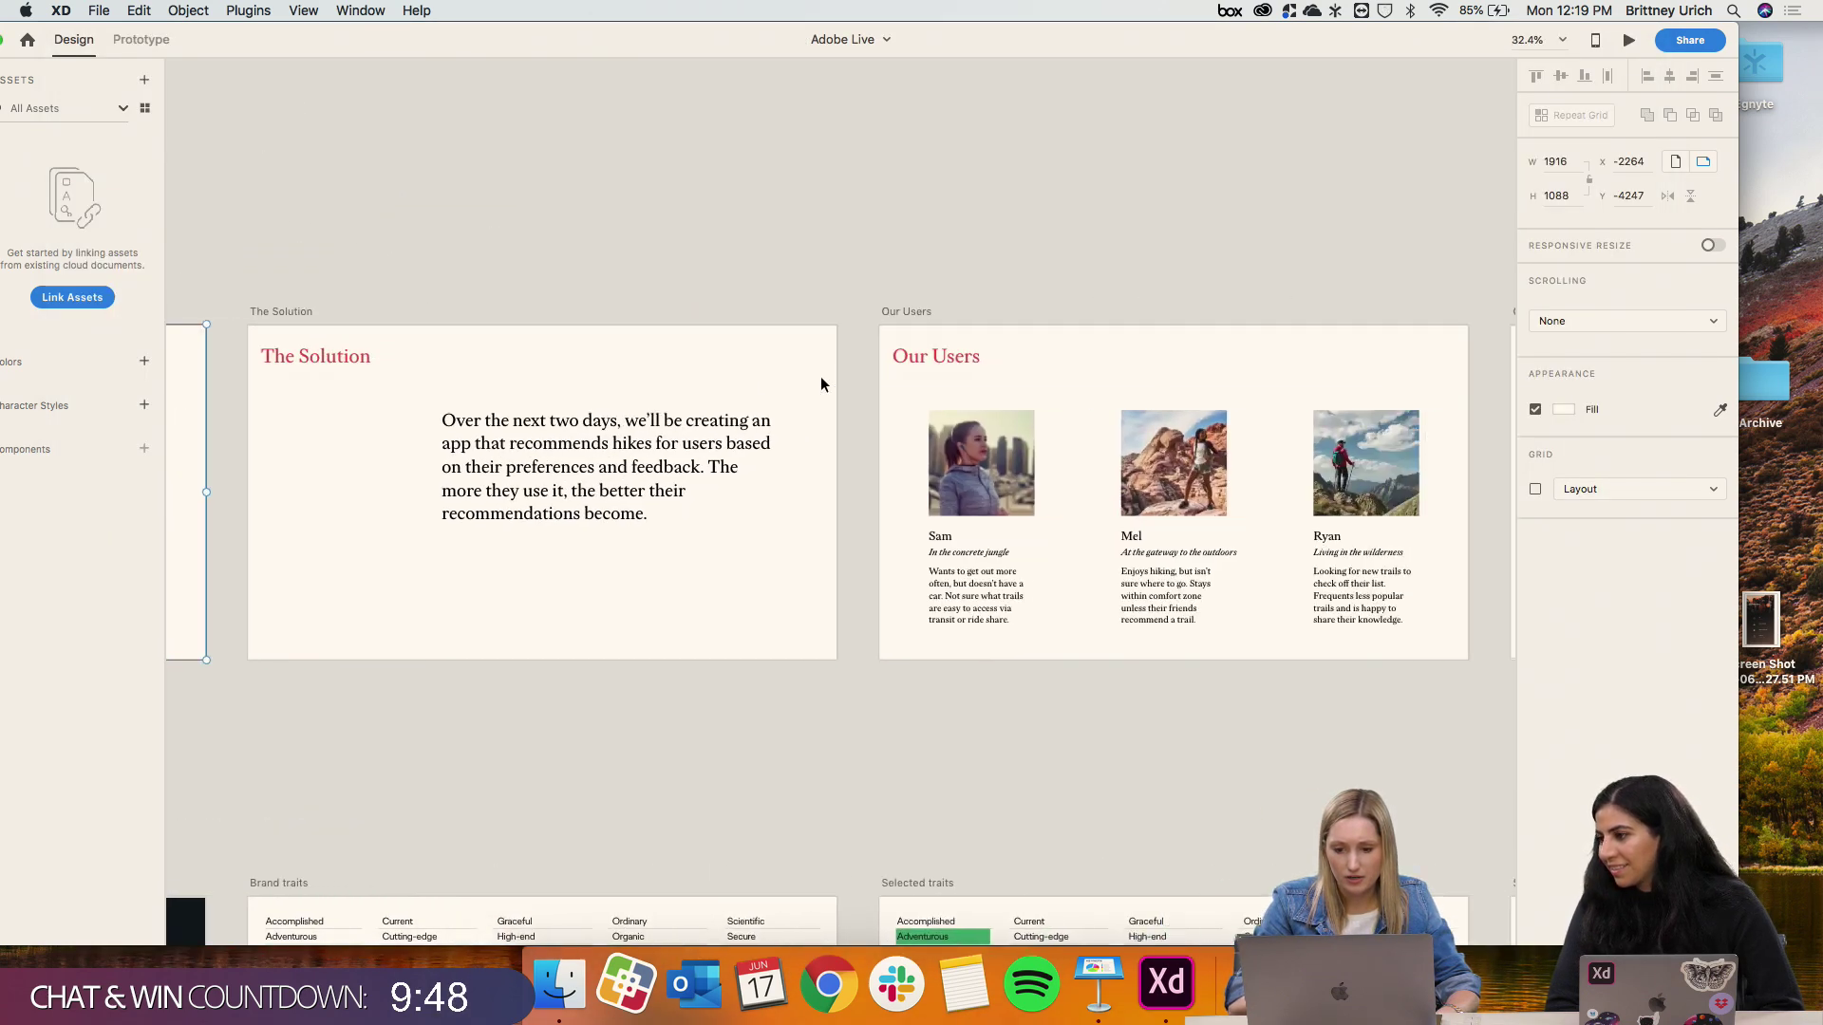
scroll(821, 384, down, 5)
click(821, 384)
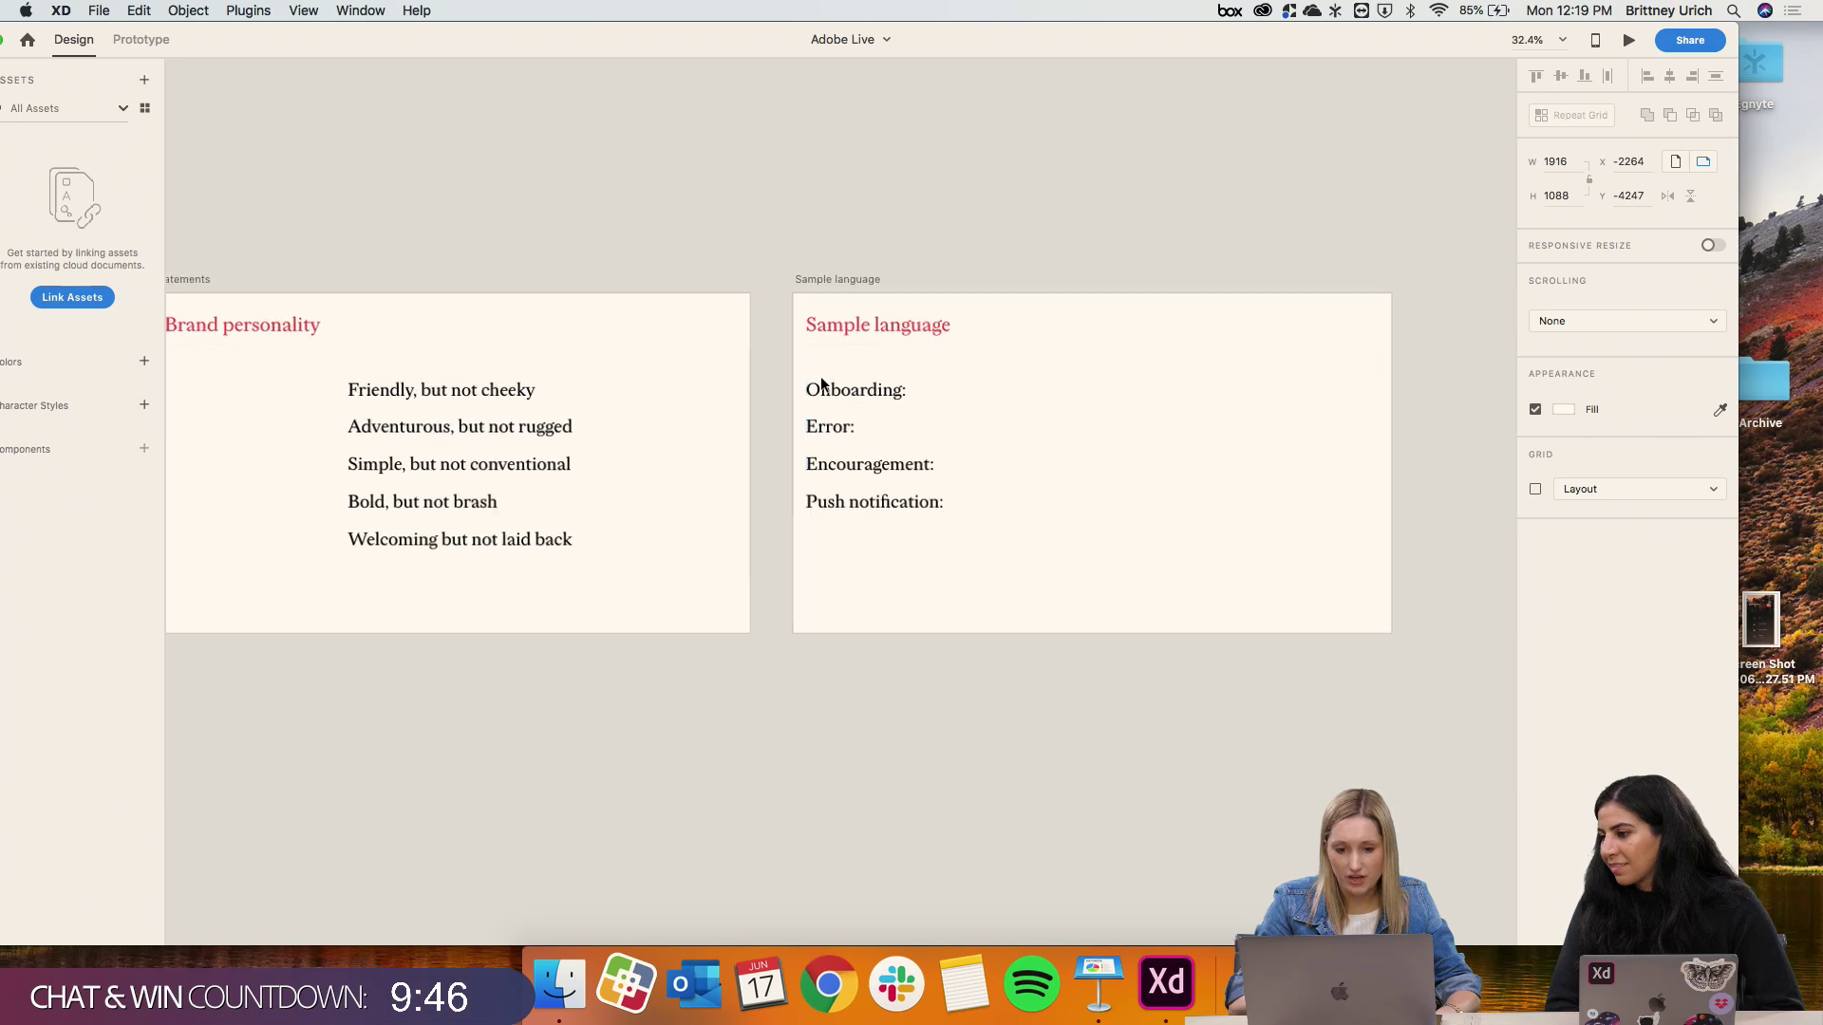
scroll(820, 376, up, 2)
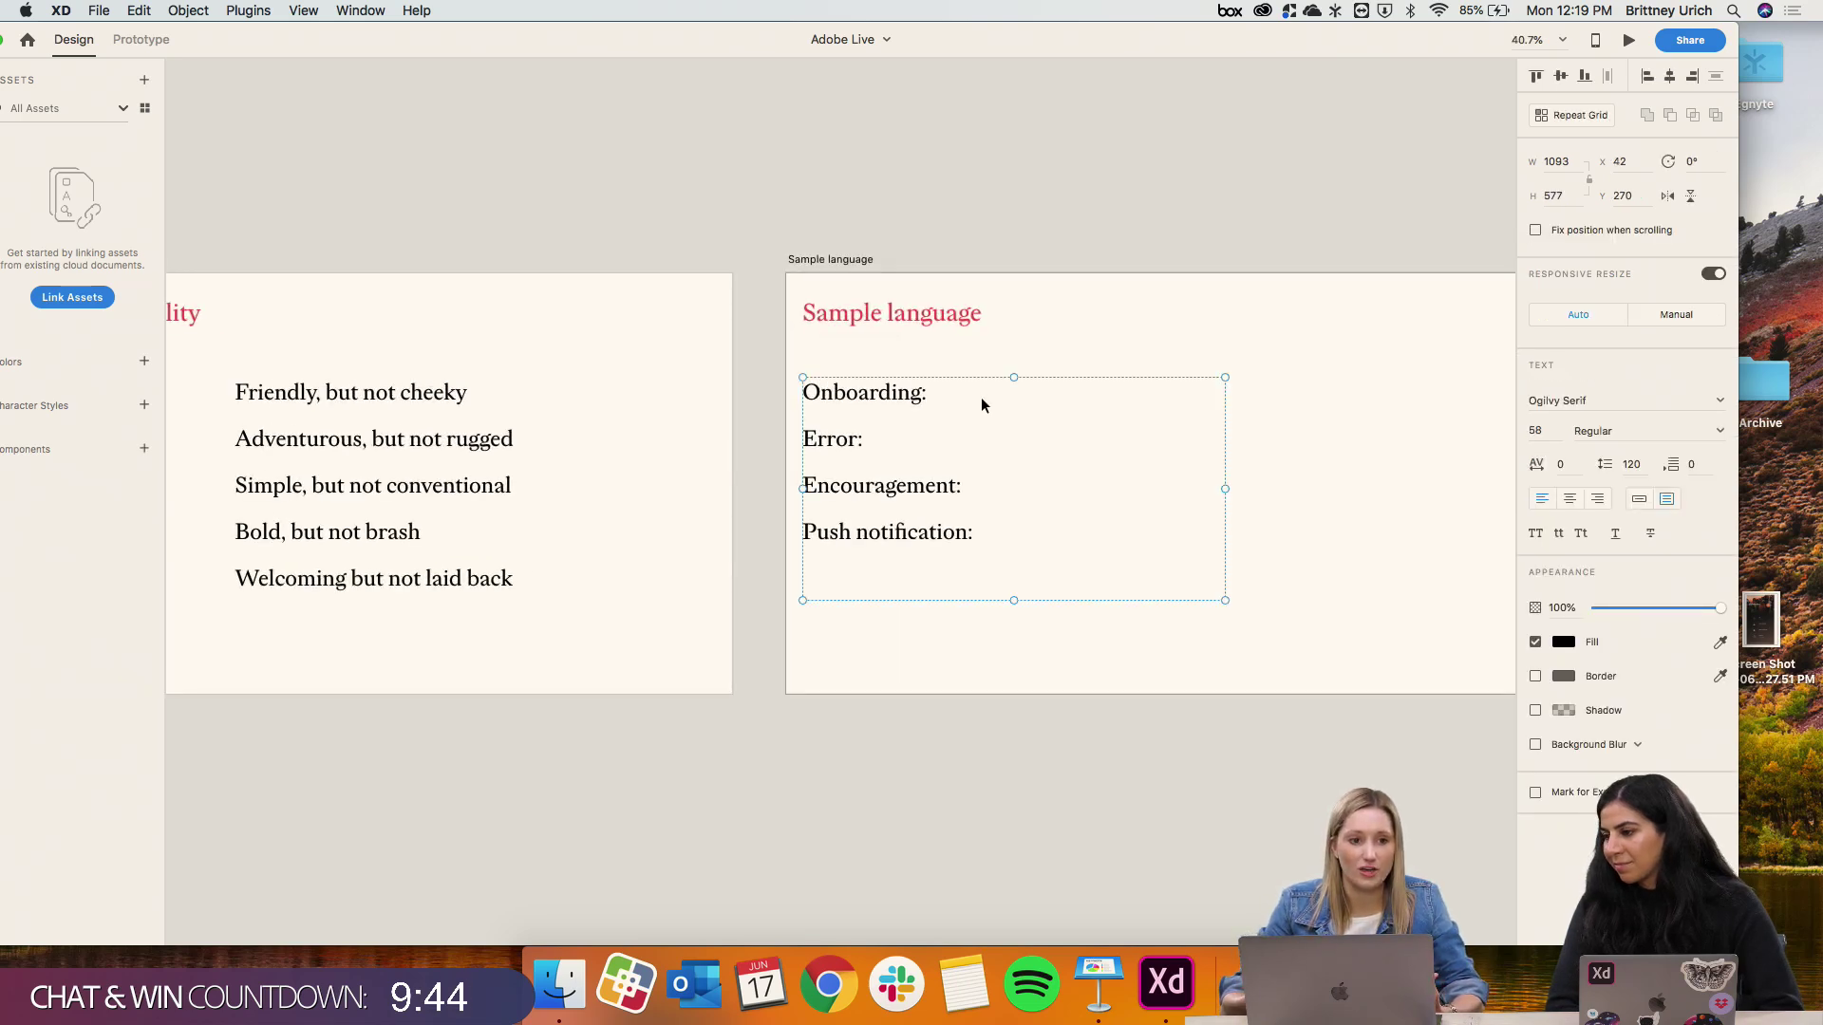
scroll(981, 398, right, 2)
double_click(966, 373)
click(967, 374)
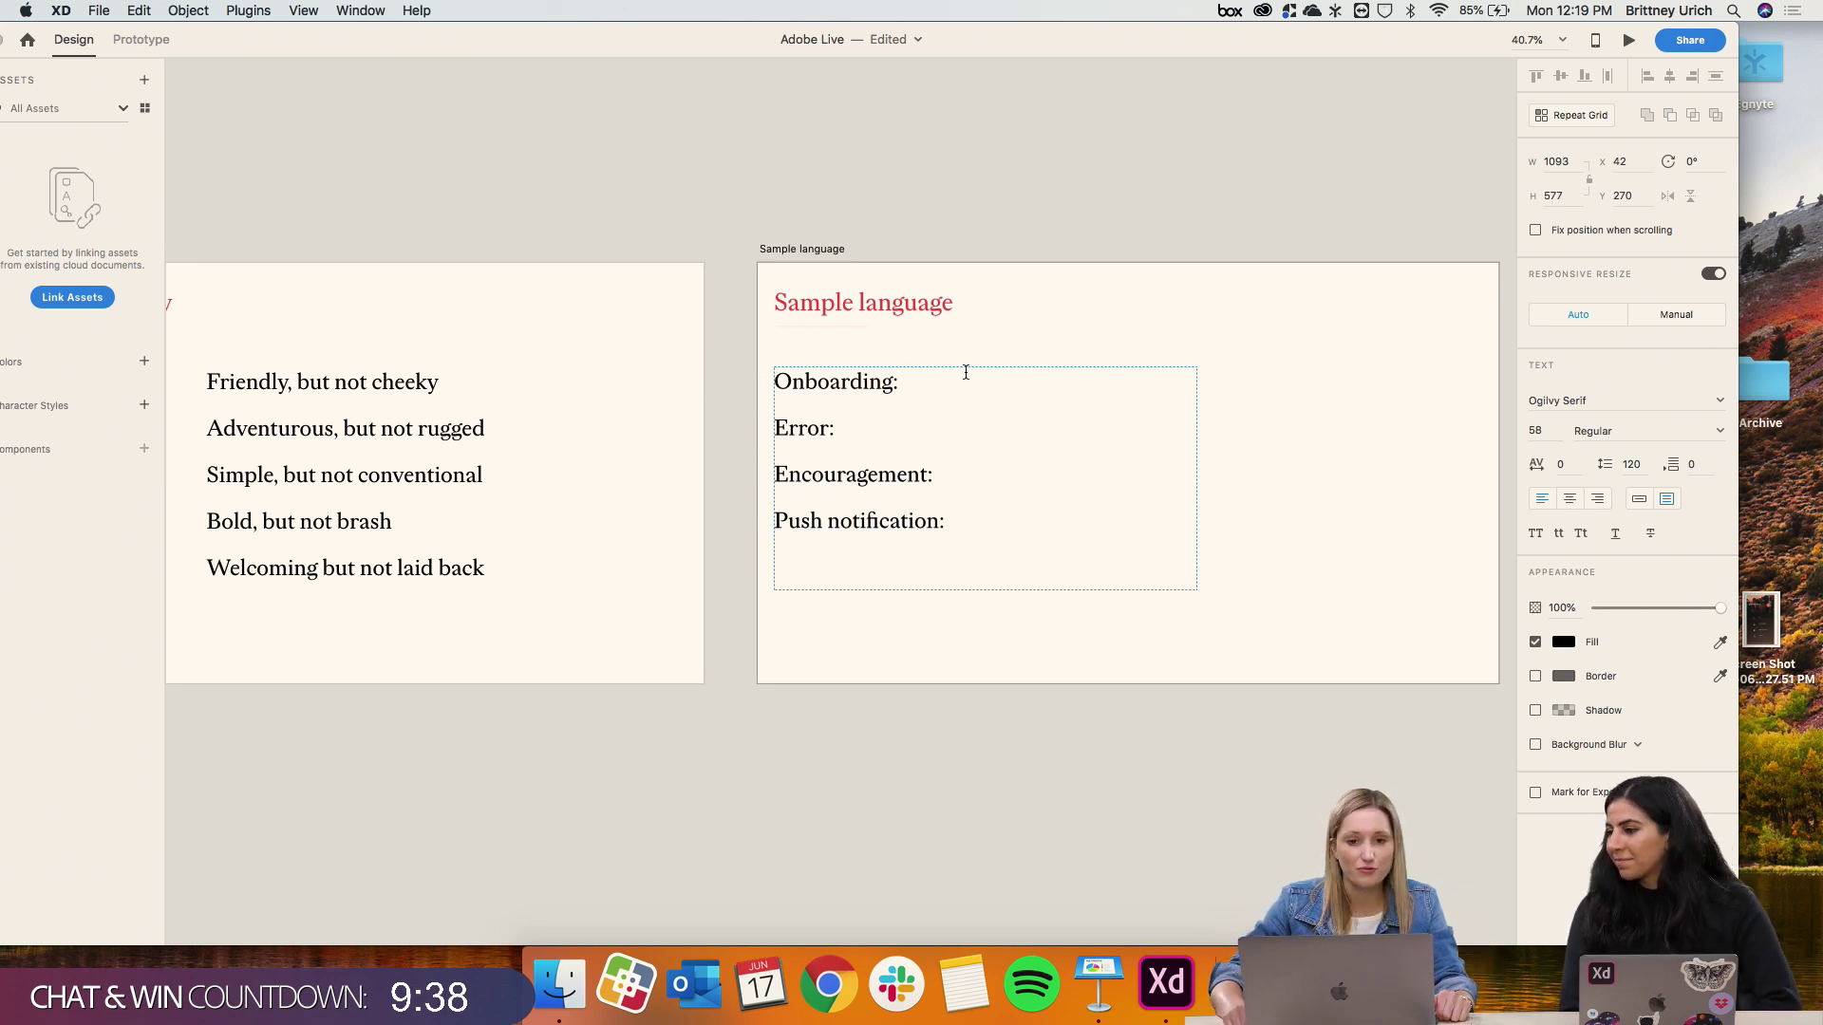
text(Hi, B)
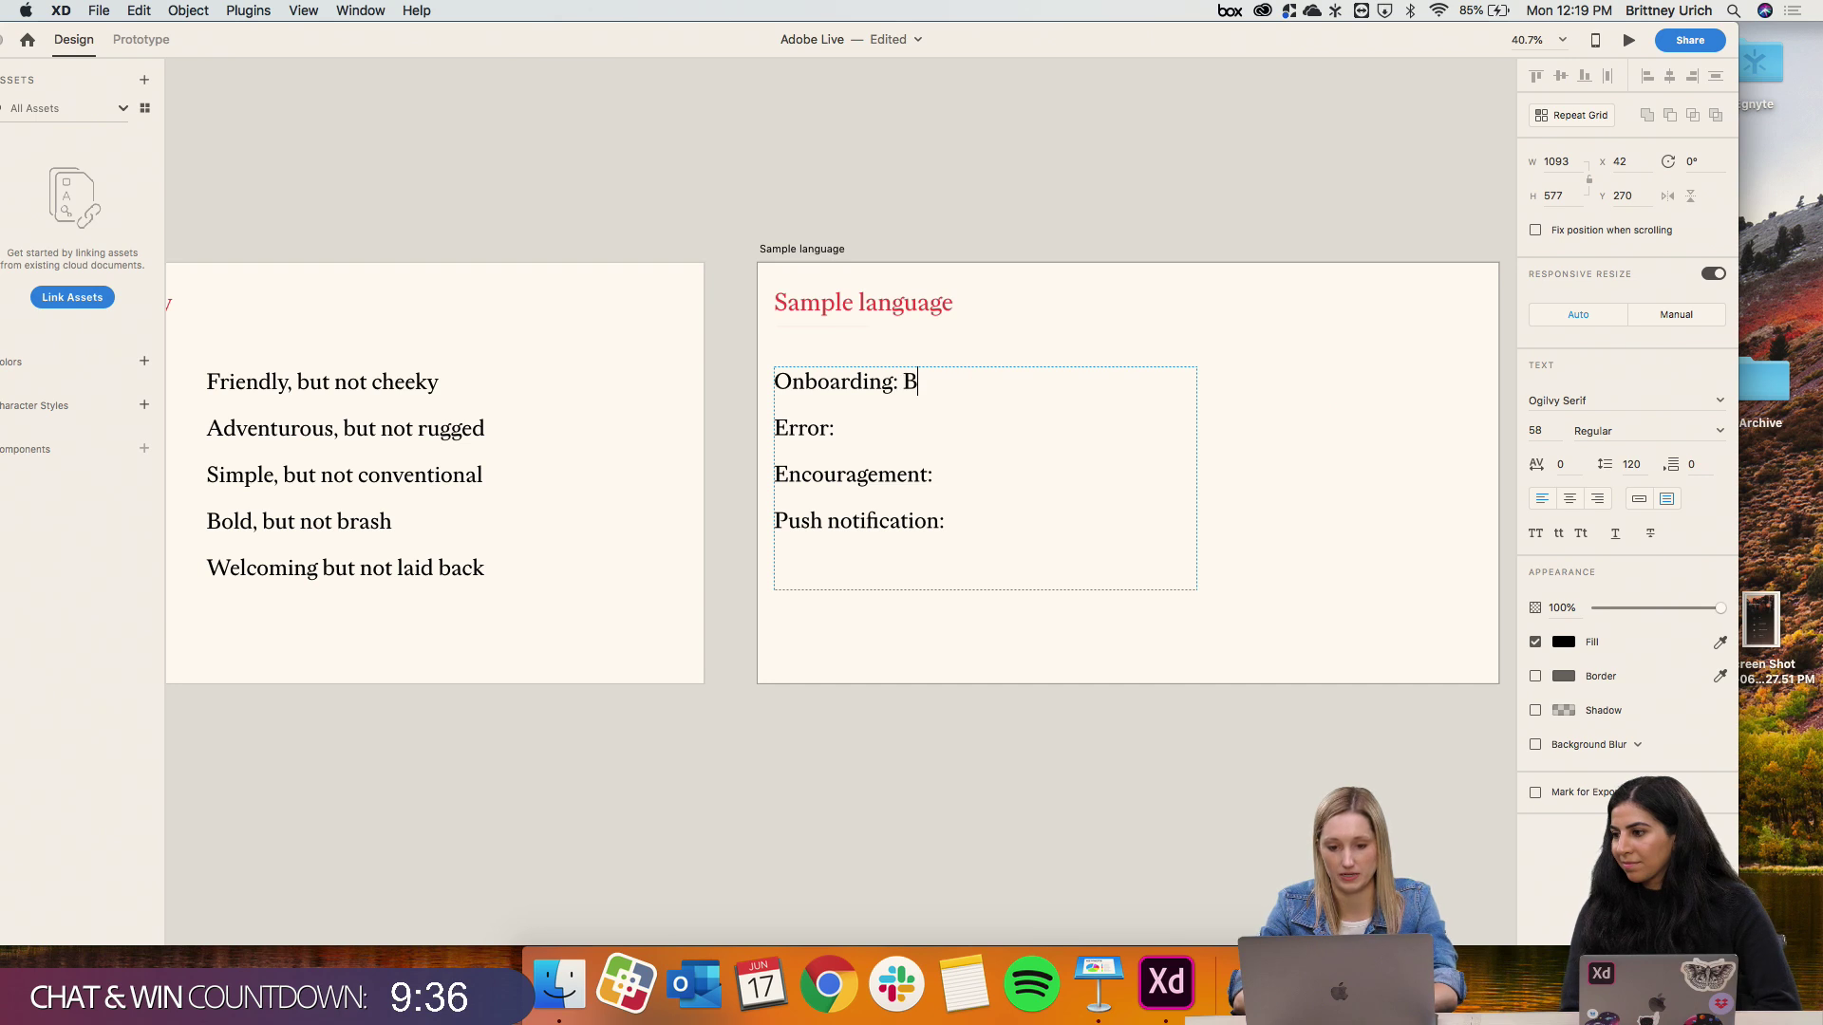
text(rittn)
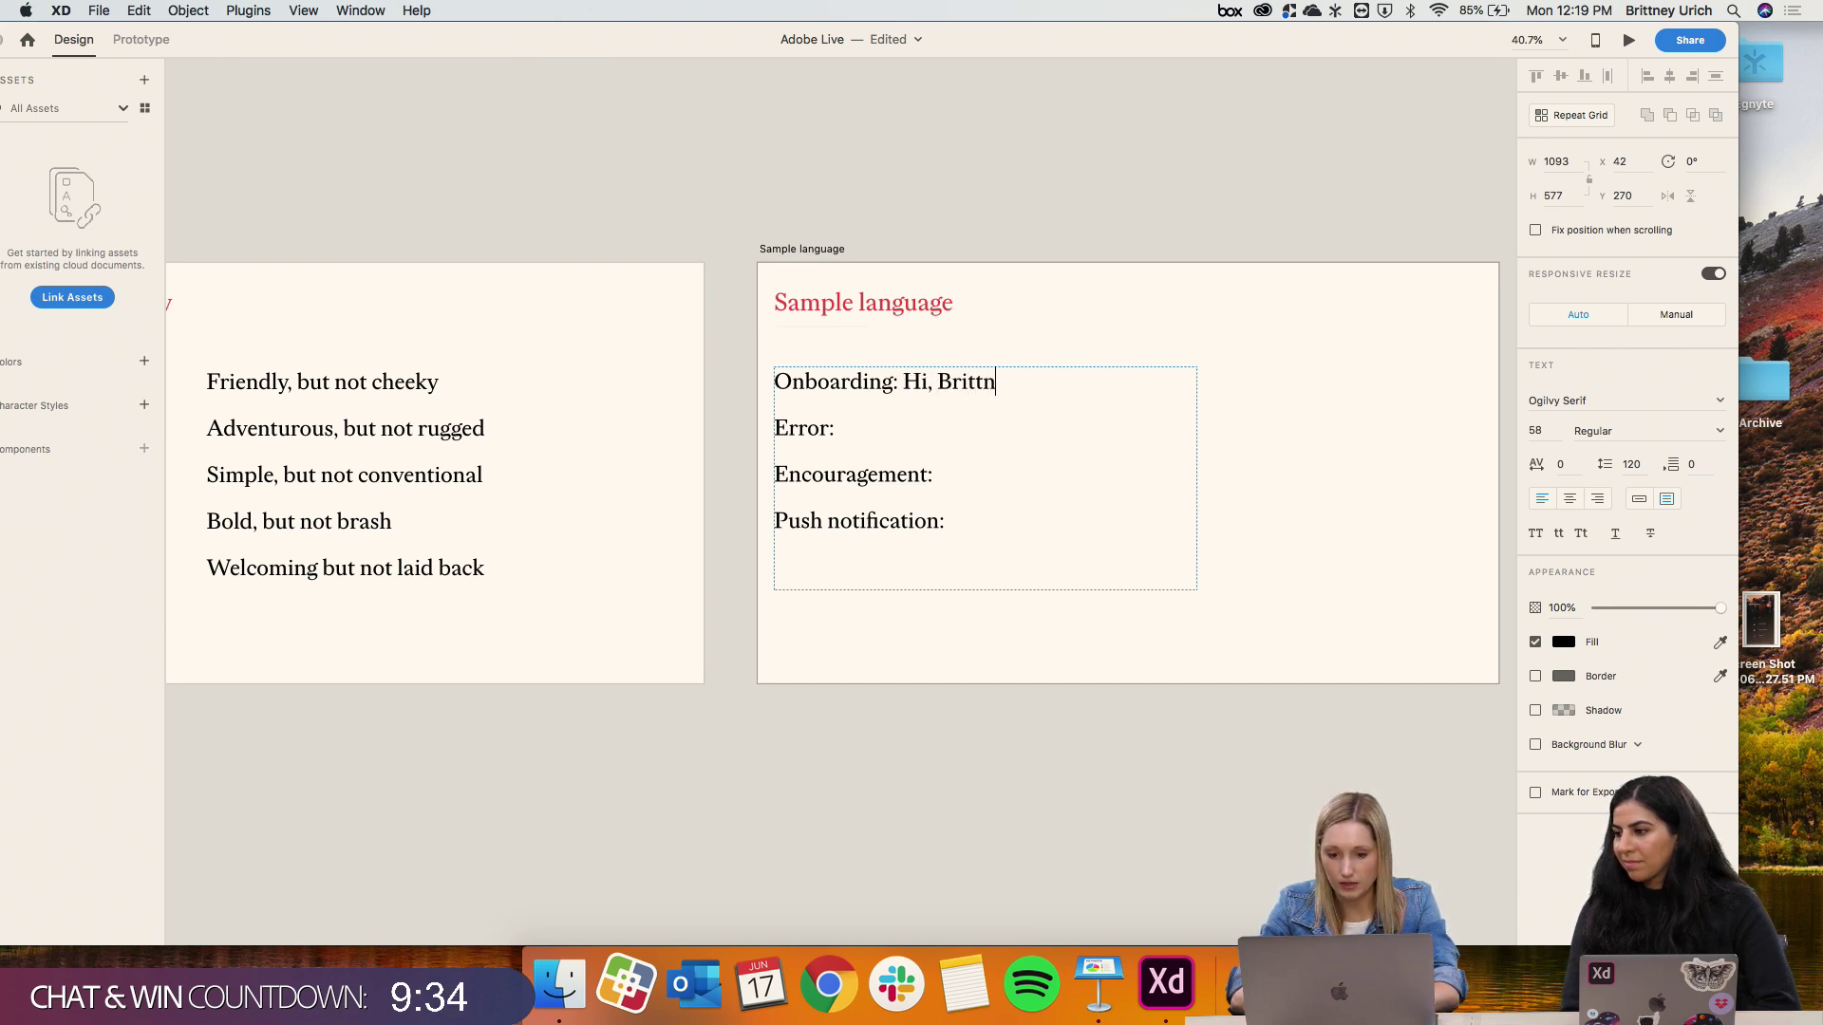
text(ey. Let's find the )
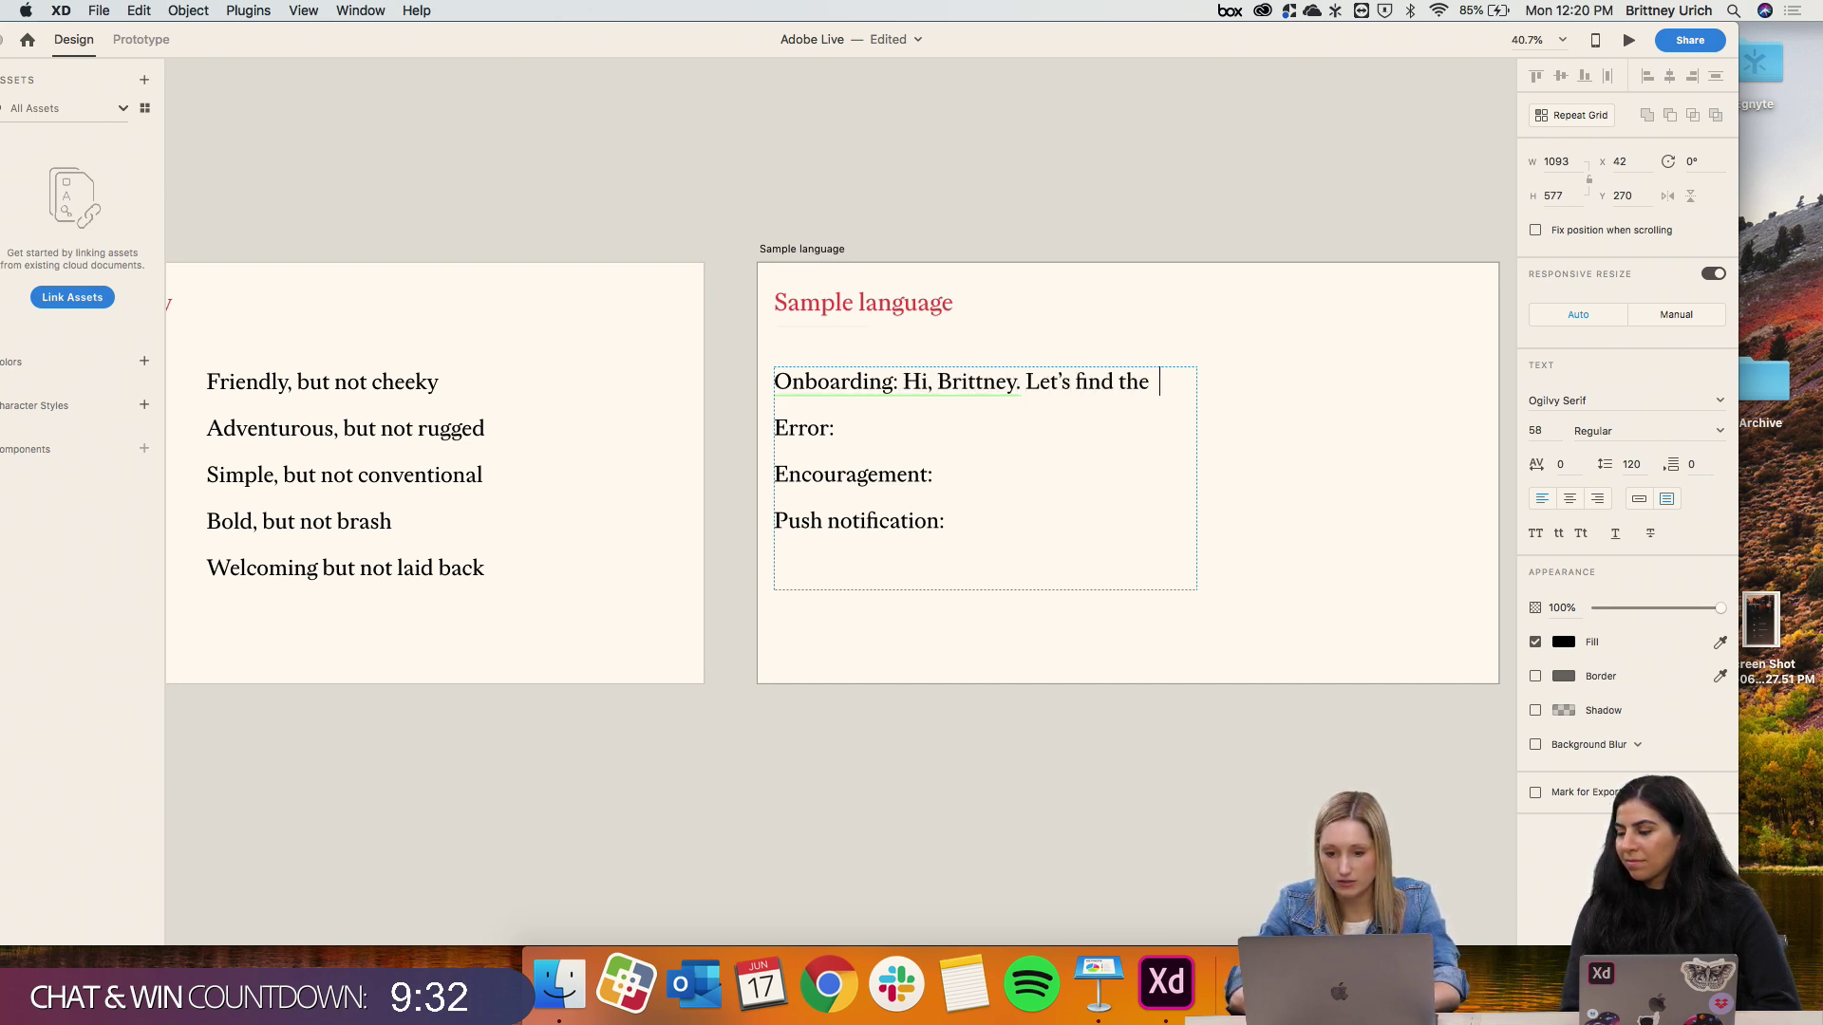
text(best trails for you)
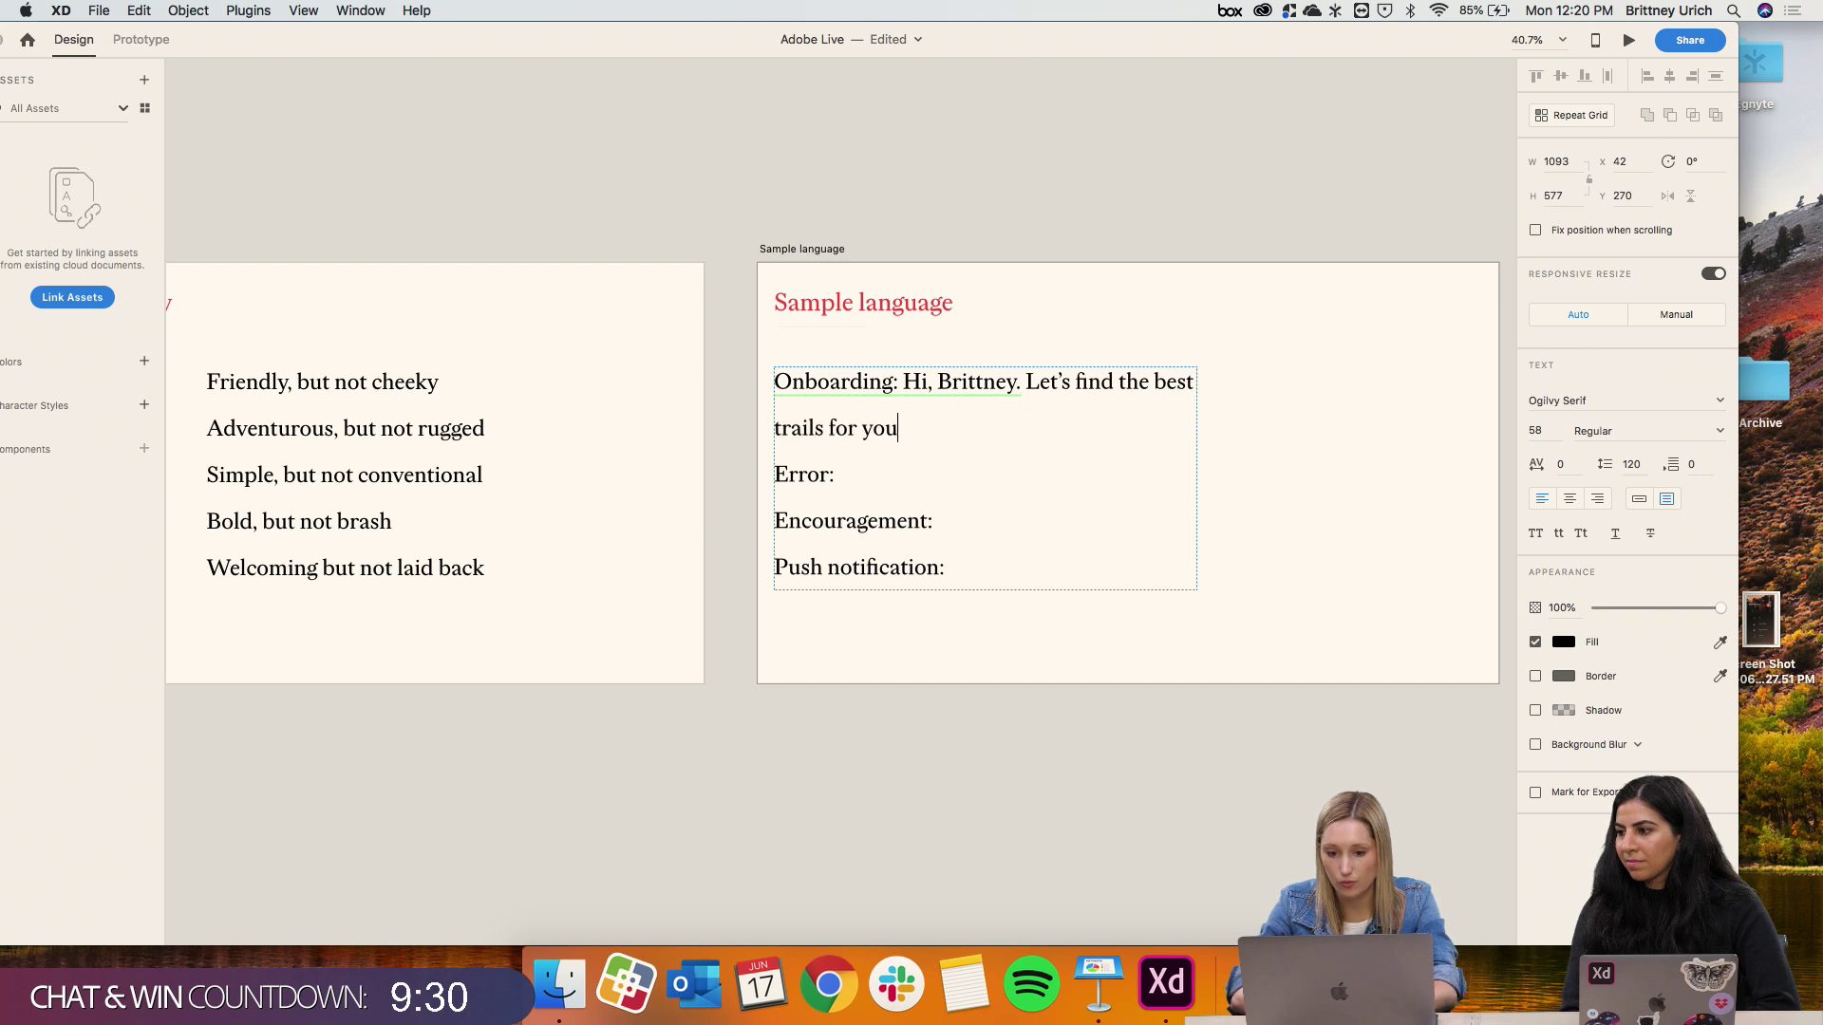
Step: Widen the sample language text box to about 1498 and end the Onboarding sentence with a period
drag(1197, 477, 1353, 465)
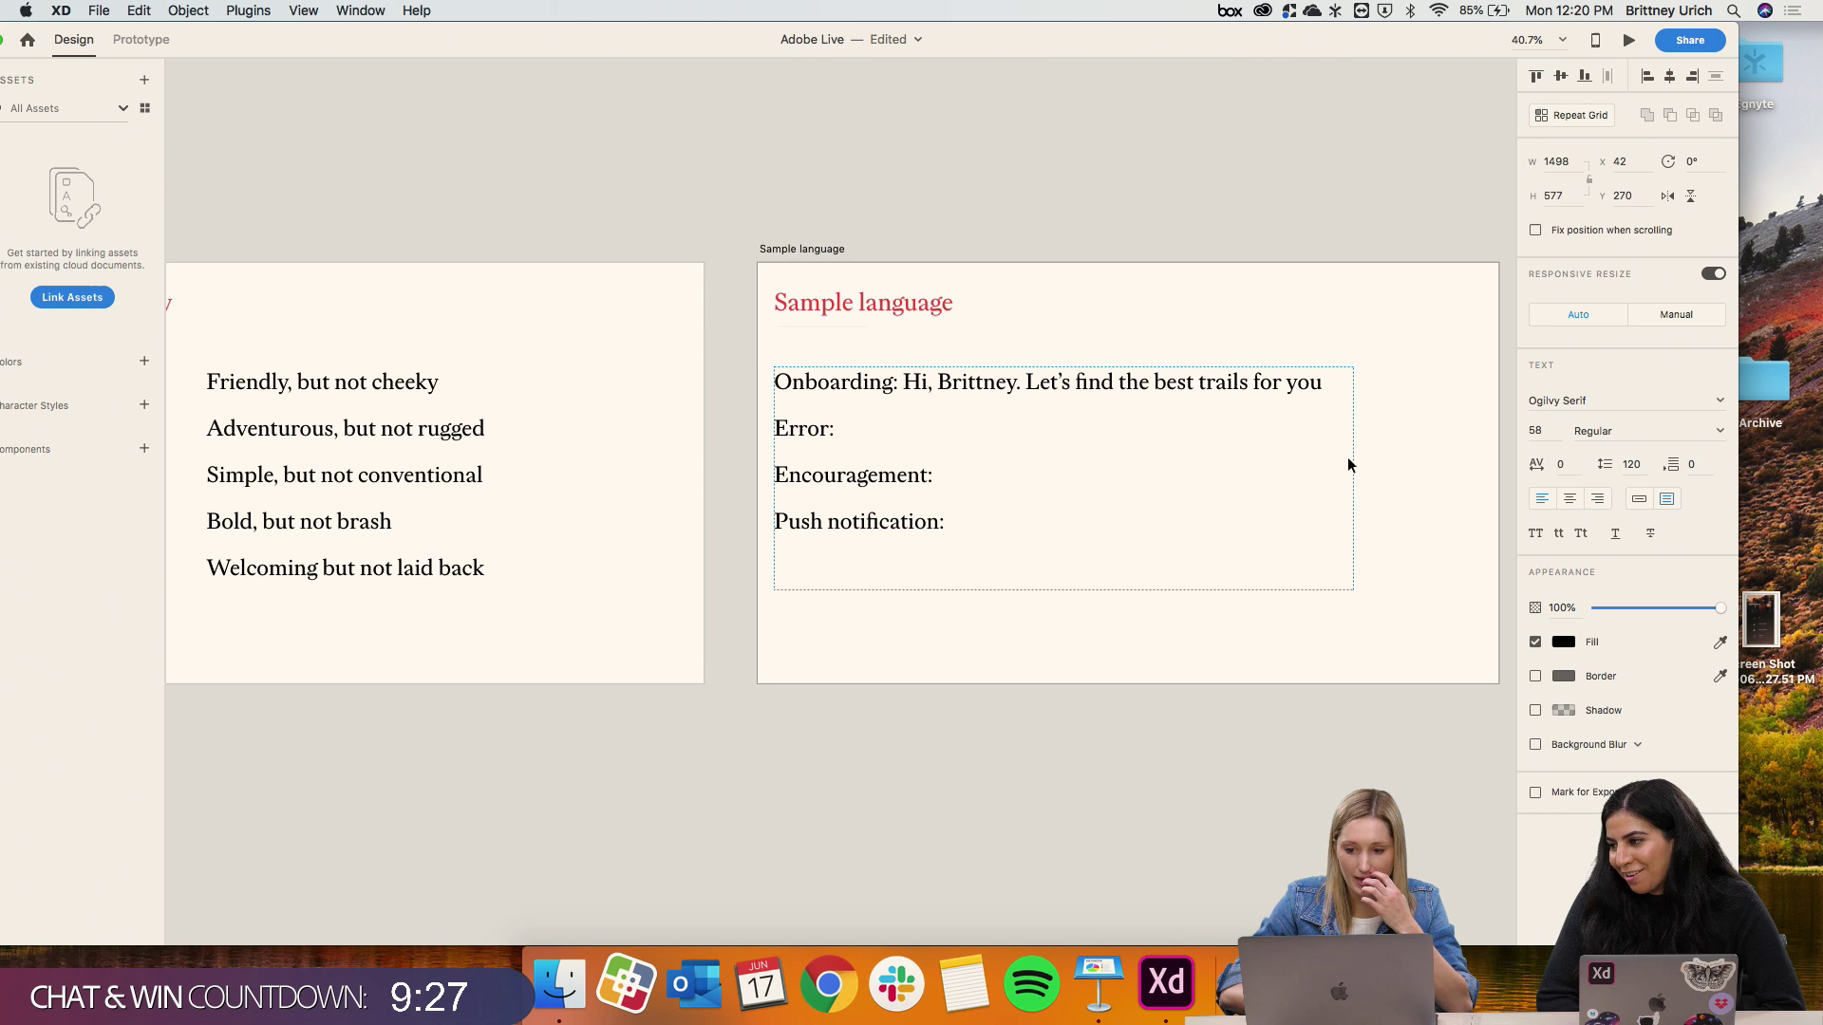
double_click(1313, 381)
click(1327, 381)
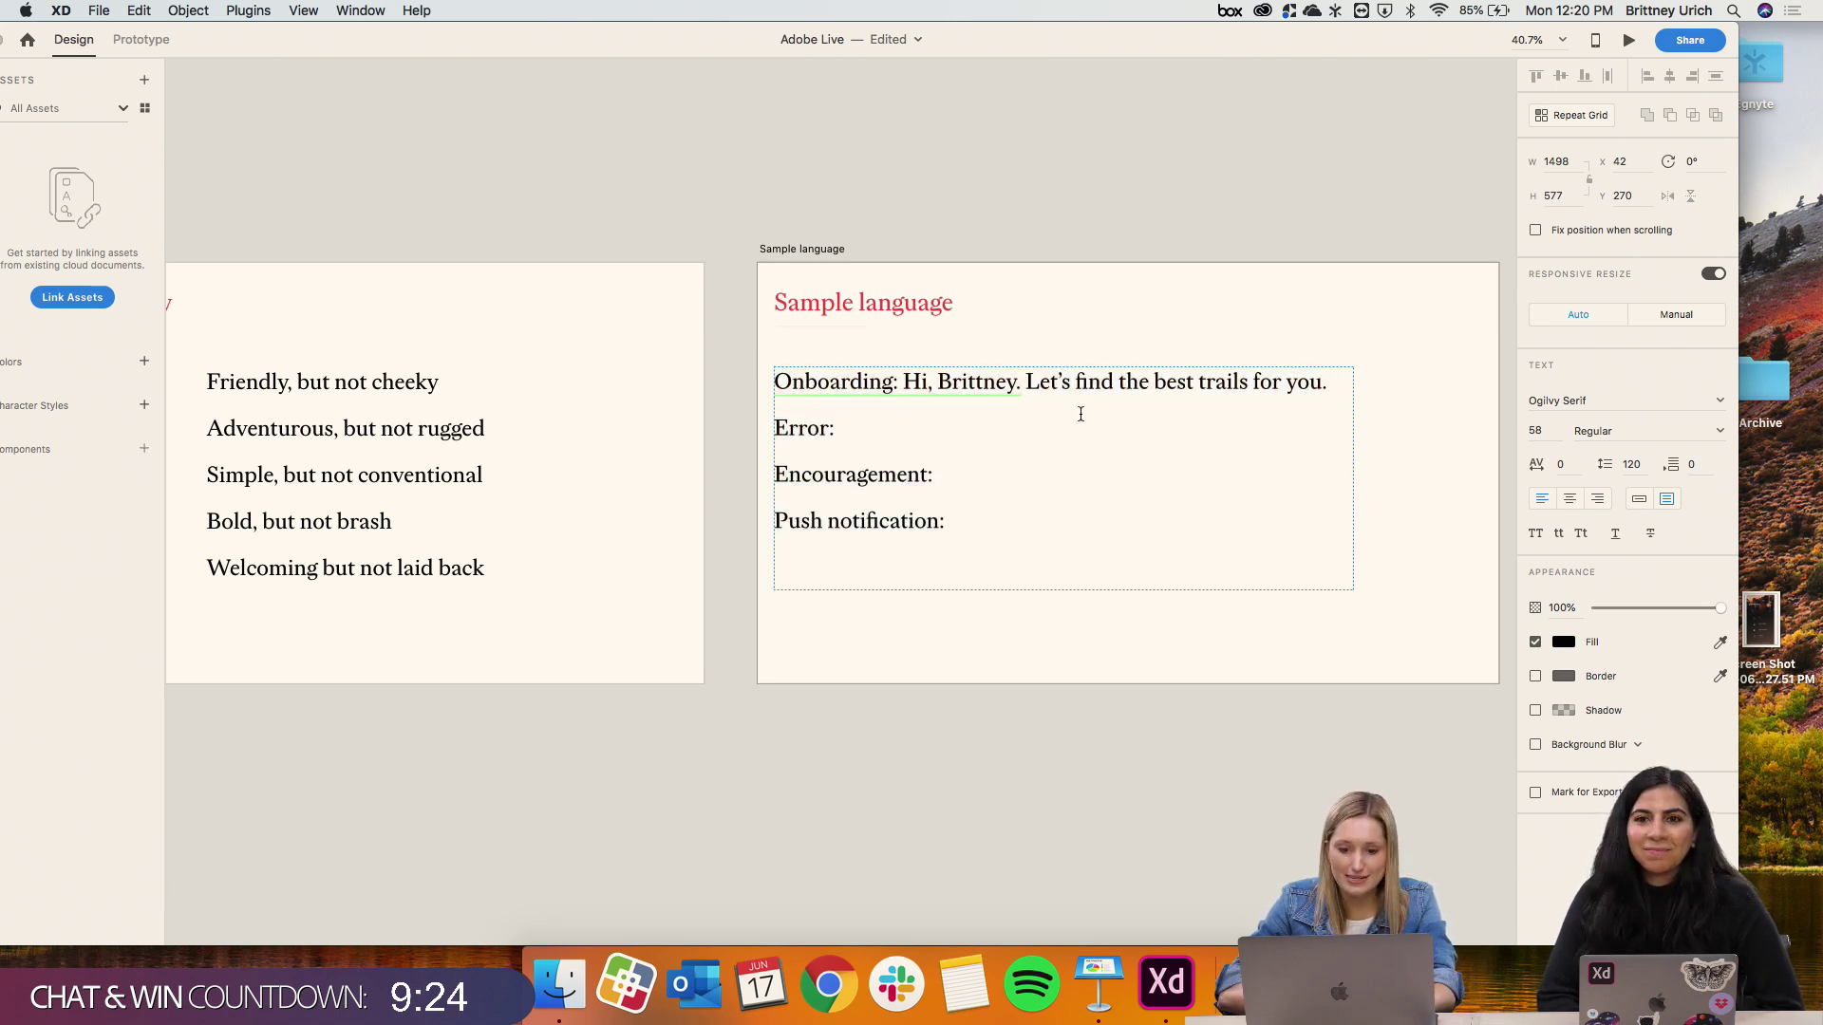
Step: Complete the Error line with "We've hit a snag. Please forgive us and try again."
click(839, 428)
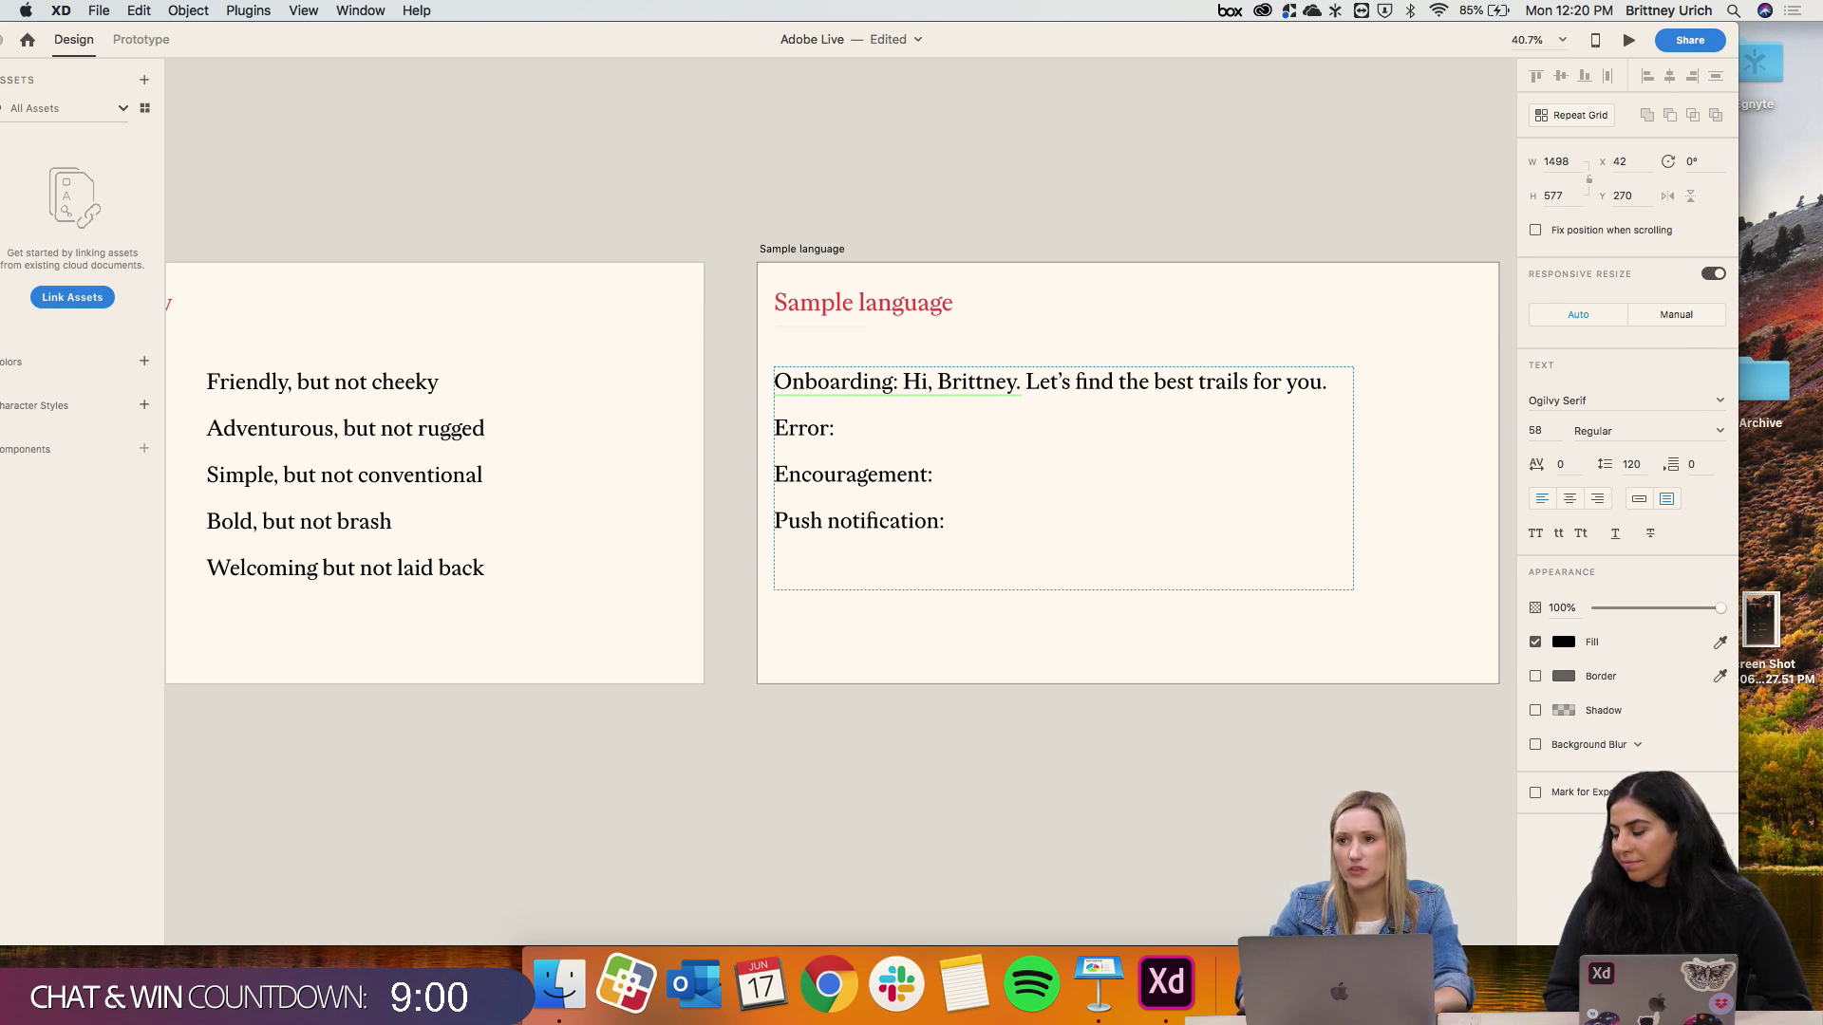
text(We've hit a snag.)
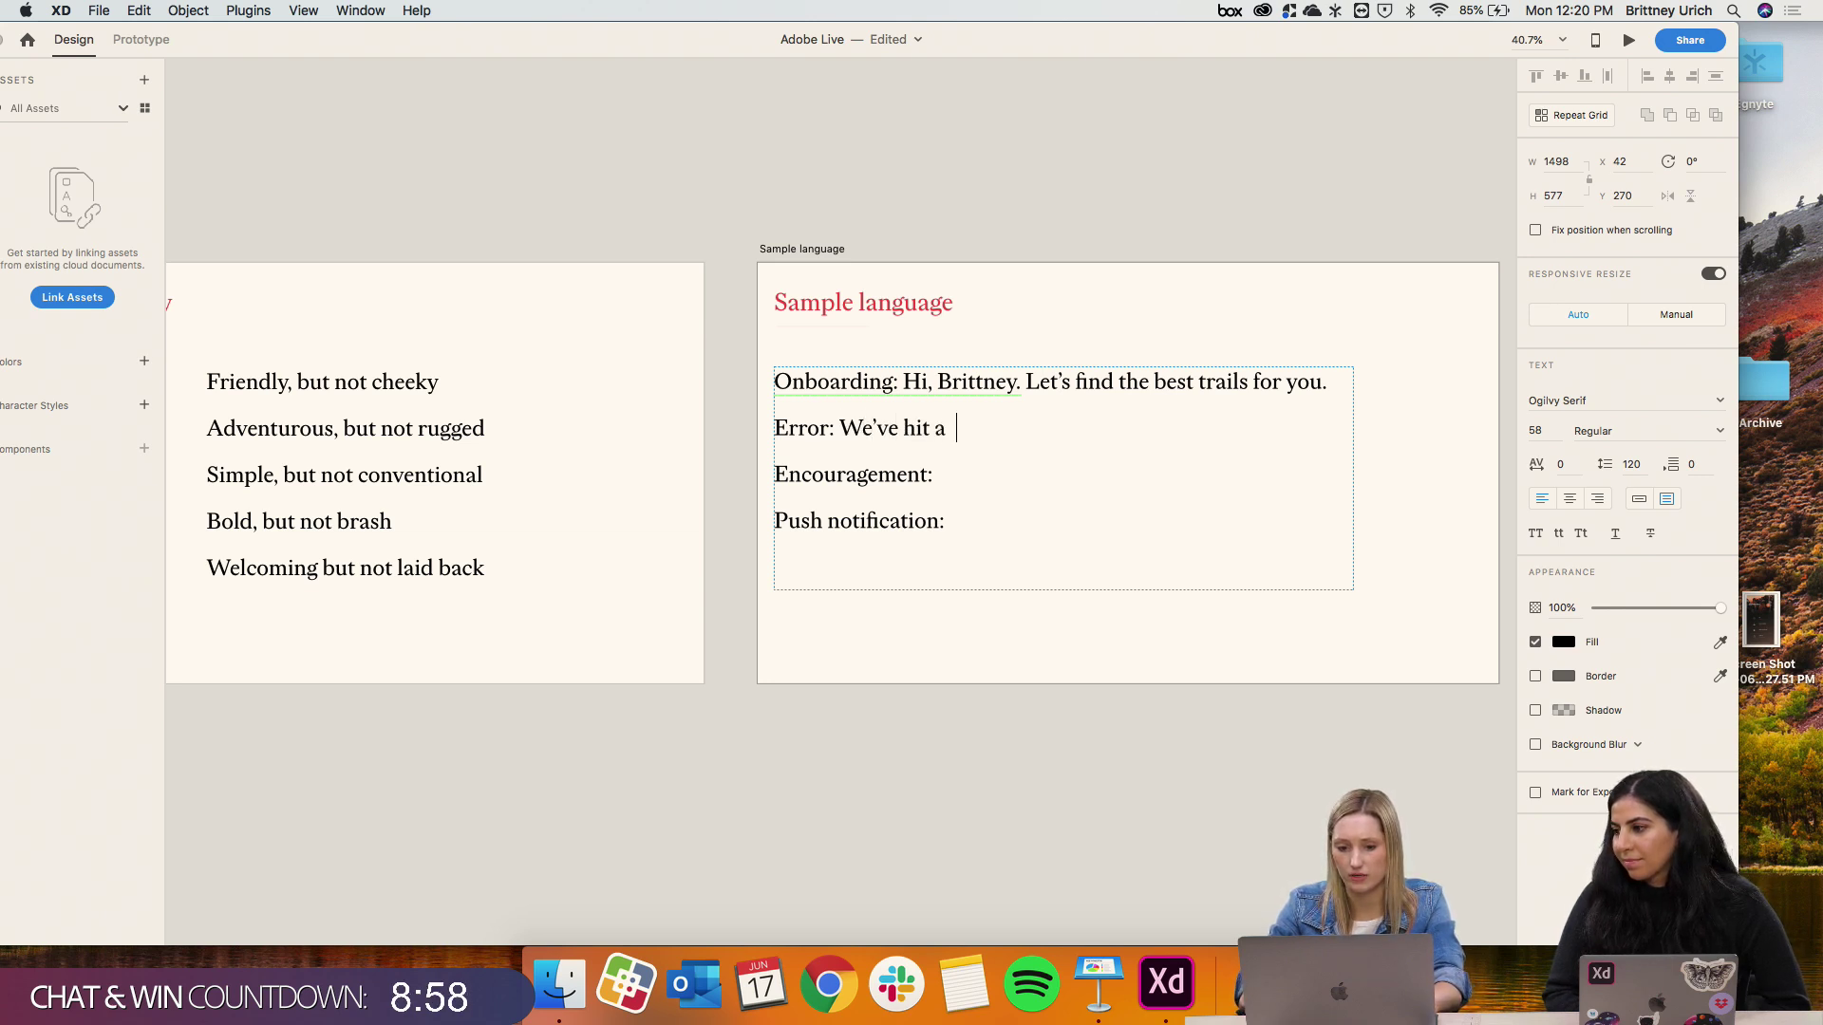
text( Please )
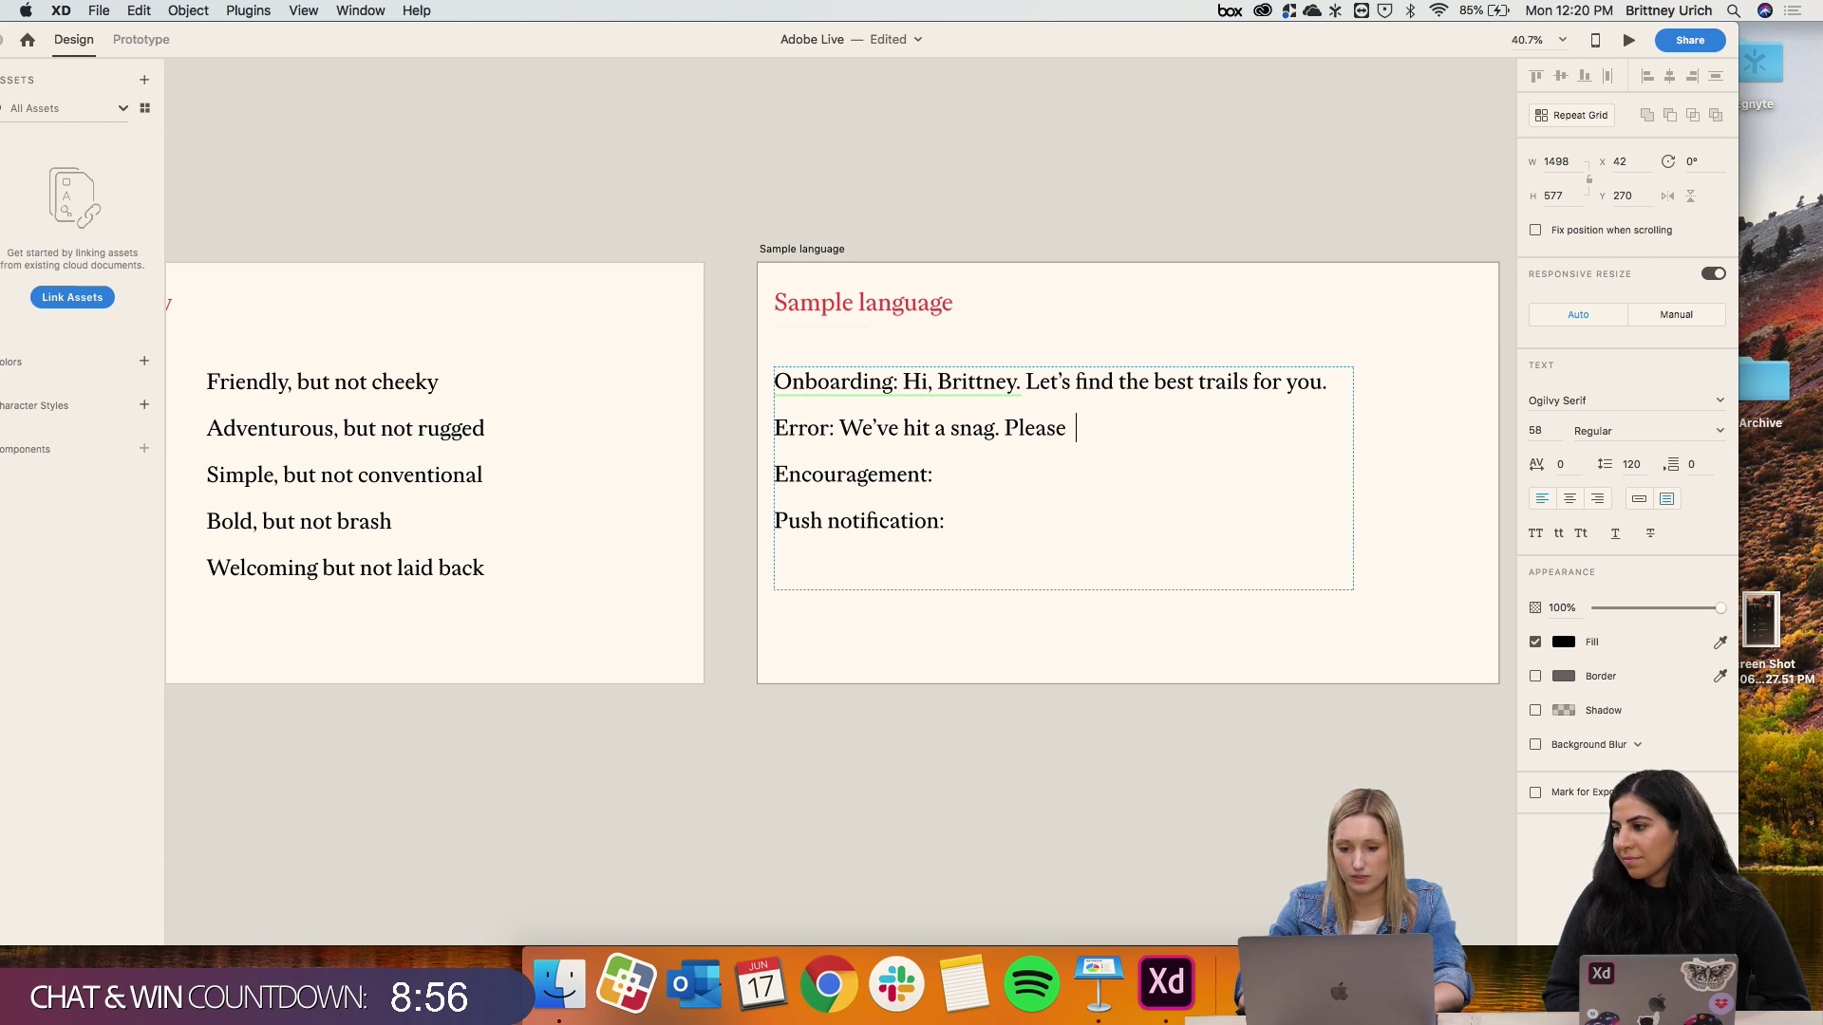
text(forgive us and try )
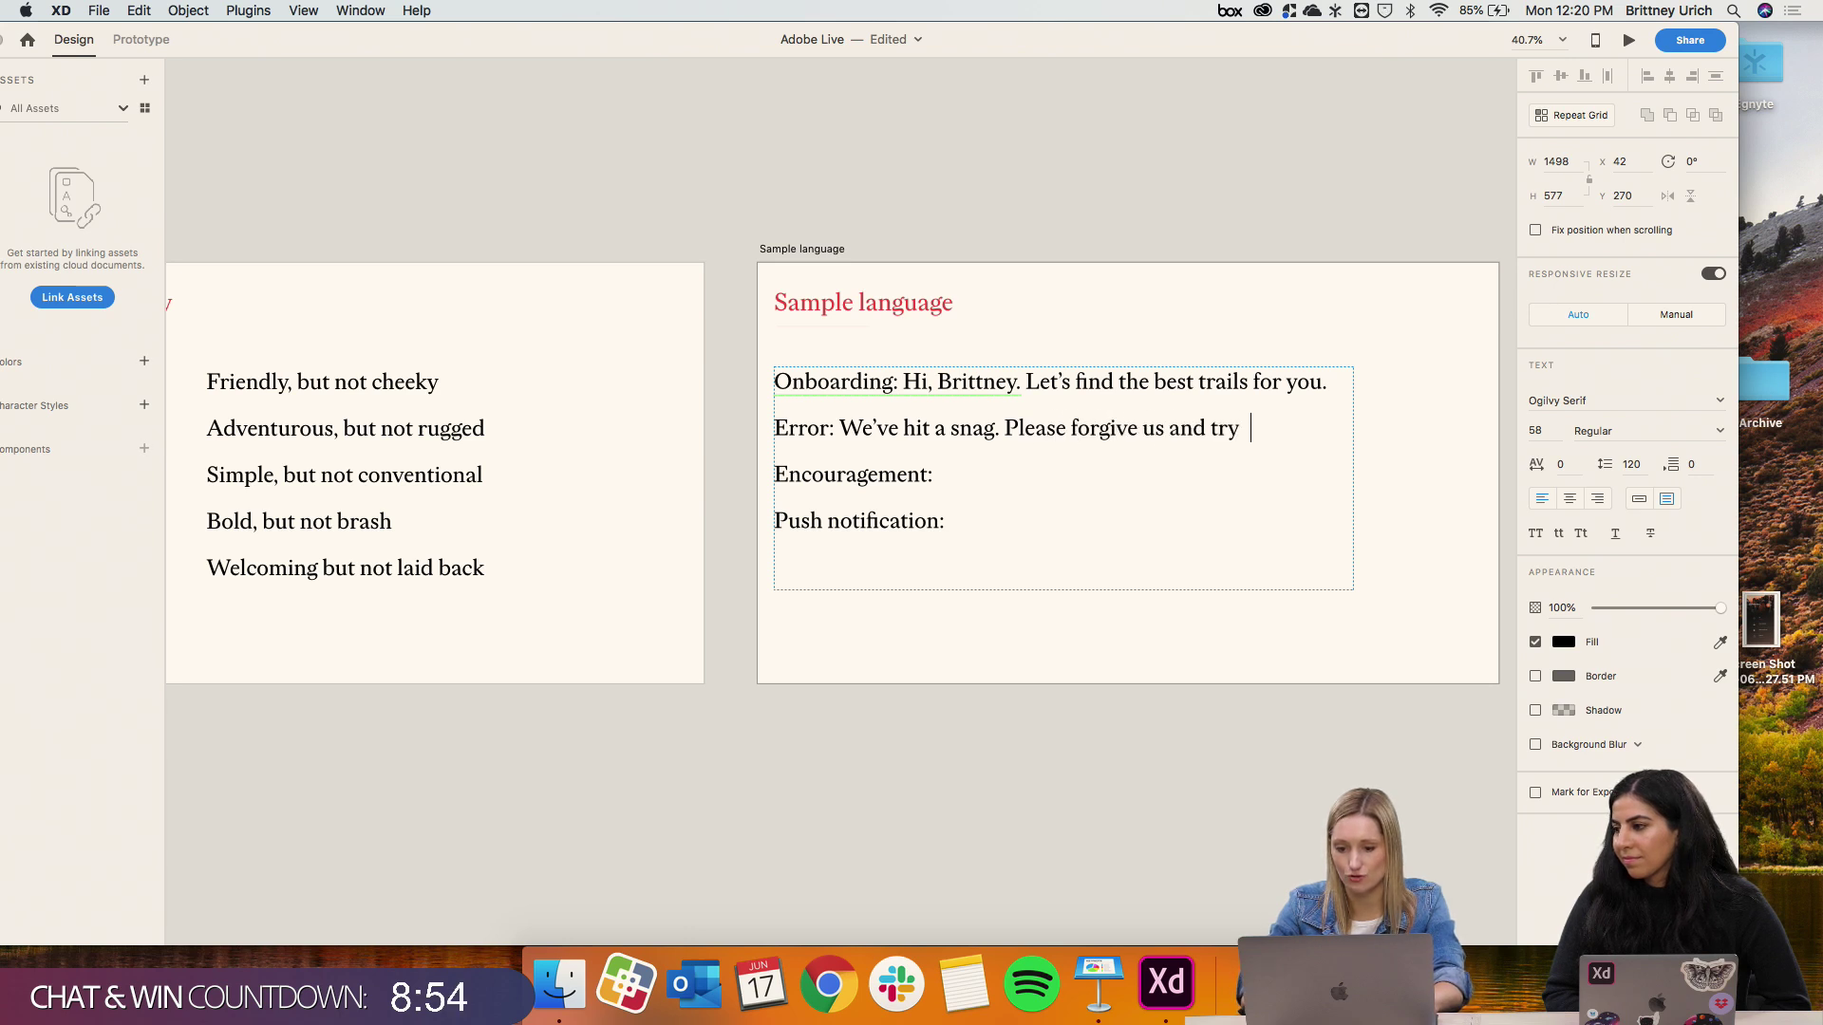
text(again.)
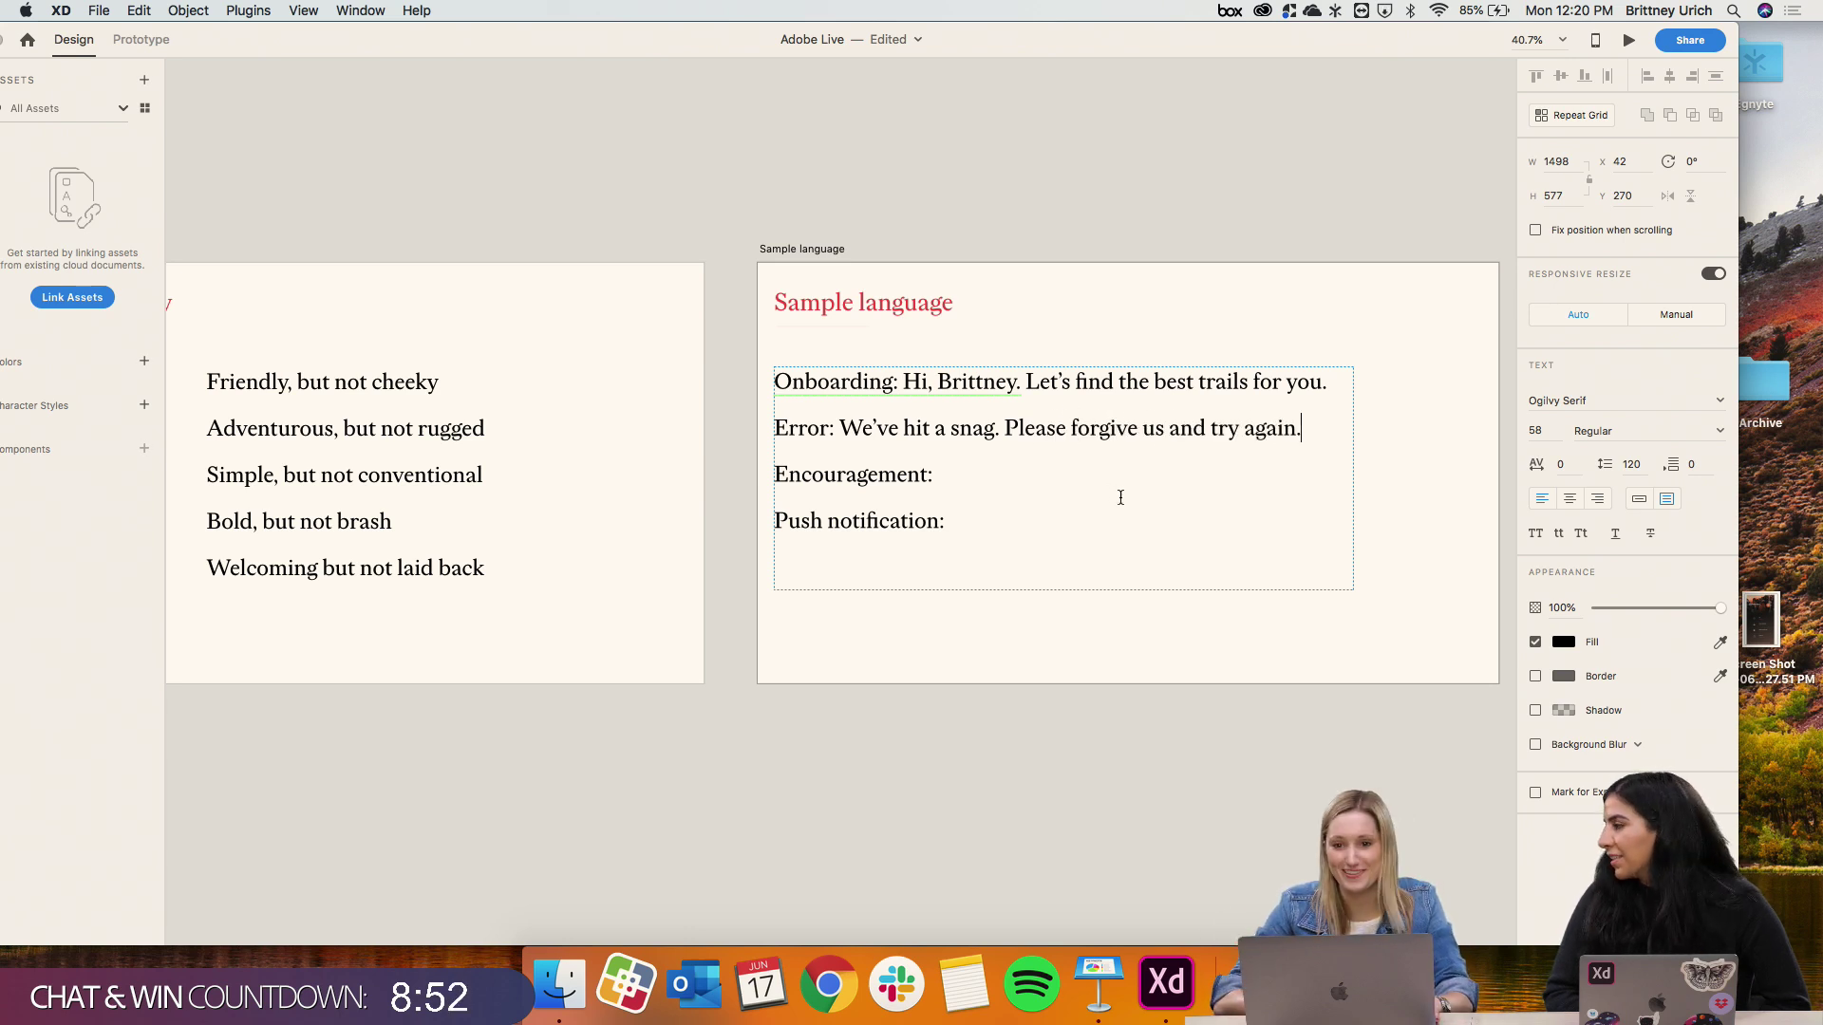
Step: Add "Here comes the sun! Get out and hike this weekend, we've found some trails for you." to Encouragement and widen the box to about 1817
click(983, 466)
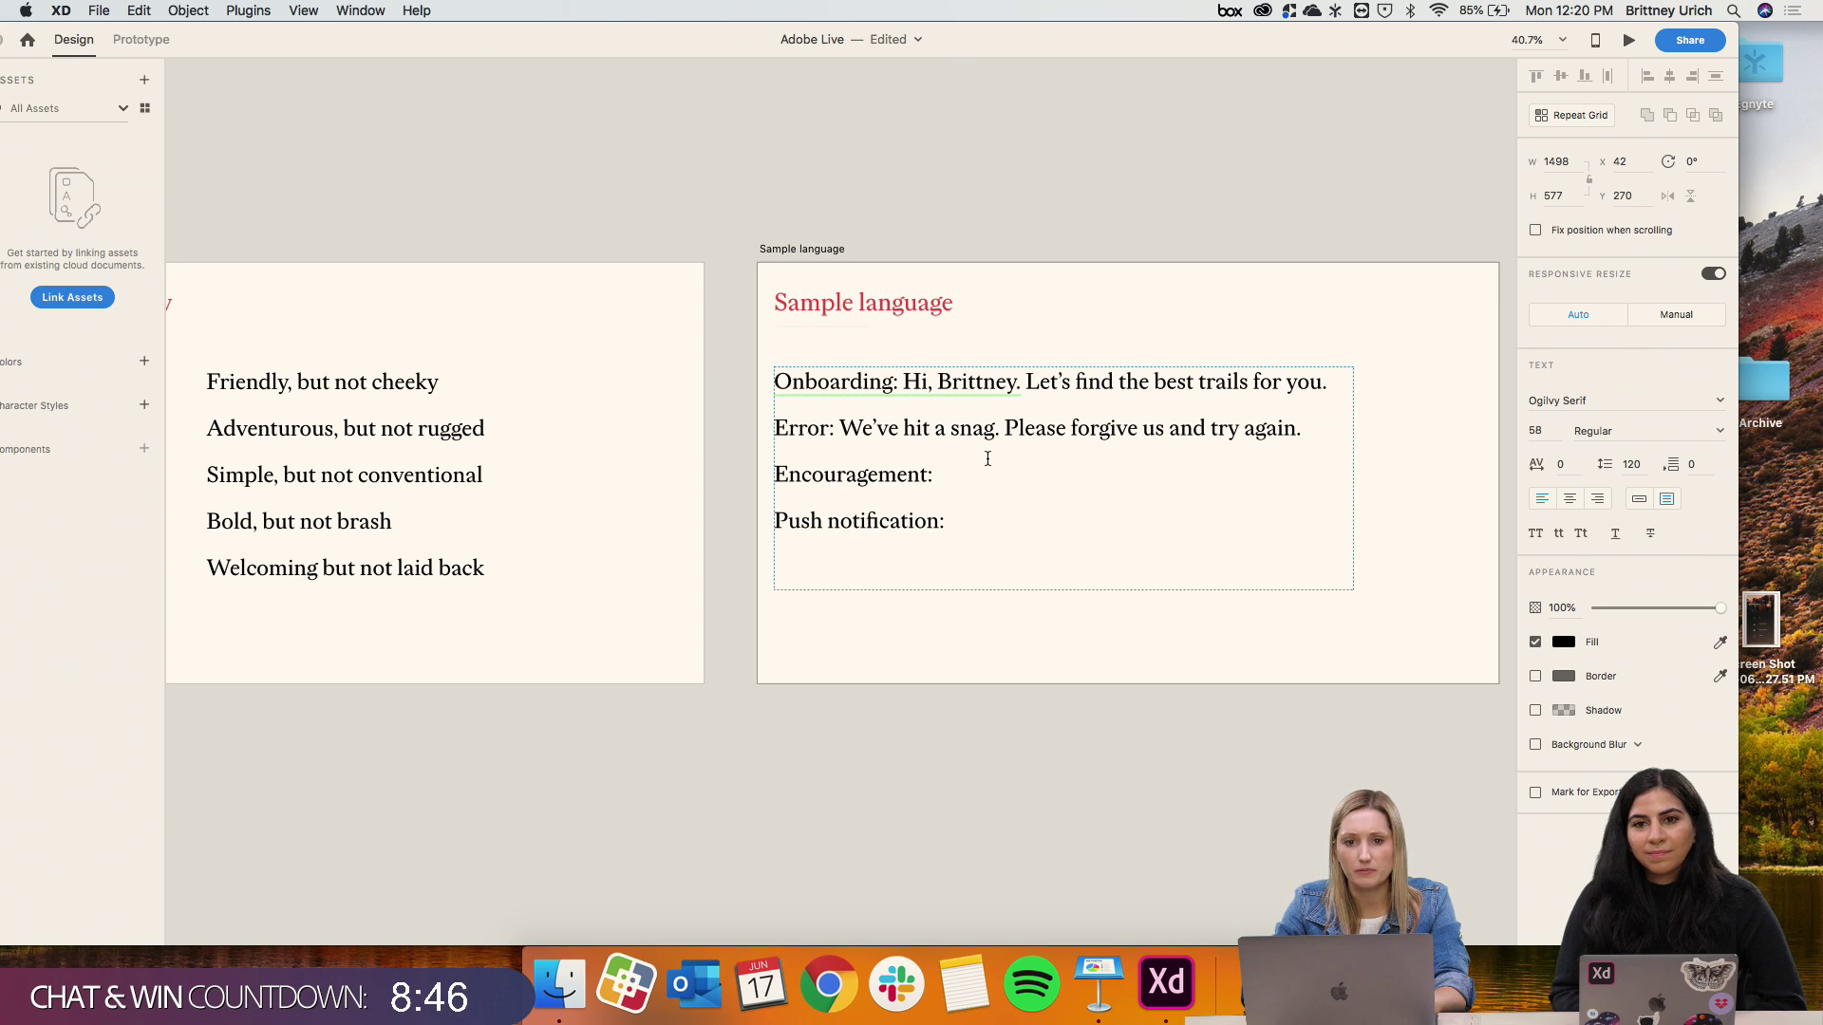
text(Here c)
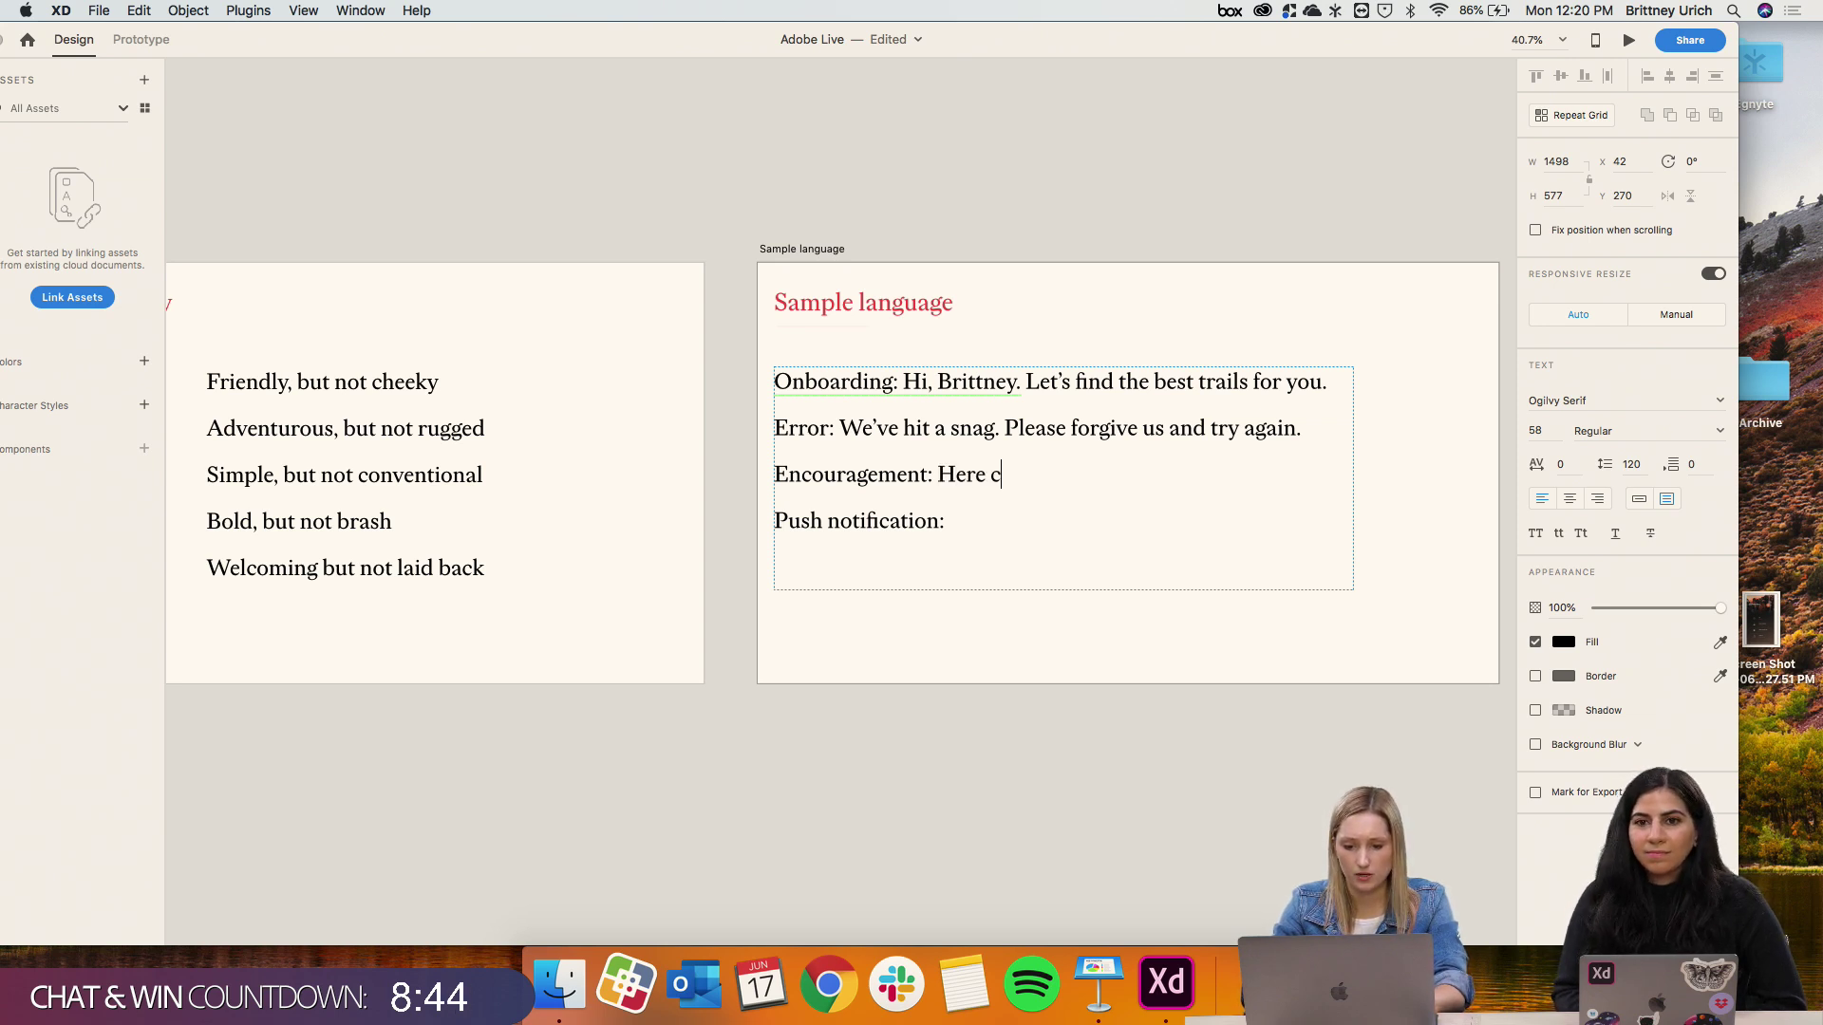
text(omes the sun! Get )
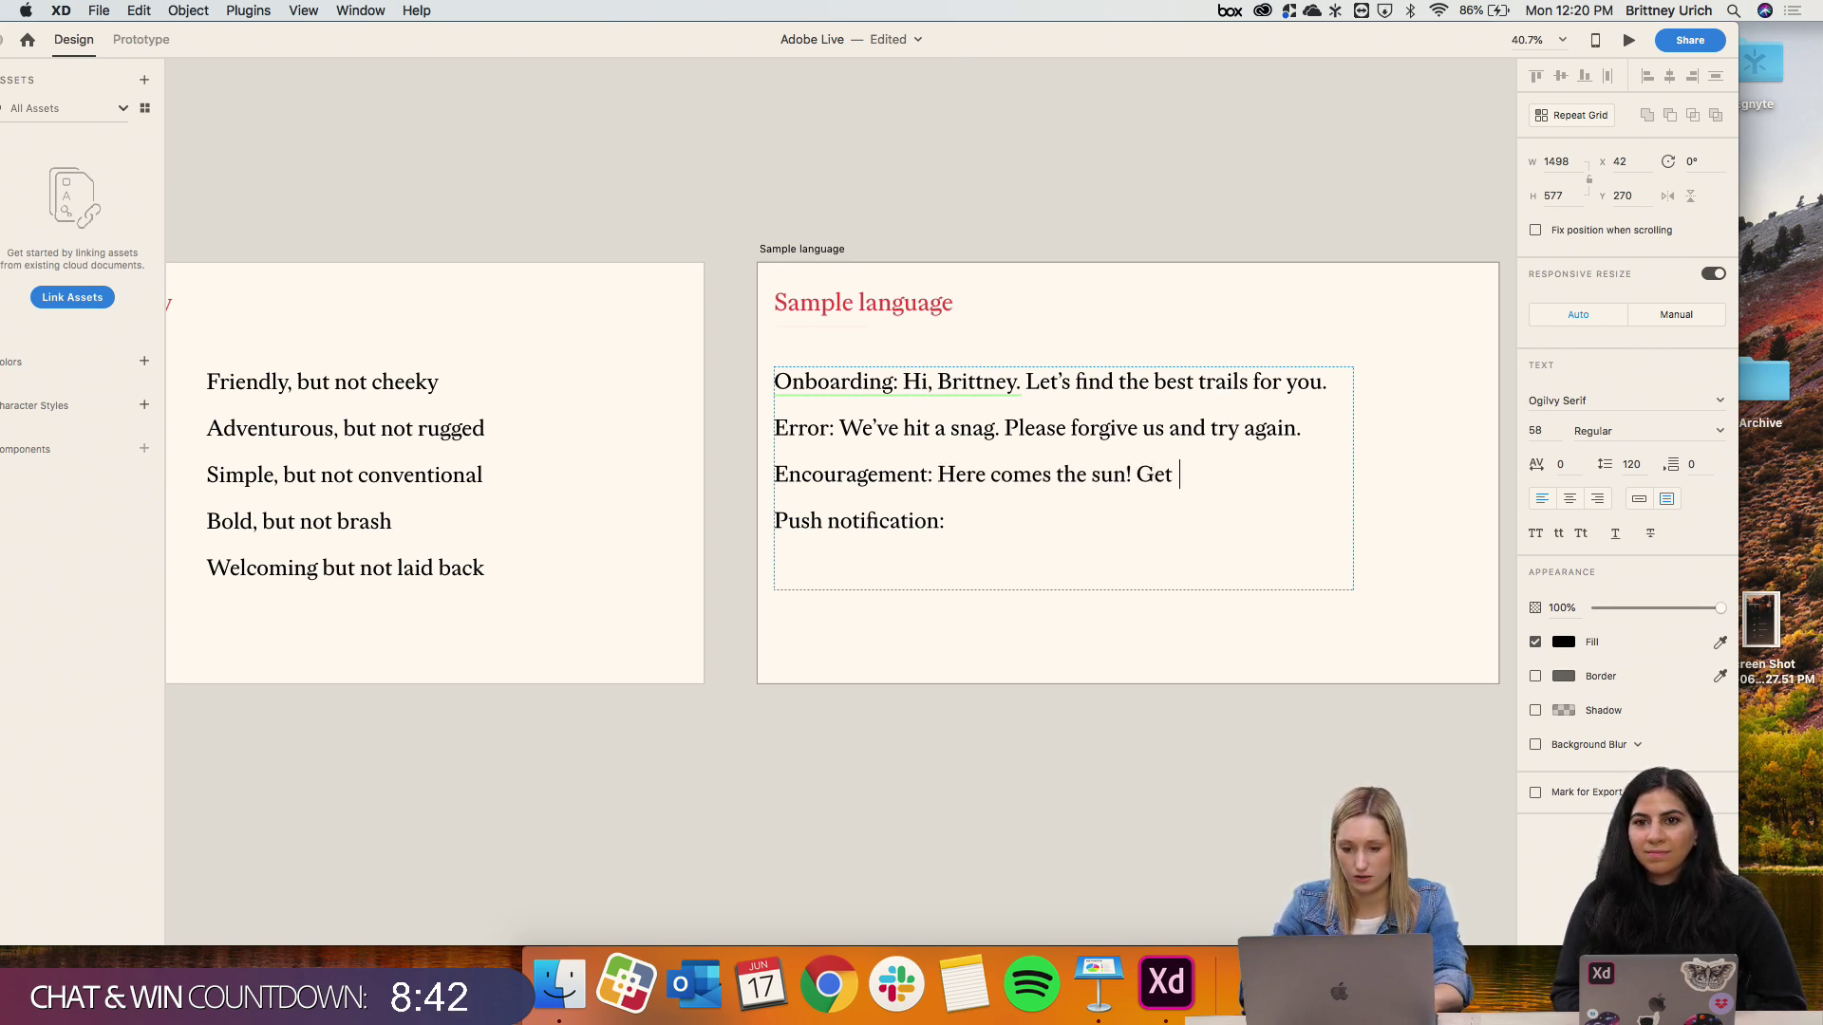
text(out and hike this weekend,)
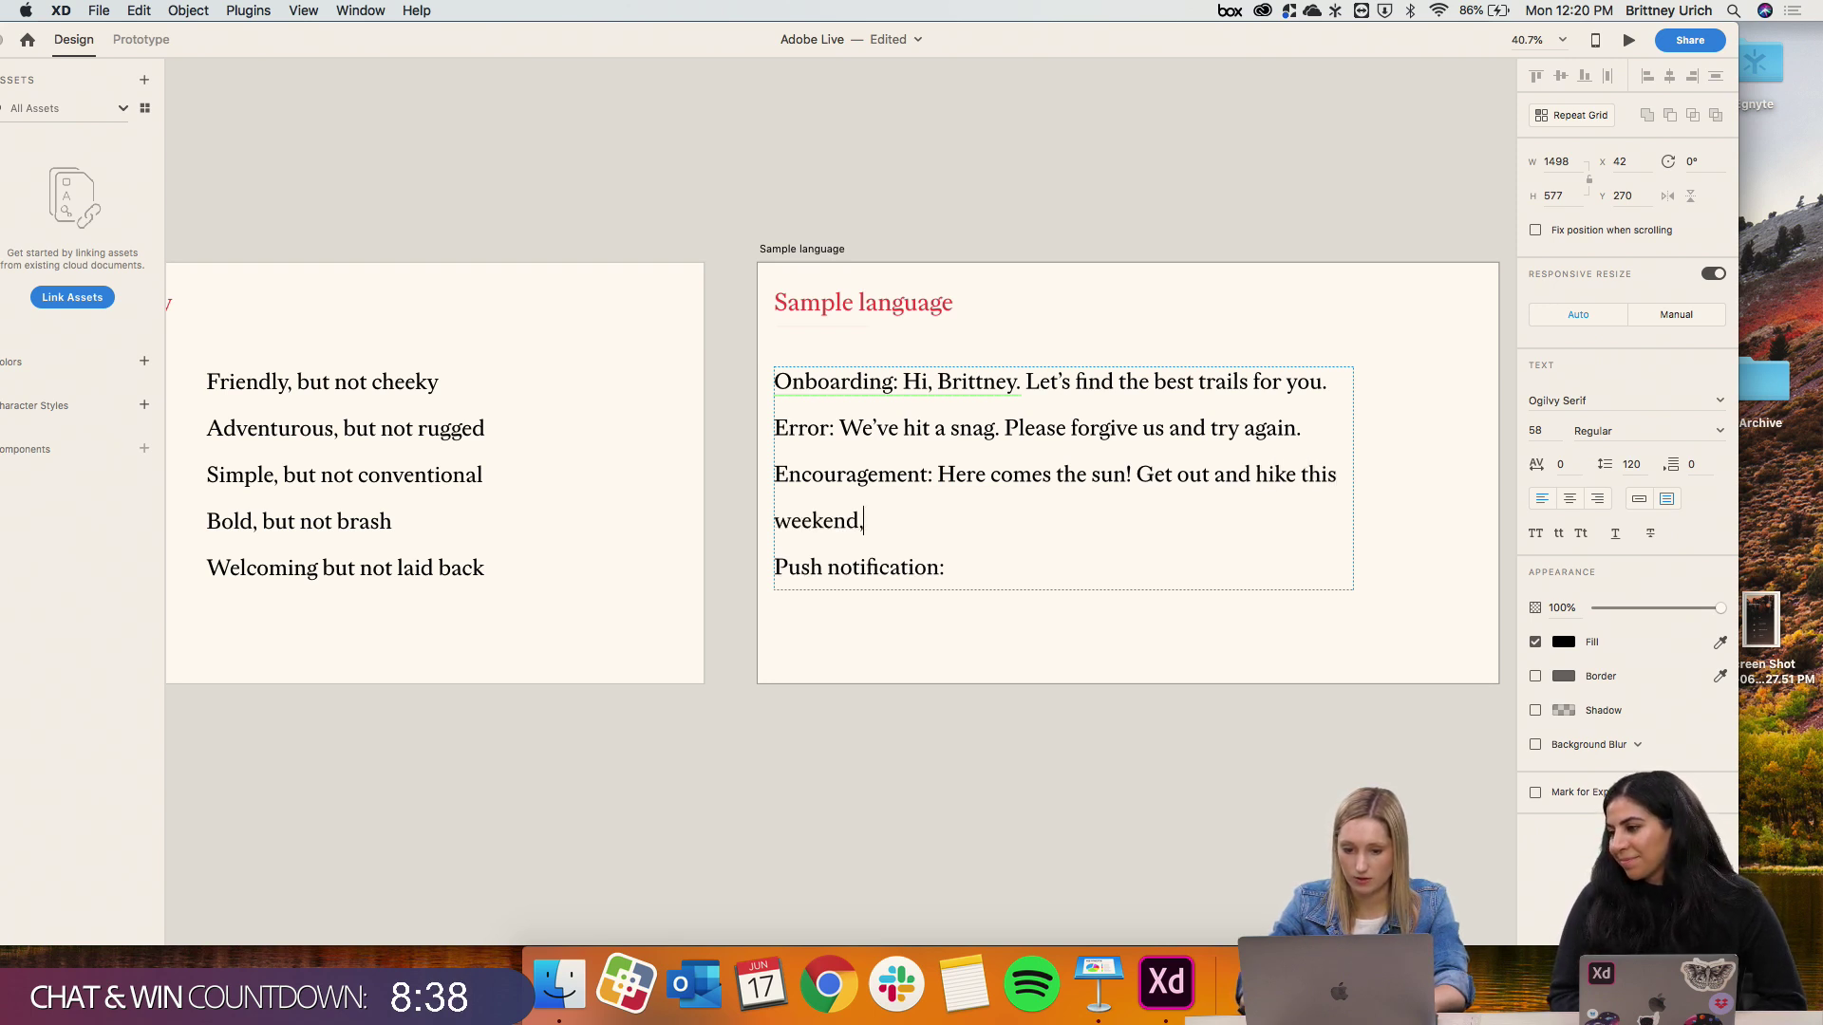
text( we've found some)
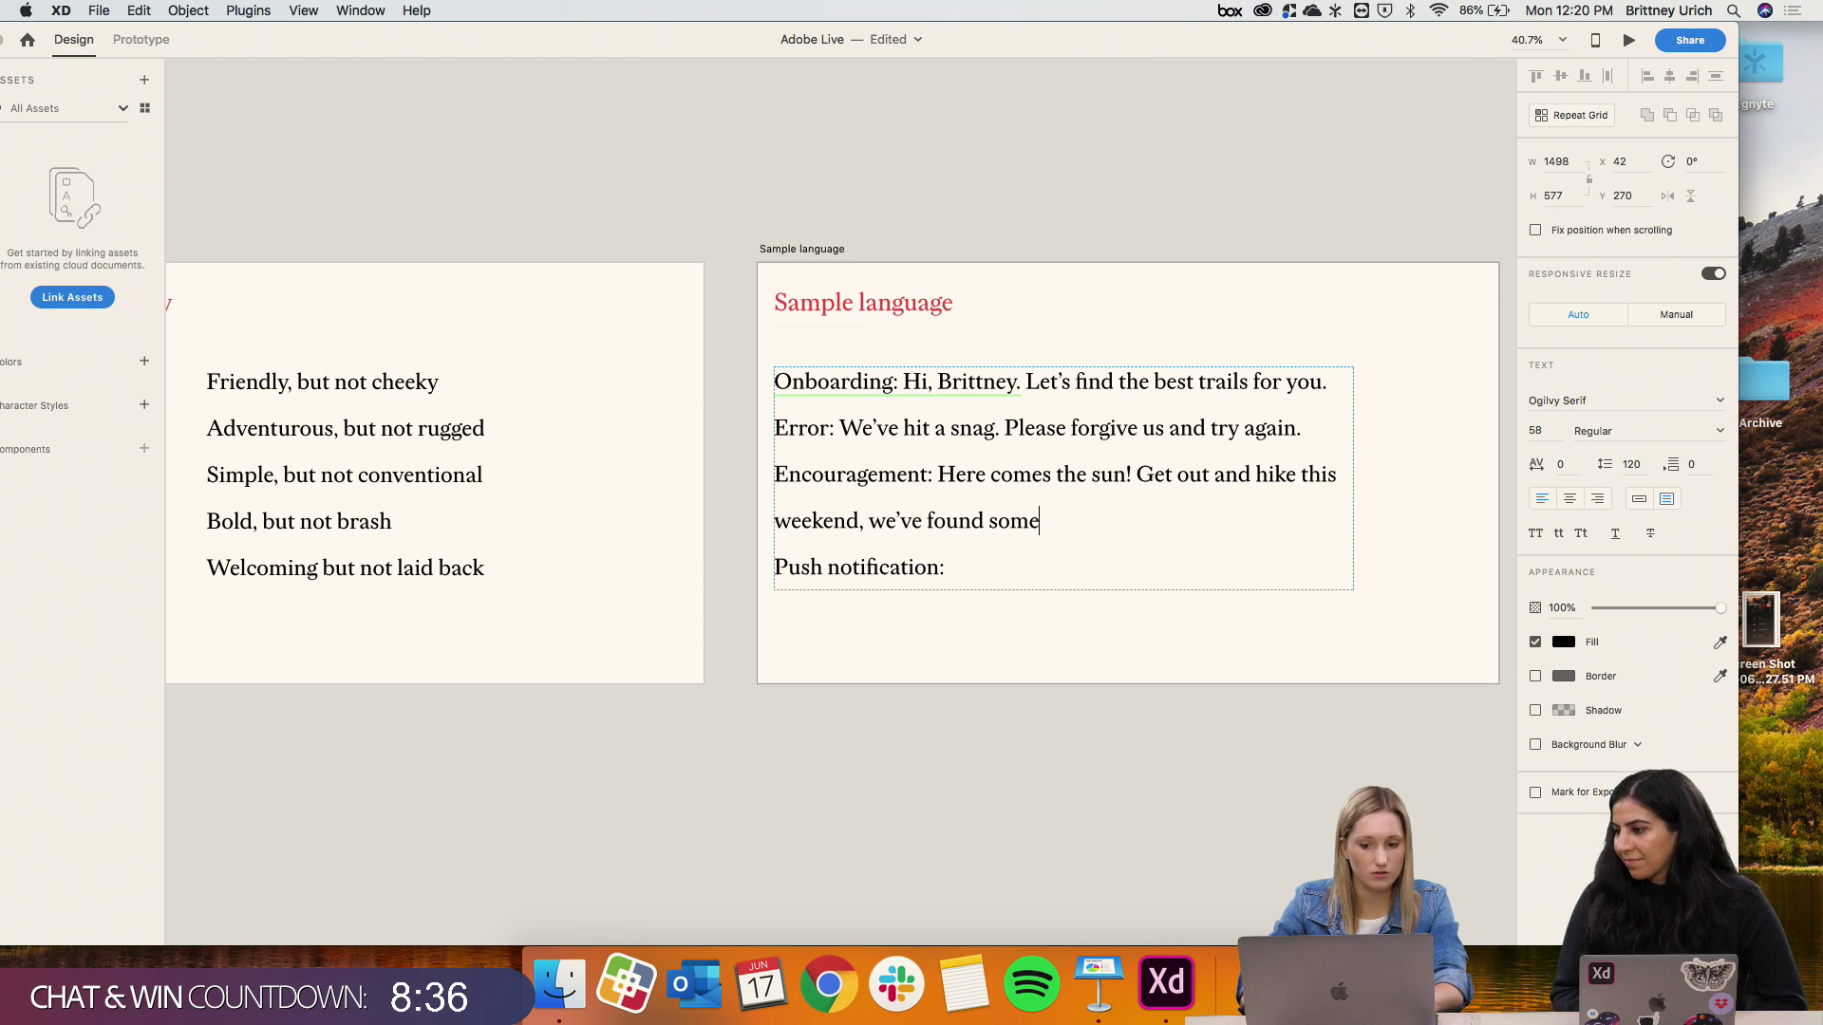
text( trails for you.)
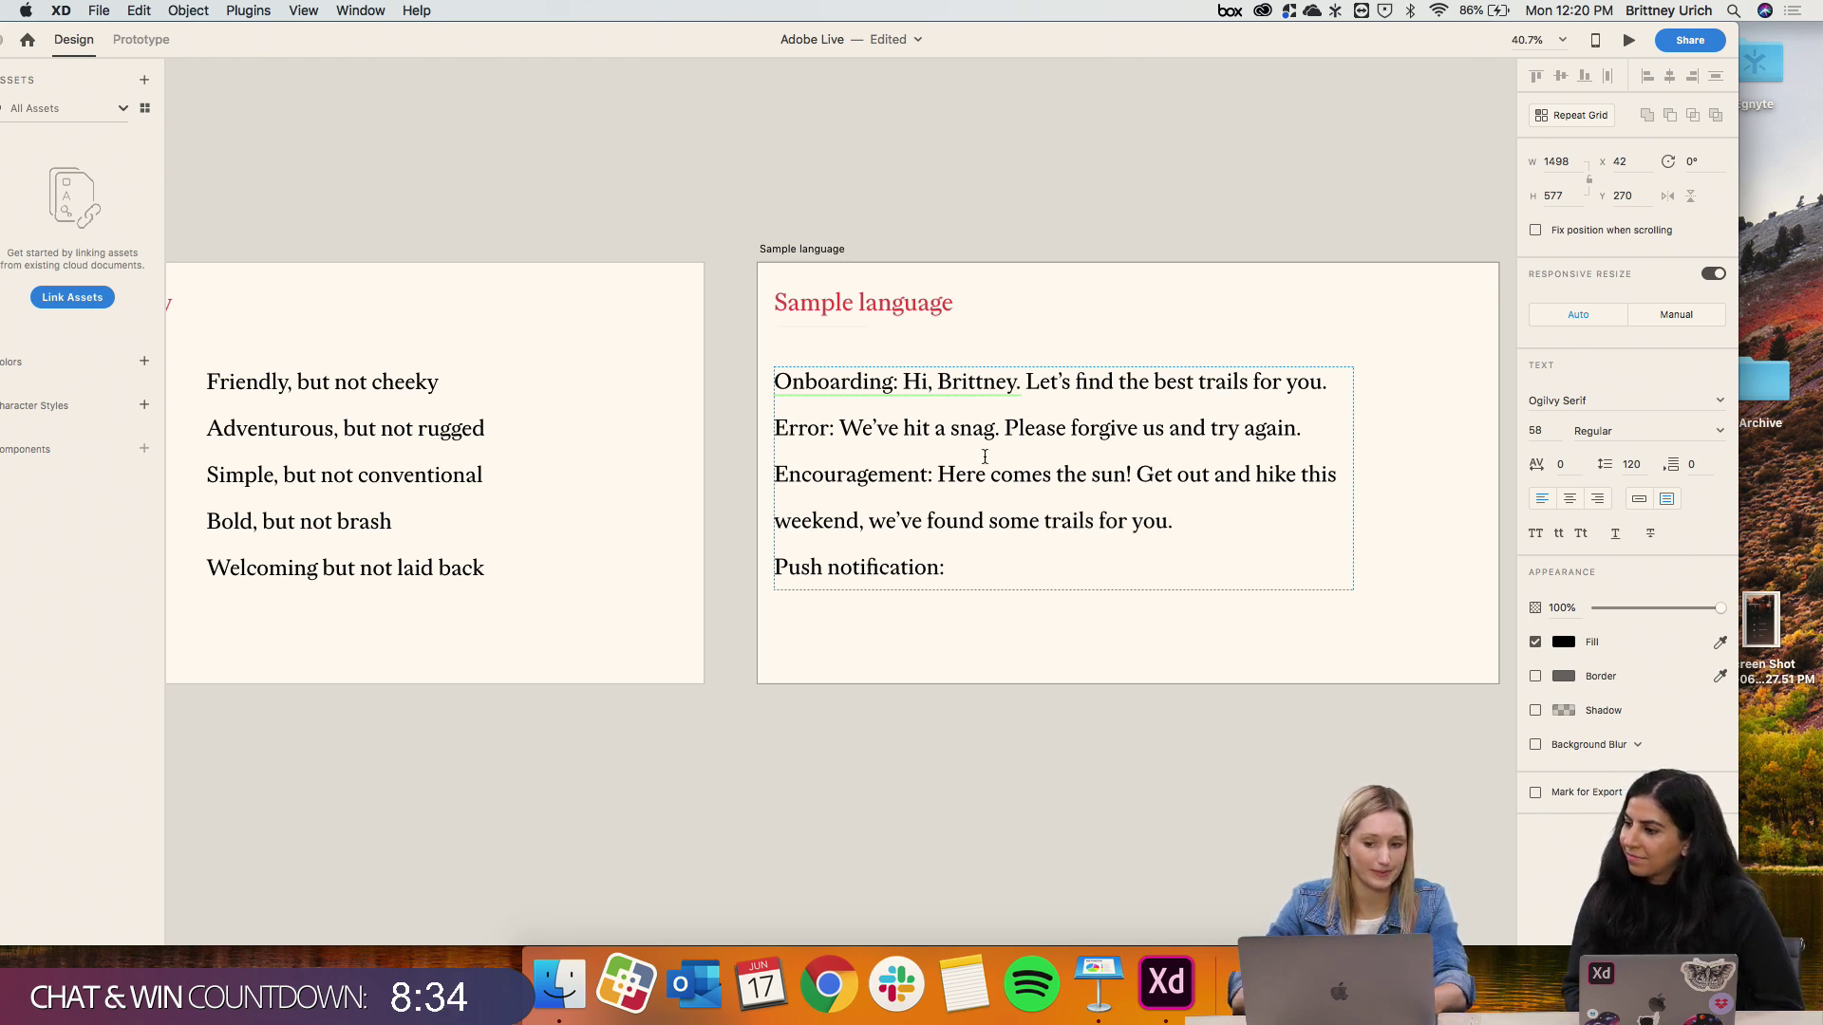
key(Escape)
drag(1355, 477, 1478, 479)
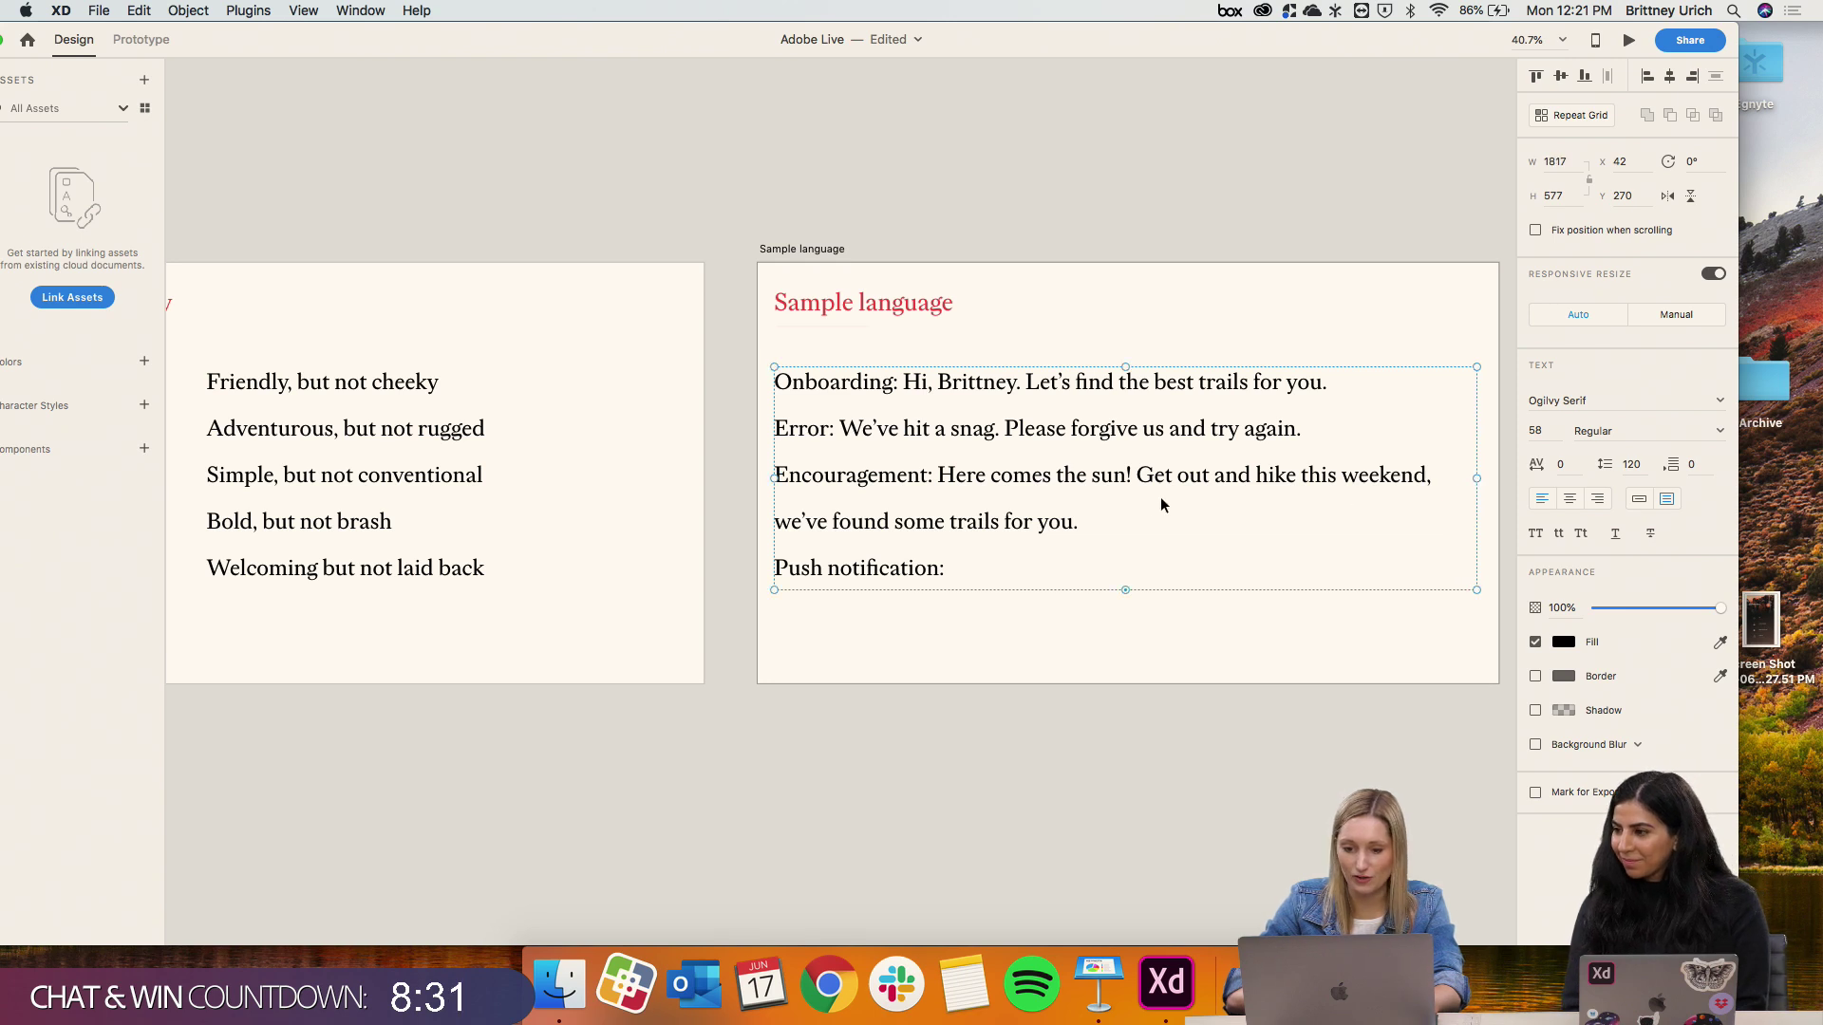
Step: Complete the Push notification line with "You've finished you've fifth hike! Keep it up." and deselect the text box
double_click(1084, 565)
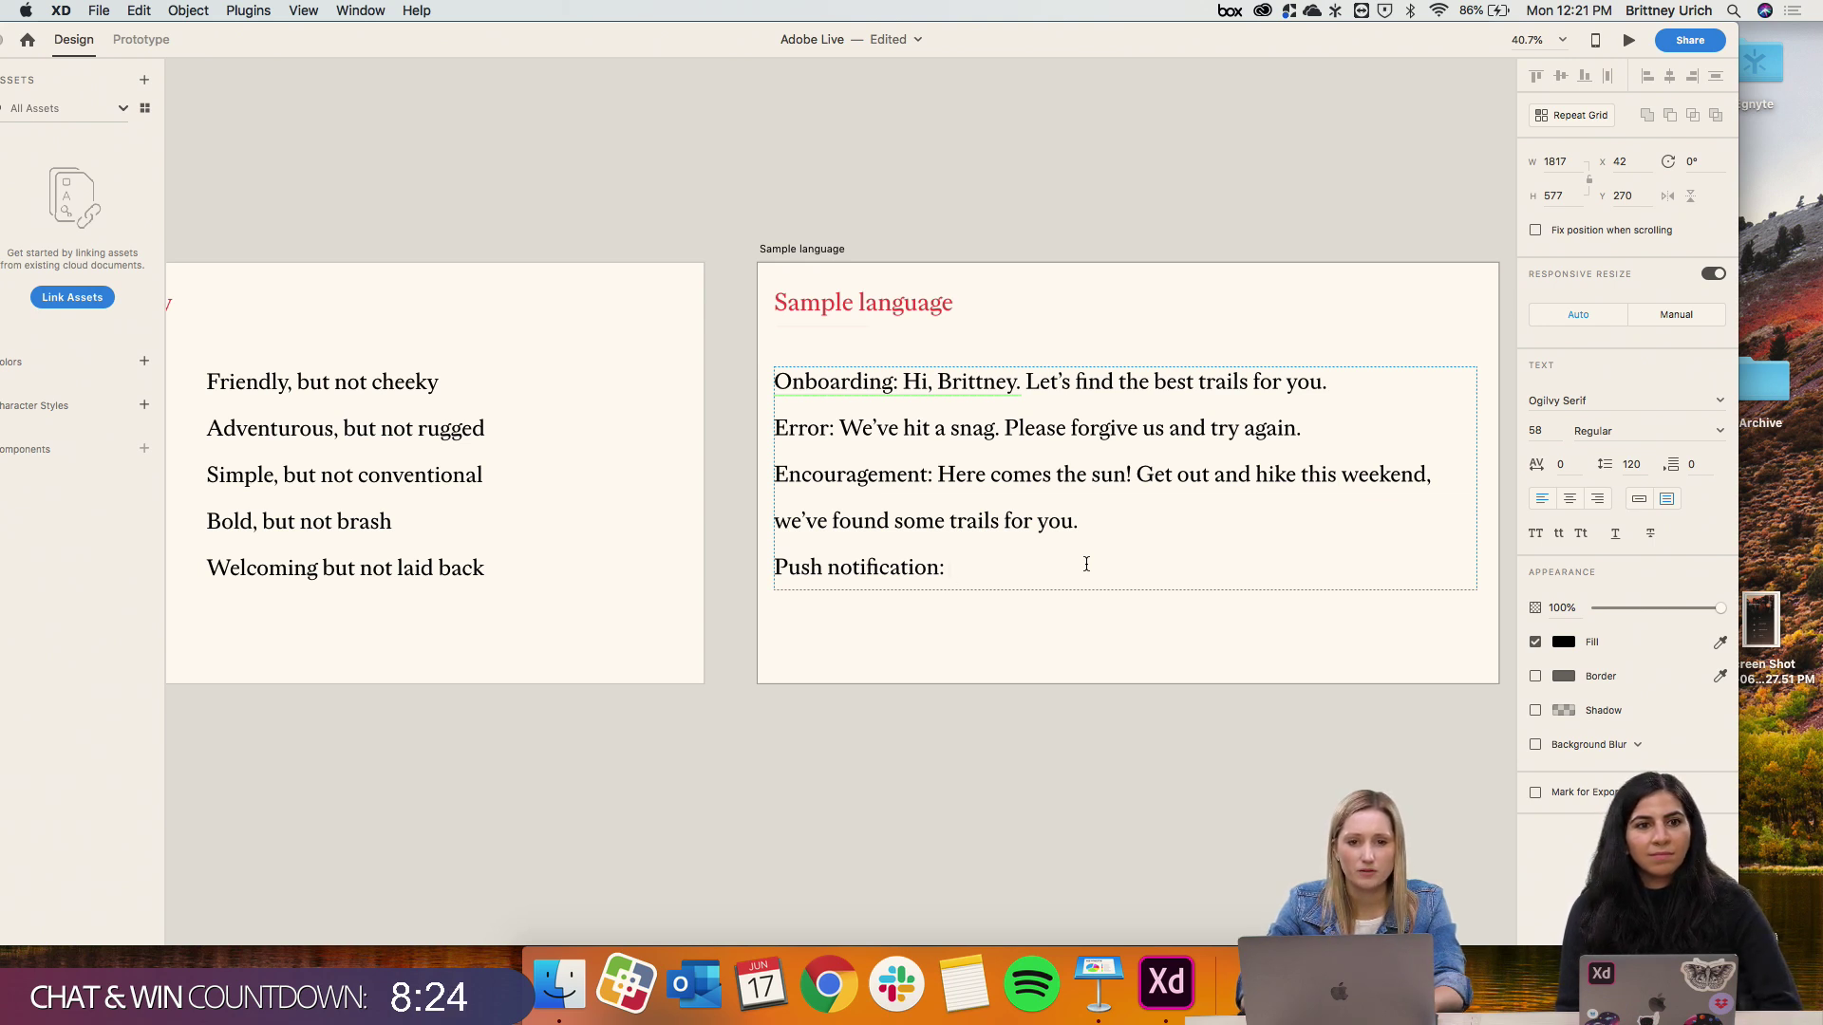
text(You've fini)
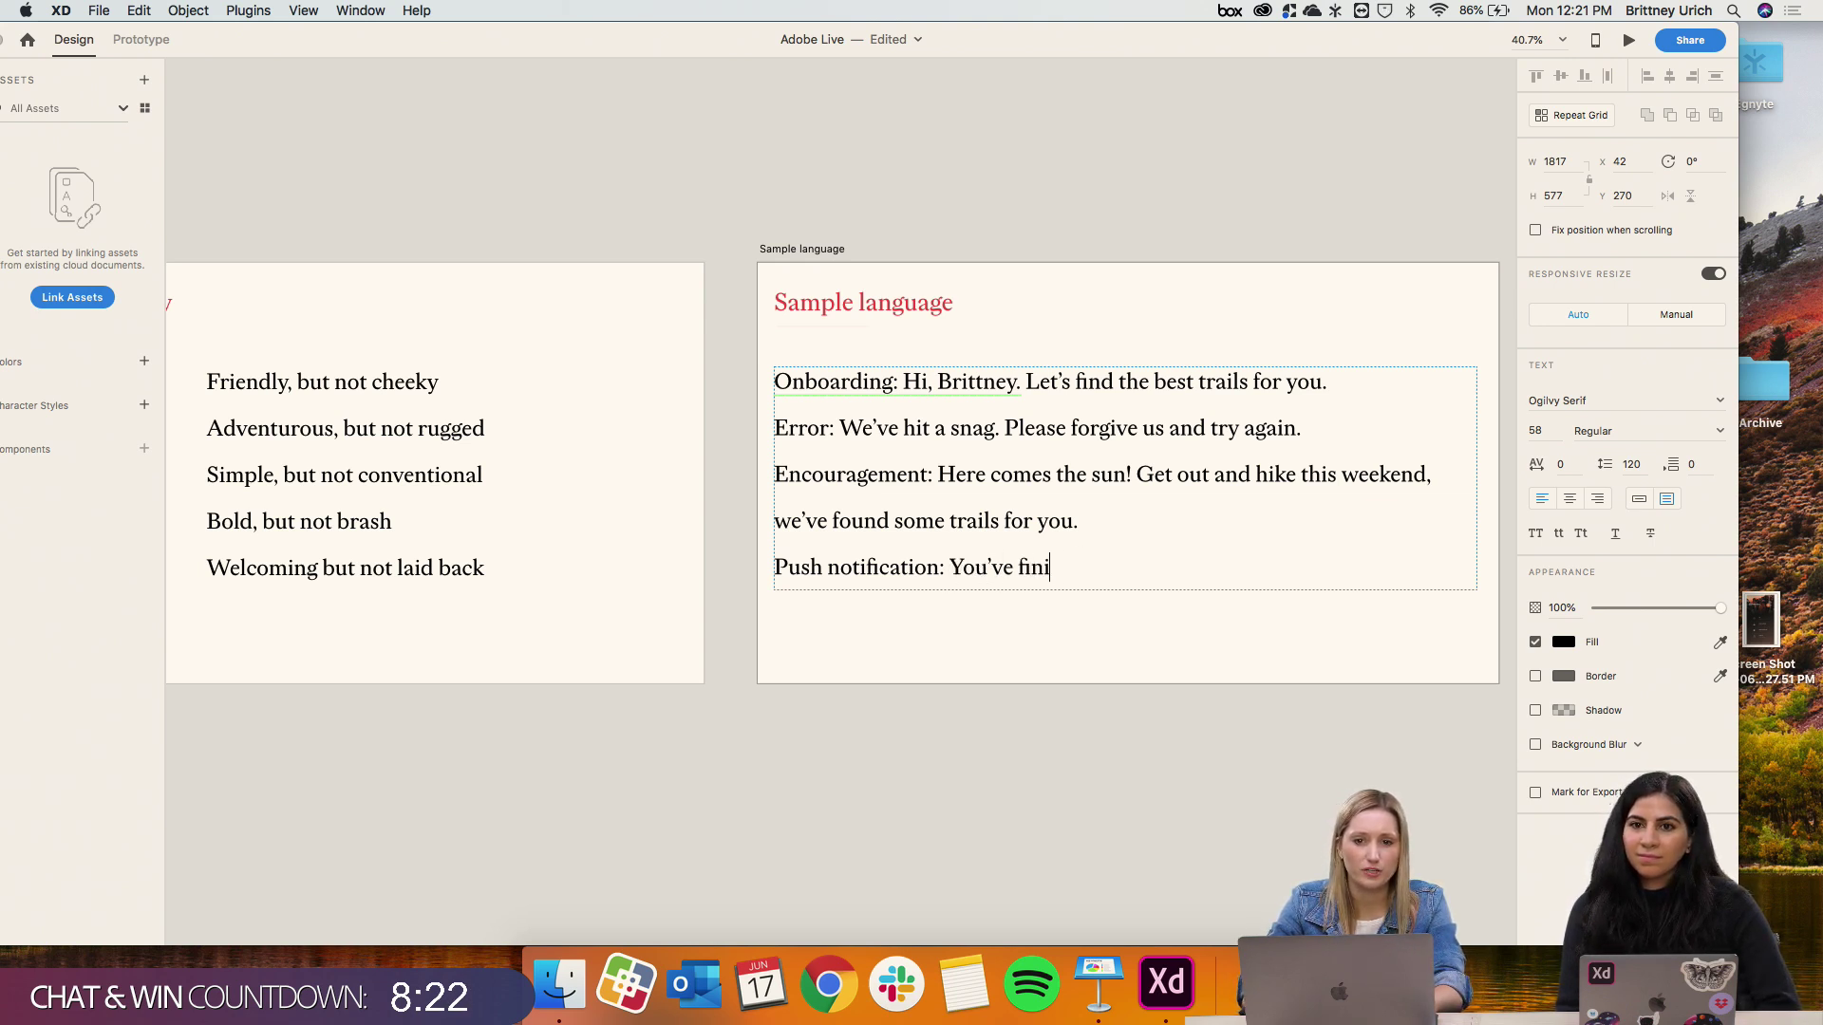
text(shed you've fif)
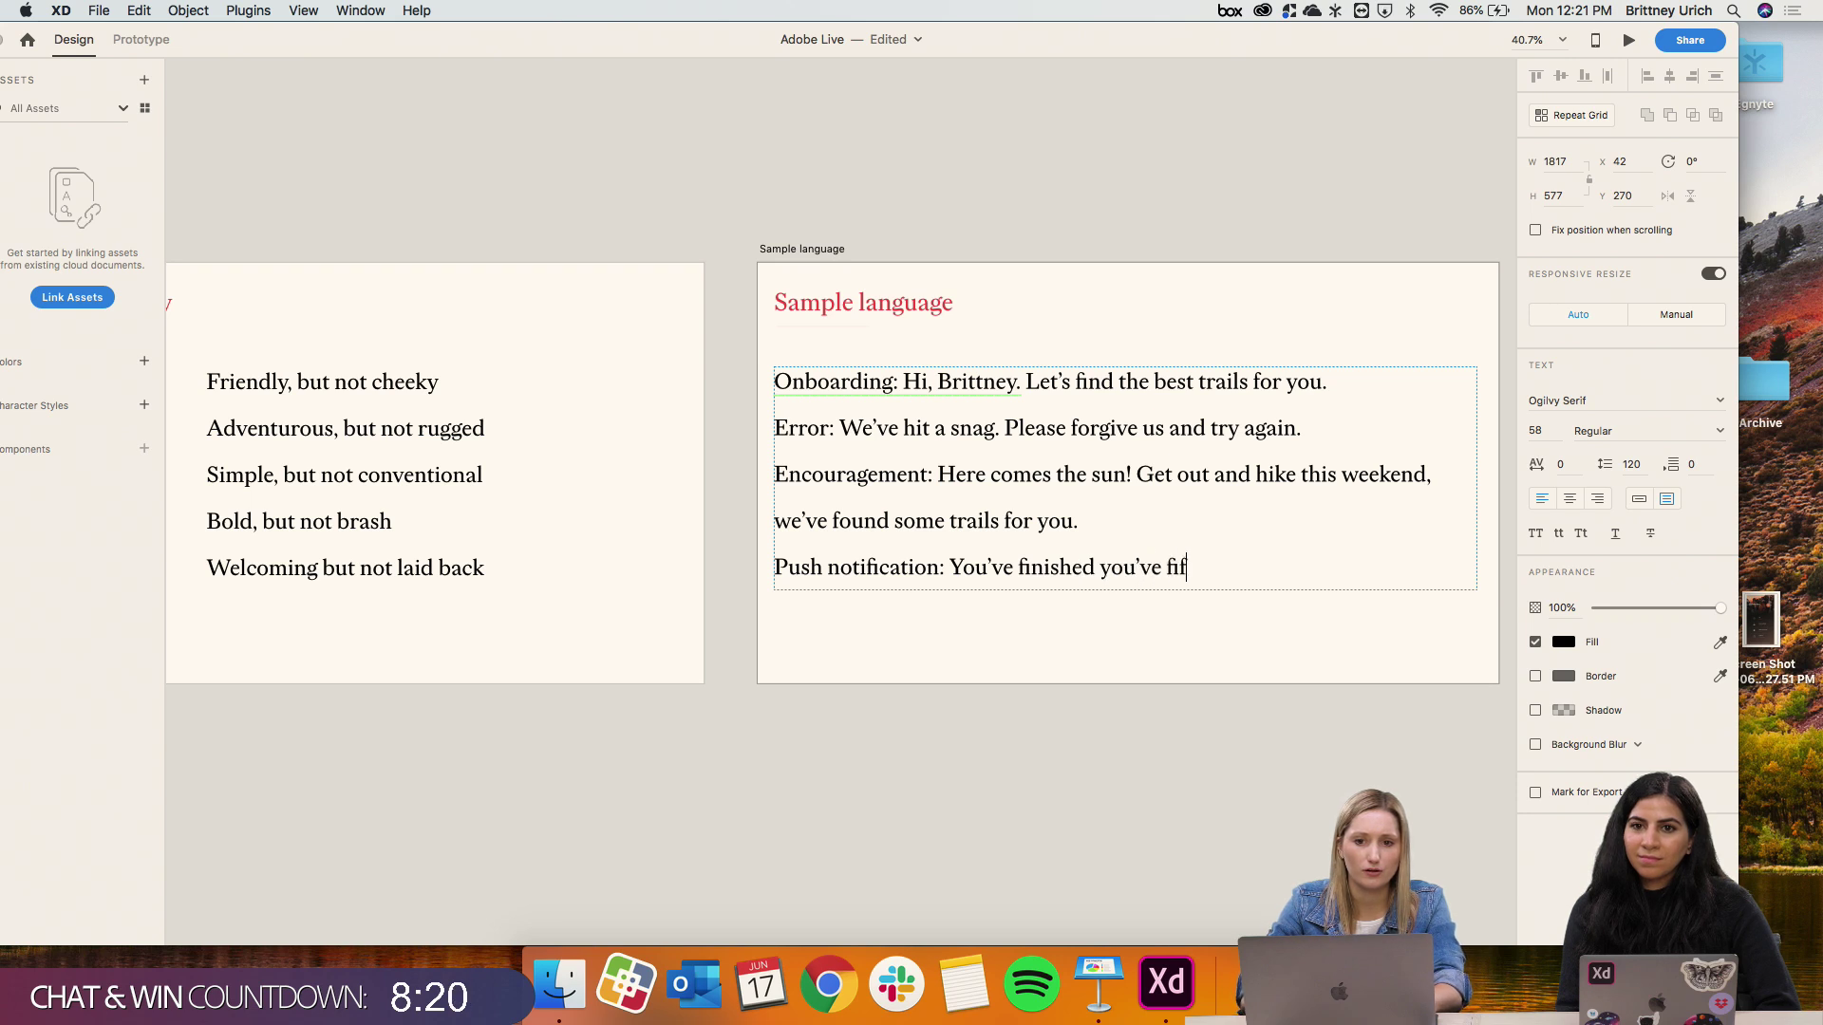
text(th hike!)
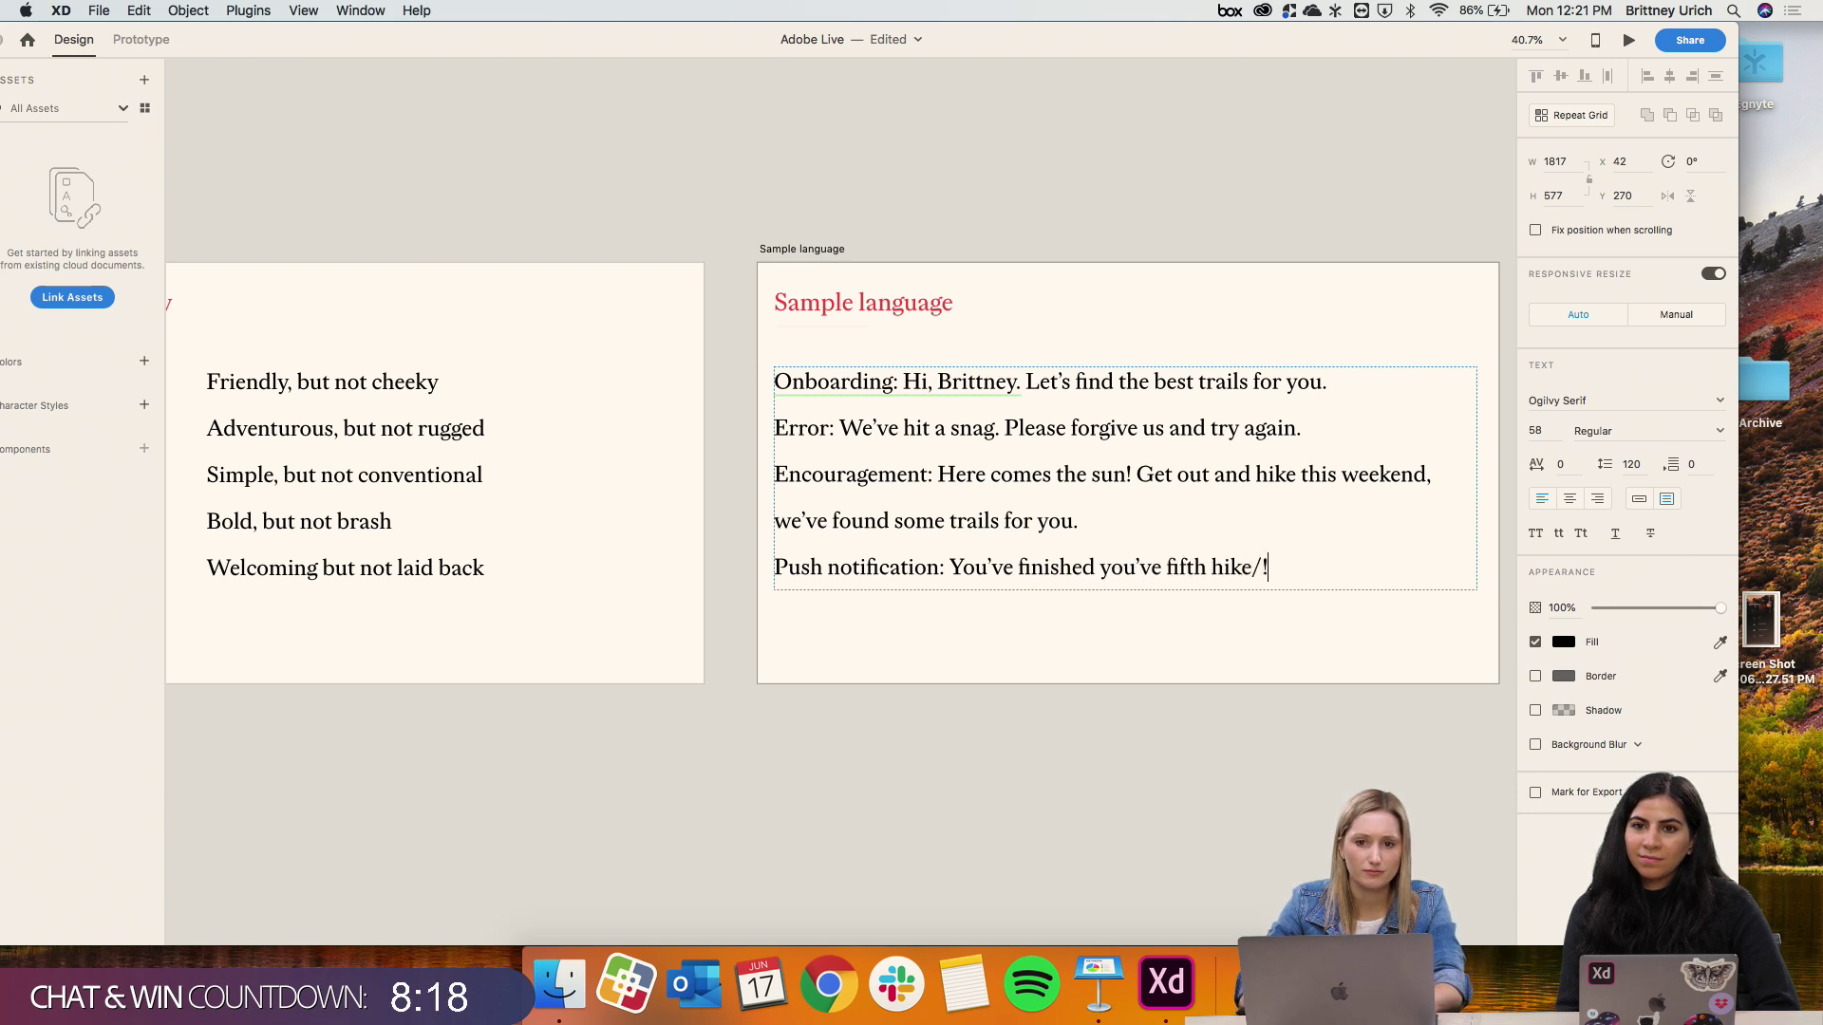
text( Keep )
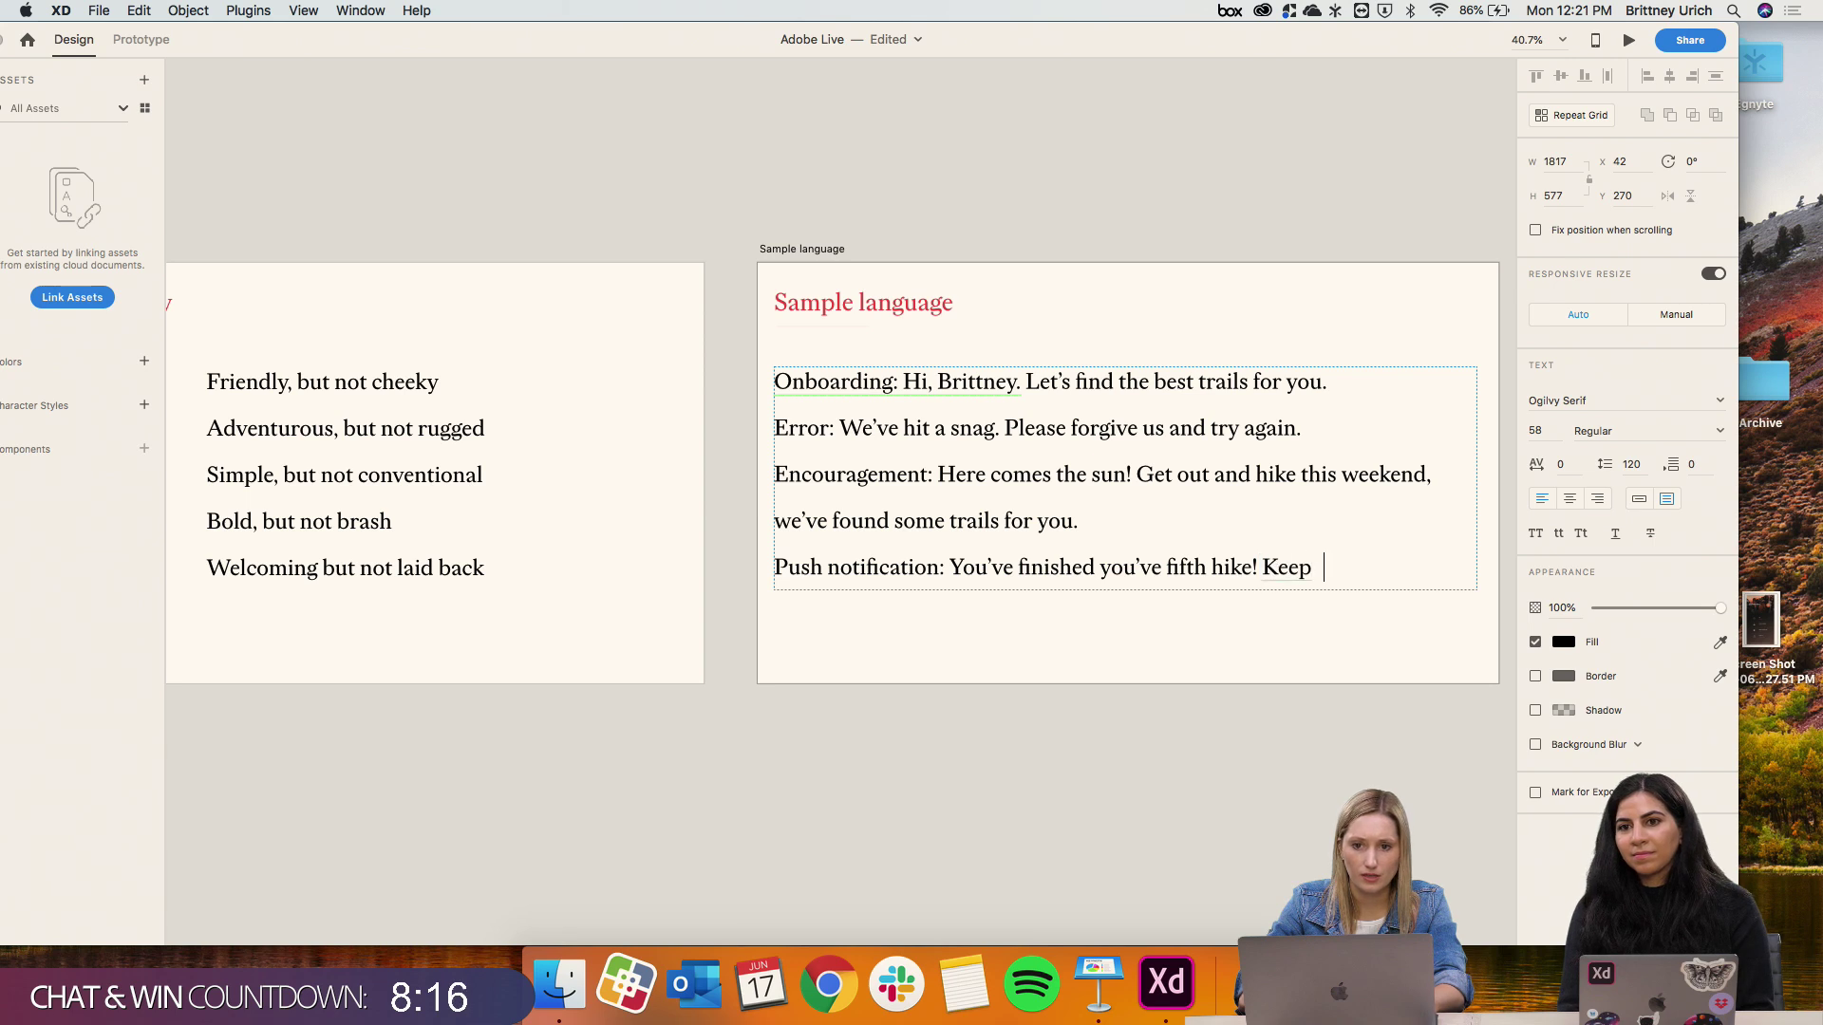
text(it up.)
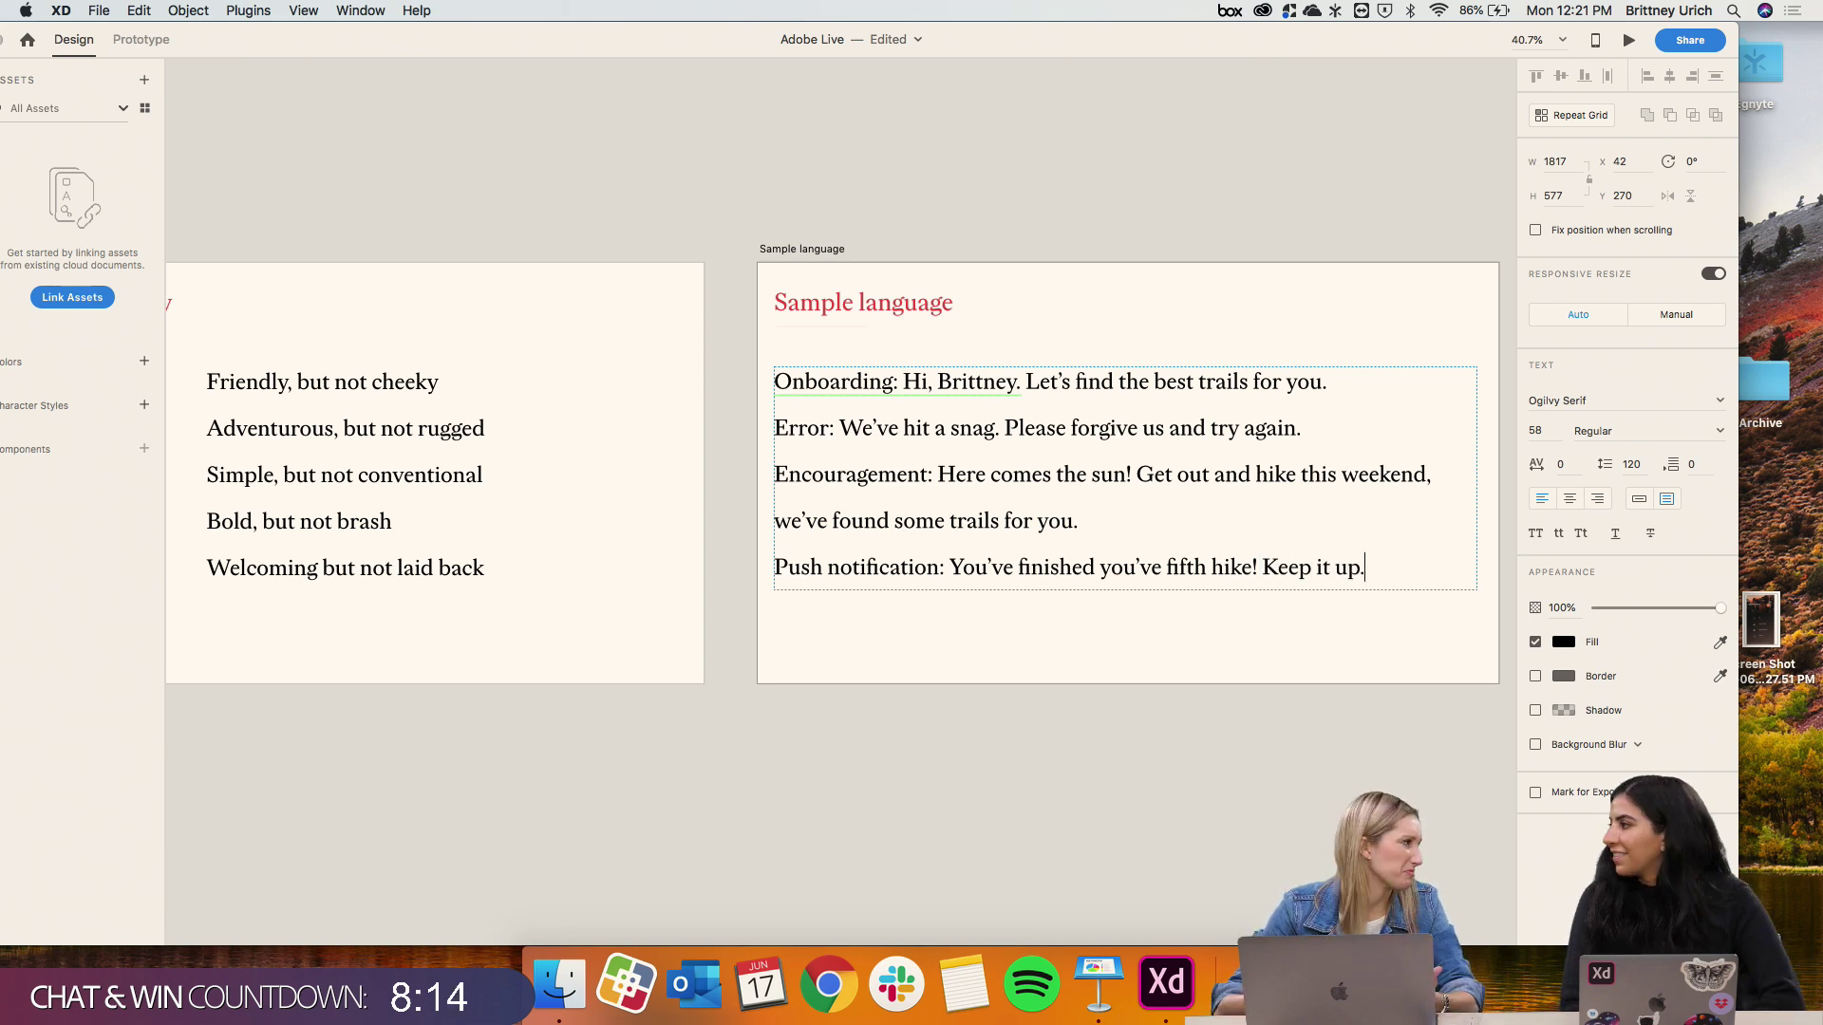
key(Escape)
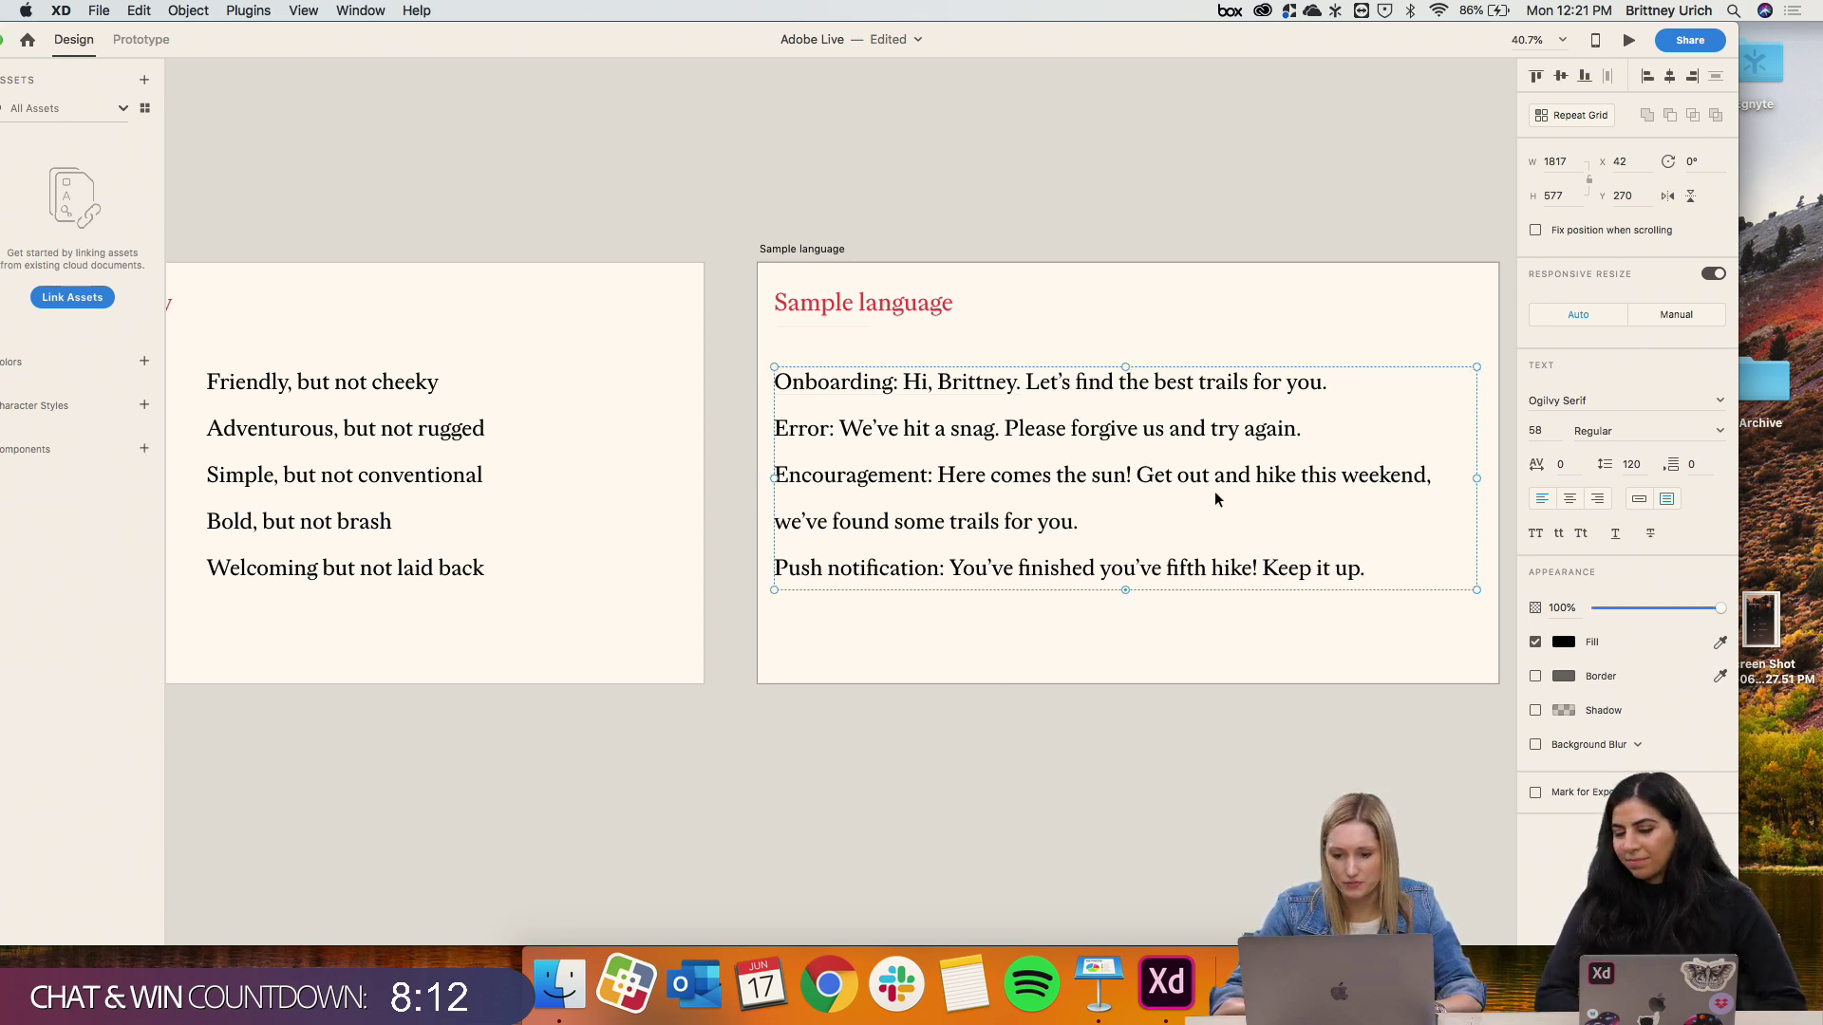
click(1152, 626)
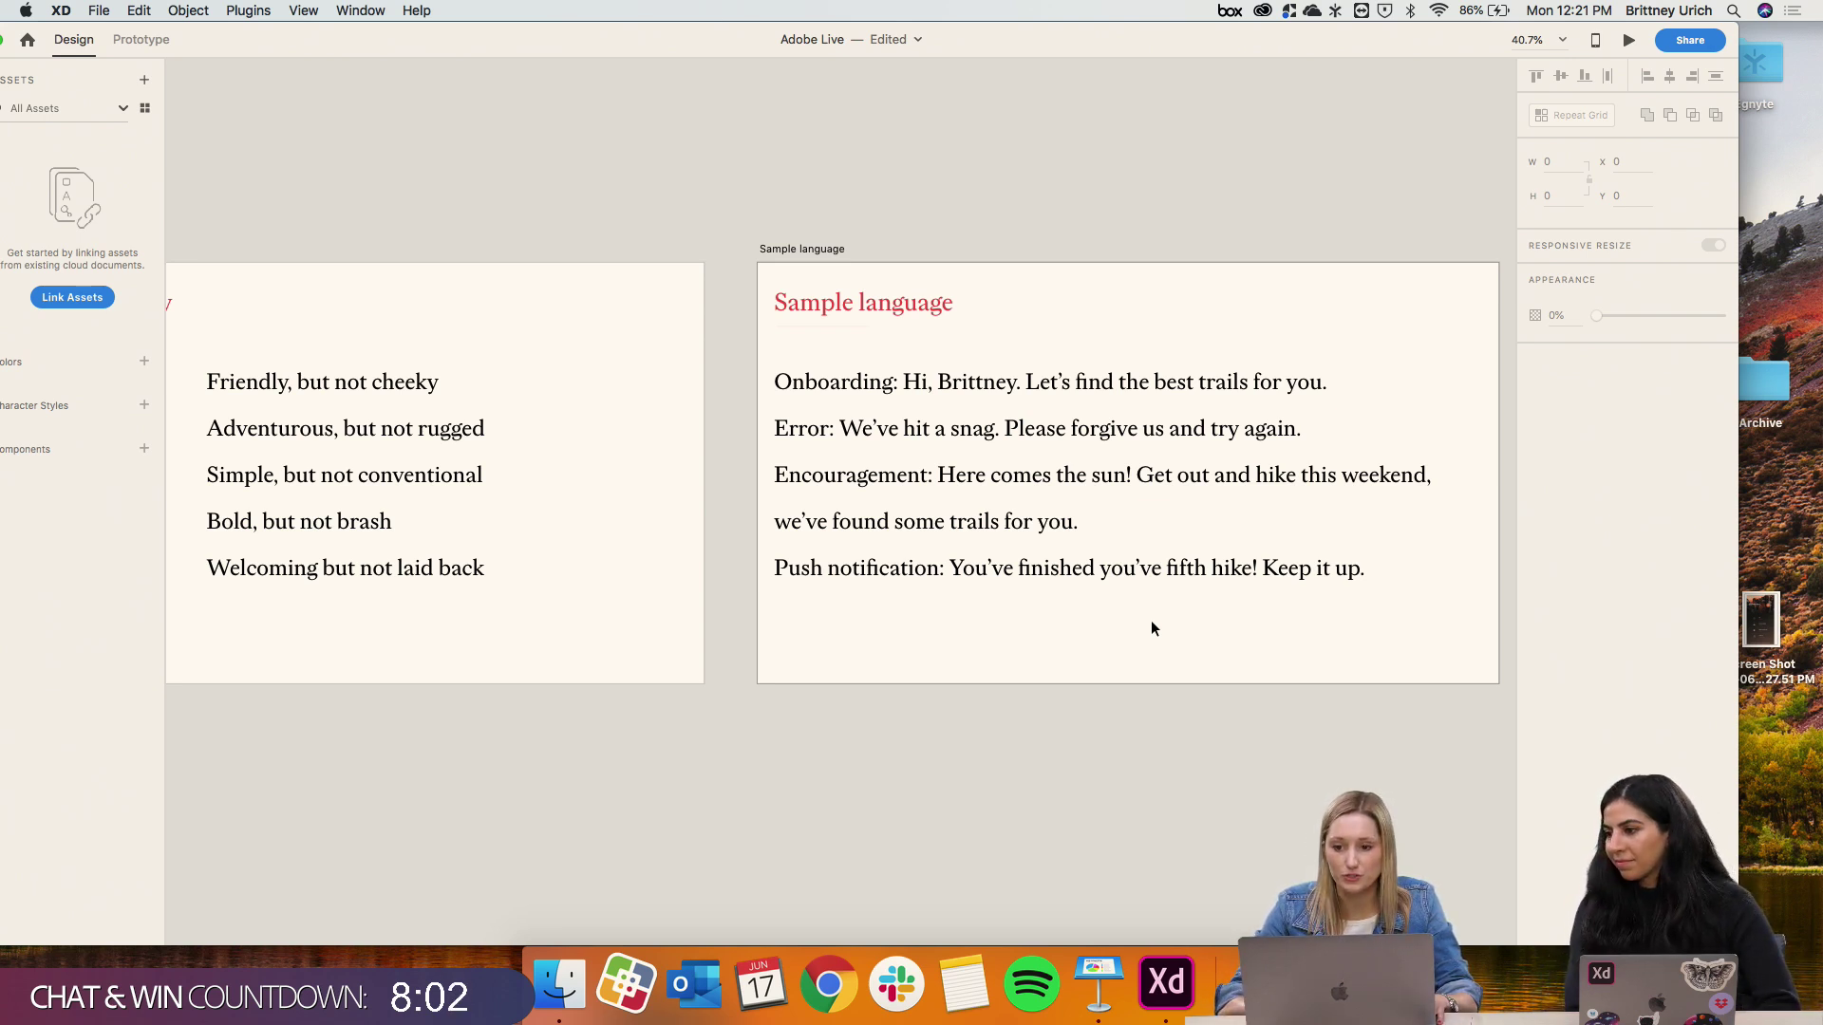
Step: Move the blank iPhone 6/7/8 artboard directly beneath the Sample language artboard, aligned with its left edge, and deselect it
scroll(1159, 621, down, 2)
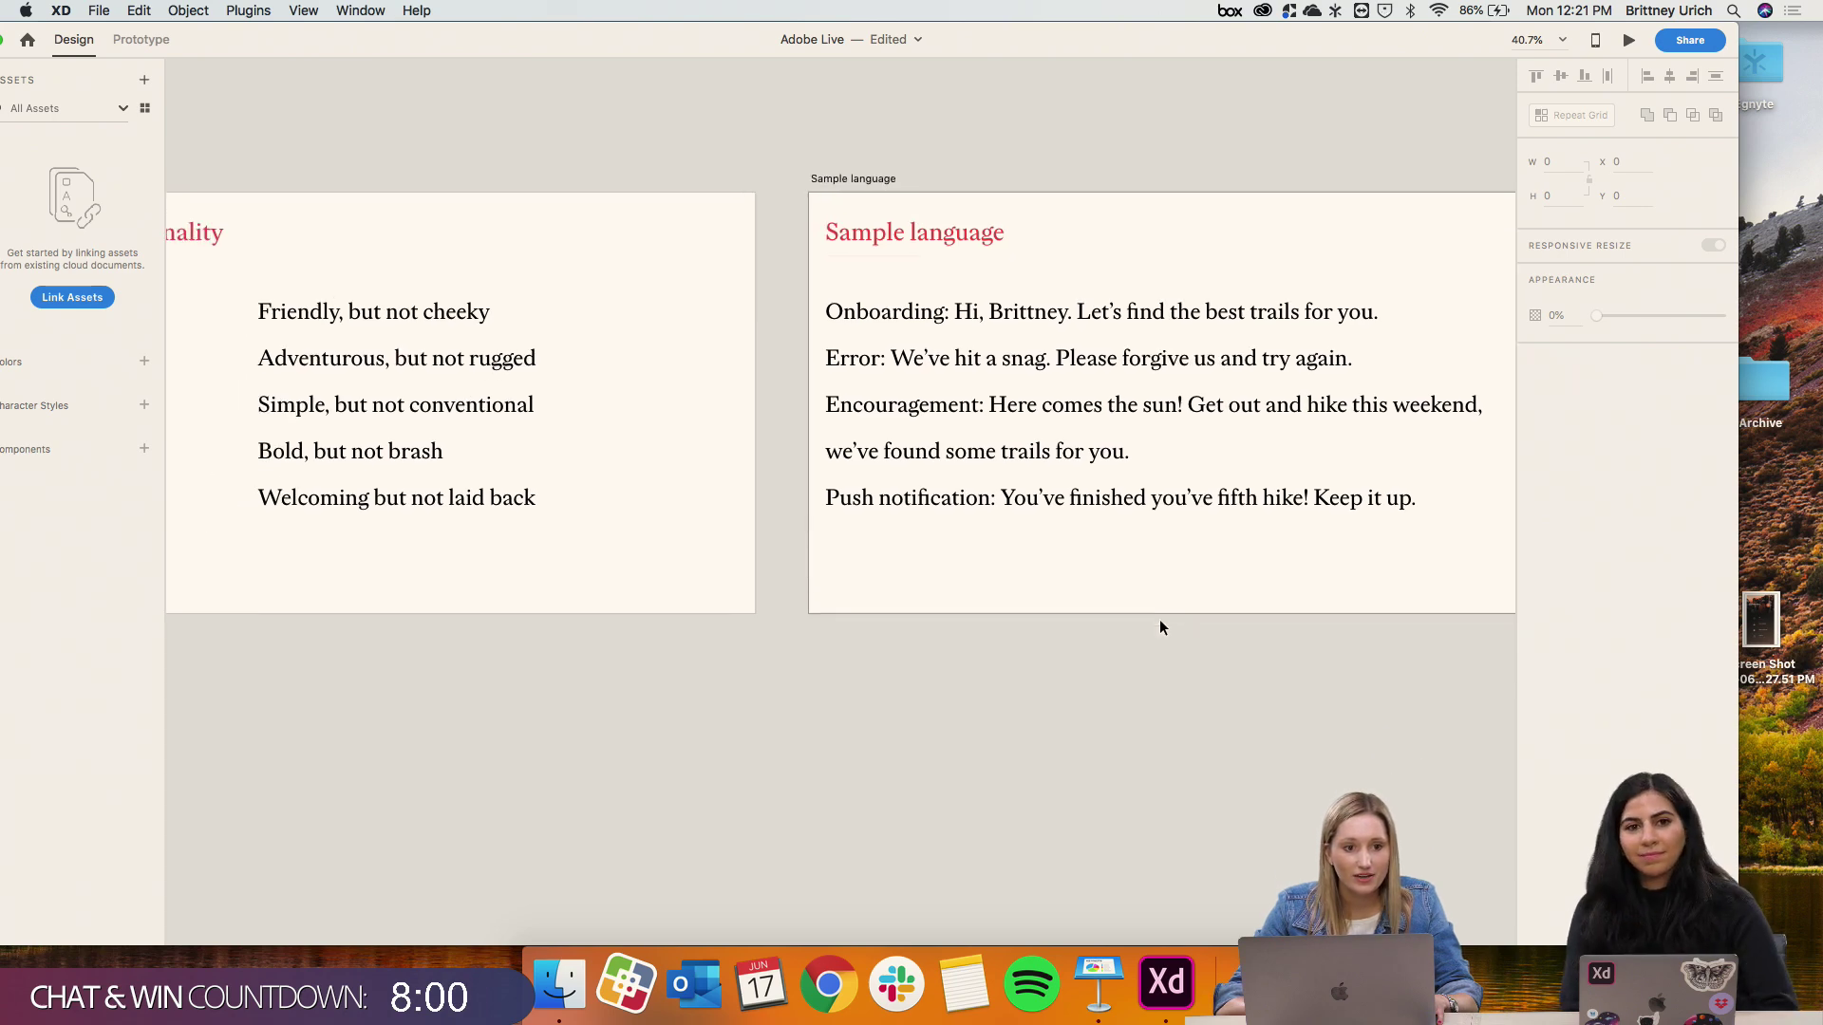
scroll(1159, 619, down, 3)
scroll(1159, 619, down, 10)
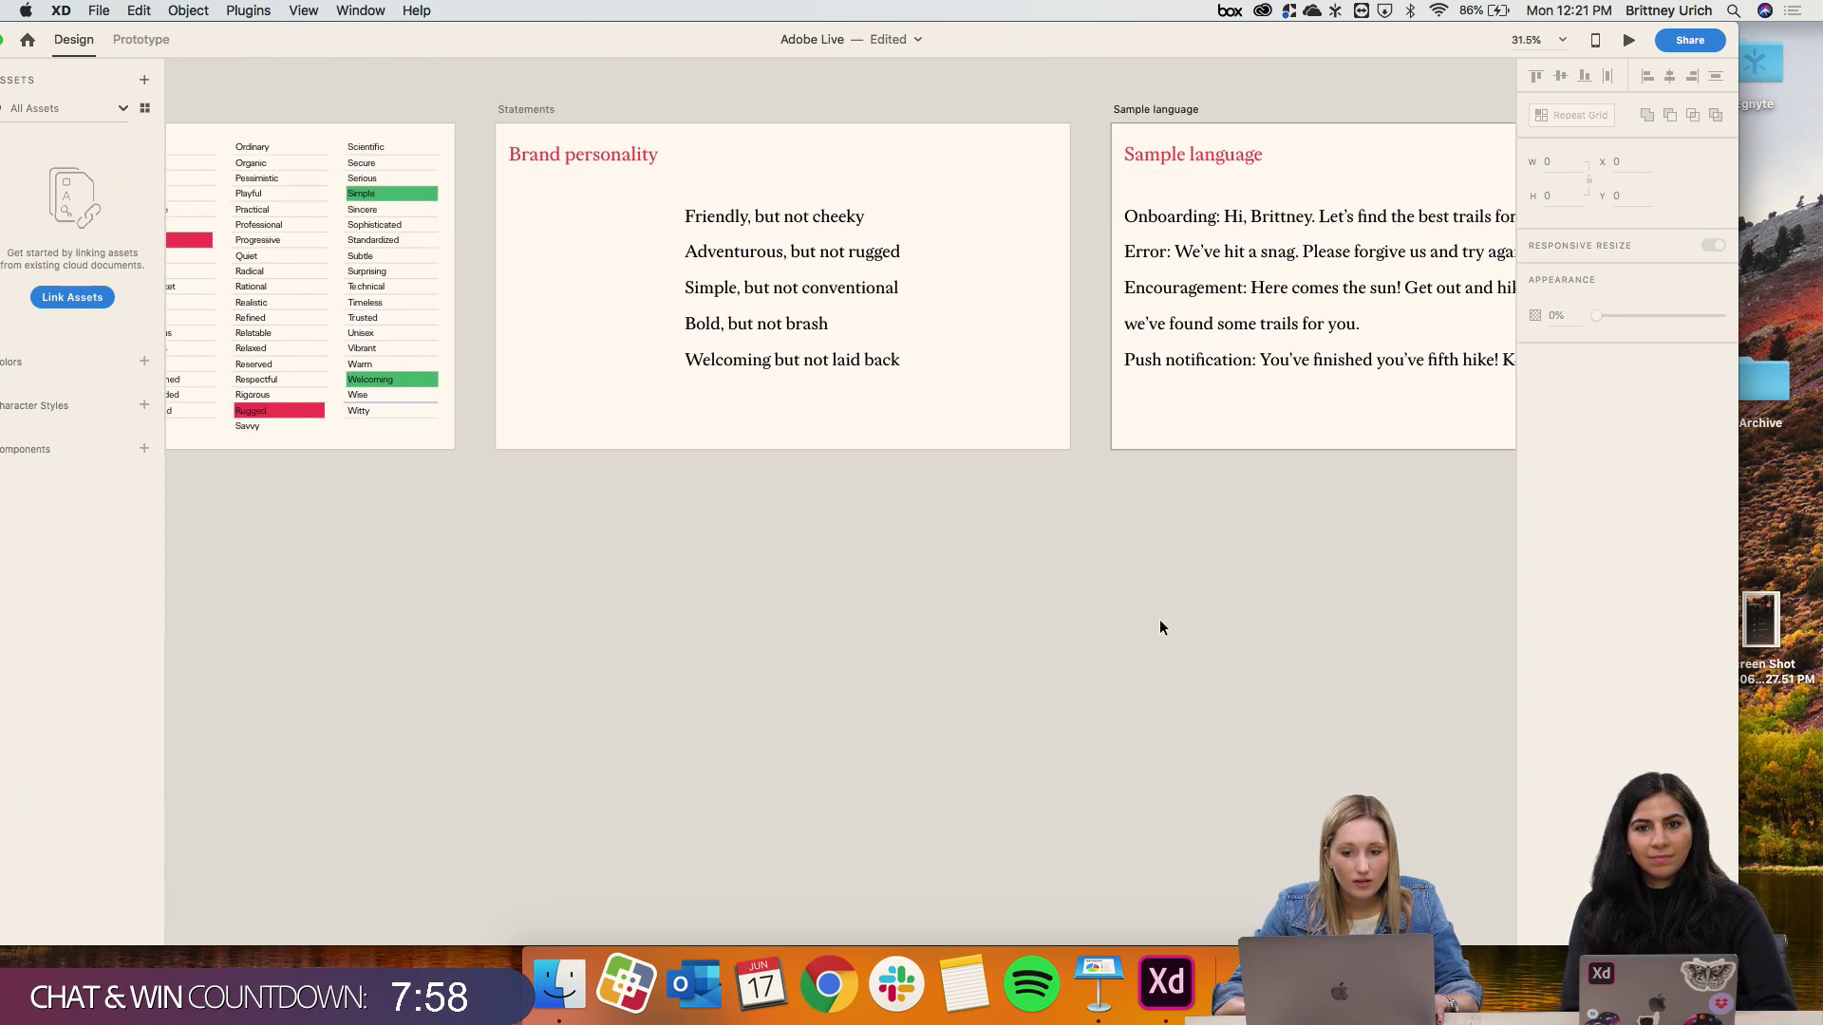
scroll(1159, 619, left, 3)
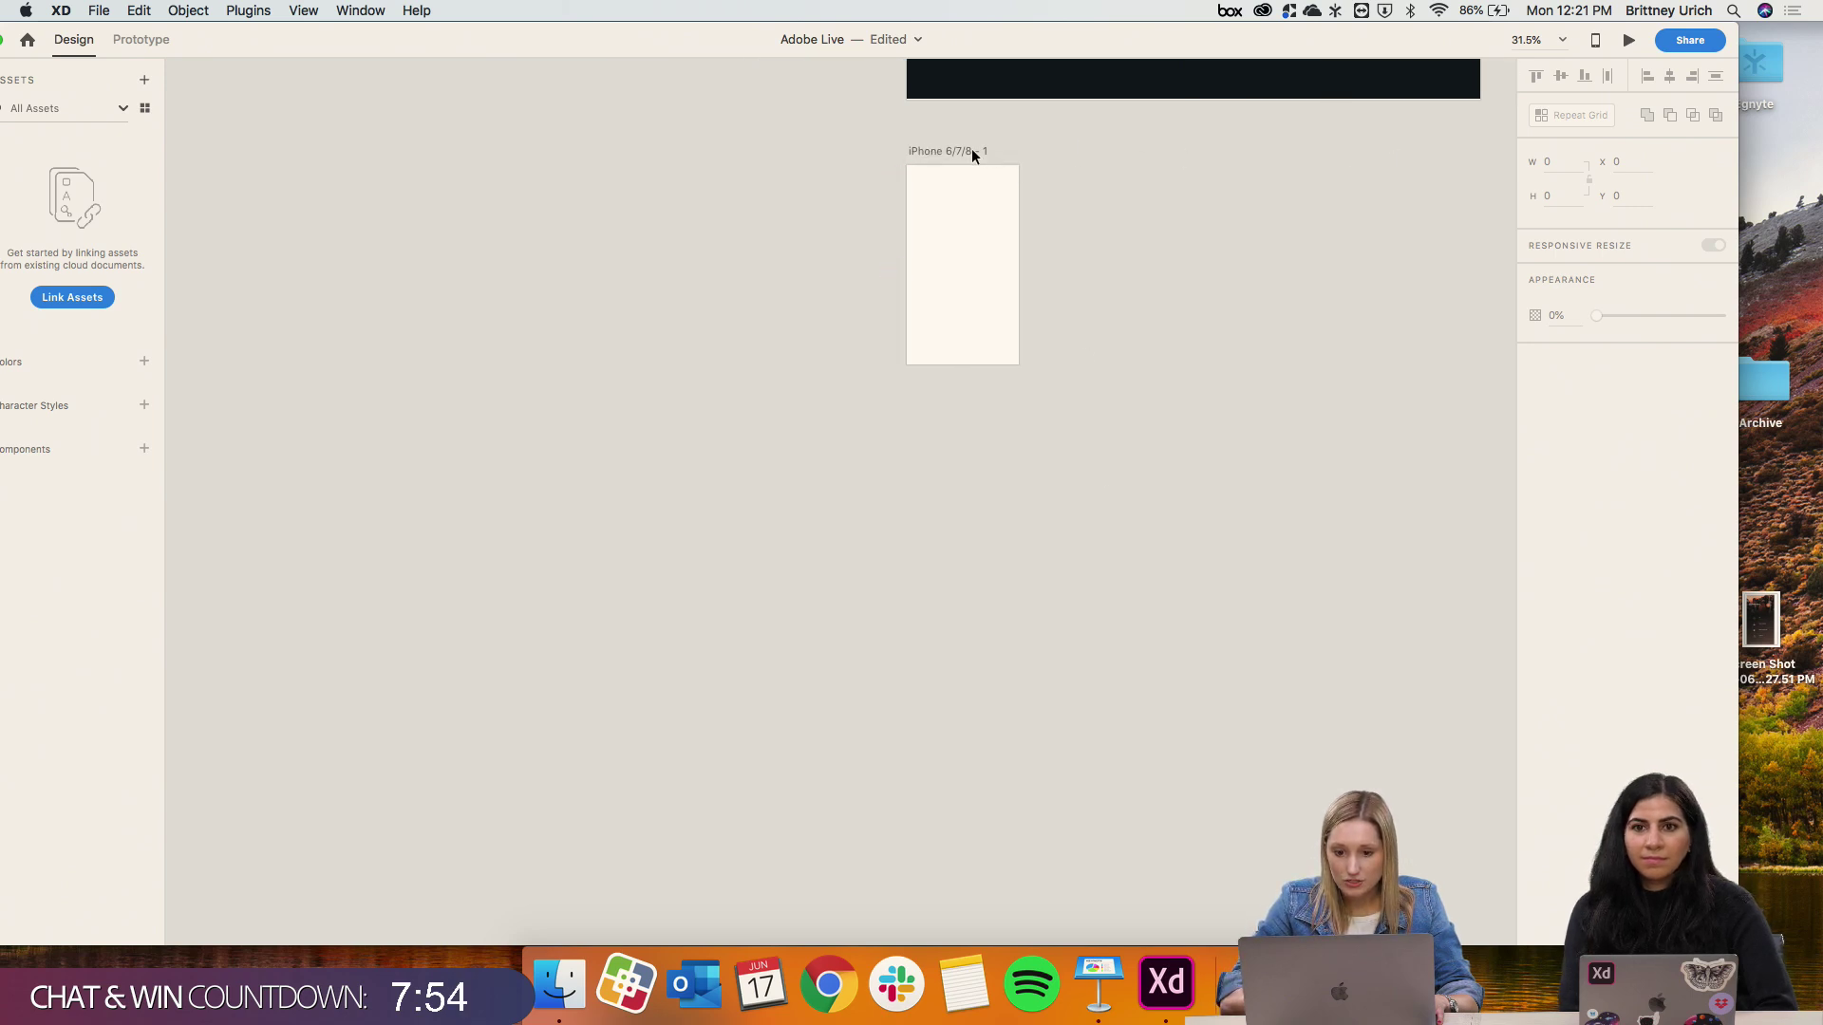
drag(971, 149, 1241, 162)
scroll(1358, 184, right, 15)
scroll(1242, 162, right, 10)
scroll(1241, 162, up, 4)
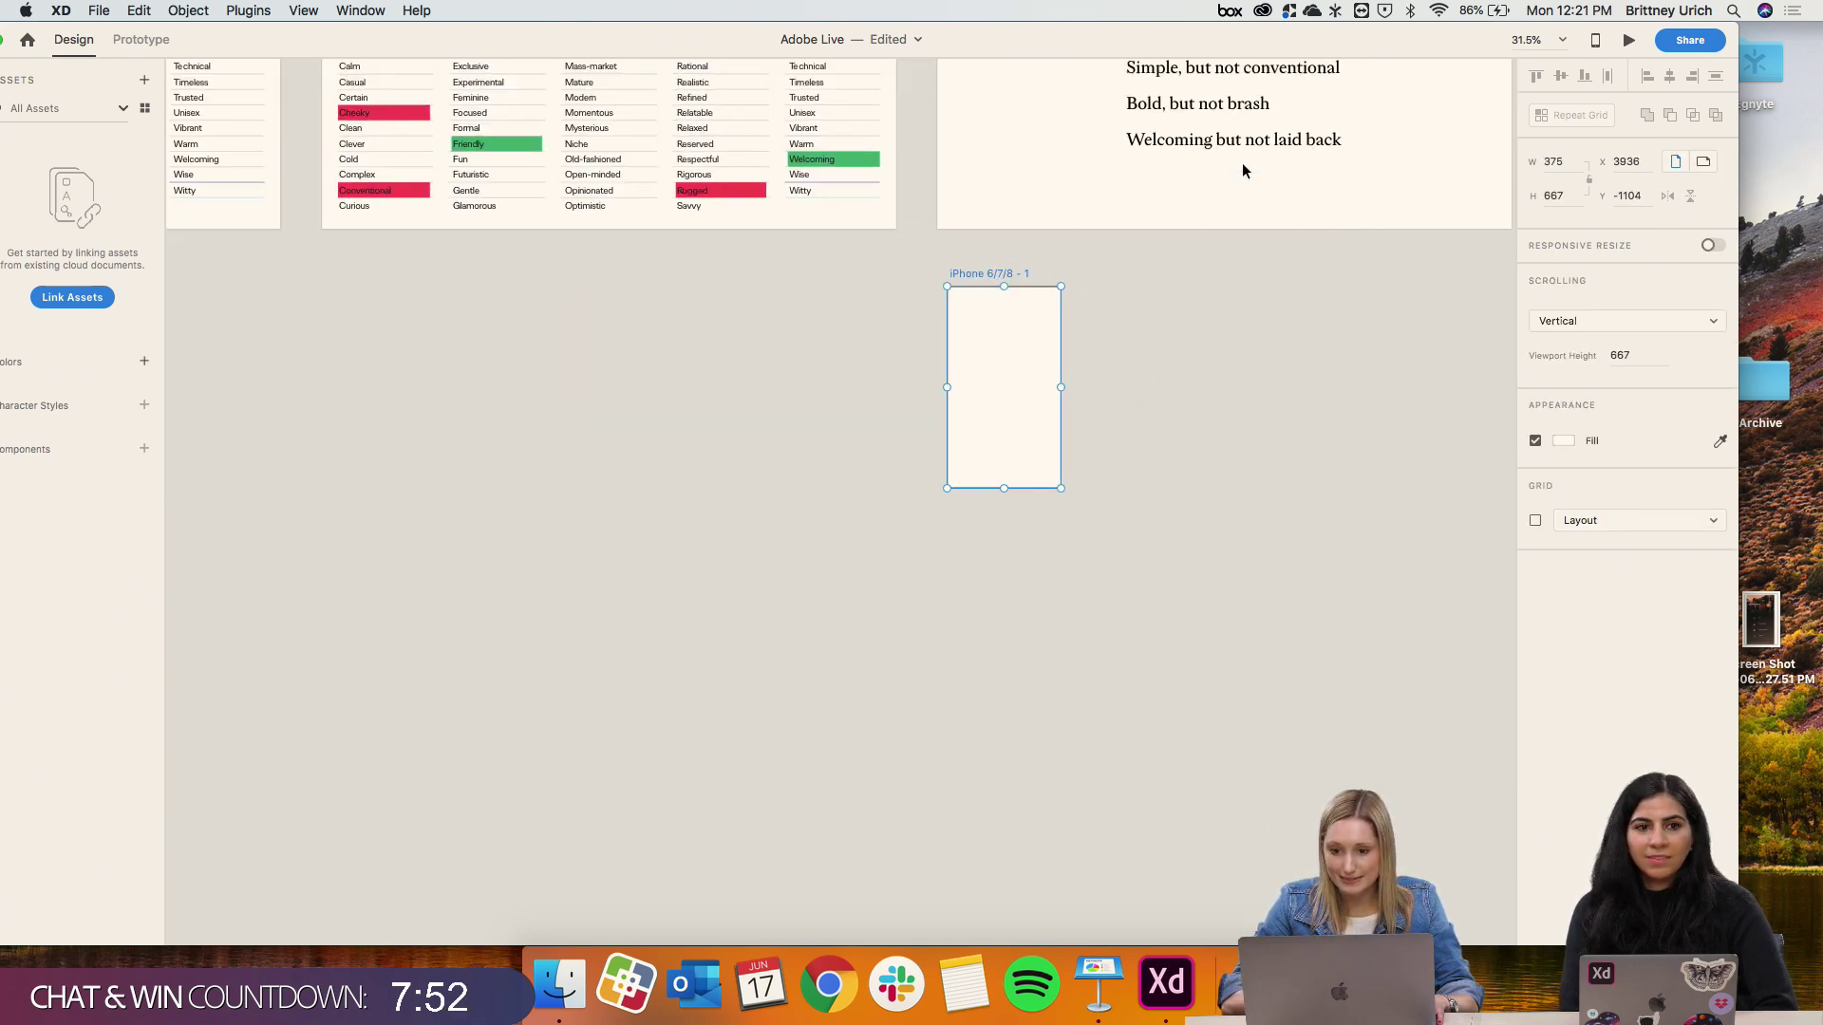
drag(498, 428, 1095, 410)
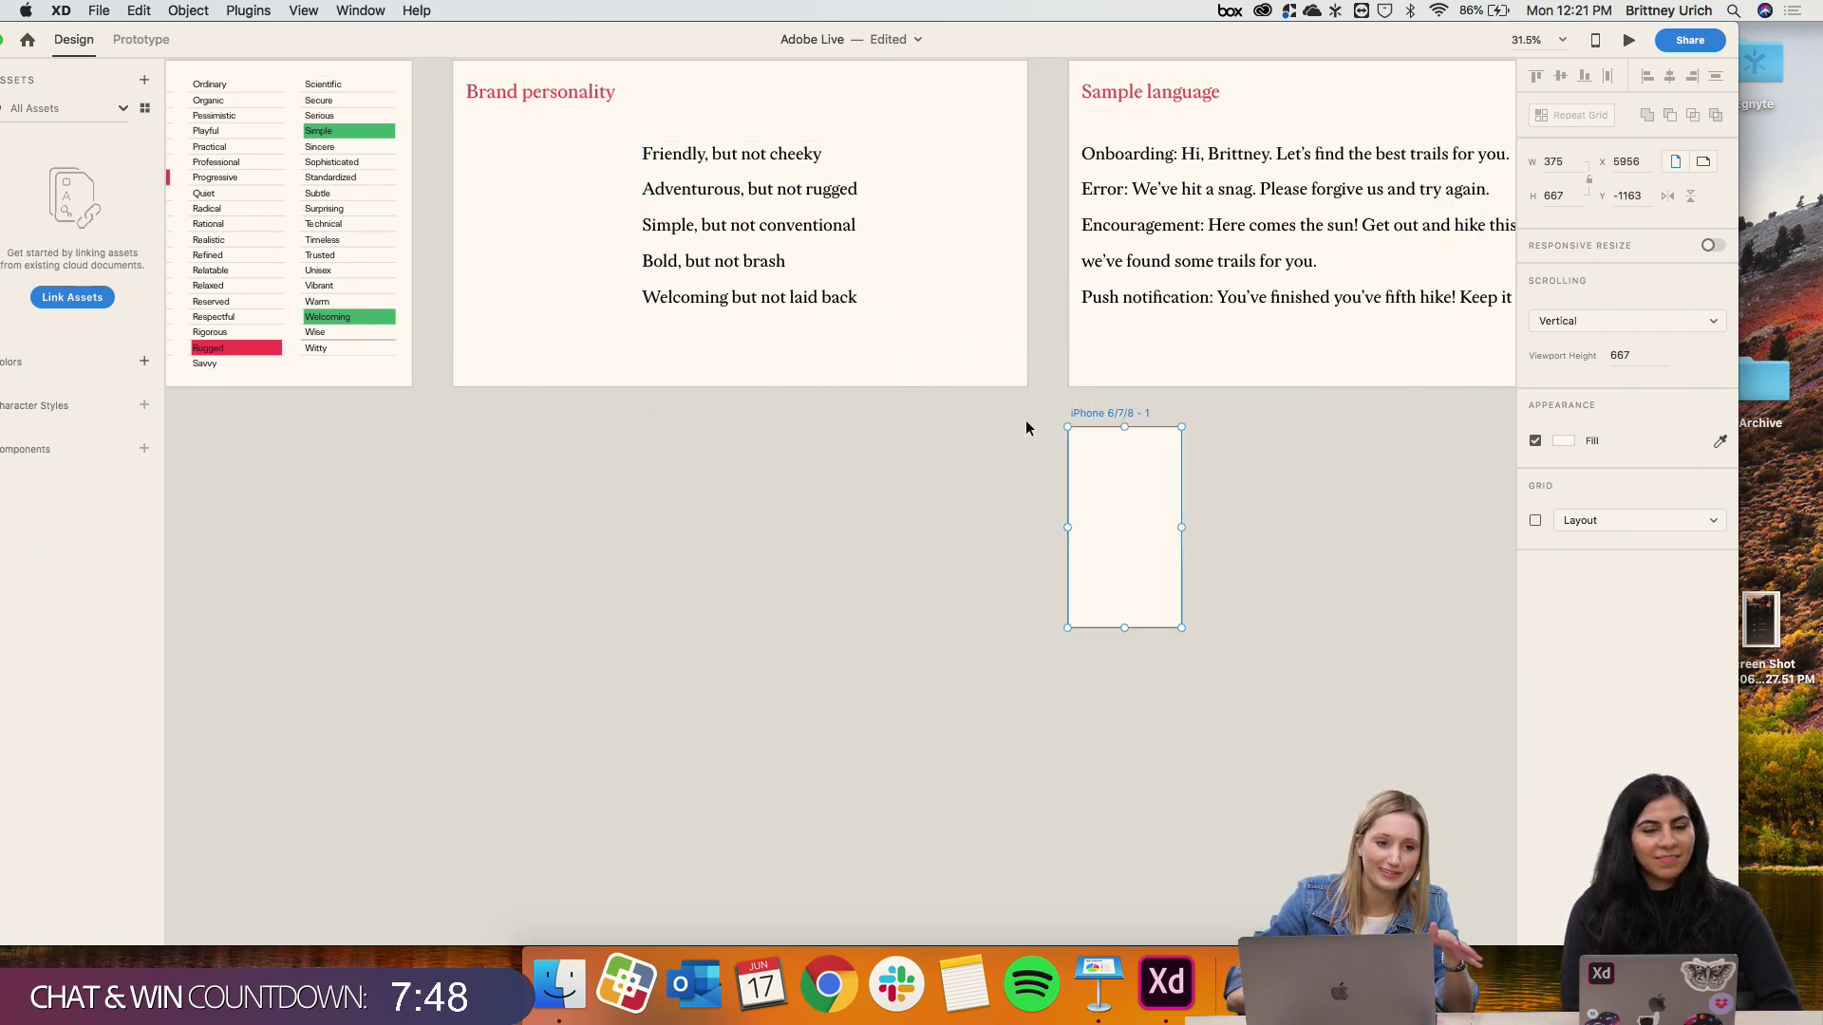
click(961, 491)
scroll(961, 491, right, 6)
scroll(960, 492, up, 3)
scroll(961, 494, right, 1)
scroll(961, 494, up, 1)
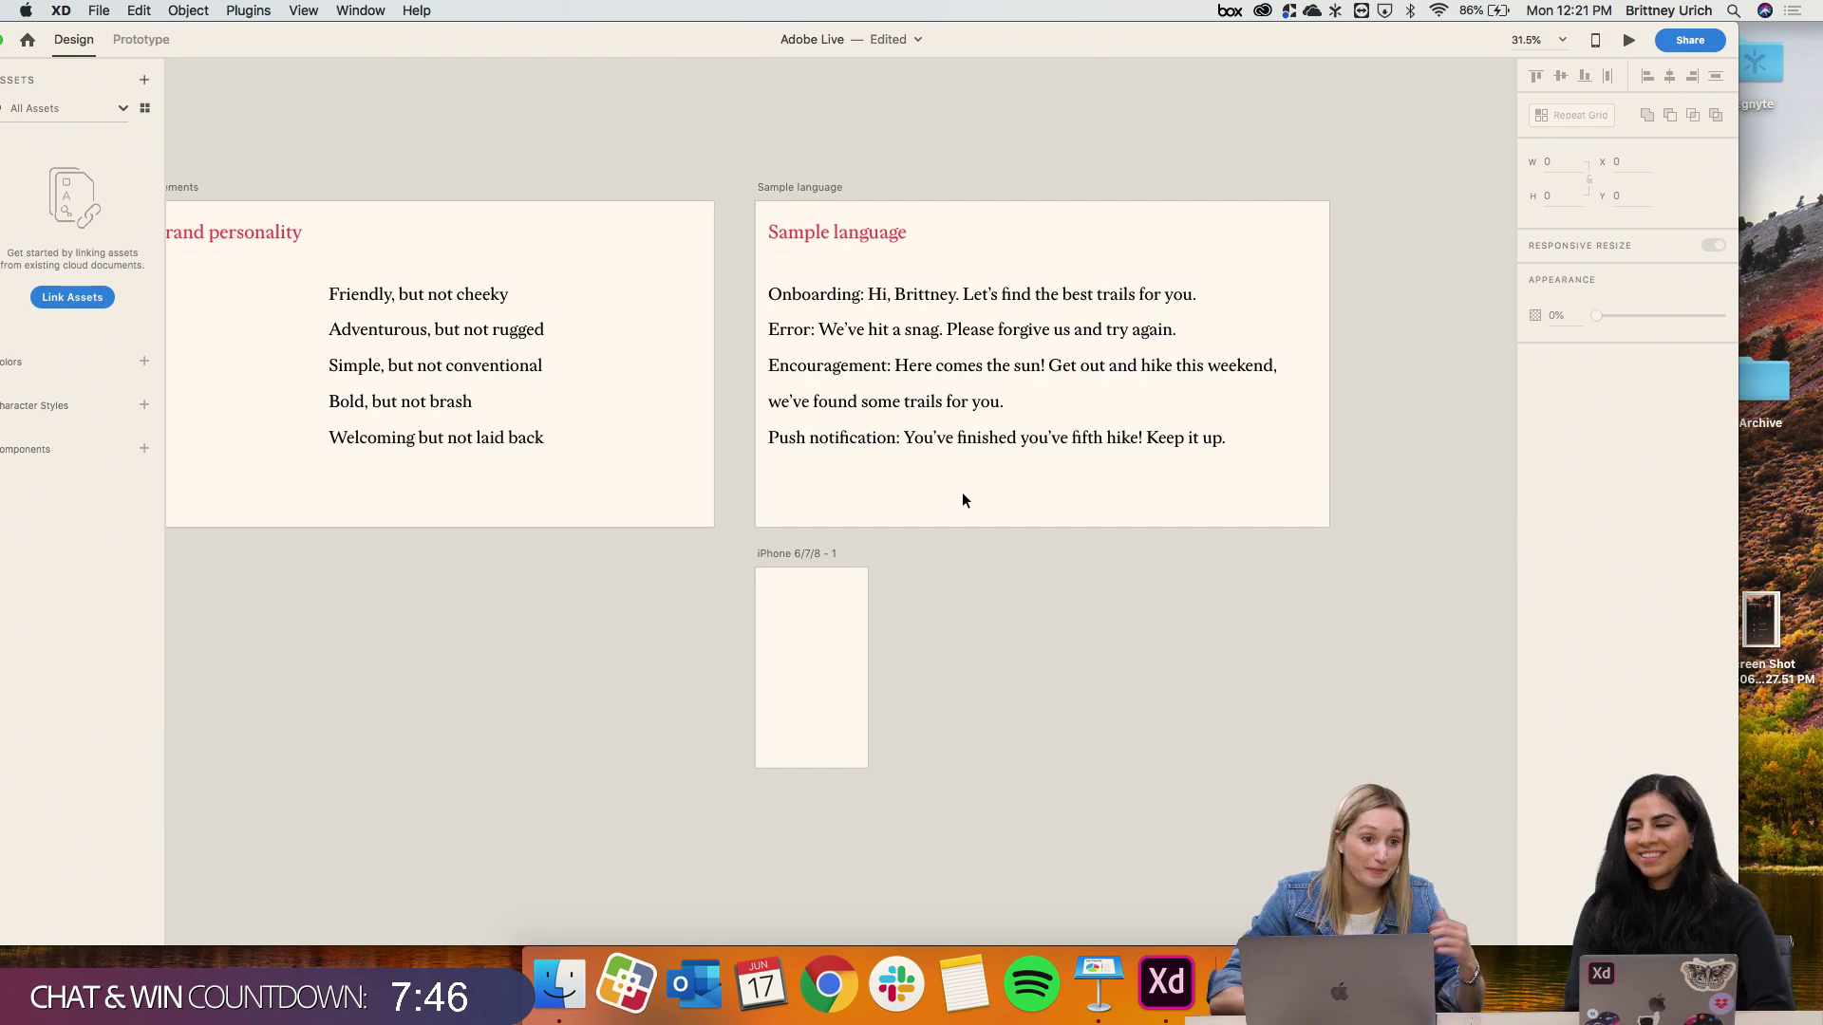
Step: Correct "you've fifth hike" to "your fifth hike" in the Push notification line of the sample language
scroll(971, 489, up, 3)
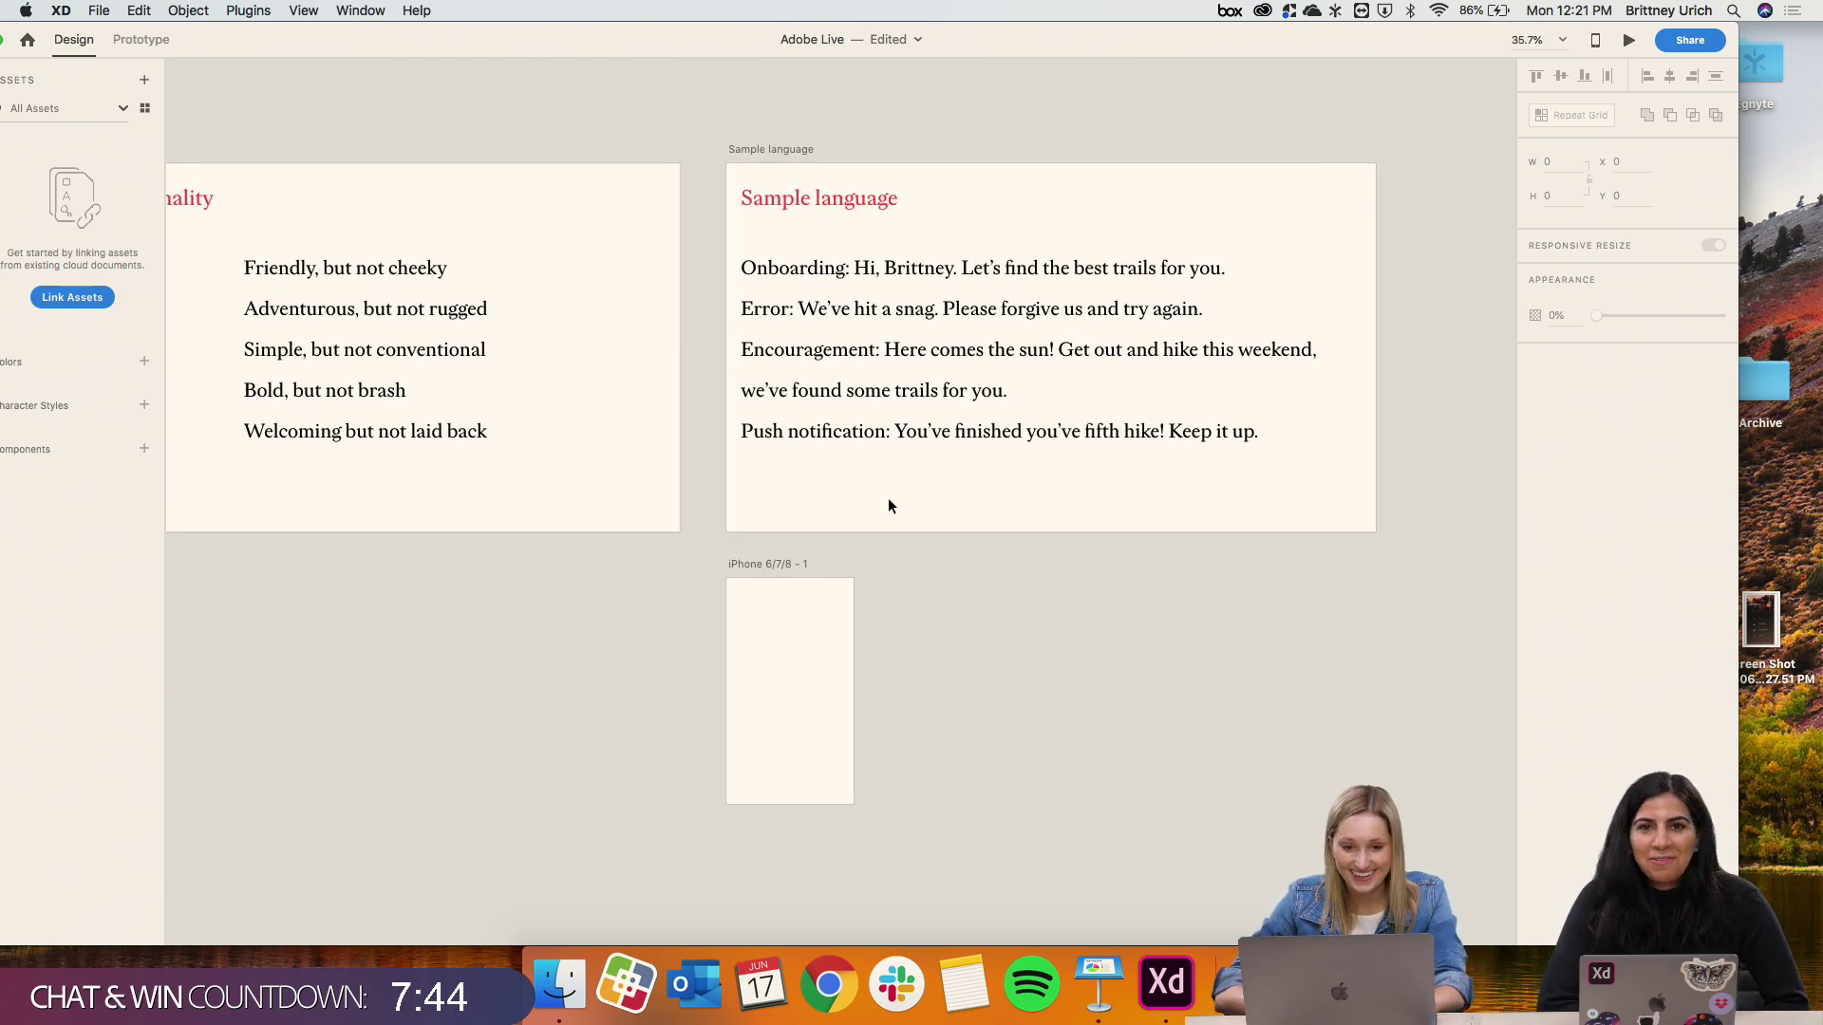
scroll(887, 498, up, 1)
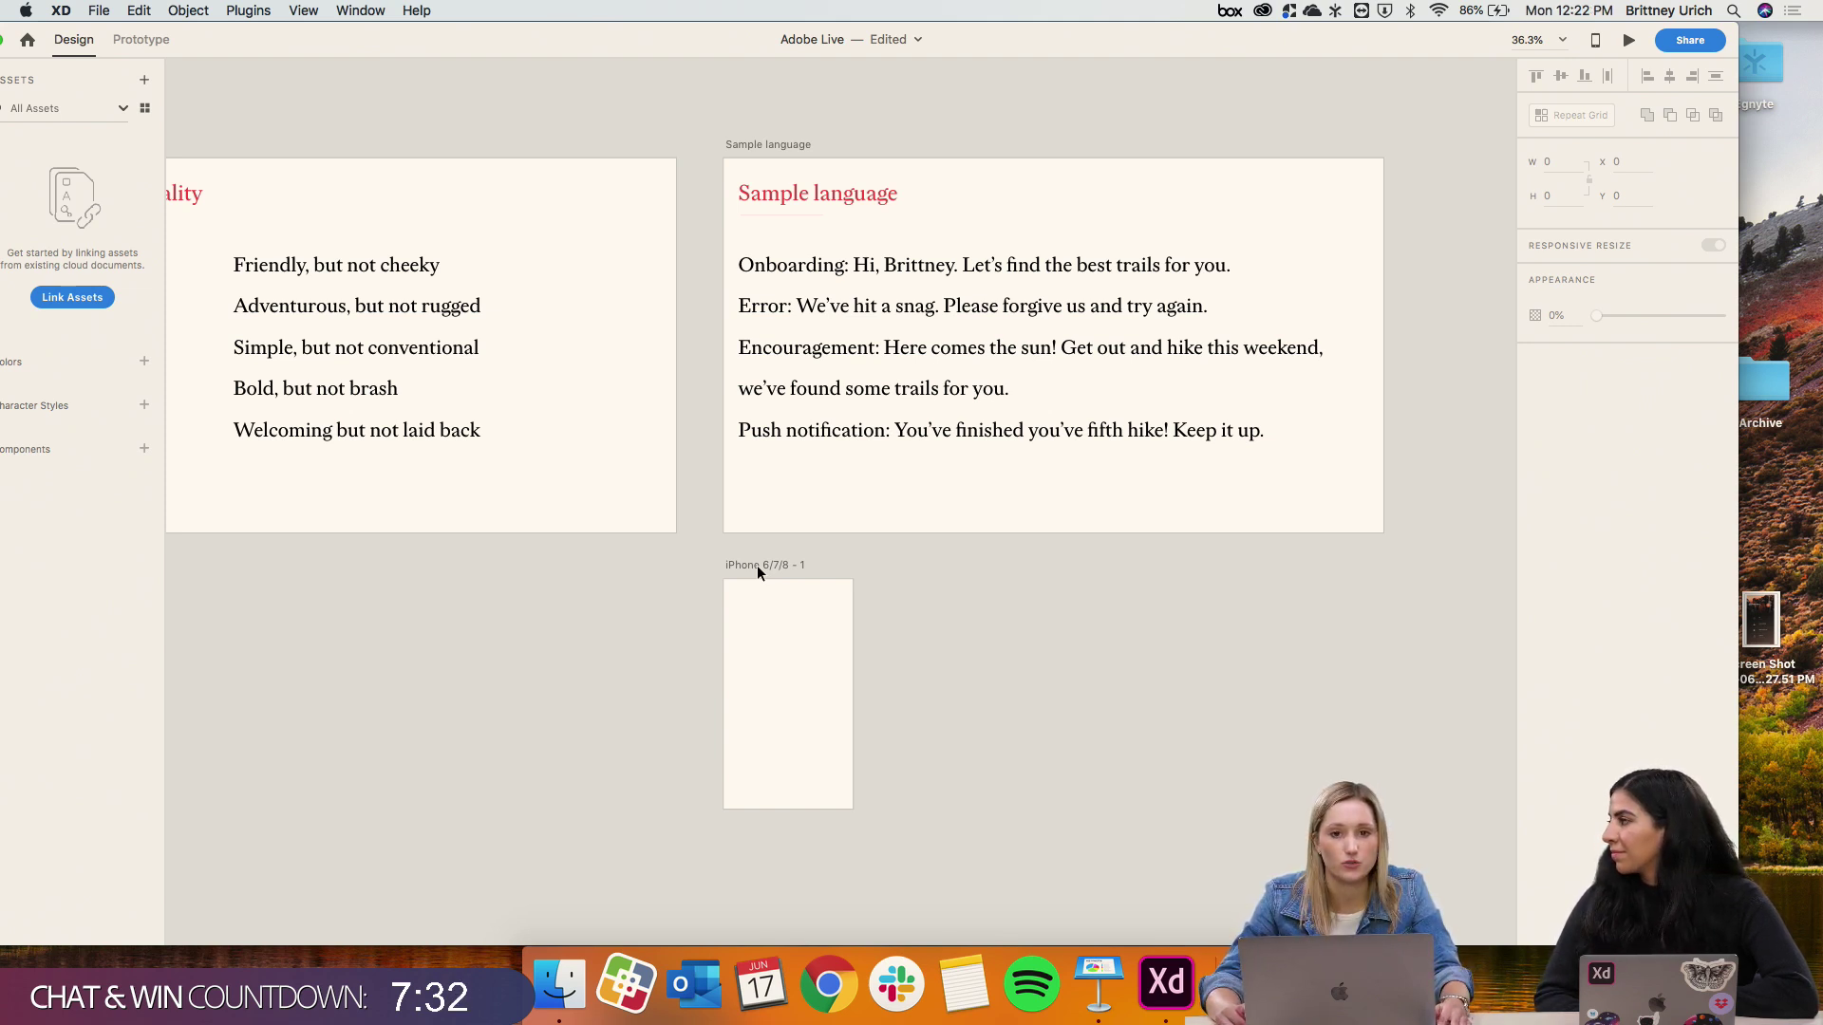
scroll(756, 565, down, 1)
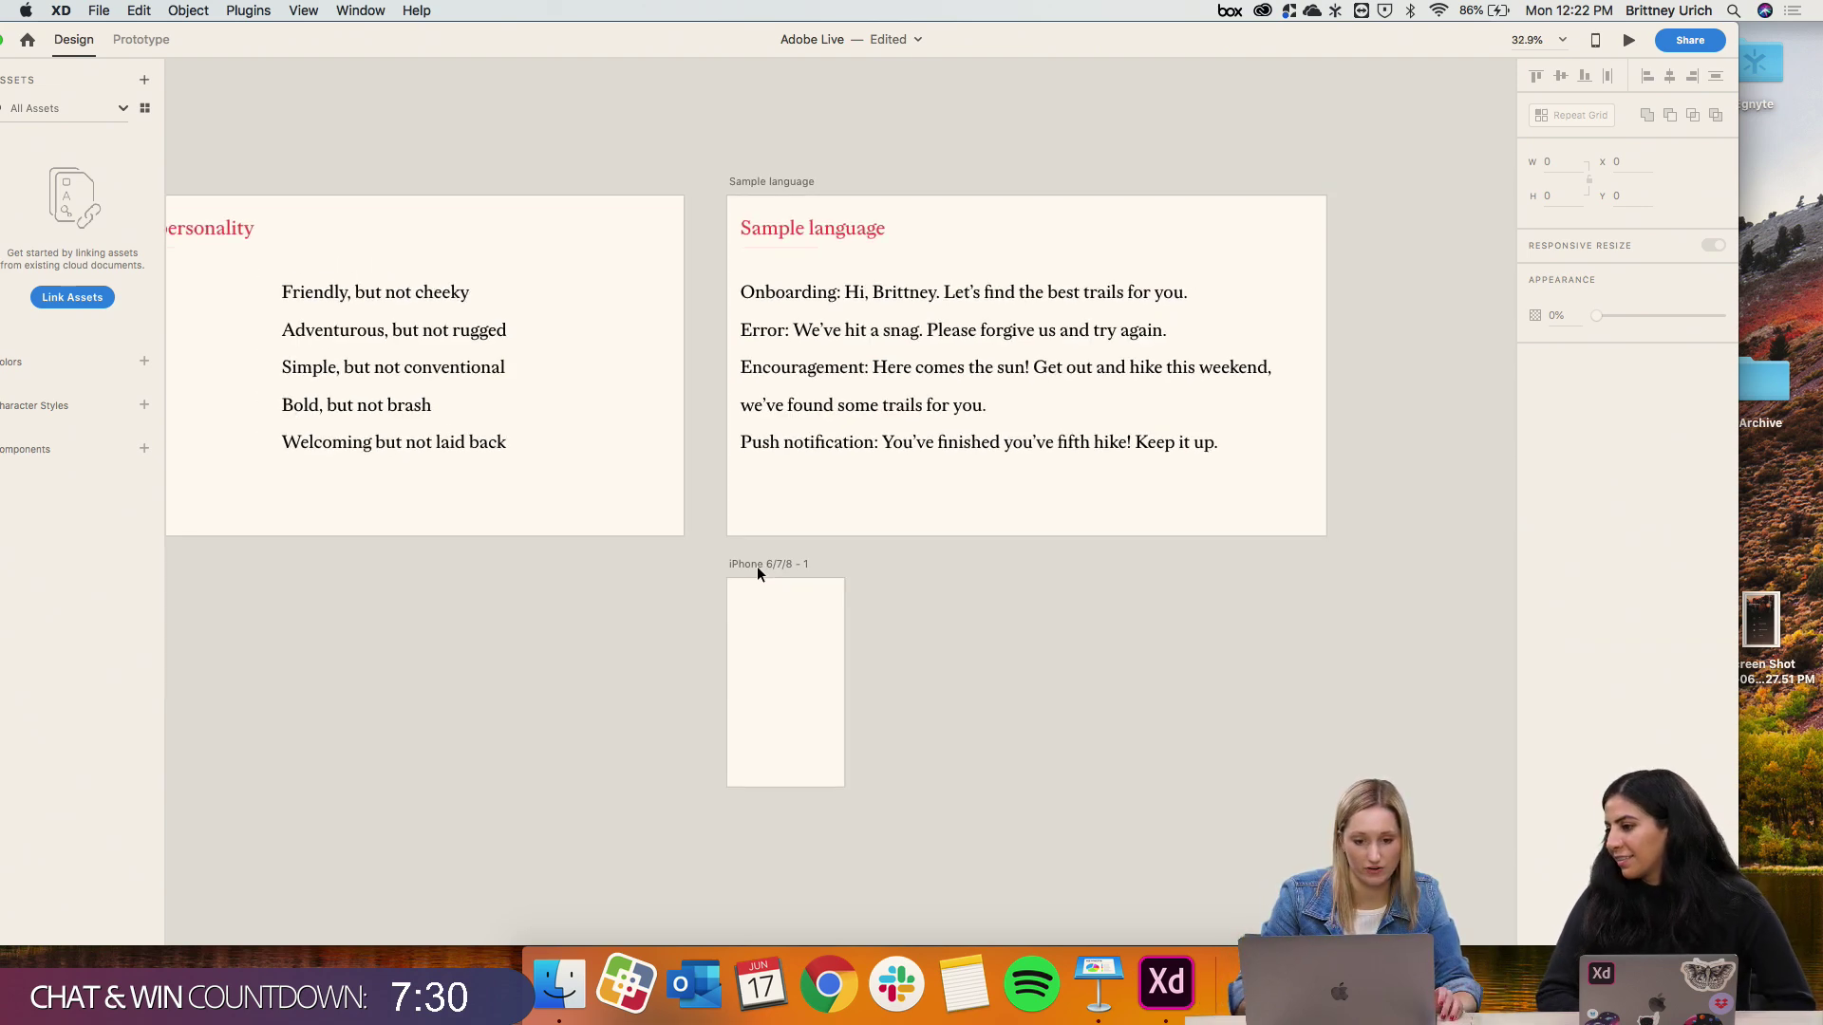
scroll(843, 493, left, 4)
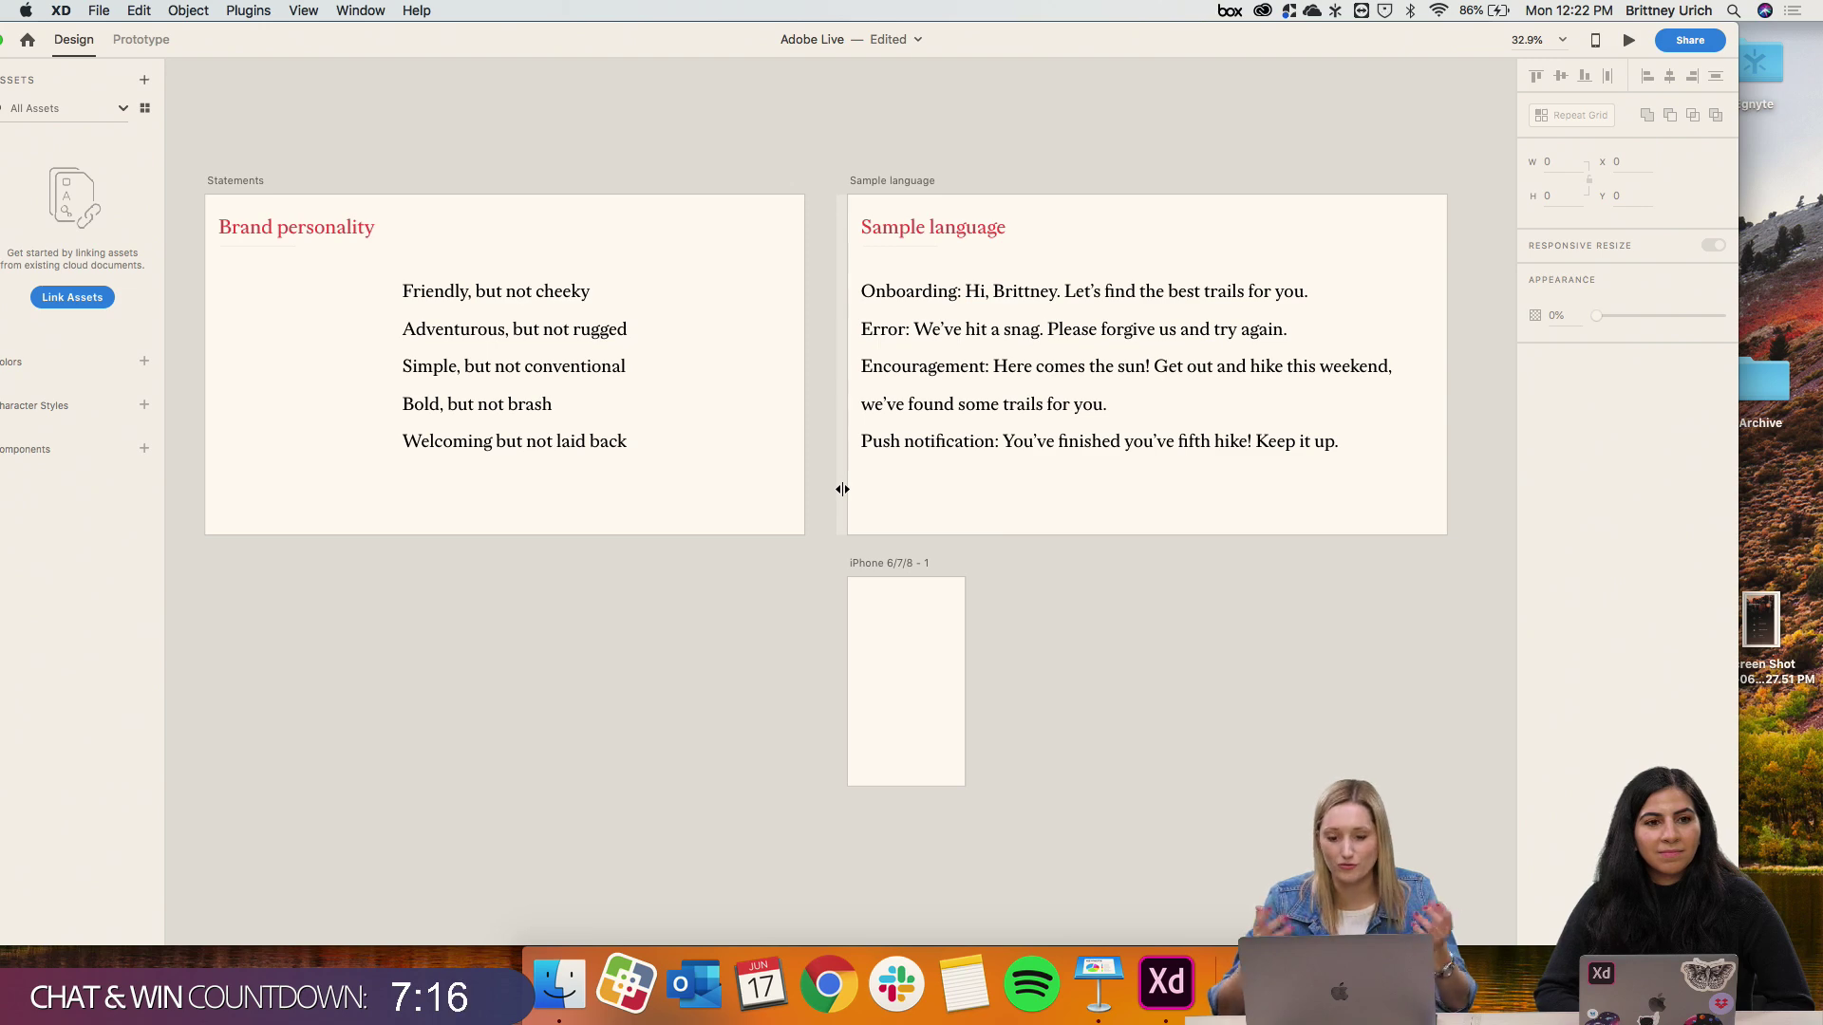
scroll(782, 579, up, 3)
scroll(781, 579, up, 3)
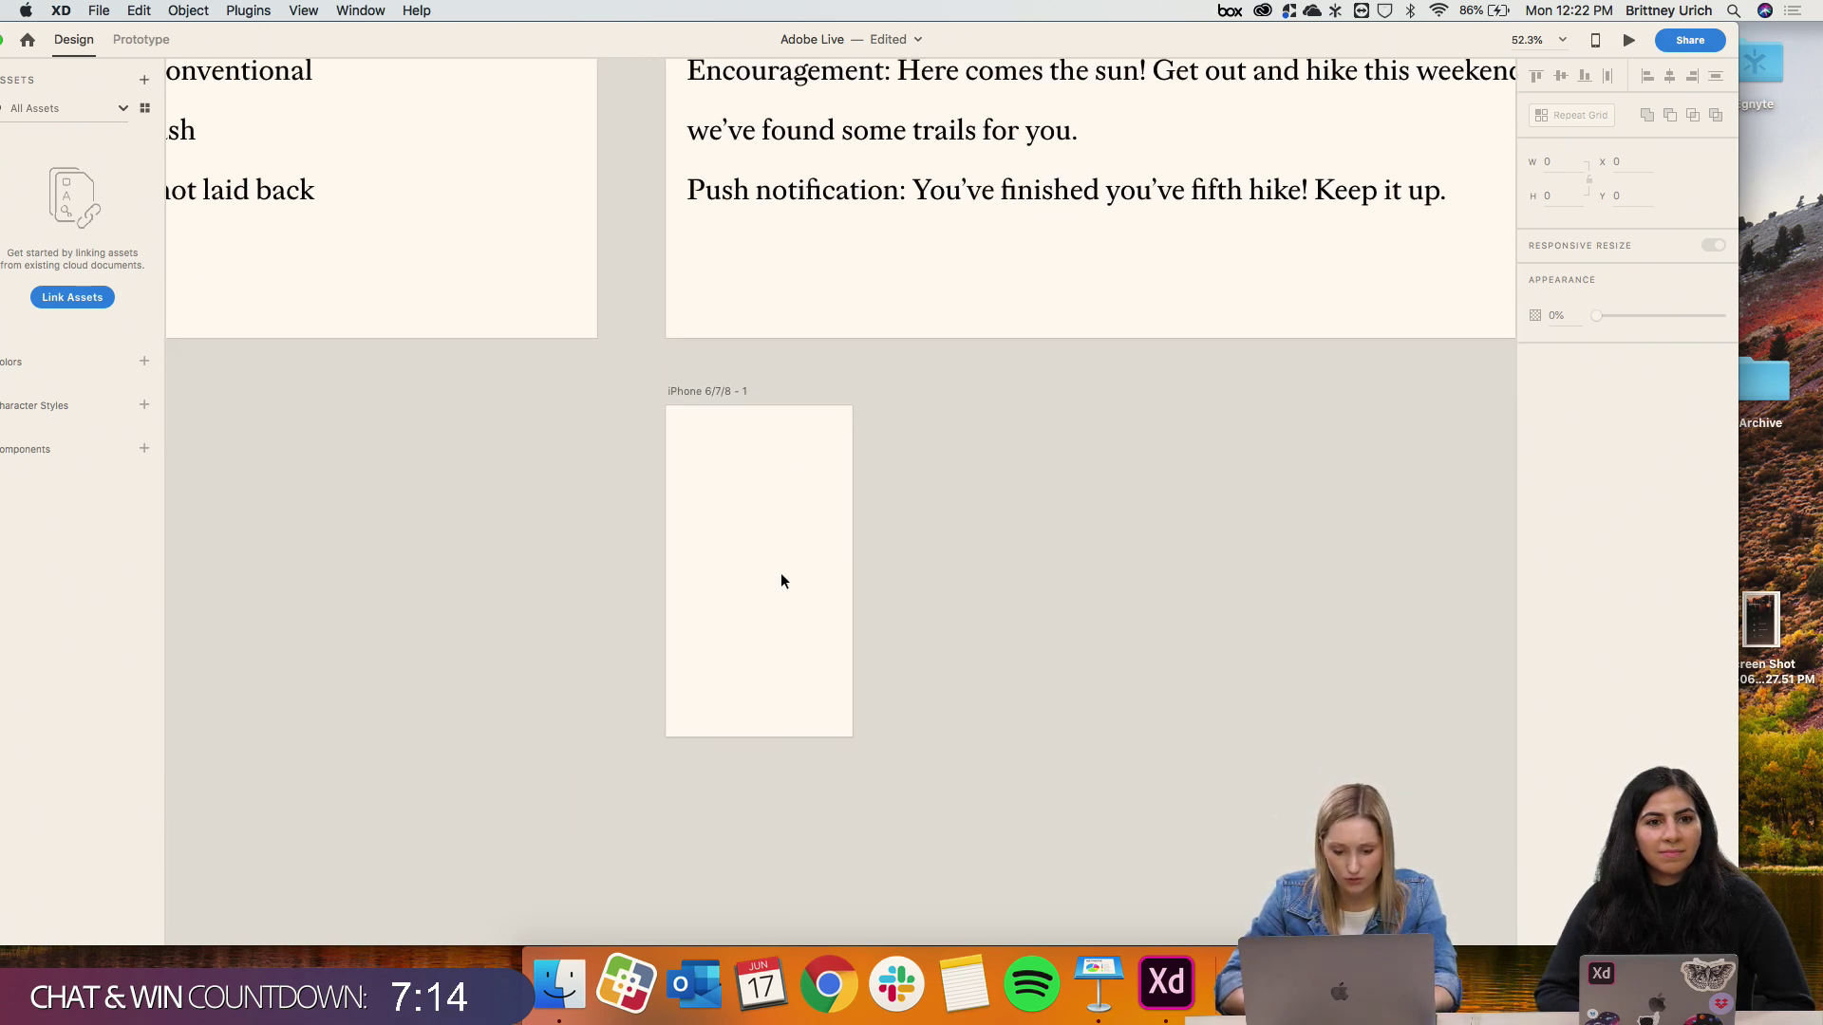
key(e)
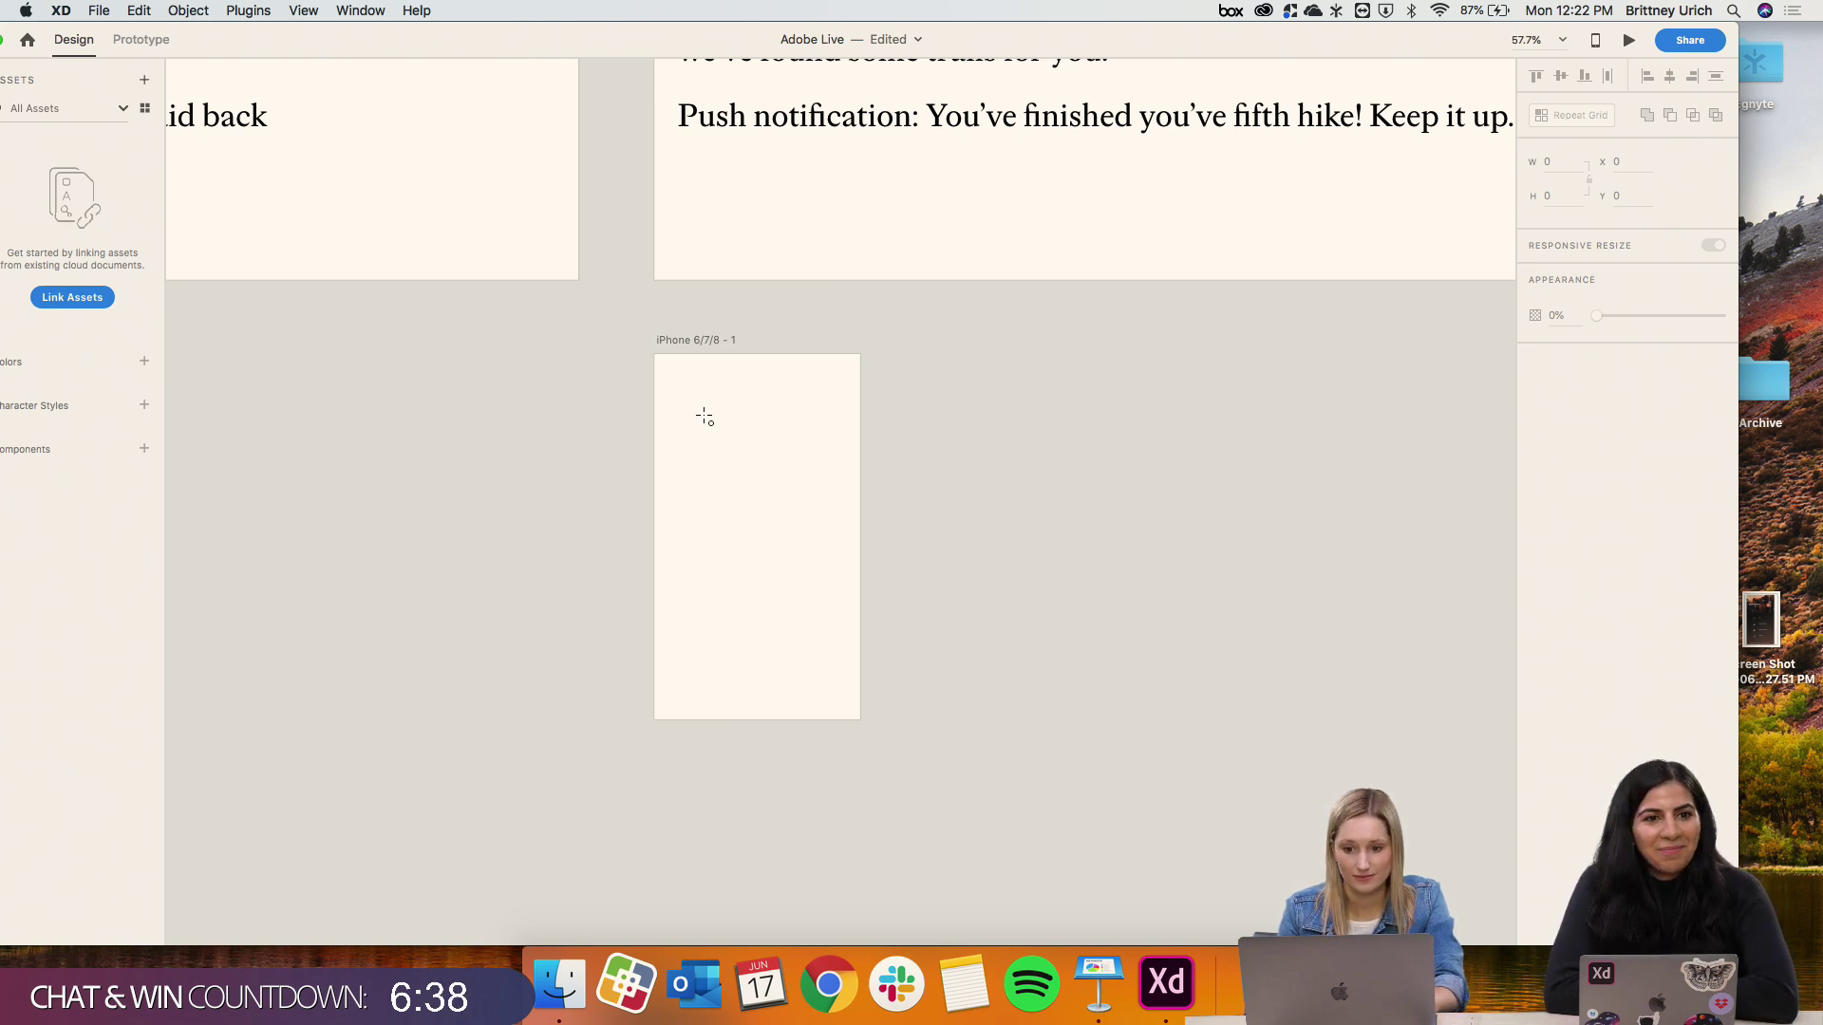
double_click(1204, 114)
click(1220, 115)
key(BackSpace)
key(BackSpace)
key(BackSpace)
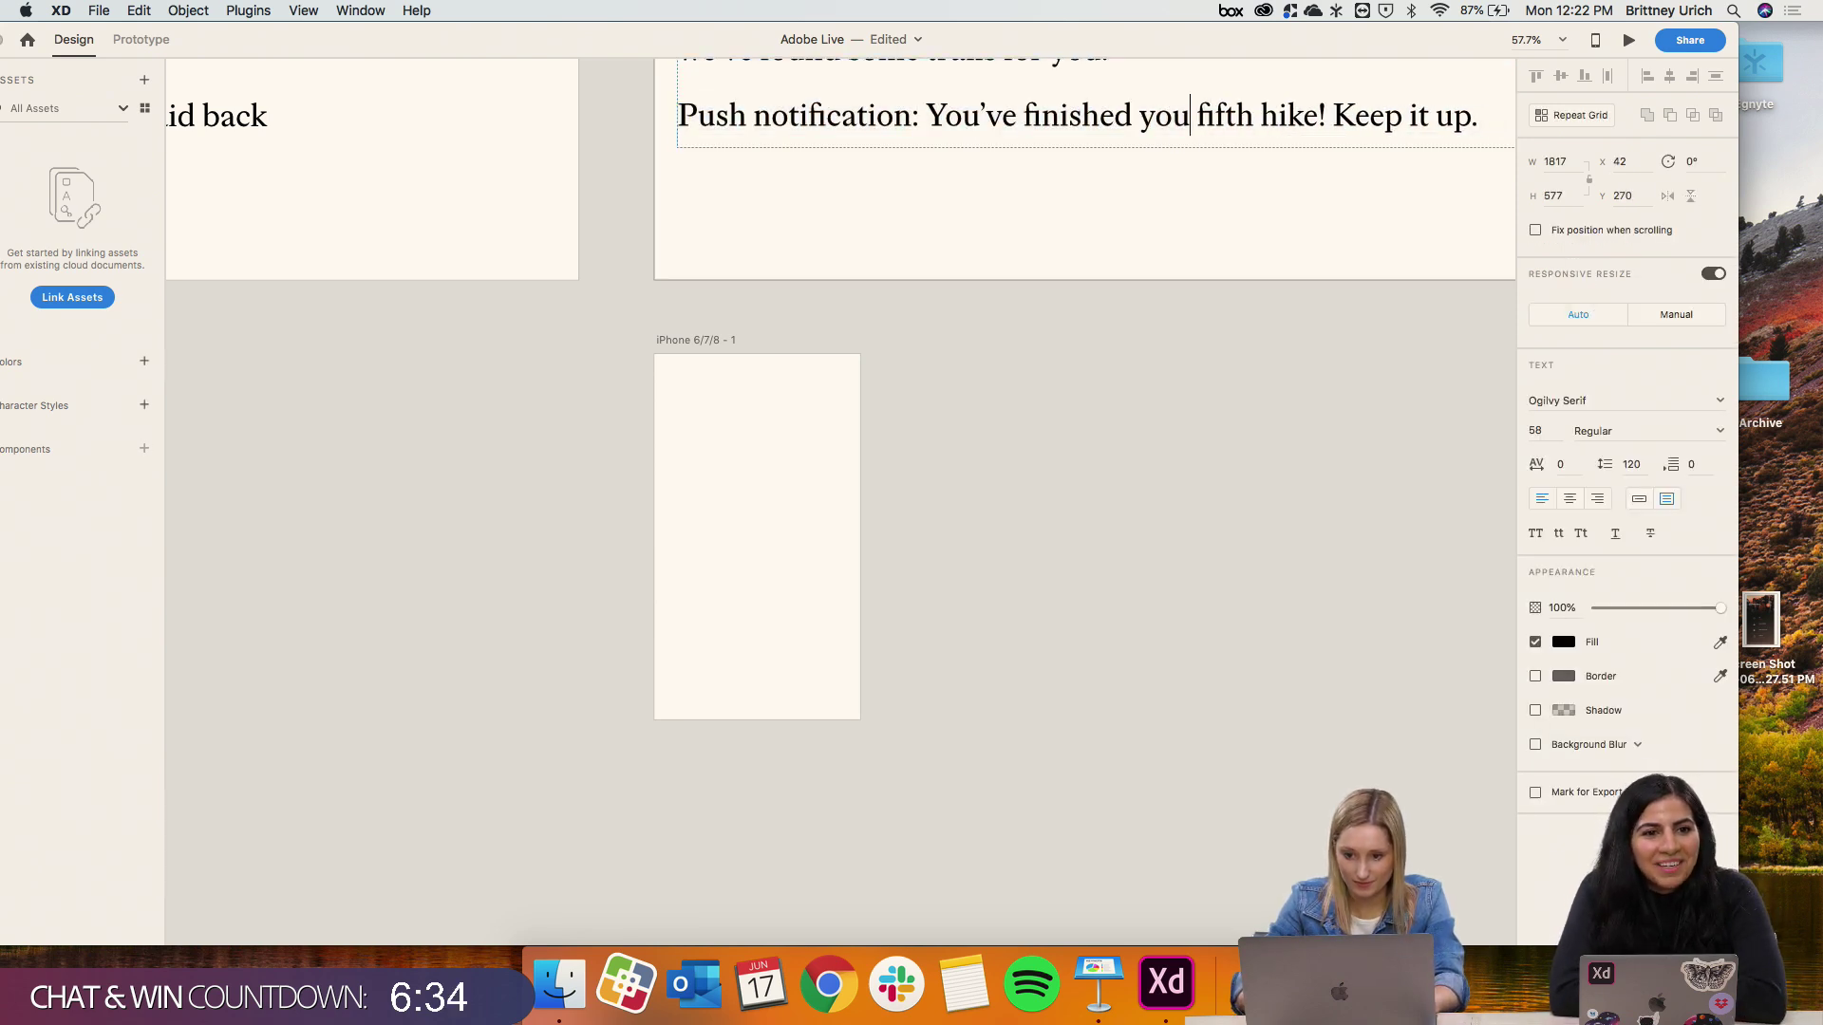
text(r)
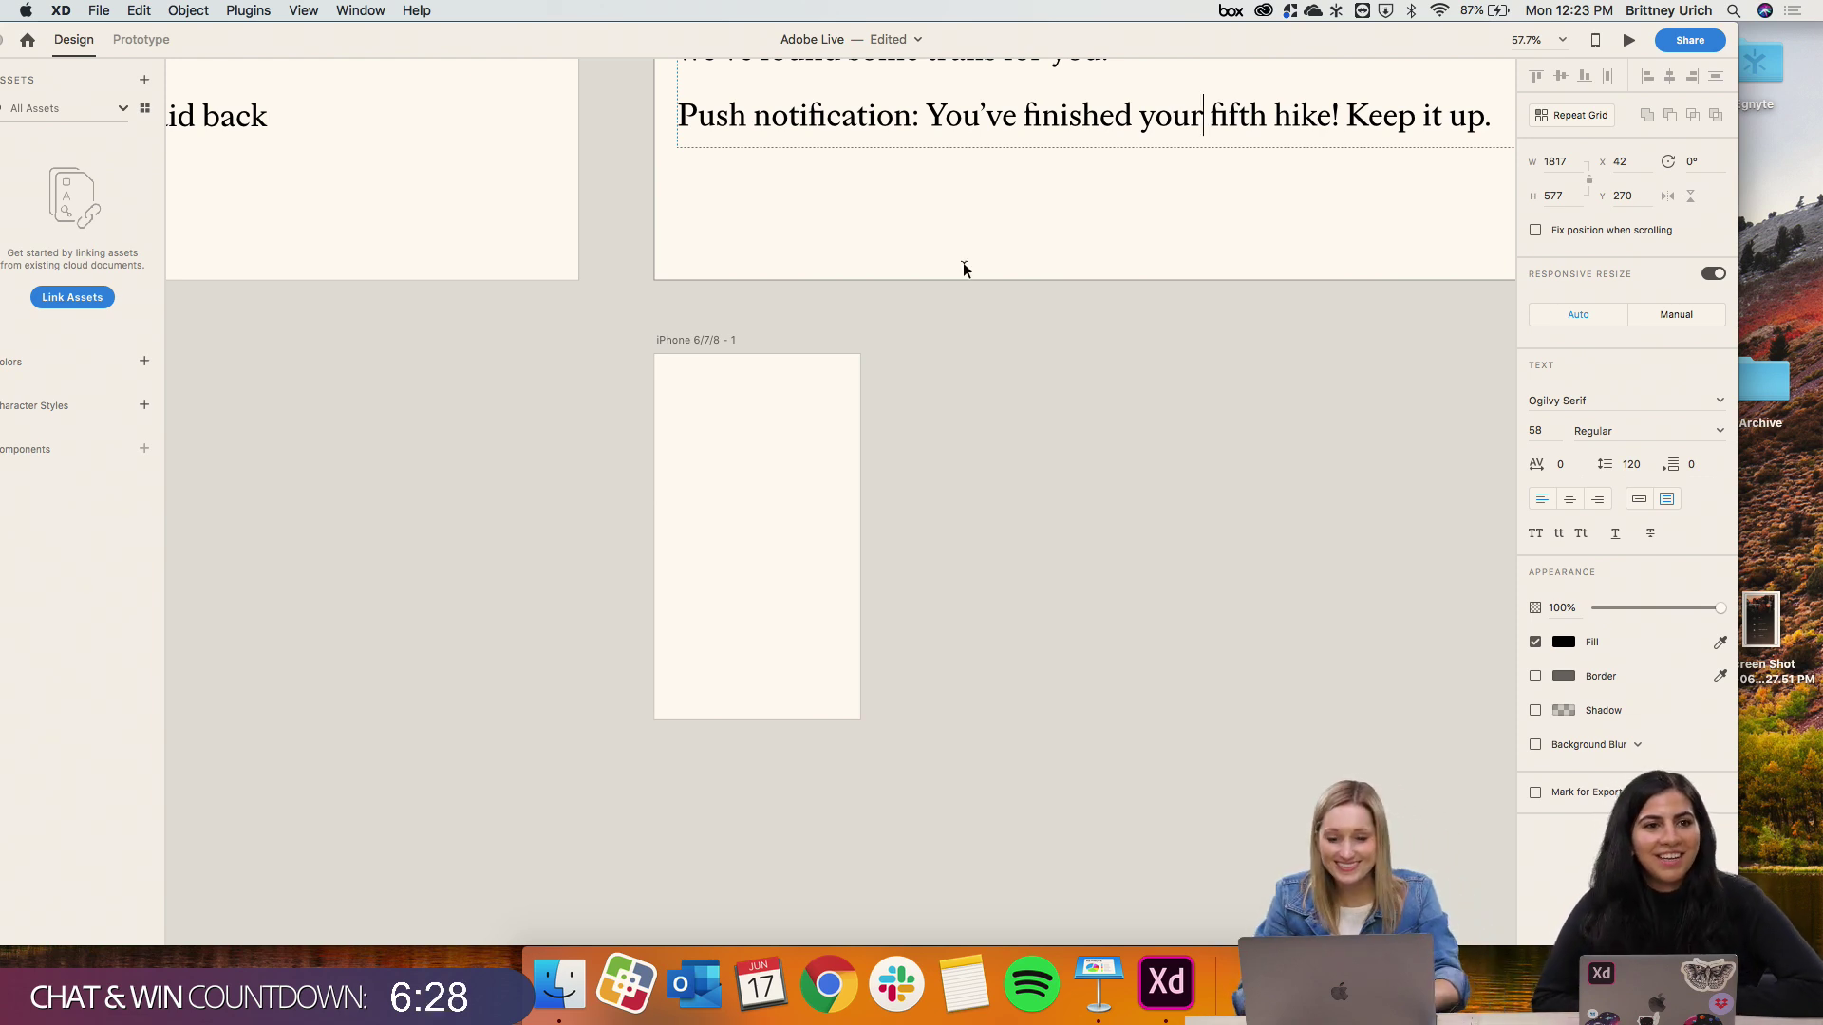
Step: Draw a circle about 137 in diameter in the upper part of the iPhone artboard and centre it horizontally at about X 119, Y 108
scroll(664, 385, up, 3)
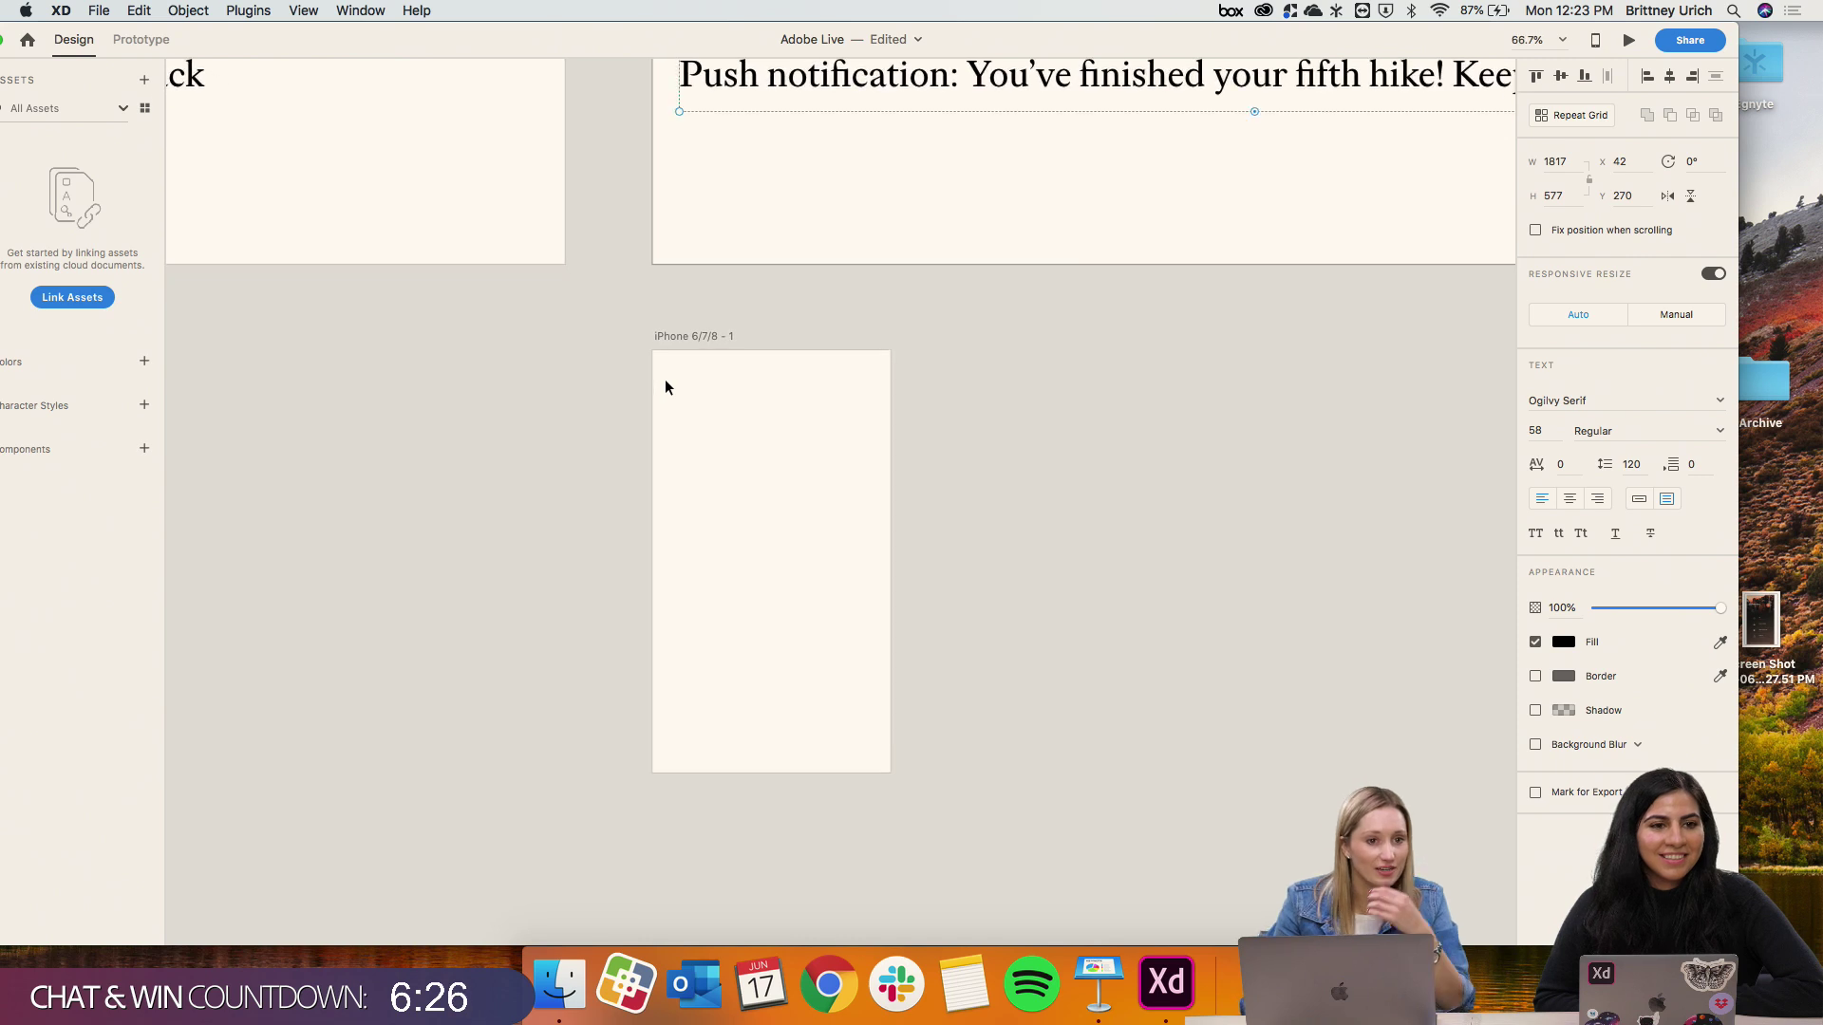
scroll(665, 386, down, 1)
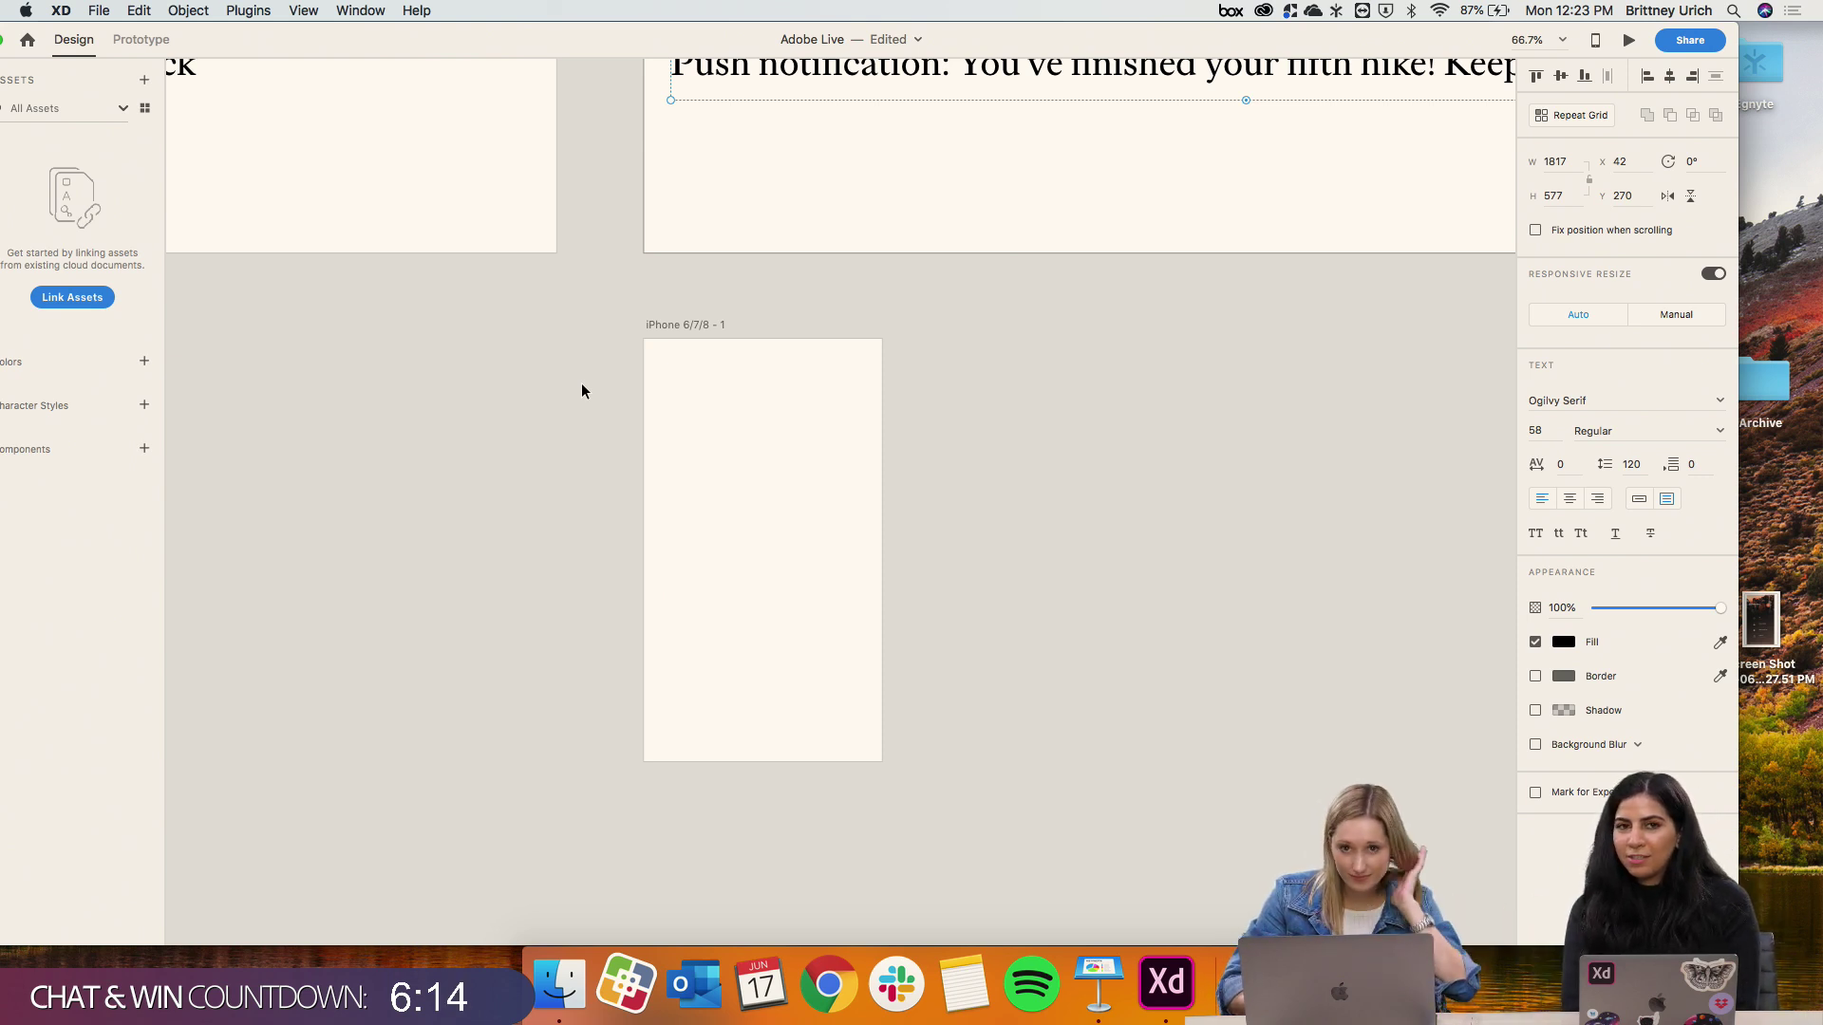
scroll(581, 390, up, 2)
scroll(581, 391, right, 2)
scroll(581, 383, down, 1)
scroll(581, 383, right, 1)
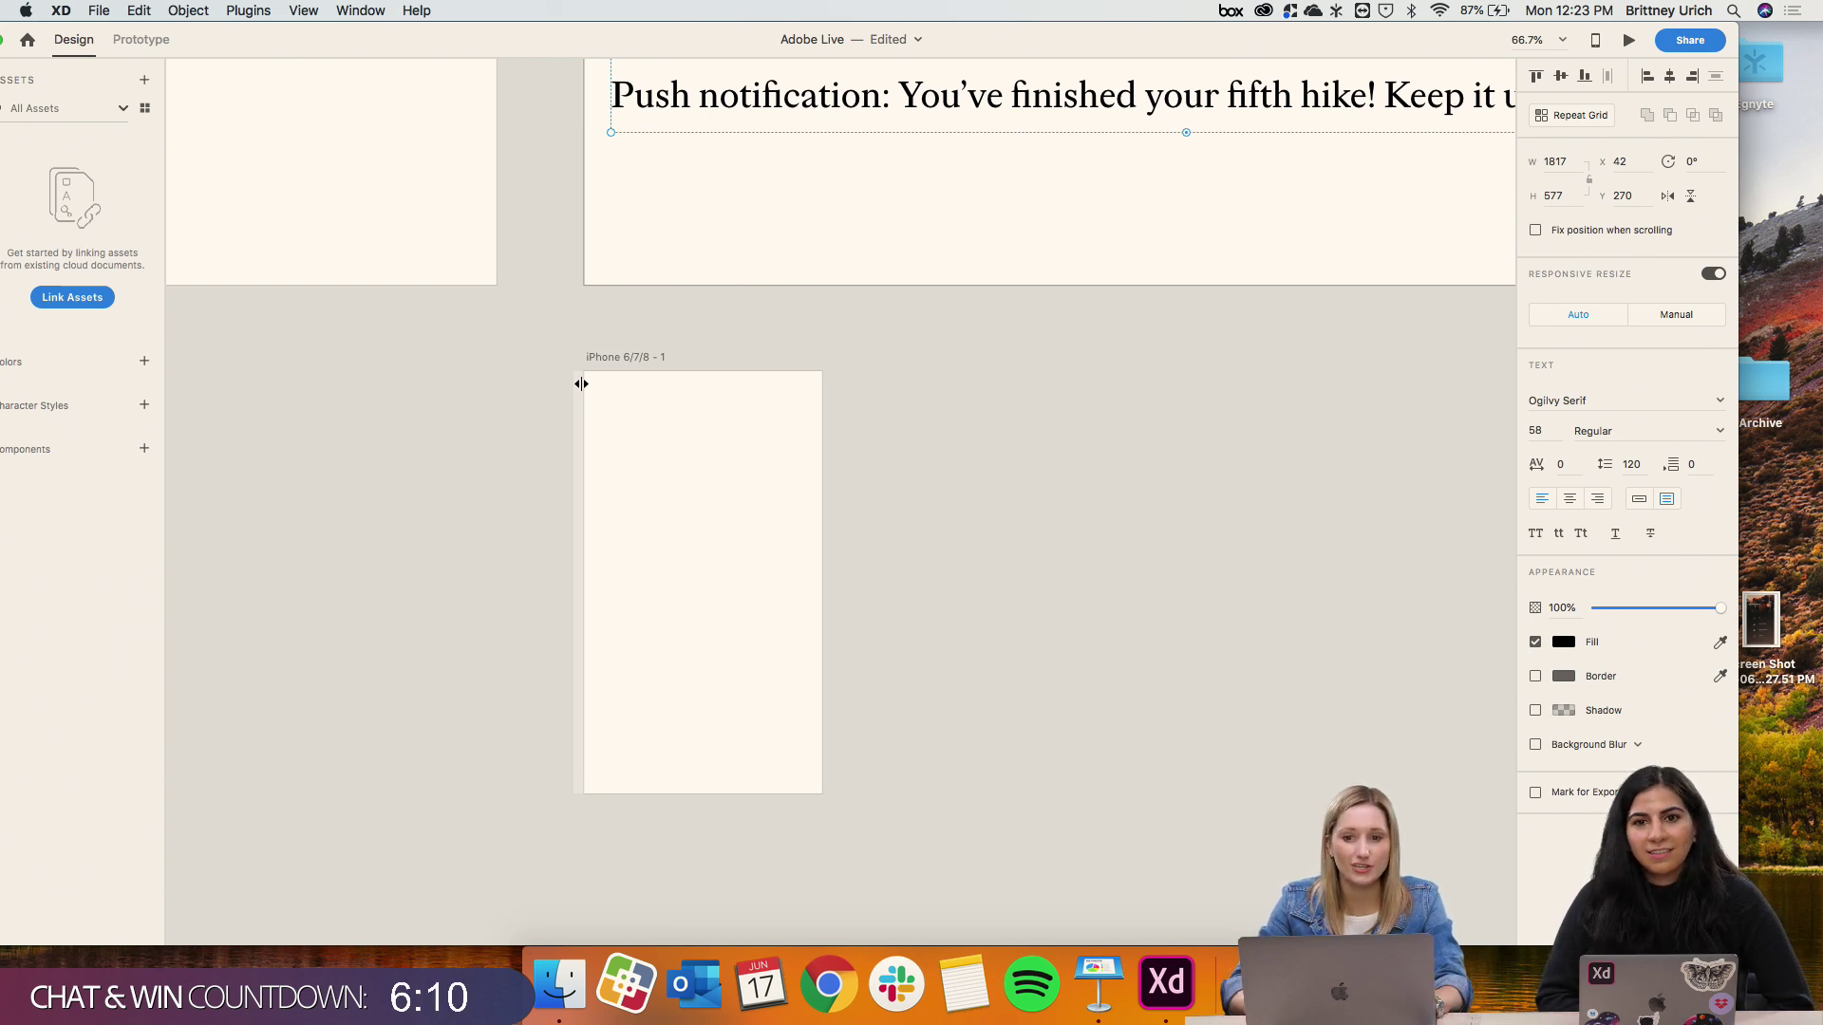
scroll(676, 385, up, 2)
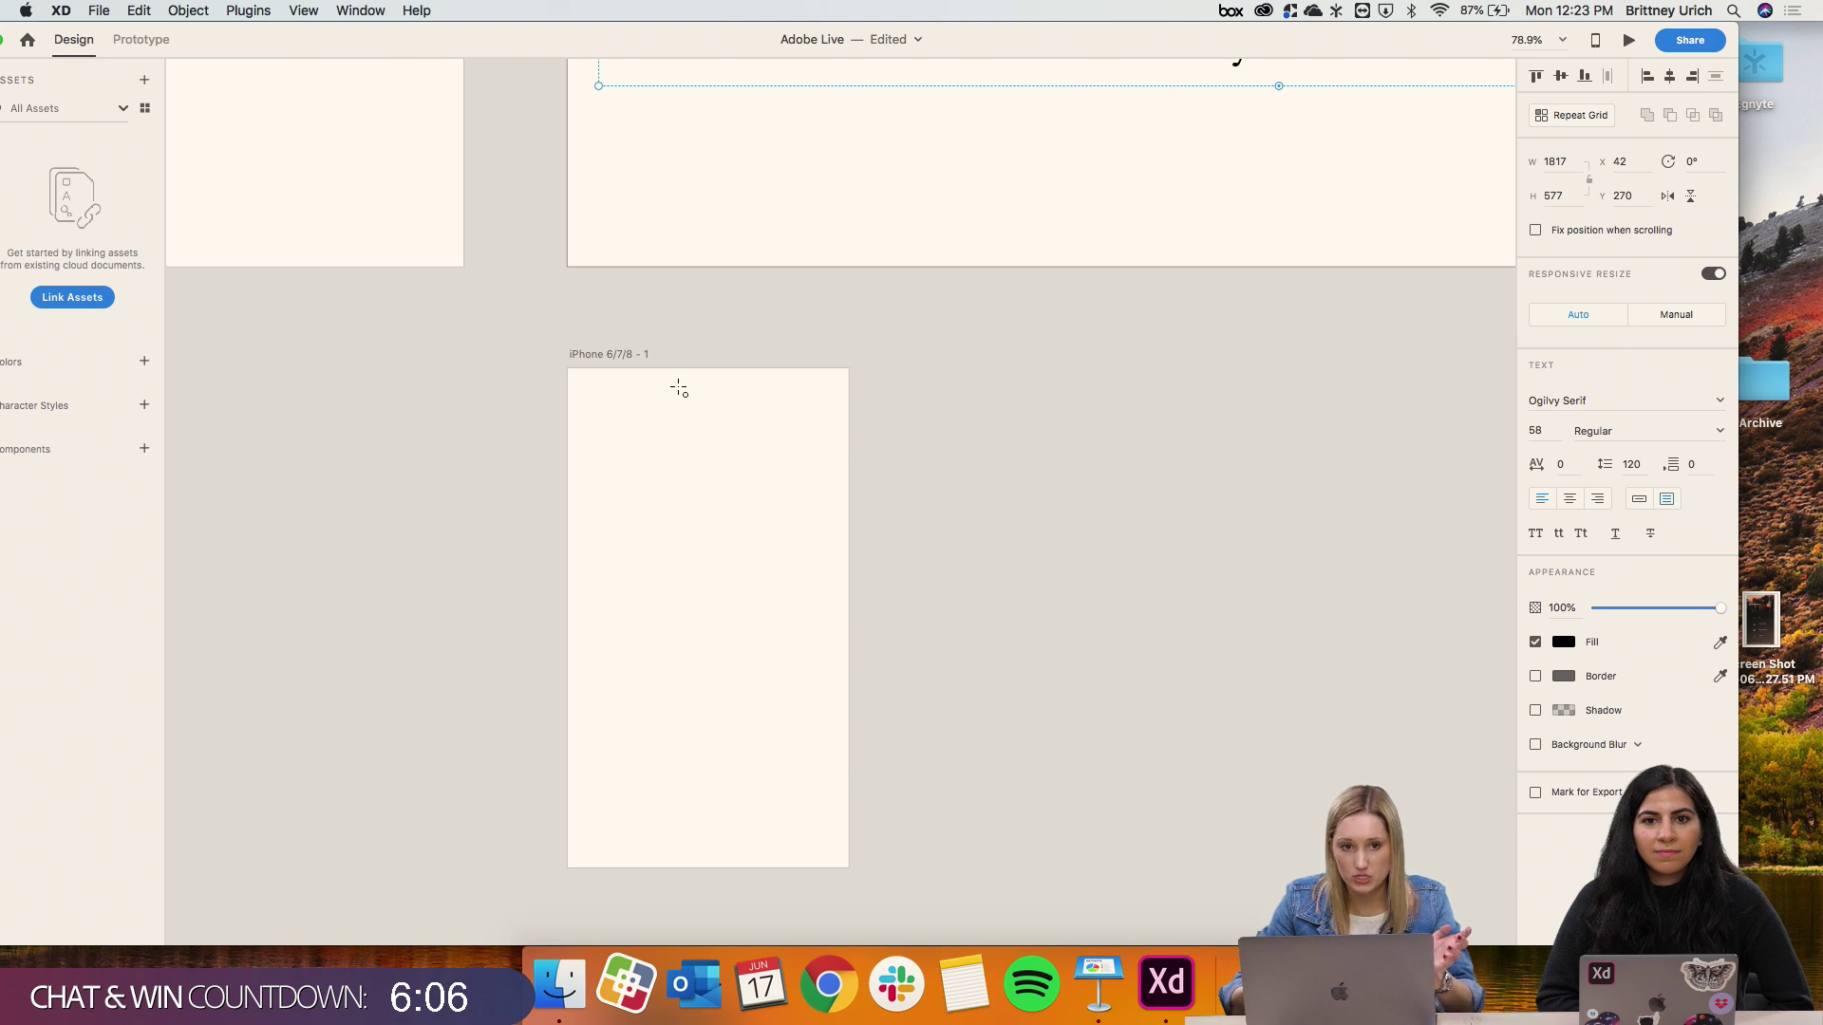
scroll(664, 472, down, 2)
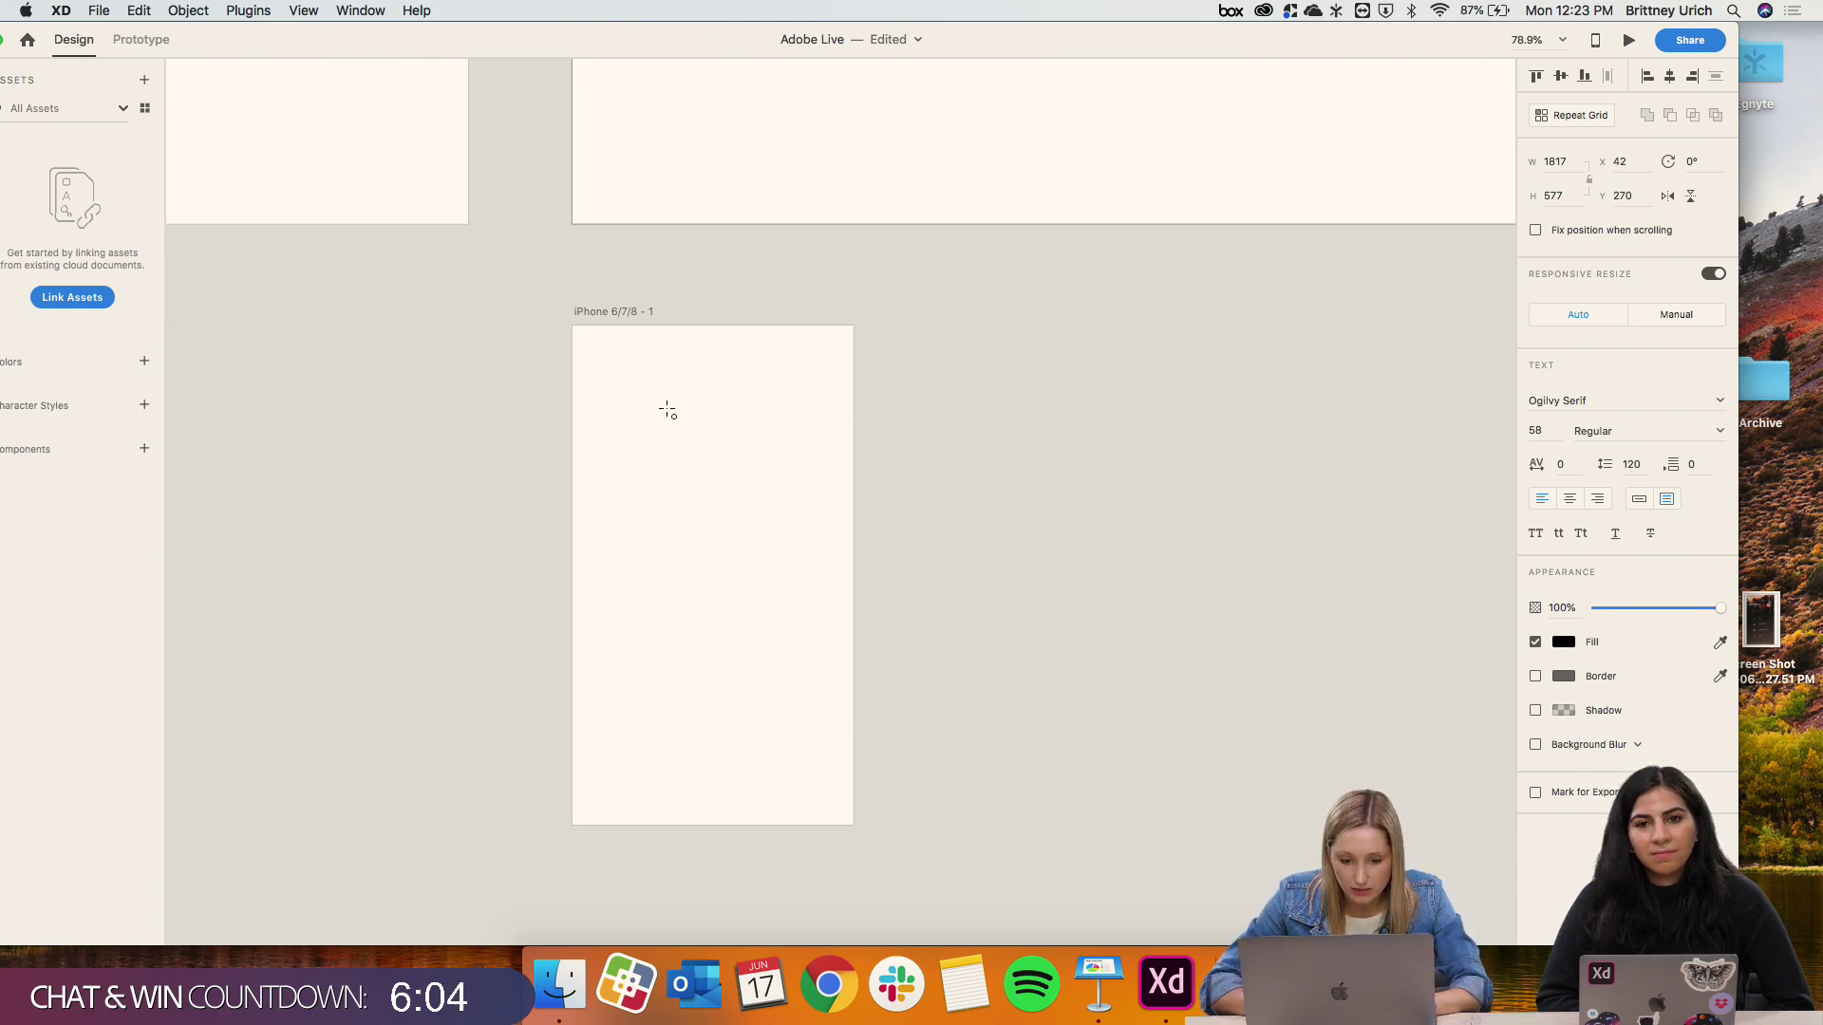
drag(654, 414, 794, 517)
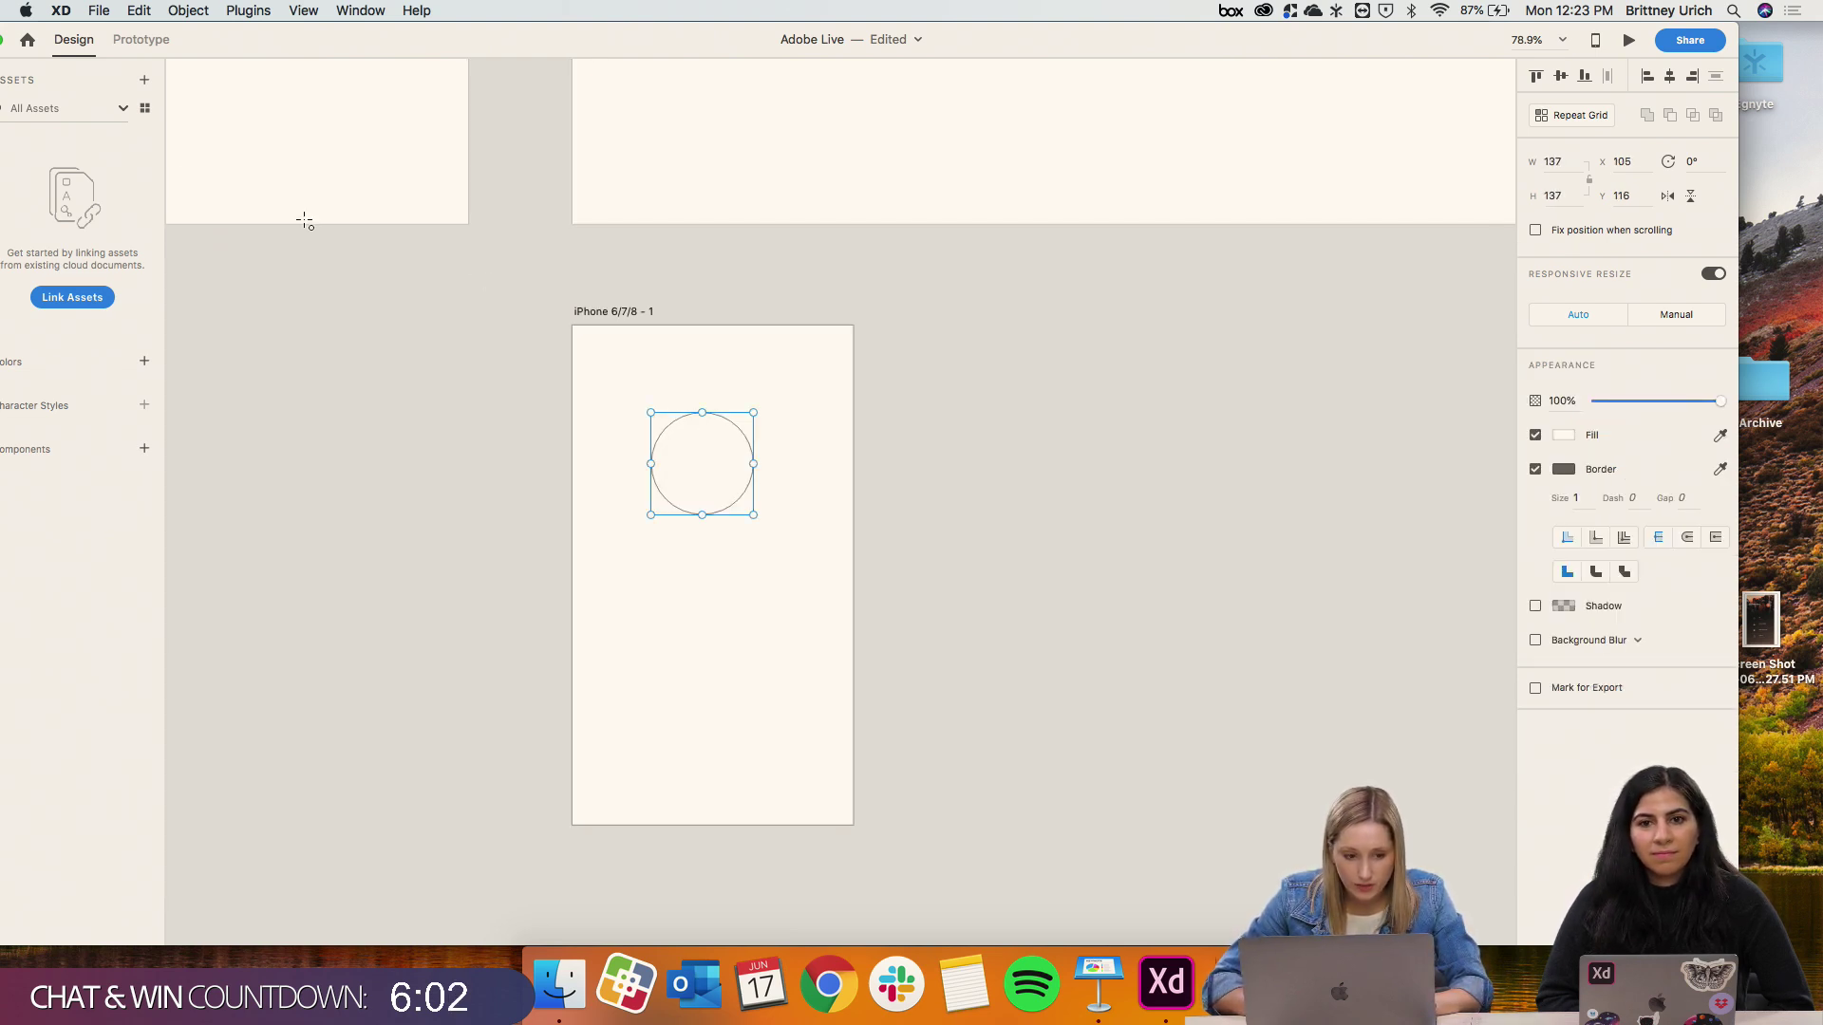
key(Escape)
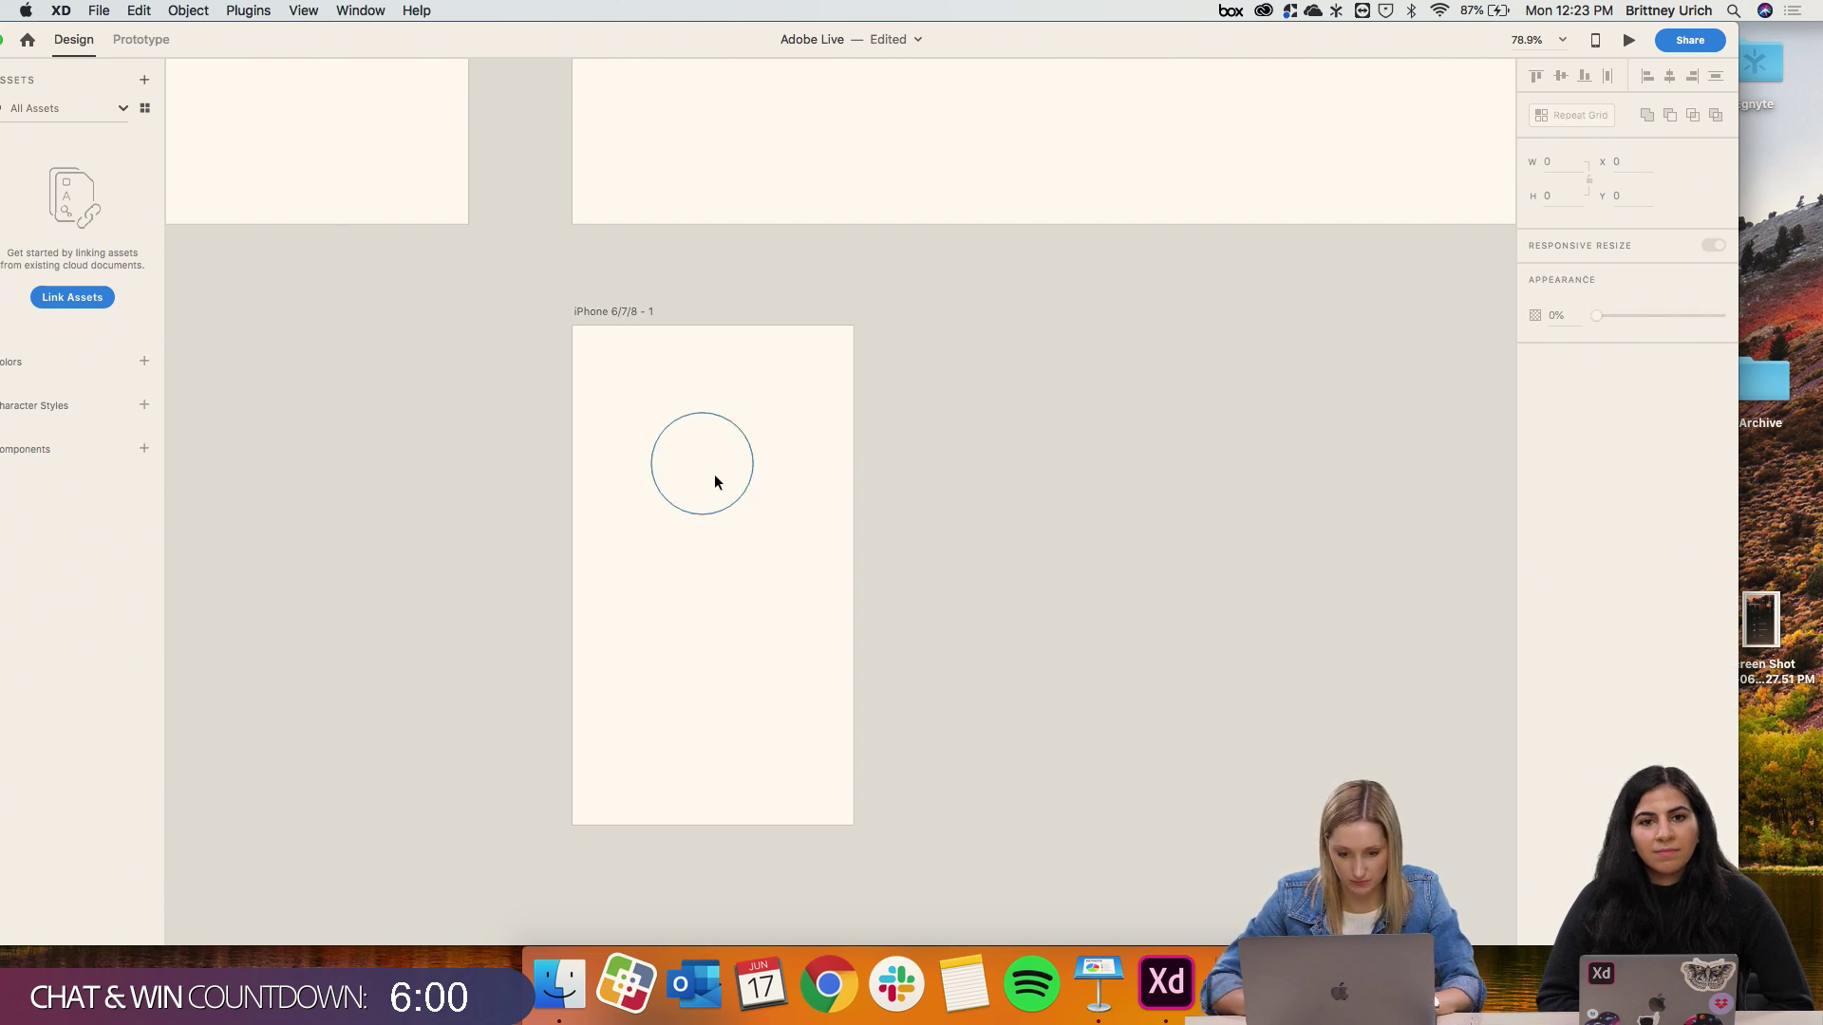
drag(714, 472, 724, 472)
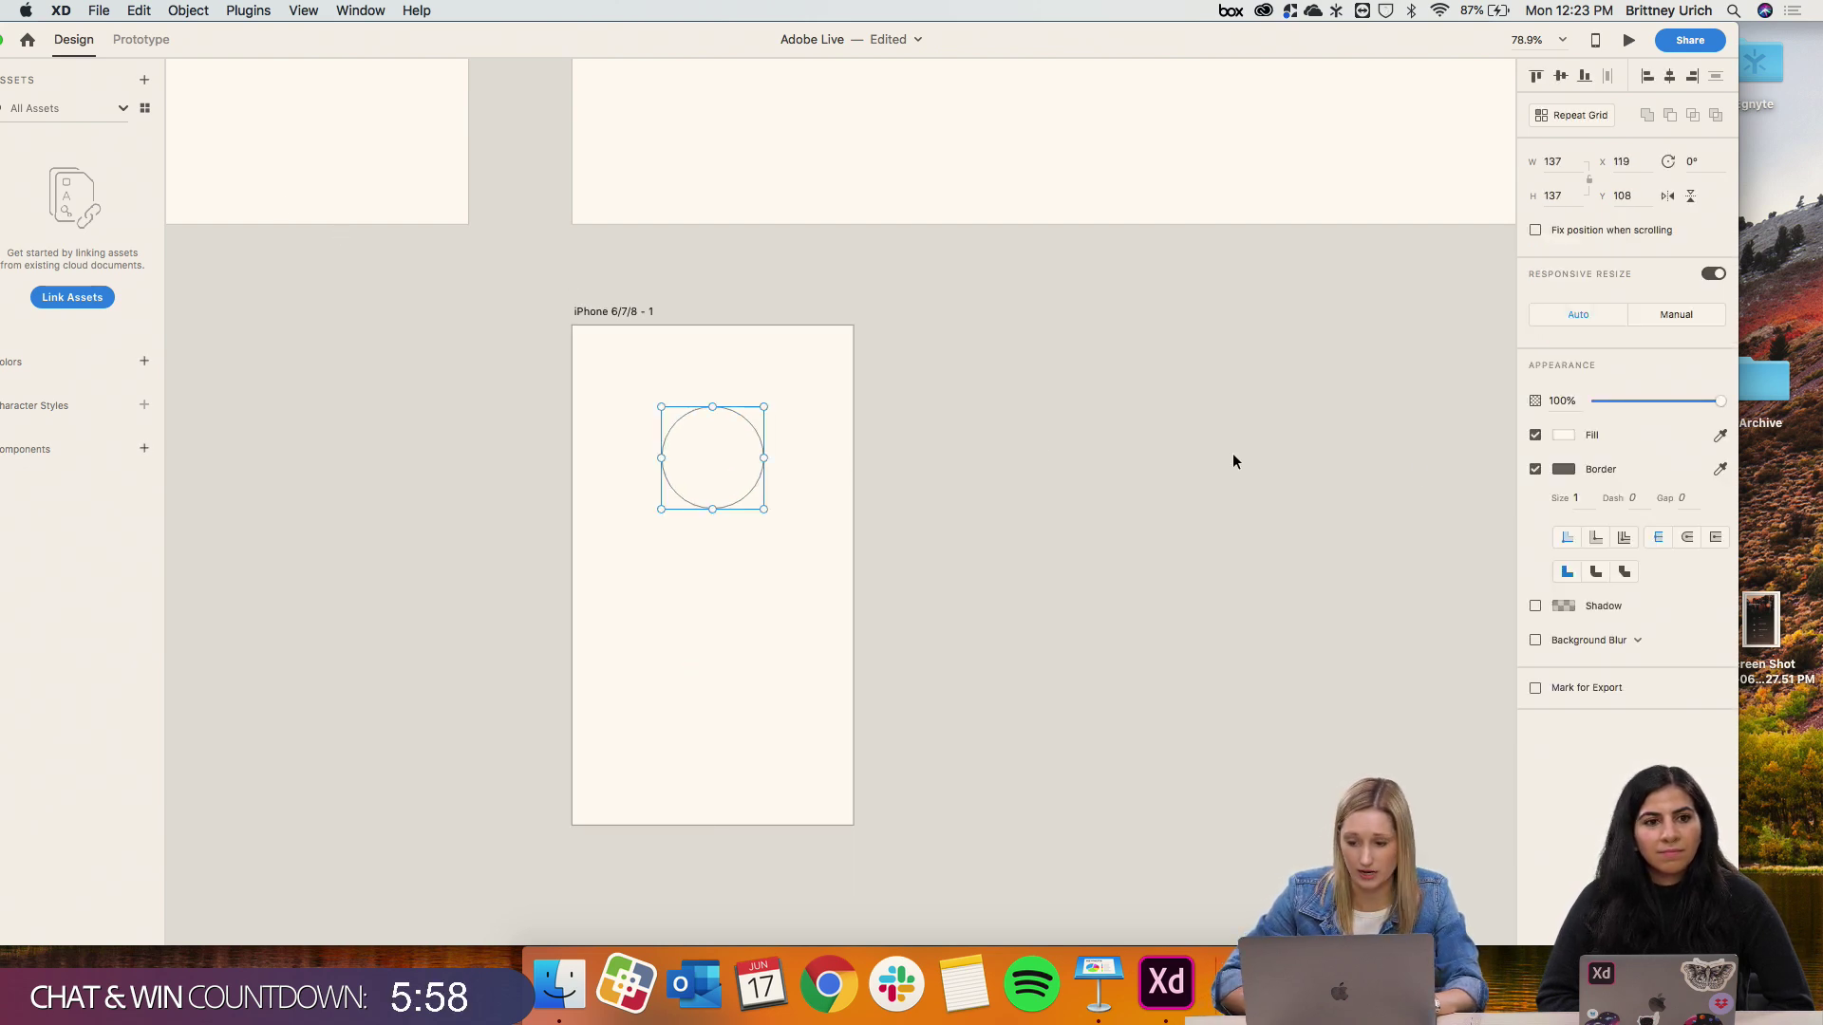
Step: Fill the circle on the iPhone artboard with light gray #C9C9C9
click(1565, 436)
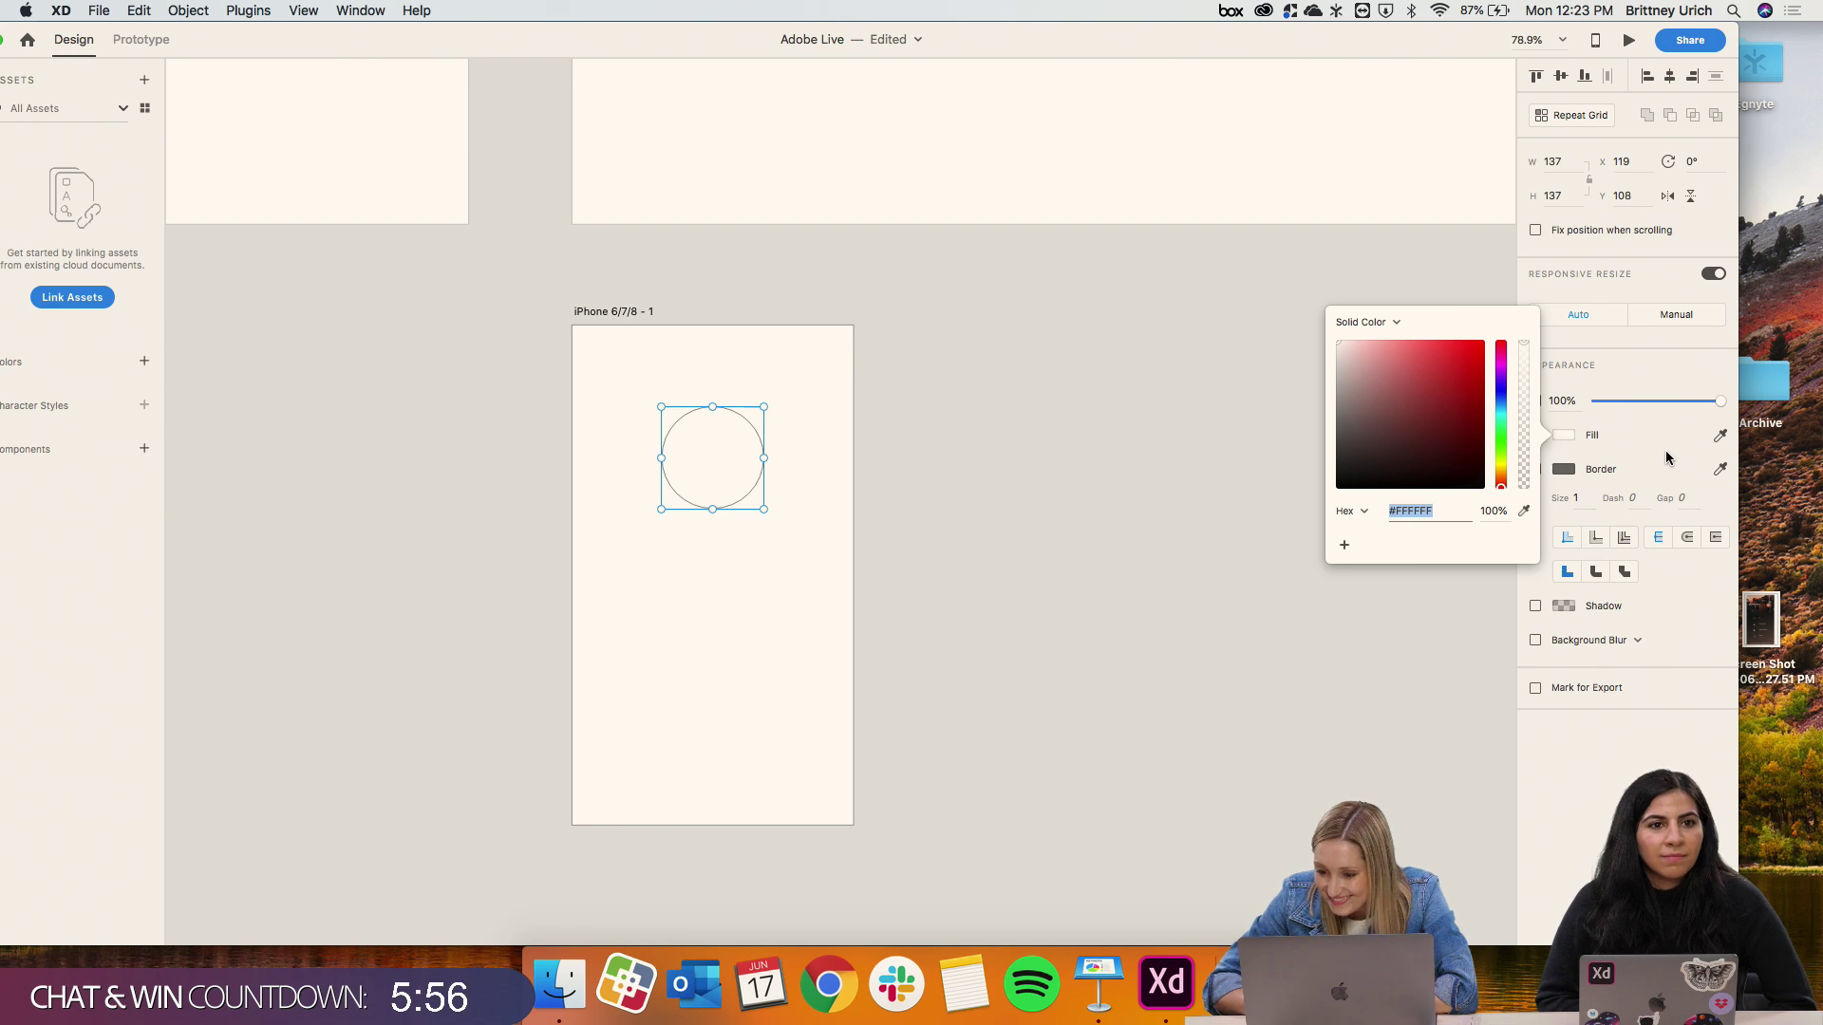
drag(1348, 382, 1338, 370)
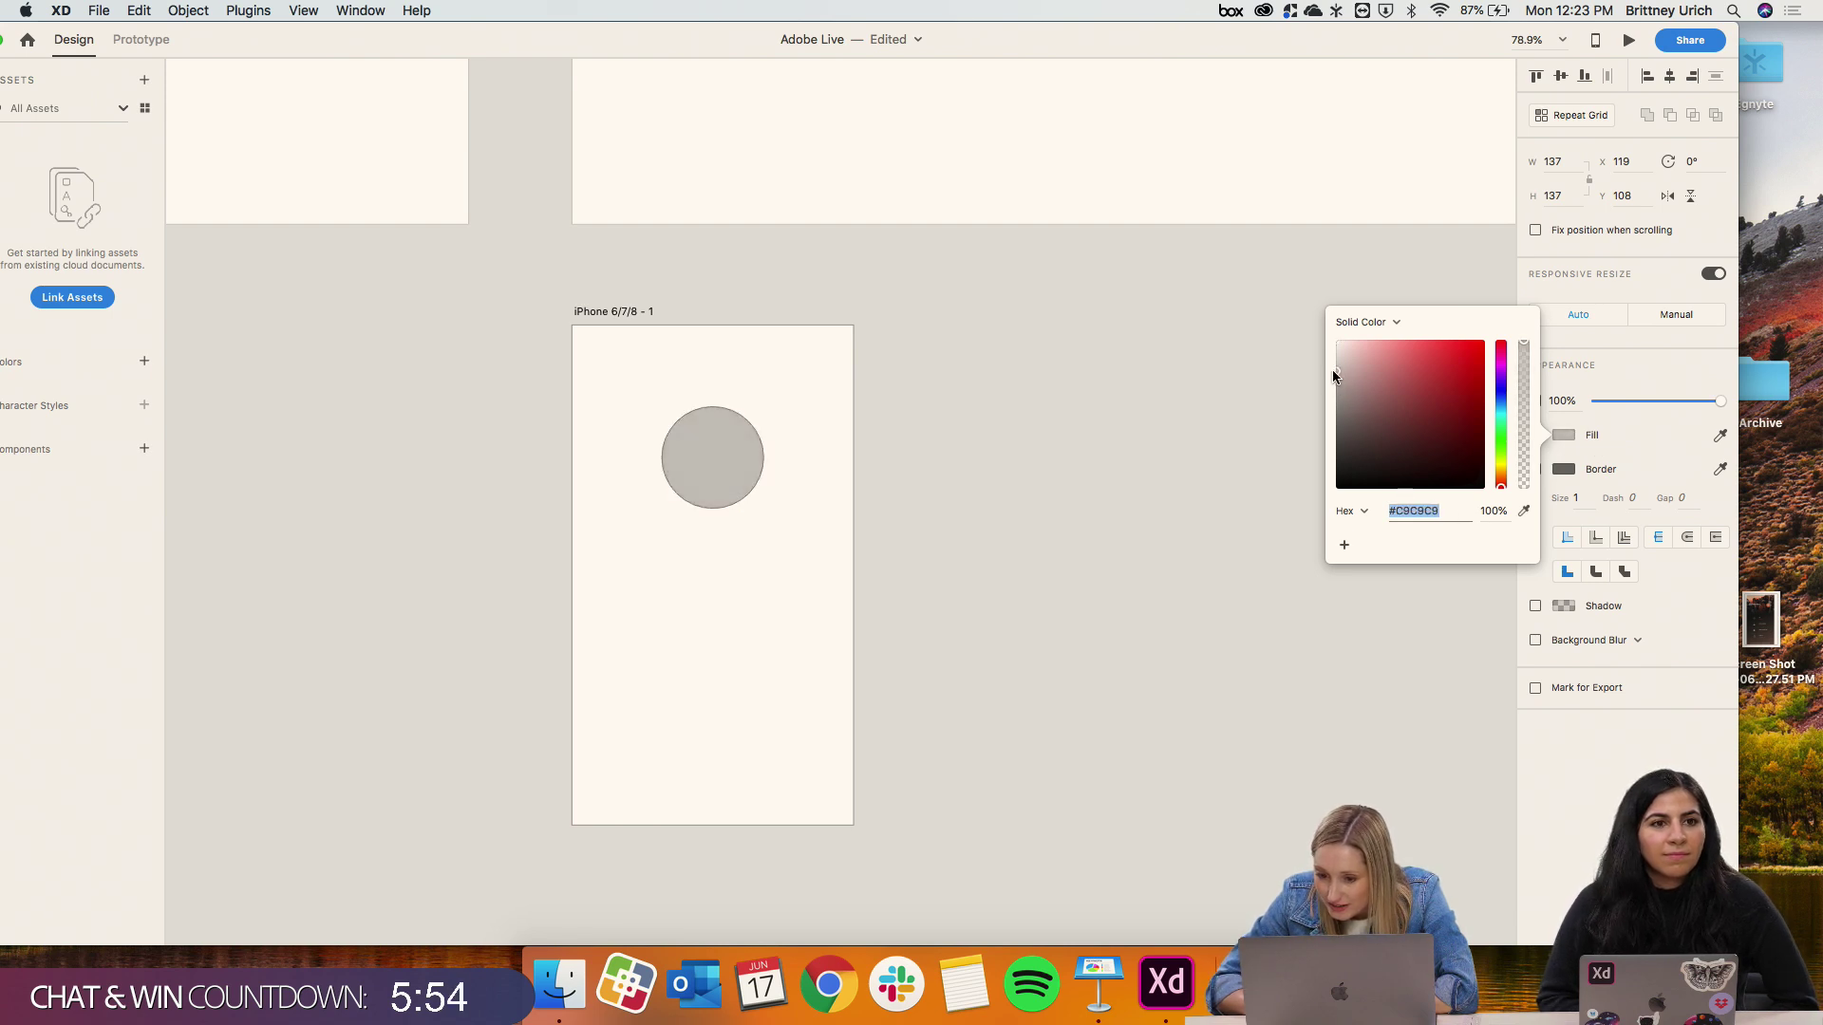
click(1226, 380)
click(724, 440)
scroll(721, 441, down, 2)
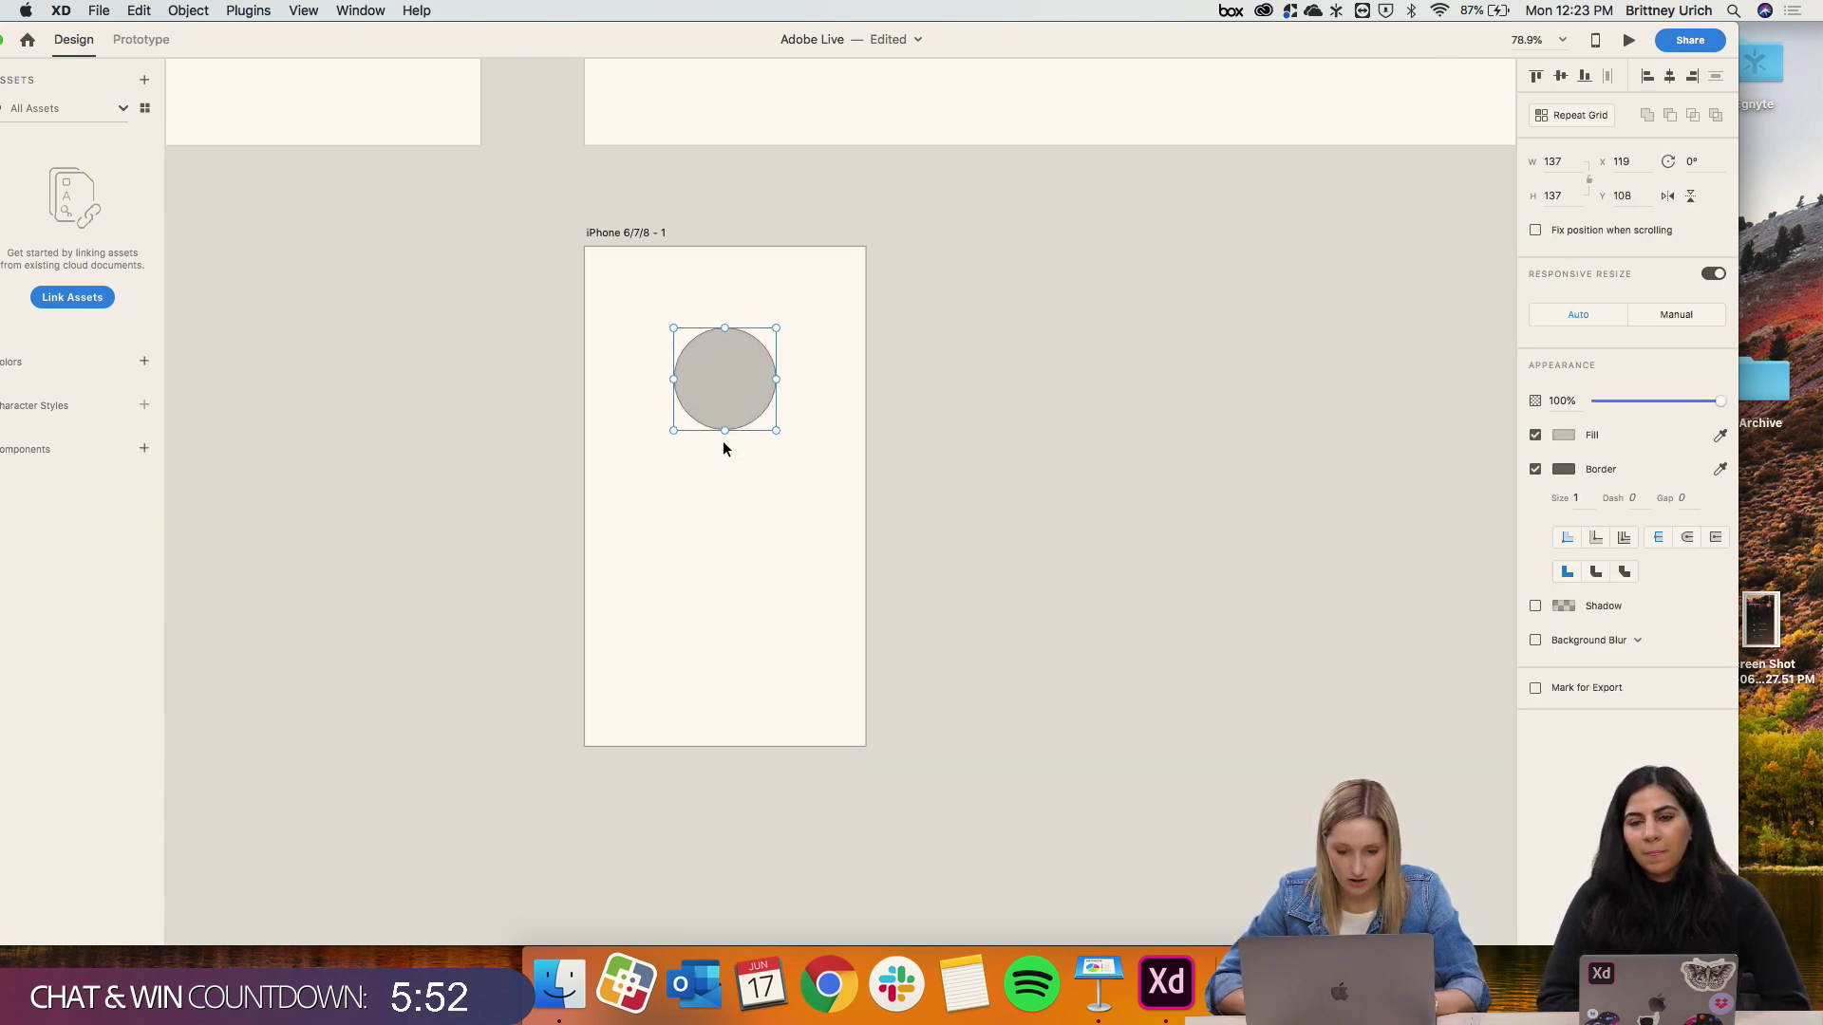
Step: Add a text box about 180 by 49 below the circle containing the word "Hyke"
mouse_move(706, 382)
mouse_down()
mouse_move(708, 500)
mouse_move(790, 513)
mouse_up()
key(t)
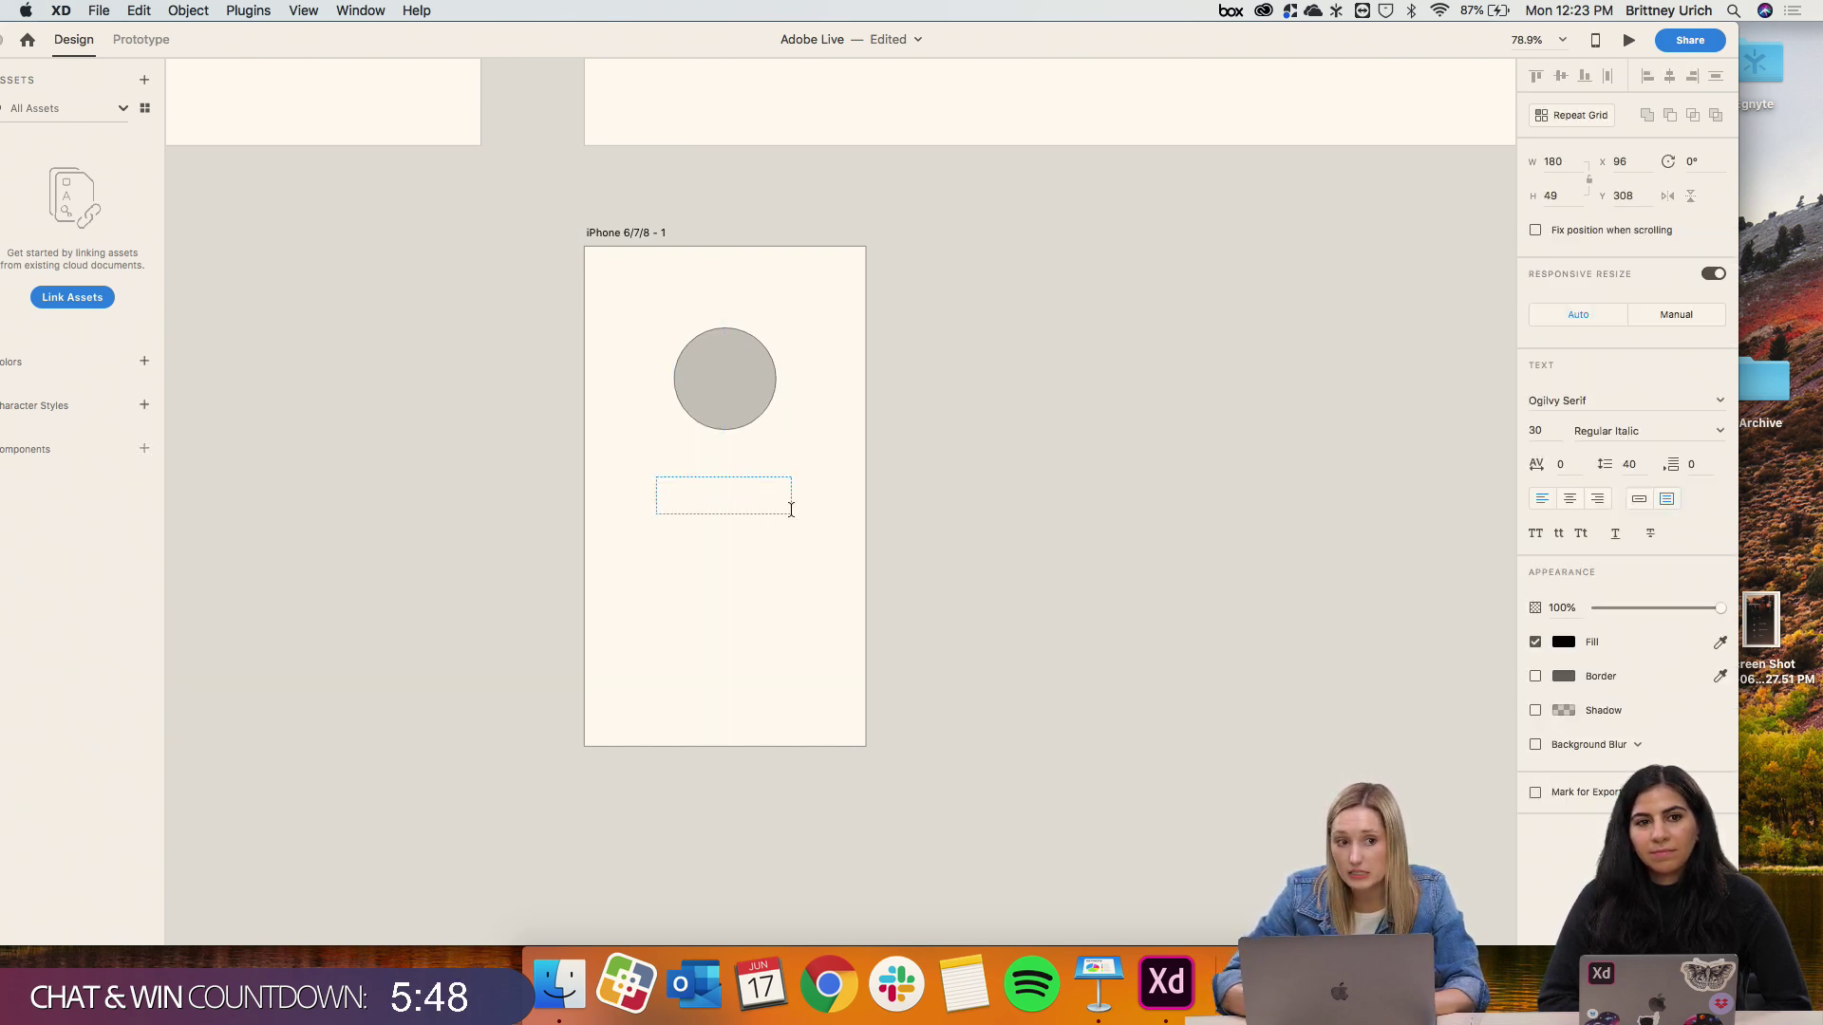
text(Hyke)
Step: Set the whole "Hyke" text to the Regular style and change its font to Avenir Next
key(super+a)
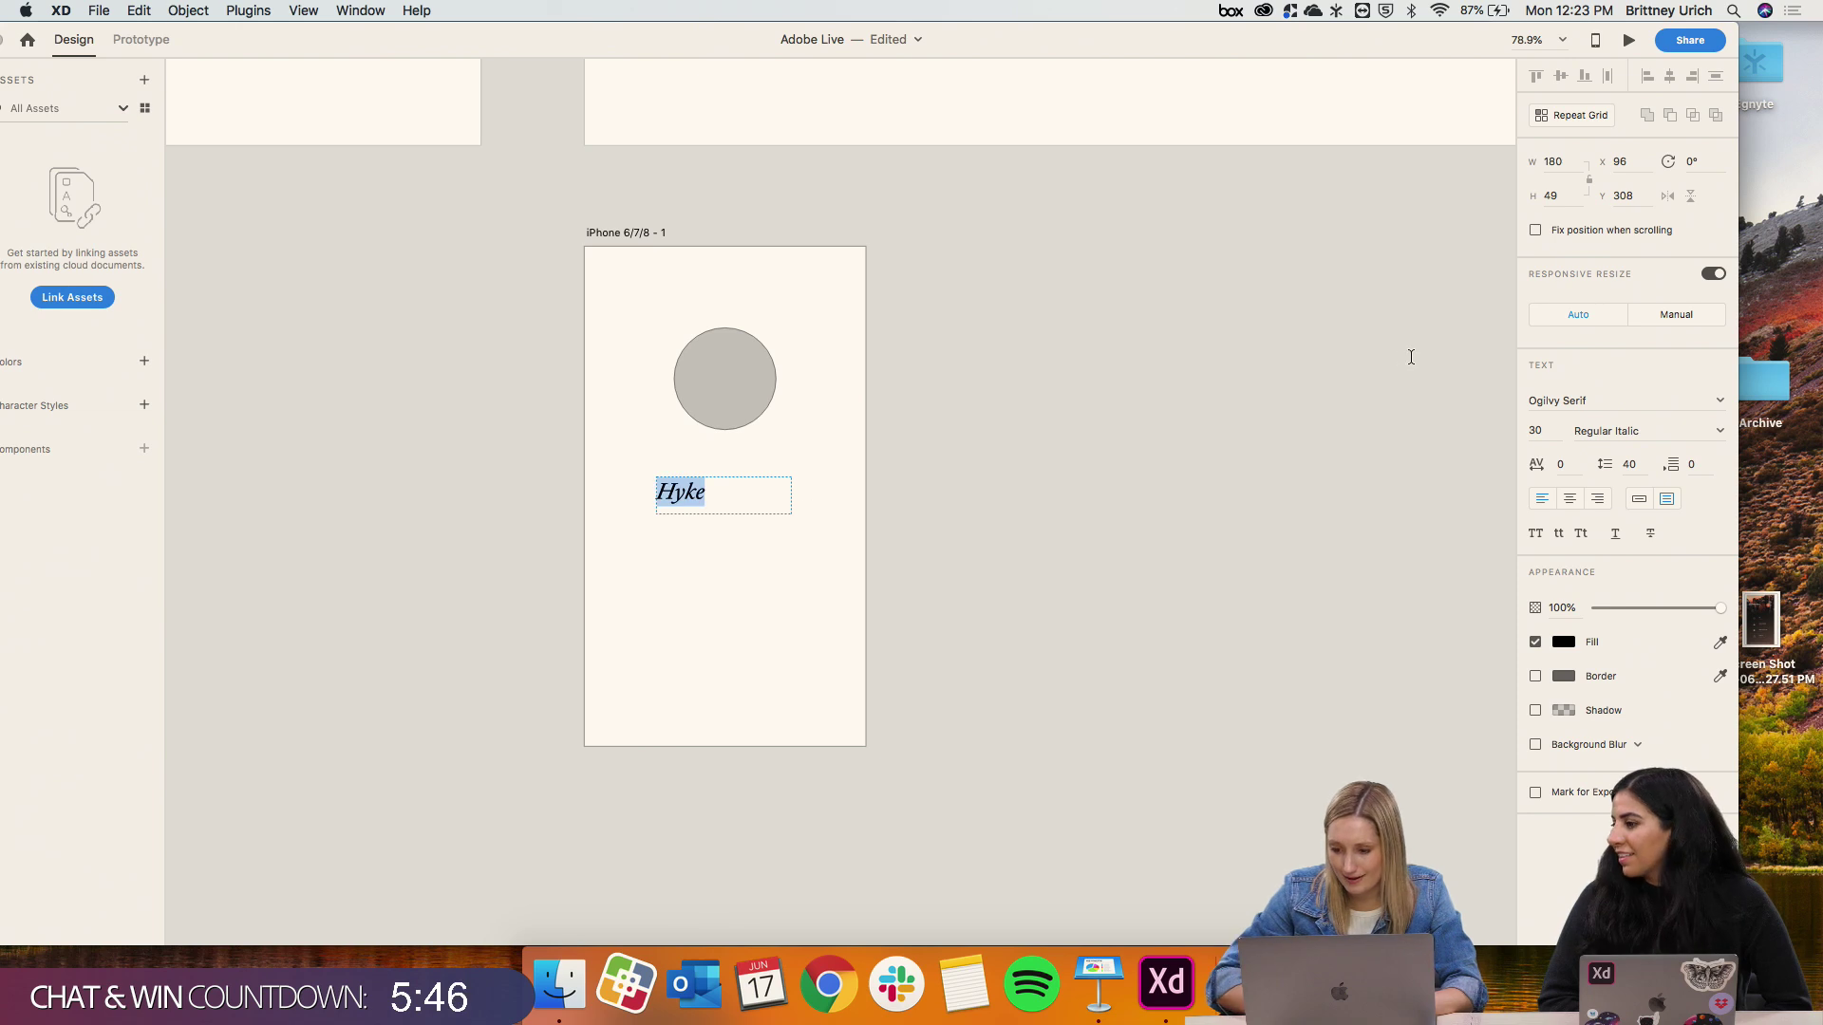
click(1720, 431)
click(1614, 443)
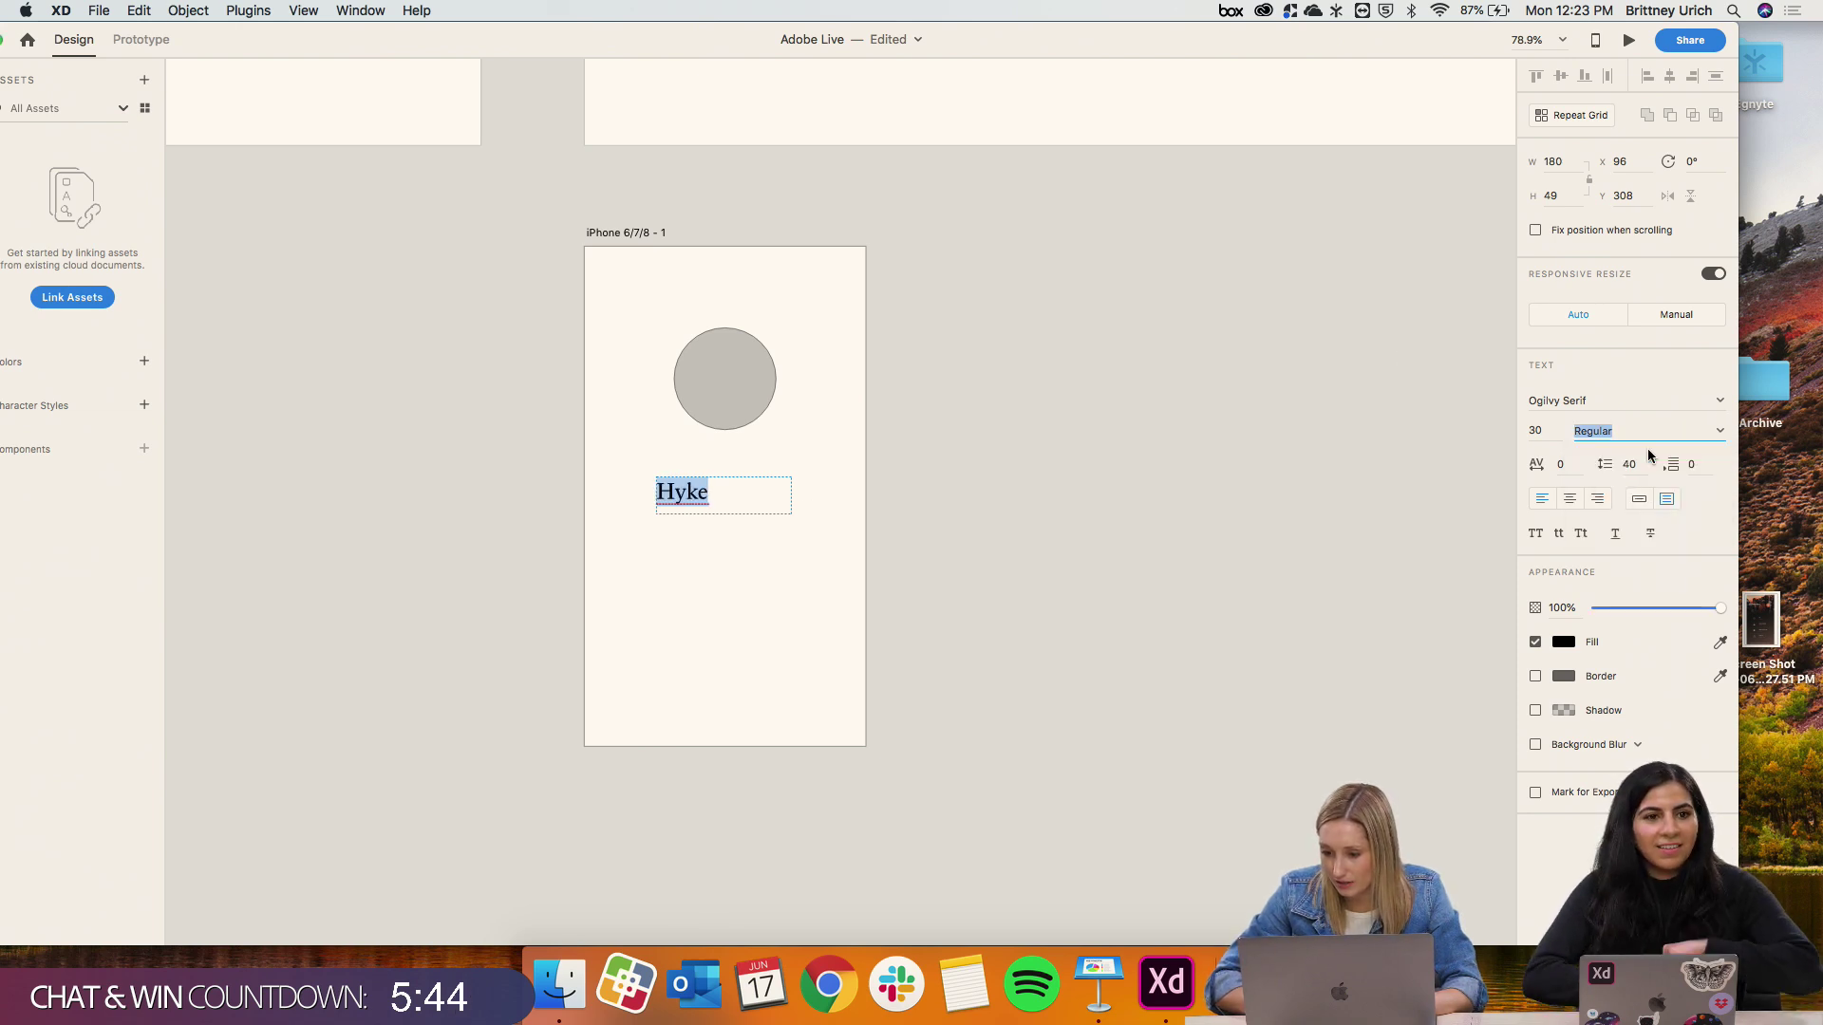
click(1626, 403)
text(Avenir Next)
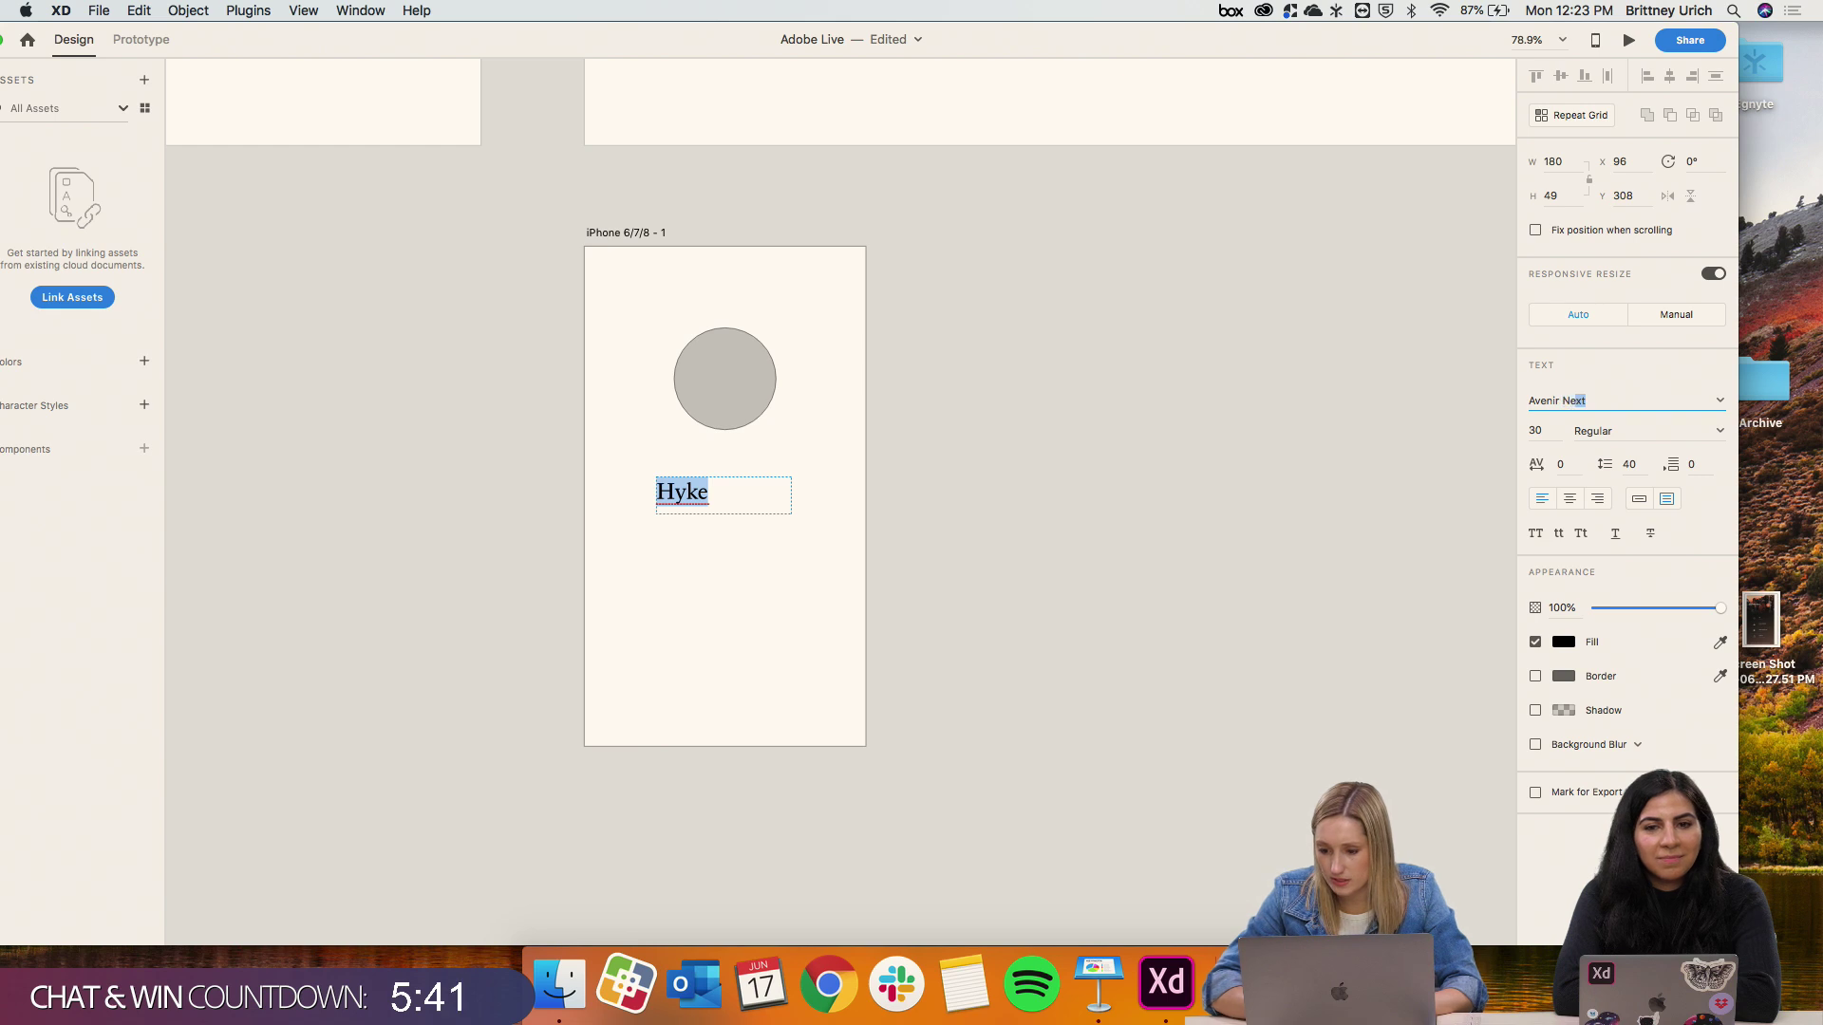
key(Return)
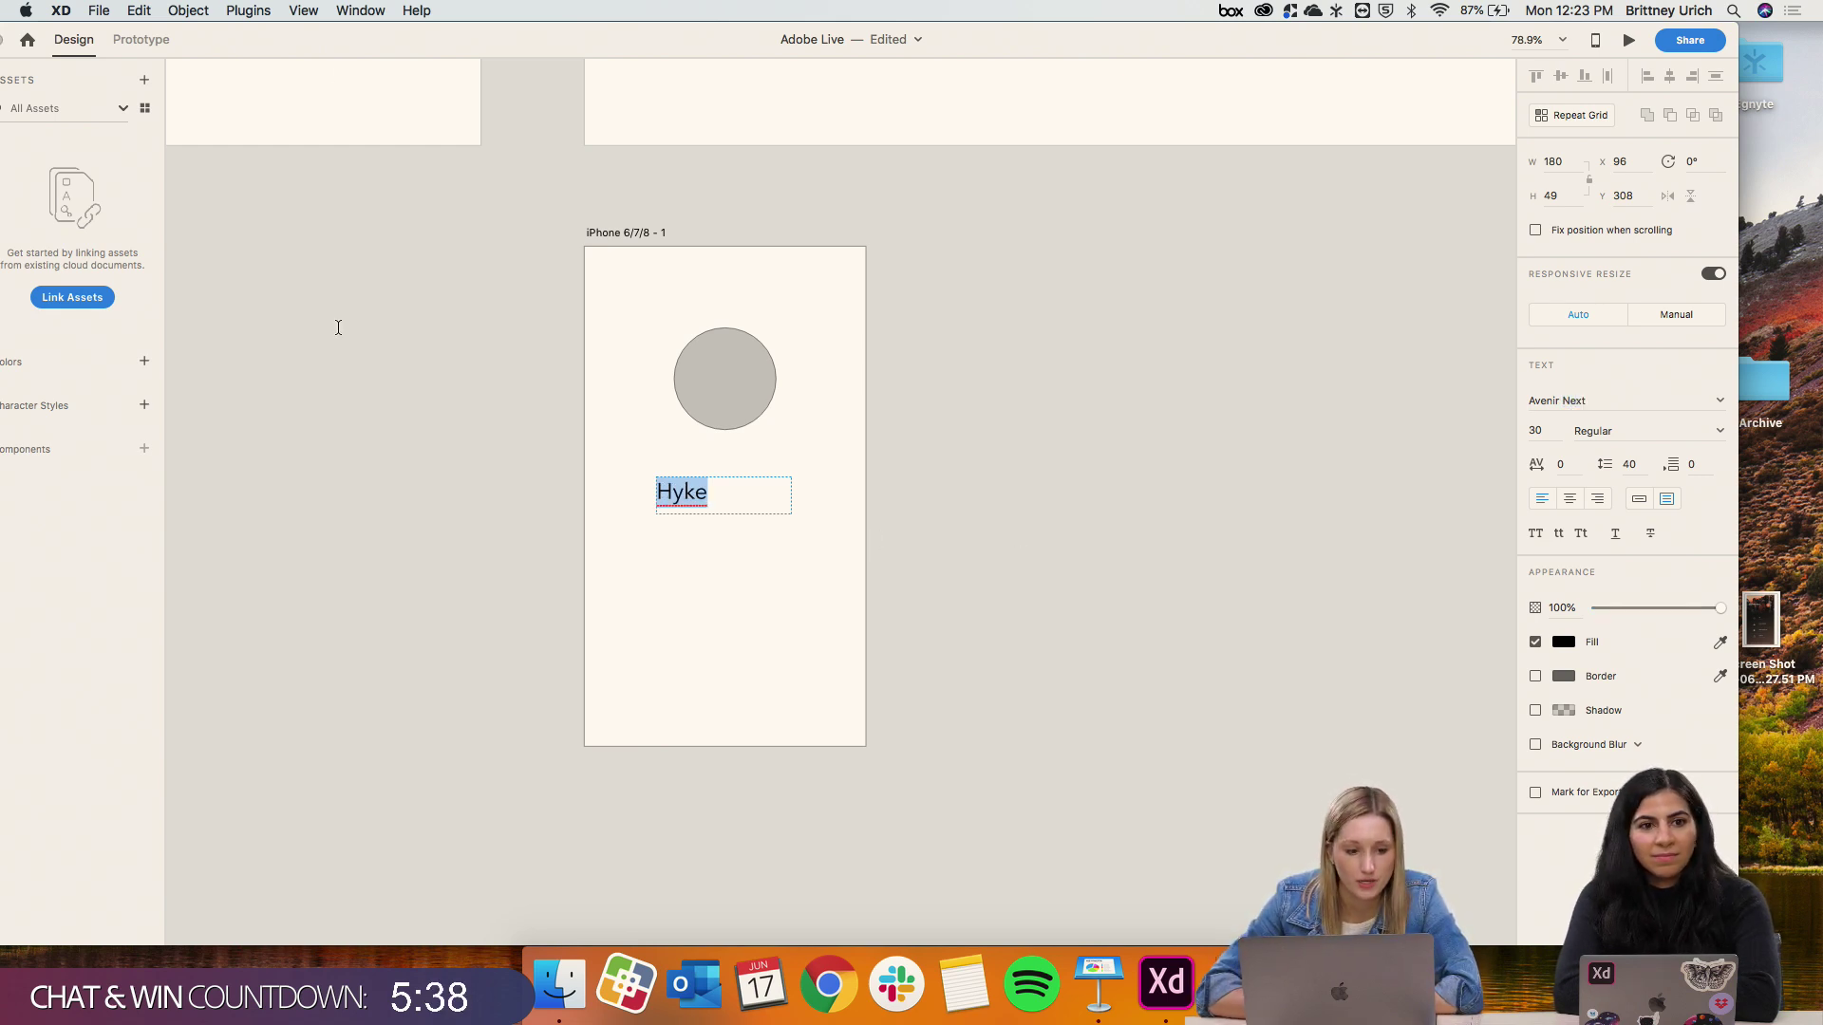
Step: Centre-align the "Hyke" text within its box and set its weight to Medium
drag(336, 42, 422, 42)
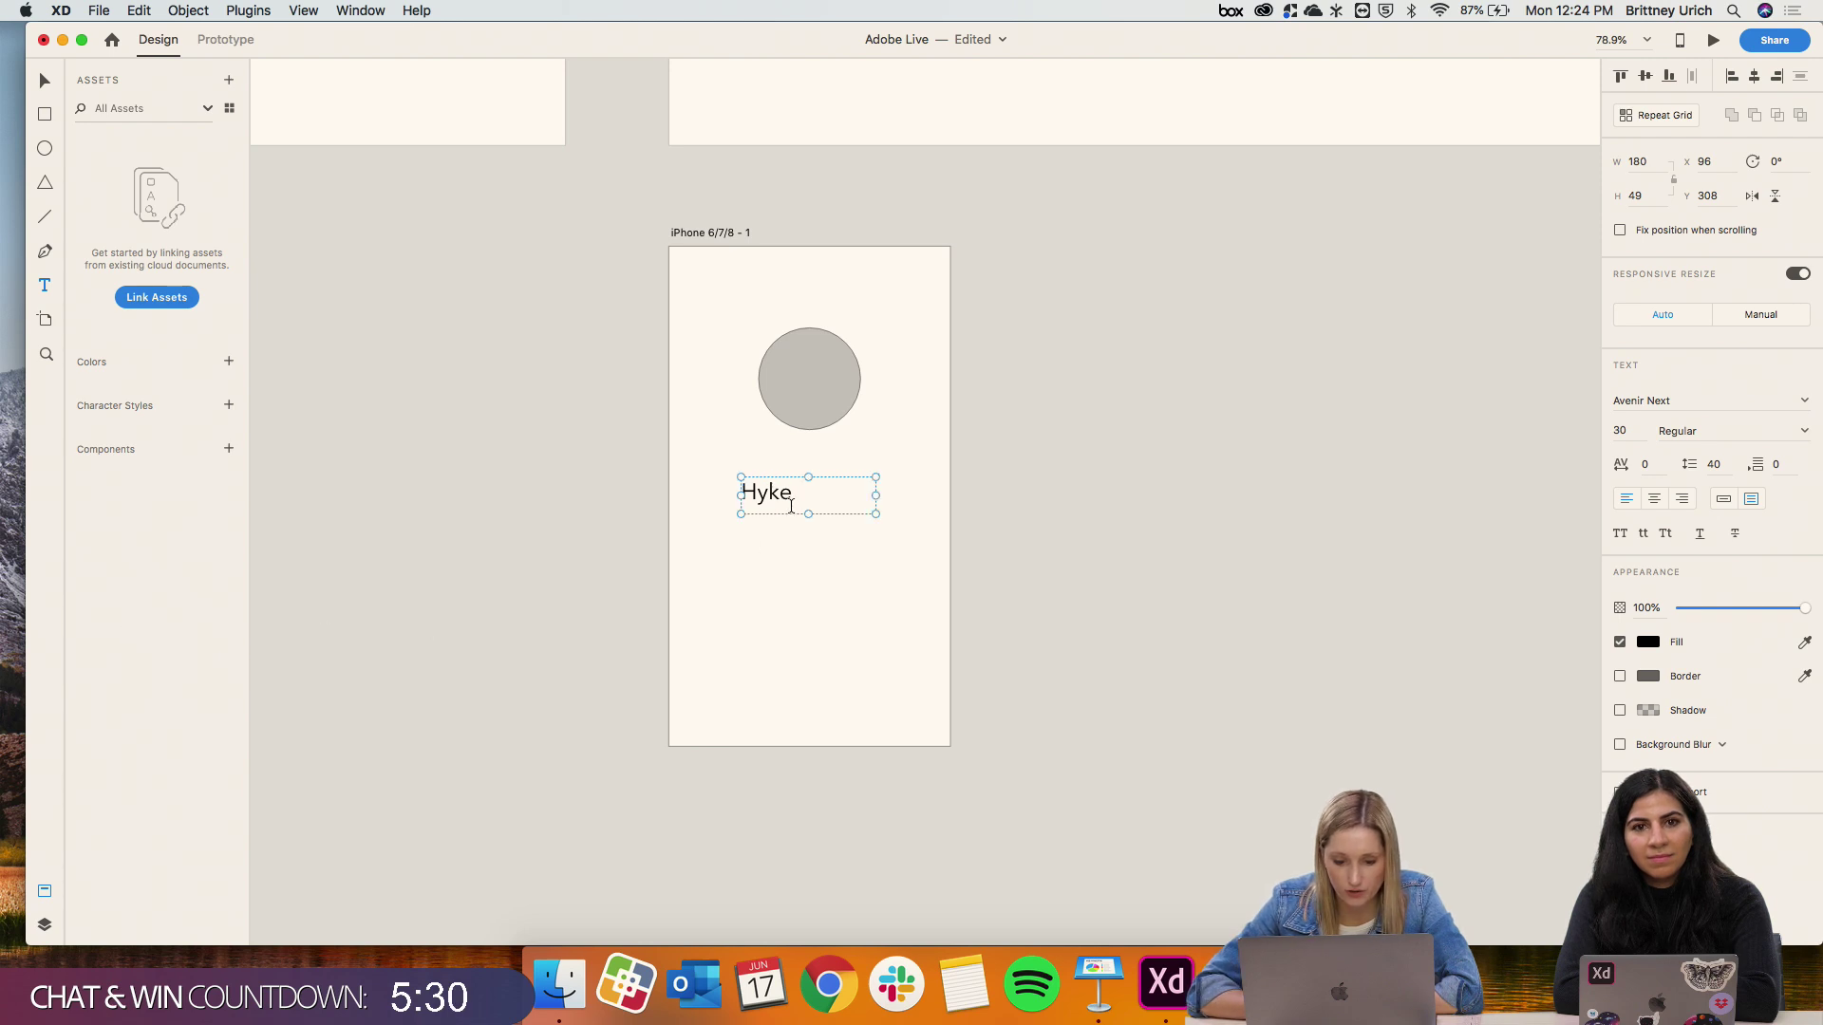
double_click(817, 496)
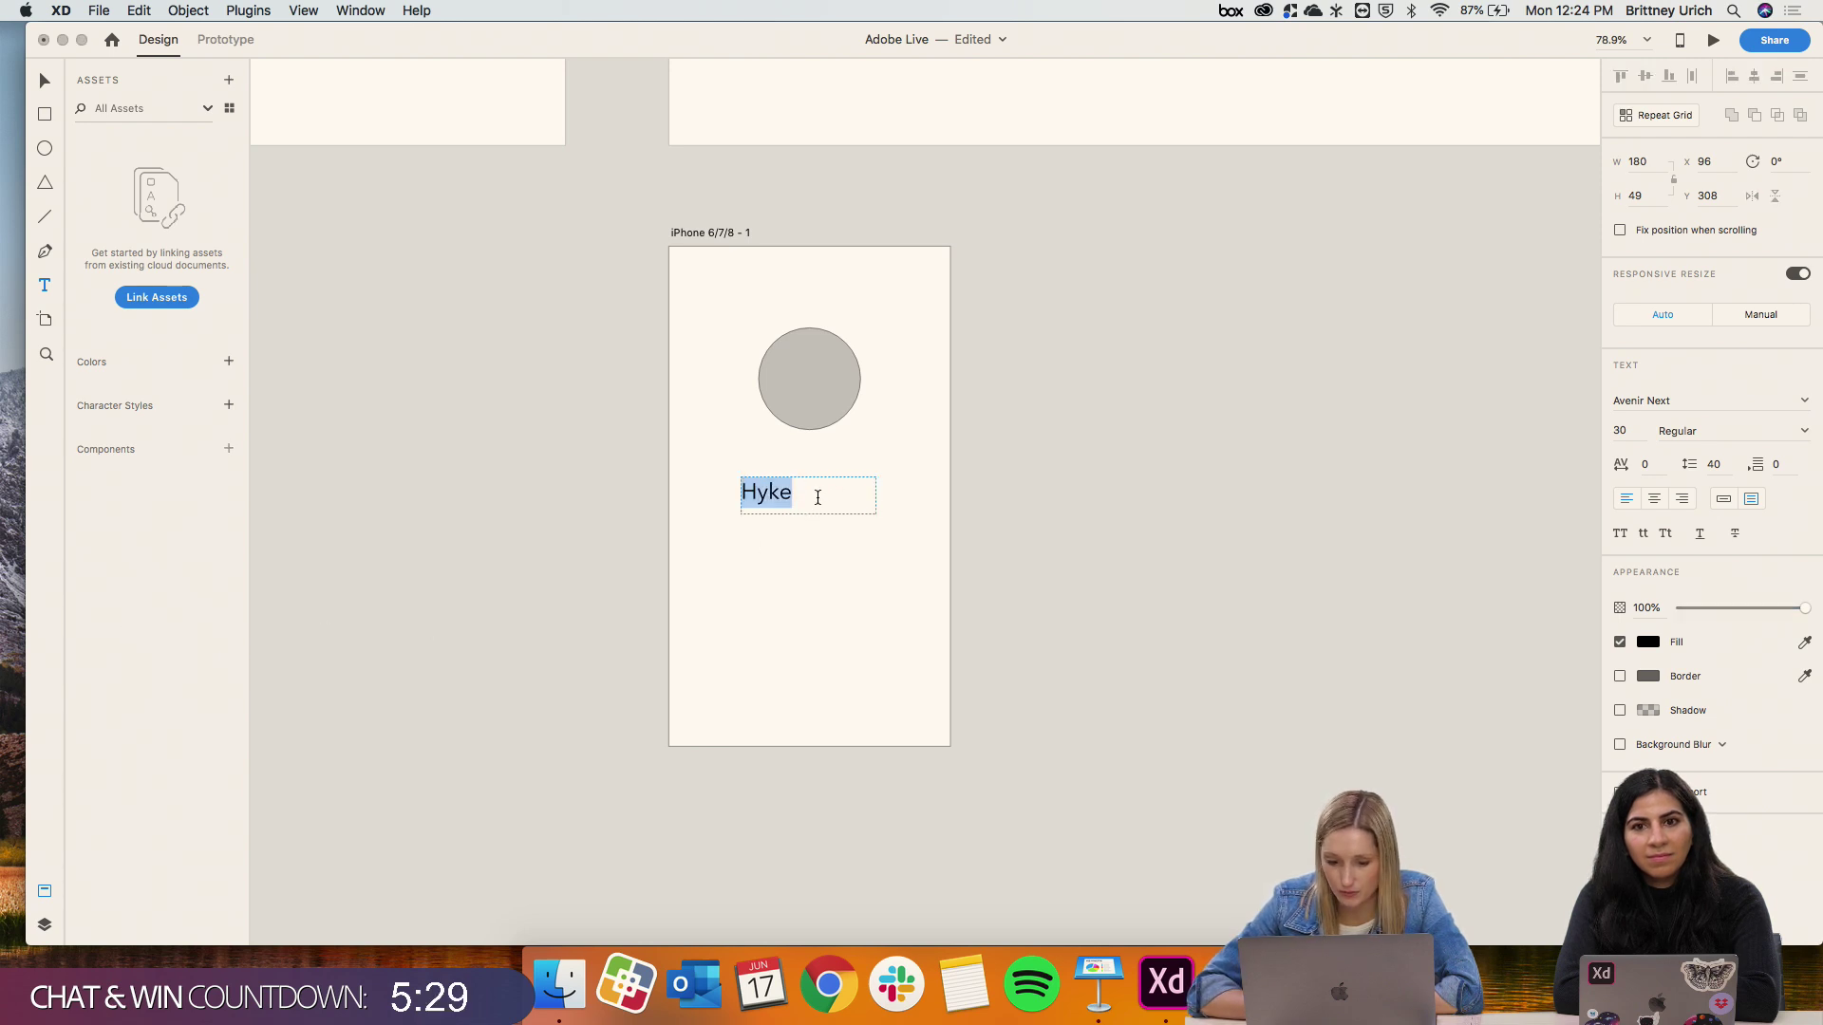
click(1660, 502)
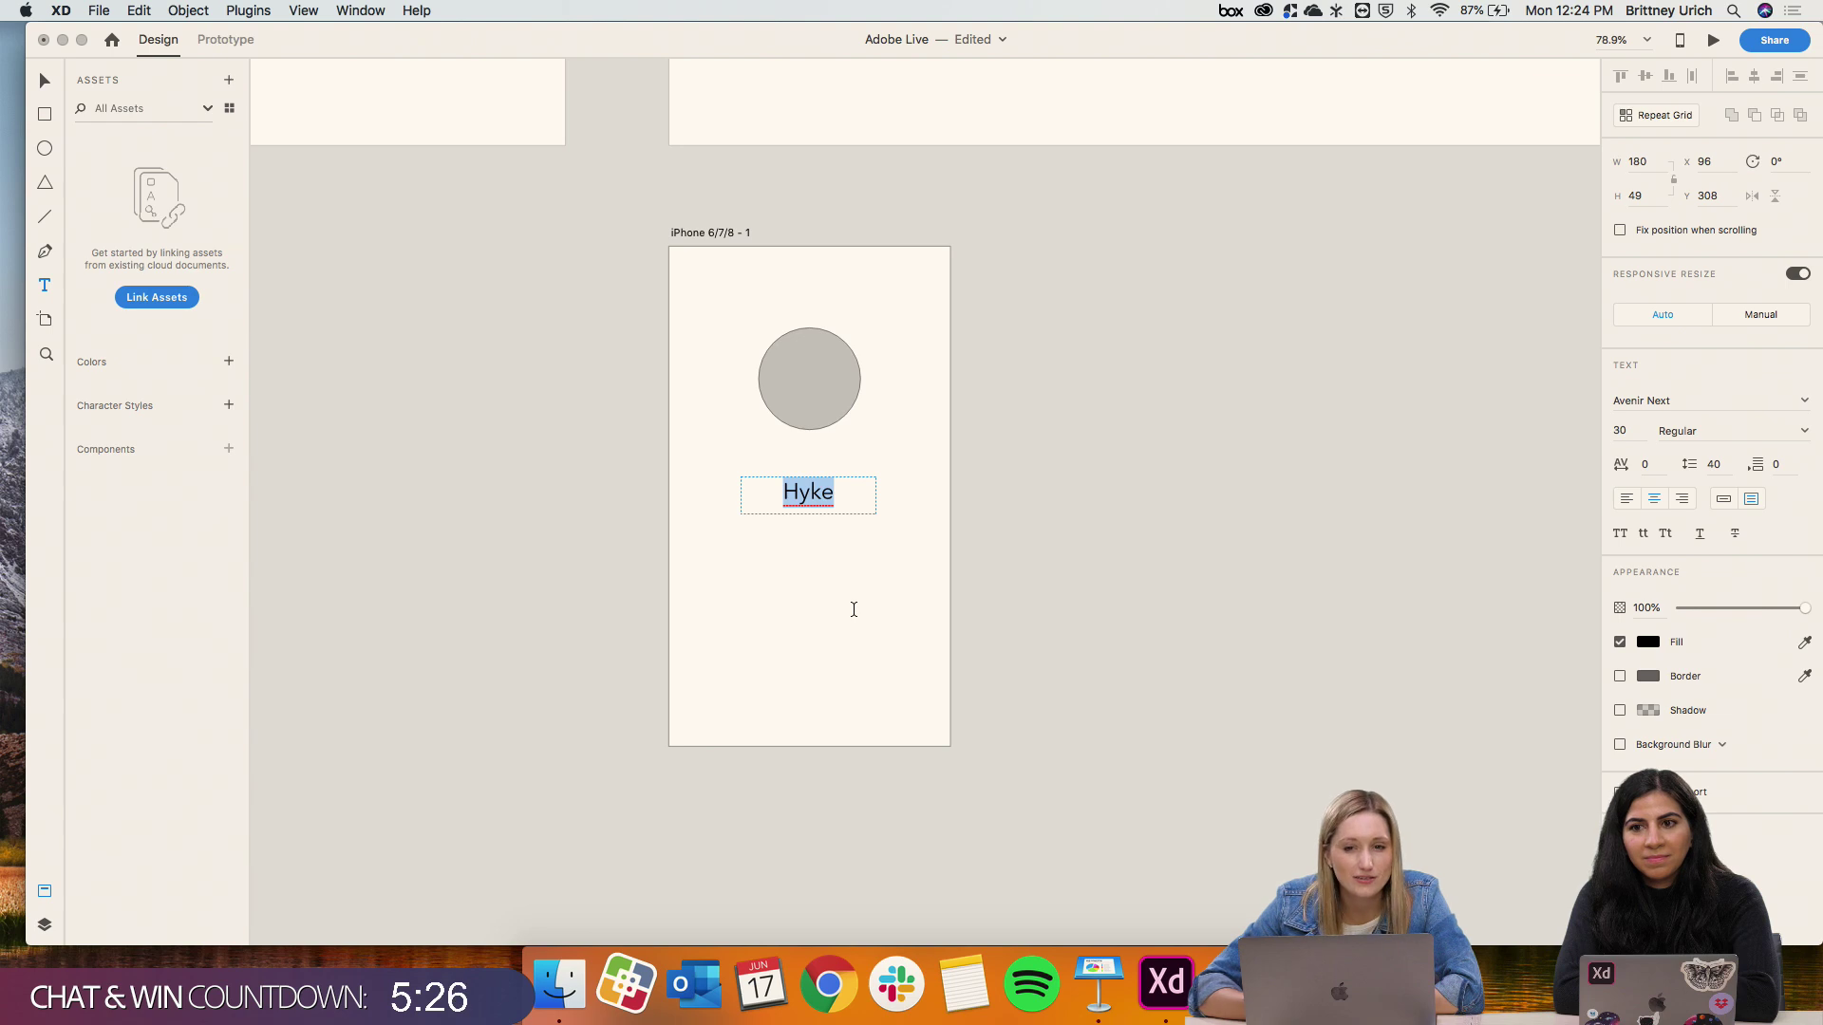
click(1803, 432)
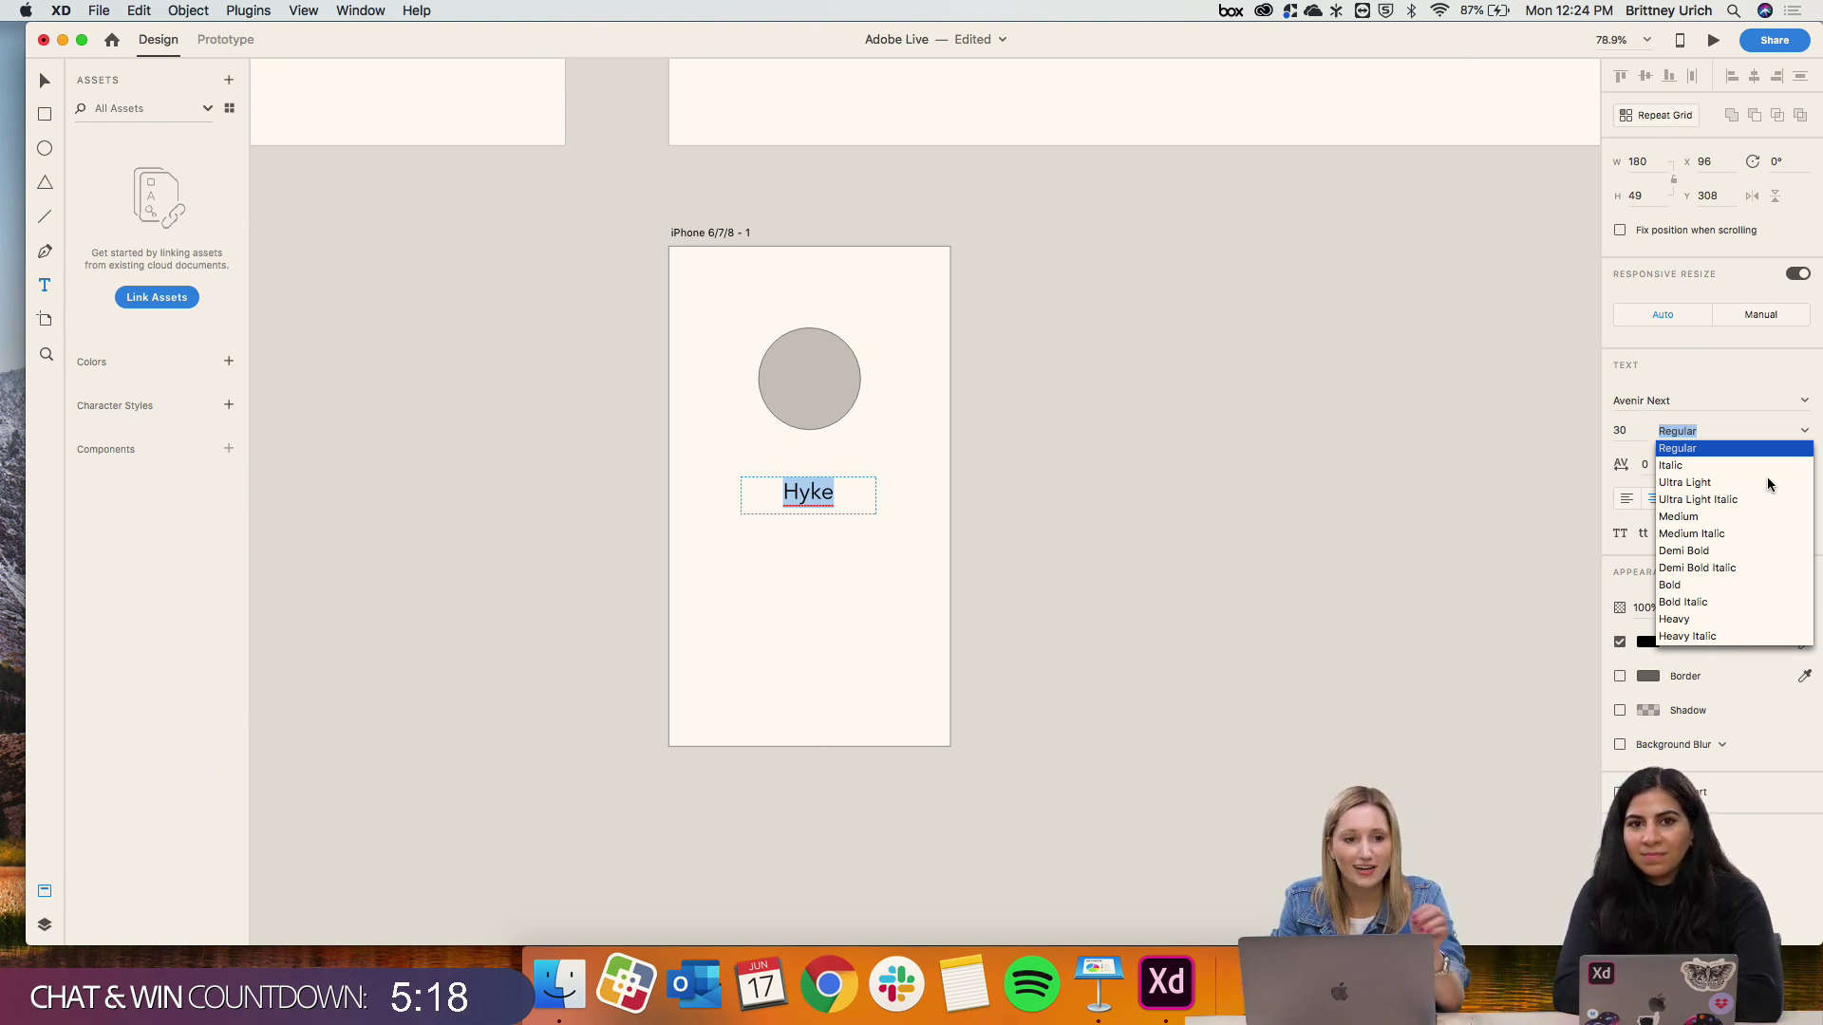
click(1691, 517)
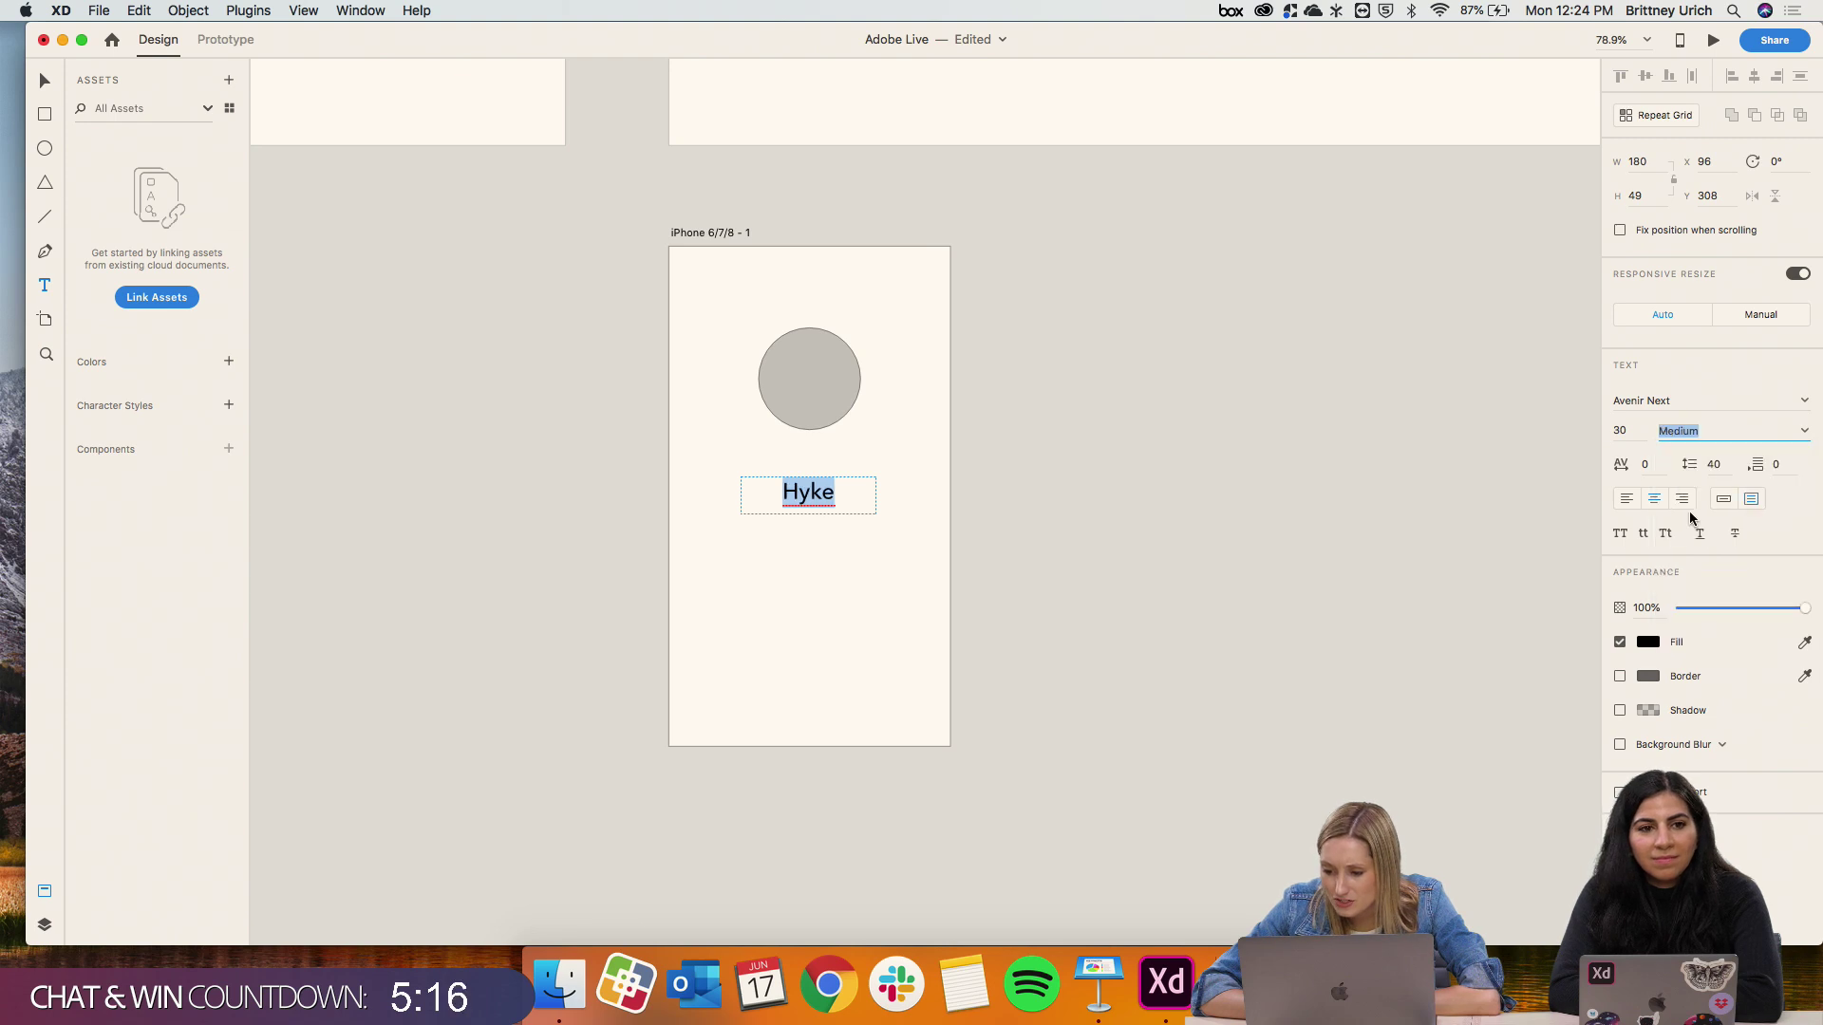
Step: Move the "Hyke" text up to about X 98, Y 296 and place a copy of it below at about Y 381
text(w)
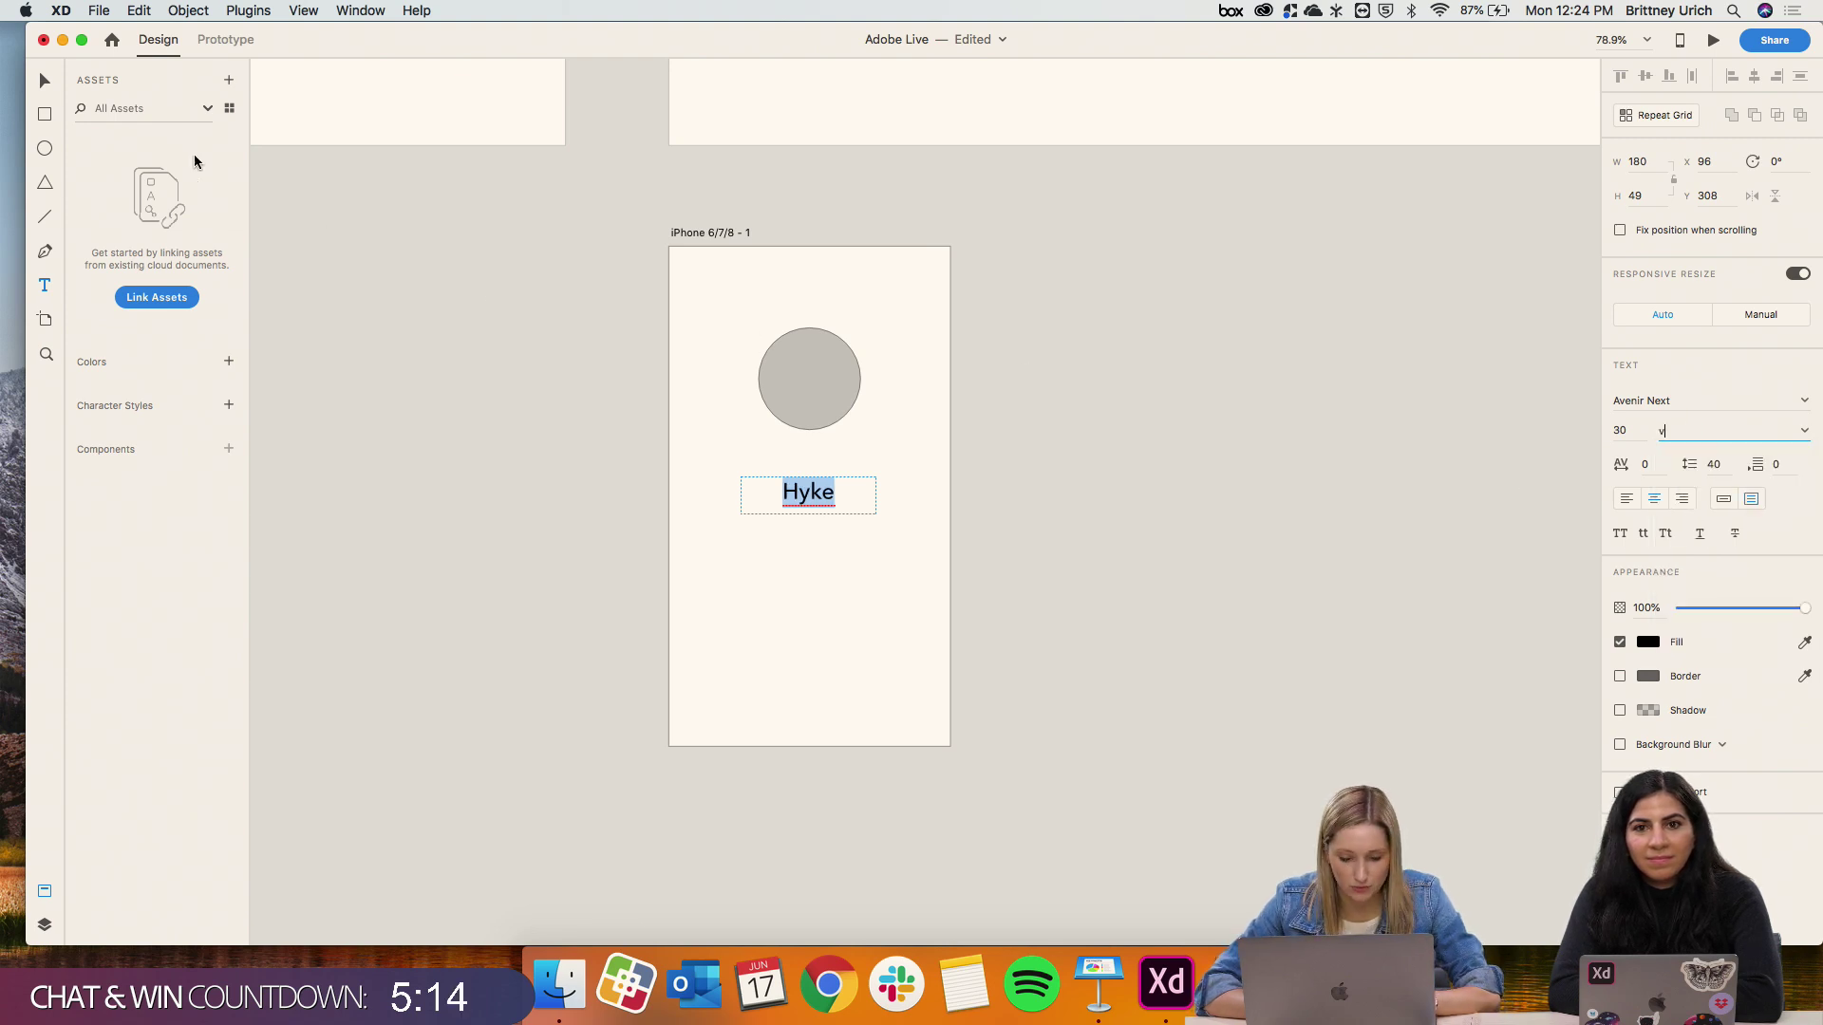
key(Escape)
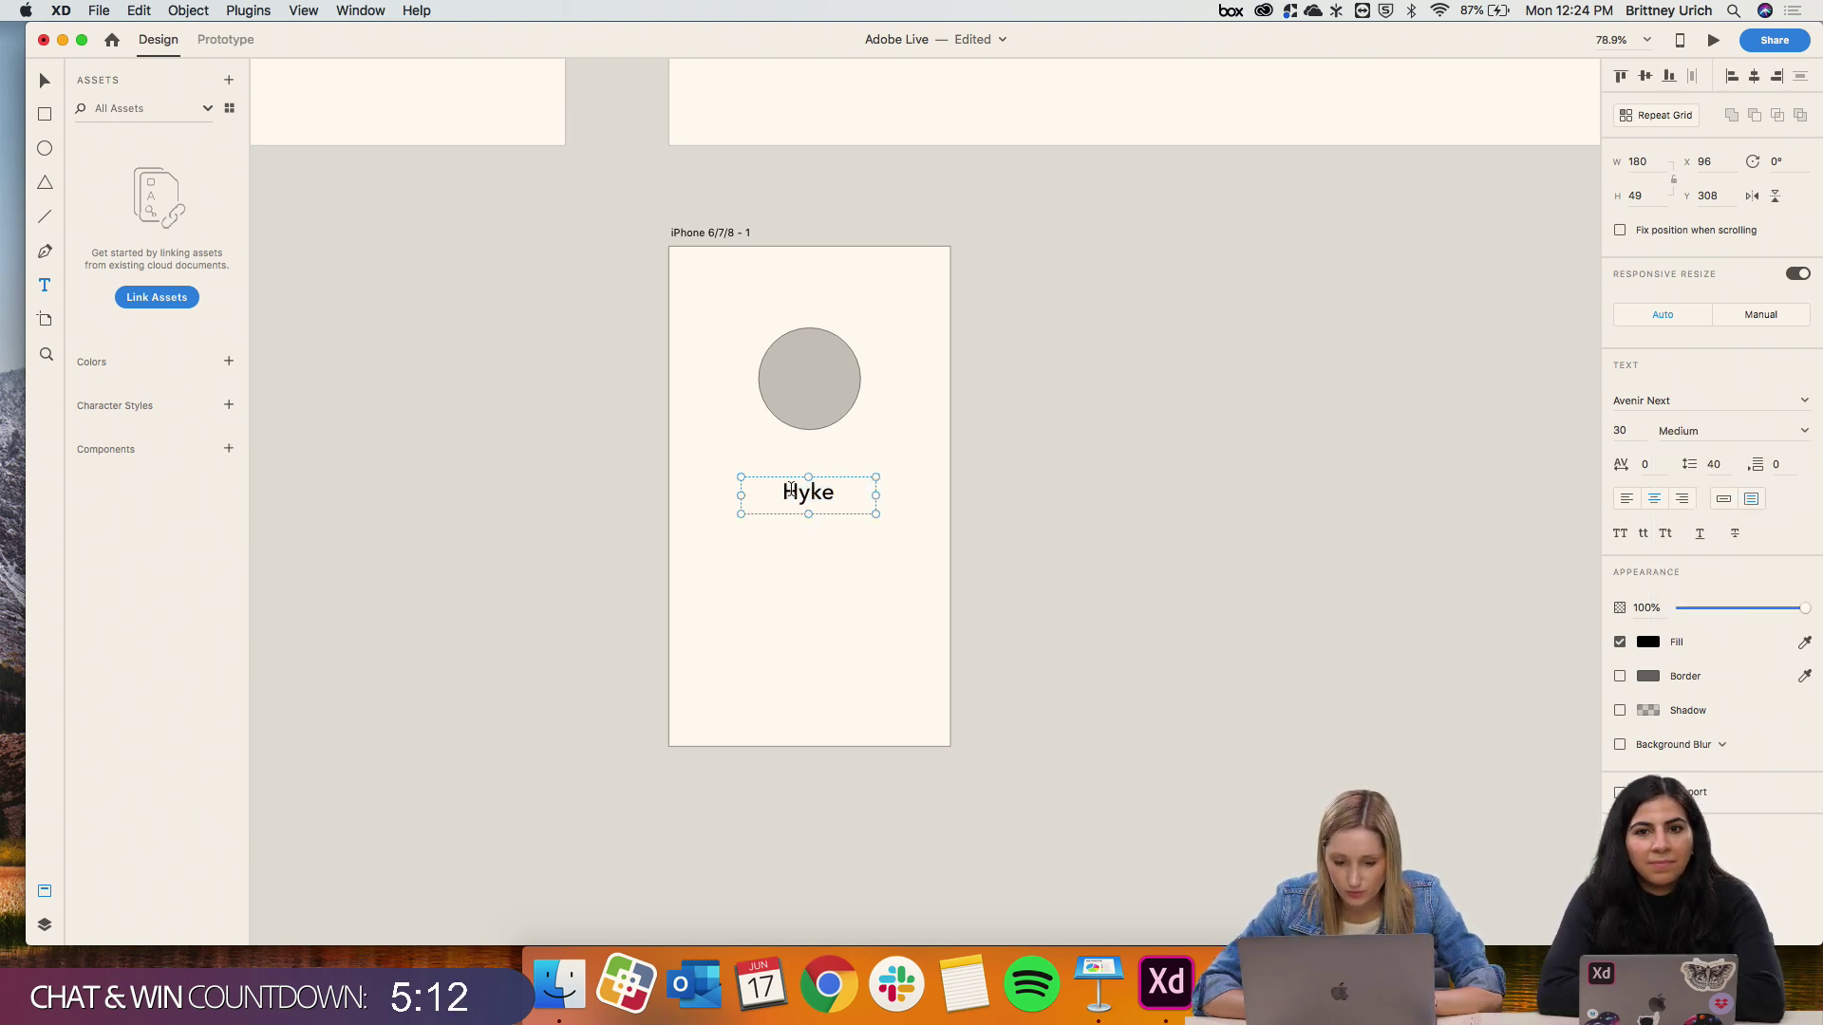
double_click(780, 496)
key(Escape)
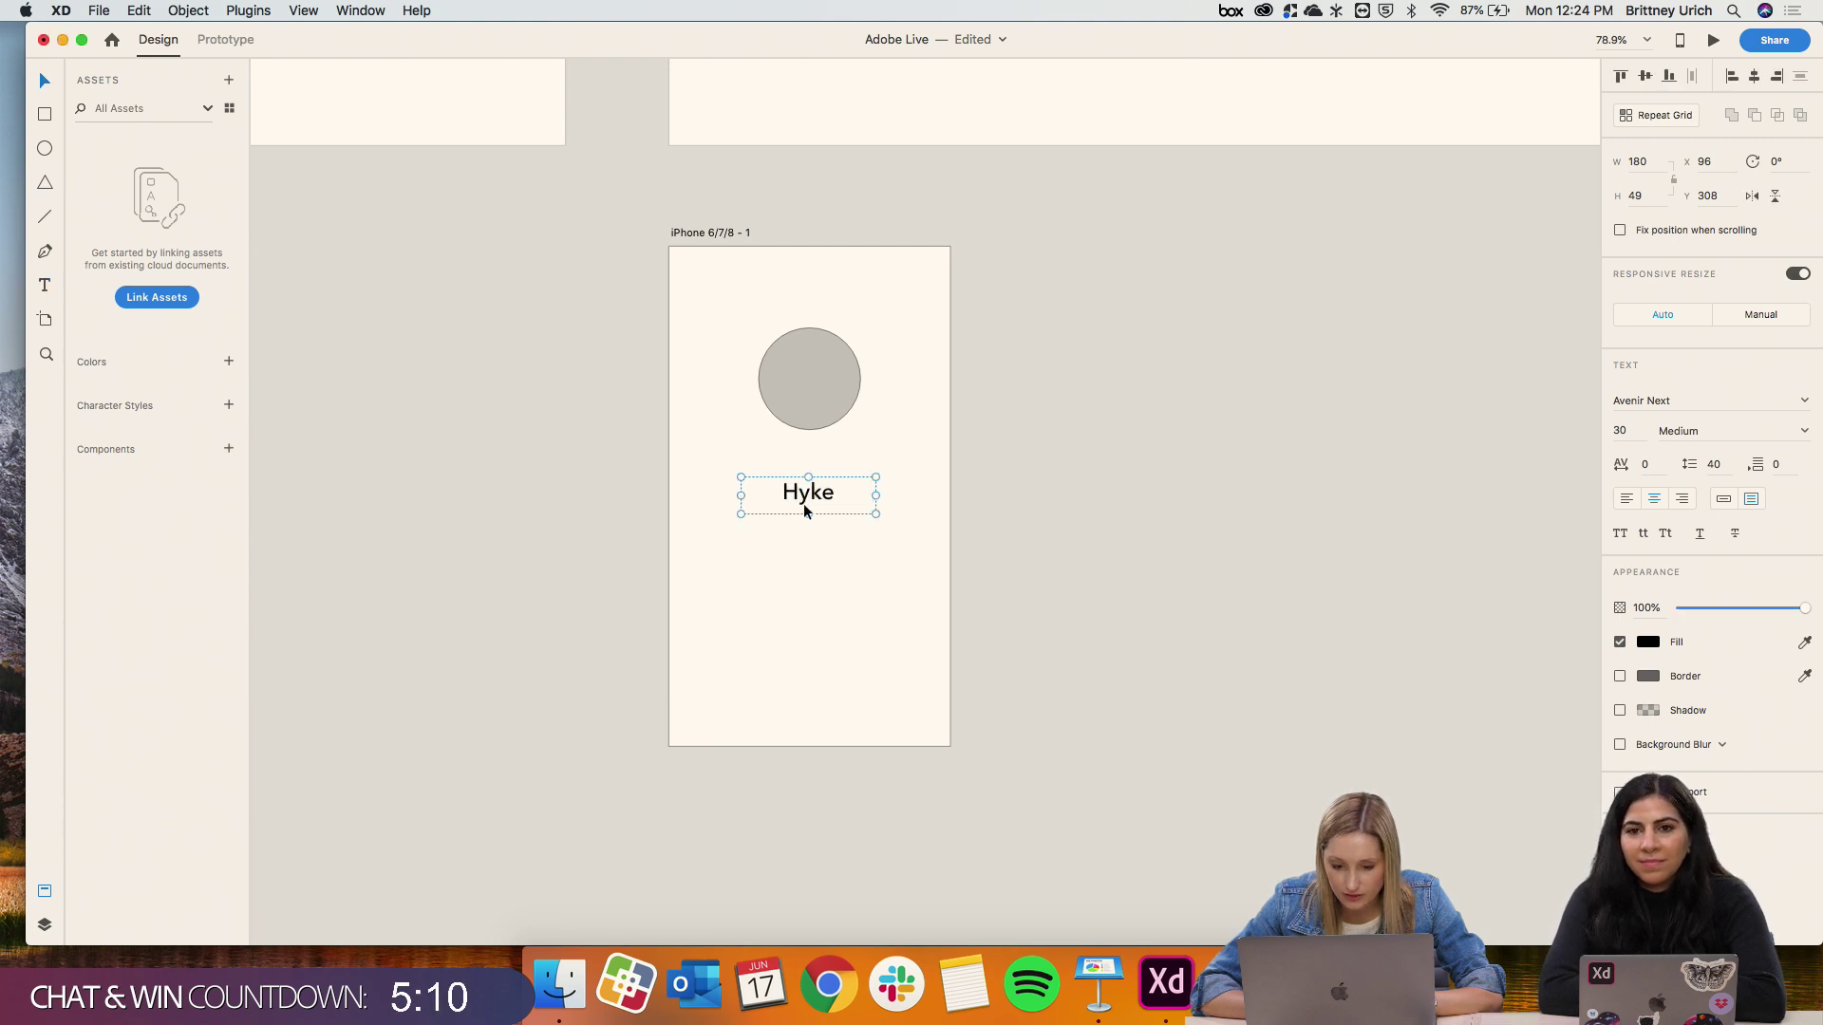
drag(807, 509, 803, 549)
Step: Set the weight of the lower "Hyke" copy to Regular
double_click(800, 548)
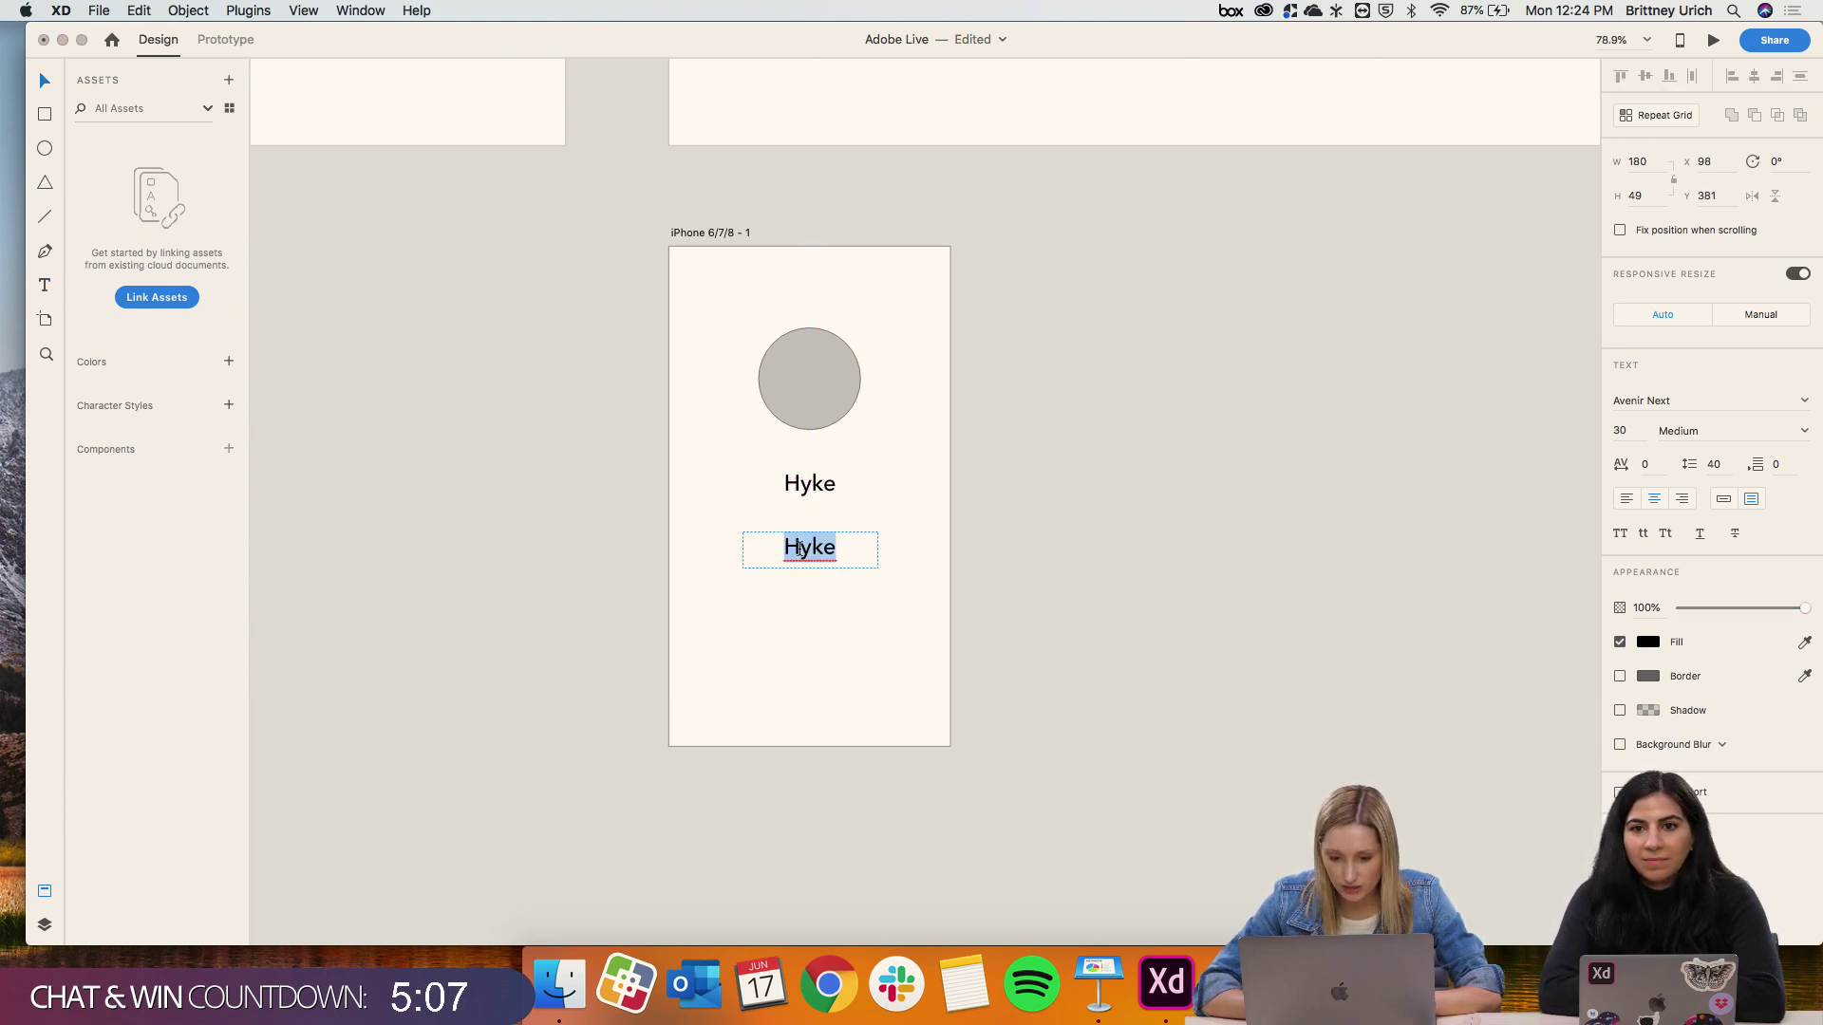
click(1803, 430)
text(Fi)
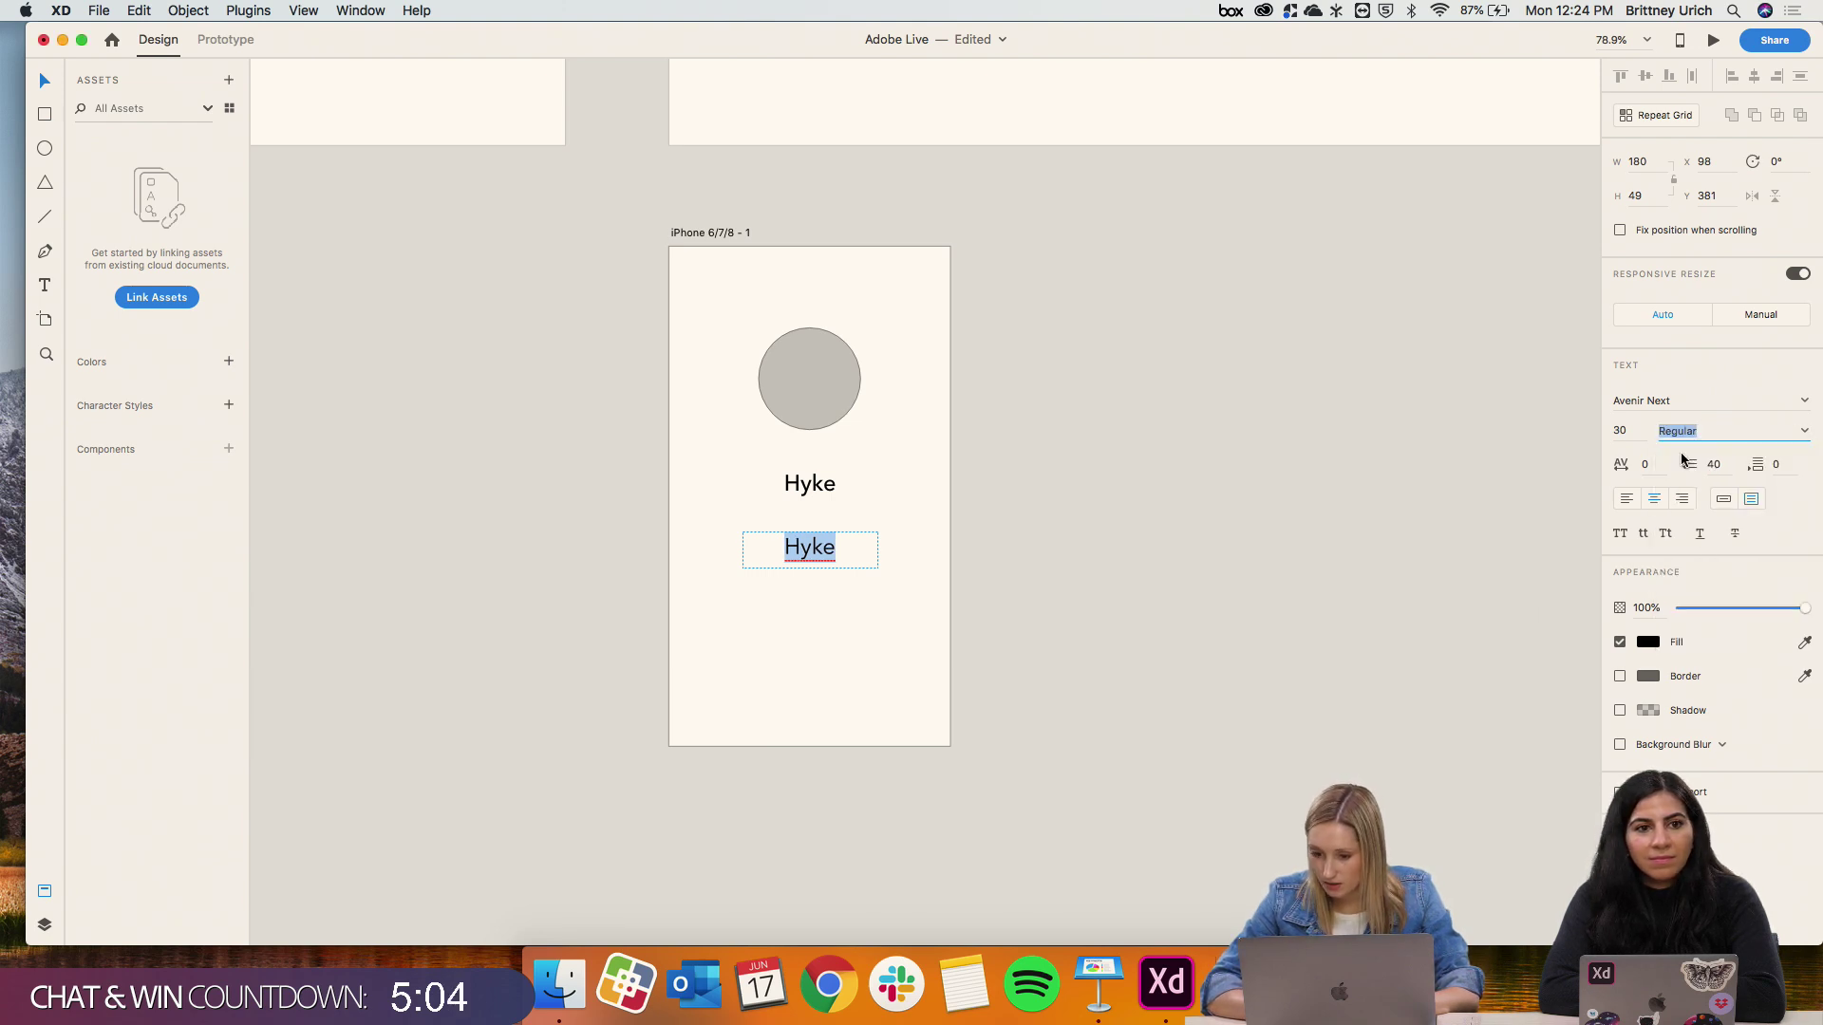
key(super+z)
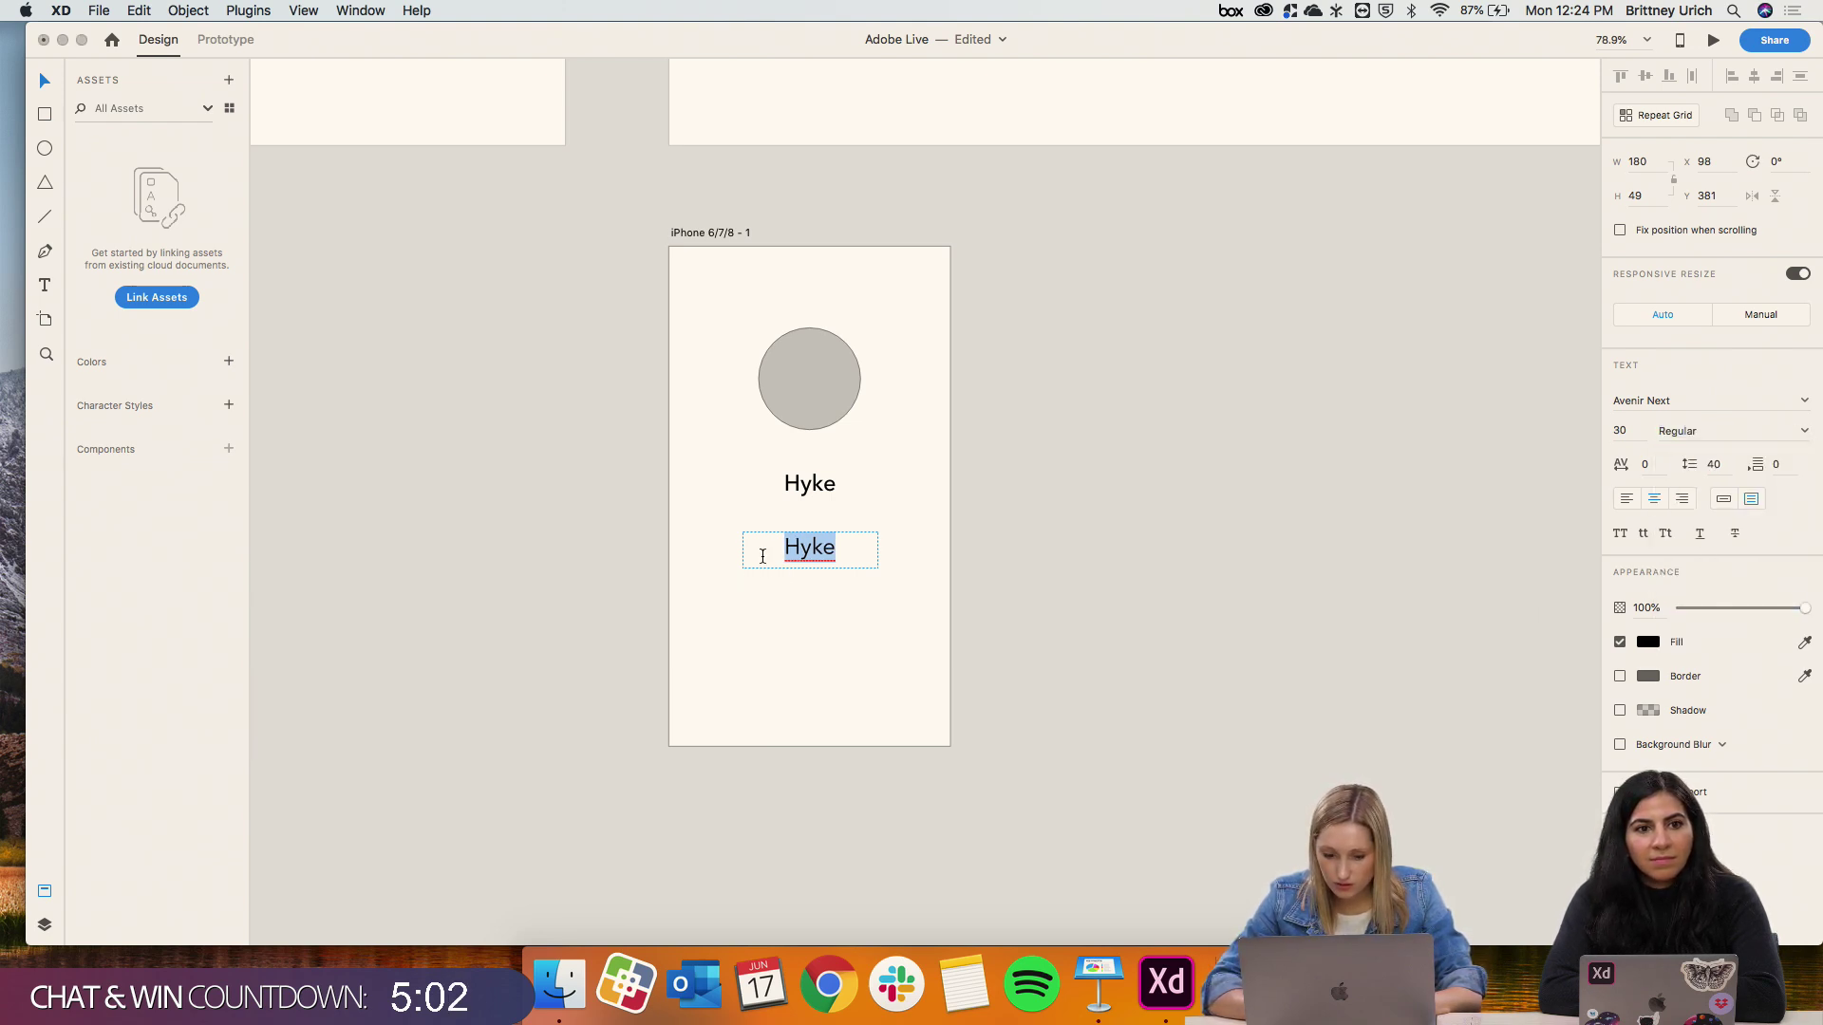
Step: Replace the lower copy's wording with "Find the best trails for you, near you." and extend its box to about 143 high
text(Find the best)
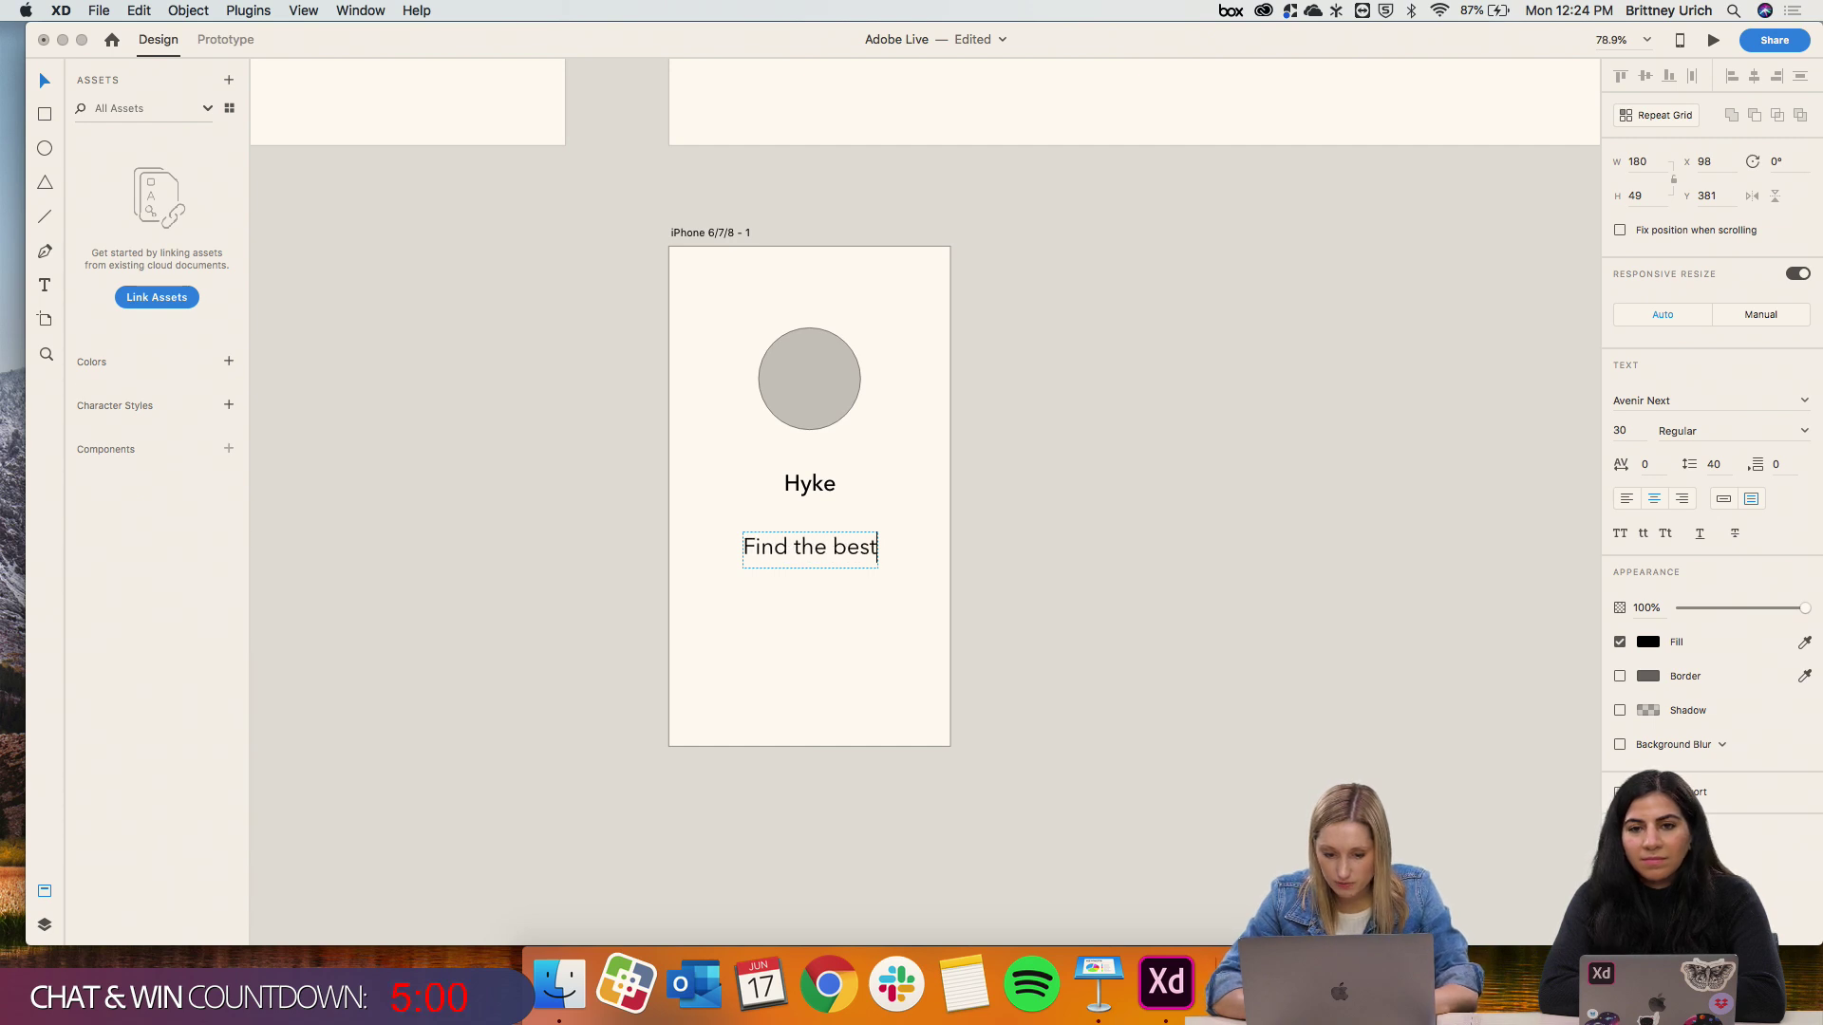
text( trails for you,)
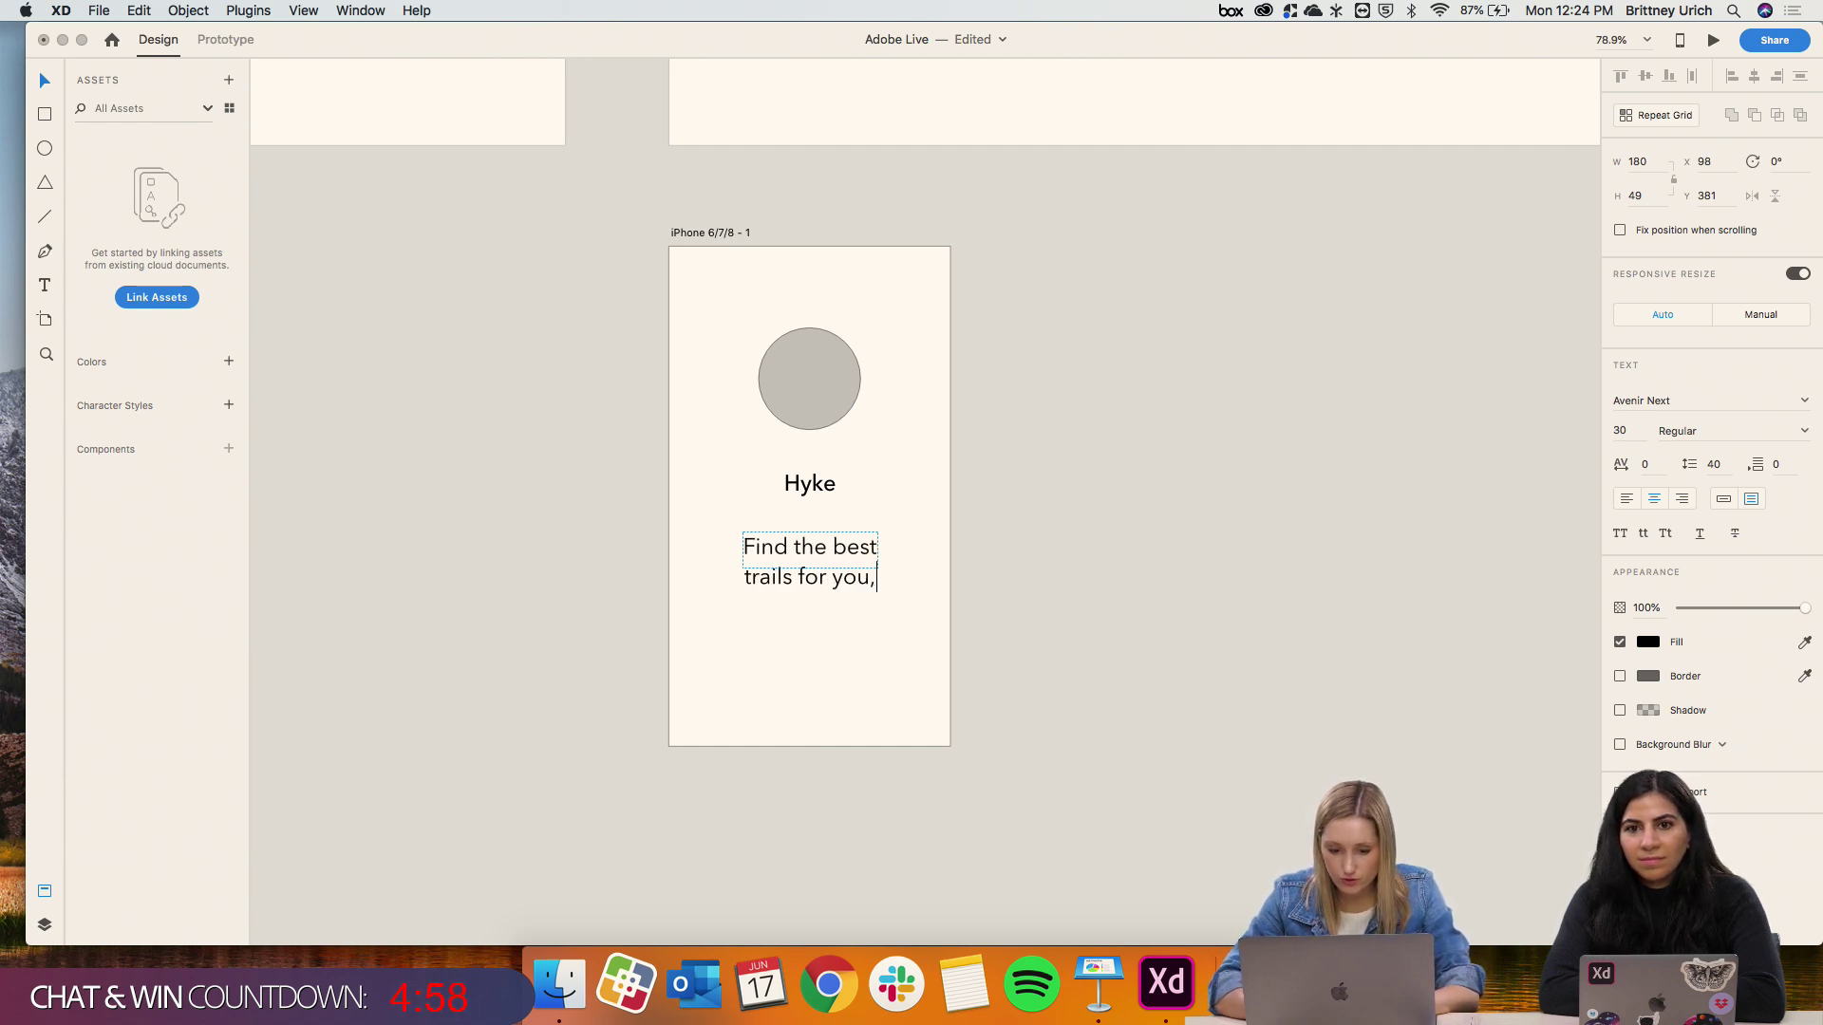
text( near you.)
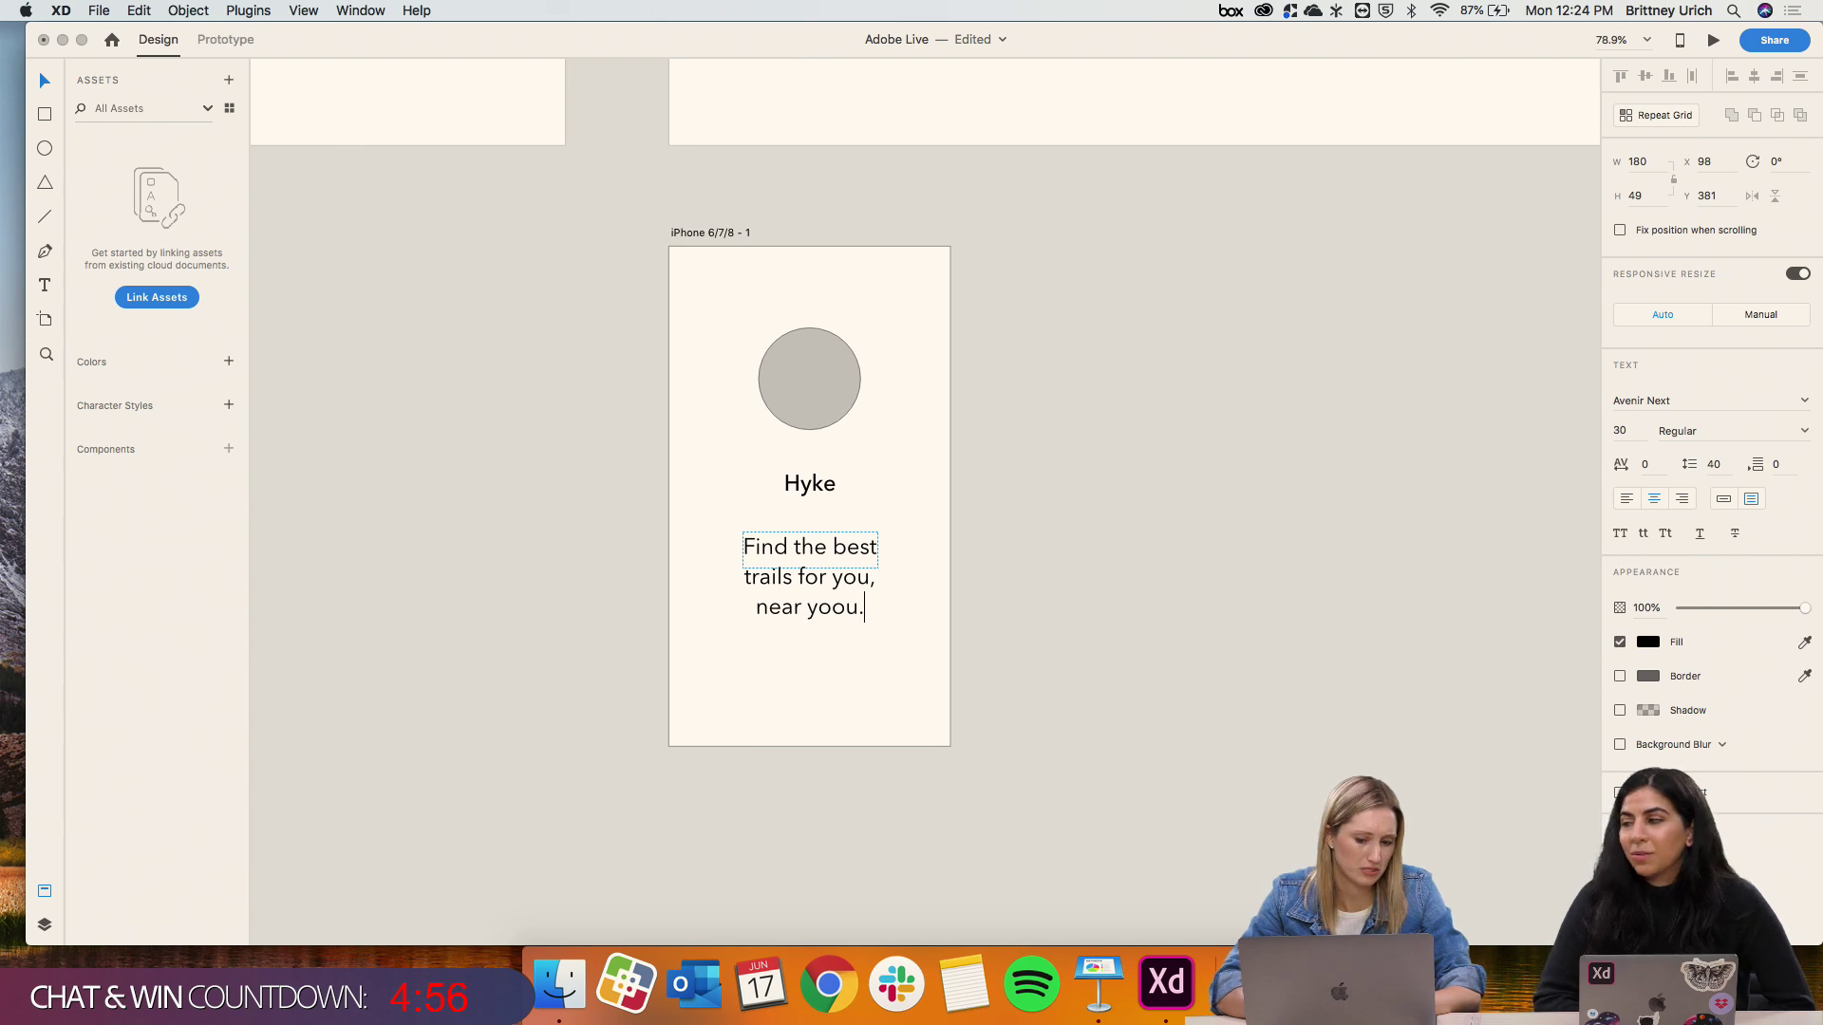
key(BackSpace)
key(BackSpace)
text(u.)
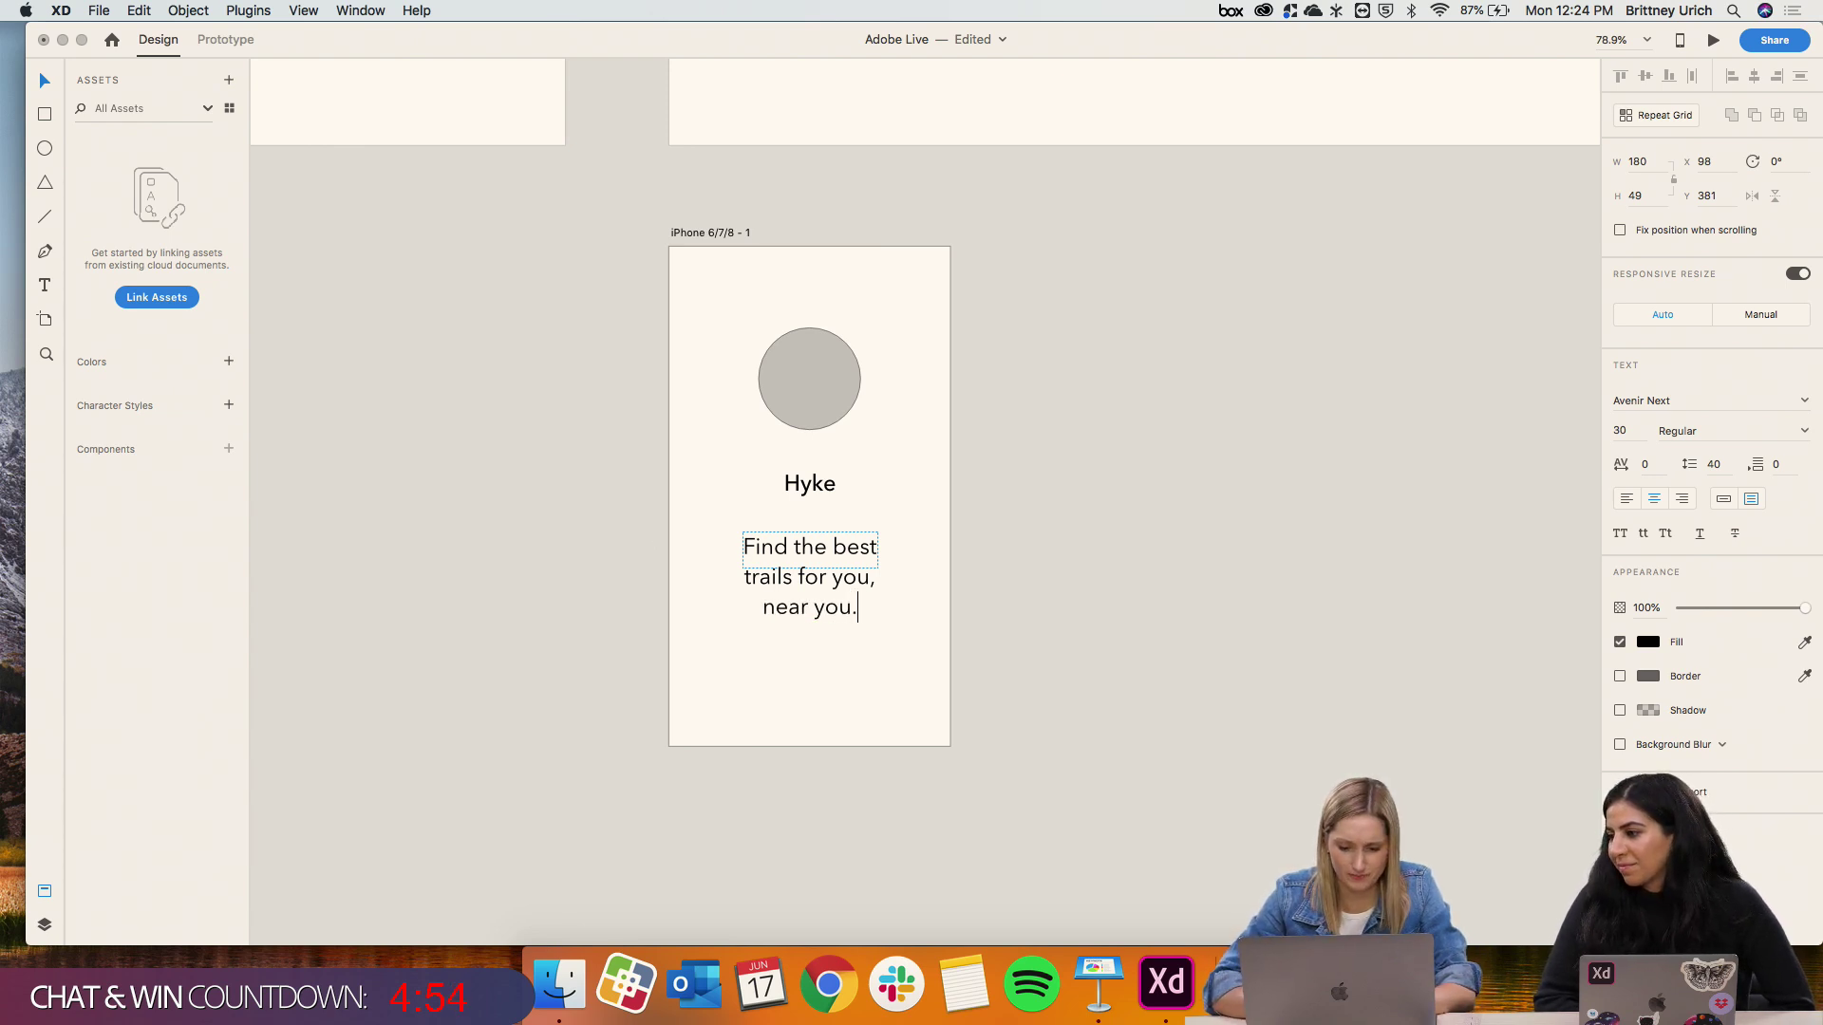
key(Escape)
drag(810, 568, 813, 638)
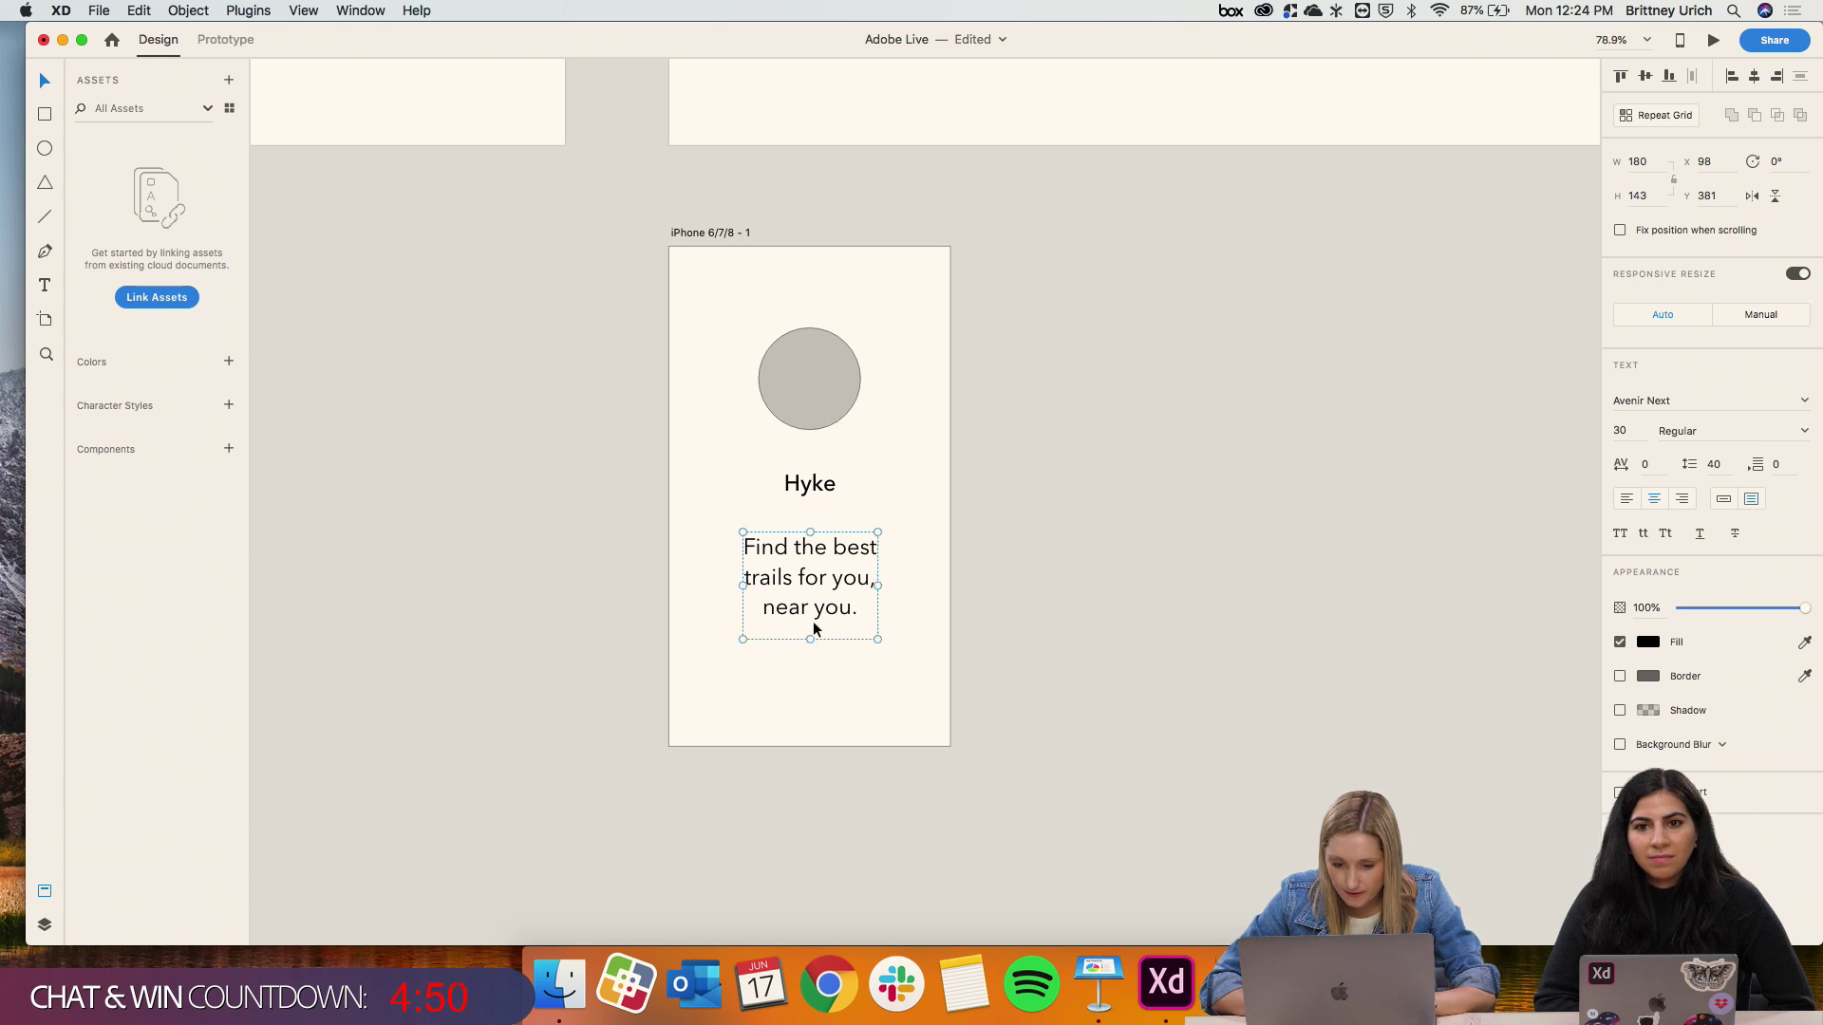
Step: Set the font size of the whole "Find the best trails" tagline to 20
key(super+a)
click(1638, 432)
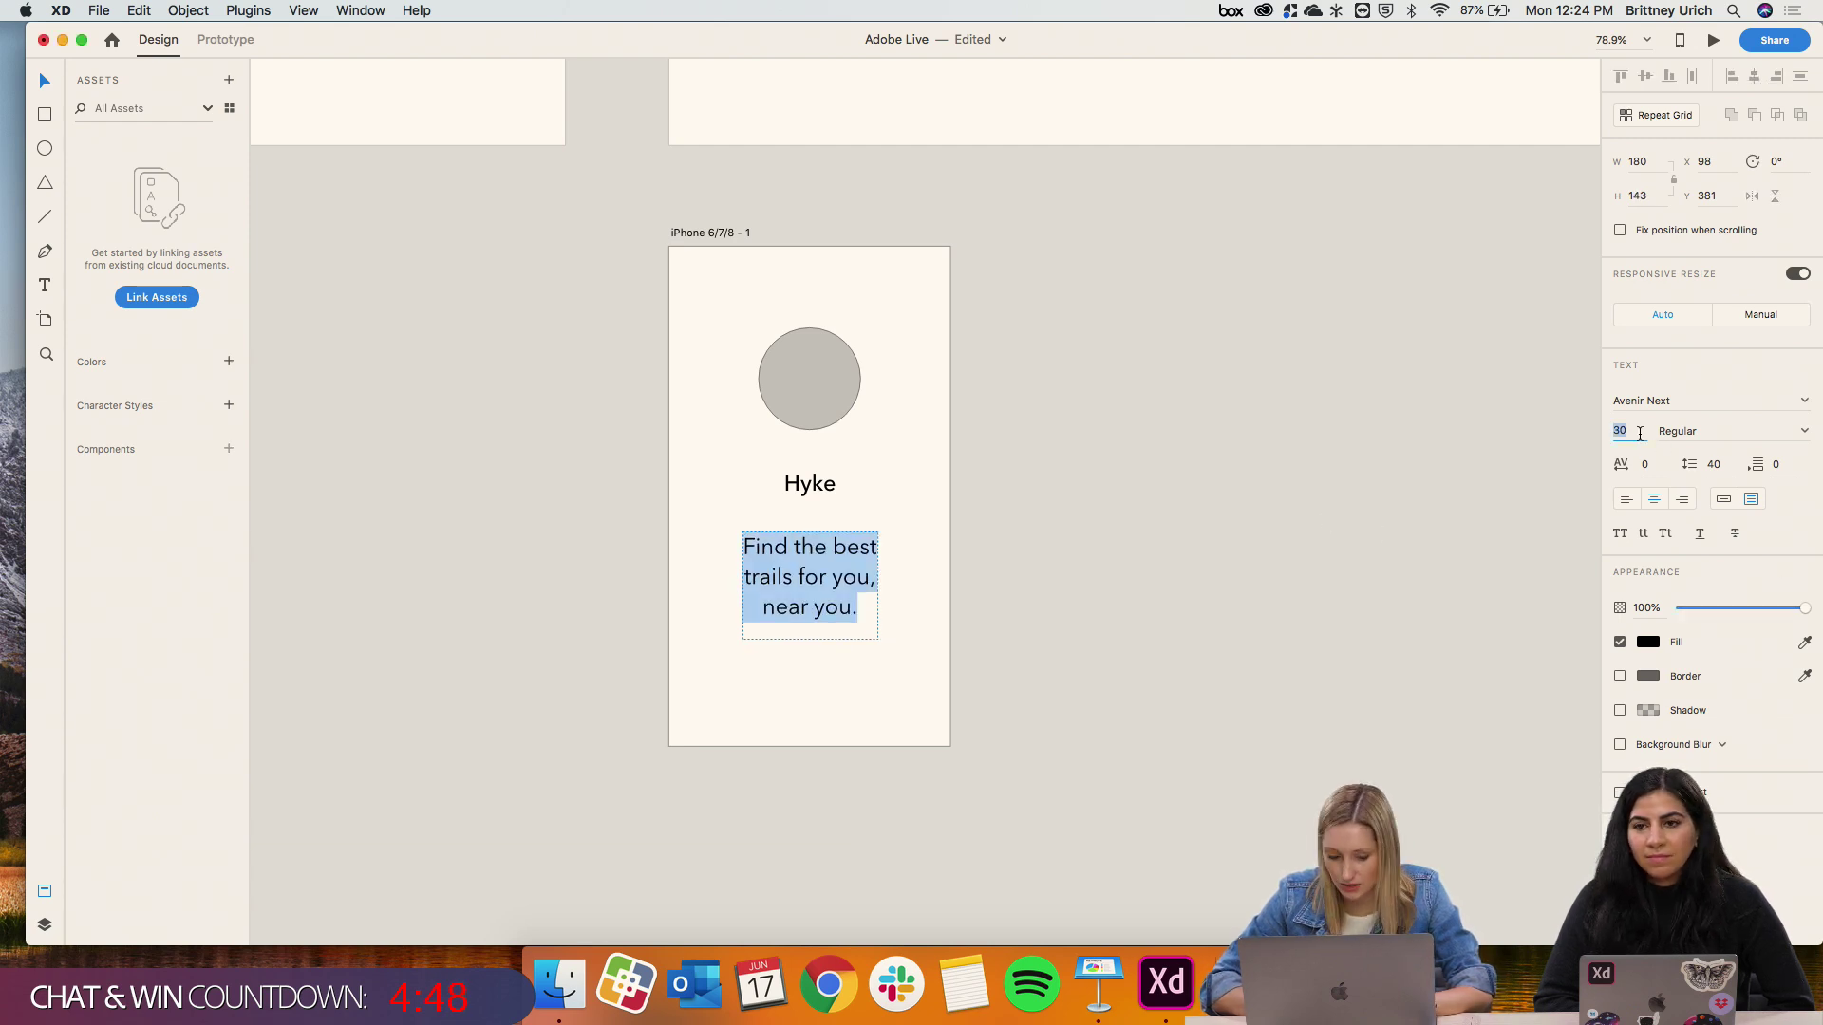
text(20)
key(Return)
key(Escape)
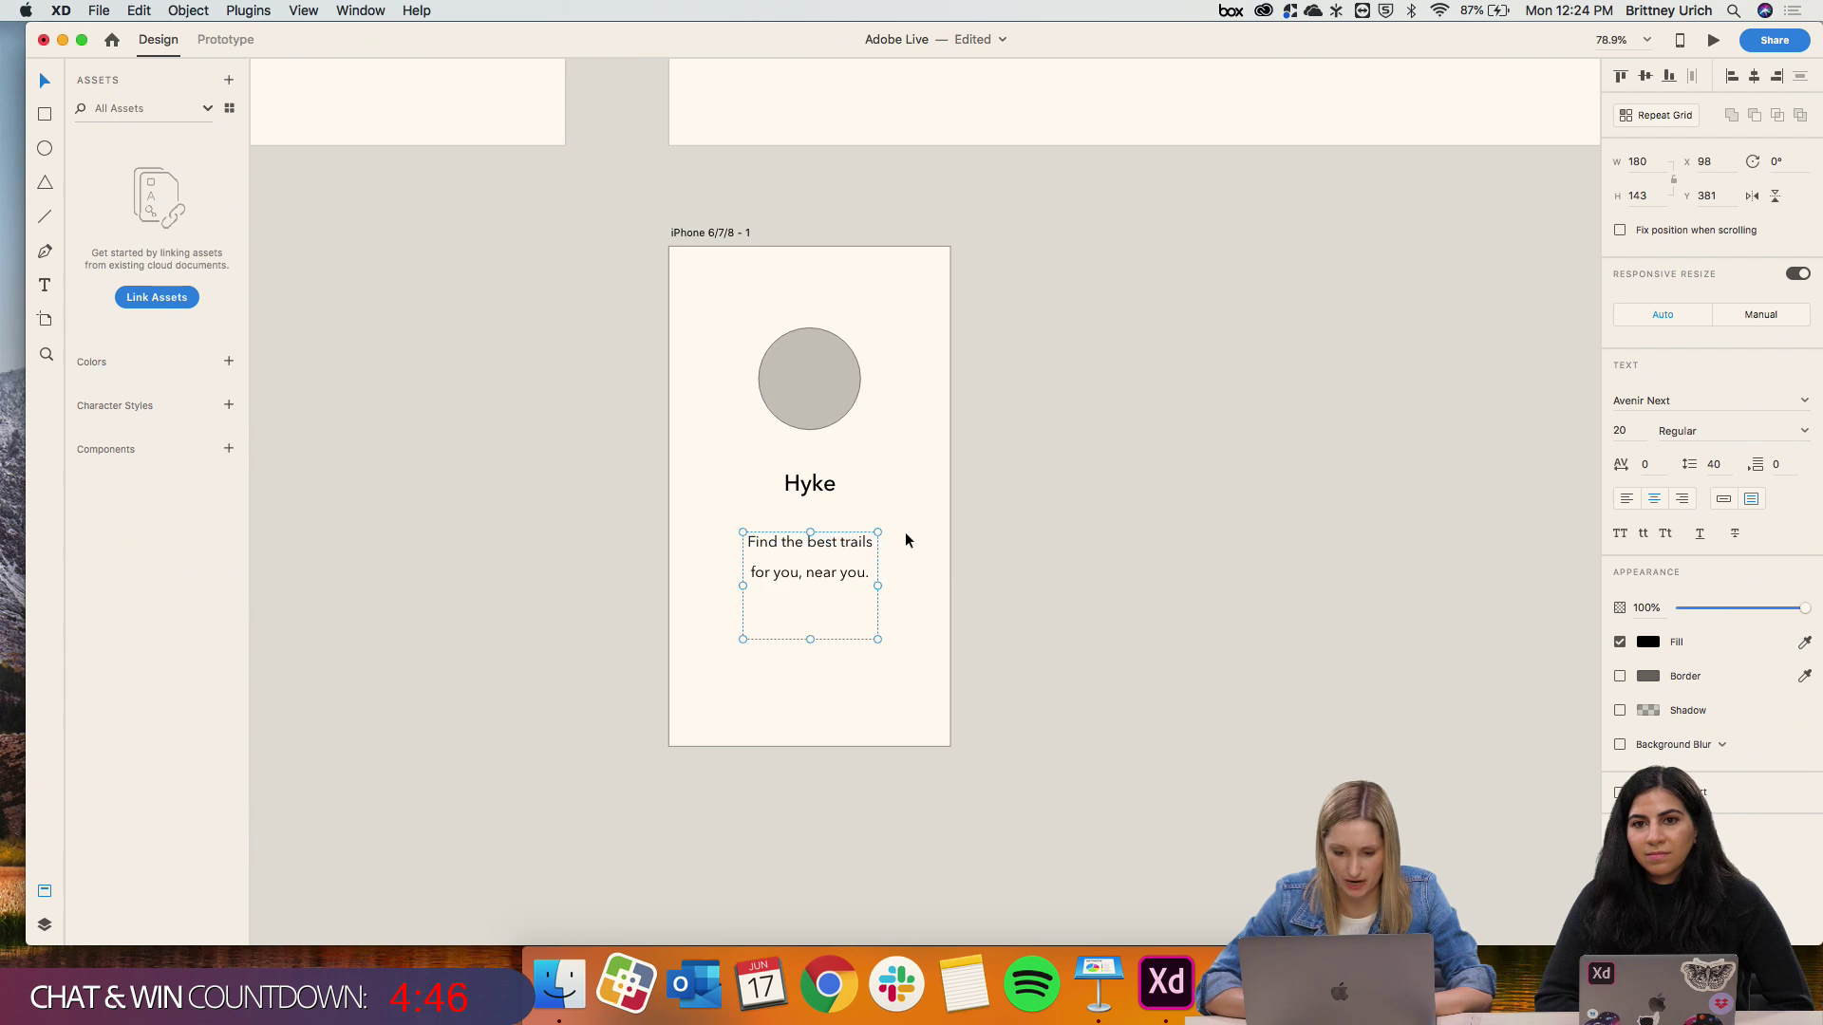
click(809, 484)
drag(810, 486, 810, 484)
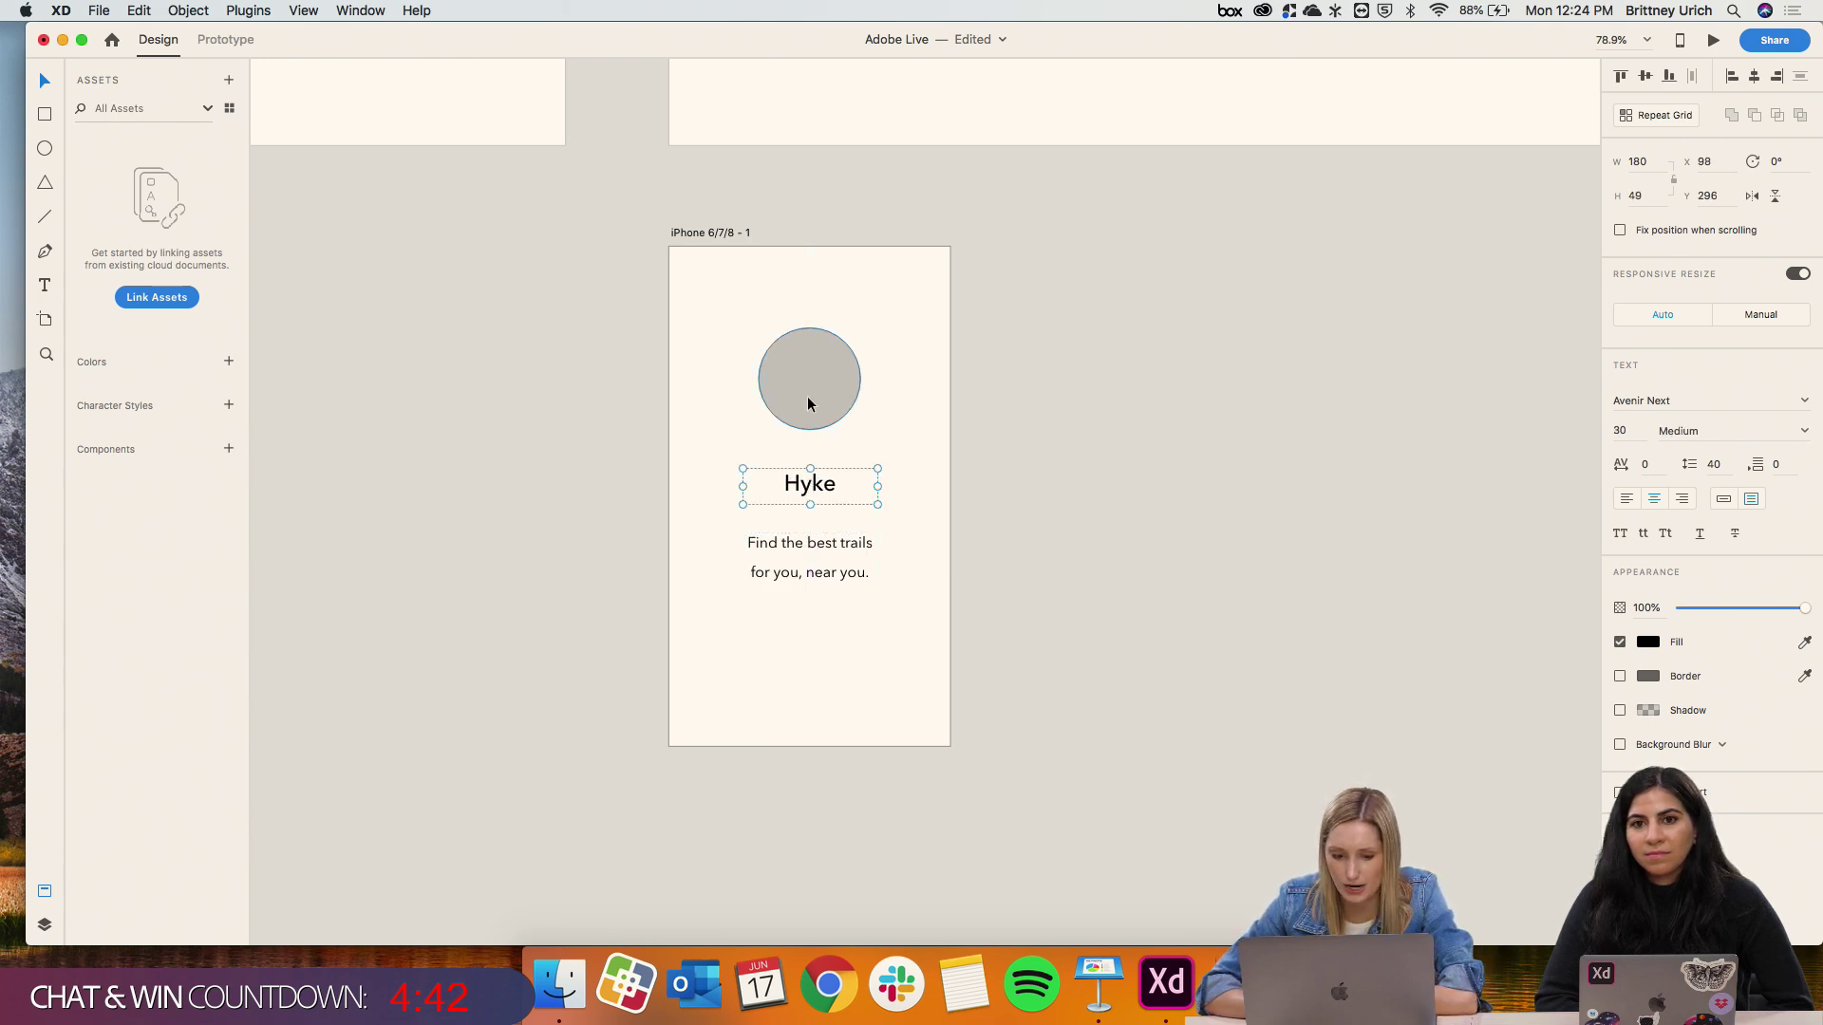
drag(812, 406, 808, 396)
click(966, 350)
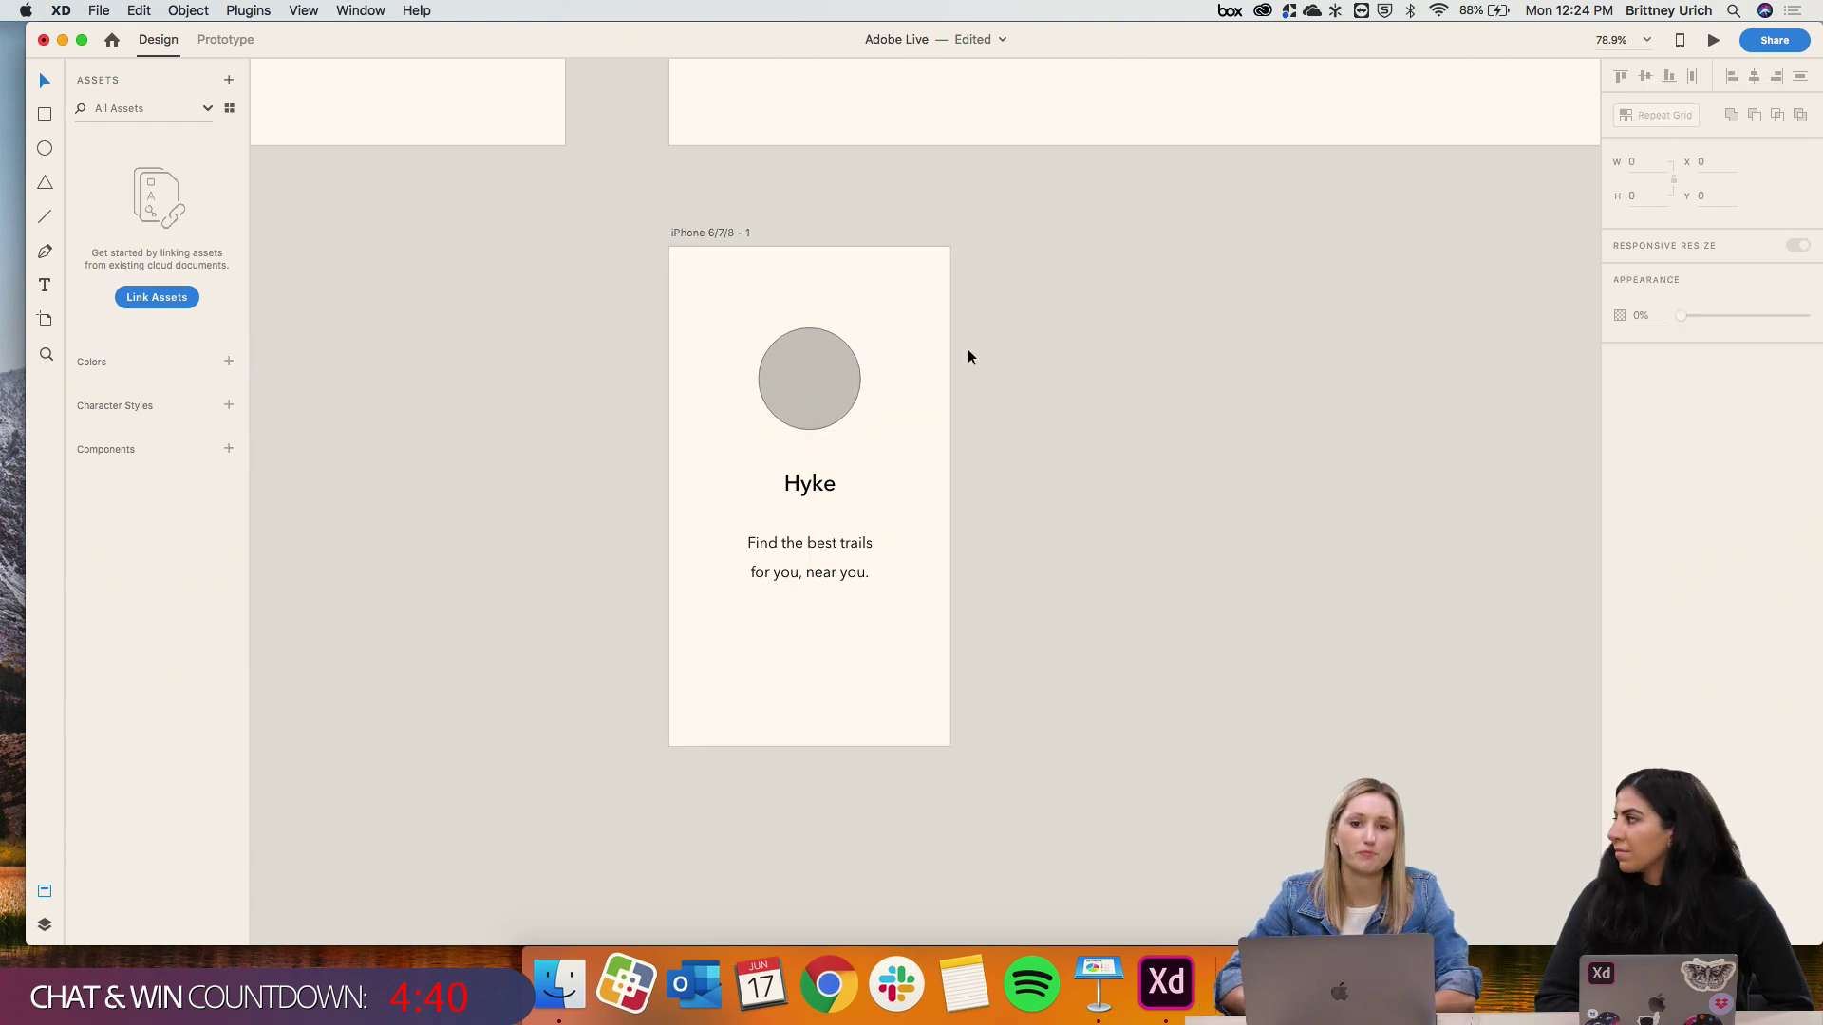
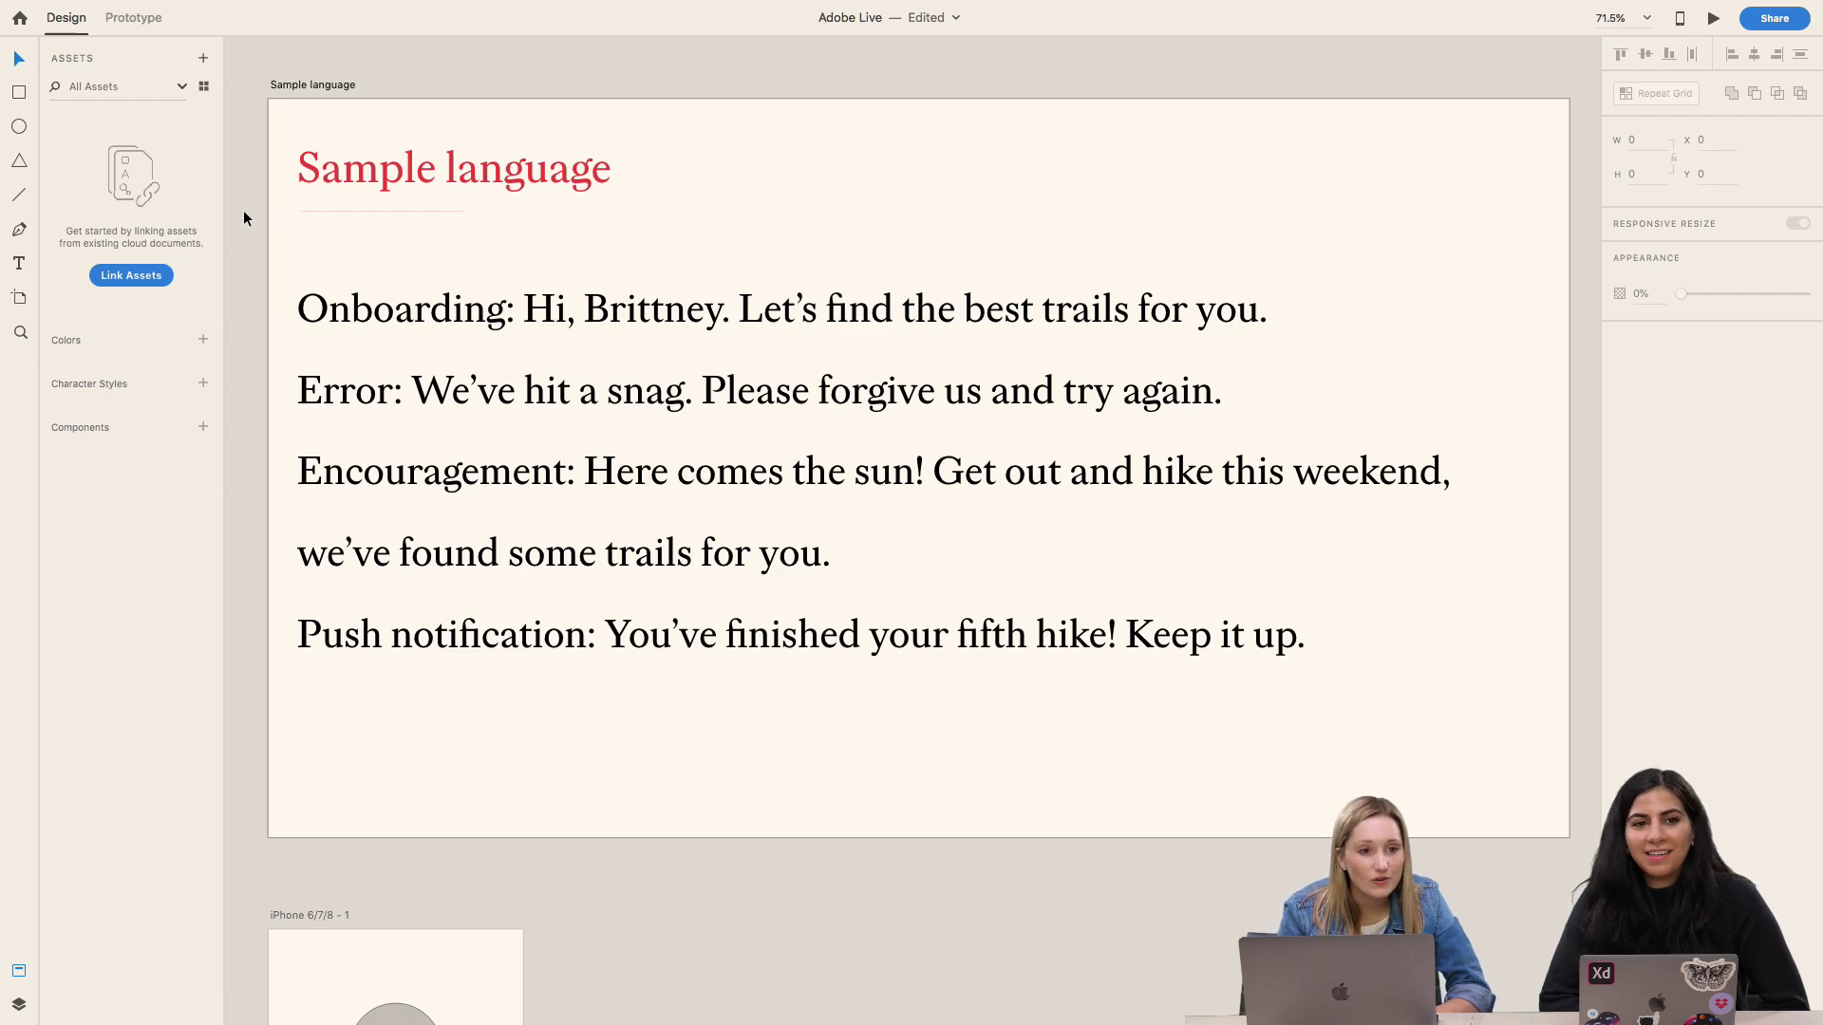
Step: Duplicate the iPhone 6/7/8 artboard and place the copy directly beside the original on its right
scroll(243, 211, down, 5)
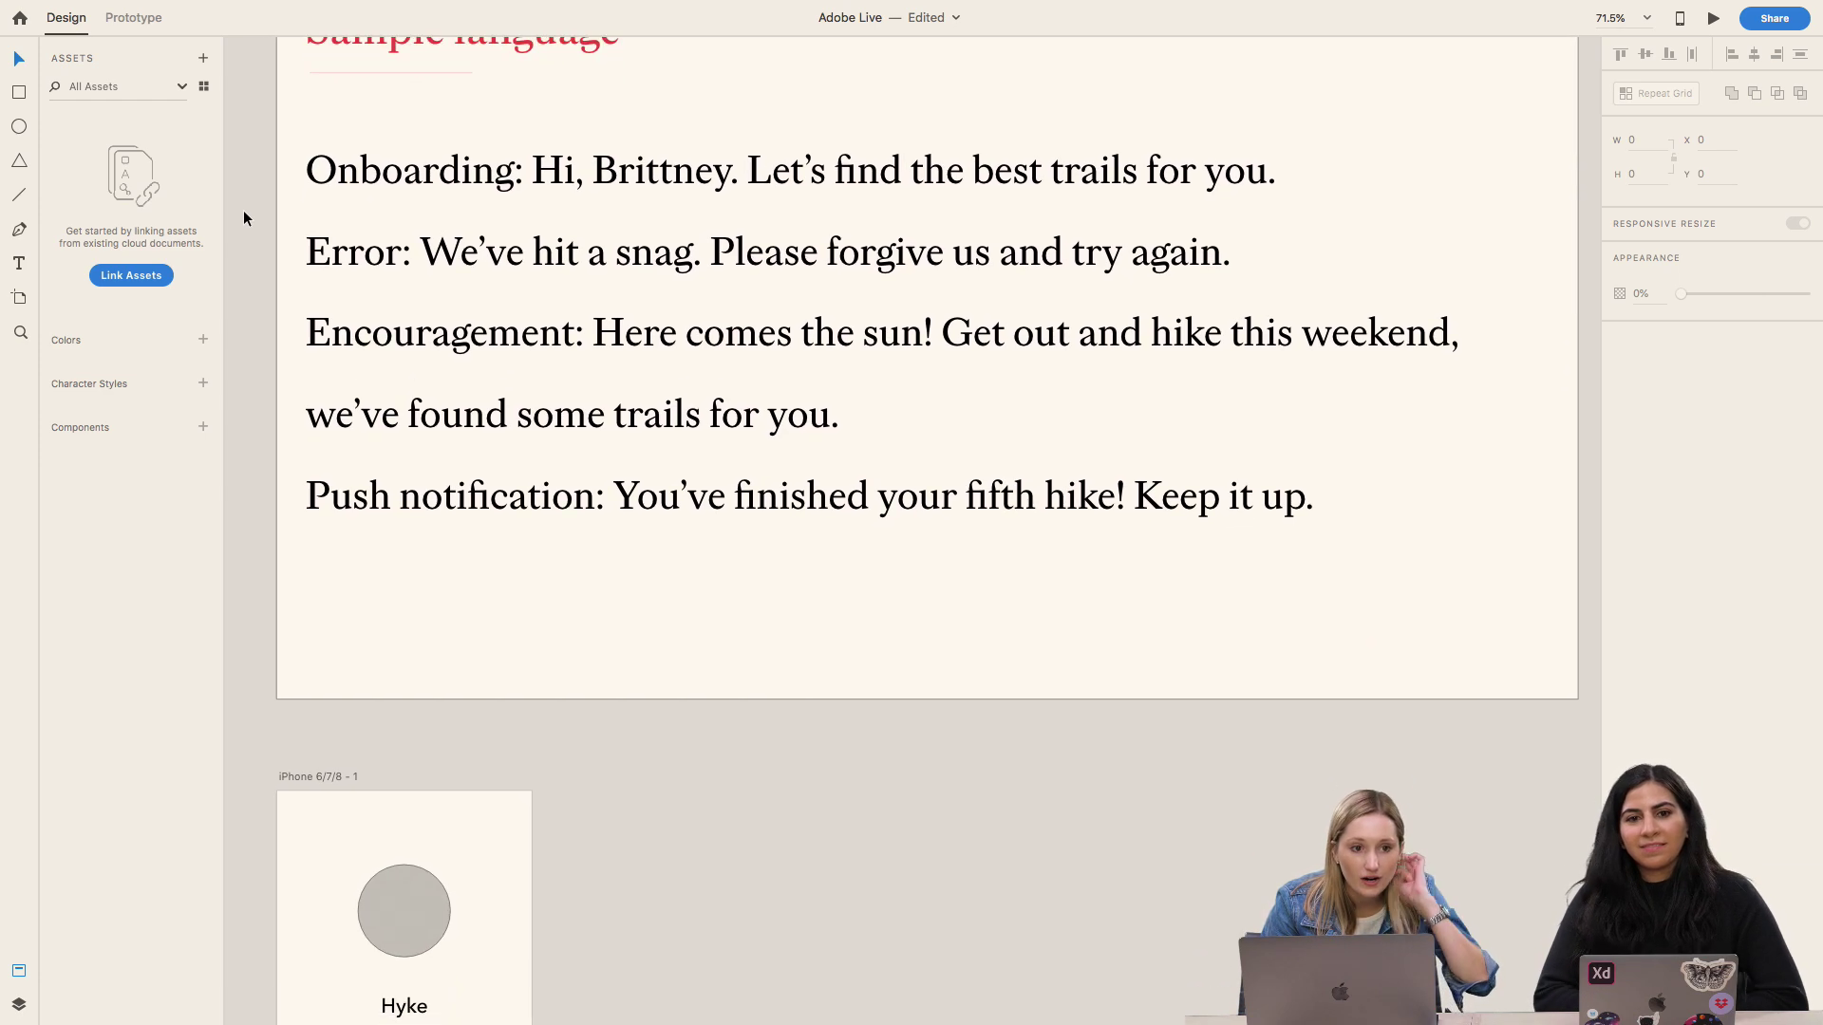
scroll(243, 218, down, 3)
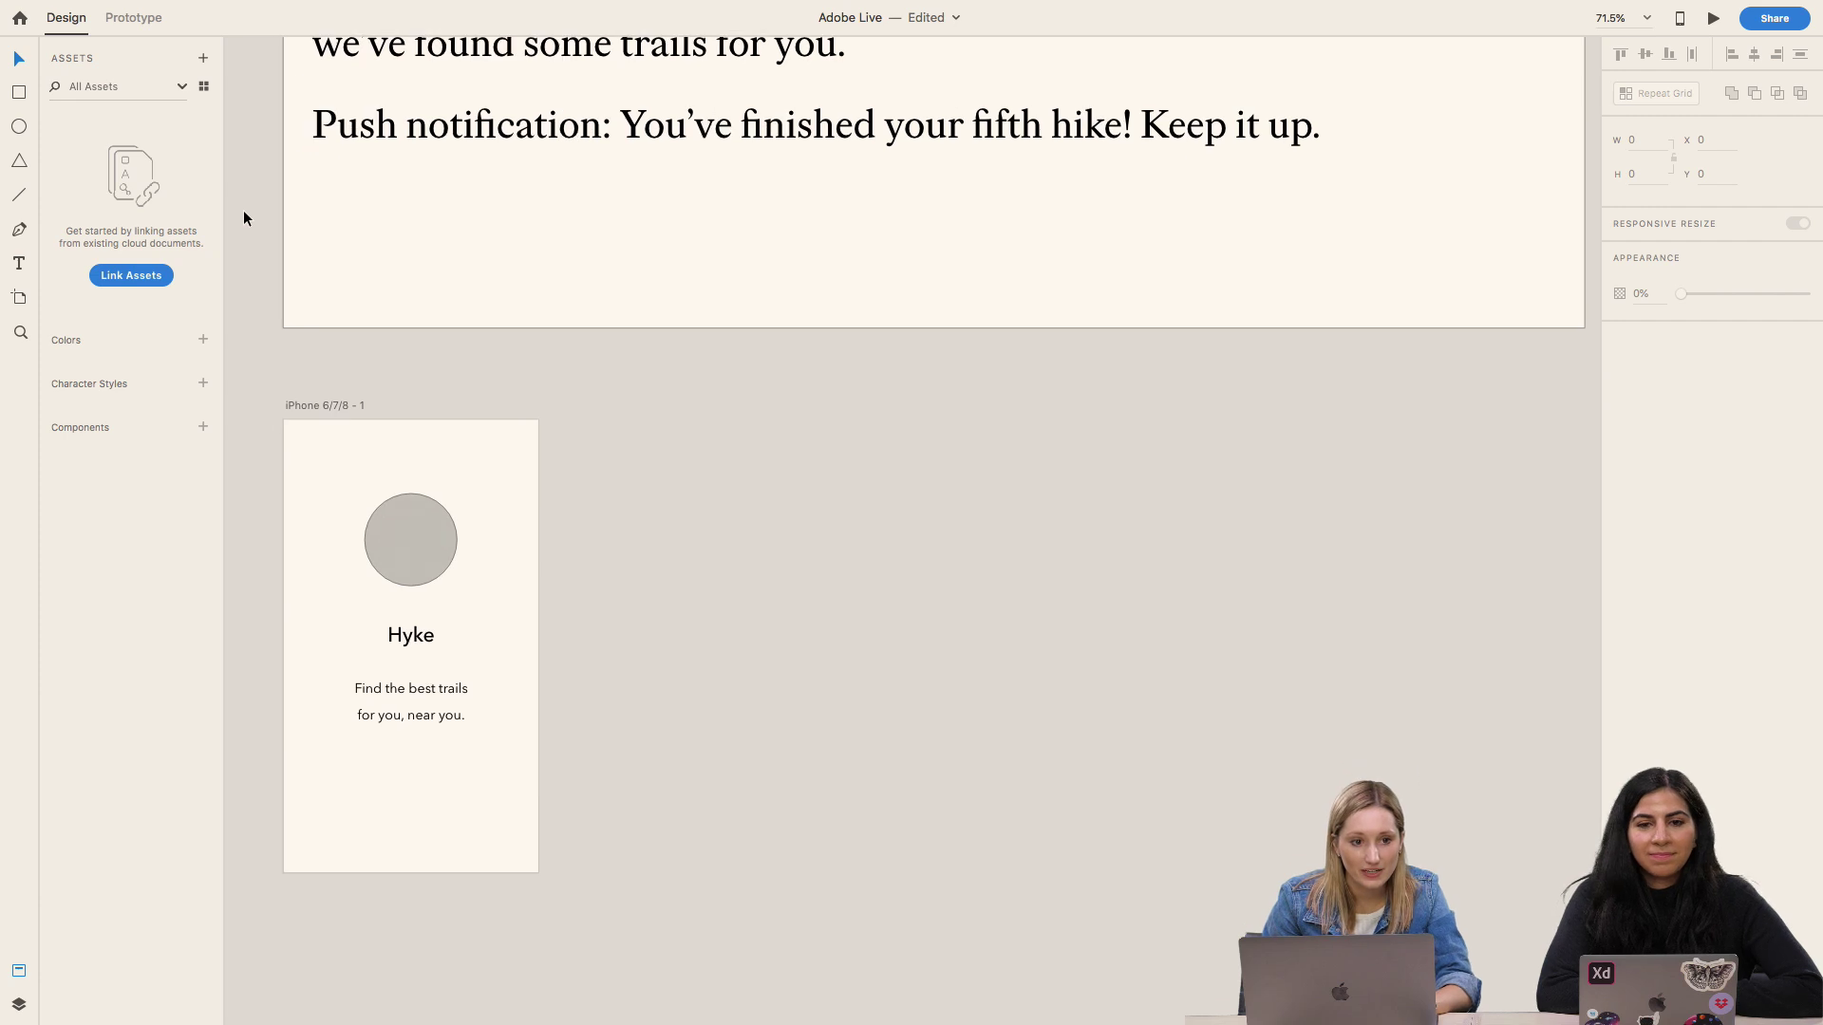
click(326, 407)
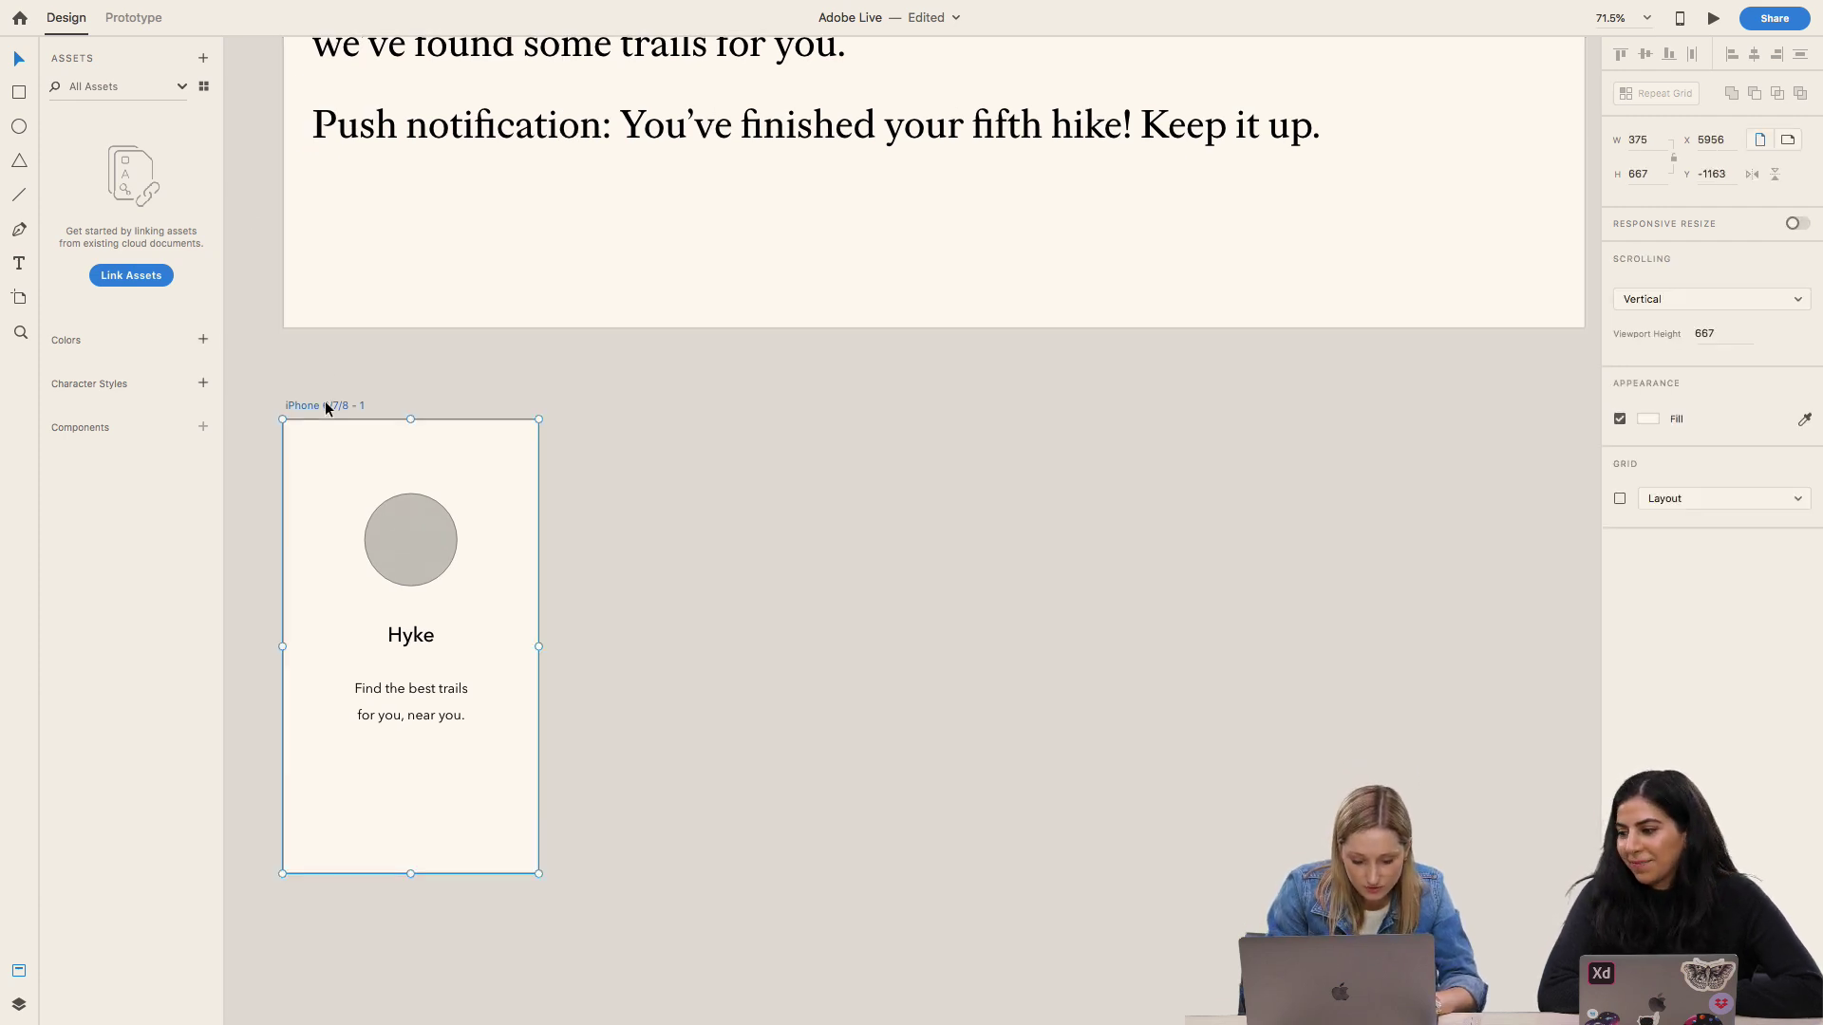
drag(325, 406, 604, 402)
click(754, 367)
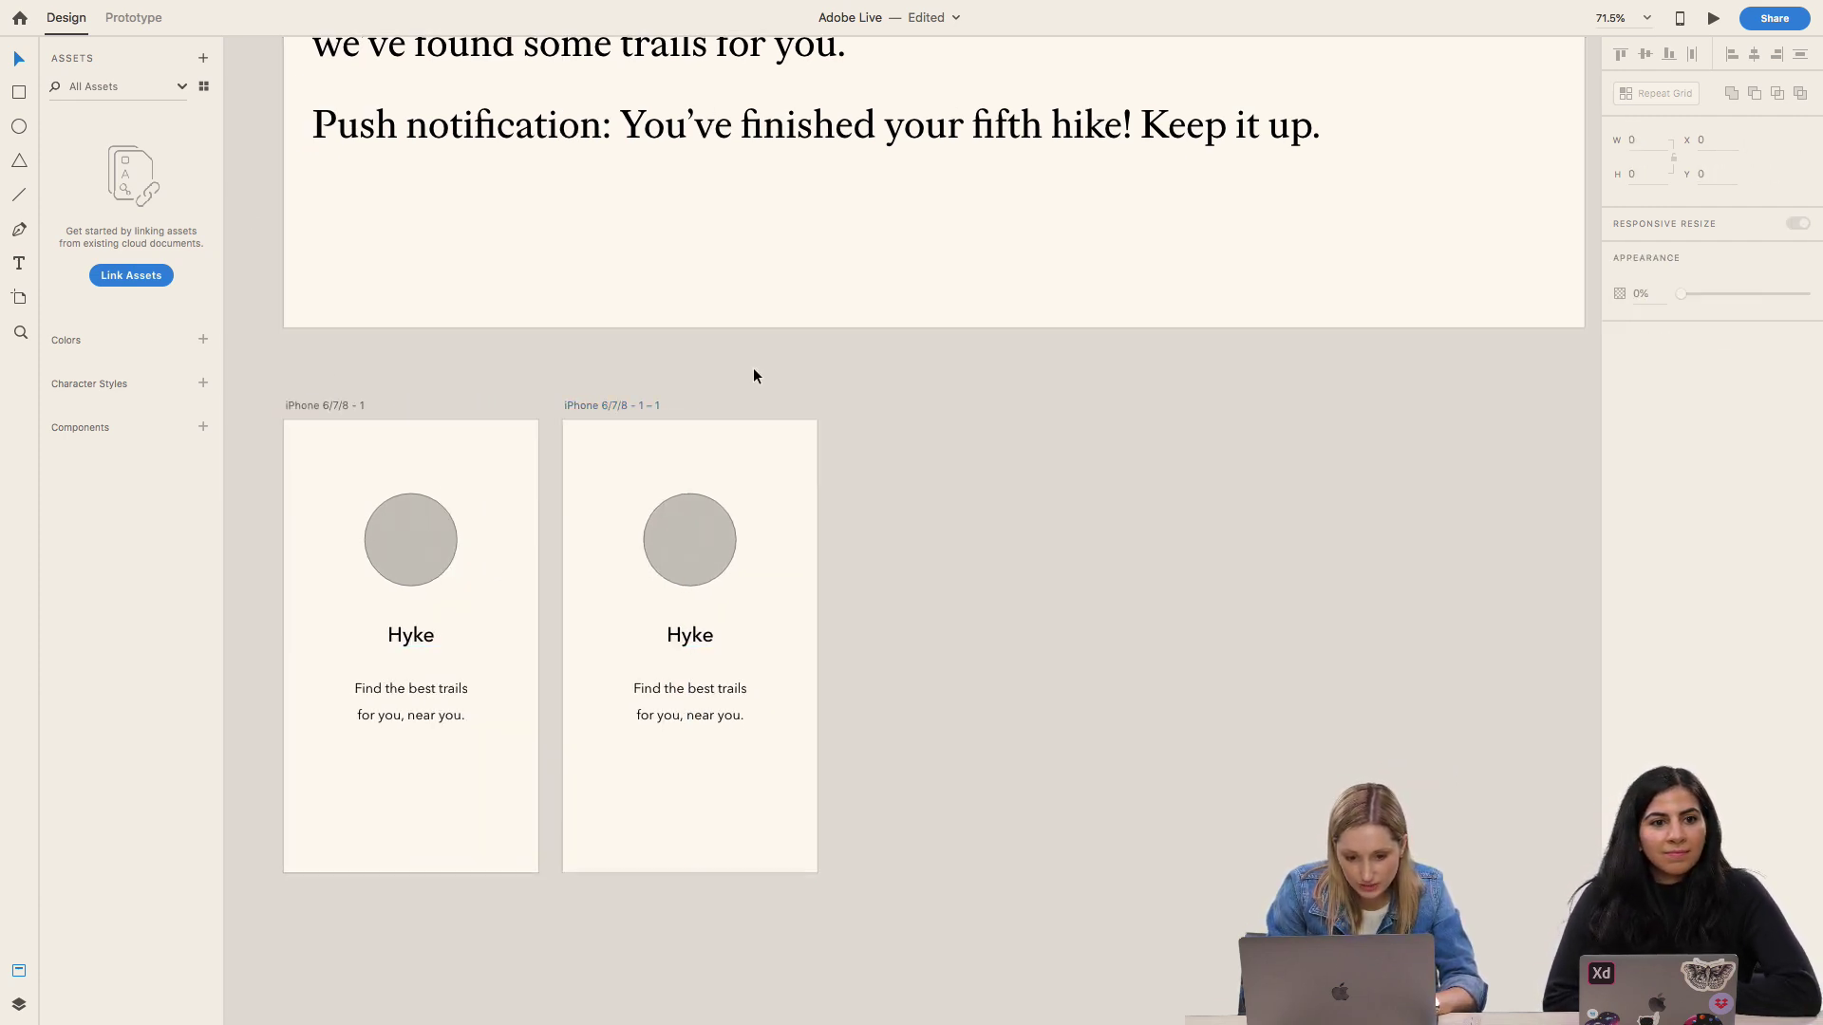
Step: Delete the circle from the duplicated artboard and move its "Hyke" text up to about Y 136
click(714, 509)
key(Delete)
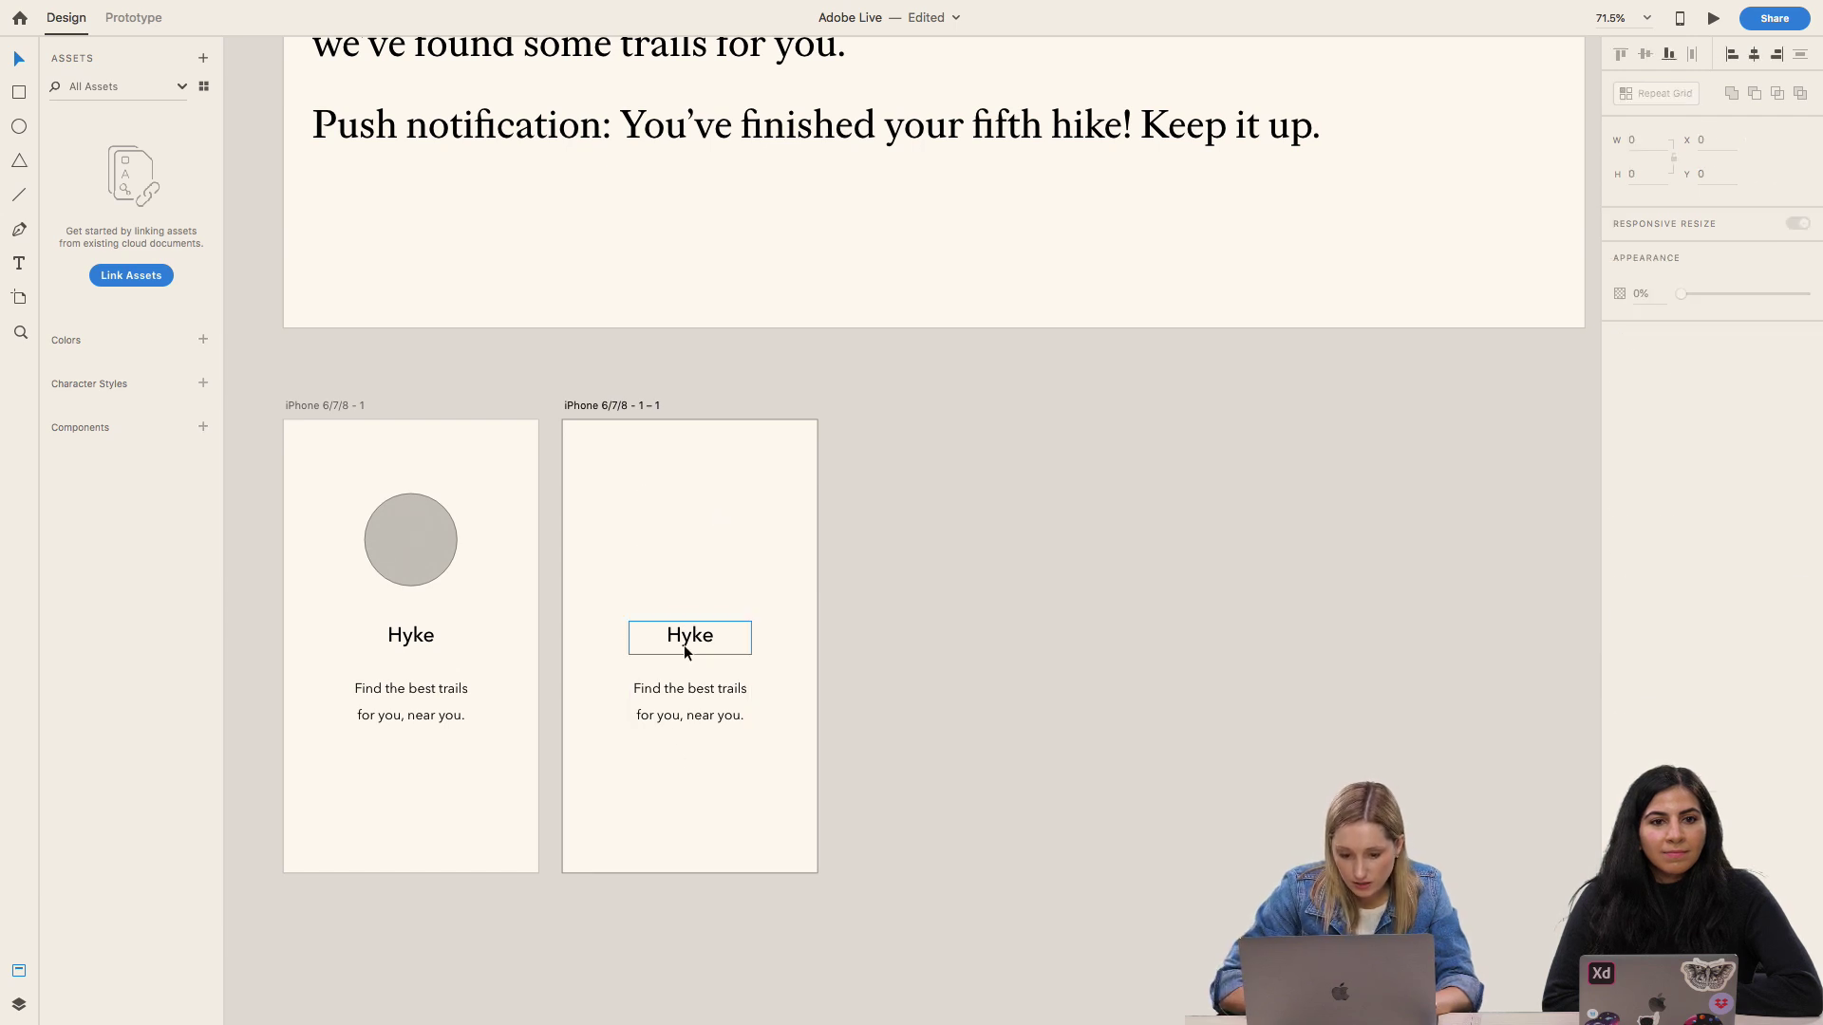
drag(685, 649, 686, 538)
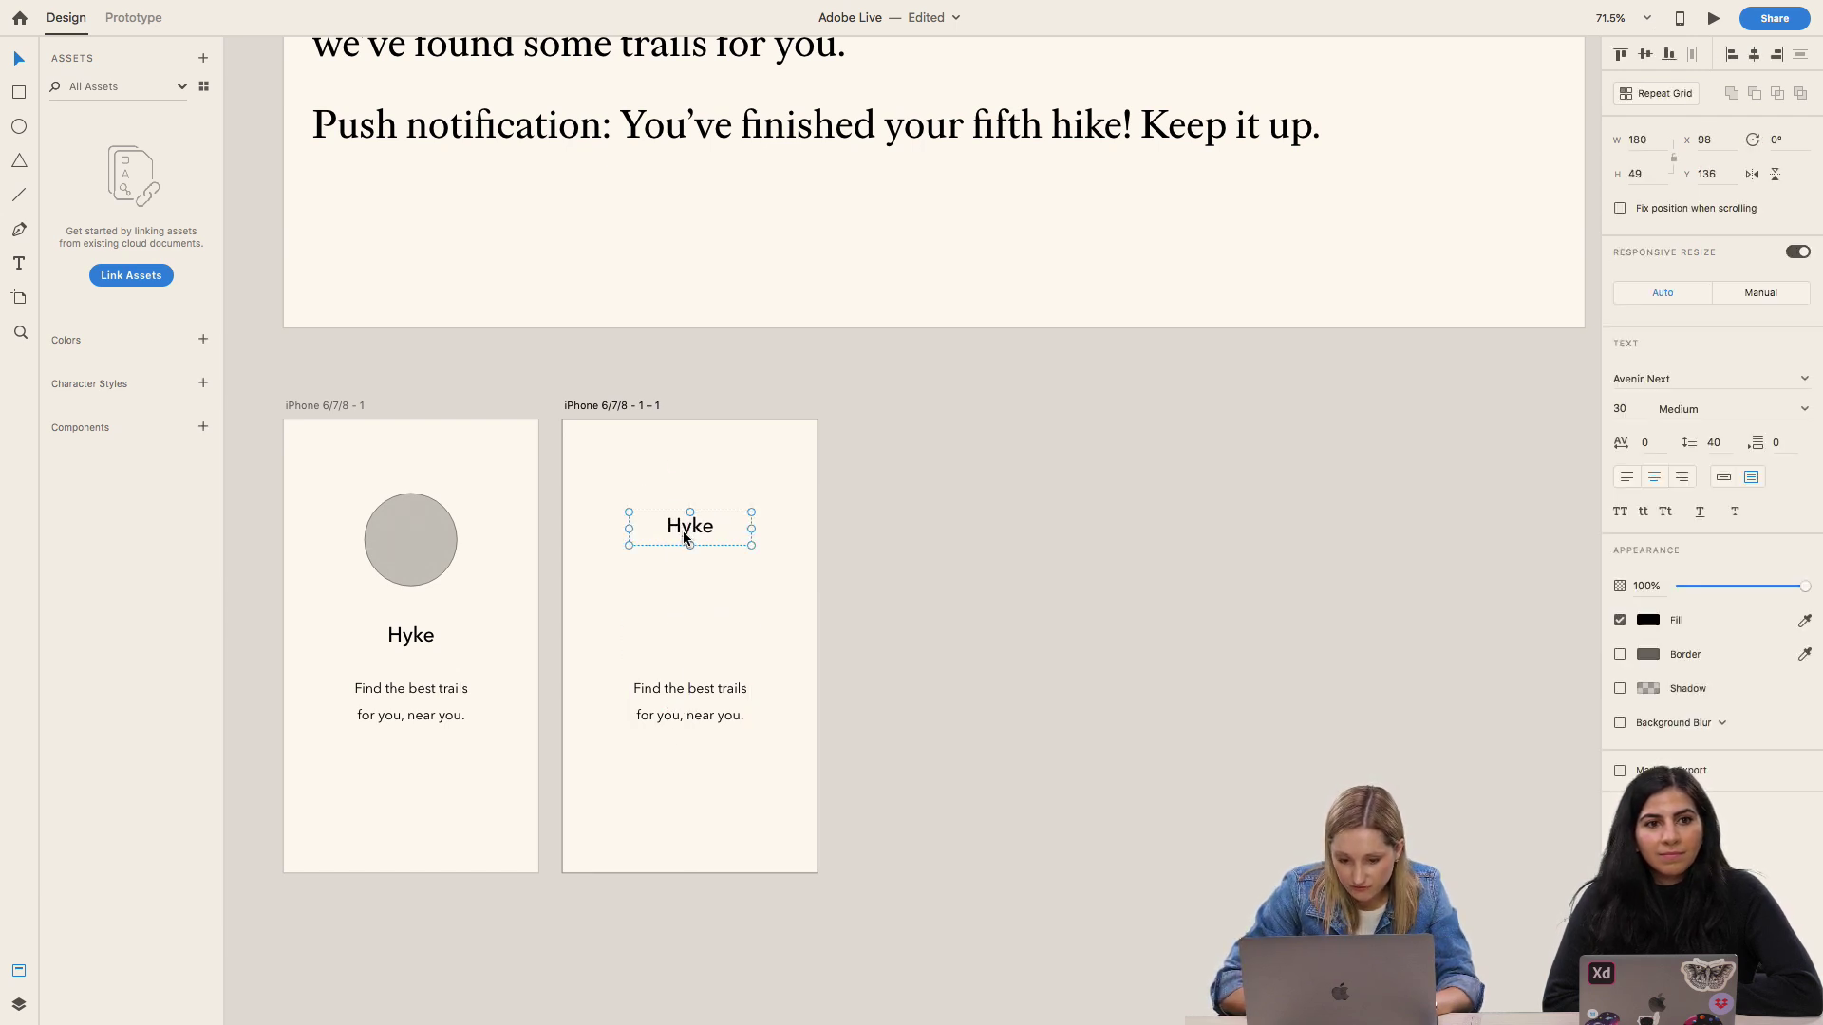
Step: Widen the "Hyke" text box on the second artboard on both sides to about 296 and left-align its text
double_click(685, 538)
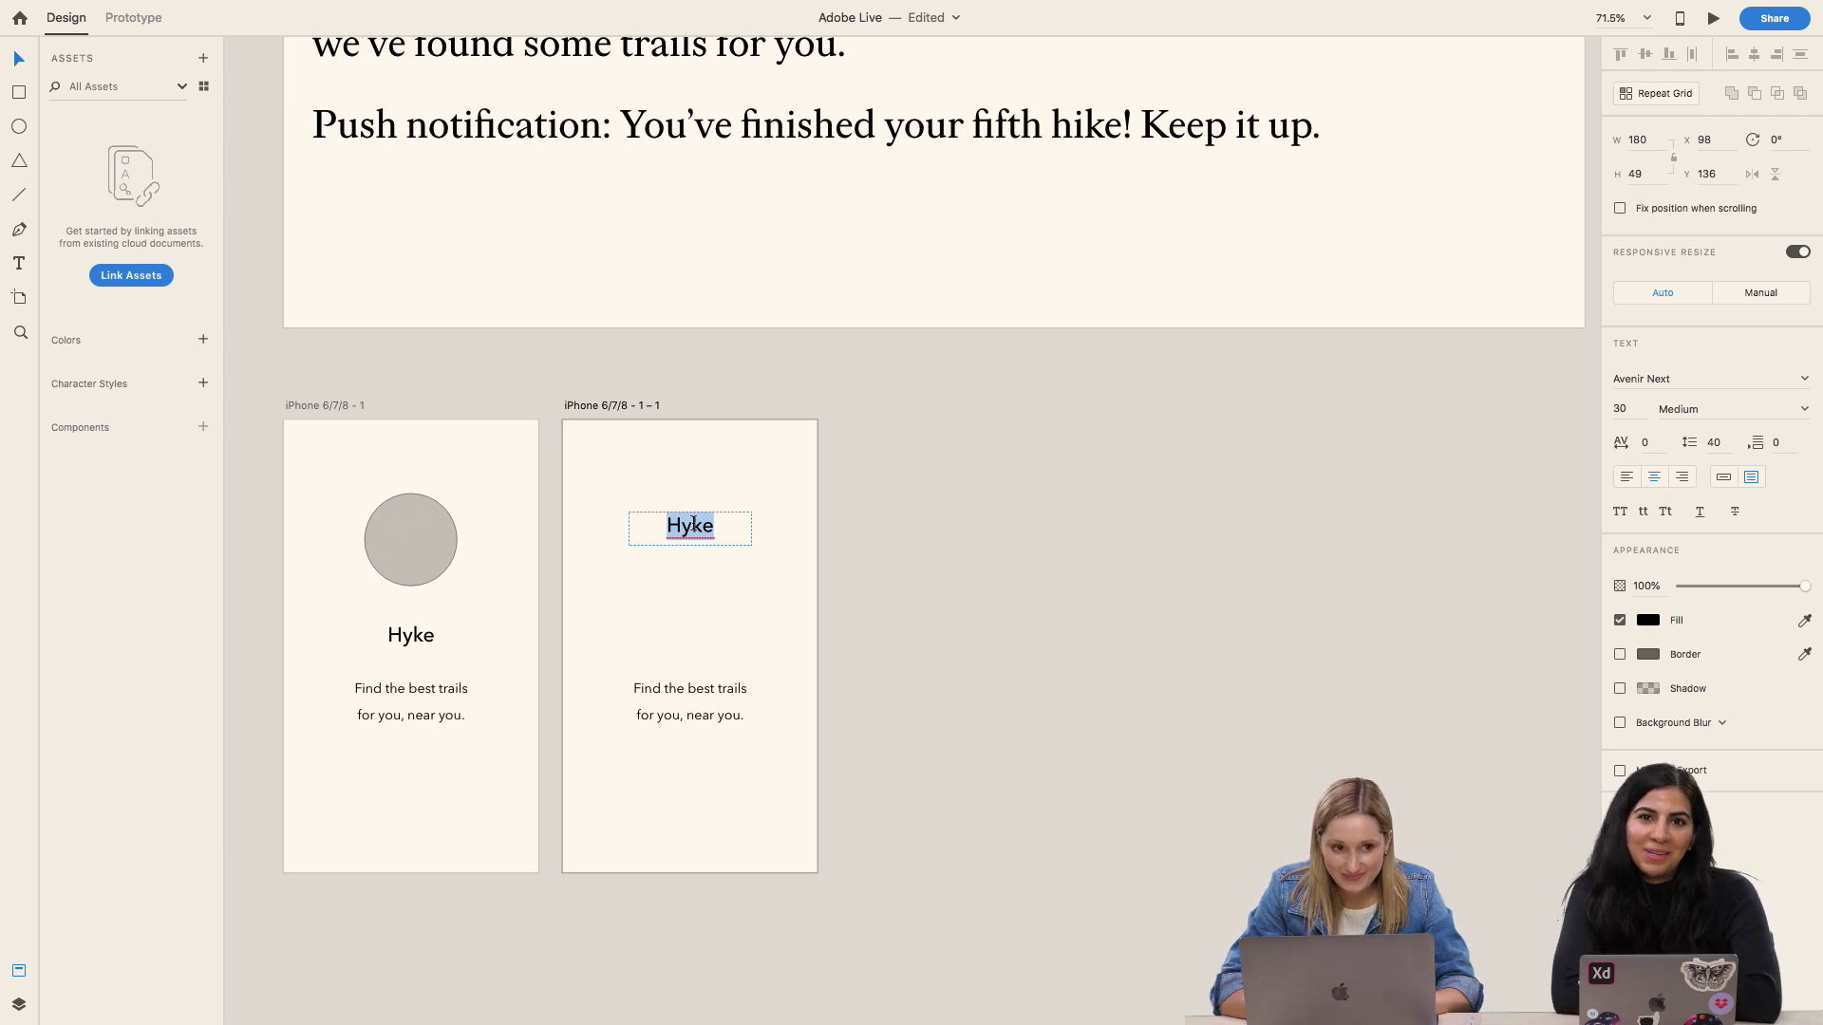
key(Escape)
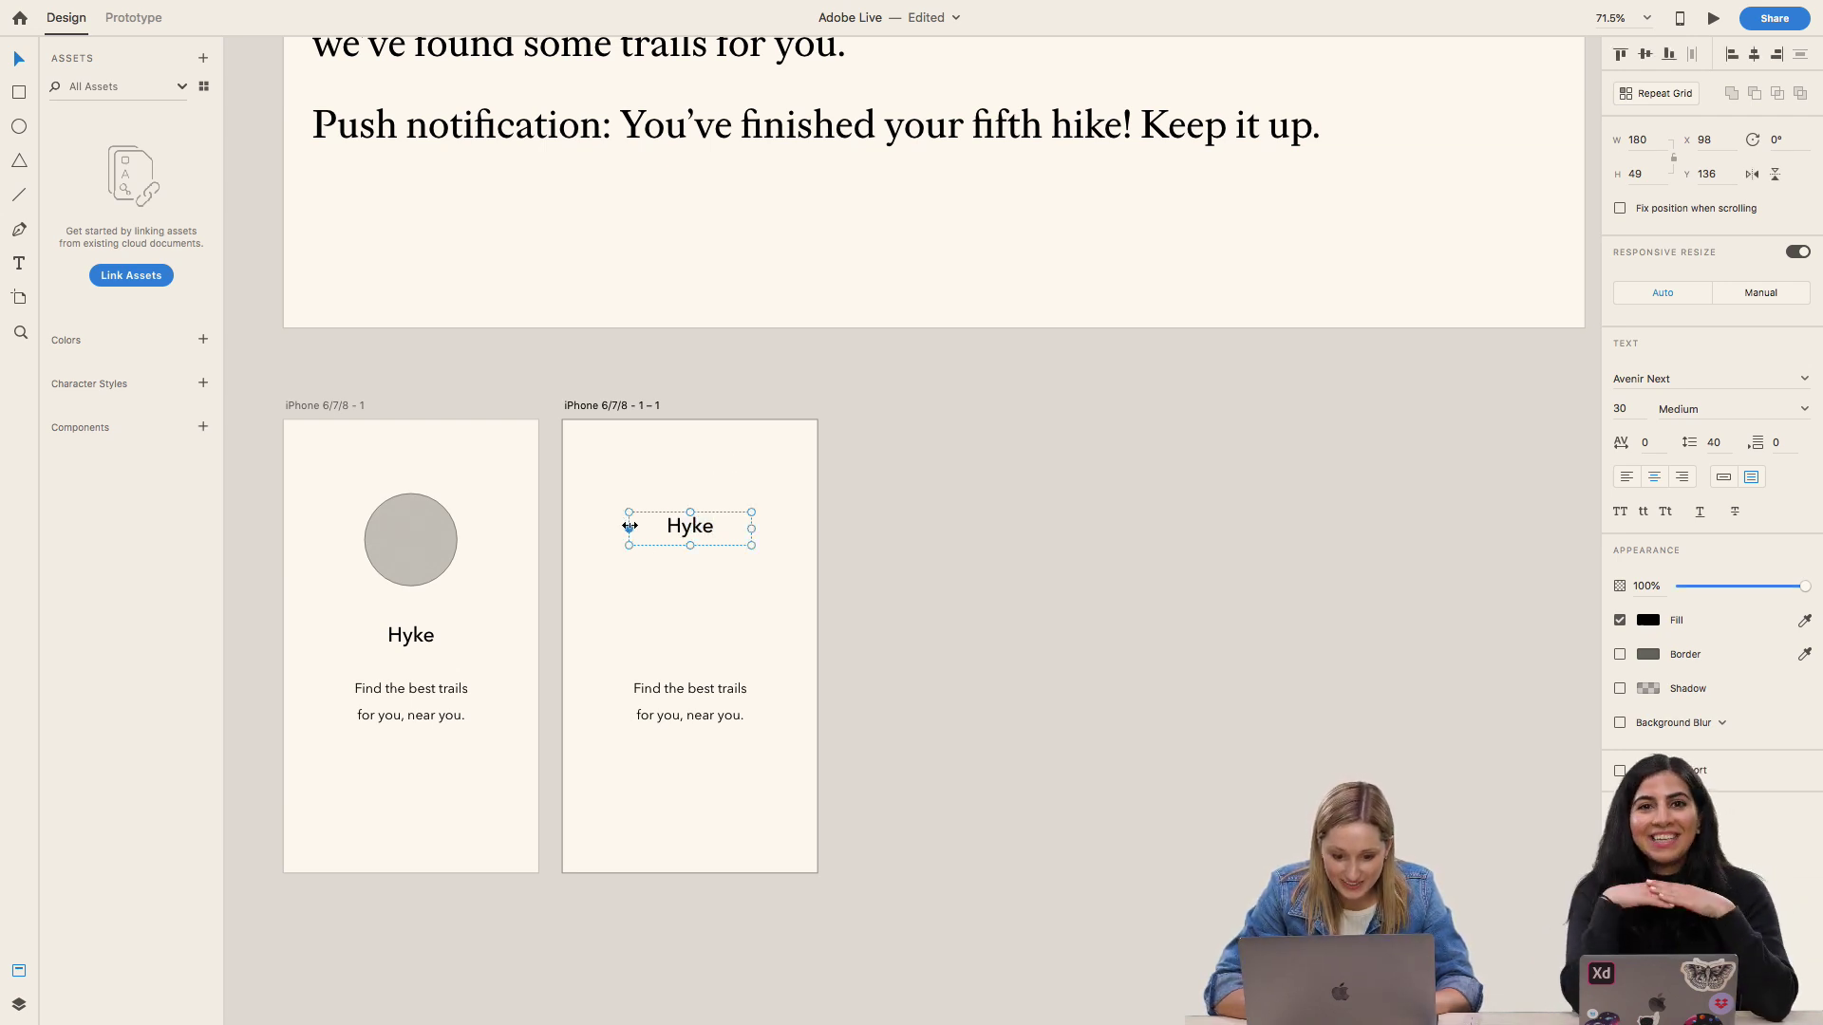
drag(628, 528, 595, 526)
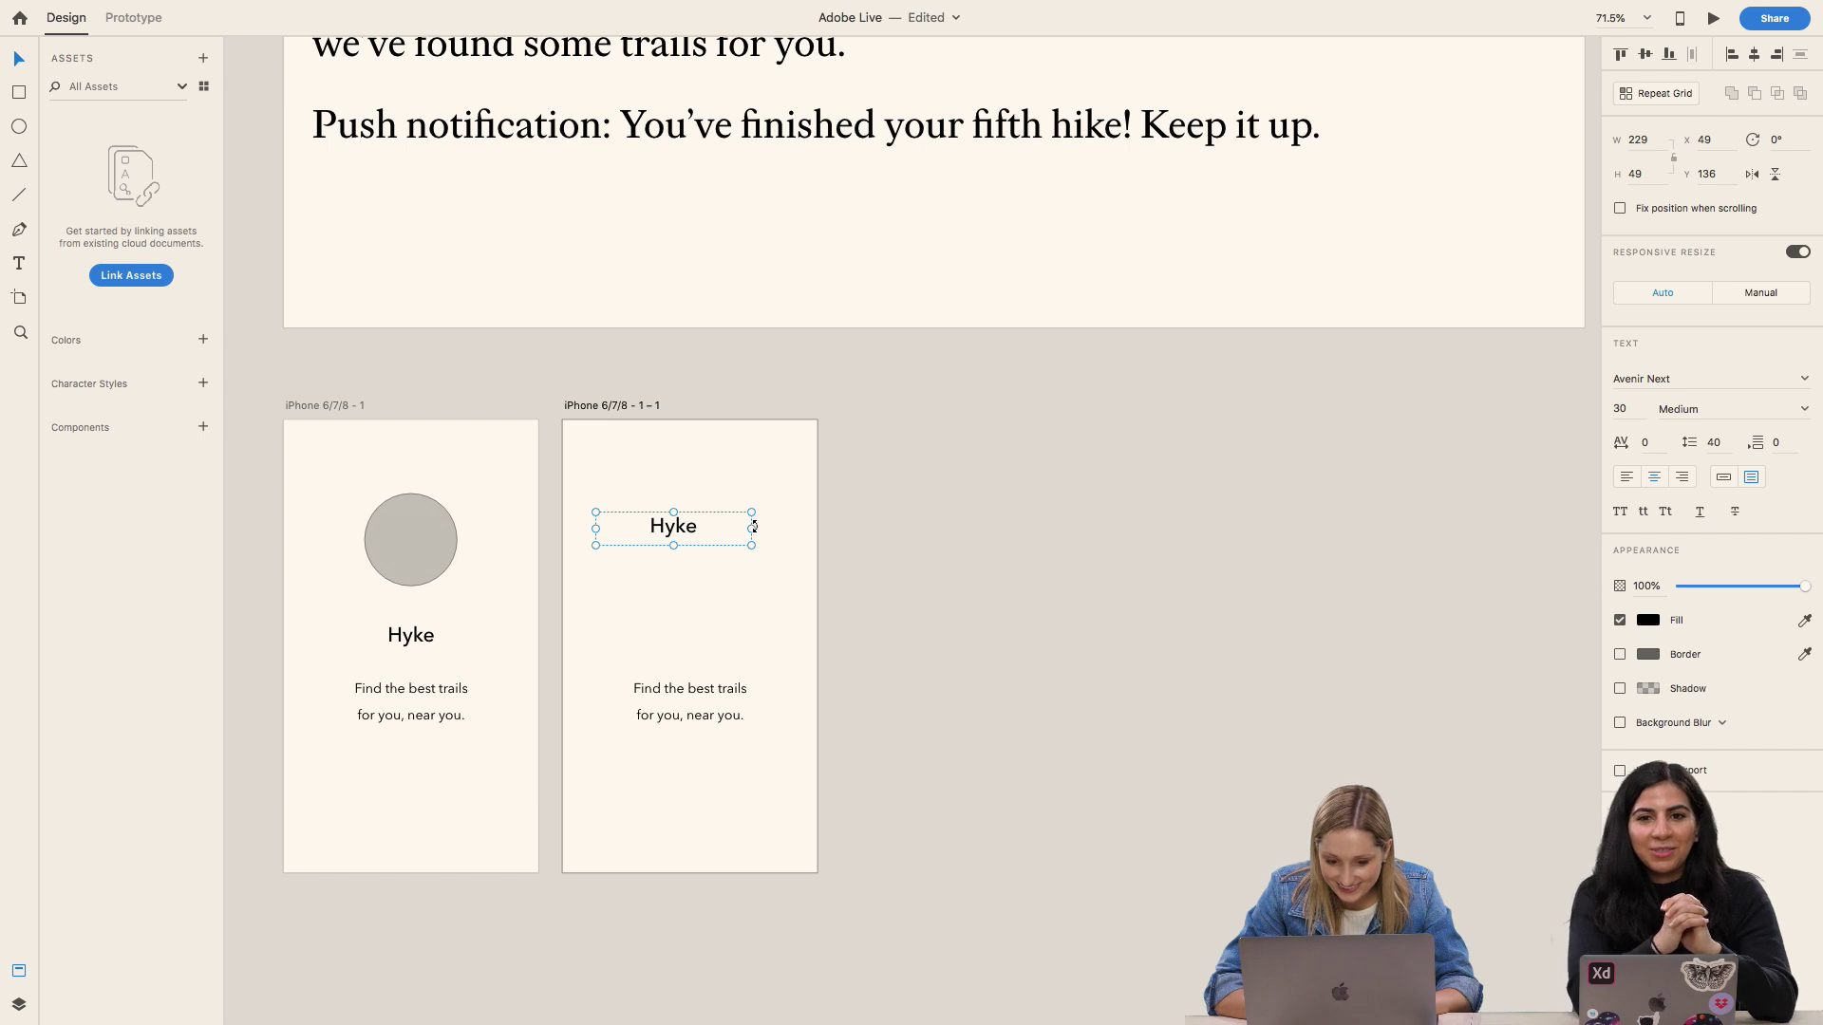
drag(752, 527, 798, 528)
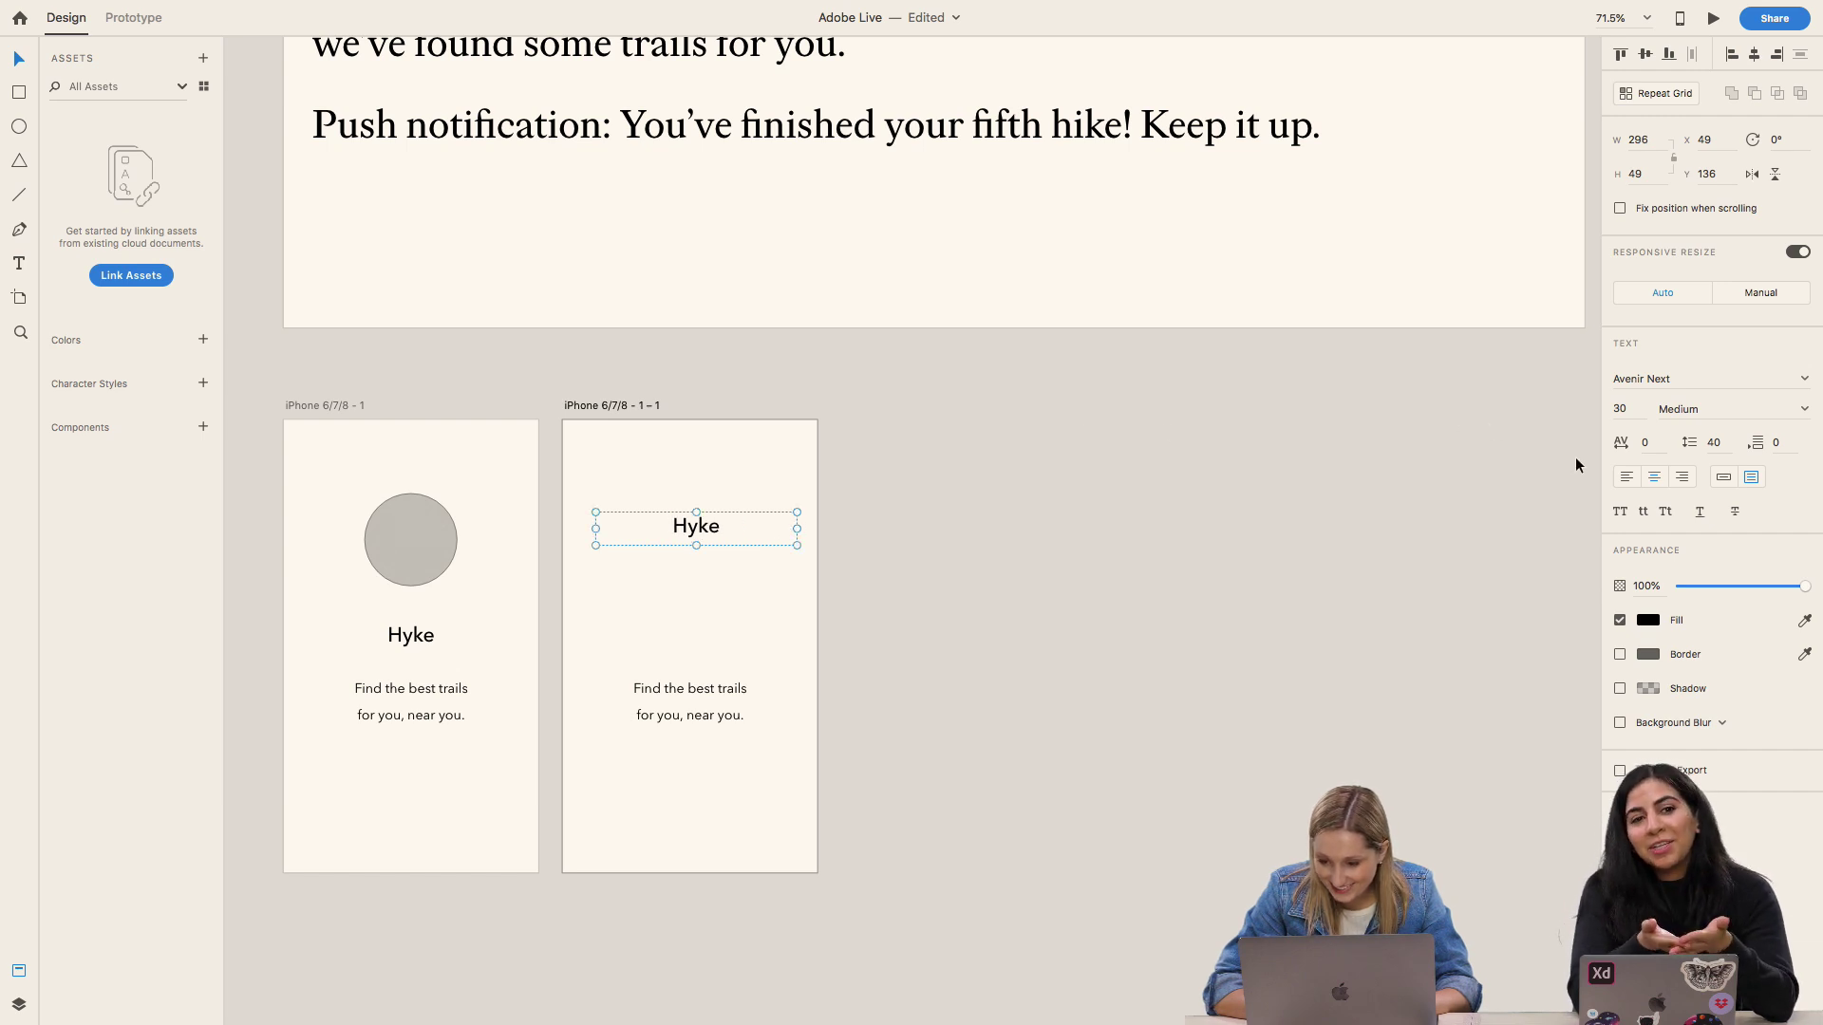
click(1626, 478)
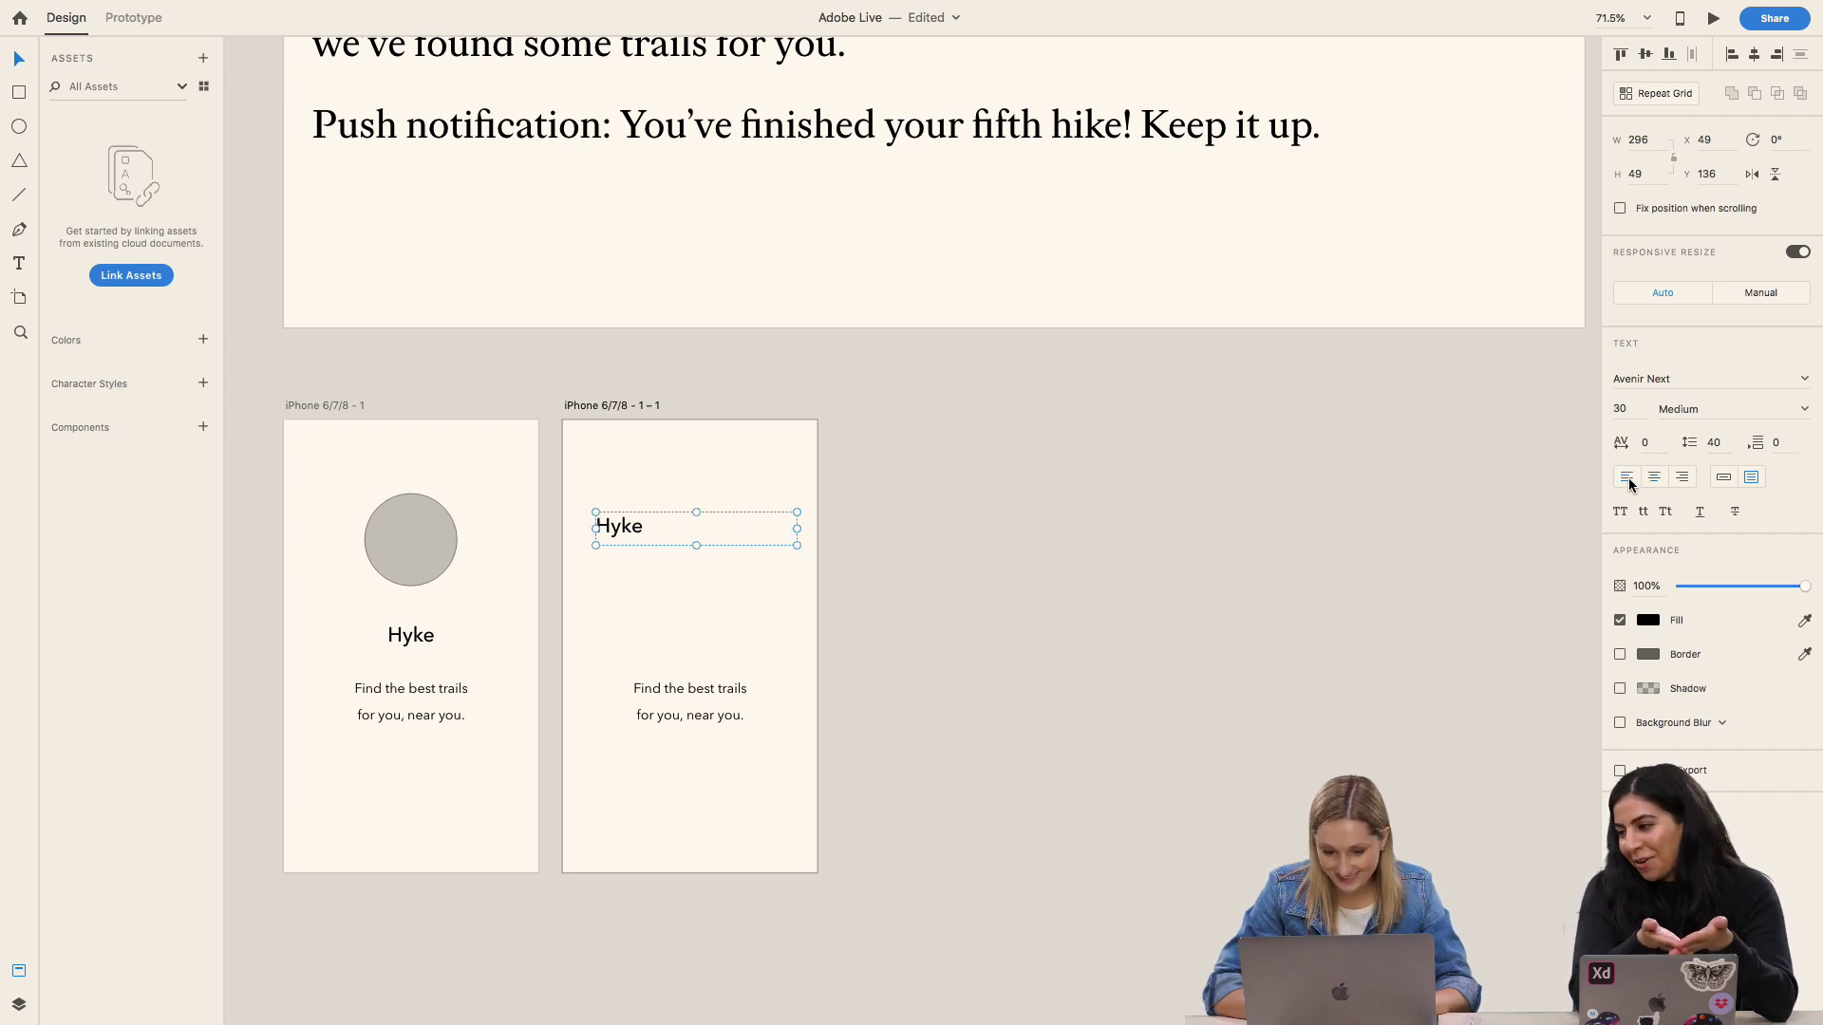
Step: Replace "Hyke" on the second artboard with "Answer a few questions to help us get to know you."
double_click(664, 519)
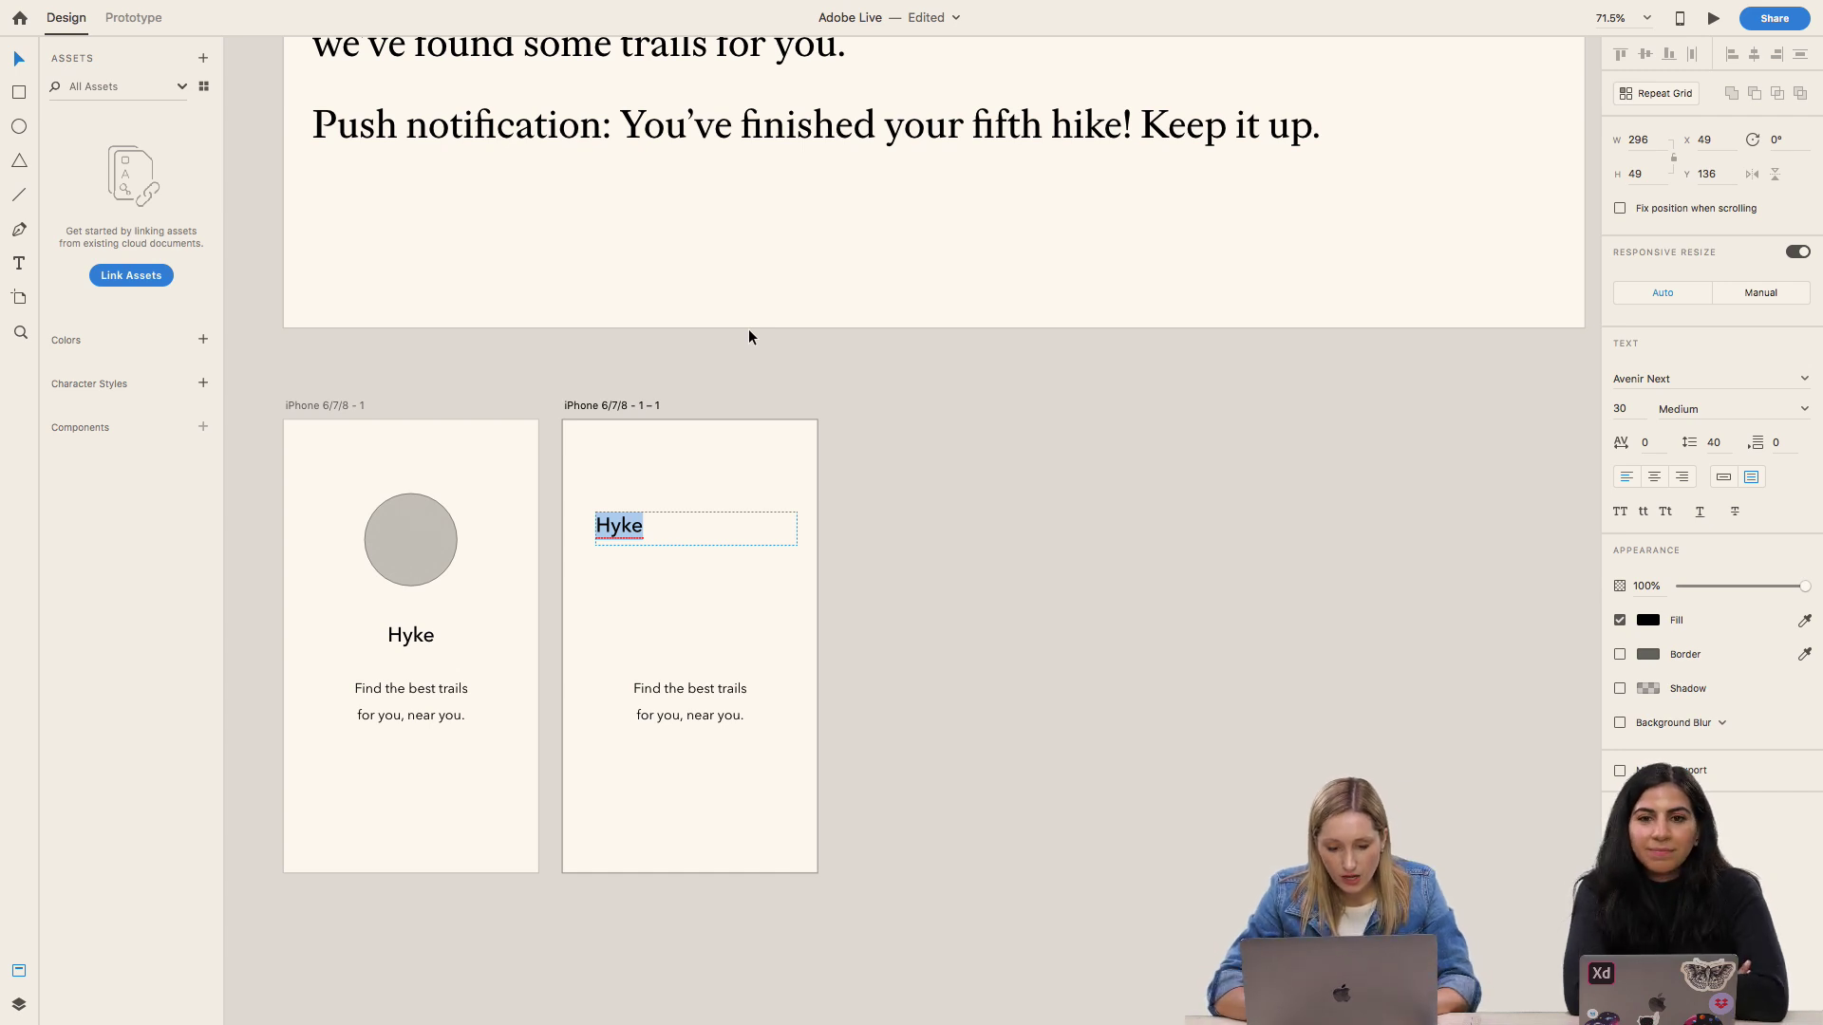
key(BackSpace)
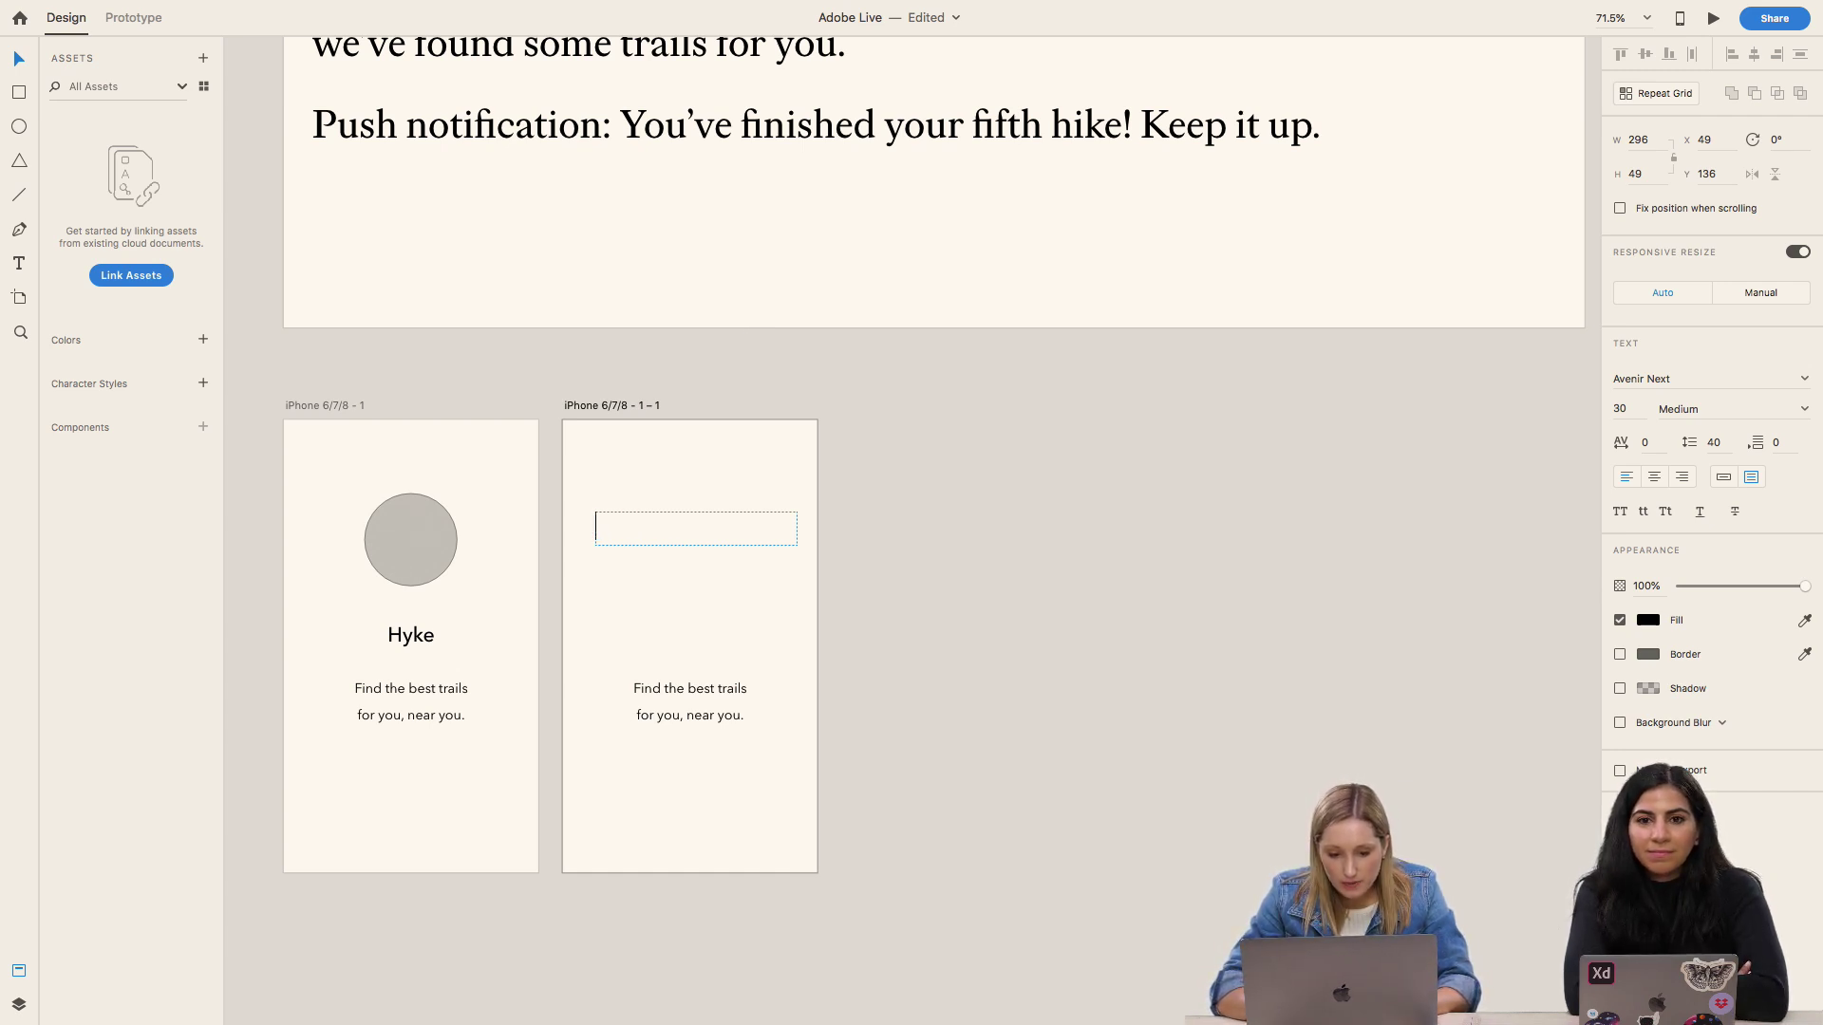
text(Let)
key(BackSpace)
key(BackSpace)
key(BackSpace)
text(Answer a )
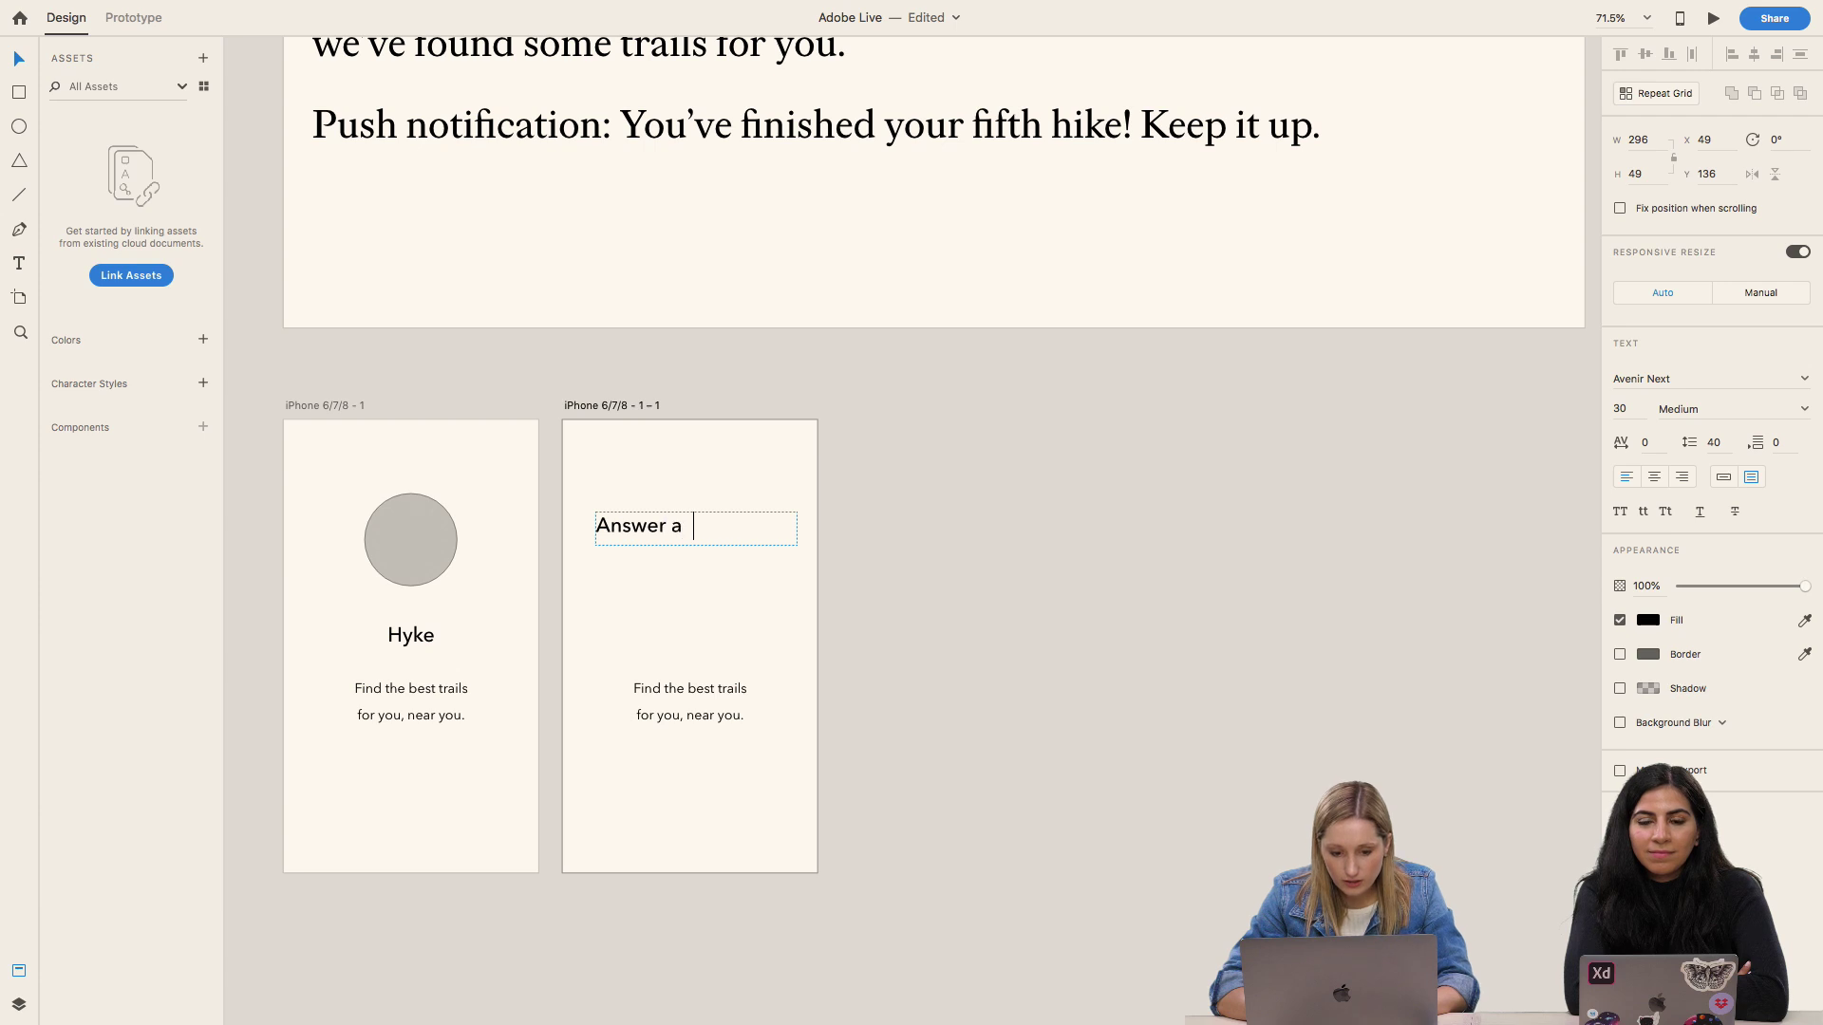
text(few questions to help)
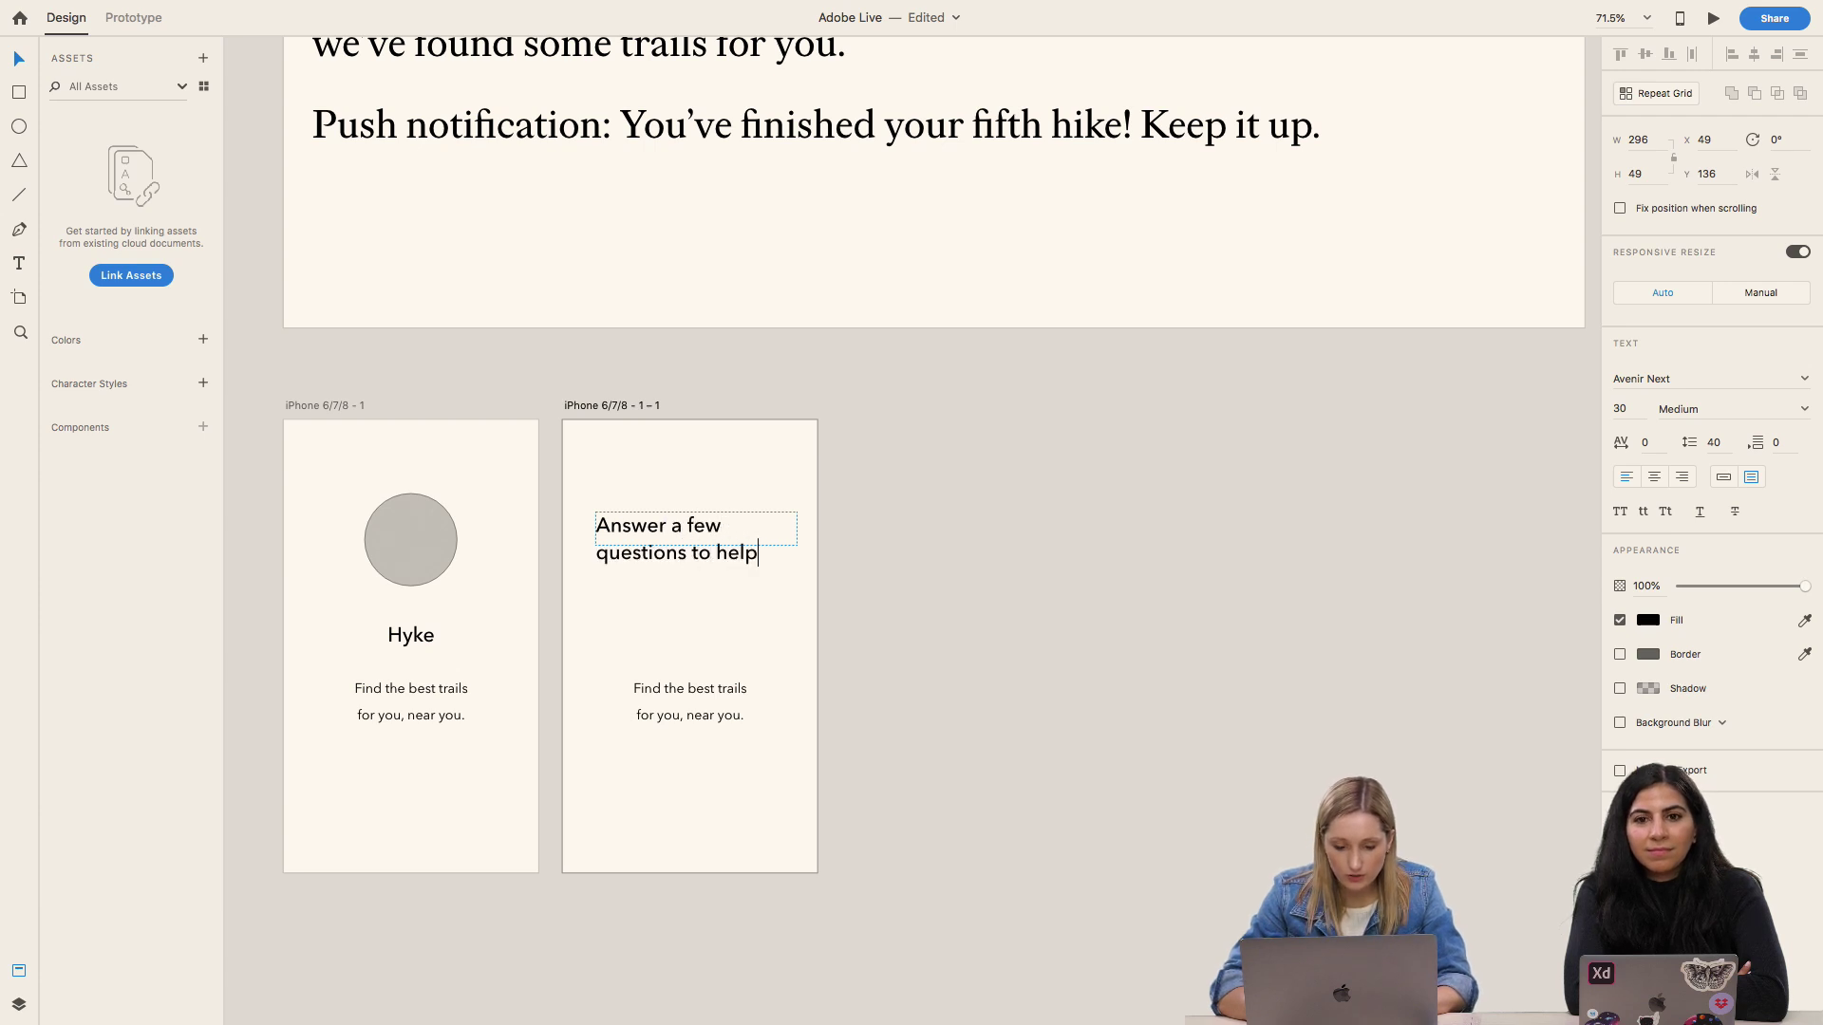
text( us get yto)
key(BackSpace)
key(BackSpace)
key(BackSpace)
key(BackSpace)
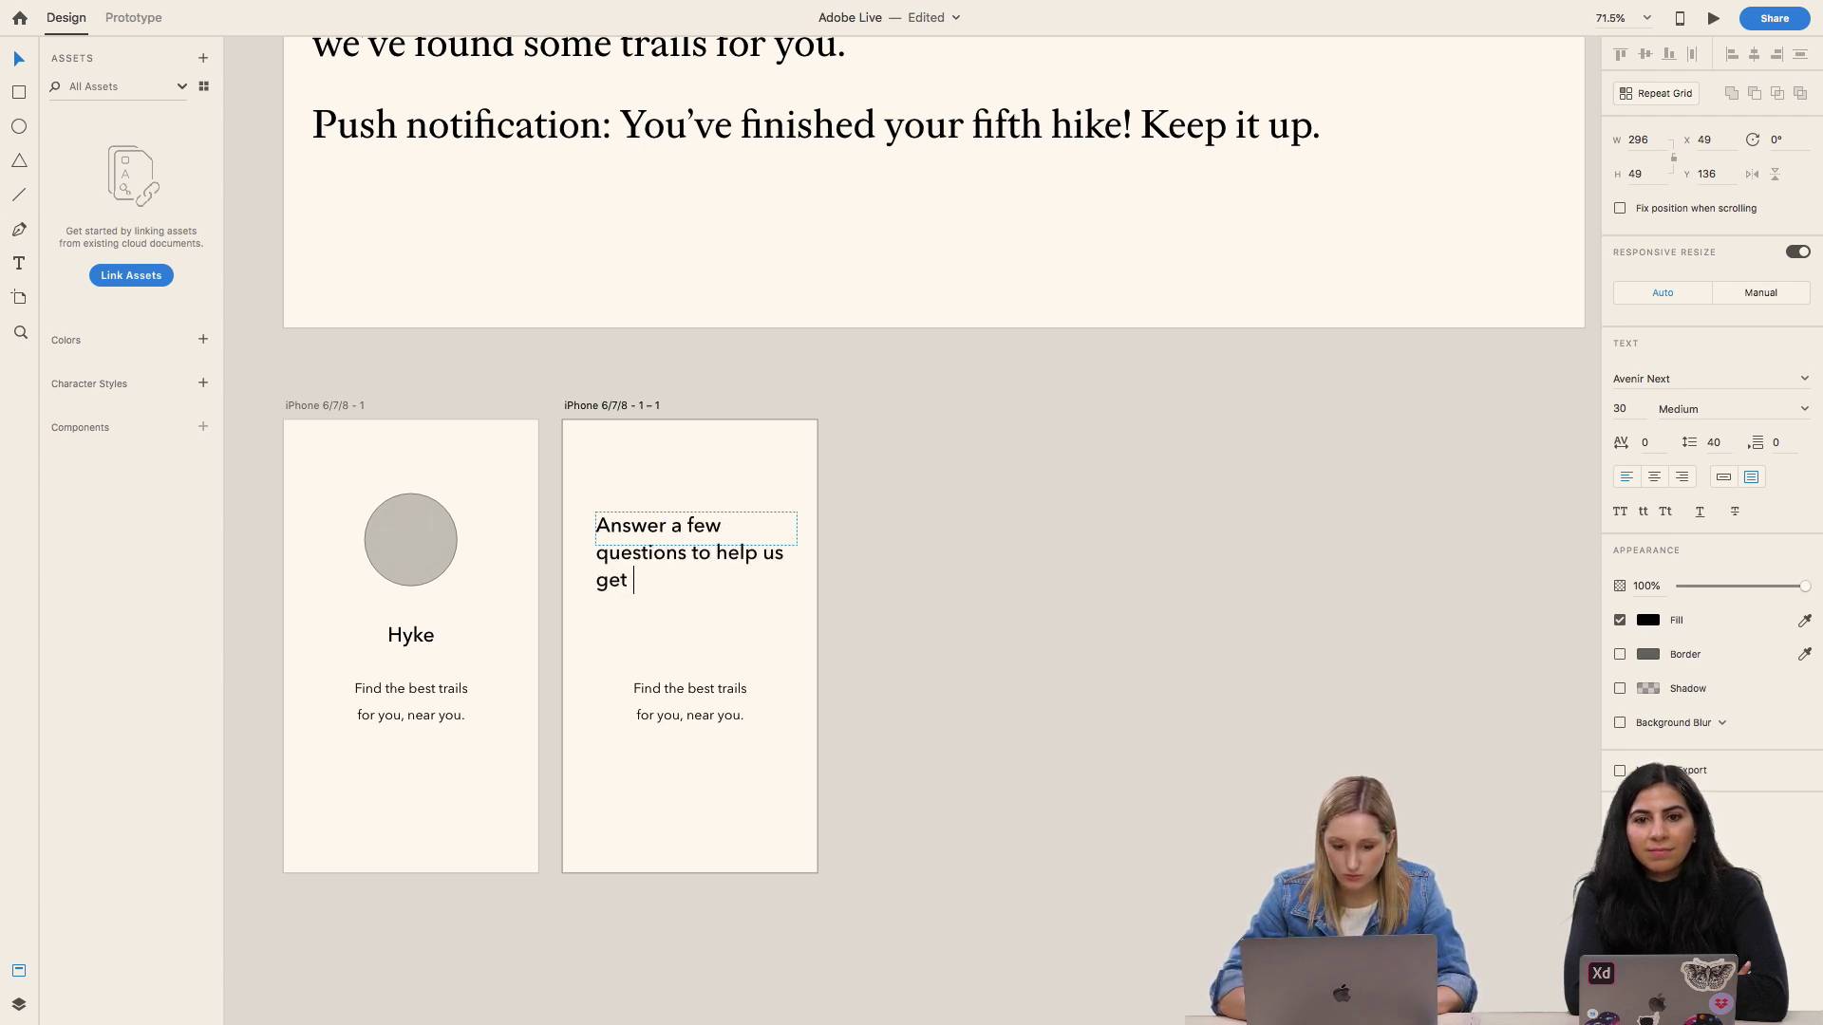
text(to know you.)
Step: Set the font size of the whole "Answer a few questions" text to 20
key(super+a)
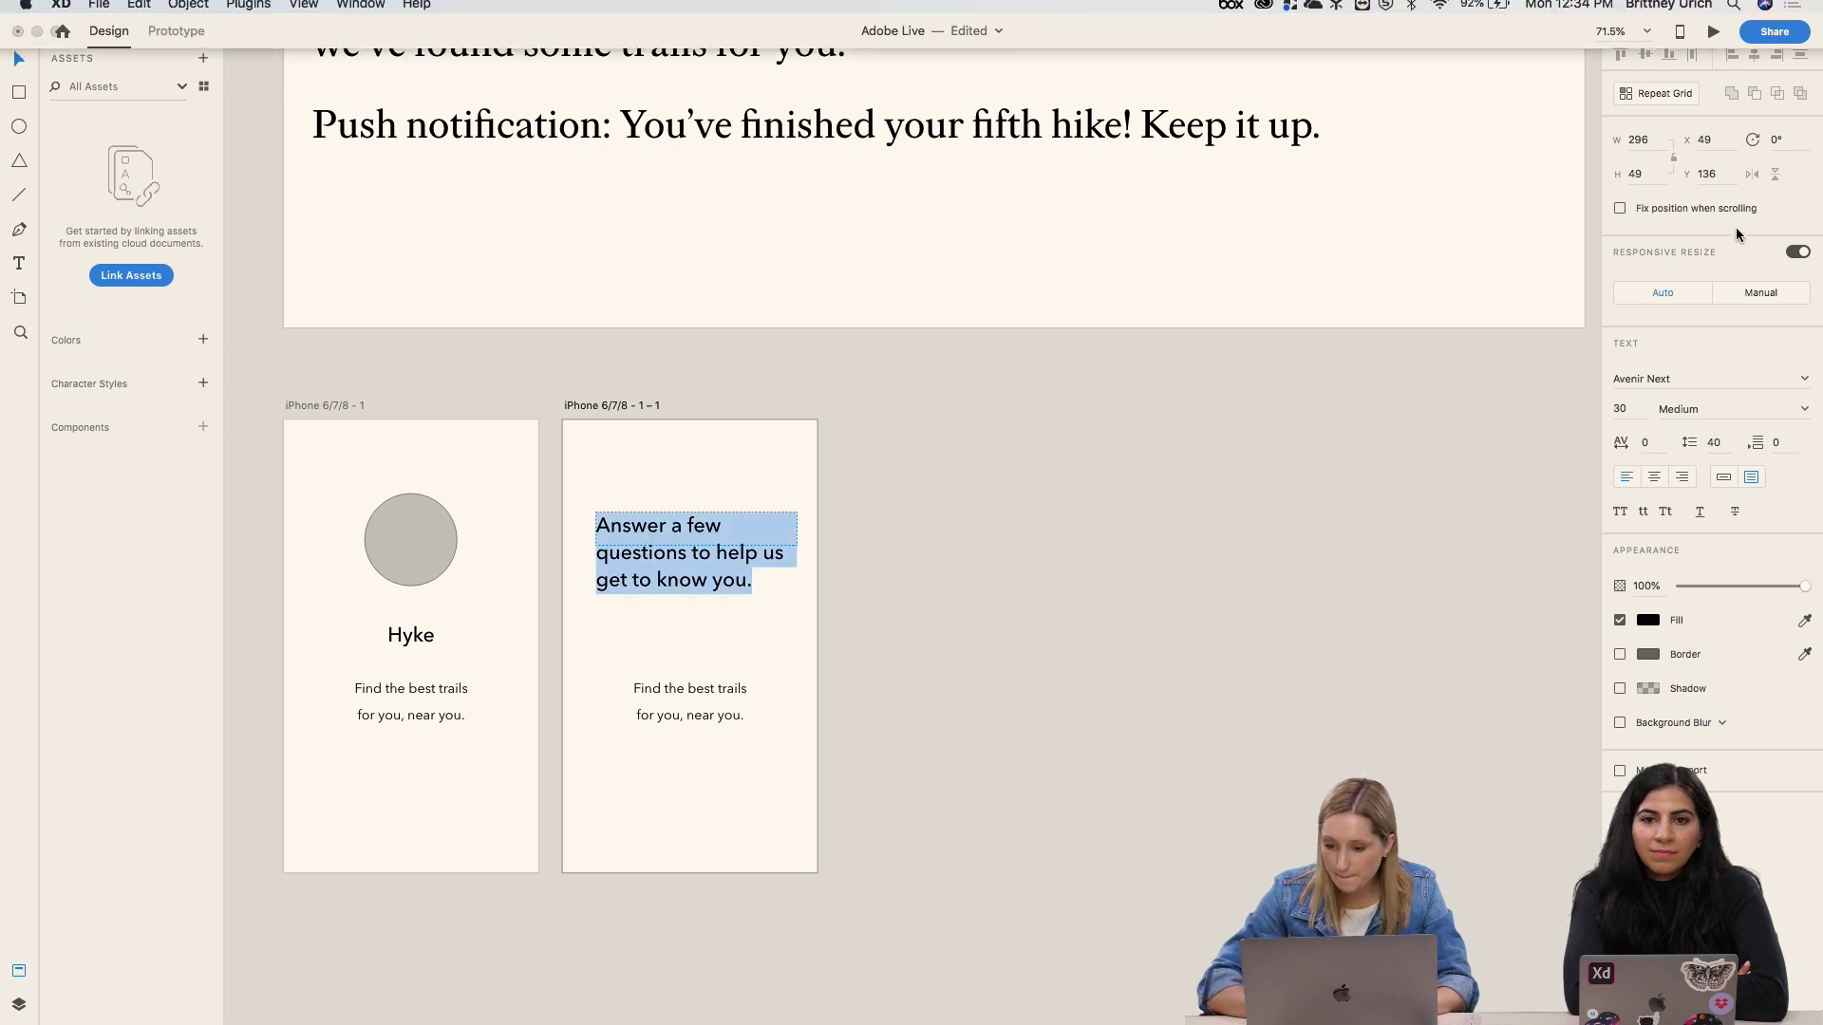
click(1624, 408)
text(20)
key(Return)
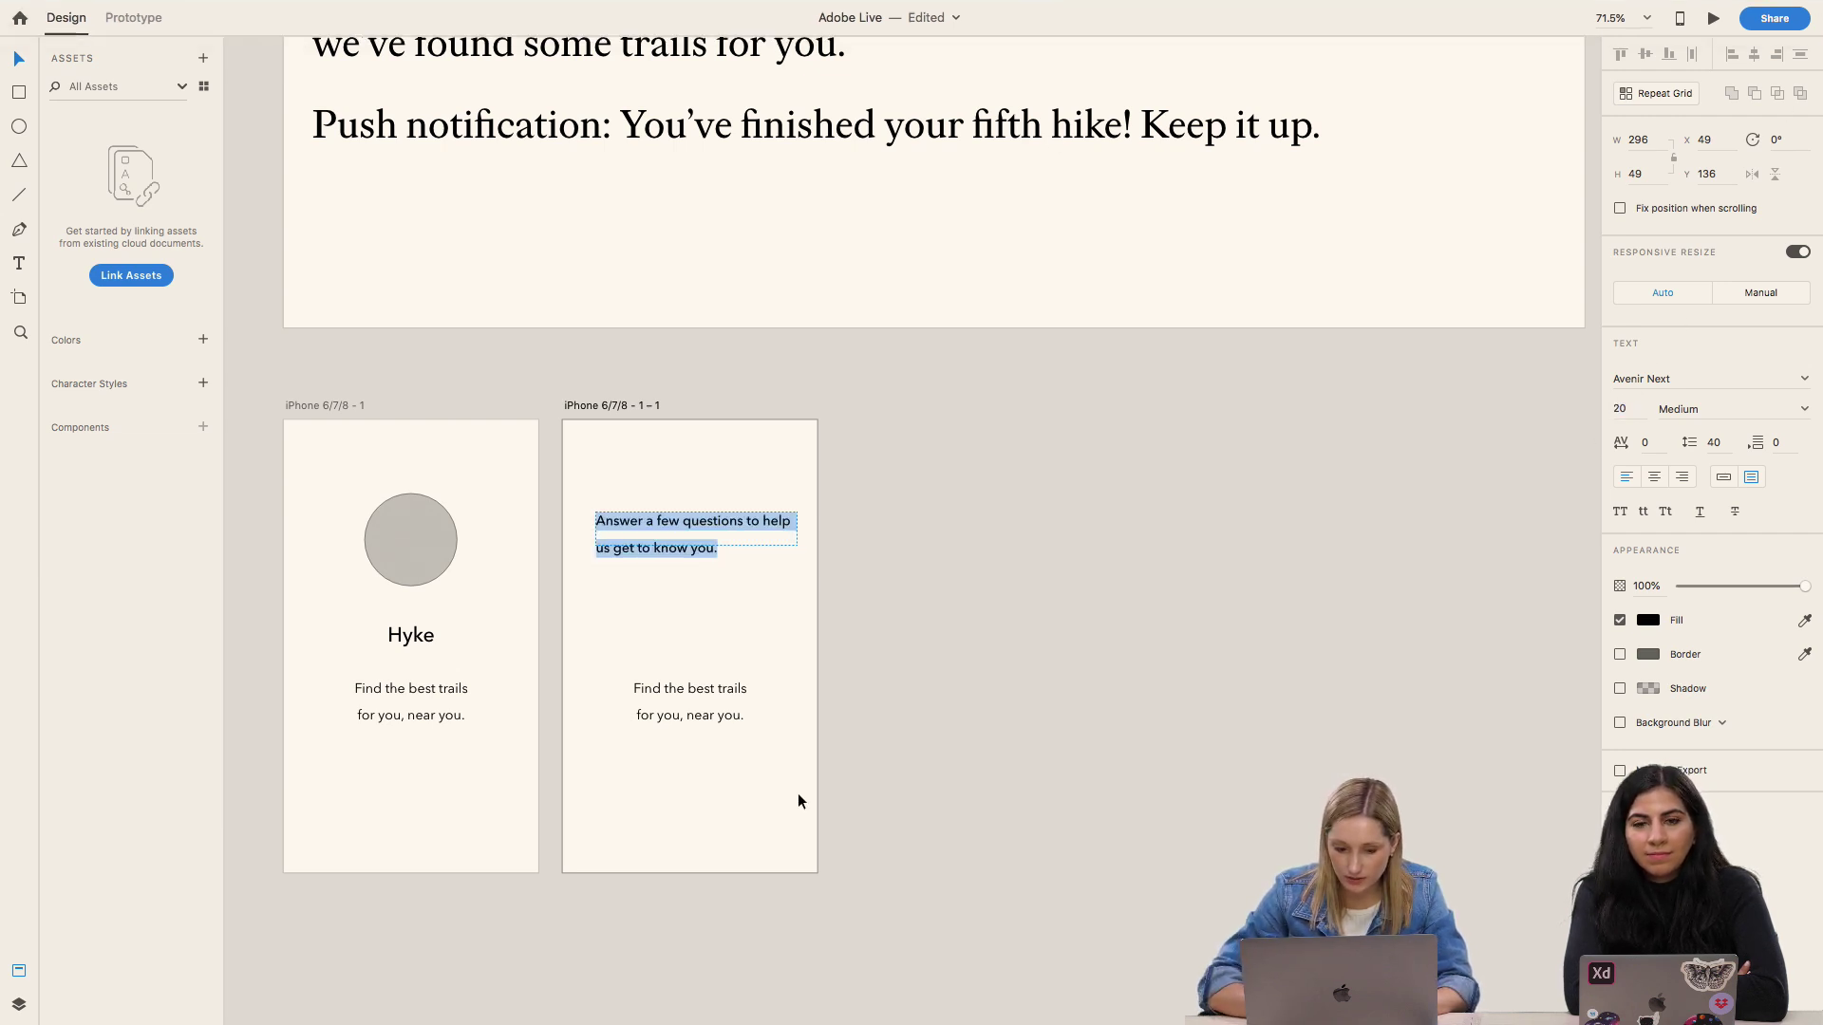
Step: Fit the heading box to about 75 high, move it up to about X 52, Y 78, and centre-align its text
key(Escape)
mouse_move(729, 520)
mouse_down()
mouse_move(732, 470)
mouse_move(697, 523)
mouse_up()
click(1654, 478)
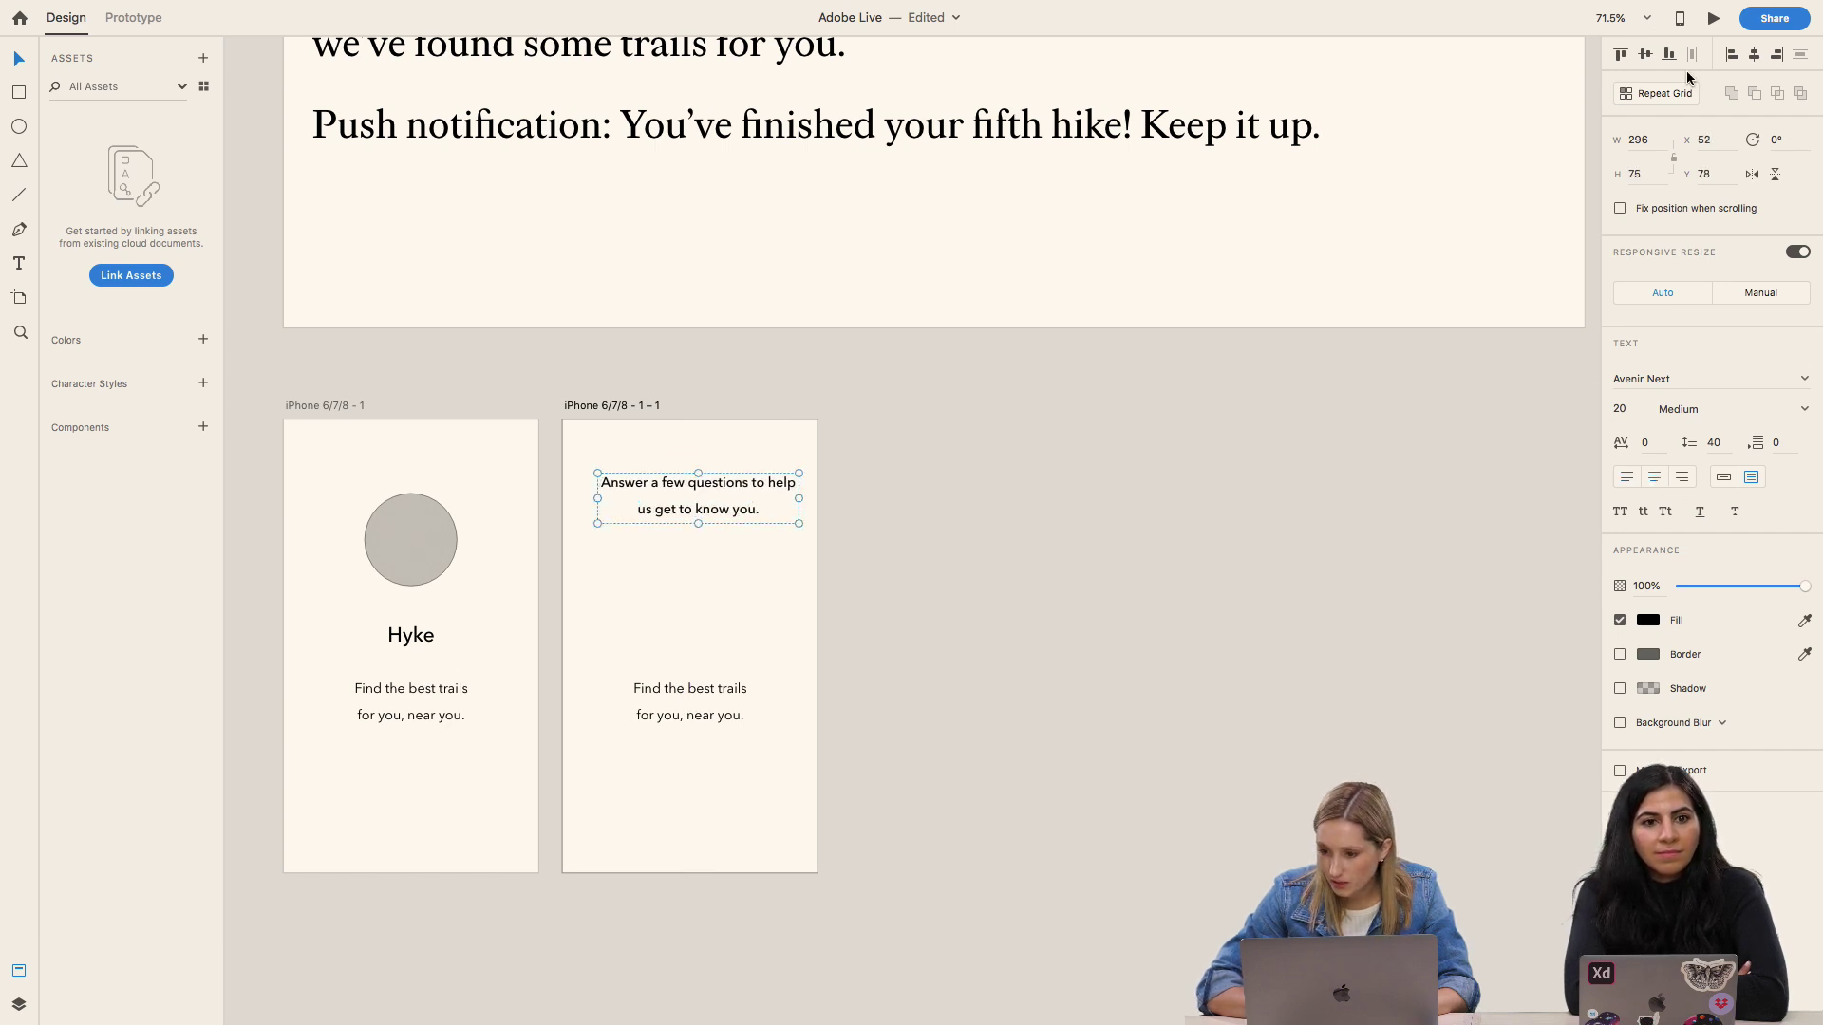
Step: Centre the "Answer a few questions" heading horizontally on the second artboard
click(1754, 59)
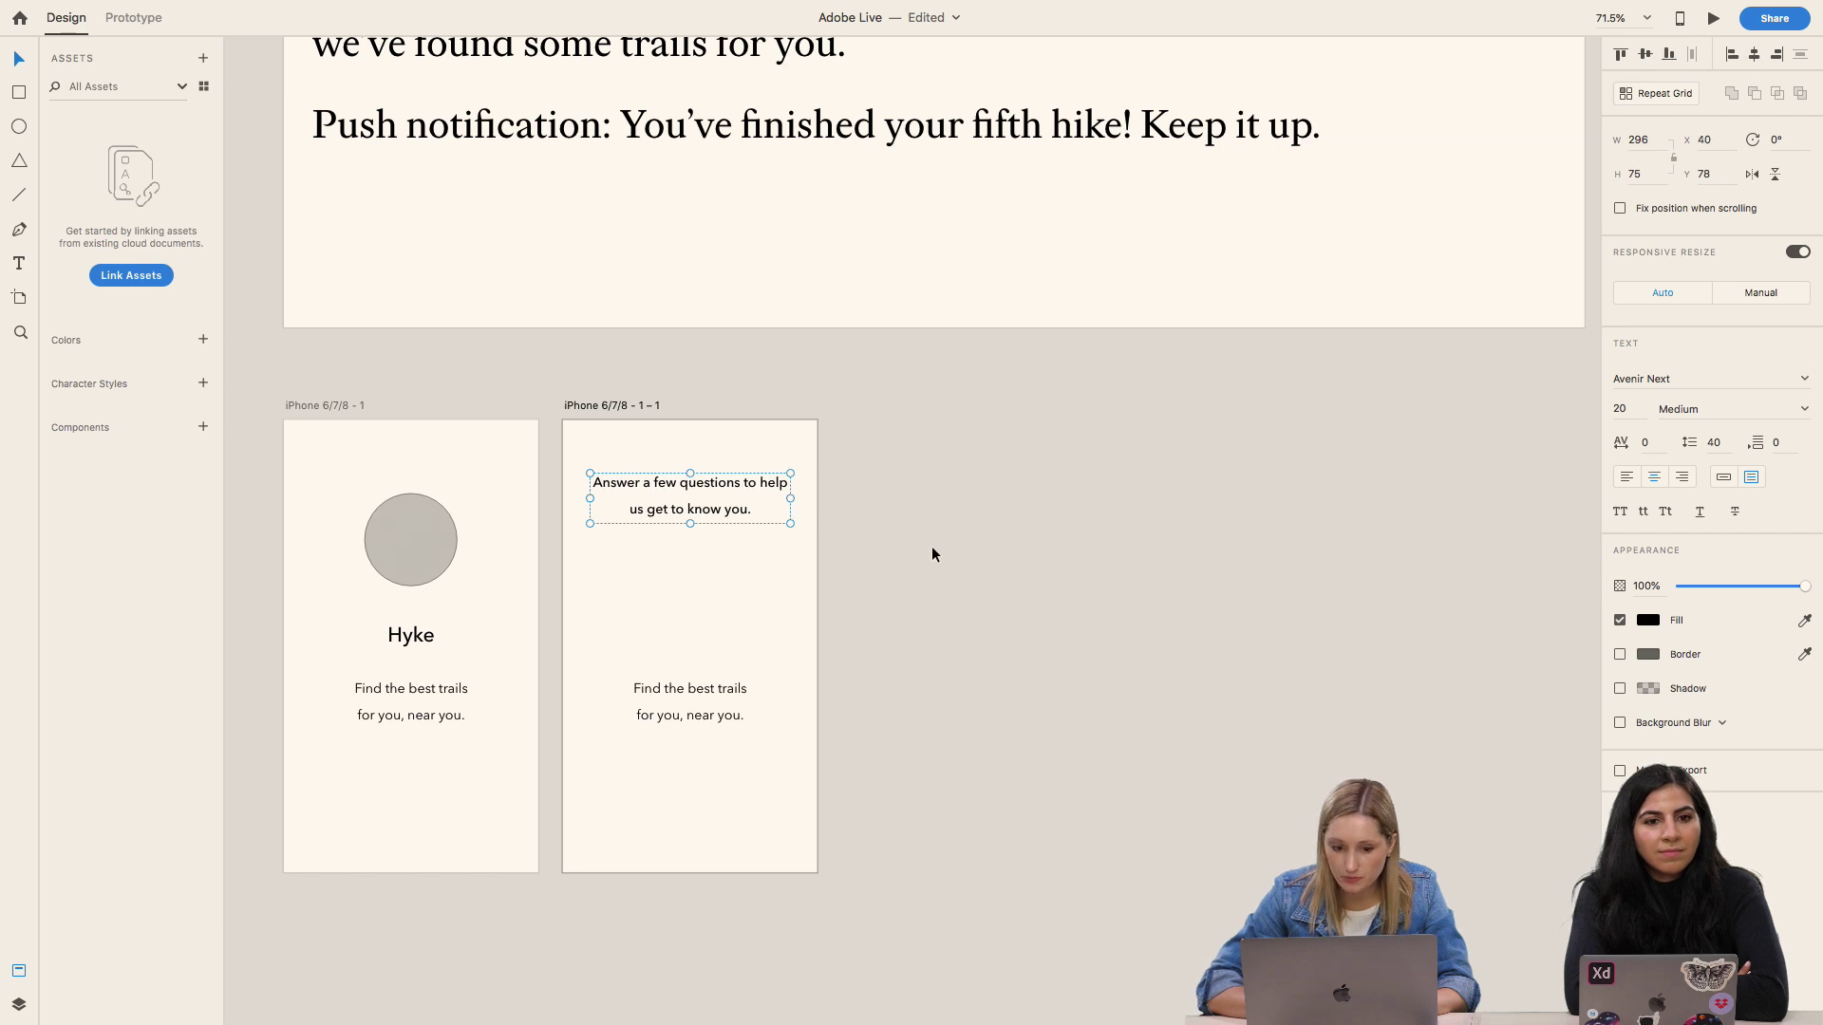
click(933, 554)
Step: Draw a circle about 15 by 15 above the heading and fill it with its dark grey border colour
scroll(670, 505, up, 5)
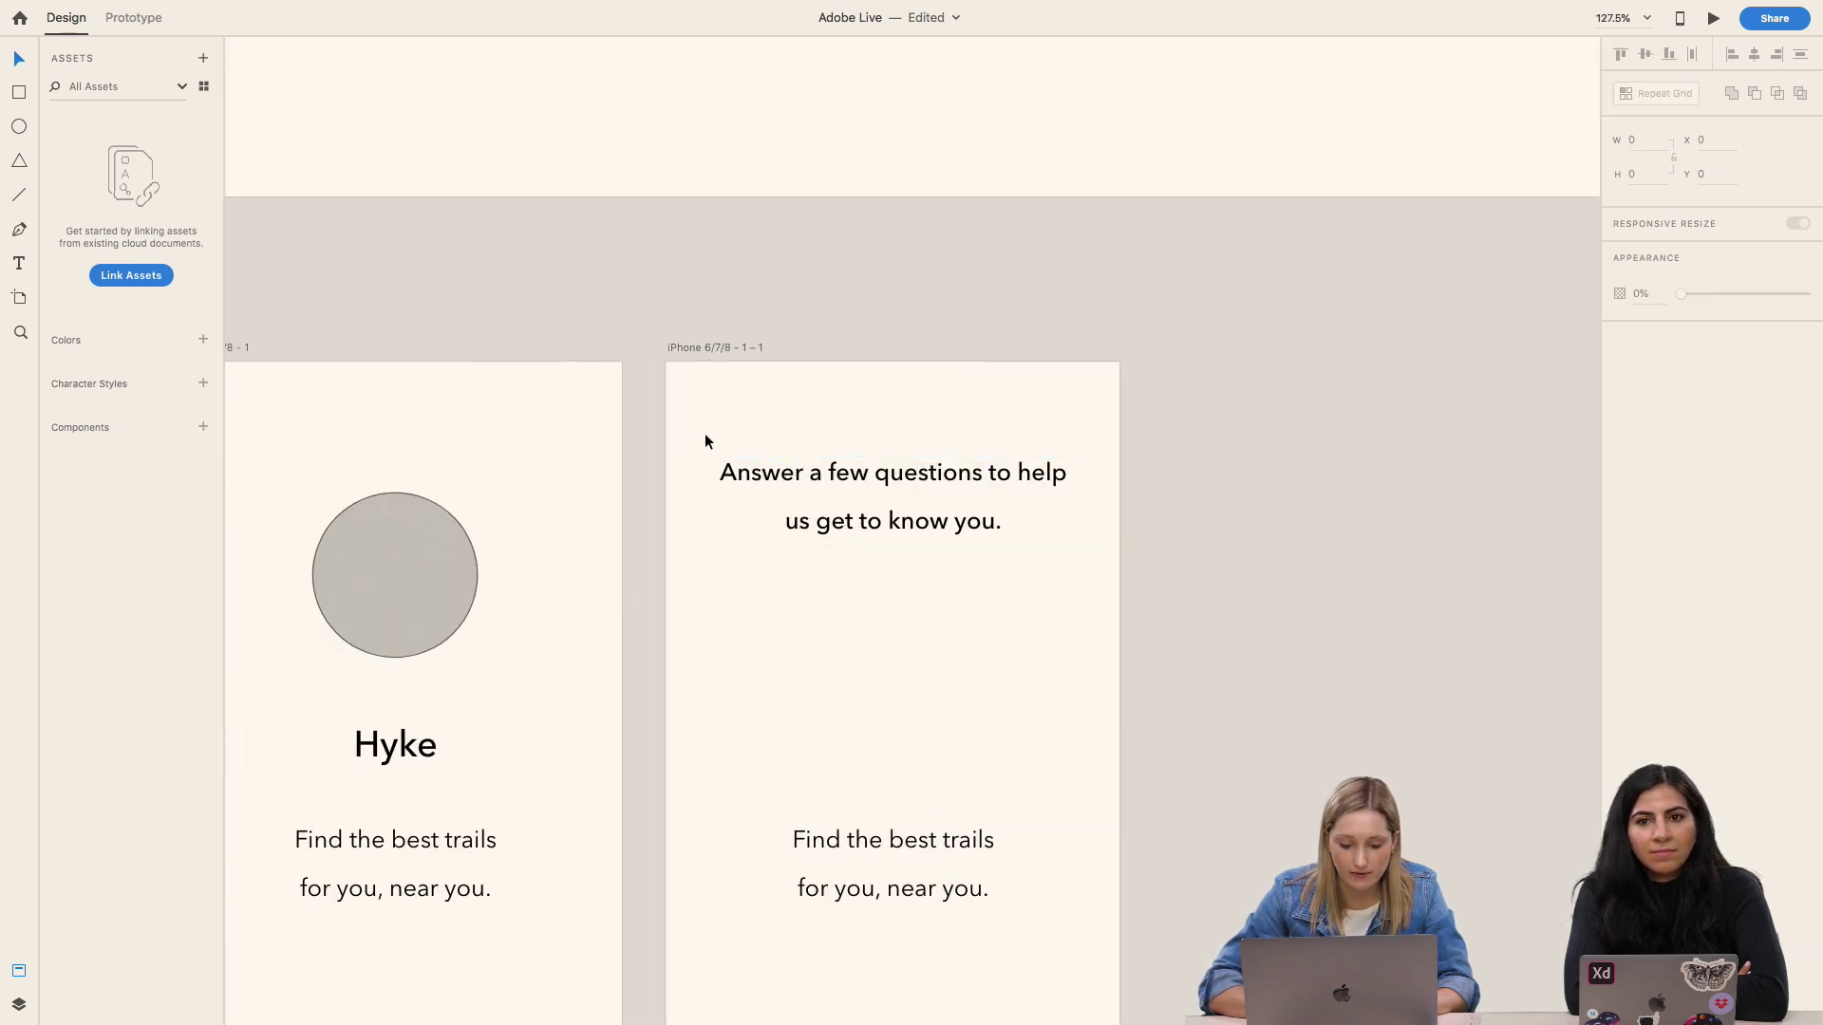
key(e)
drag(750, 395, 771, 416)
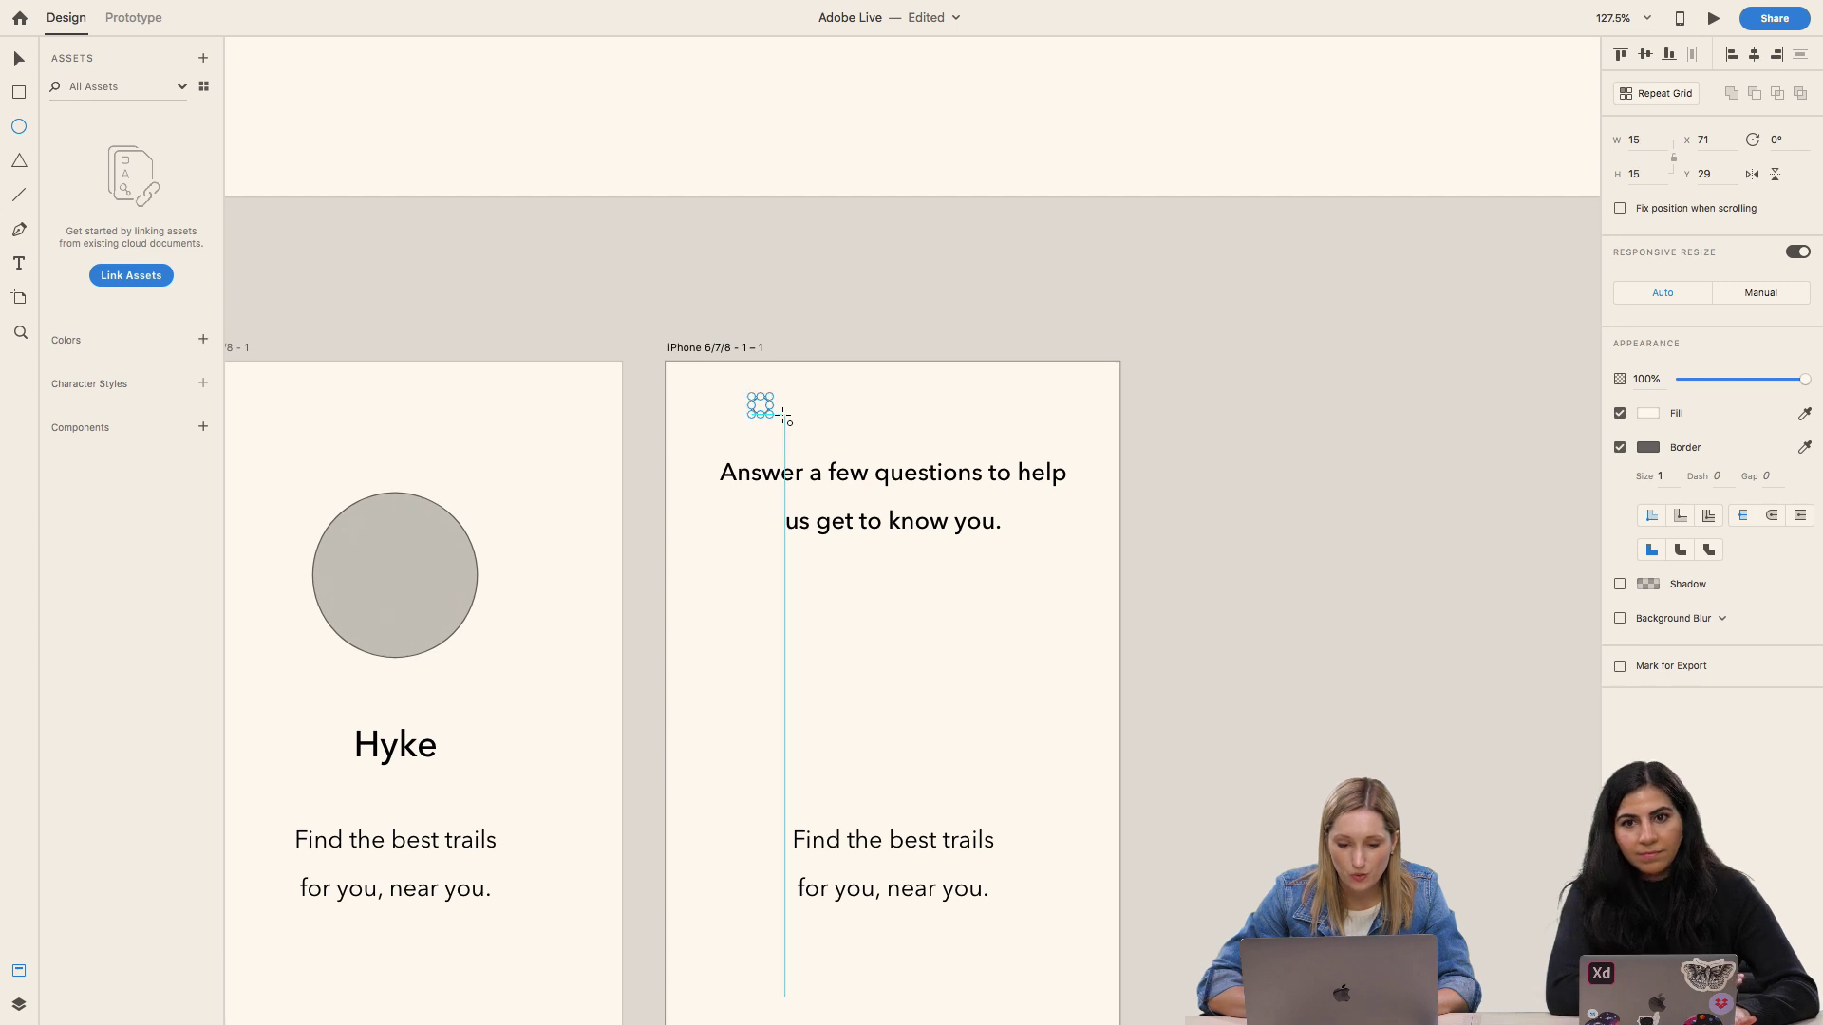
click(1804, 414)
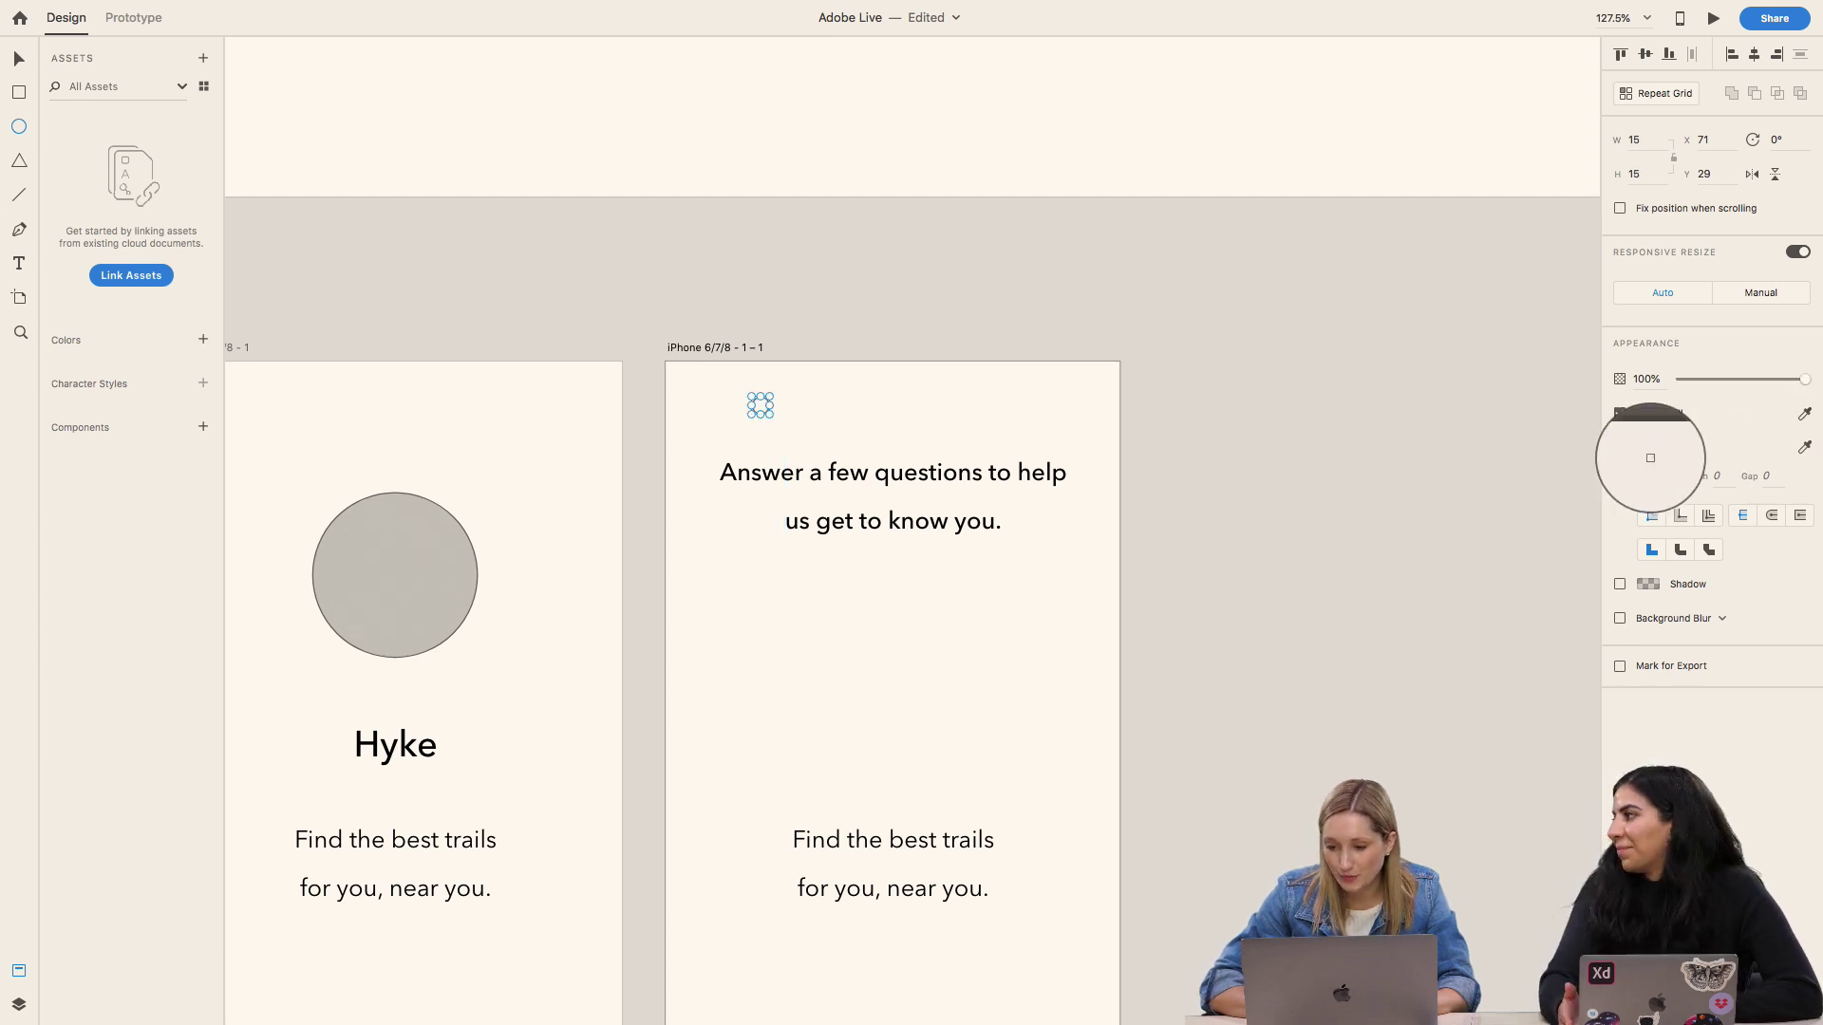
click(1649, 443)
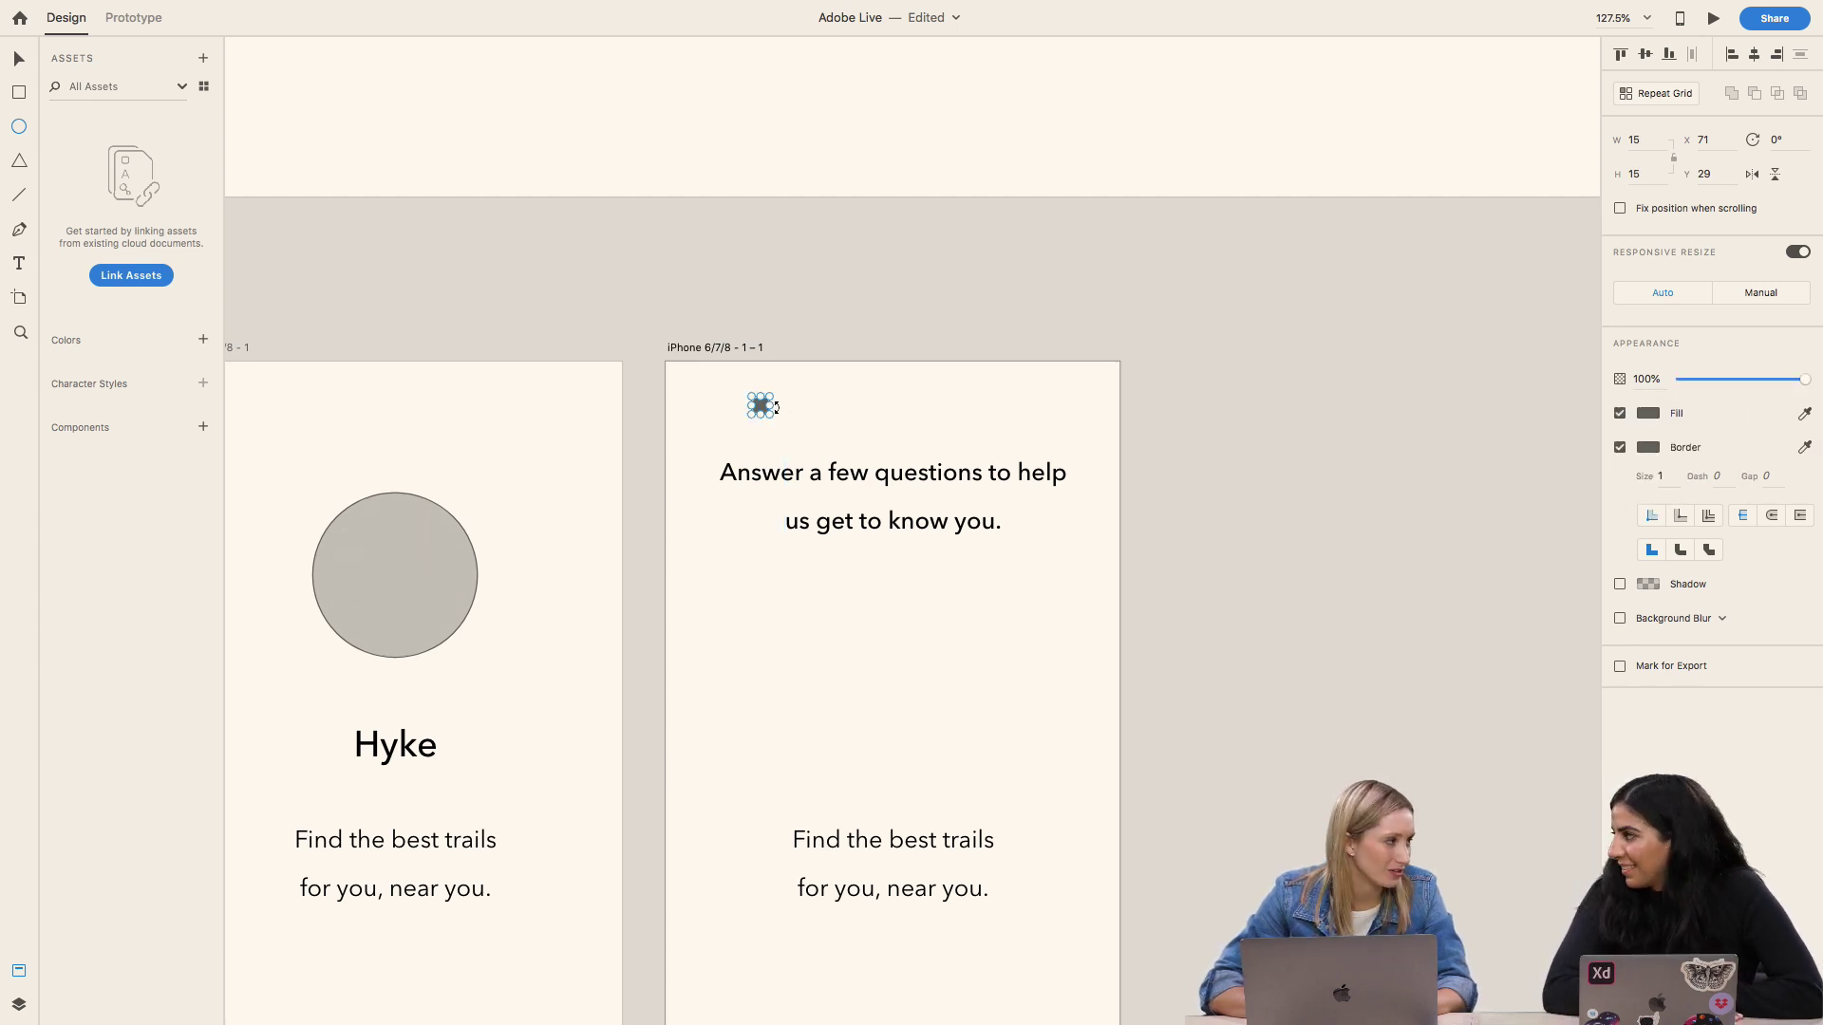
click(671, 294)
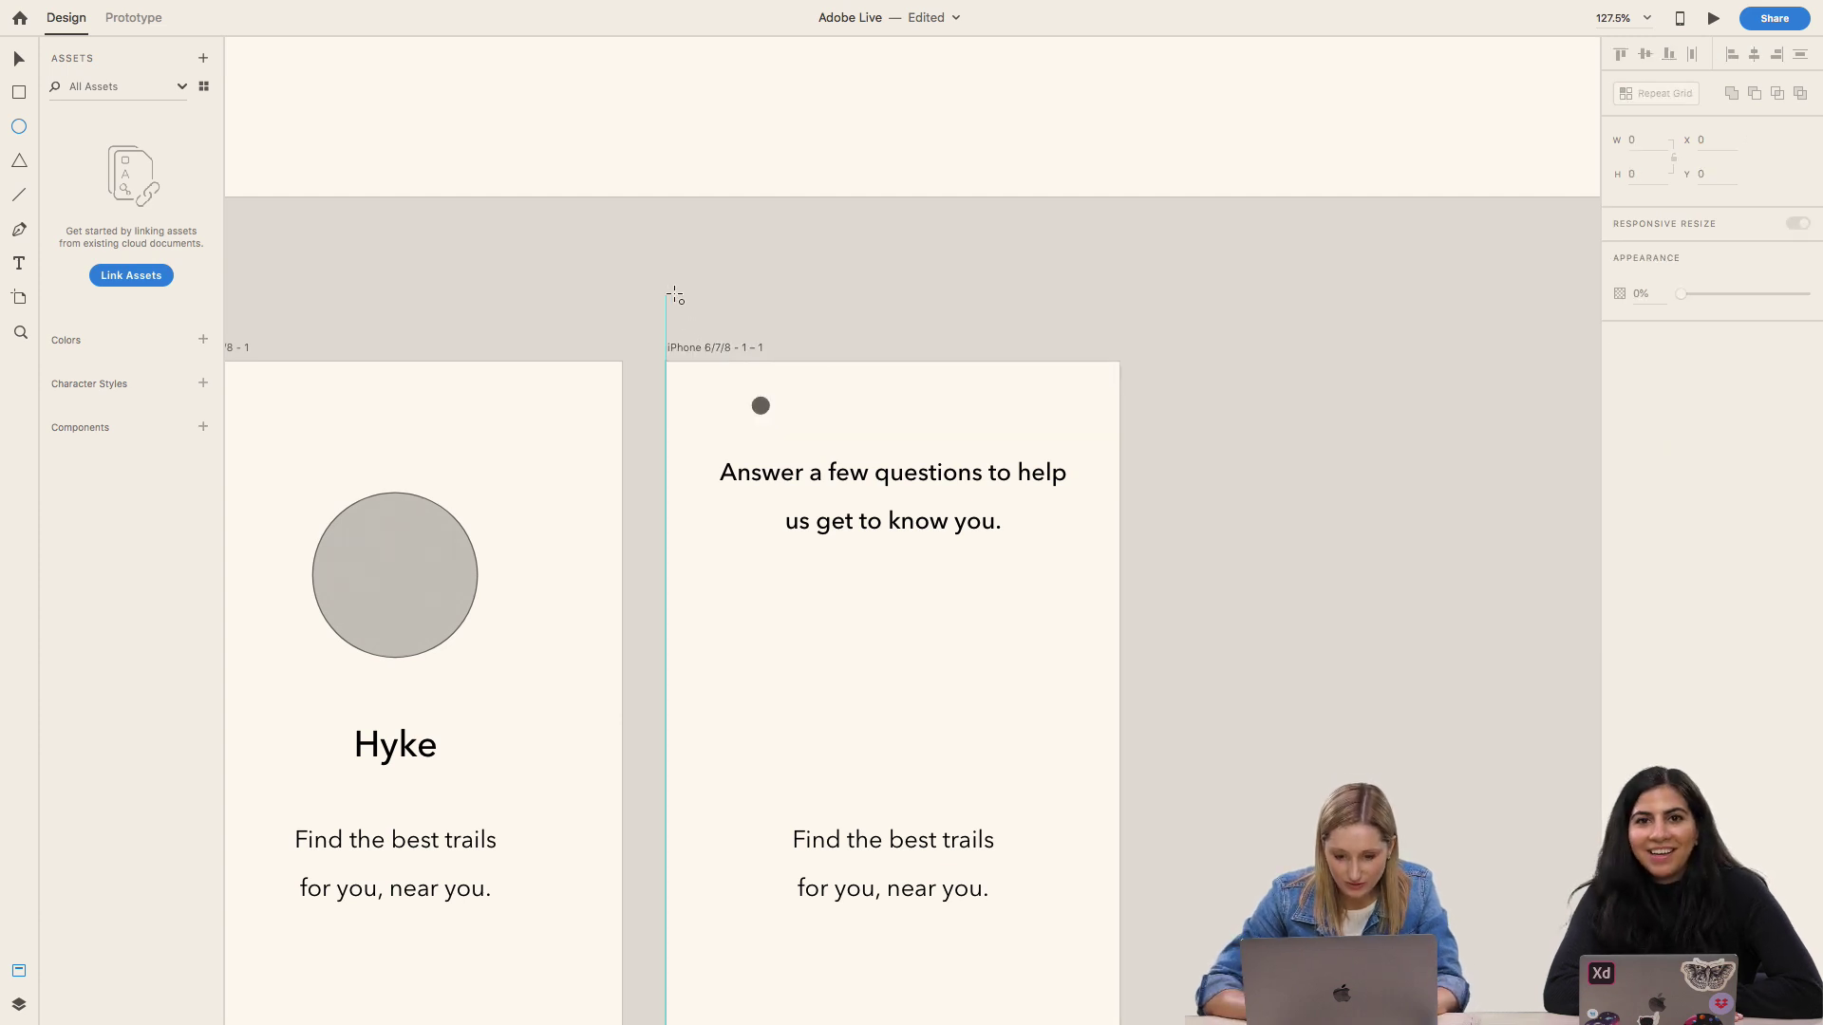
Step: Duplicate the circle into an evenly spaced row of five and turn off the fill of the last four
click(759, 407)
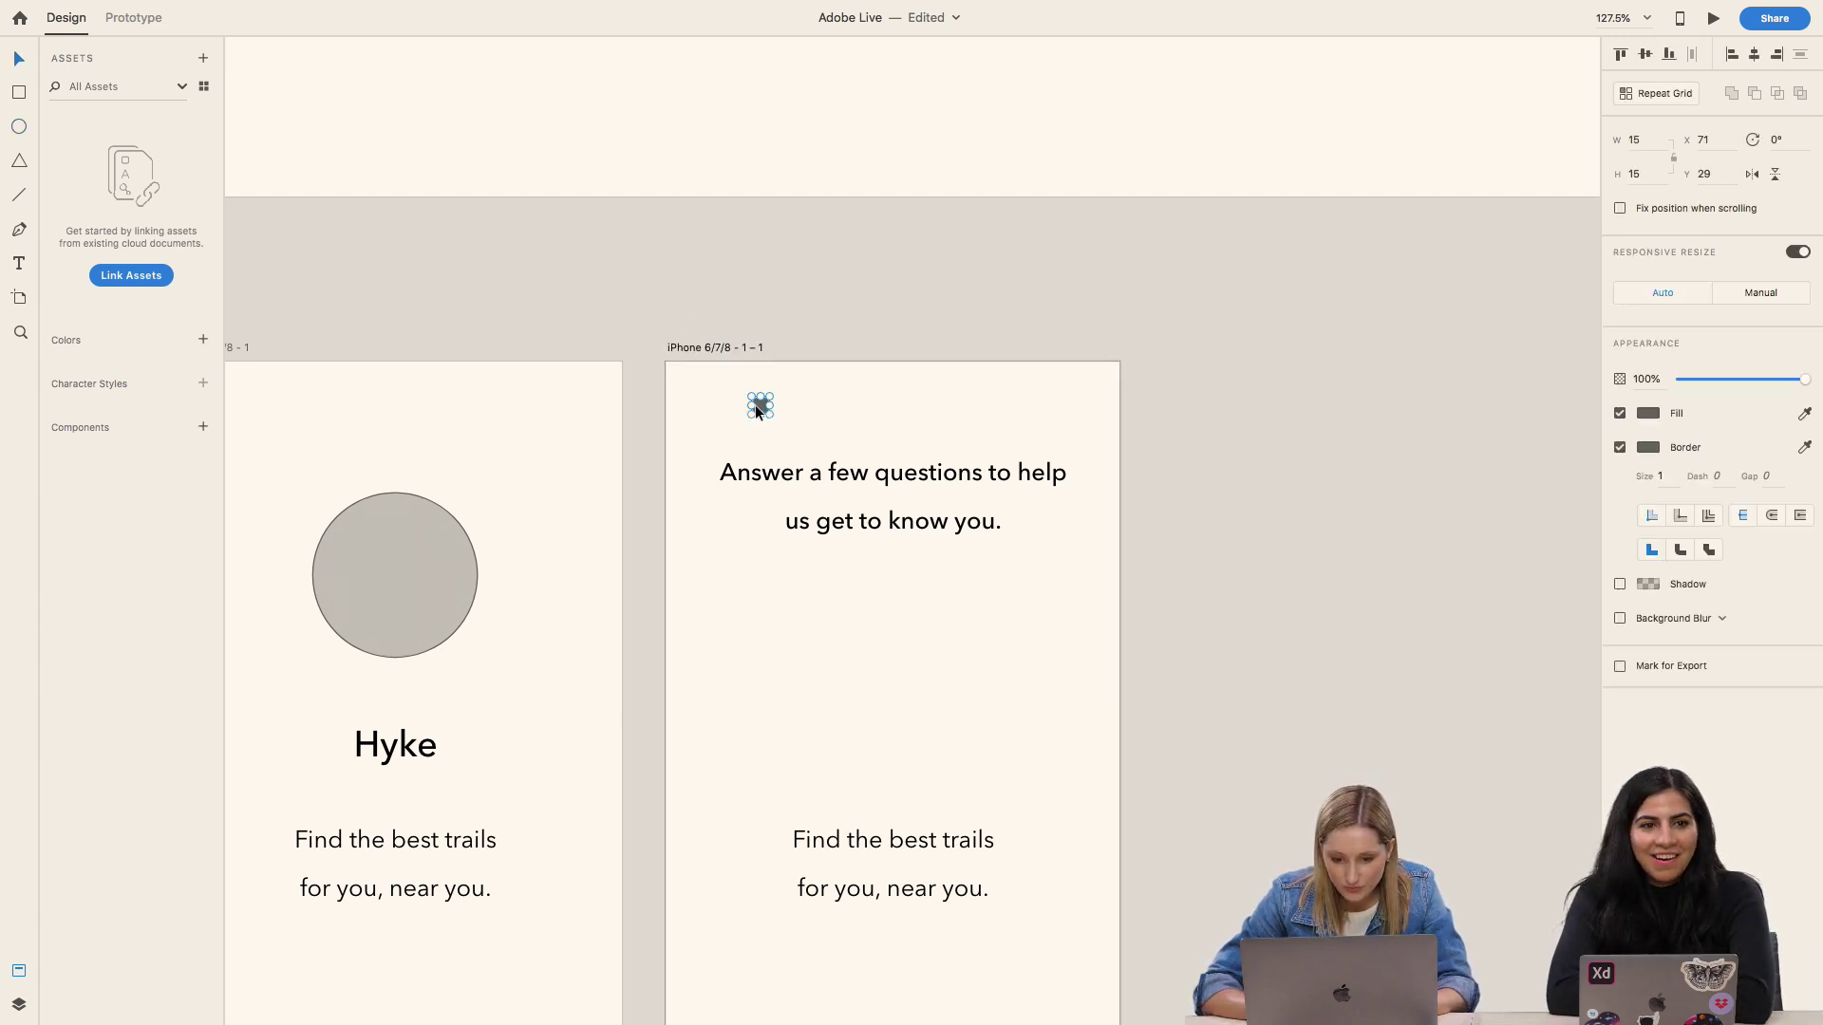
scroll(760, 406, up, 3)
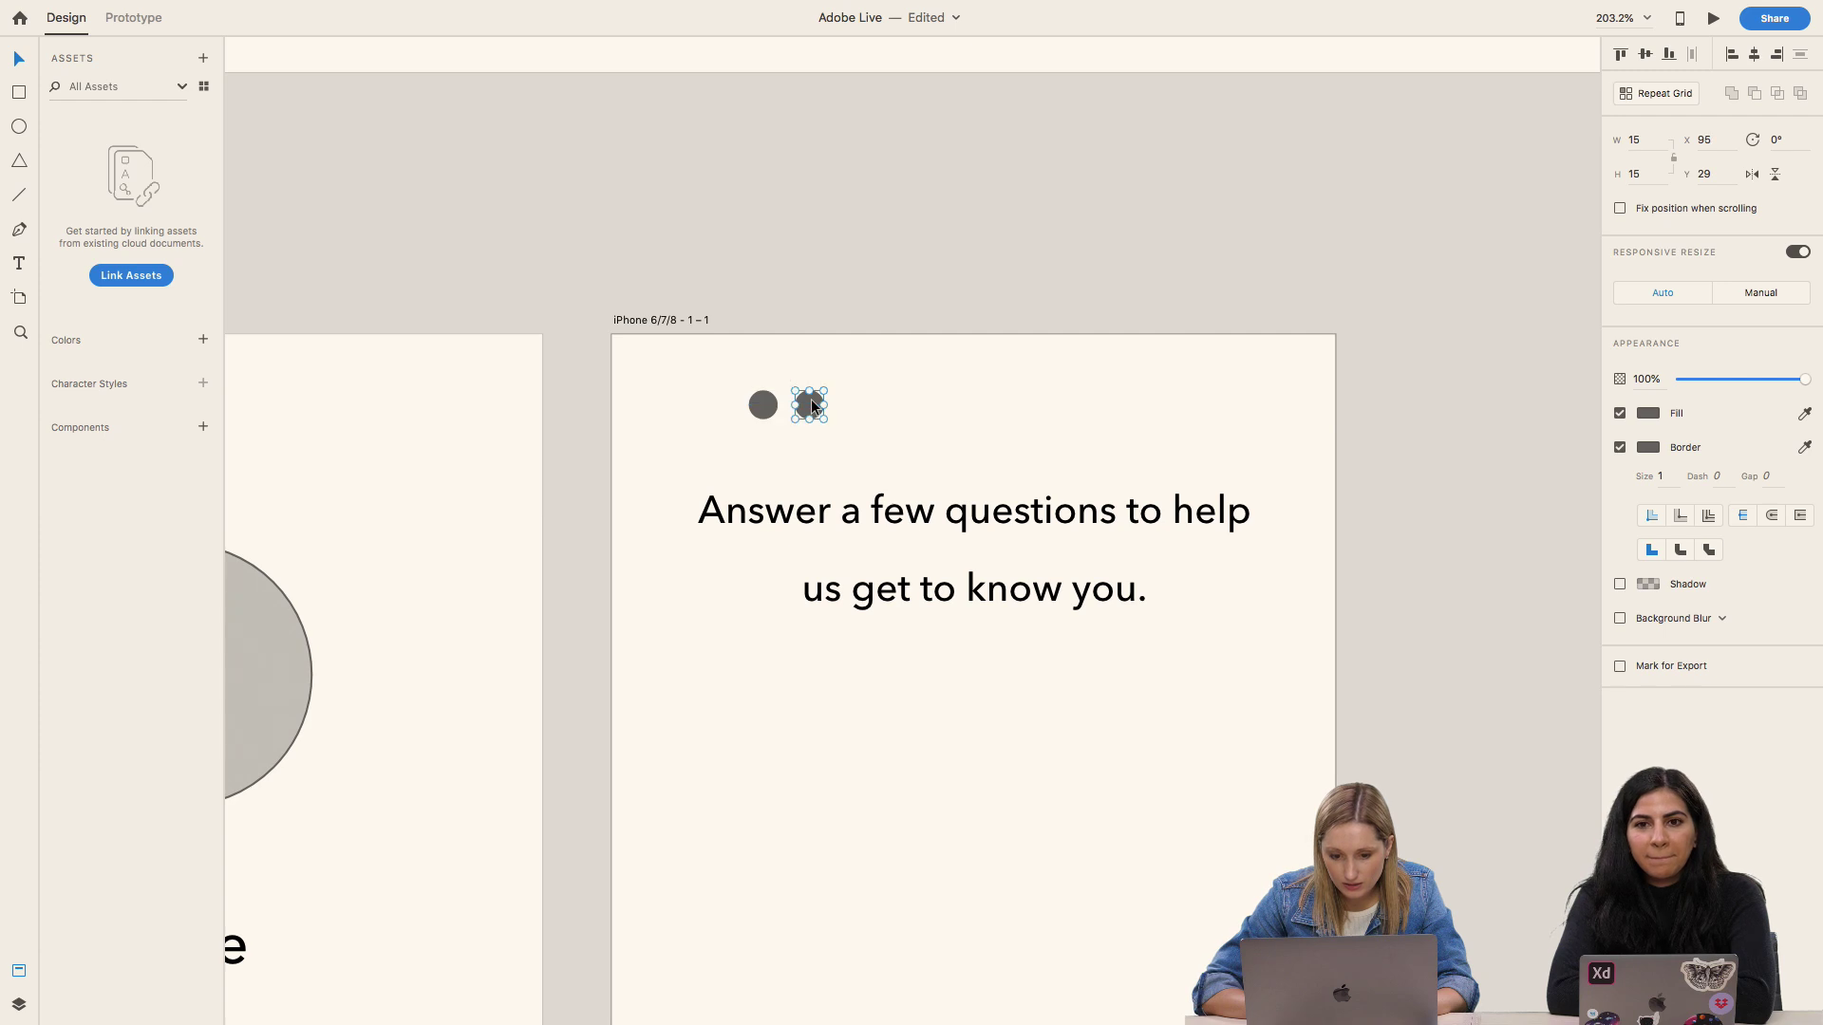
drag(811, 398, 949, 406)
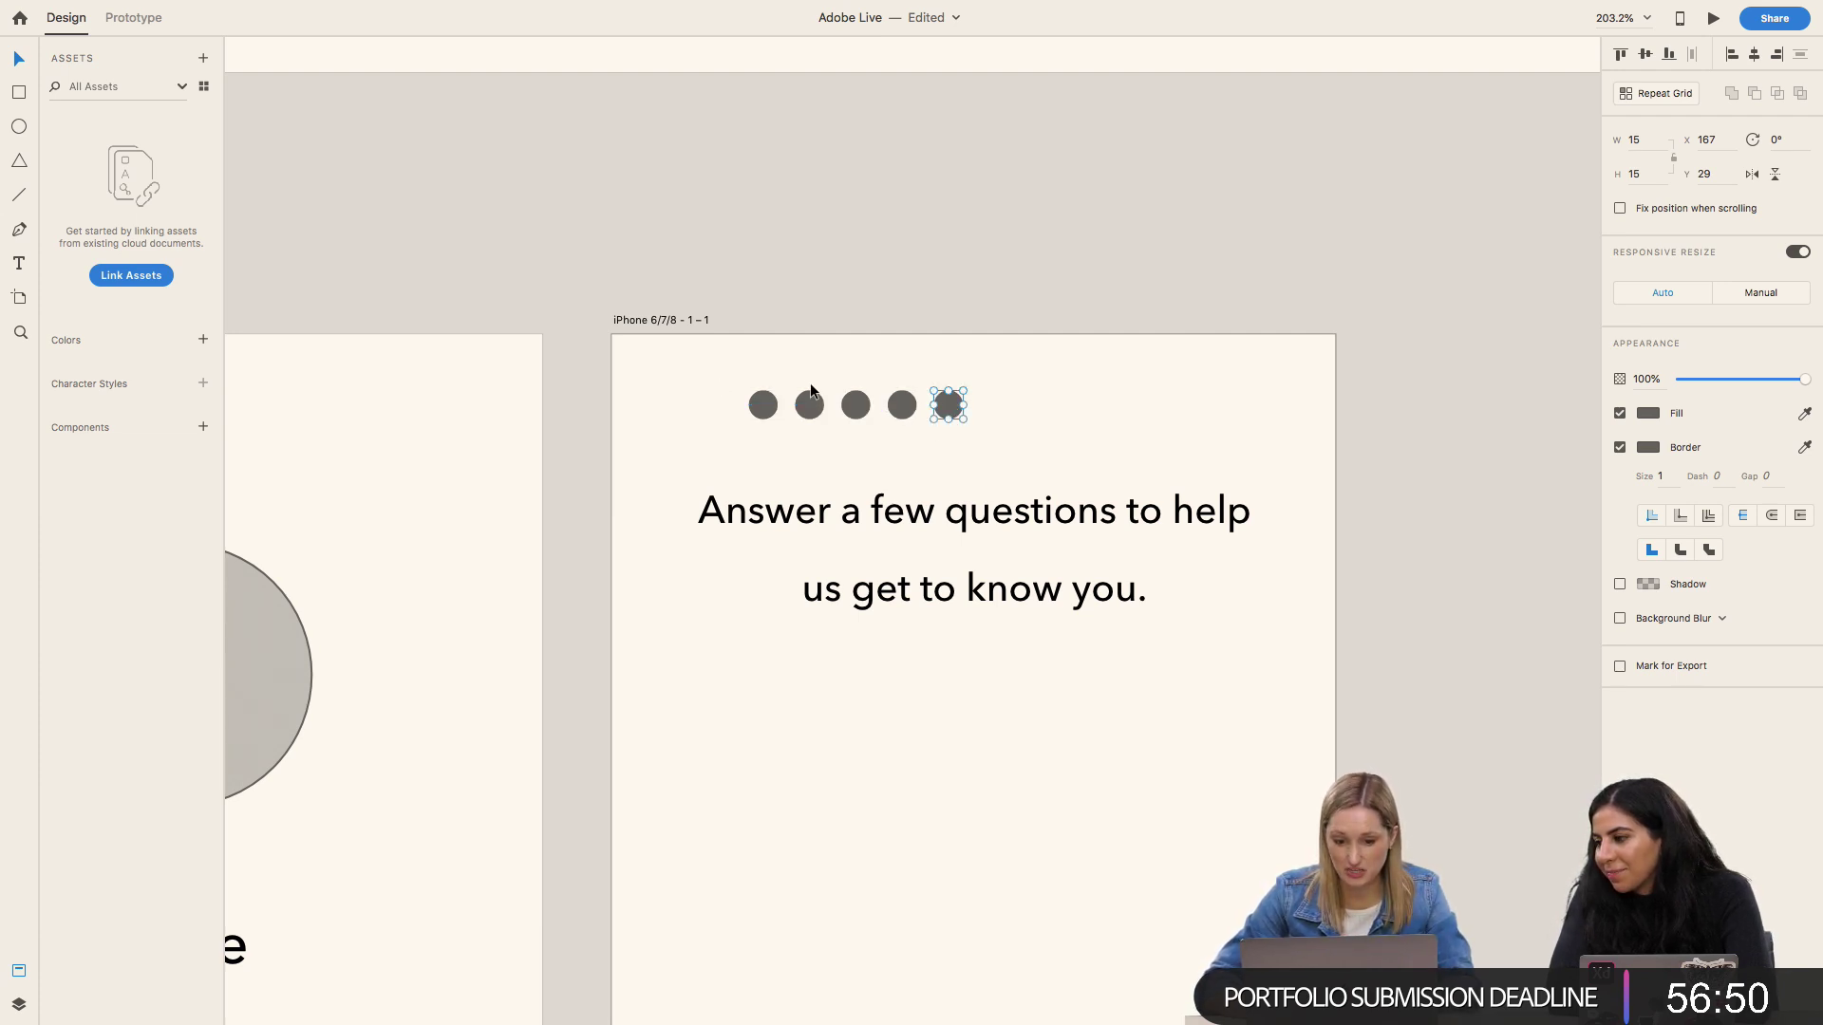
drag(800, 384, 1011, 431)
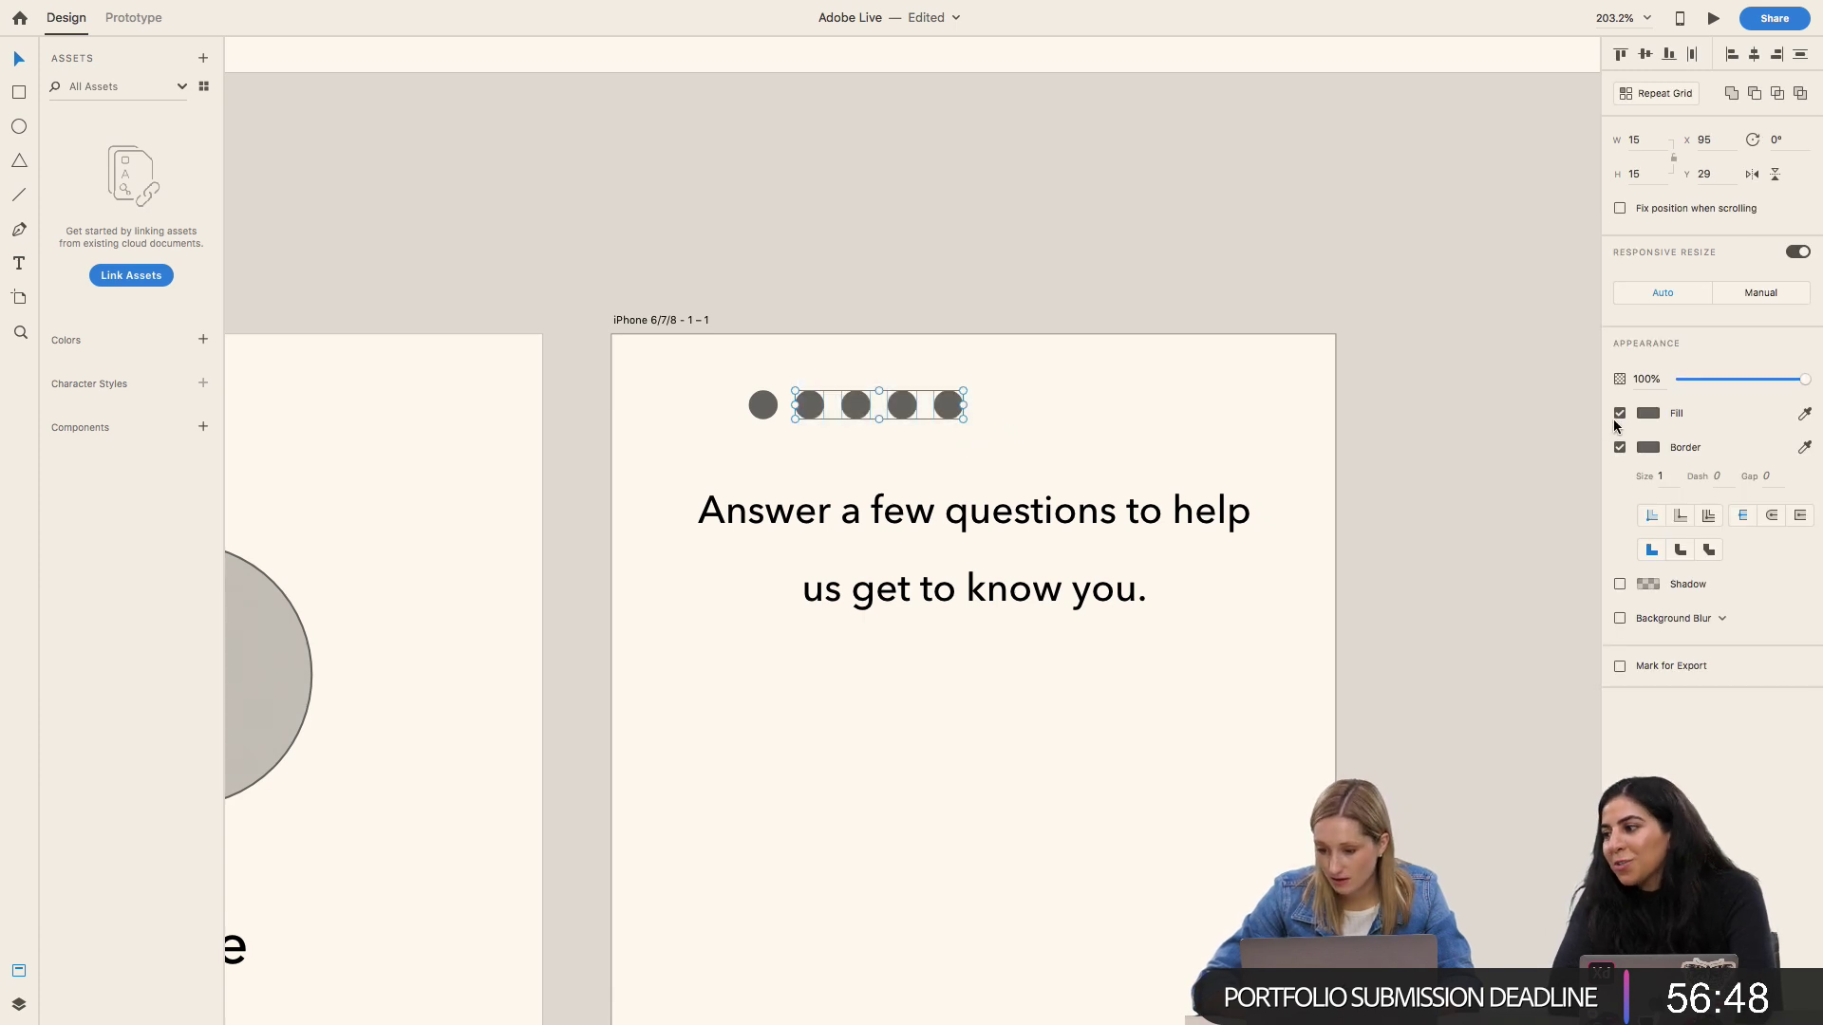
click(1620, 413)
Step: Group the five progress circles and centre the group horizontally on the artboard
click(729, 370)
drag(734, 371, 944, 413)
key(super+g)
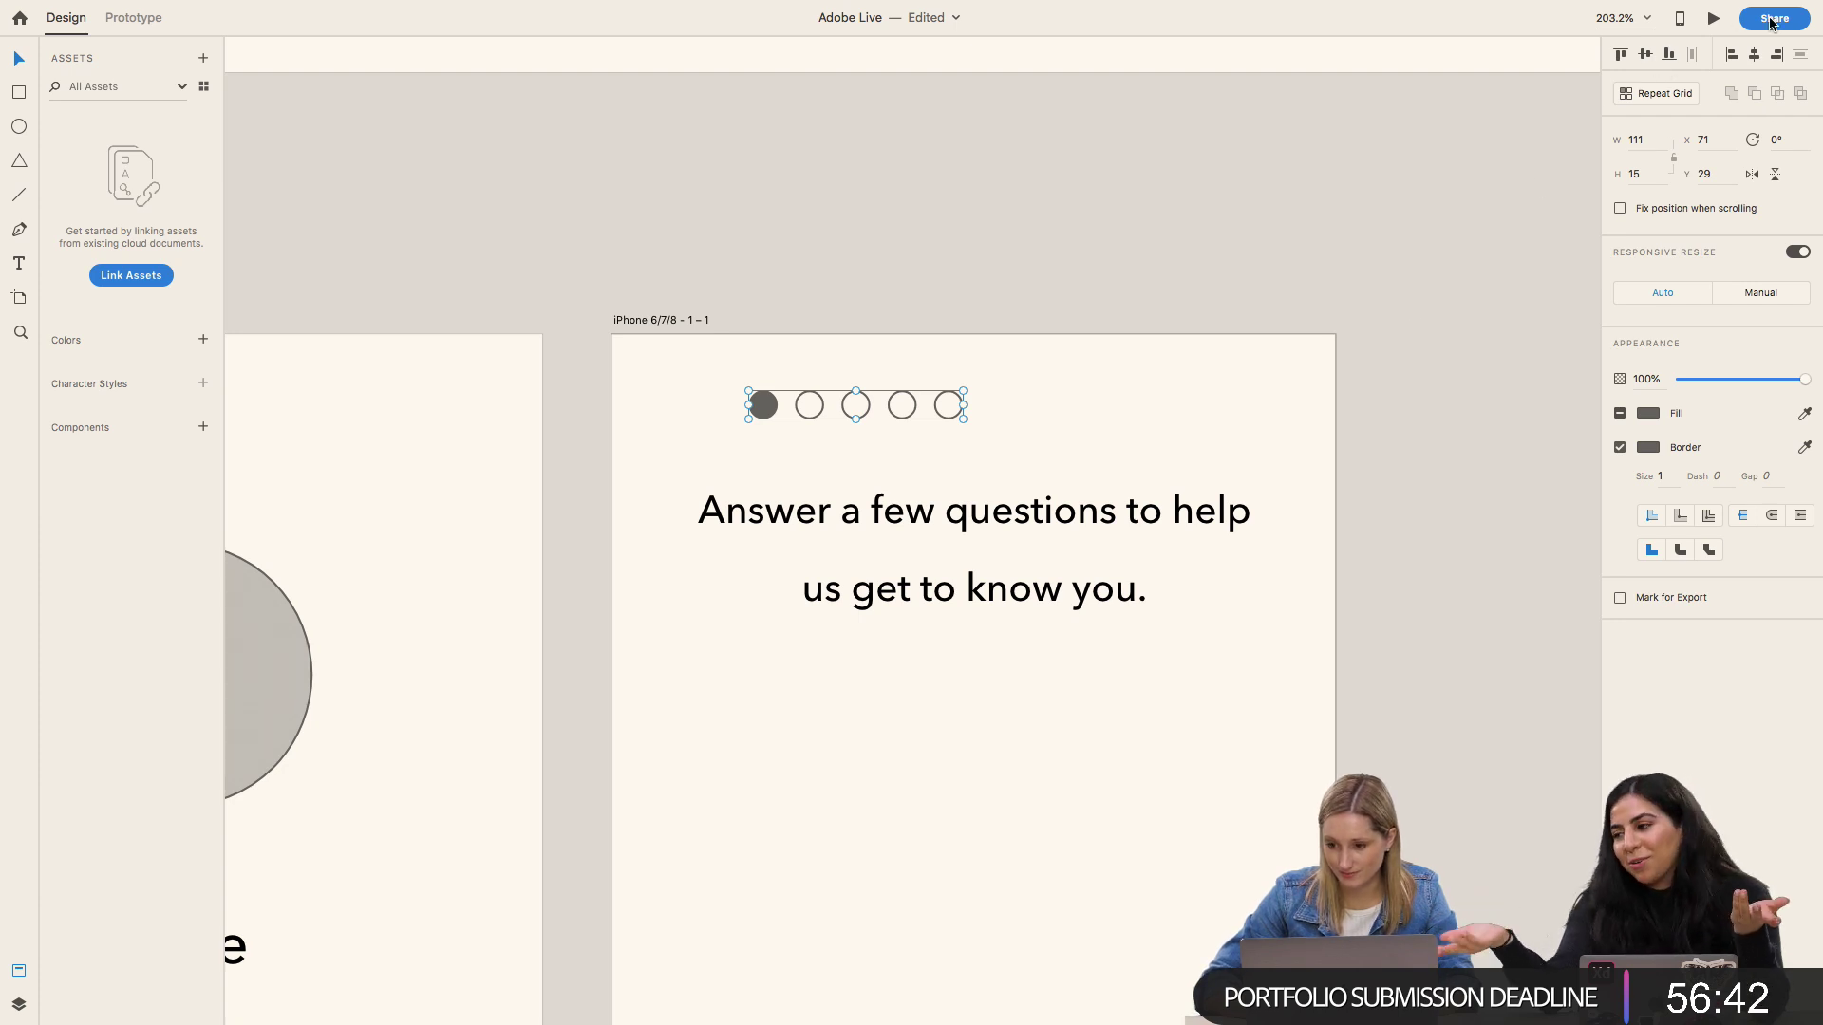
click(1754, 54)
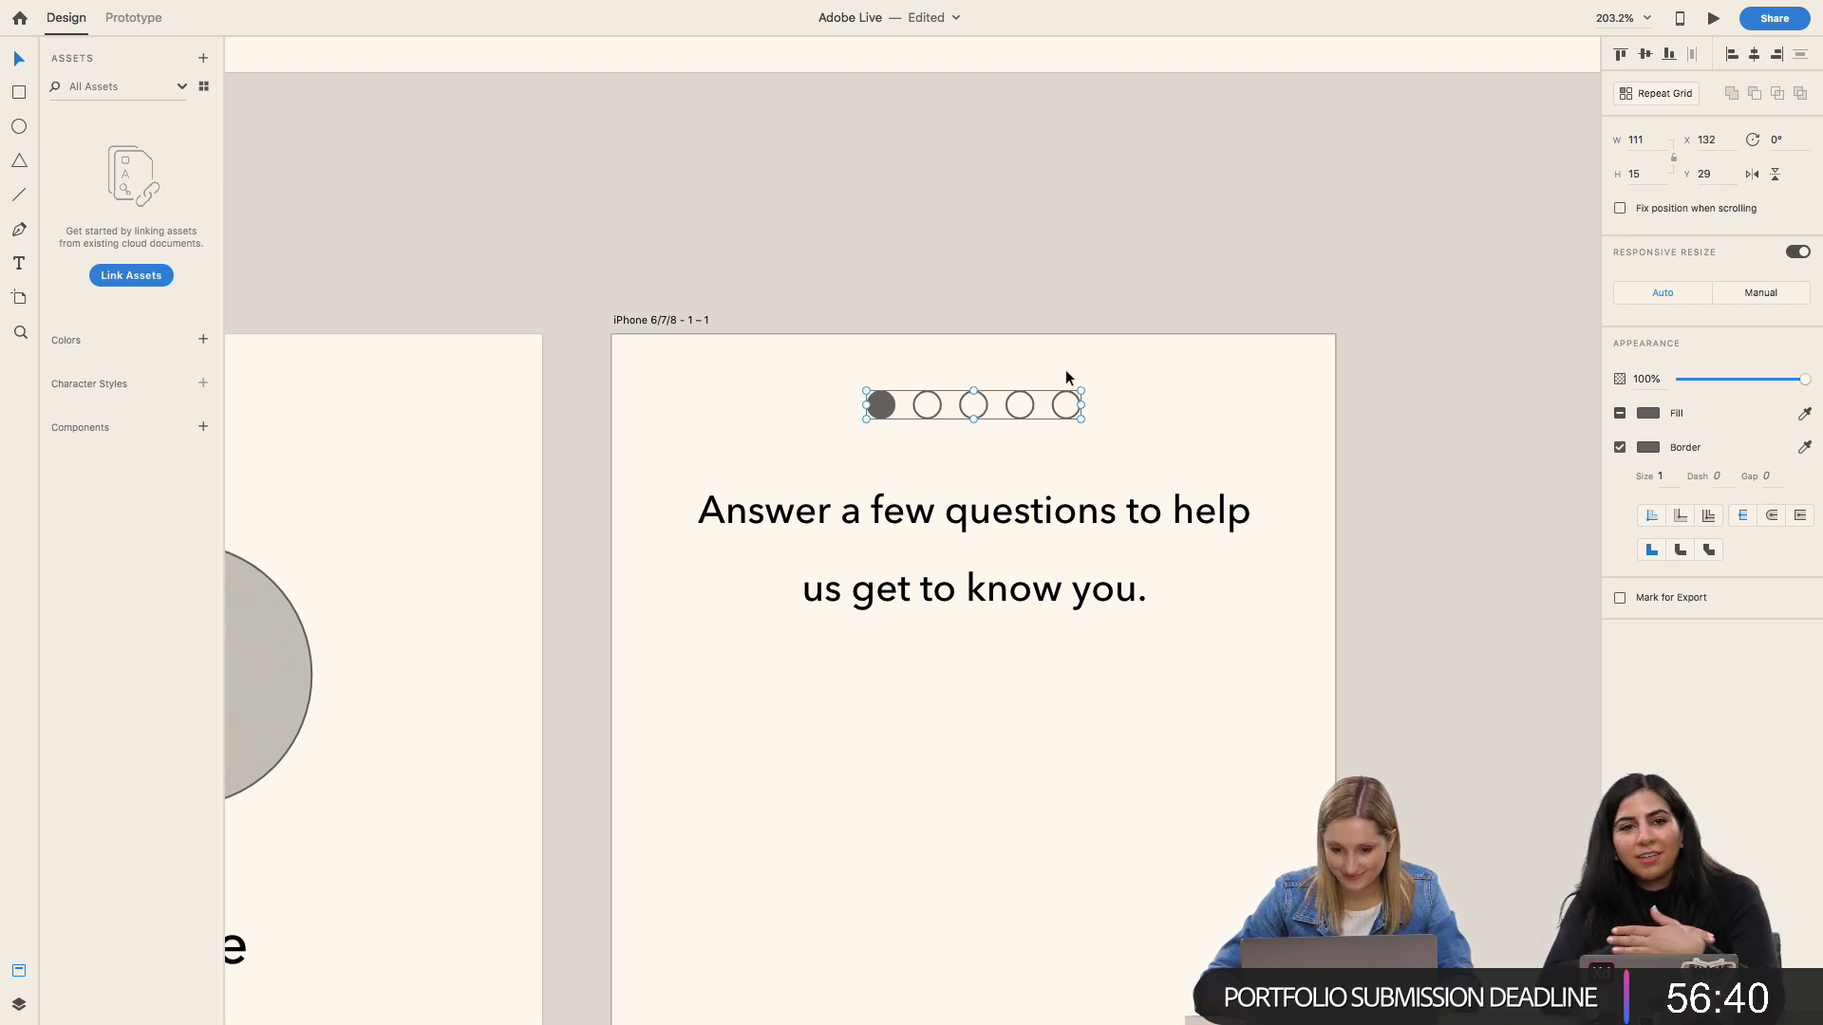
click(1015, 423)
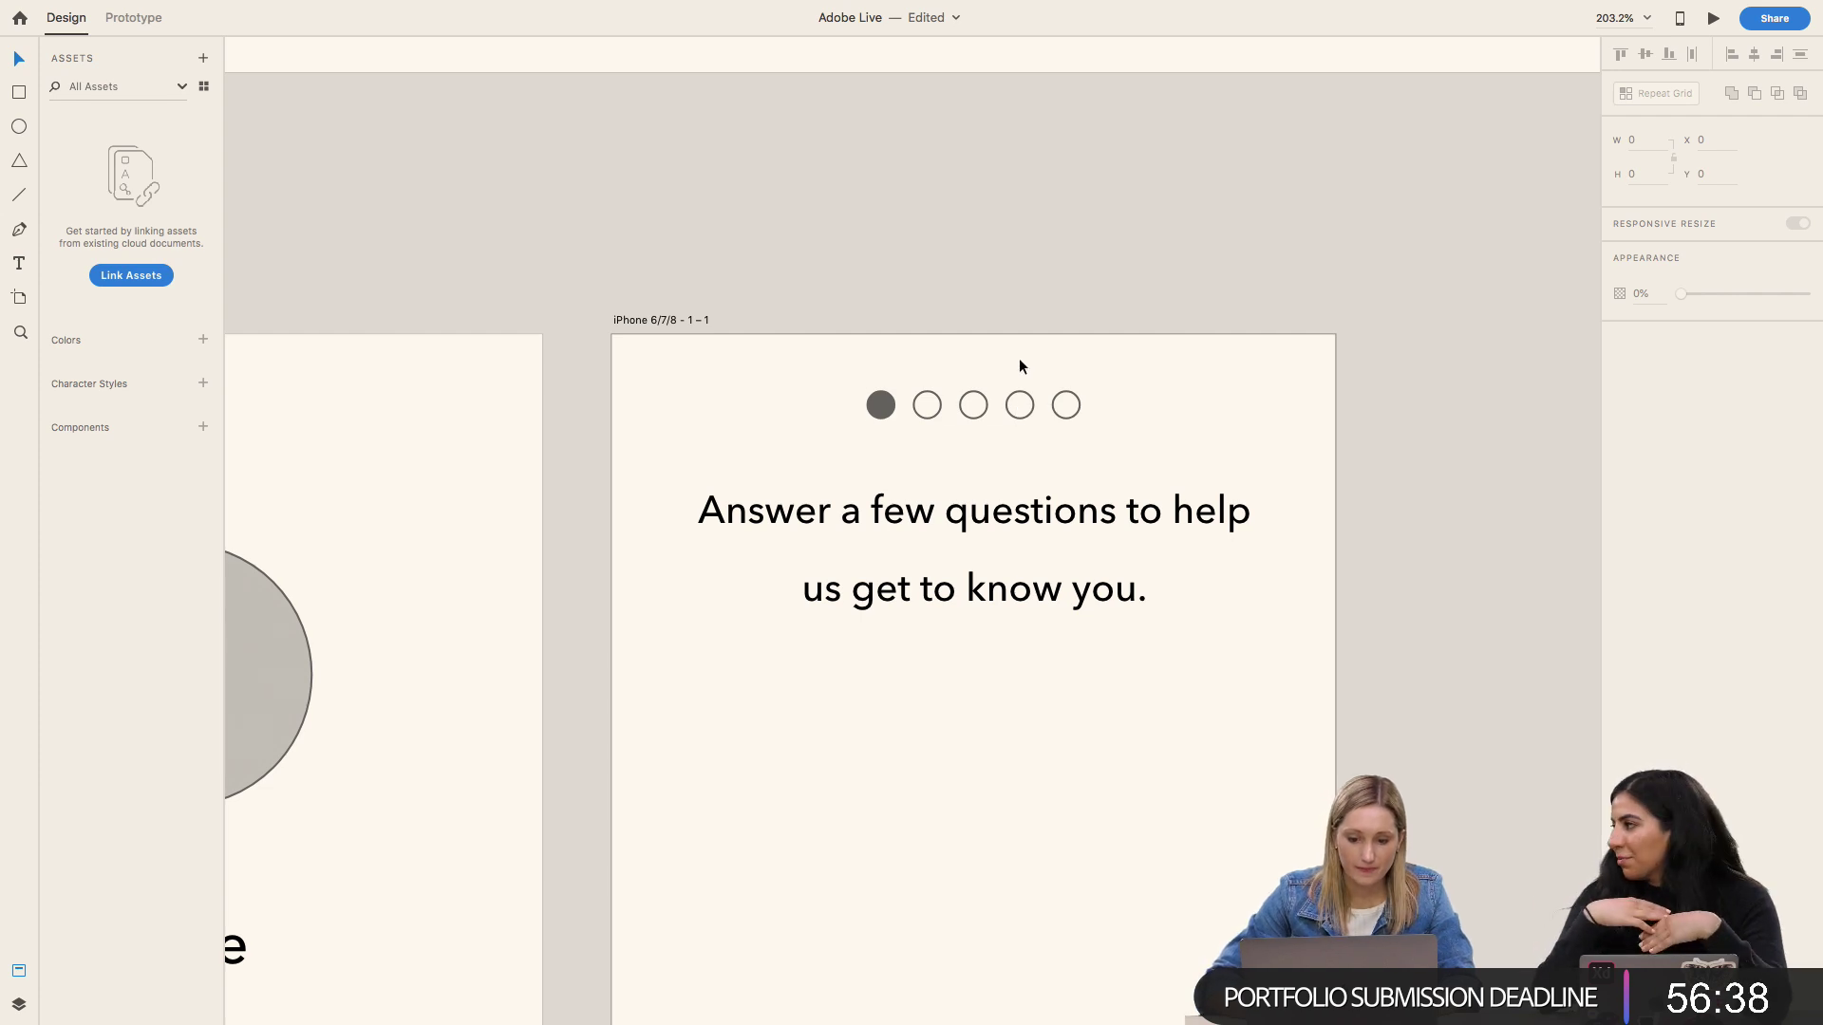
drag(1018, 357, 1008, 413)
key(shift+Down)
key(shift+Down)
key(shift+Up)
key(shift+Left)
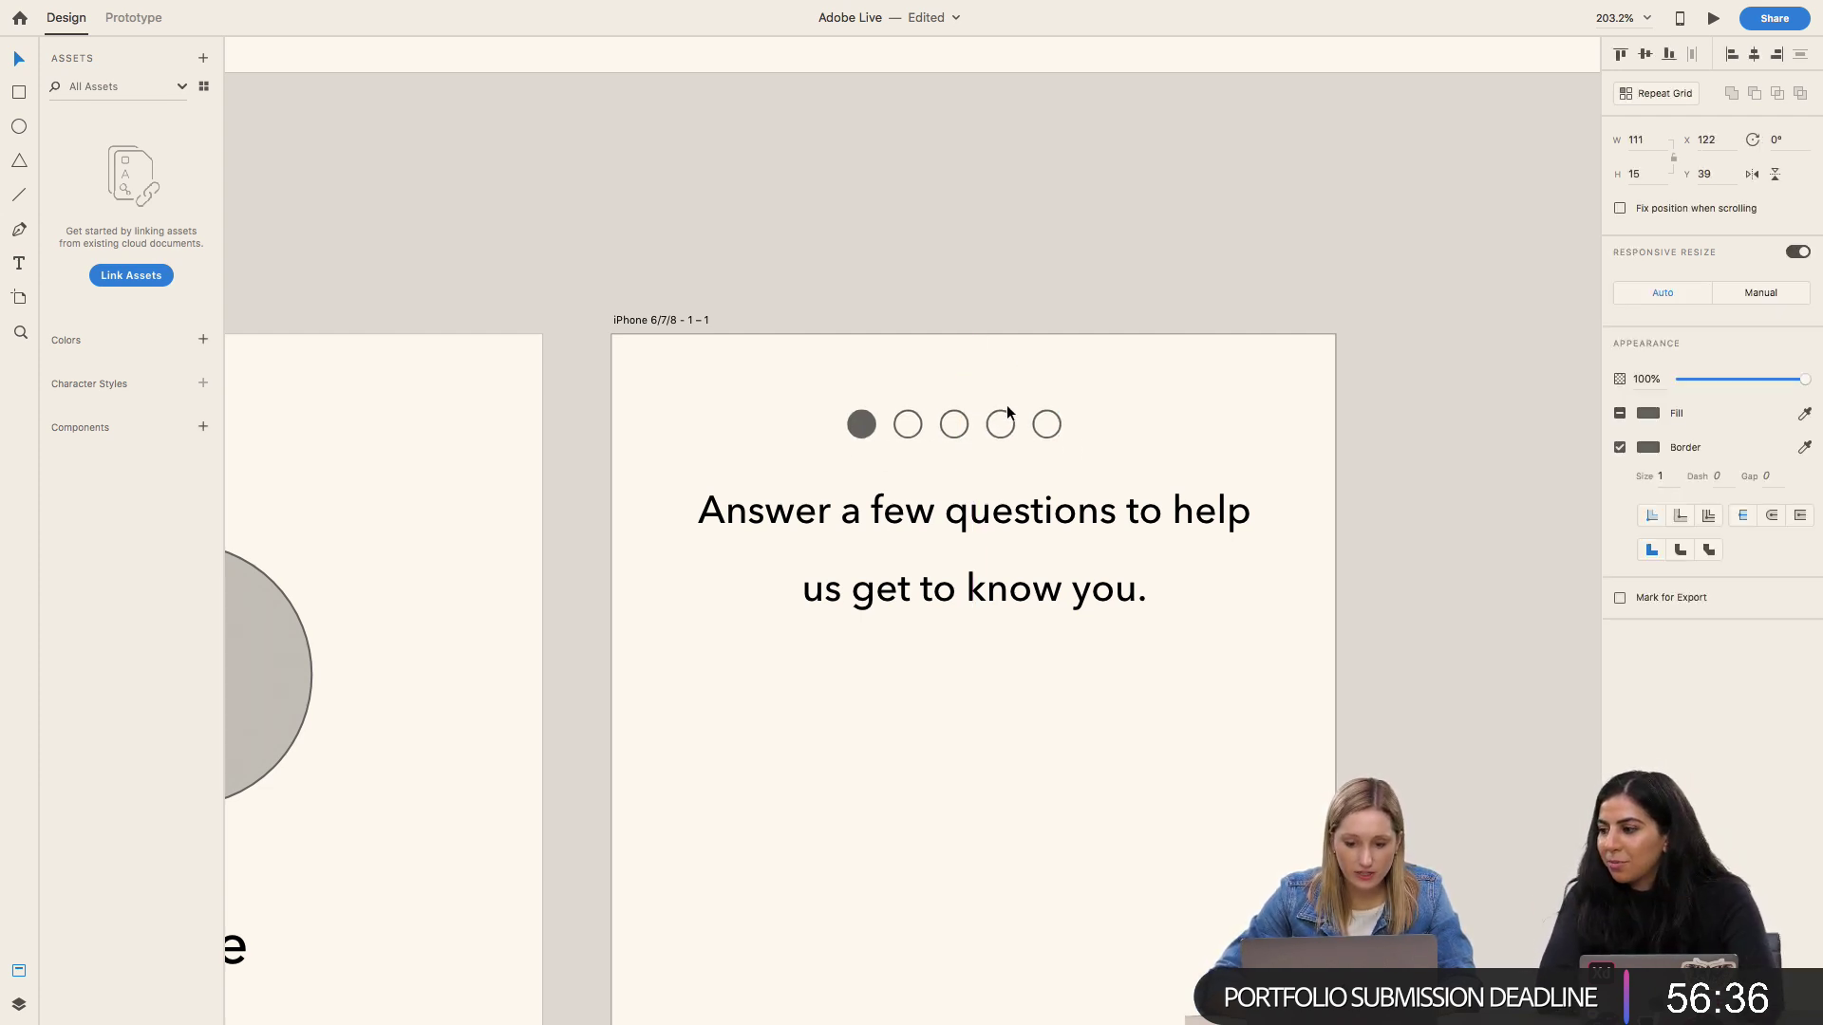
key(shift+Right)
key(shift+Up)
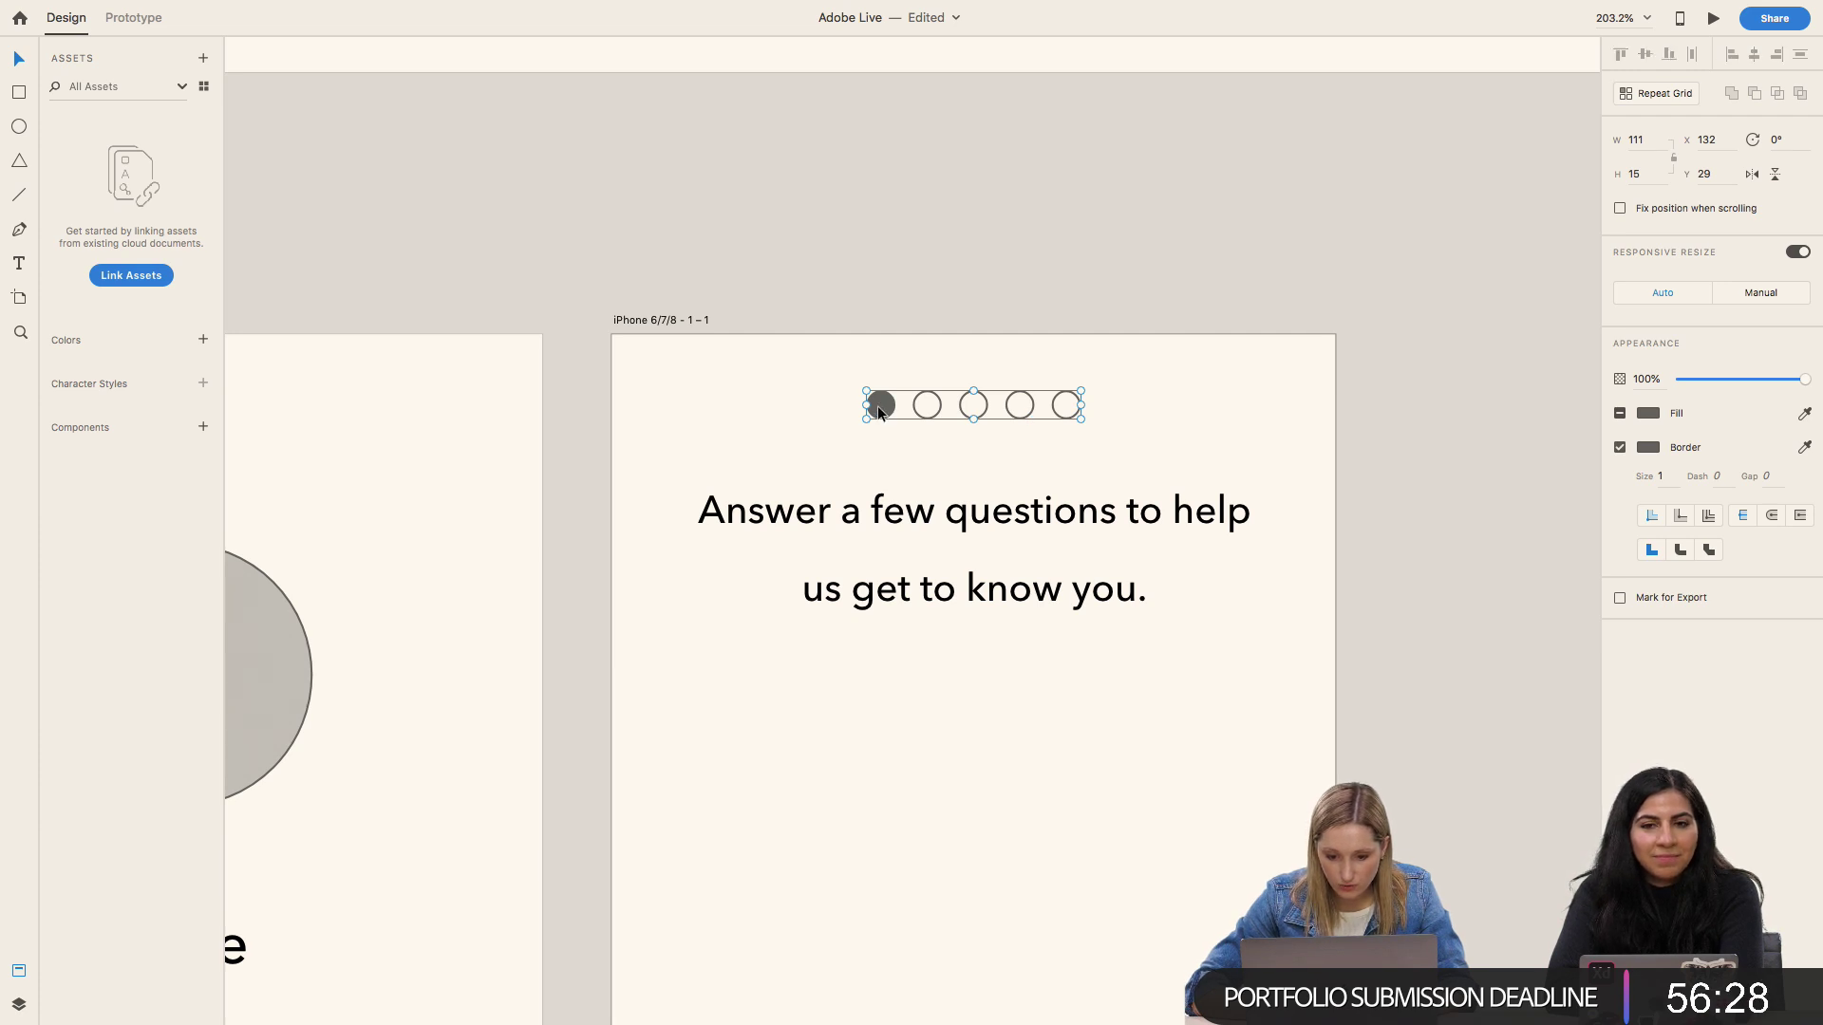
Step: Draw a straight horizontal line about 96 long from the centre of the first circle to the centre of the last
key(l)
drag(881, 405, 1066, 405)
key(Escape)
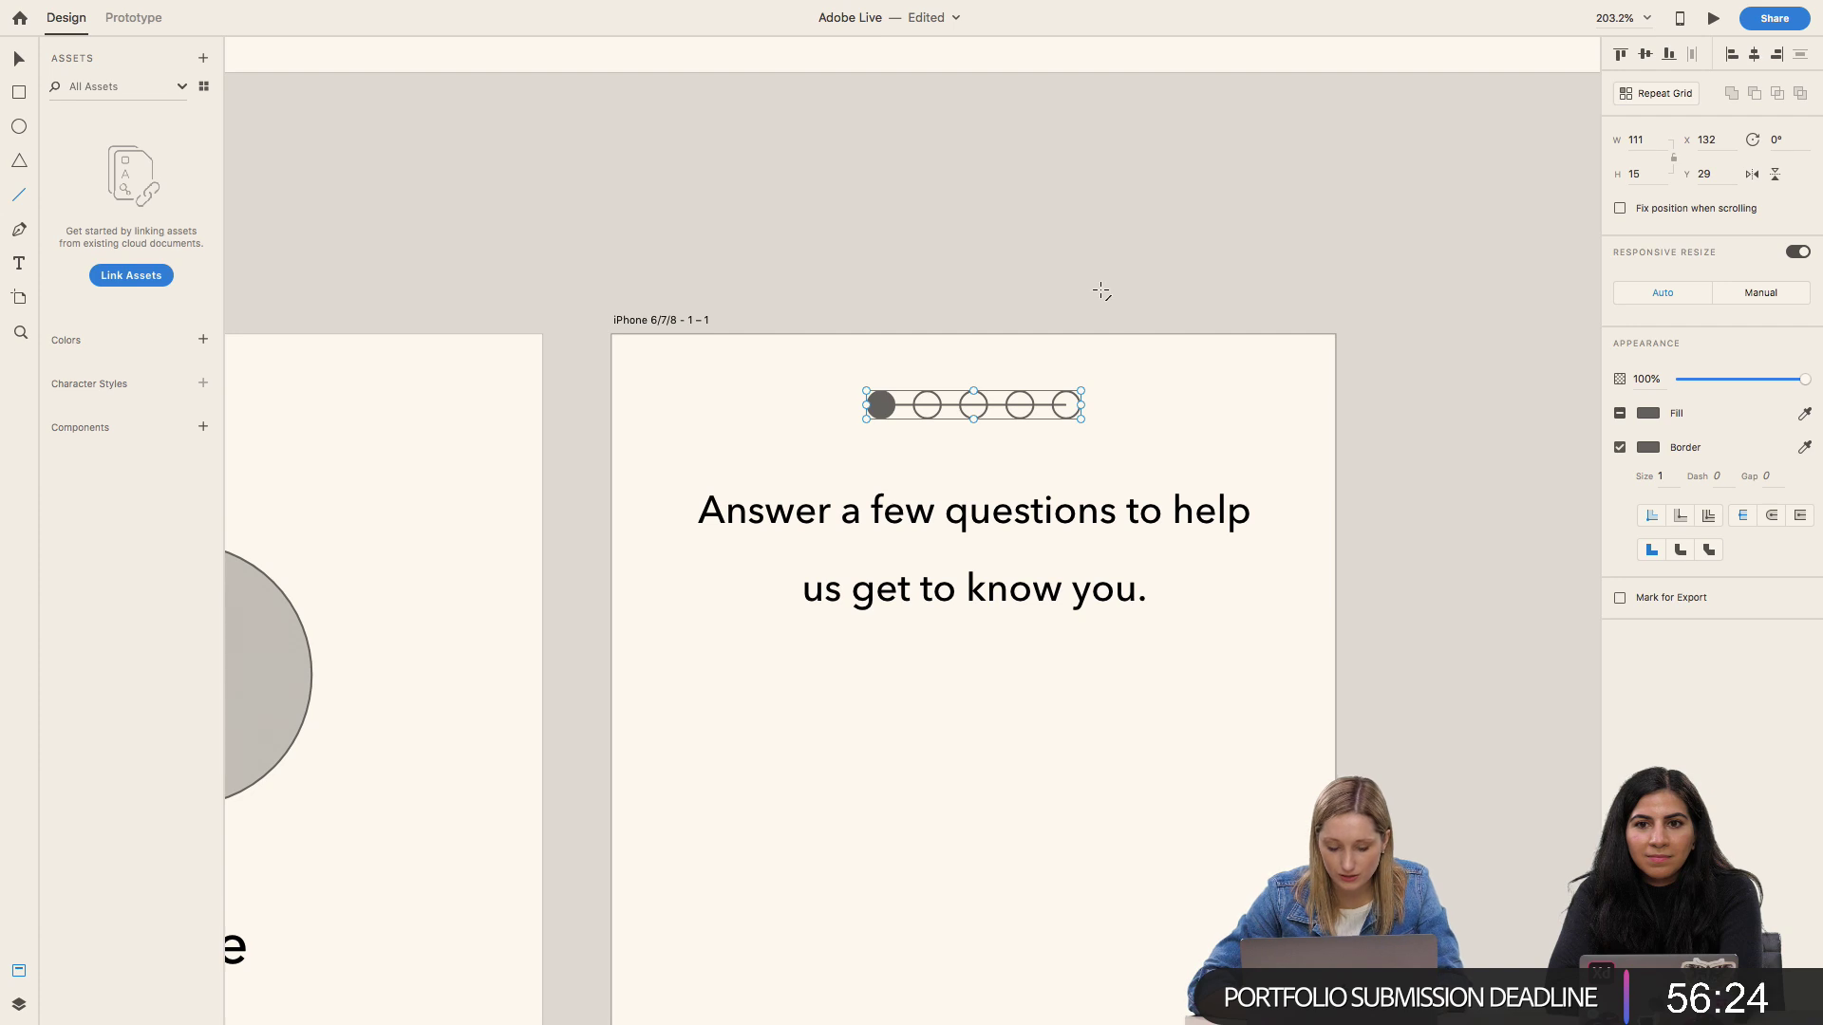
key(Escape)
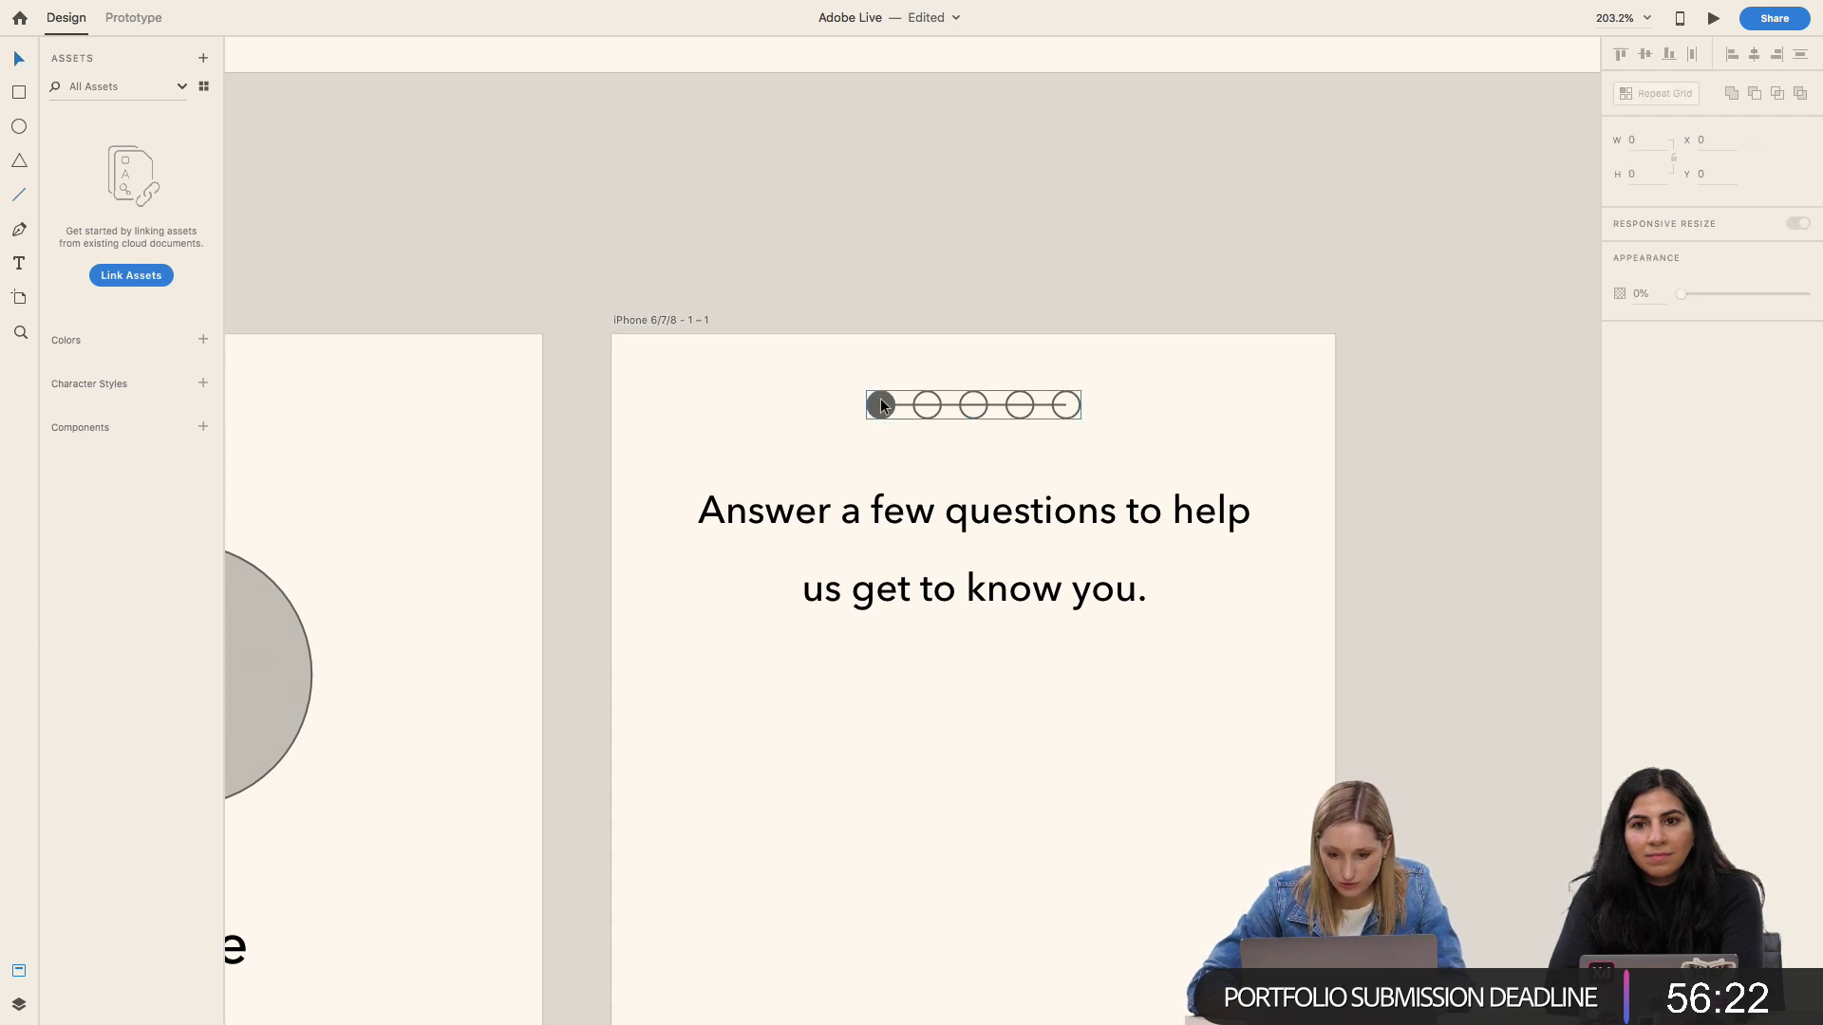
click(880, 399)
key(Delete)
key(ctrl+z)
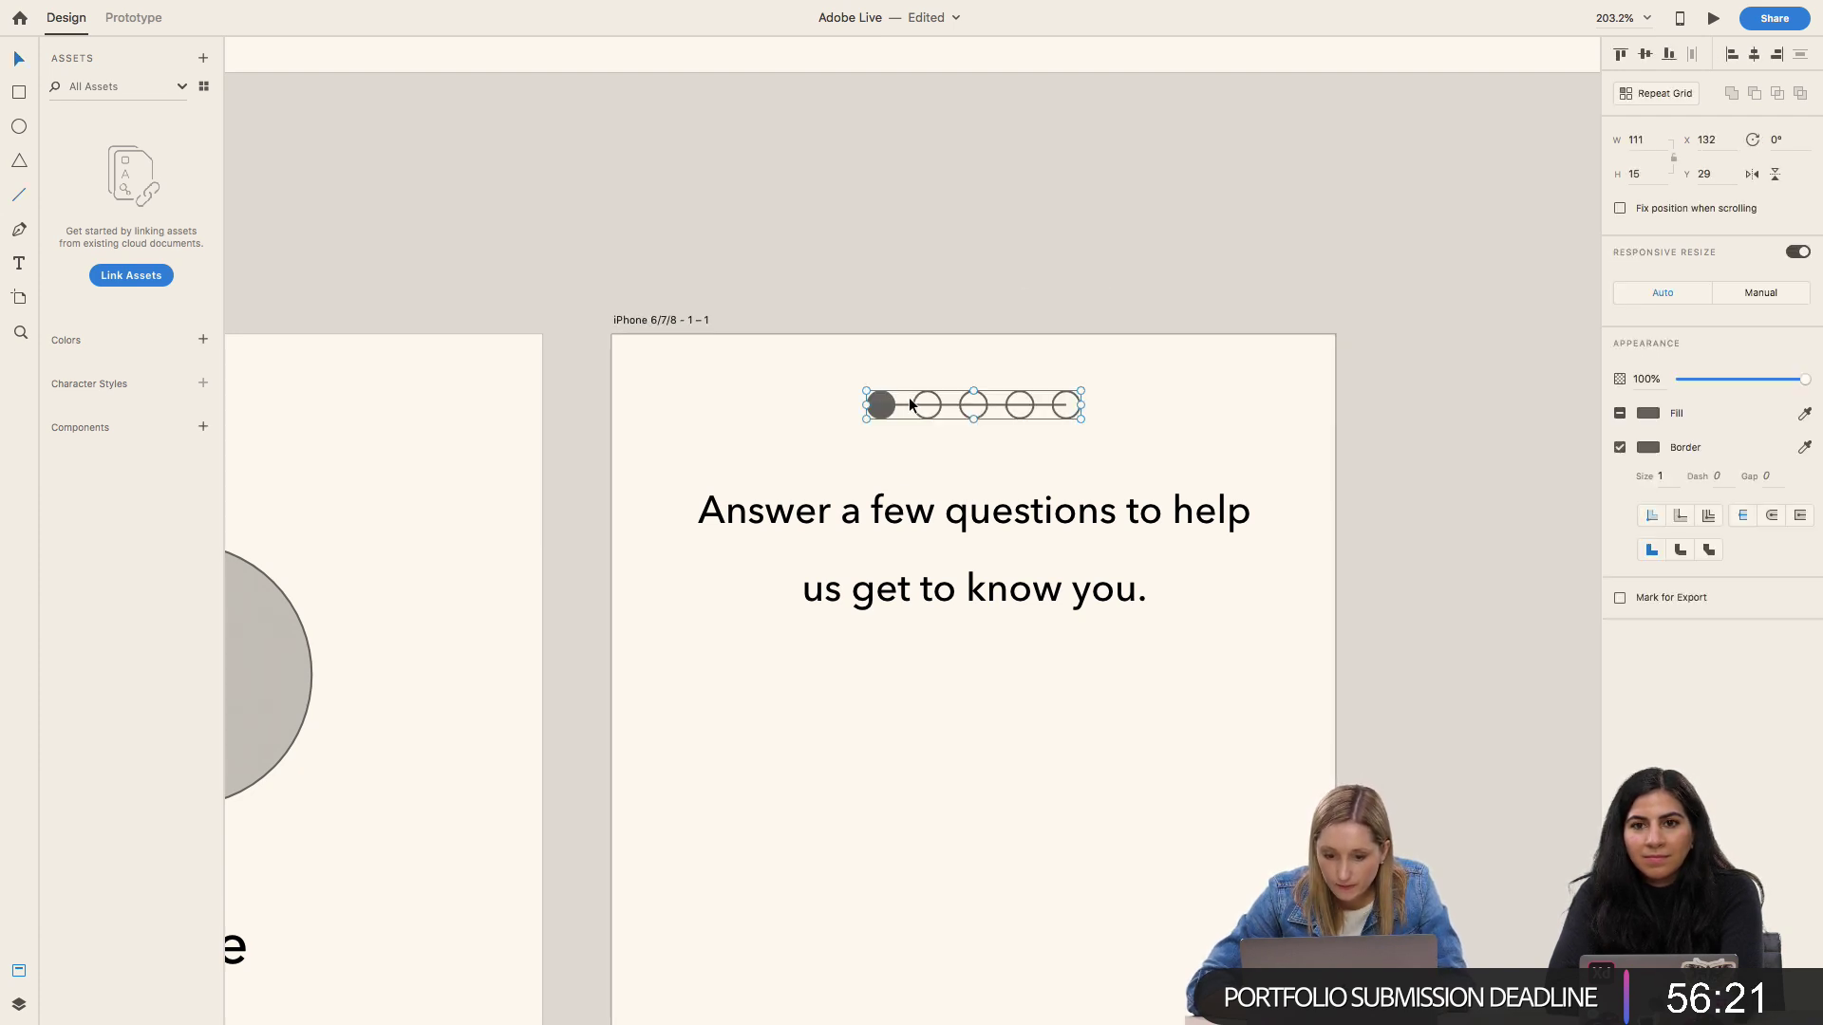
click(1083, 345)
Step: Select the four unfilled circles inside the group and give them a white fill (#FFFFFF)
double_click(927, 406)
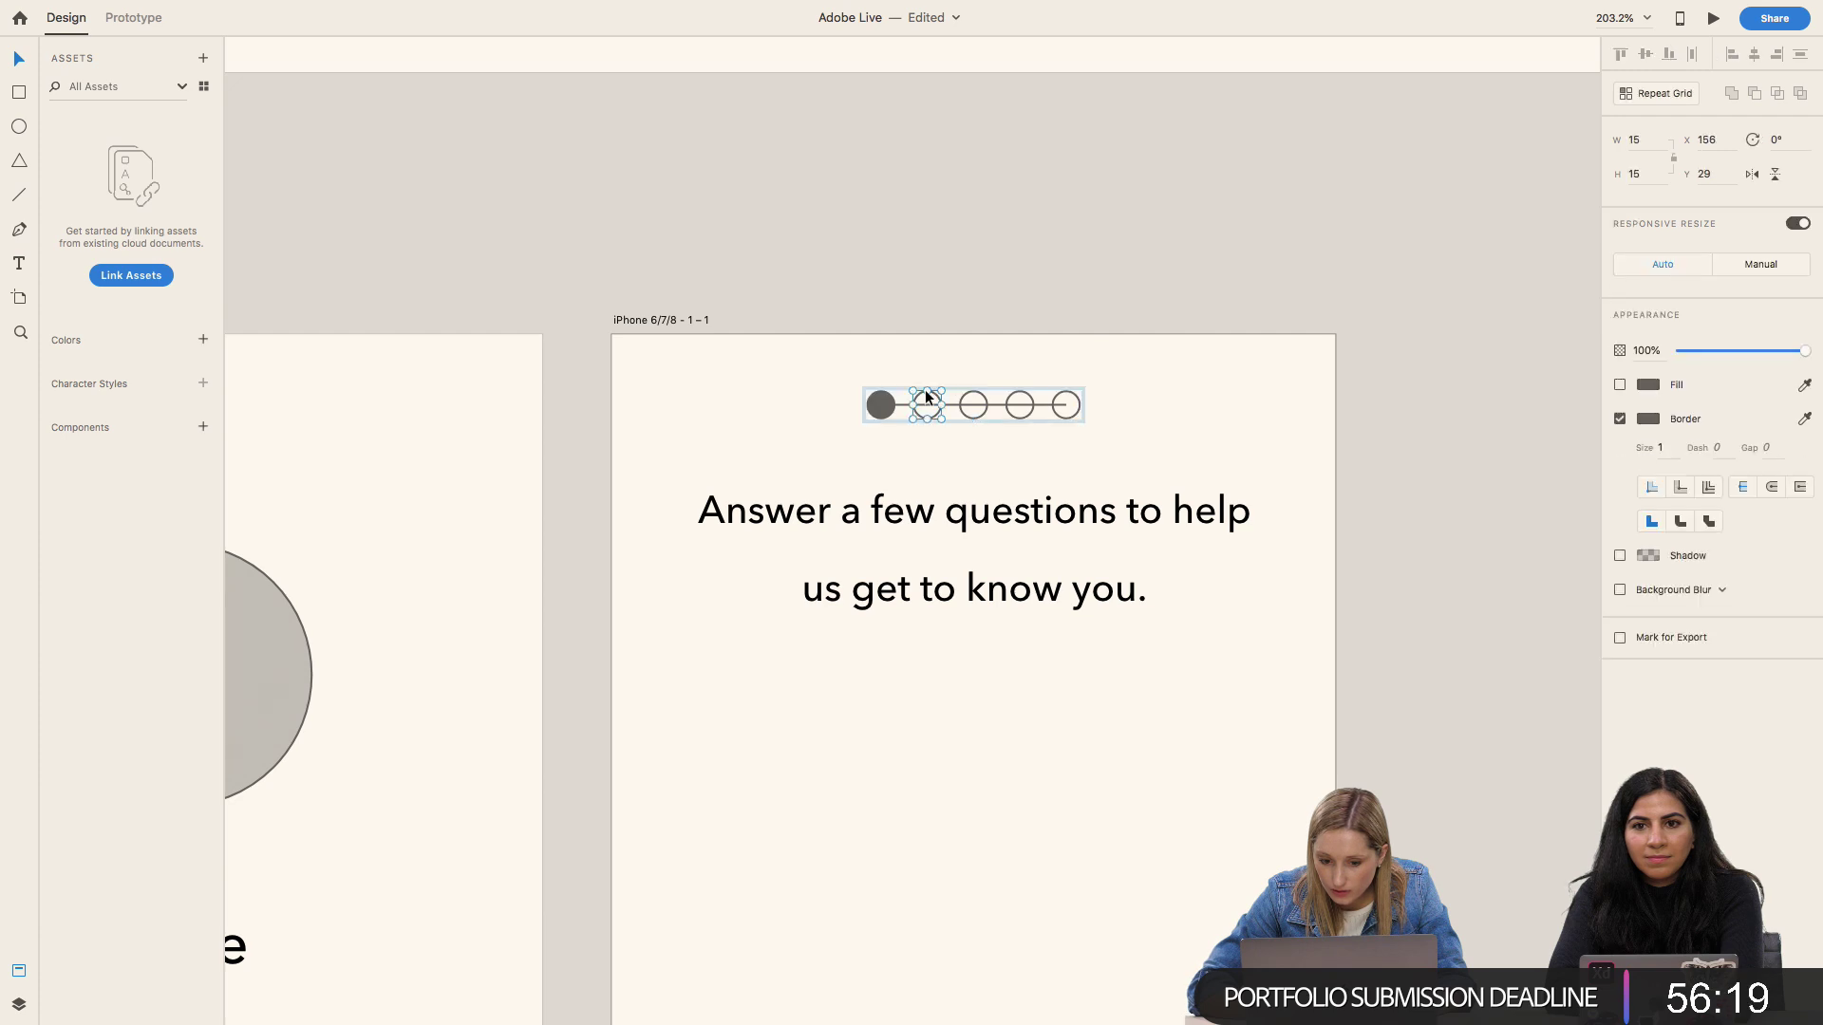
key(Escape)
click(976, 401)
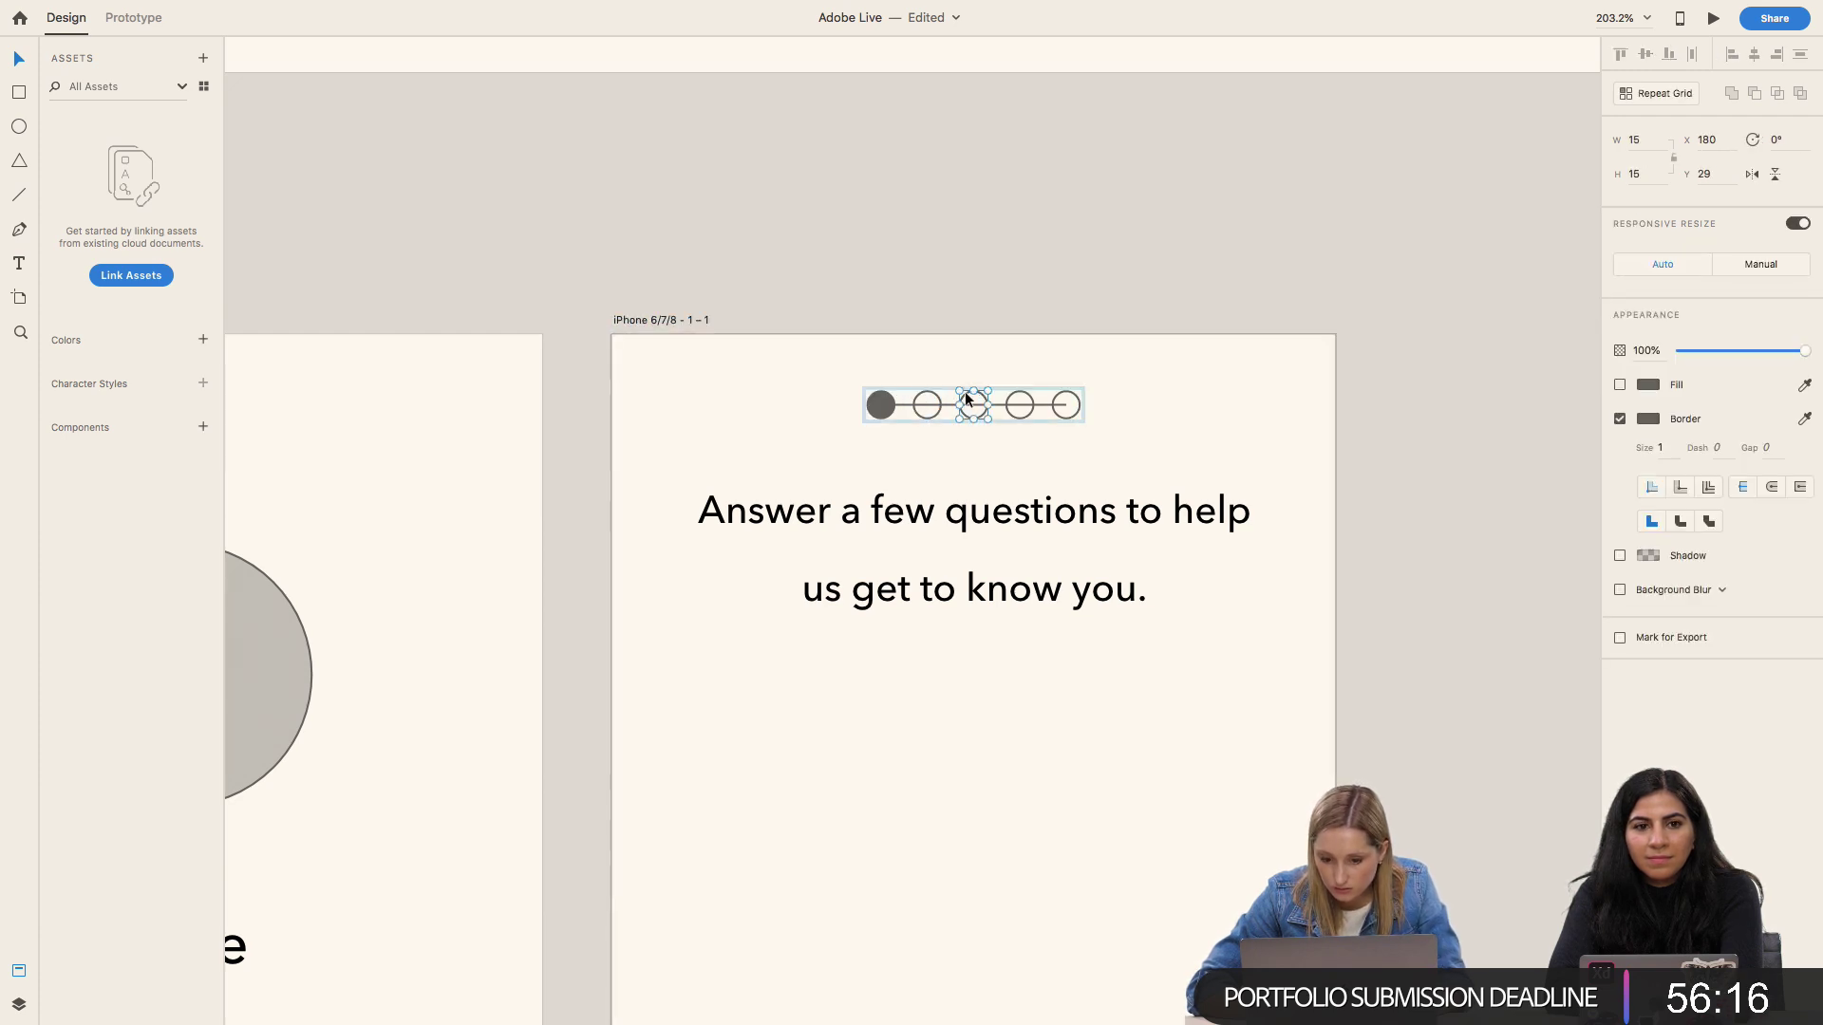
click(927, 399)
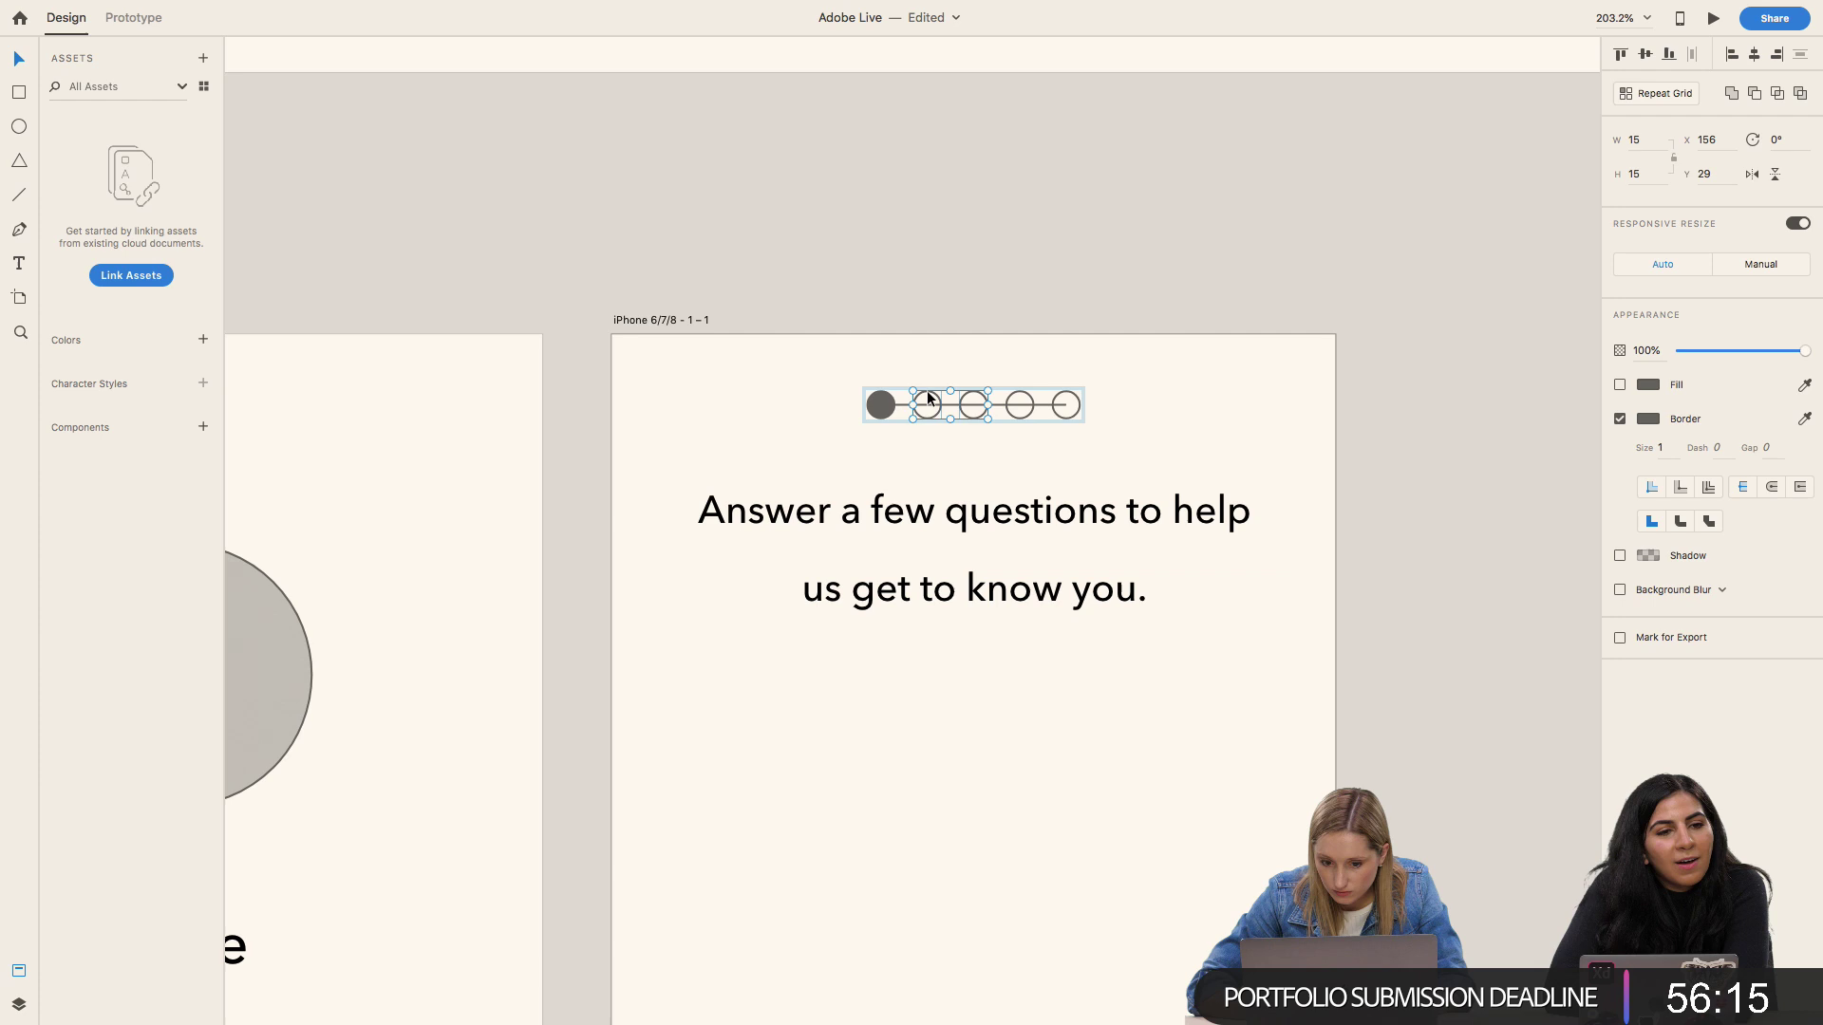
shift+click(1028, 400)
shift+click(1067, 402)
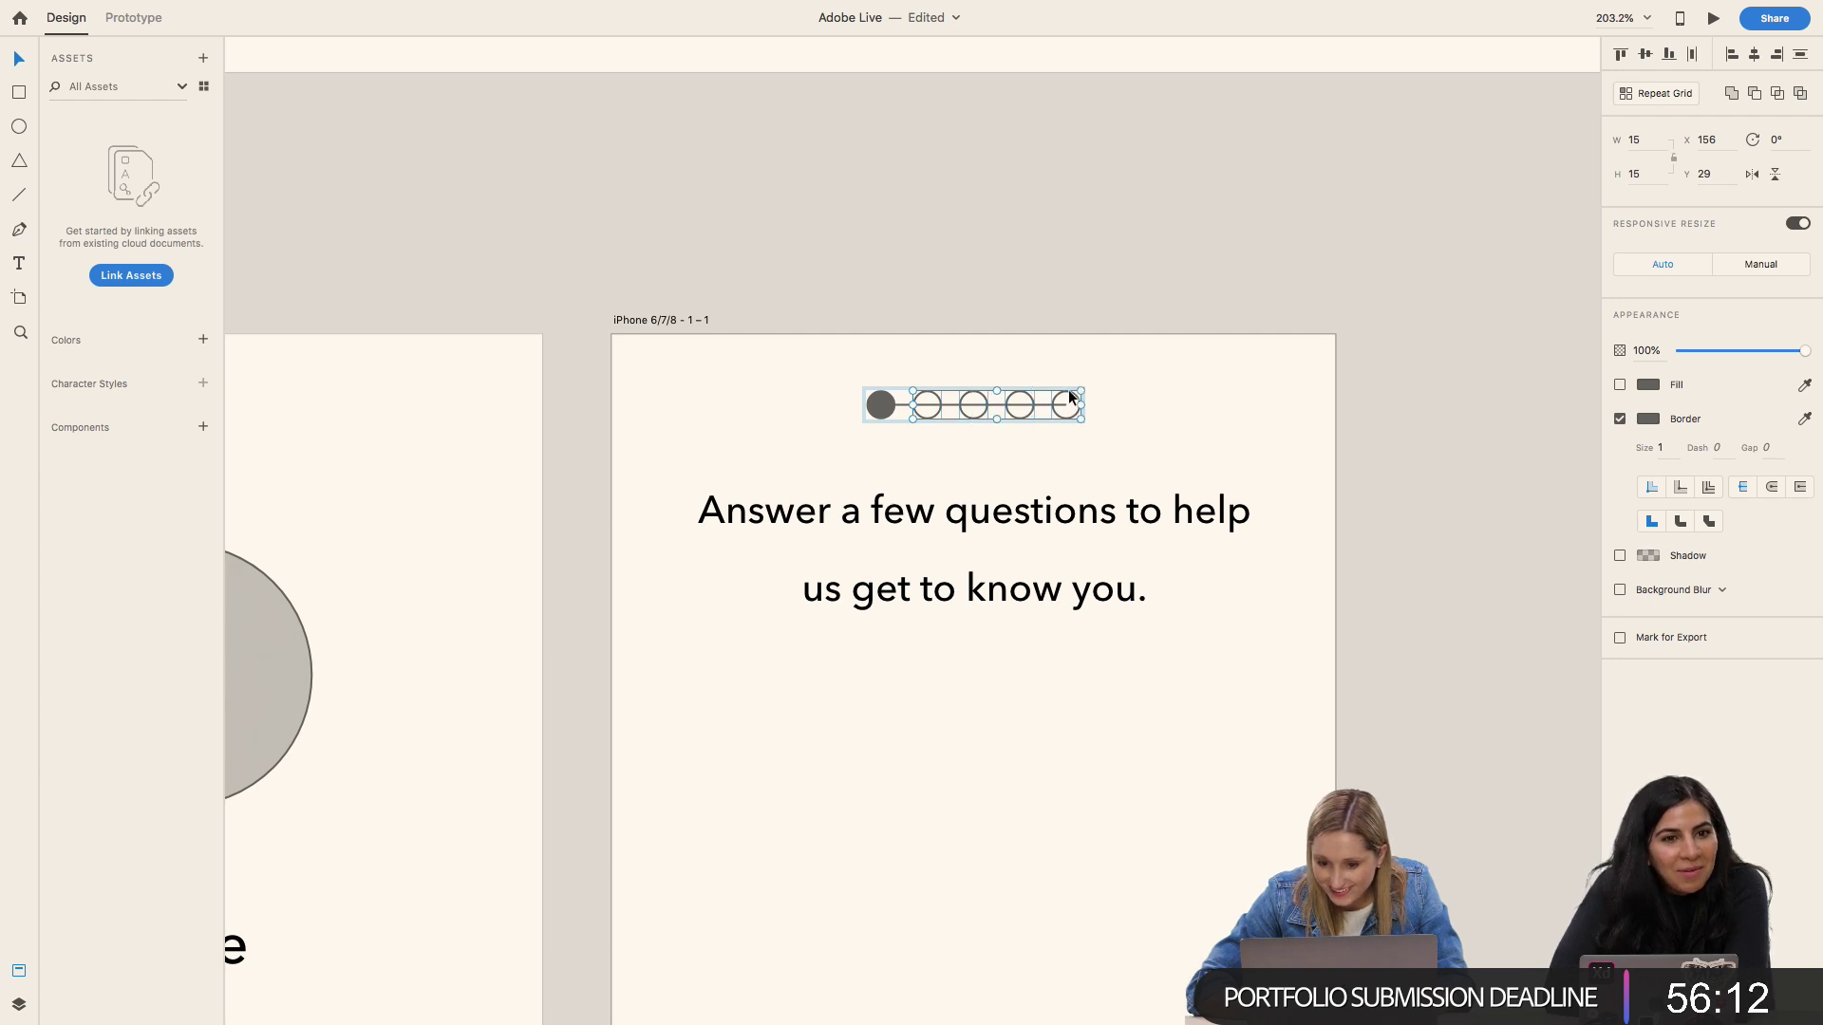
click(1620, 384)
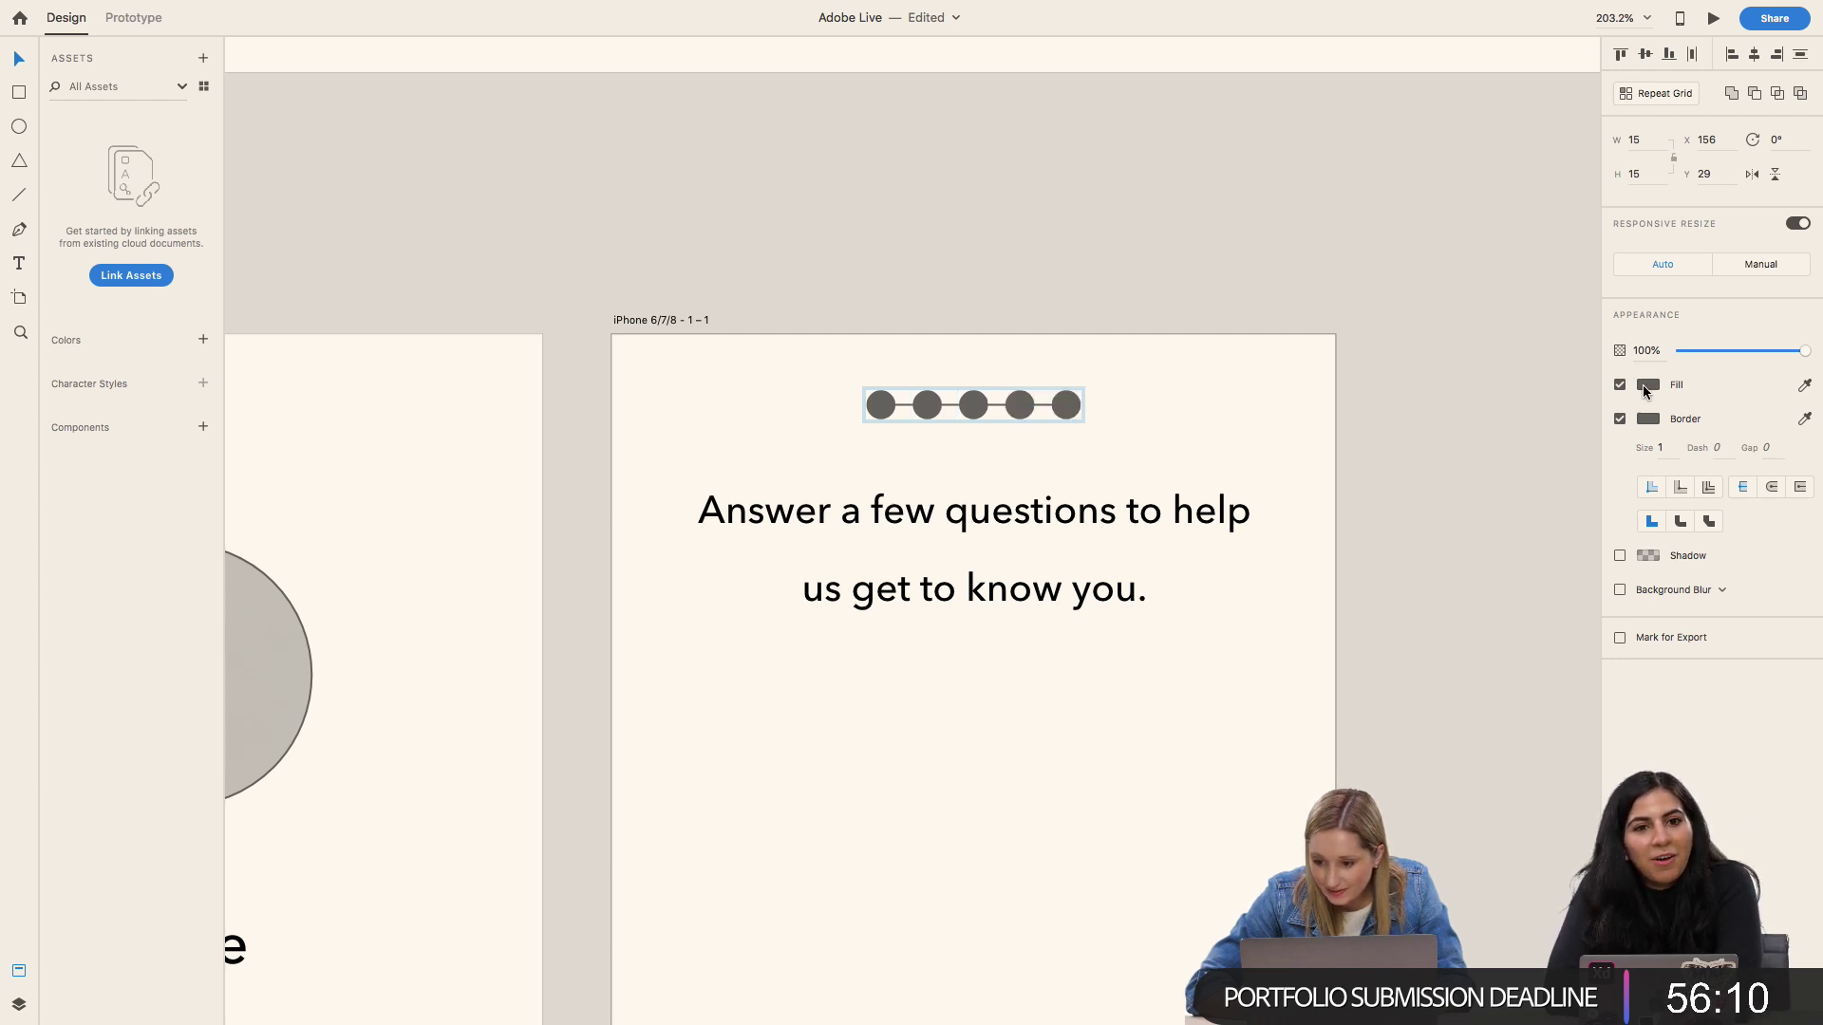
click(1648, 385)
text(fff)
key(Return)
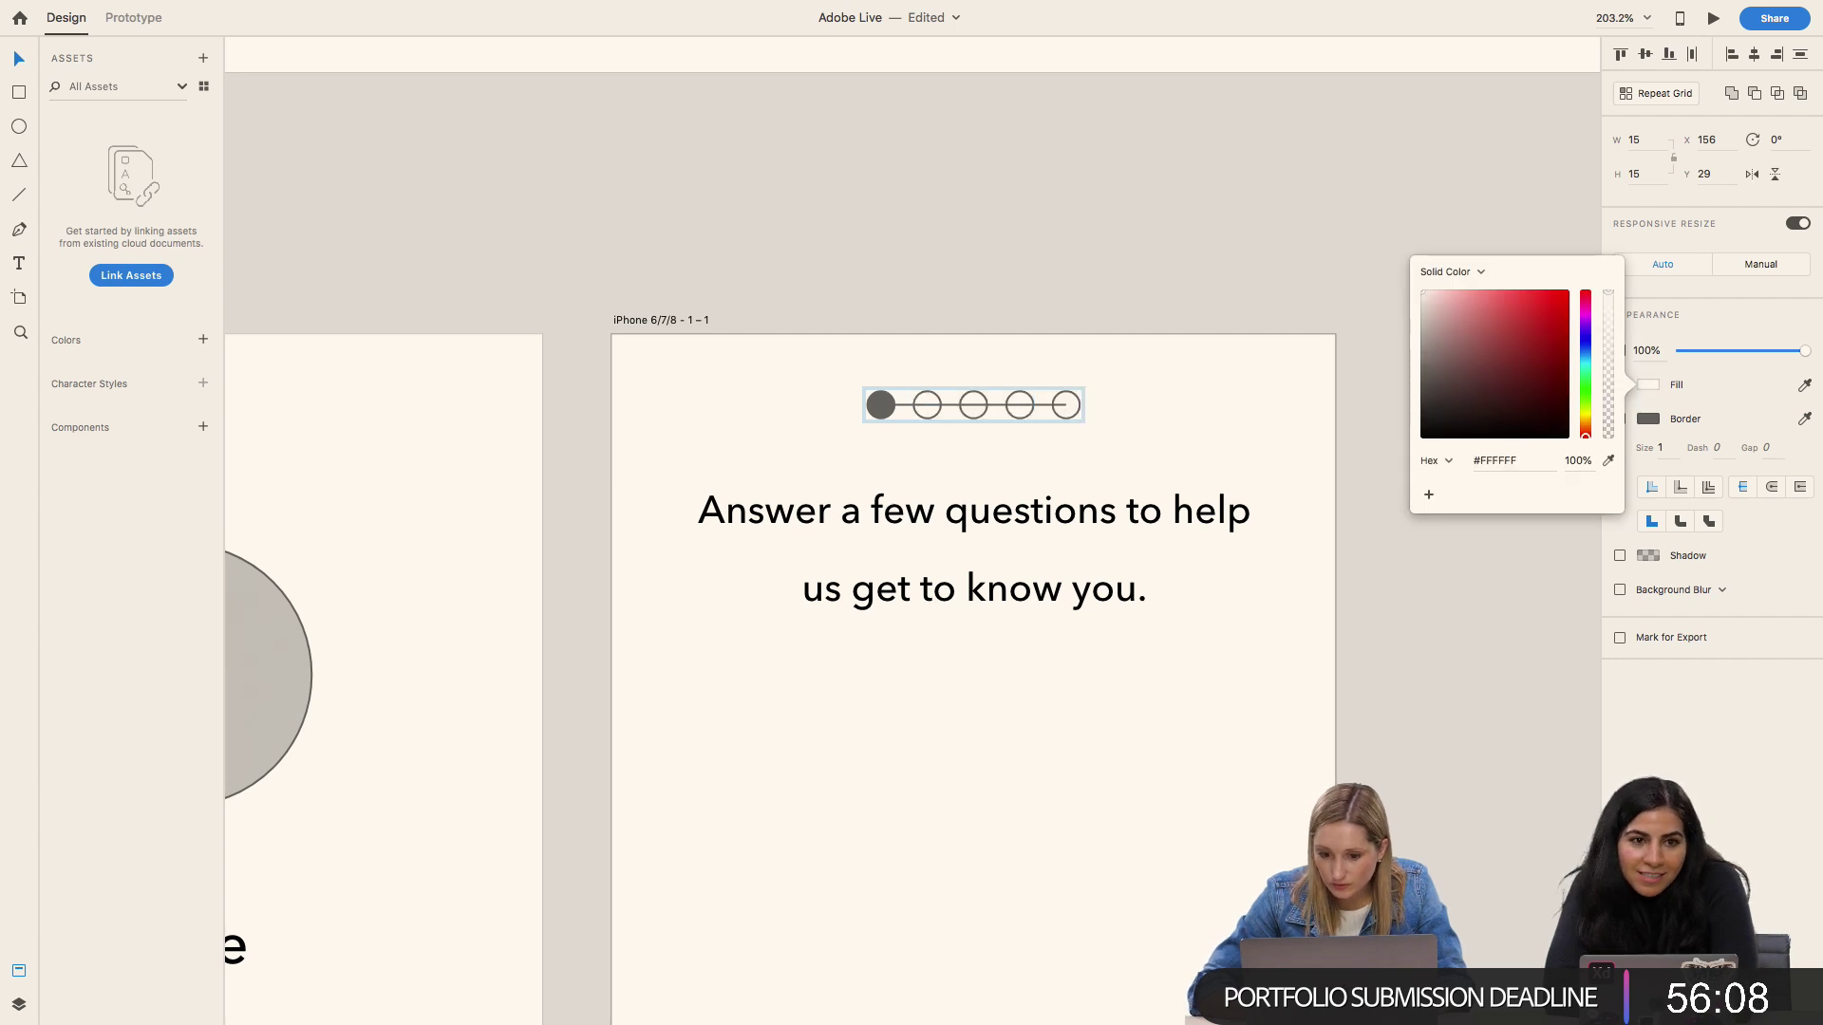
click(1388, 345)
Step: Place the connecting line behind the row of progress circles
click(1010, 413)
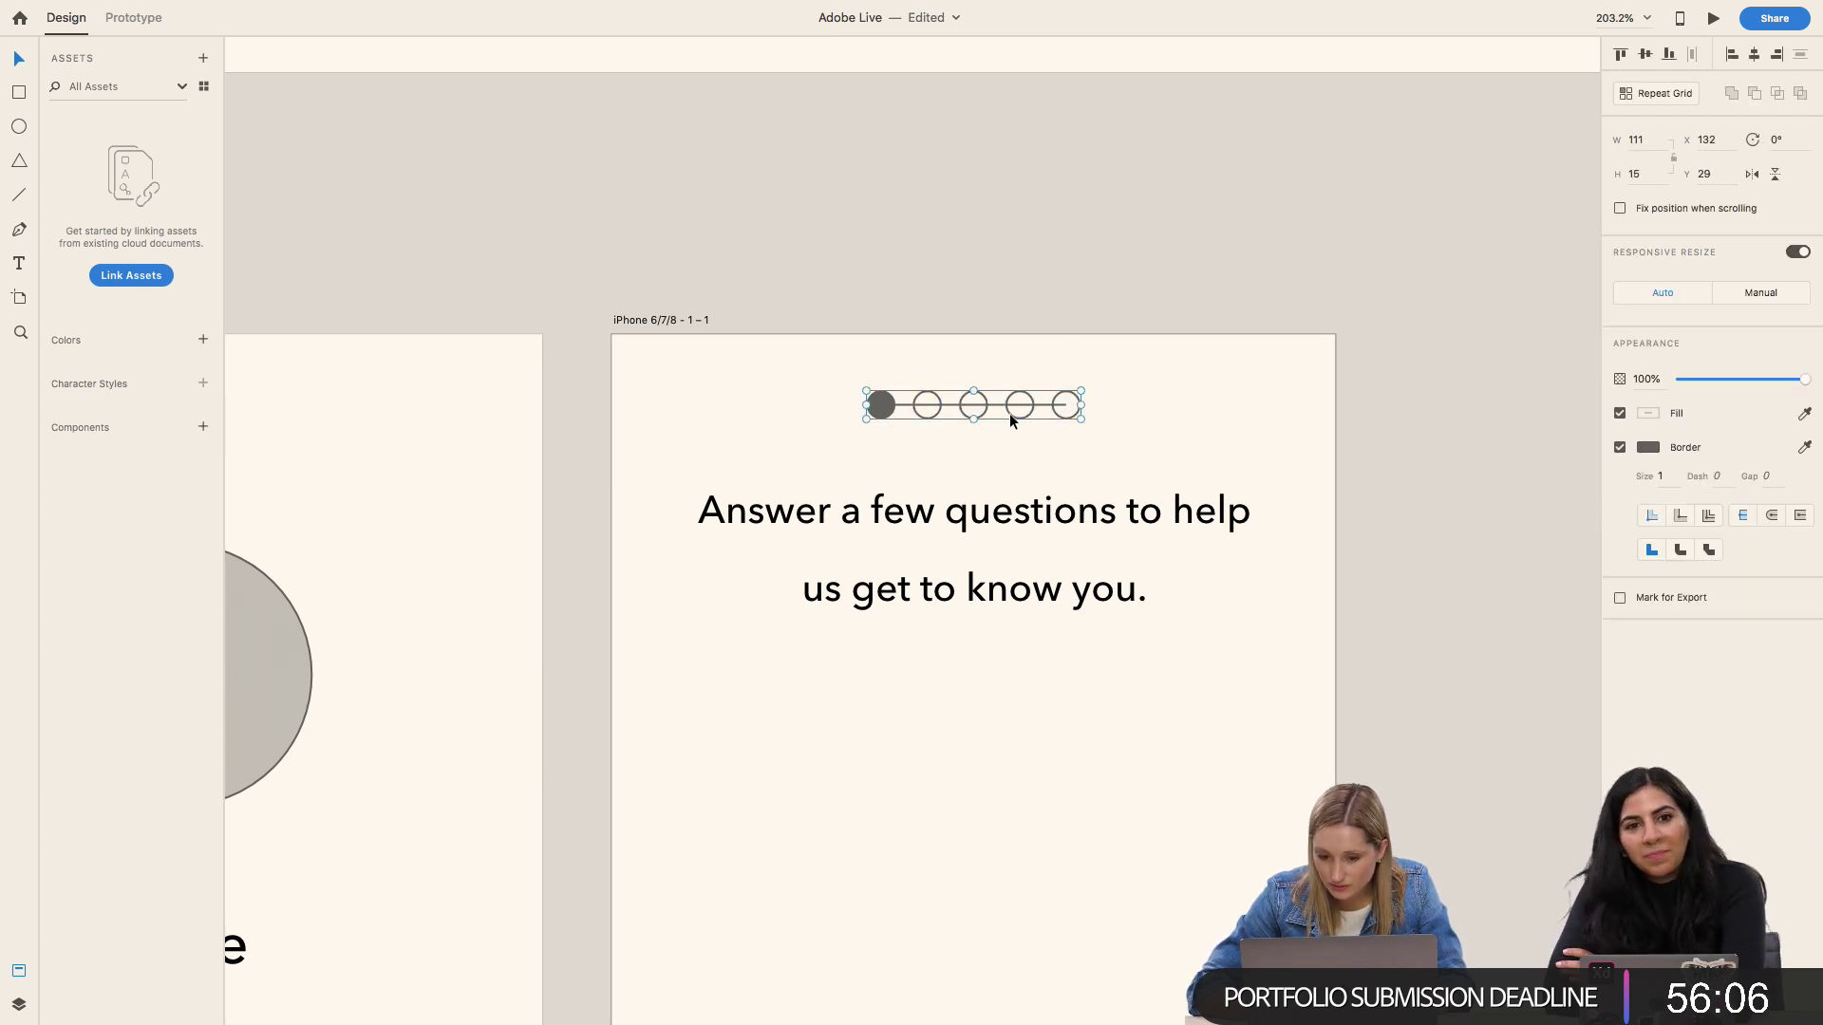
key(Delete)
key(super+z)
click(1123, 342)
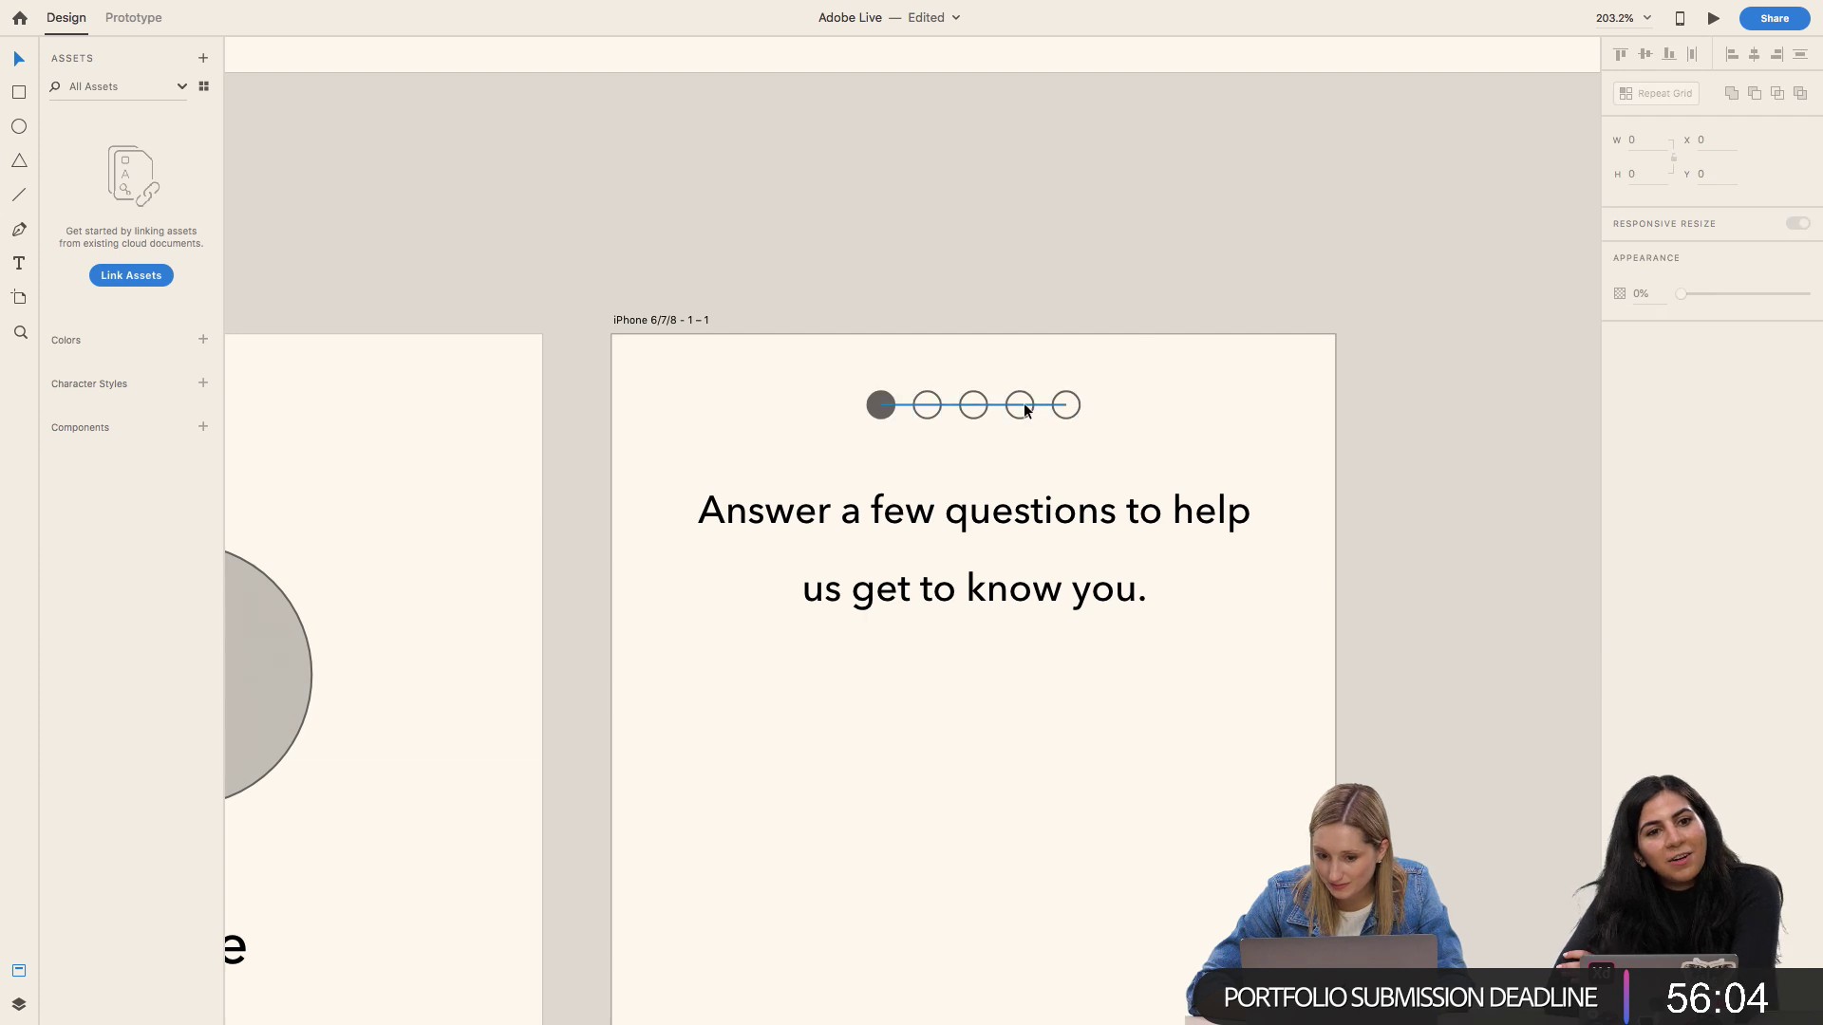
double_click(1010, 407)
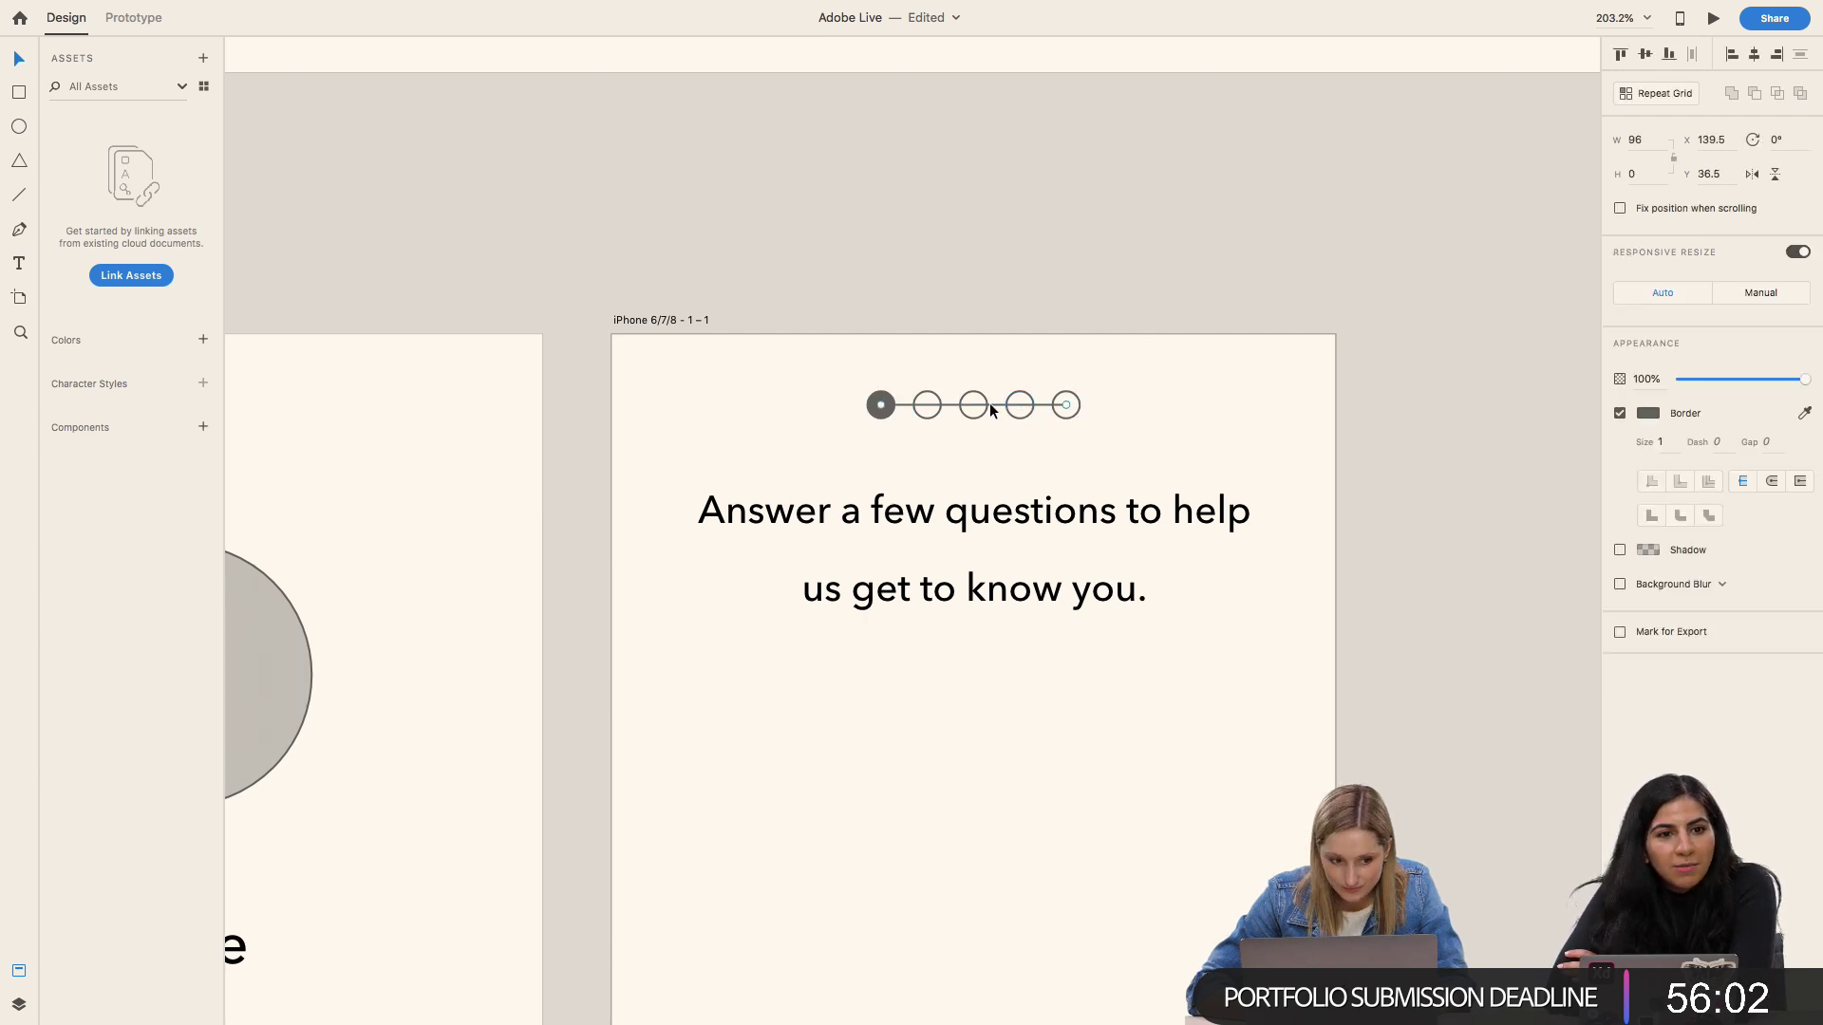
click(997, 346)
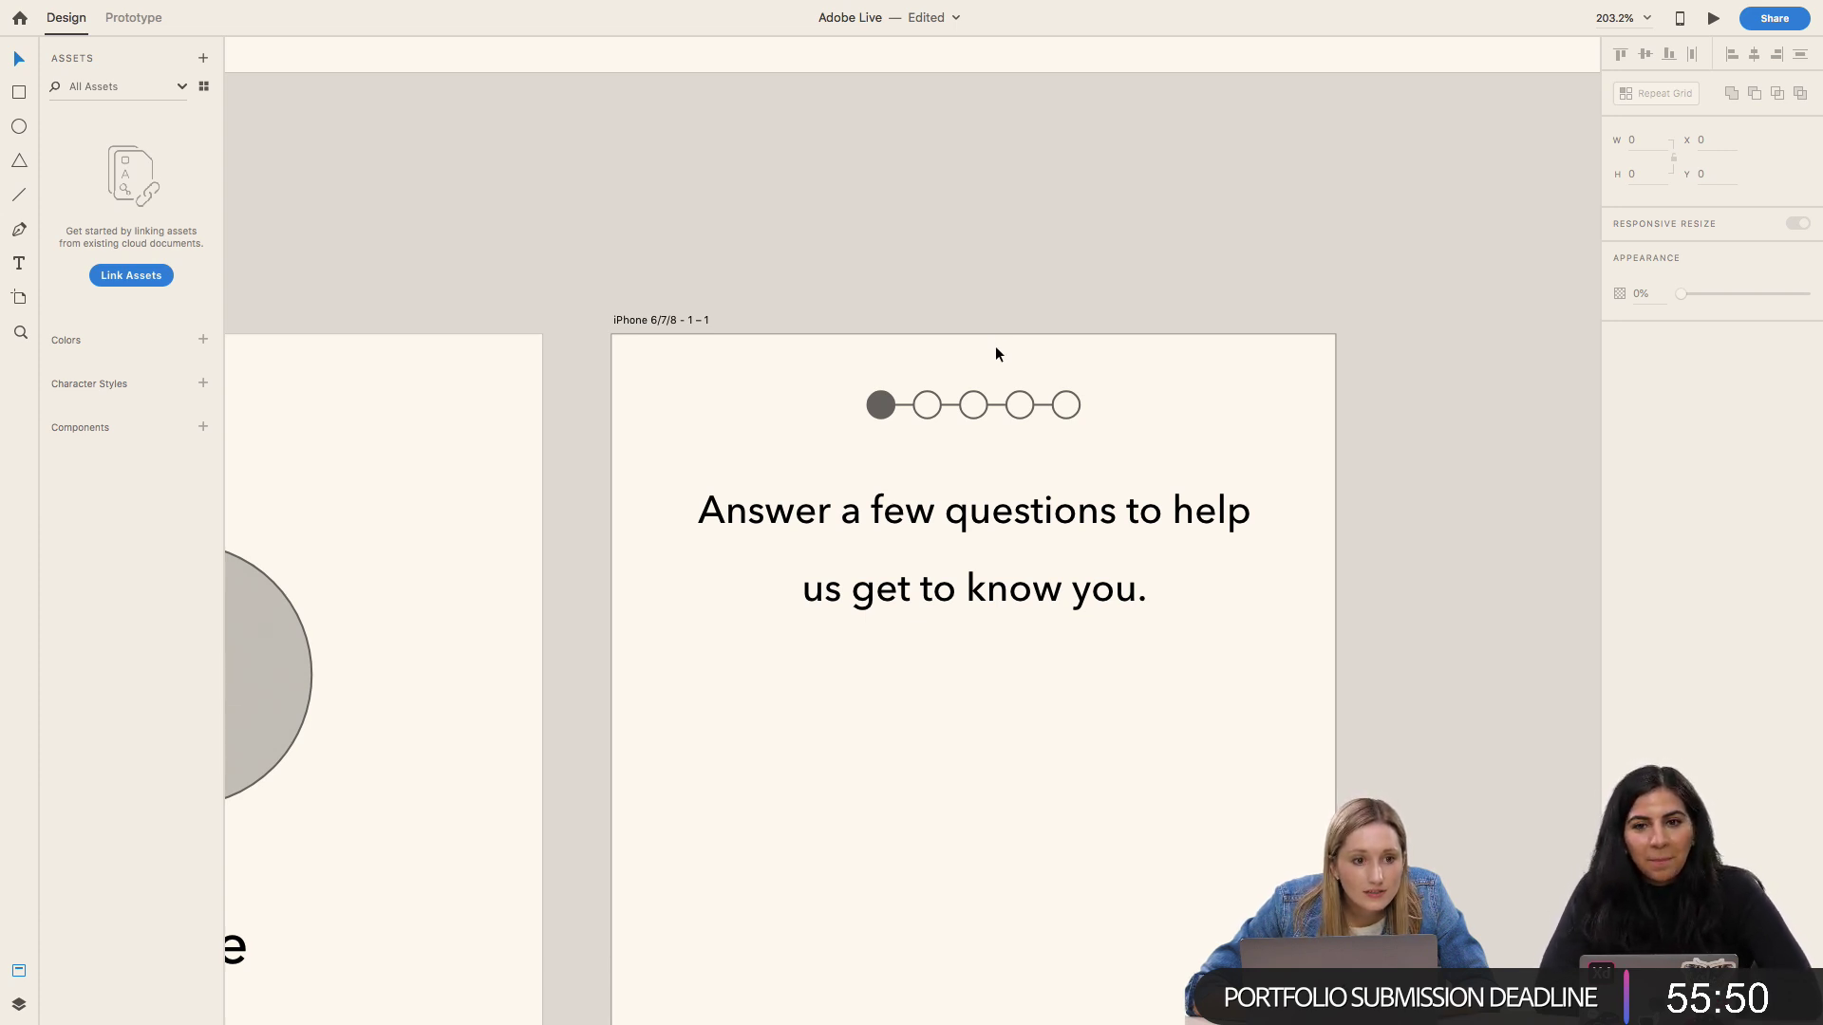
Step: Group the connecting line together with the row of progress circles
scroll(984, 373, down, 3)
scroll(985, 375, down, 4)
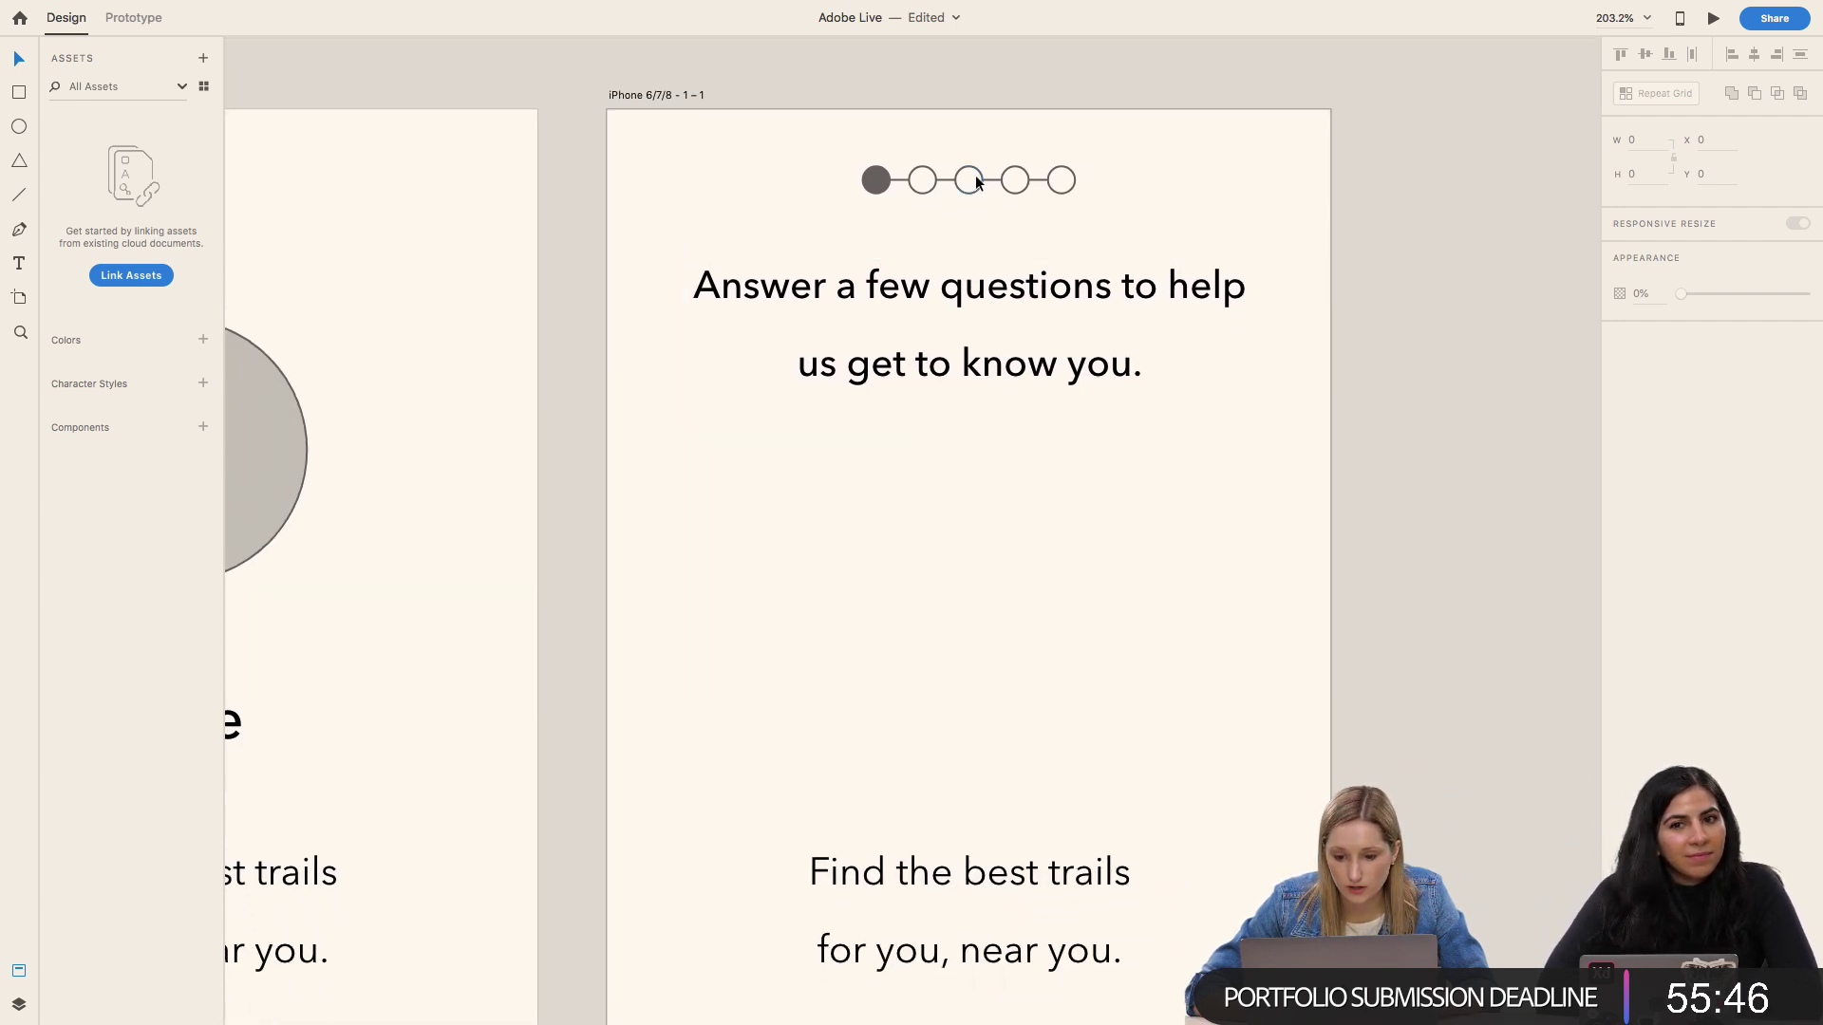
drag(858, 159, 1145, 201)
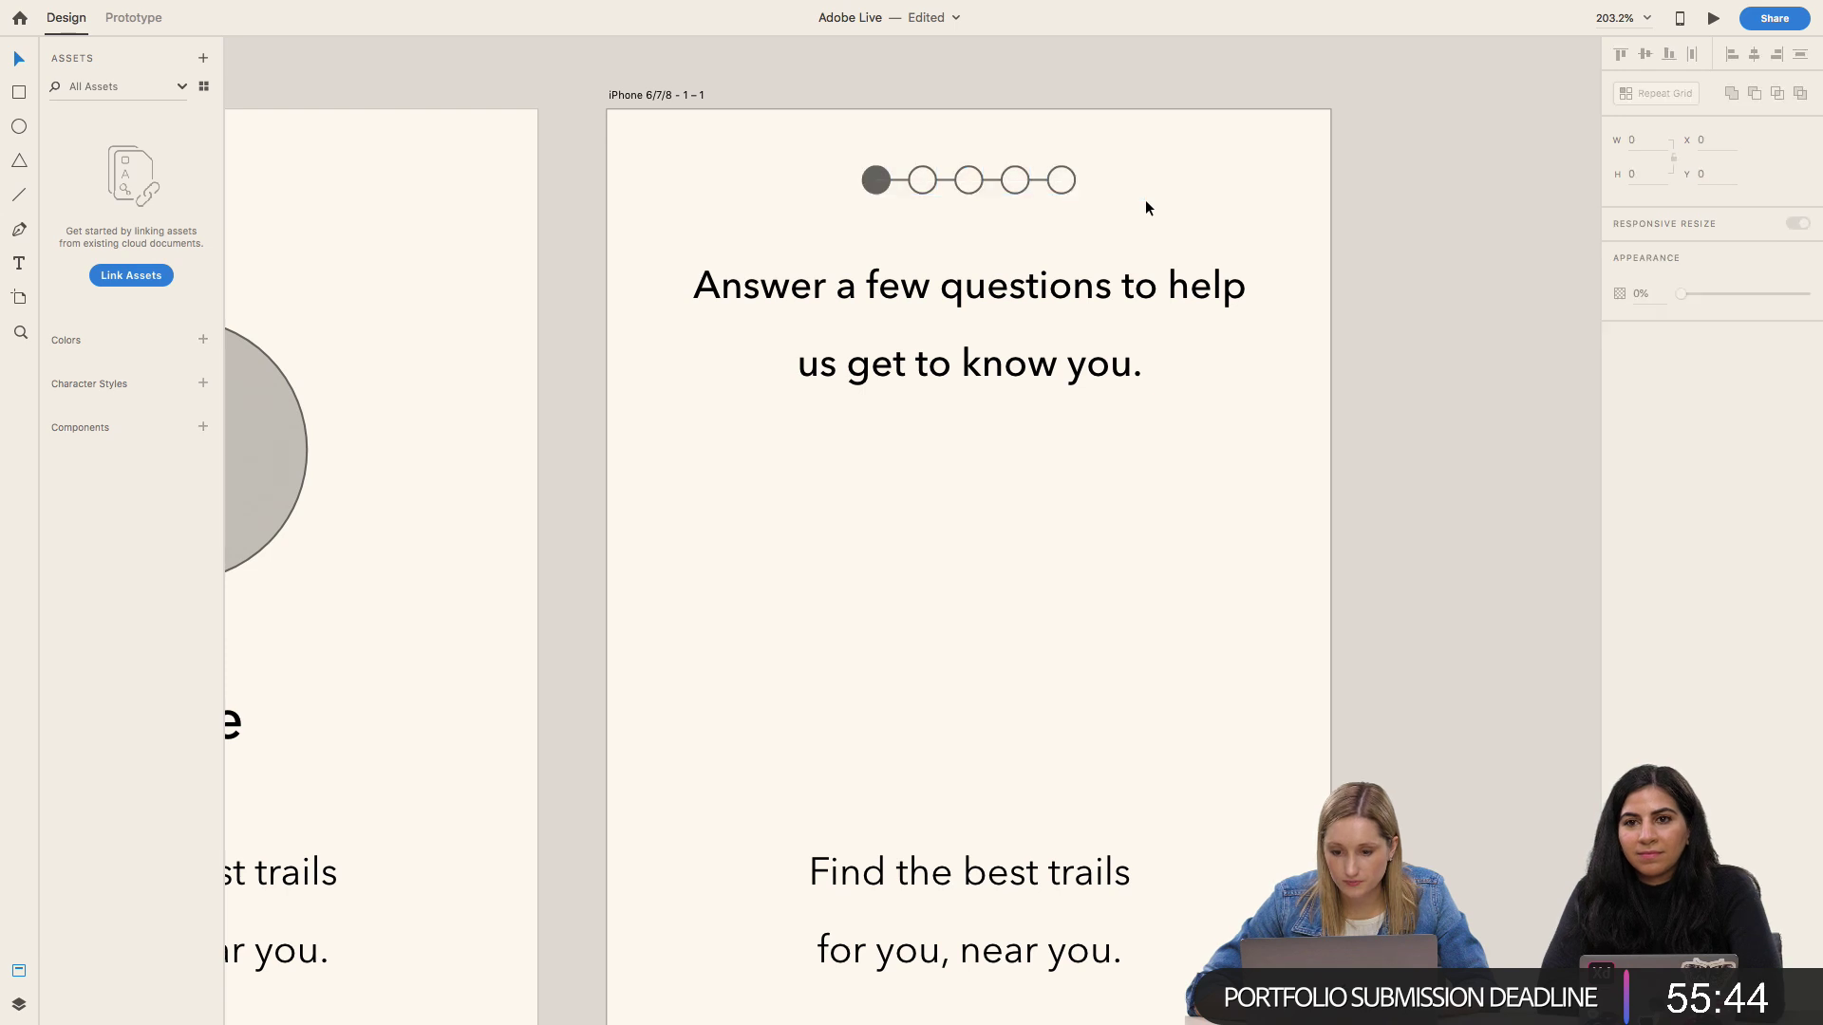
key(ctrl+g)
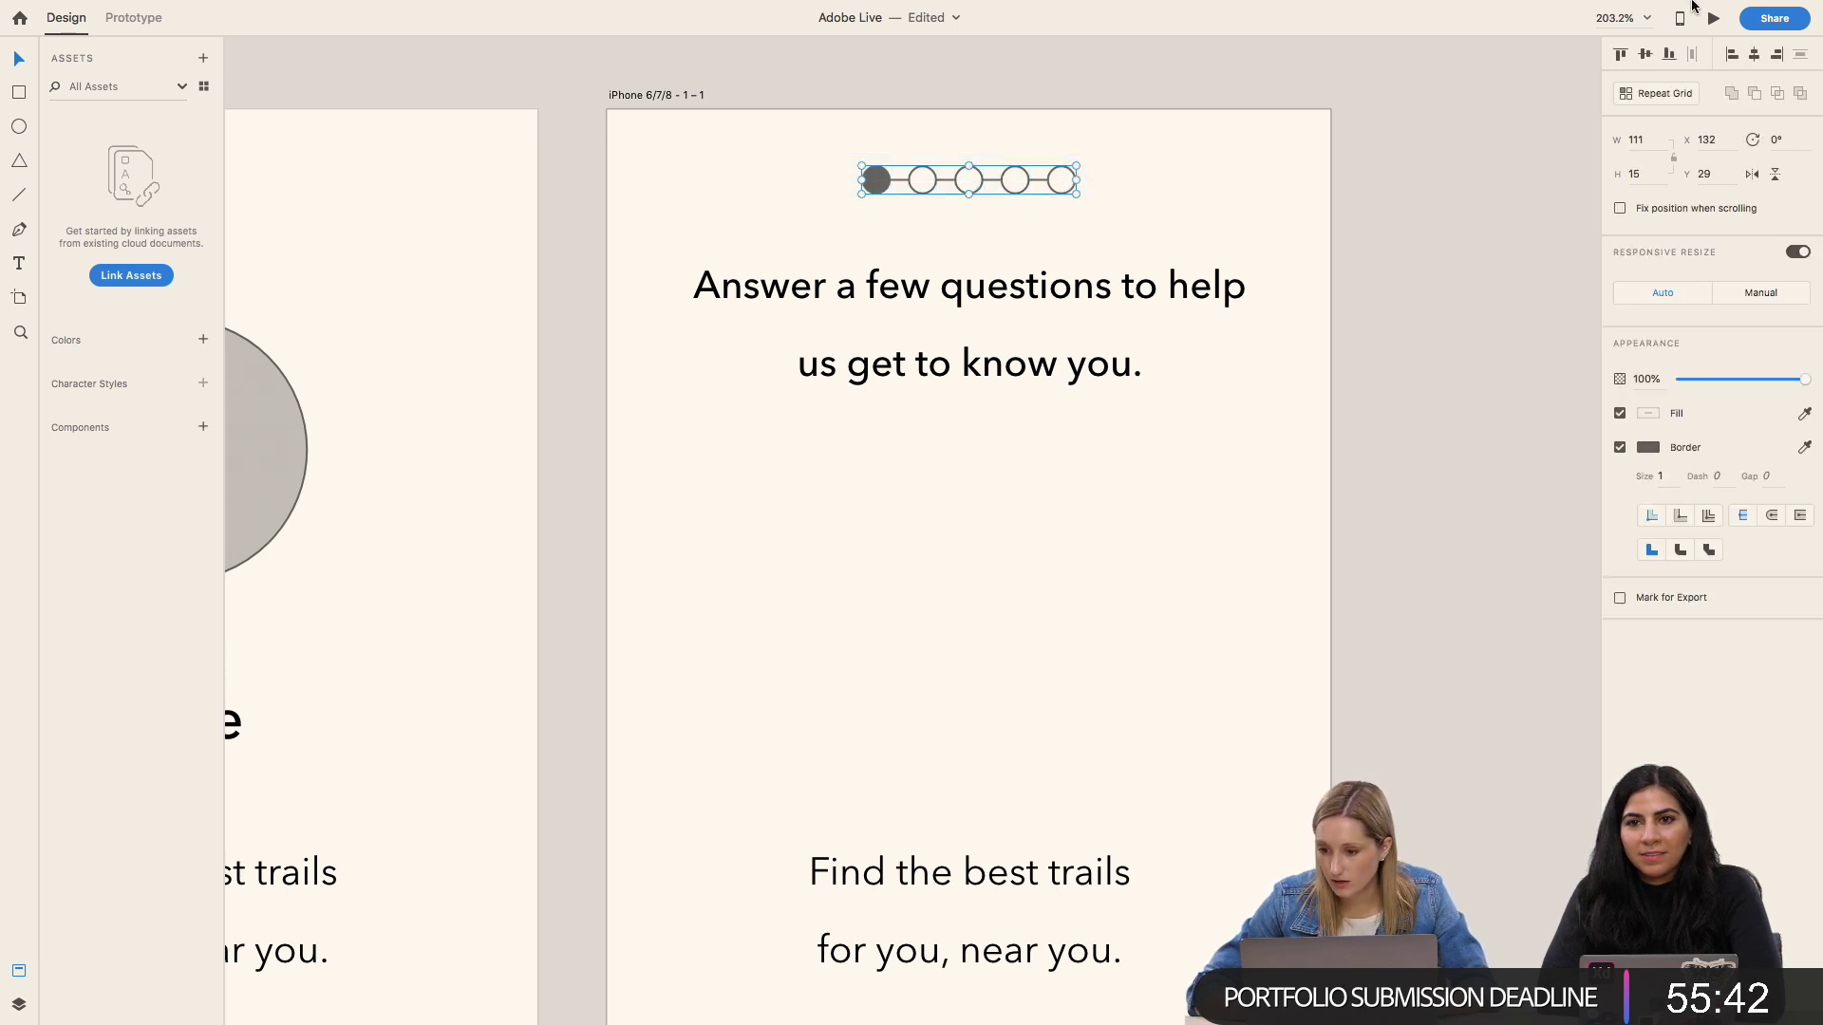
click(1043, 407)
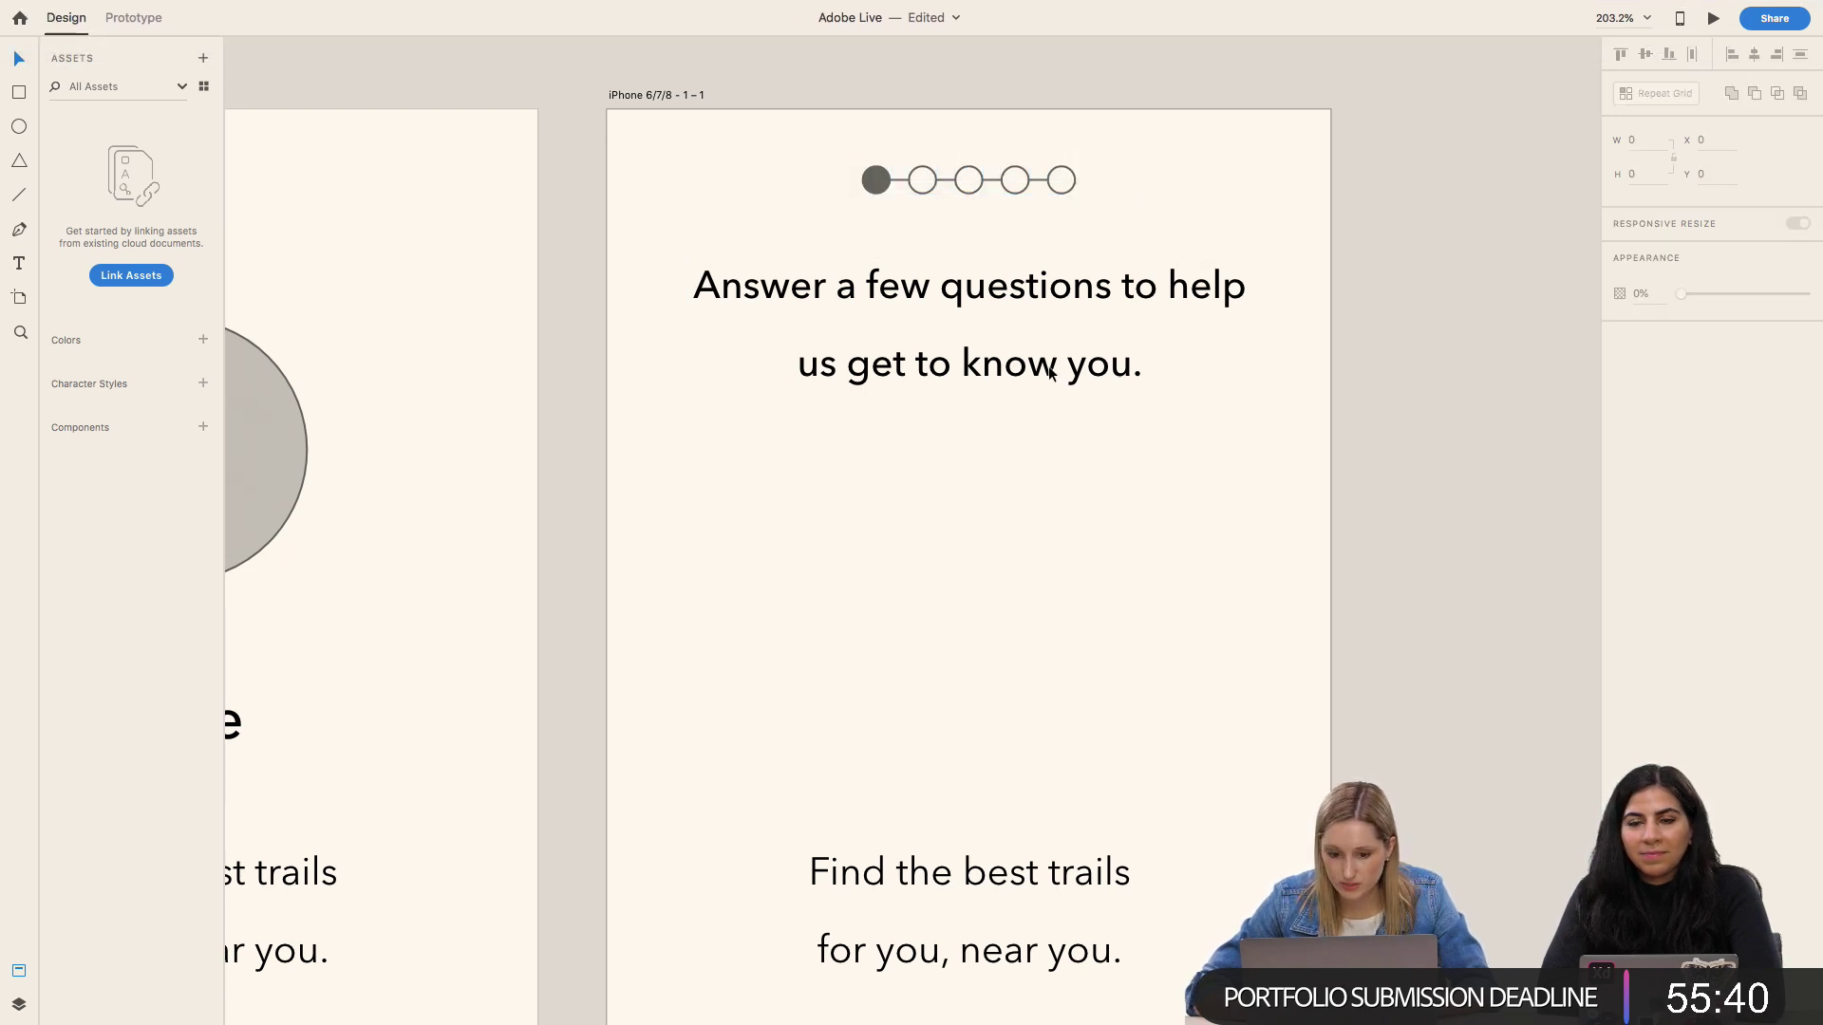
Step: Duplicate the heading below itself at about Y 176 and replace the copy's text with "How often do you get outside?"
click(1046, 327)
drag(1047, 328, 1048, 511)
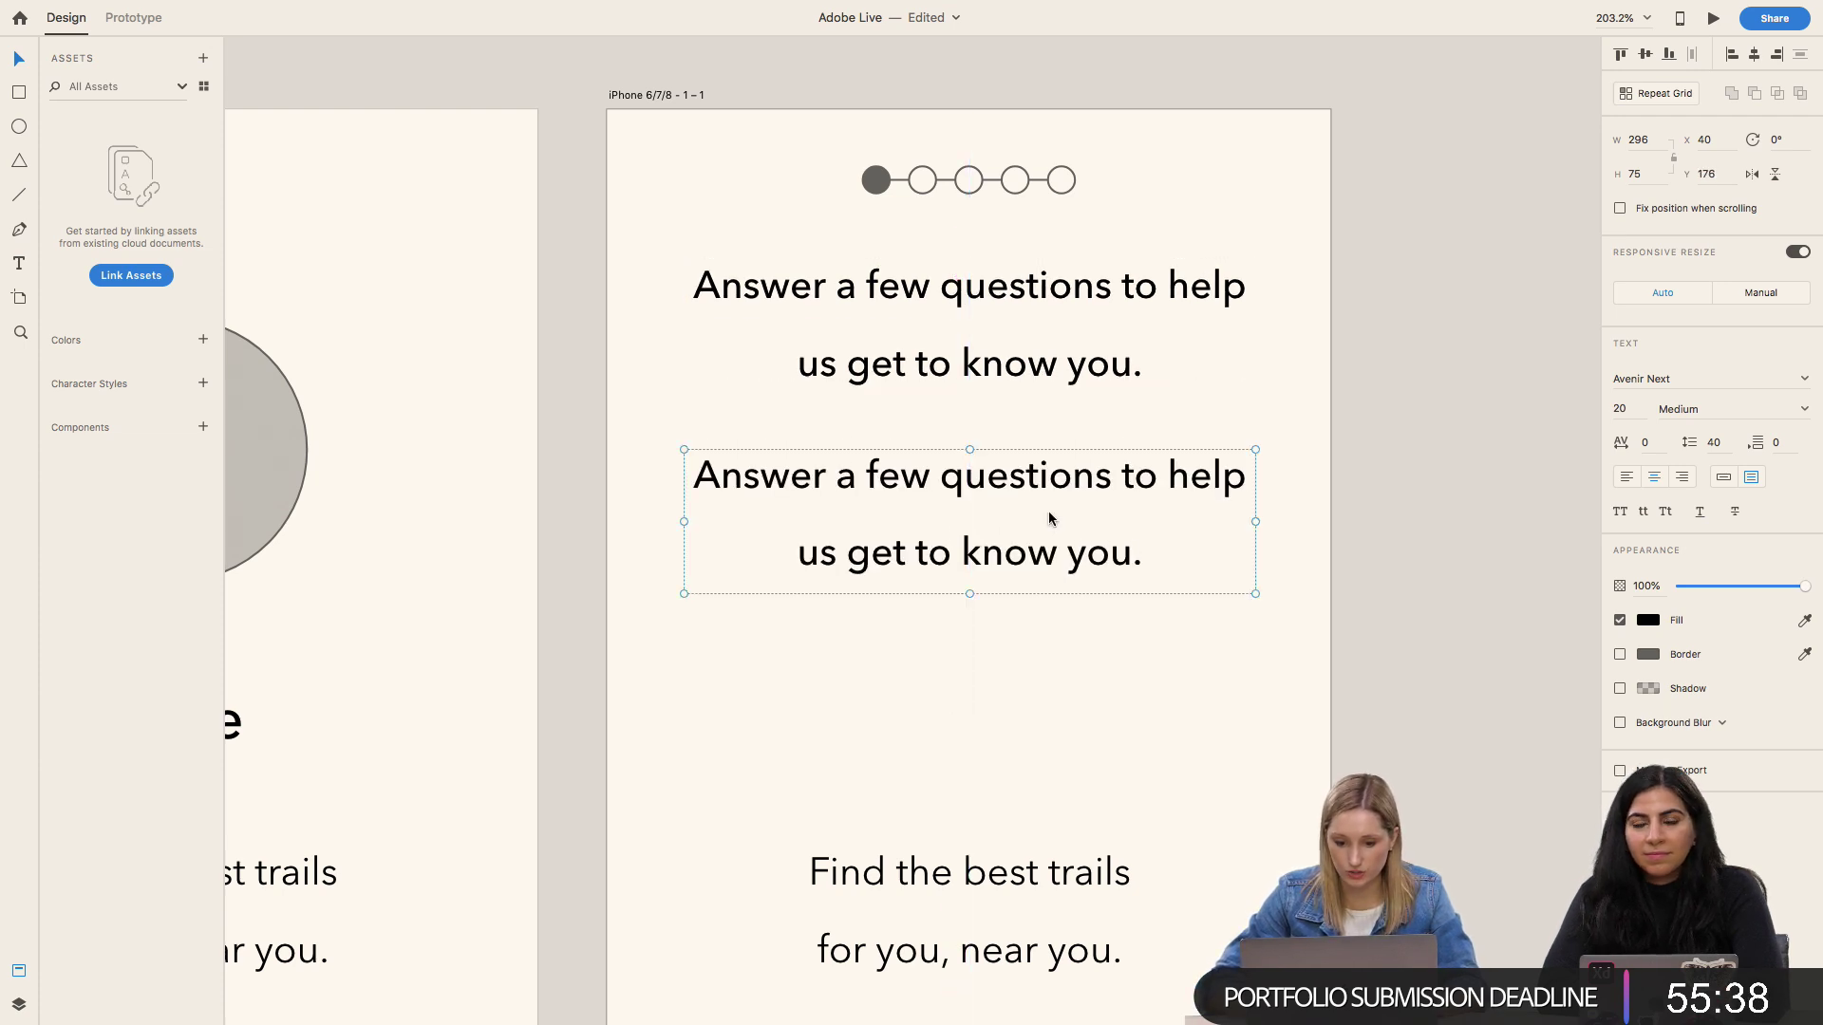
double_click(1048, 511)
text(How often do you )
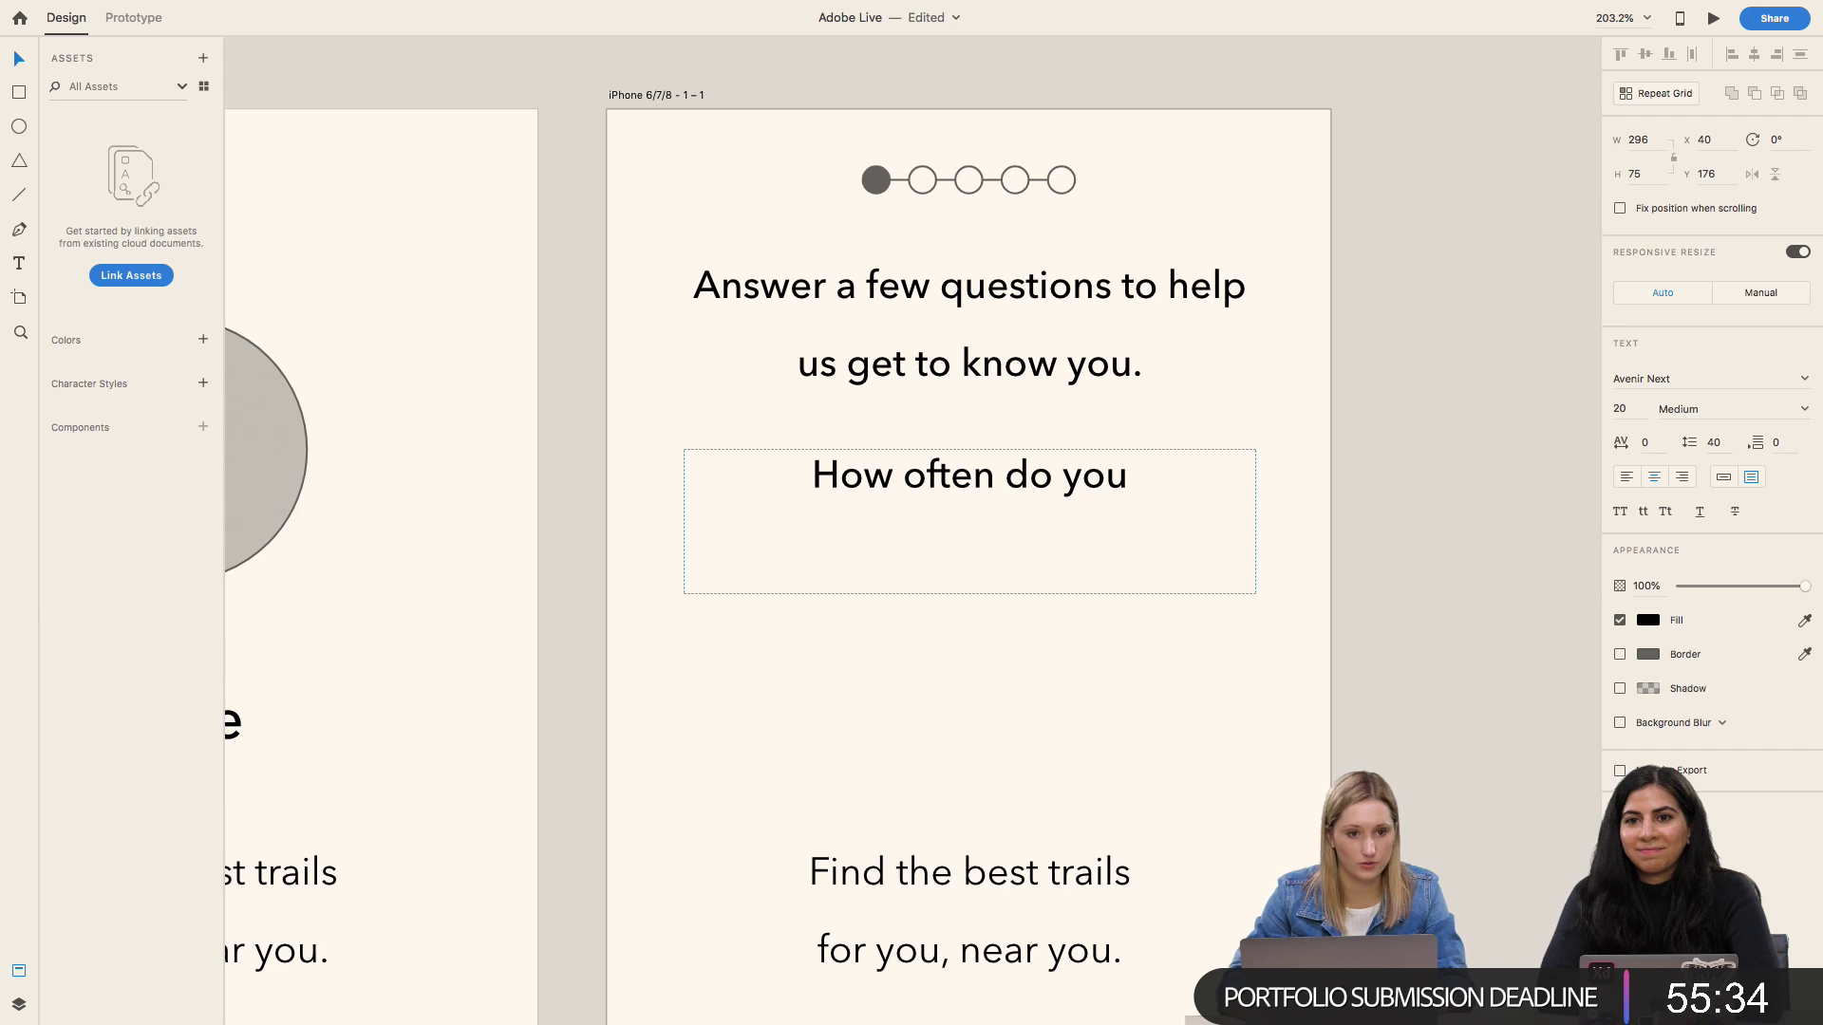
text(get outi)
key(BackSpace)
text(side?)
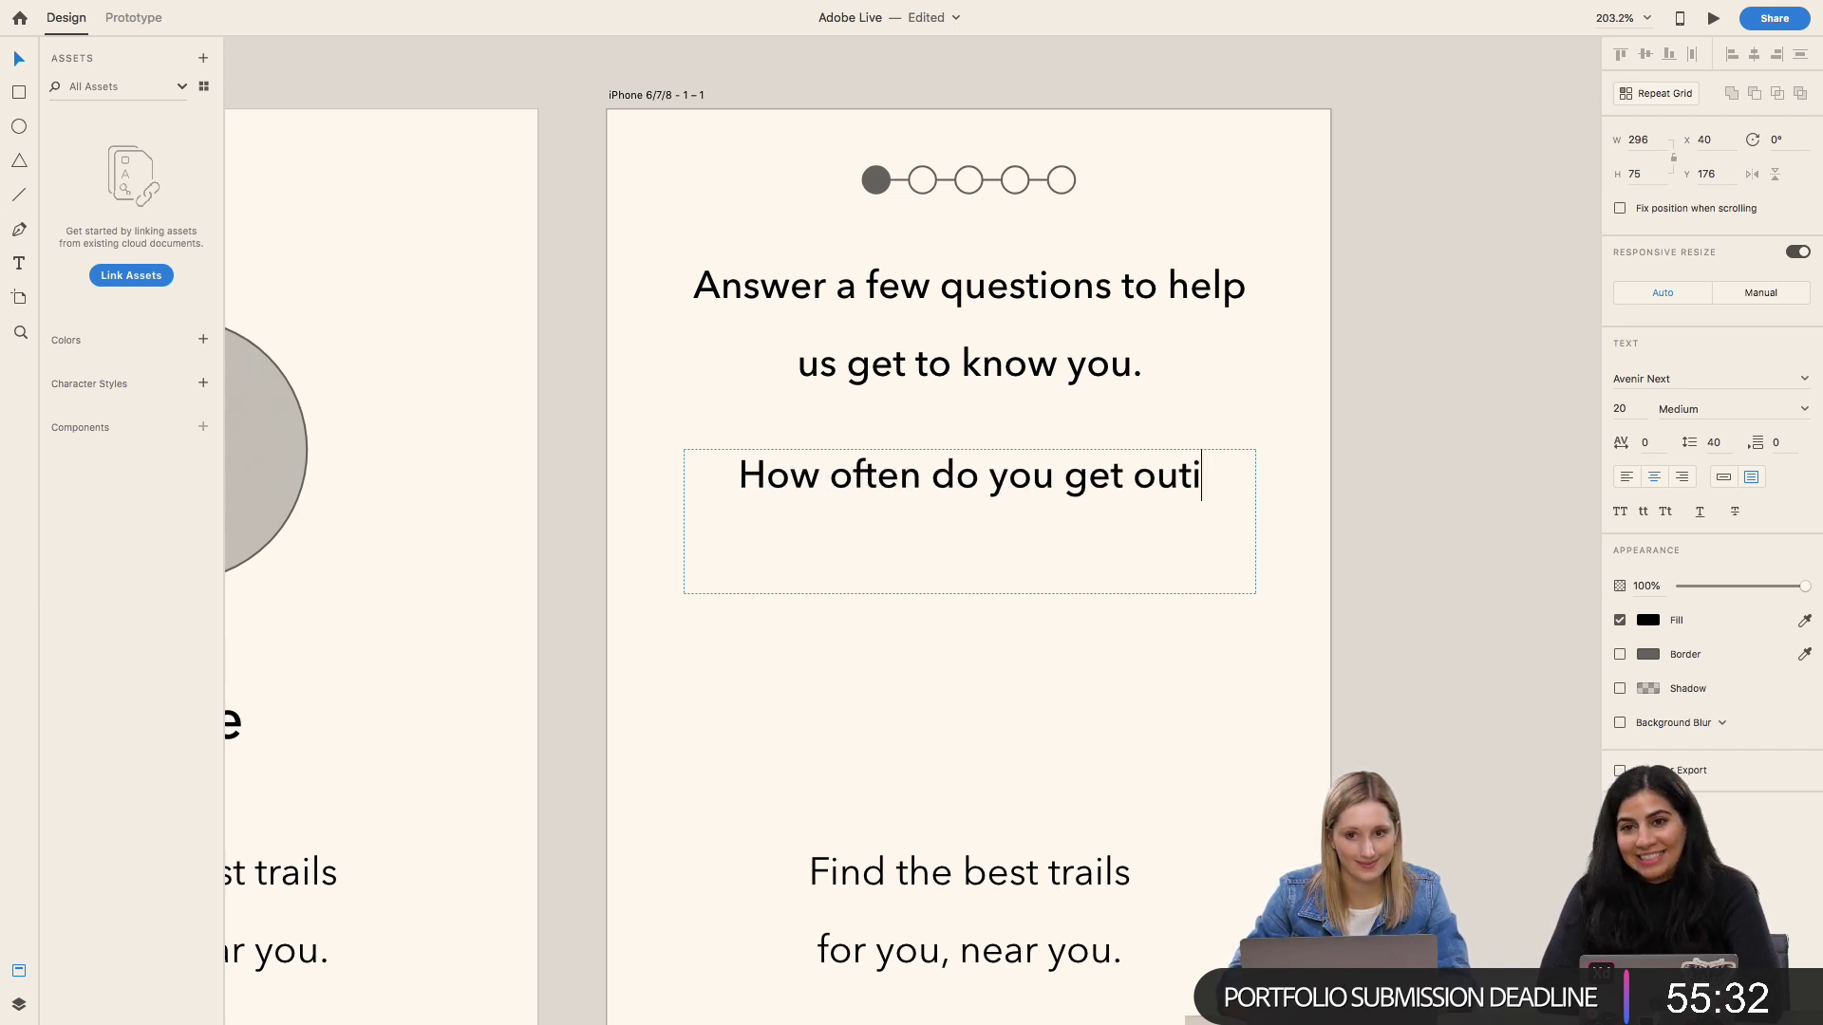
Step: Delete the leftover "Find the best trails for you, near you." text and shorten the question's text box to a height of about 55
key(Escape)
click(955, 879)
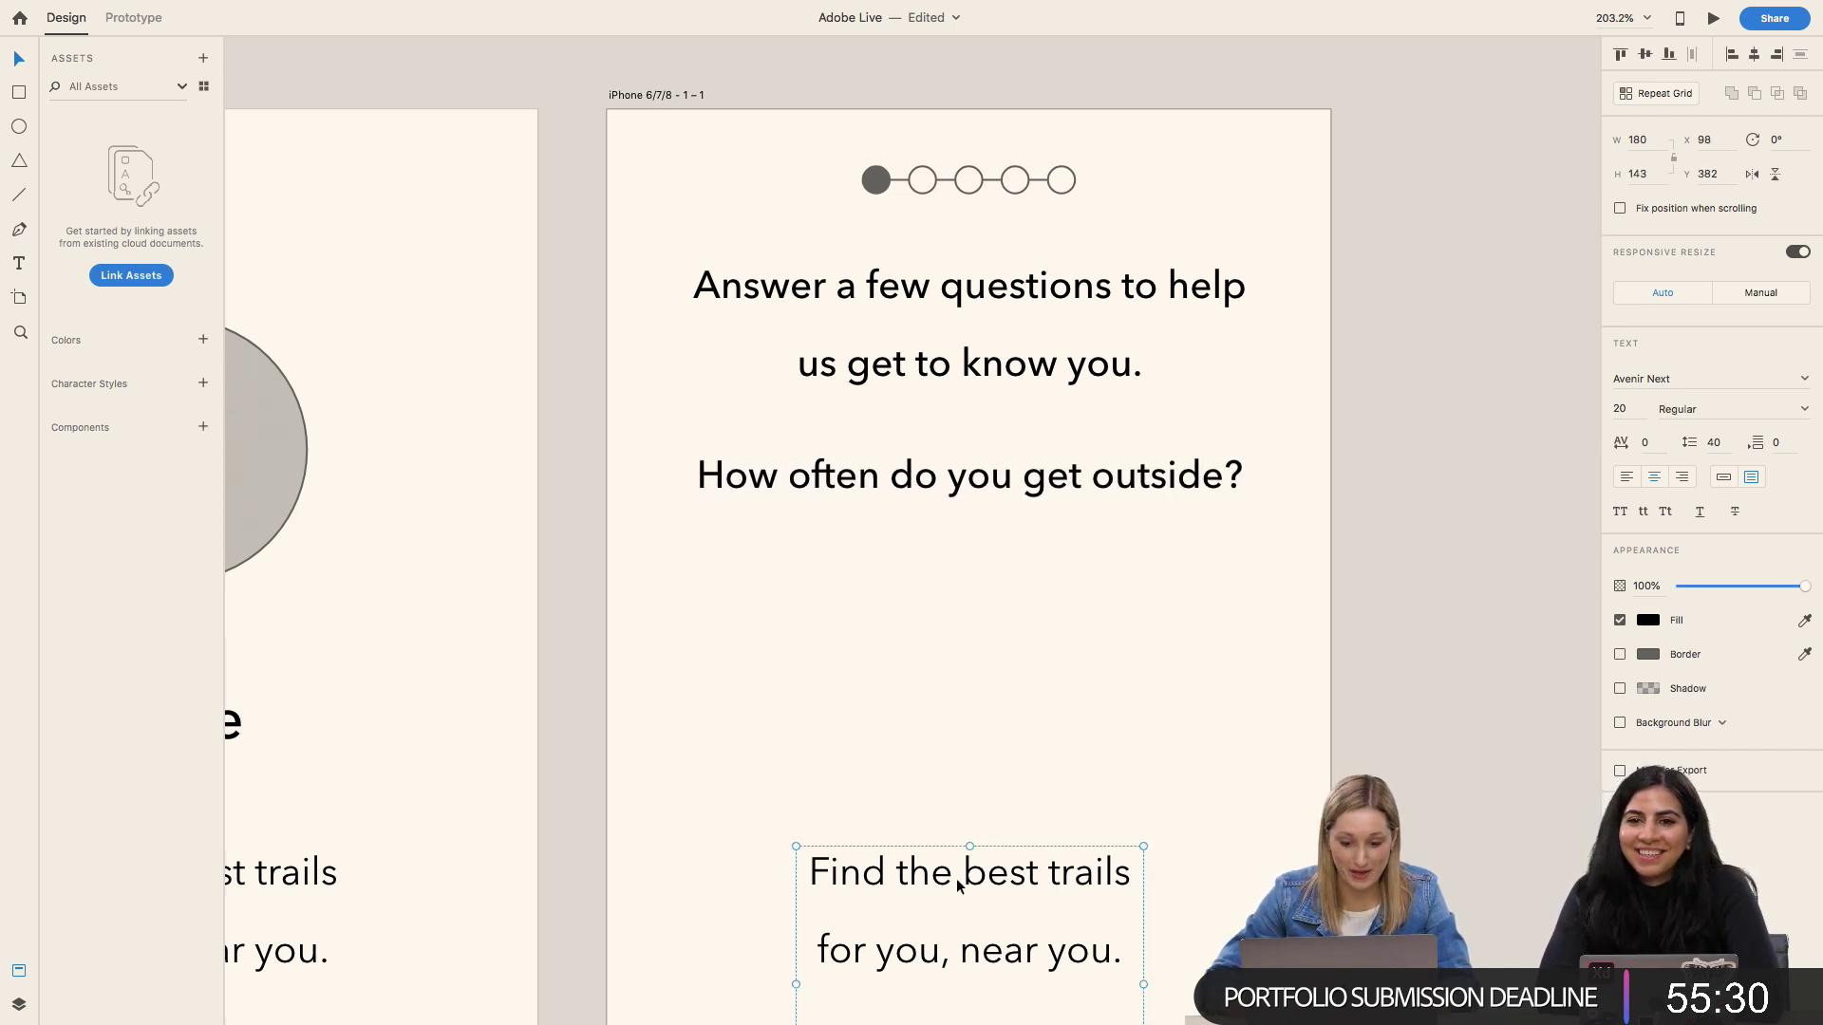
key(BackSpace)
click(1022, 518)
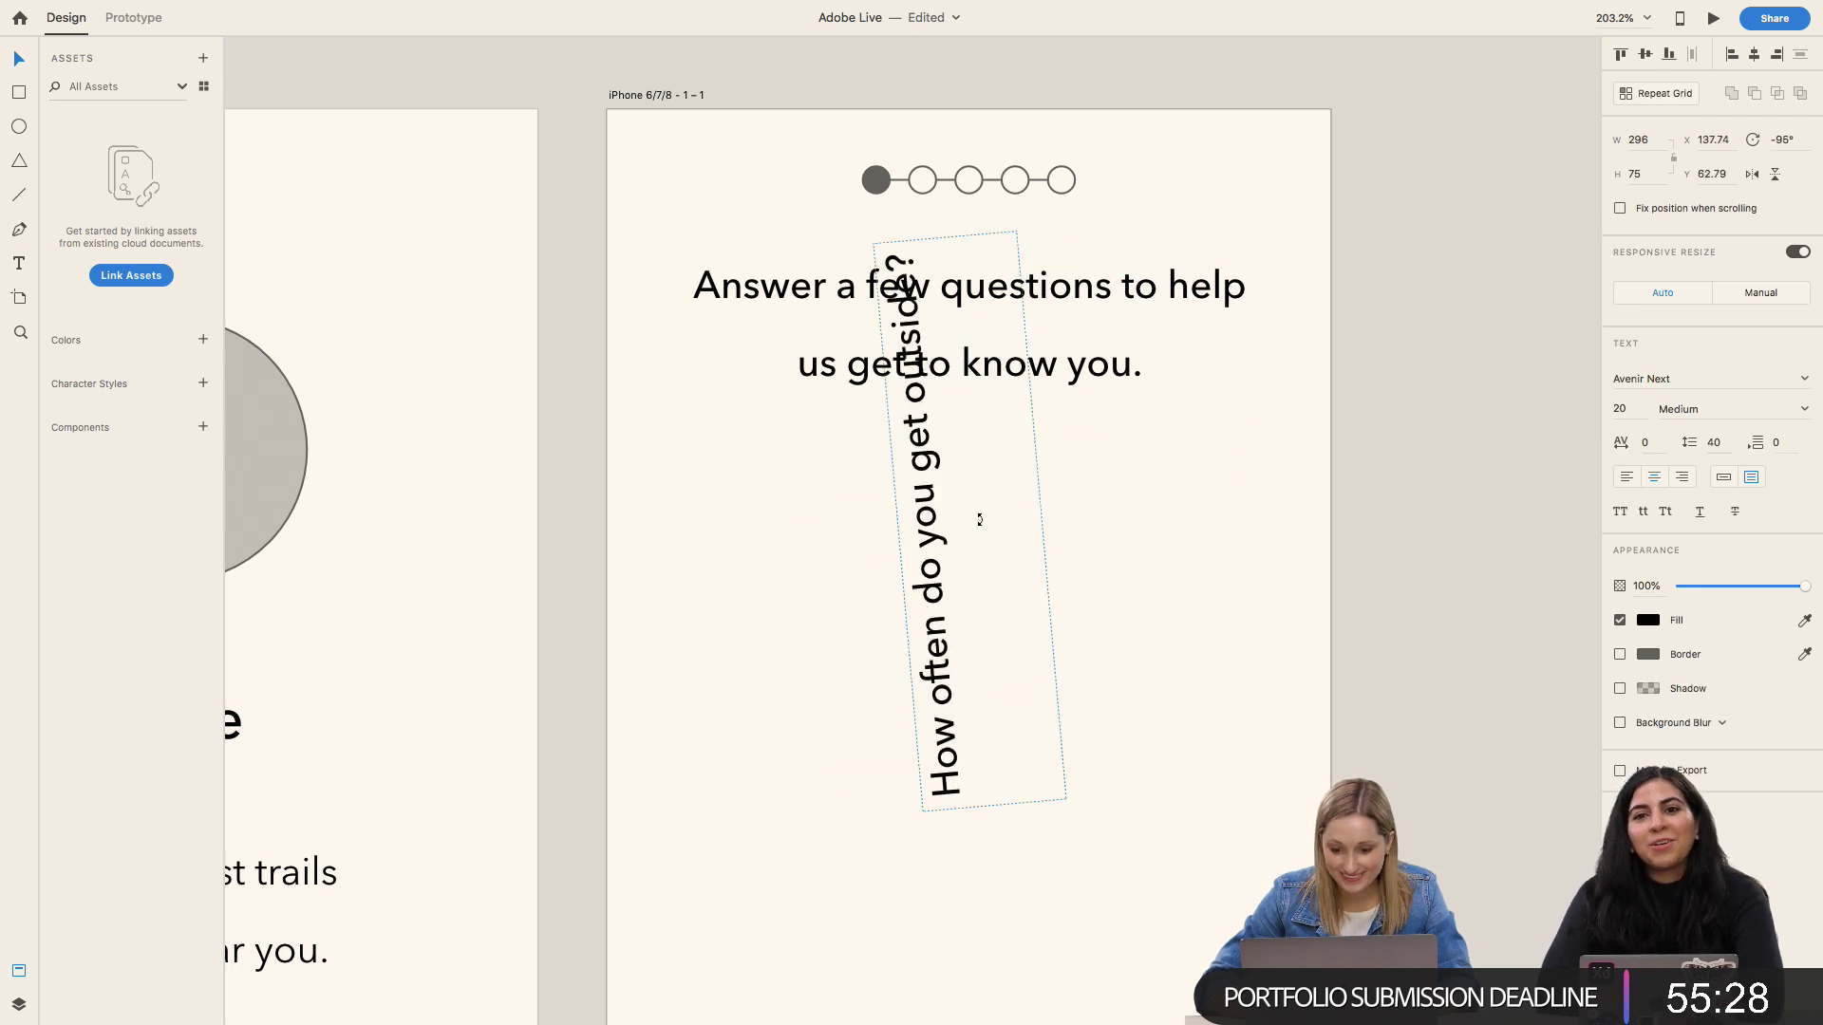
drag(978, 596, 968, 555)
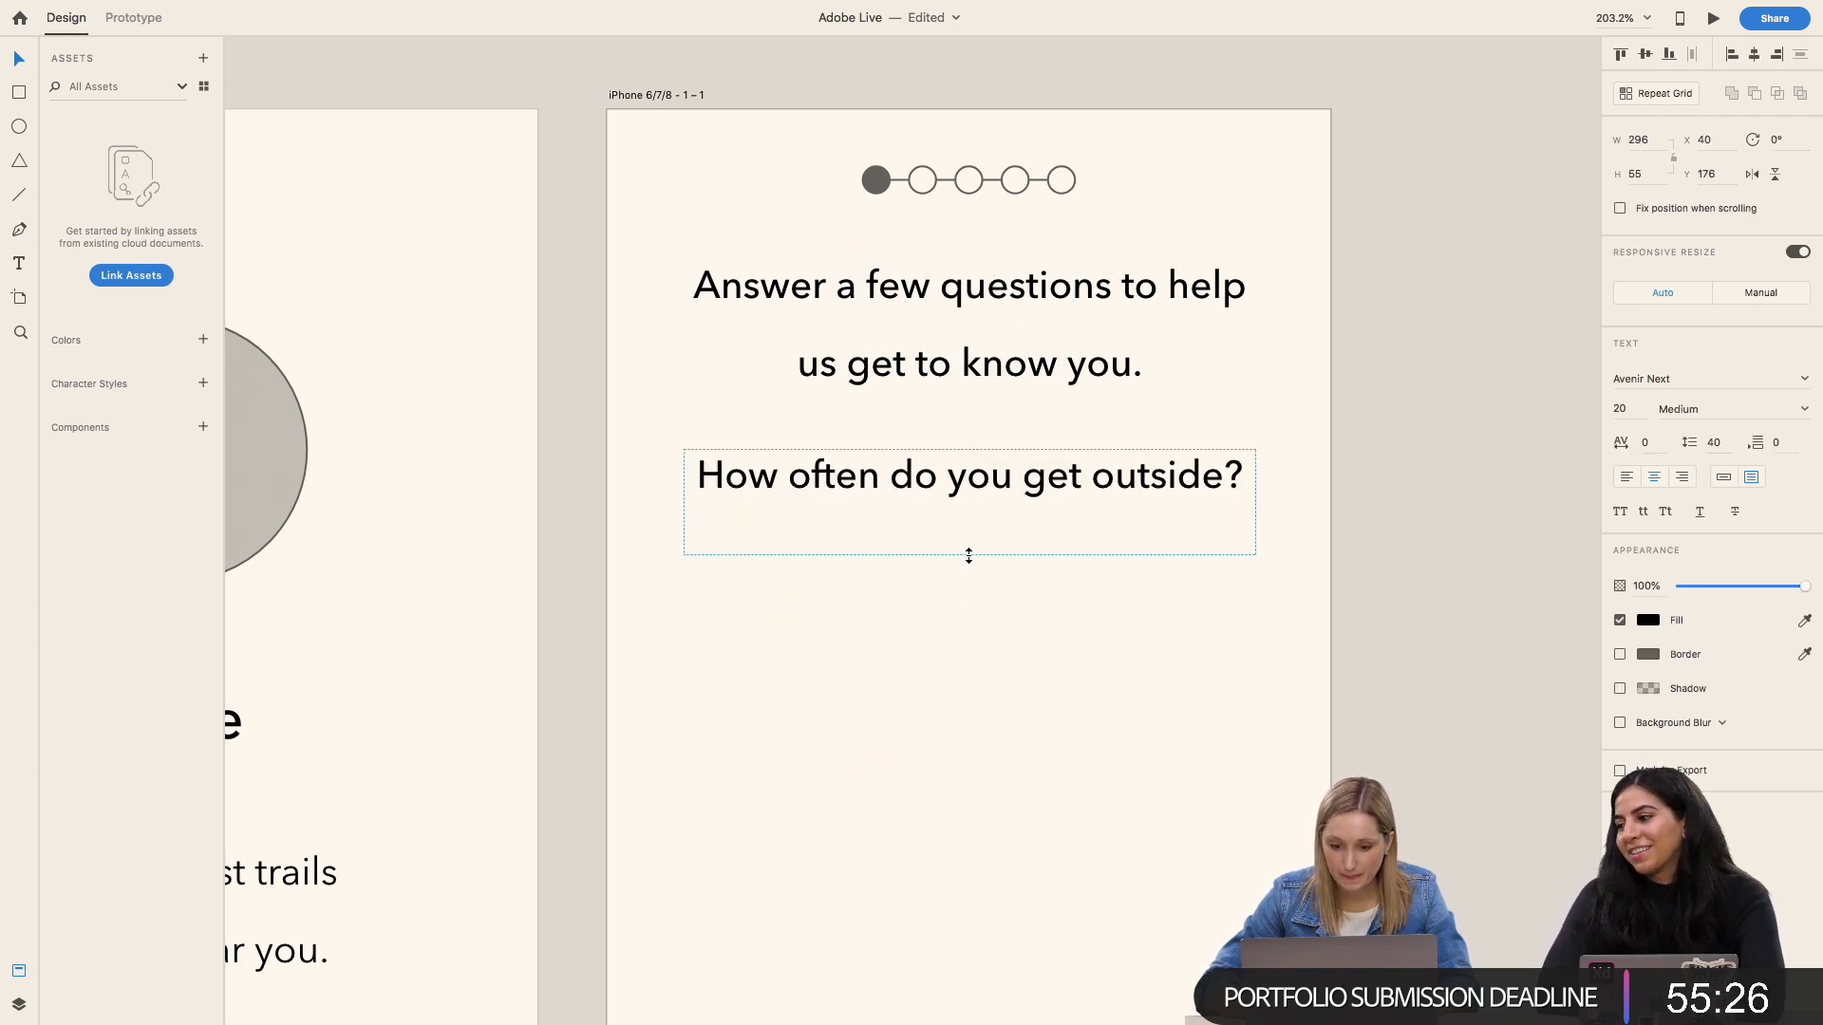
Step: Reword the question as "How often do you hike?" and shrink its text box to a height of about 42
double_click(1116, 478)
double_click(1117, 477)
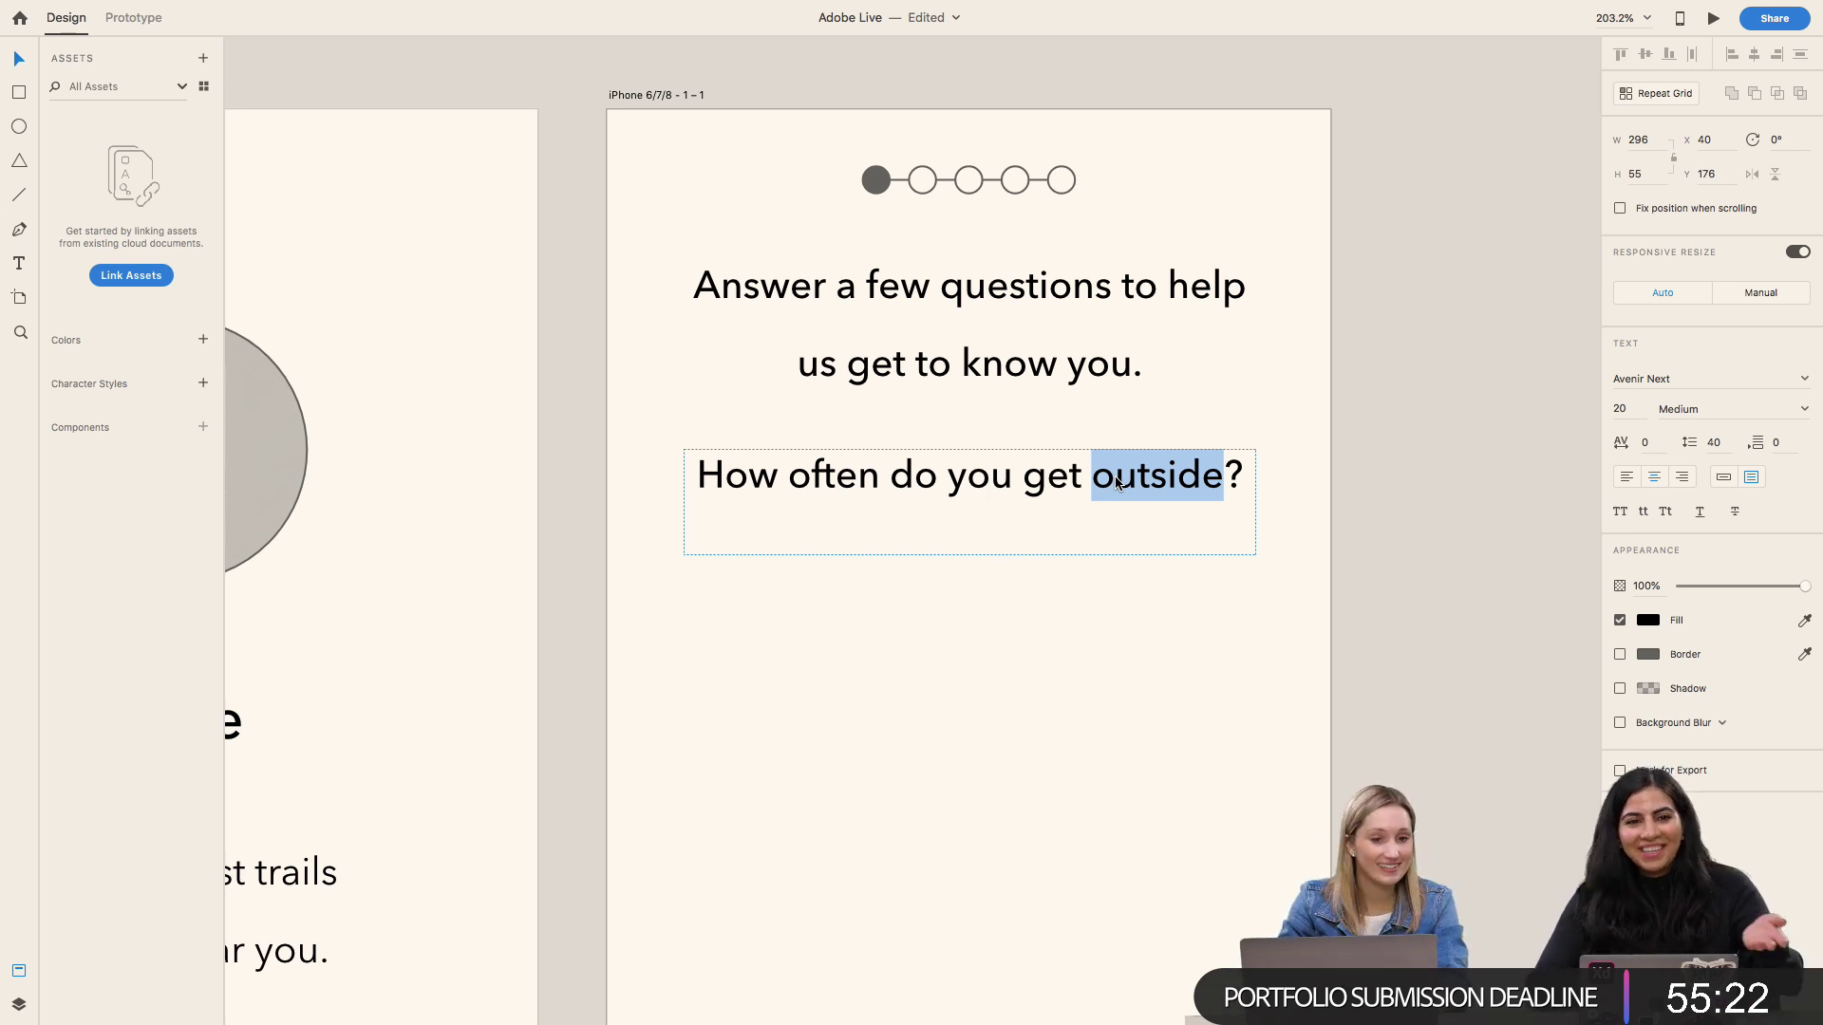
click(1153, 476)
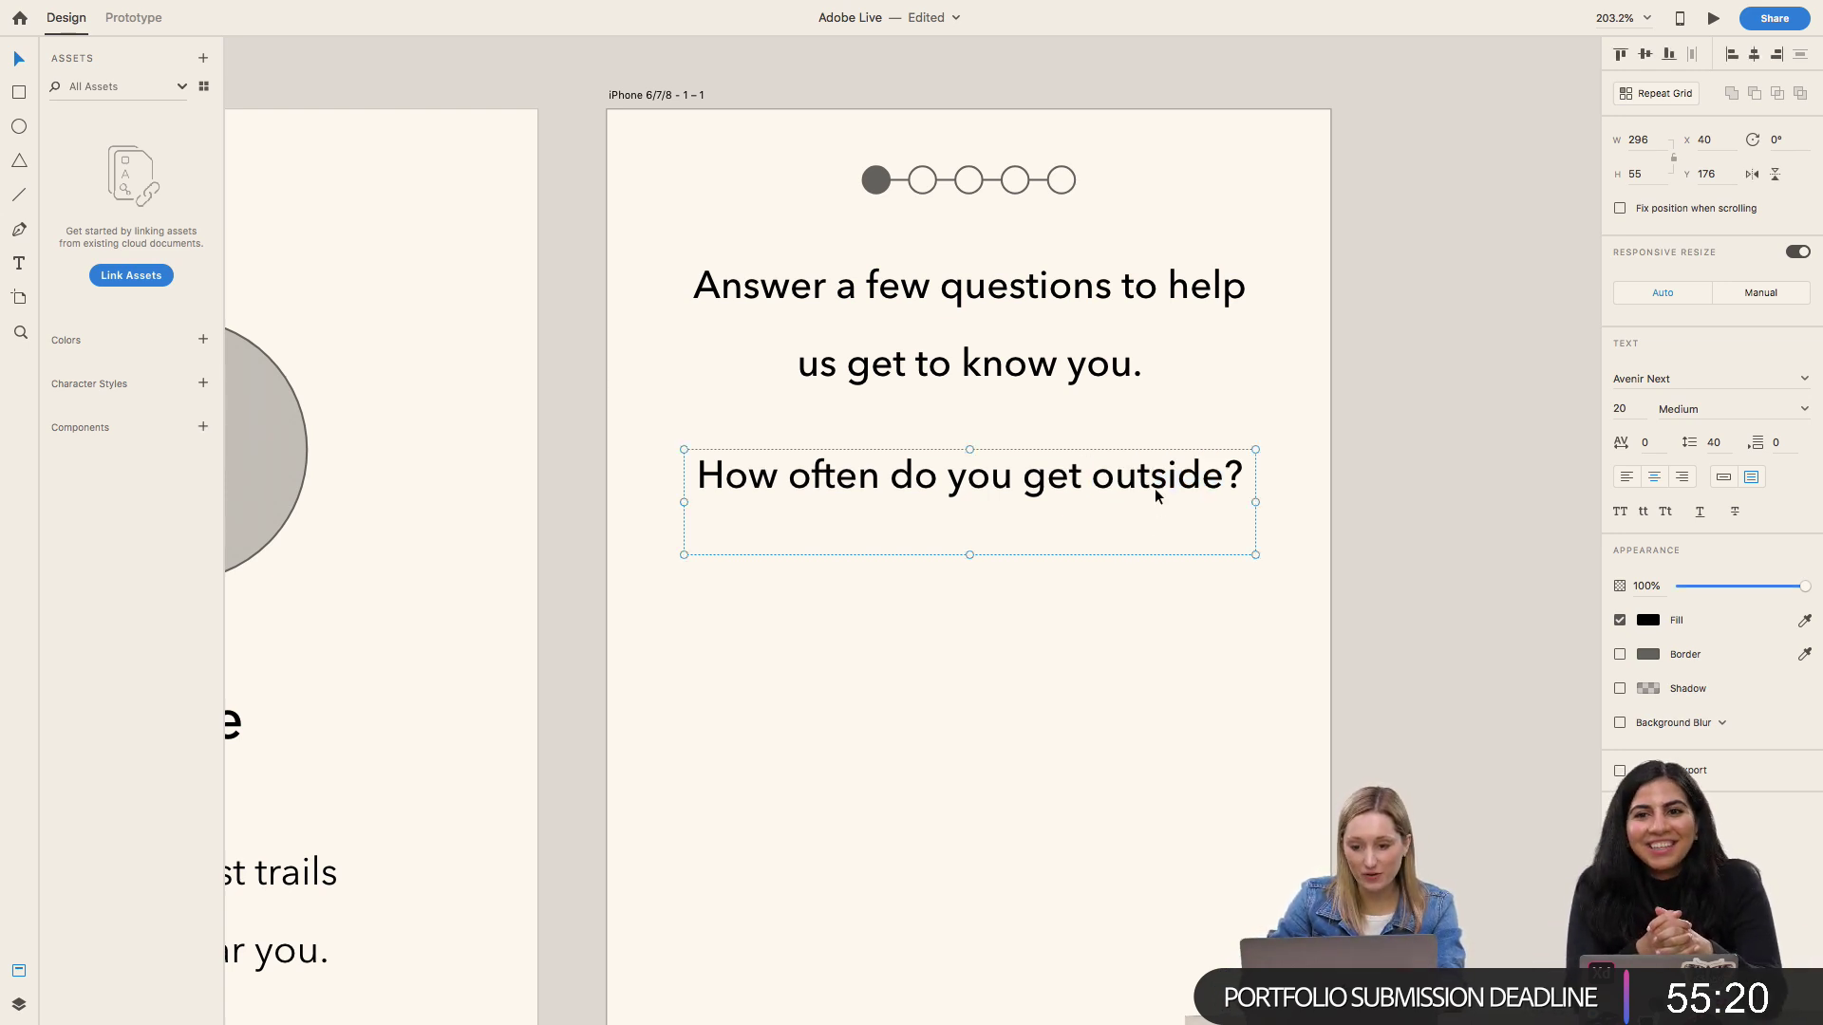
double_click(1152, 475)
click(1153, 476)
double_click(1156, 470)
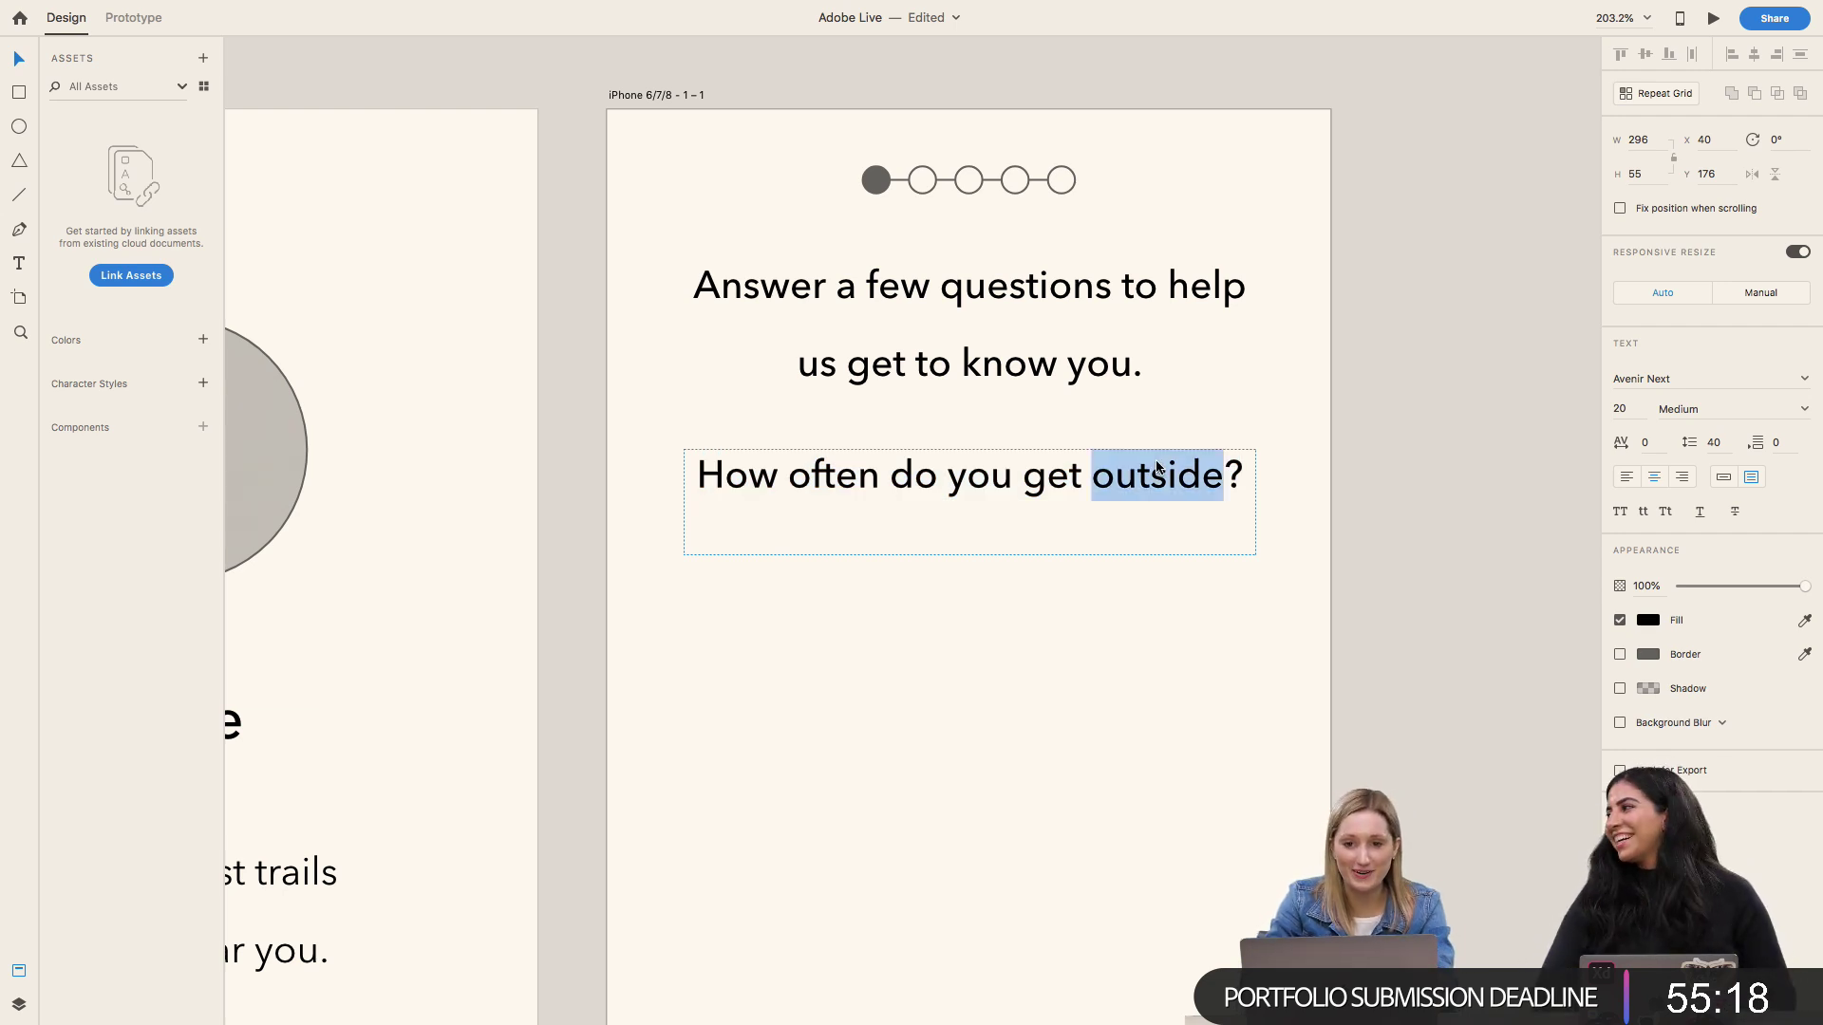
key(BackSpace)
key(BackSpace)
key(BackSpace)
key(BackSpace)
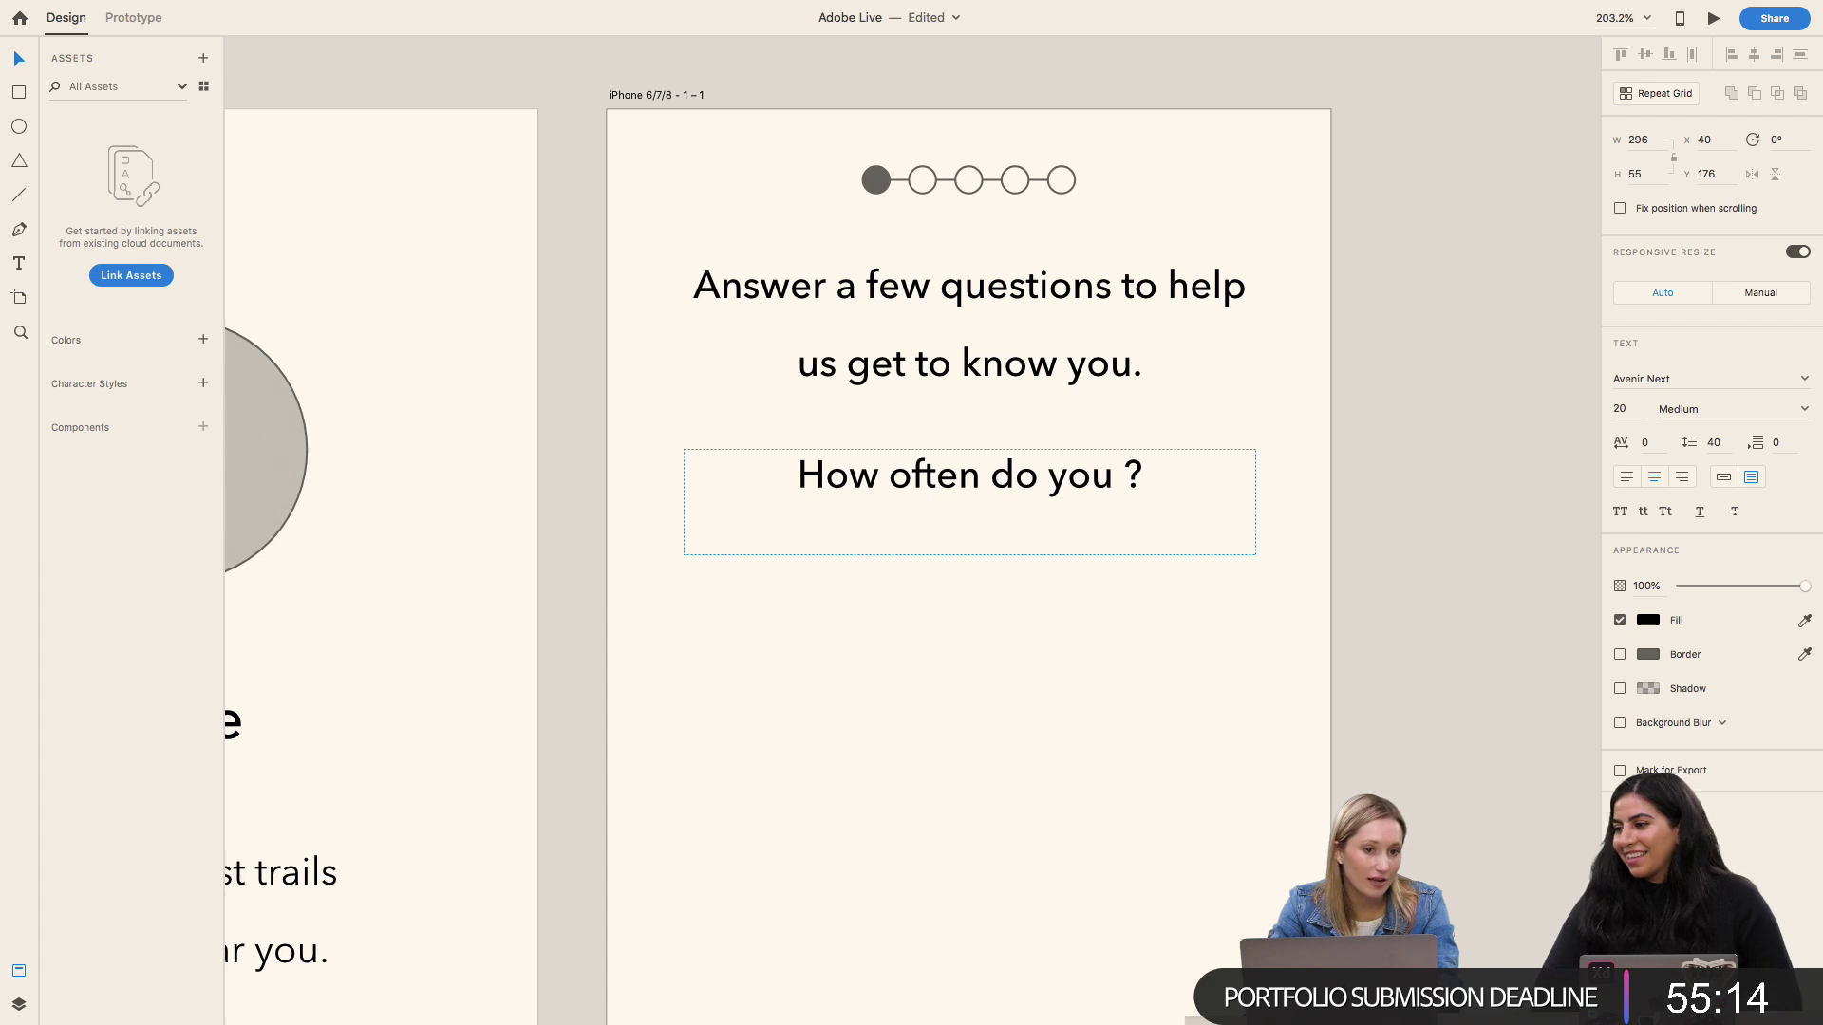
text(hike)
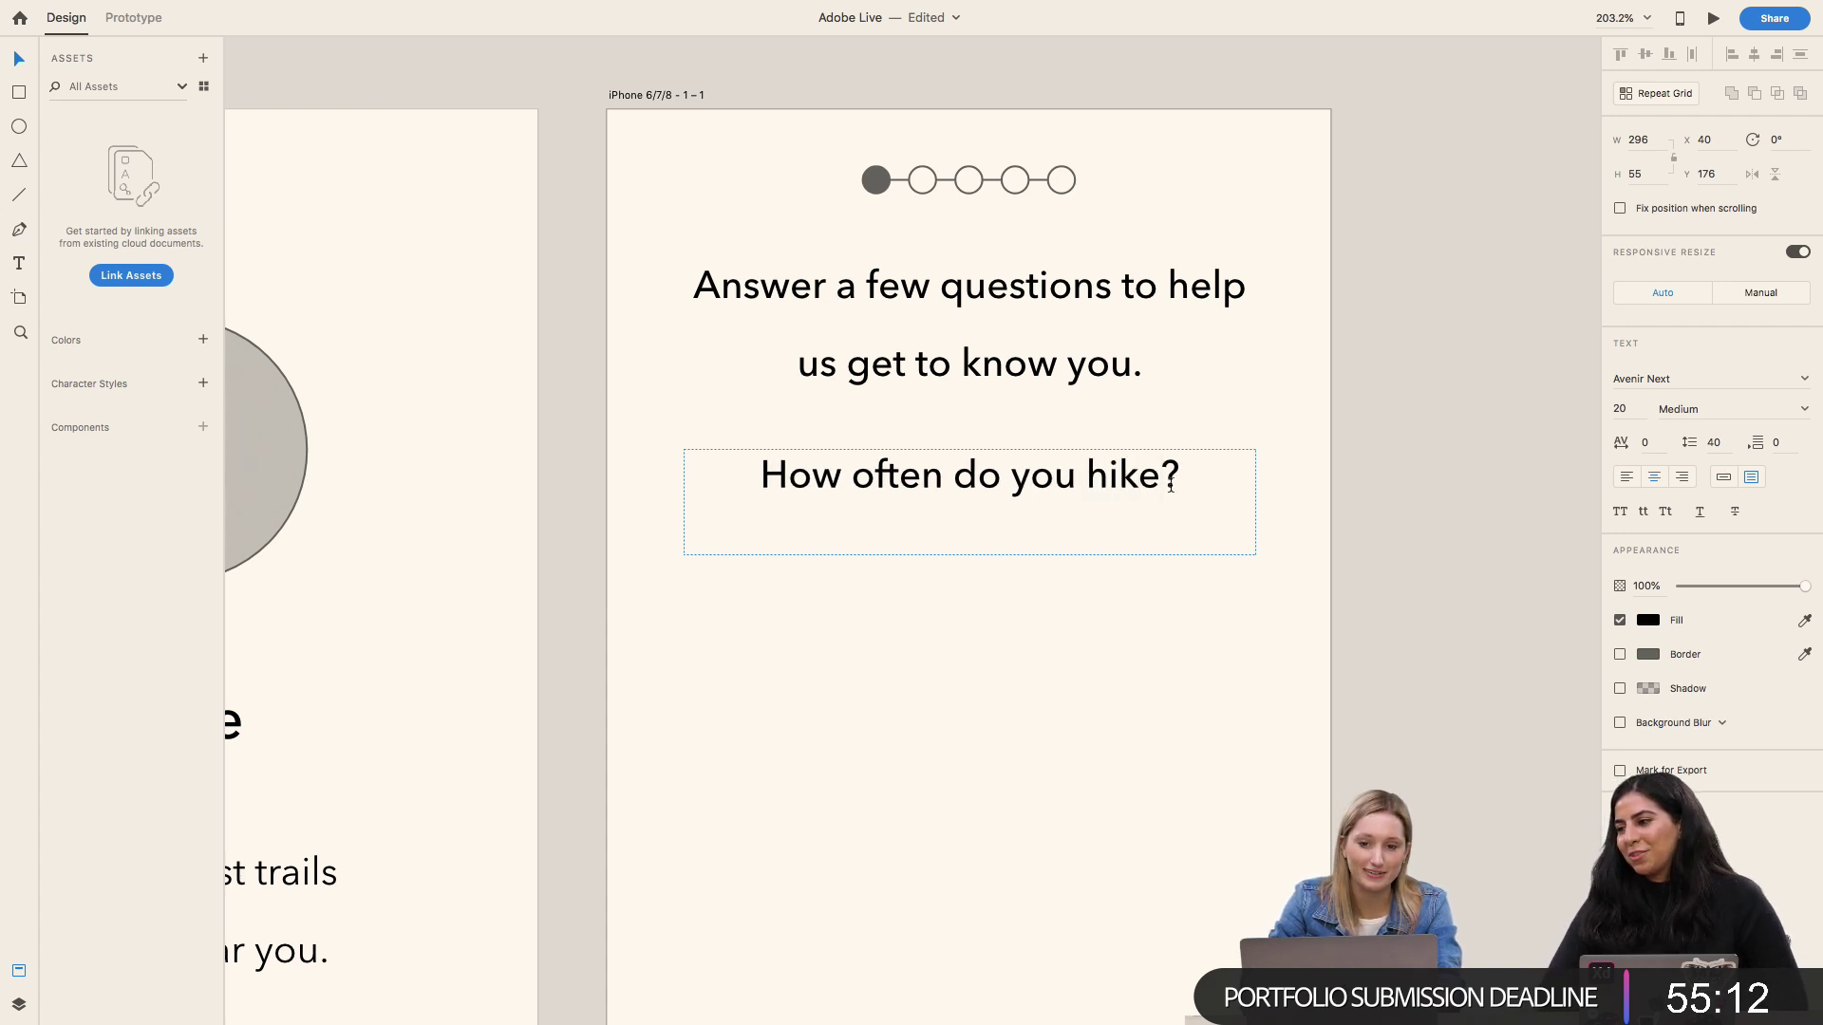
key(Escape)
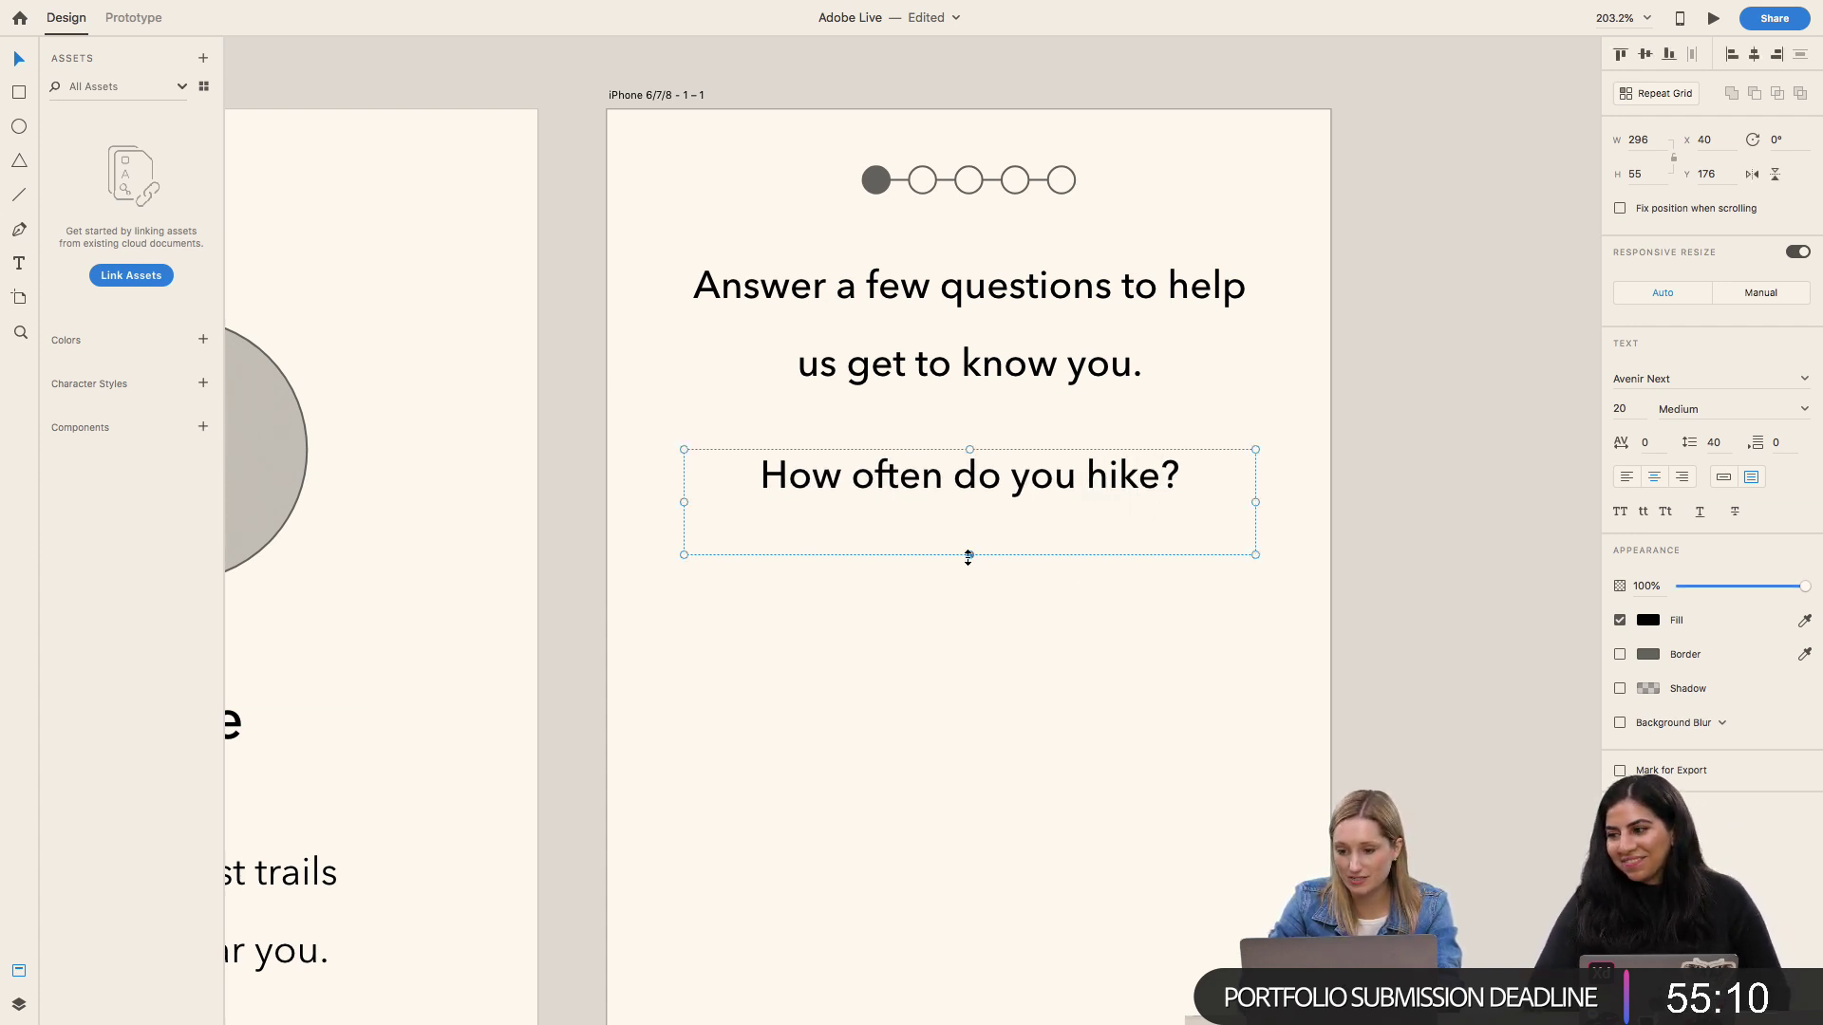
drag(965, 560, 969, 530)
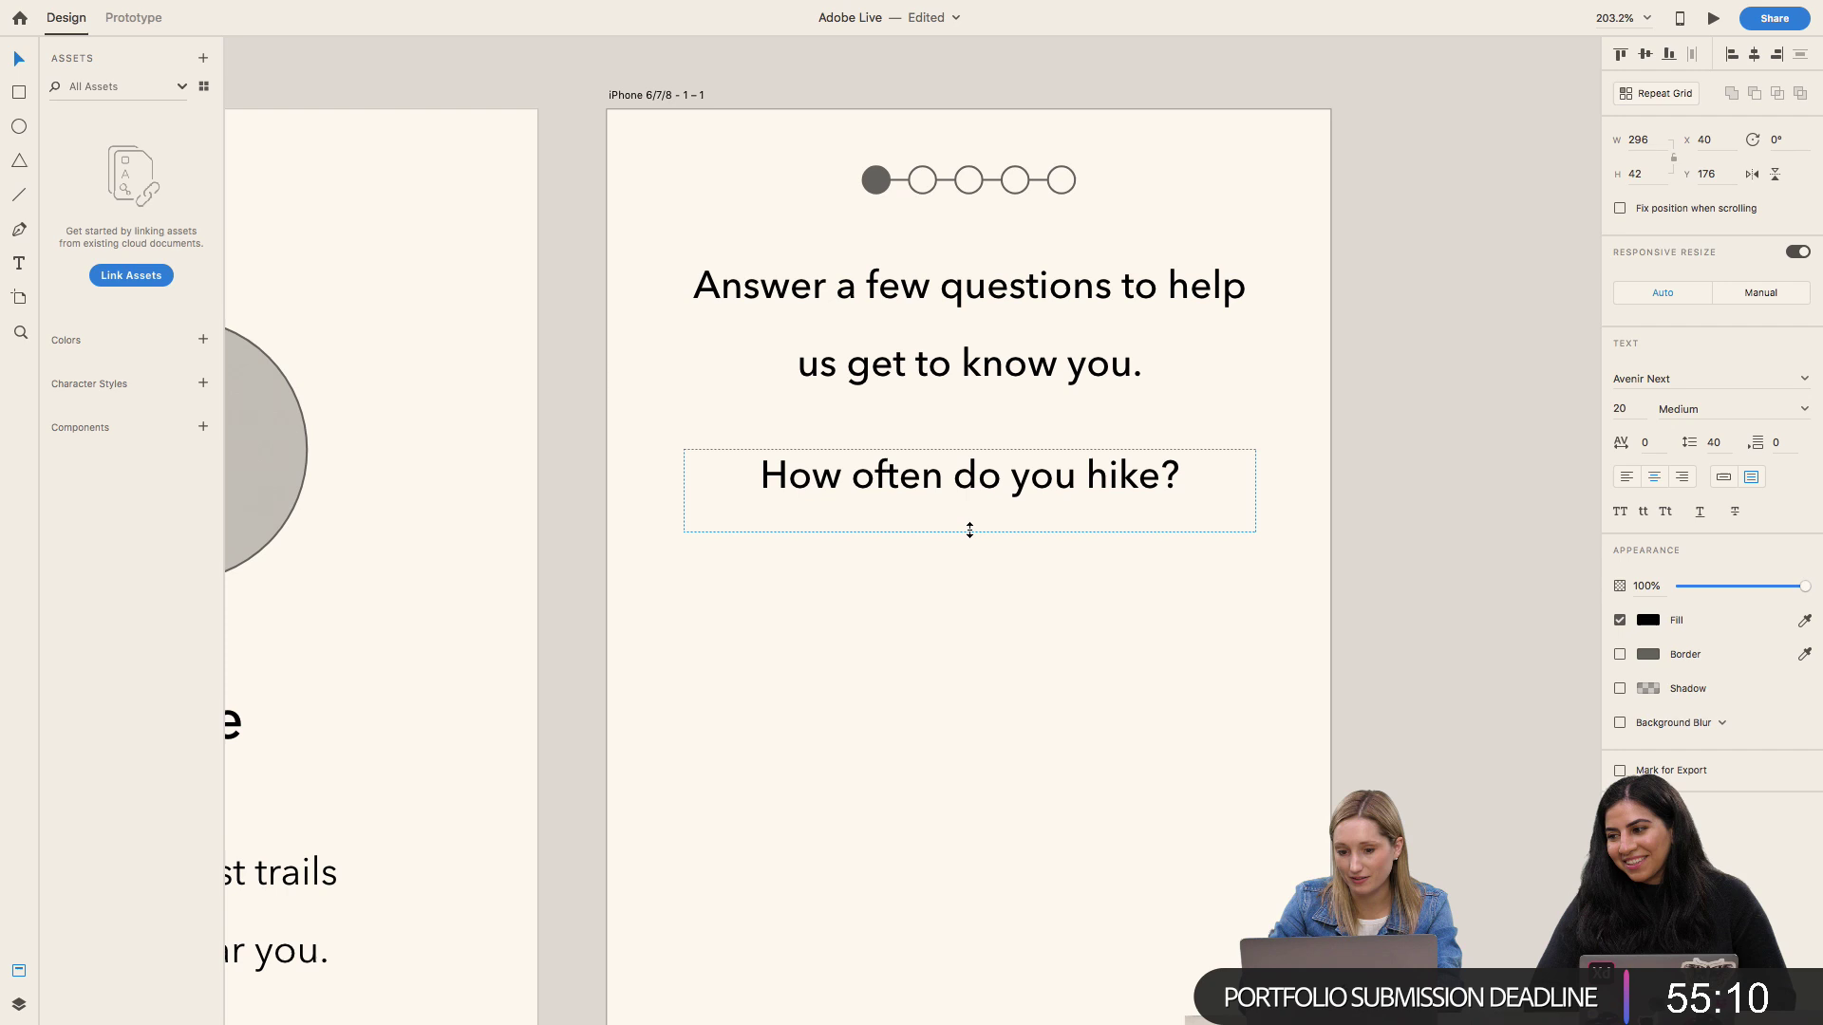
Step: Try a font size of 16 on the hiking question and undo it
click(1625, 407)
text(16)
key(Return)
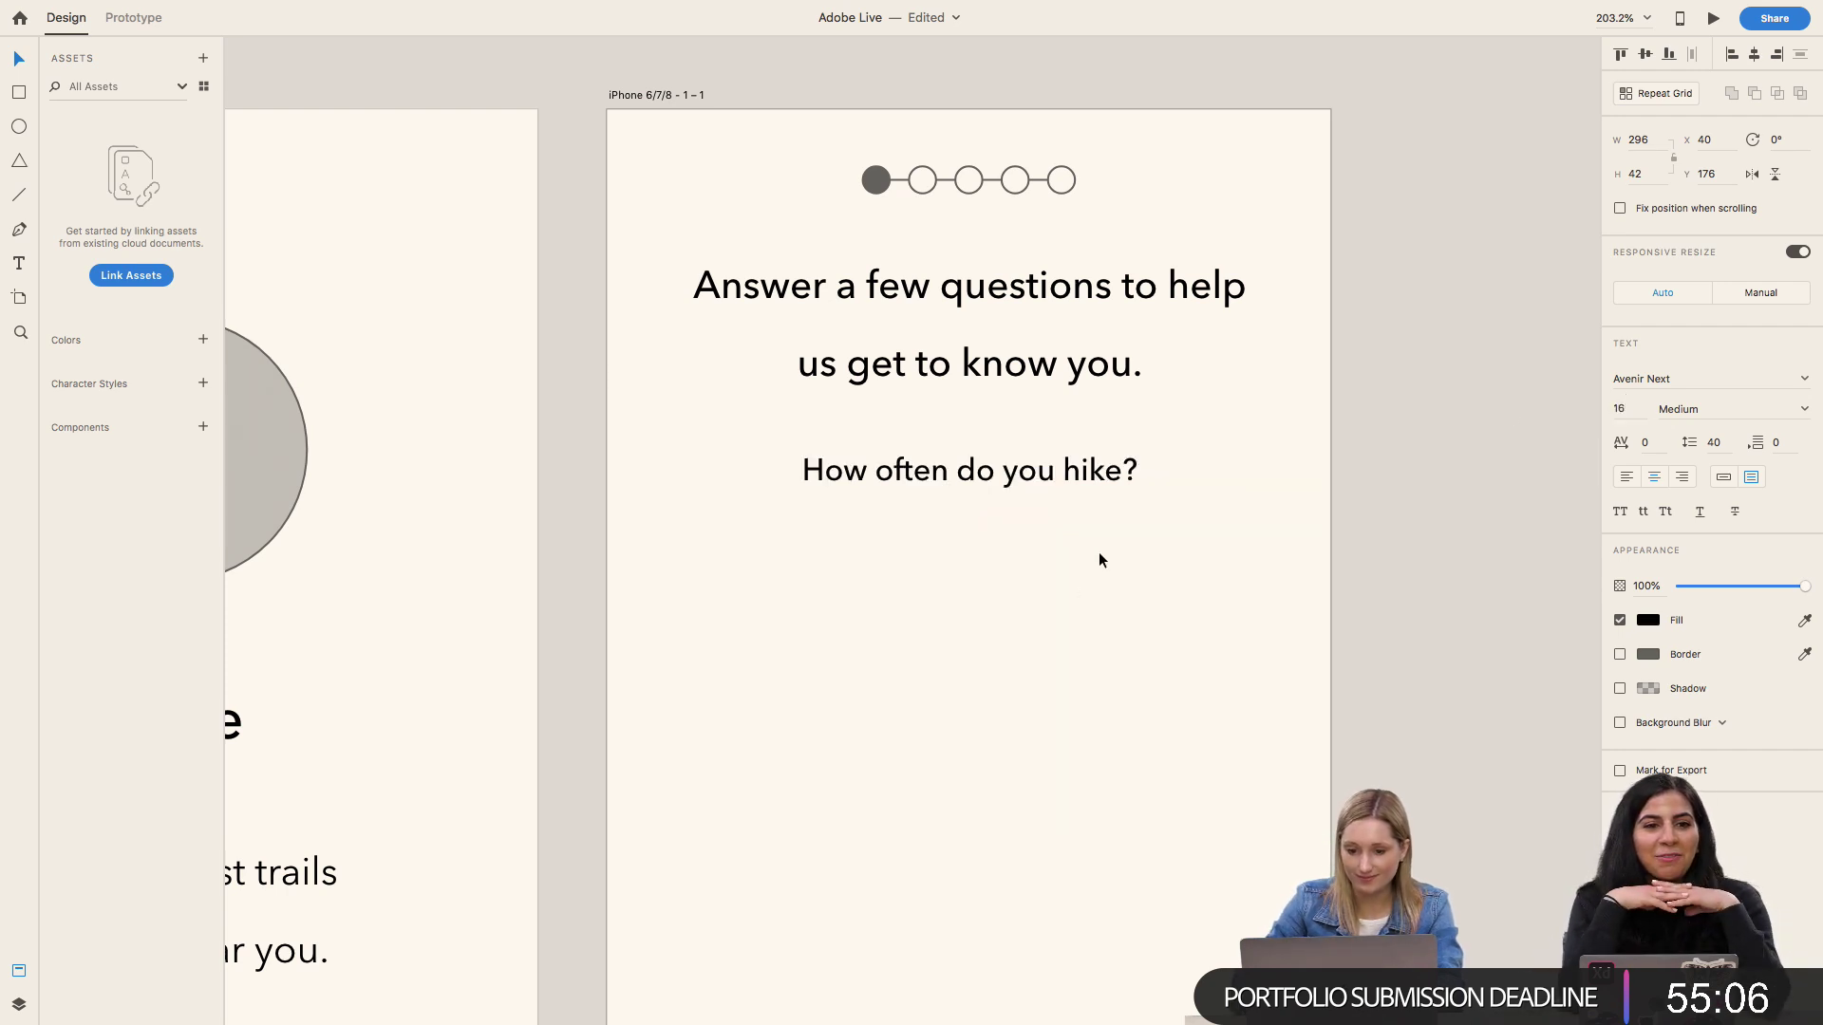
key(ctrl+z)
Step: Set the font size of the "Answer a few questions to help us get to know you." heading to 18
double_click(1036, 359)
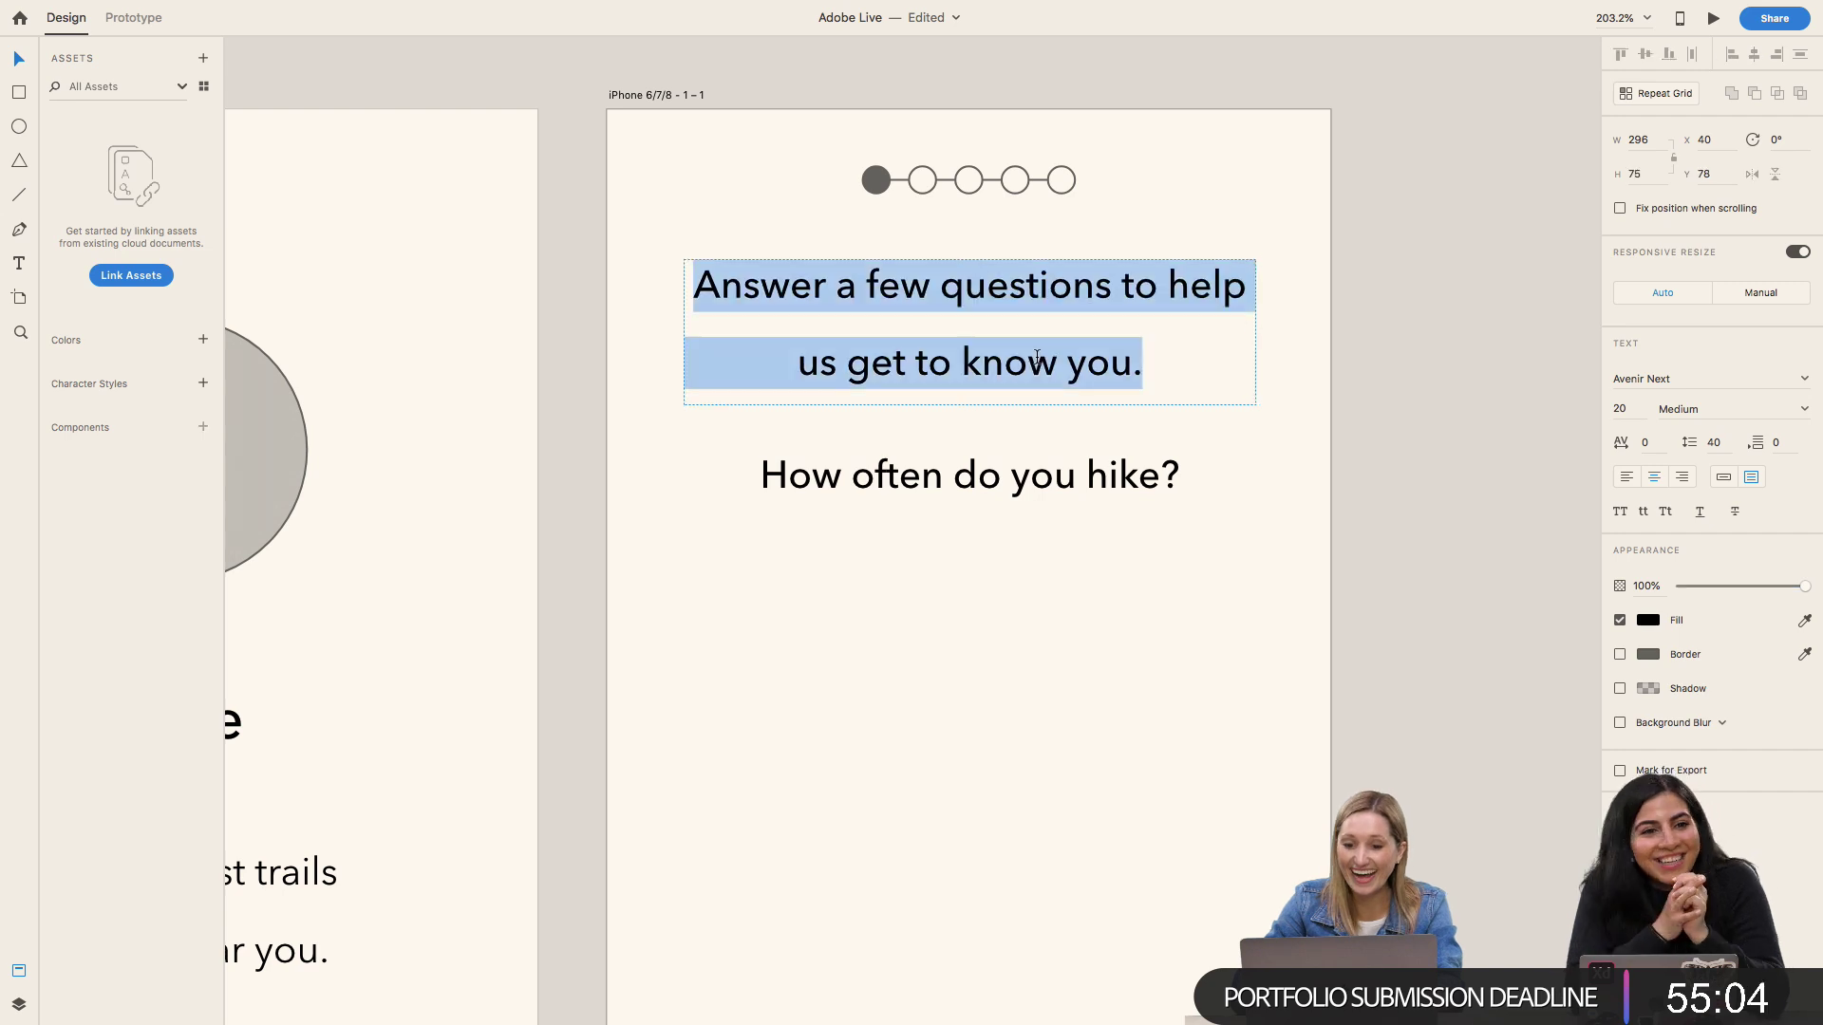
click(1620, 409)
text(18)
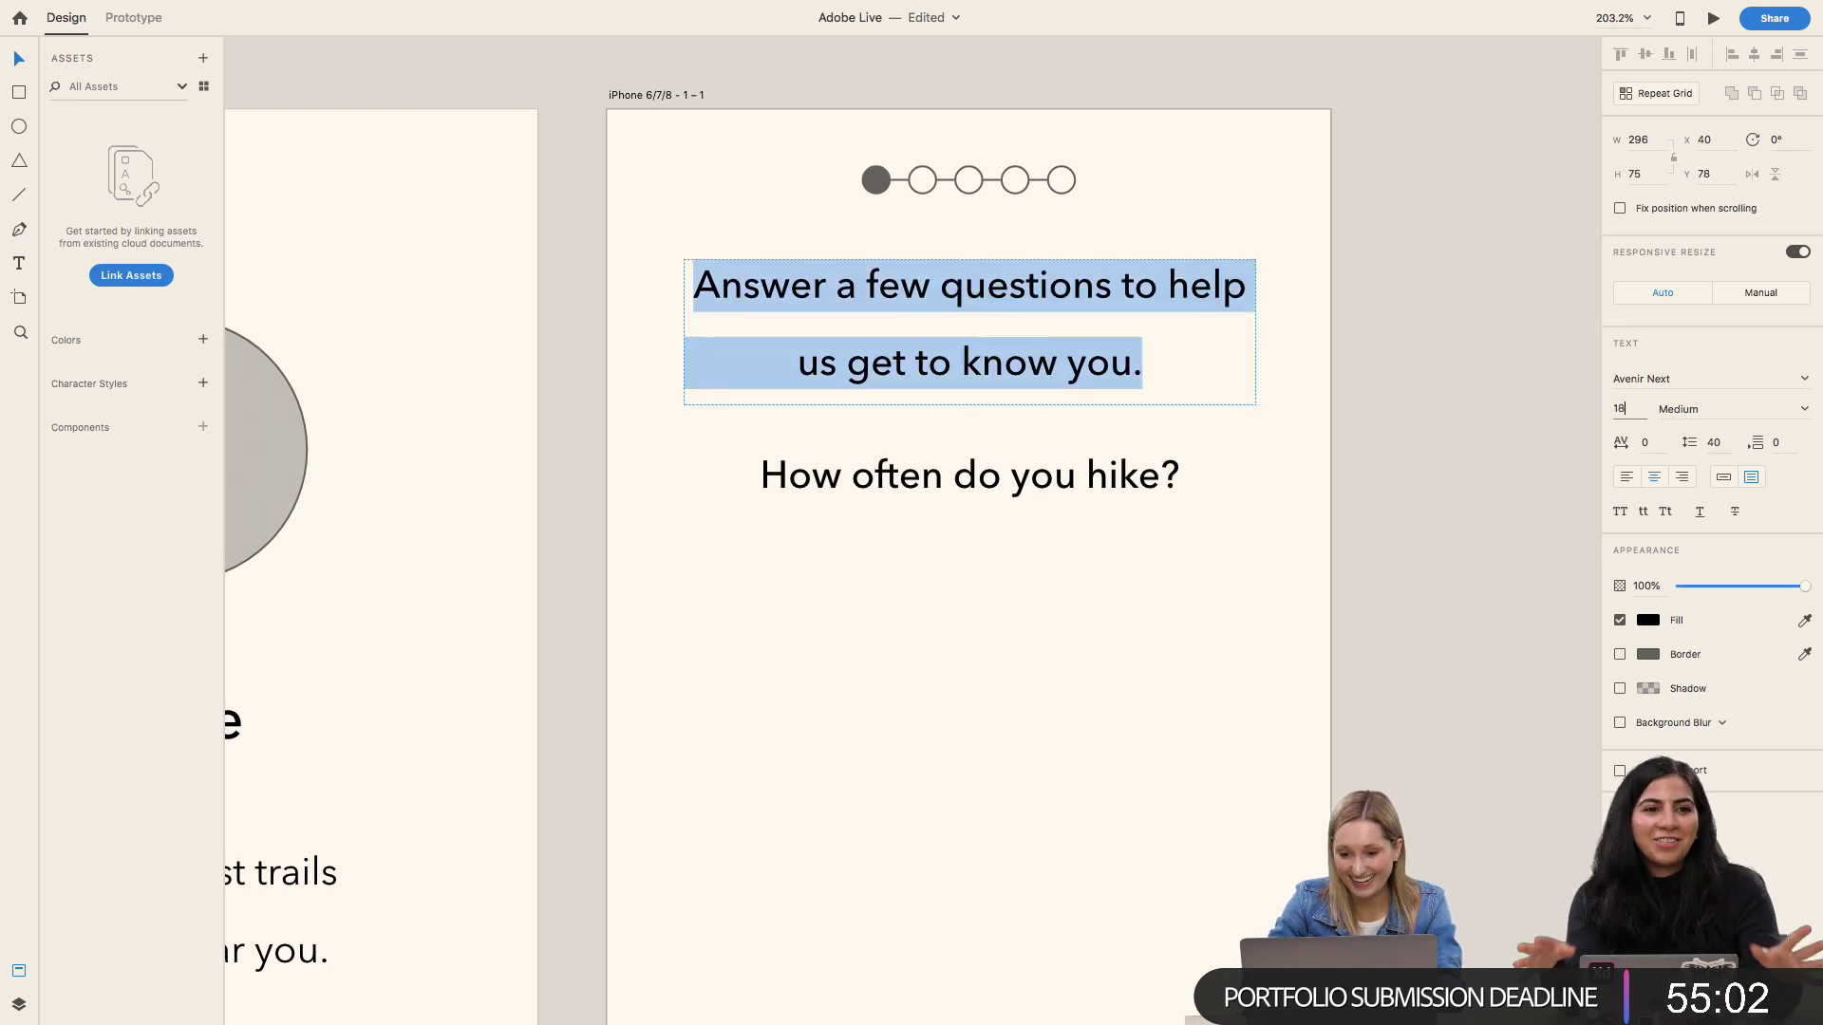
key(Return)
key(Escape)
Step: Move the hiking question down by about 50 and stack three copies of it below at Y 288, 334 and 380
click(944, 500)
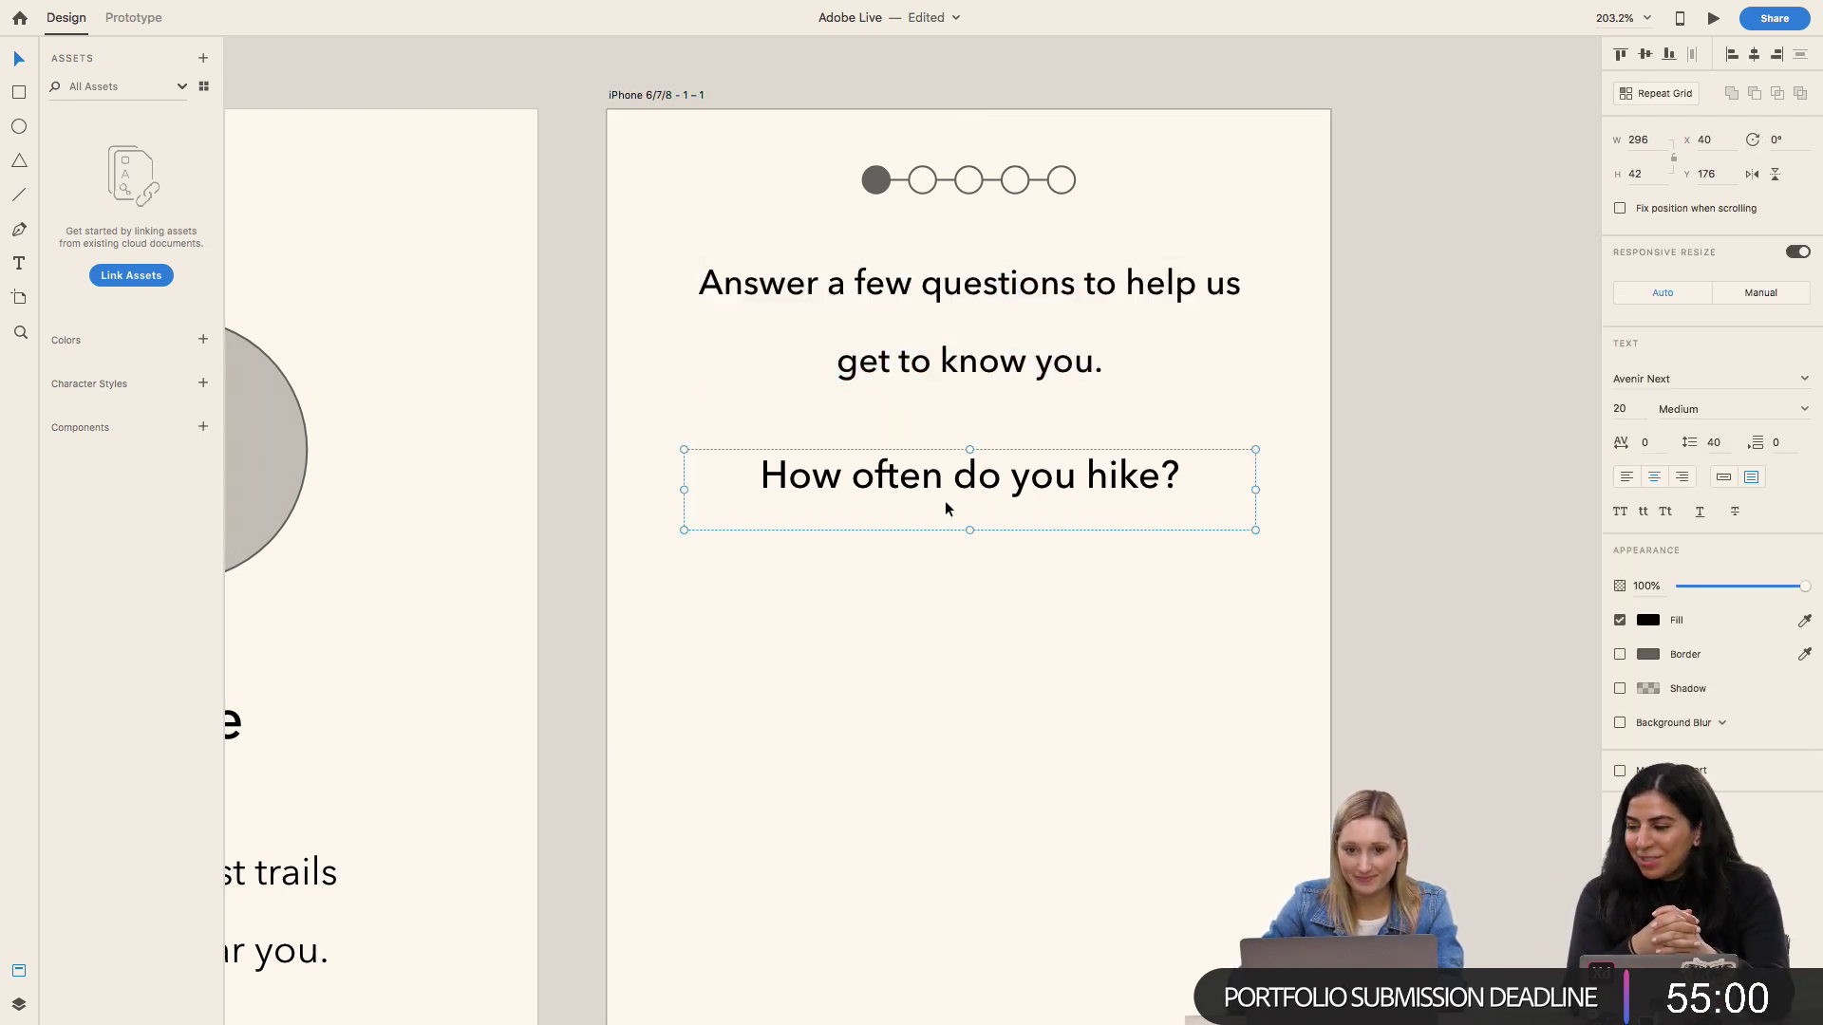
drag(944, 500, 948, 607)
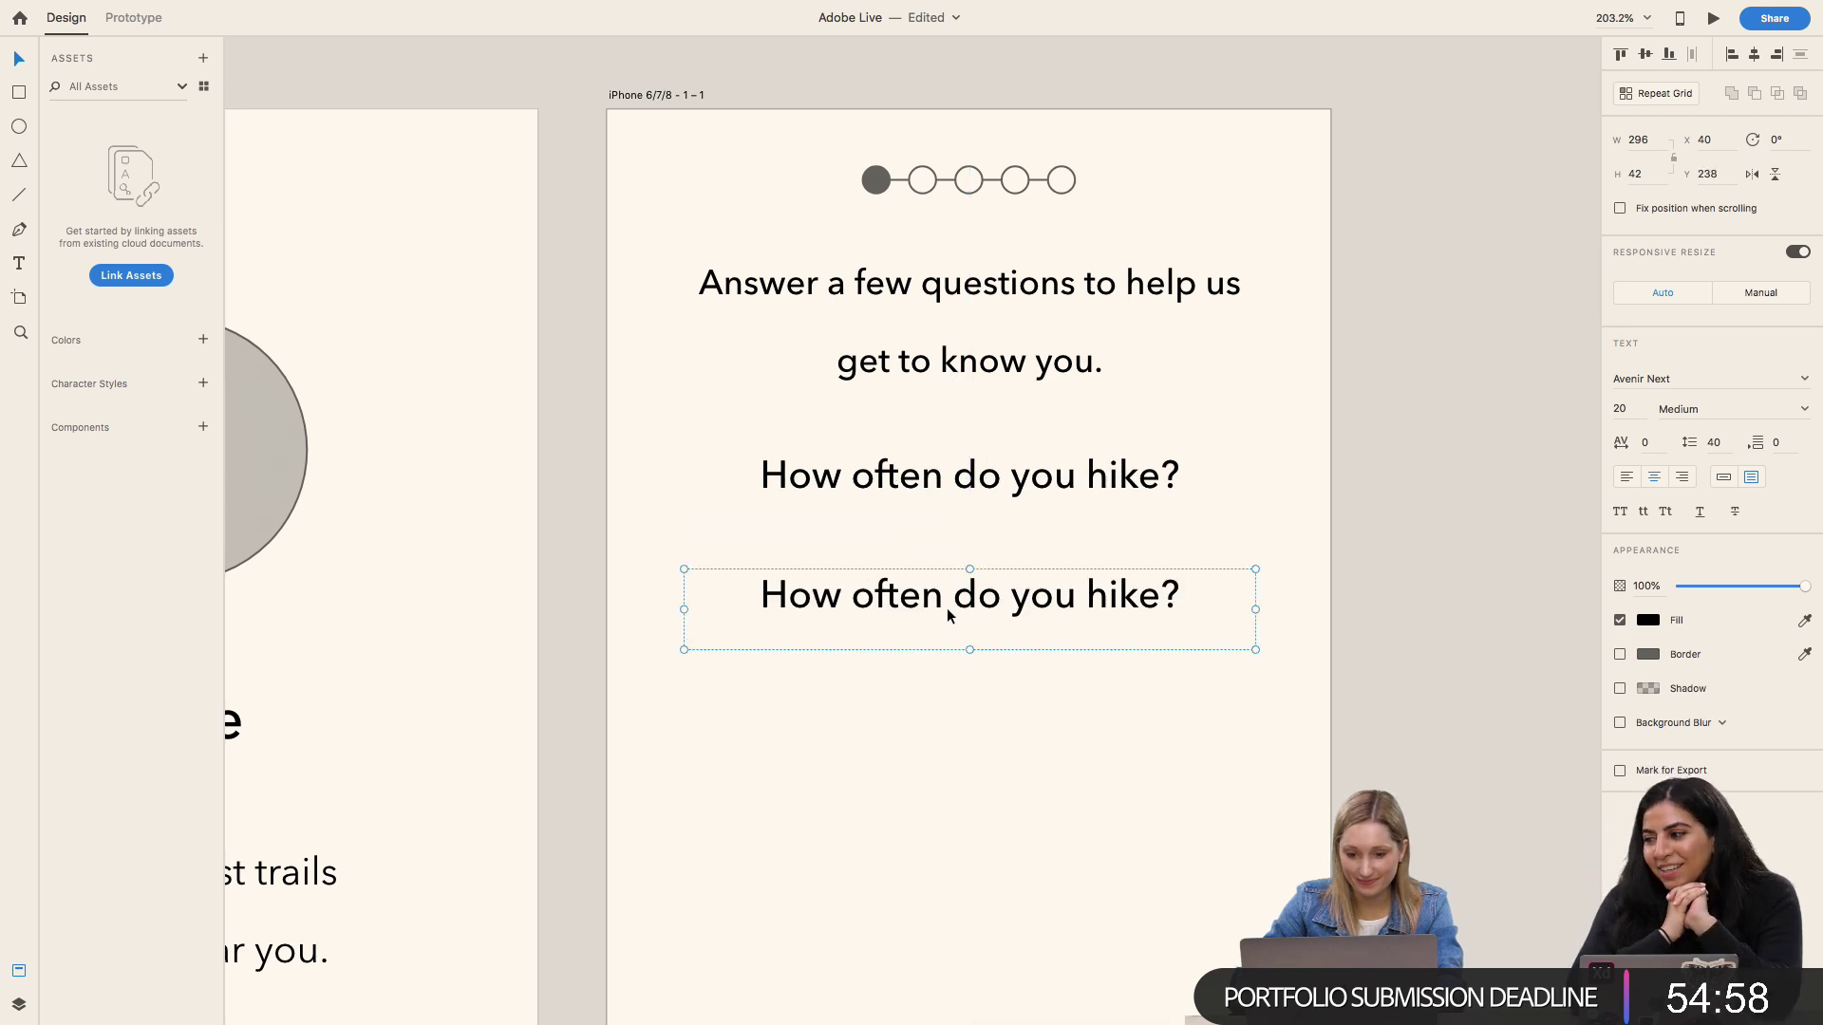
scroll(947, 607, down, 5)
scroll(948, 607, down, 2)
scroll(947, 615, down, 2)
shift+click(1022, 285)
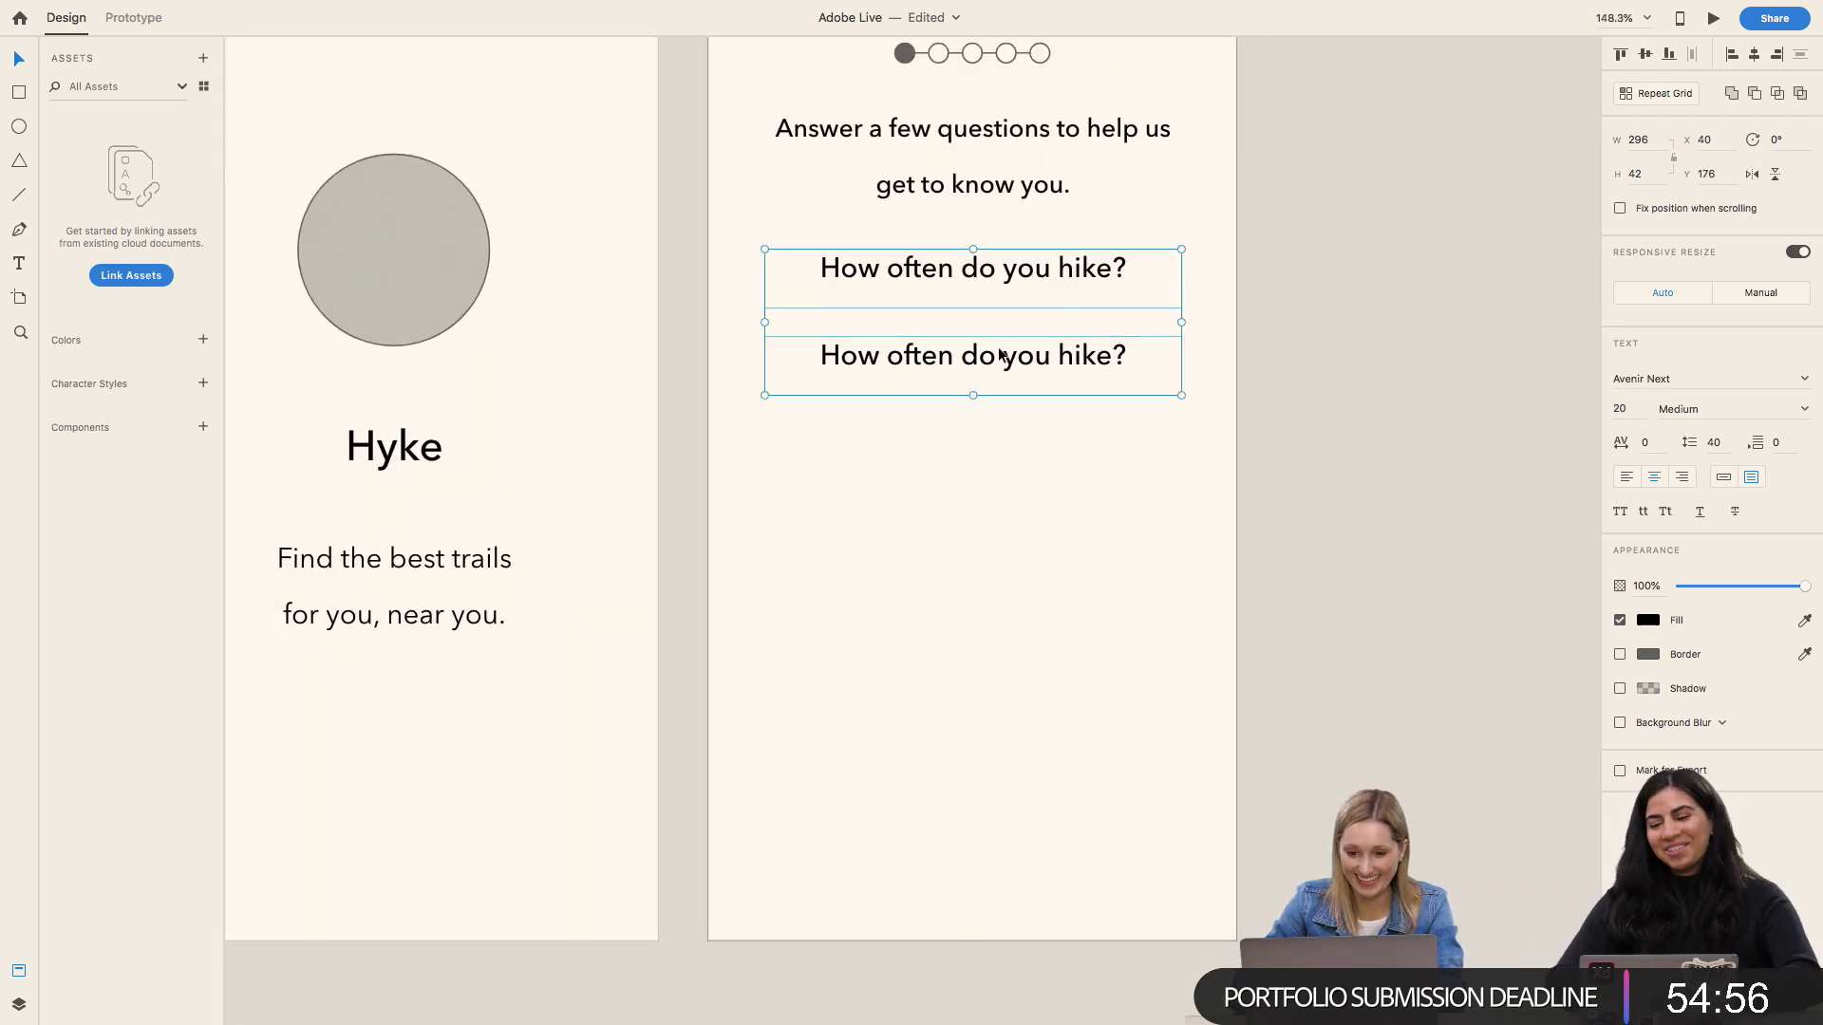
drag(1007, 314, 999, 368)
click(1159, 367)
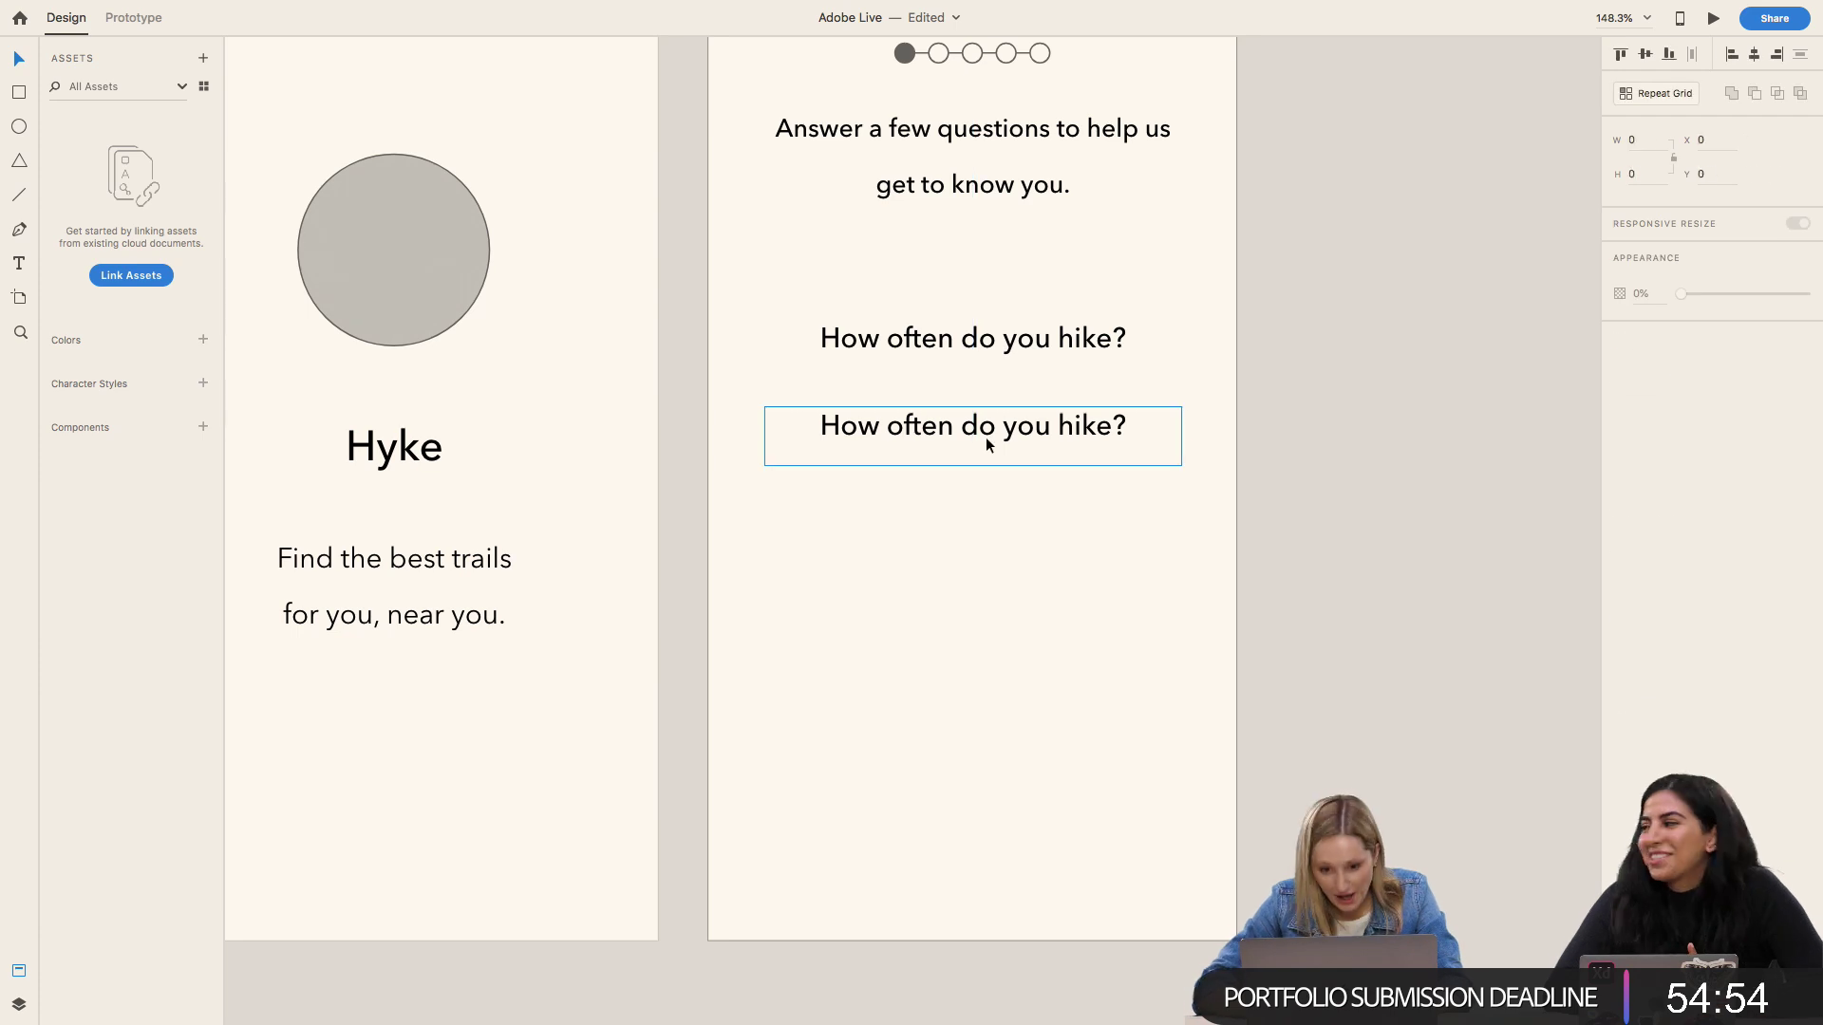
click(985, 437)
drag(986, 436, 985, 563)
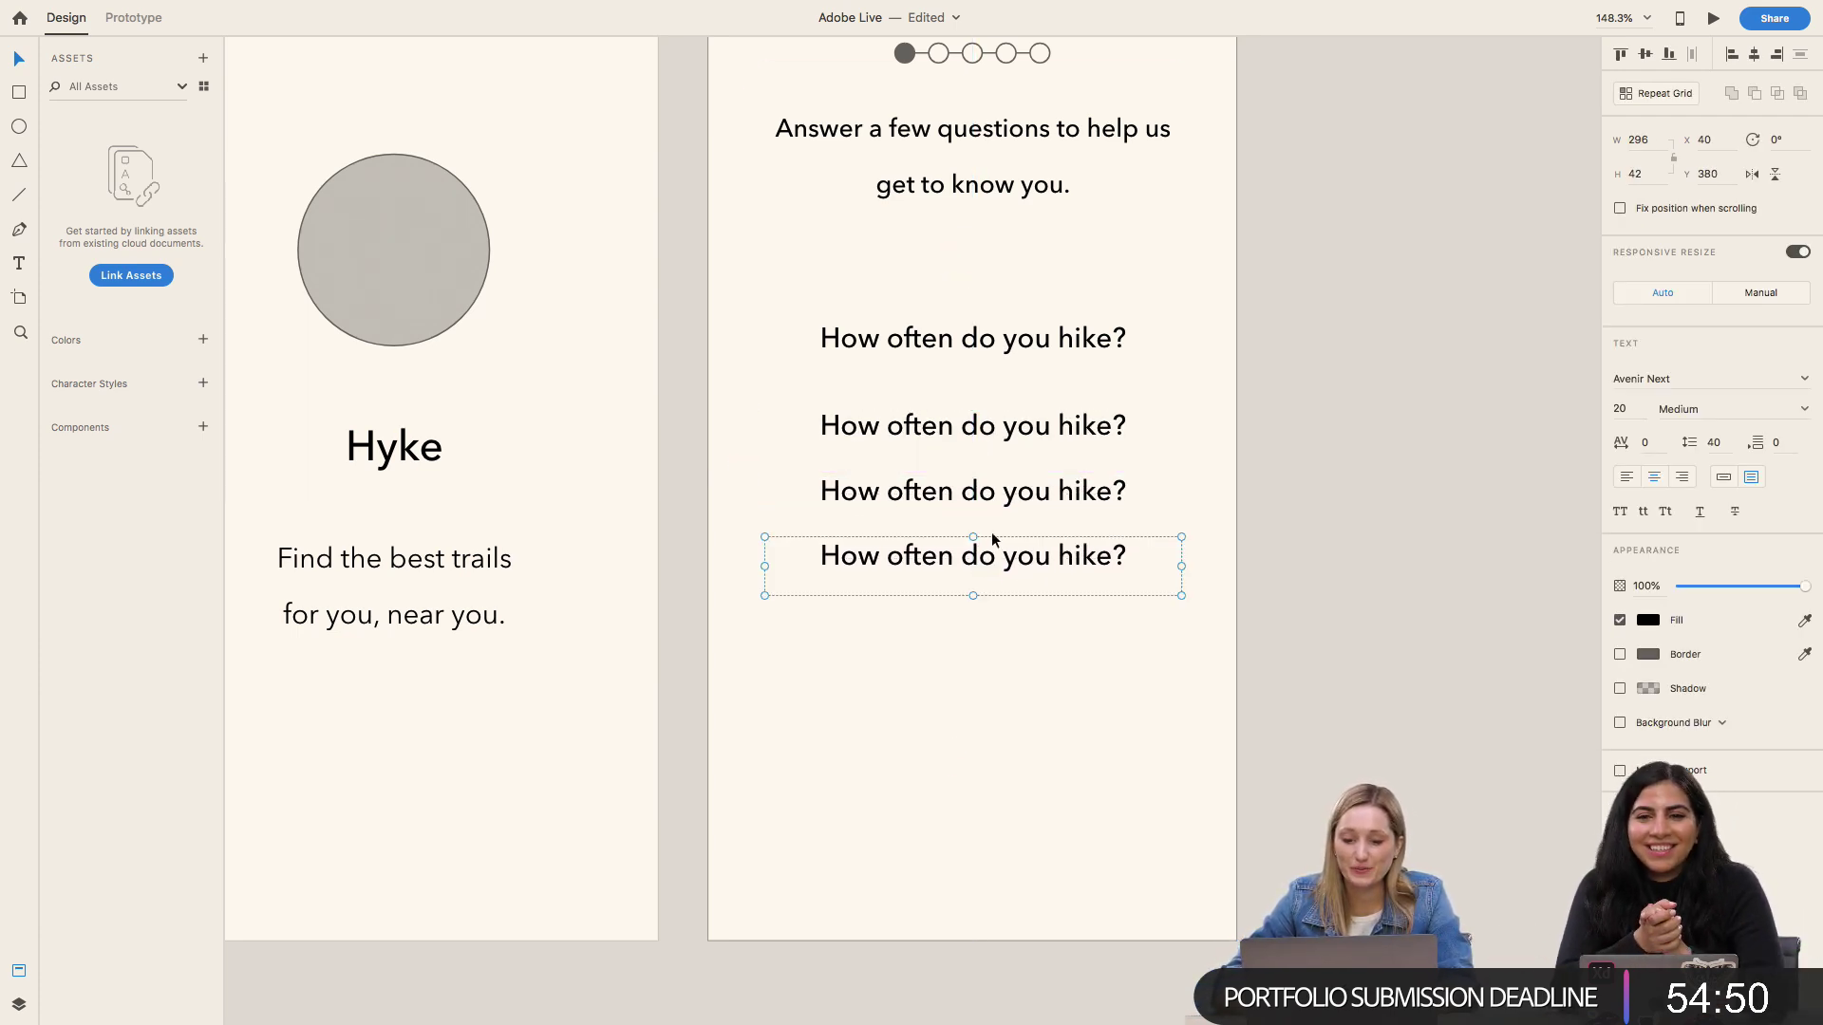
Step: Set the first copy below the question to font size 16 and replace its text with "I'd like to get out more."
click(993, 414)
double_click(993, 414)
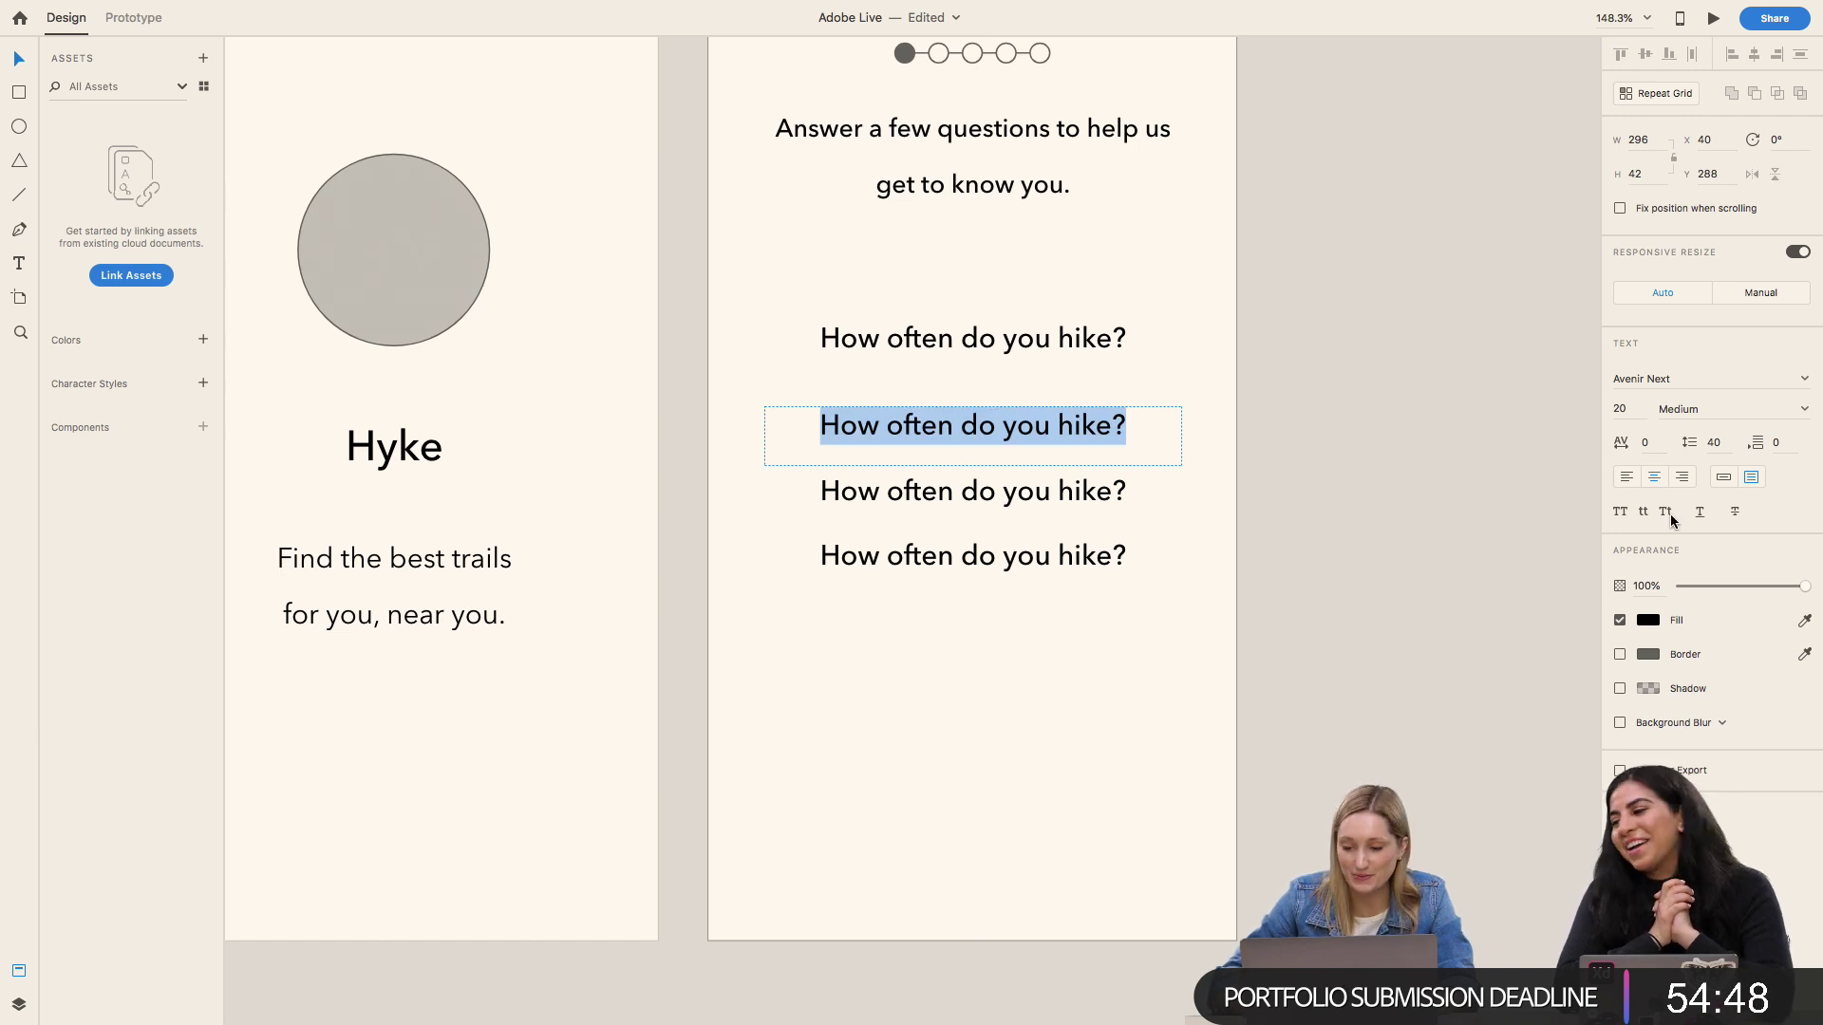
click(1621, 409)
text(1)
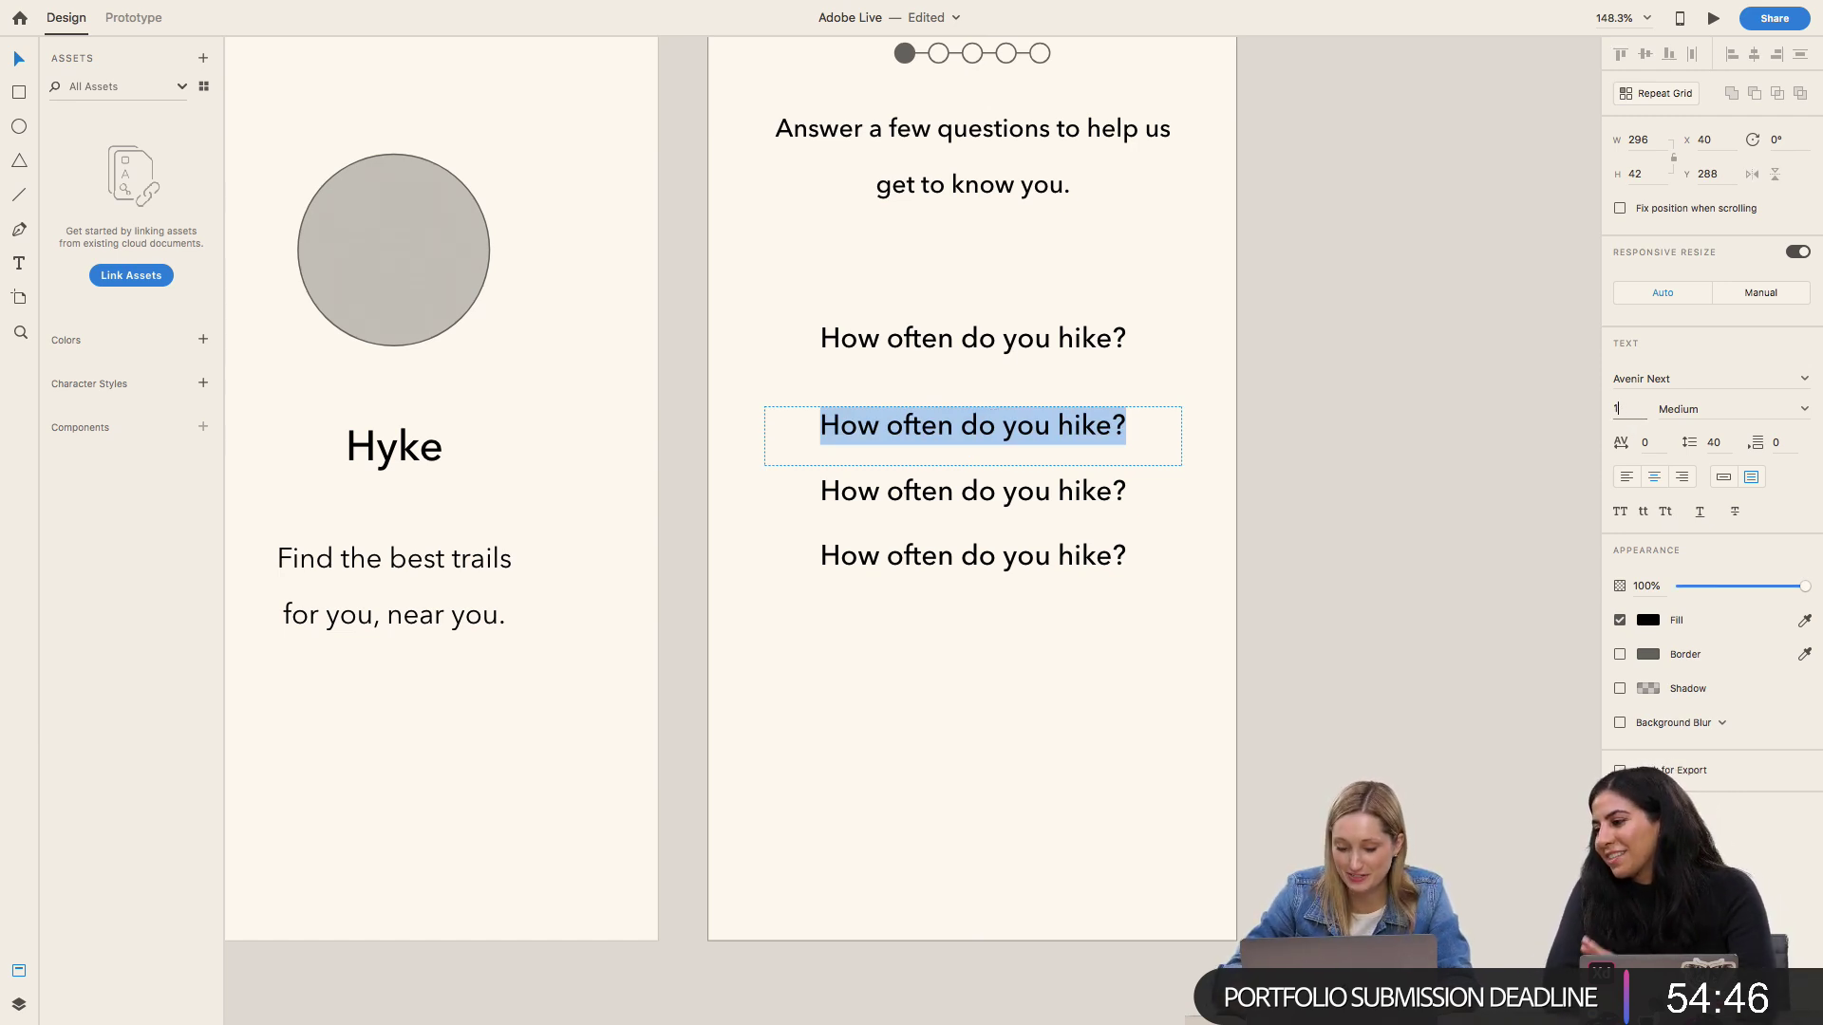
text(6)
key(Return)
triple_click(1030, 429)
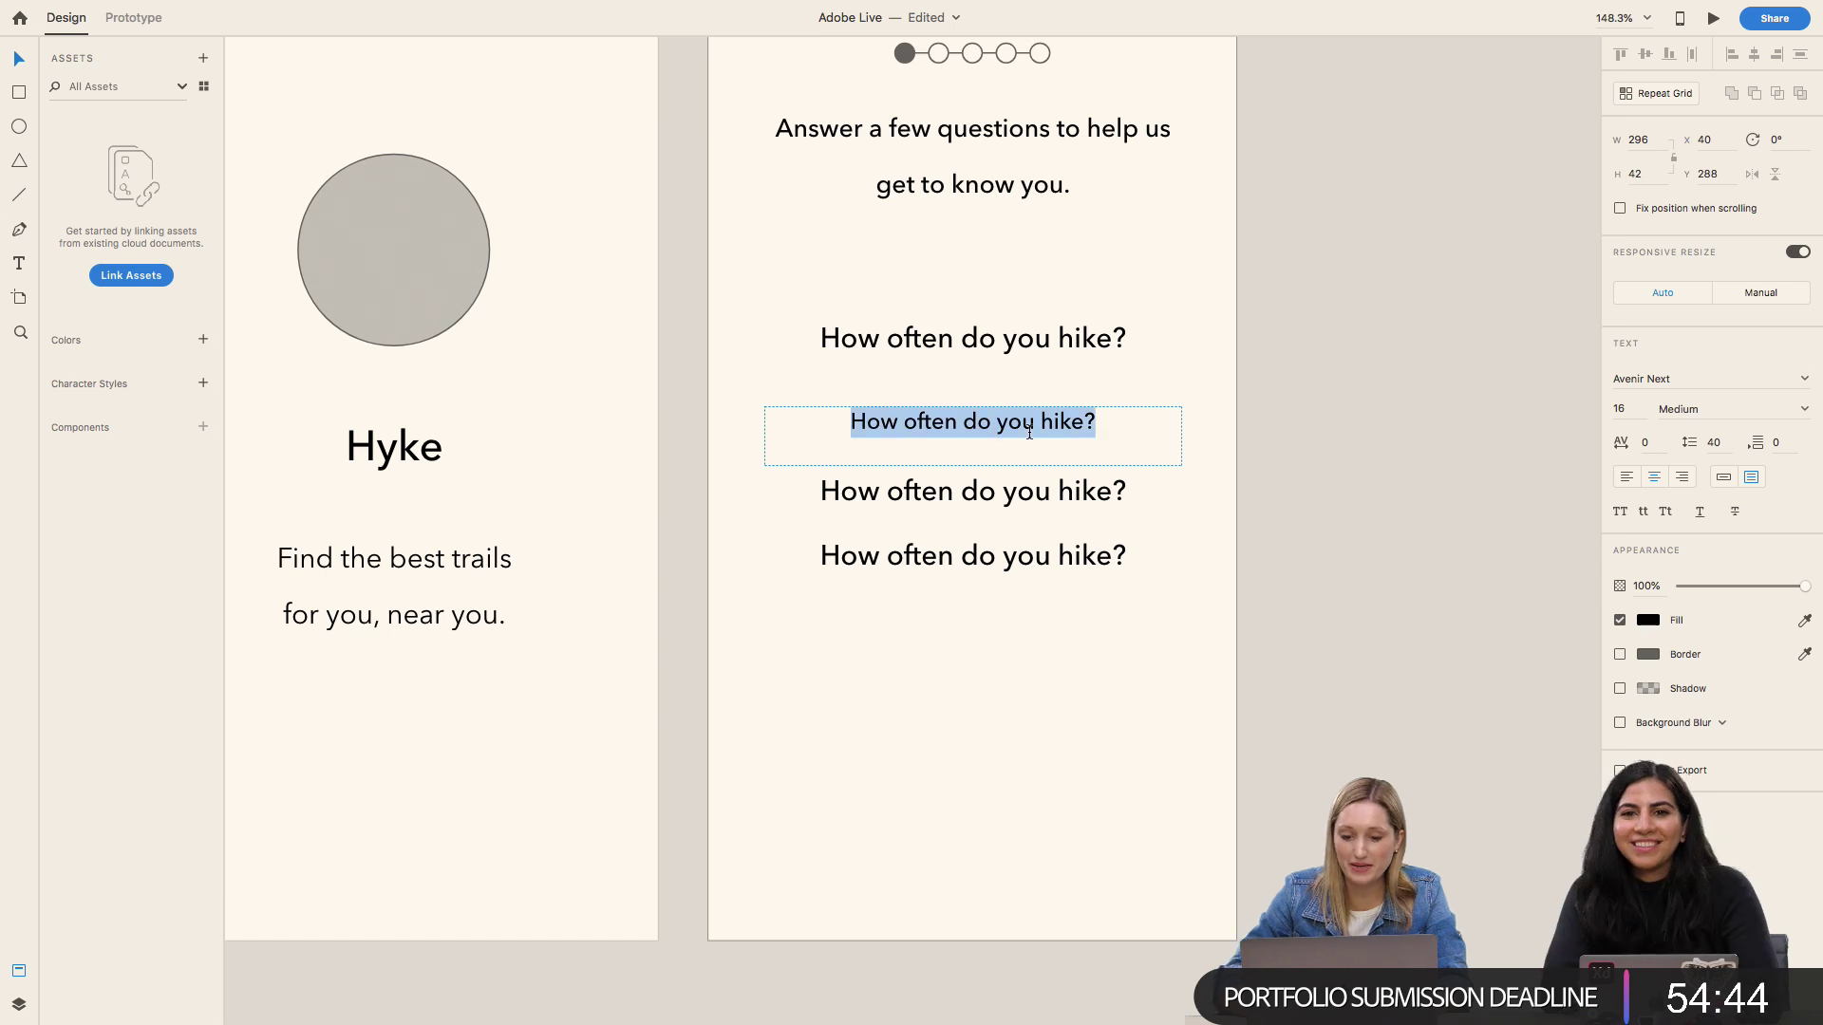
text(I'd like to get out )
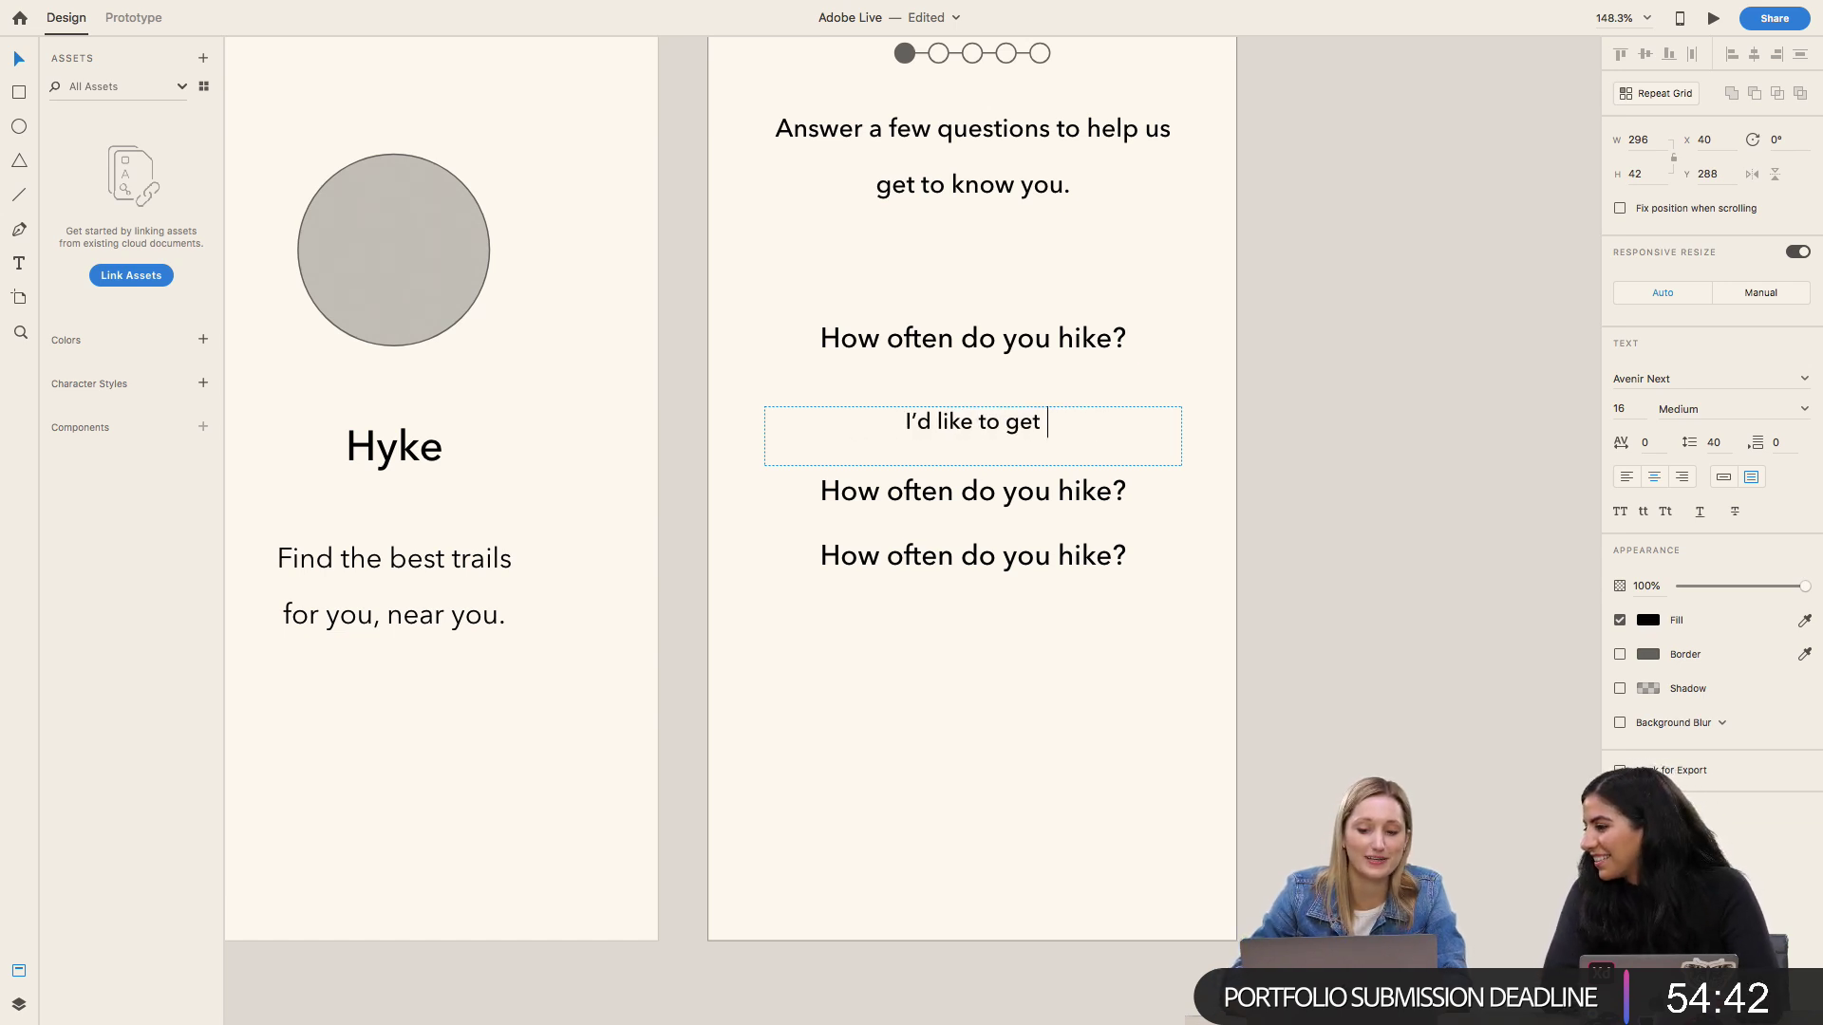
text(more.)
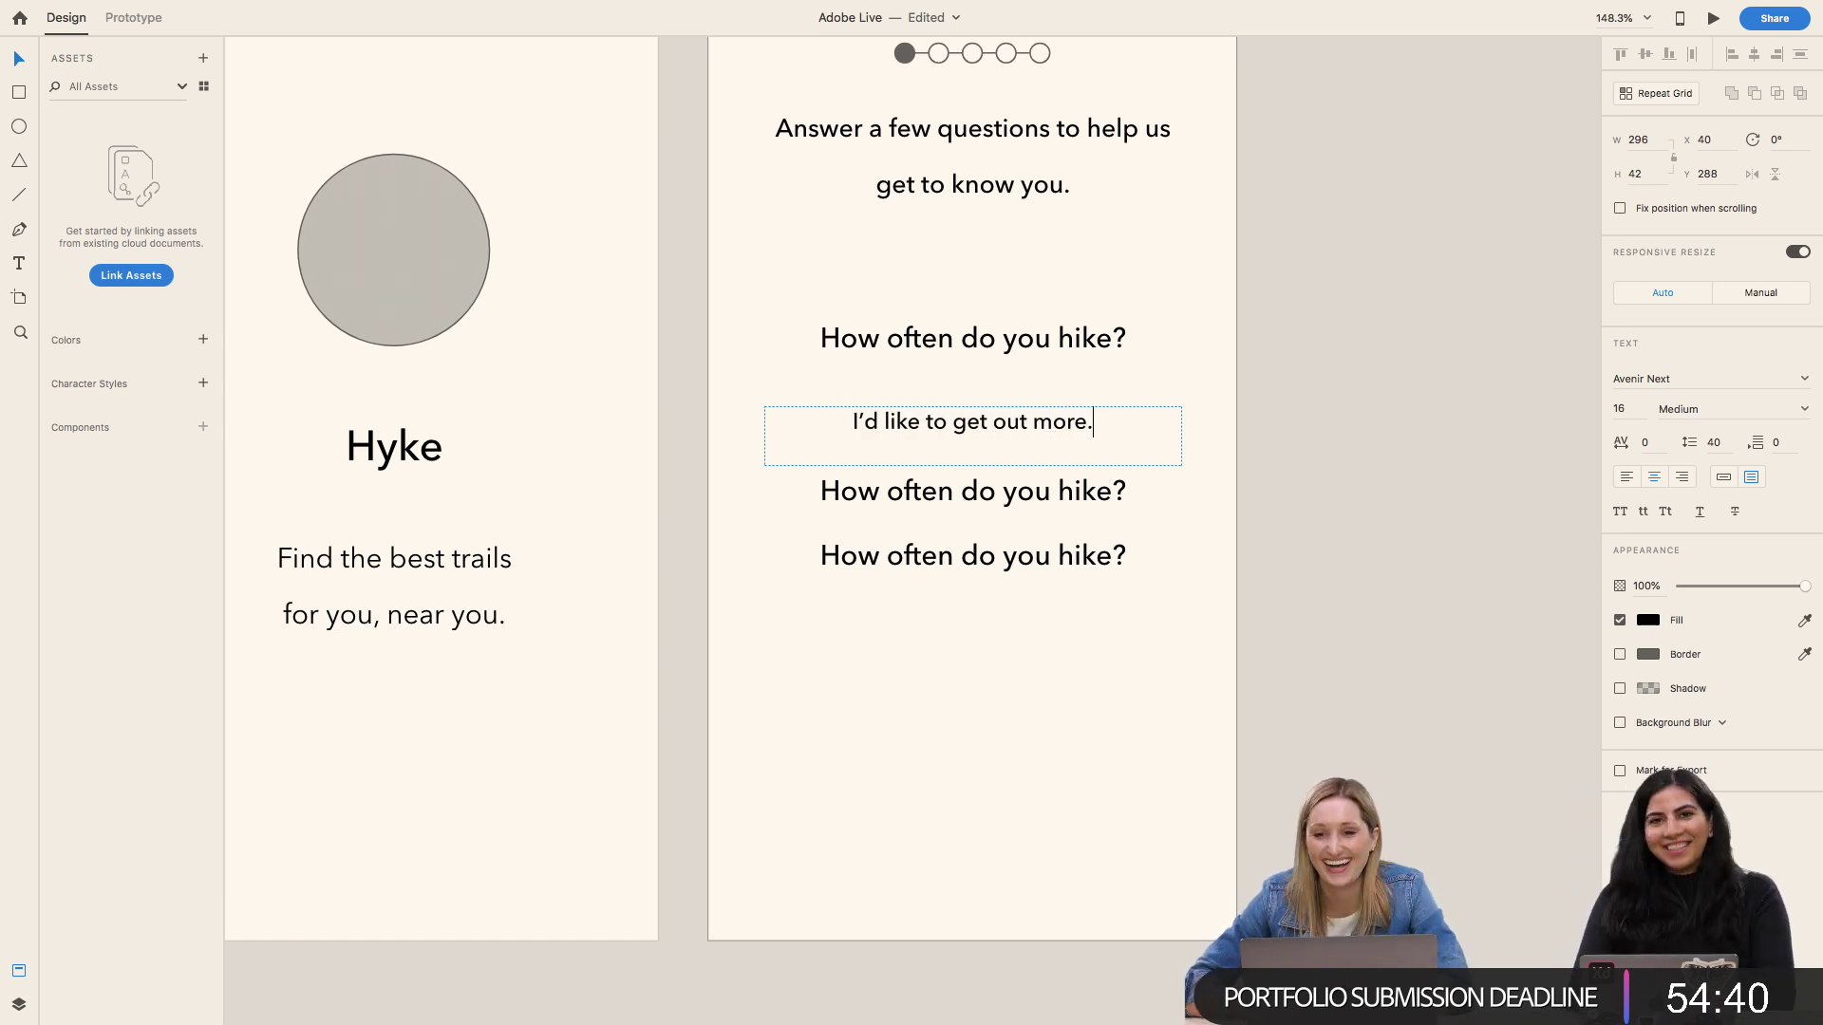
Step: Replace the text of the second copy with the answer "I hike pretty regularly."
triple_click(981, 495)
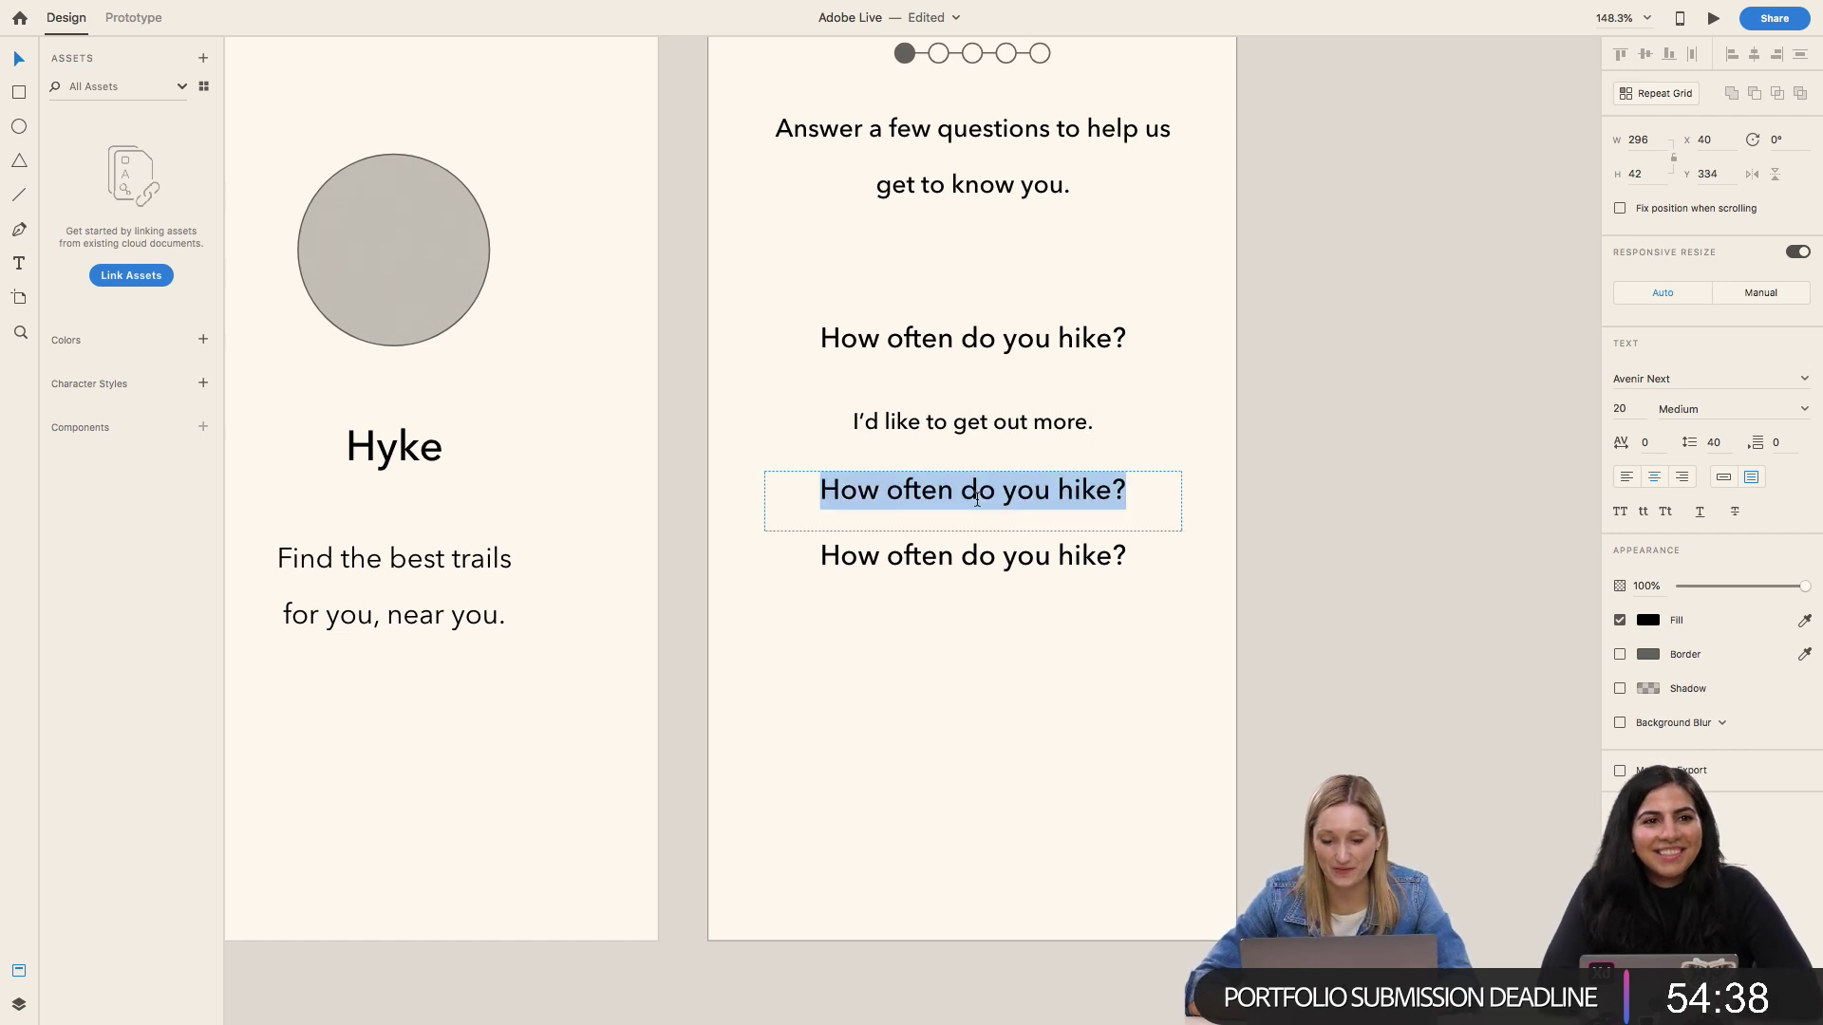
key(Escape)
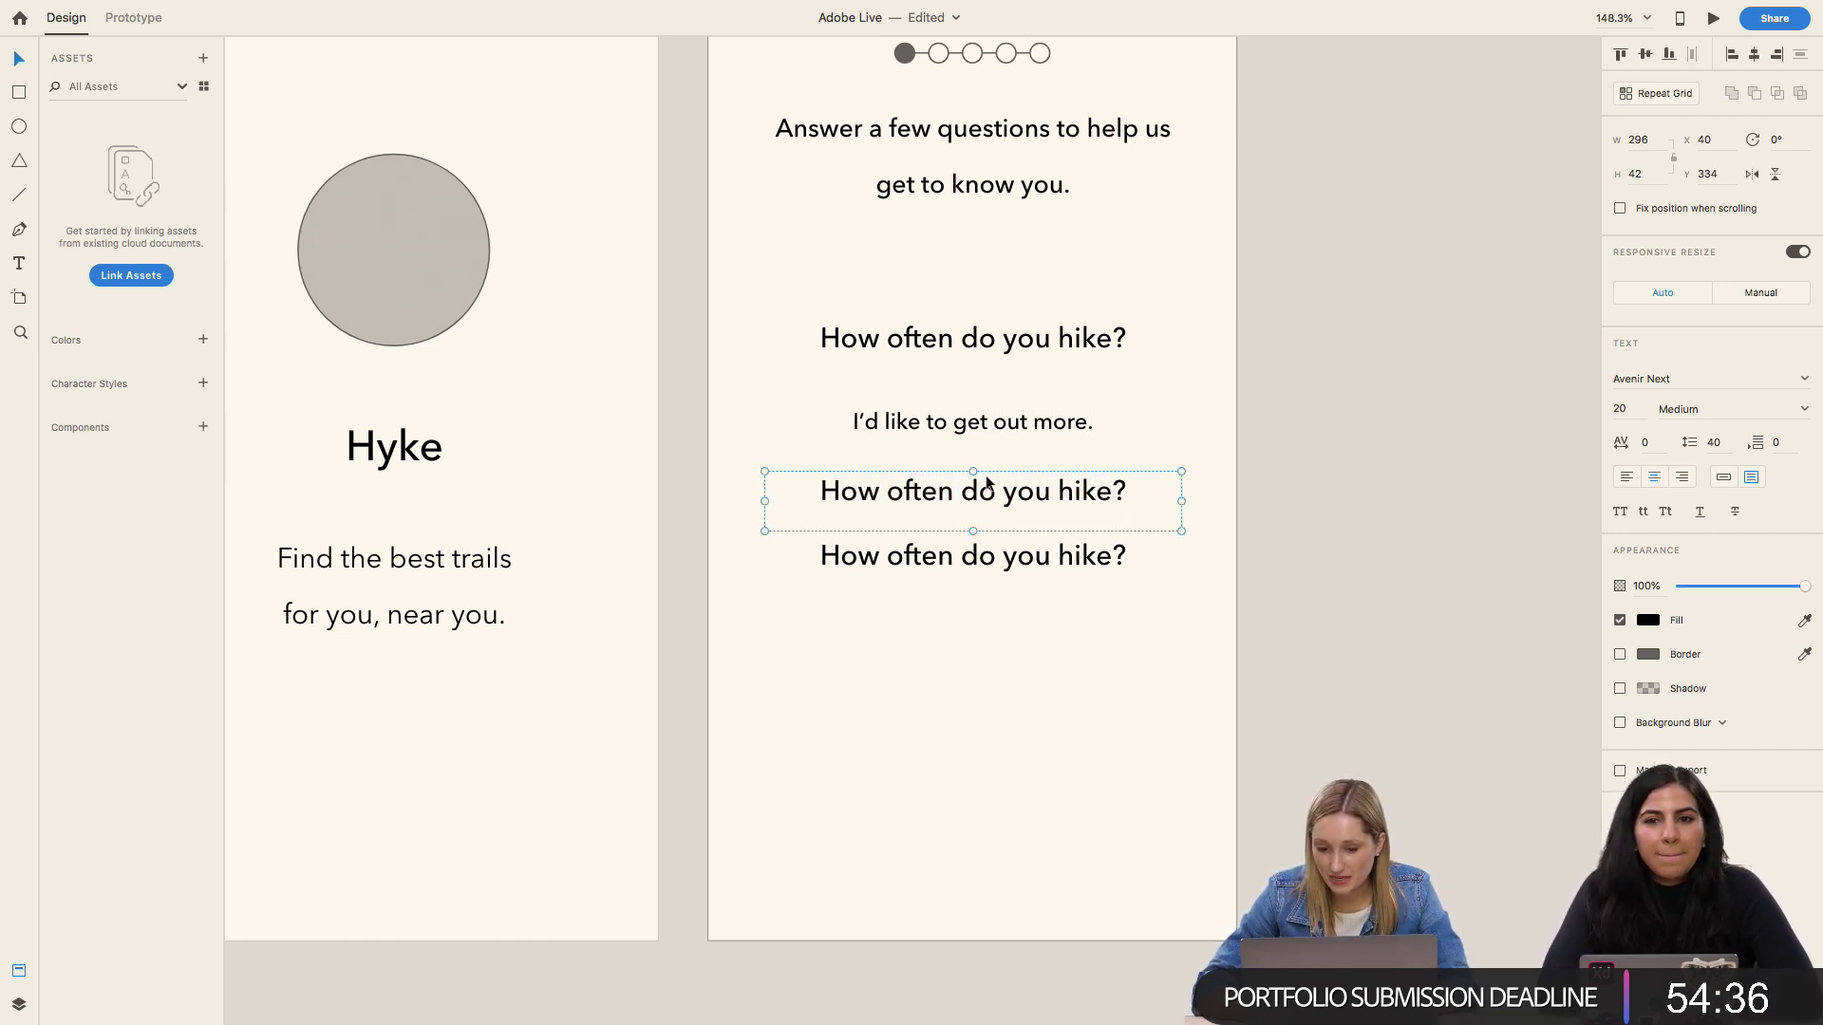
double_click(986, 477)
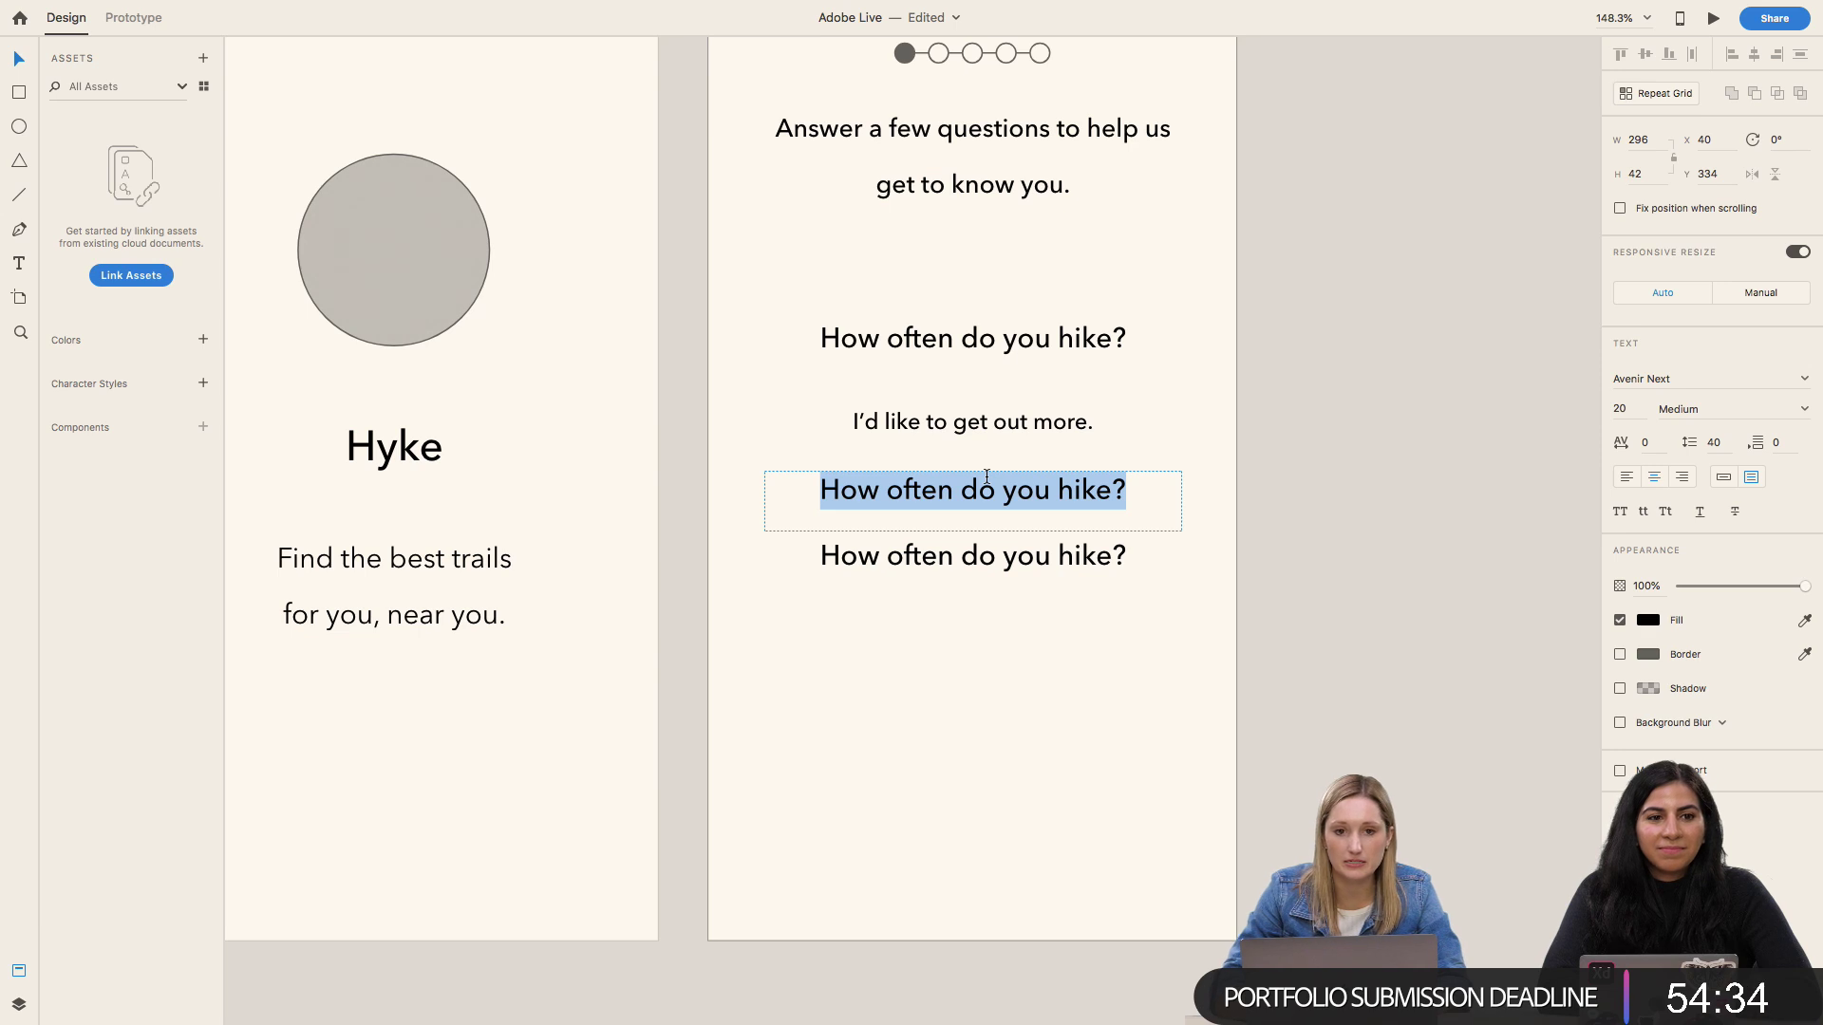
text(I hike p)
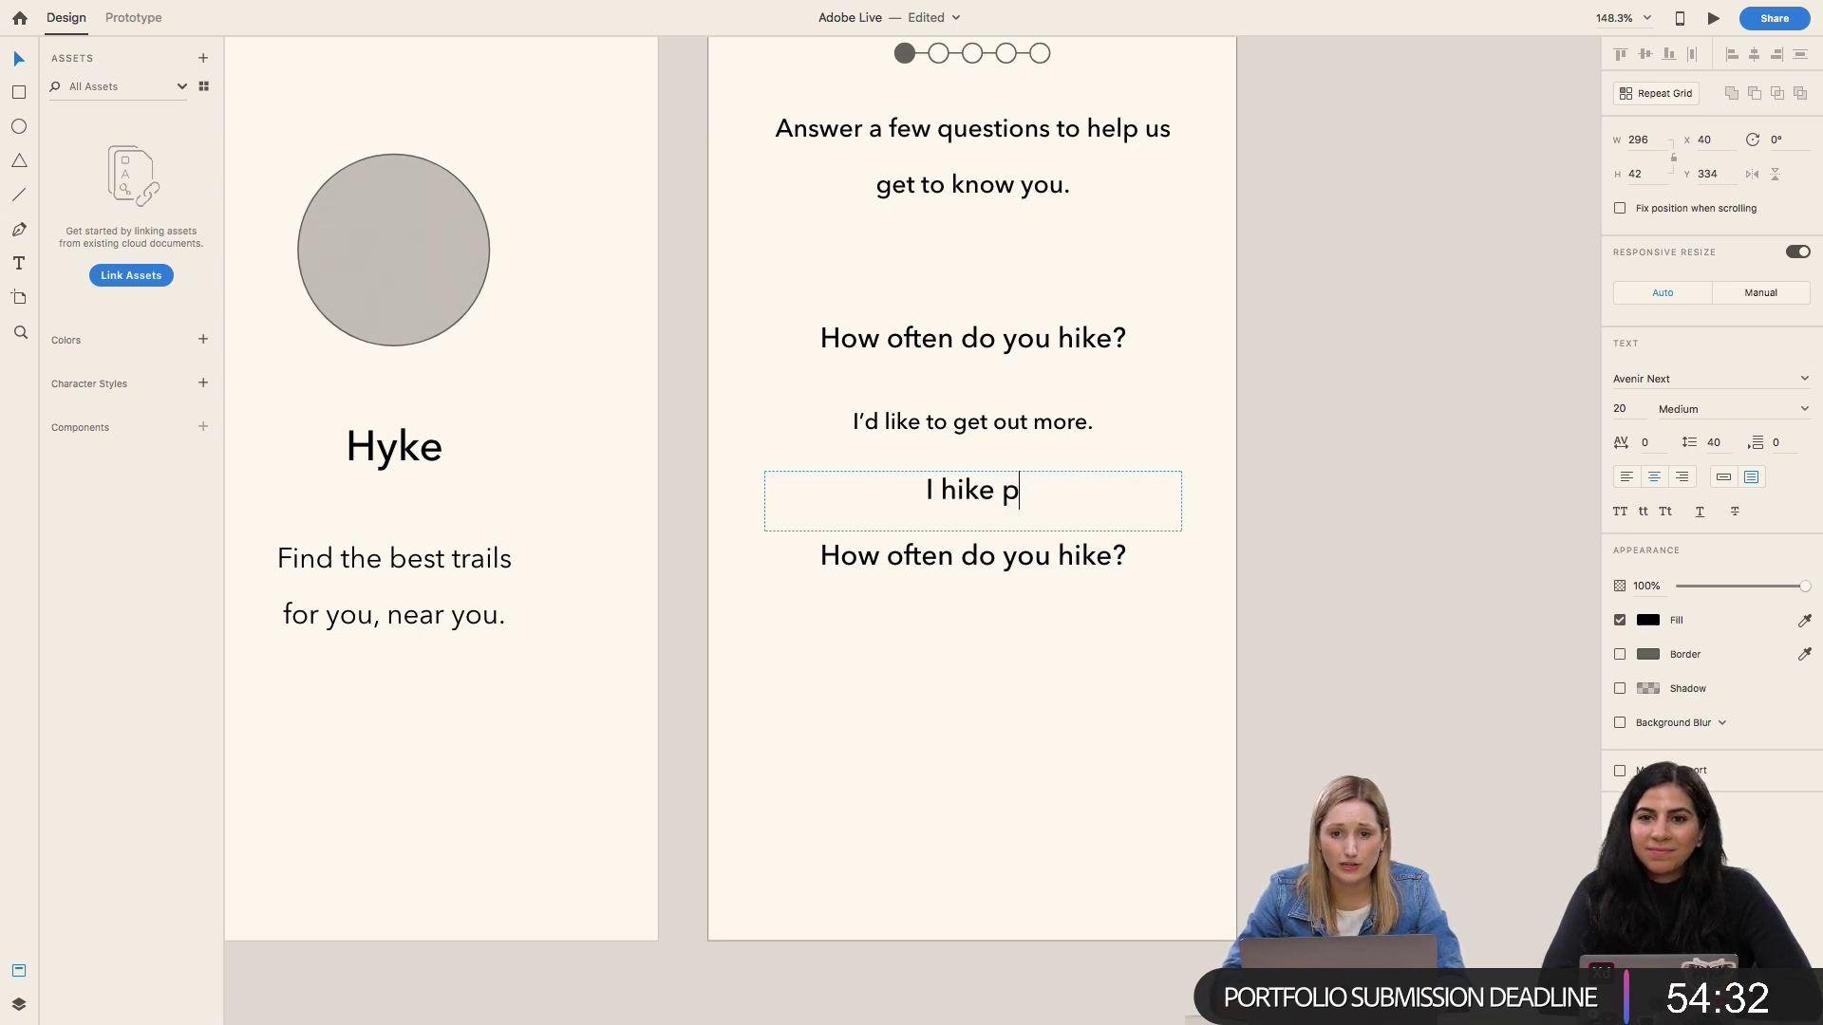
text(retty regularly.)
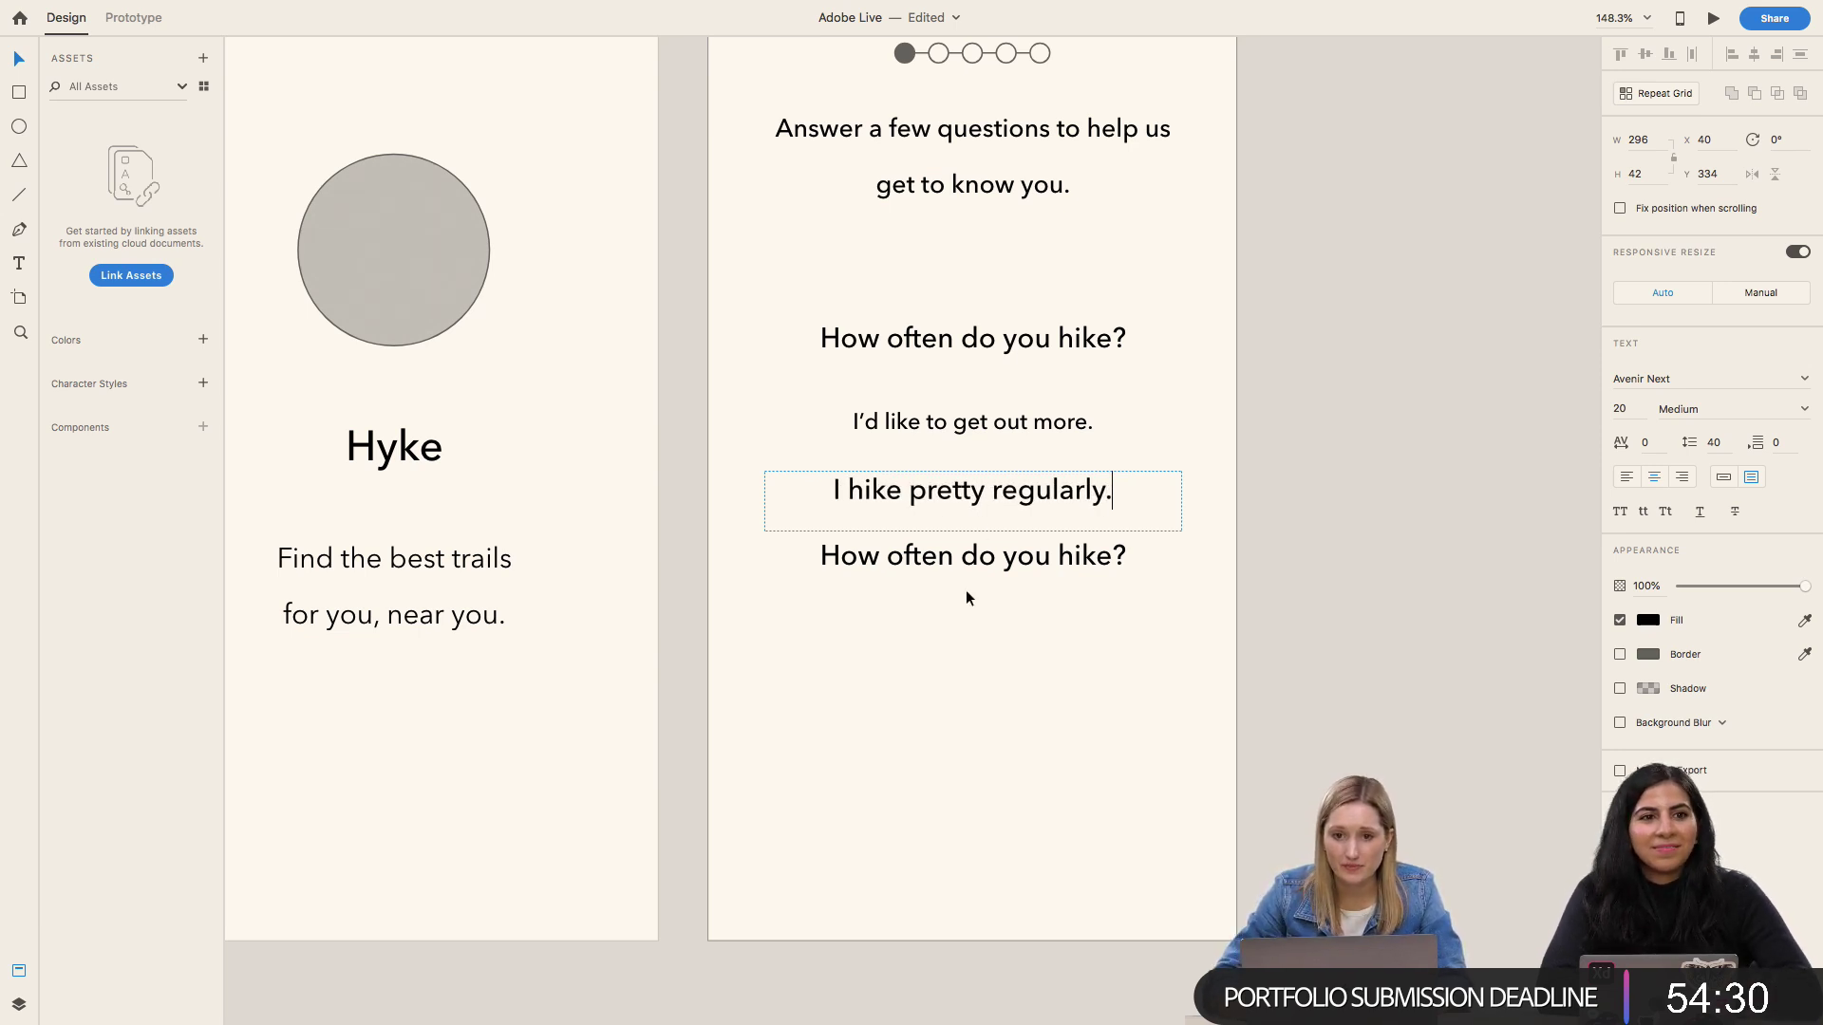
Step: Replace the text of the last copy with the answer "I live in the outdoors."
double_click(952, 556)
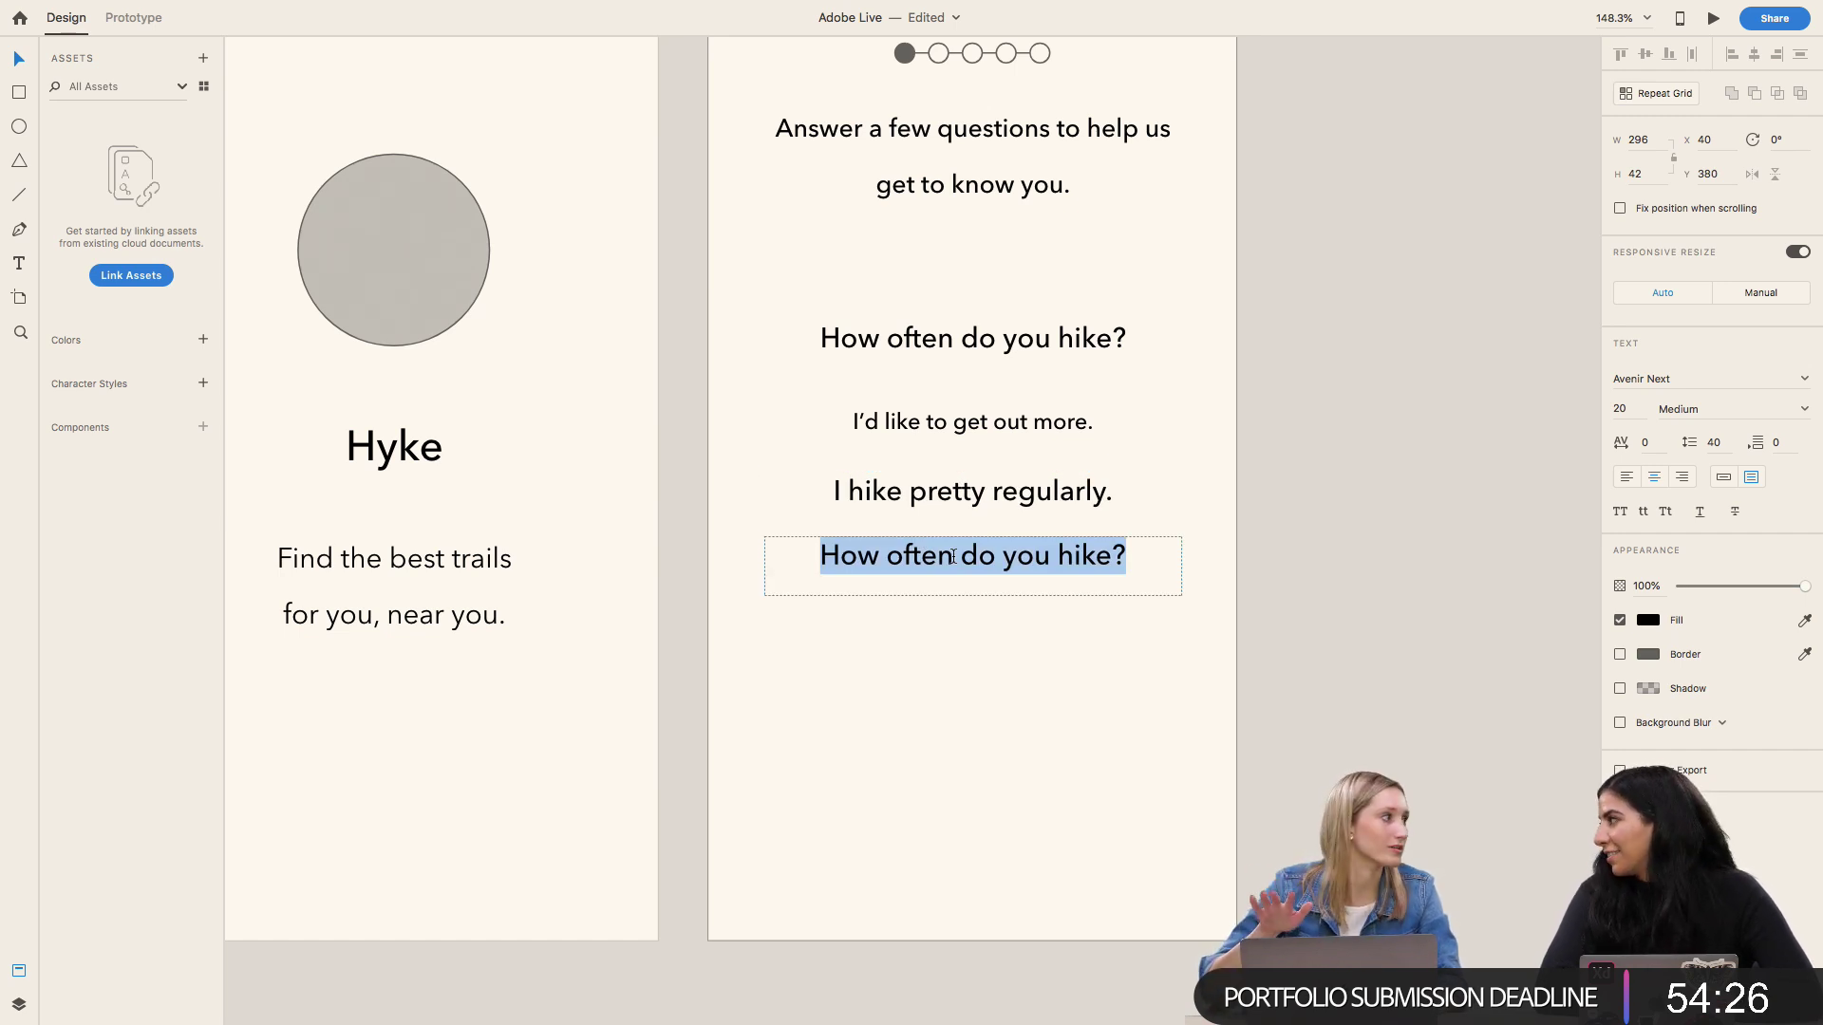
text(I li)
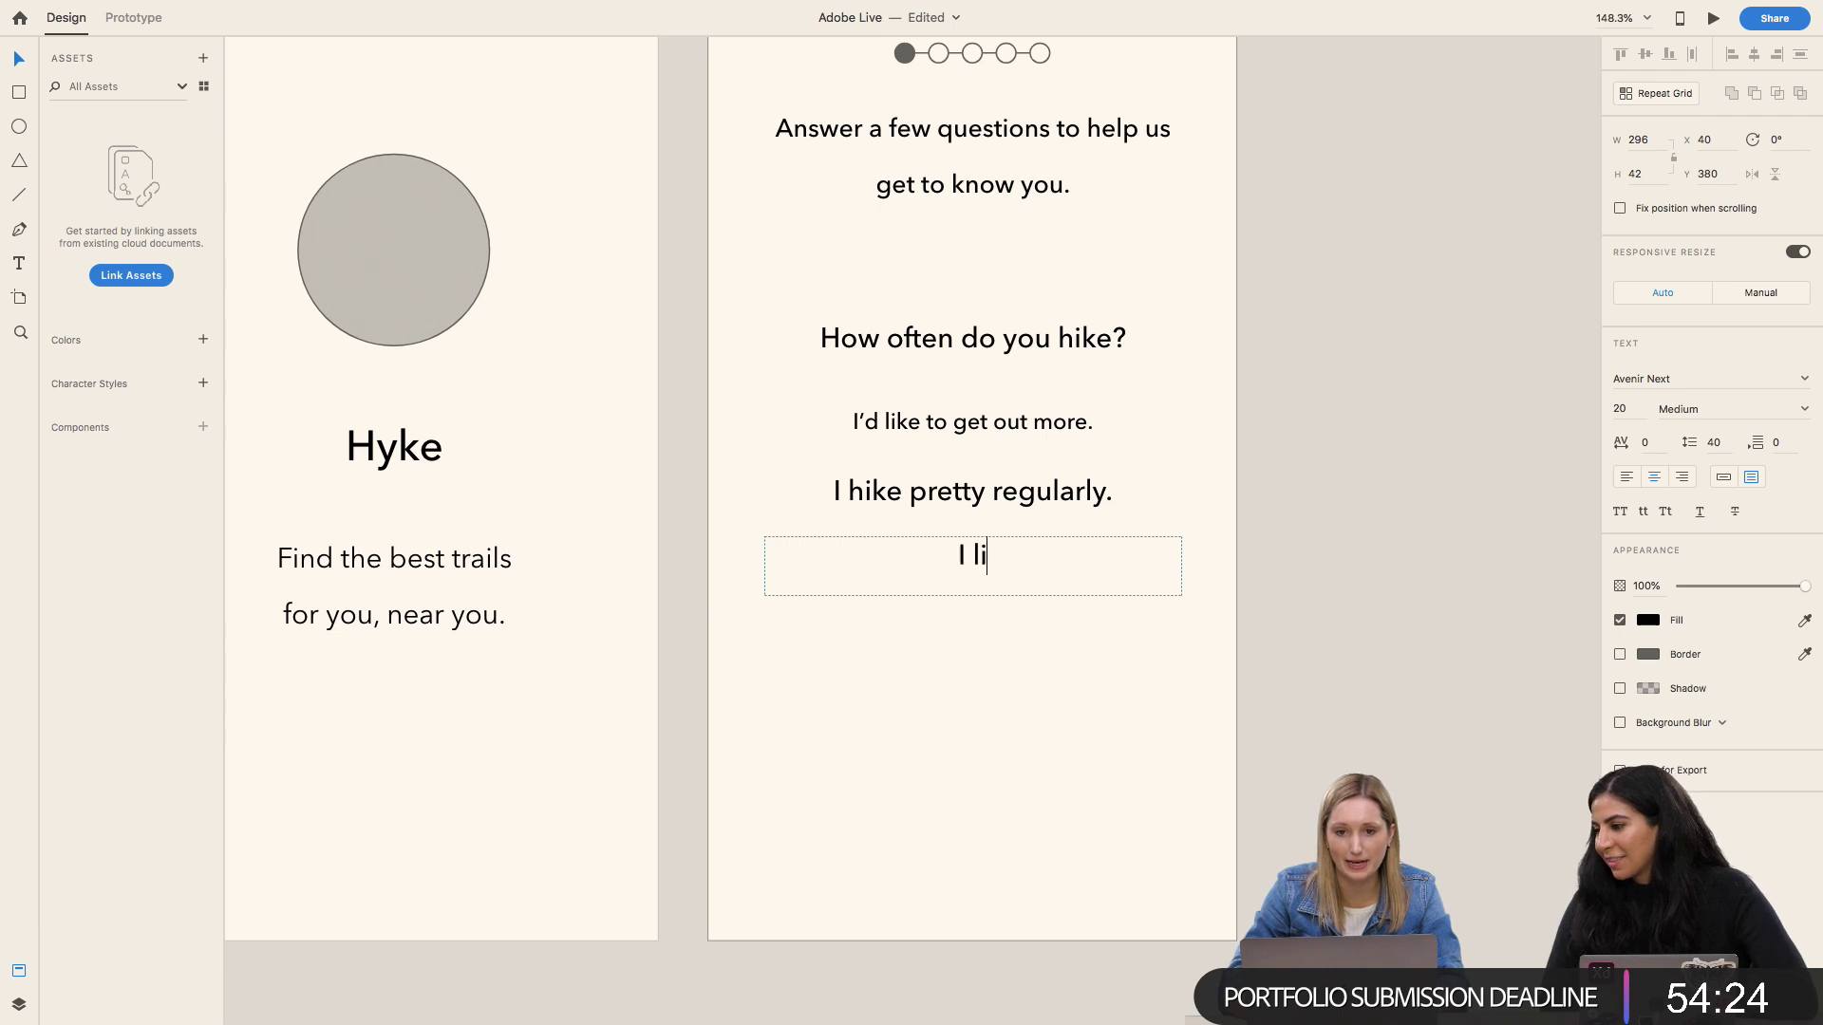
text(ve in the outdoors.)
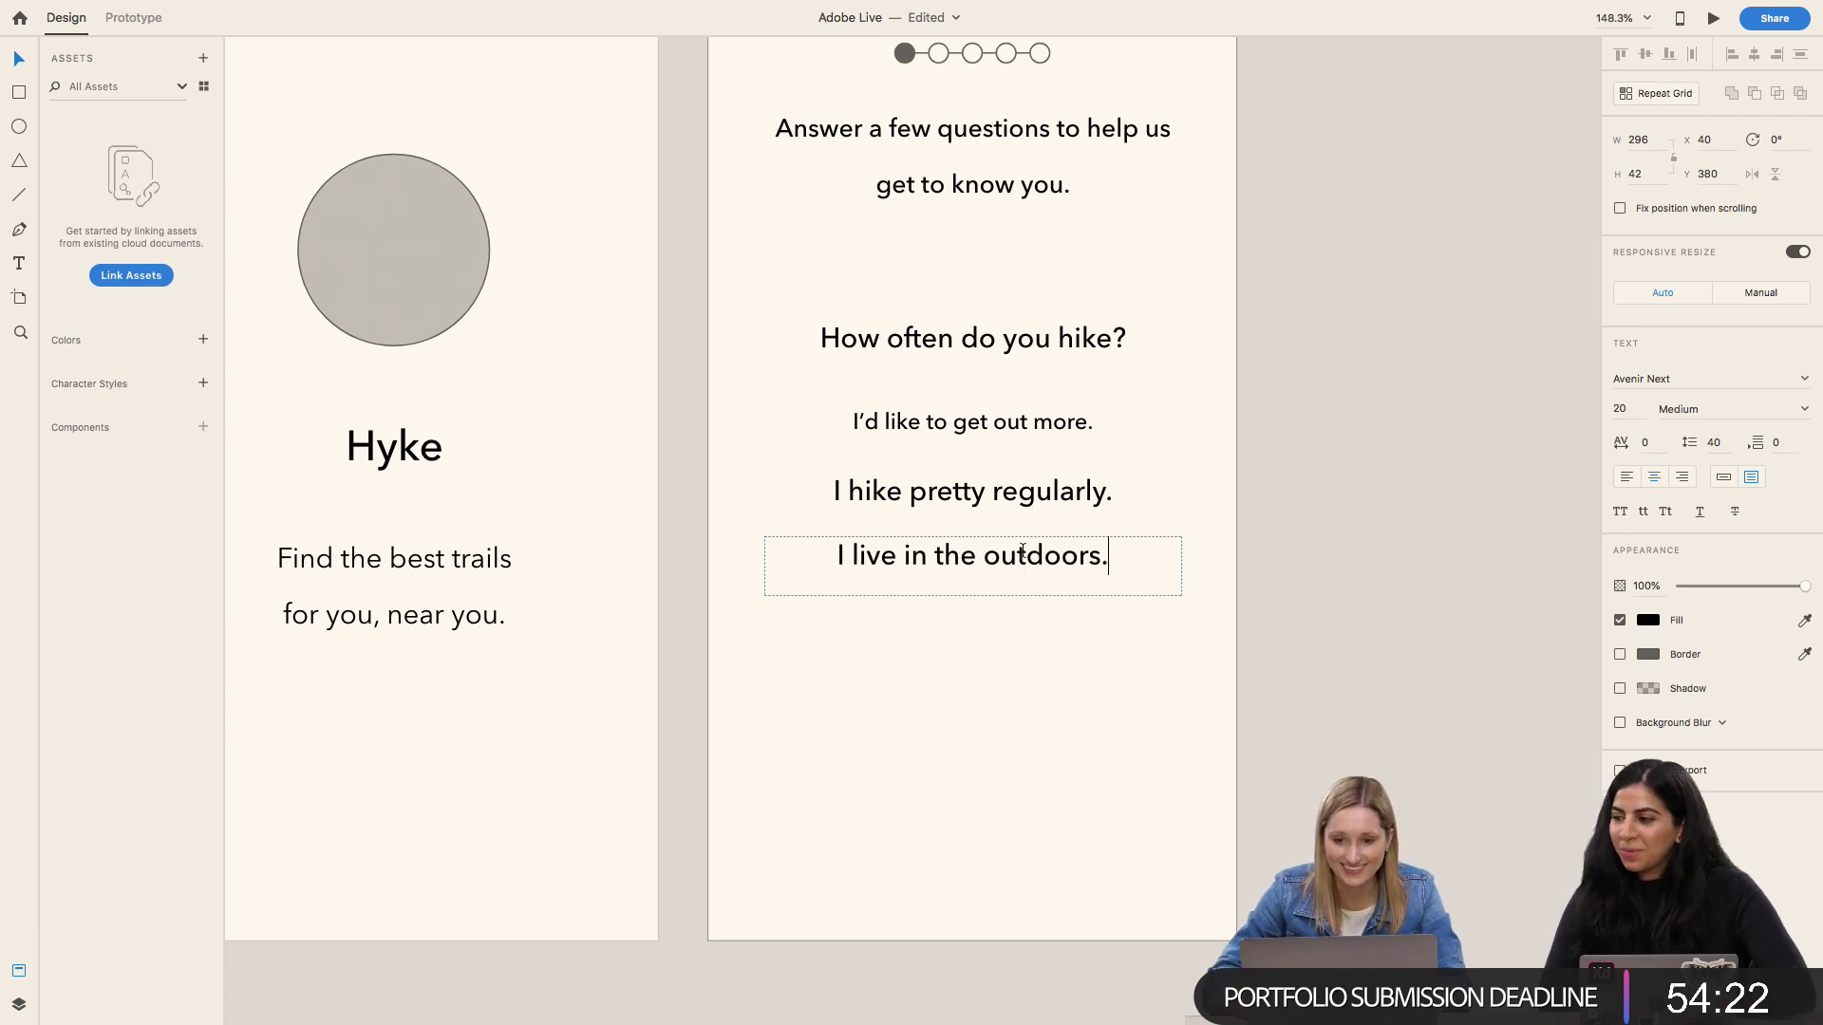
key(Escape)
Step: Set the font size of the "I hike pretty regularly." and "I live in the outdoors." answers together to 16
click(1012, 446)
click(970, 489)
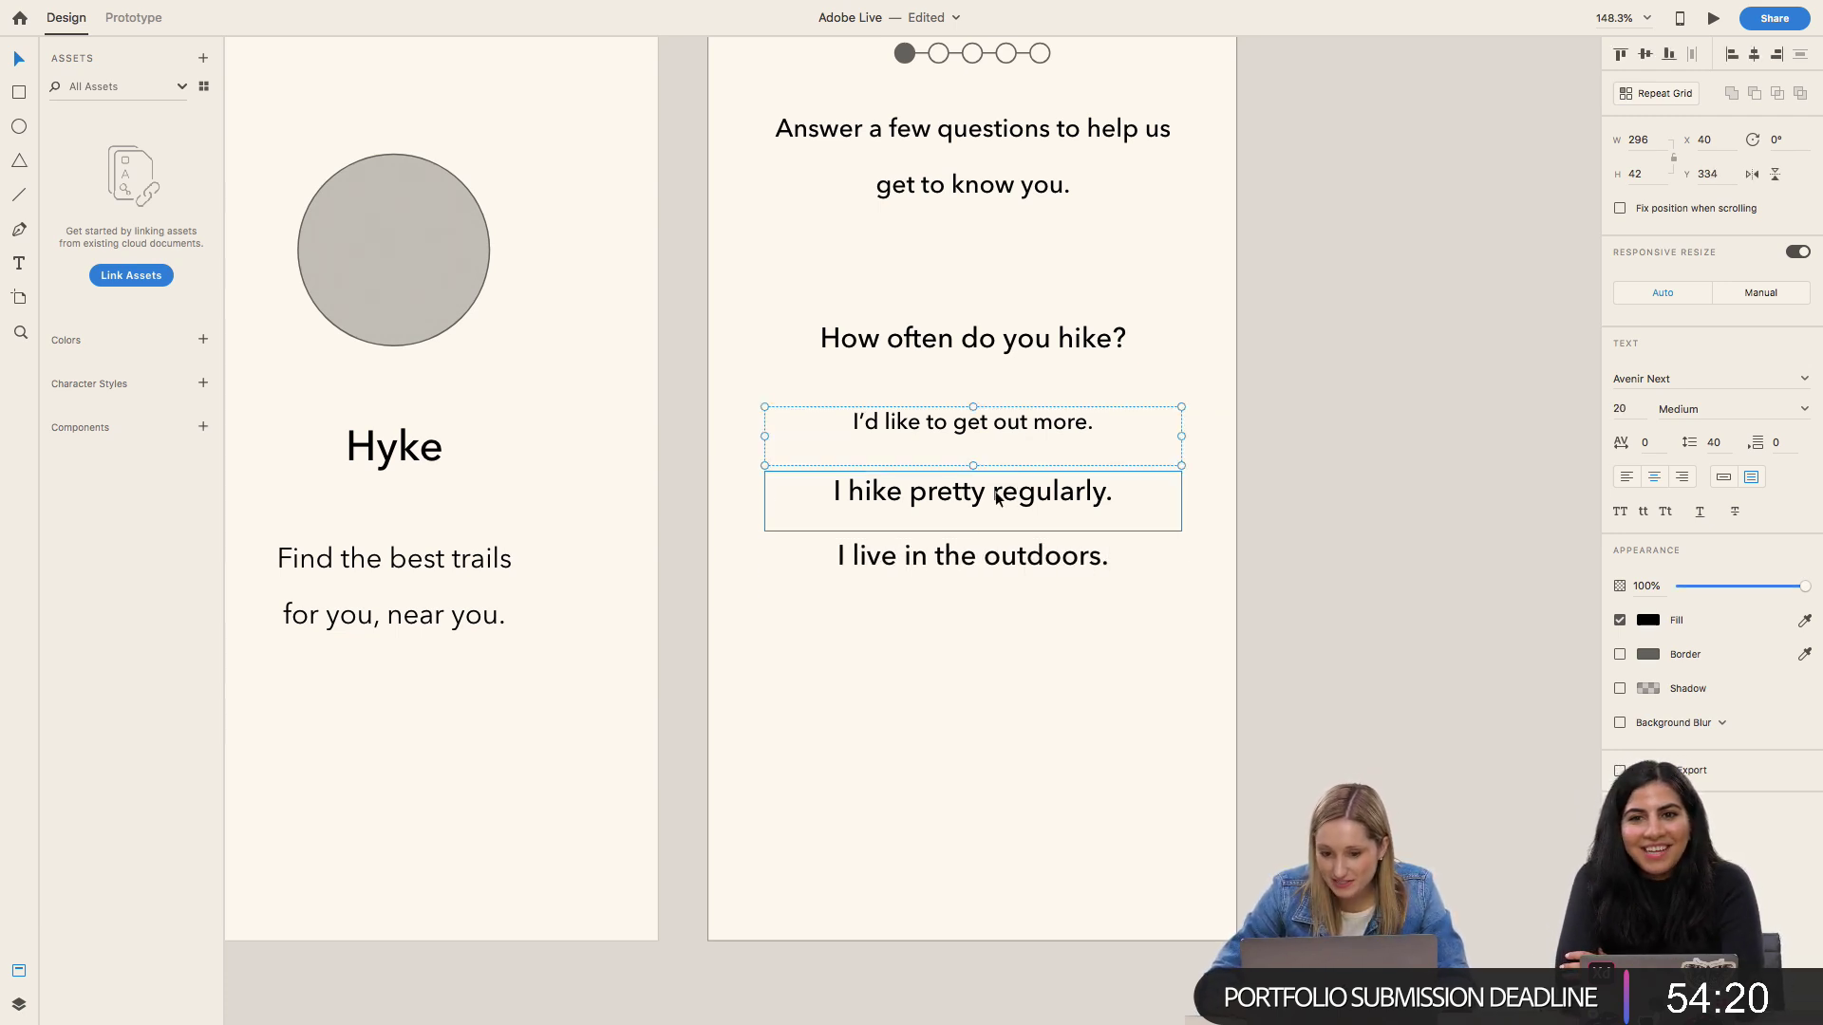
shift+click(993, 555)
text(16)
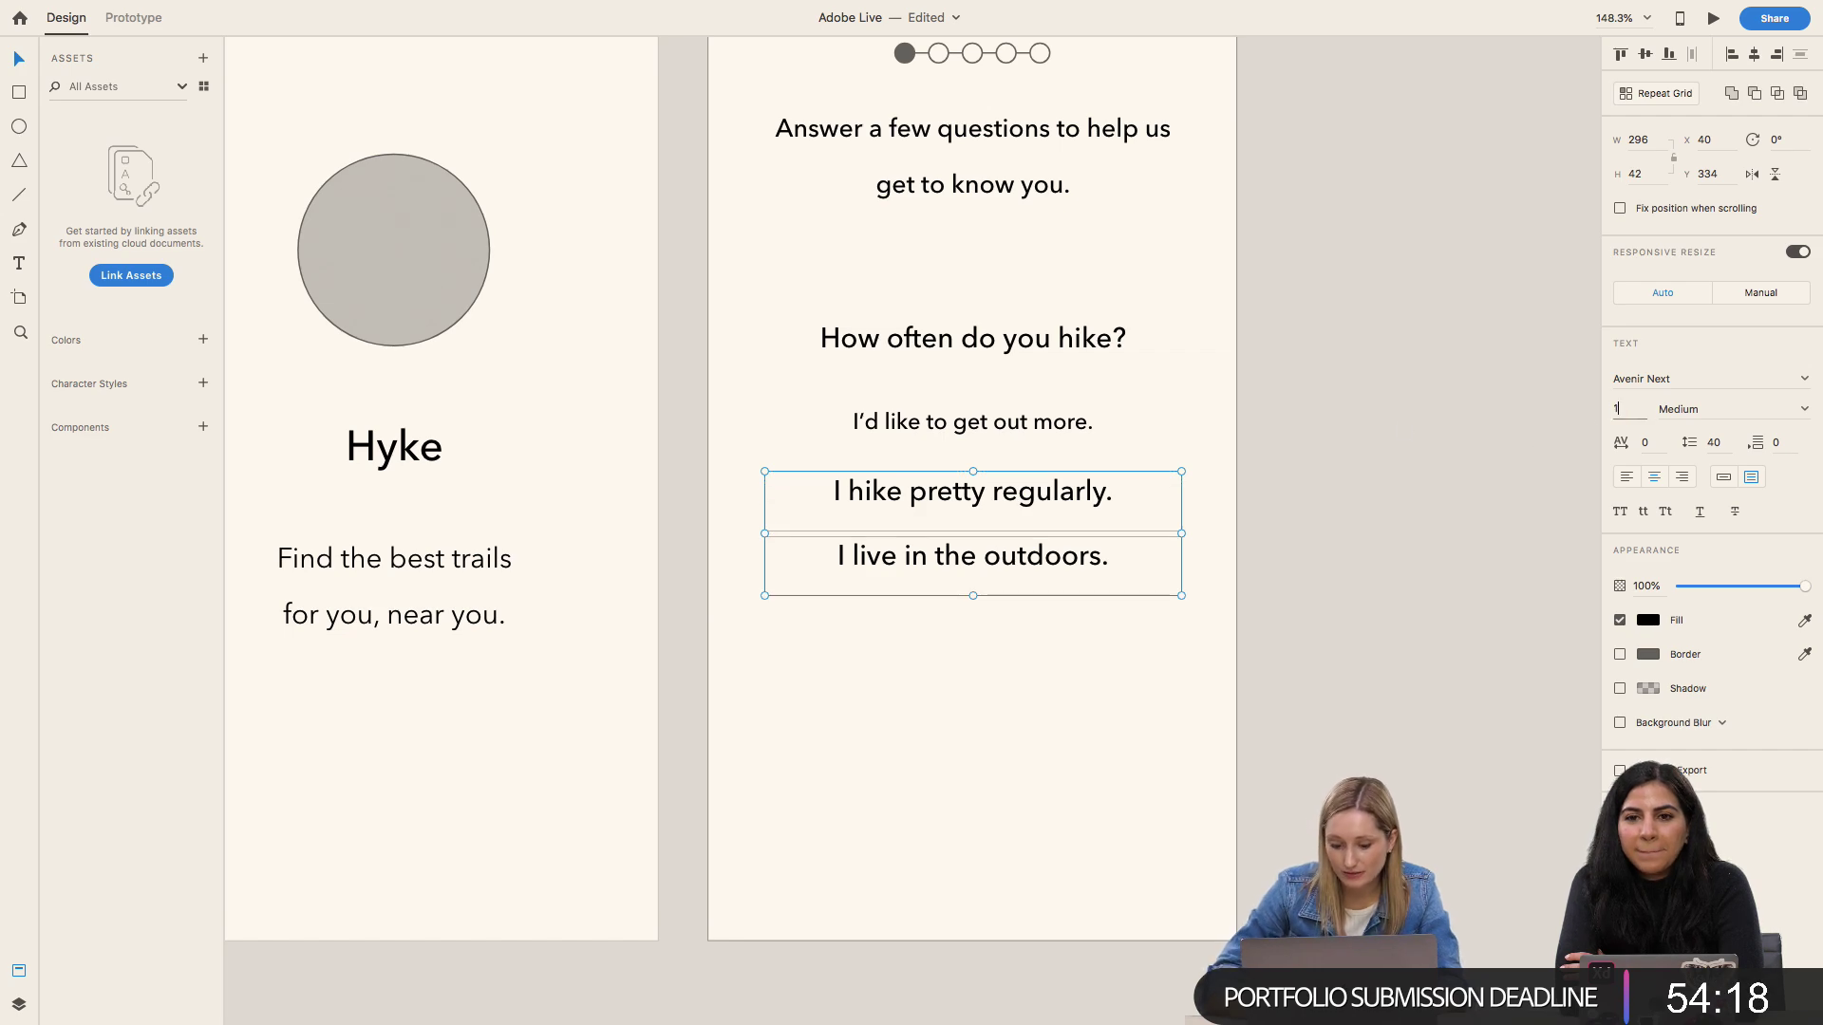
key(Return)
Step: Review the brand personality and sample language artboards, and return to the onboarding screen's answer options
scroll(1202, 490, right, 10)
scroll(1202, 491, down, 5)
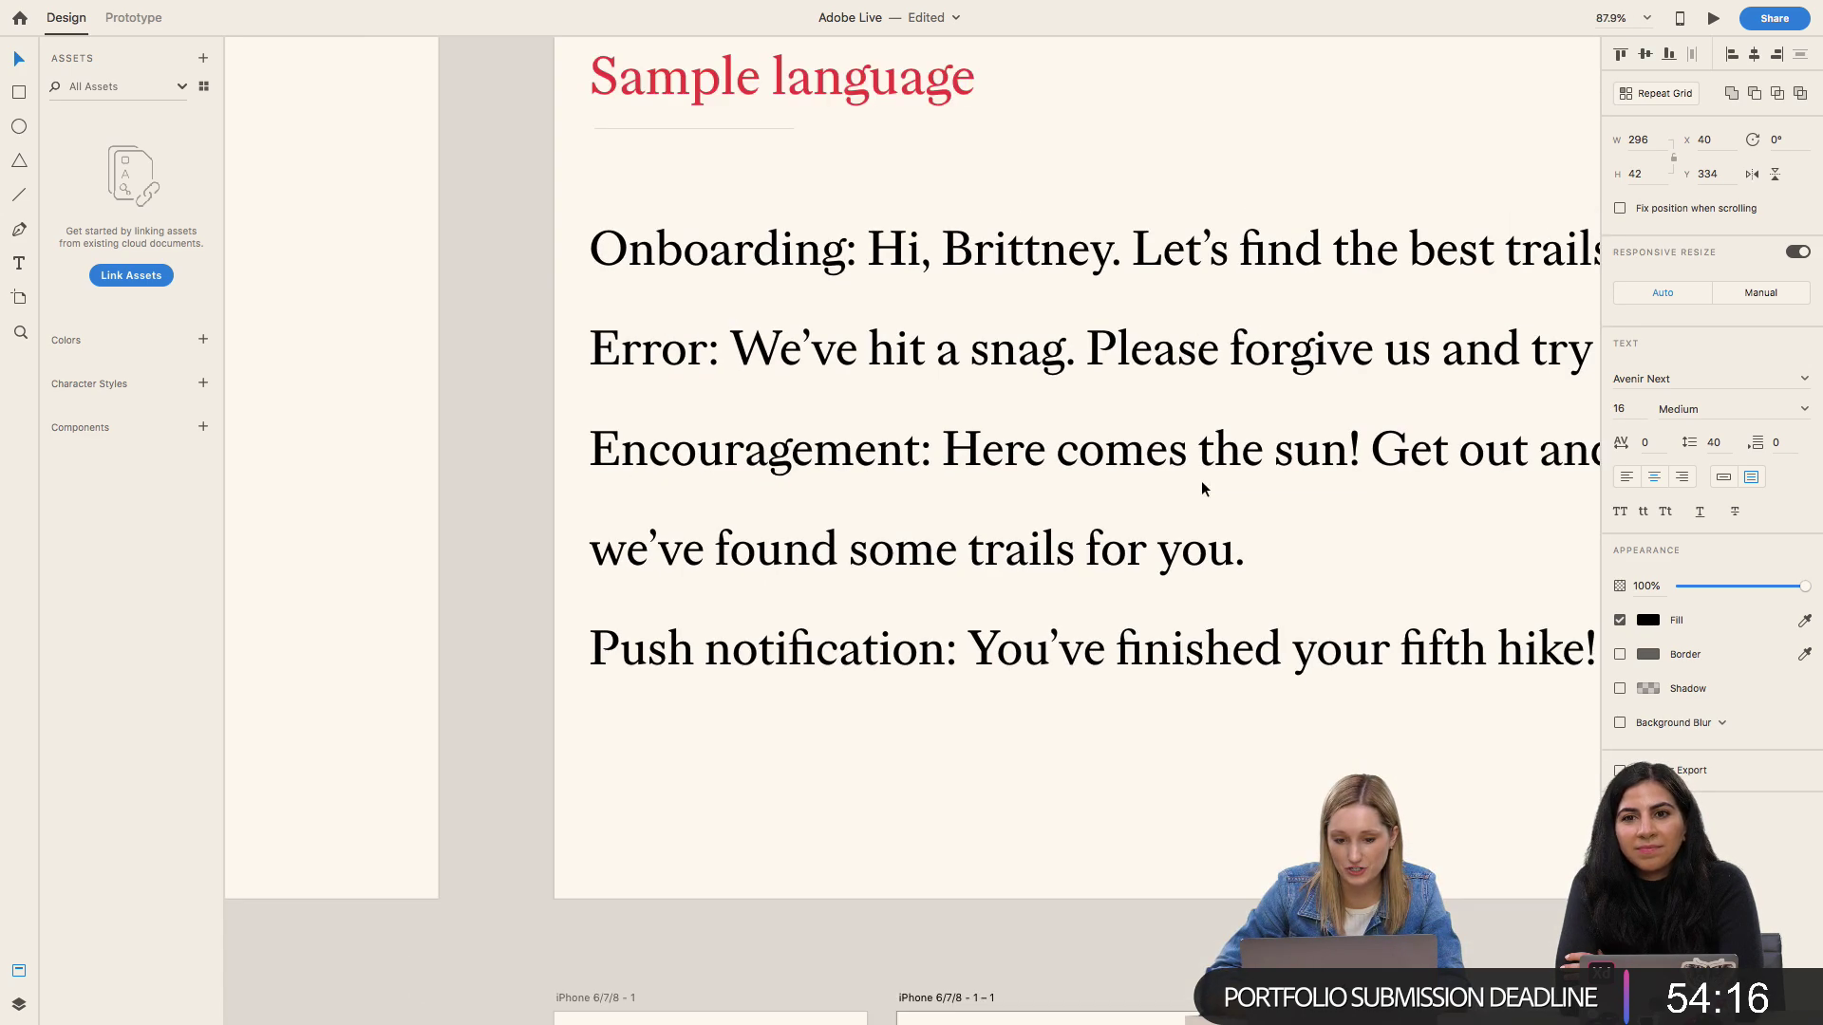
scroll(1200, 481, left, 10)
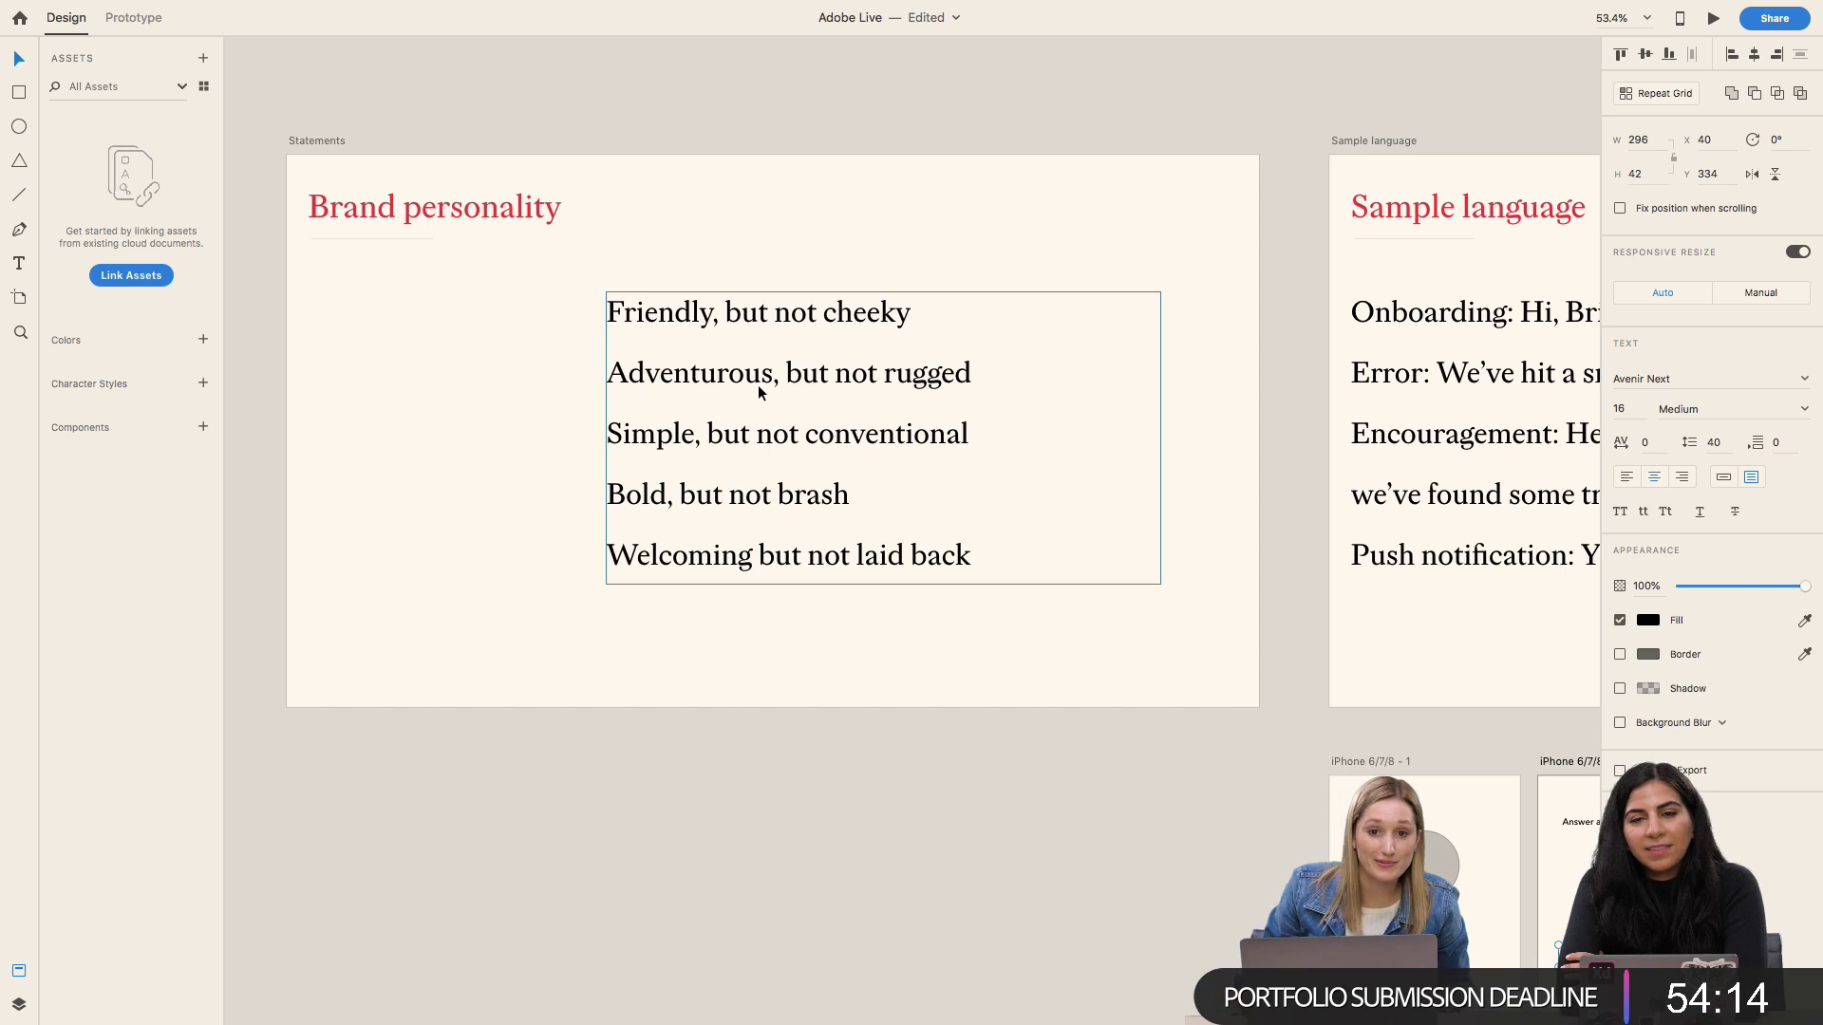
scroll(758, 385, down, 5)
scroll(758, 385, right, 8)
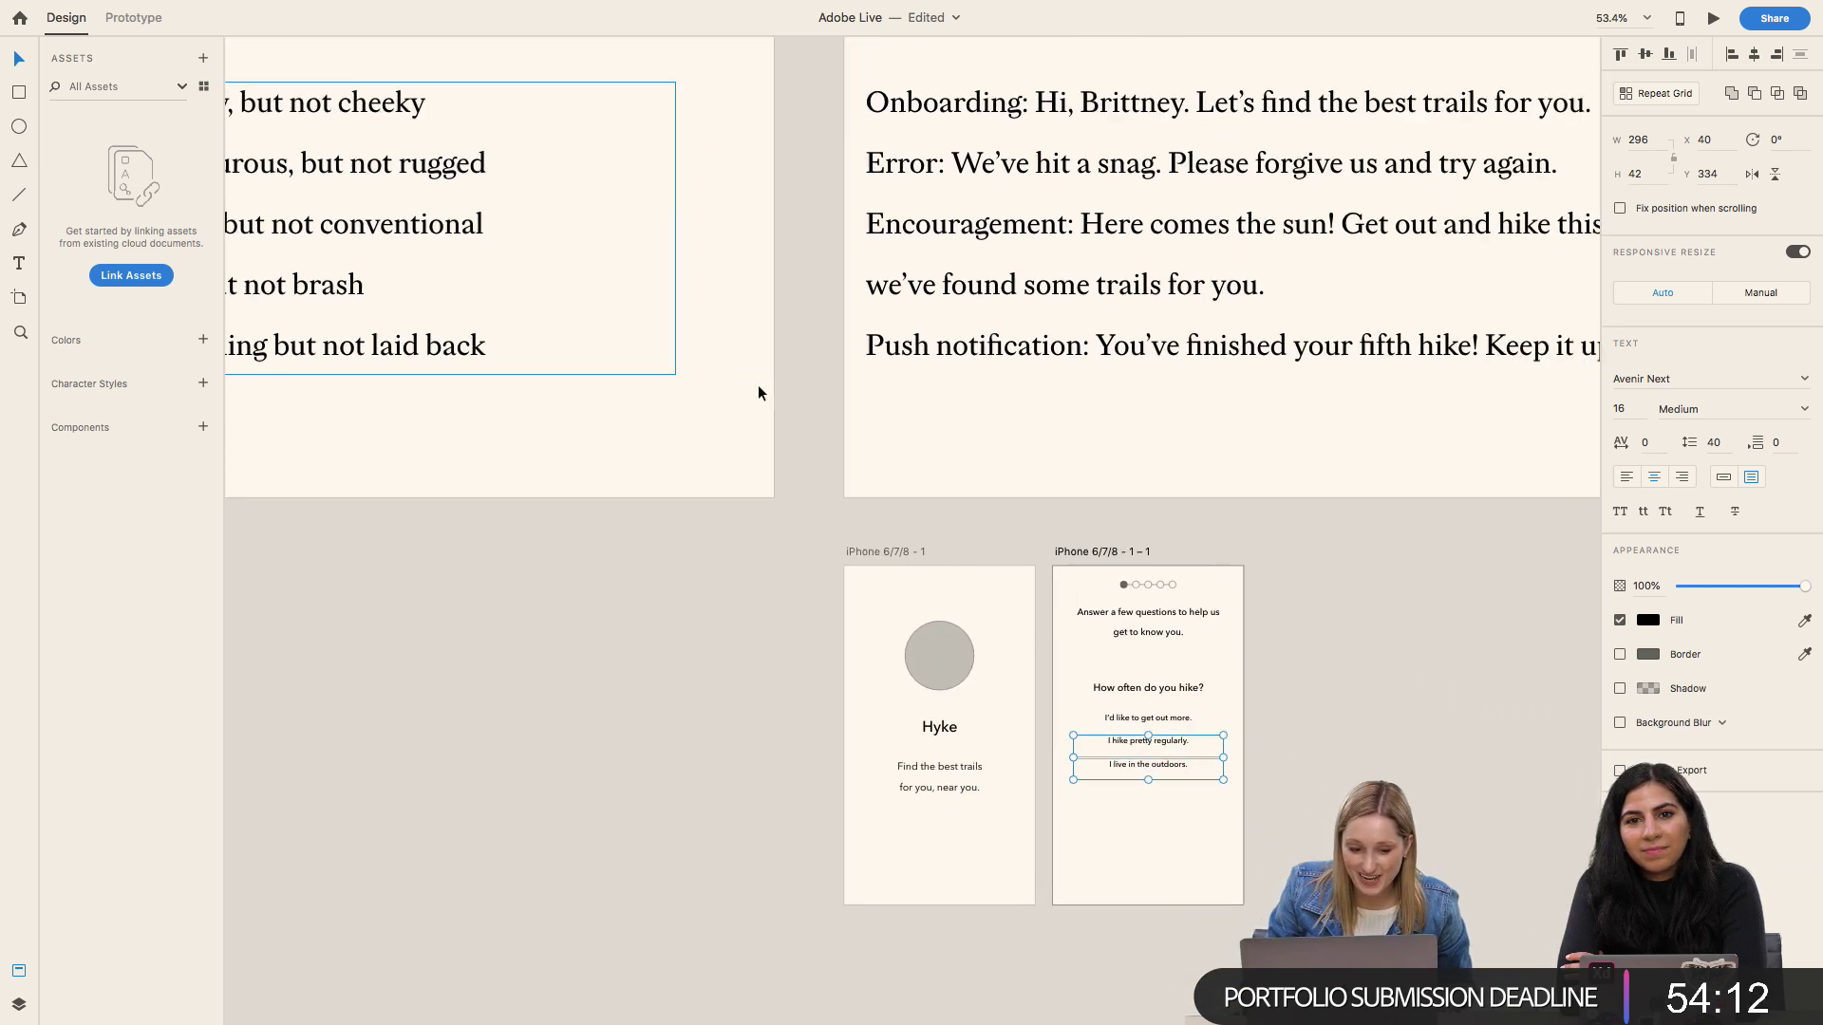
scroll(948, 467, down, 2)
click(947, 467)
scroll(948, 467, up, 8)
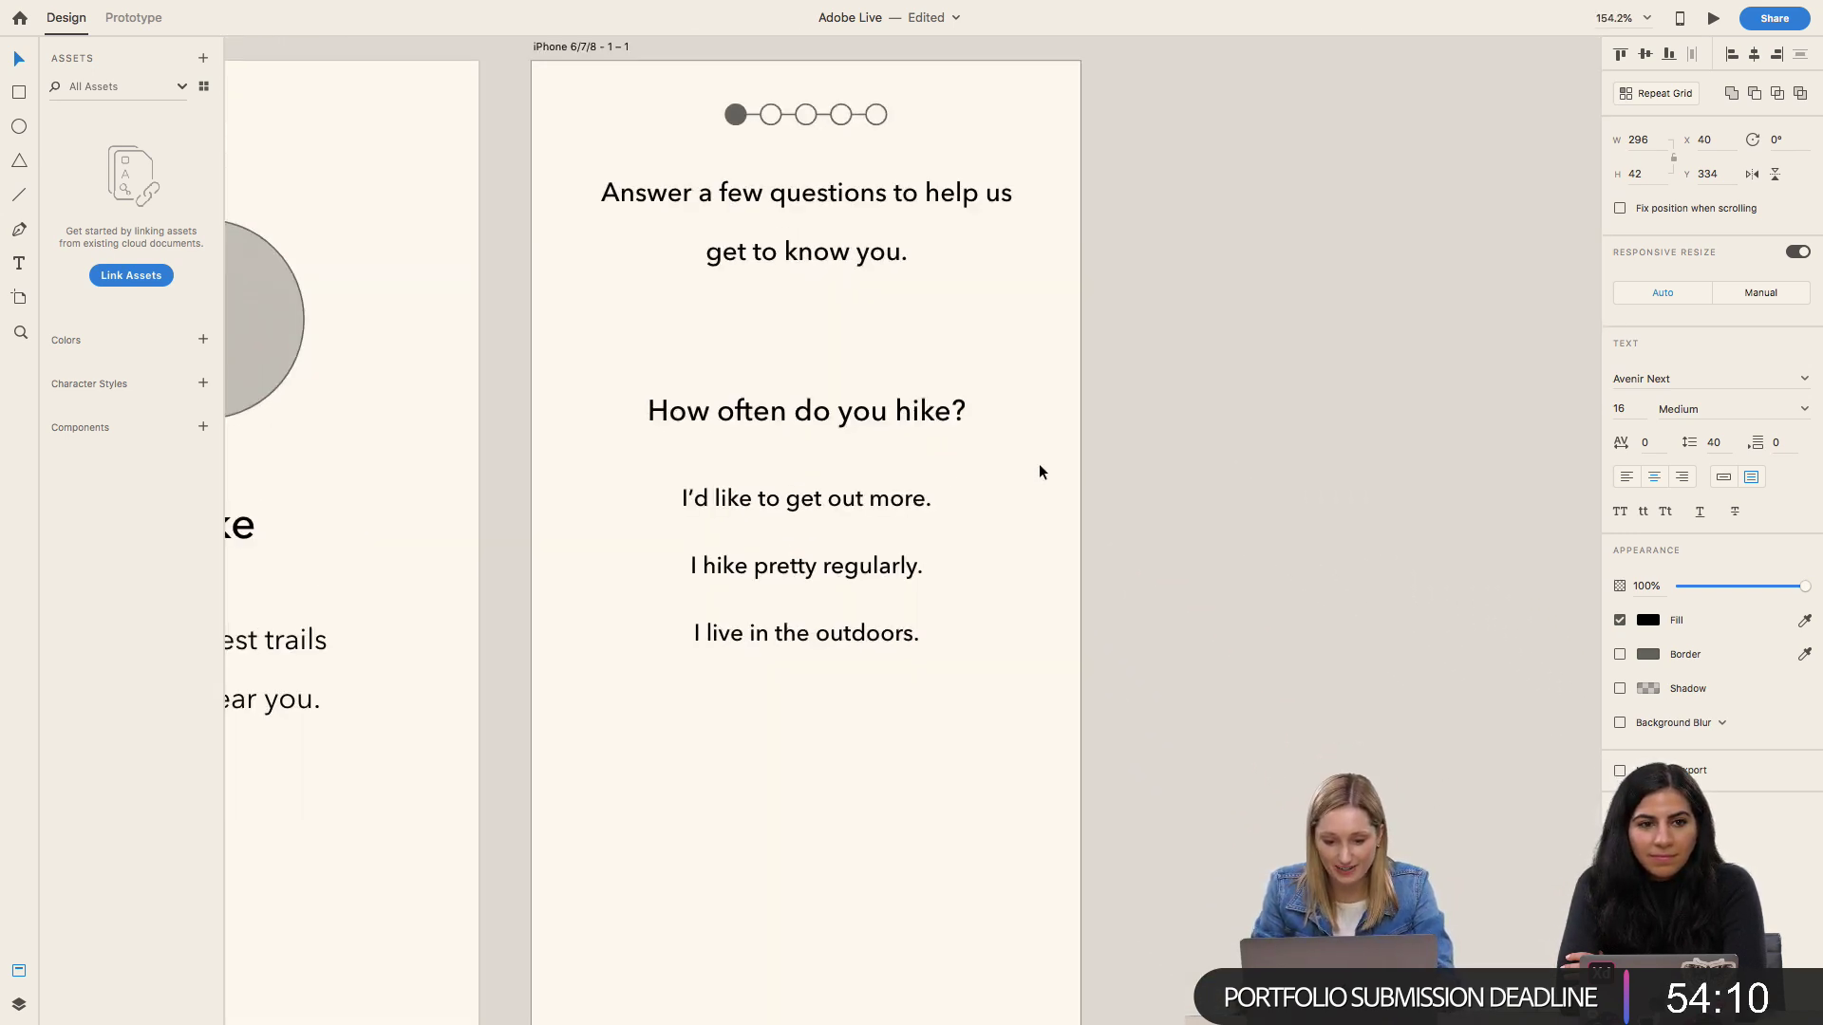
Step: Try left-aligning the text of all three answers below the "How often do you hike?" question
click(900, 504)
scroll(900, 504, up, 4)
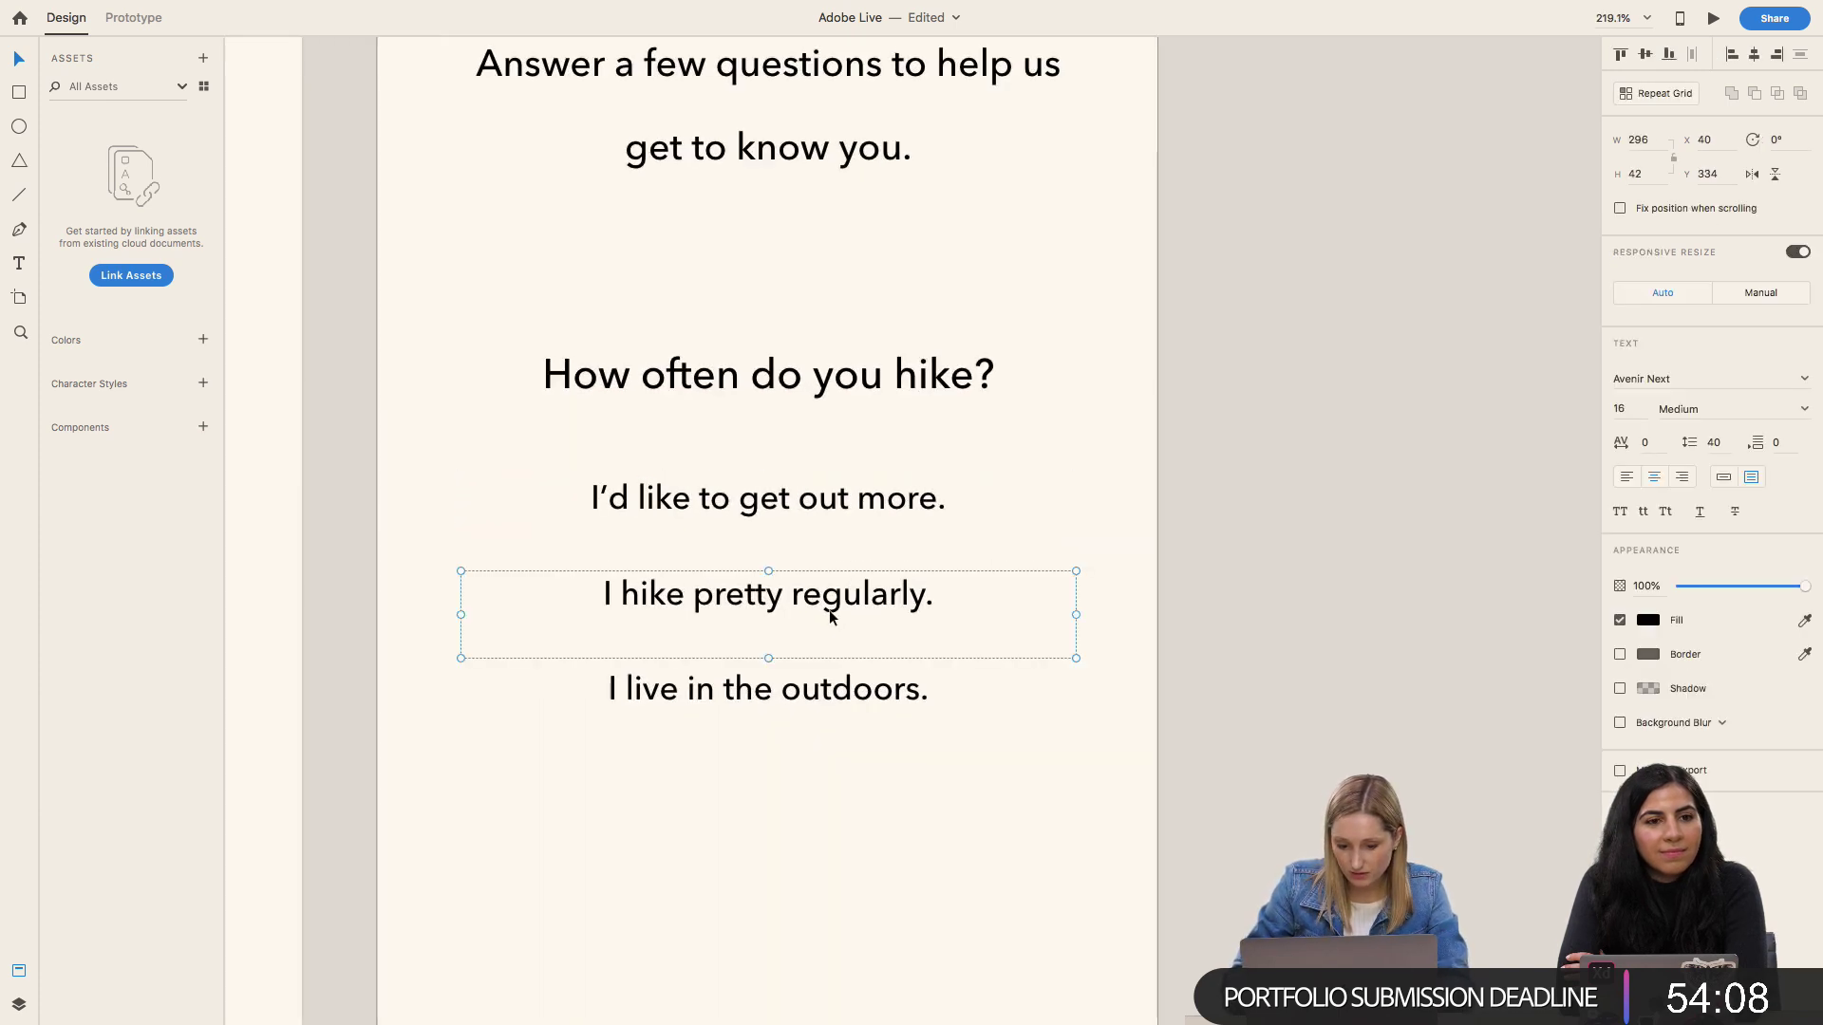
shift+click(827, 598)
shift+click(828, 698)
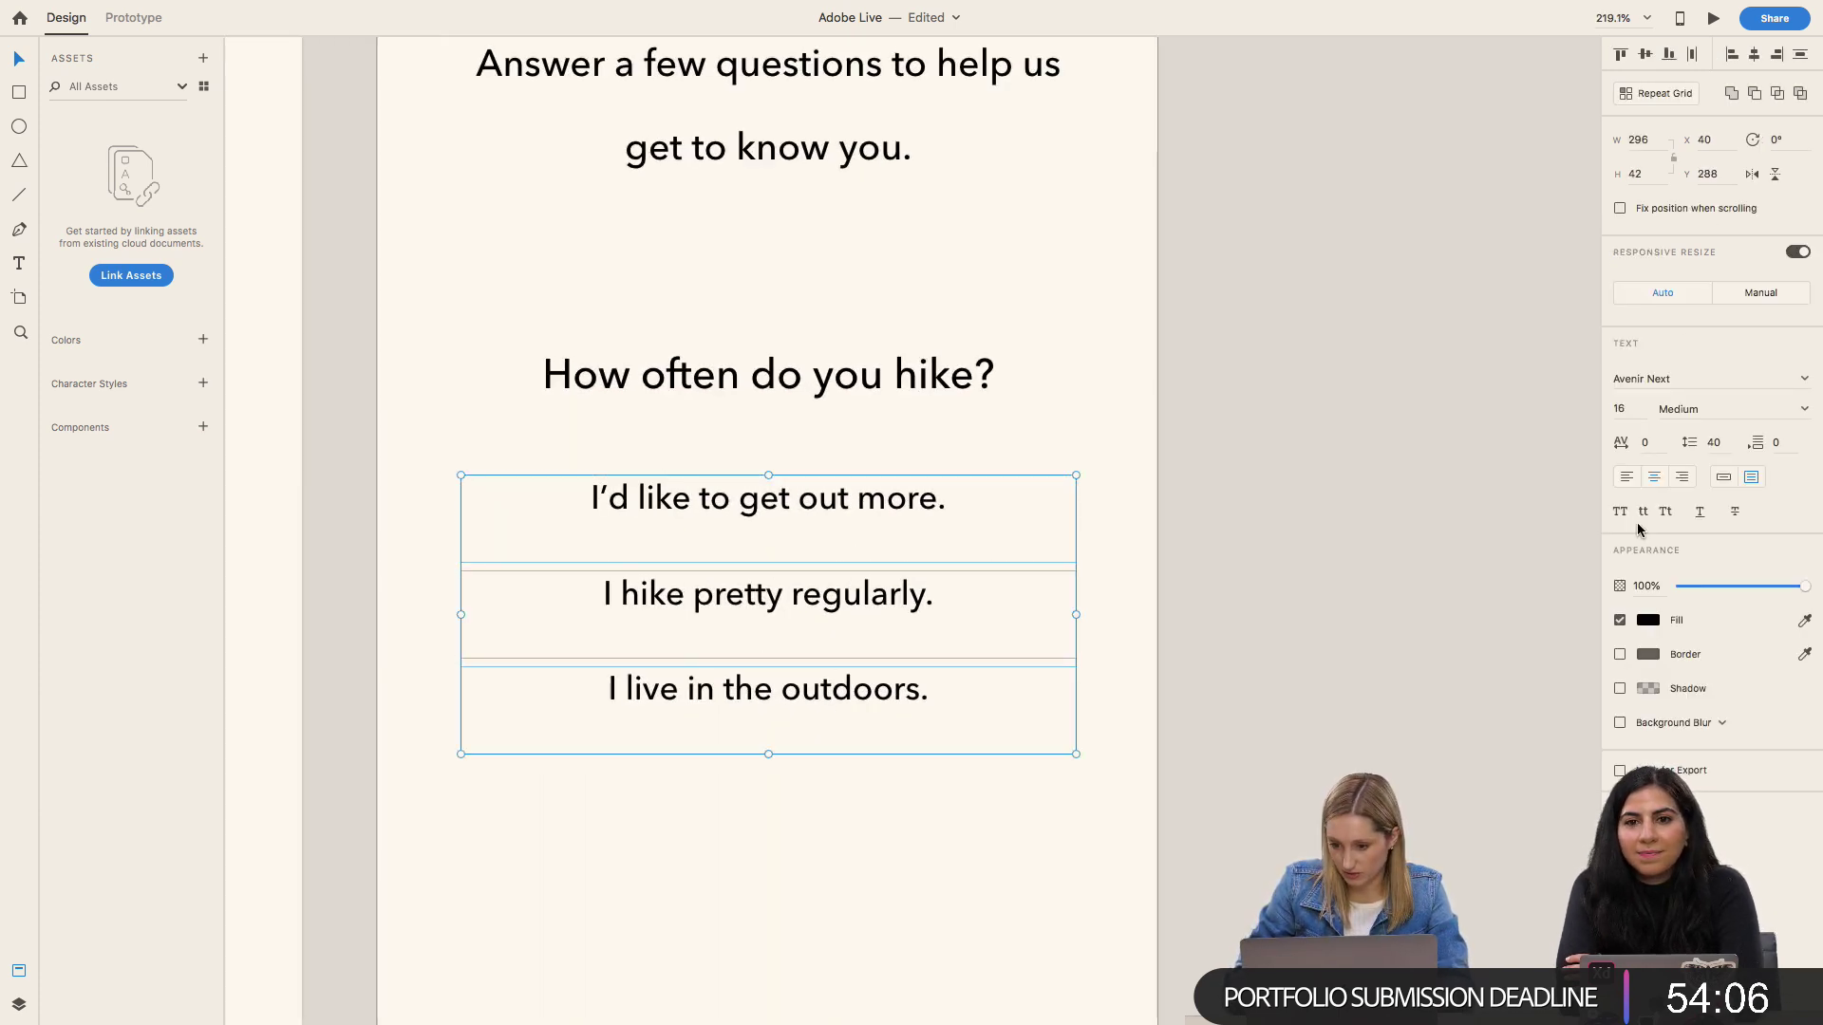
click(1626, 476)
scroll(1289, 486, right, 1)
scroll(1289, 486, down, 2)
click(926, 389)
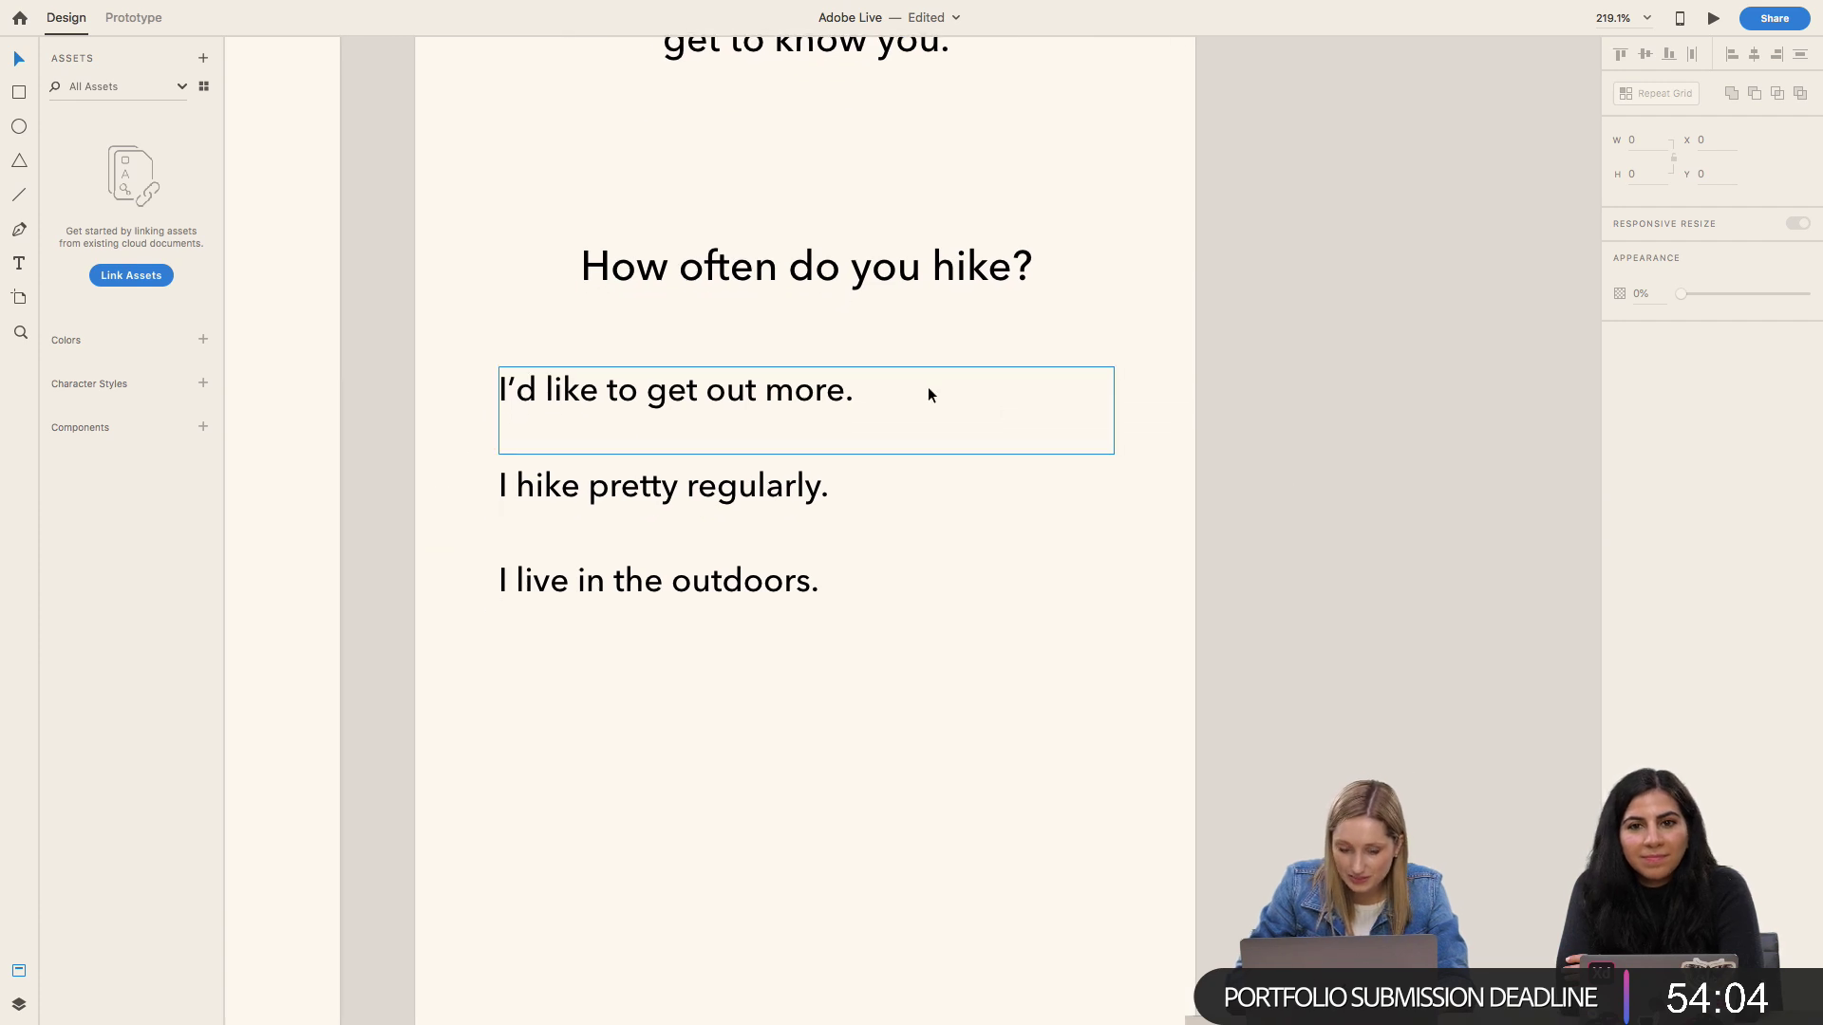
key(super+z)
click(914, 744)
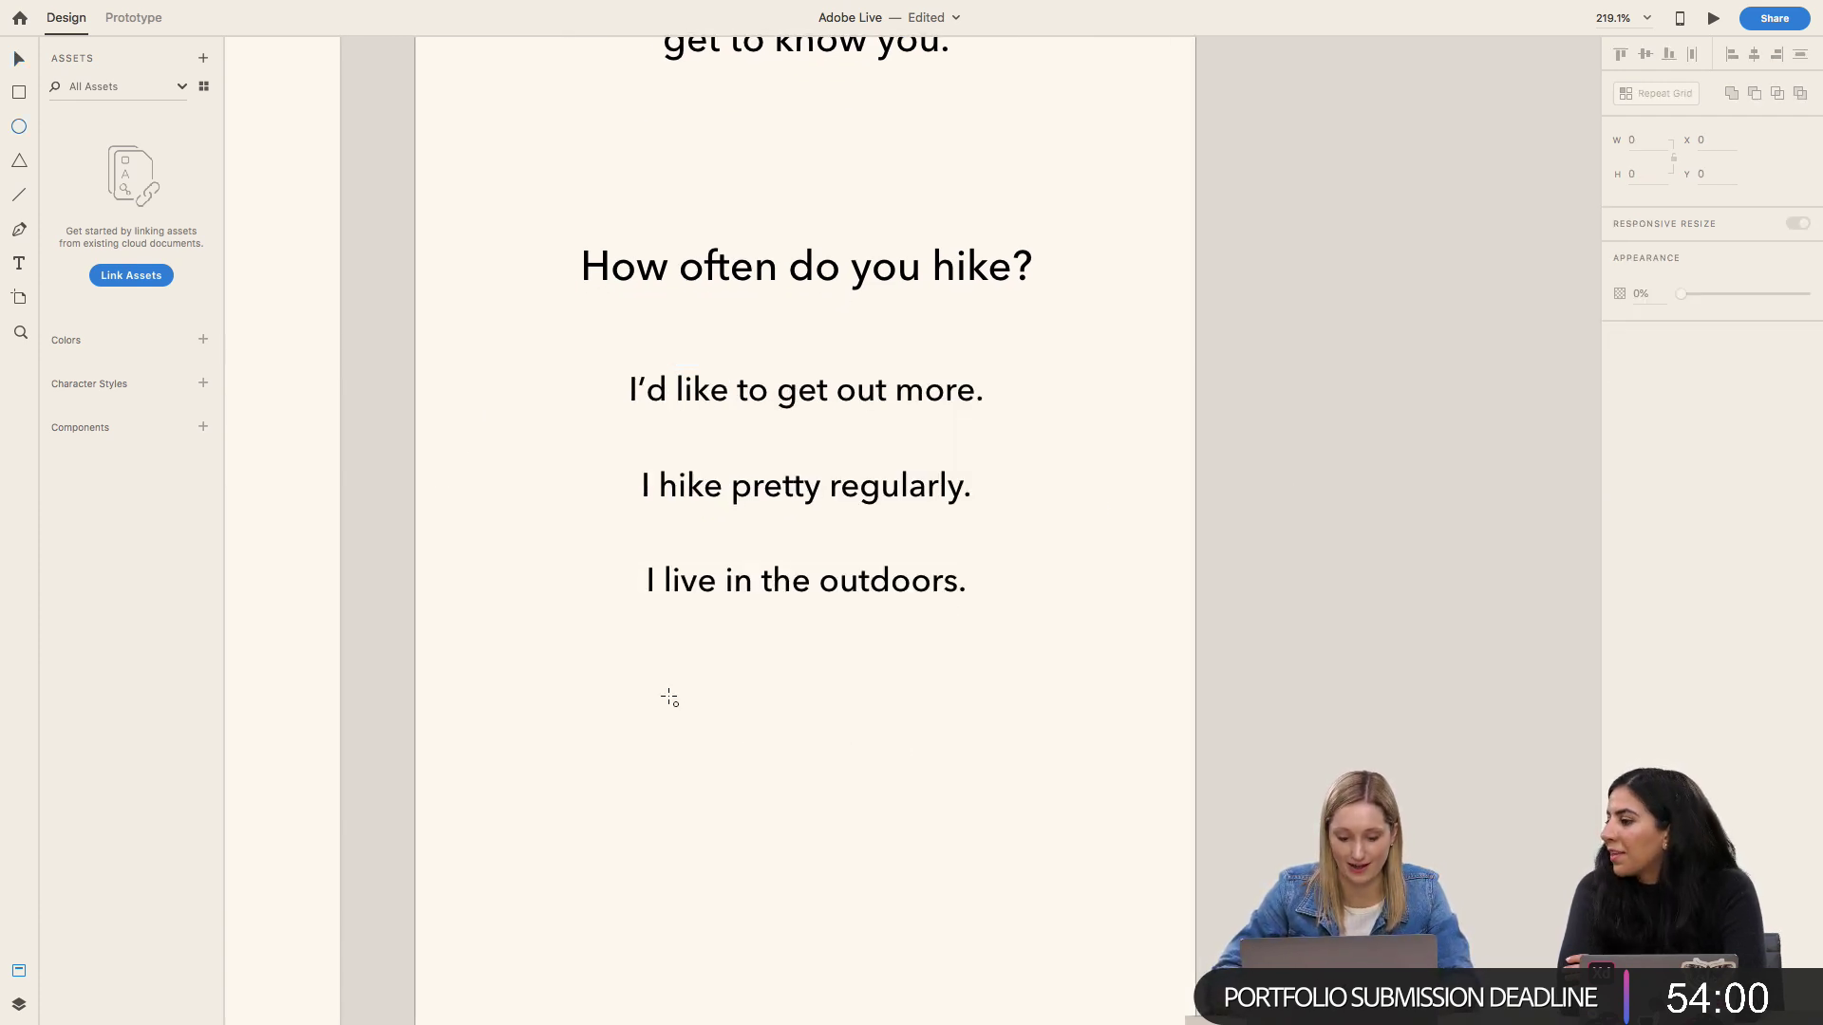
Step: Draw a rectangle about 263 by 45 below the answers and set its corner radius to 30
mouse_move(577, 646)
mouse_down()
mouse_move(858, 712)
mouse_move(1124, 739)
mouse_up()
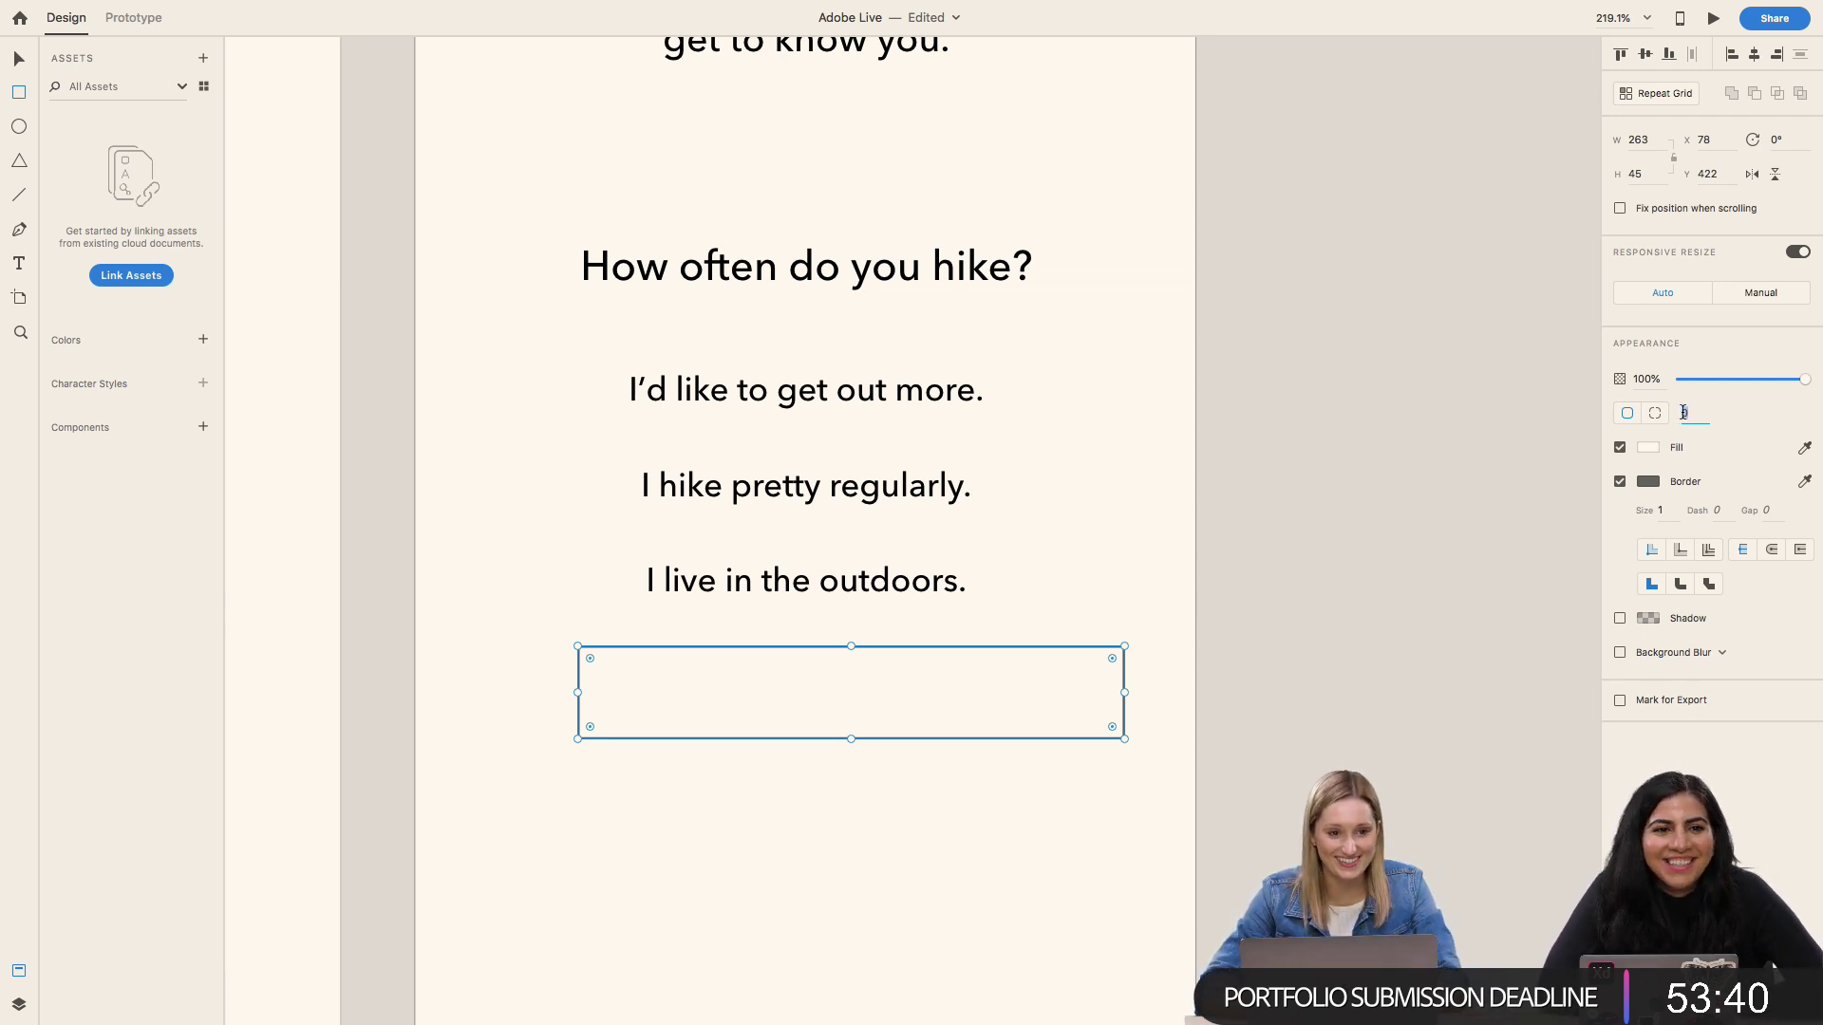
text(30)
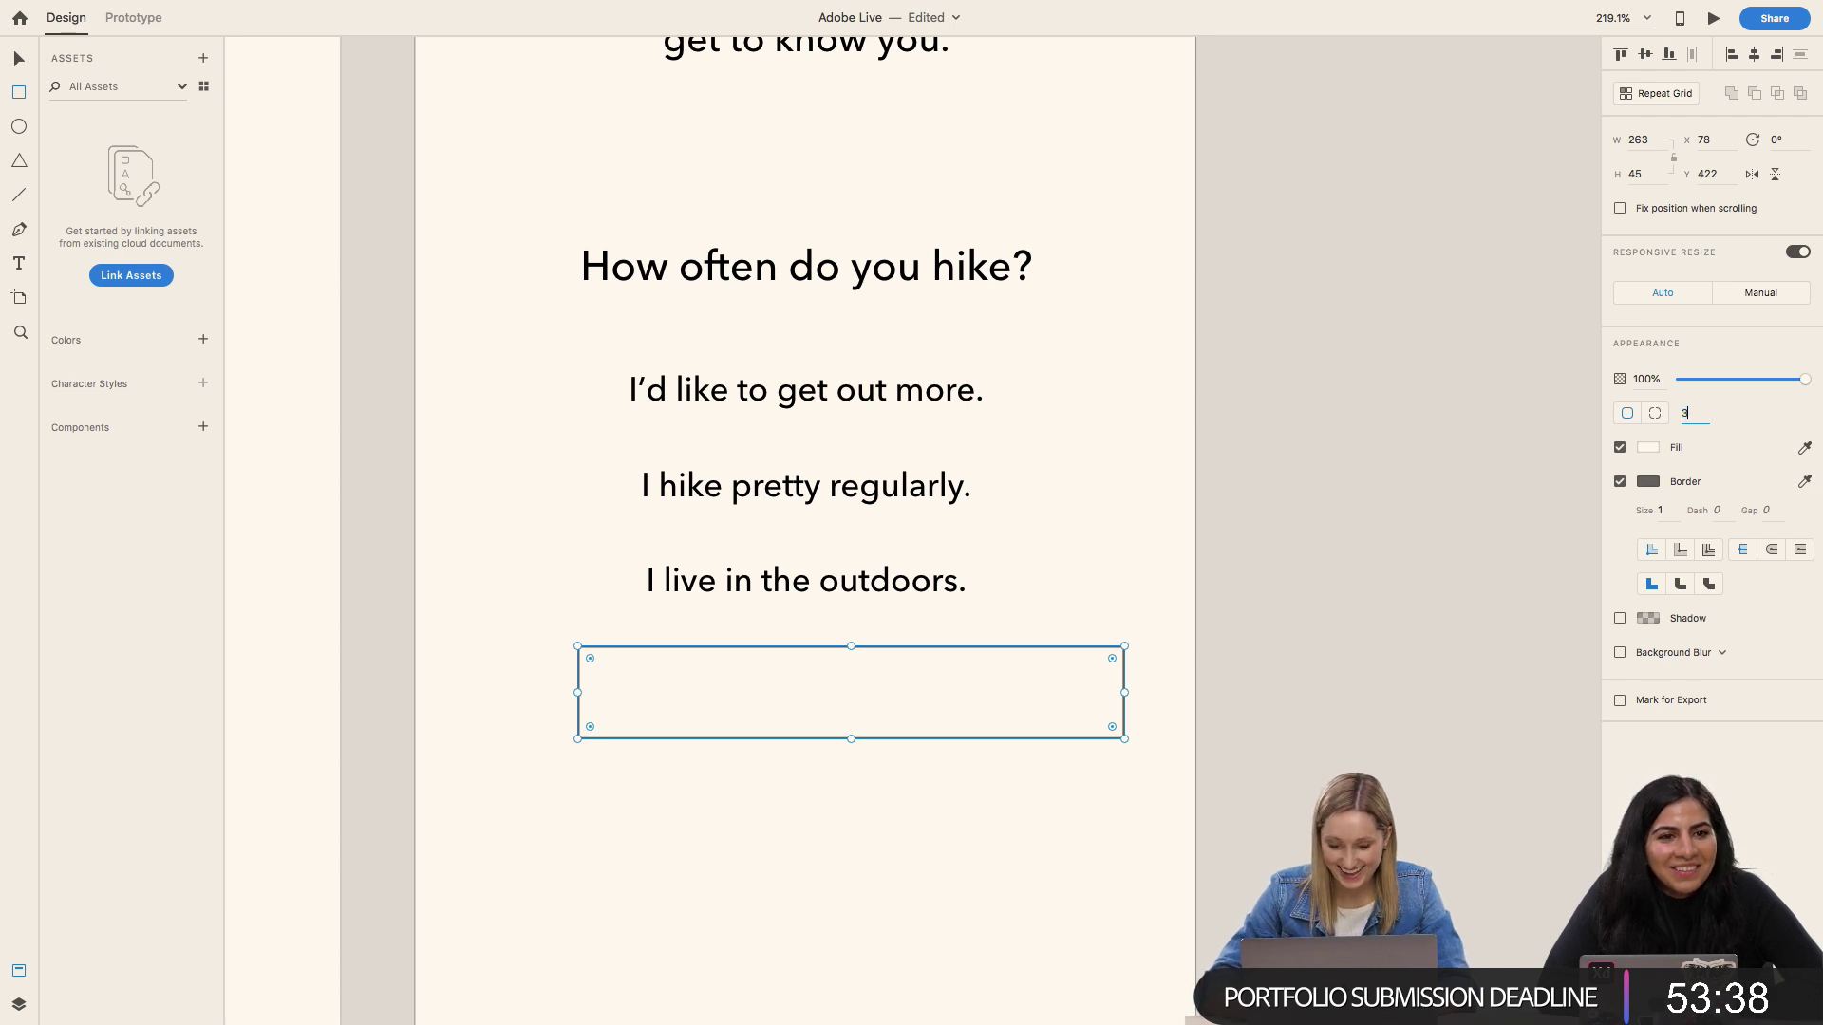
key(Return)
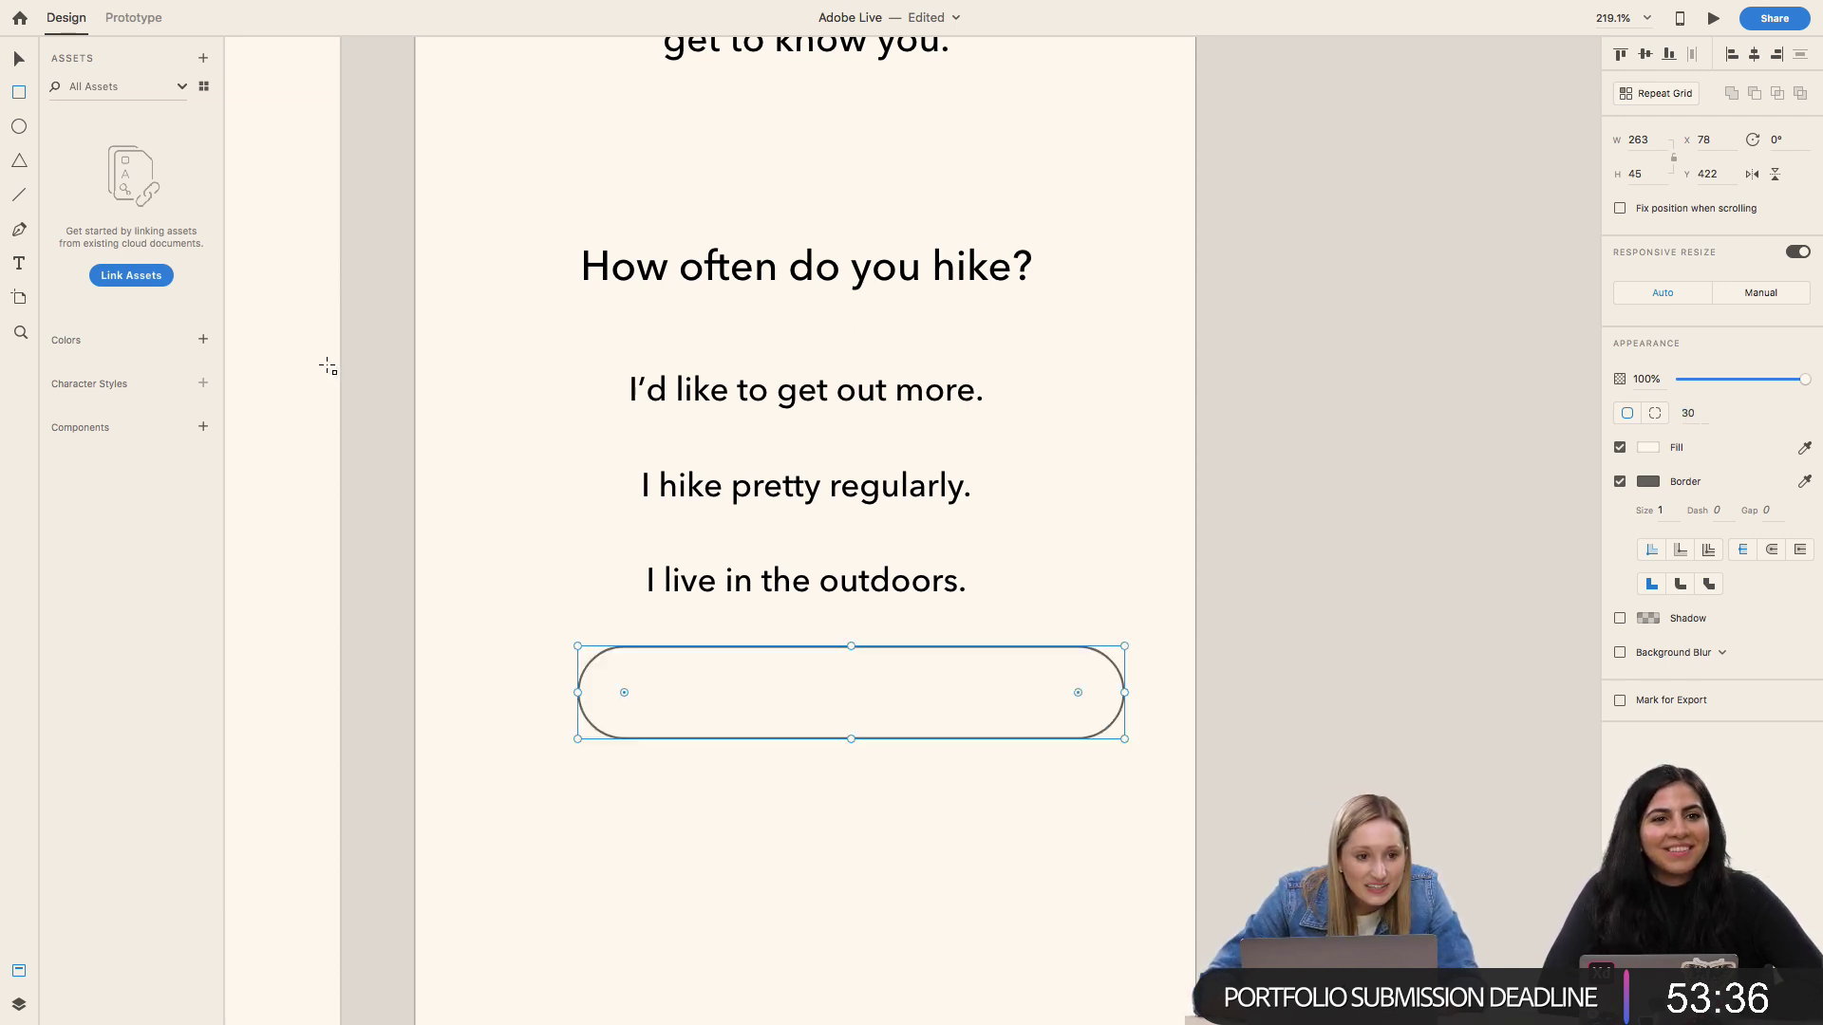
click(328, 367)
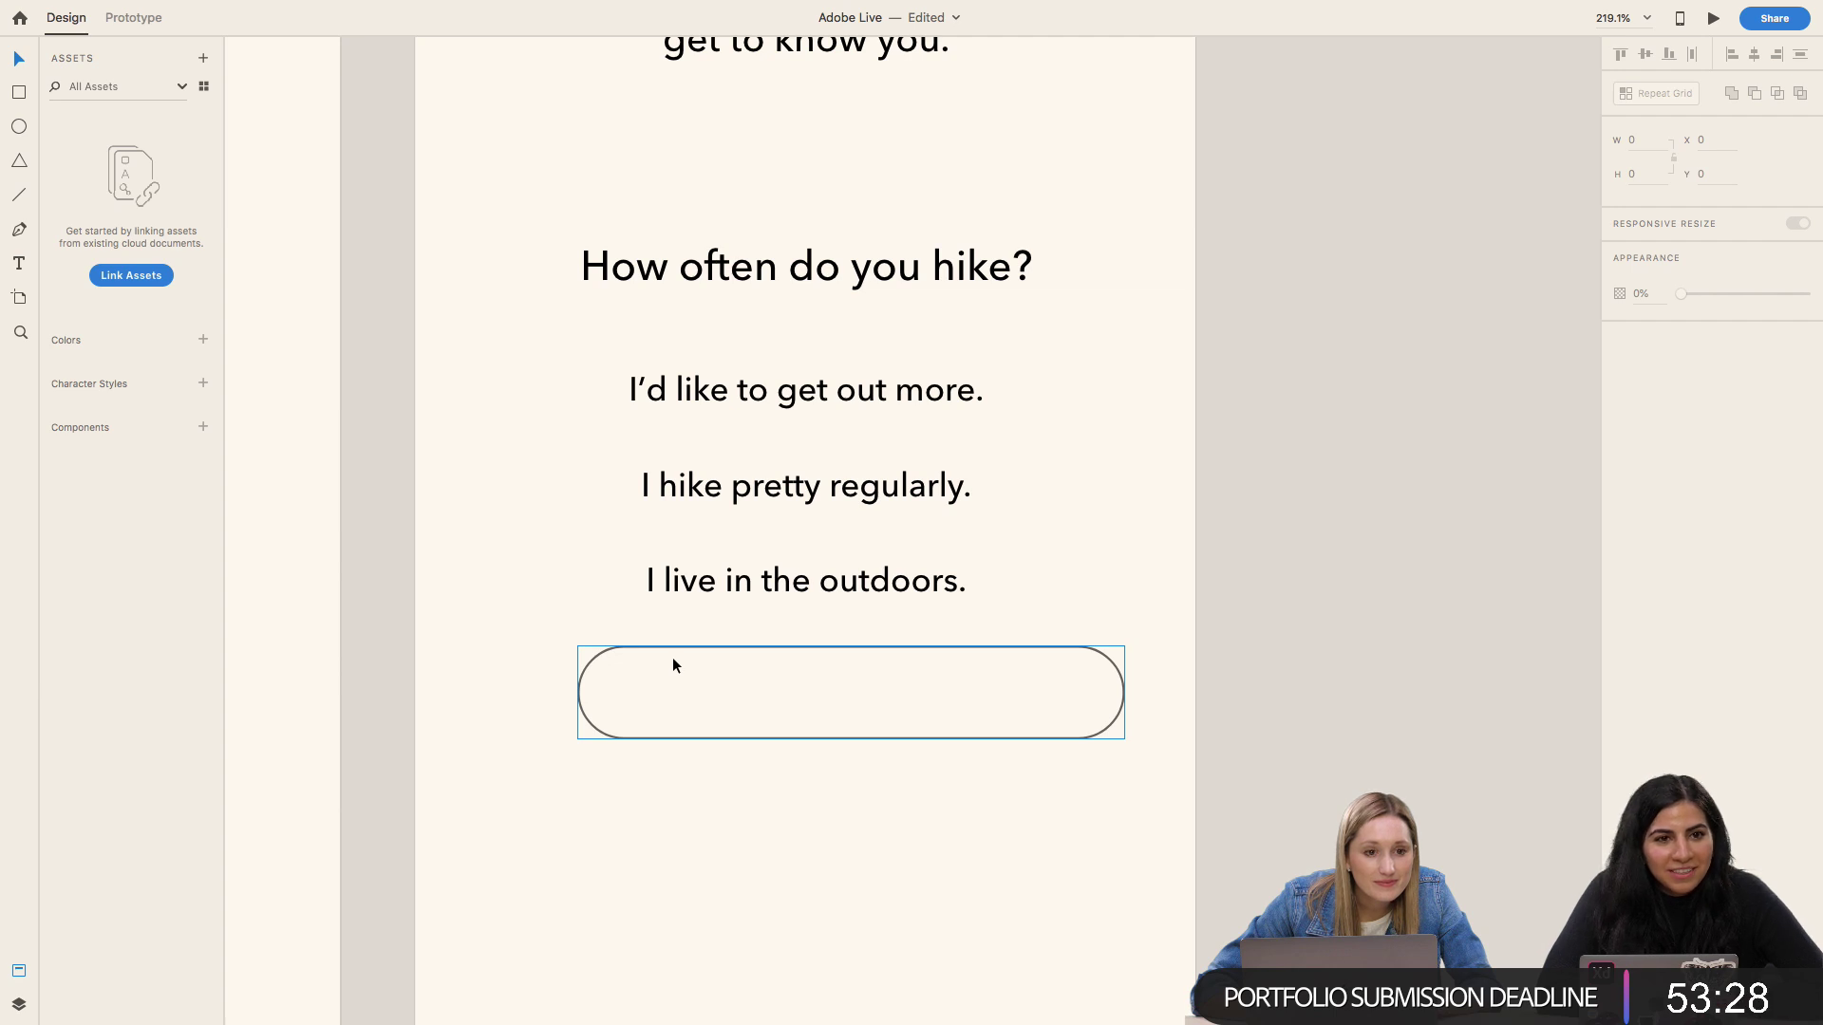
Step: Move the rounded rectangle up so that it frames the "I'd like to get out more." answer from behind
drag(686, 663, 640, 665)
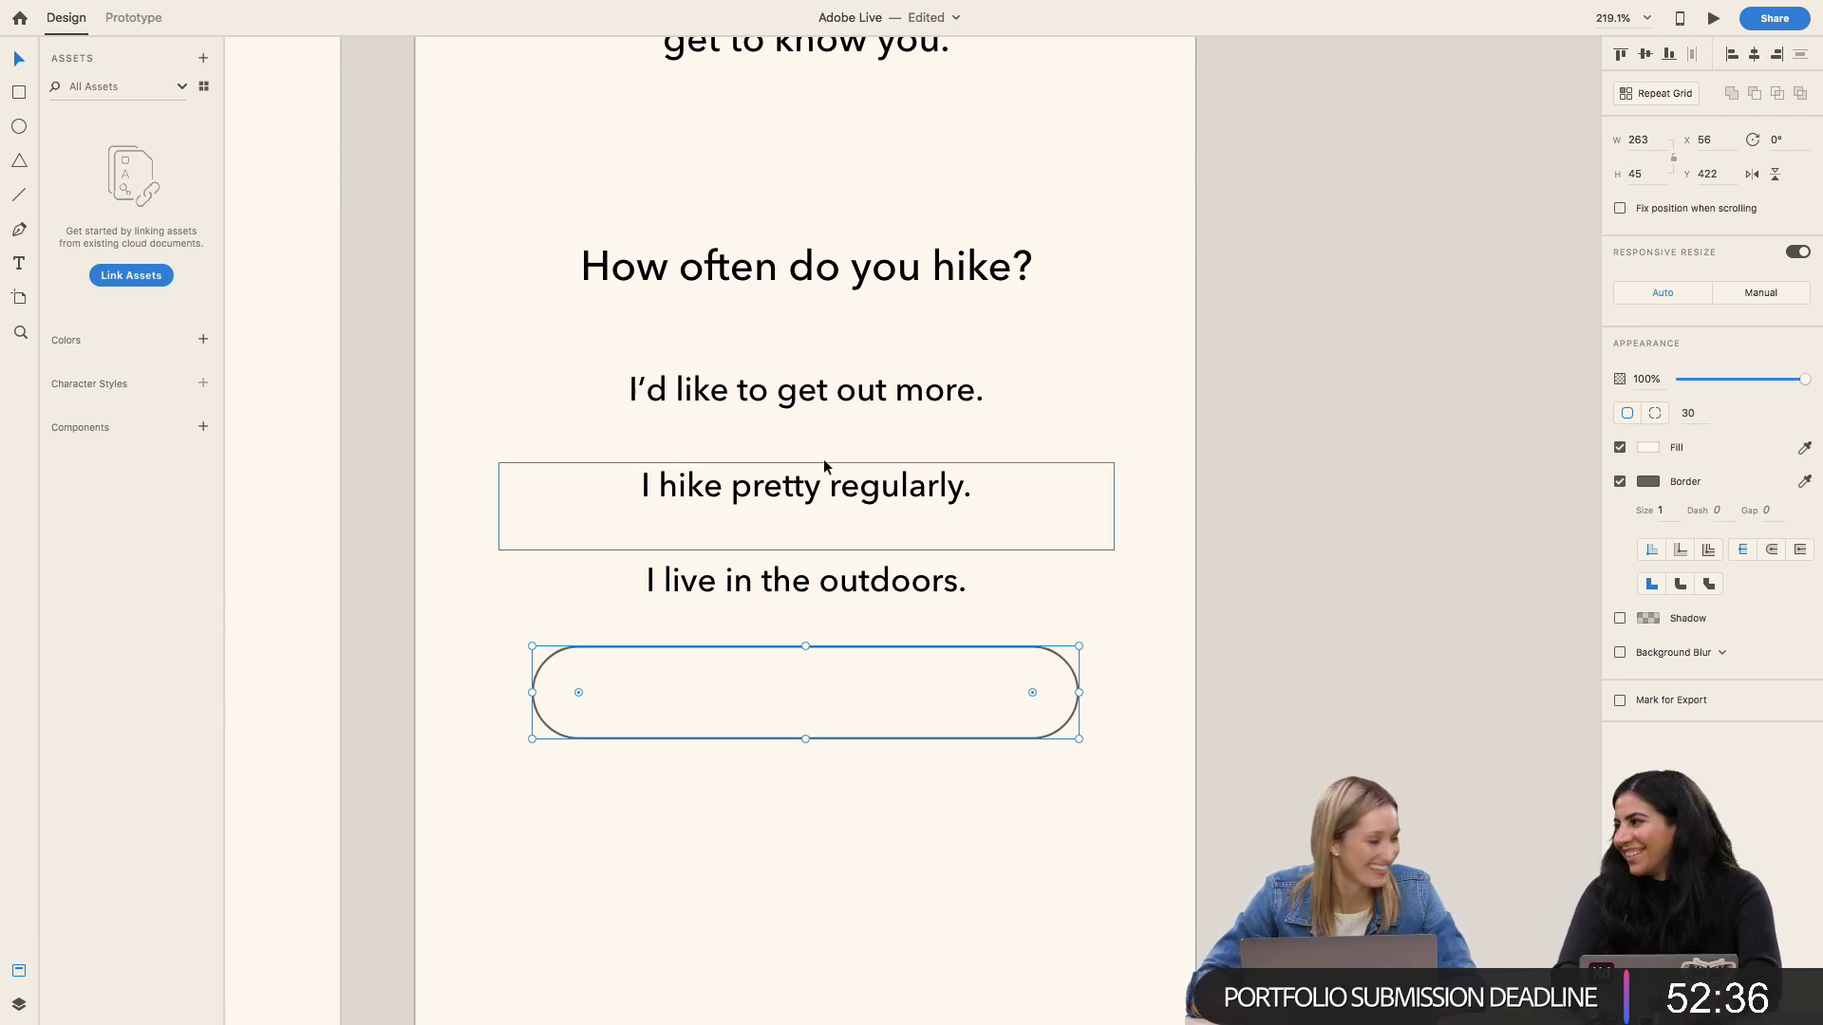
click(834, 410)
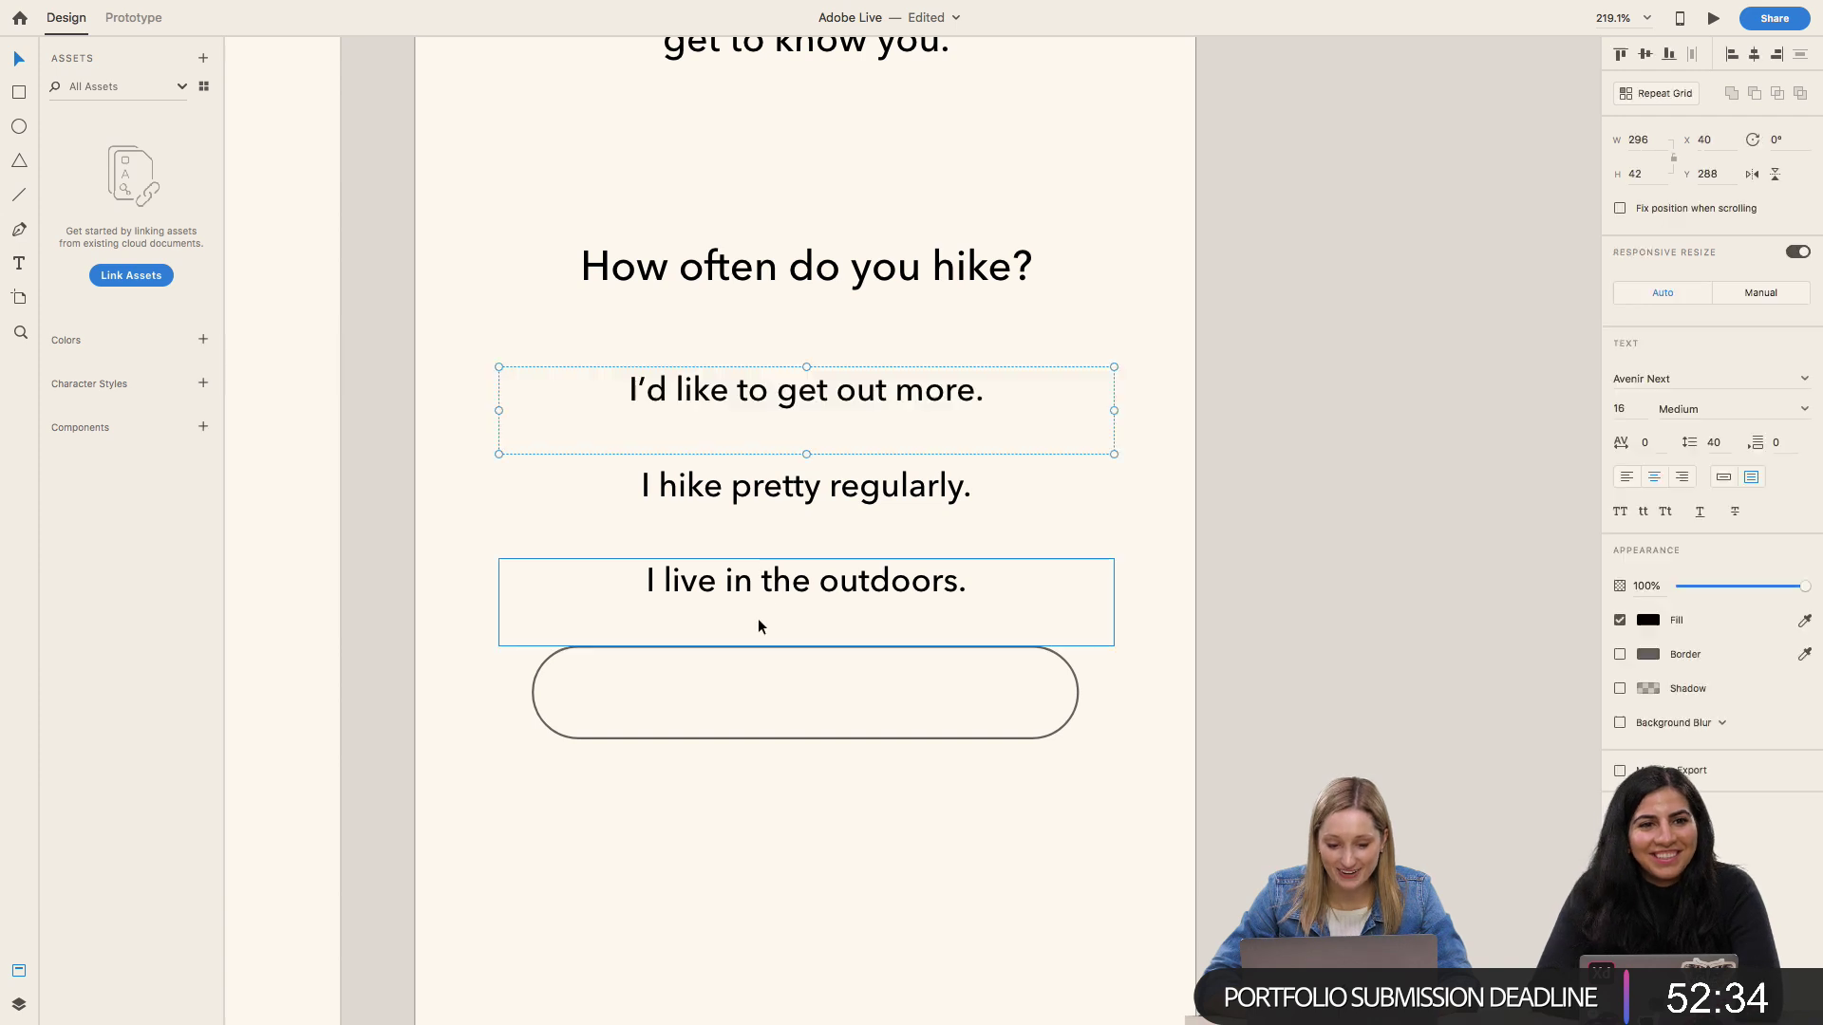
drag(742, 712, 759, 423)
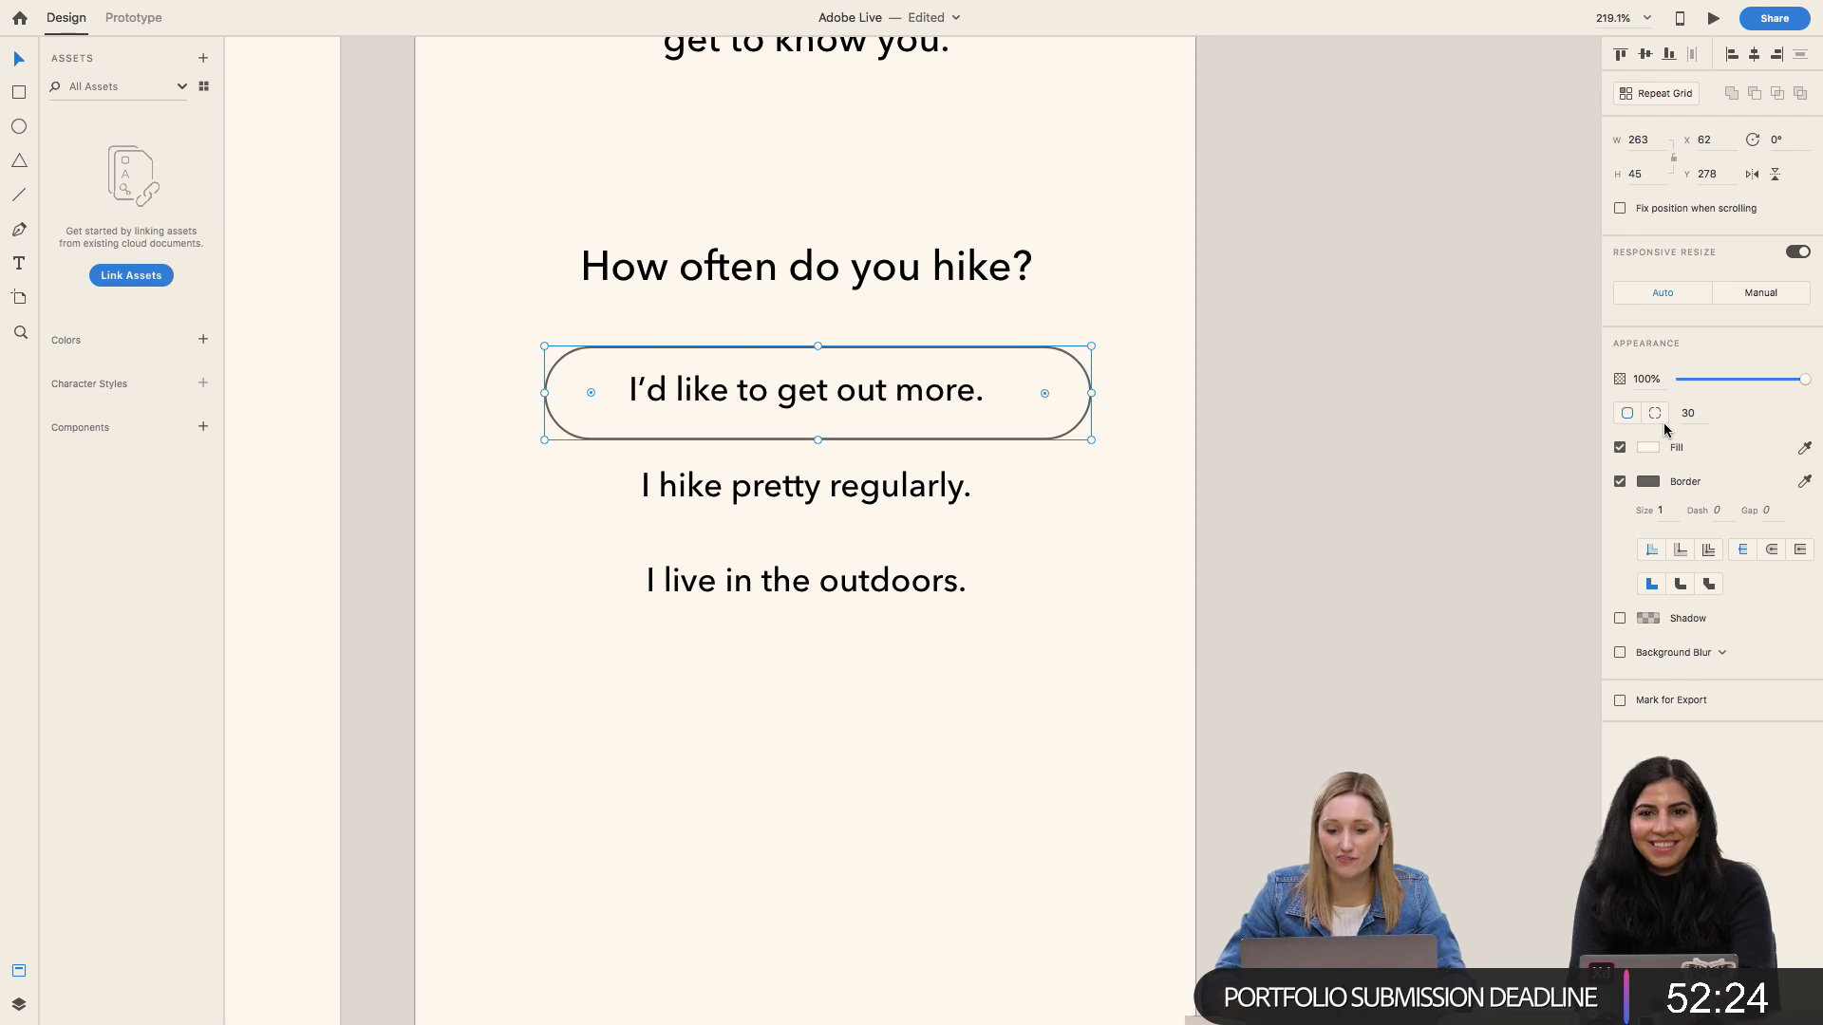
Step: Switch the "I'd like to get out more." text to auto width and centre it horizontally and vertically in the rounded rectangle
click(897, 399)
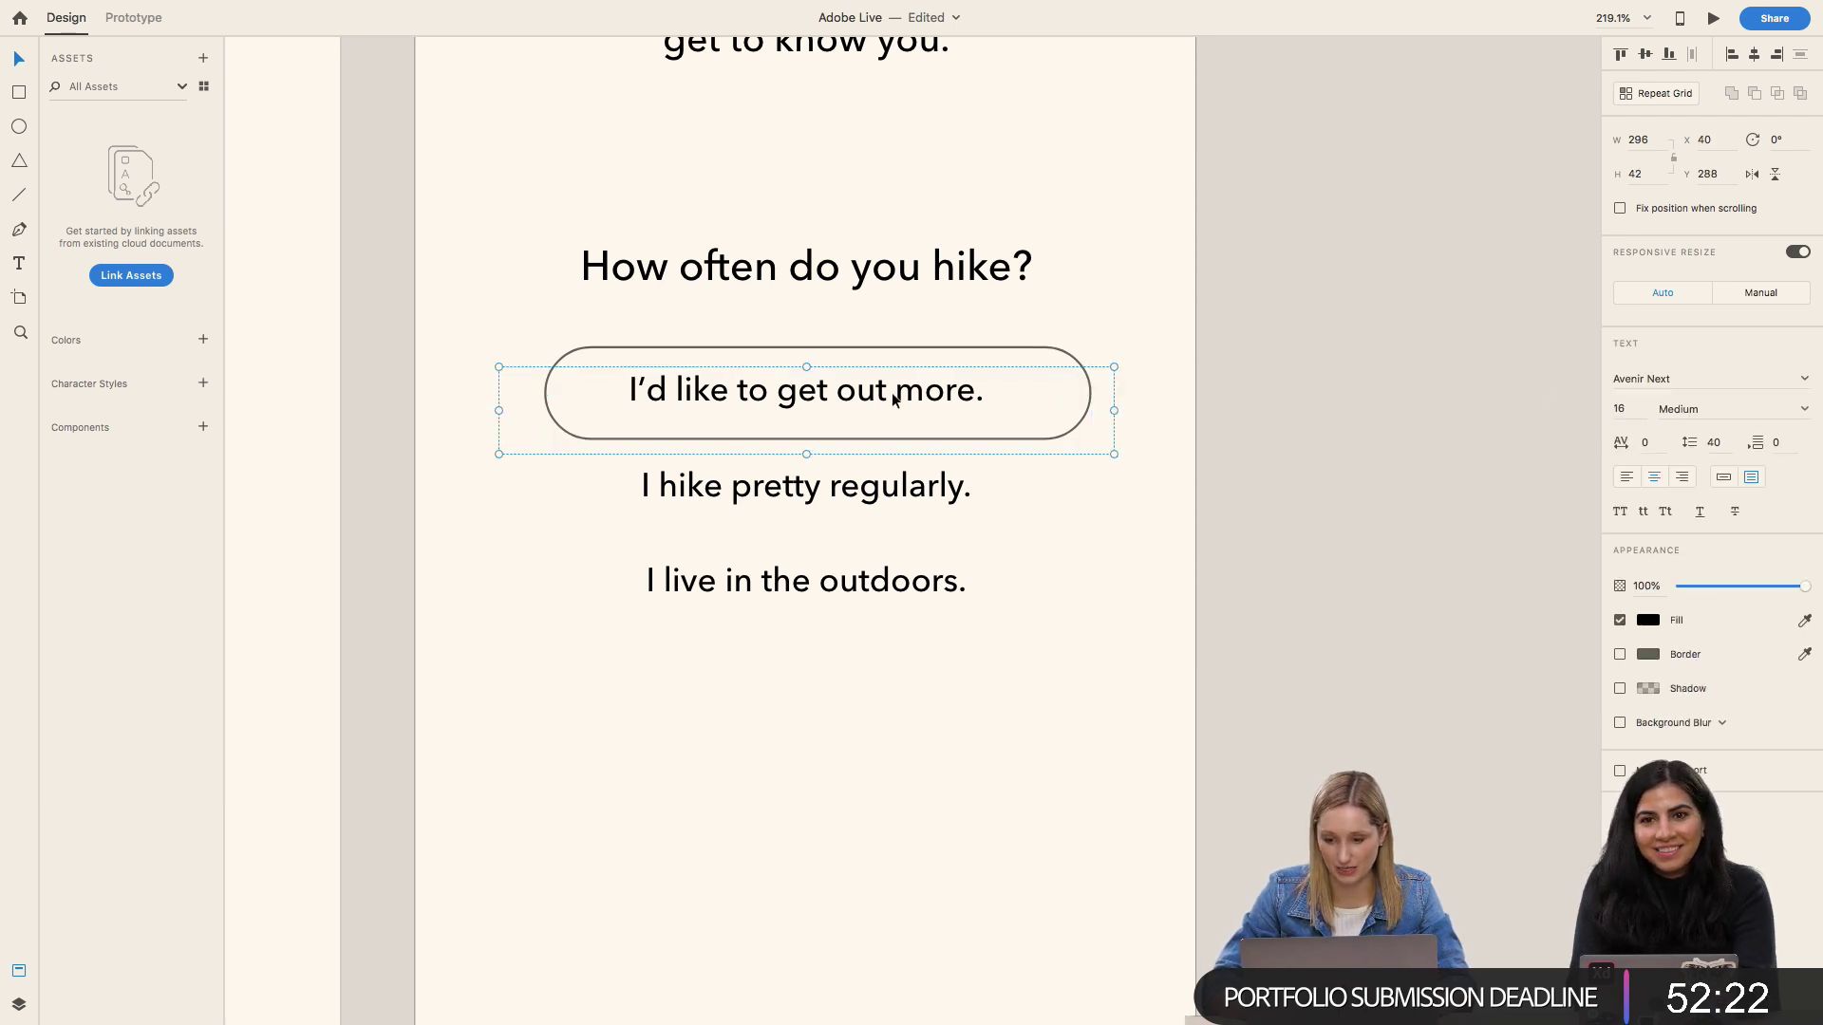
shift+click(1014, 400)
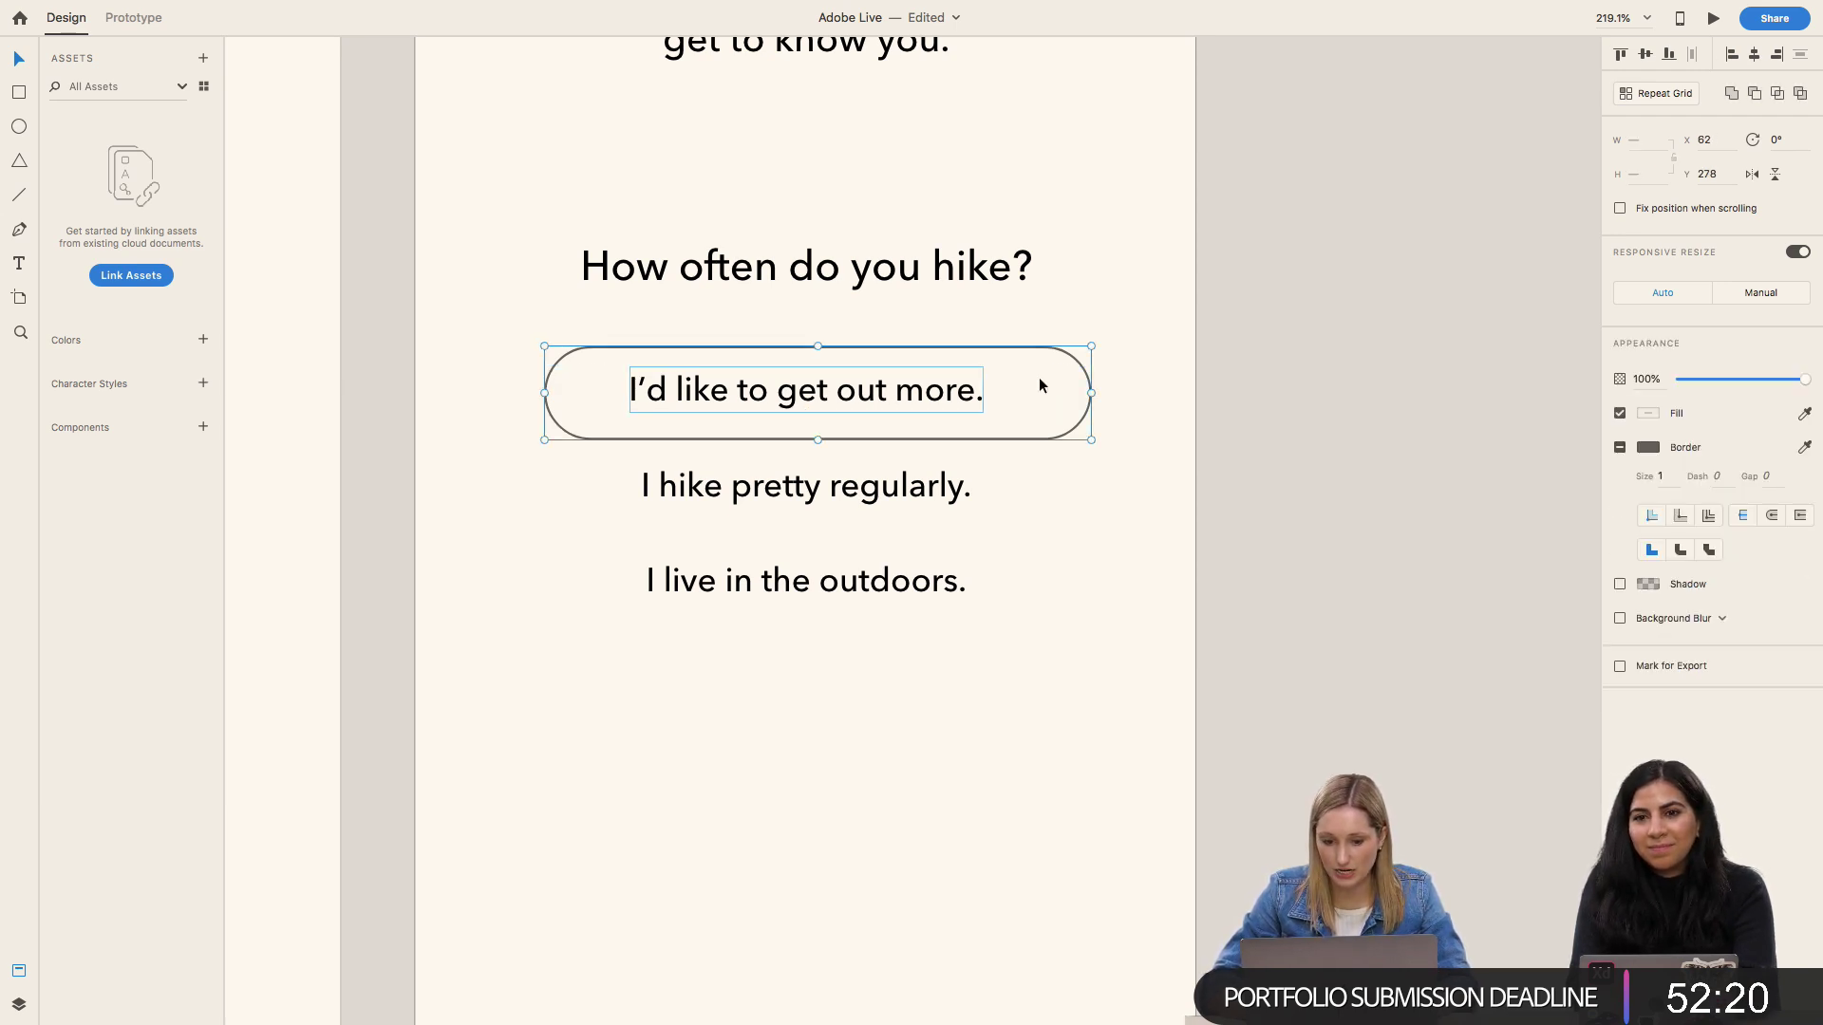
click(1754, 54)
click(1645, 54)
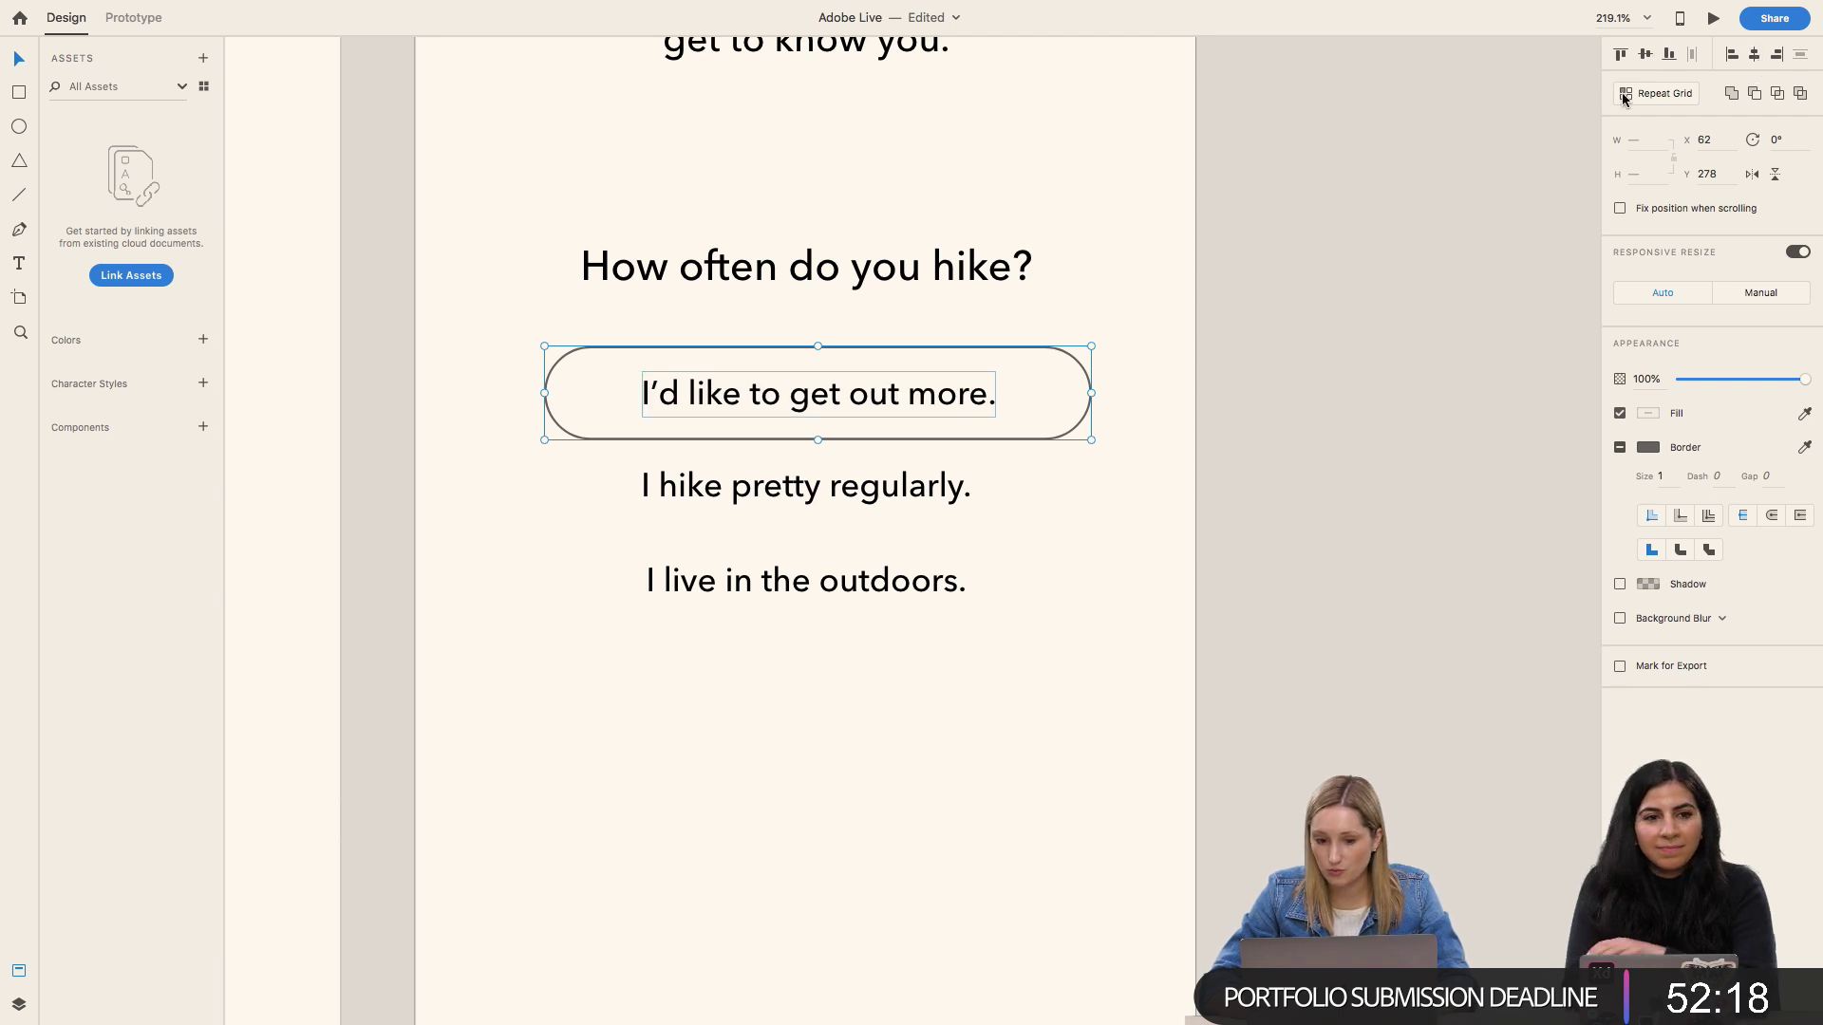
click(1411, 398)
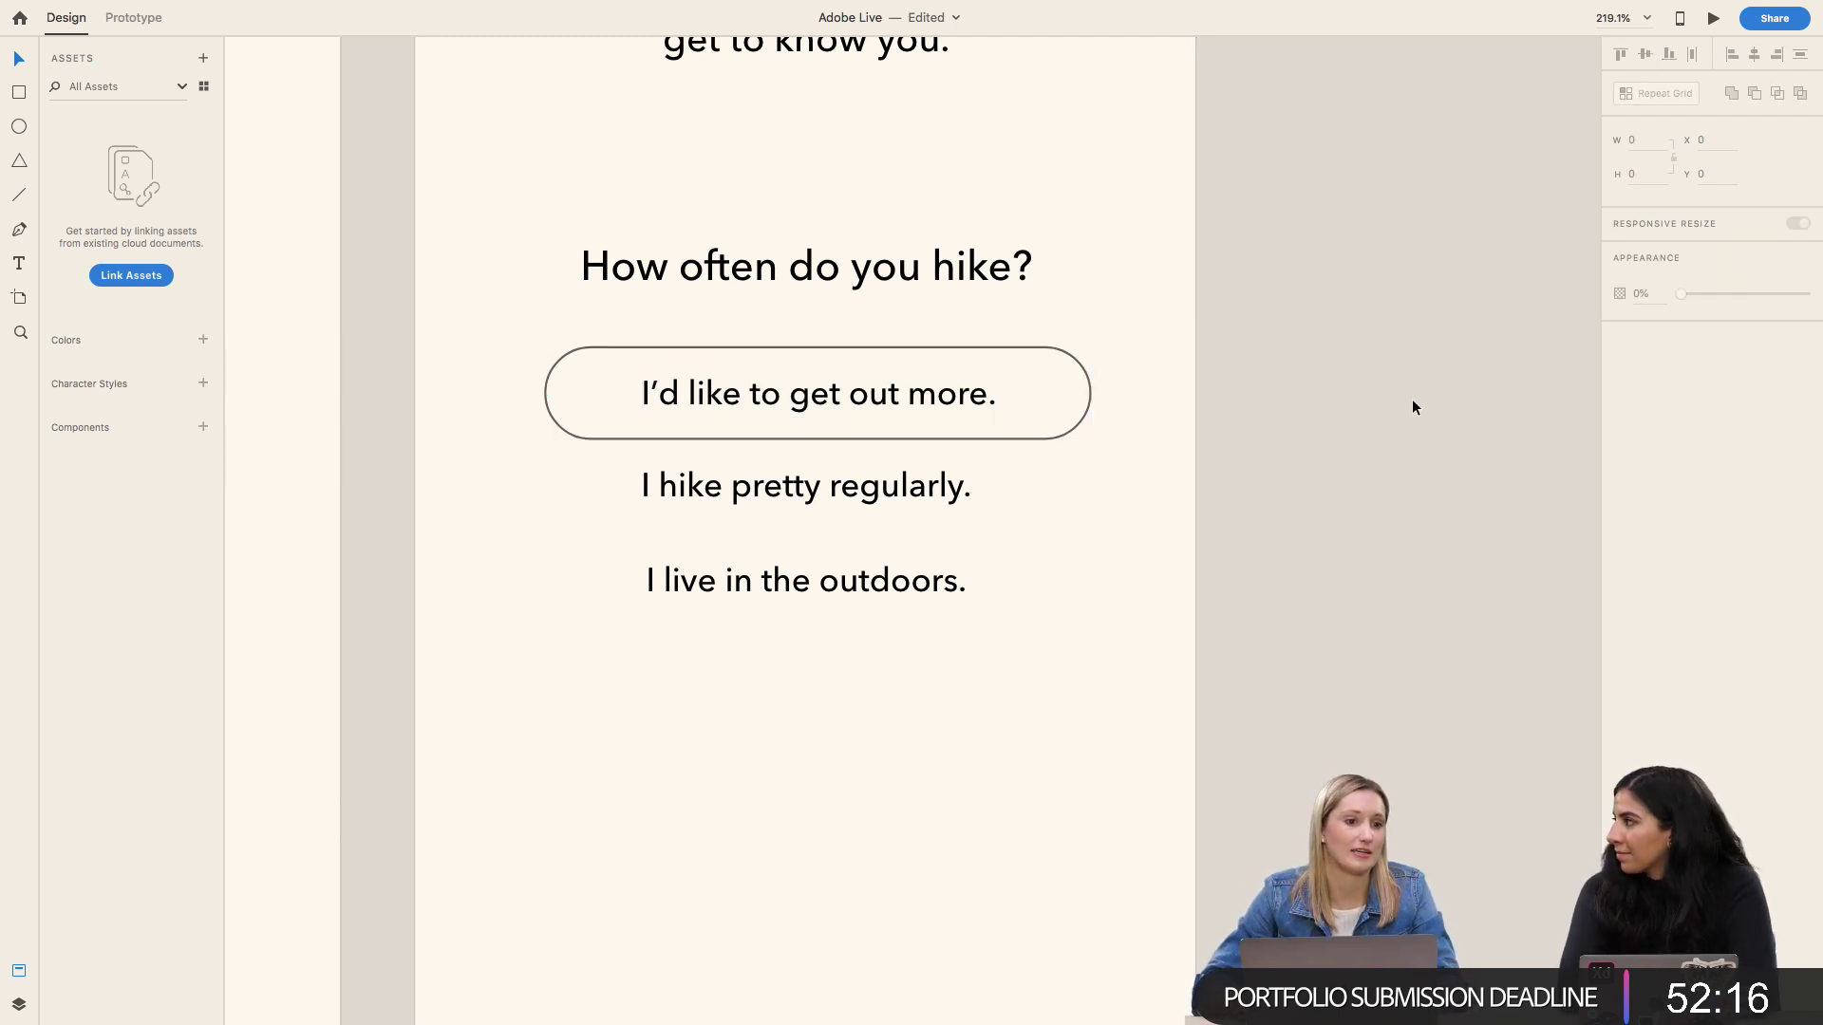
Step: Move the "I hike pretty regularly." and "I live in the outdoors." answers down together by 30
click(913, 499)
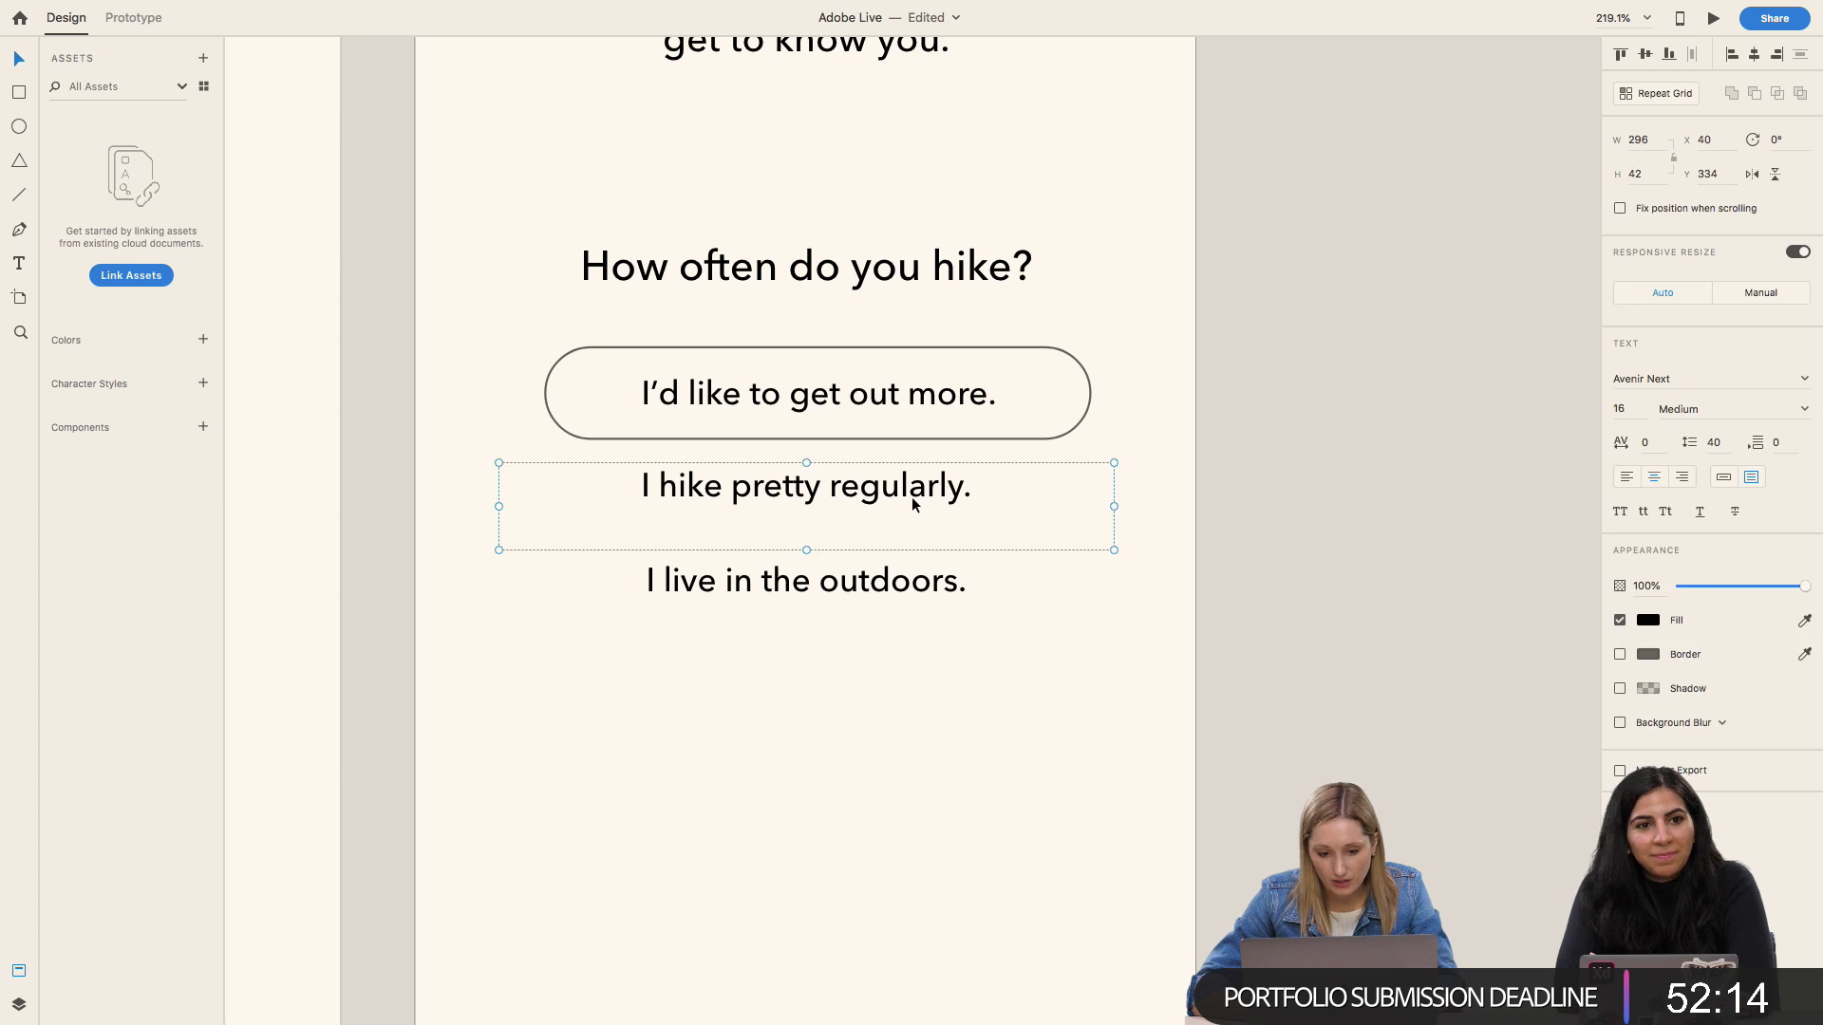
click(883, 581)
shift+click(881, 505)
key(shift+Down)
key(shift+Down)
key(shift+Down)
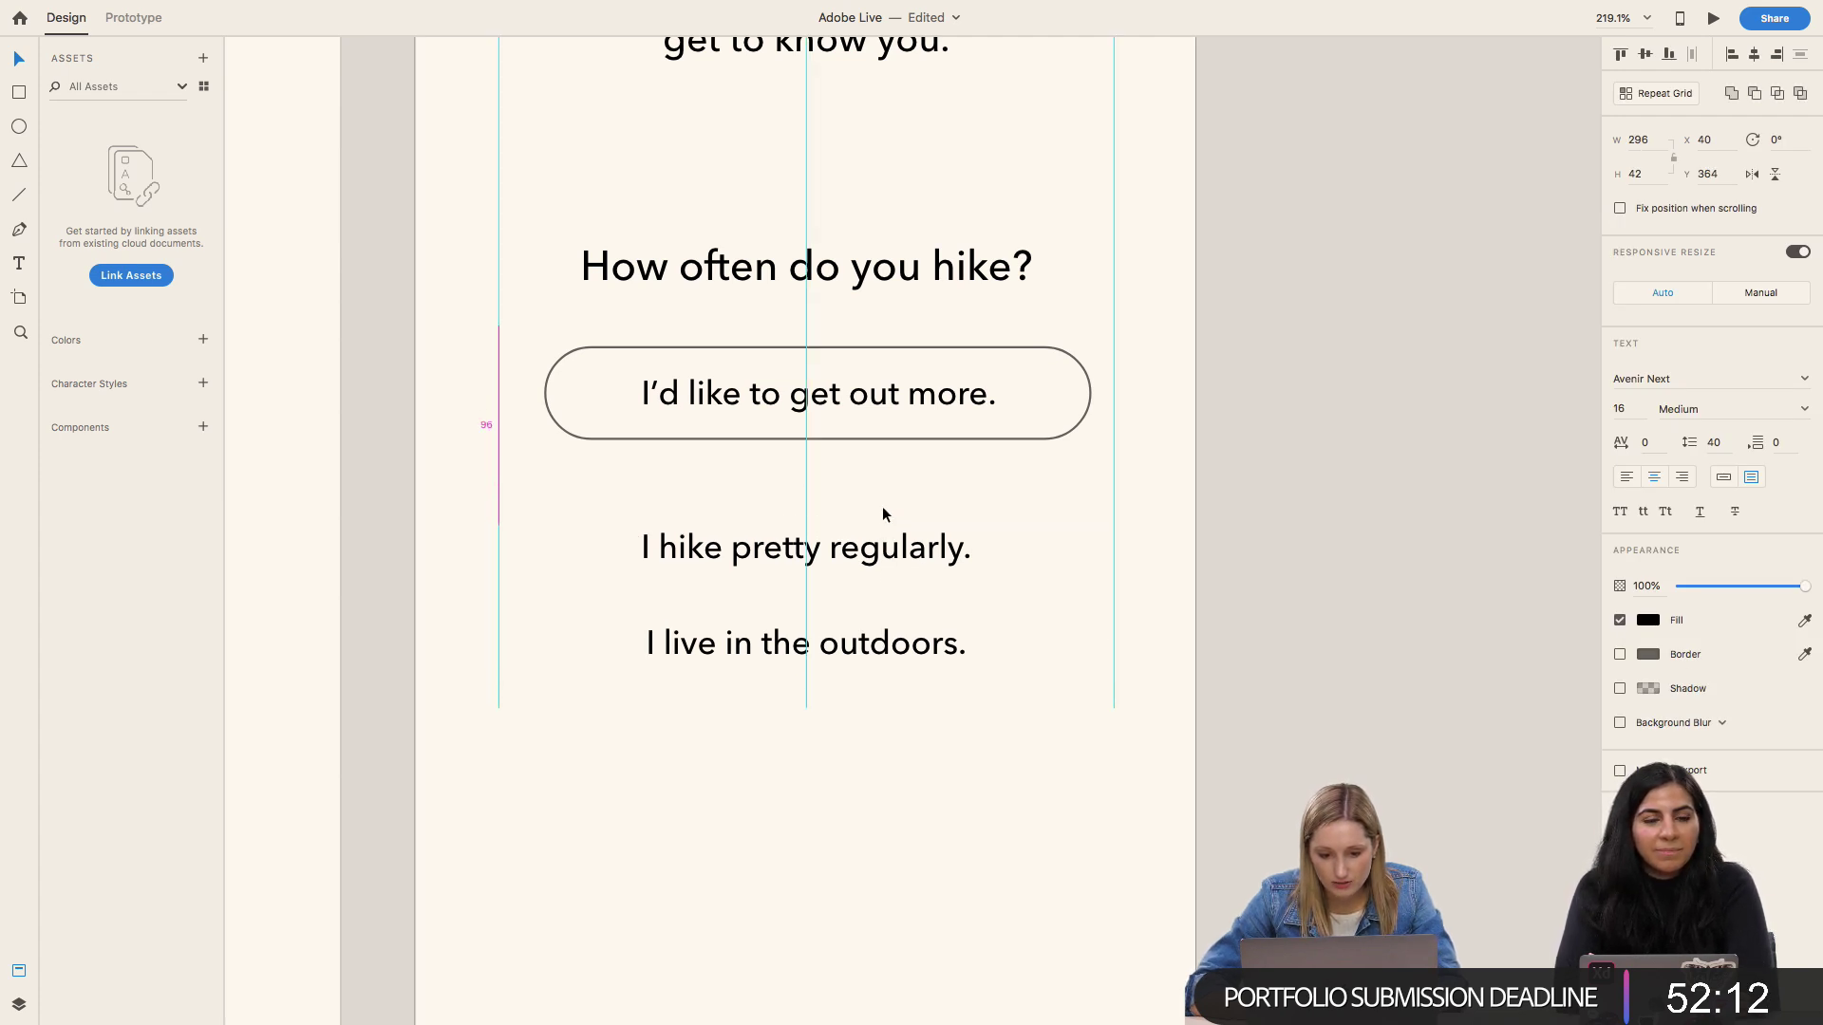
click(1077, 255)
click(964, 404)
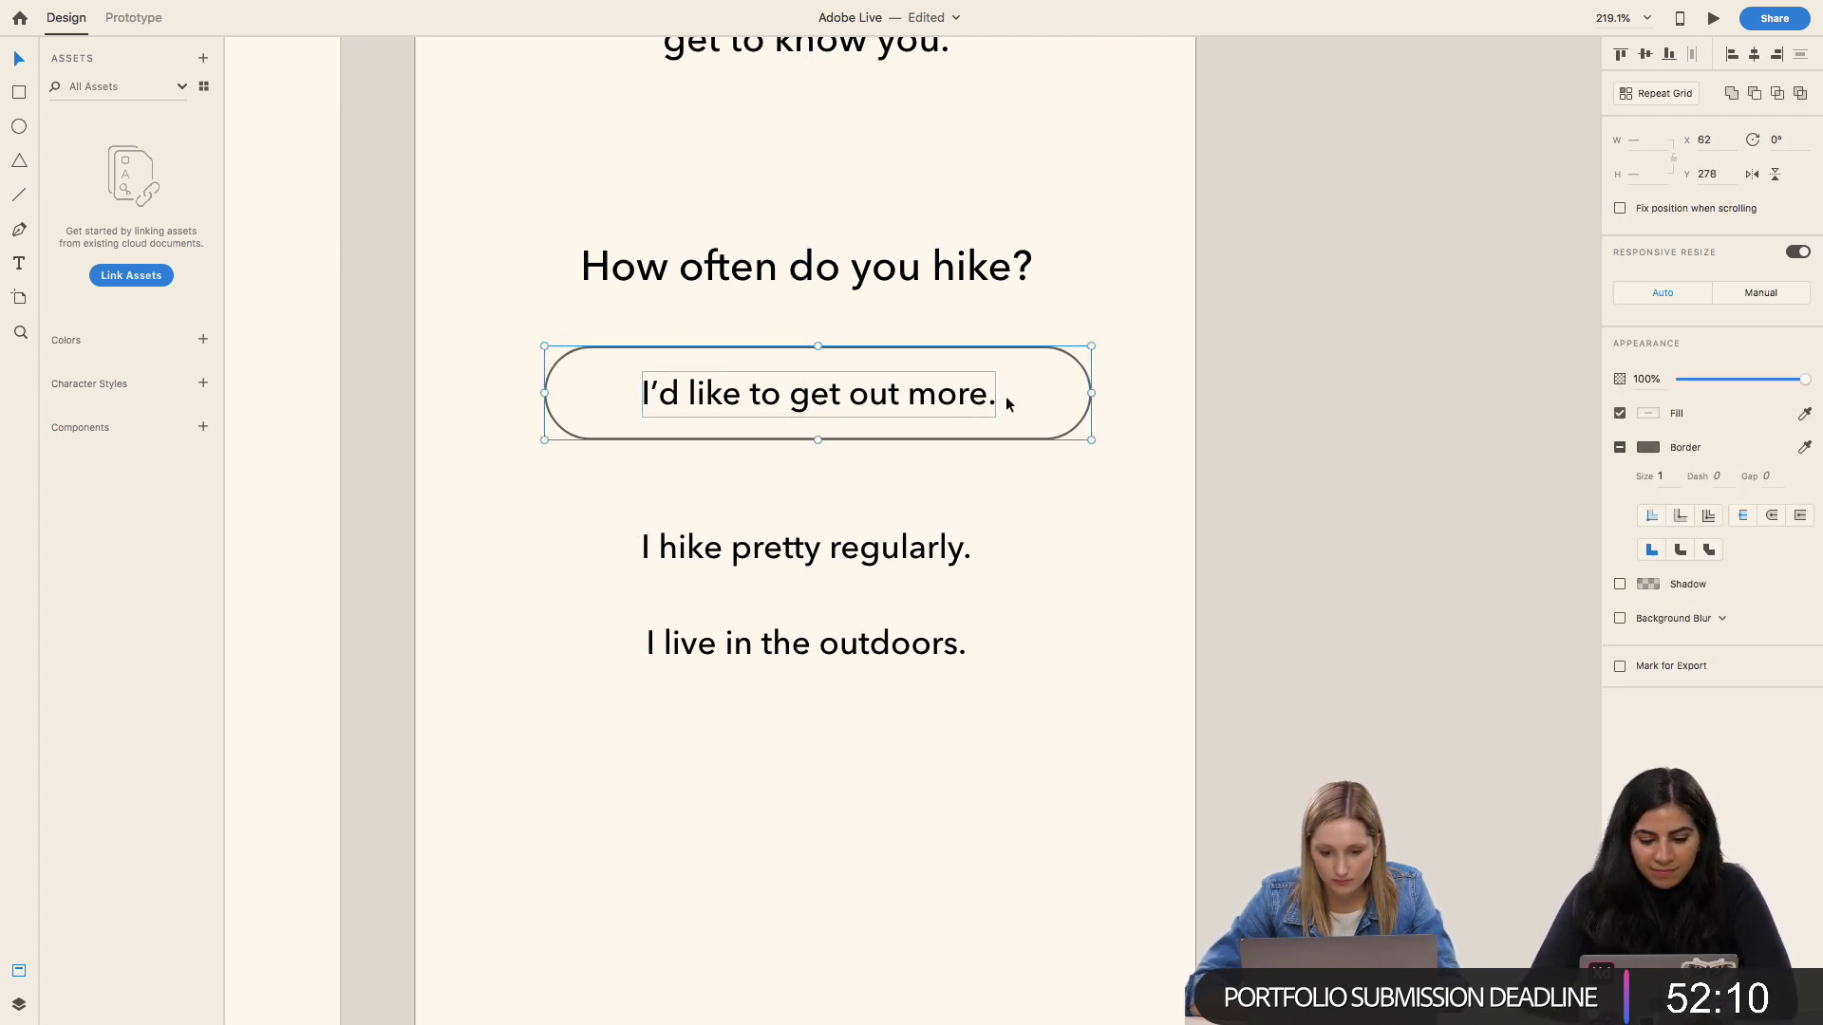
drag(1009, 399, 1009, 500)
key(Delete)
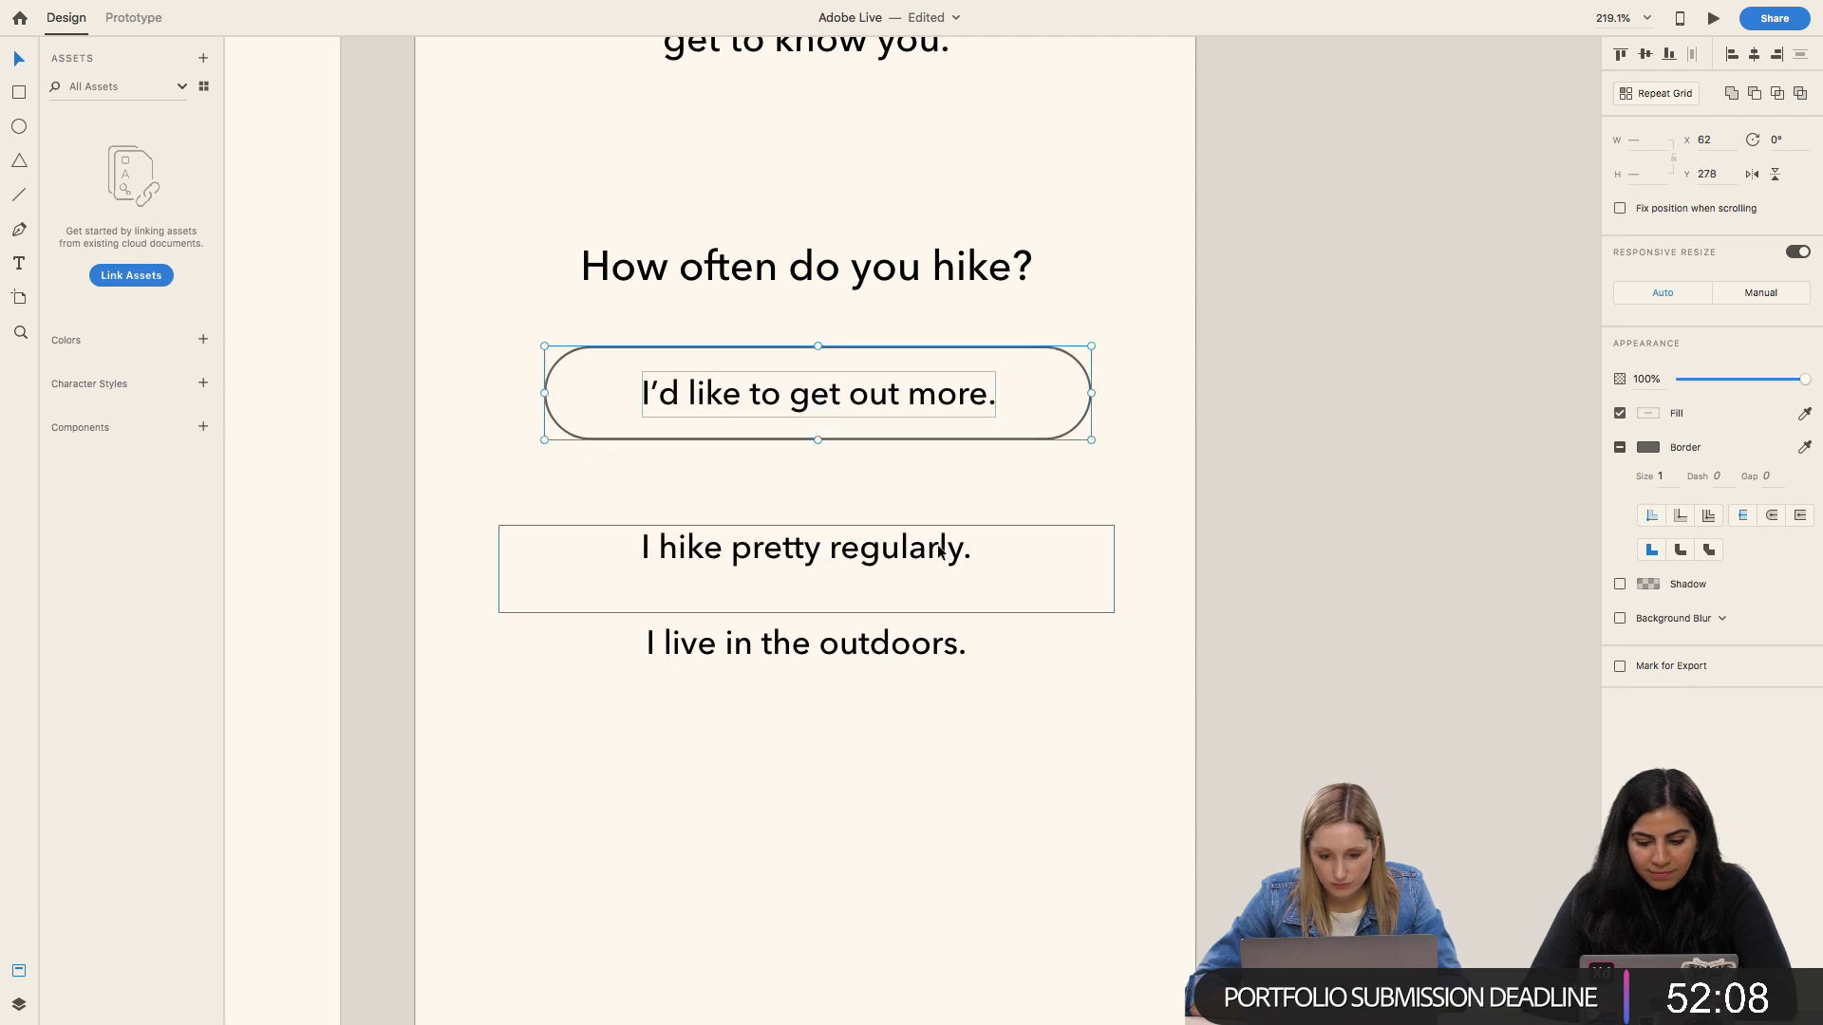
click(944, 549)
Step: Duplicate the rounded rectangle directly below the first one and bring the "I hike pretty regularly." text in front of it
click(1014, 430)
drag(1017, 435, 1030, 533)
click(929, 571)
key(shift+super+bracketright)
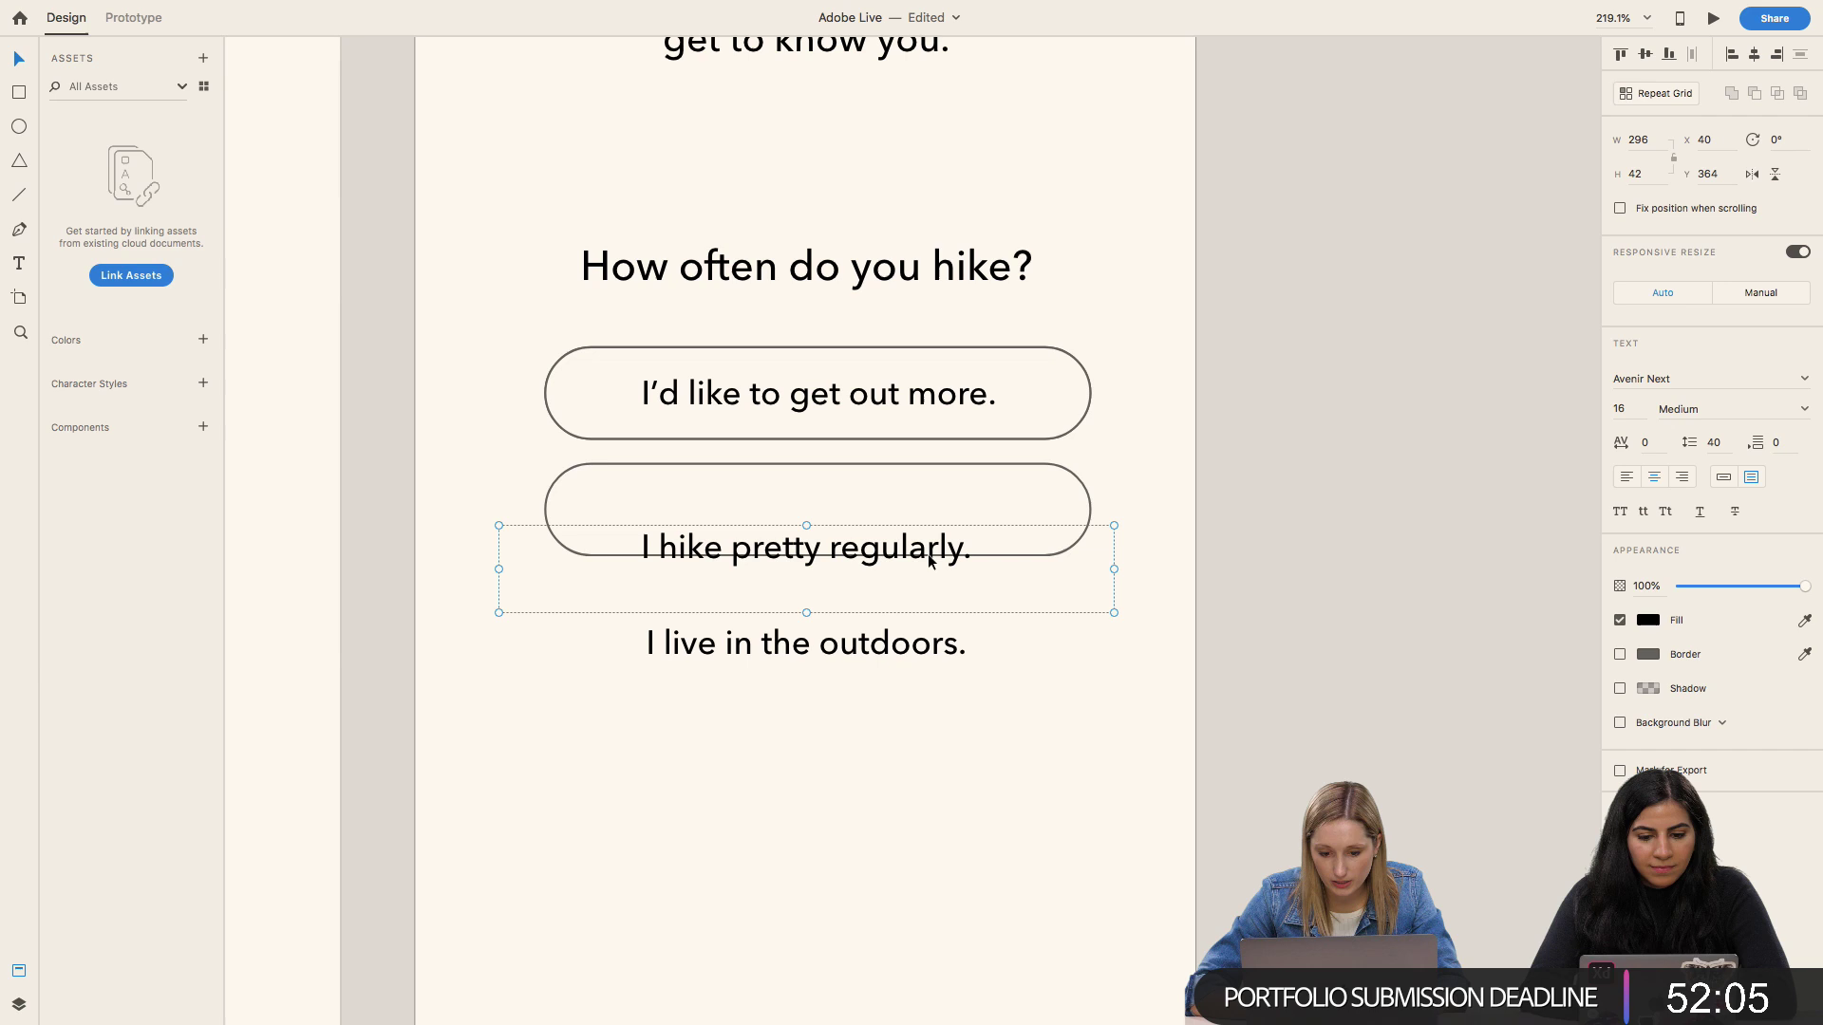
Step: Switch the "I hike pretty regularly." text to auto width and move it up inside the second rounded rectangle
click(1725, 477)
drag(897, 560, 897, 514)
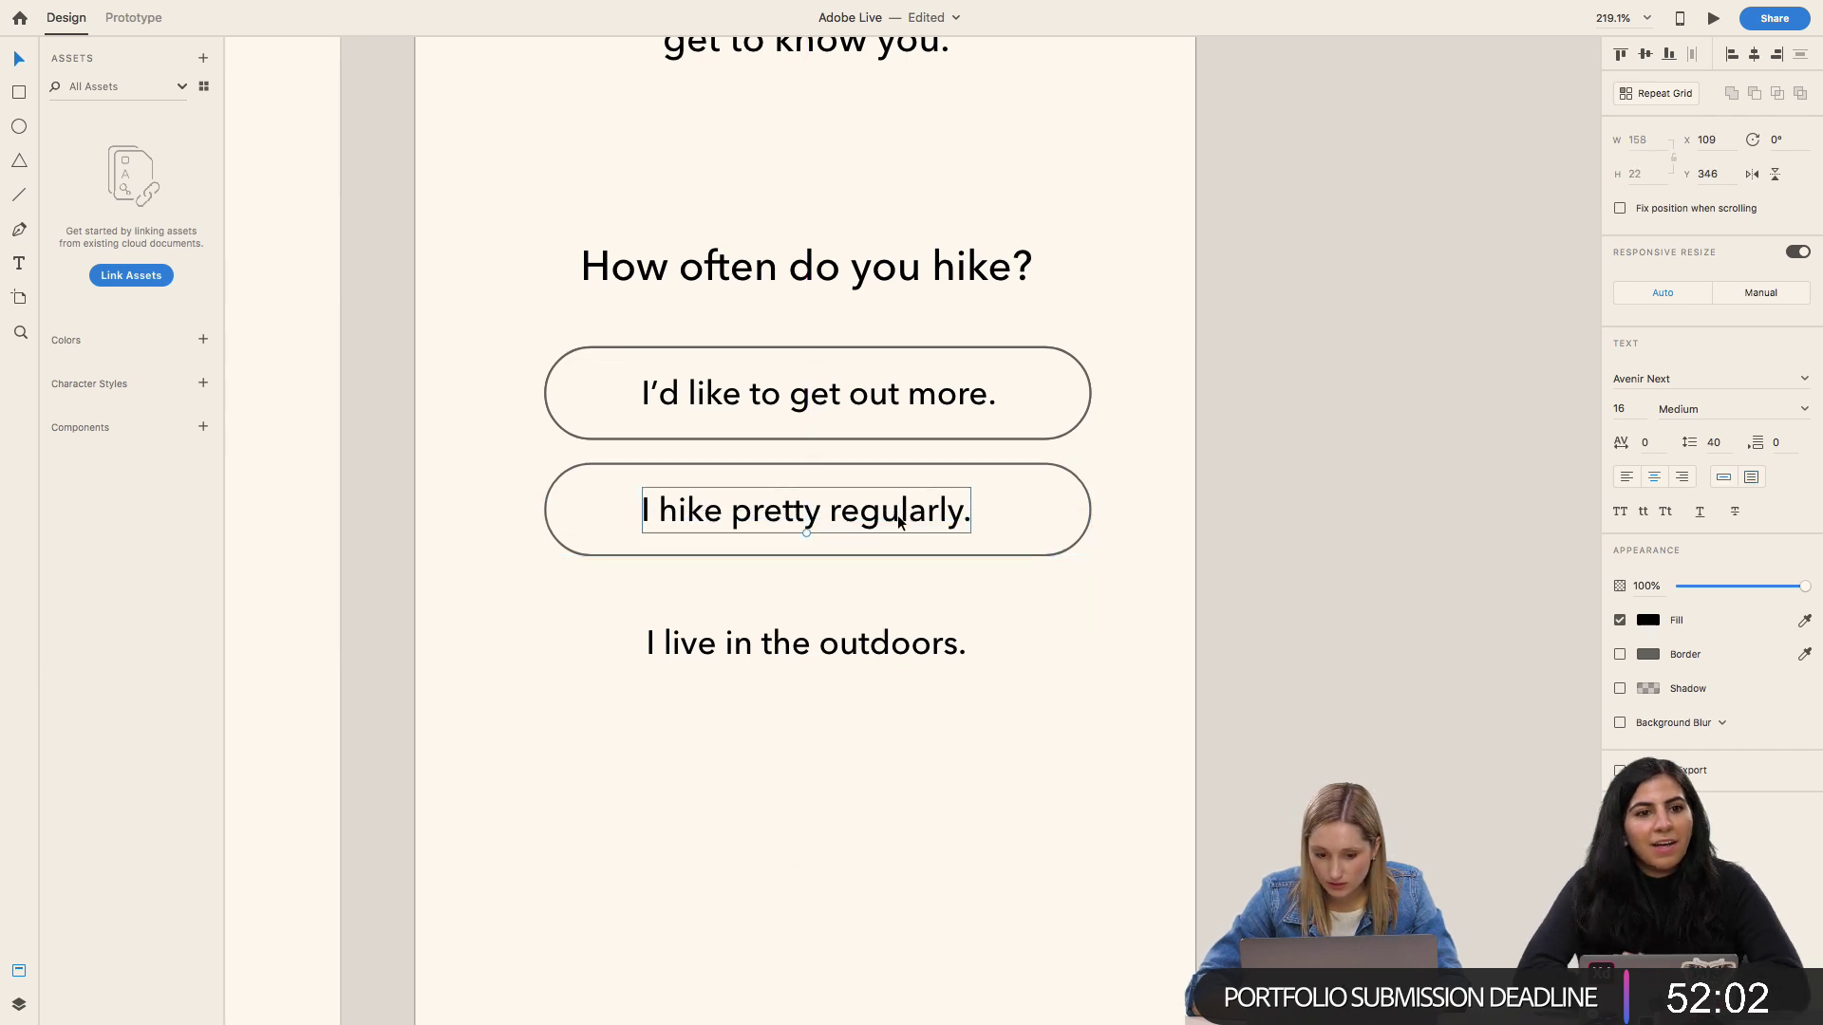
shift+click(1035, 508)
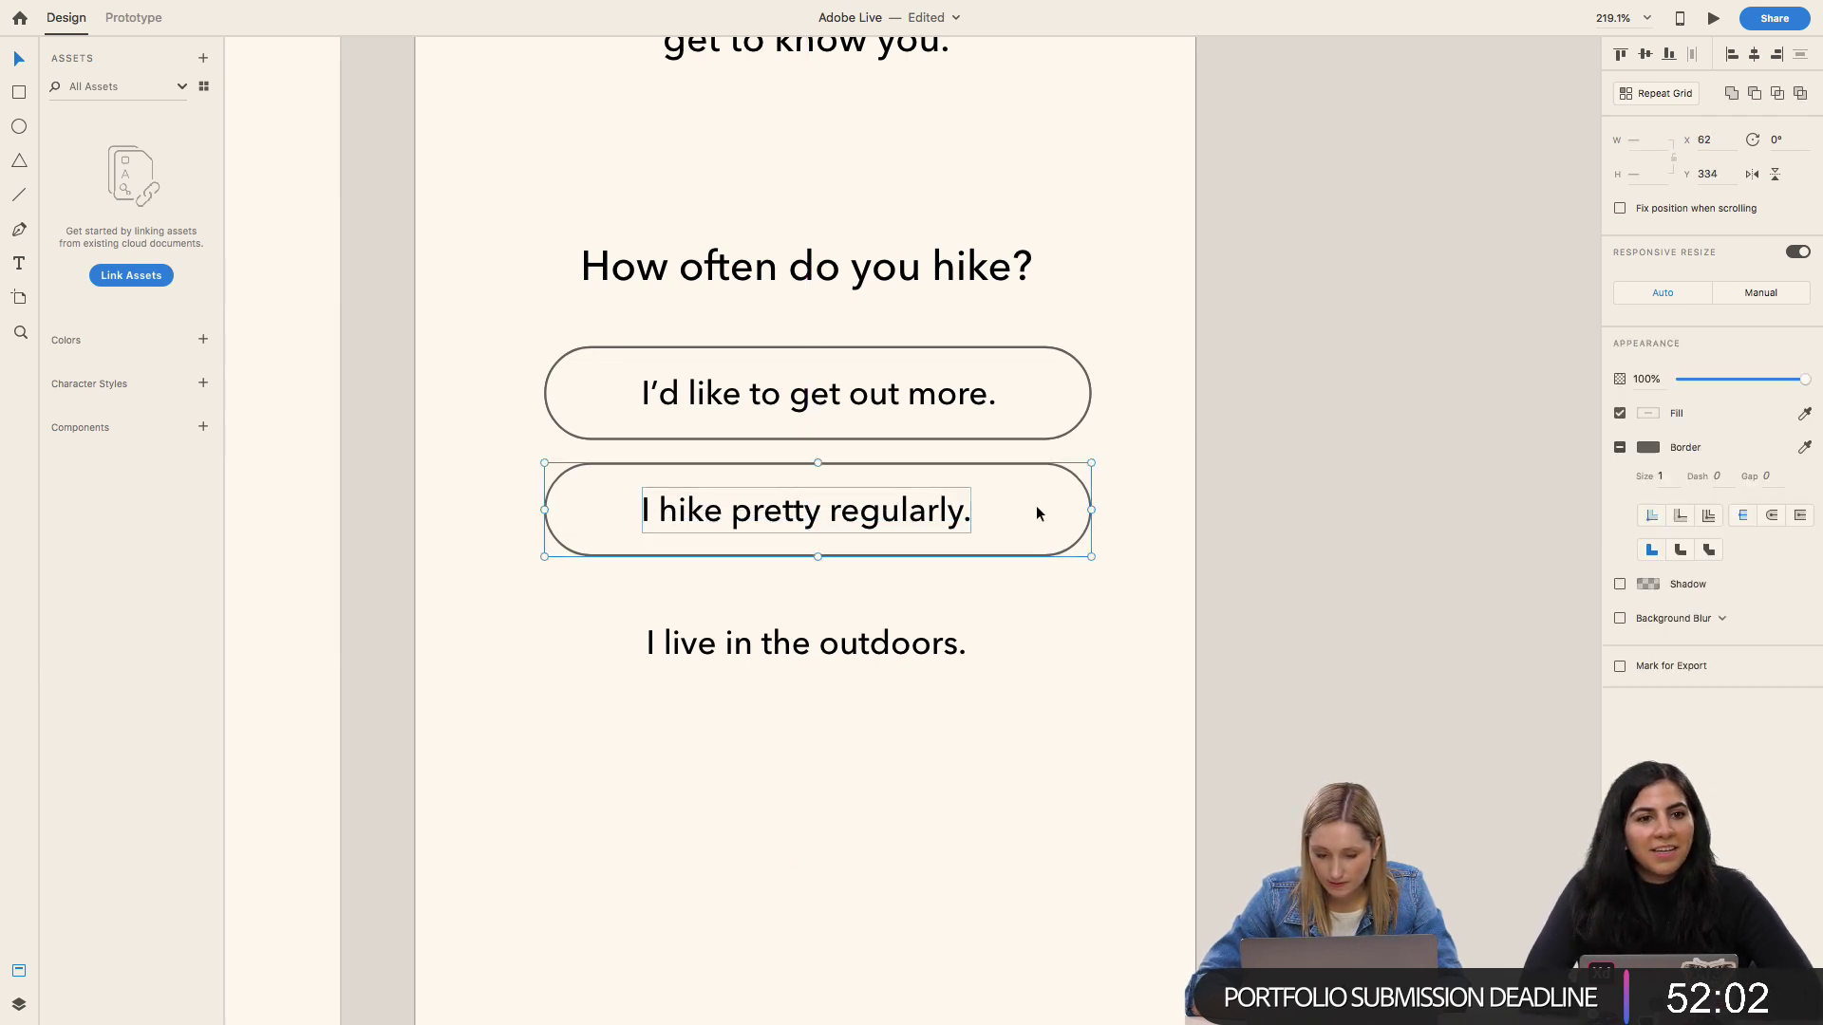
Step: Switch the "I live in the outdoors." text to auto width and place a copy of the rounded rectangle behind it
click(888, 667)
click(1723, 476)
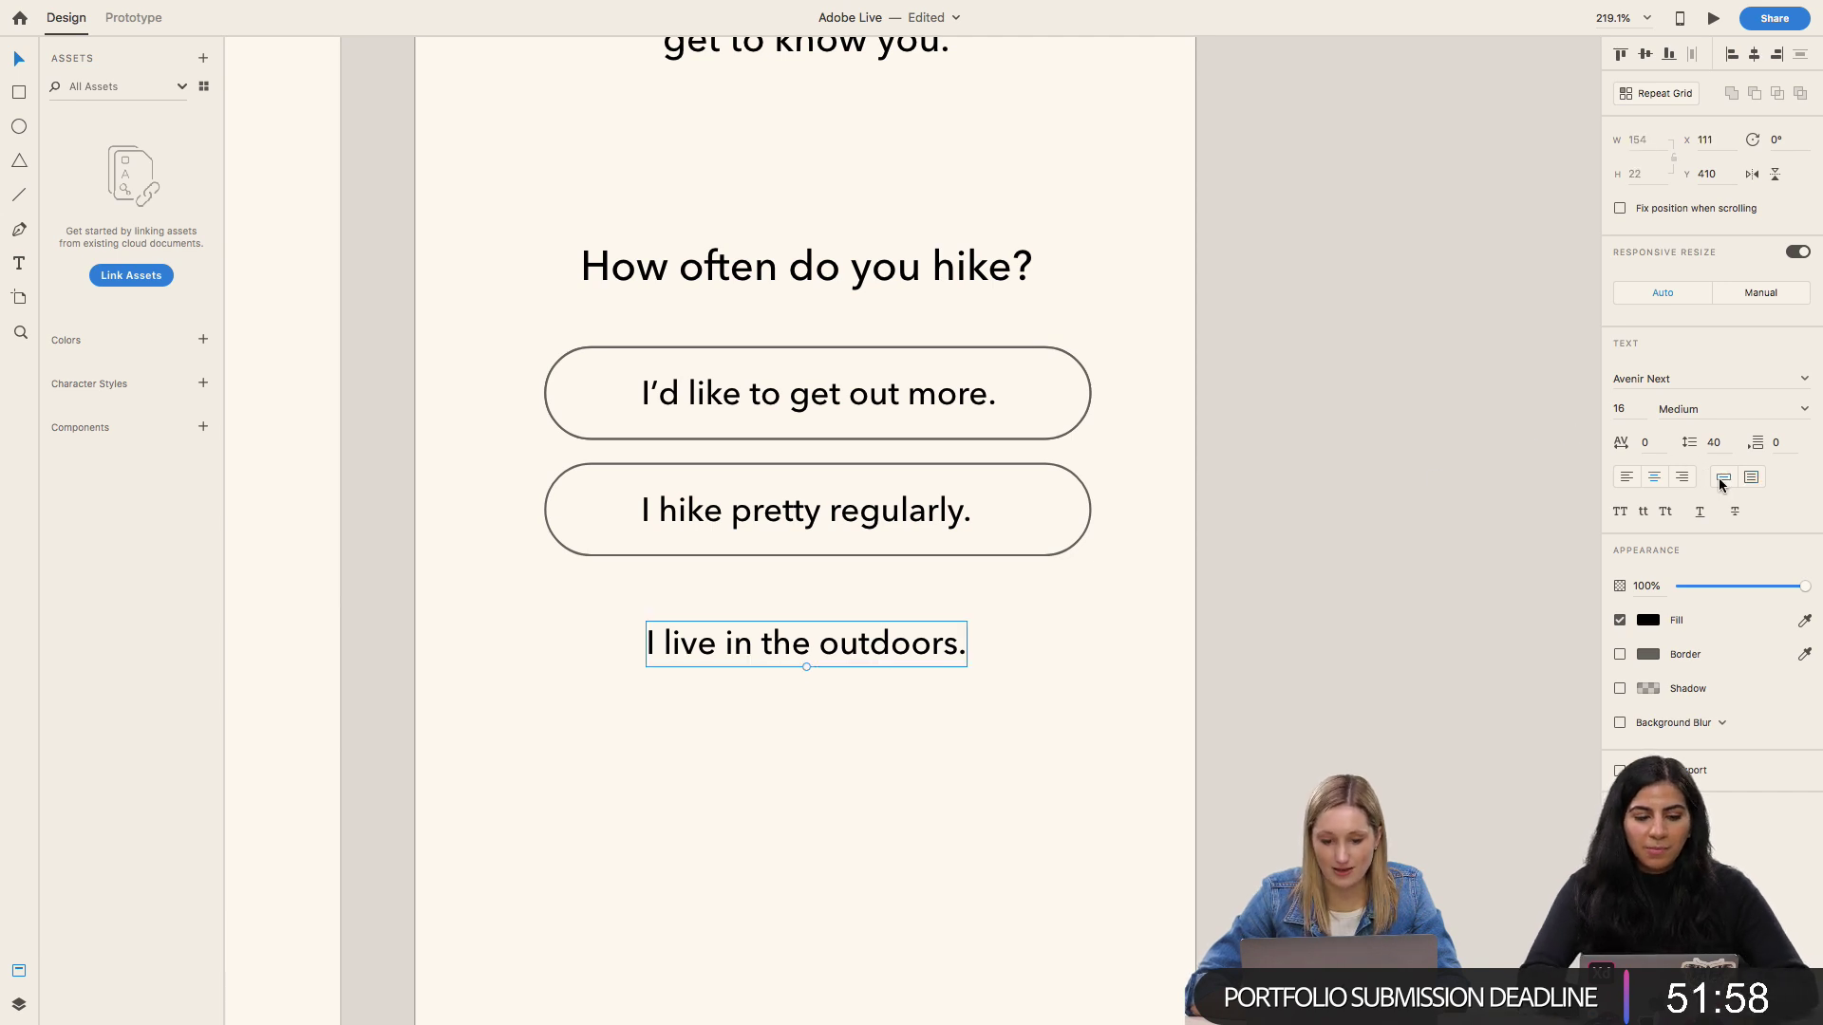
click(1068, 520)
drag(1068, 520, 1062, 716)
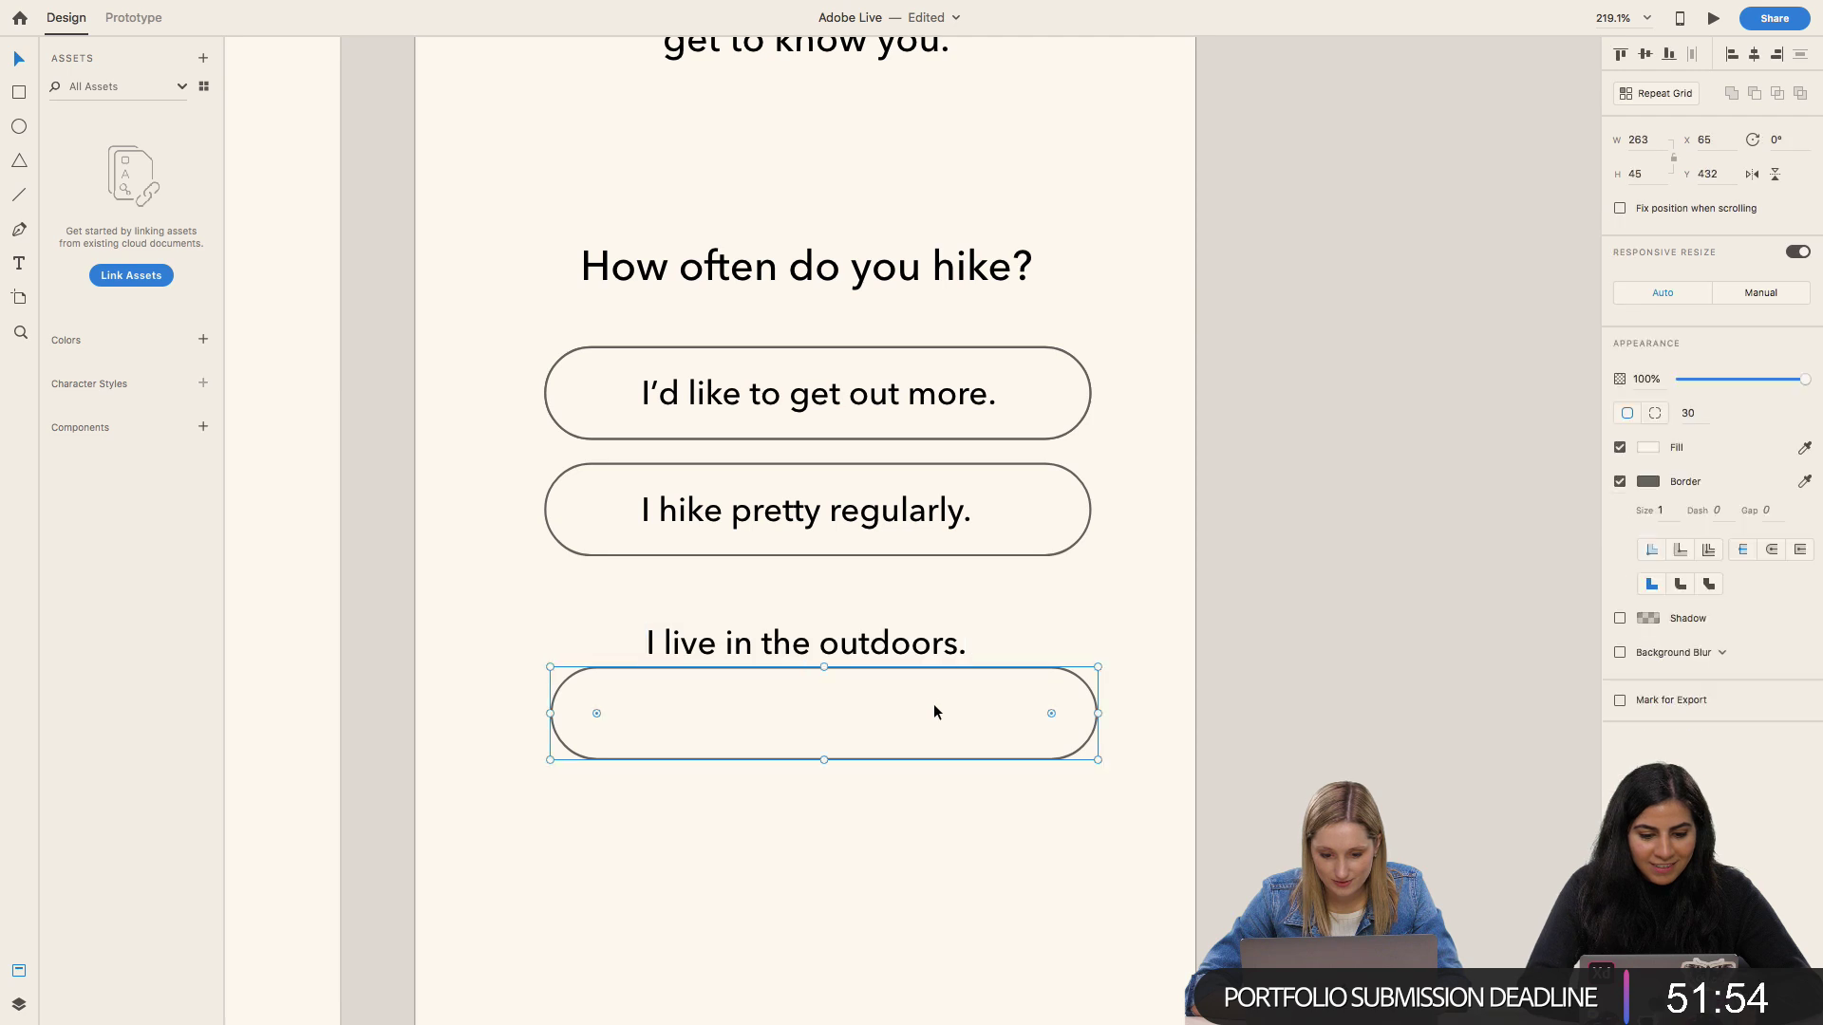
drag(932, 703, 933, 646)
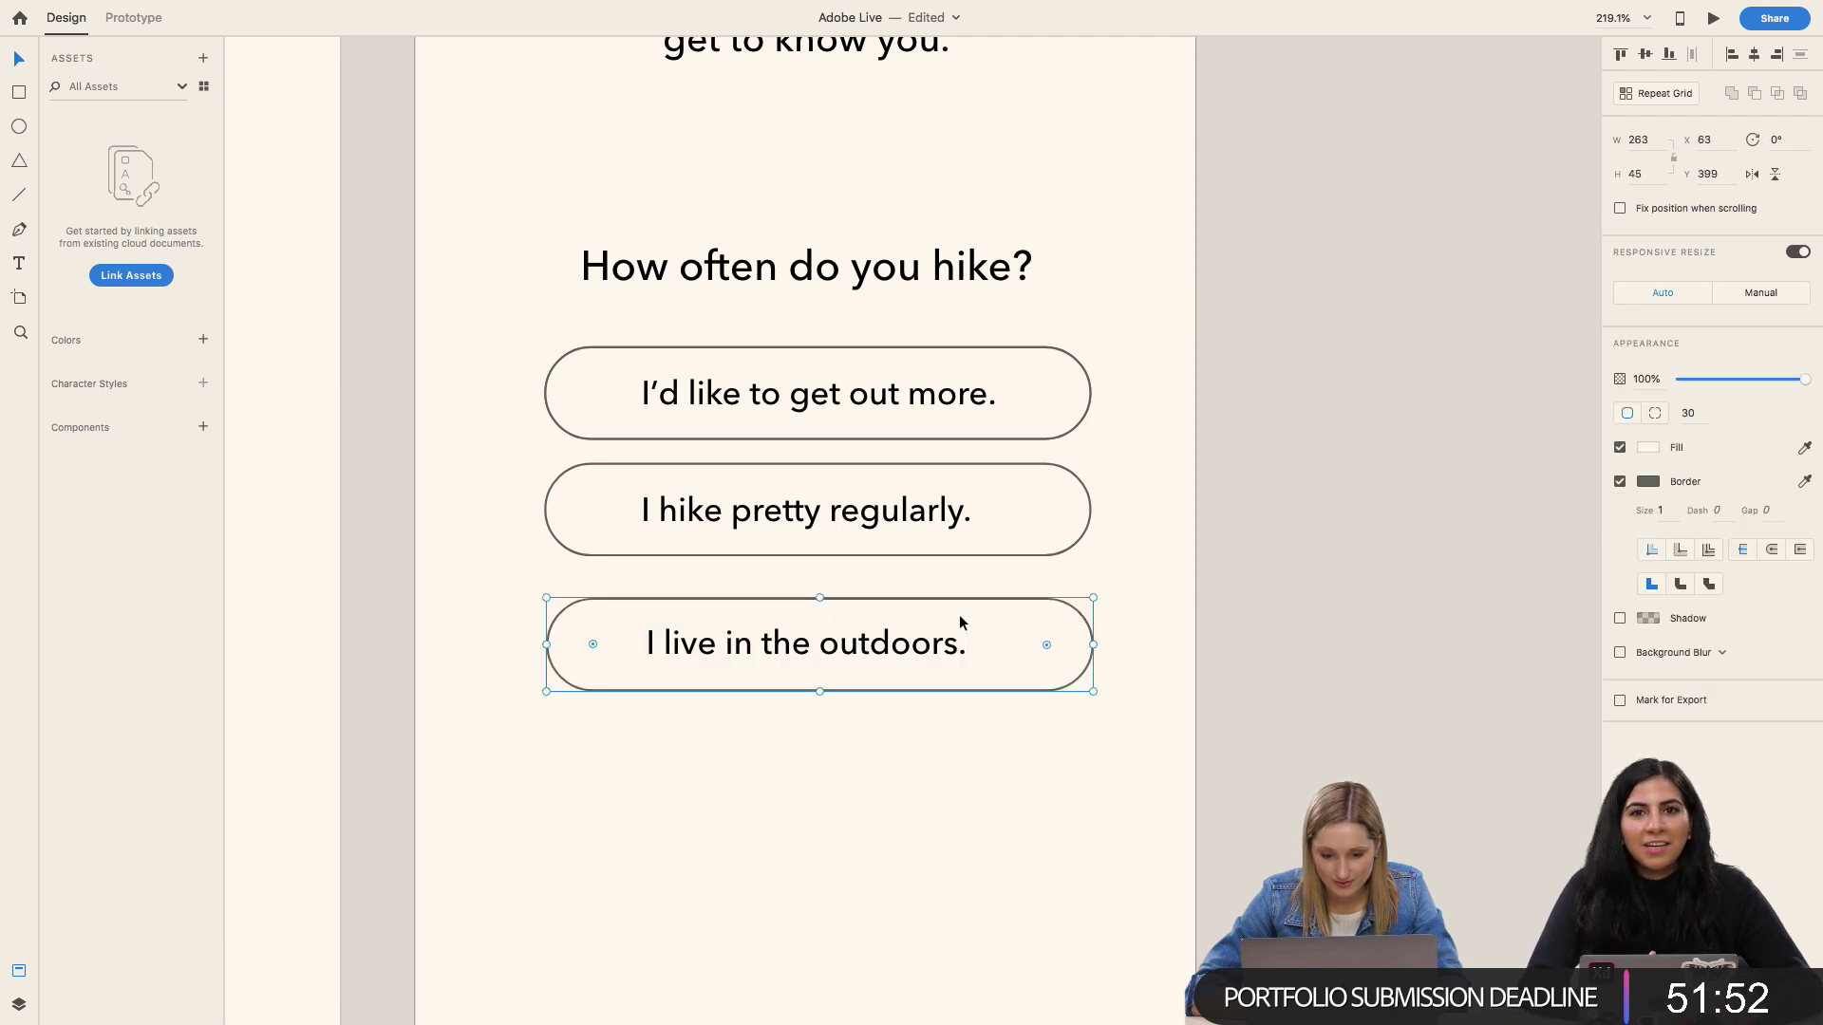
Step: Centre "I hike pretty regularly." horizontally in its rounded rectangle, and "I live in the outdoors." vertically in its own
click(521, 380)
drag(521, 381, 1107, 451)
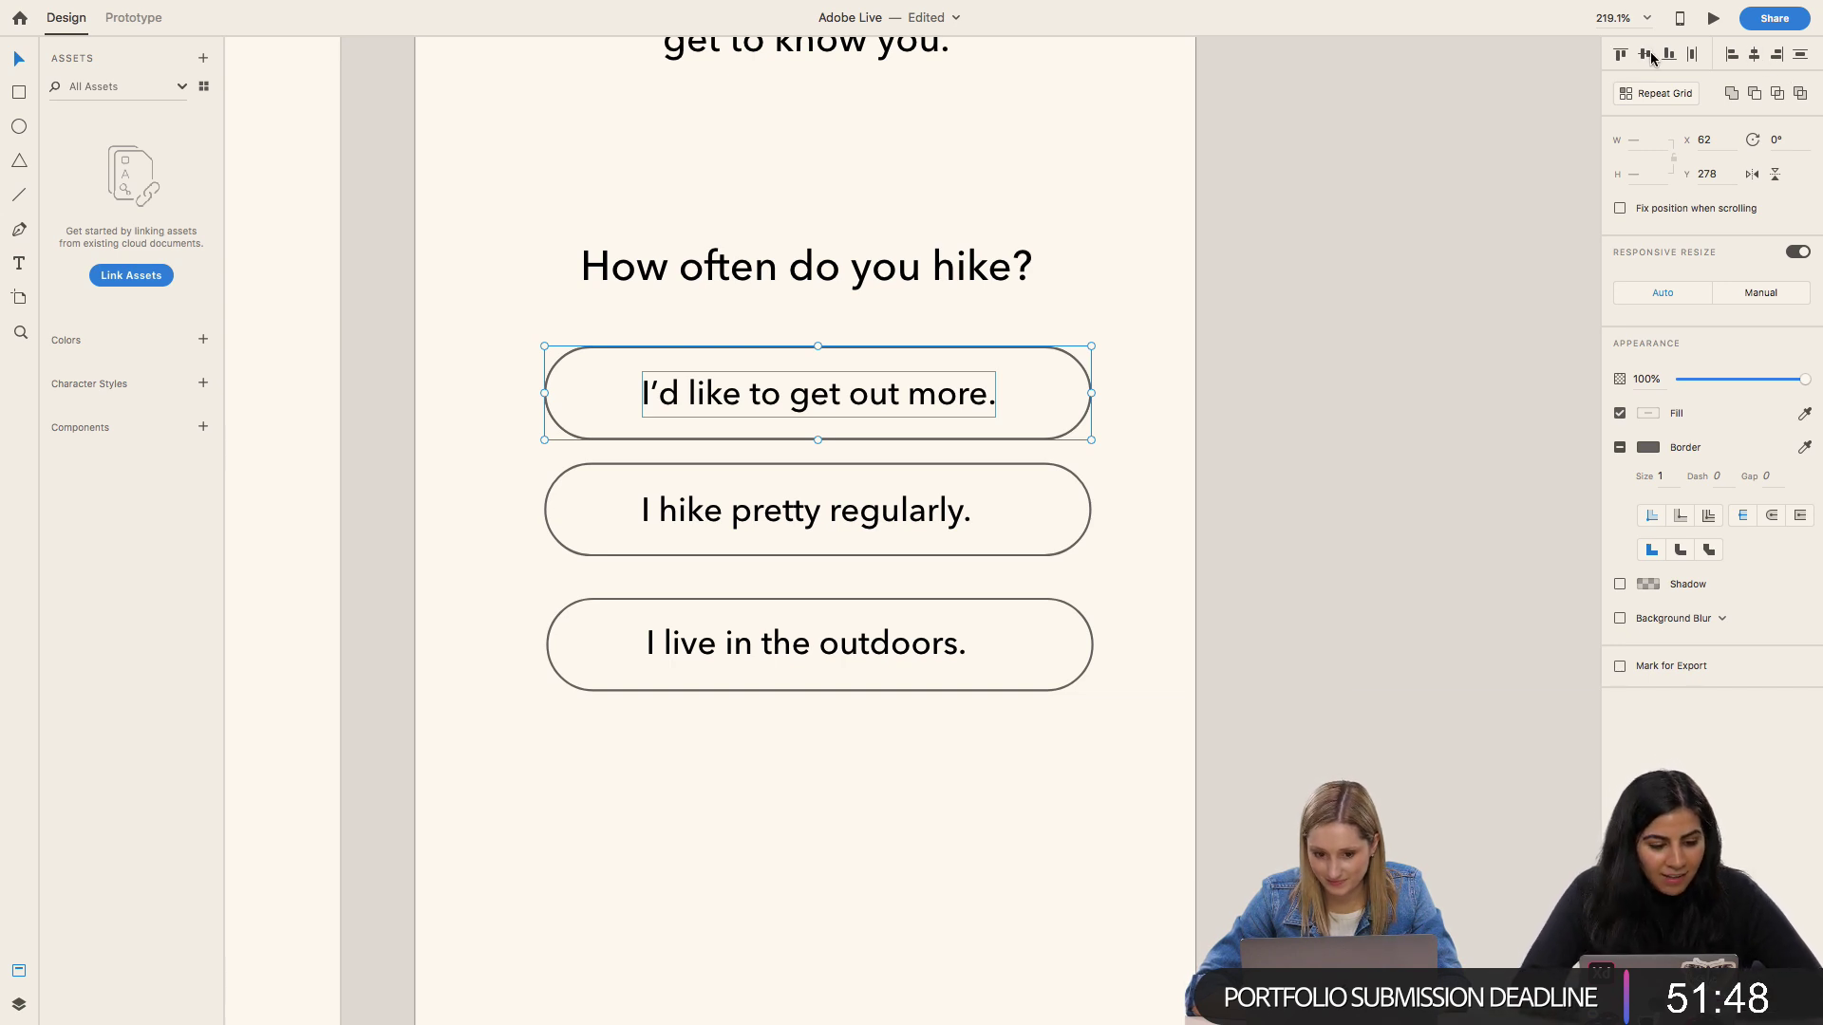
click(1200, 376)
drag(539, 459, 1097, 562)
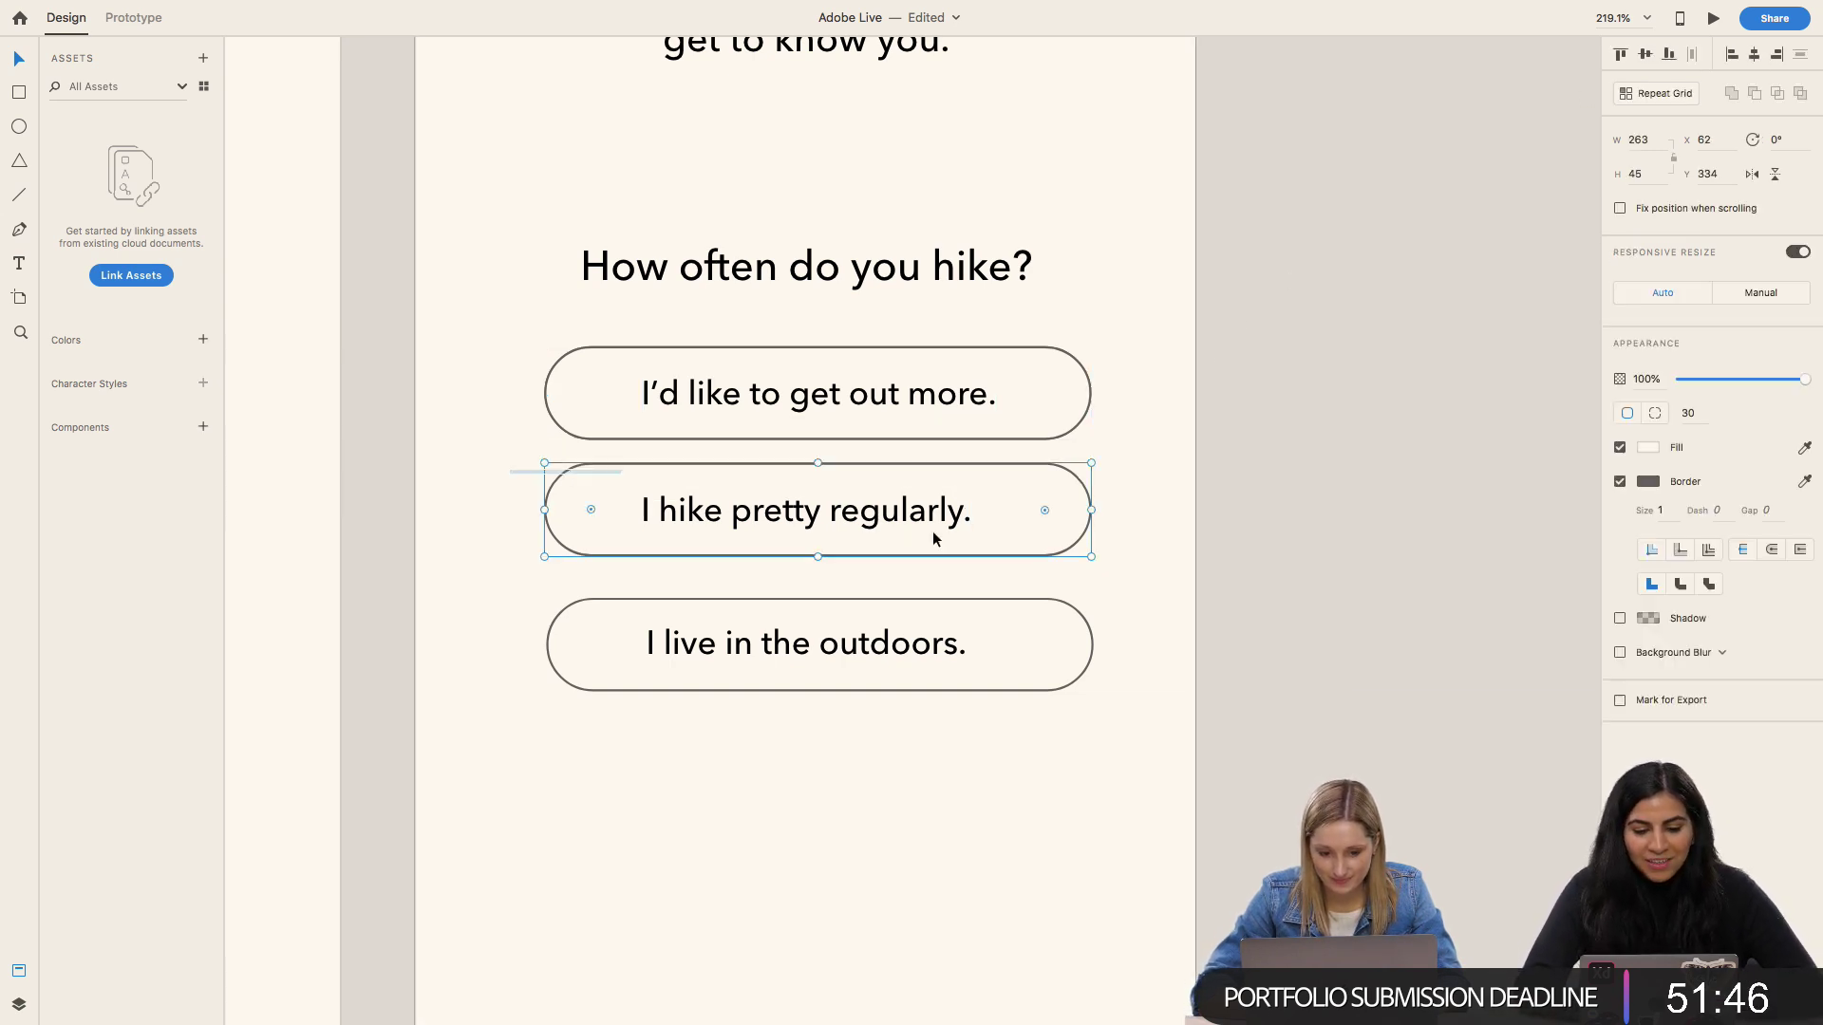
click(1754, 54)
click(541, 645)
drag(493, 616, 1059, 718)
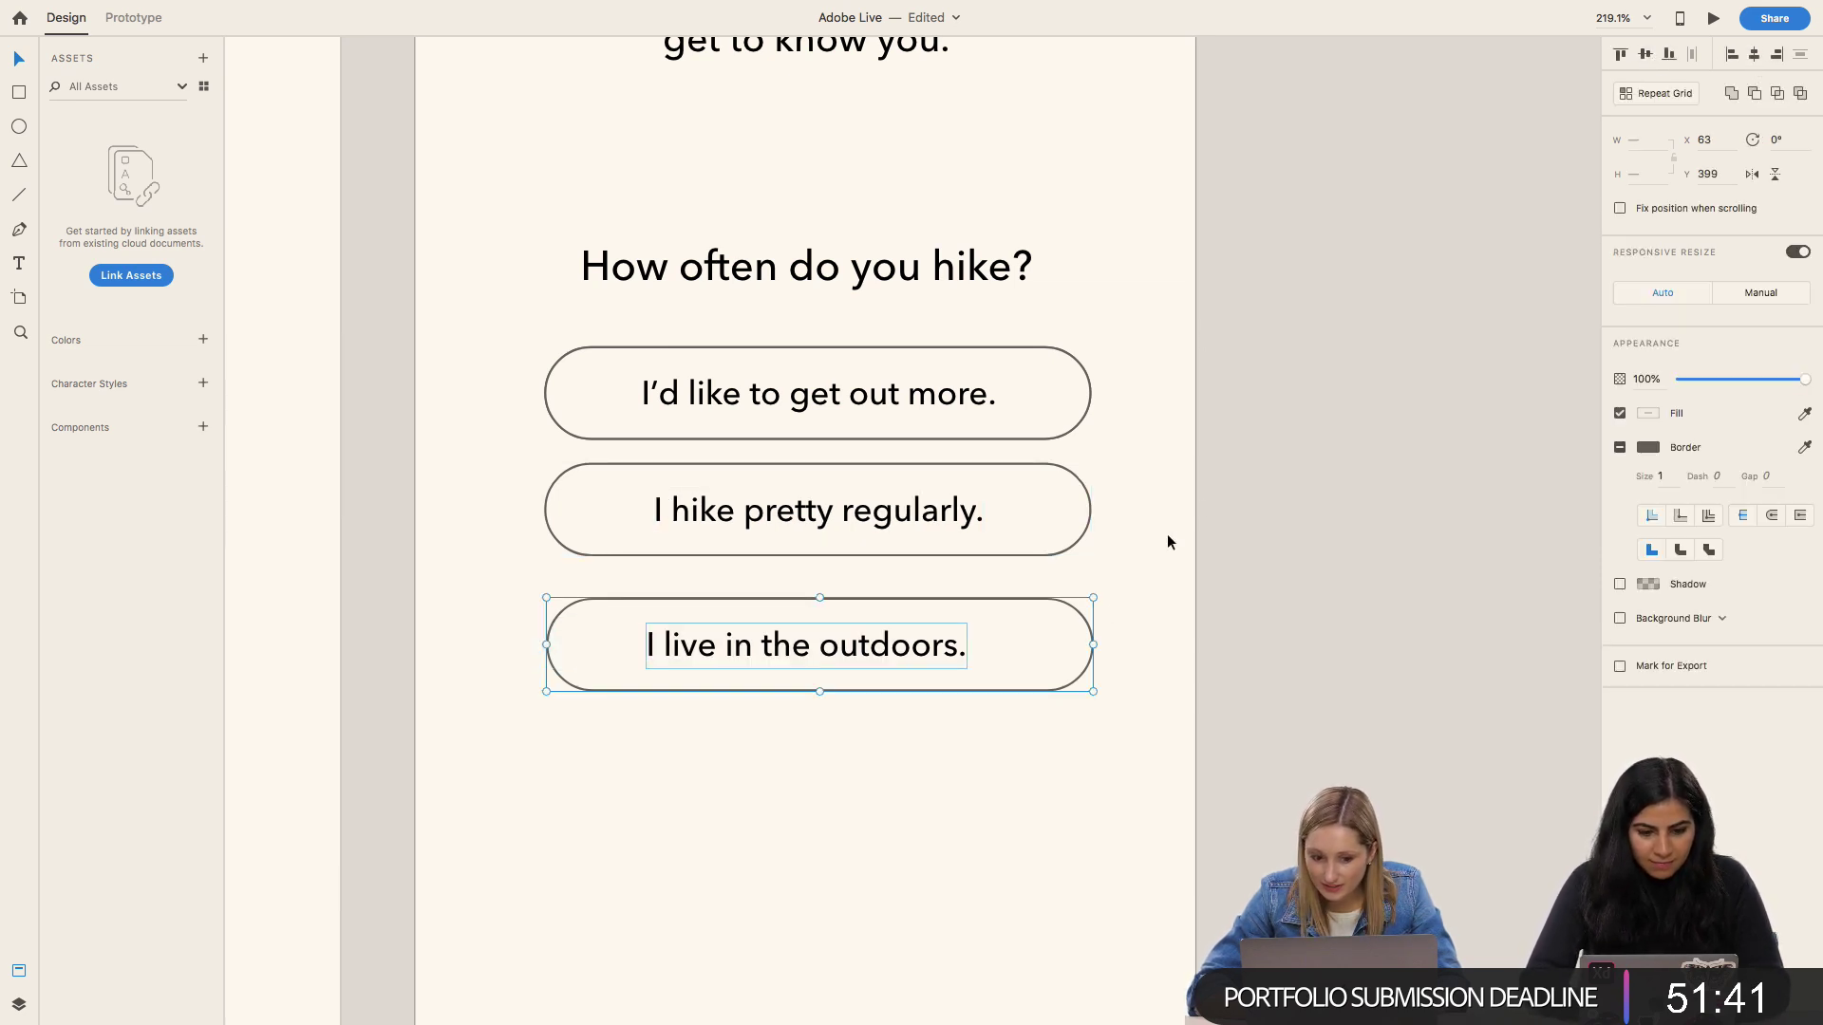
Step: Move the second and third answer buttons down together by 10, with their texts
shift+click(903, 528)
click(1087, 520)
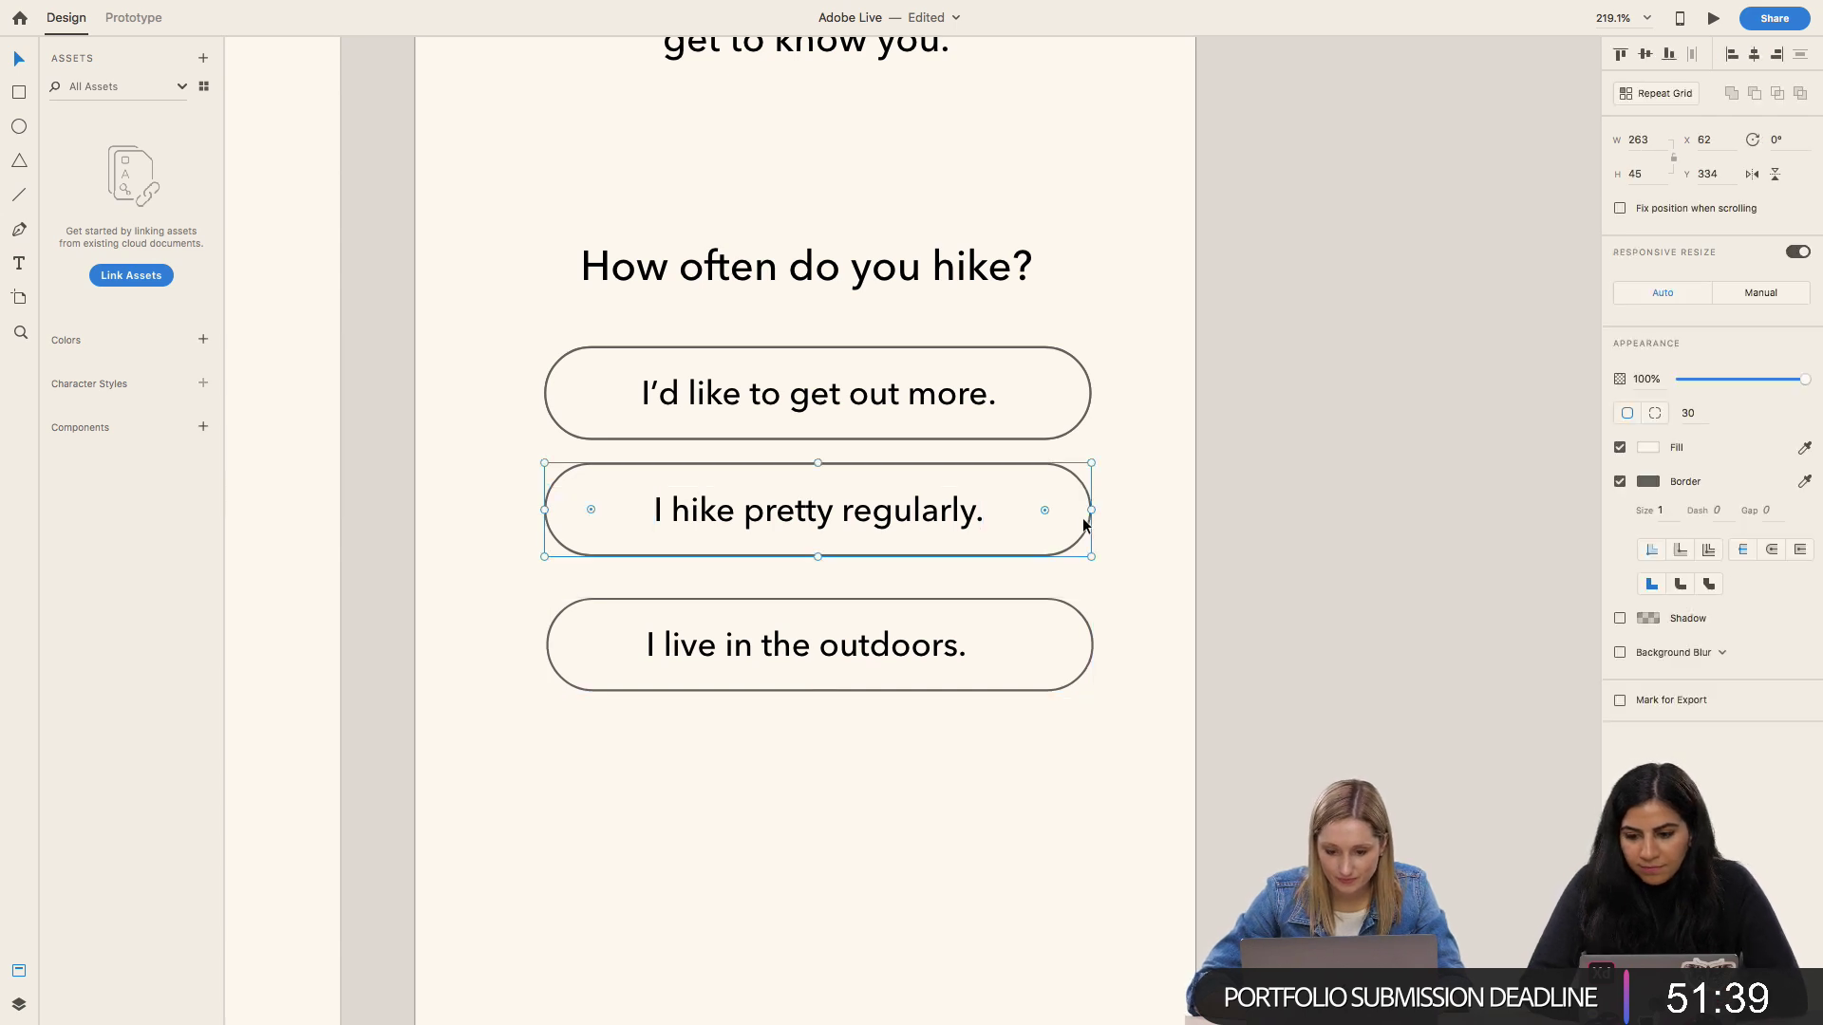
shift+click(948, 522)
shift+click(938, 598)
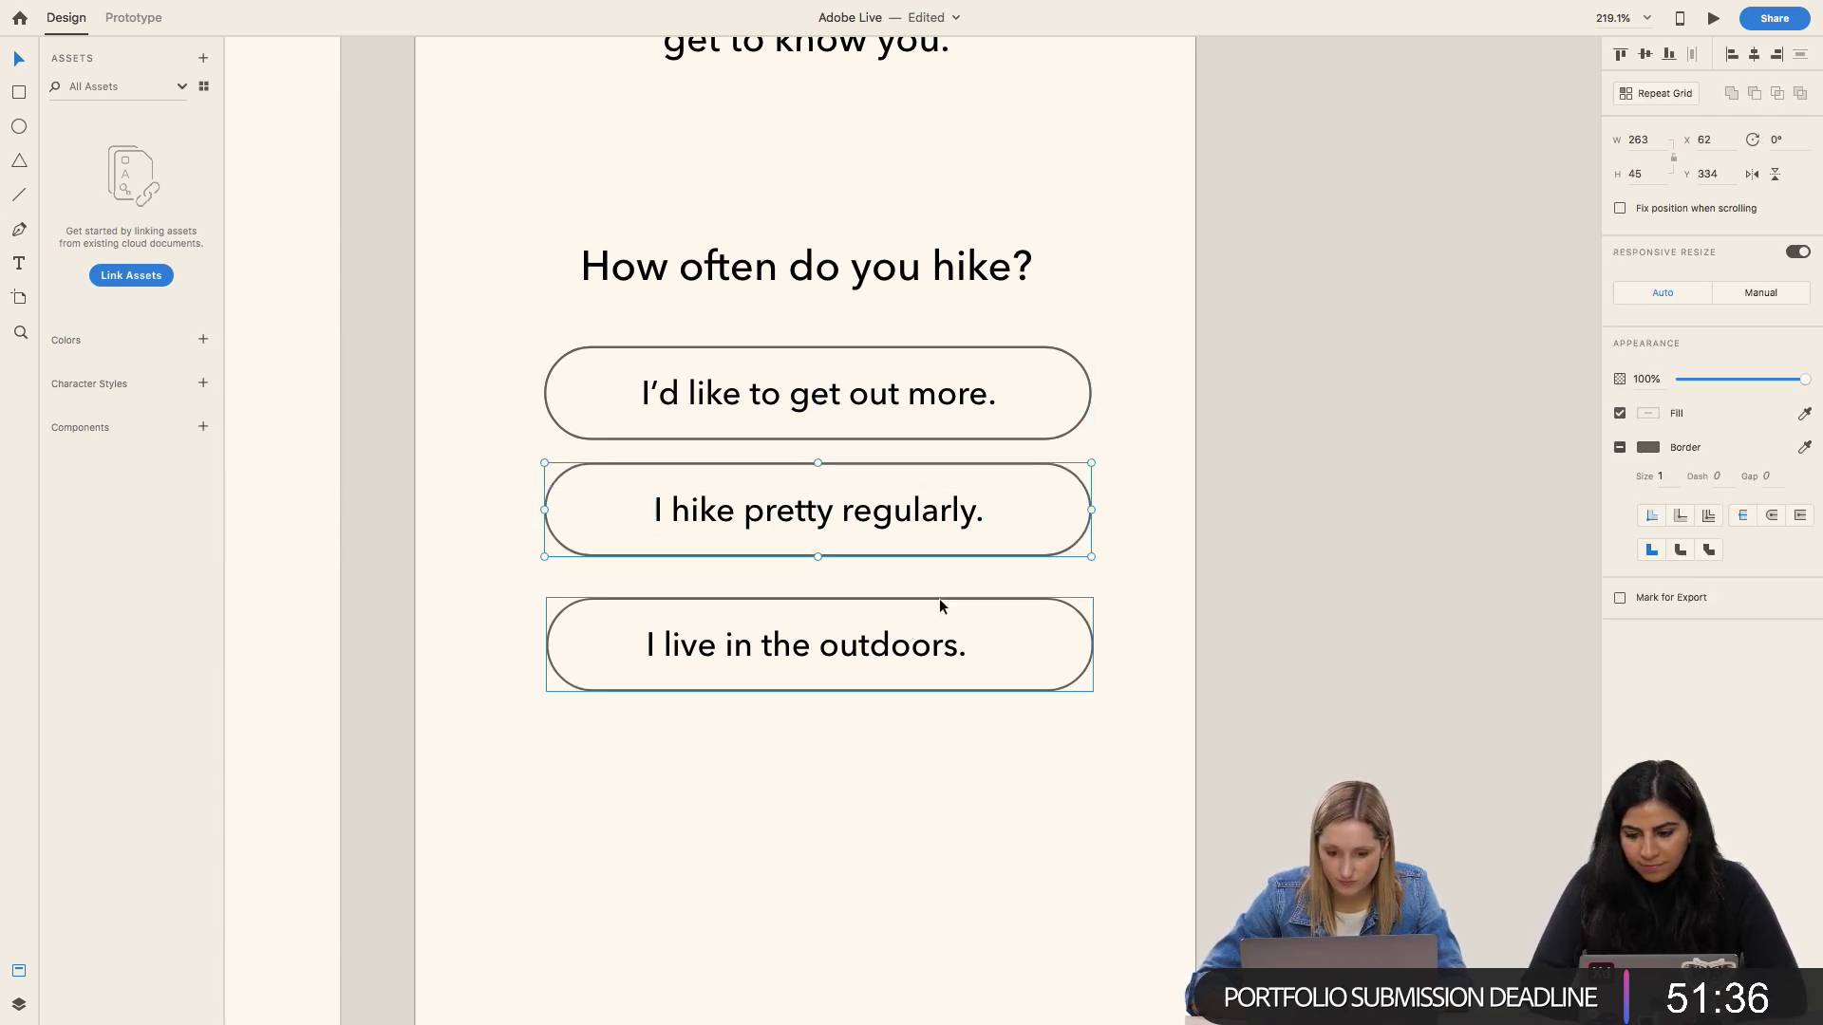
key(shift+Down)
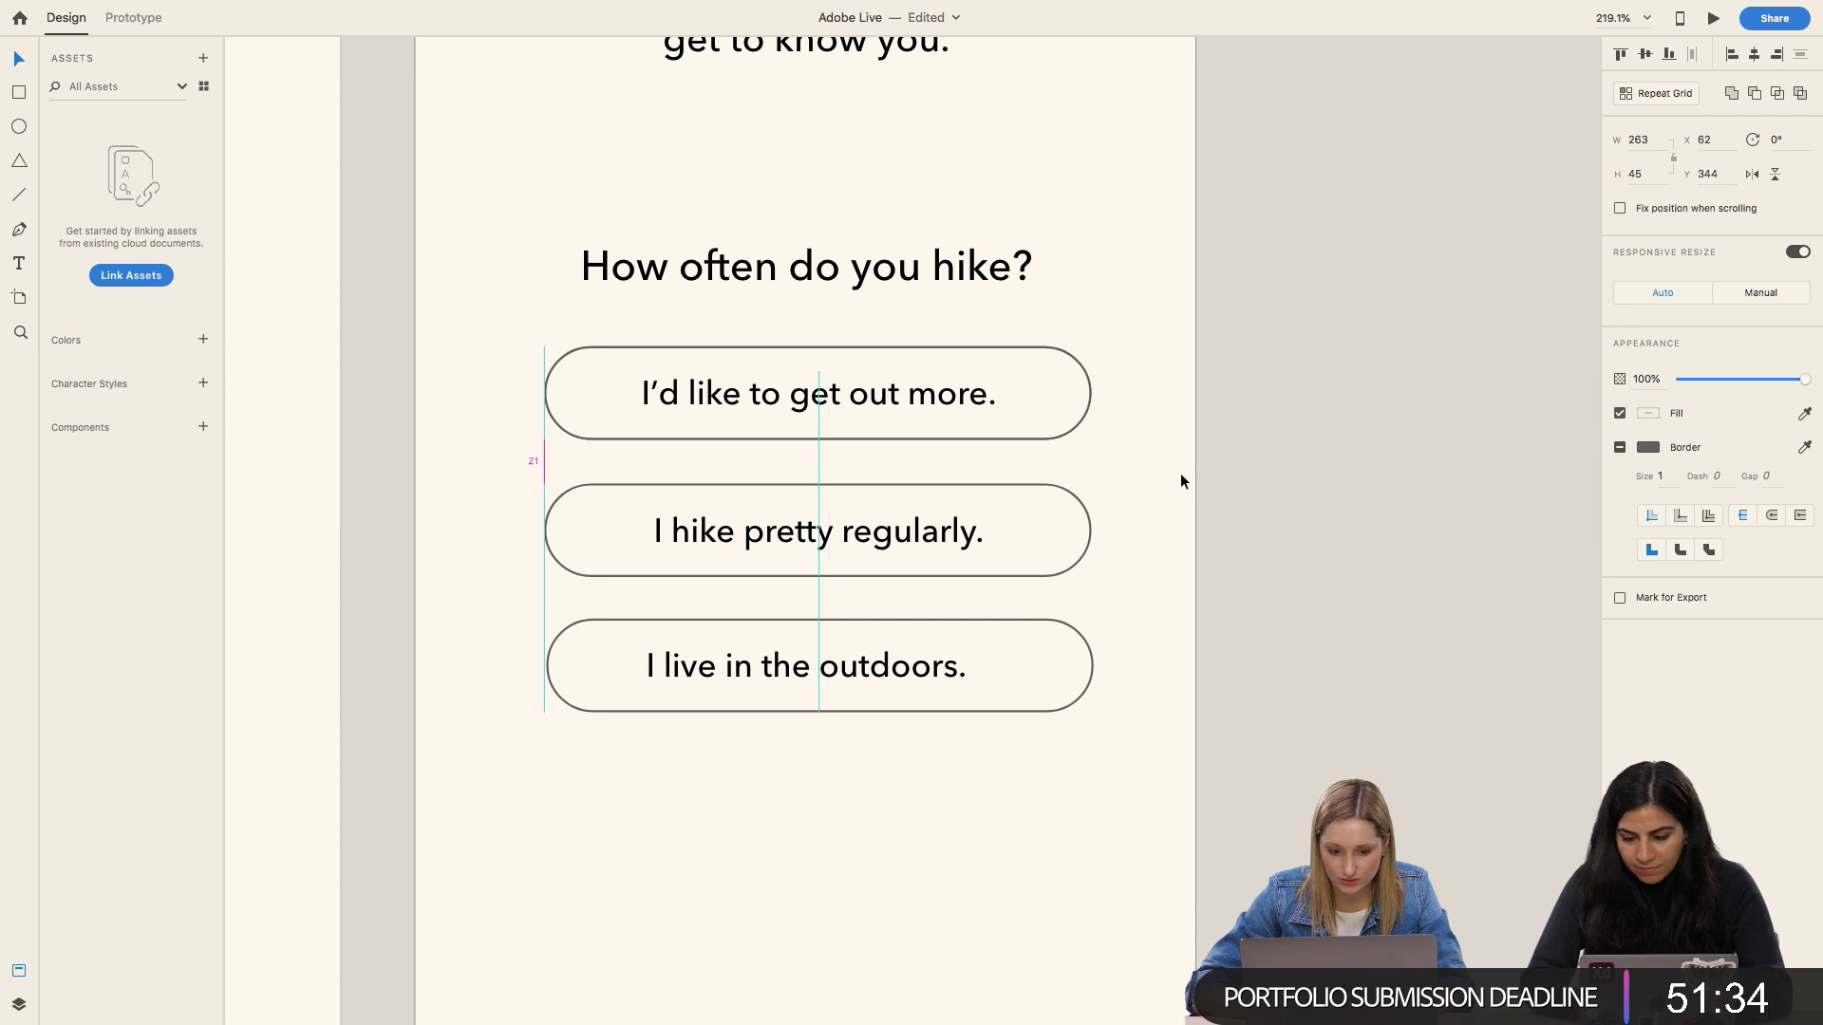
click(1182, 481)
drag(447, 379, 774, 646)
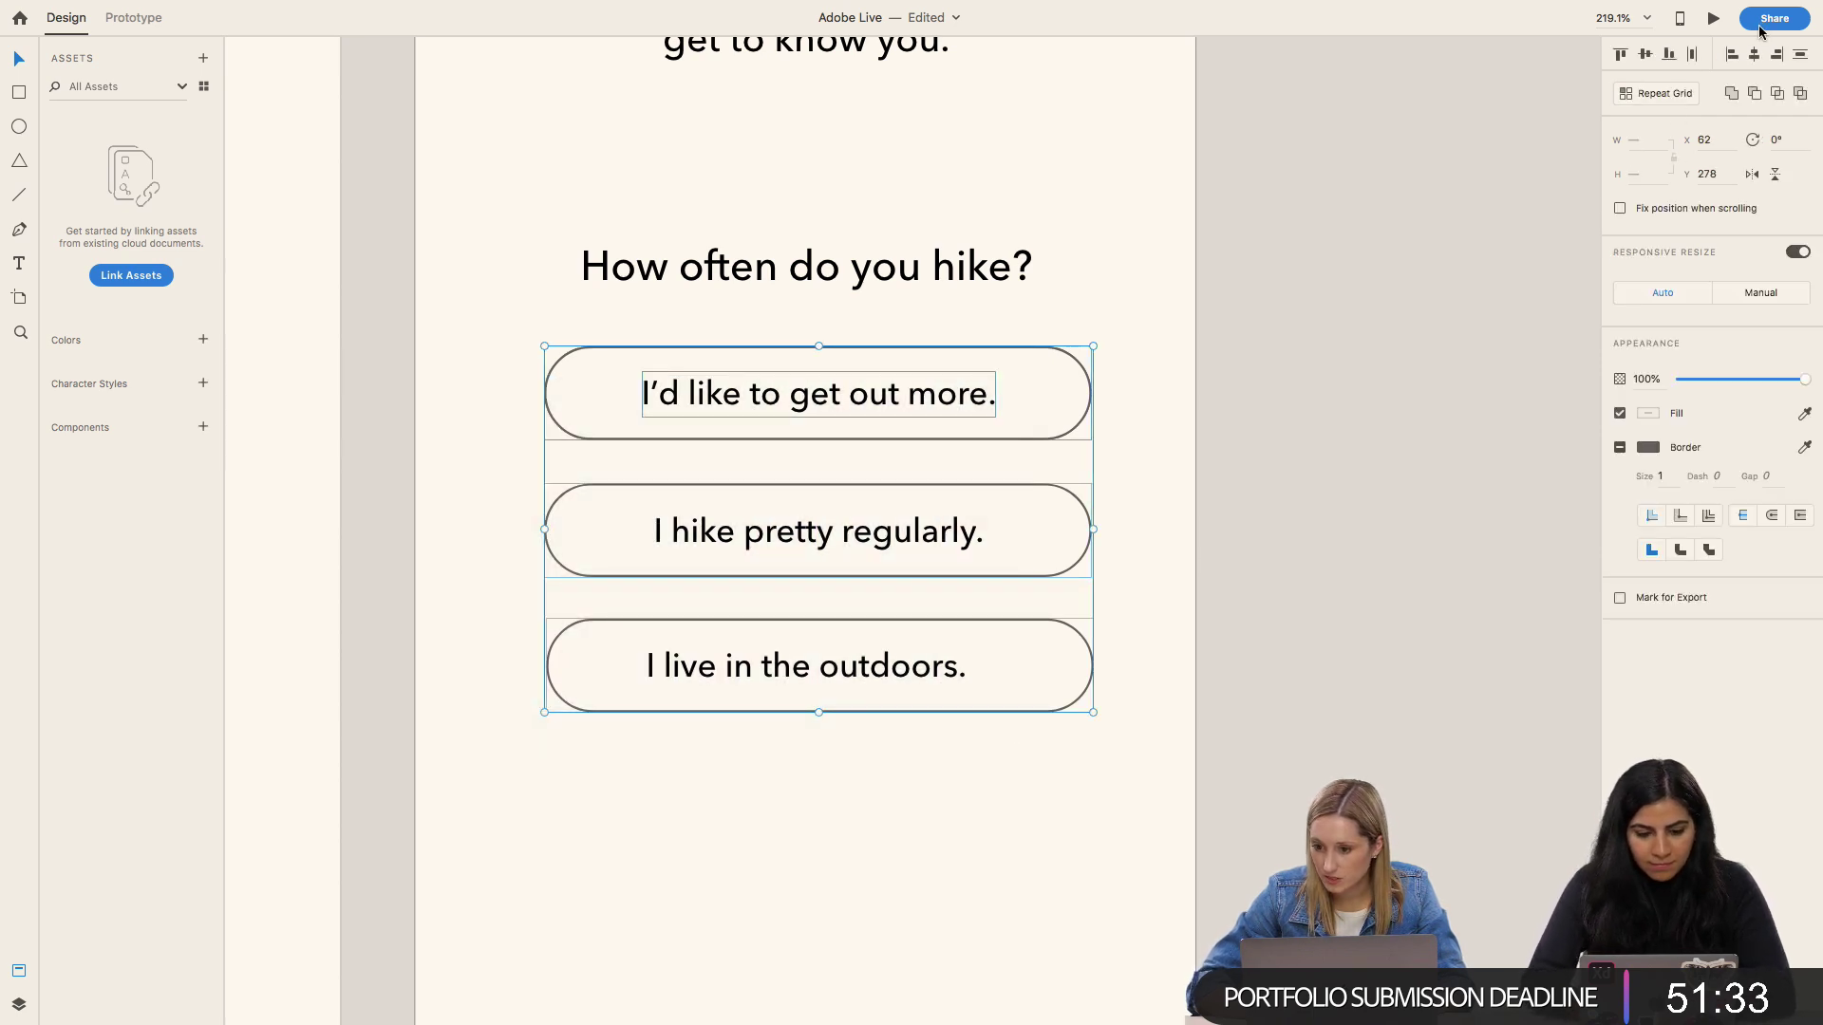
click(1177, 418)
double_click(959, 414)
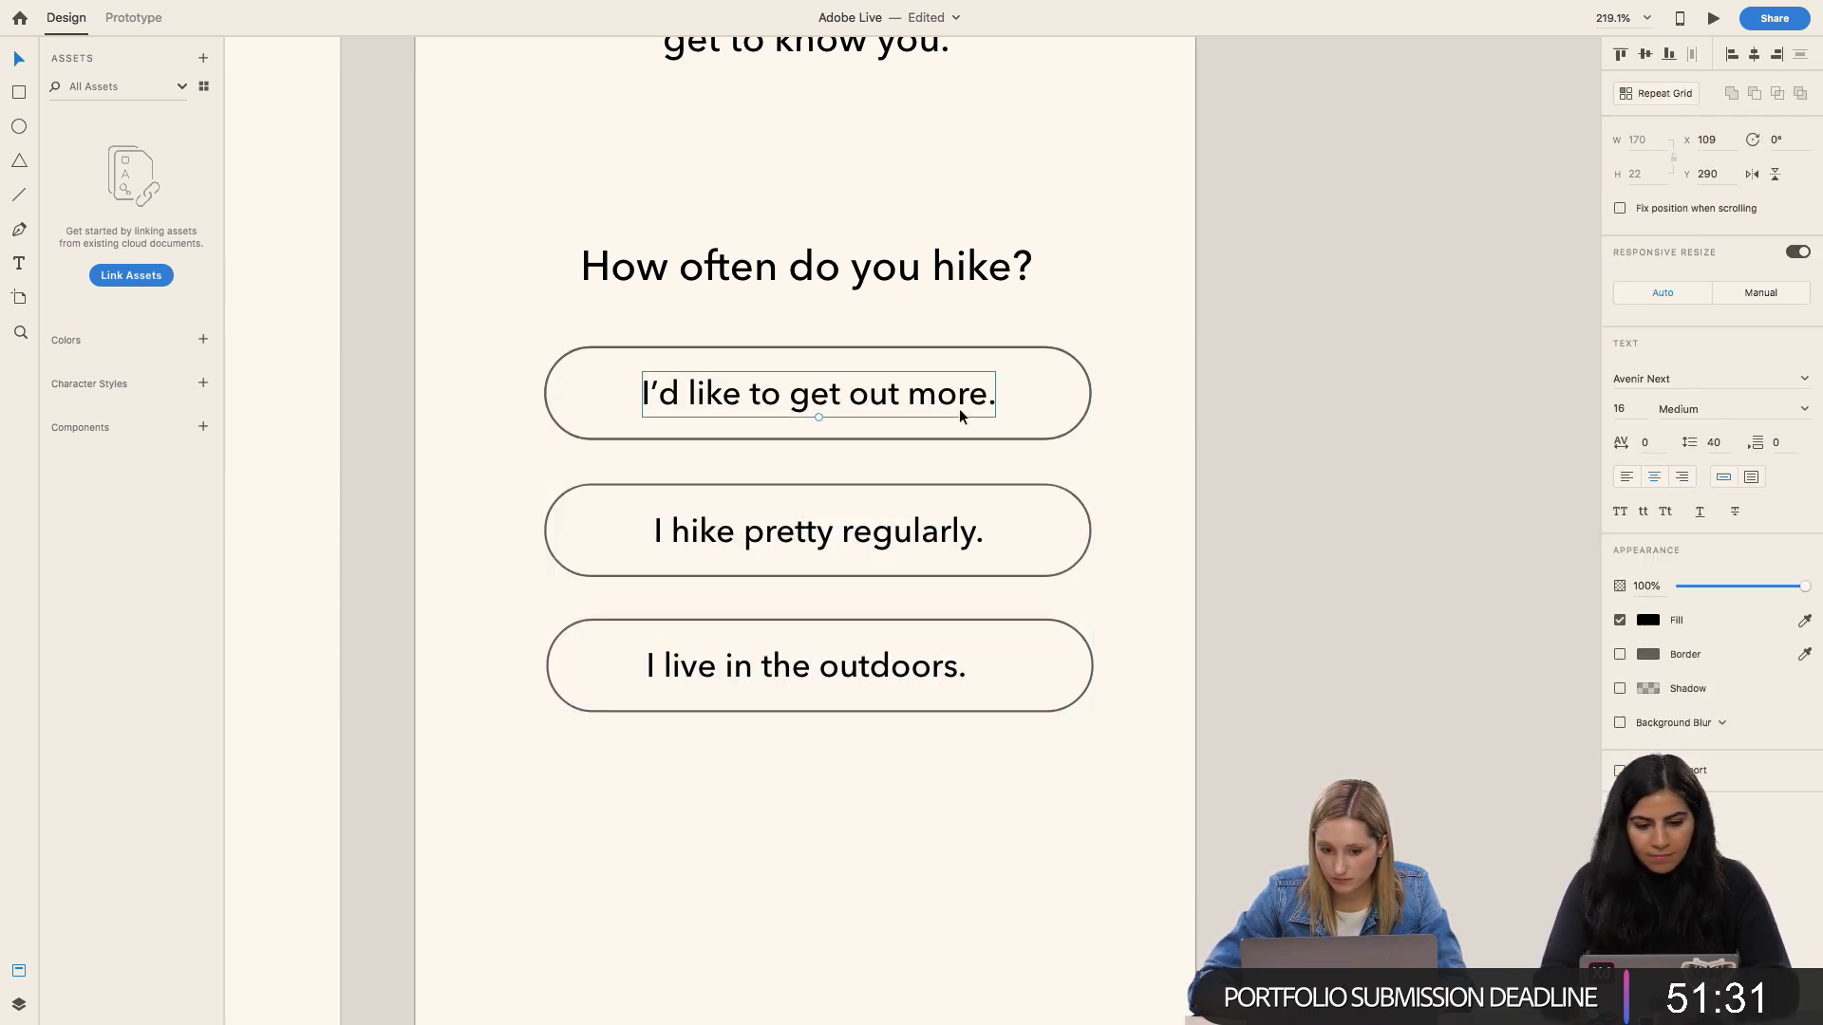
drag(468, 383, 852, 731)
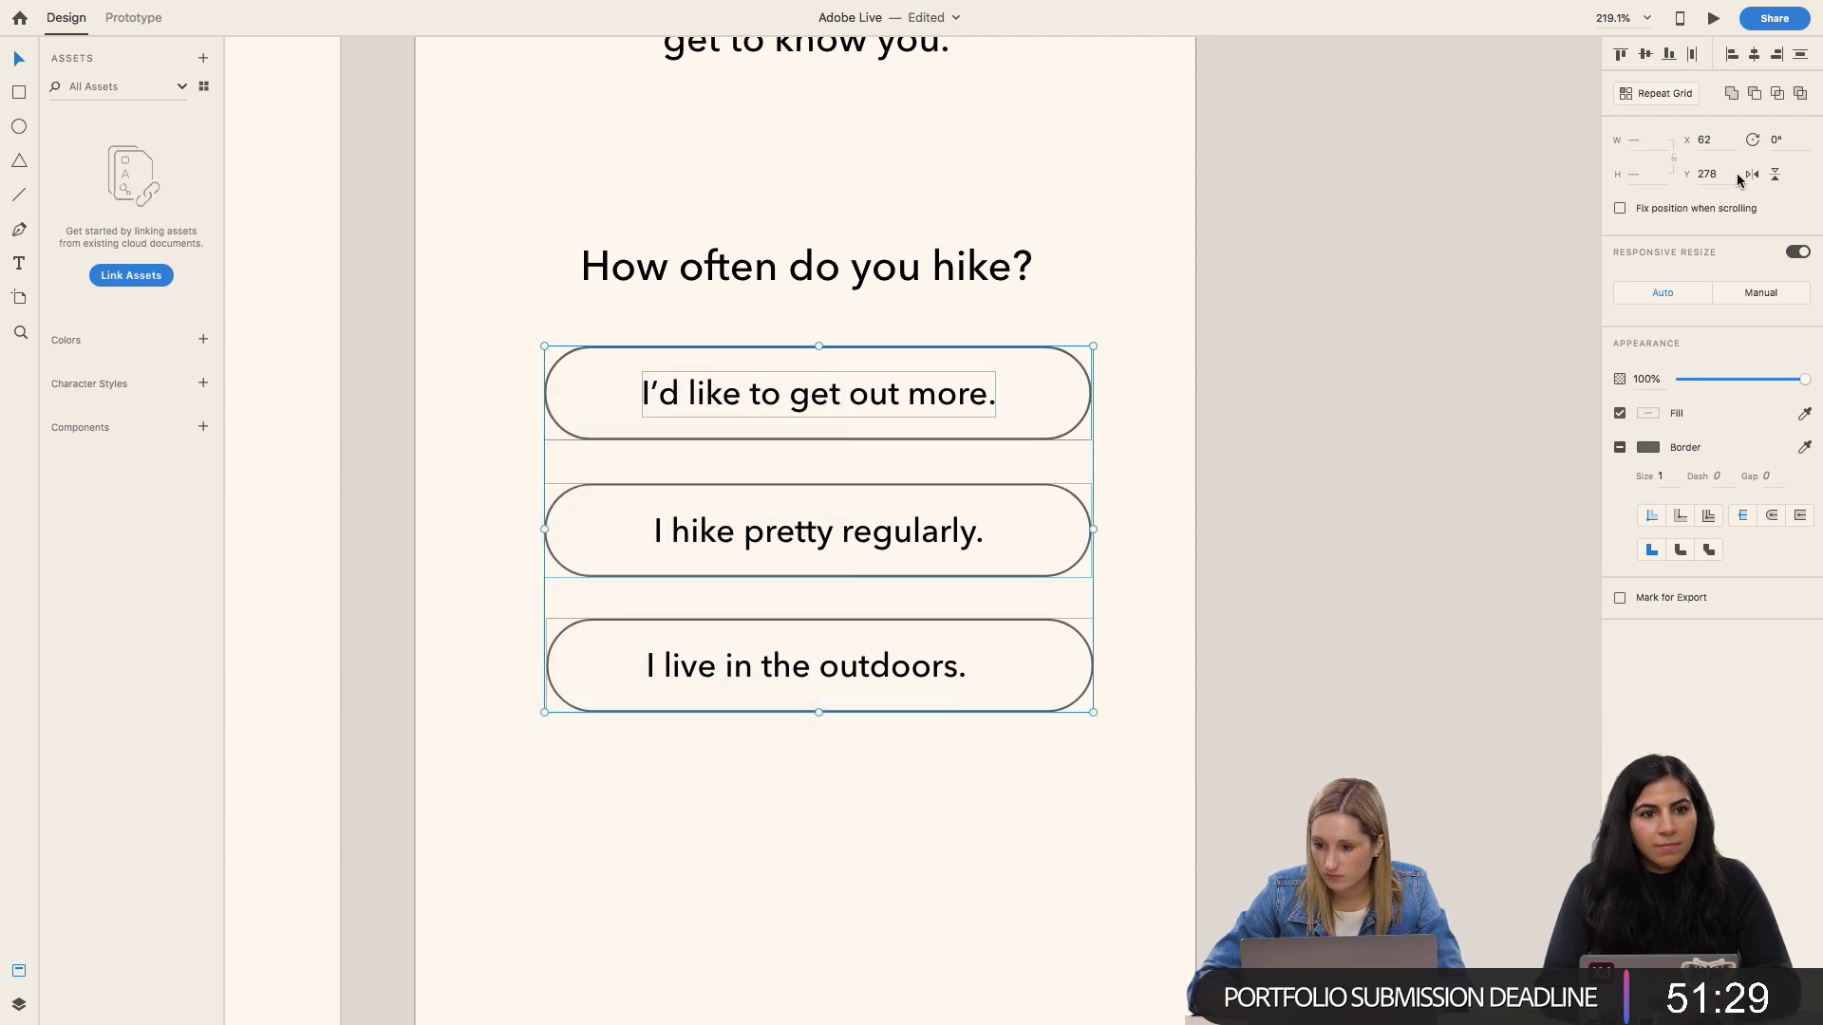
click(1175, 434)
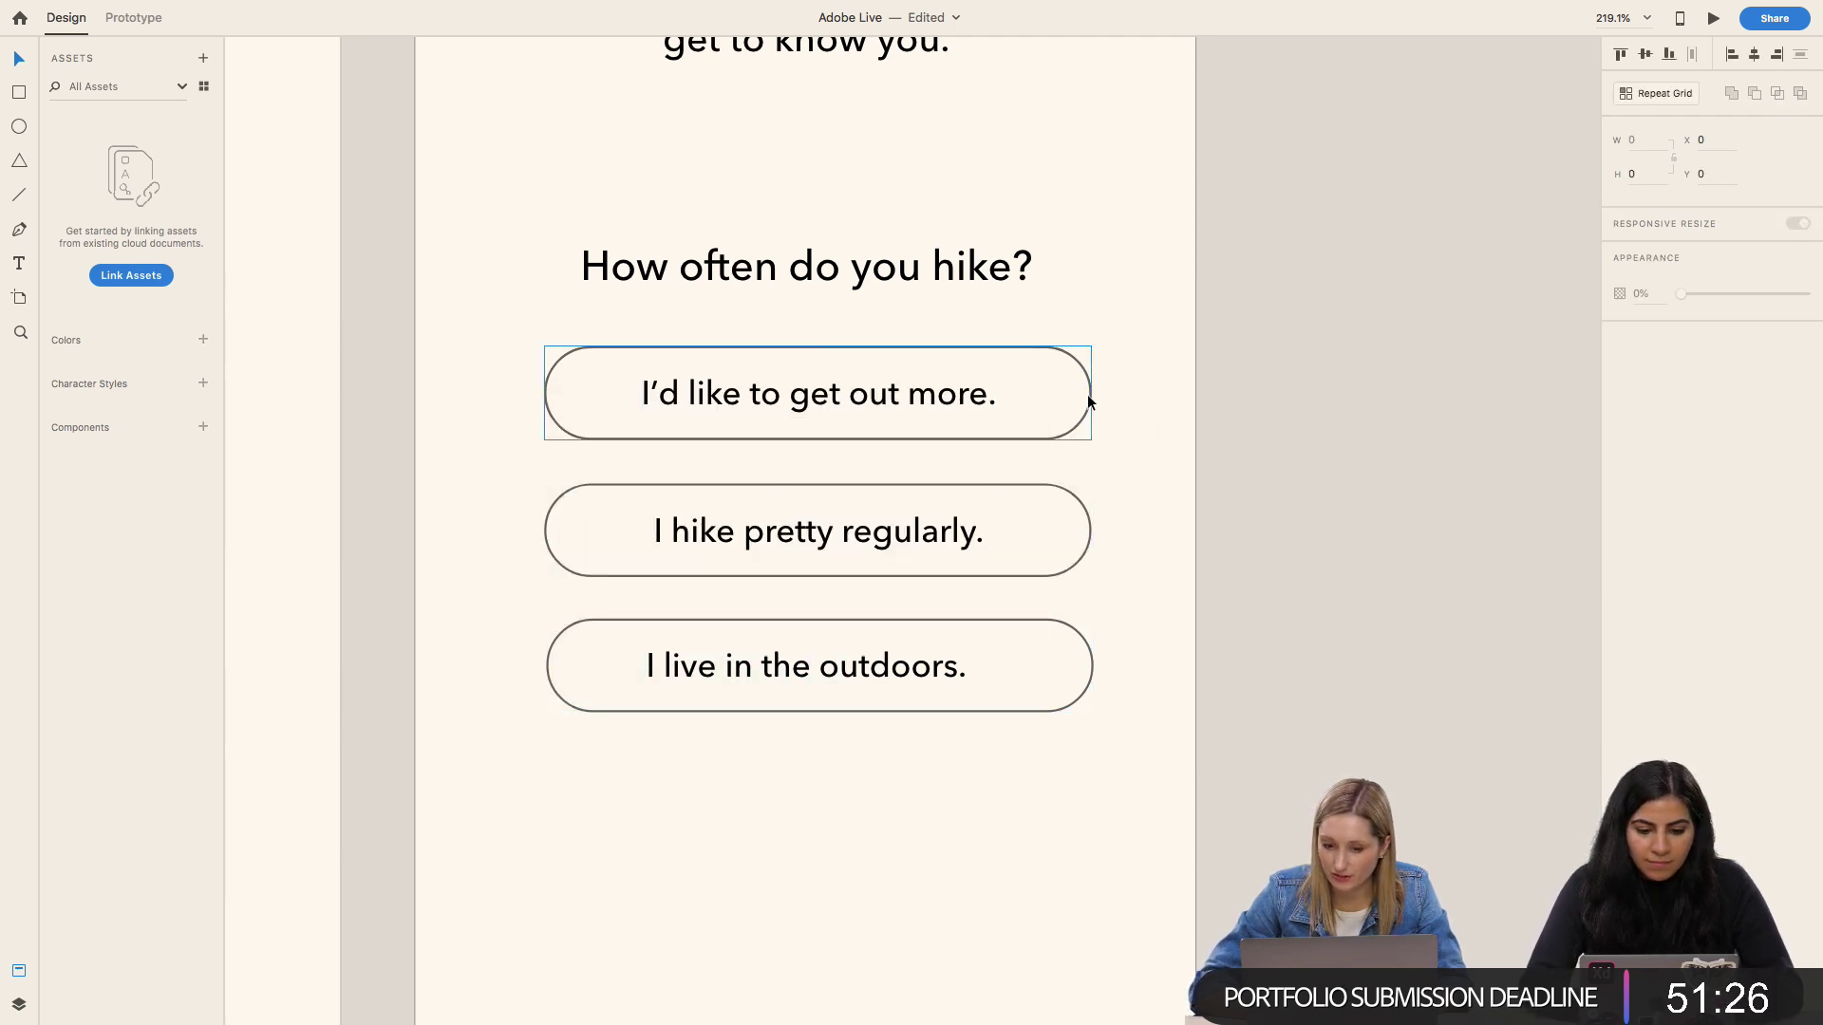
click(1088, 399)
Step: Duplicate the first question's artboard, placing the copy beside it as the second question screen
key(super+minus)
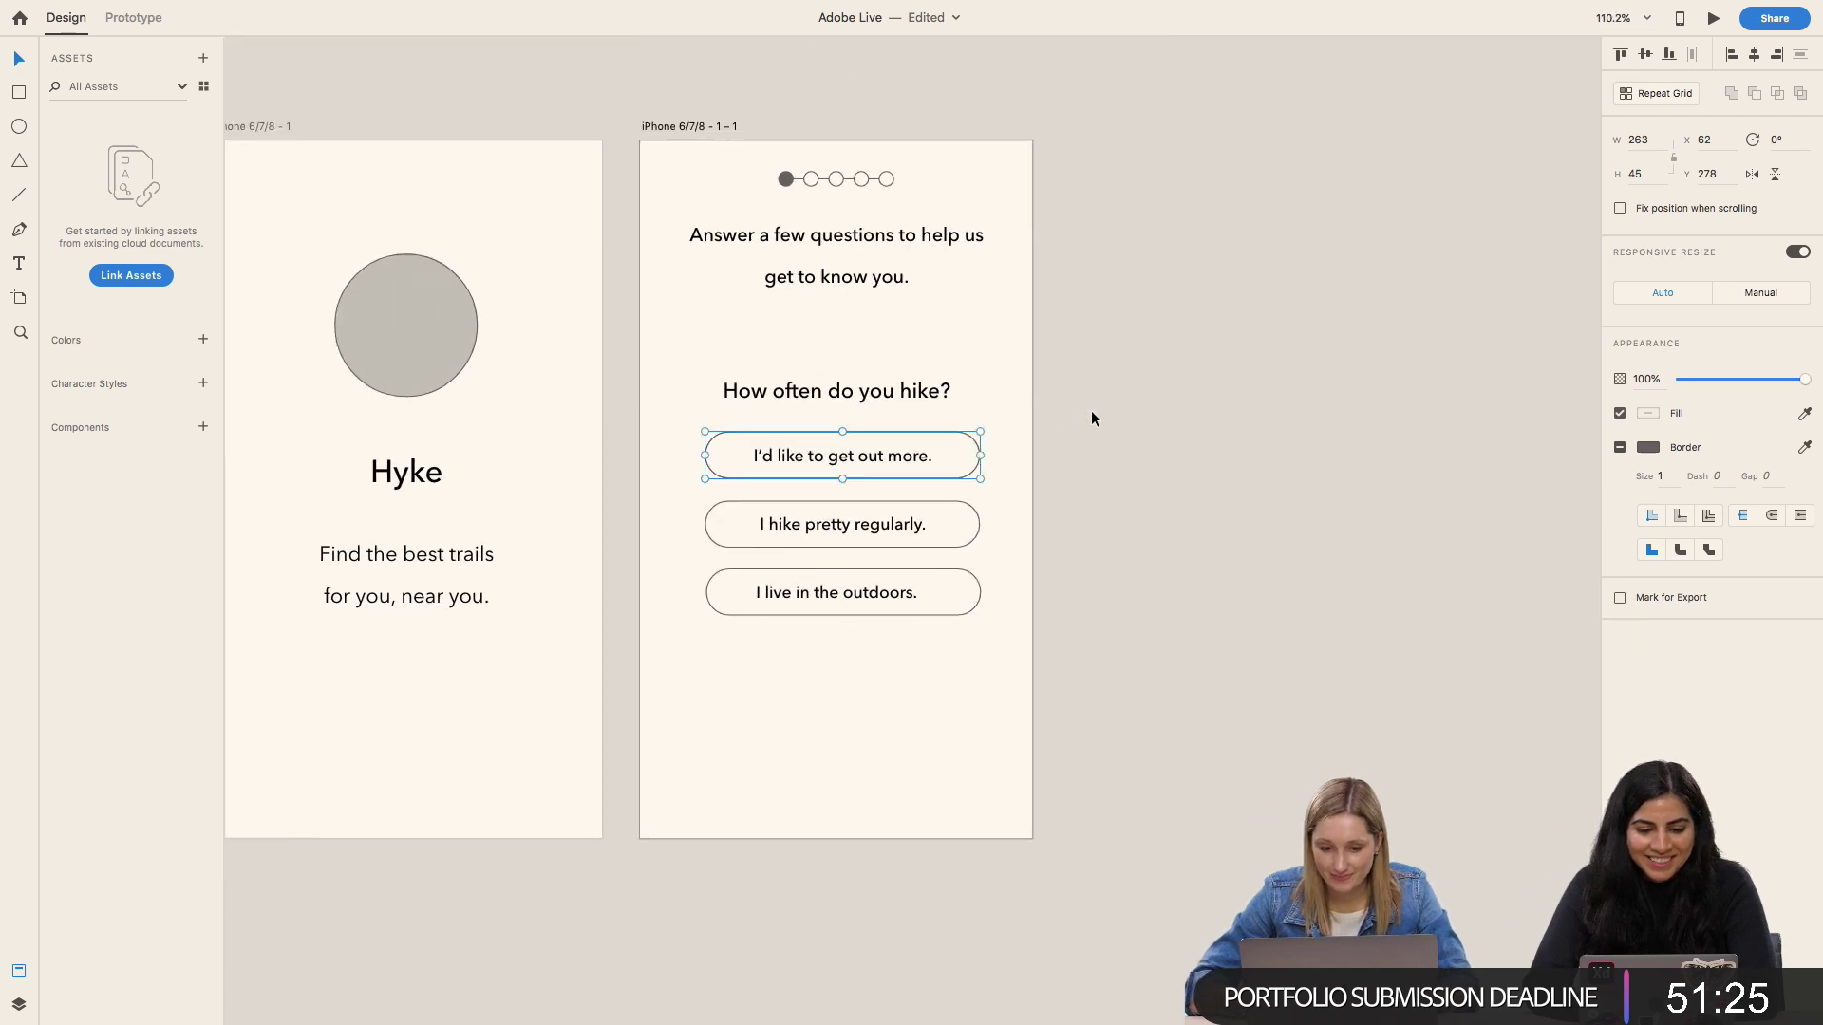
click(638, 145)
drag(638, 144, 1063, 144)
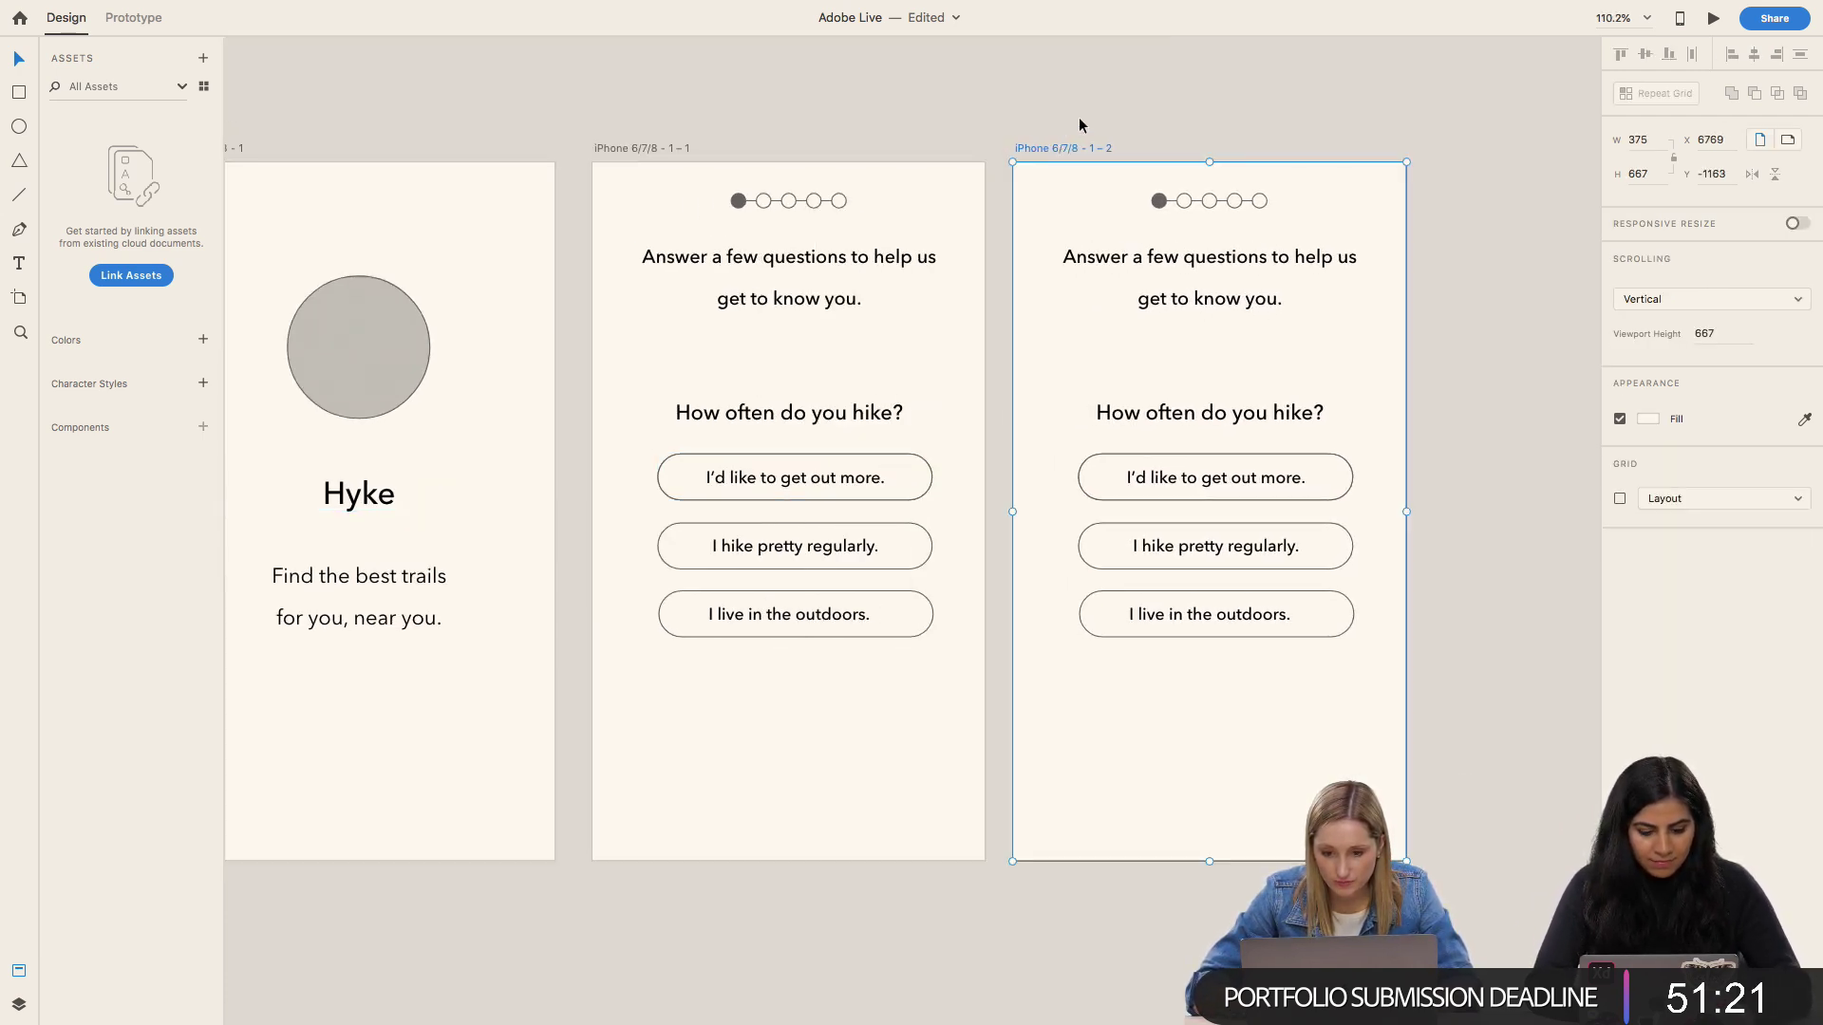
Step: Fill the second progress circle on the duplicated screen with the same dark grey as its border
scroll(1079, 122, right, 5)
double_click(912, 194)
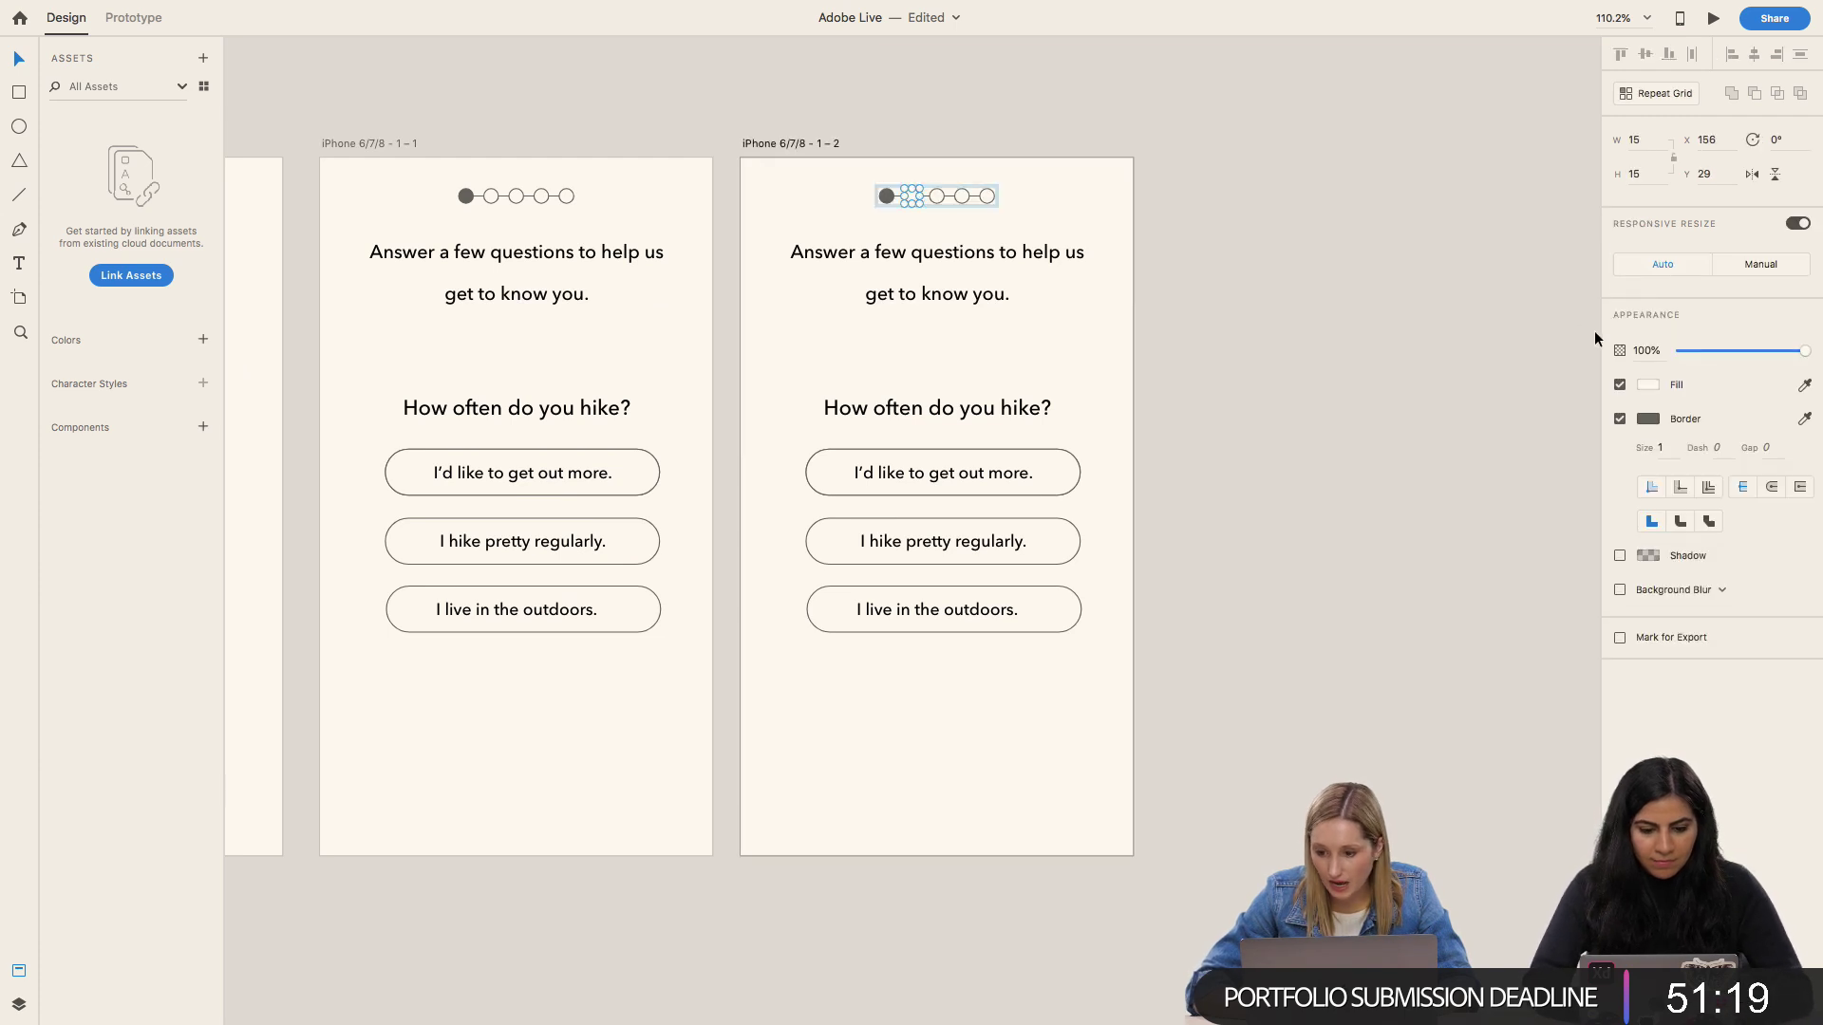
click(1804, 384)
click(1652, 421)
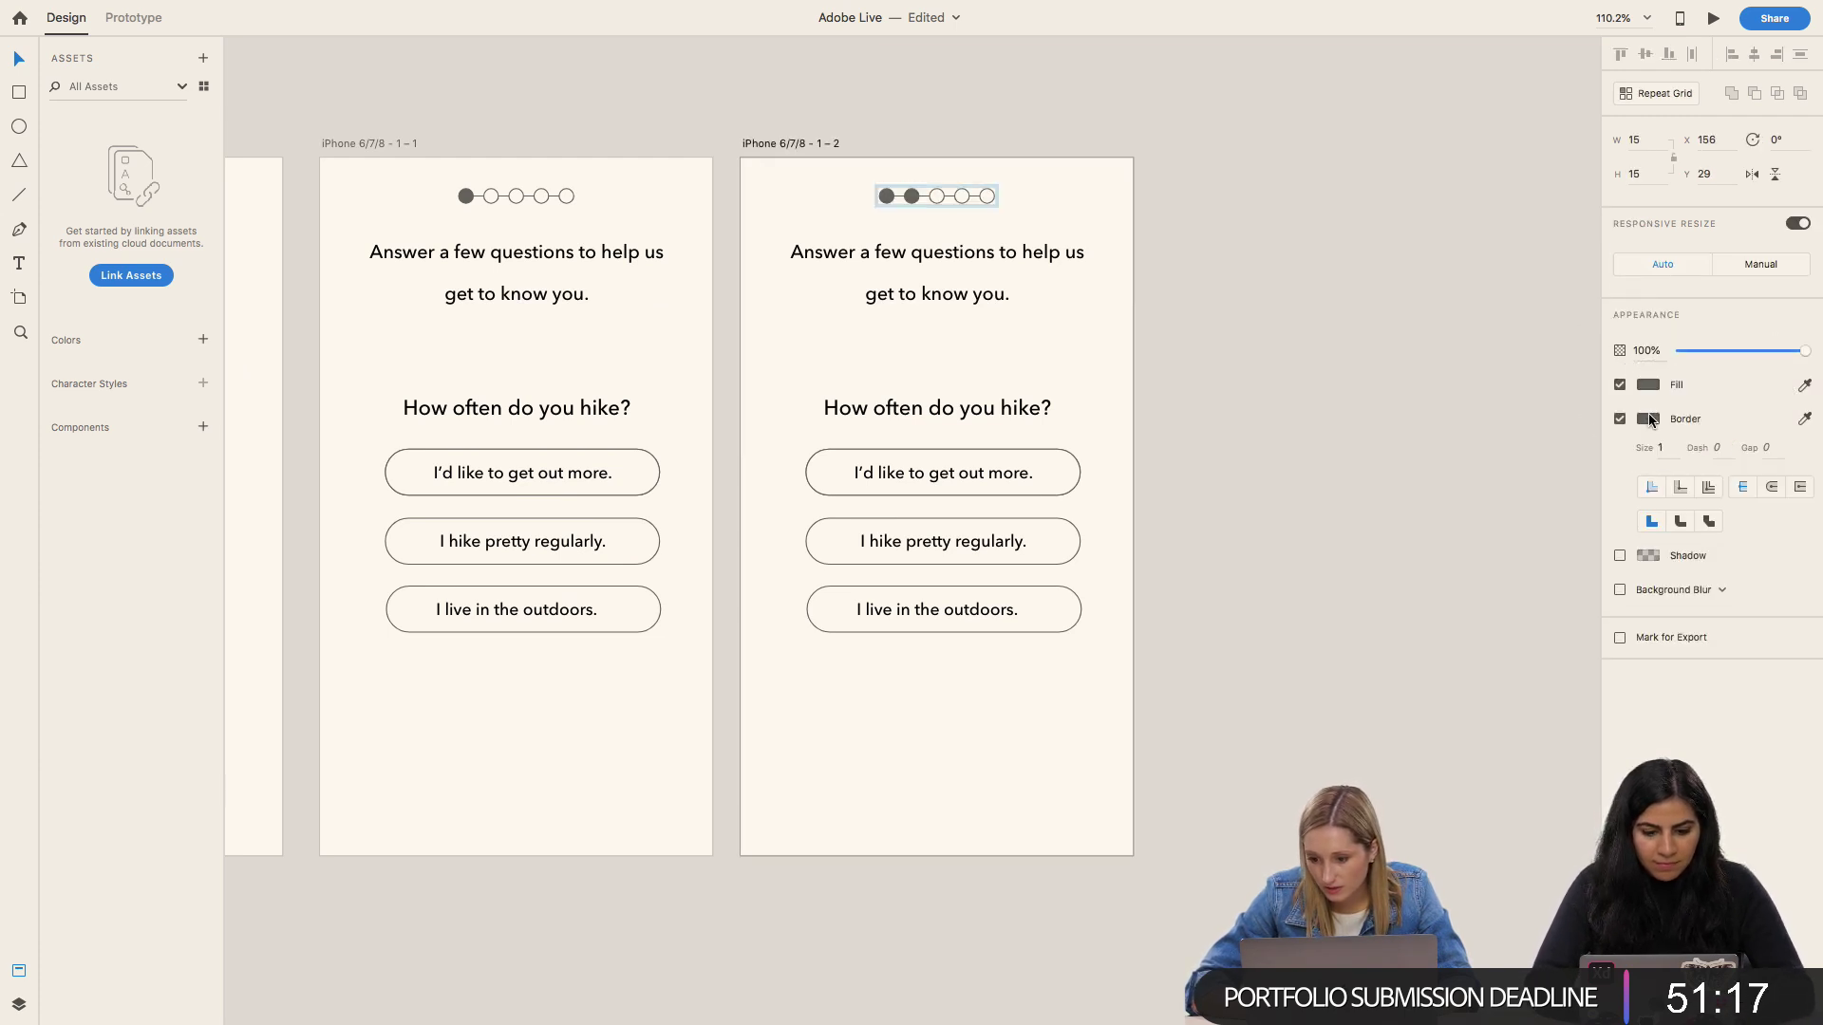
click(1206, 305)
Step: Replace the question on the duplicated screen with "What do you need in a trail?"
double_click(994, 471)
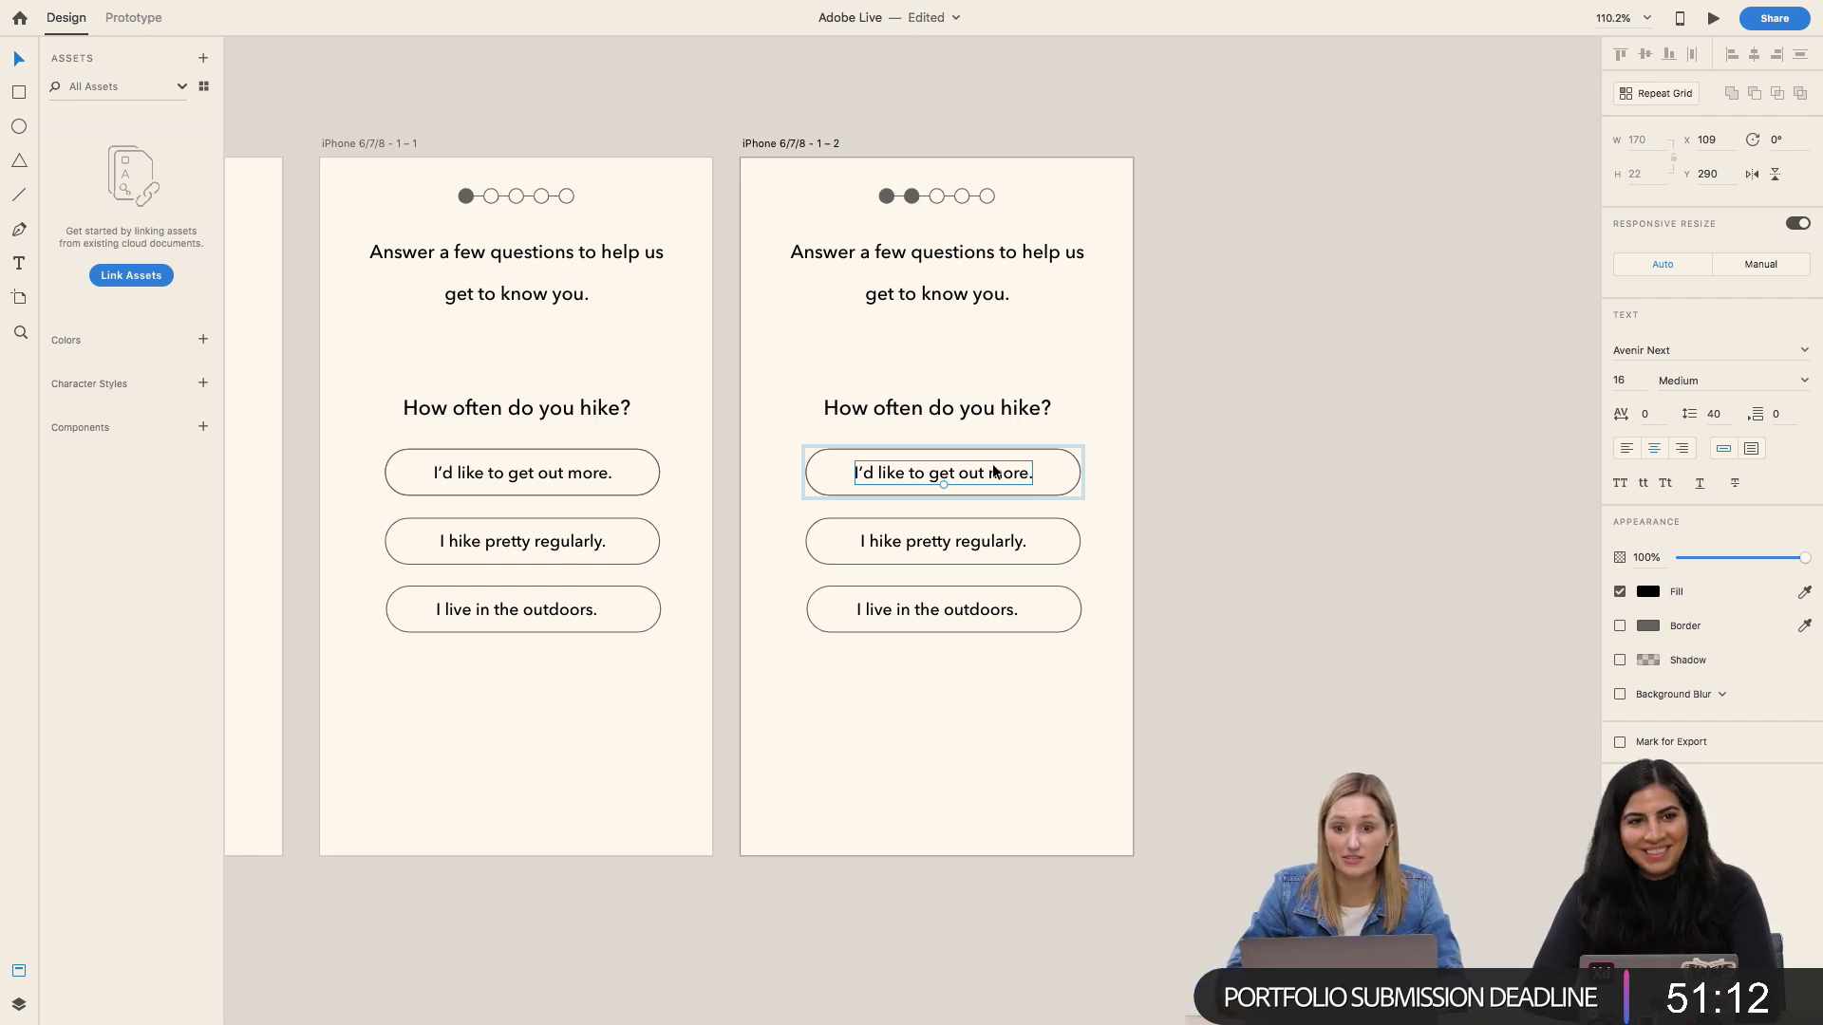
double_click(988, 471)
double_click(962, 416)
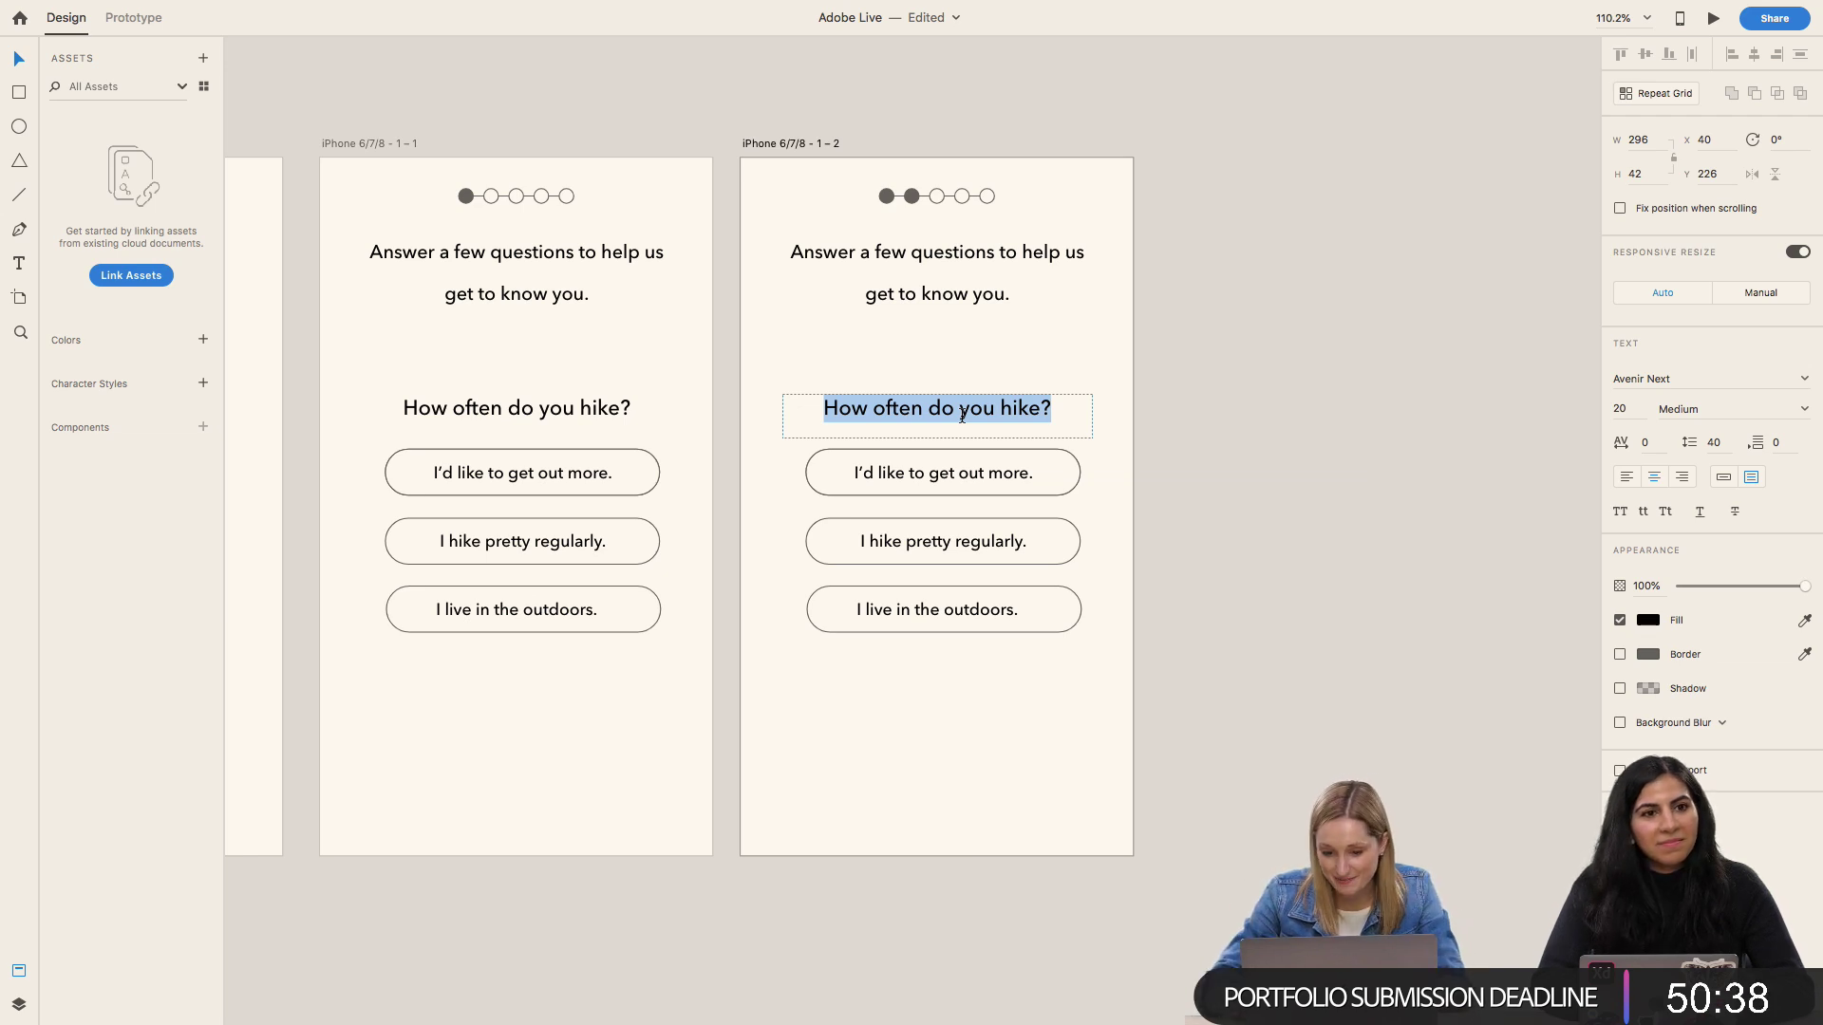
key(Escape)
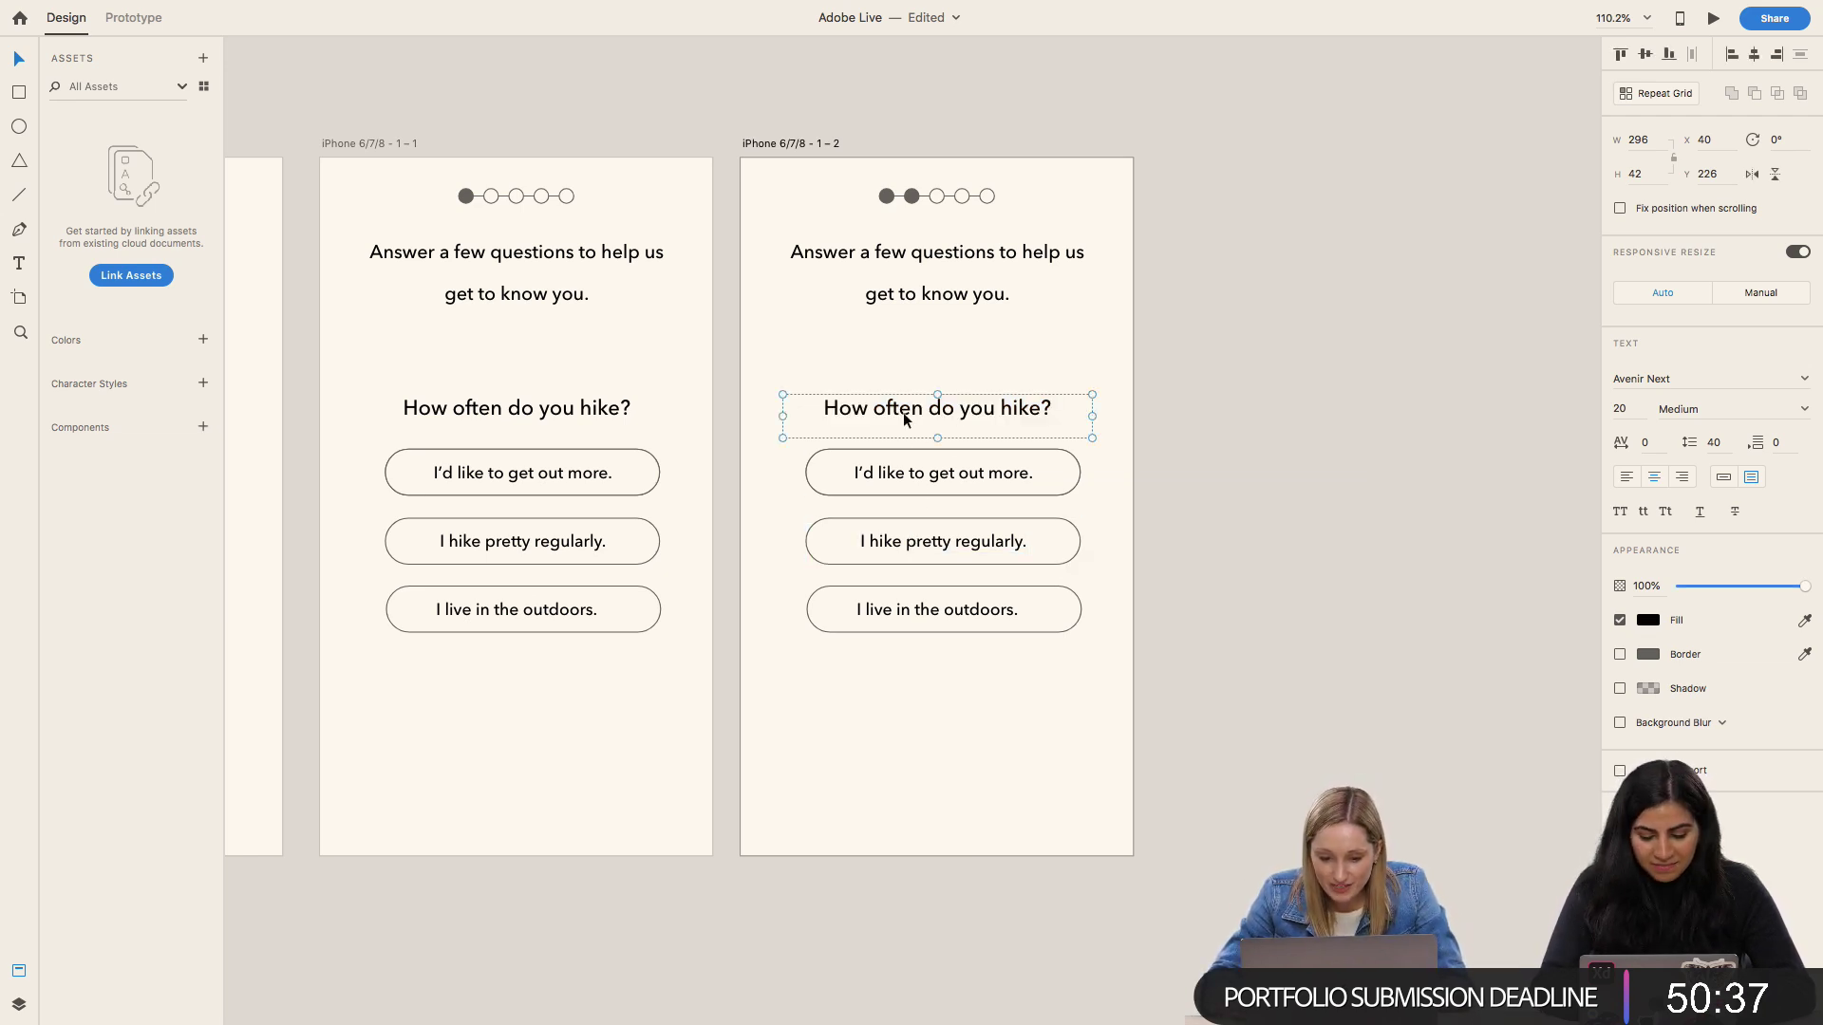
key(Return)
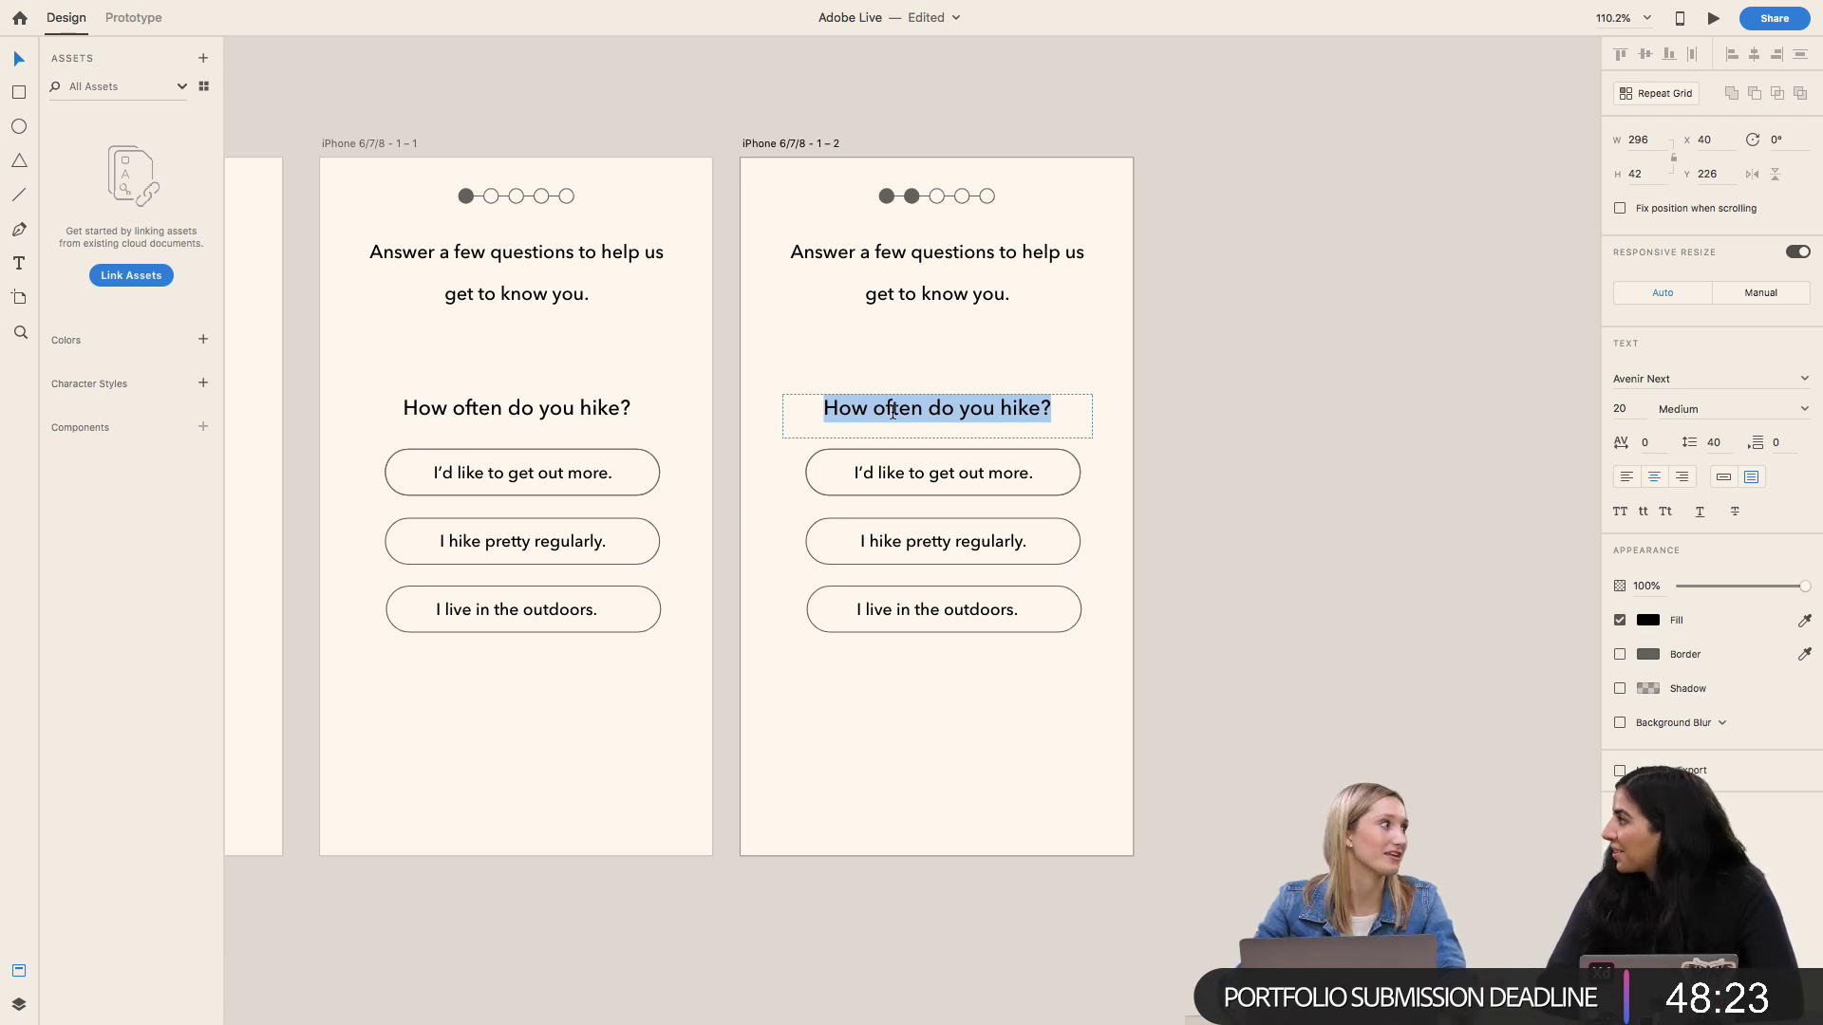
key(BackSpace)
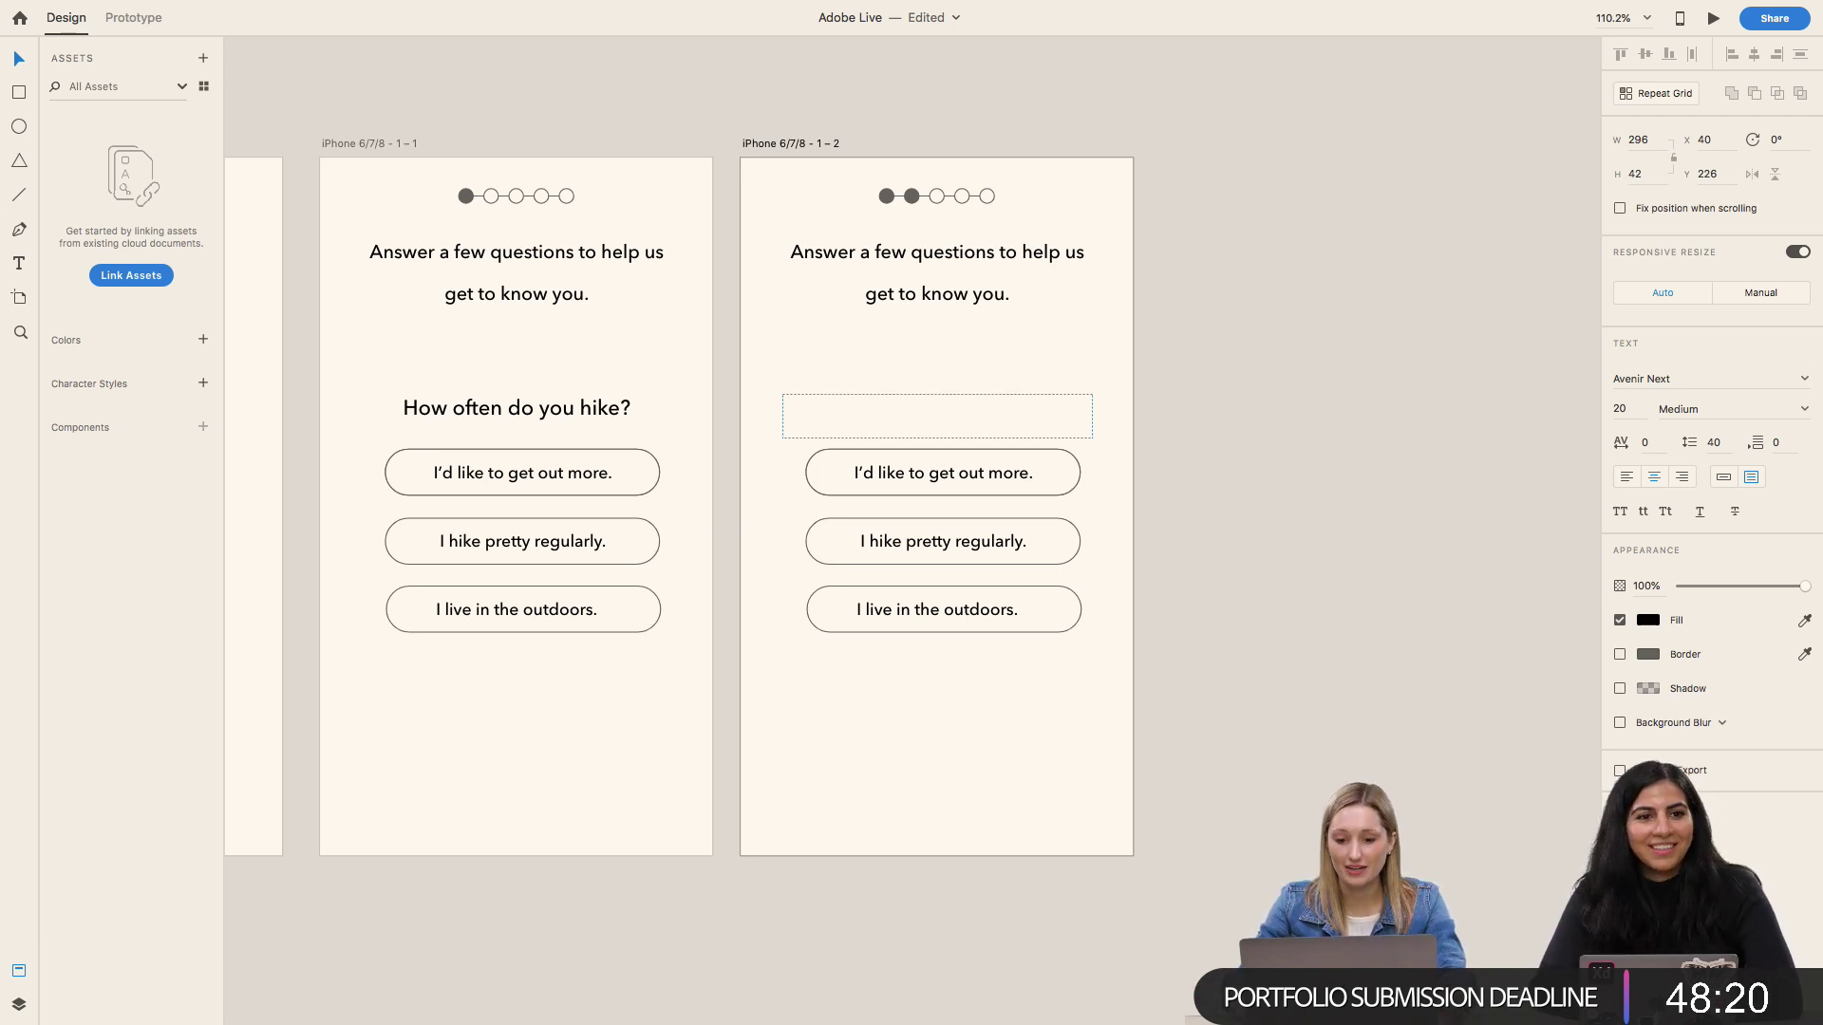
key(super+z)
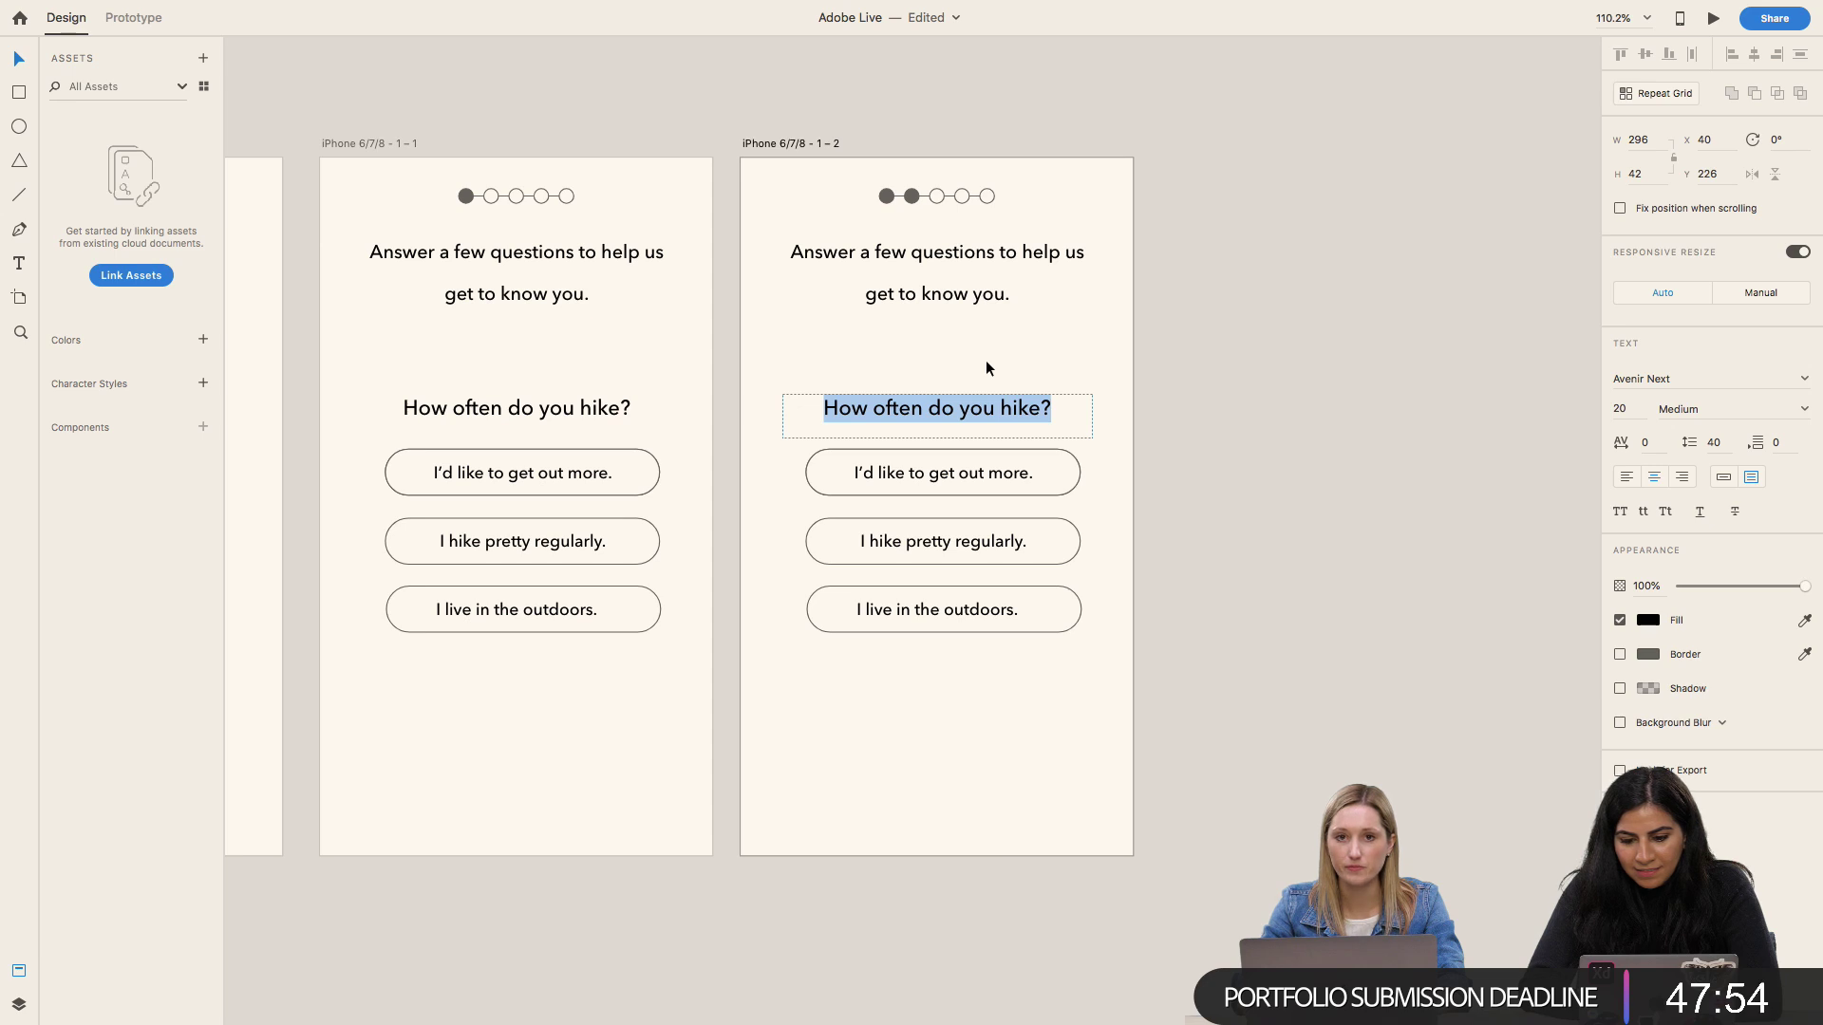
key(BackSpace)
text(What do you )
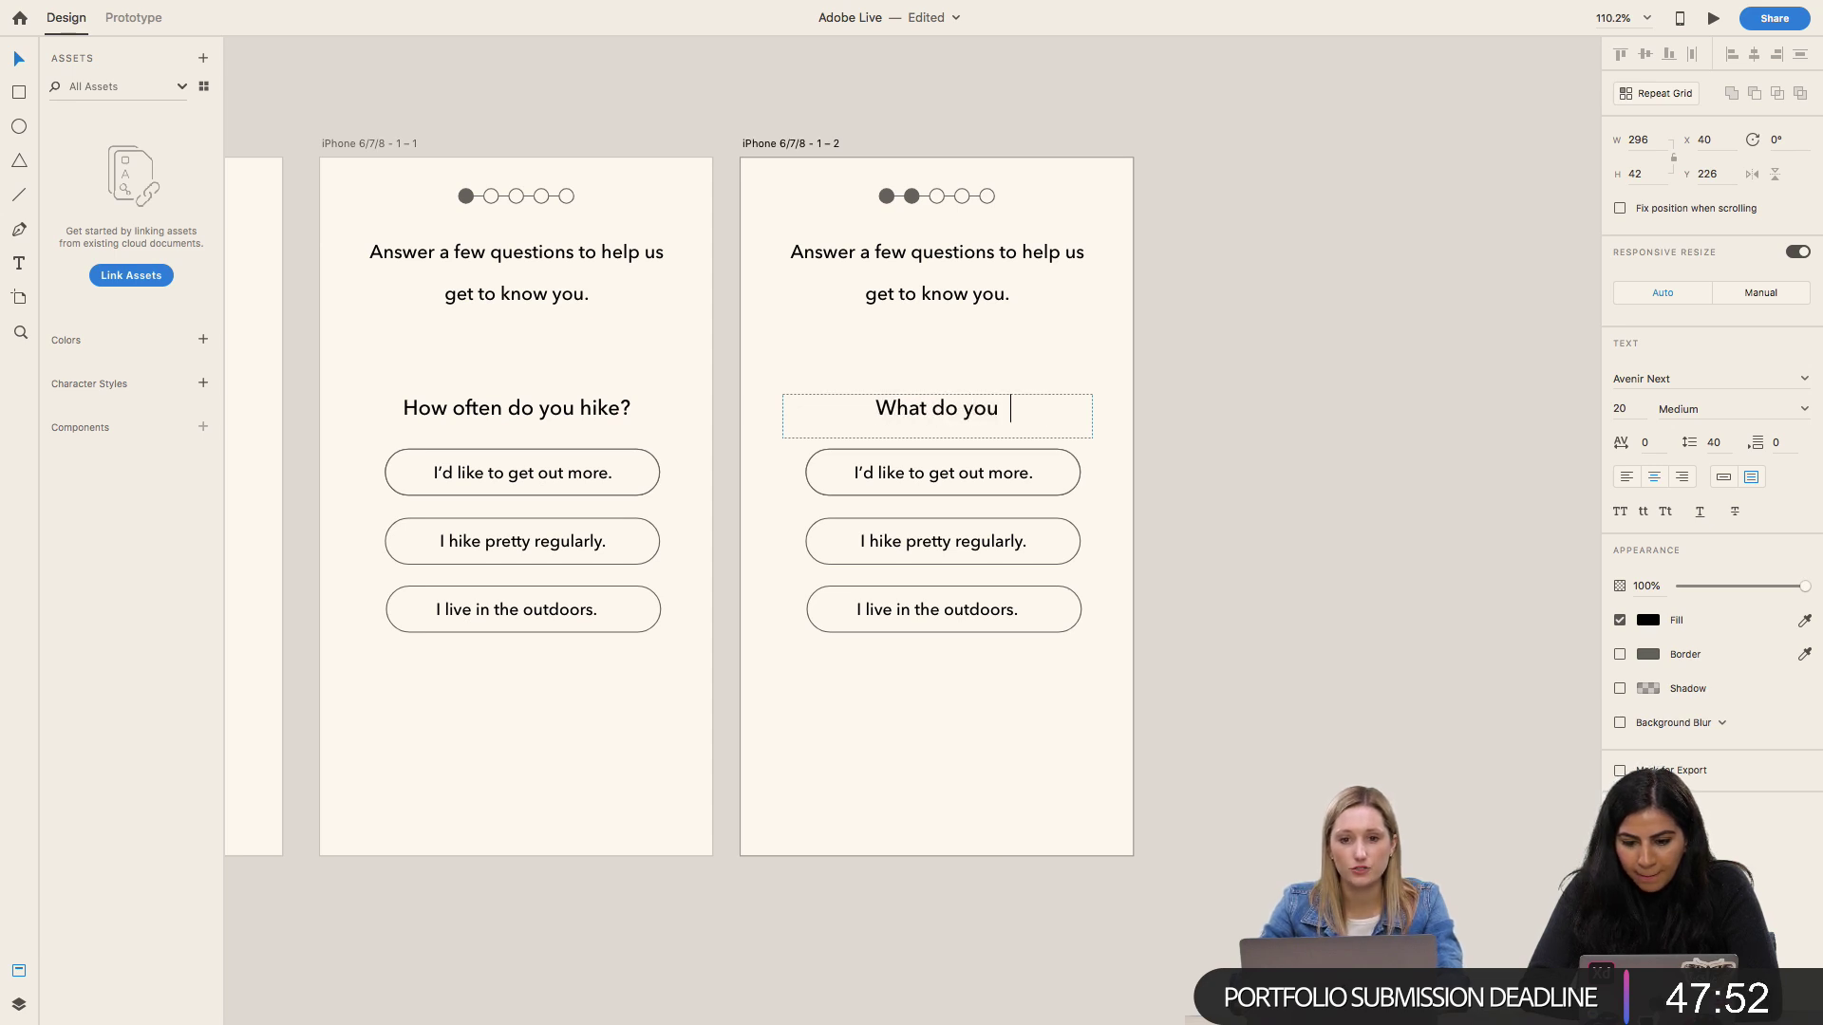
text(need in a trail?)
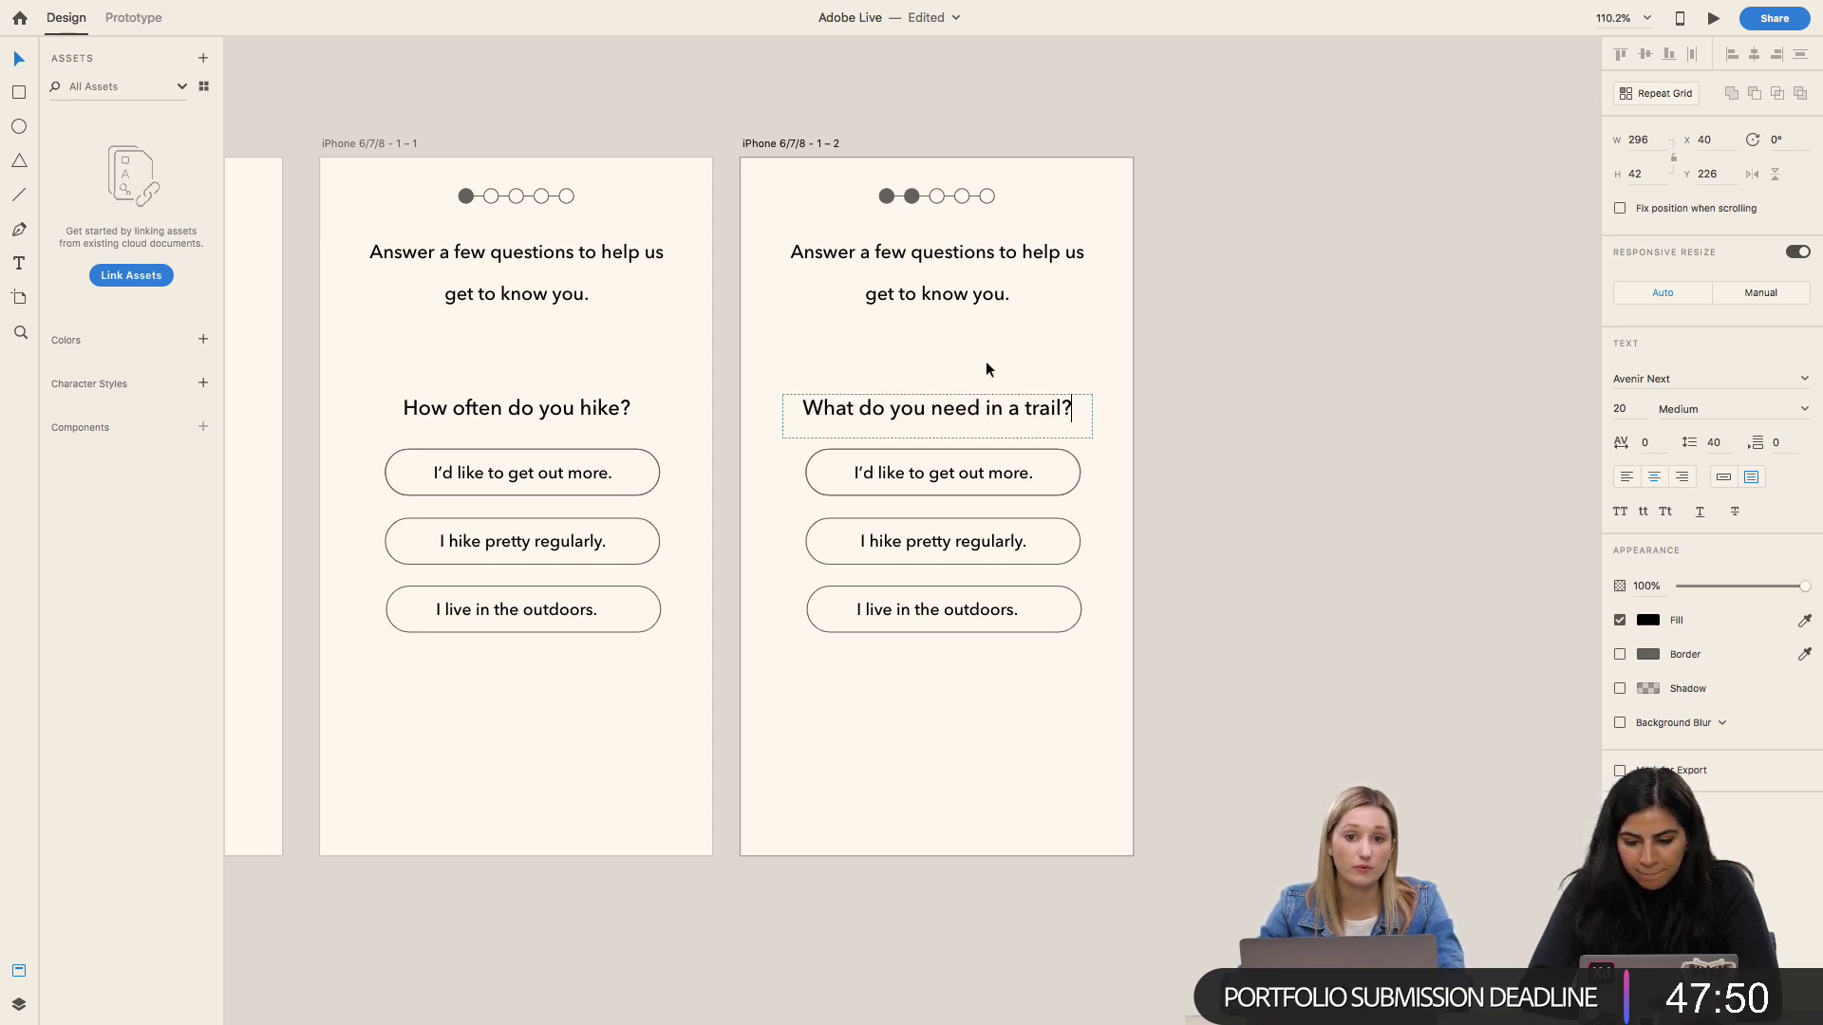
key(Escape)
Step: Change the second screen's first answer to "Dog friendly" and its second answer to "Good for kids"
click(937, 475)
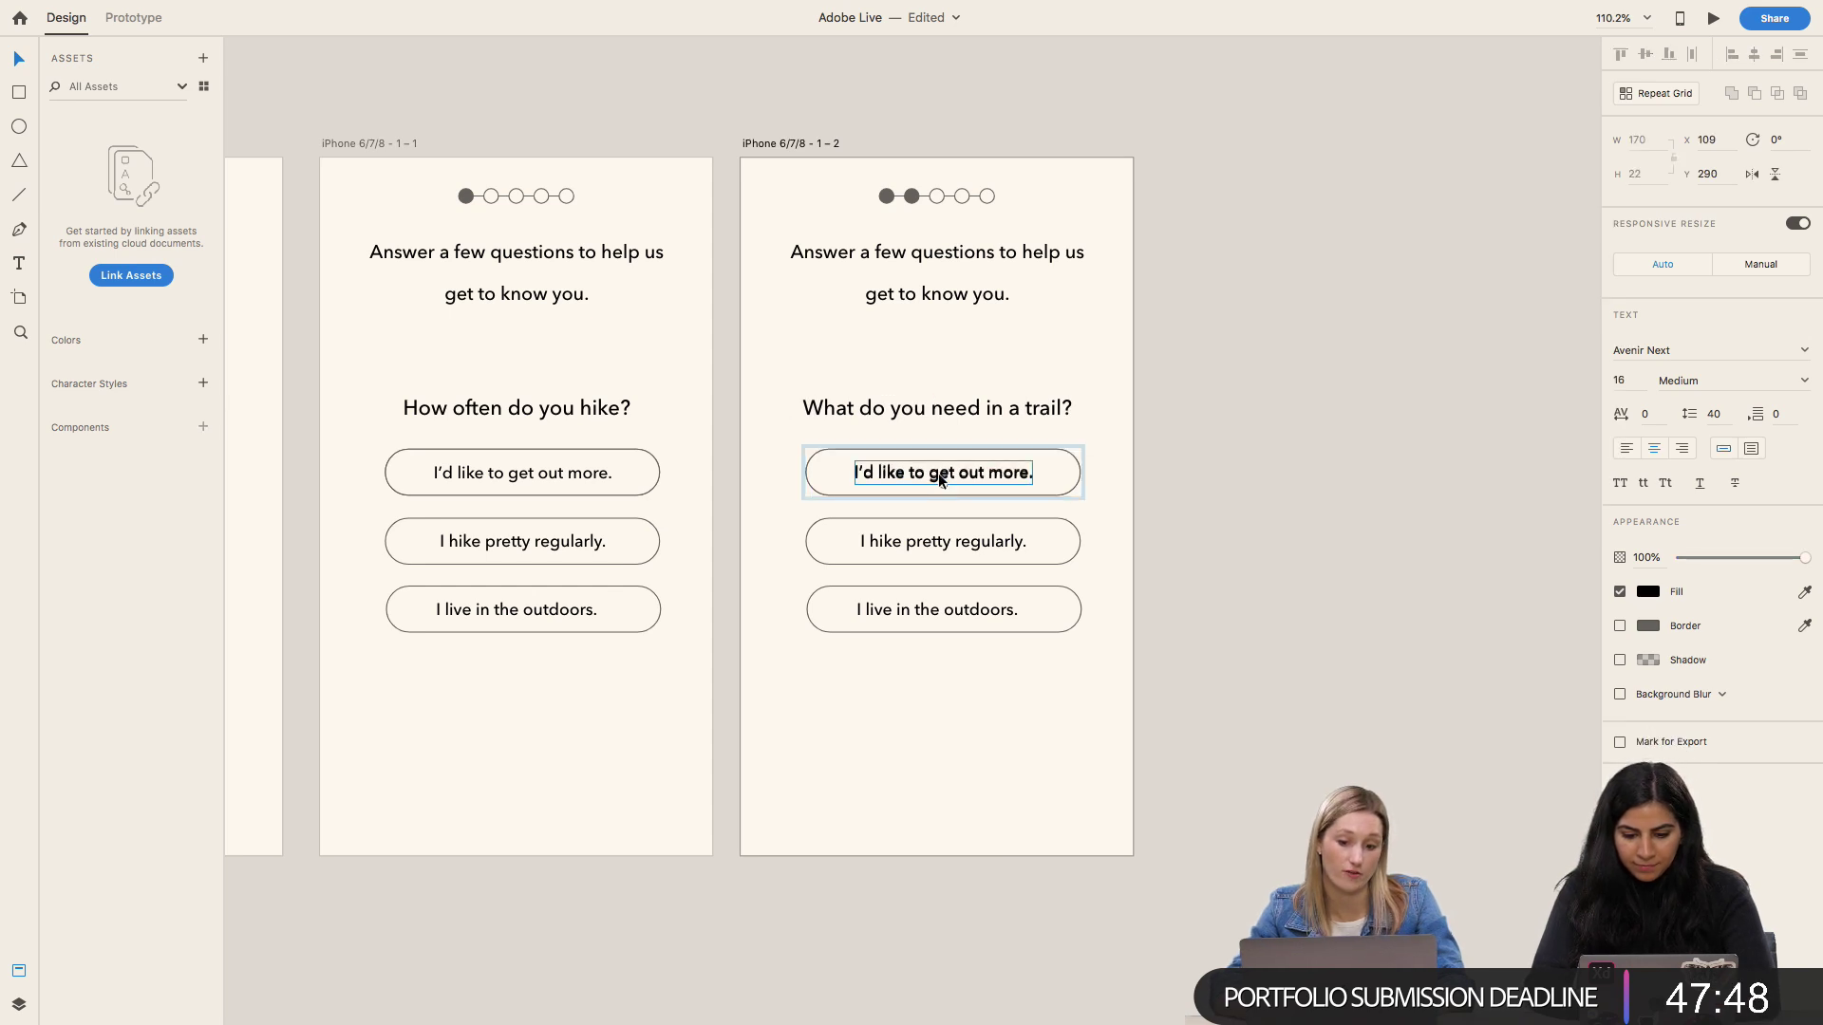
double_click(938, 473)
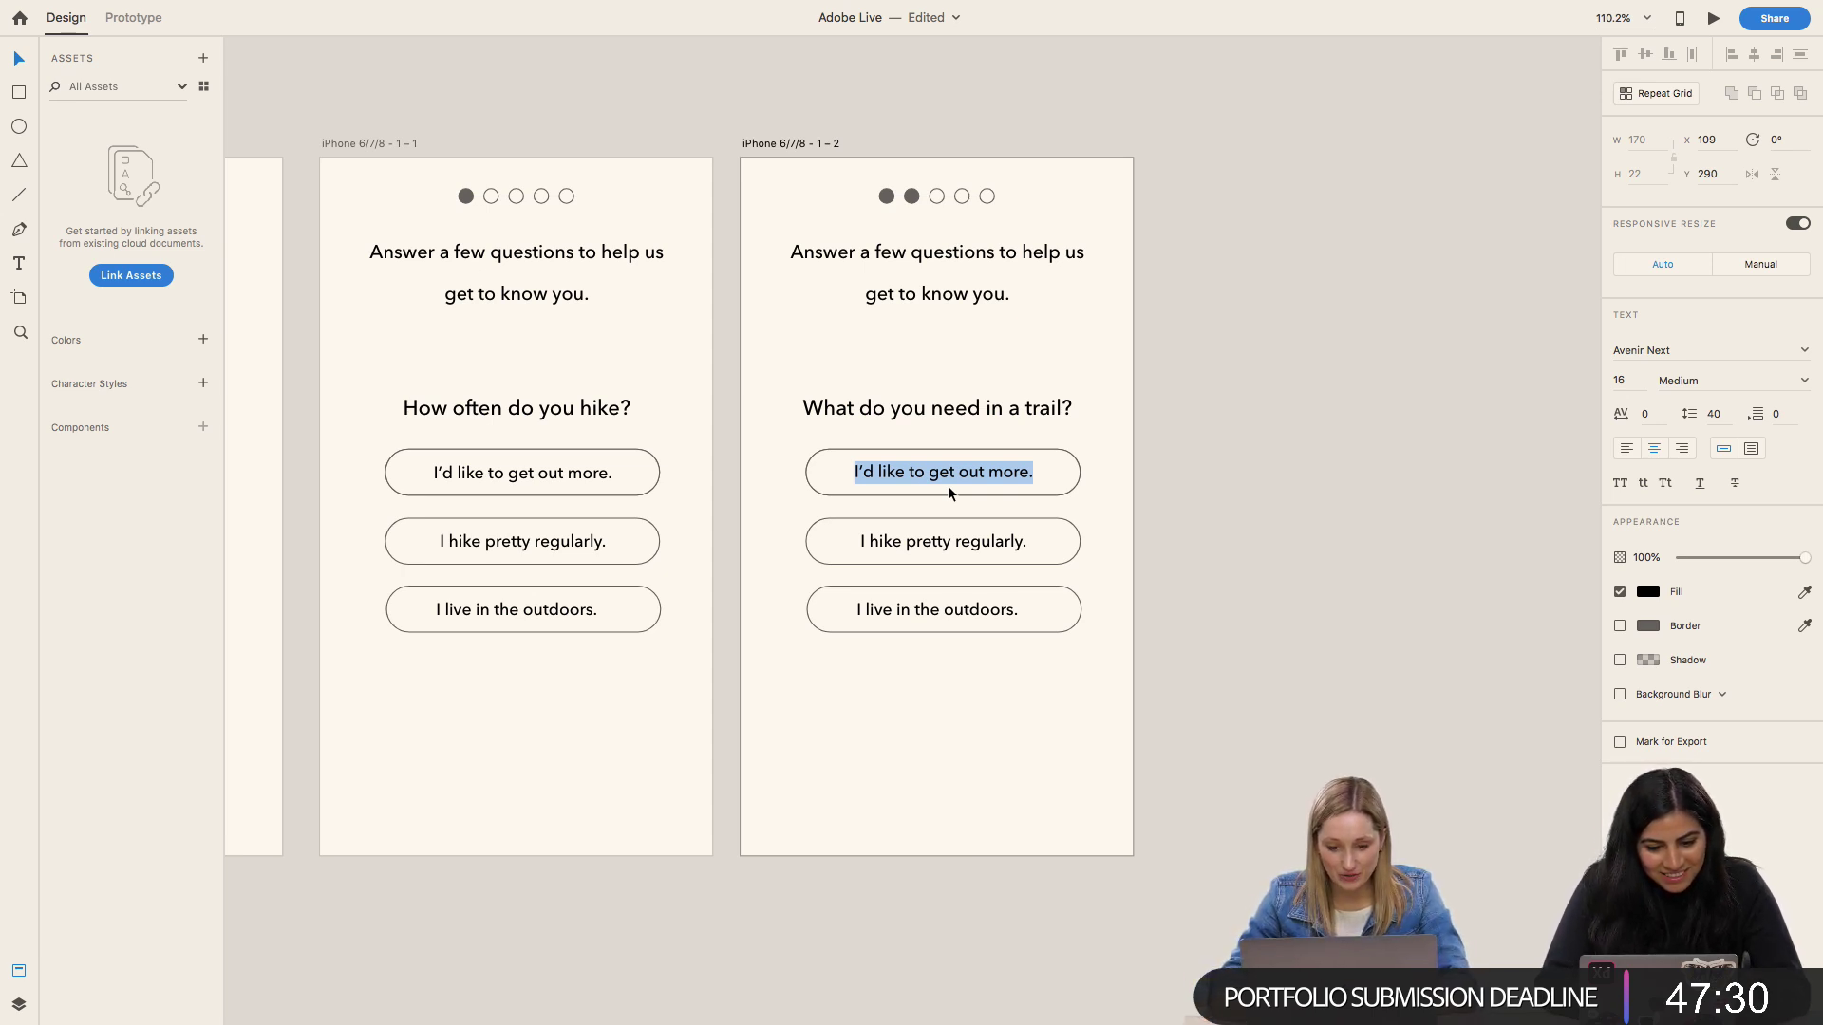
text(Dog friendly)
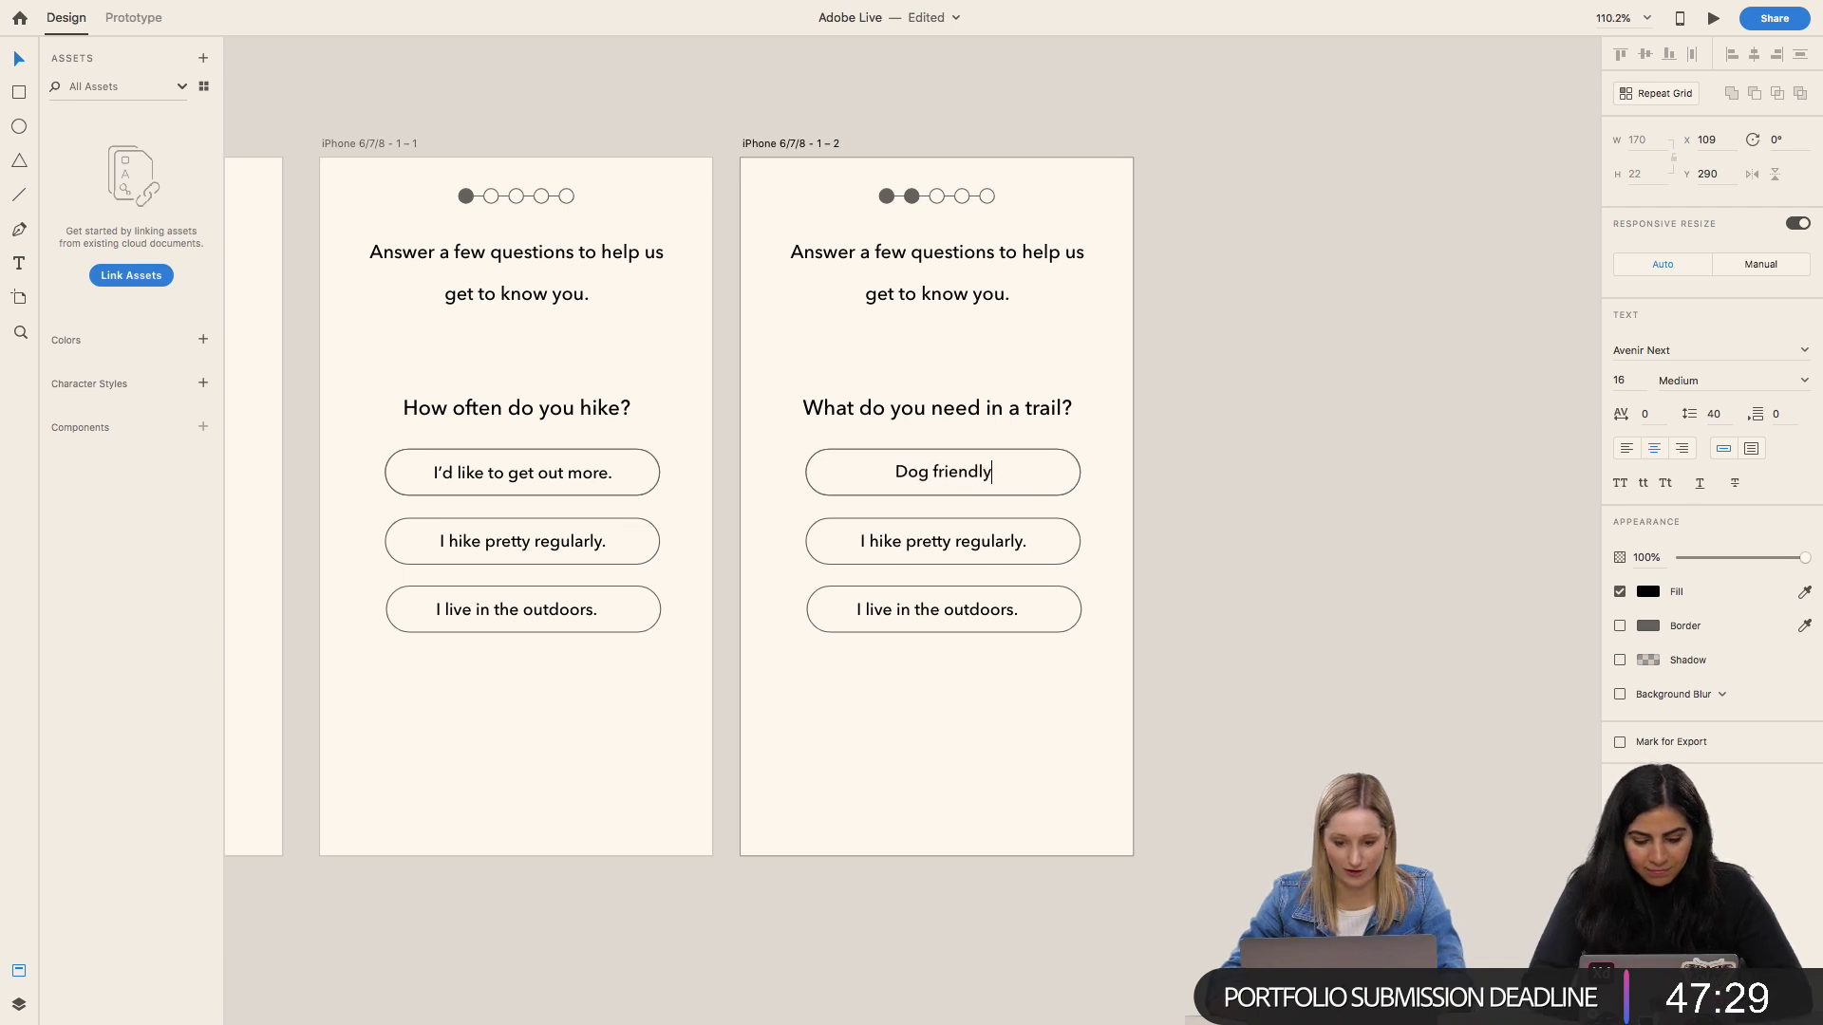
key(Escape)
click(947, 541)
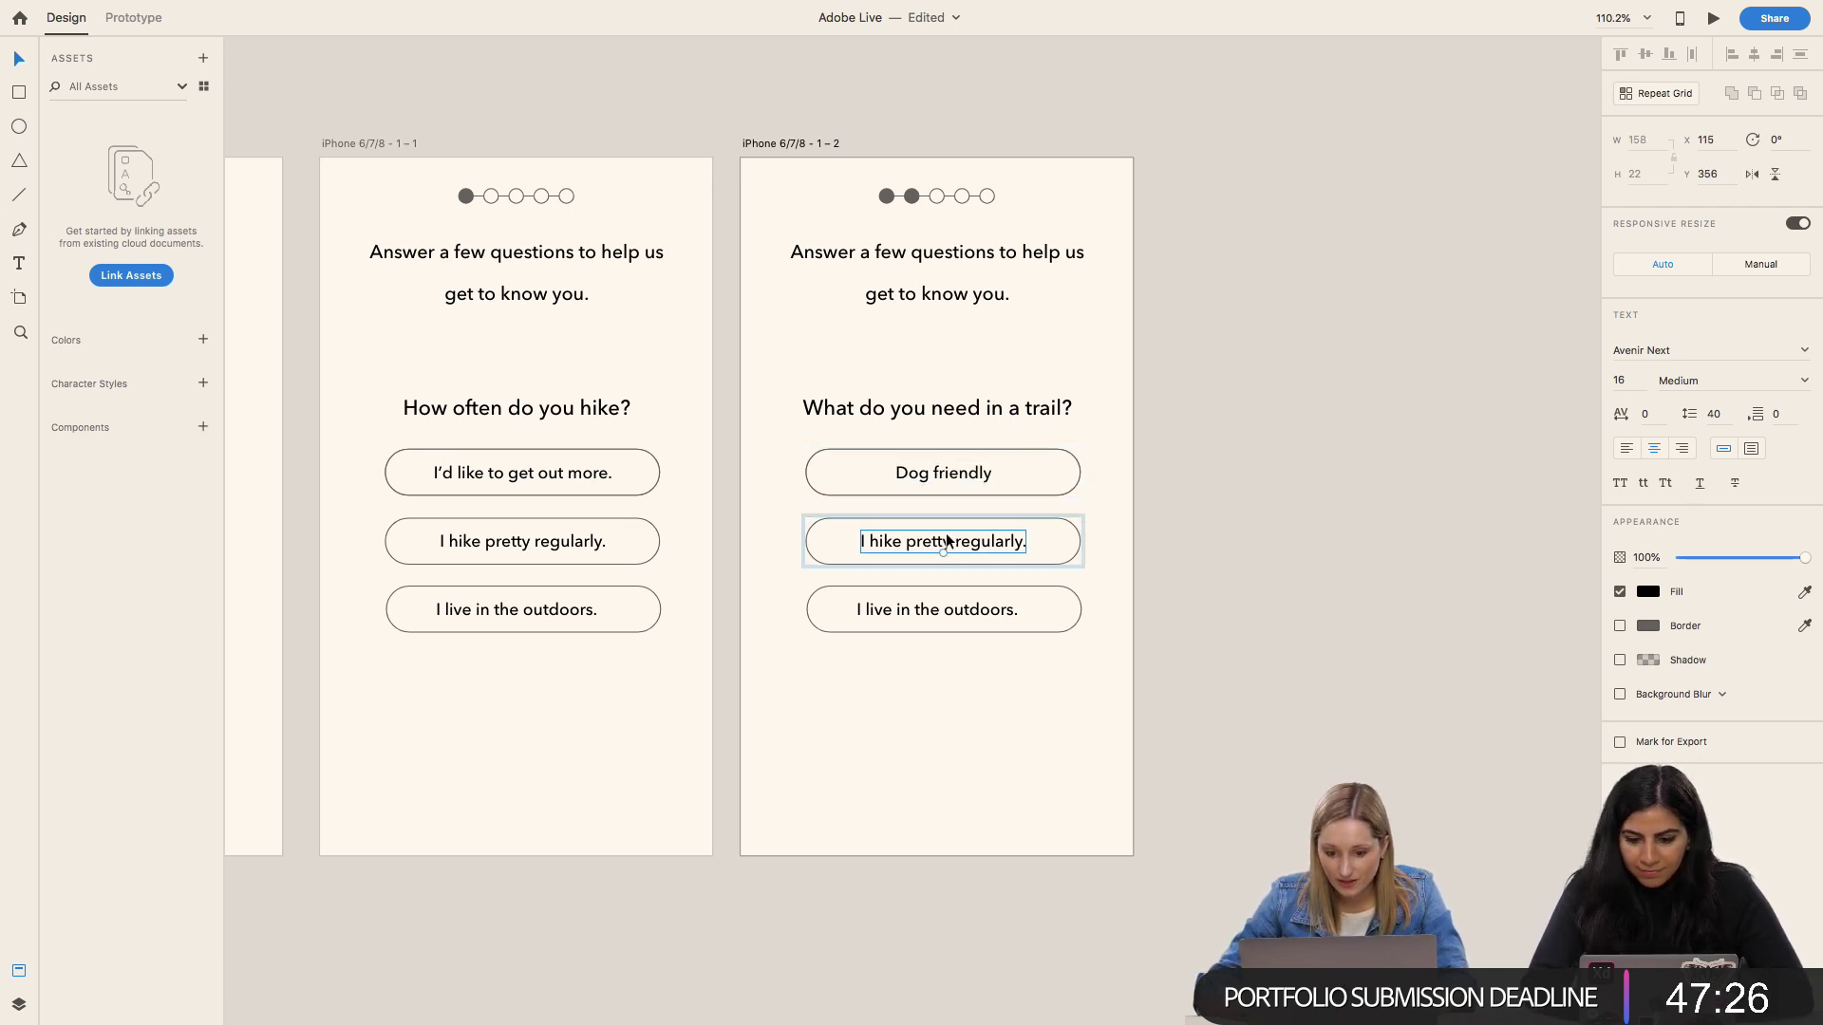
double_click(946, 541)
text(Good for kids)
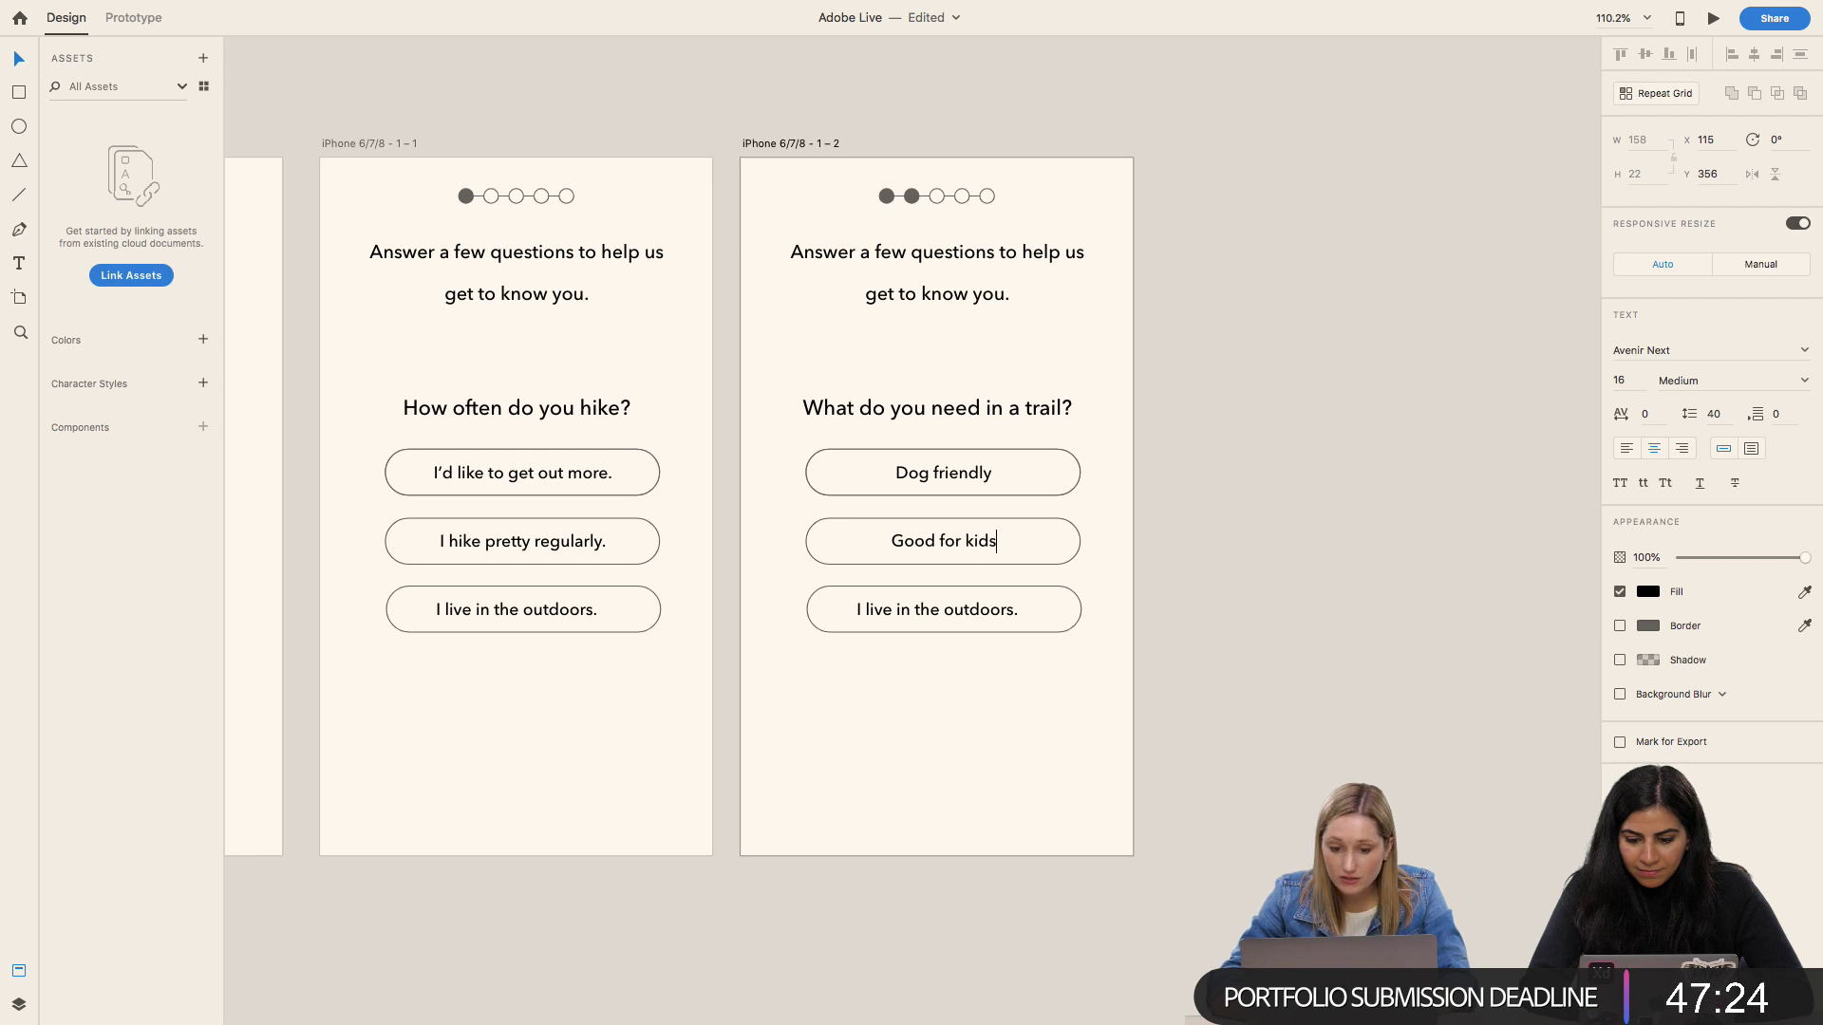
Step: Change the third answer on the second question screen to "Wheelchair accessible"
click(934, 609)
double_click(933, 608)
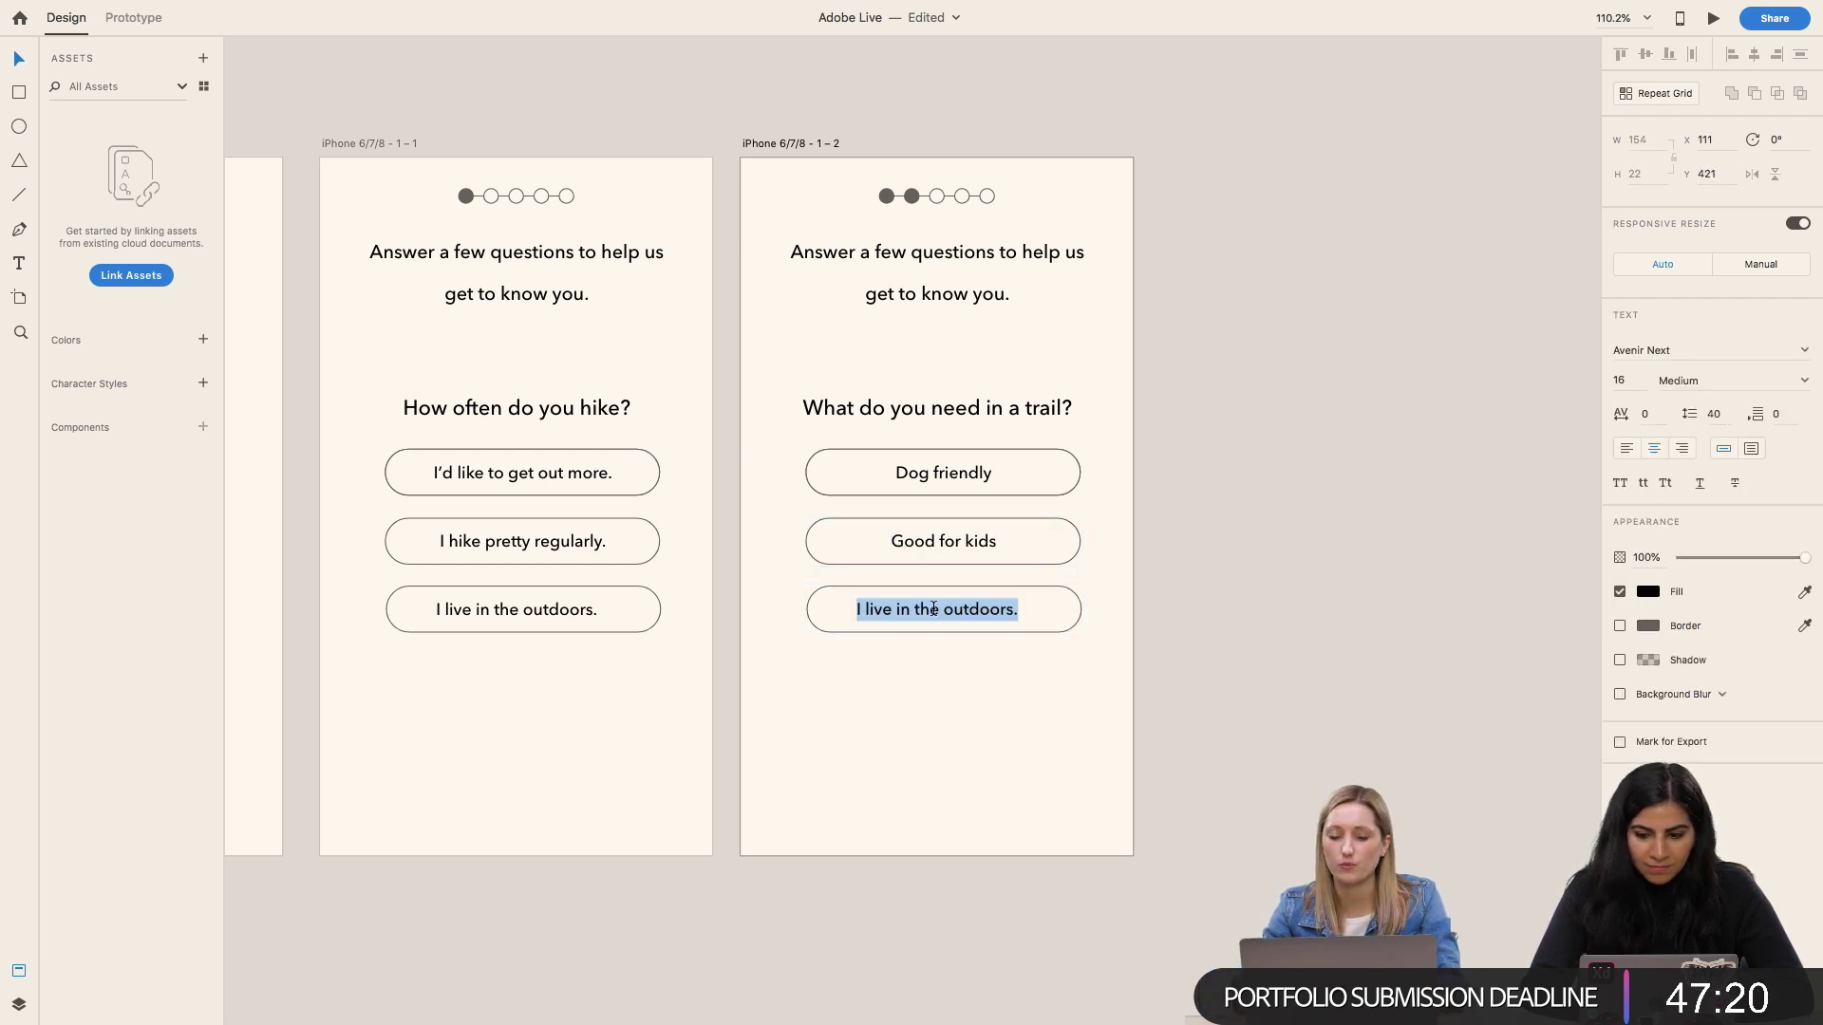
text(Whee)
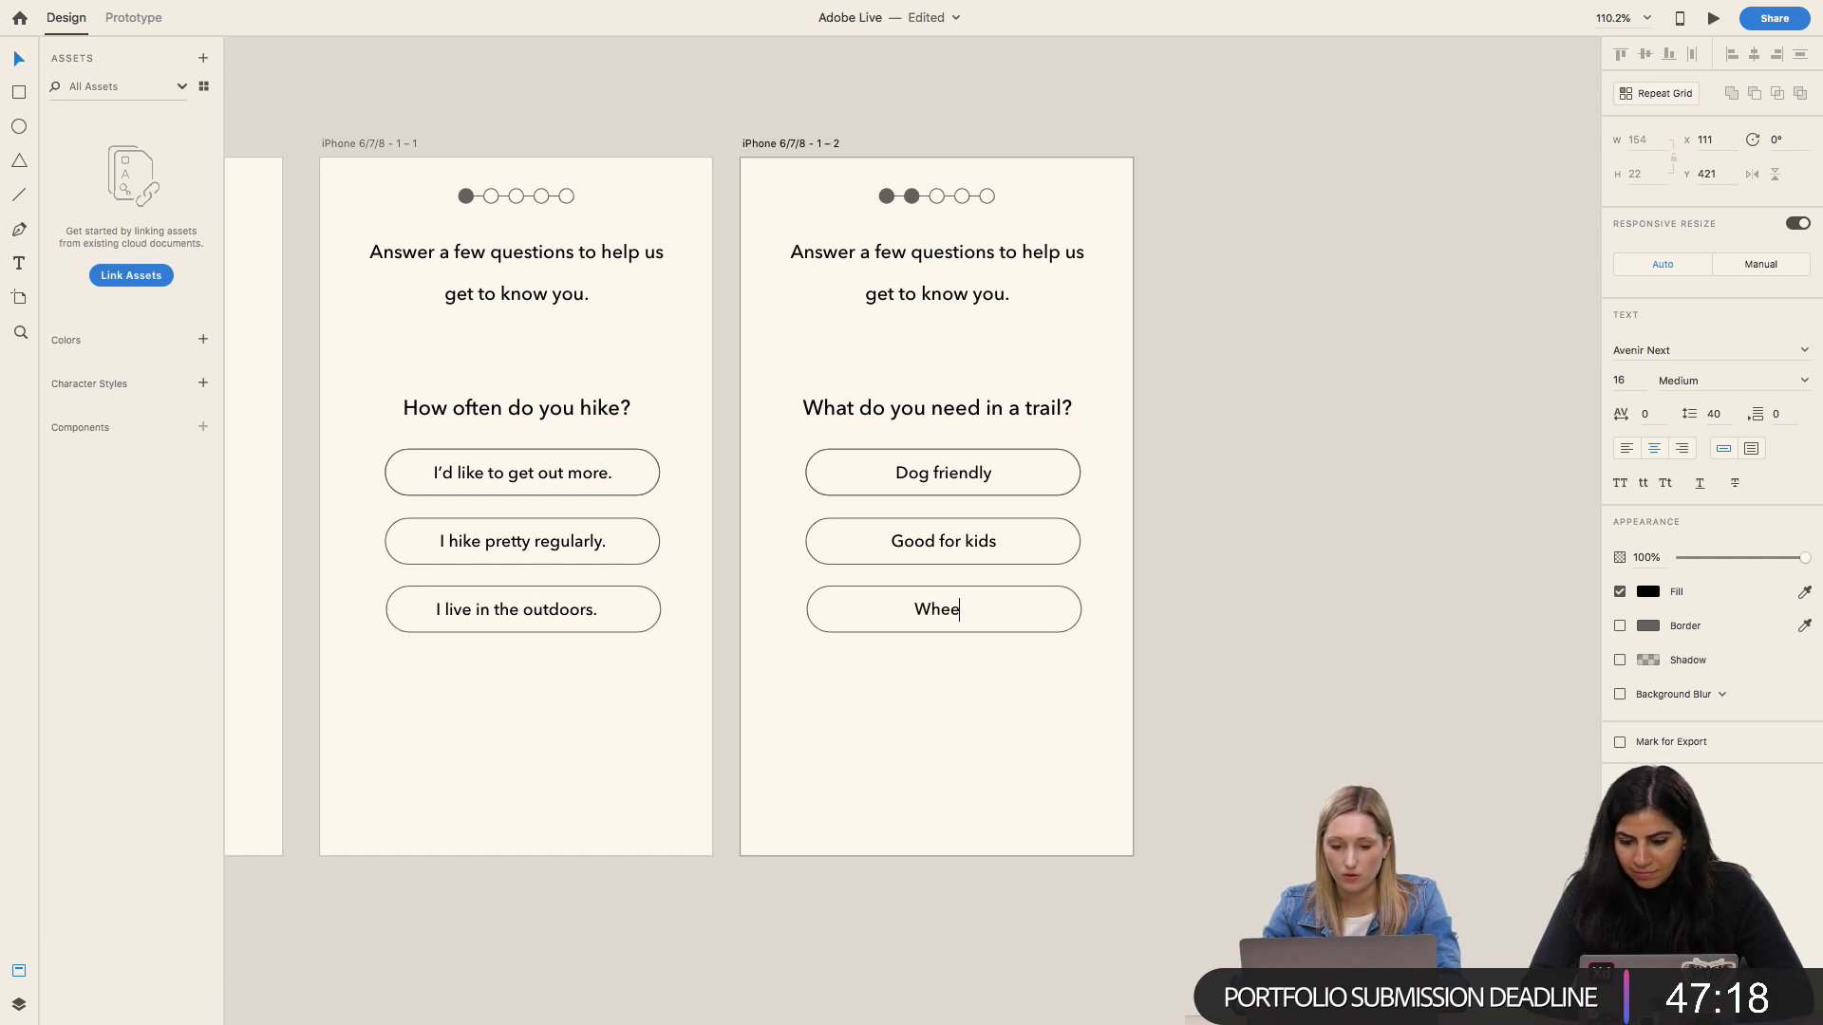
text(lchair accessible)
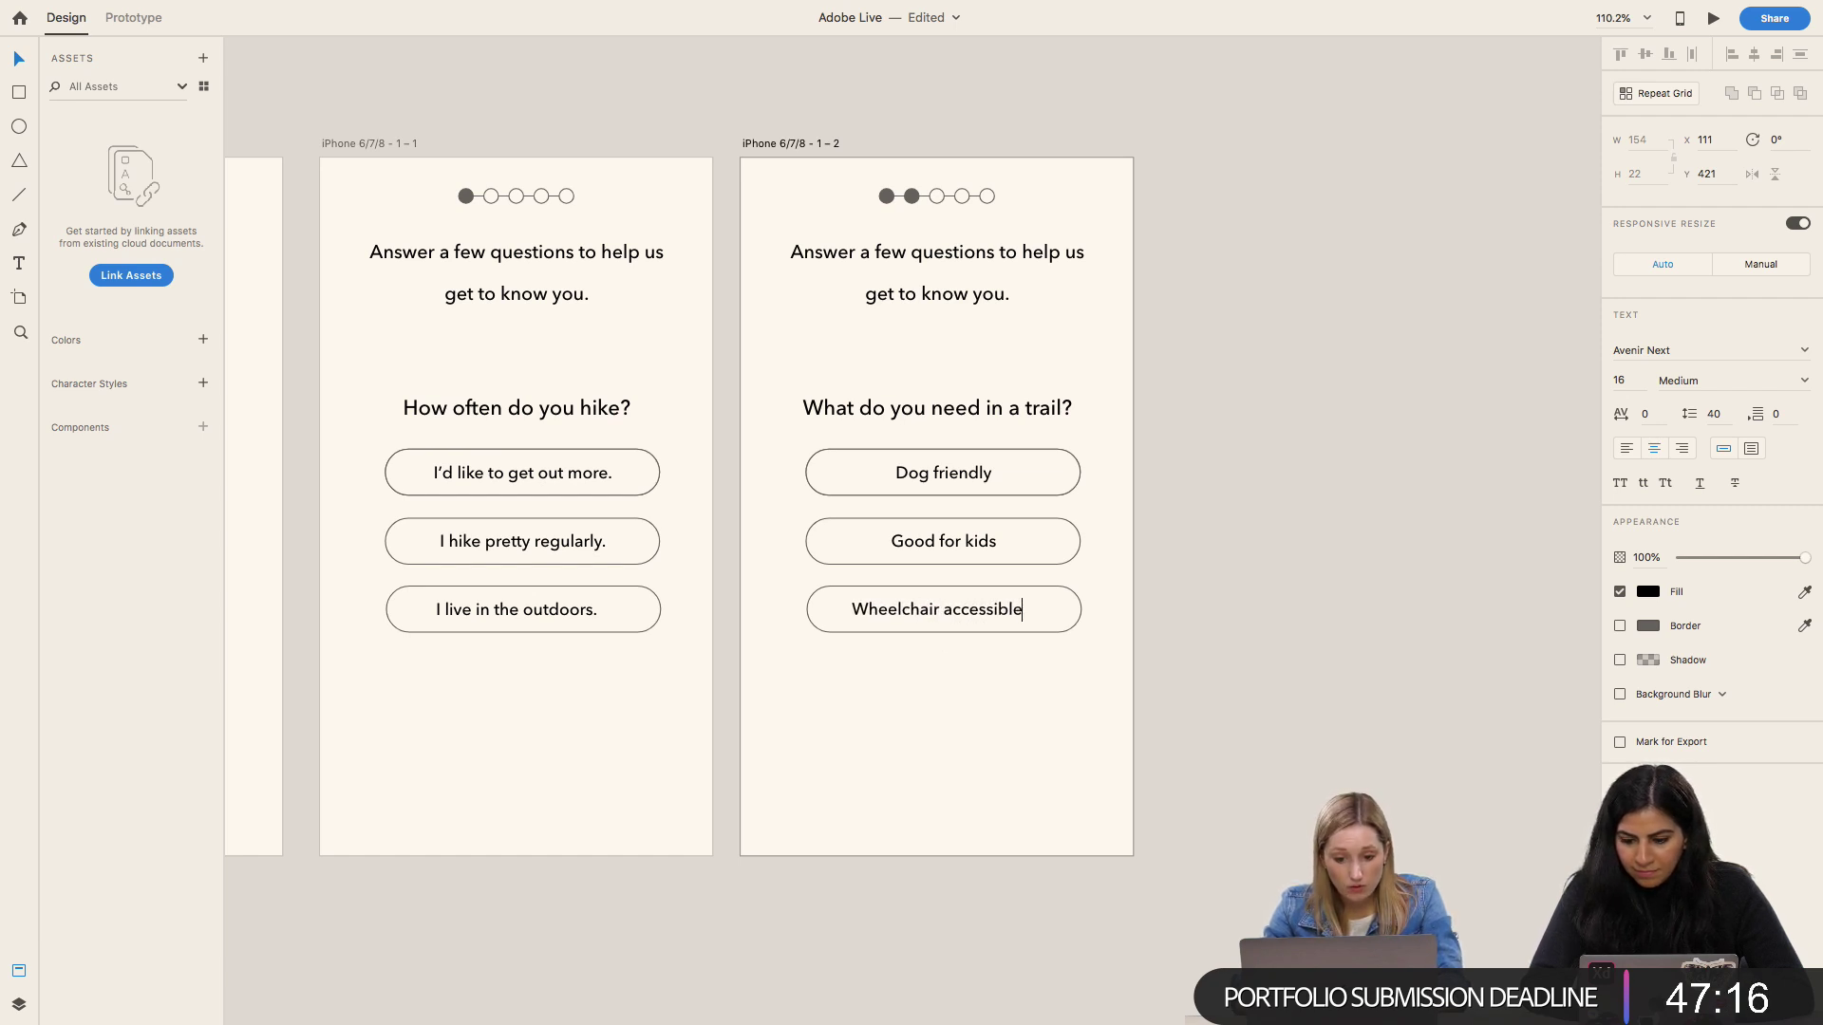
key(Escape)
Step: Duplicate the "Wheelchair accessible" button with its text directly below, matching the spacing of the other answers
drag(919, 614, 919, 688)
key(BackSpace)
click(907, 606)
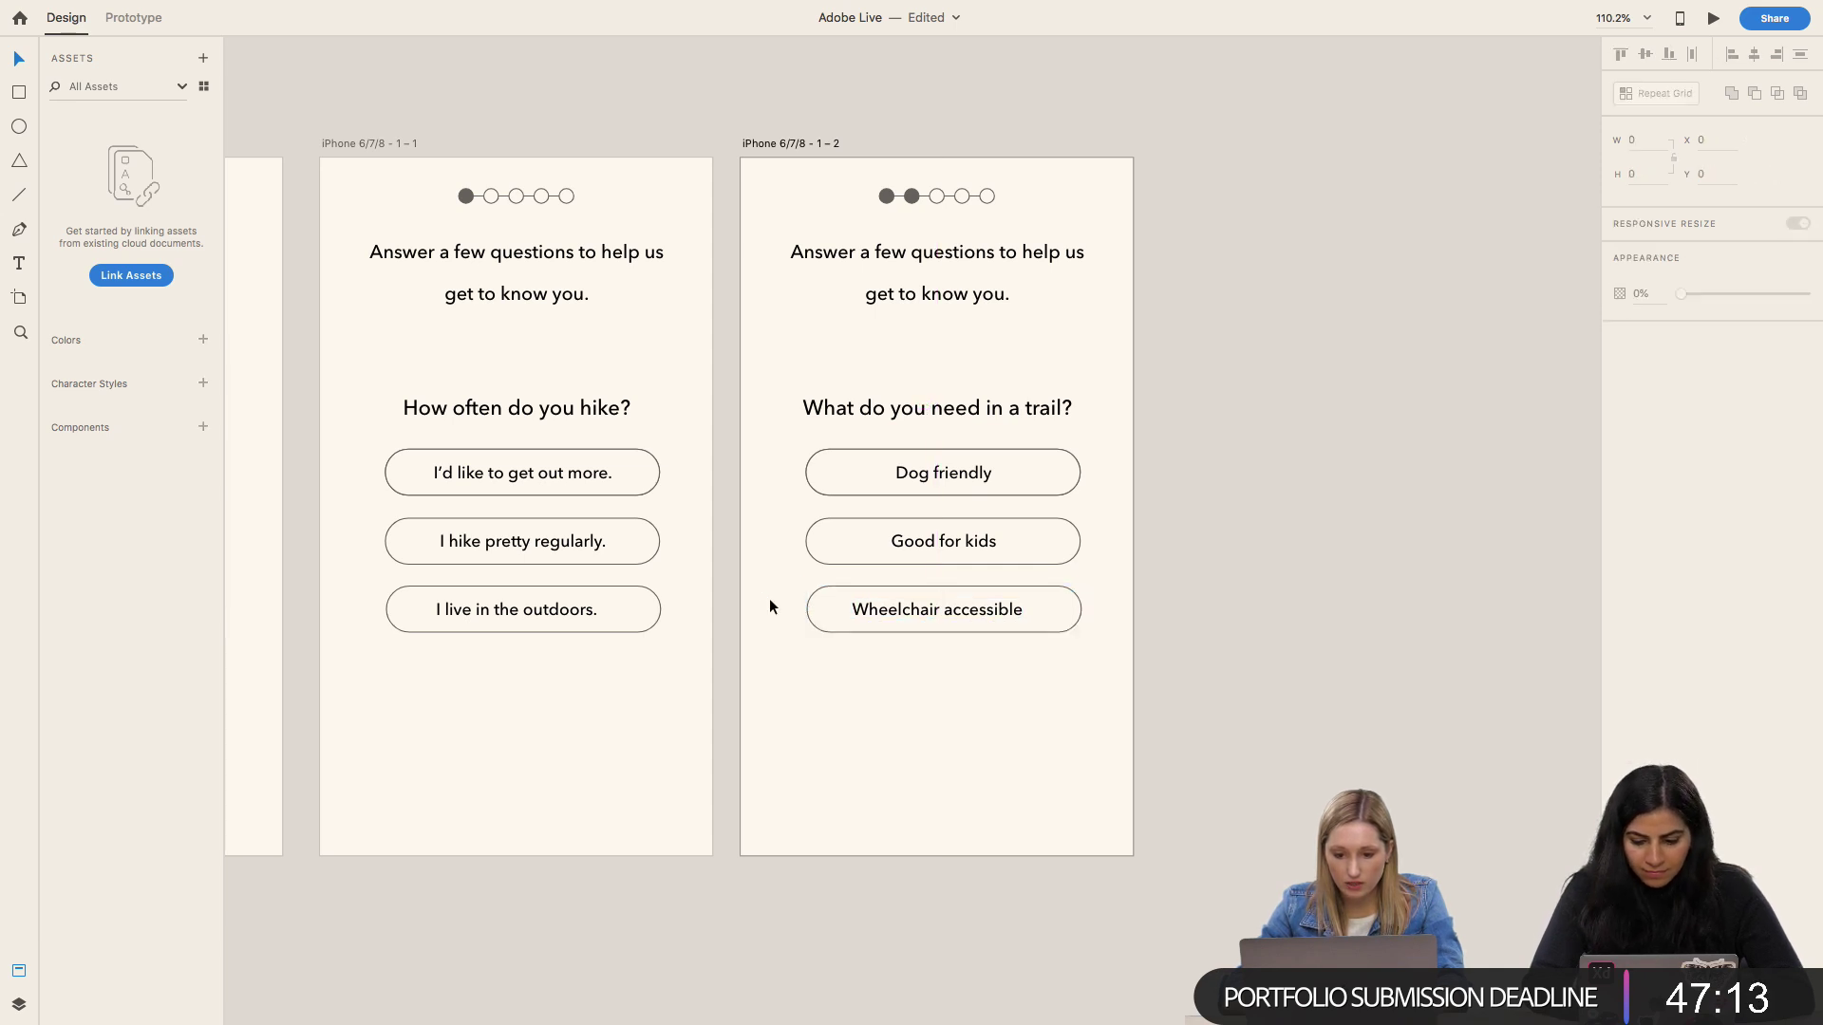
drag(769, 602, 1052, 659)
drag(981, 608, 979, 677)
Step: Change the fourth answer's text to "Close to public transit" and nudge it left by 1
double_click(944, 671)
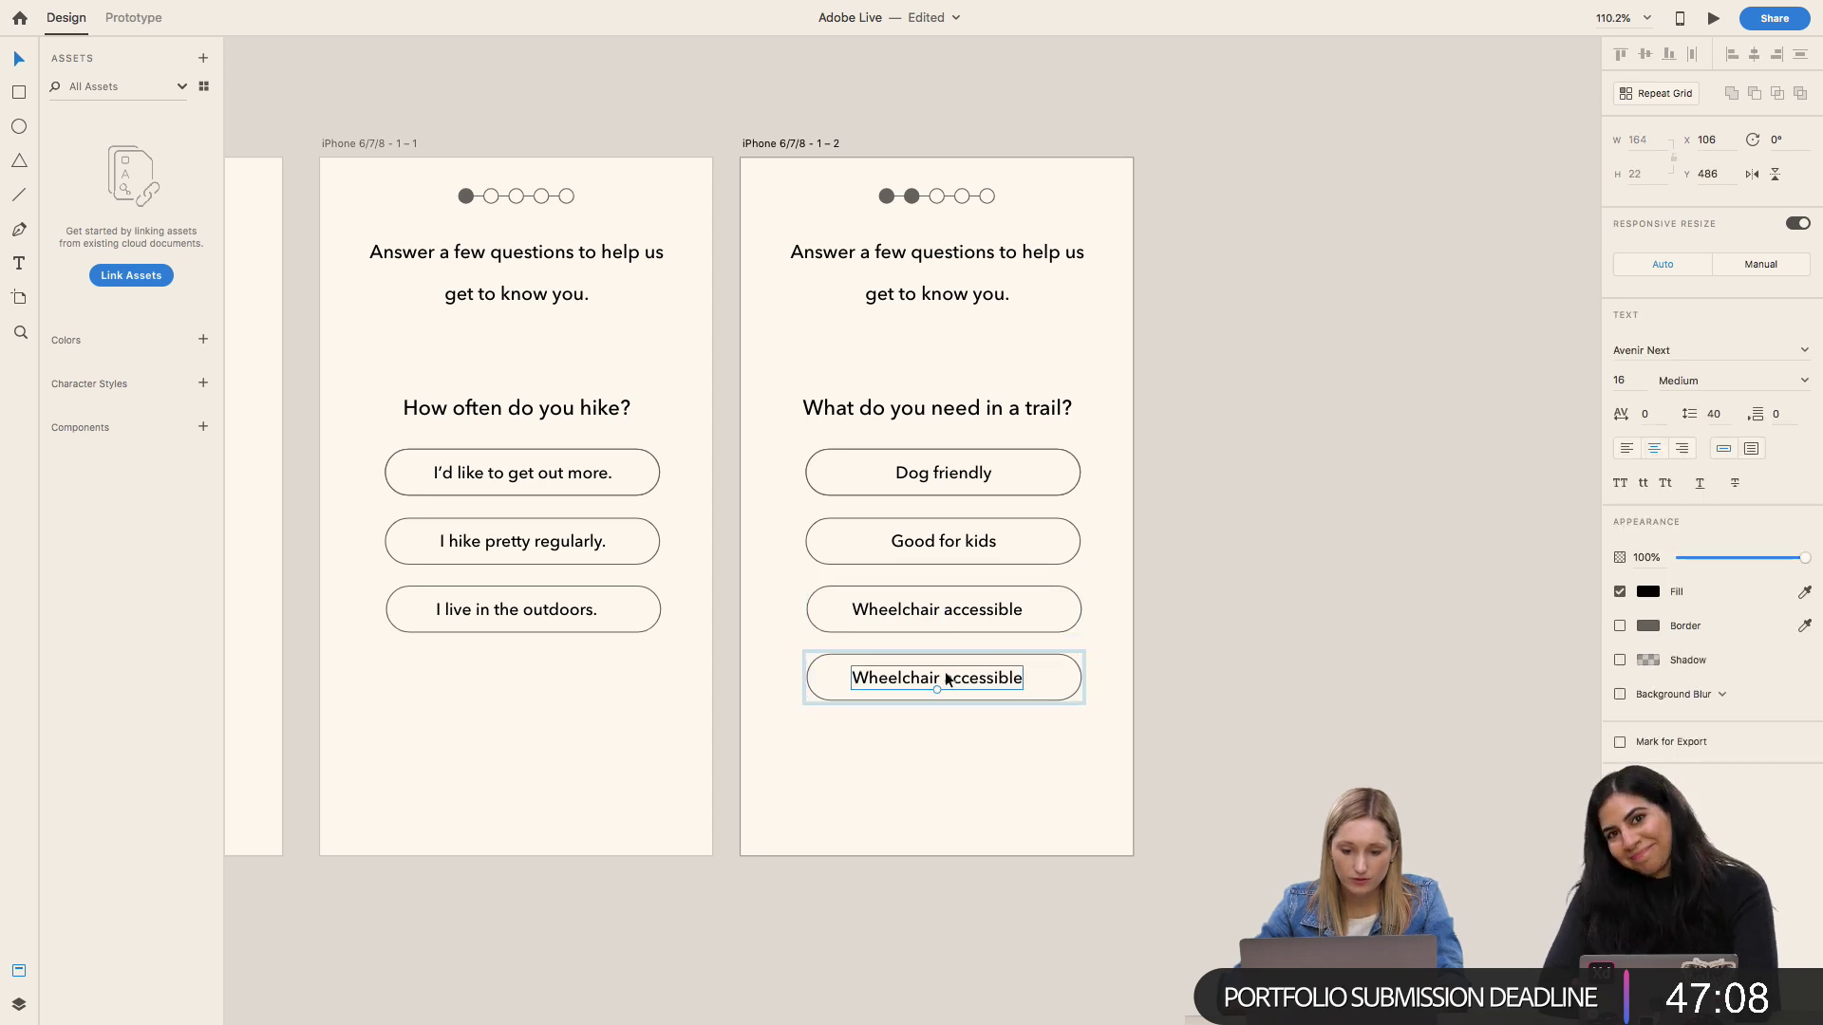
double_click(944, 674)
text(Close to public)
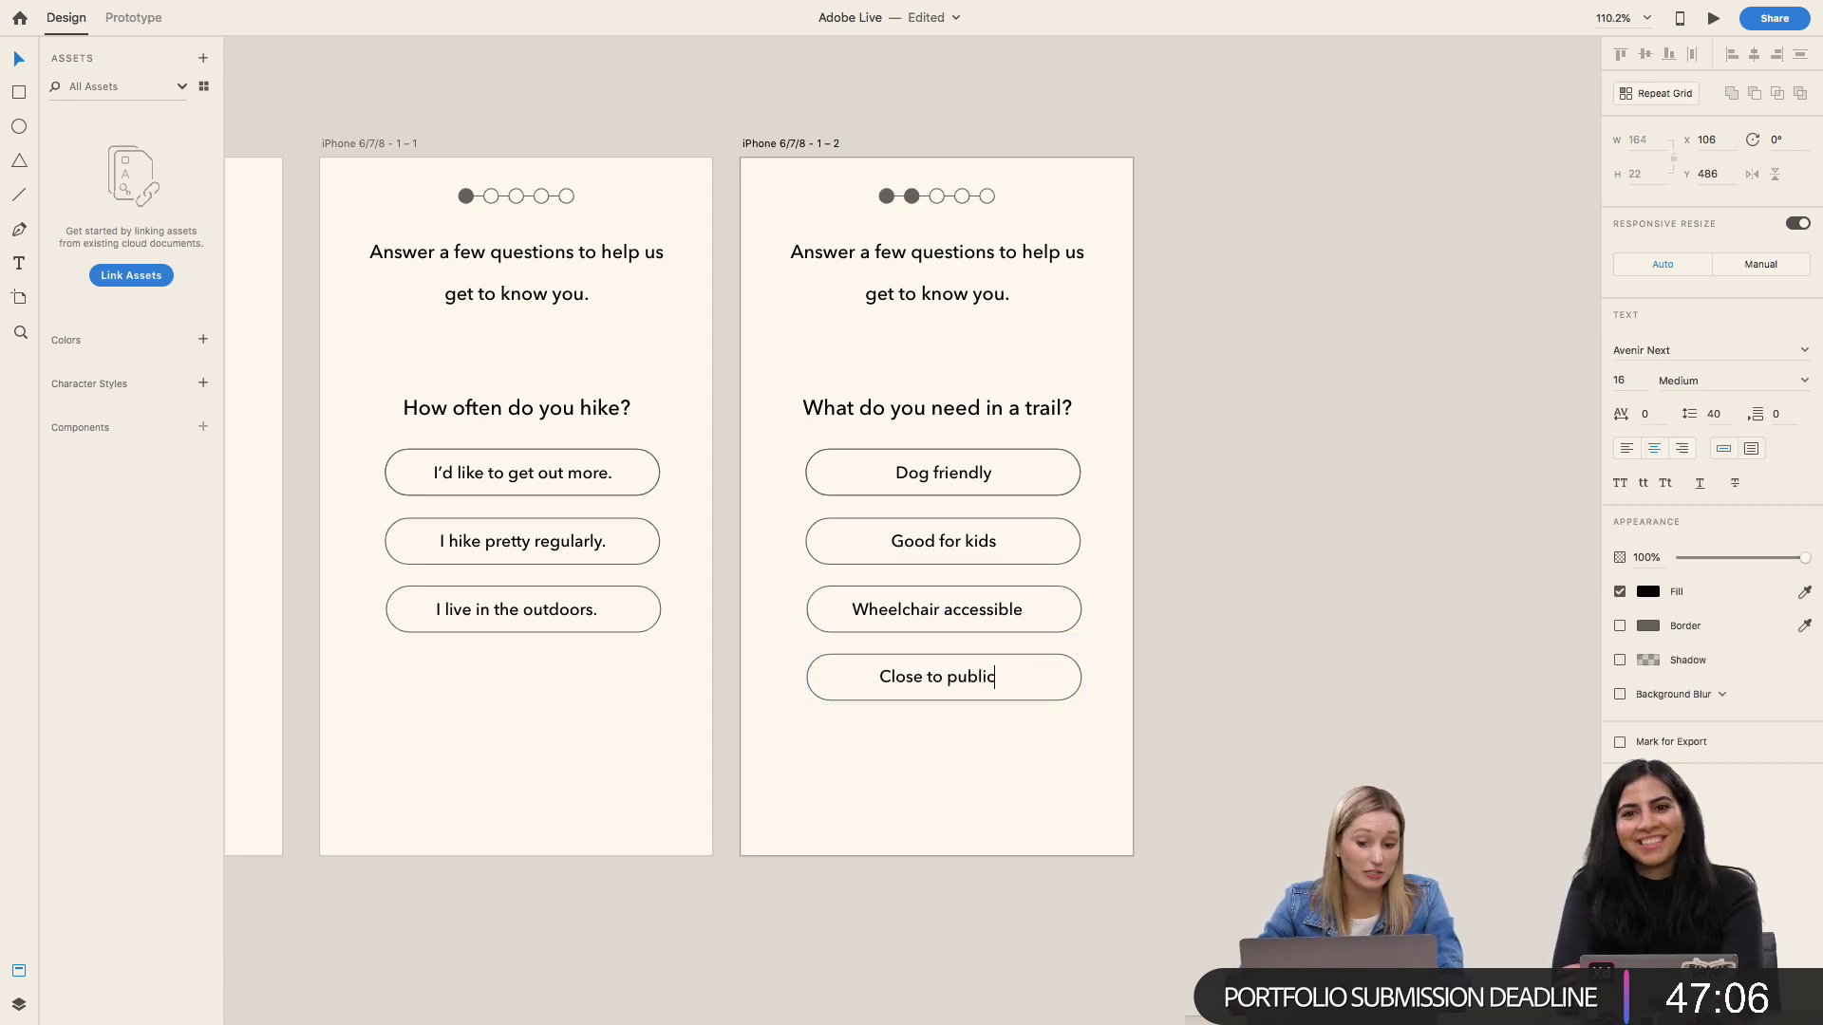
text( transit)
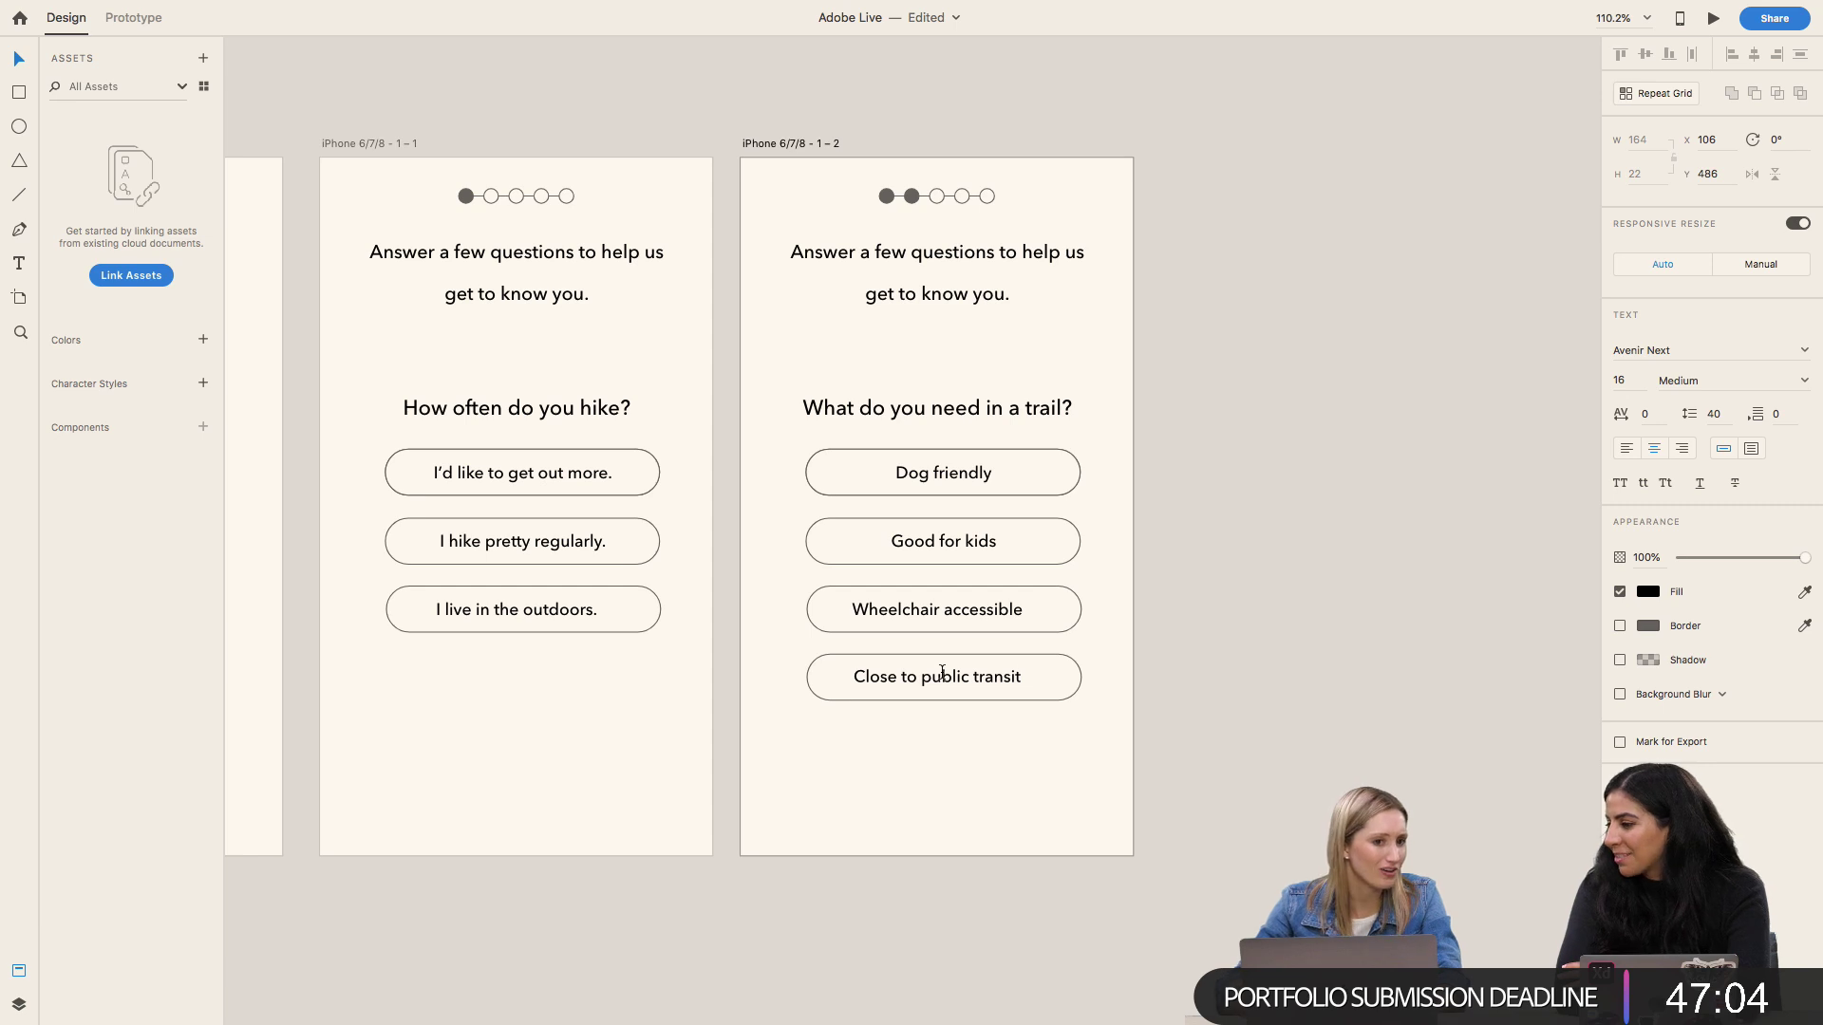
click(1024, 754)
click(1010, 682)
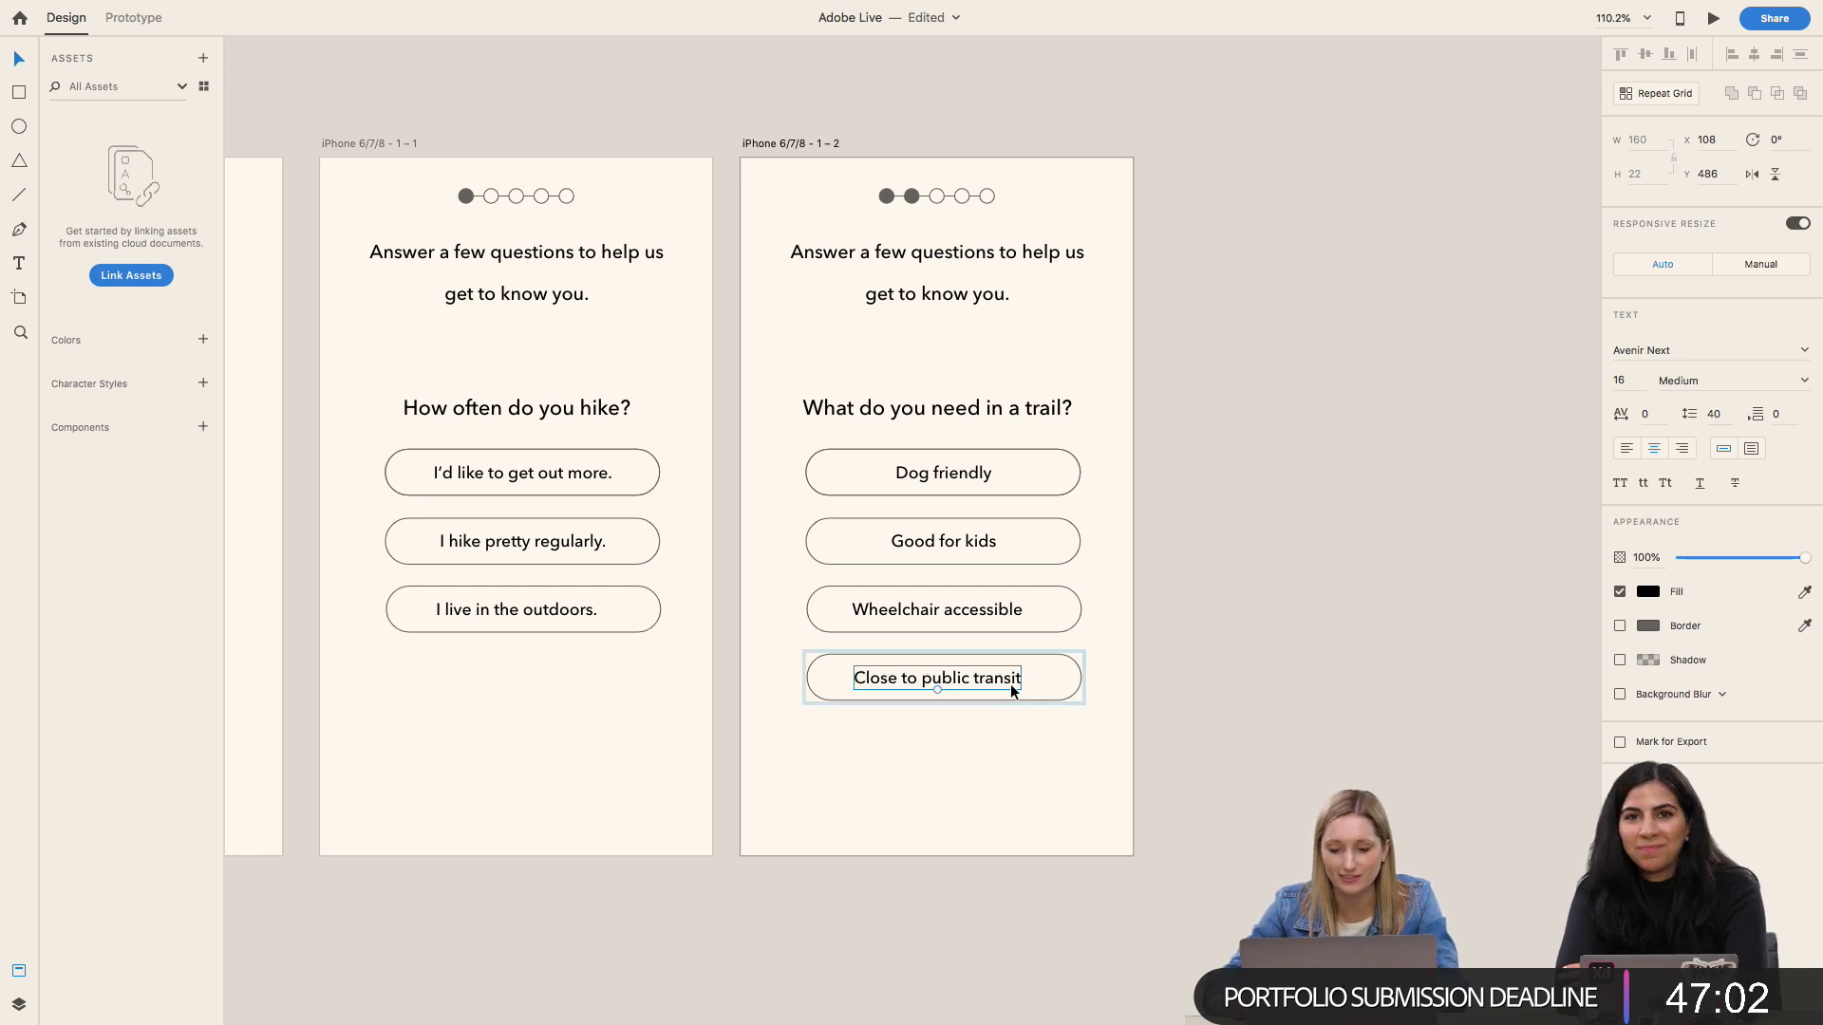
key(Left)
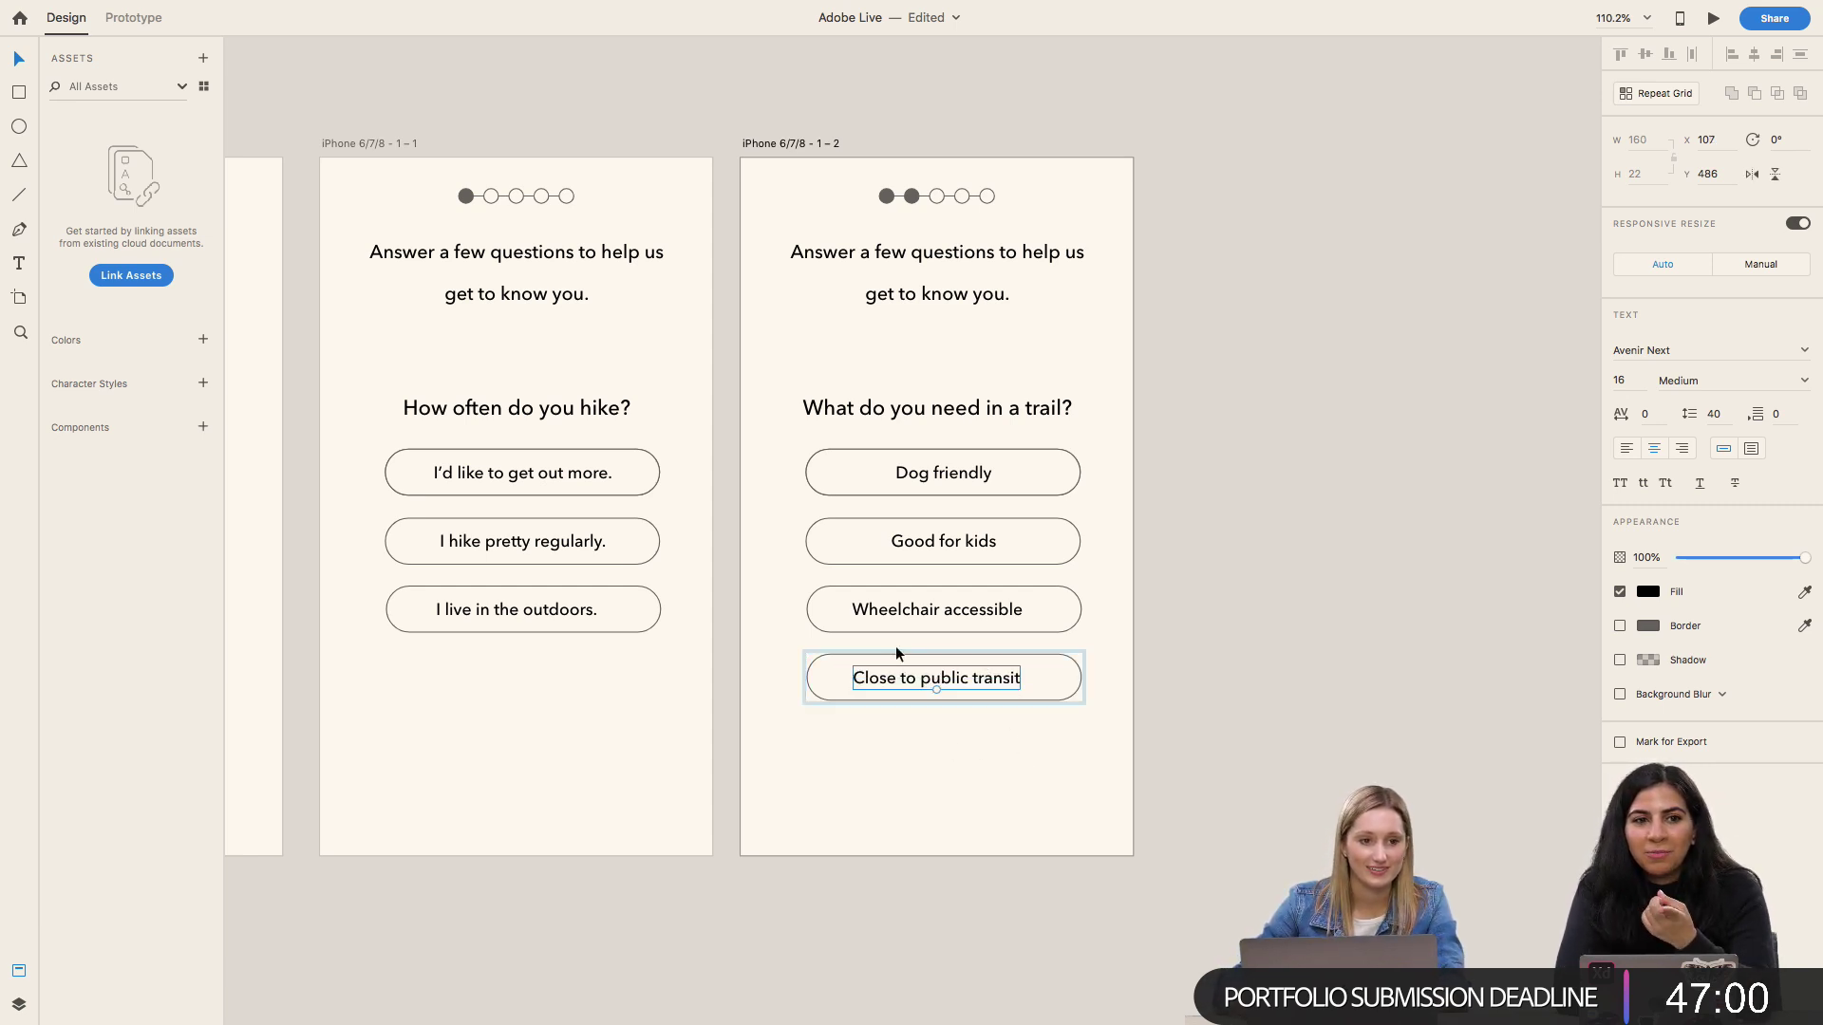
Step: Duplicate the "Close to public transit" button with its text below as a fifth answer and open the copied text for editing
click(799, 662)
drag(786, 663, 970, 757)
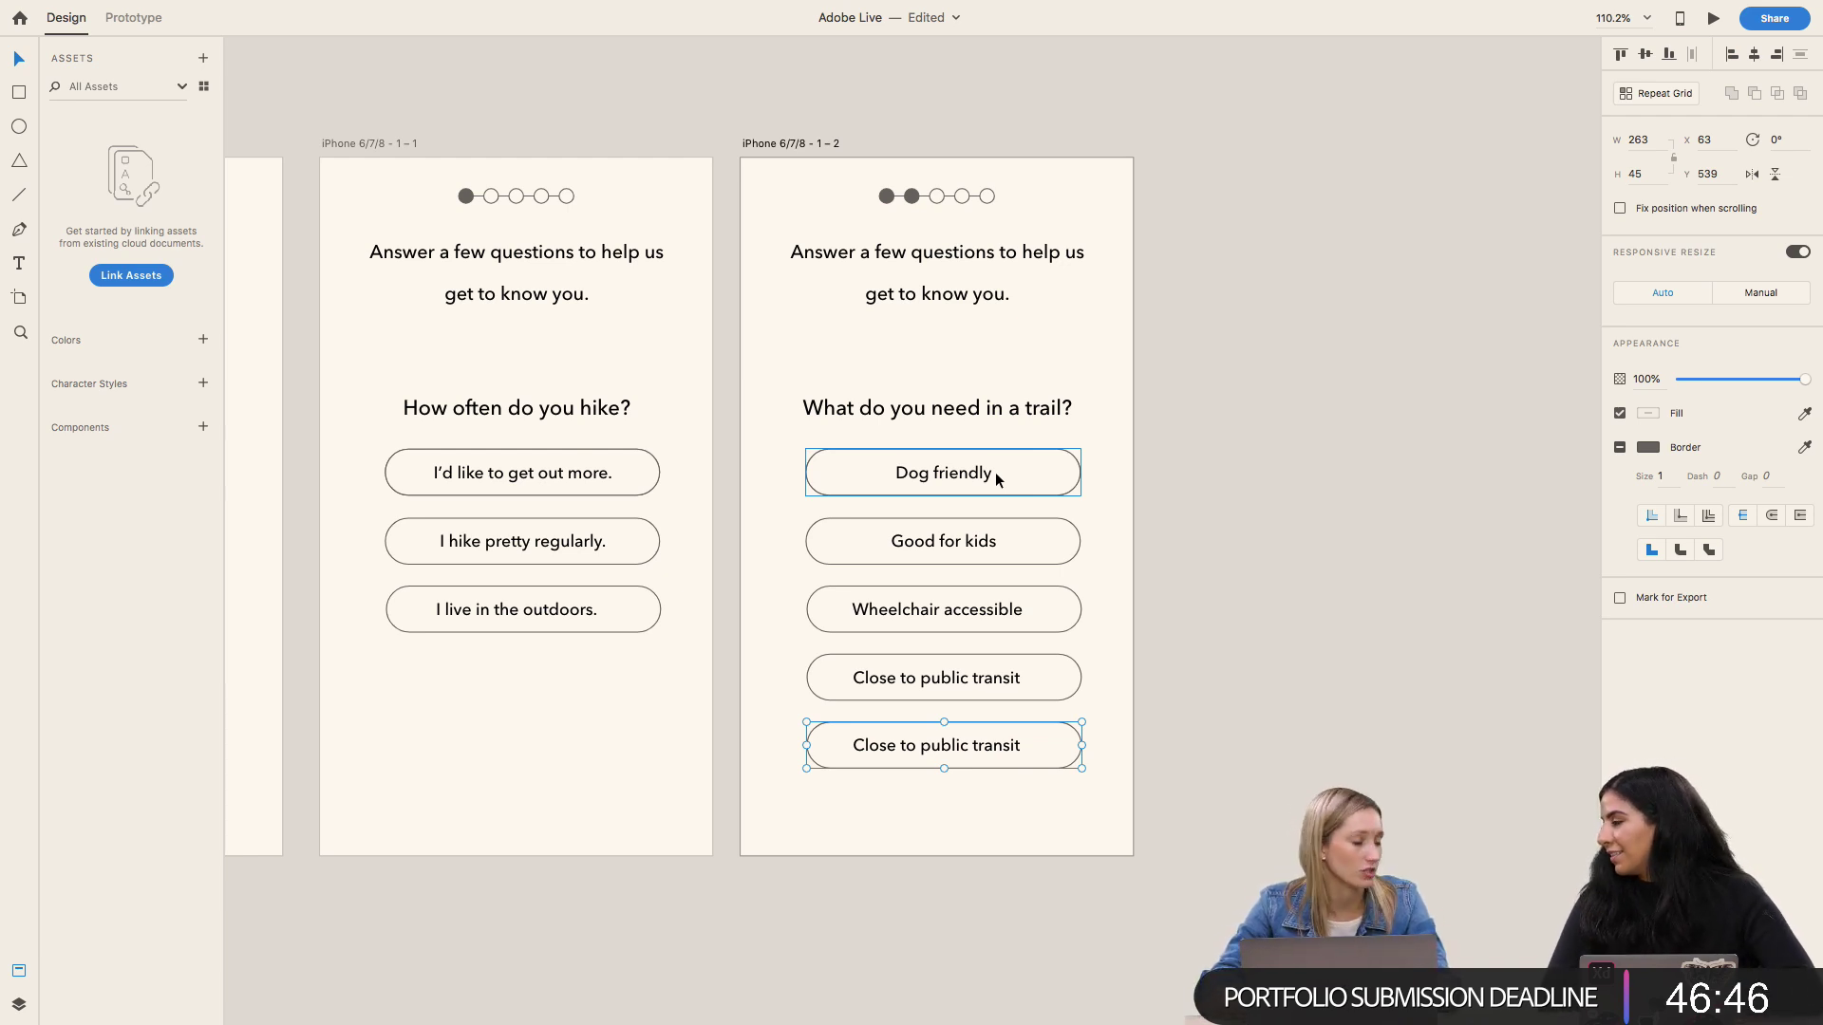
double_click(941, 748)
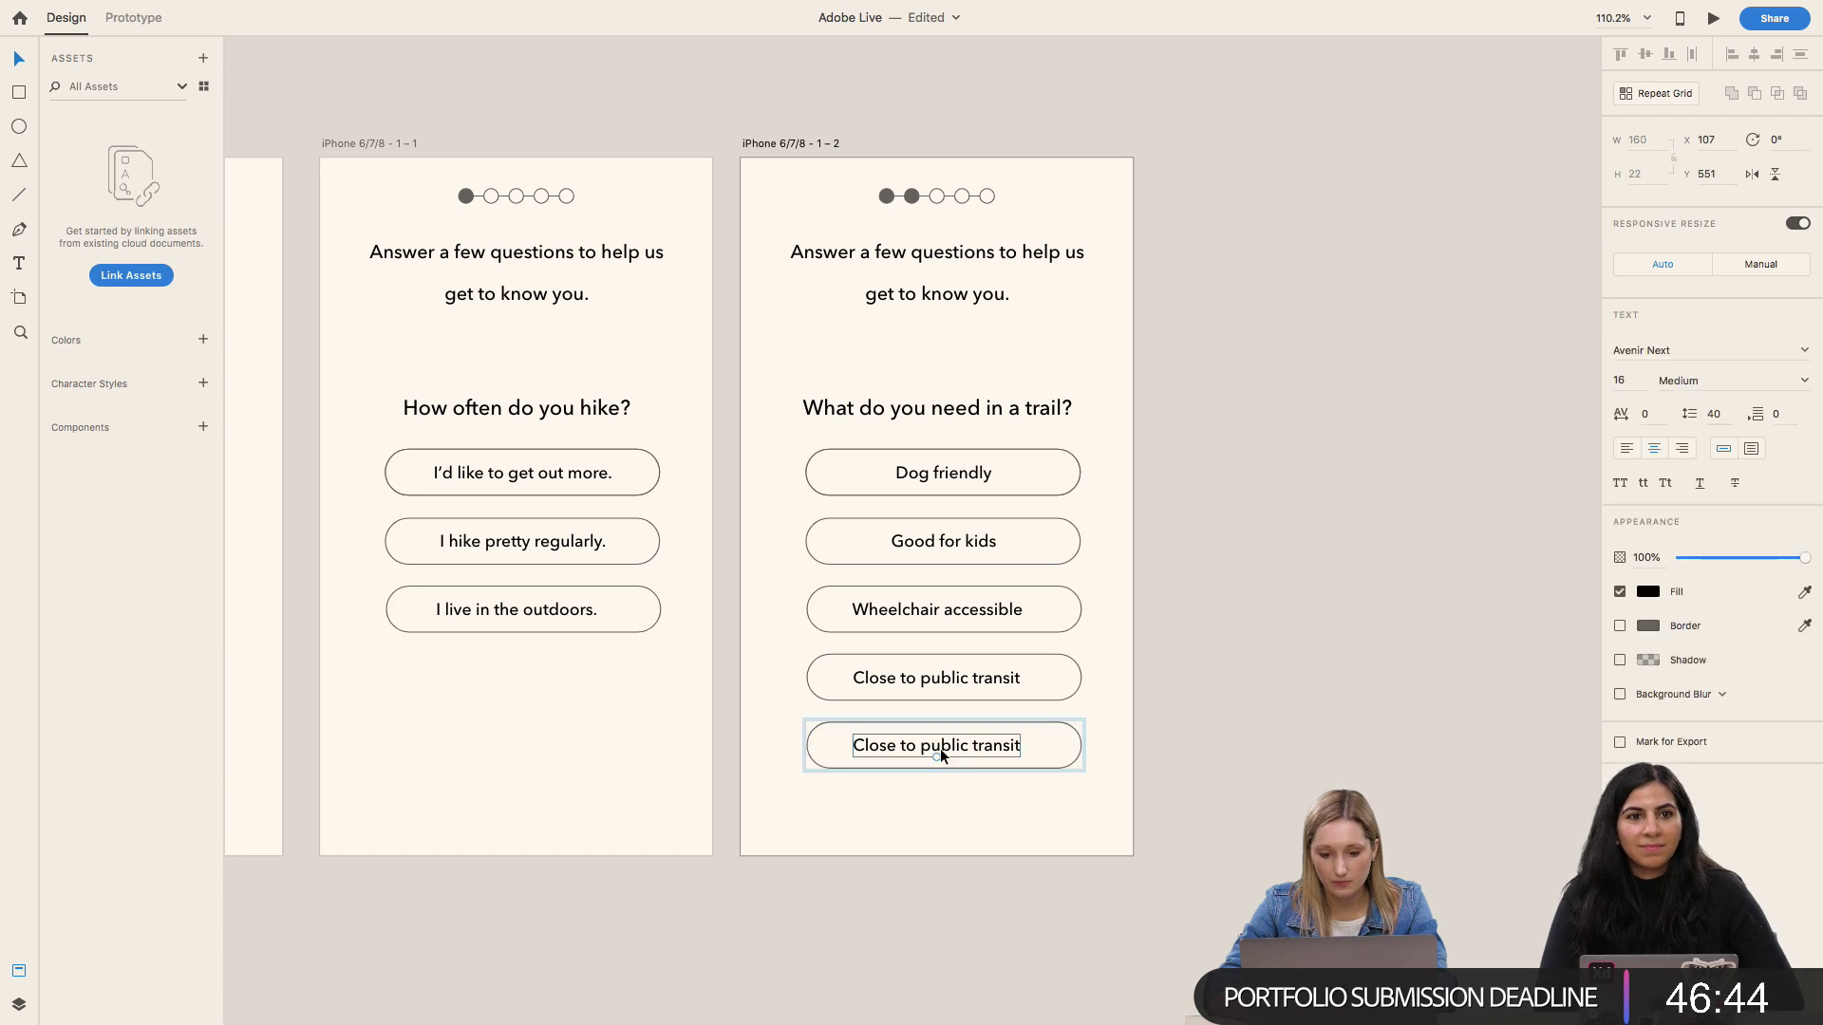
double_click(943, 746)
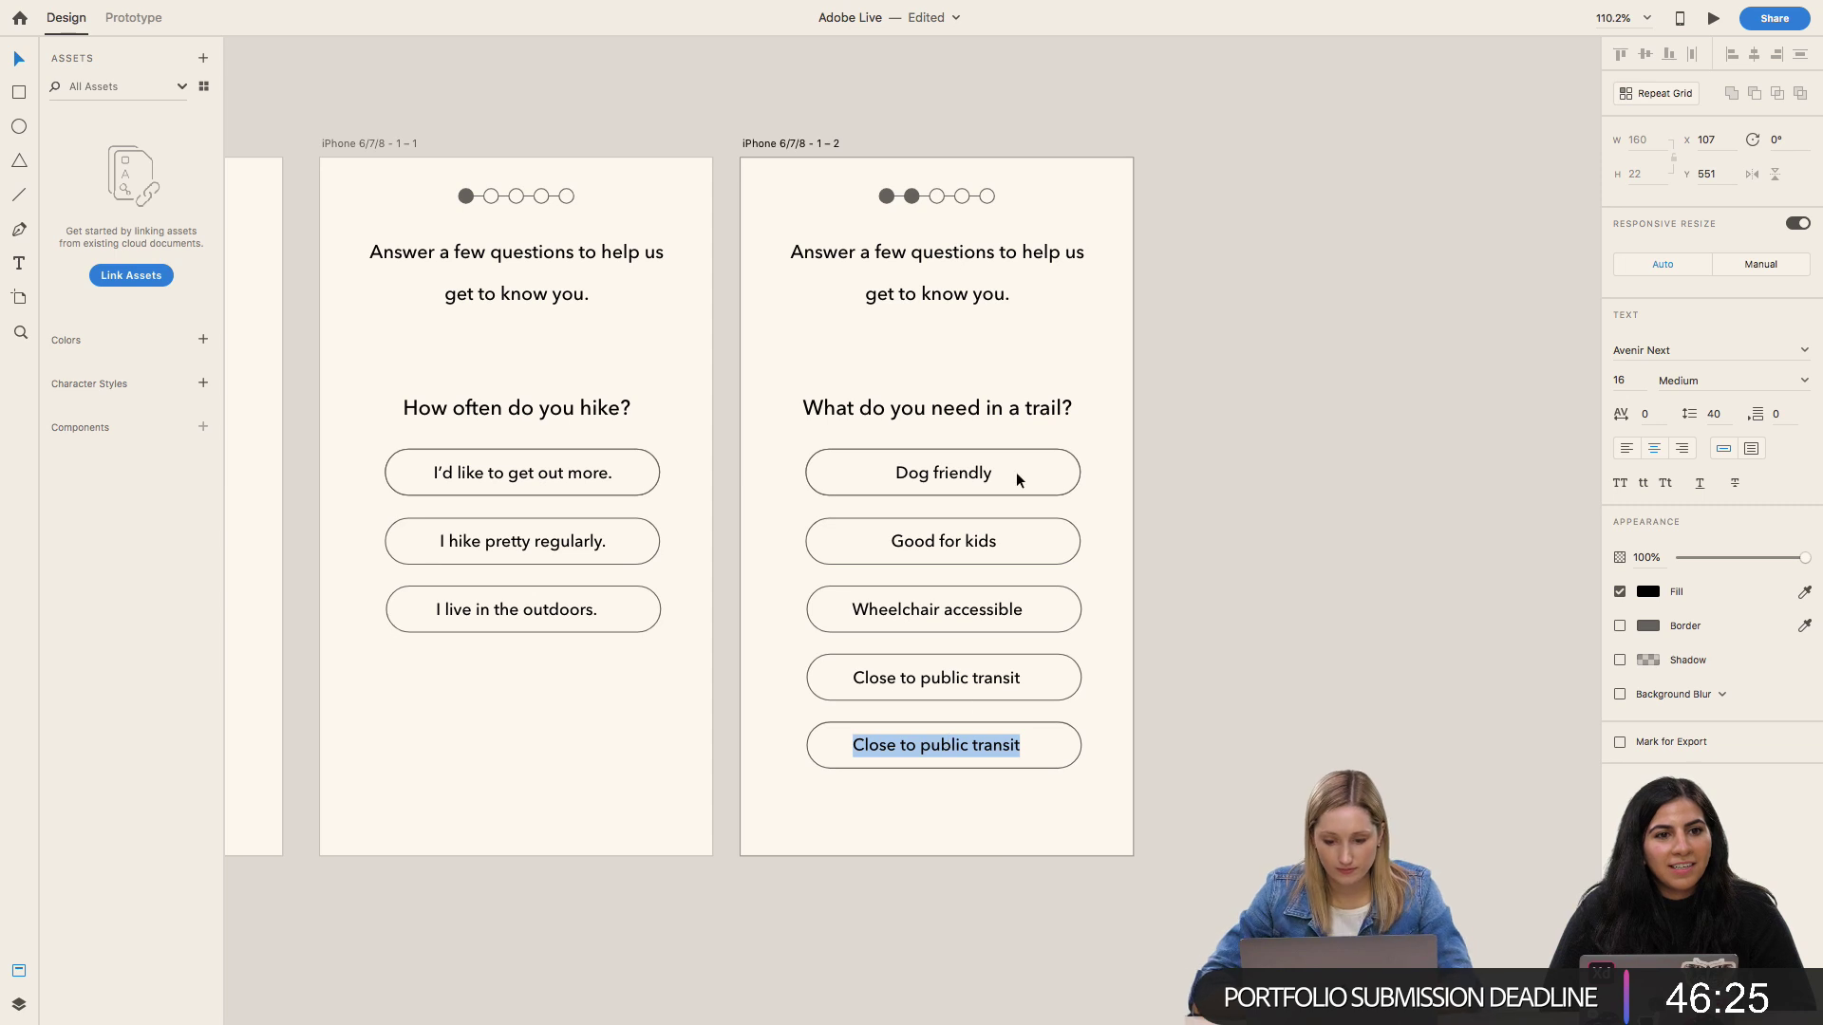
Step: Change the question on the second question screen to "What are your hiking needs?"
double_click(987, 398)
text(What )
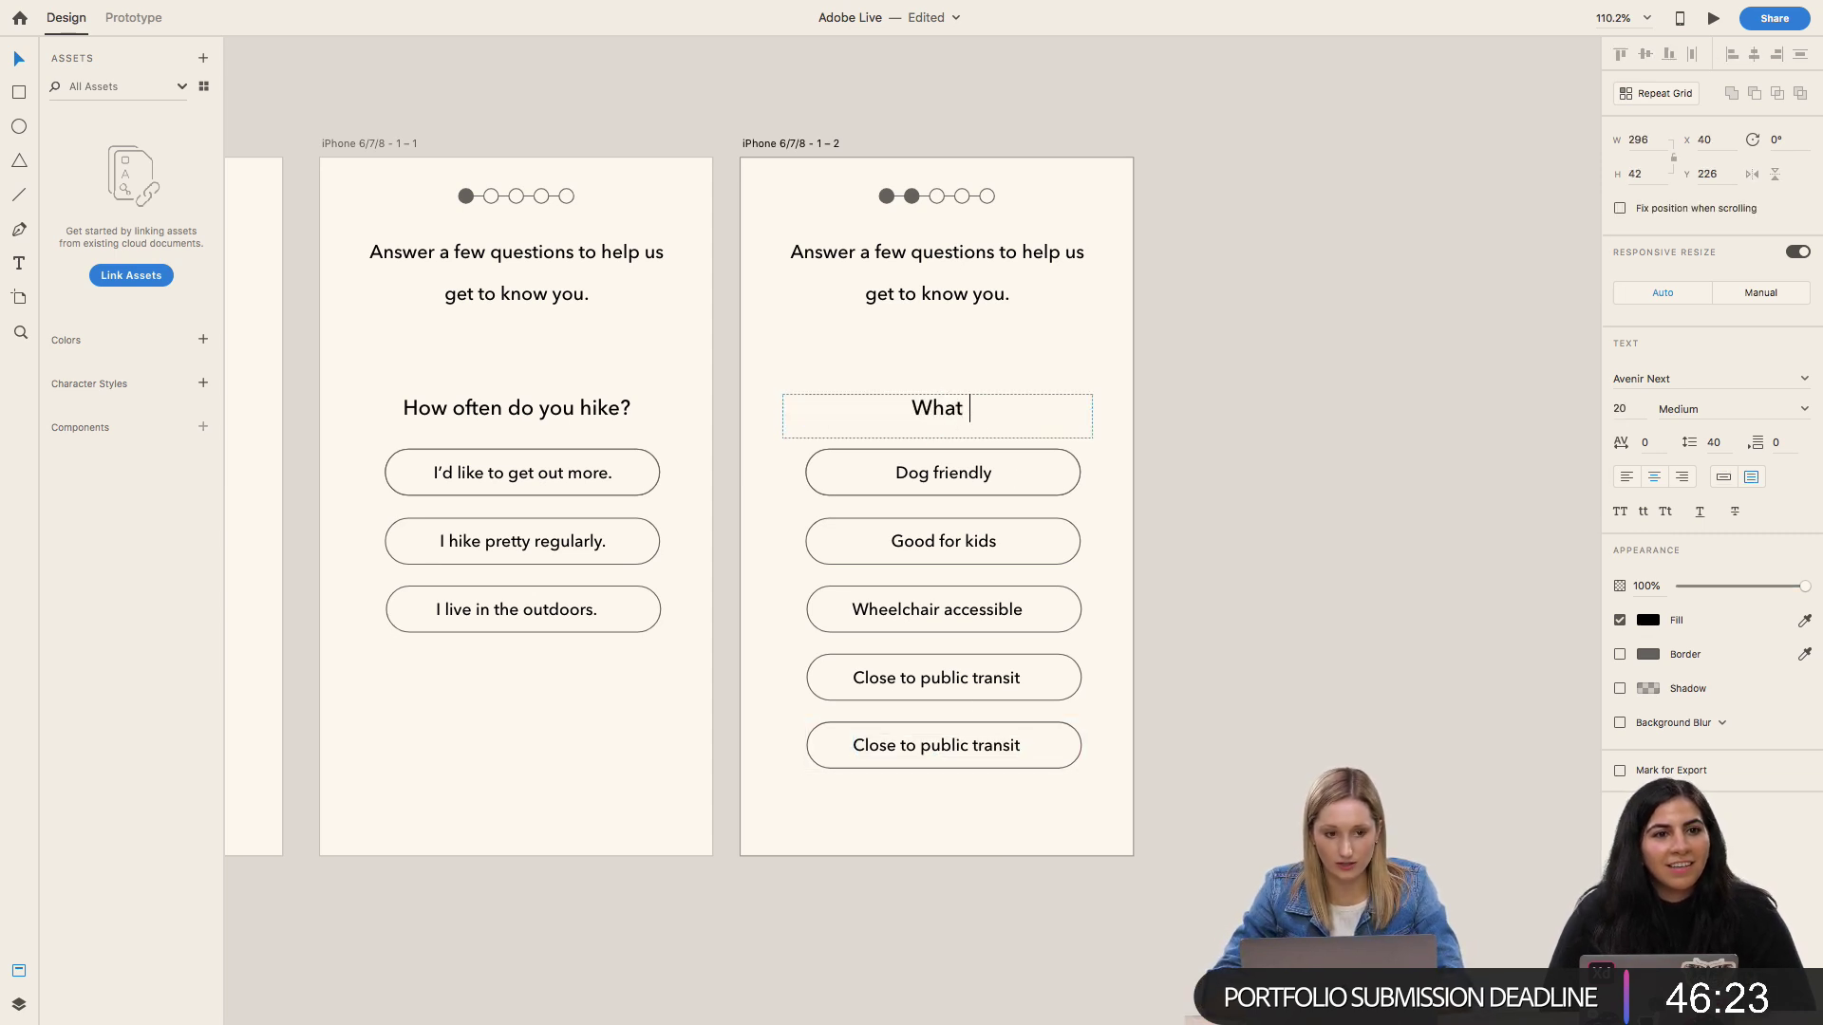
text(are your h)
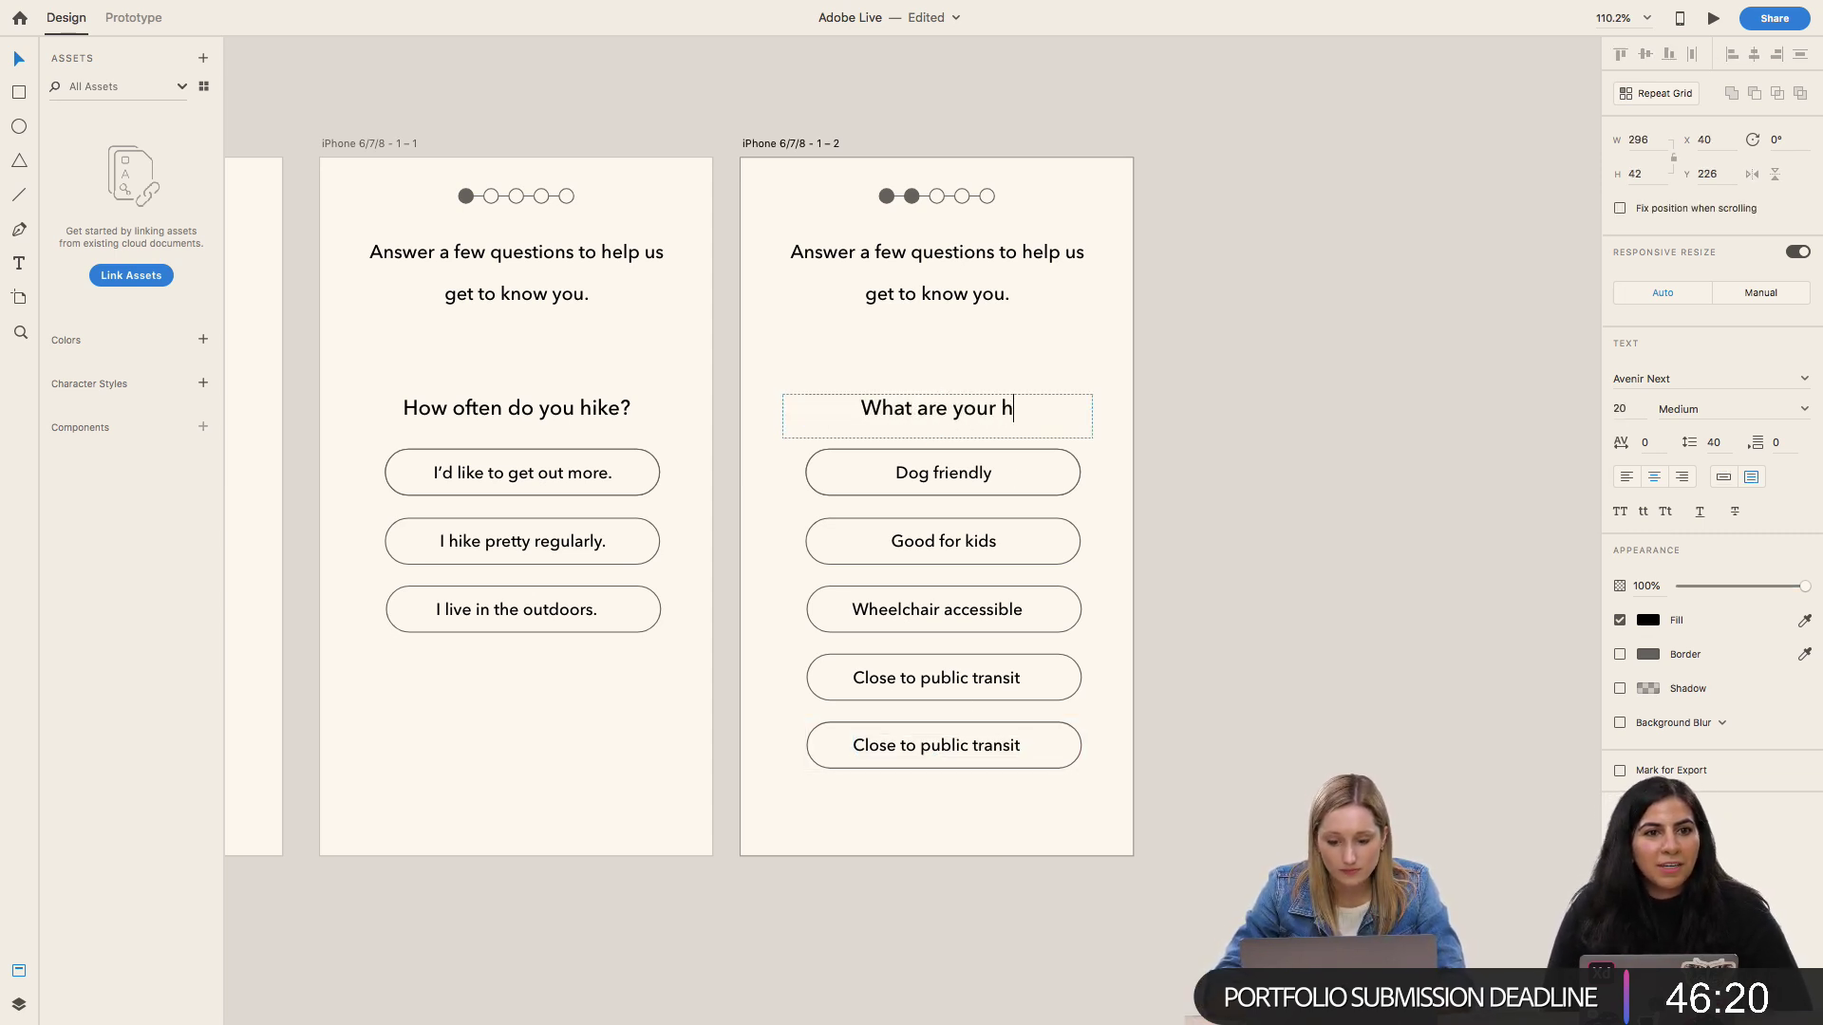
text(iking needs?)
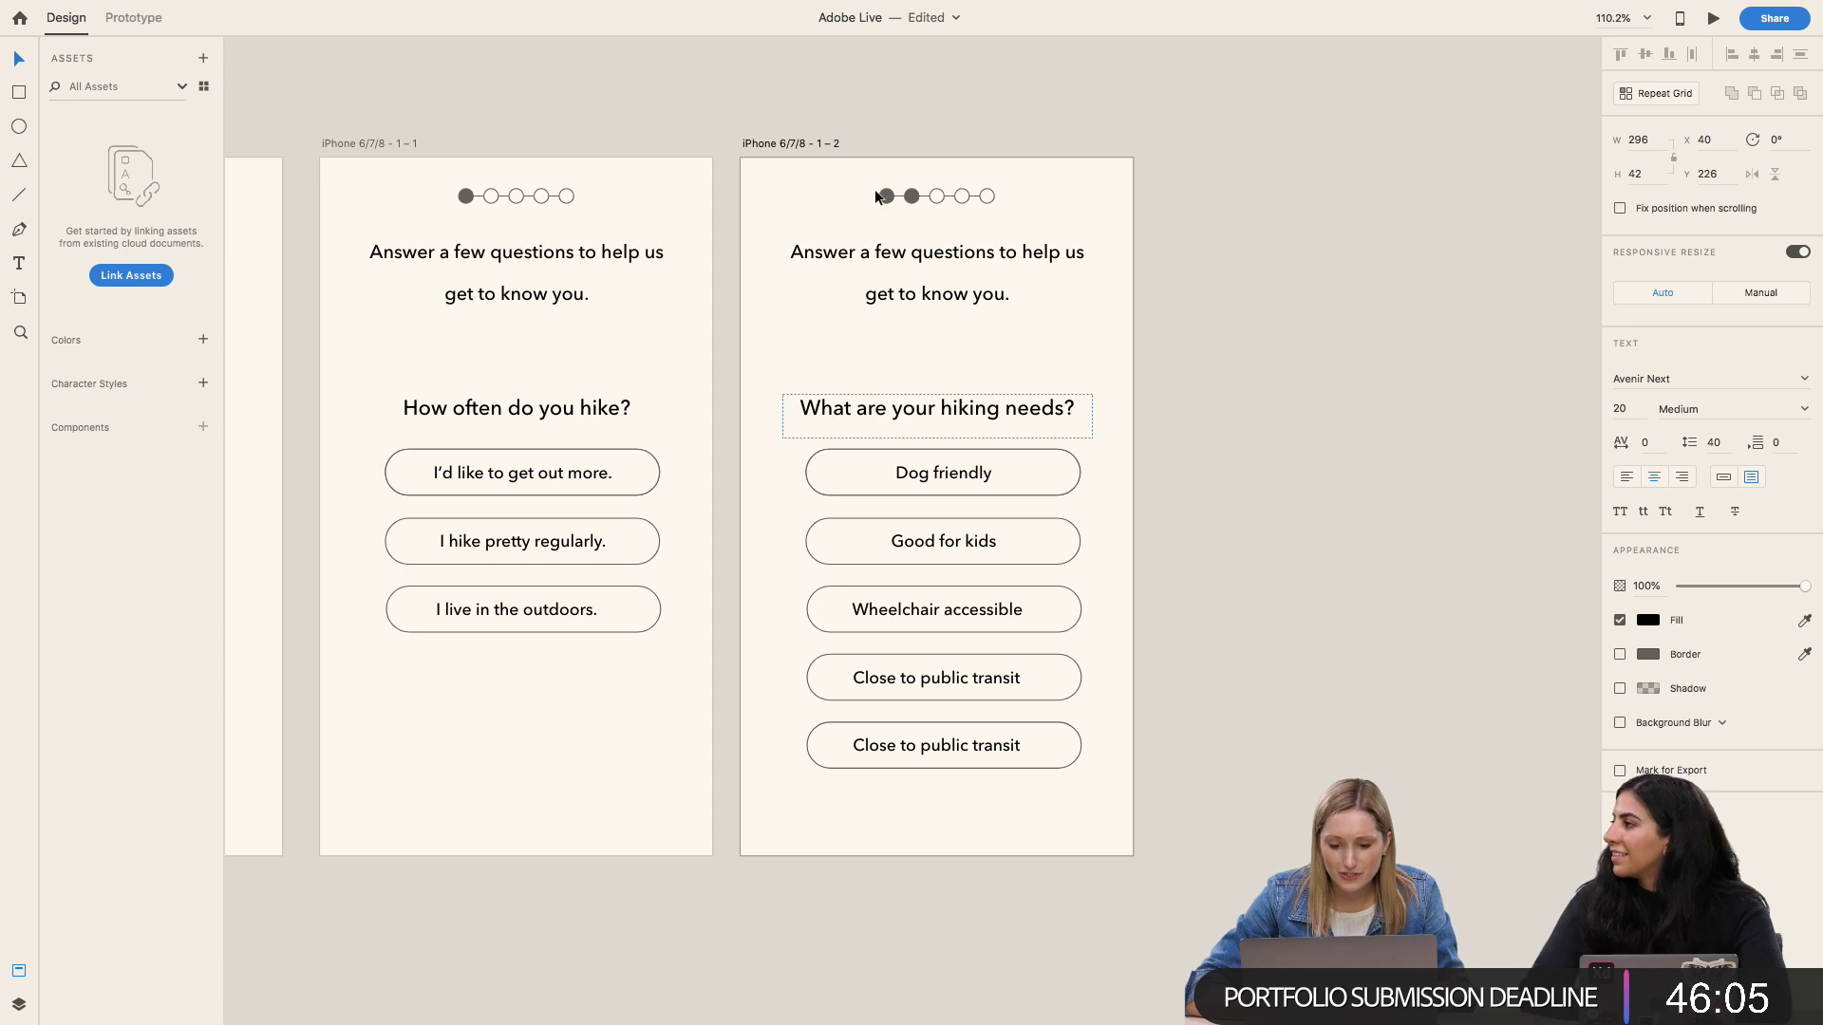
Step: Delete the fifth answer's text and its rounded button from the second question screen
click(903, 748)
double_click(903, 748)
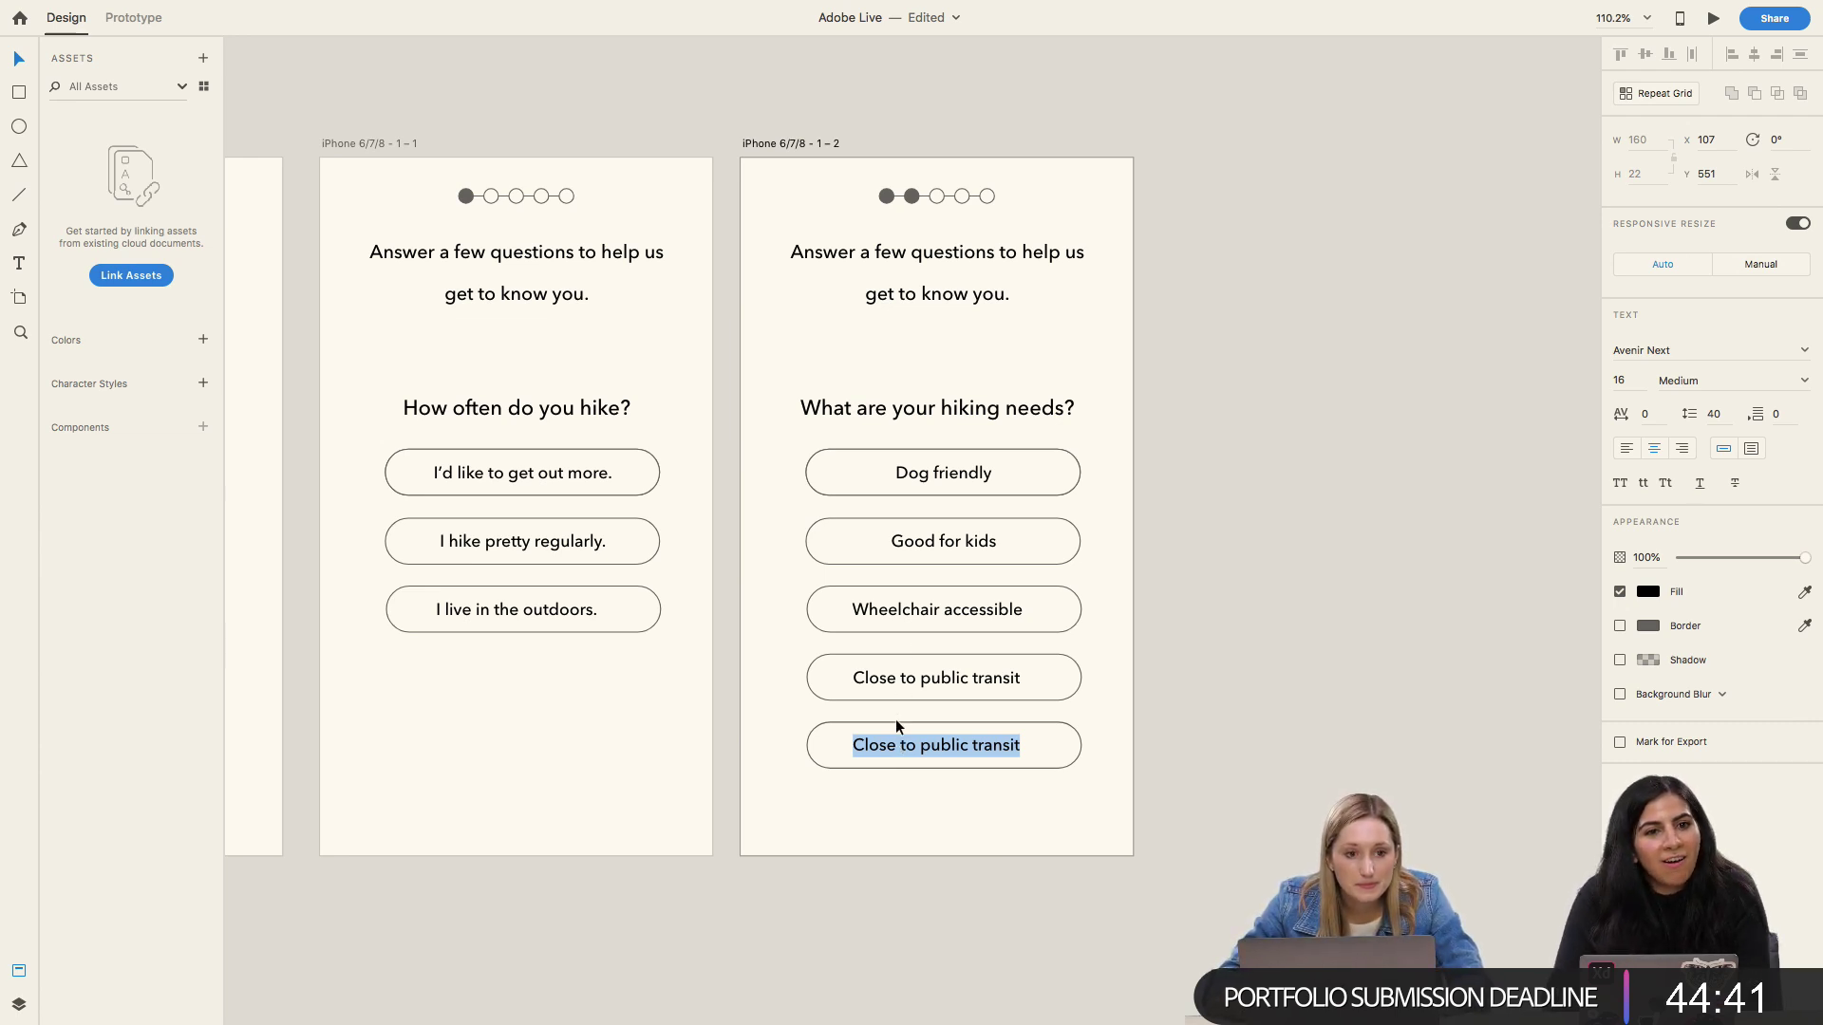
key(BackSpace)
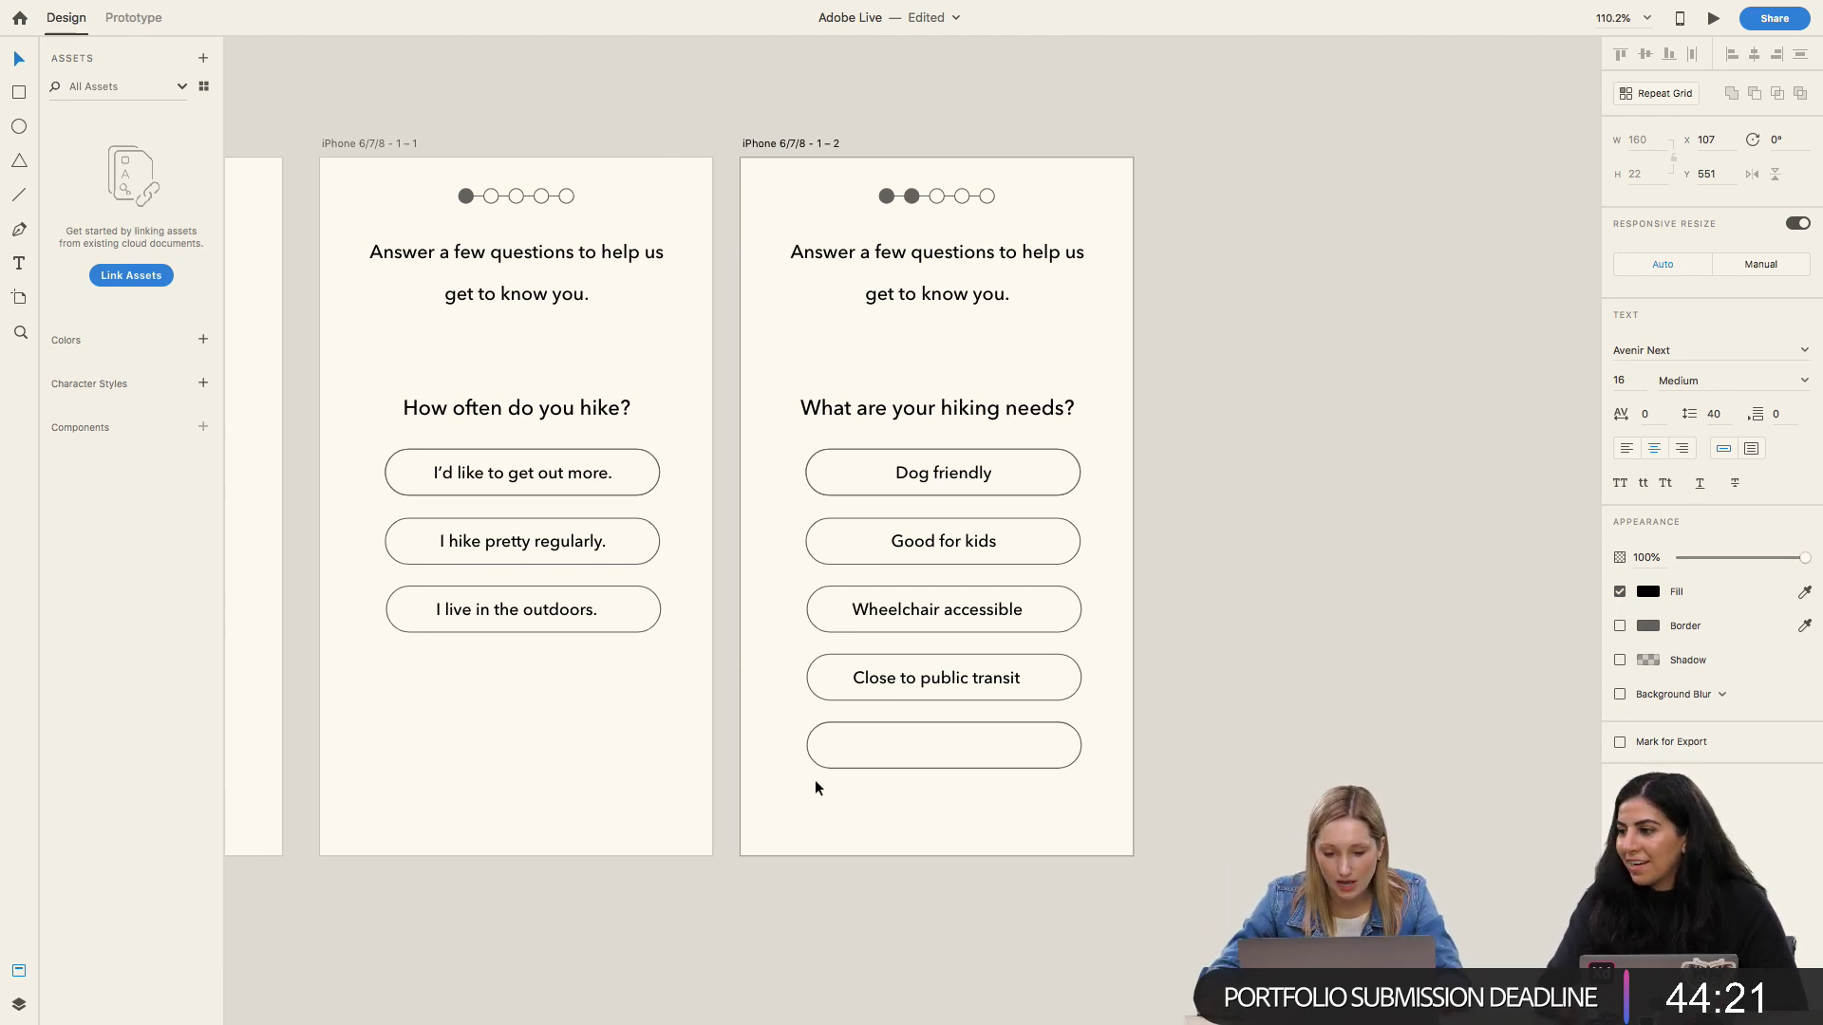
key(Escape)
click(915, 733)
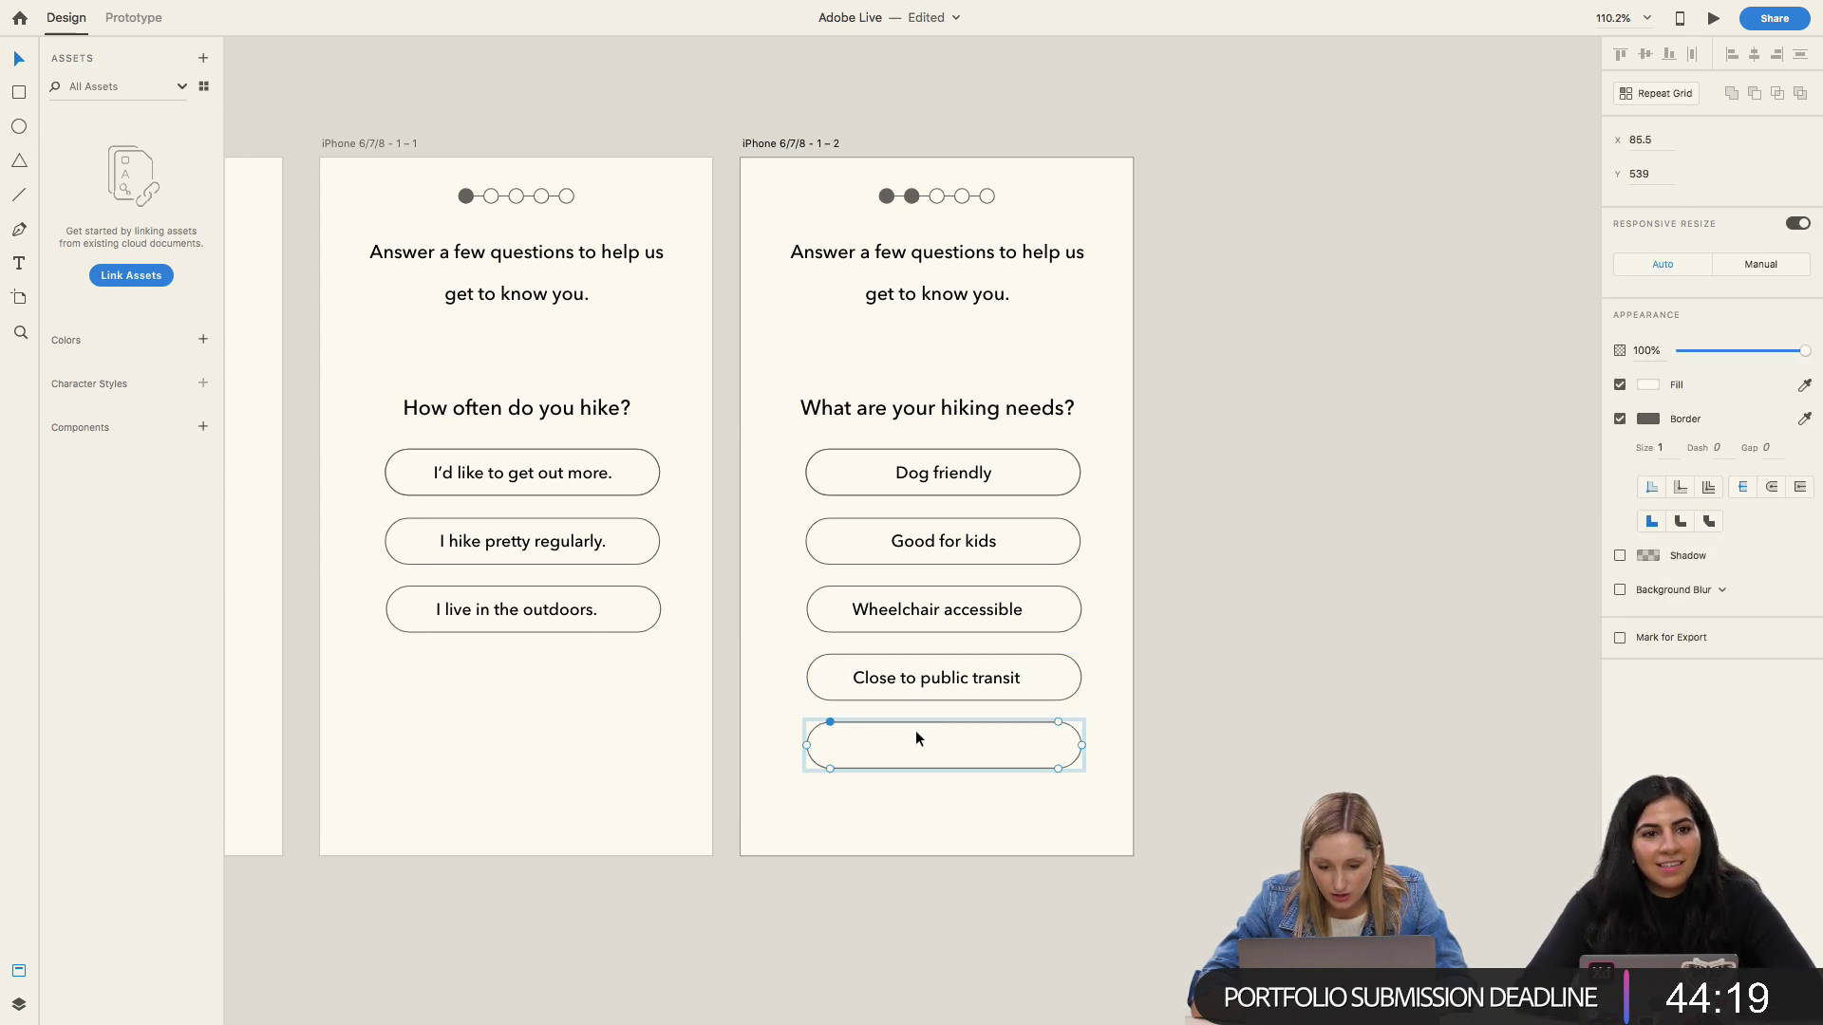
click(773, 748)
click(971, 759)
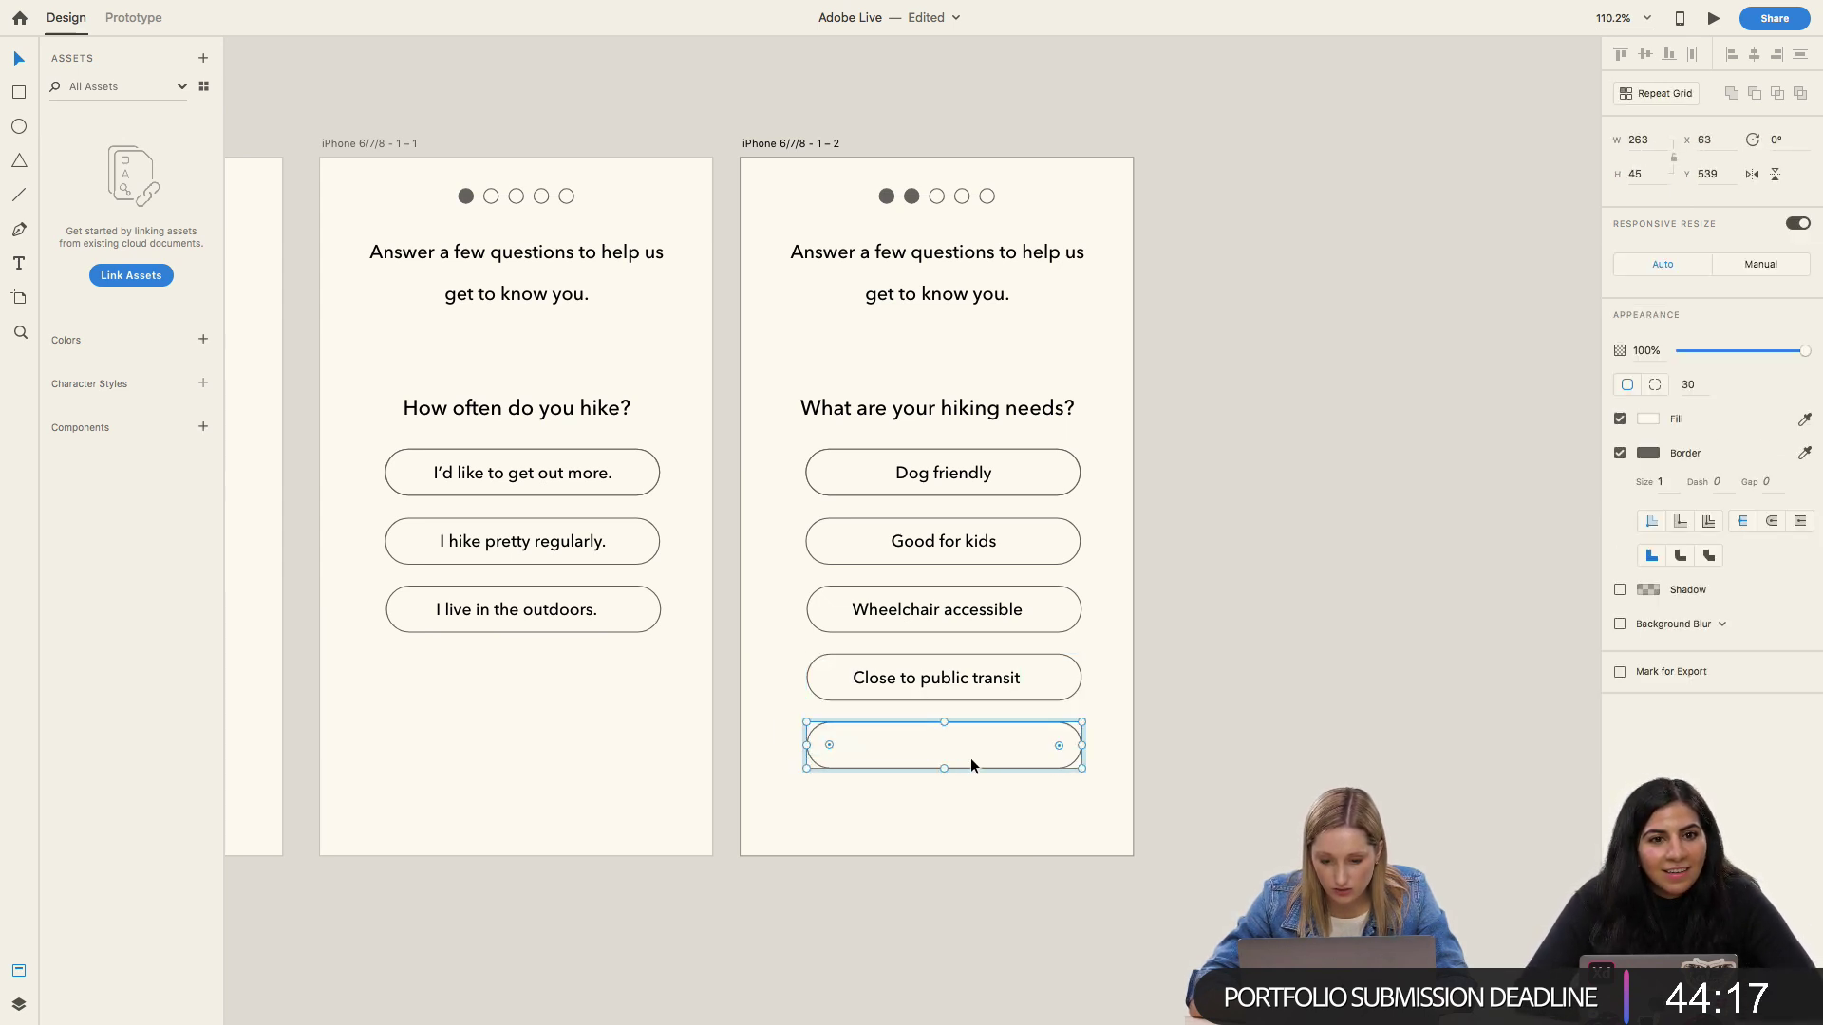
key(Delete)
Step: Duplicate the second question artboard directly to its right as a third question screen
click(798, 140)
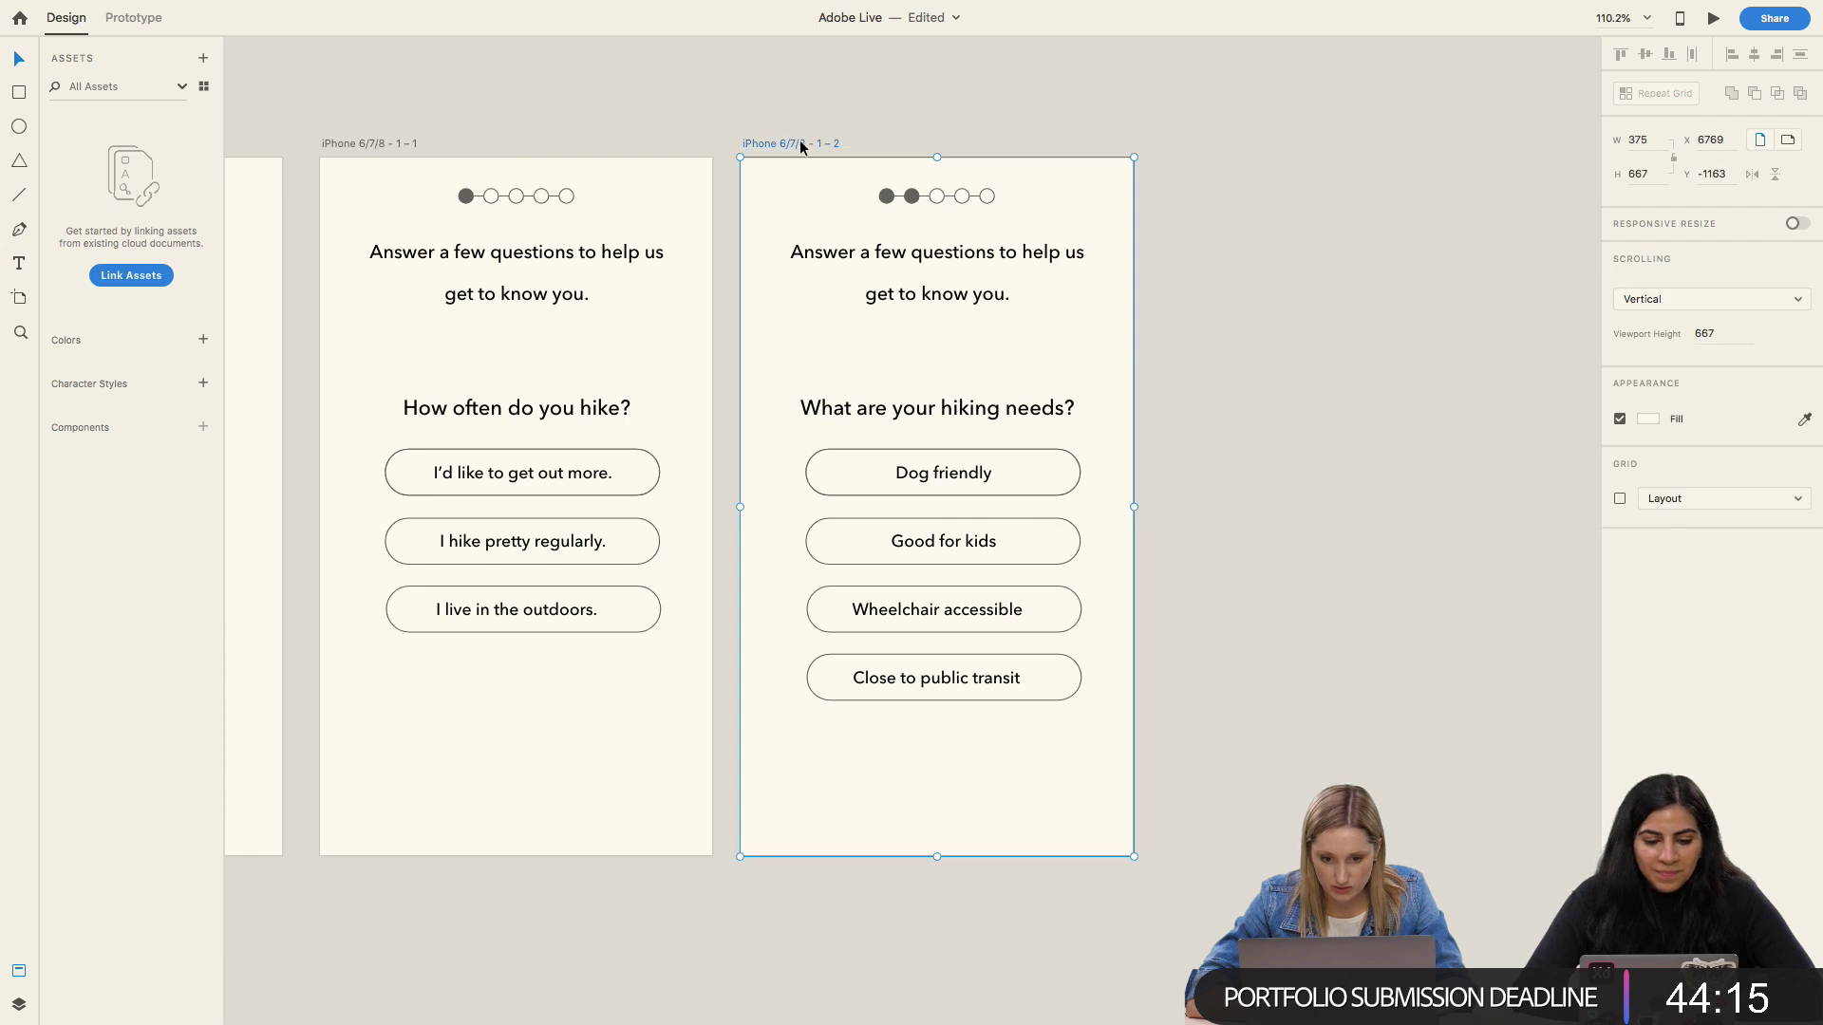
drag(795, 140, 1226, 139)
scroll(1227, 138, right, 2)
scroll(1227, 139, right, 4)
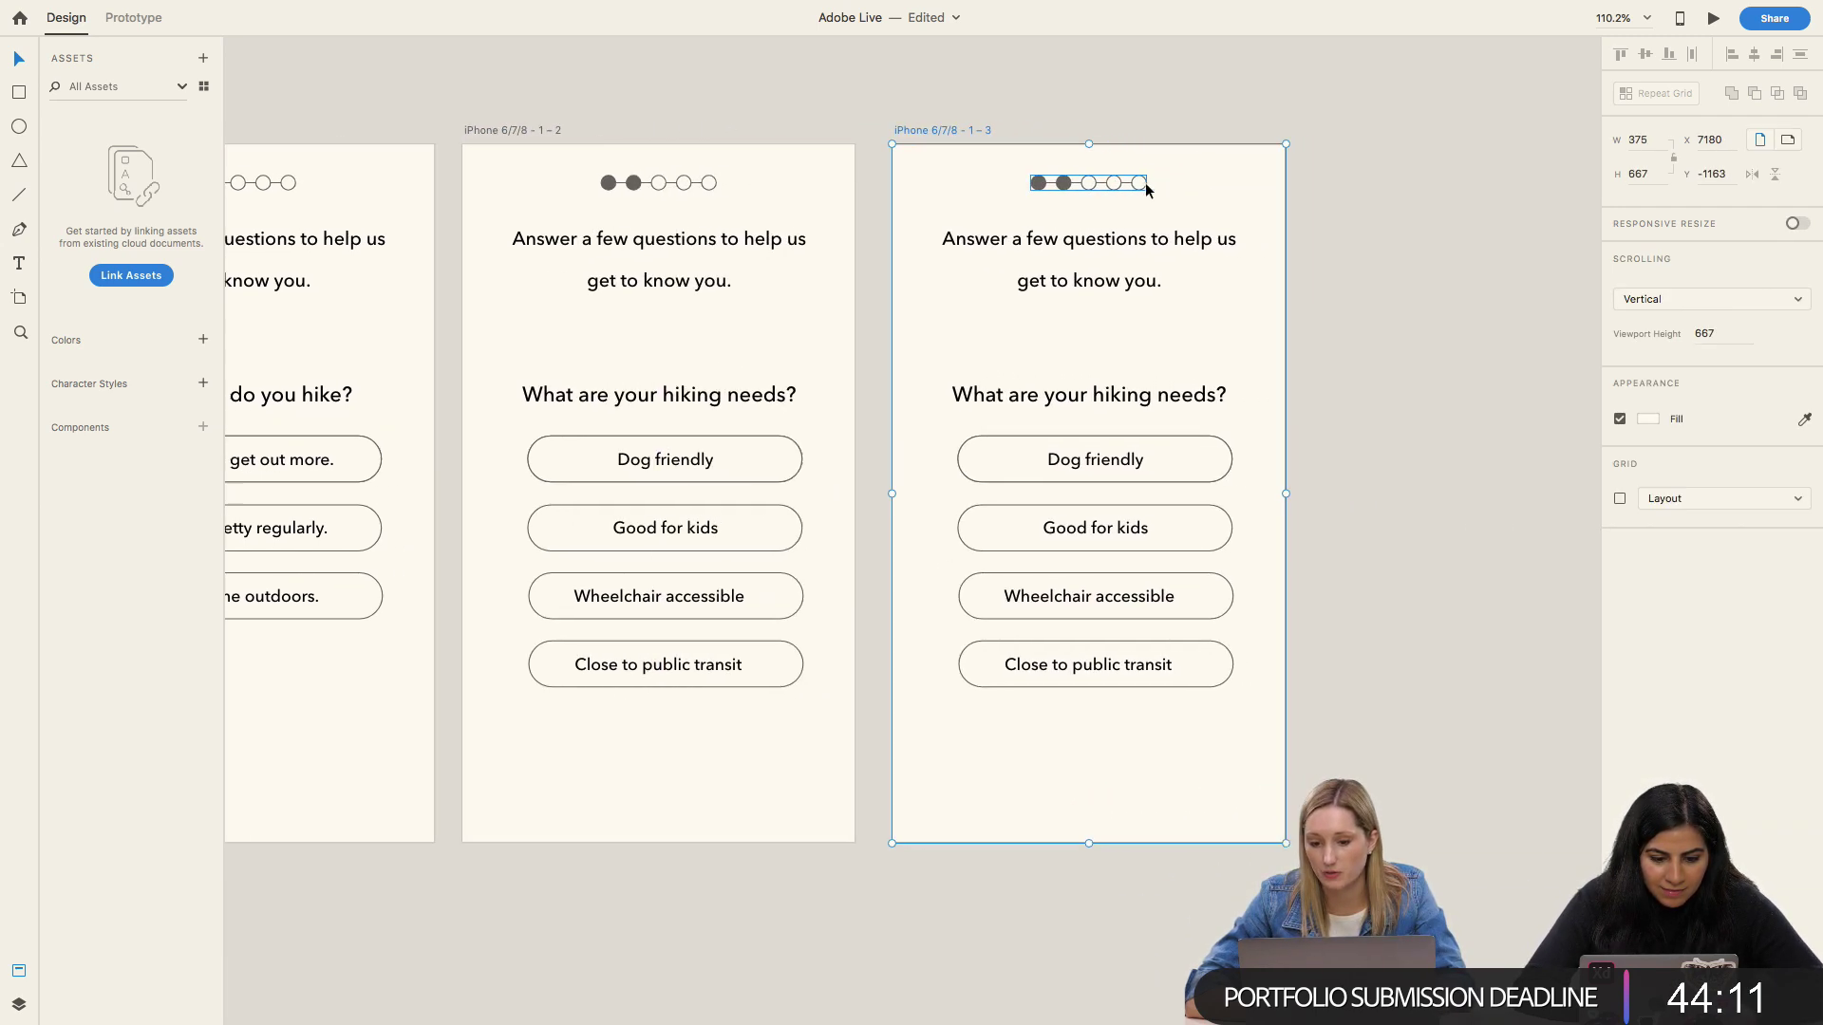
Step: Replace the question on the third question screen, first with "What would you like in a trail?" and finally with "What would you like to see?"
double_click(1059, 397)
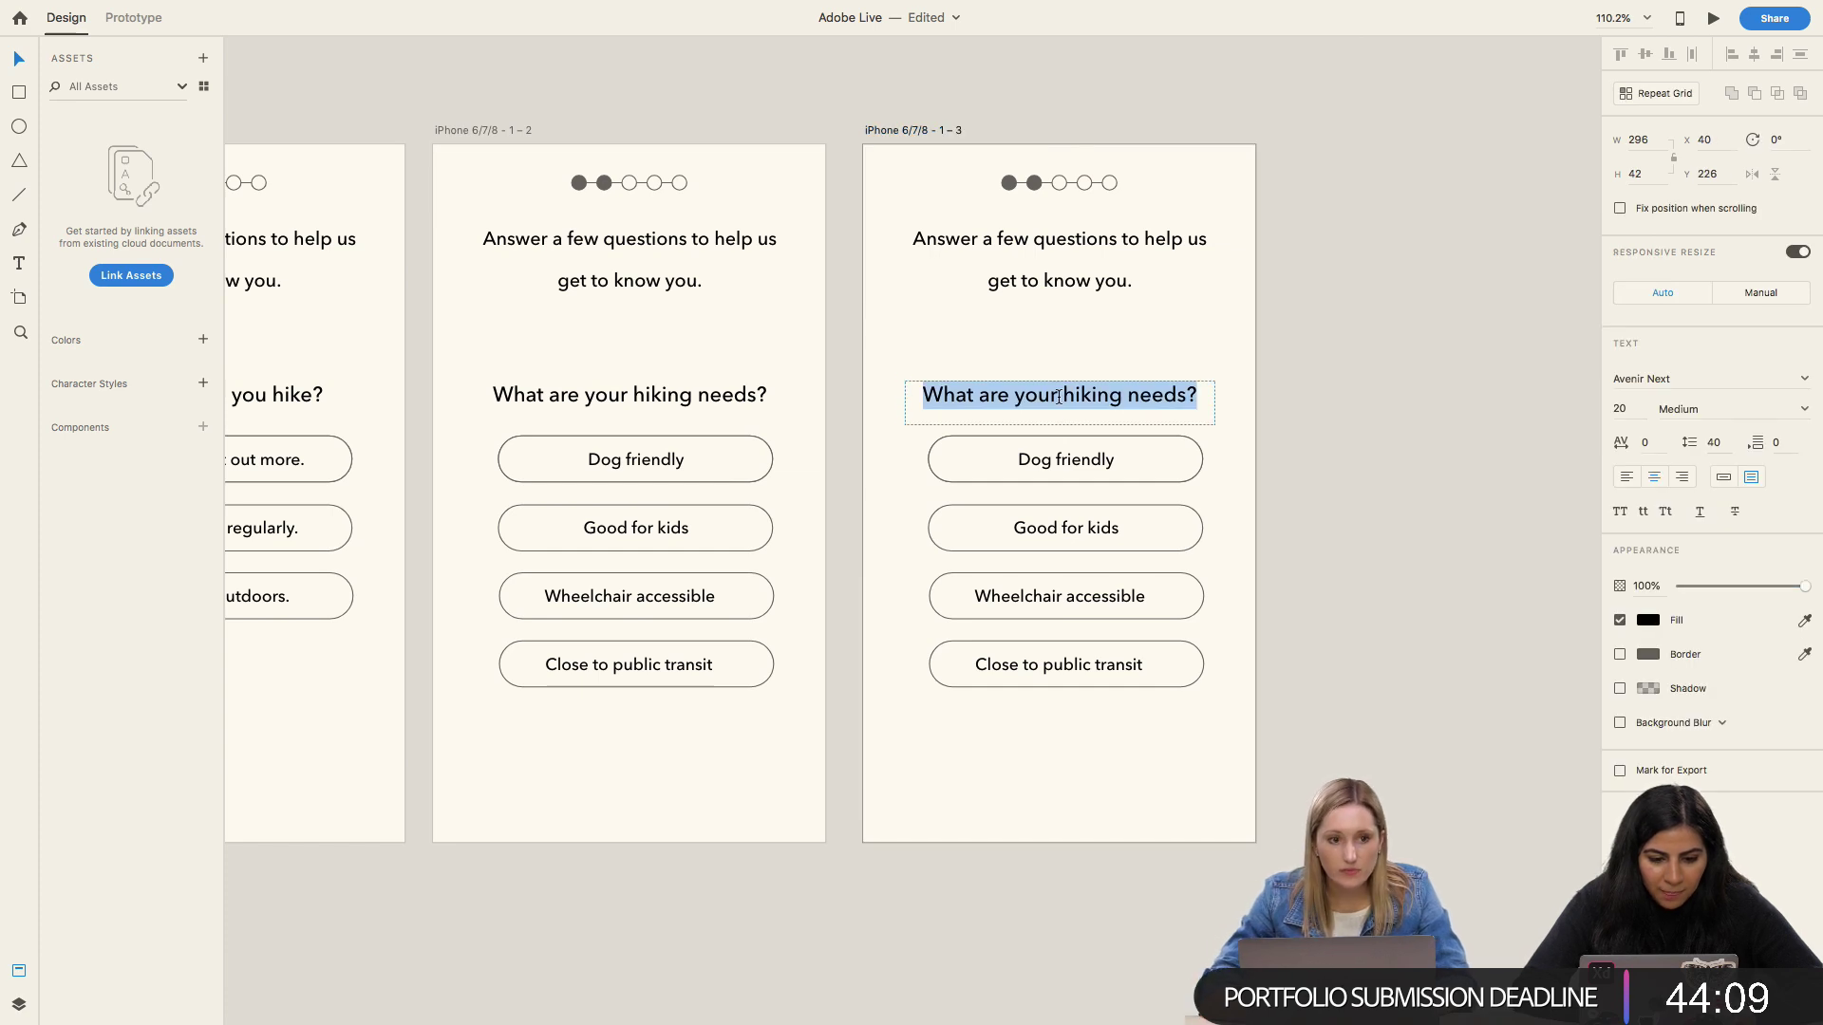
text(W)
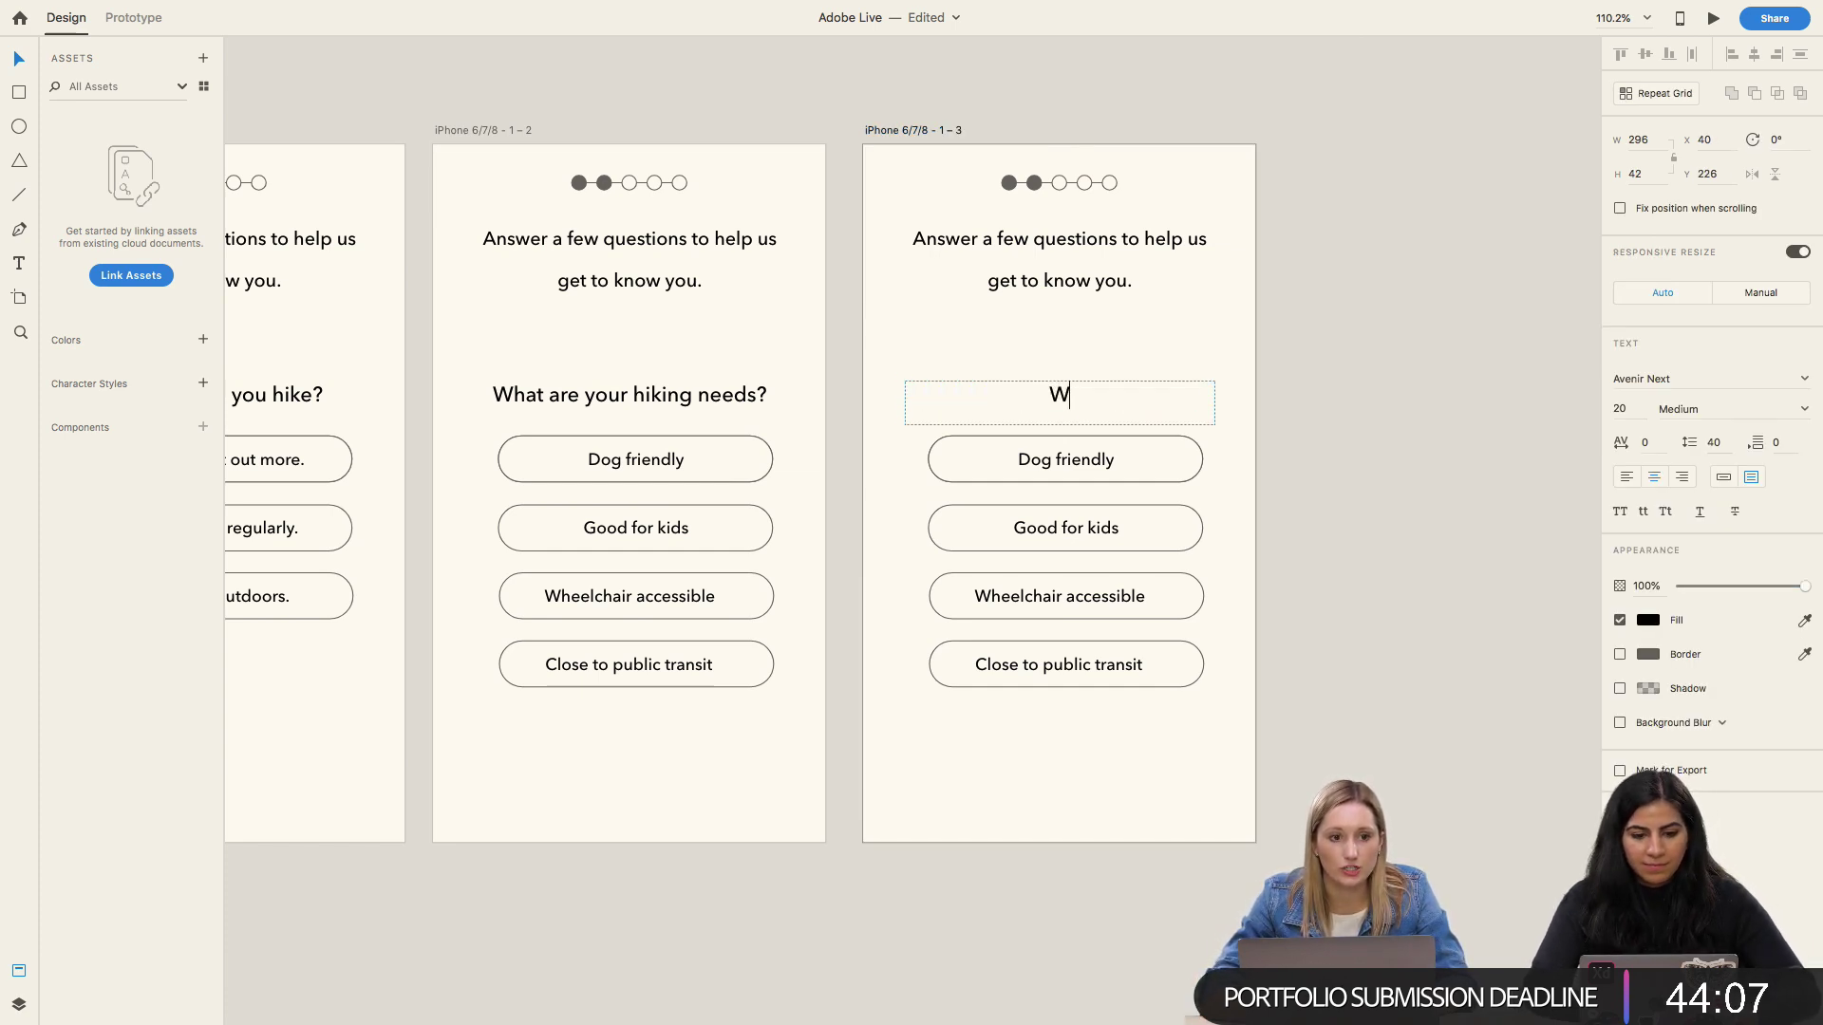
text(hat)
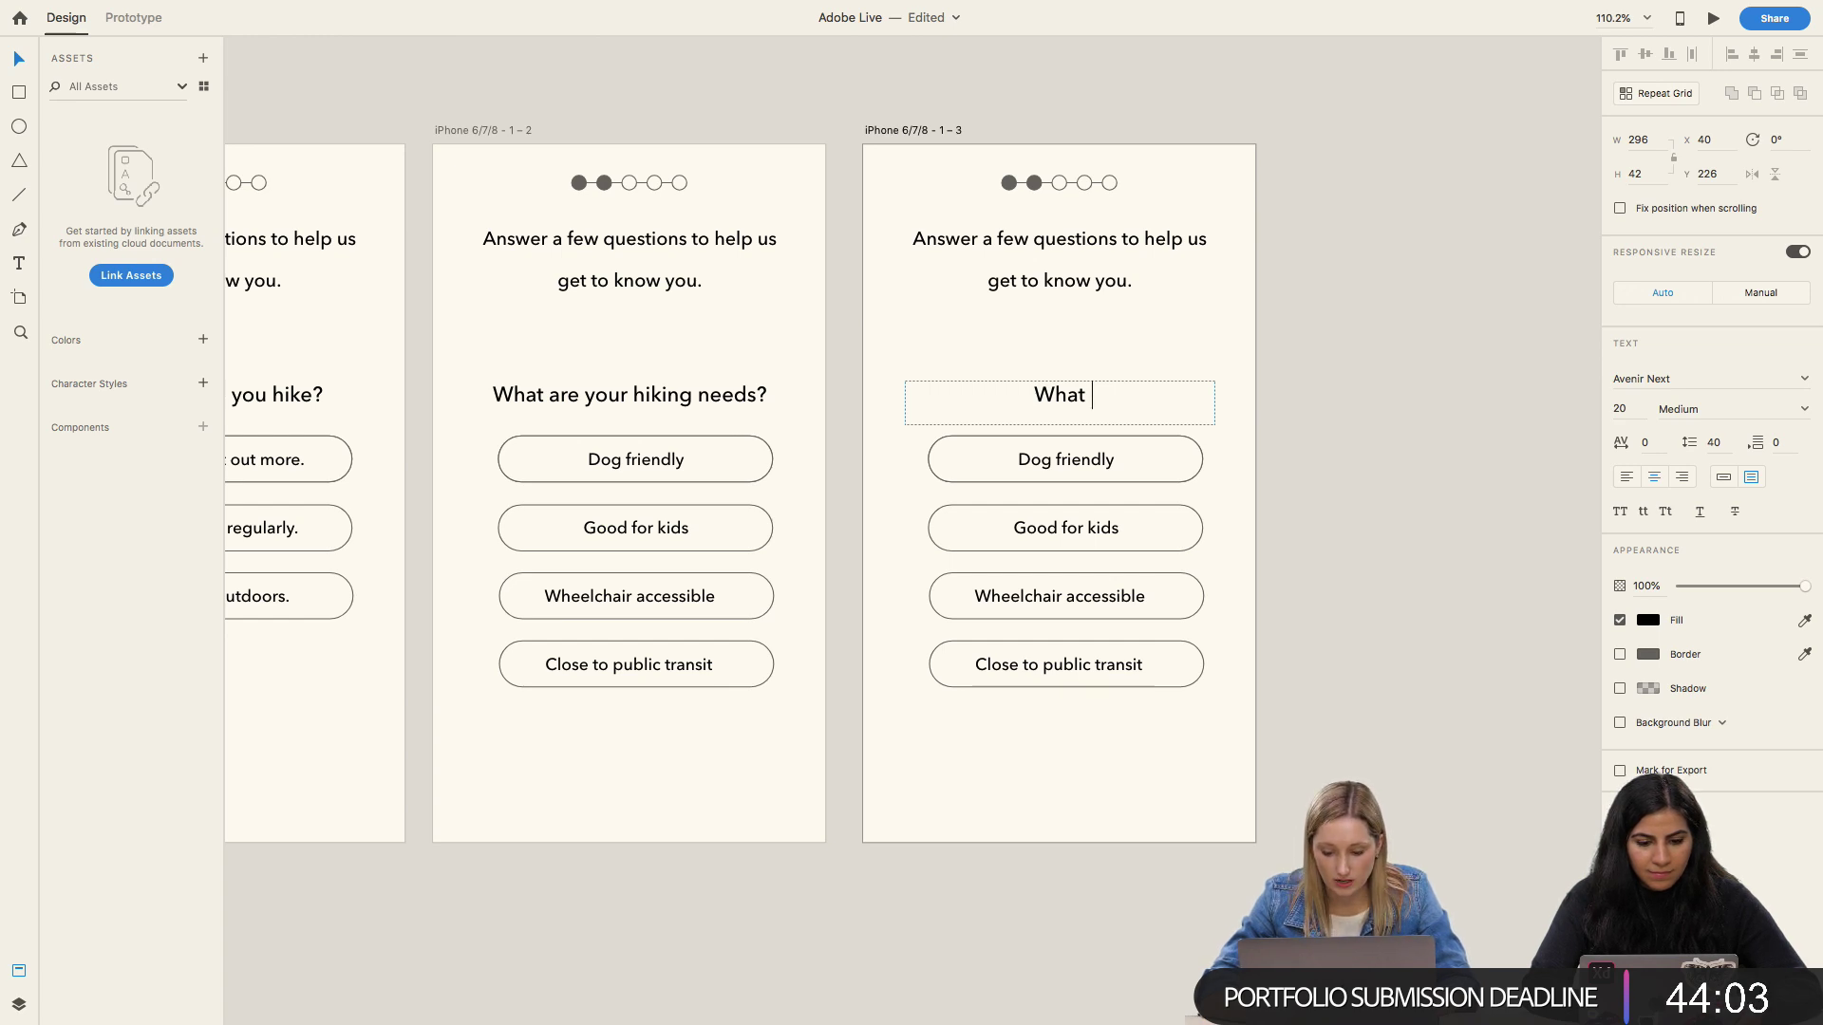
text( would you )
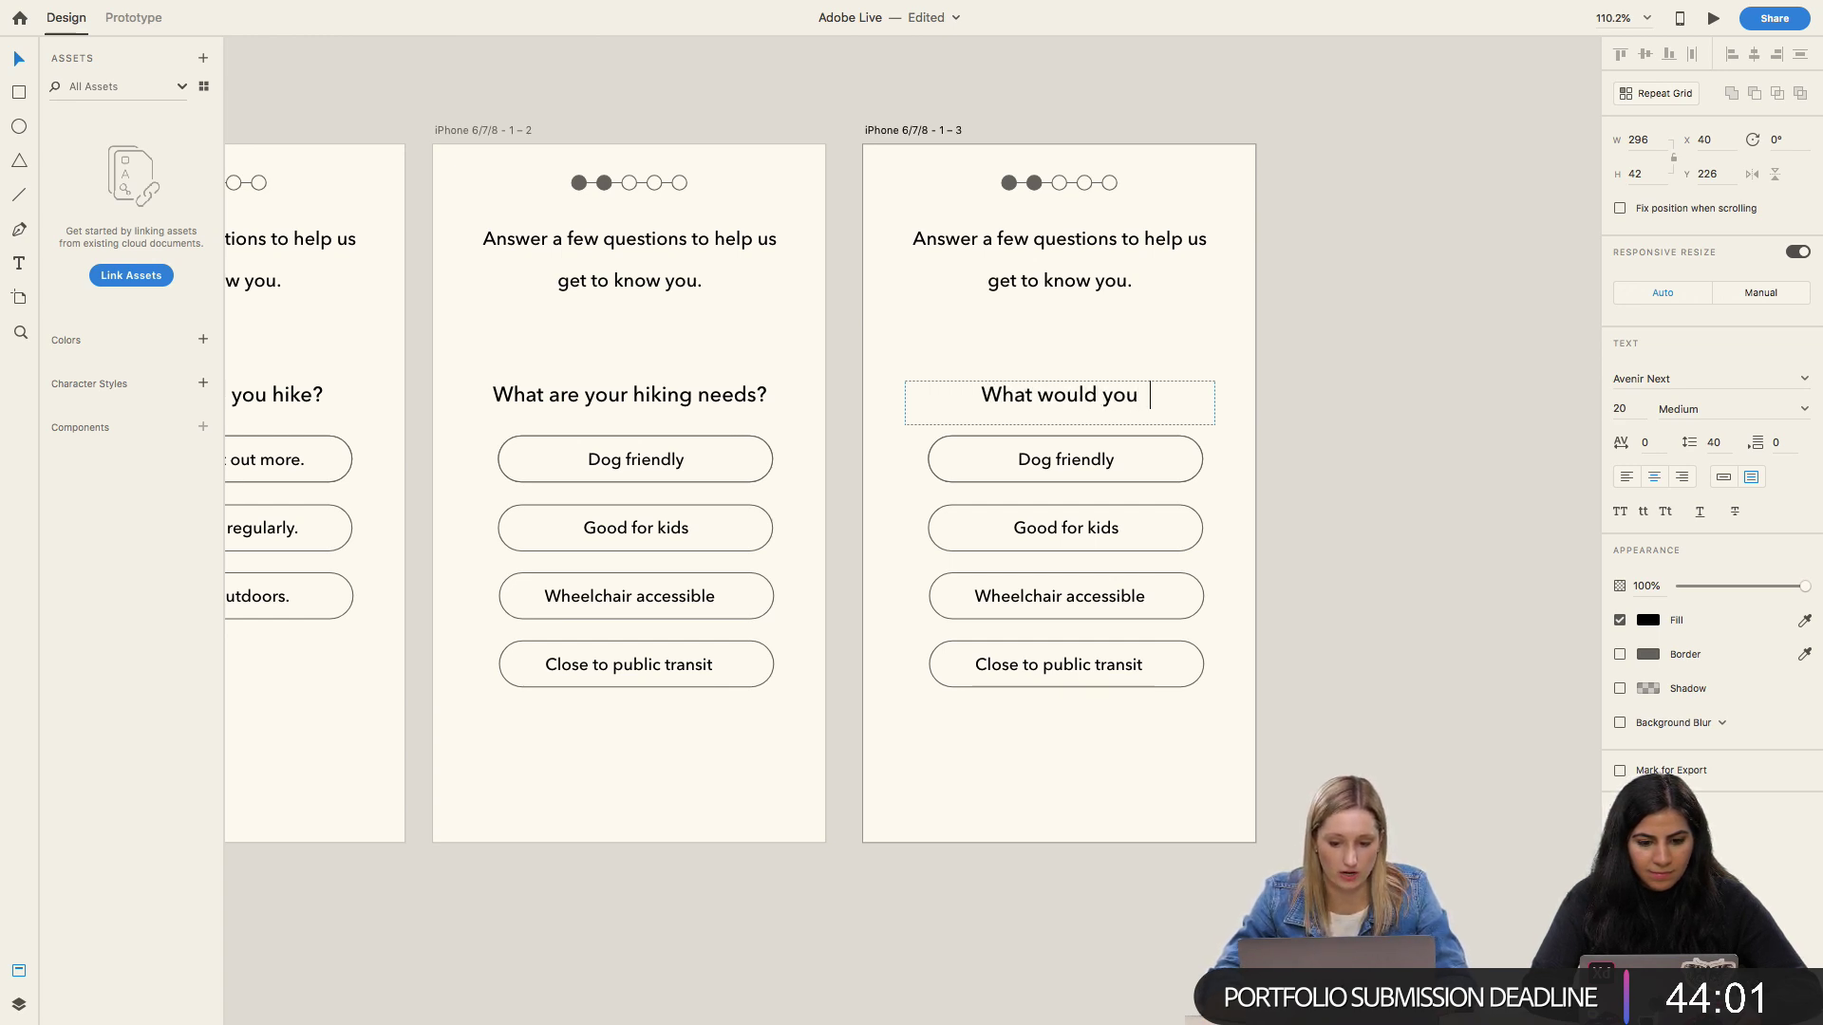
text(like )
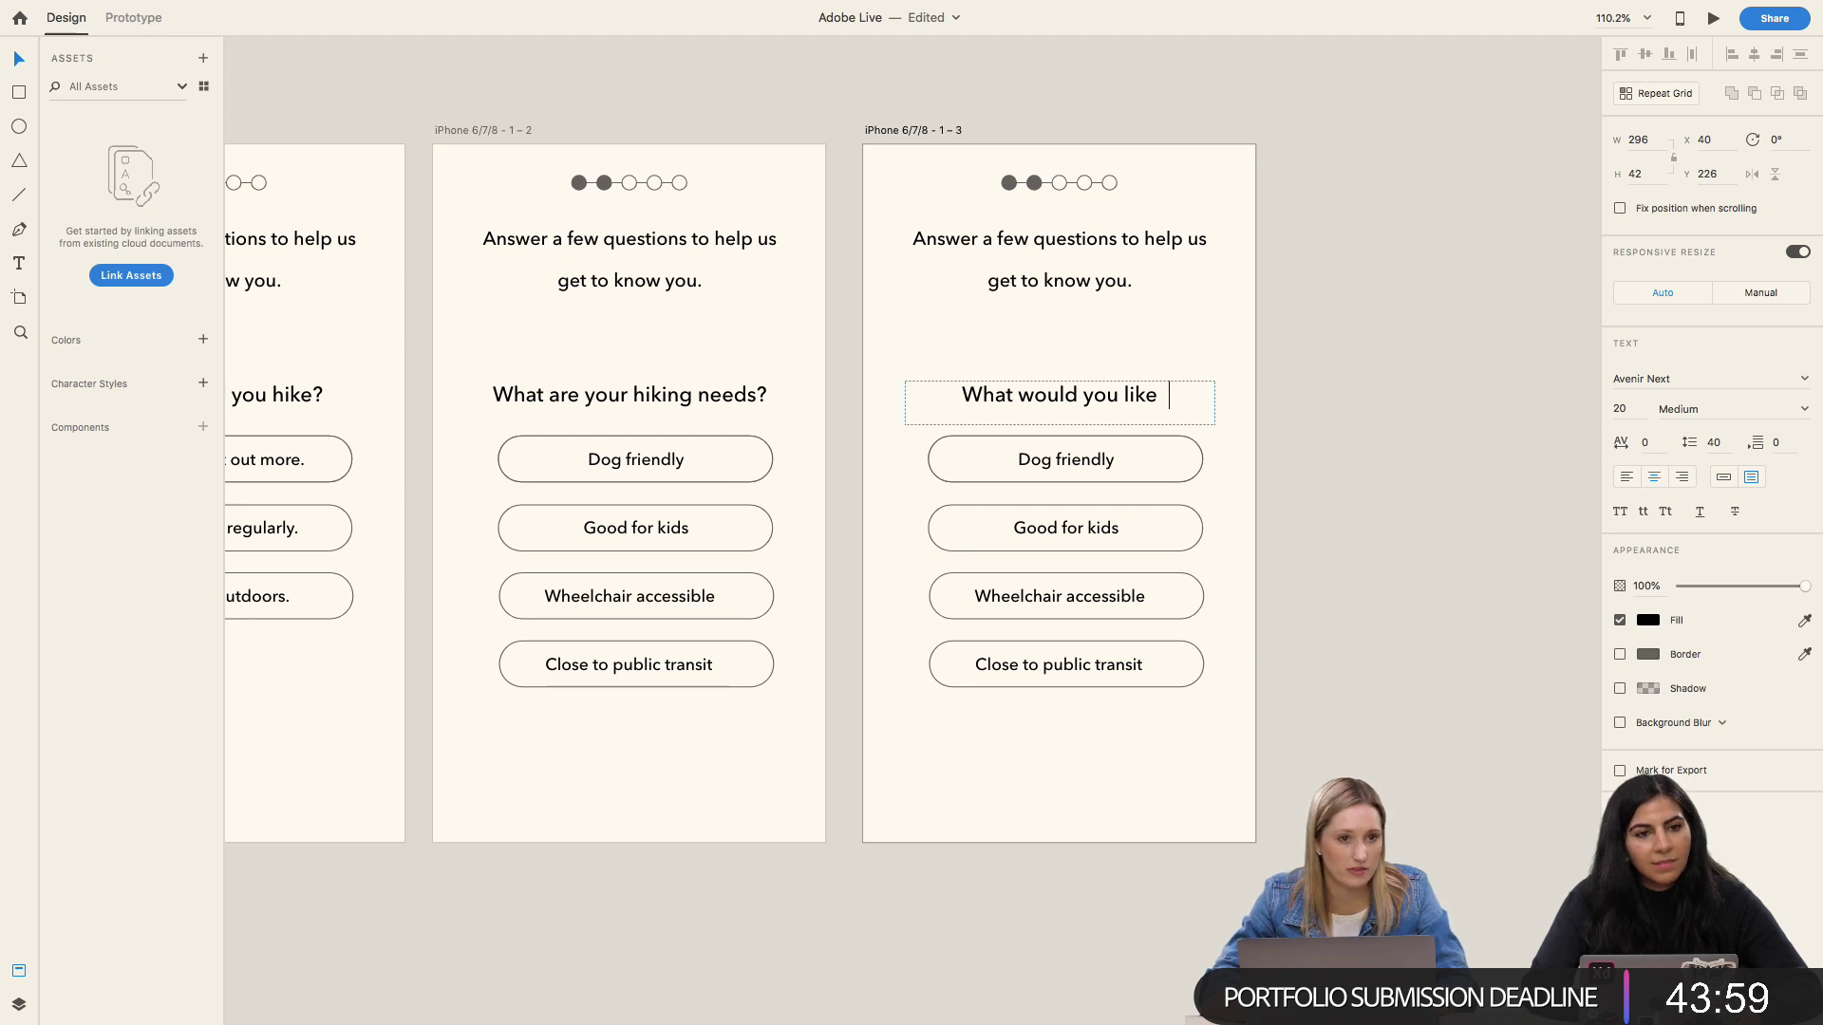
text(in a trail?)
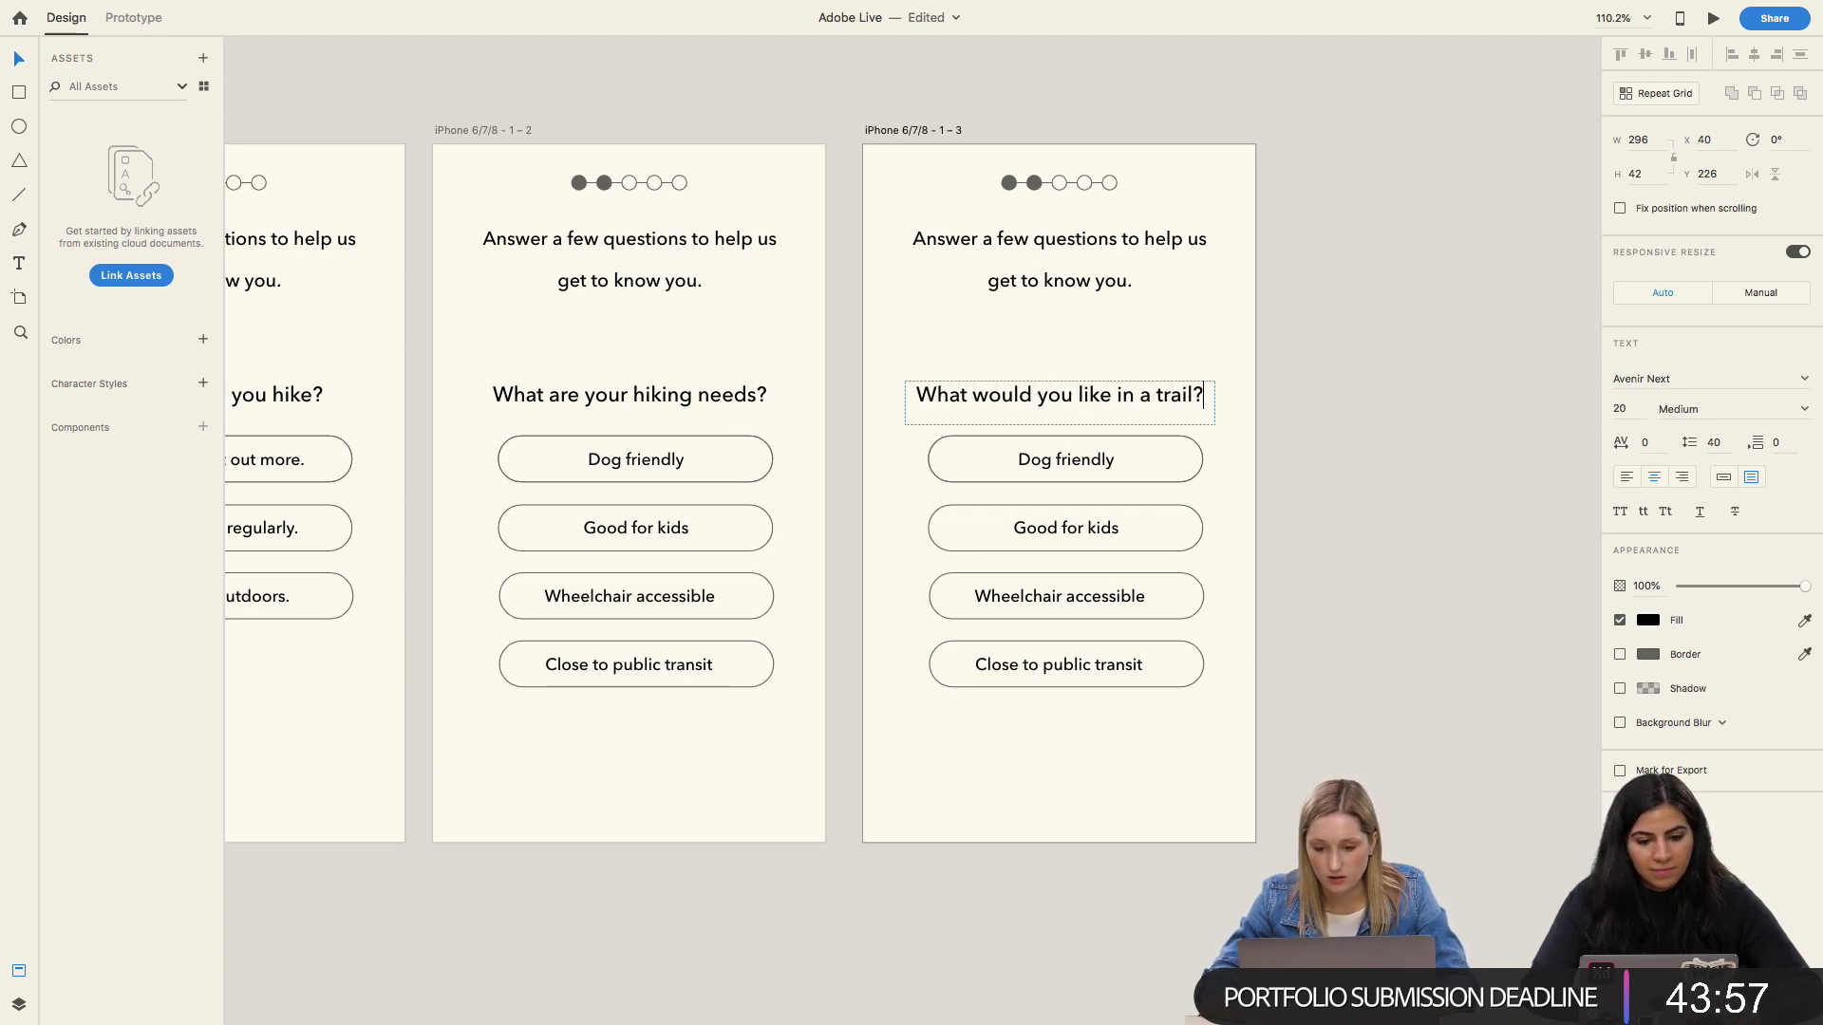
triple_click(1107, 397)
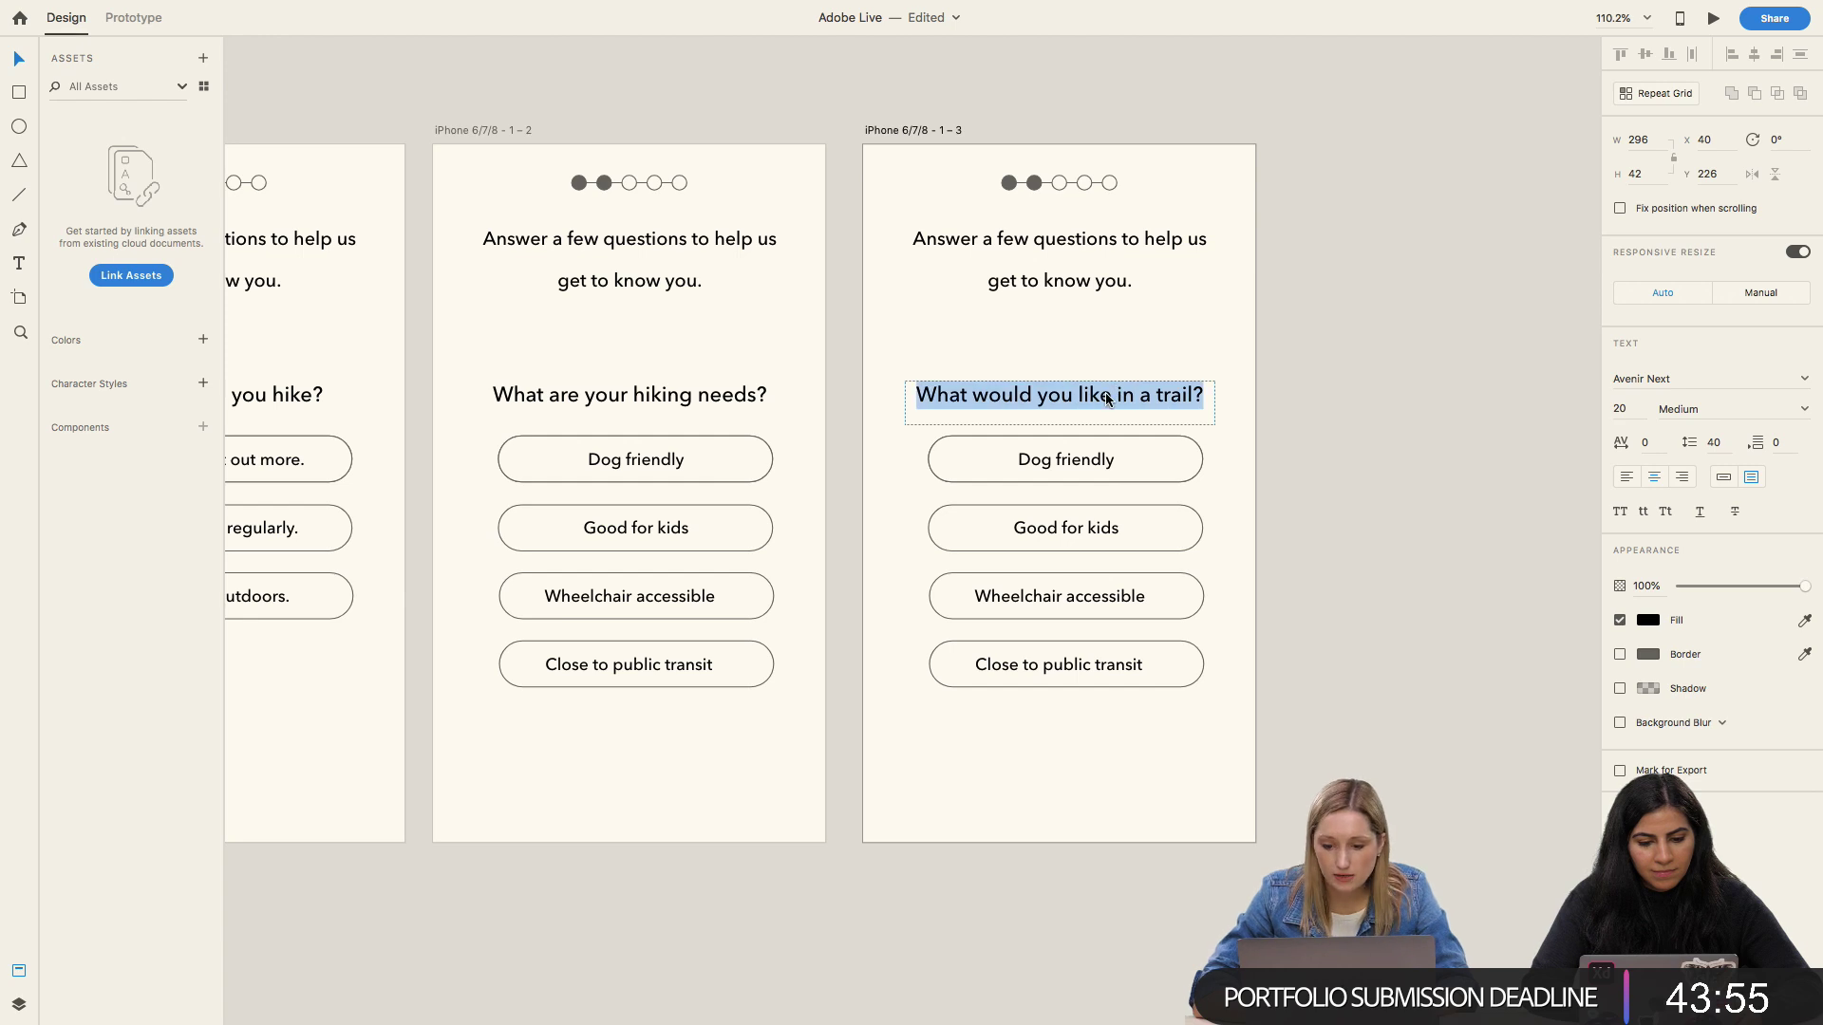
click(1107, 397)
drag(1080, 397, 1189, 397)
text(l)
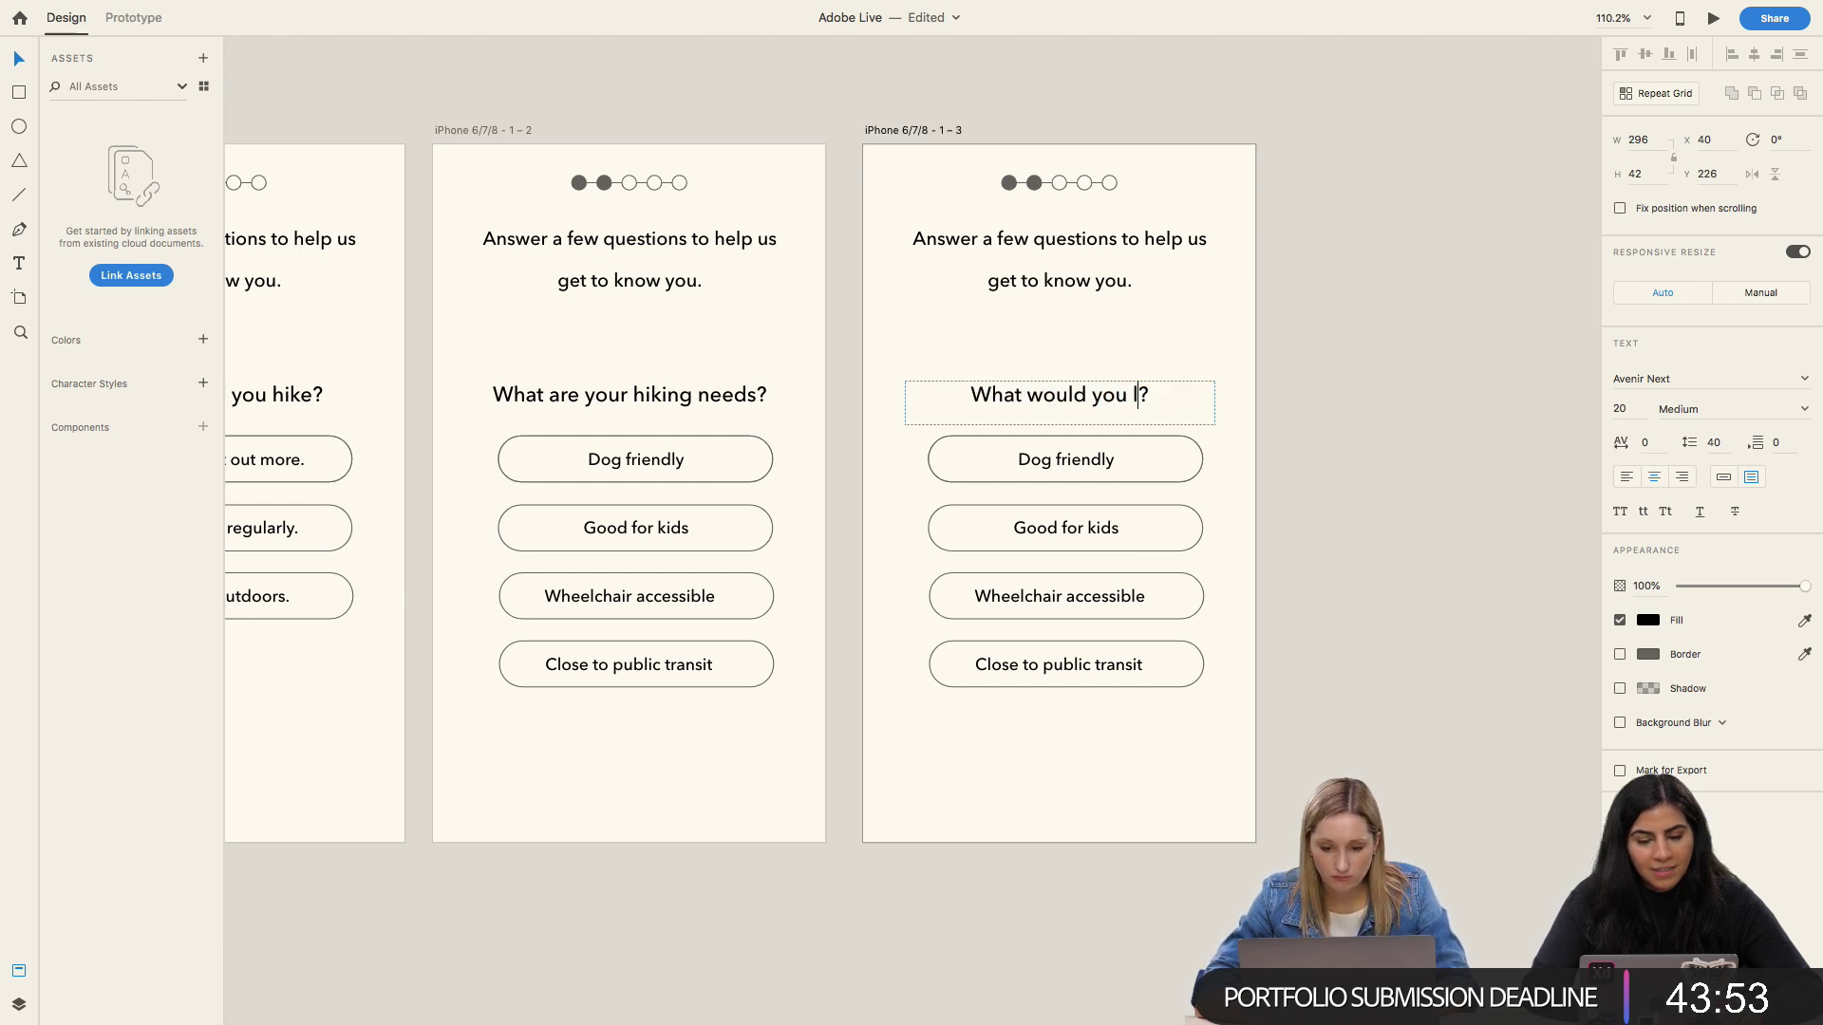
key(BackSpace)
text(like to see)
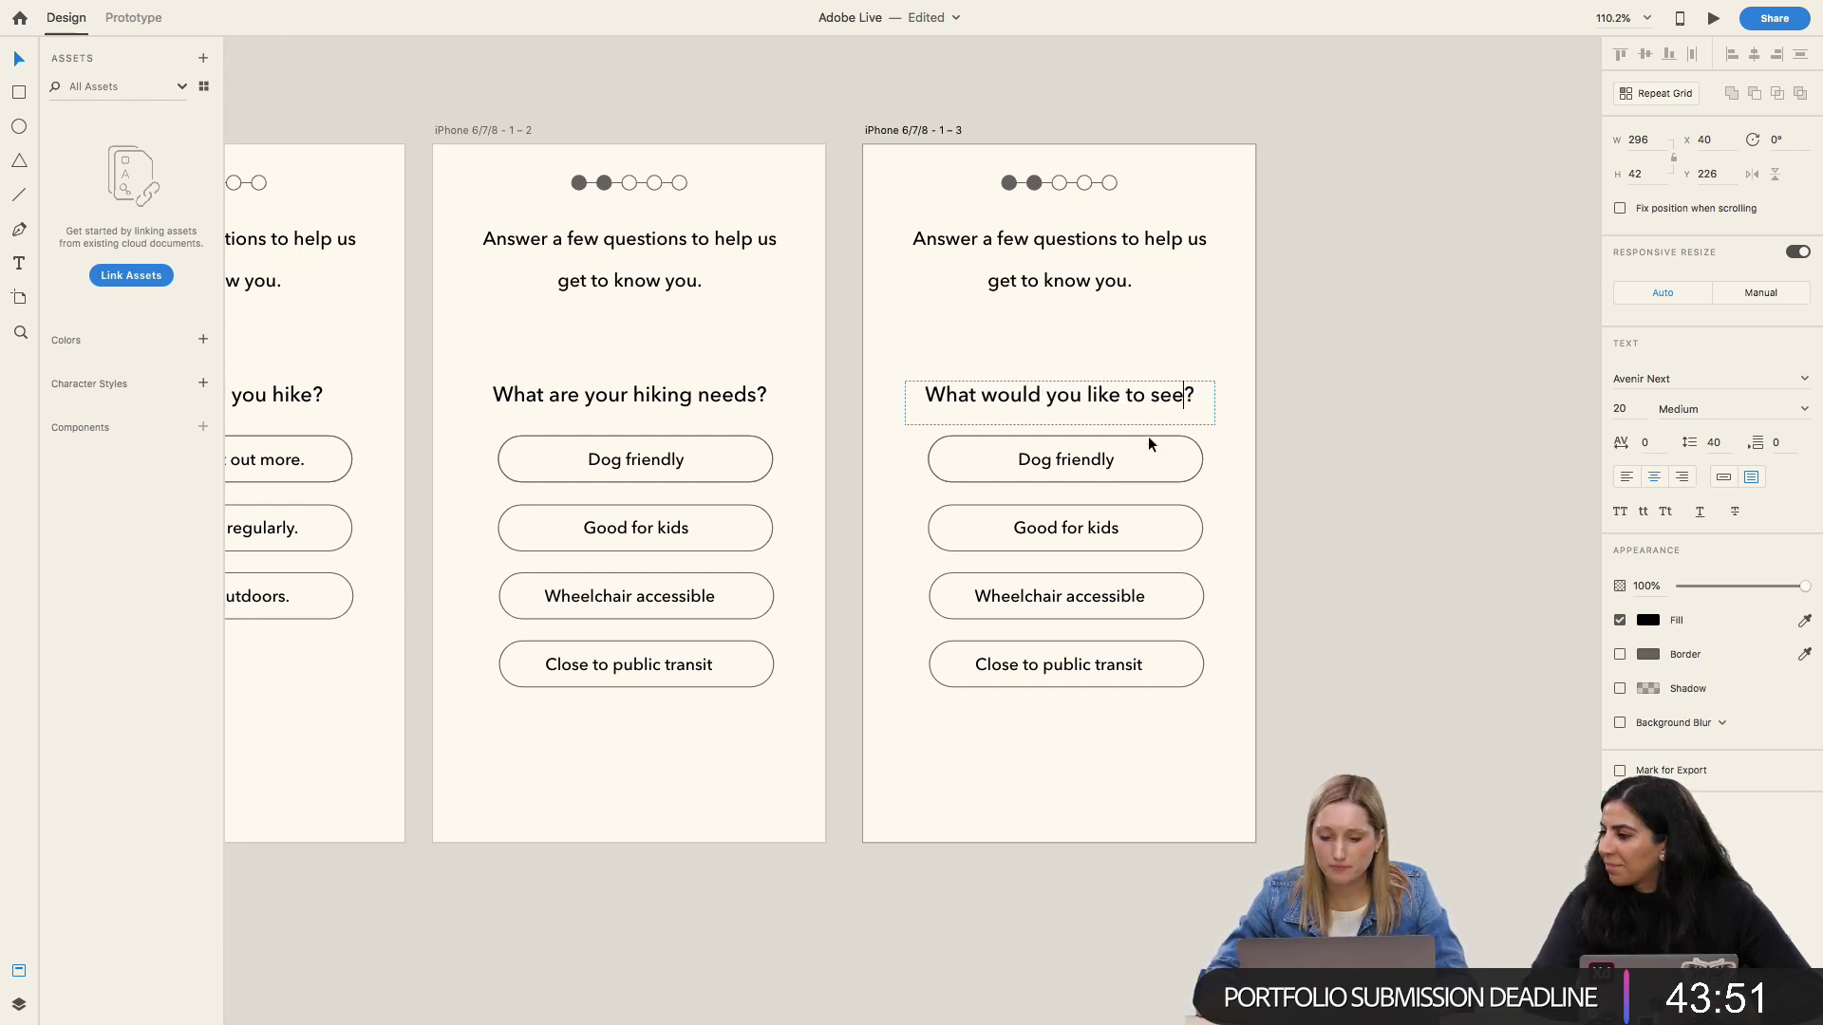
Step: Change the first answer on the third question screen to "Water feature"
click(1109, 446)
double_click(1097, 452)
double_click(1095, 453)
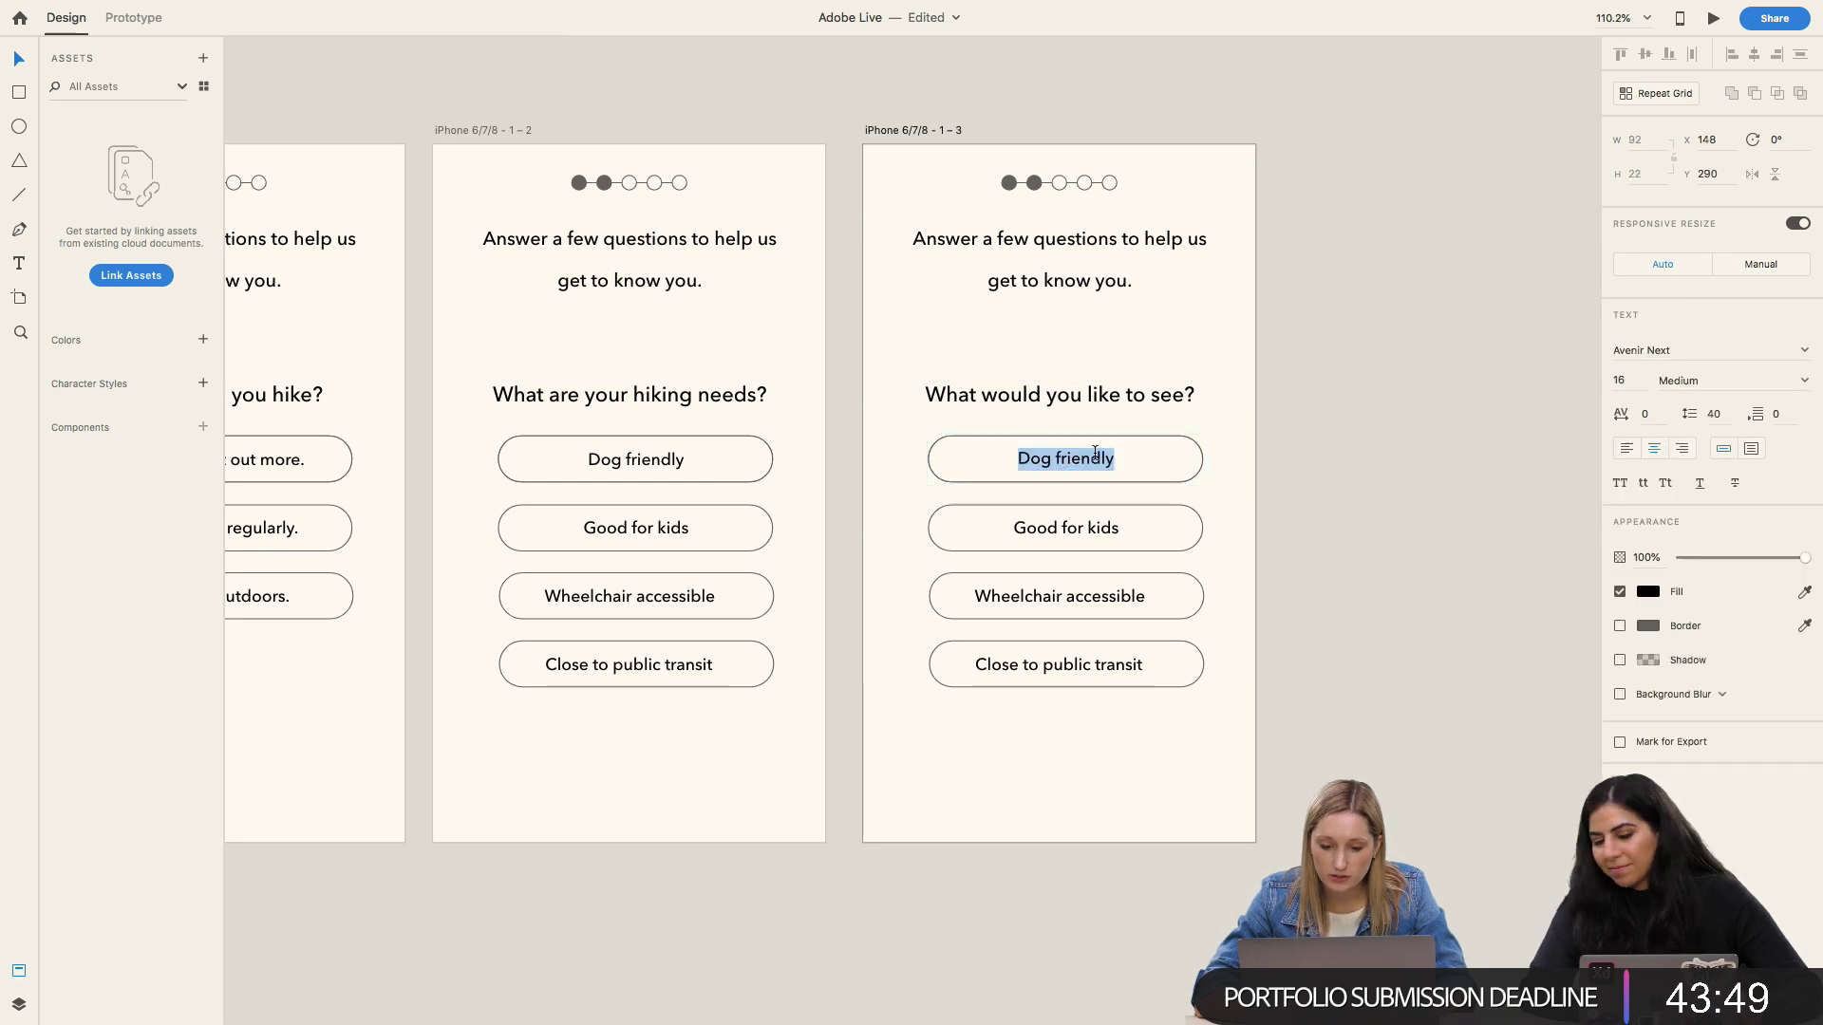
text(Water f)
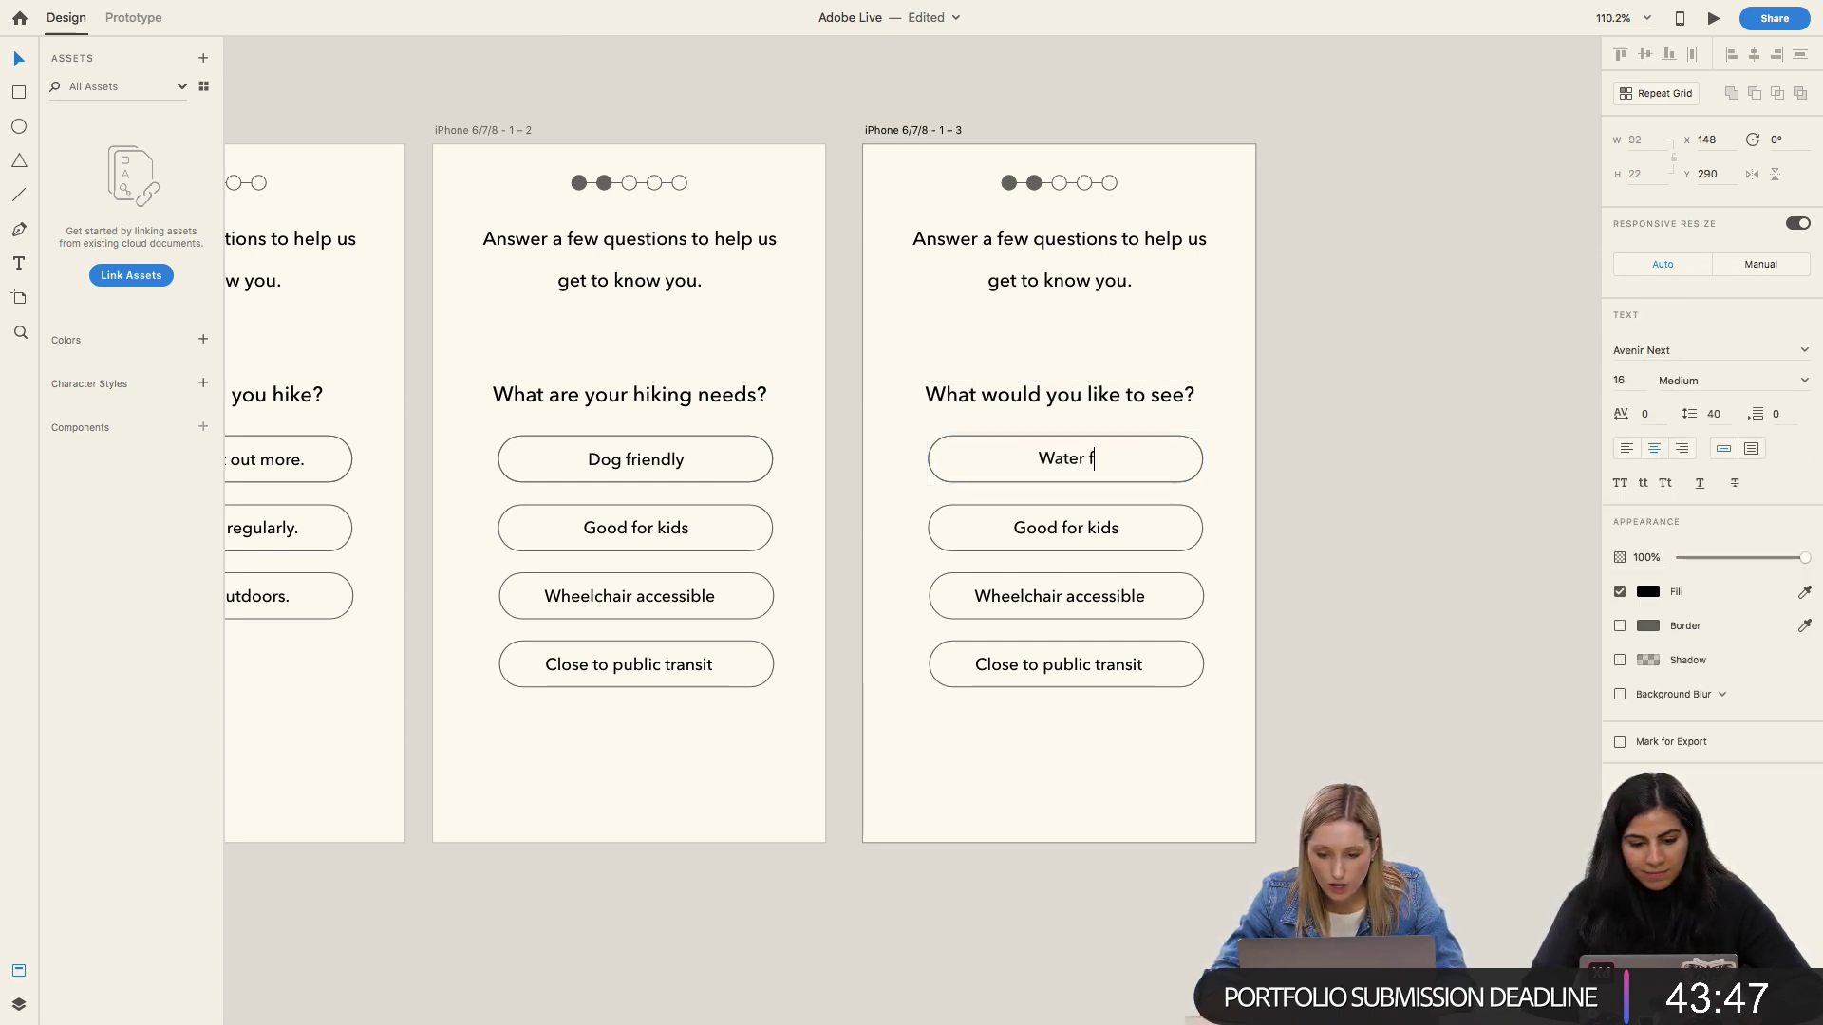
text(eau)
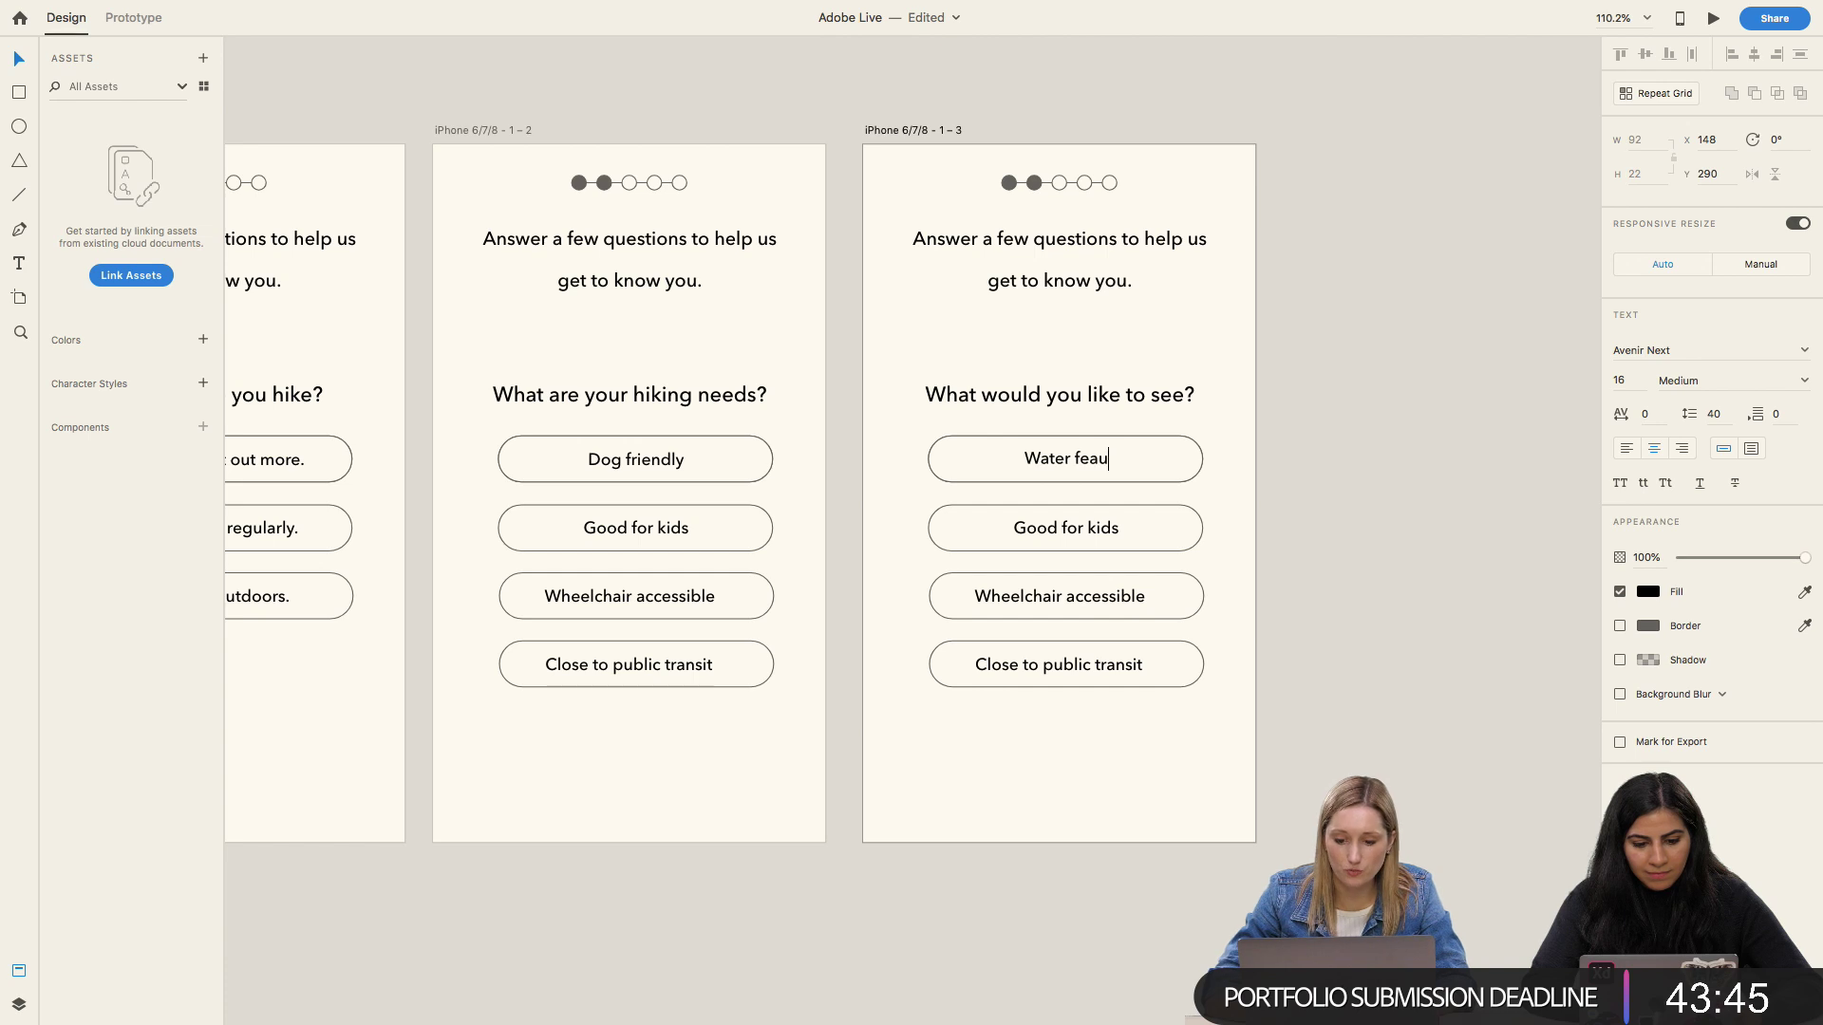
key(BackSpace)
text(ture)
key(Escape)
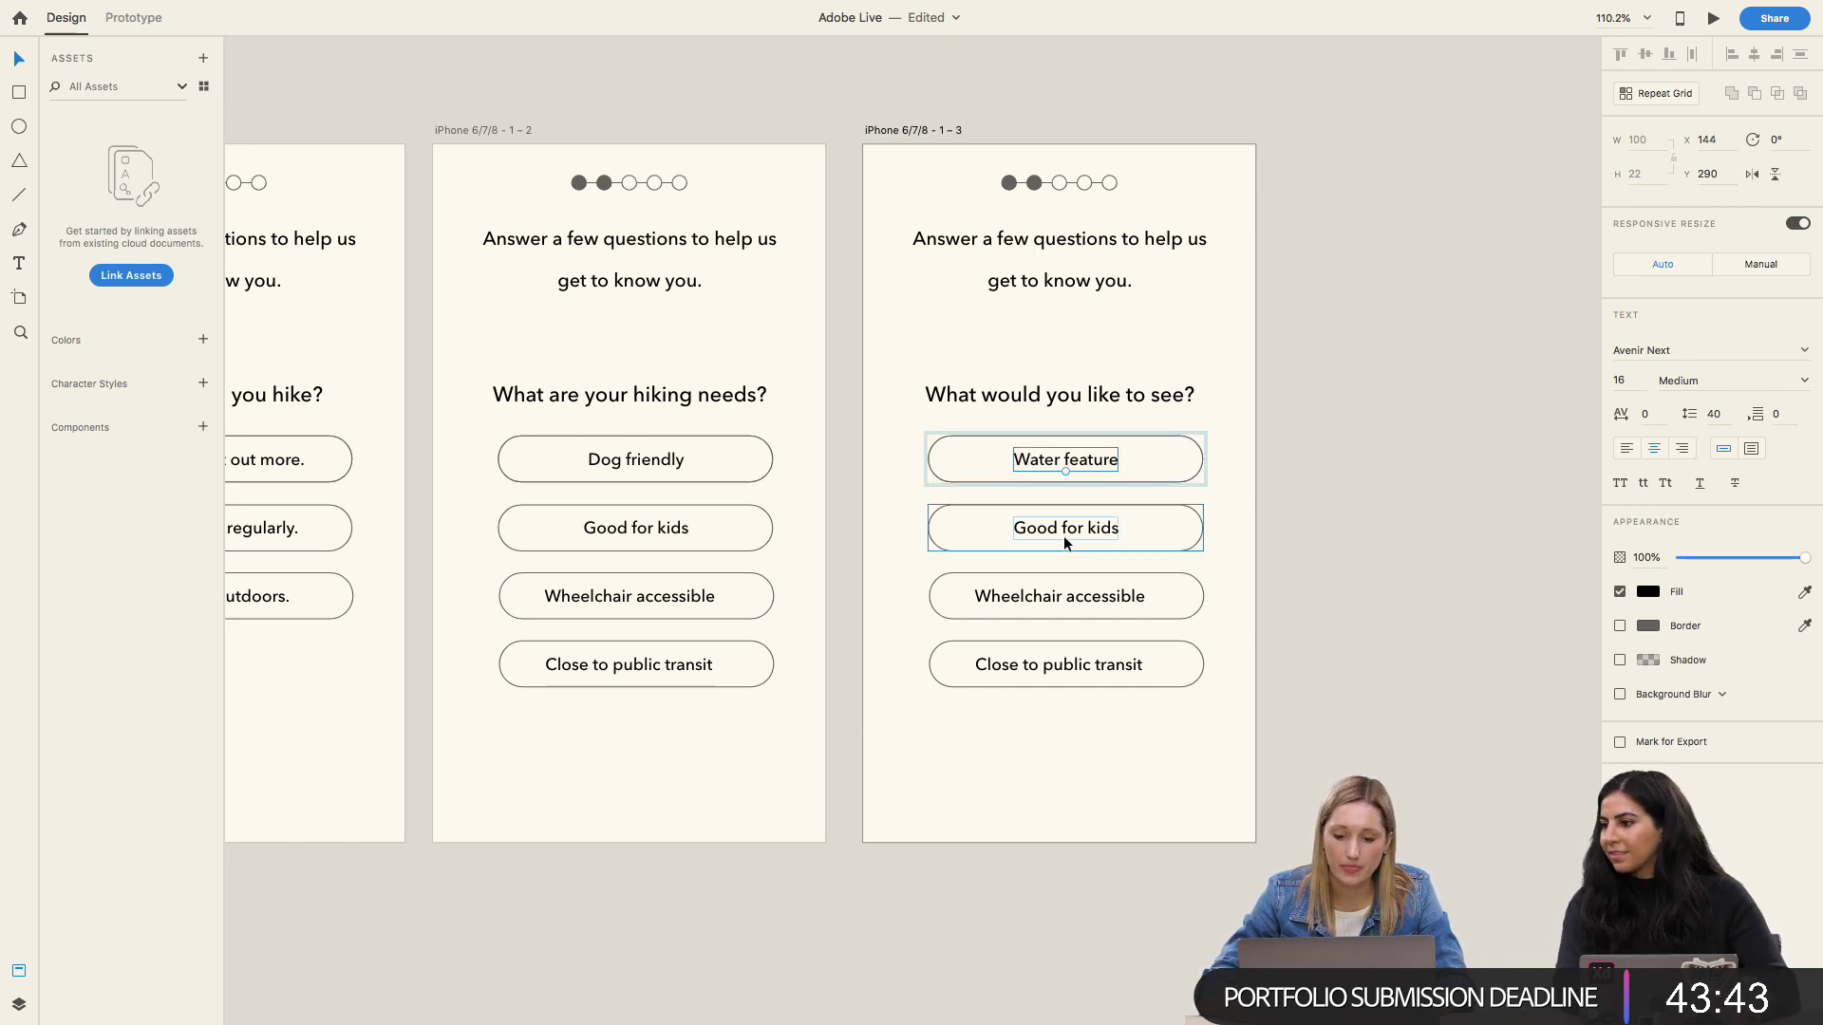
Step: Change the second answer on the third question screen to "Scenery"
click(1063, 536)
double_click(1056, 527)
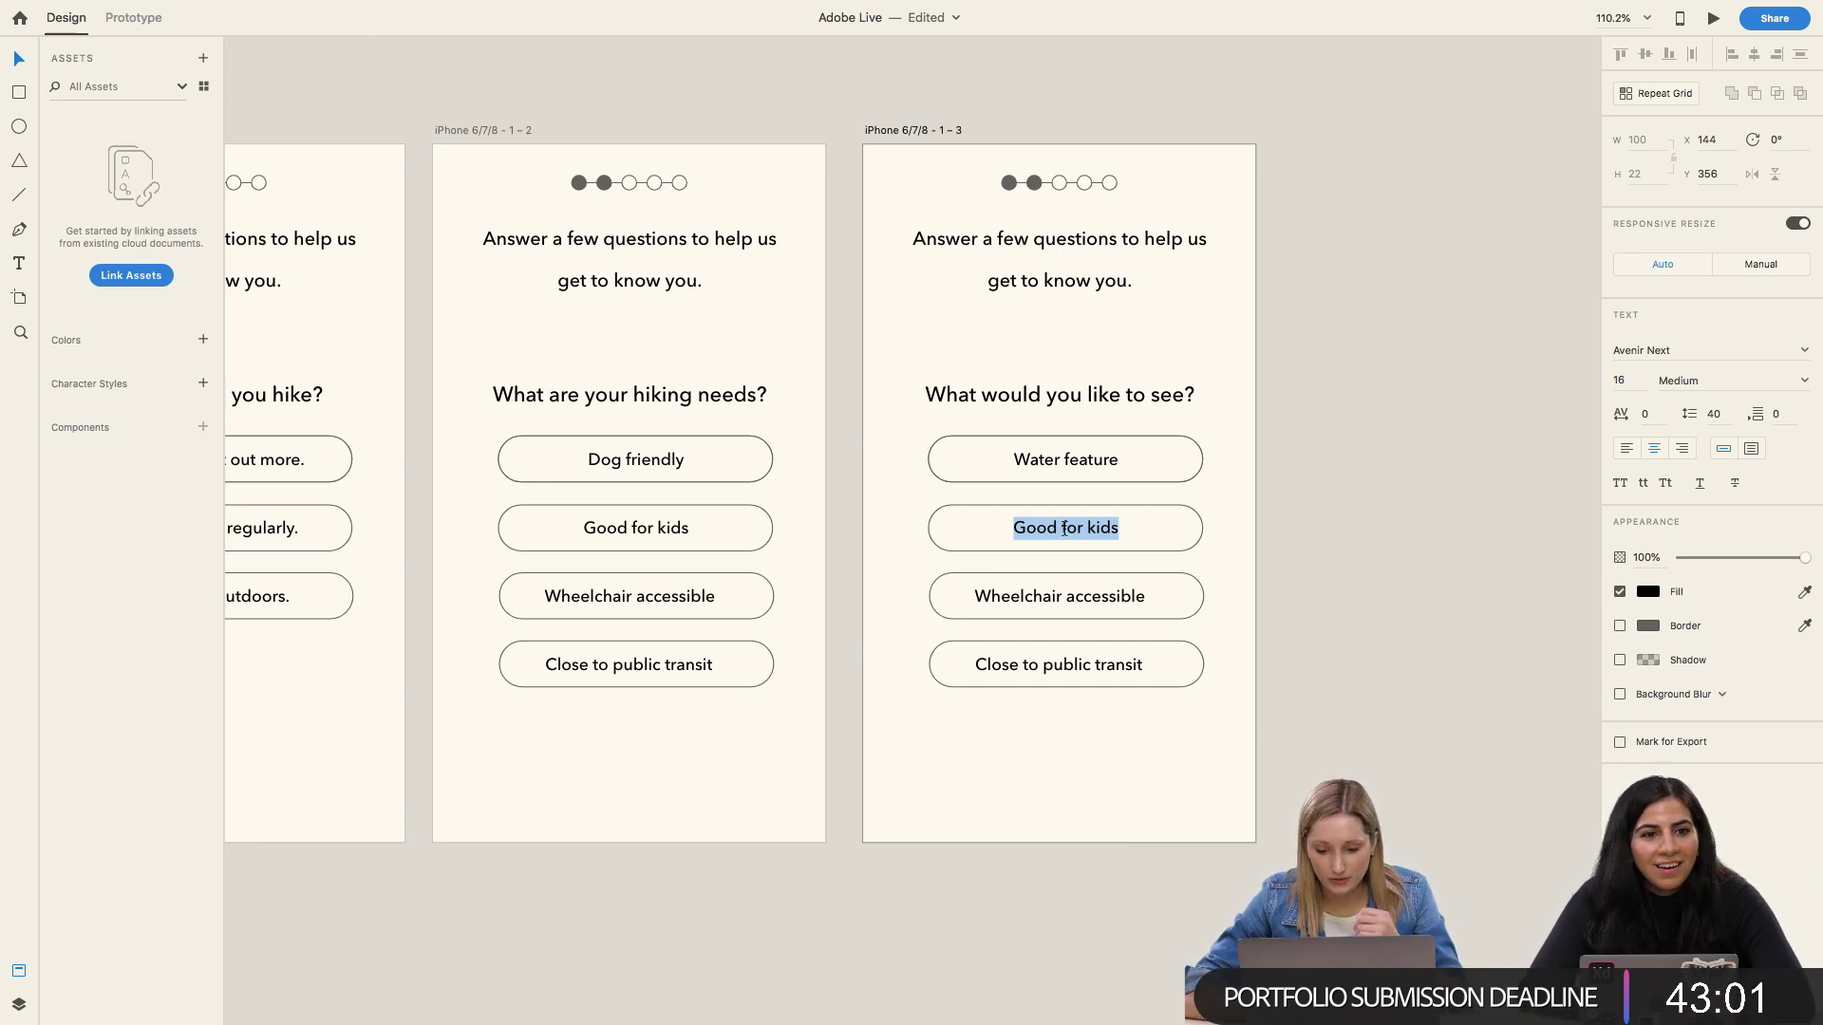
double_click(1068, 528)
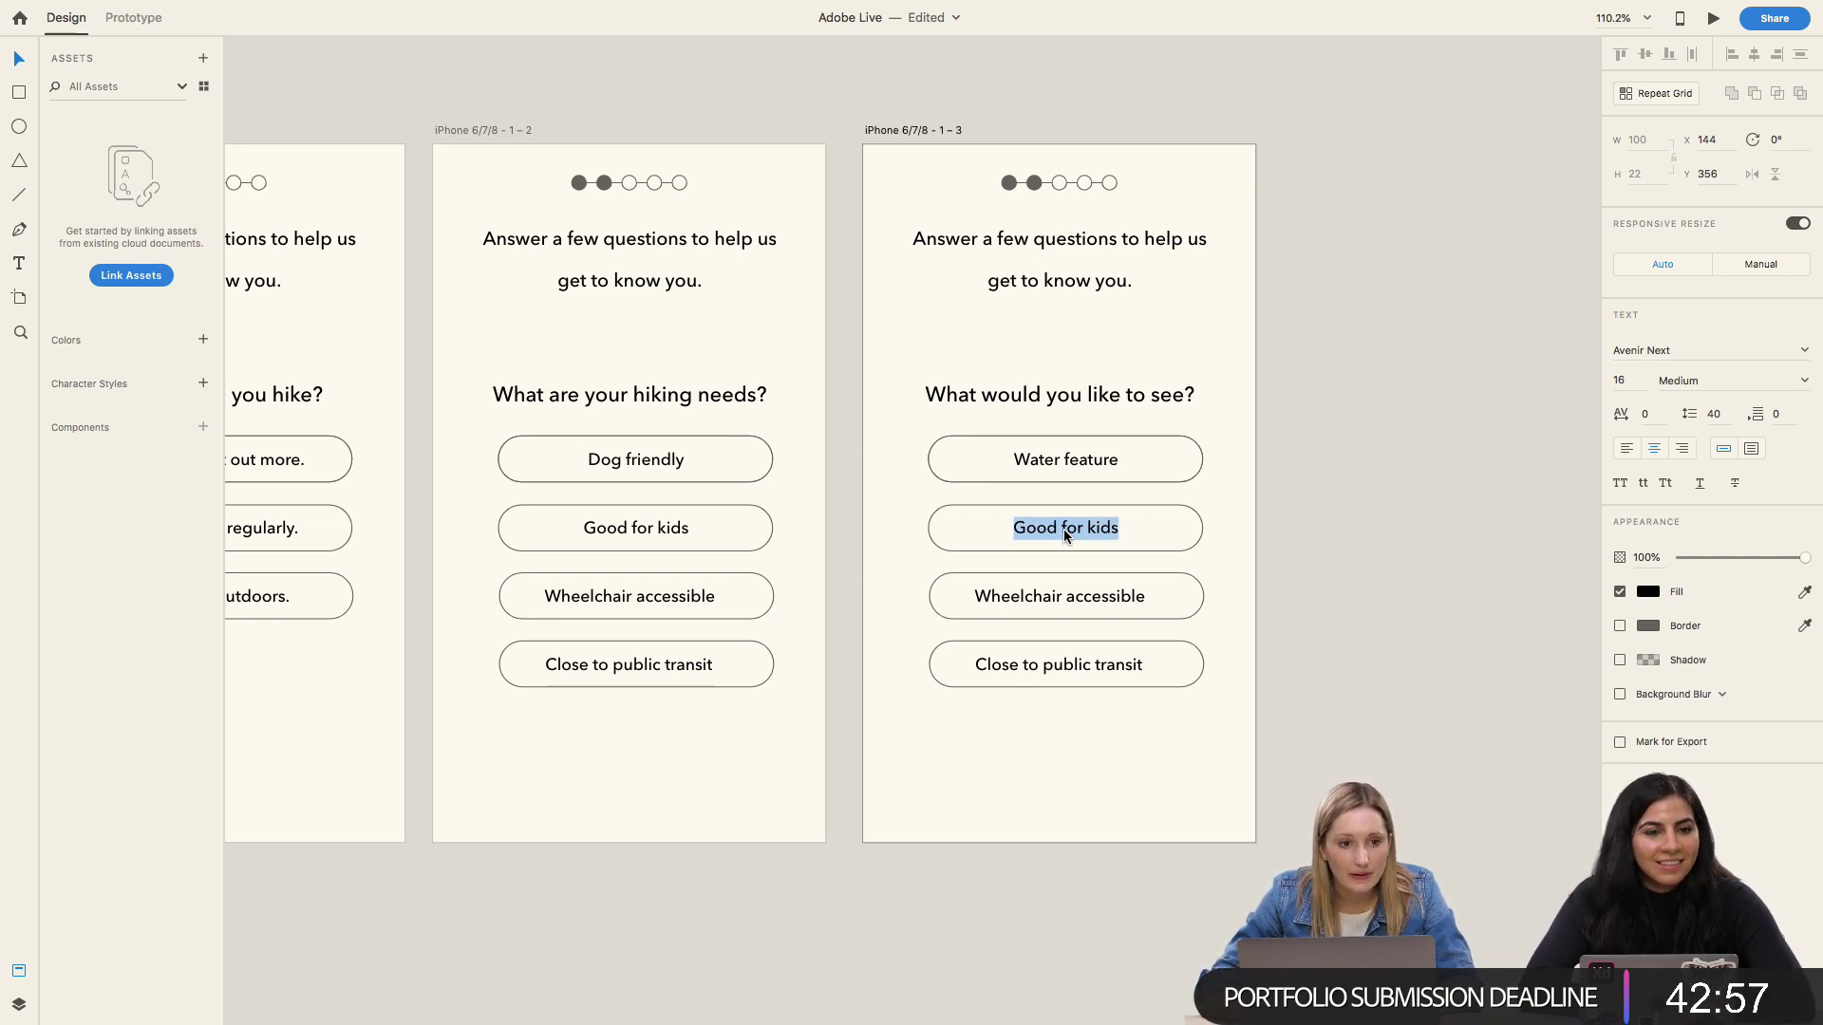
text(Scneery)
key(BackSpace)
key(BackSpace)
key(BackSpace)
key(BackSpace)
key(BackSpace)
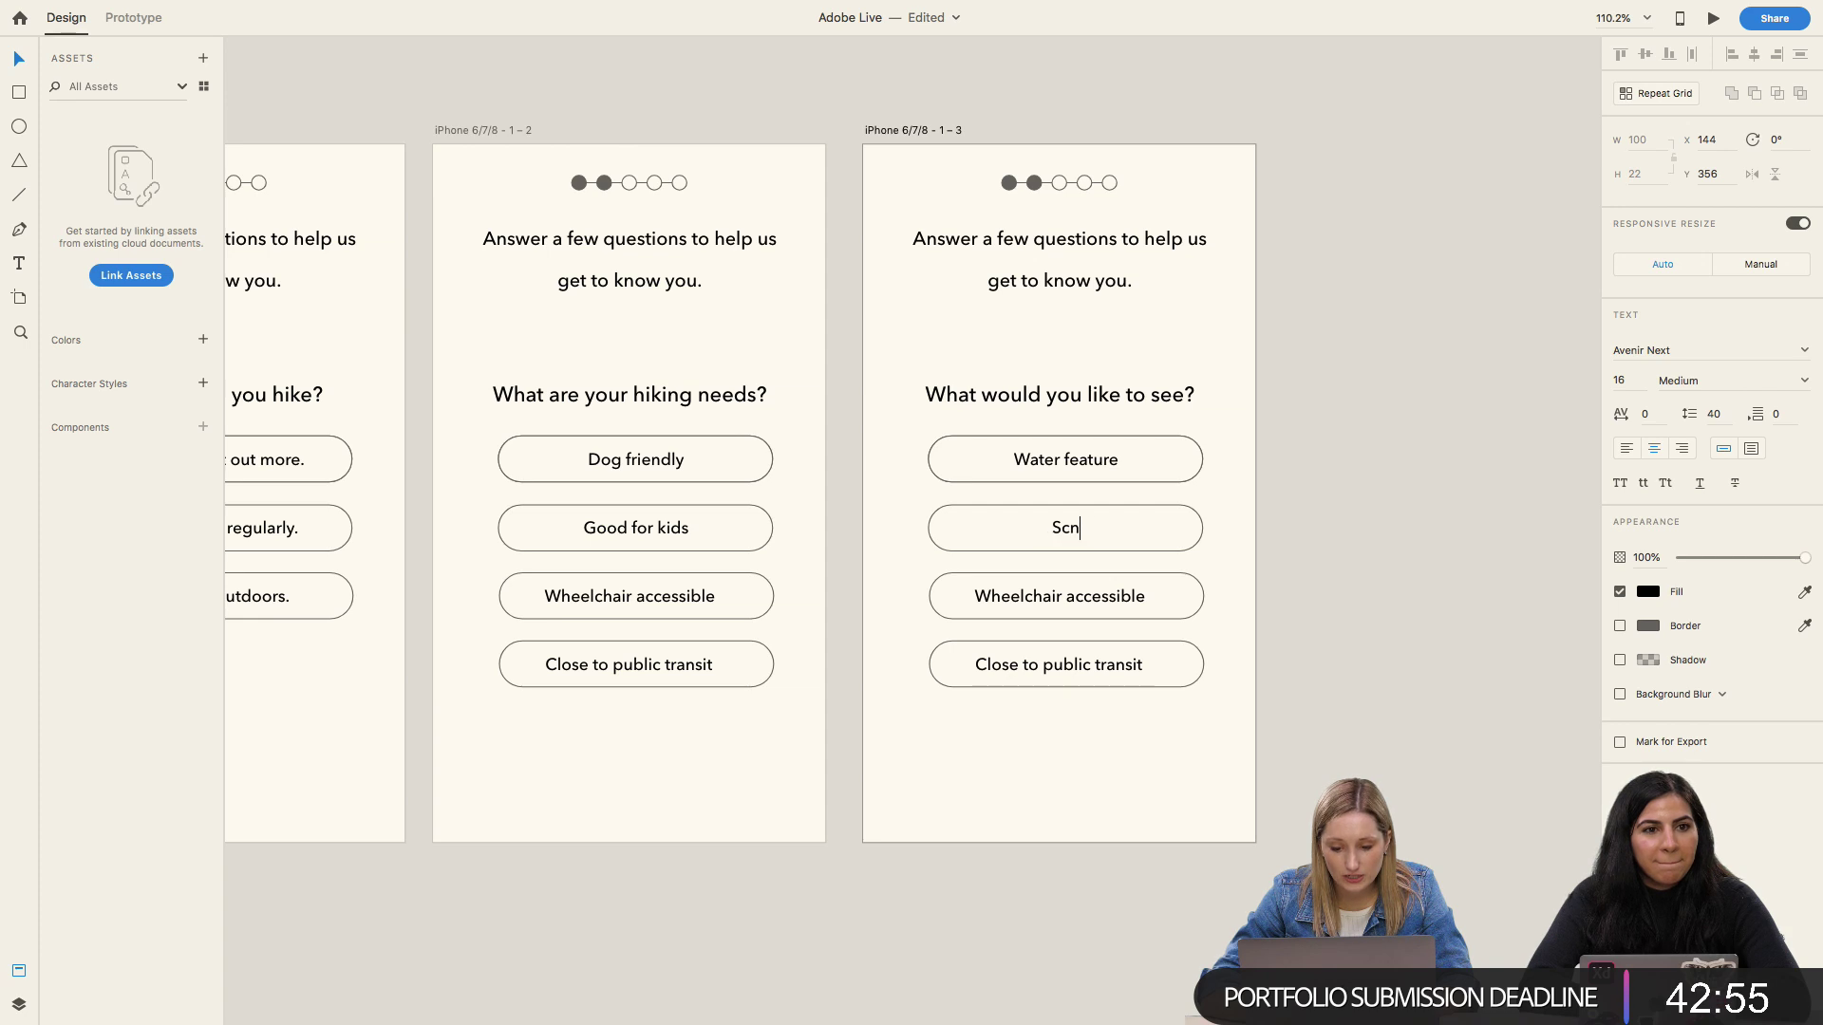
text(enery)
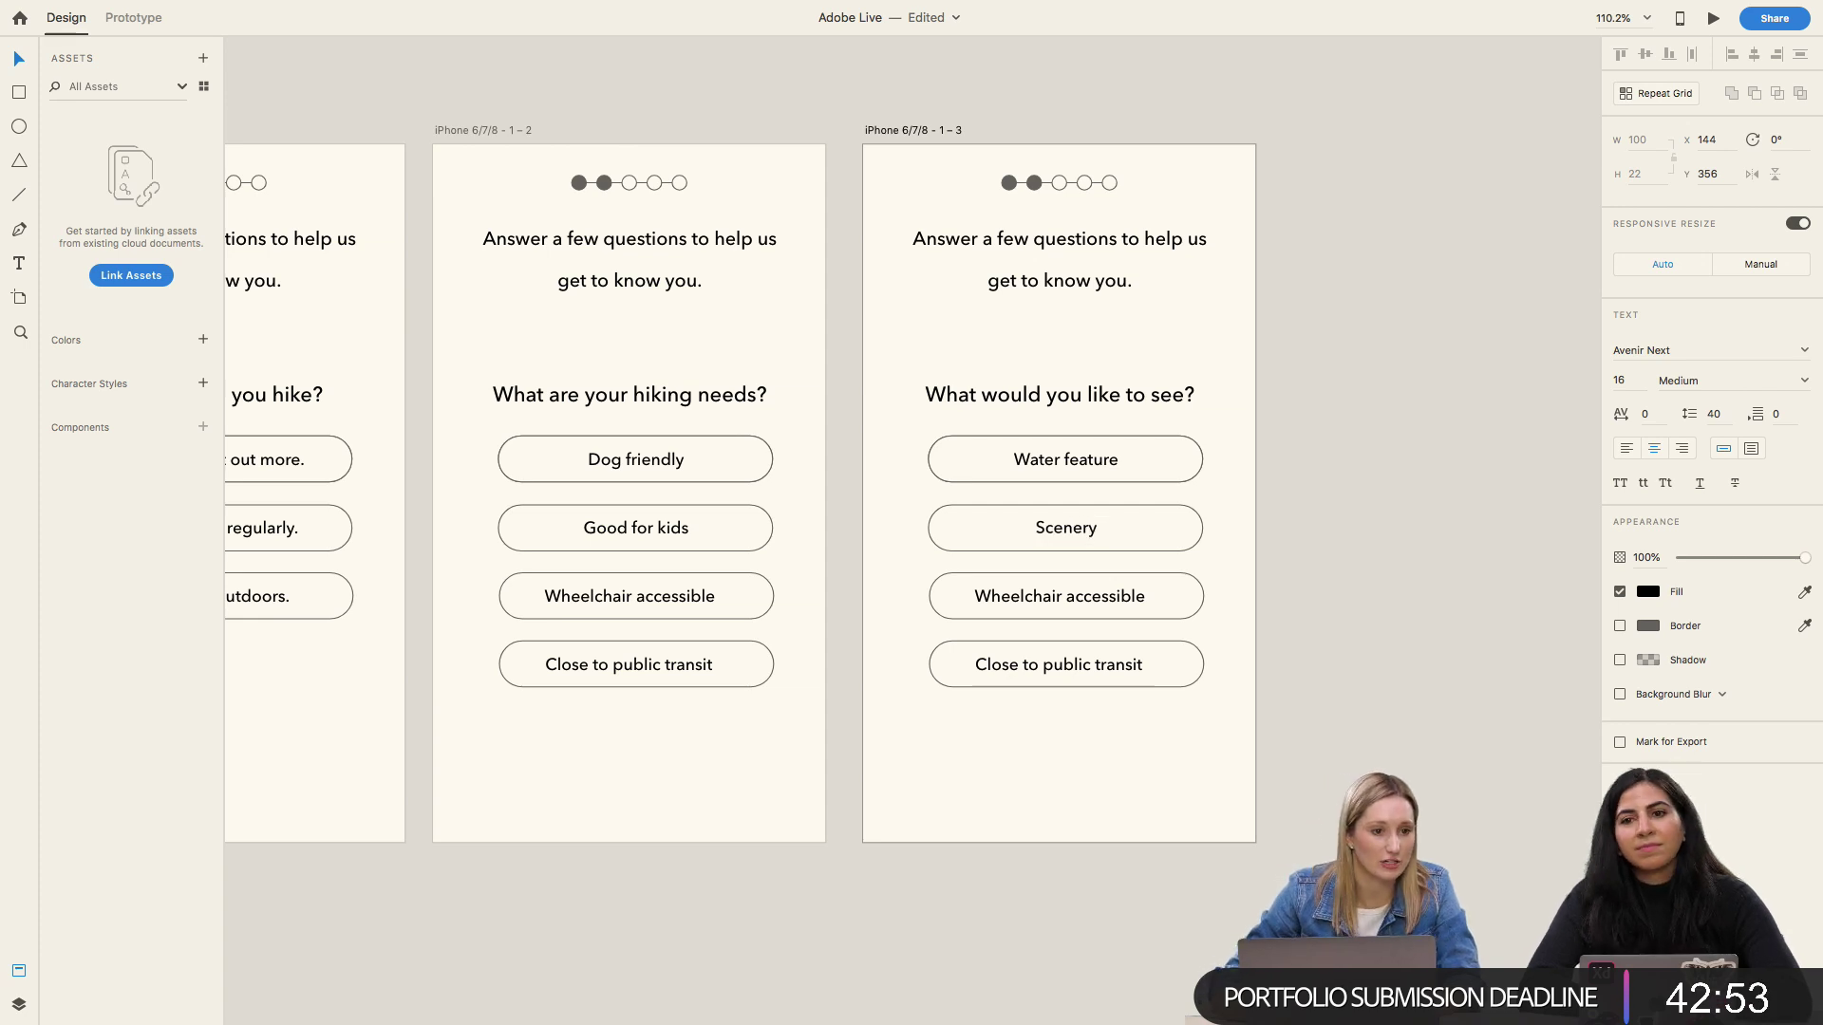
Step: Set the second answer on the third question screen to "Forest" and the third answer to "Beach"
key(super+a)
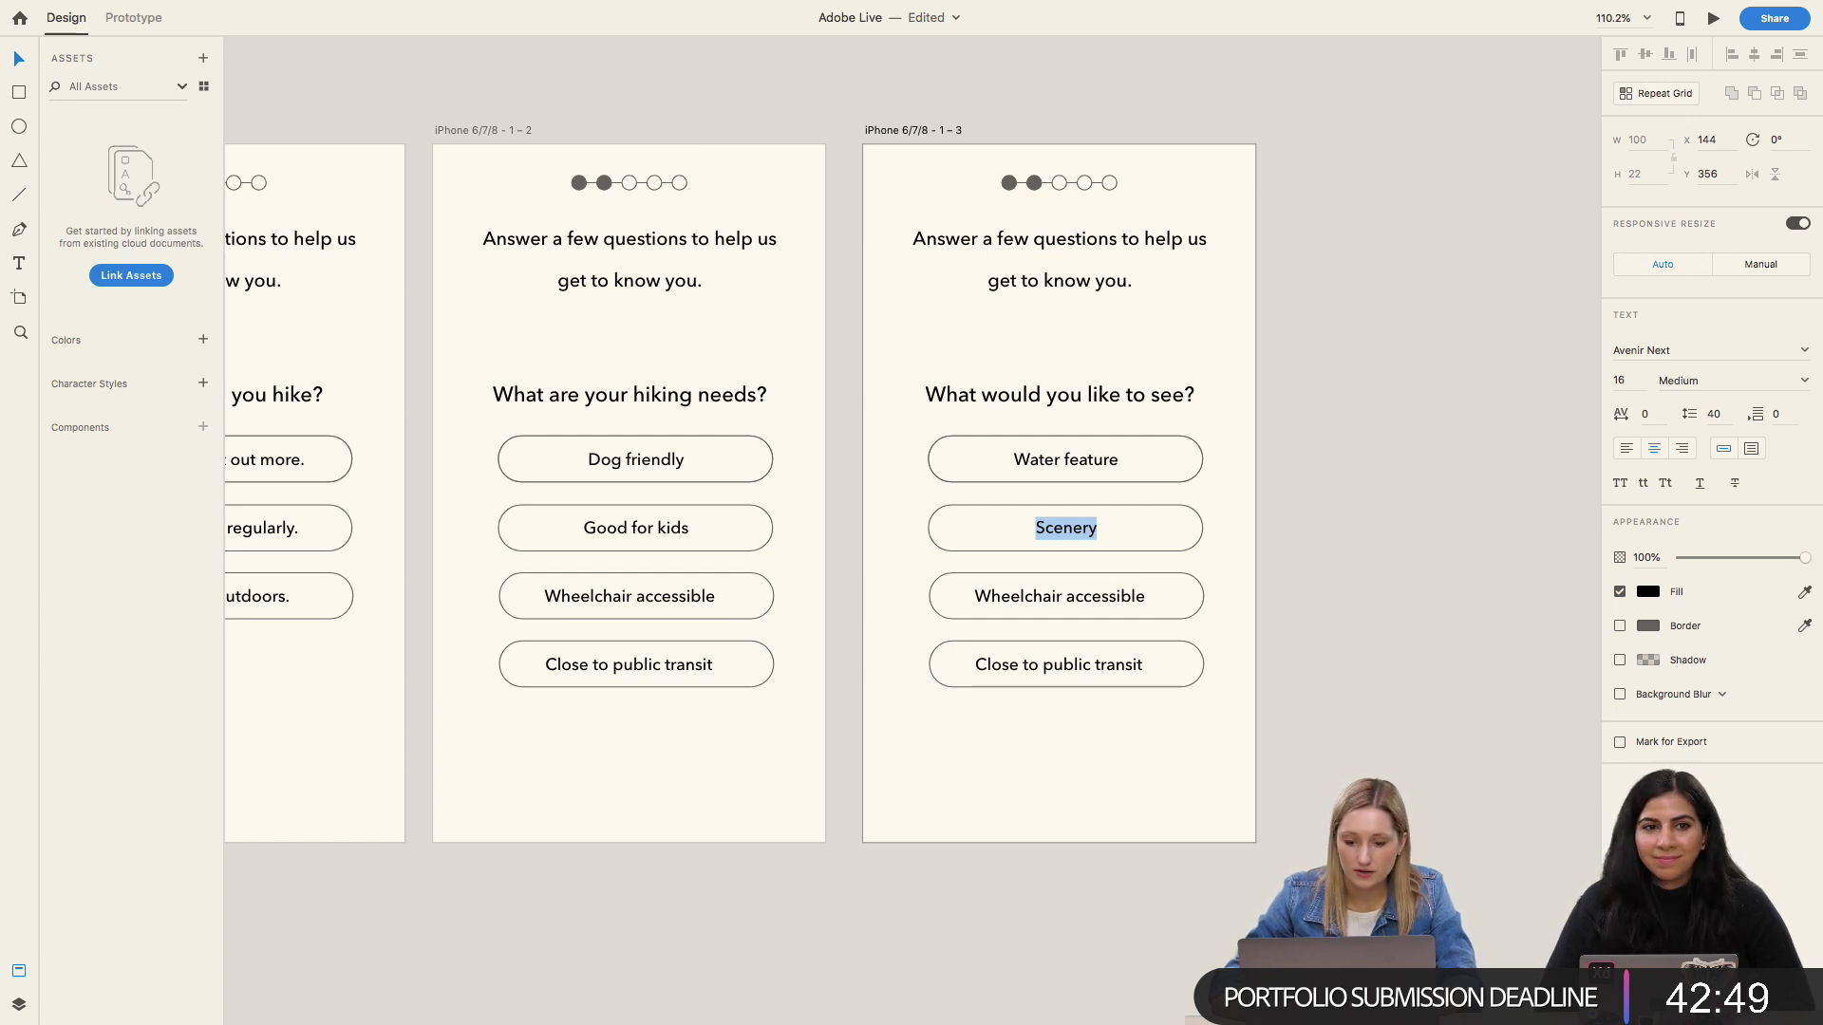
text(Forest)
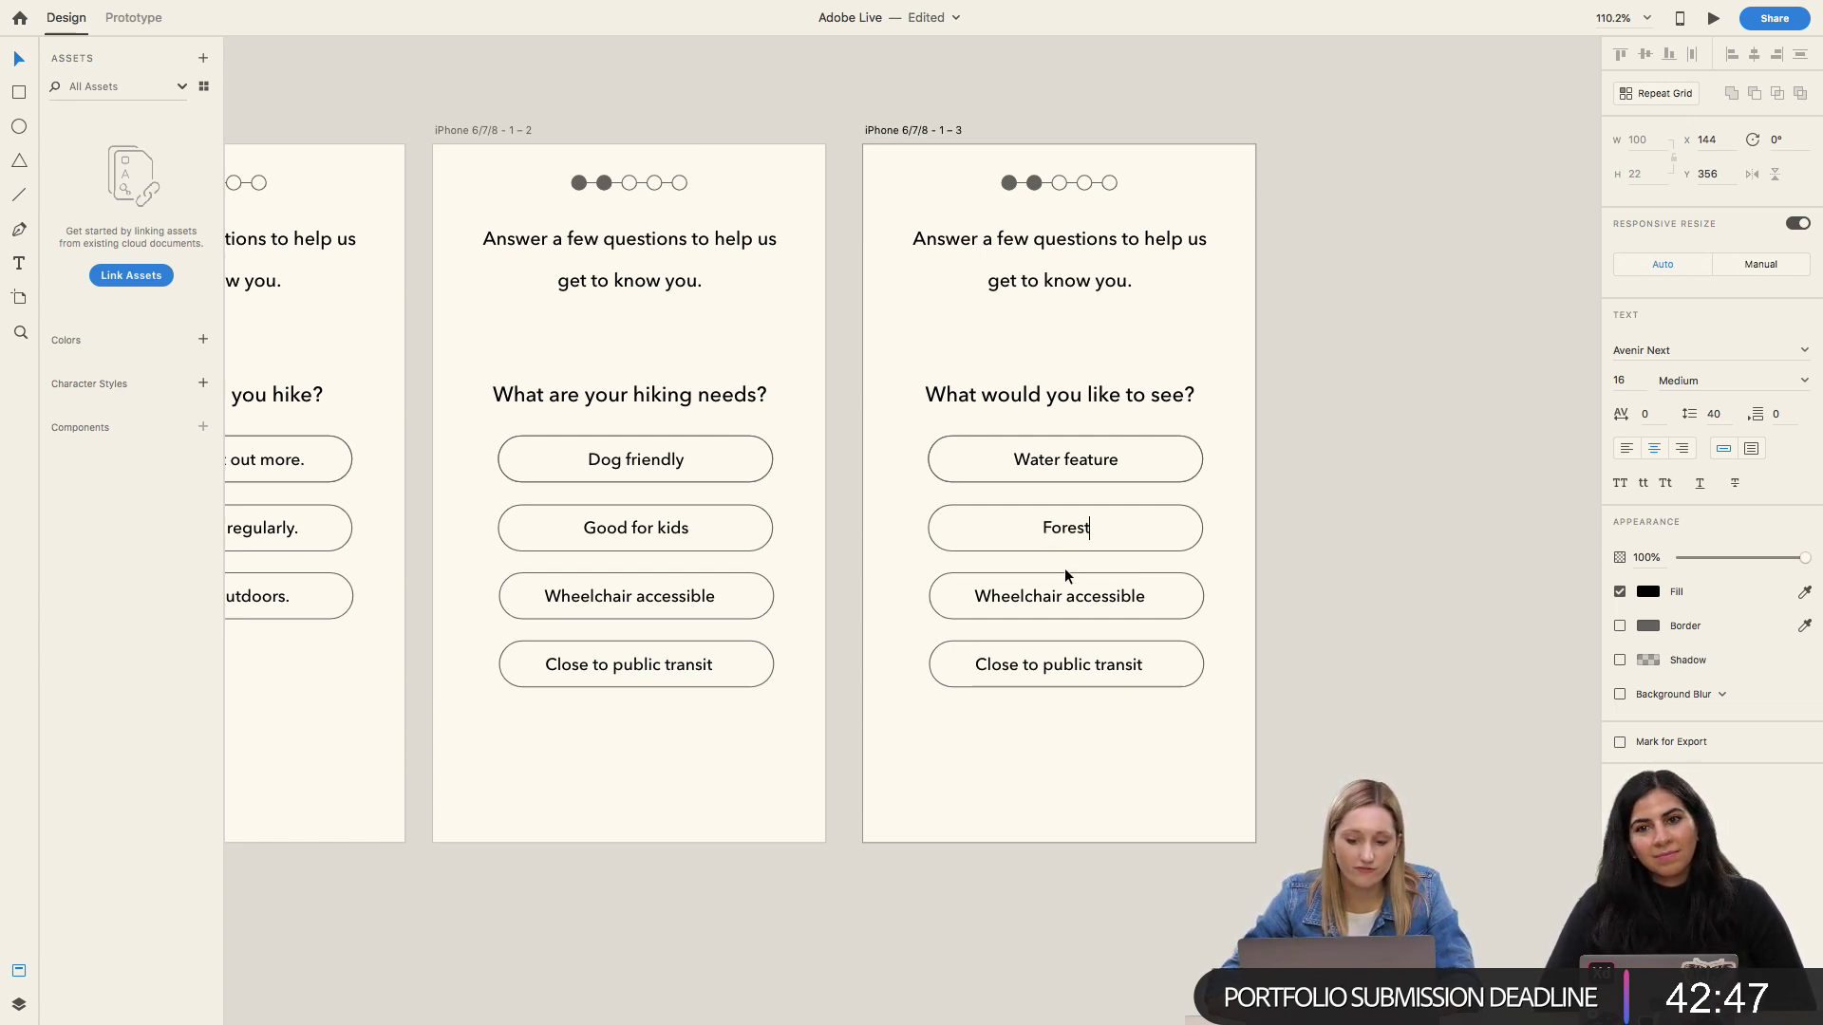
click(1064, 601)
double_click(1063, 602)
text(Beach)
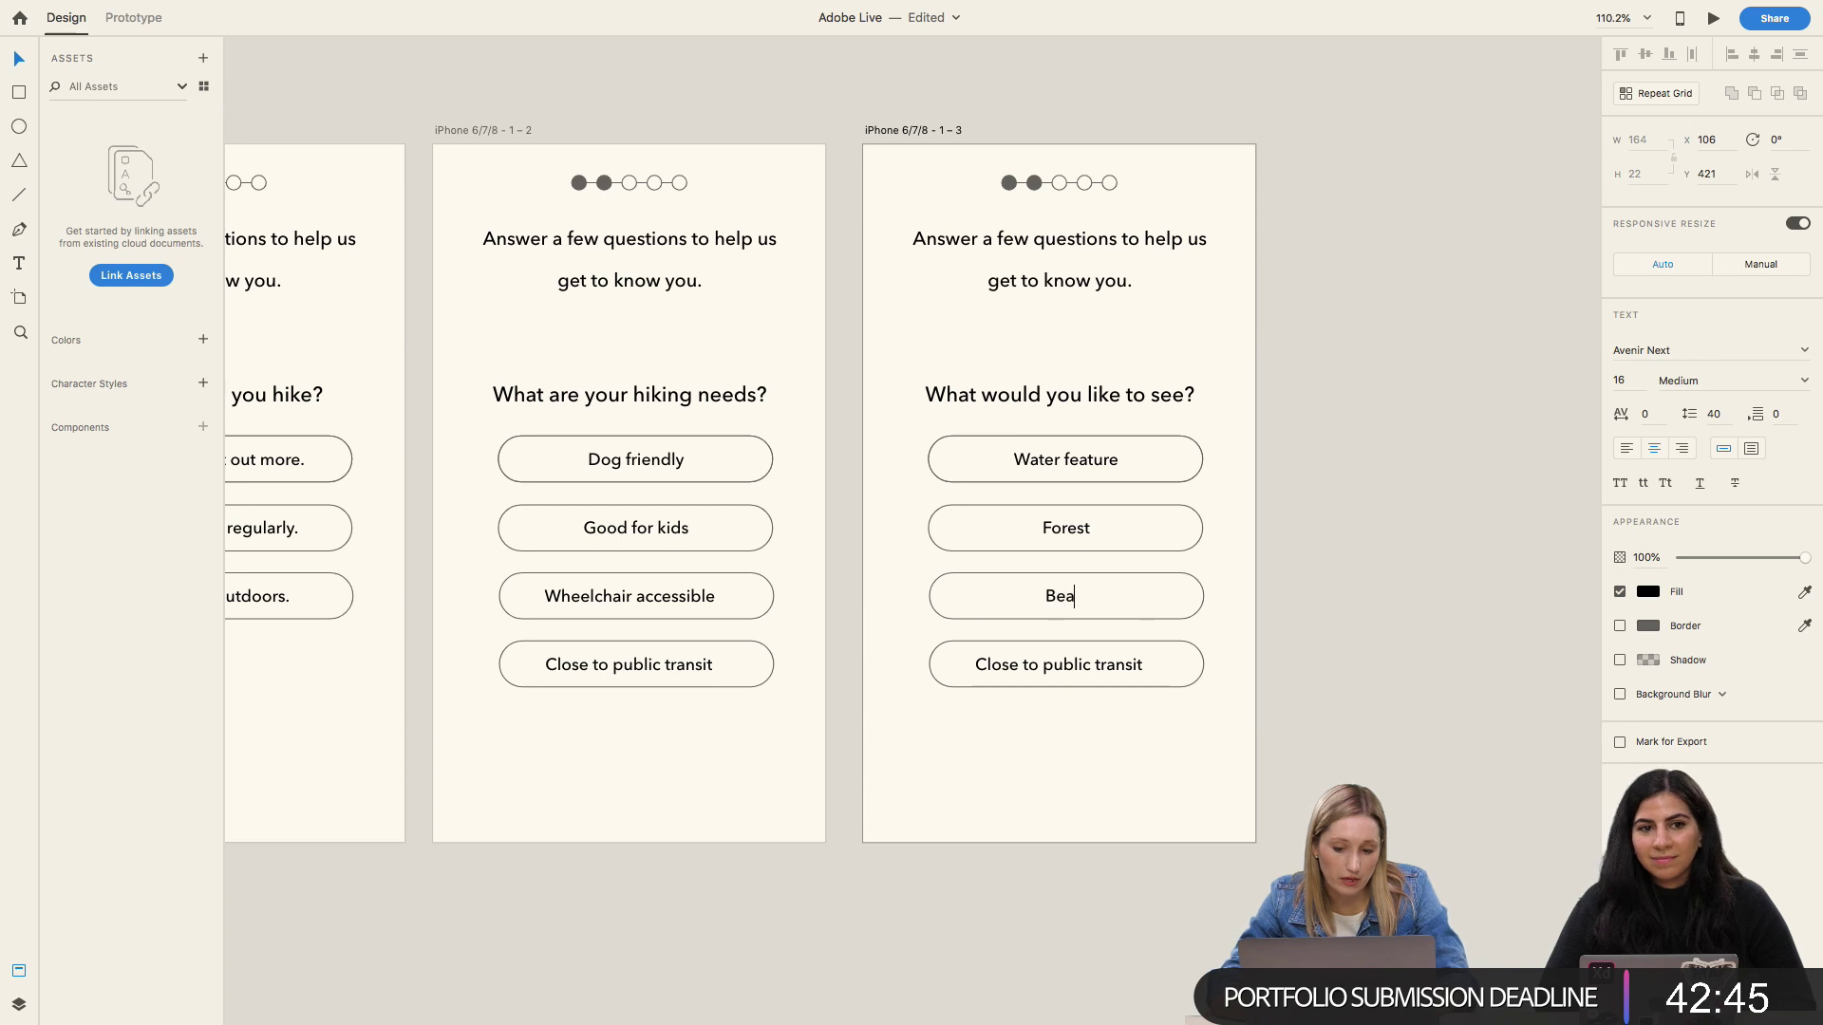
Step: Change the fourth answer on the third question screen to "Wildlife" and deselect it
click(1048, 668)
double_click(1048, 668)
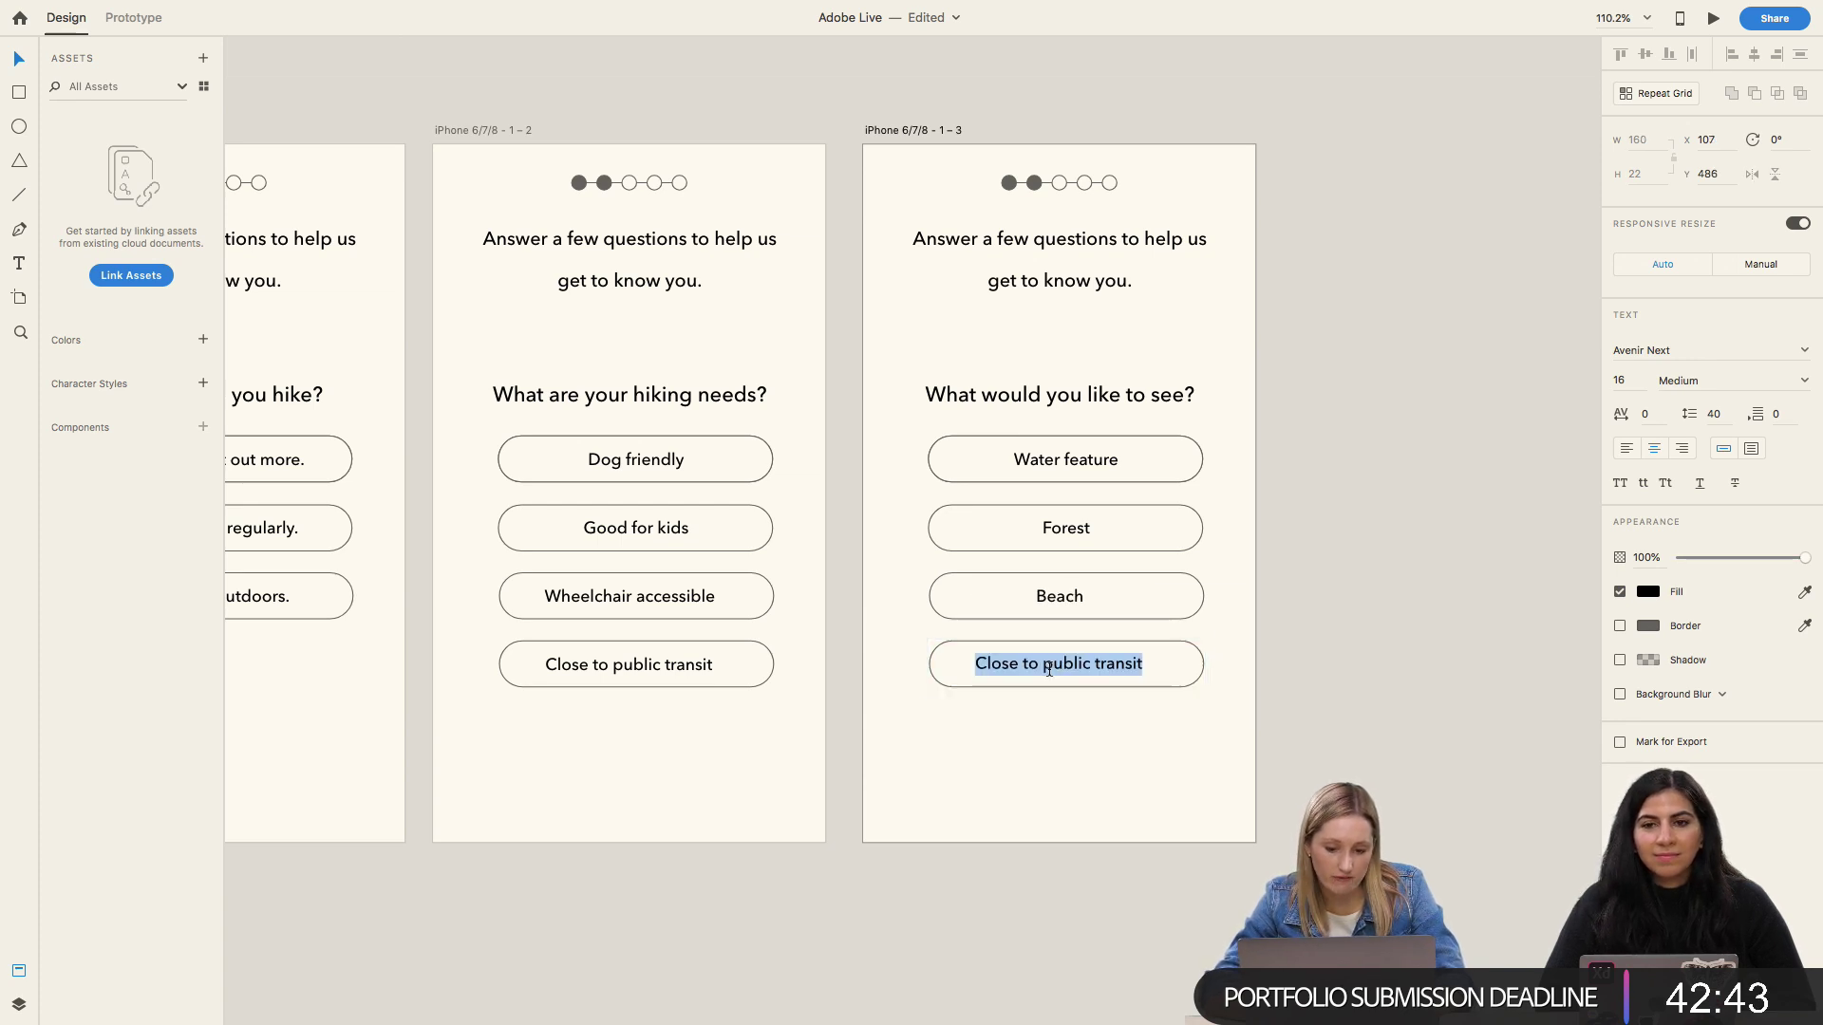
text(Wildlife)
key(Escape)
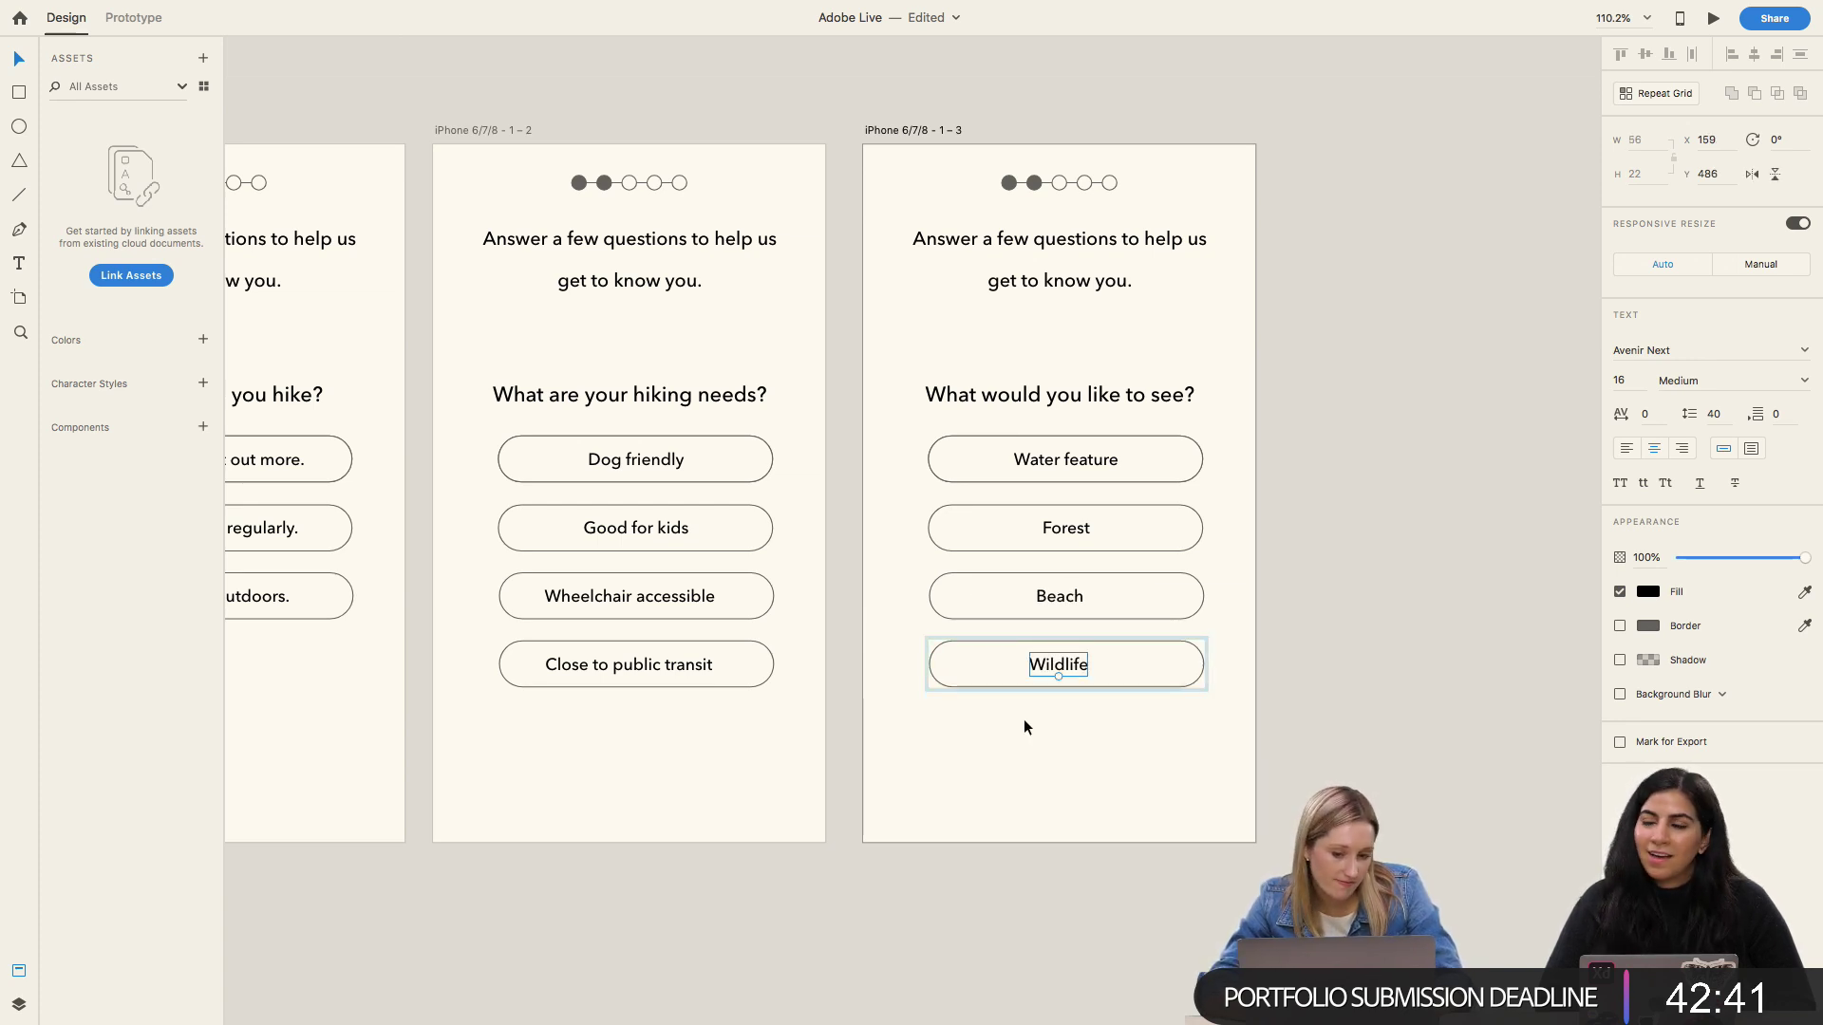
click(1024, 721)
Step: Duplicate the "Wildlife" button with its text directly below as a fifth answer, matching the spacing of the other answers
scroll(1024, 720, down, 2)
scroll(1023, 719, right, 2)
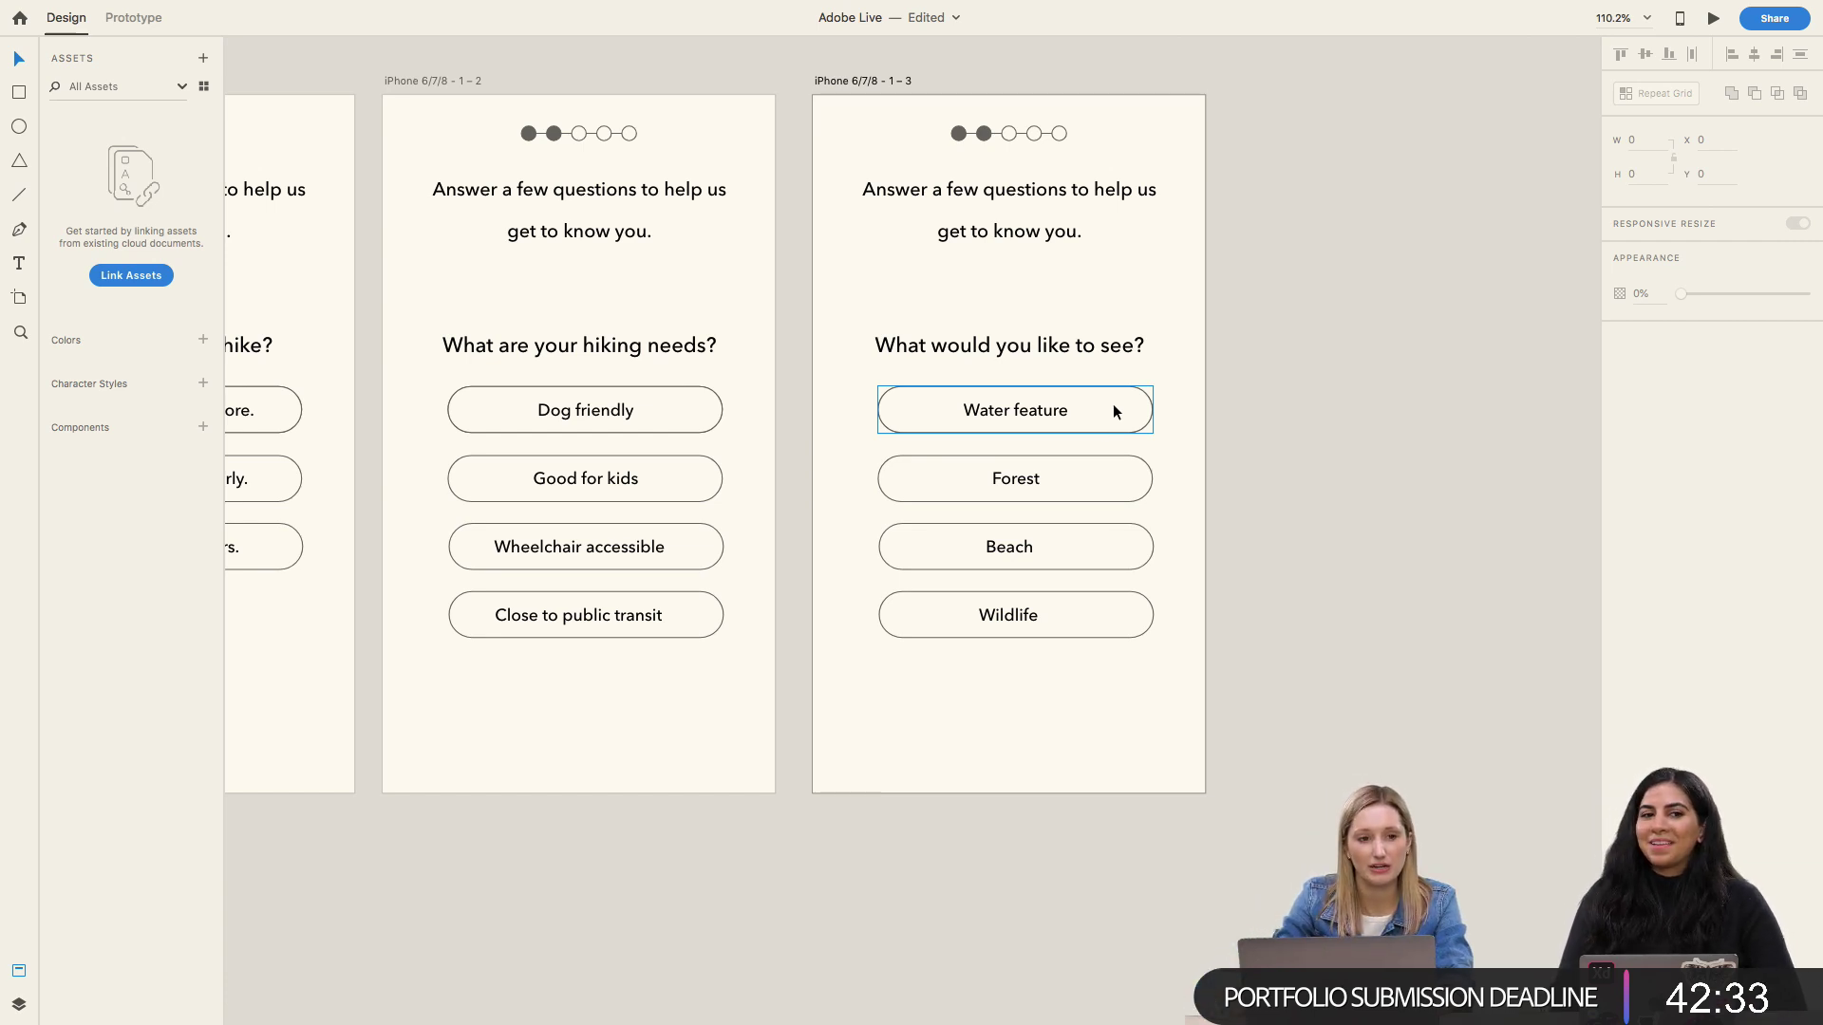
click(1027, 619)
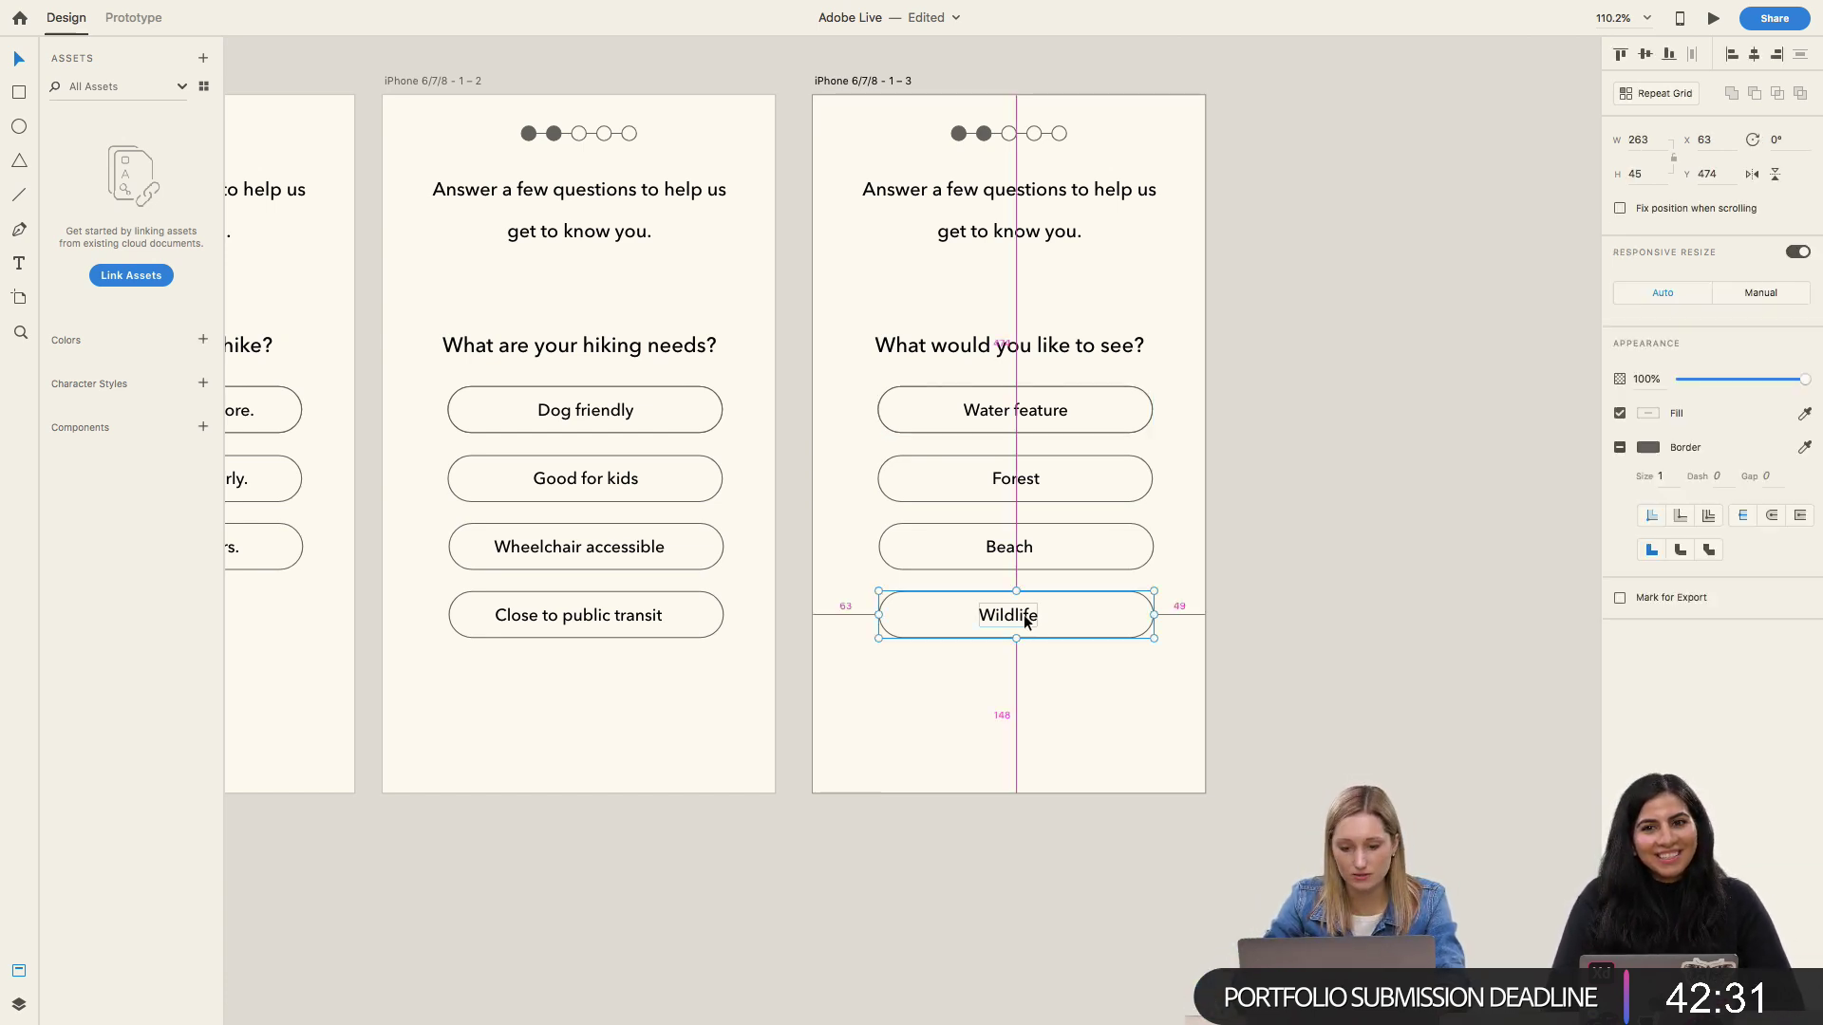
drag(1023, 617, 1024, 682)
Step: Change the fourth answer on the third question screen to "Wildlife (but not bears)"
double_click(1027, 619)
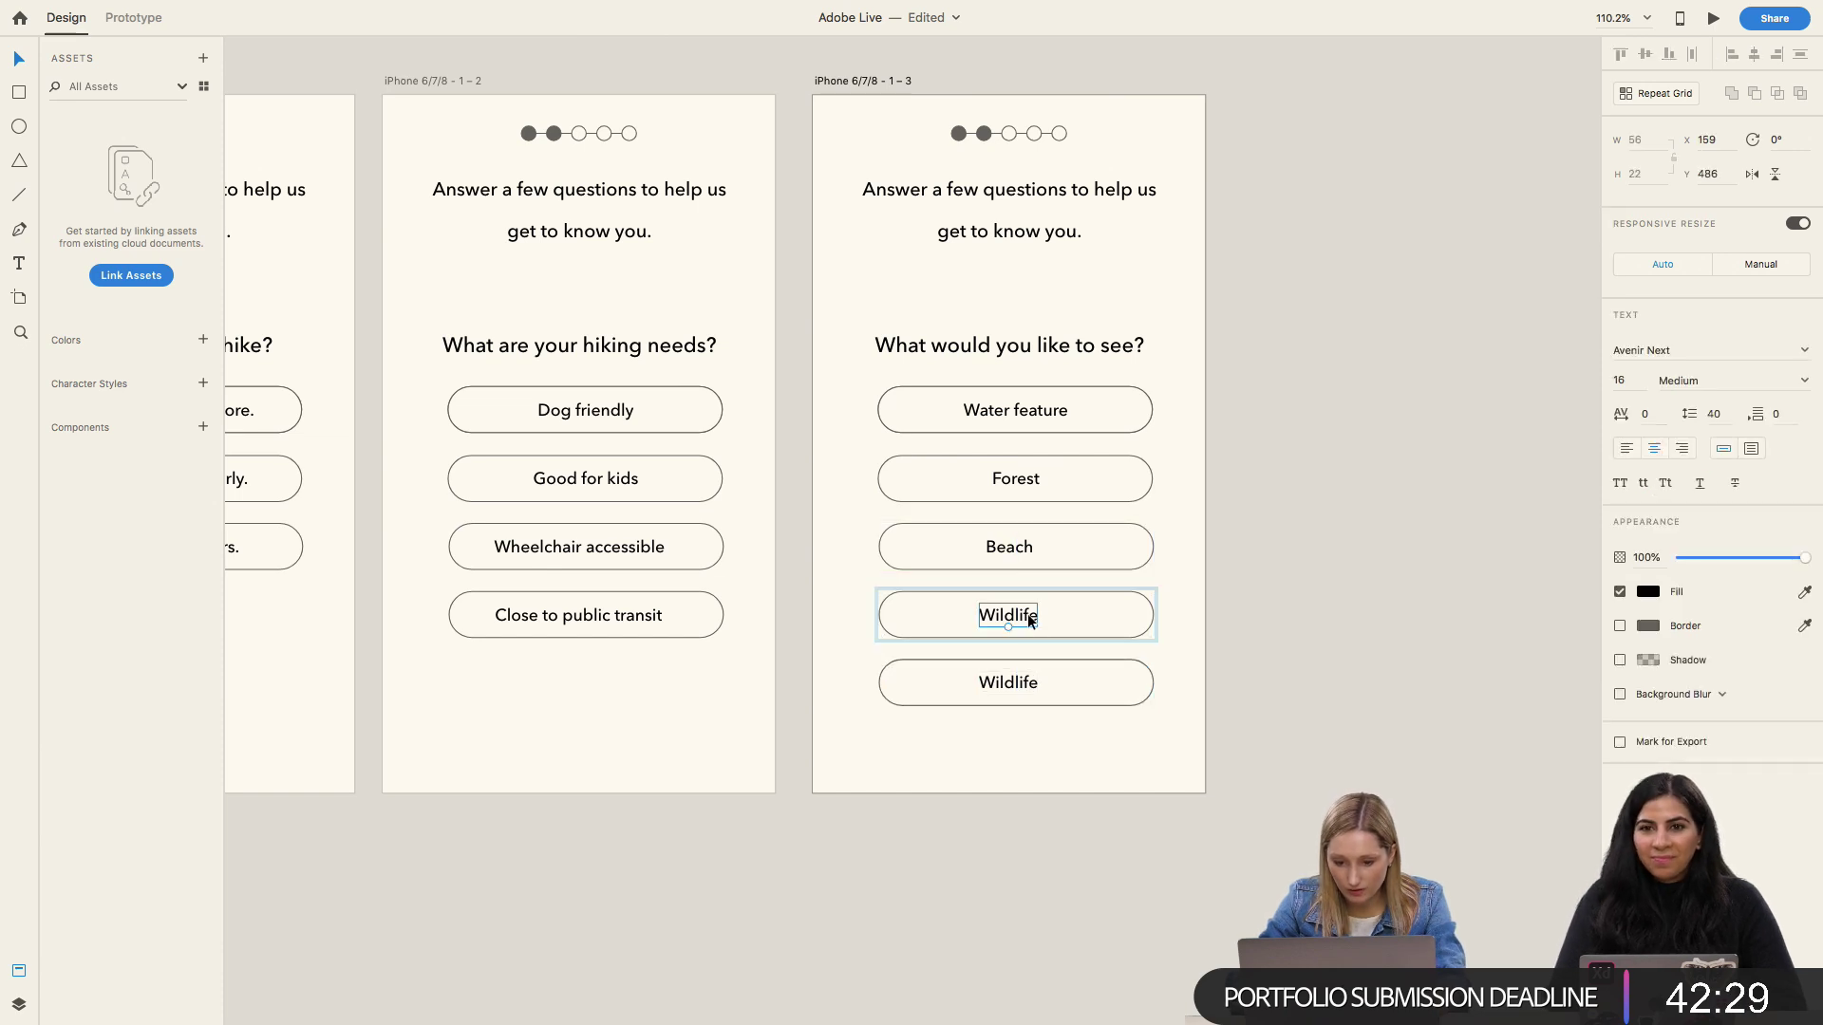
key(Return)
text((but not )
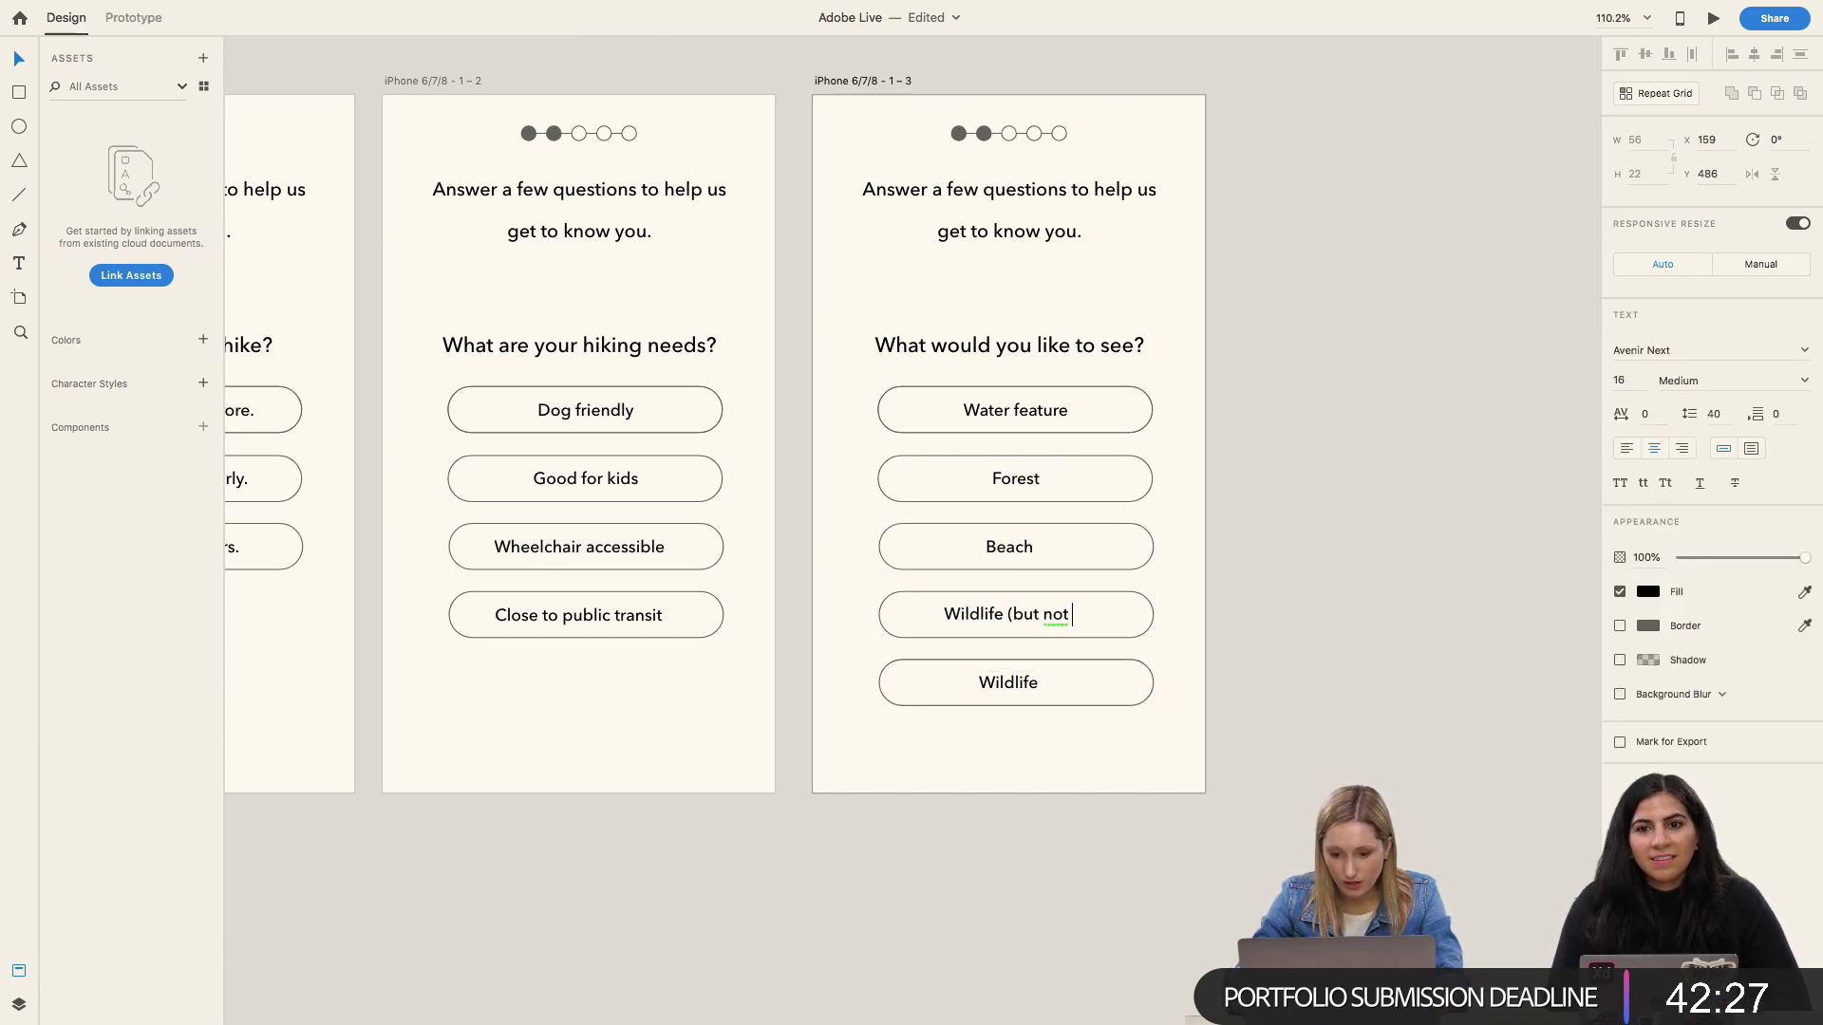
text(bears))
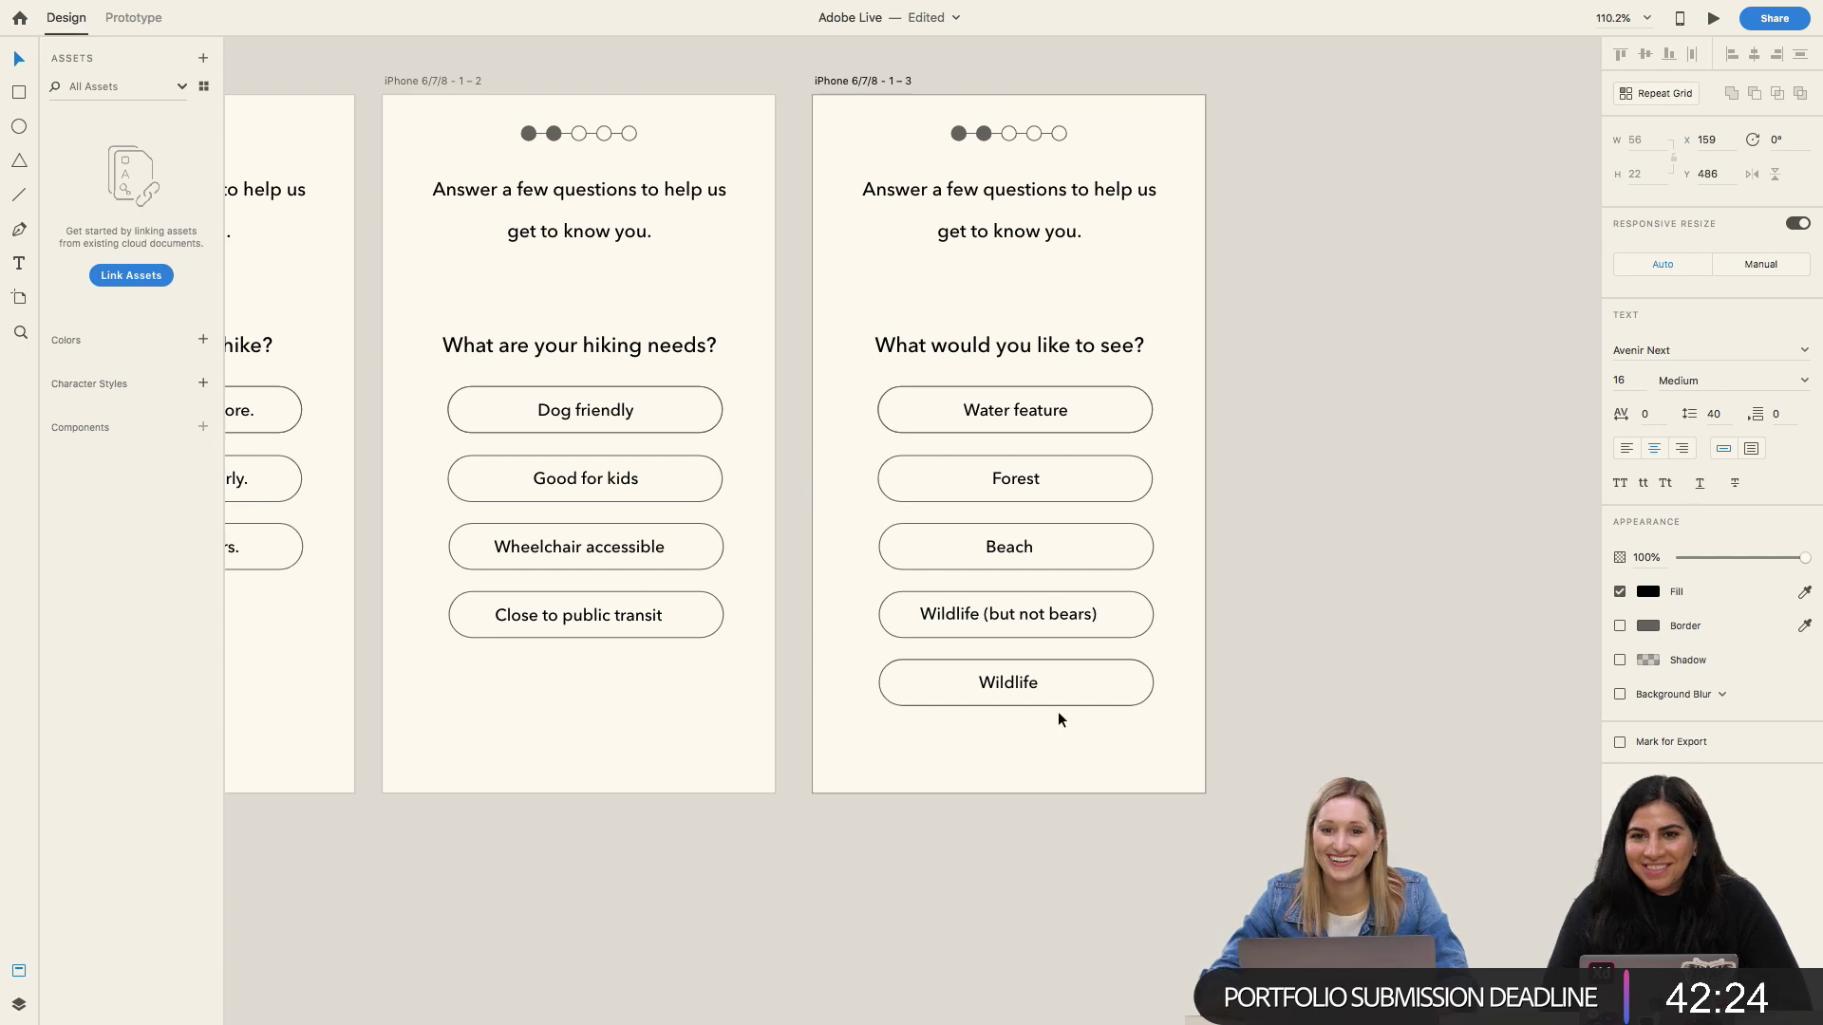
Step: Change the fifth answer on the third question screen to "Meadows"
click(1024, 697)
double_click(1018, 692)
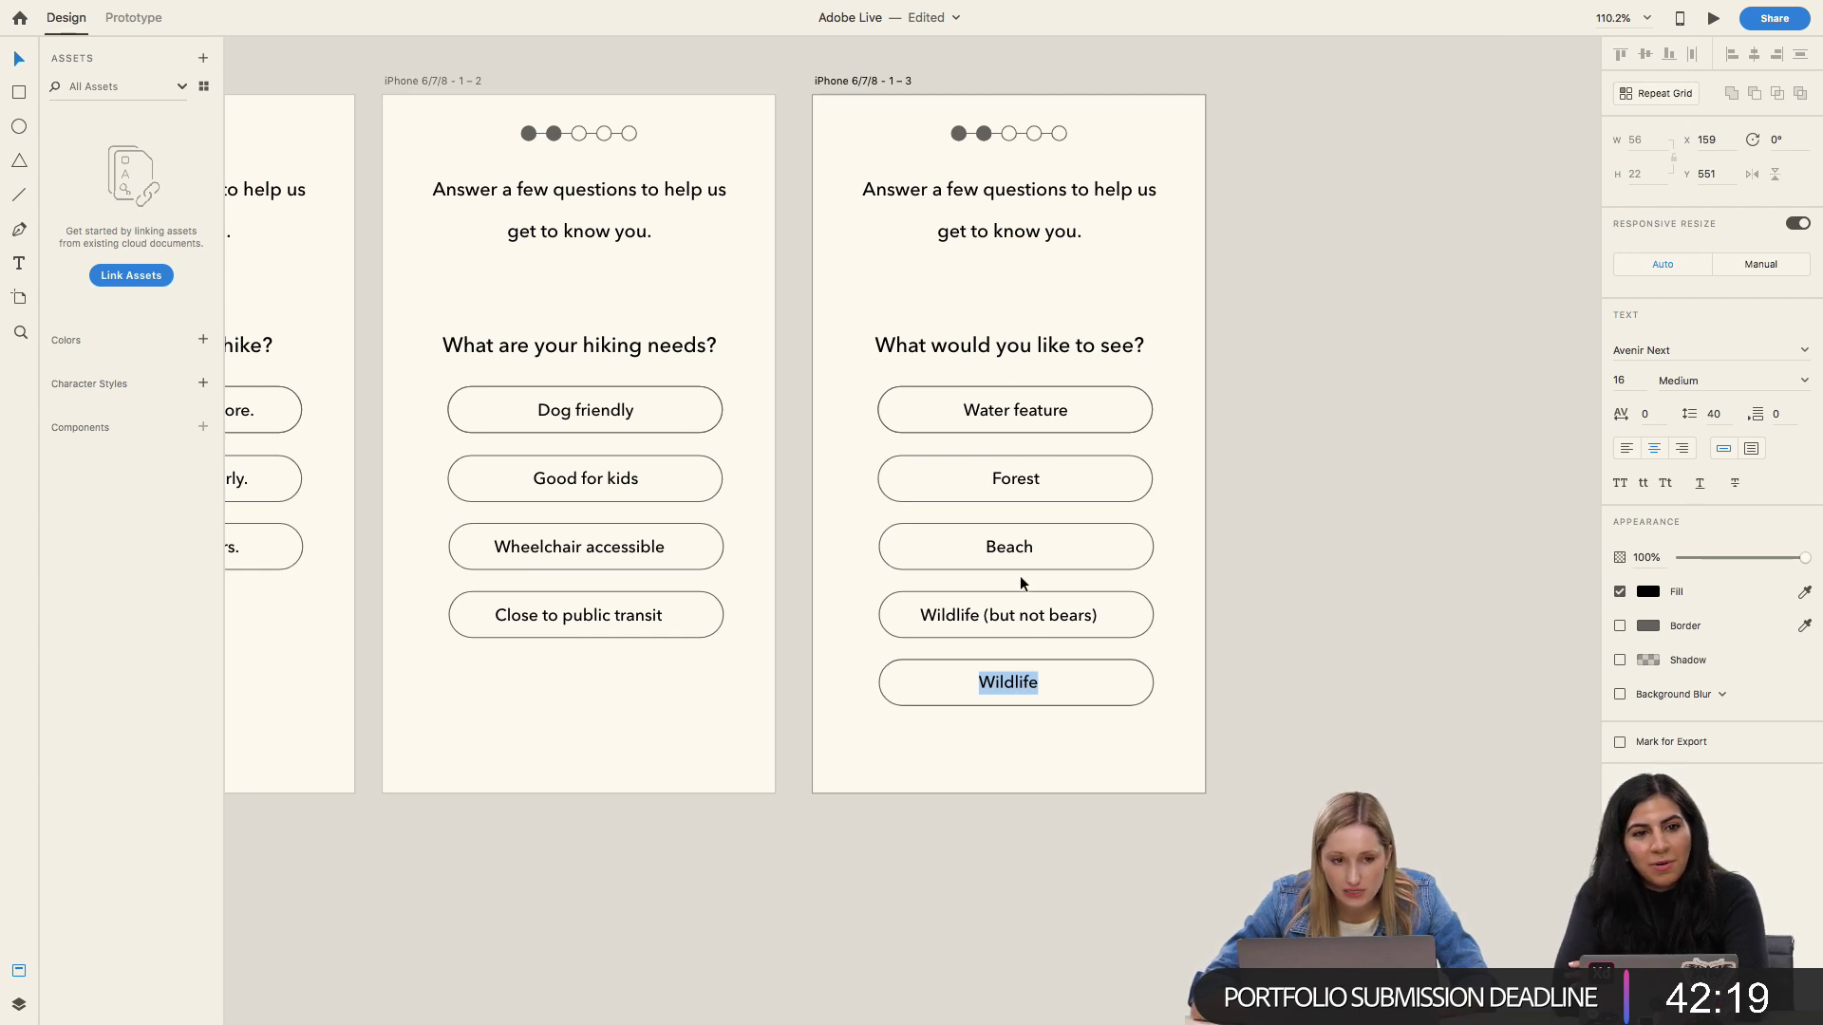
text(F)
key(BackSpace)
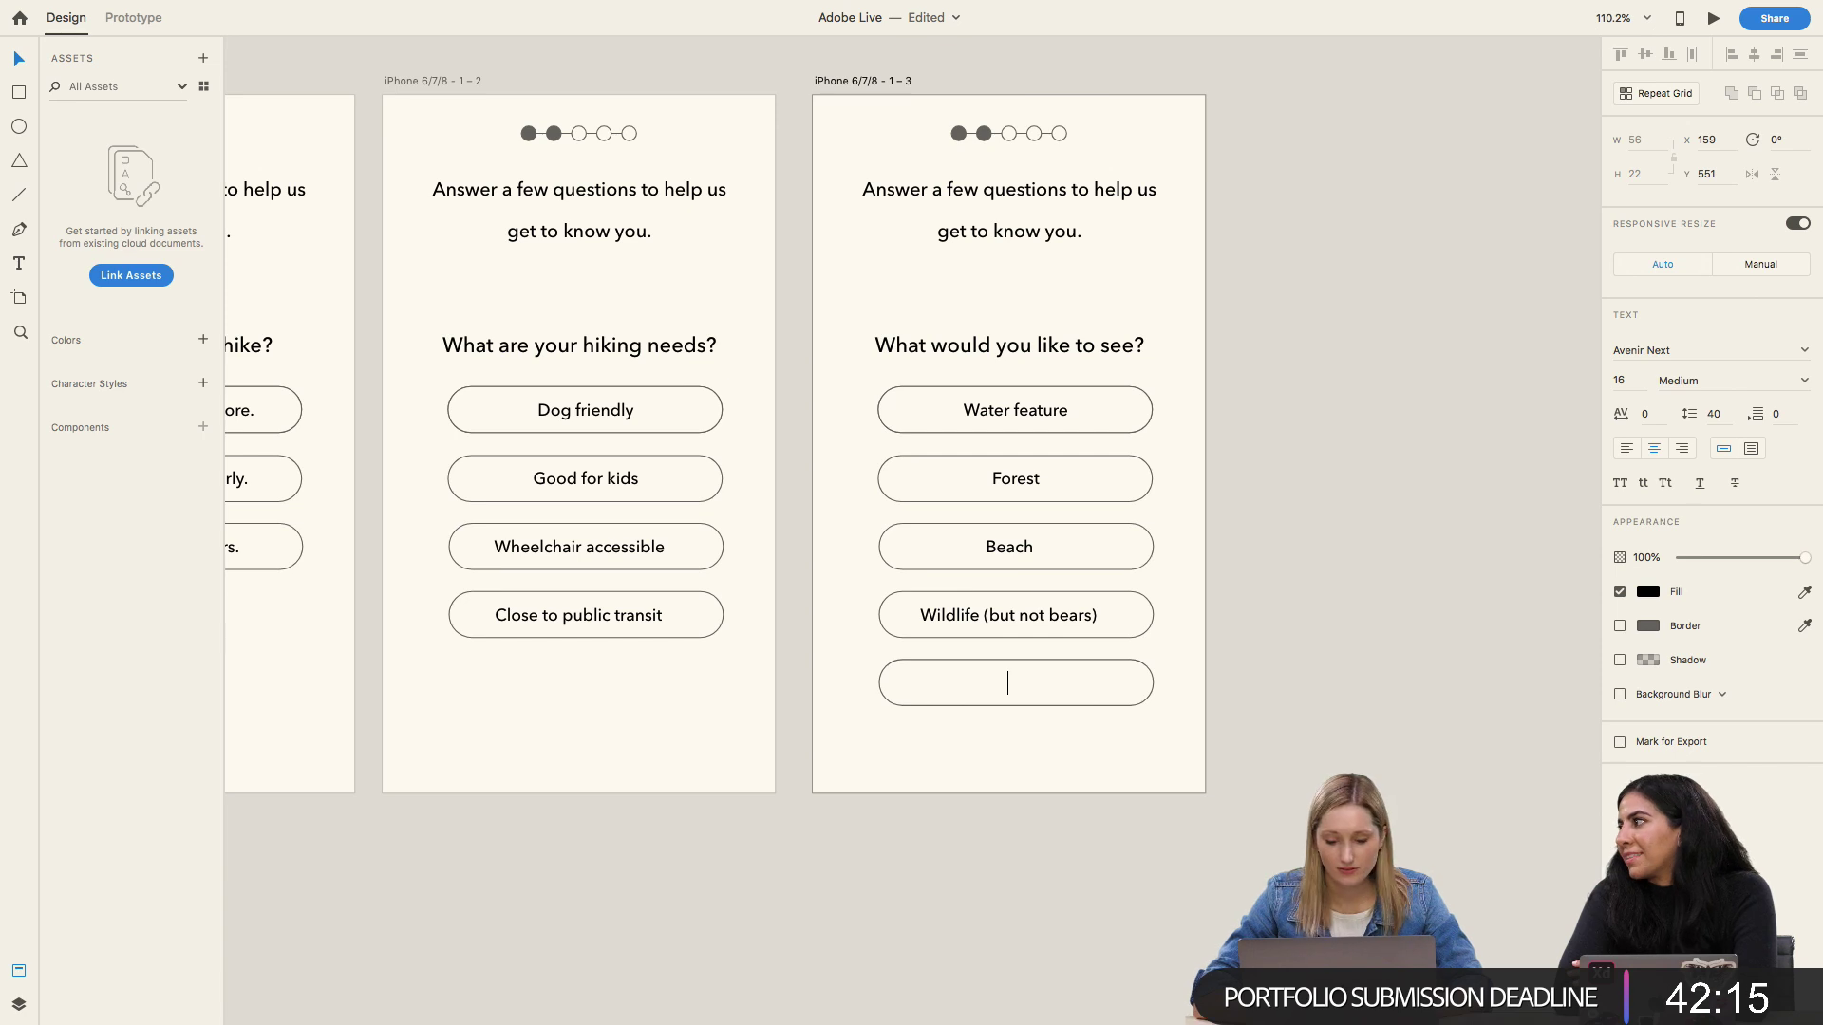
text(Meadows)
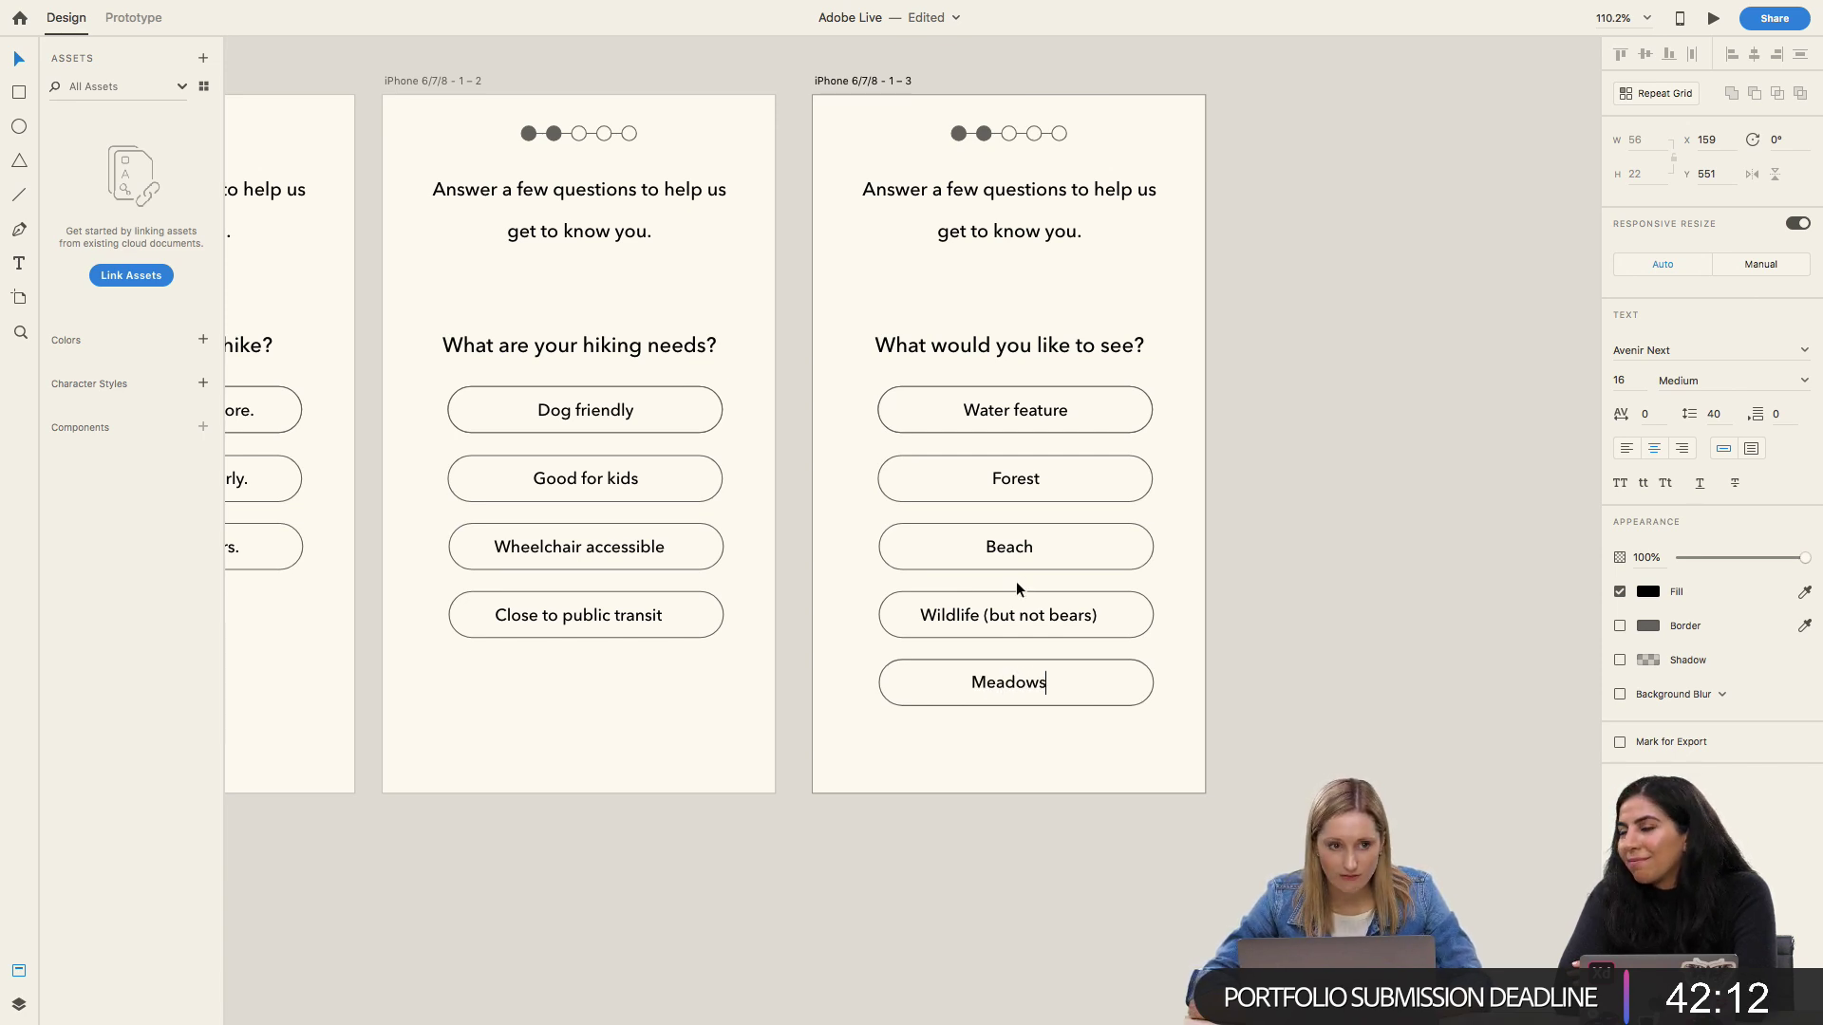
click(995, 685)
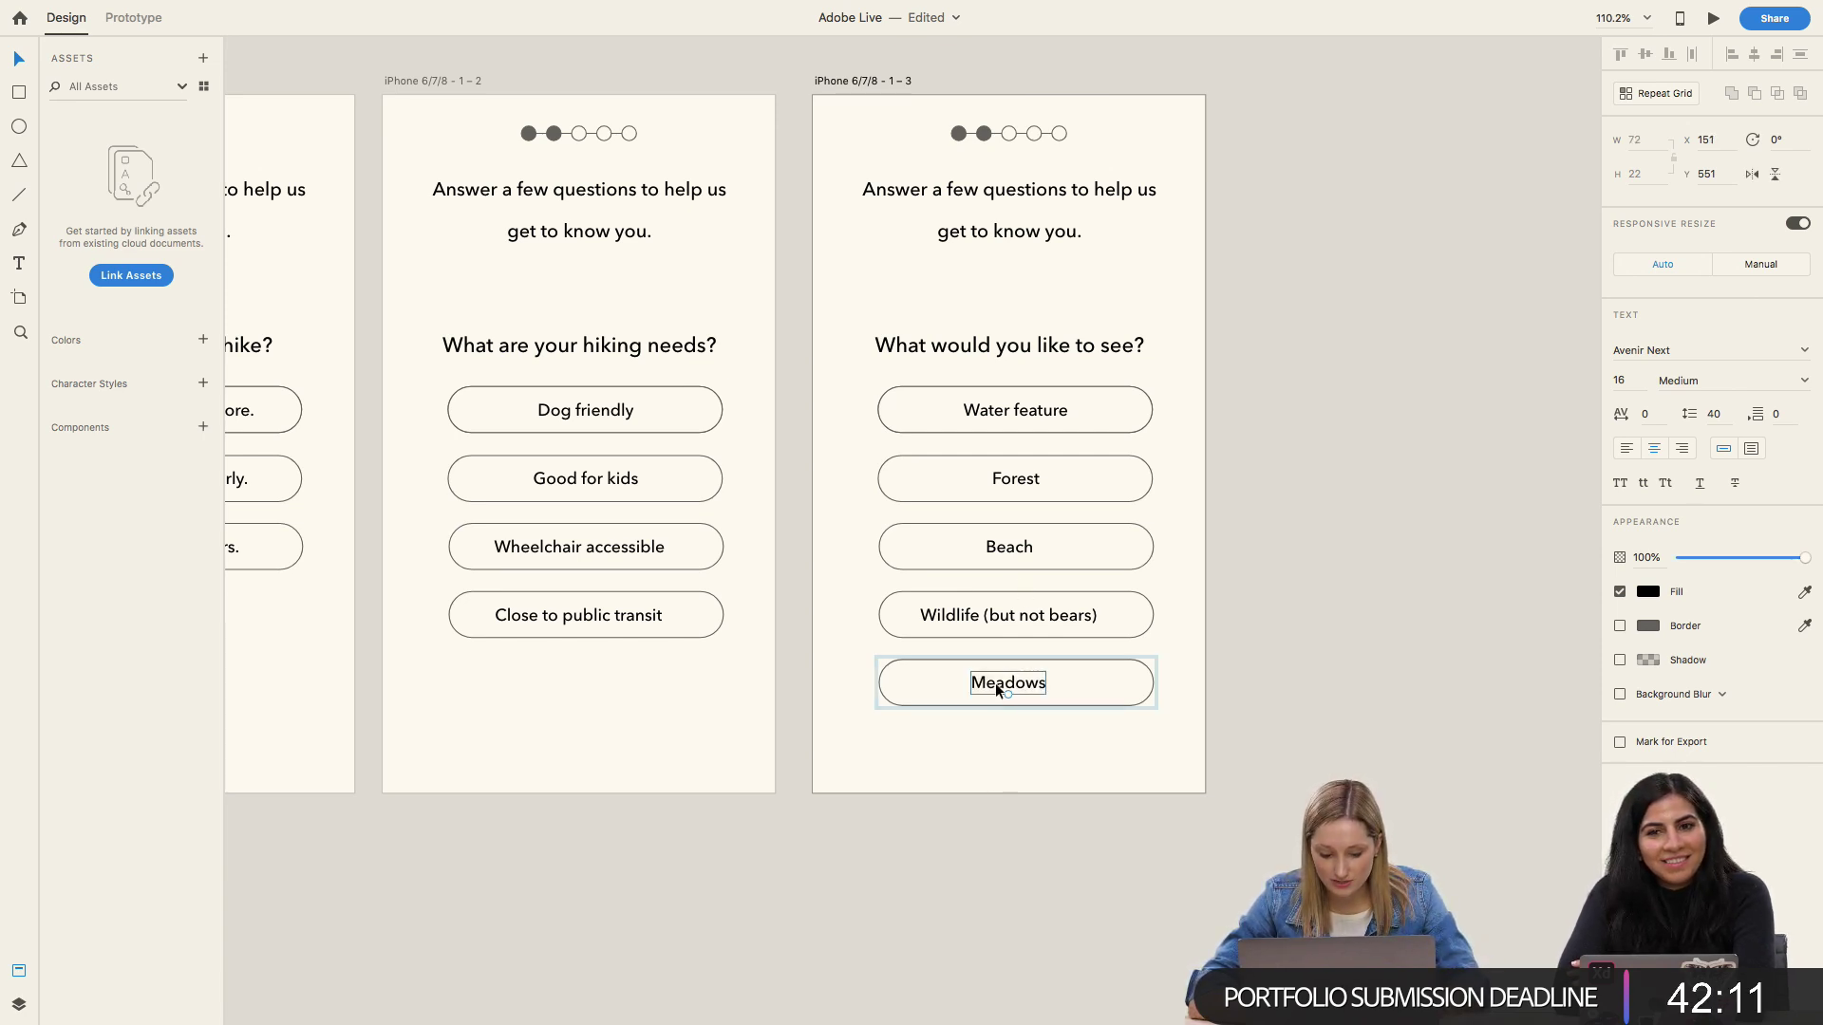
drag(995, 681, 1003, 761)
key(ctrl+z)
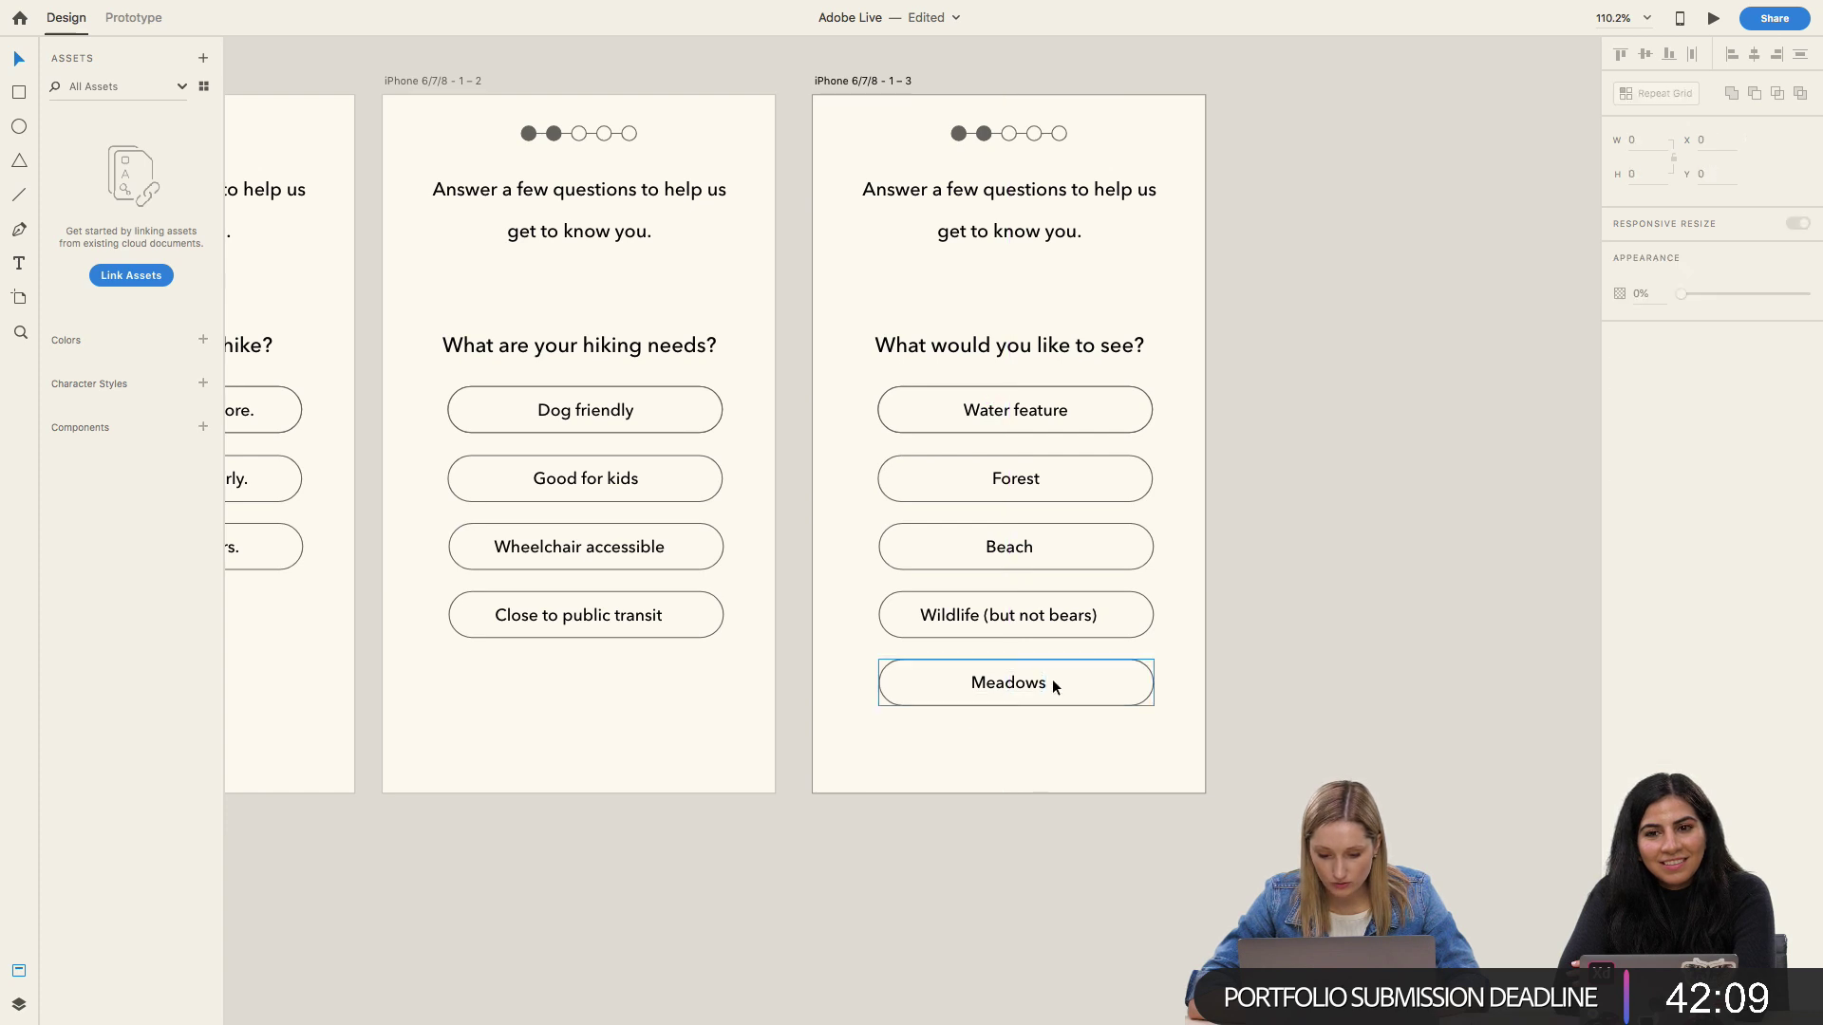
Step: Duplicate the "Meadows" button with its text below at the same spacing and label the sixth answer "Views"
click(1053, 680)
alt+drag(1053, 686, 1058, 749)
double_click(1020, 755)
text(View)
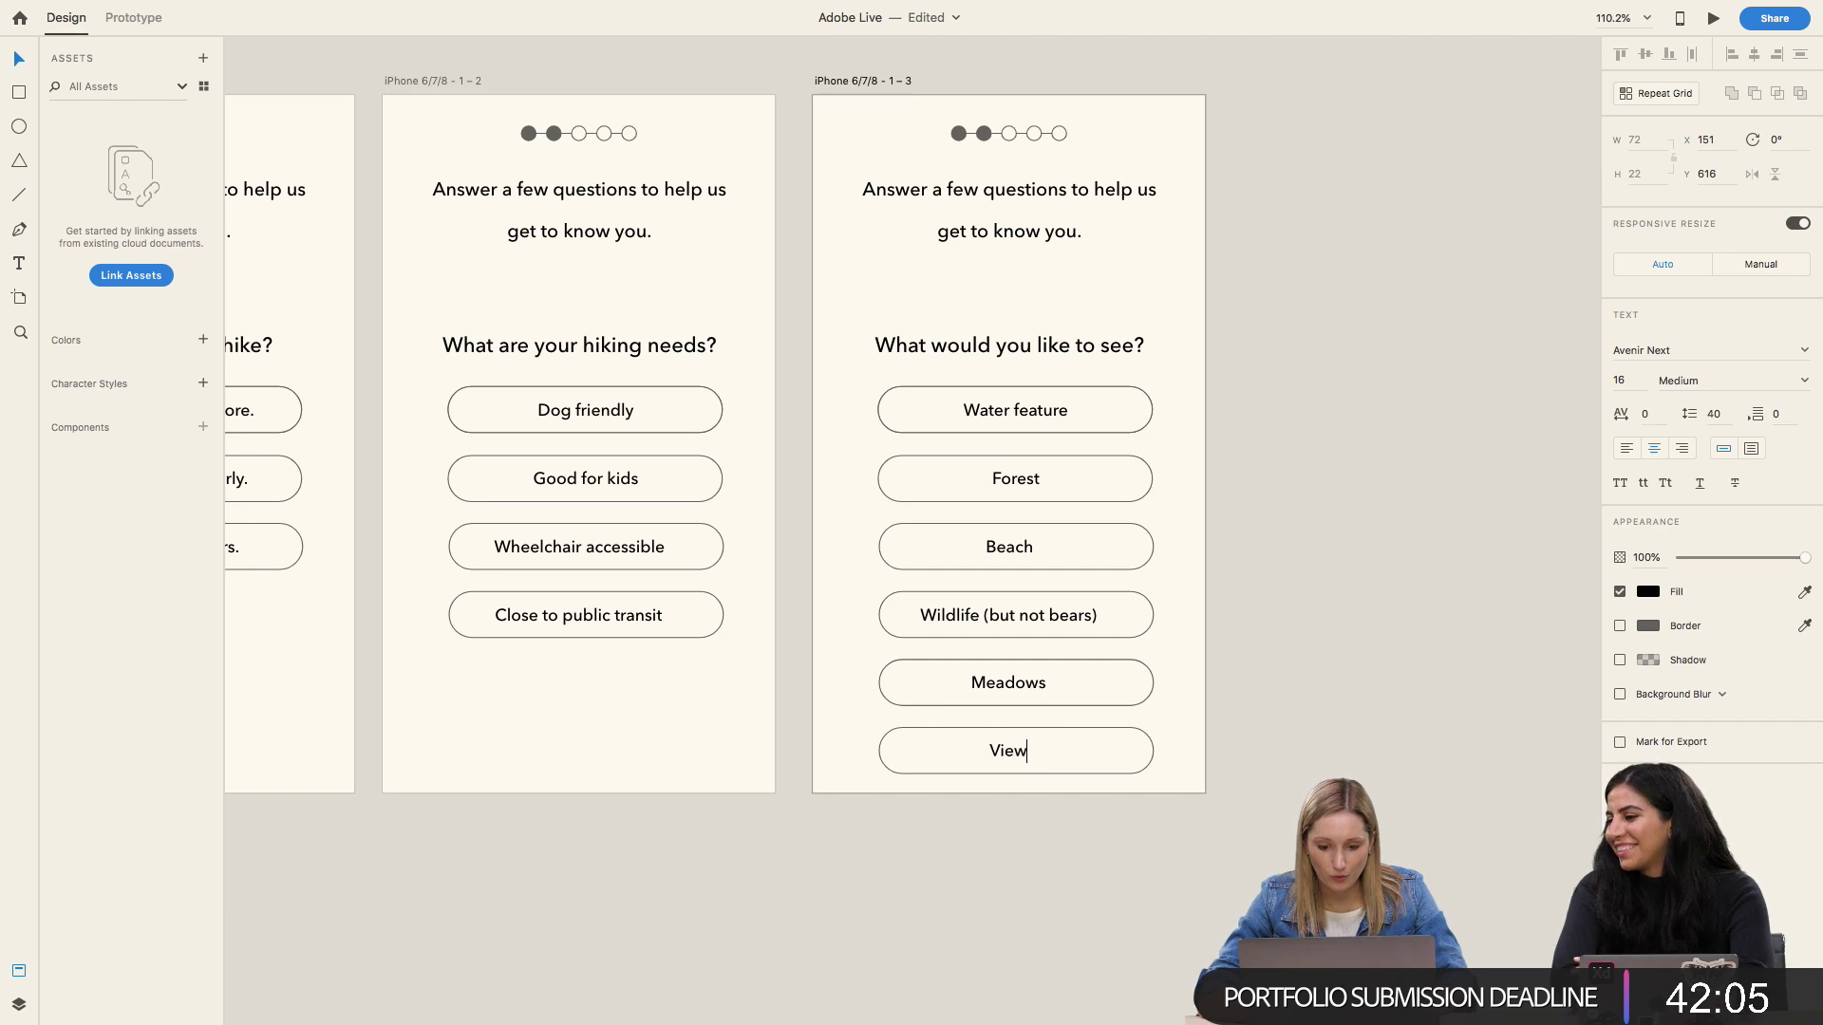
key(Escape)
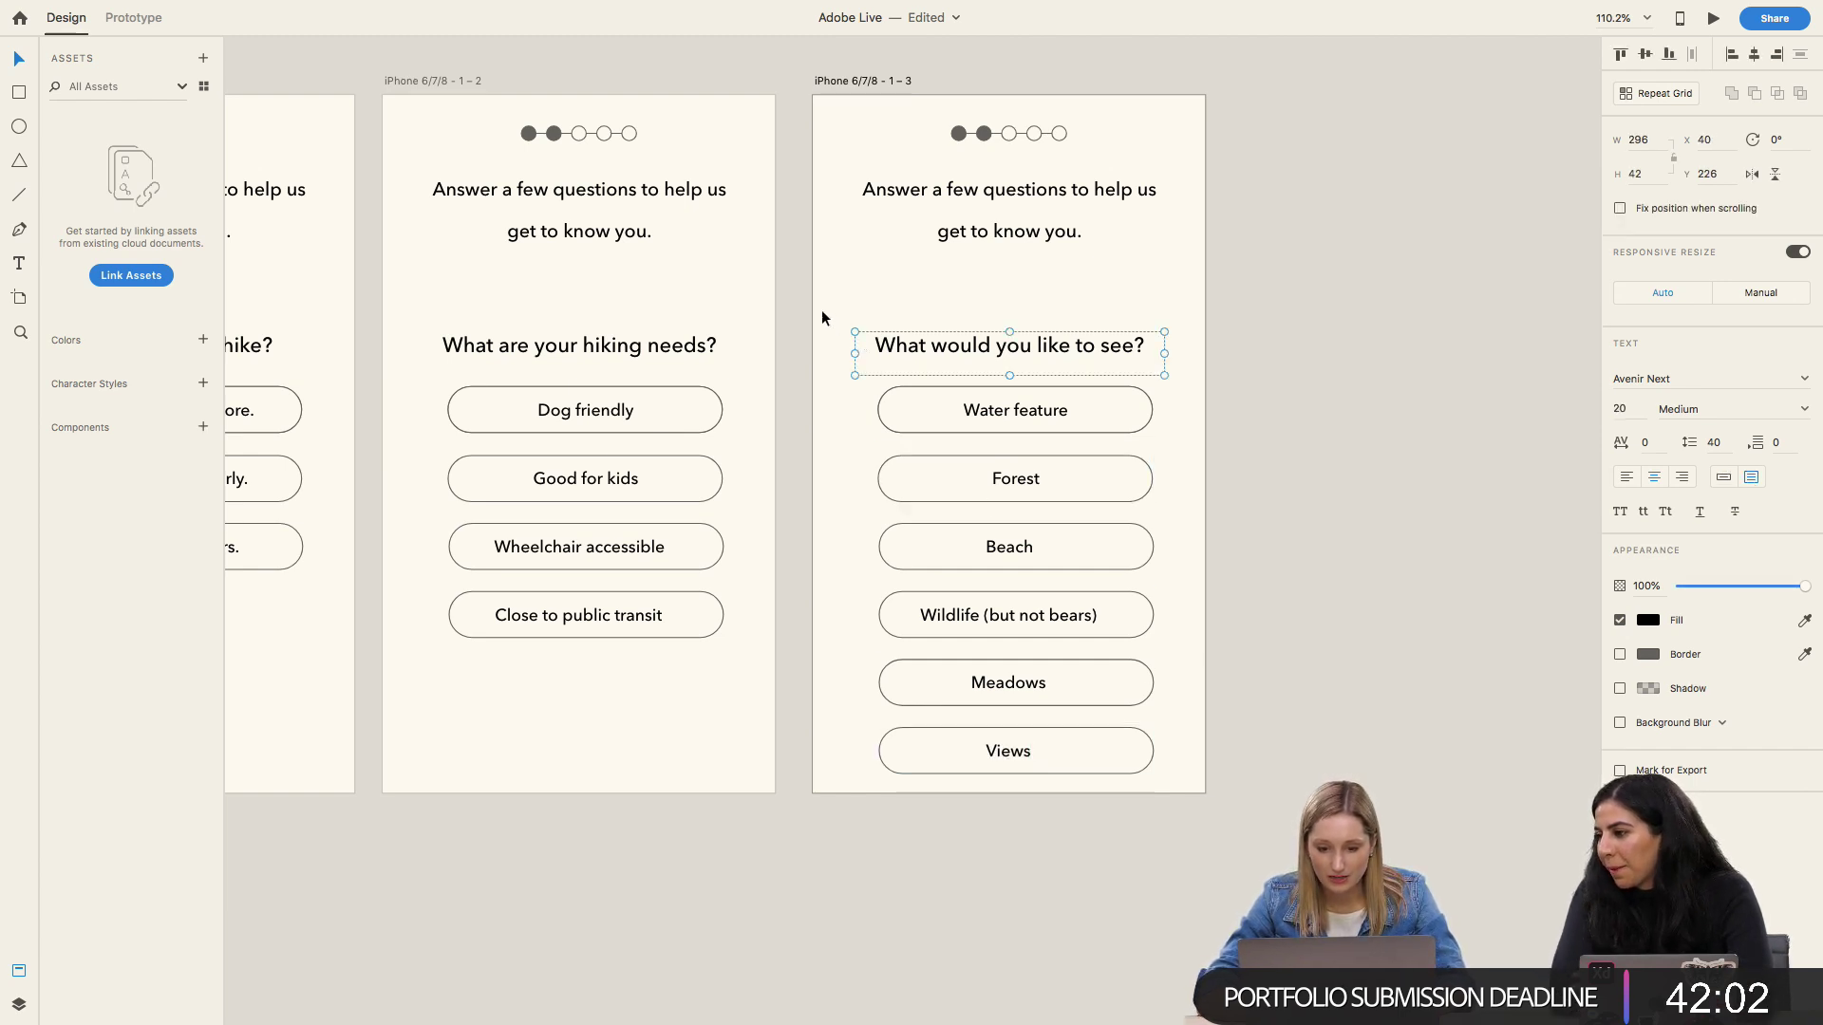
Step: Move the "What would you like to see?" question and its six answers up together to Y 176
drag(818, 314, 1026, 663)
key(super+z)
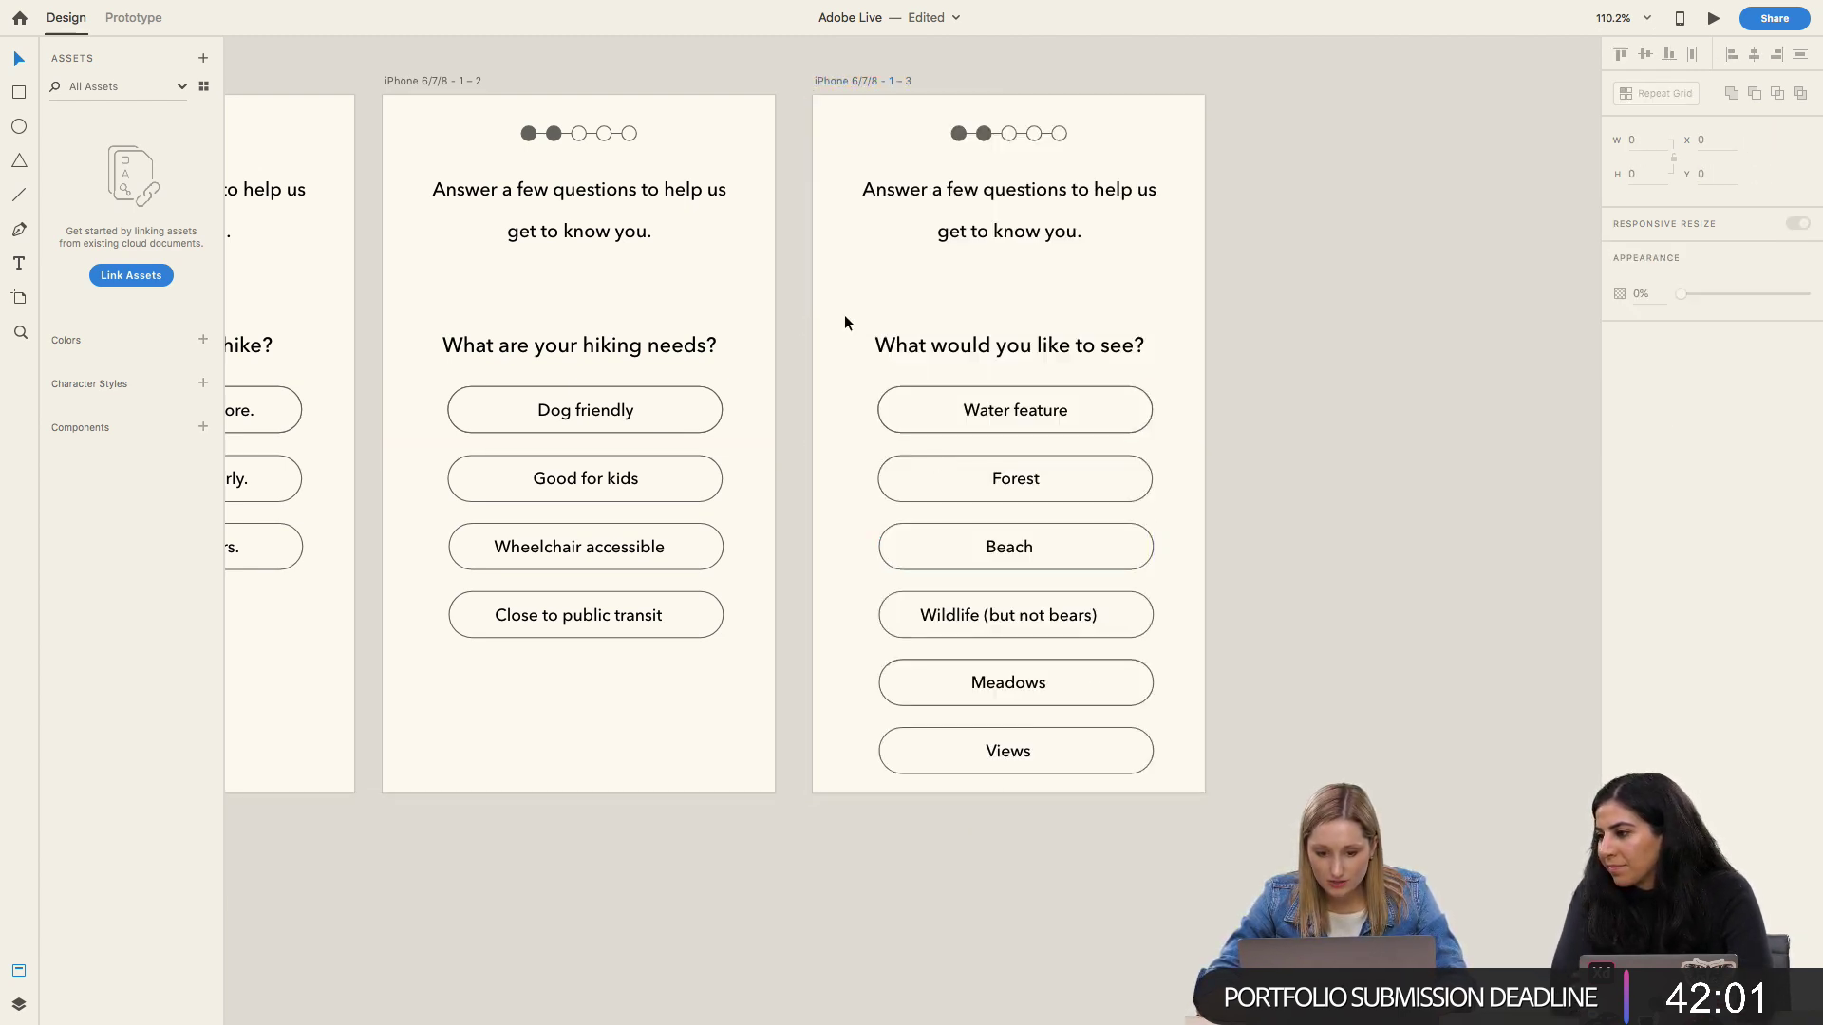
click(874, 342)
drag(874, 334, 1082, 693)
shift+click(1052, 743)
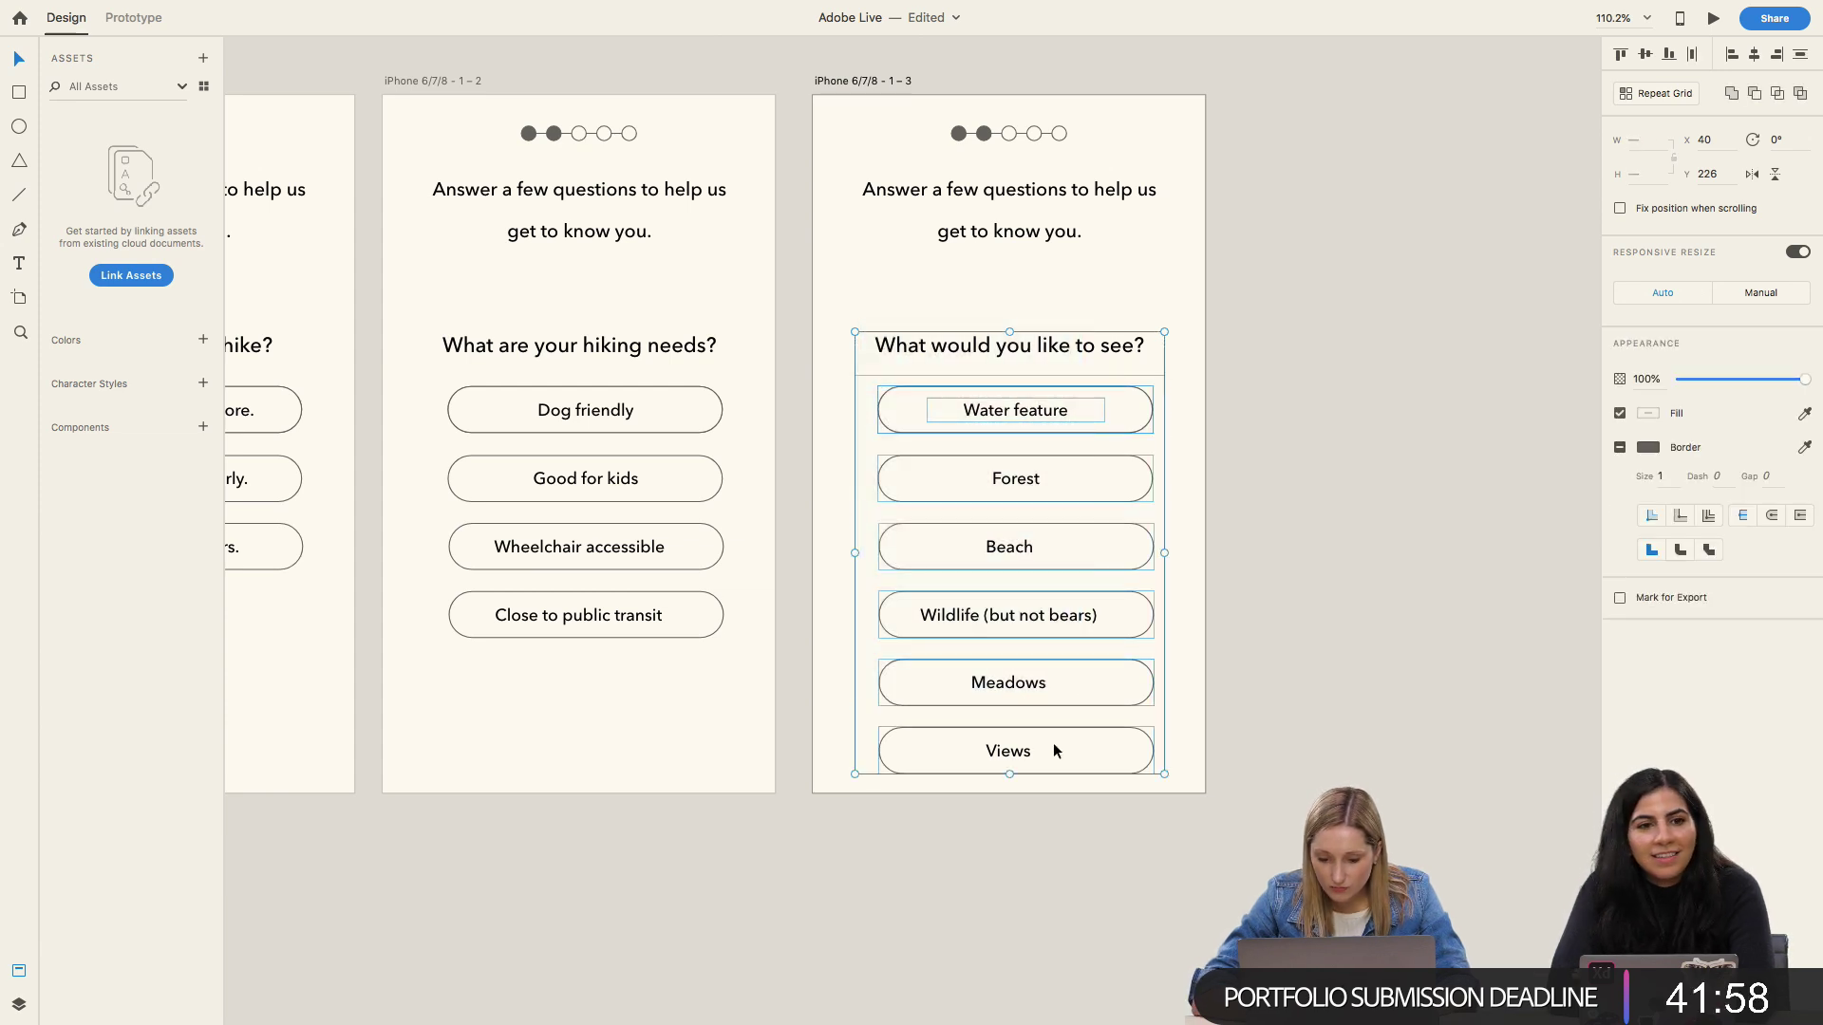
key(shift+Up)
key(shift+Up)
key(shift+Up)
key(shift+Up)
key(shift+Up)
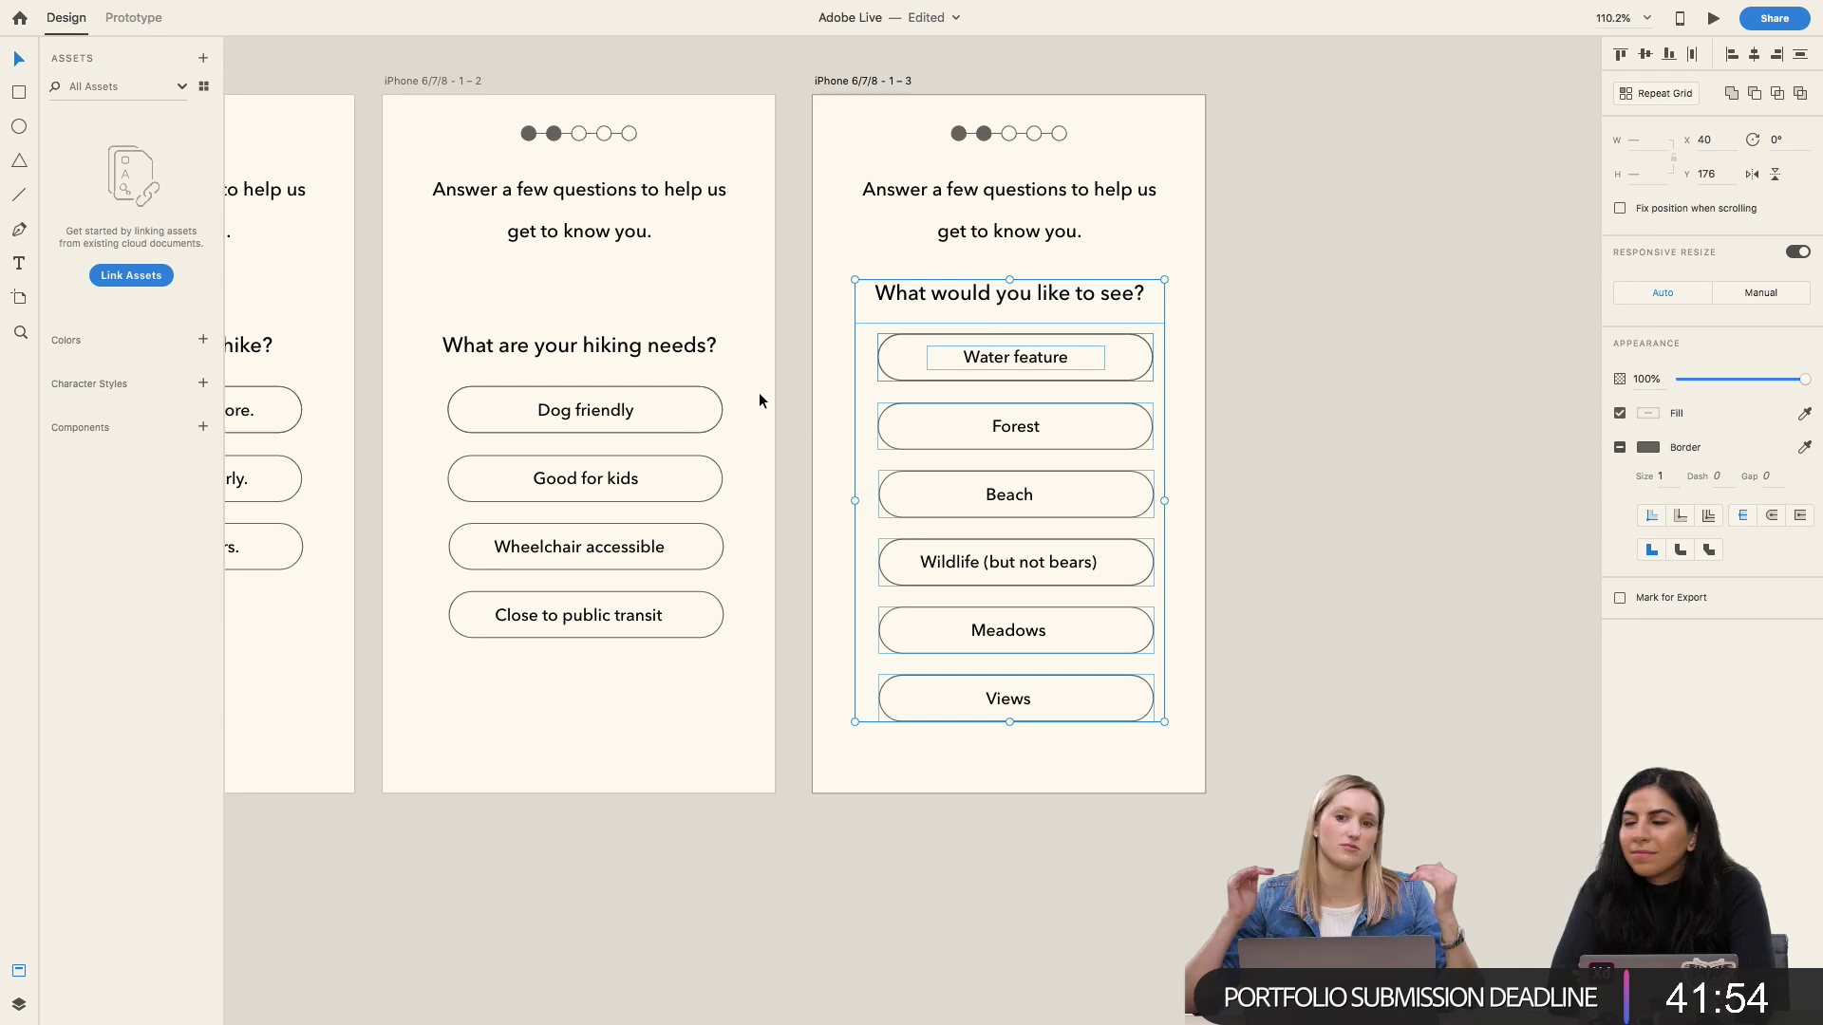
click(1233, 266)
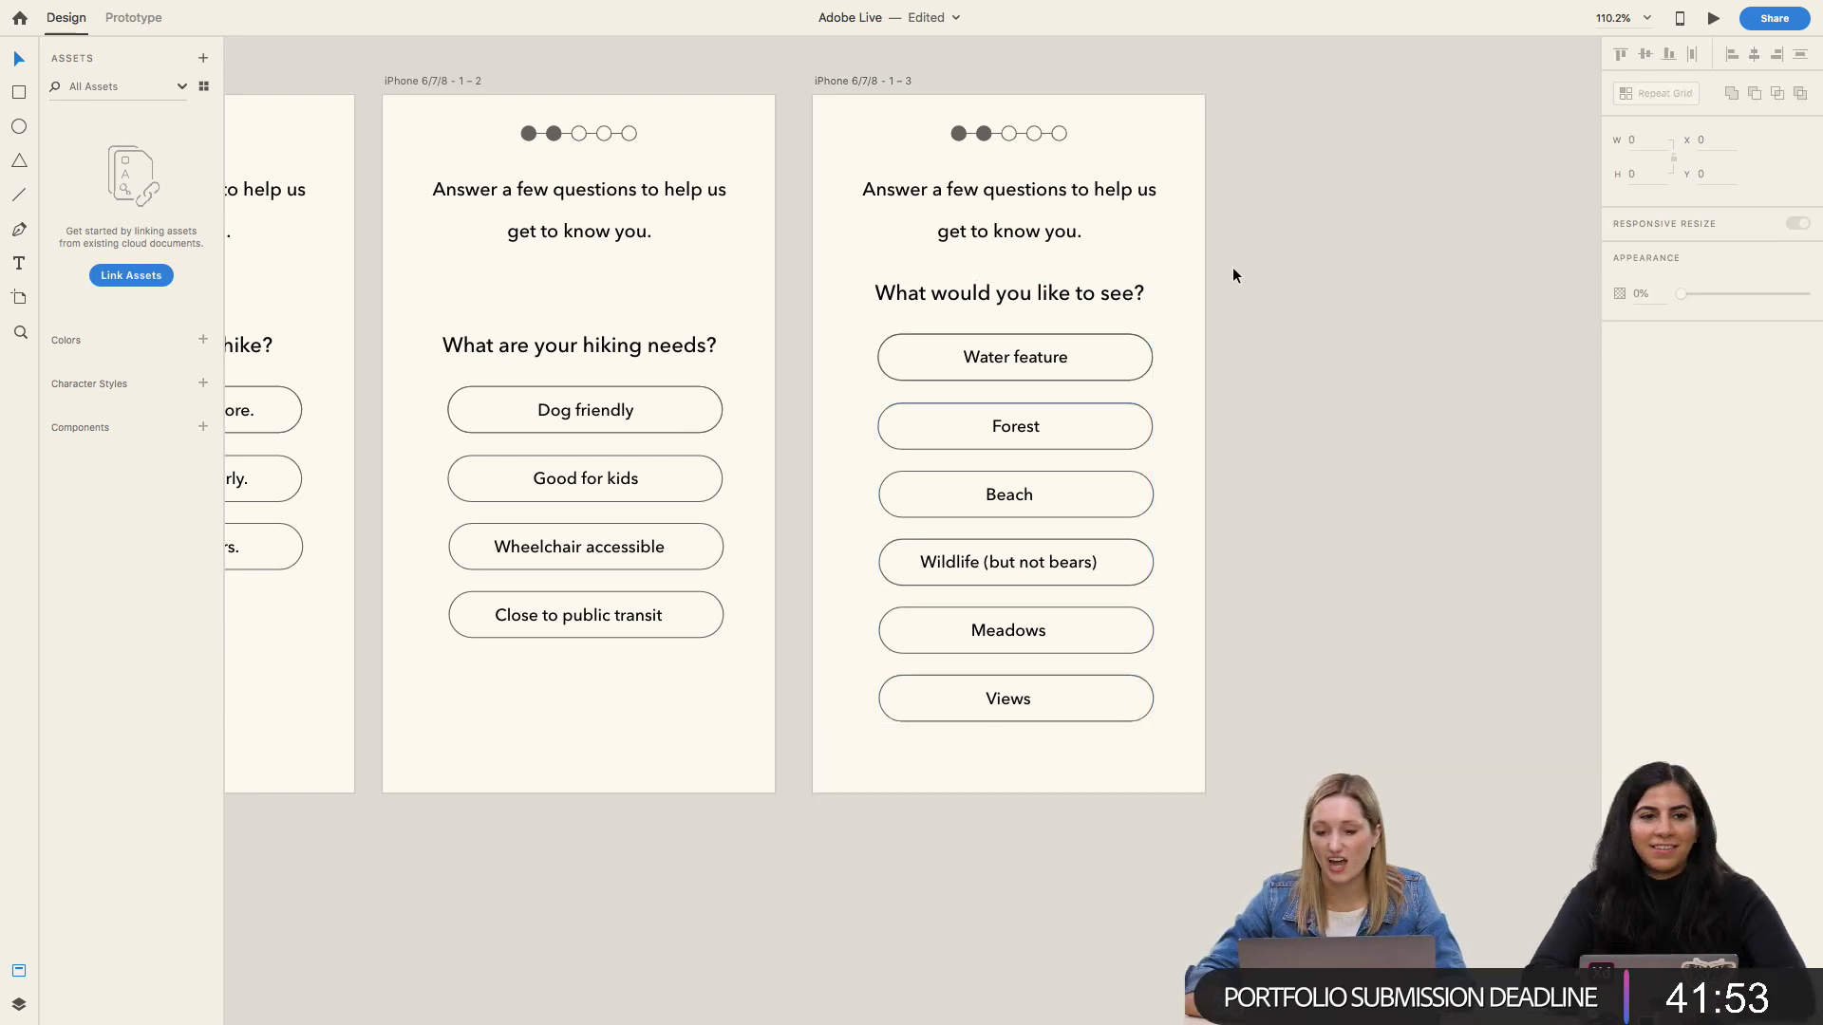
Step: Fill the third progress dot on the third question screen with the dark gray sampled from the second dot
click(877, 80)
double_click(1009, 133)
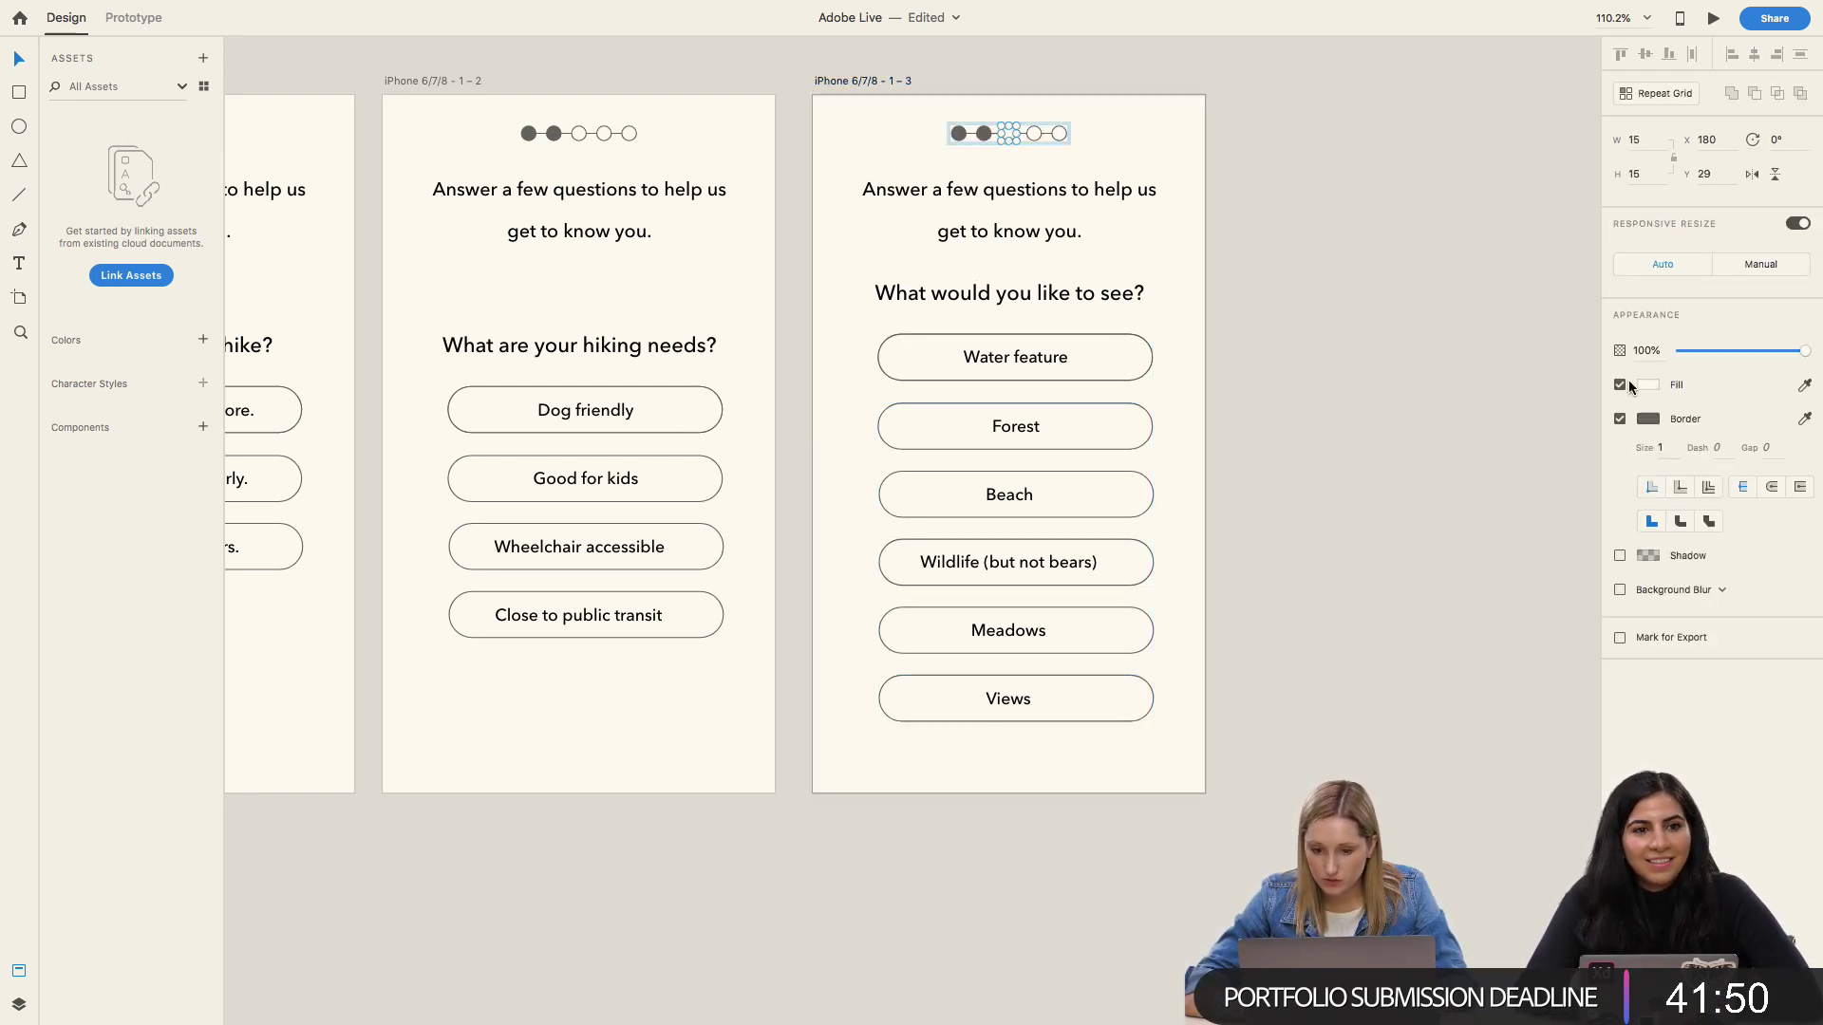
click(1804, 384)
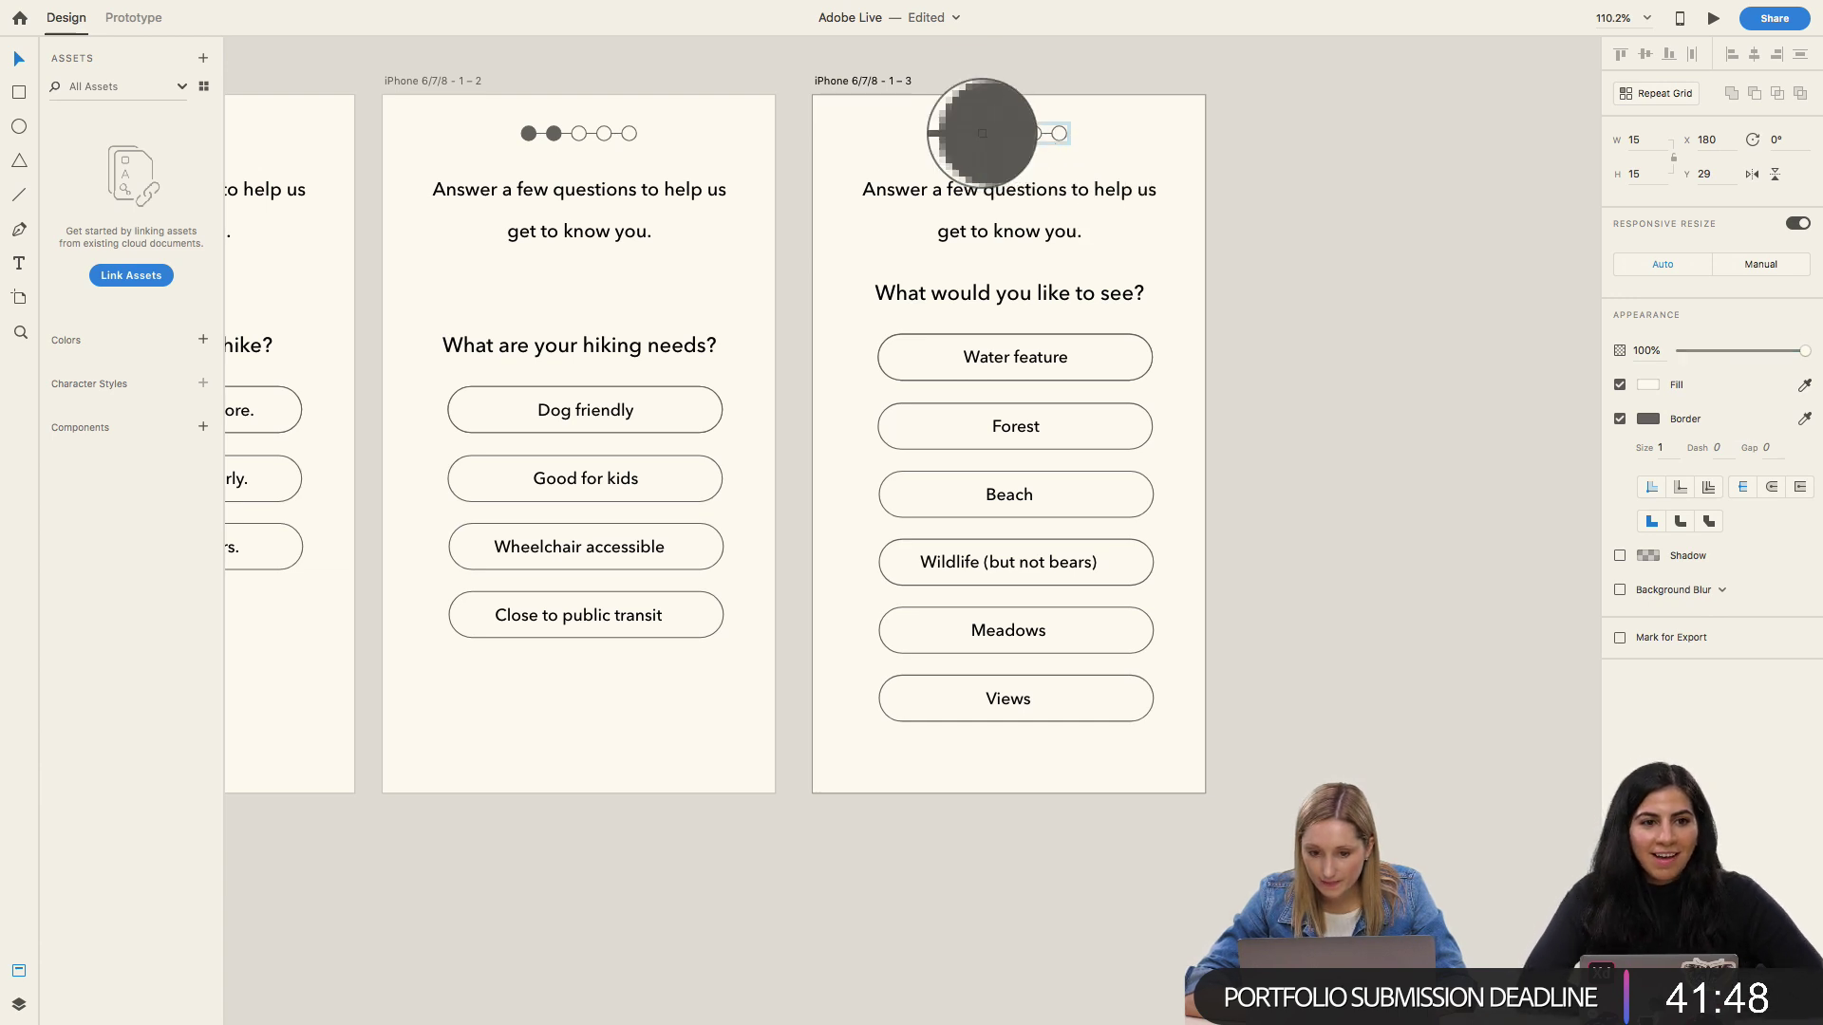
click(984, 133)
click(1233, 556)
Step: Duplicate the "Views" button with its text directly below as a seventh answer, matching the spacing of the other answers
click(1014, 565)
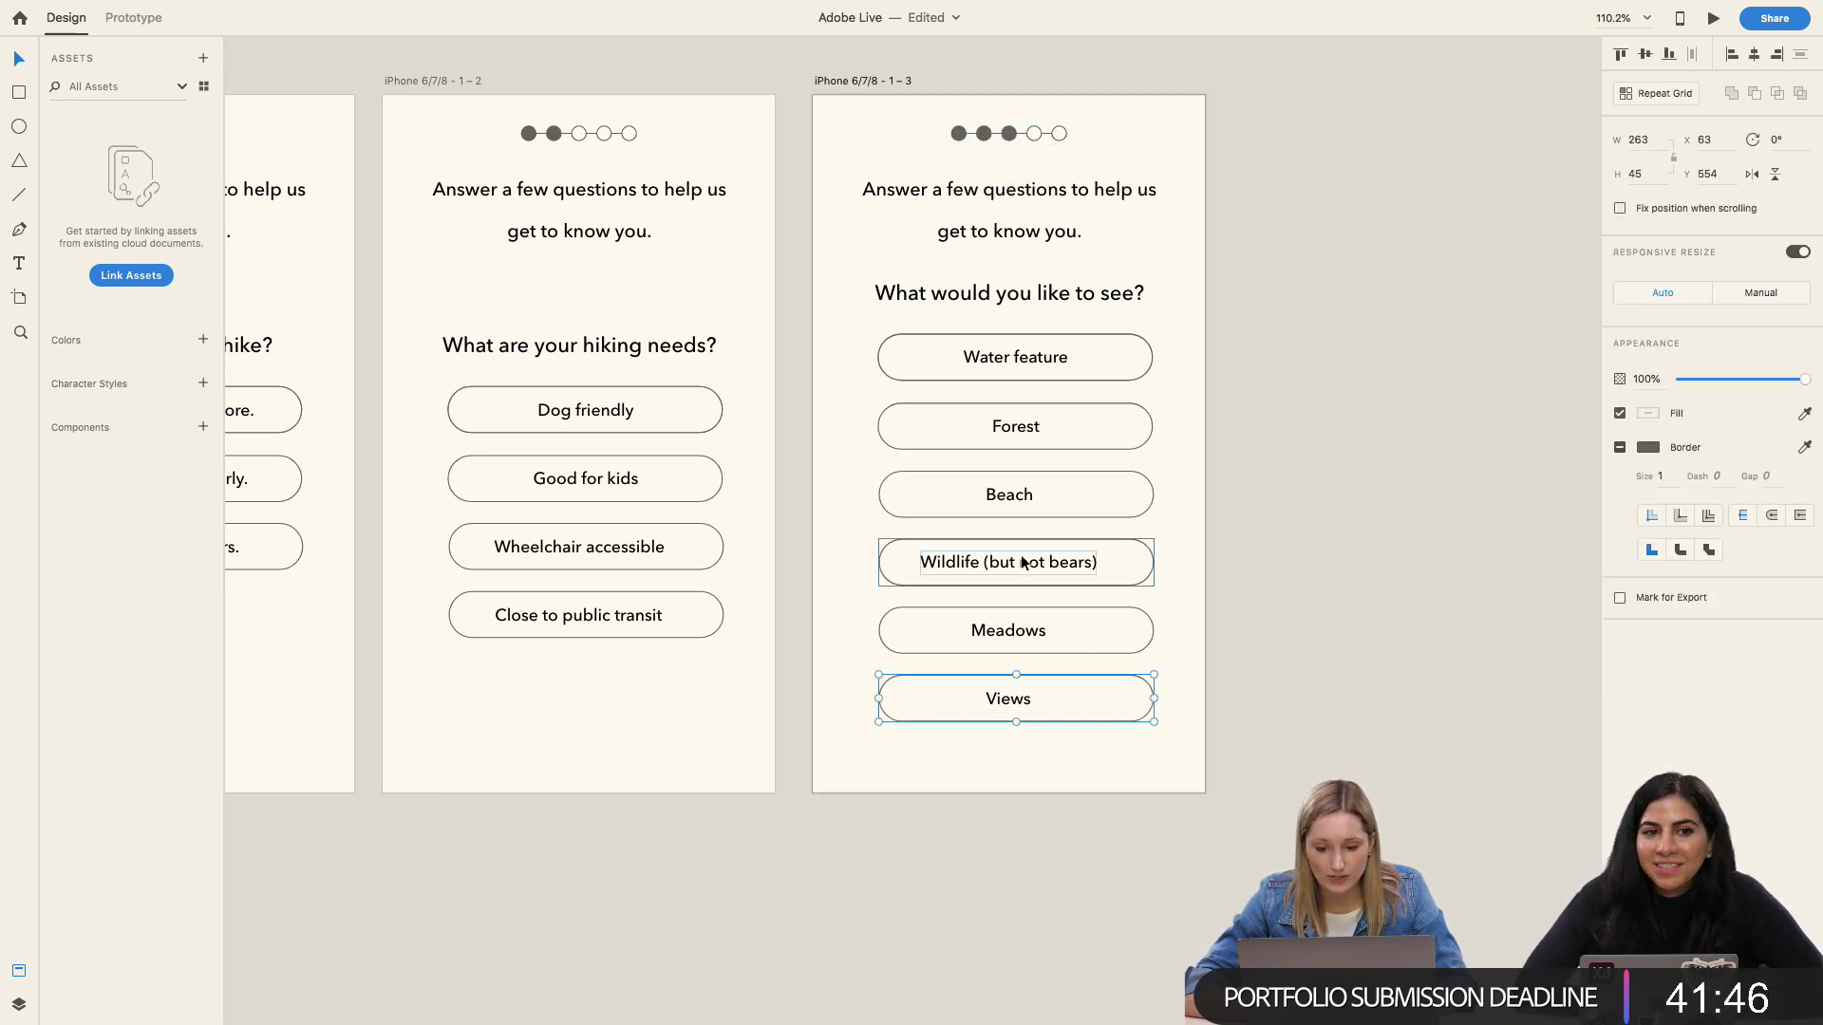
click(984, 686)
drag(982, 685, 988, 767)
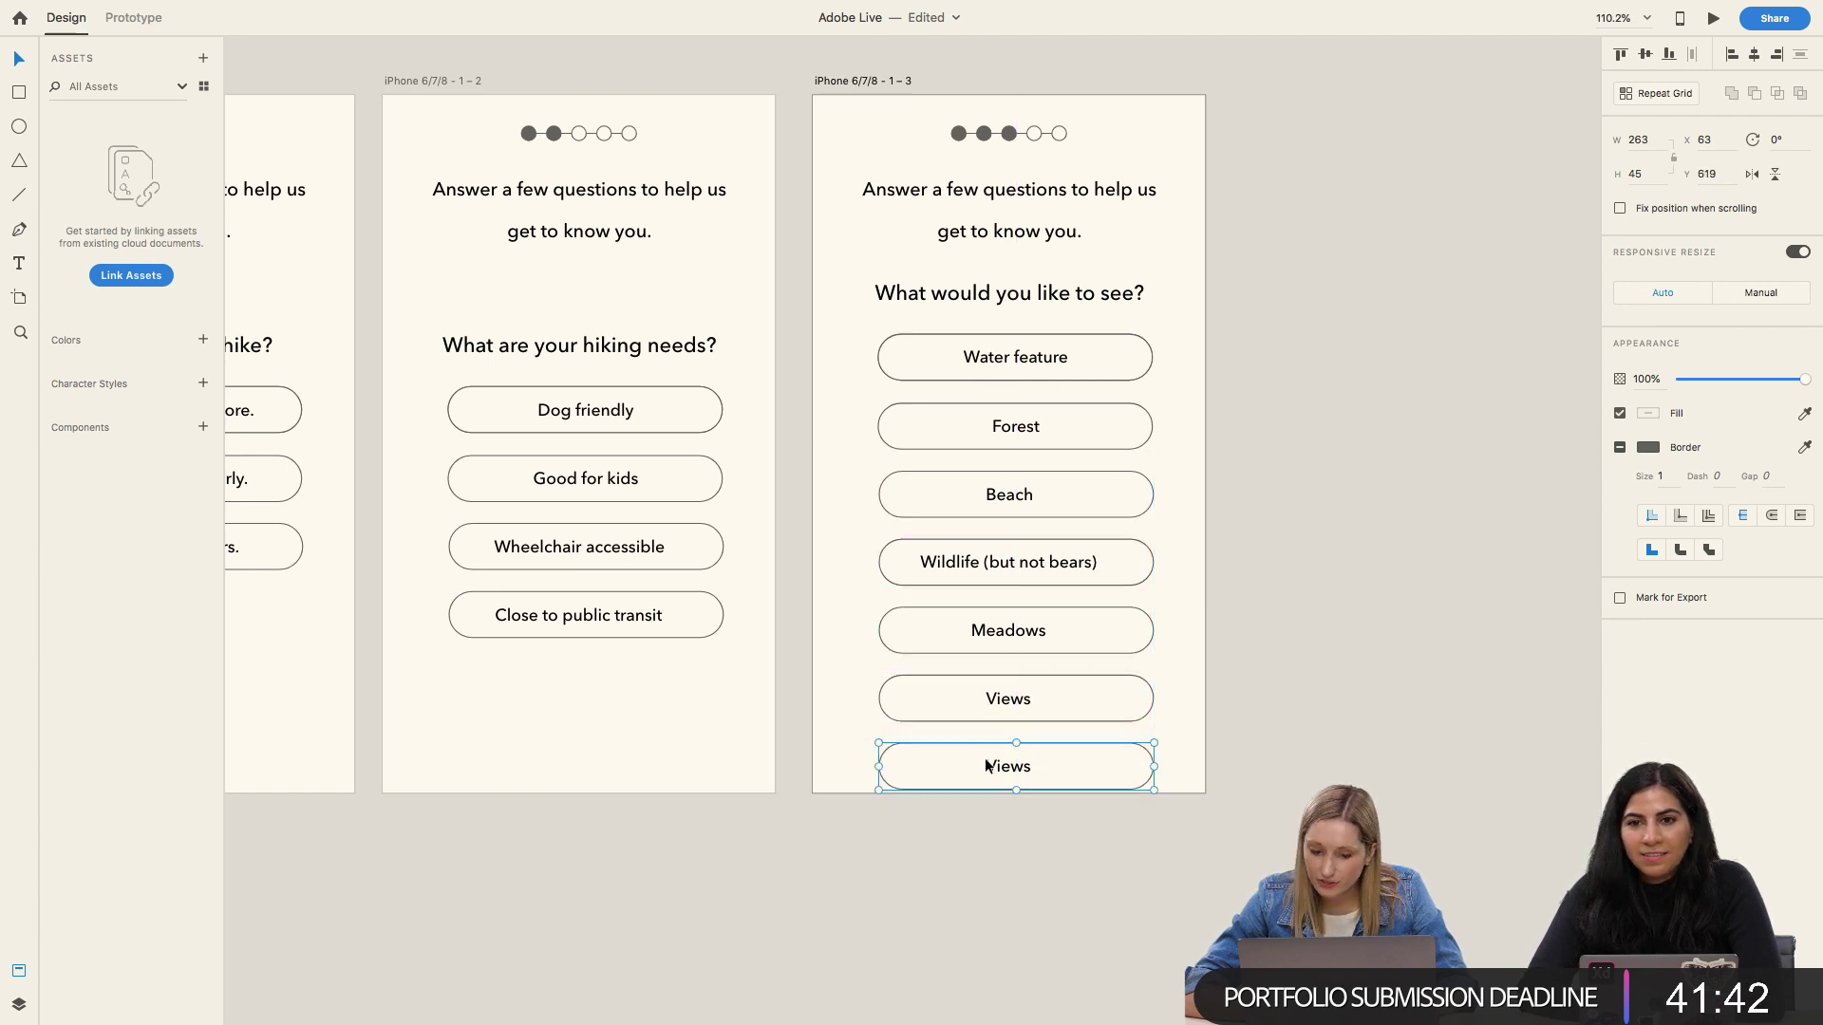
Step: Move the question heading and all seven answers on the third question screen up to Y 156
click(829, 242)
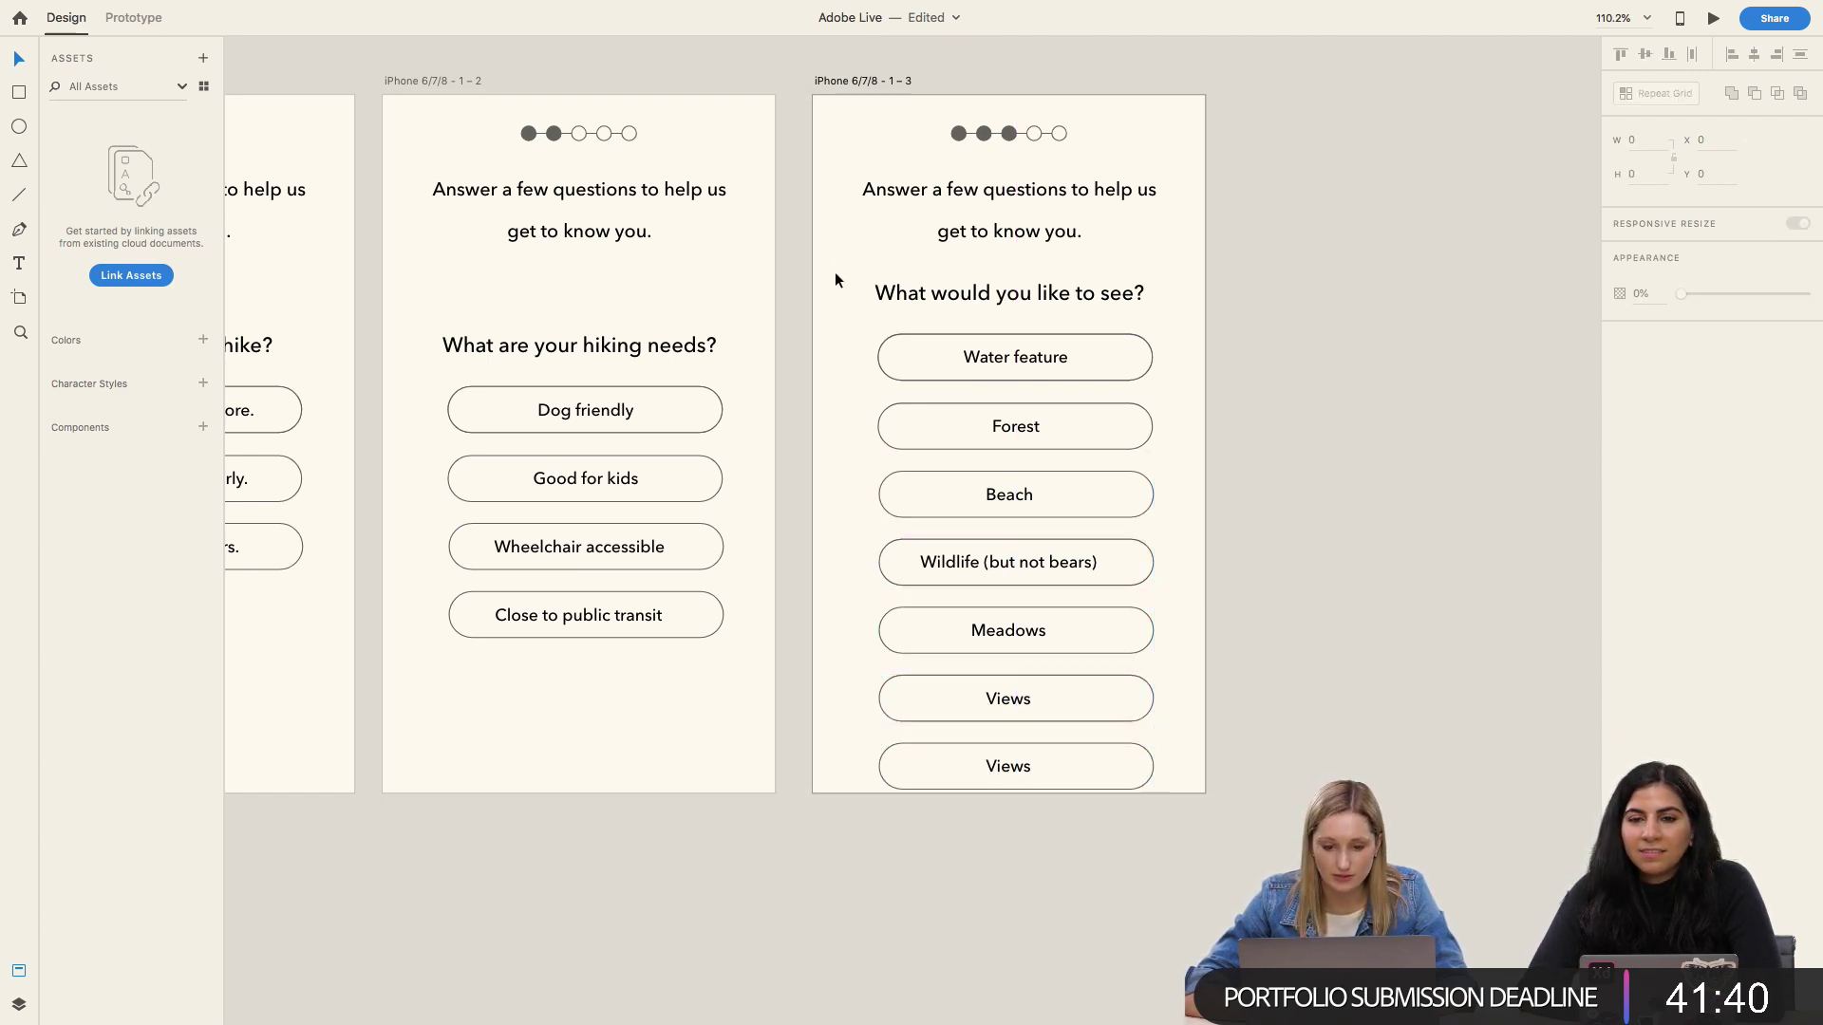
drag(836, 273, 1124, 809)
key(shift+Up)
key(shift+Up)
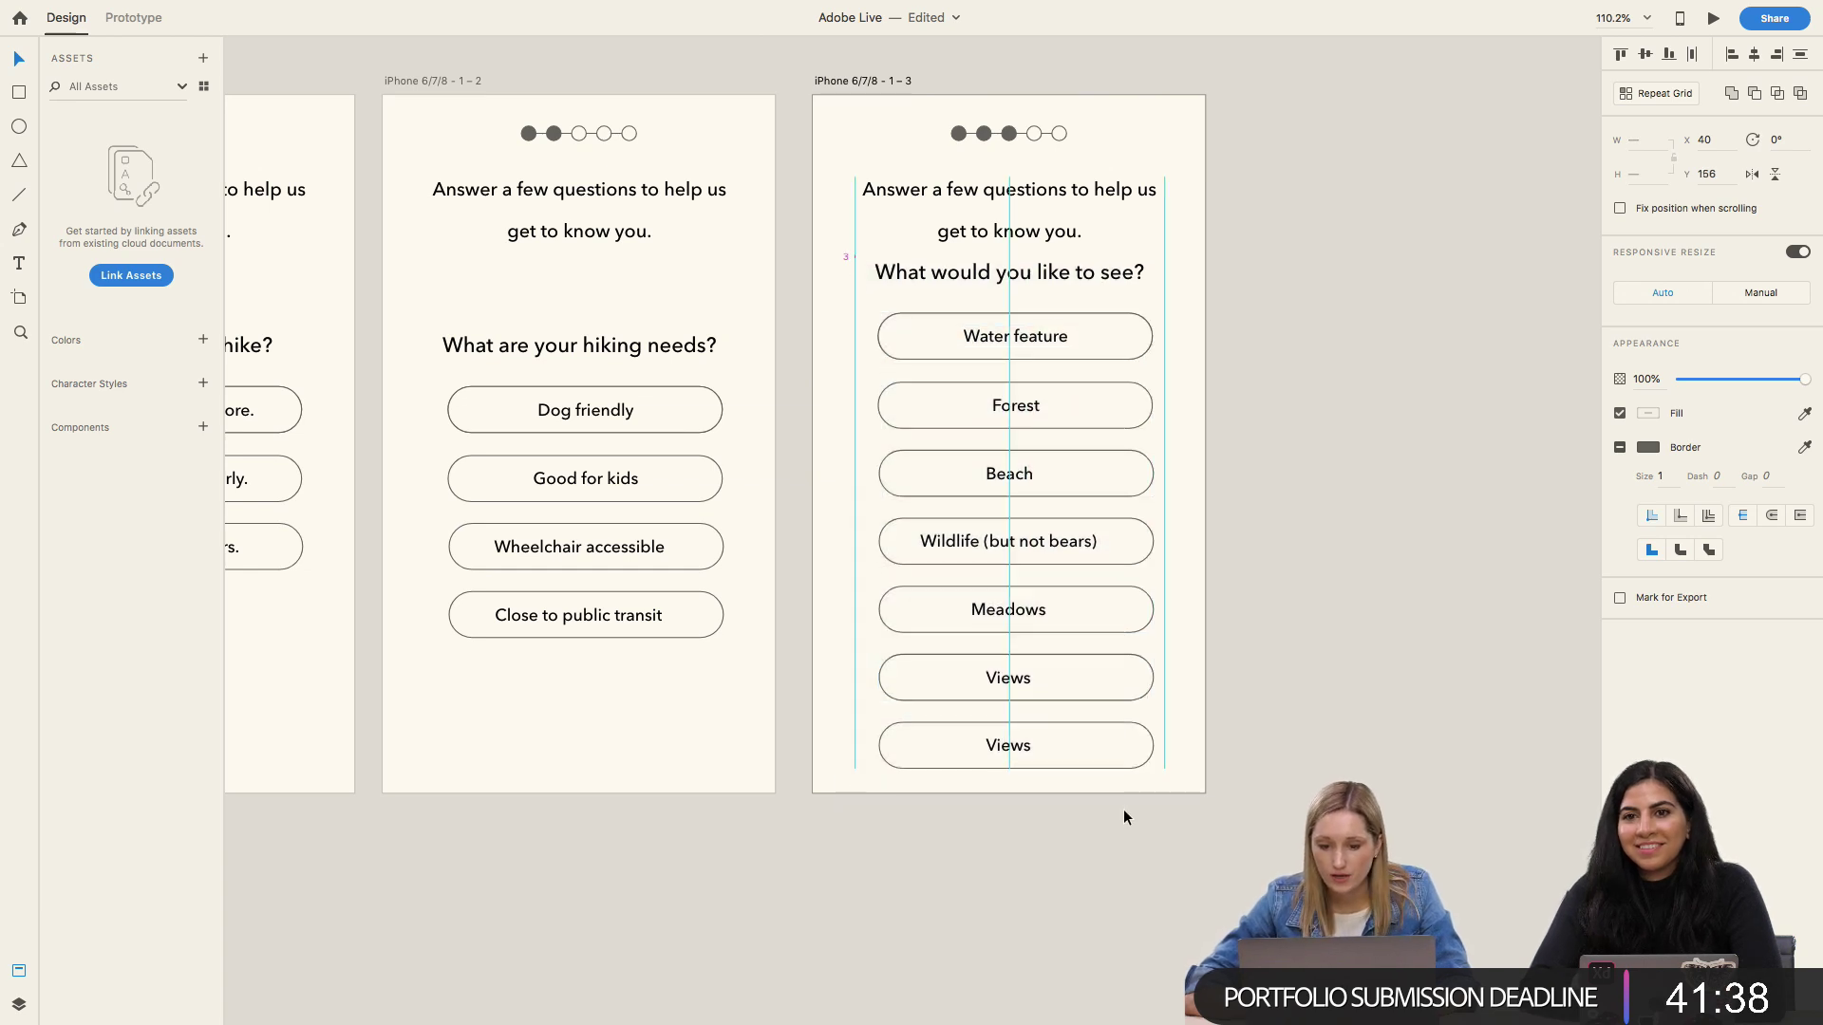
Step: Change the seventh answer on the third question screen to "City skylines" and deselect it
double_click(1009, 745)
double_click(1007, 740)
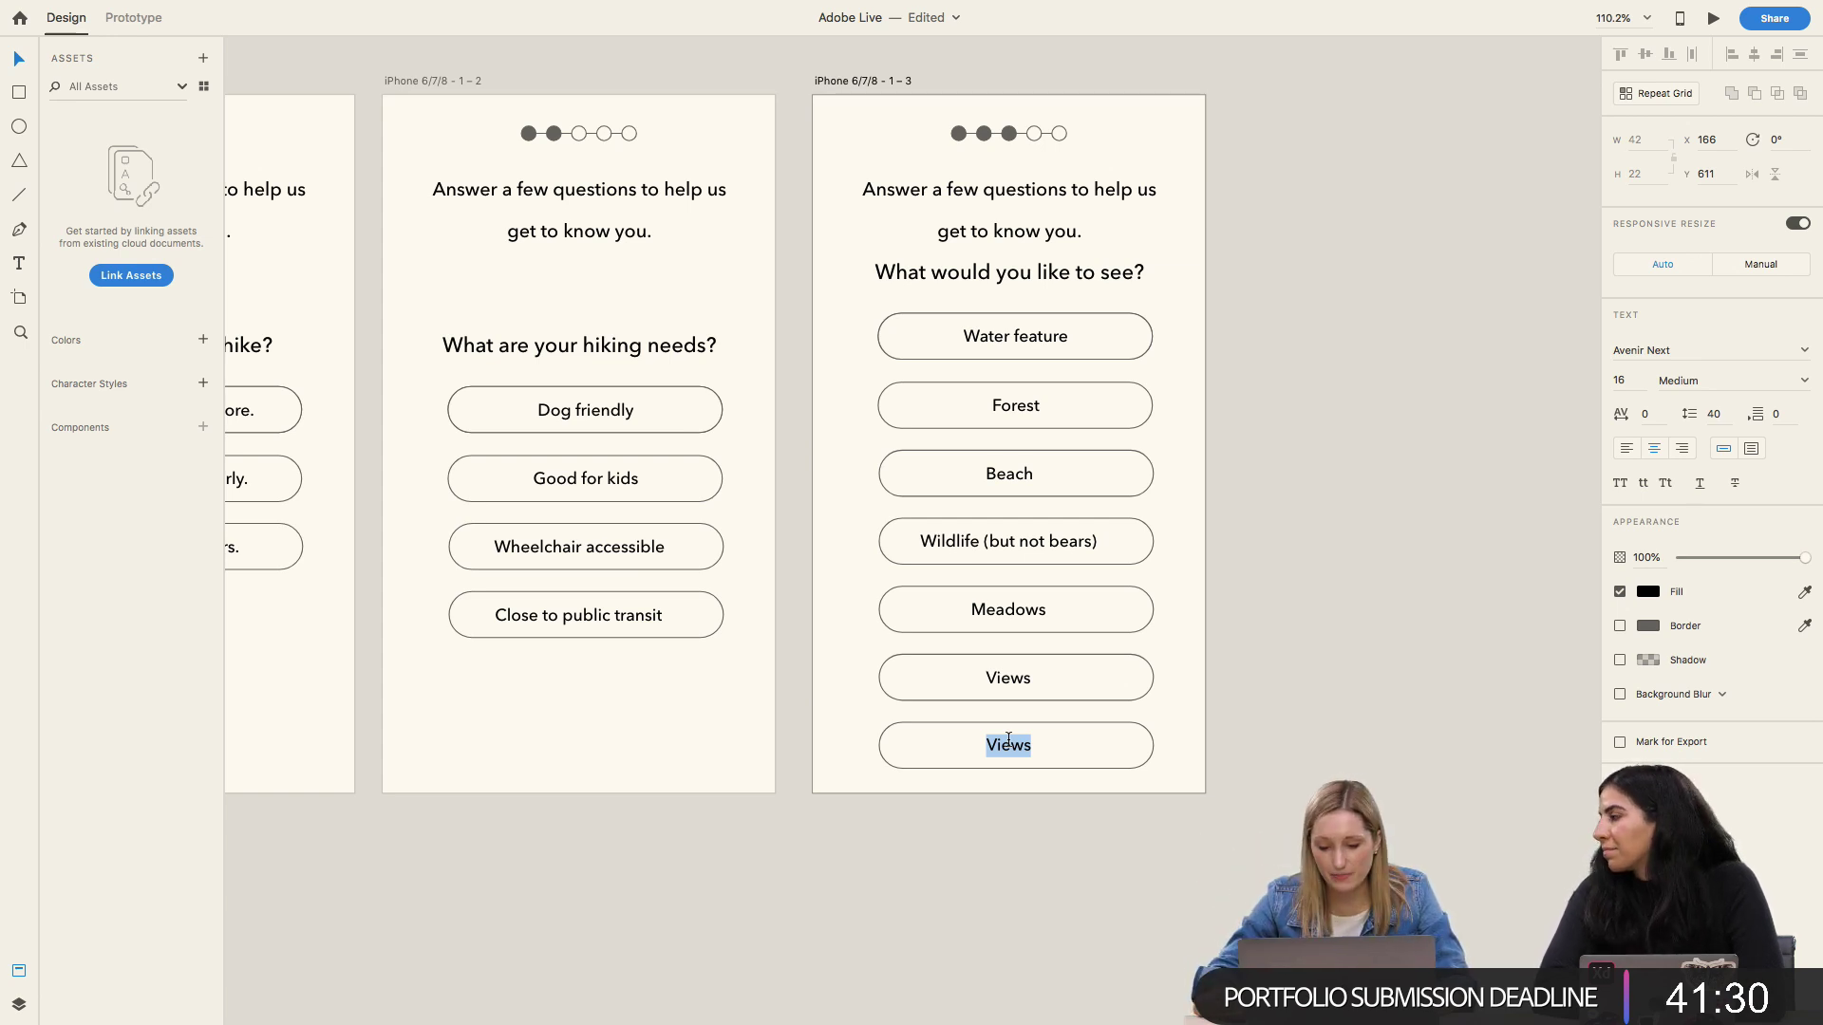
text(City skylines)
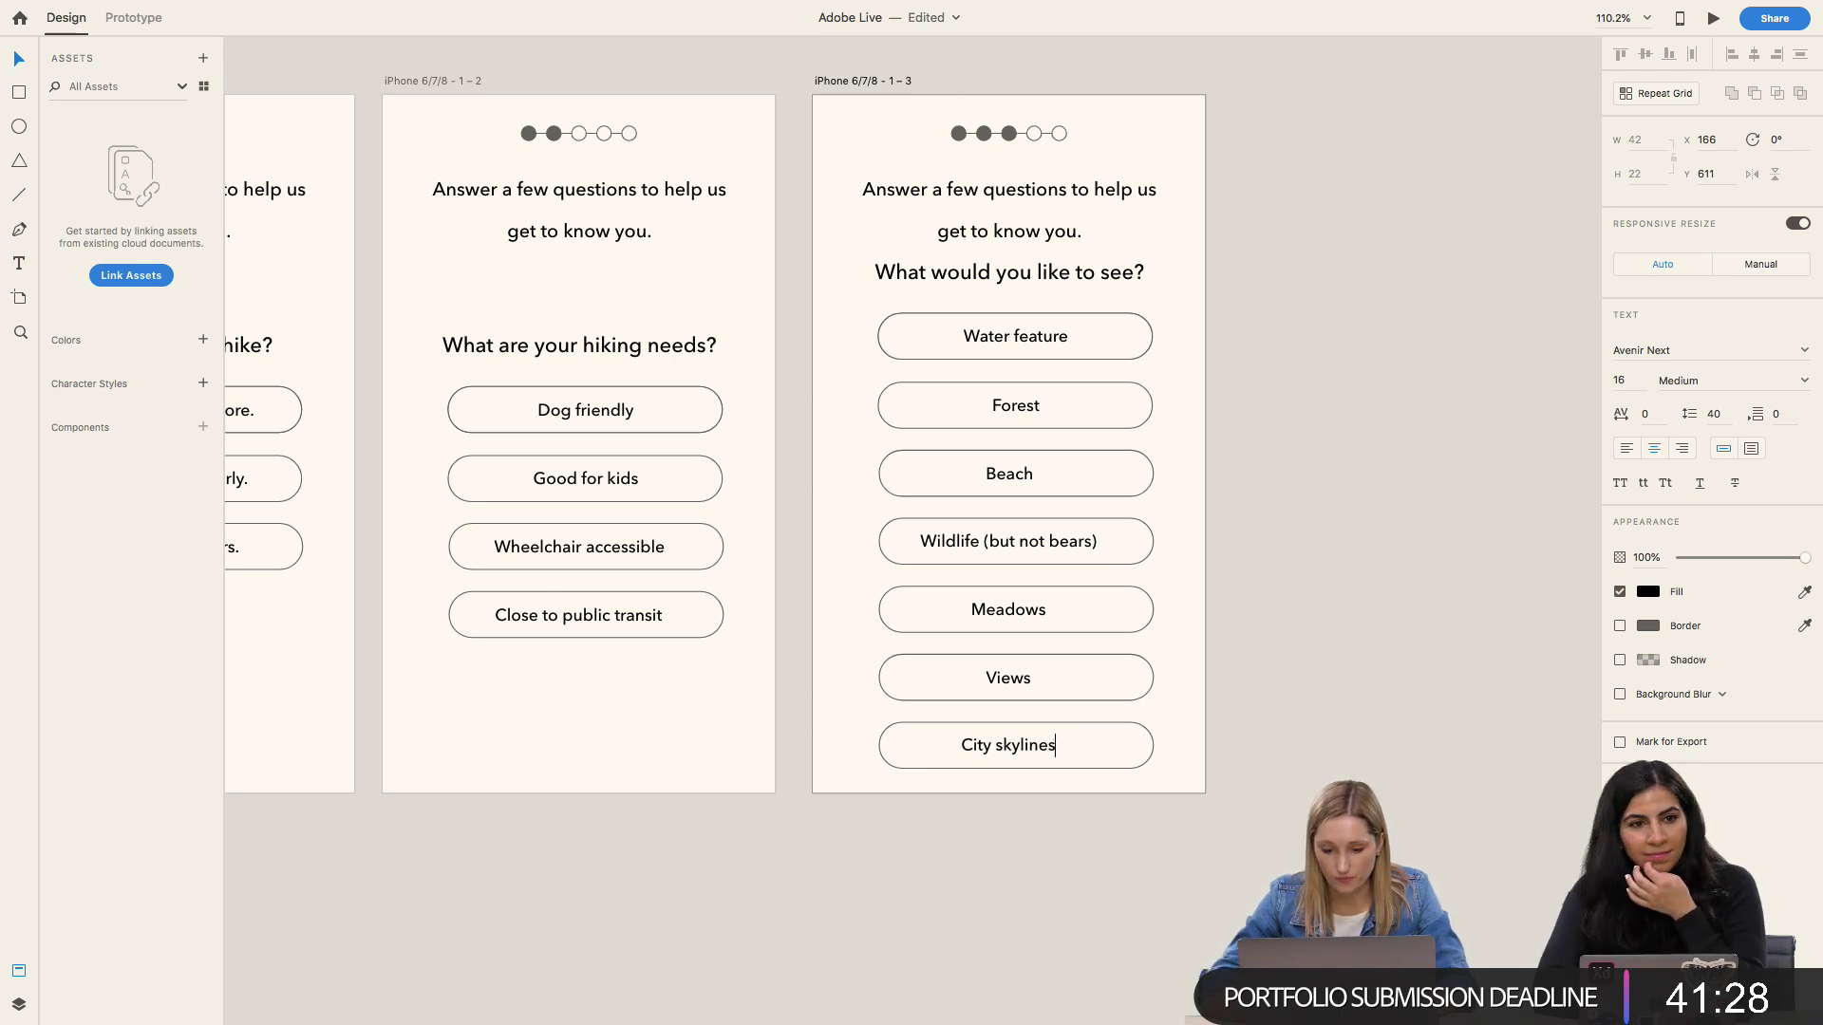
key(Escape)
click(1199, 623)
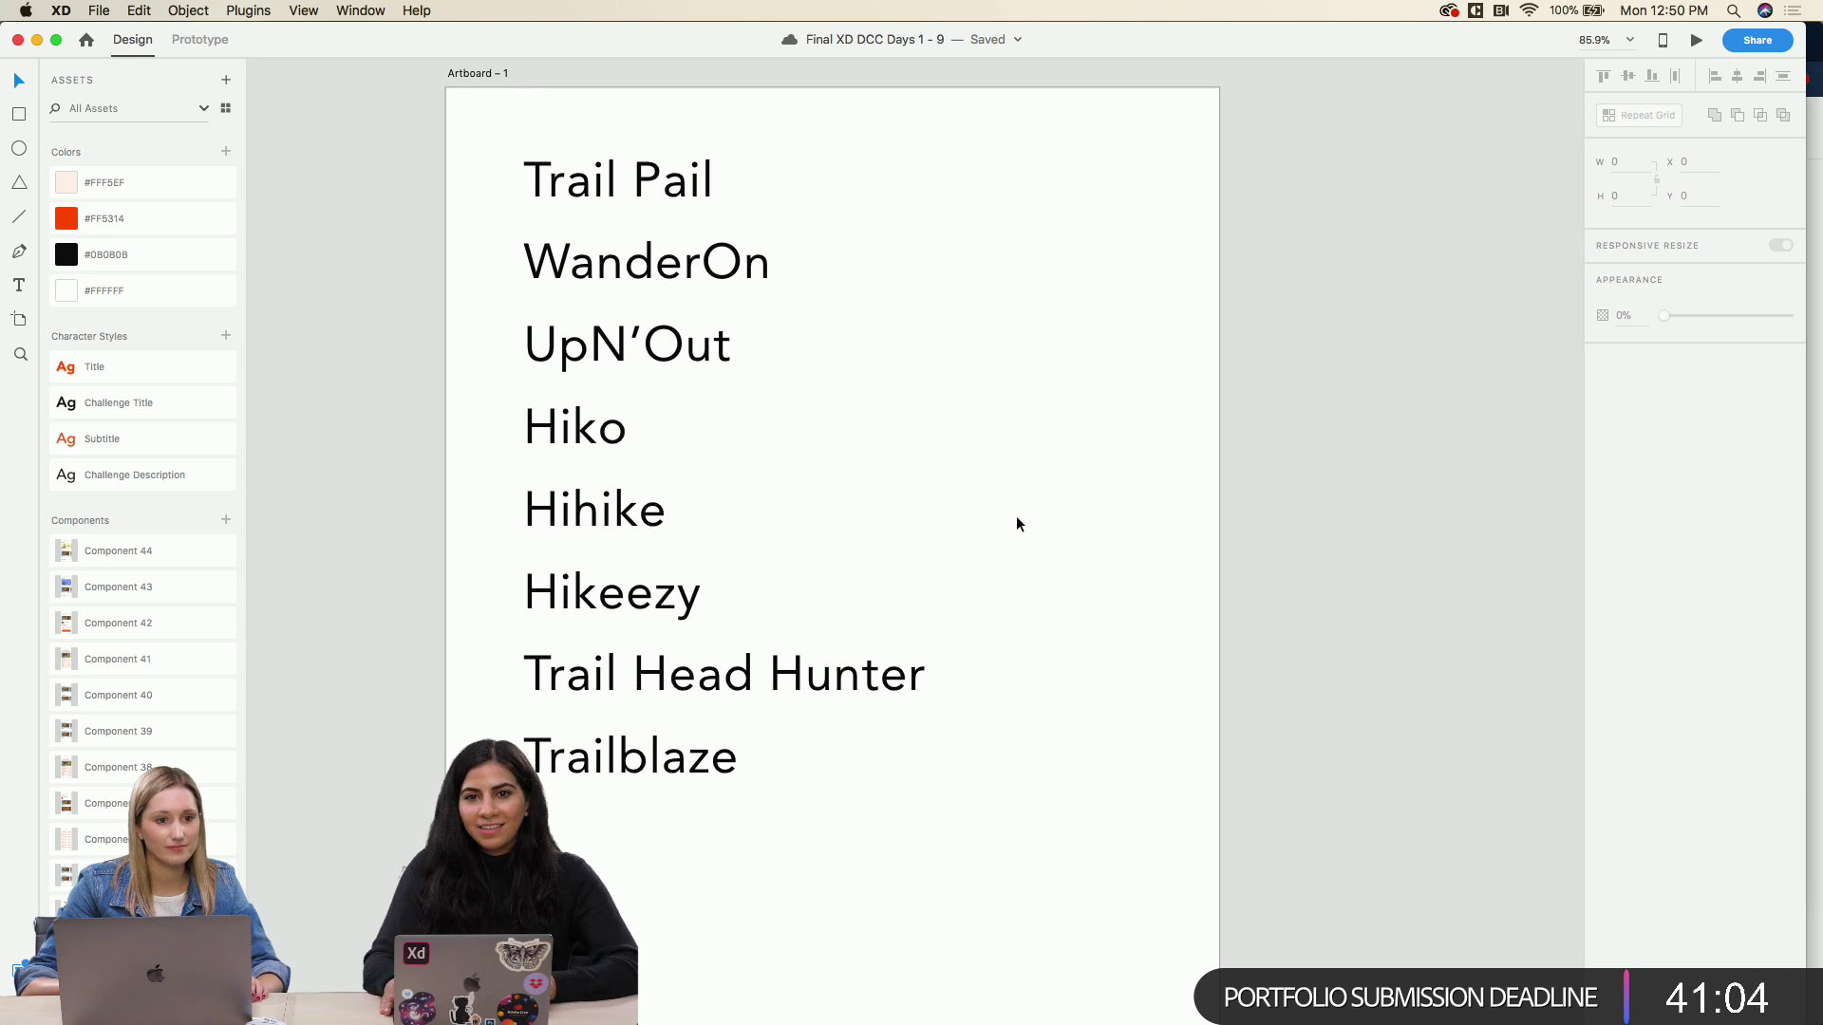
Step: Duplicate "Trailblaze" below itself in the list of app names and change the copy to "4ward"
scroll(1016, 516, left, 3)
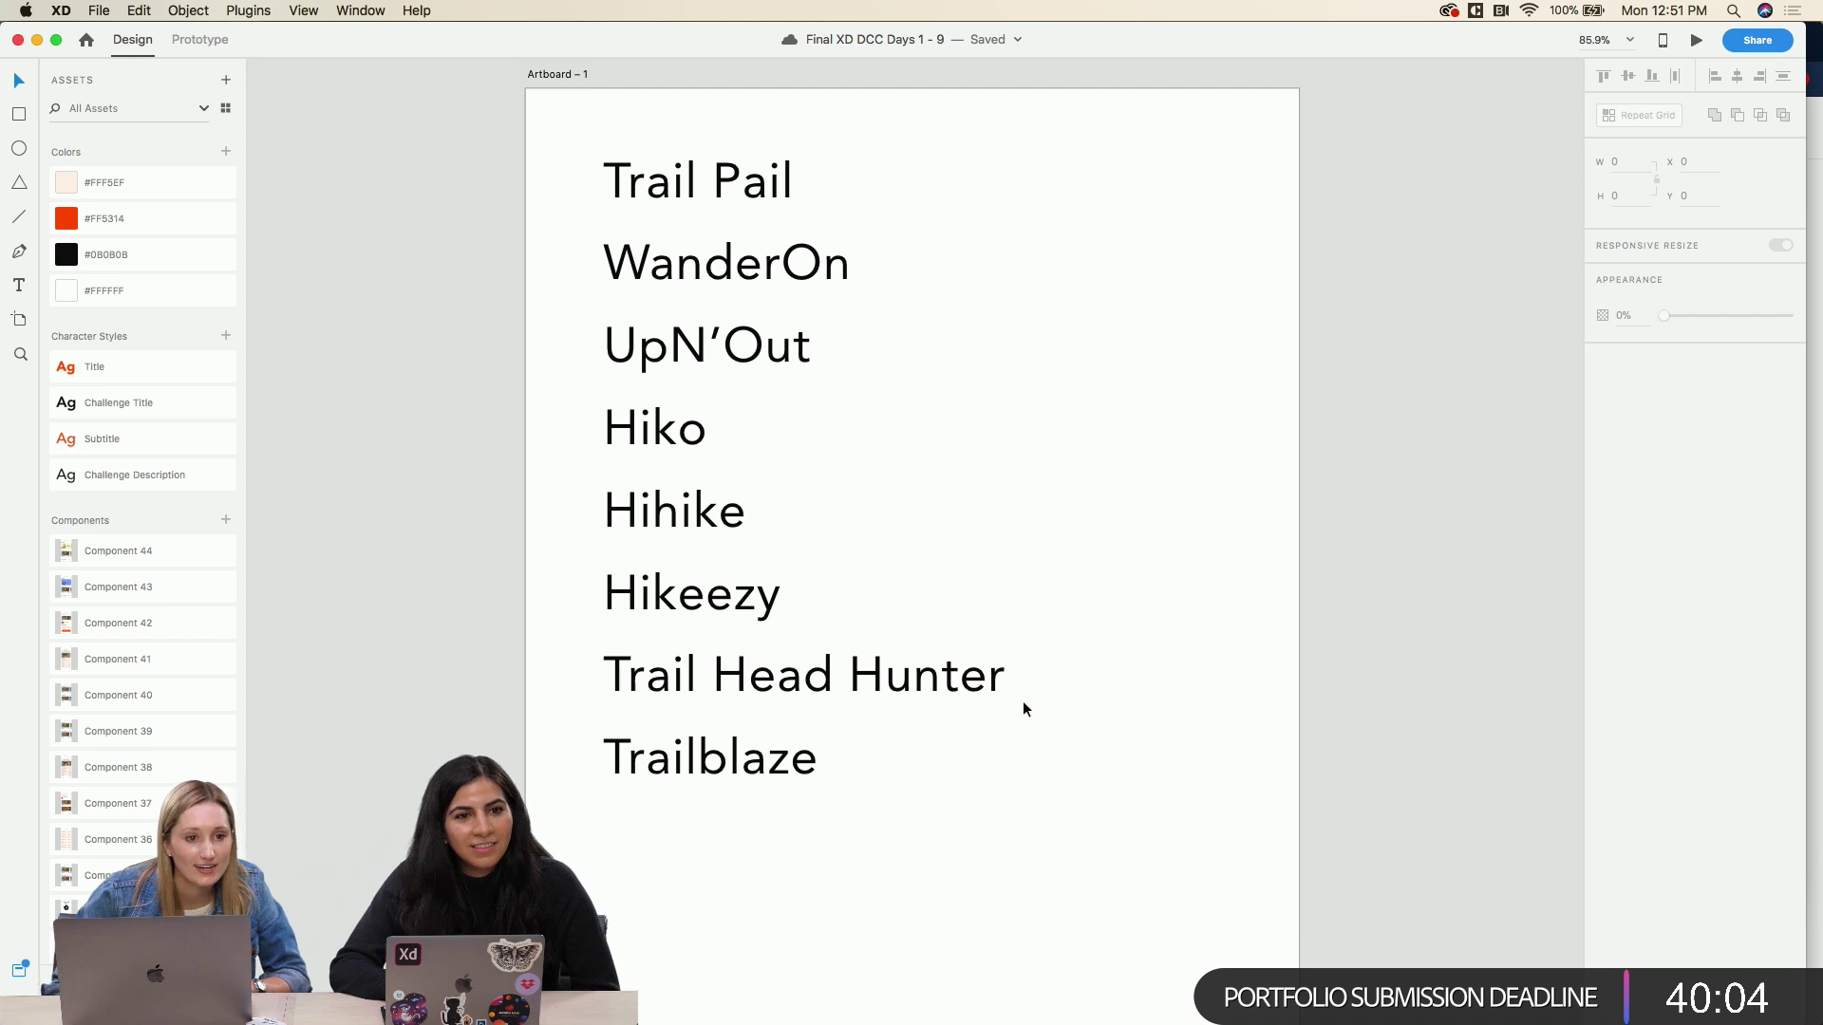
scroll(815, 623, down, 3)
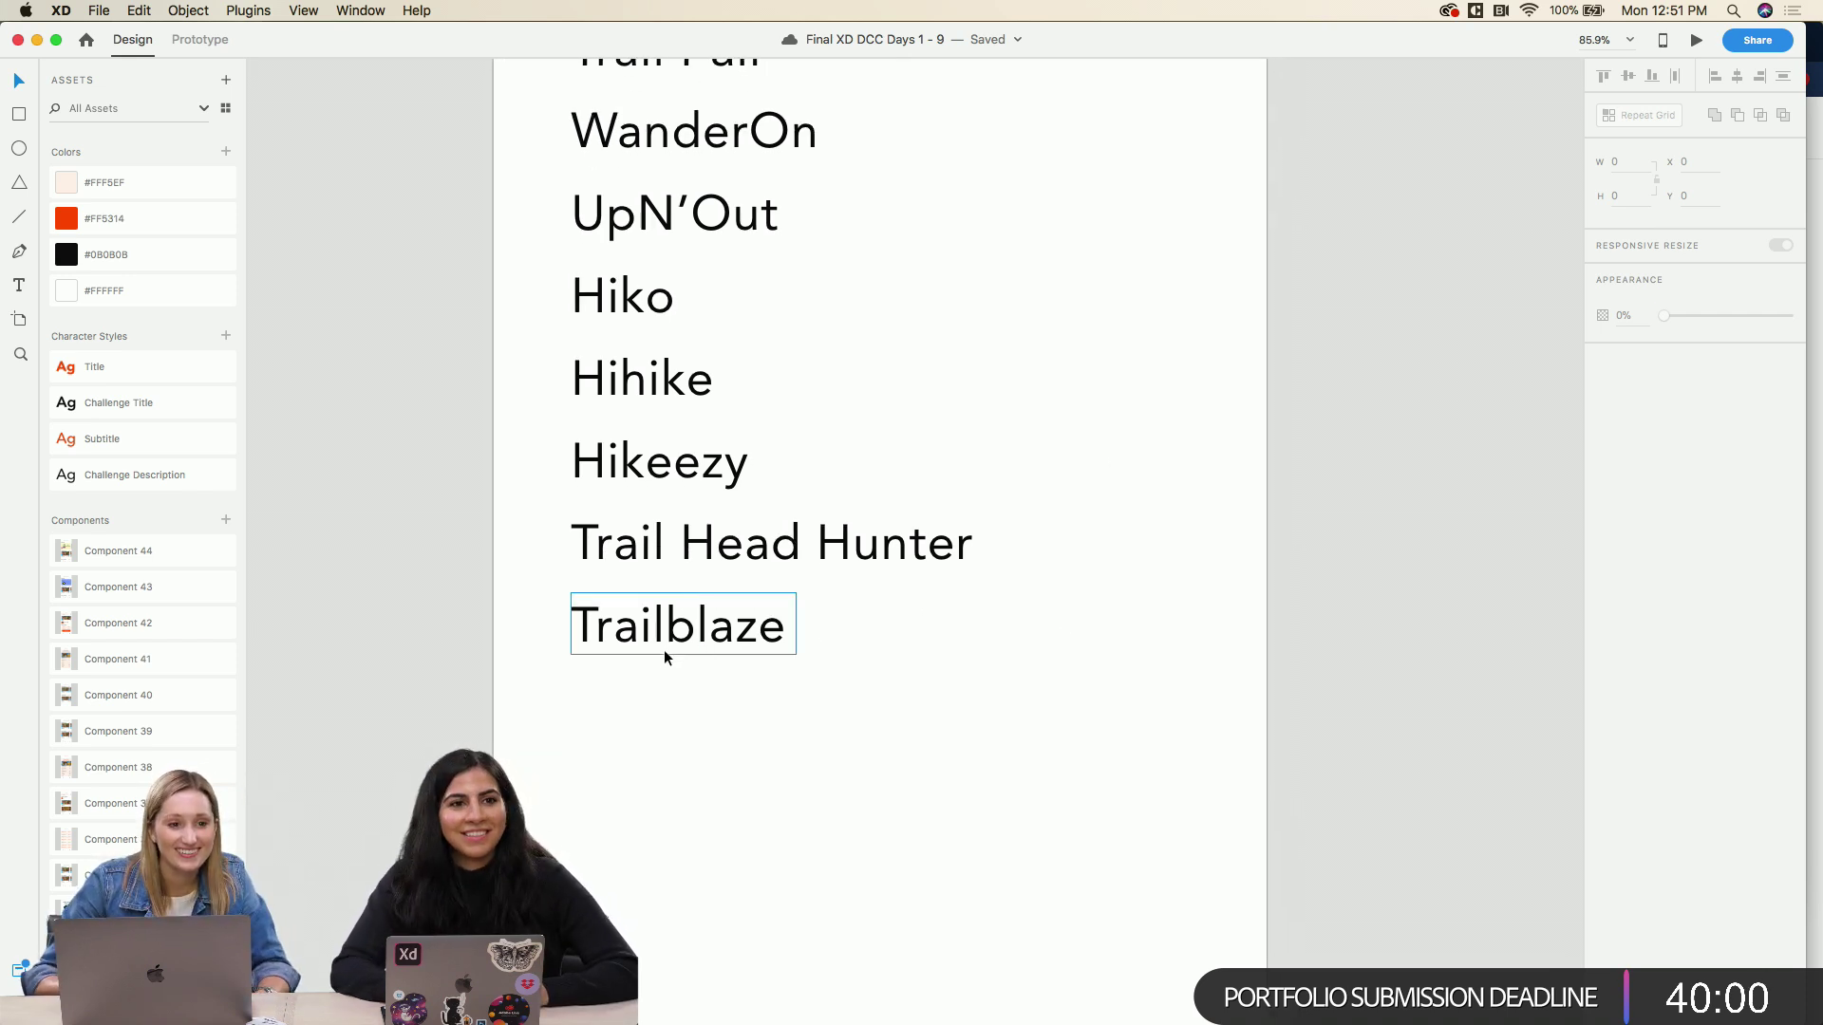
click(694, 636)
drag(694, 634, 698, 703)
double_click(697, 701)
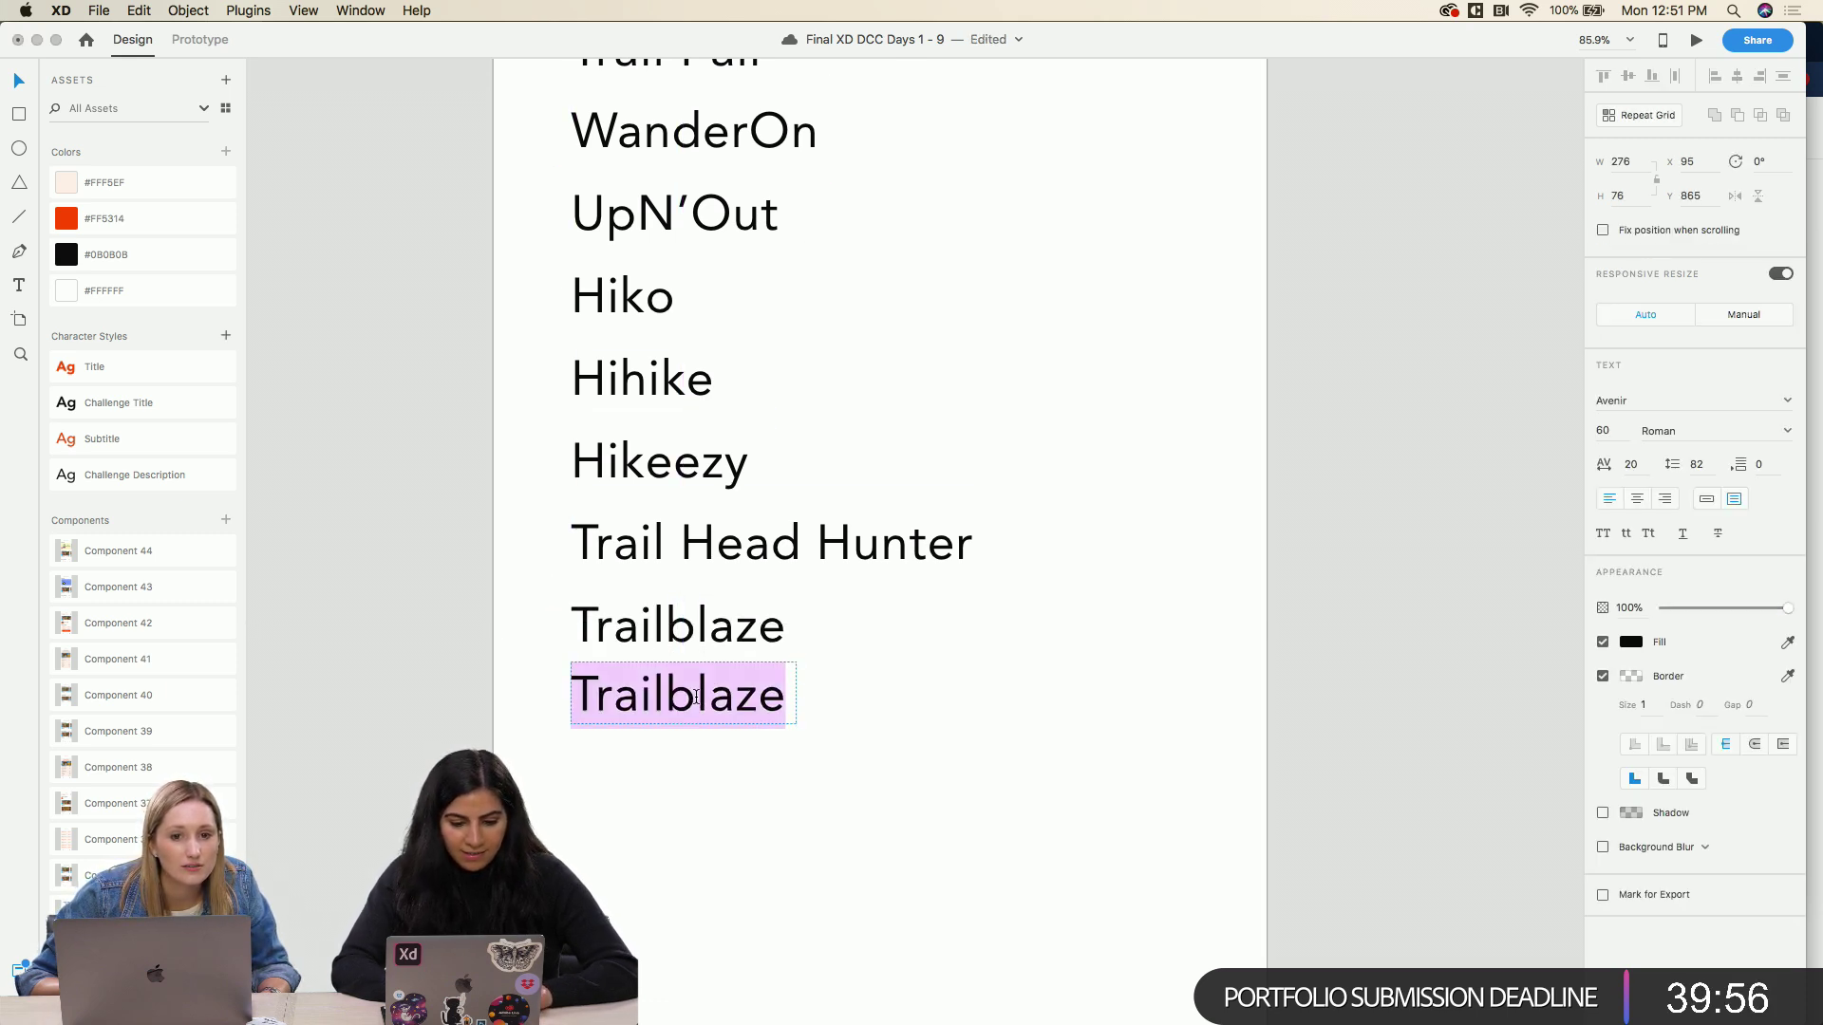
text(4ward)
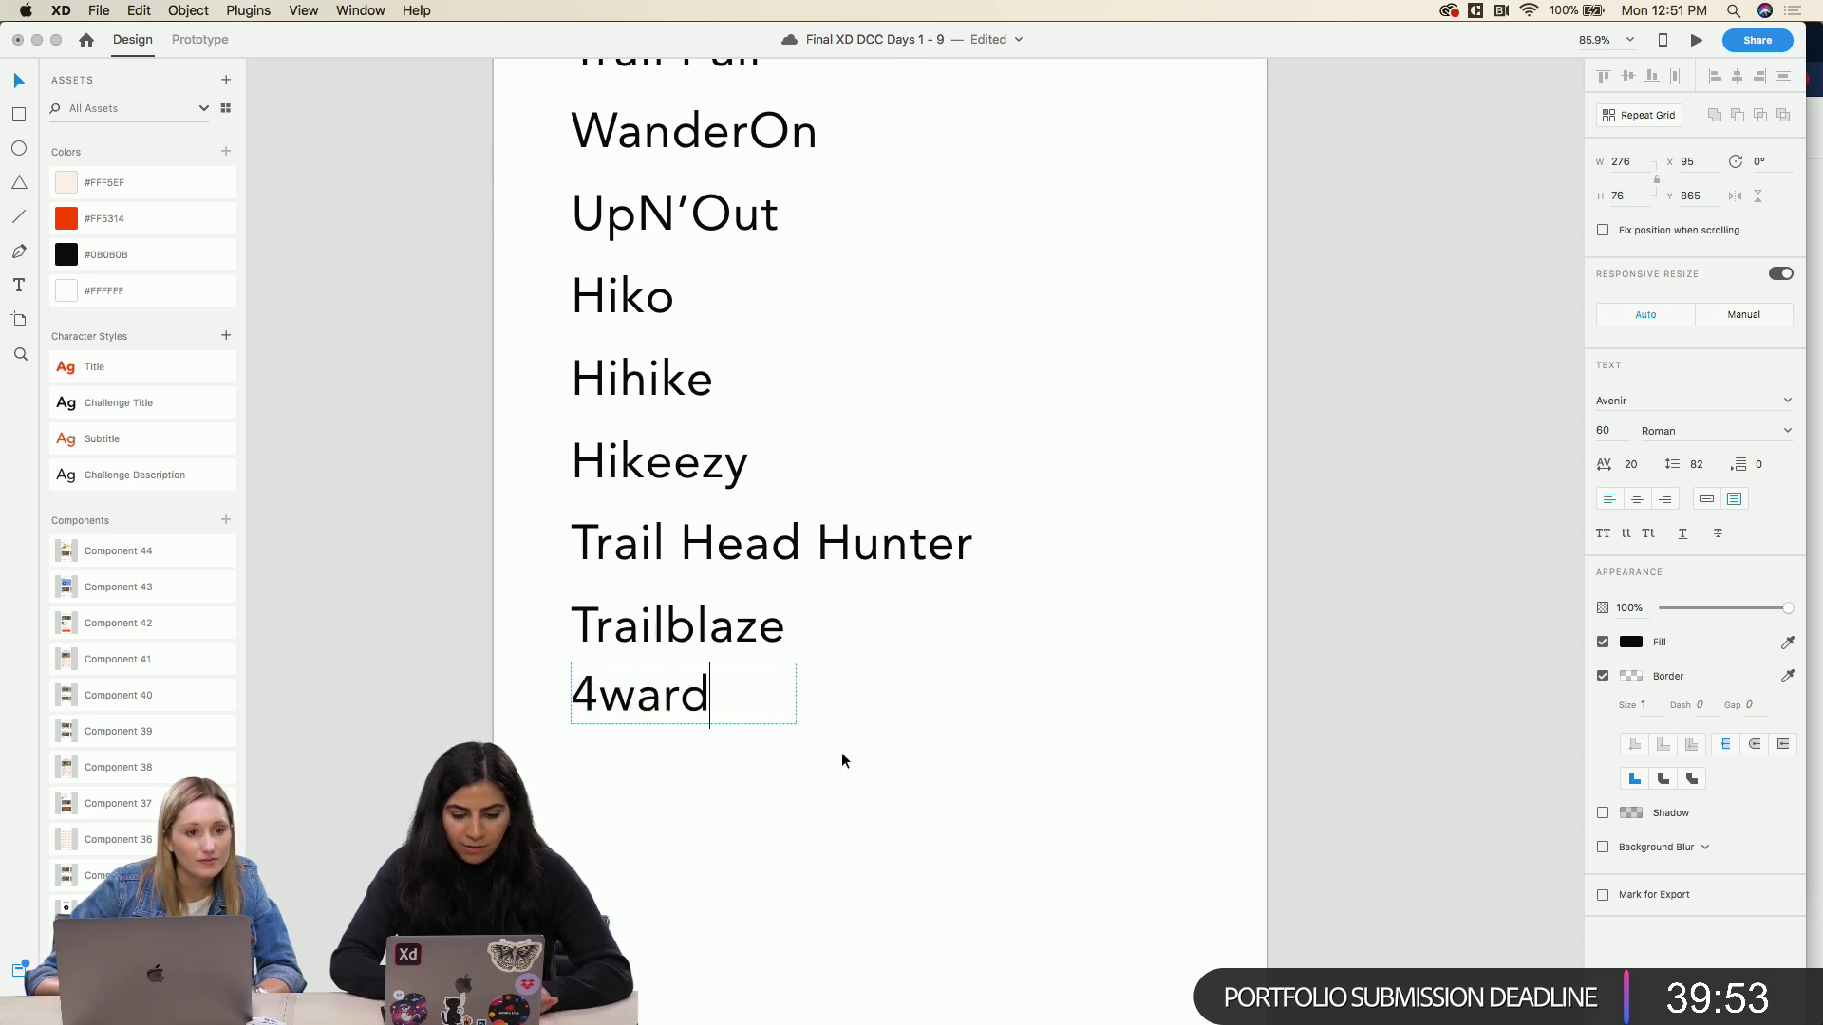
key(Escape)
Step: Duplicate "4ward" below itself in the name list and change the copy to "TrailWayz"
drag(686, 708, 680, 798)
double_click(677, 786)
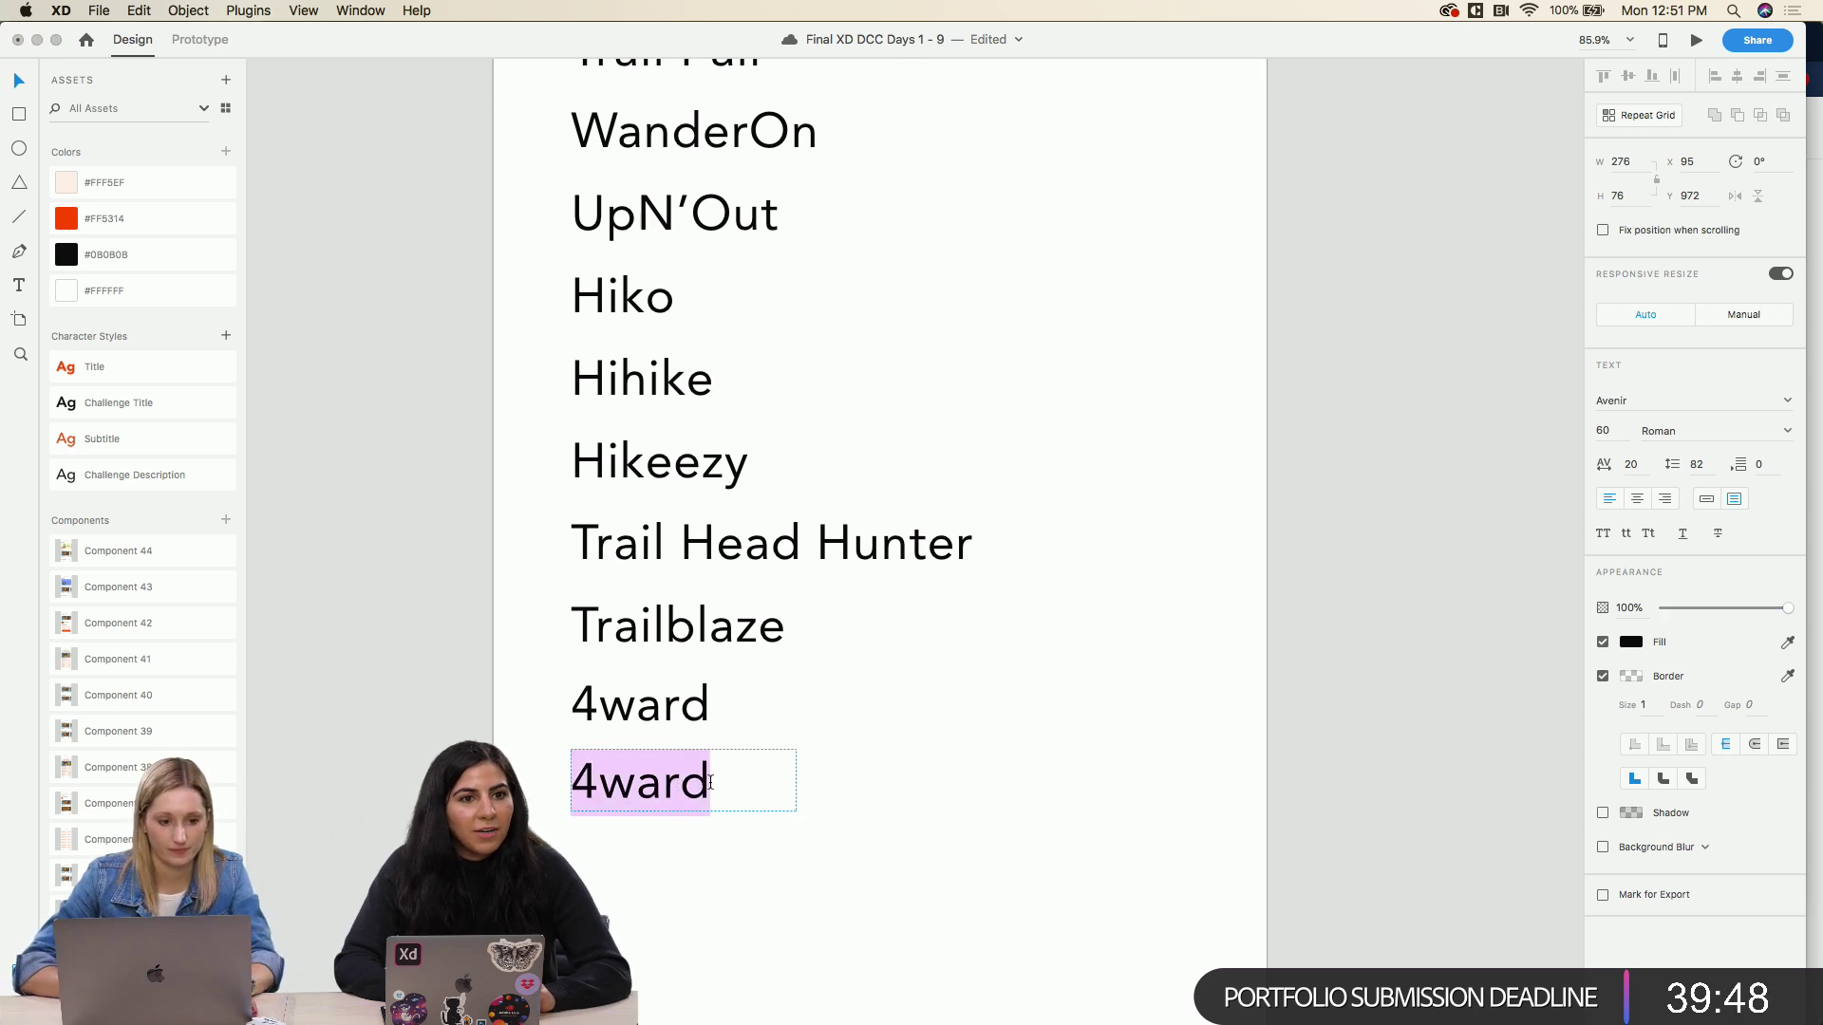
text(TrailWayz)
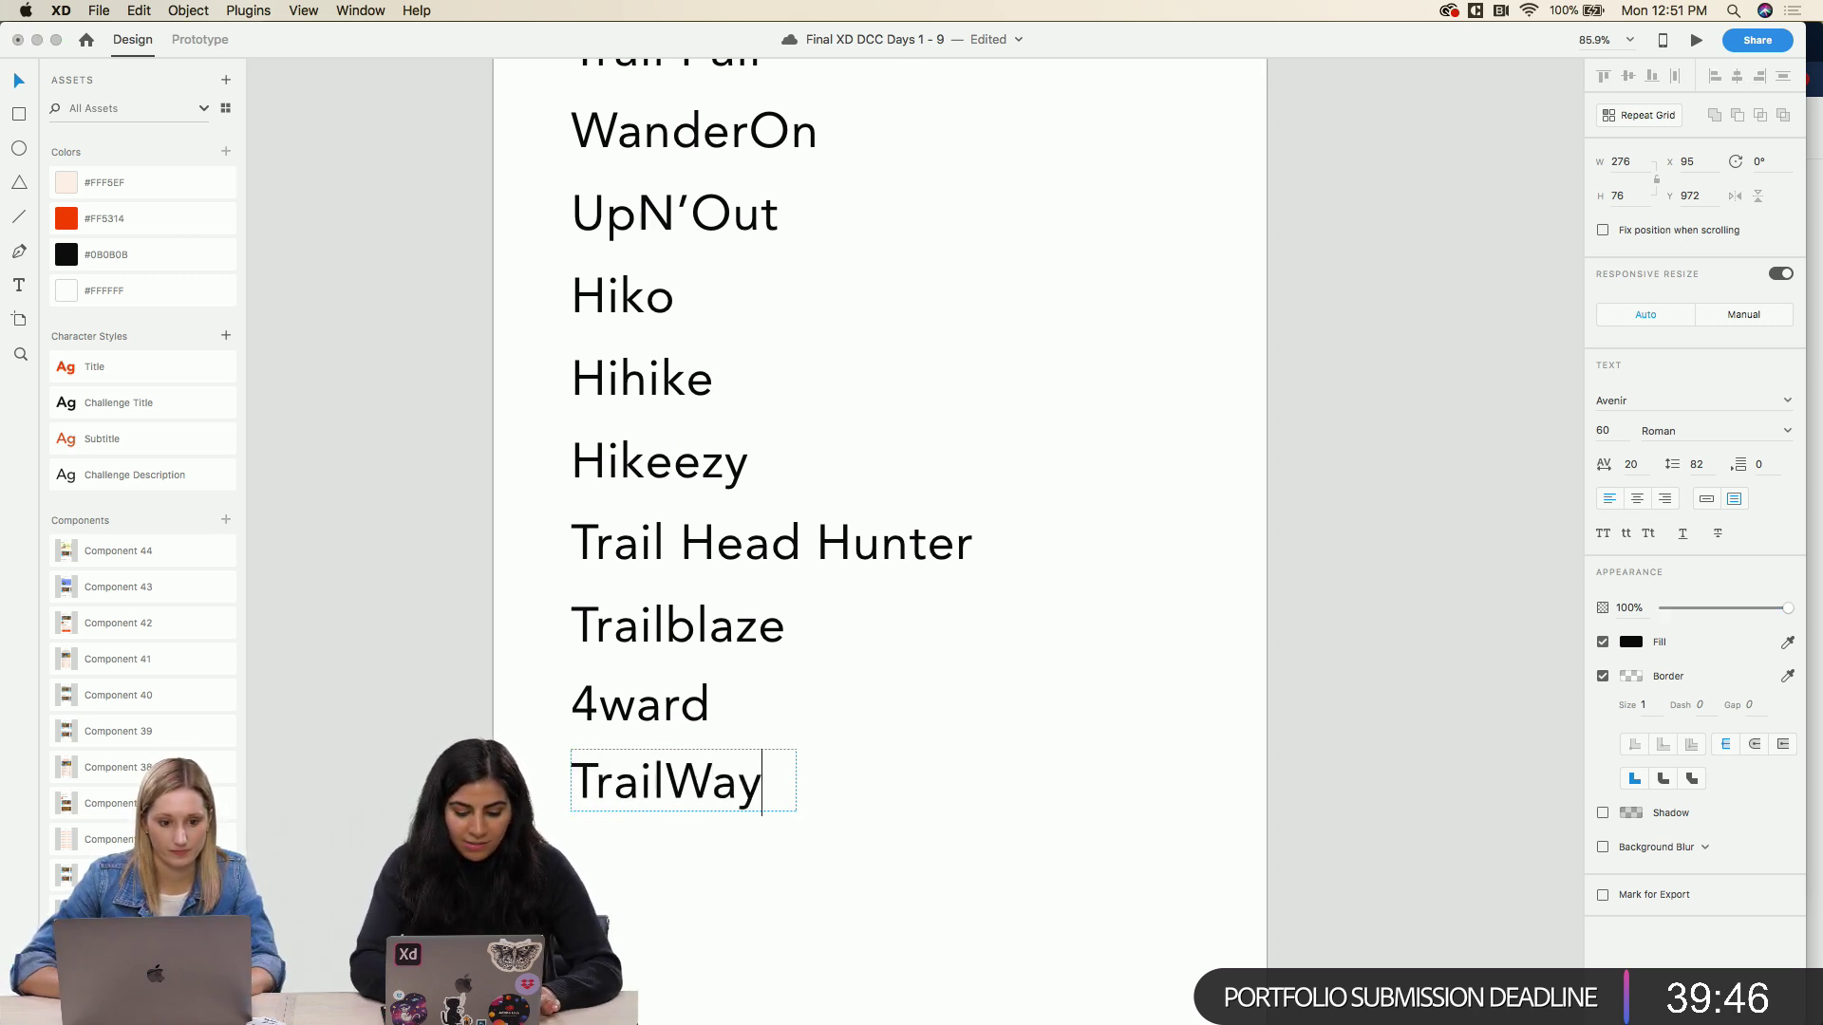
click(845, 784)
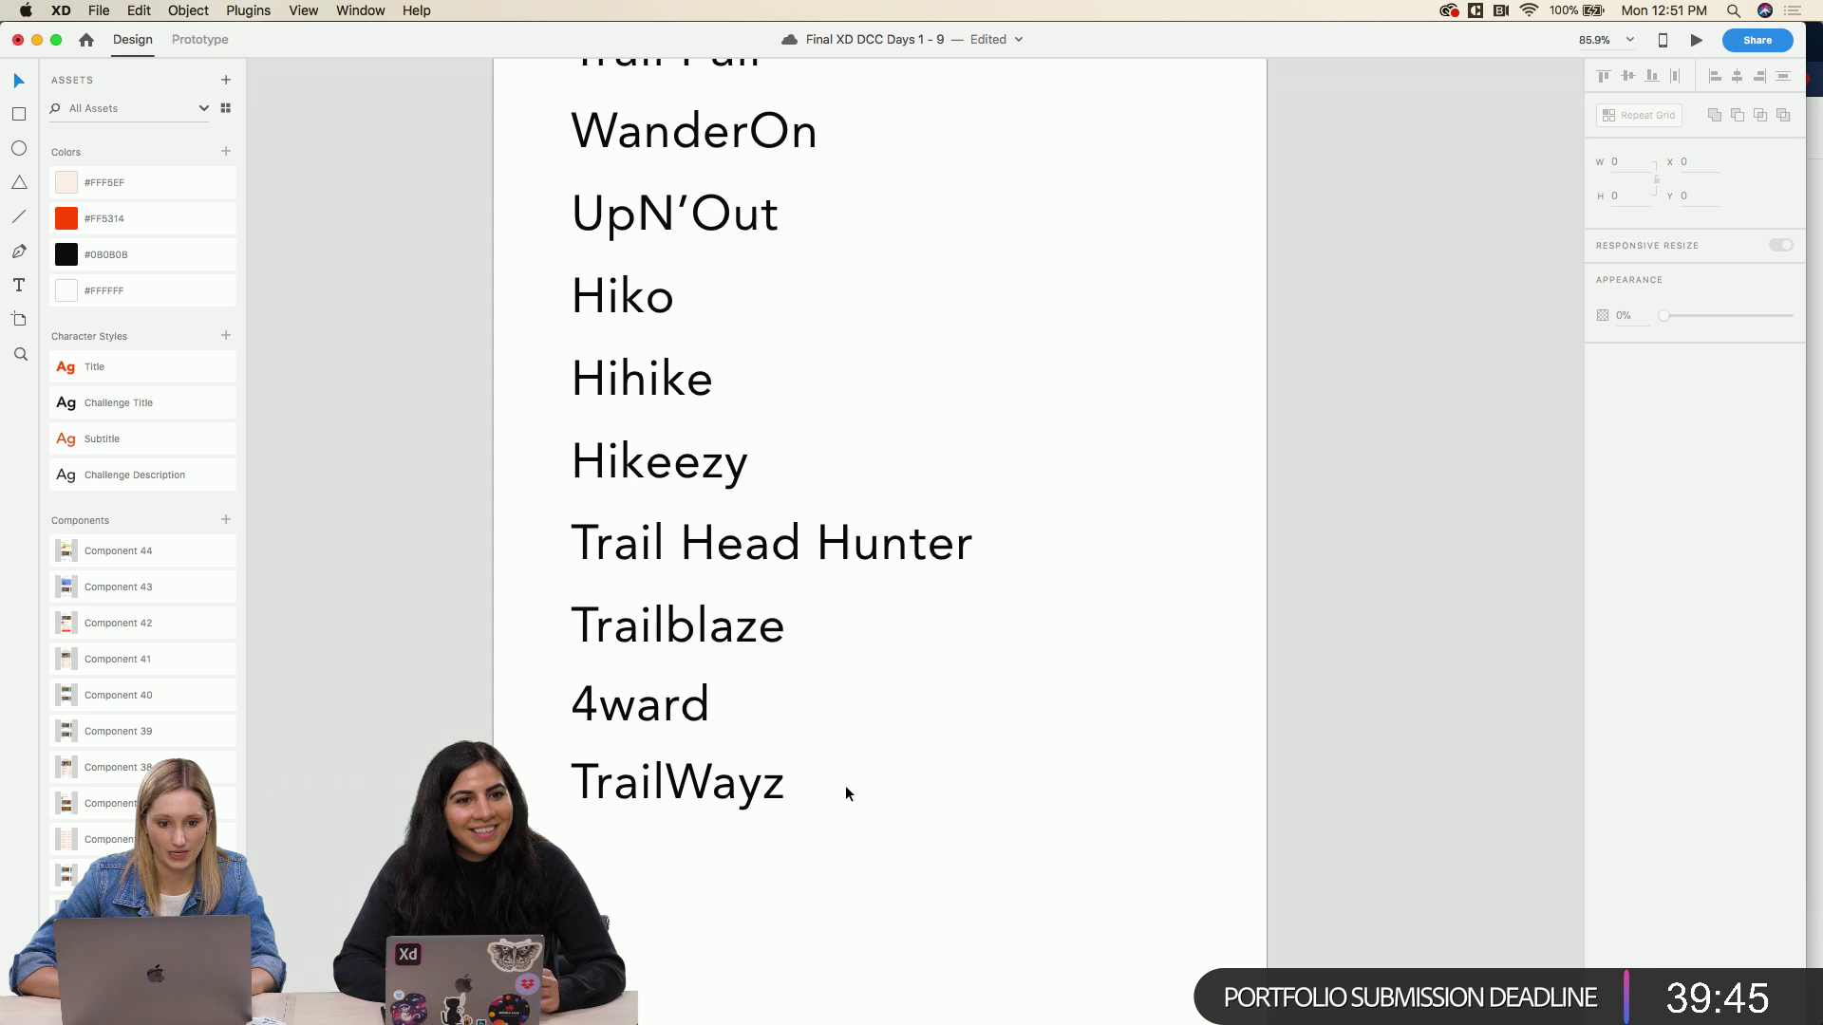
Step: Duplicate "TrailWayz" below itself in the name list and change the copy to "Blazer"
click(757, 786)
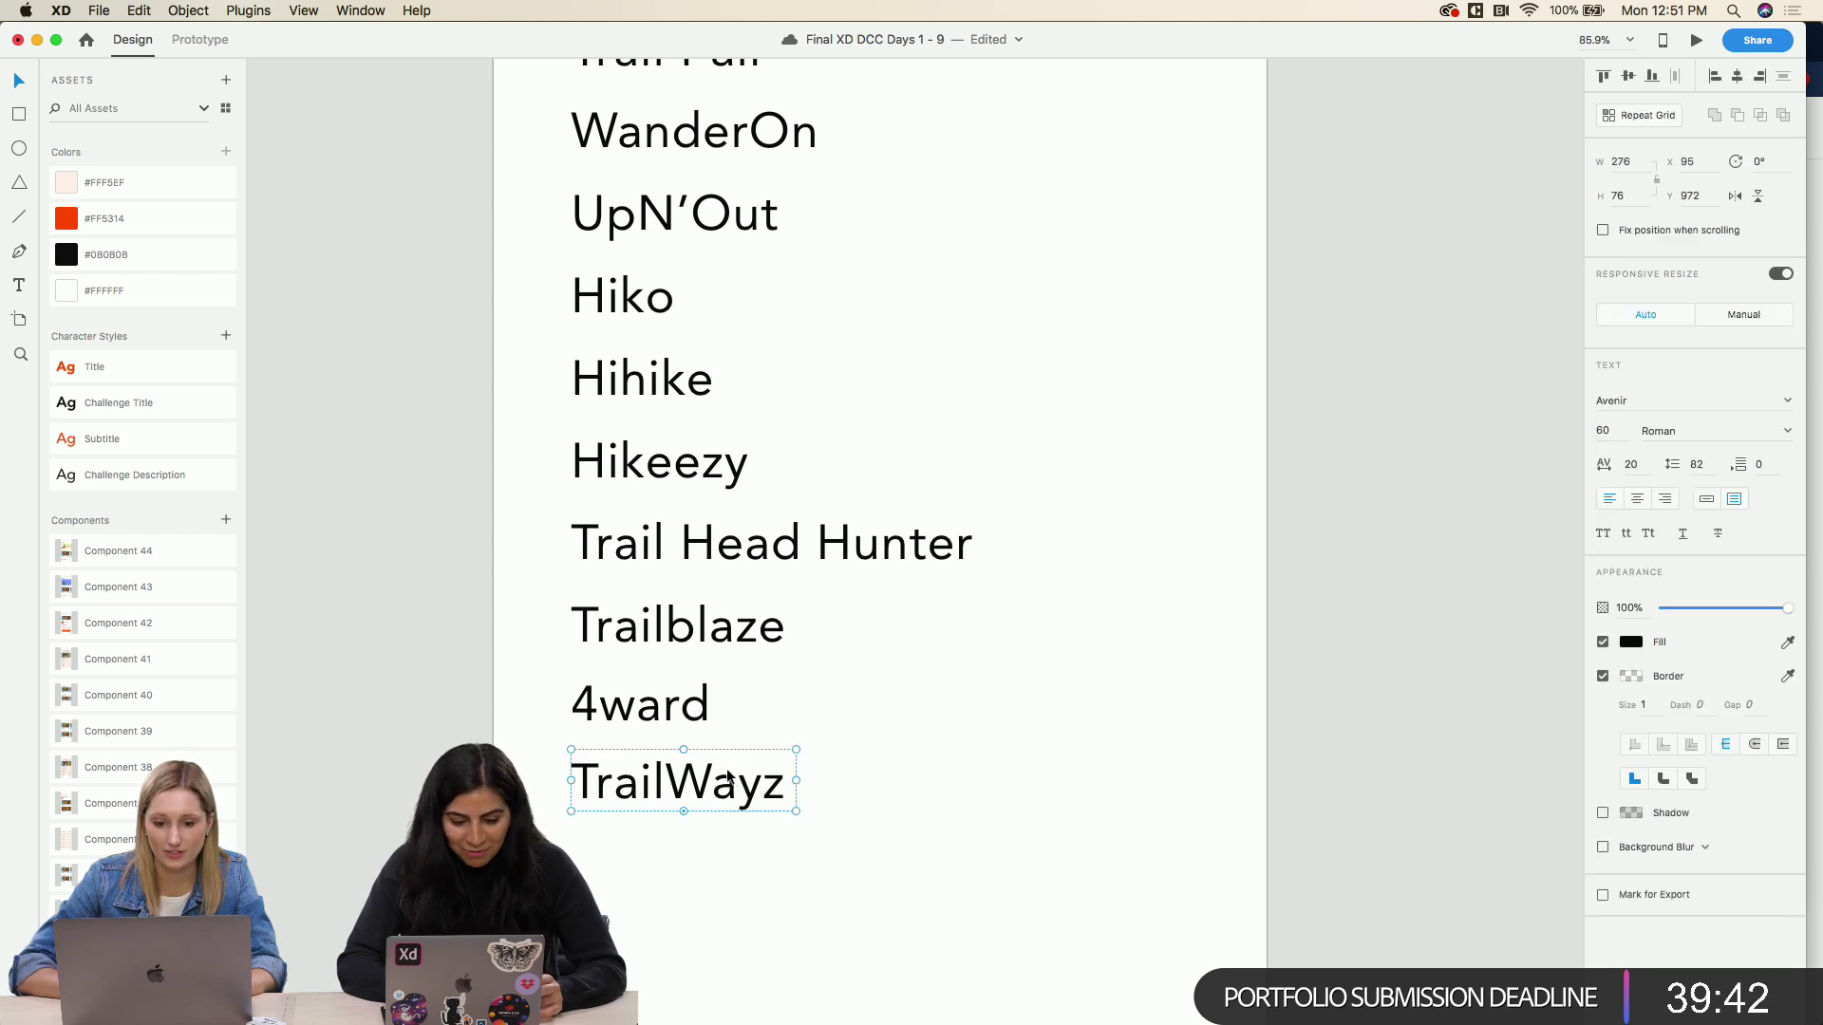
drag(728, 785, 724, 862)
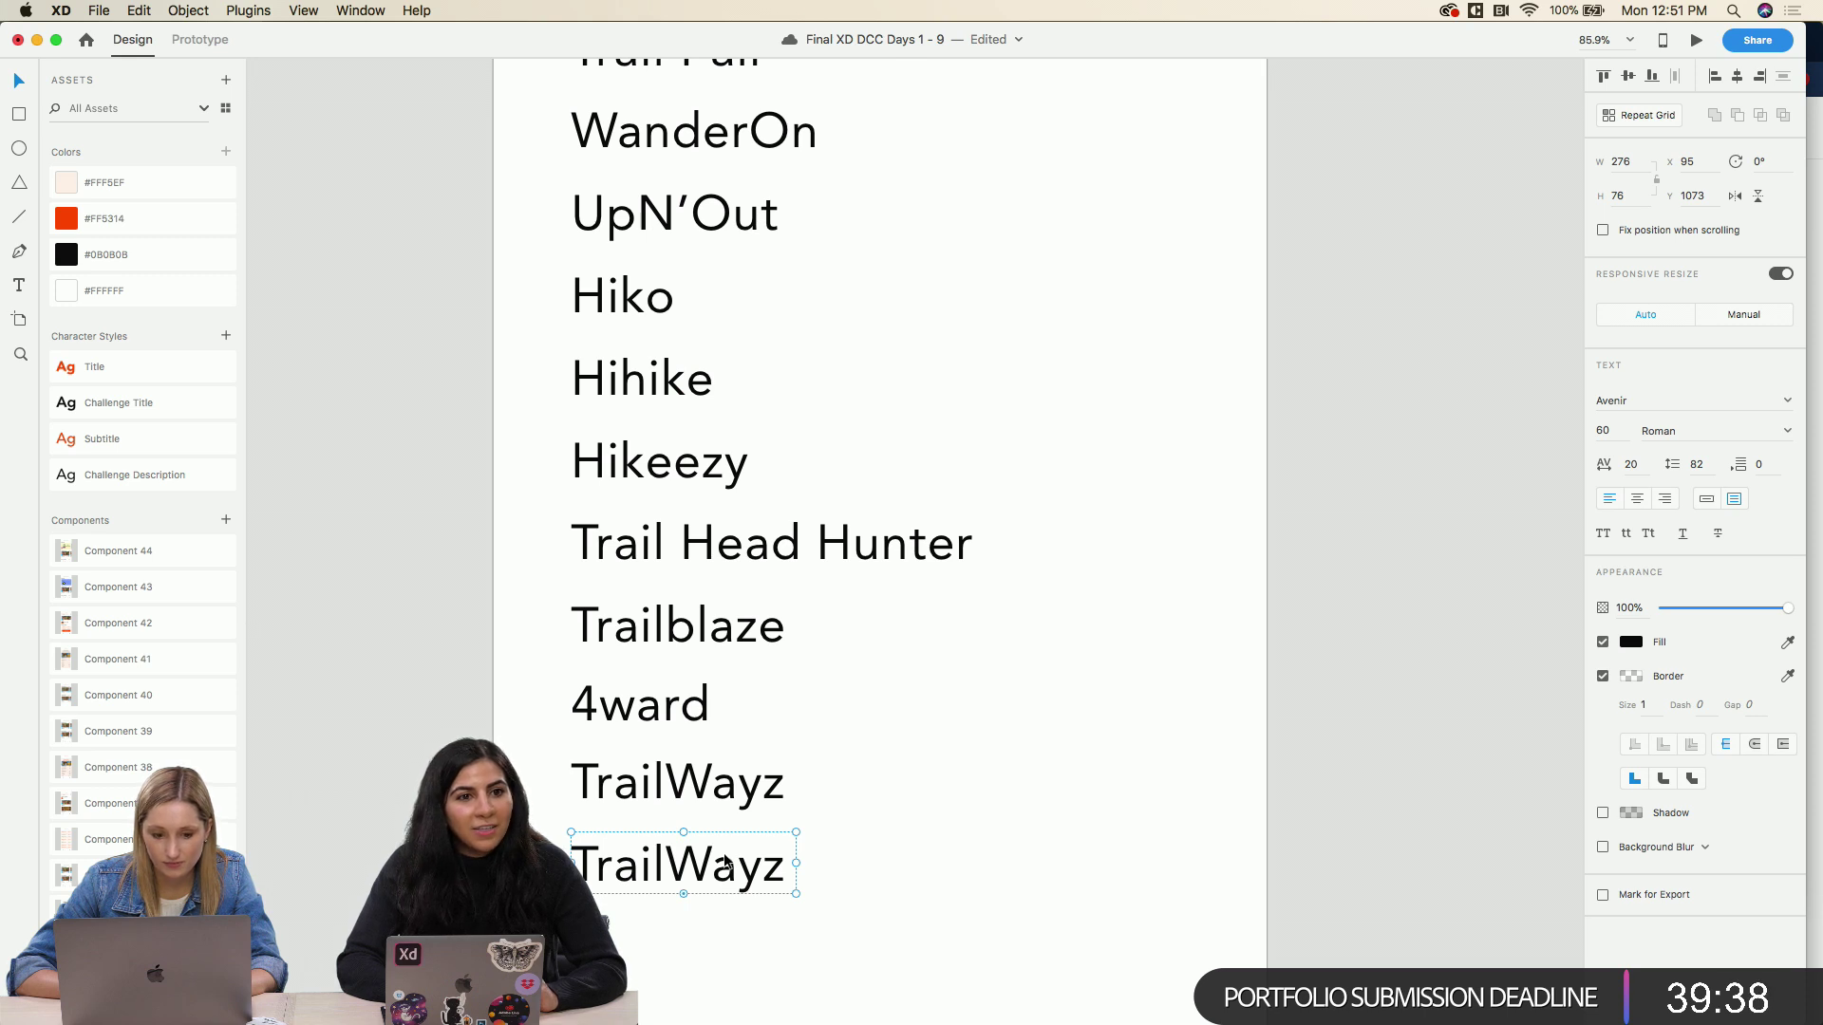
scroll(722, 826, down, 5)
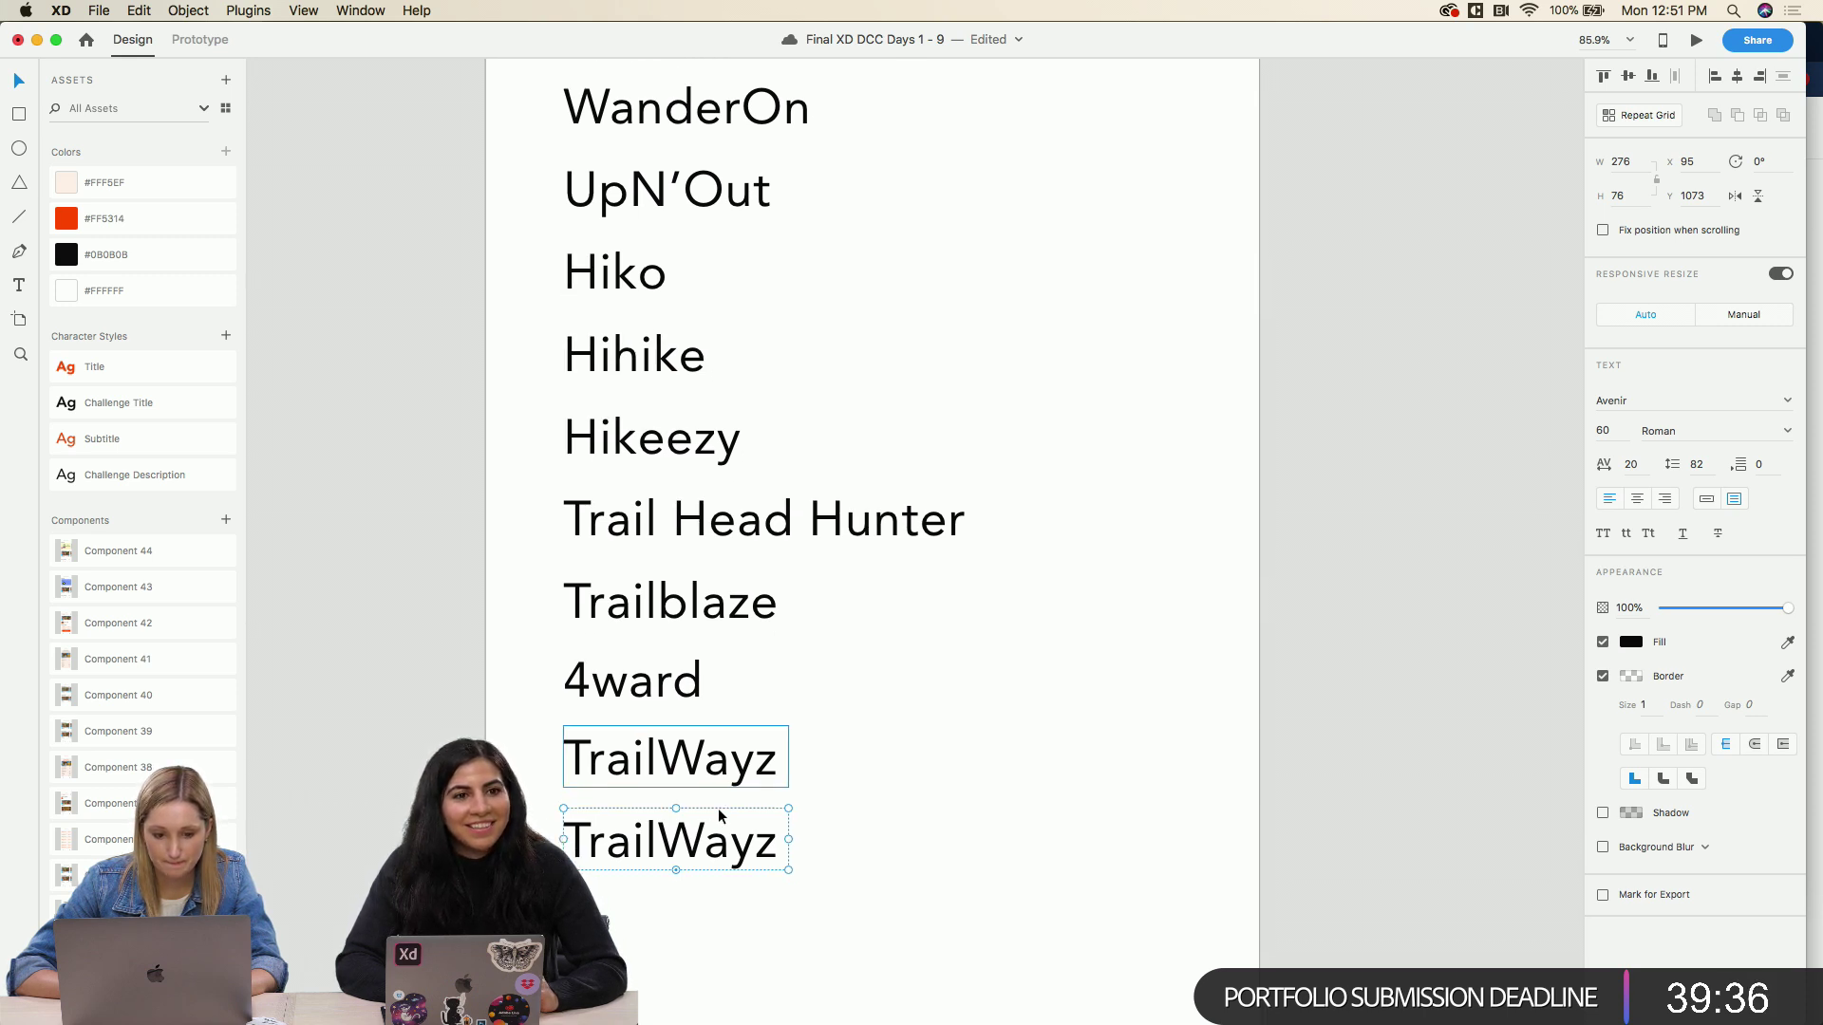
scroll(718, 814, down, 1)
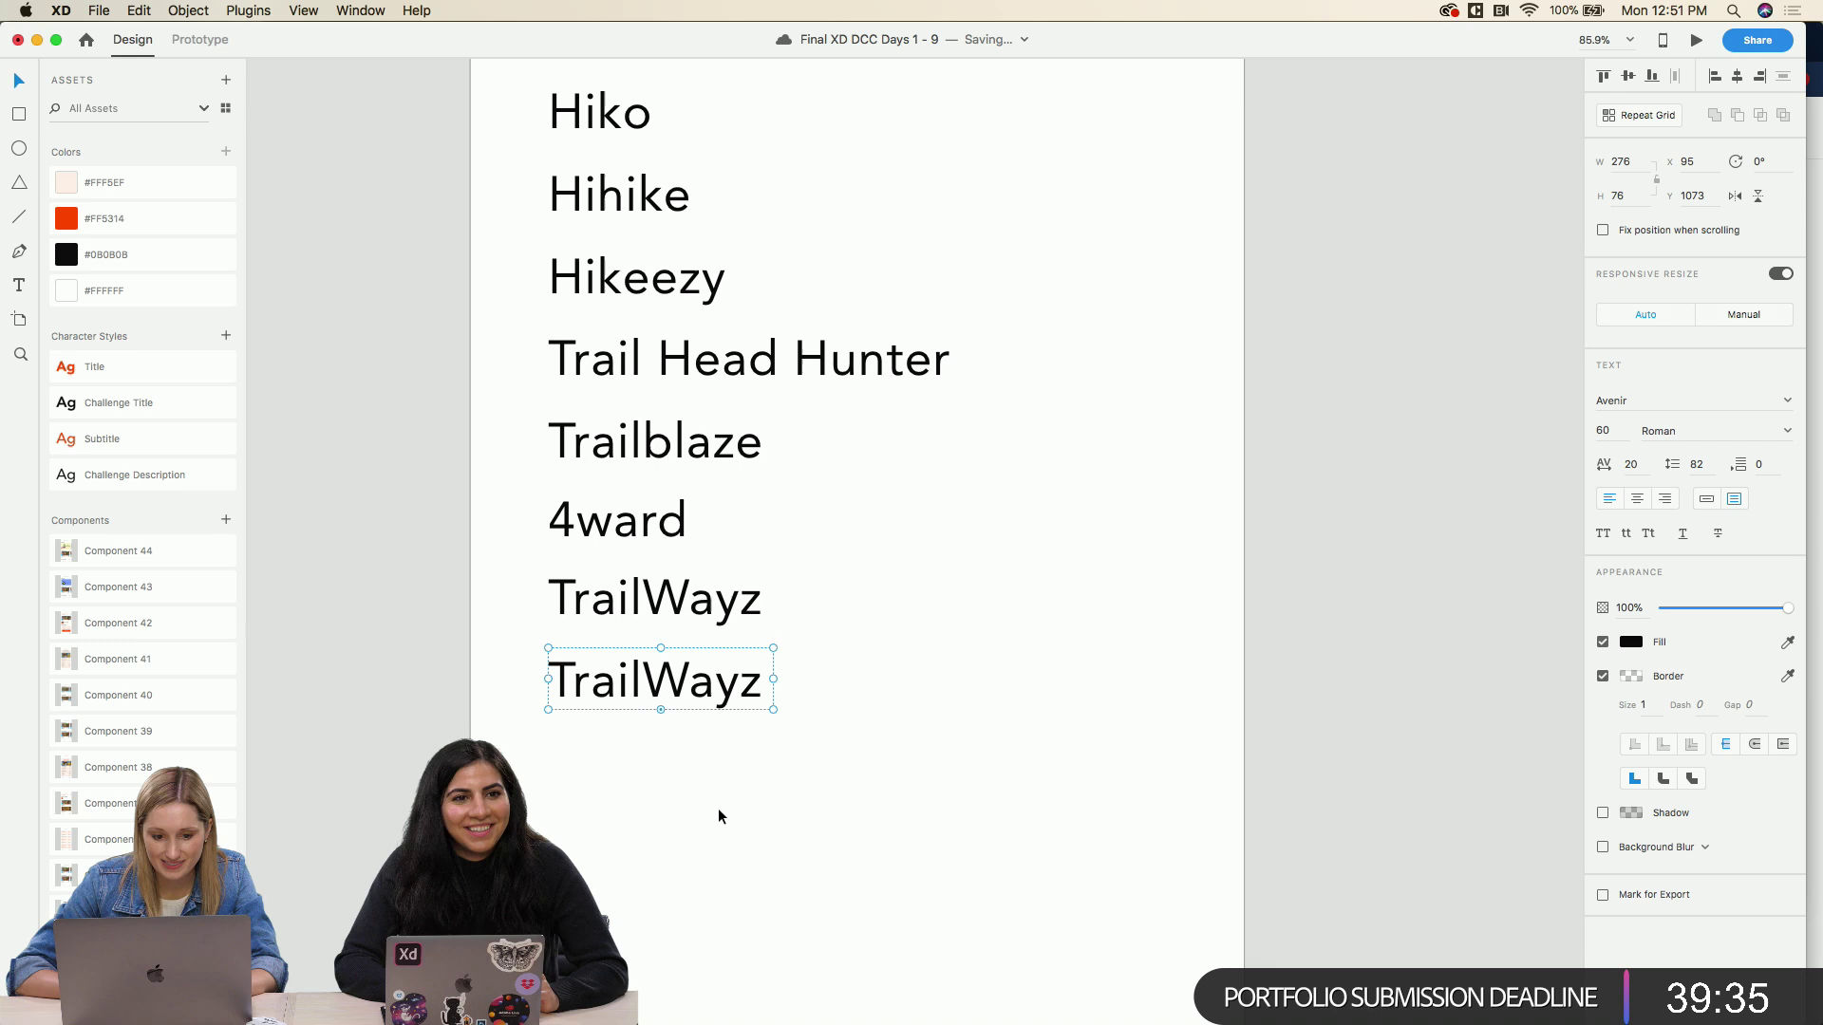
double_click(685, 695)
text(Blazer)
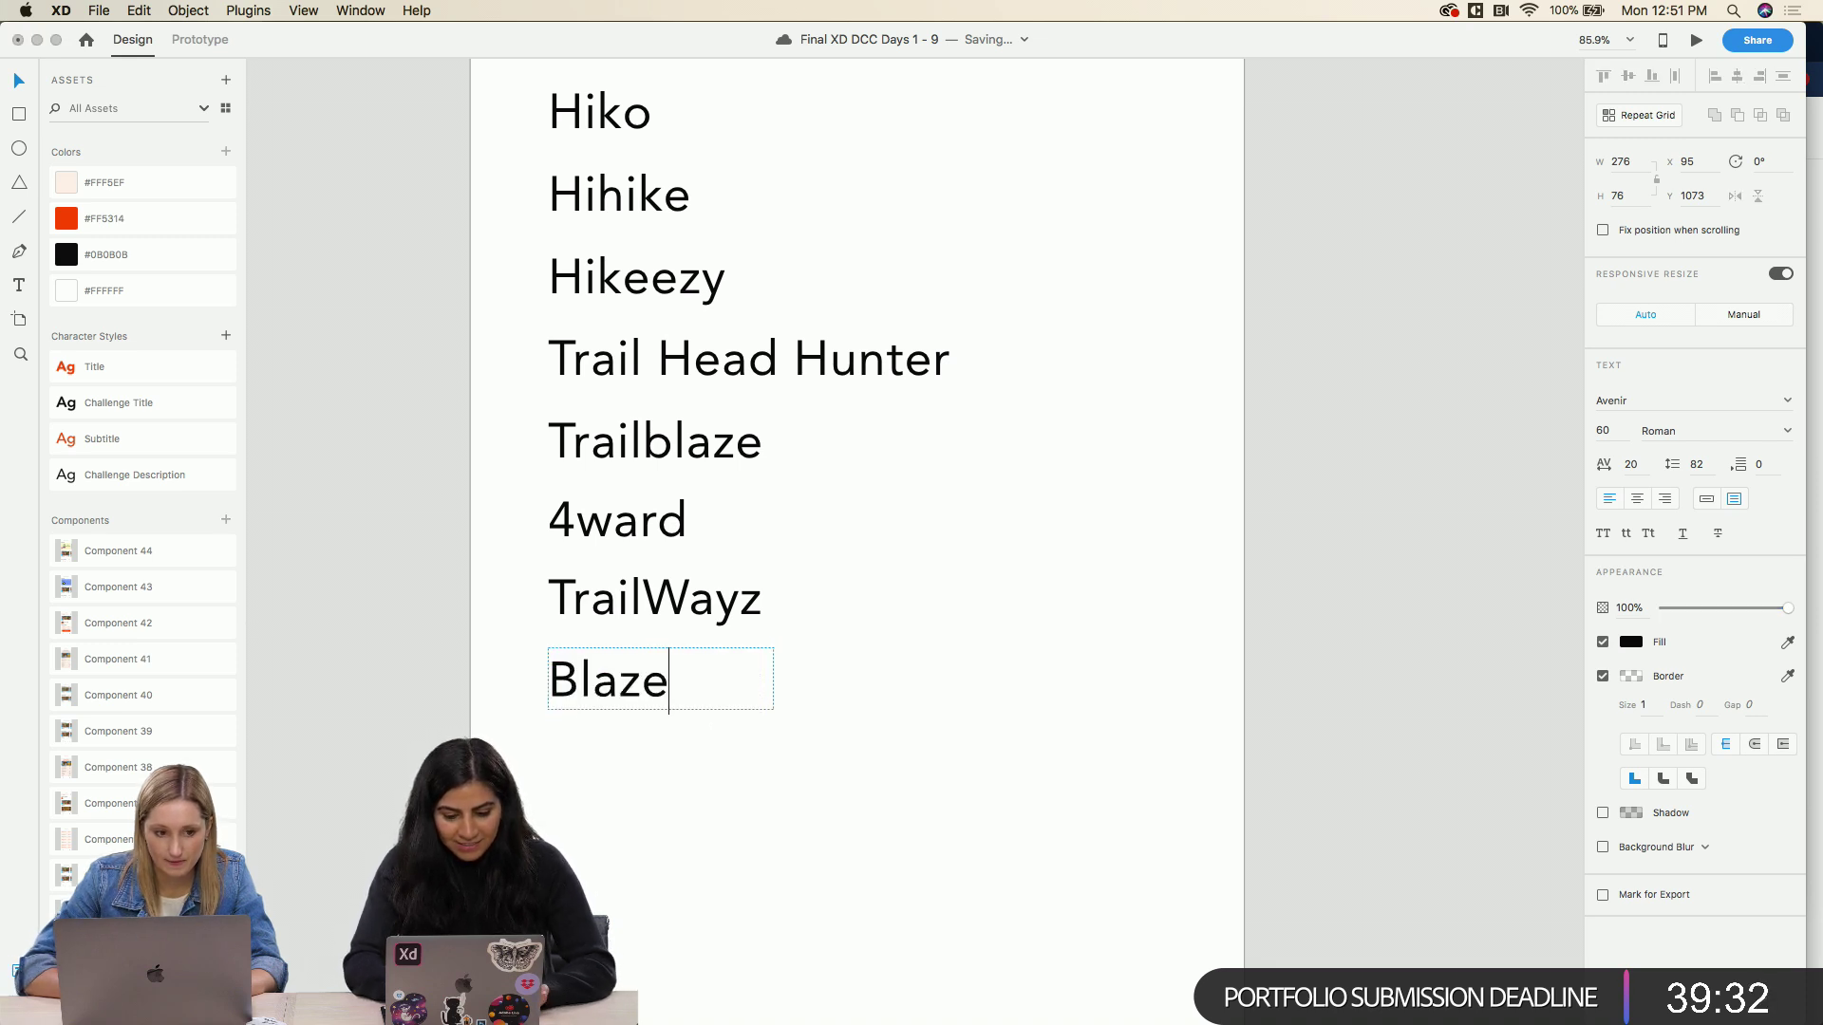
Step: Finish the "Blazer" entry, duplicate it below itself in the name list and change the copy to "Onward"
key(Escape)
click(866, 720)
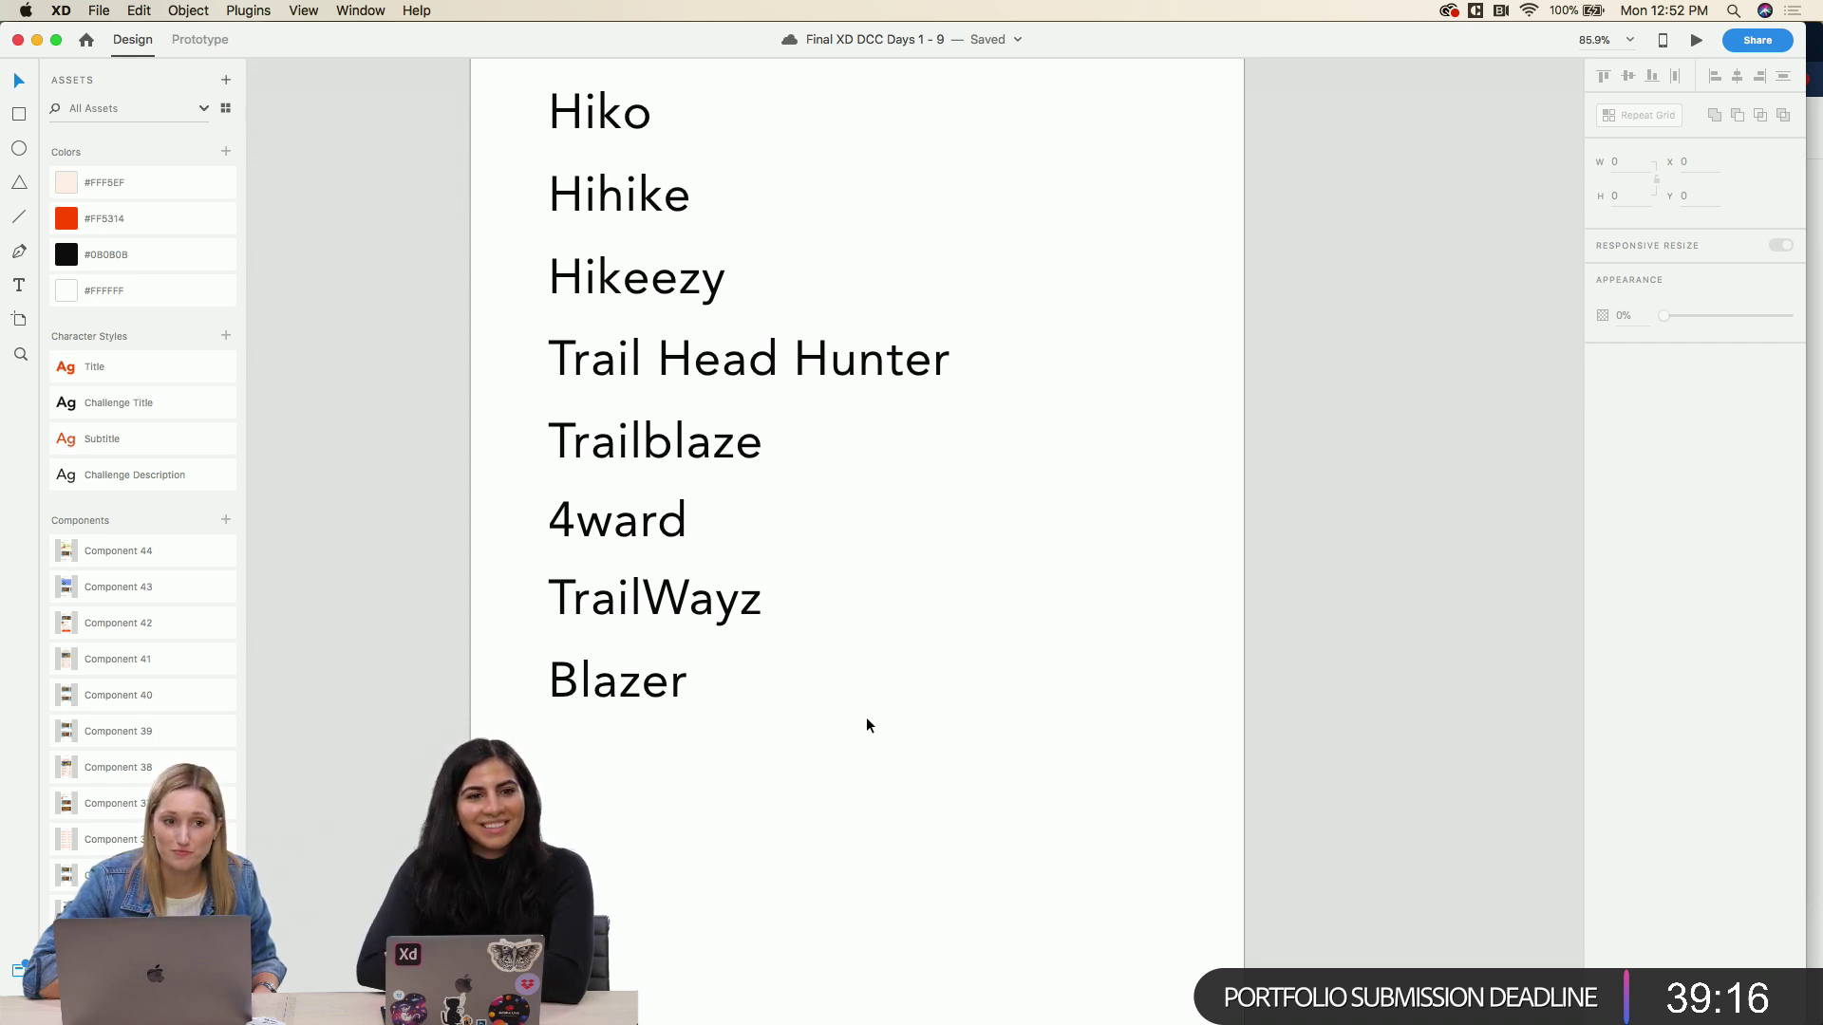
scroll(999, 584, up, 5)
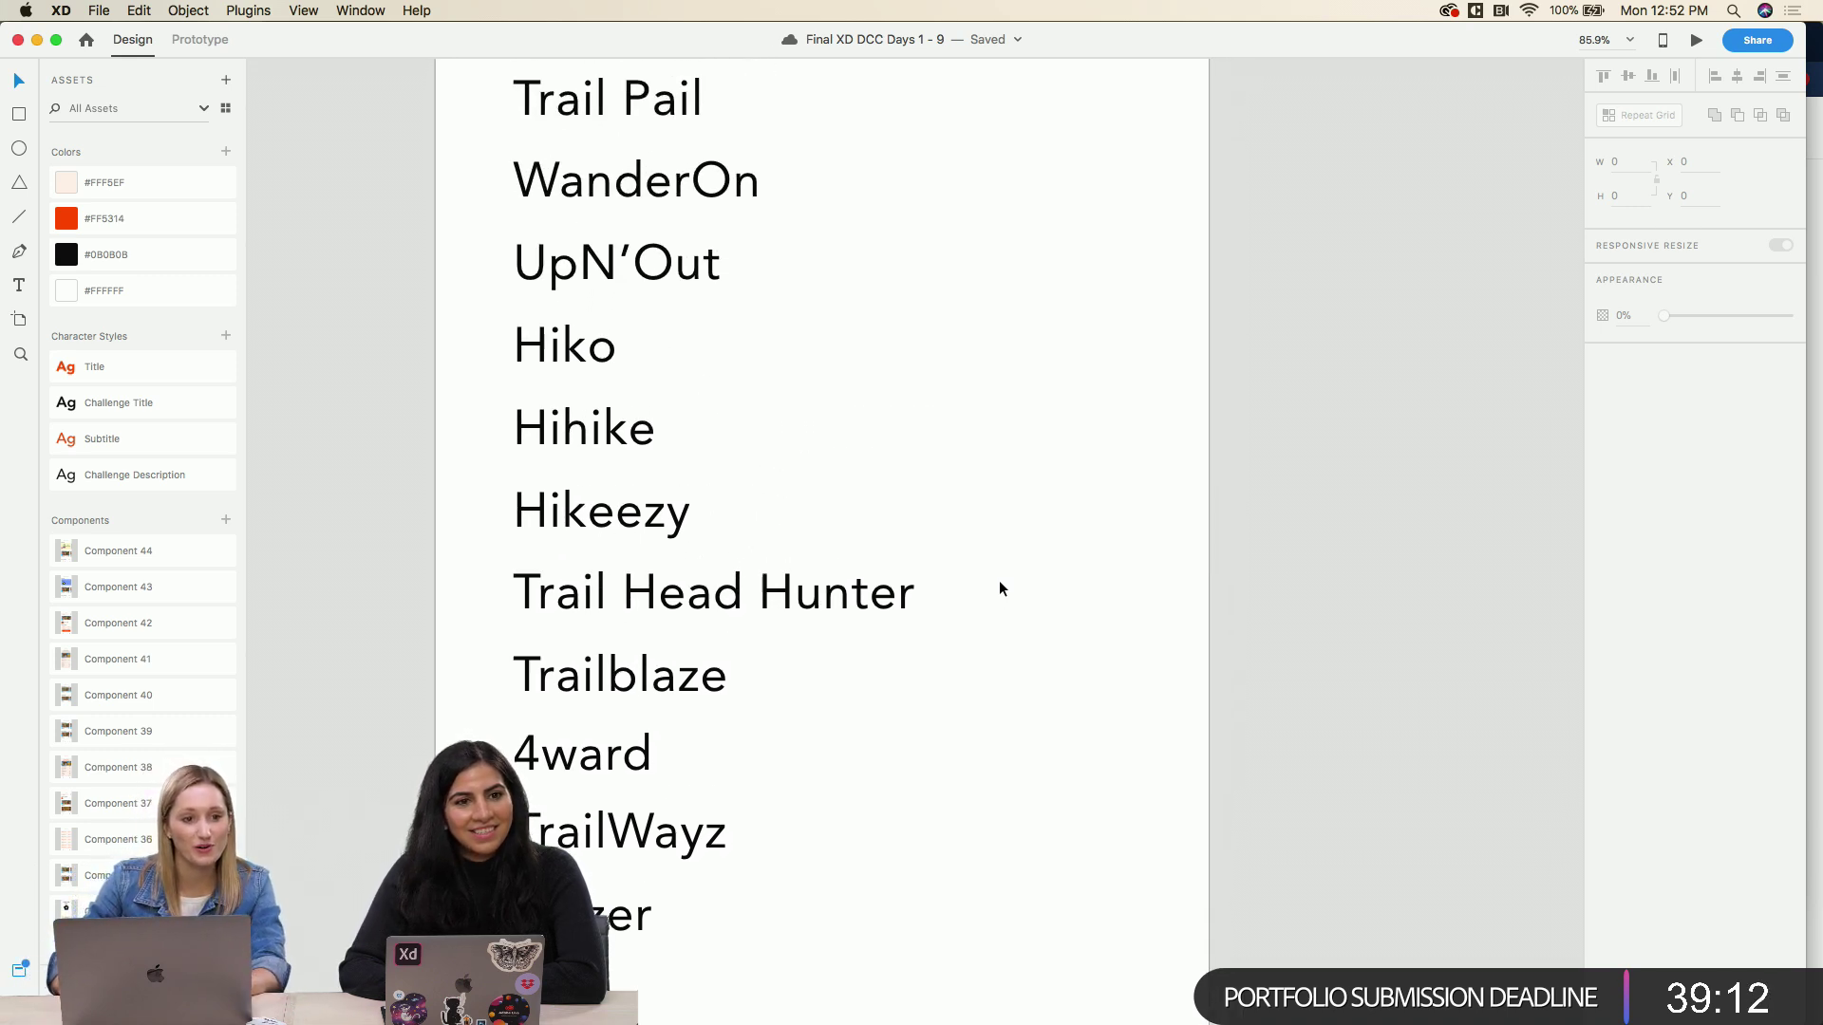
scroll(999, 588, down, 1)
scroll(821, 220, down, 3)
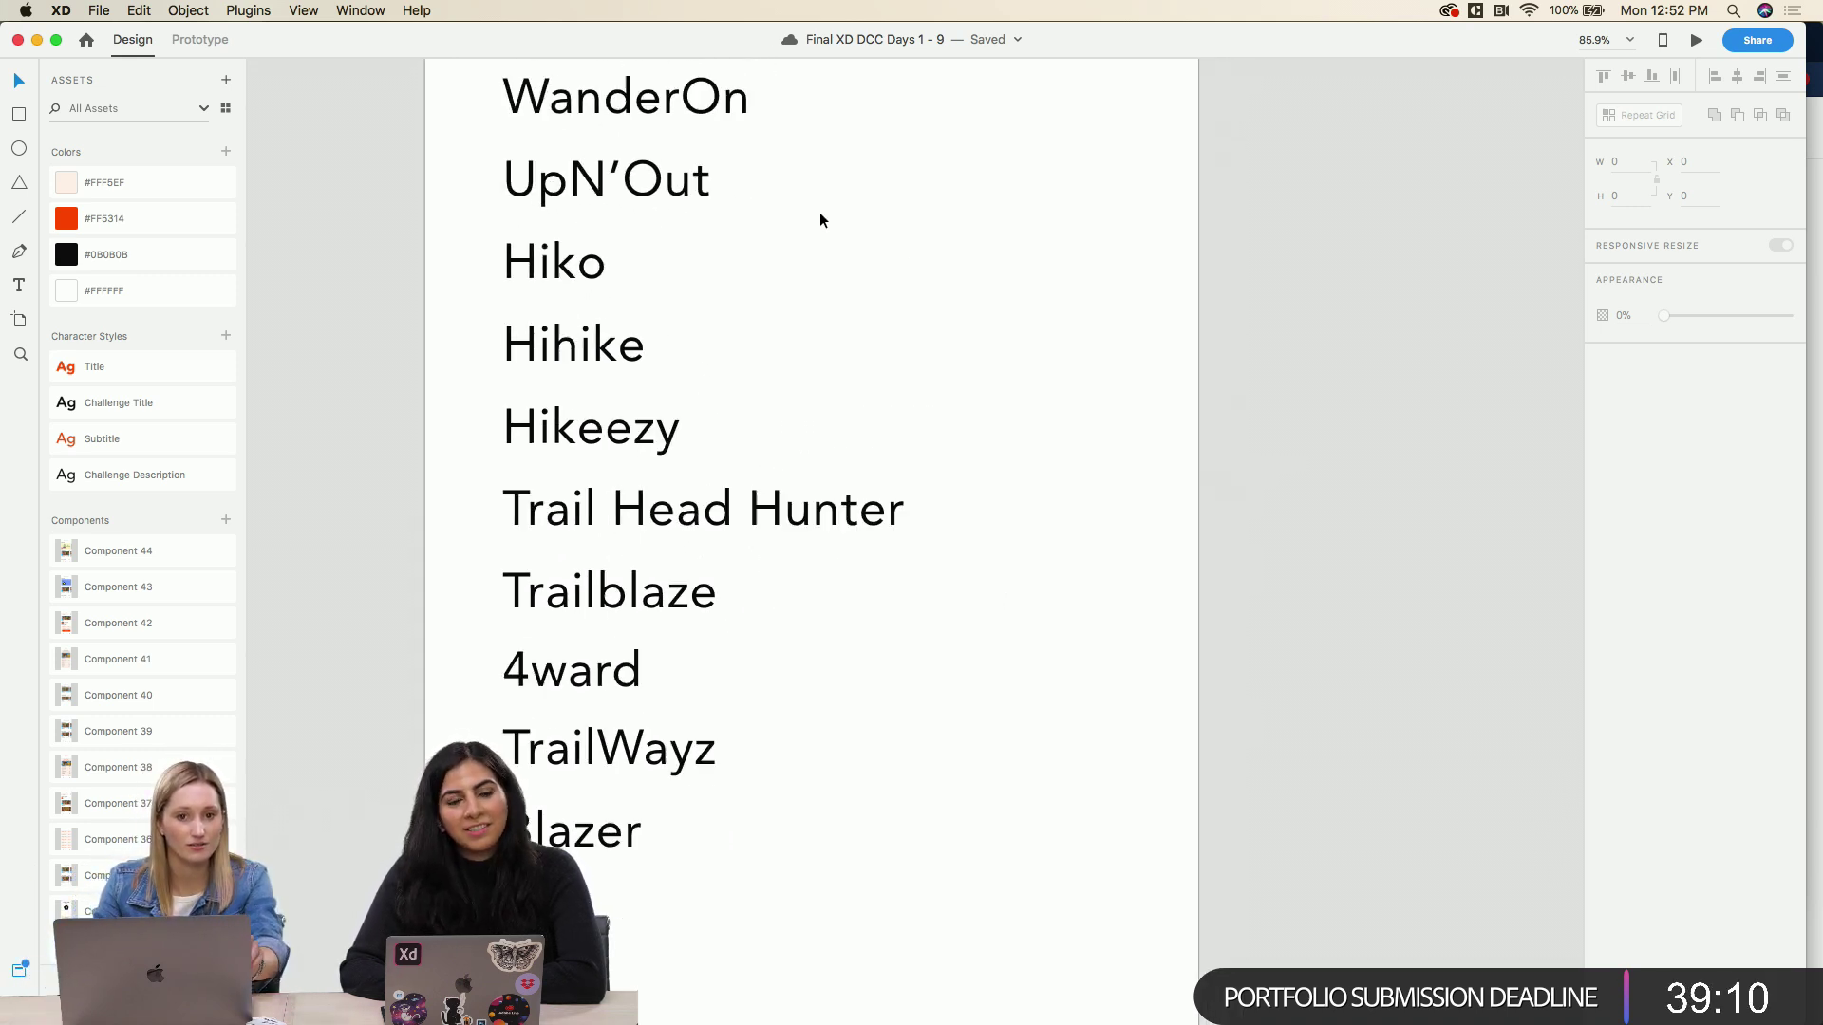
click(586, 781)
drag(587, 779, 591, 864)
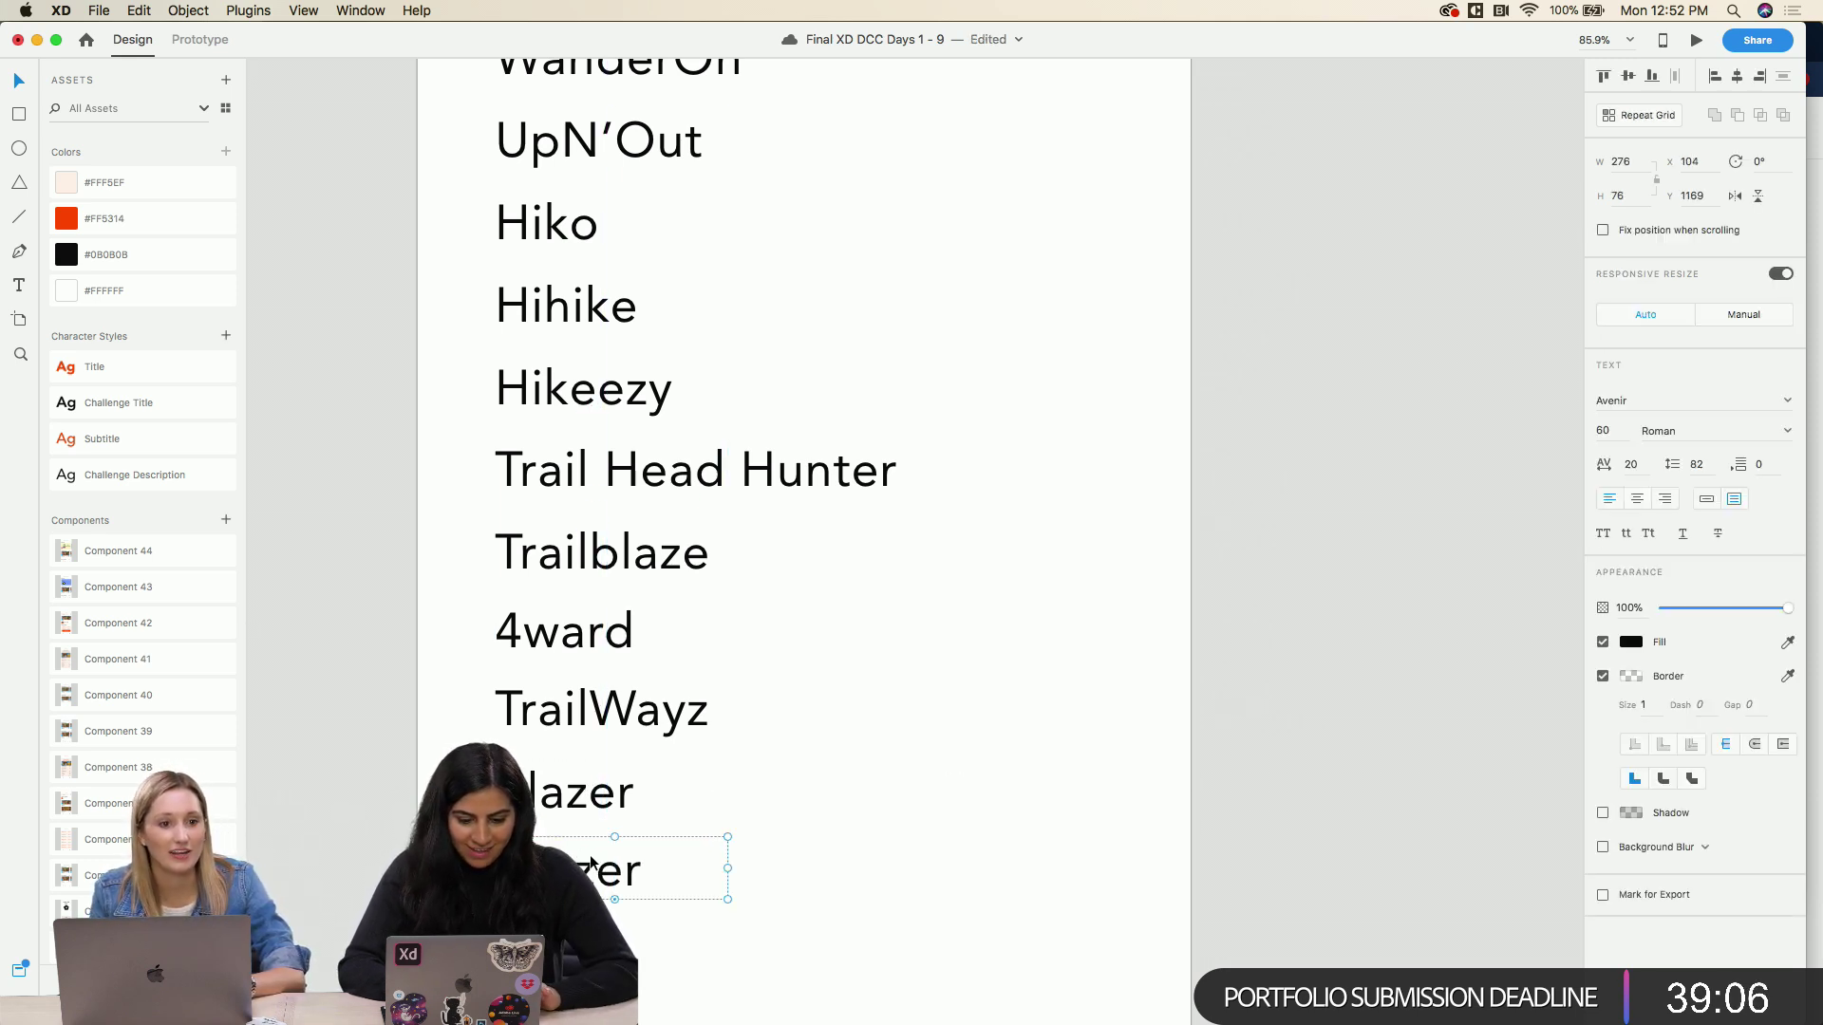
double_click(592, 864)
text(Forward)
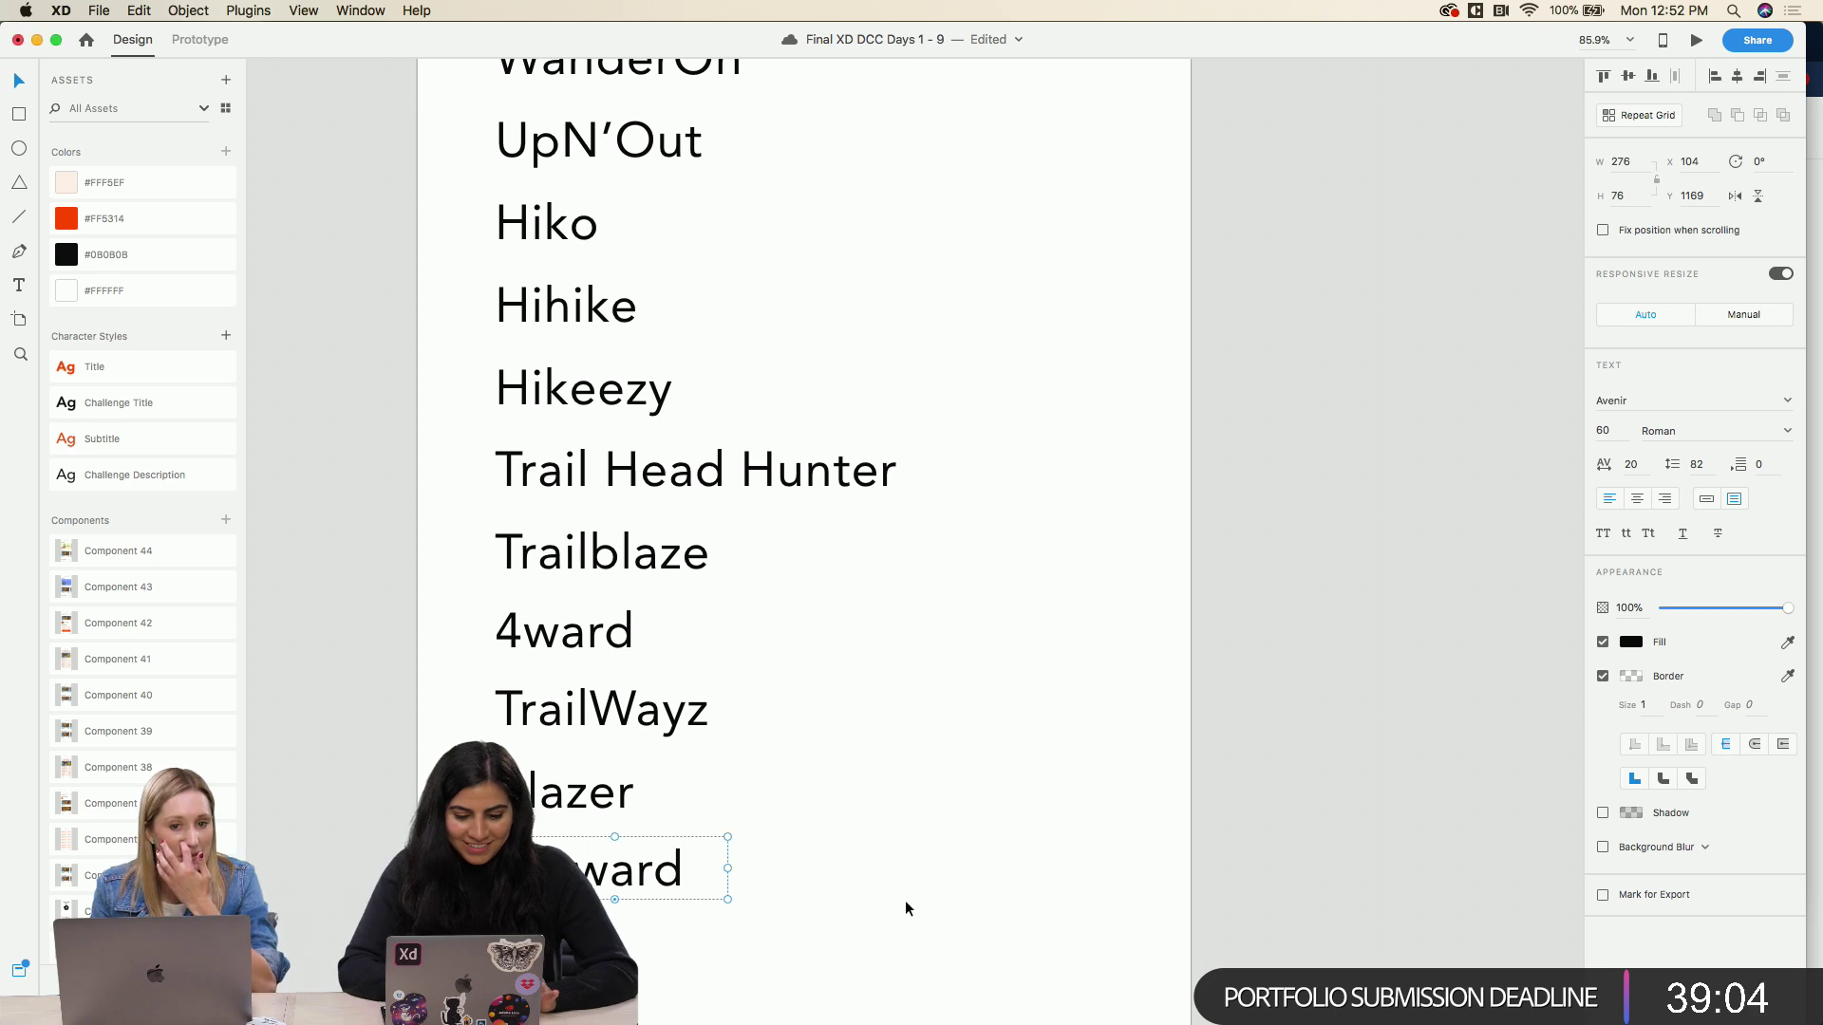
click(891, 870)
Step: Align "Onward" with the other names, duplicate it below itself and change the copy to "Bootz"
scroll(891, 870, down, 2)
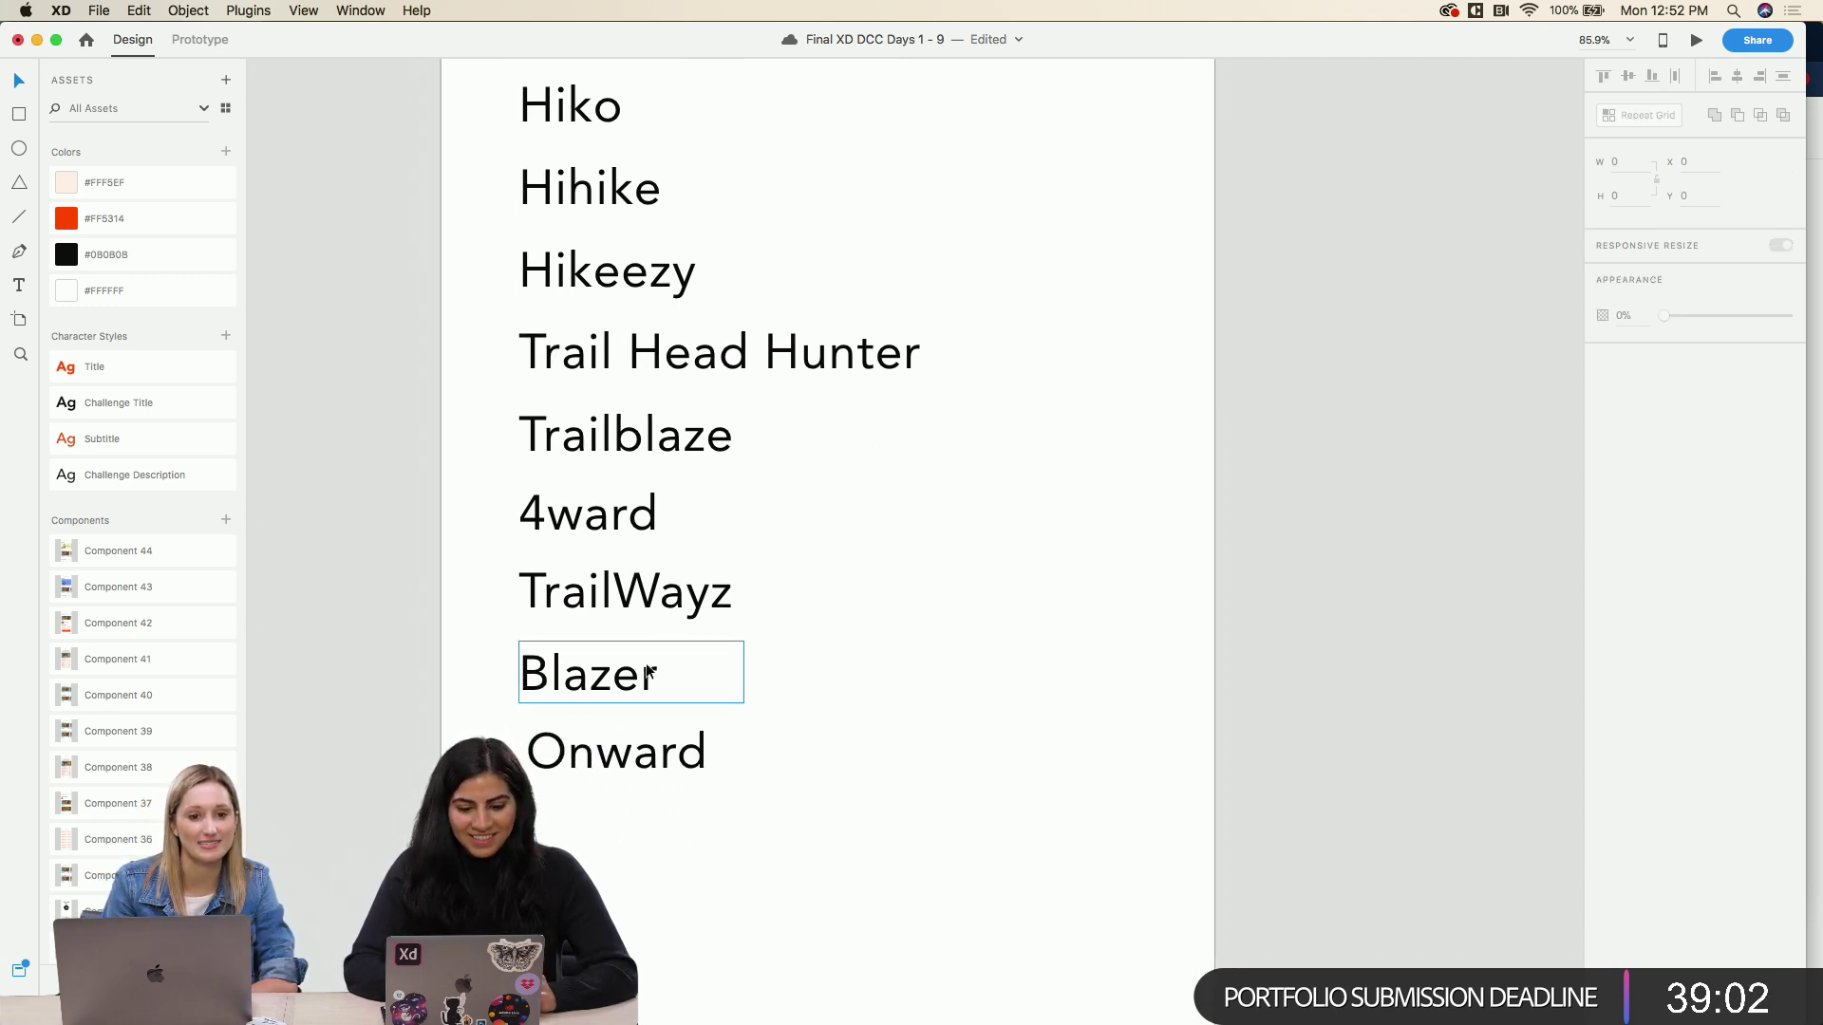
click(619, 750)
drag(618, 750, 620, 826)
double_click(620, 826)
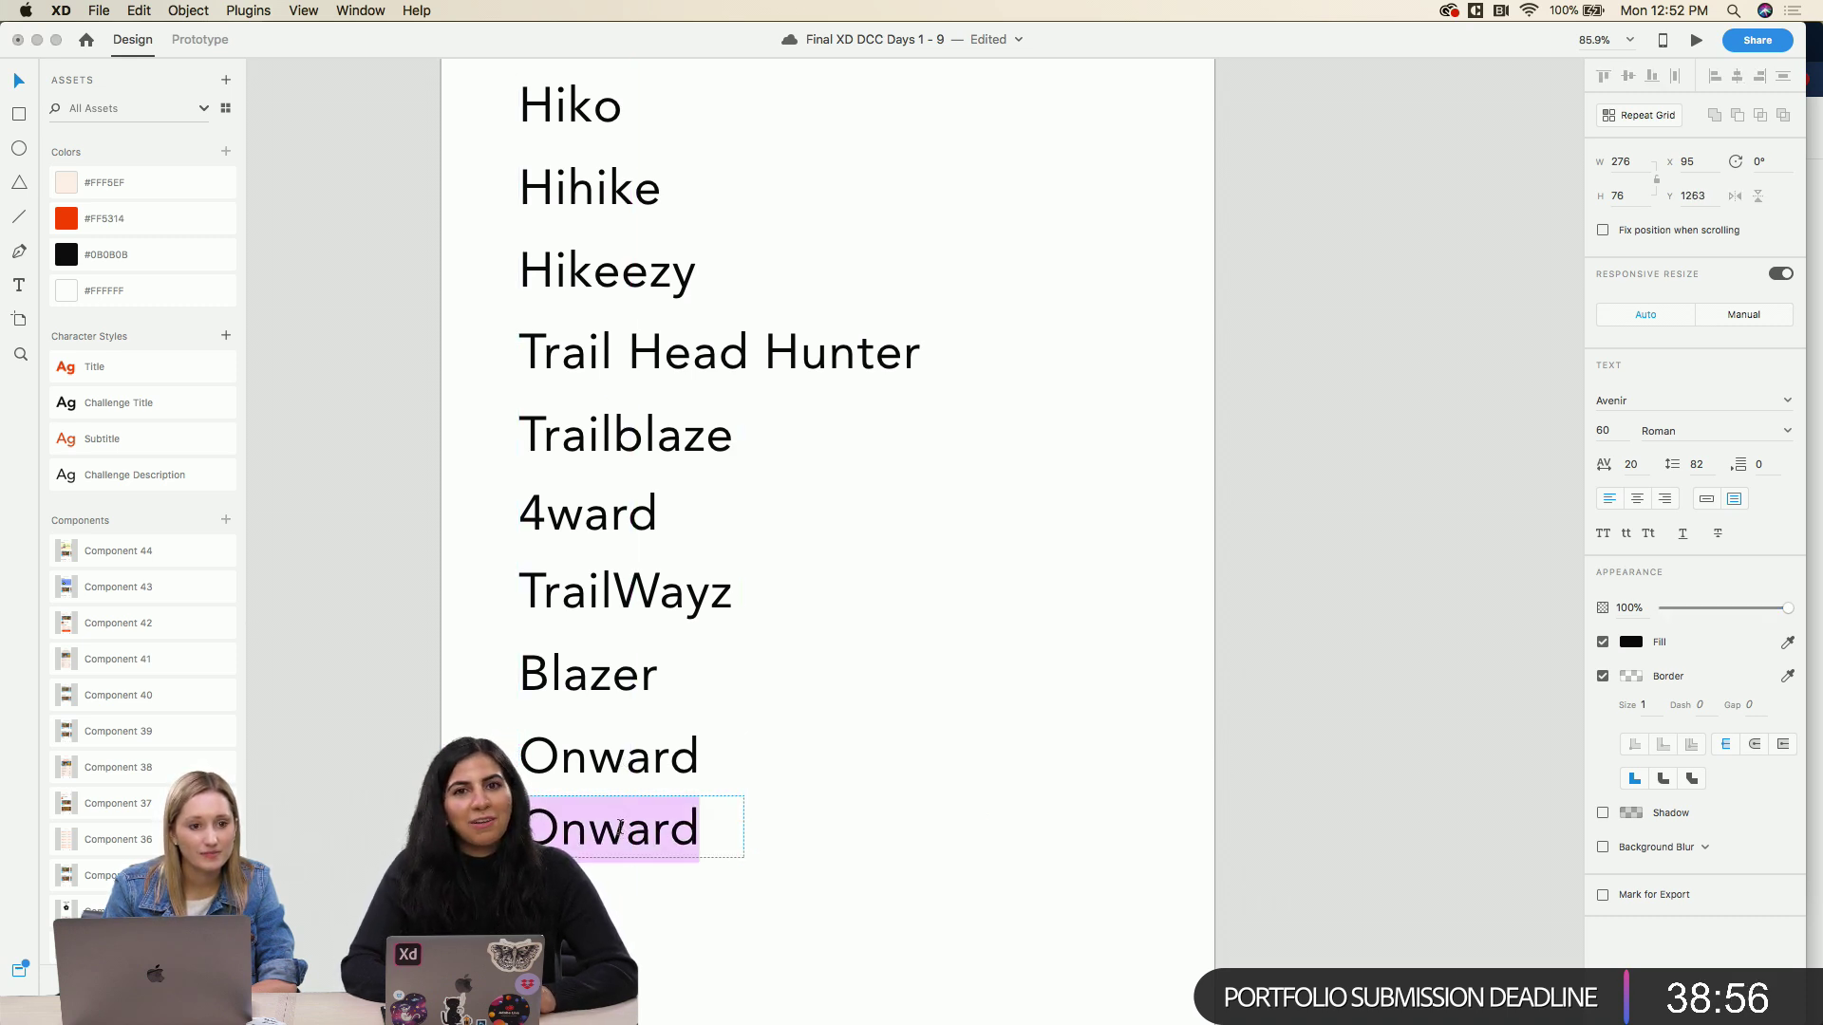
text(Bootz)
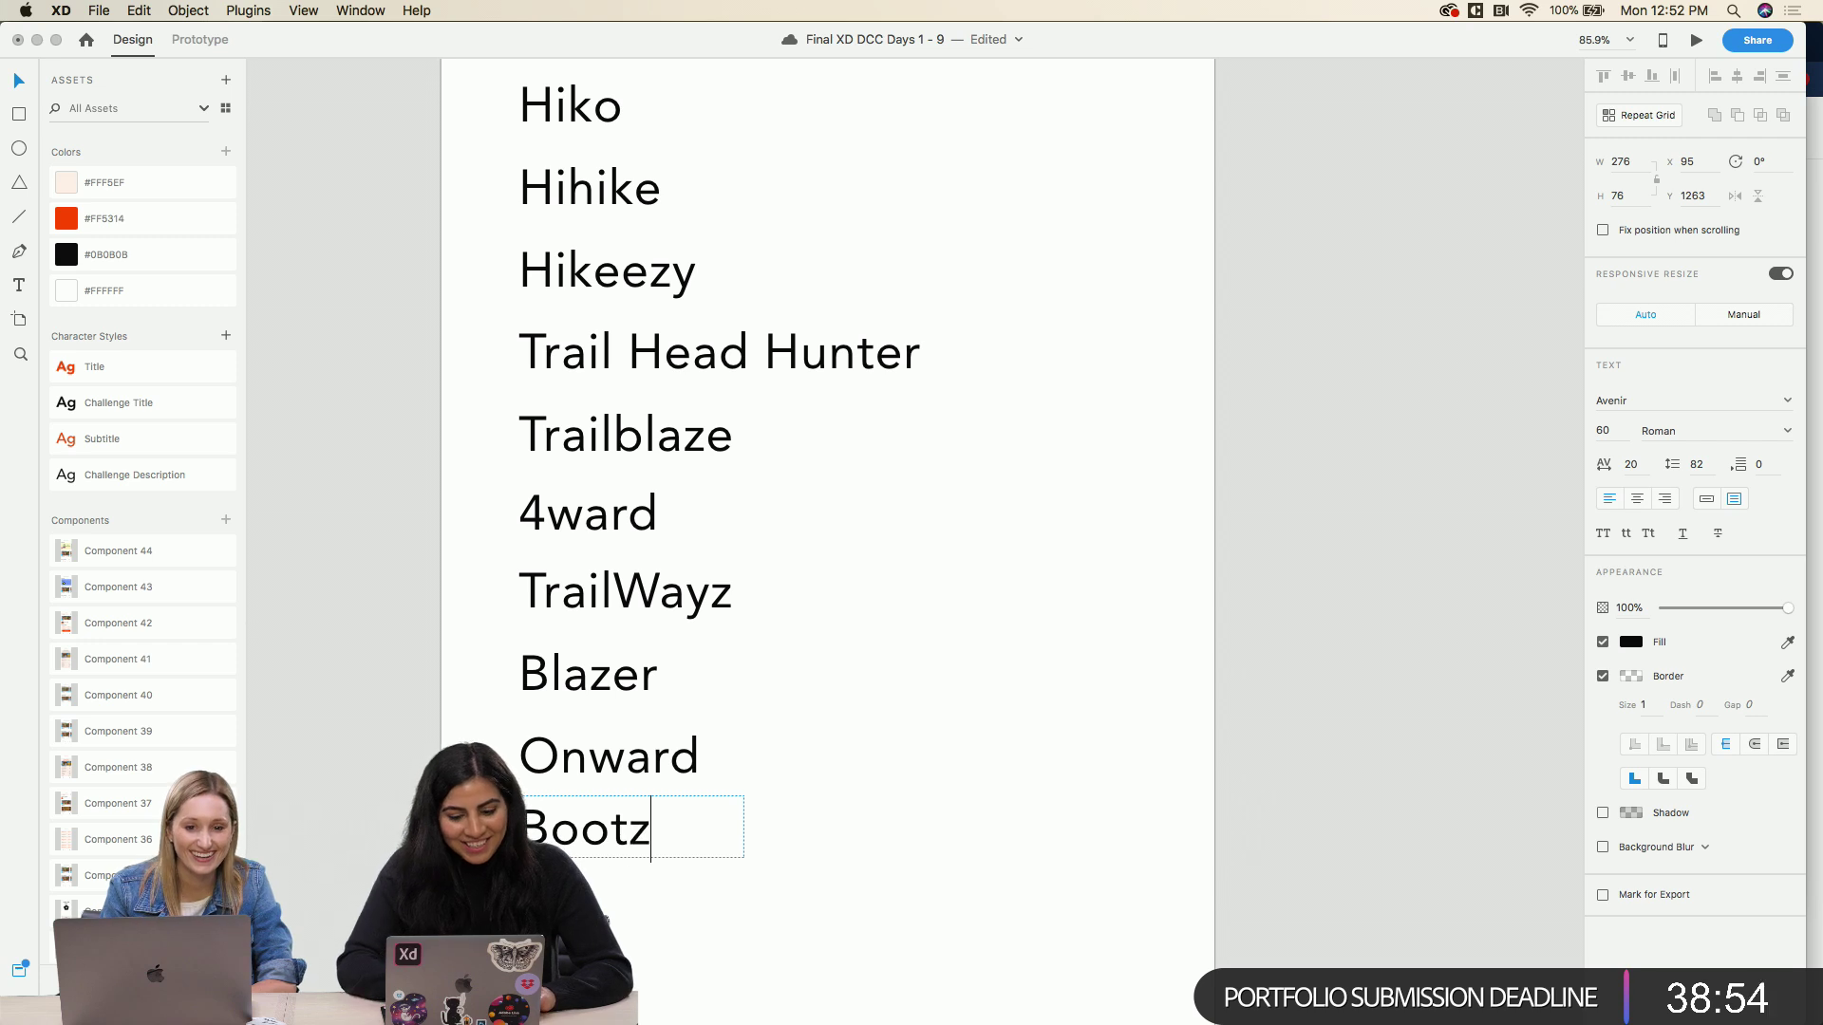
click(885, 832)
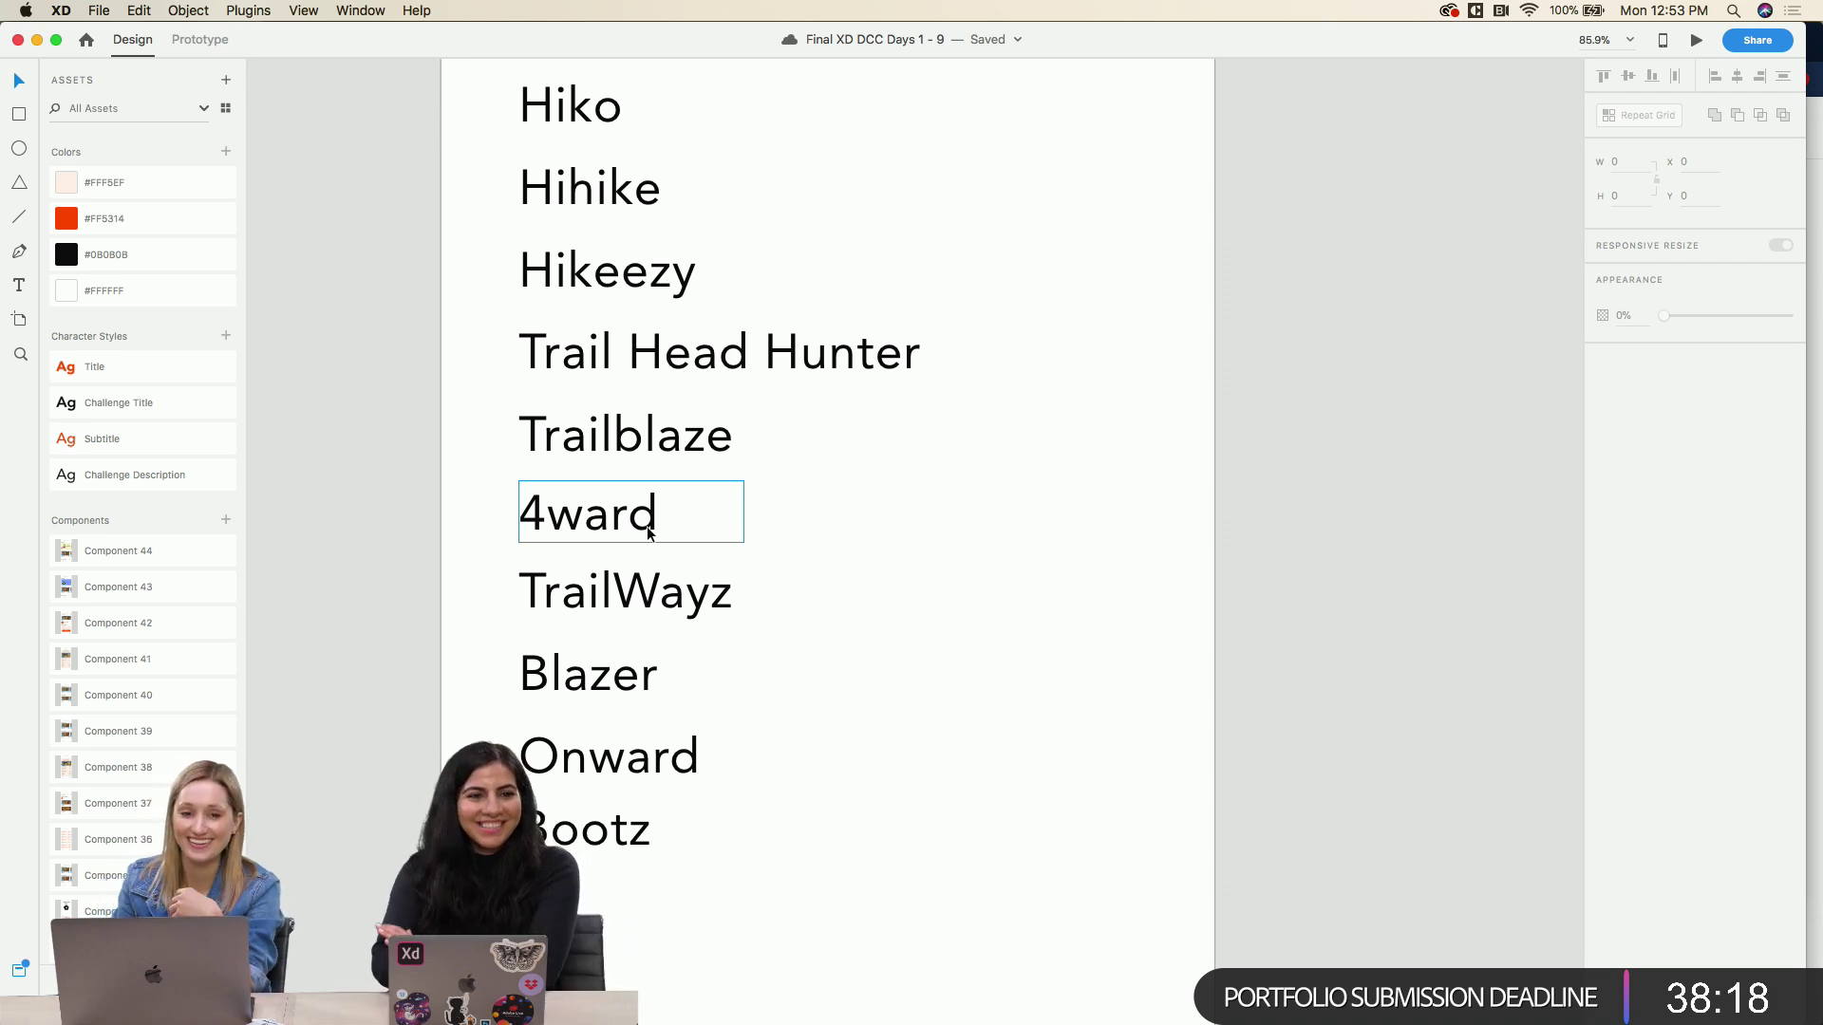
Step: Switch to Chrome and open the designer's Behance profile page
click(607, 1002)
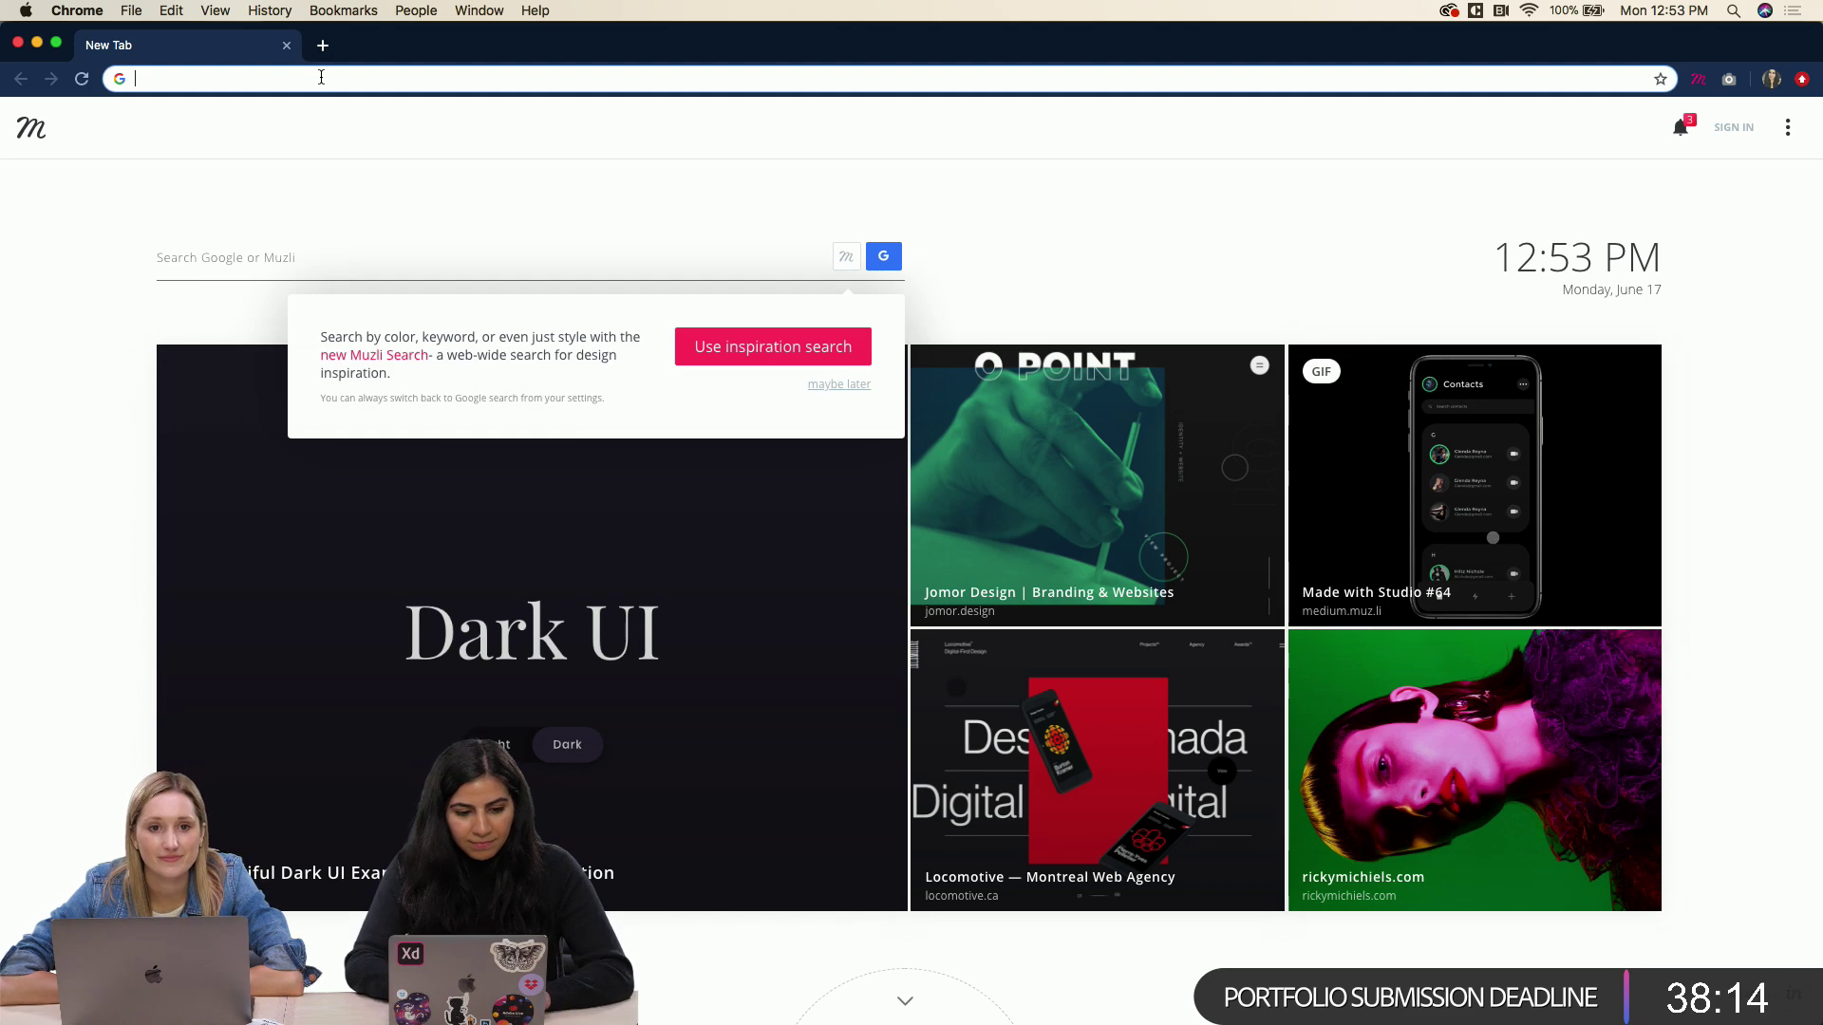
text(behance.net/melodysabouri)
click(294, 147)
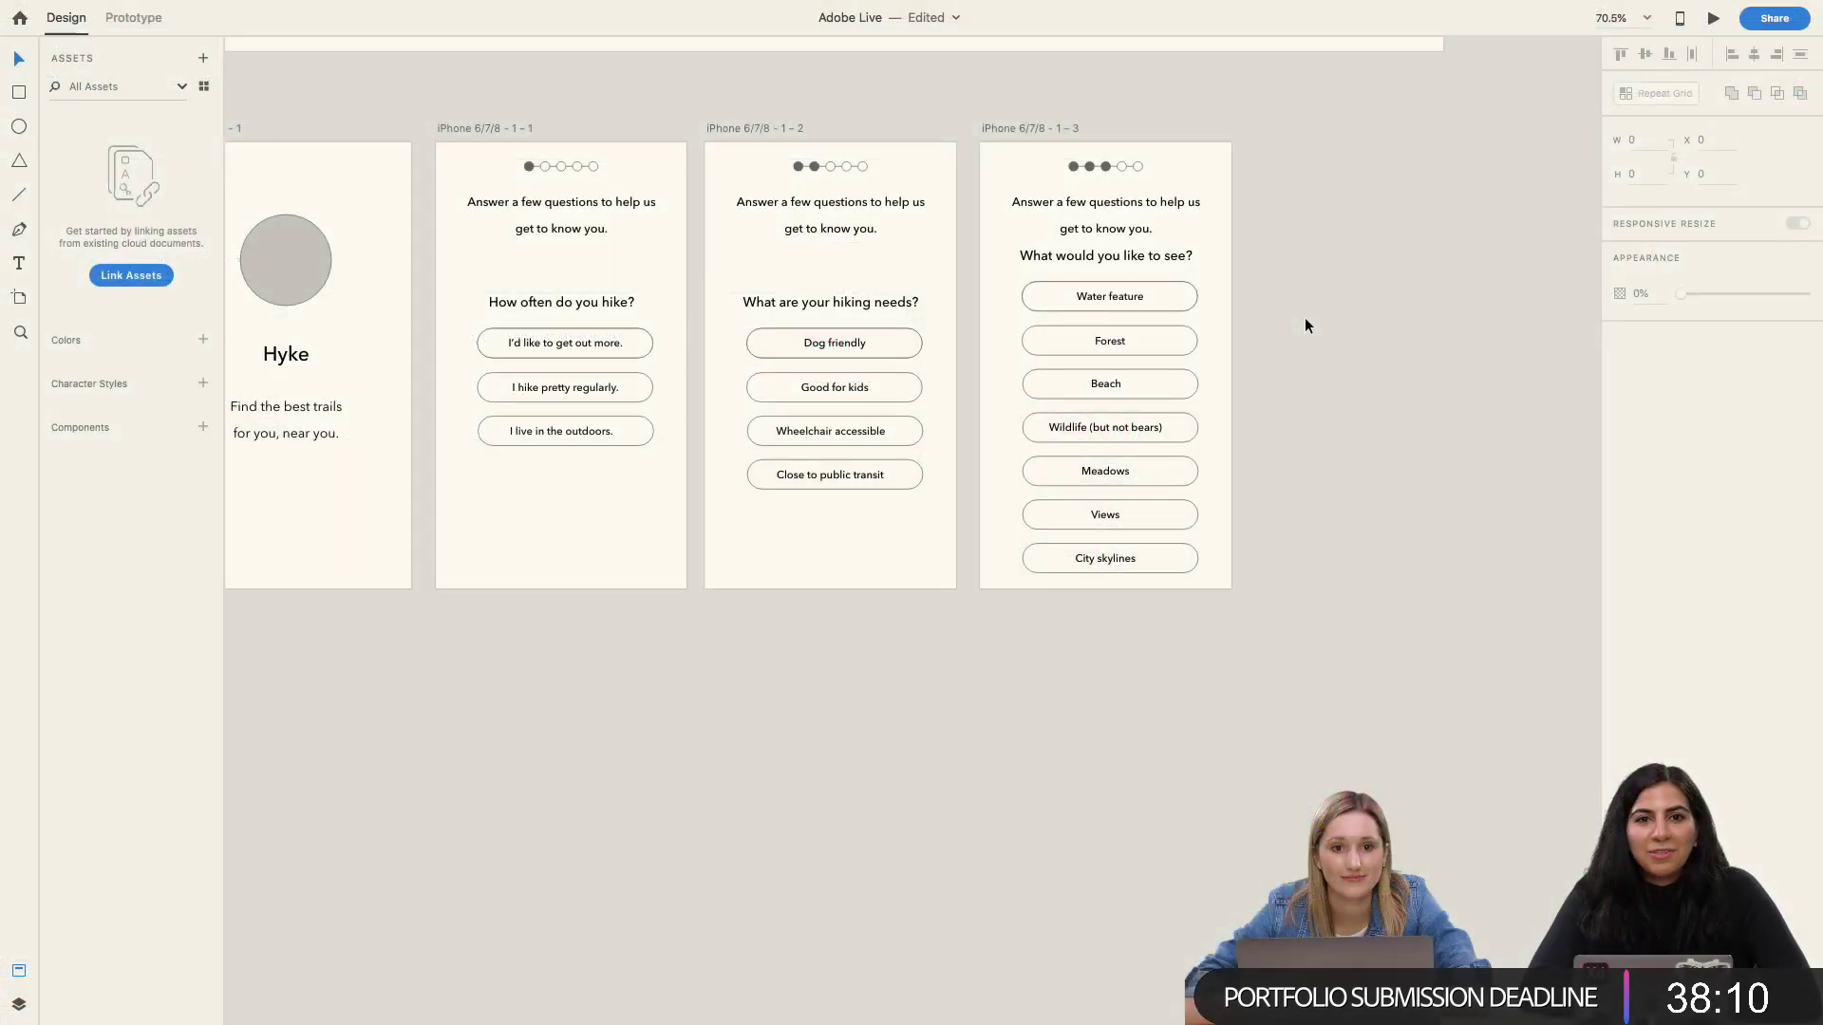
Step: Duplicate the "What would you like to see?" artboard beside itself as a fourth question screen
scroll(1305, 320, up, 2)
scroll(1318, 316, right, 10)
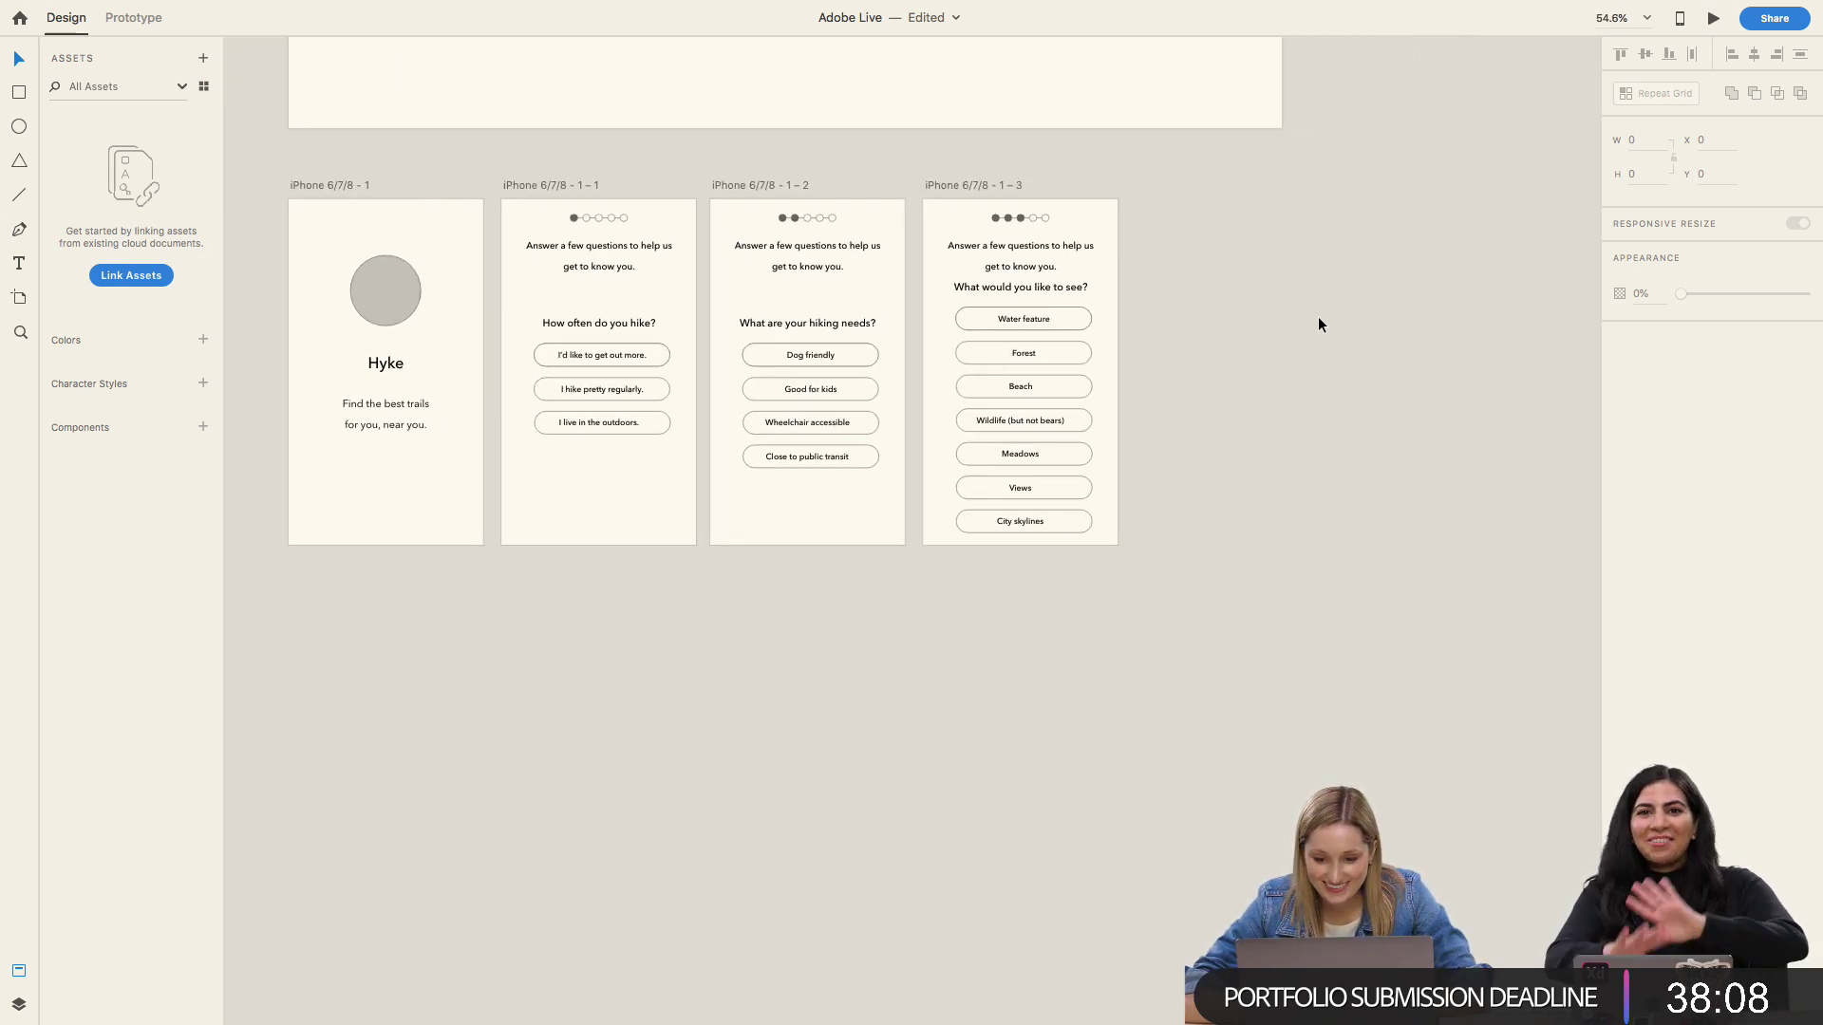
scroll(1004, 367, up, 5)
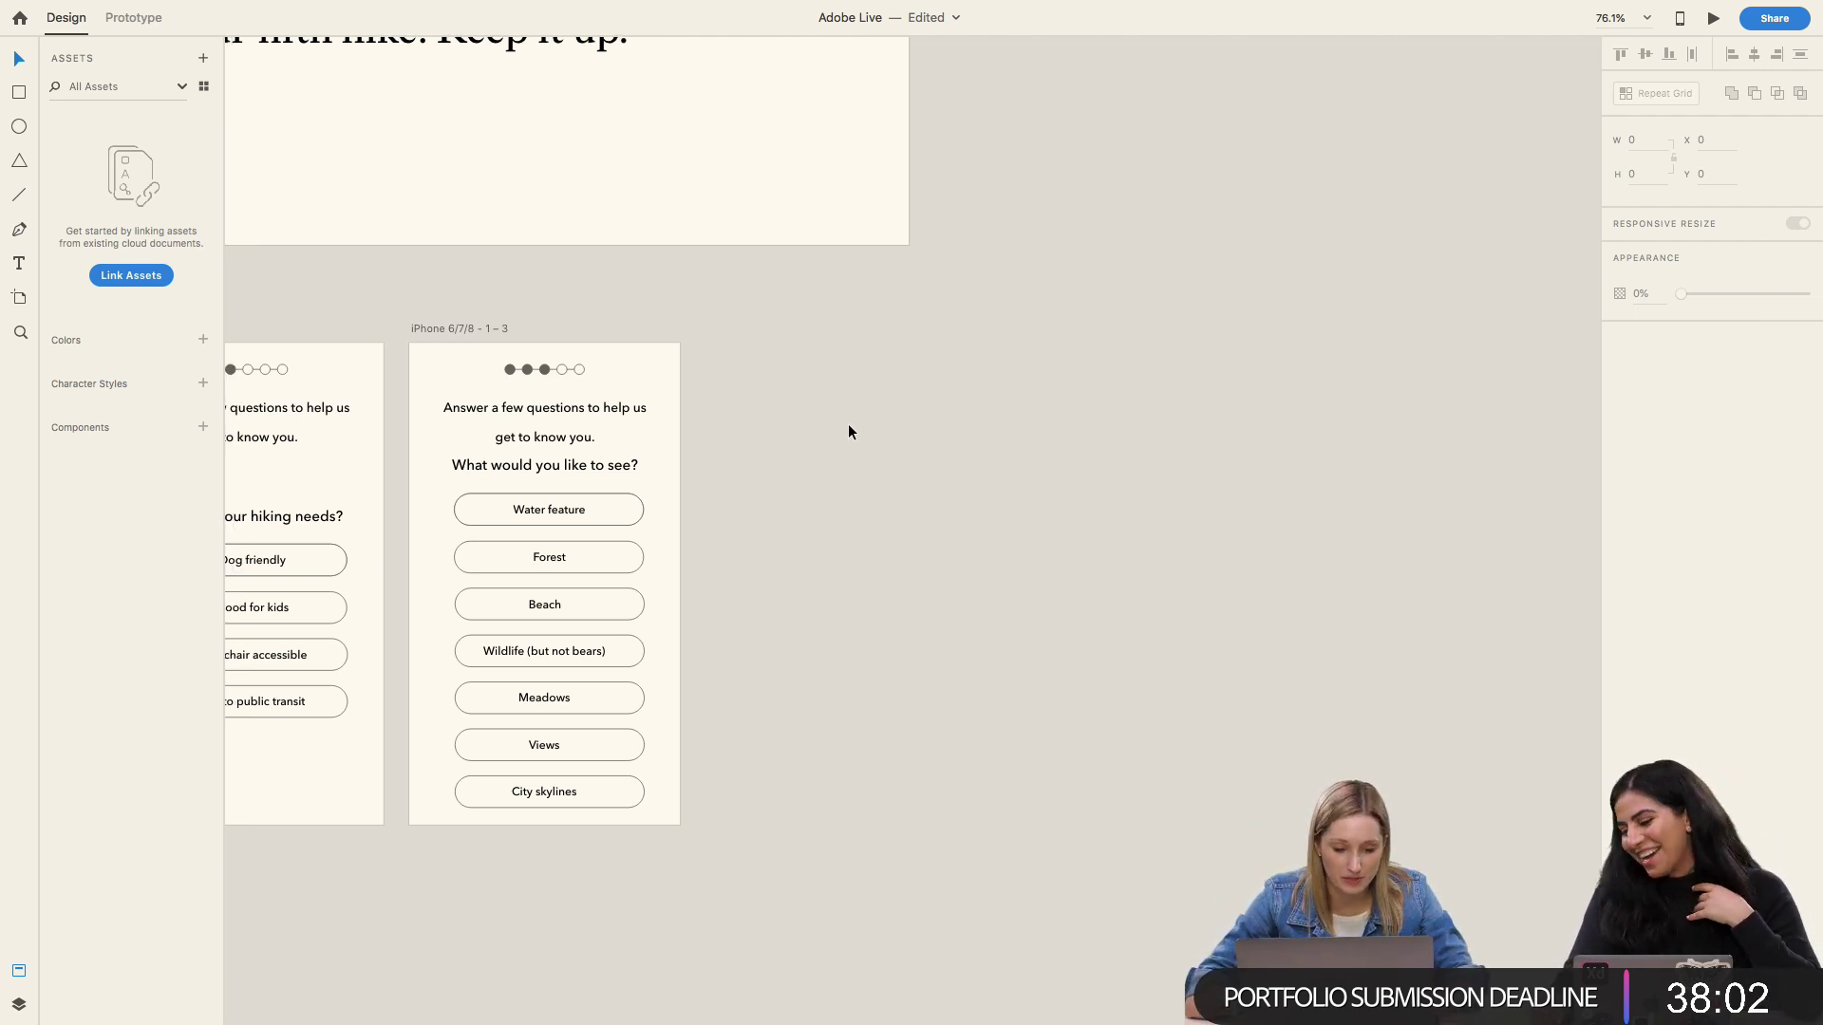
scroll(847, 423, left, 3)
click(549, 305)
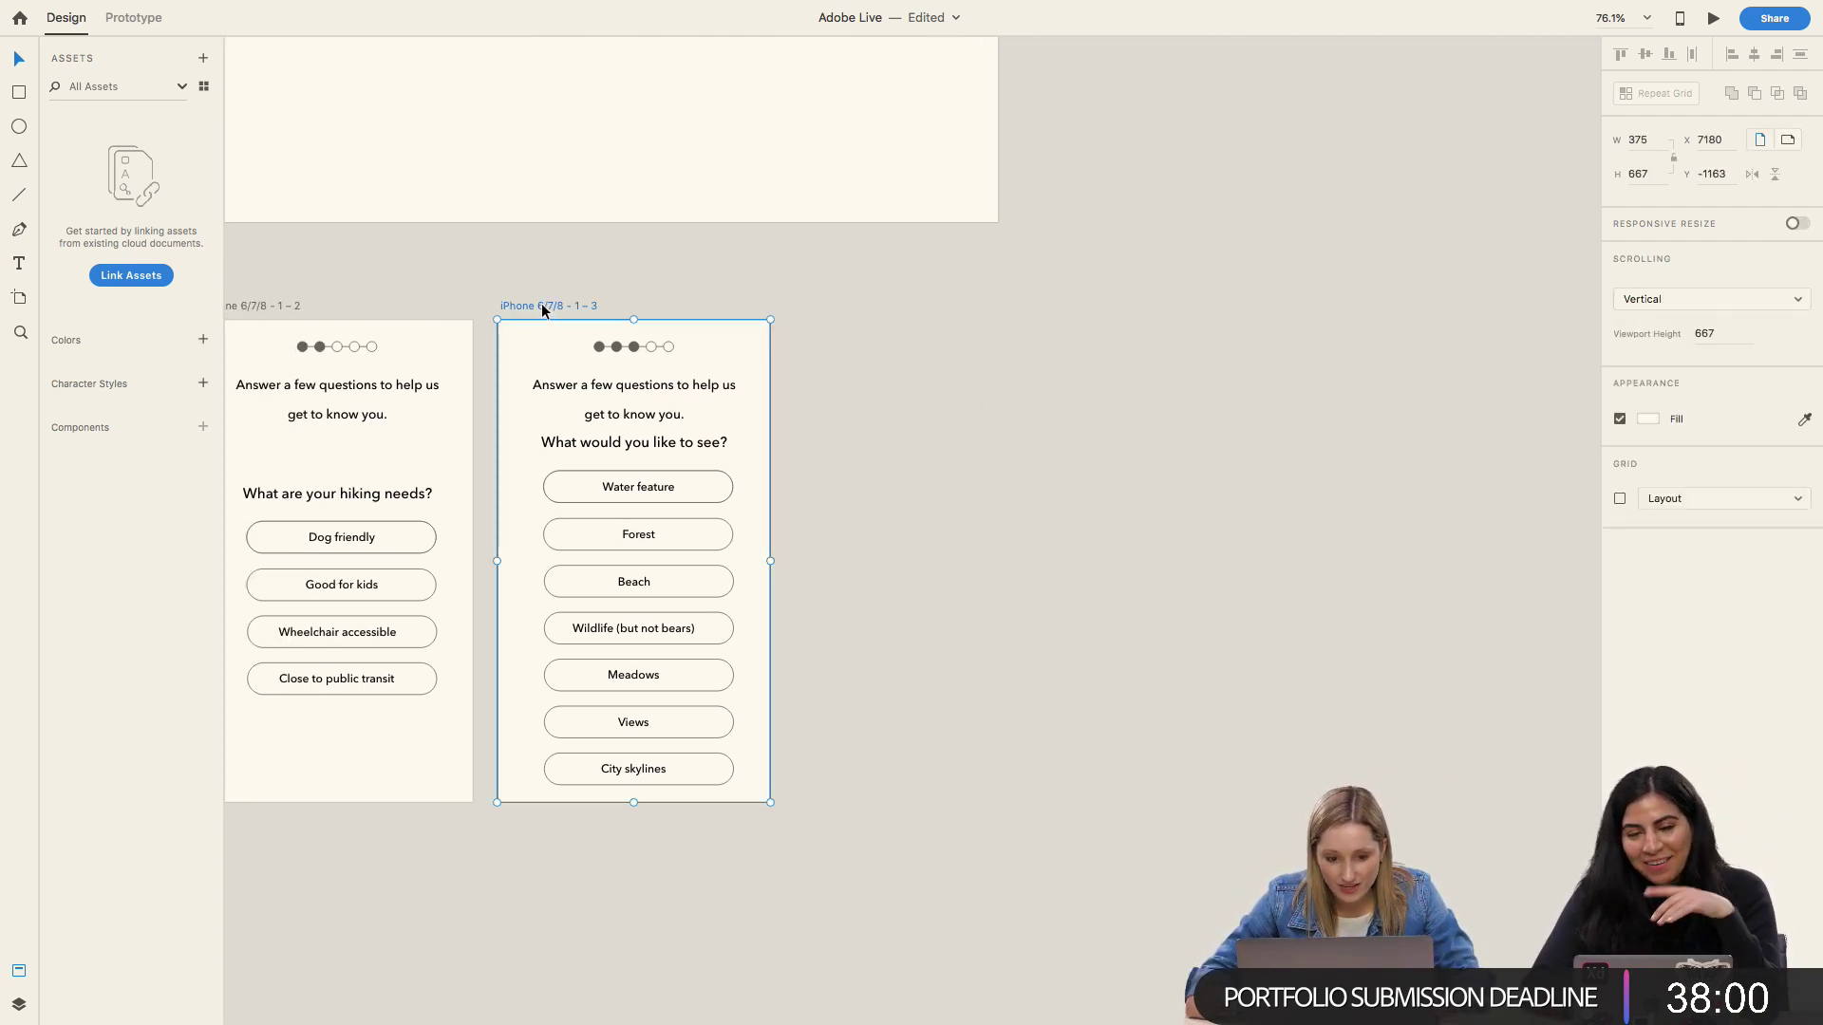
drag(541, 305, 842, 306)
Step: Fill the fourth progress dot on the fourth question screen with the dark grey of its border
double_click(948, 346)
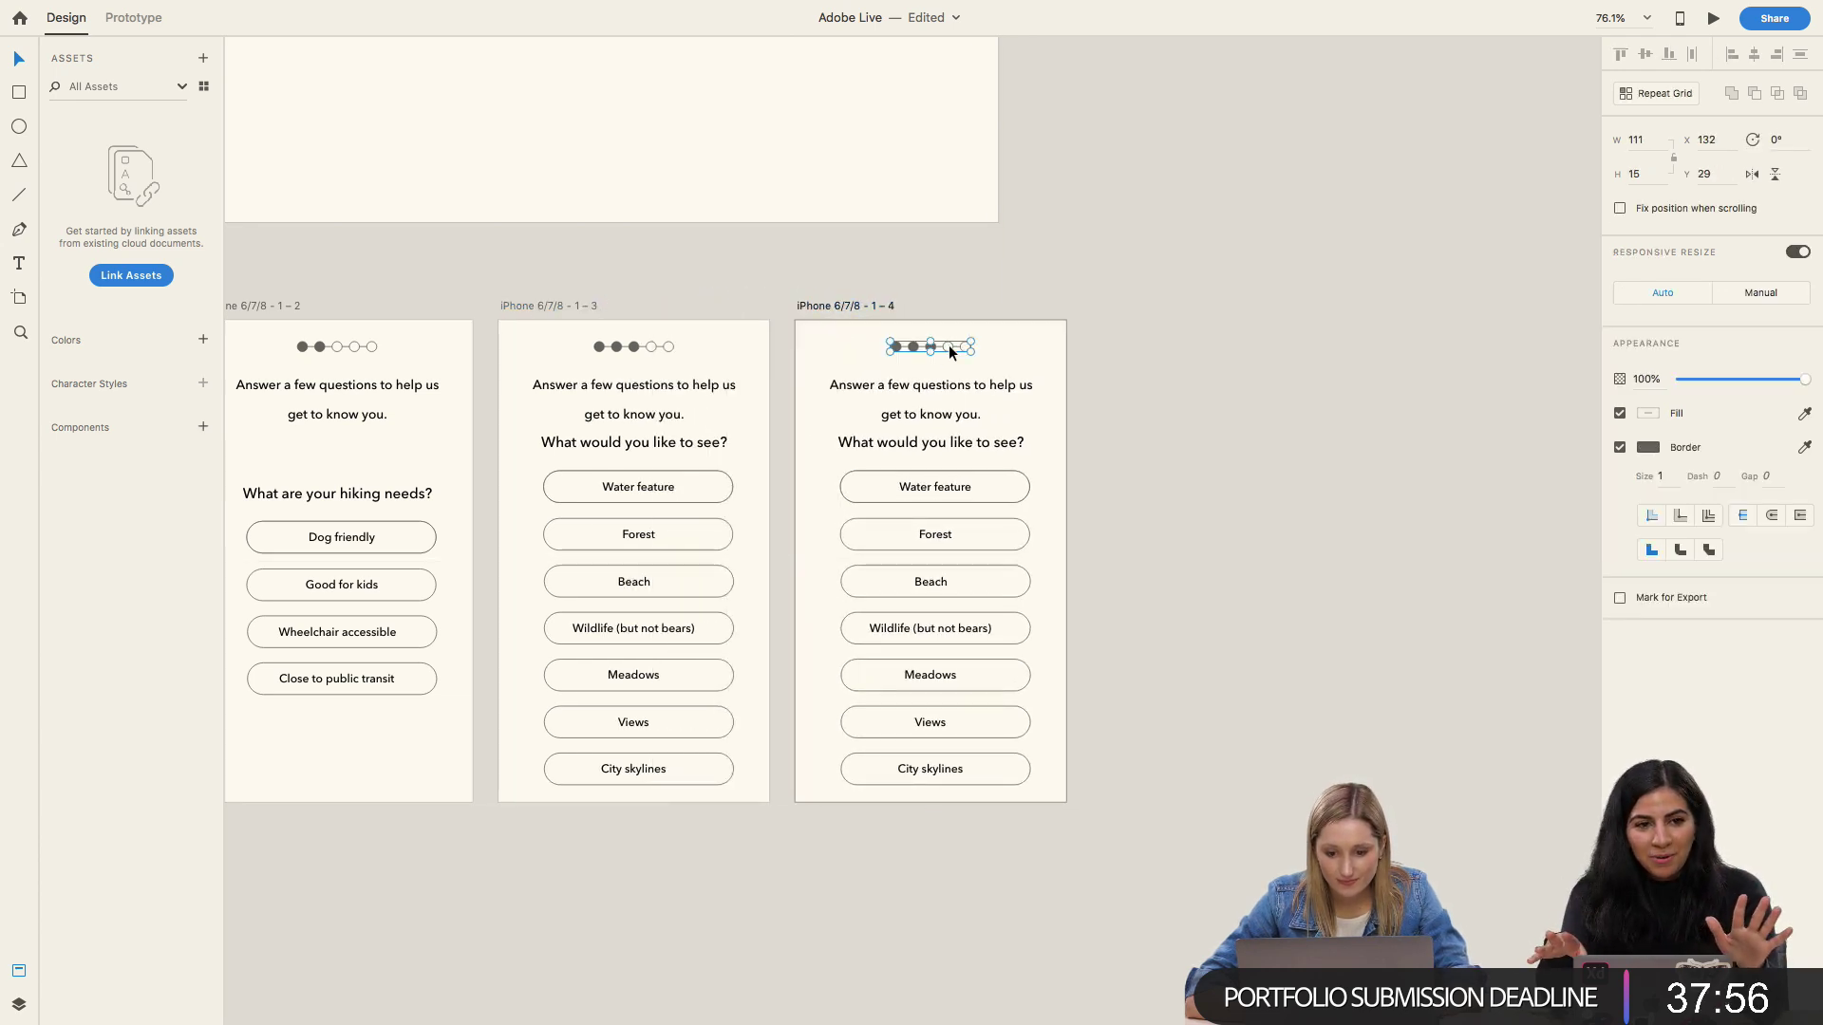
click(1804, 384)
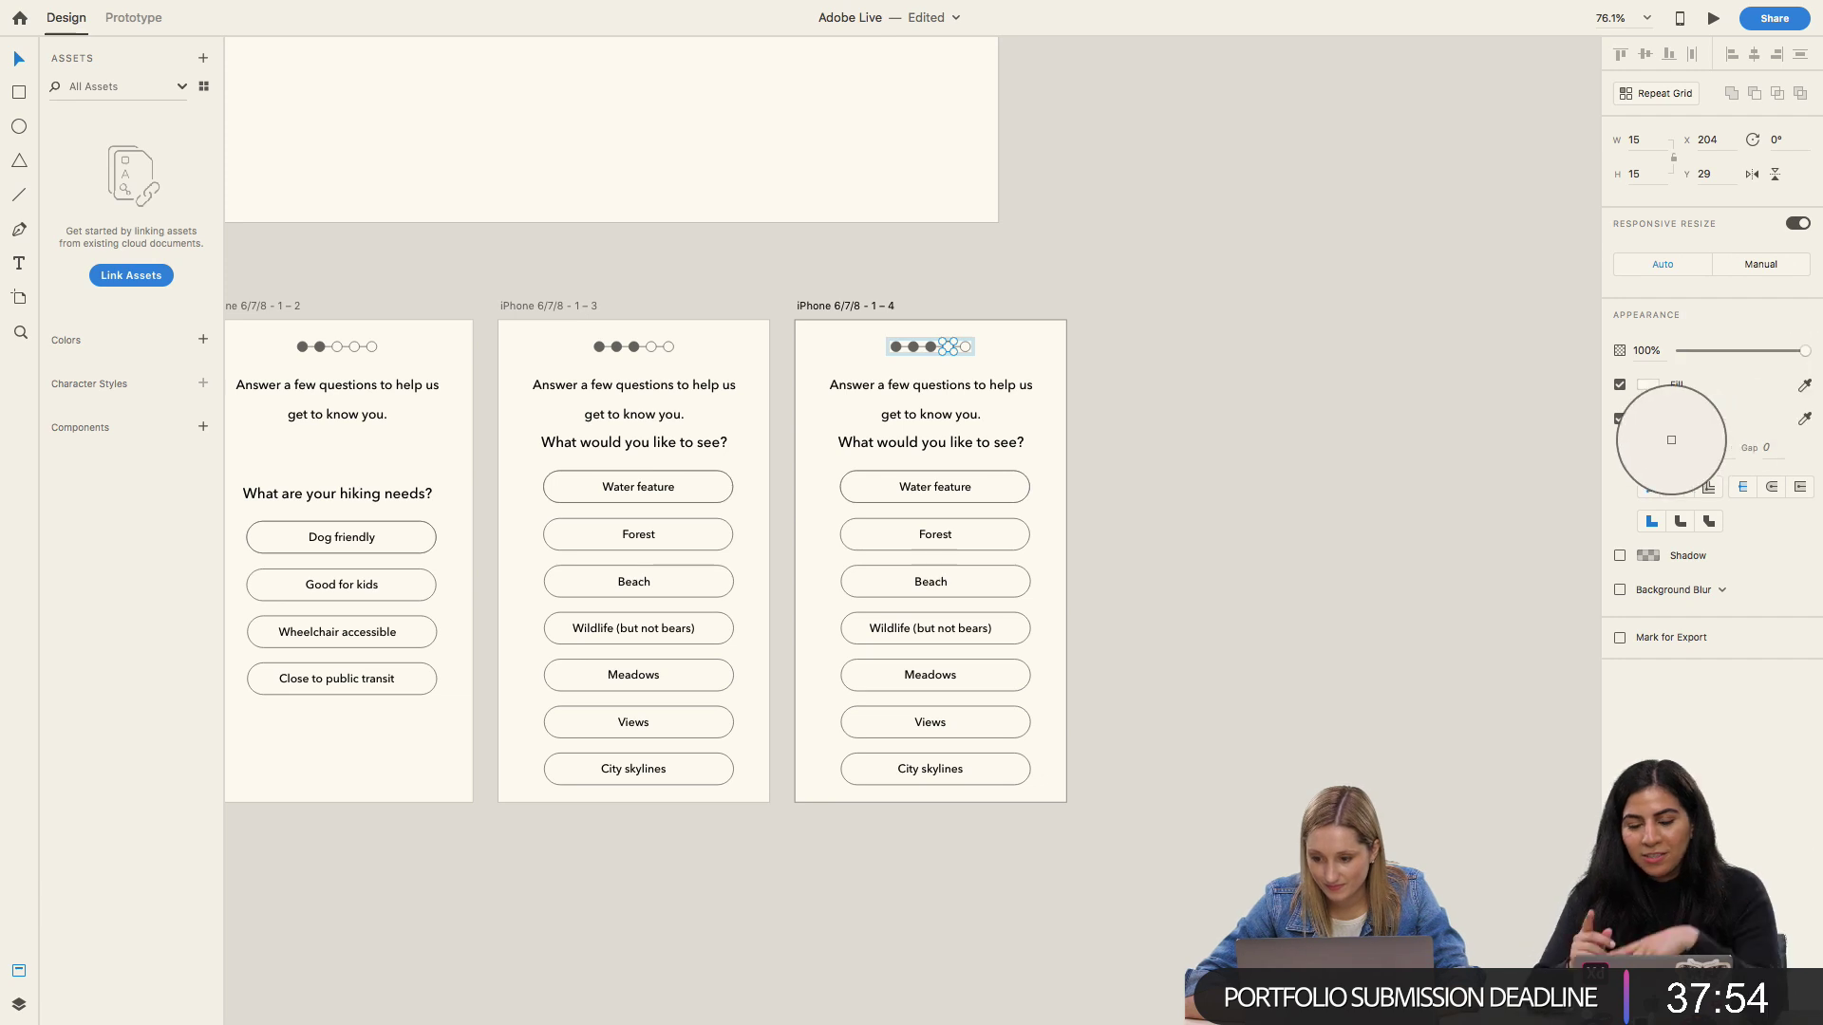
click(1650, 427)
click(1221, 424)
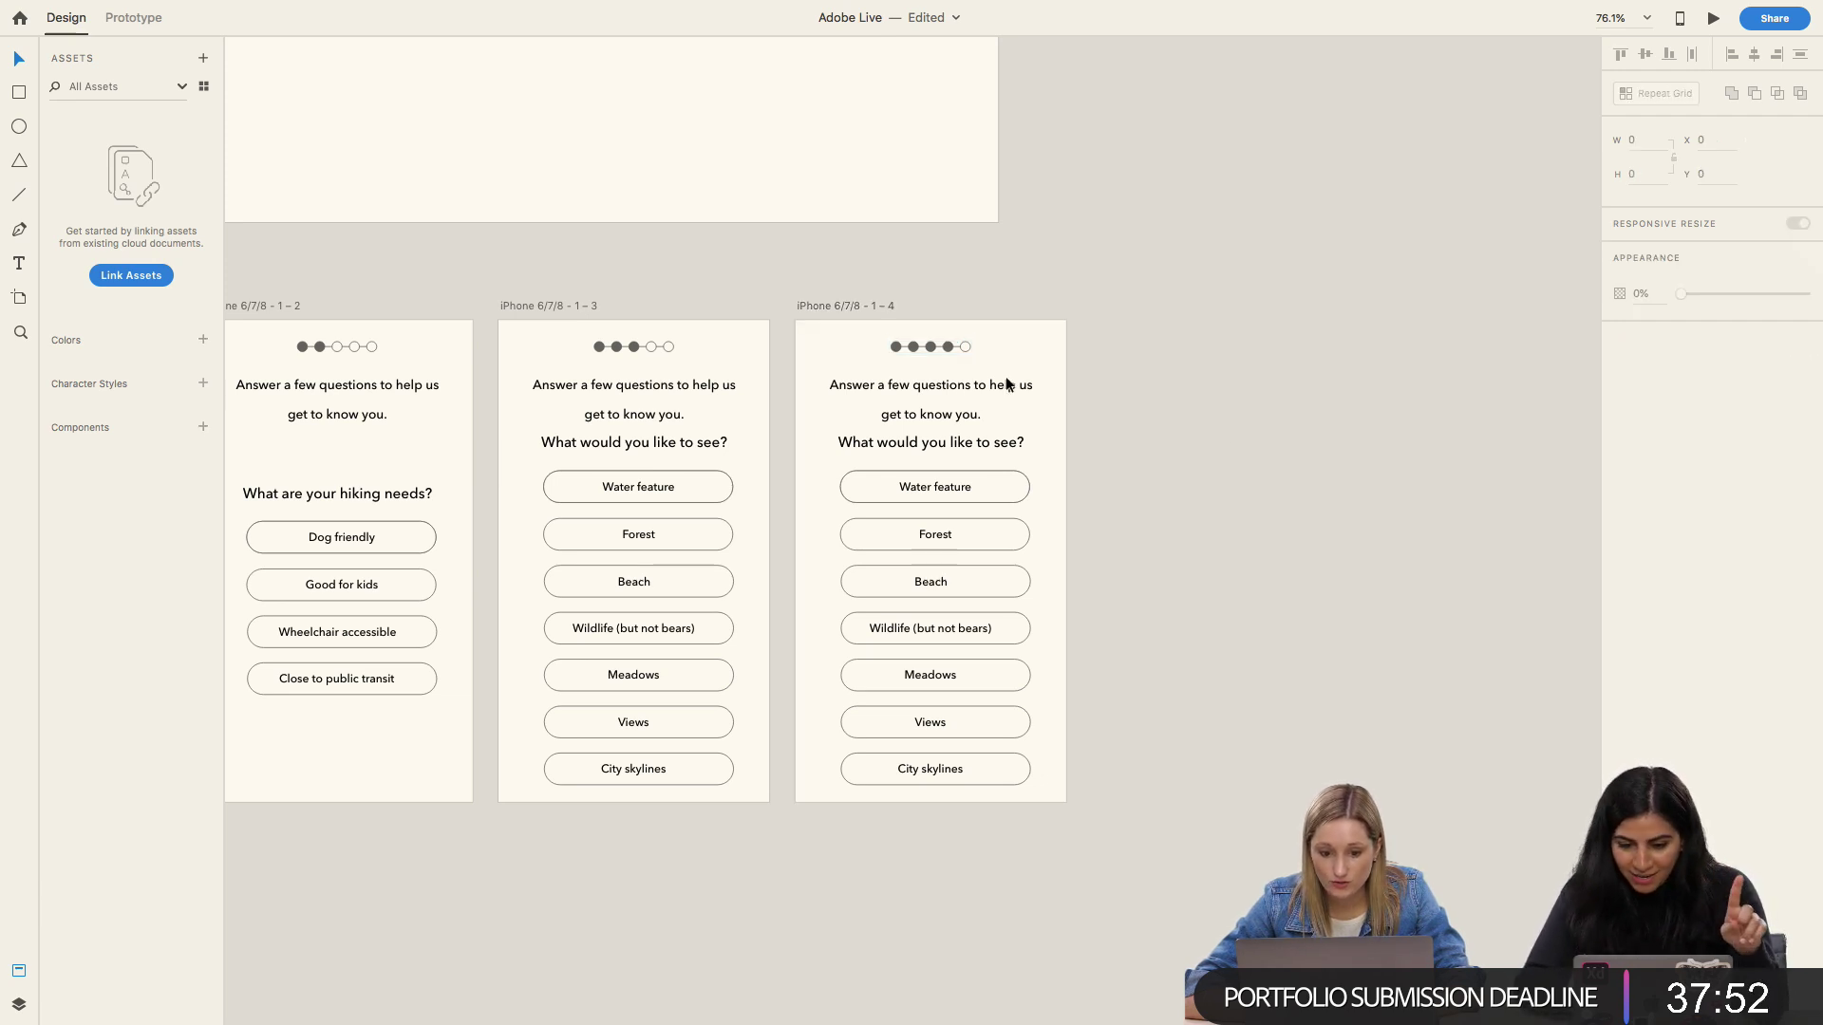
Step: Set the line spacing of the intro text on the third question screen to 20
double_click(938, 441)
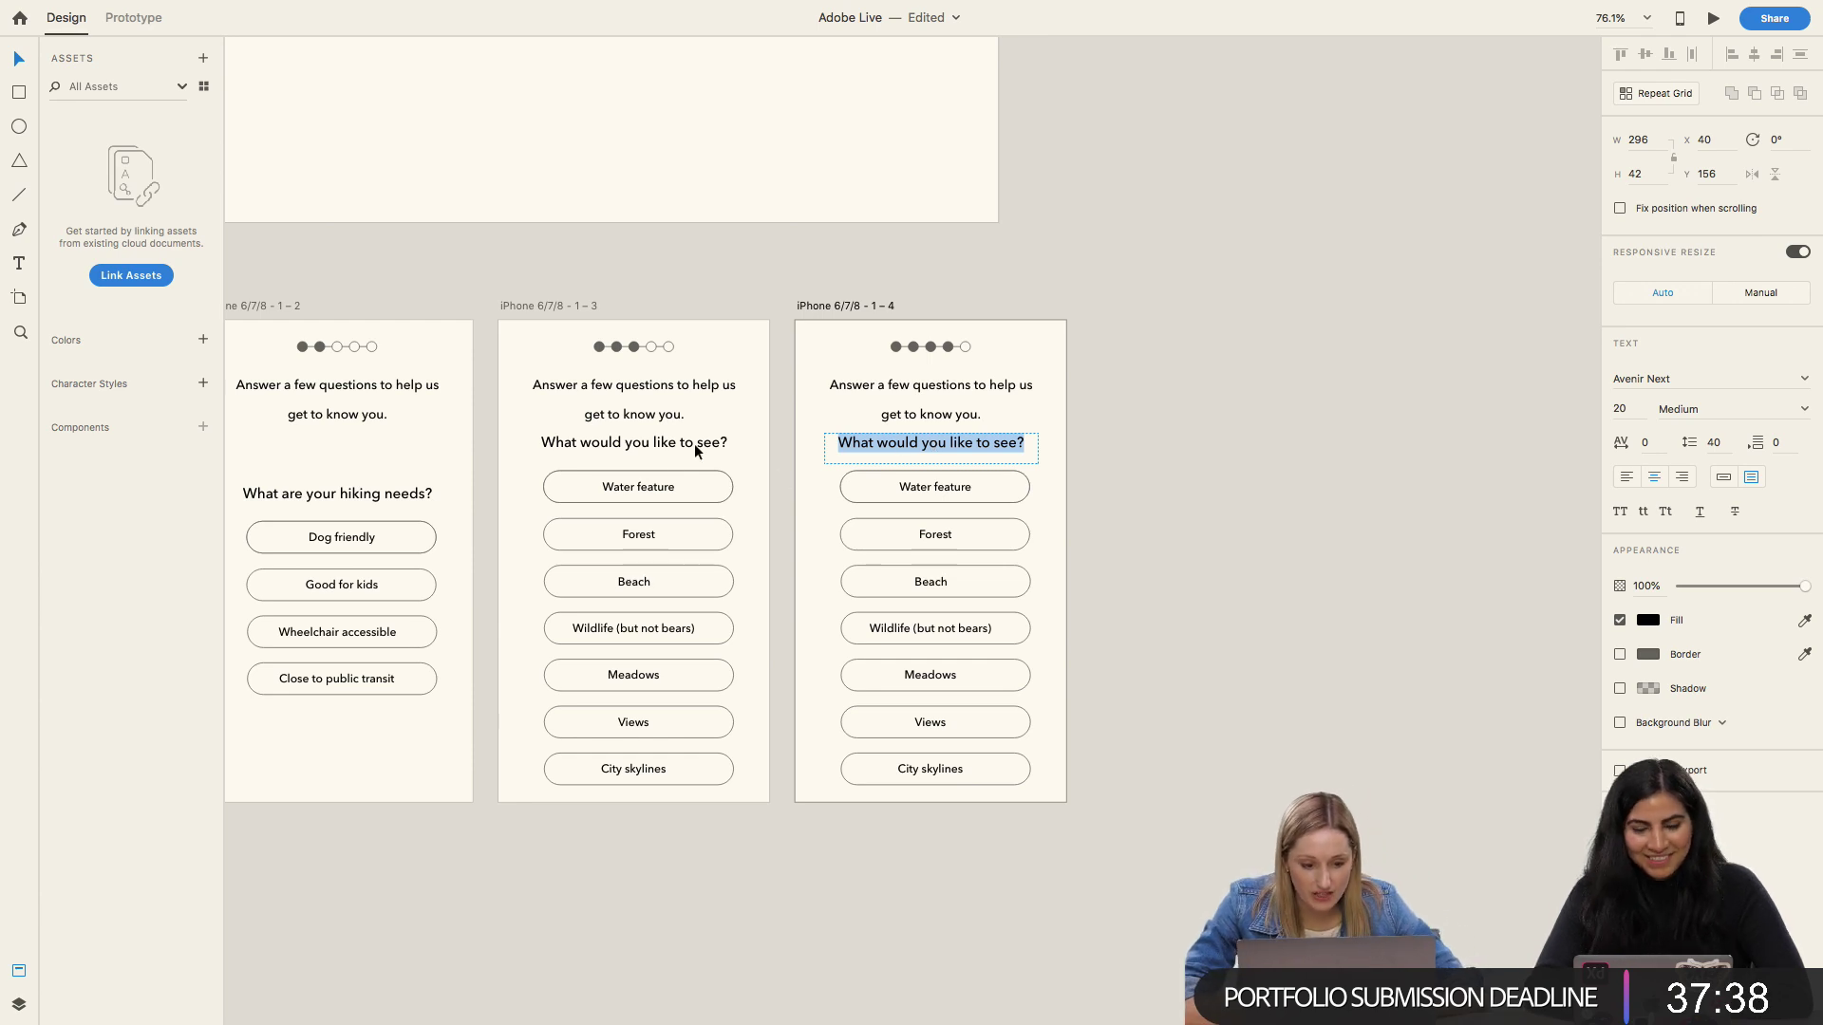
click(649, 444)
click(640, 424)
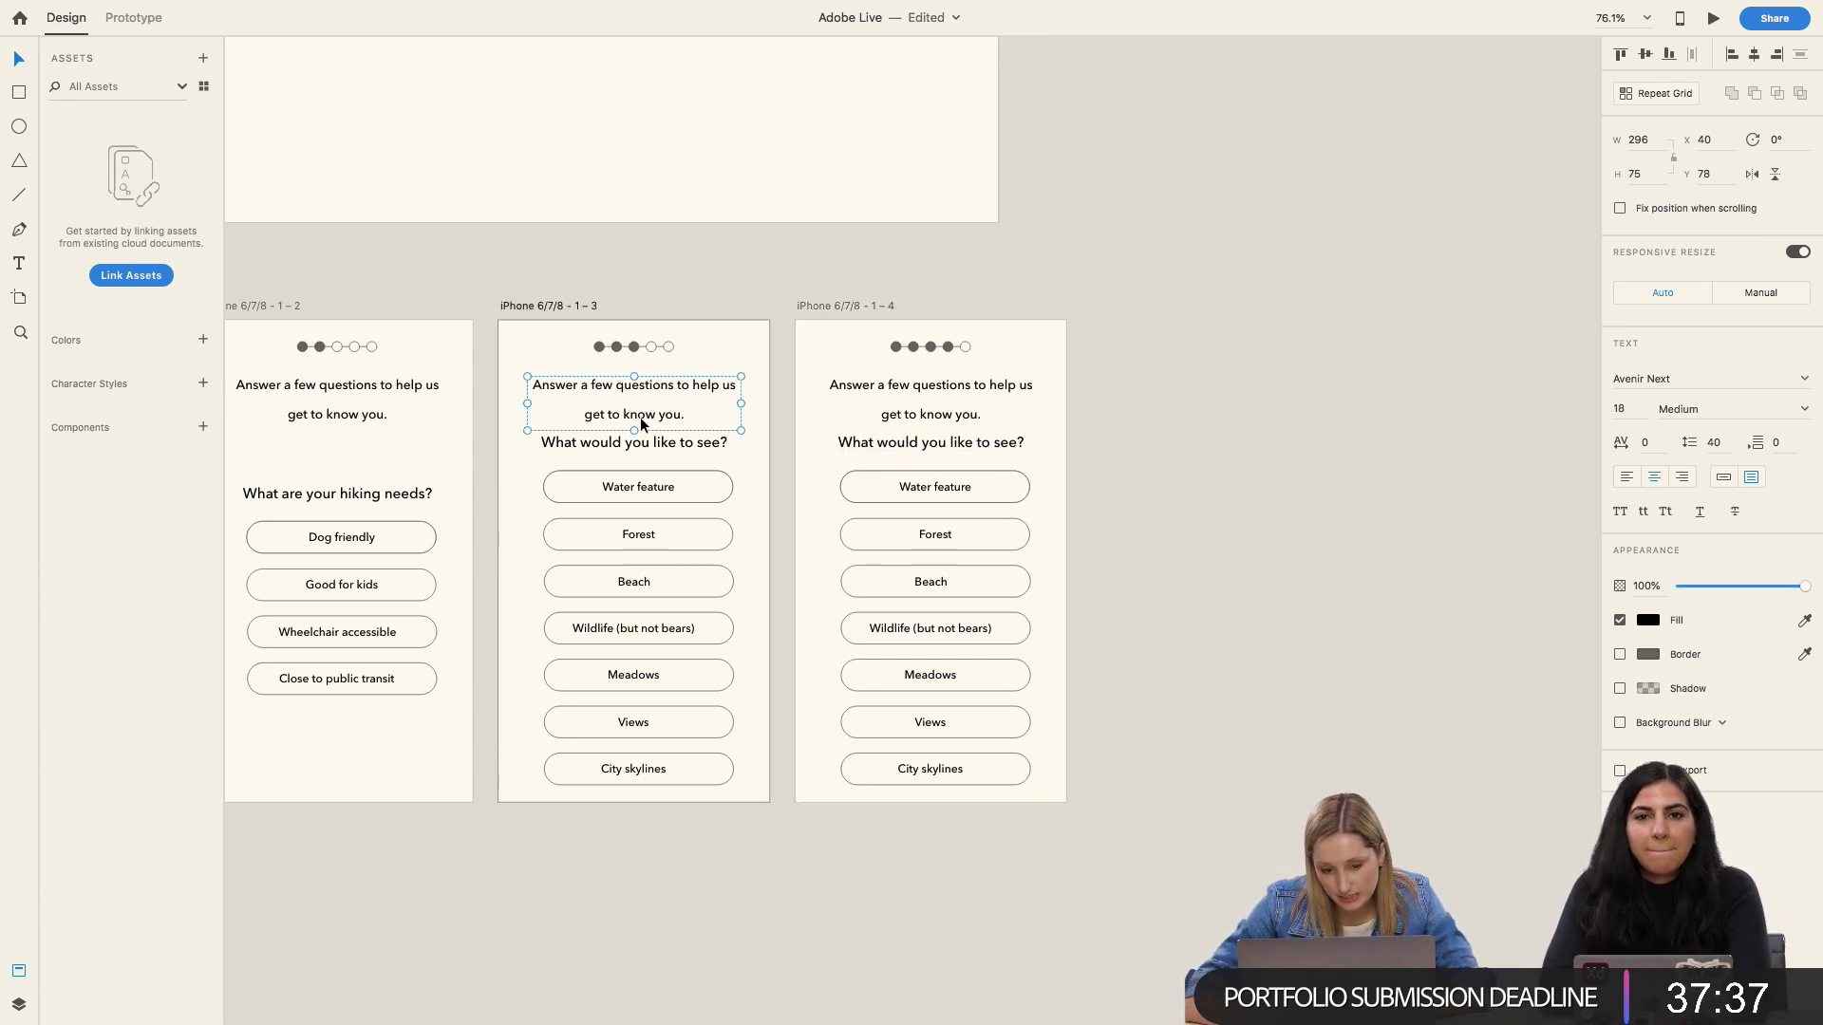
double_click(640, 413)
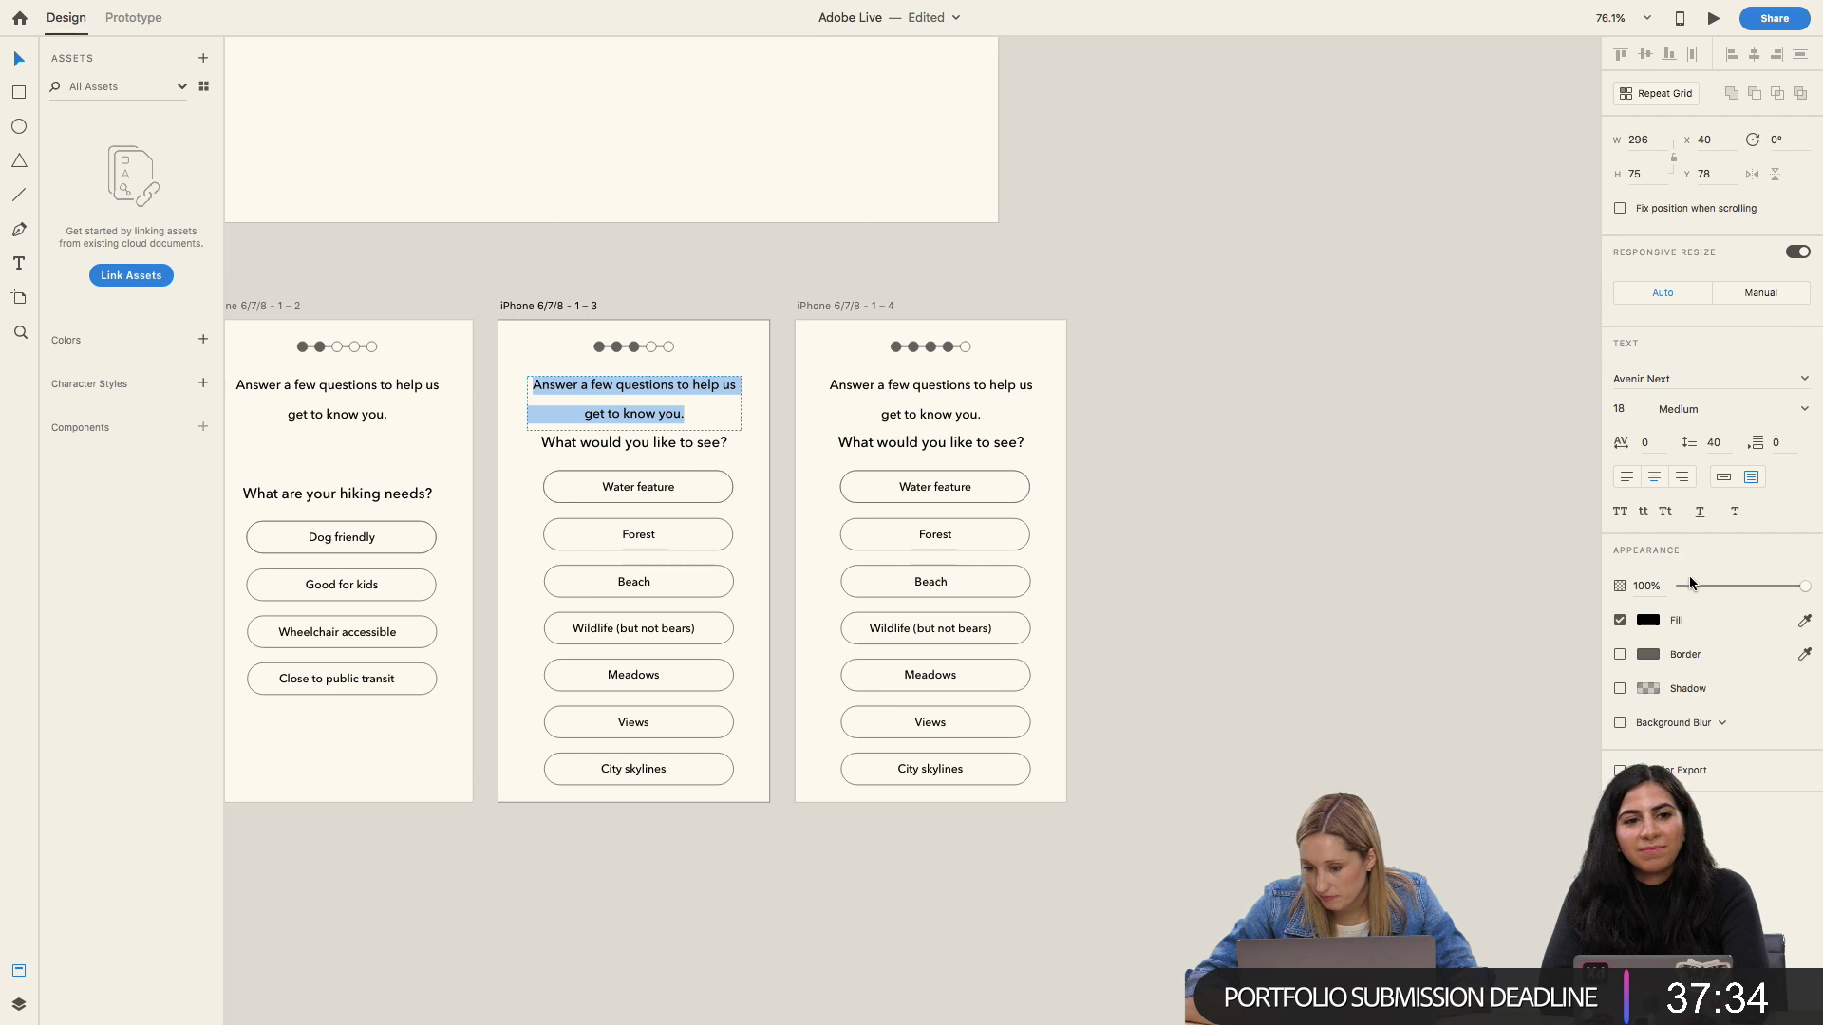
click(1712, 443)
text(20)
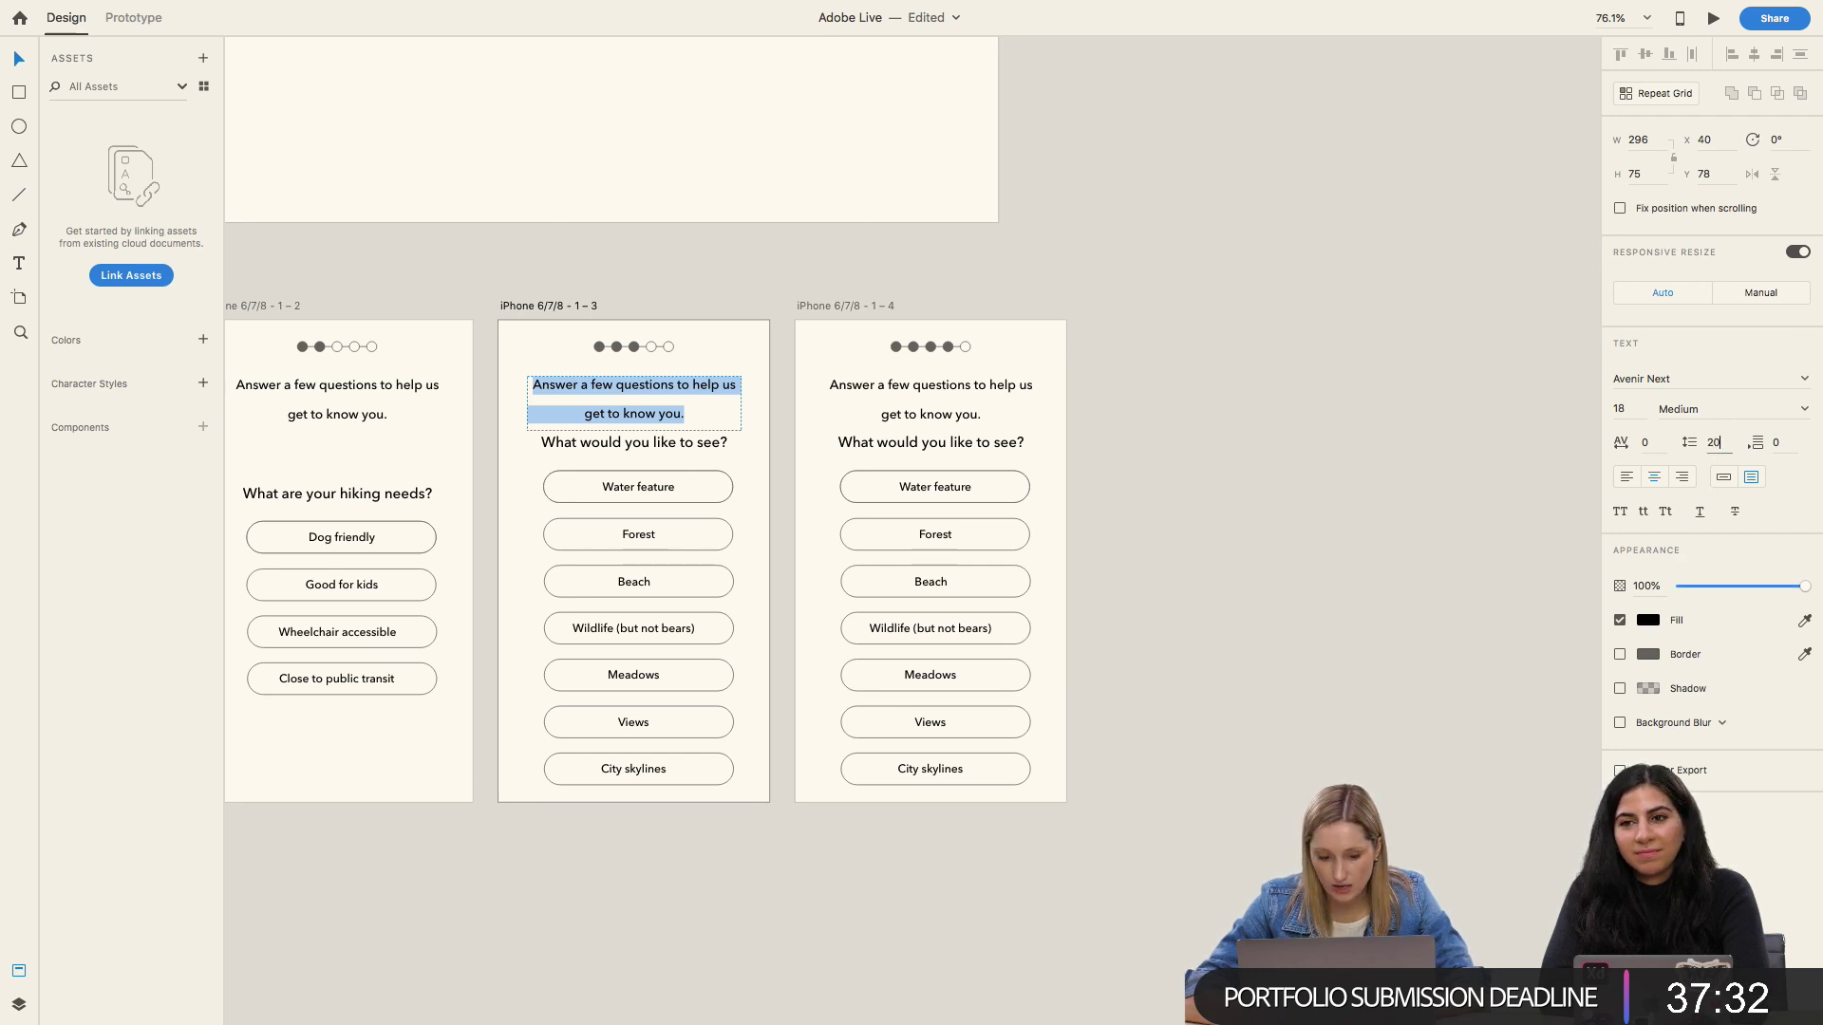
key(Return)
Step: Change the question on the fourth question screen to "What activities do you want to do?"
double_click(951, 443)
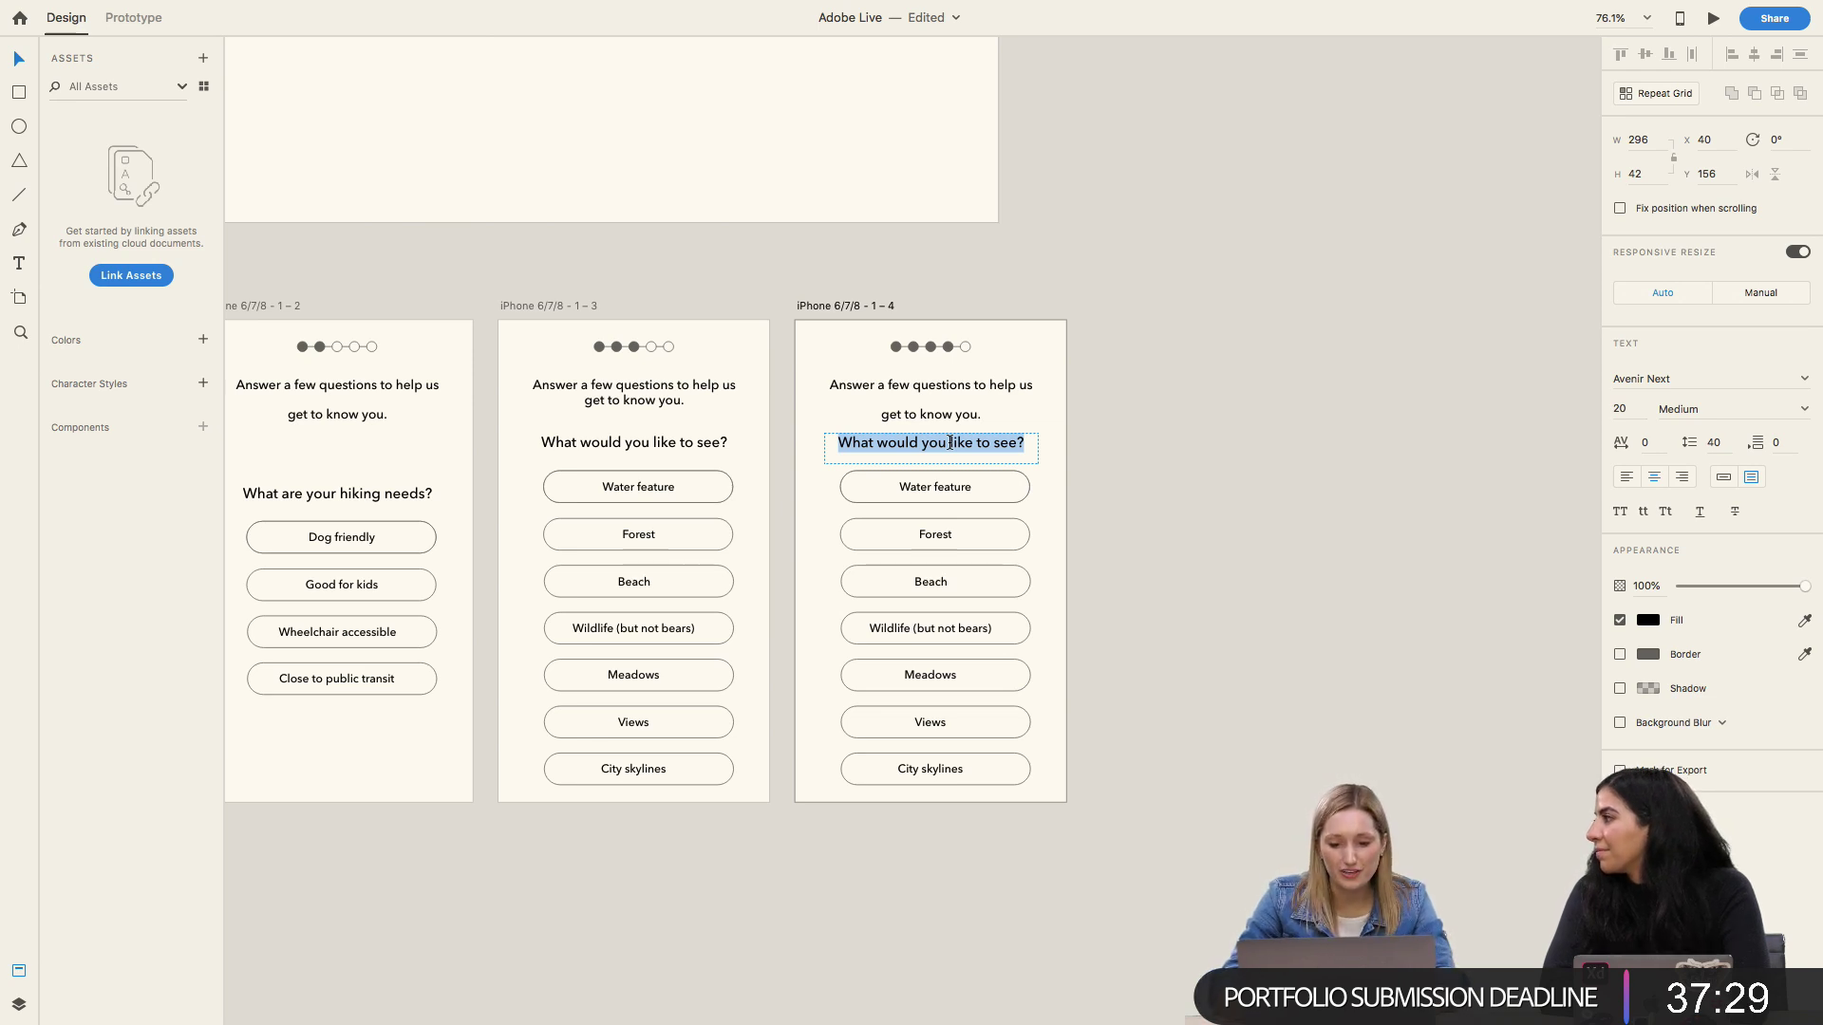
text(What do)
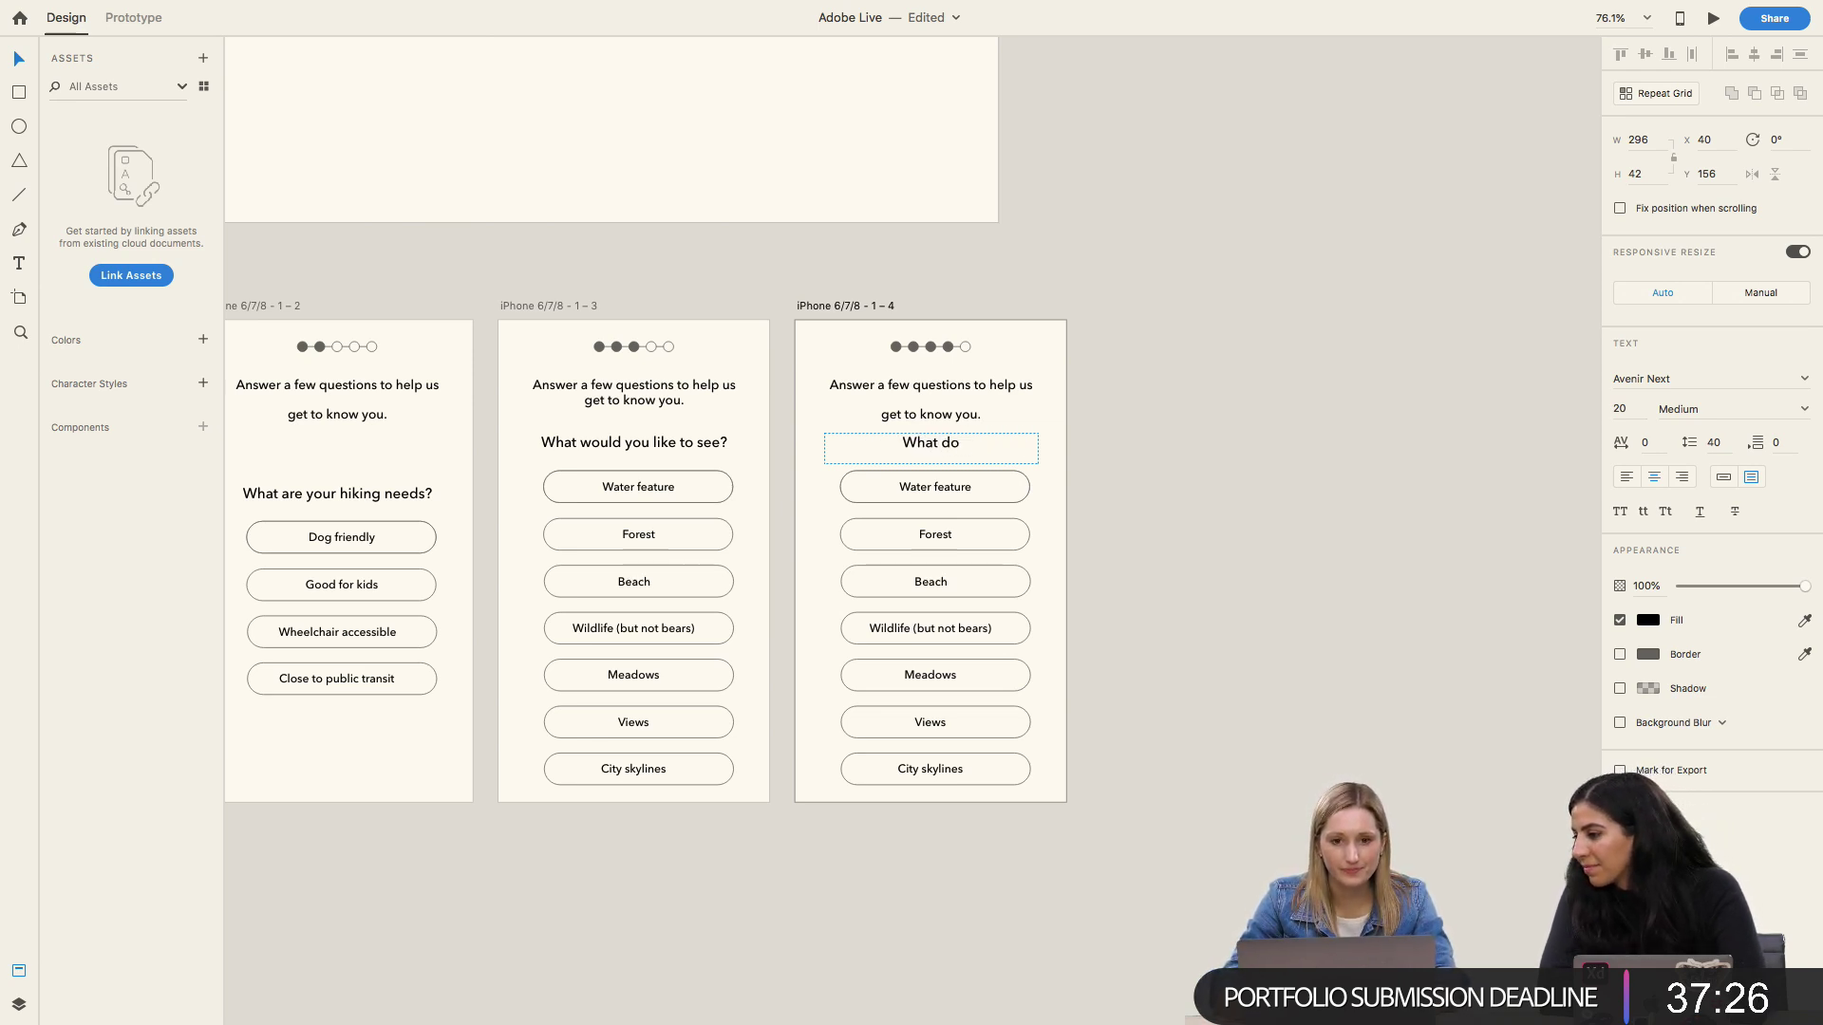
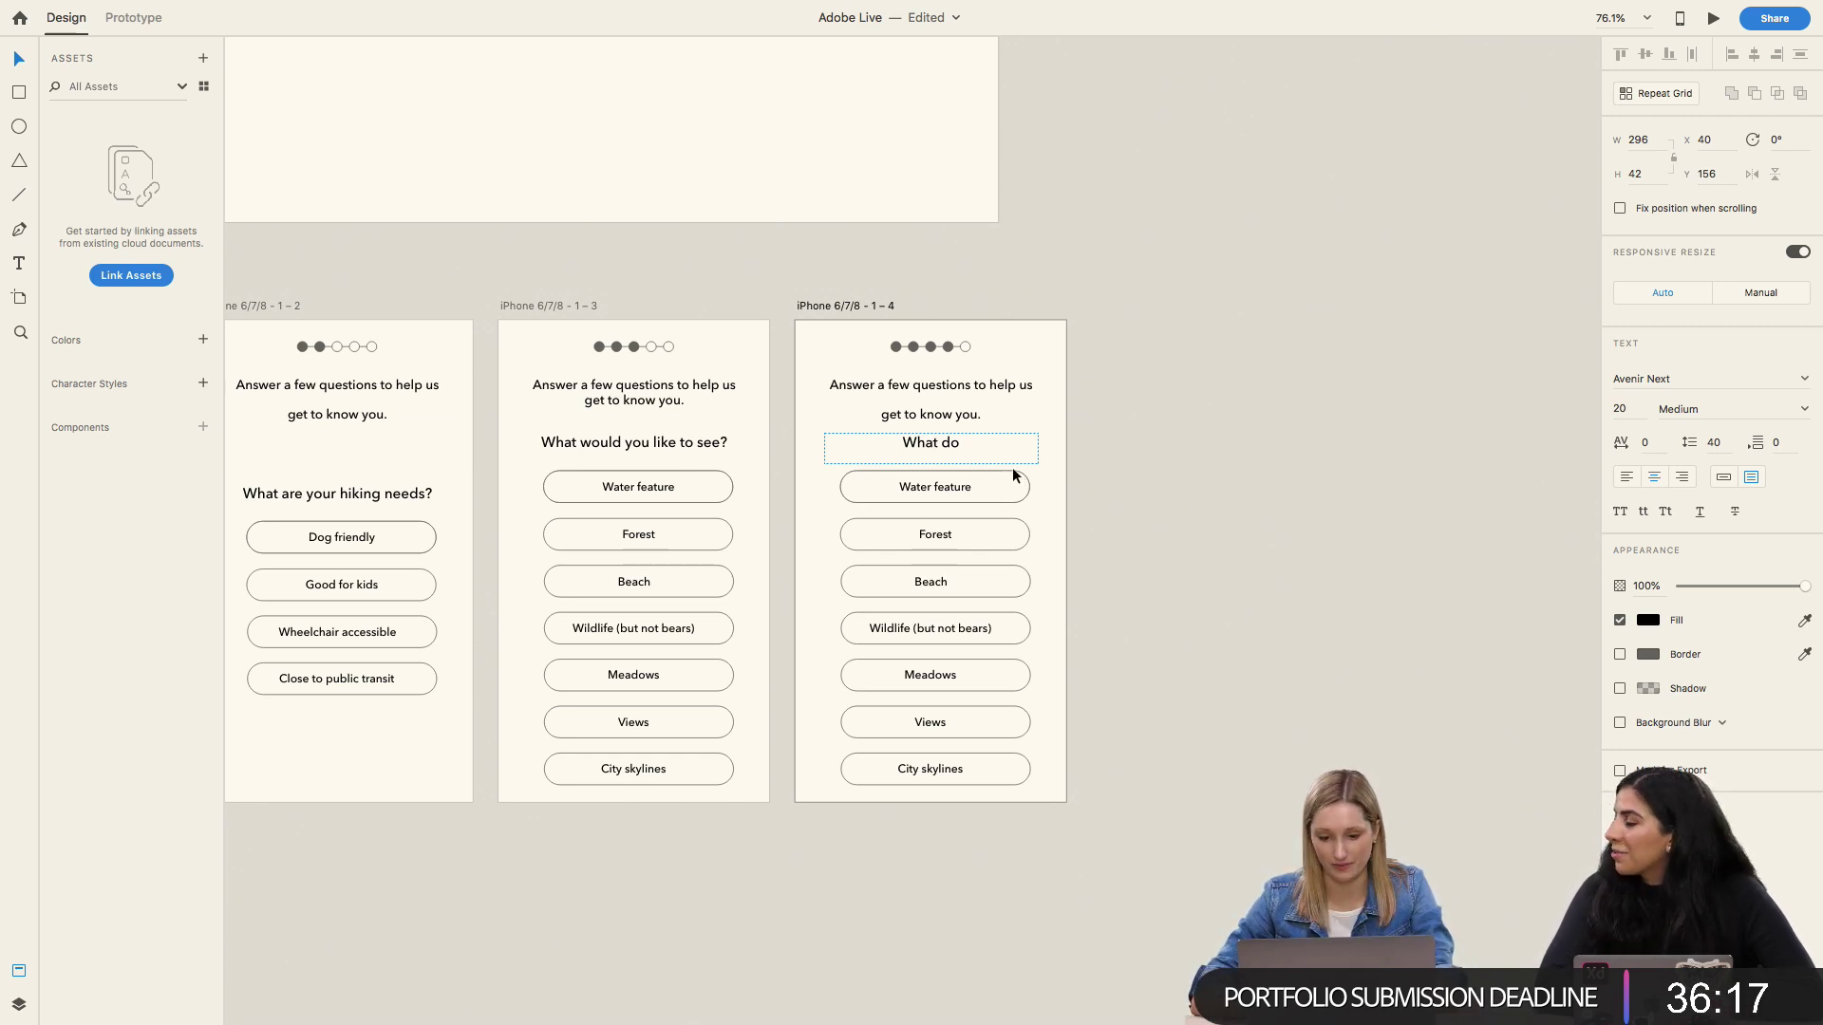
double_click(984, 452)
click(971, 443)
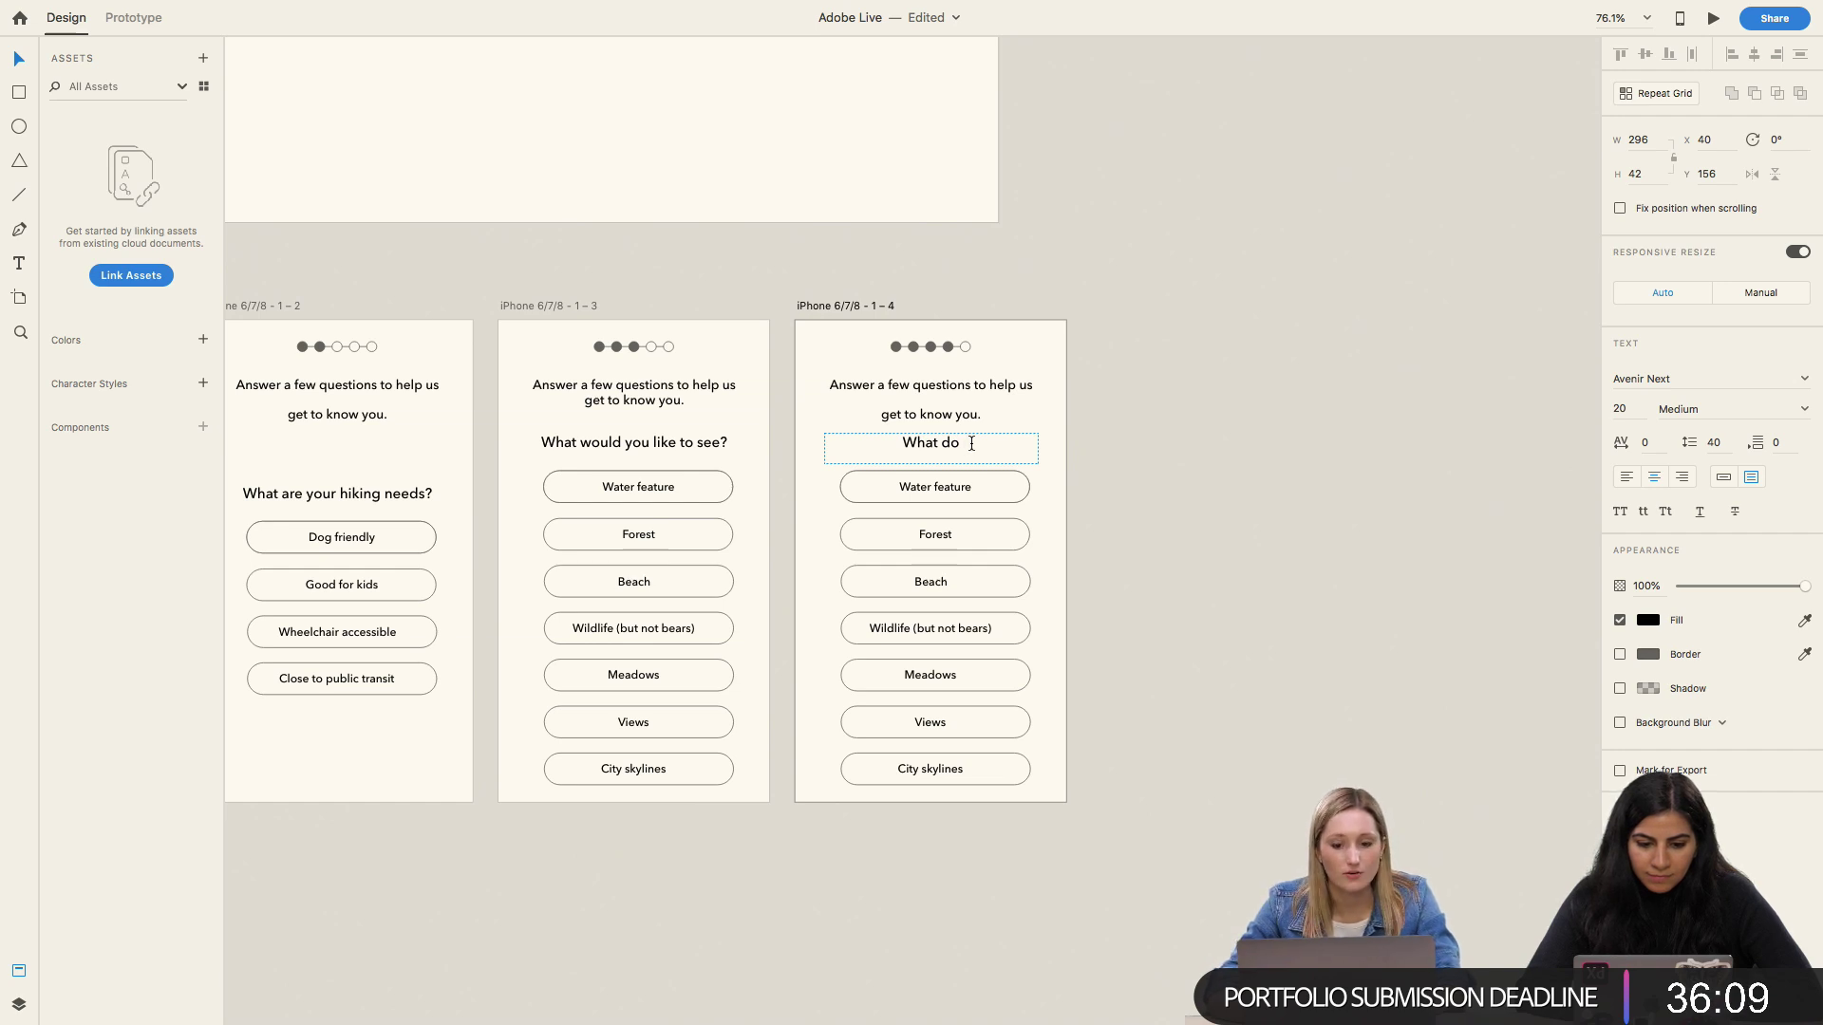
key(super+a)
text(W)
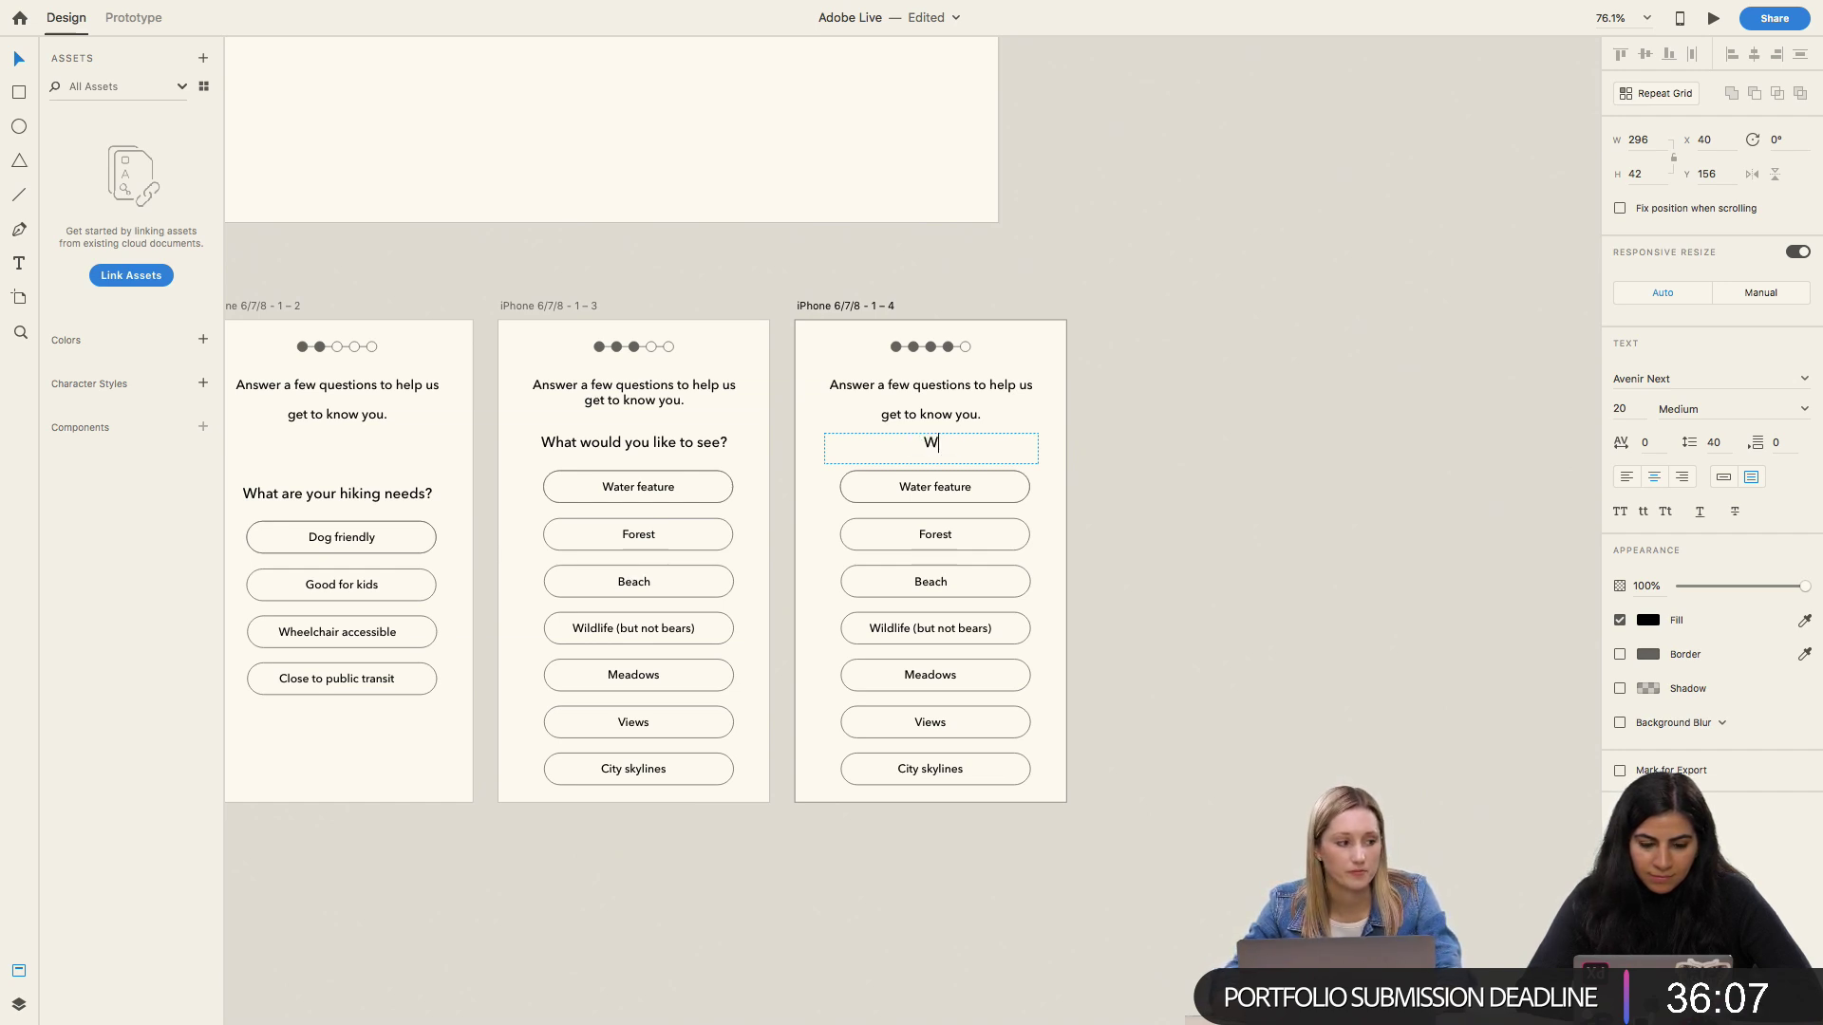
text(hat activities do you want to do?)
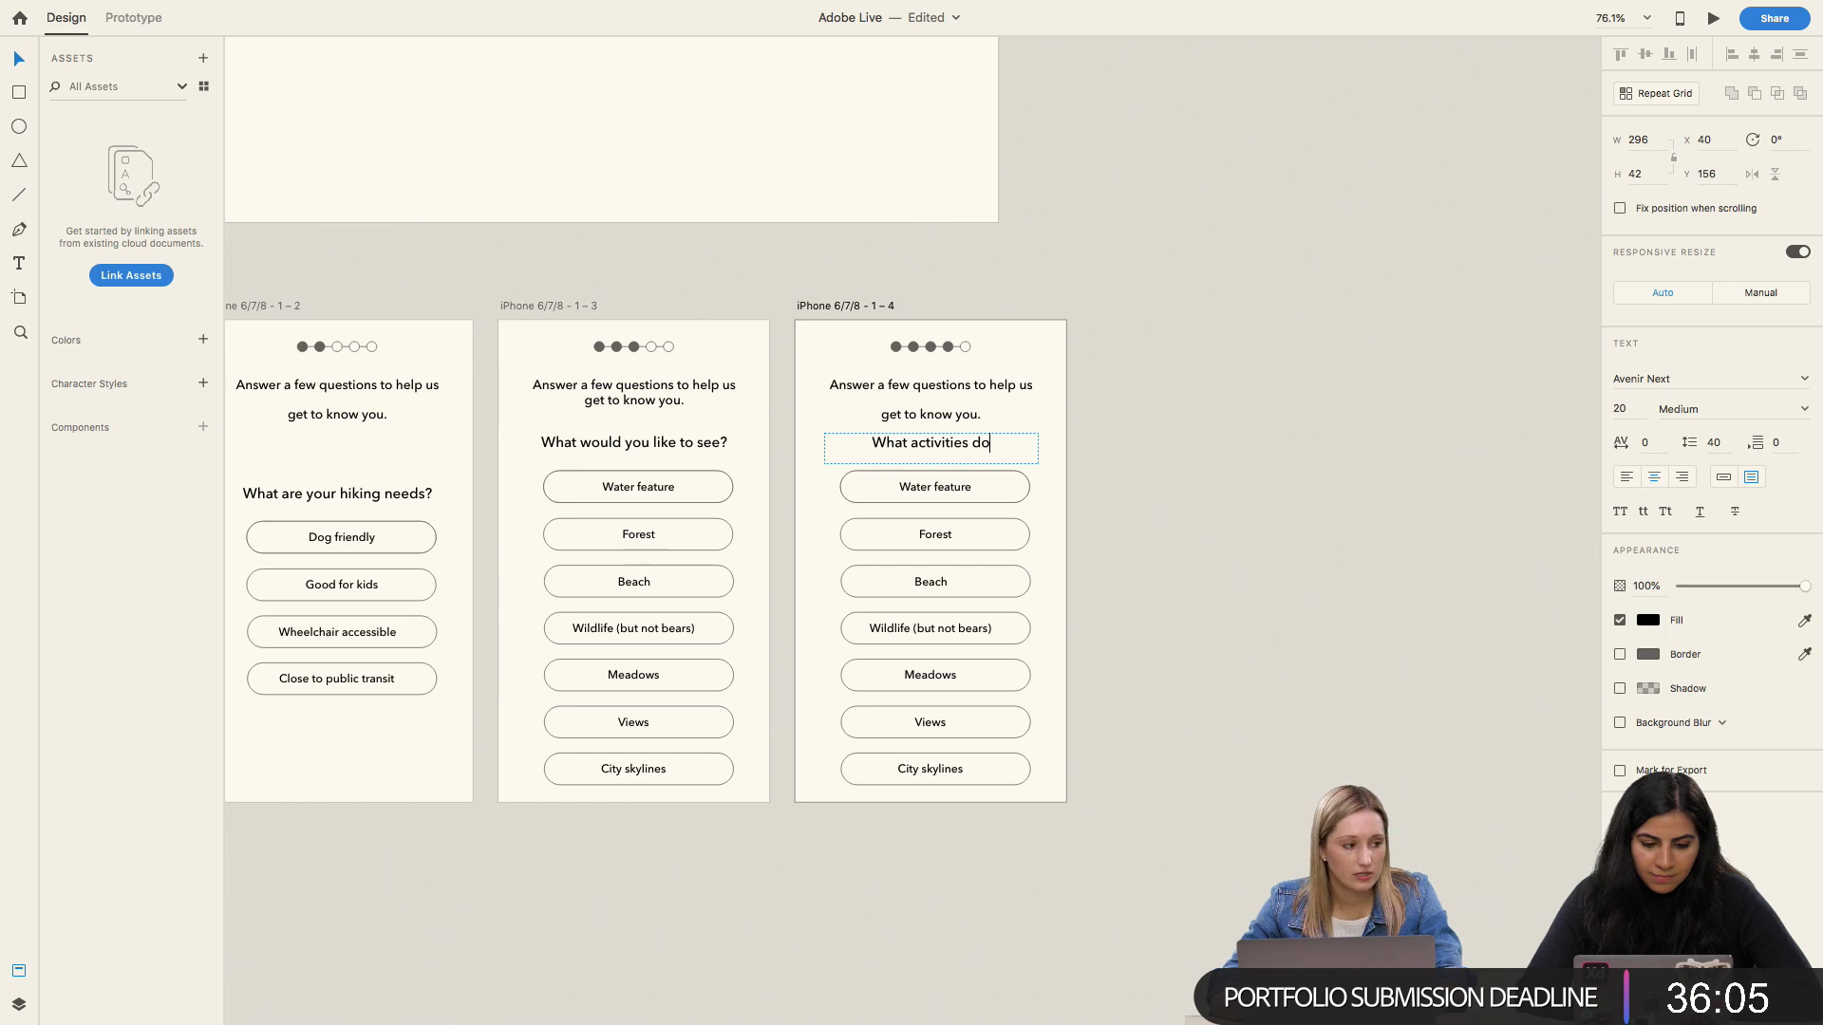
Step: Set the line spacing of the intro text on the third question screen to 24
click(997, 423)
double_click(975, 417)
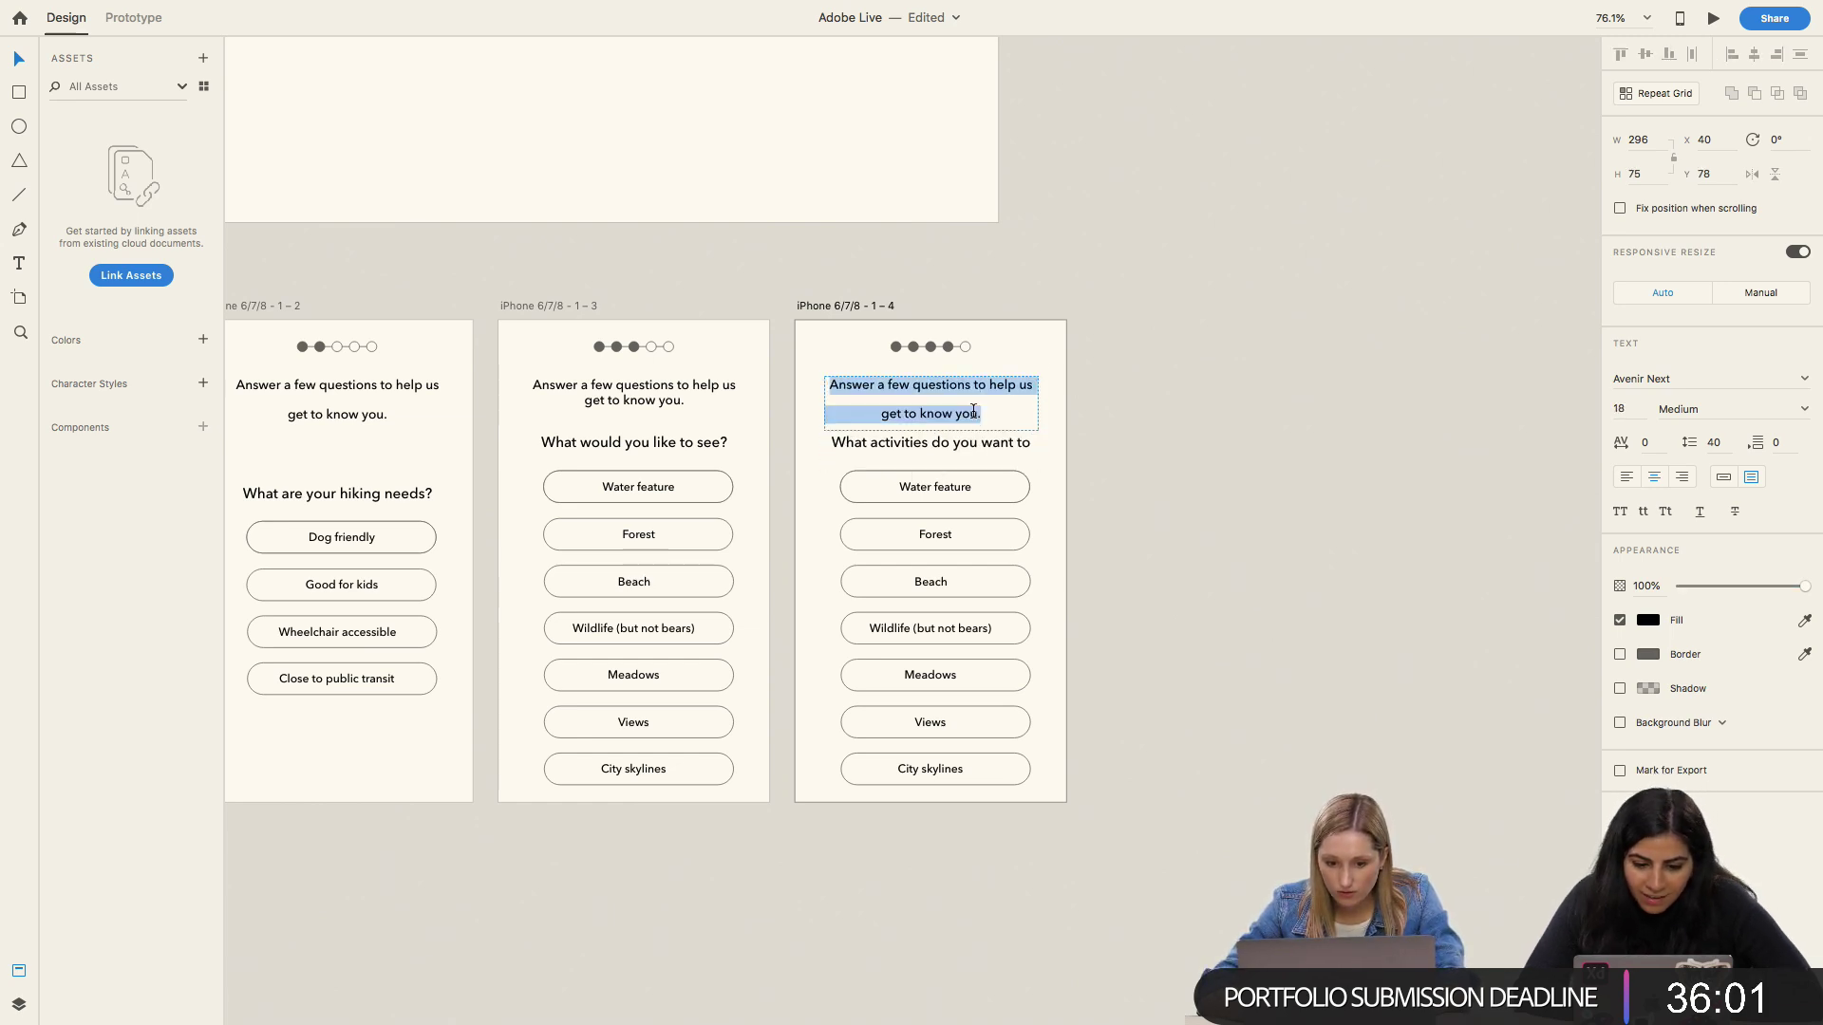
double_click(692, 395)
click(1714, 443)
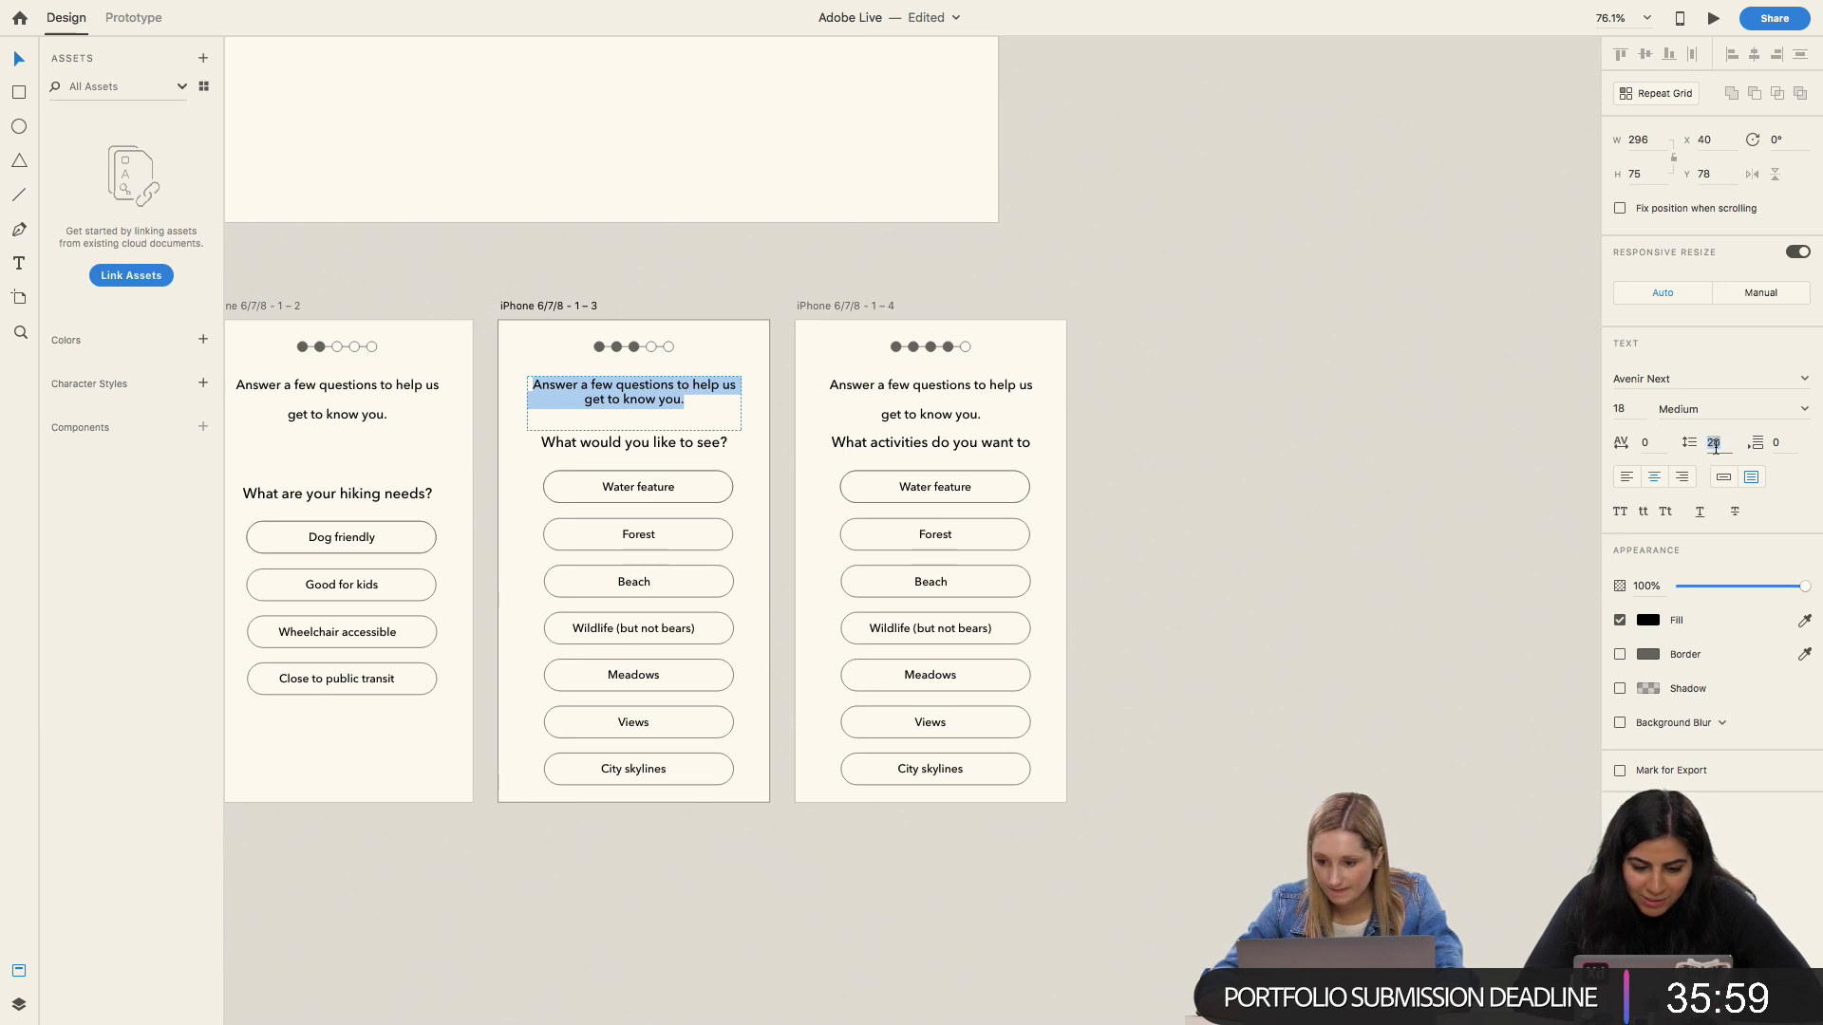
text(24)
key(Return)
Step: Set the intro text's line spacing to 24 on the fourth and second question screens
double_click(979, 413)
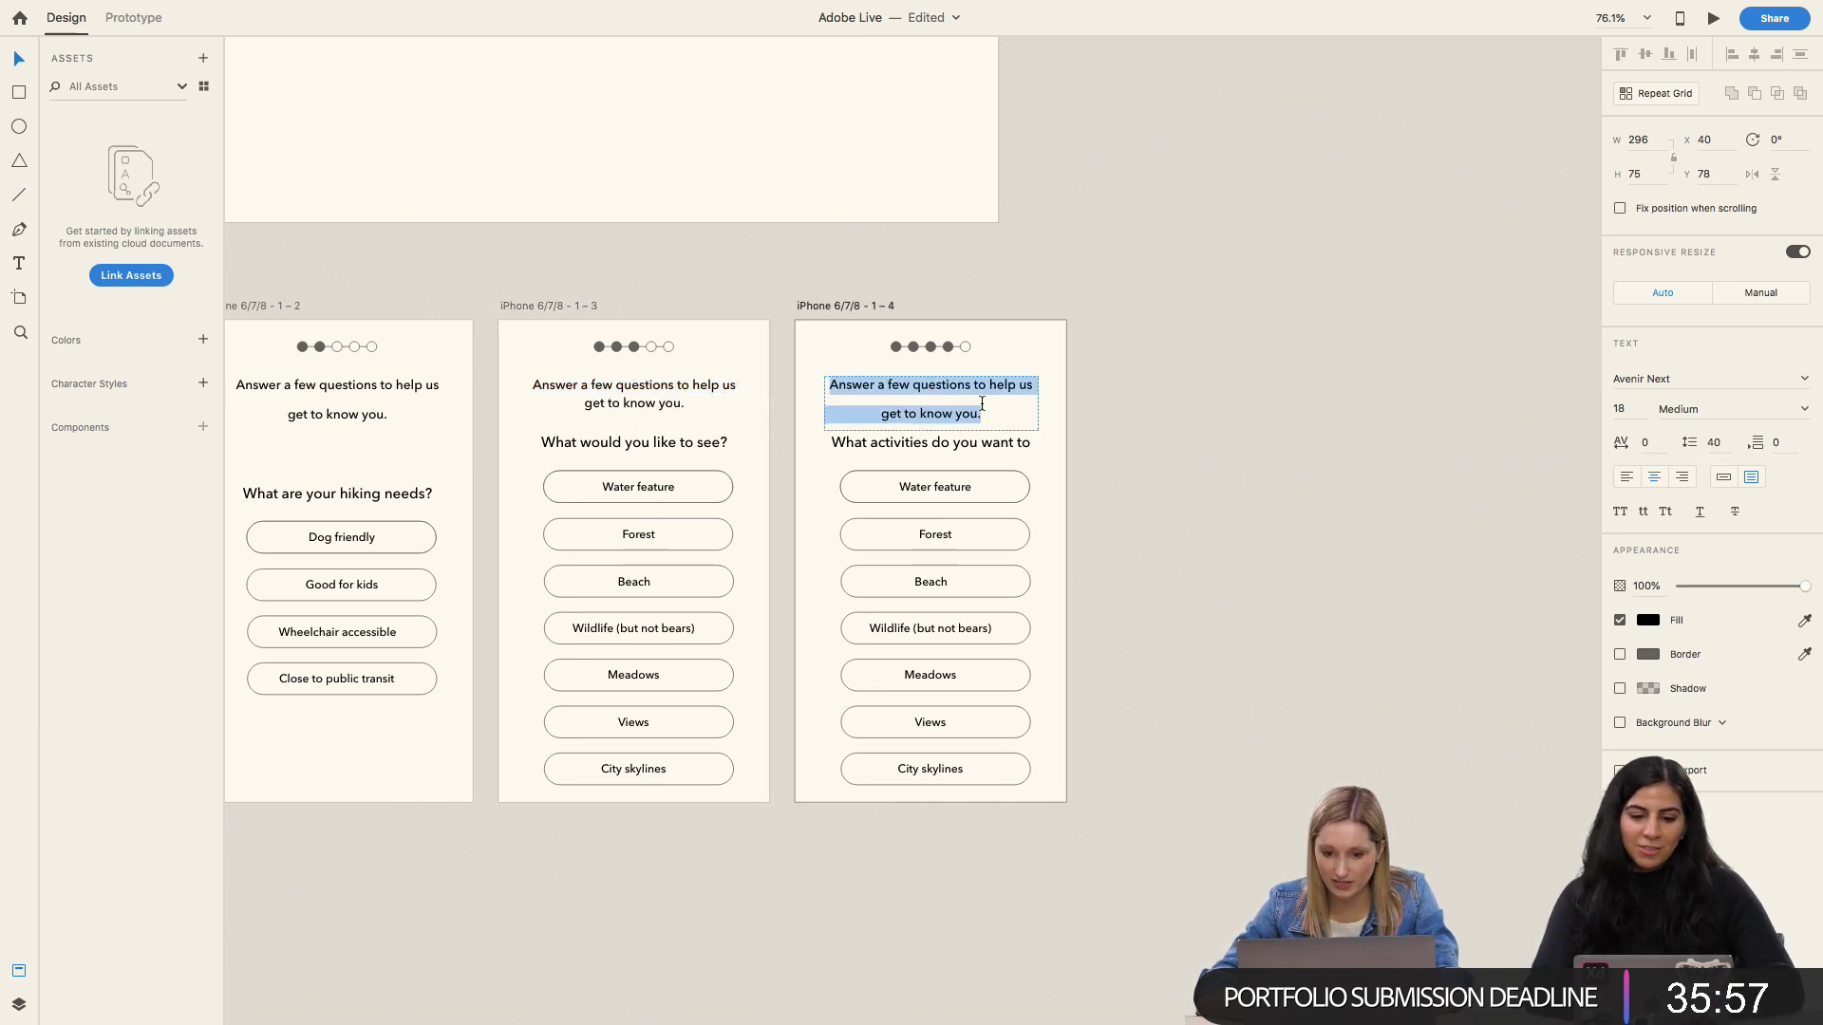
click(1725, 439)
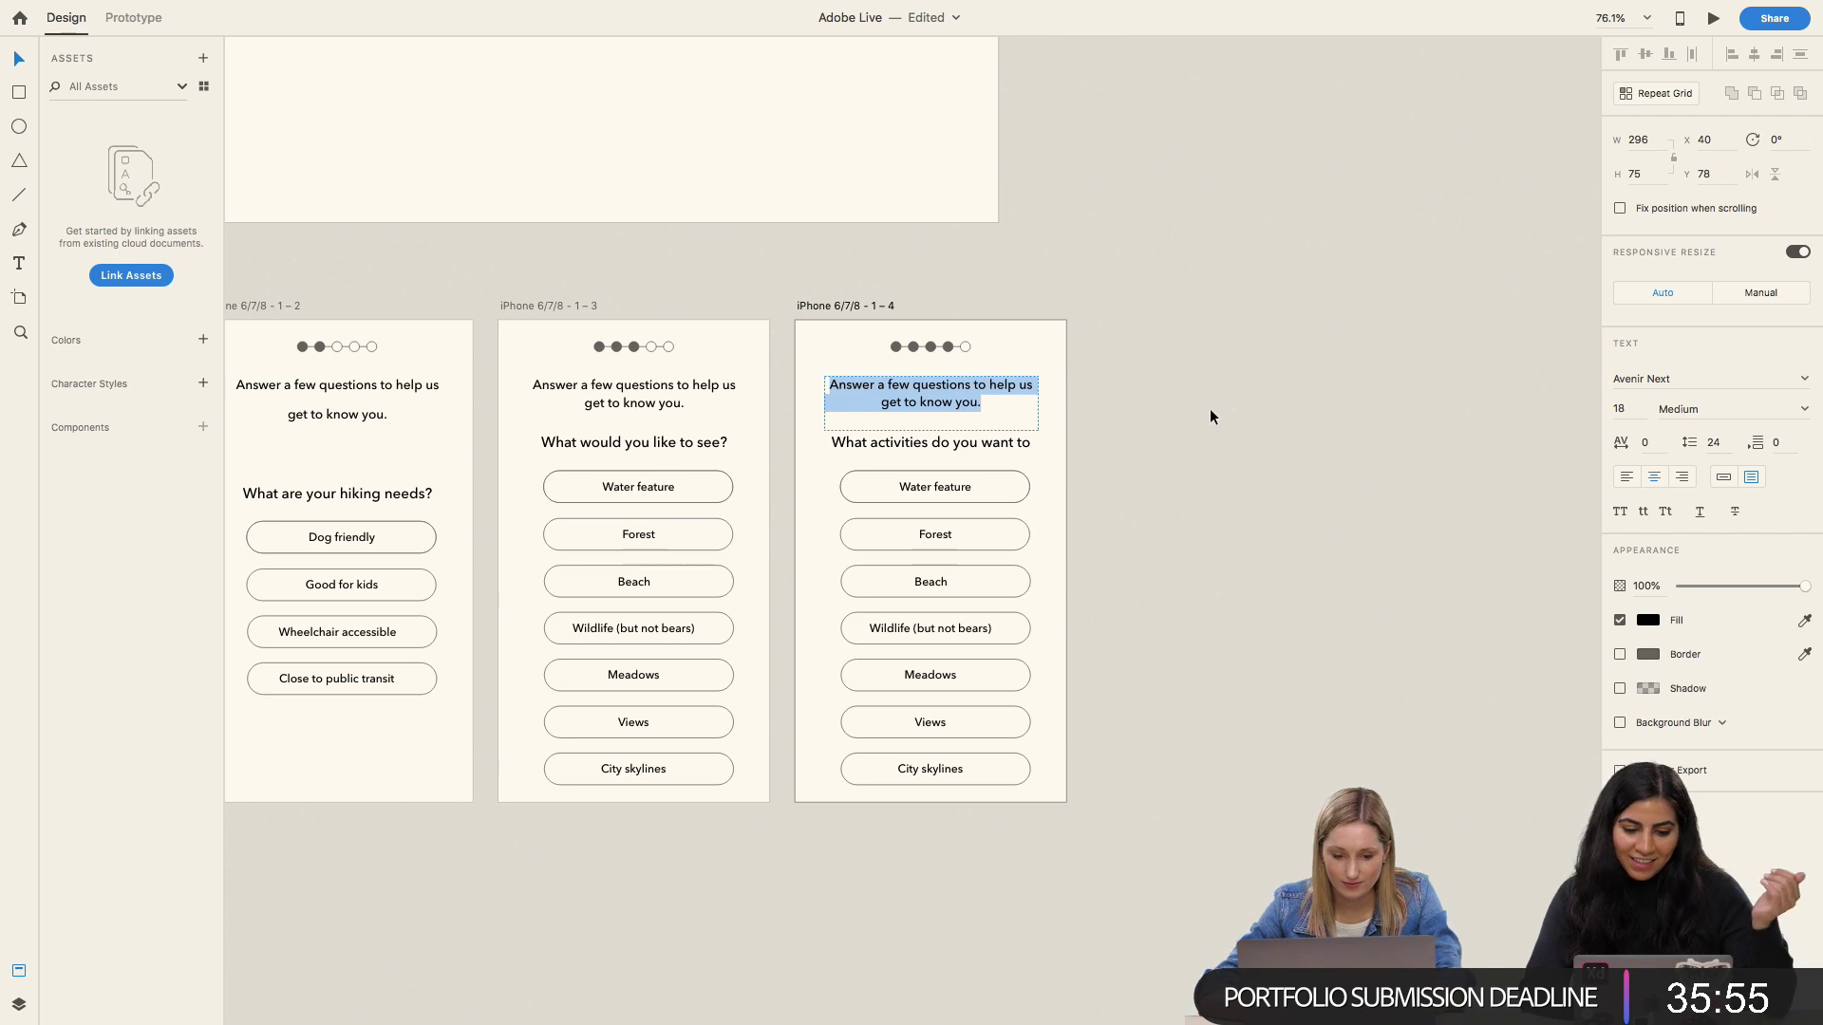
double_click(404, 419)
click(1726, 442)
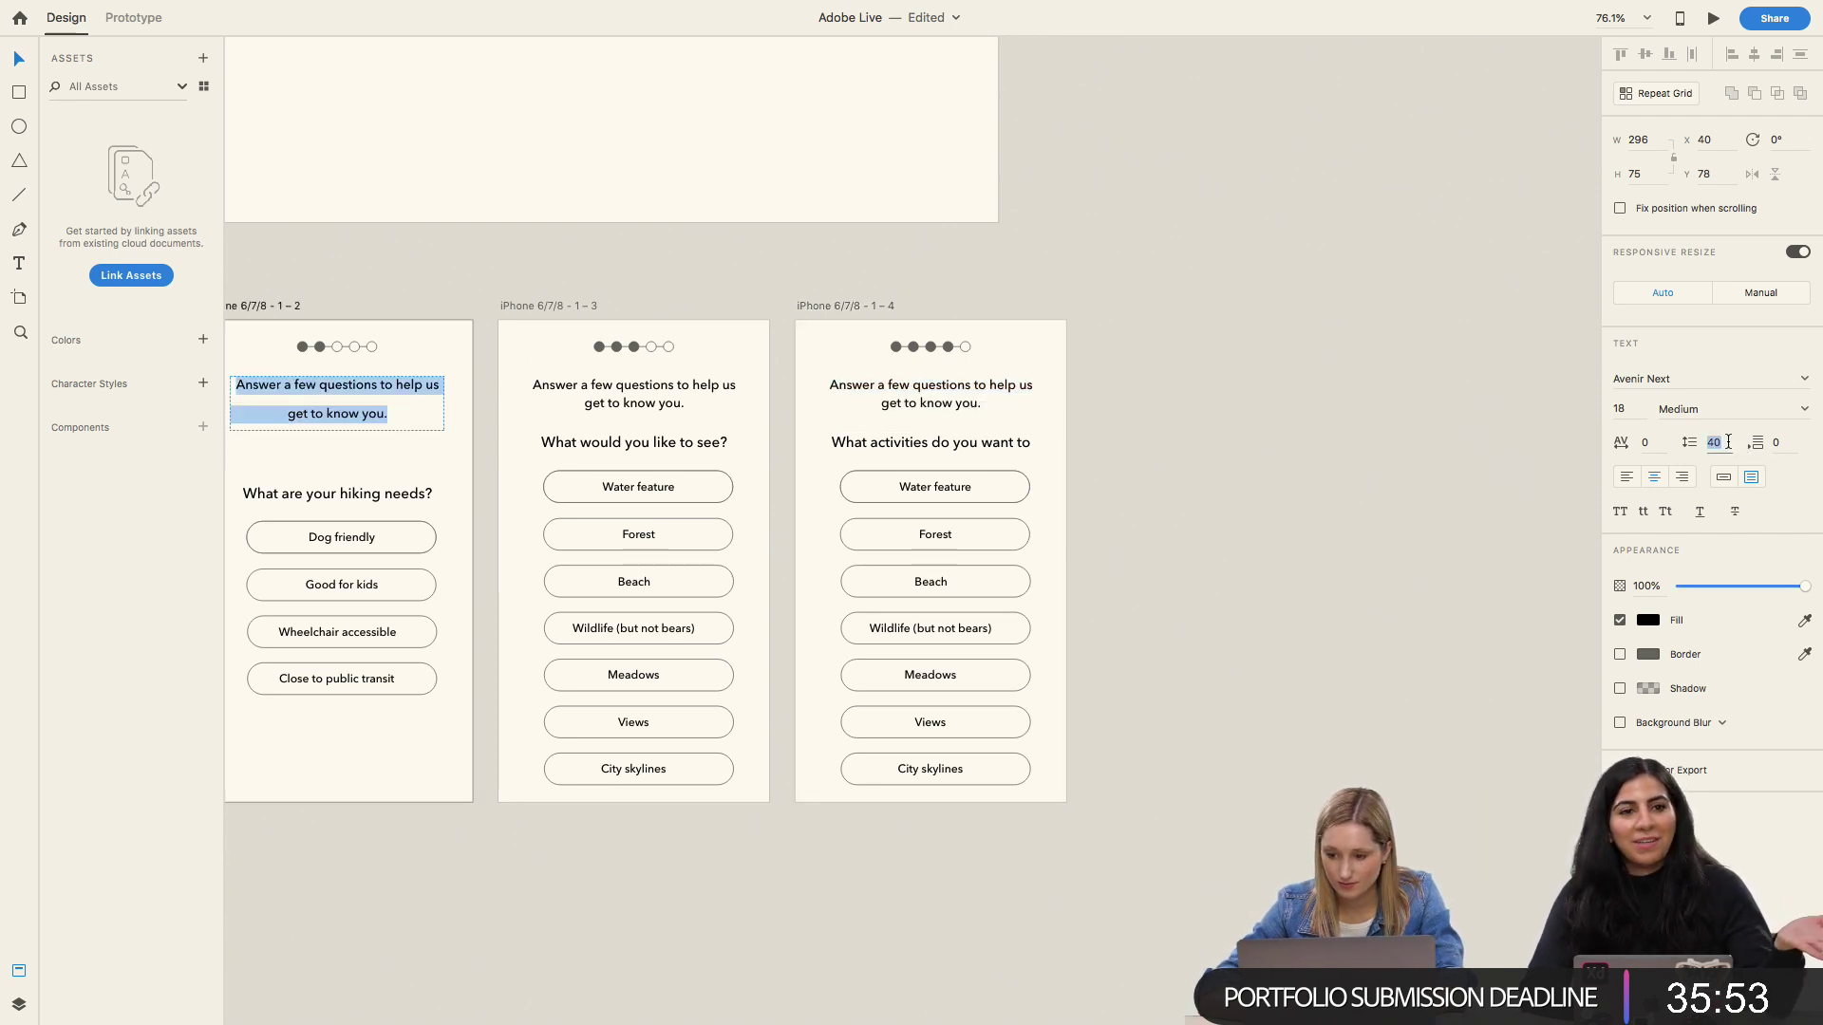
text(24)
key(Escape)
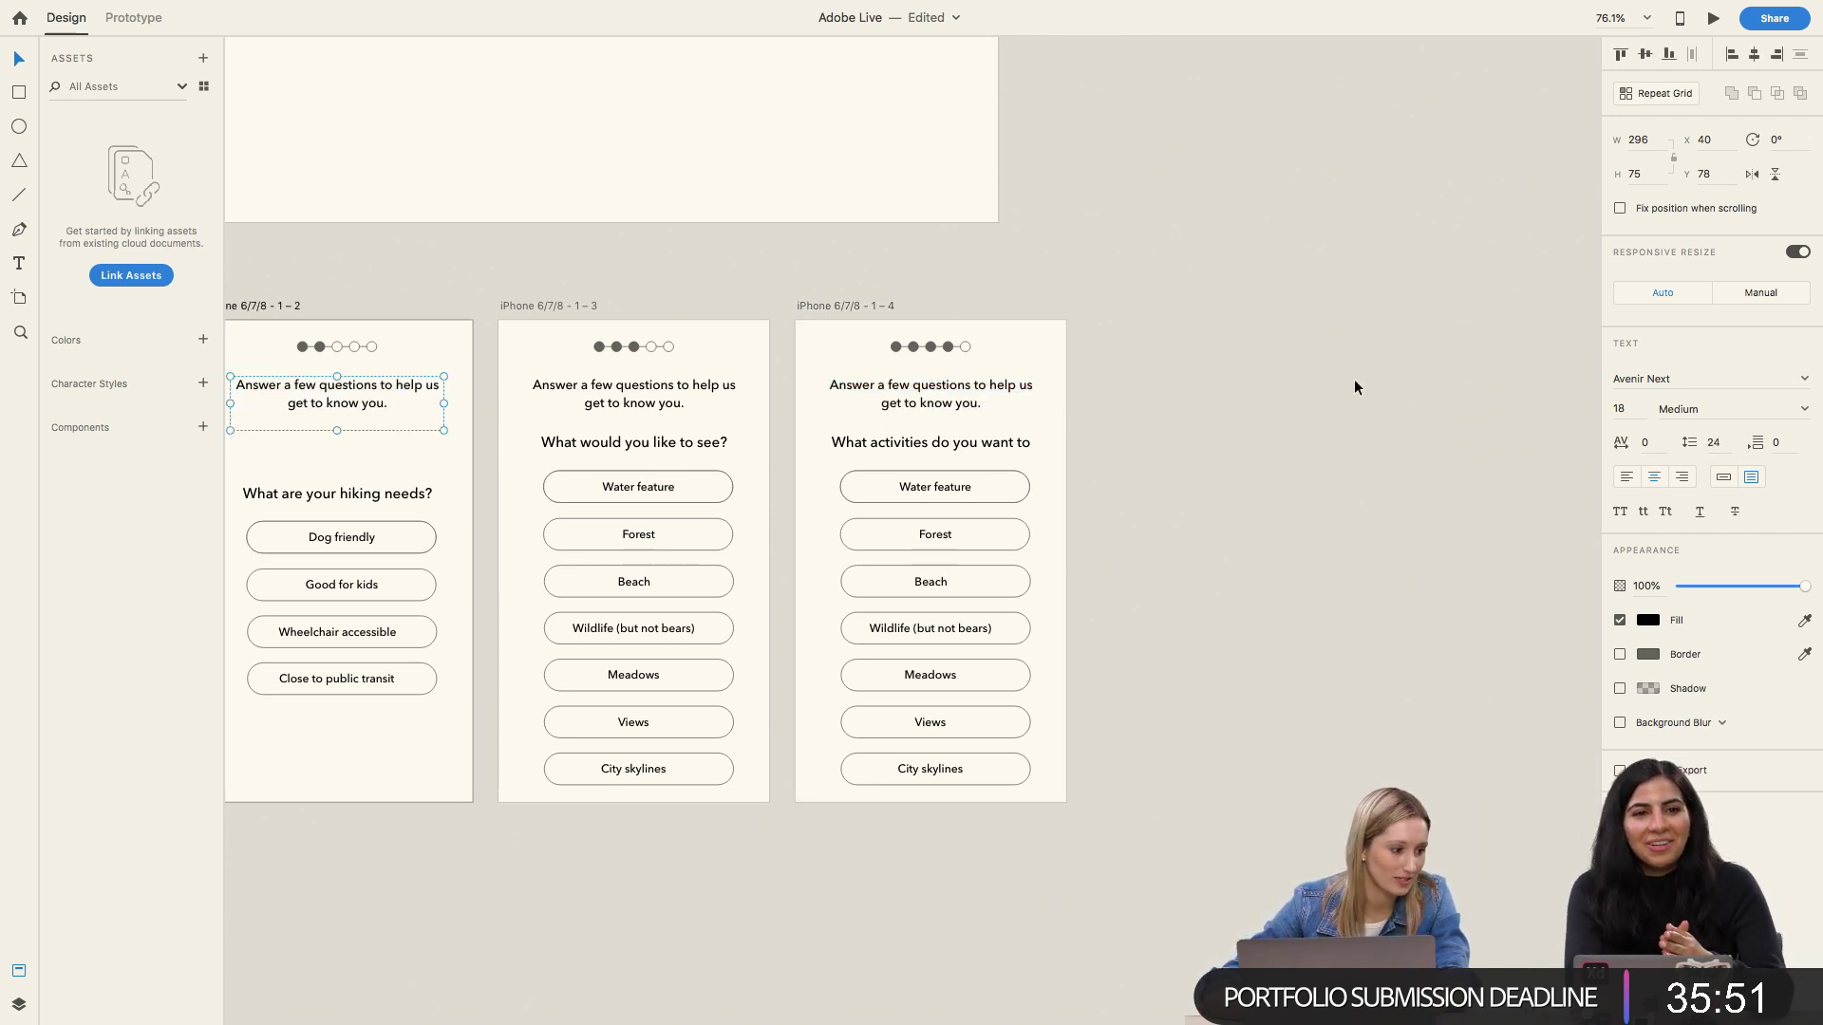
Step: Delete the "Water feature" answer button, including its label, from the fourth question screen
scroll(1168, 385, left, 3)
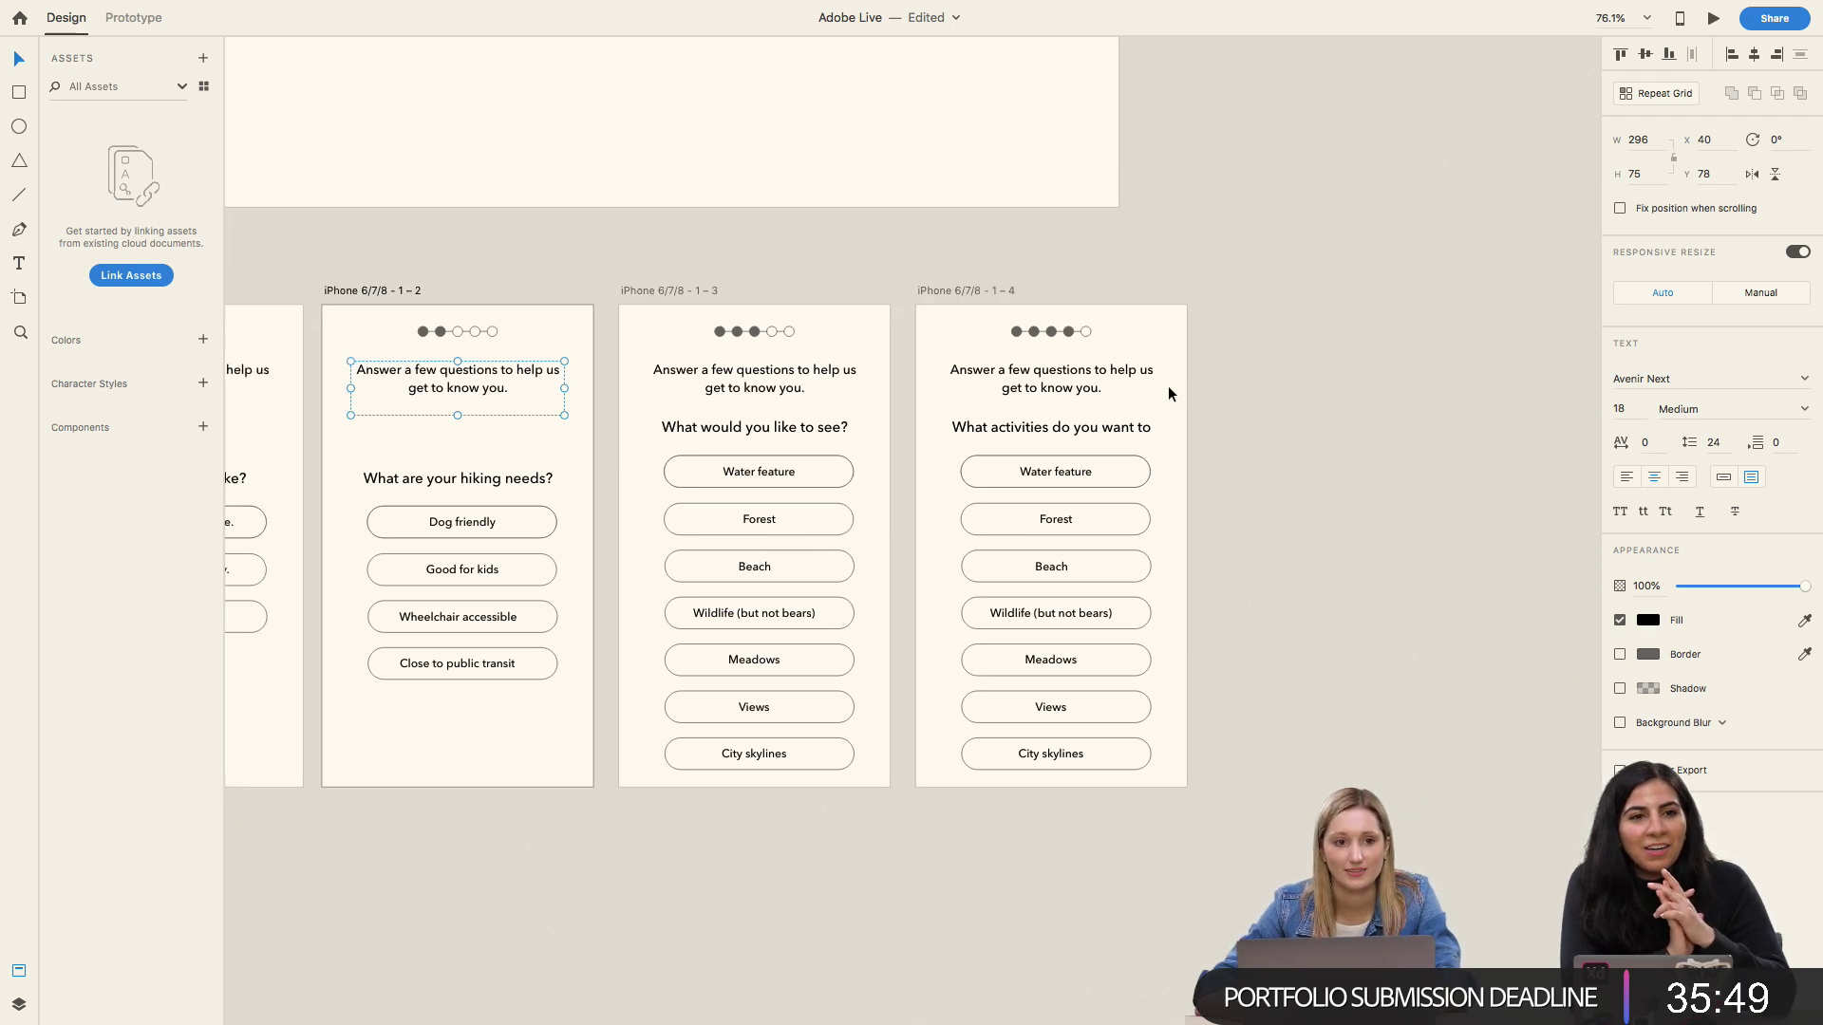
click(1044, 446)
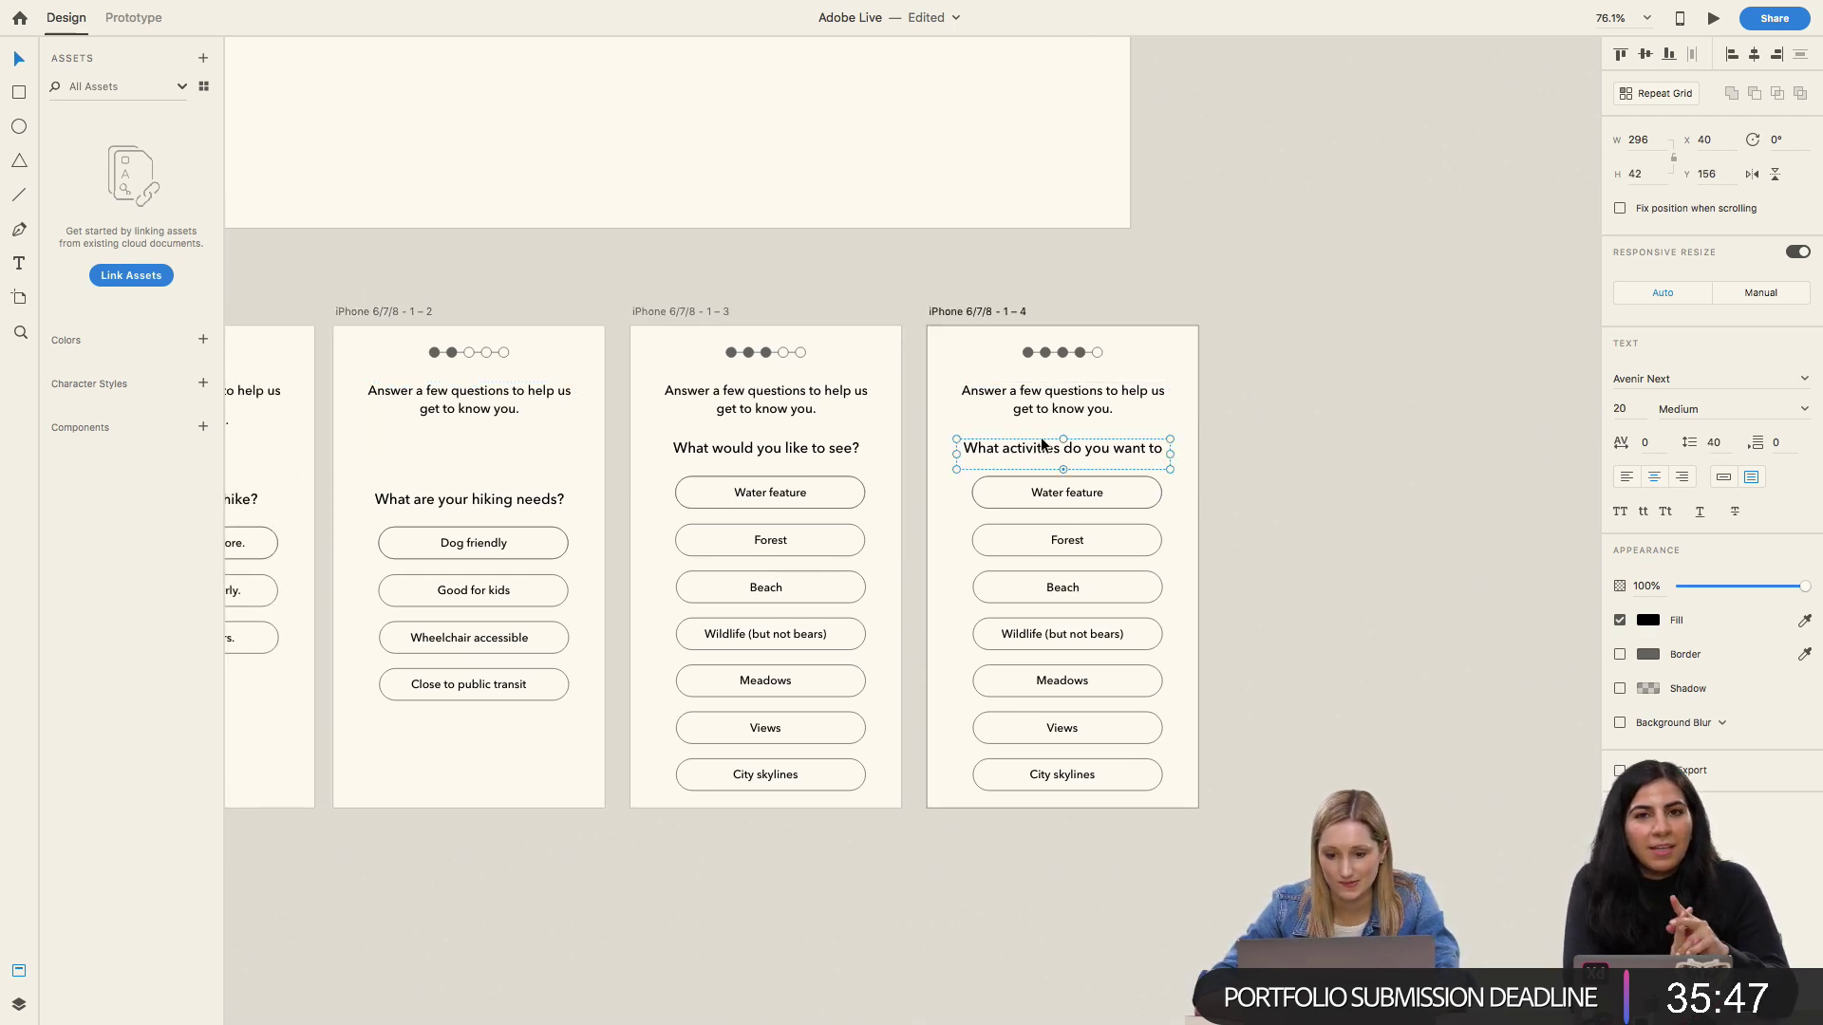
double_click(1071, 448)
key(Escape)
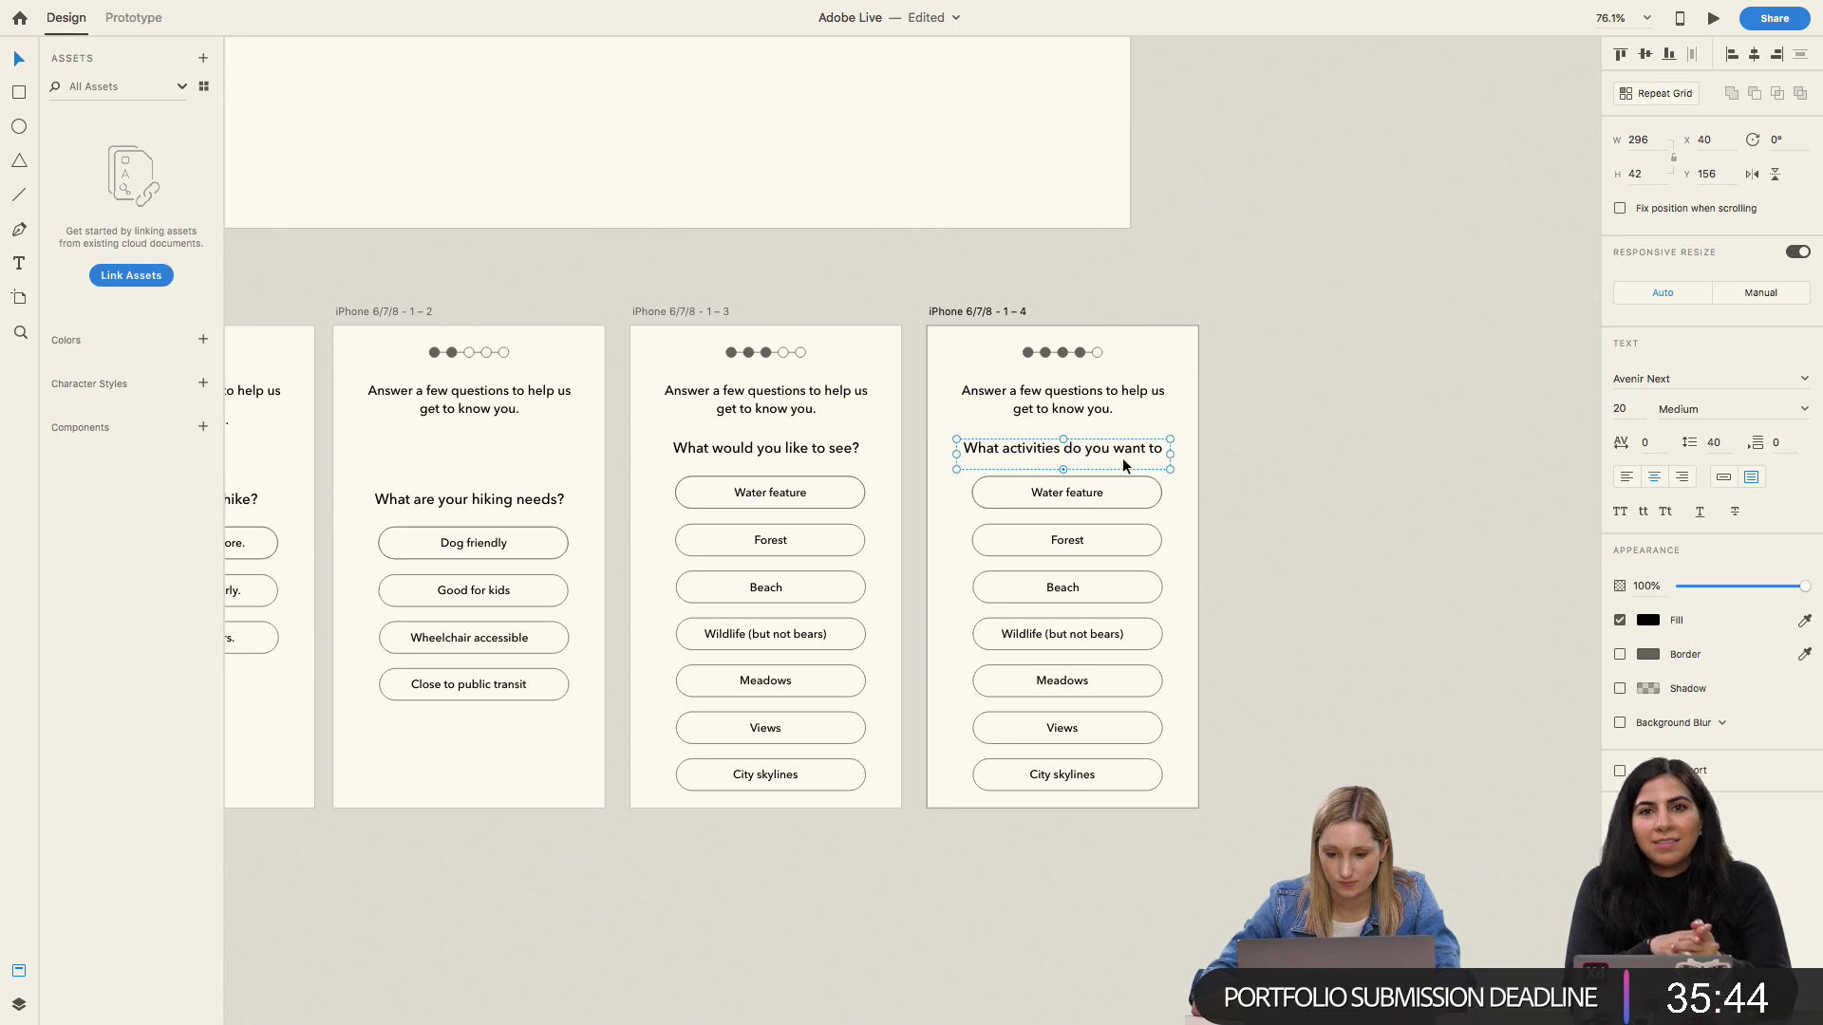
click(1059, 480)
double_click(1059, 496)
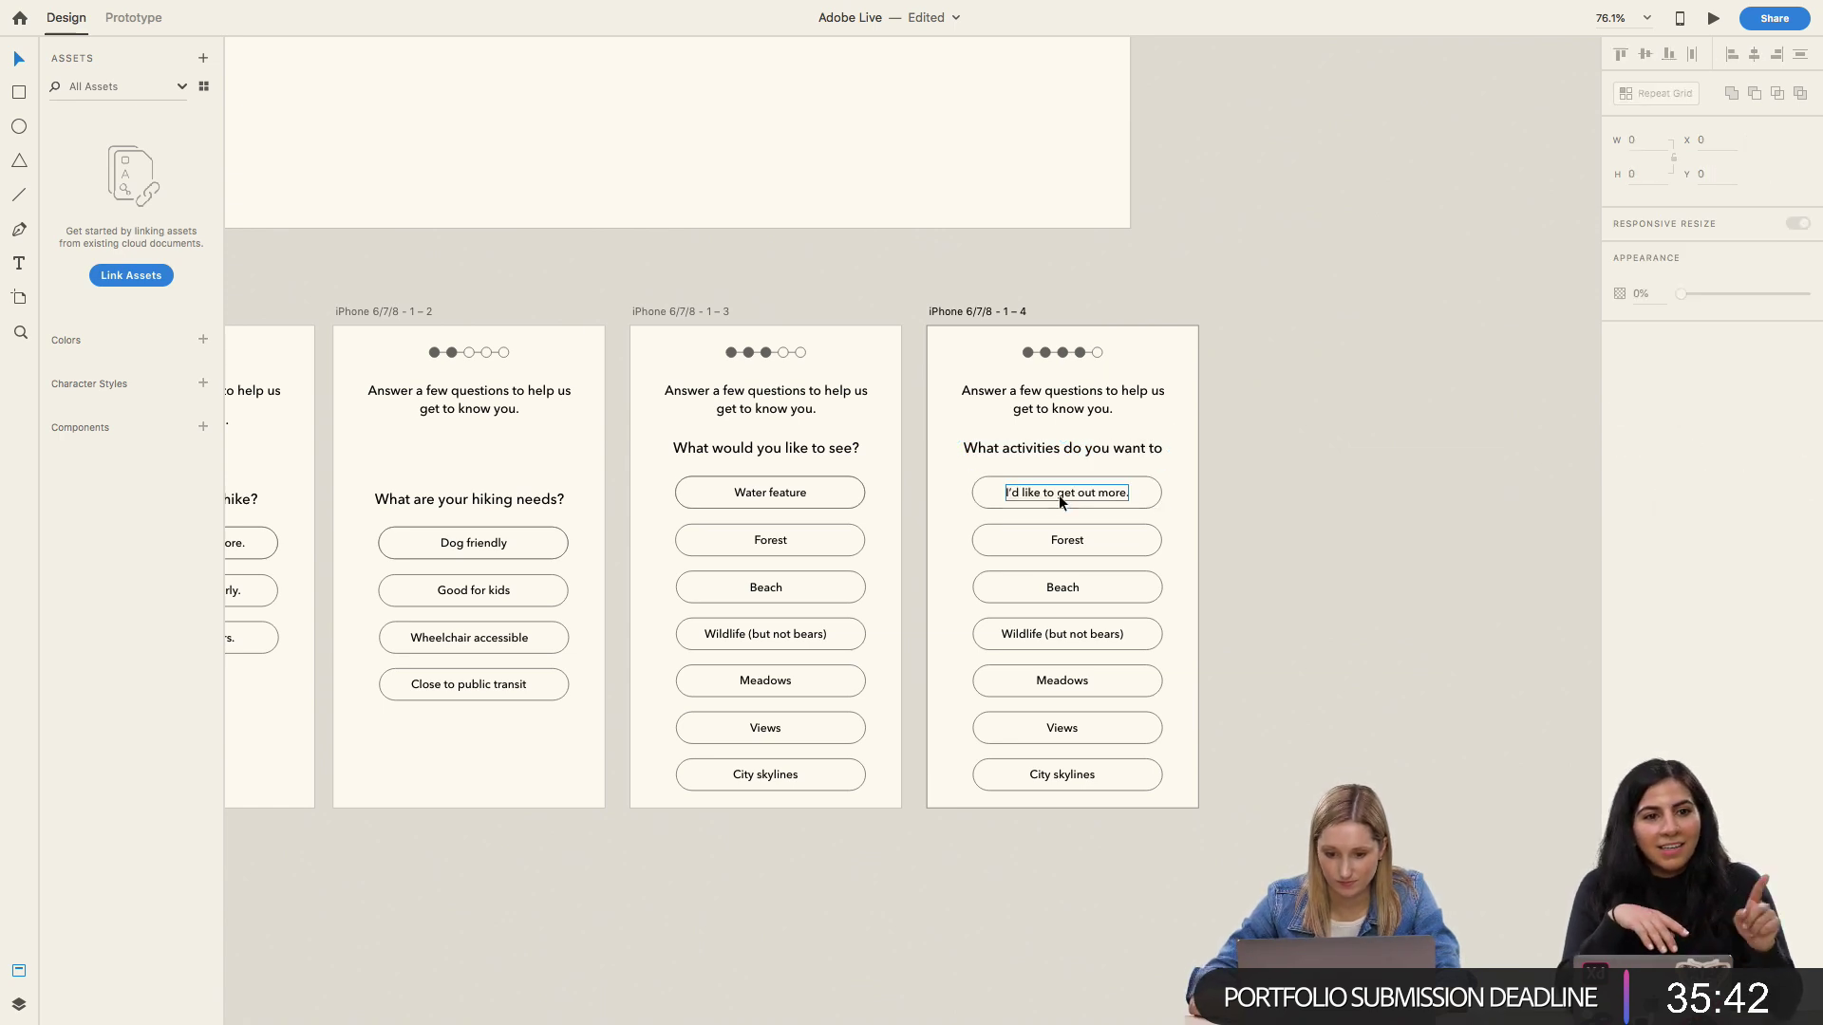
key(BackSpace)
key(Escape)
key(BackSpace)
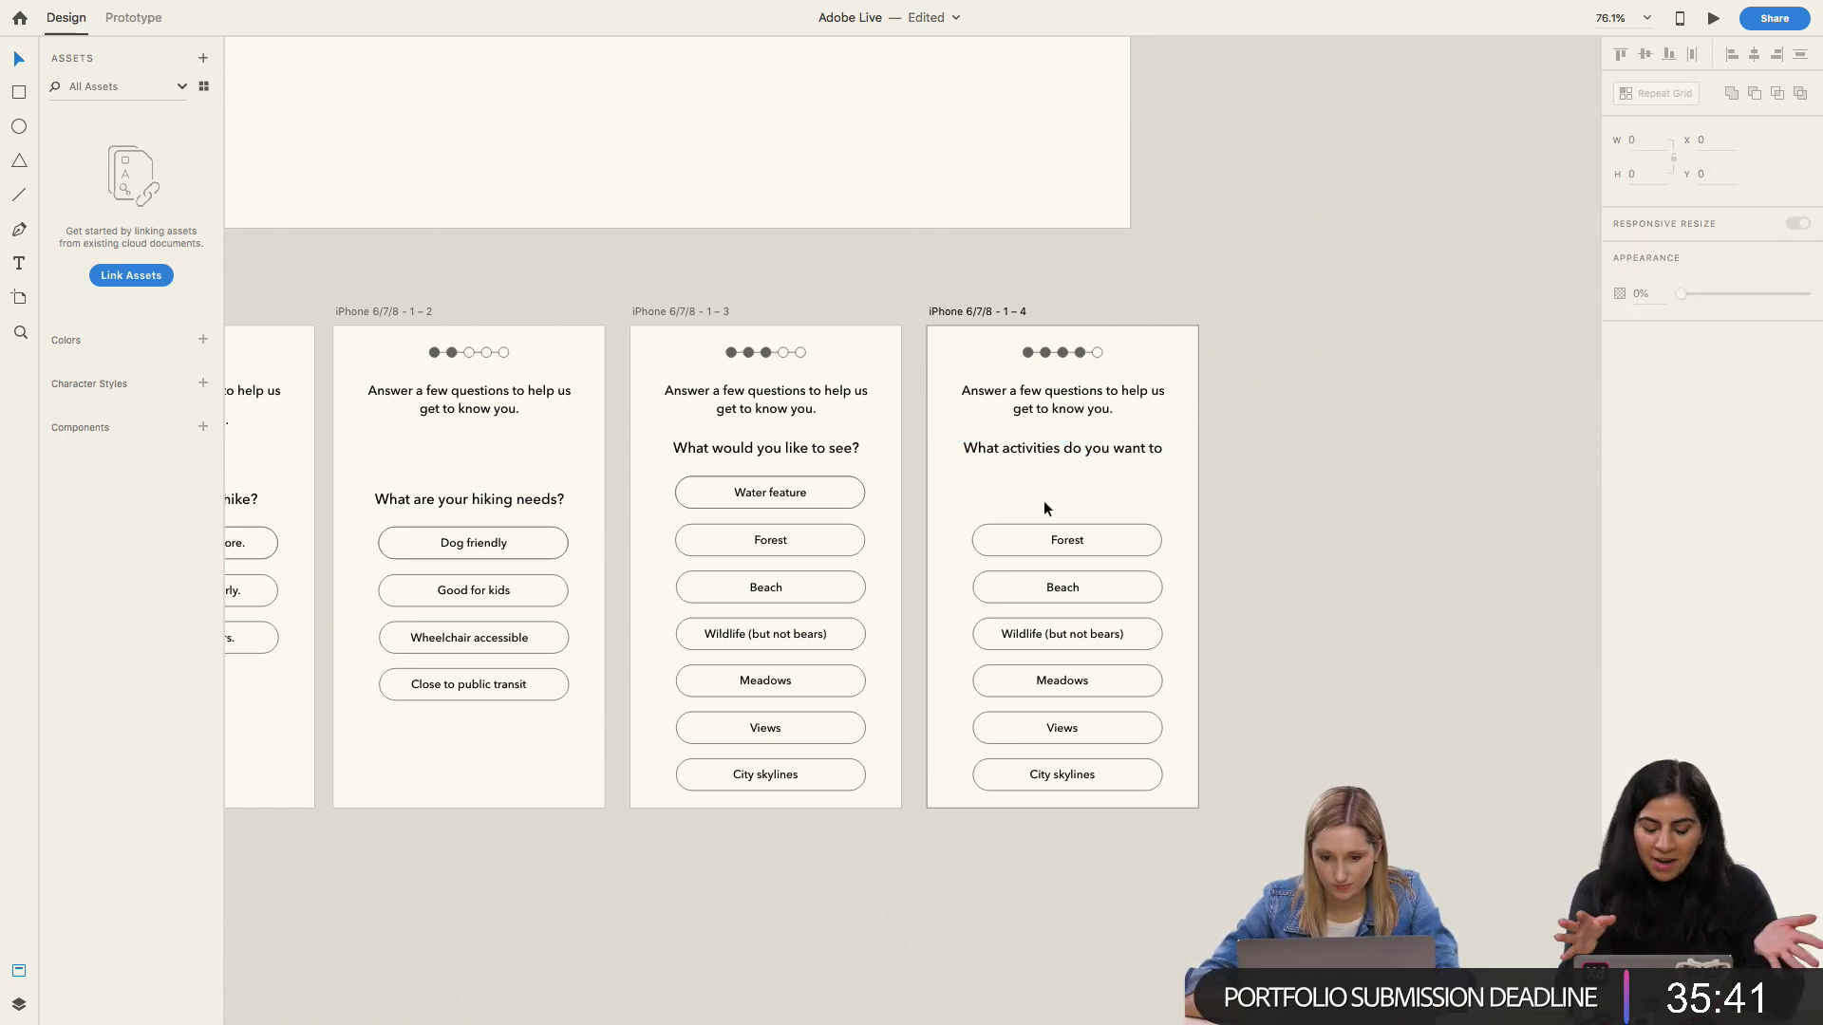
Step: Extend the question's text box on the fourth screen to a height of 78 and set its line spacing to 30
click(1044, 448)
drag(1062, 470, 1064, 495)
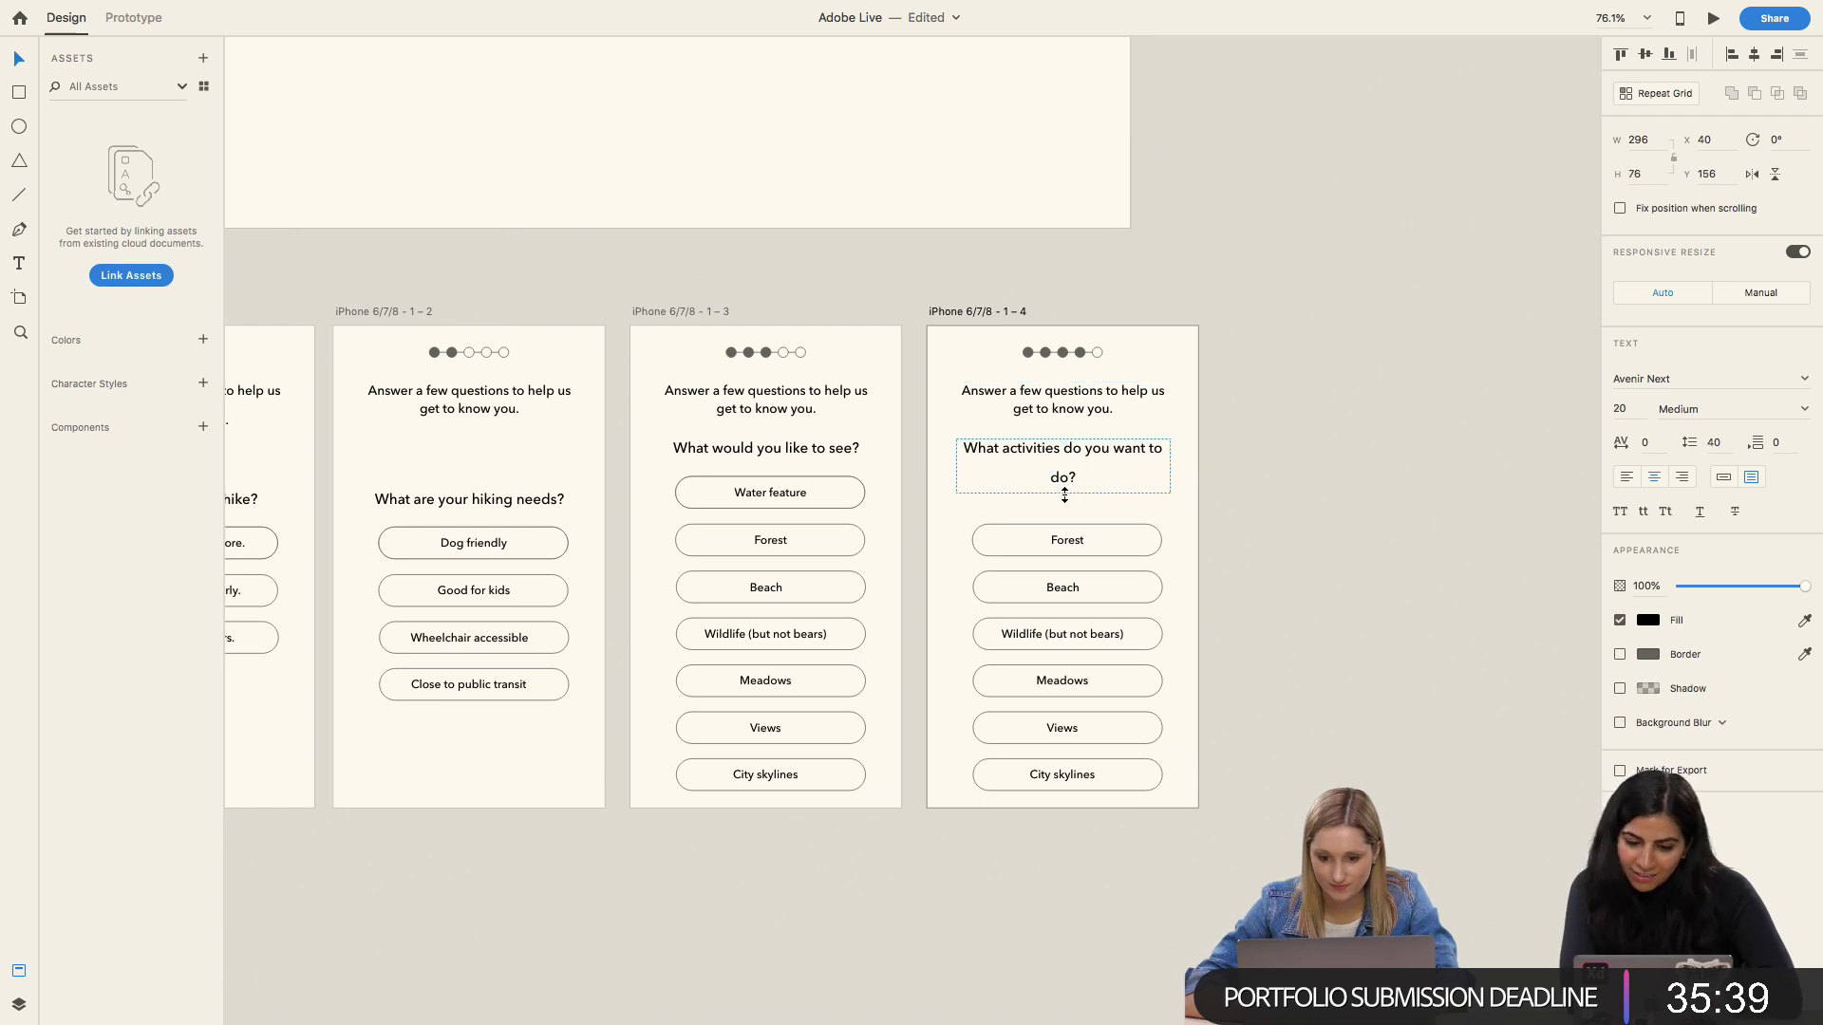
double_click(1066, 477)
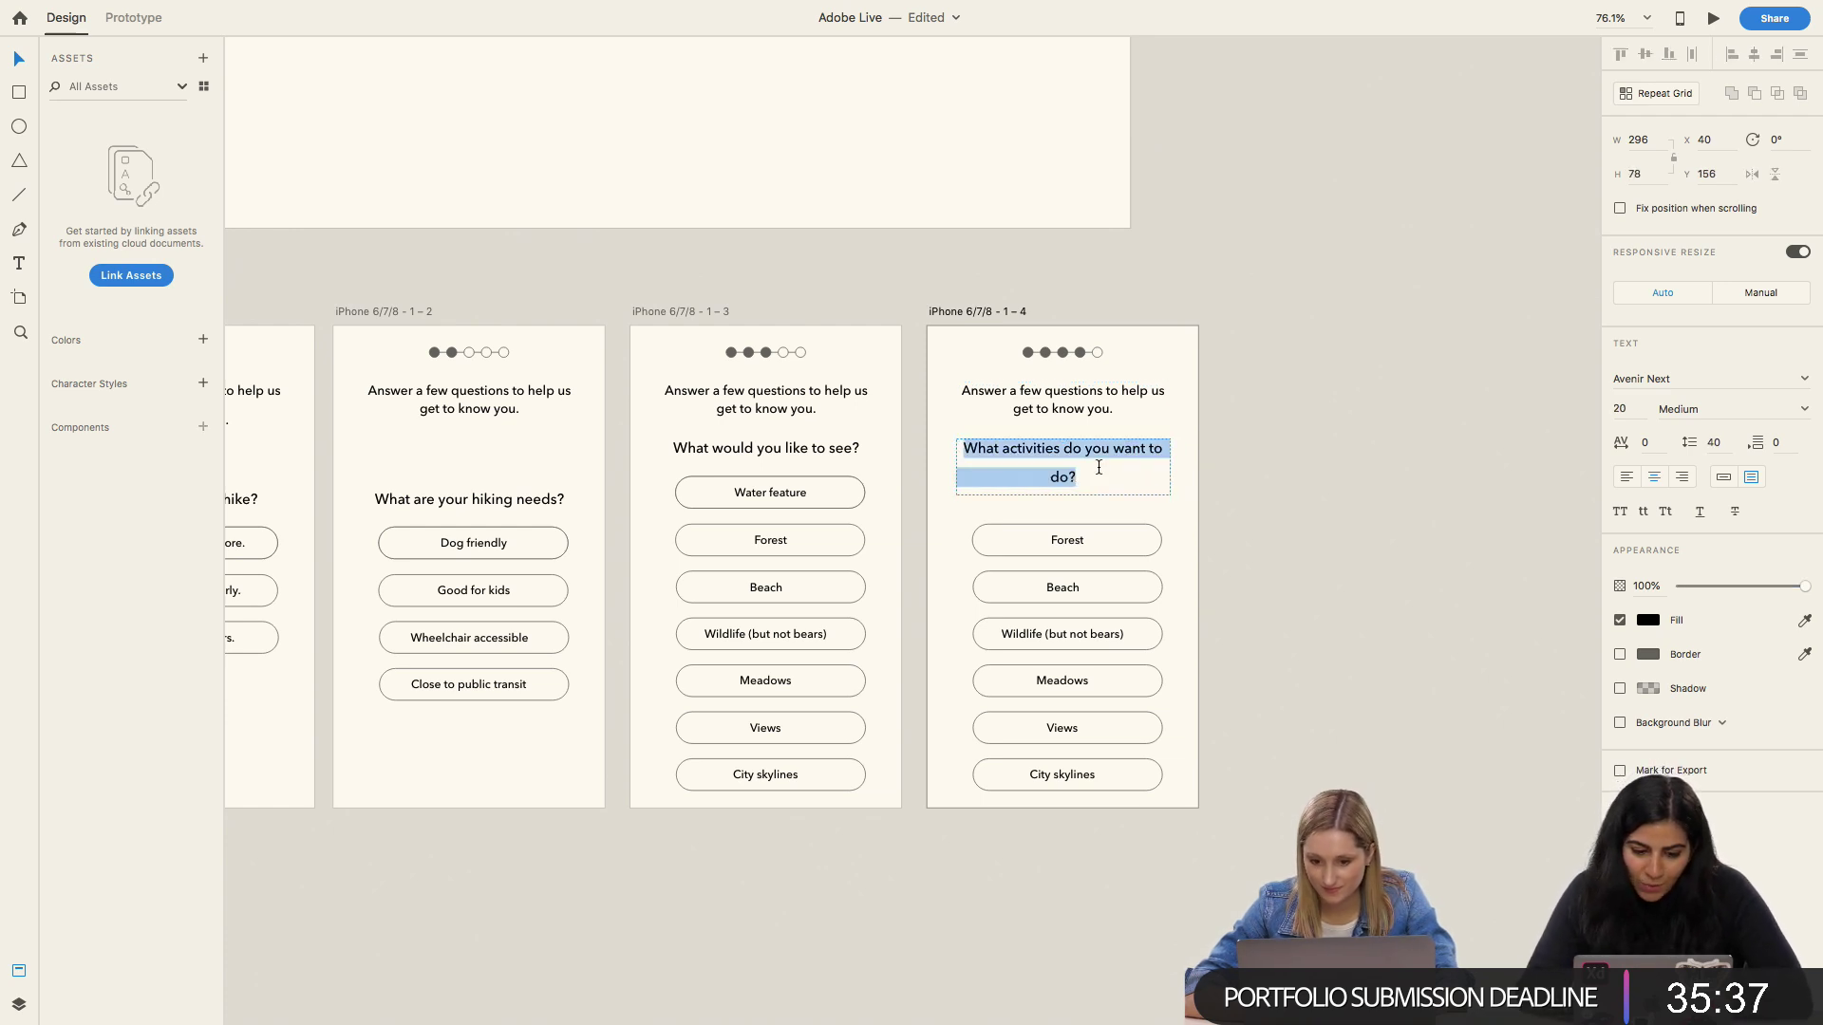
click(1720, 444)
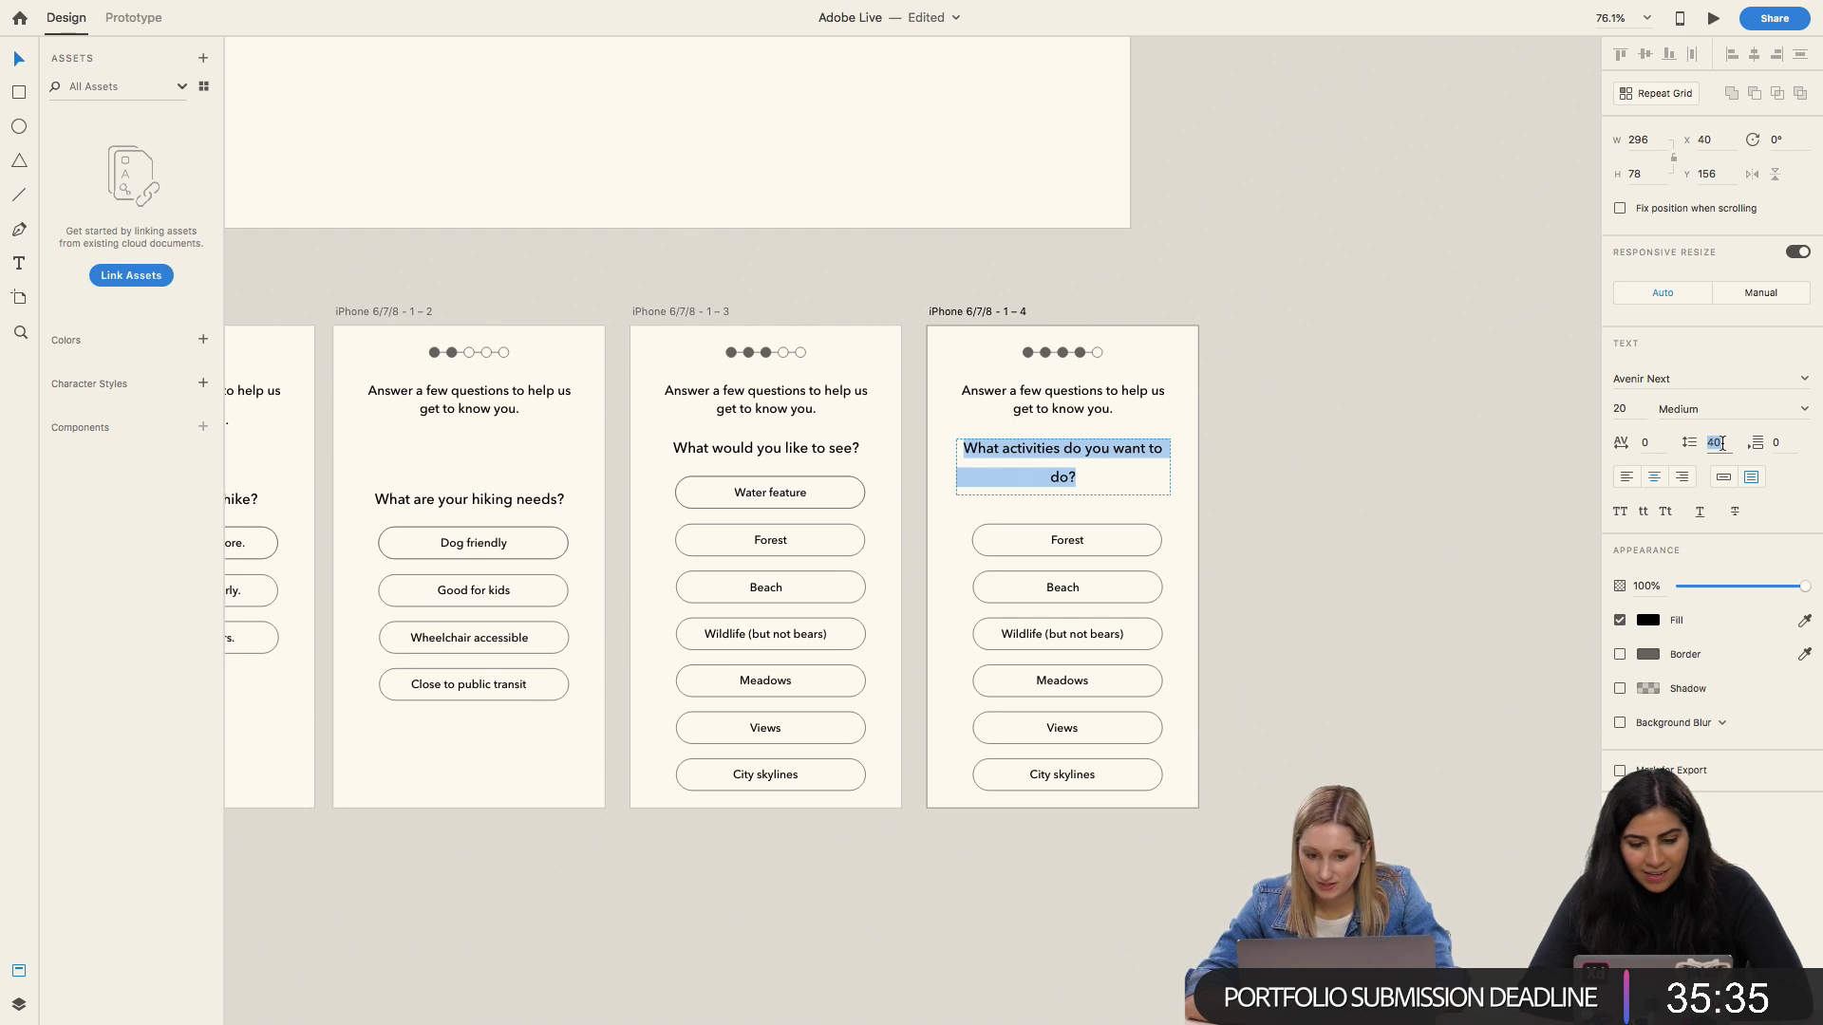
text(3)
key(Return)
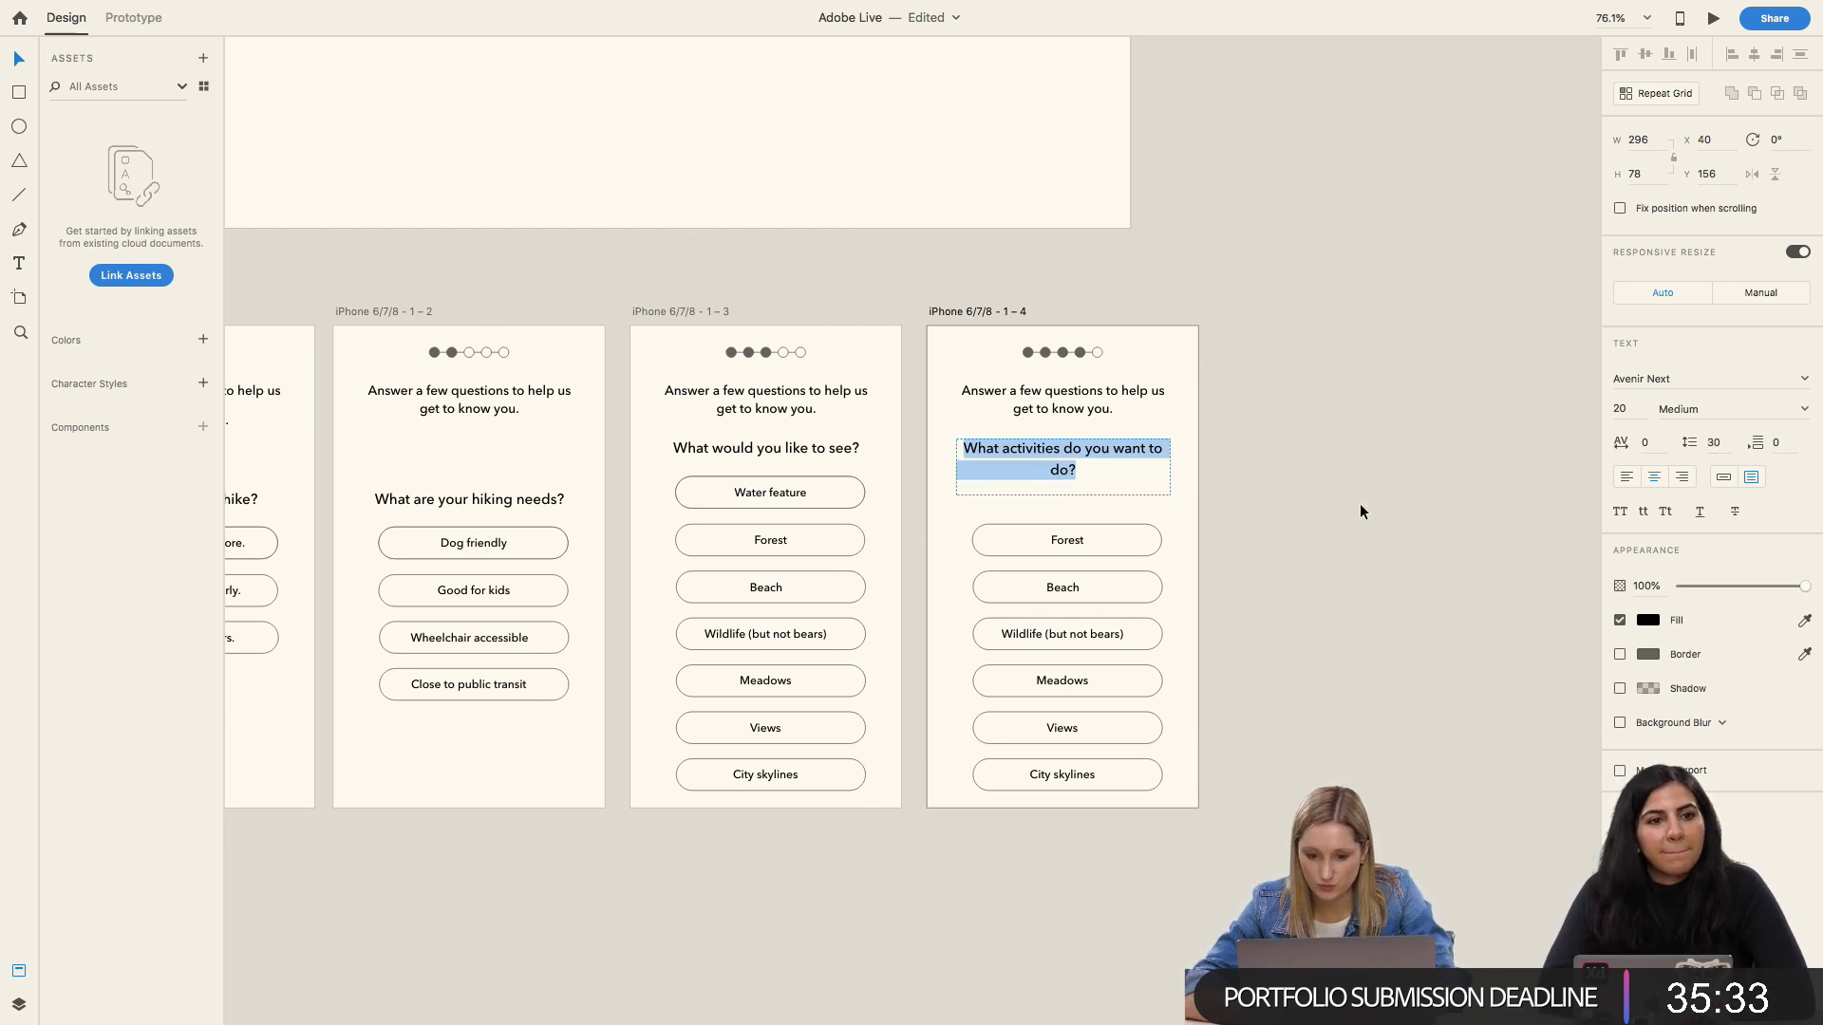
key(Escape)
Step: Change the "Forest" answer label on the fourth question screen to "Hike"
click(1041, 540)
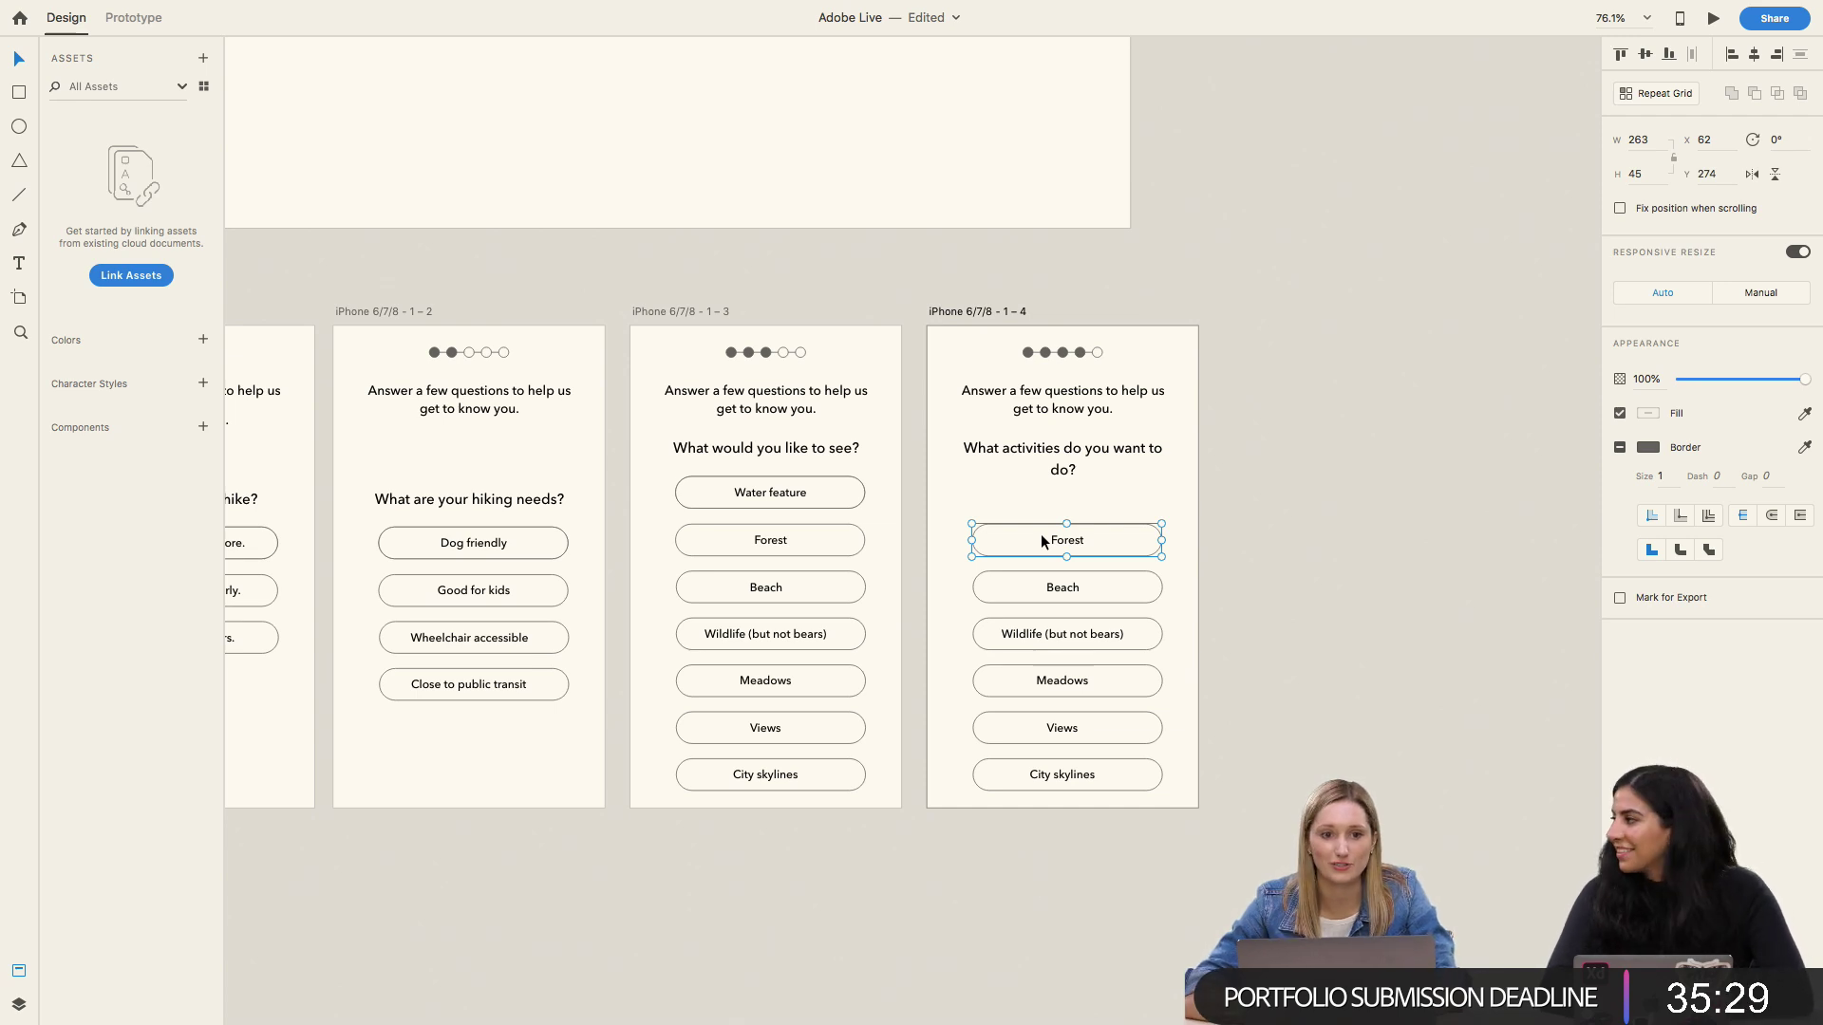
double_click(1045, 537)
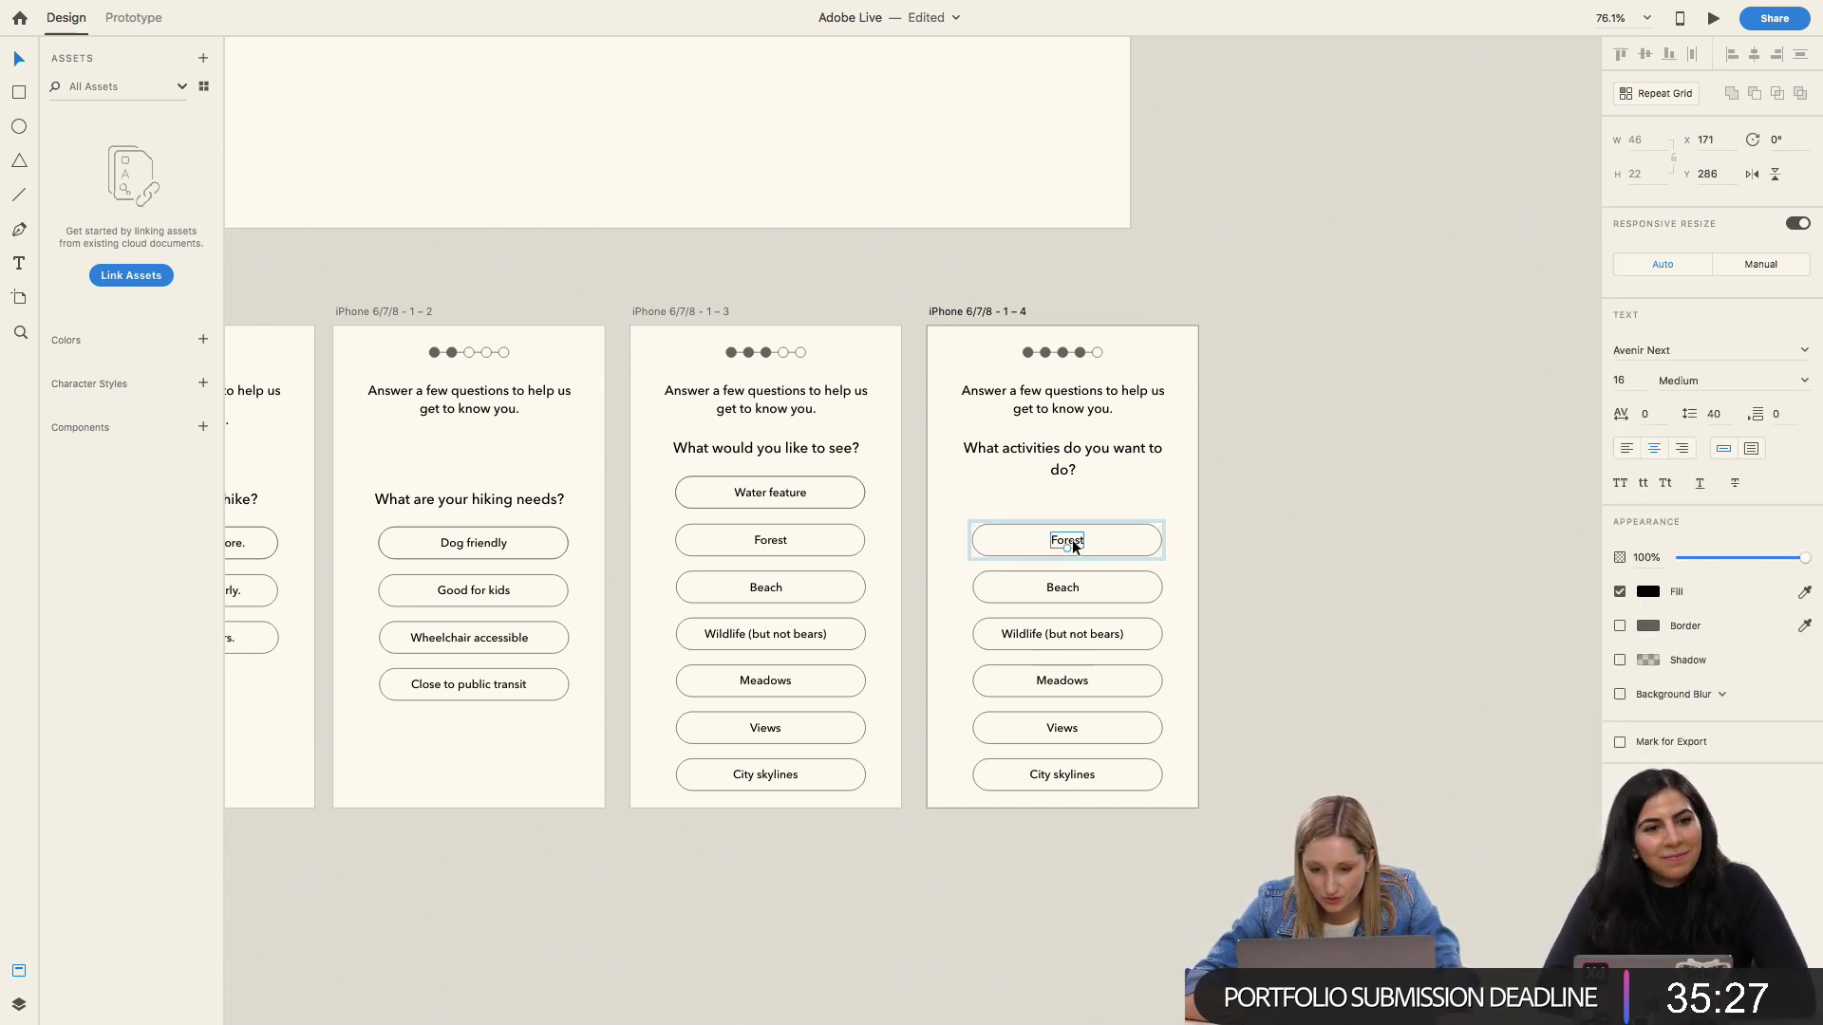
double_click(1063, 539)
text(Hike)
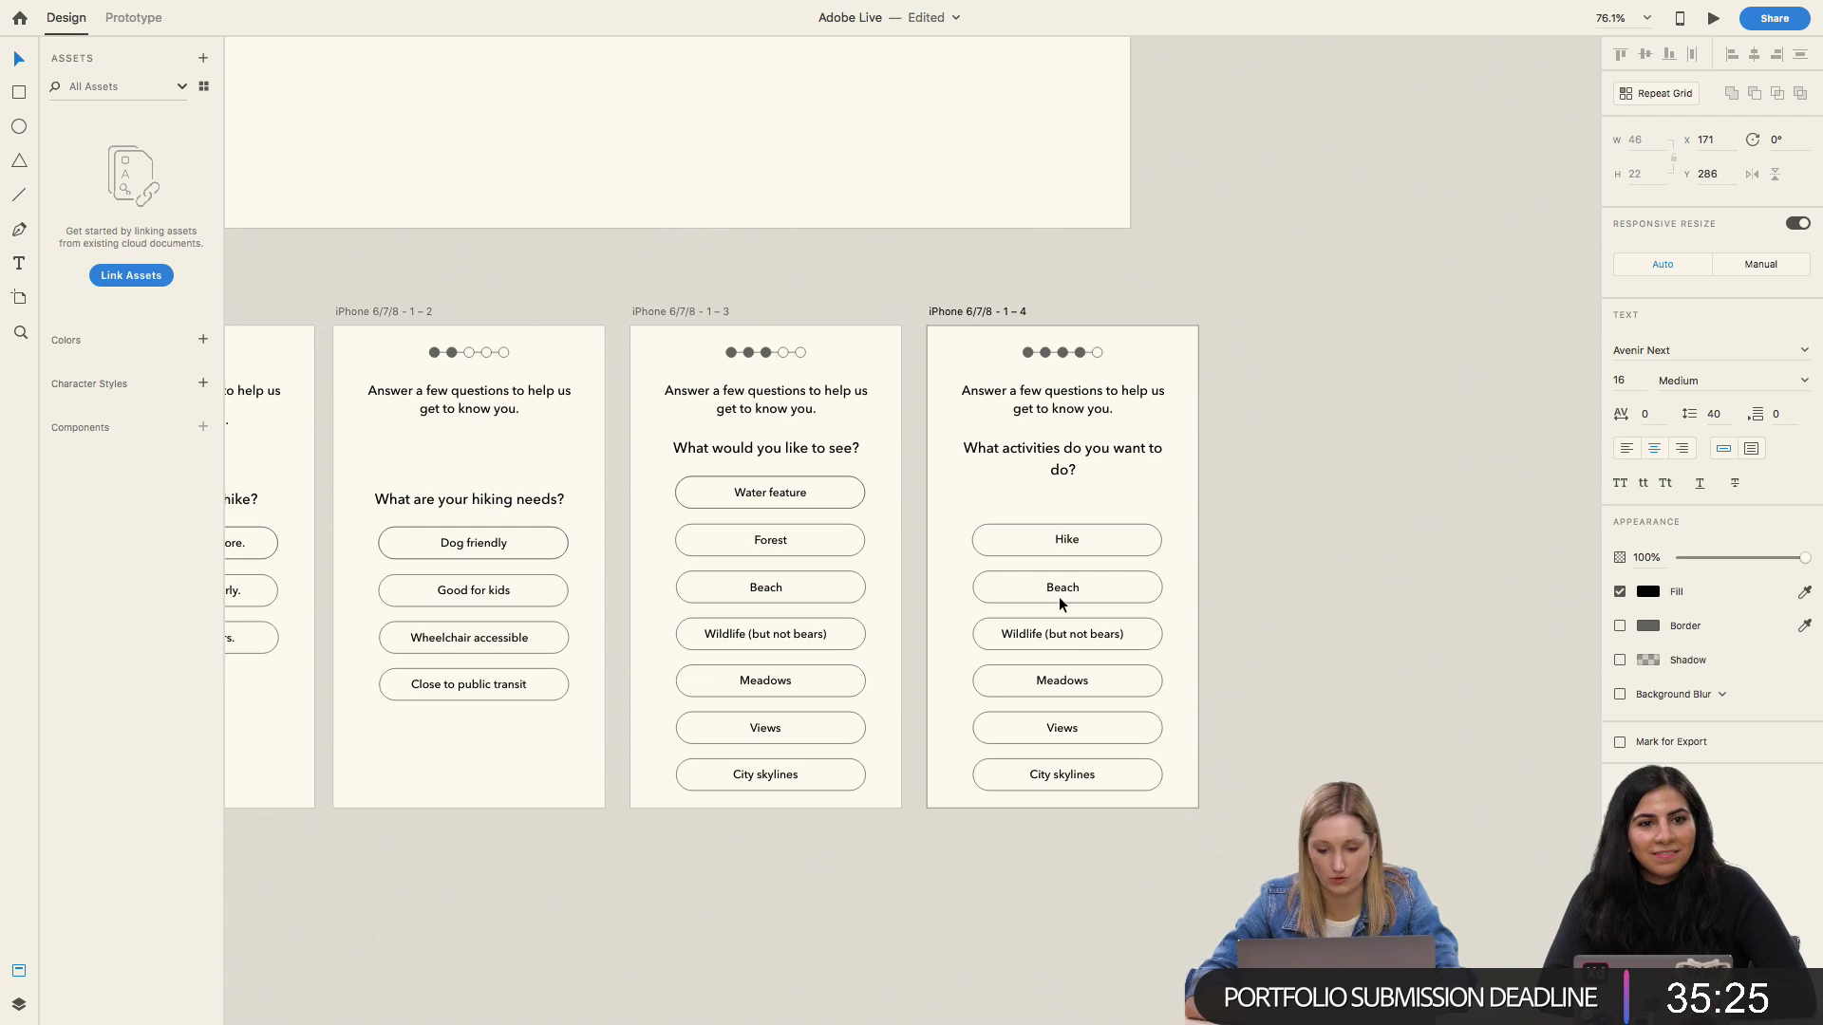
Step: Change the "Beach" answer label on the fourth question screen to "Trail running"
double_click(1060, 590)
double_click(1059, 589)
text(T)
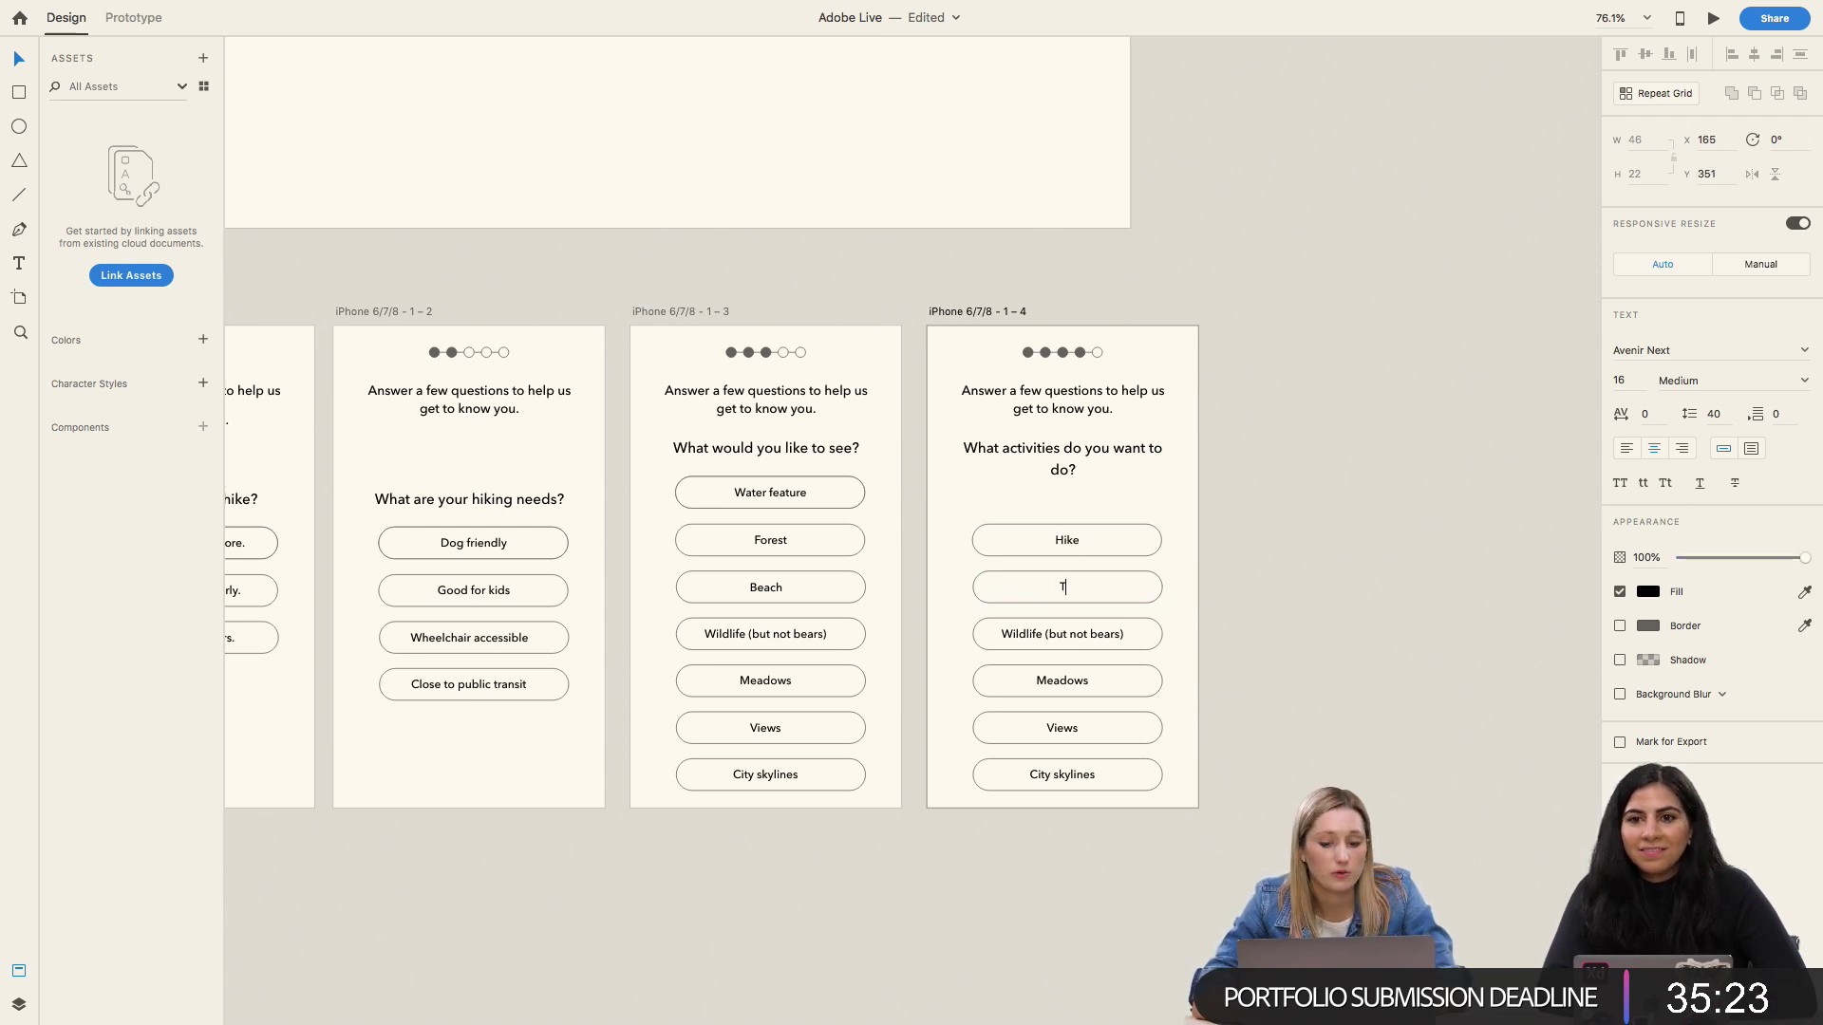
text(rail running)
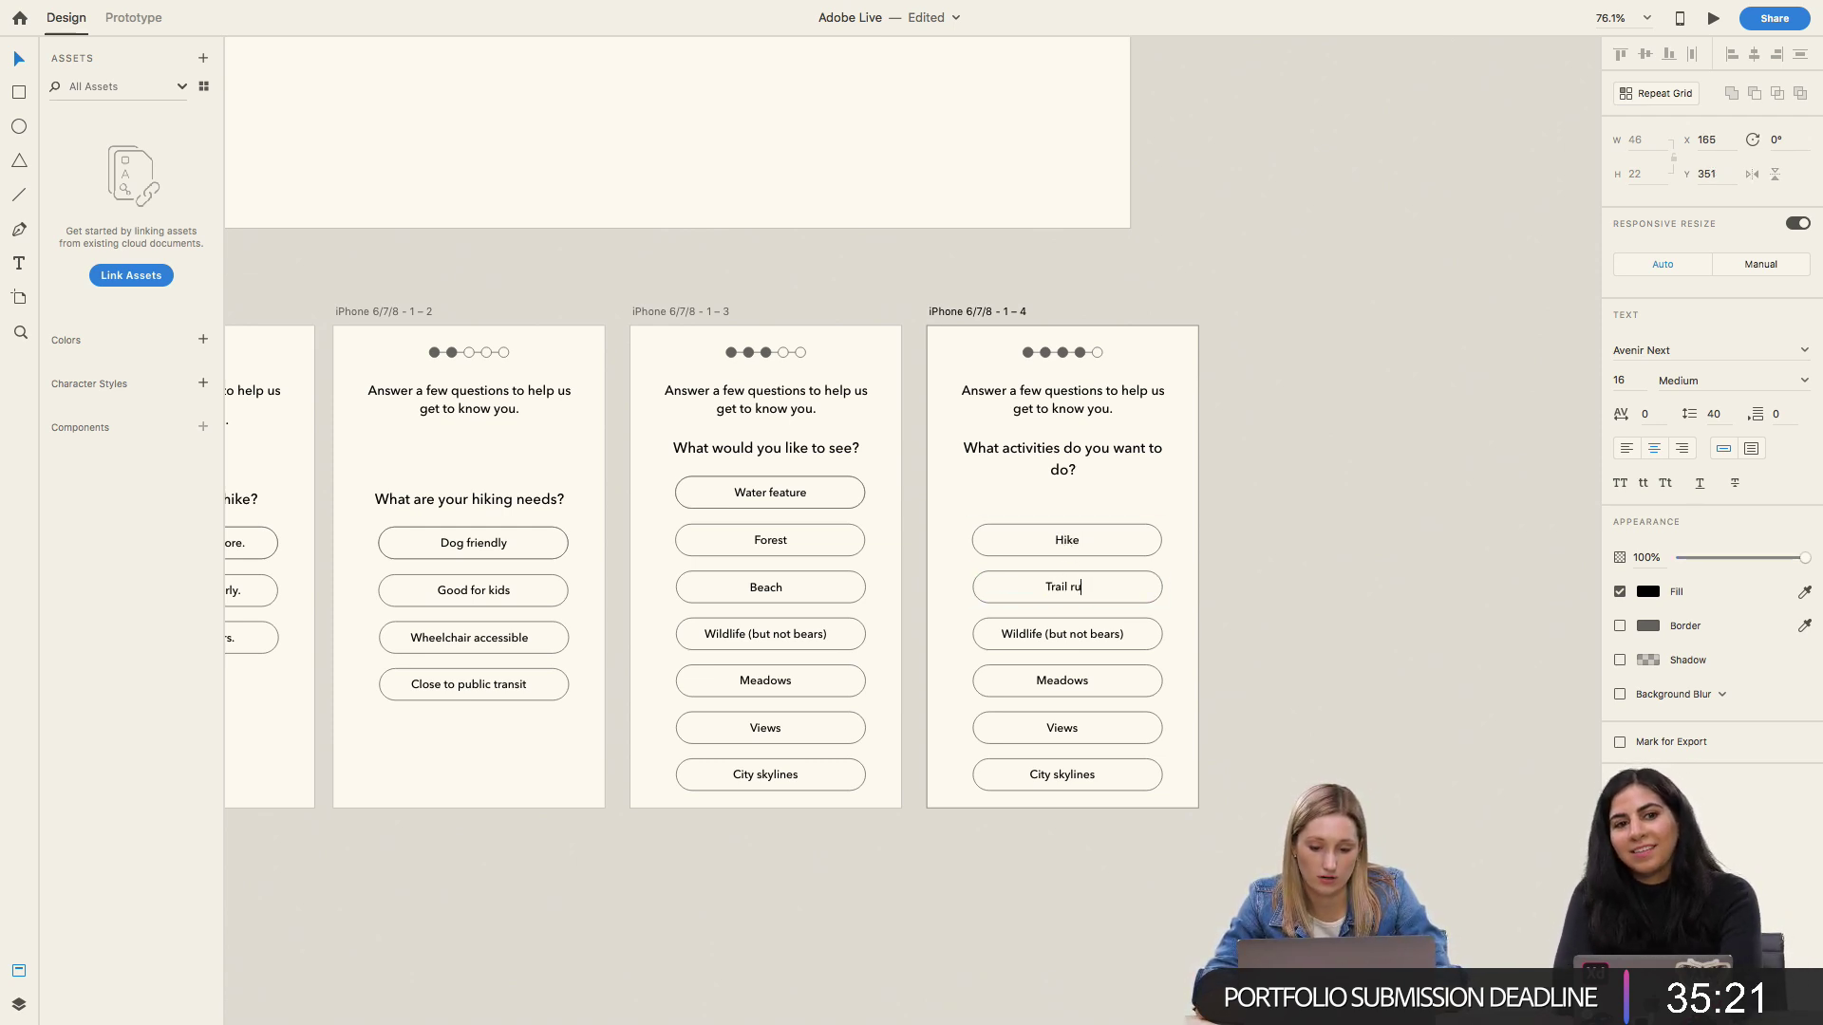
Step: Open the "Wildlife (but not bears)" answer label on the fourth question screen for editing, with all its text selected
click(1048, 633)
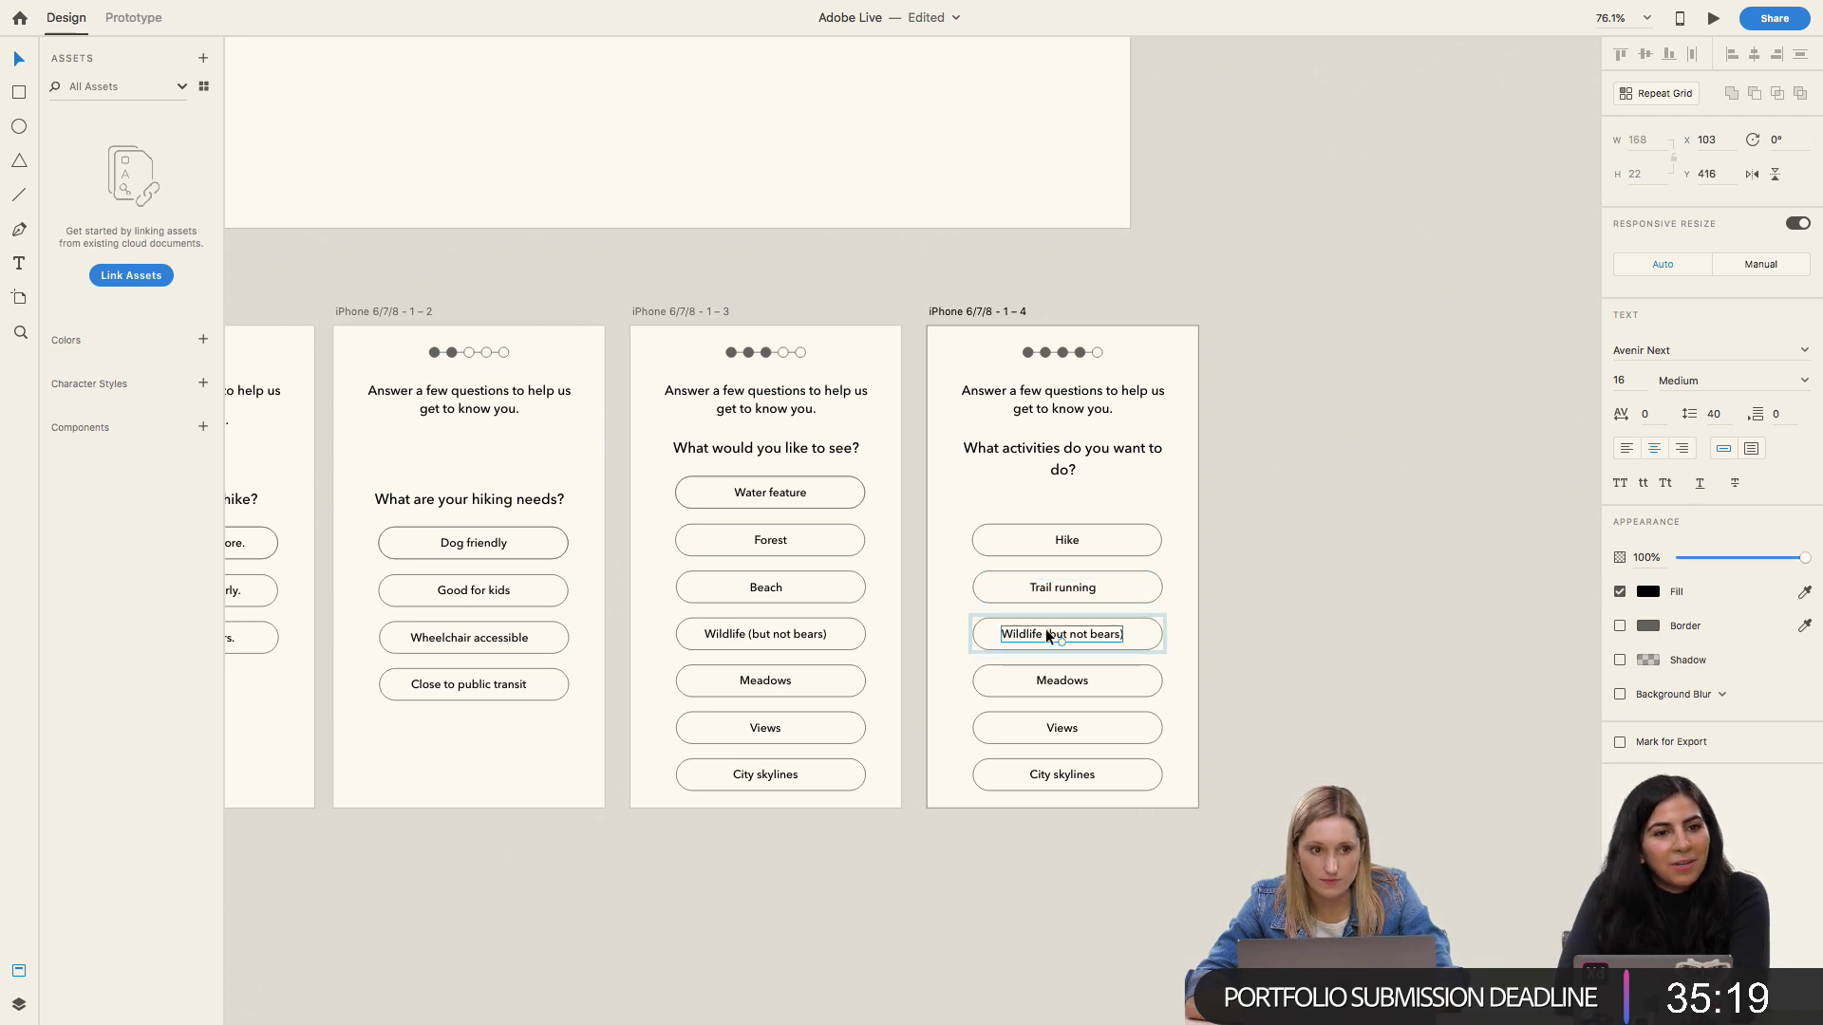
double_click(1048, 633)
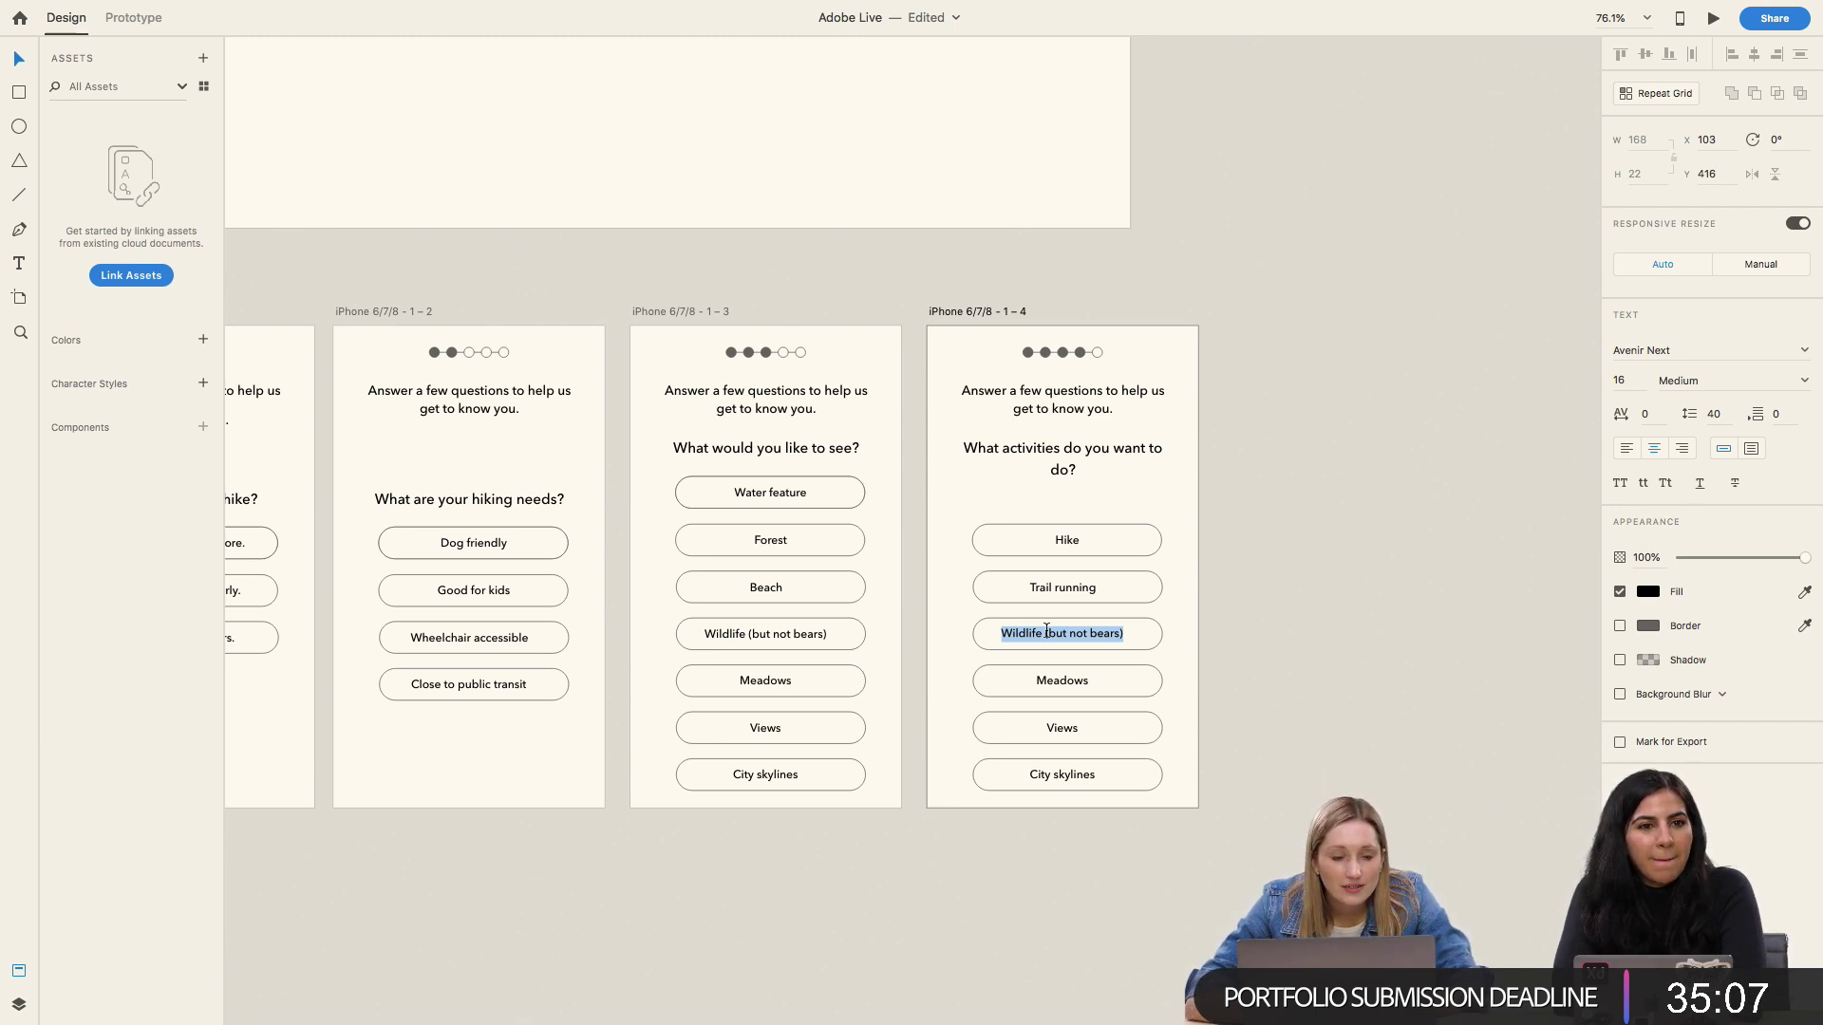
Step: Replace the "Wildlife (but not bears)" label on the activities screen with "Mountain biking"
key(Escape)
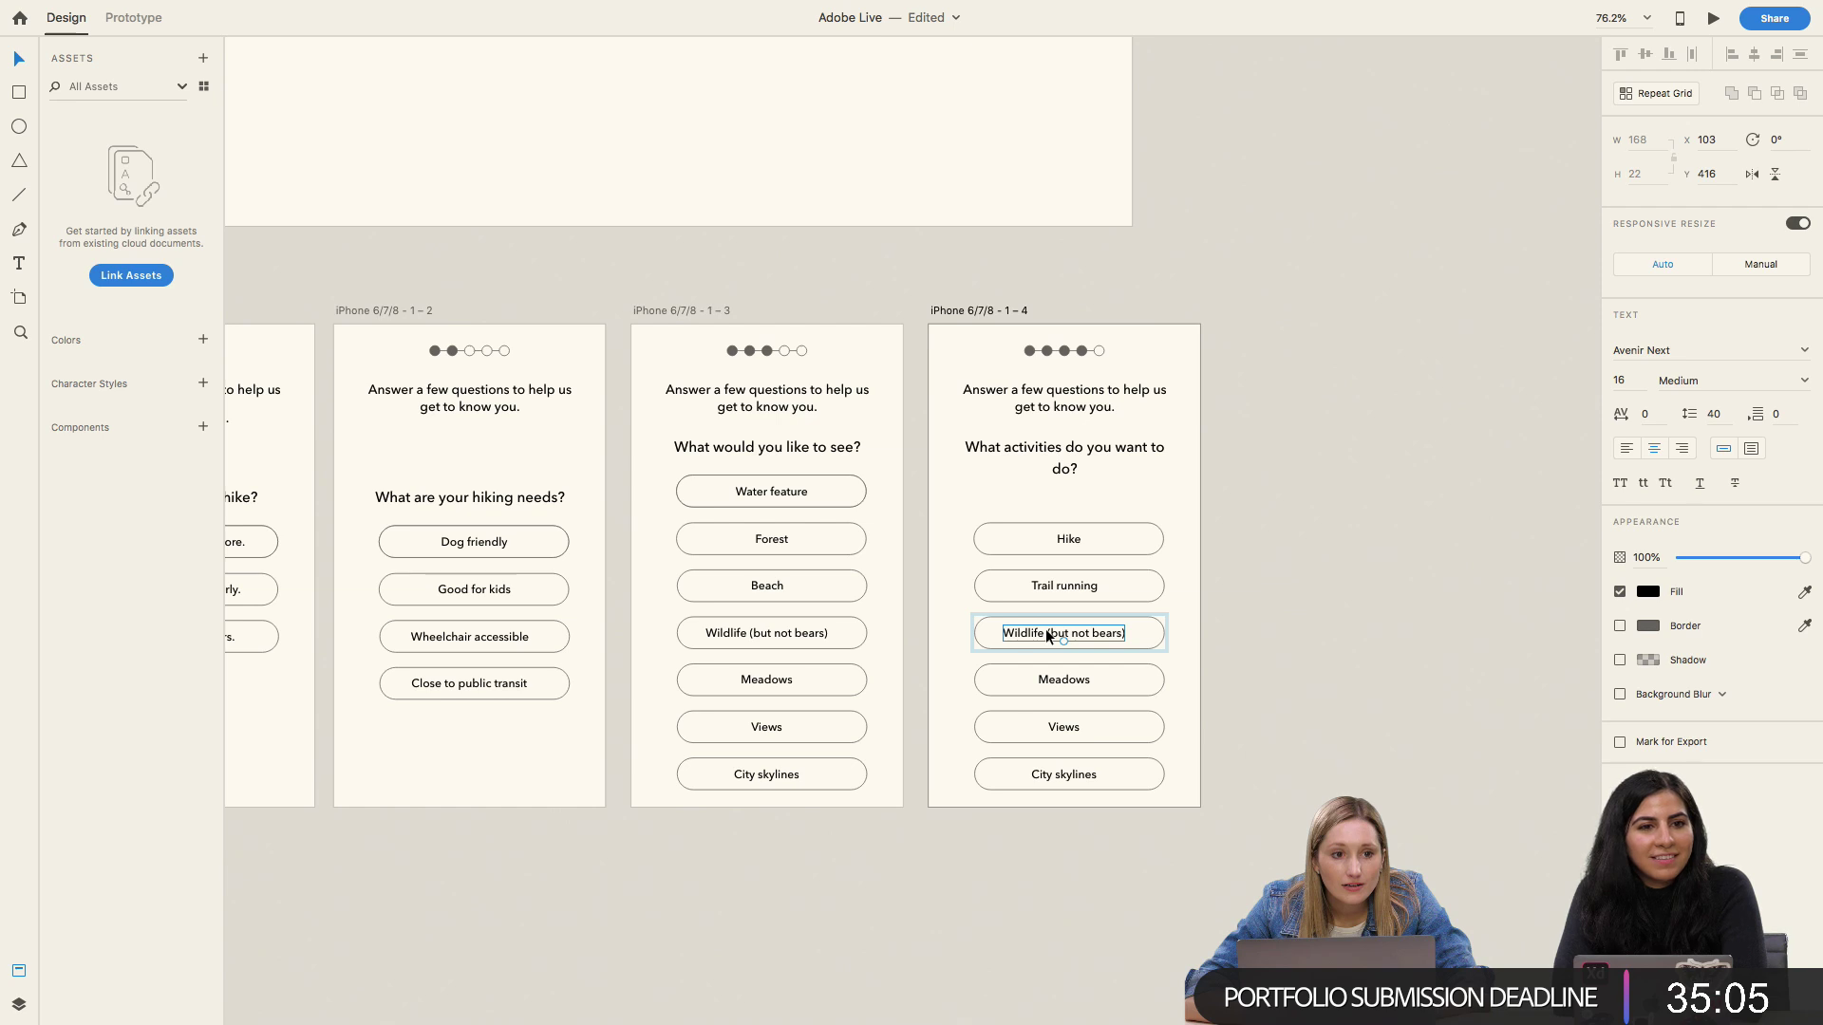
scroll(1049, 635, up, 3)
scroll(1048, 635, up, 3)
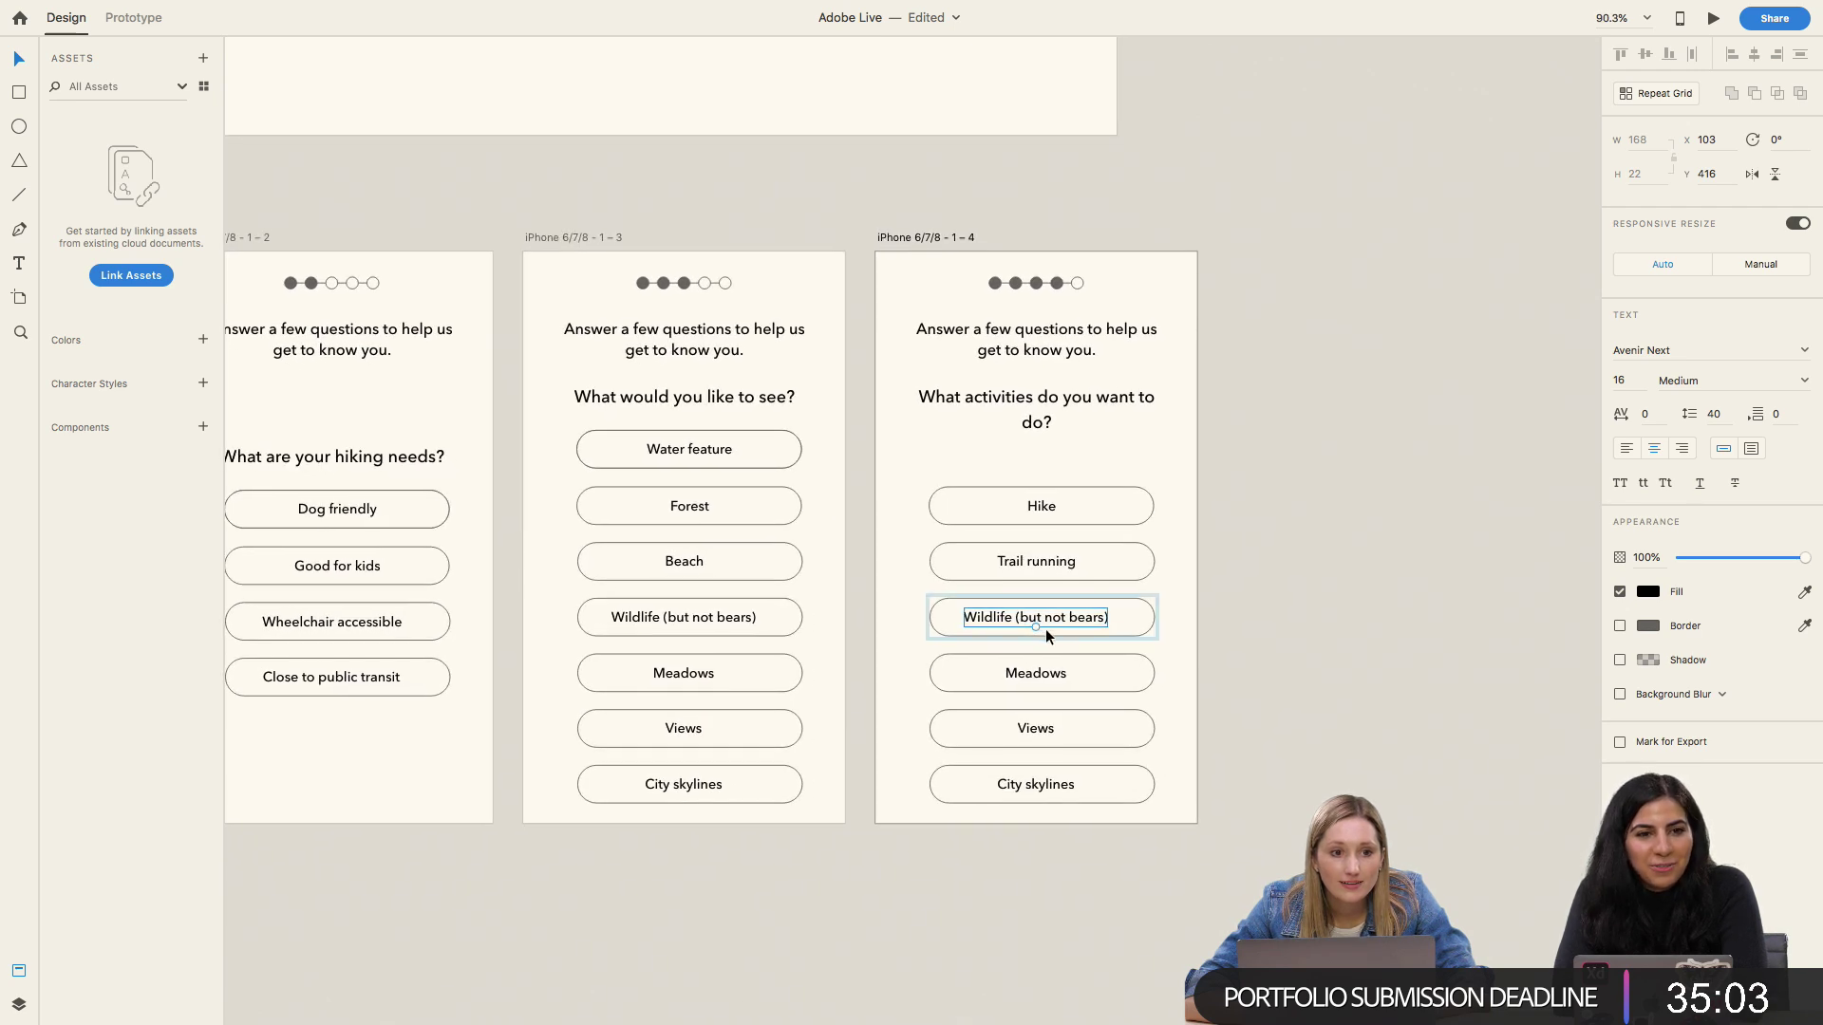
scroll(1047, 630, up, 2)
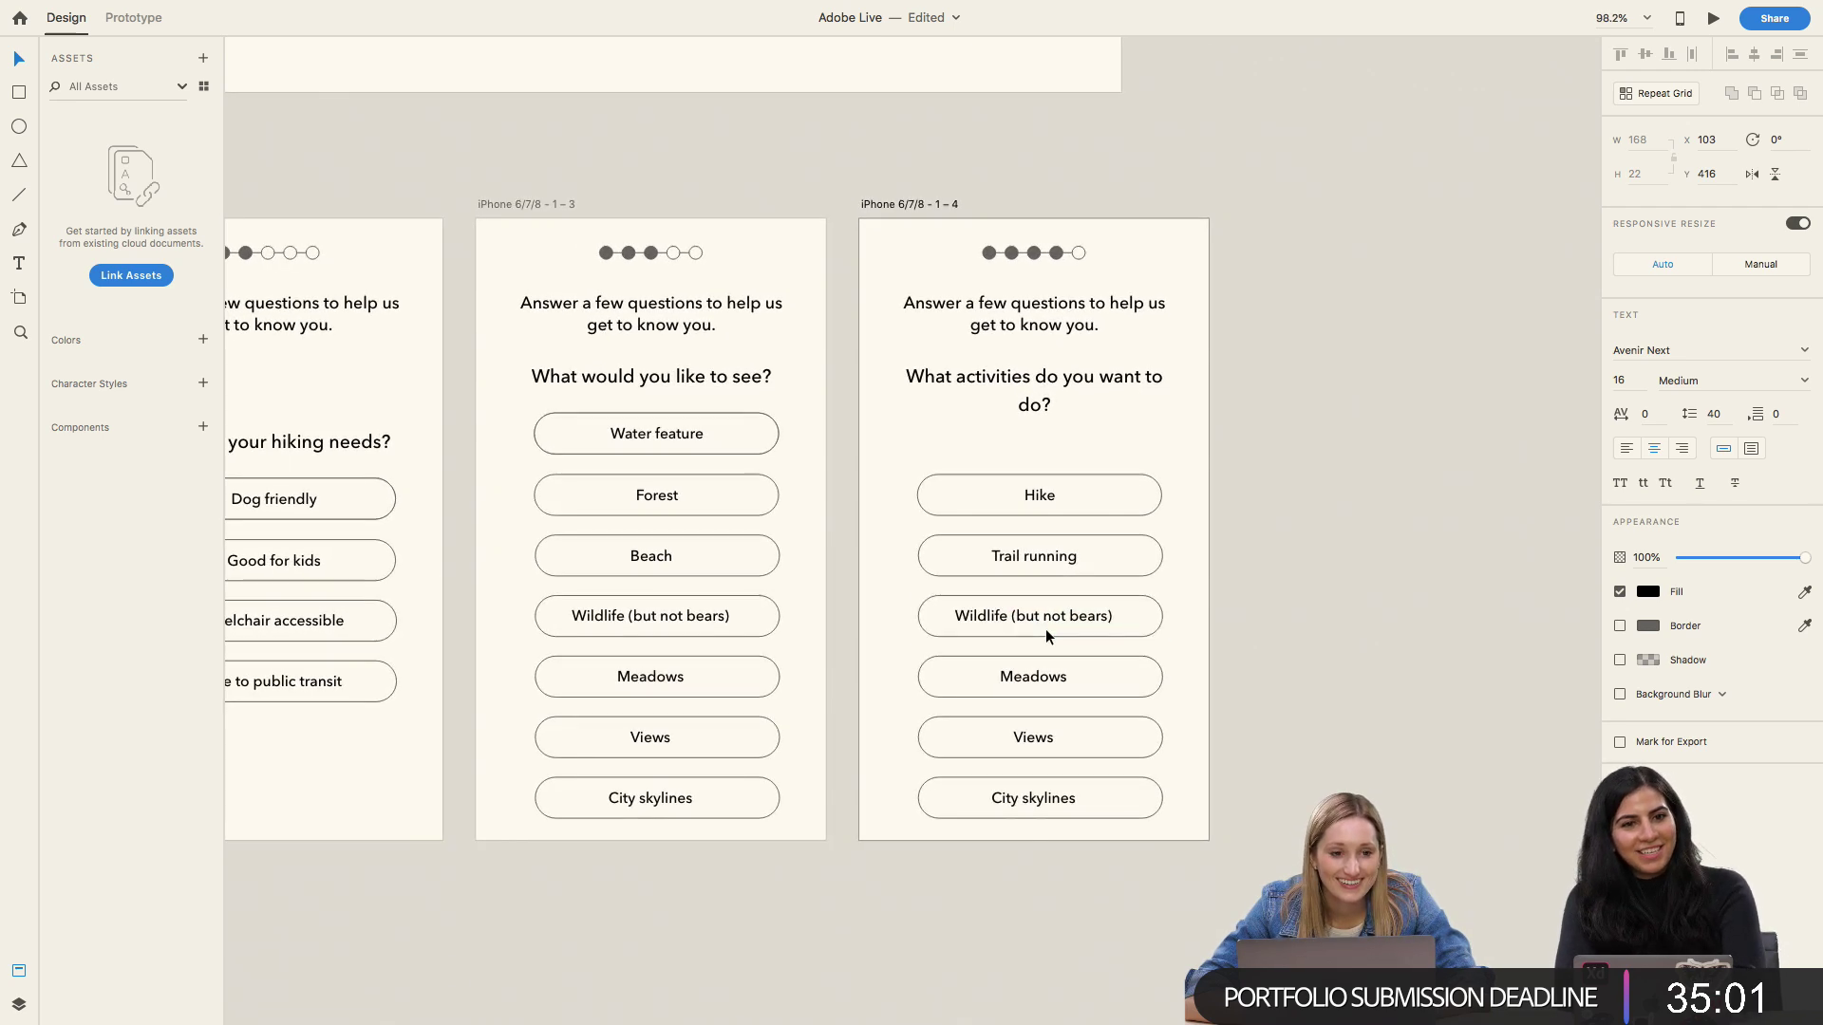
double_click(1048, 626)
click(1046, 621)
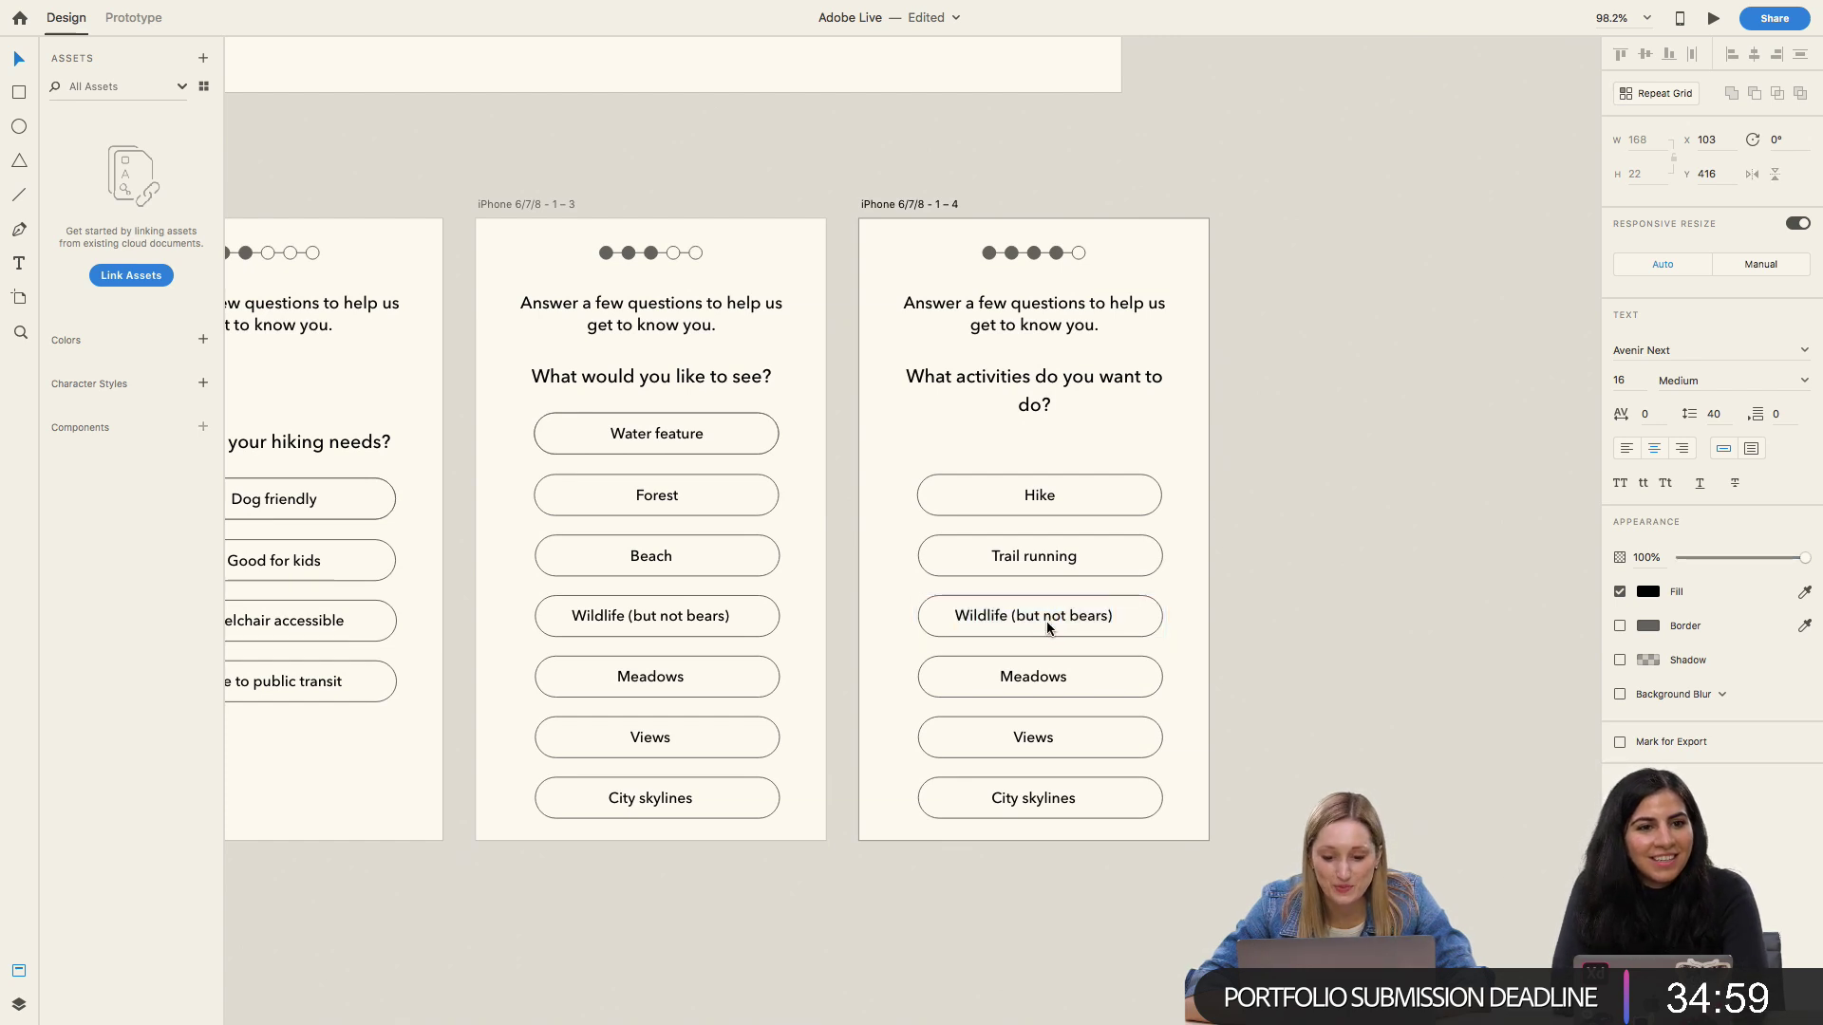
triple_click(1046, 621)
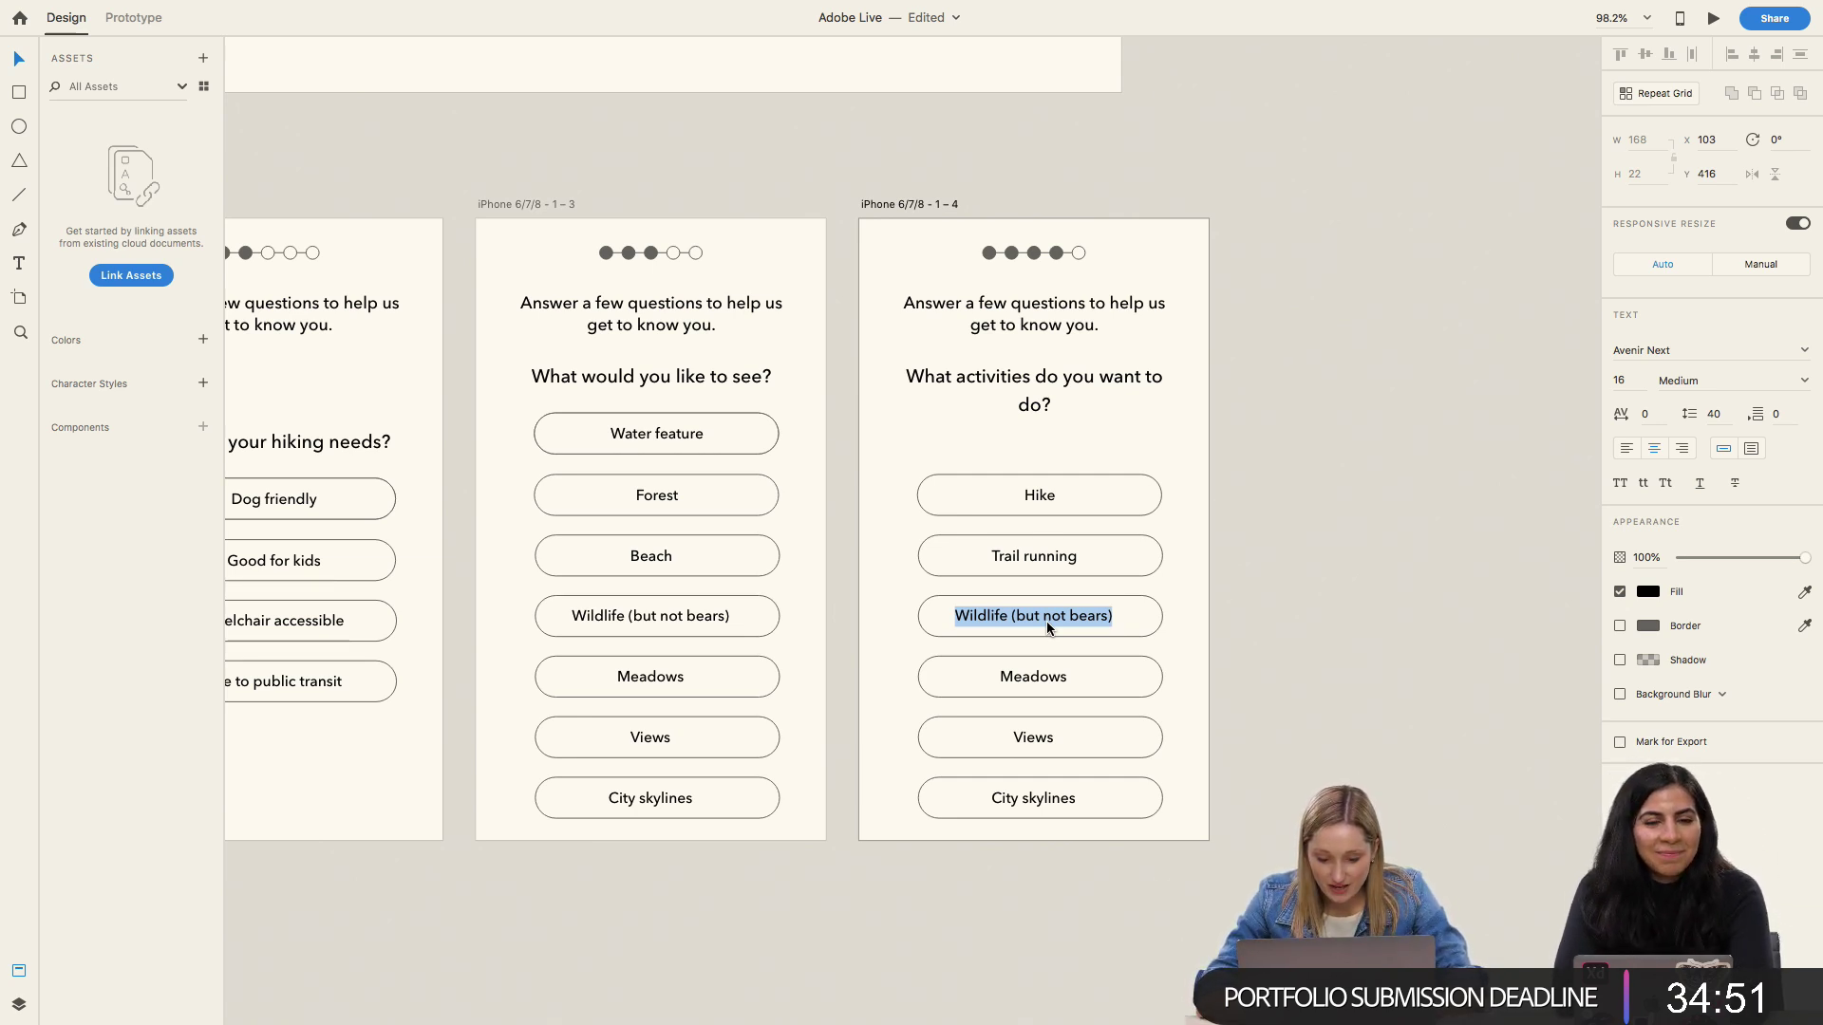
text(Mountain biking)
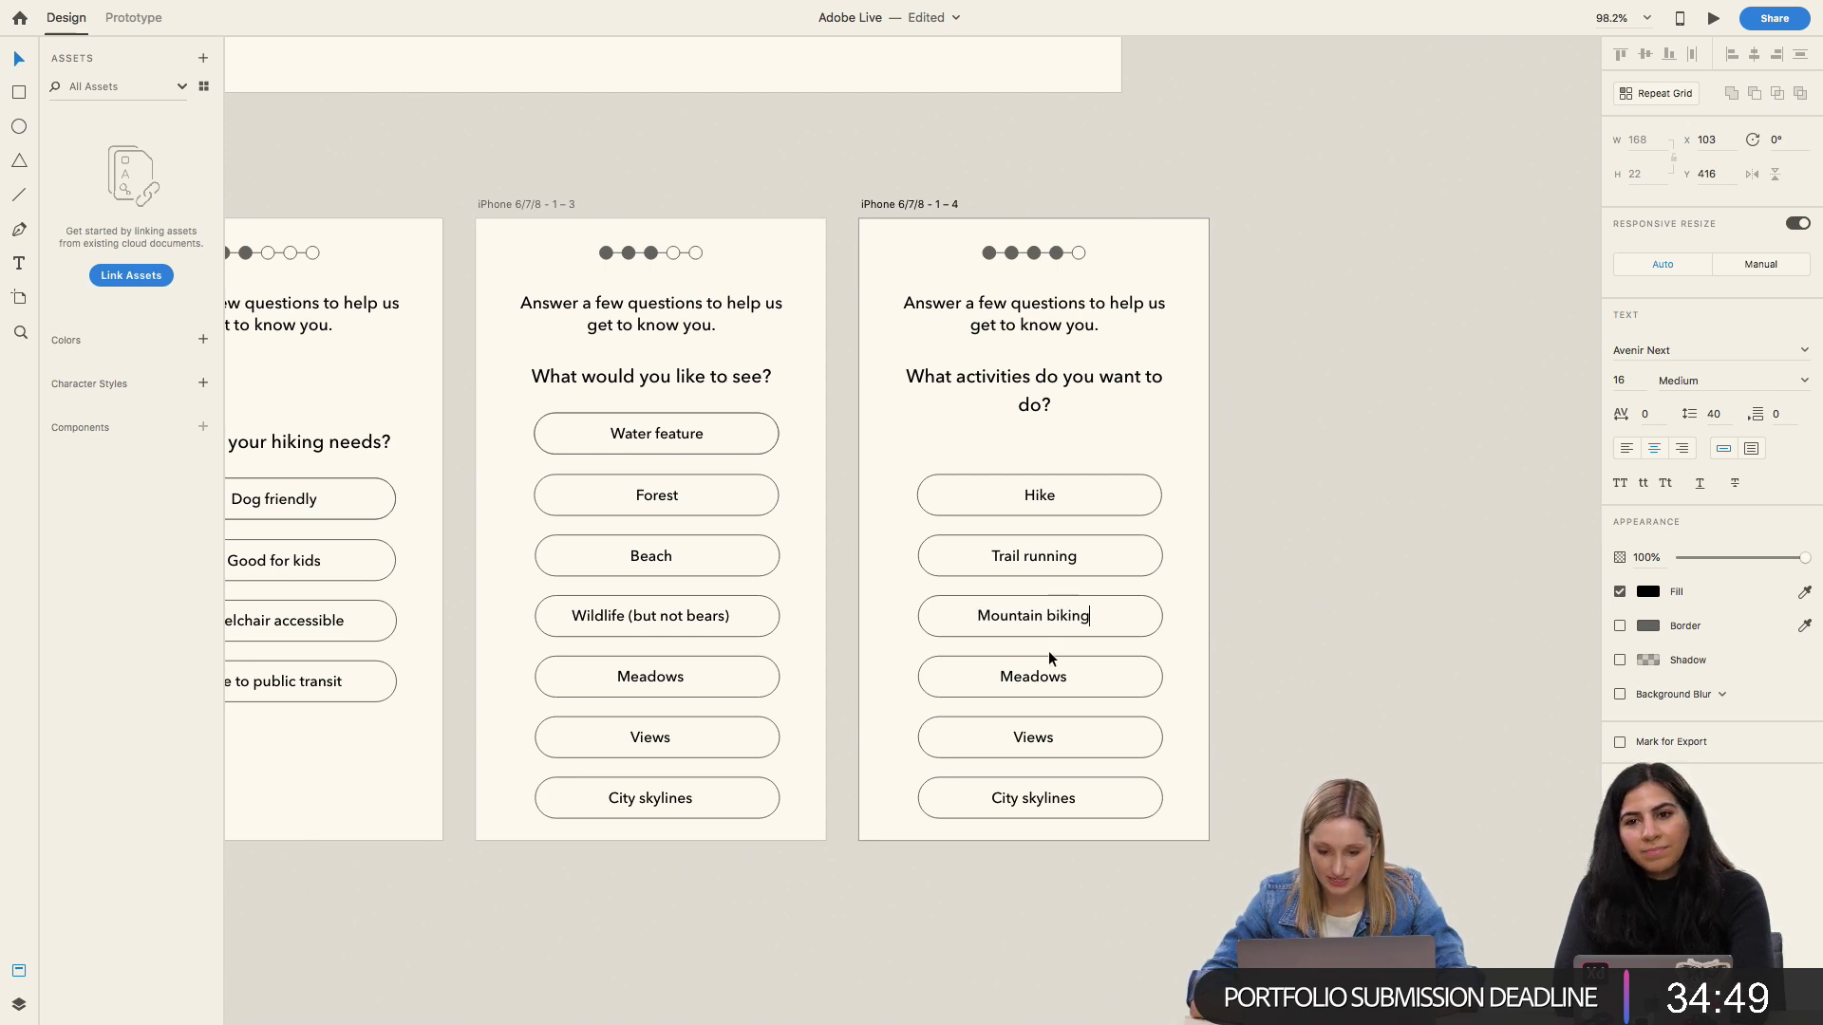
Step: Replace the "Meadows" label on the activities screen with "Explore a new part of town"
click(1036, 676)
double_click(1036, 674)
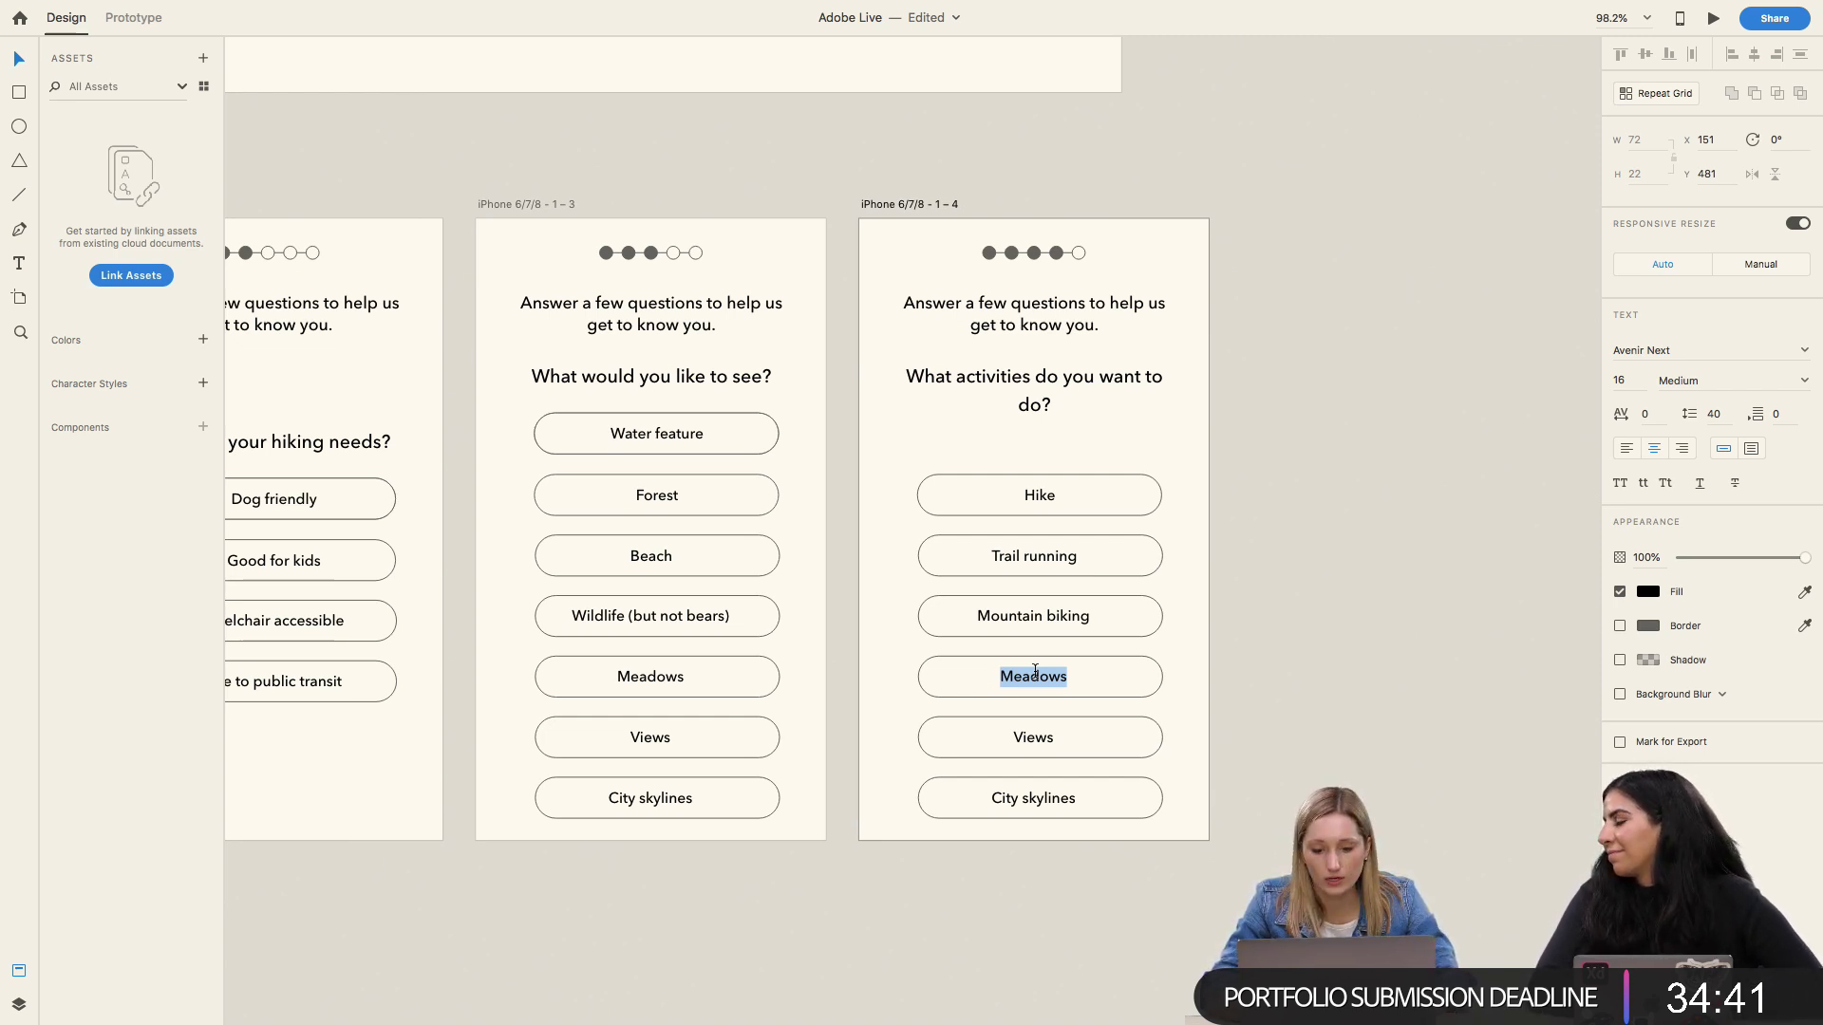
text(Explore )
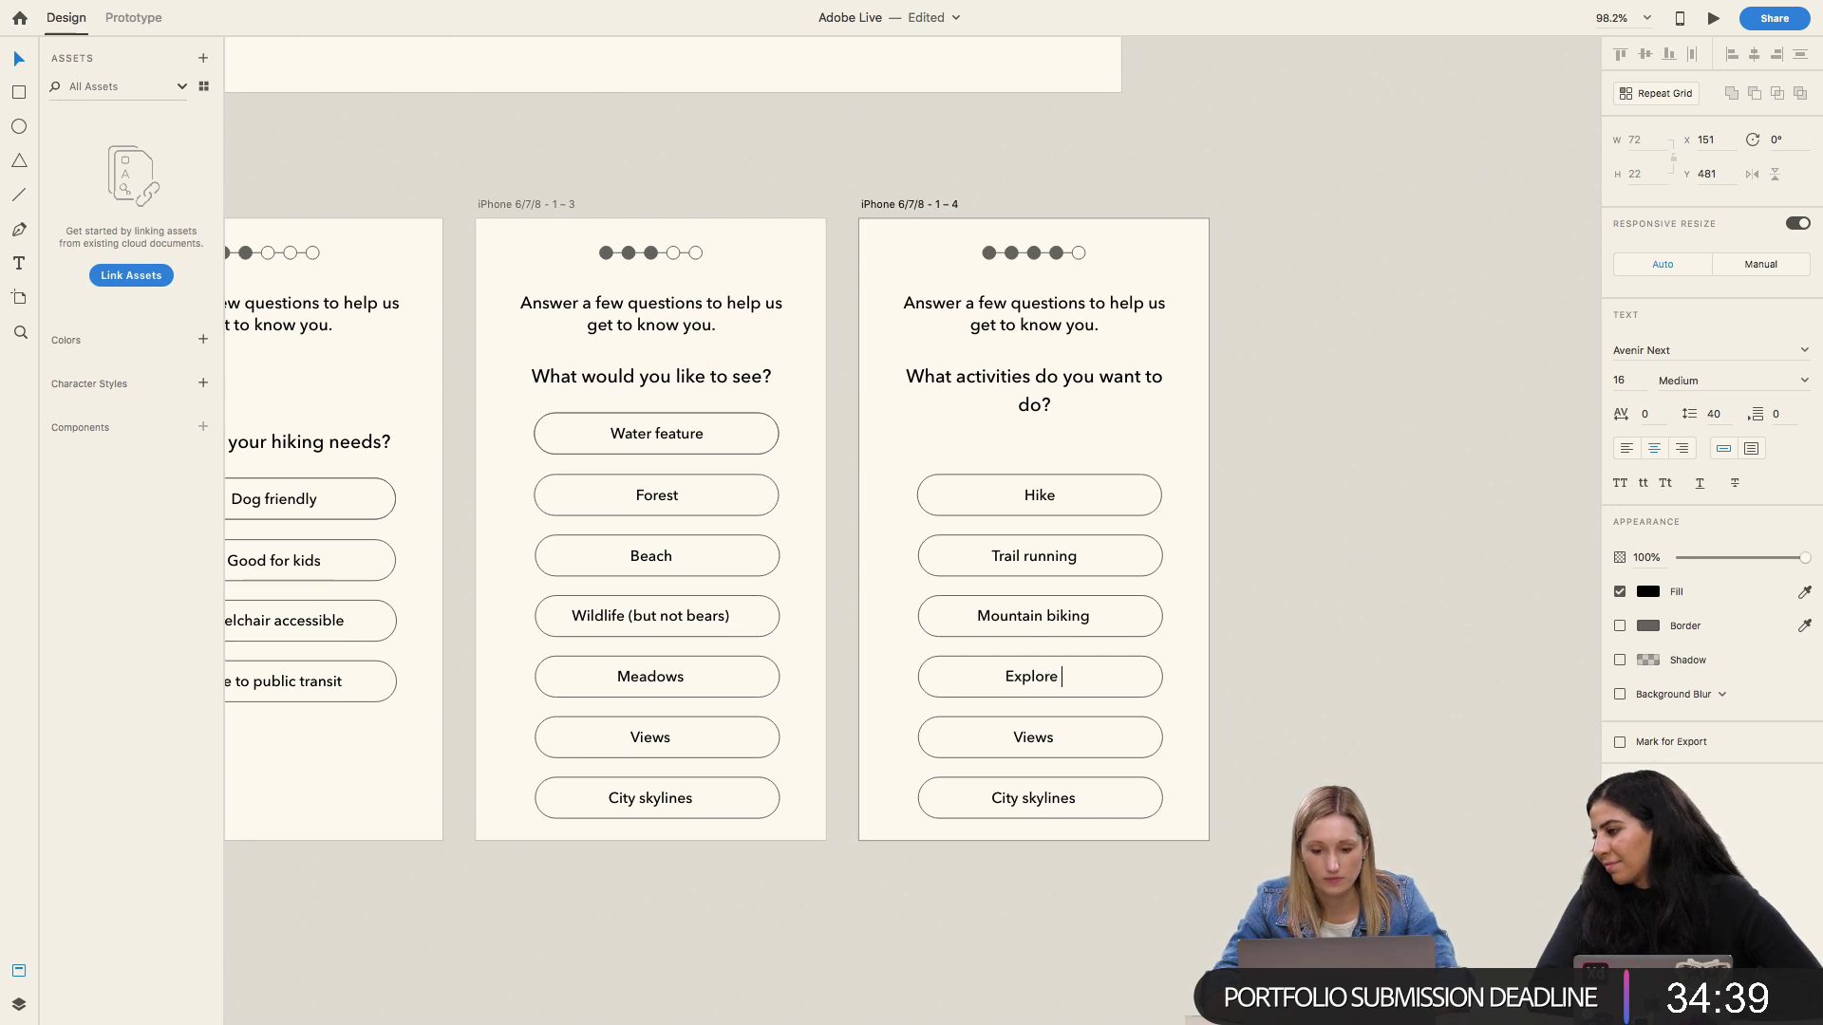
text(a new part of )
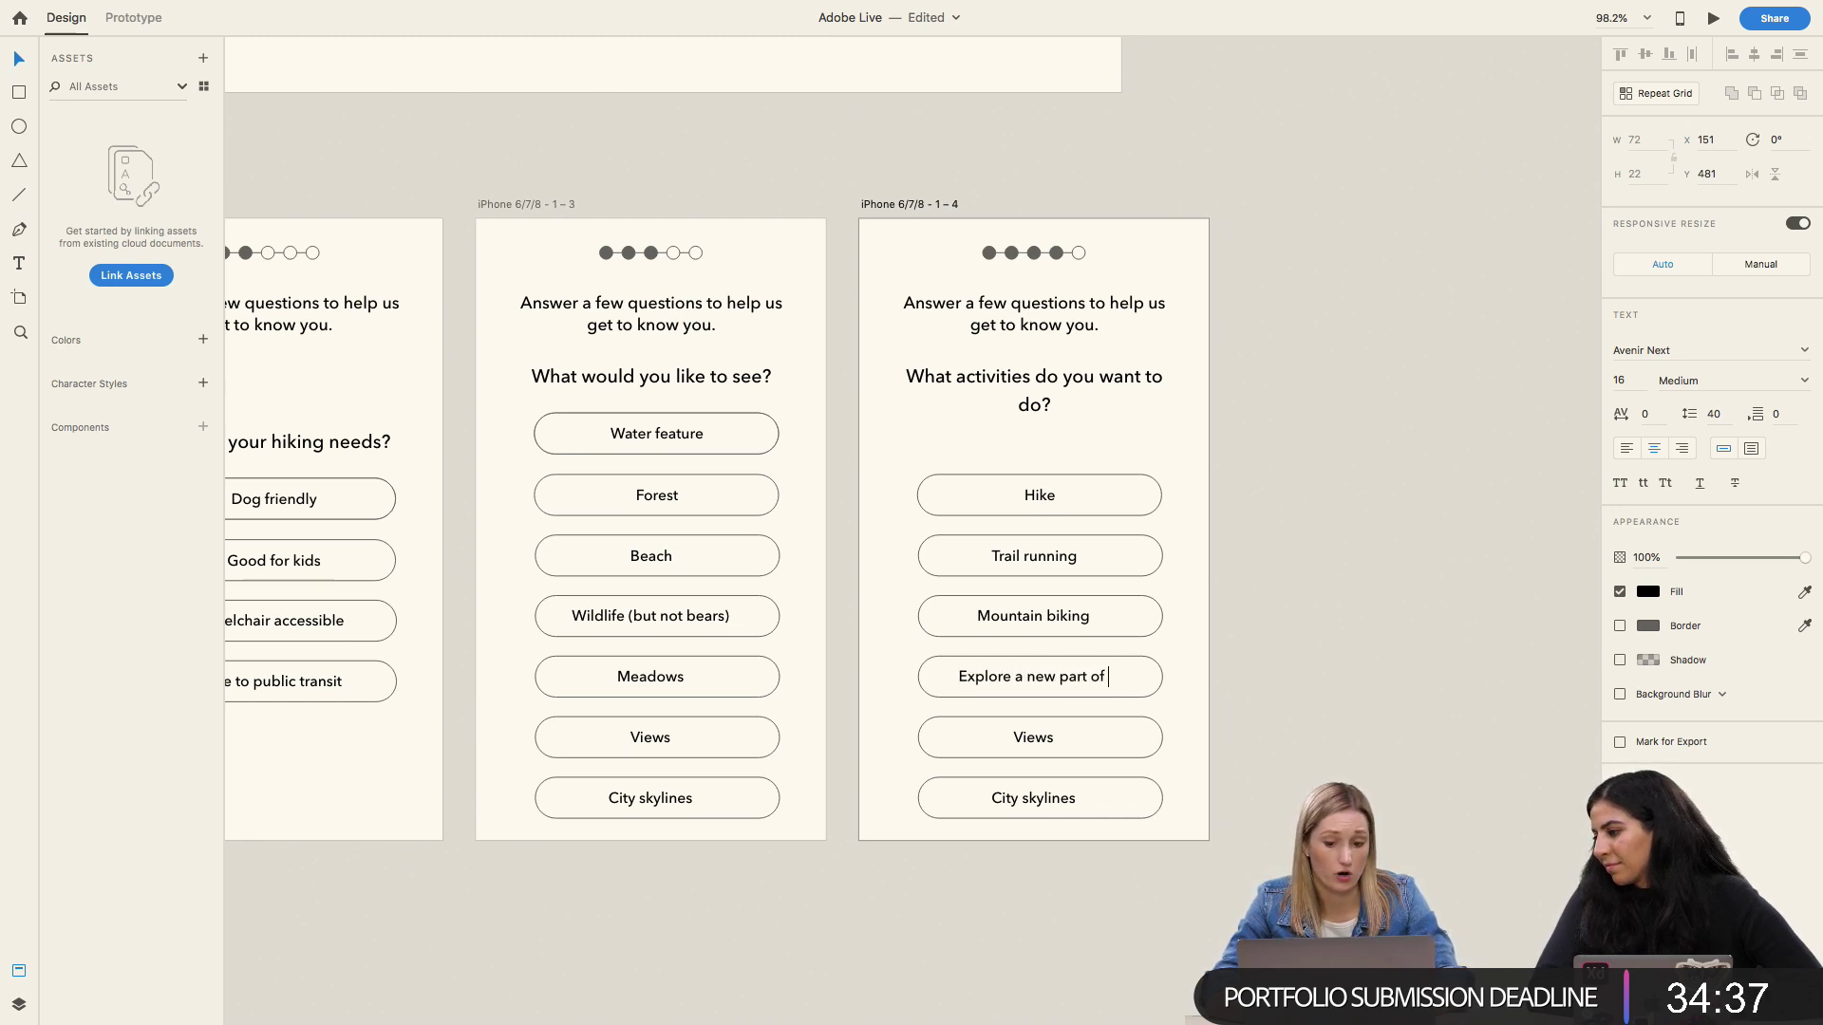
text(town)
Step: Replace the "Views" label on the activities screen with "Swim"
click(1023, 737)
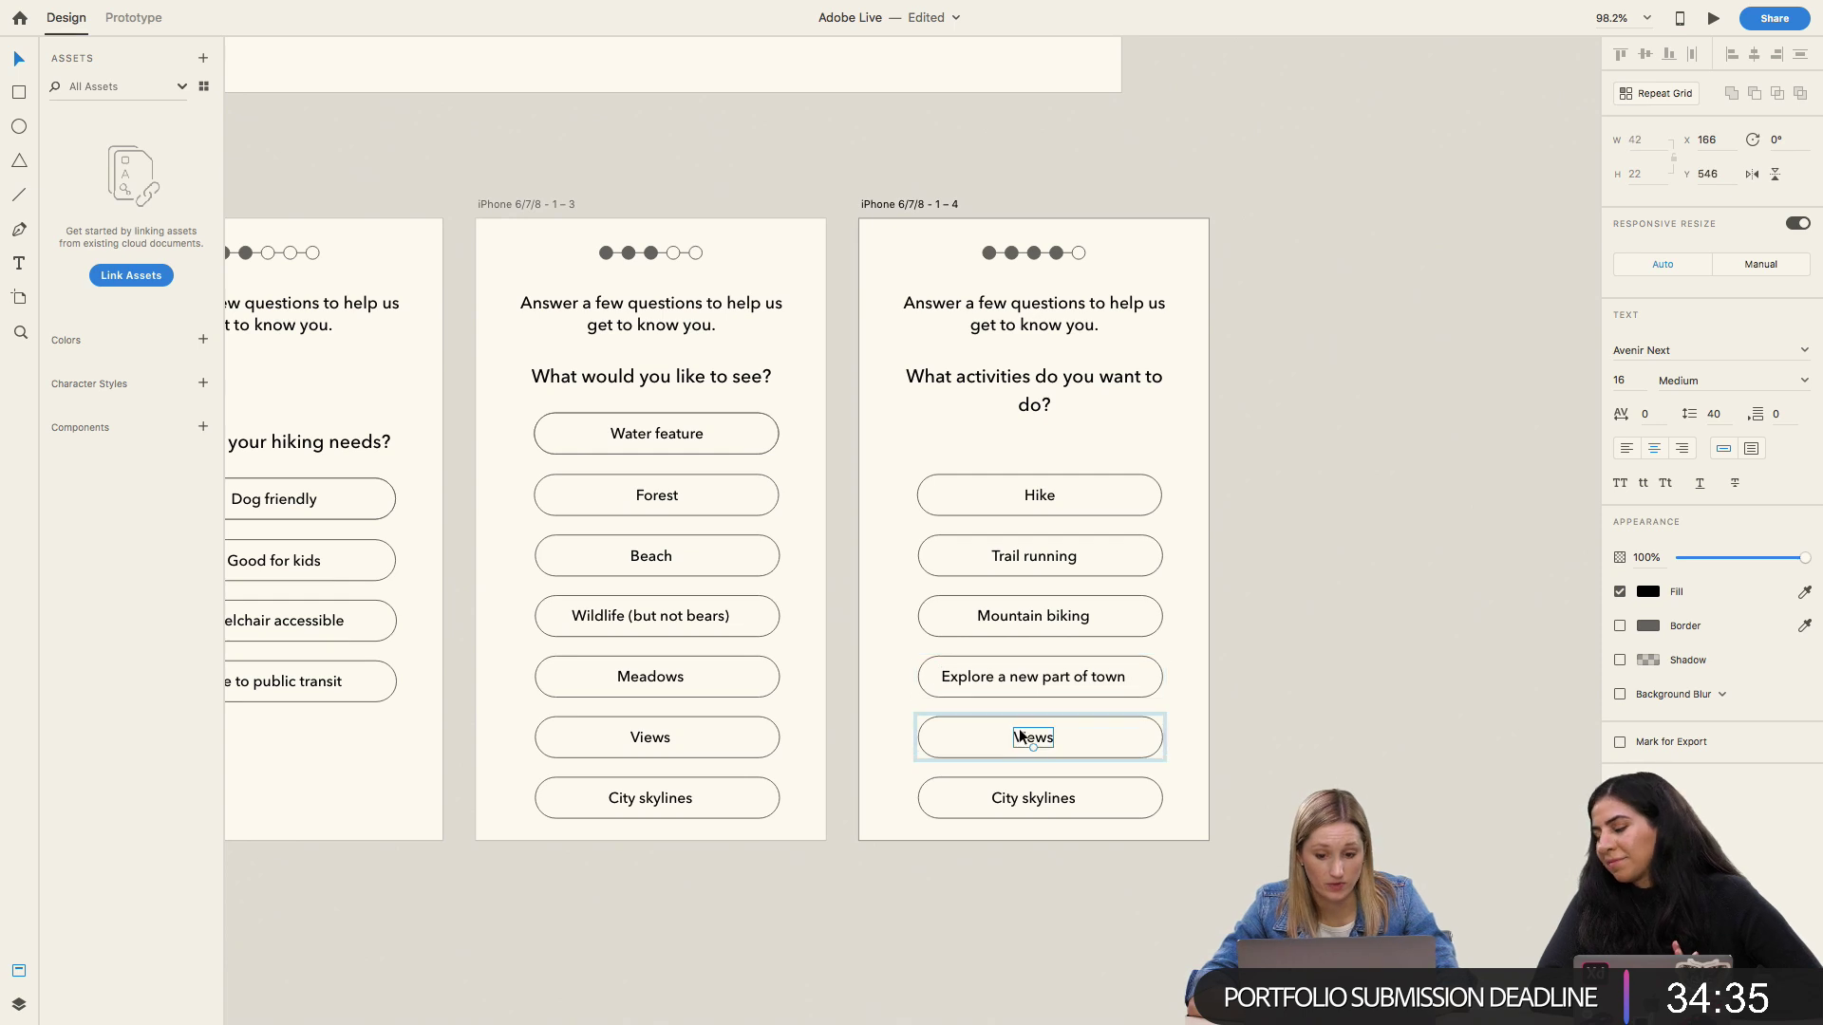
double_click(1023, 735)
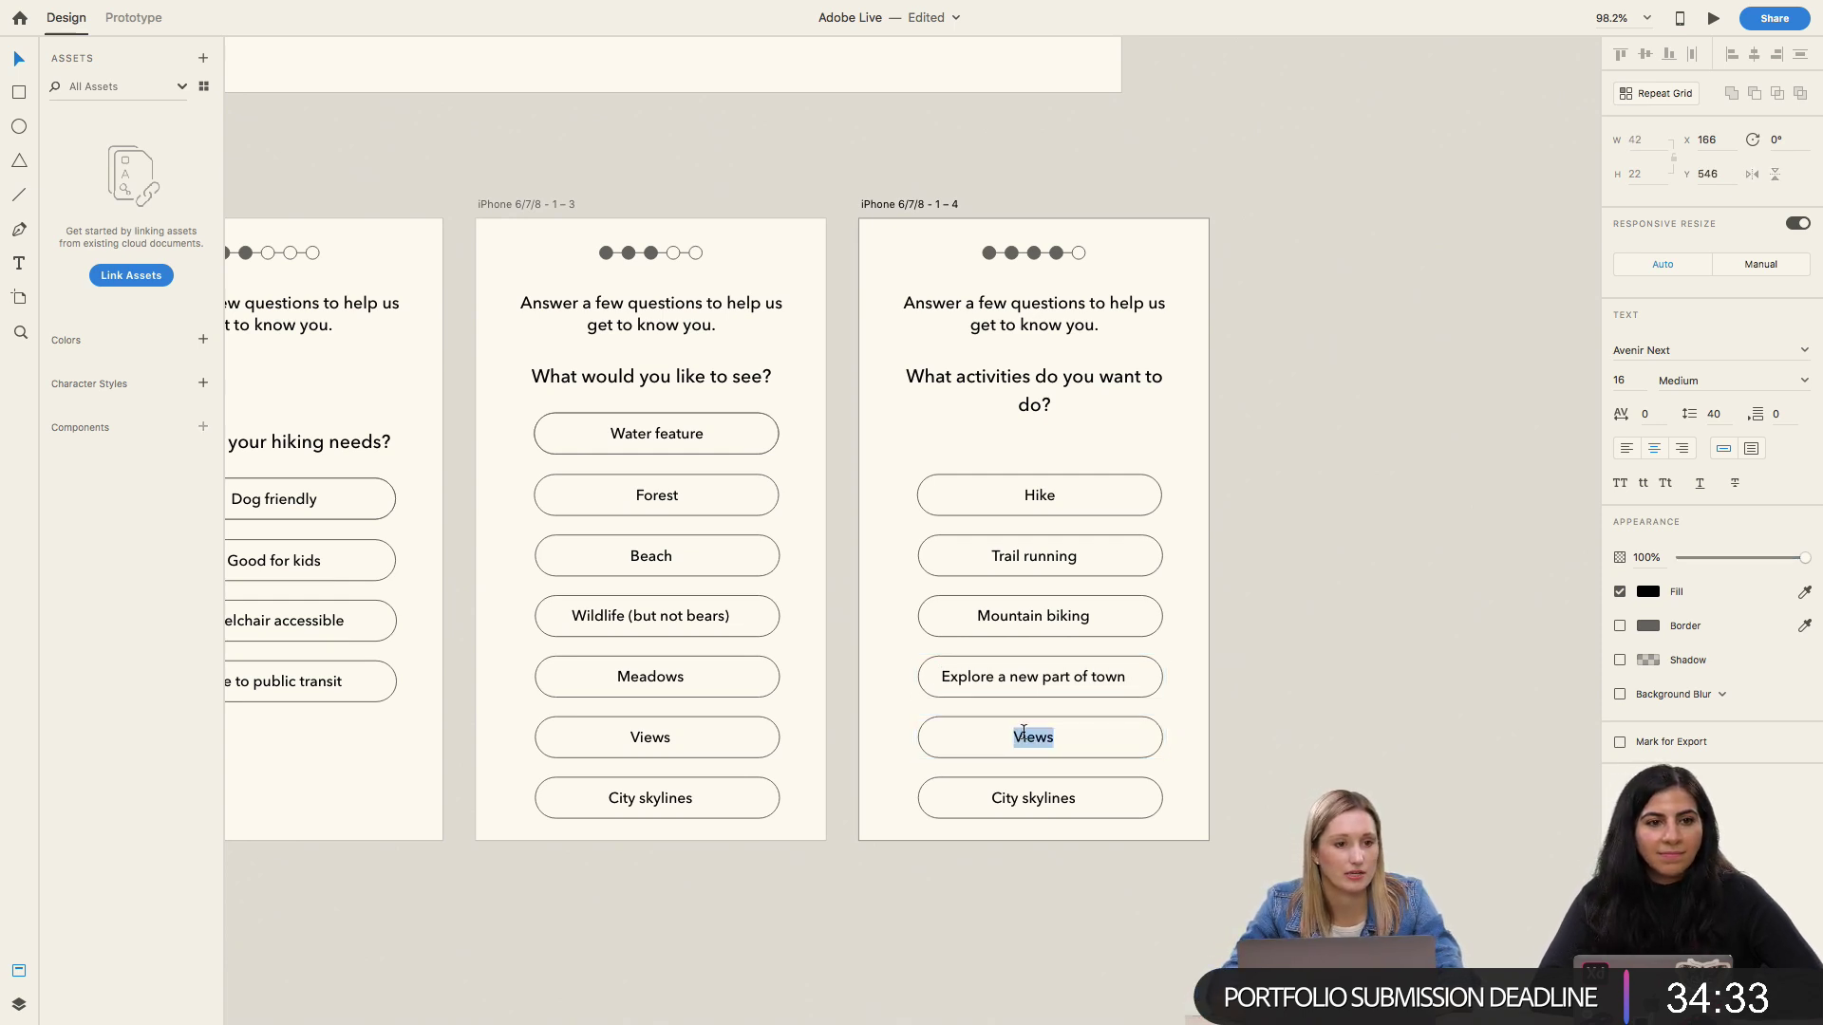
text(Swim)
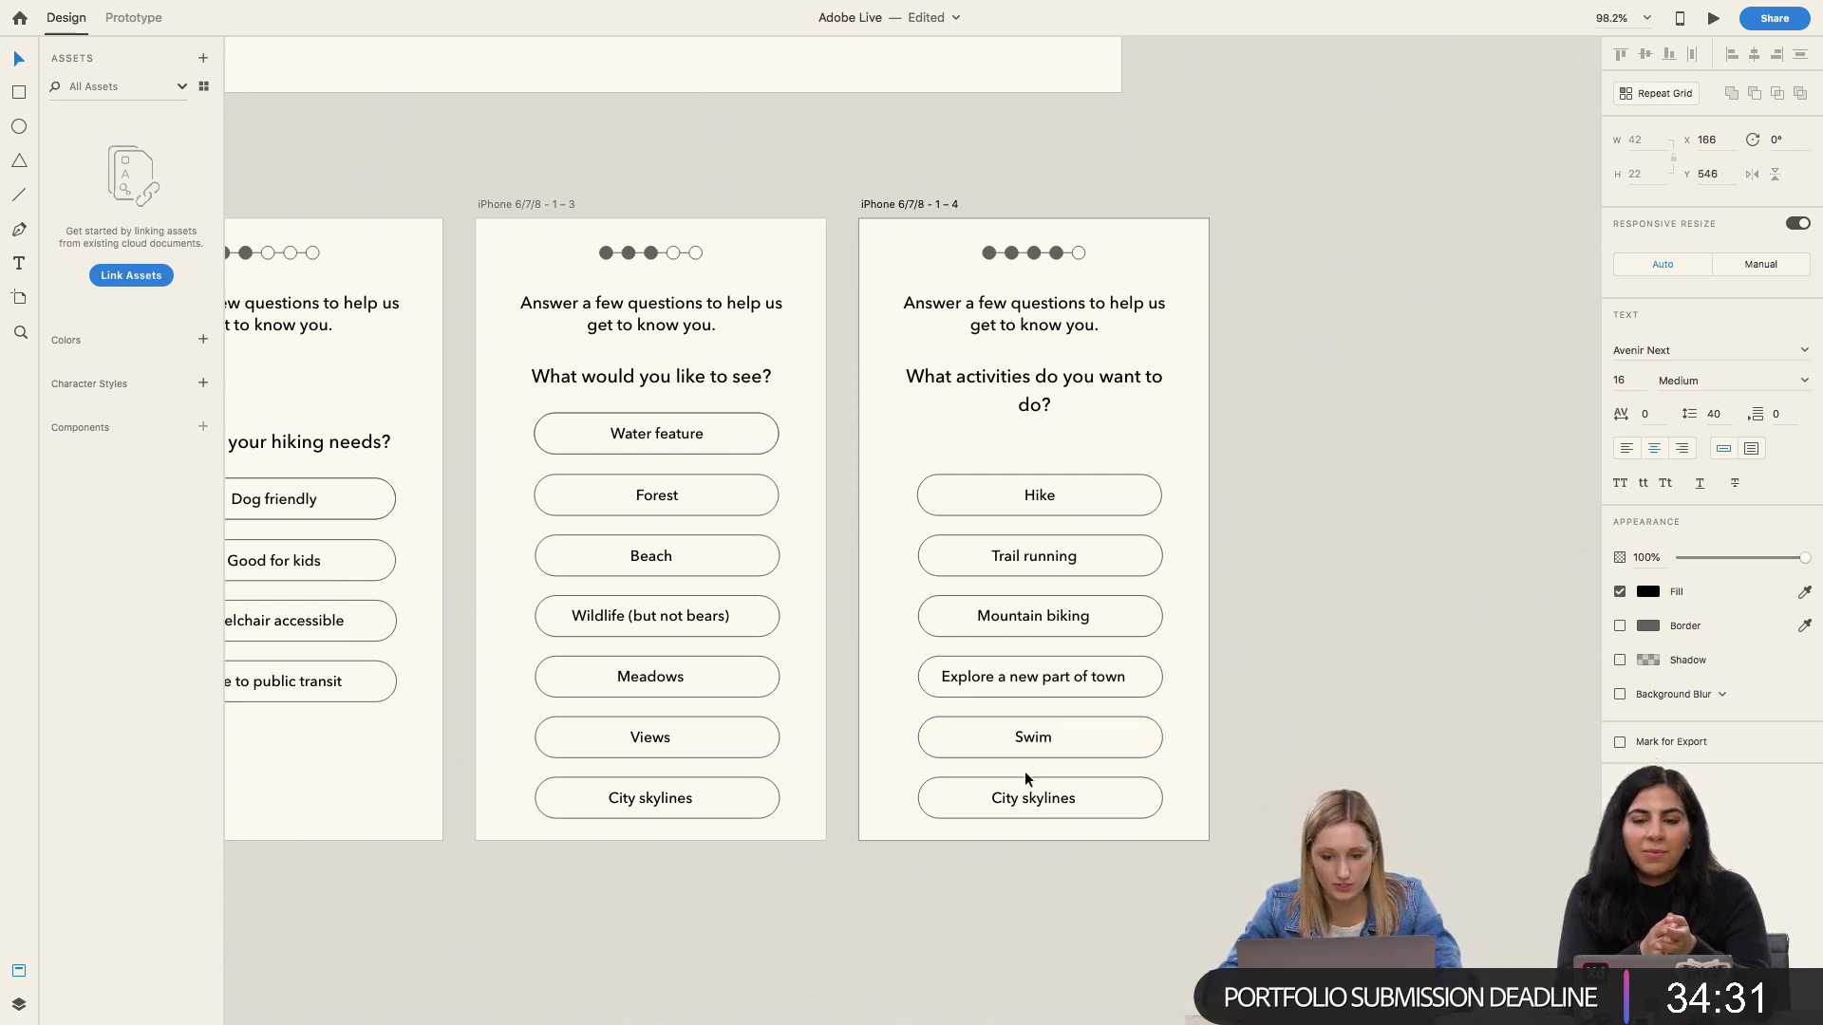
Step: Shorten the "Trail running" label on the activities screen to "Trail run"
click(1056, 497)
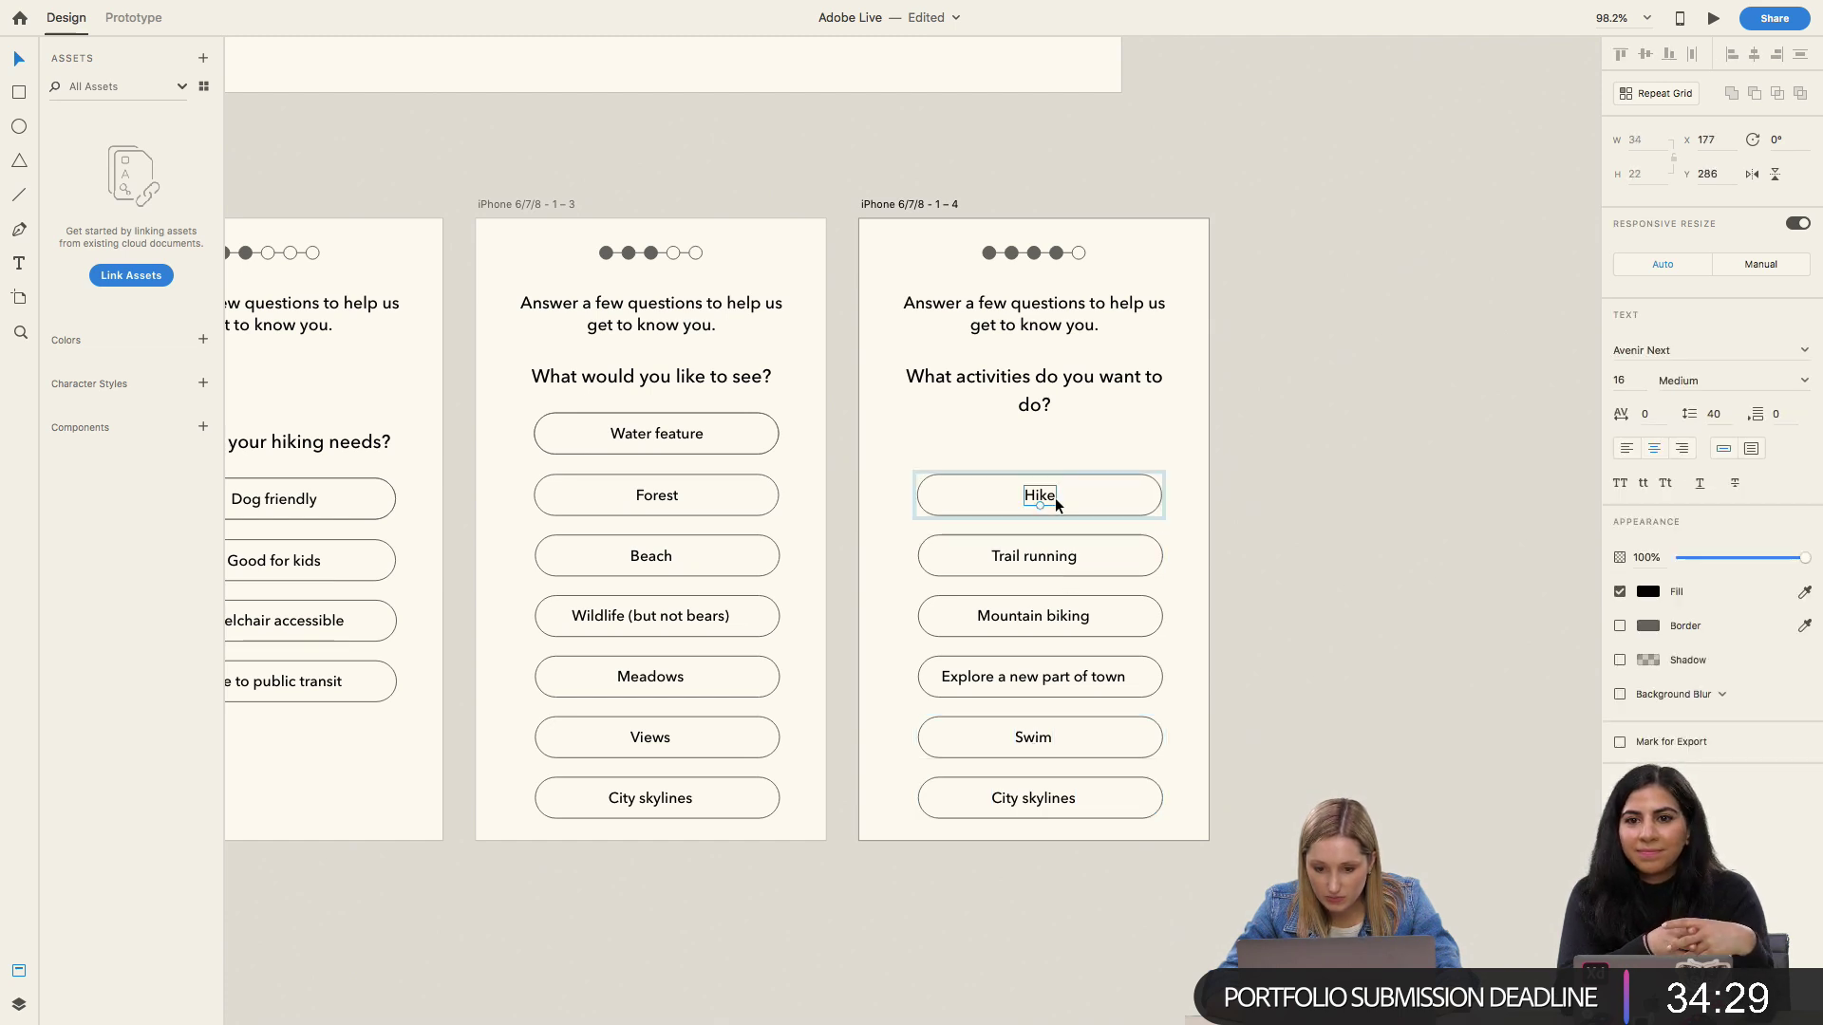
double_click(1044, 494)
click(1044, 548)
double_click(1045, 556)
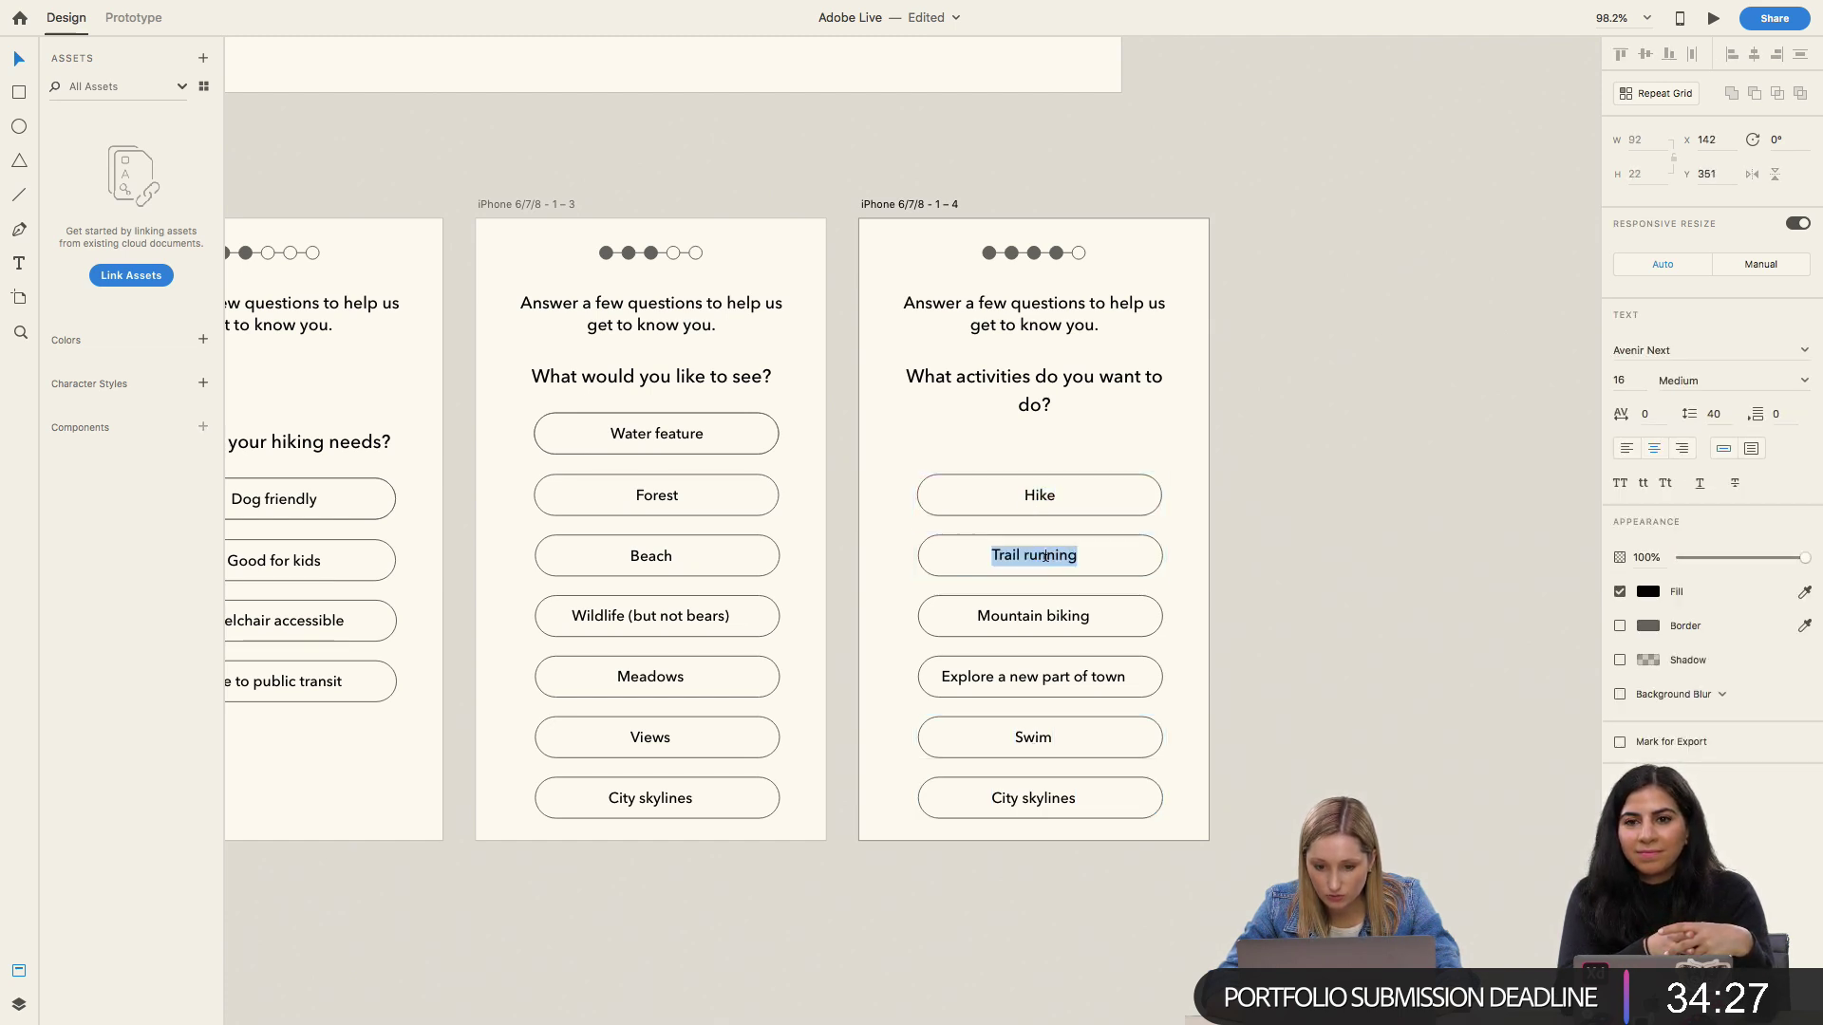
click(1046, 555)
drag(1050, 555, 1083, 555)
key(BackSpace)
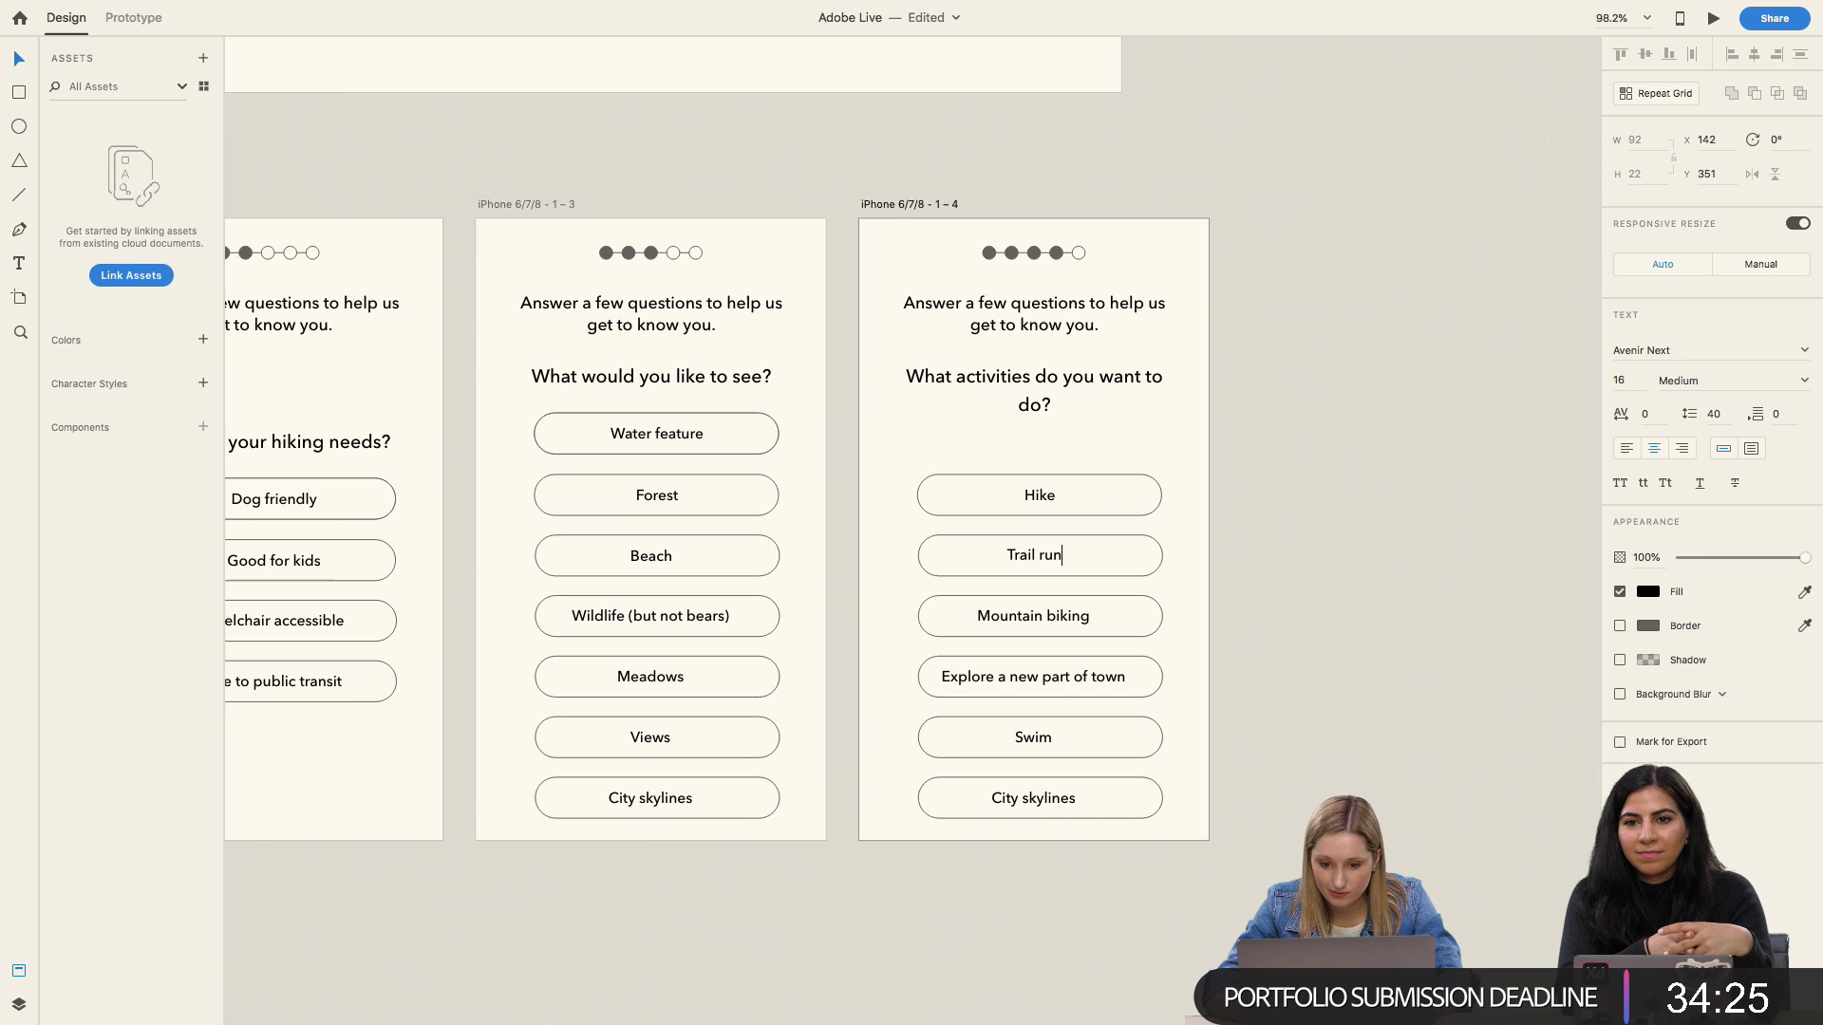
Step: Change the "Mountain biking" label on the activities screen to "Mountain bike"
click(1069, 615)
double_click(1069, 617)
click(1067, 617)
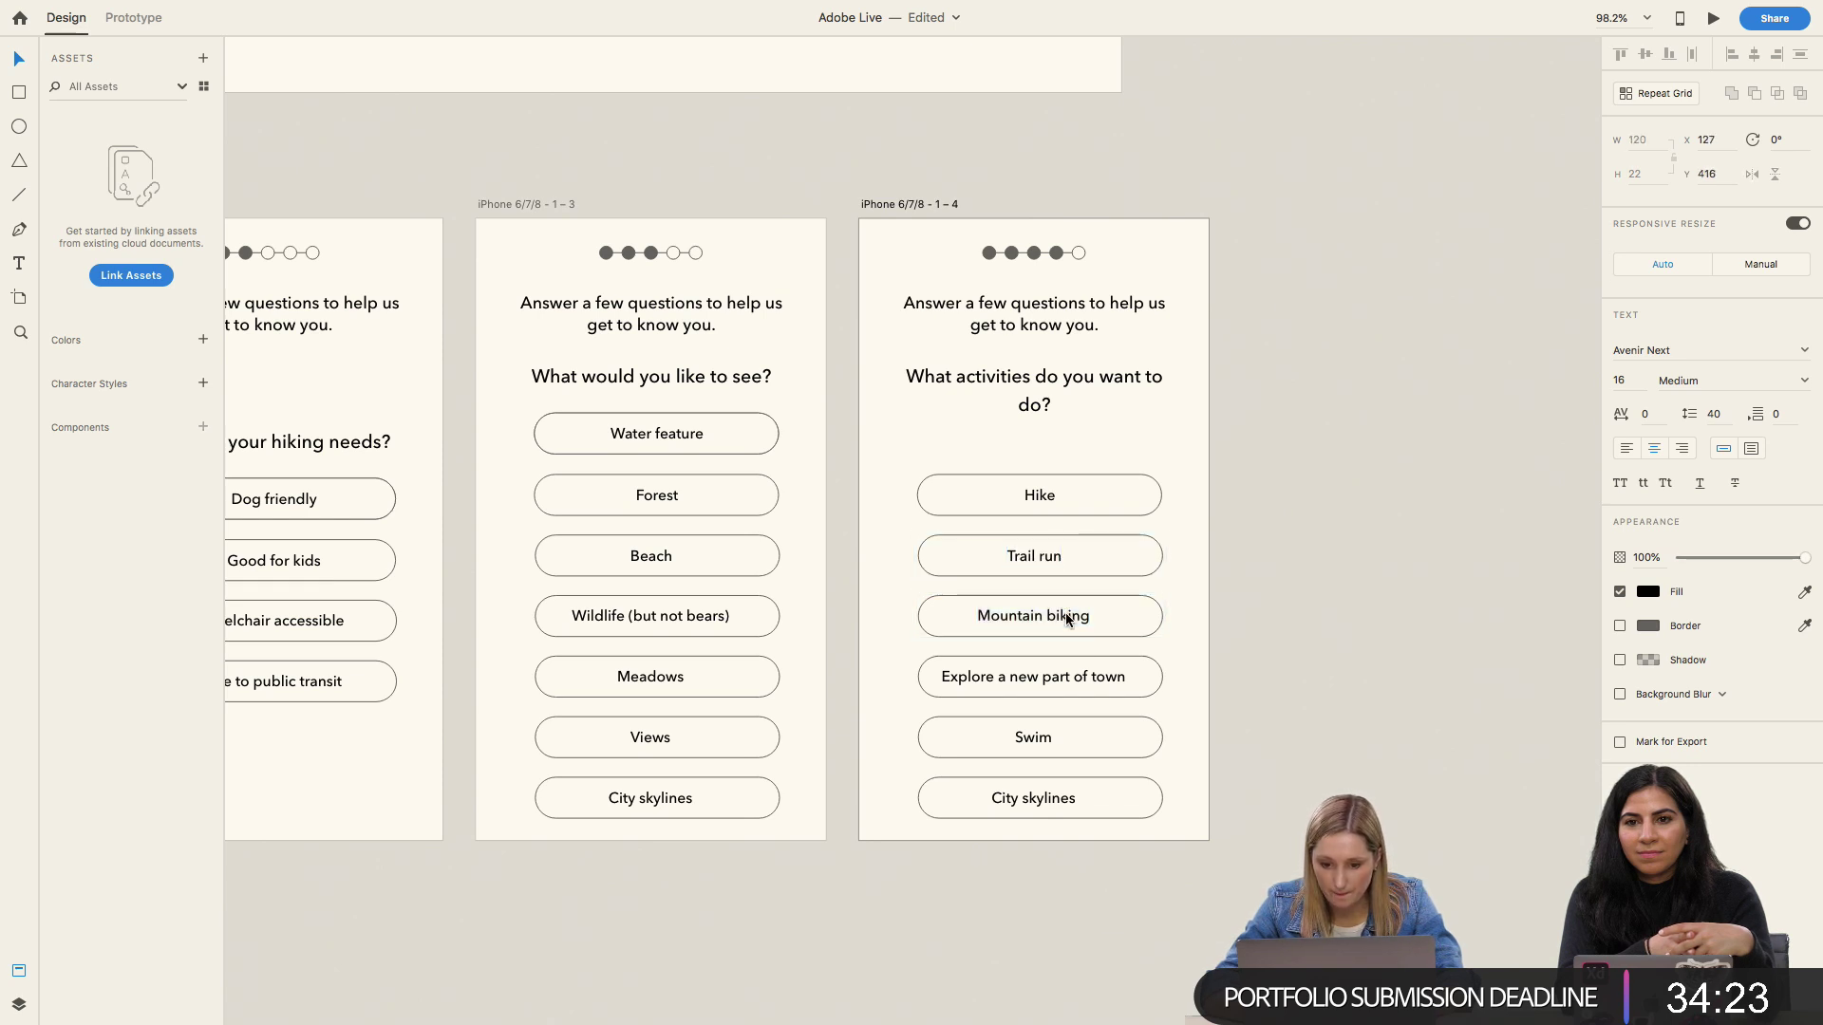
drag(1058, 616, 1115, 613)
key(BackSpace)
text(ke)
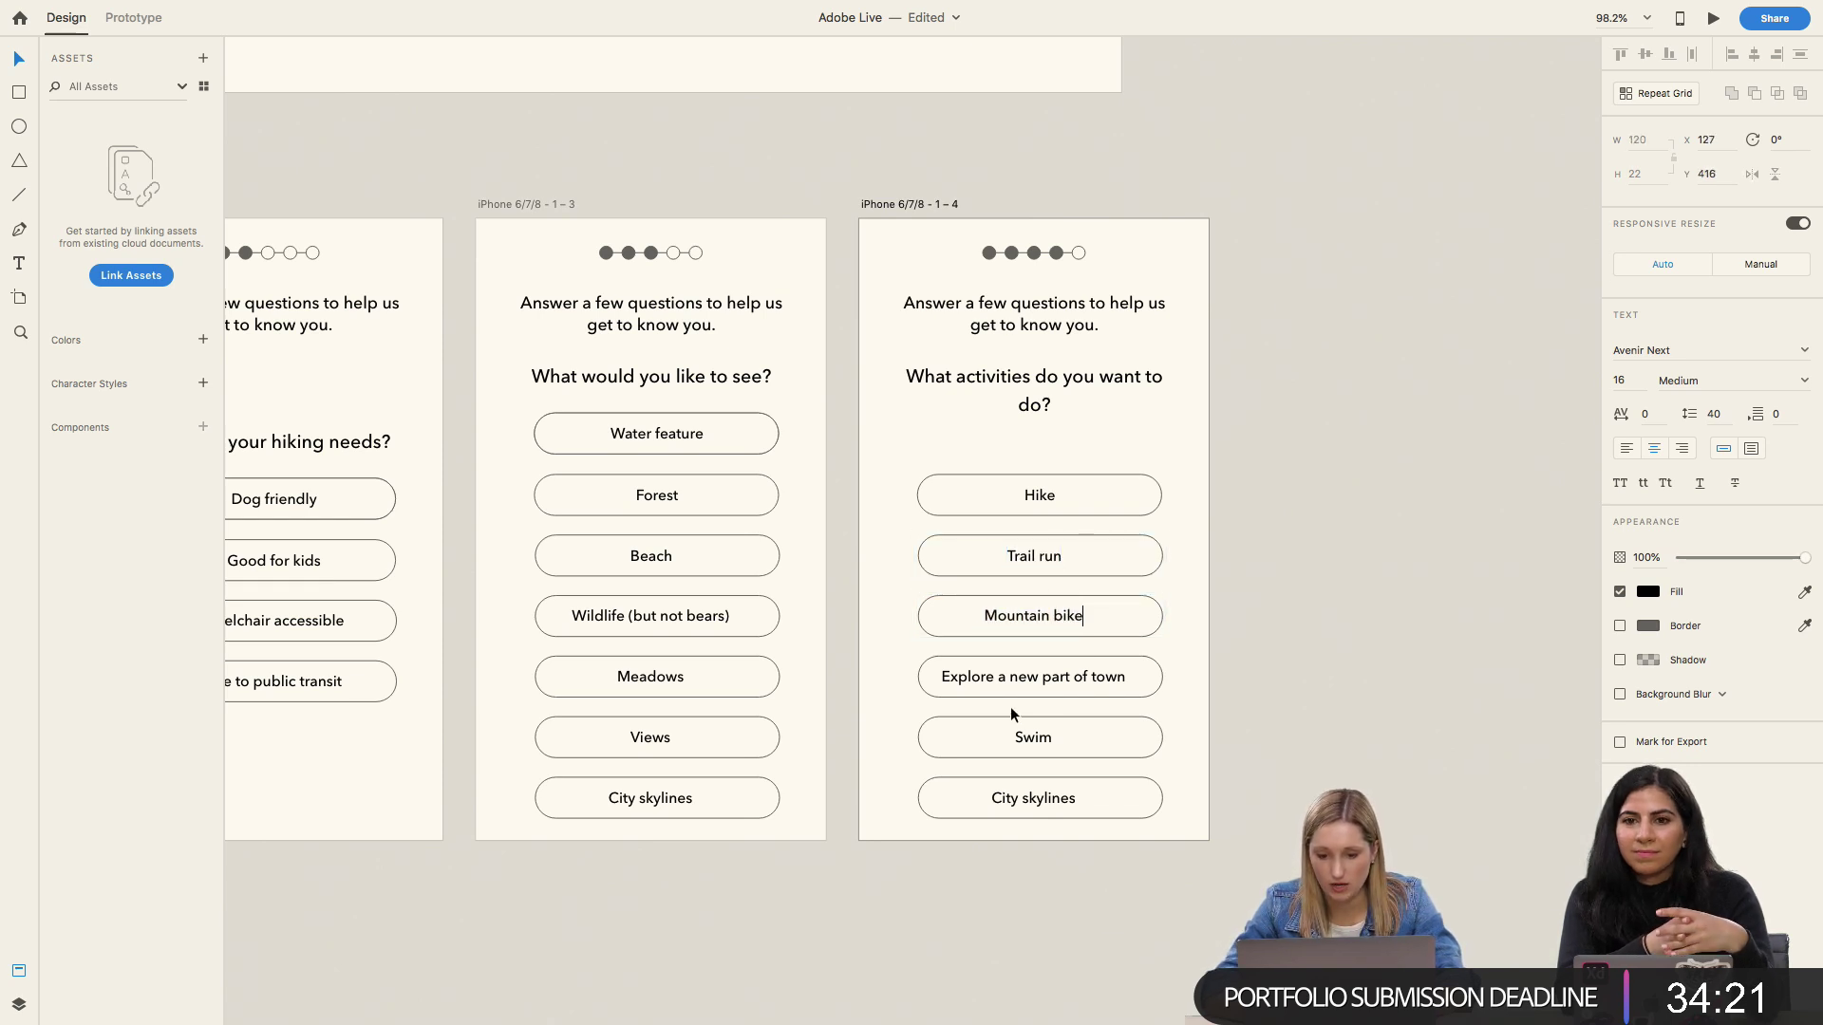
Step: Try deleting the "City skylines" button from the activities screen, and undo the deletion
click(1048, 675)
double_click(1048, 676)
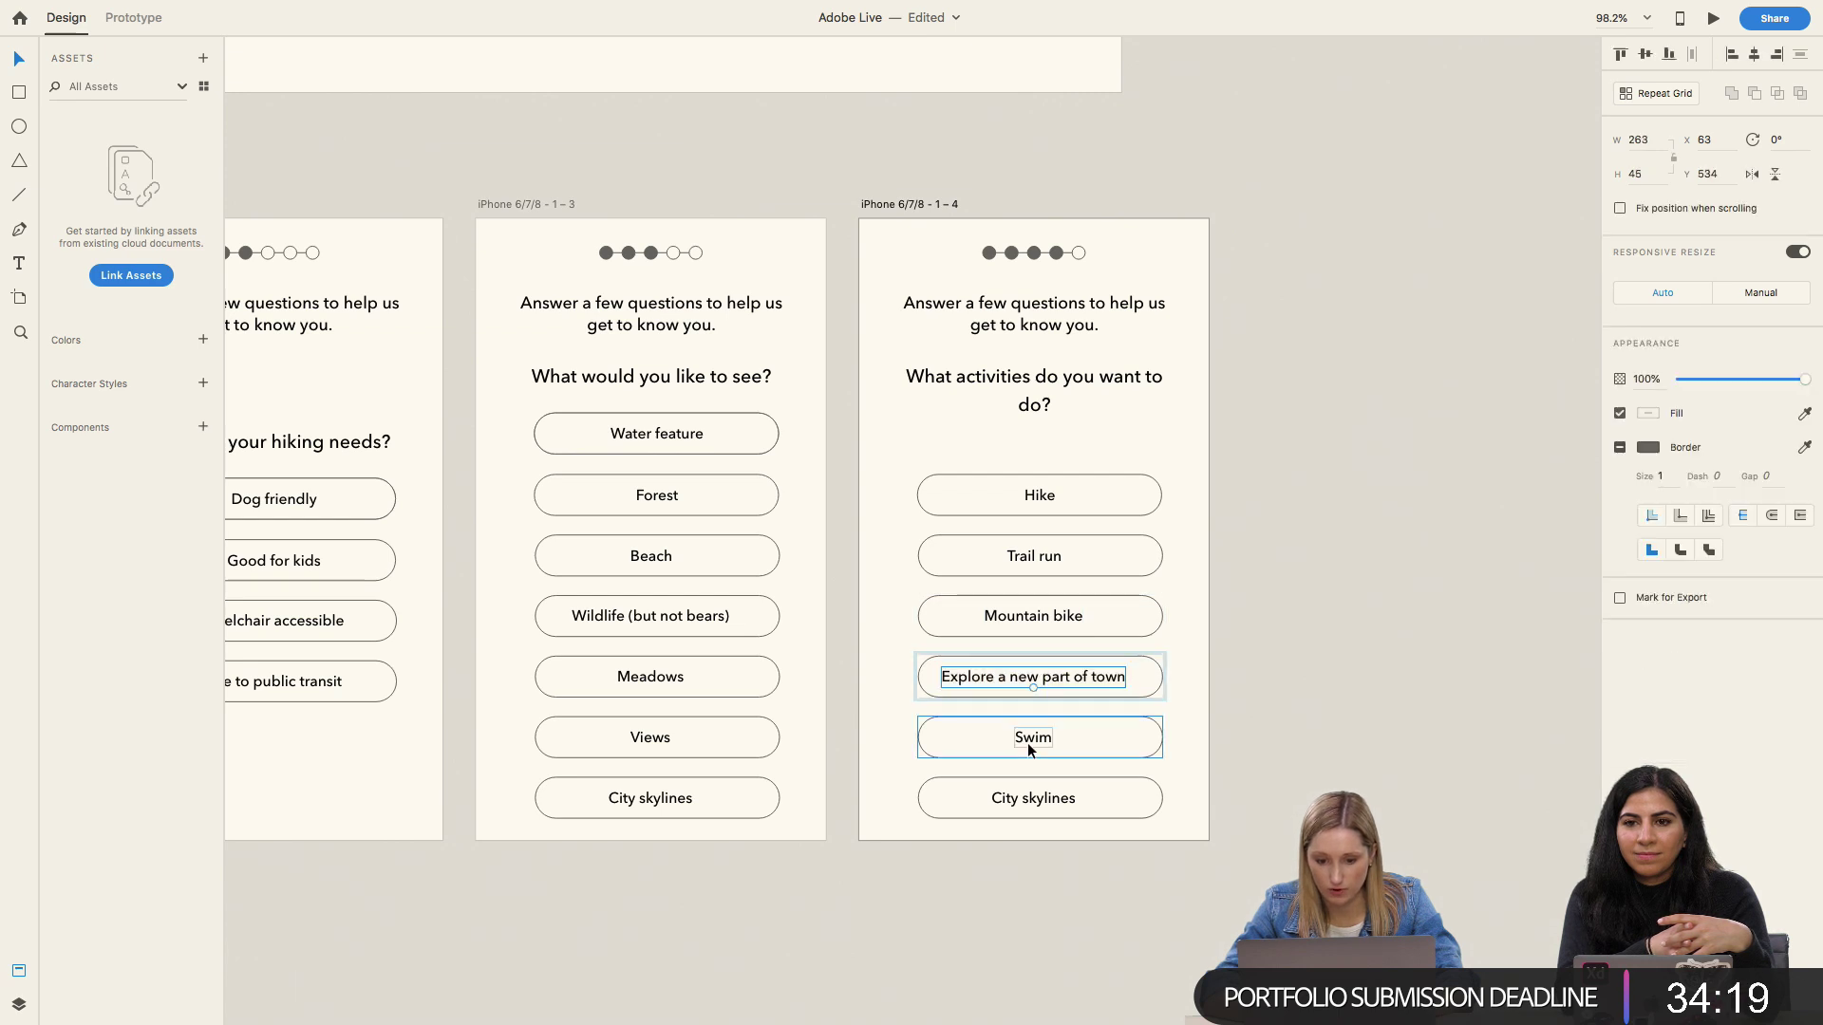
click(1027, 742)
click(1029, 791)
double_click(1031, 794)
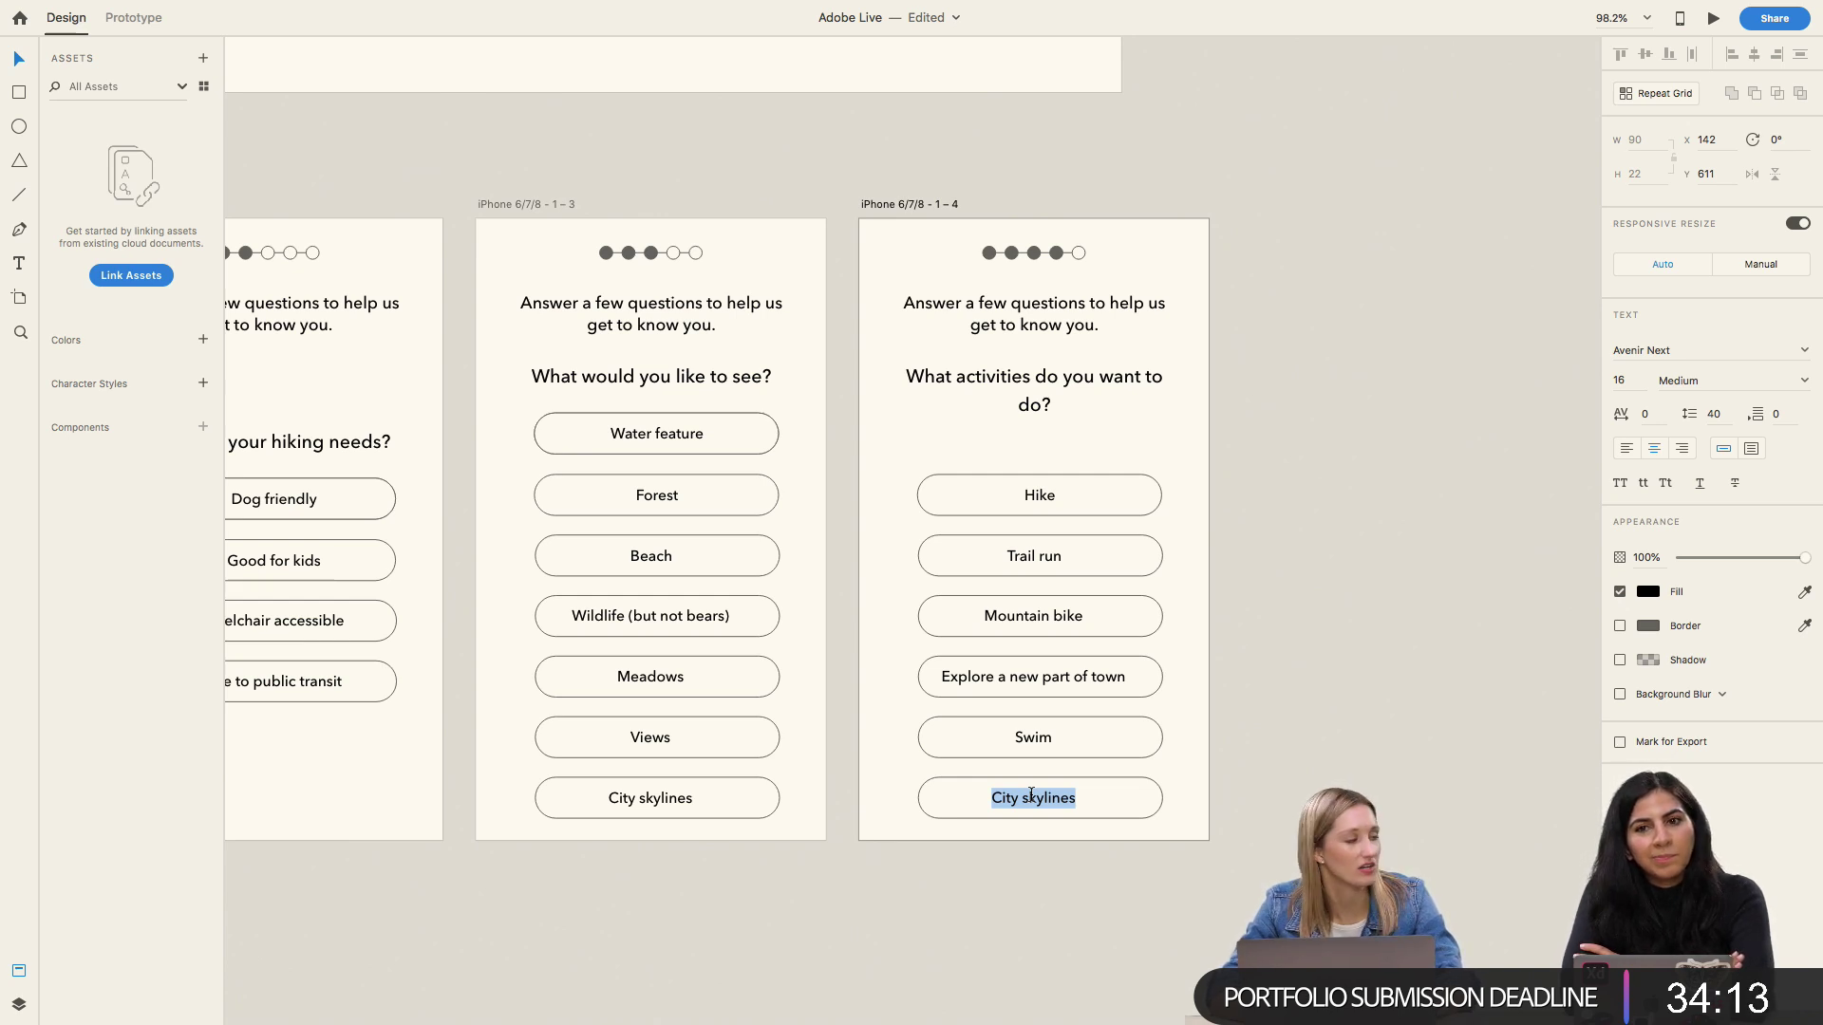
key(Escape)
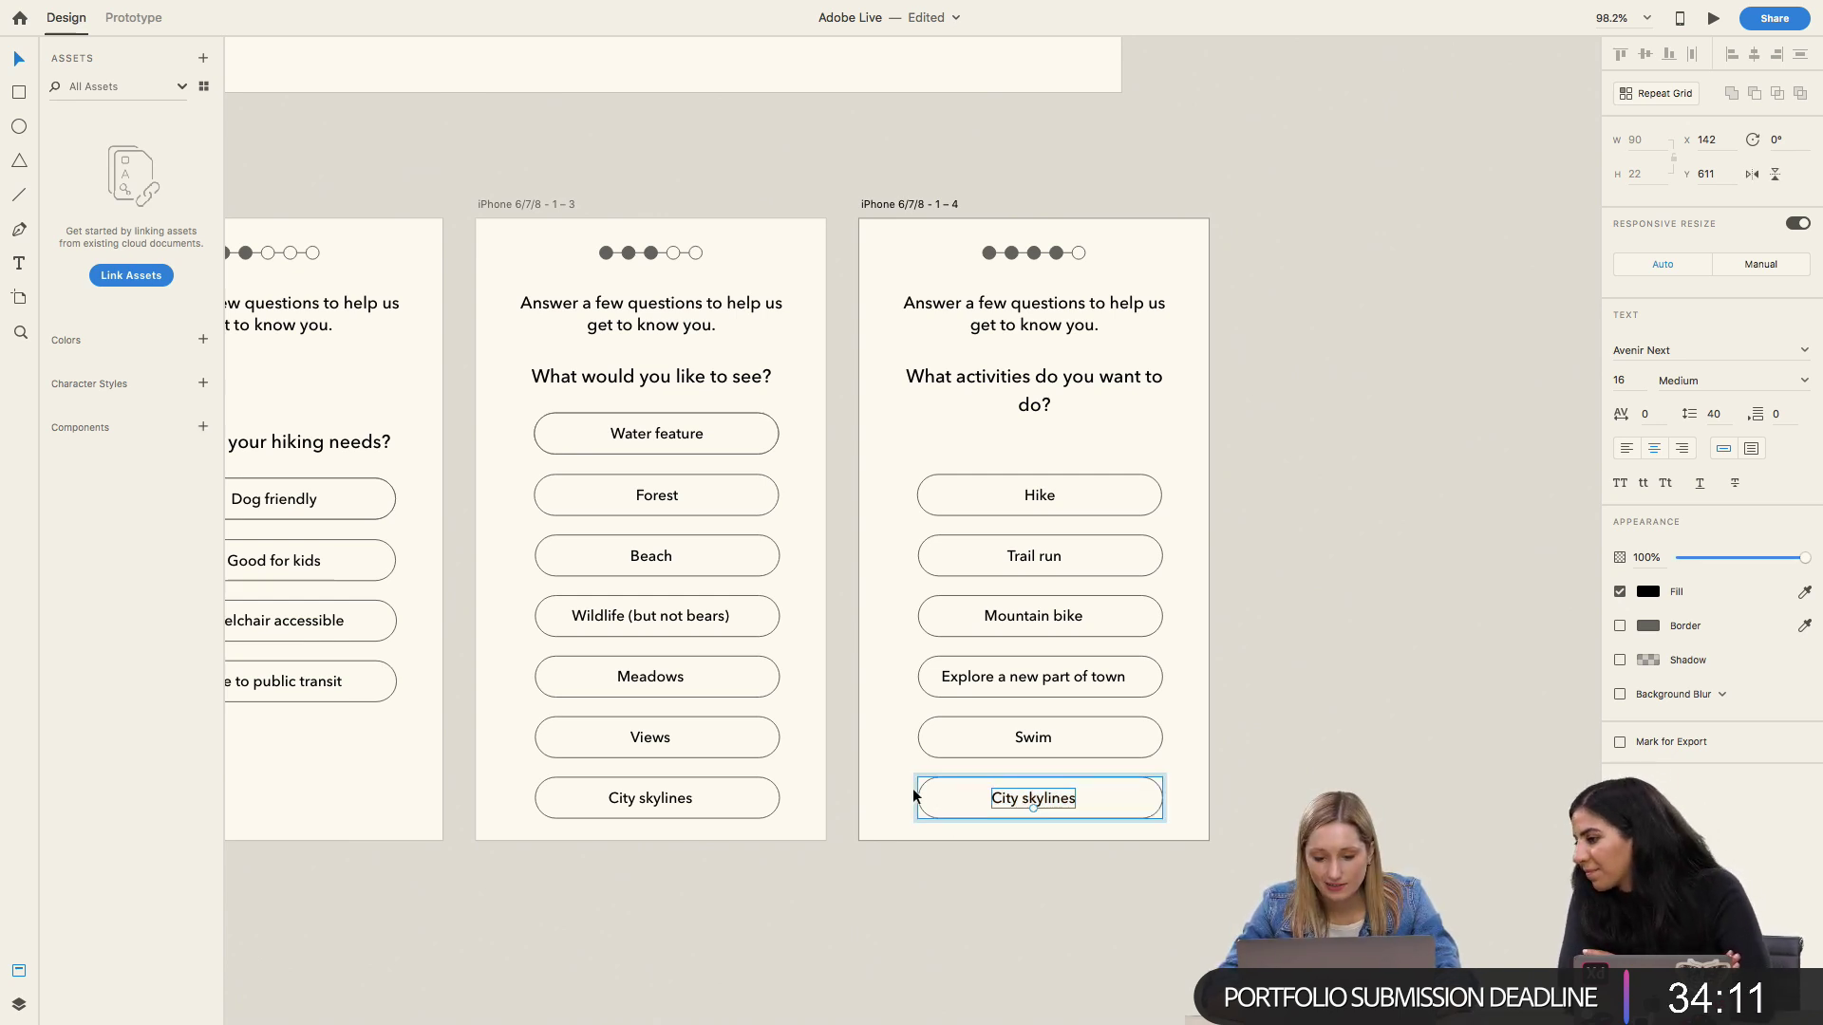
key(Escape)
drag(882, 777, 1150, 825)
key(Delete)
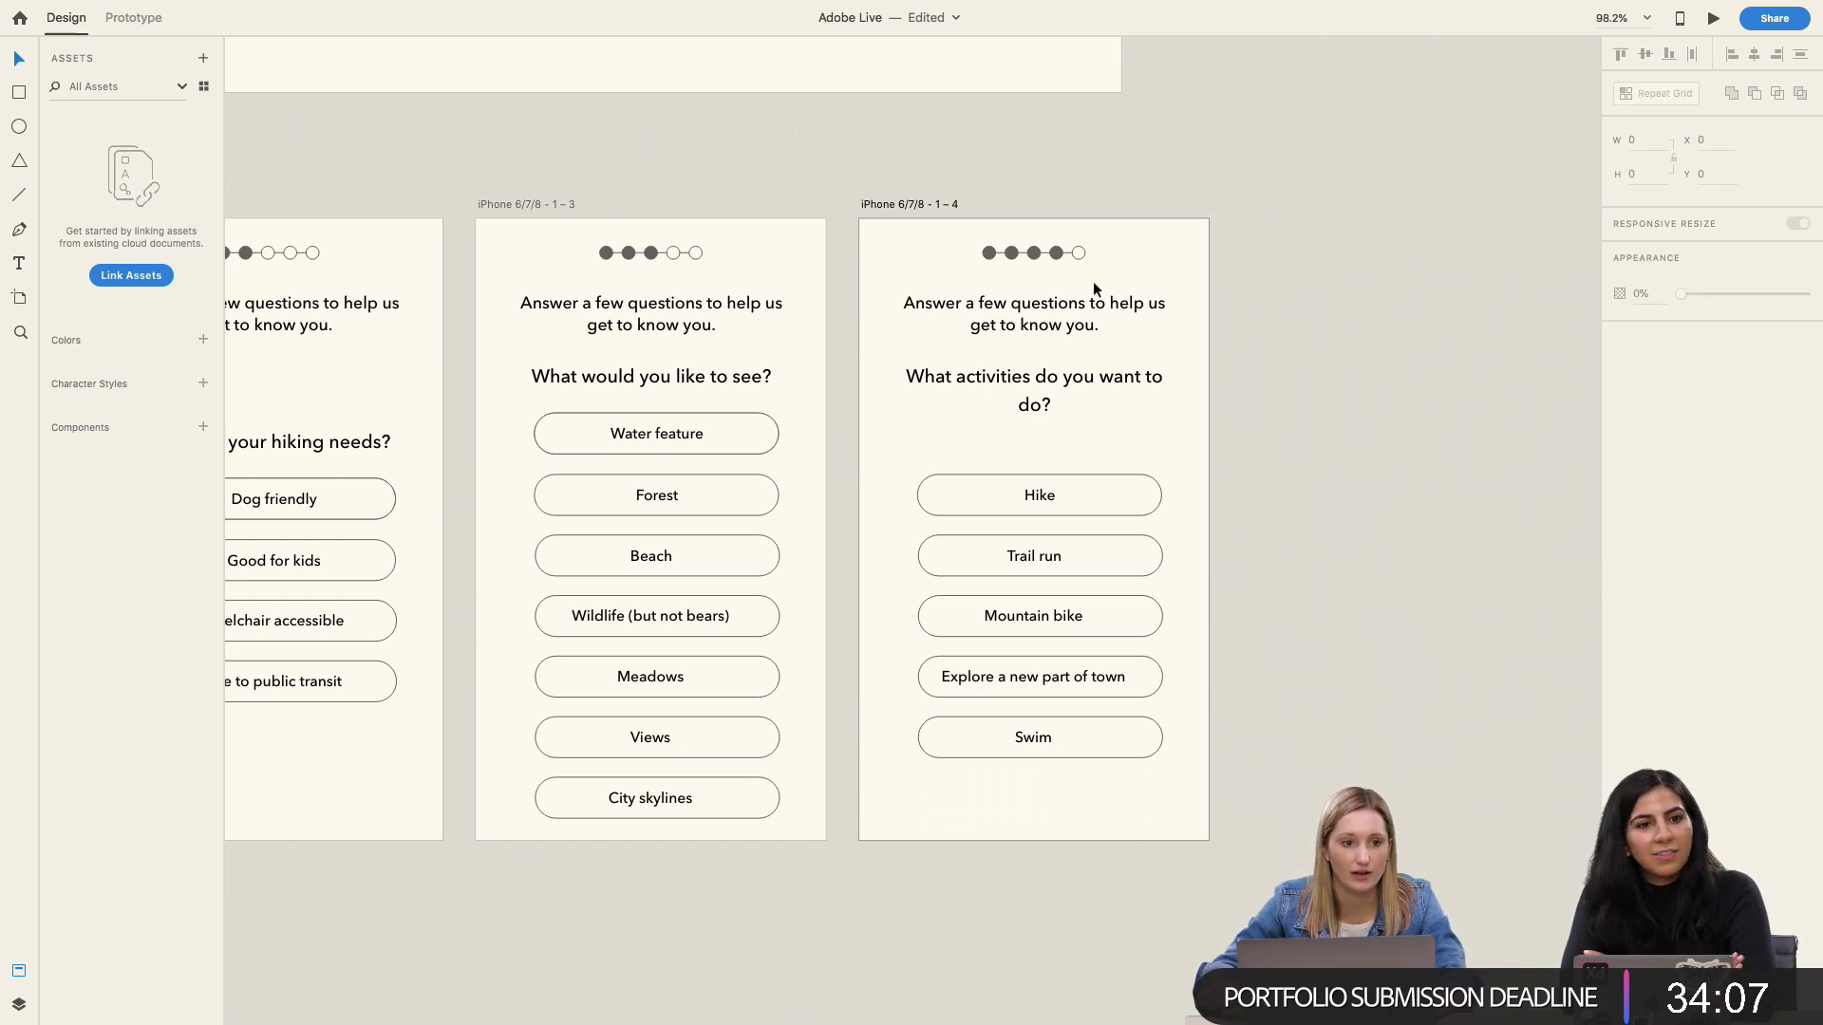
key(ctrl+z)
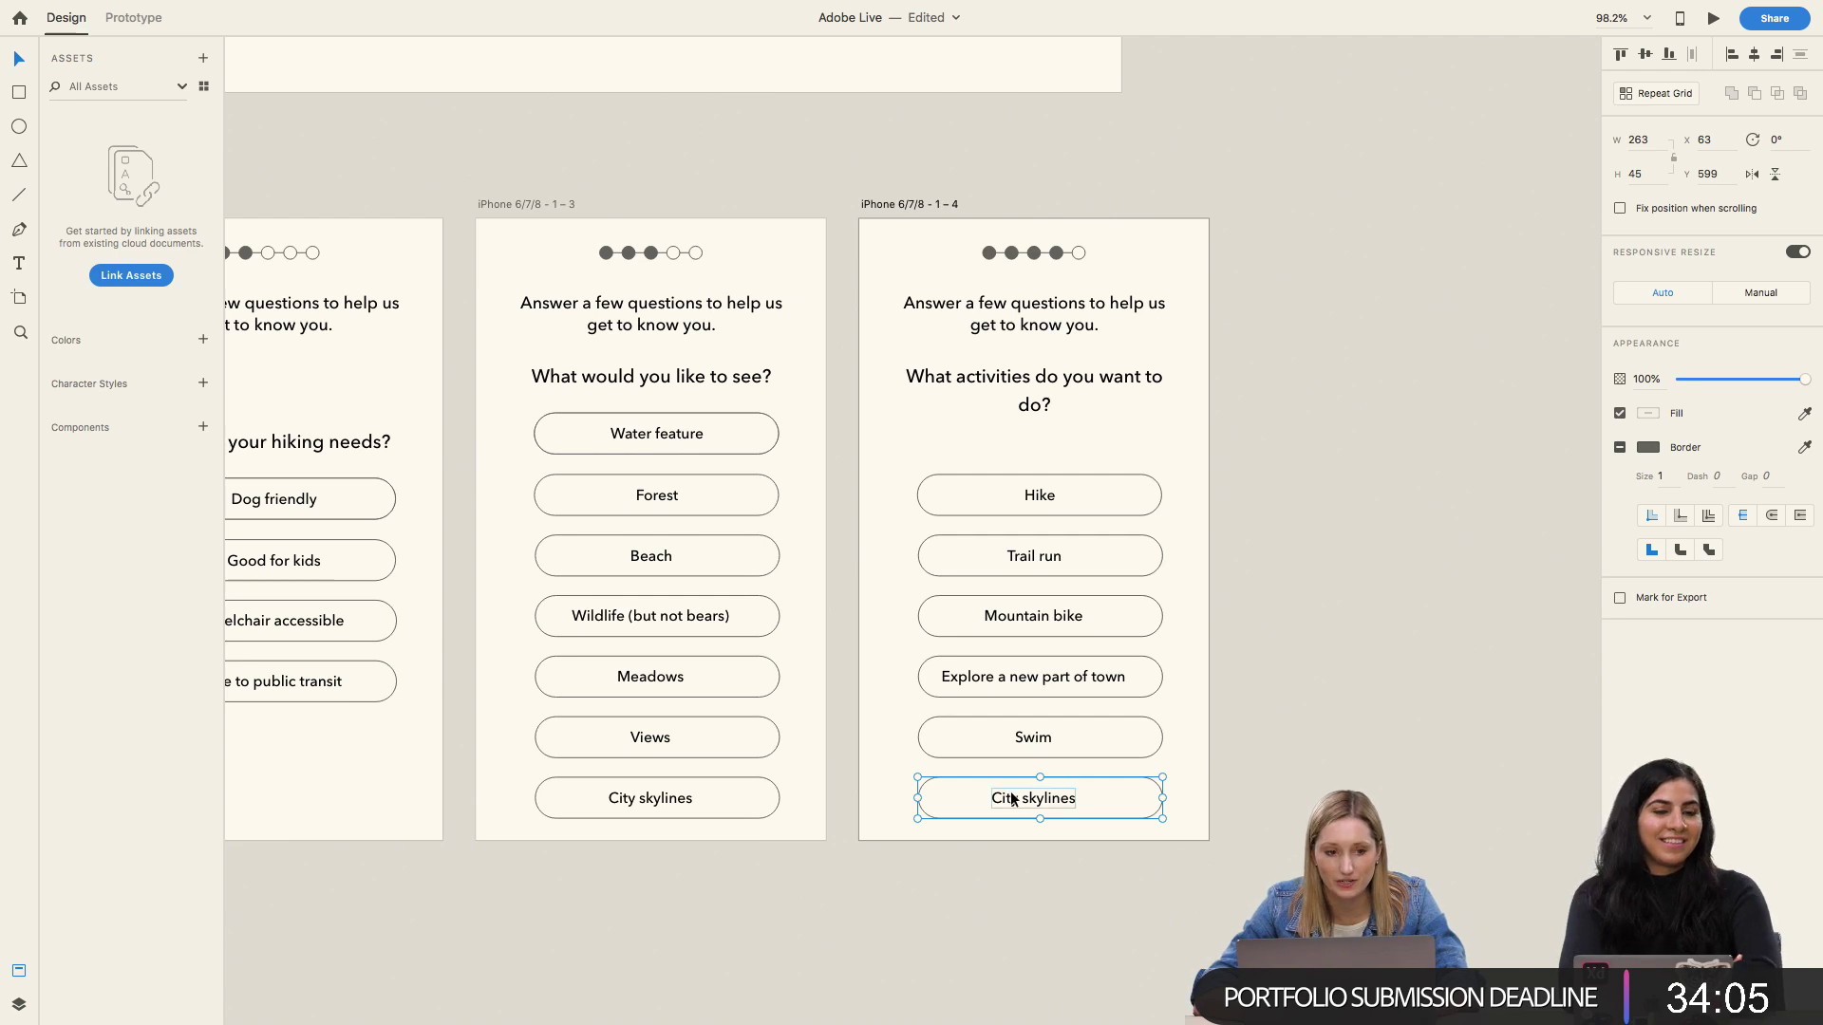
Step: Replace the "City skylines" label on the activities screen with "Climbing"
double_click(1011, 797)
double_click(1011, 797)
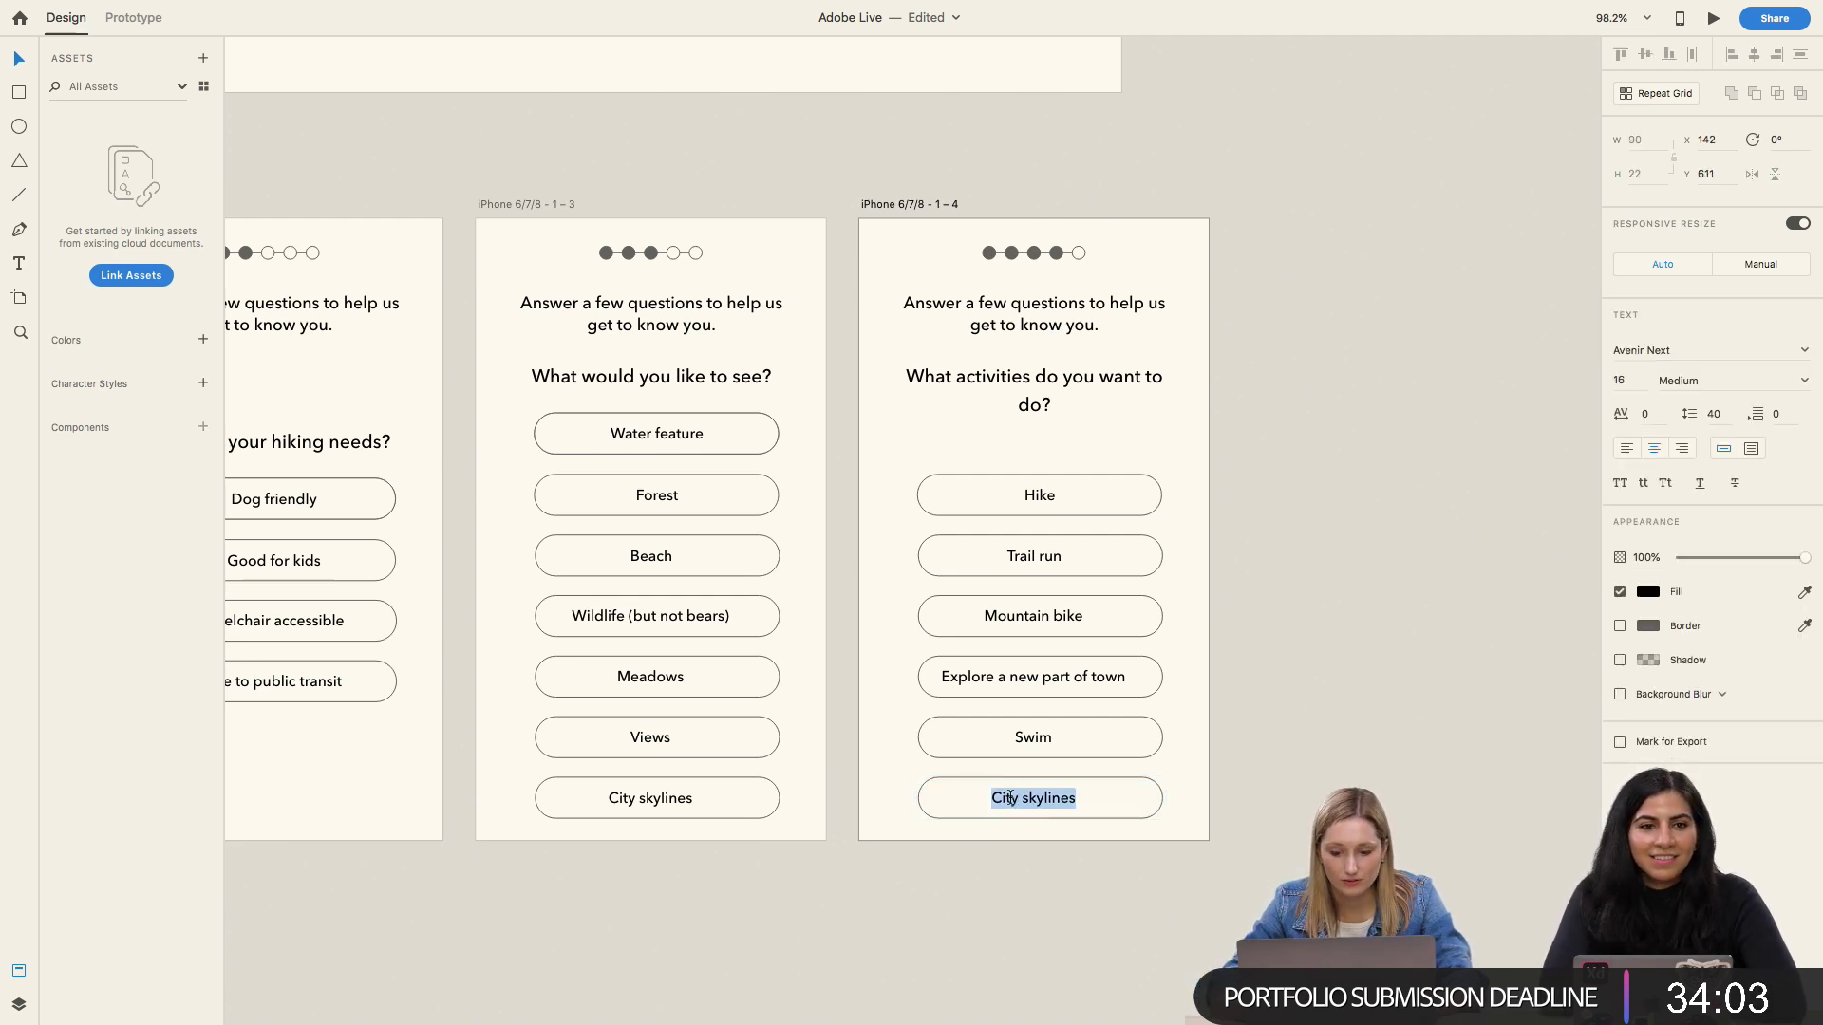
text(Boulder)
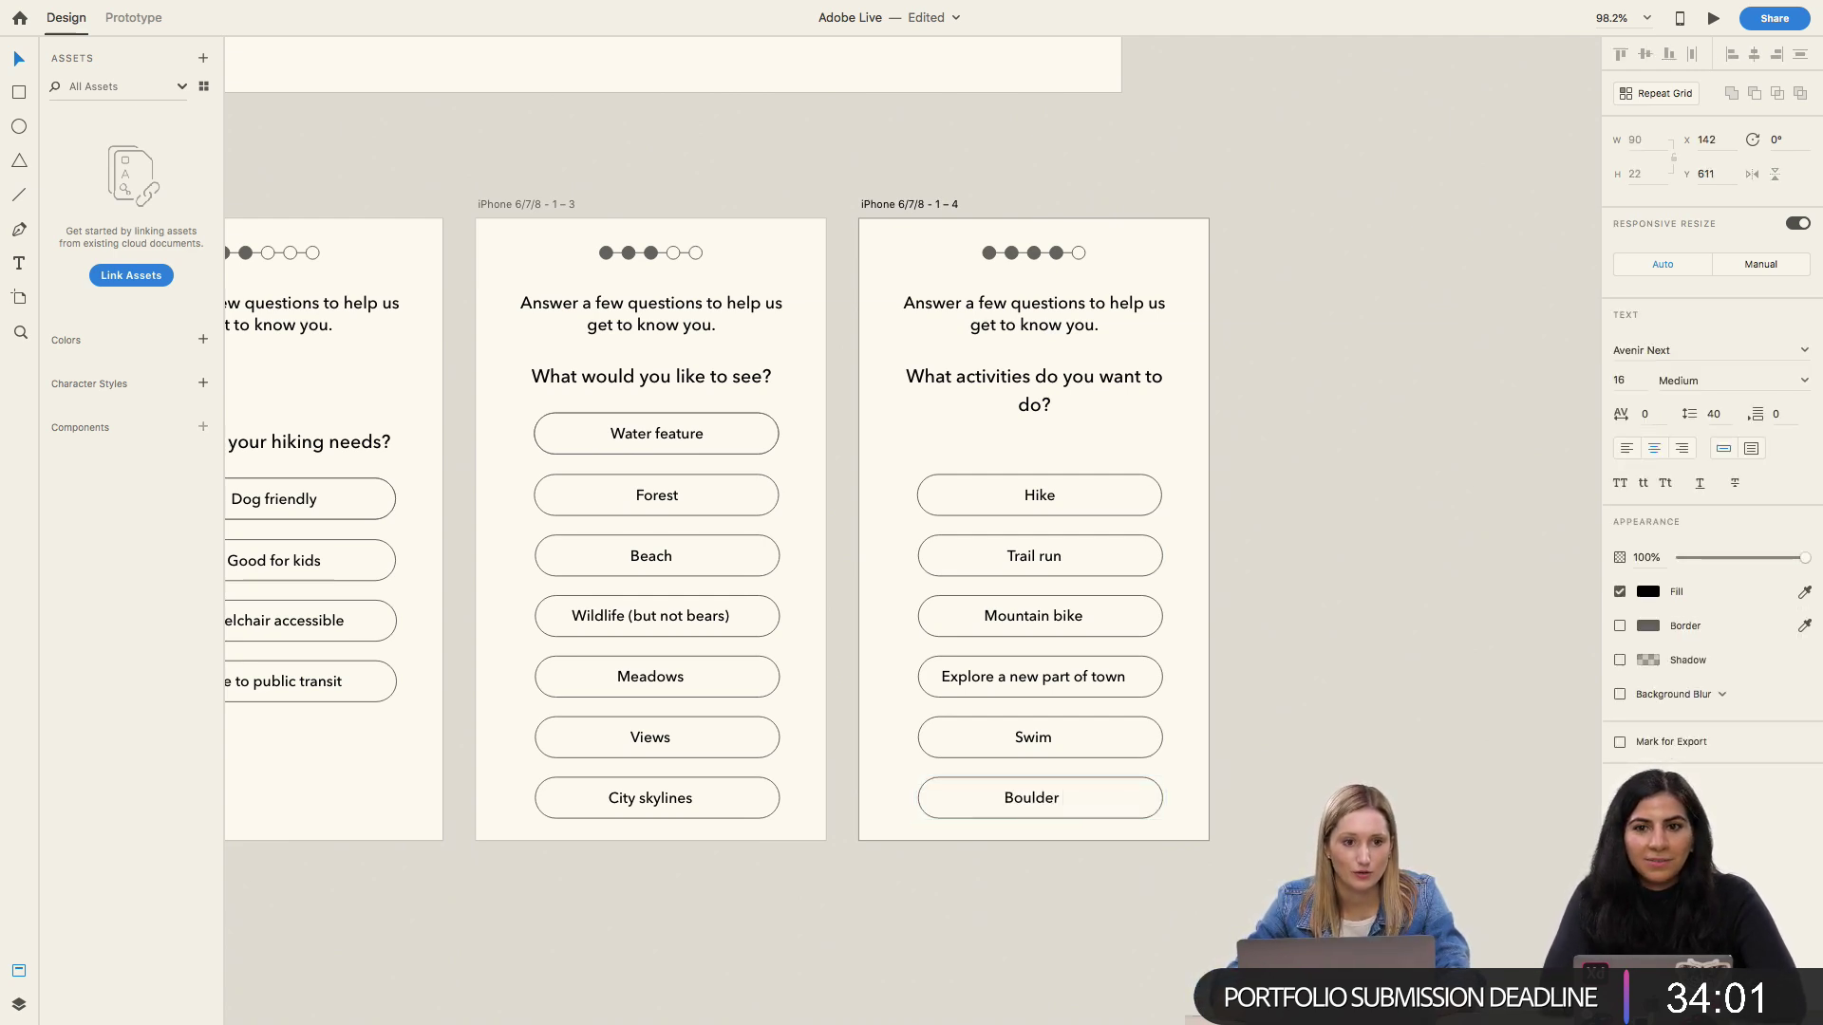
key(BackSpace)
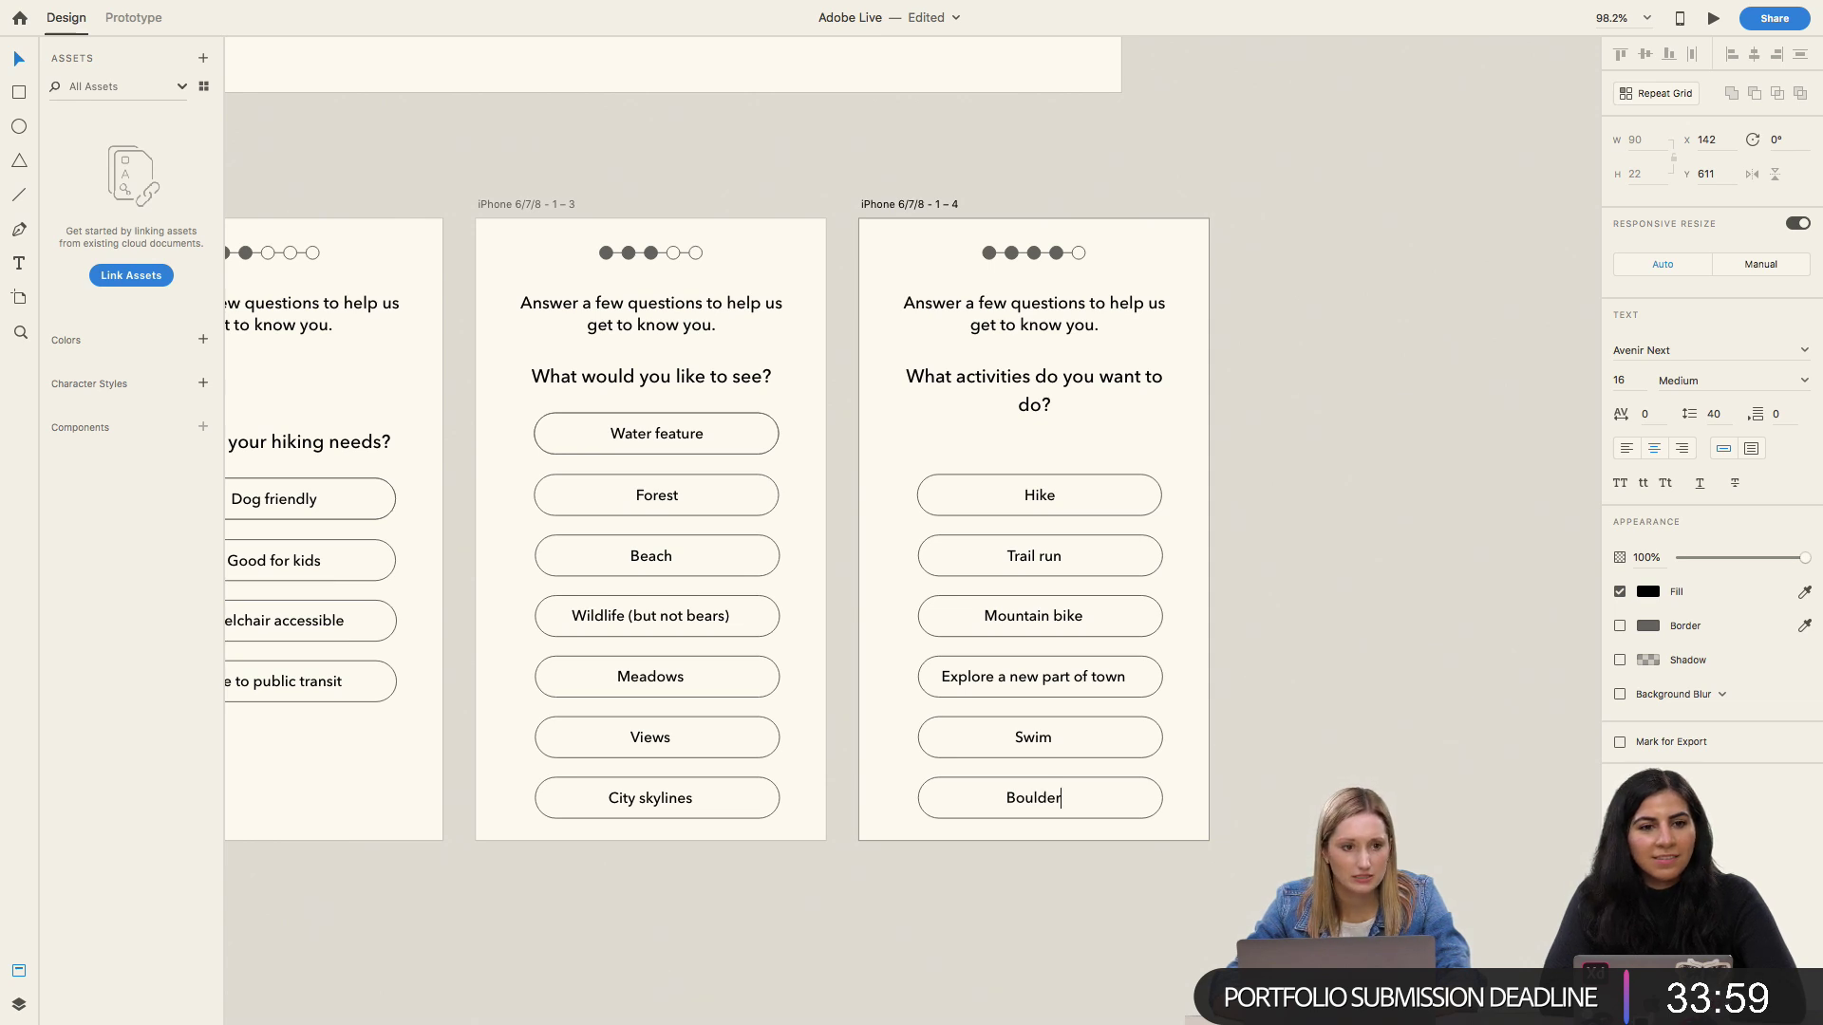
key(super+a)
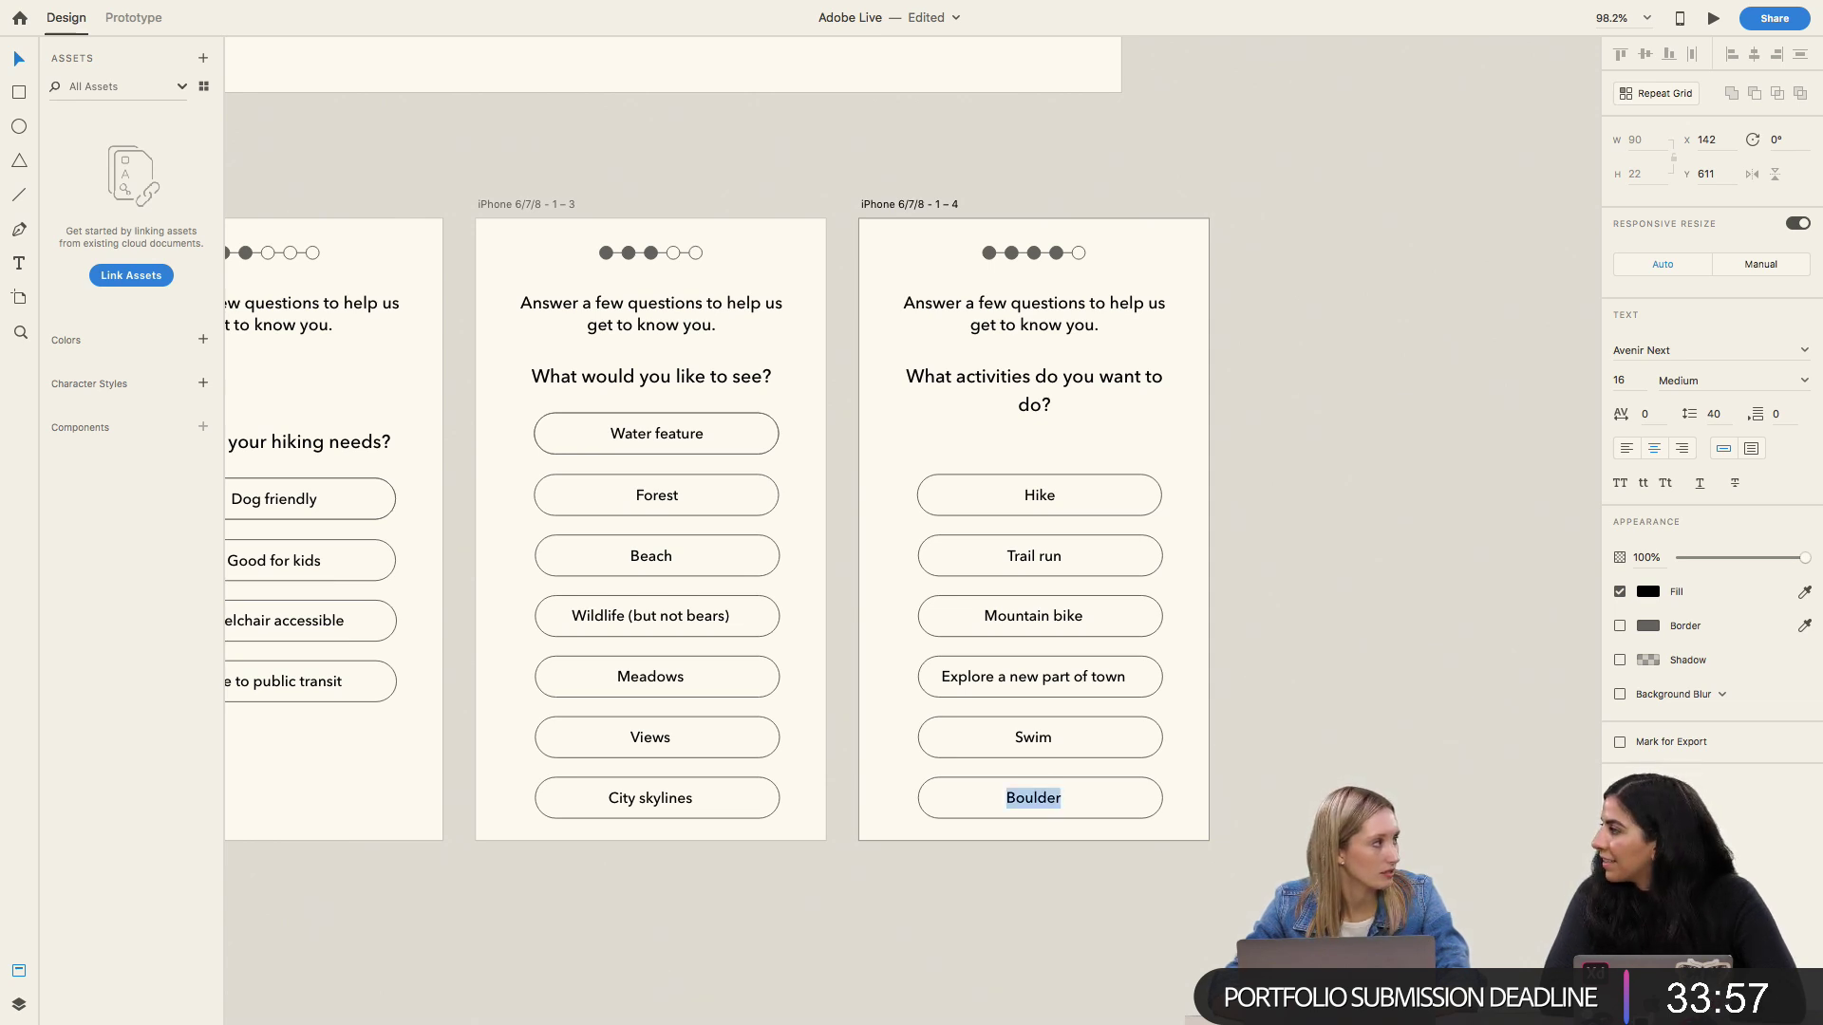
text(Climbing)
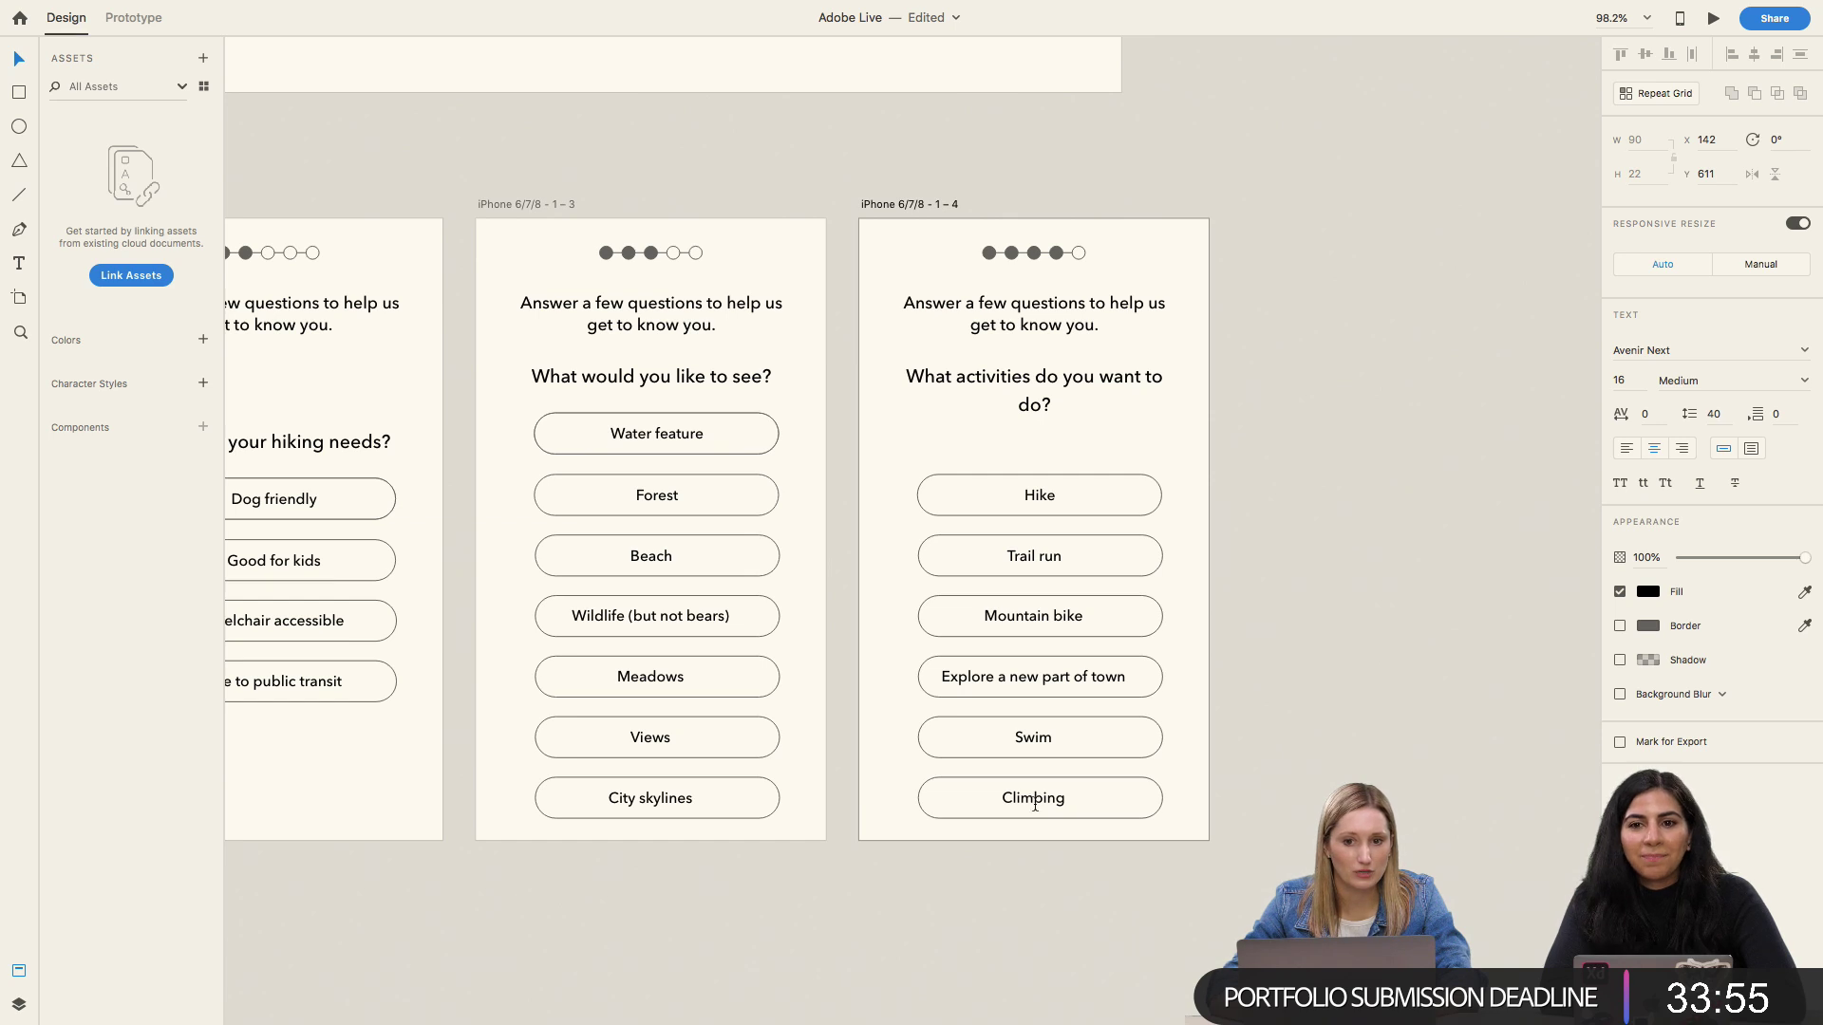
key(Escape)
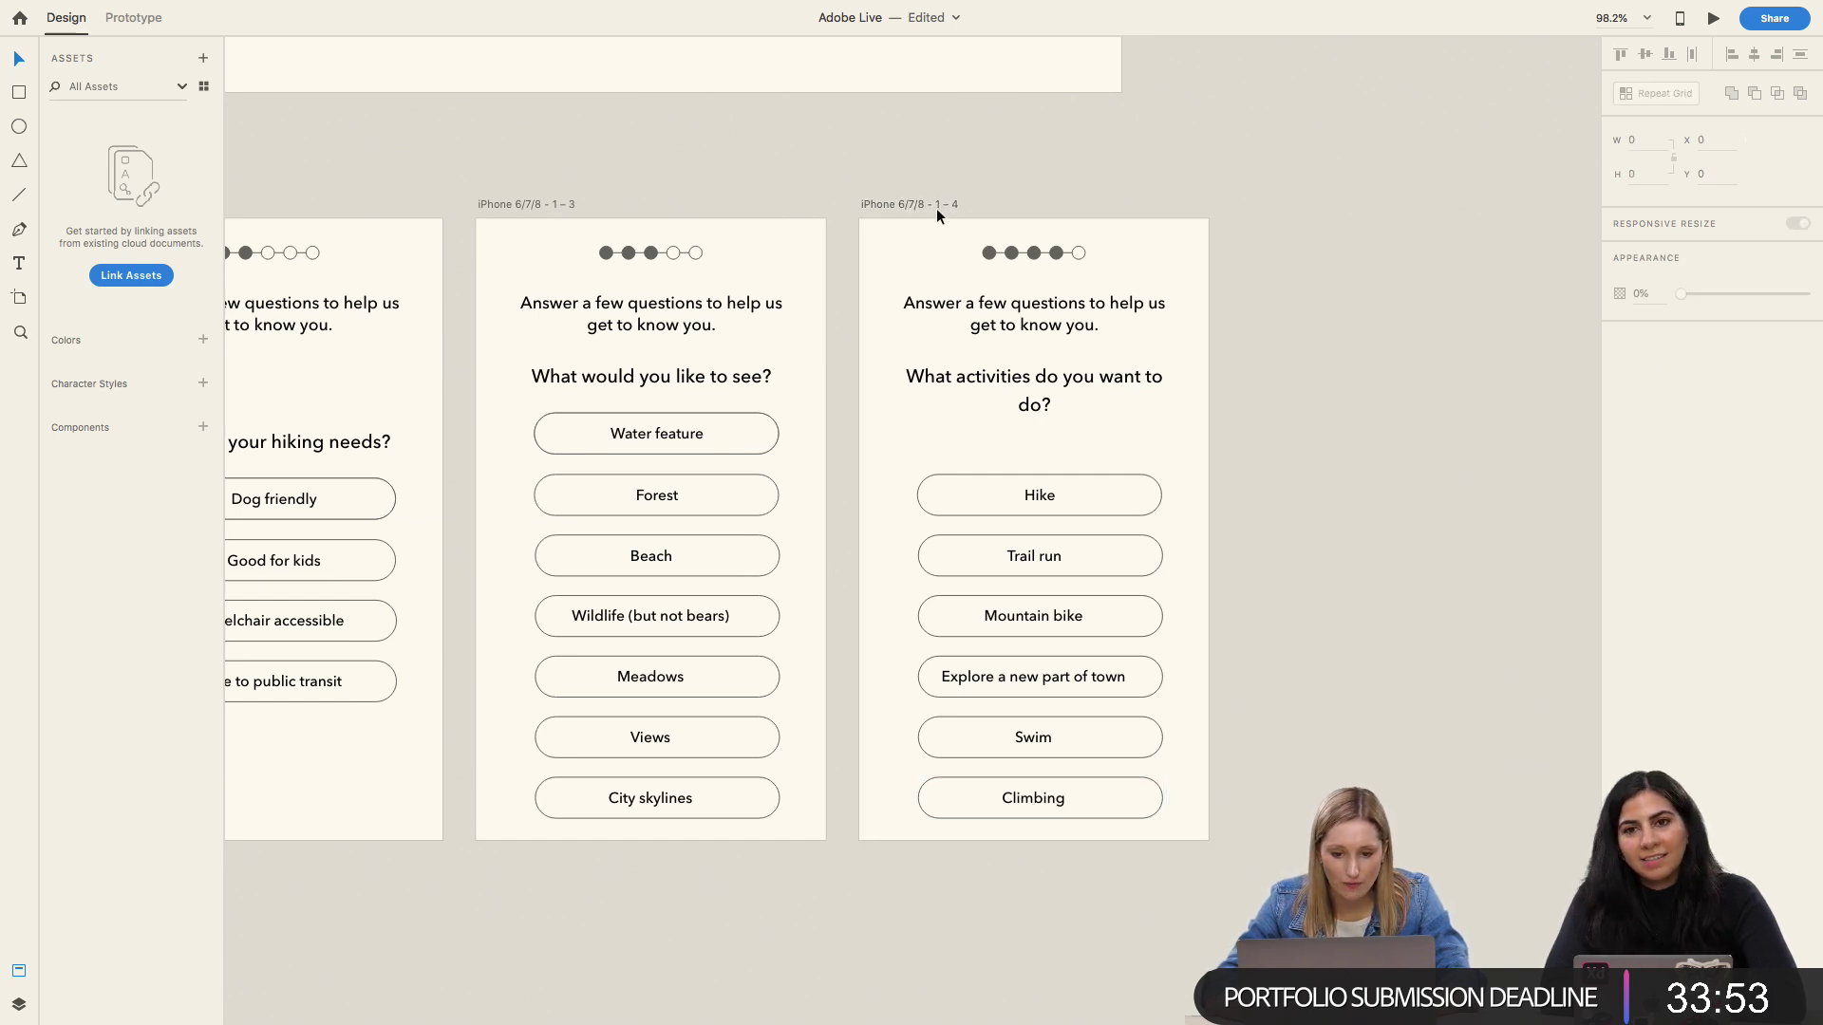
Step: Duplicate the "Hike" button directly above the original on the activities screen and label the copy "Picnic"
click(936, 210)
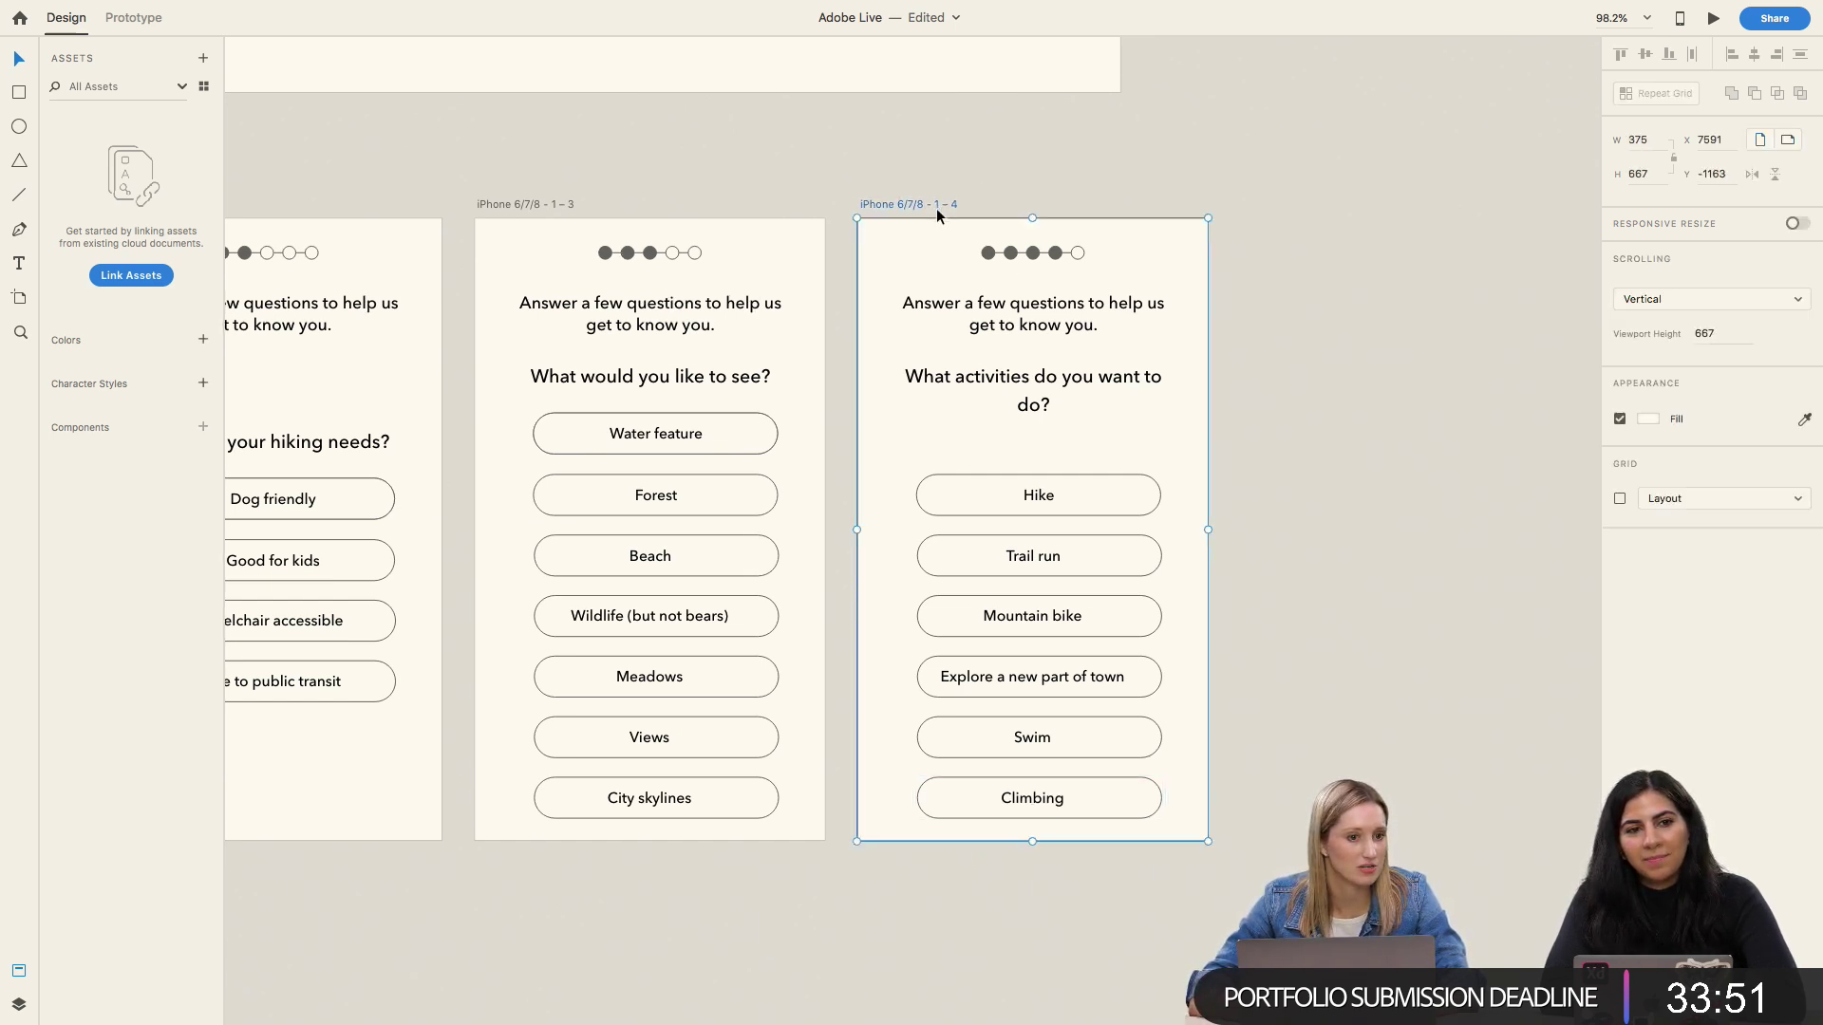
scroll(937, 216, right, 5)
click(912, 504)
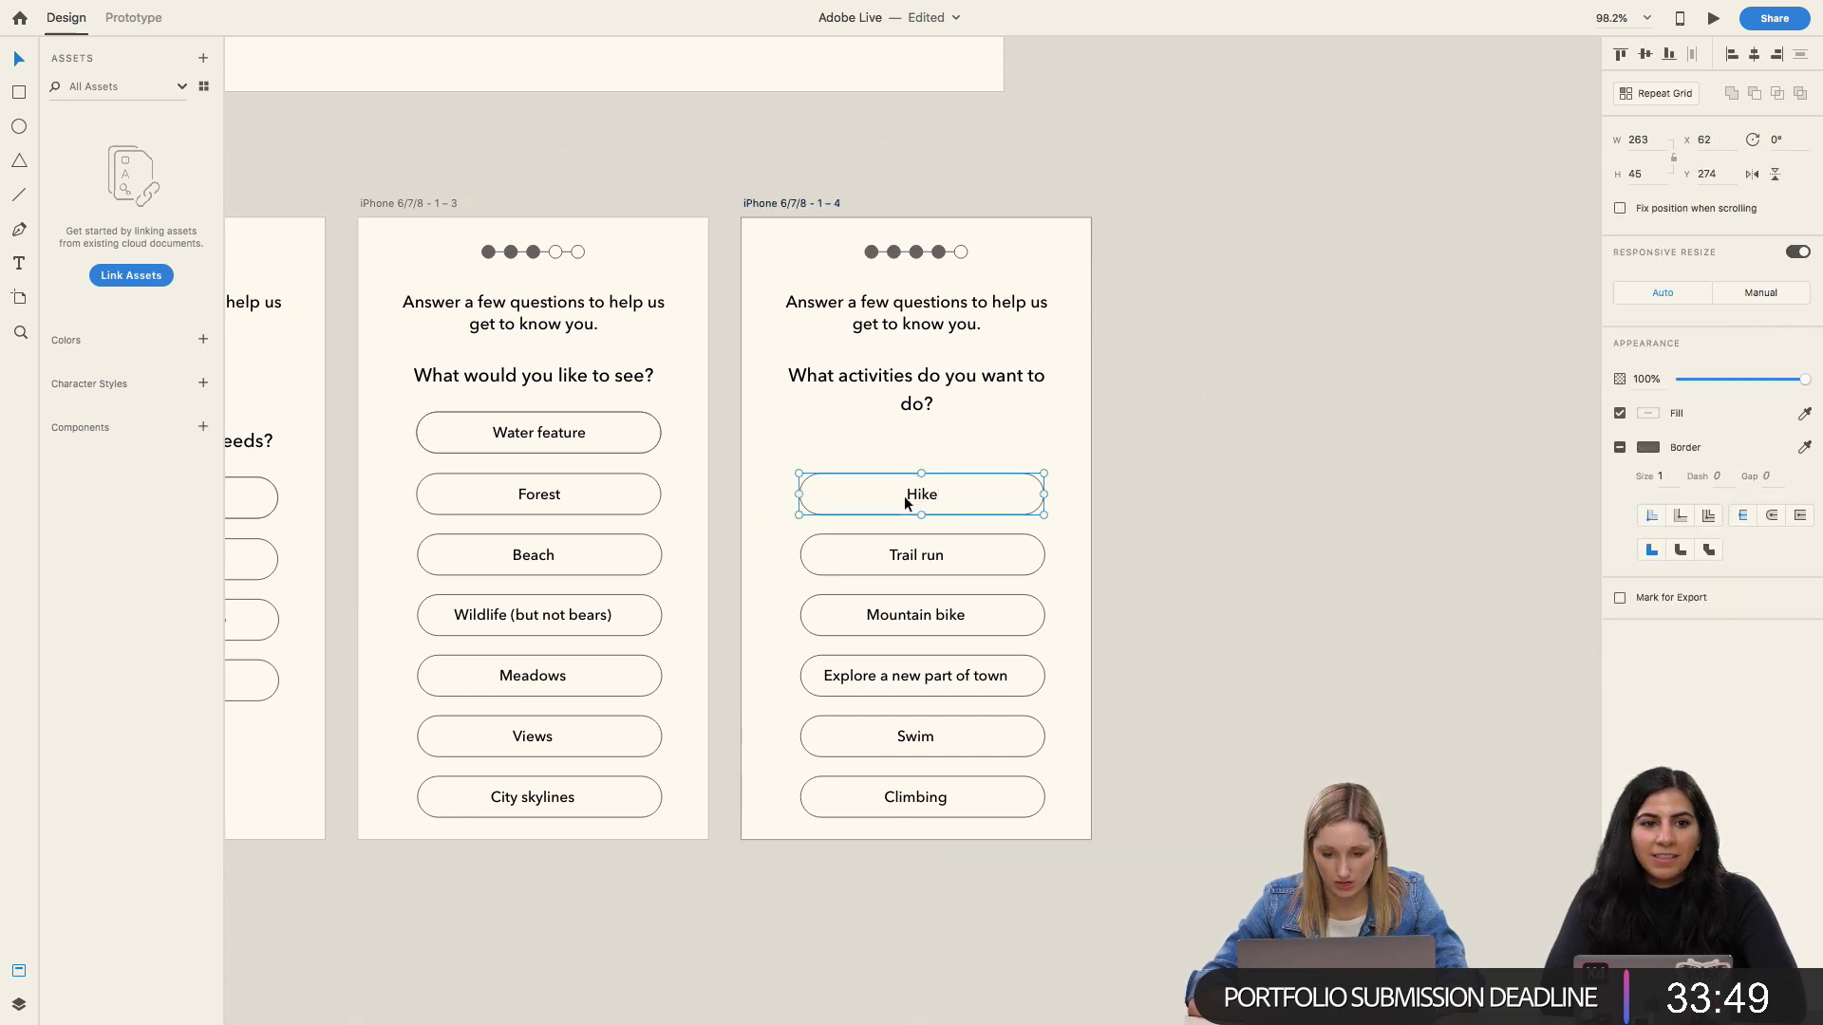
drag(912, 504, 907, 451)
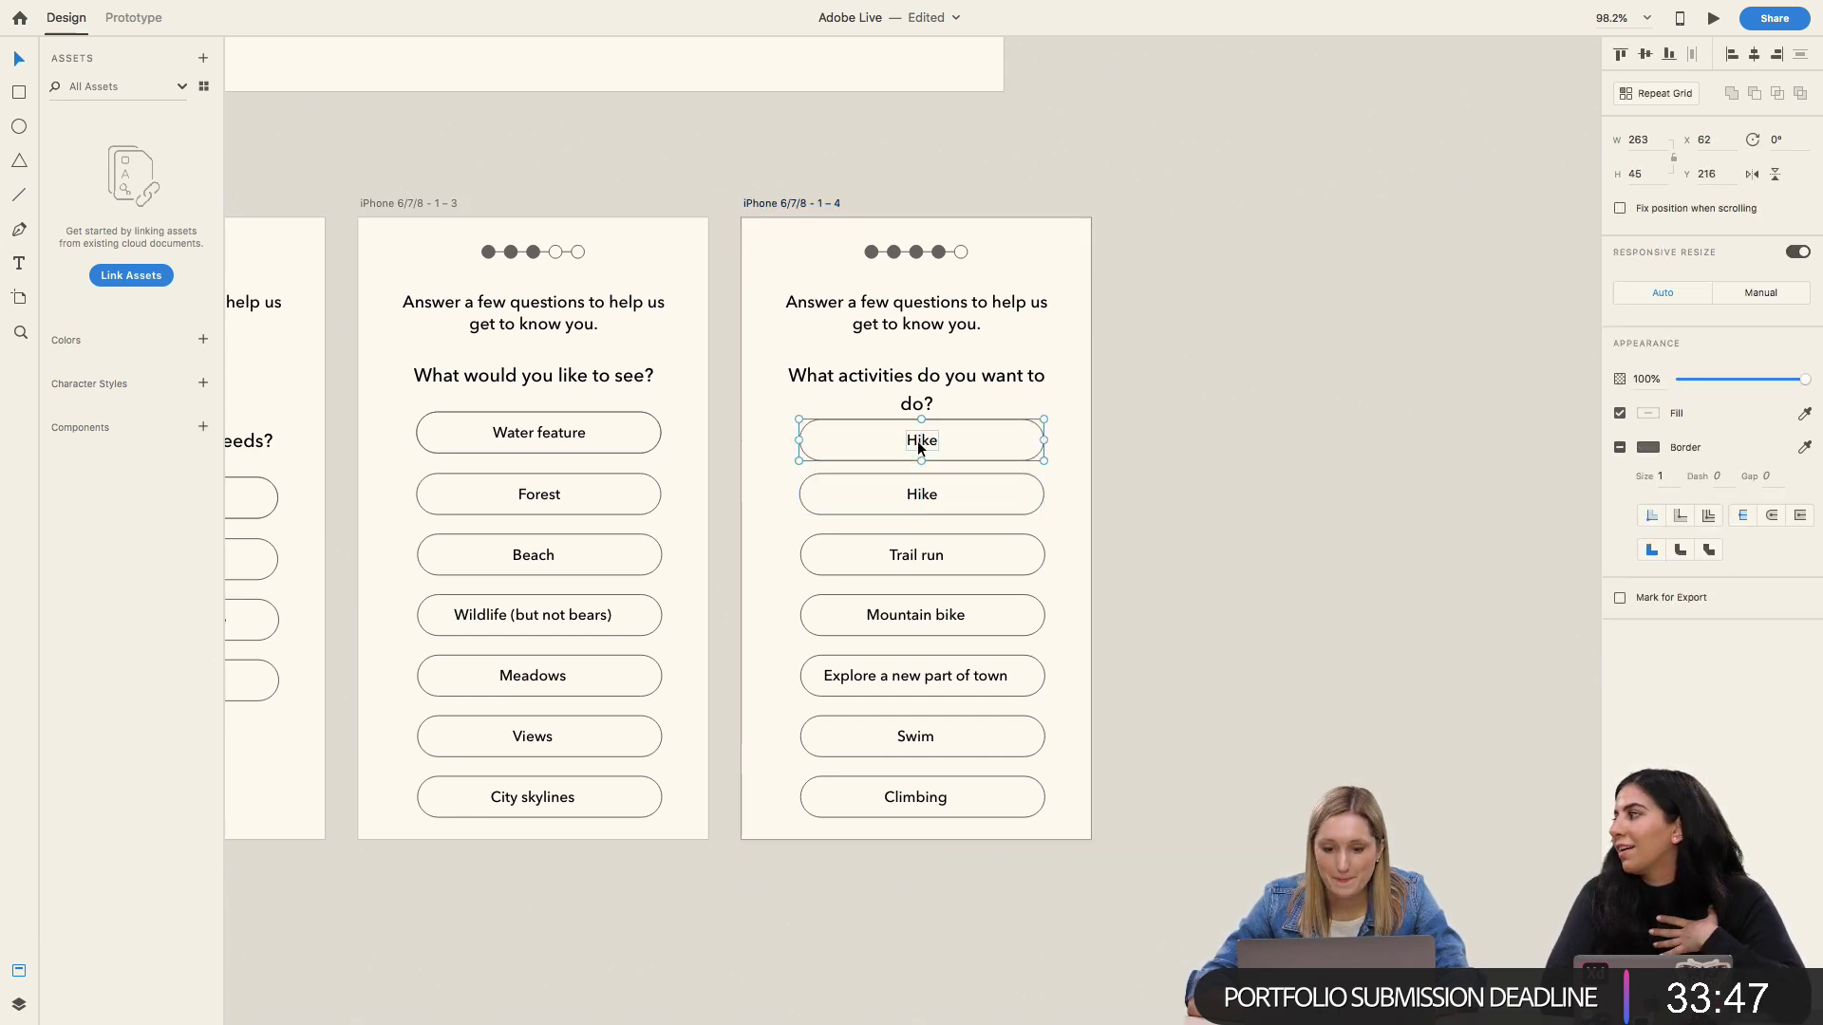
double_click(918, 440)
double_click(917, 440)
text(Picnic)
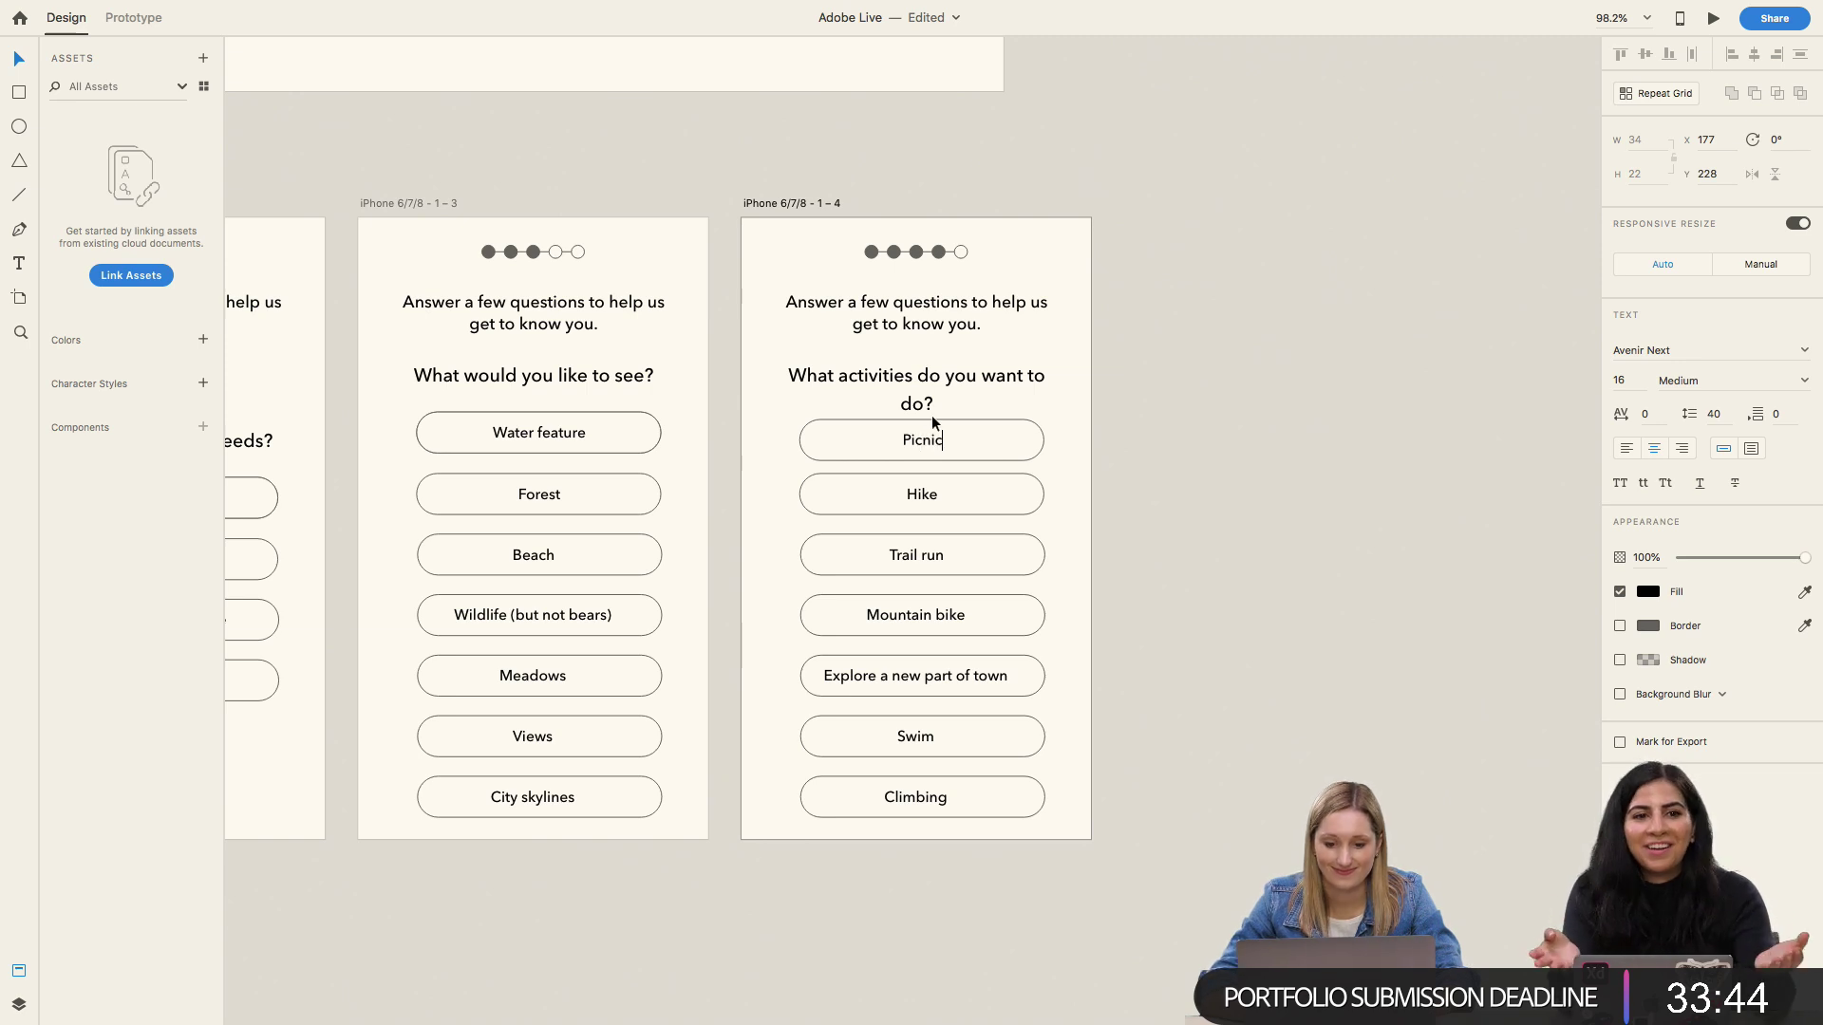
key(Escape)
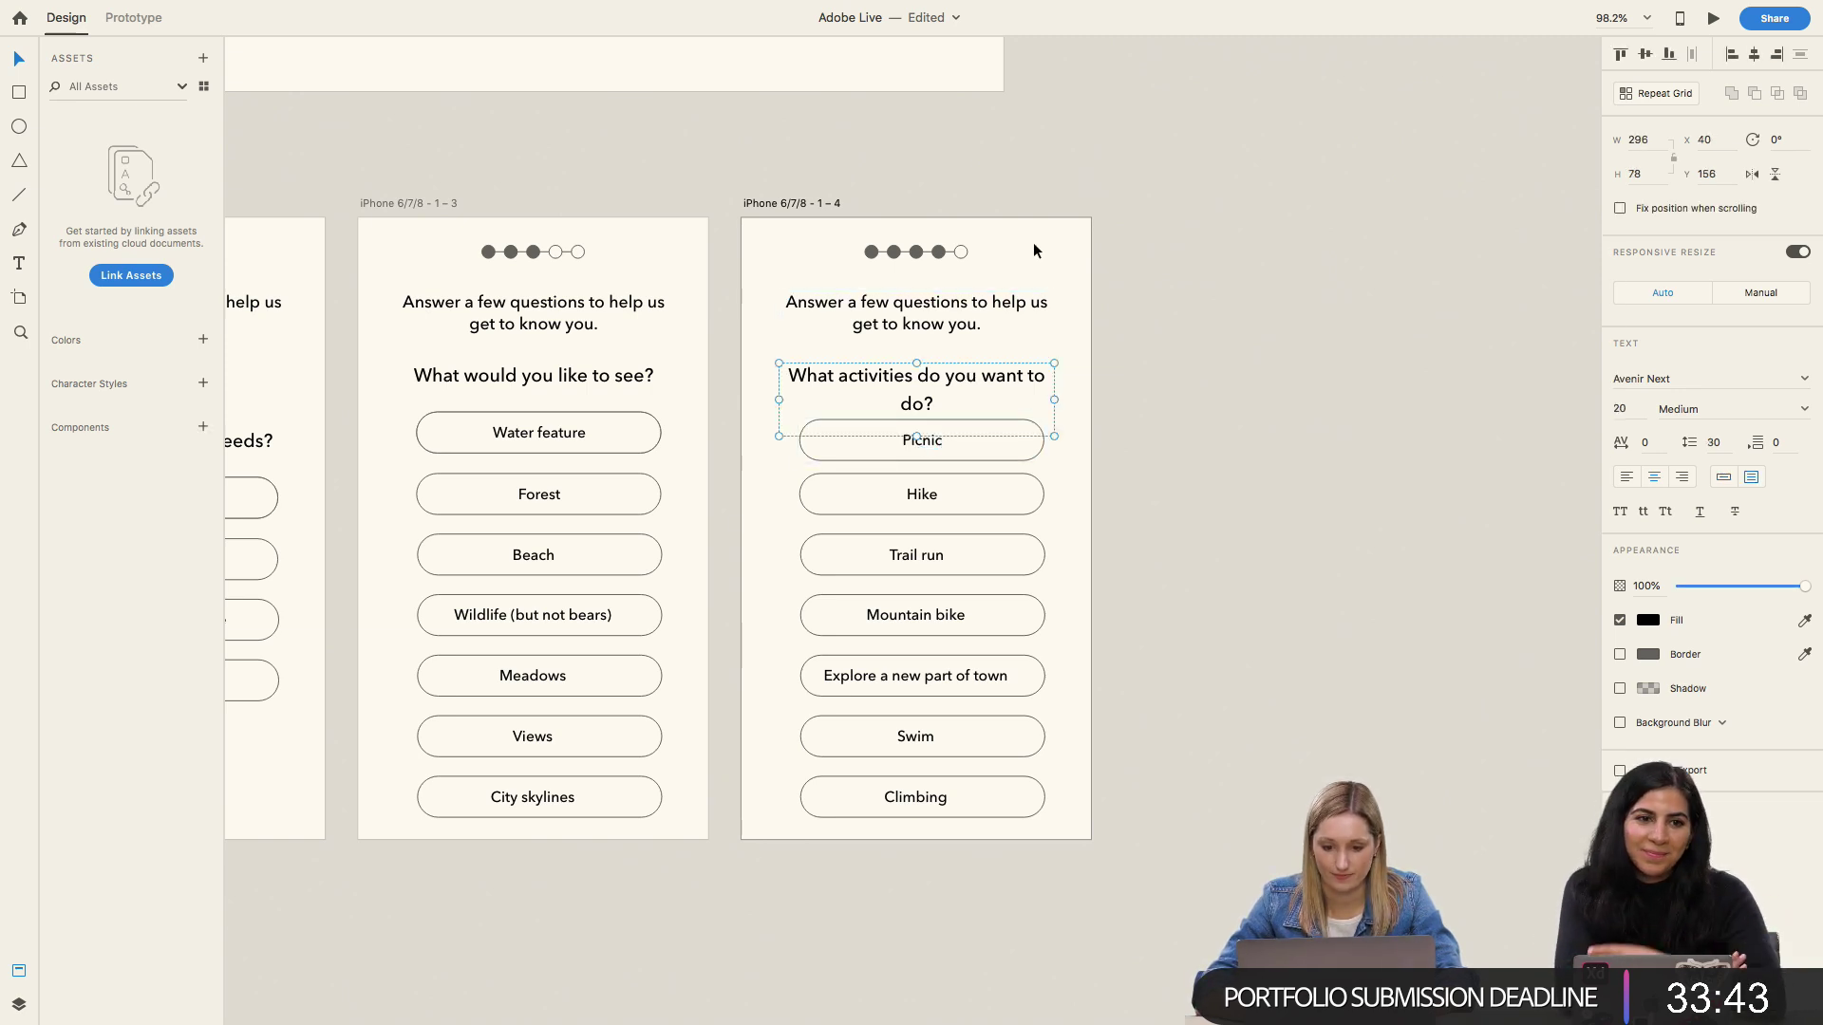
Step: Move the "What activities do you want to do?" question up to about Y 146 and shorten its text box to about 58 high
click(956, 388)
drag(957, 390, 955, 380)
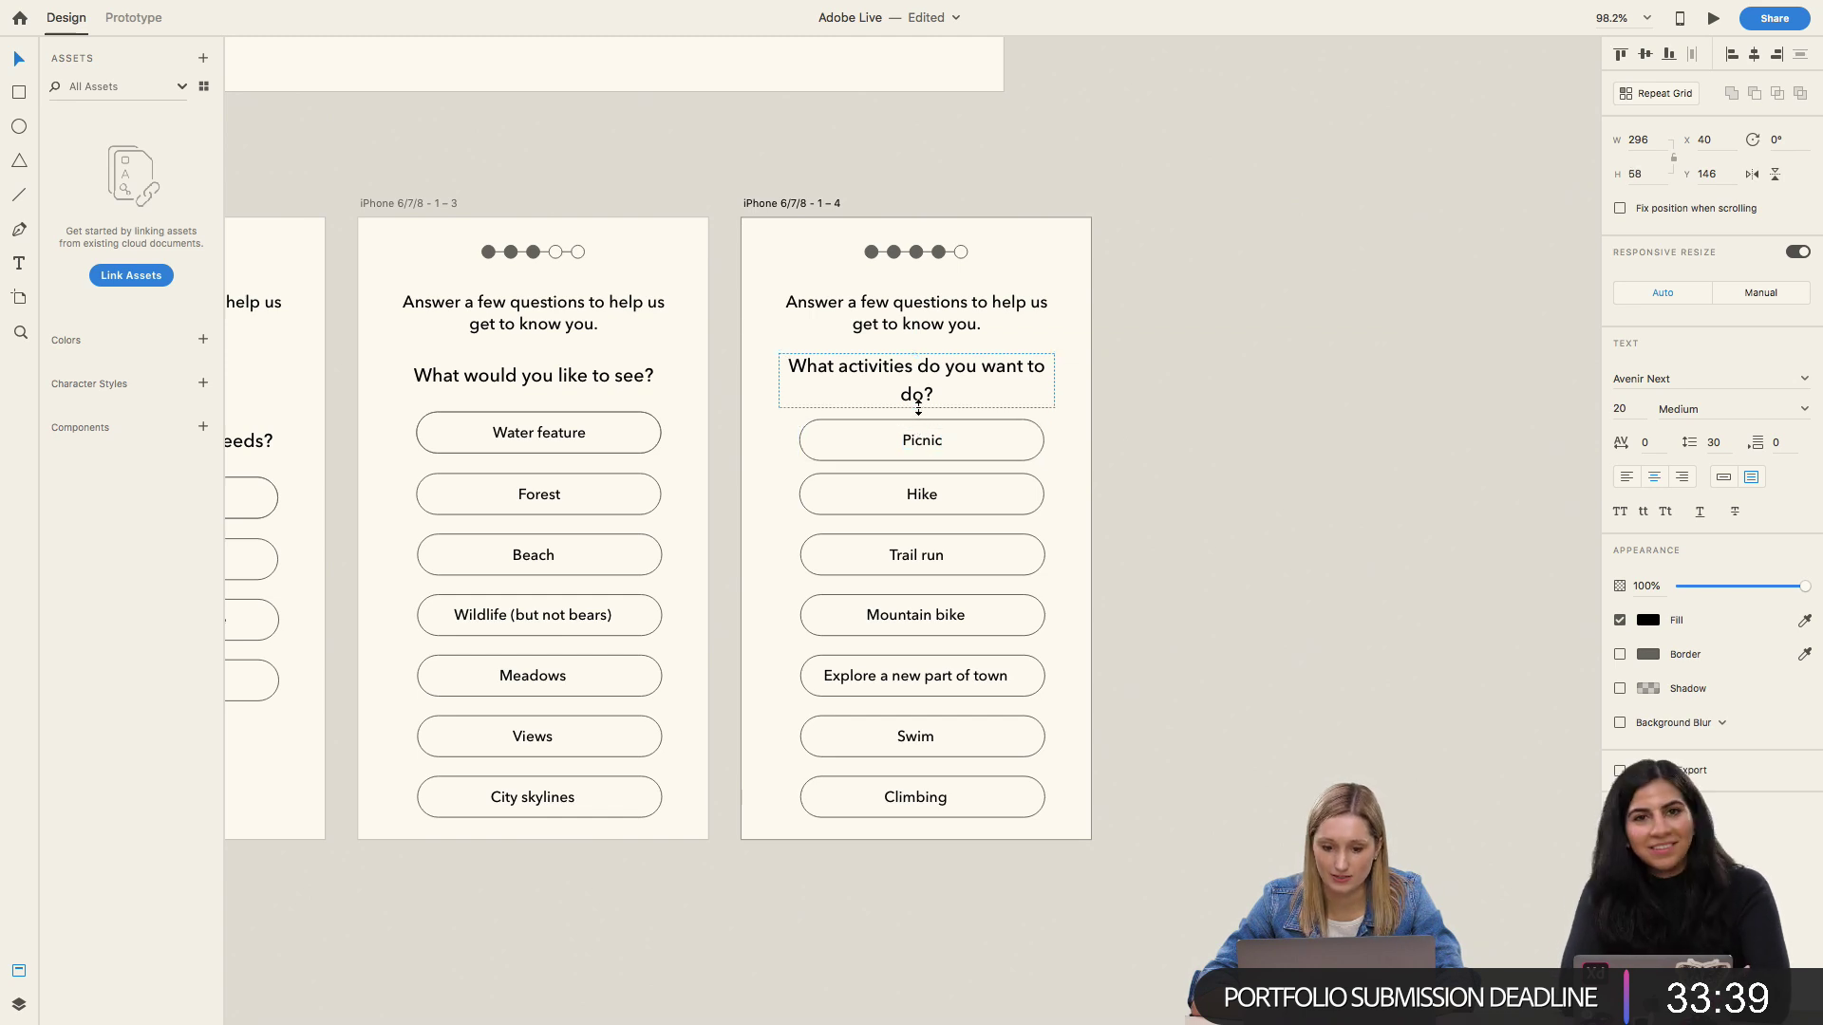
click(1086, 388)
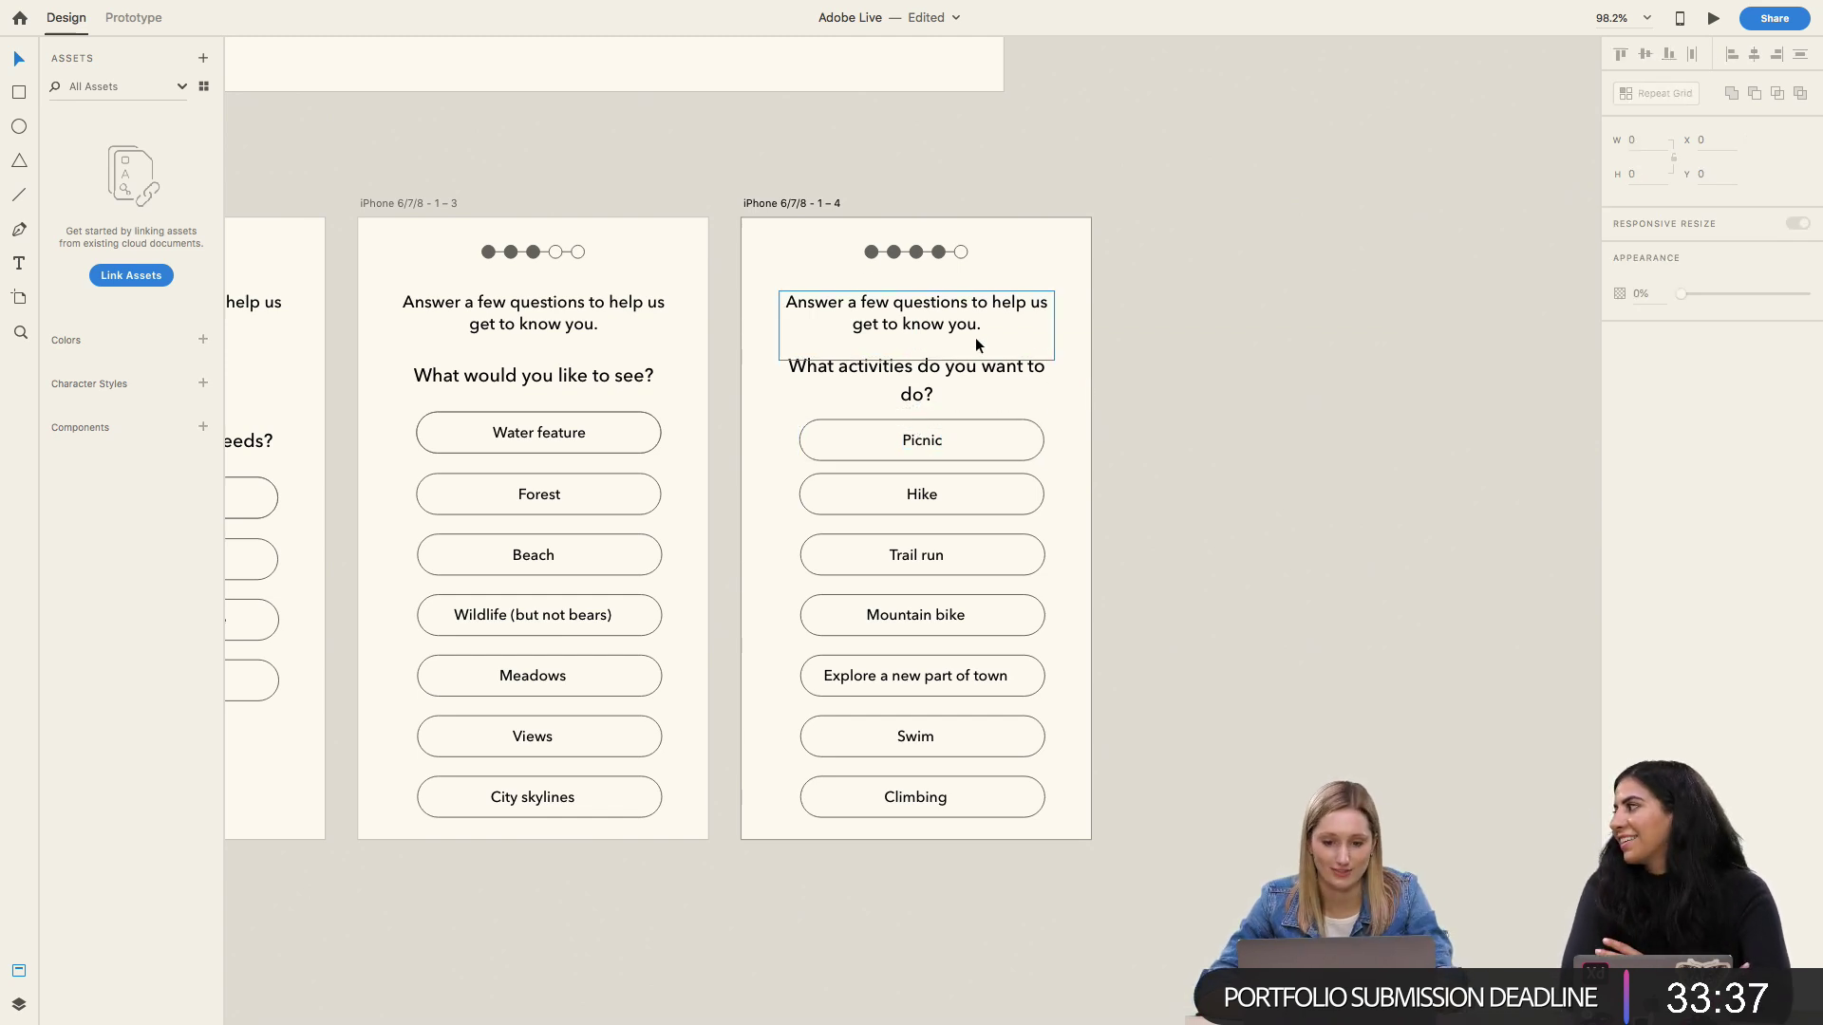
Step: Delete the unfilled fifth circle from the progress indicator on the activities screen
click(784, 205)
scroll(783, 205, down, 3)
click(923, 244)
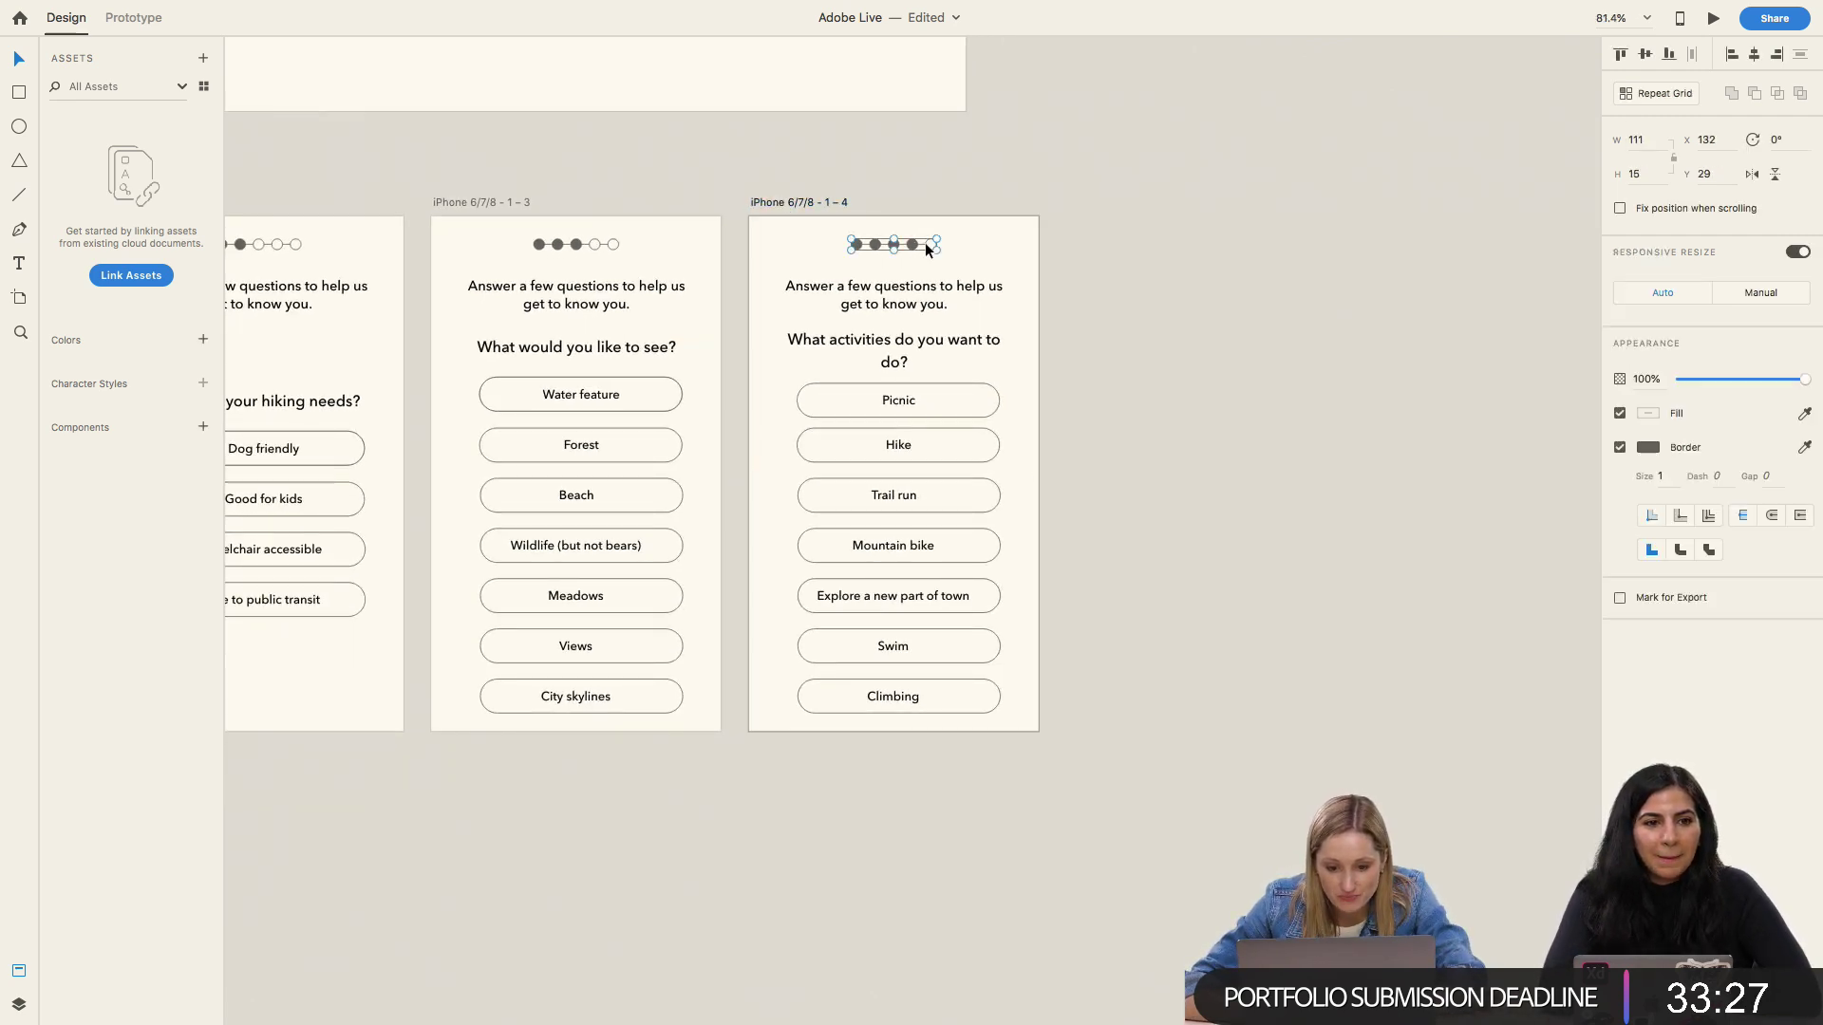
click(1039, 238)
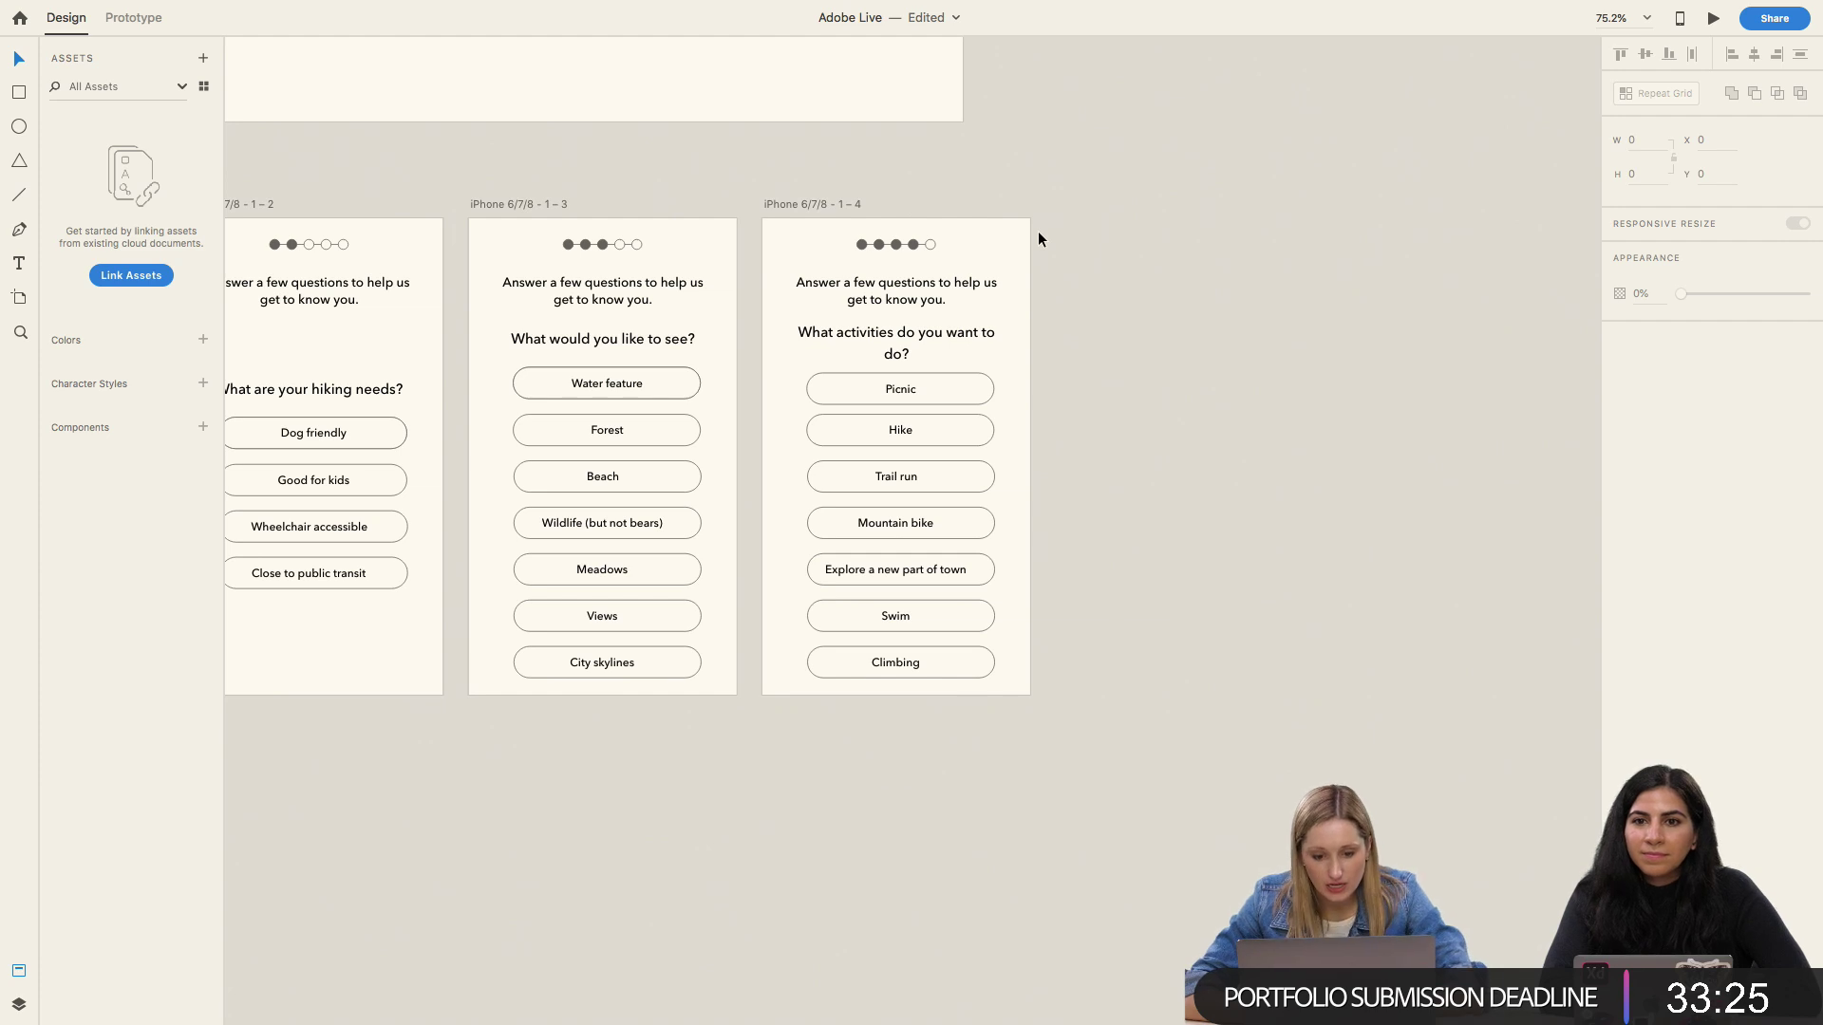
click(836, 205)
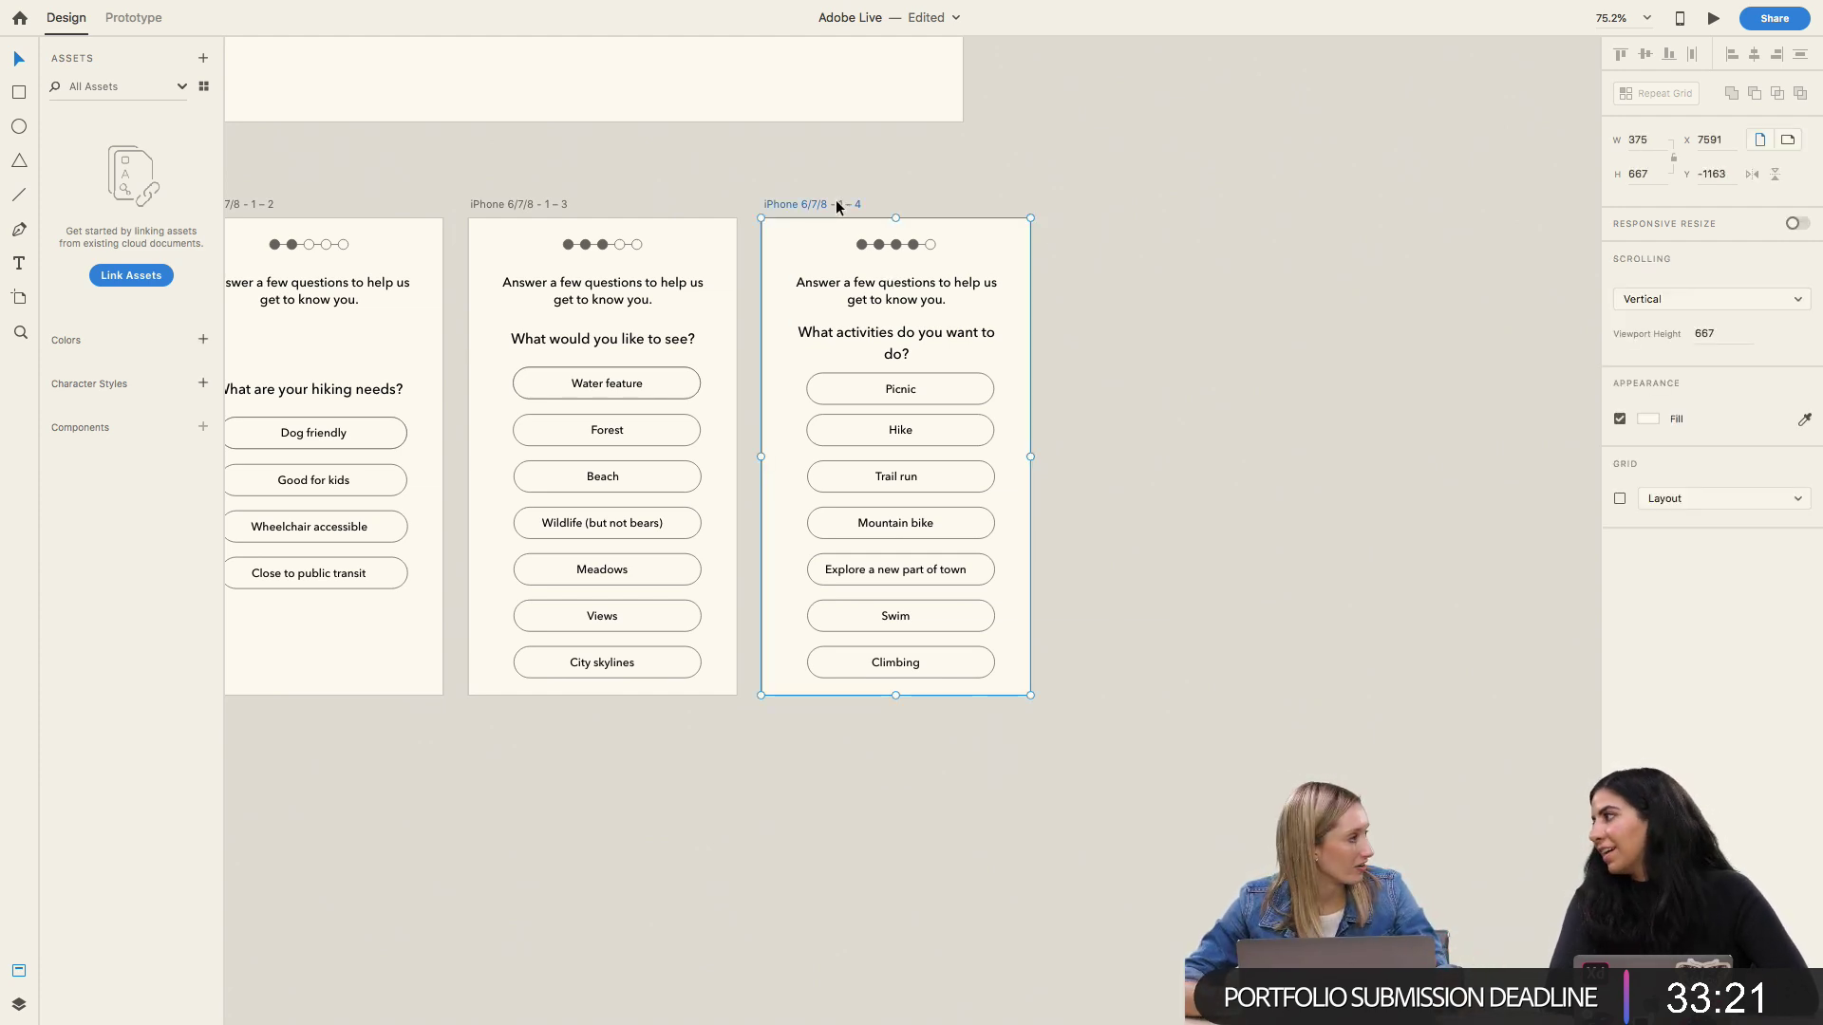
double_click(929, 244)
scroll(928, 247, up, 5)
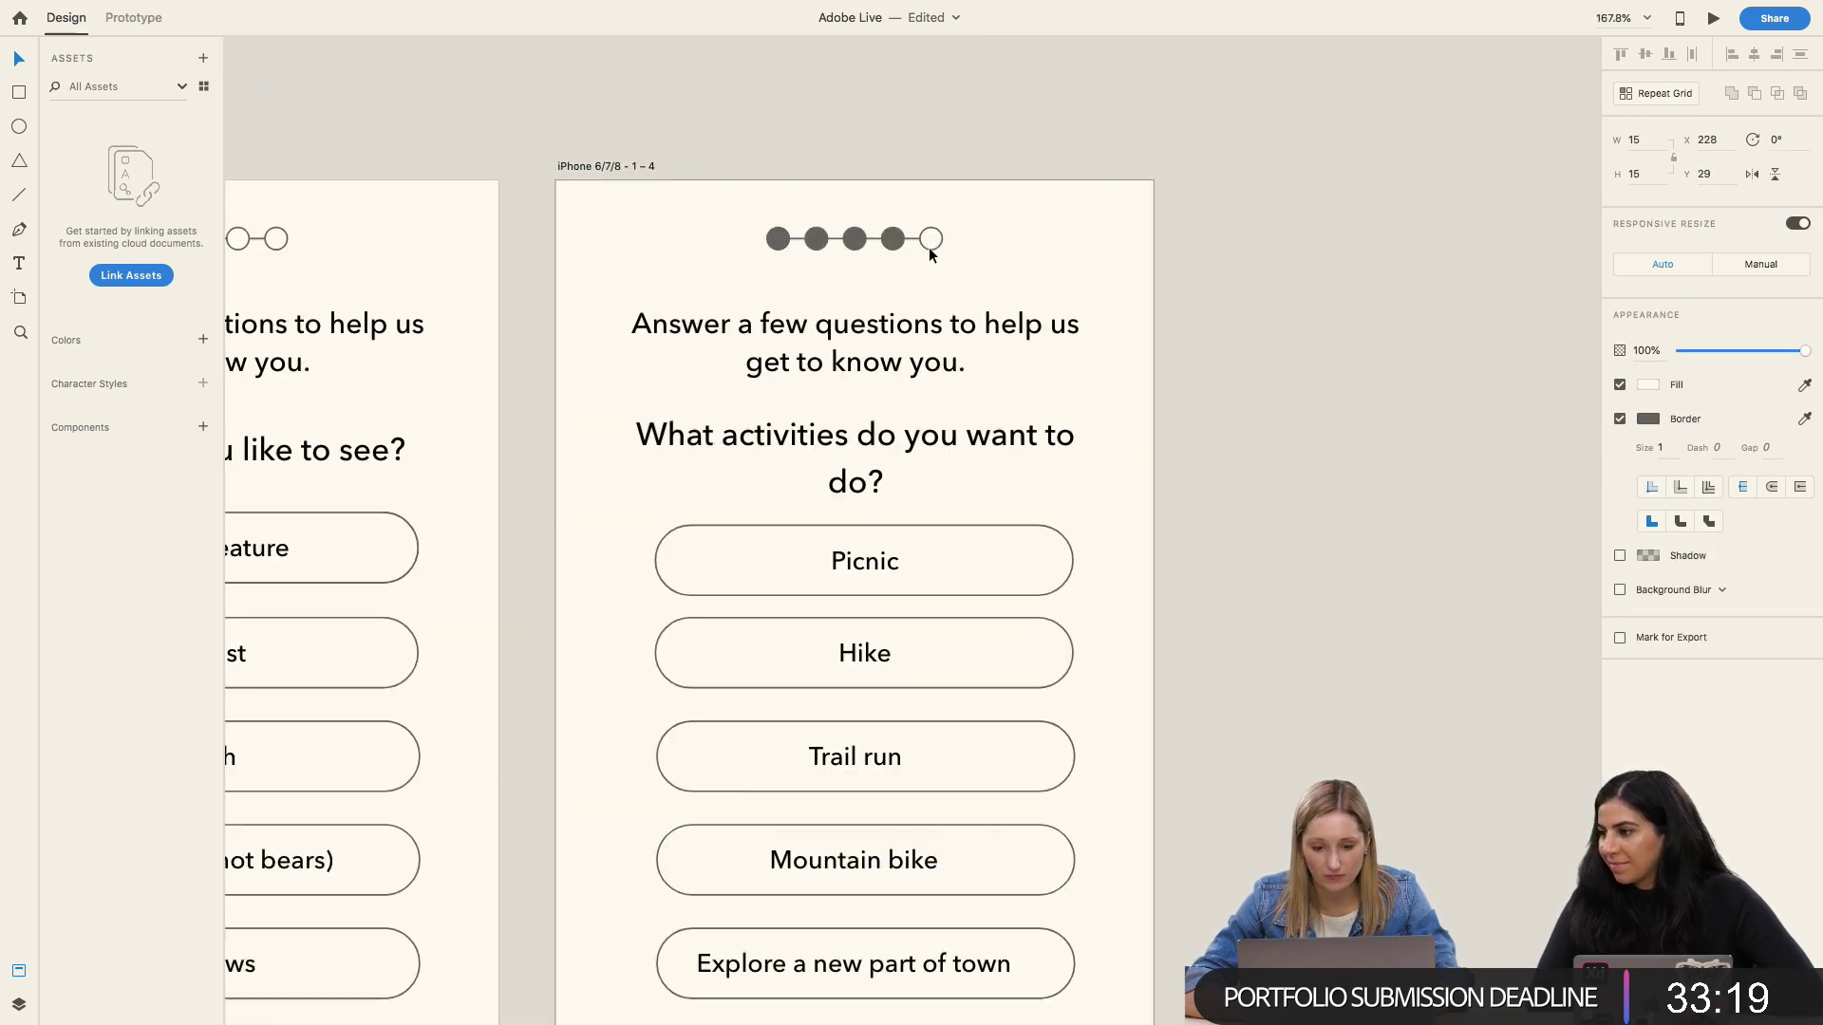
key(Delete)
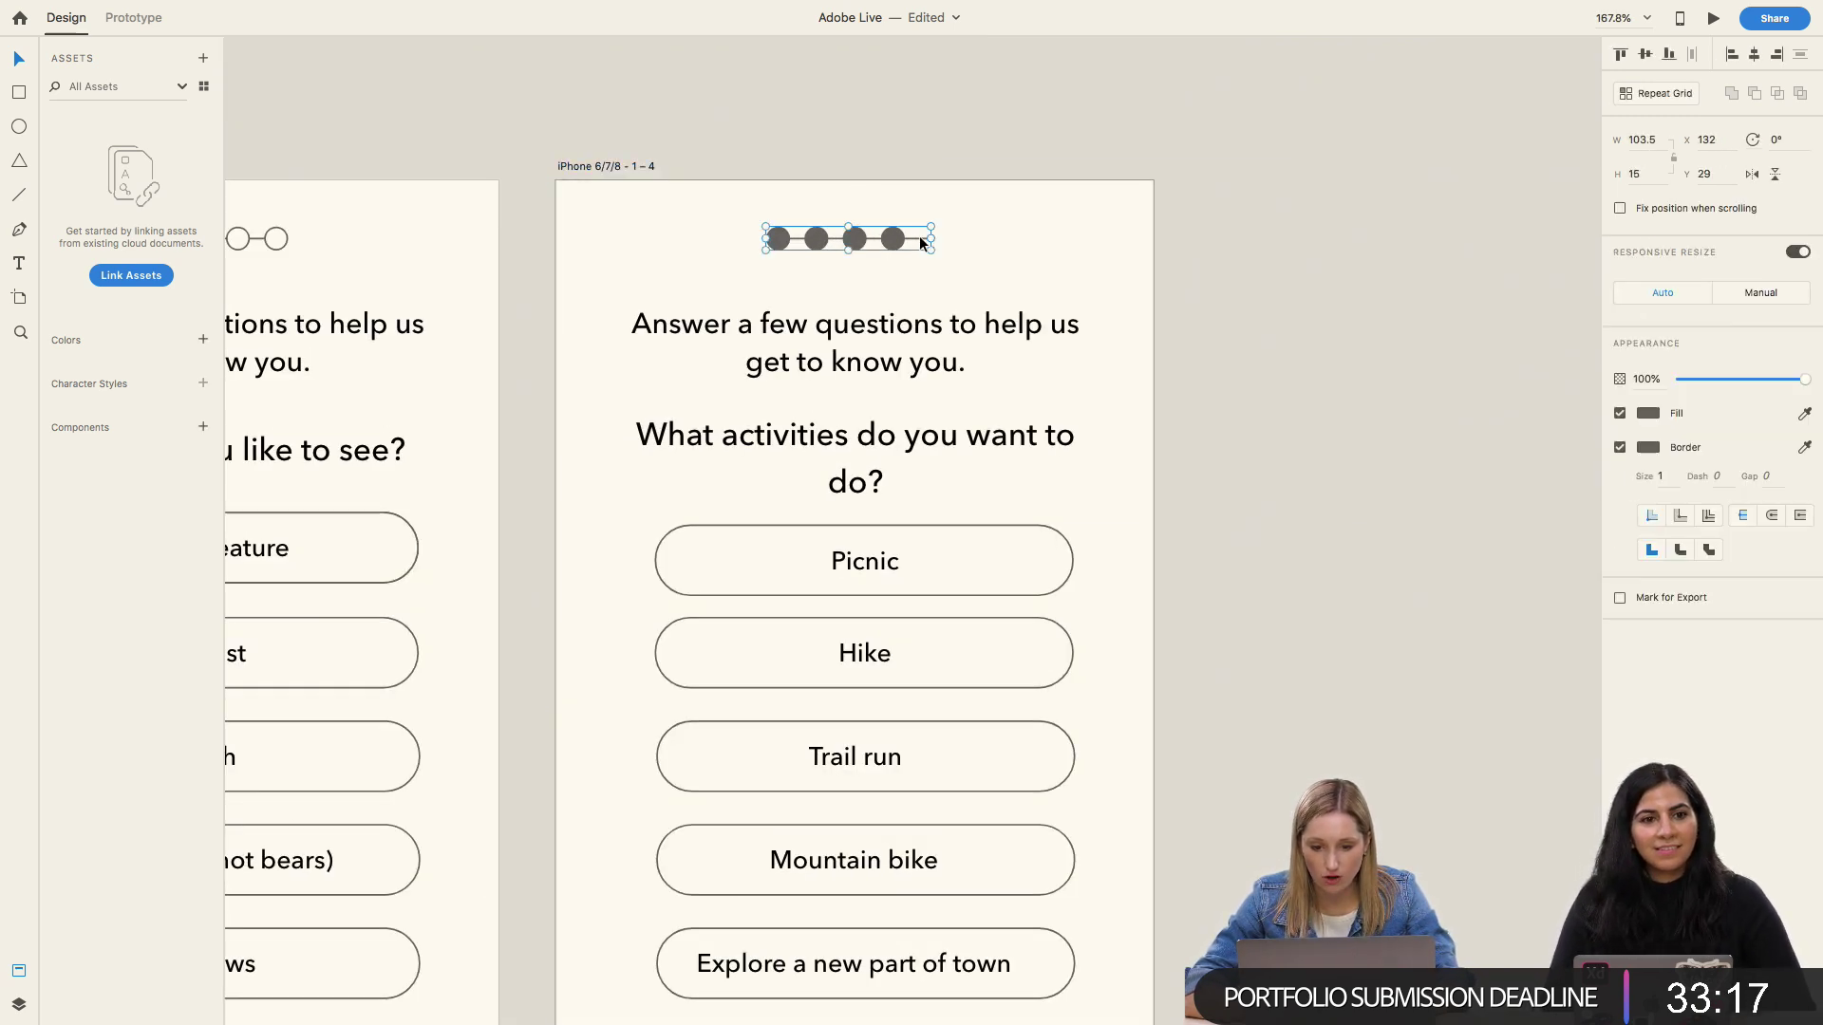
Step: Shorten the progress indicator's connecting line to about 76 so it ends at the fourth circle, and center the indicator horizontally on the screen
double_click(898, 236)
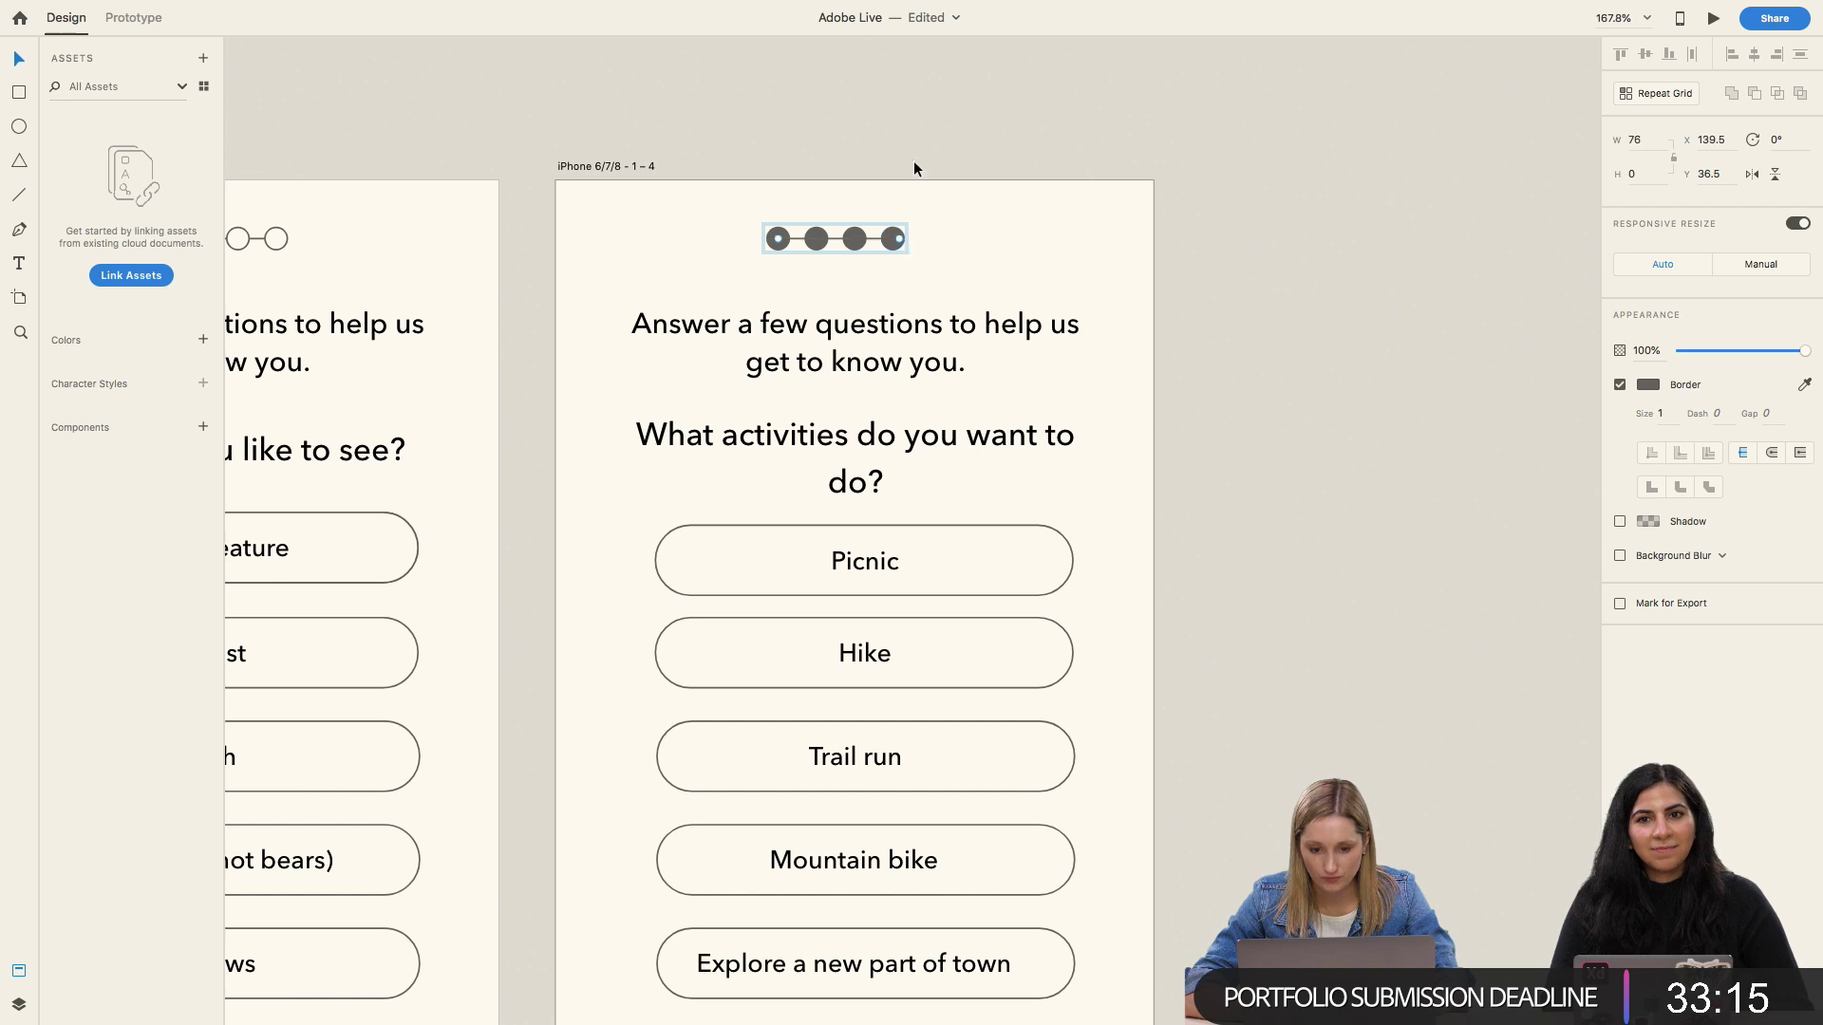
click(889, 239)
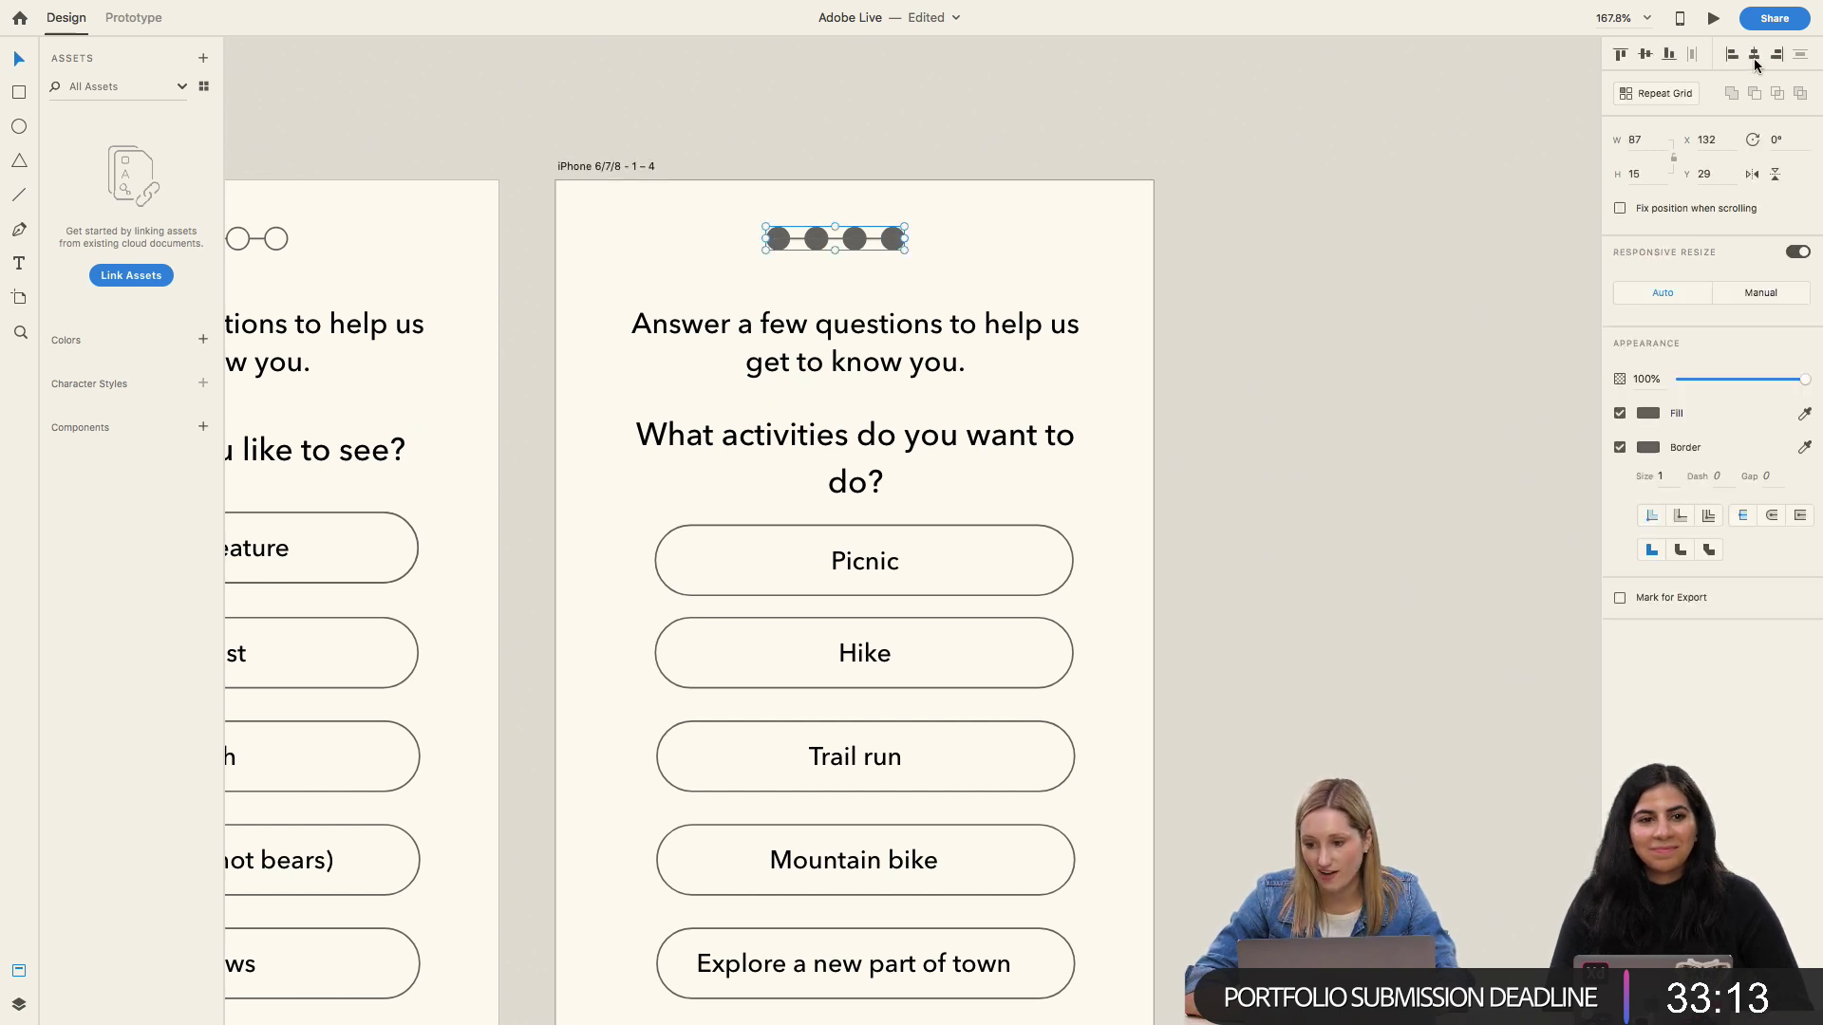
click(1534, 73)
Step: Duplicate the activities artboard directly beside the original, keeping the 36 px gap used between the other artboards
scroll(1295, 122, down, 5)
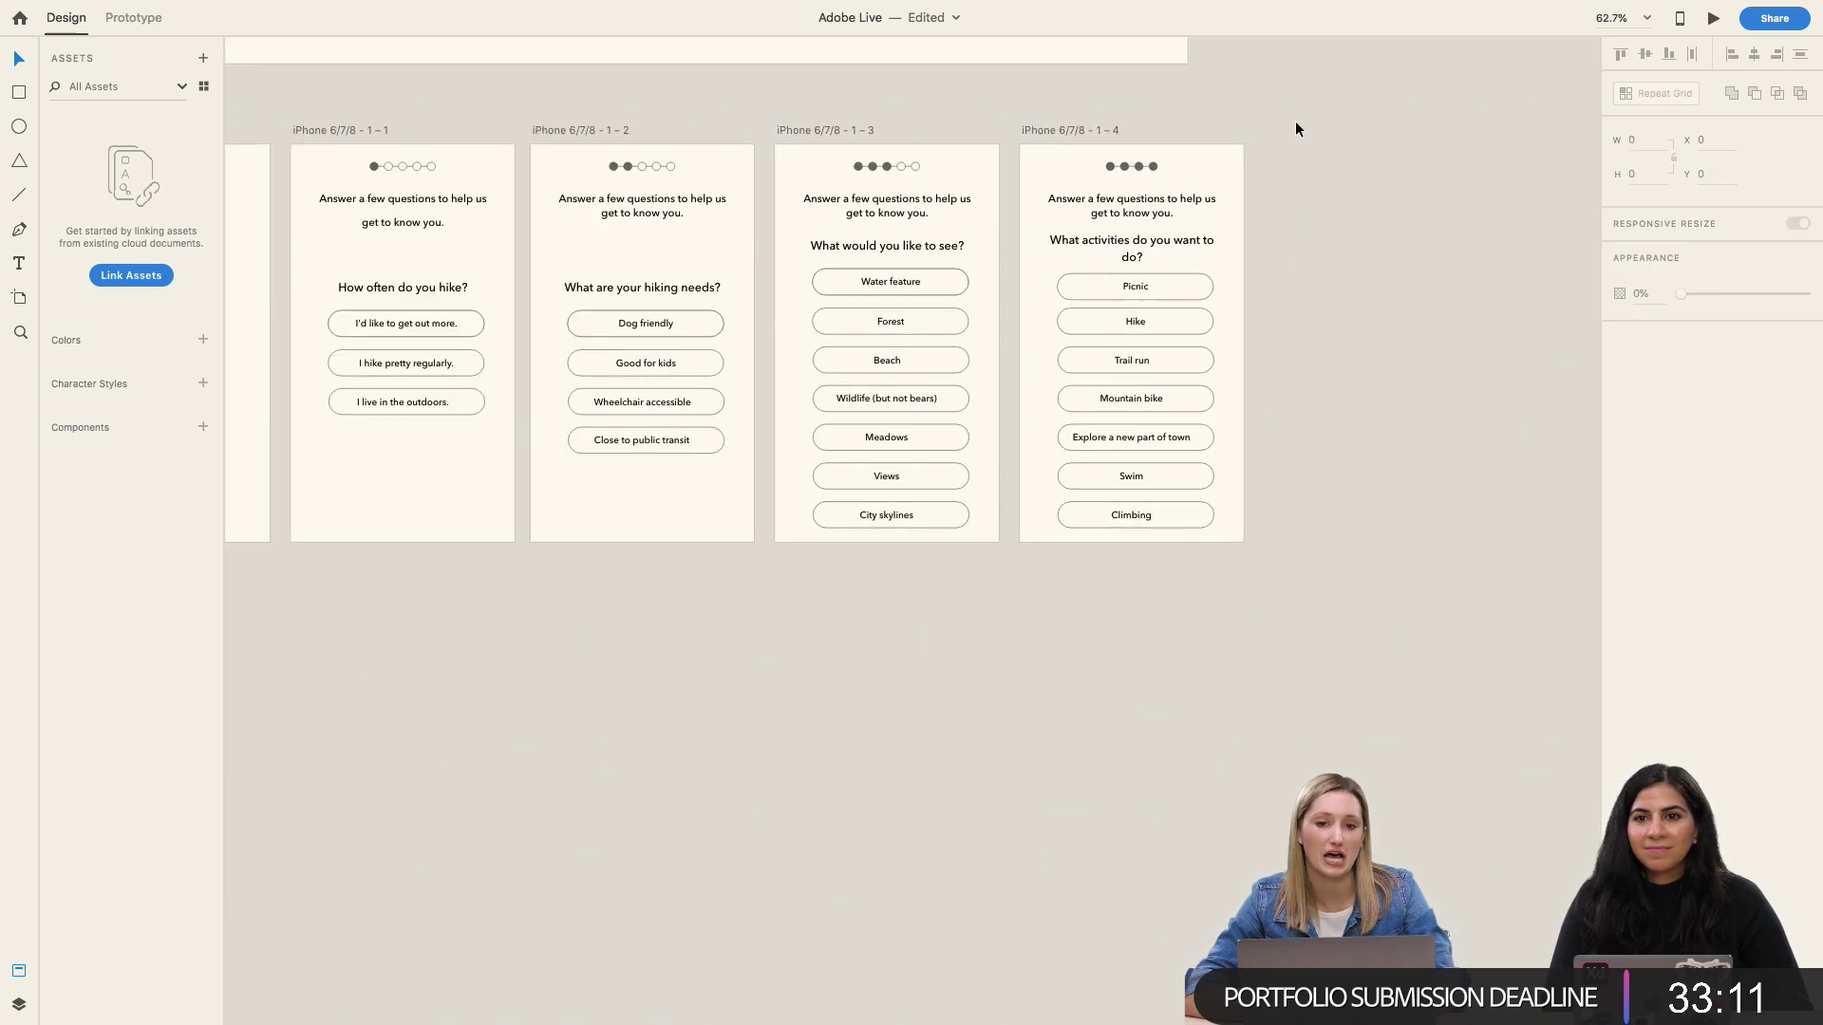
scroll(1295, 121, right, 5)
click(819, 167)
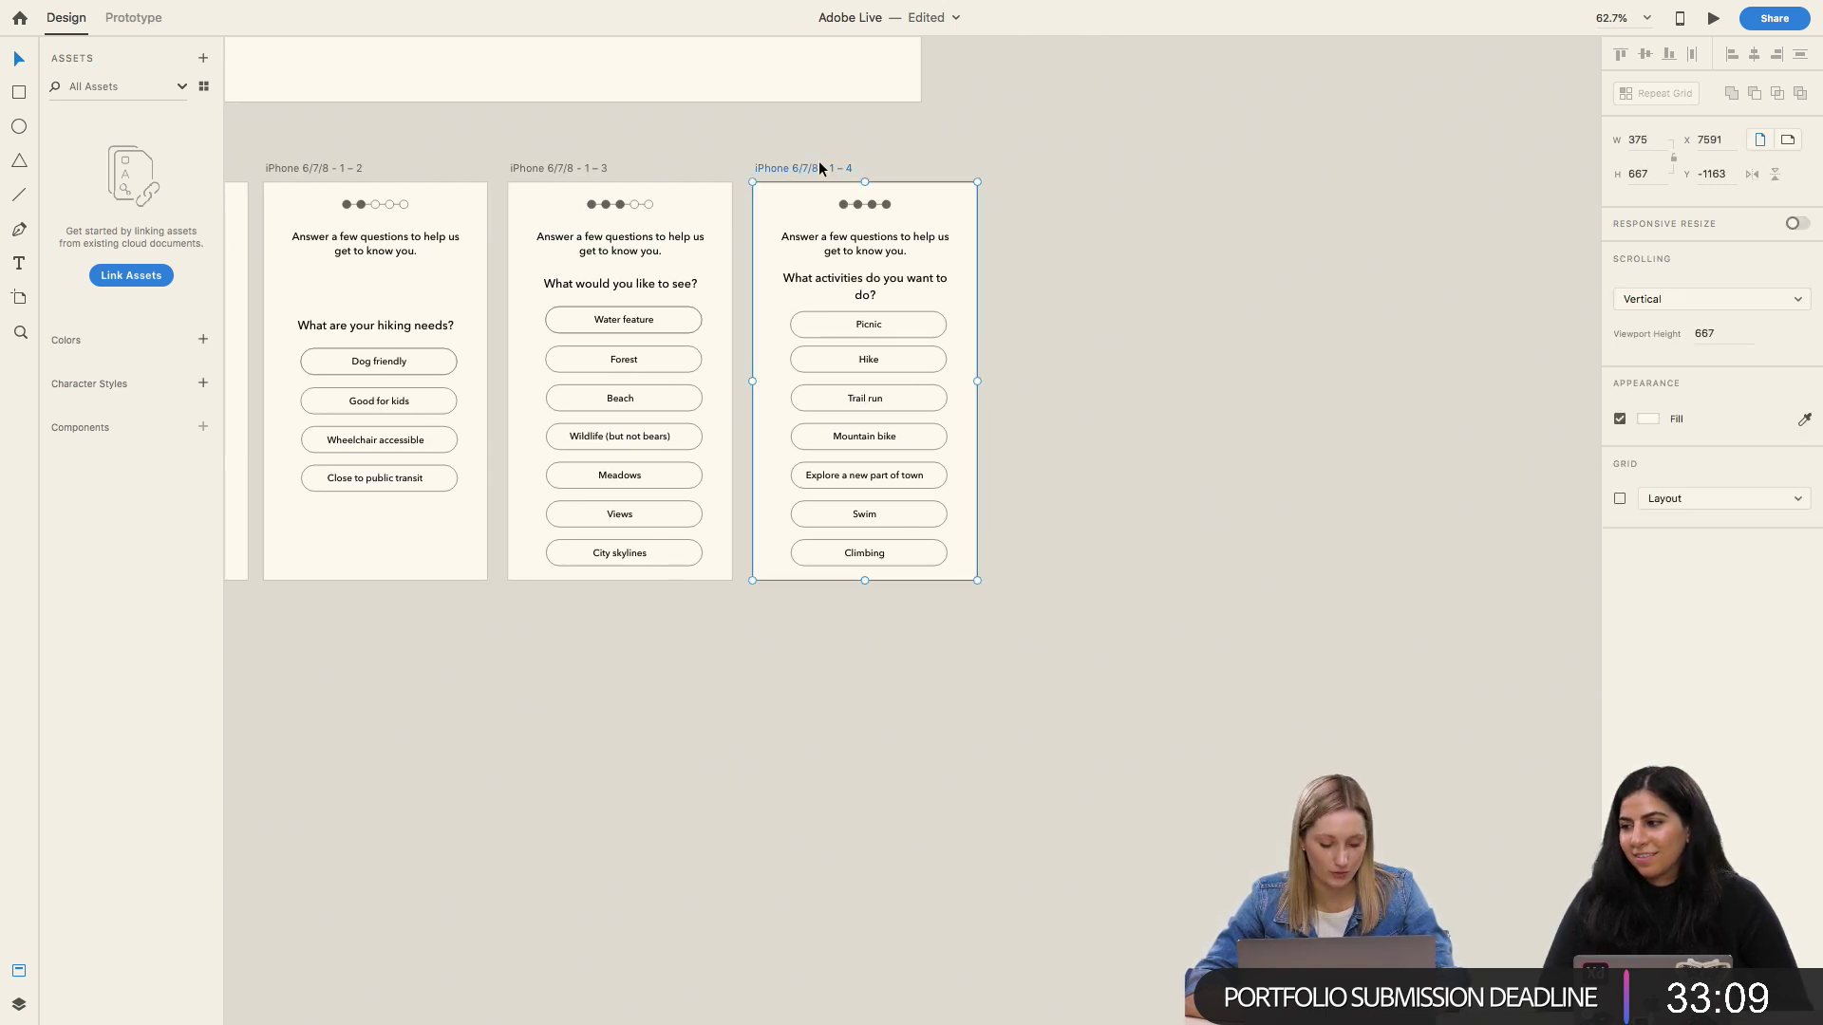
drag(818, 167, 1062, 167)
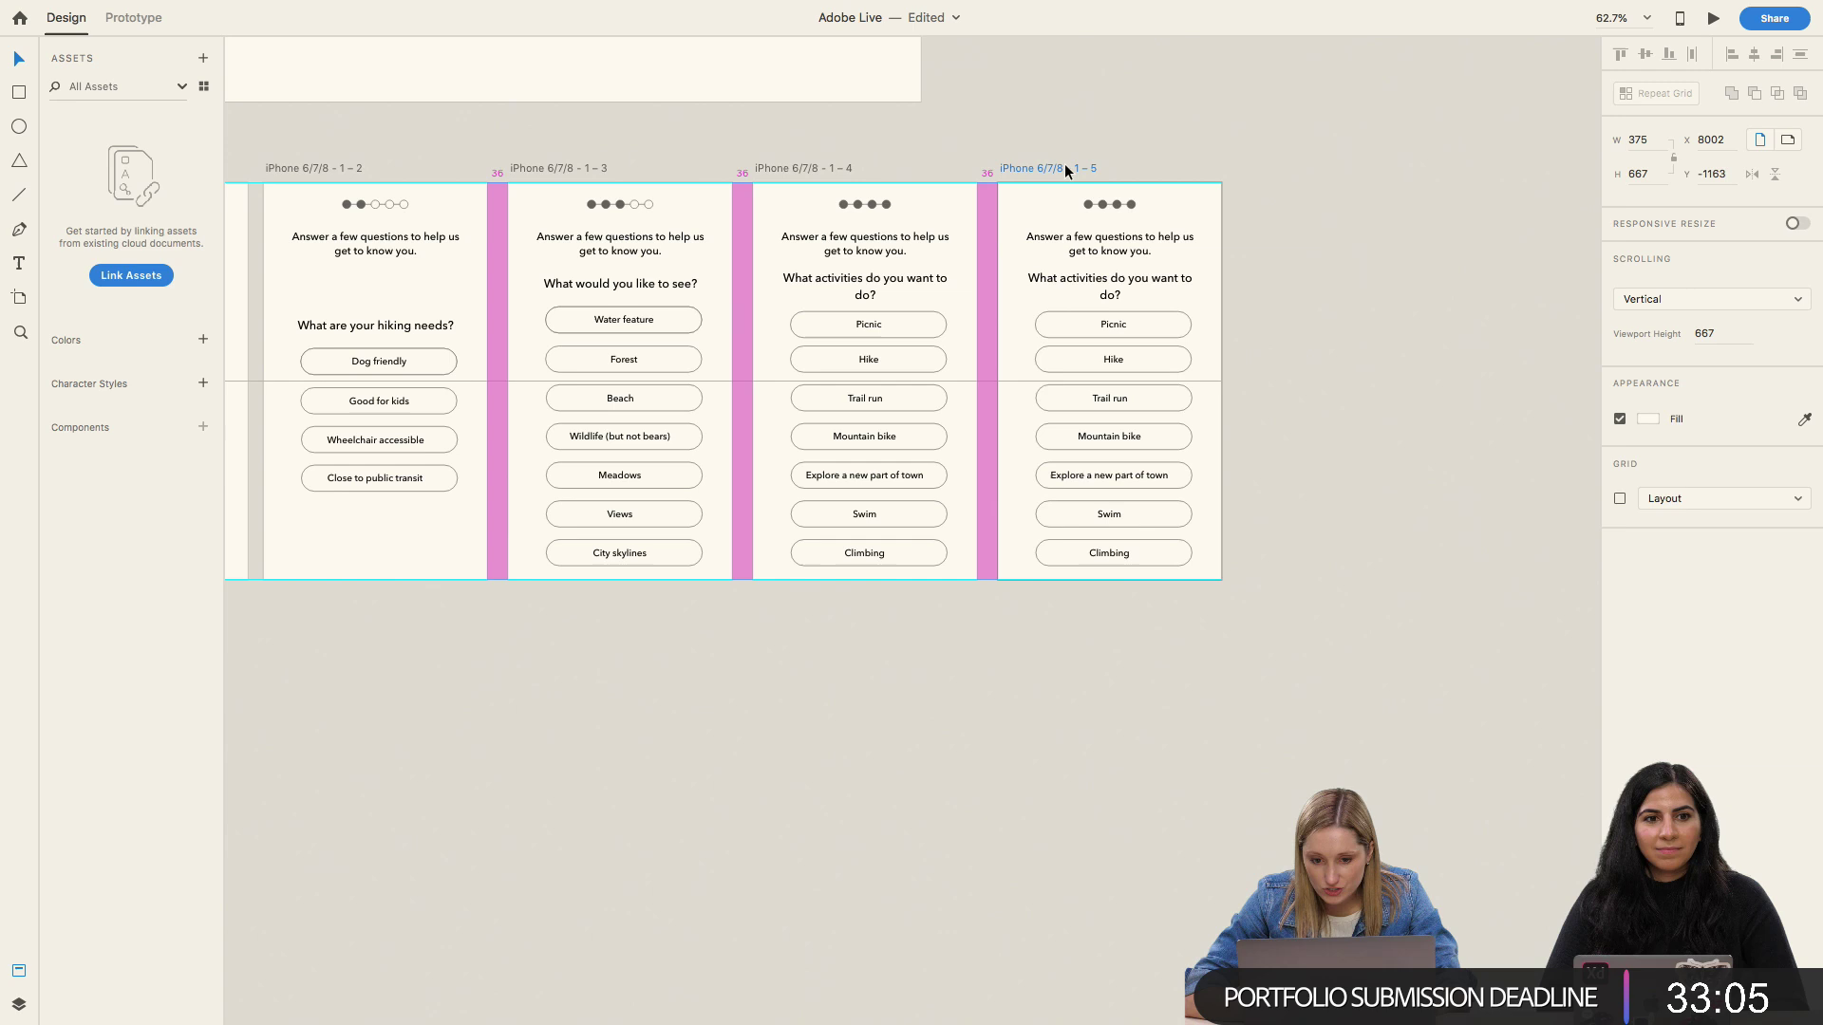
Step: Delete the progress indicator, both text headings and all answer buttons from the duplicated artboard
click(1160, 212)
click(1103, 205)
key(Delete)
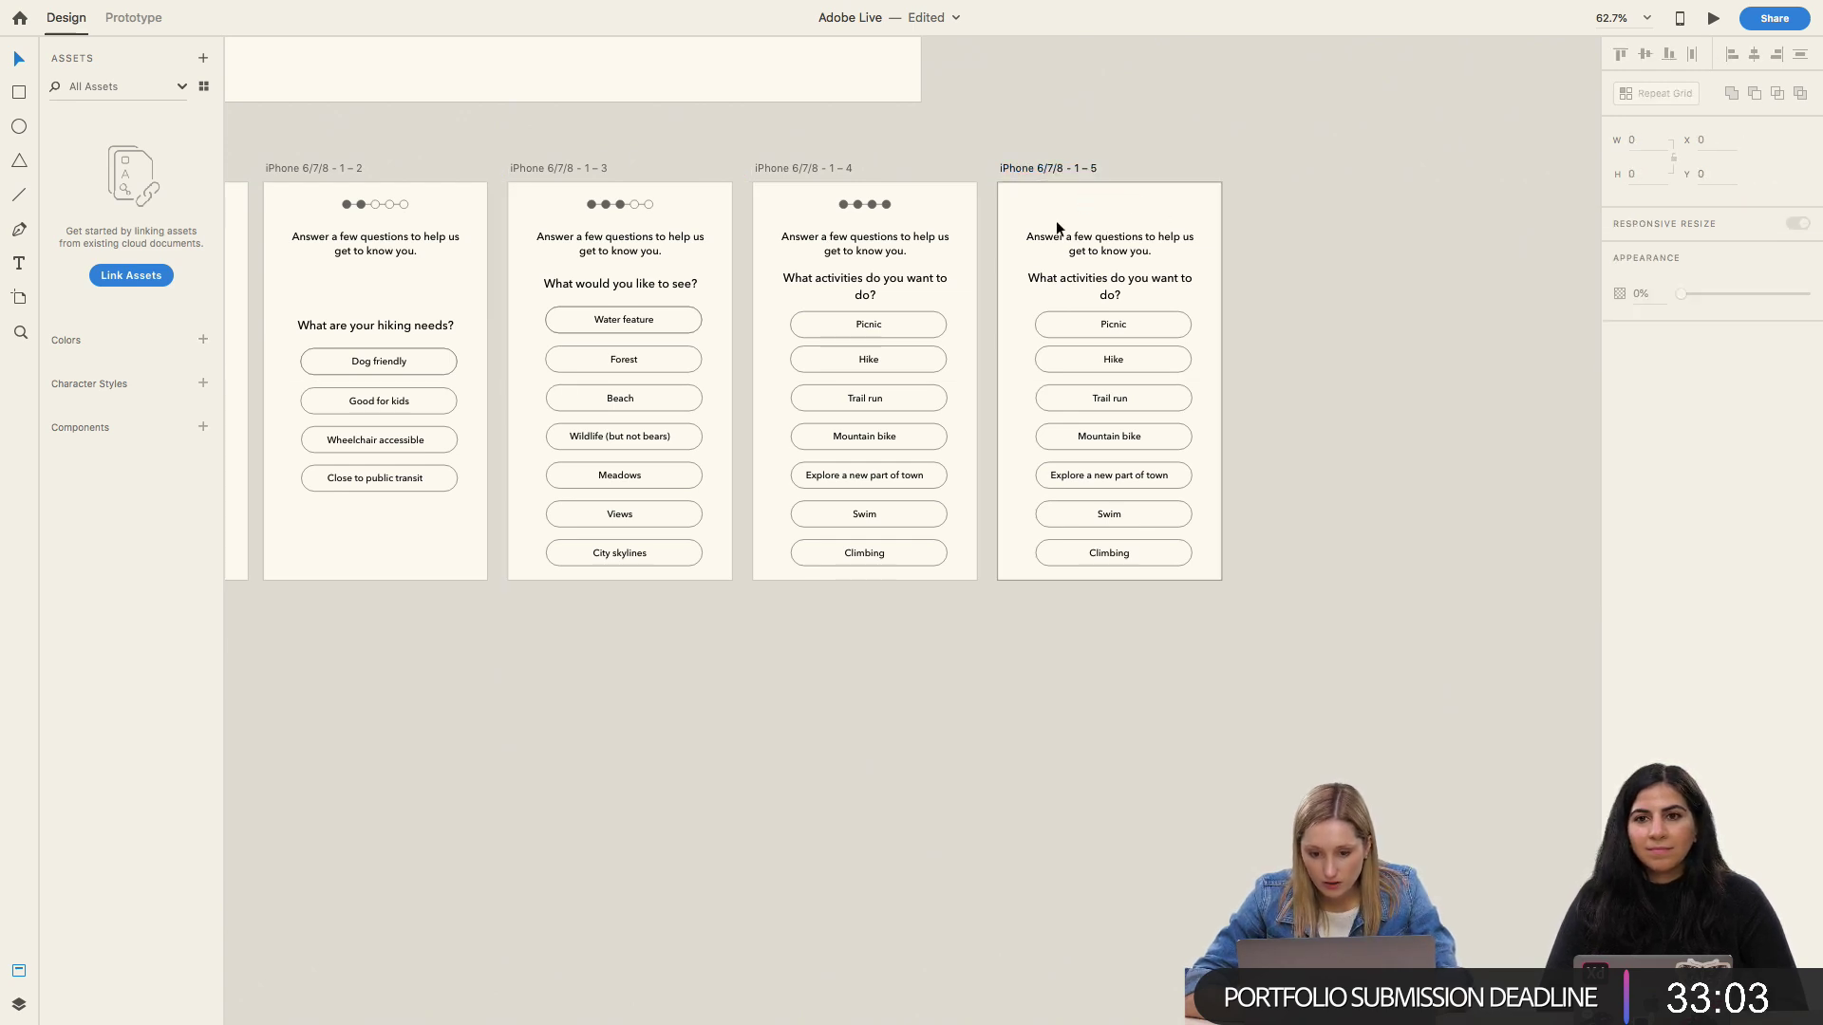
drag(1019, 217, 1185, 586)
key(Delete)
Step: Draw a full-width rectangle along the blank artboard's bottom edge and extend it upward to about 375 × 61 for a navigation bar
scroll(1115, 607, up, 5)
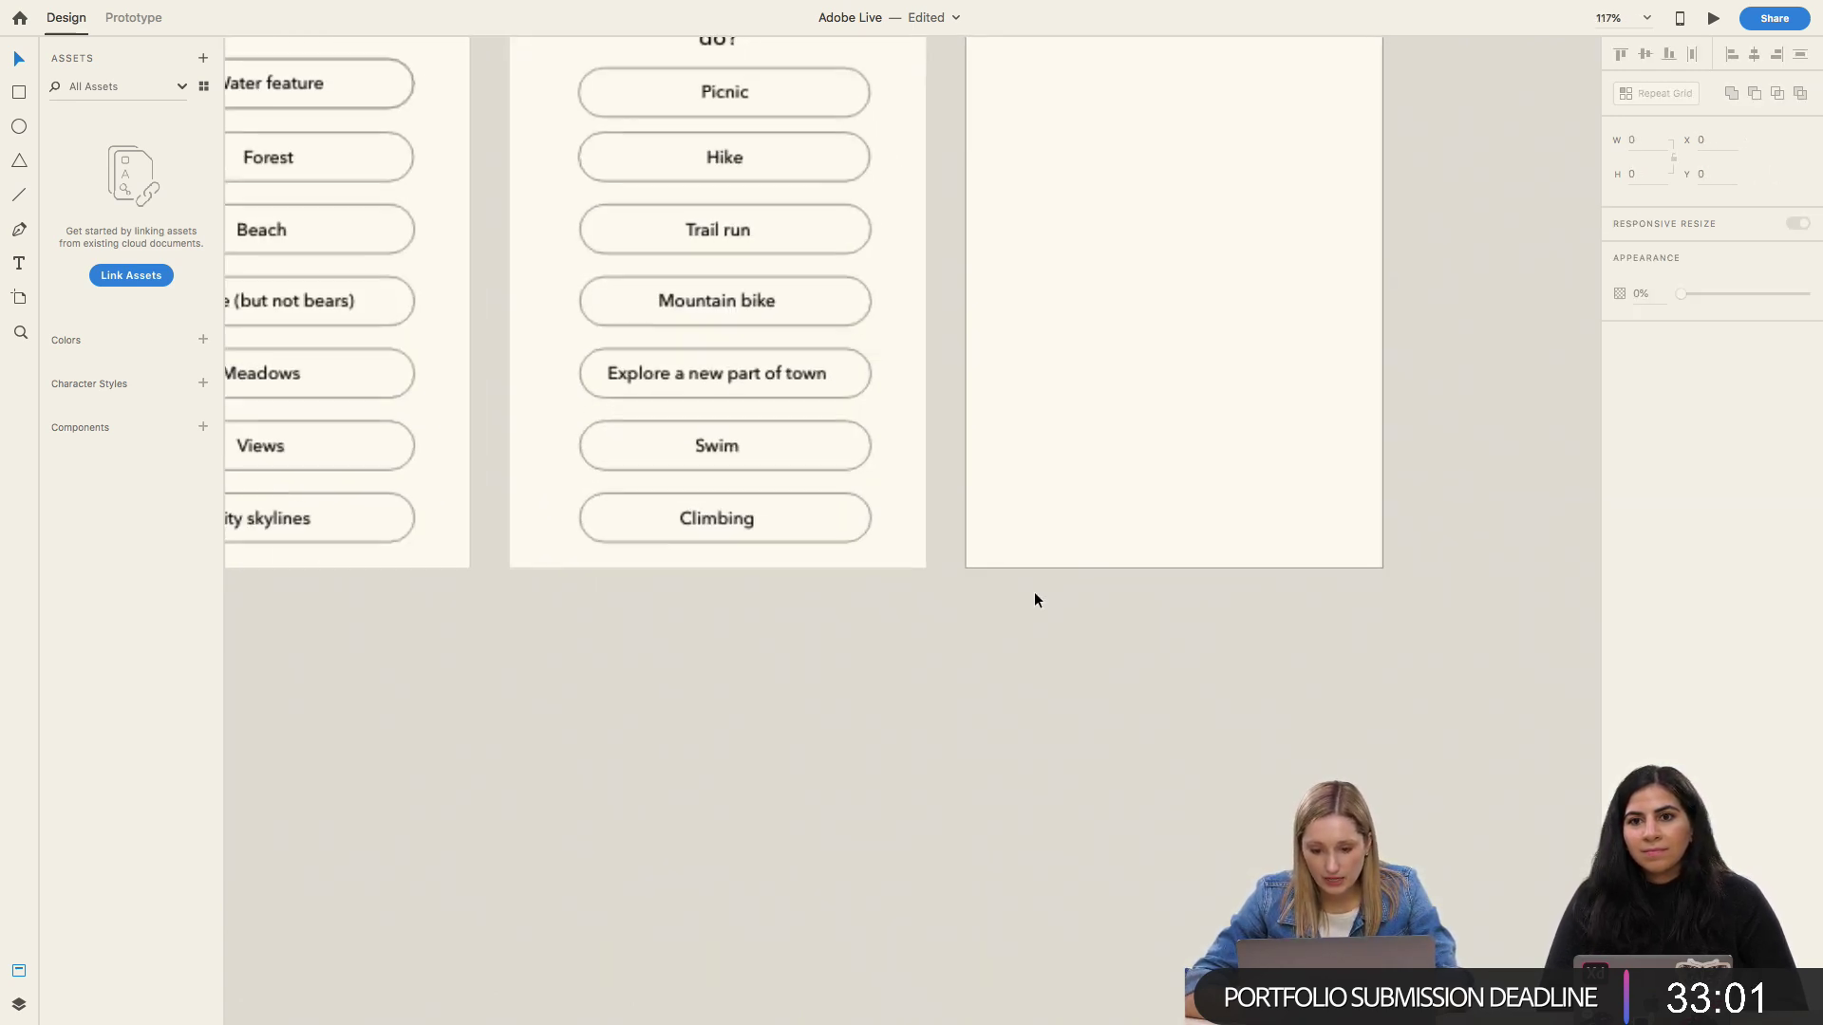
scroll(1034, 591, right, 3)
drag(808, 568, 1226, 616)
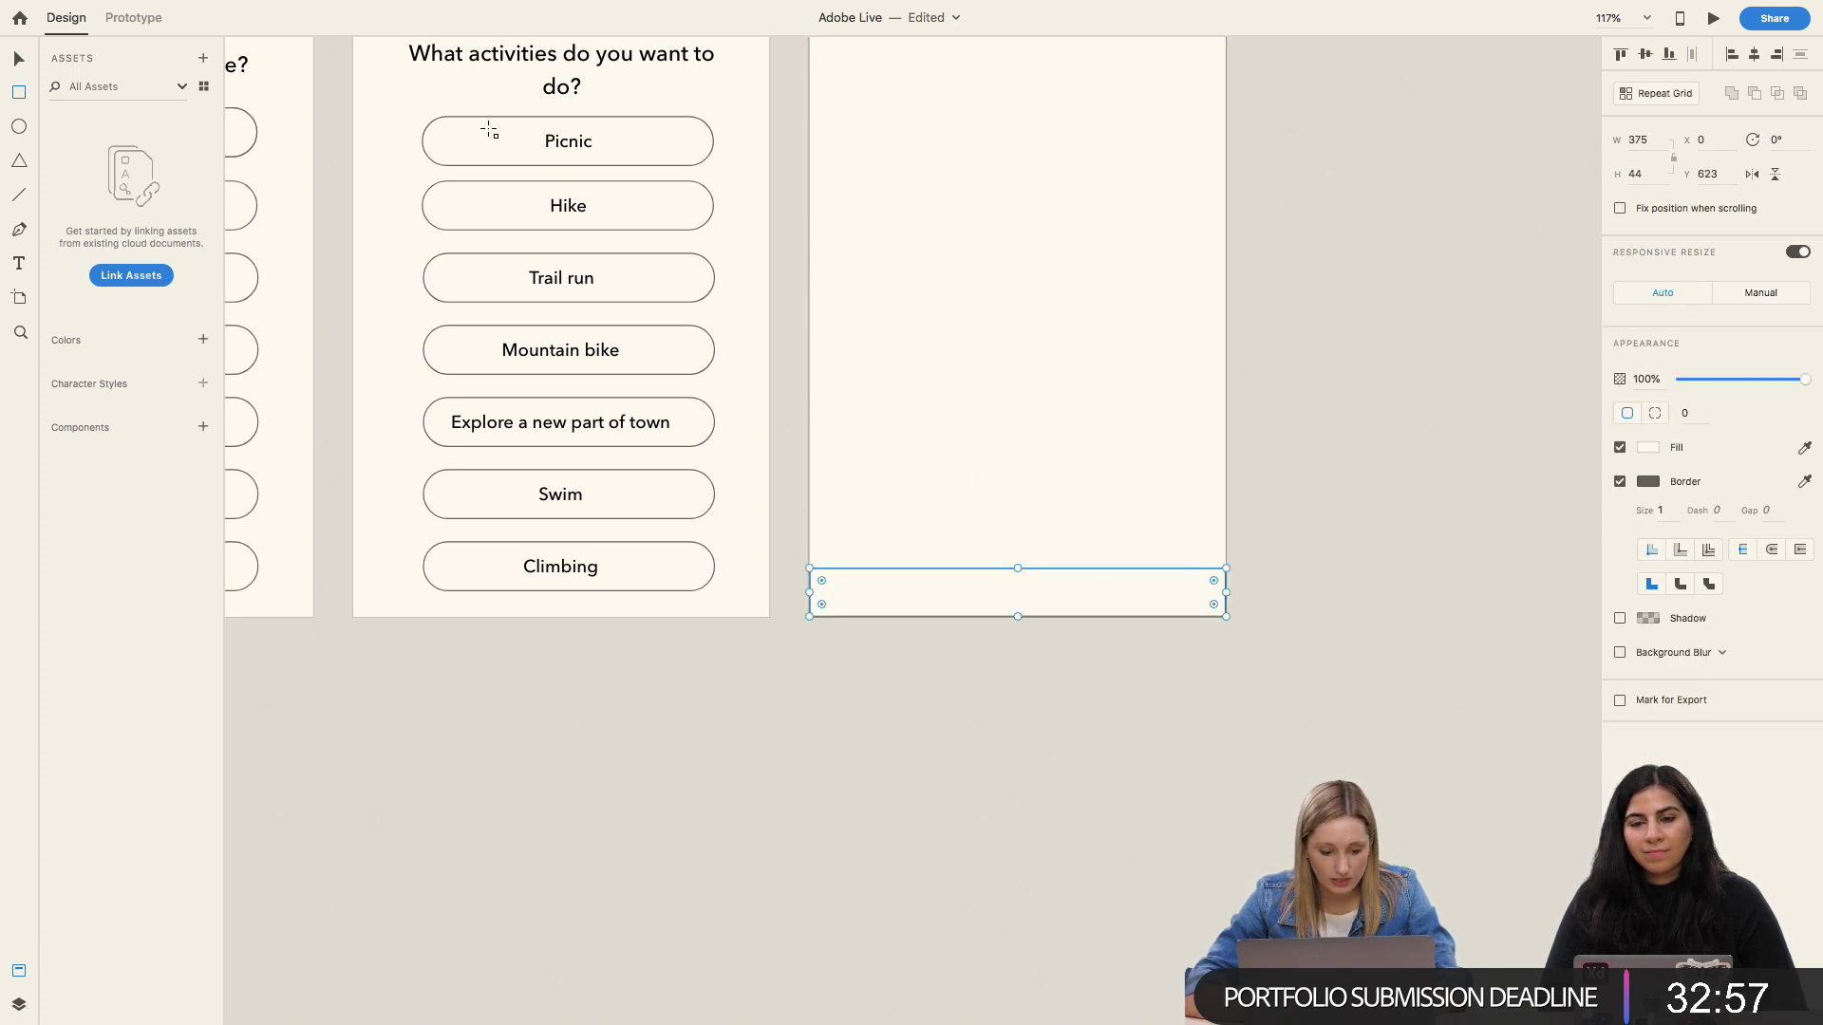
key(Escape)
key(v)
click(1022, 570)
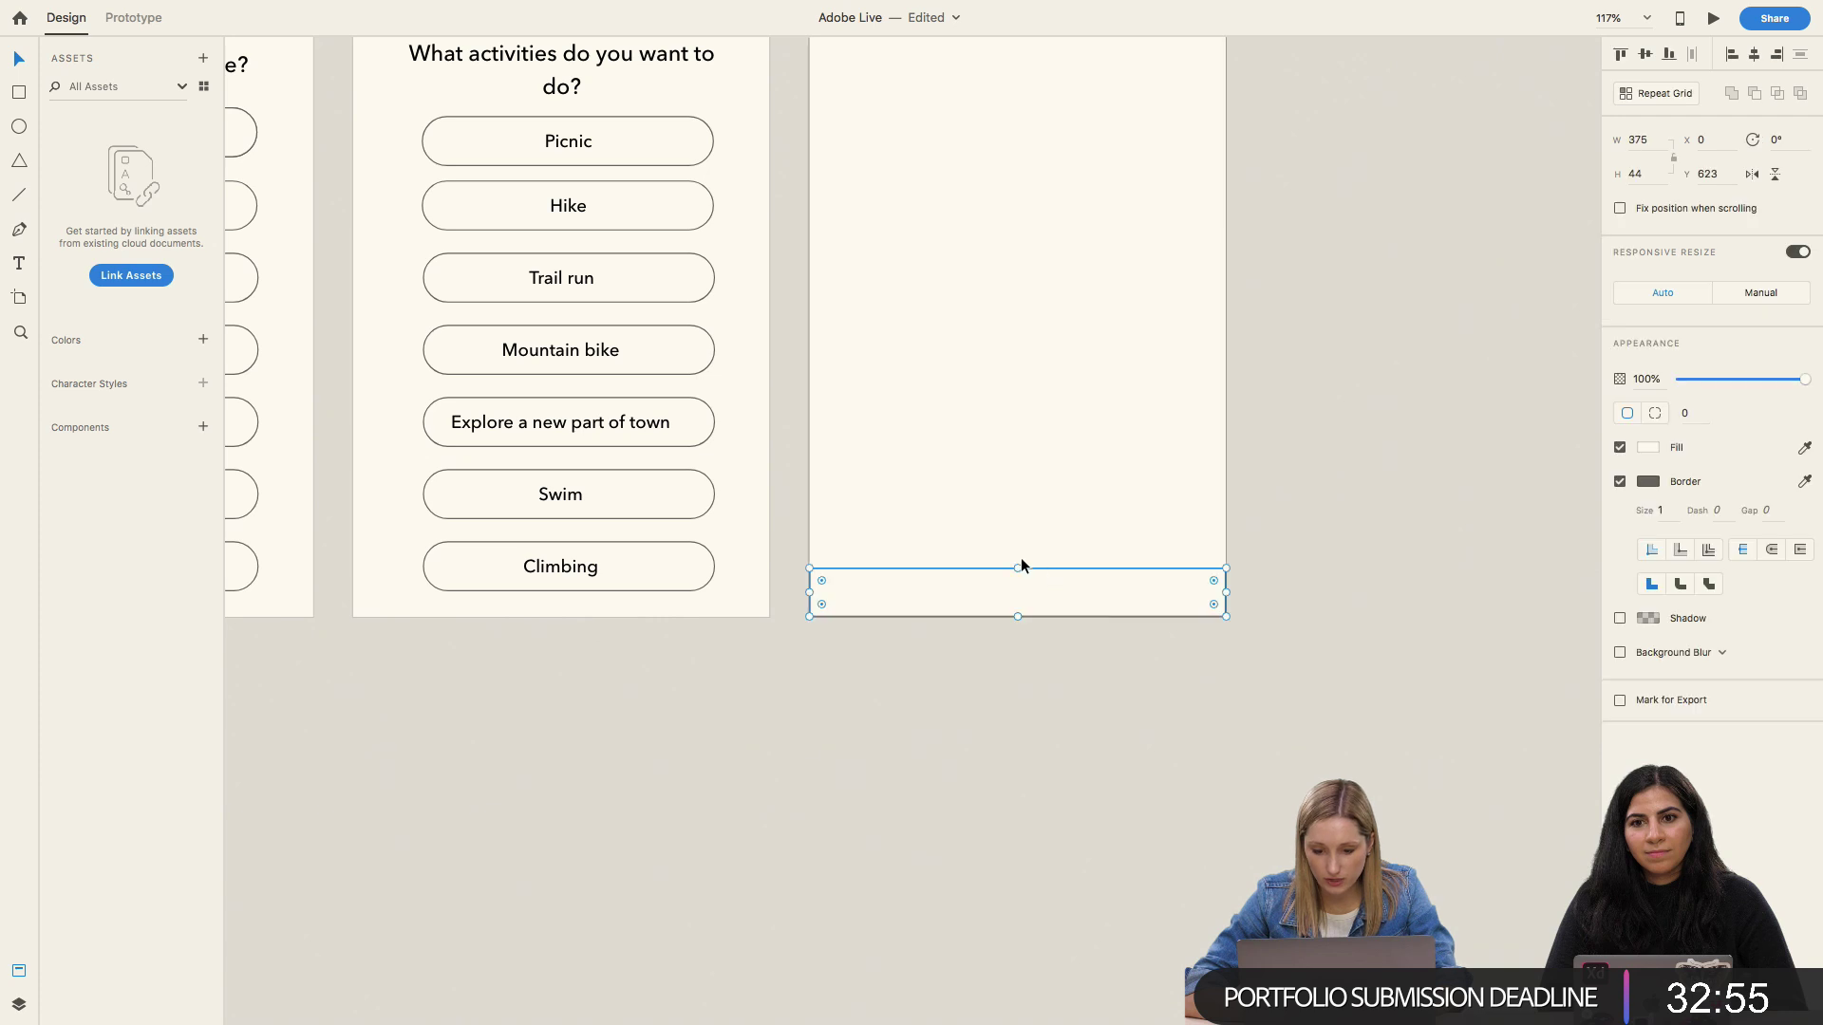
drag(1014, 569, 1014, 549)
click(978, 649)
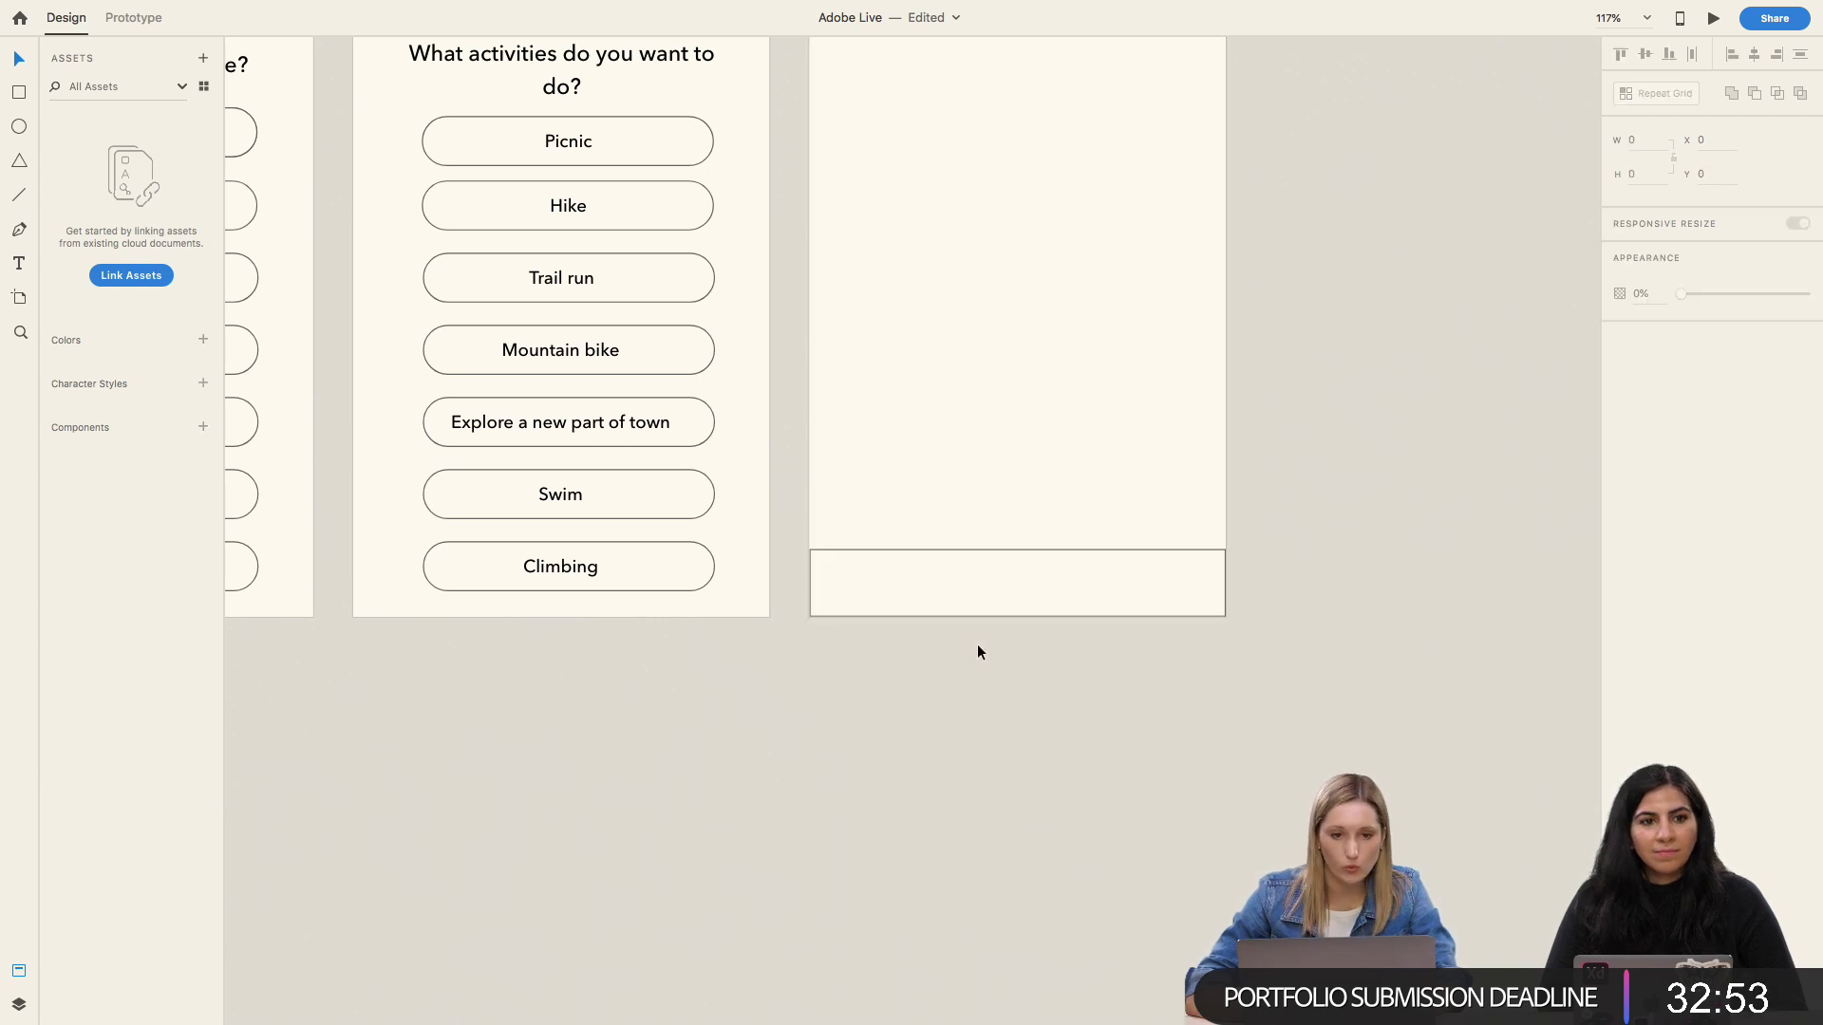
Step: Draw an icon placeholder rectangle about 38 × 31 at the left end of the navigation bar, at about X 15, Y 620
scroll(977, 646, up, 3)
key(r)
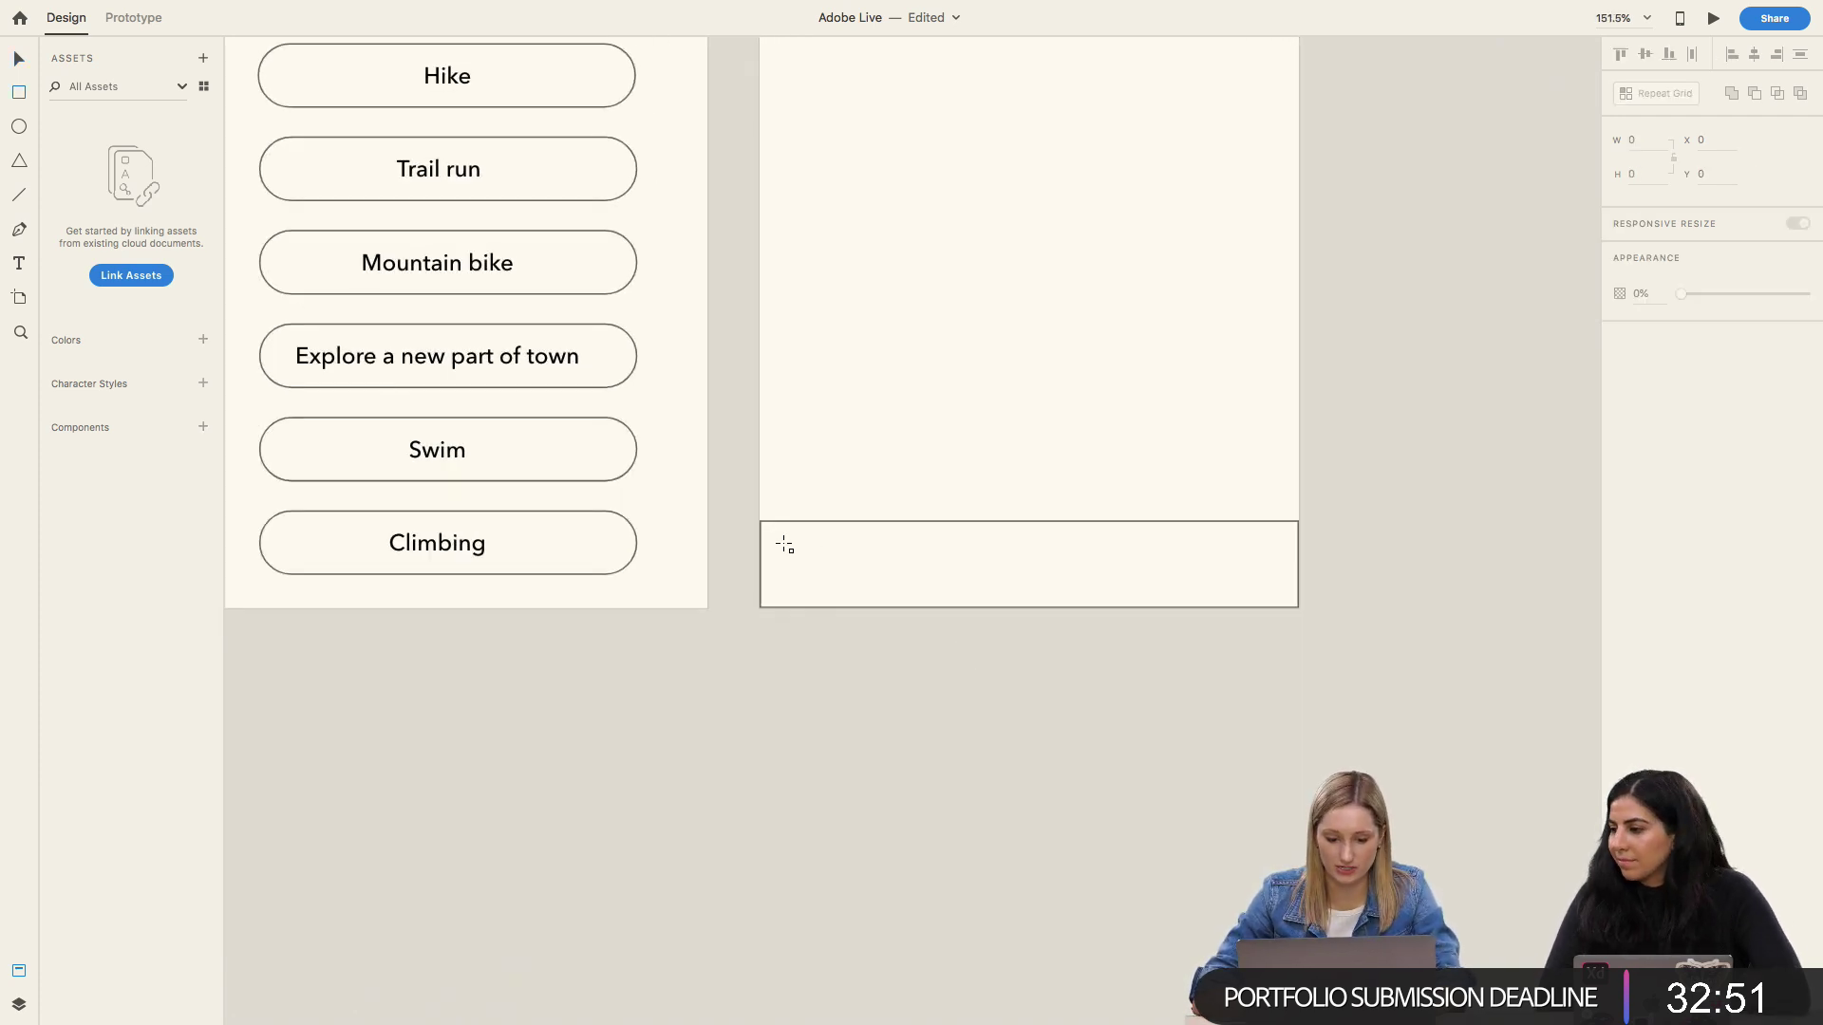
drag(781, 541, 835, 586)
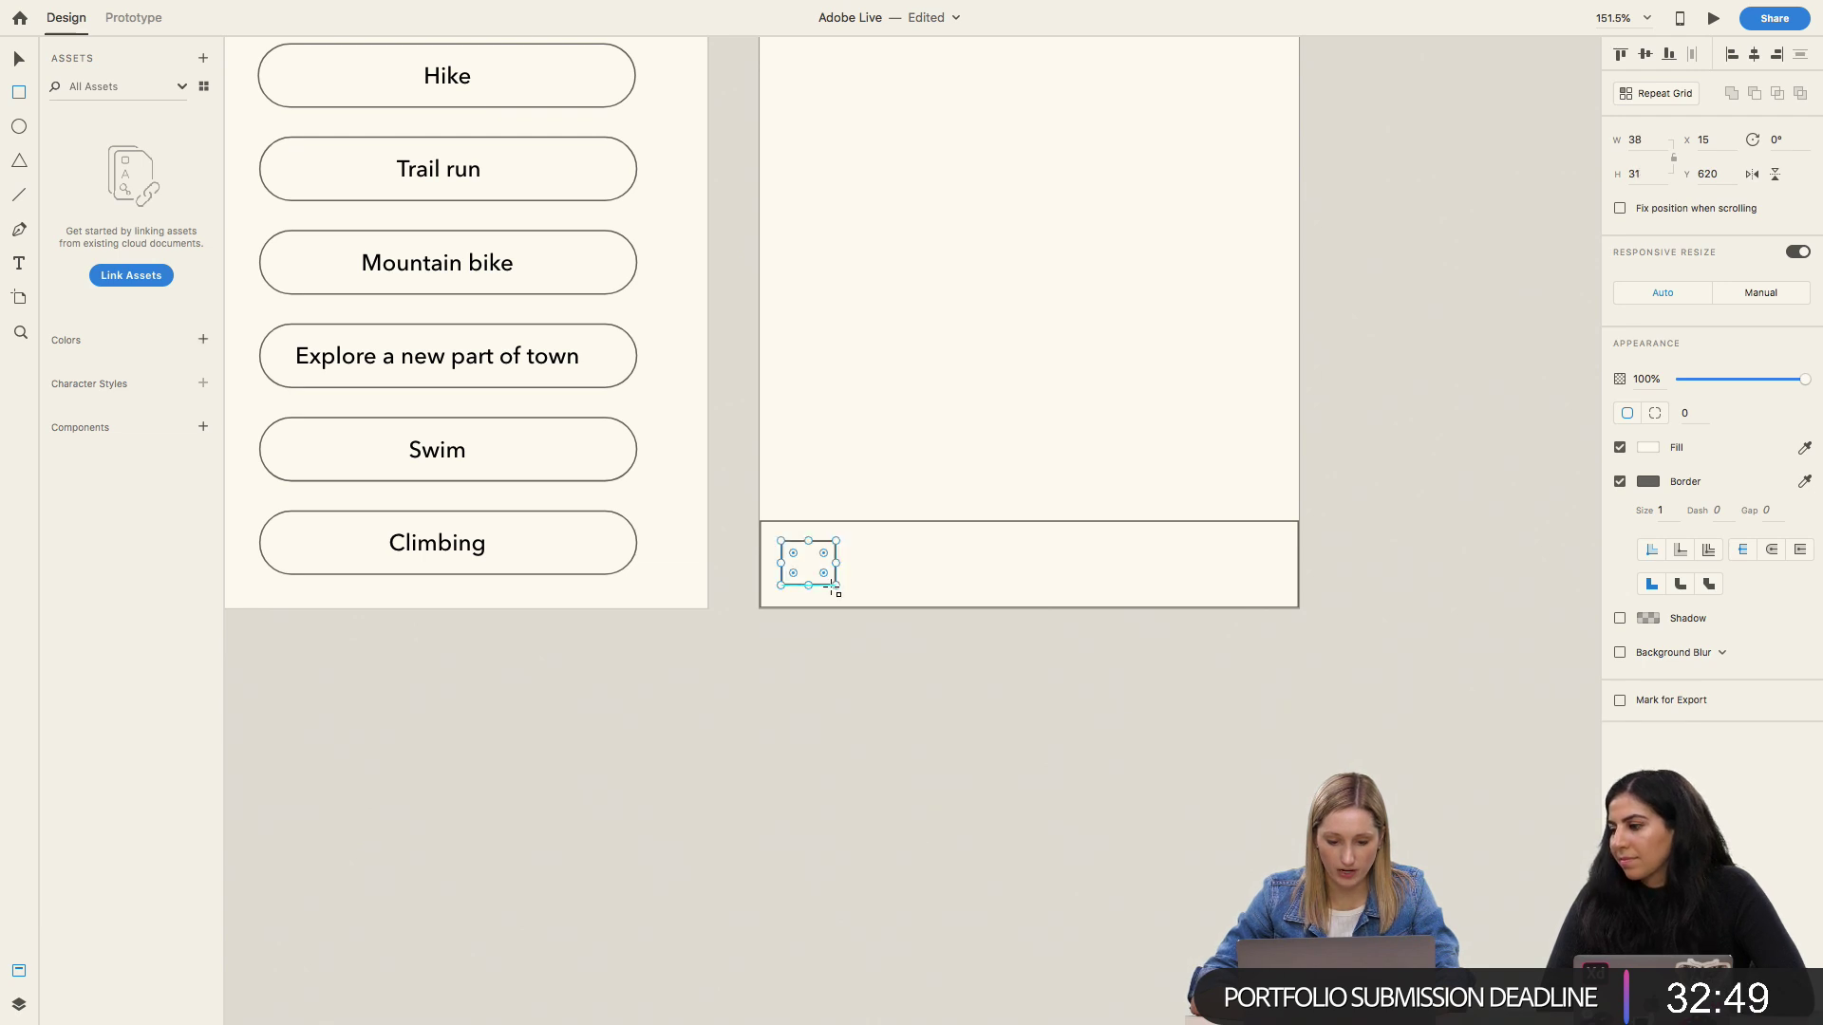
key(Escape)
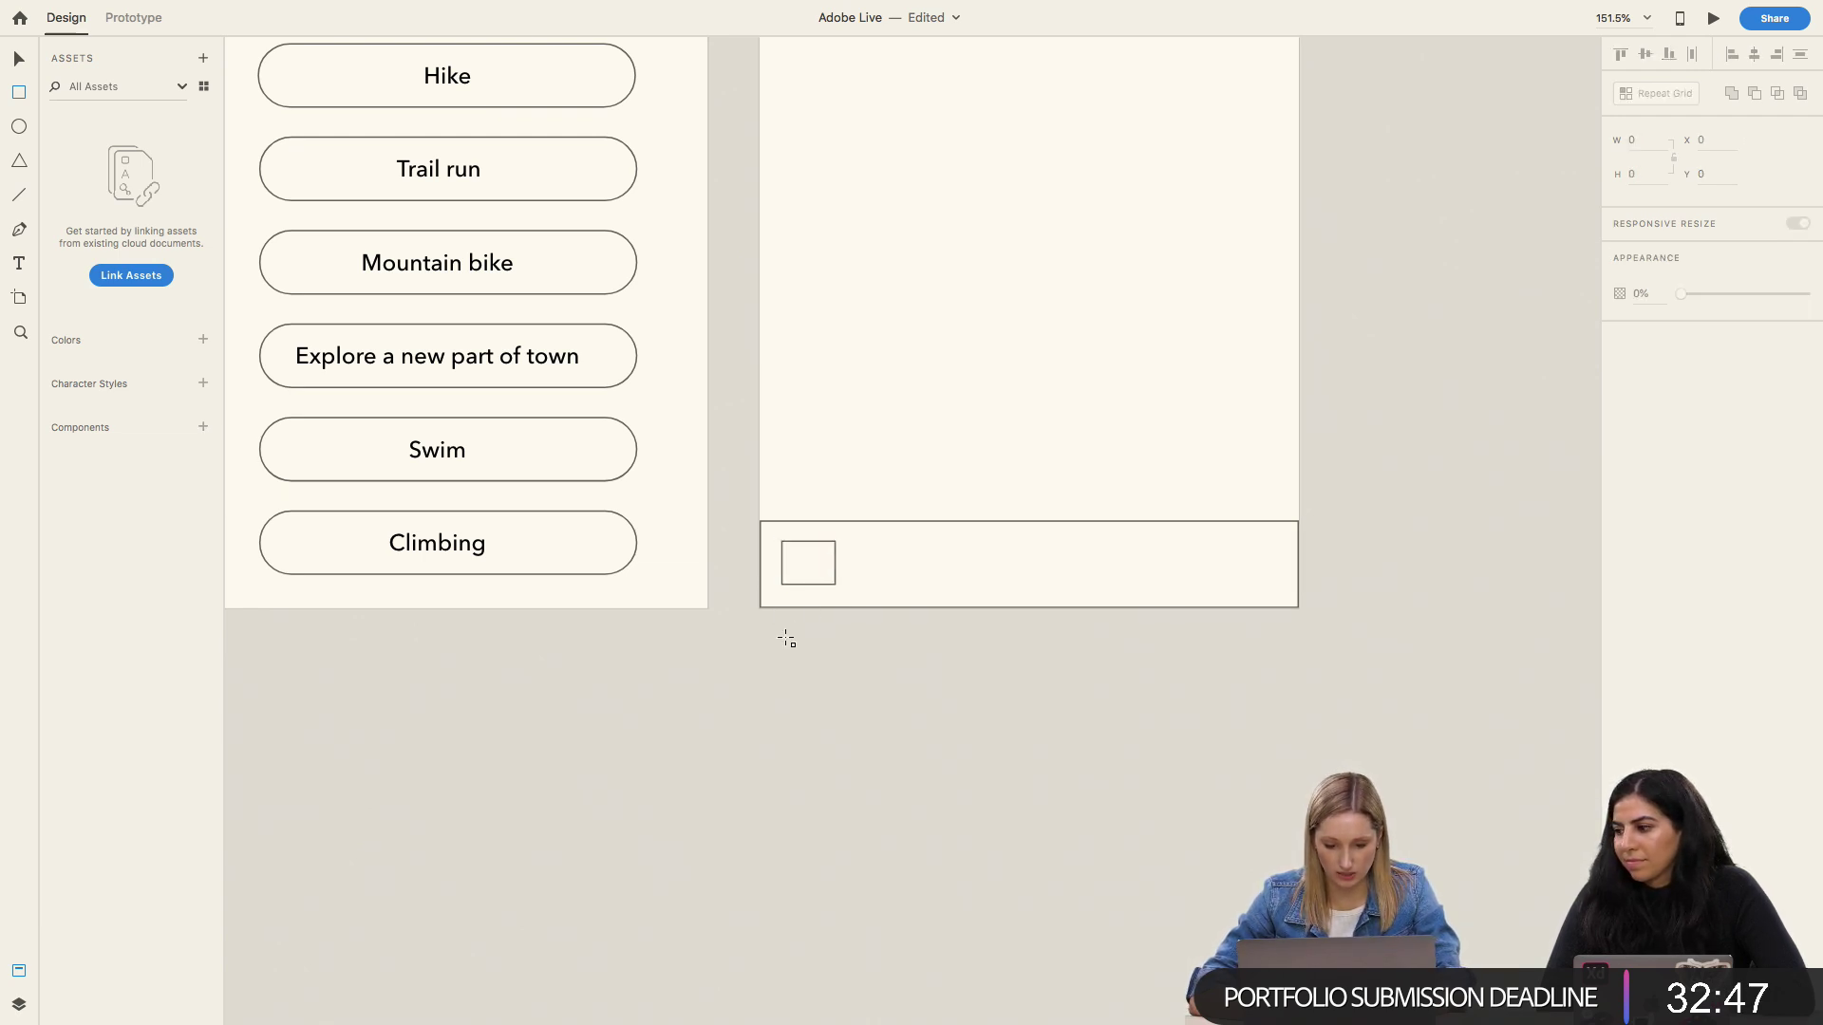
Step: Add a "Recommended" text label beneath the icon placeholder and set its font size to 14
drag(791, 604, 869, 646)
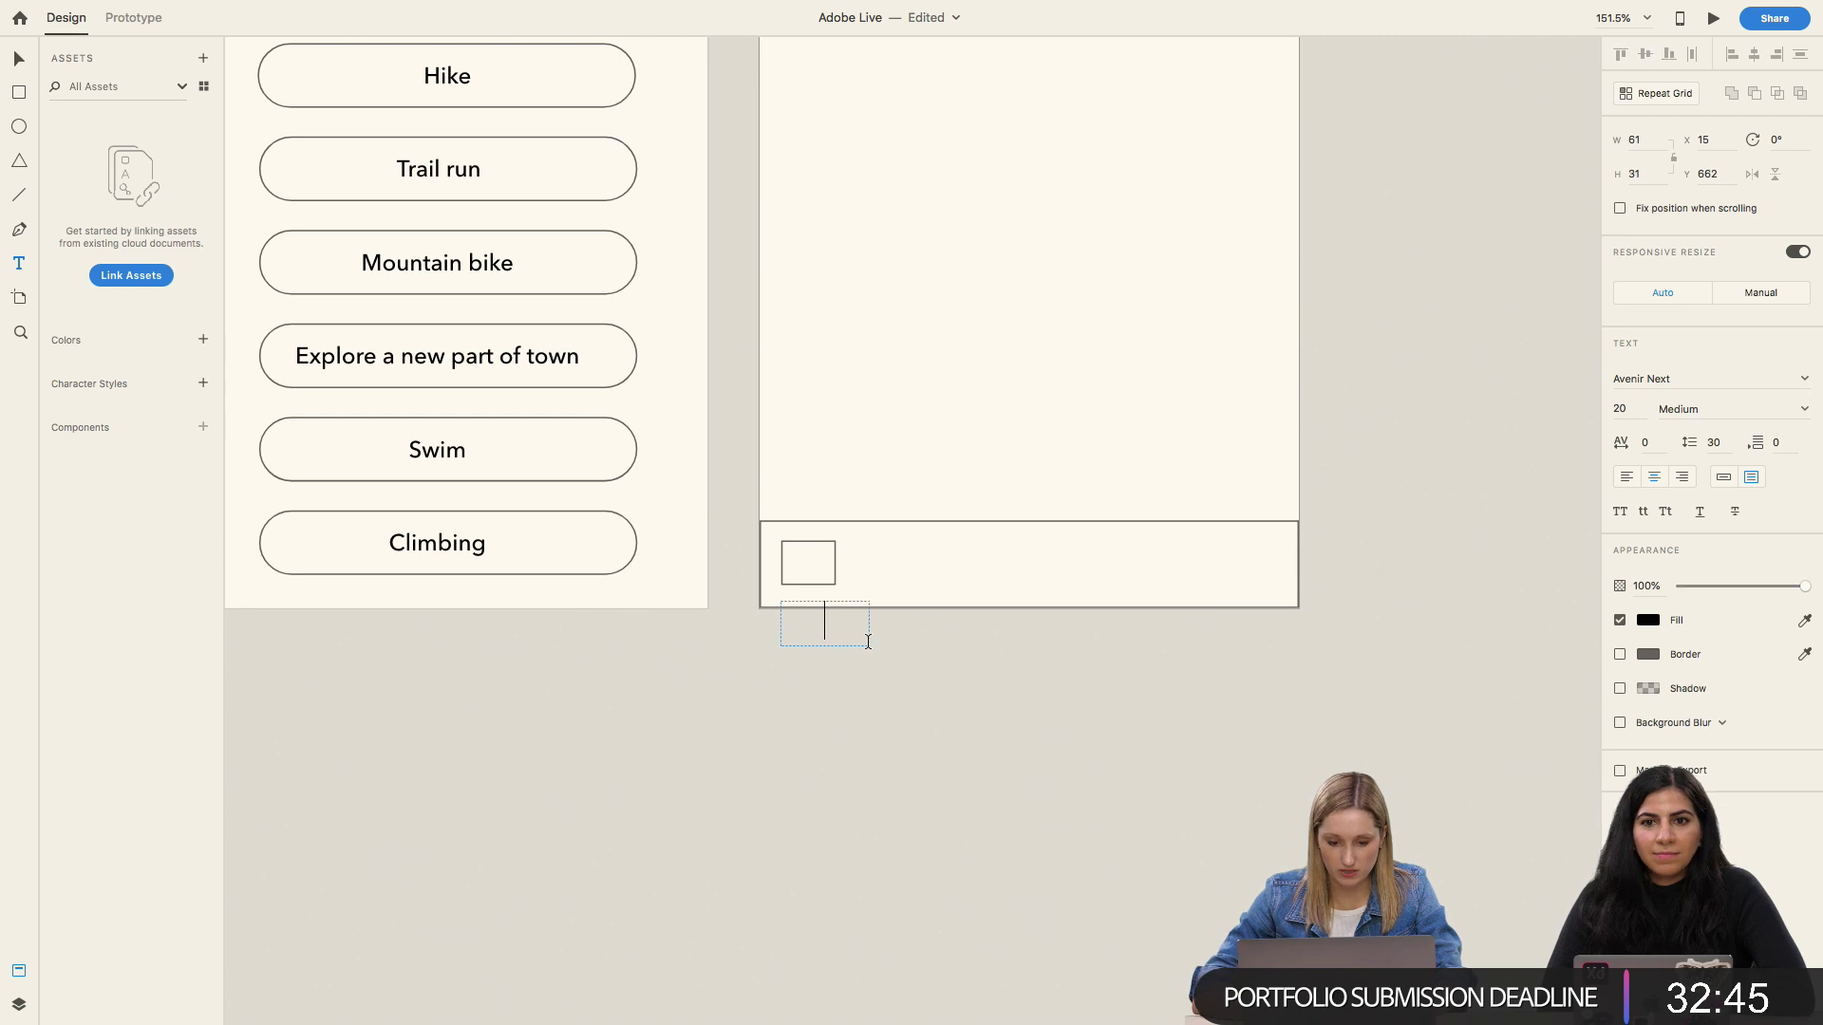
text(Recommende)
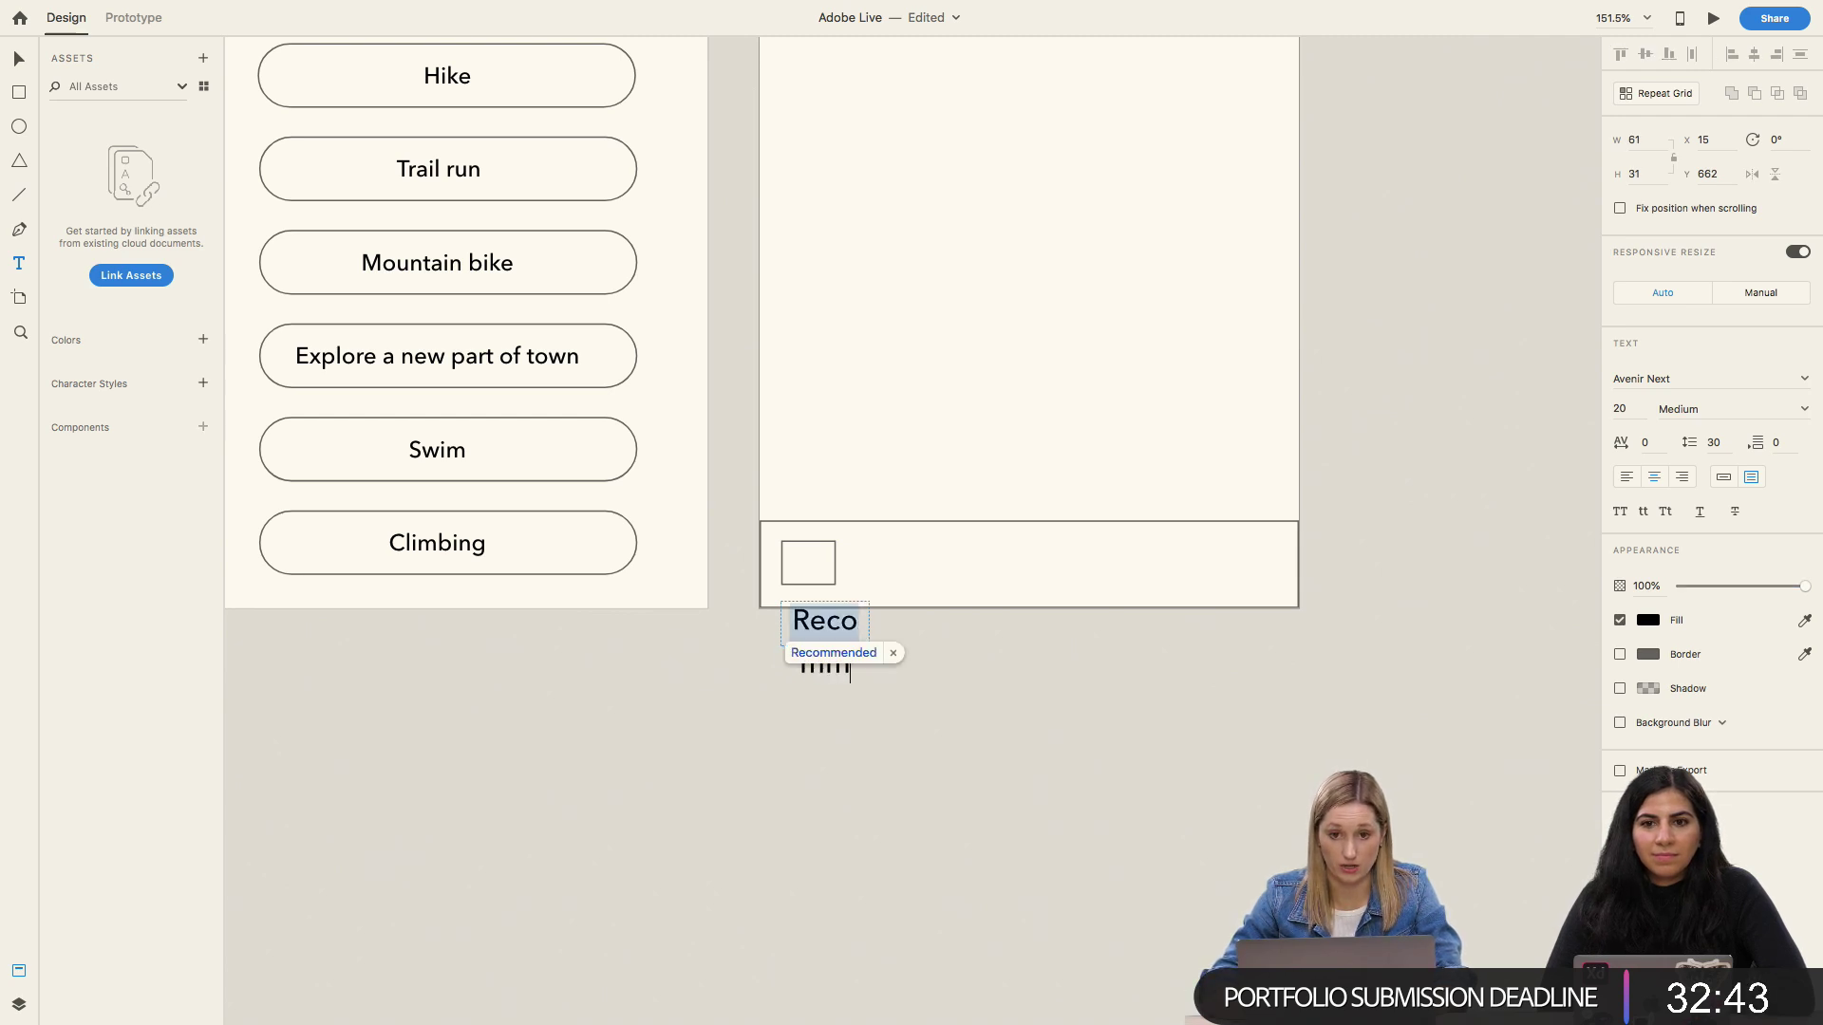
text(d)
key(super+a)
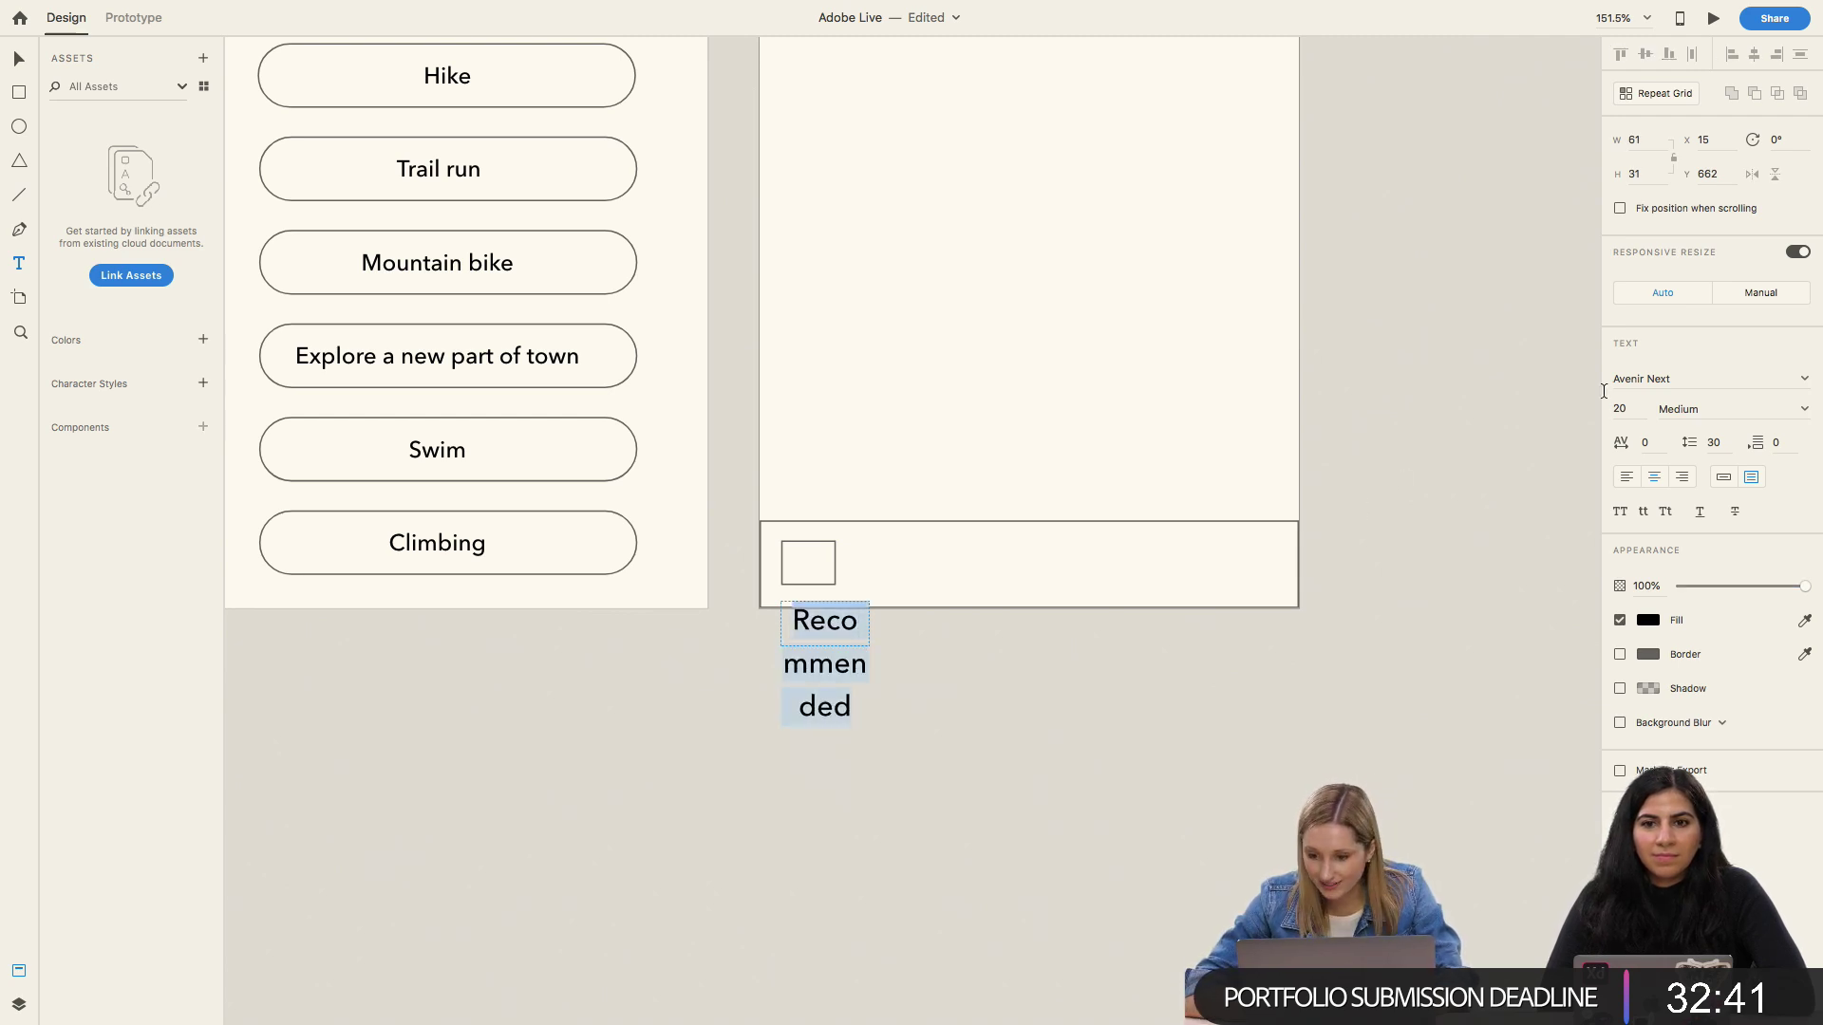
click(1627, 408)
text(14)
key(Return)
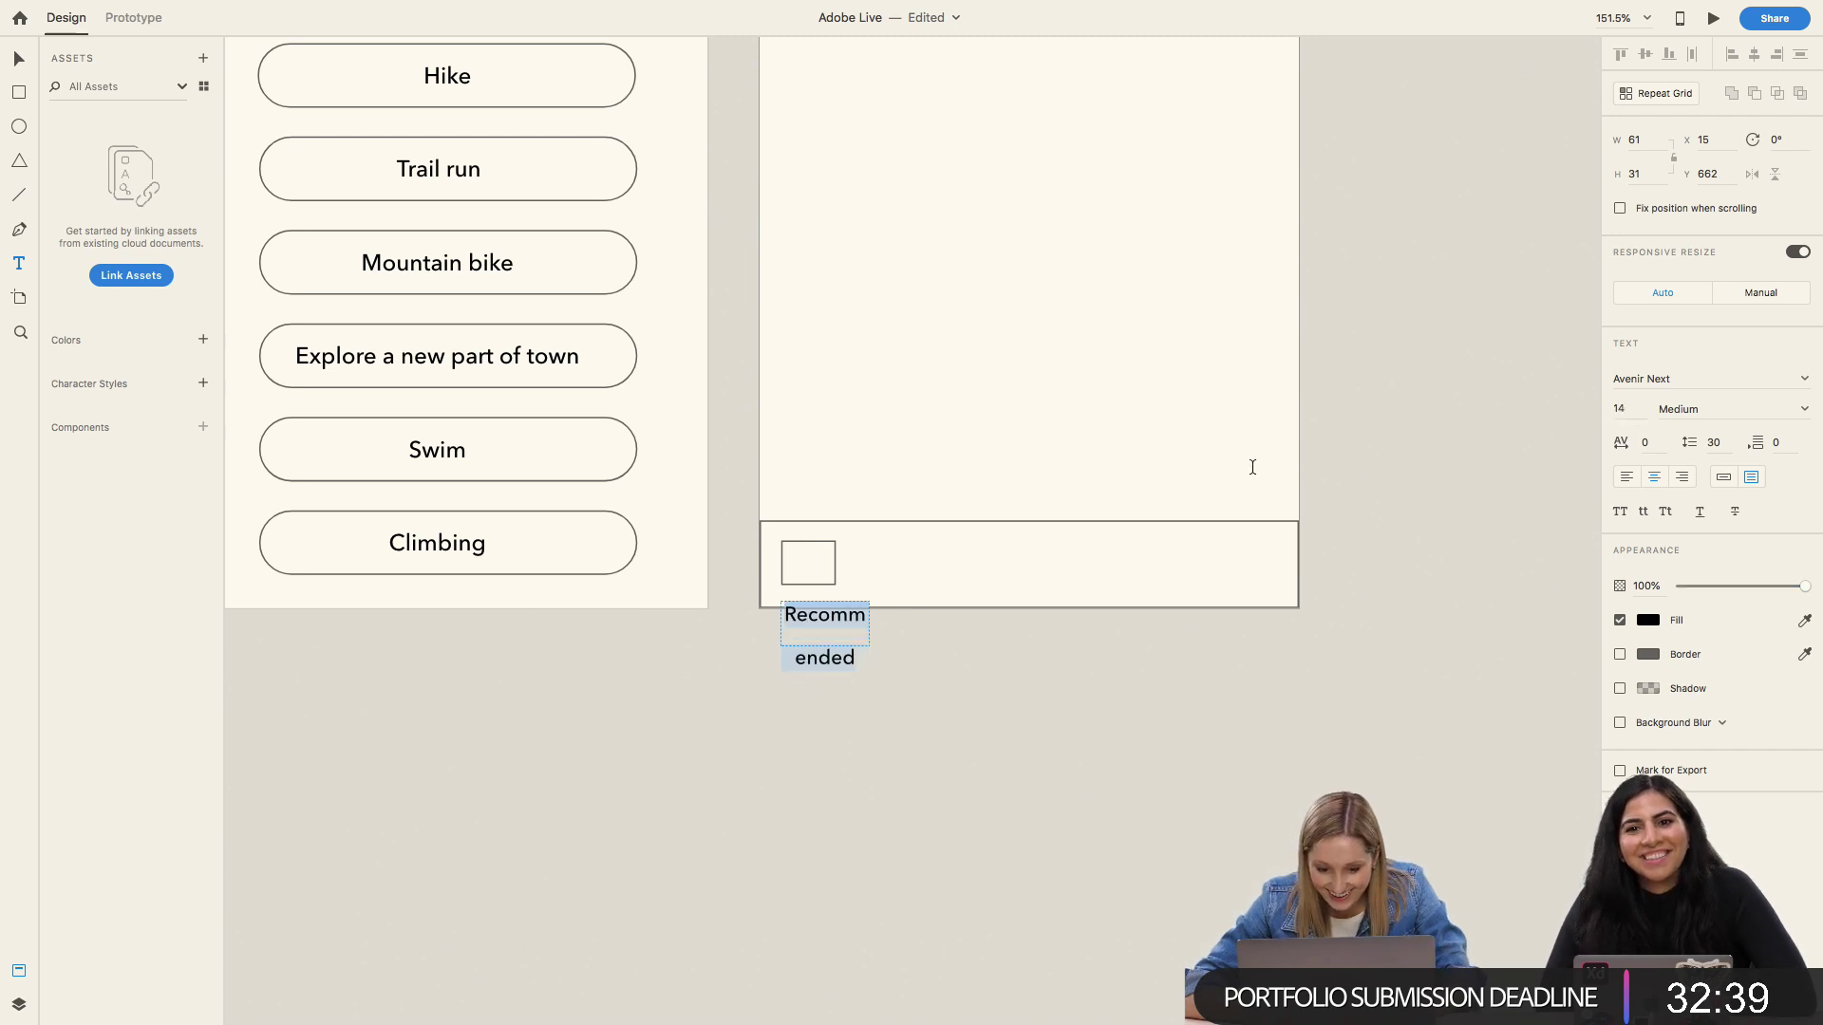
Step: Widen the "Recommended" label's text box to about 101 so the word fits on one line
key(Escape)
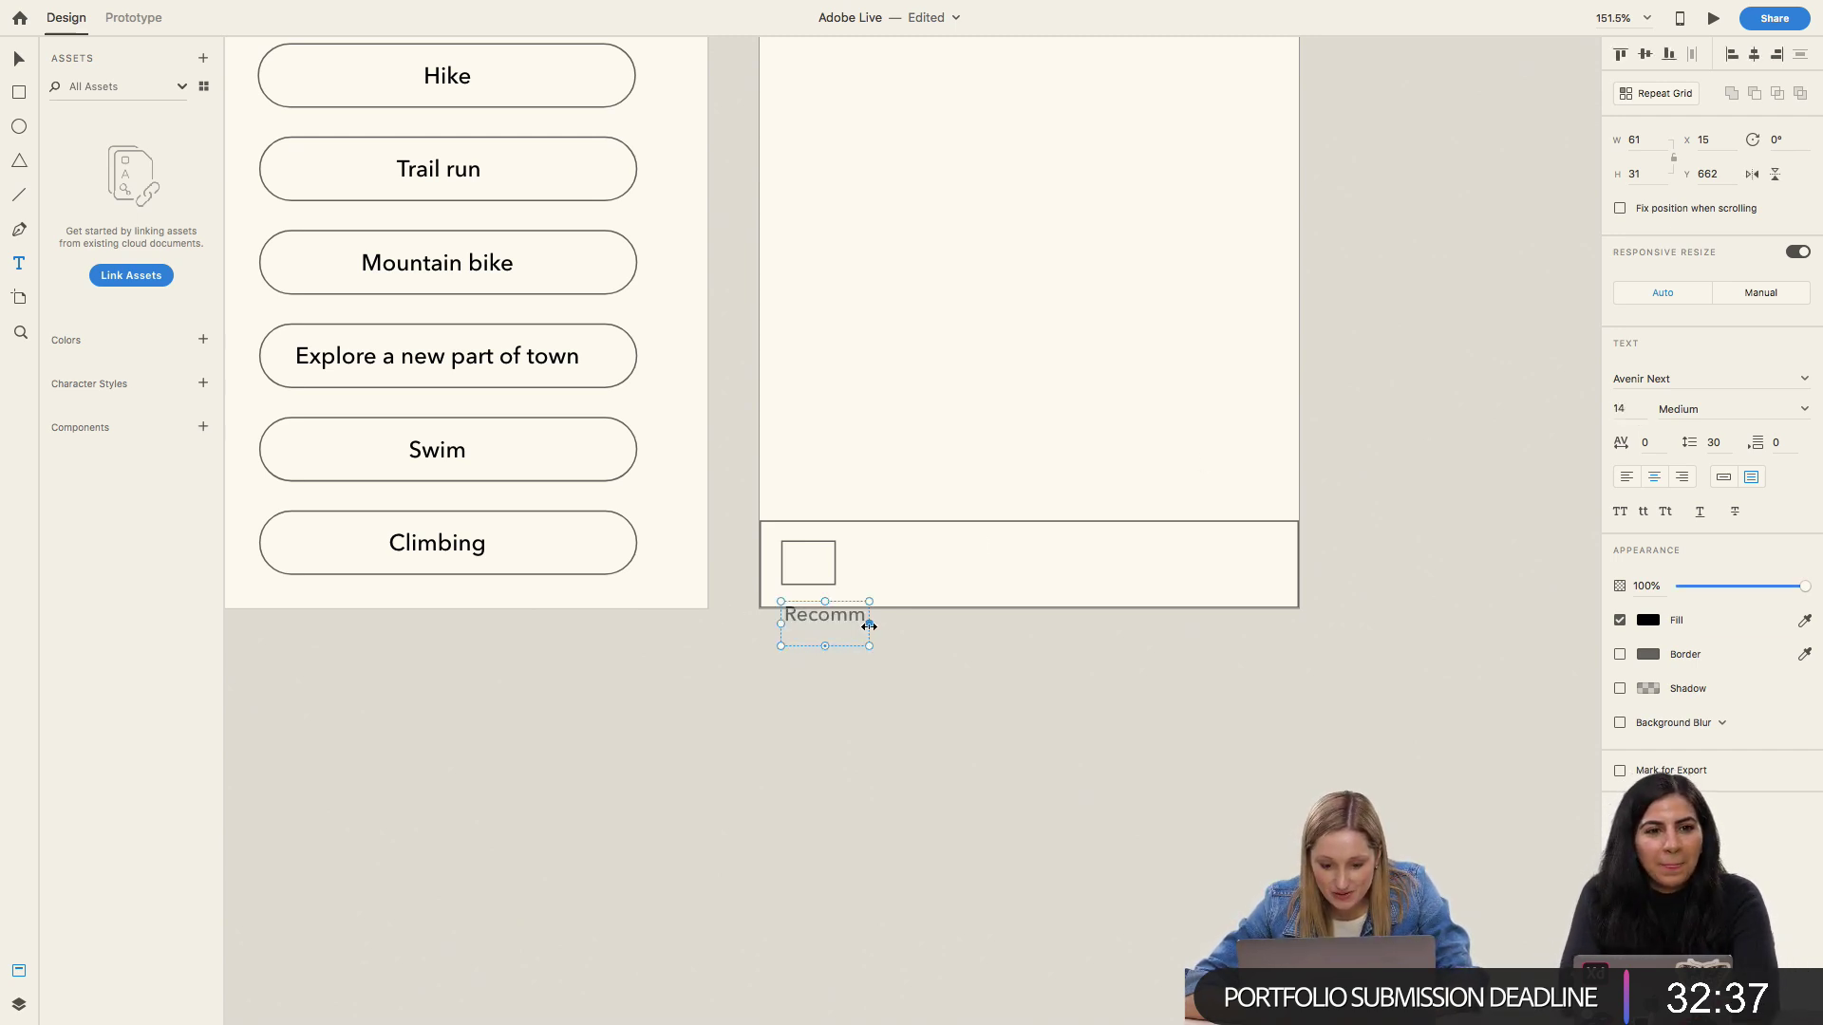
drag(870, 625, 928, 627)
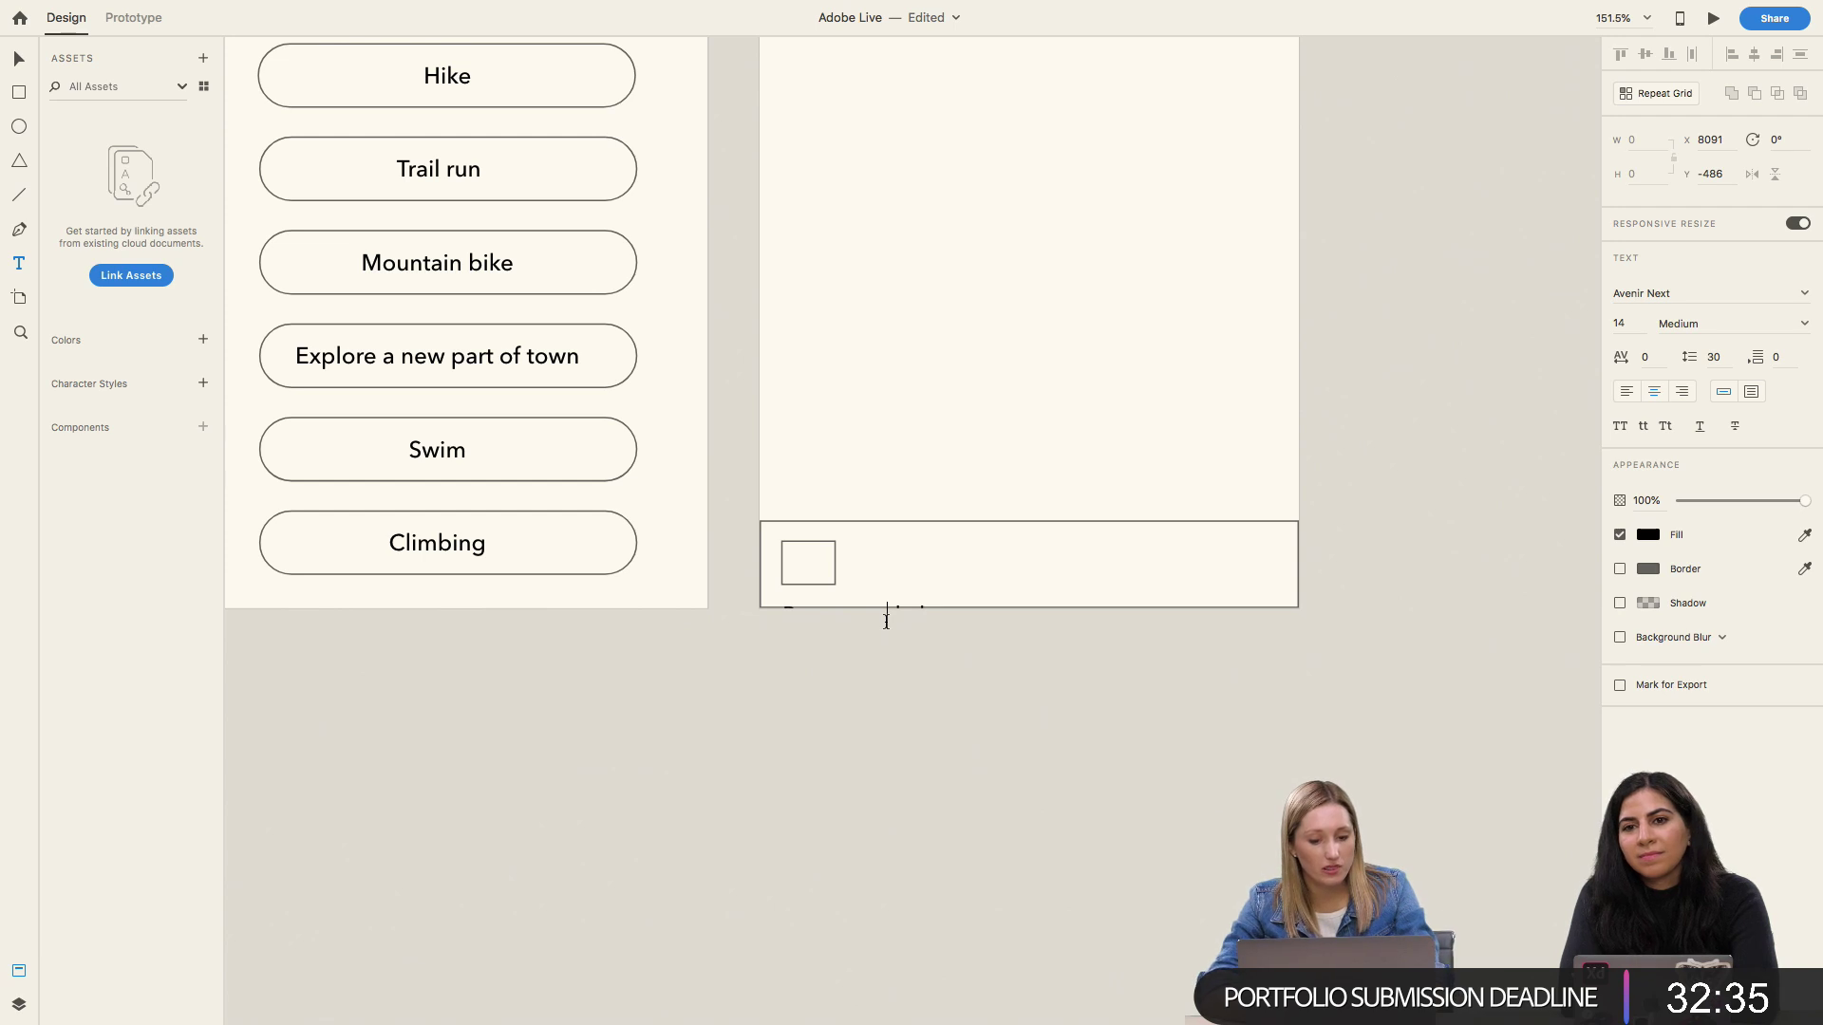
key(Escape)
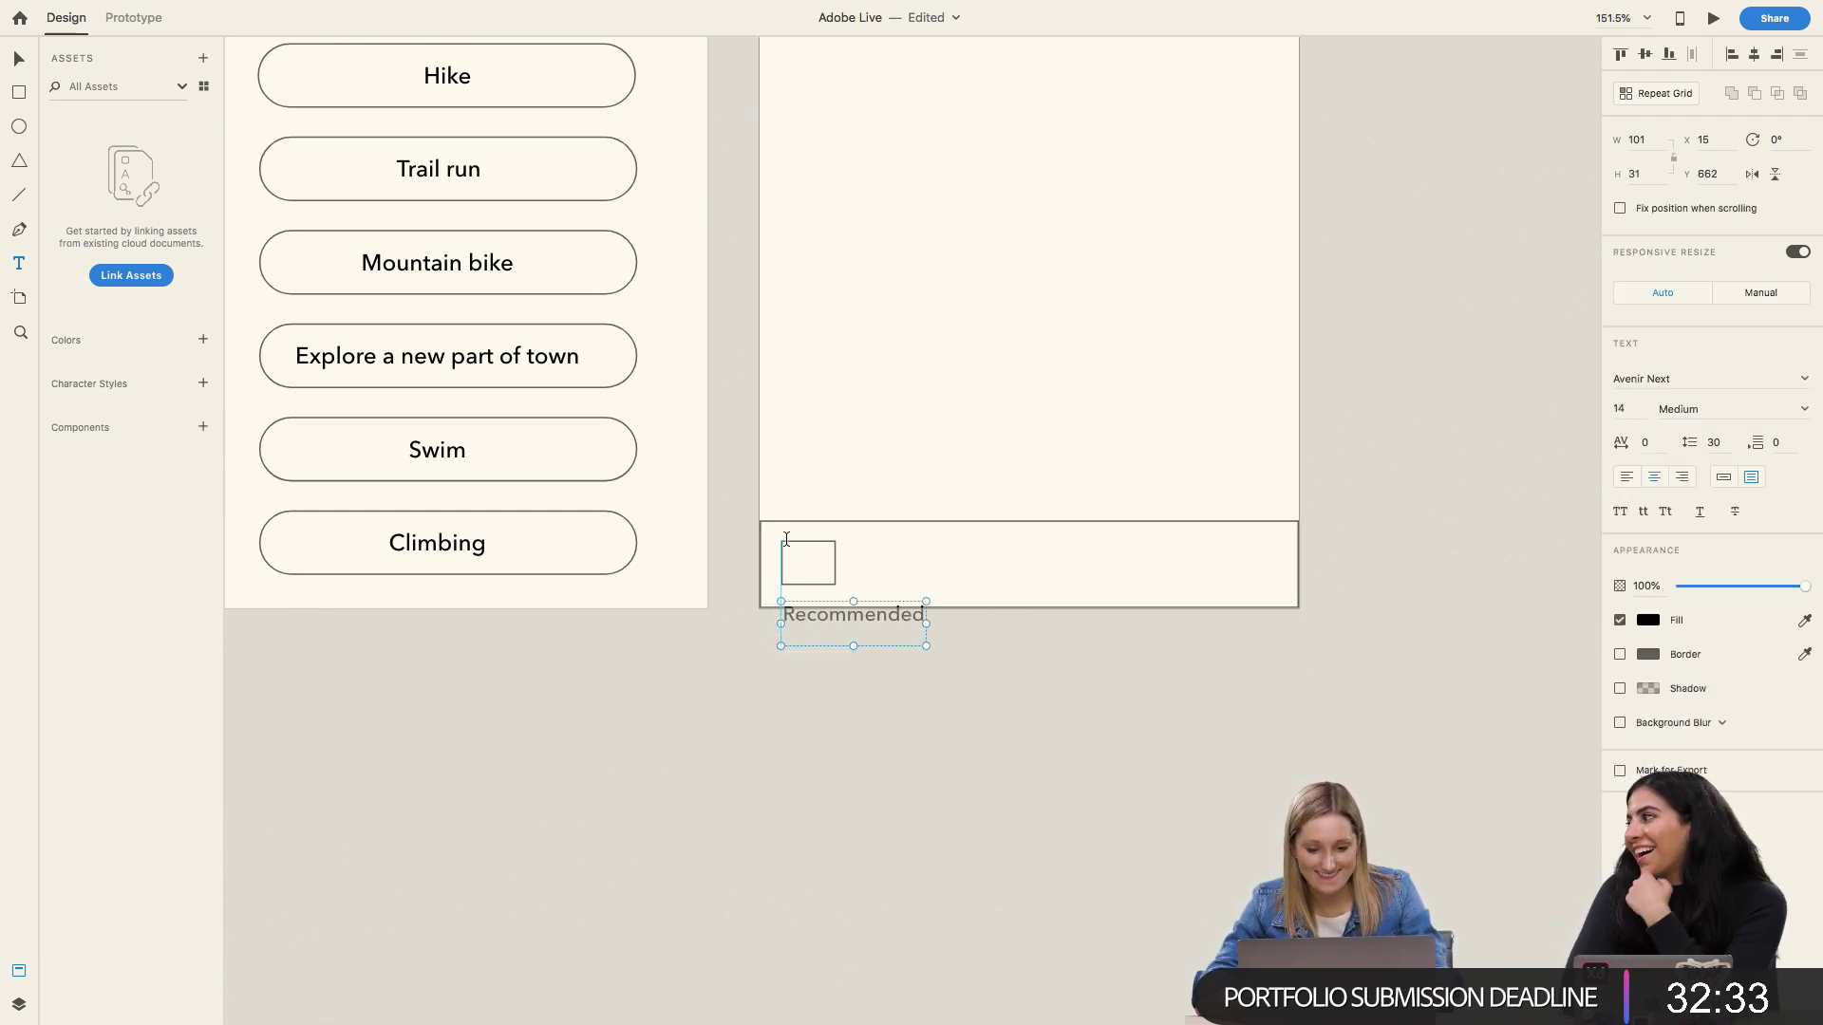
key(Escape)
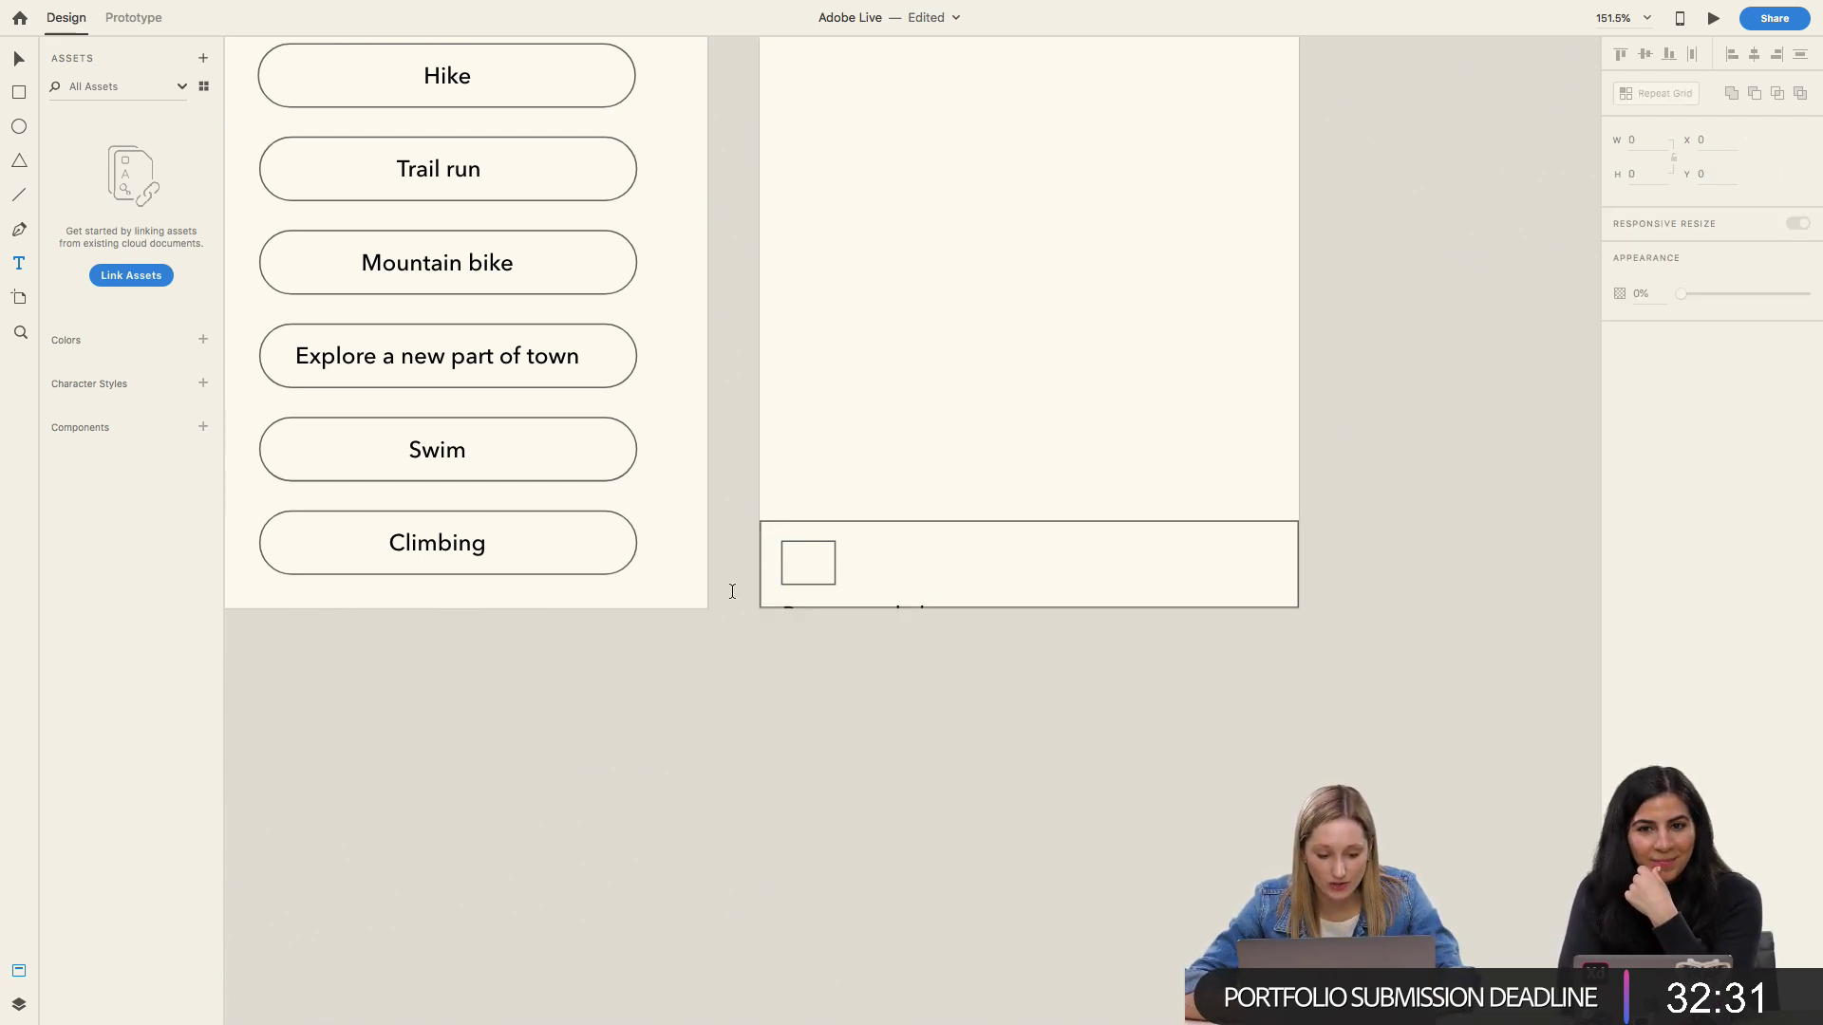
click(810, 562)
key(Escape)
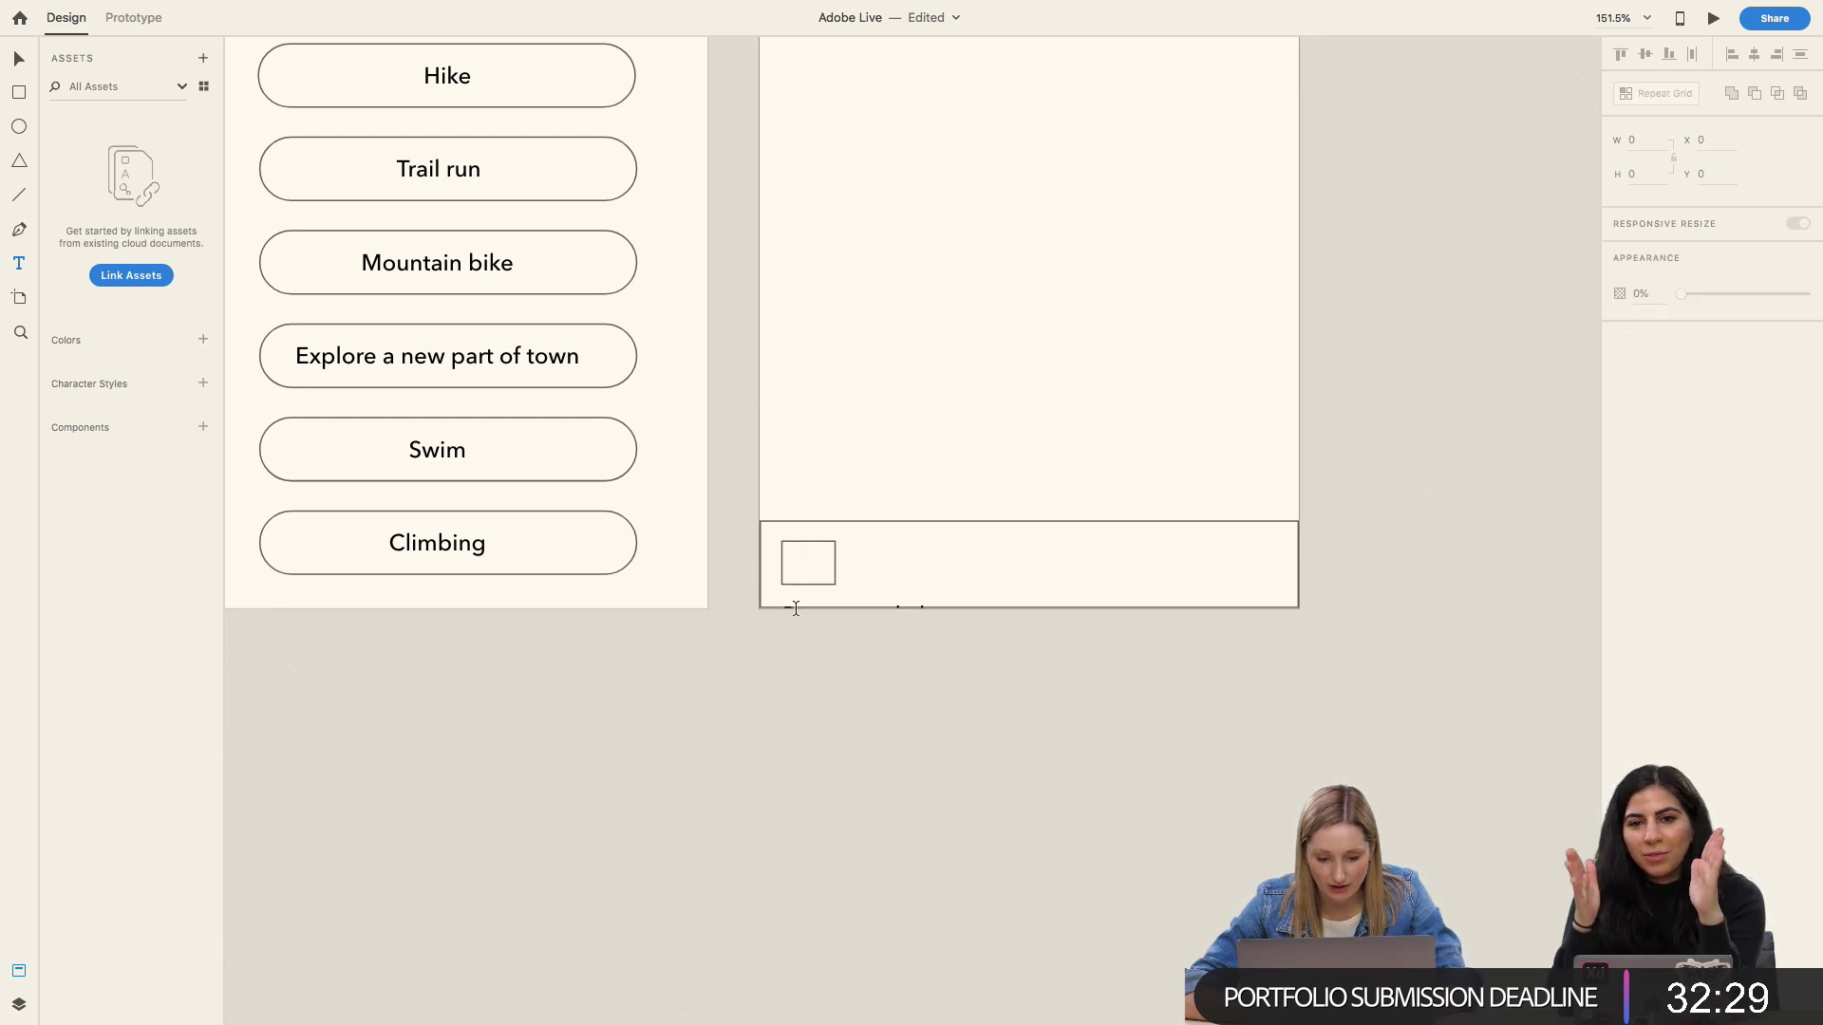
Step: Replace the "Recommended" label text with "For you" and left-align it
click(814, 627)
double_click(814, 619)
text(For )
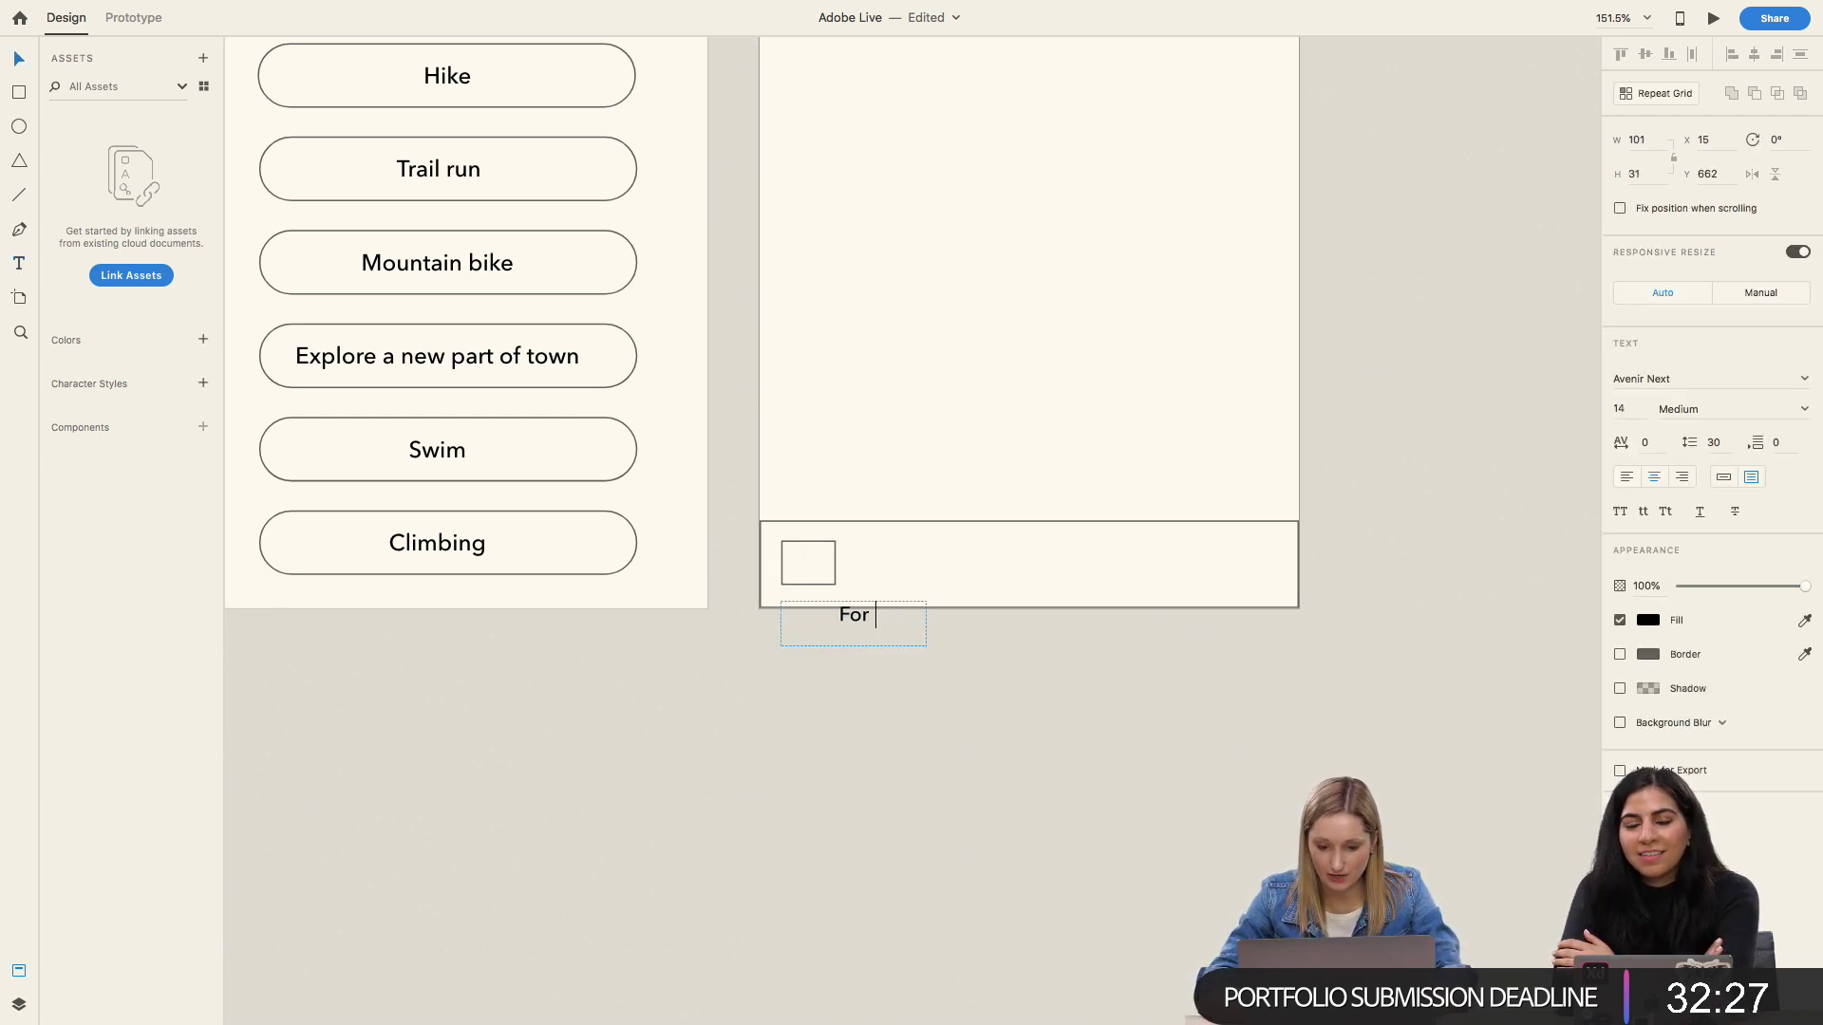
text(you)
click(1627, 477)
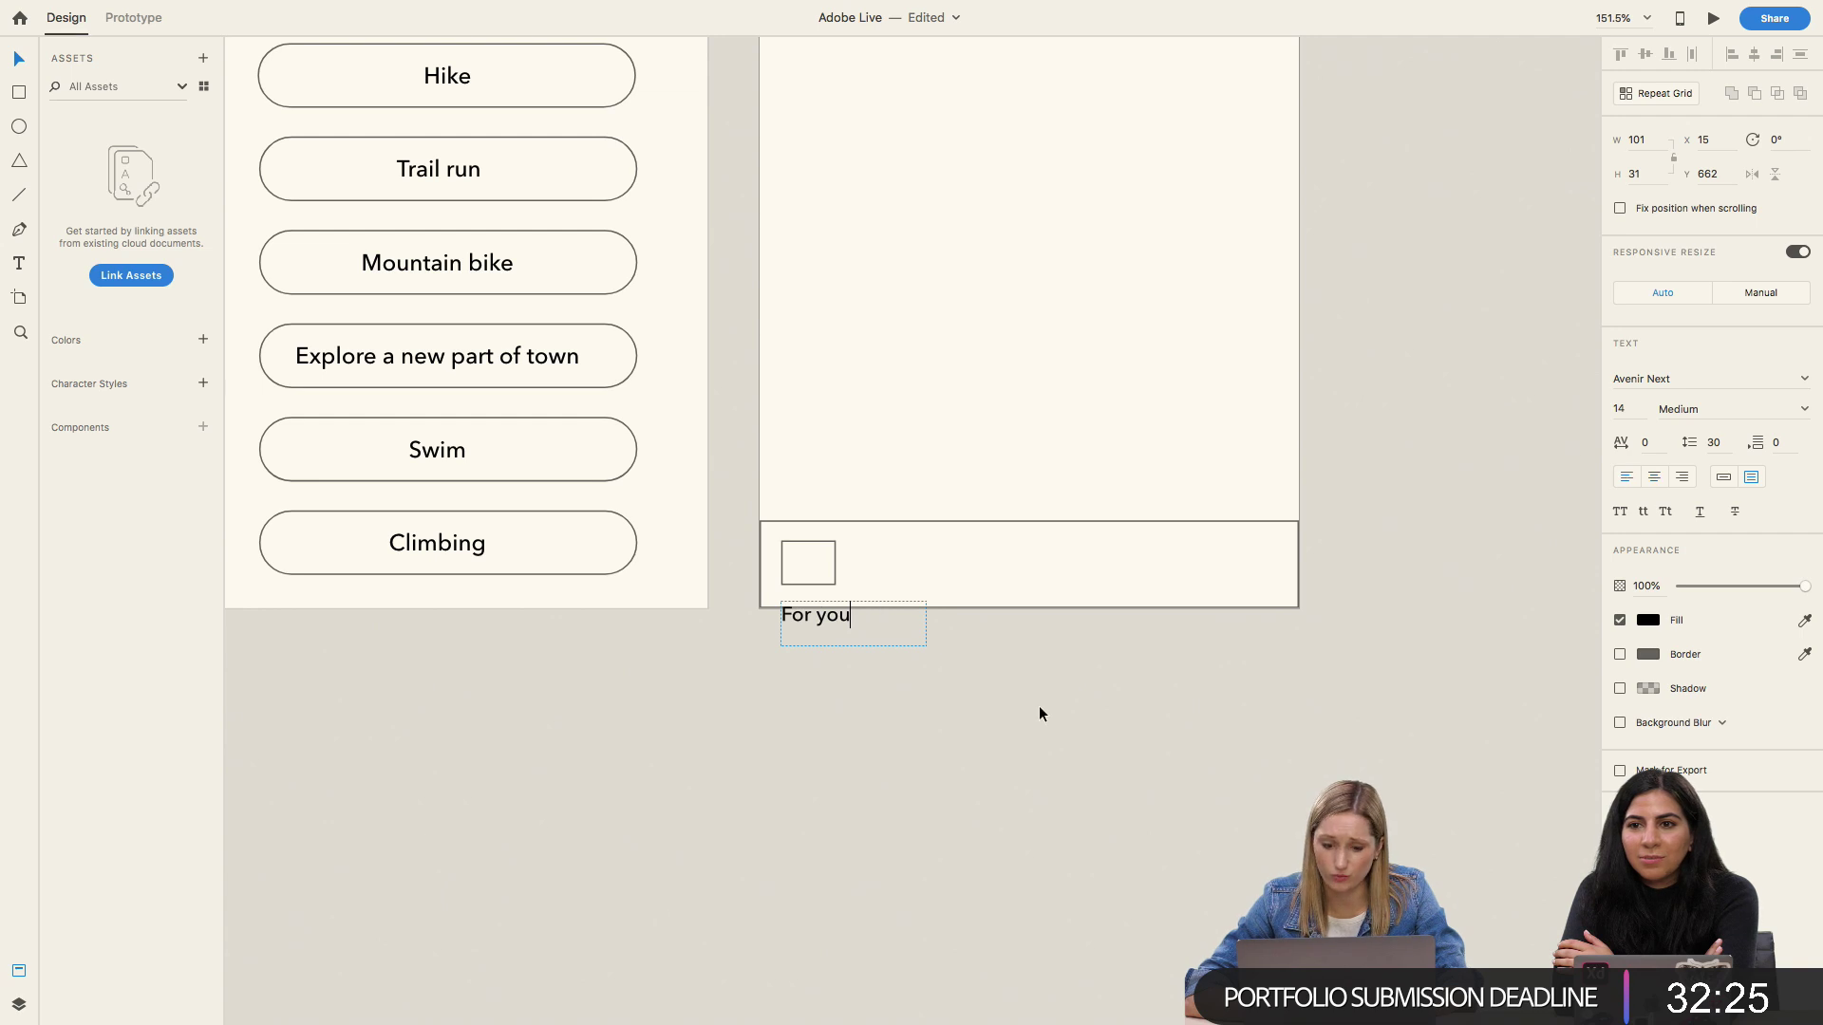
key(Escape)
Step: Move the "For you" label up 20 px into the navigation bar, to Y 642
click(801, 614)
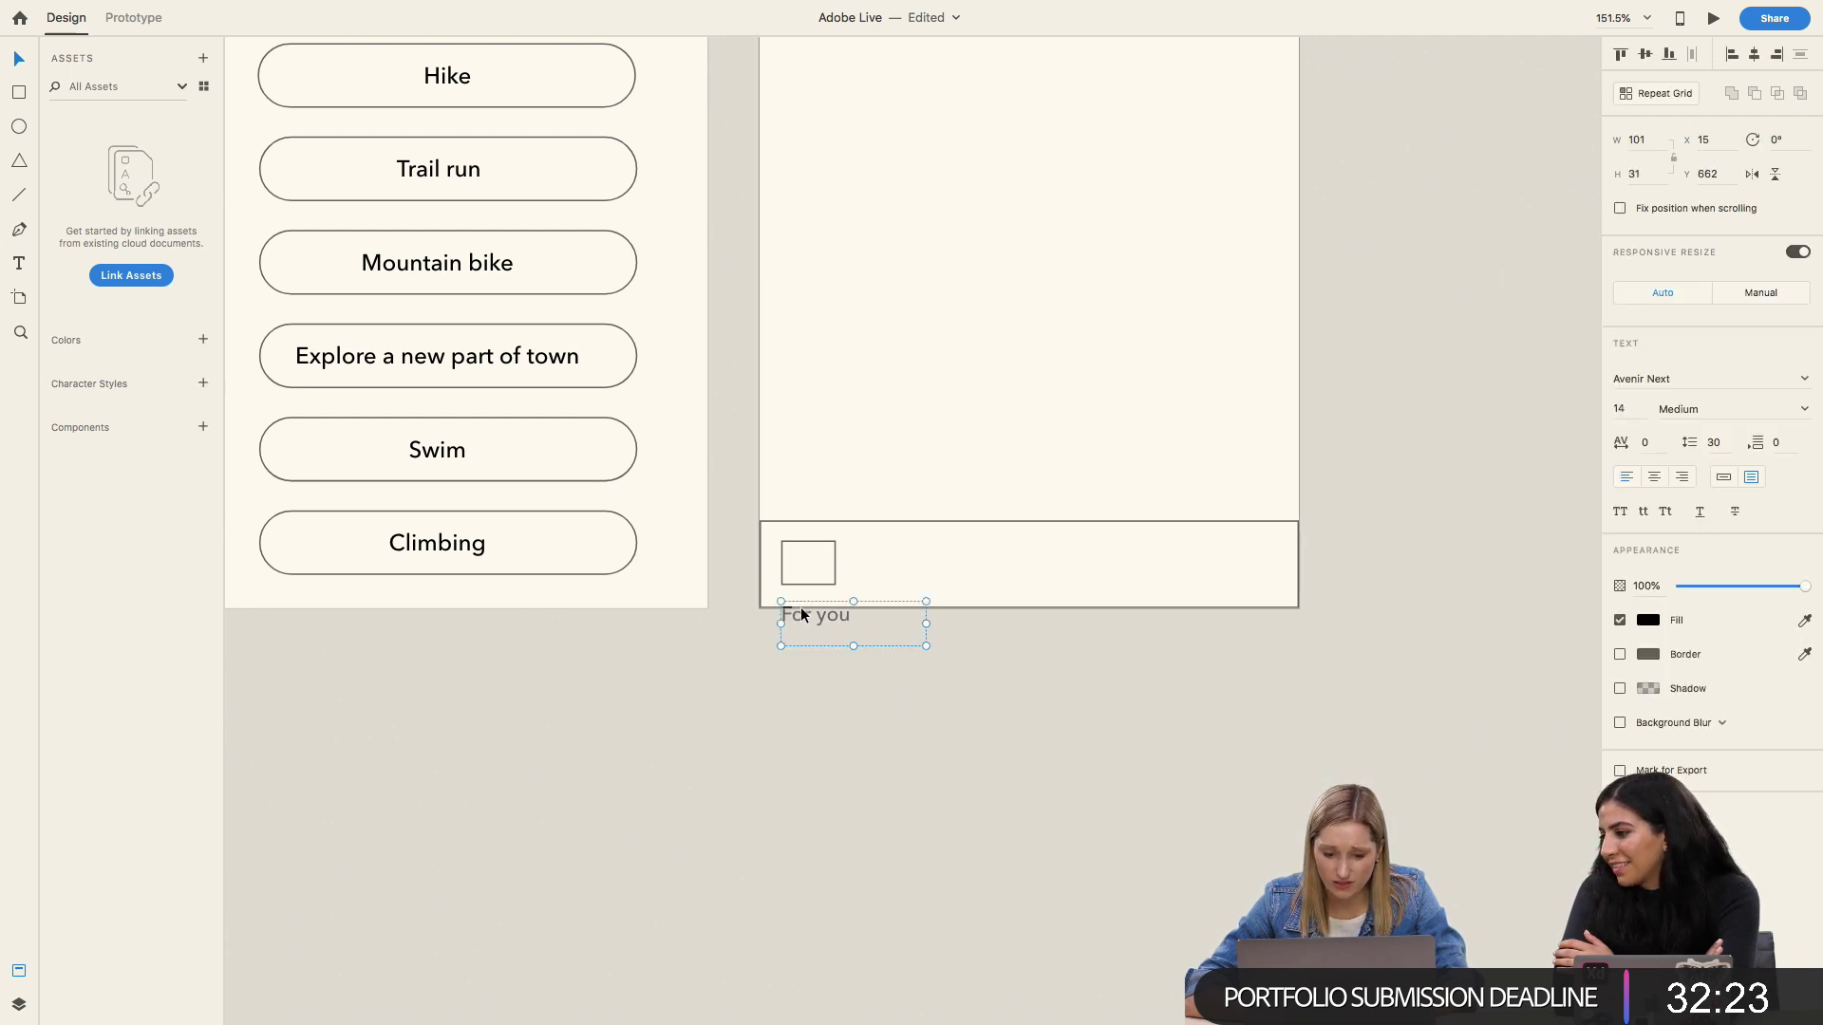
key(shift+Up)
key(shift+Up)
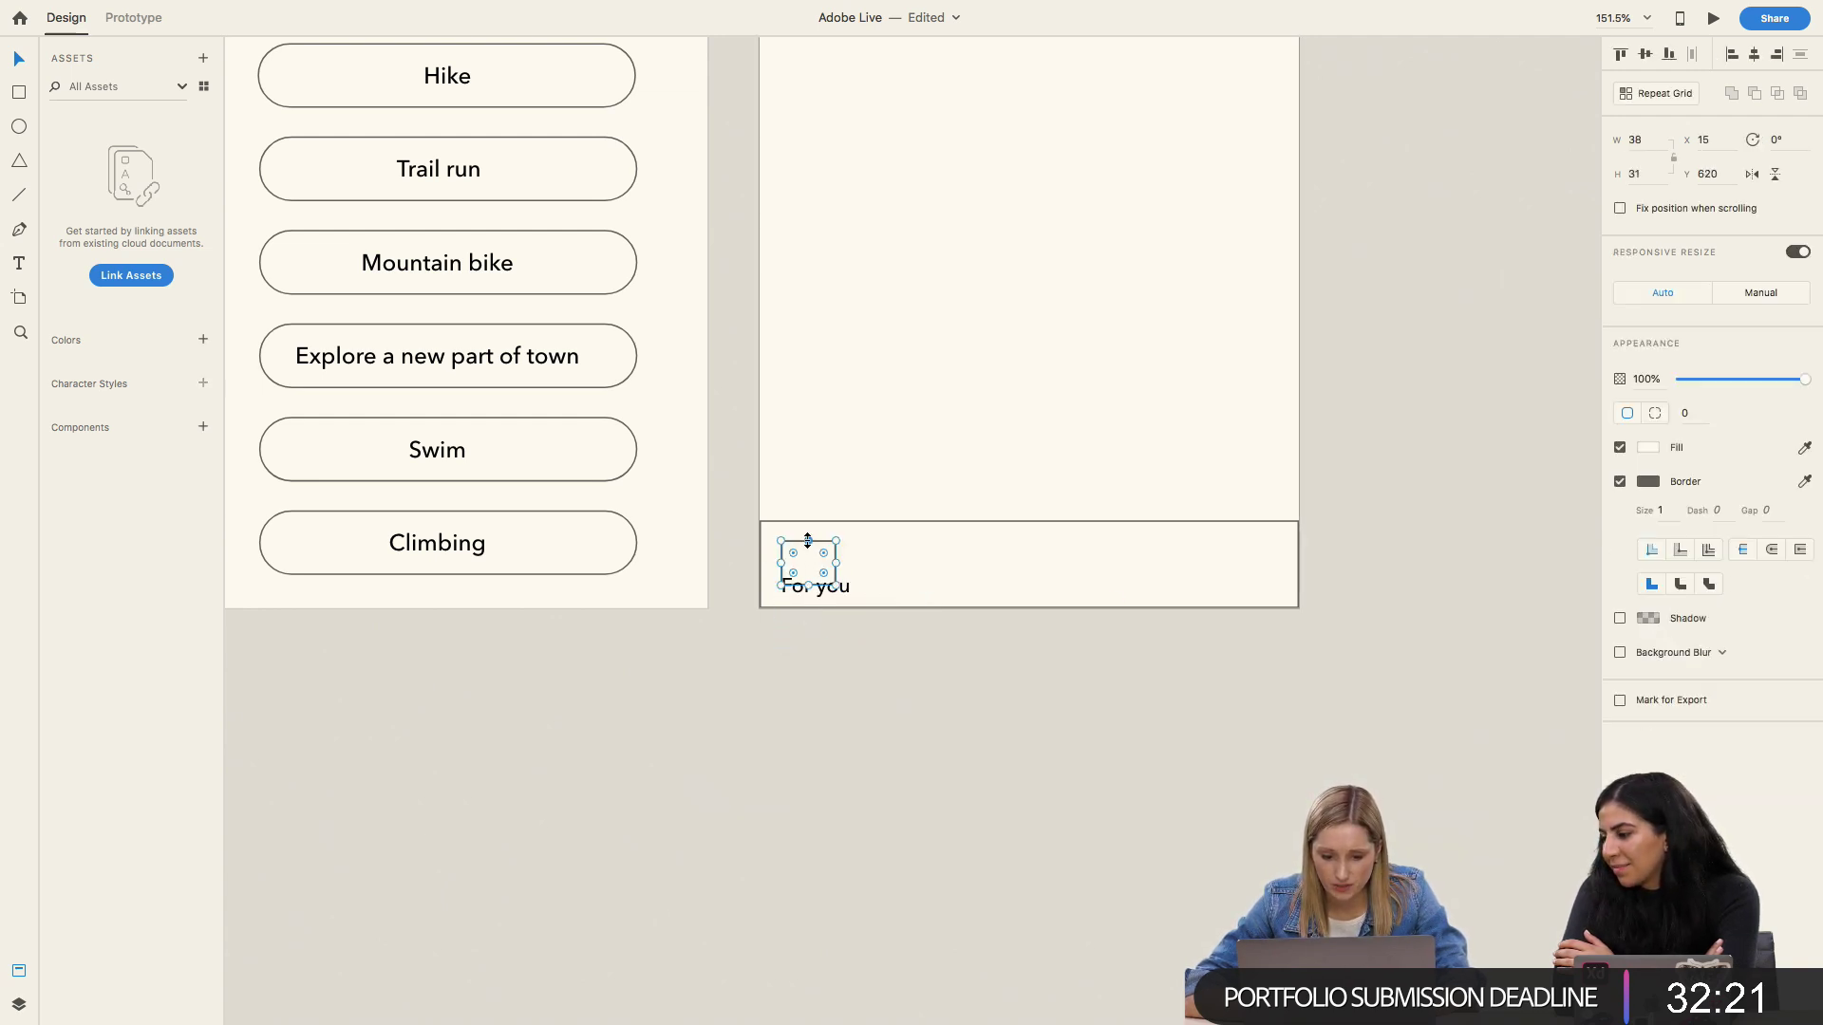
Step: Extend the navigation bar's top edge upward, and resize the icon placeholder to about 38 × 35 and raise it clear of the "For you" label
click(808, 539)
click(893, 546)
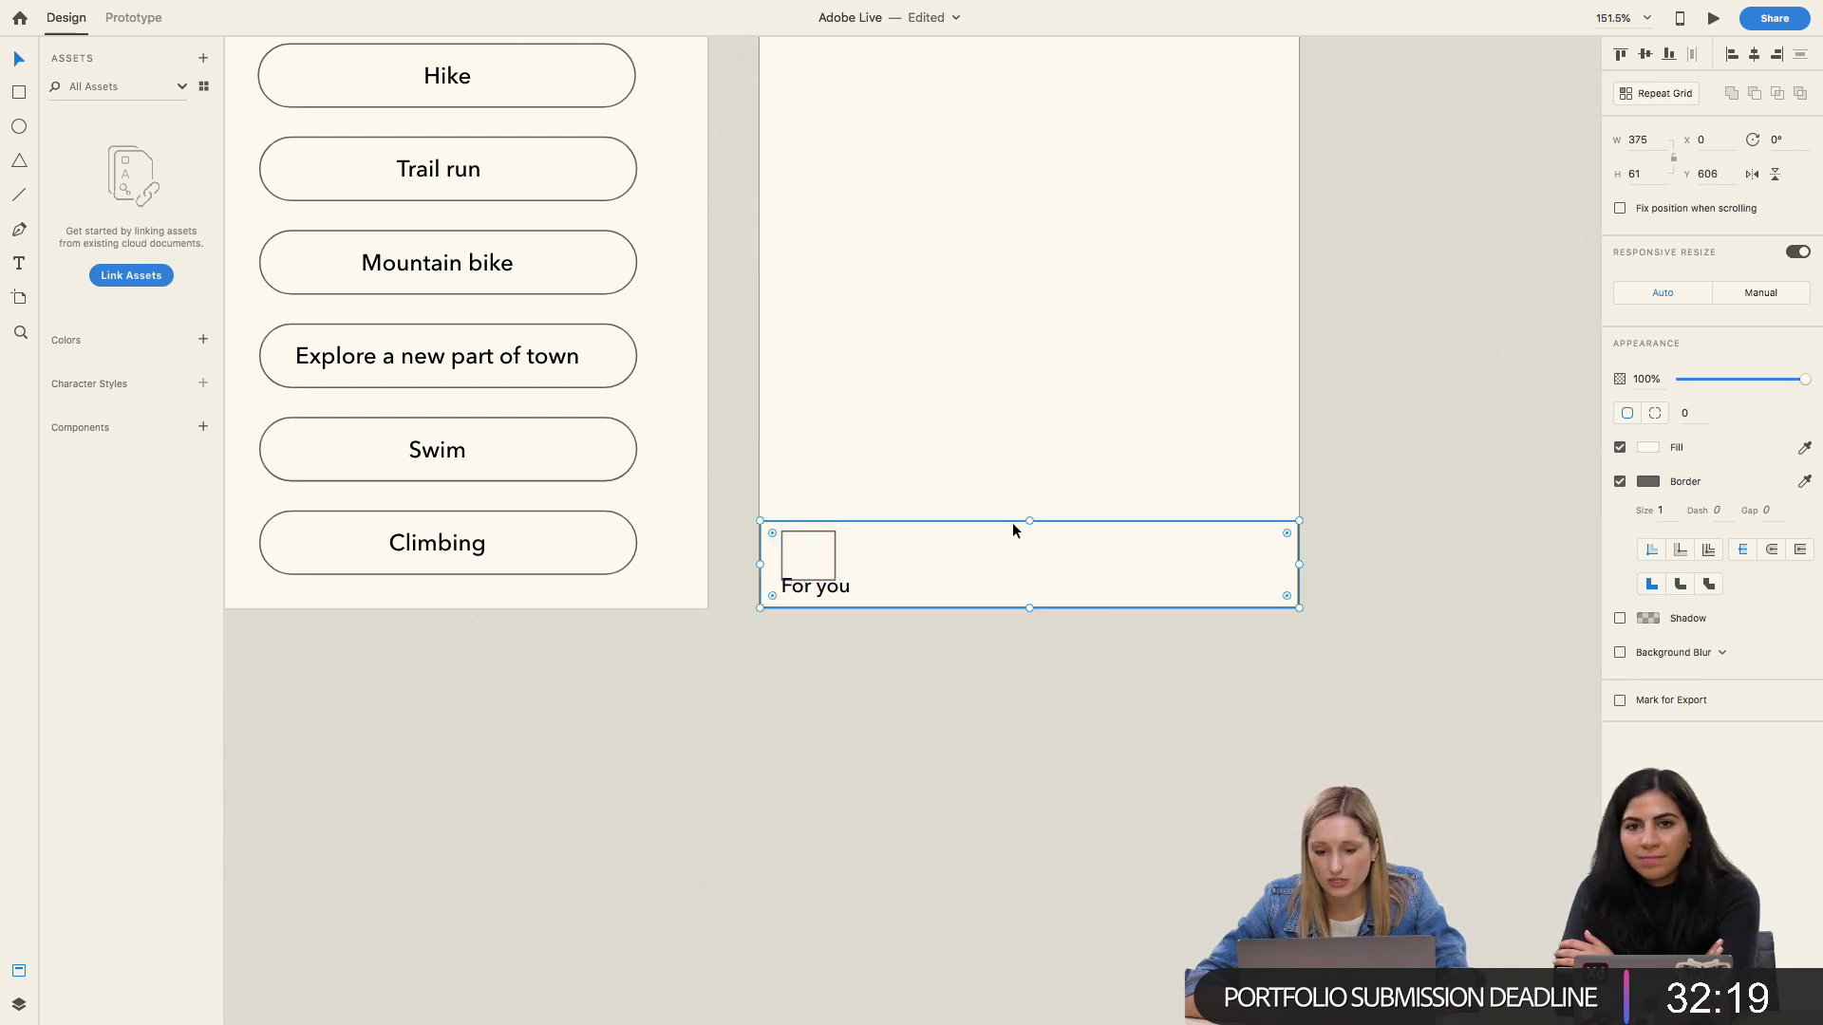
drag(1031, 520, 1030, 504)
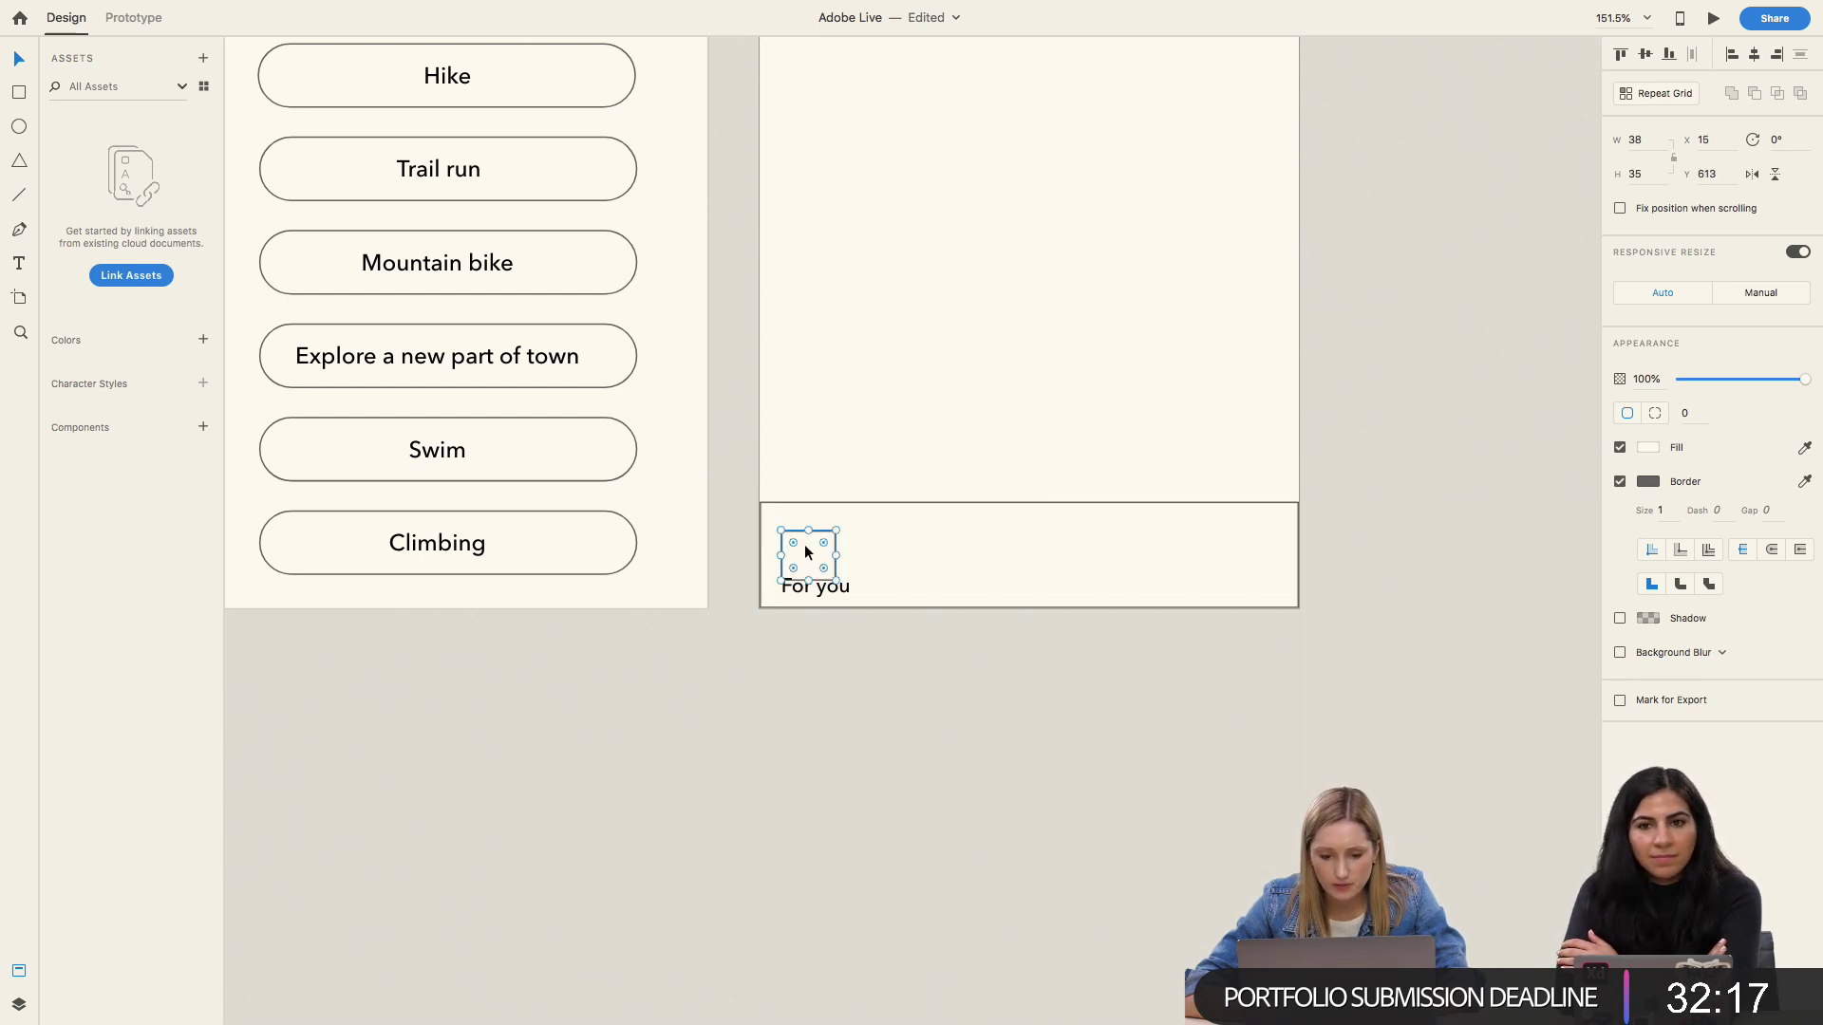
drag(806, 544, 805, 528)
Step: Switch the "For you" label to auto-width text so its box fits the words
click(807, 587)
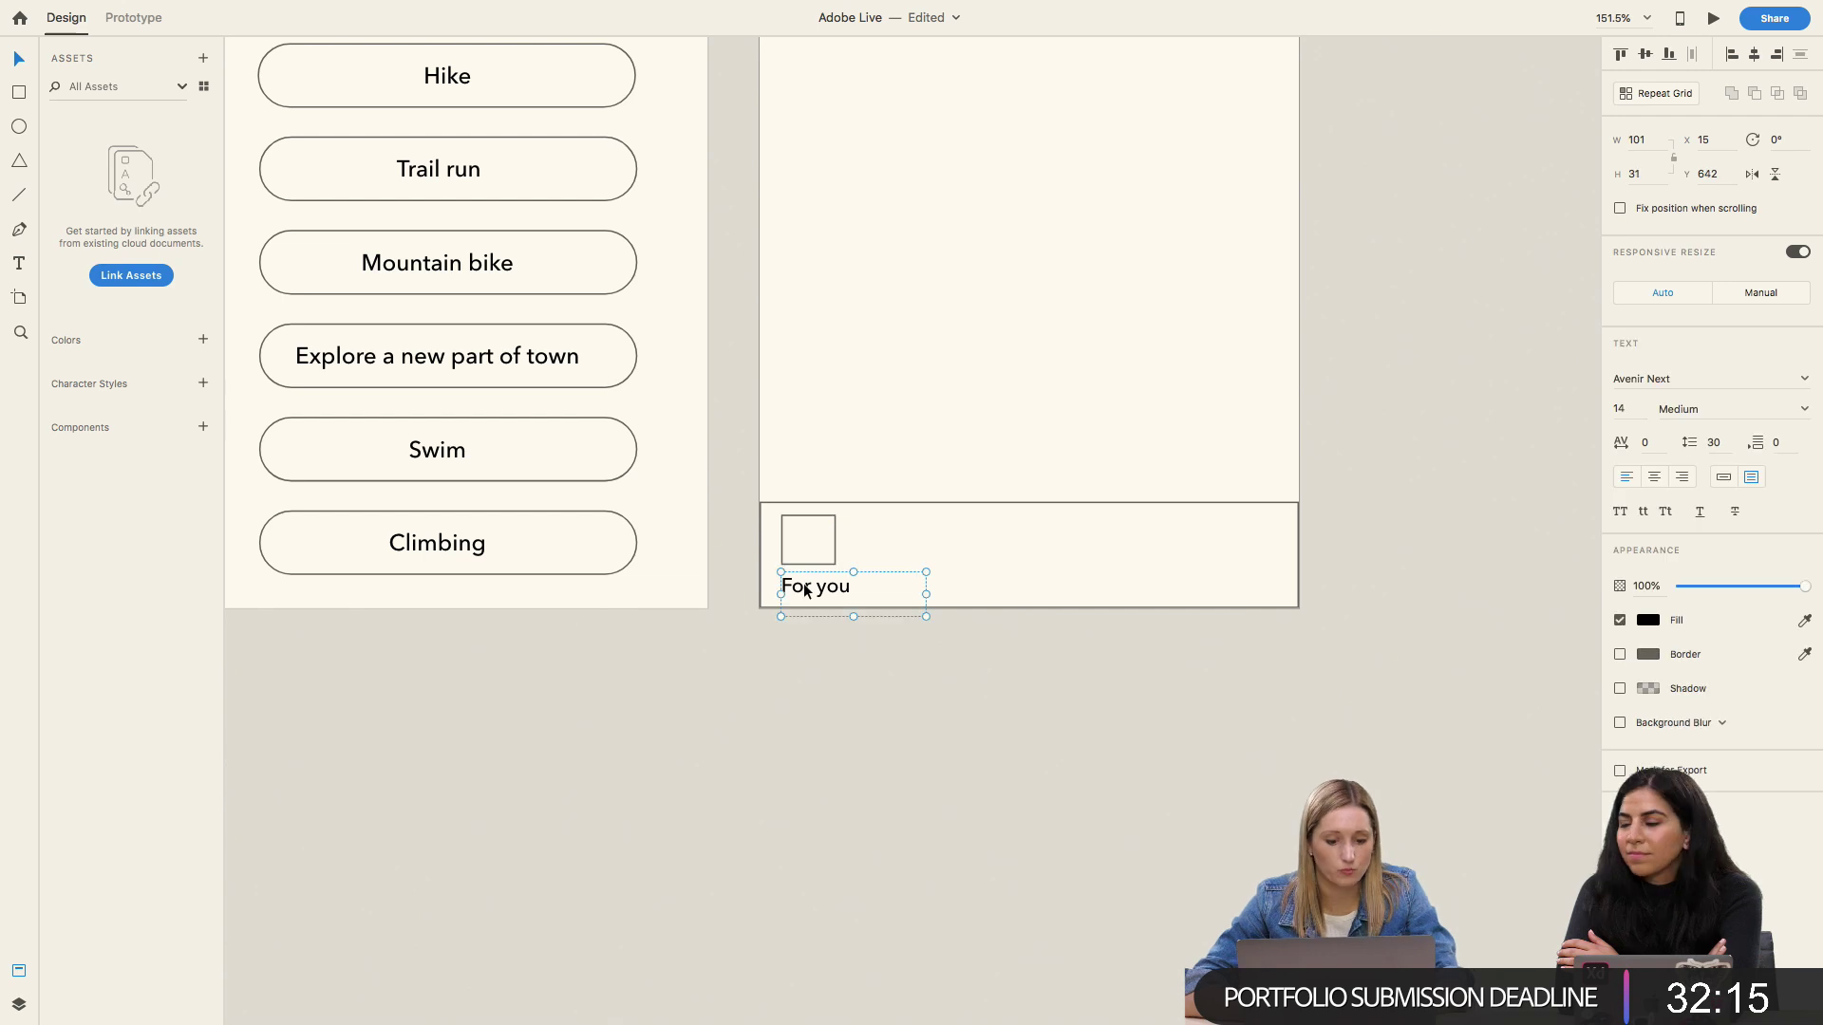
click(1724, 474)
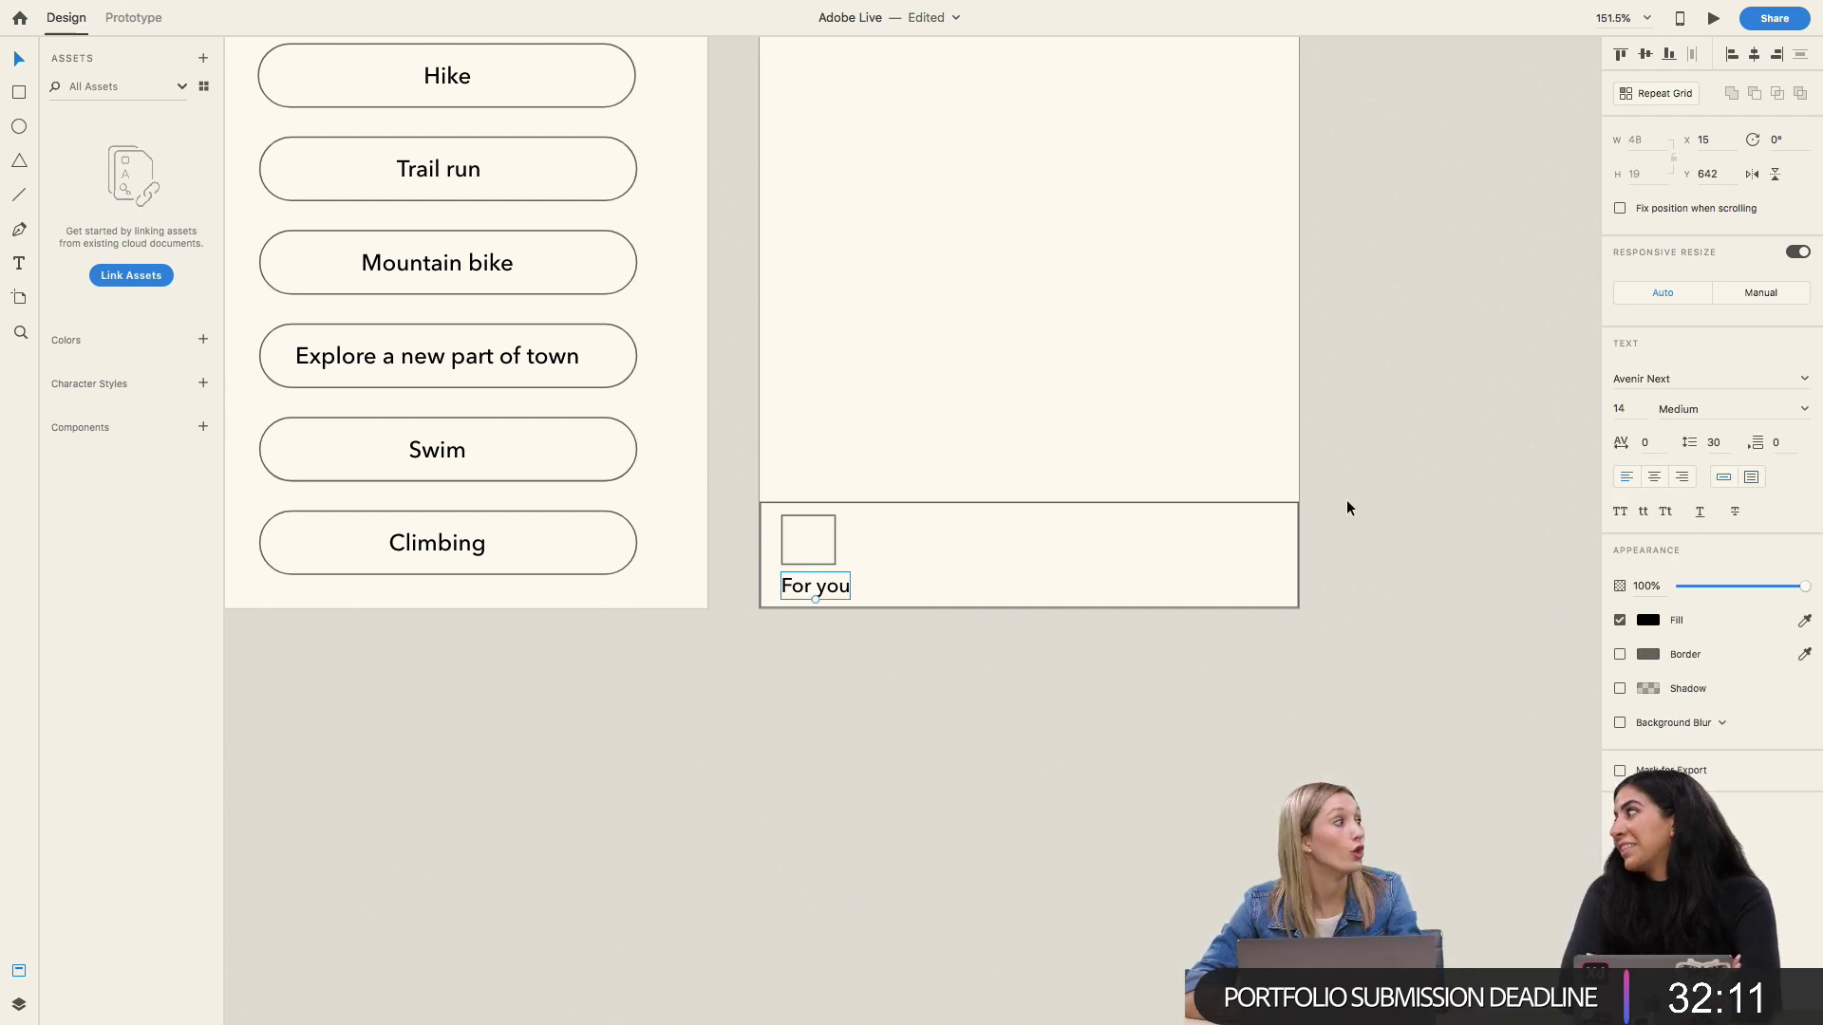
Step: Center the icon placeholder on the "For you" label and place a copy of both beside them in the navigation bar at X 104
drag(803, 588, 924, 556)
shift+click(815, 581)
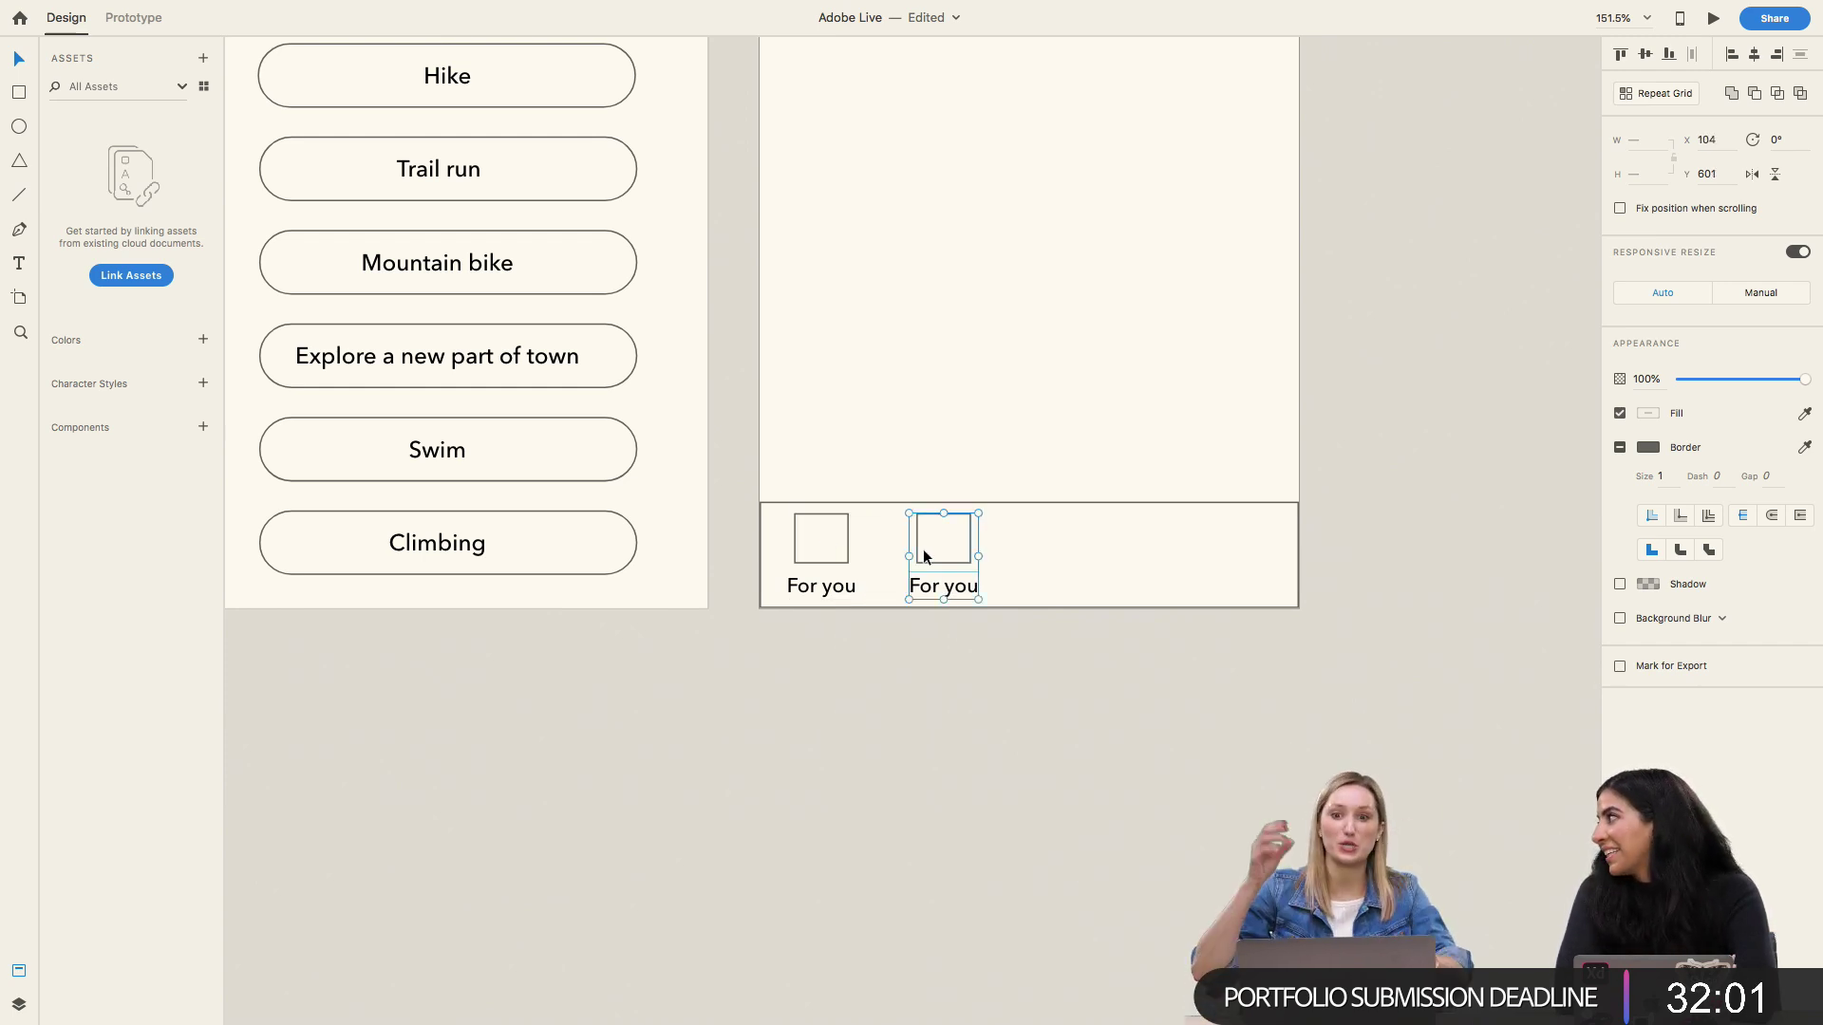
double_click(923, 551)
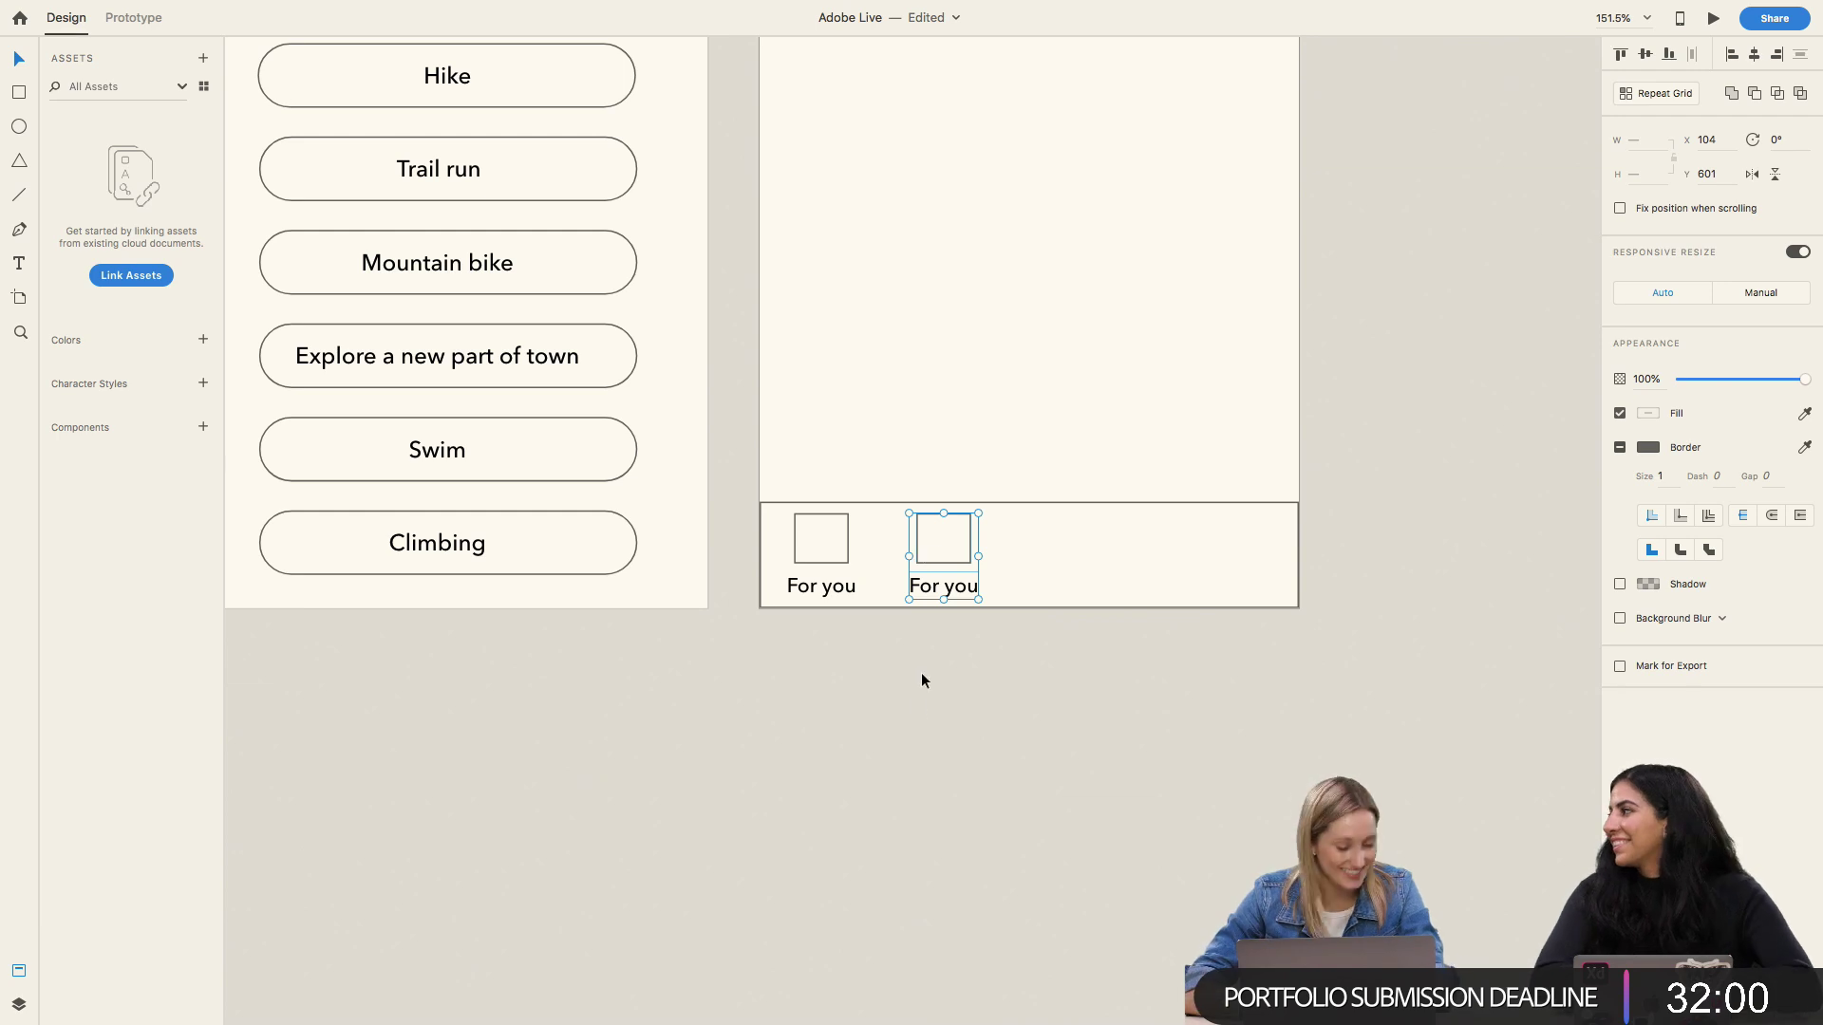
double_click(931, 587)
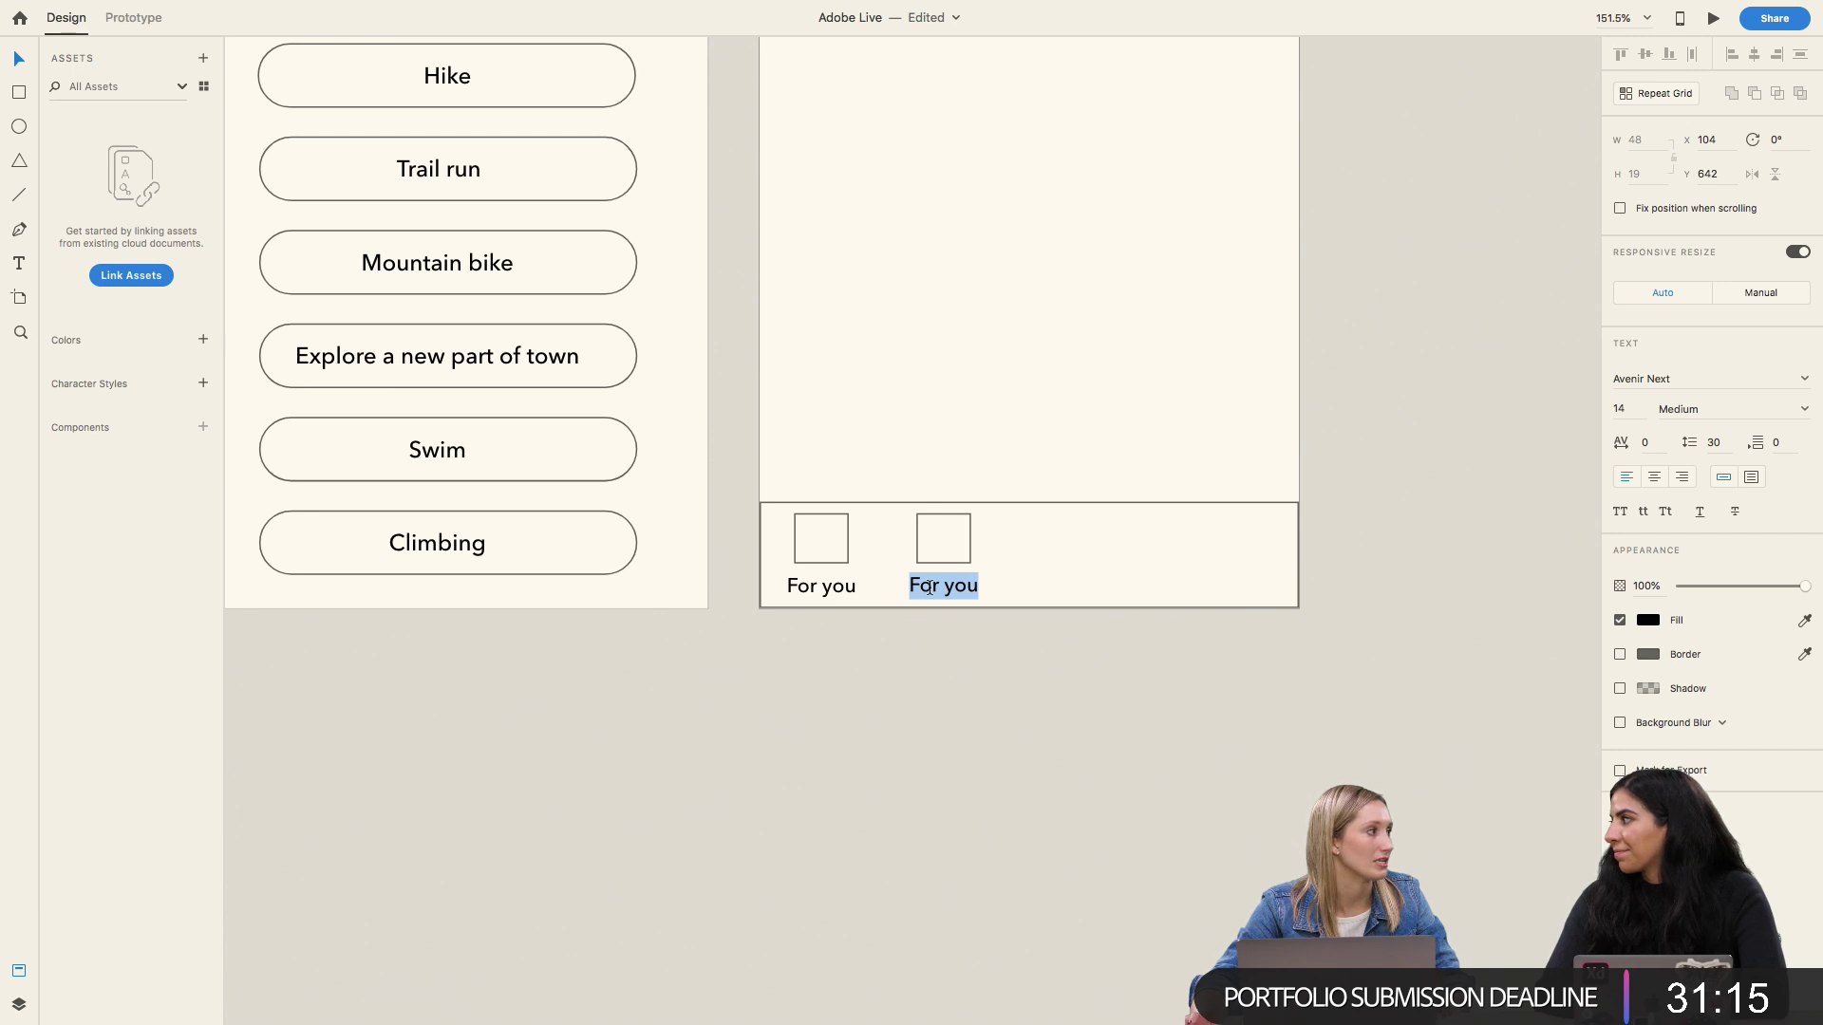
key(Escape)
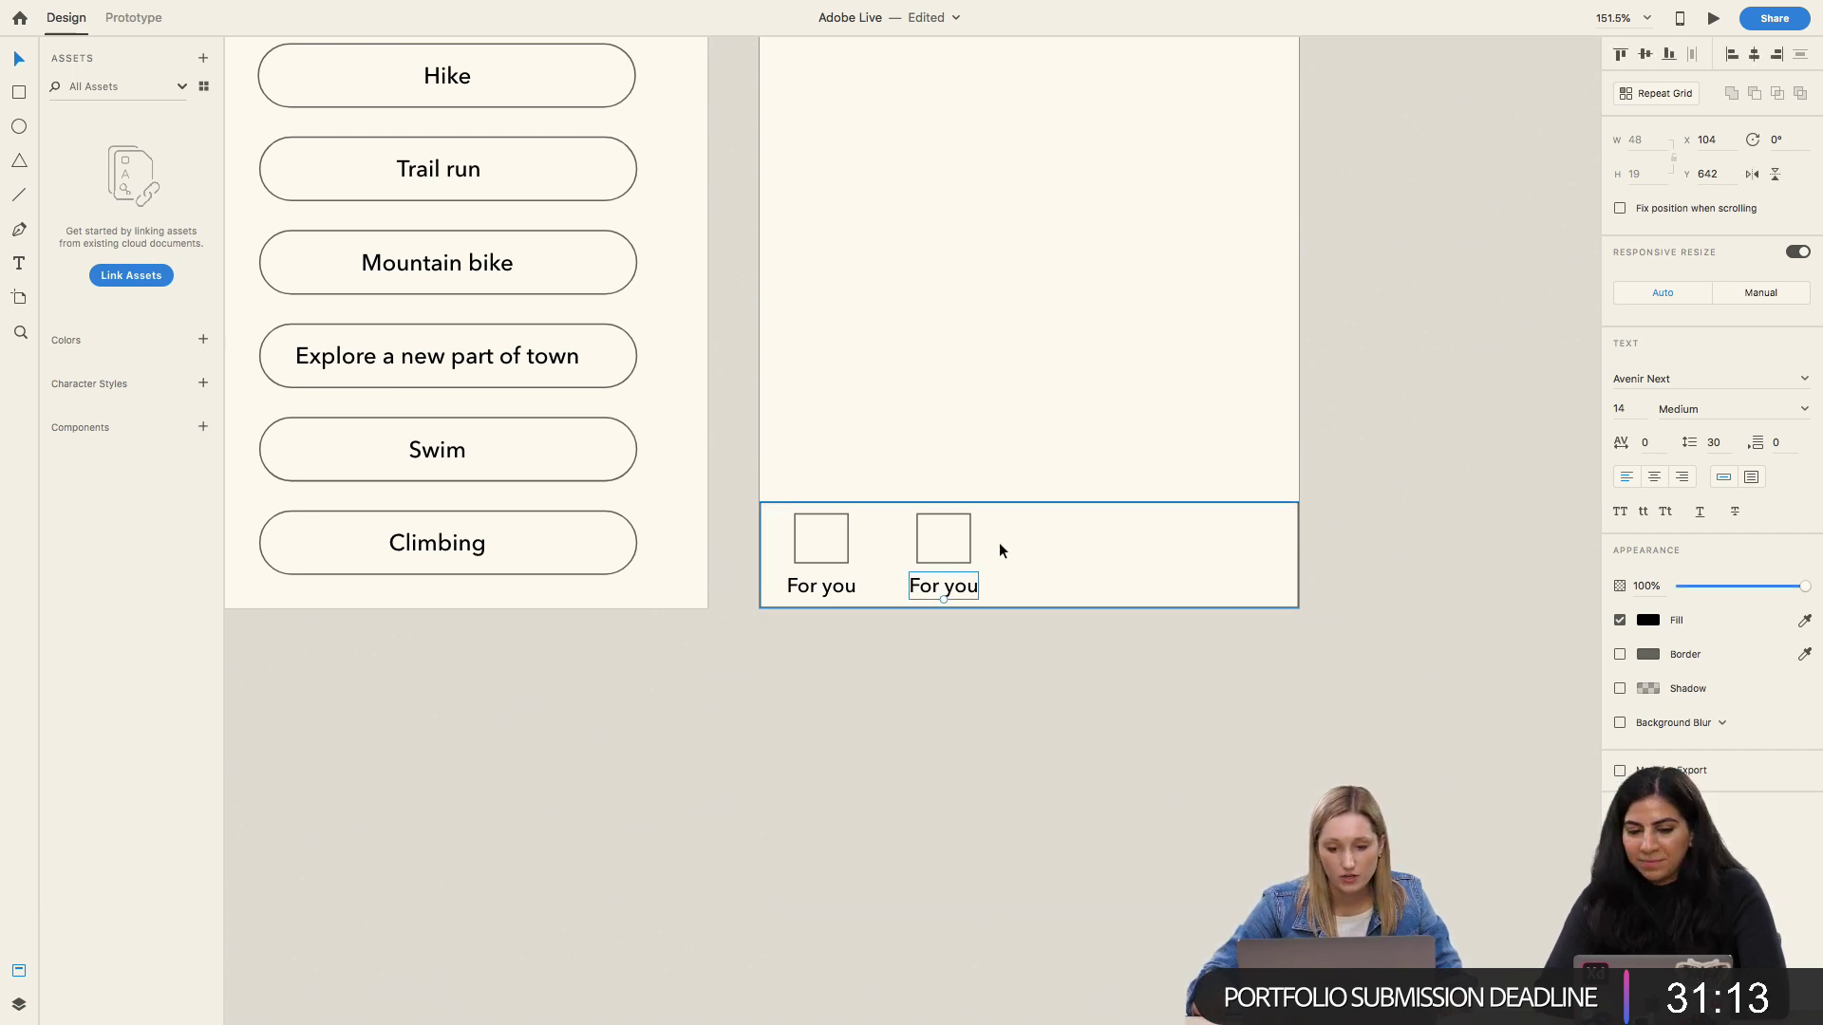
click(896, 517)
click(931, 472)
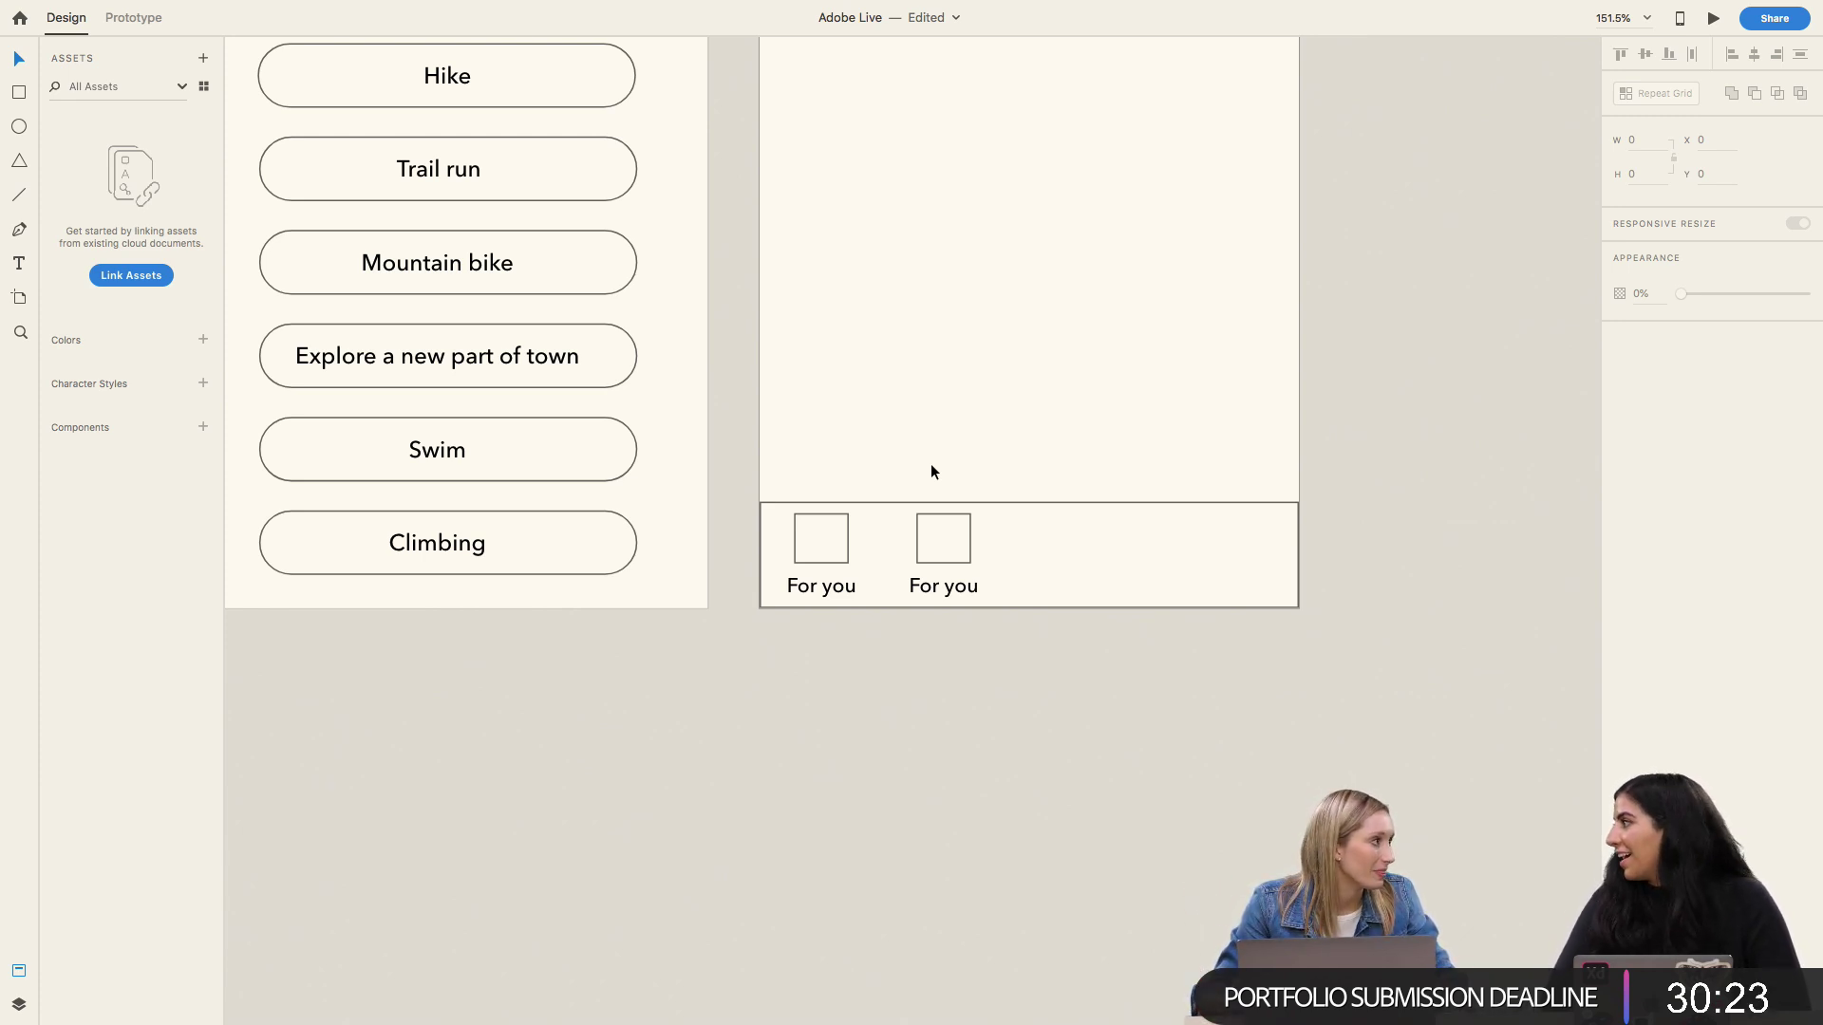
scroll(930, 464, down, 3)
scroll(930, 463, up, 5)
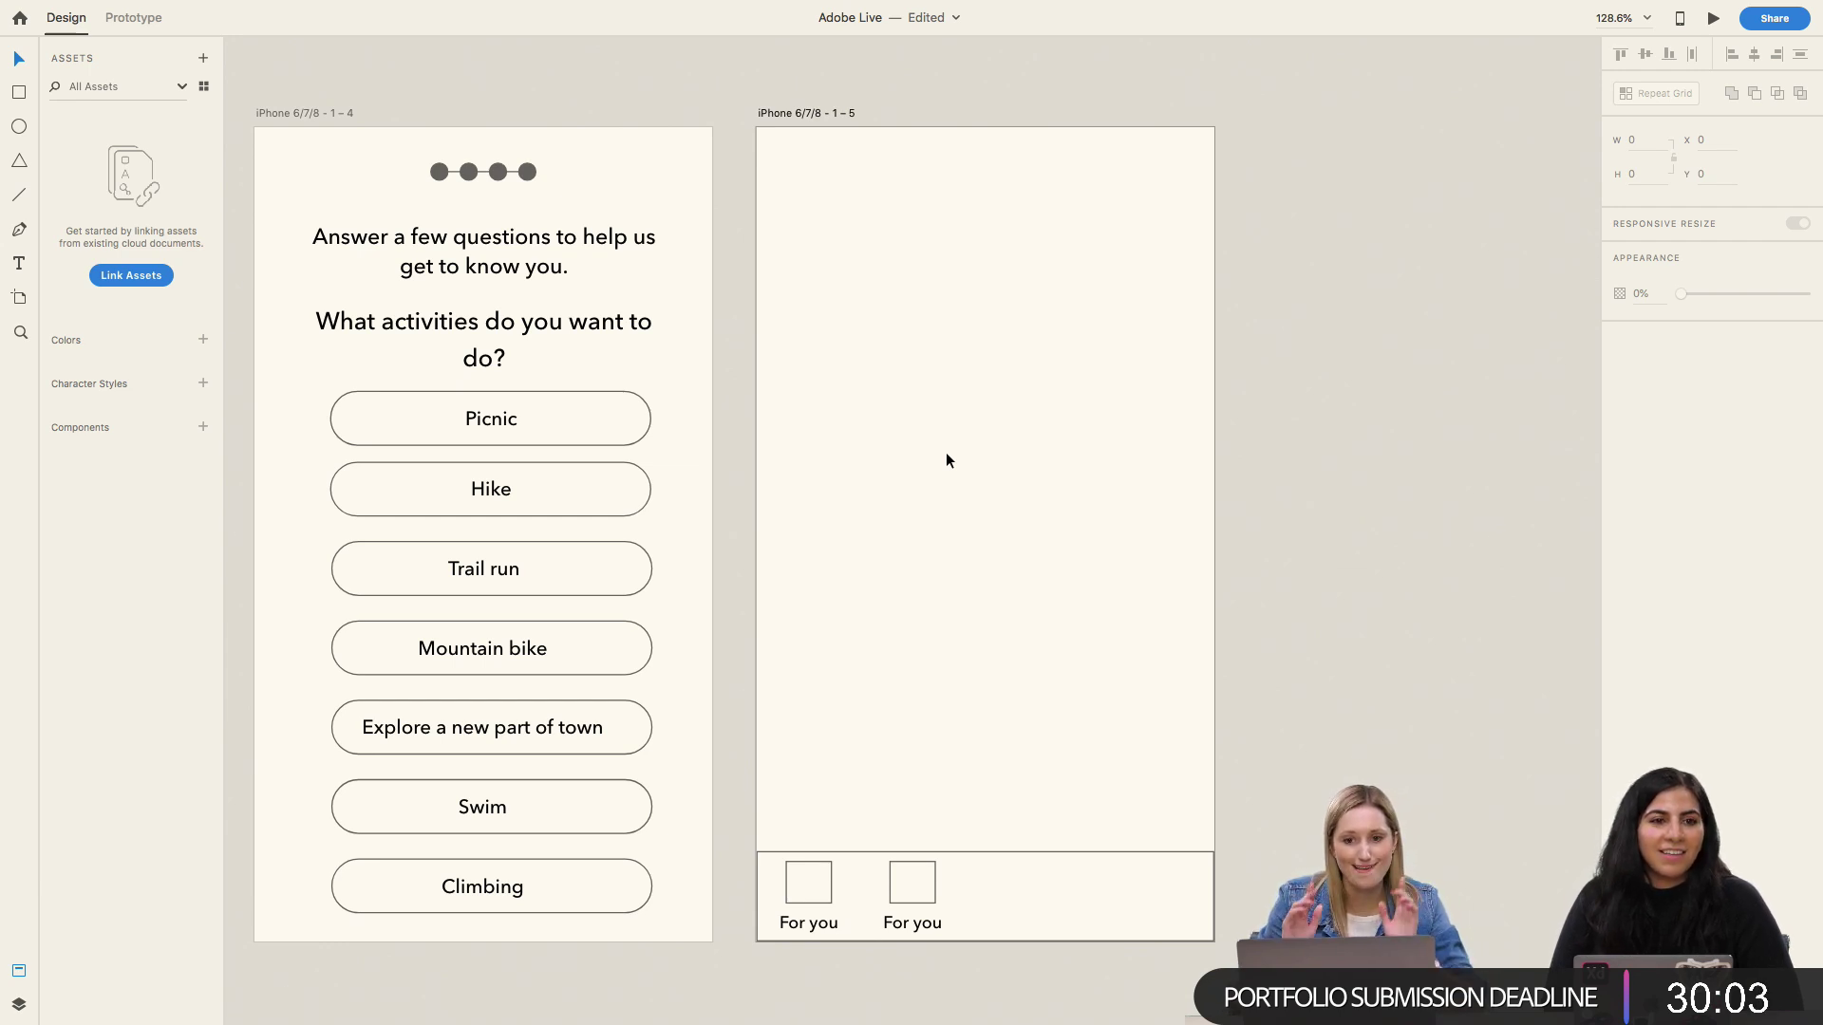
click(897, 883)
Step: Switch to the browser and review the vote results of the "App Name?" poll
scroll(872, 881, down, 3)
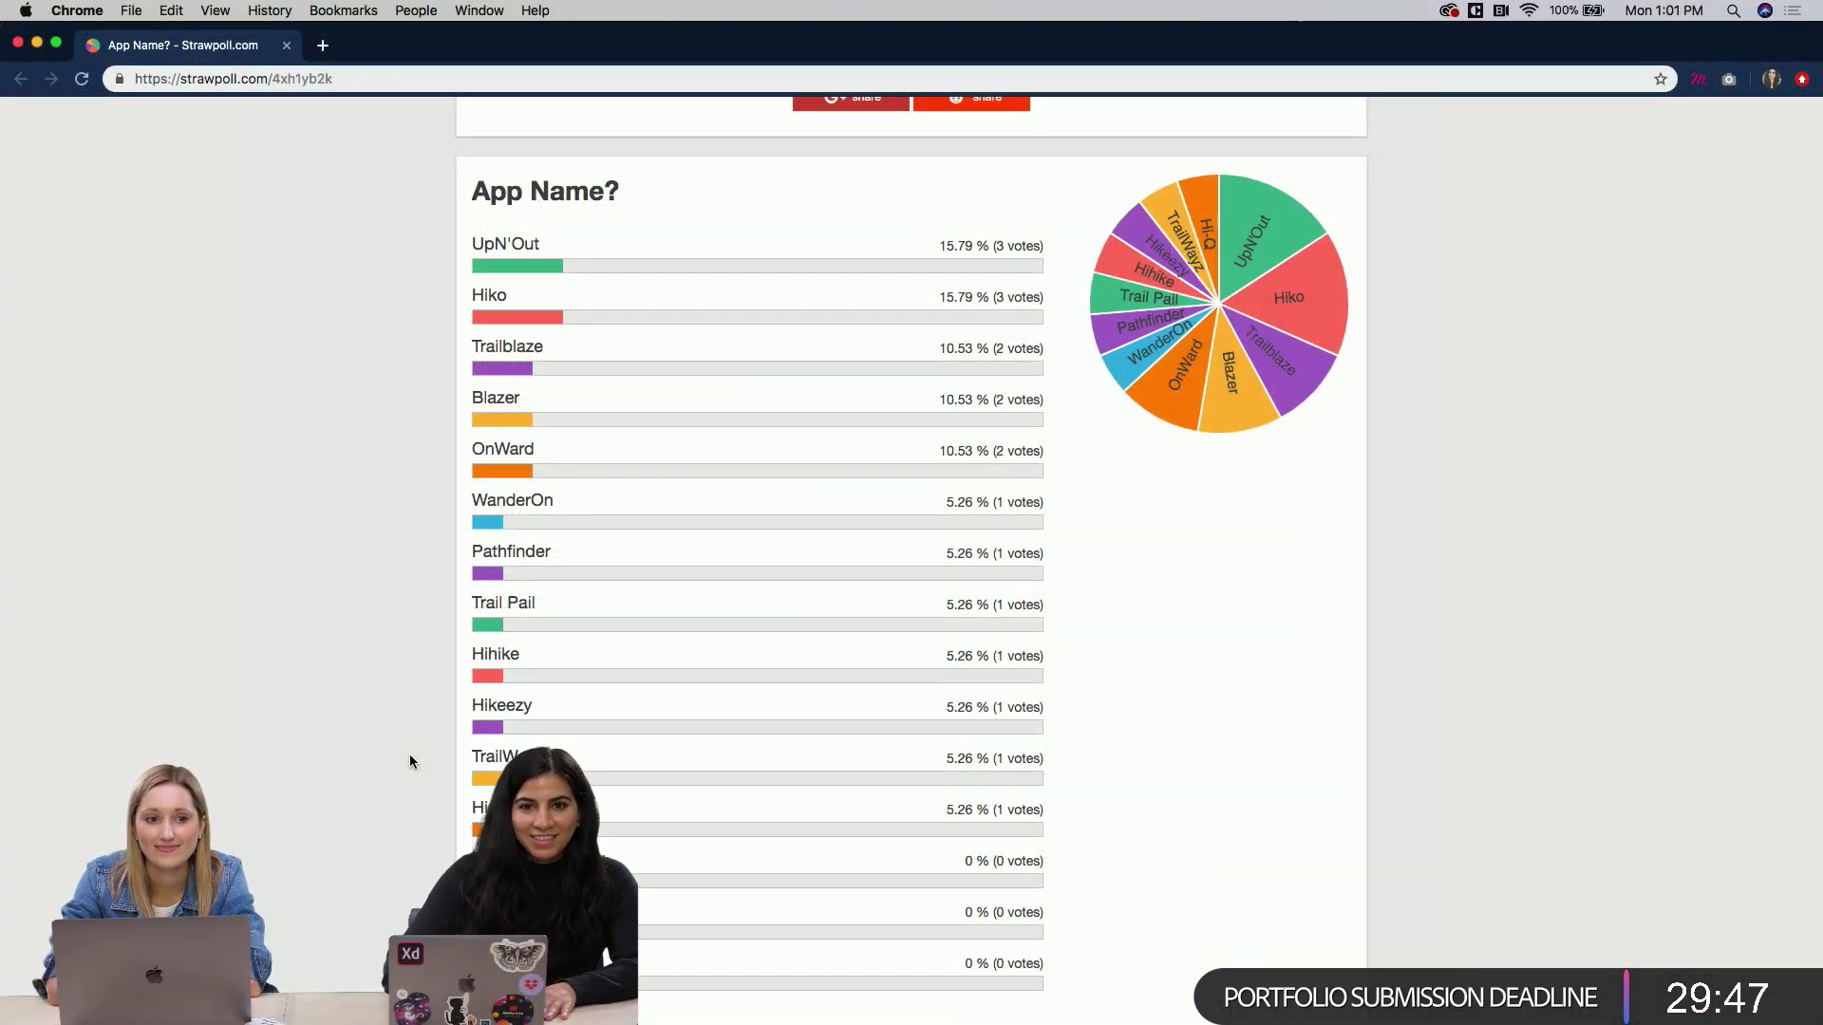
scroll(410, 761, down, 3)
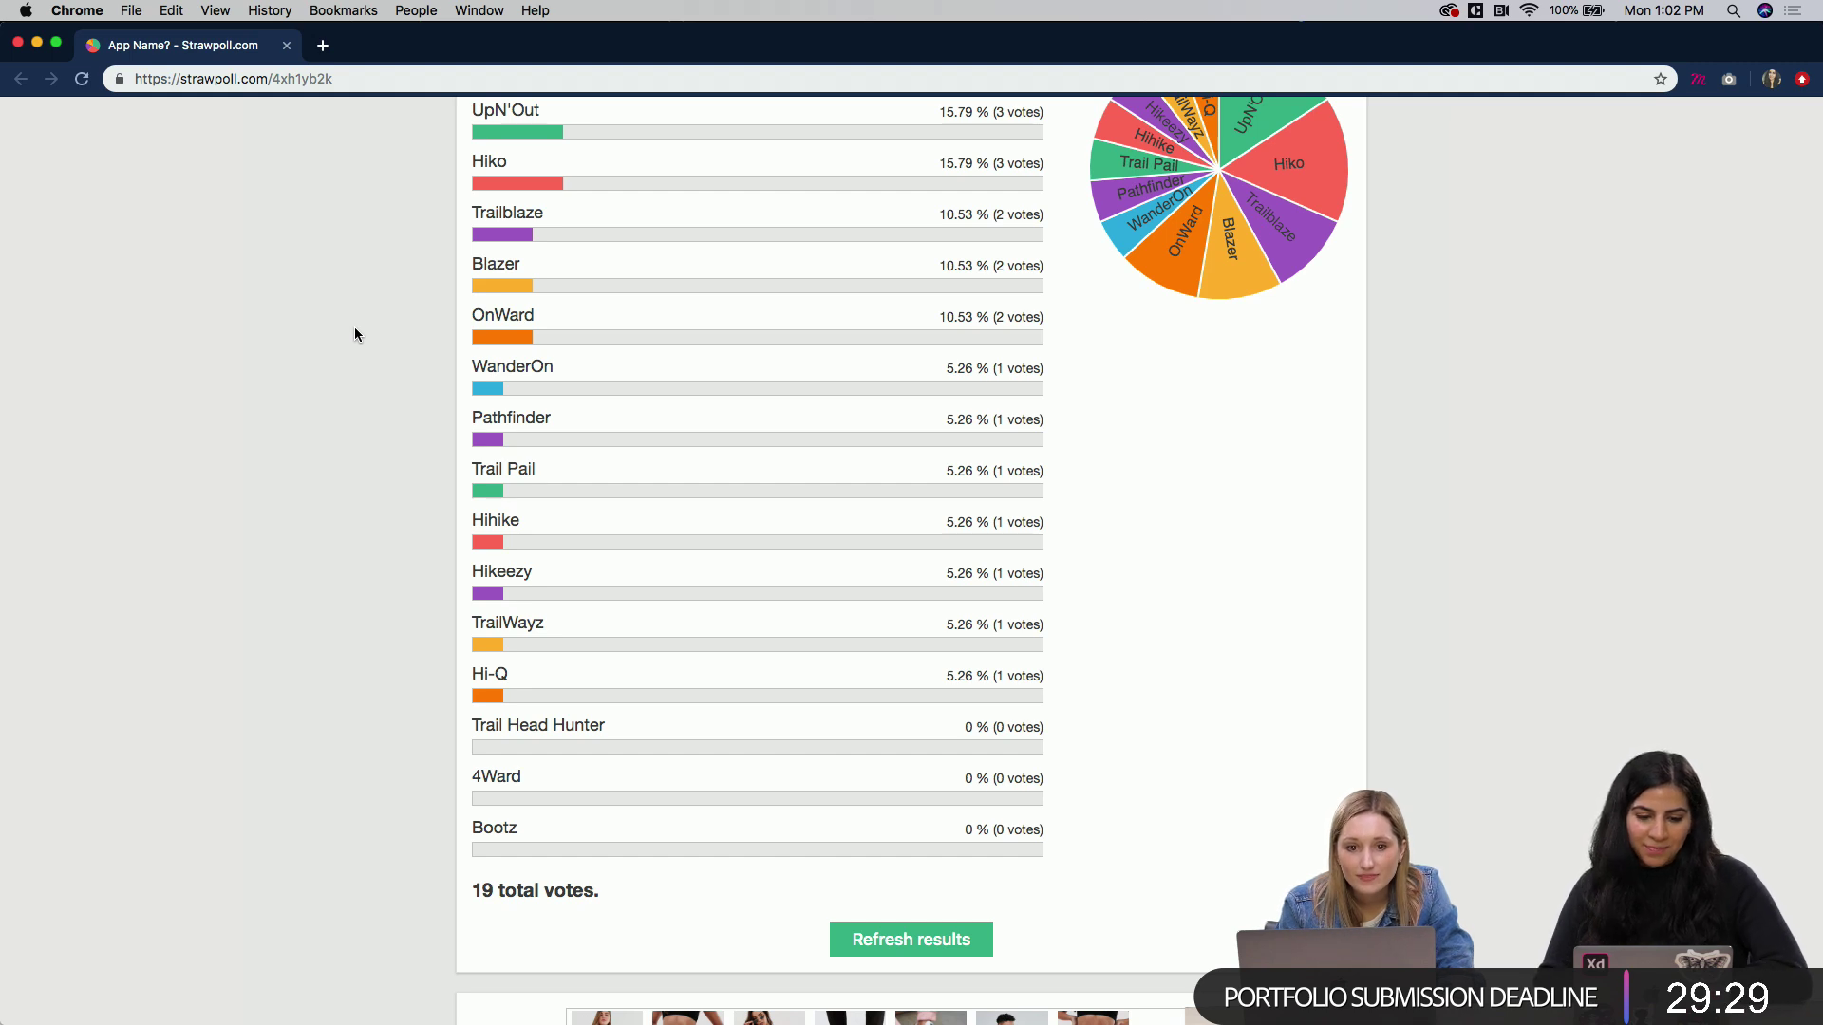
scroll(392, 627, up, 3)
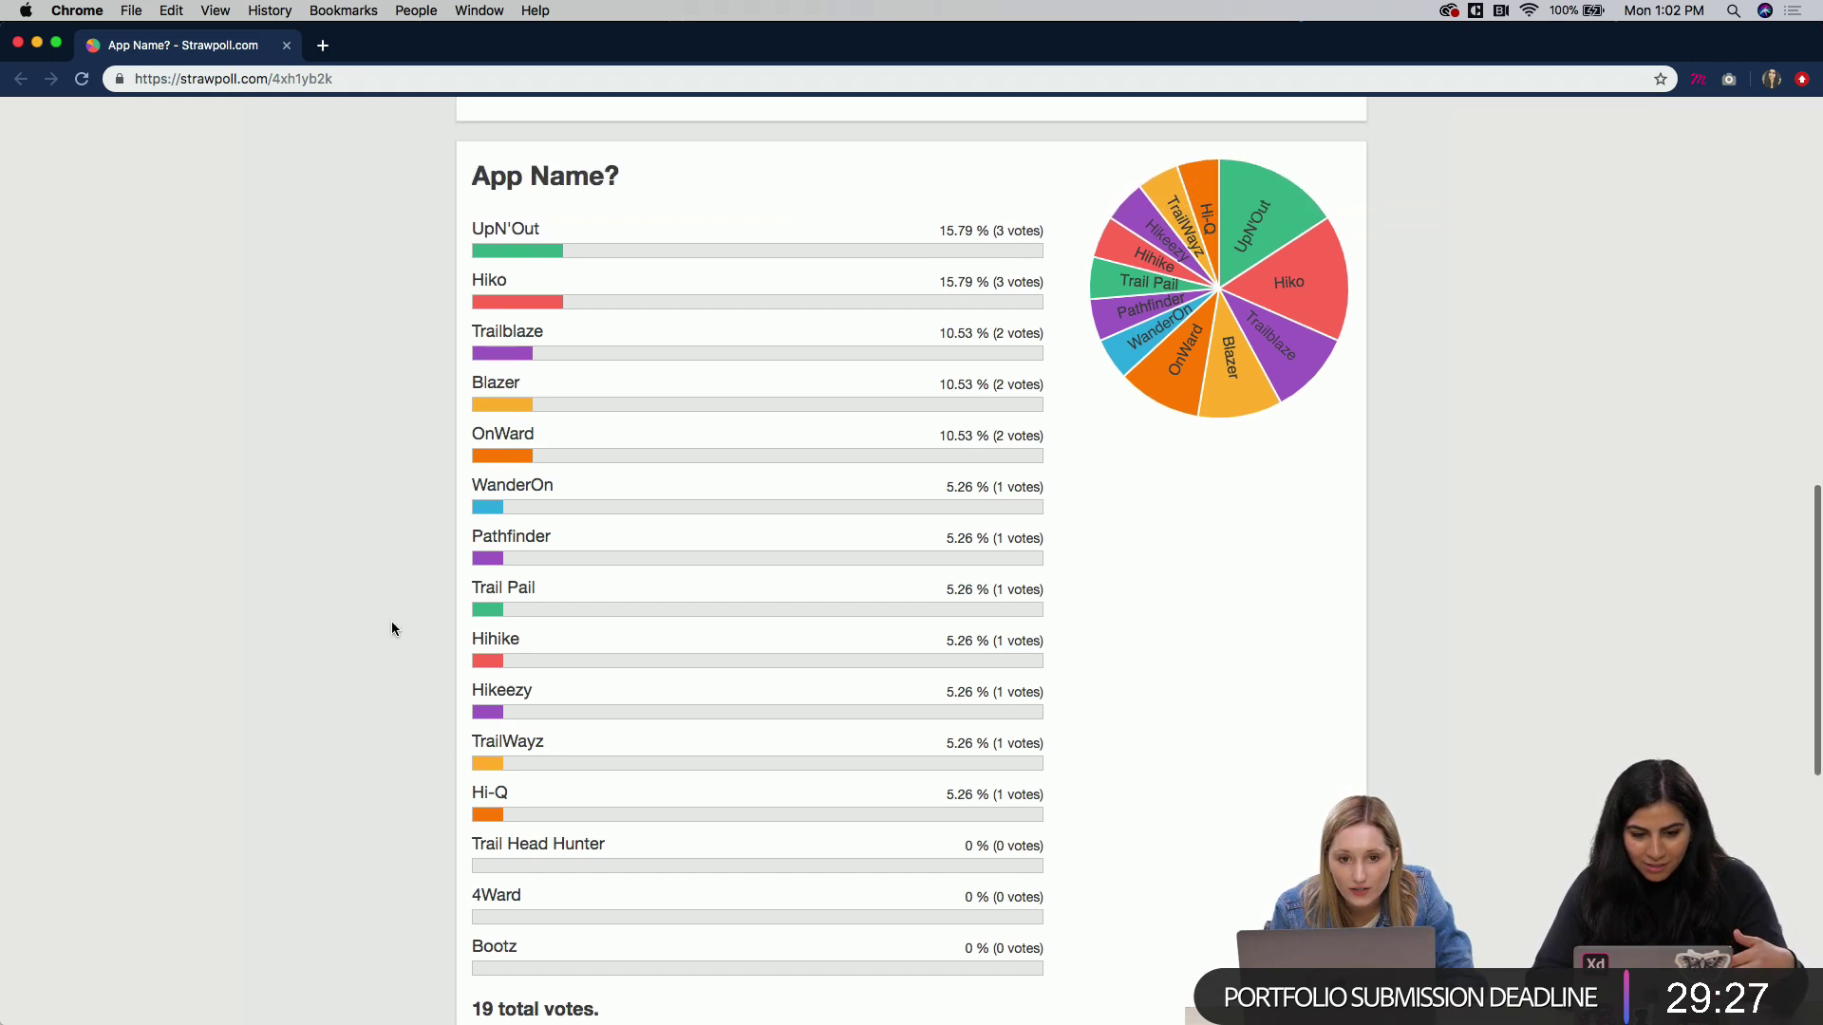
scroll(486, 575, down, 1)
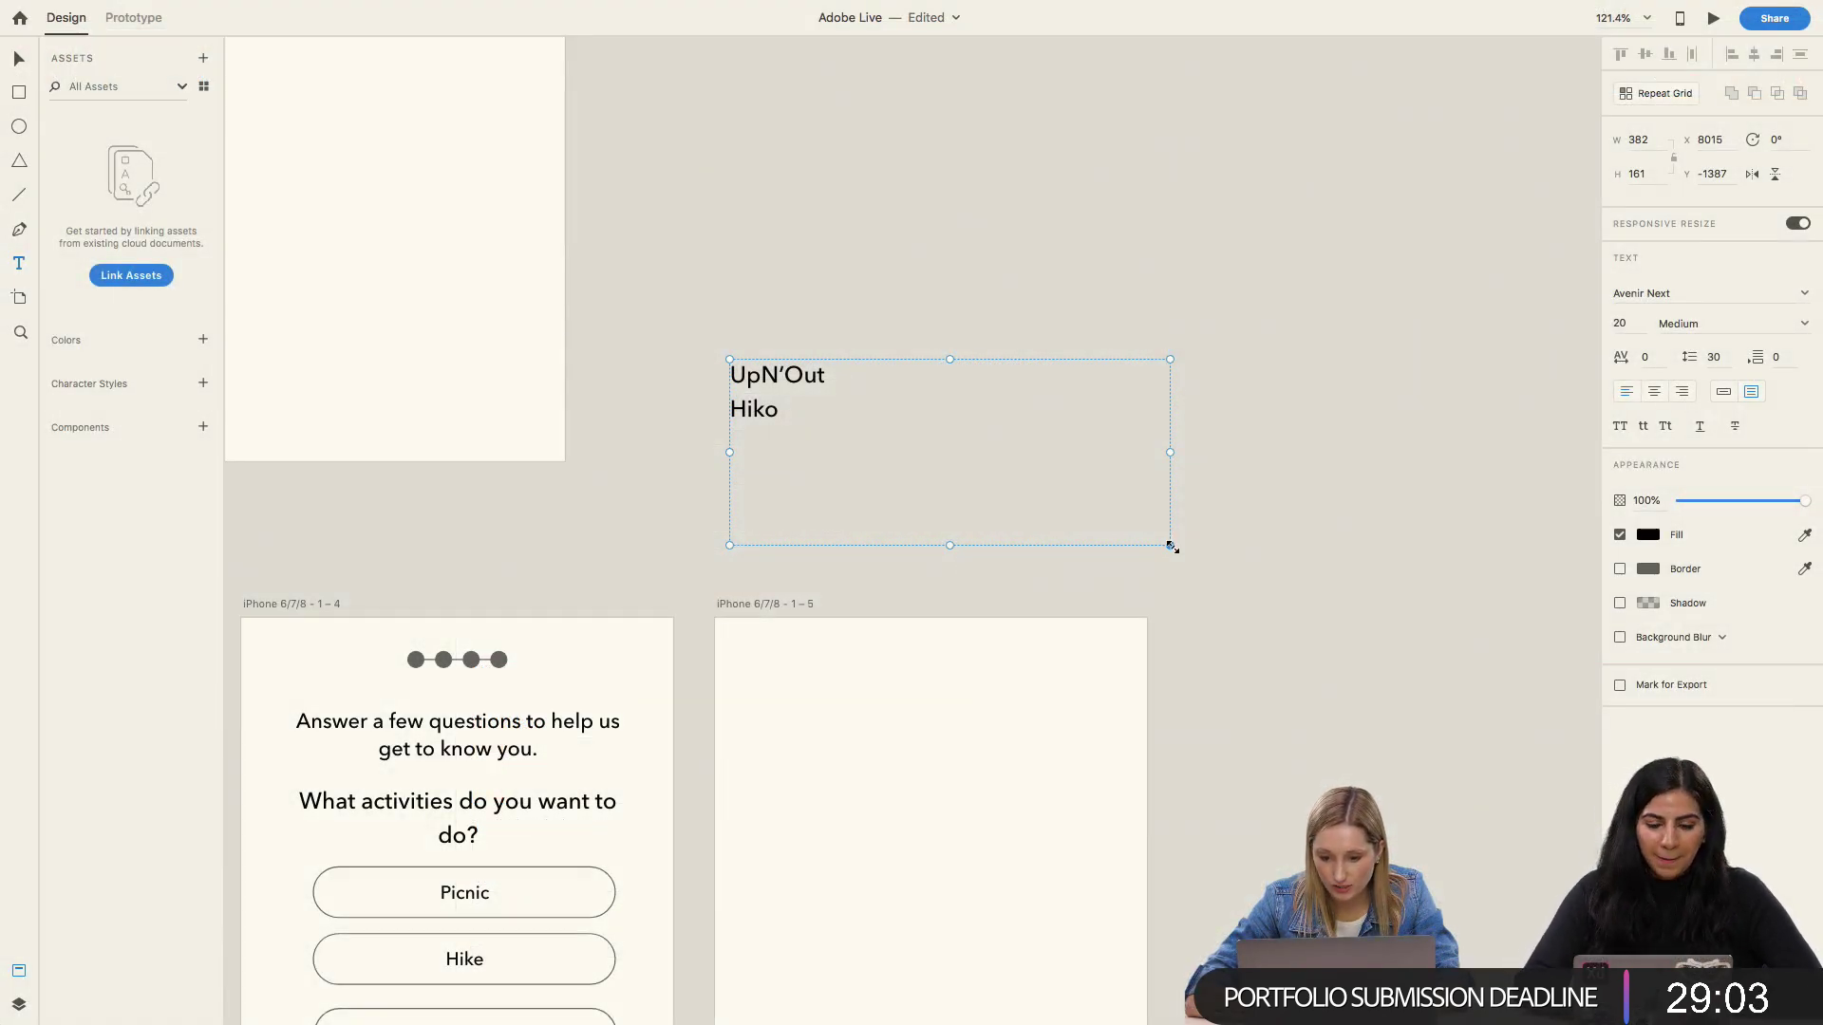
Step: Shrink the "UpN'Out / Hiko" text box to about 137 × 60 and move it just above the new home screen artboard
drag(1171, 543, 888, 428)
click(767, 395)
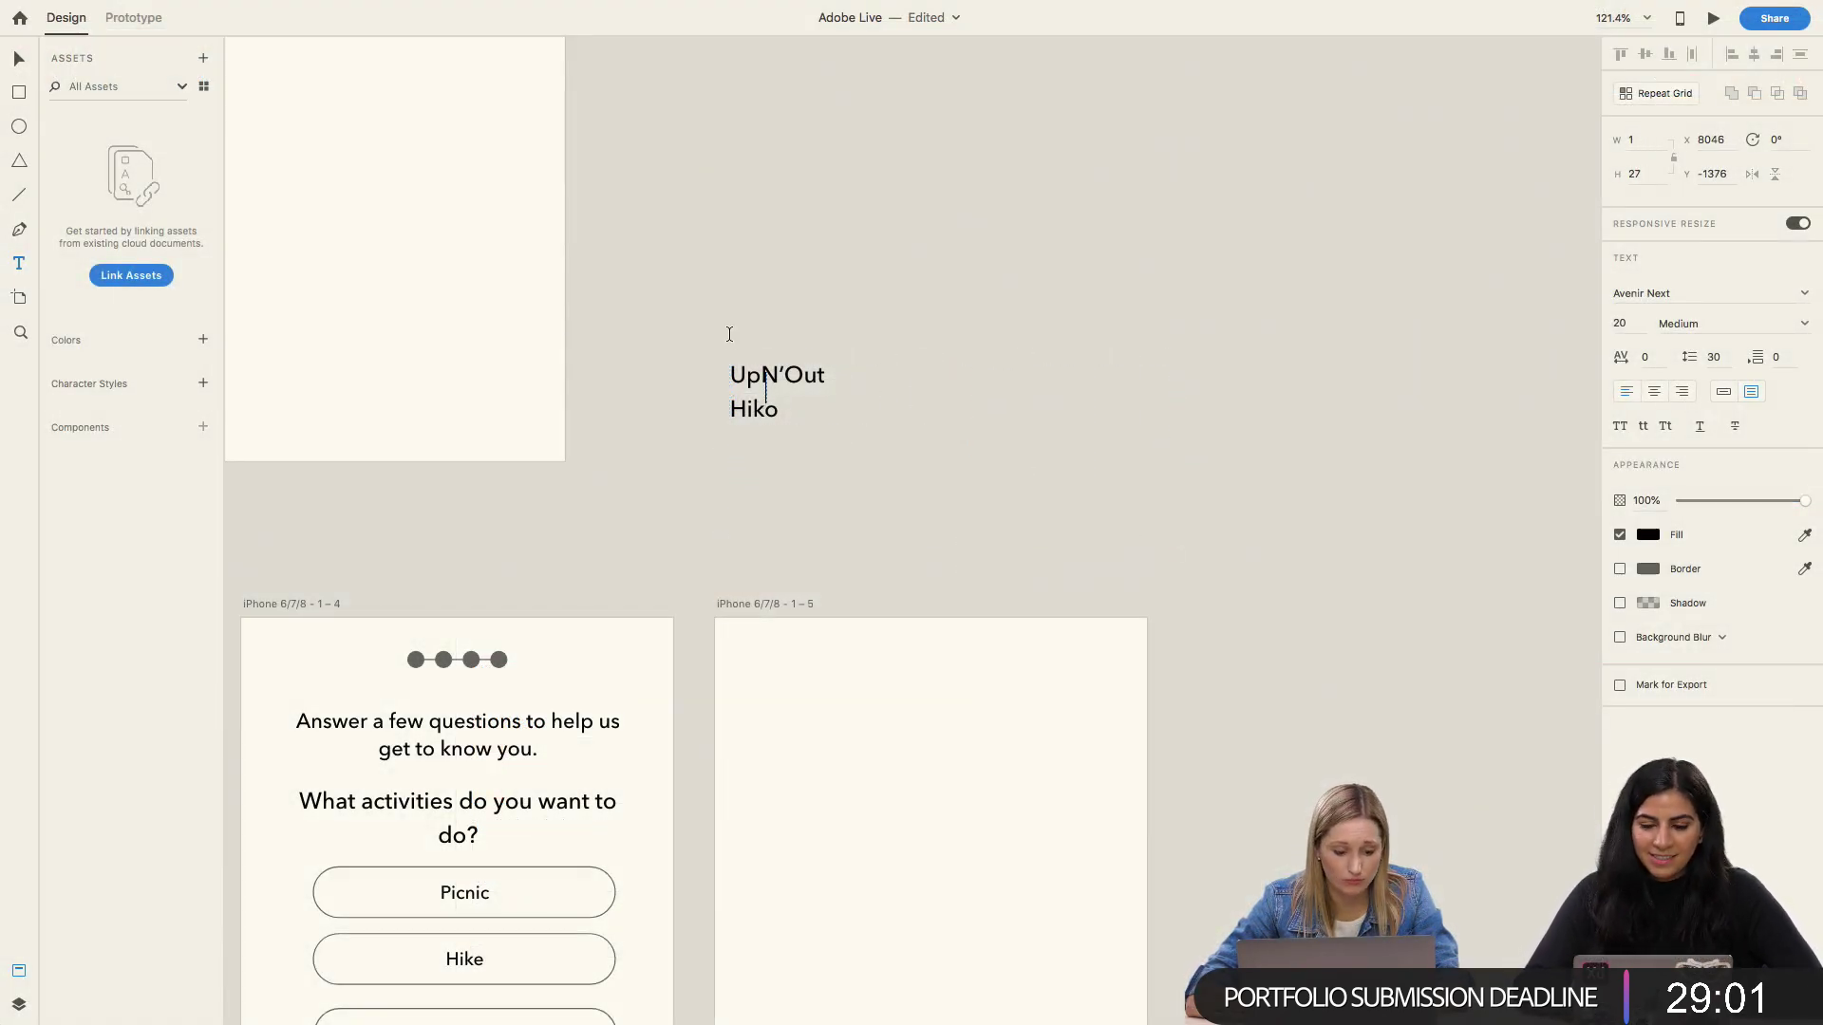
click(764, 375)
drag(780, 396, 766, 519)
scroll(790, 630, down, 10)
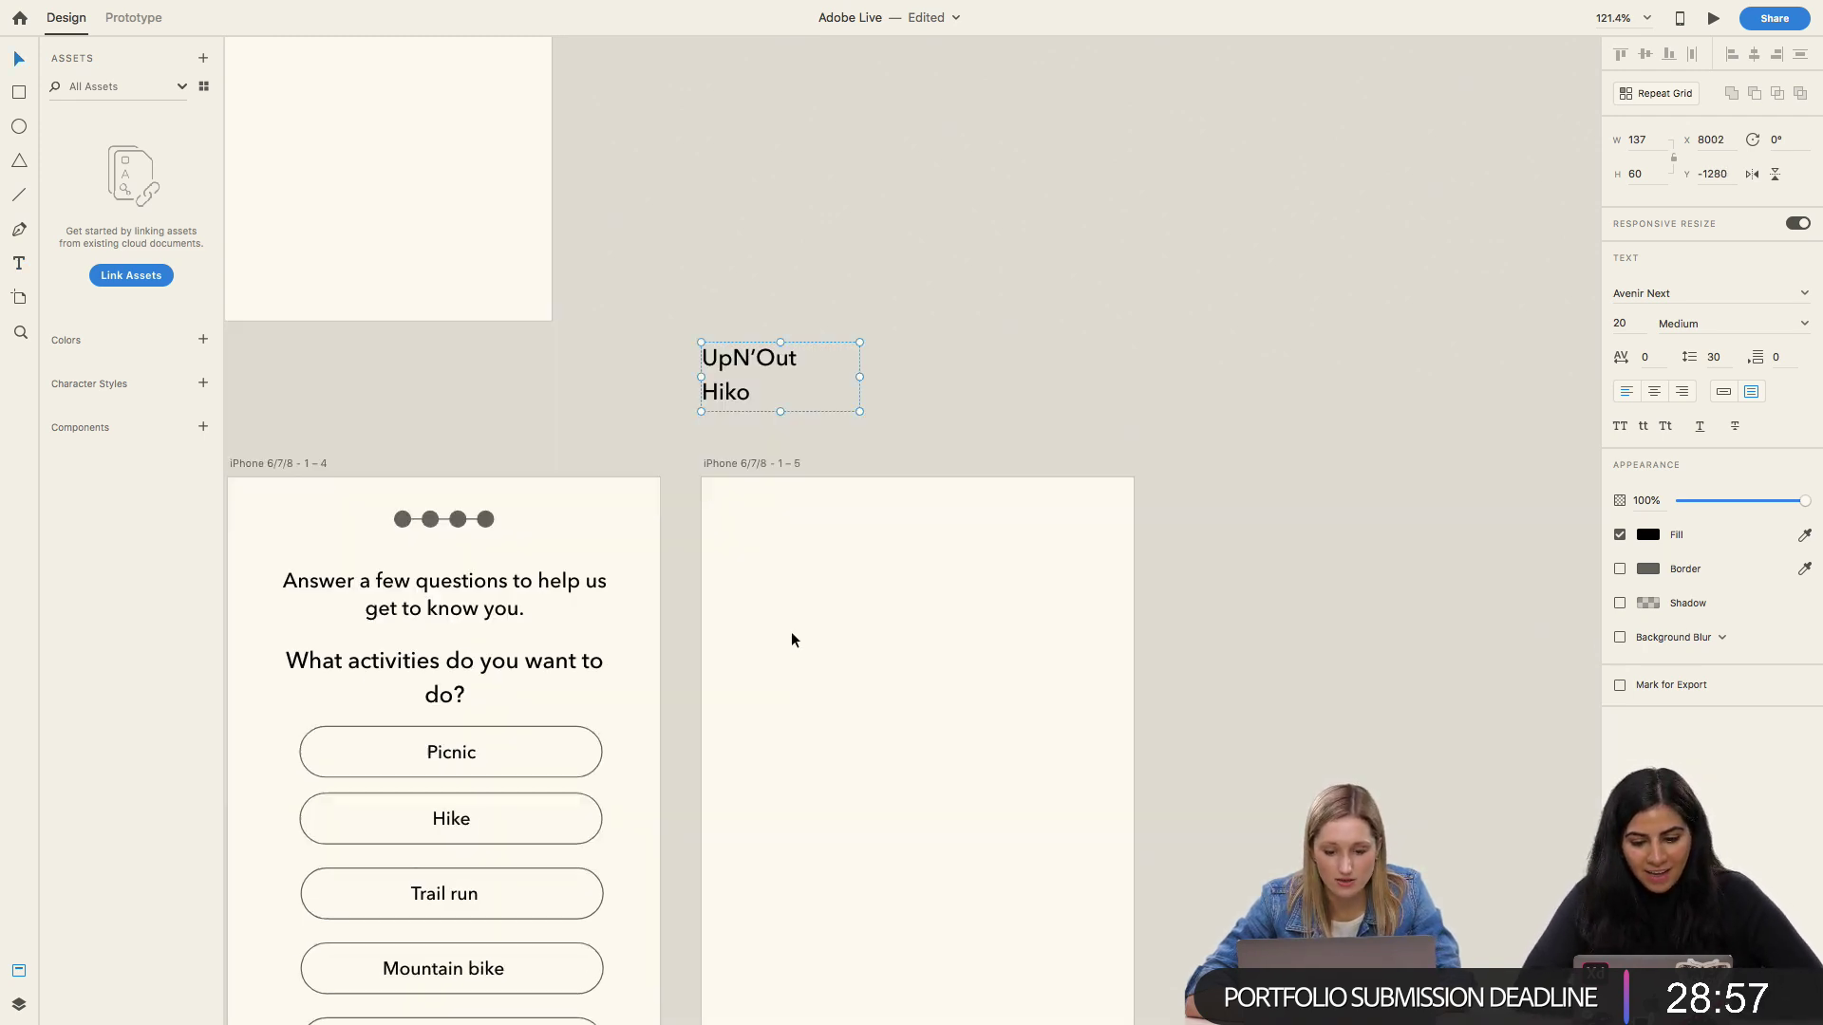
Step: Replace the label of the second navigation bar item with "Explore"
scroll(806, 716, down, 3)
click(826, 841)
click(826, 873)
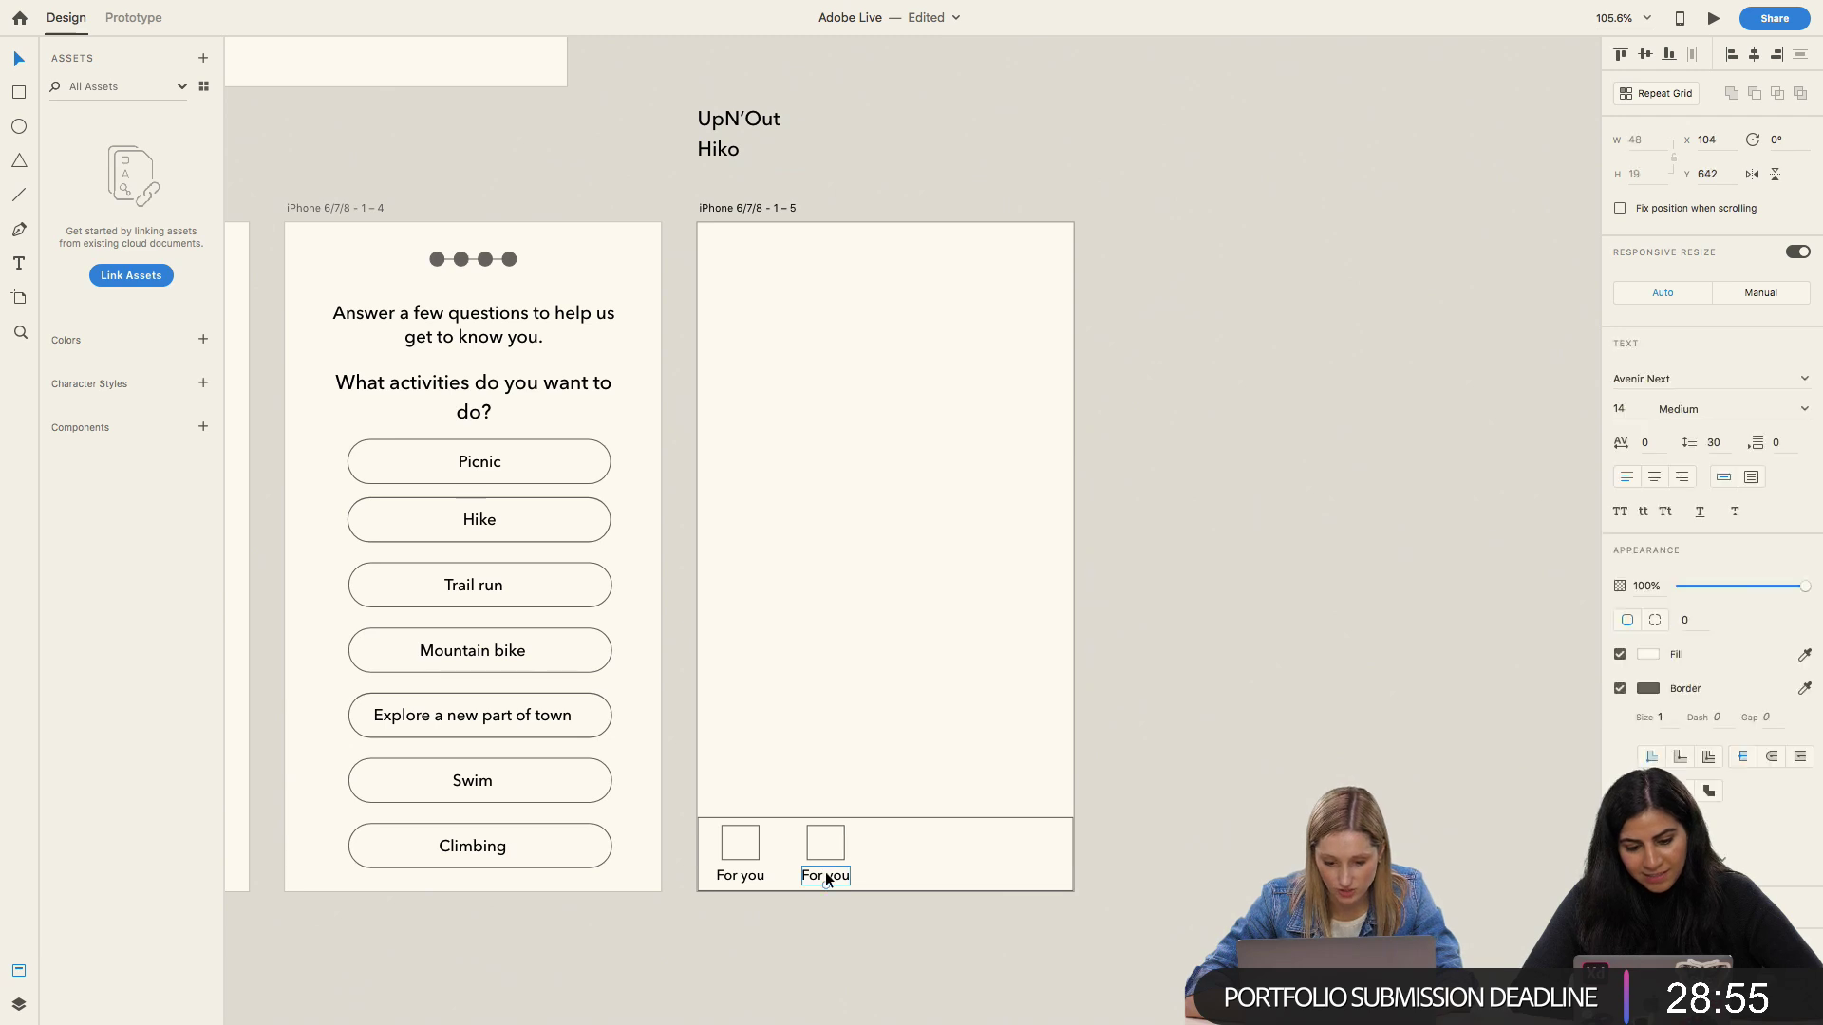
double_click(826, 874)
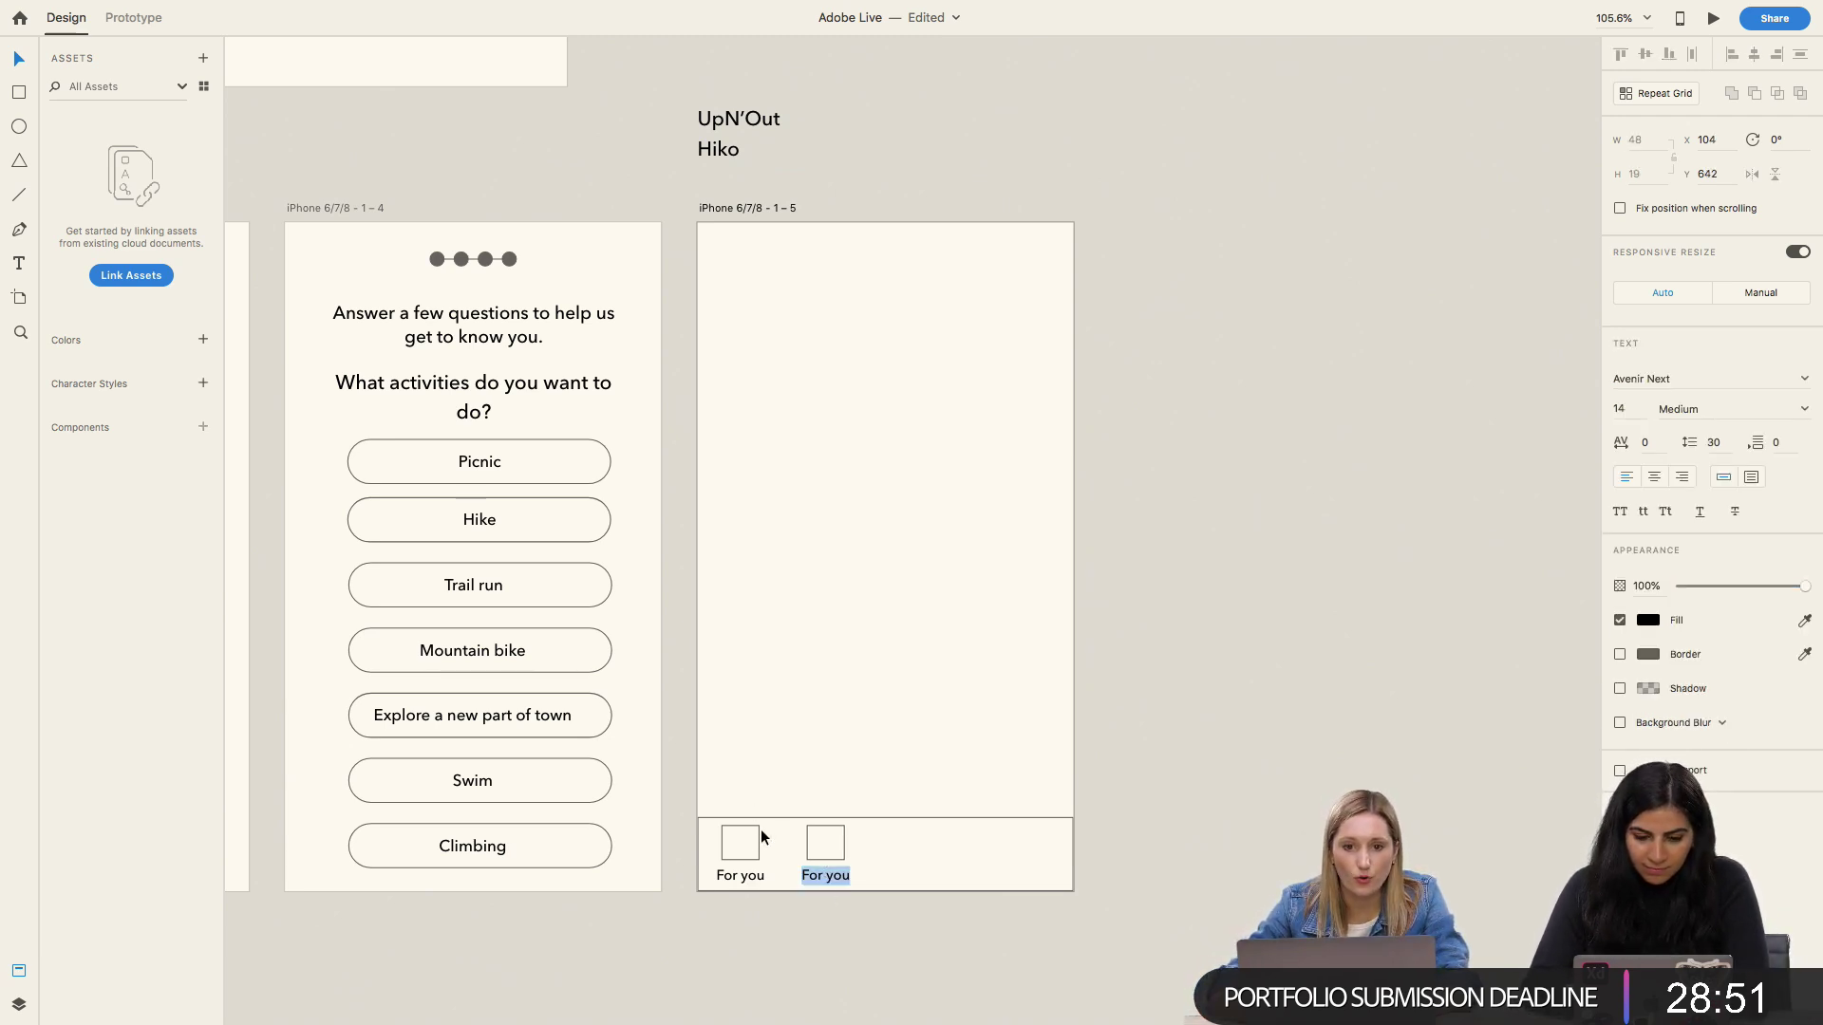
text(E)
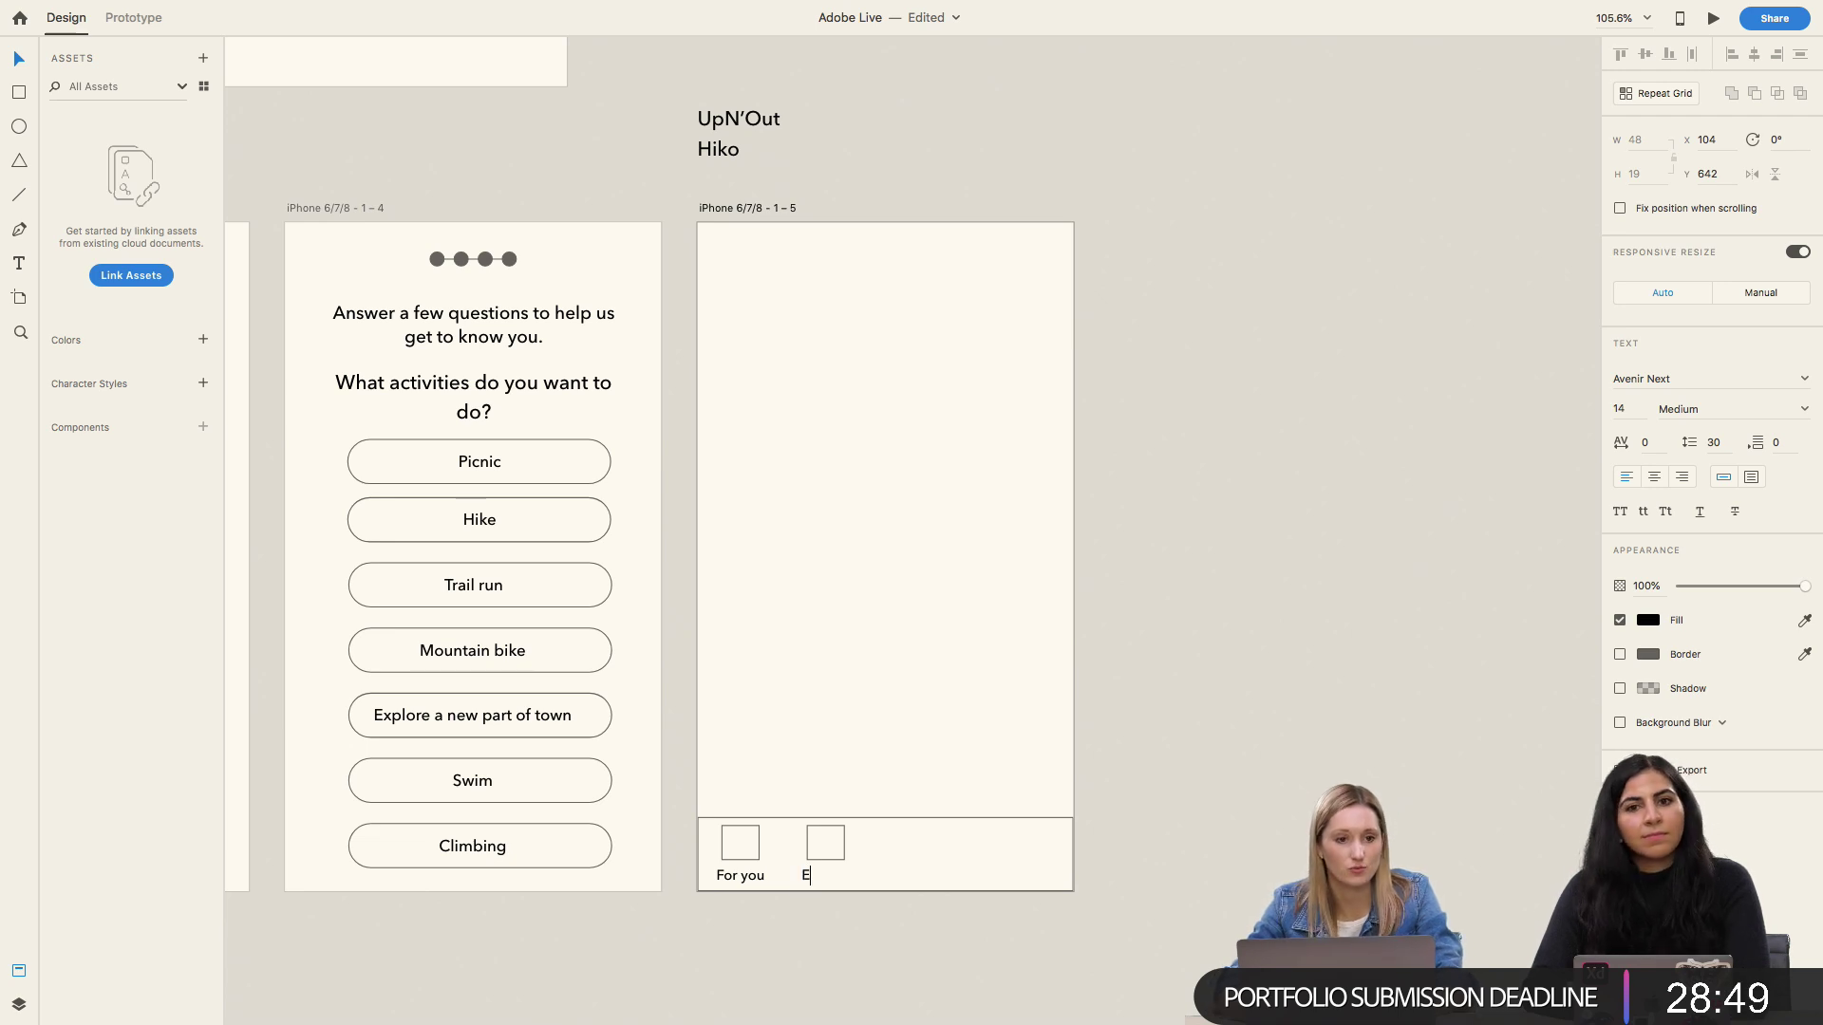
text(xplore)
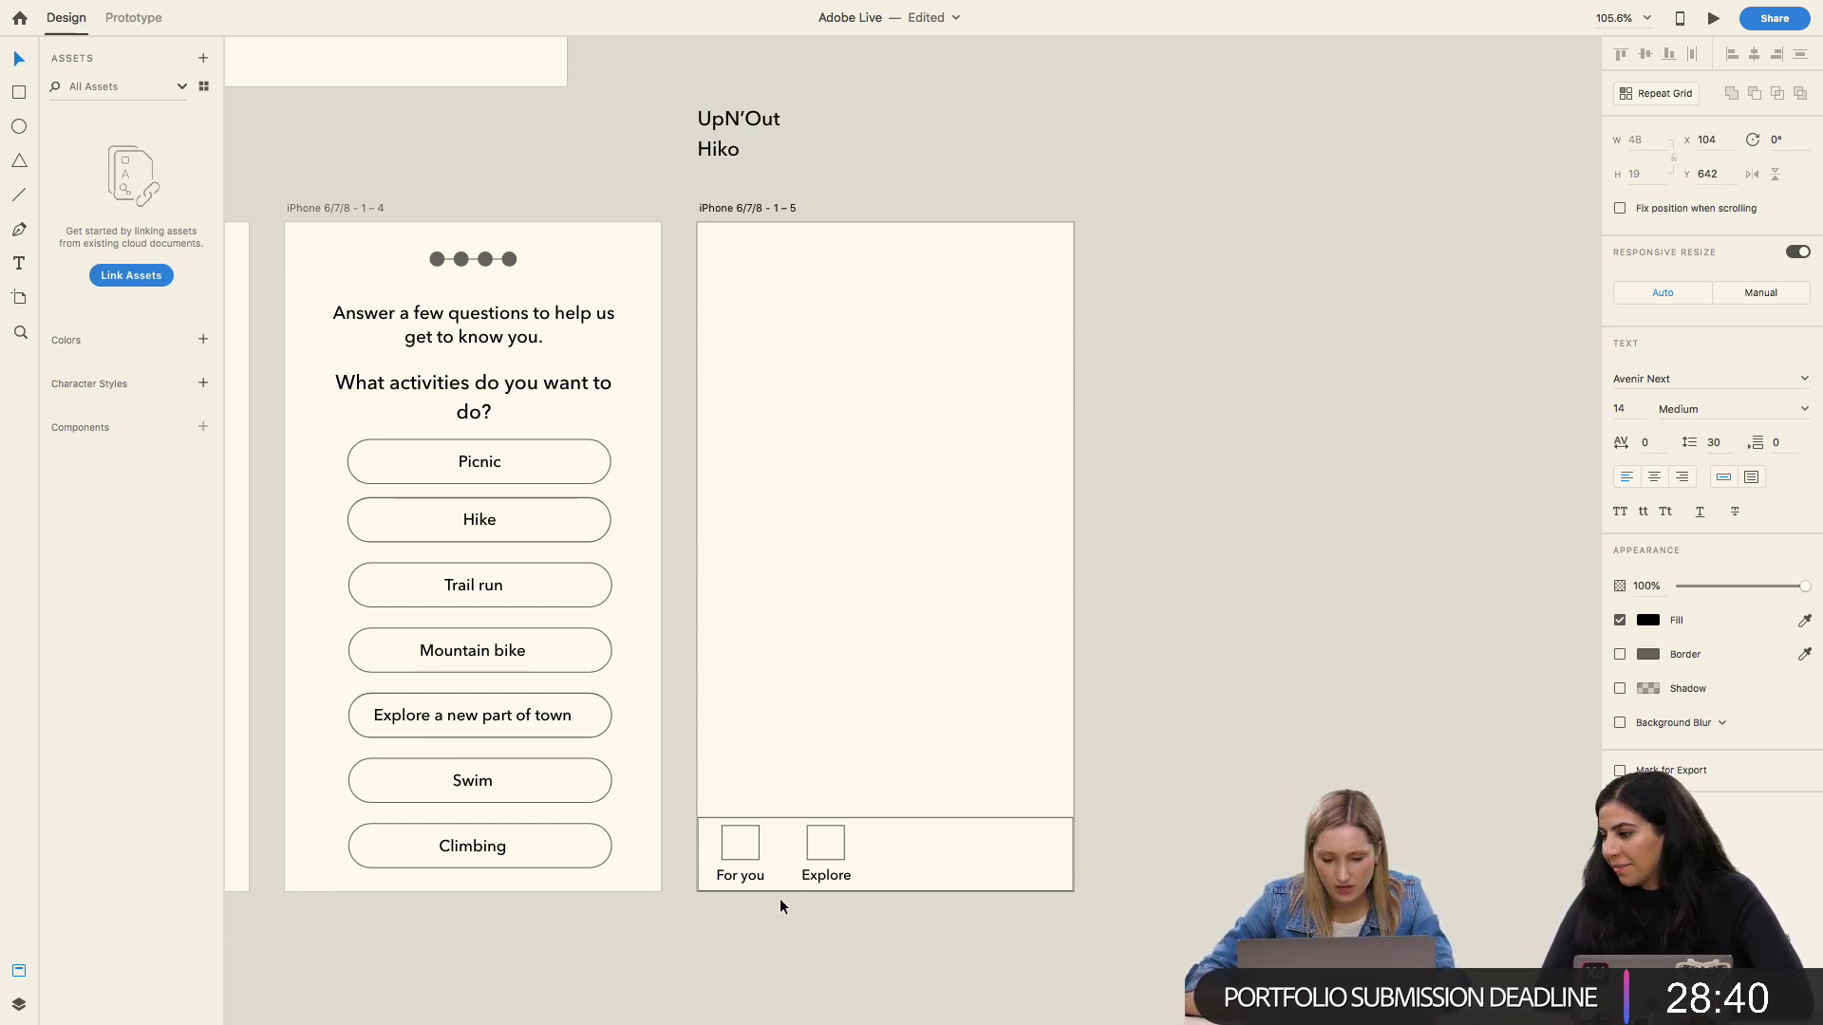
key(Escape)
key(Escape)
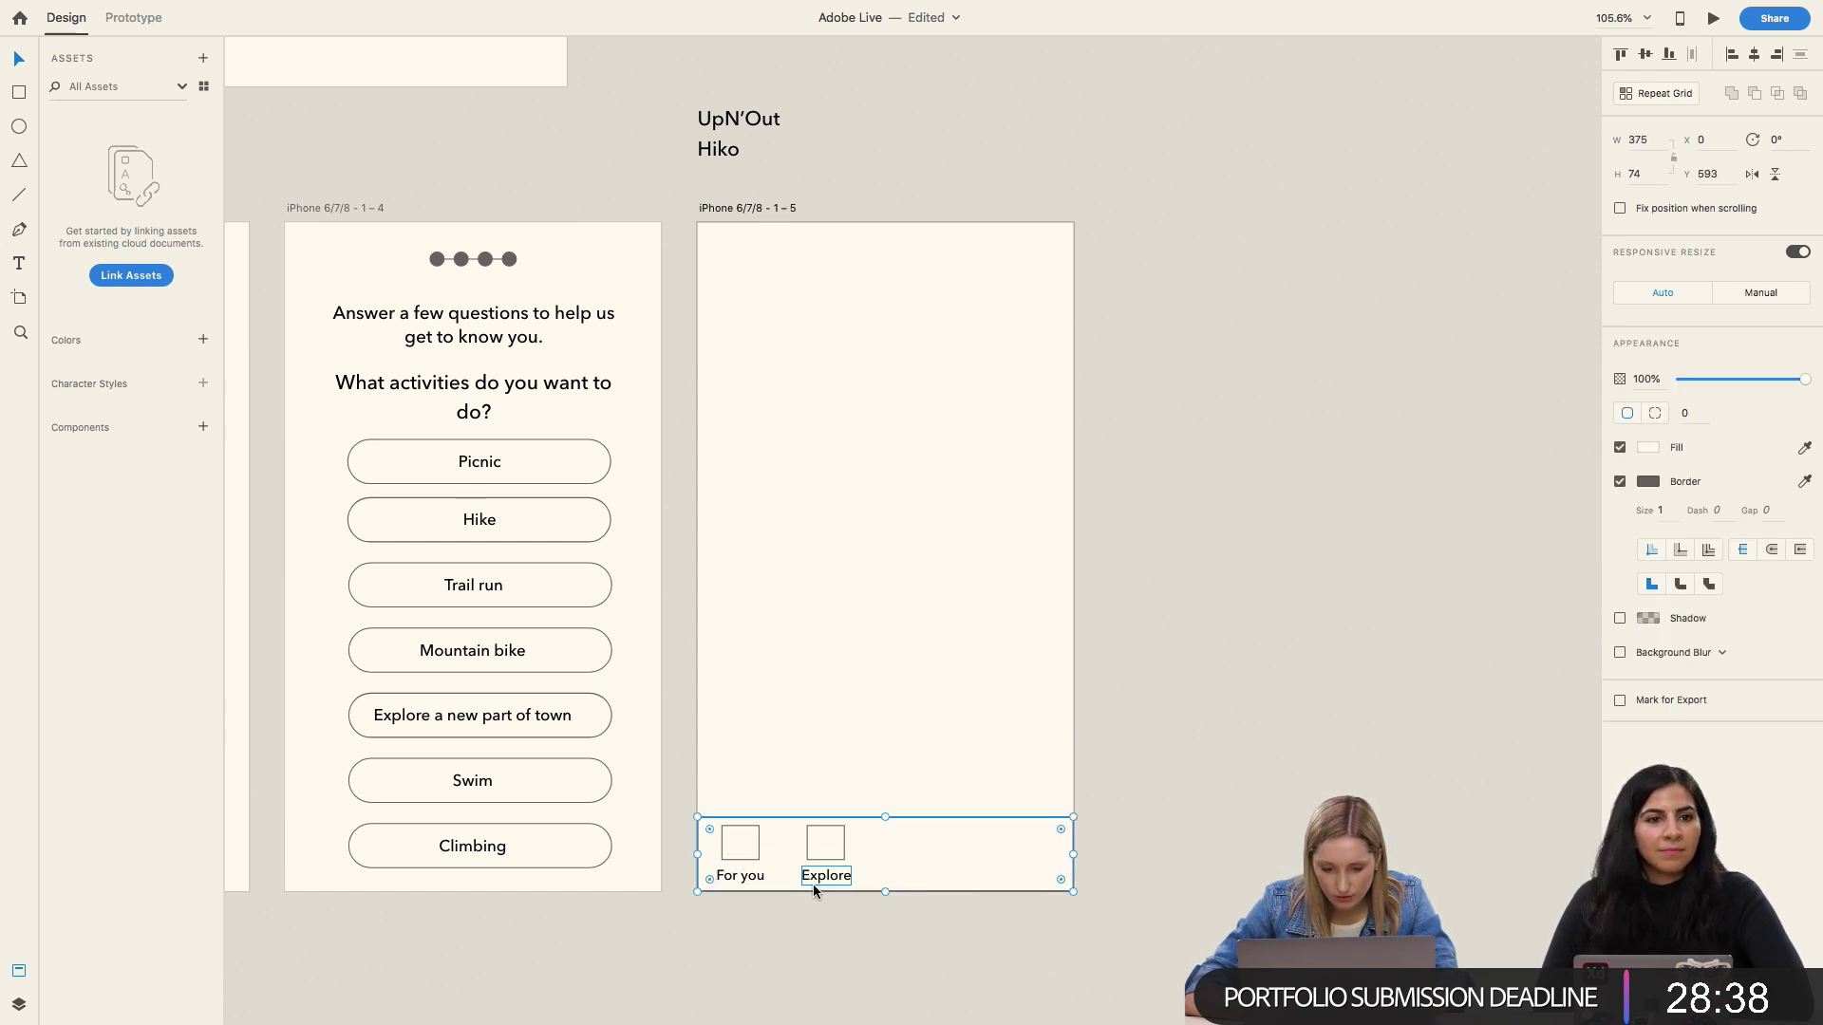
Step: Duplicate the Explore icon and label and shift the copy 110 px to the right, to X 214
click(853, 928)
click(834, 851)
double_click(820, 840)
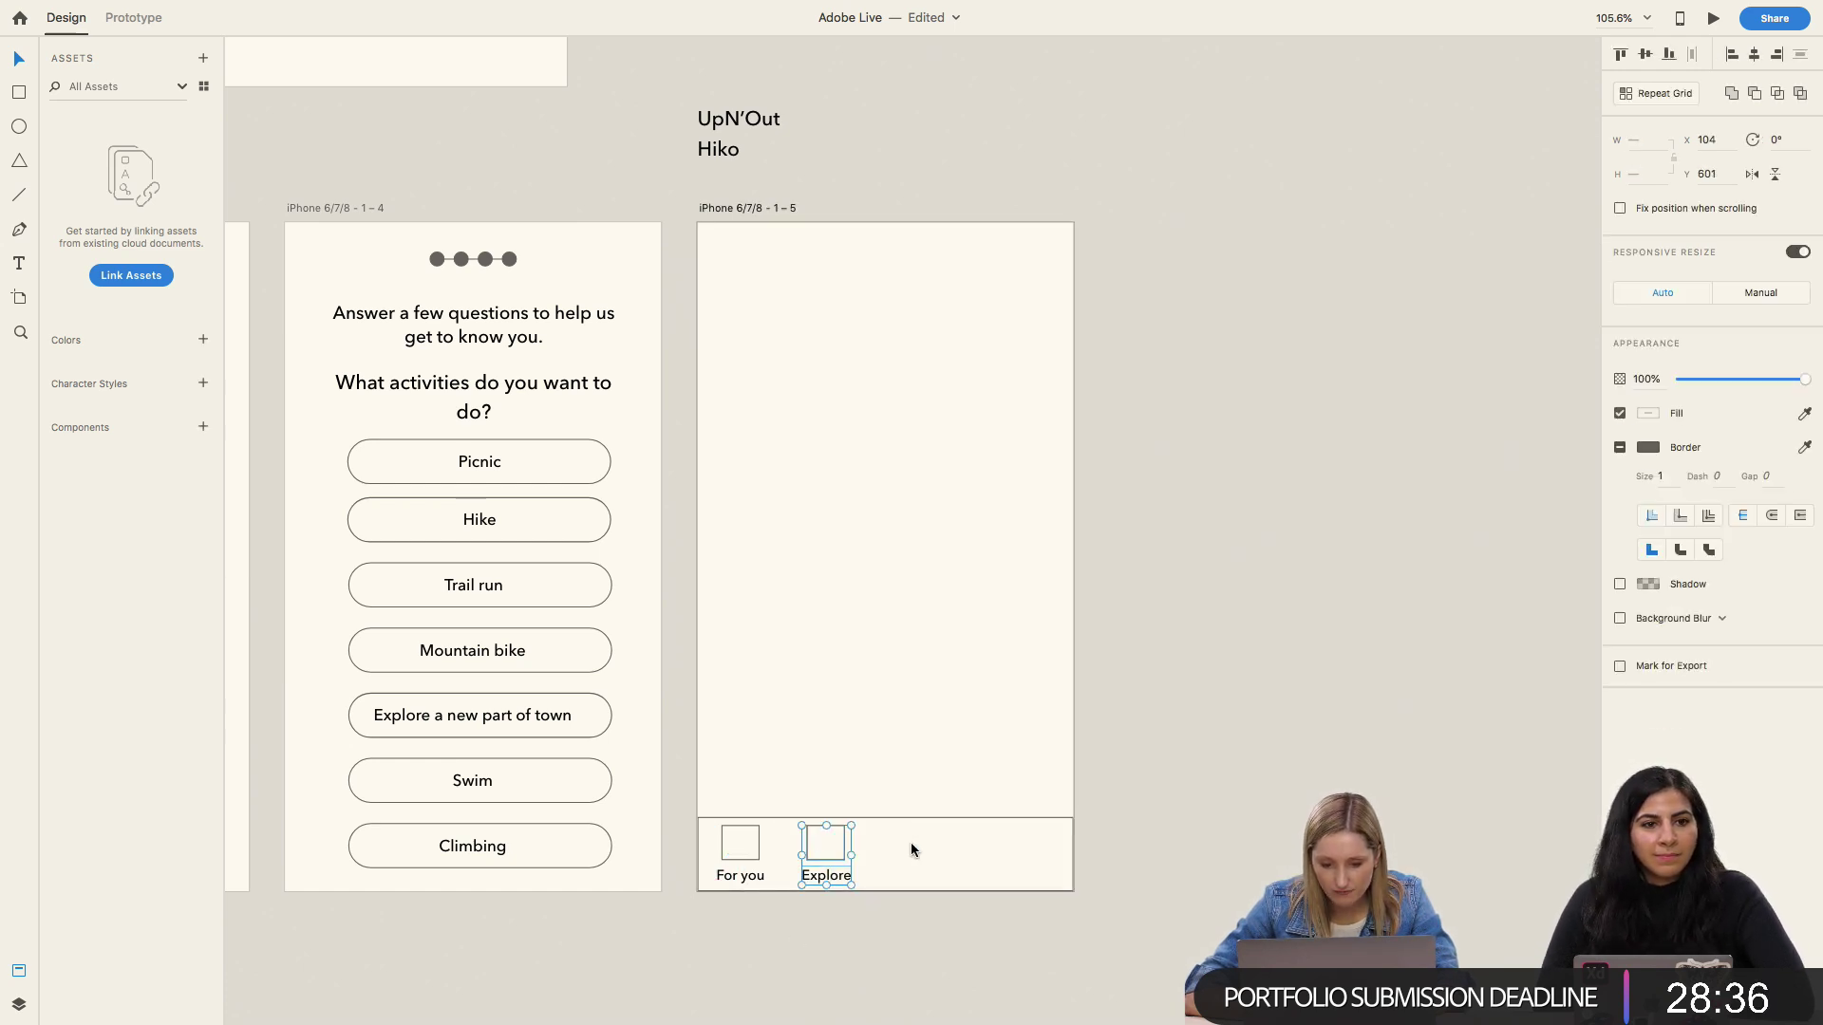
key(super+d)
key(shift+Right)
key(shift+Right)
key(shift+Right)
key(shift+Right)
key(shift+Right)
key(shift+Right)
key(shift+Right)
key(shift+Right)
key(shift+Right)
key(shift+Right)
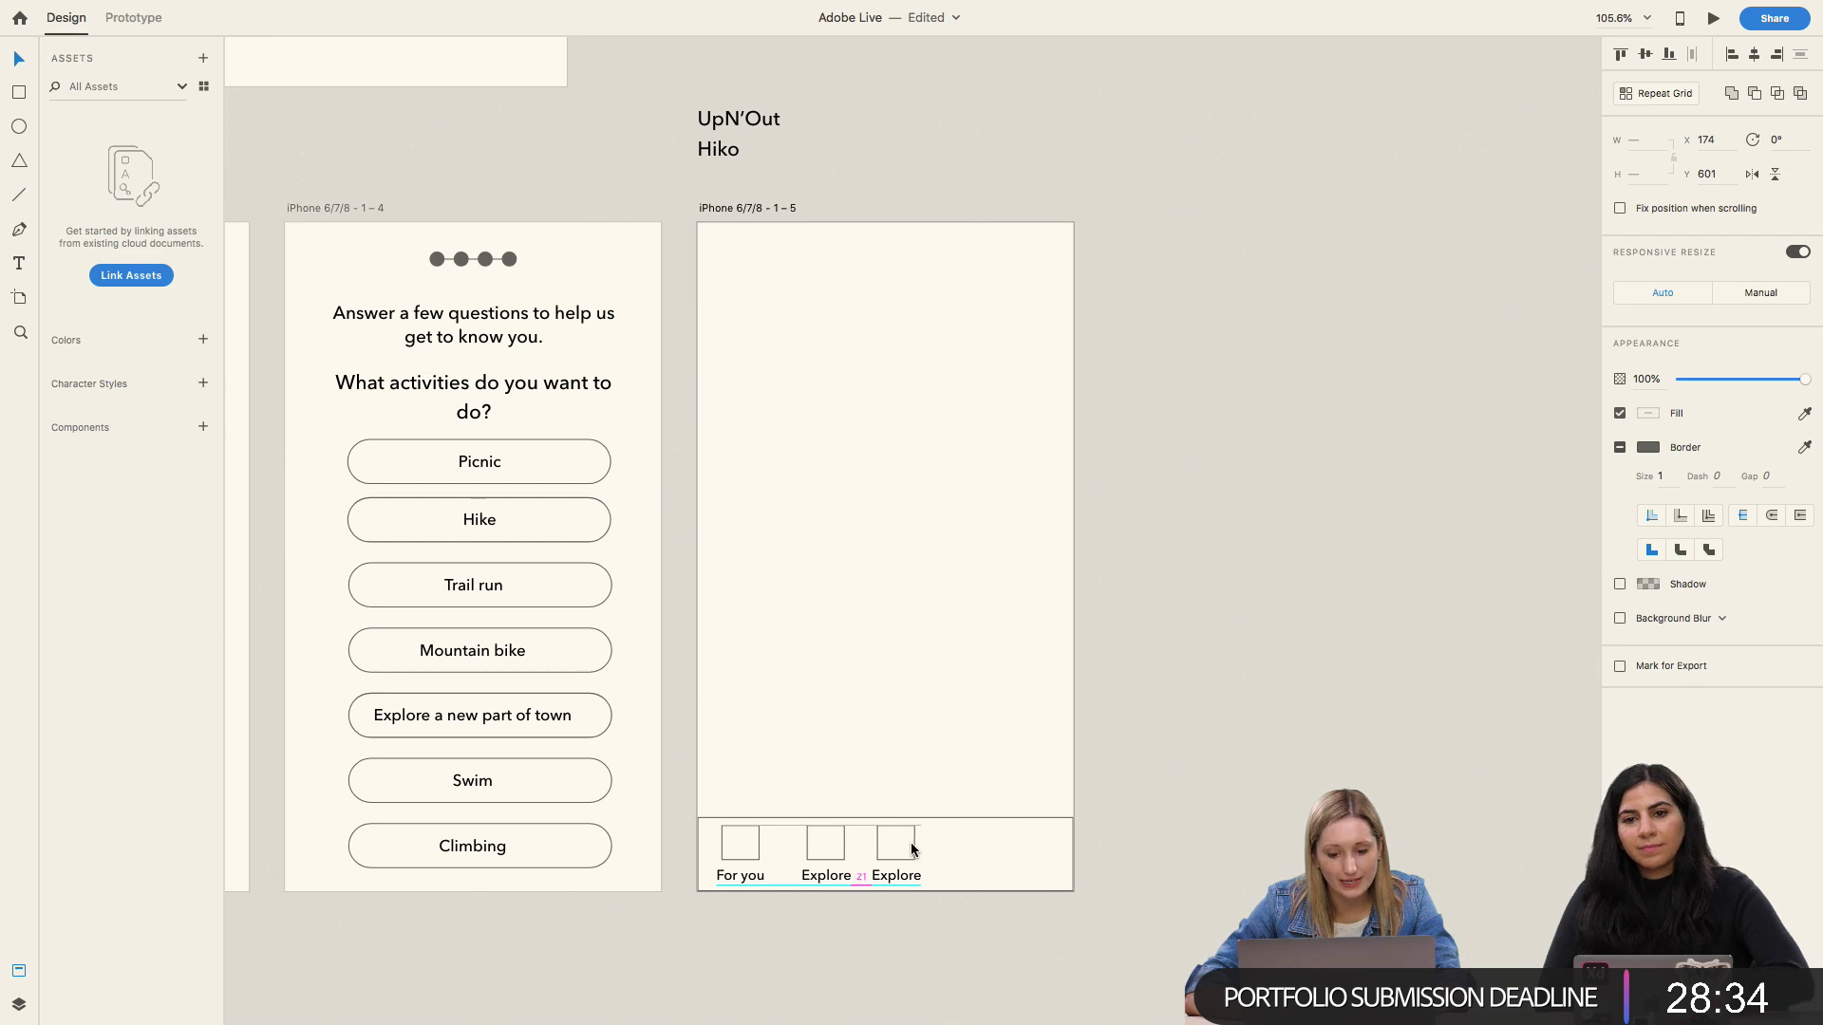
key(shift+Right)
Step: Replace the label of the third navigation bar item with "Favorites"
double_click(932, 875)
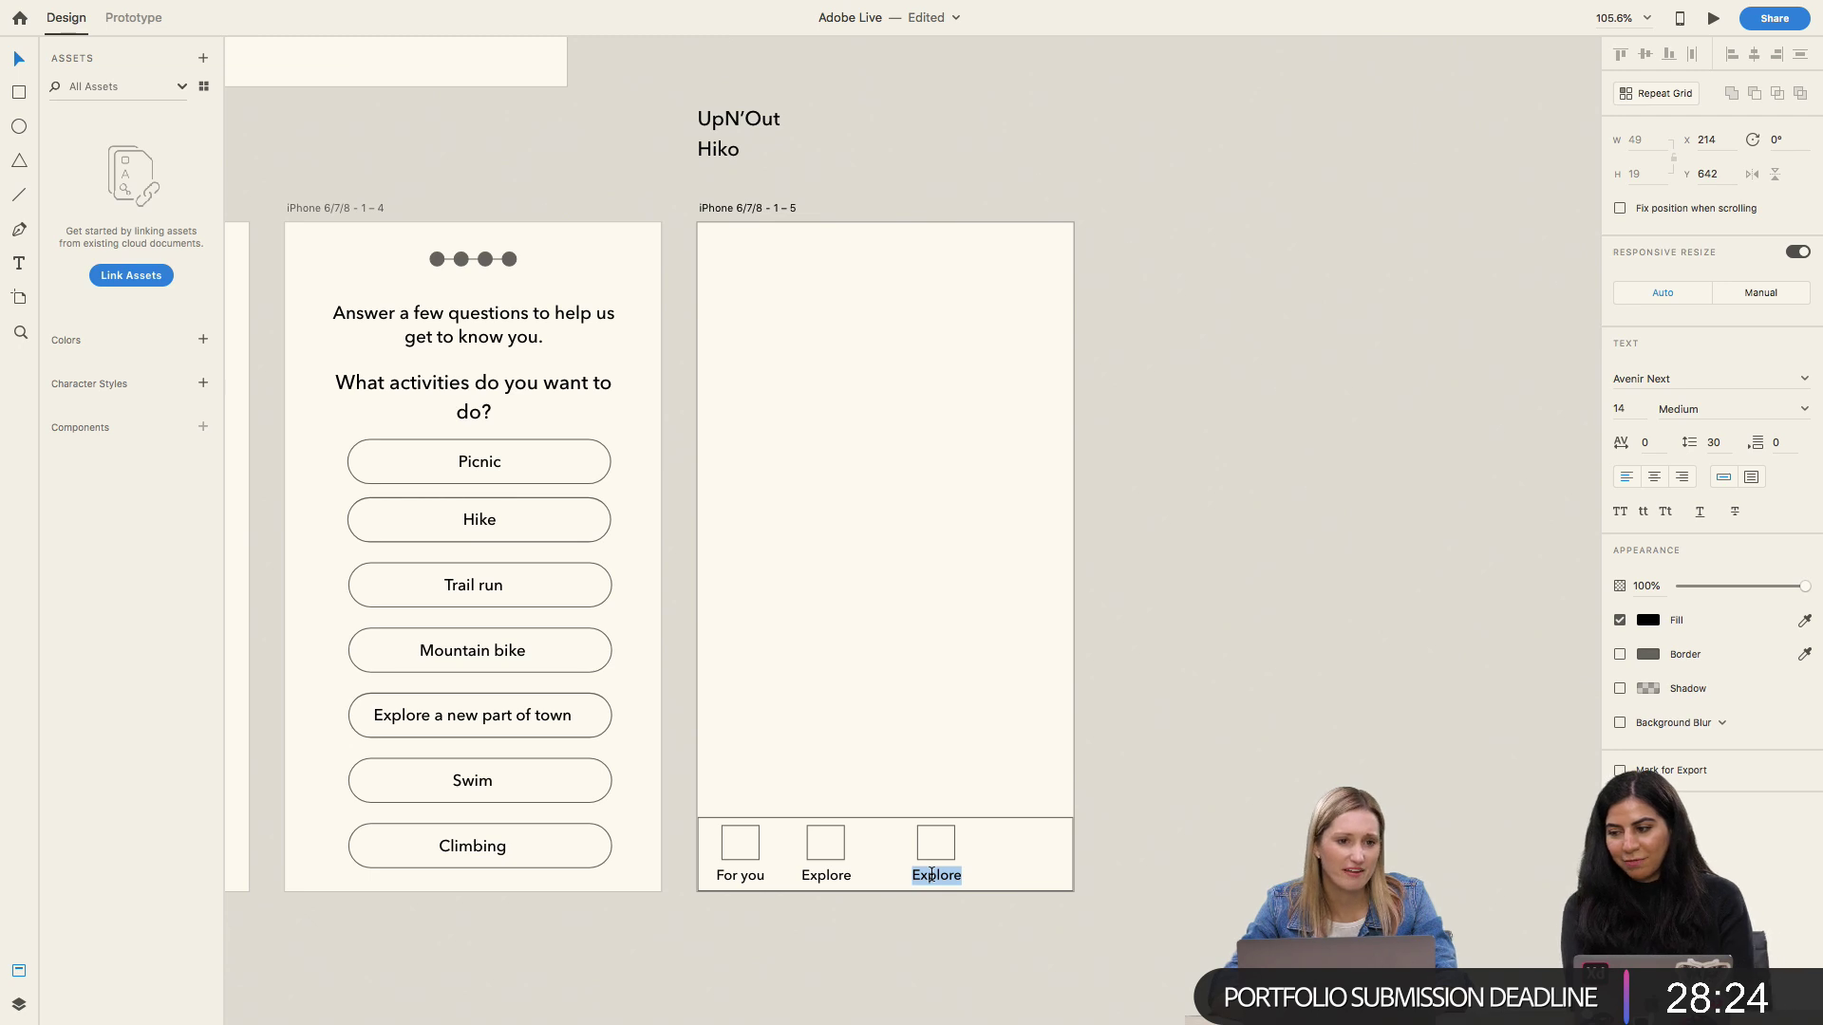
text(Favorites)
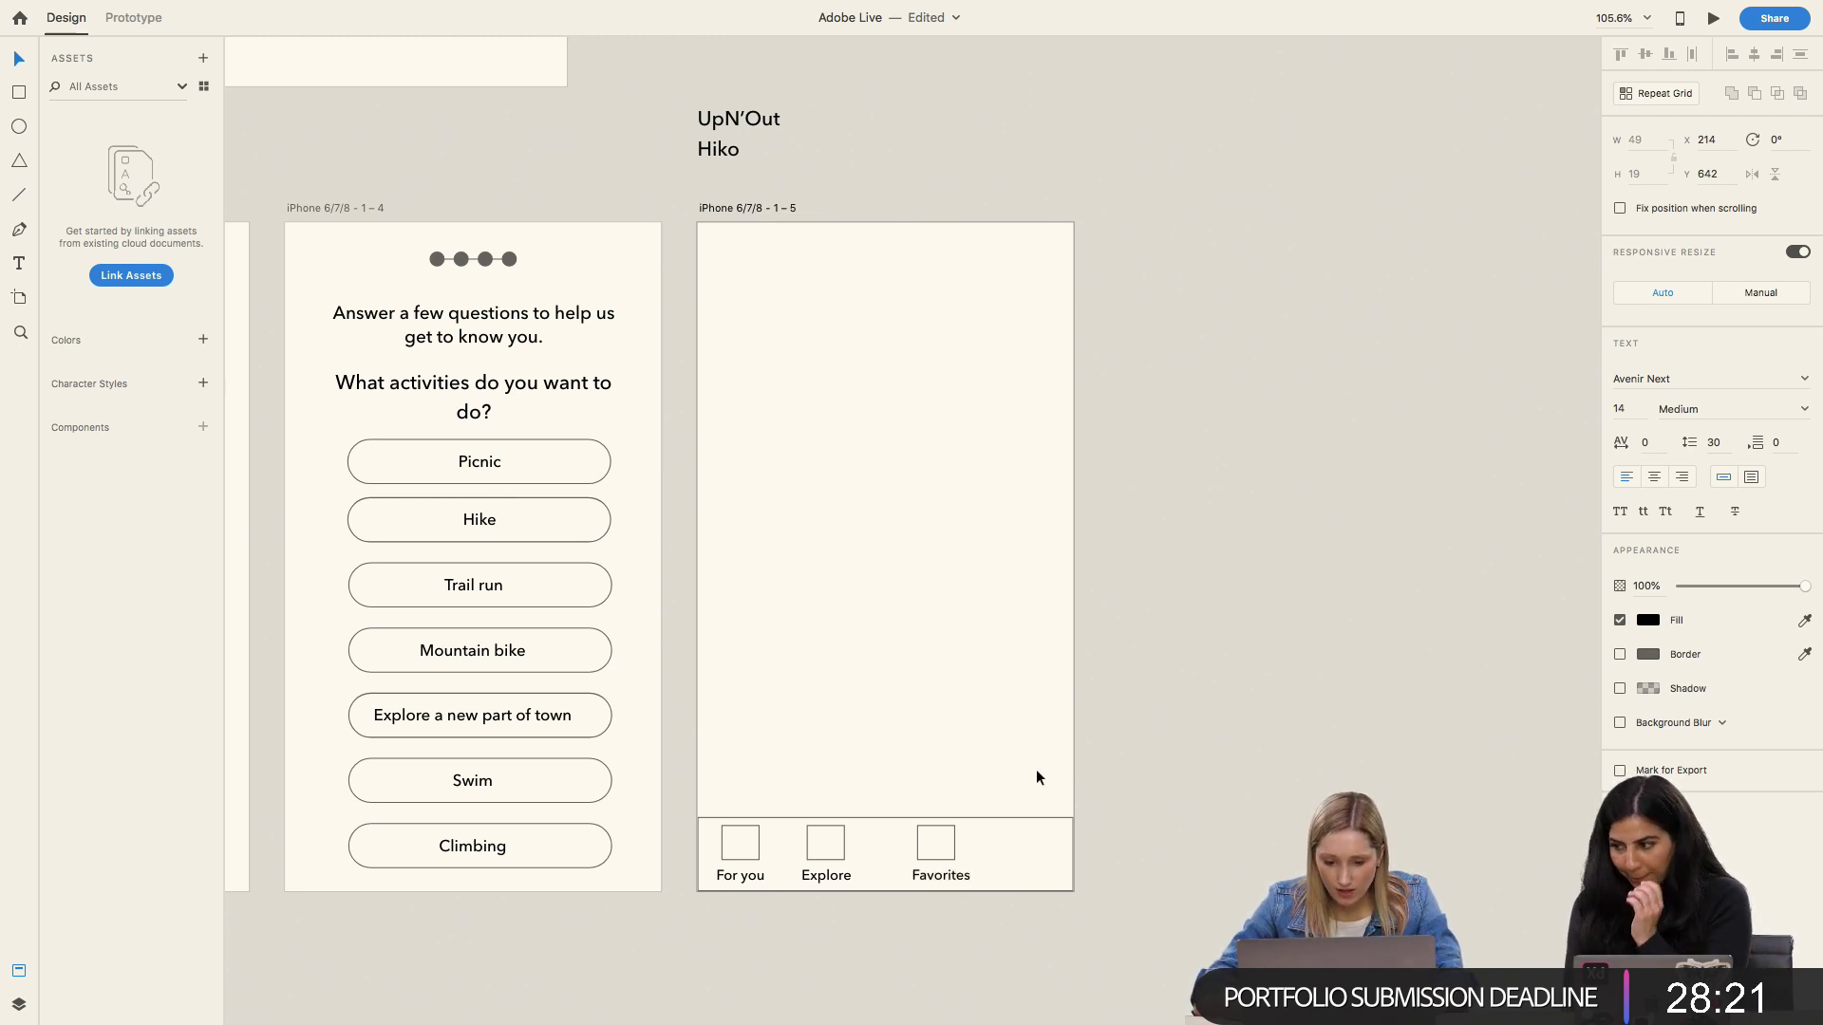
key(Escape)
Step: Copy the Favorites icon and label to the right end of the navigation bar, relabel the copy "Profile" and center its icon and label
shift+click(935, 842)
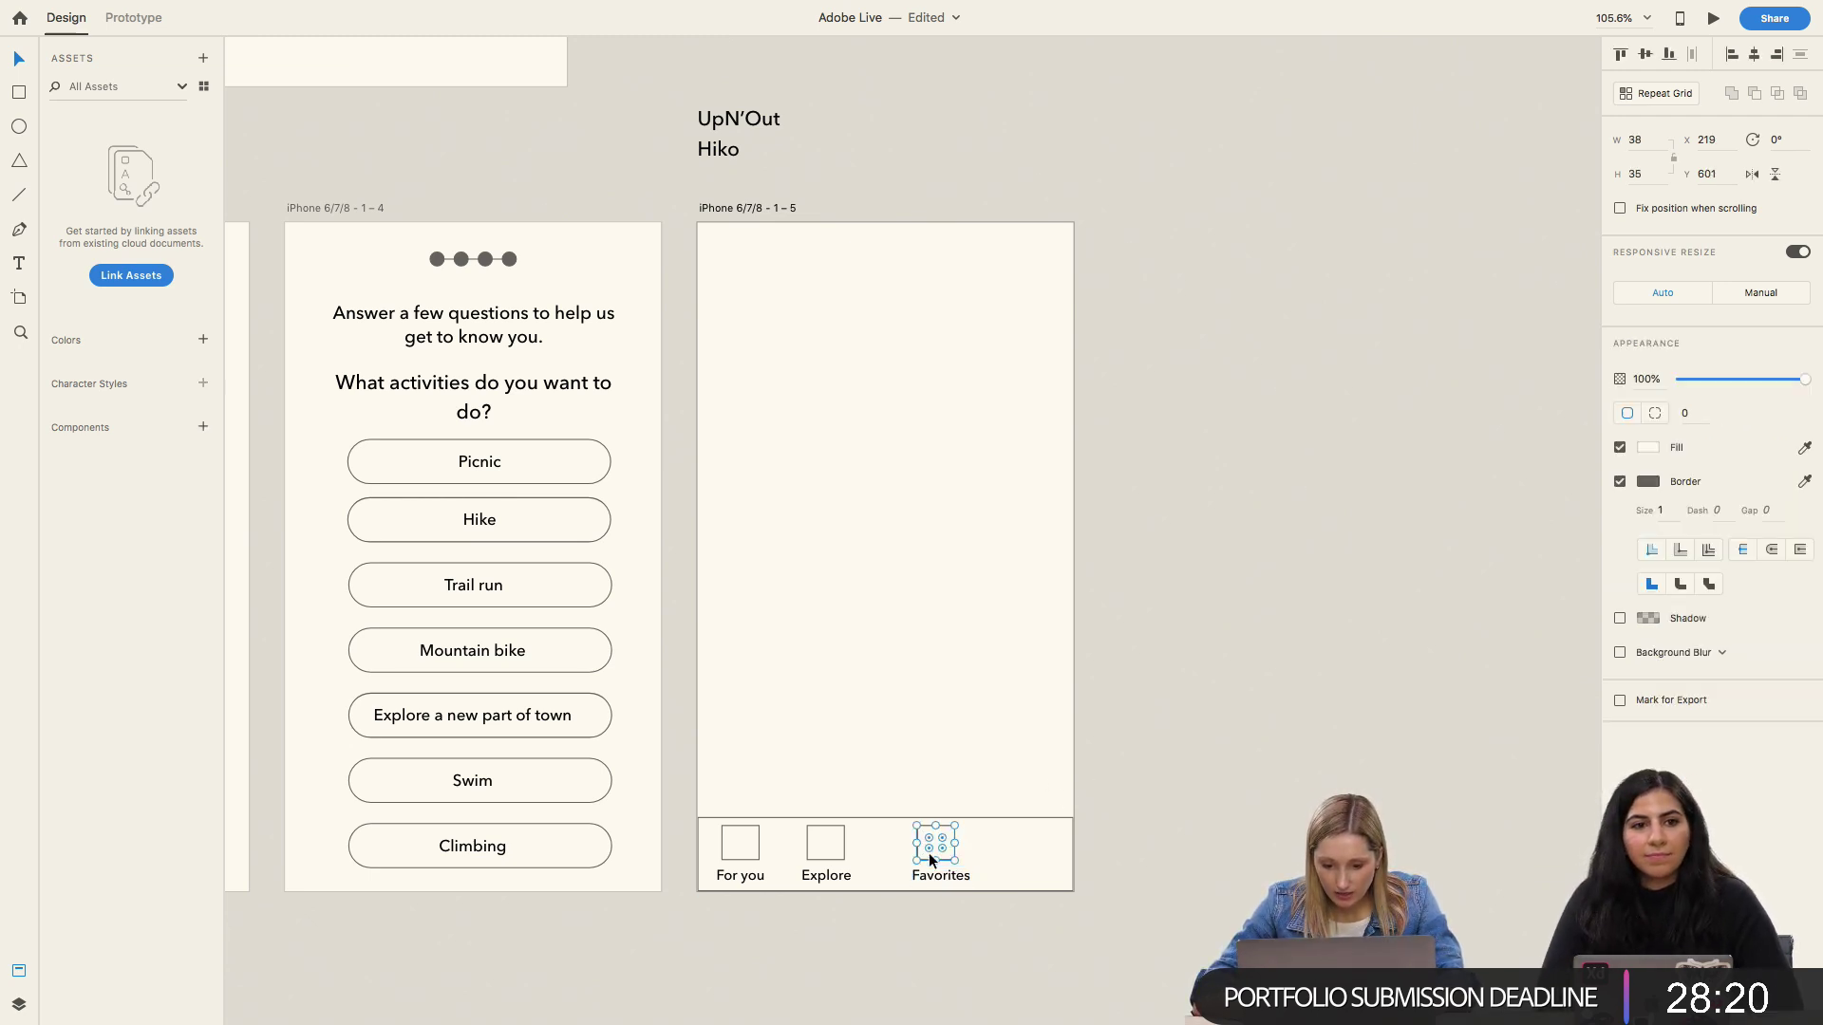
drag(927, 852, 1016, 844)
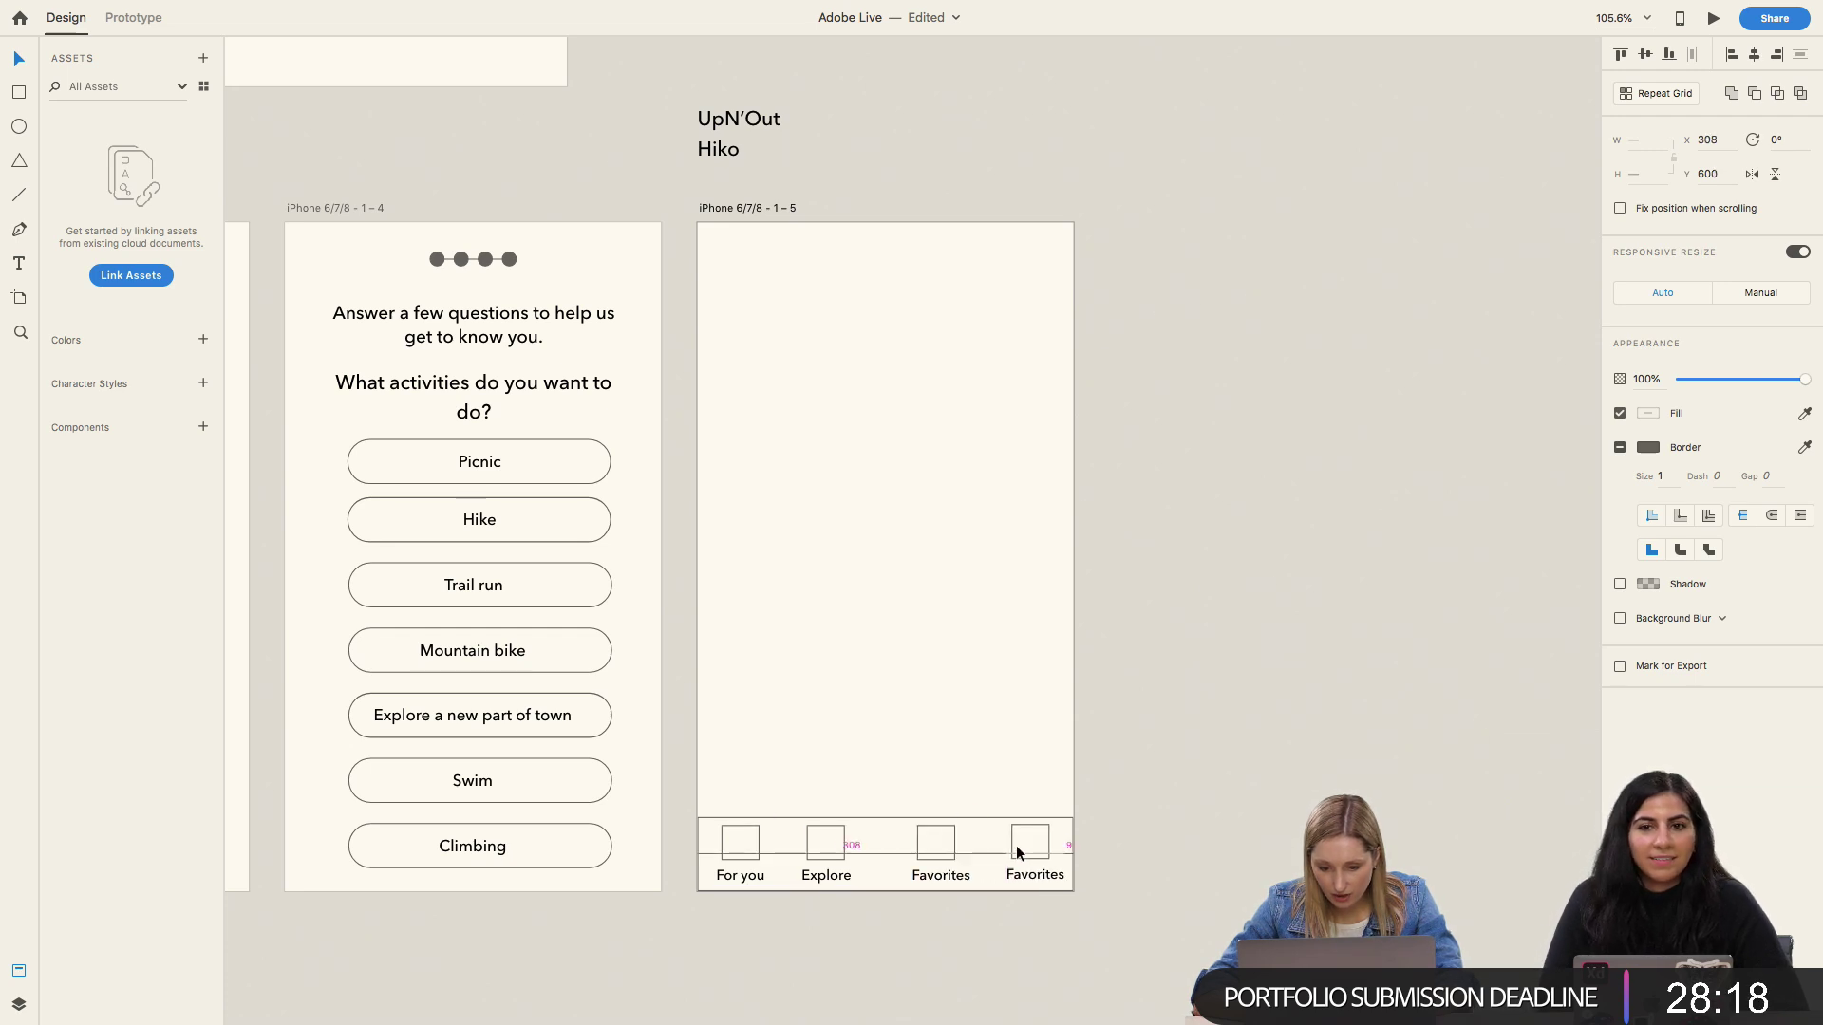
double_click(1018, 875)
text(Profile)
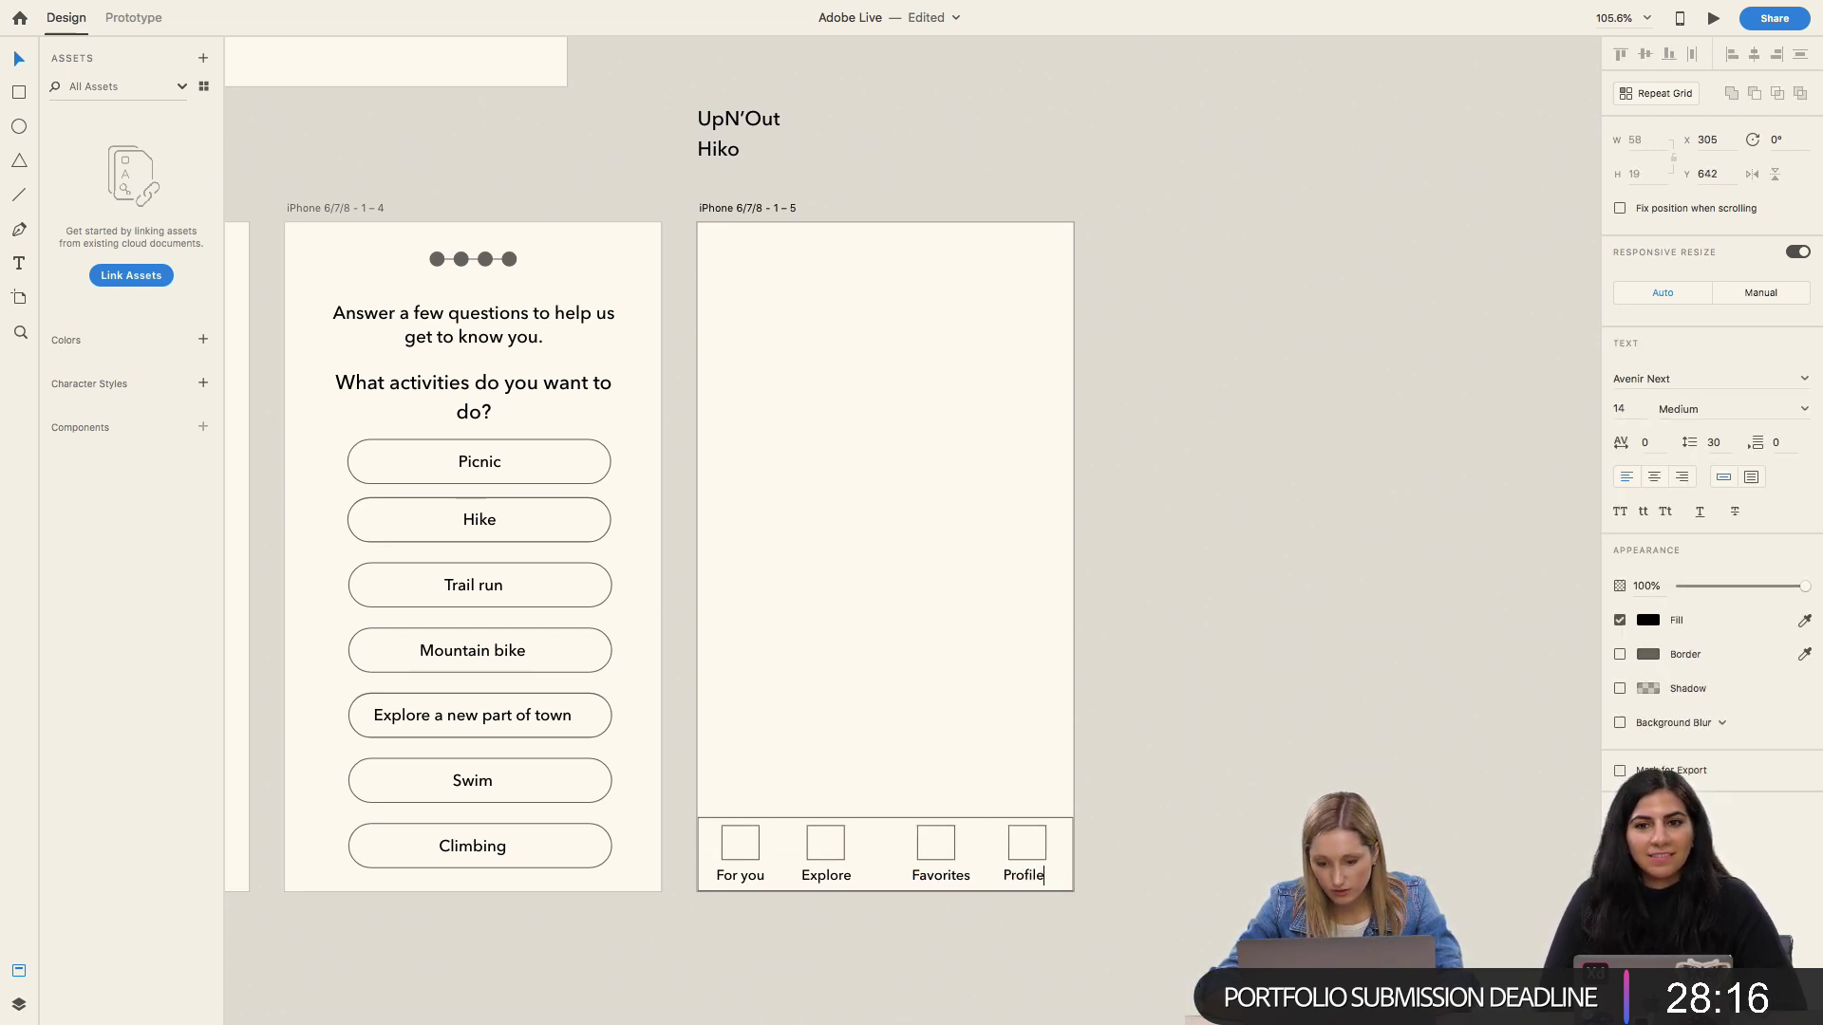
key(Escape)
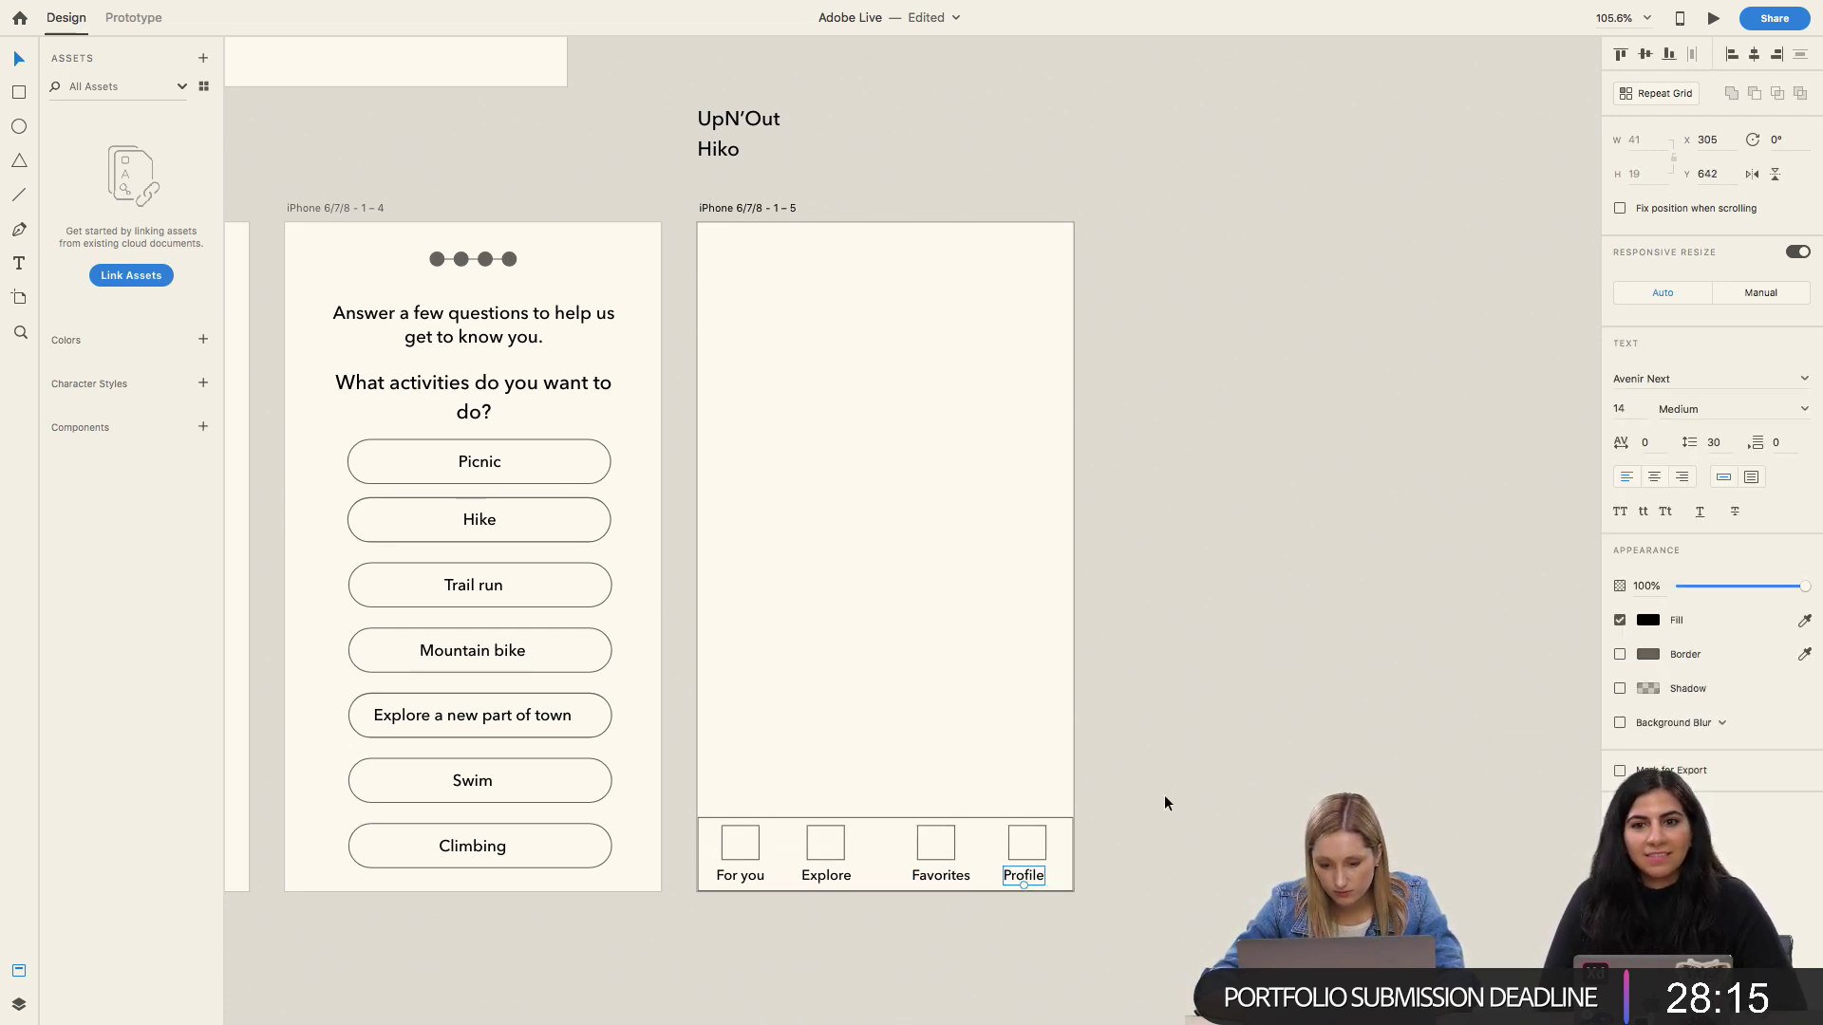
shift+click(1029, 843)
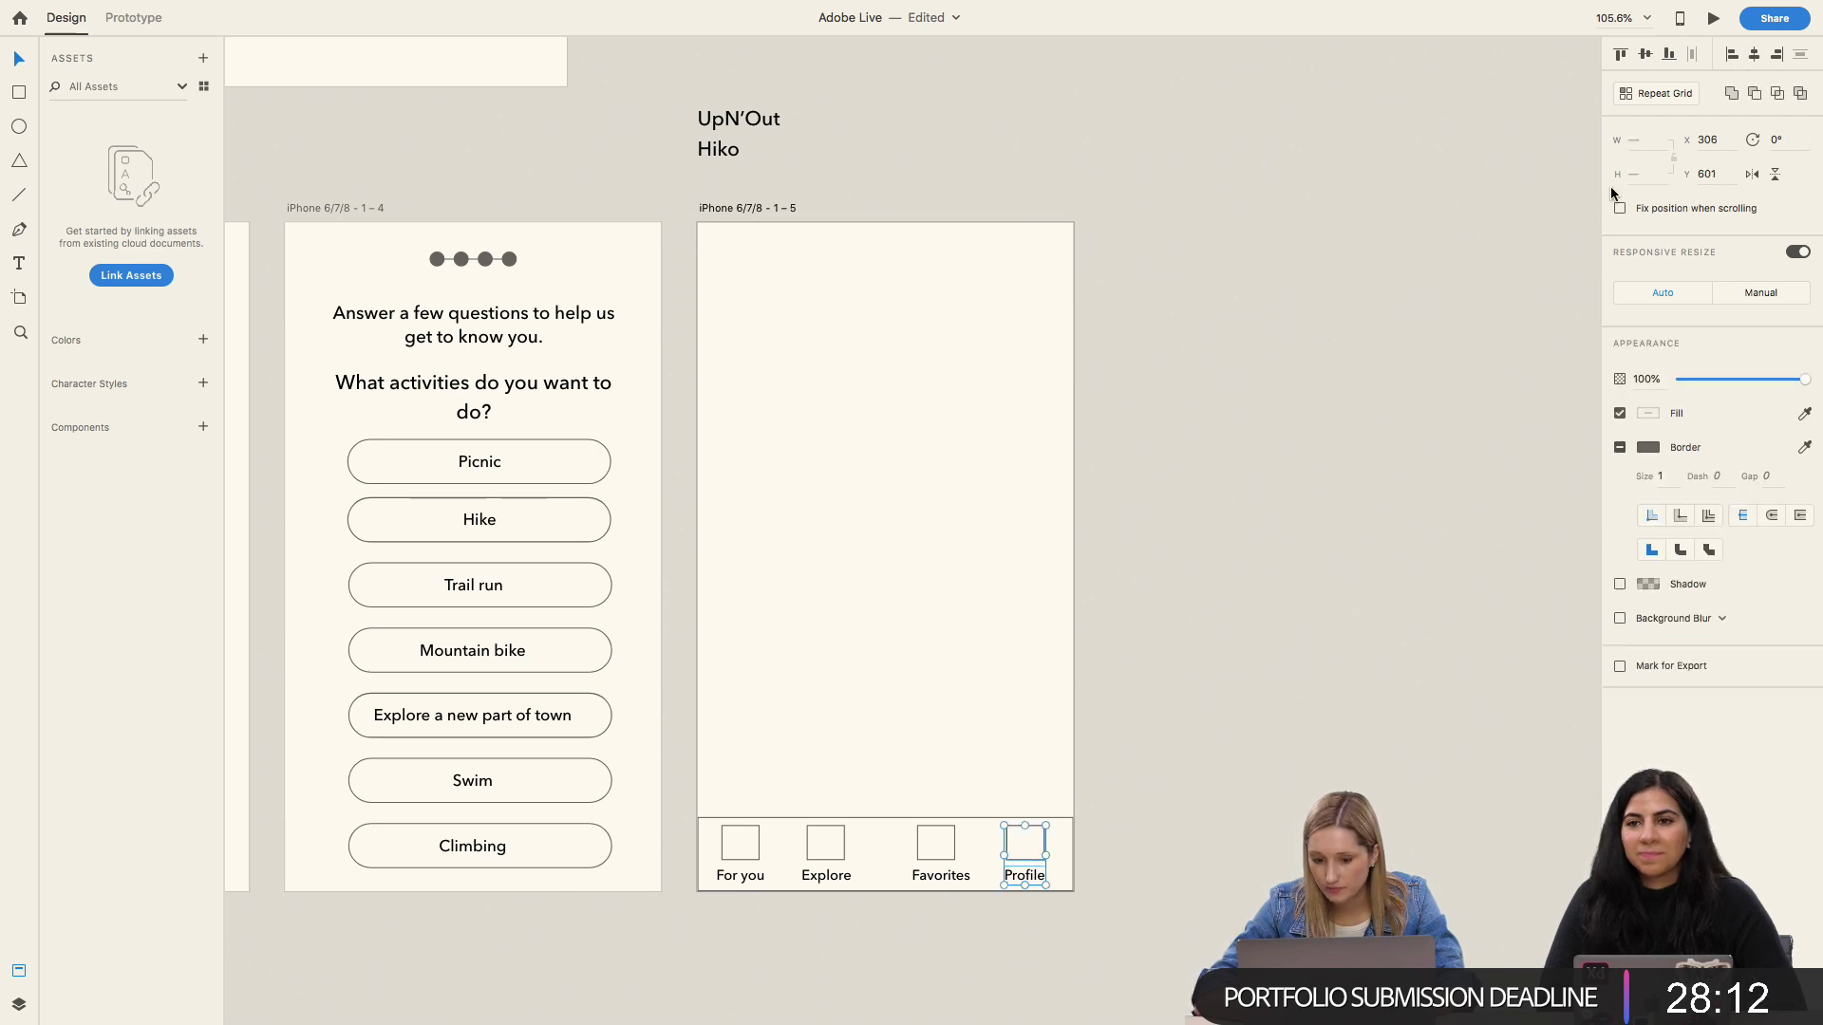
Step: Group each navigation bar icon with its own label
click(1295, 464)
click(825, 851)
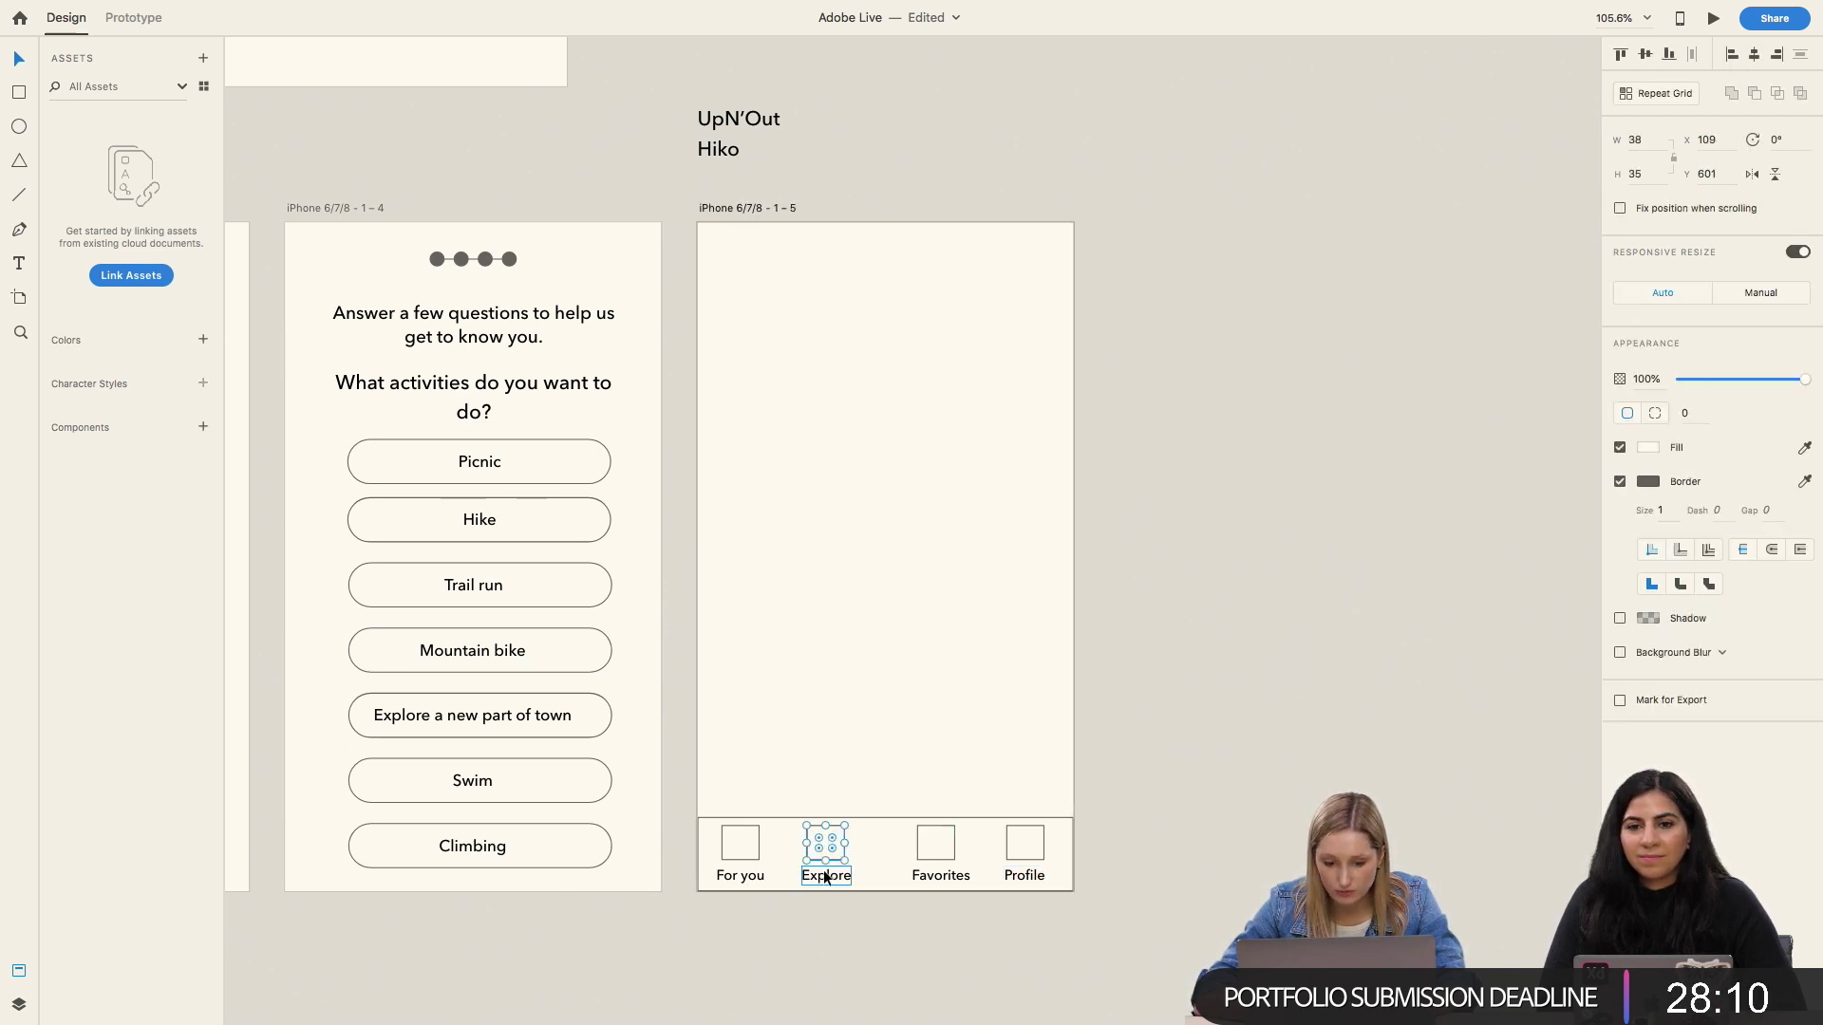
click(929, 852)
click(1024, 842)
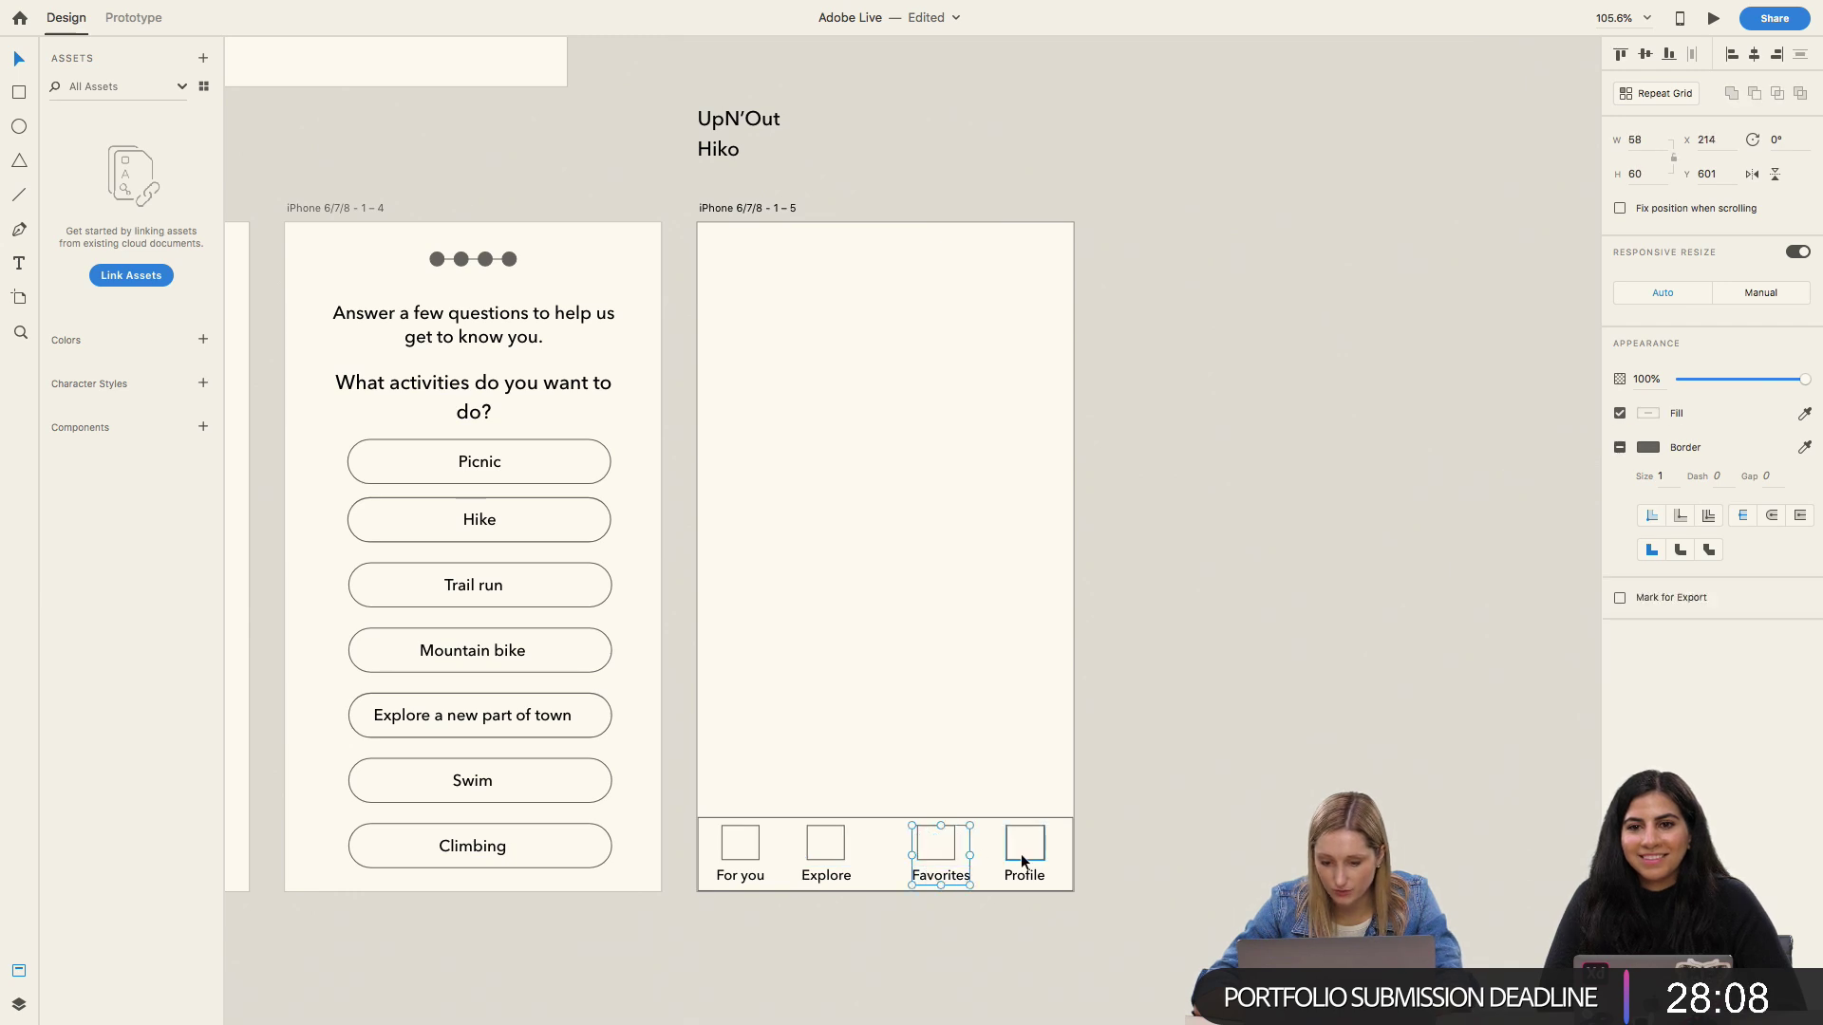
click(729, 843)
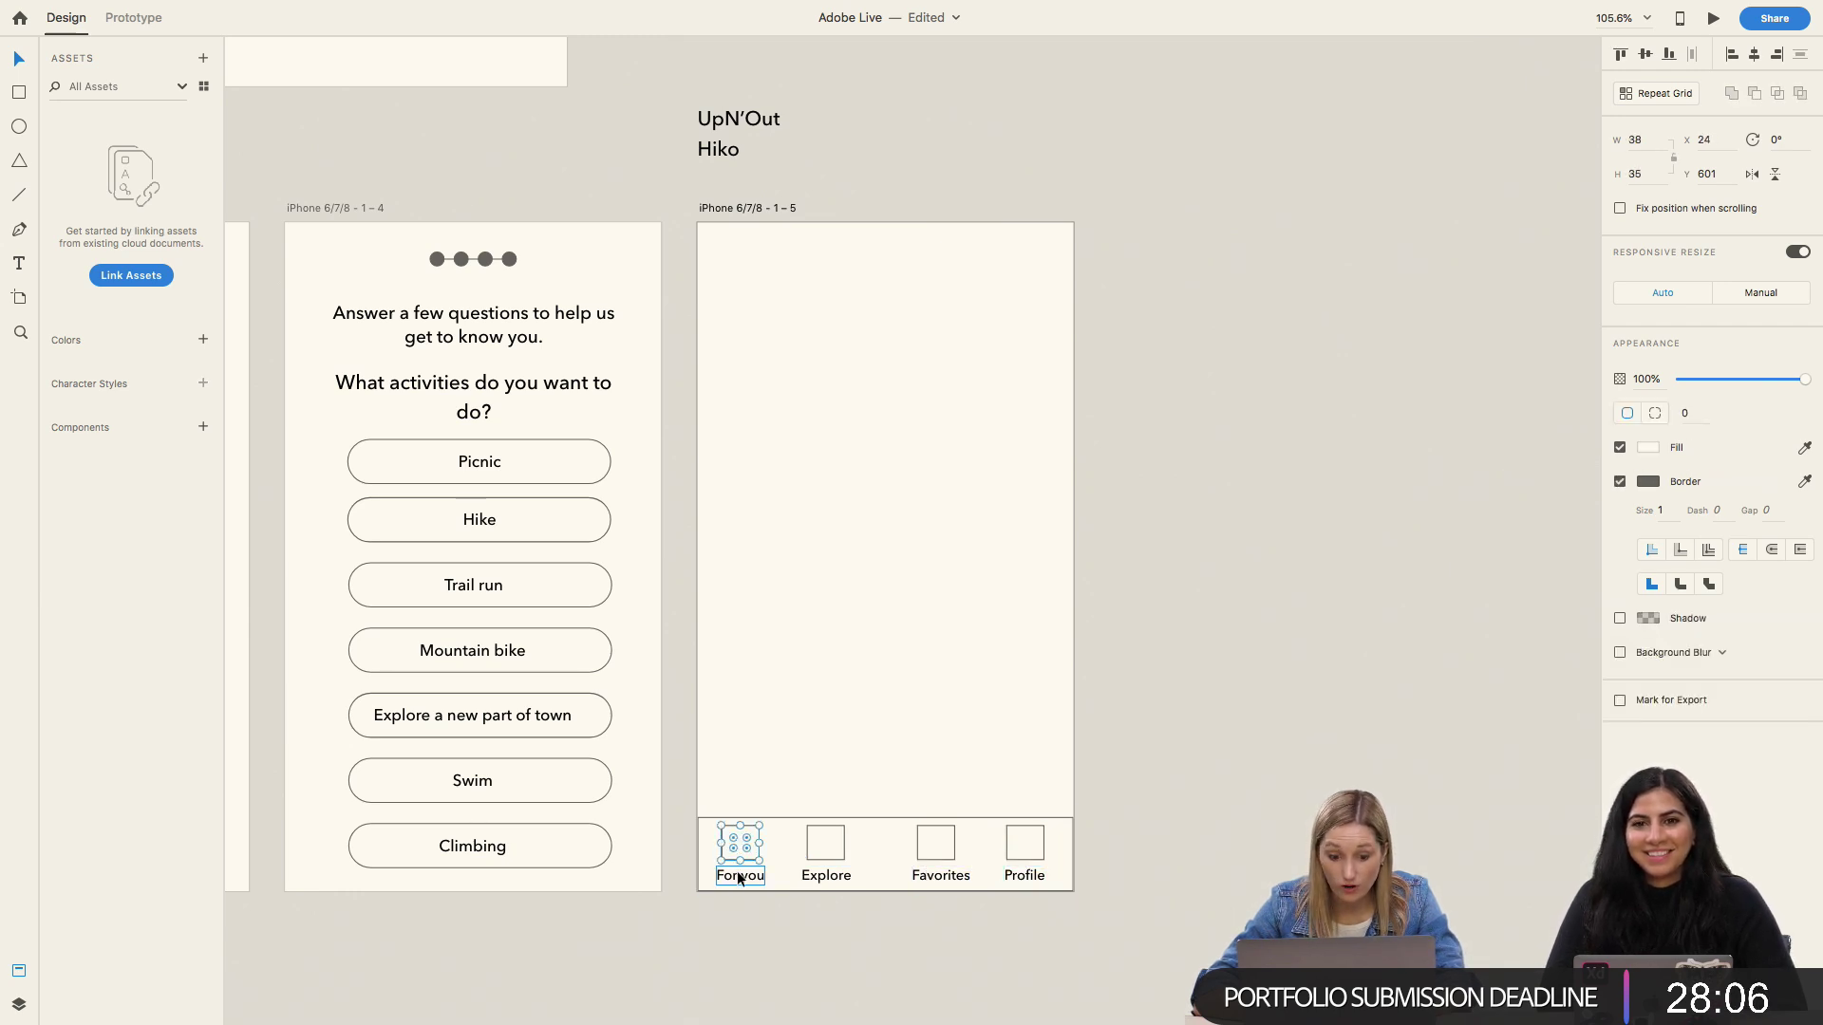
Step: Distribute the For you, Explore, Favorites and Profile groups evenly across the navigation bar horizontally
shift+click(826, 854)
shift+click(936, 854)
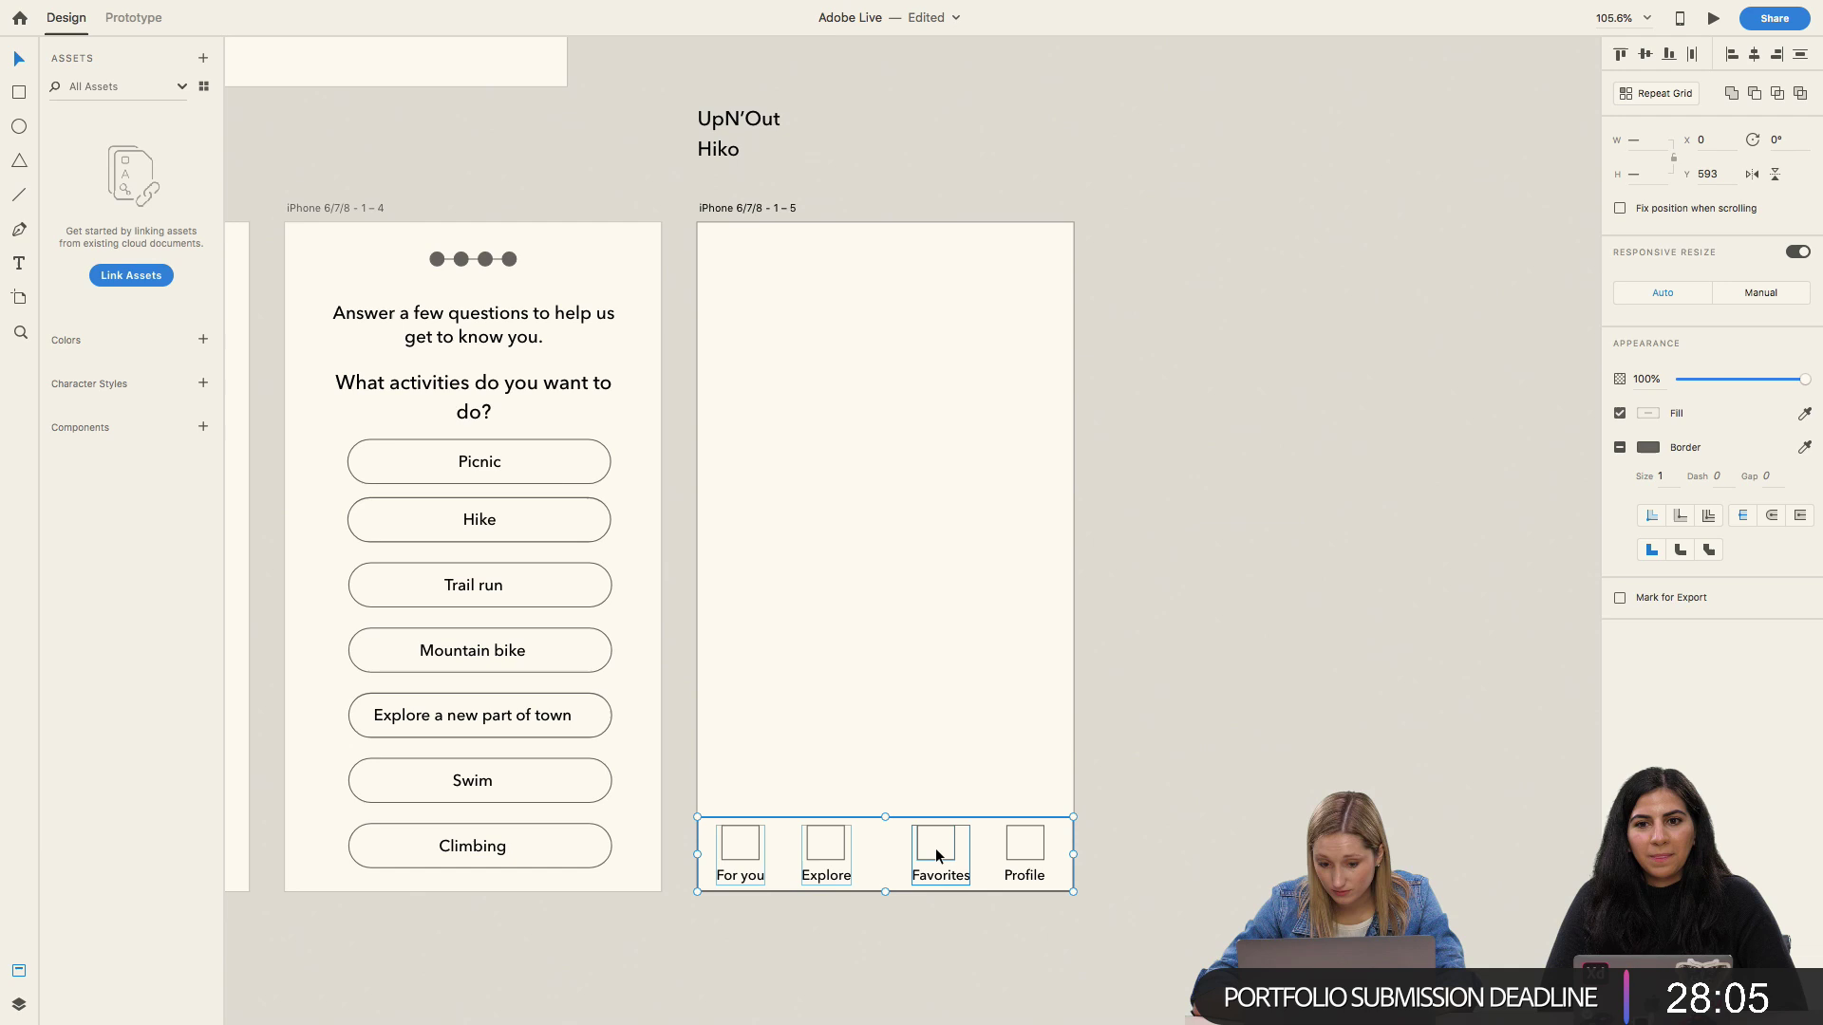
shift+click(1011, 854)
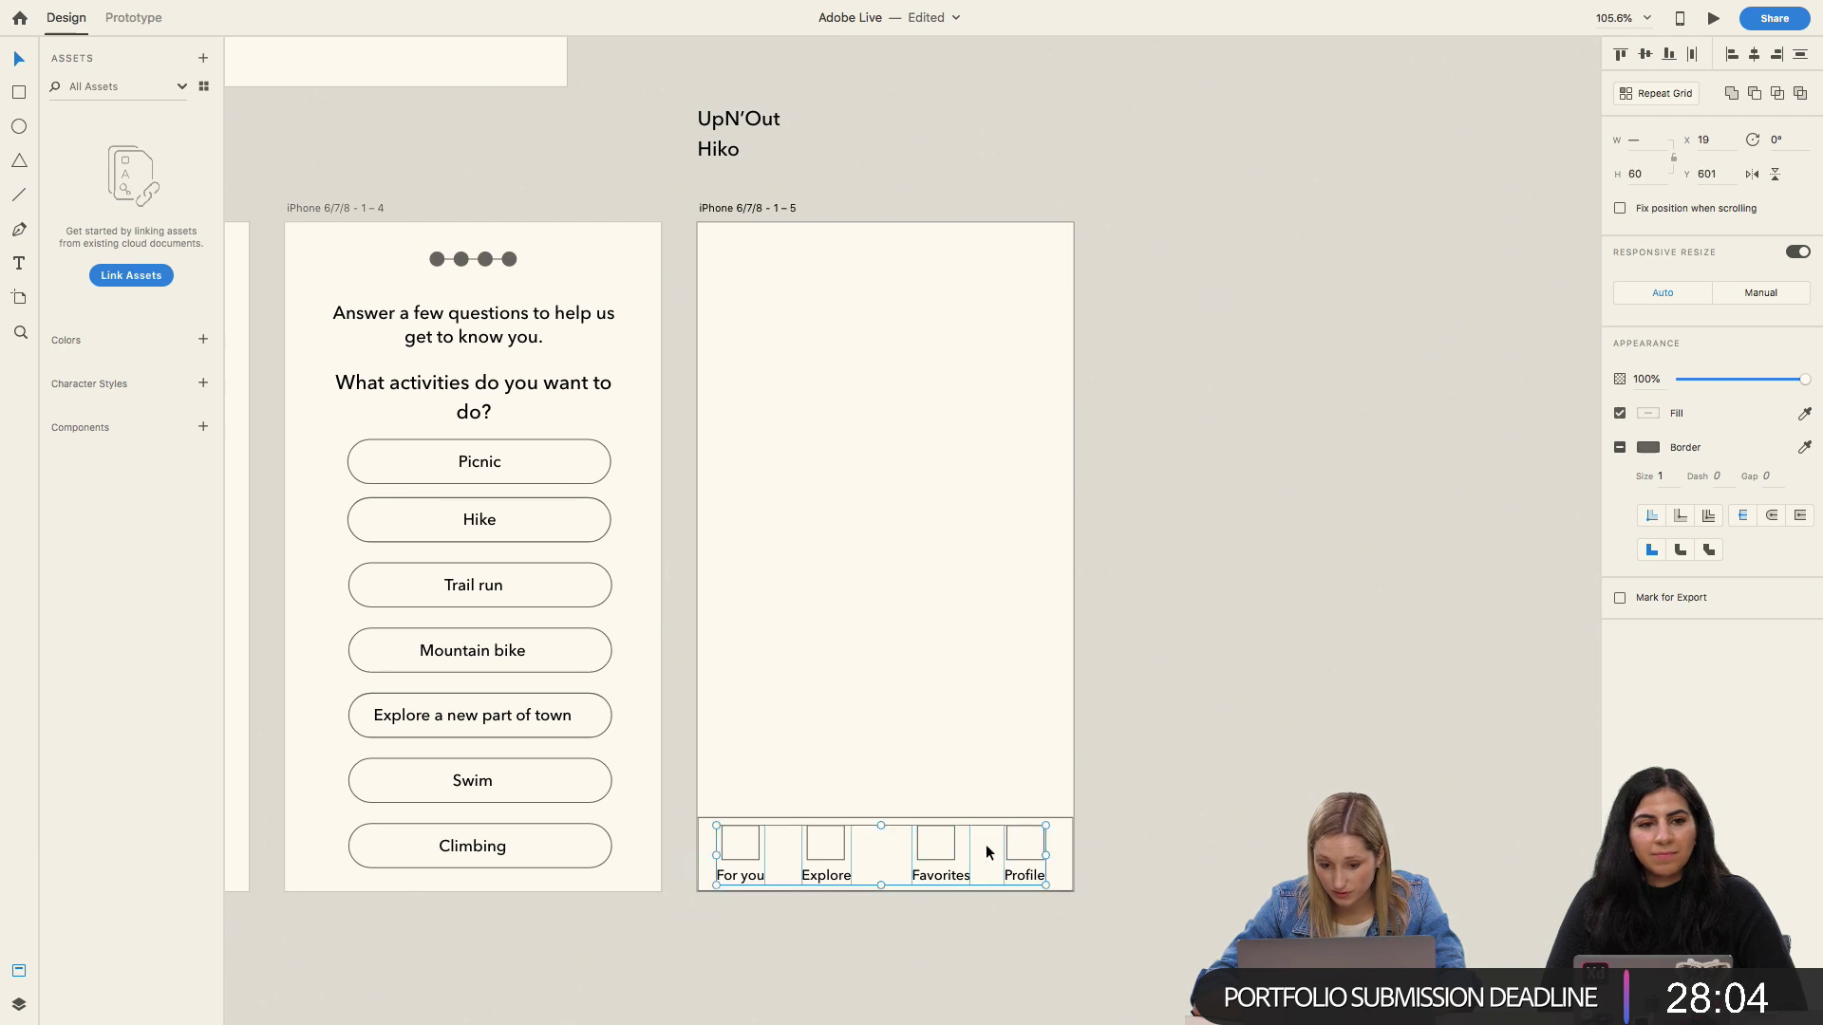
click(1692, 54)
click(1359, 310)
Step: Draw a full-width header rectangle along the top edge of the home screen artboard
scroll(840, 361, up, 1)
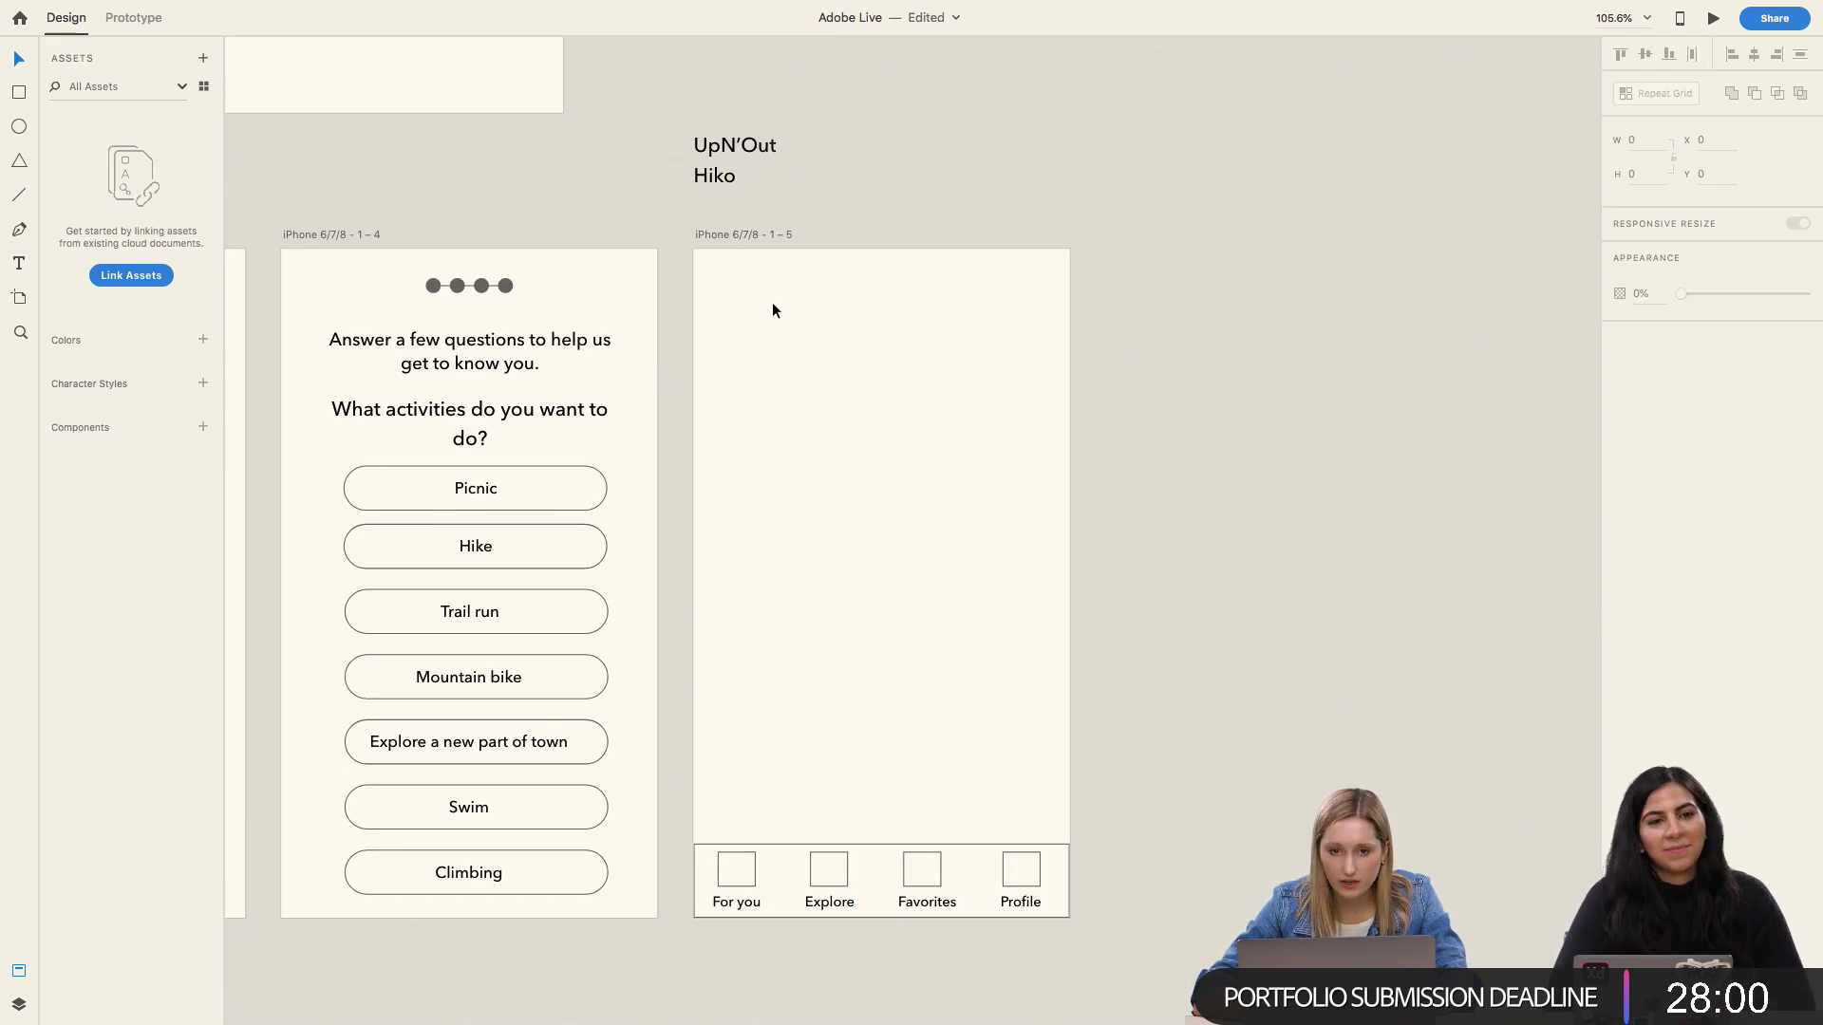
key(r)
drag(693, 250, 1069, 306)
click(999, 281)
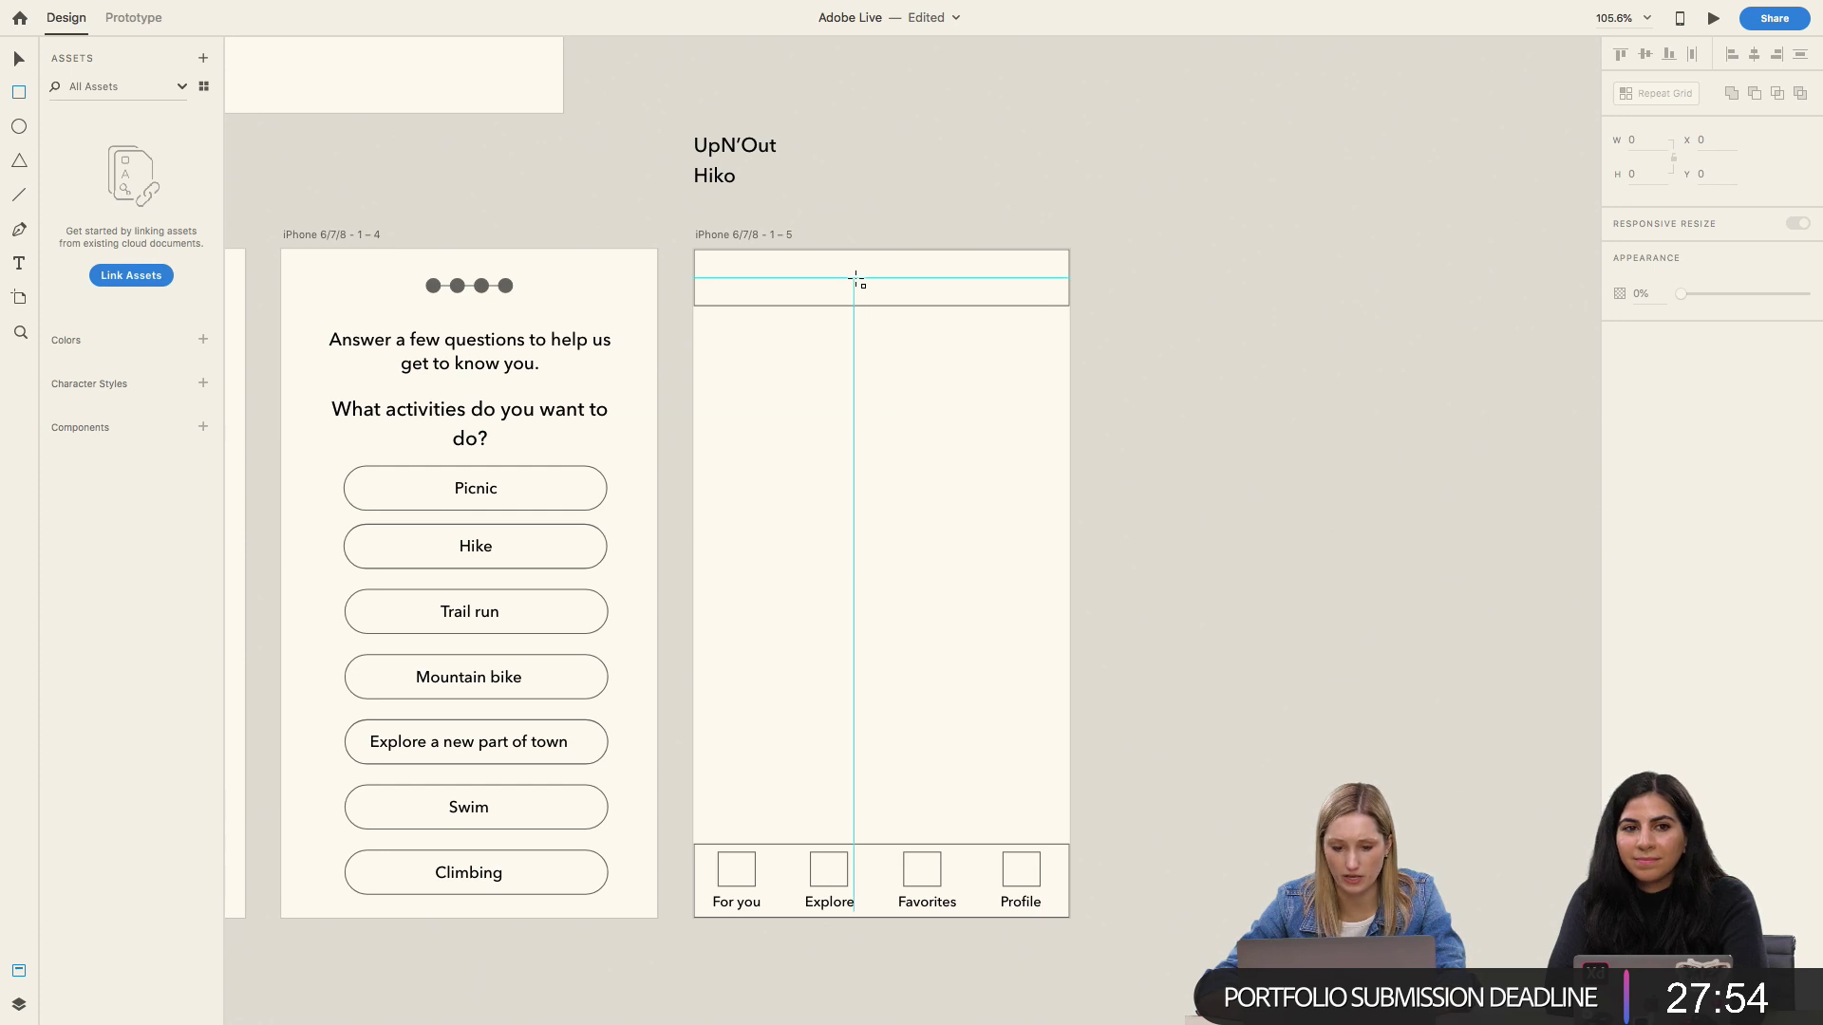
Step: Add a text box about 128 × 104 below the header rectangle with the text "For you"
key(t)
drag(814, 333, 943, 438)
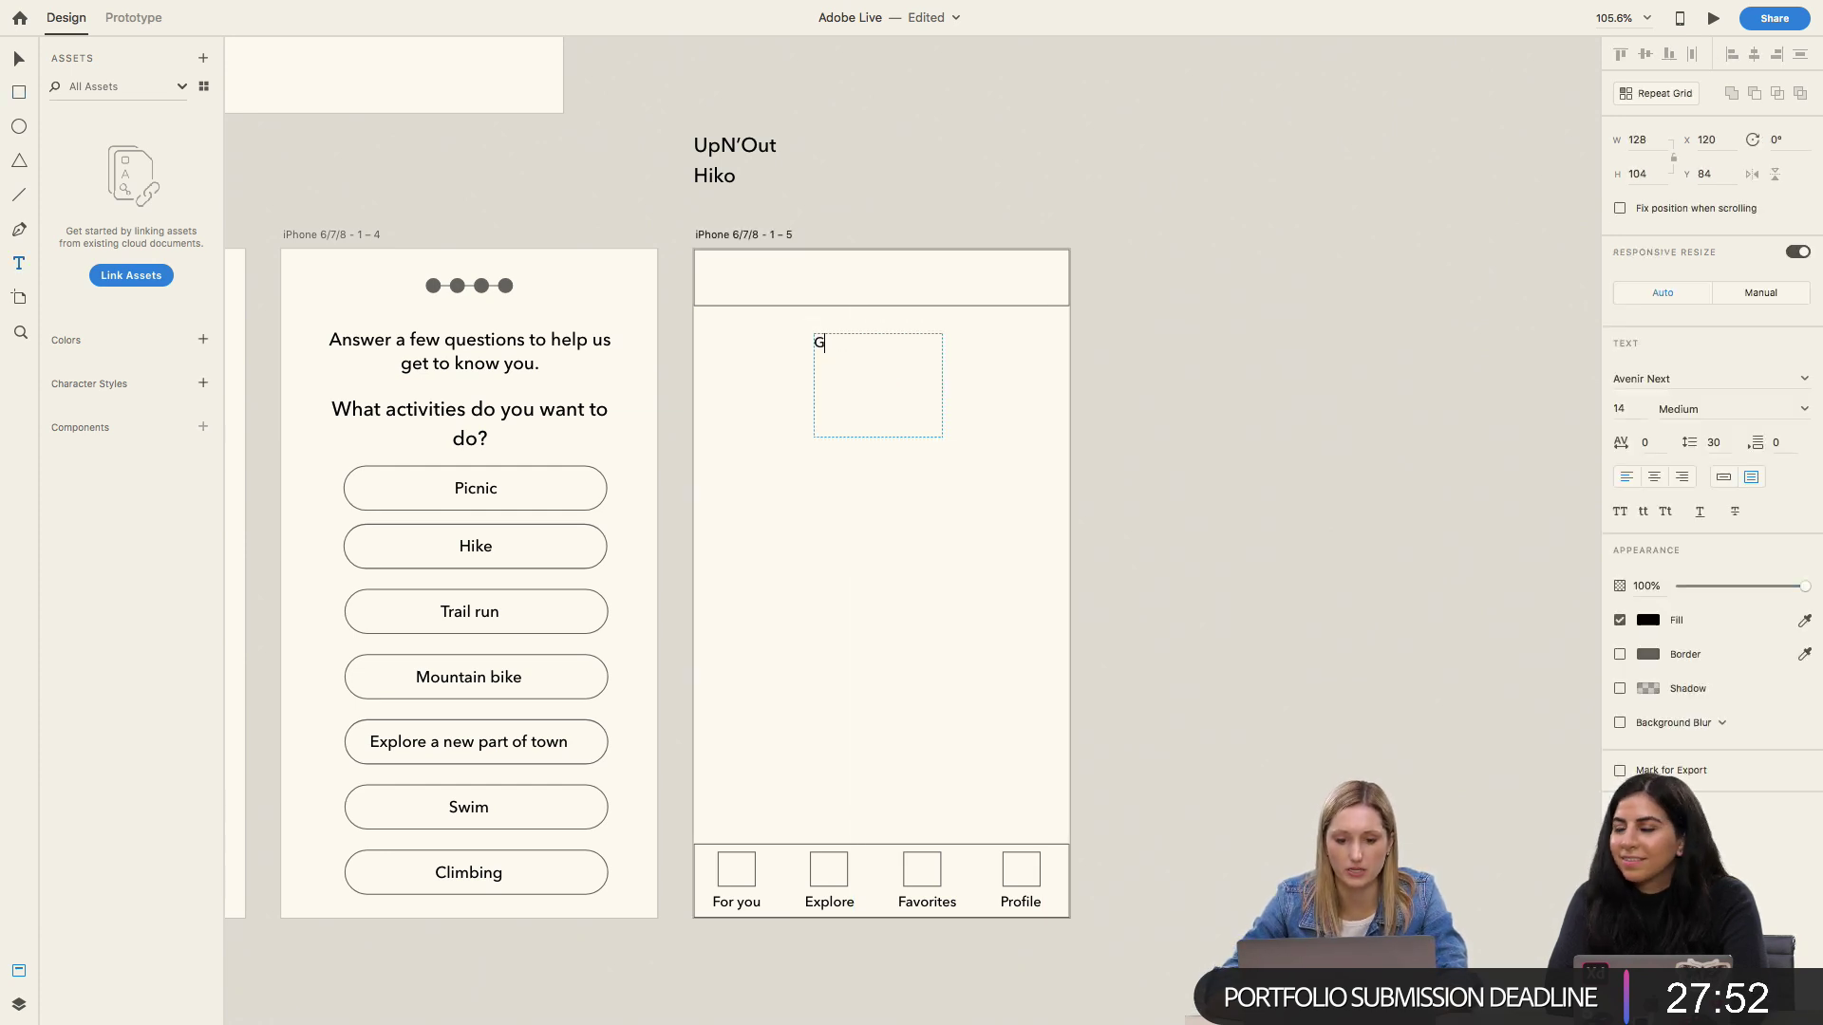
text(For)
key(BackSpace)
key(BackSpace)
text(or you)
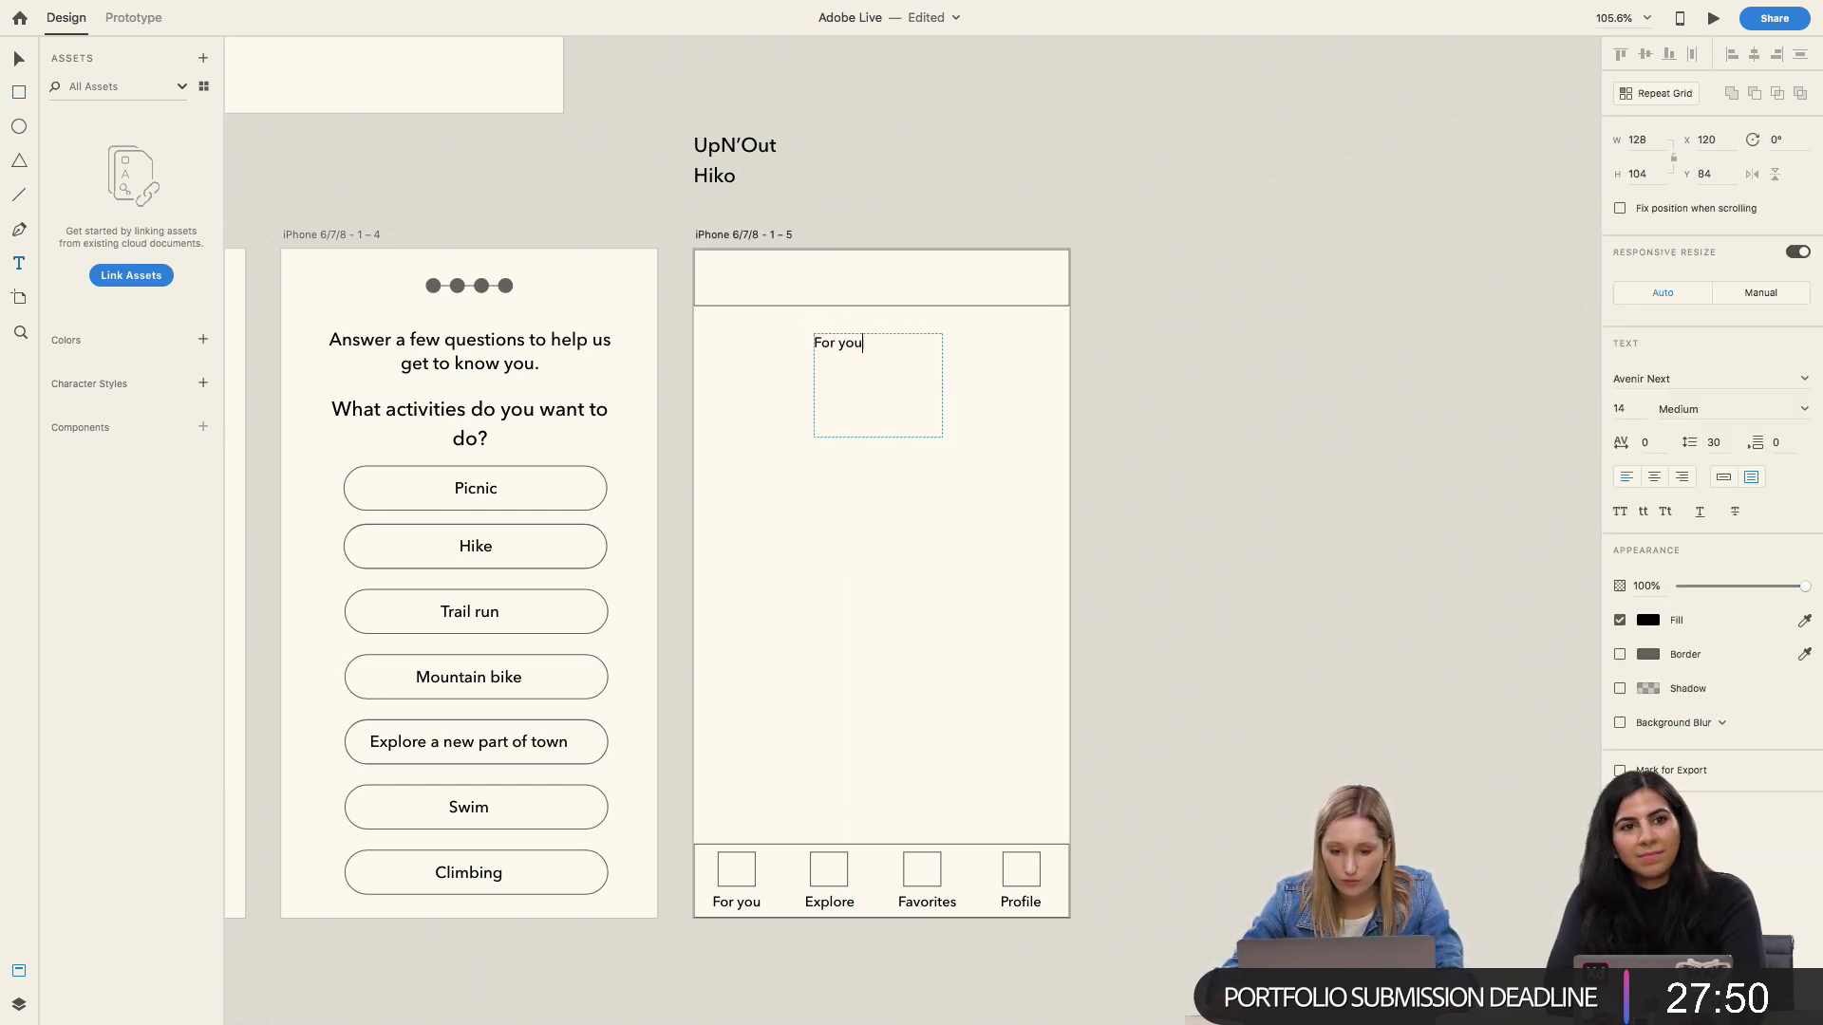
Step: Append a comma and the person's first name to the "For you" title, and move the text box into the header at 19 high
text(, Melody)
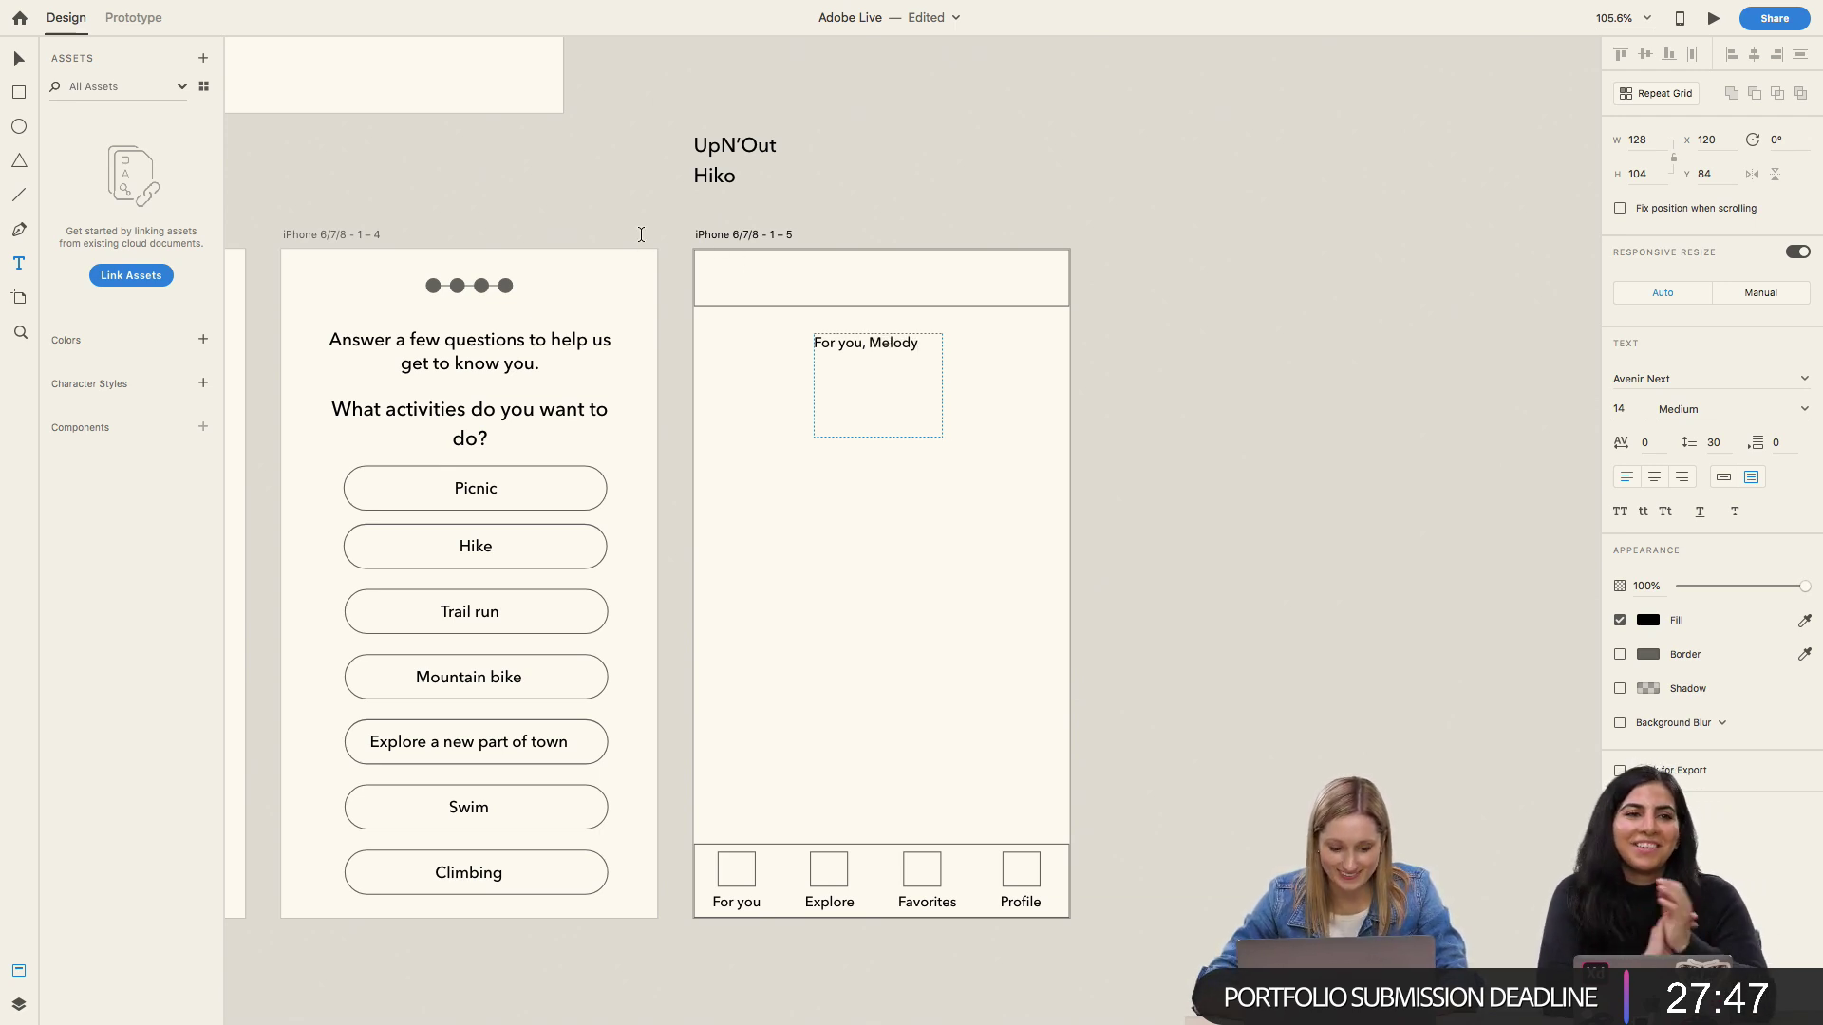
key(Escape)
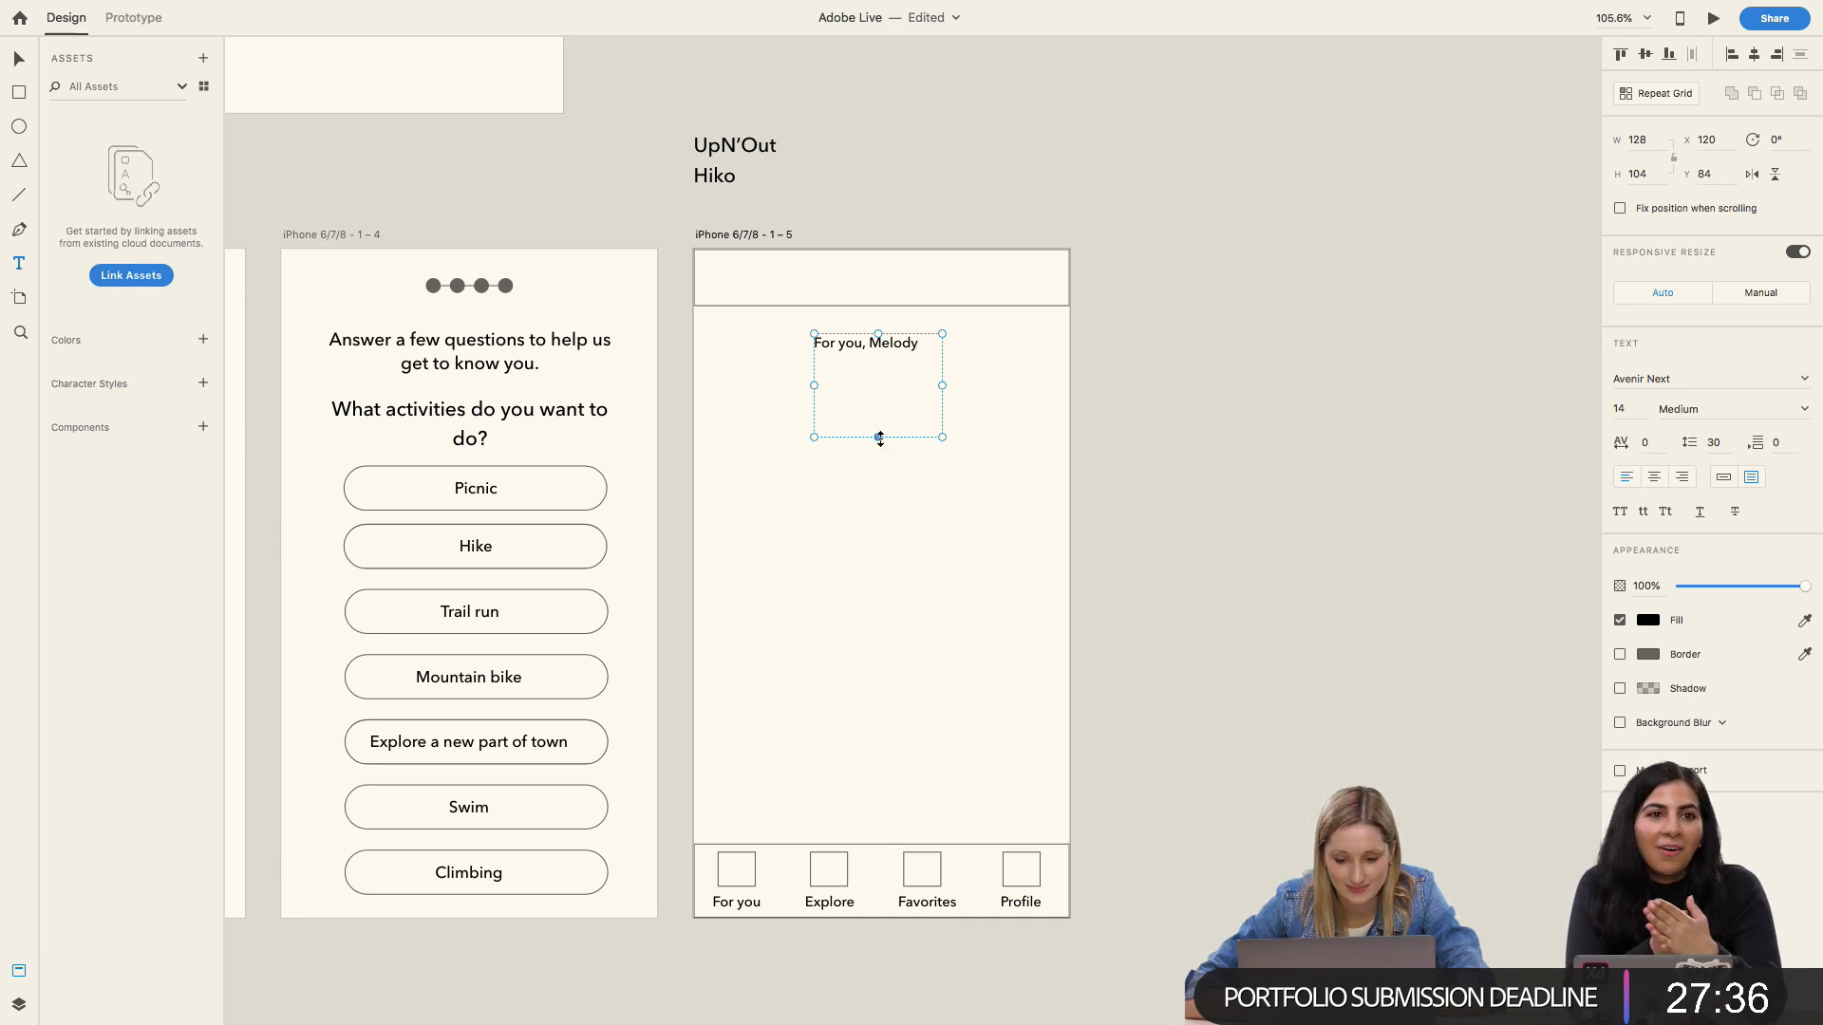
drag(879, 438, 908, 281)
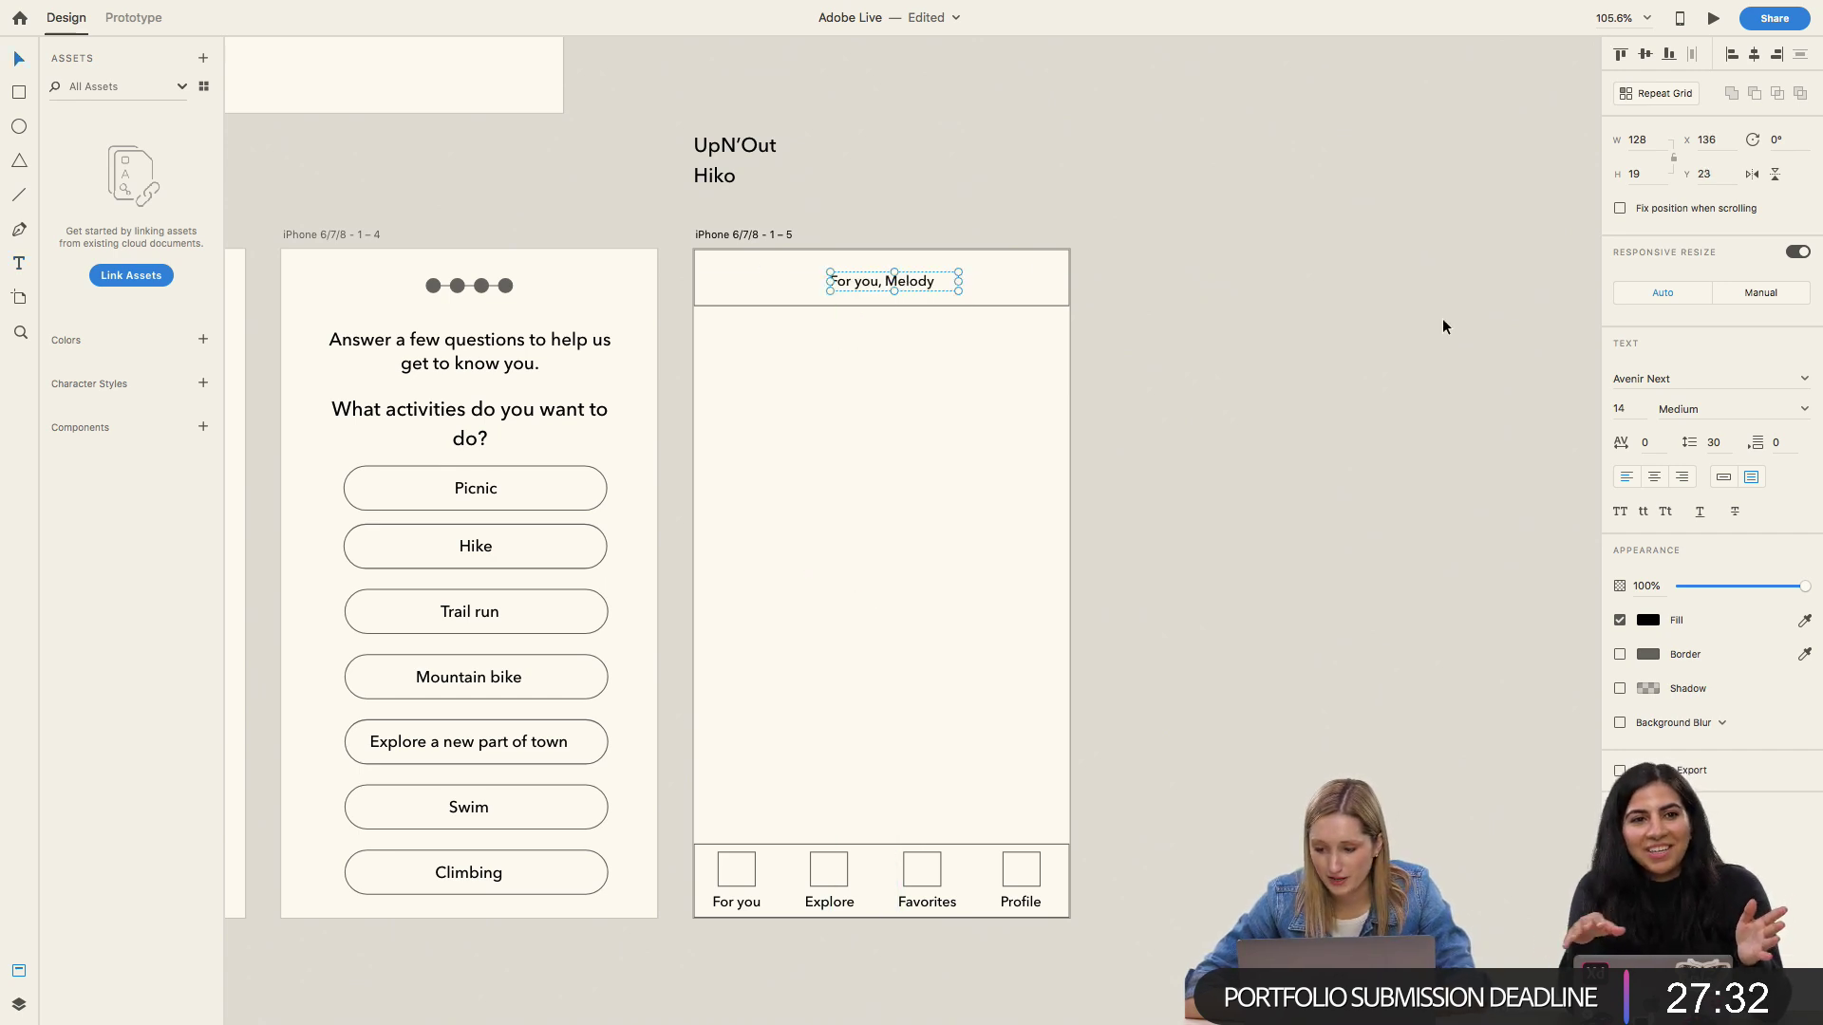
Step: Center-align the header title's text and center its text box horizontally on the home screen artboard
click(1658, 479)
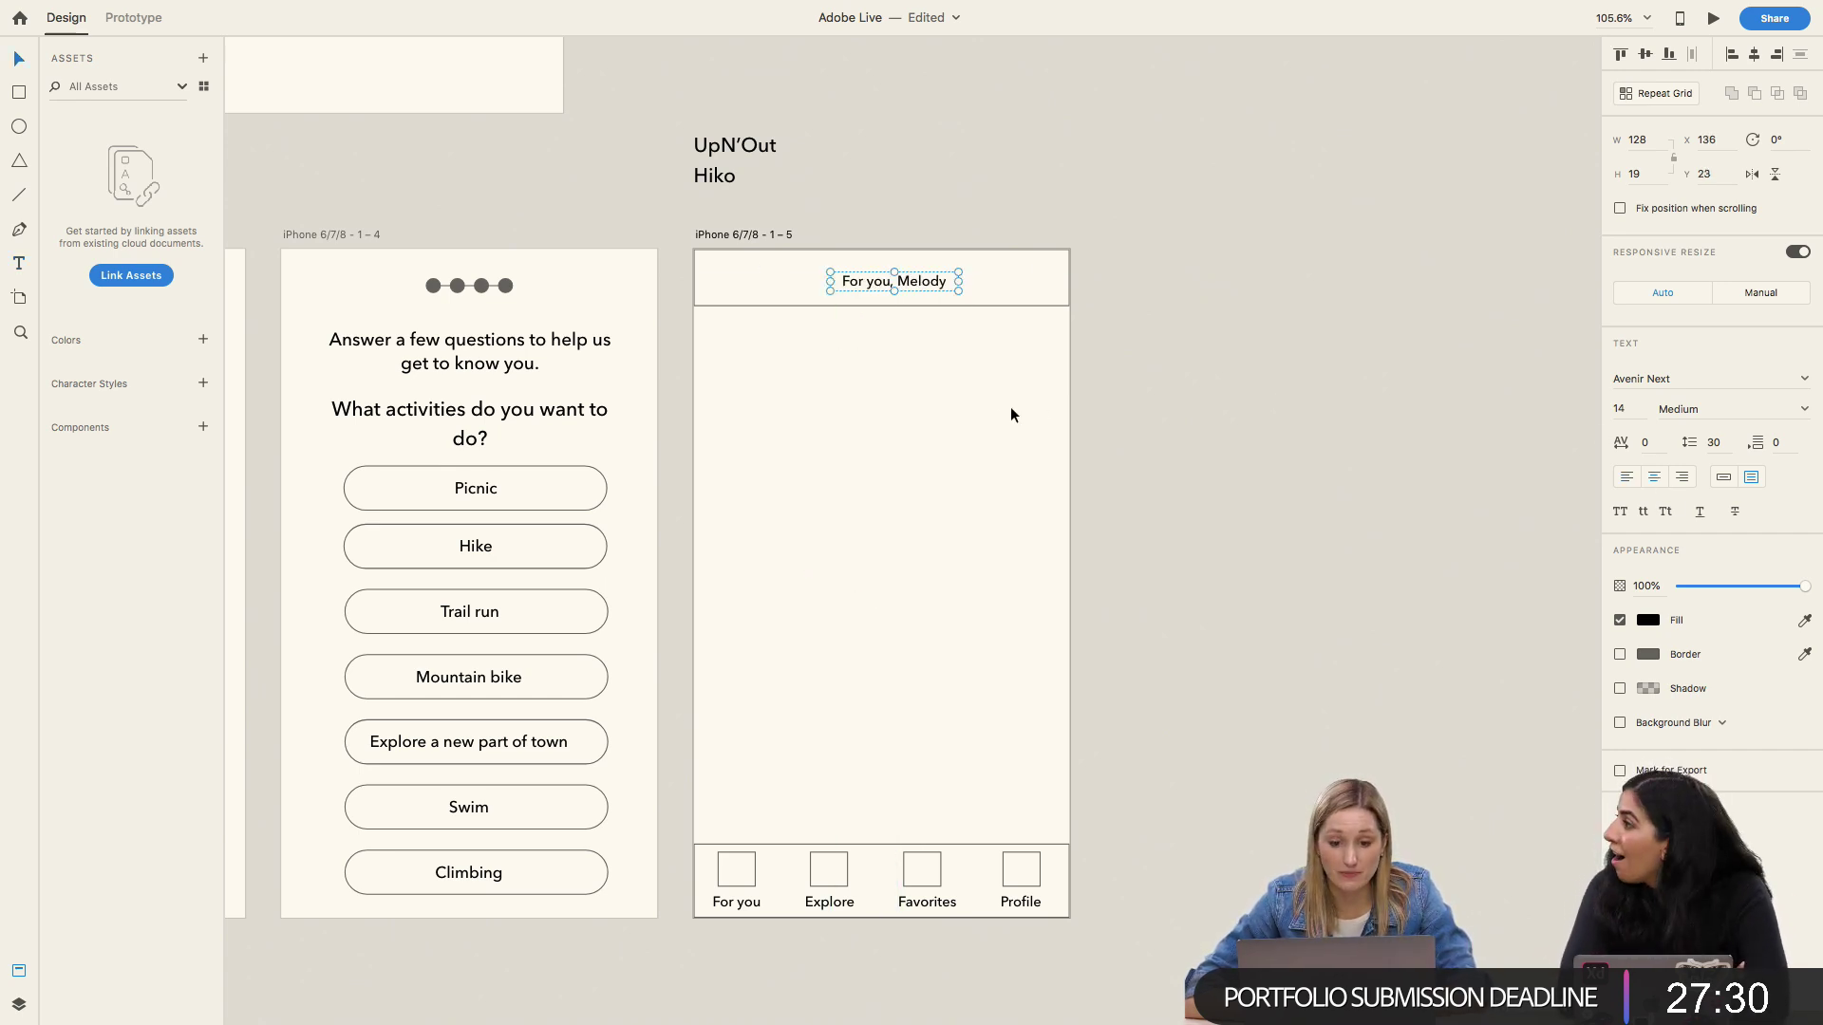
click(1754, 54)
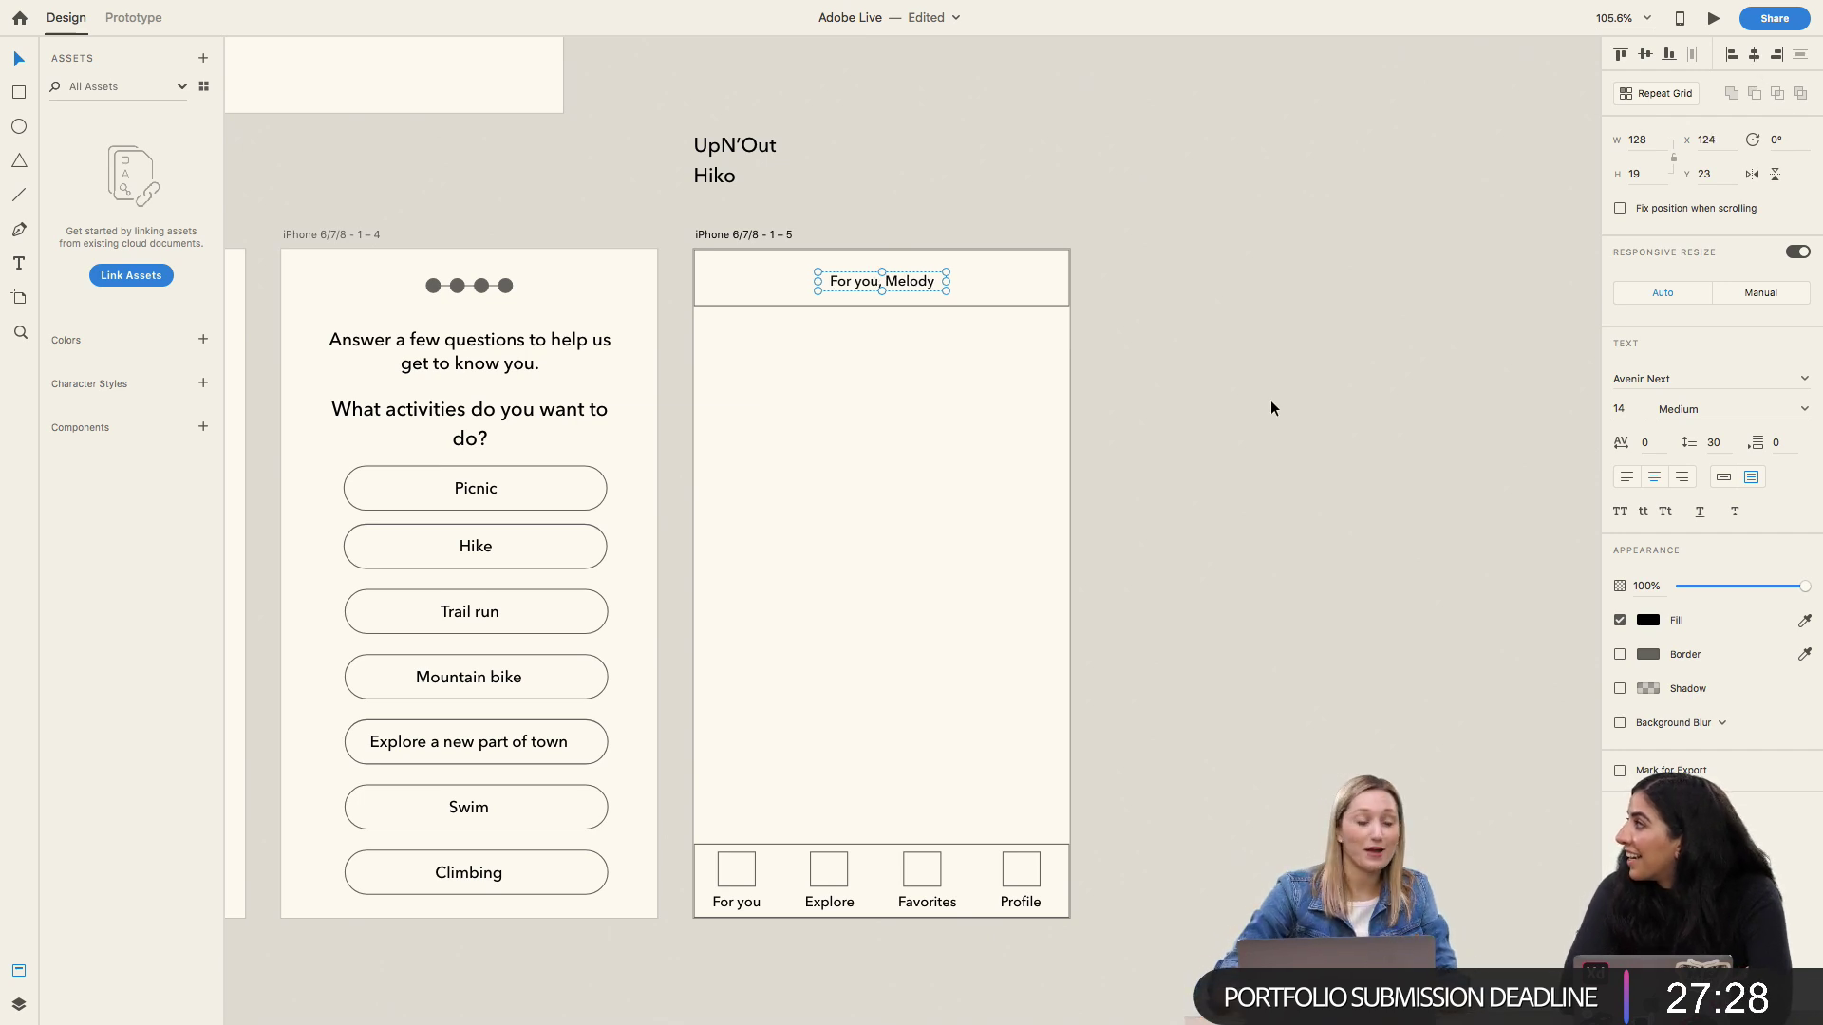
click(1175, 469)
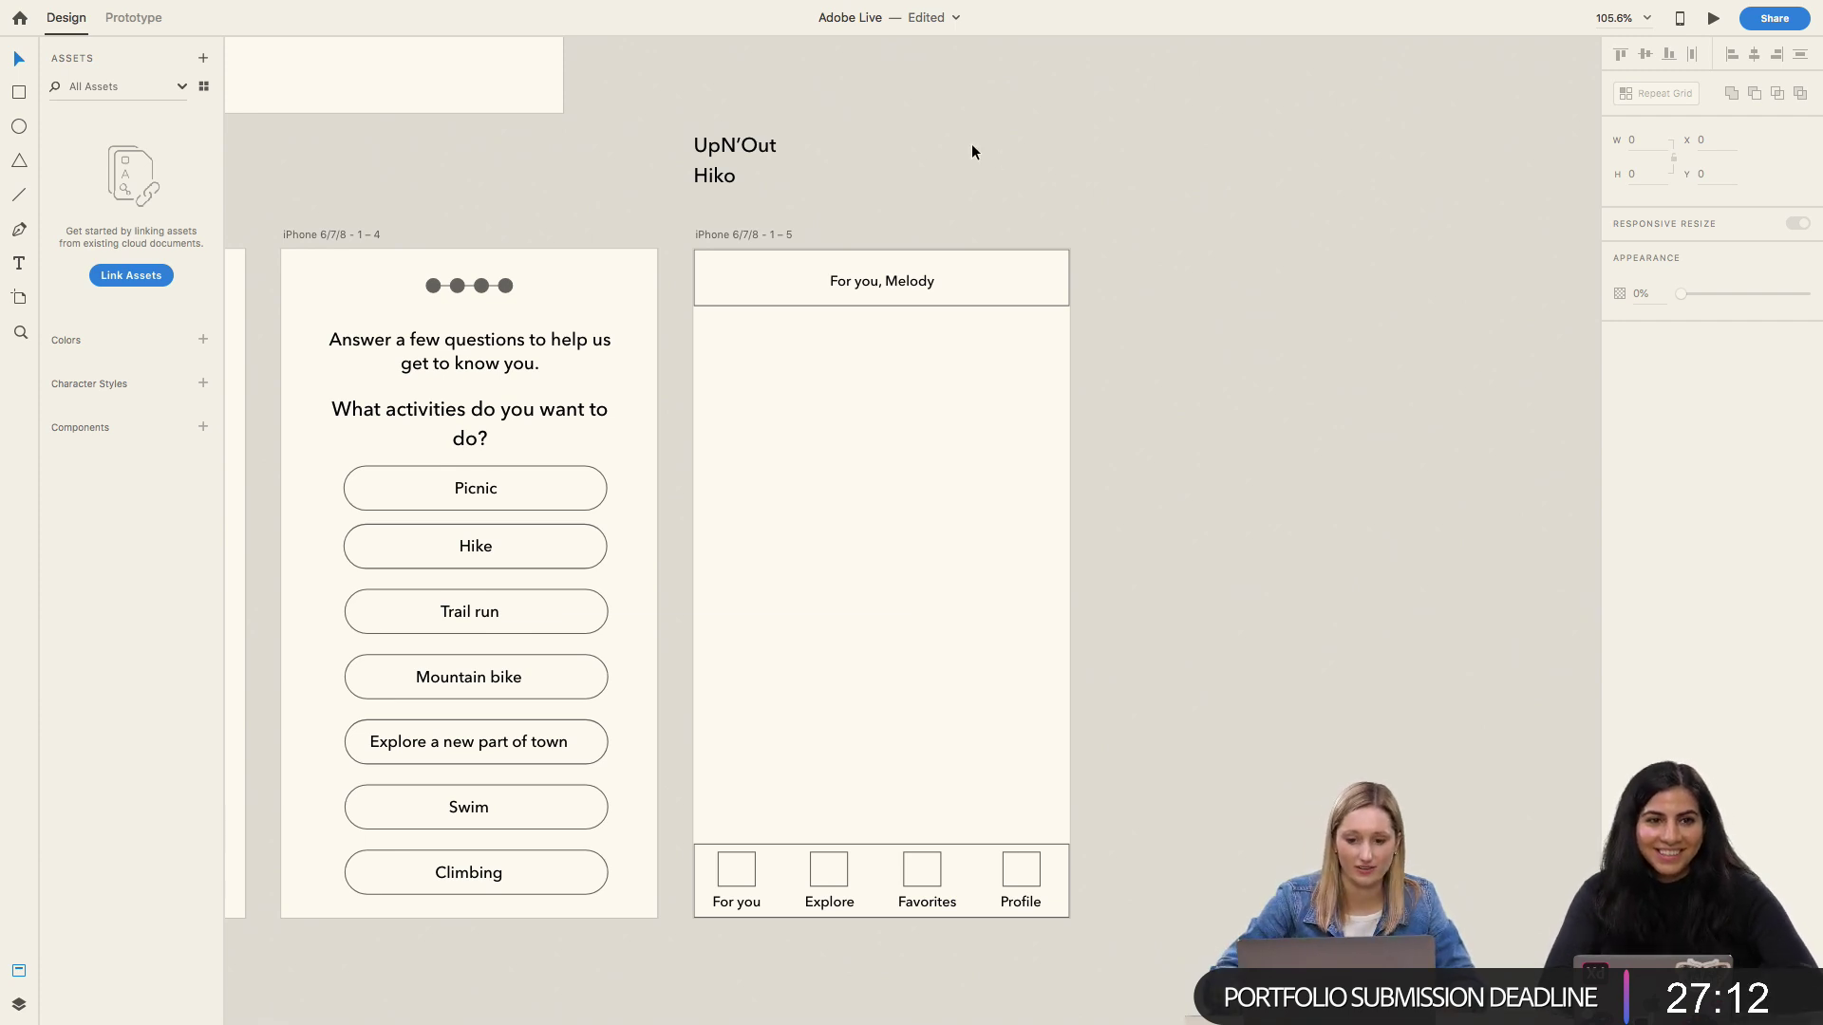
Step: Set the header title's font size to 18
click(1027, 271)
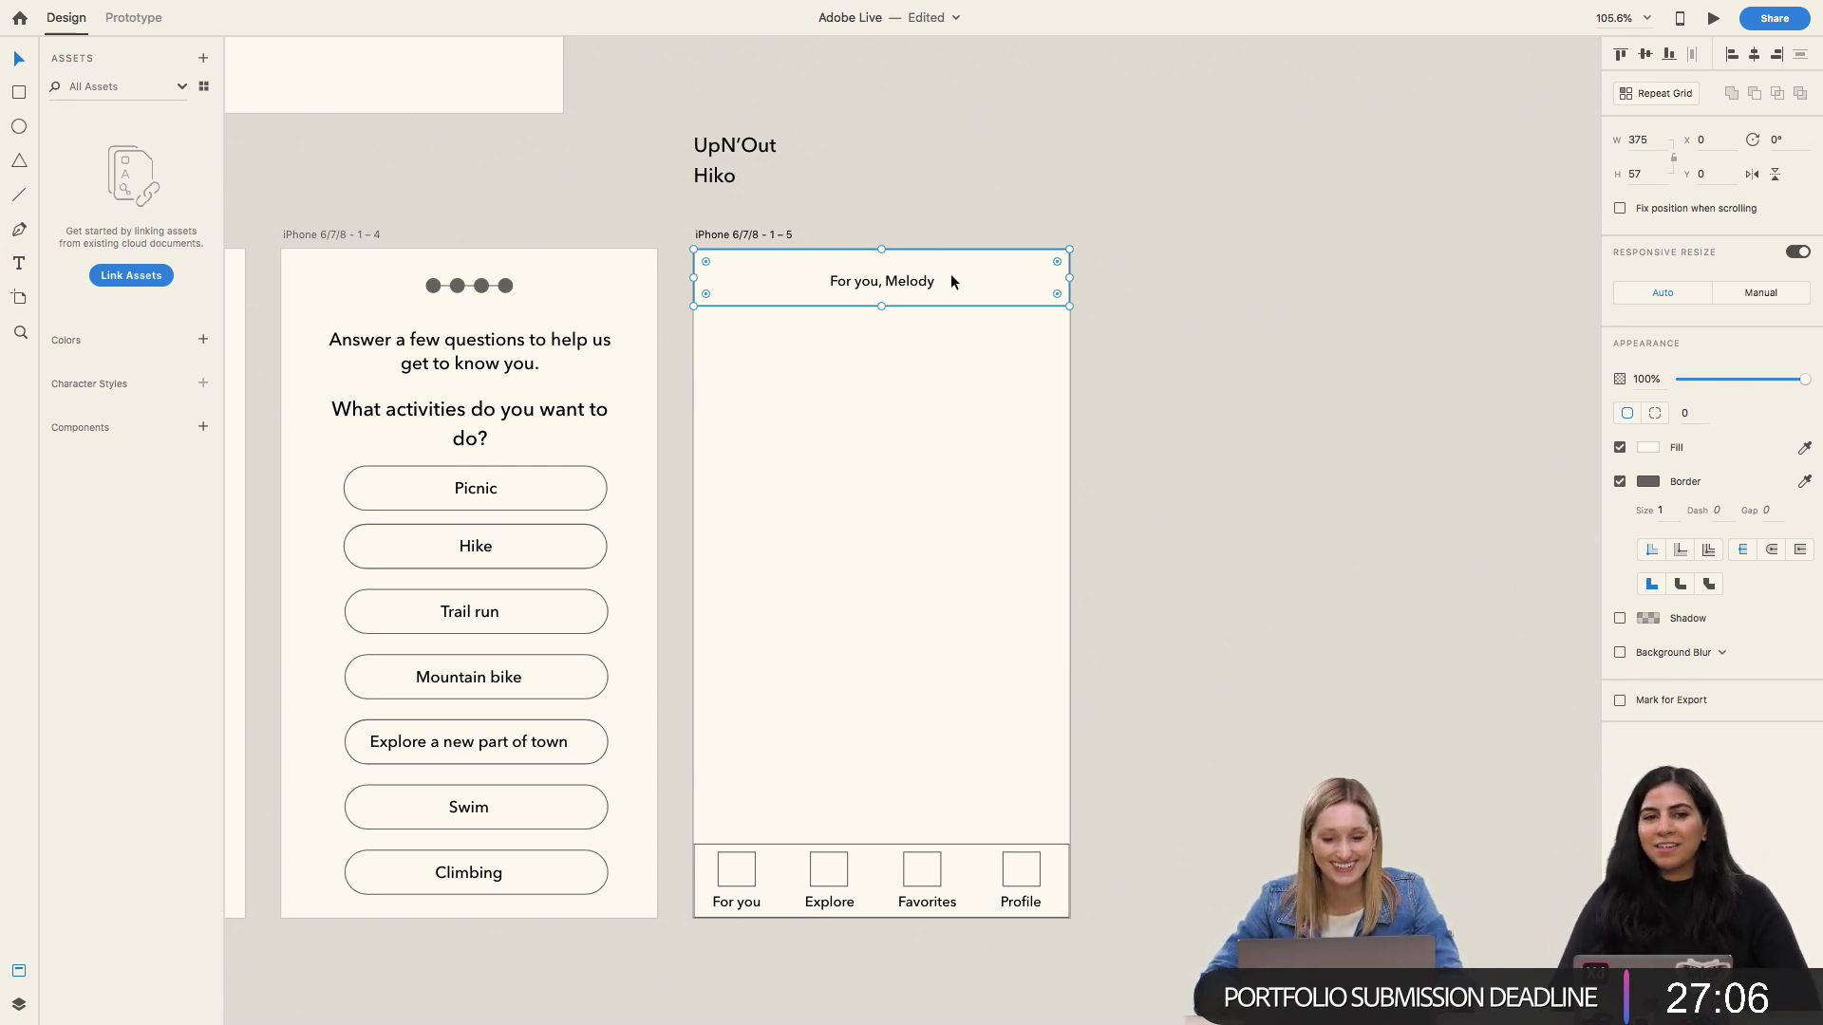
click(909, 281)
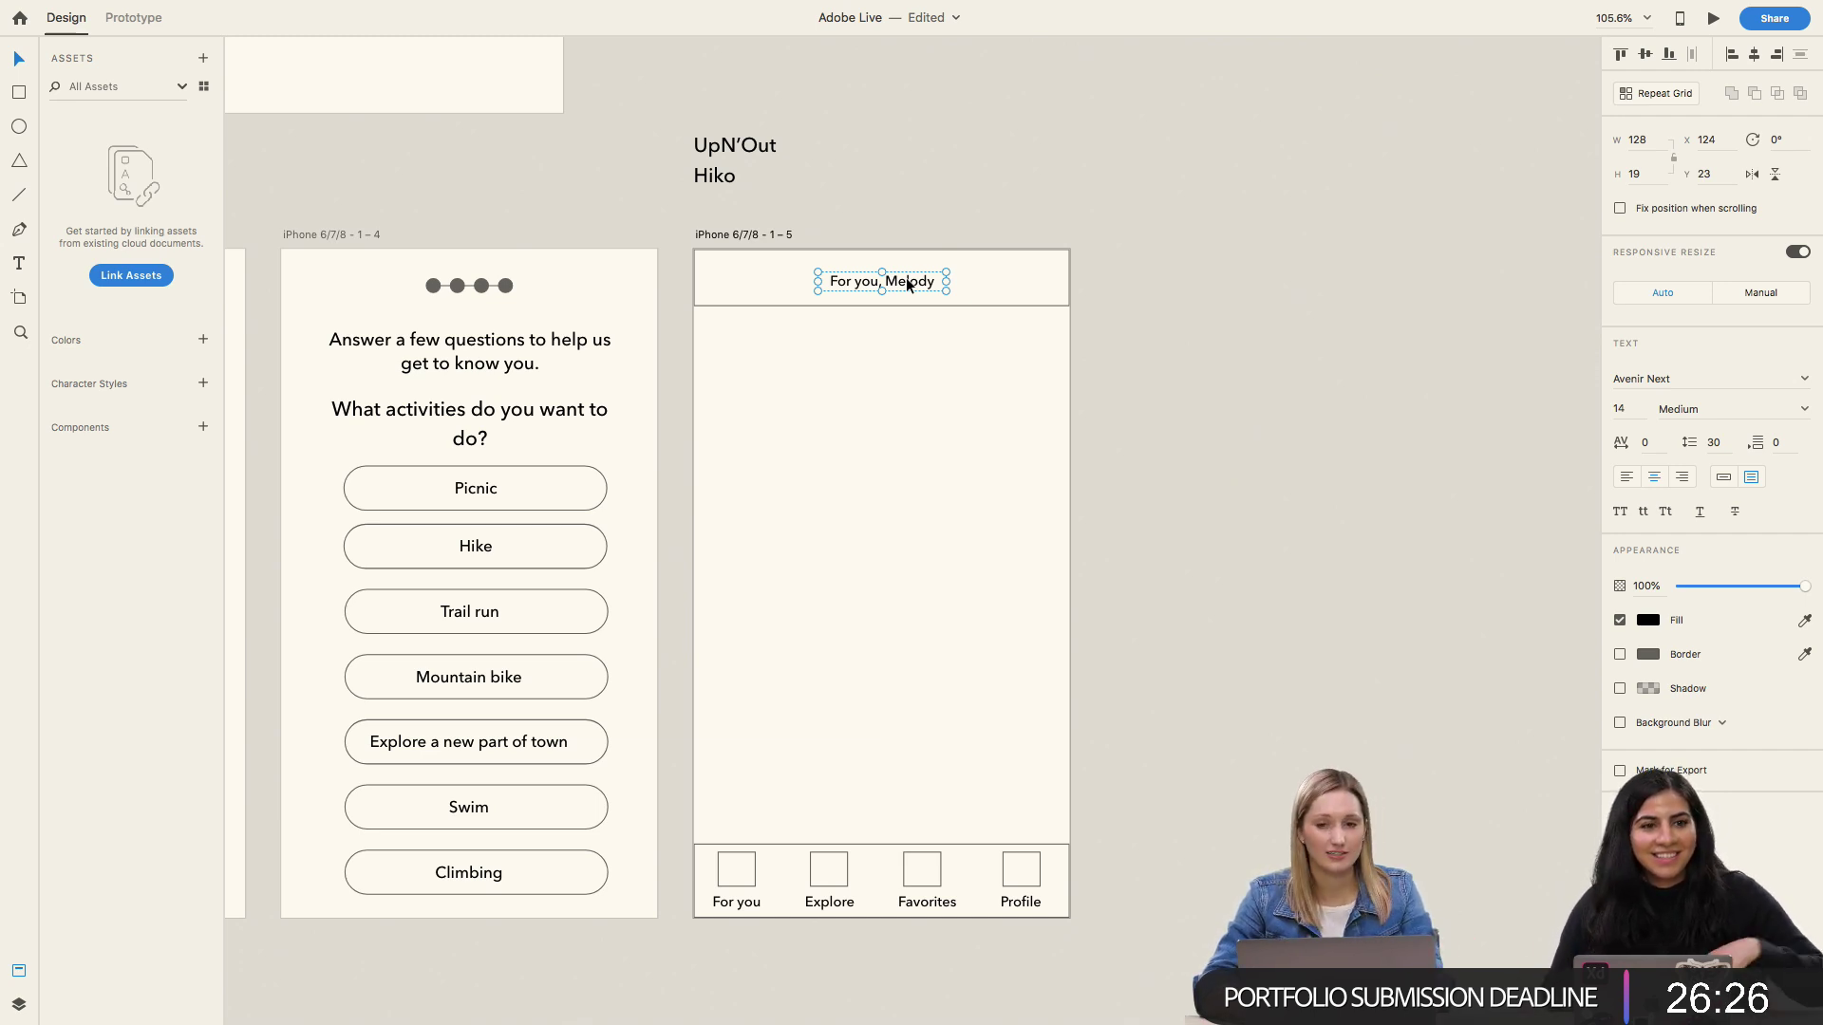
double_click(906, 282)
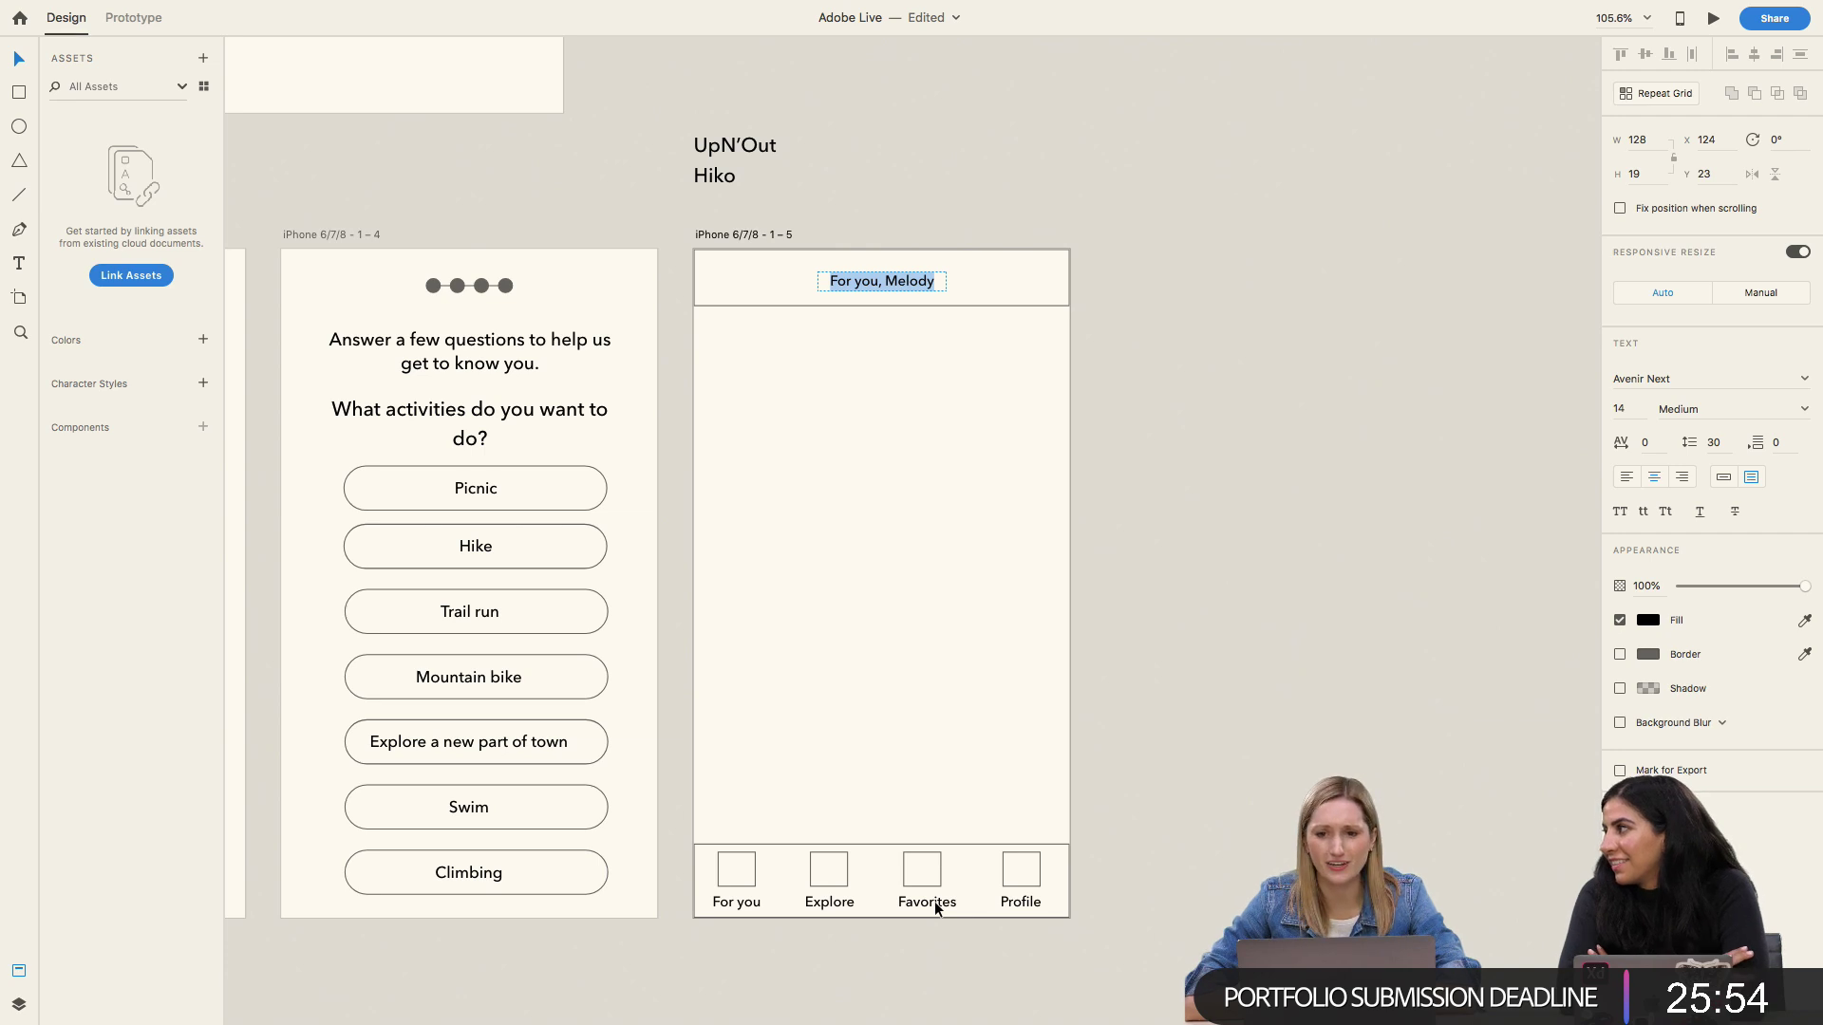
key(Escape)
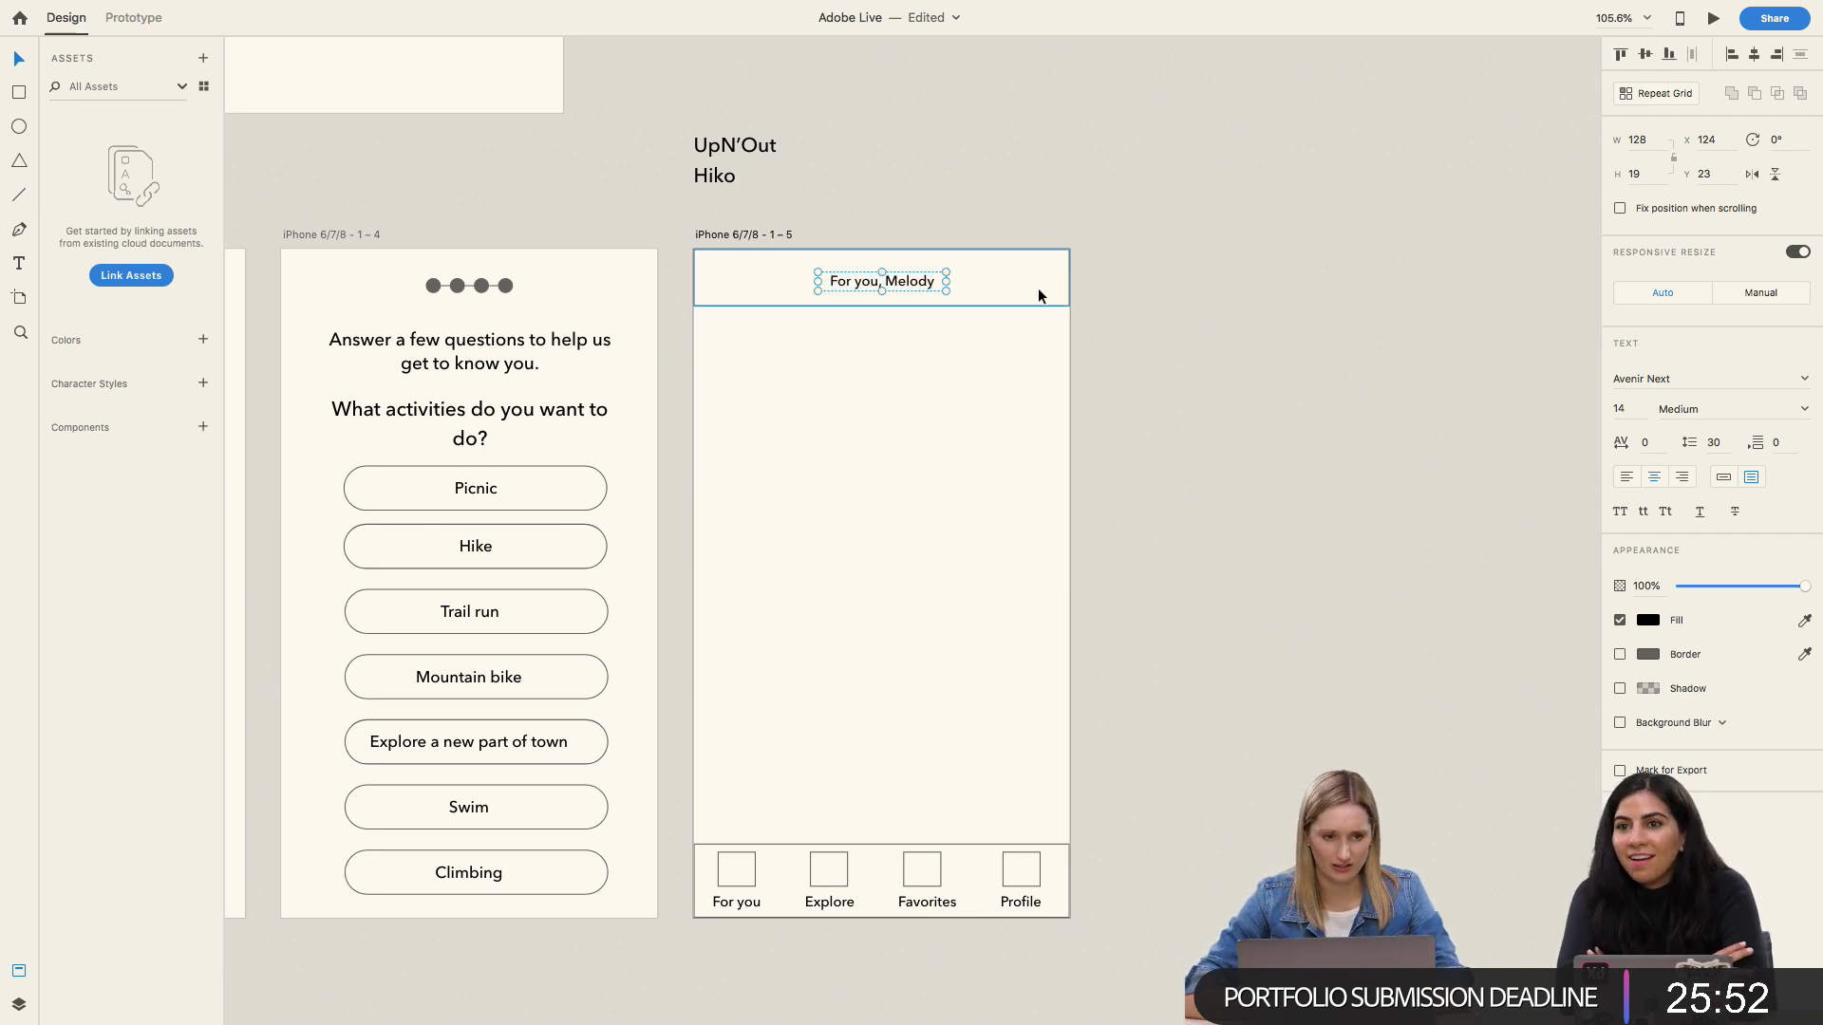
double_click(1621, 409)
text(18)
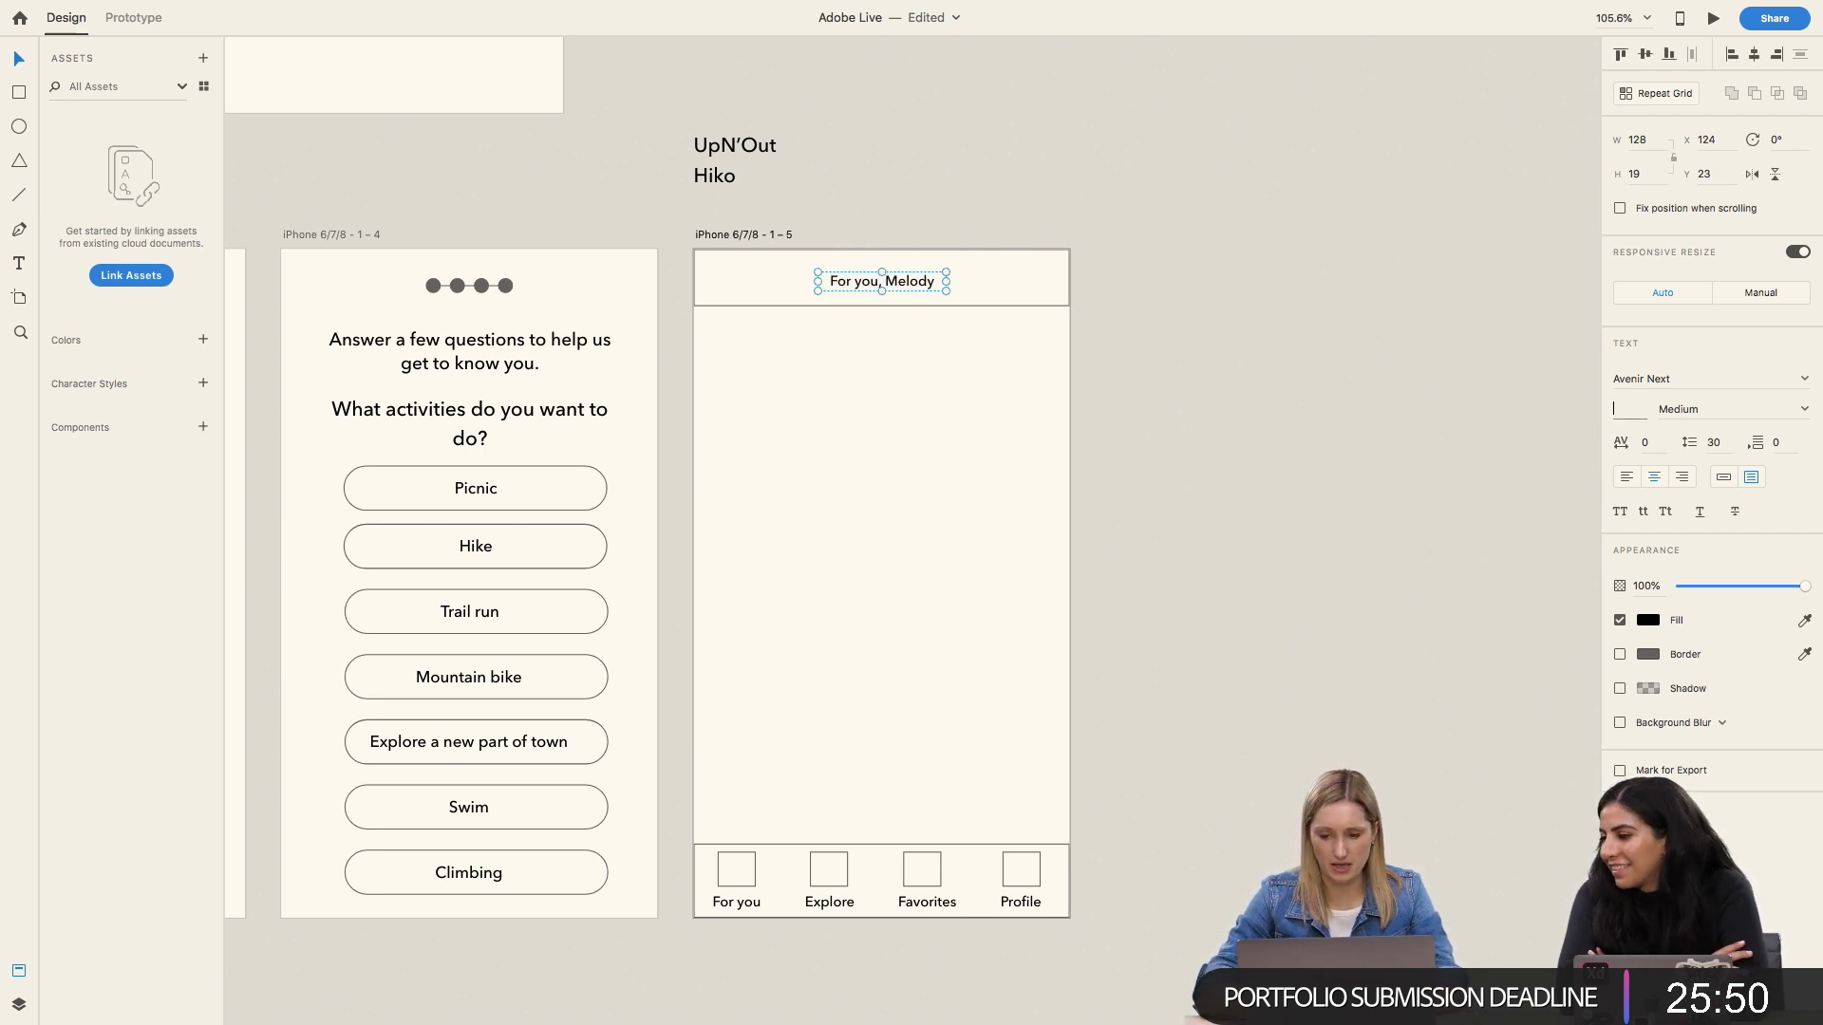
key(Return)
click(910, 283)
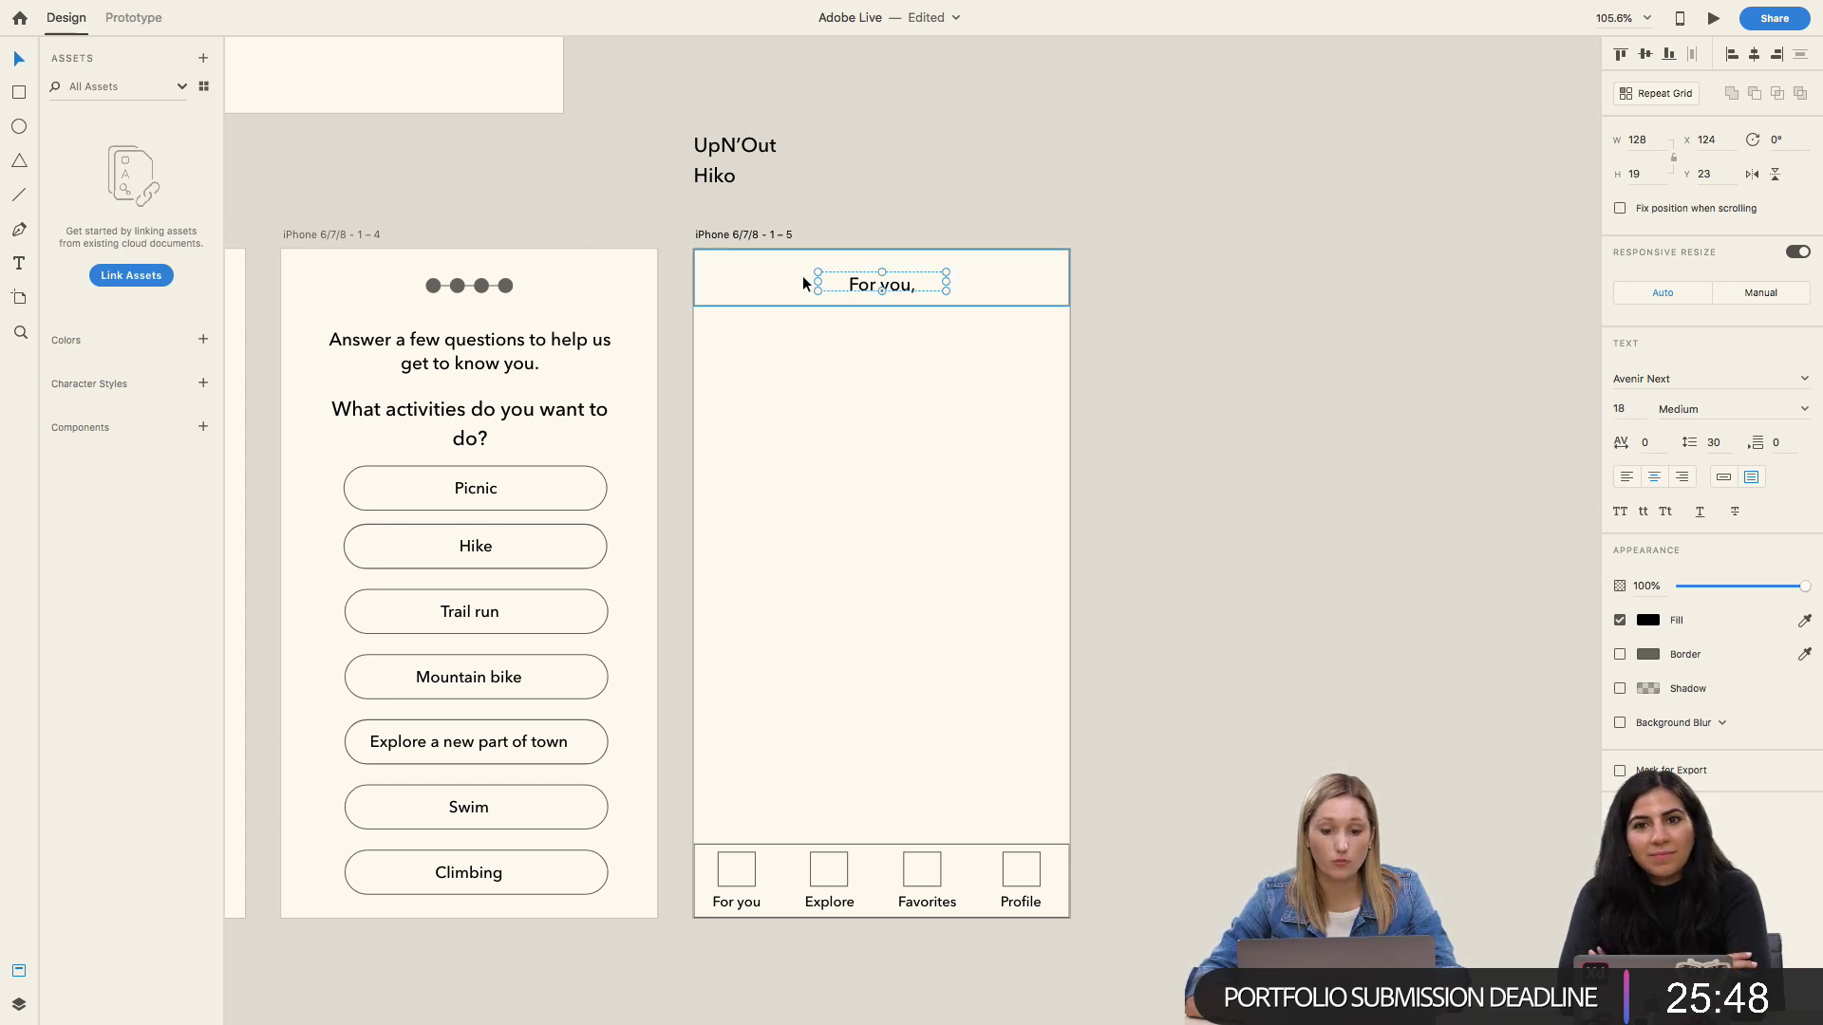
Step: Enlarge the header title's text box to about 159 × 24 and center it horizontally on the artboard
drag(818, 283, 786, 282)
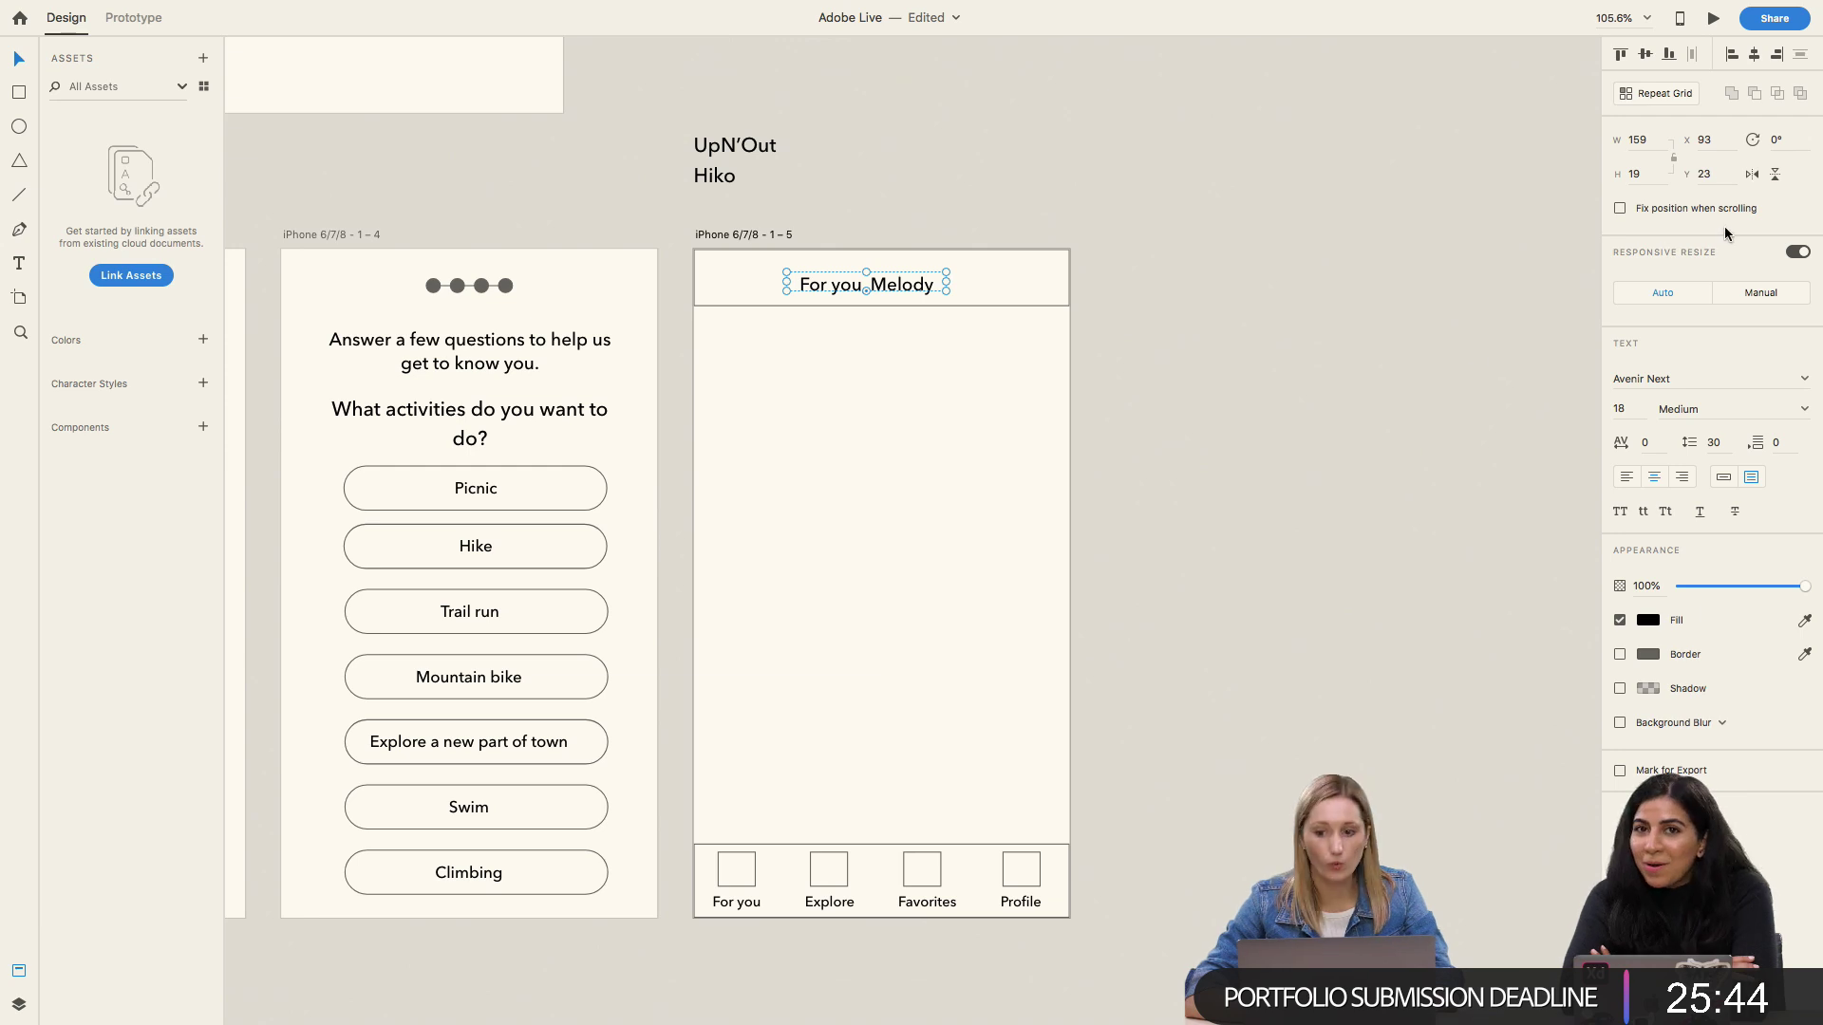
click(1753, 54)
click(1171, 287)
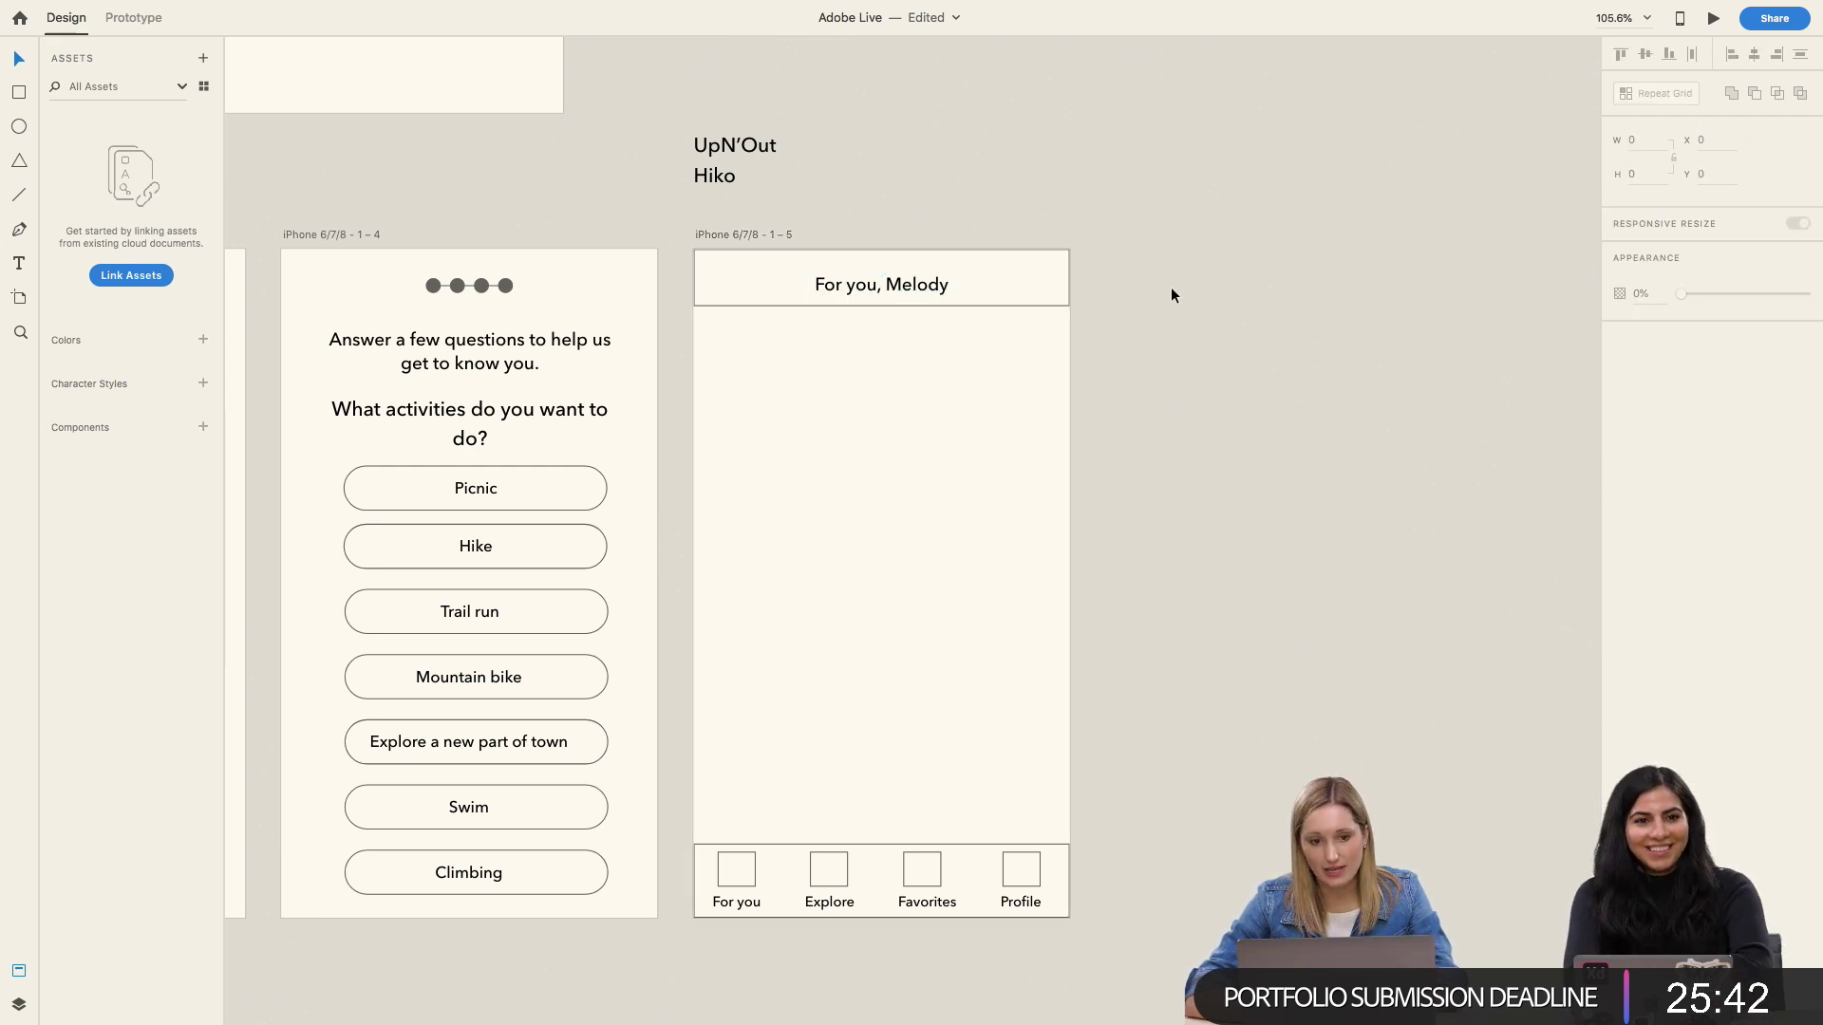
click(911, 285)
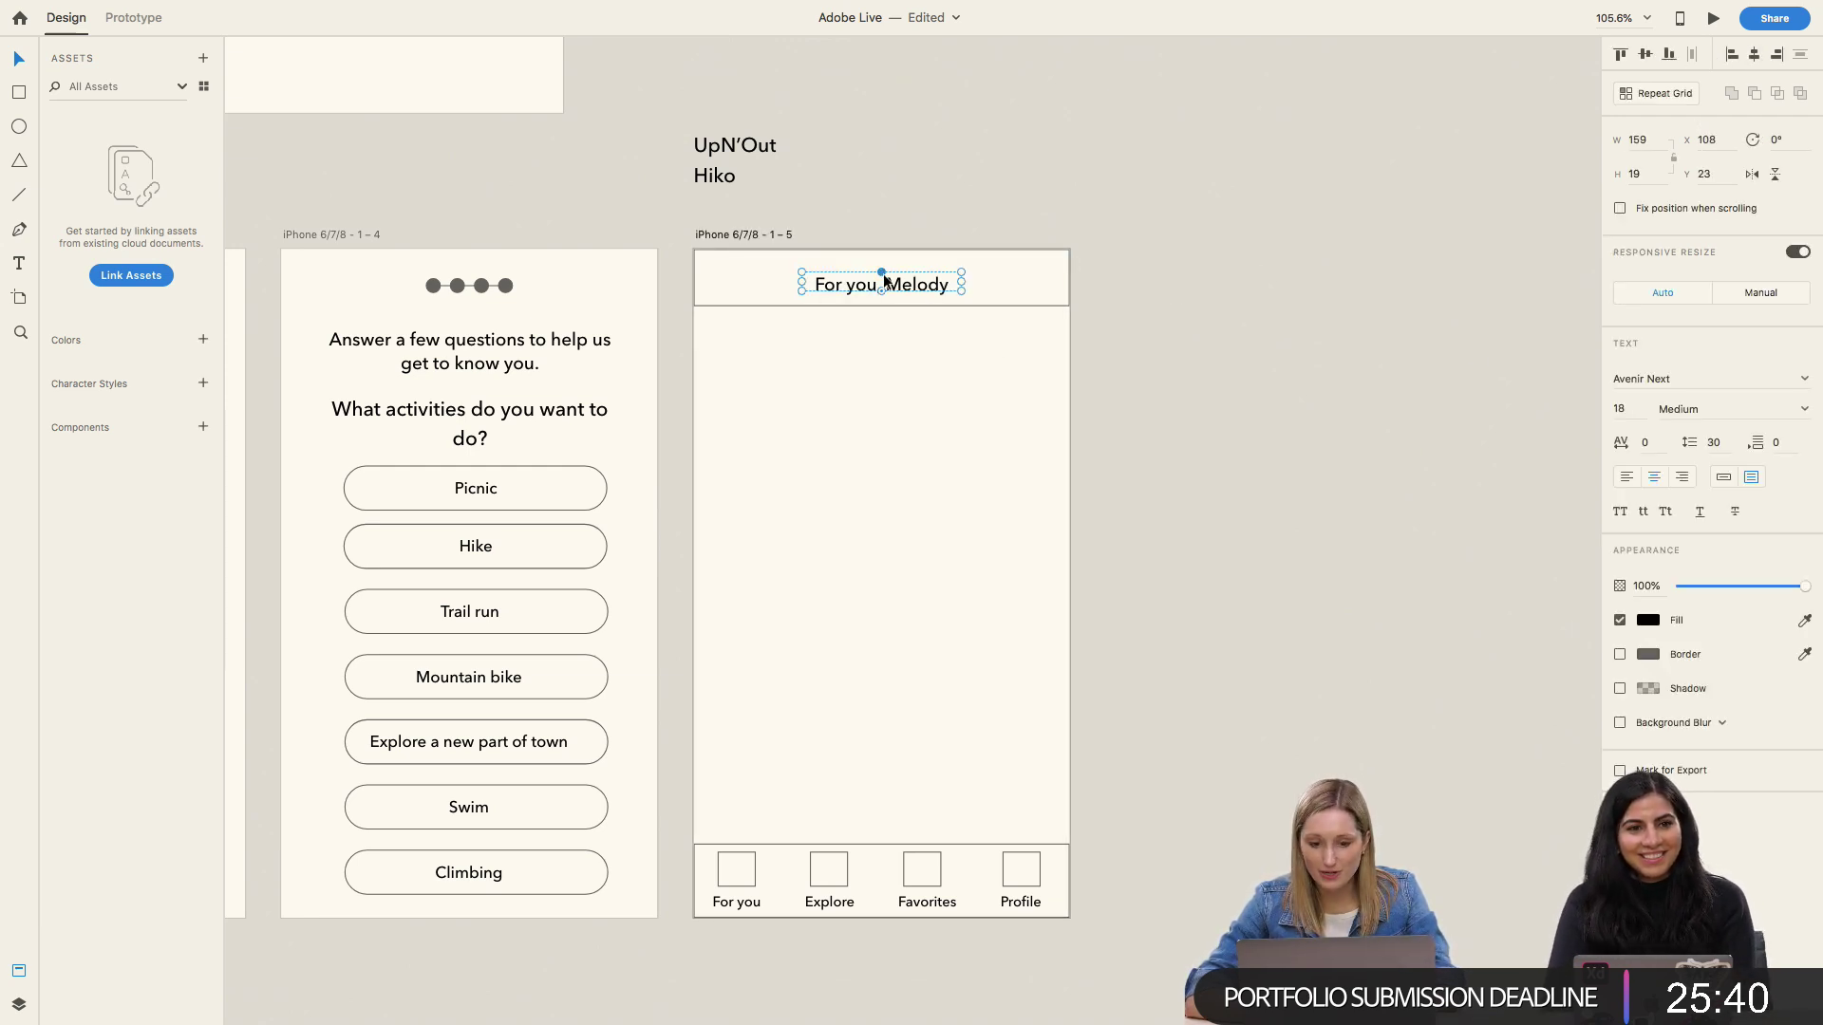
drag(882, 273, 885, 267)
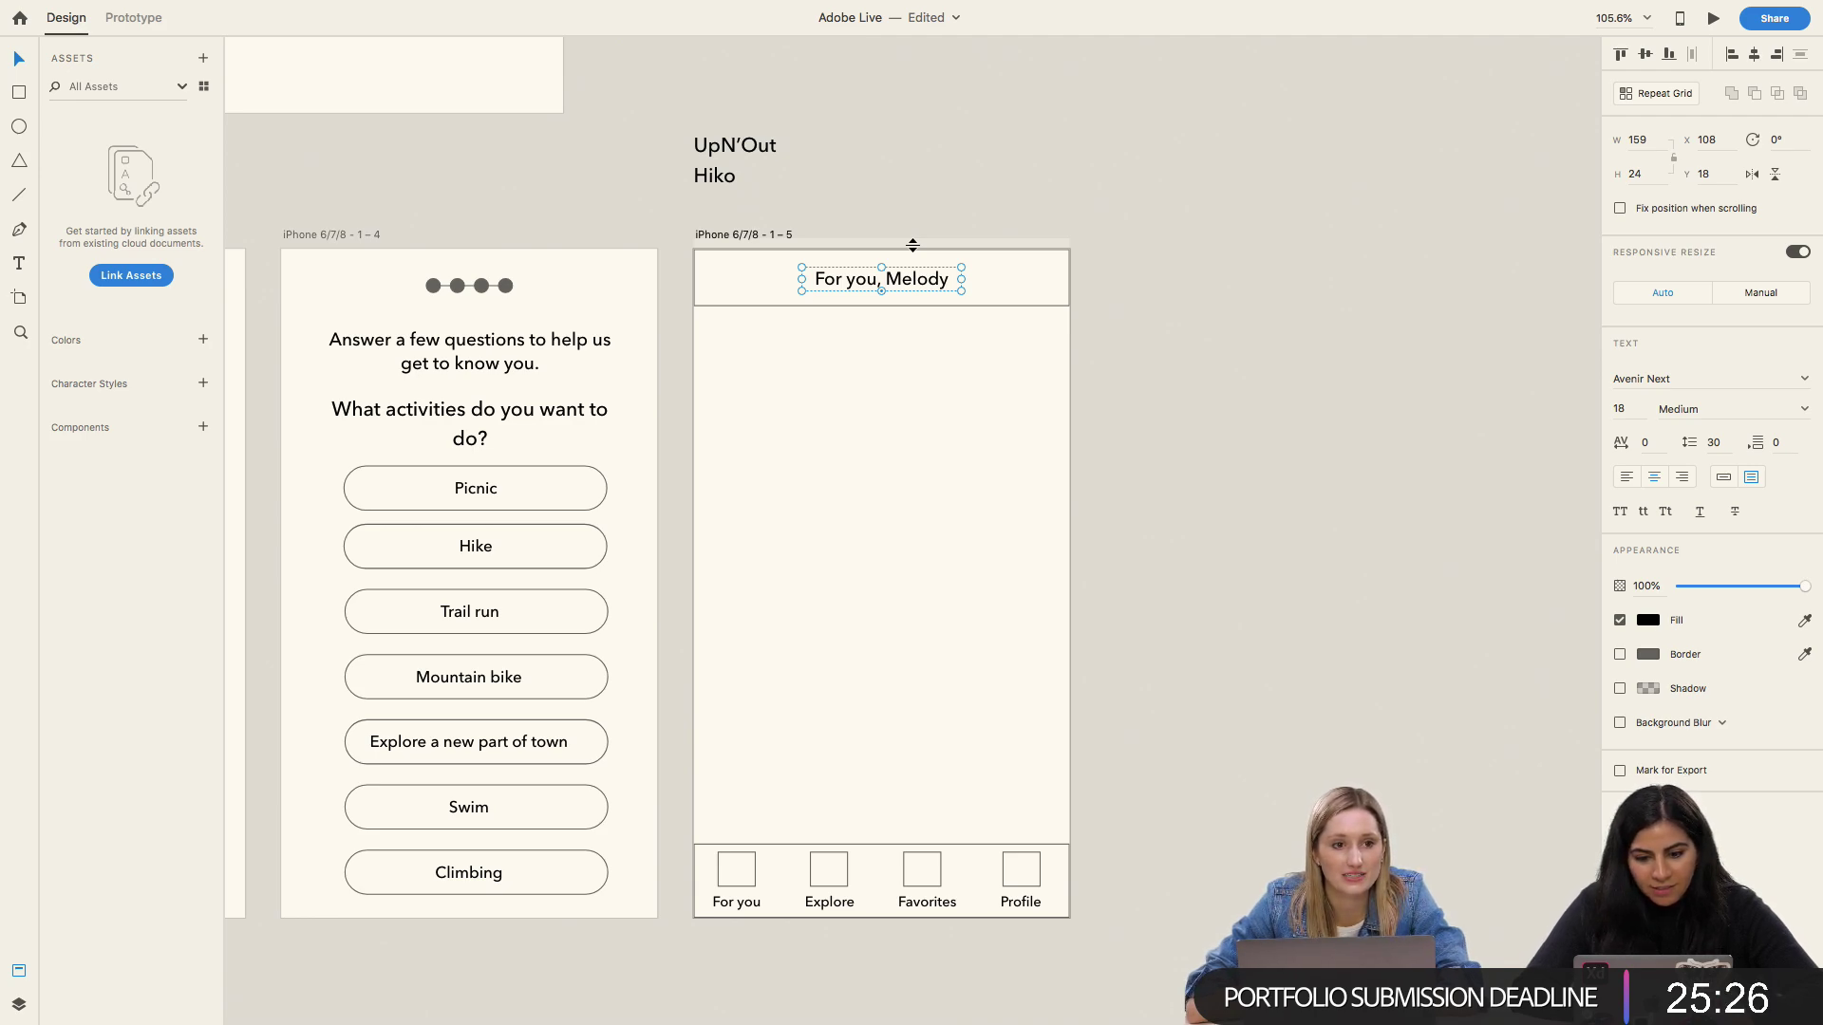
key(super+Tab)
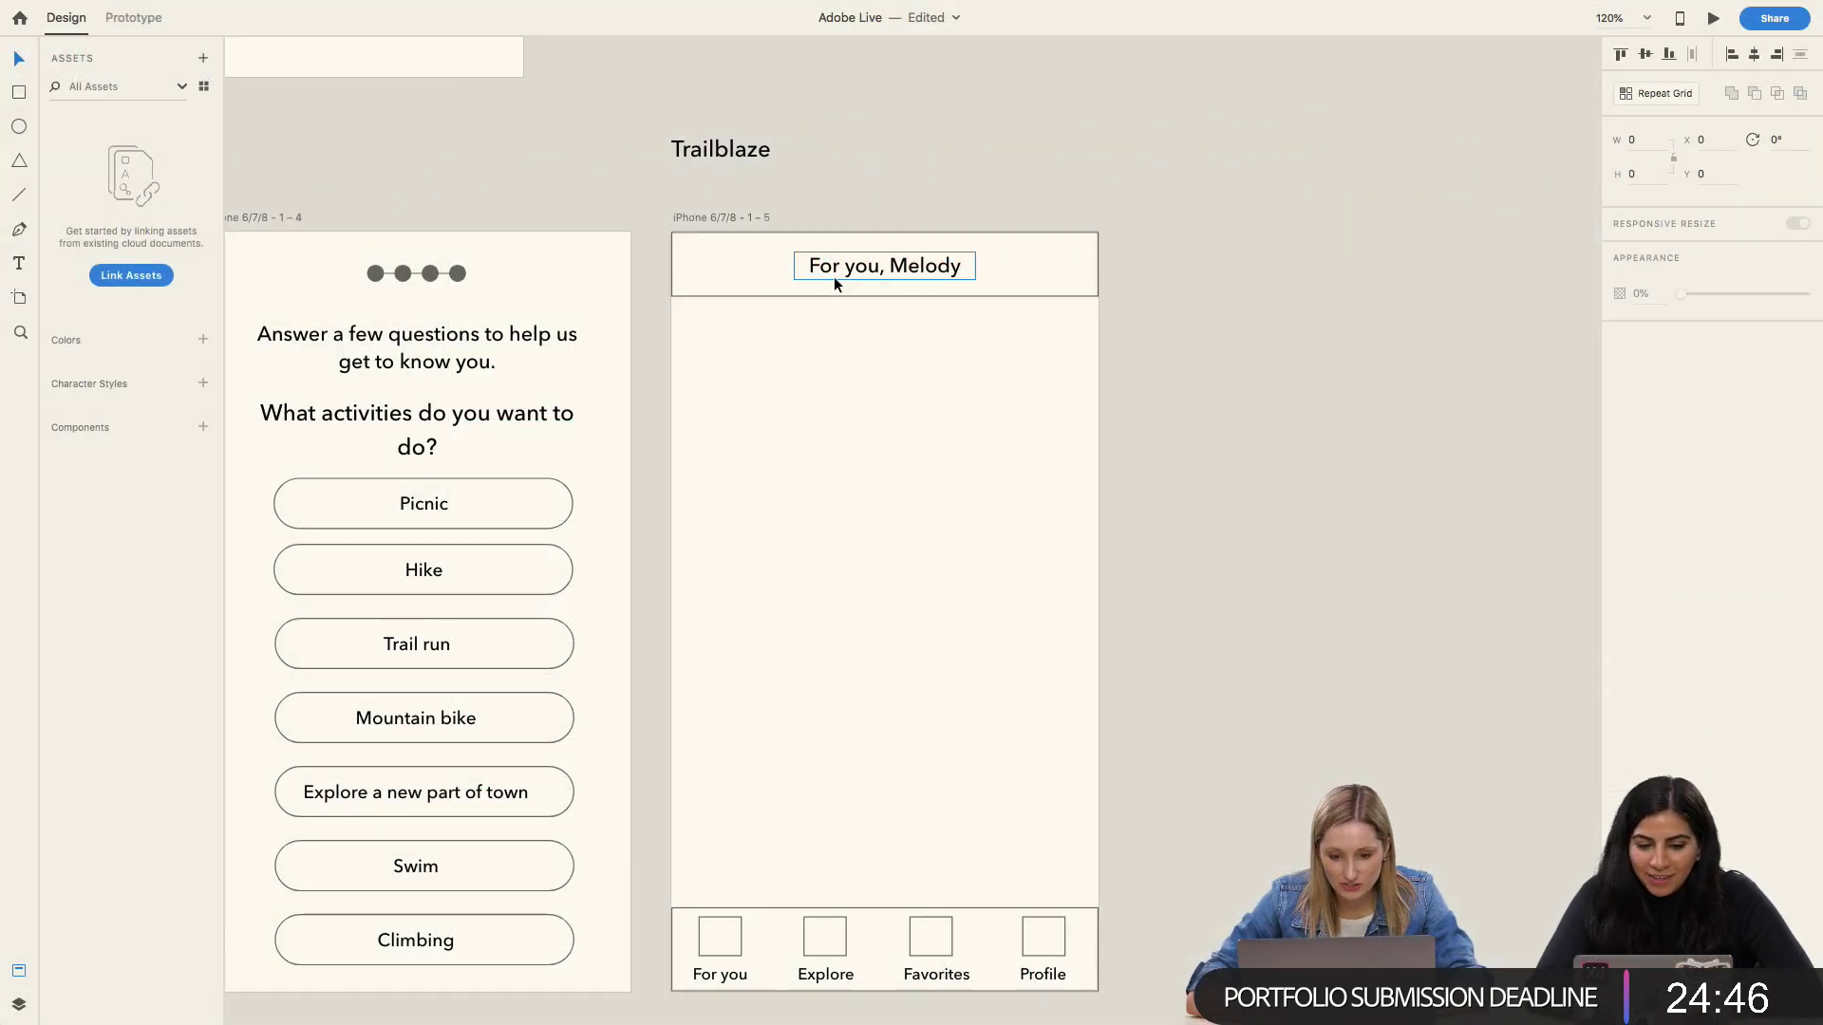
Step: Add a drop shadow to the header rectangle and remove its border
click(836, 277)
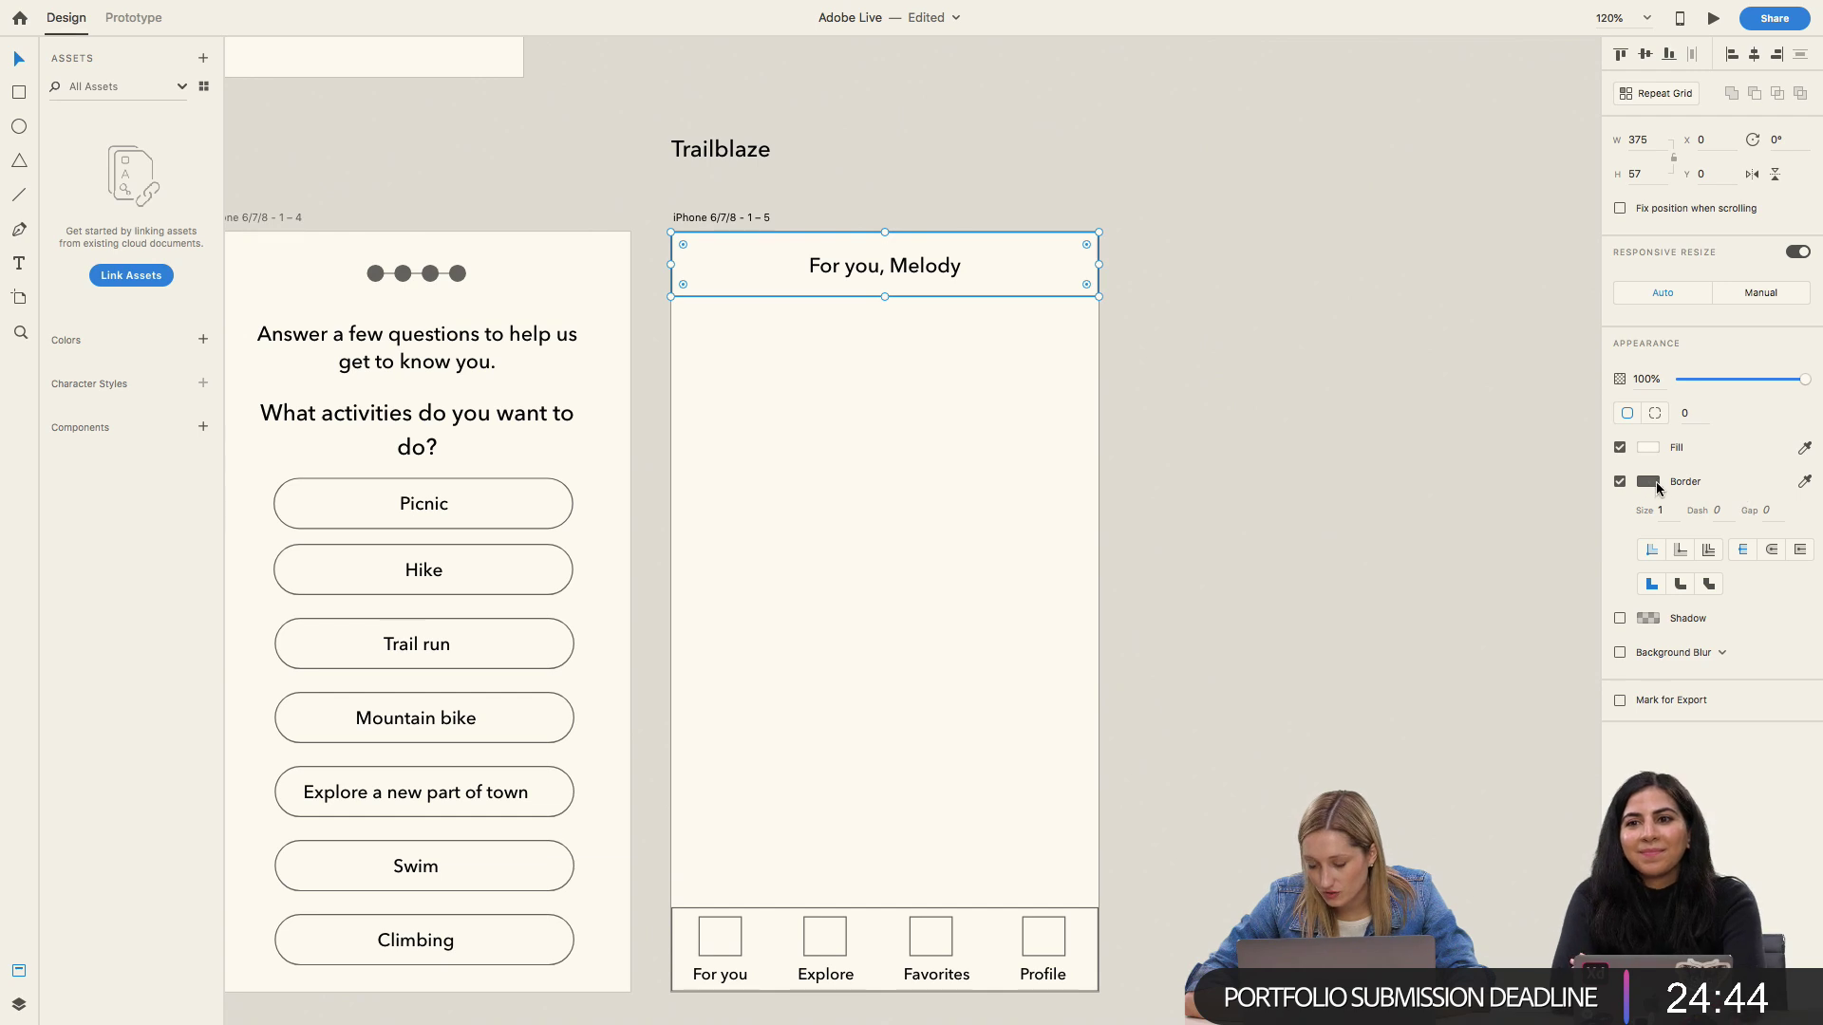
click(1619, 618)
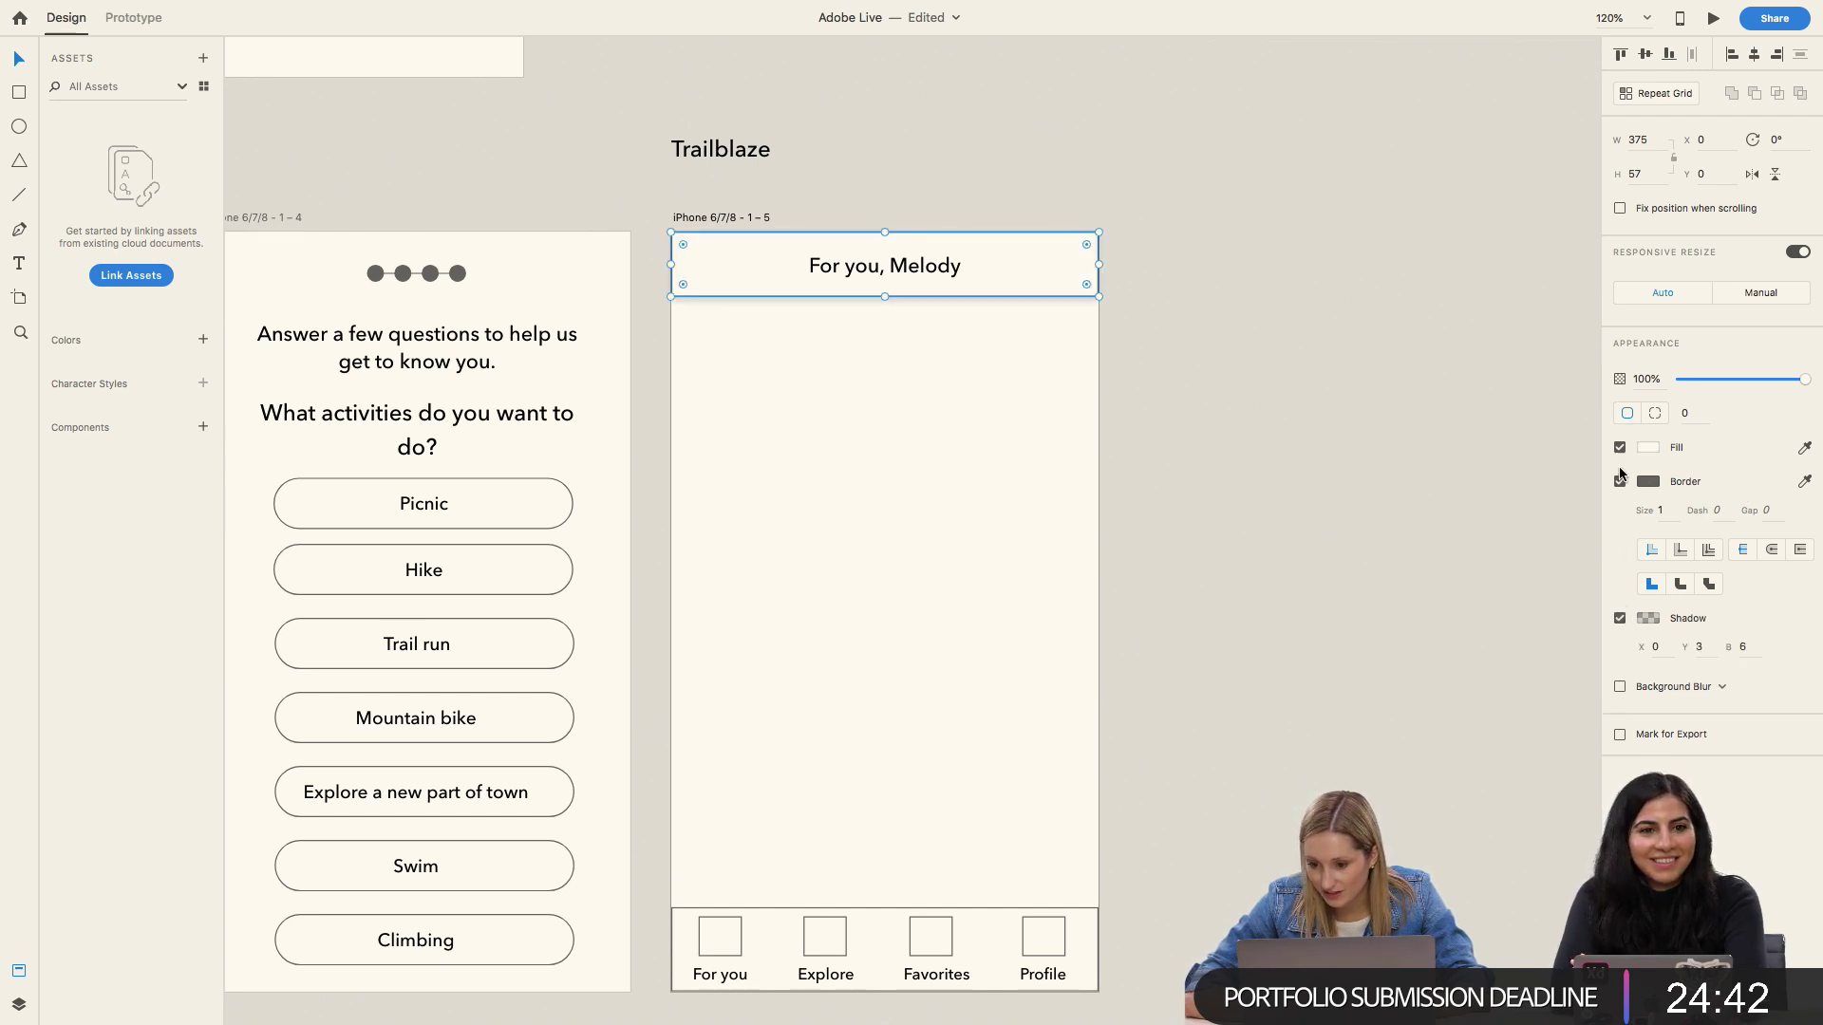
click(1557, 475)
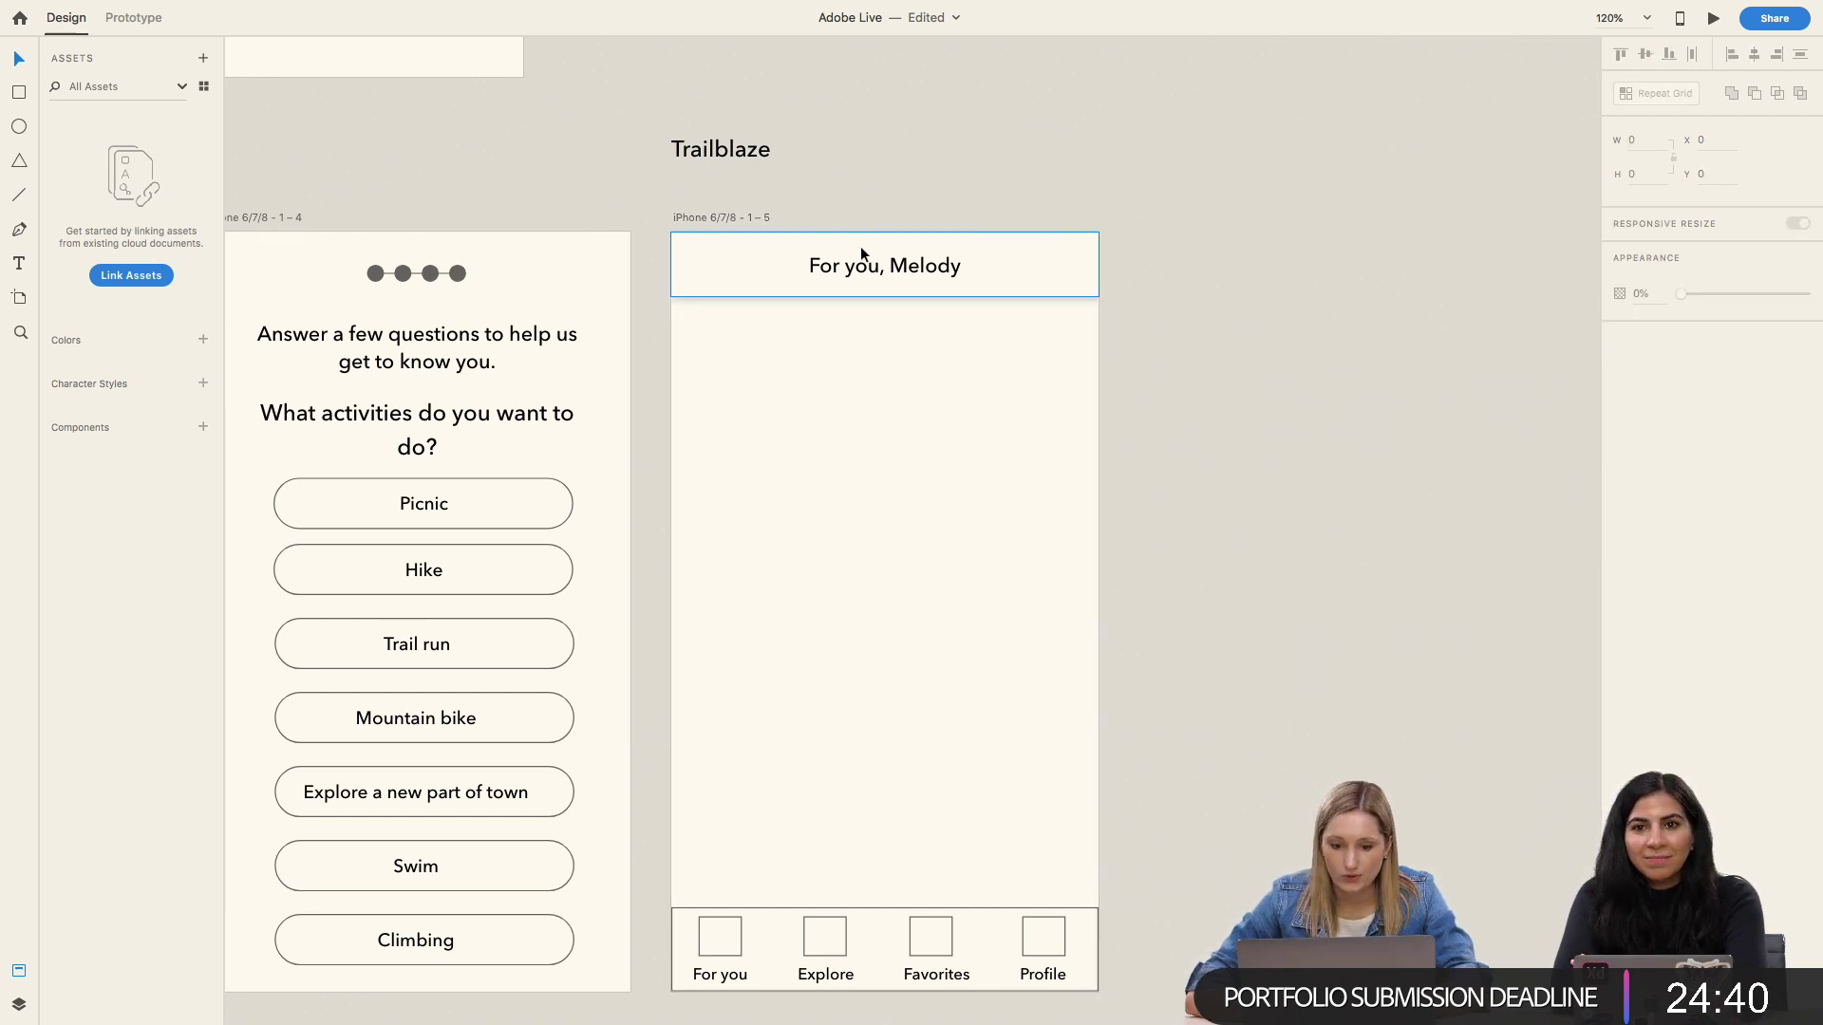
click(788, 283)
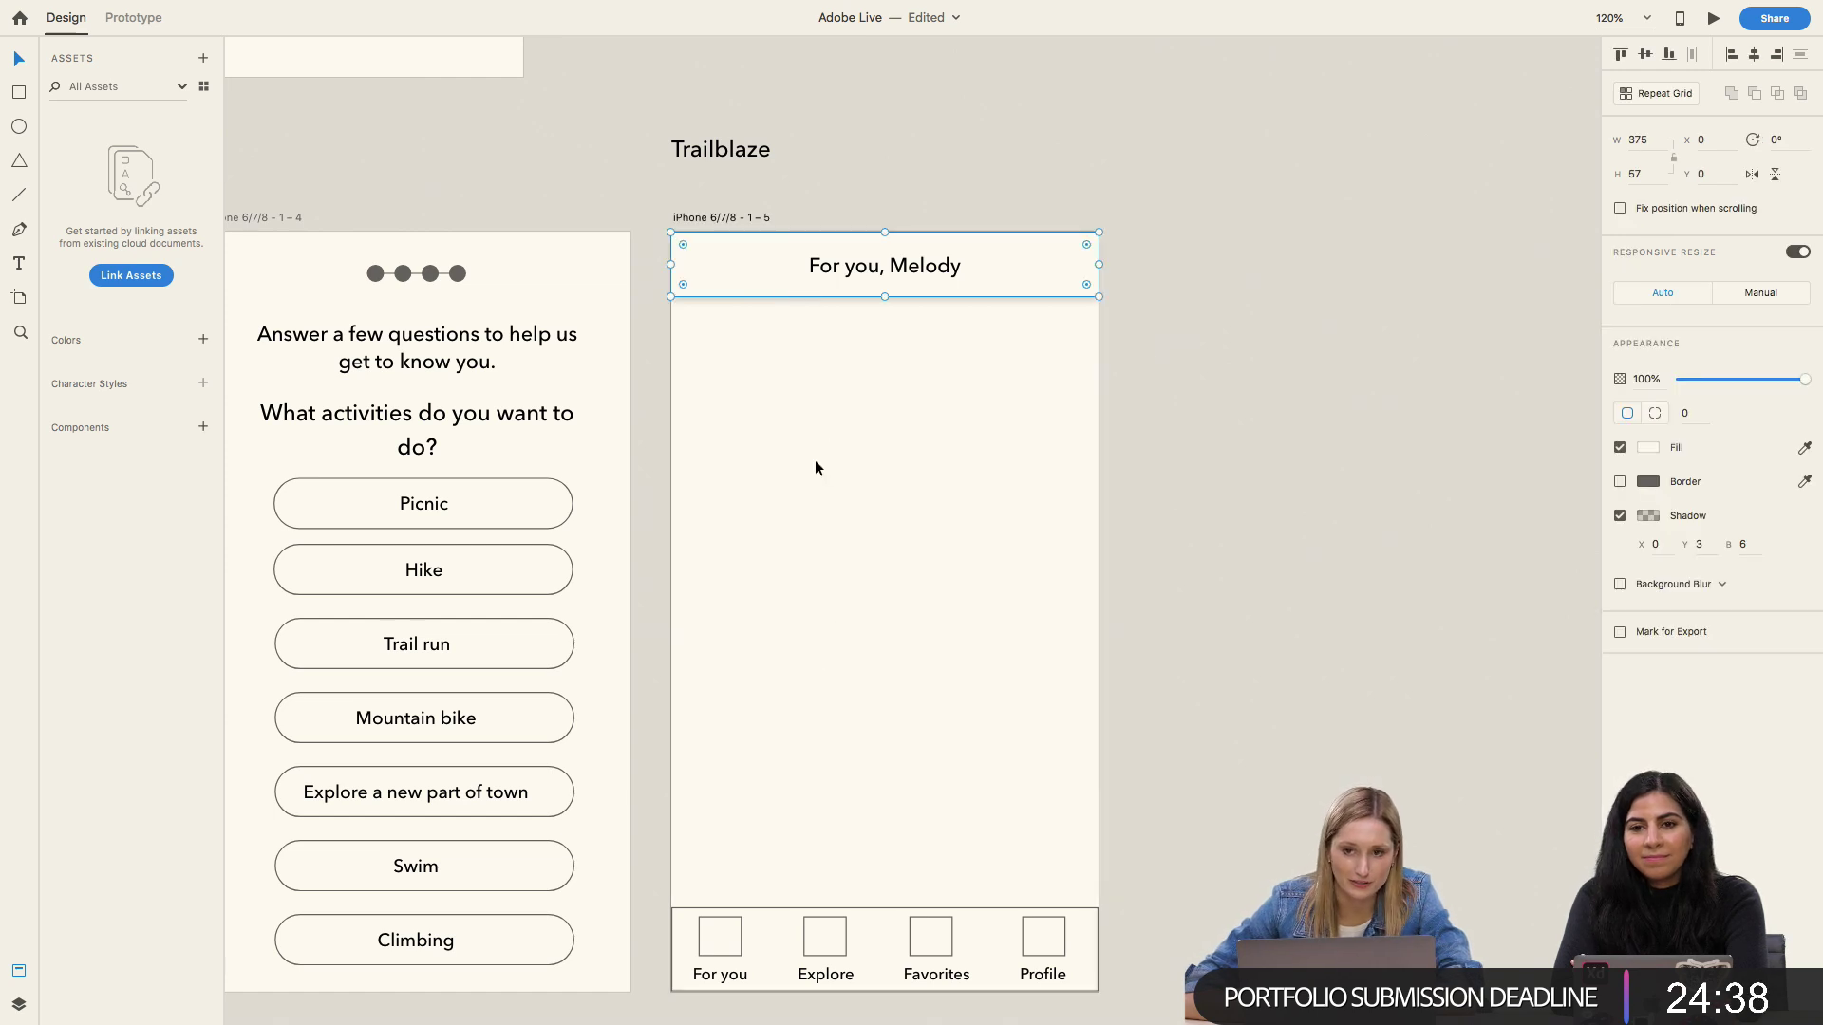
click(1431, 527)
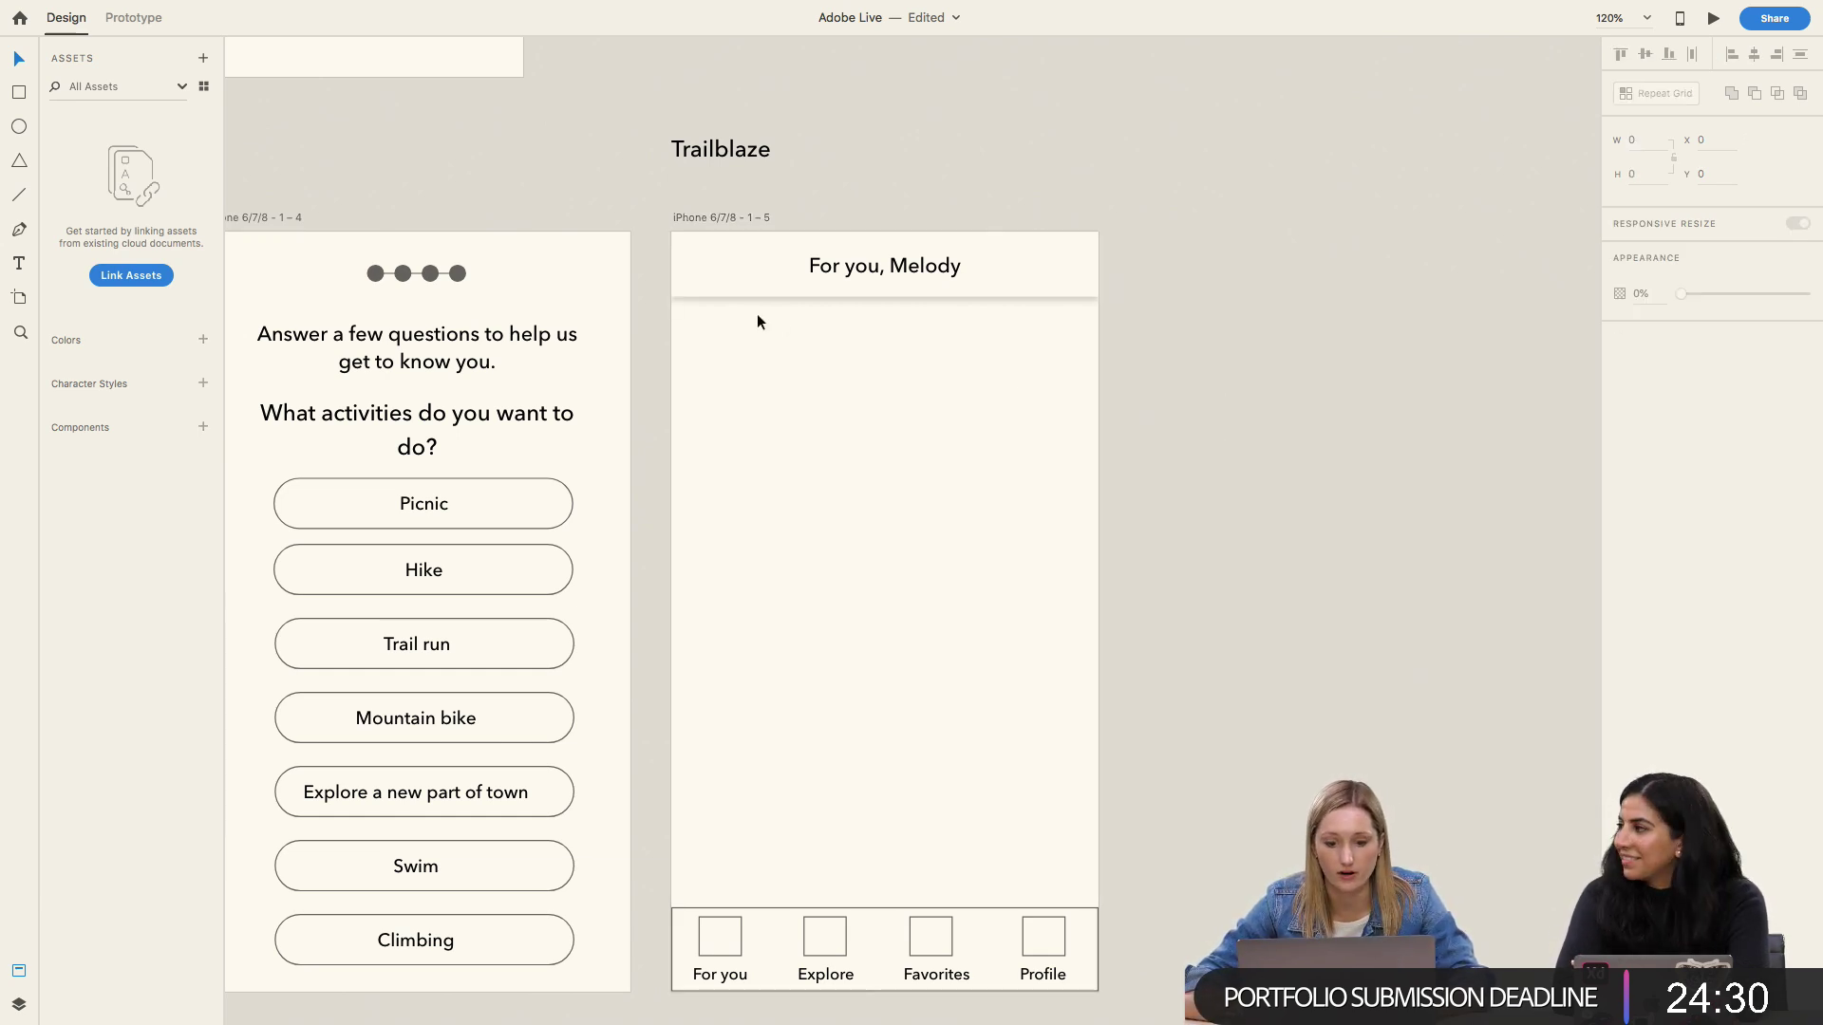
Step: Draw a card rectangle about 313 × 115 below the header on the home screen artboard
key(r)
drag(710, 326, 1066, 455)
click(887, 343)
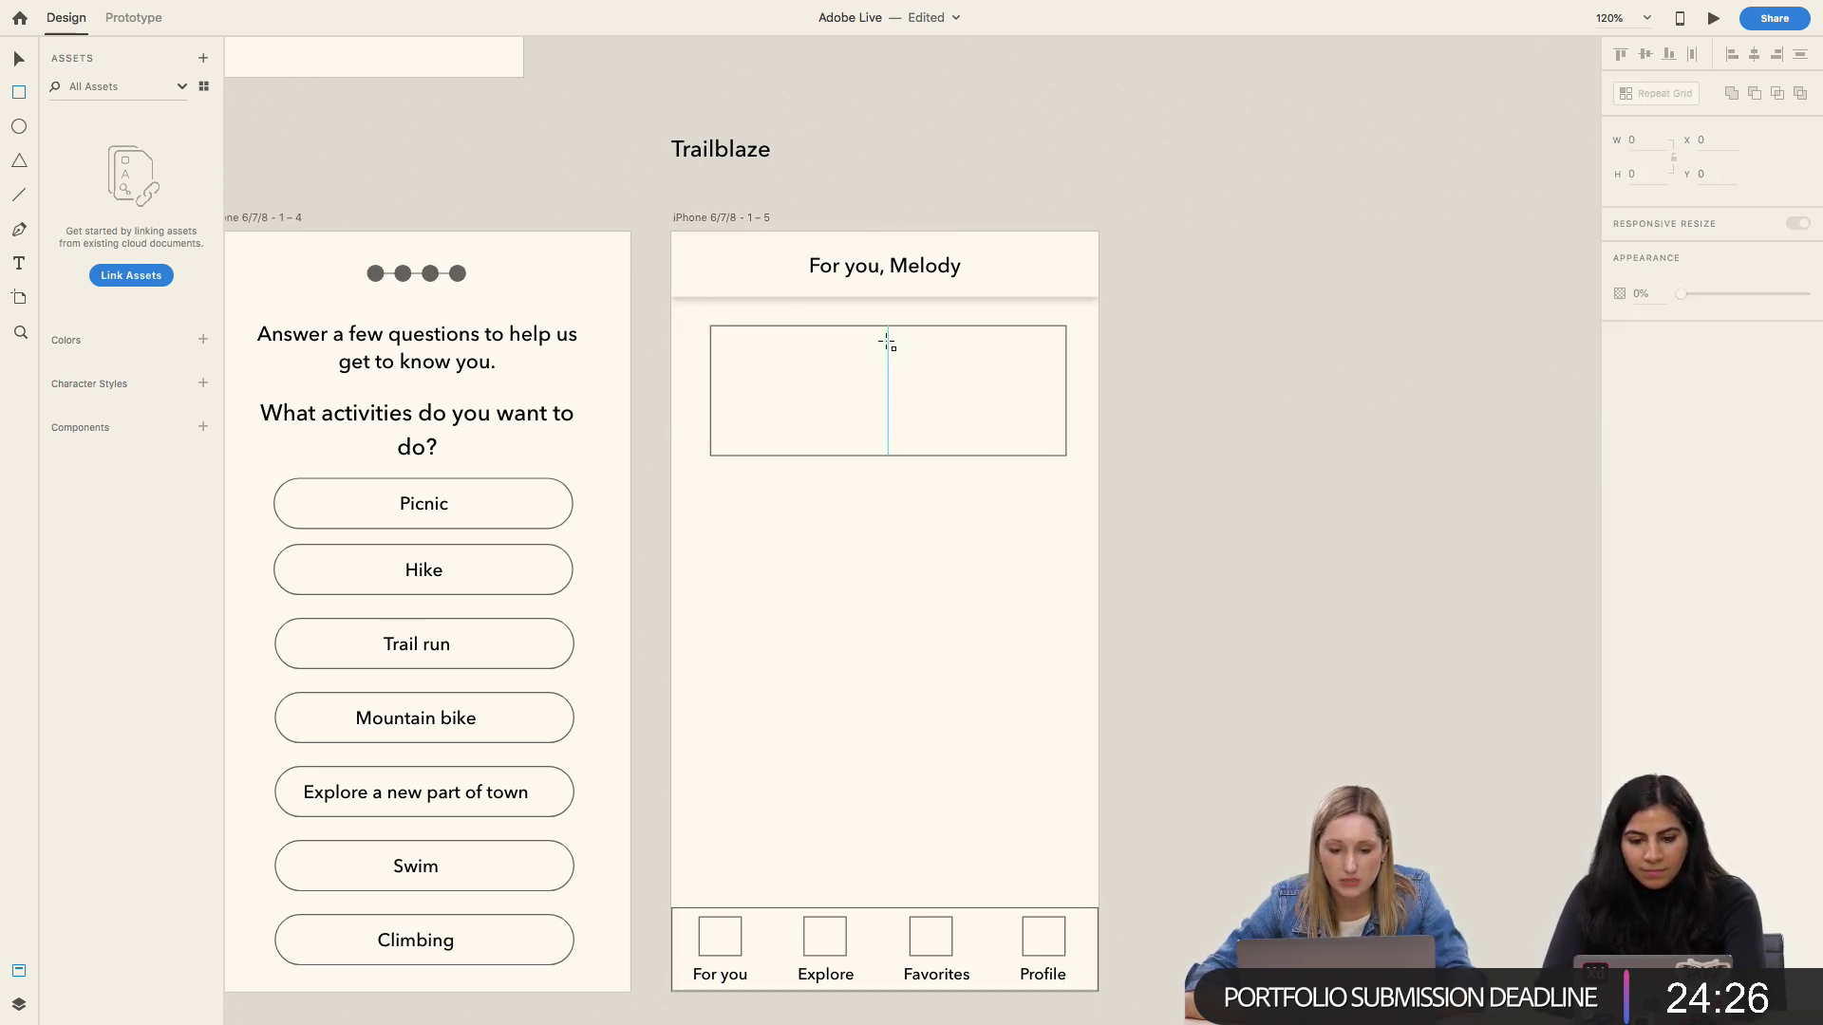
click(711, 219)
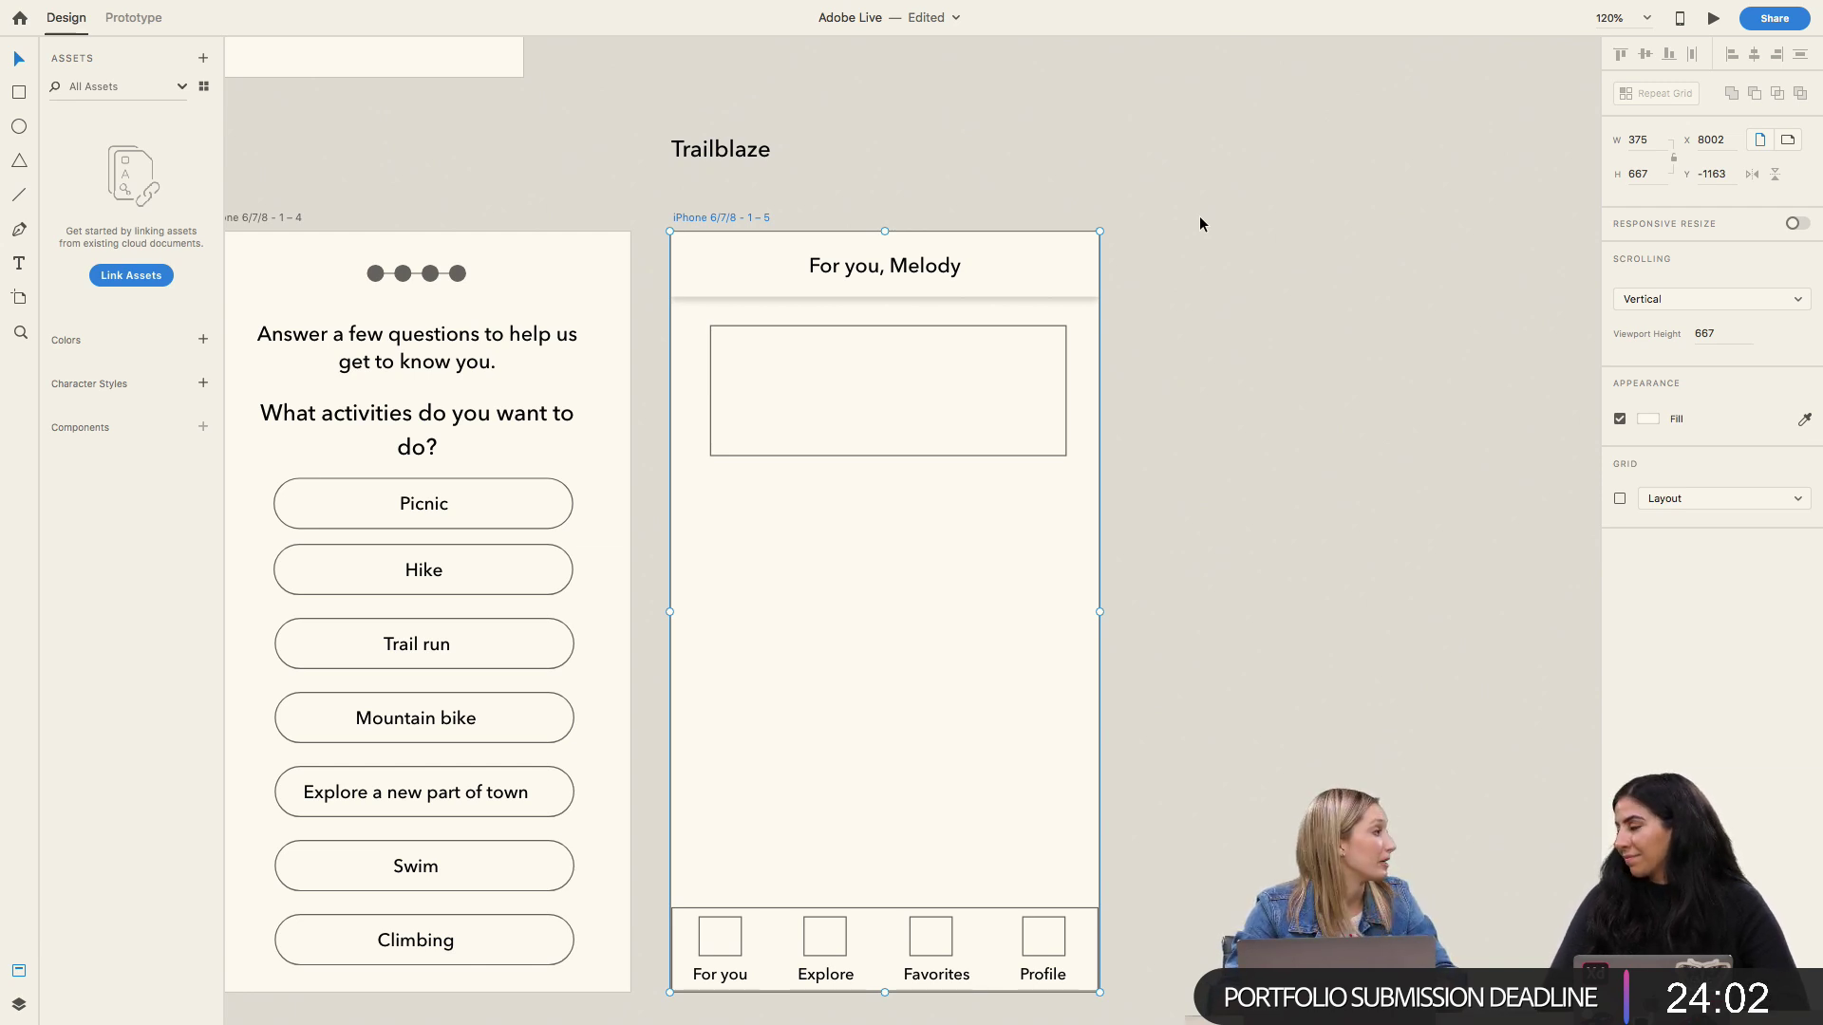
click(1016, 373)
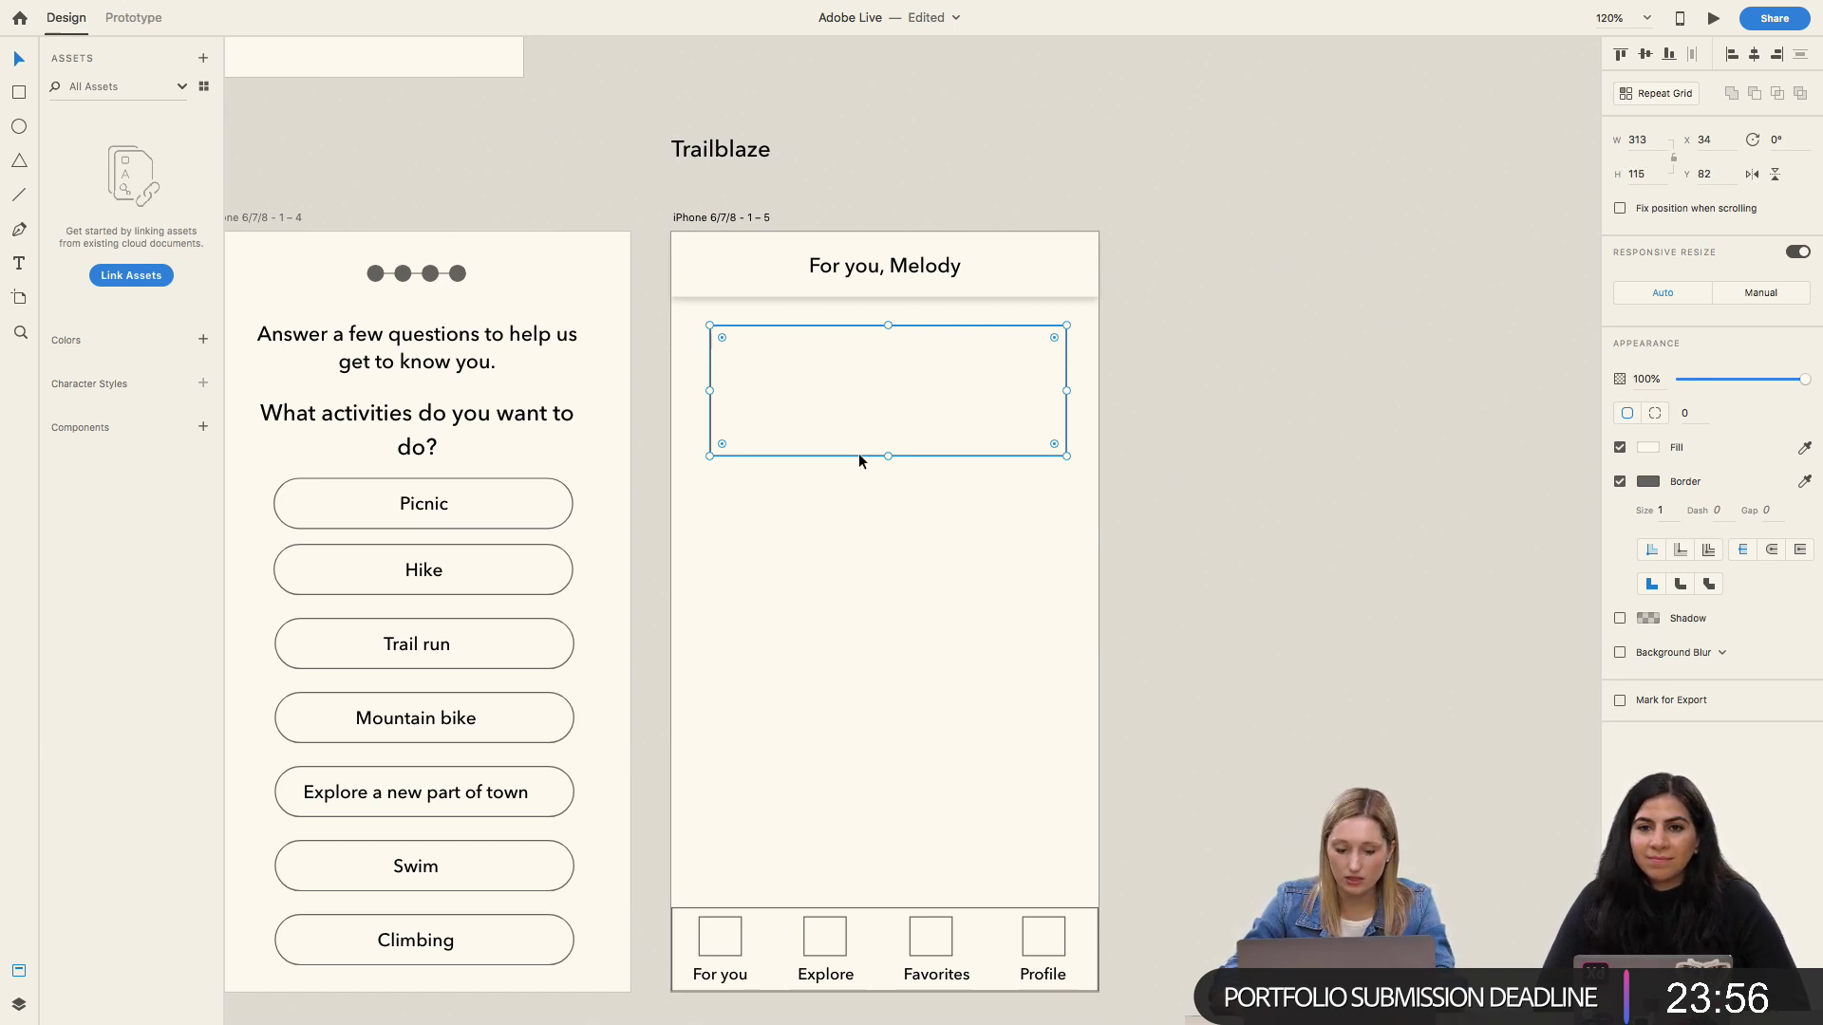
Step: Draw a rectangle about 313 × 43 below the card and move it up to overlap the card's lower edge
key(r)
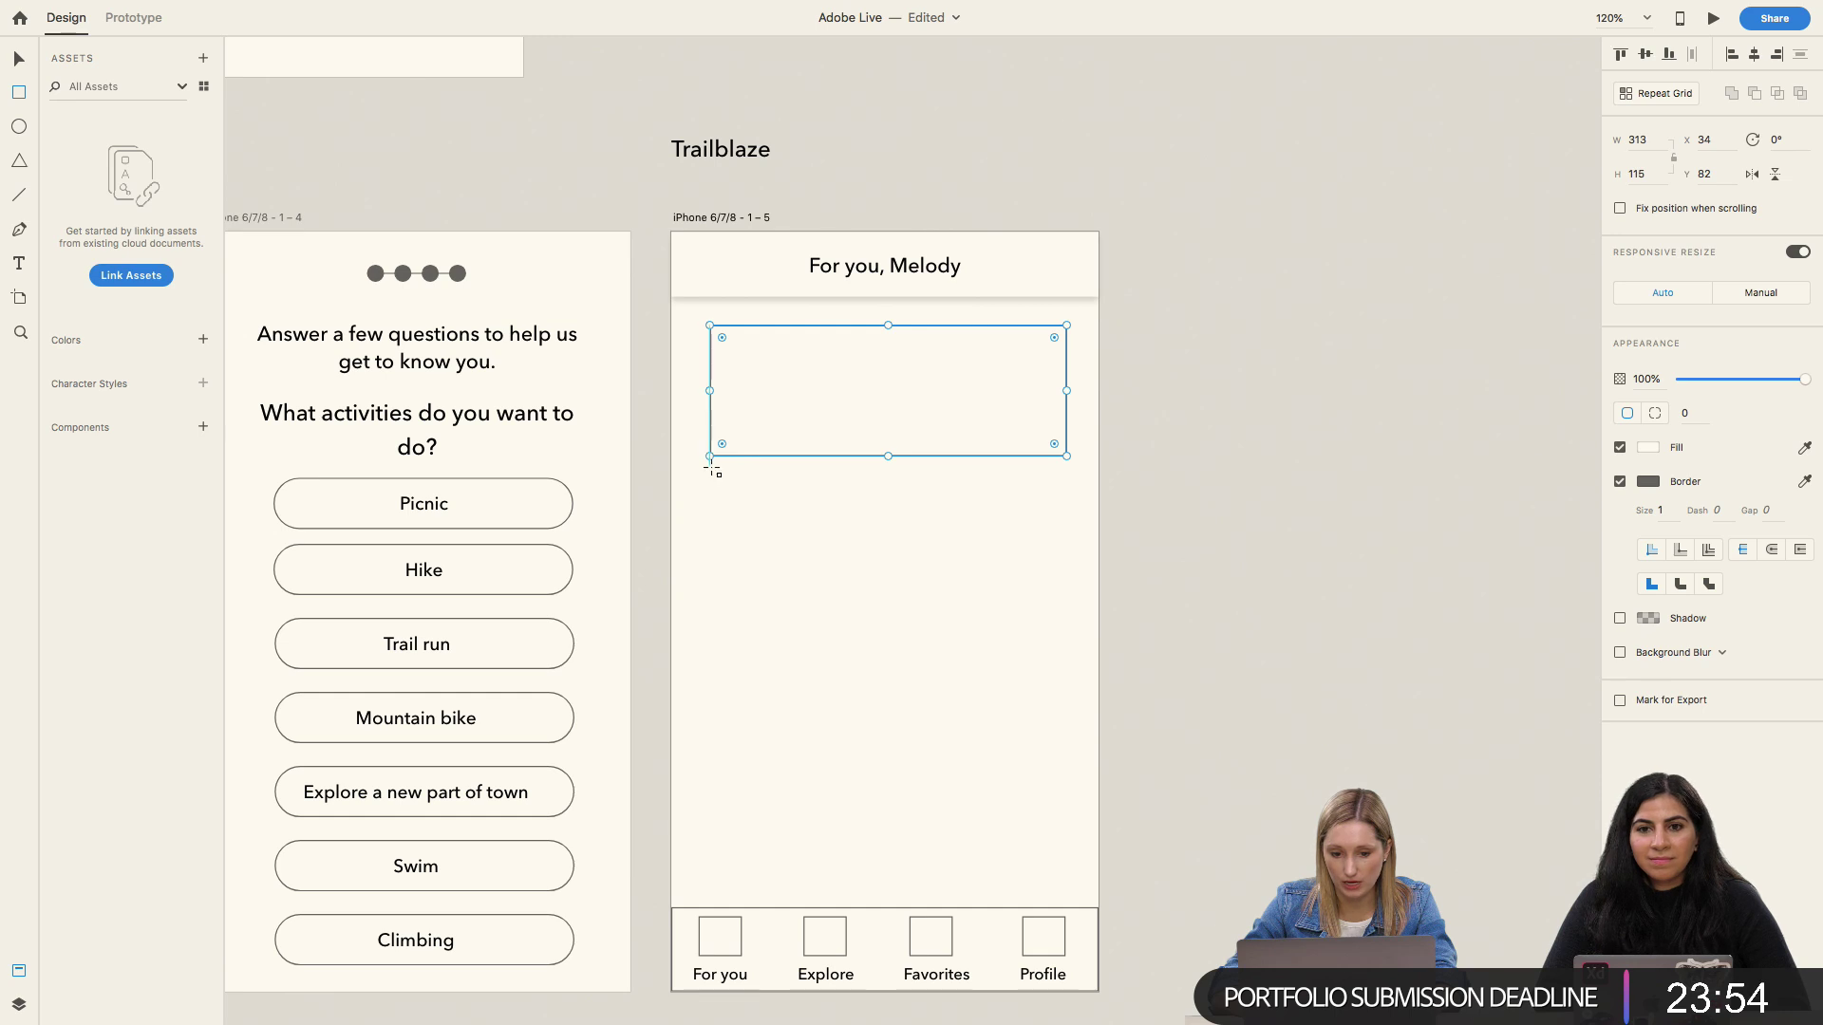
drag(712, 472, 1070, 521)
click(891, 436)
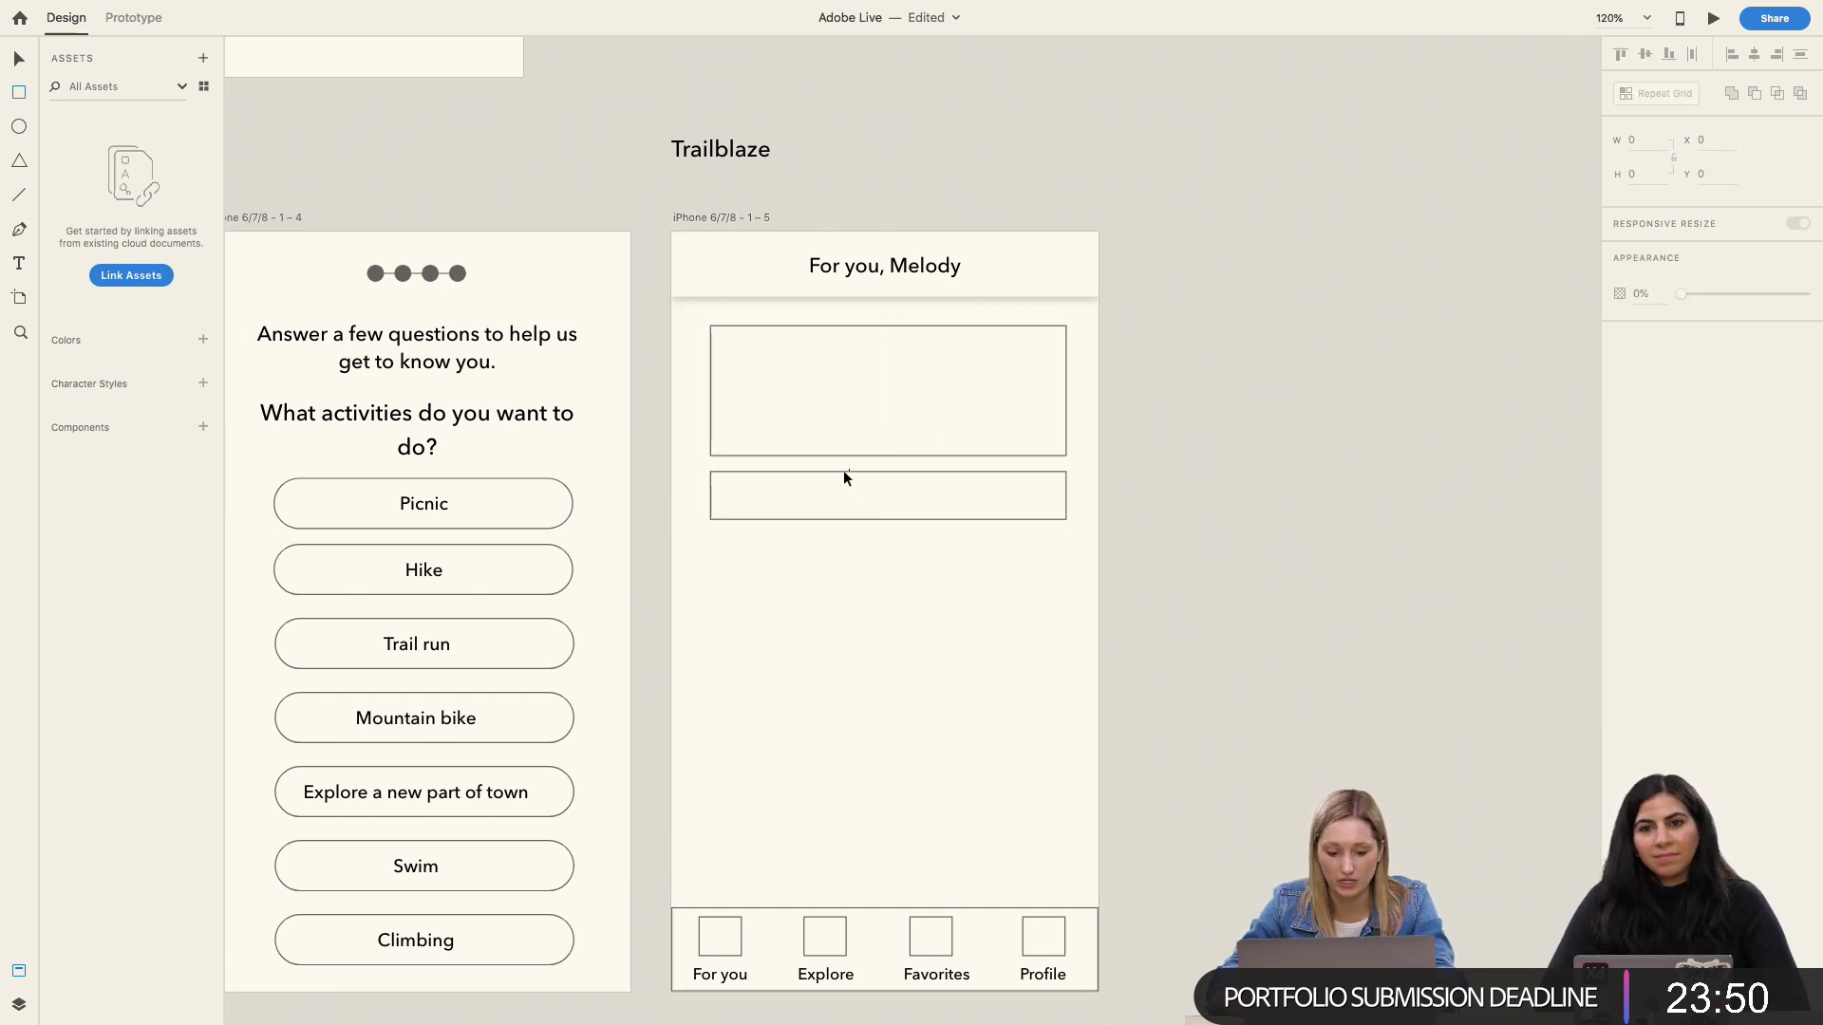
key(v)
drag(847, 492, 851, 469)
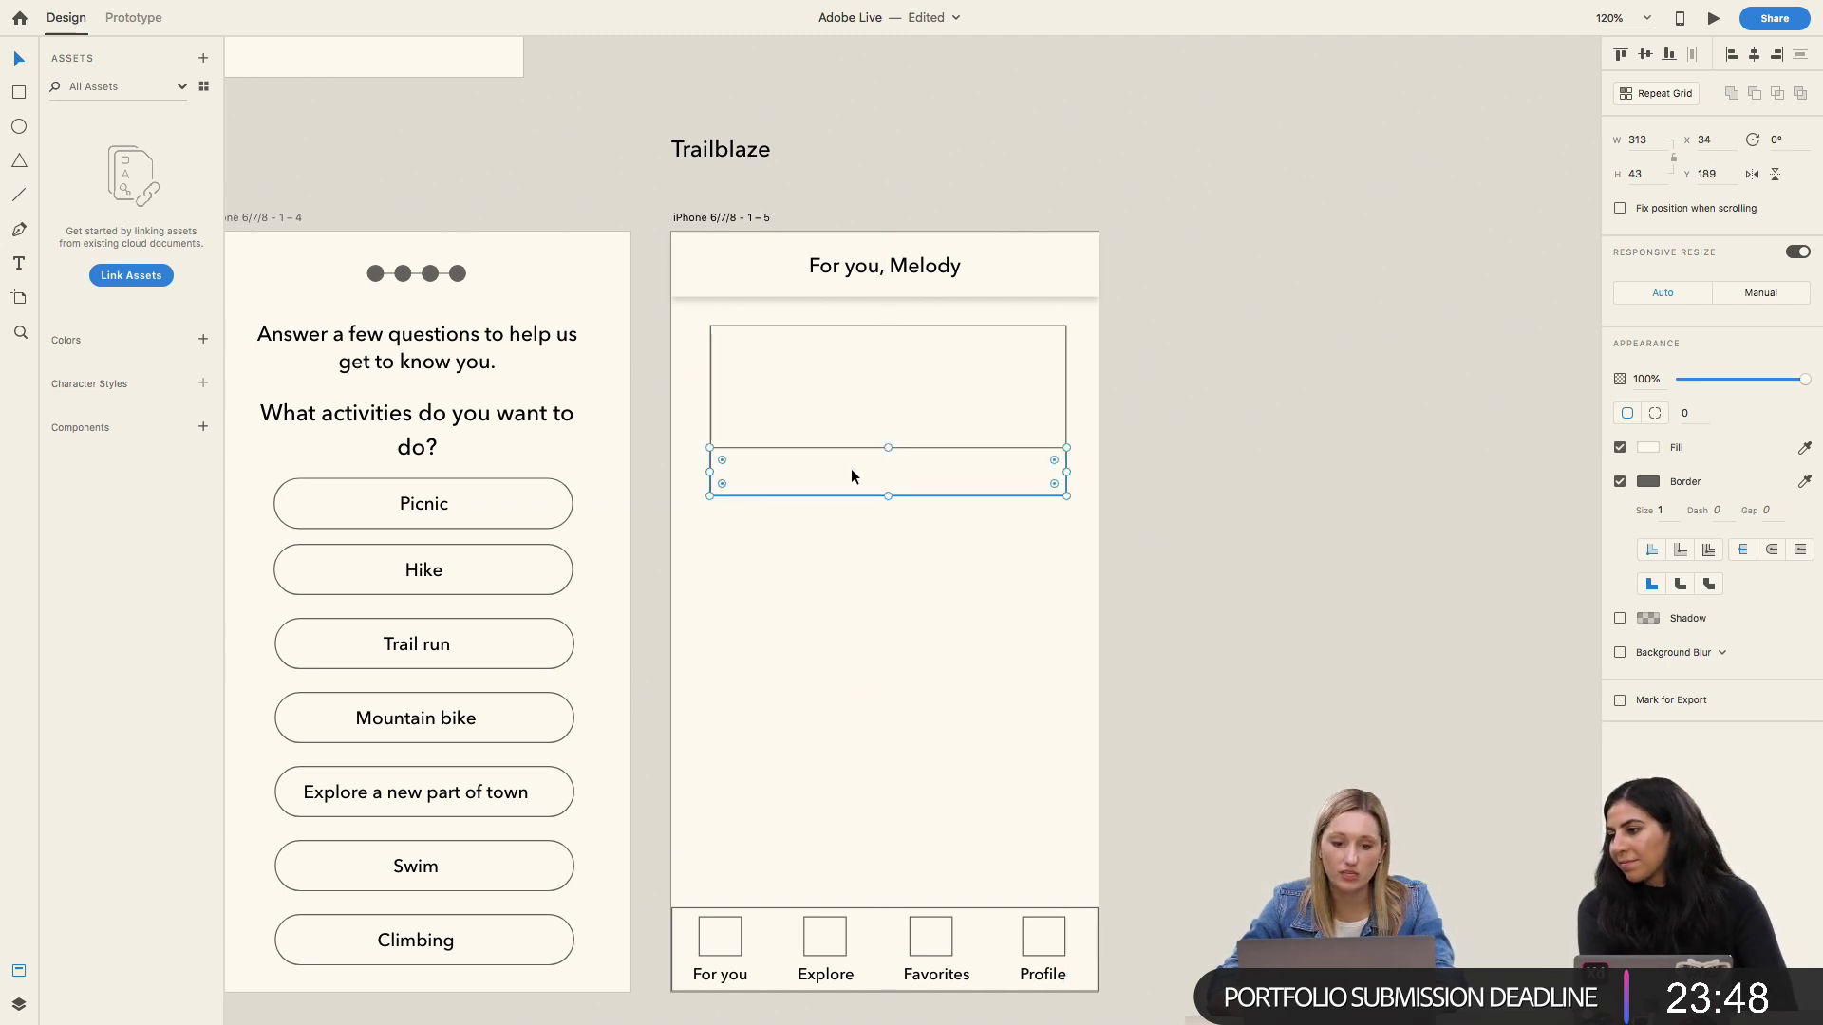
Step: Turn on the six-column layout grid for the home screen artboard
scroll(1085, 464, up, 5)
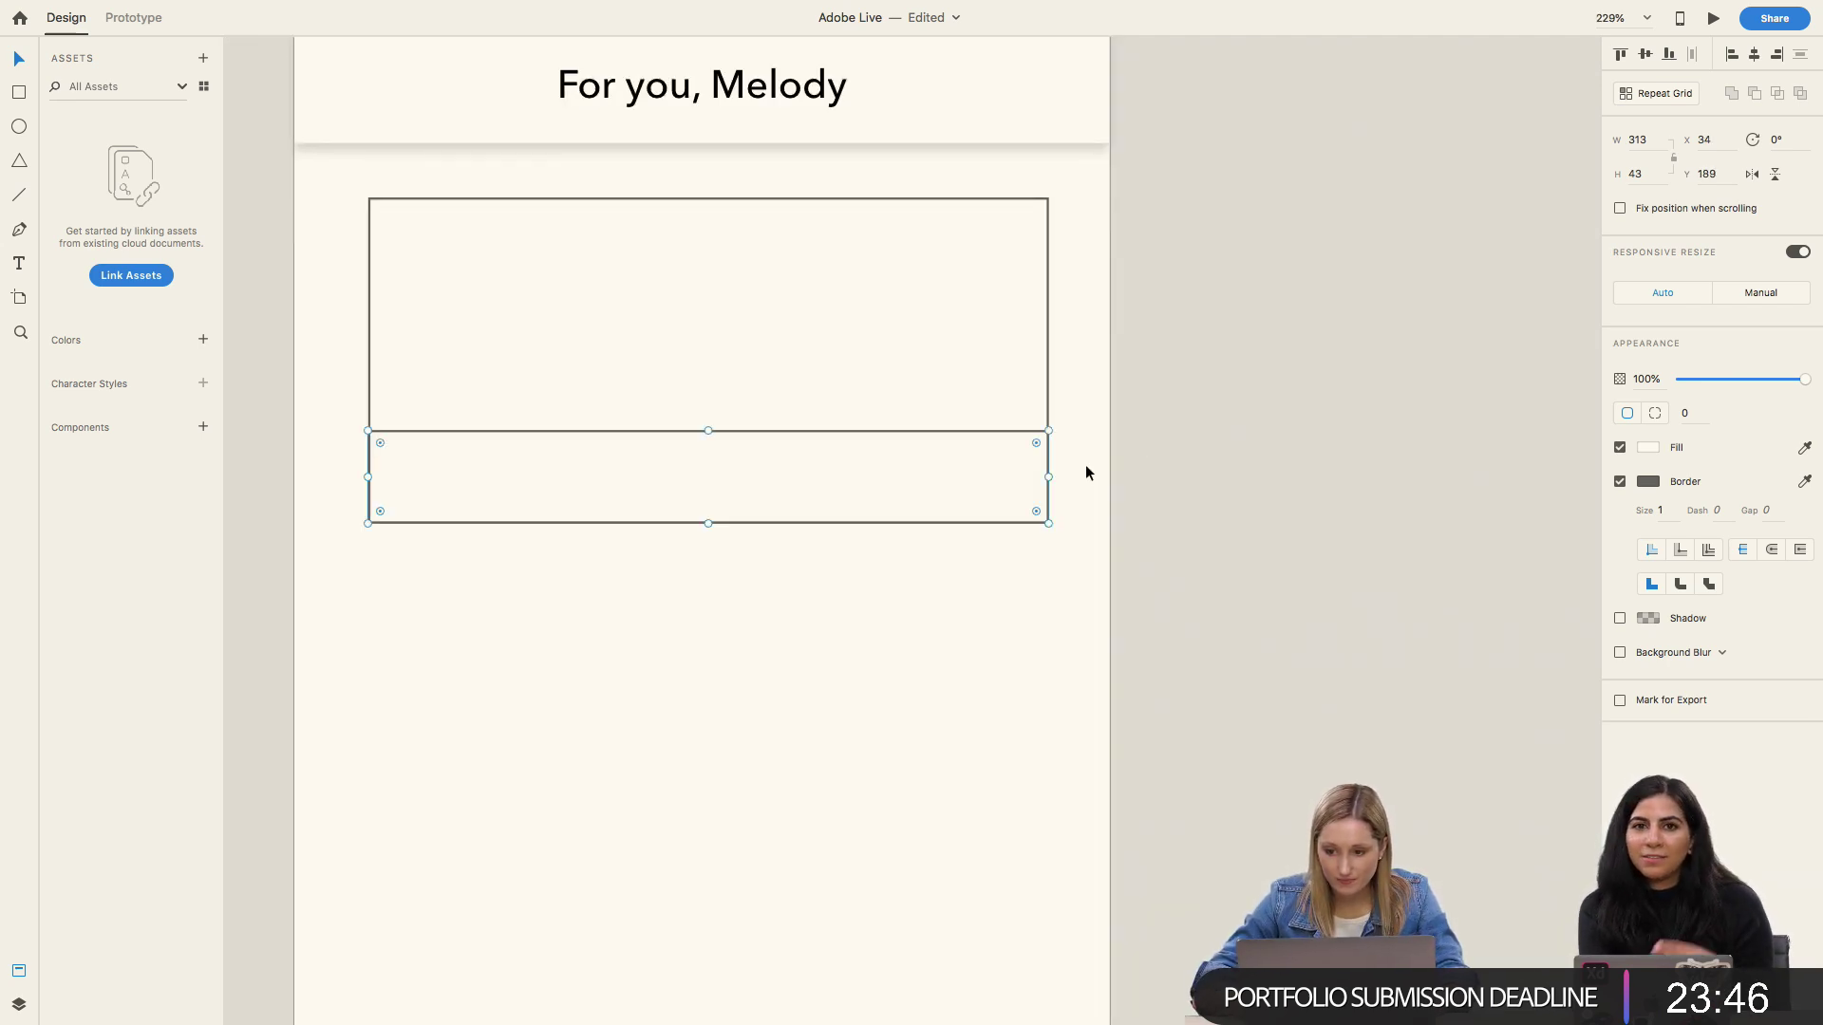
scroll(757, 212, up, 3)
scroll(757, 211, left, 3)
click(486, 168)
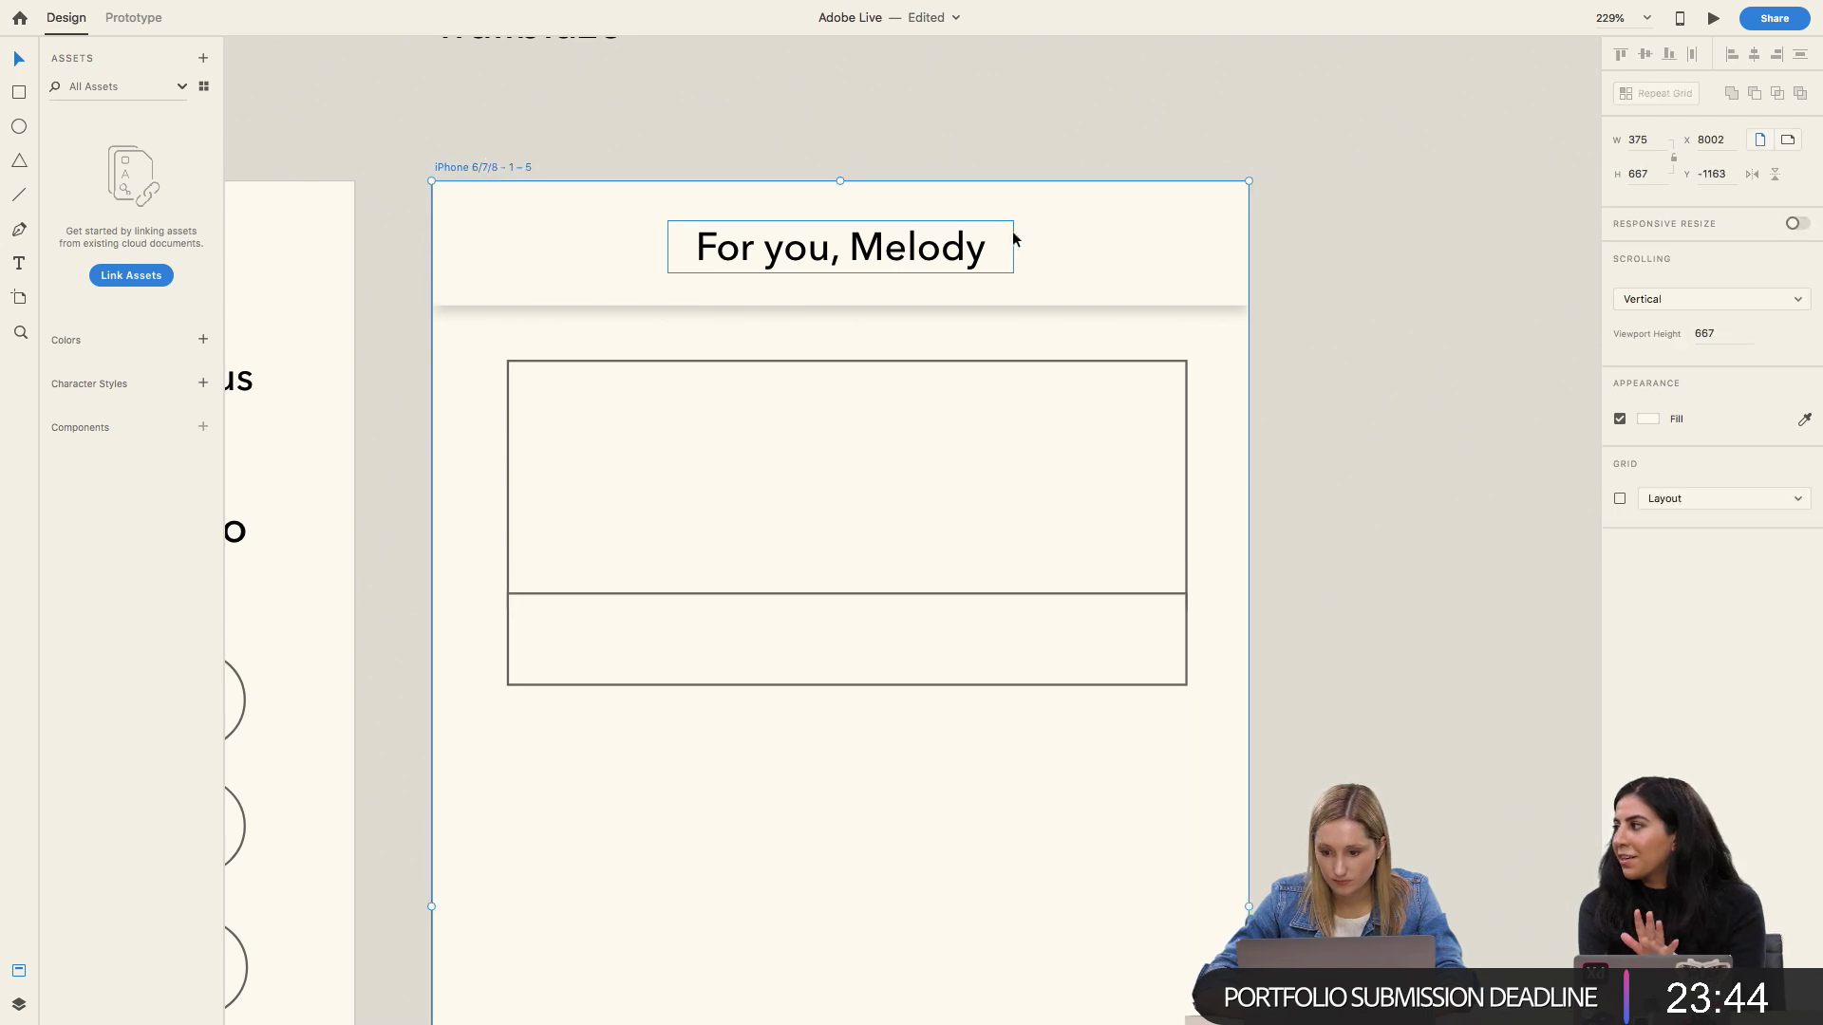
click(1619, 498)
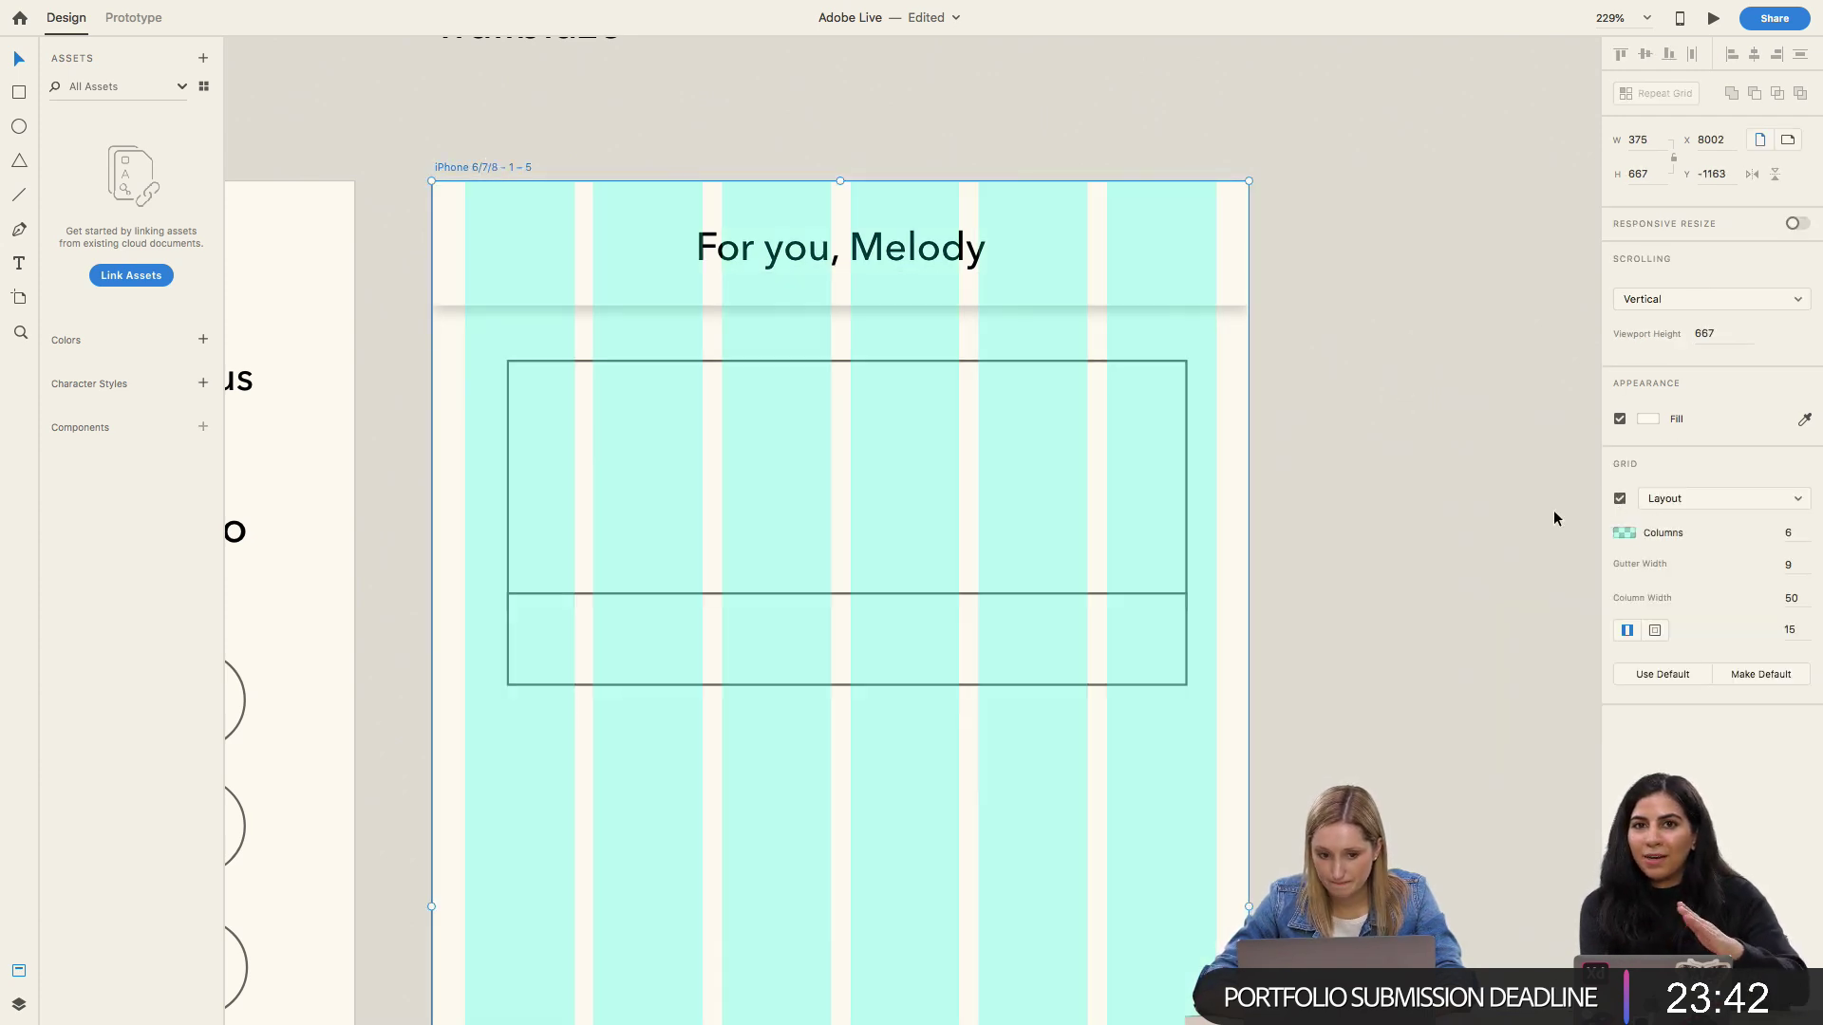
click(1409, 547)
Step: Align the card rectangle and the strip overlapping its lower edge with the outer grid columns, widening both to 345
scroll(1409, 547, down, 3)
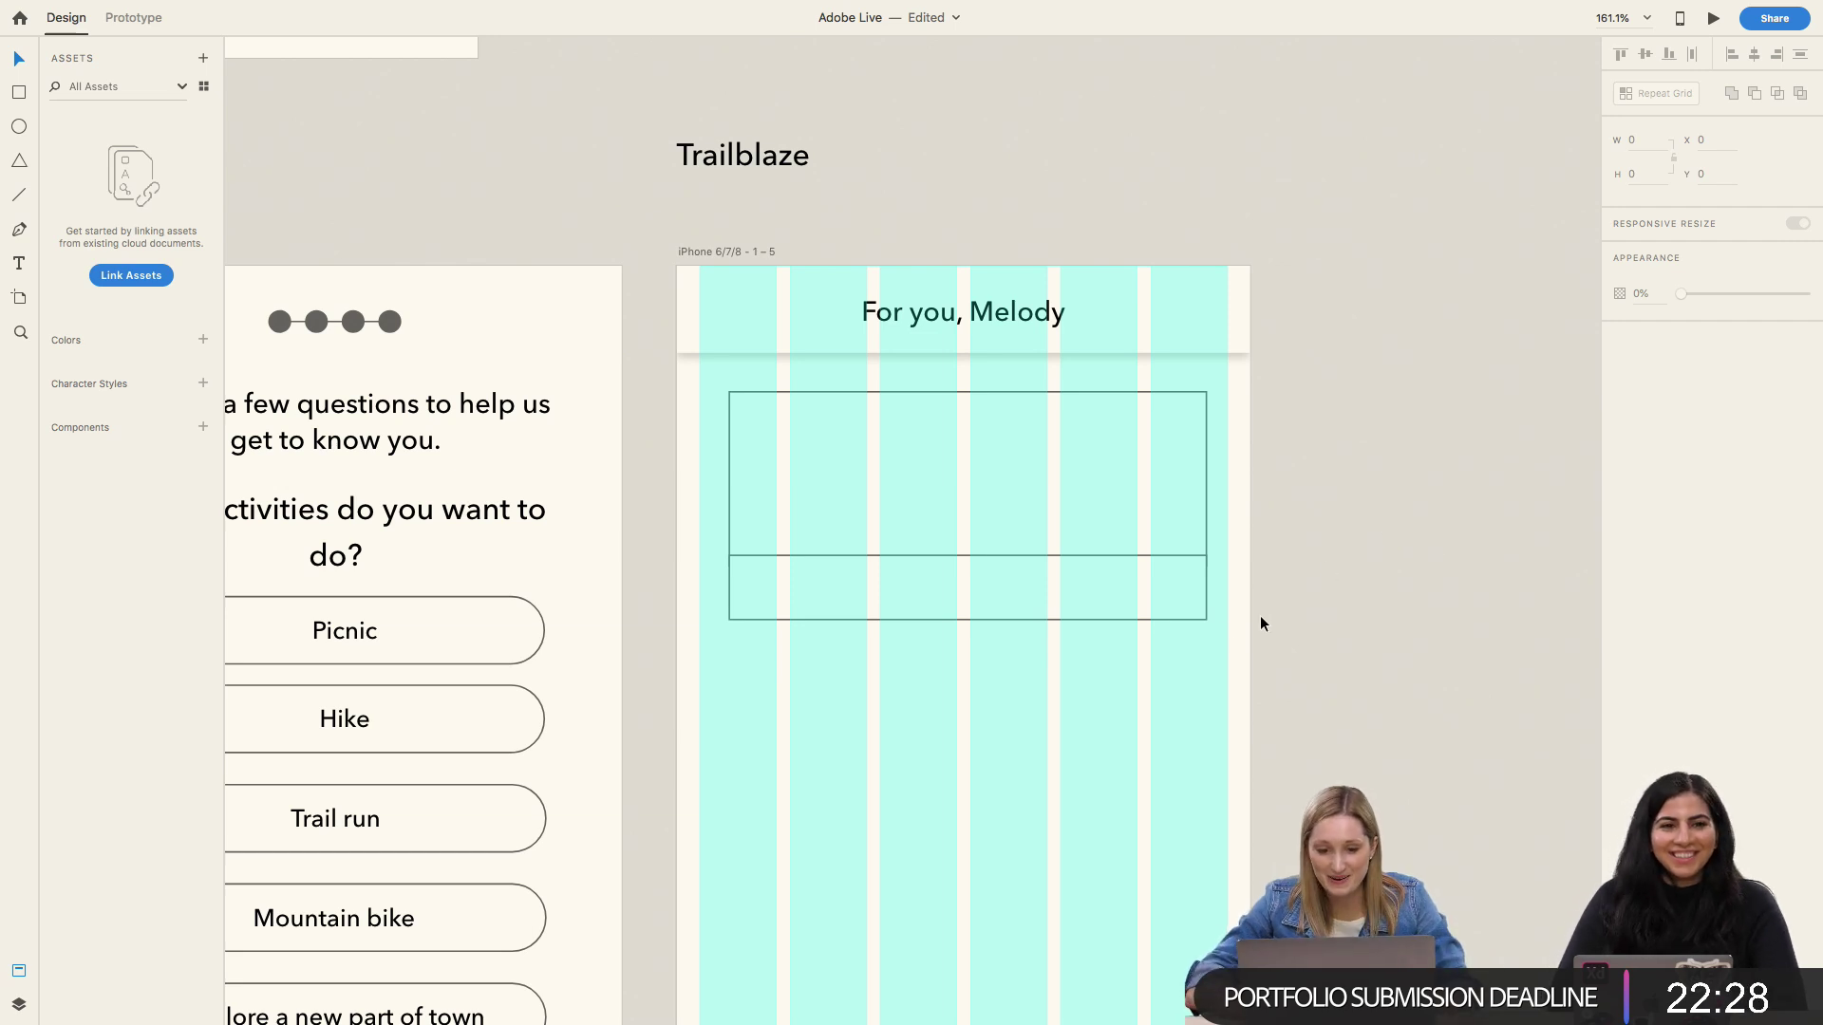
drag(1082, 424, 1039, 433)
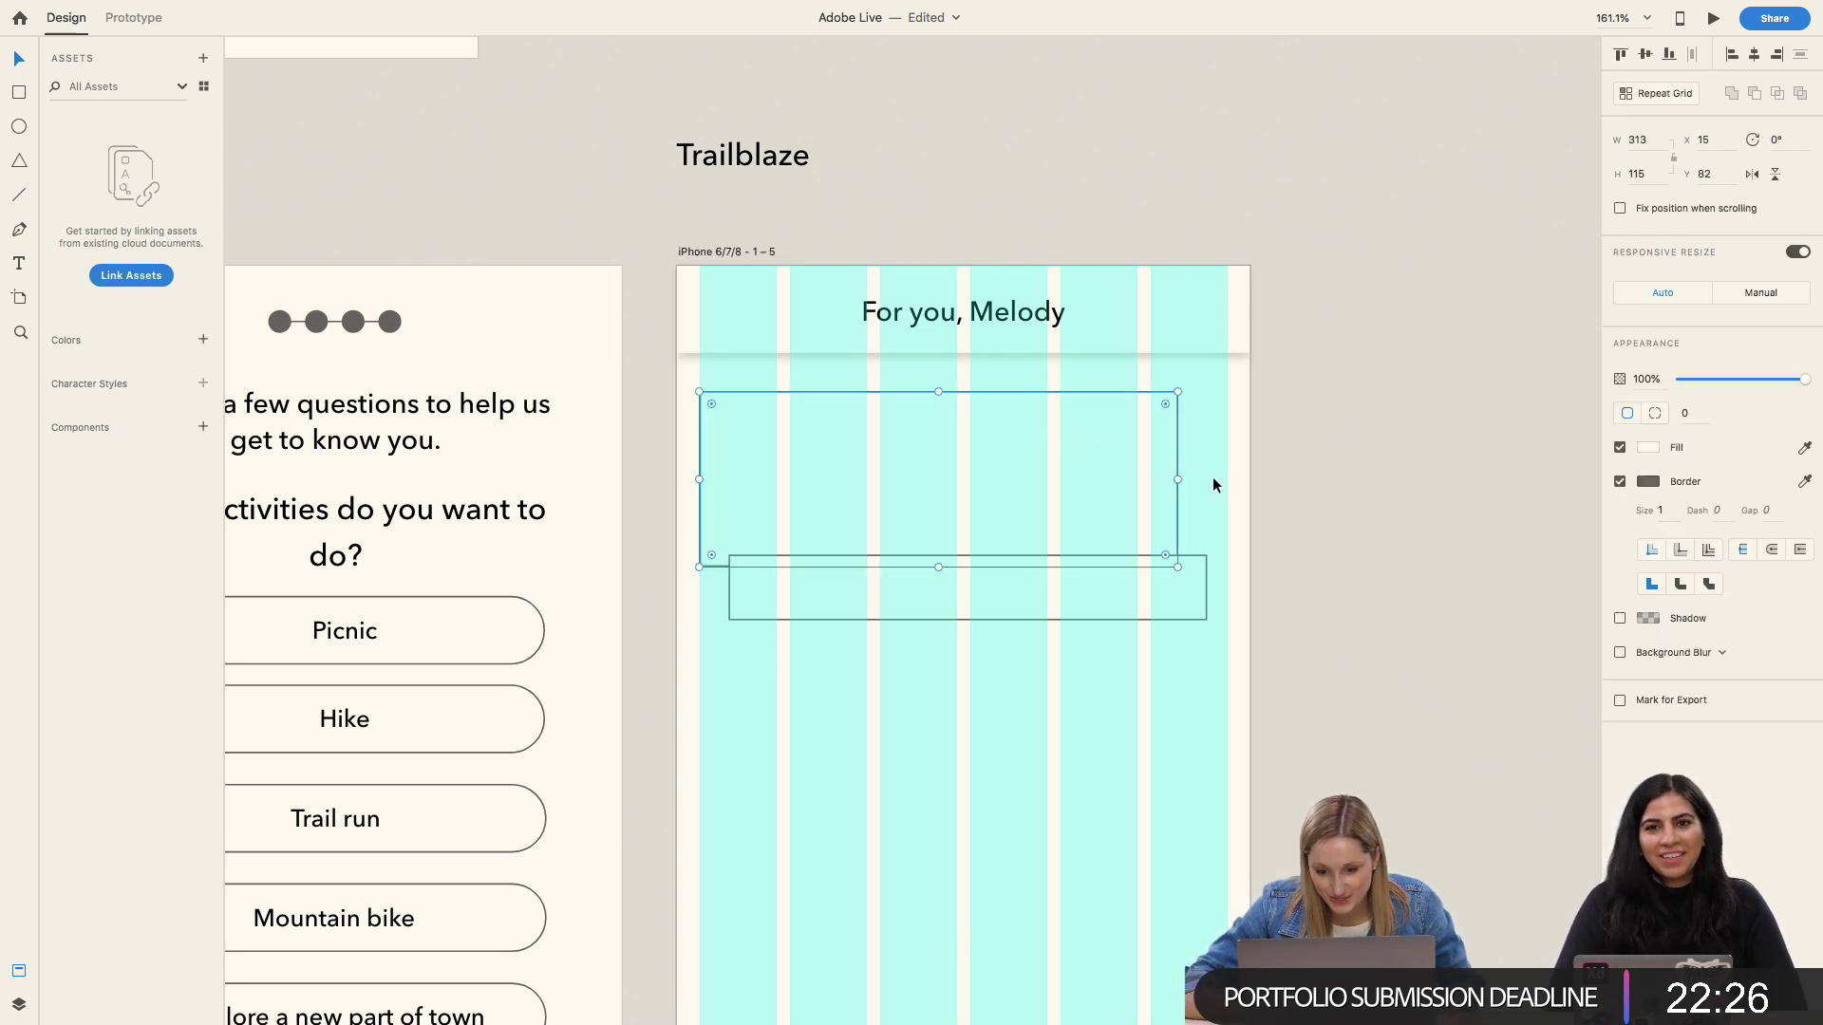
drag(1178, 480, 1226, 480)
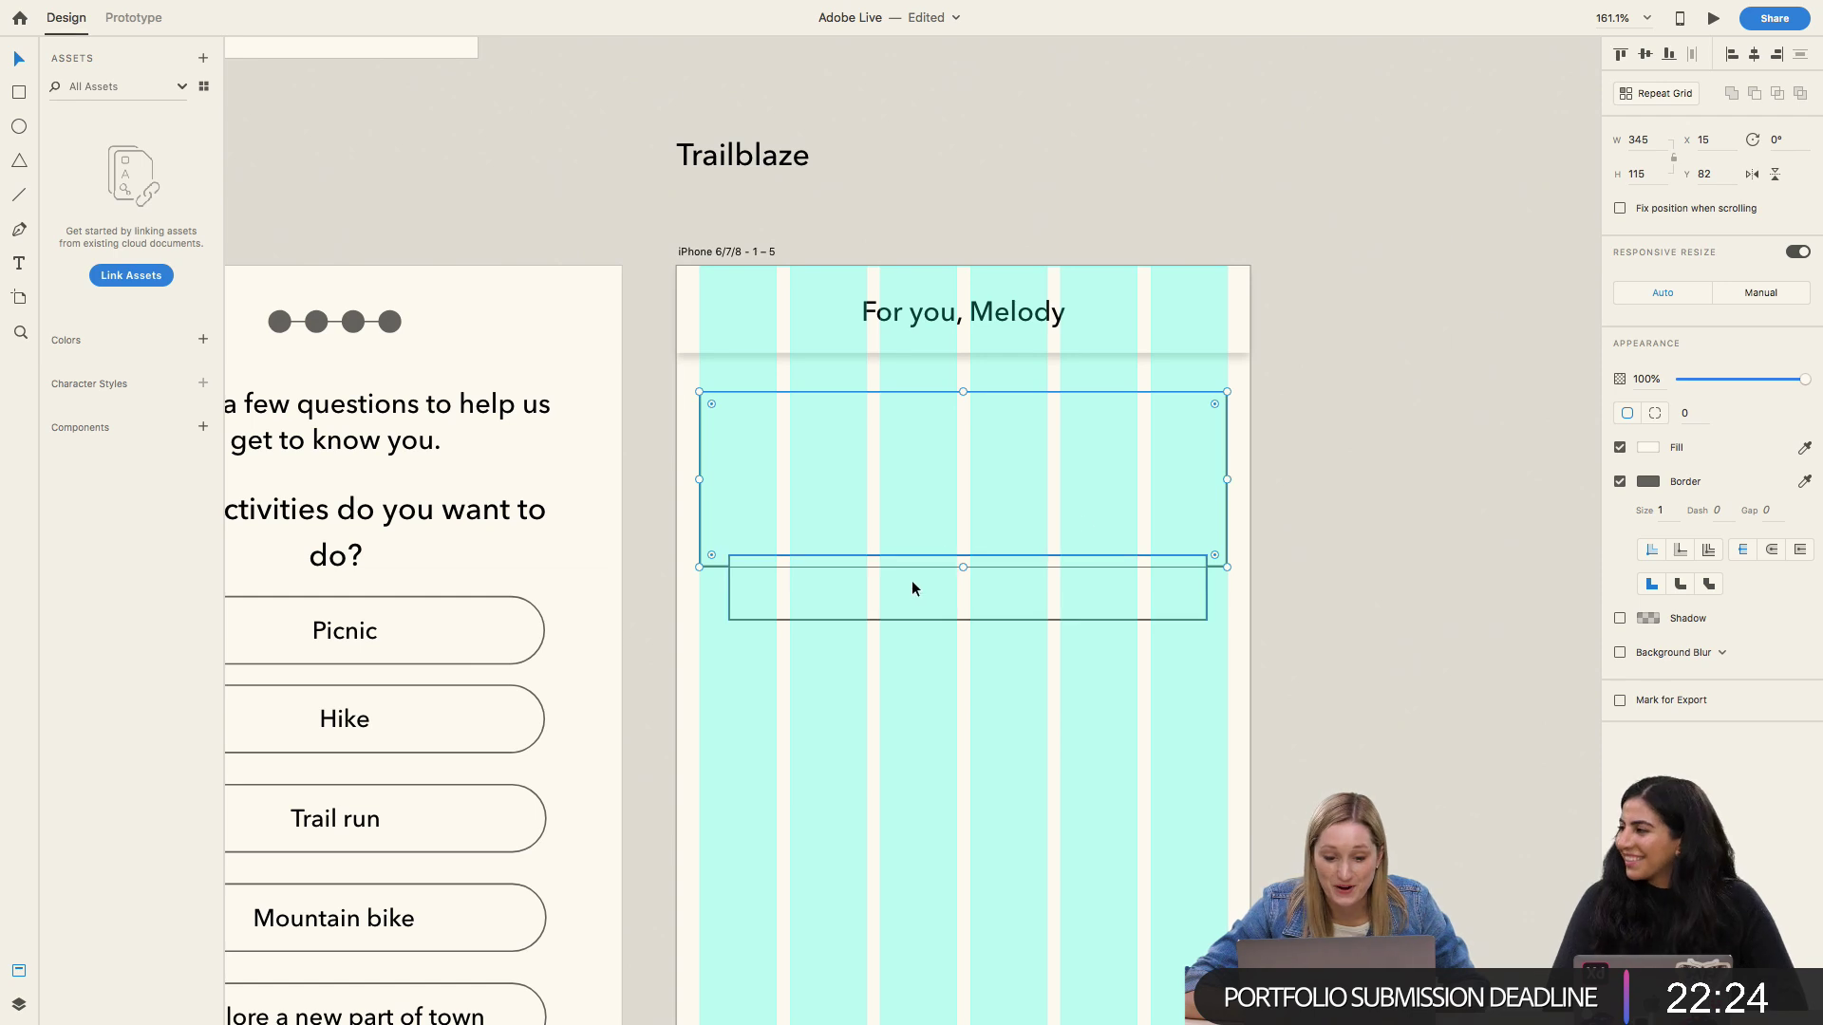
drag(912, 585, 886, 585)
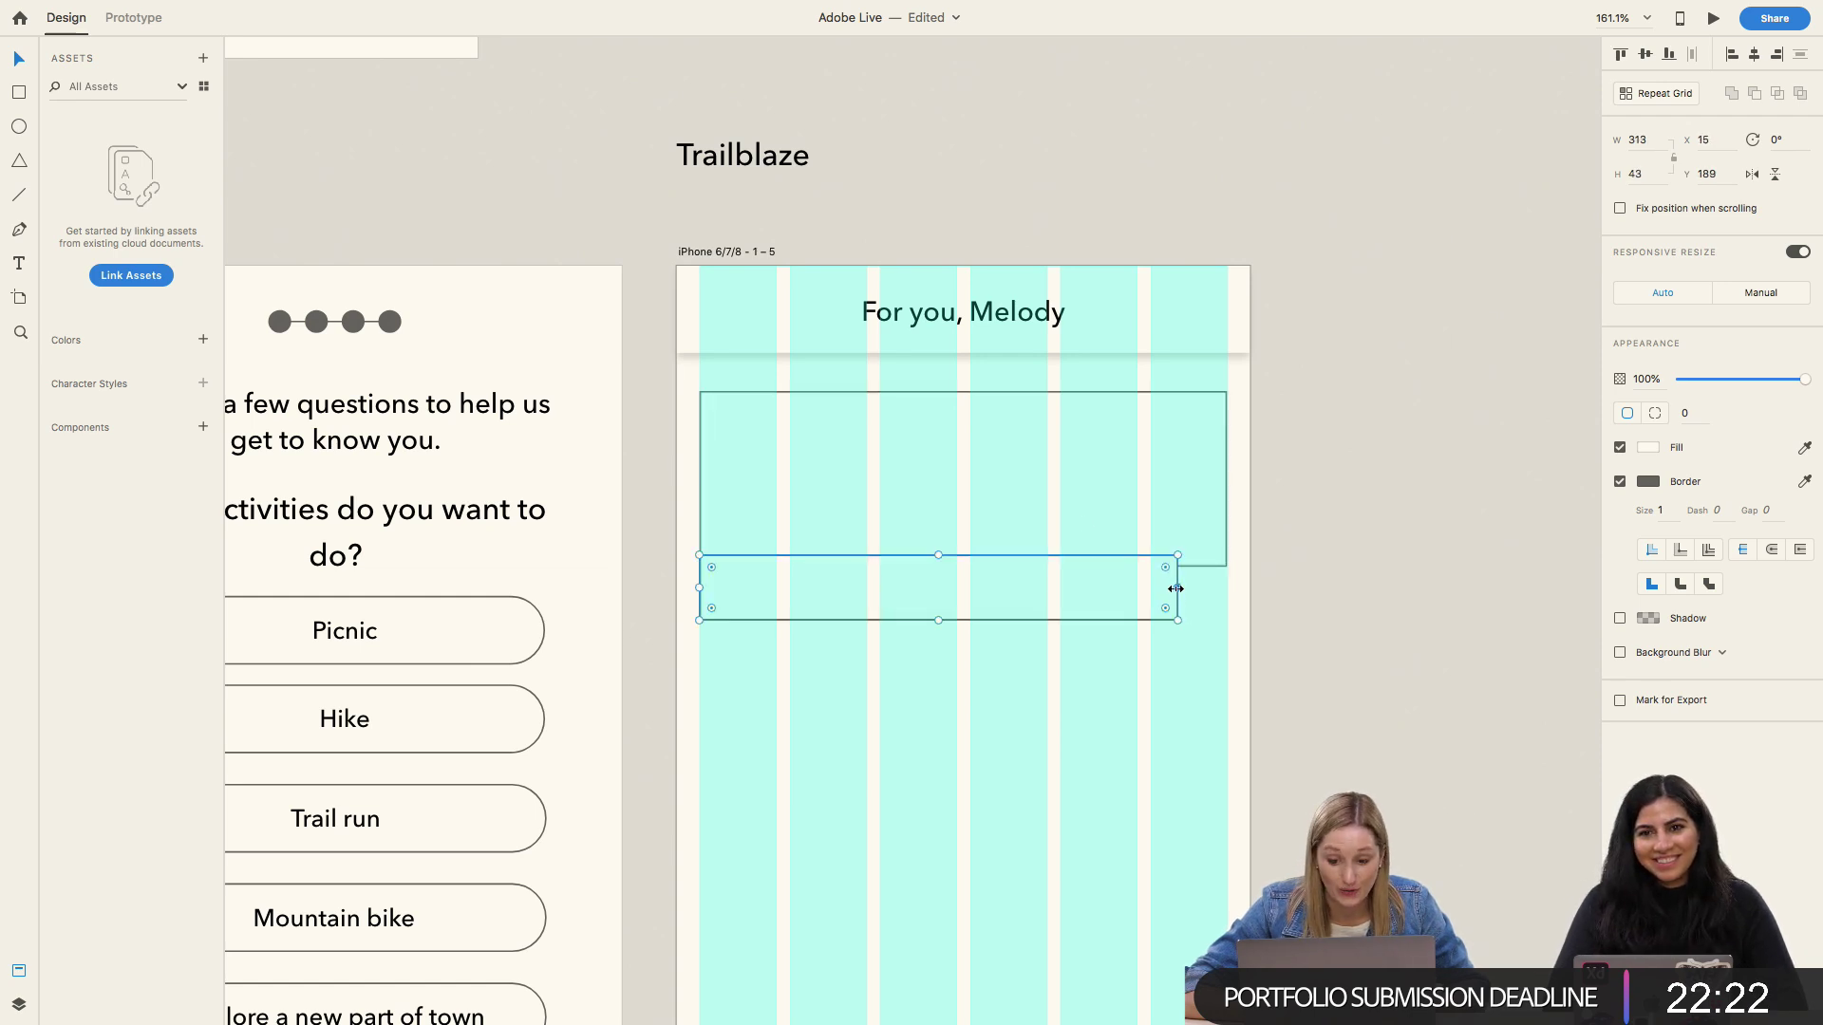
drag(1176, 588, 1226, 582)
click(1351, 529)
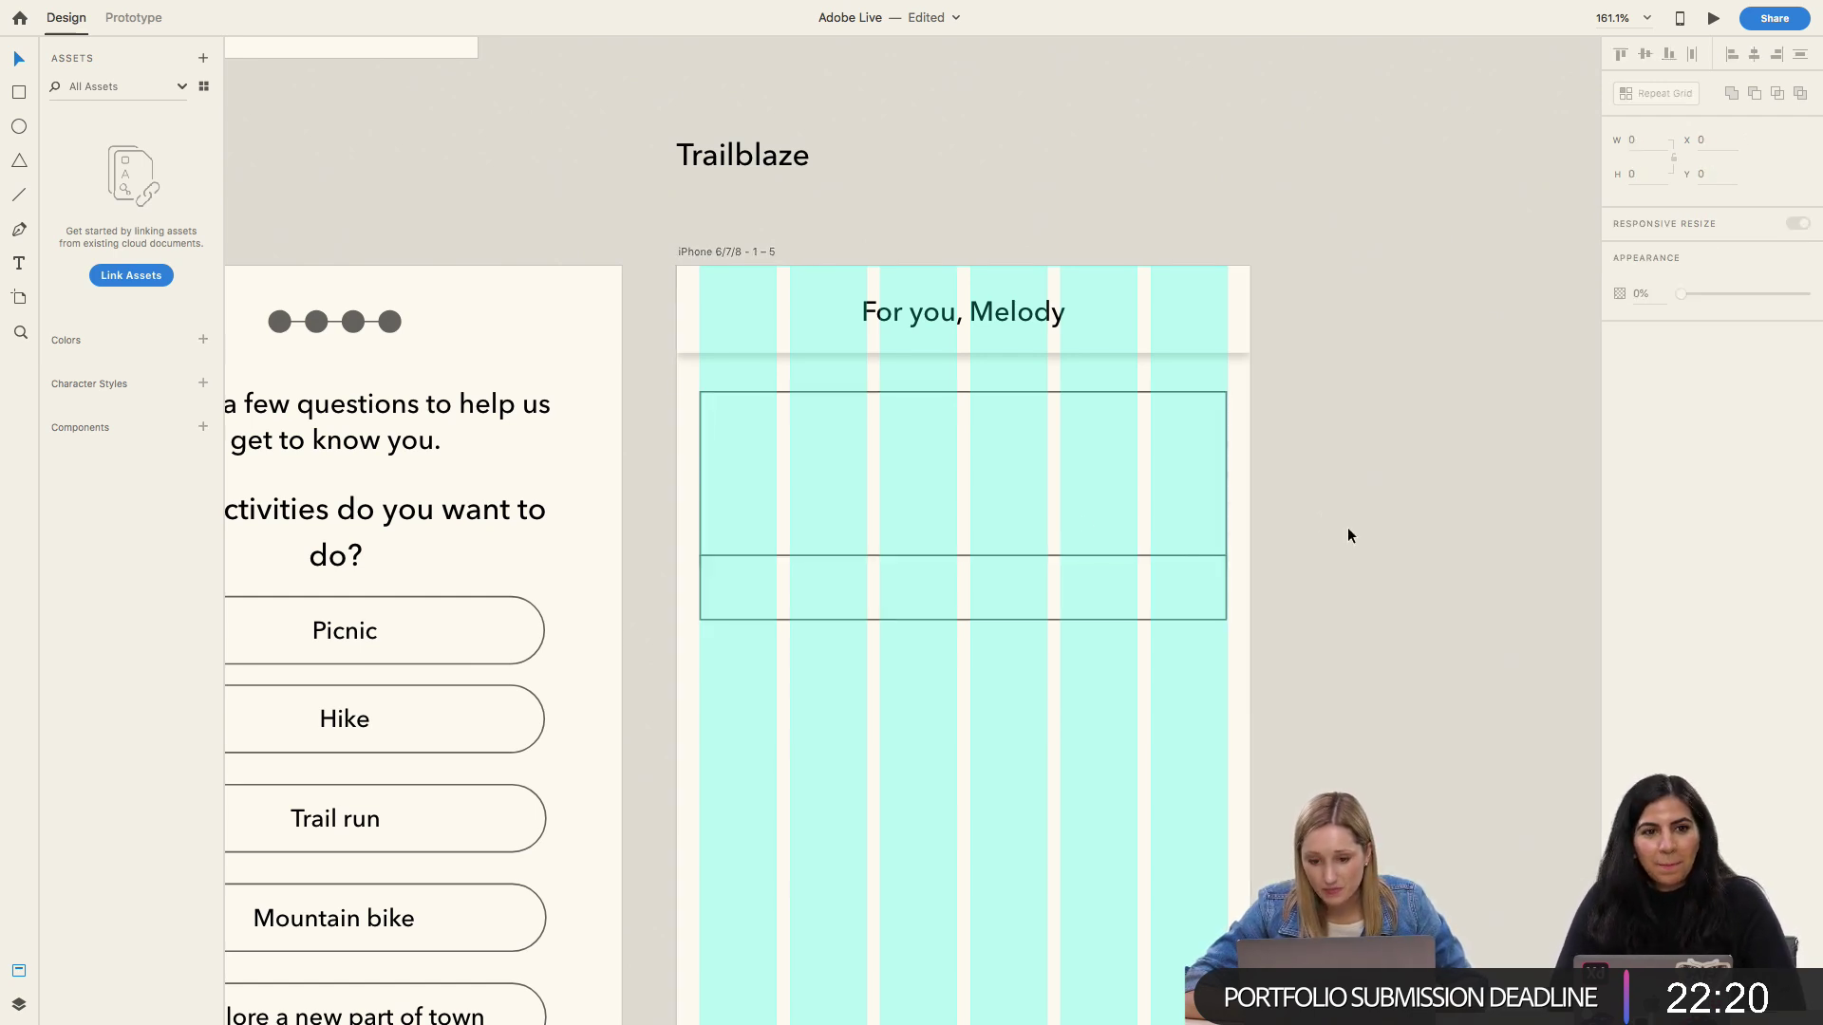
click(732, 250)
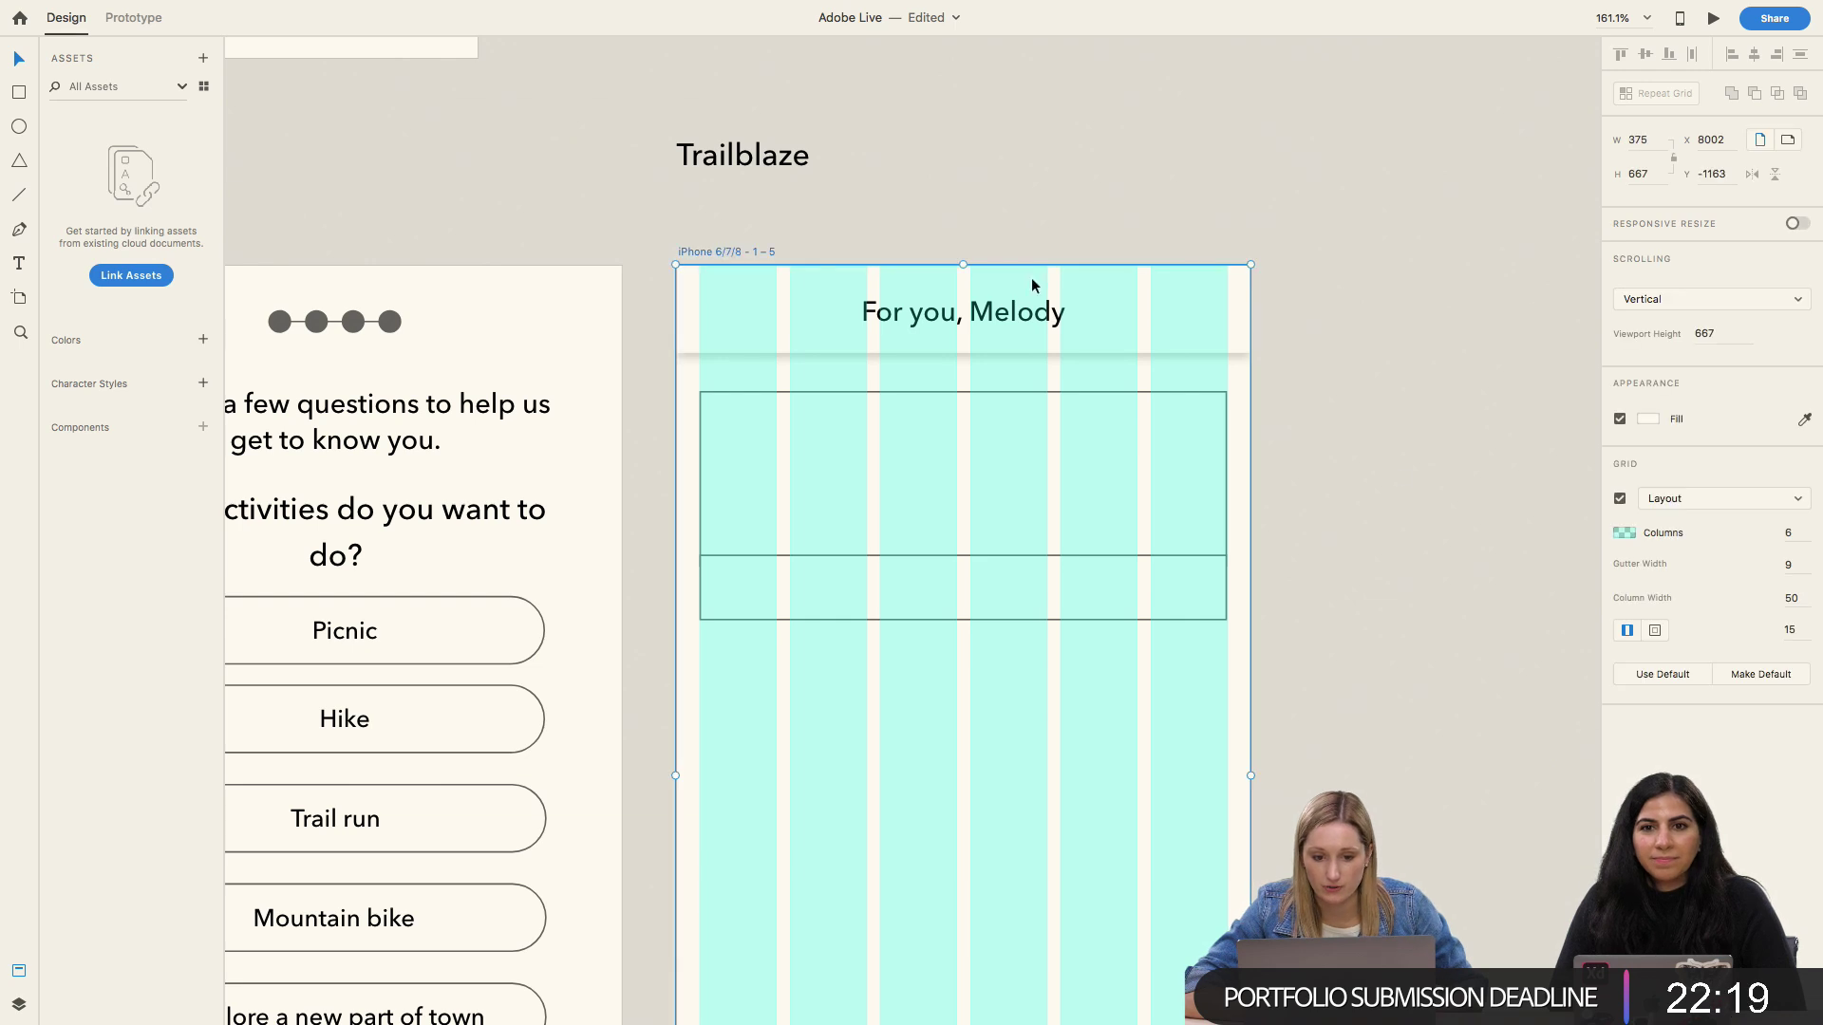
click(1620, 499)
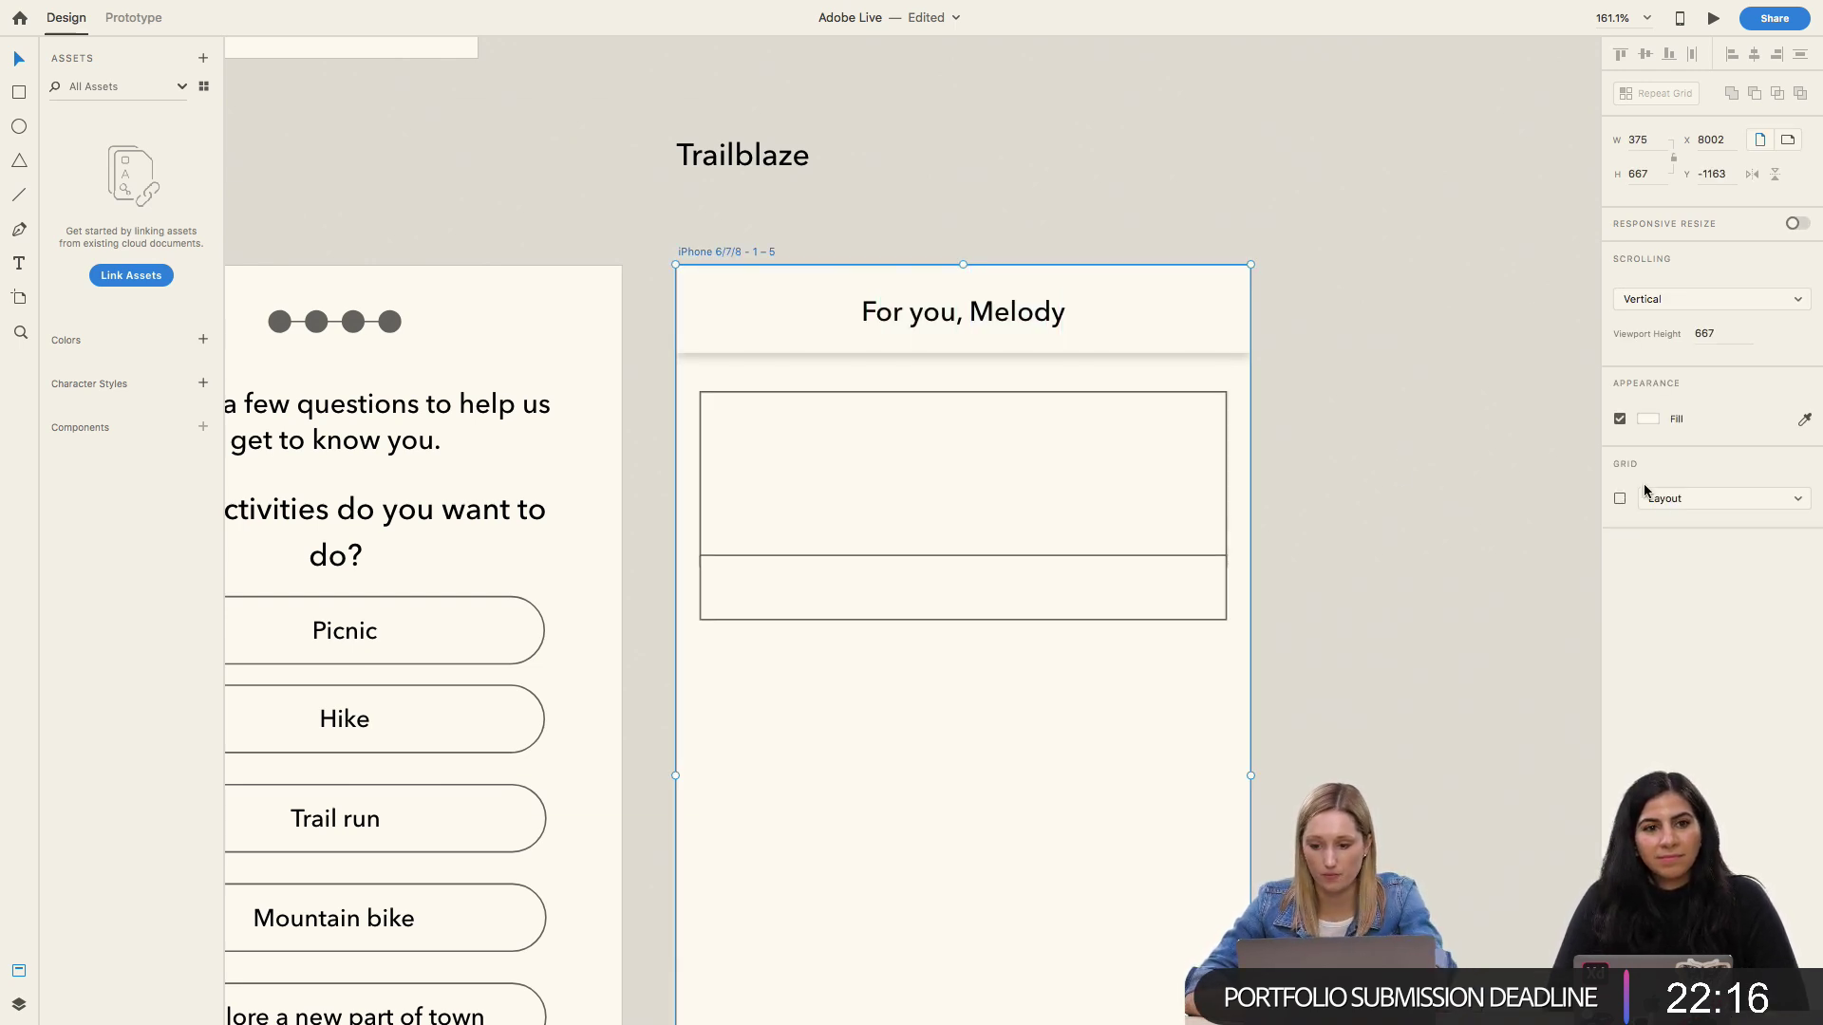
click(1620, 499)
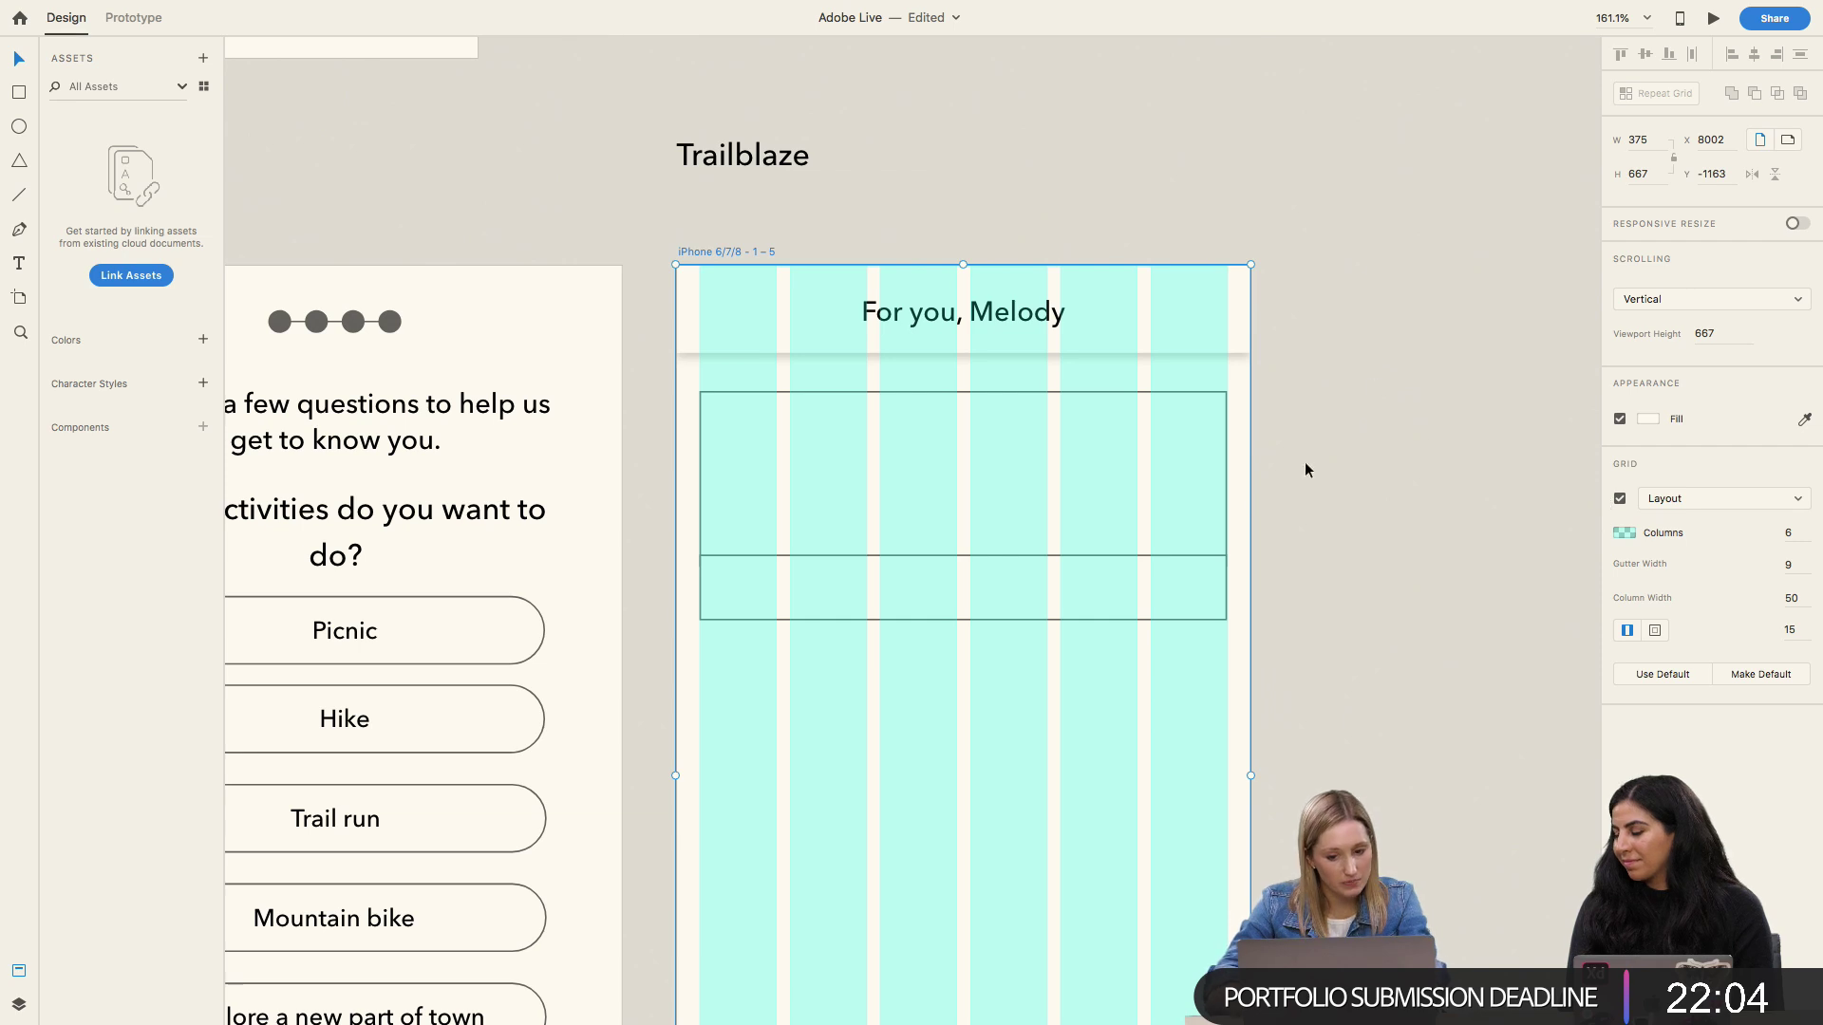
click(1189, 511)
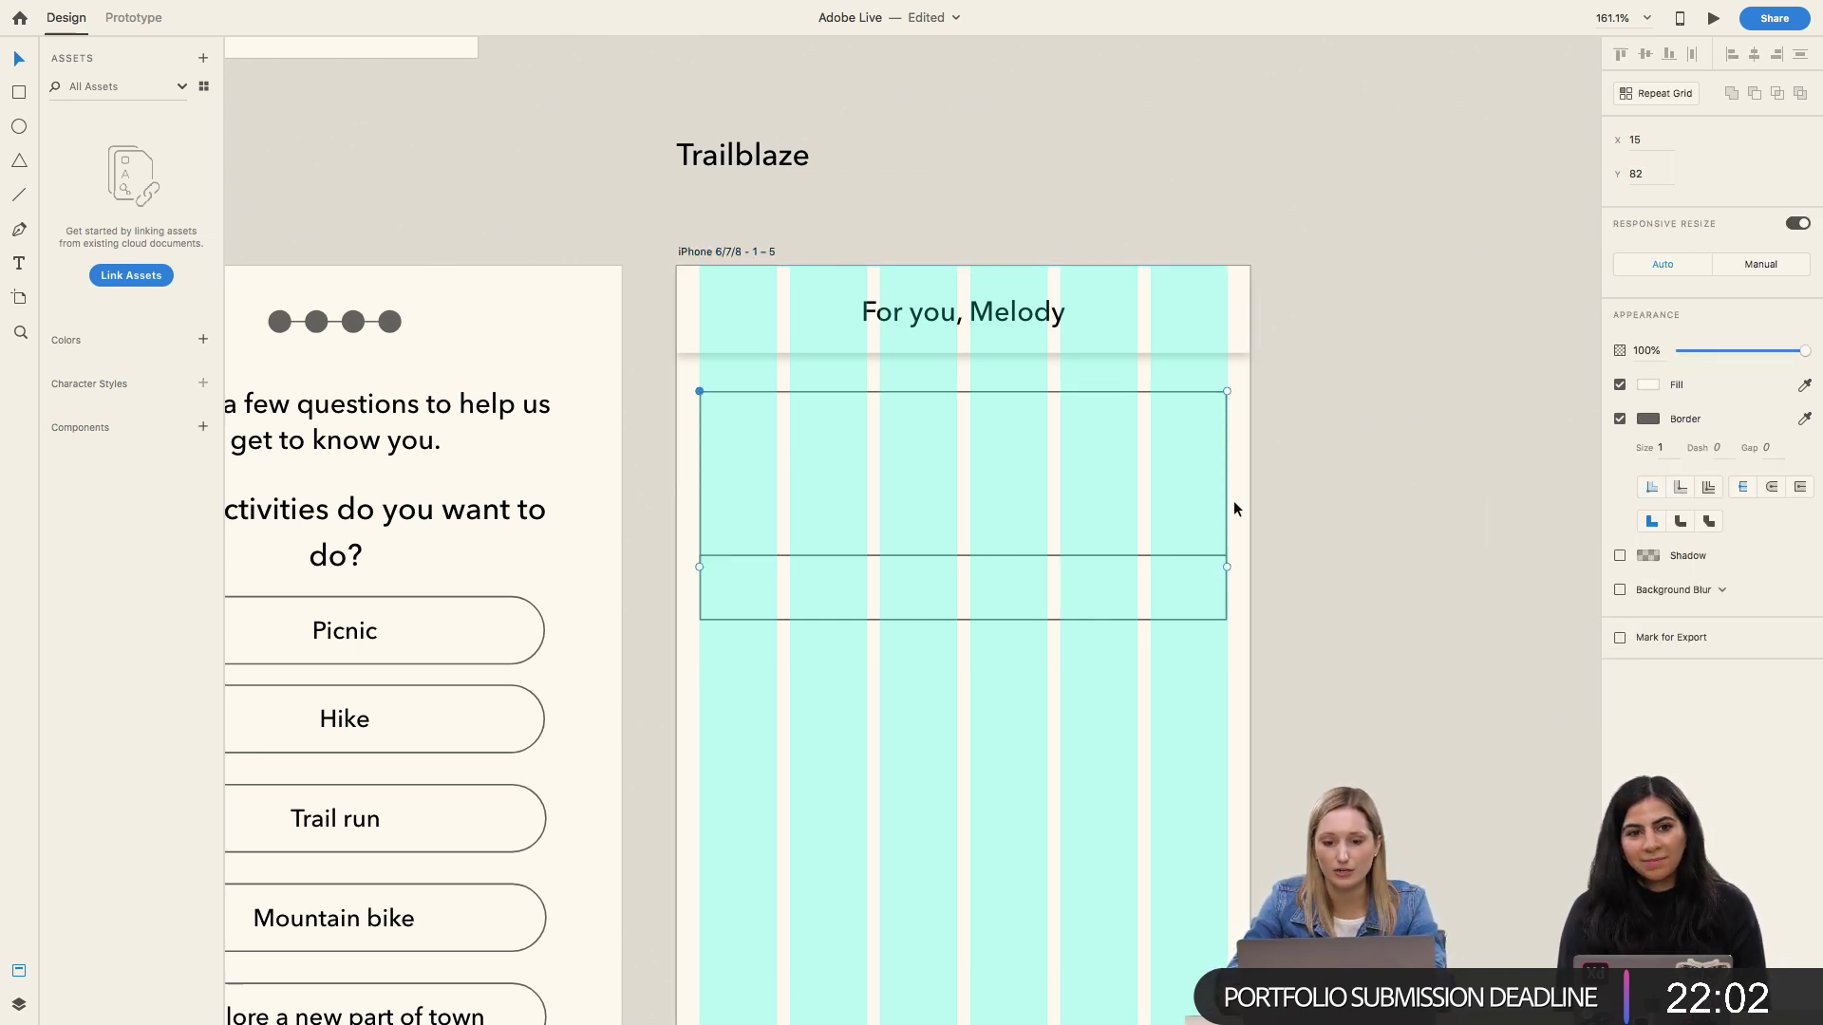
key(Return)
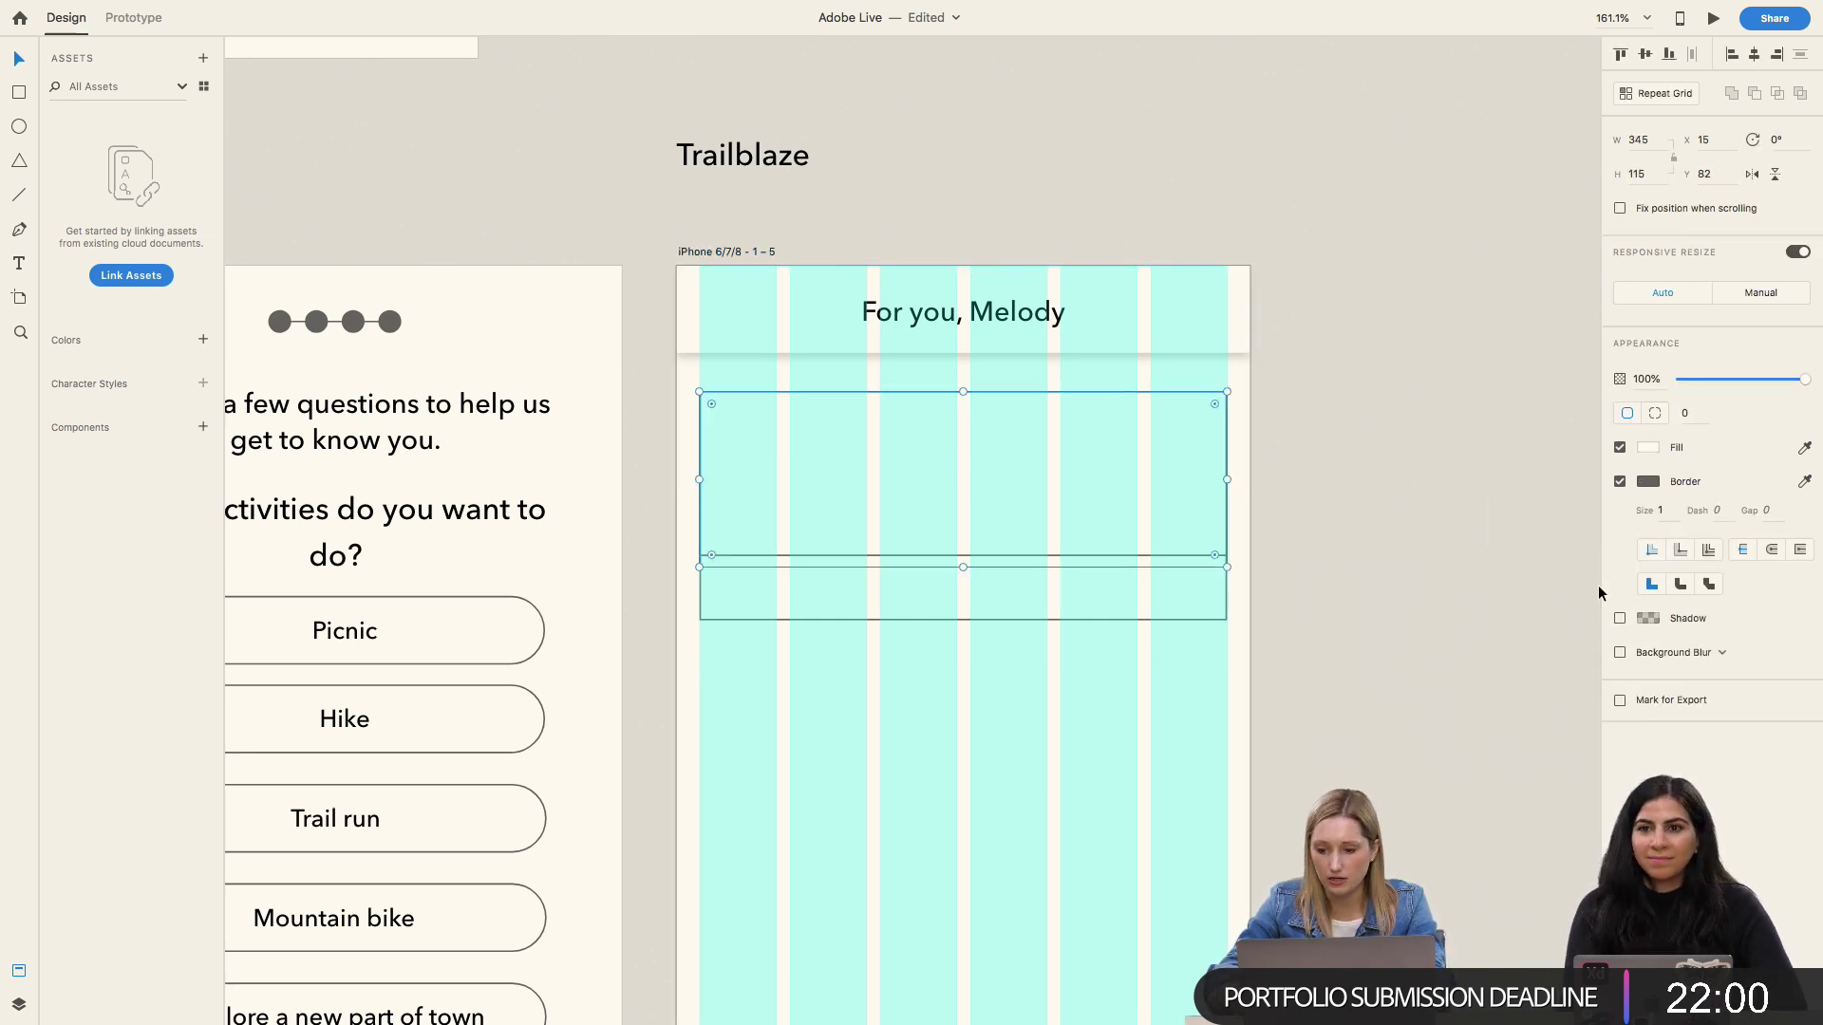
click(759, 251)
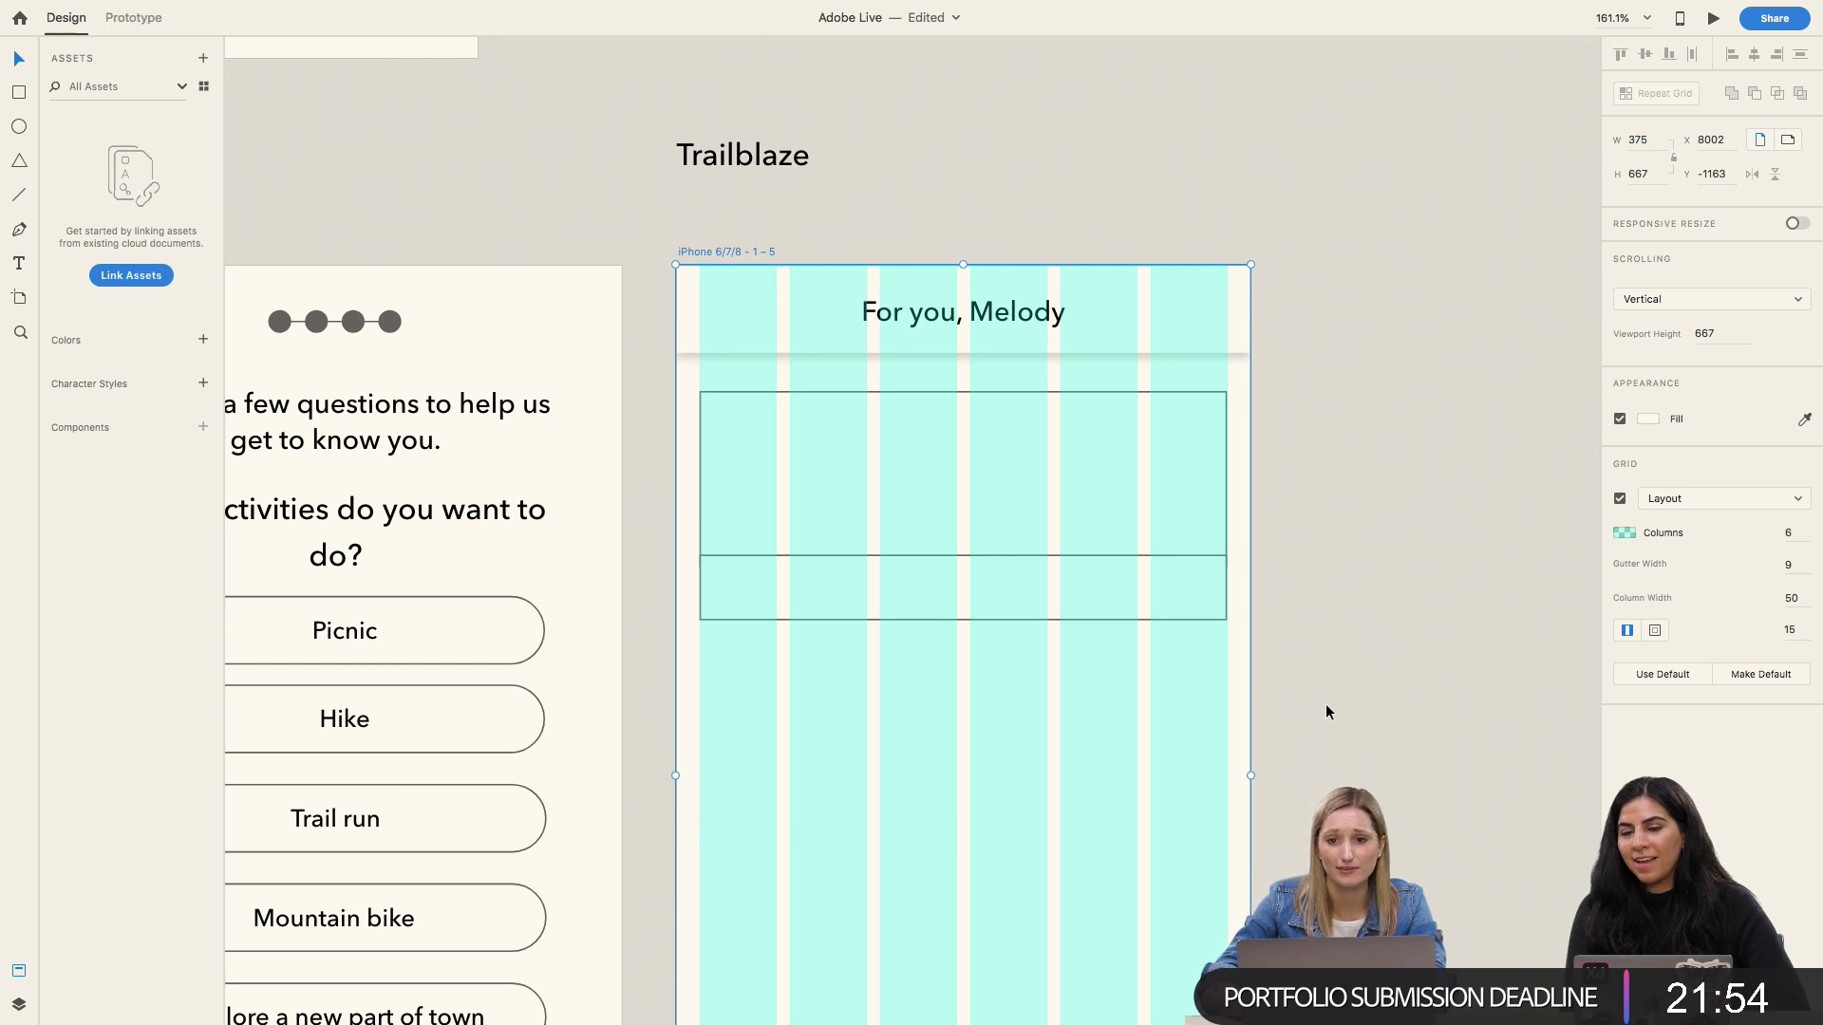
click(970, 504)
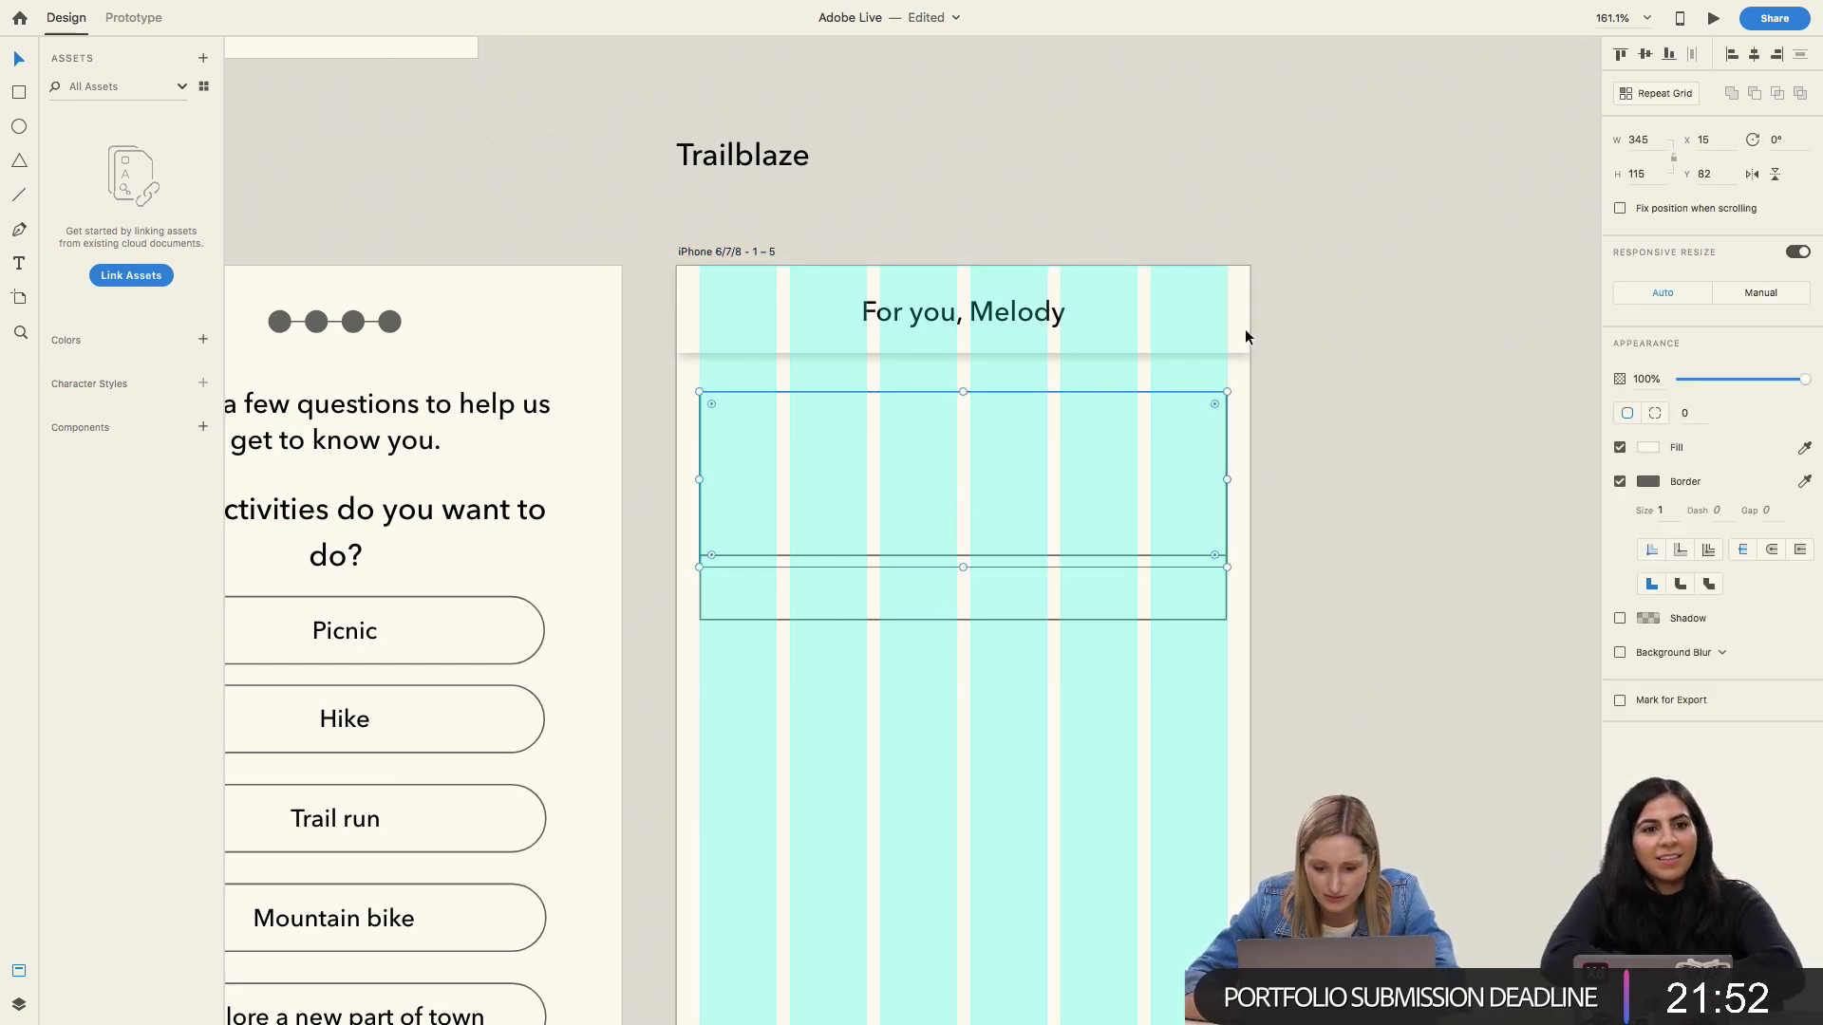
Step: Move the strip down slightly so it only just overlaps the card rectangle, and hide the home screen artboard's layout grid
scroll(941, 532, down, 3)
scroll(942, 532, left, 2)
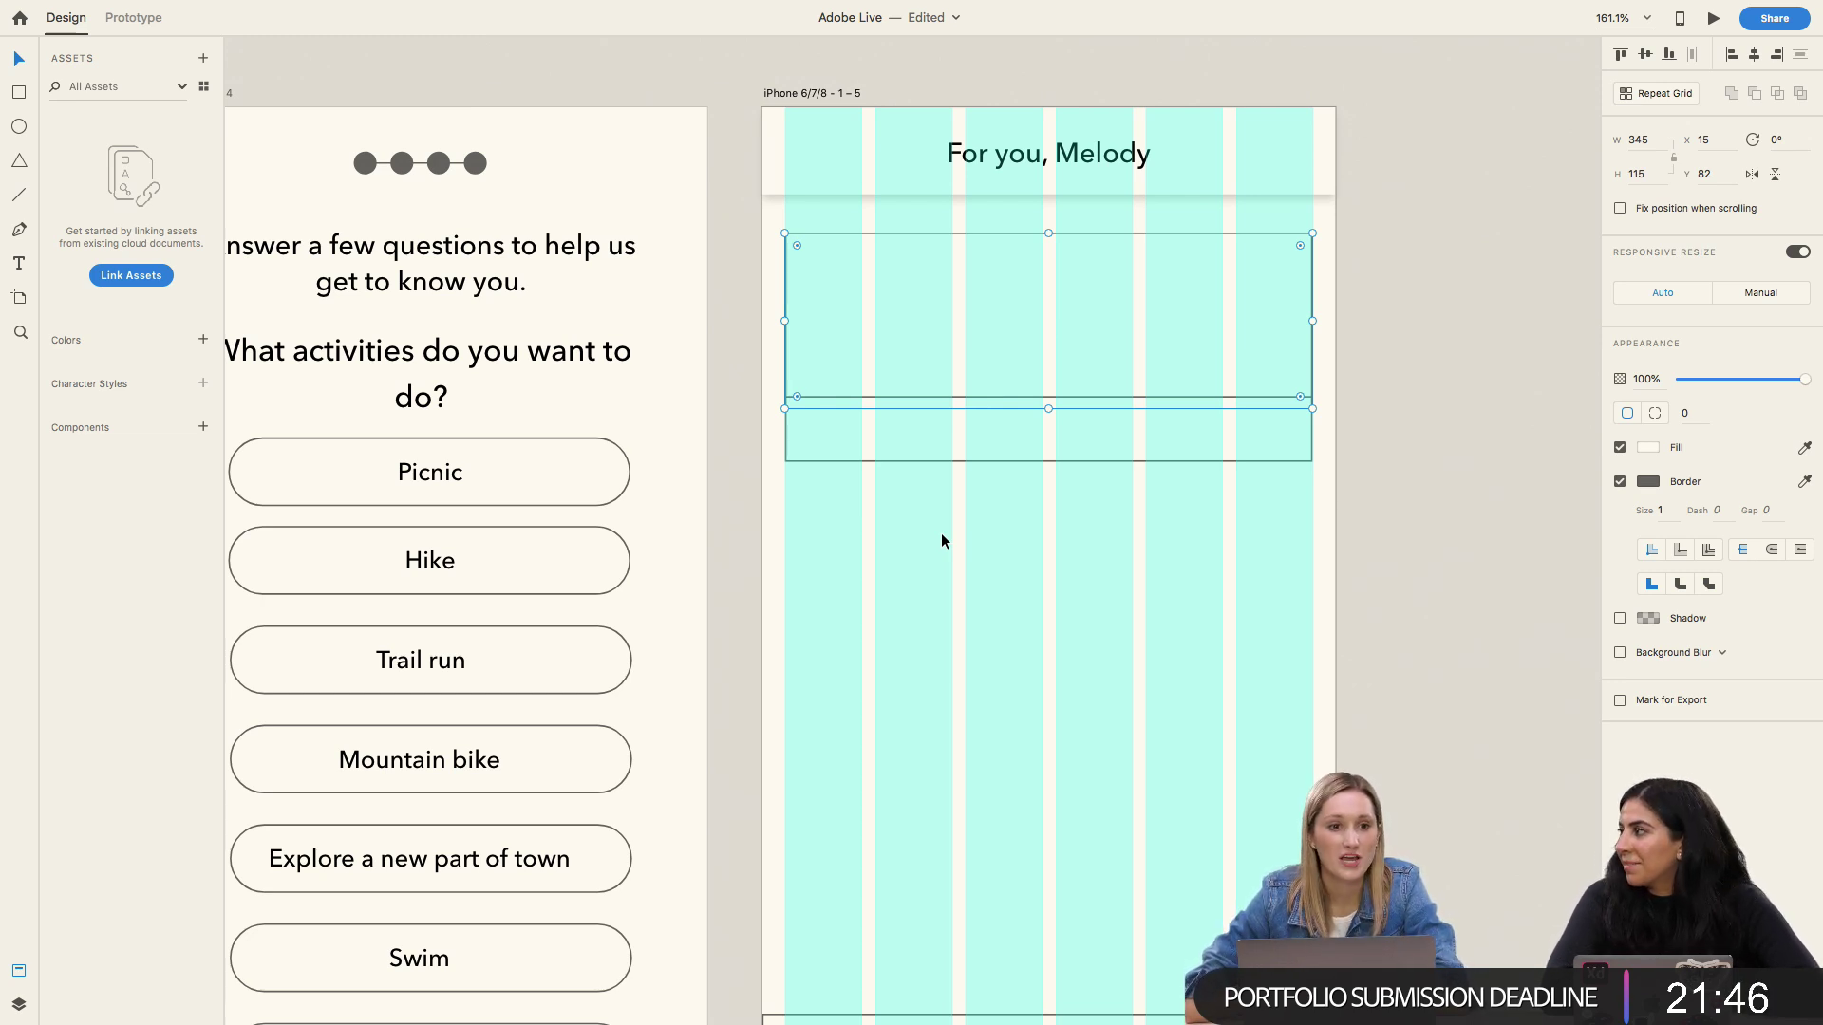
click(1023, 436)
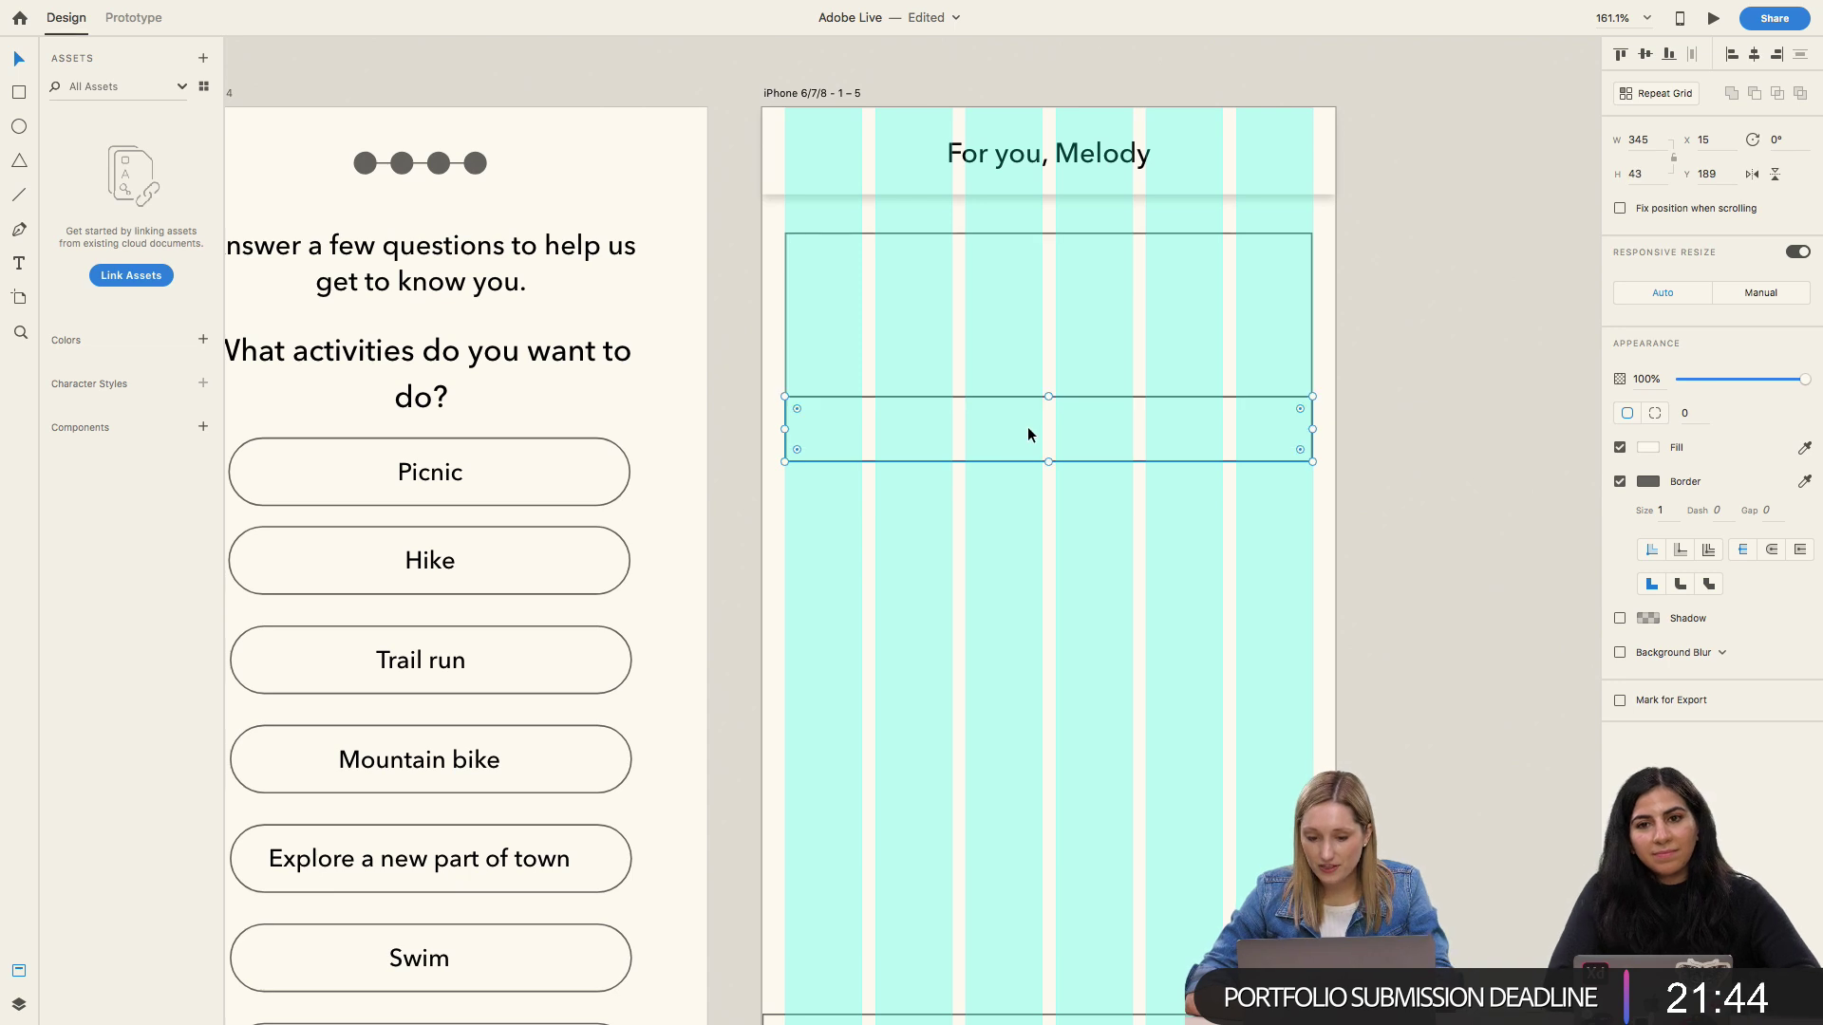
drag(1027, 426, 1028, 442)
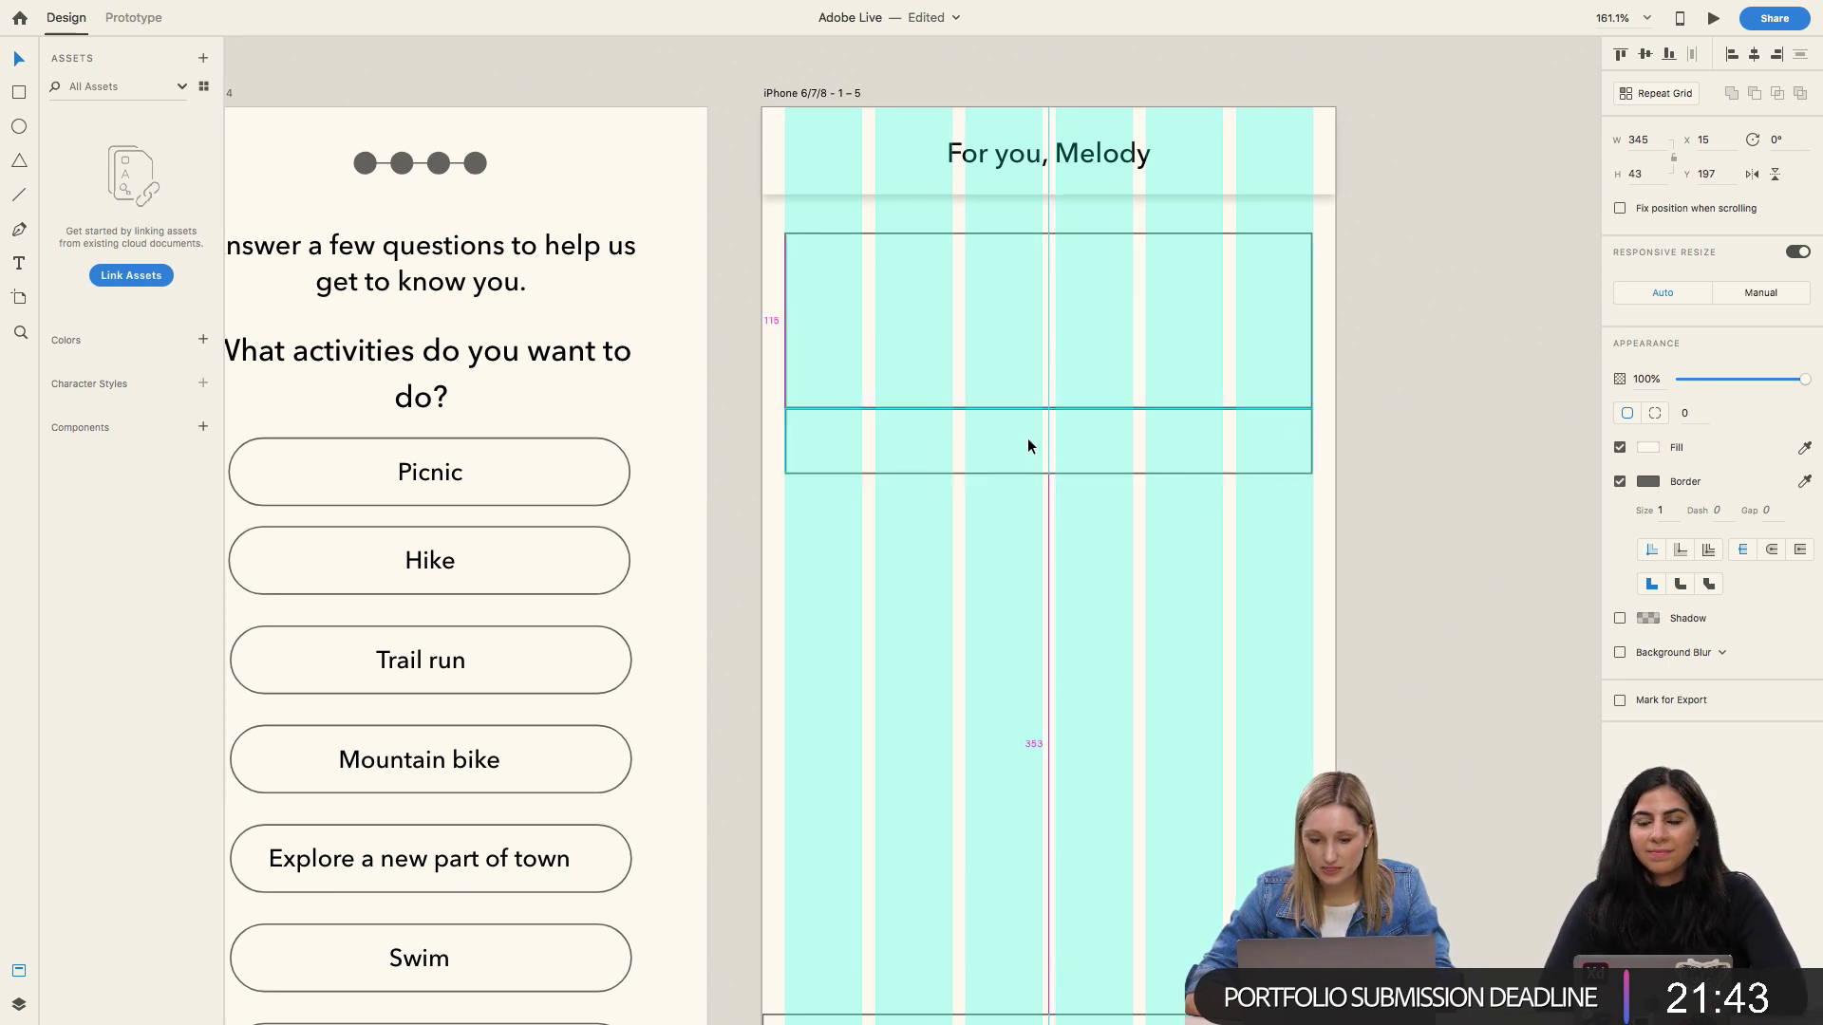
click(1295, 387)
click(808, 93)
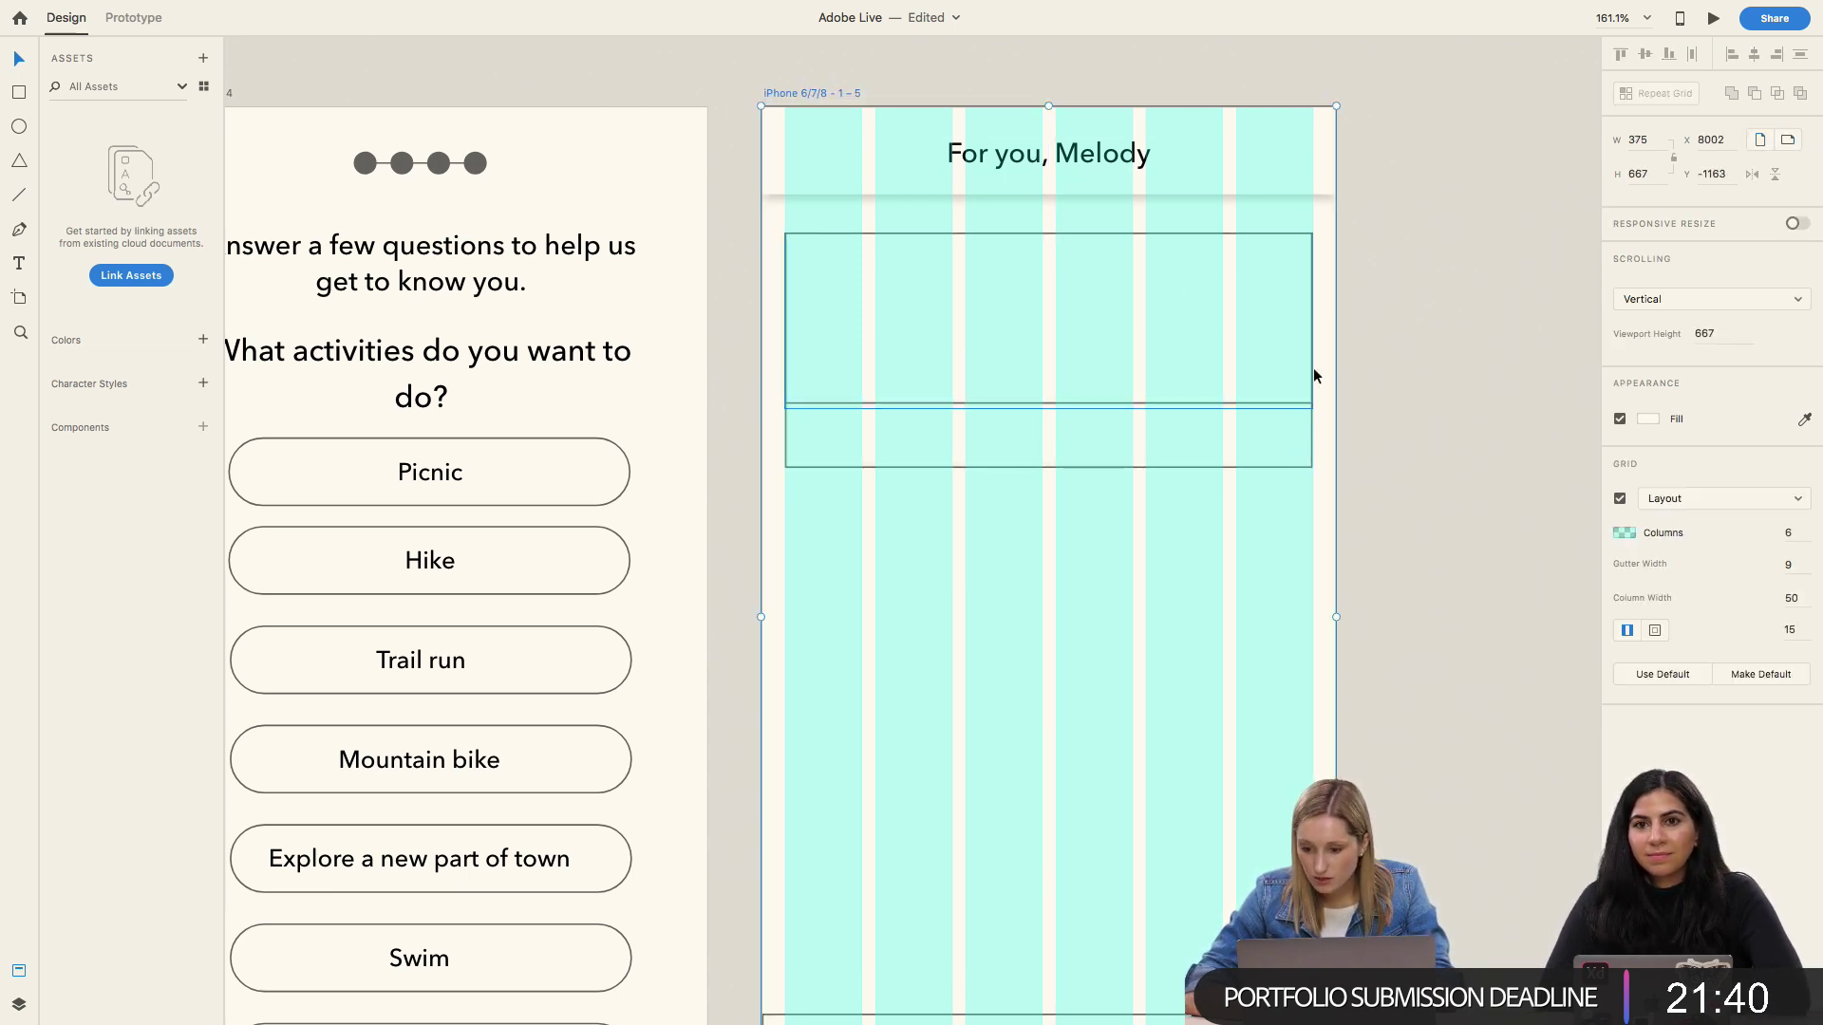
click(1619, 500)
click(1399, 471)
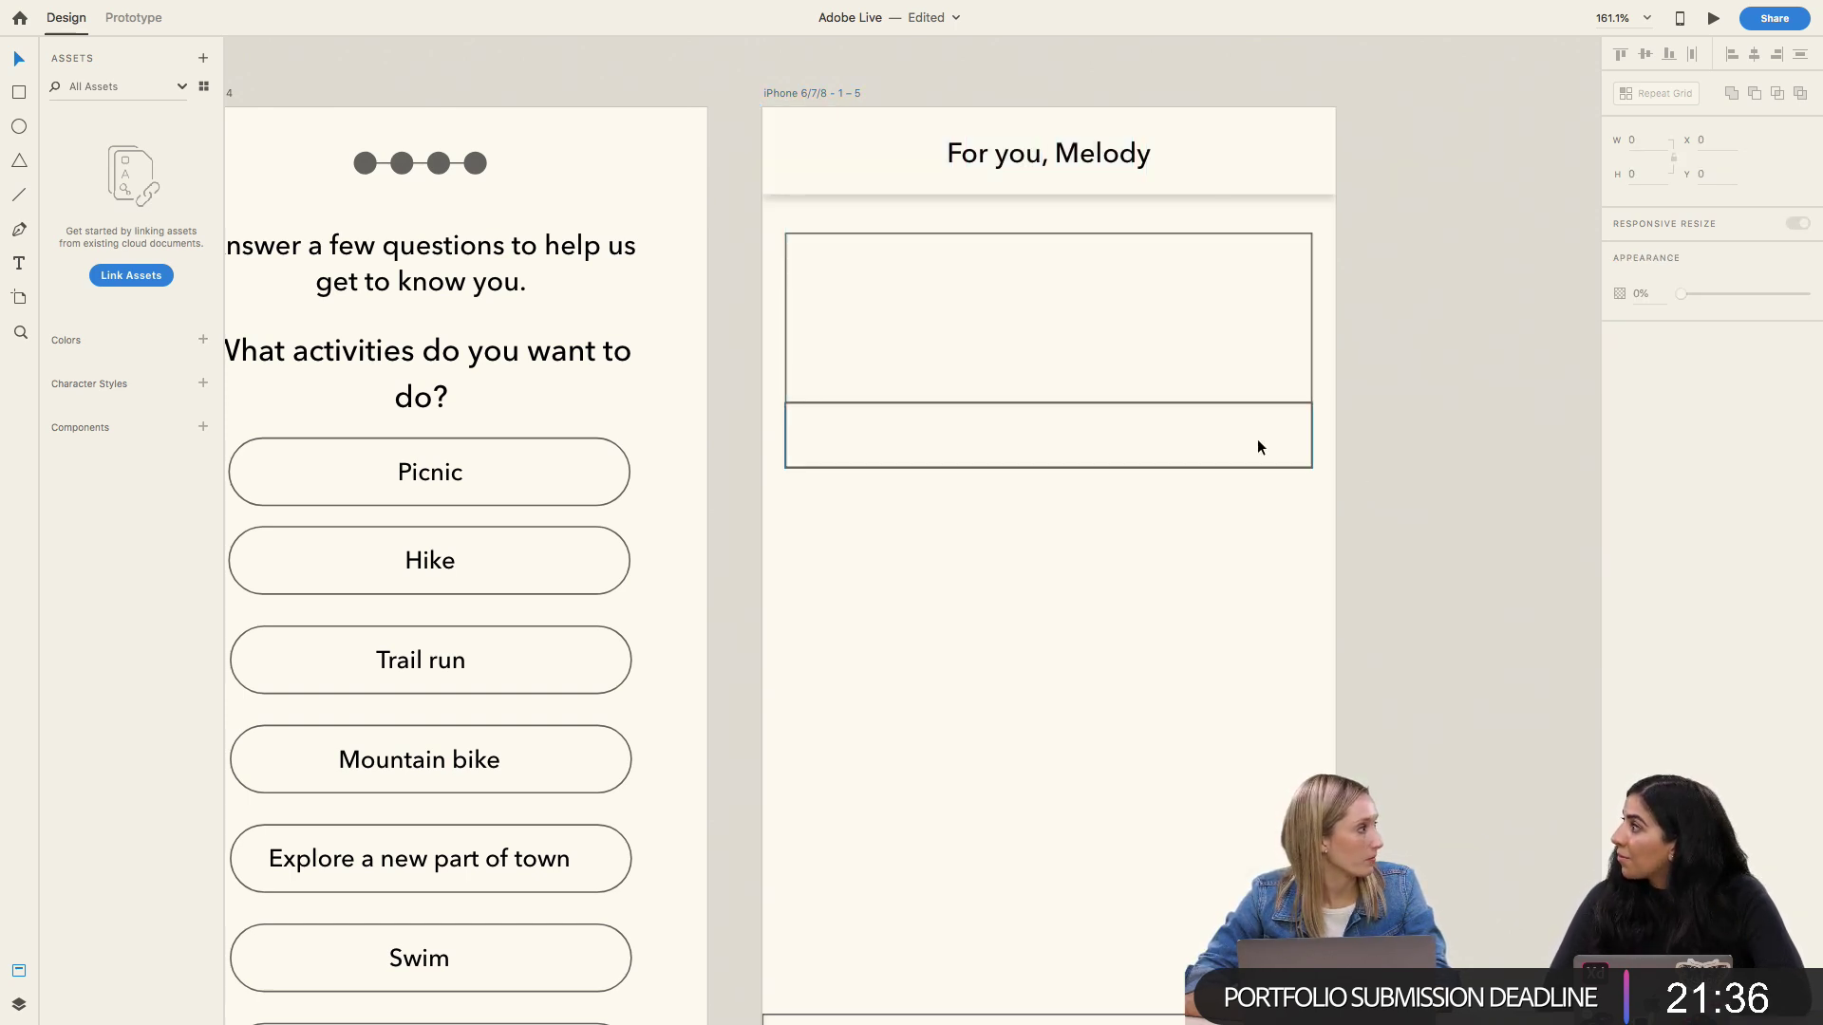
drag(1183, 535, 1107, 552)
key(Up)
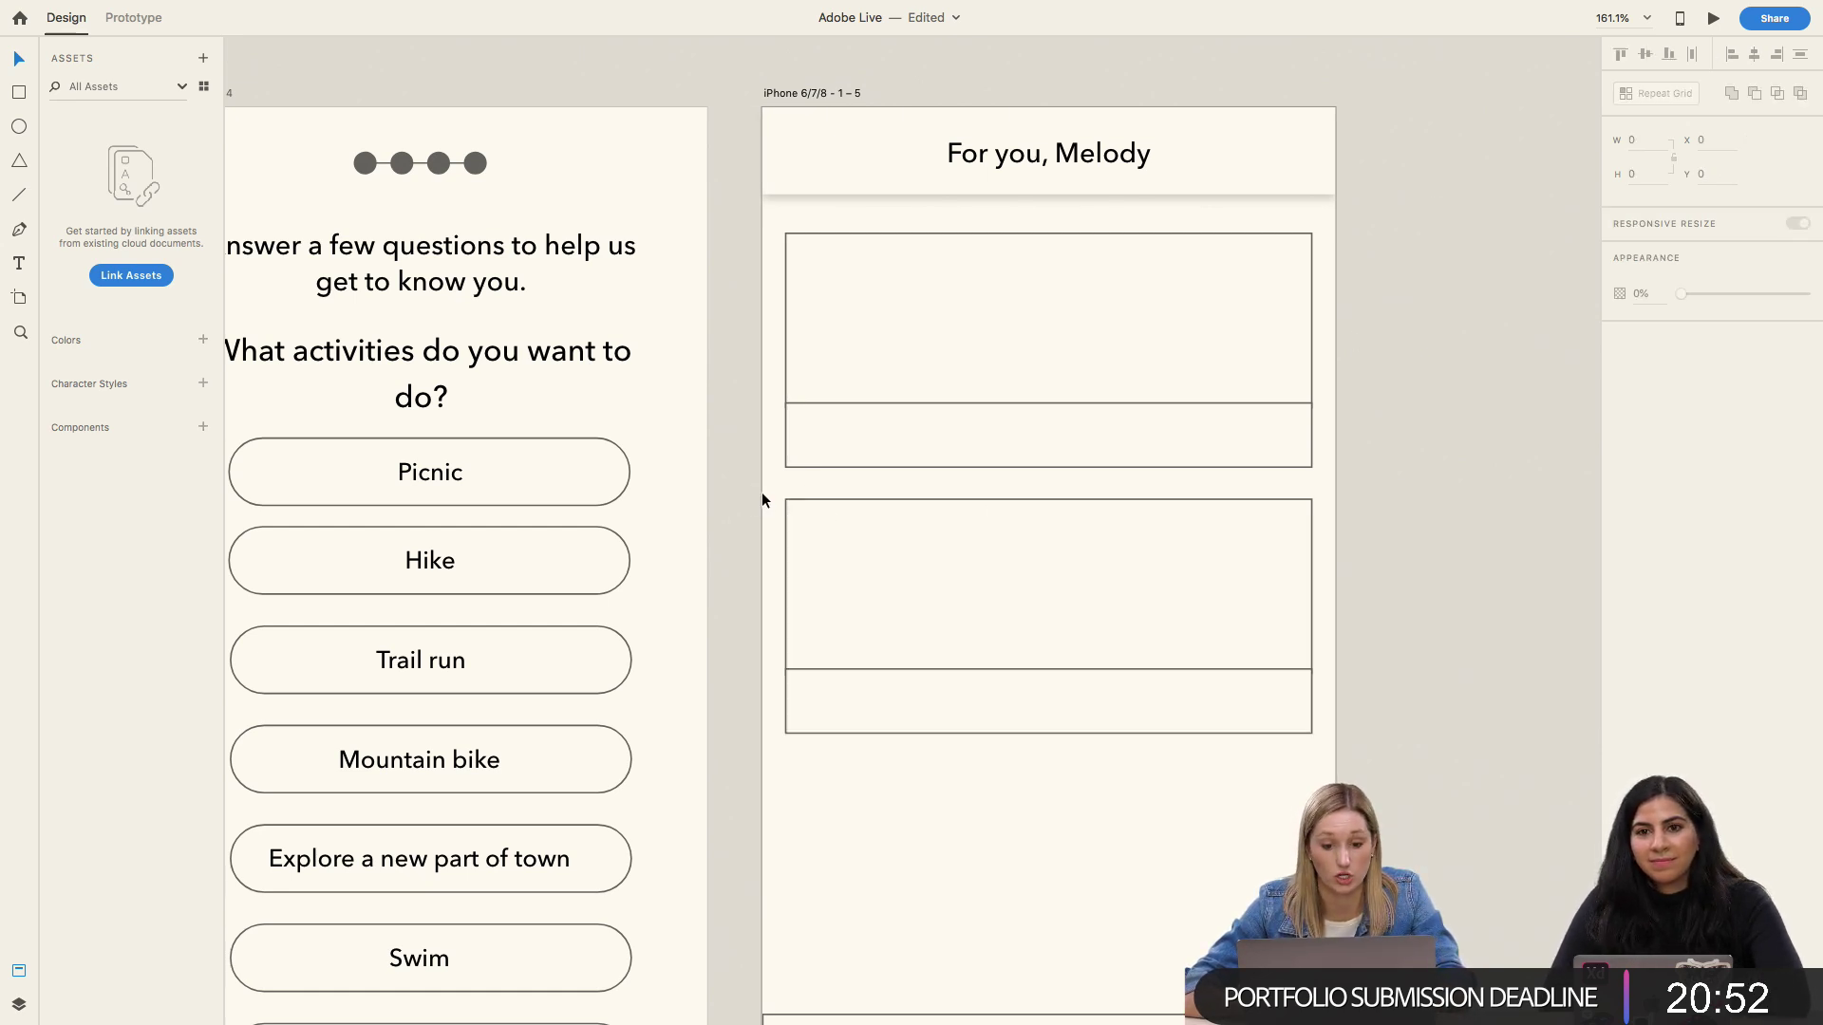
drag(762, 491, 938, 721)
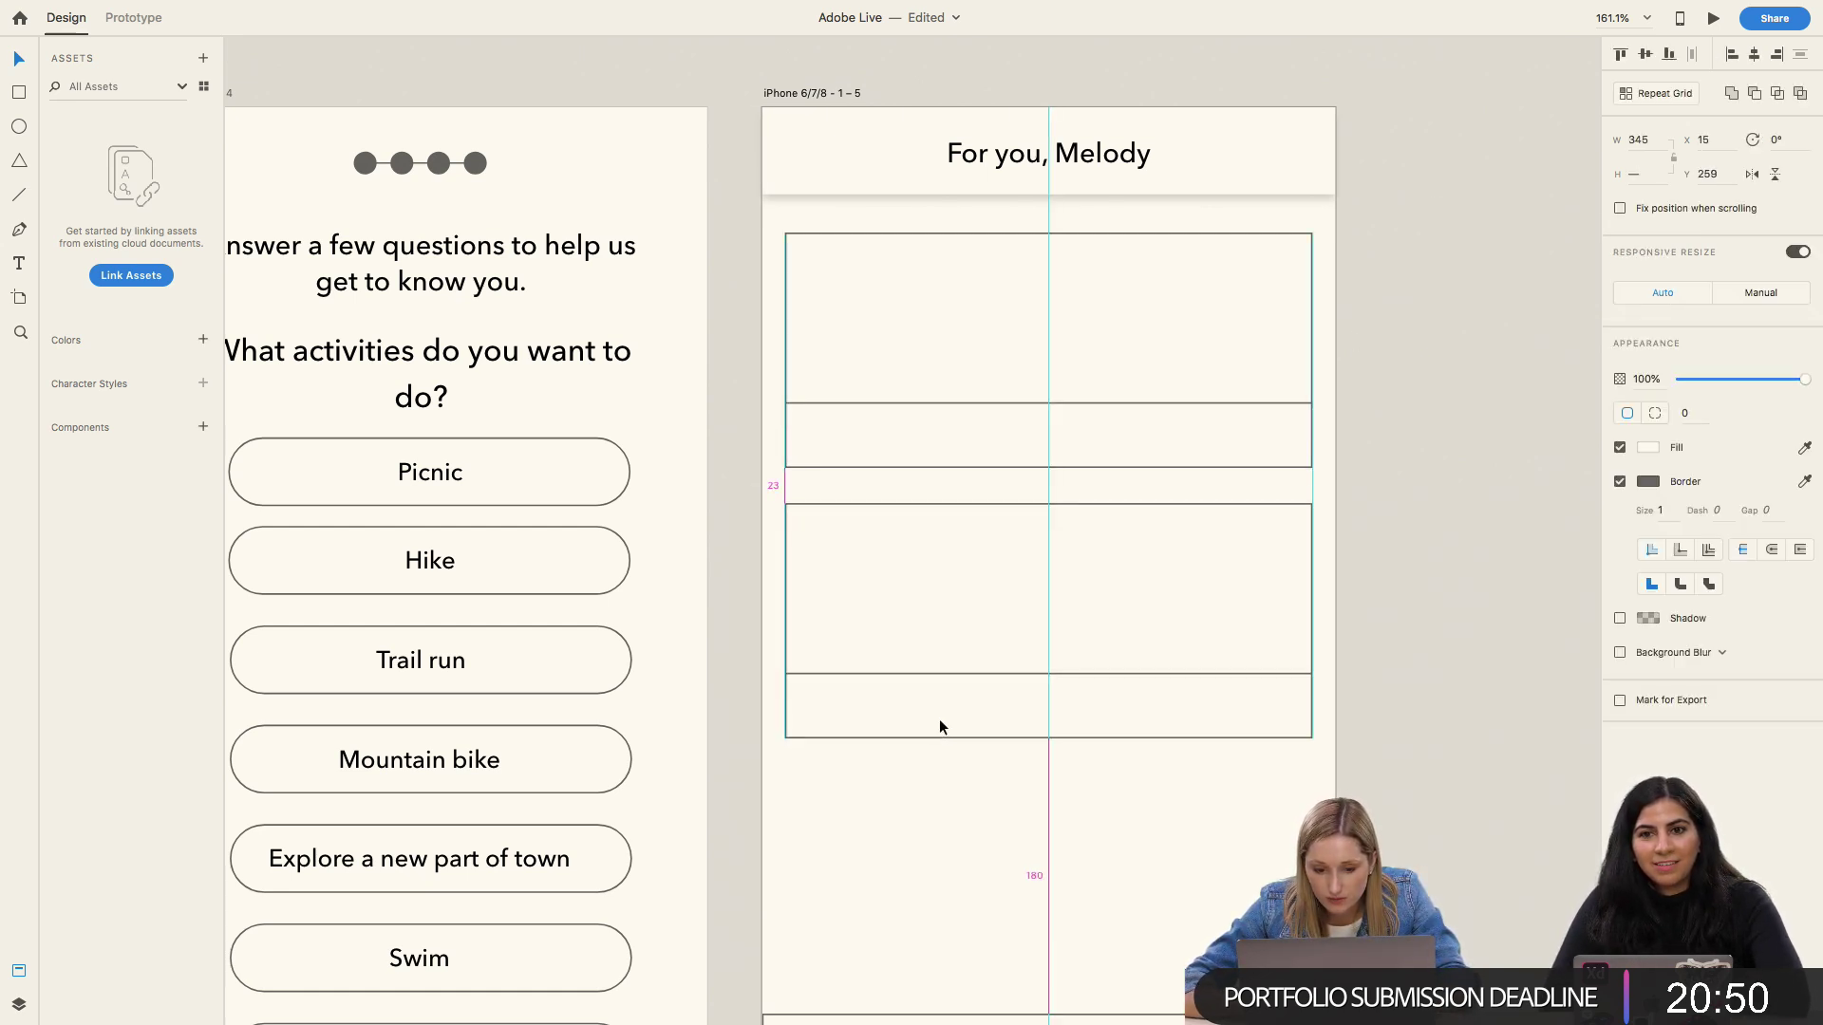
key(Delete)
Step: Turn the card's two rectangles into a Repeat Grid and extend it downward to three evenly spaced cards
drag(771, 240, 1186, 491)
click(1656, 93)
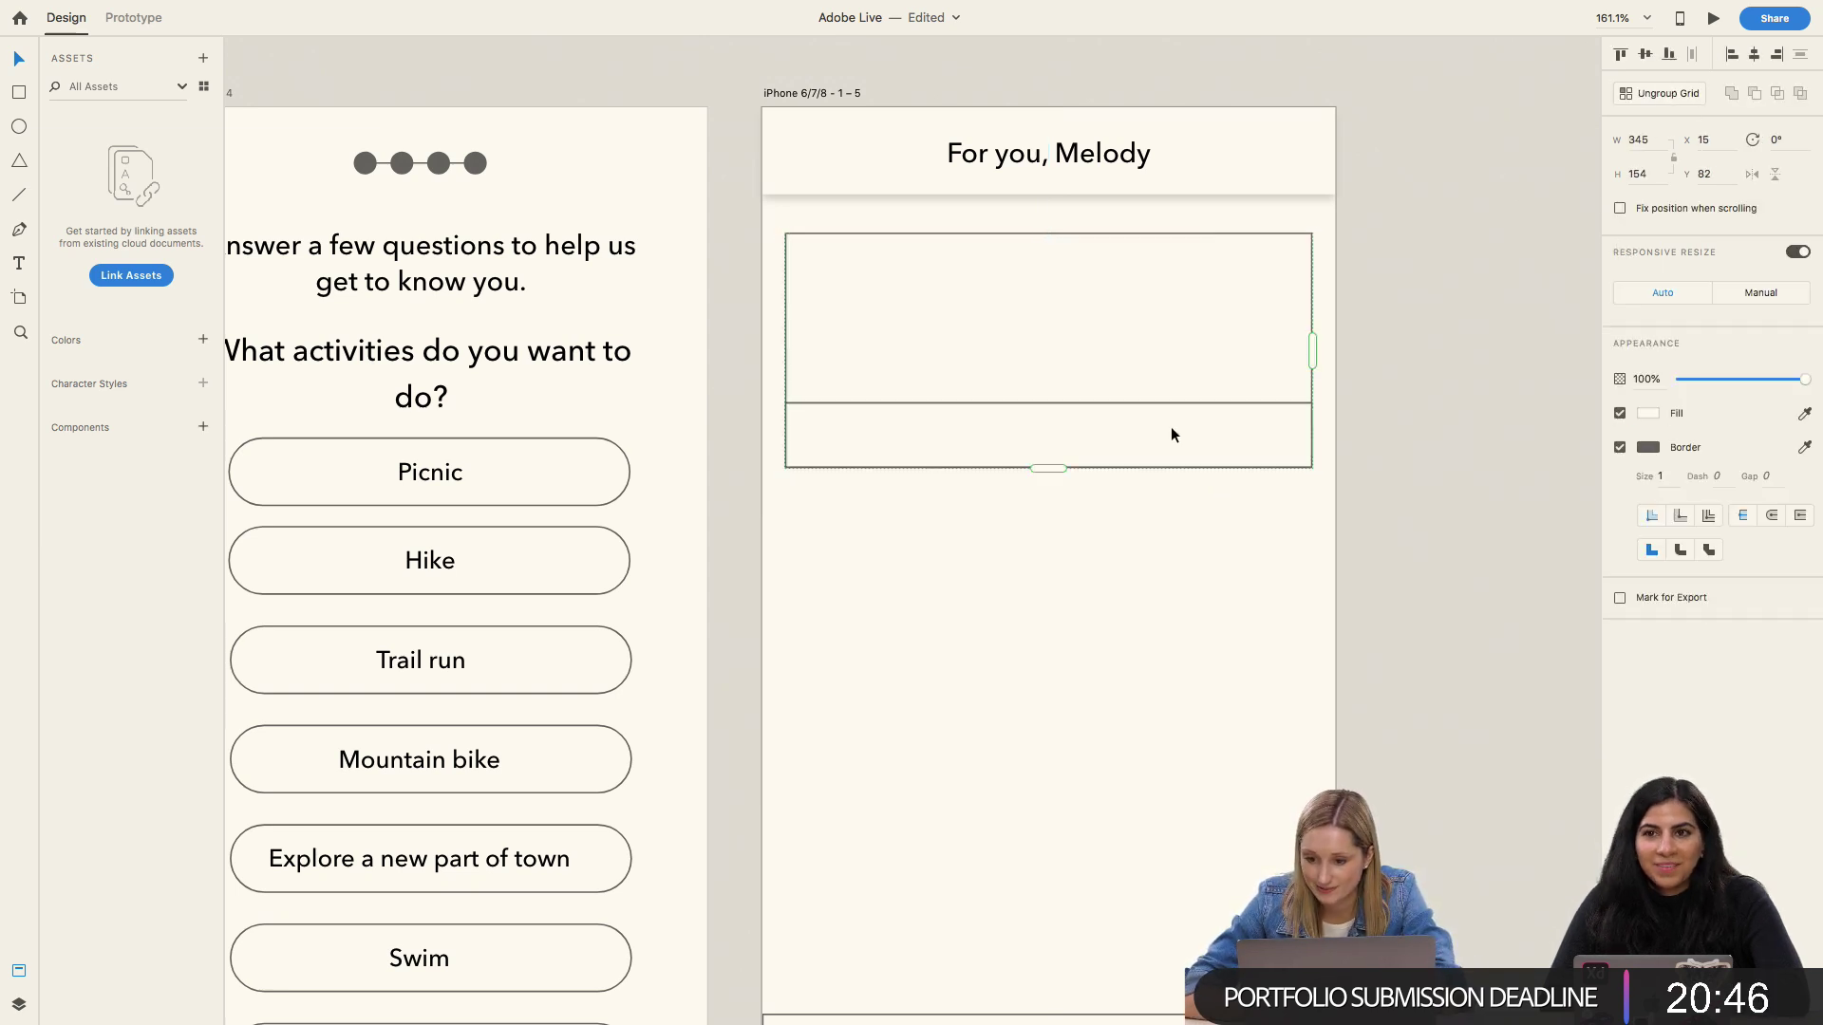
drag(1046, 468, 1050, 752)
drag(1088, 485, 1091, 490)
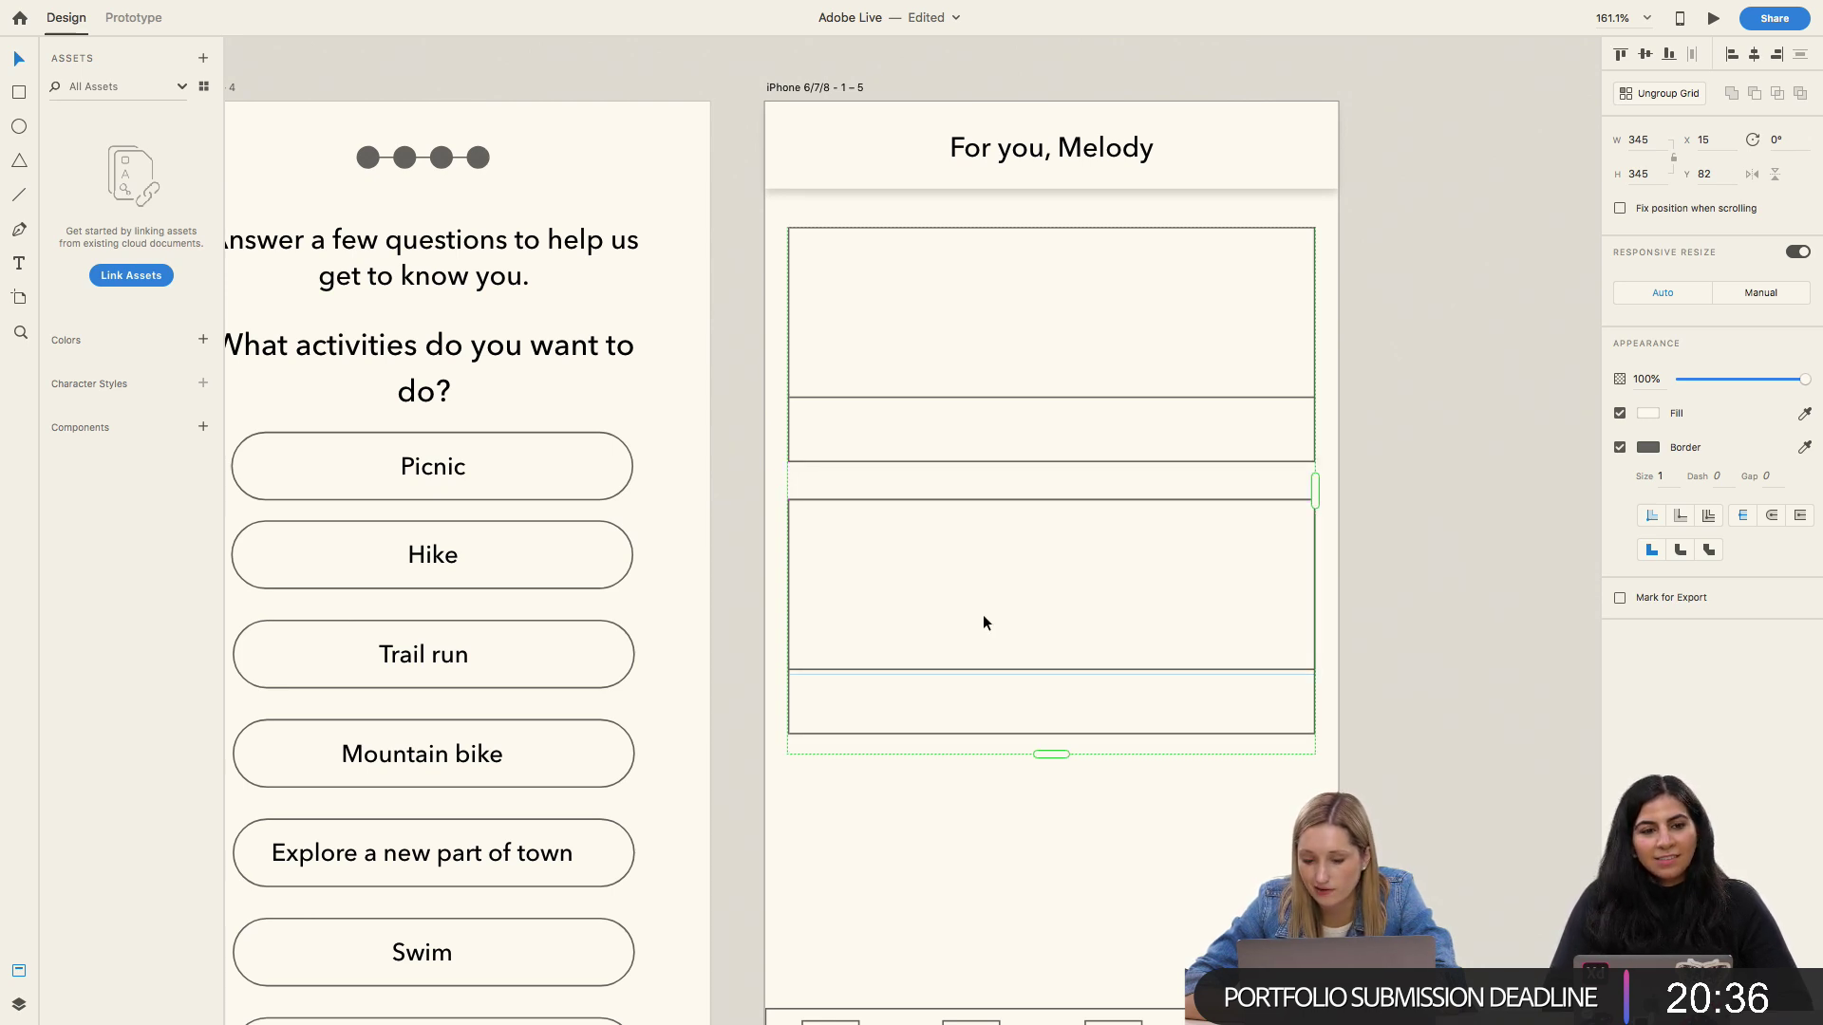
scroll(983, 613, down, 3)
drag(1048, 688, 1066, 940)
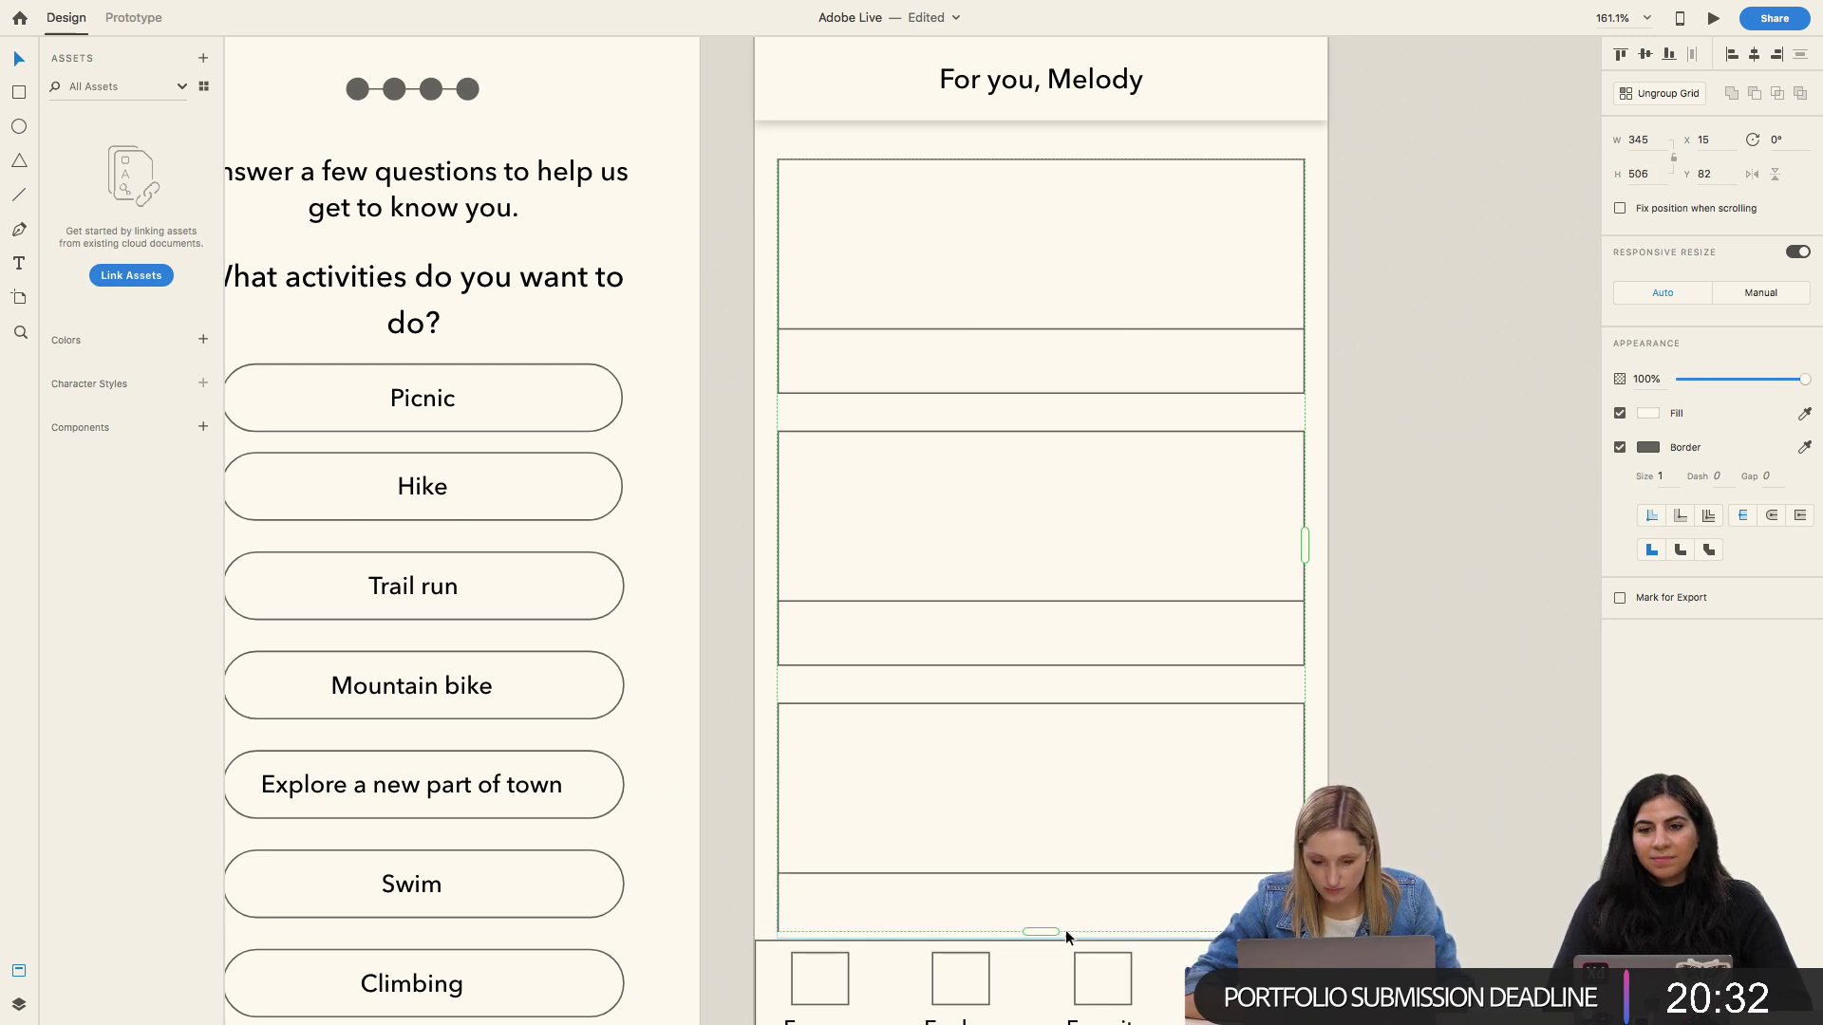
key(Escape)
click(1246, 707)
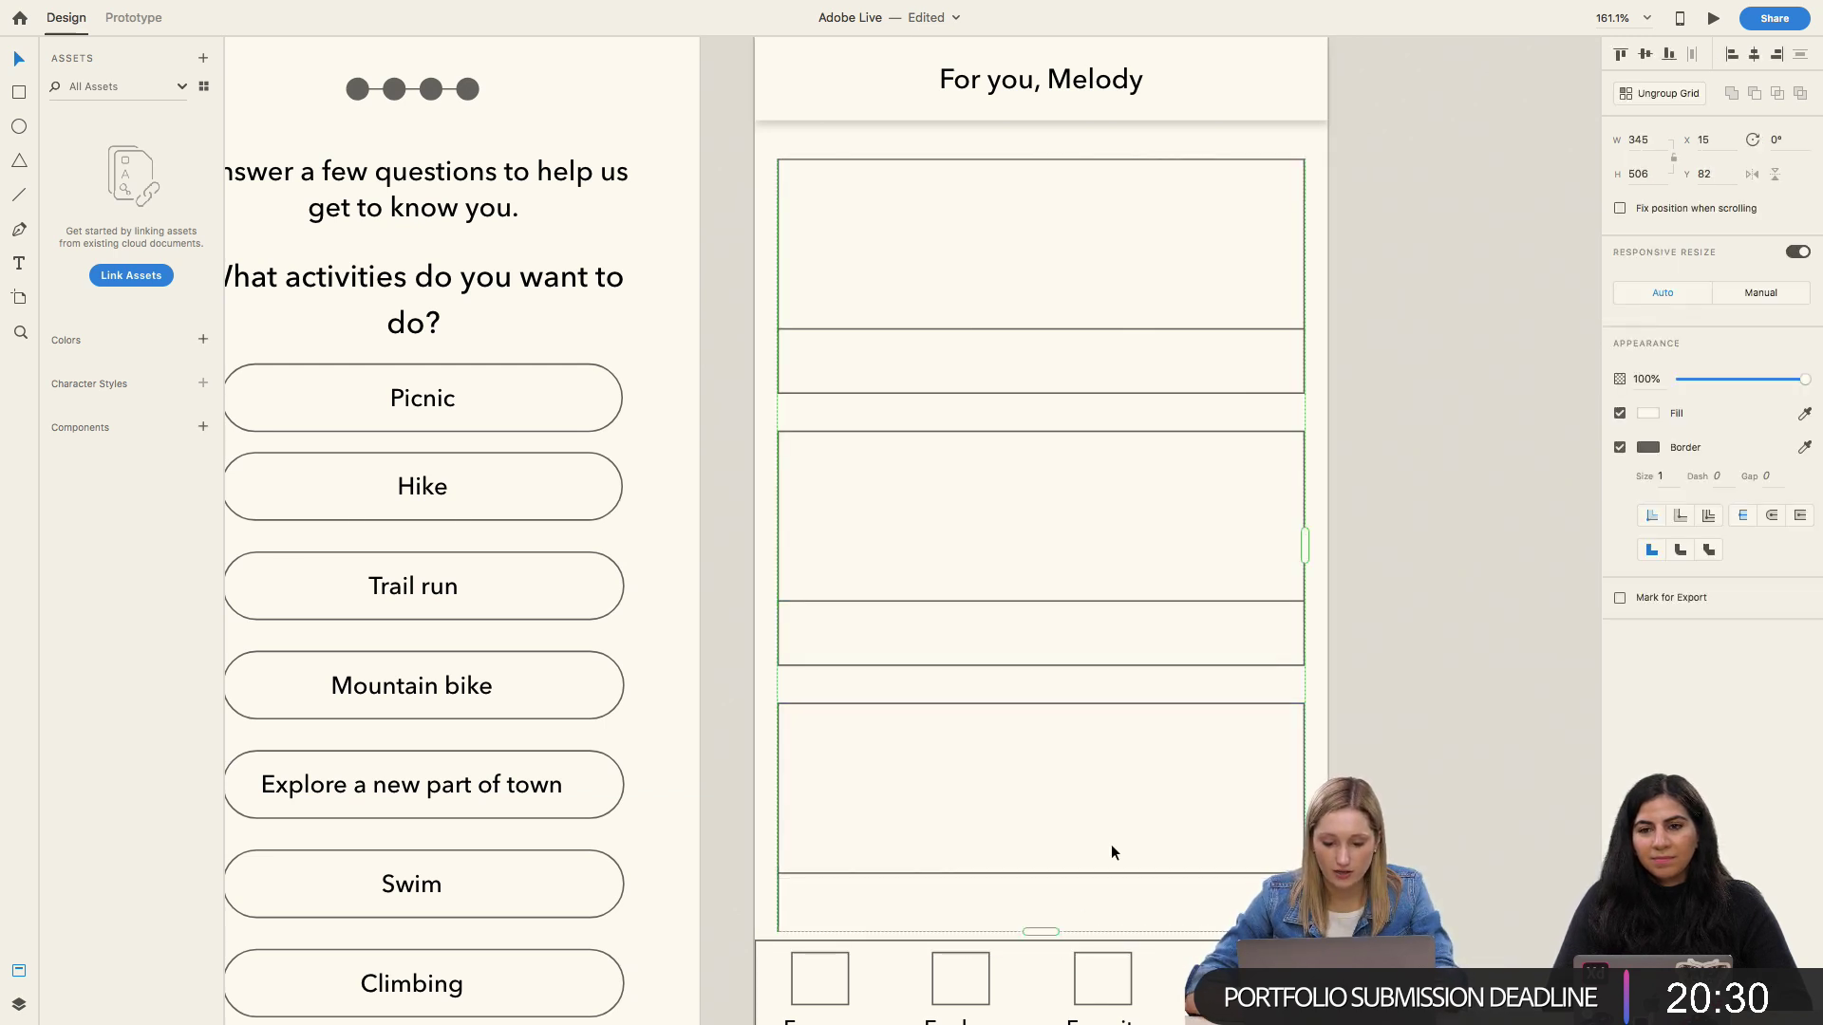
click(1332, 748)
Step: Widen the vertical gap between the repeated cards slightly, making the Repeat Grid about 519 tall
click(1169, 658)
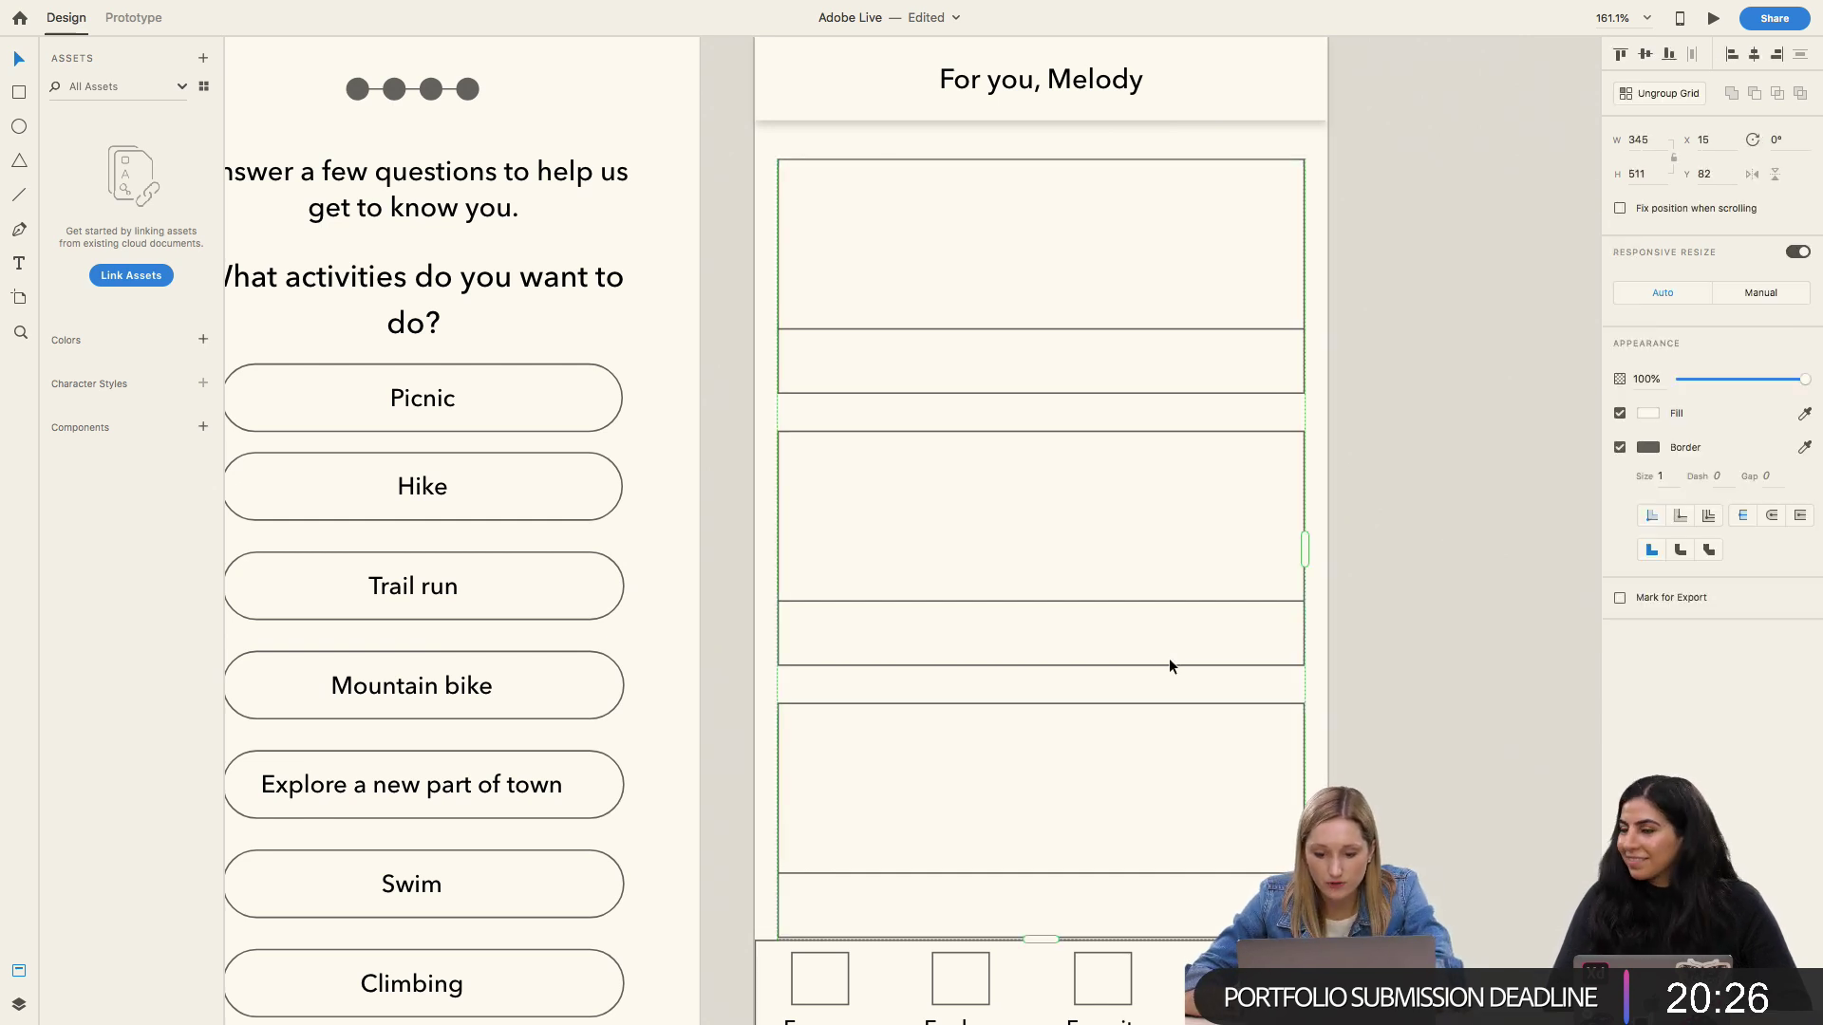
double_click(1162, 663)
click(1152, 689)
click(1150, 692)
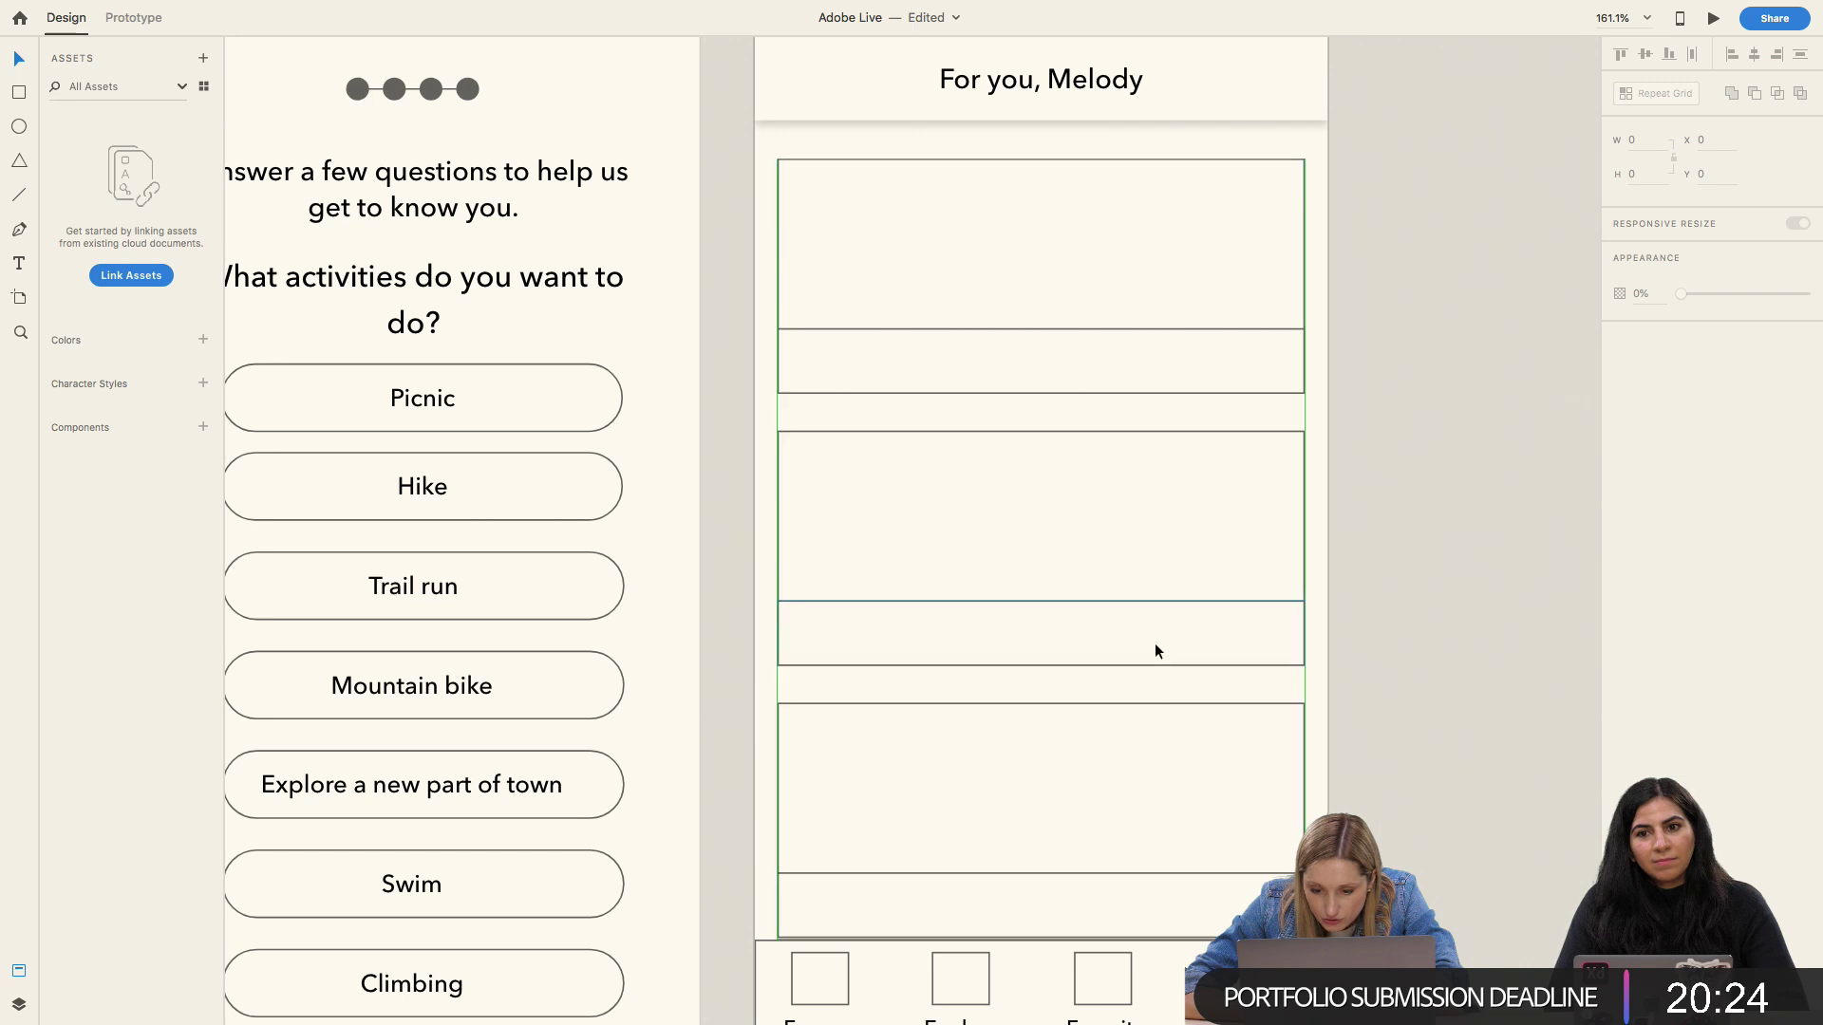
drag(1144, 676, 1149, 690)
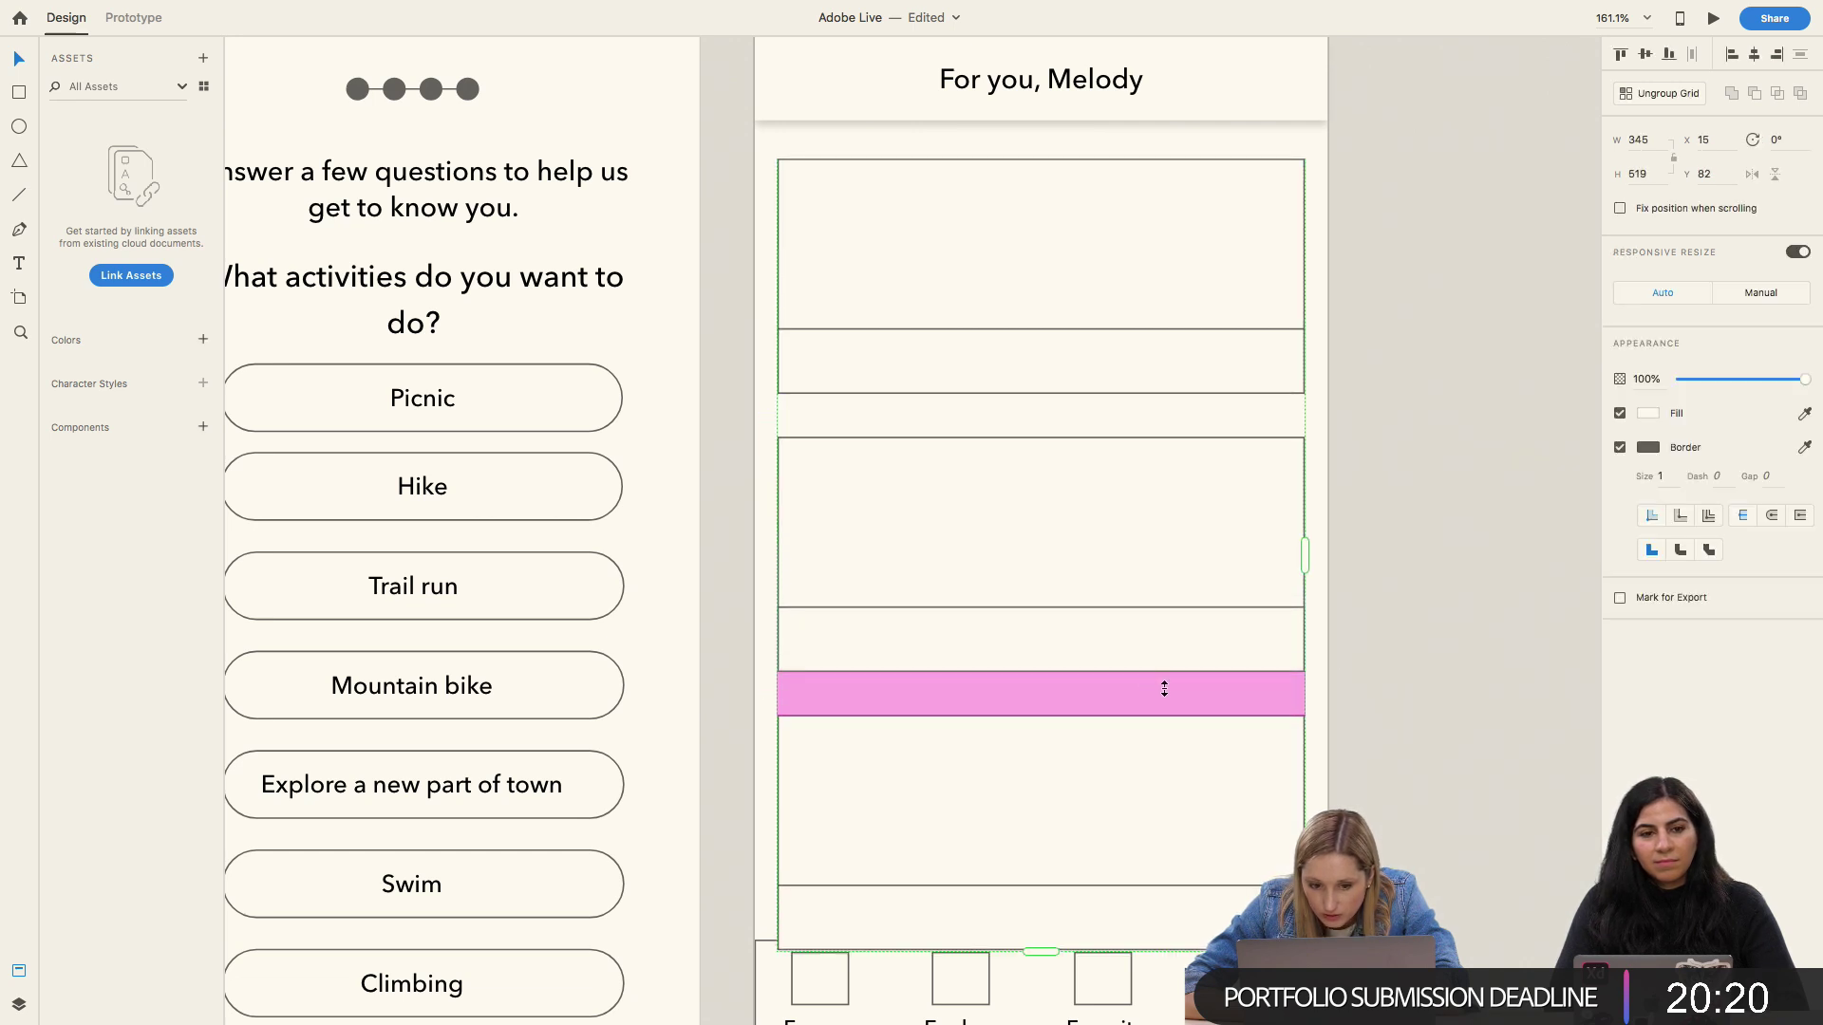
key(Escape)
Step: Bring the bottom navigation bar with its icons and labels in front of the repeated cards
scroll(1022, 907, down, 3)
click(765, 832)
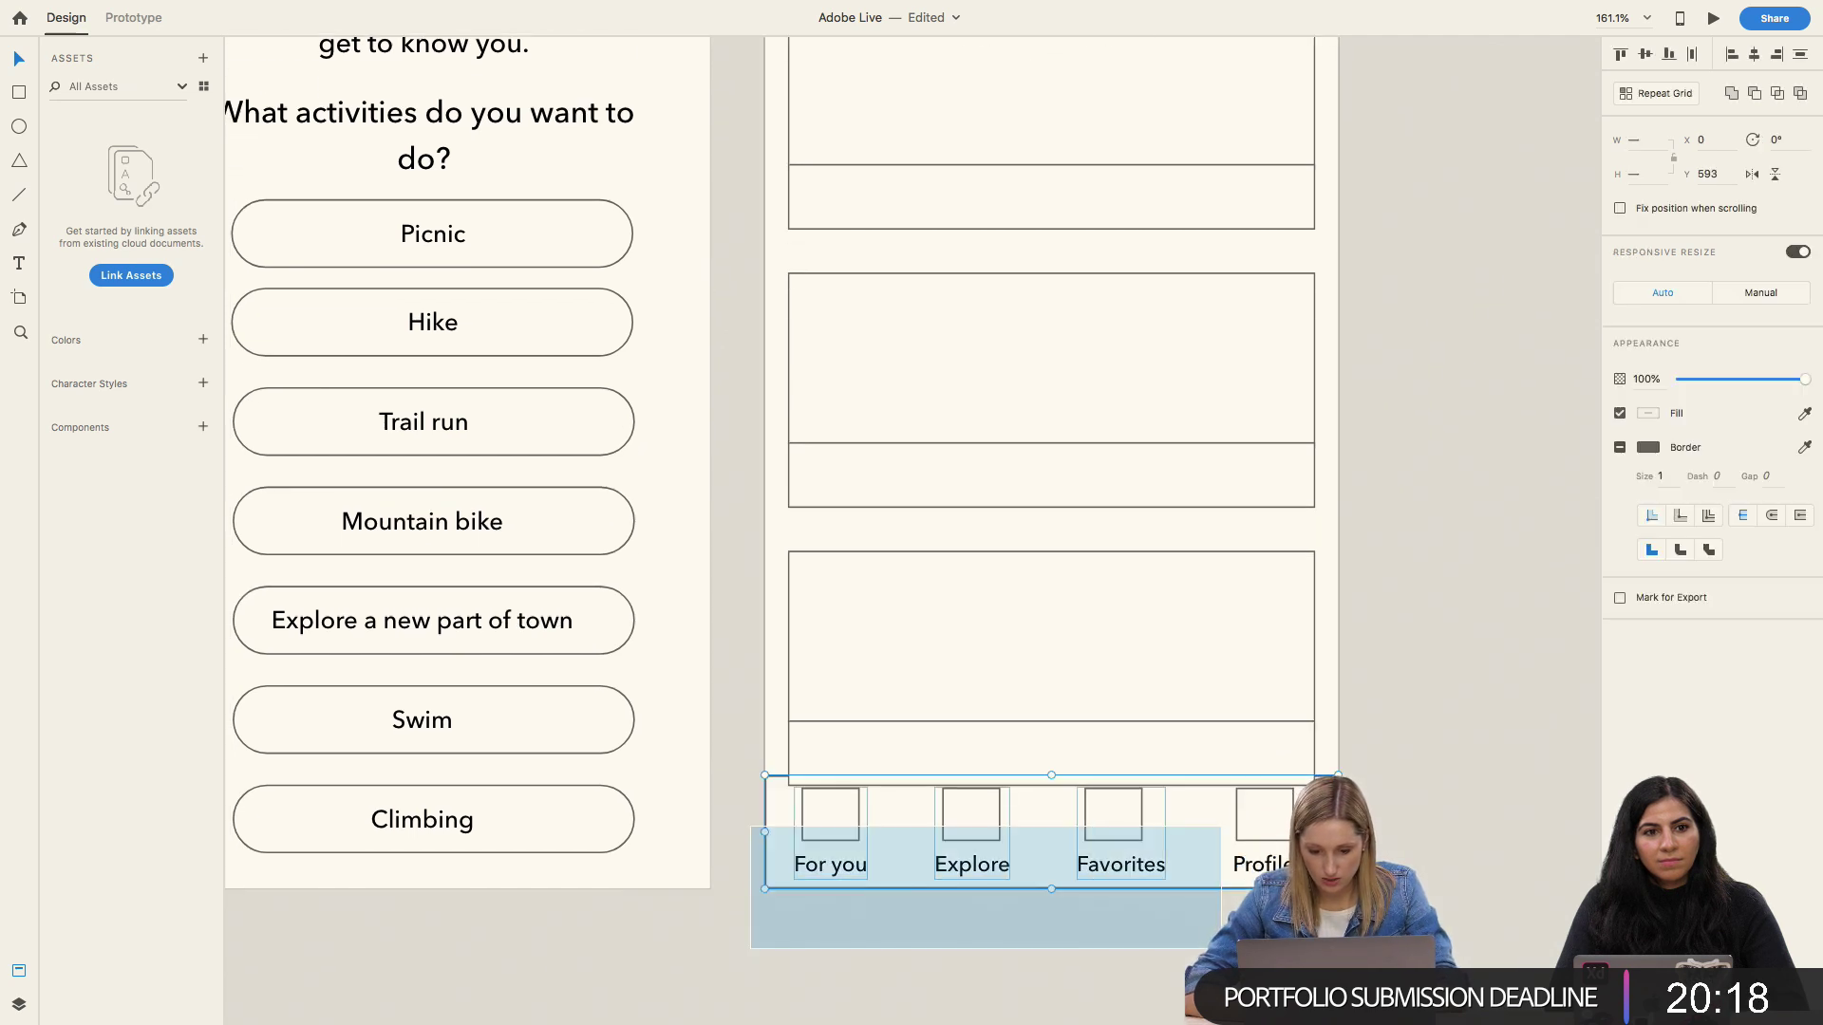
key(Escape)
click(765, 831)
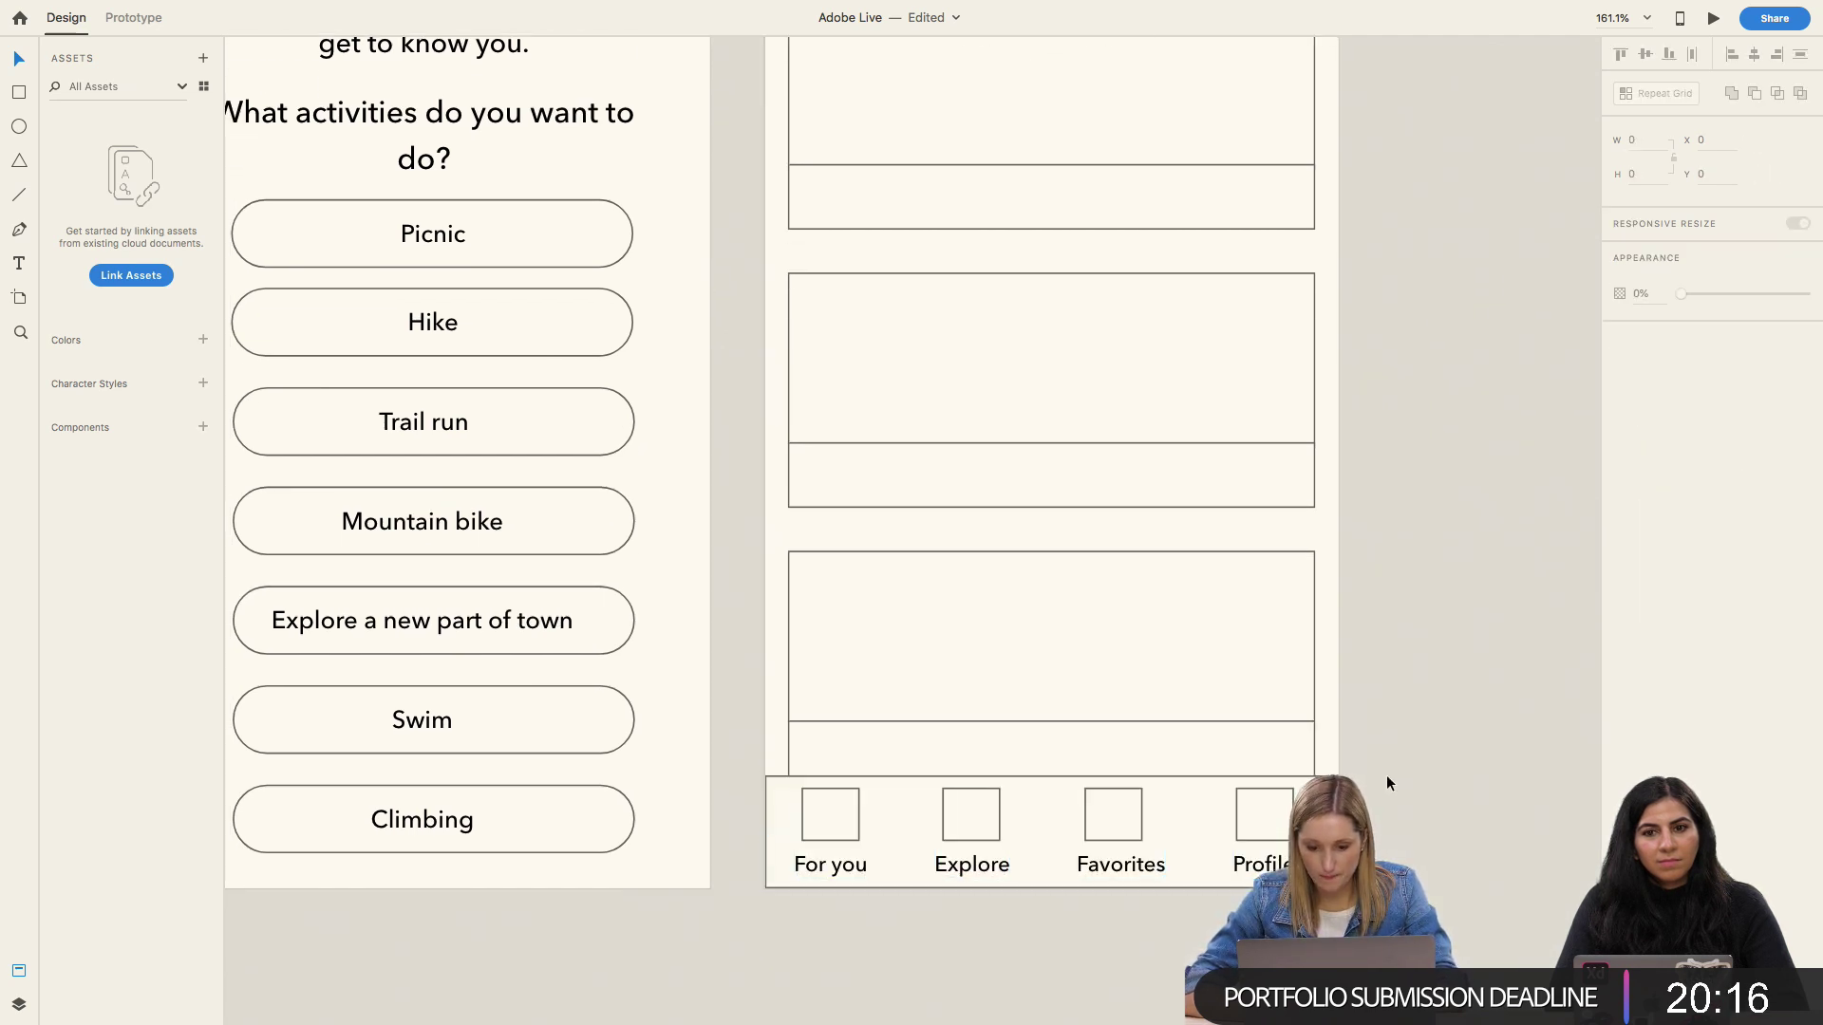
Step: Fill the image area of the repeated cards with light grey, about #D5D5D5
scroll(1386, 775, up, 5)
click(1027, 369)
double_click(1029, 365)
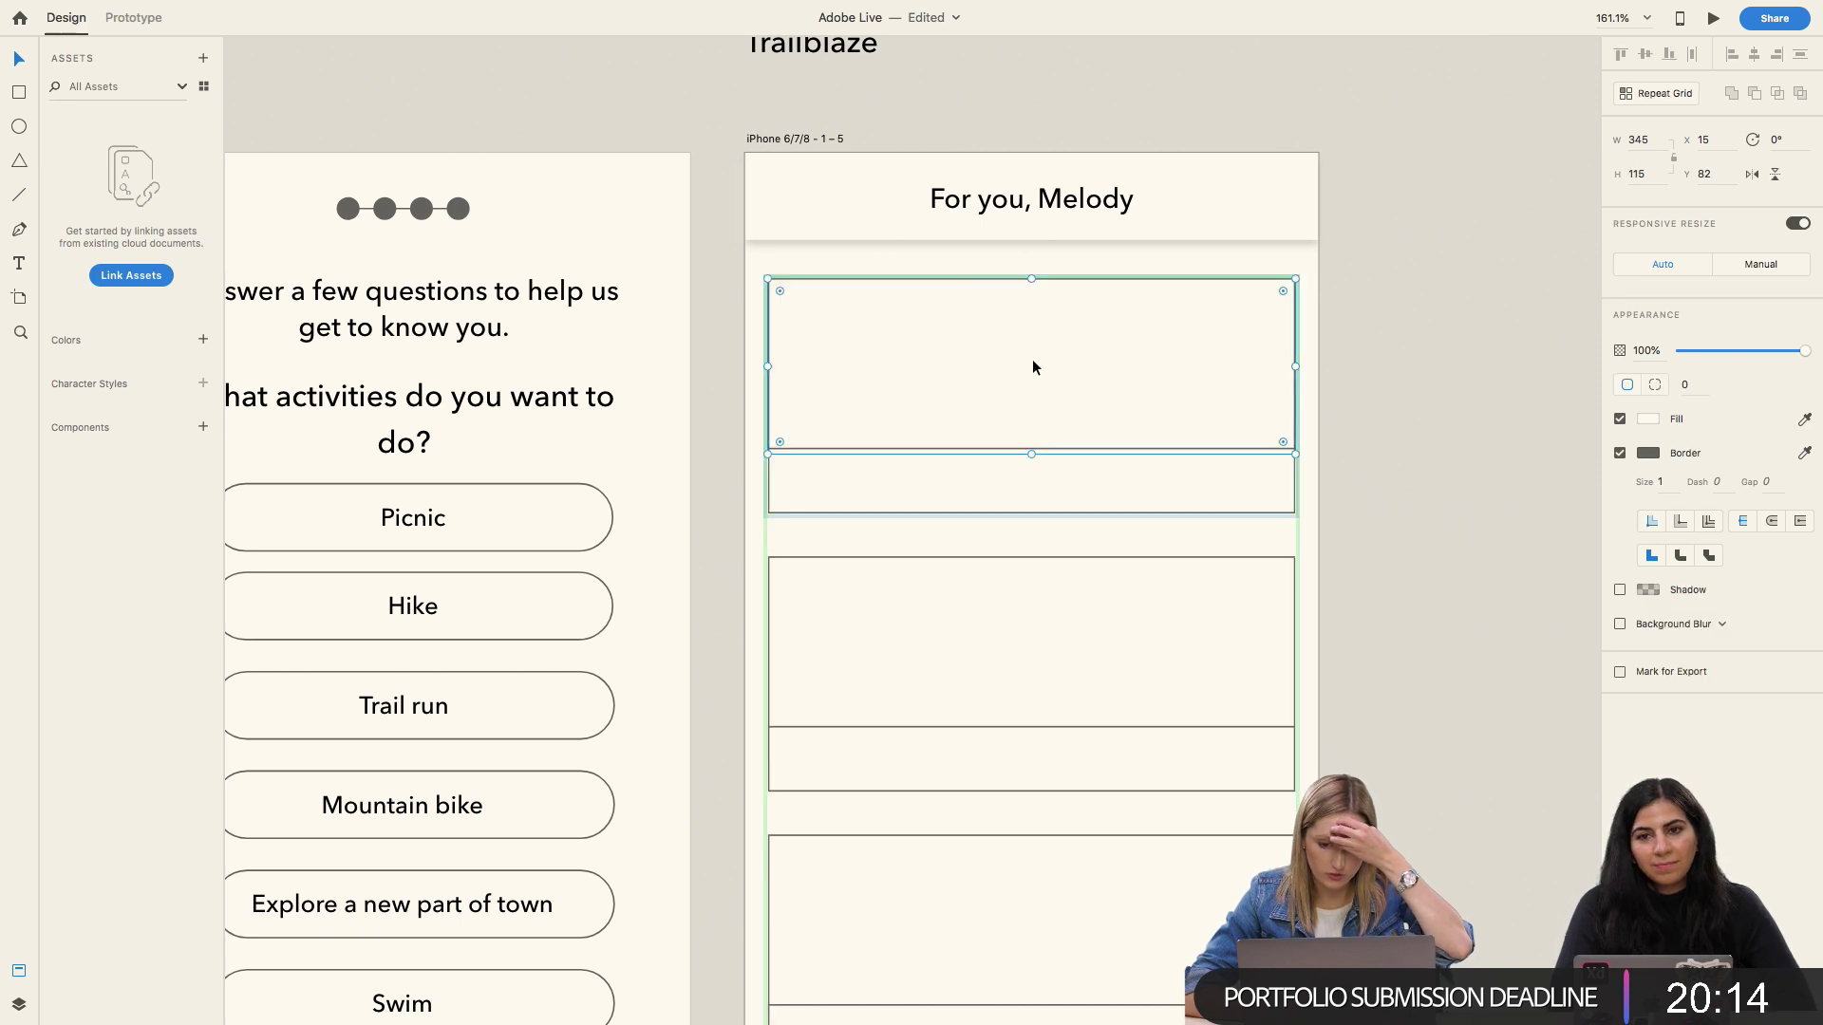
click(1673, 420)
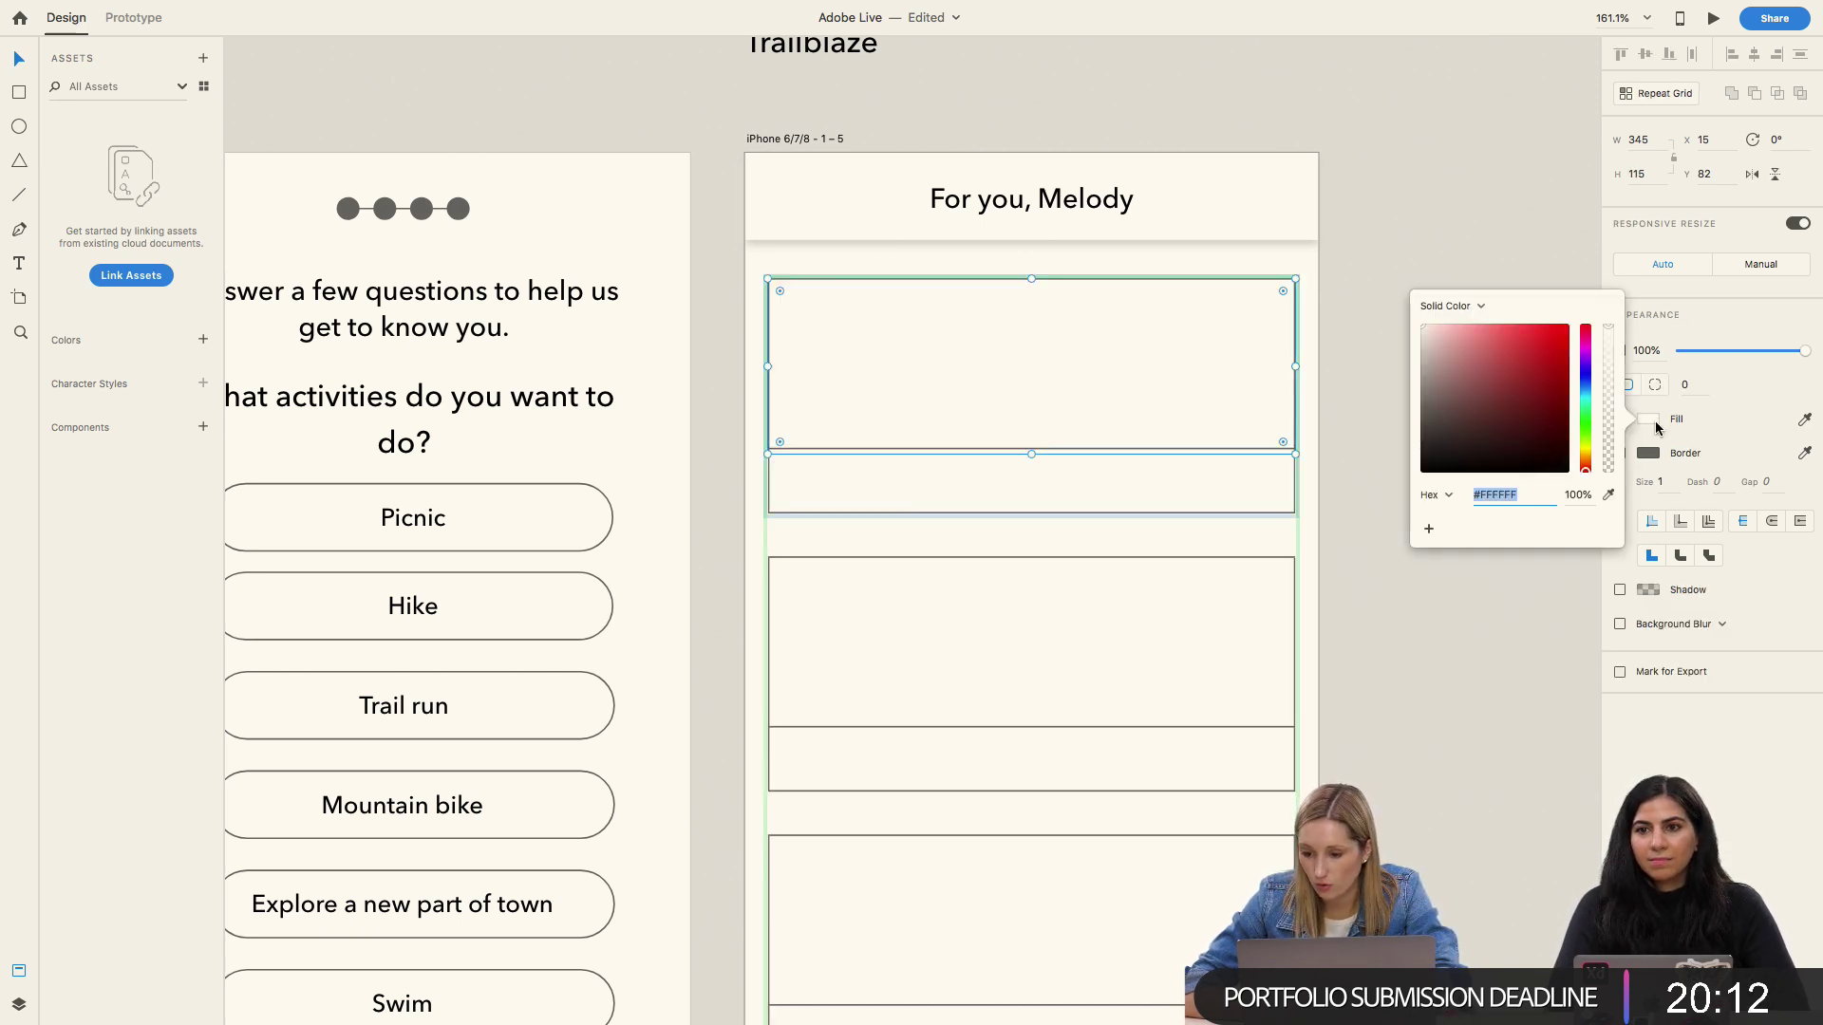
click(1421, 349)
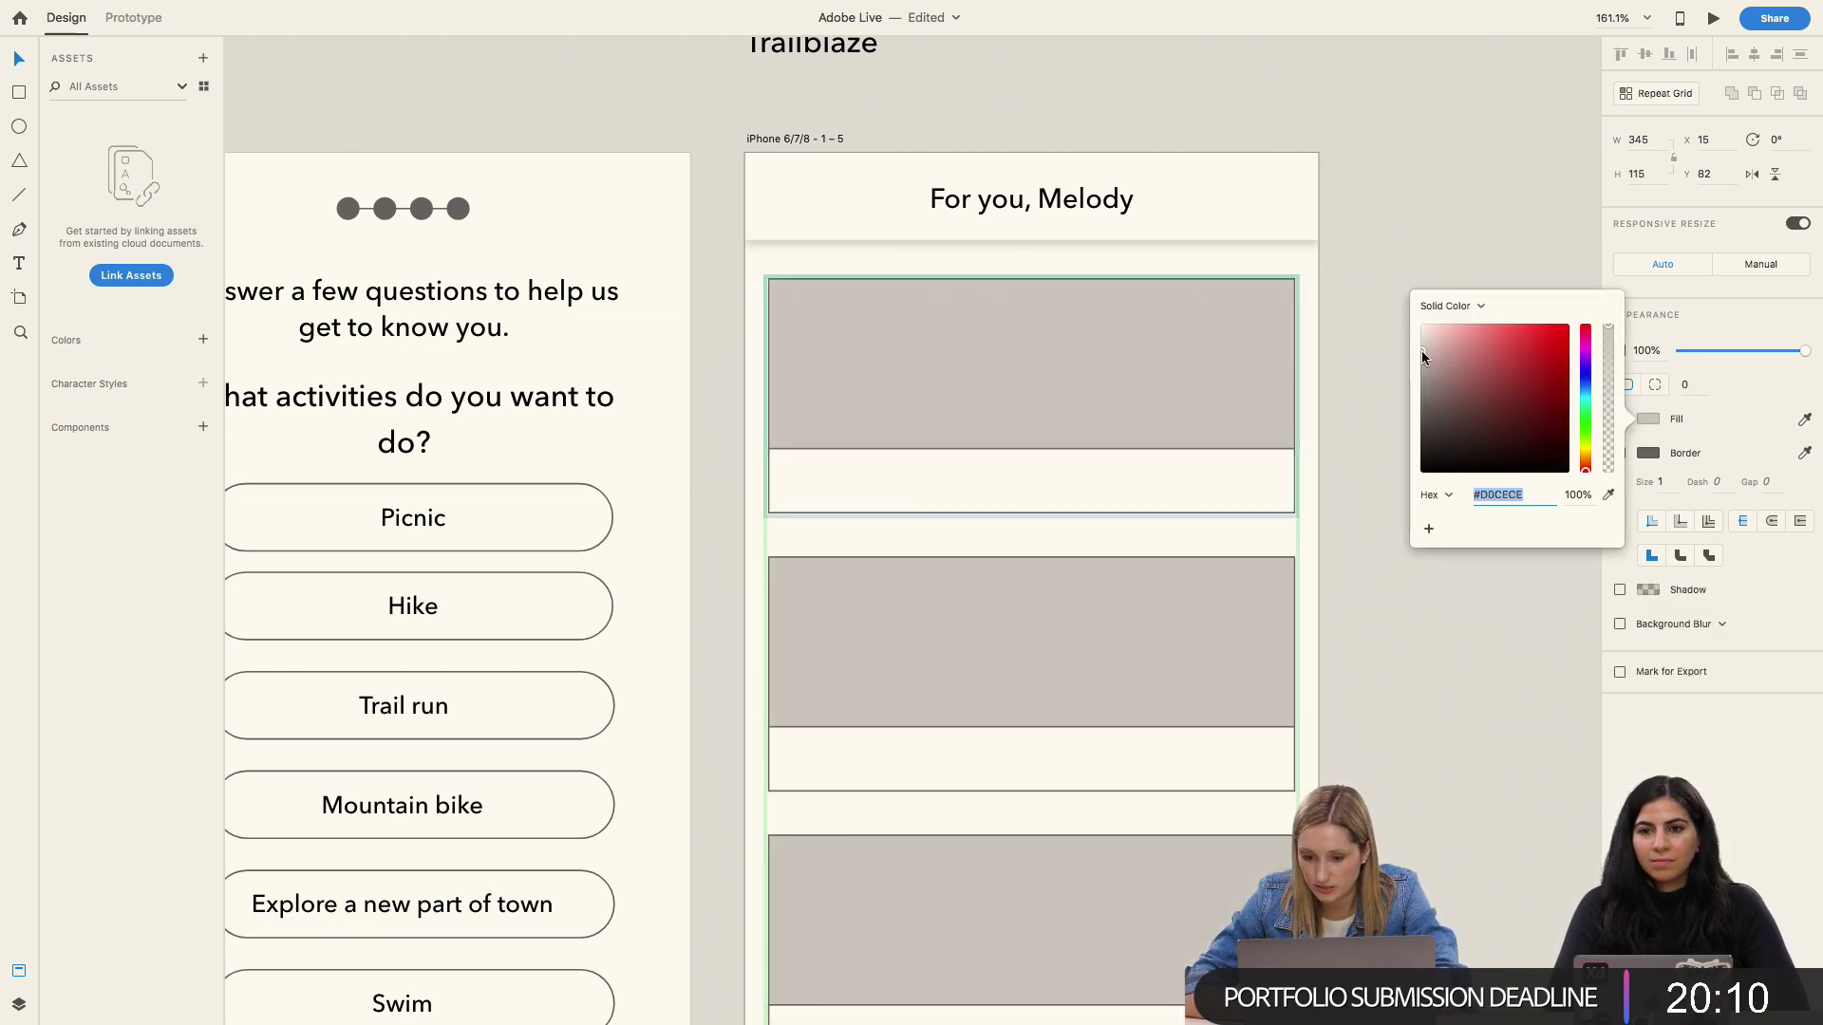
click(1421, 346)
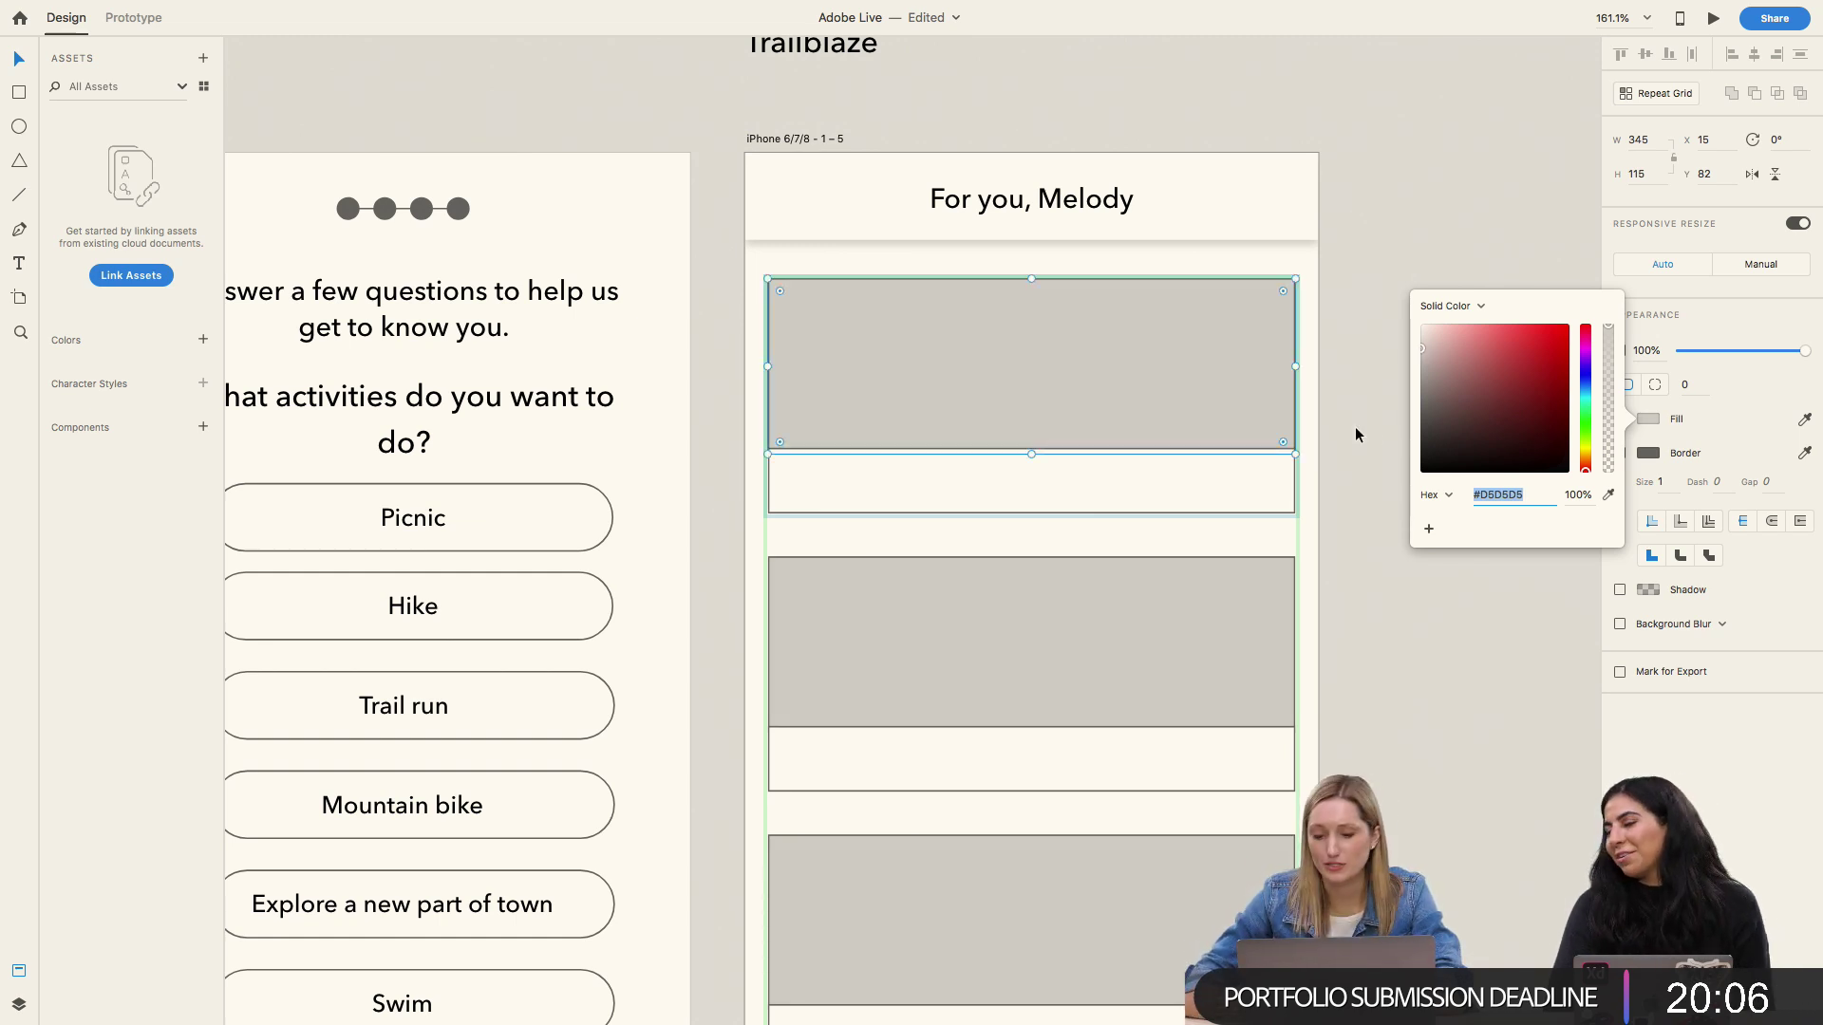
click(1378, 301)
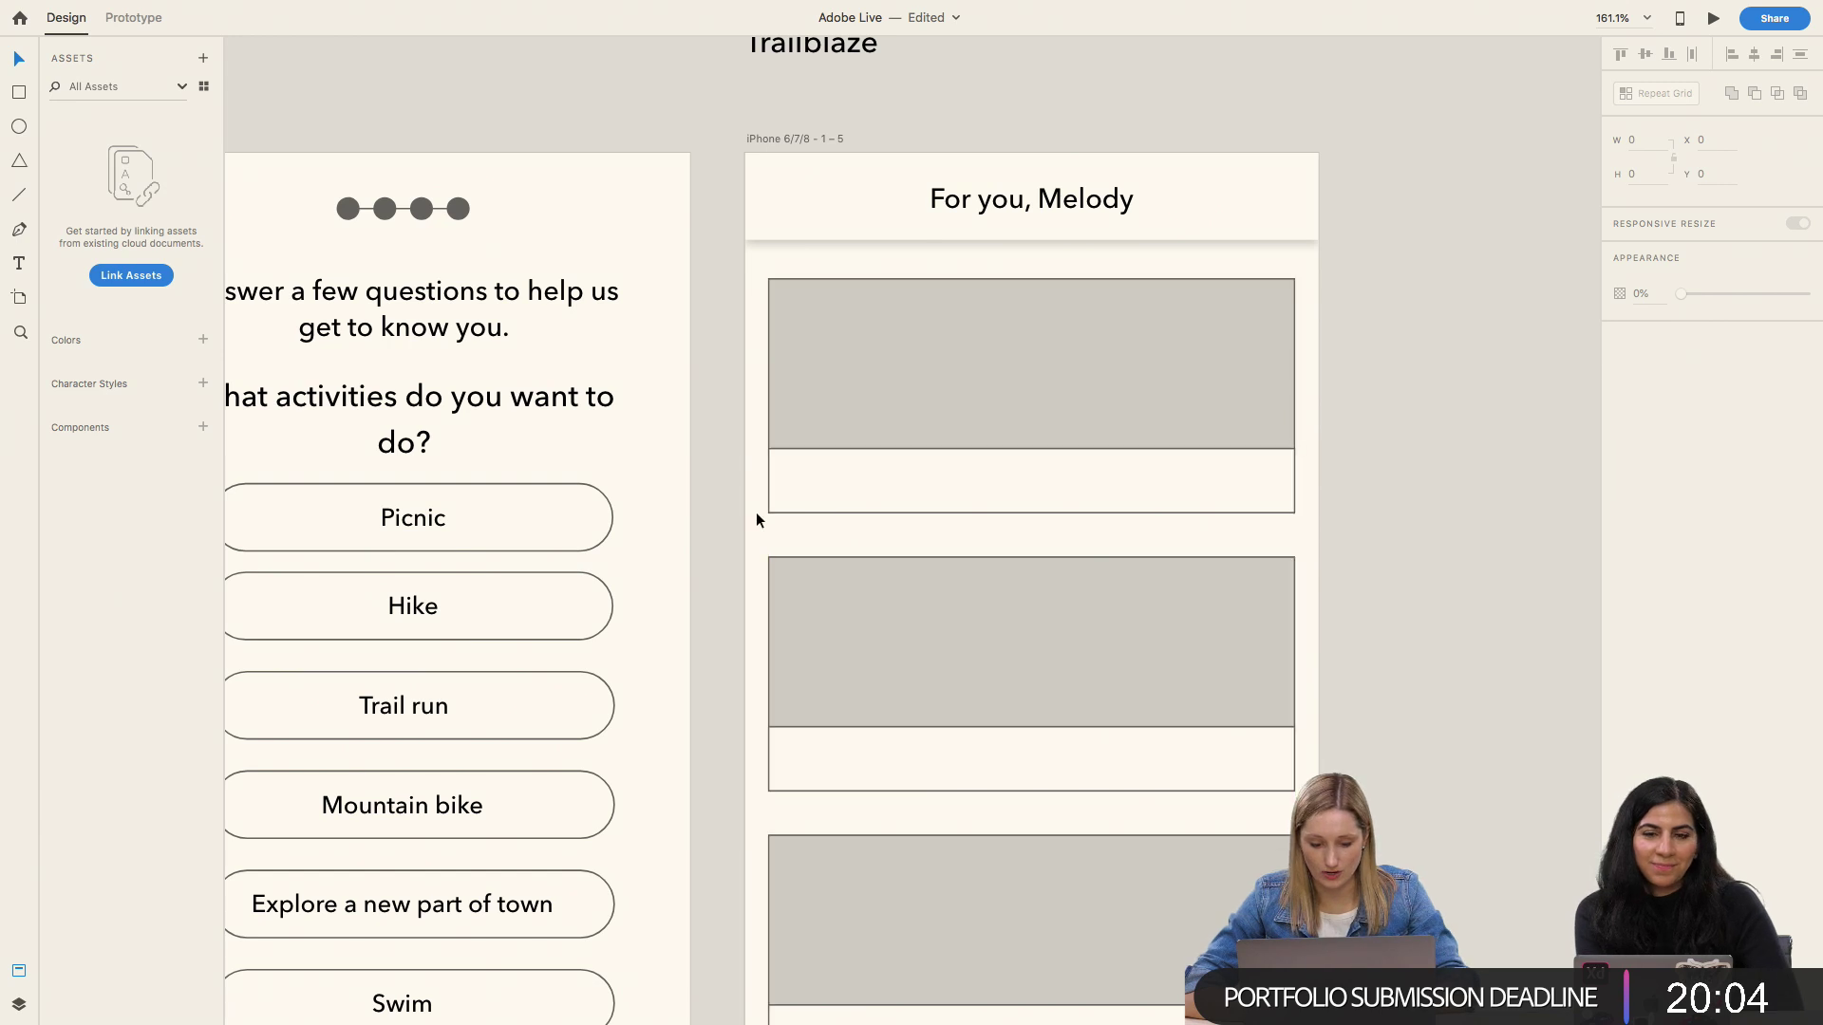
Step: Add a text box about 175 × 19 in the first card's lower strip reading "Name of Hike"
key(t)
drag(781, 469, 1011, 493)
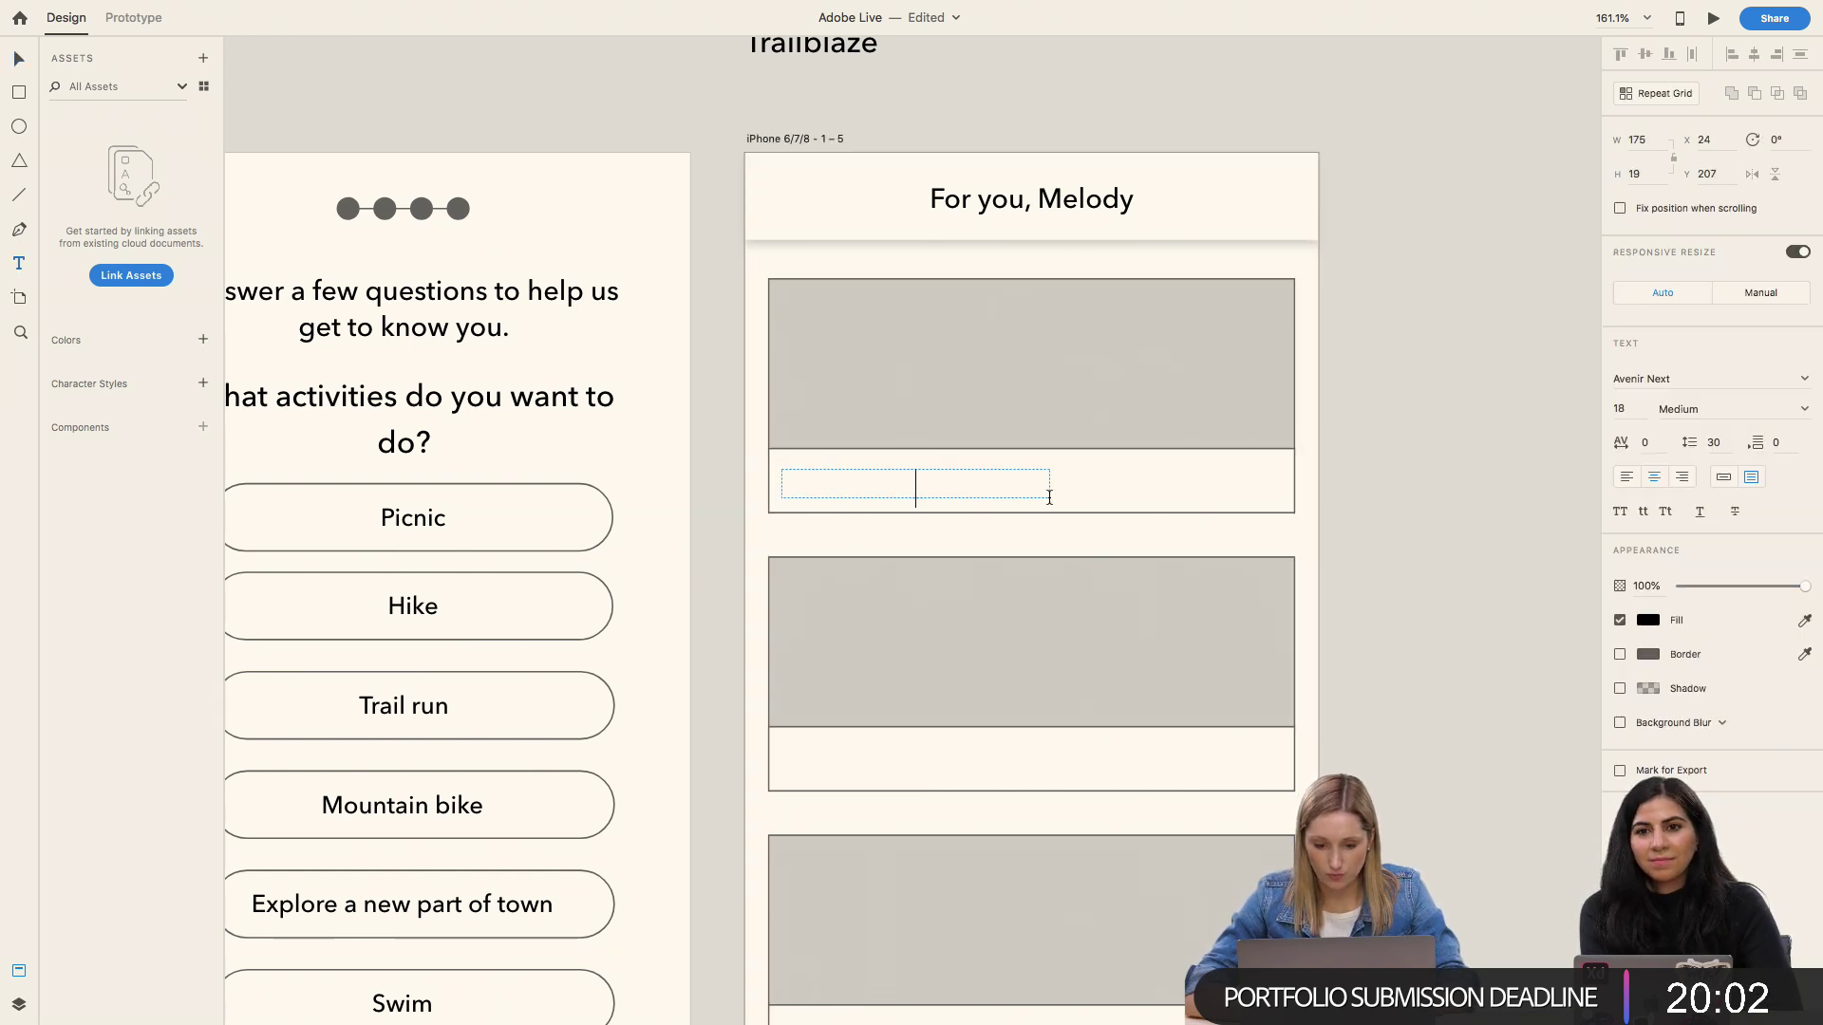
text(Name of Hike)
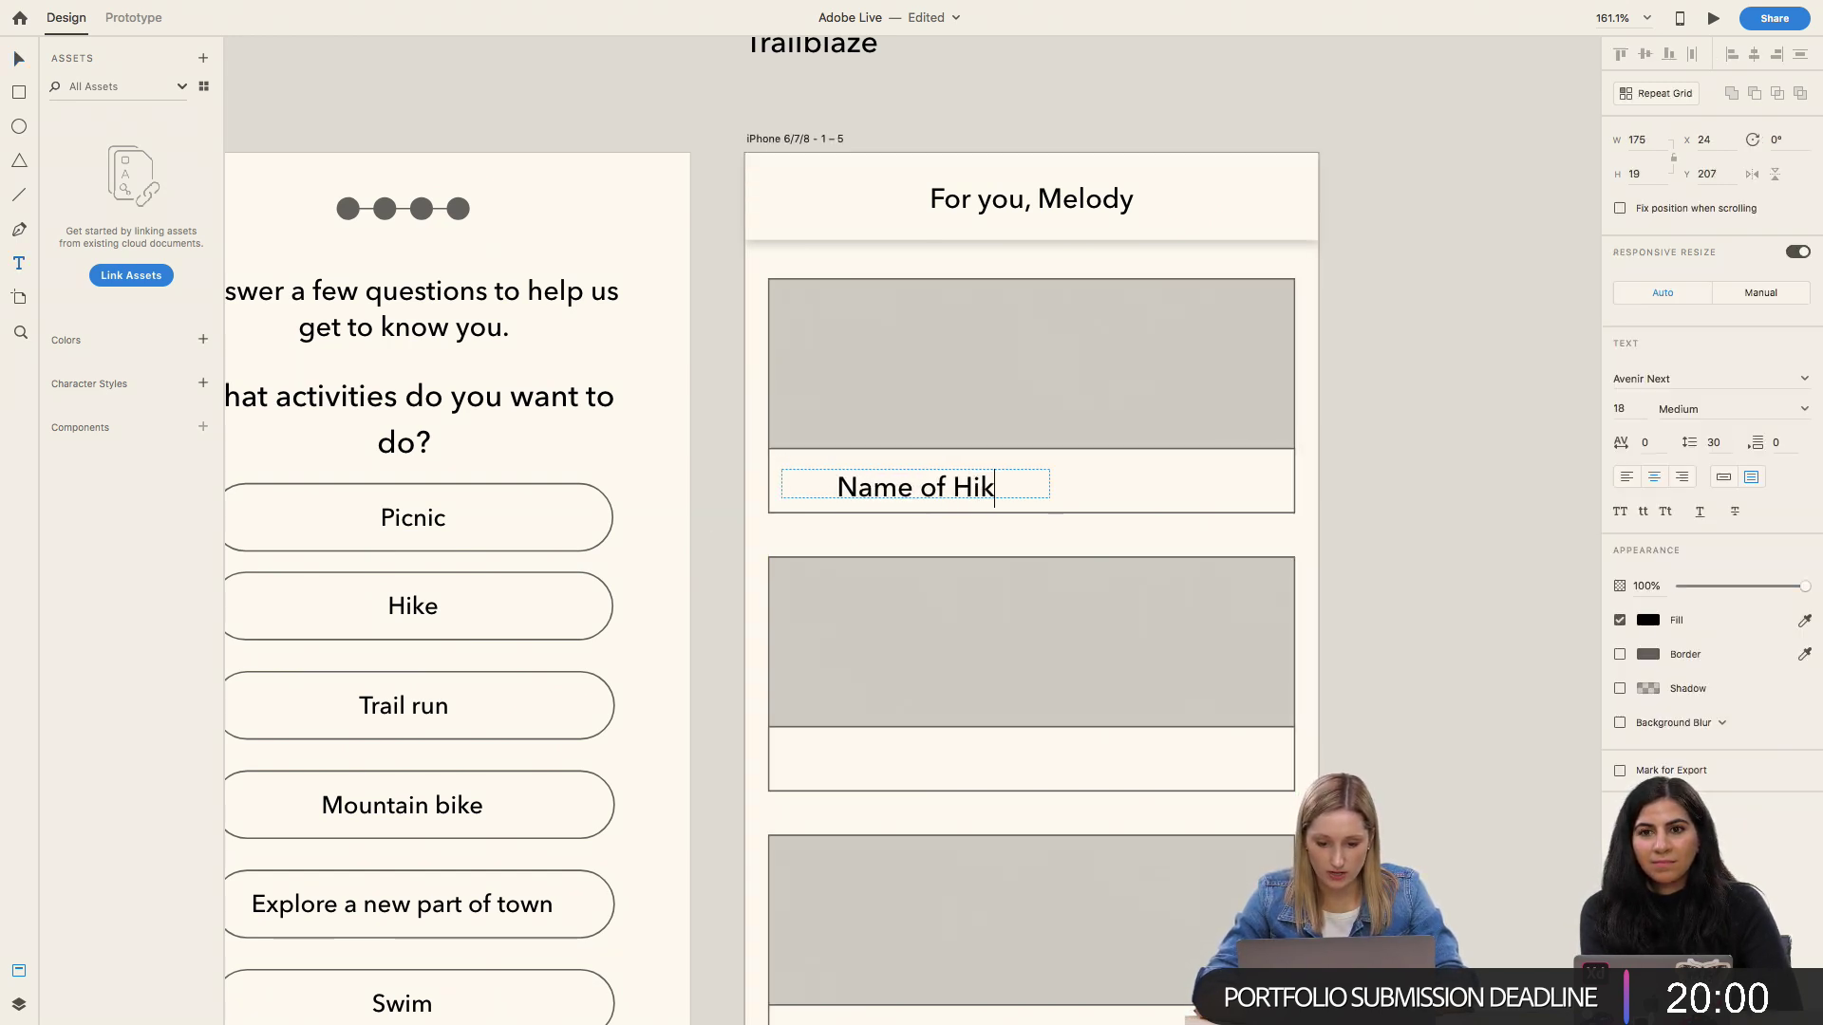
Step: Left-align the "Name of Hike" text and move its box up to Y 202
click(1626, 476)
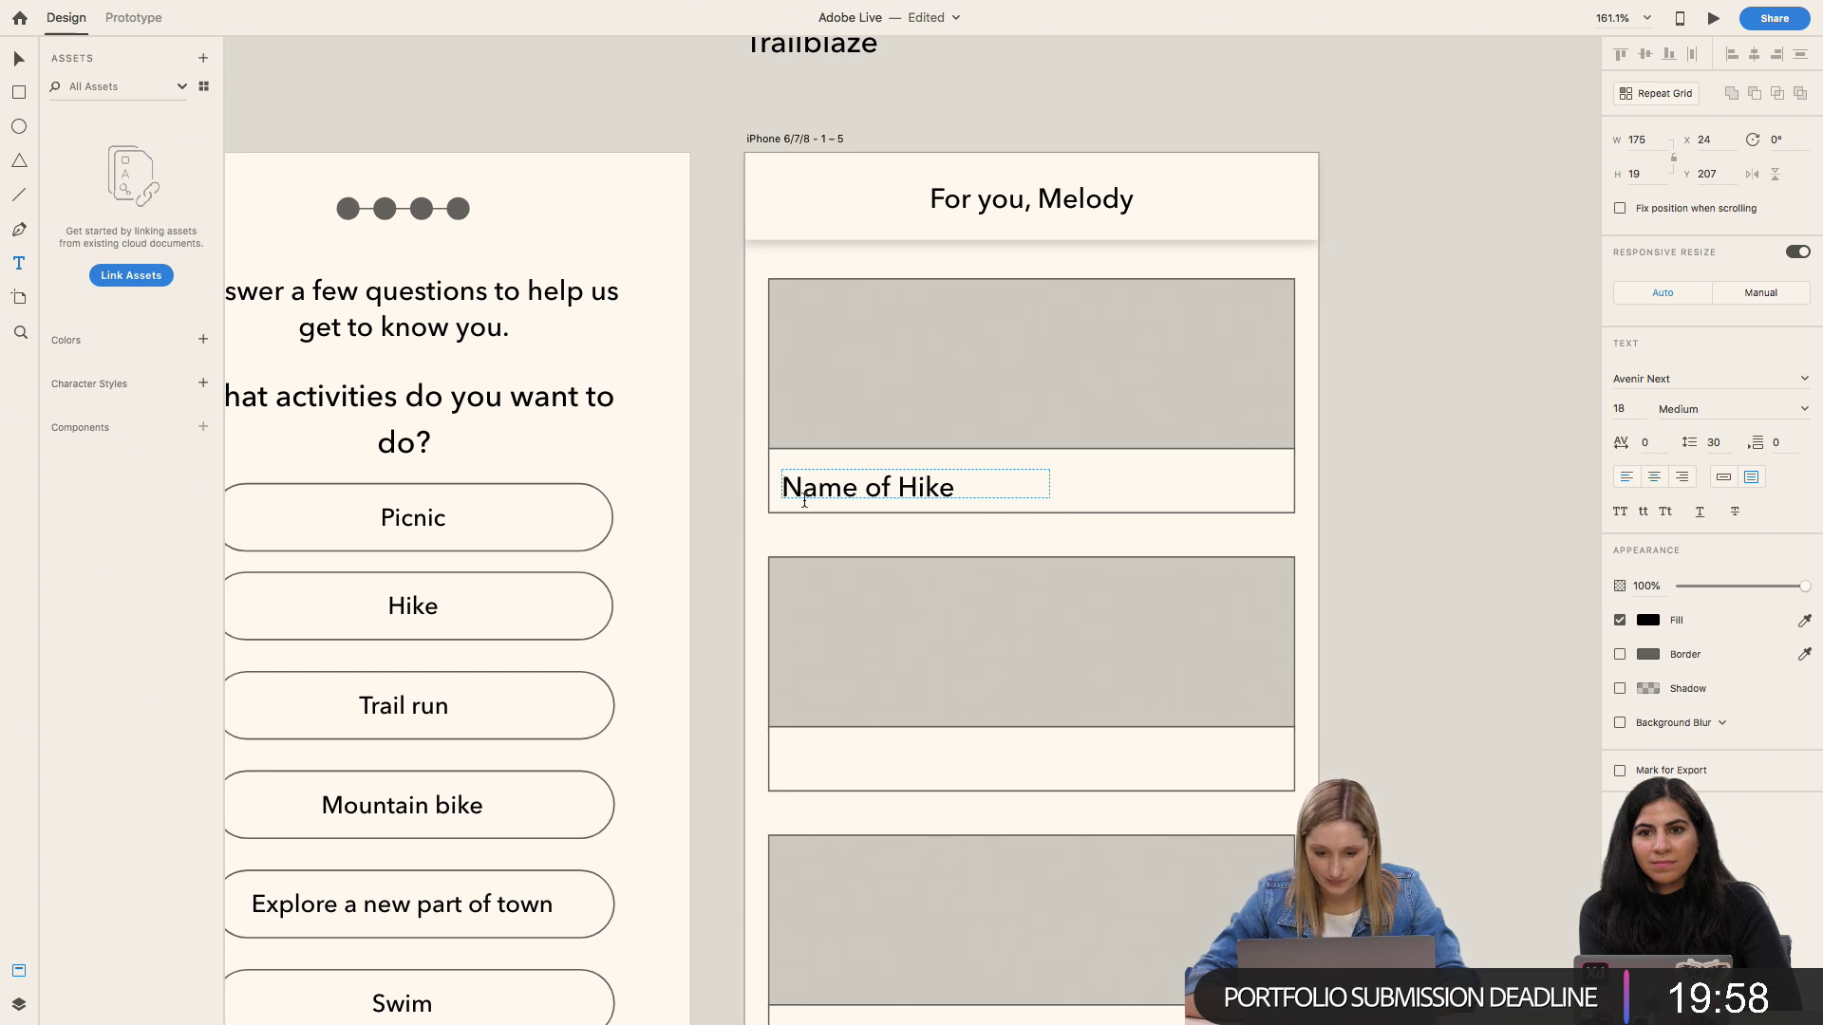
key(Escape)
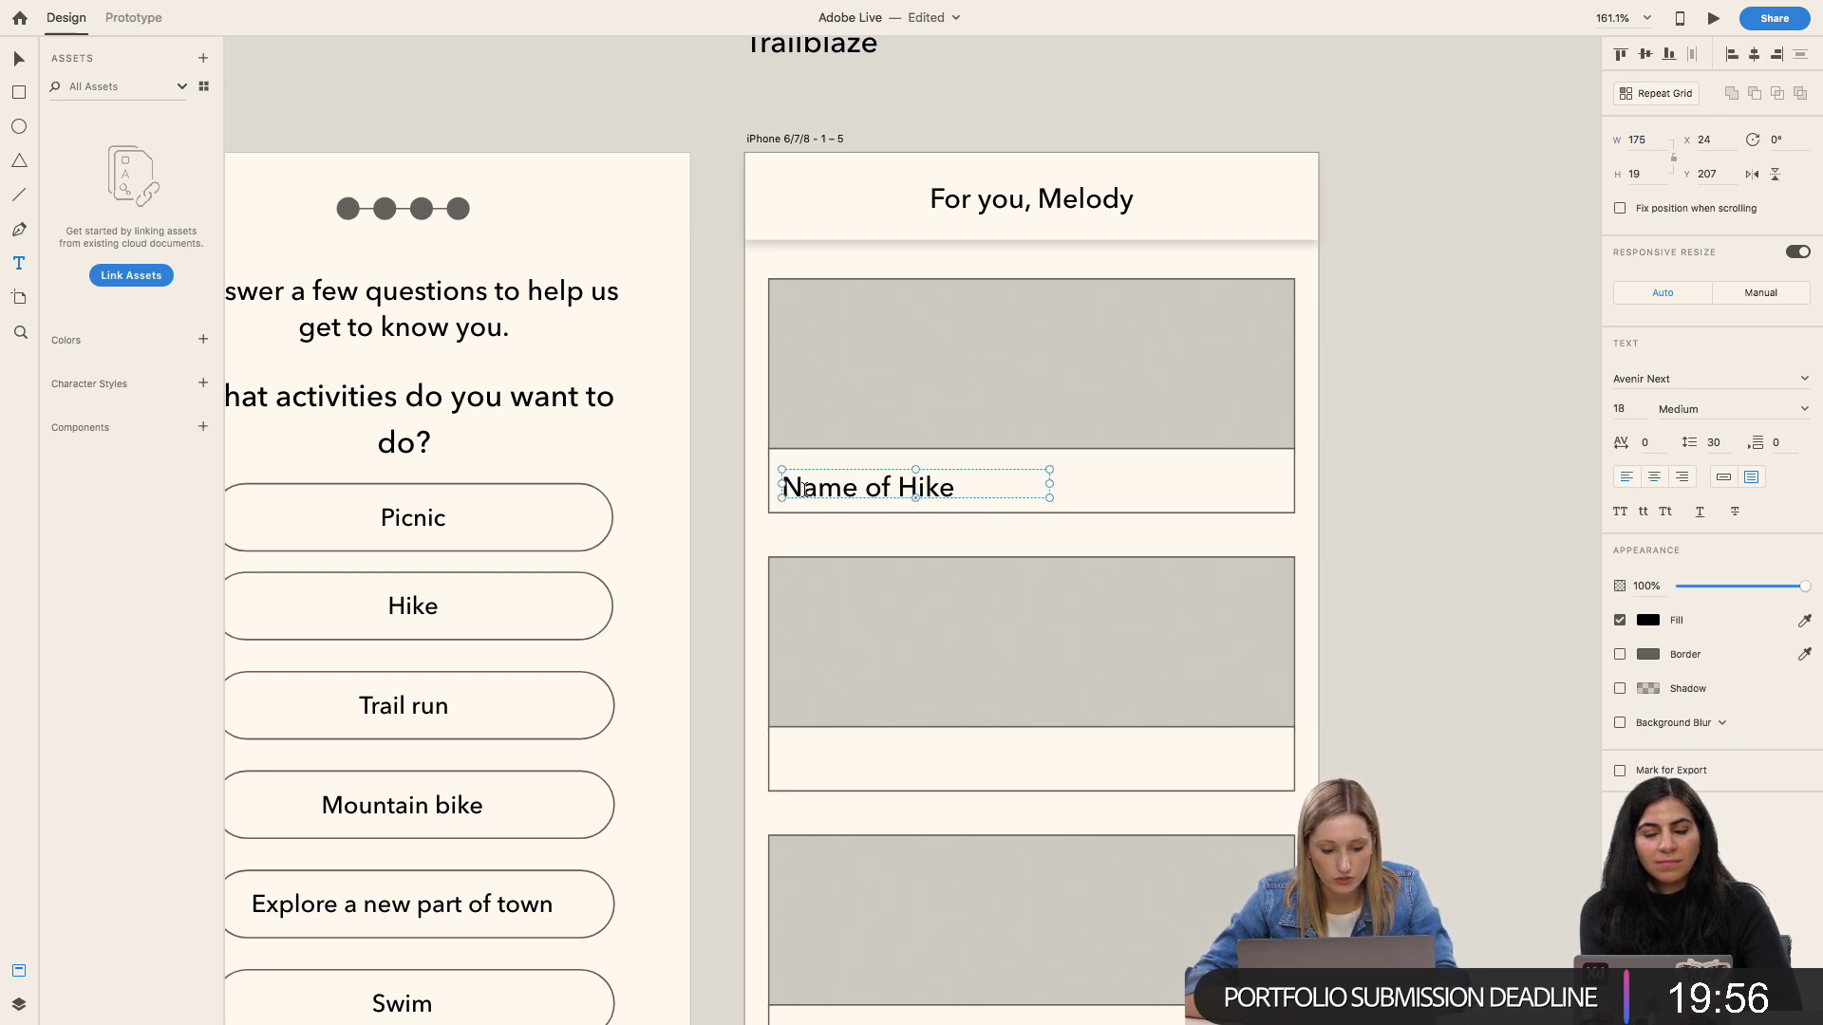
drag(804, 498, 804, 490)
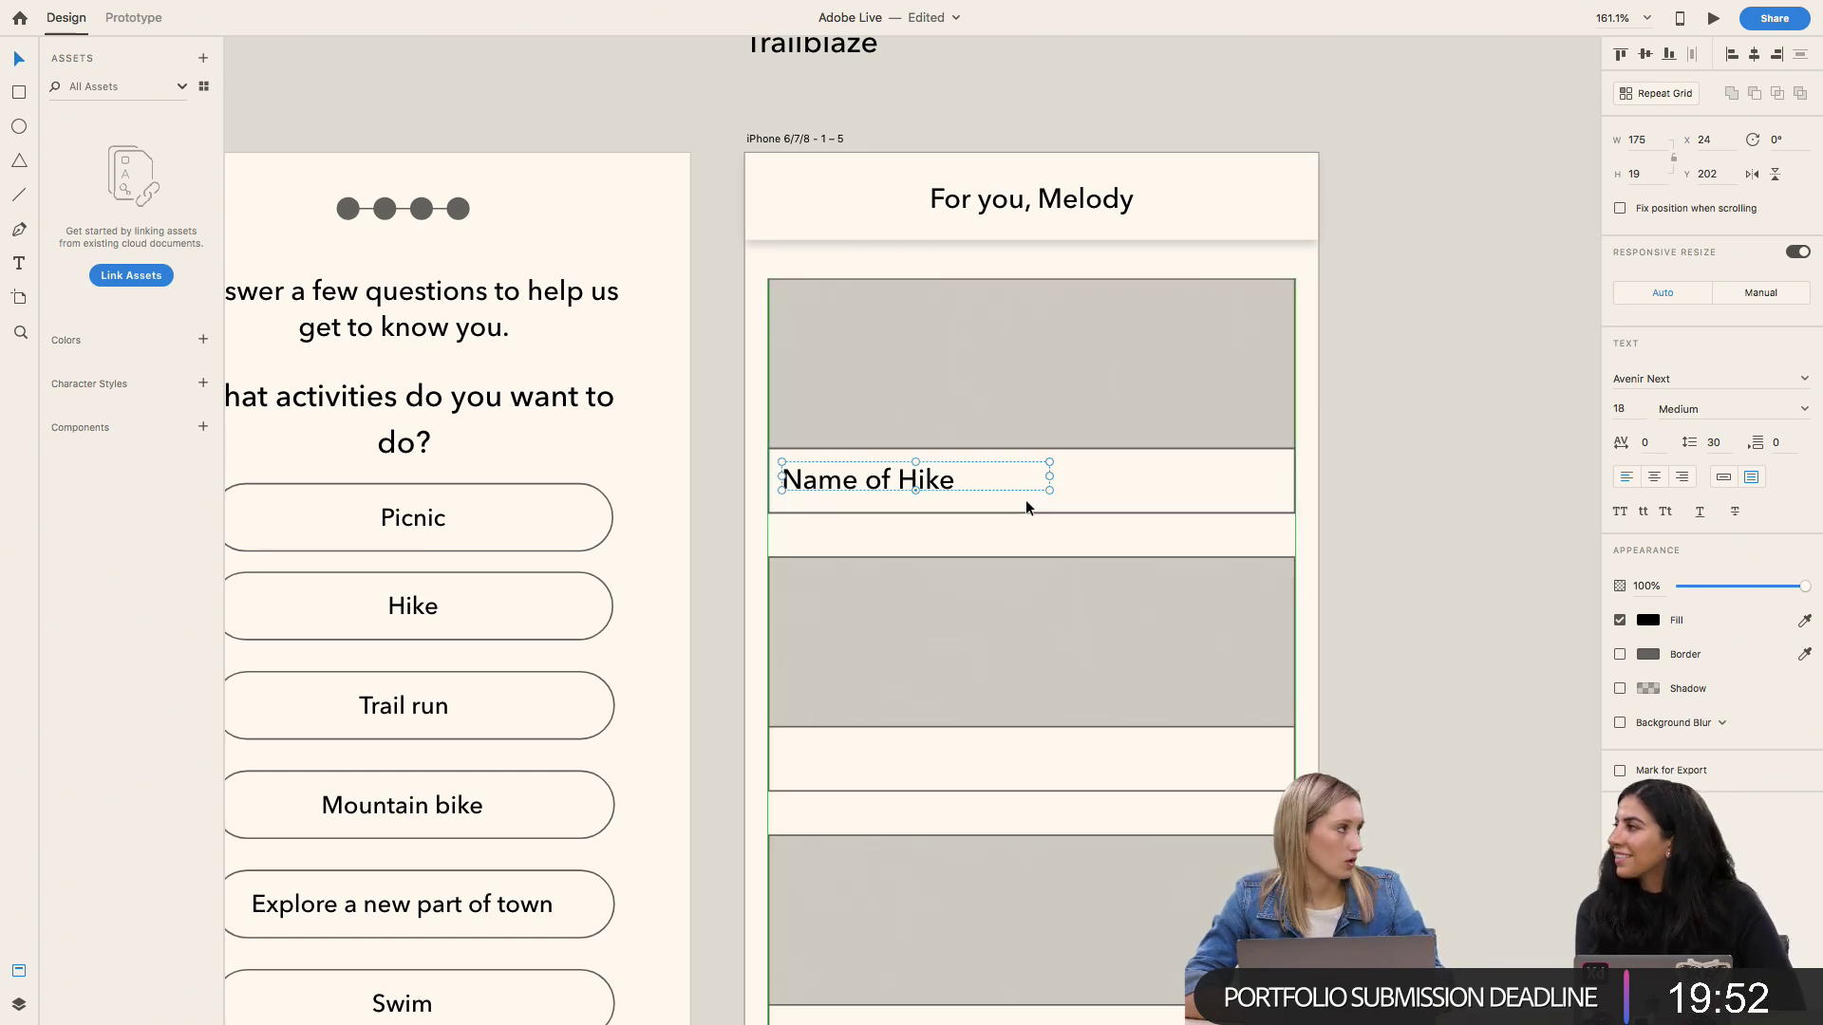
Step: Extend the cards' lower strip slightly downward and set the "Name of Hike" label's font size to 14
click(1029, 506)
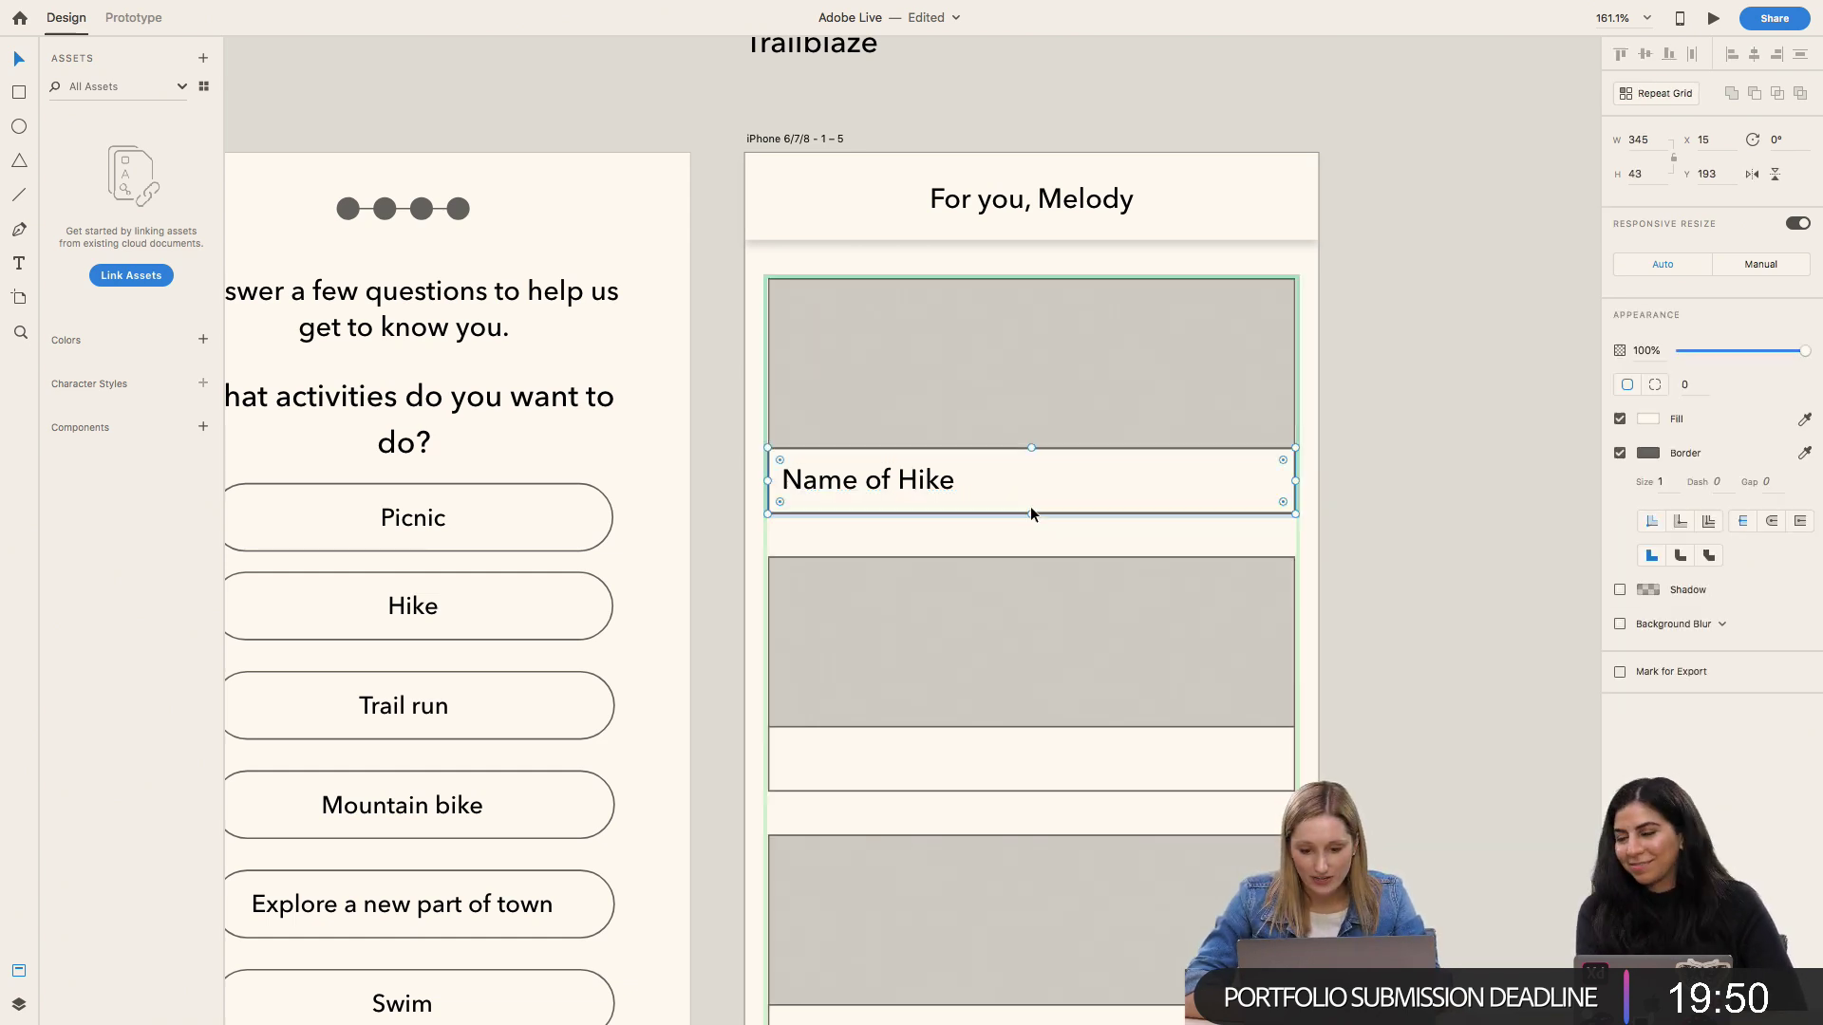
drag(1029, 512, 1029, 529)
double_click(931, 475)
key(ctrl+a)
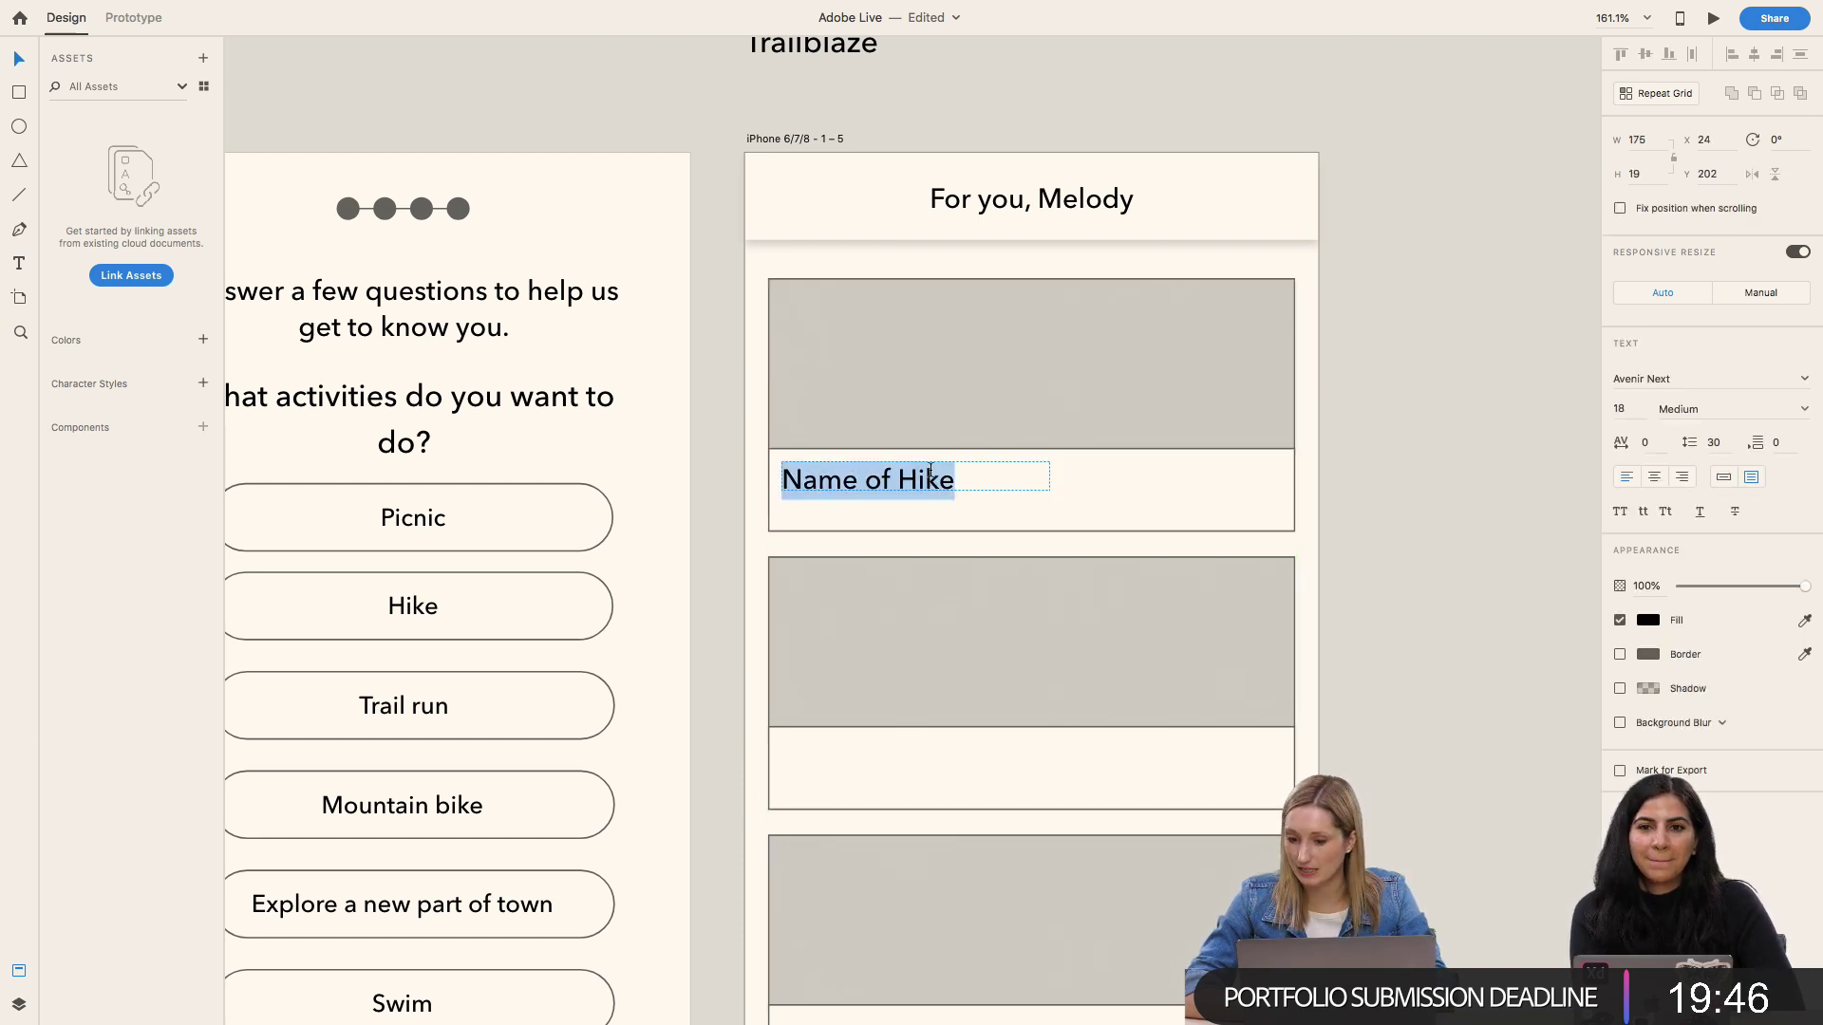
click(1621, 407)
text(14)
key(Return)
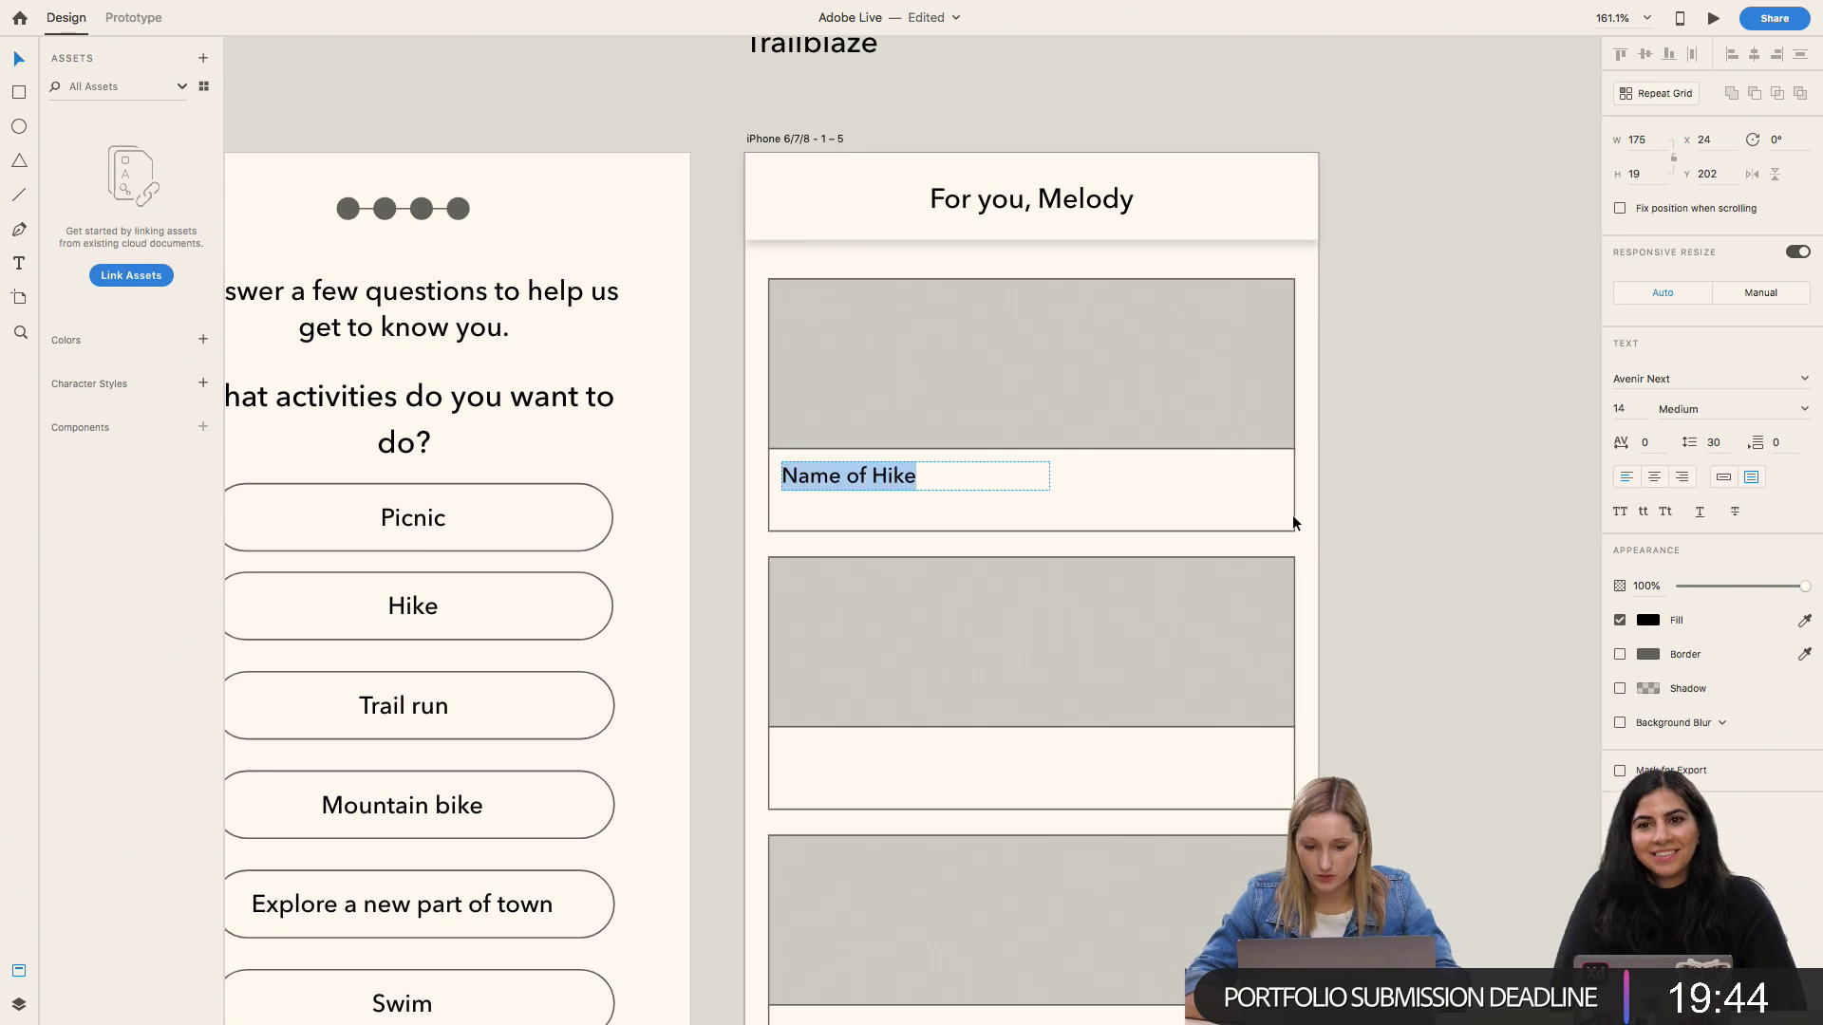
key(Escape)
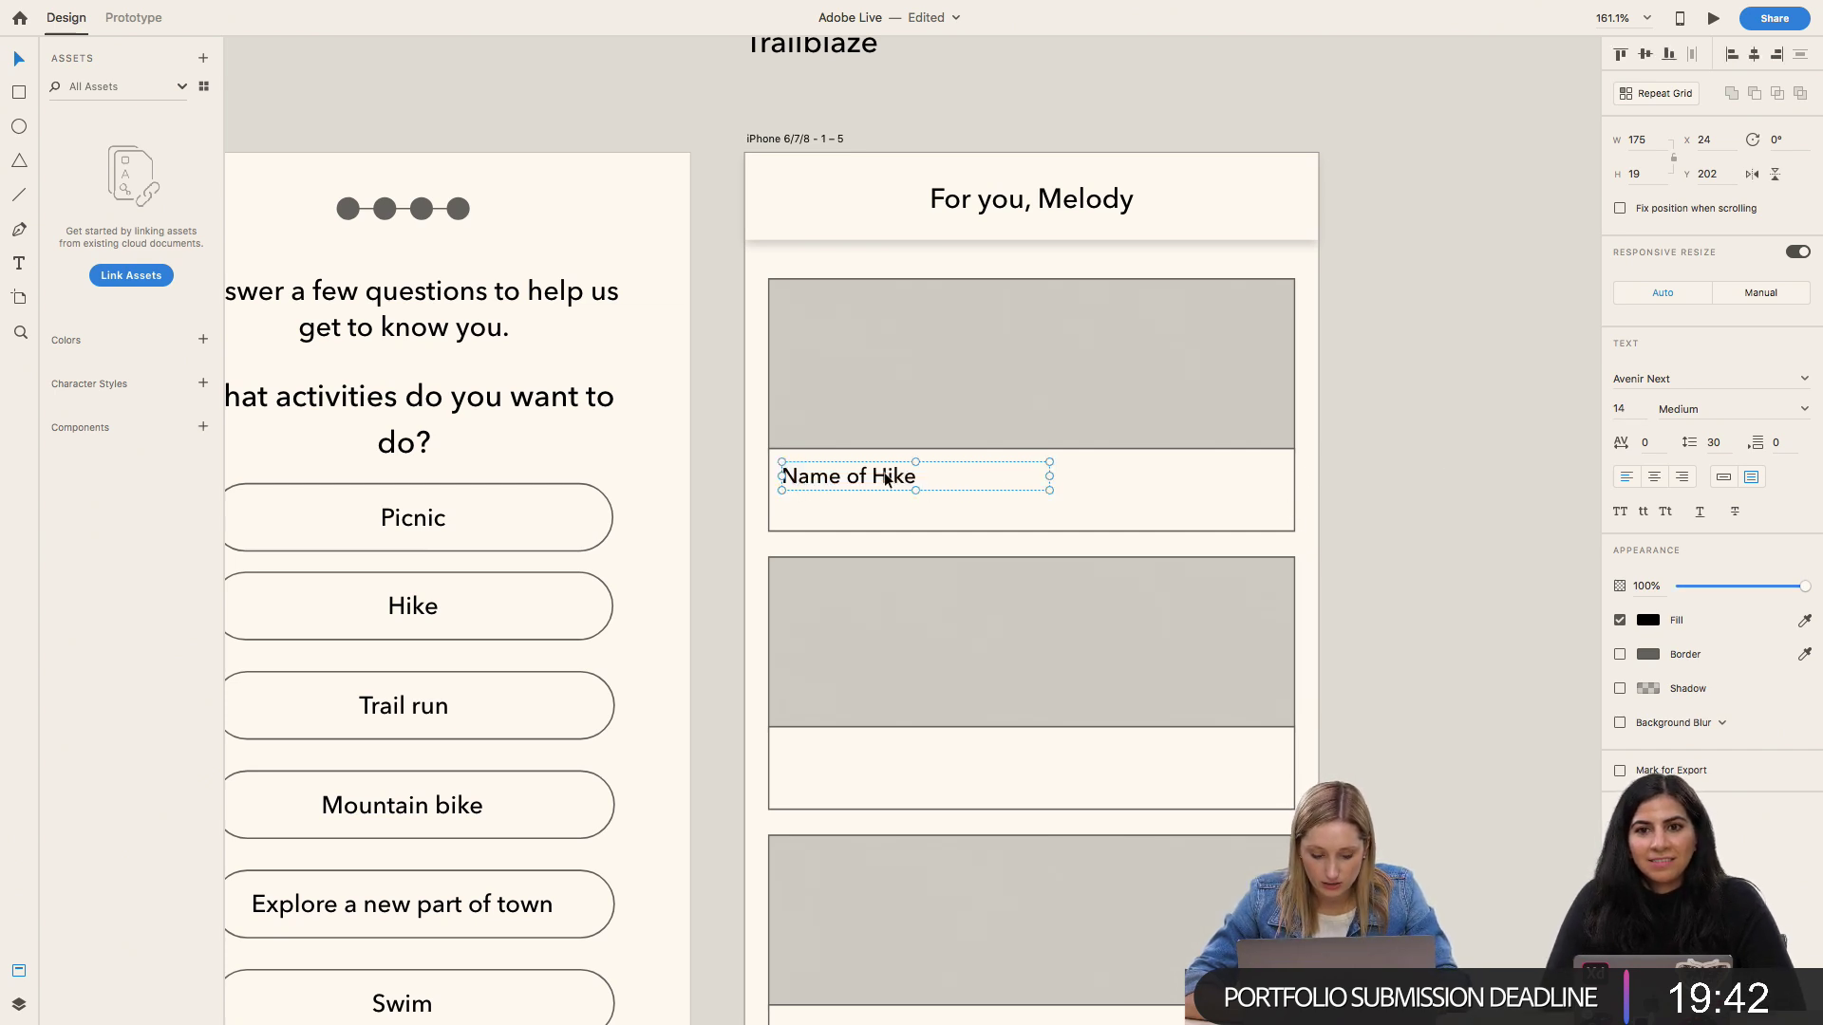
Step: Duplicate the hike name label directly beneath itself, change the copy to "Average time" and set its font size to 12
drag(885, 479, 884, 509)
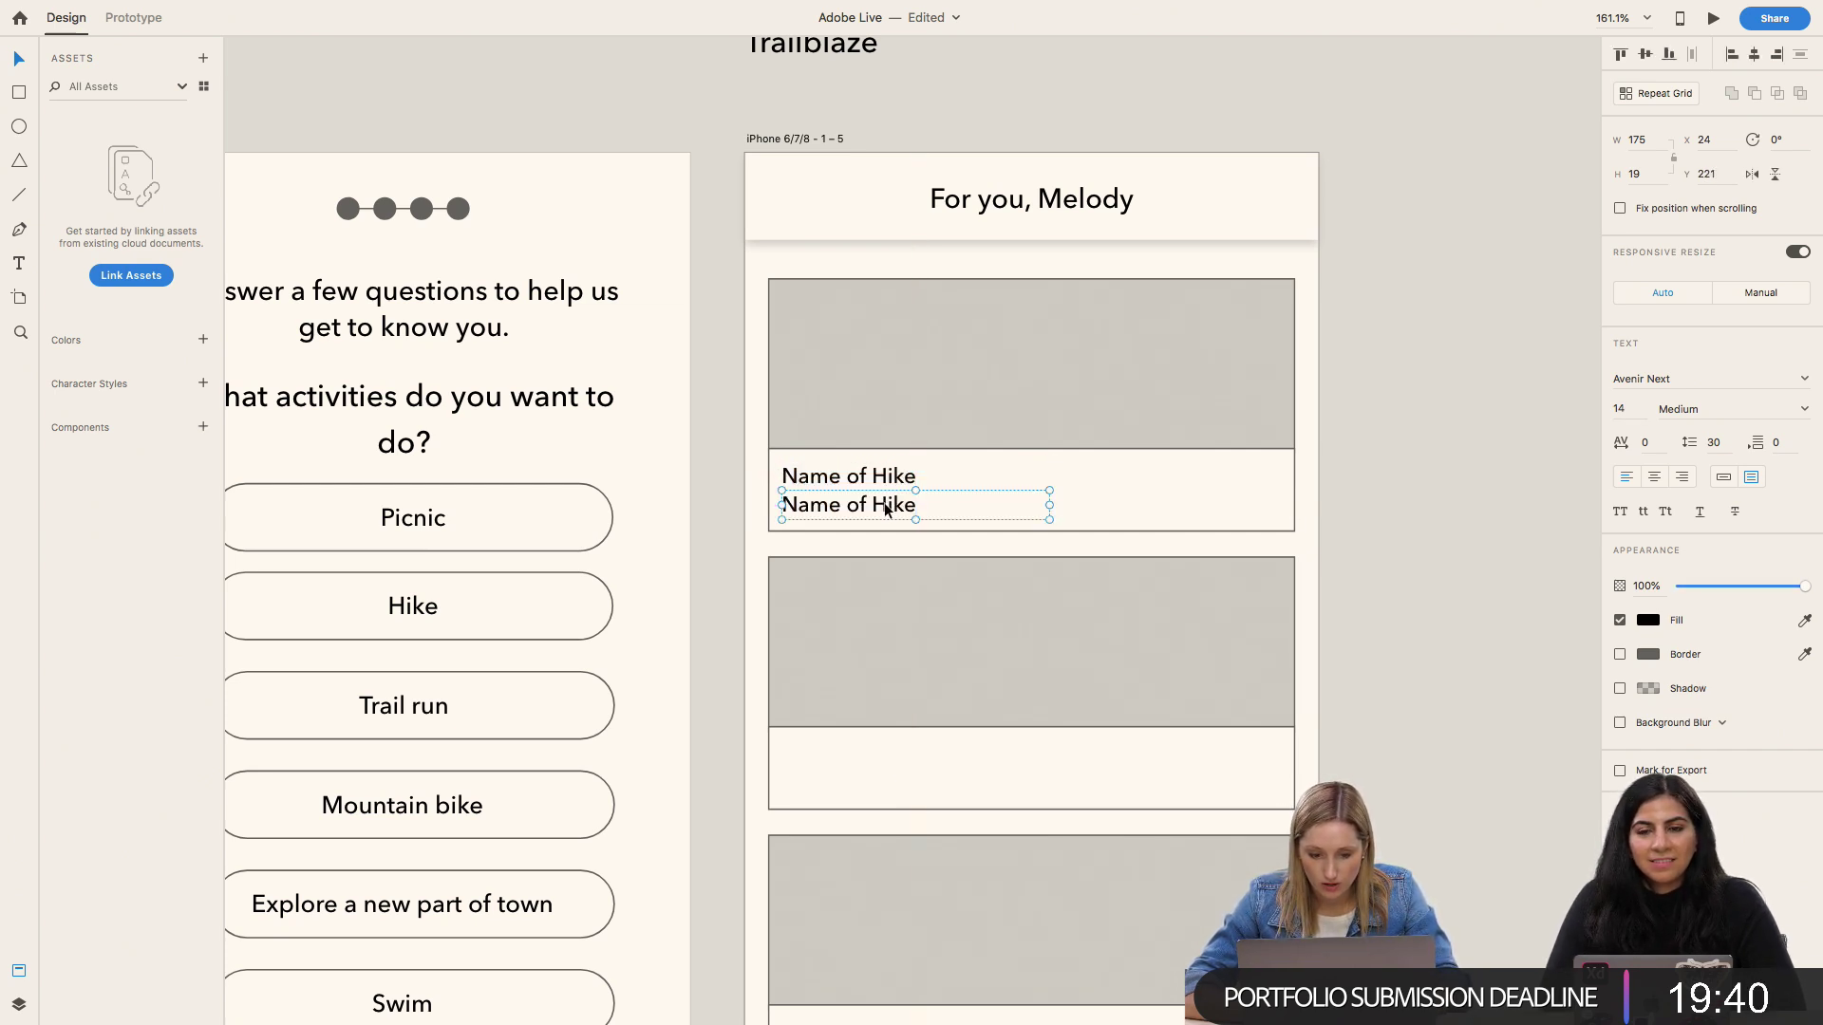
double_click(885, 507)
text(Average time)
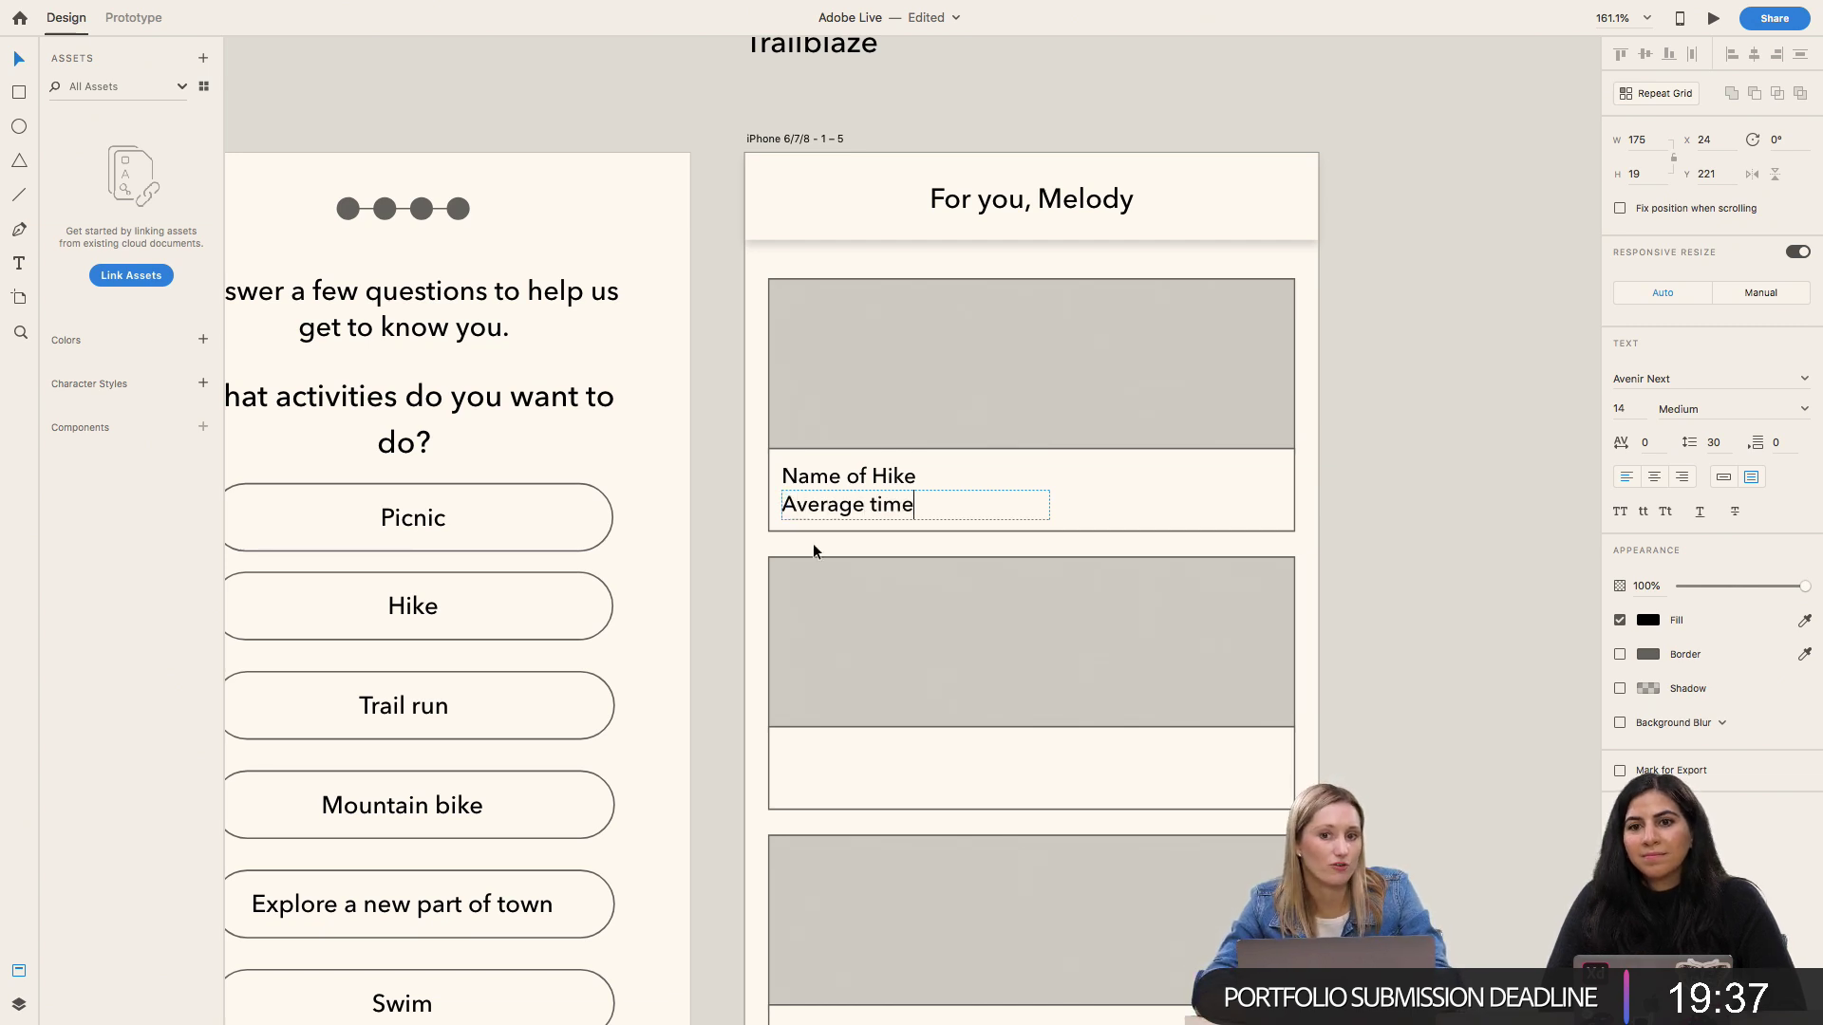
key(Escape)
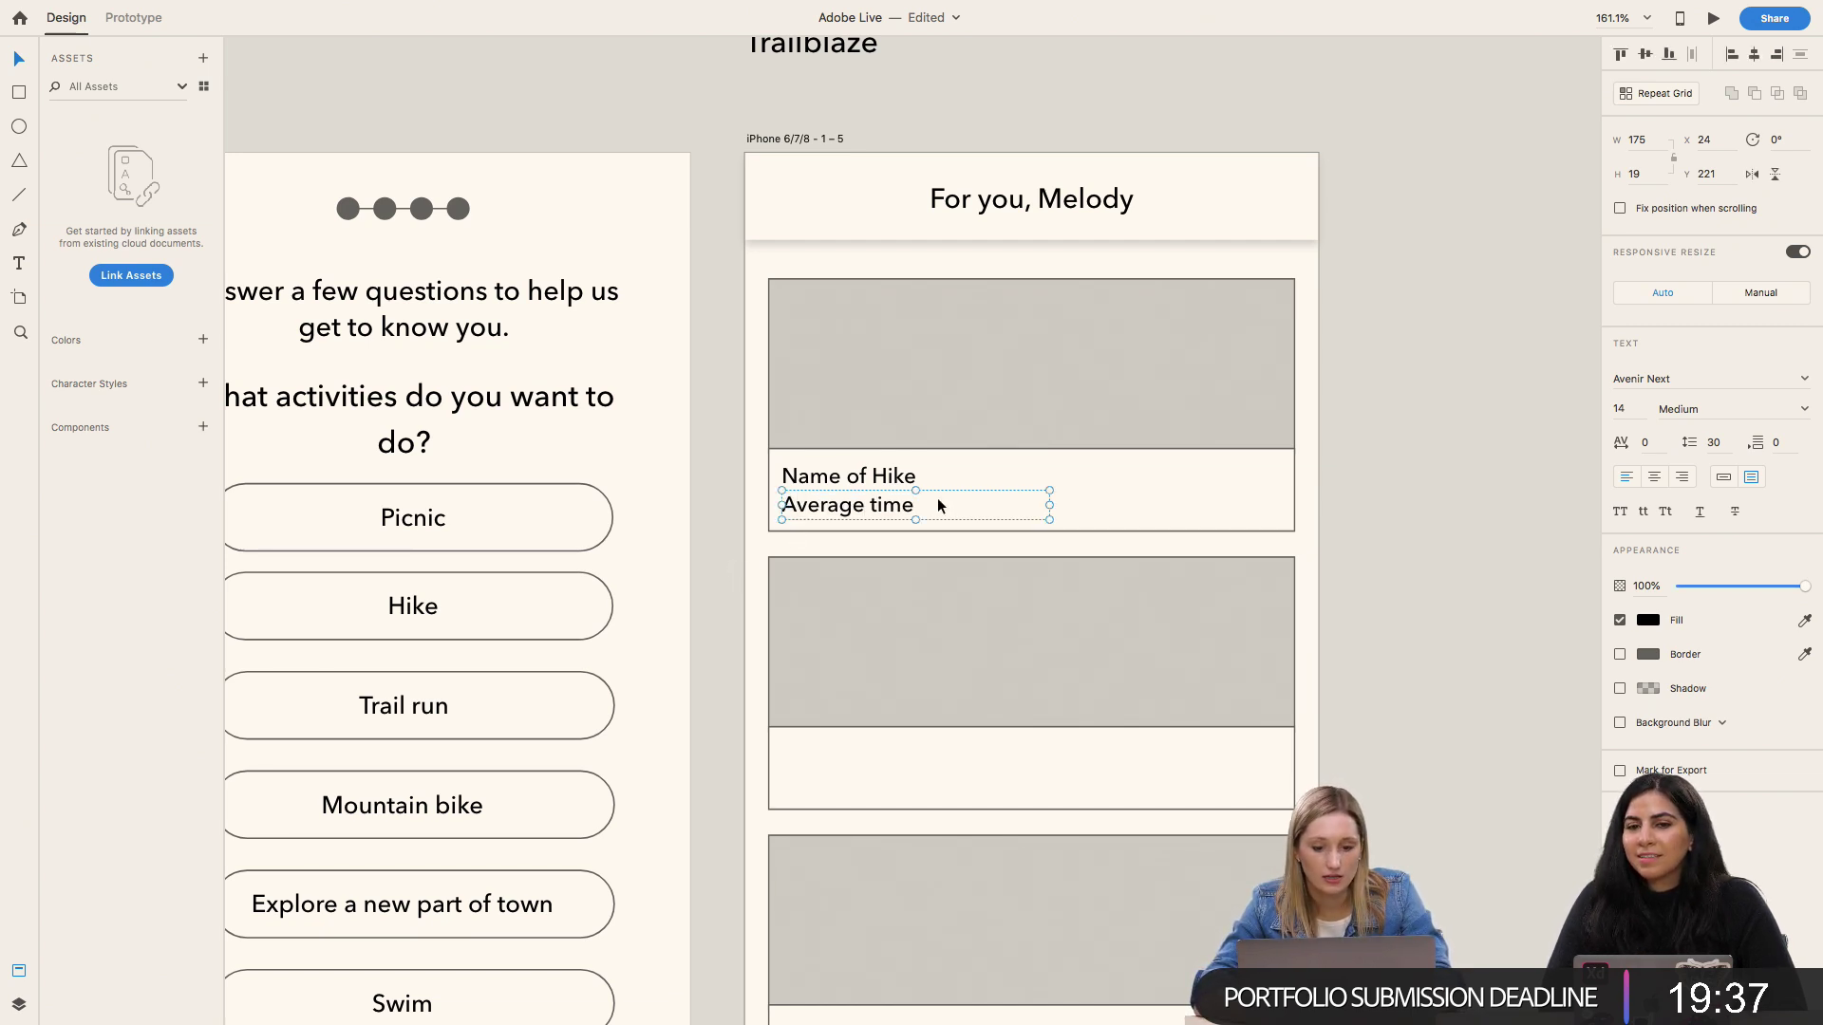
click(1620, 408)
text(12)
key(Return)
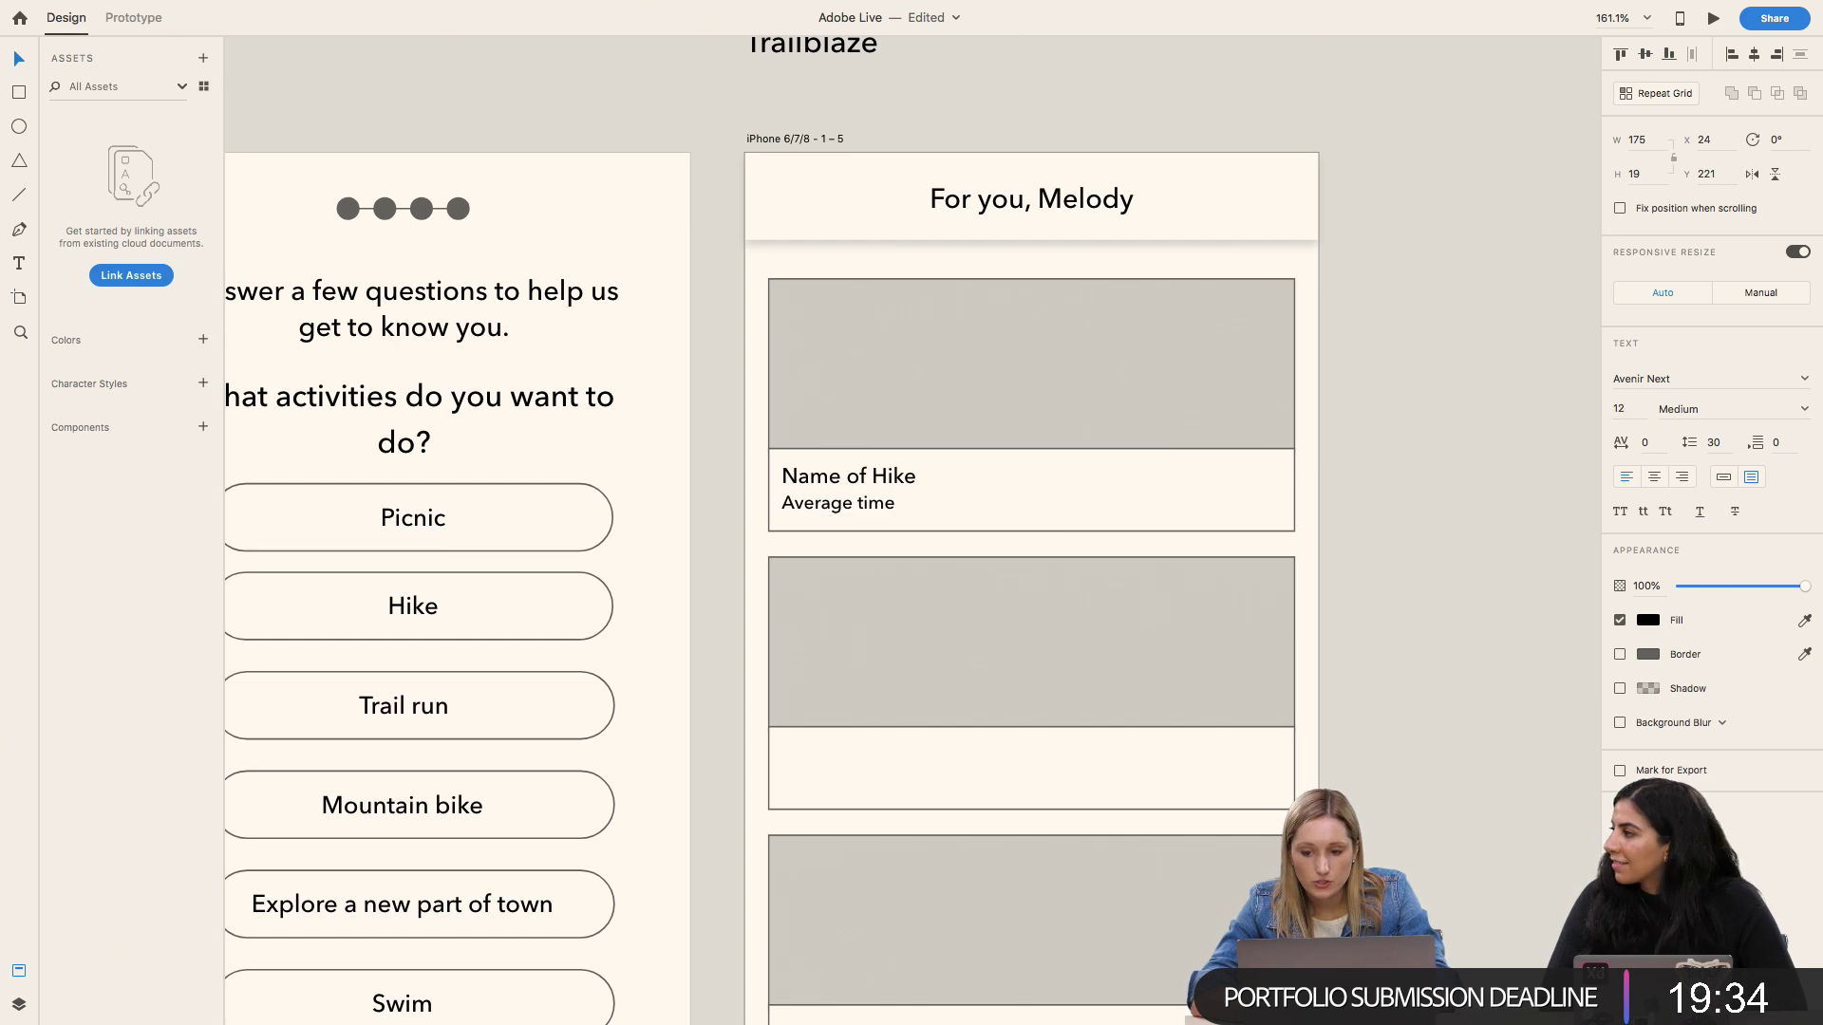
Step: Nudge the "Name of Hike" label up to Y 200
click(857, 481)
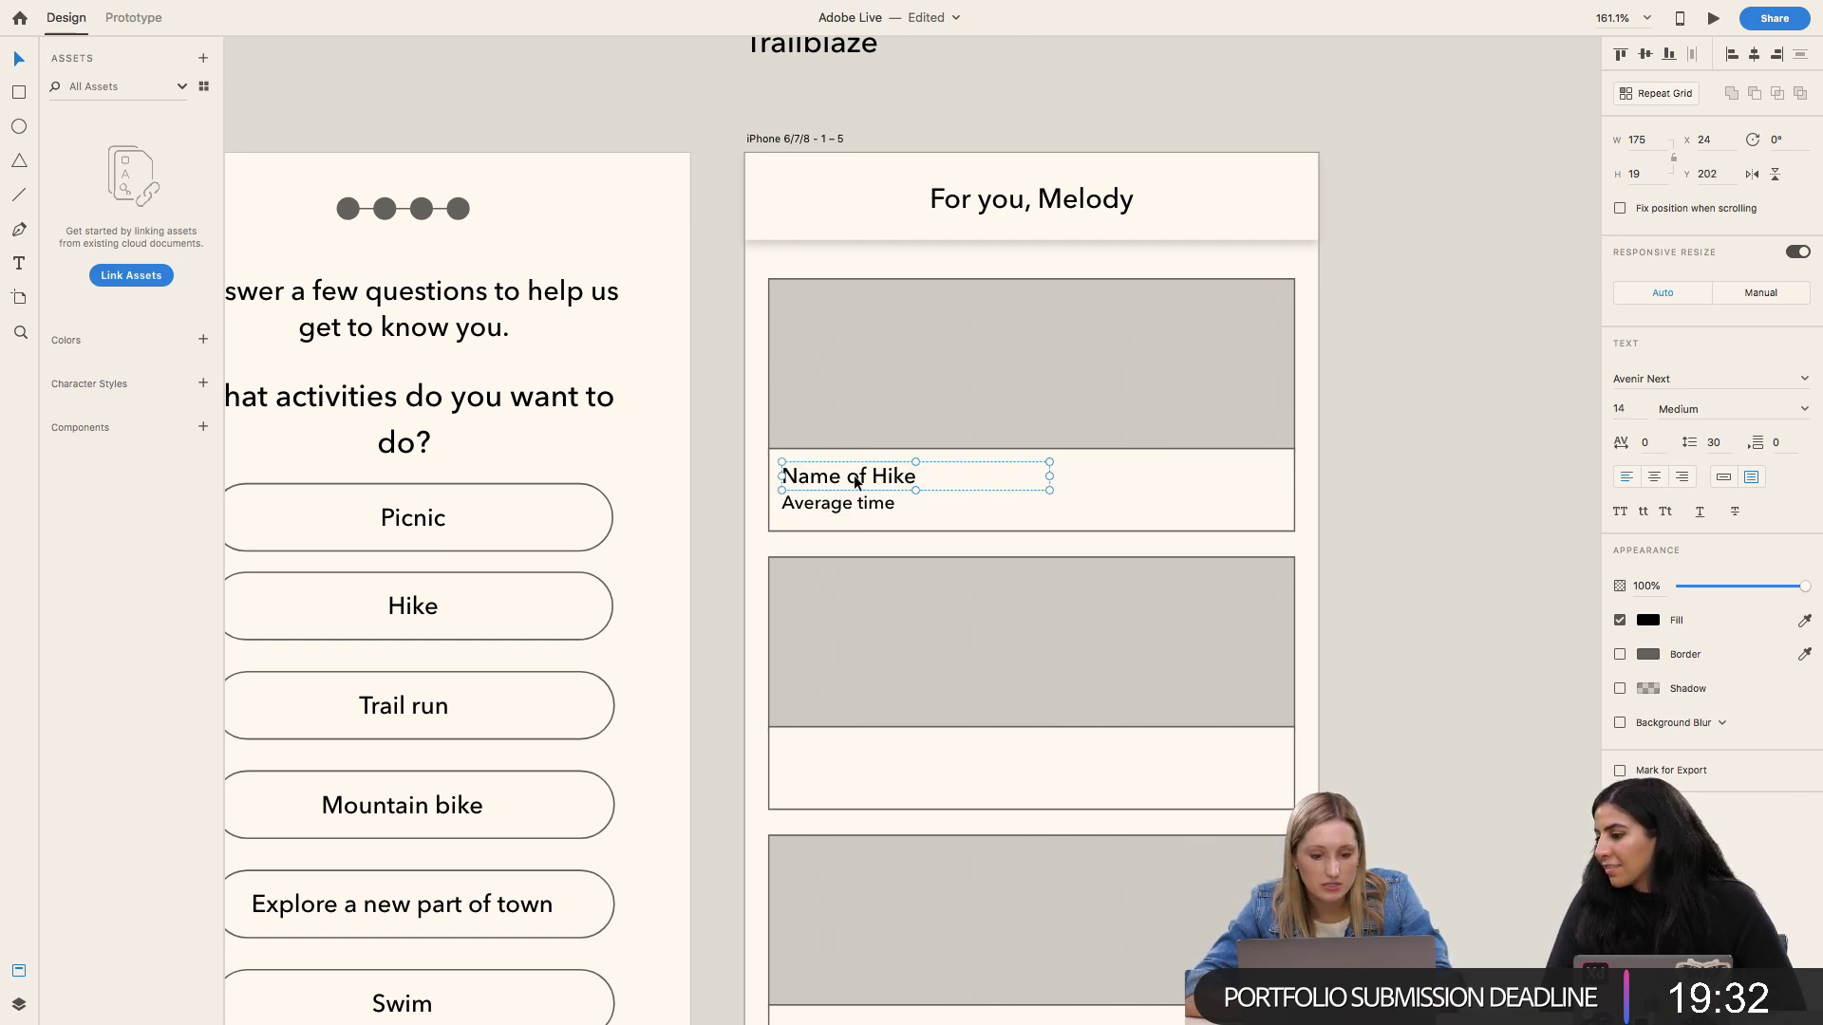
key(Up)
key(Up)
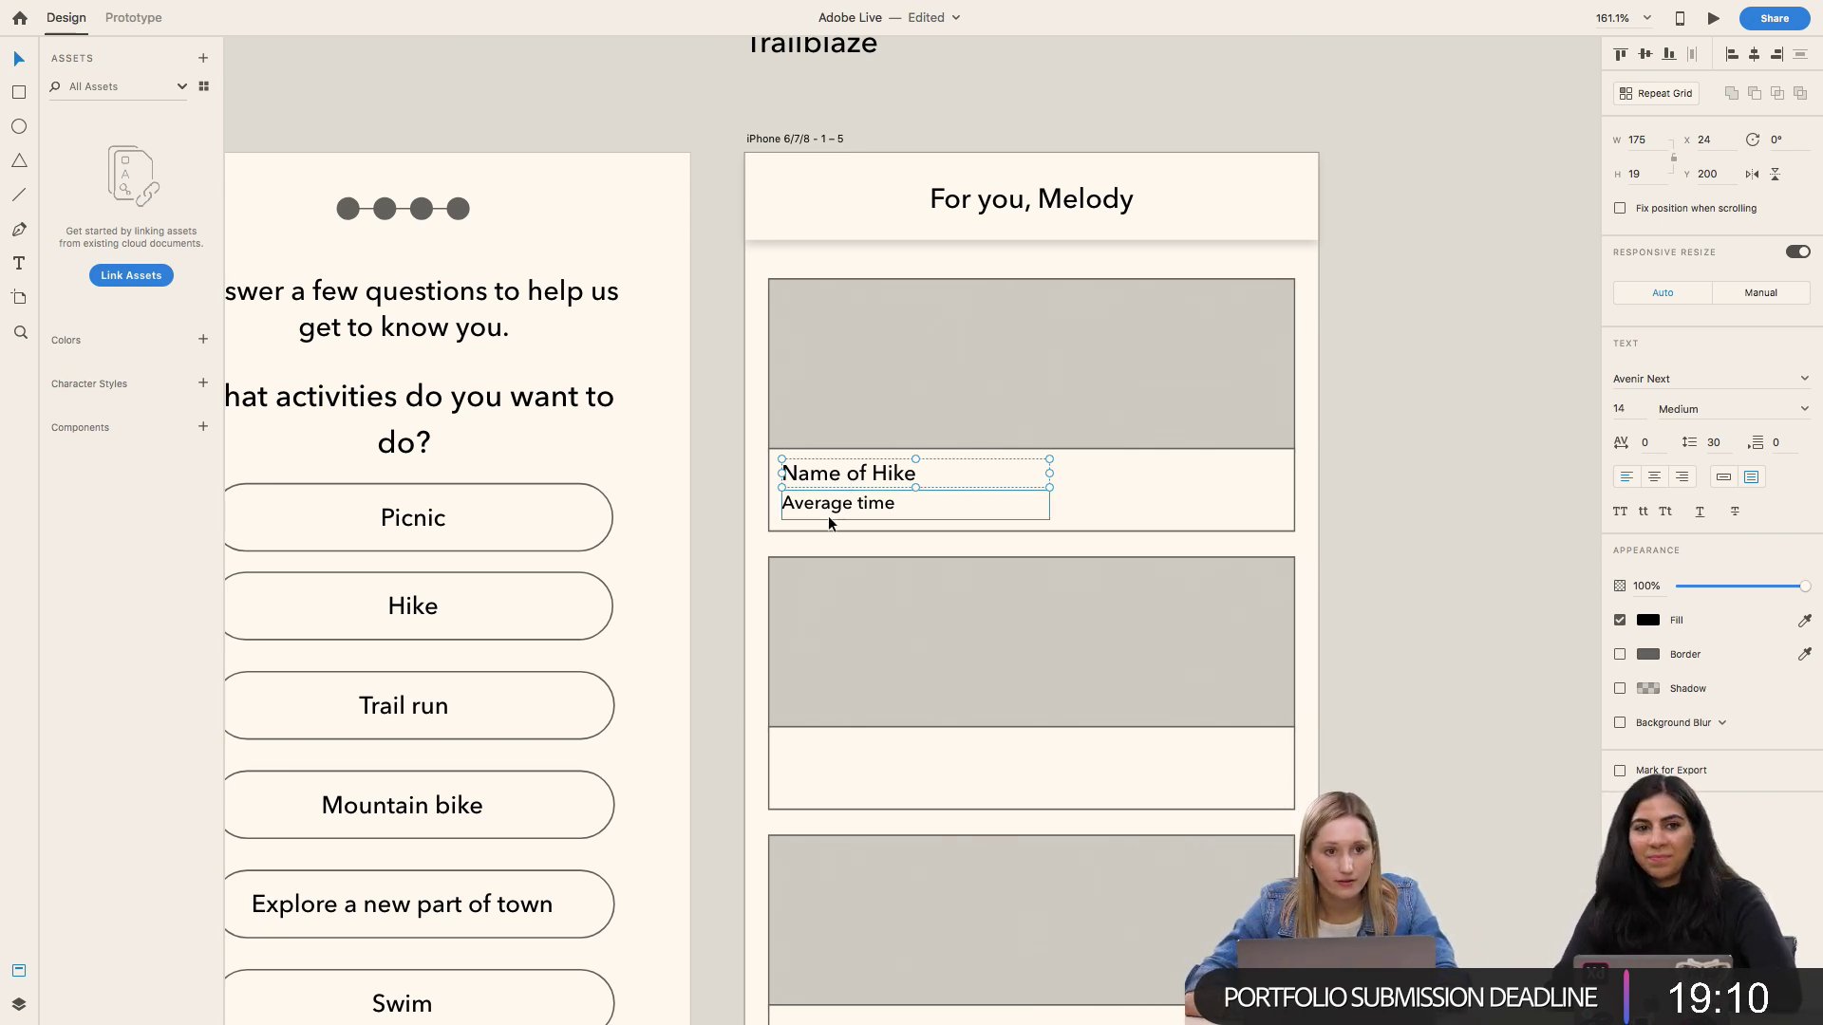
Step: Narrow the "Average time" text box to about 76 wide and lower it to Y 223
click(831, 512)
double_click(833, 509)
key(Escape)
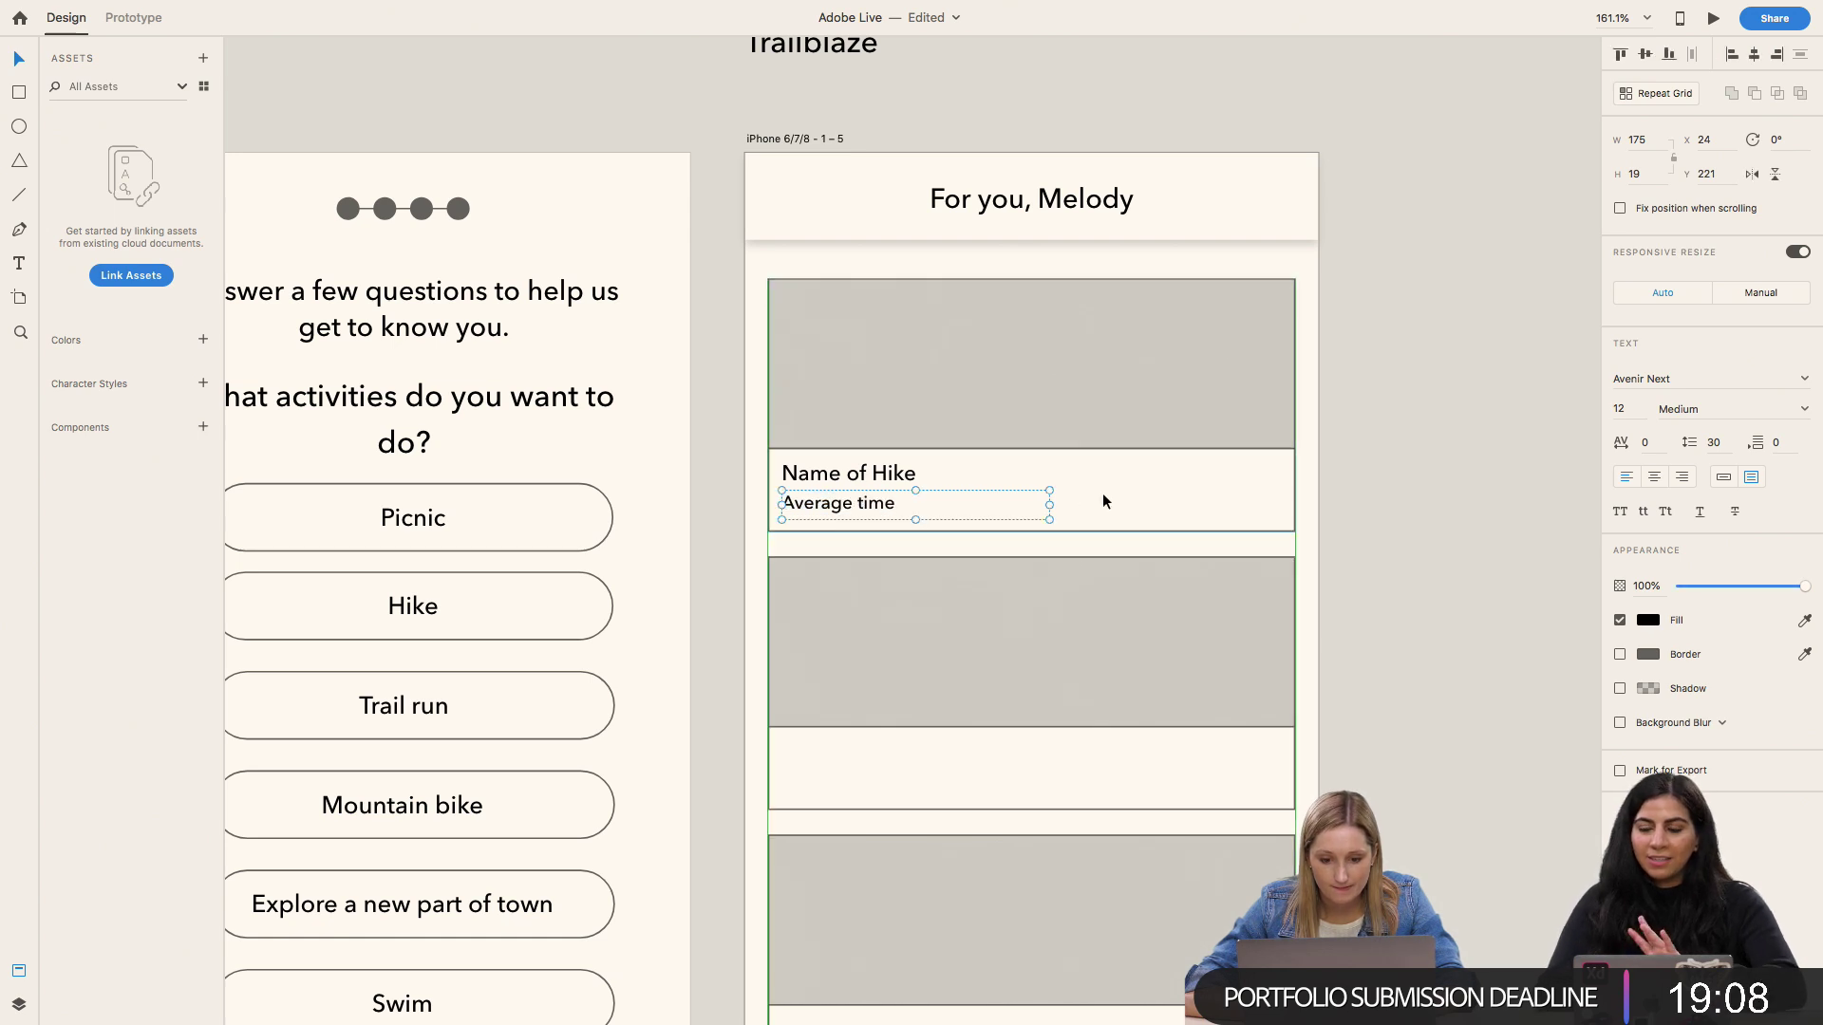
drag(1050, 504, 899, 511)
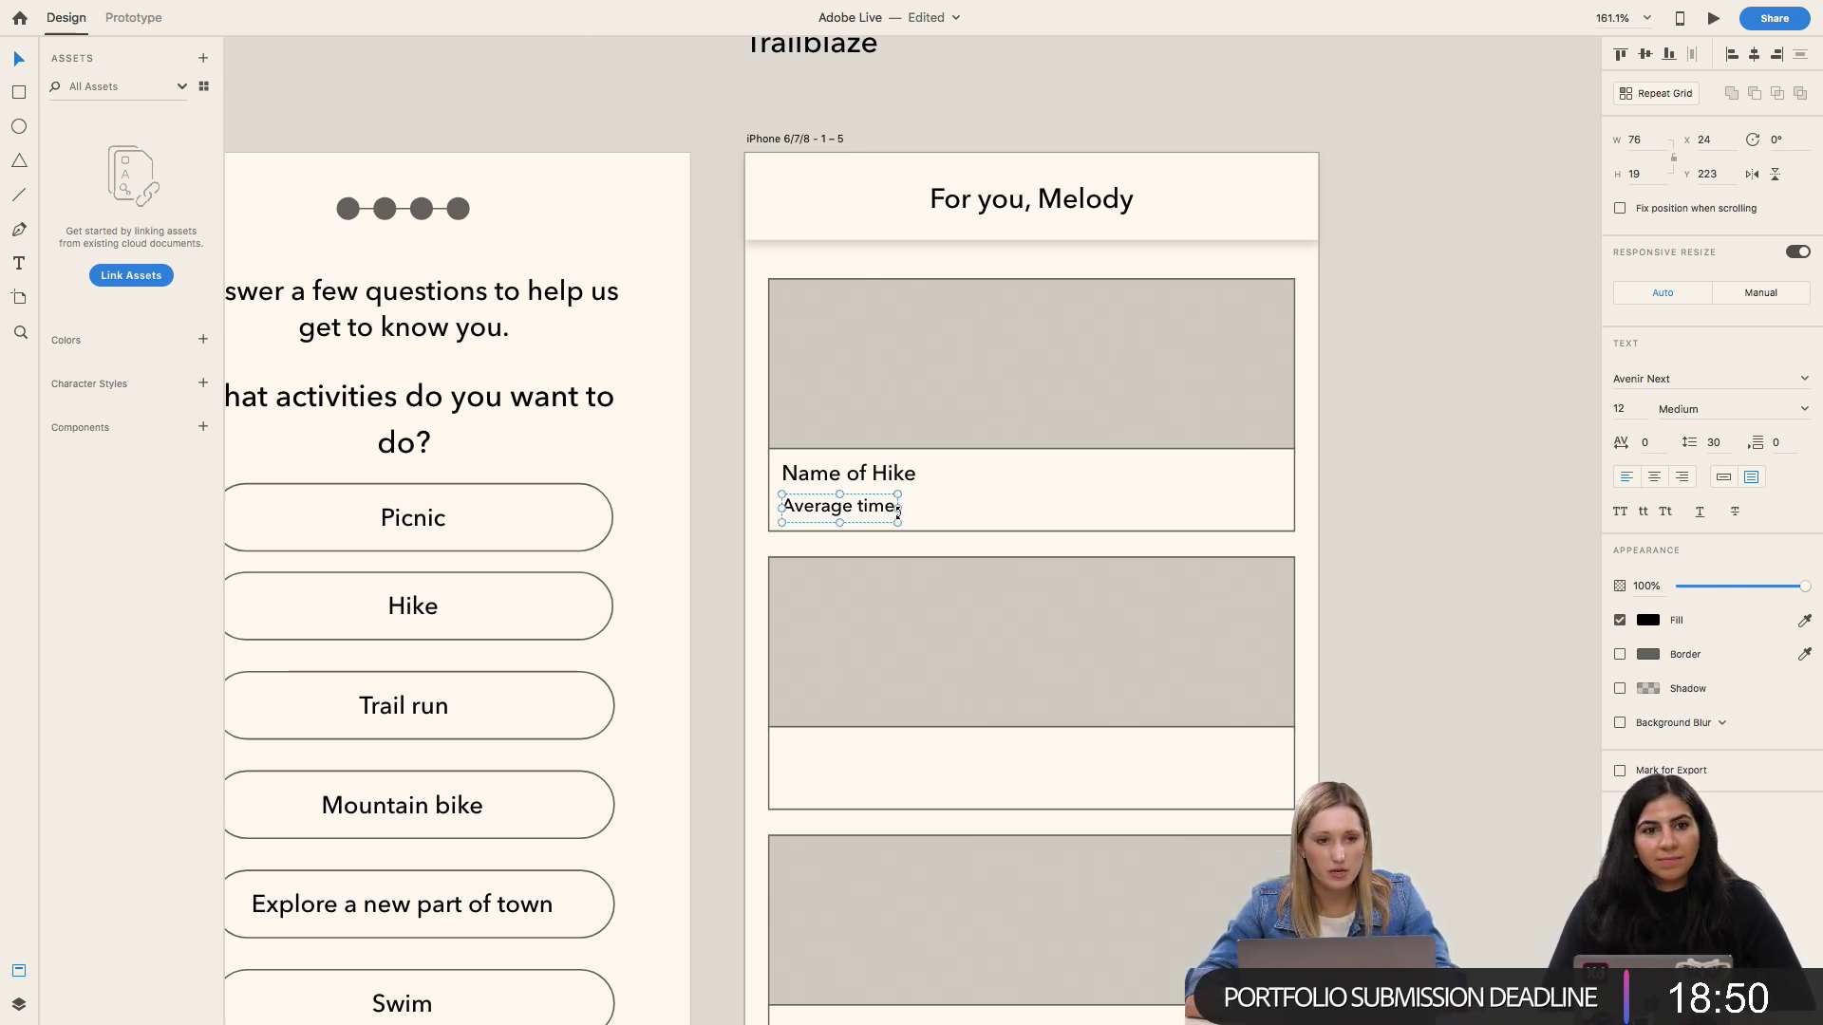
Step: Duplicate the "Average time" label to about X 127, change the copy to "Distance" and narrow its box to about 57
drag(867, 510, 1024, 513)
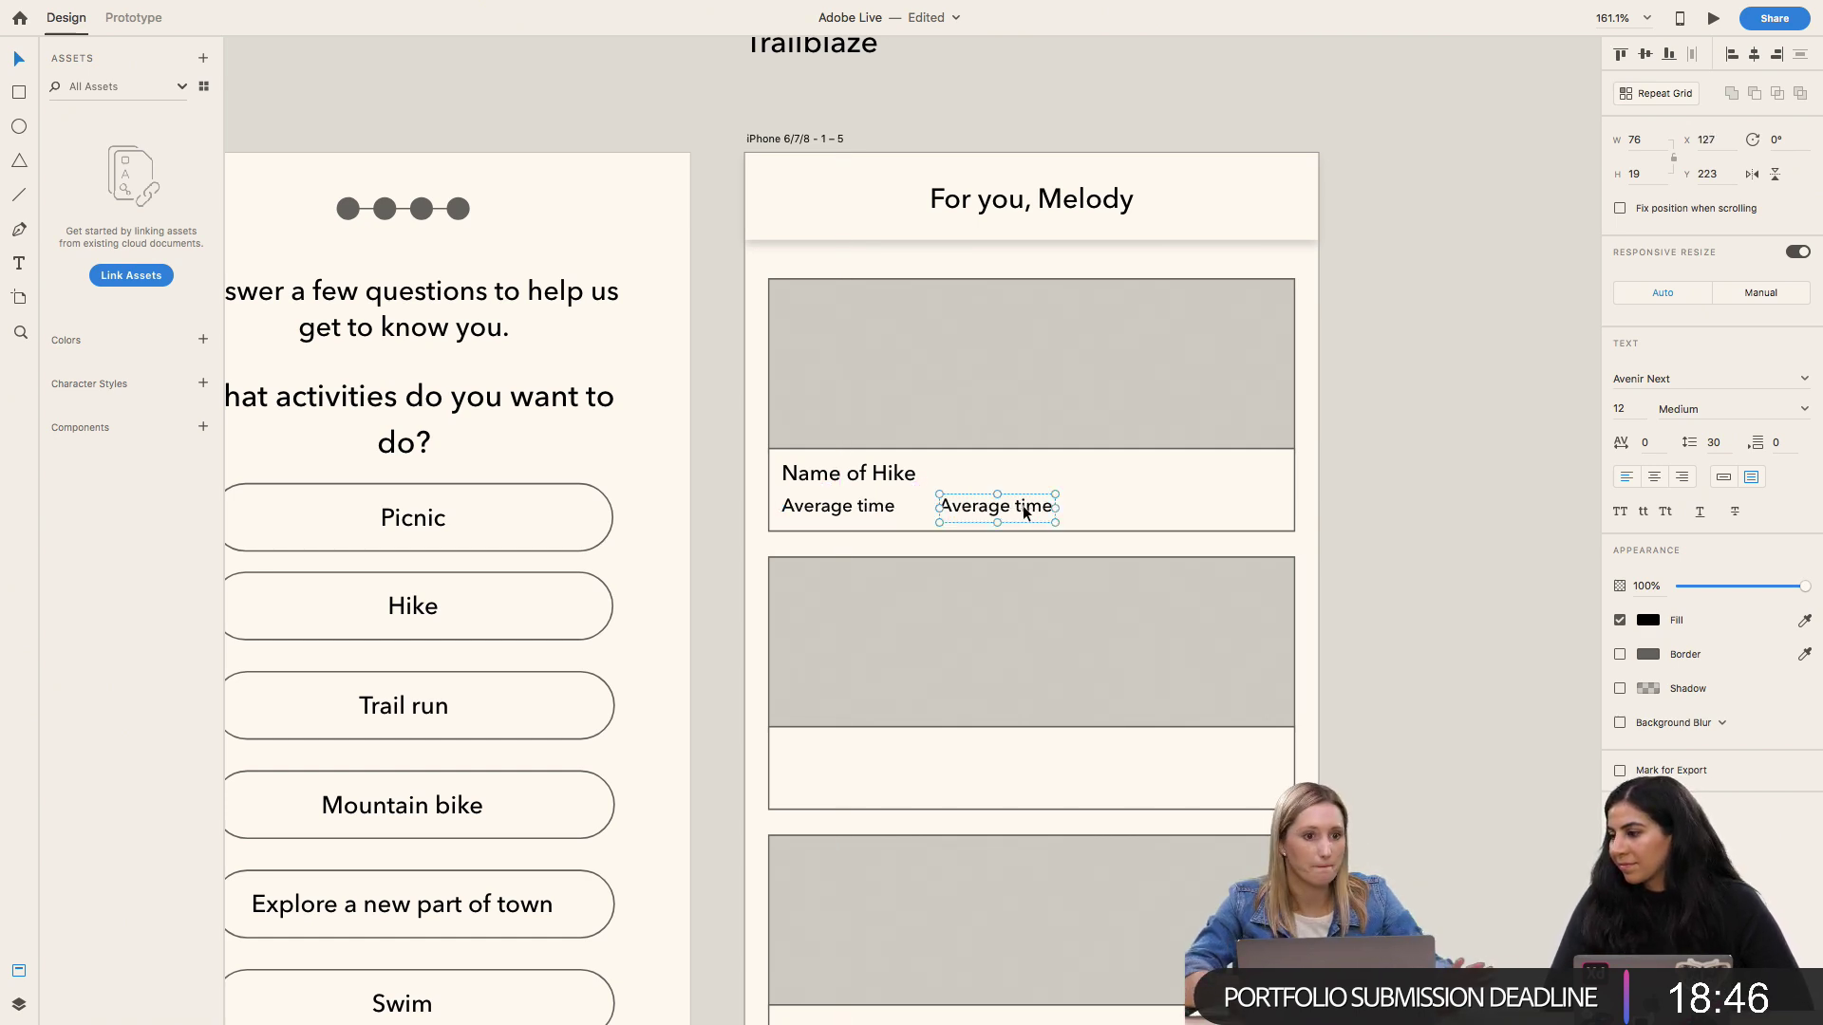
double_click(1025, 511)
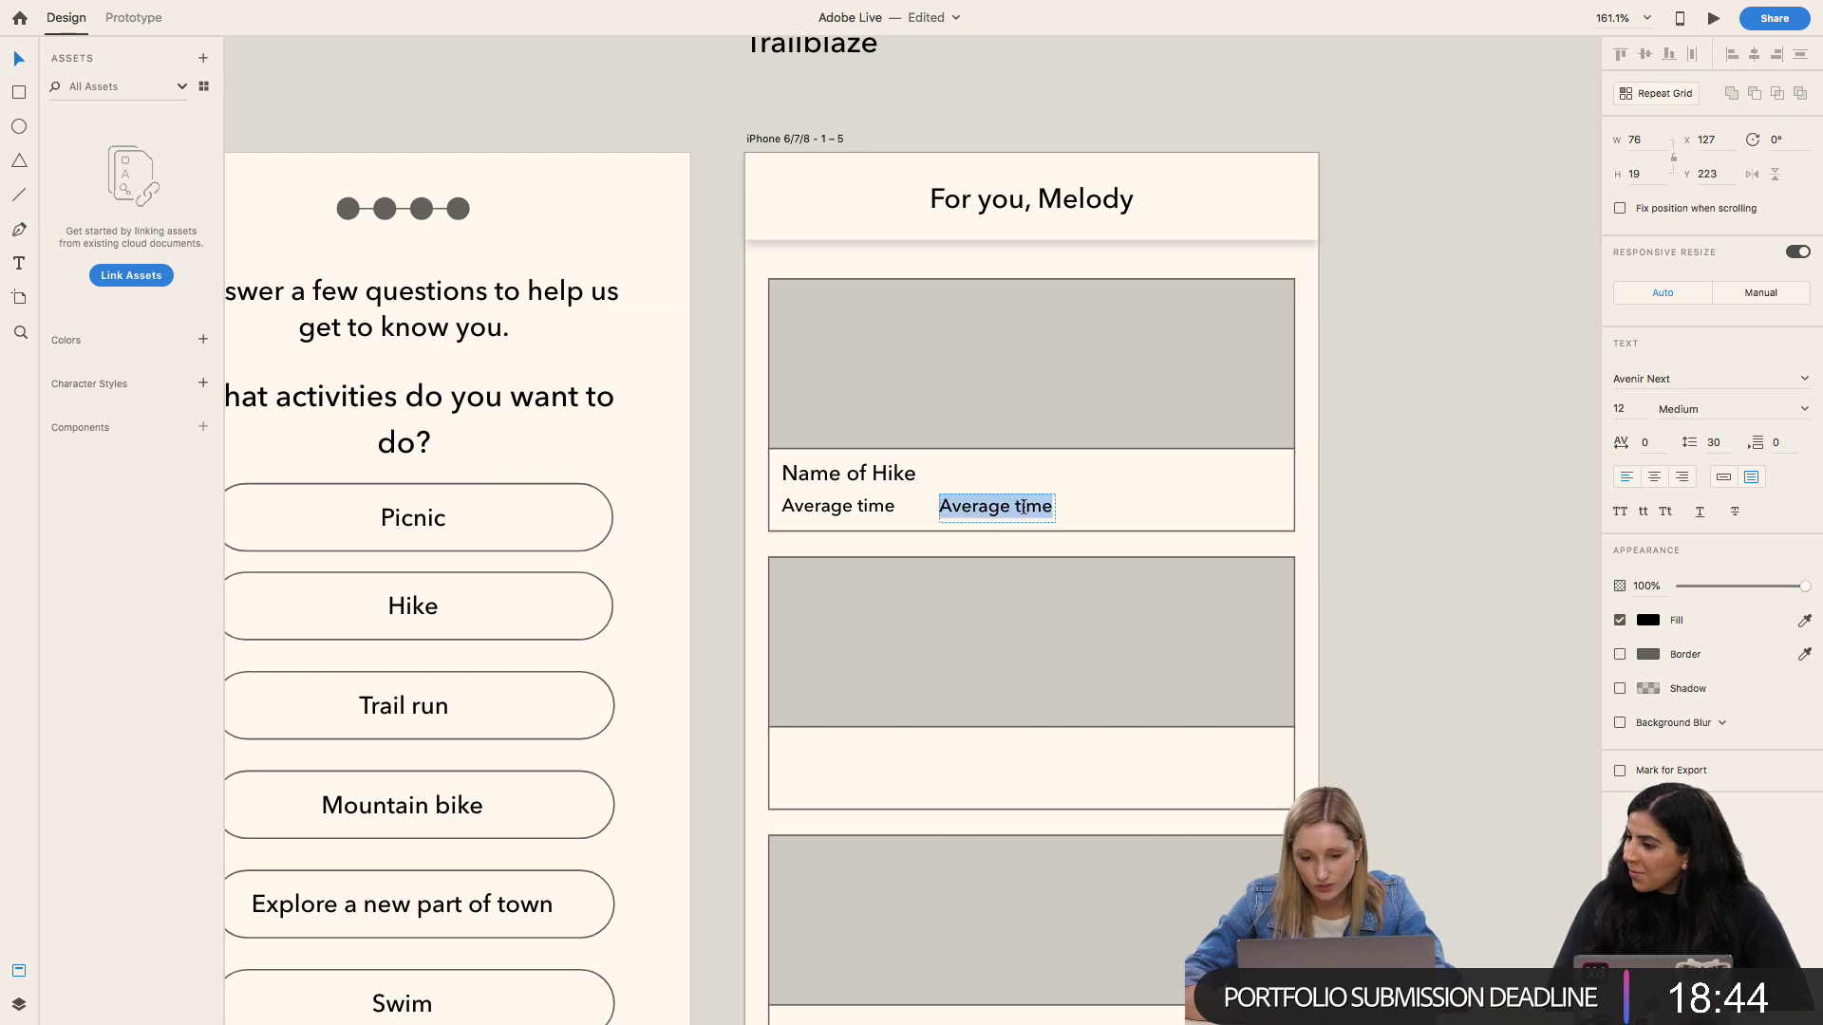
text(Distance)
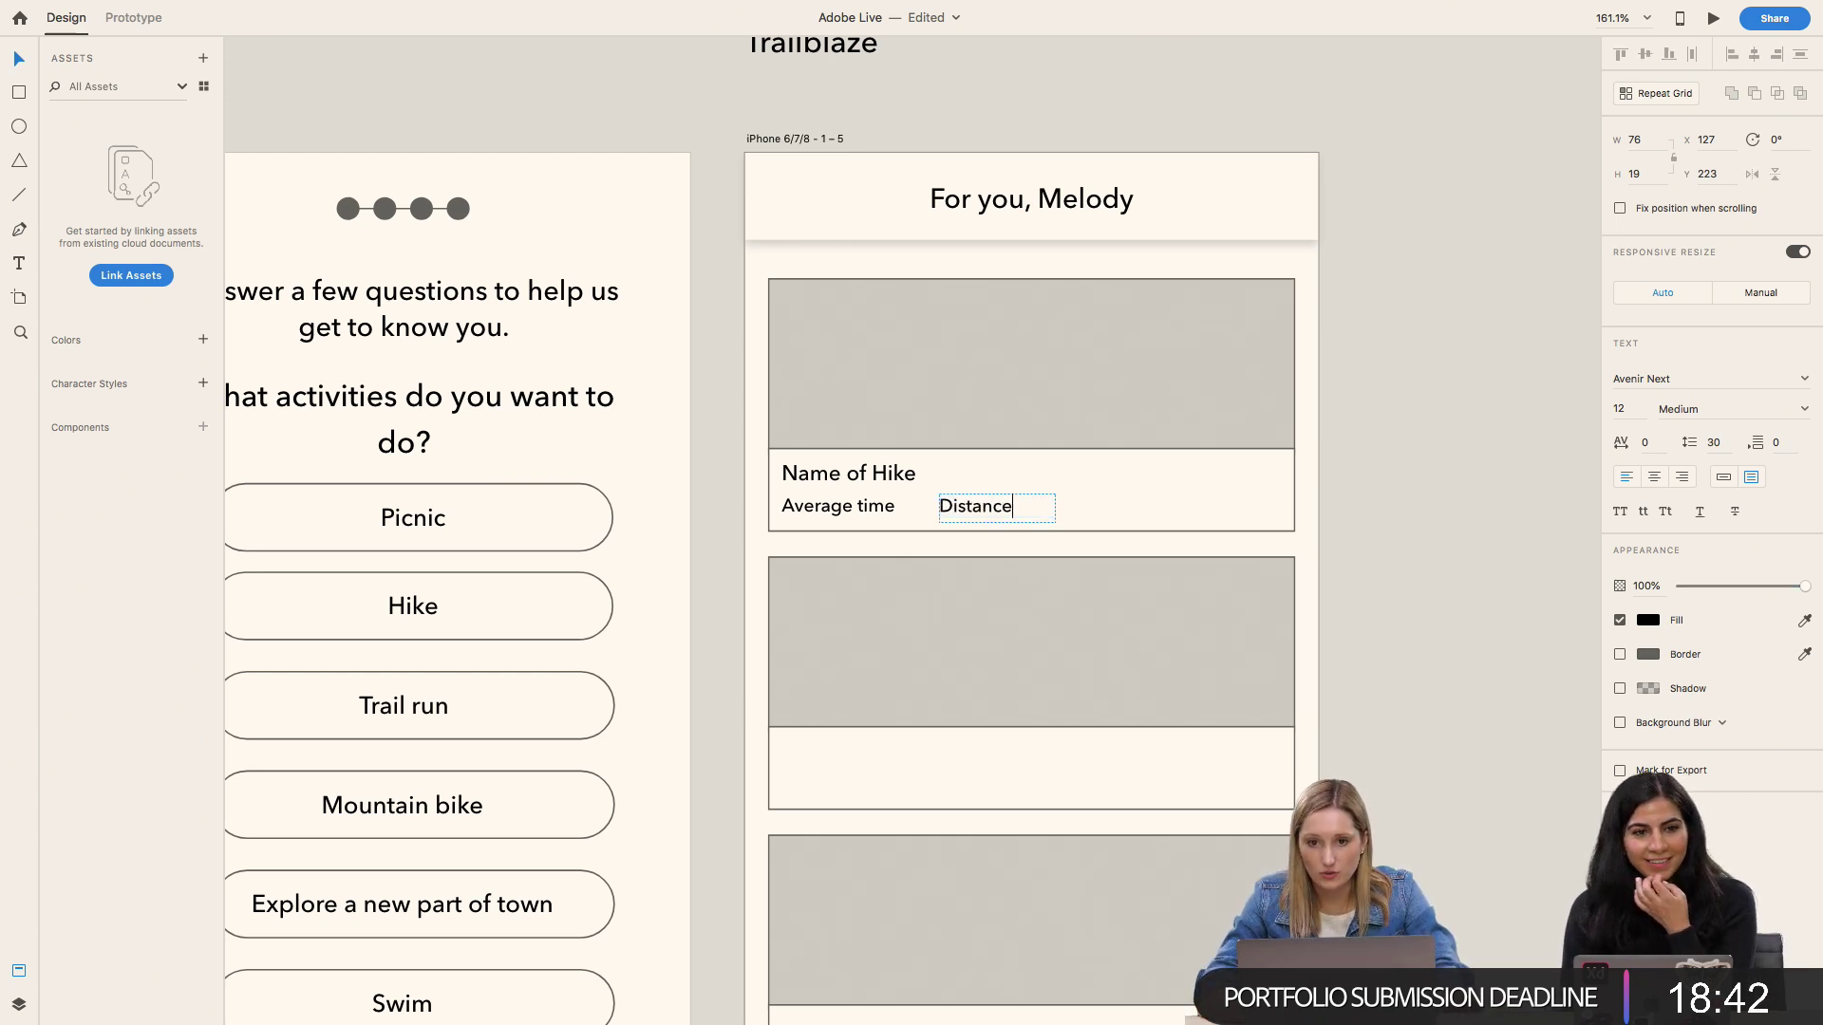
key(Escape)
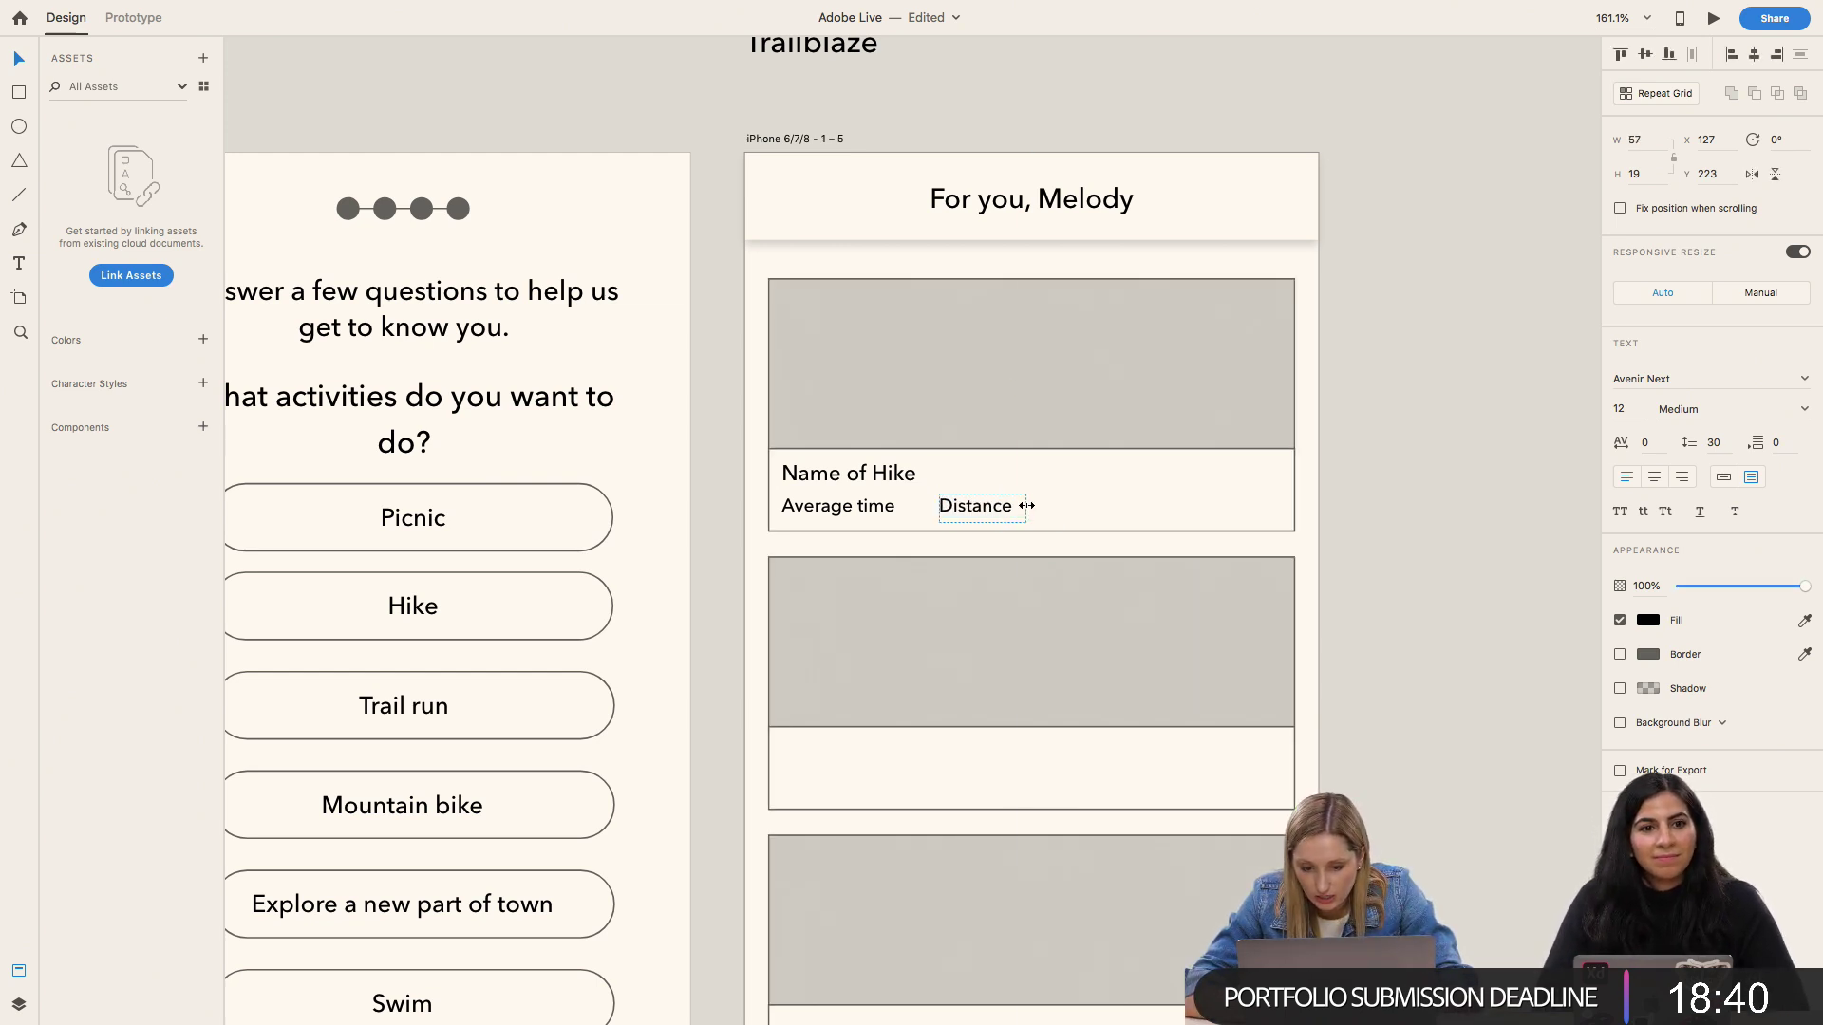
Step: Duplicate the "Distance" label along the same row and place the copy at about X 249
drag(984, 512, 1144, 507)
double_click(1143, 506)
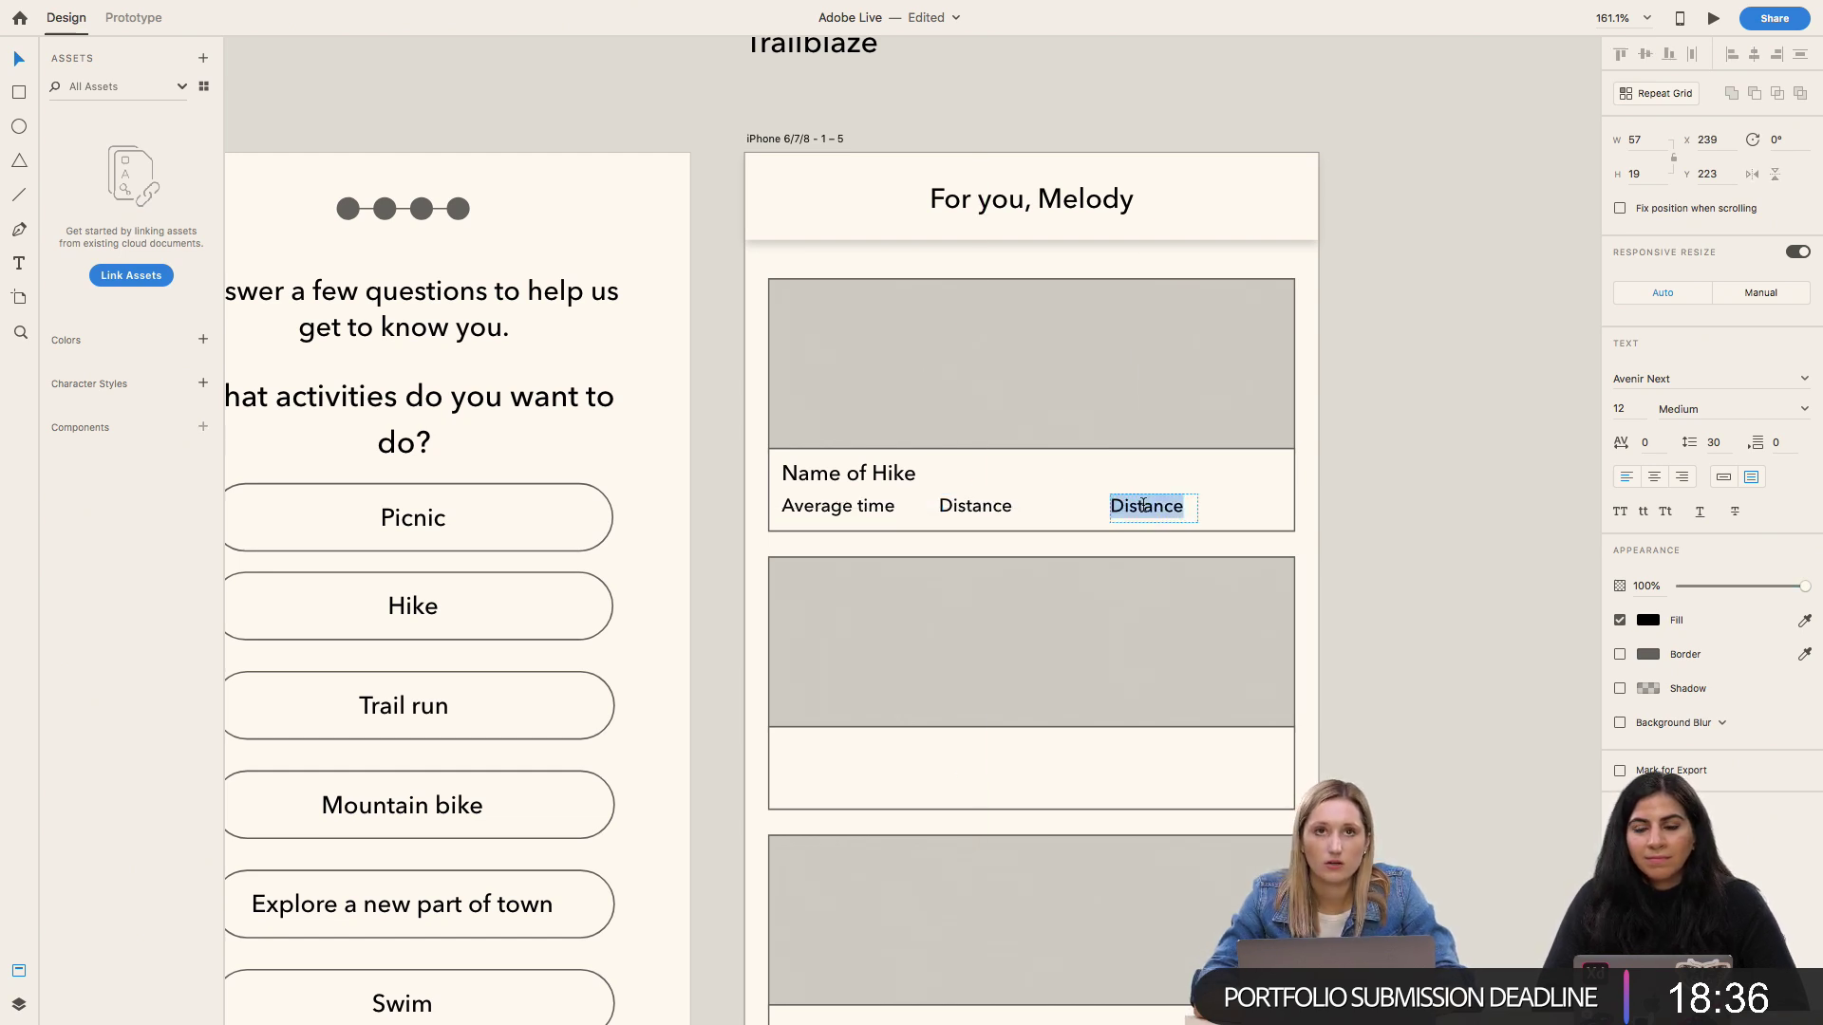
key(Escape)
key(shift+Right)
Step: Shift the middle "Distance" label to about X 147 and the "Average time" label to X 44
click(978, 510)
drag(978, 510, 1008, 510)
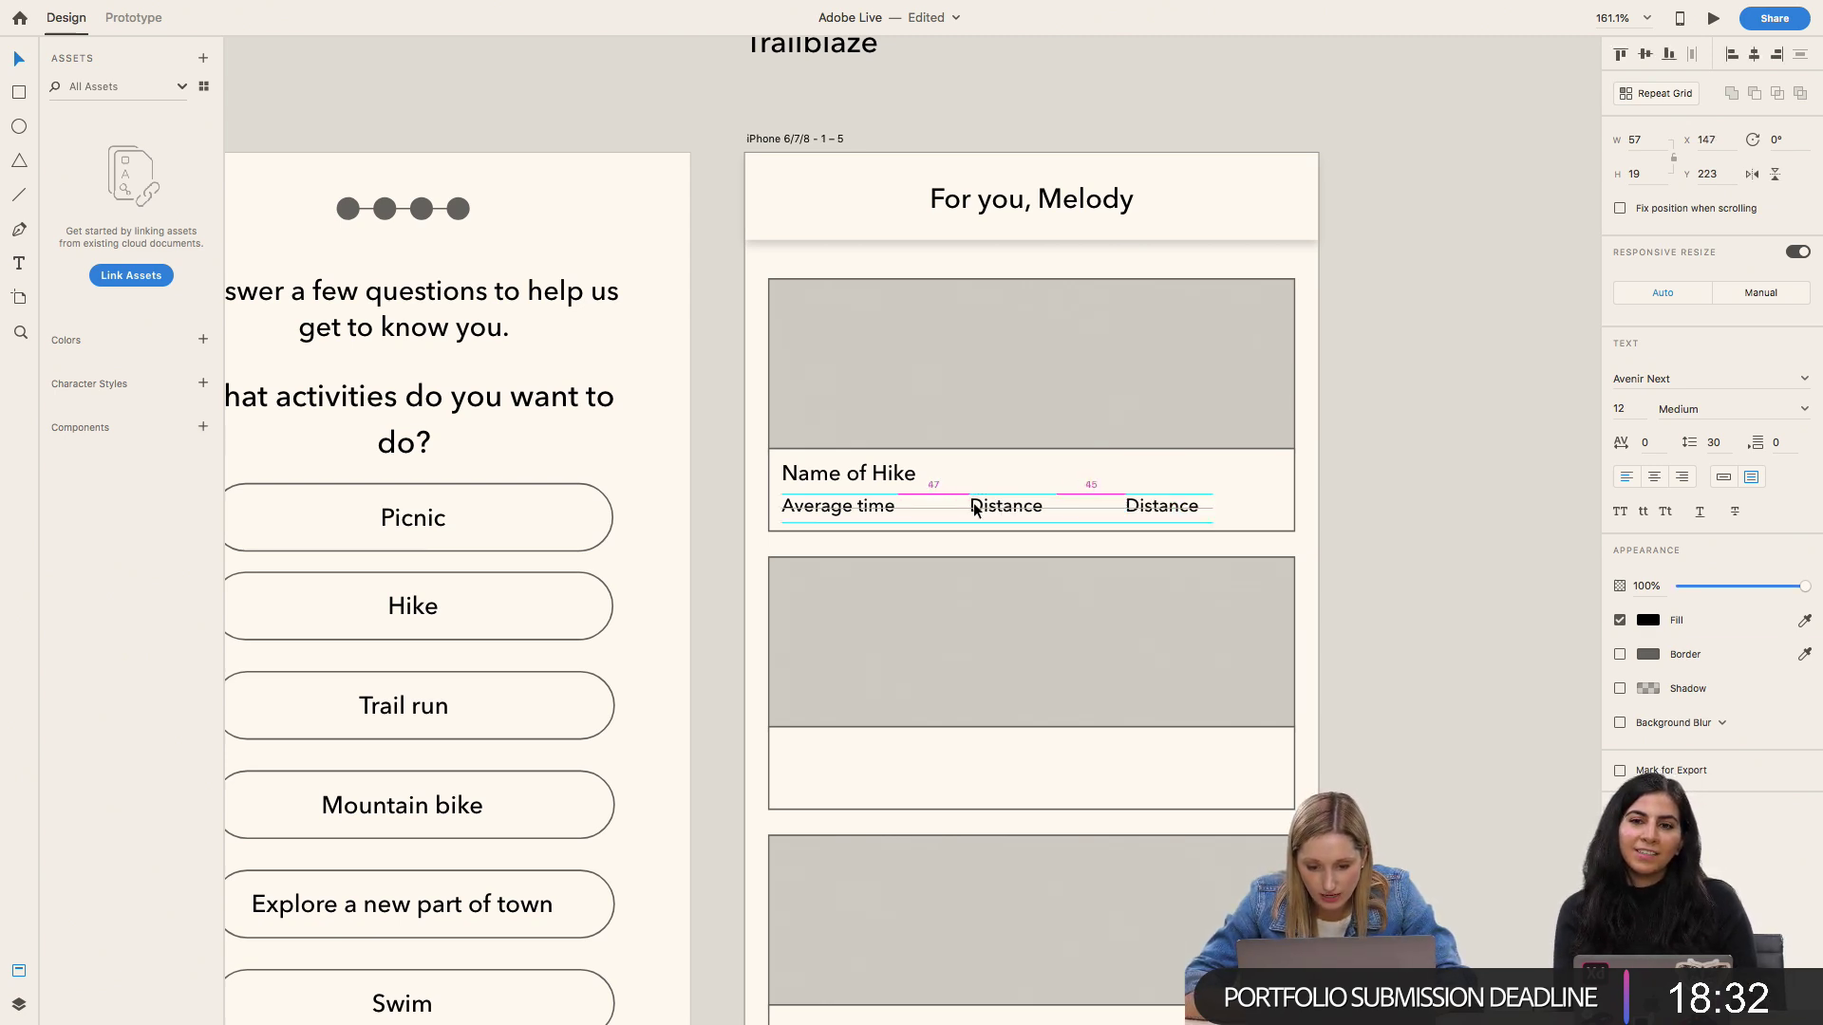
click(836, 512)
key(shift+Right)
key(shift+Right)
Step: Draw circles about 17 wide before "Average time" and about 20 wide before the middle "Distance" label, shifting that label to about X 154
scroll(835, 512, up, 3)
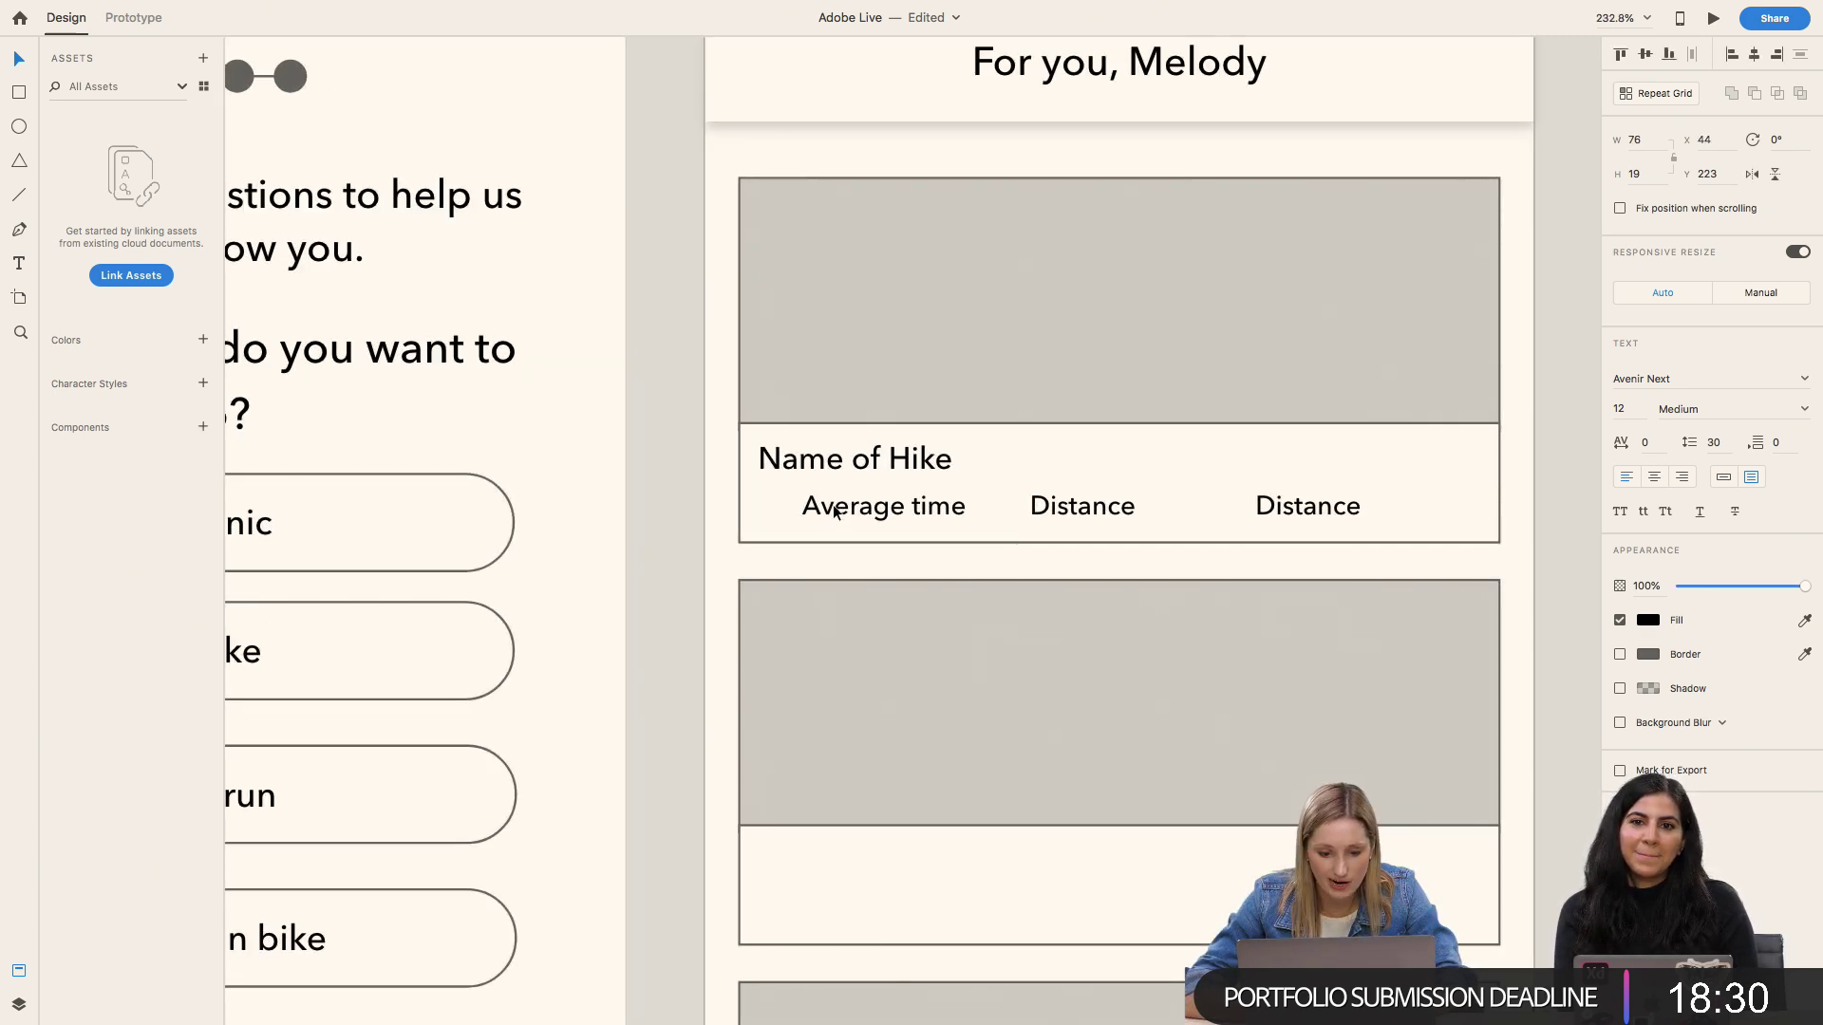
key(e)
drag(756, 490, 796, 528)
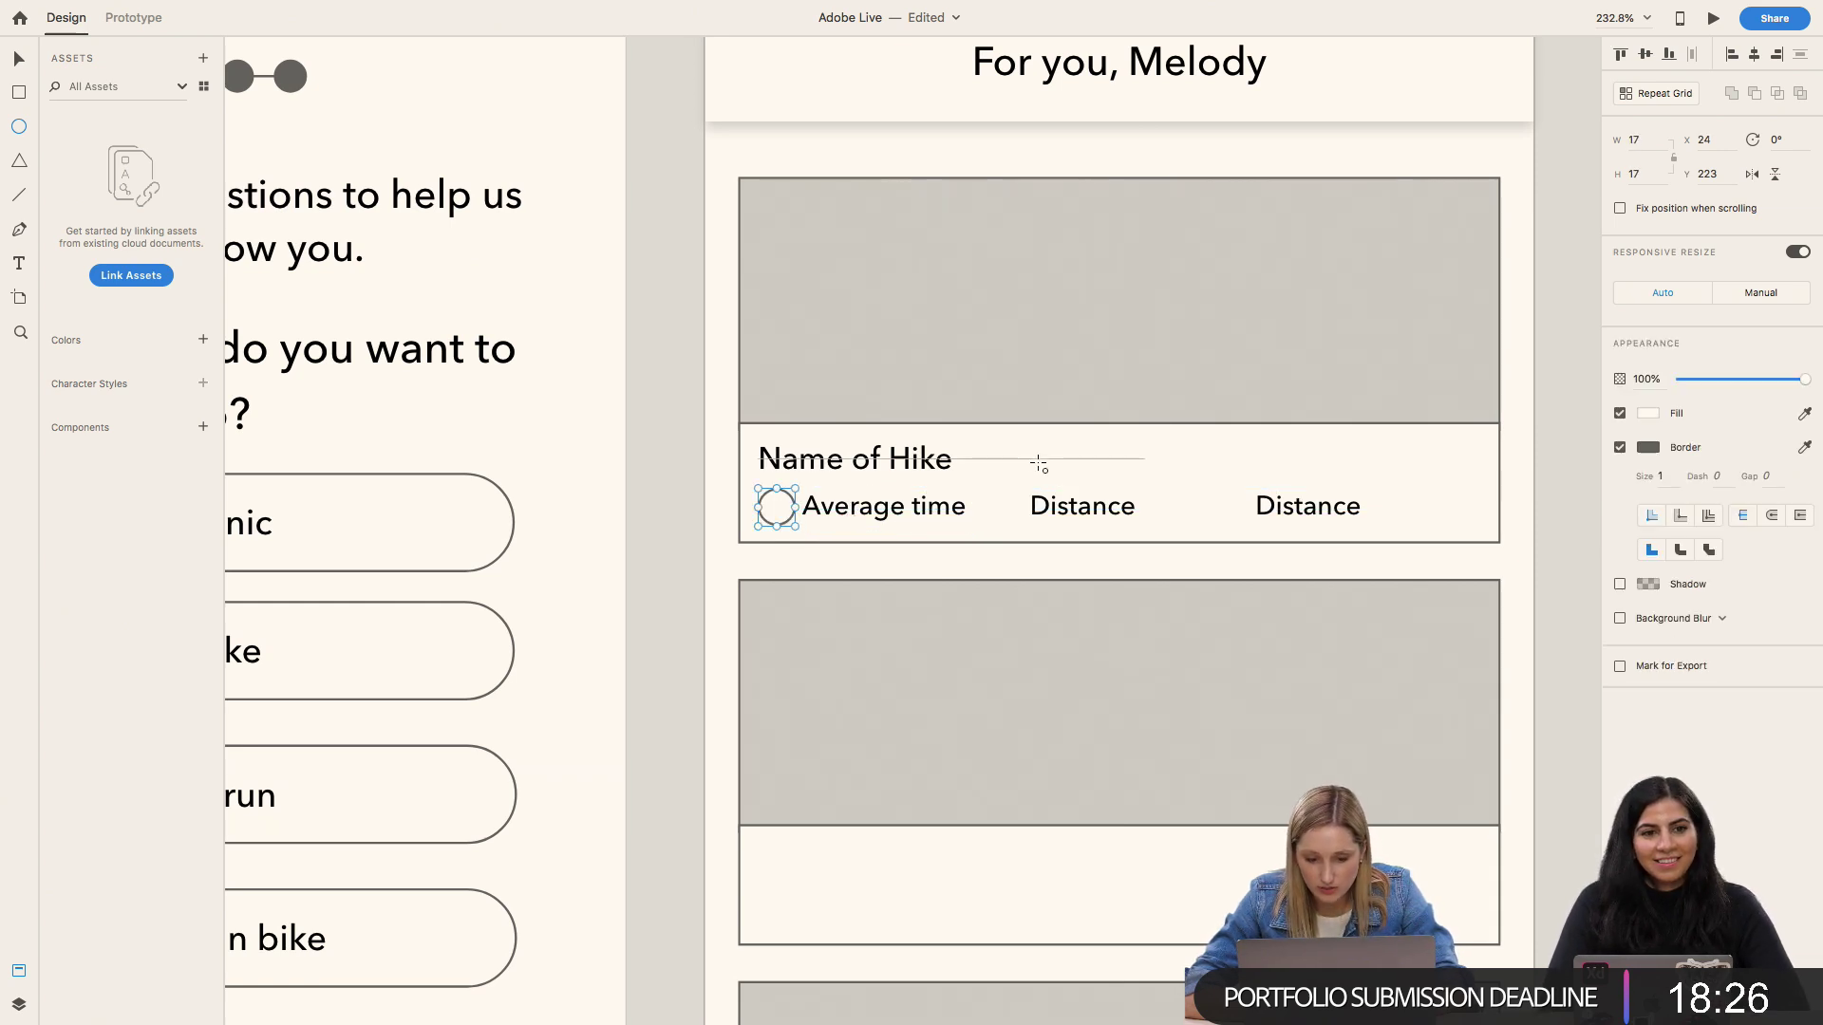
mouse_move(997, 493)
mouse_down()
mouse_move(1024, 521)
mouse_move(1020, 495)
mouse_move(967, 494)
mouse_move(1092, 509)
mouse_up()
click(1075, 509)
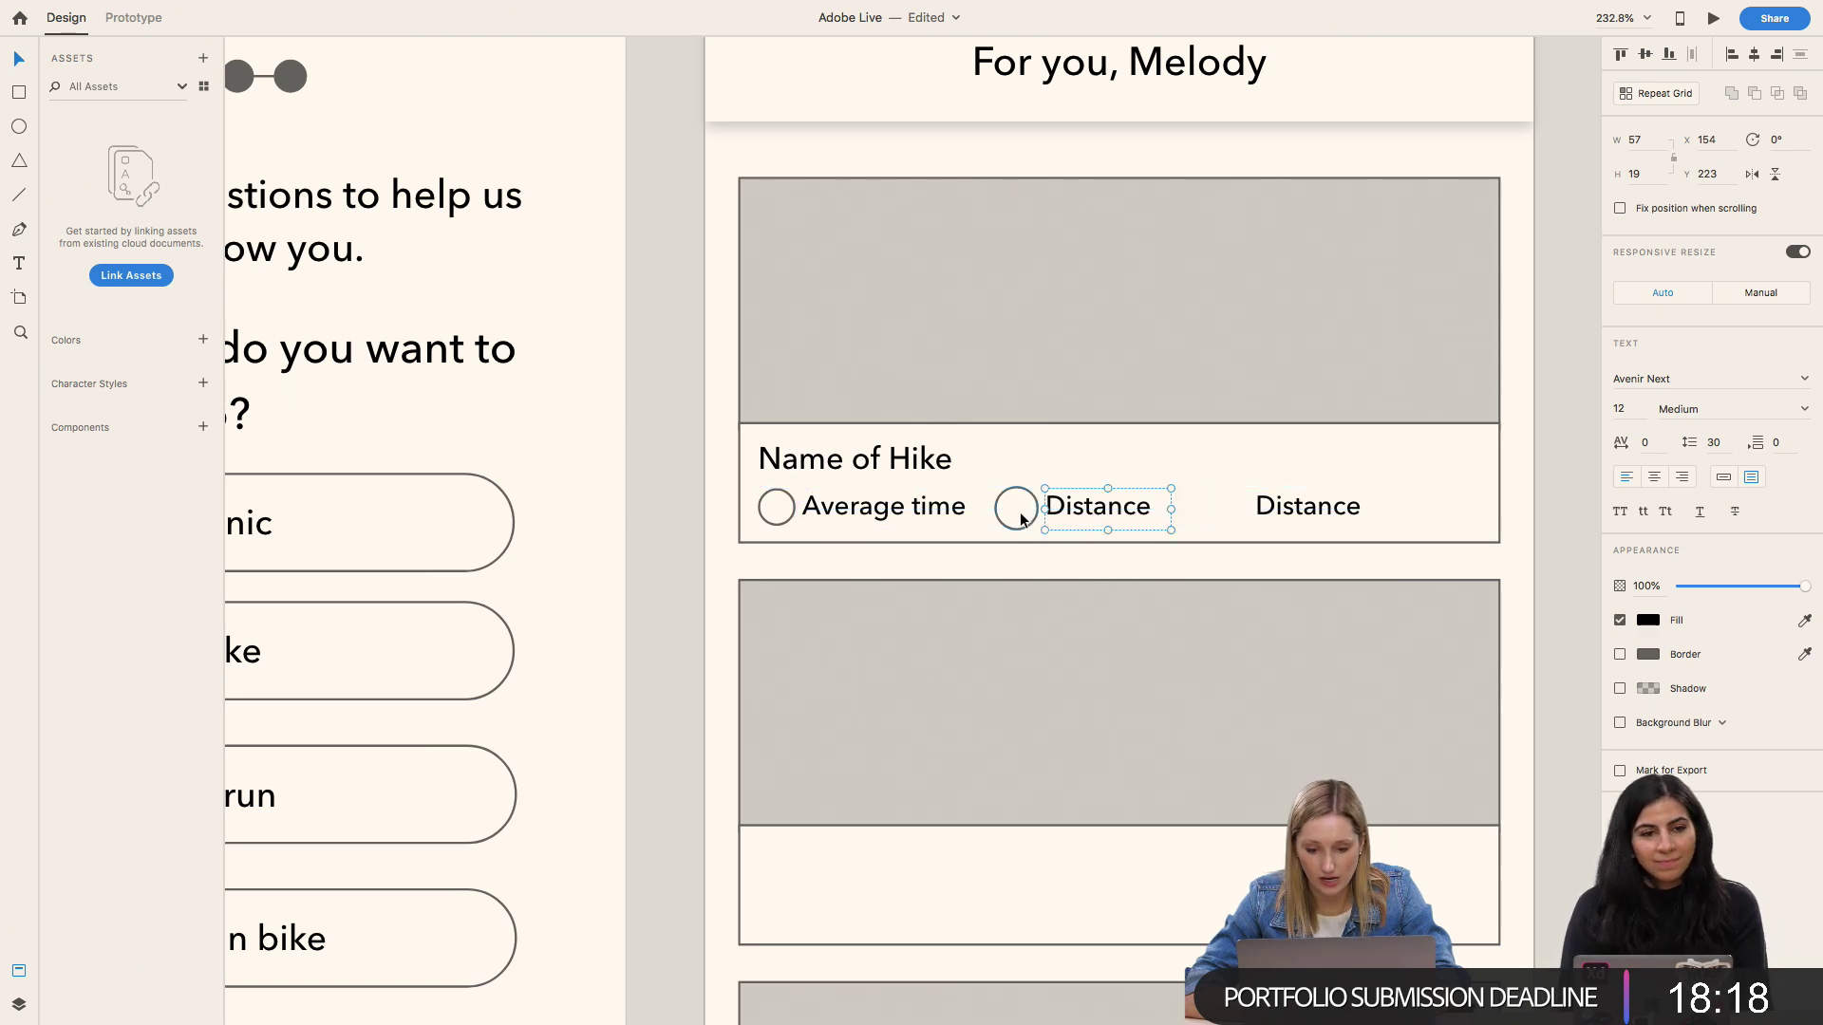
Step: Set the circles before "Average time" and "Distance" to 18 × 18 each
click(1020, 518)
shift+click(778, 510)
click(794, 555)
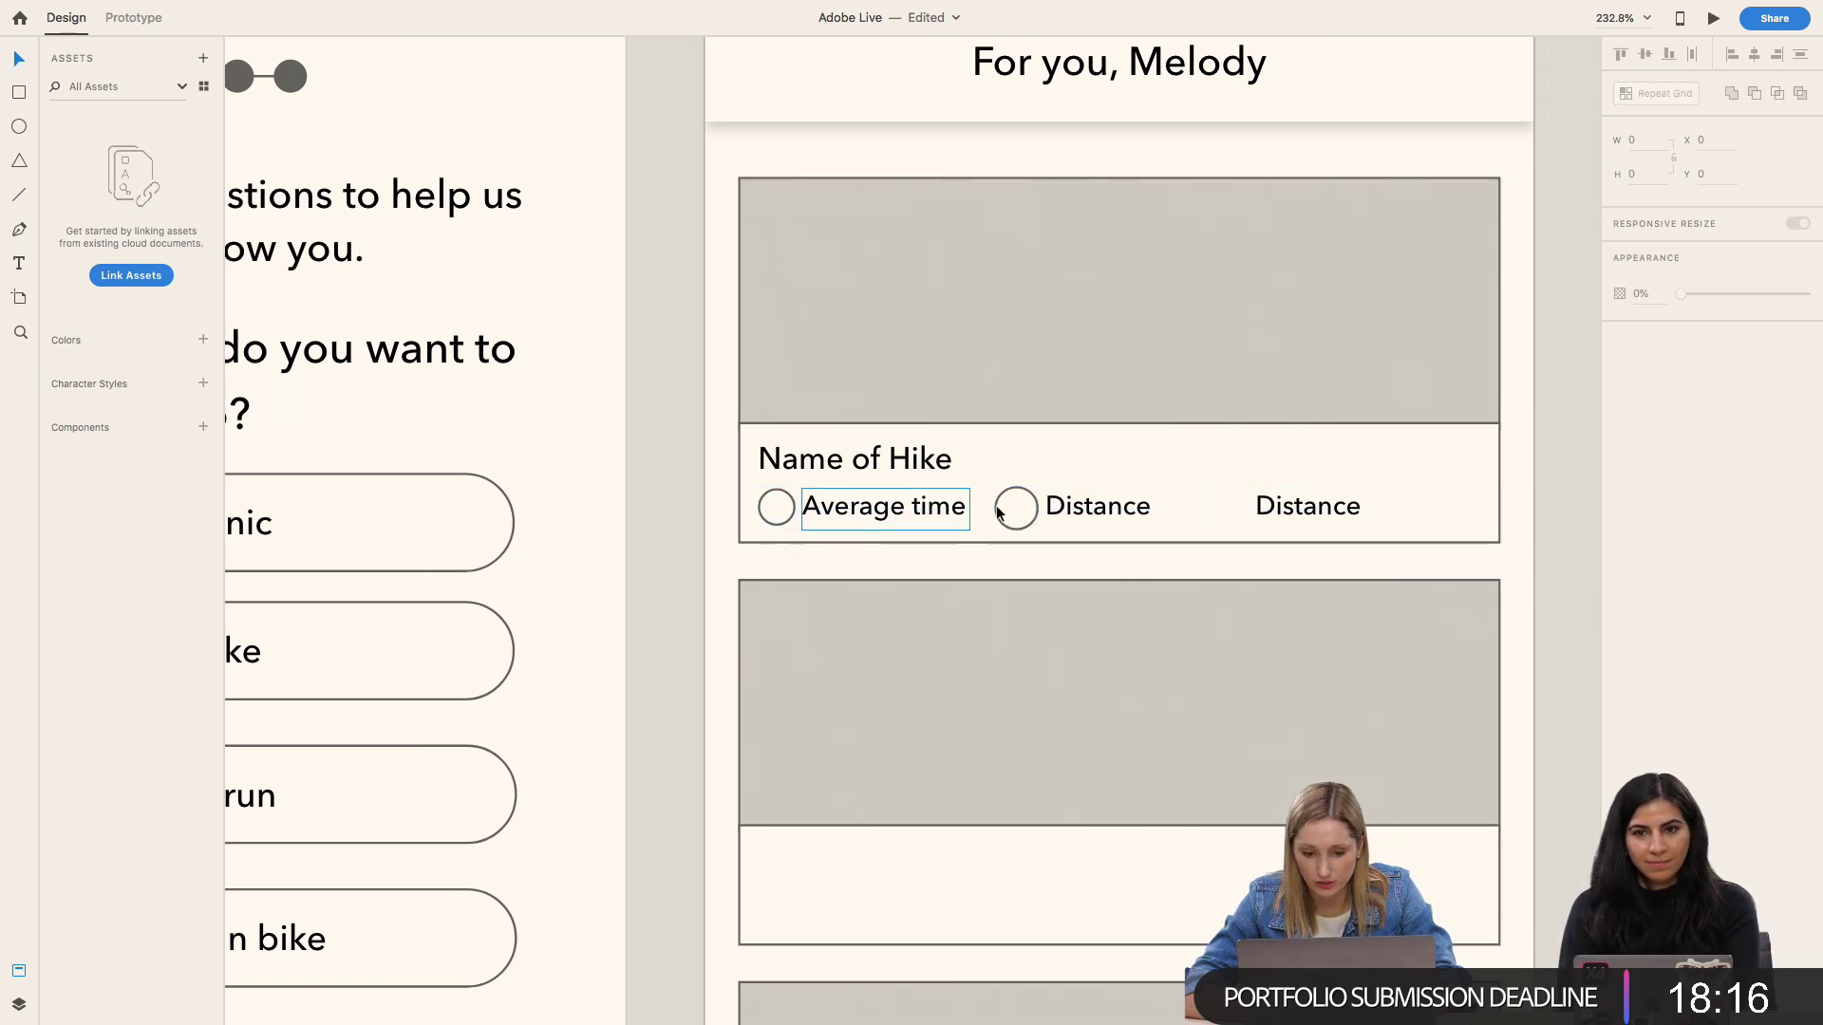
click(1015, 516)
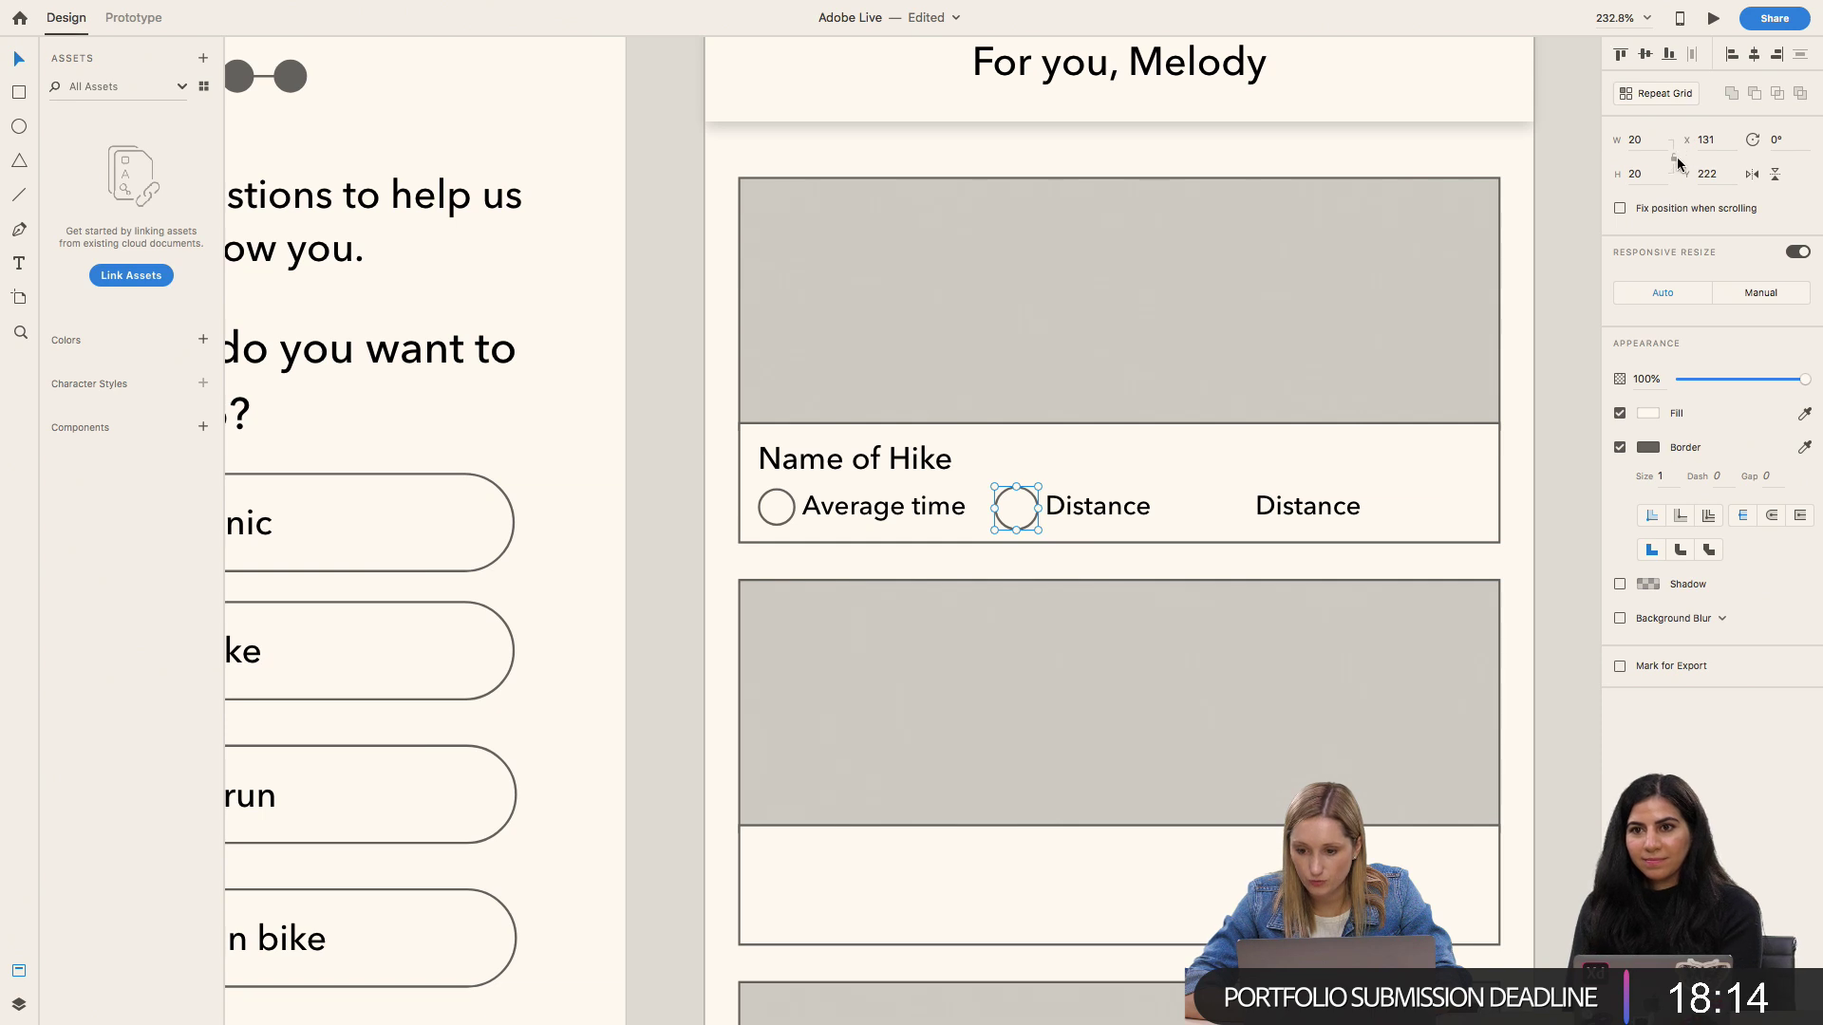
text(18)
key(Return)
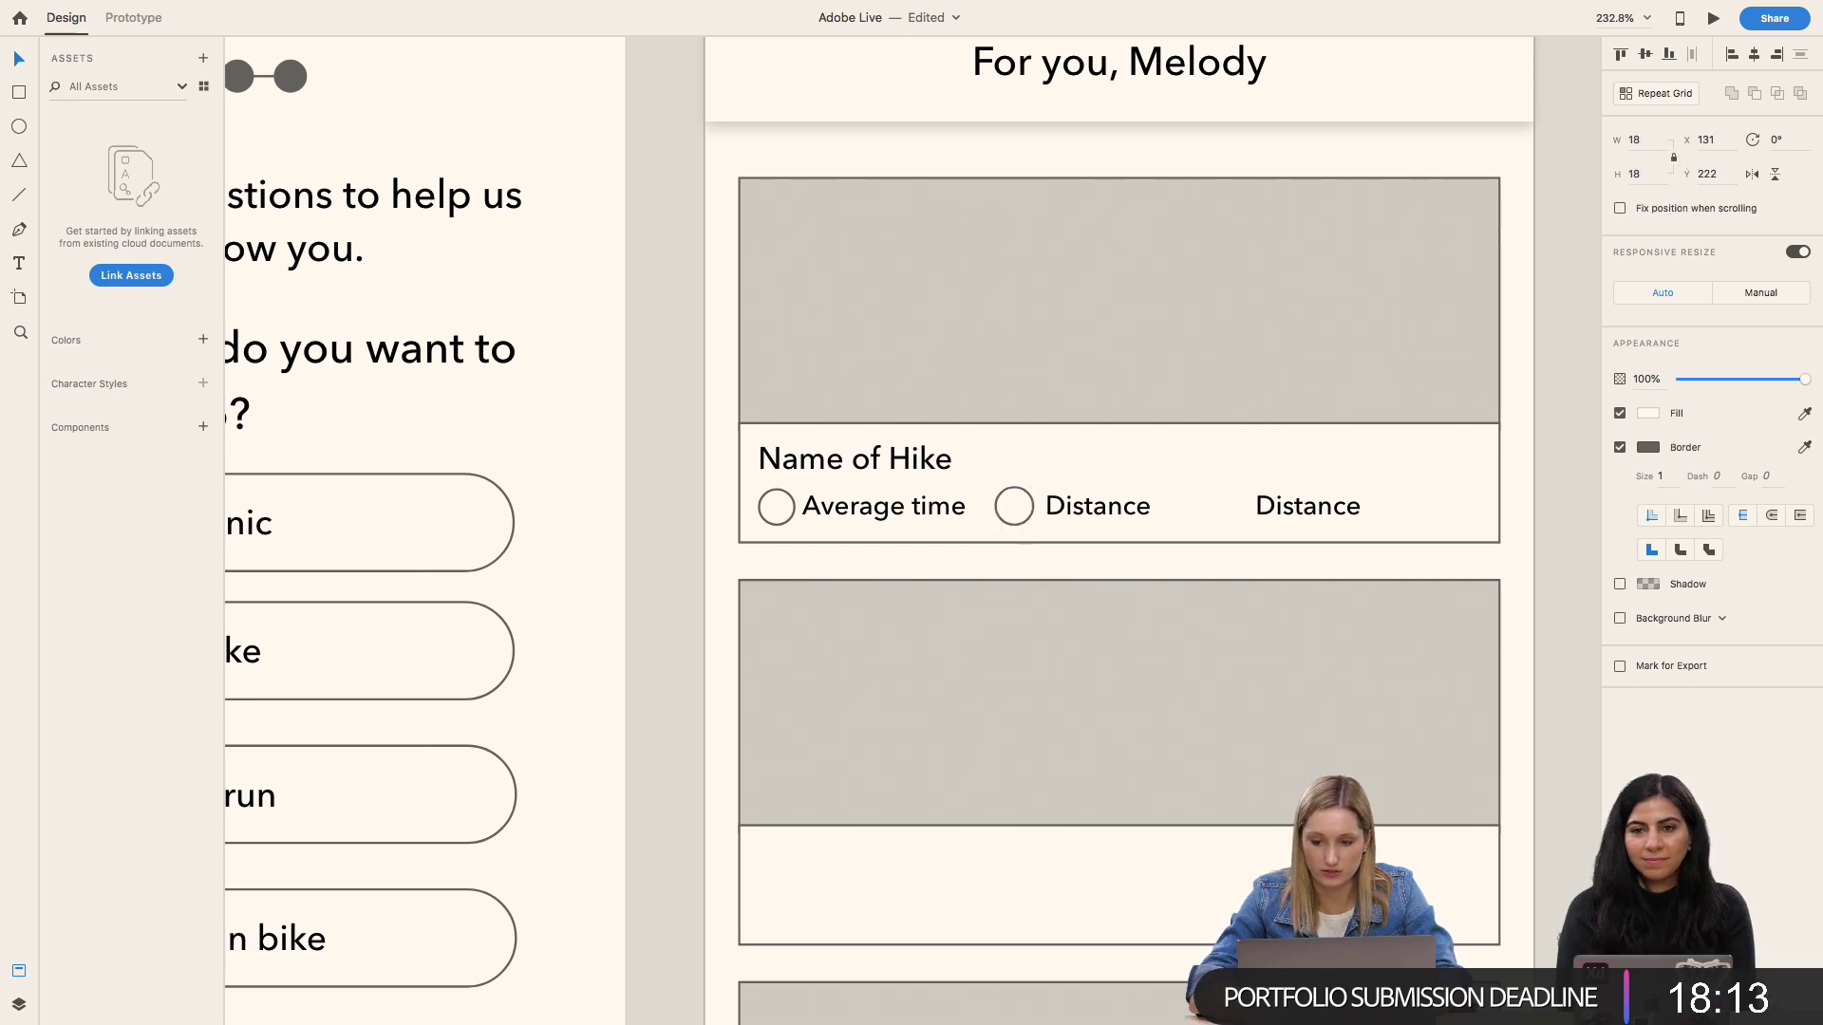
click(785, 515)
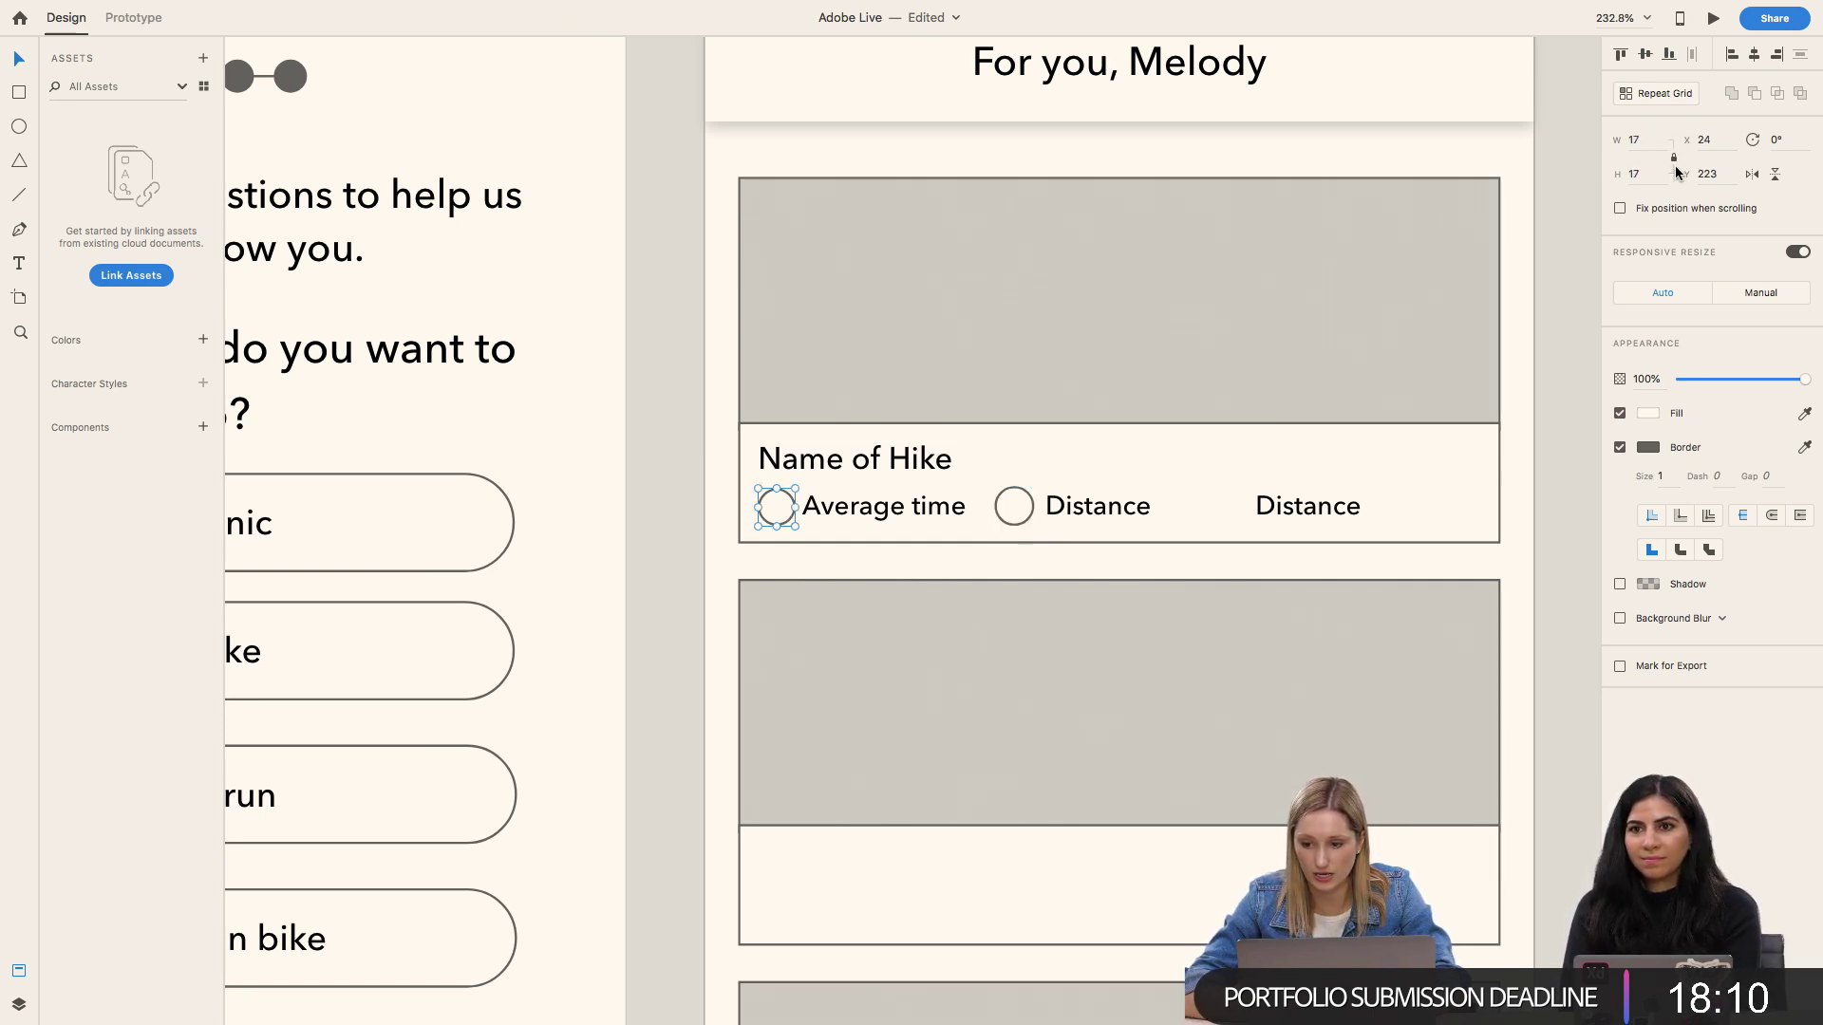
key(Return)
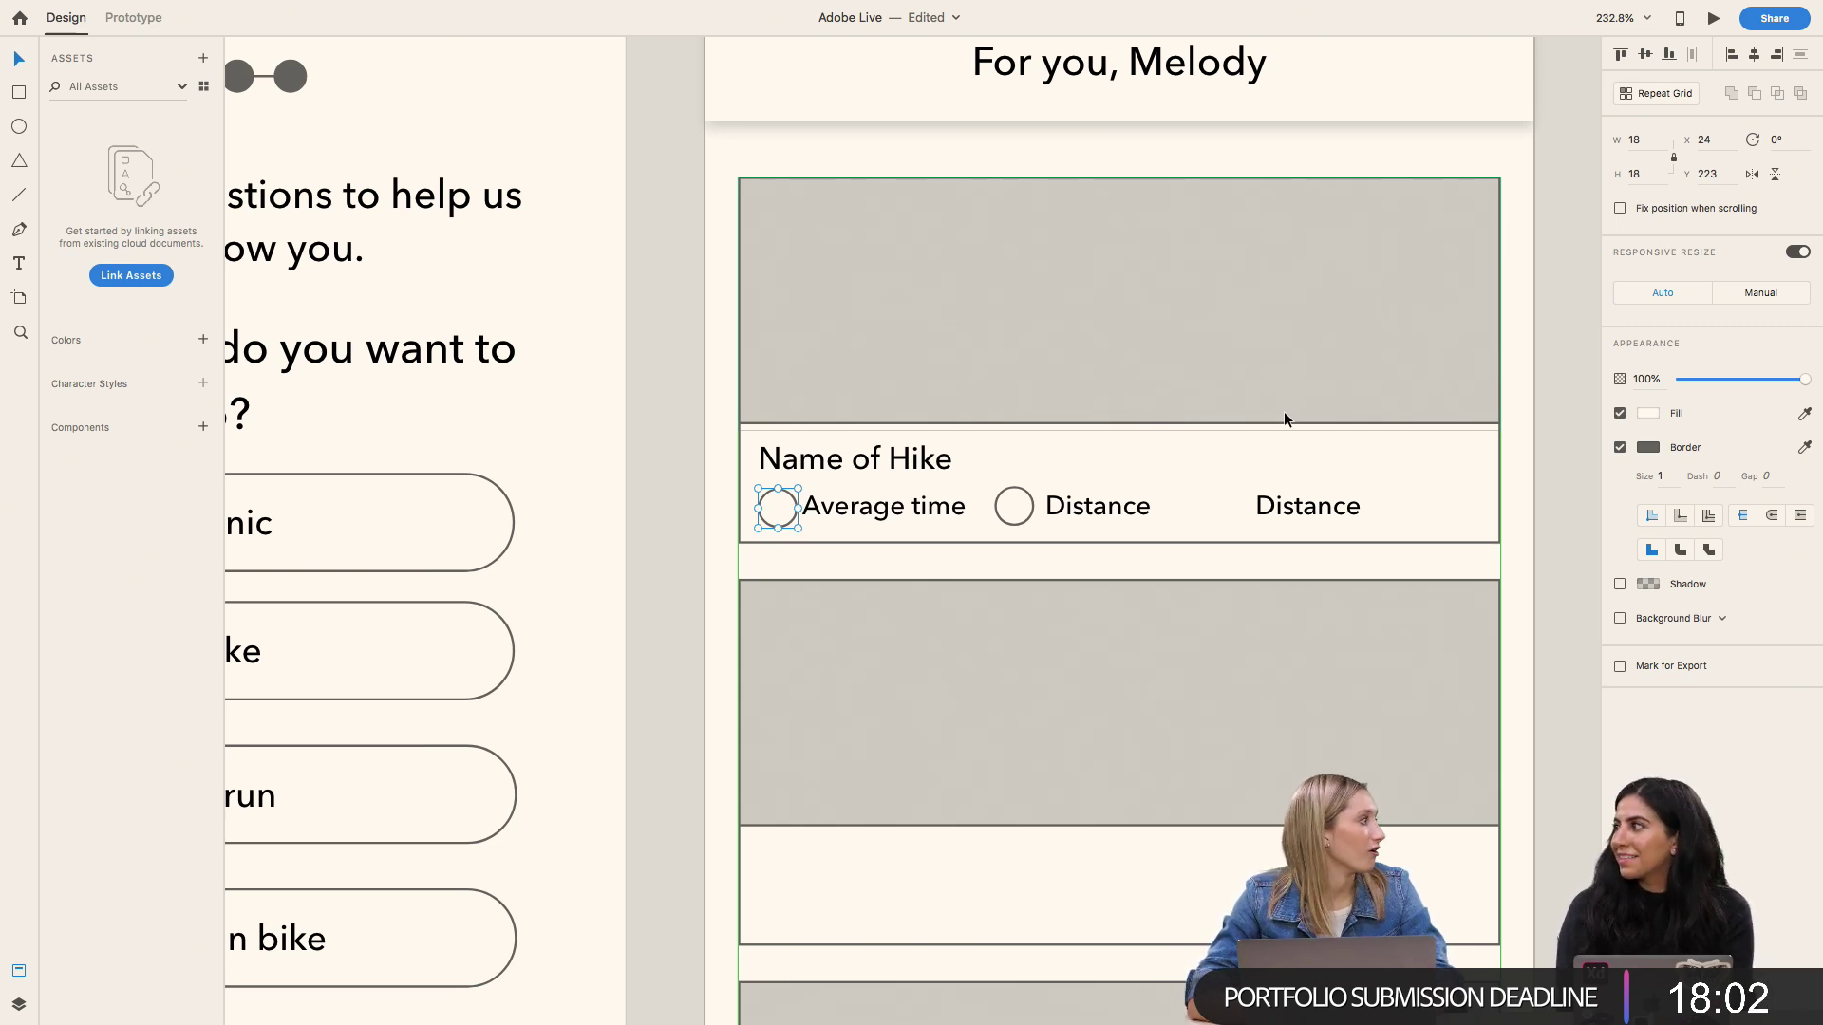
Step: Change the third label in the first card's detail row to "Incline"
click(1248, 503)
double_click(1327, 509)
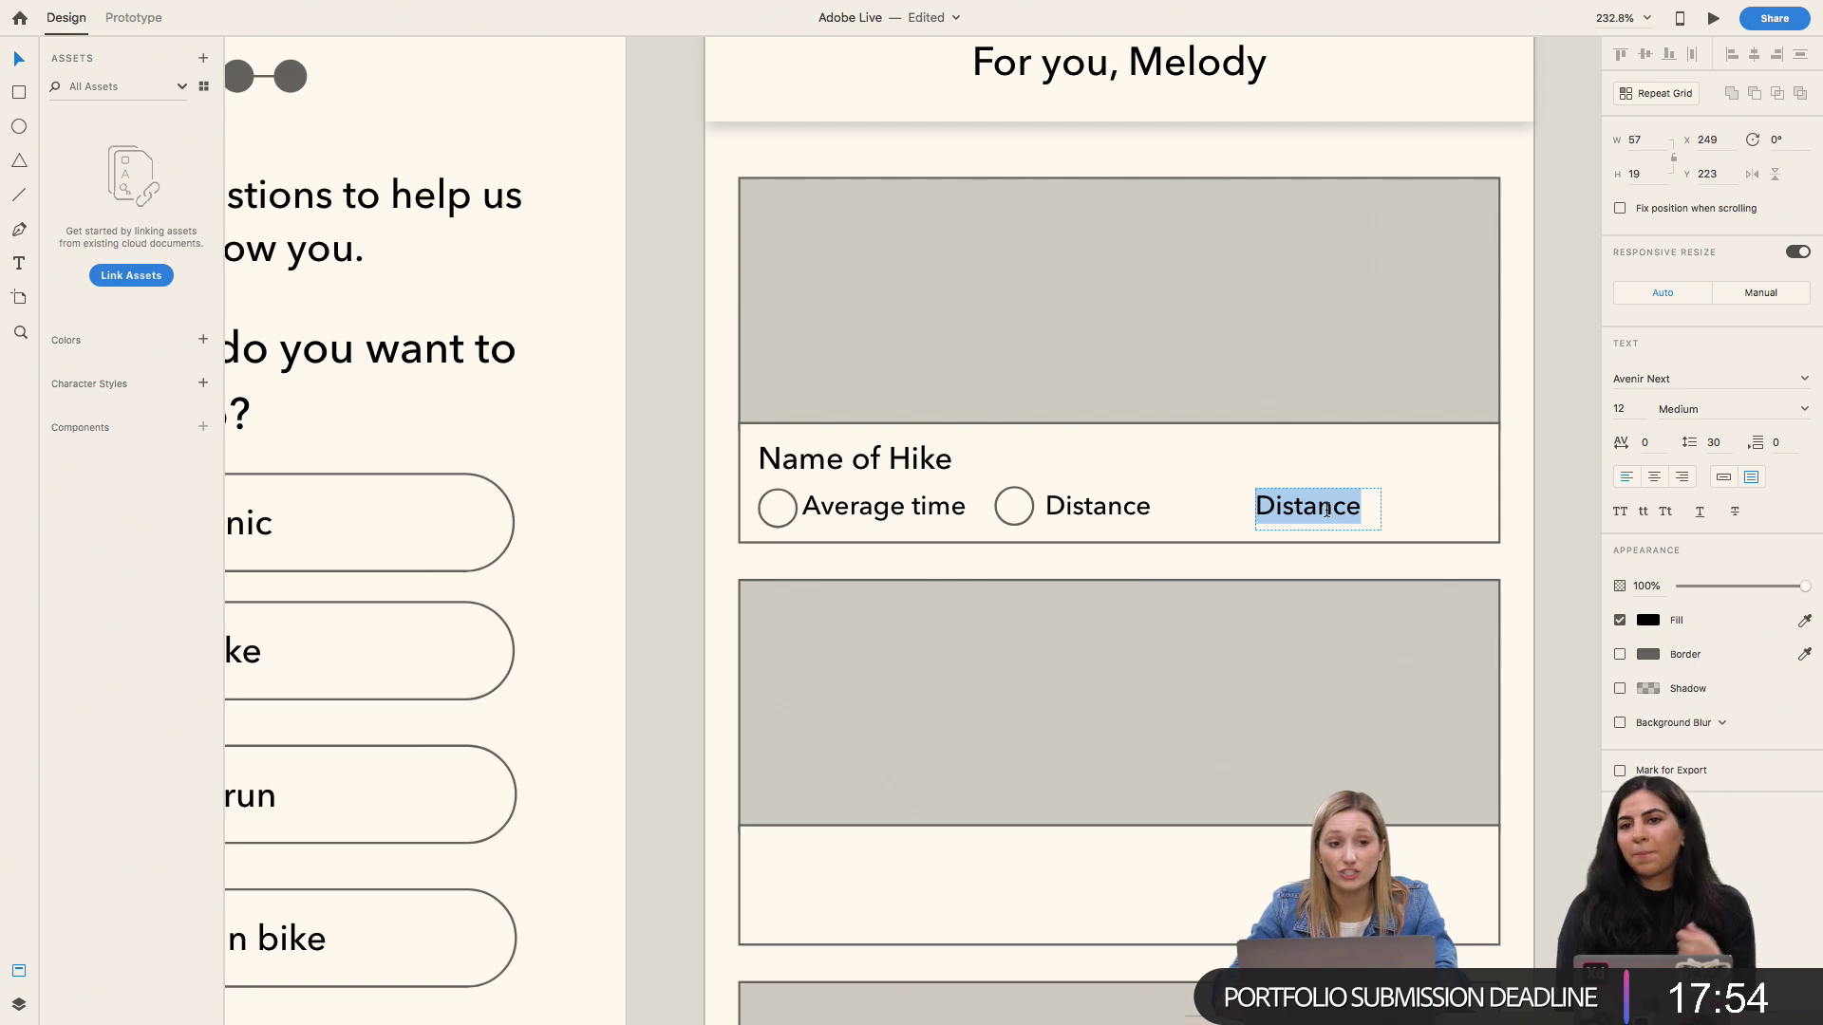
key(BackSpace)
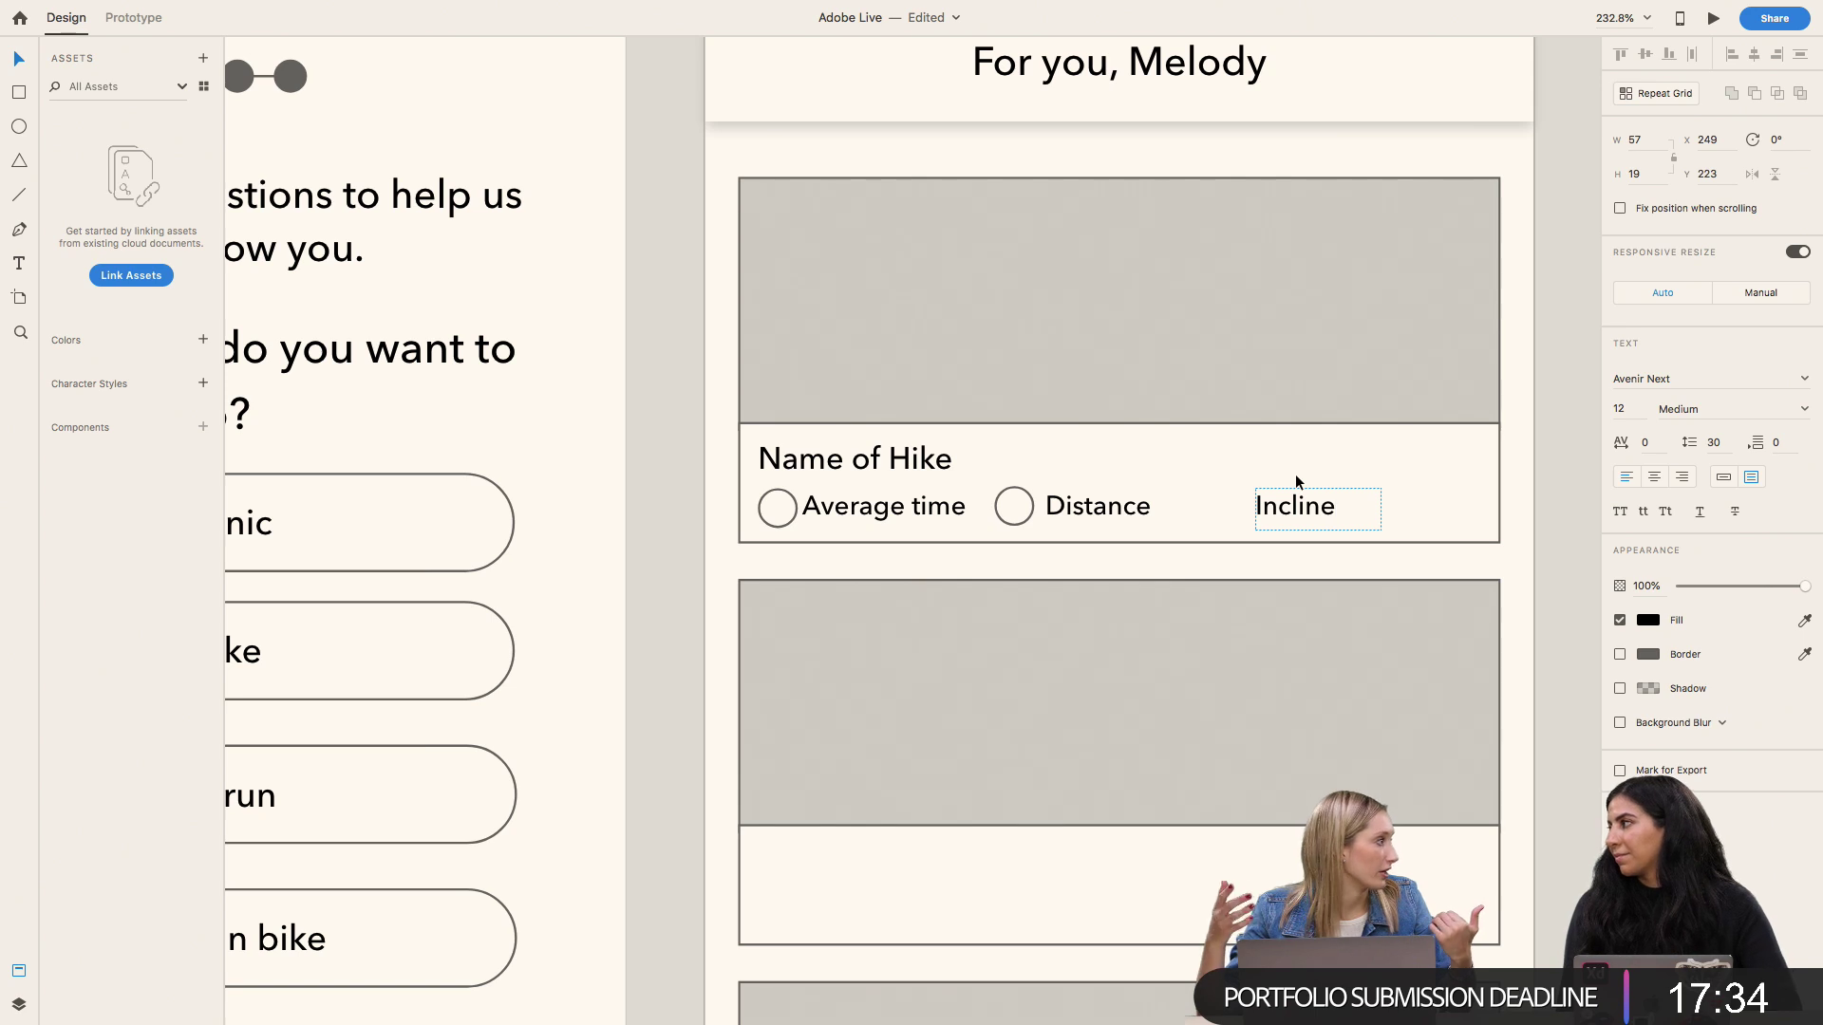
double_click(1277, 498)
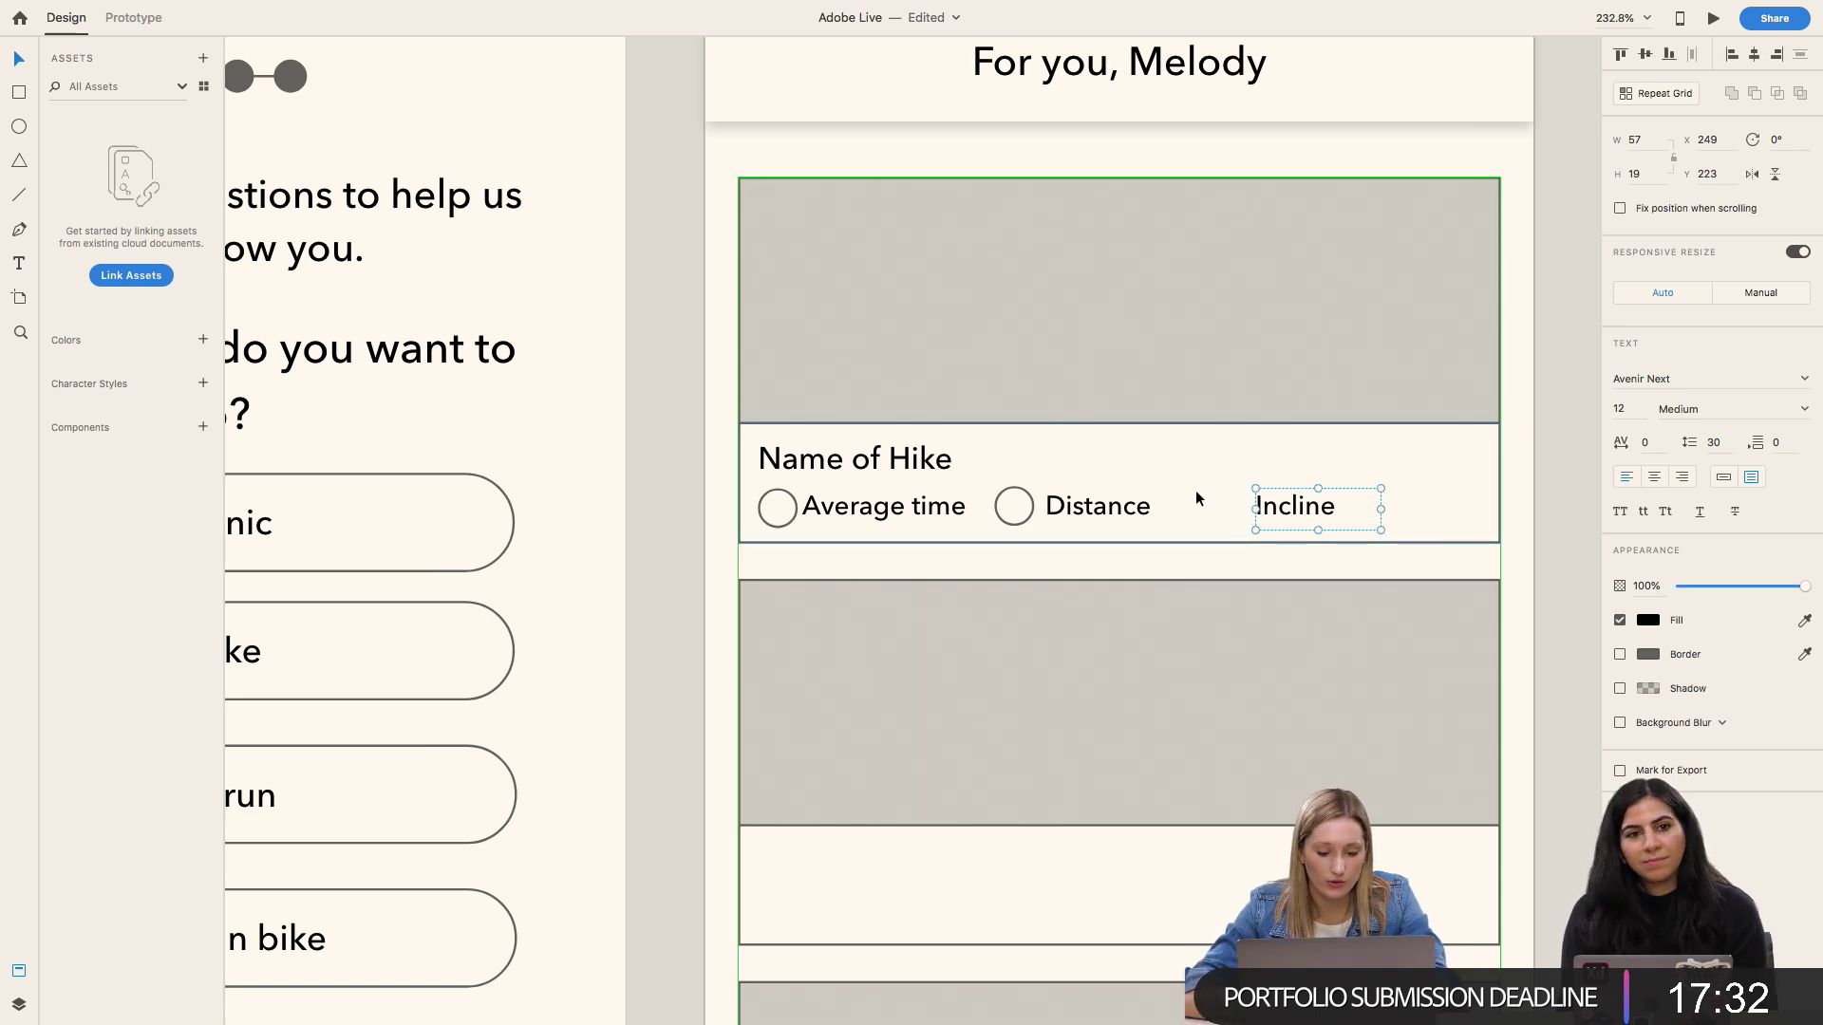
Step: Draw a matching circle before the "Incline" label and nudge the label to X 250, Y 222
key(e)
drag(1208, 488, 1242, 534)
key(Escape)
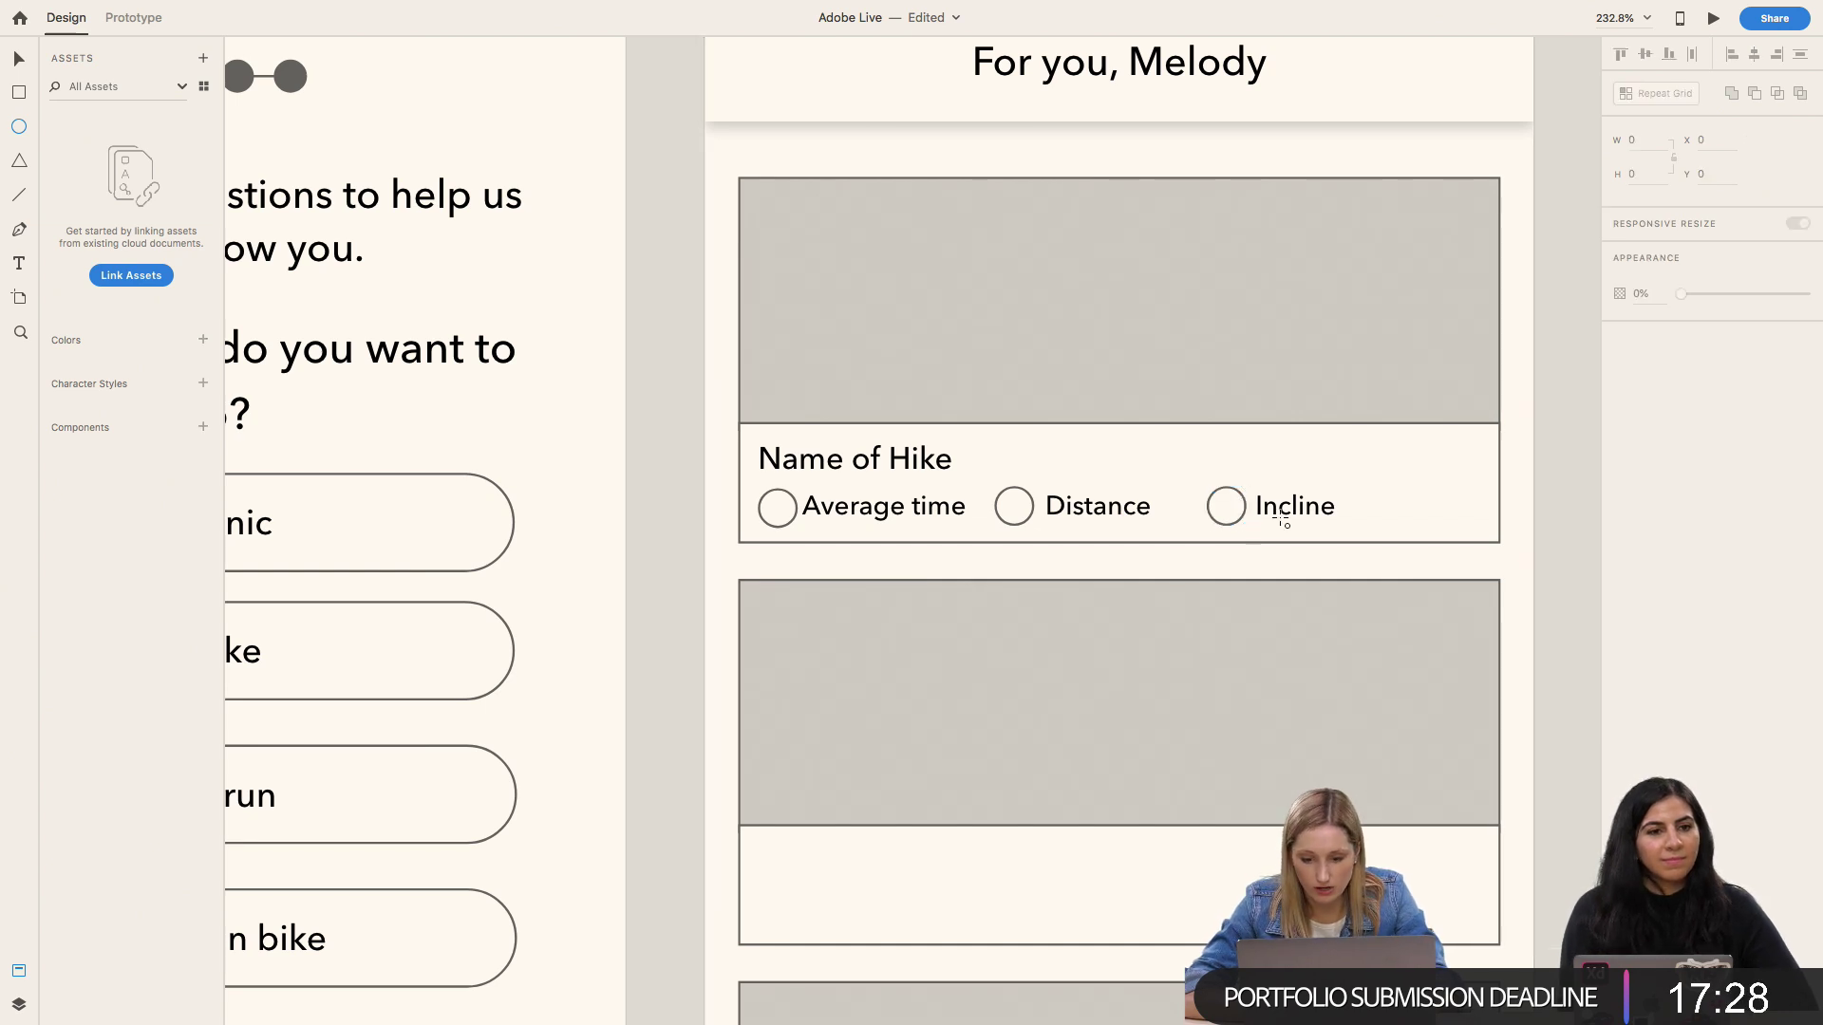
click(1296, 515)
drag(1292, 513, 1294, 510)
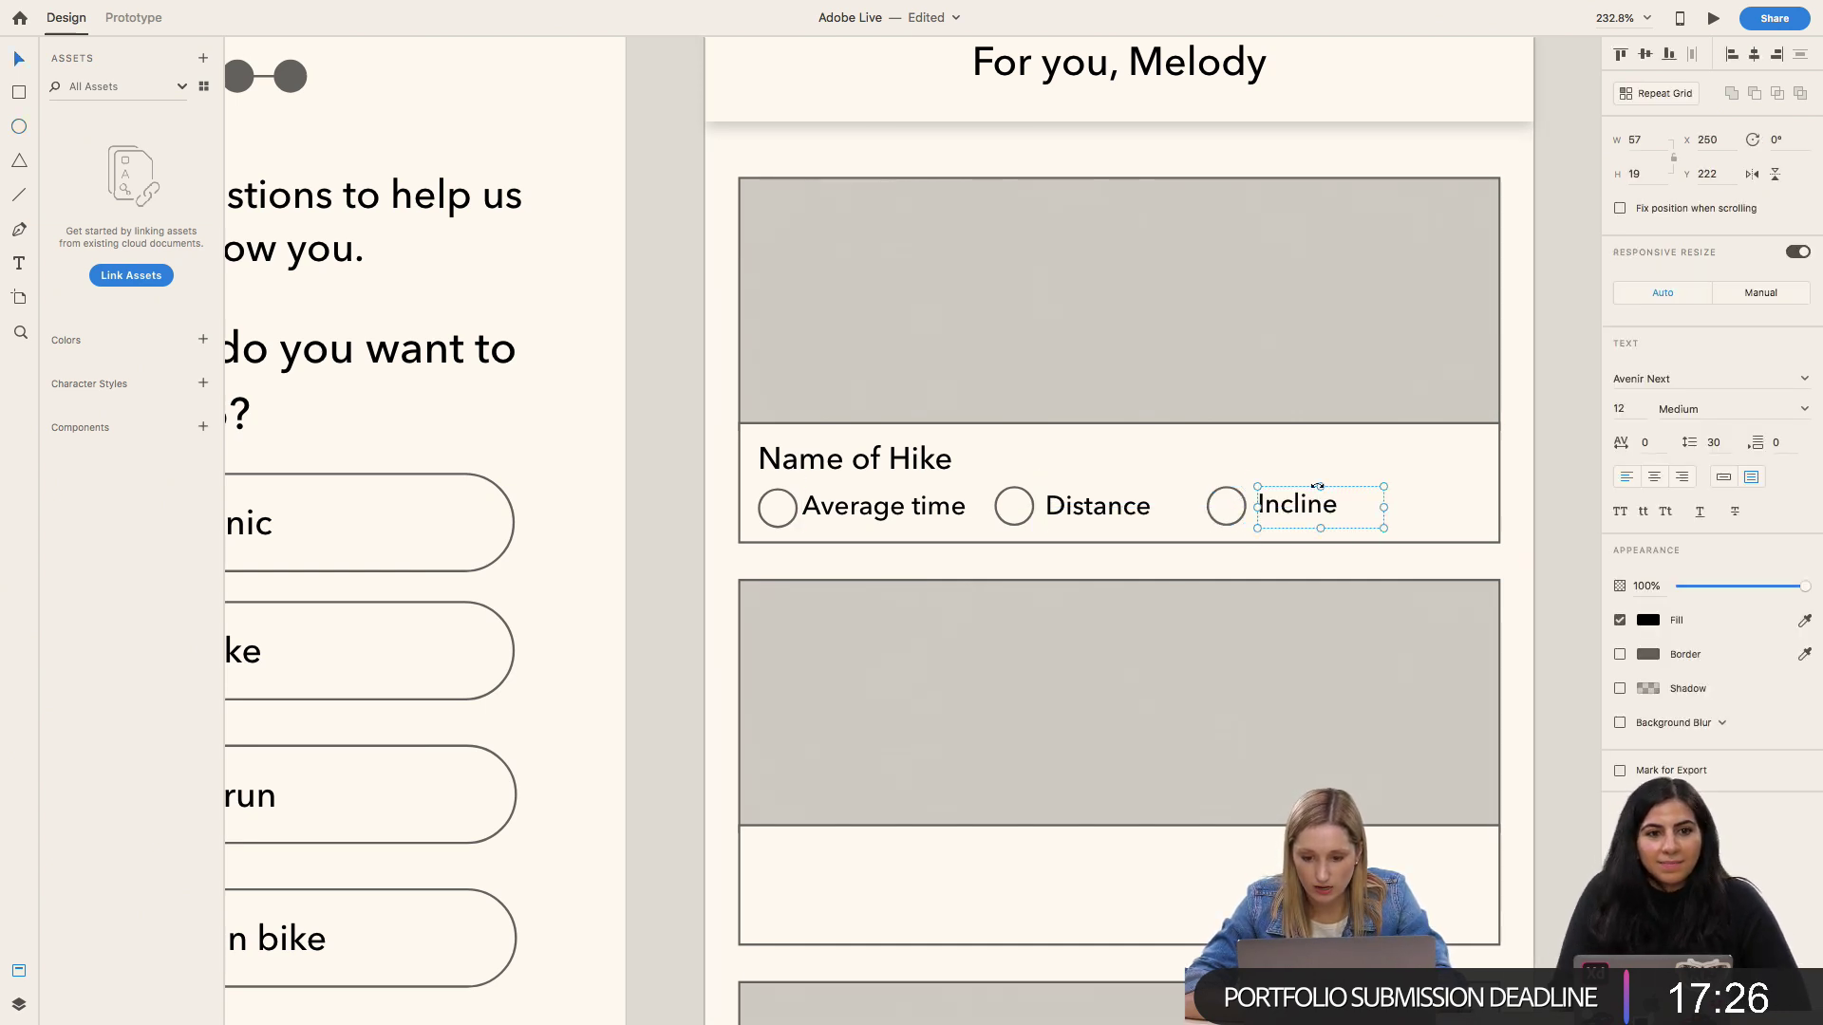
key(Escape)
Step: Duplicate the first card's hike name and detail row and move the copy down into the second card, at Y 381
double_click(1329, 463)
click(1405, 406)
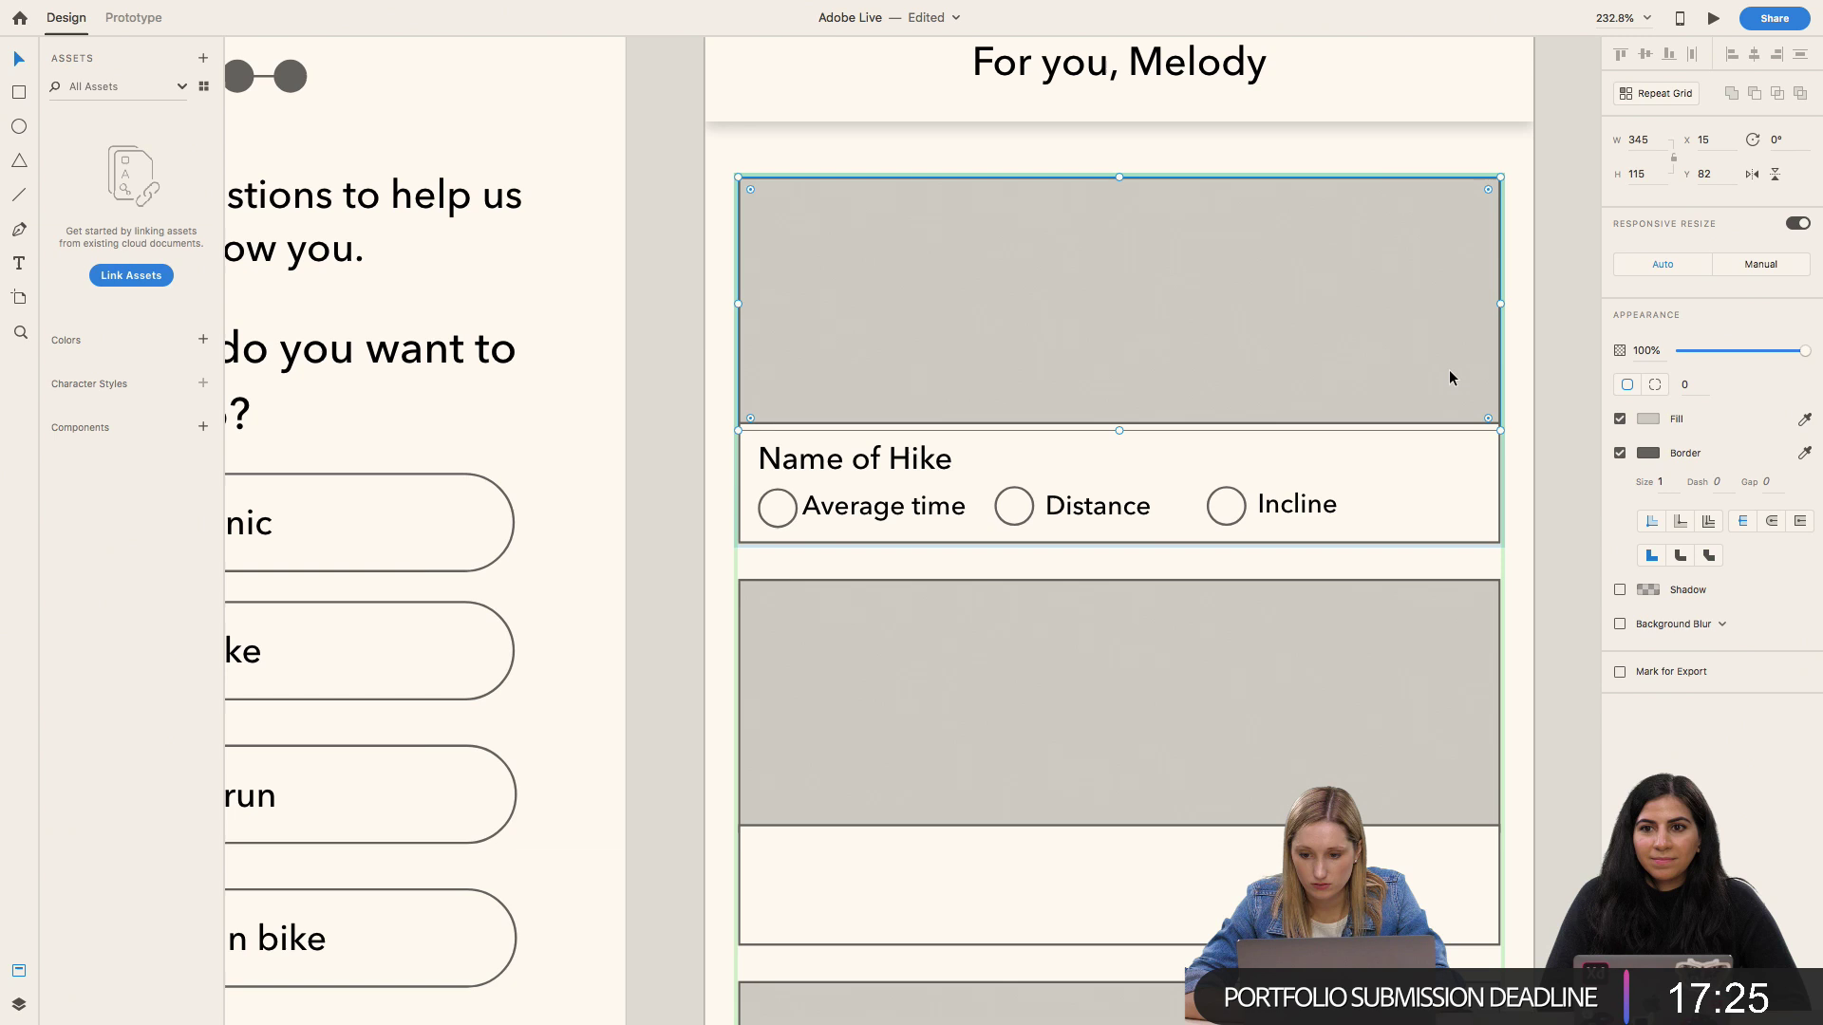
click(1574, 209)
double_click(766, 460)
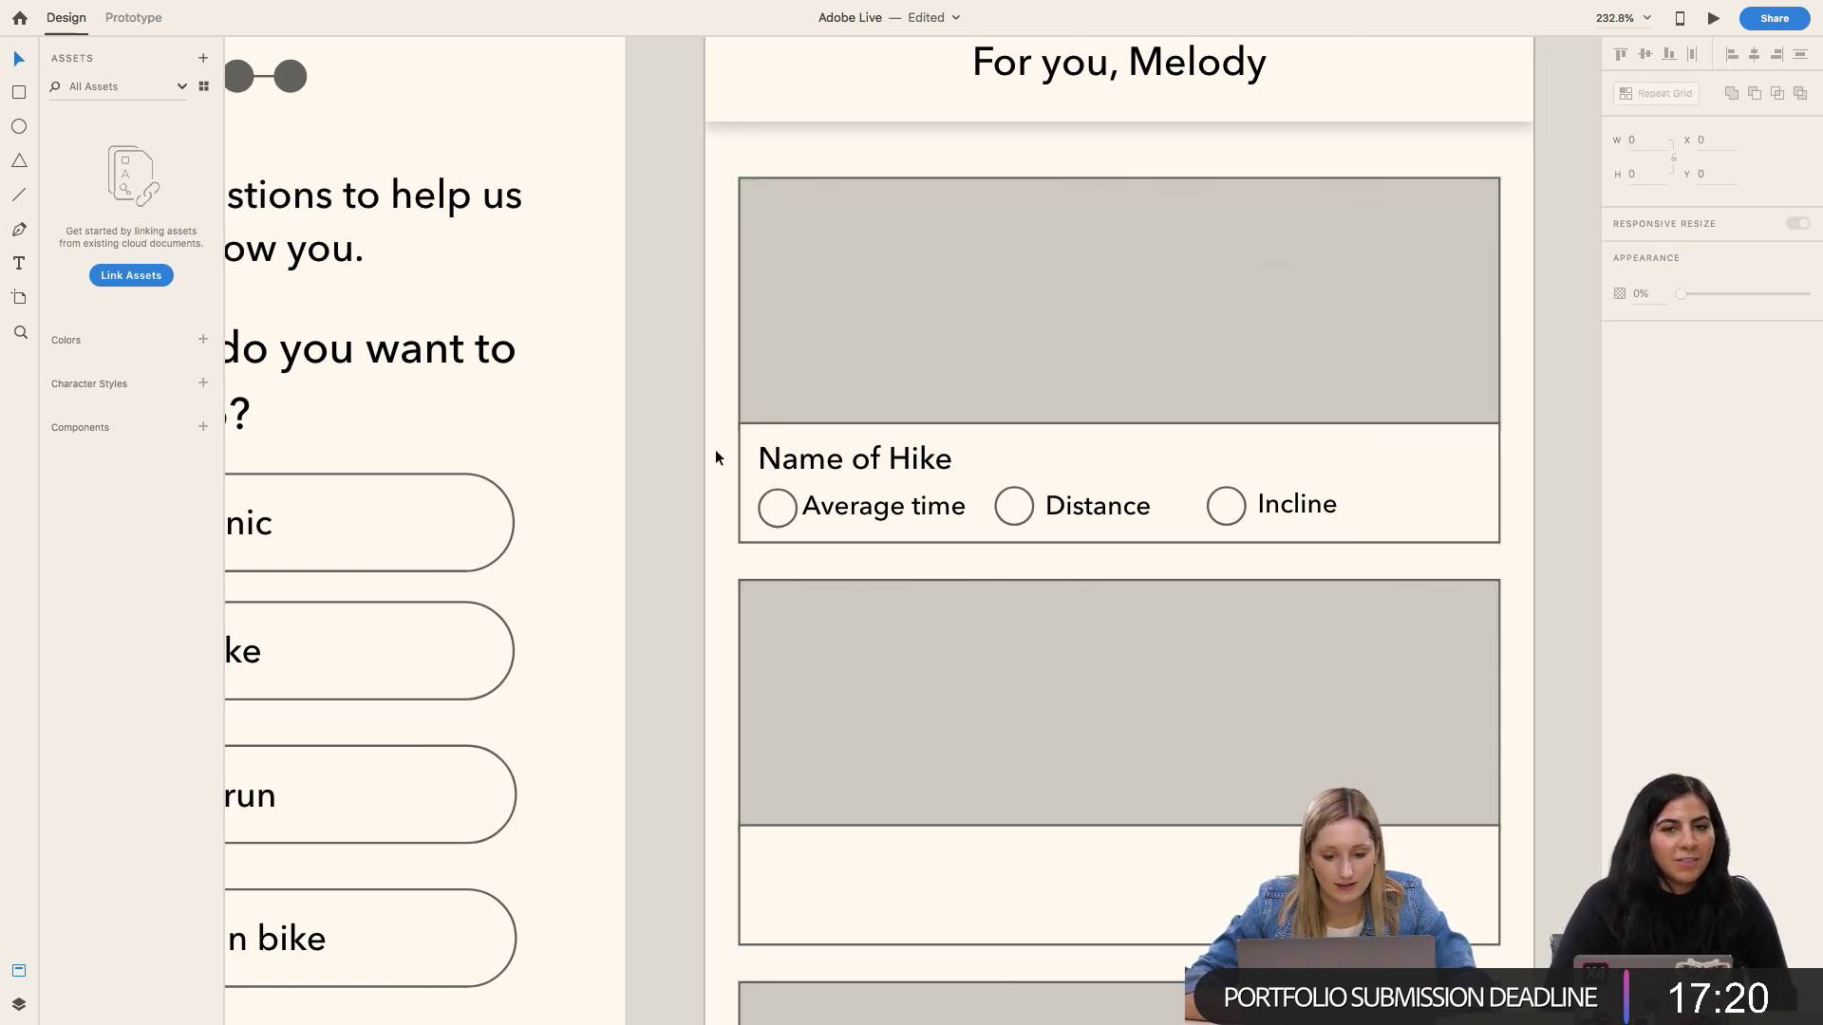
drag(716, 451, 1357, 519)
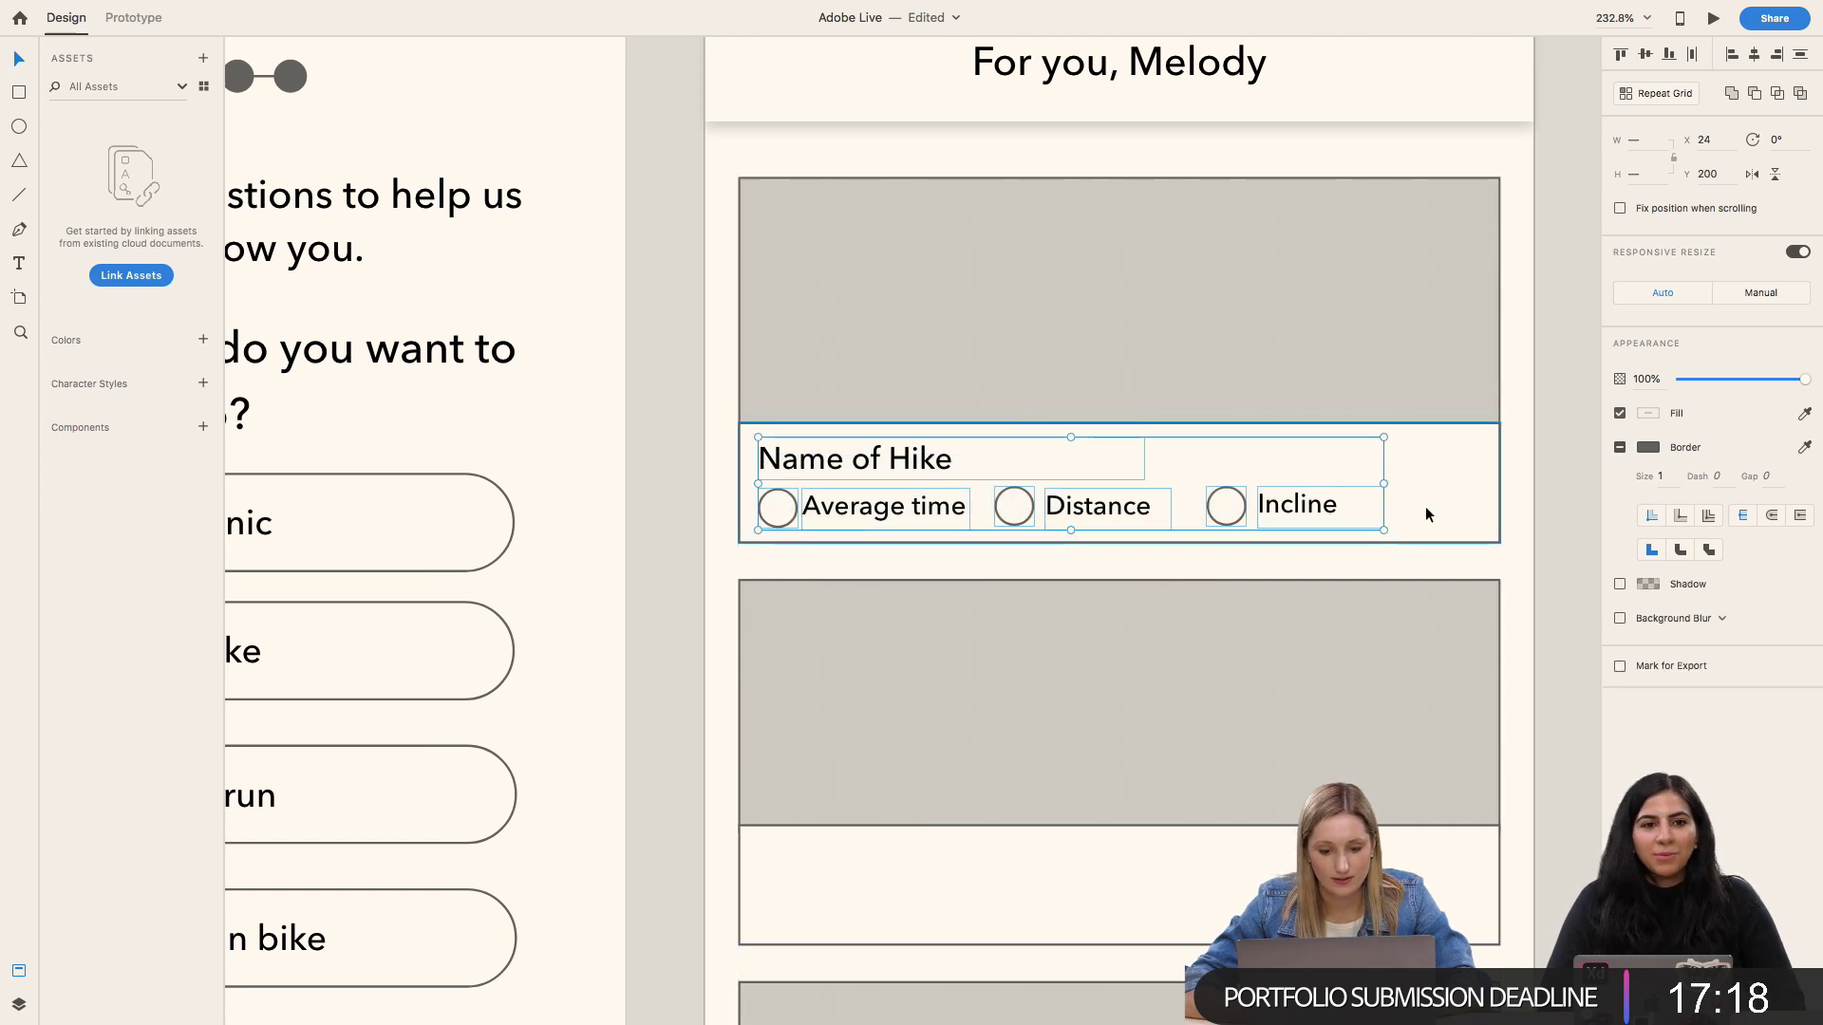
key(super+d)
key(shift+Down)
key(shift+Down)
key(shift+Down)
key(shift+Down)
key(shift+Down)
key(shift+Down)
key(shift+Down)
key(shift+Down)
key(shift+Down)
key(shift+Down)
key(shift+Down)
key(shift+Down)
key(shift+Down)
key(shift+Down)
key(shift+Down)
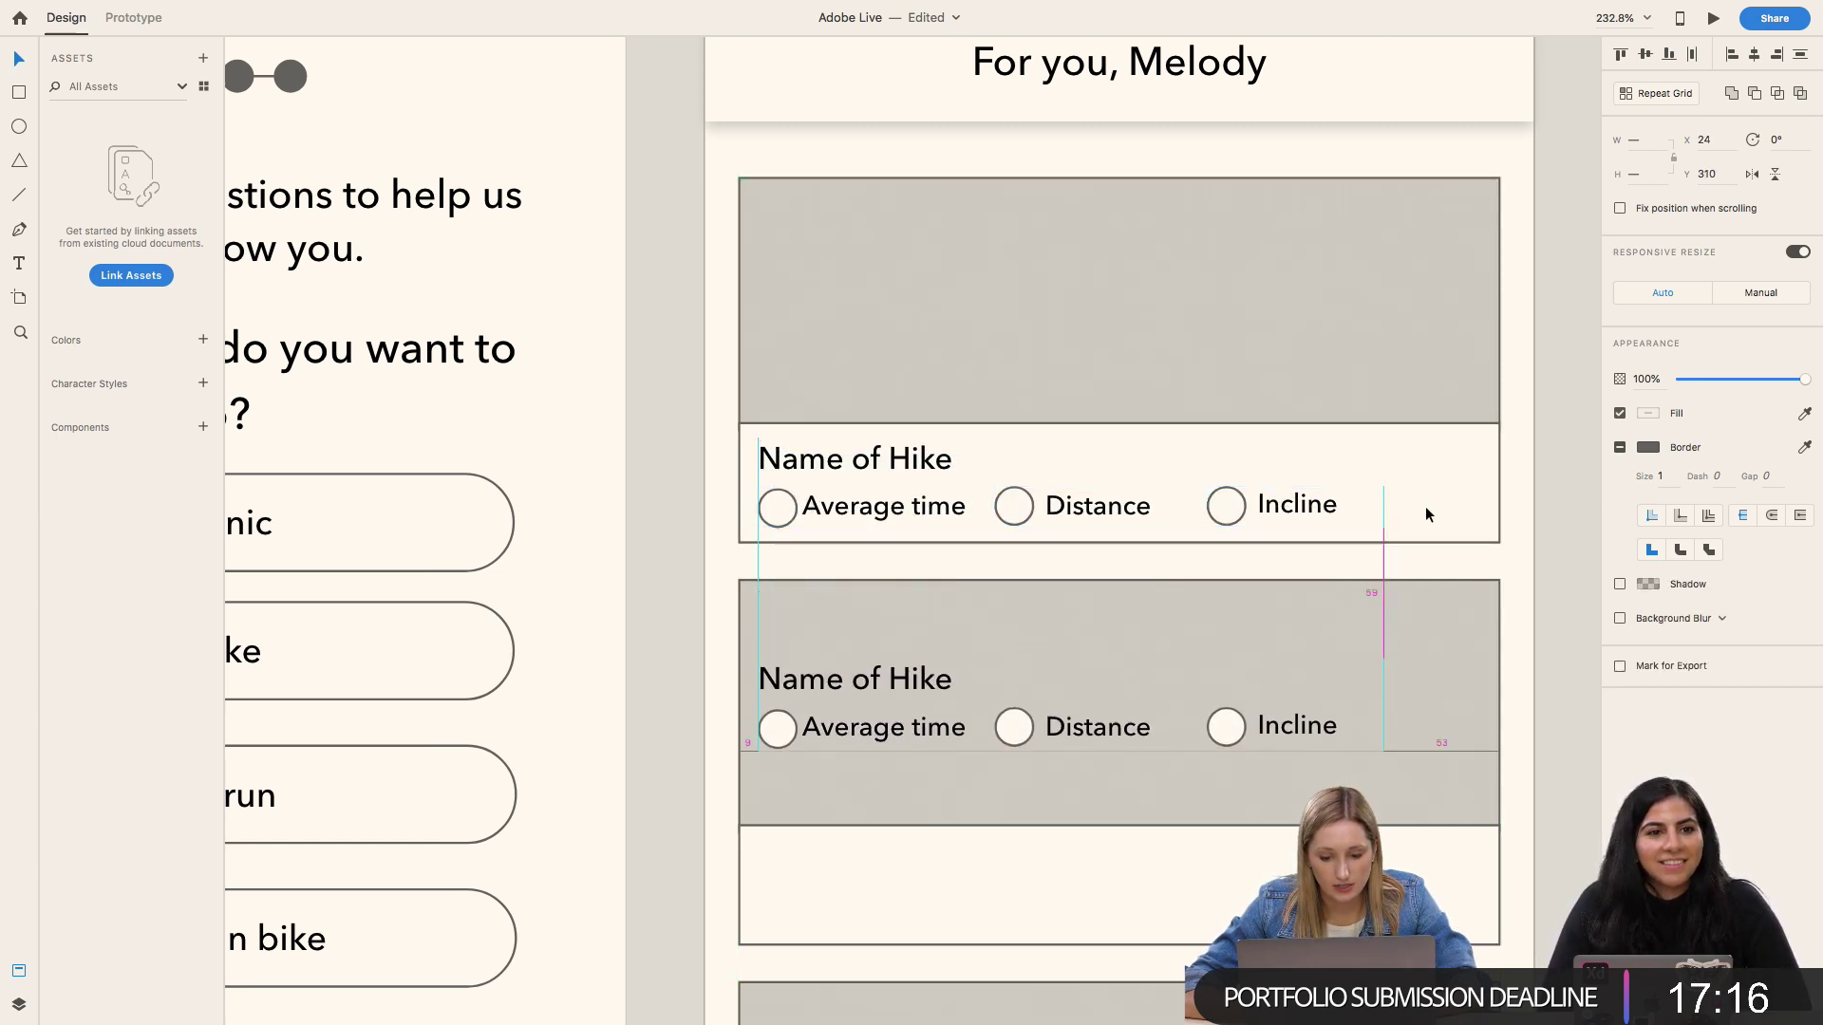
key(shift+Down)
key(shift+Down)
key(shift+Down)
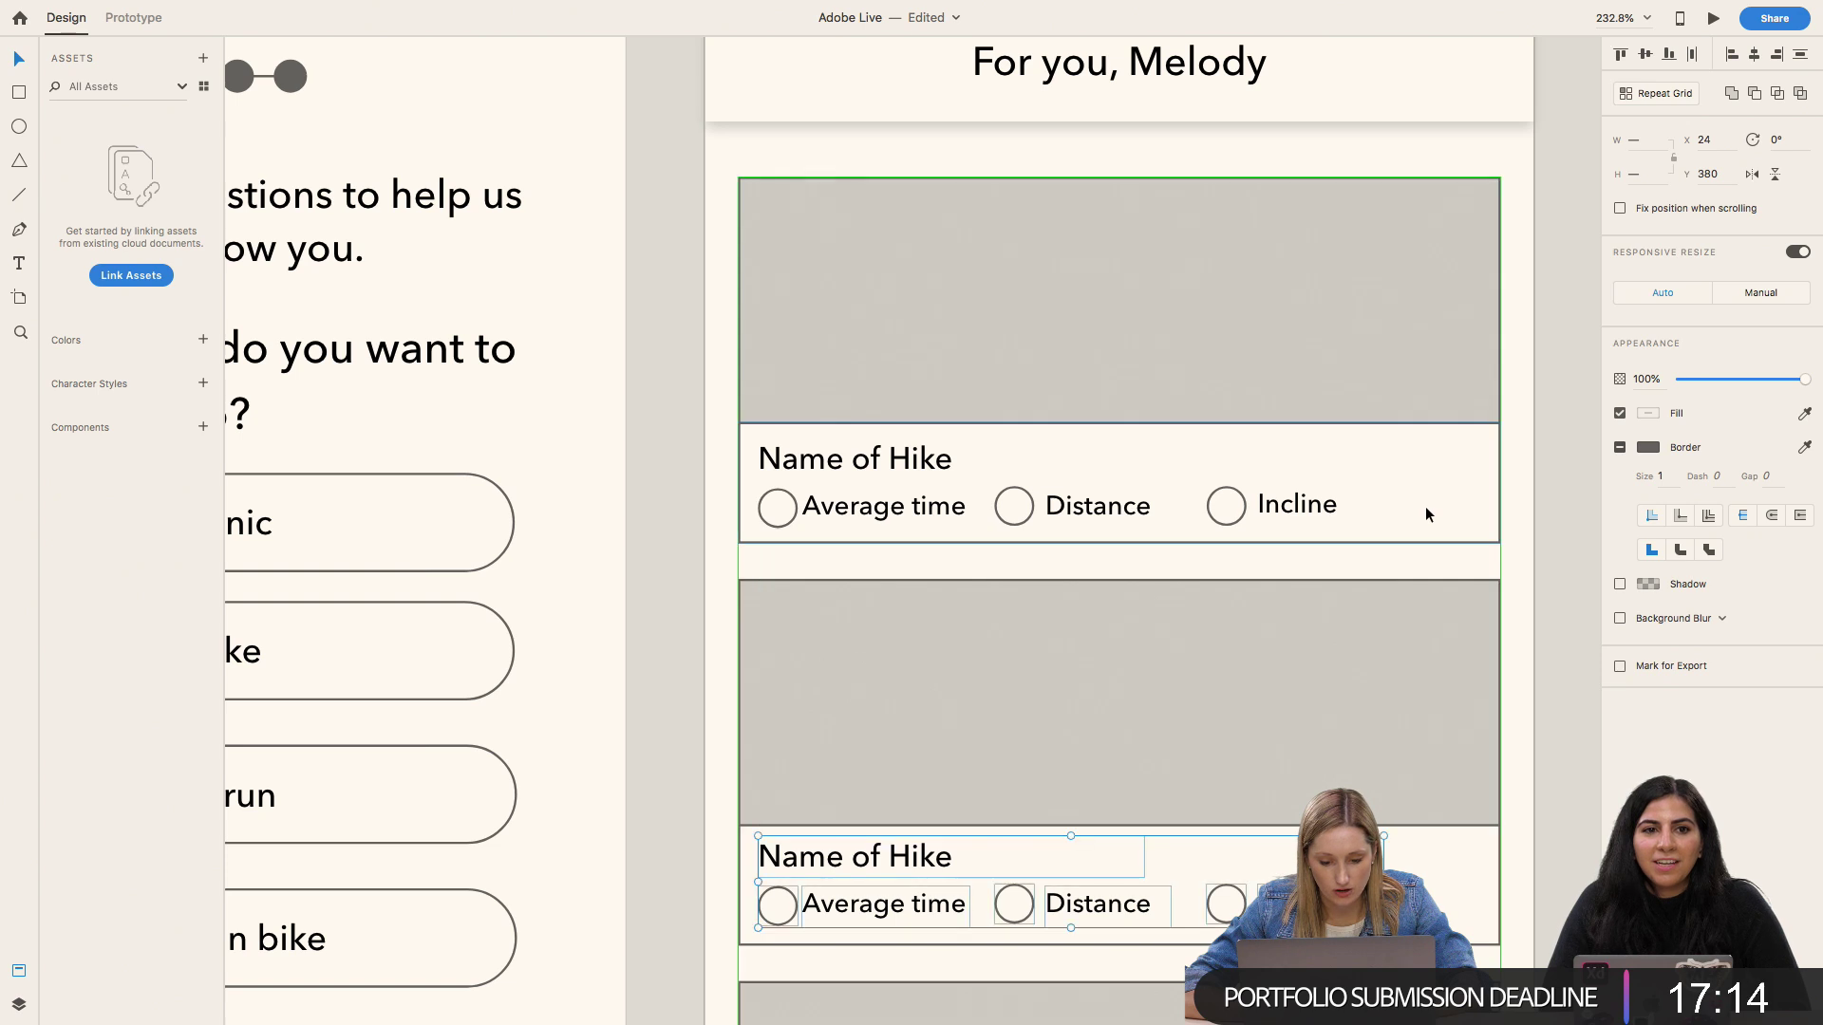
key(Down)
Step: Duplicate the second card's hike name and detail row and move the copy down into the third card's text area
scroll(1426, 515, down, 5)
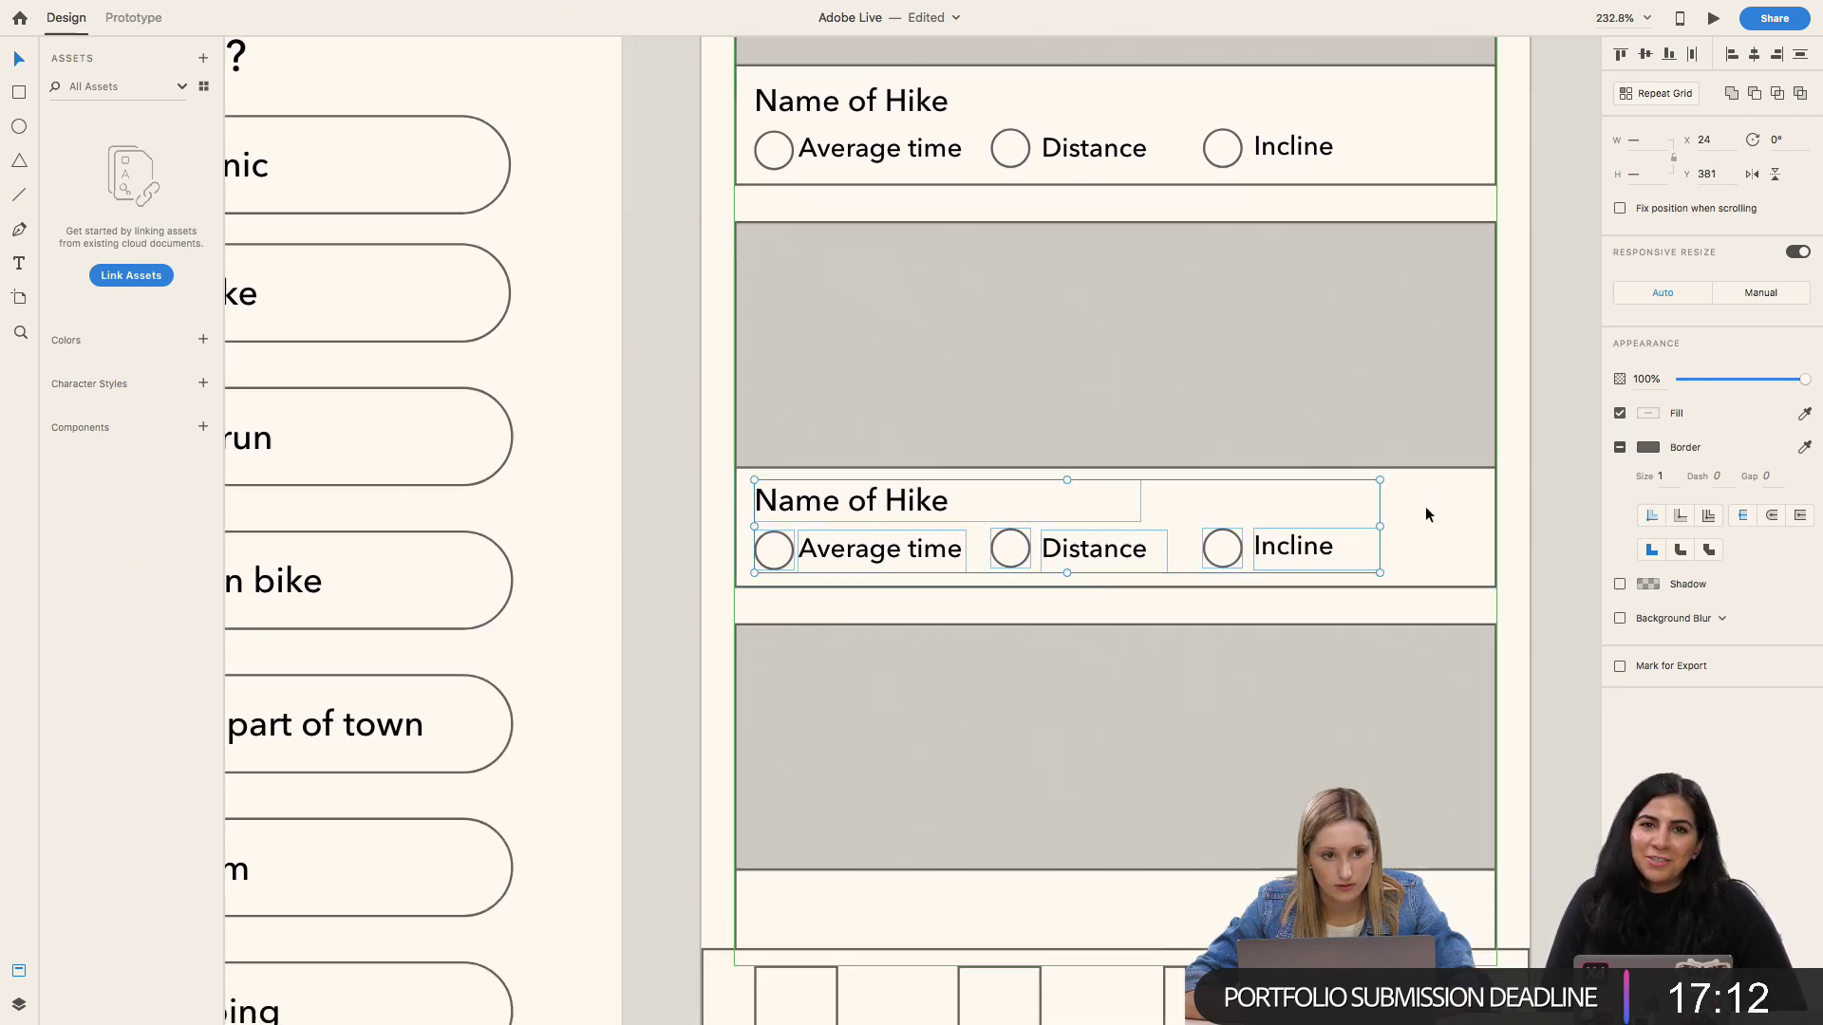
scroll(1426, 510, down, 1)
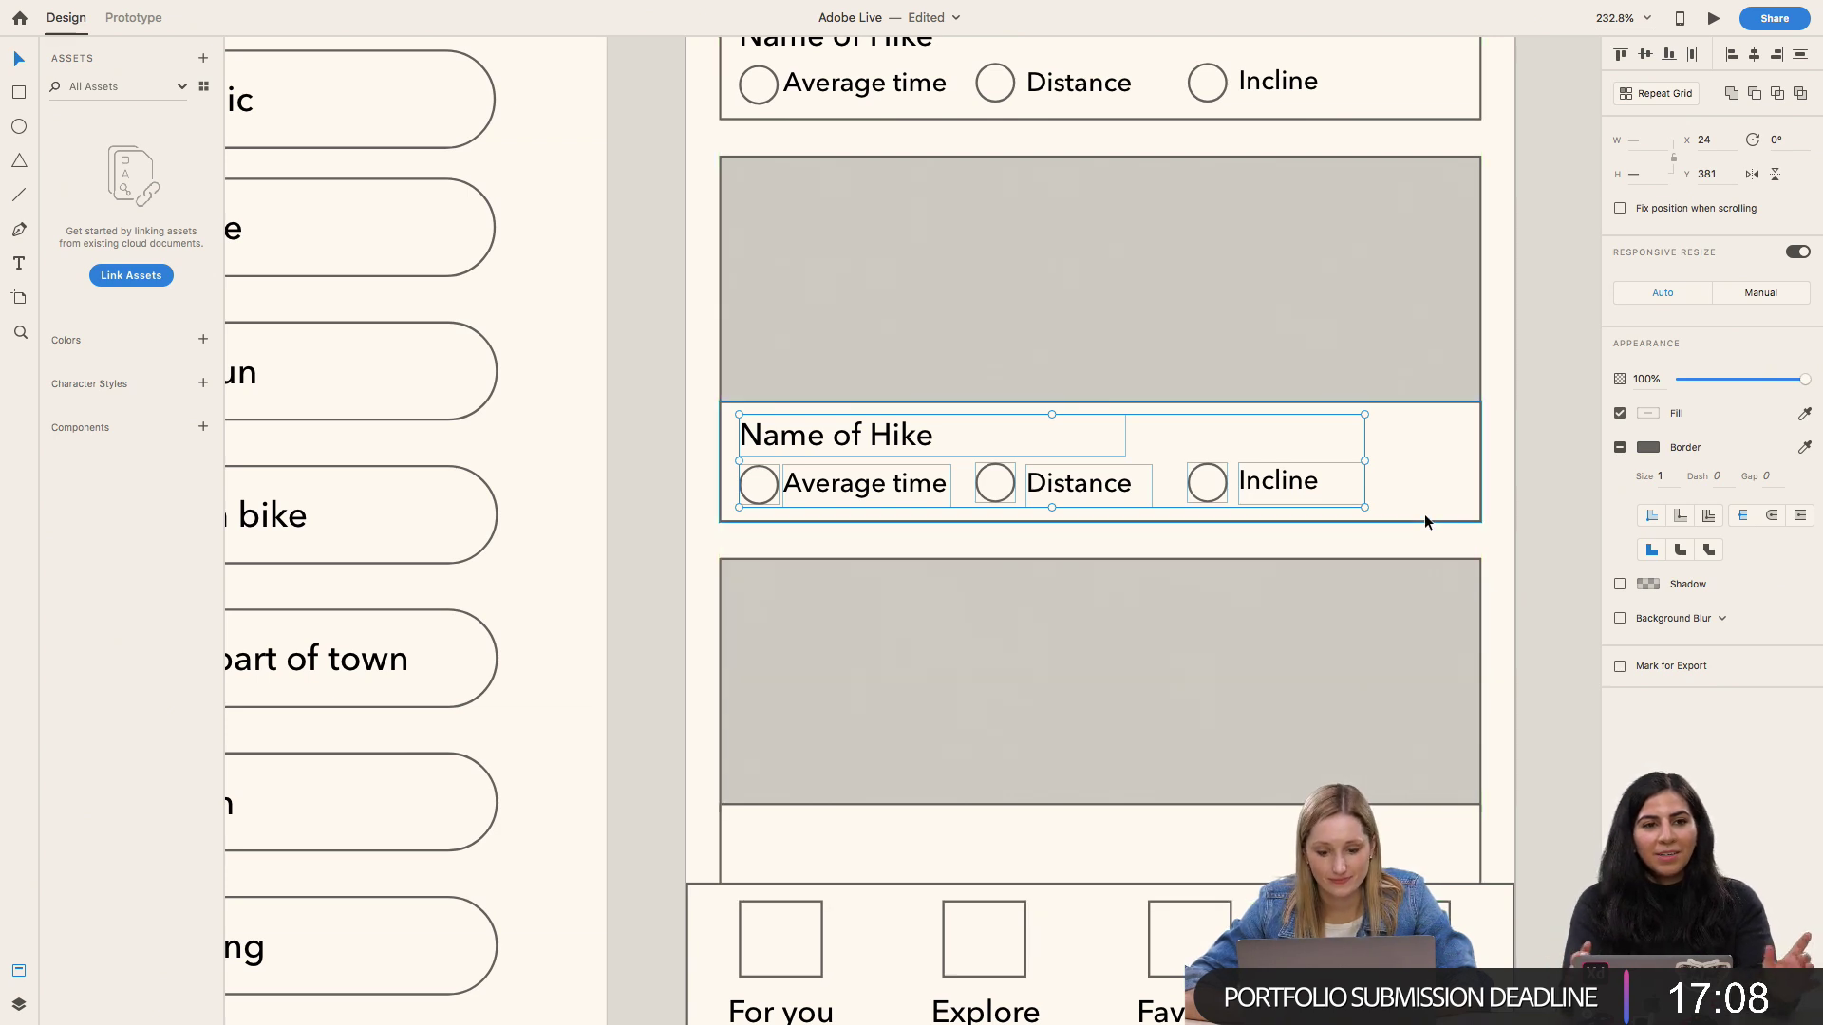
key(ctrl+d)
key(shift+Down)
key(shift+Down)
key(shift+Down)
key(shift+Down)
key(shift+Down)
key(shift+Down)
key(shift+Down)
key(shift+Down)
key(shift+Down)
key(shift+Down)
key(shift+Down)
key(shift+Down)
key(shift+Down)
key(shift+Down)
key(shift+Down)
key(shift+Down)
key(shift+Down)
key(shift+Down)
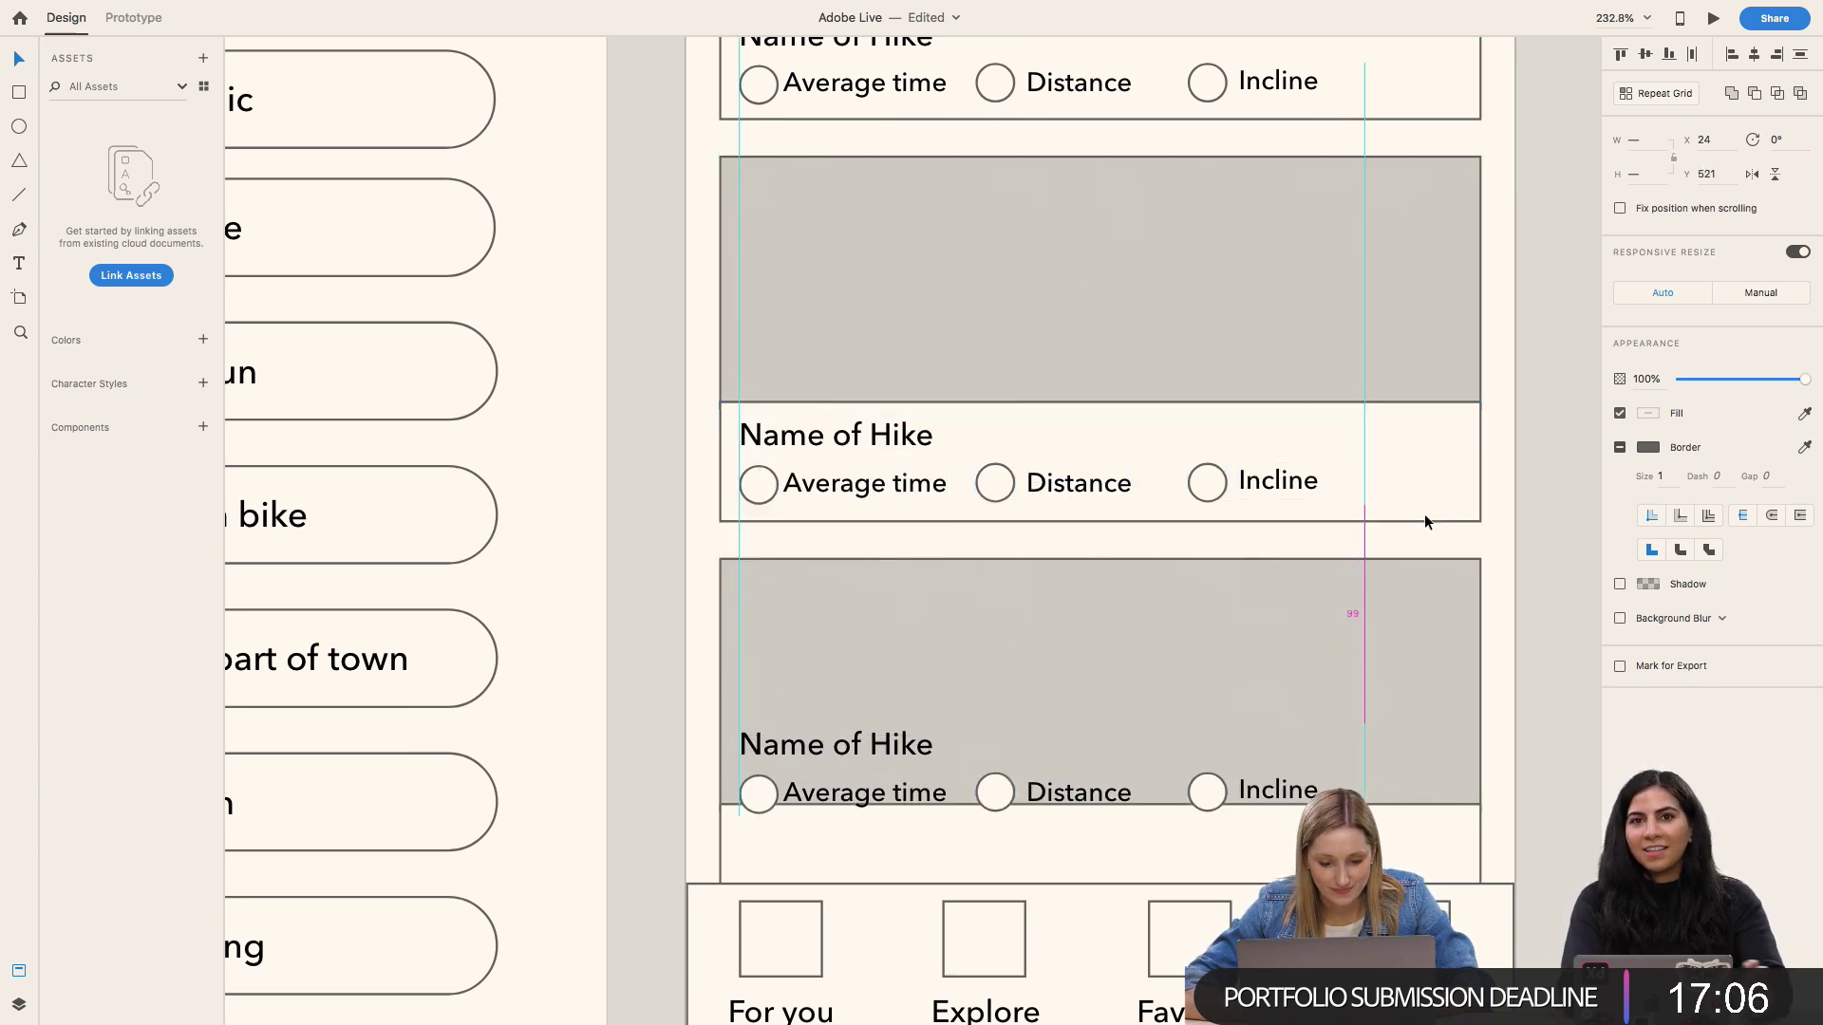
key(Escape)
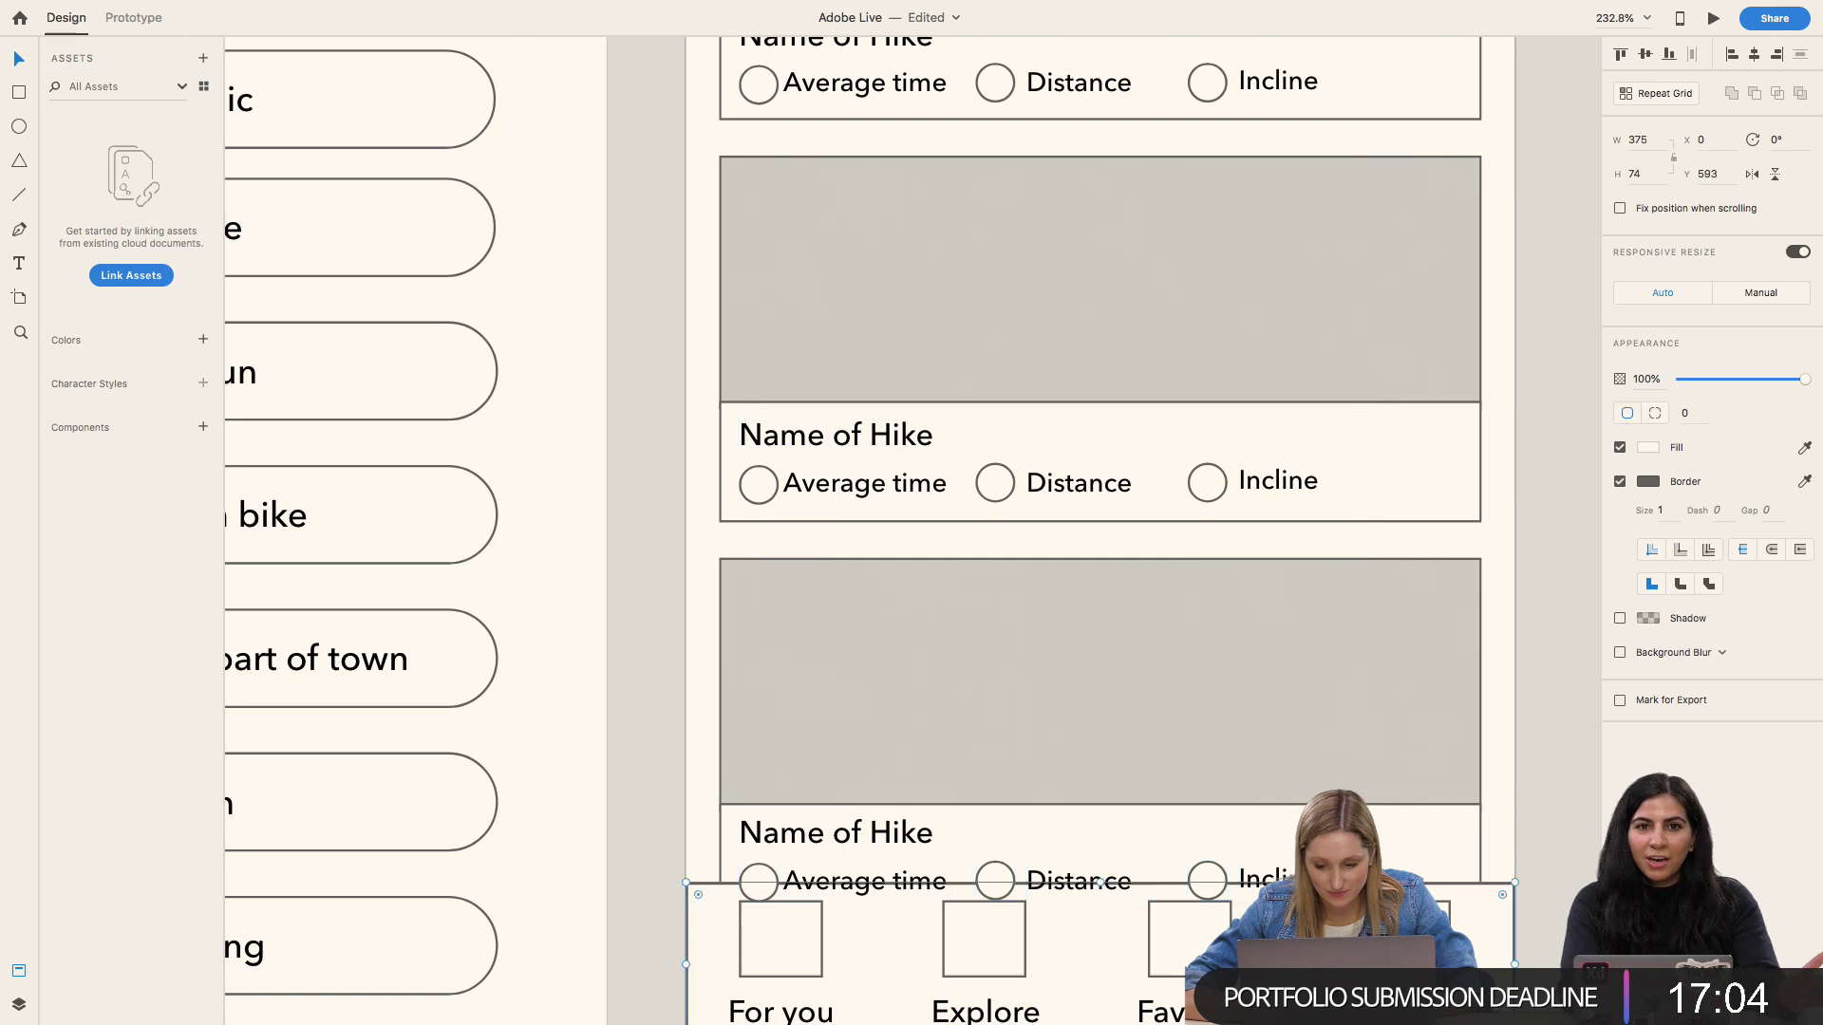
Step: Bring the entire bottom navigation bar with its icons and labels in front of the third card's details
click(662, 921)
drag(654, 917, 1505, 1001)
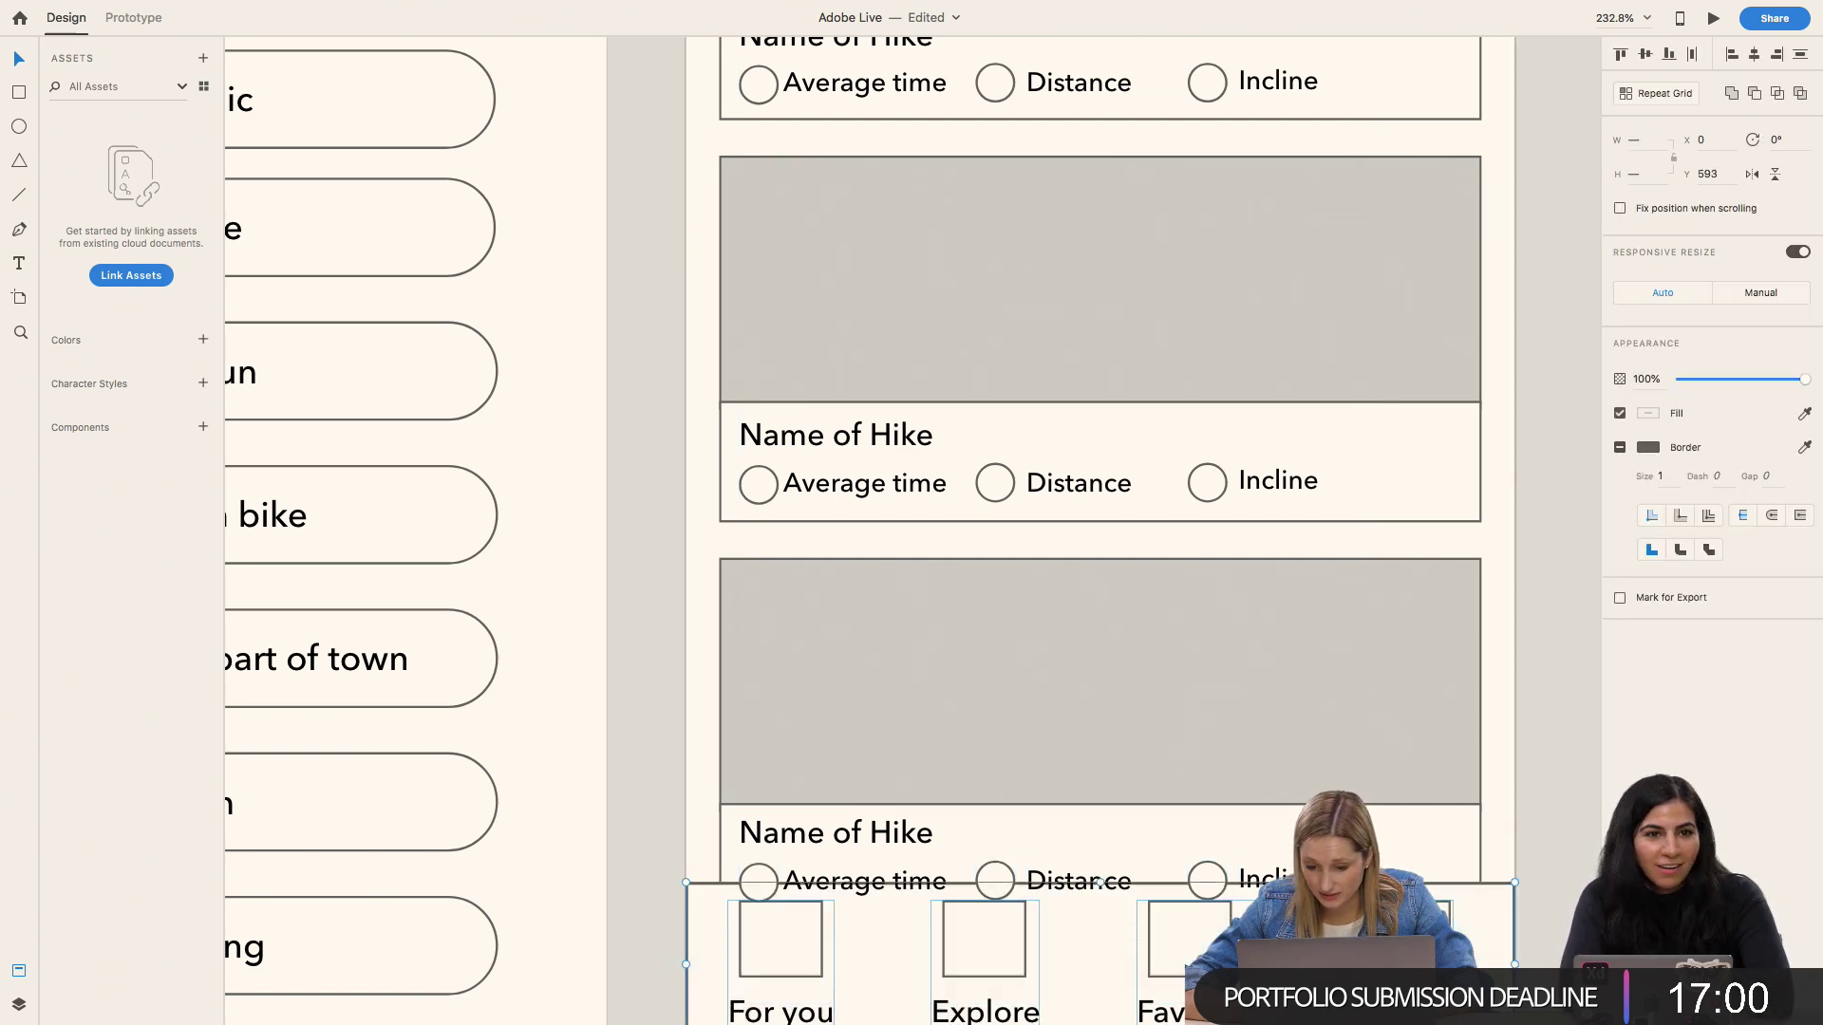
scroll(1091, 664, down, 3)
click(1561, 810)
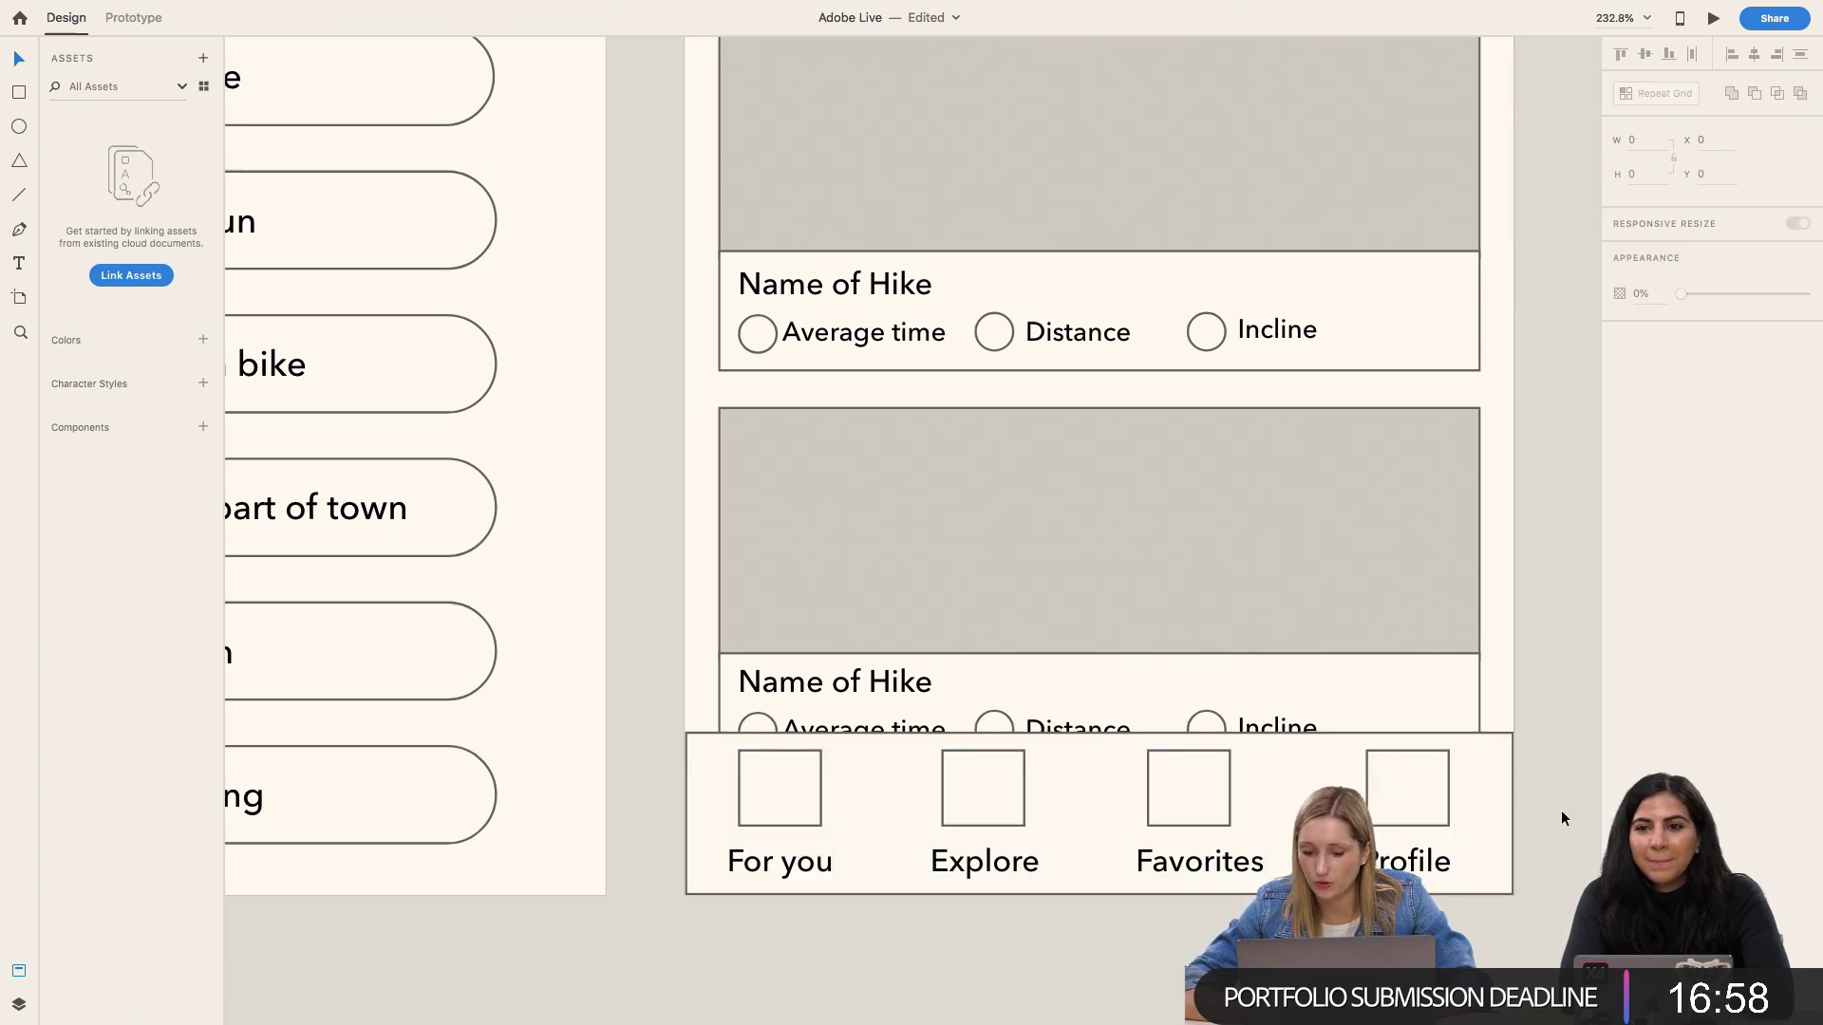
Step: Review the home screen's layout from the header through the three hike cards to the bottom navigation bar
scroll(1547, 809, up, 2)
scroll(1536, 816, up, 8)
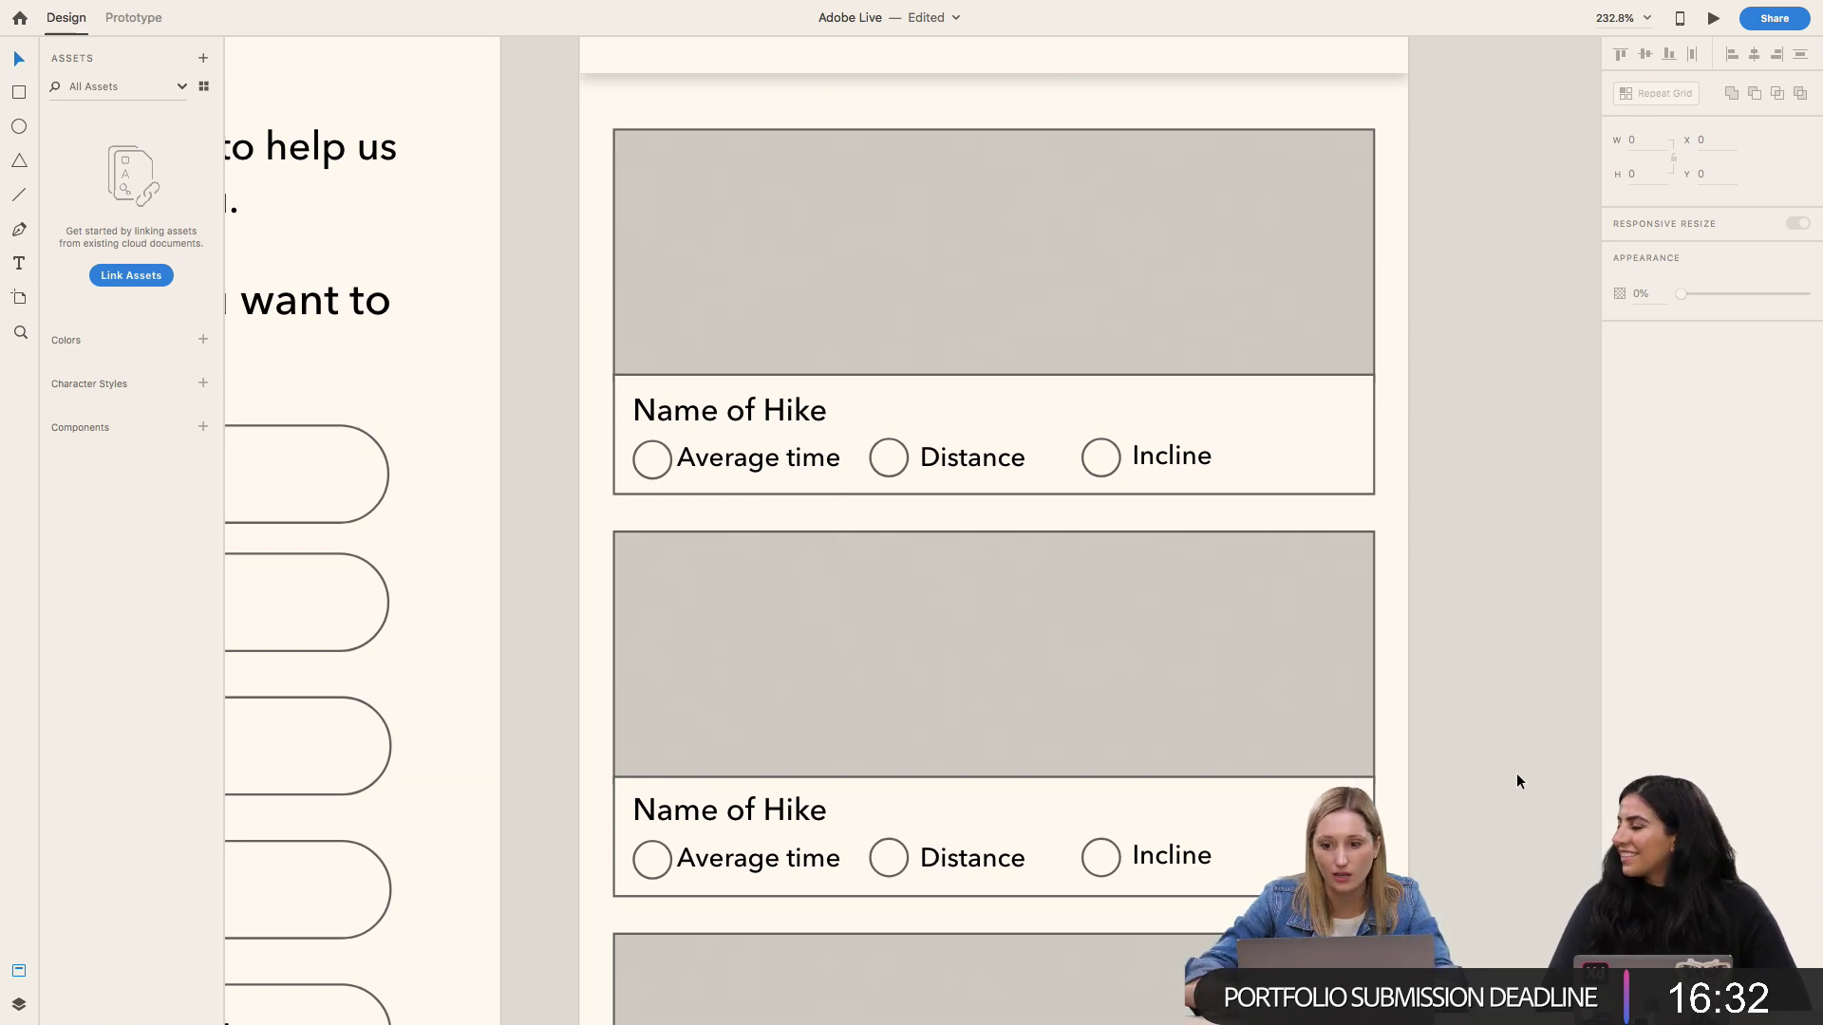
scroll(1559, 710, down, 5)
scroll(1559, 711, down, 2)
scroll(1559, 710, down, 3)
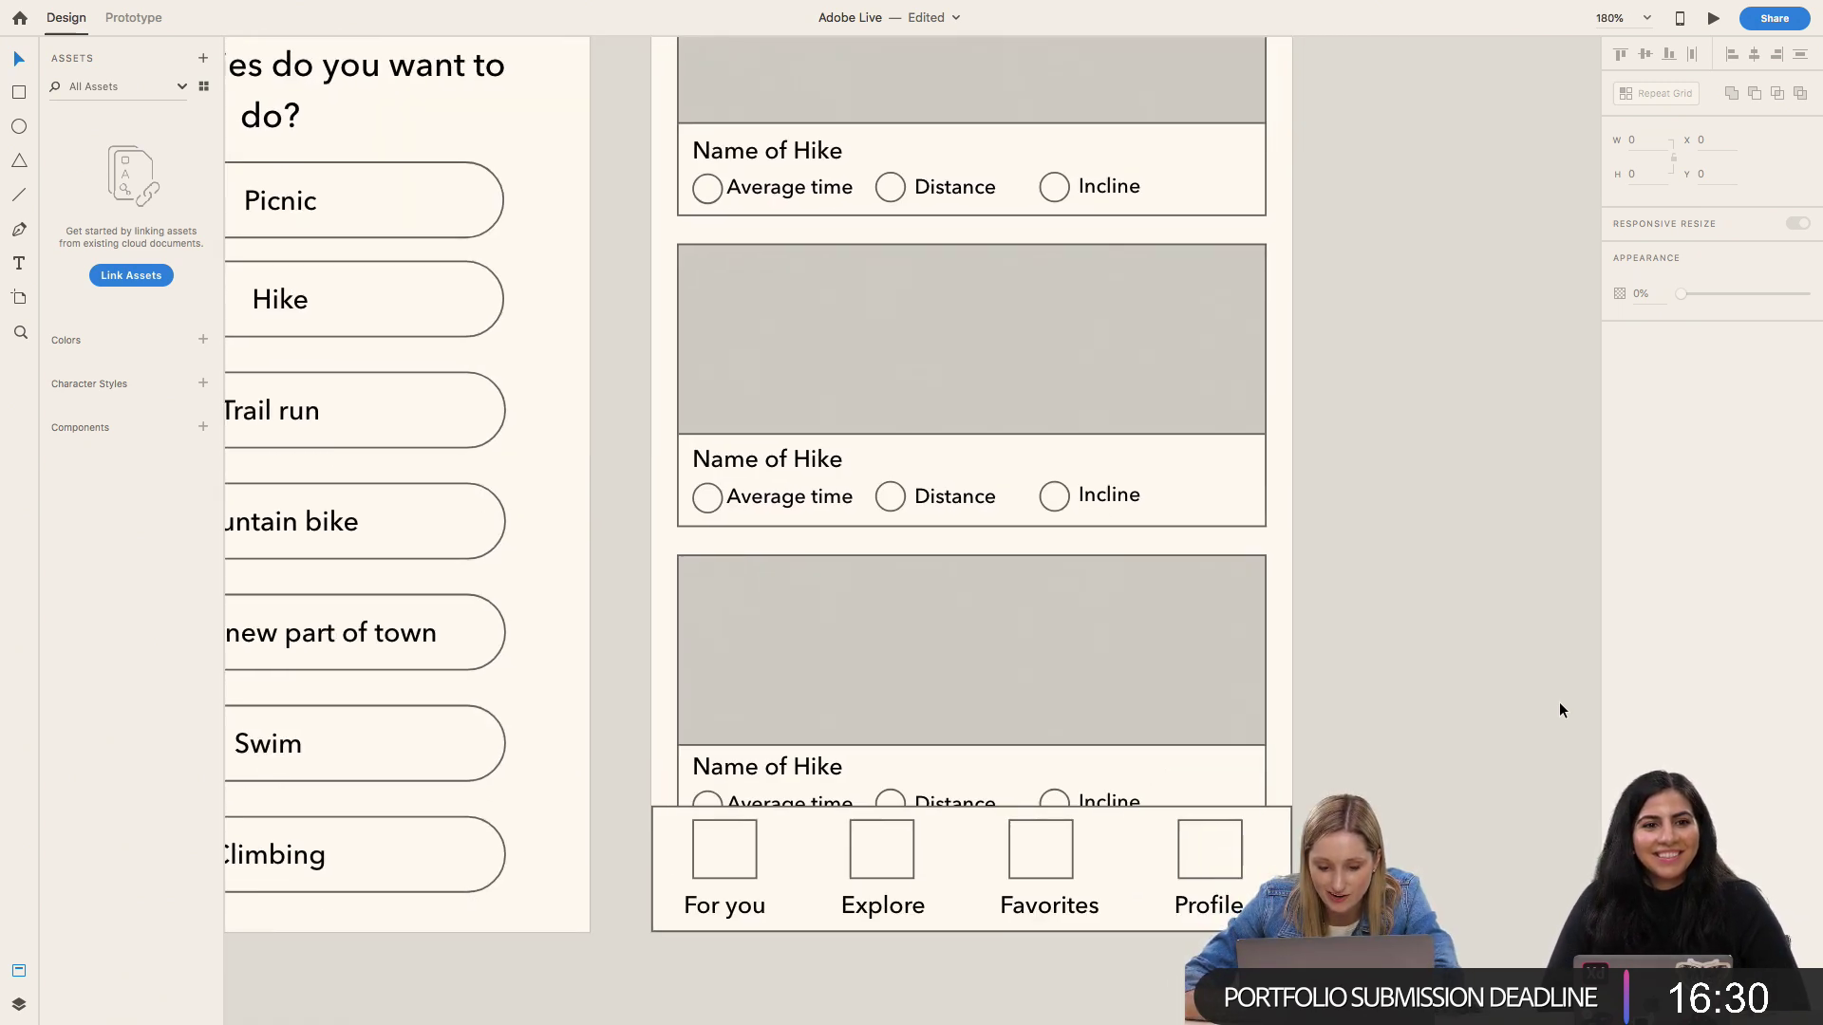
scroll(1502, 701, up, 5)
scroll(1453, 692, down, 3)
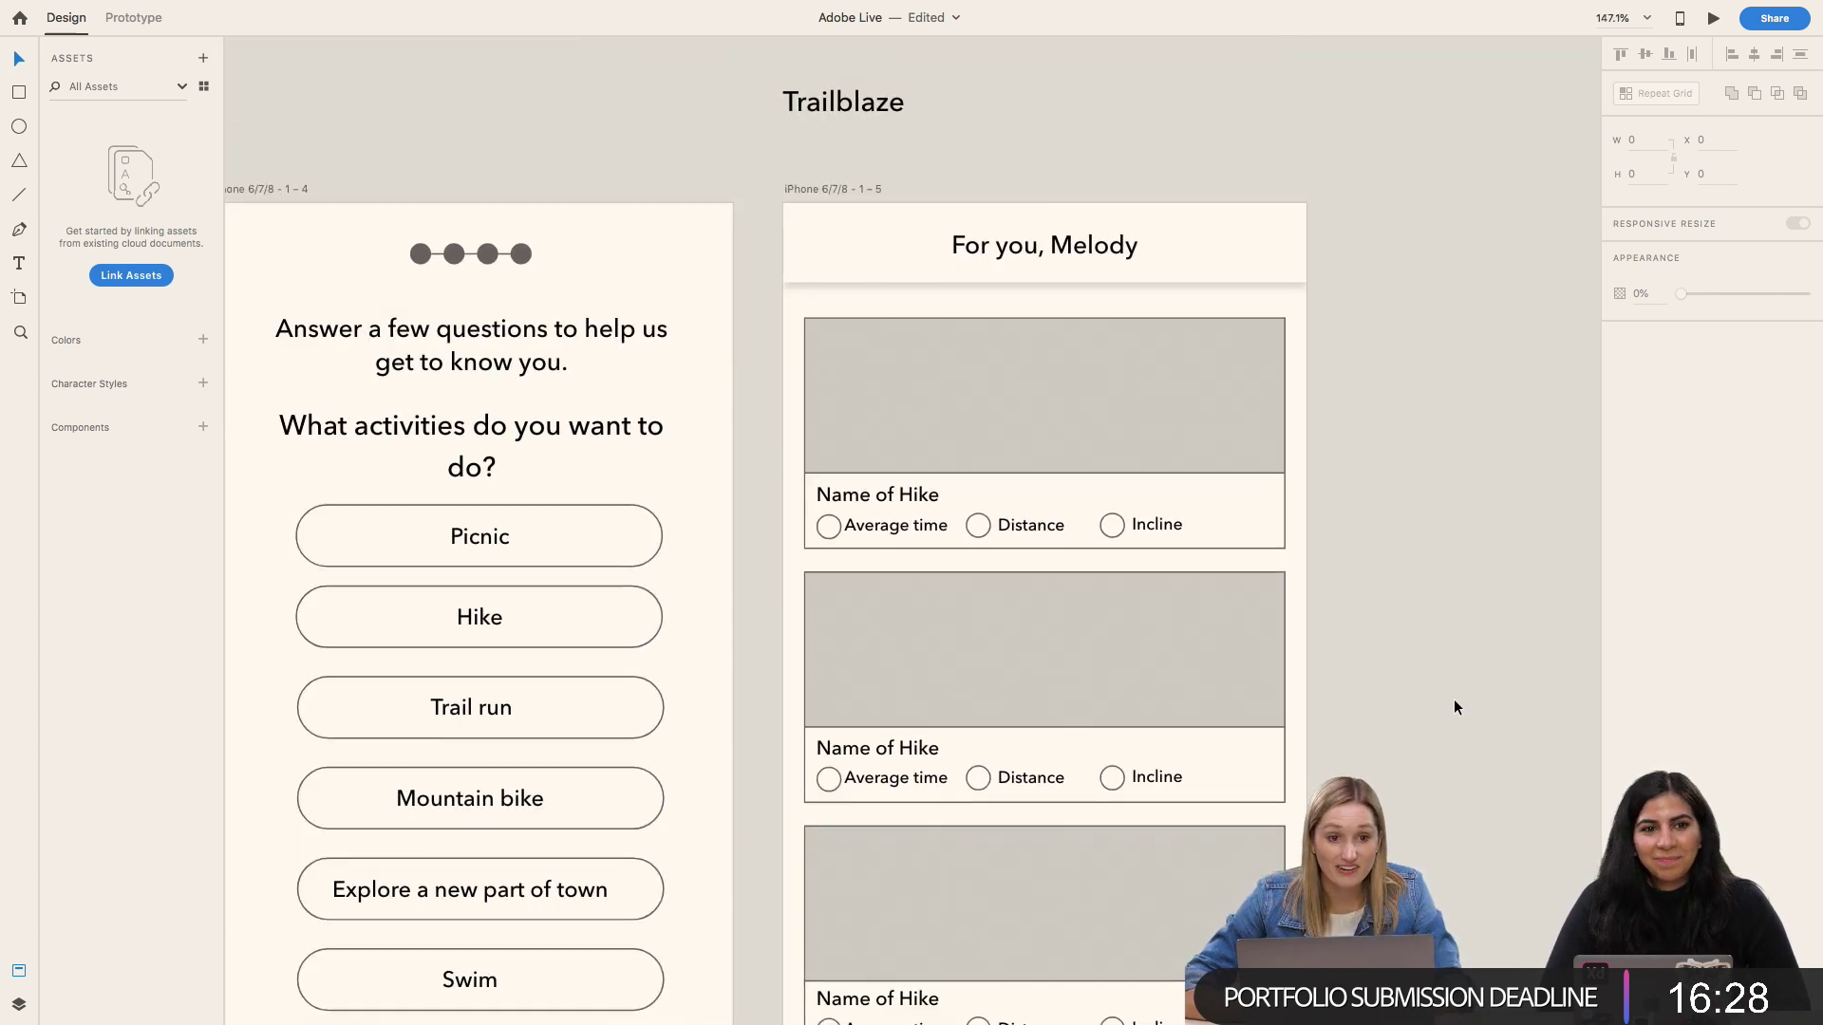
scroll(1454, 708, down, 4)
scroll(1455, 707, right, 5)
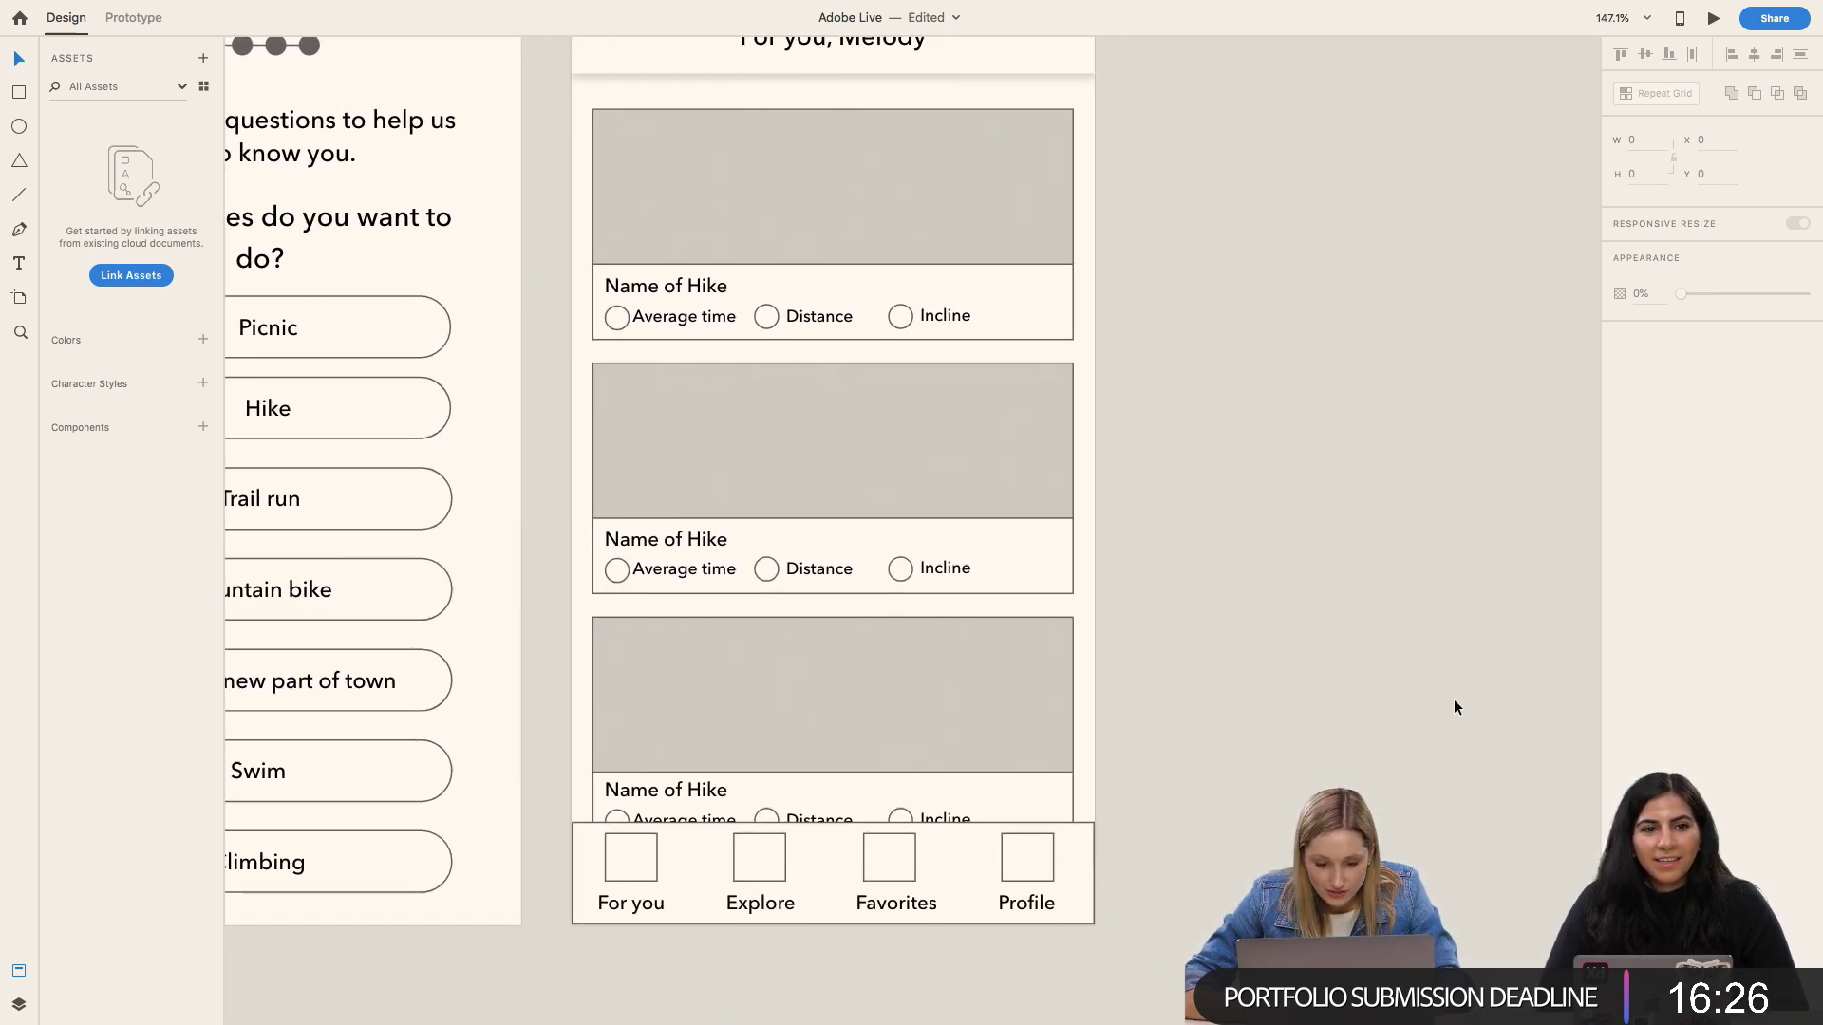
scroll(1454, 708, up, 2)
scroll(1455, 707, right, 1)
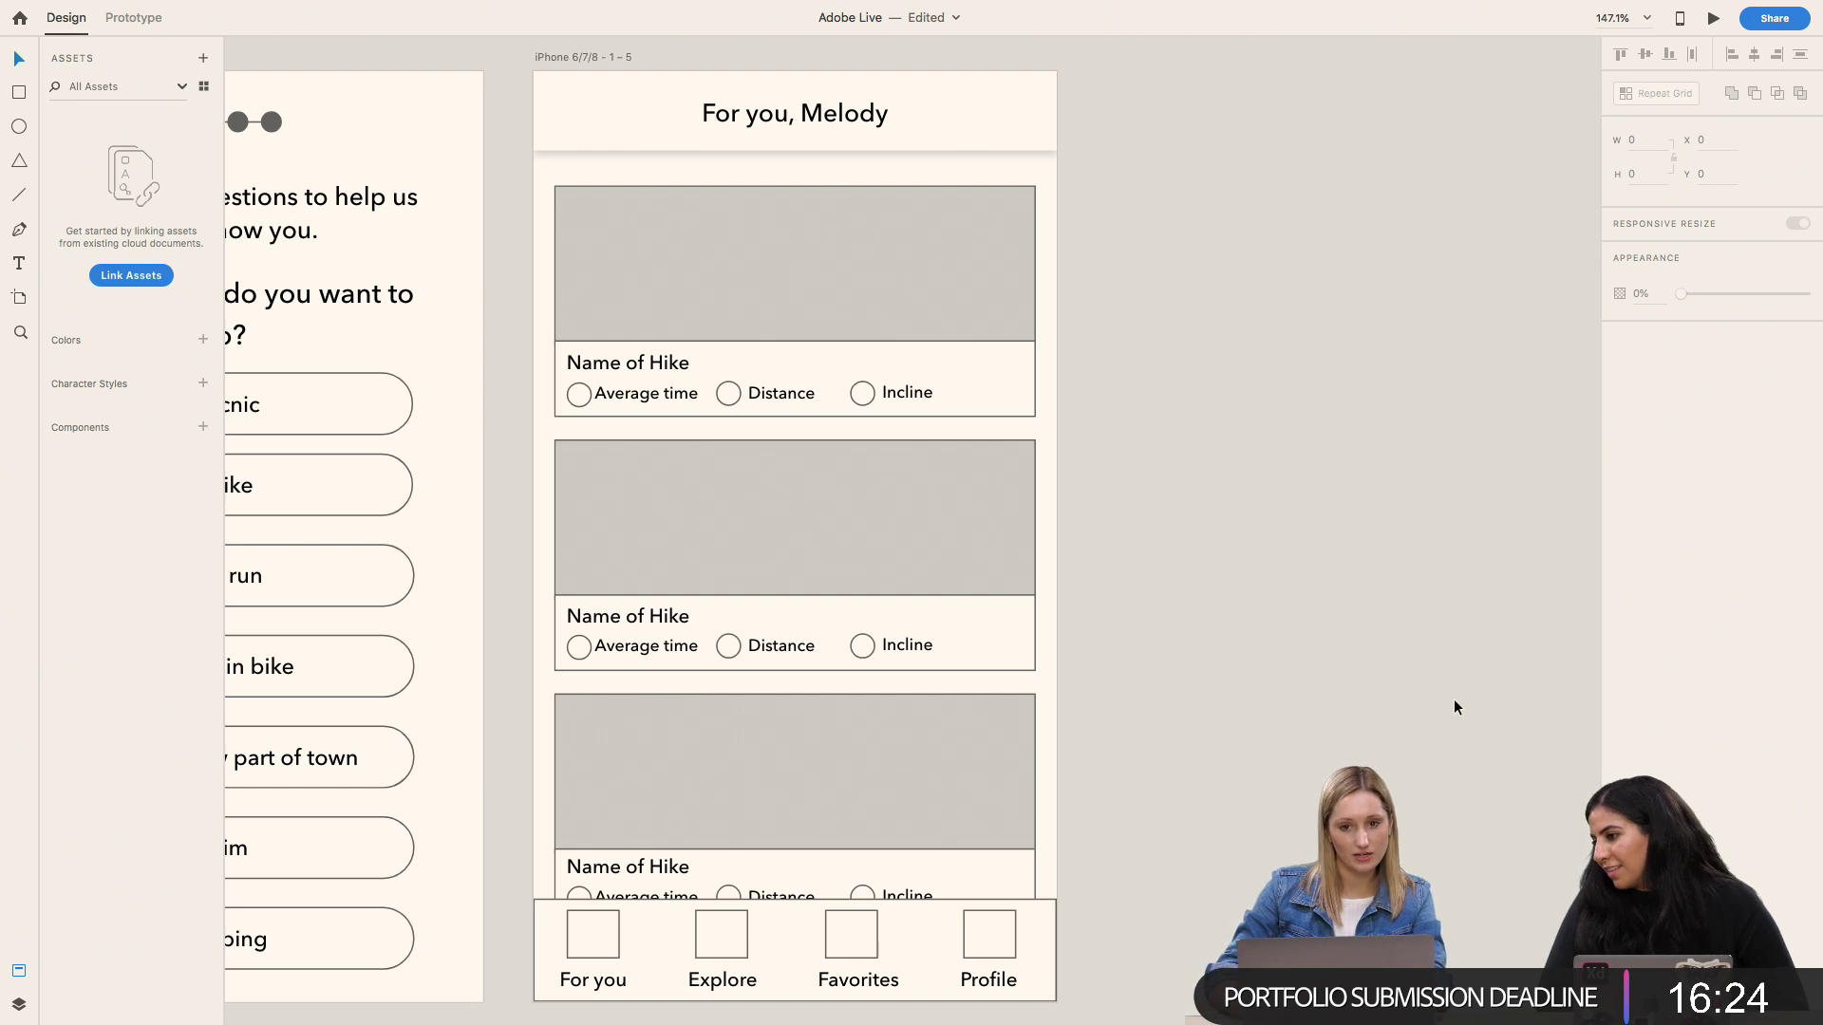
scroll(1113, 611, up, 2)
scroll(1113, 611, right, 1)
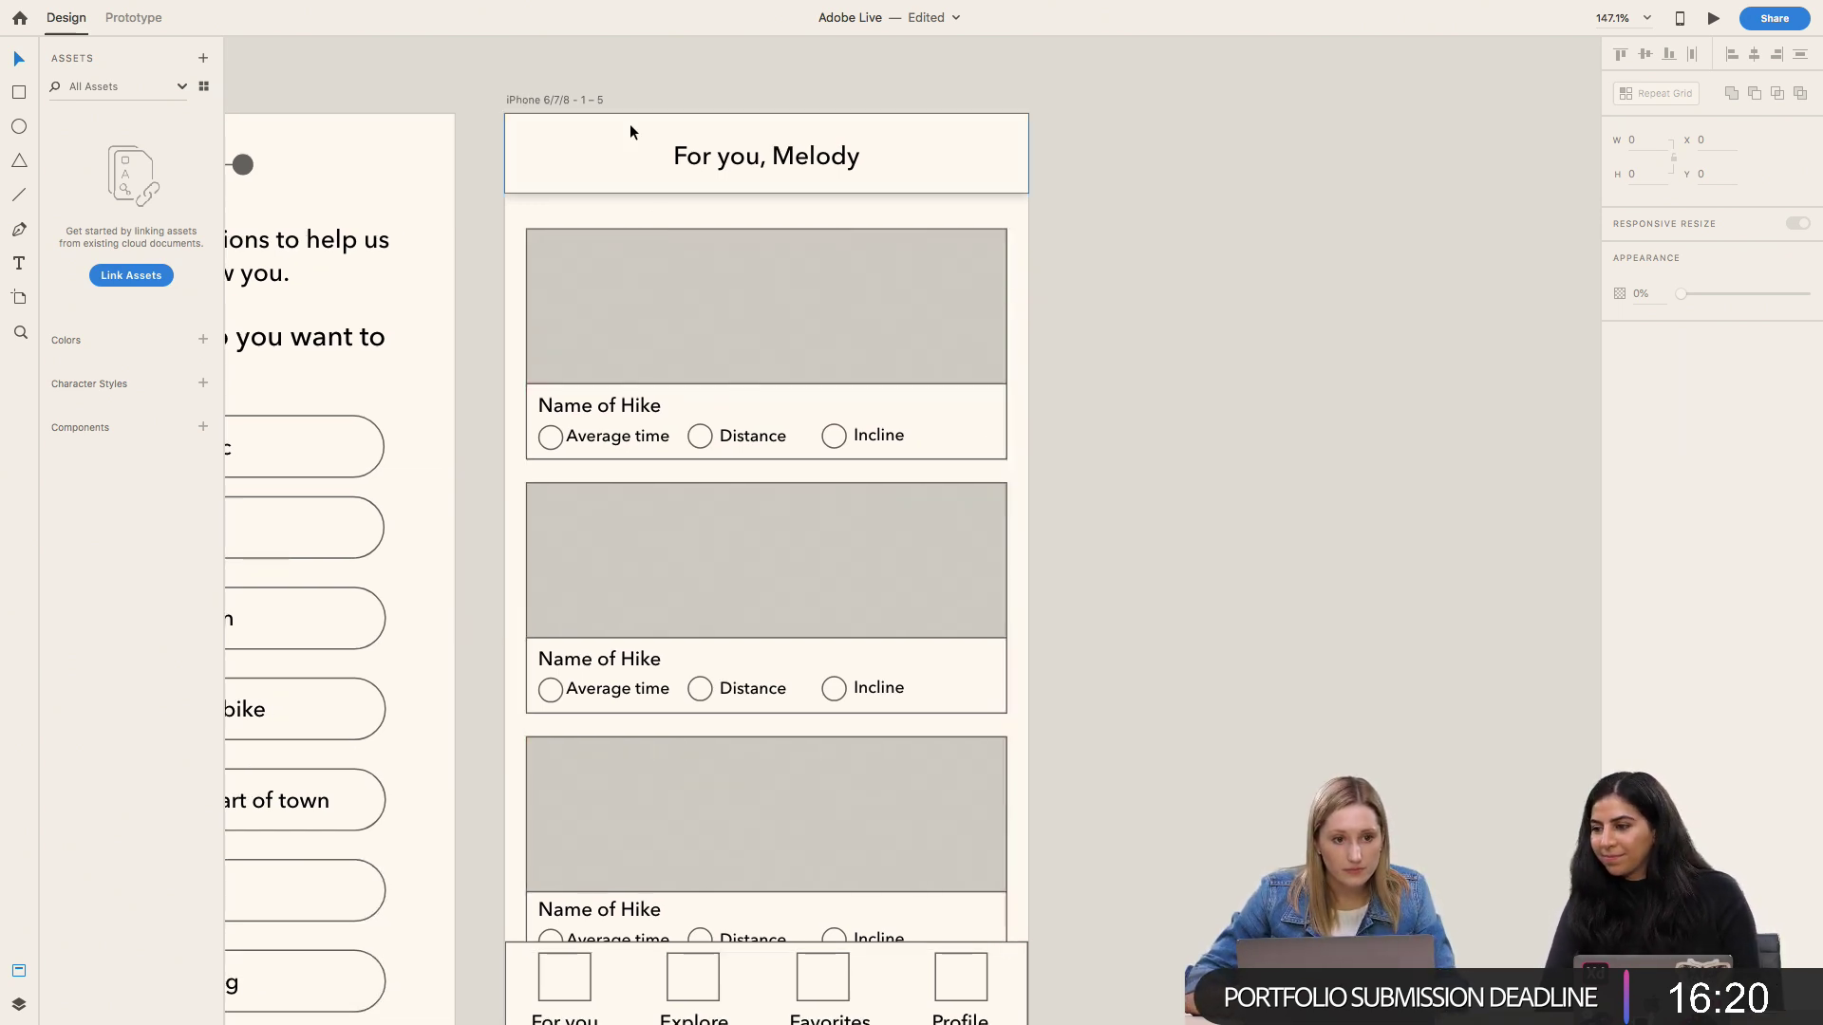
Step: Duplicate the home screen artboard and place the copy beside the original on its right
click(568, 101)
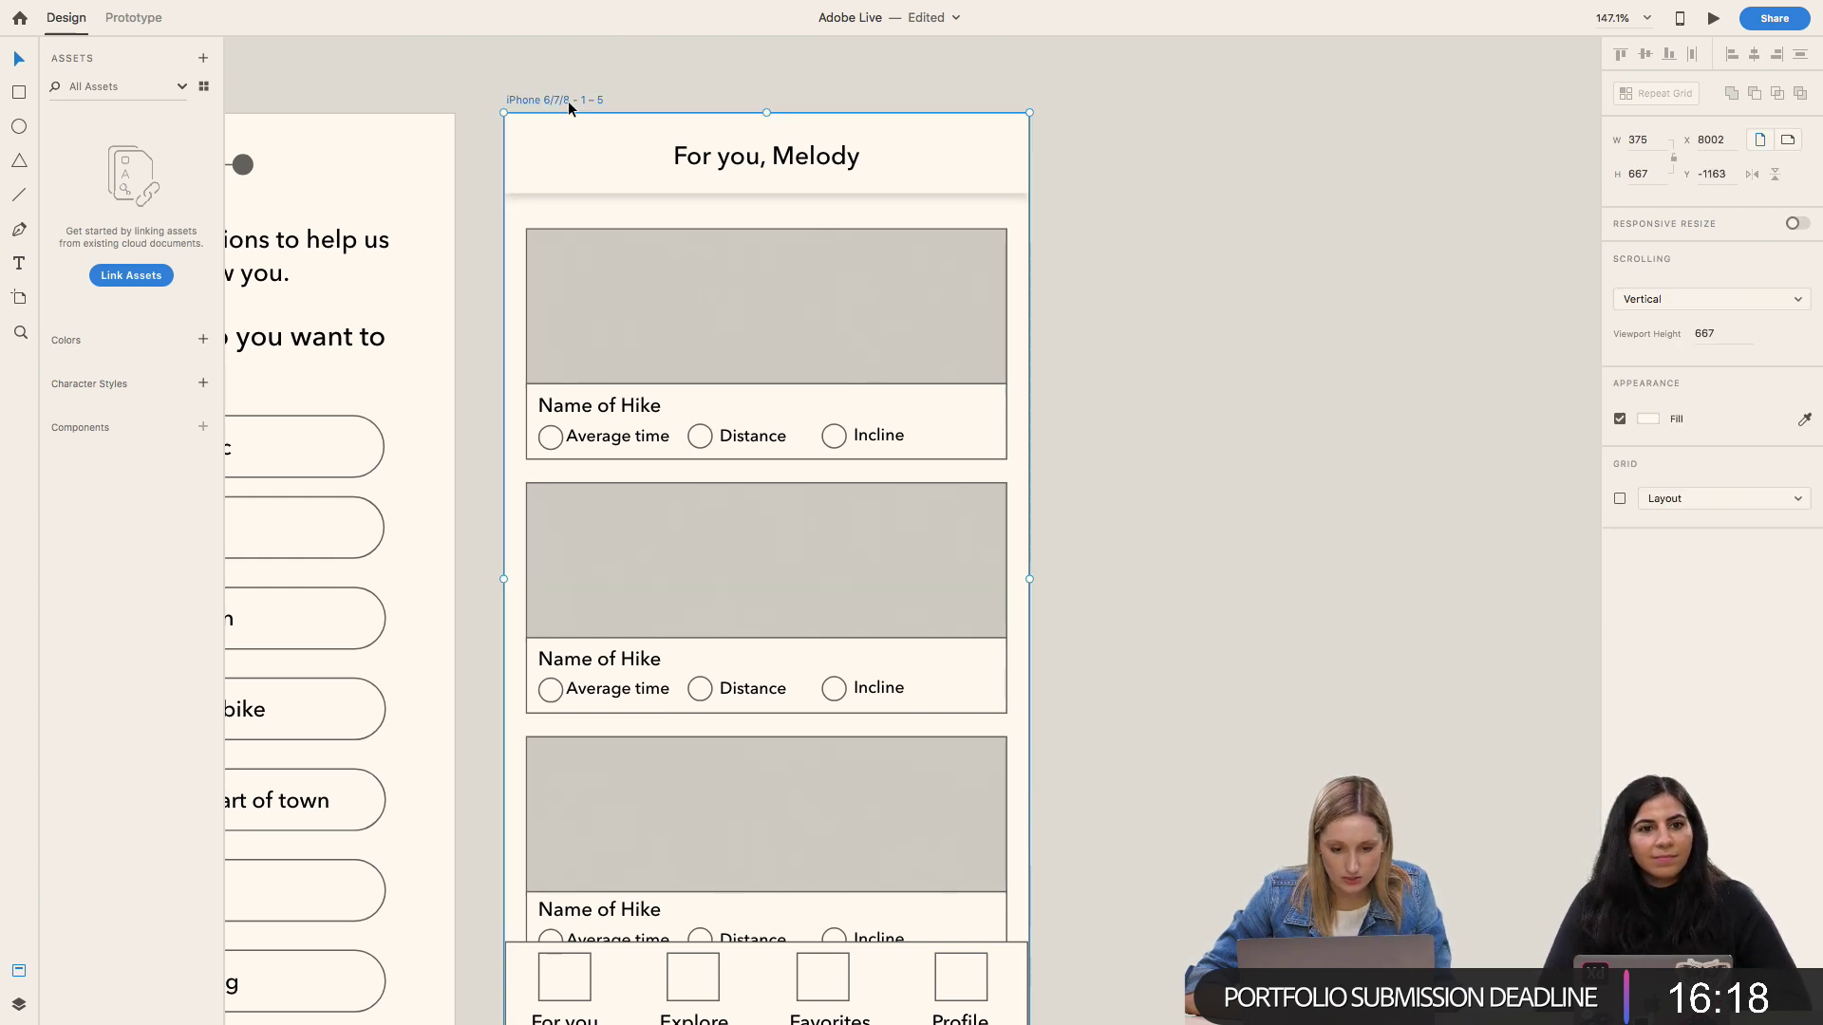
drag(568, 101, 1138, 105)
click(1081, 76)
scroll(1081, 76, right, 5)
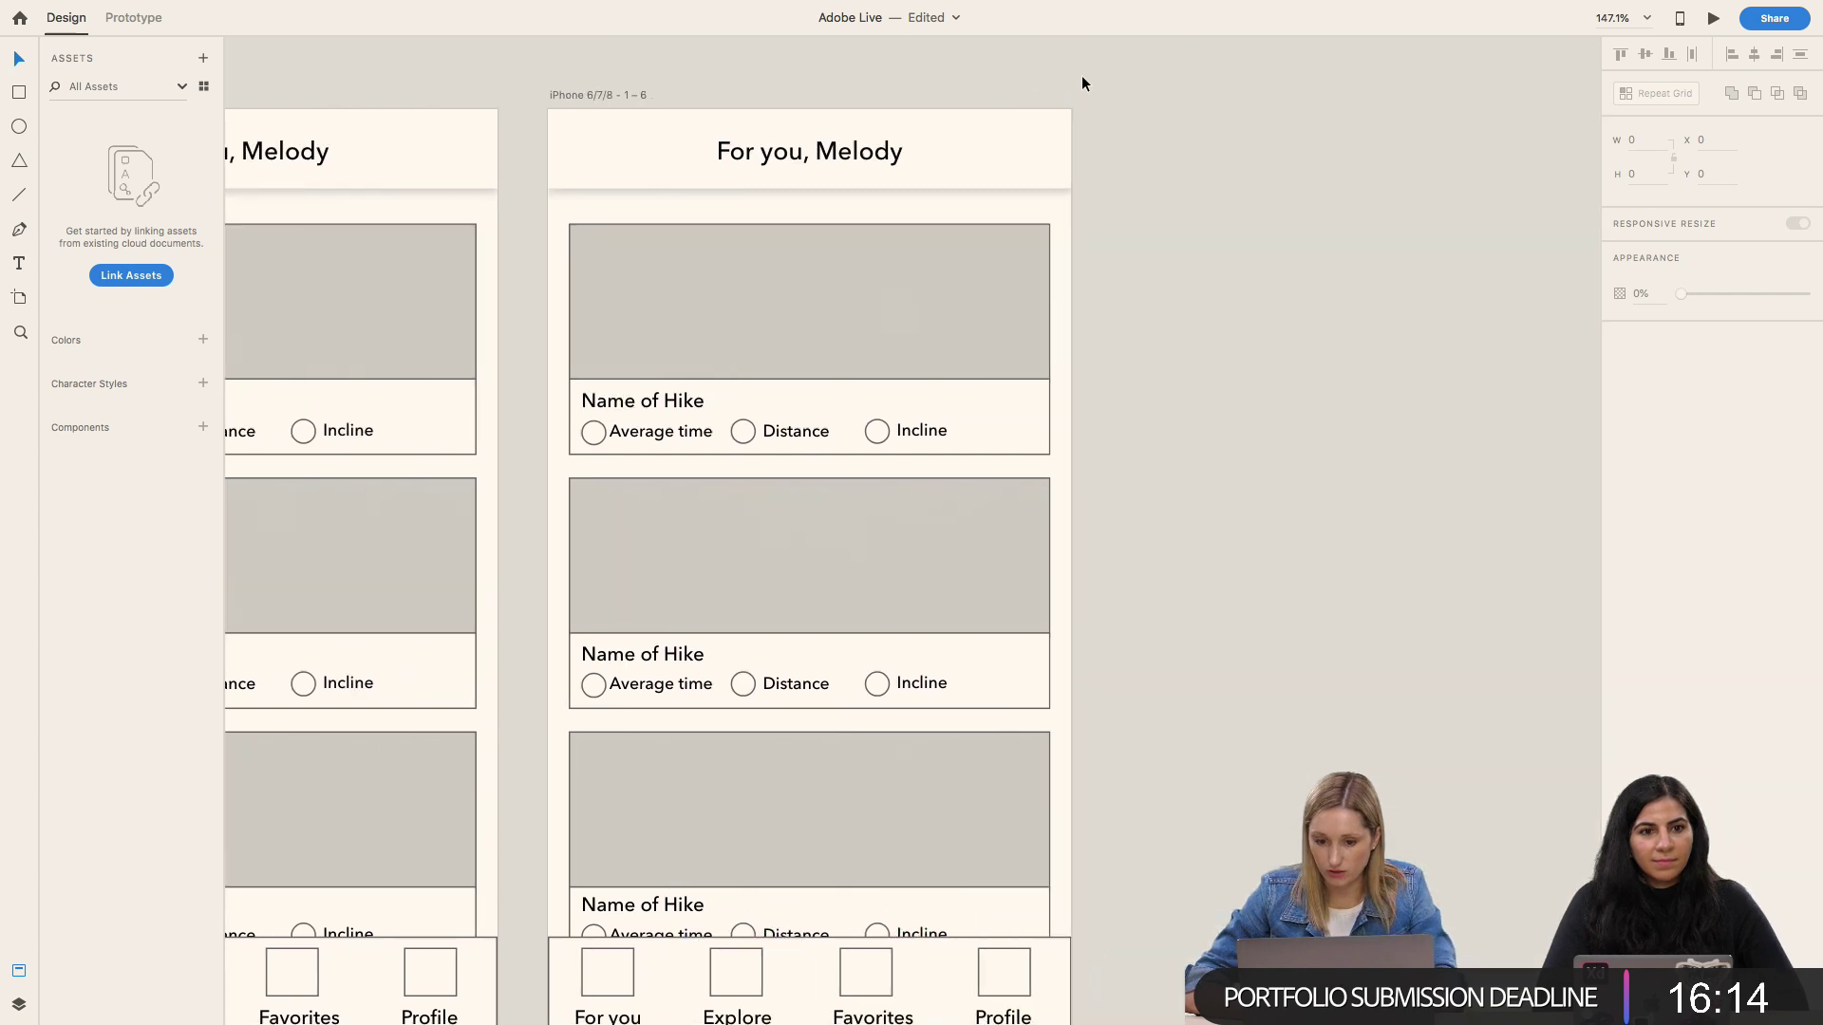
scroll(1080, 76, down, 3)
scroll(1080, 76, up, 3)
drag(728, 174, 1148, 830)
key(Delete)
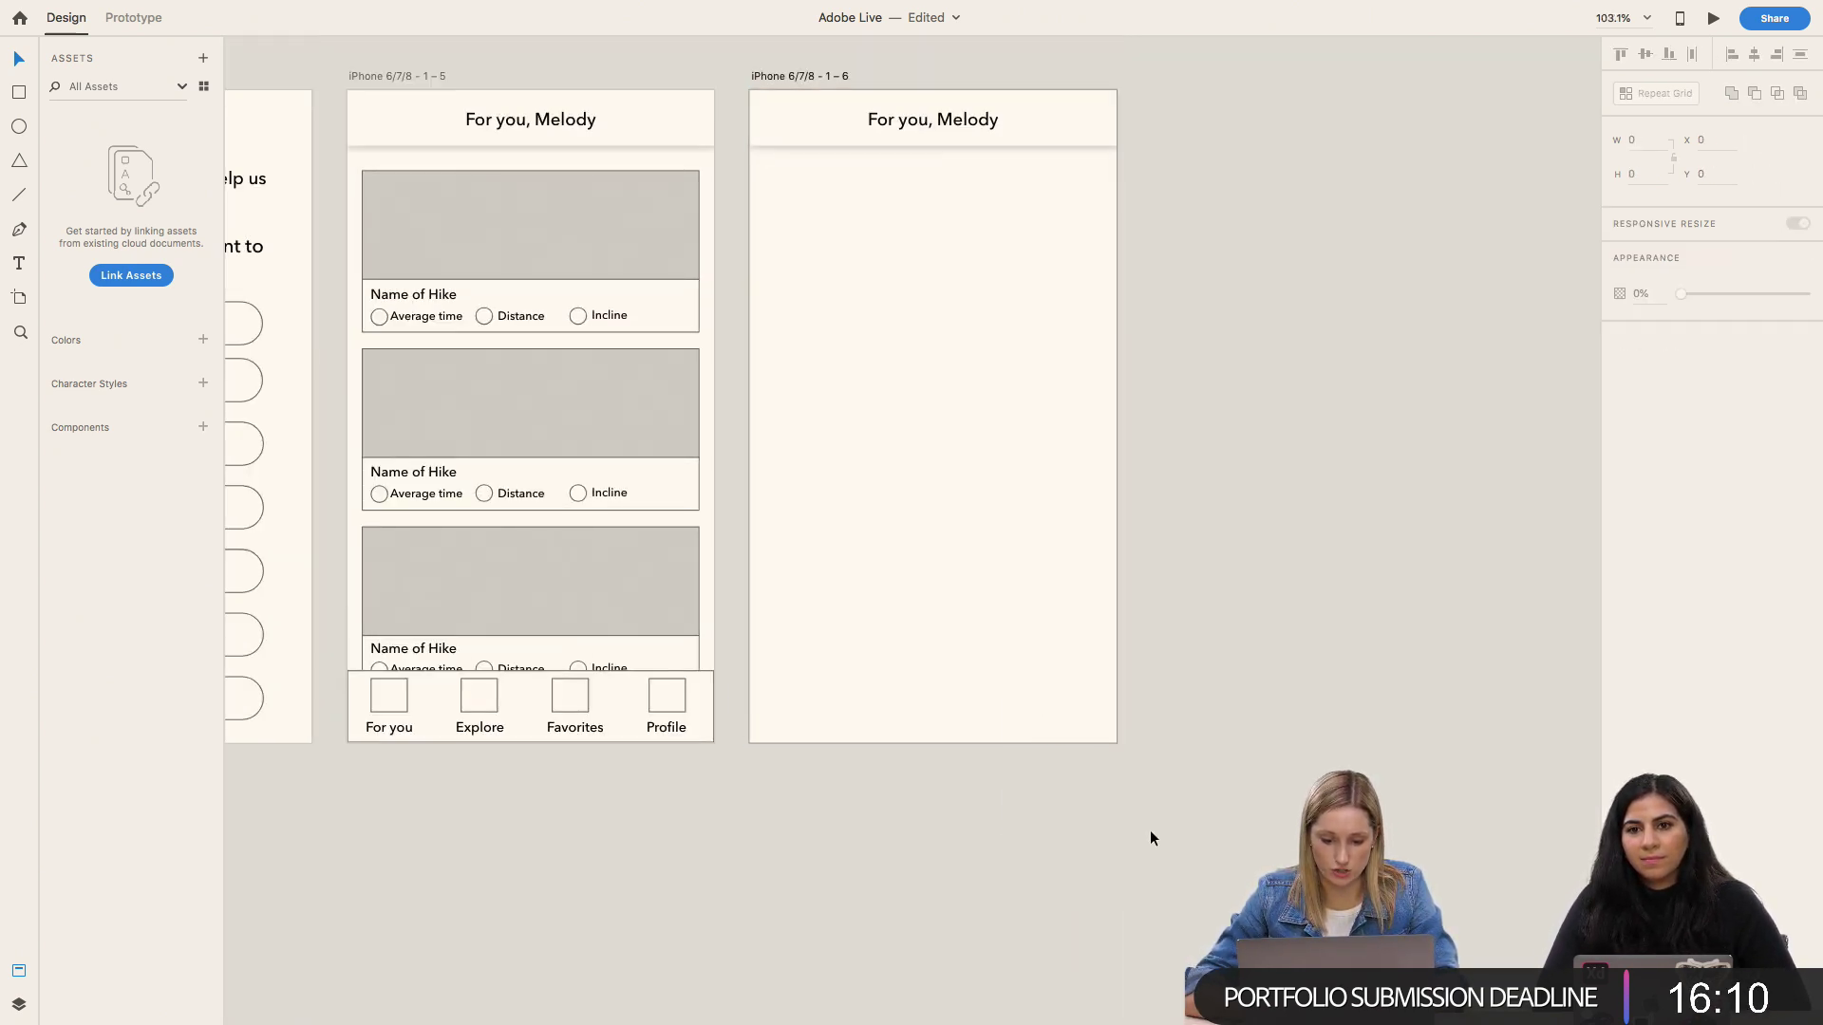
key(ctrl+z)
Step: Delete all hike cards with their names and detail rows from the copied artboard, keeping the header and navigation bar
drag(1196, 664, 828, 327)
key(Delete)
drag(767, 266, 1120, 595)
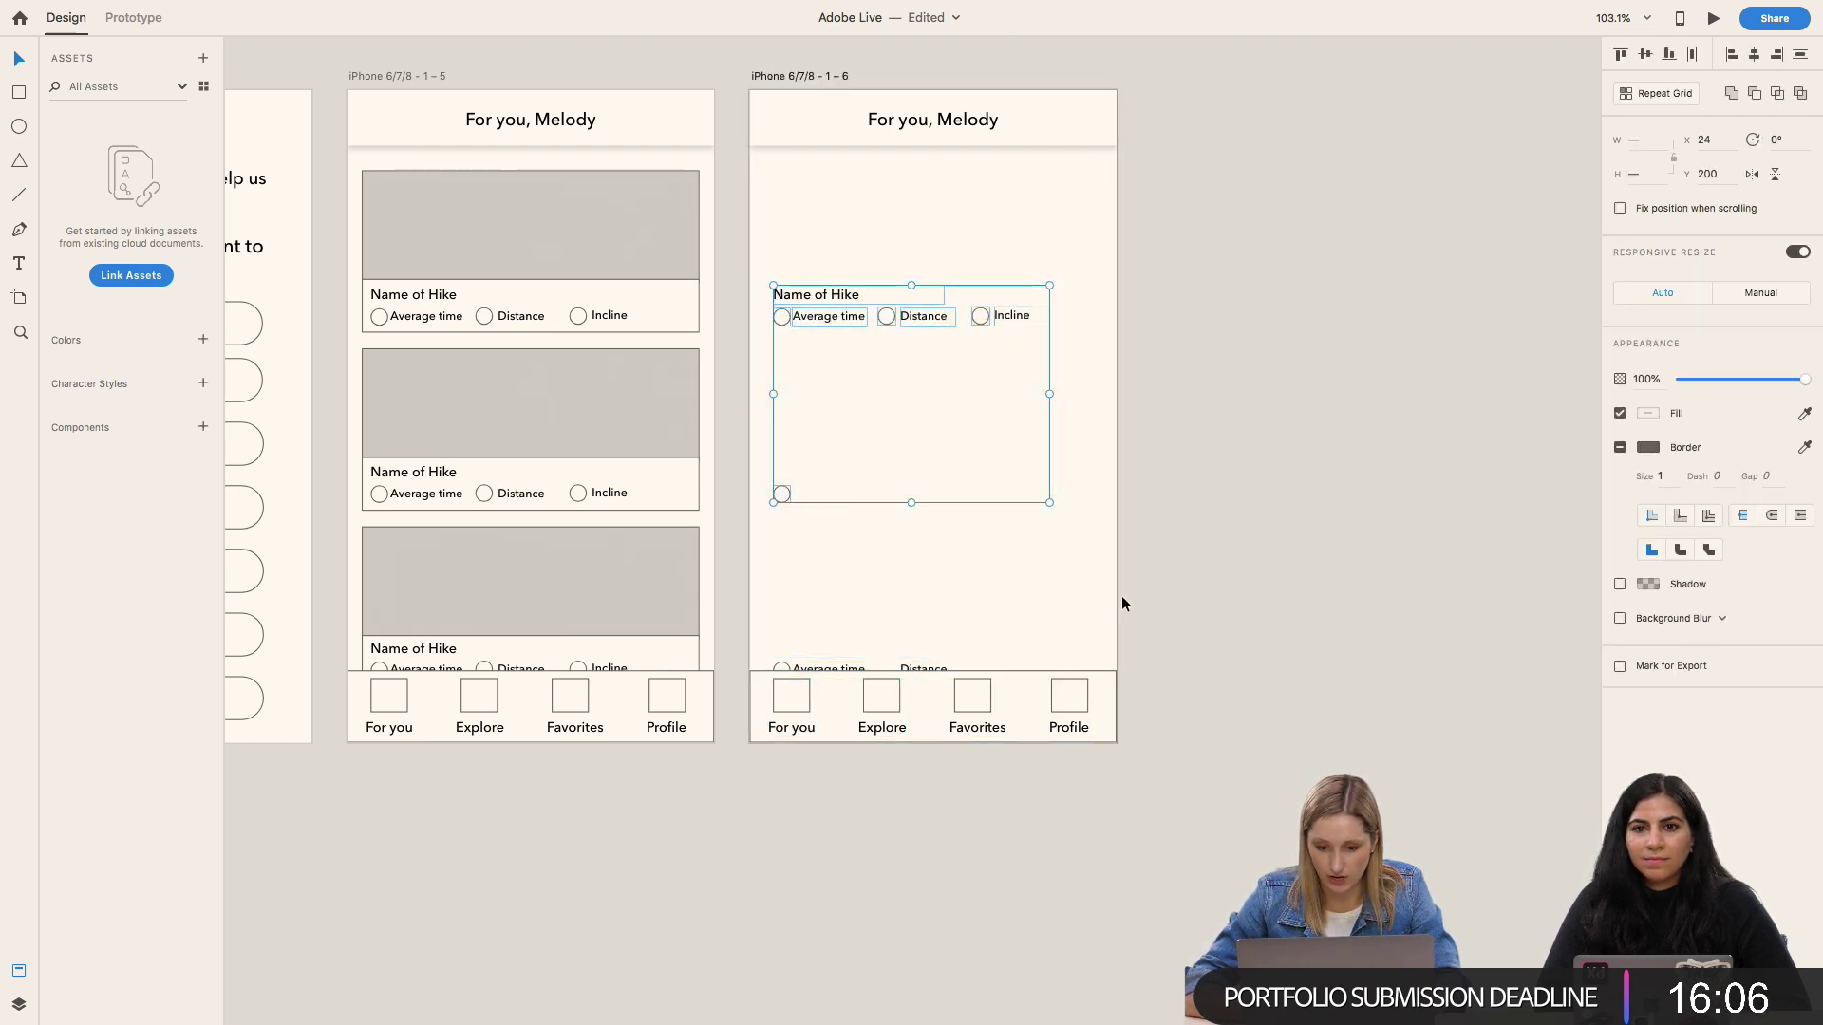
key(Delete)
drag(769, 627, 953, 674)
key(Delete)
scroll(883, 572, up, 2)
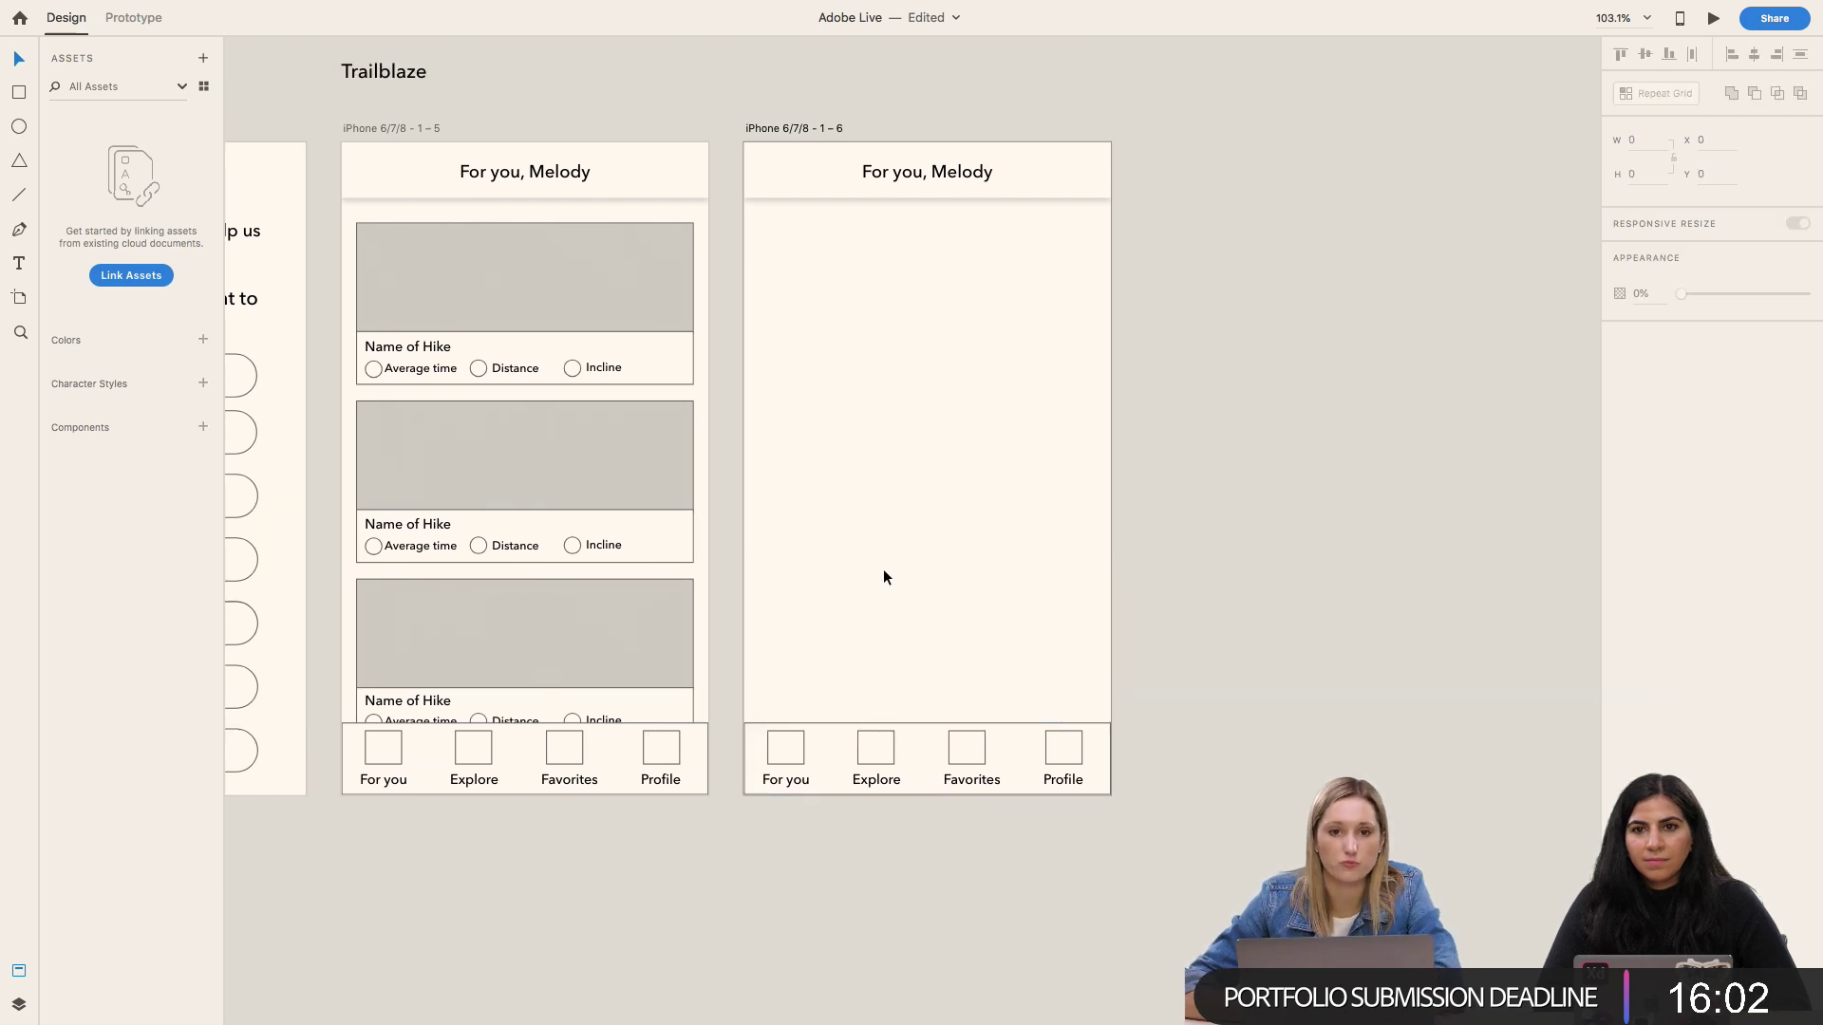
Step: Draw a full-width rectangle about 375 × 154 directly below the copied screen's header and raise its lower-right corner to about Y 151
key(r)
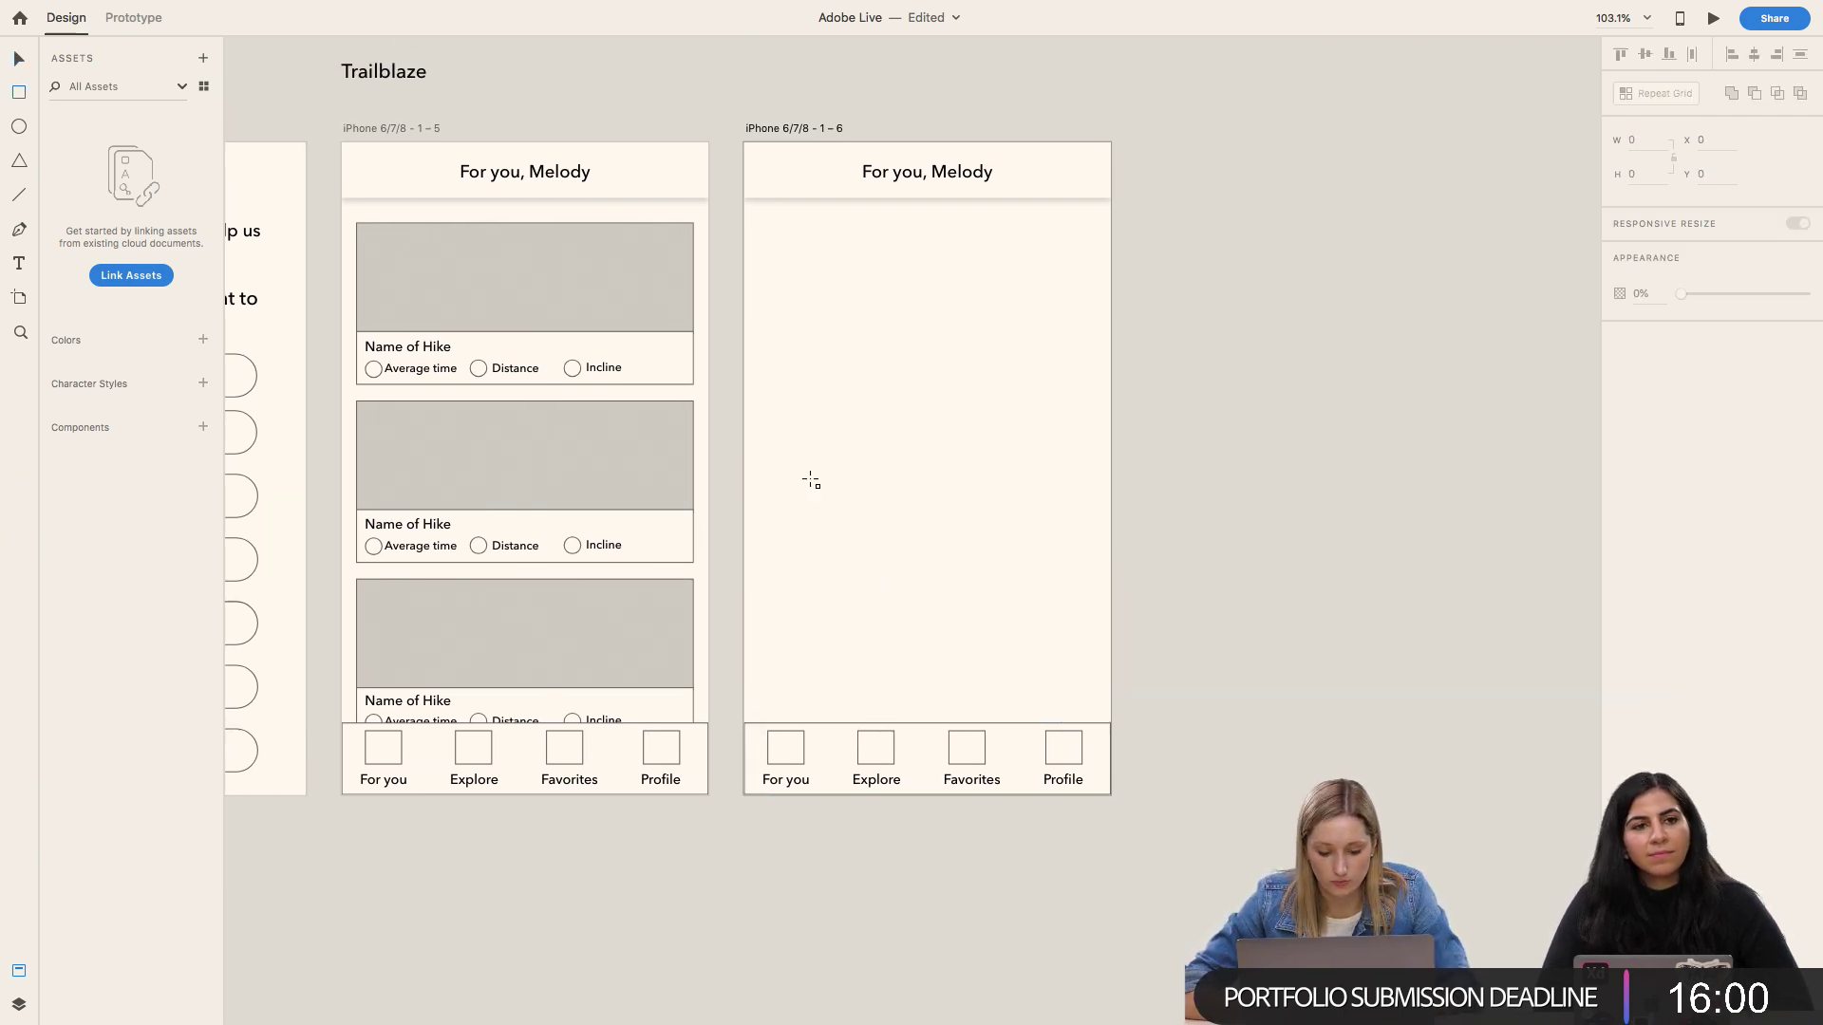
drag(744, 199, 1107, 346)
click(815, 354)
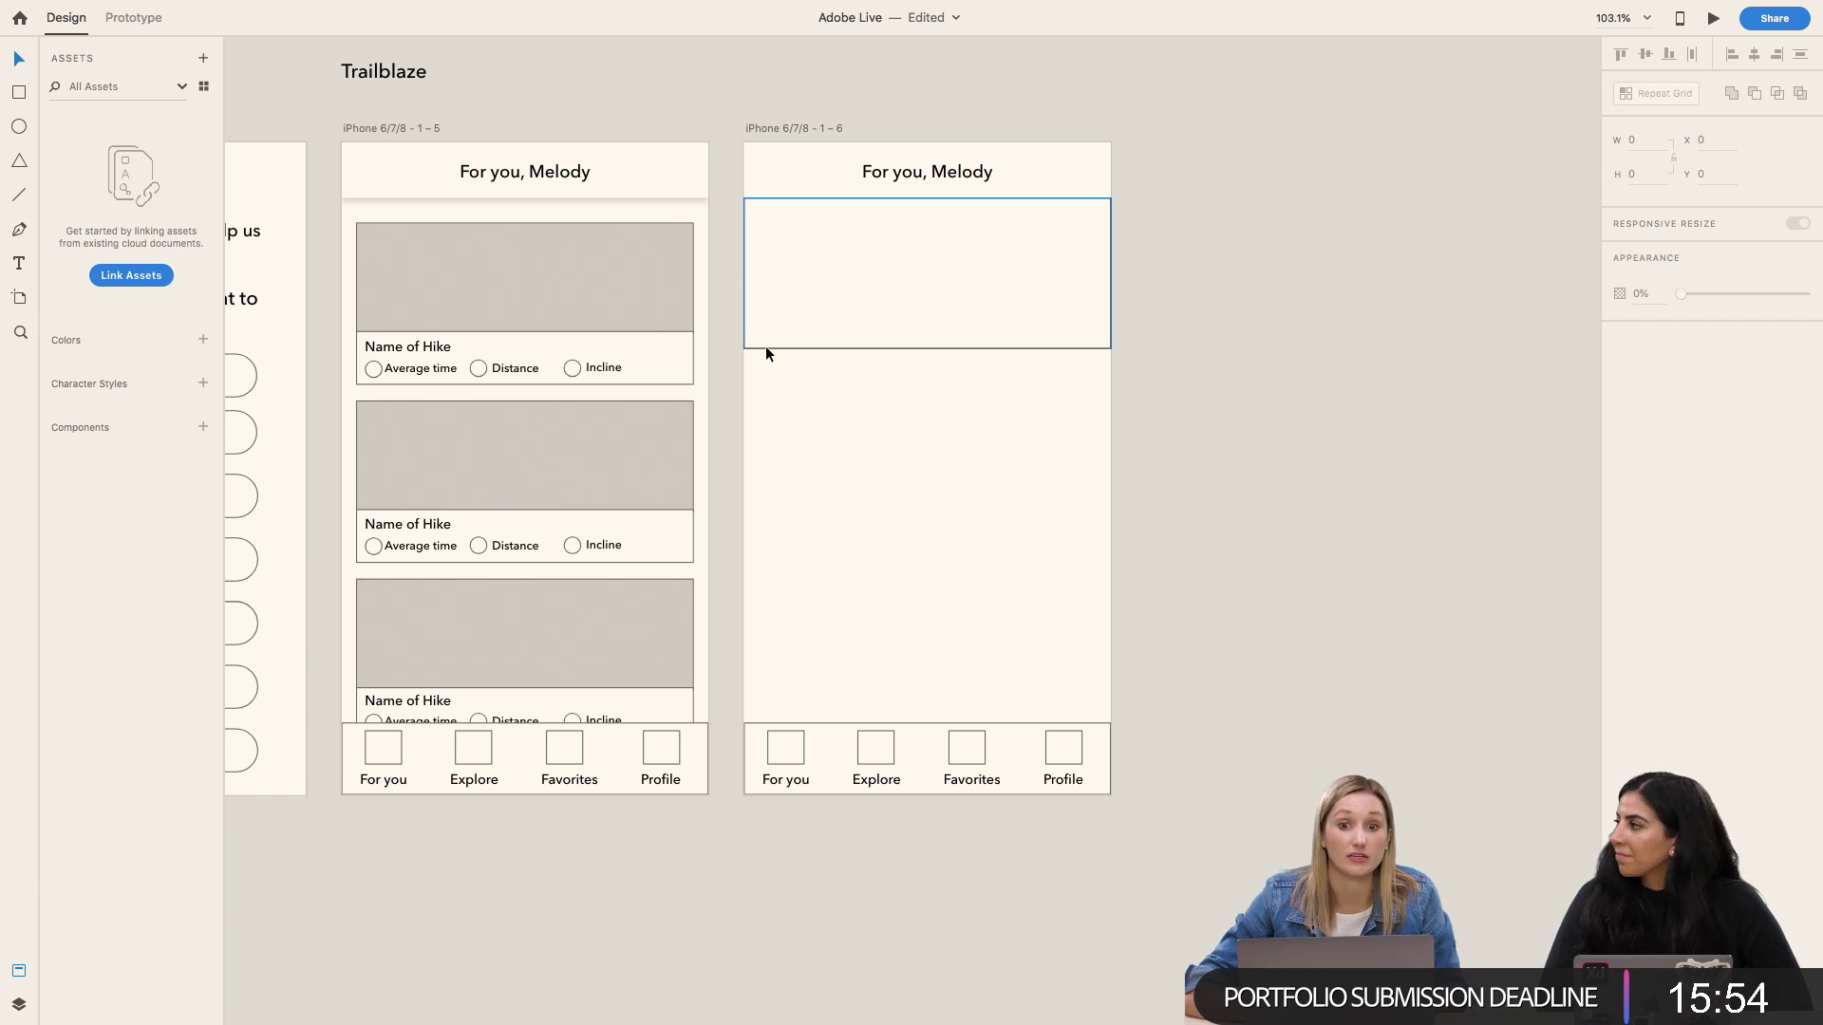
click(1107, 350)
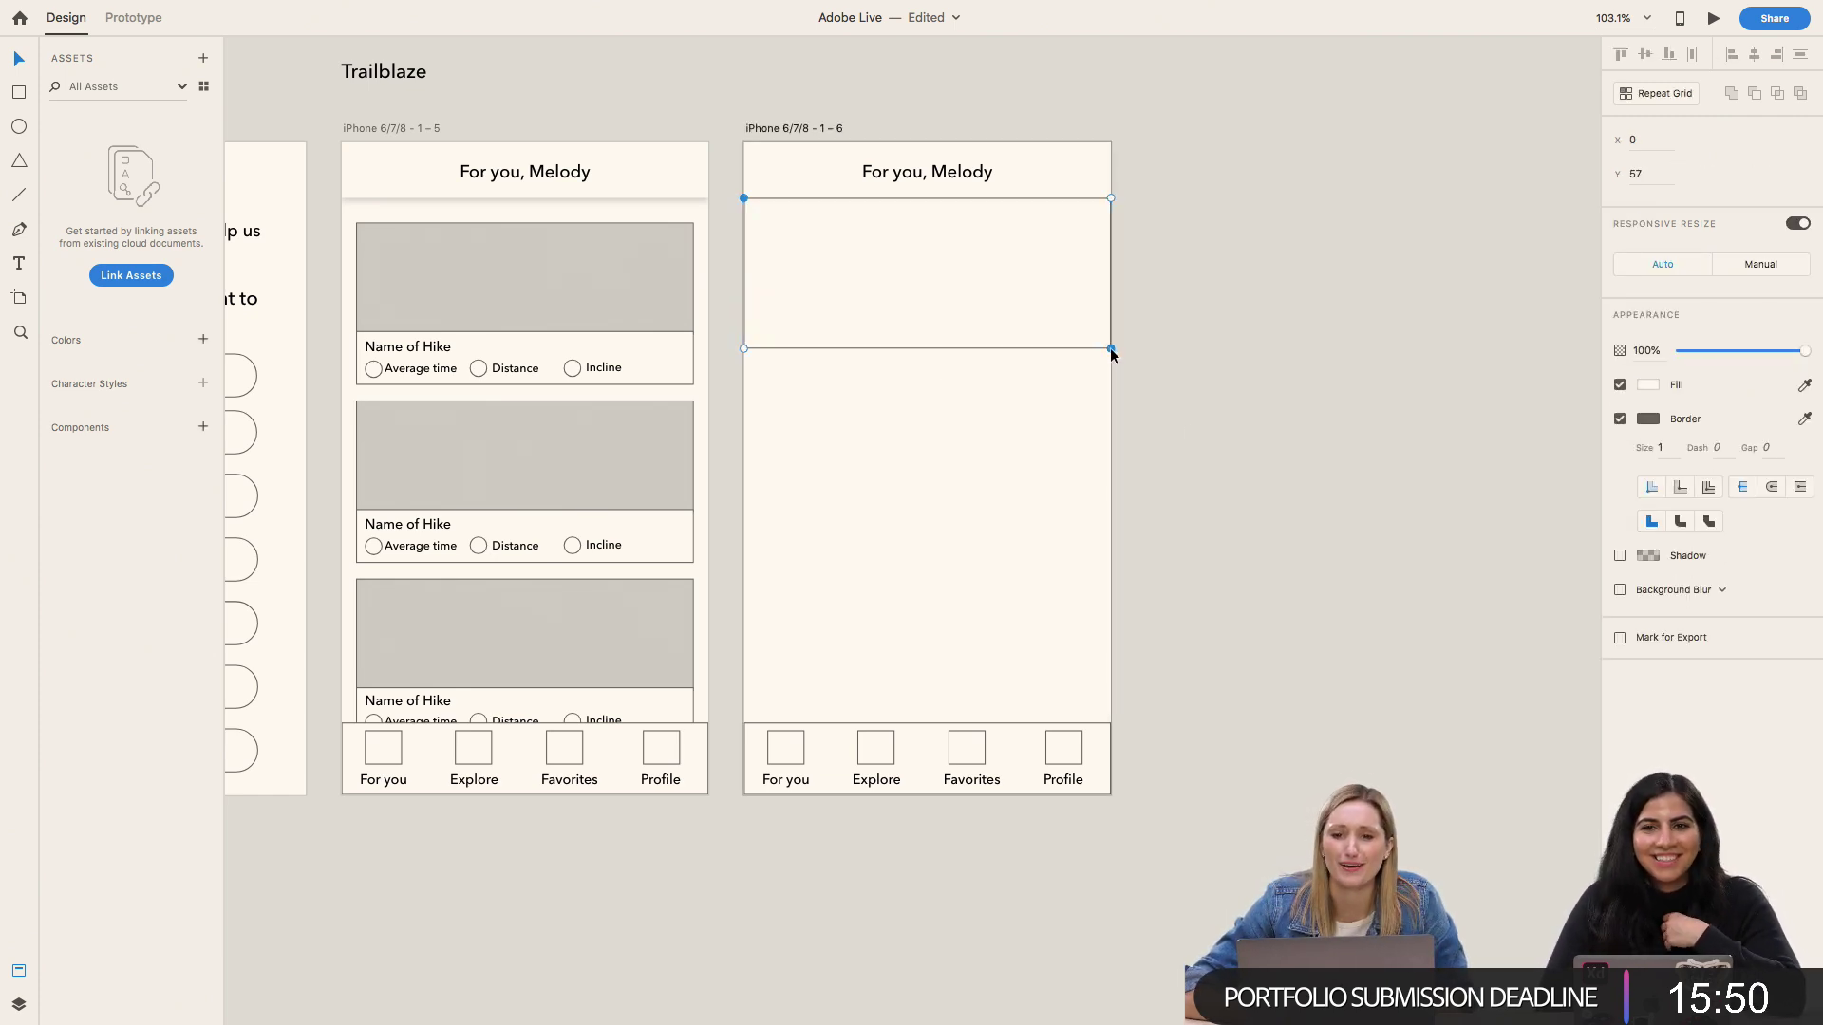
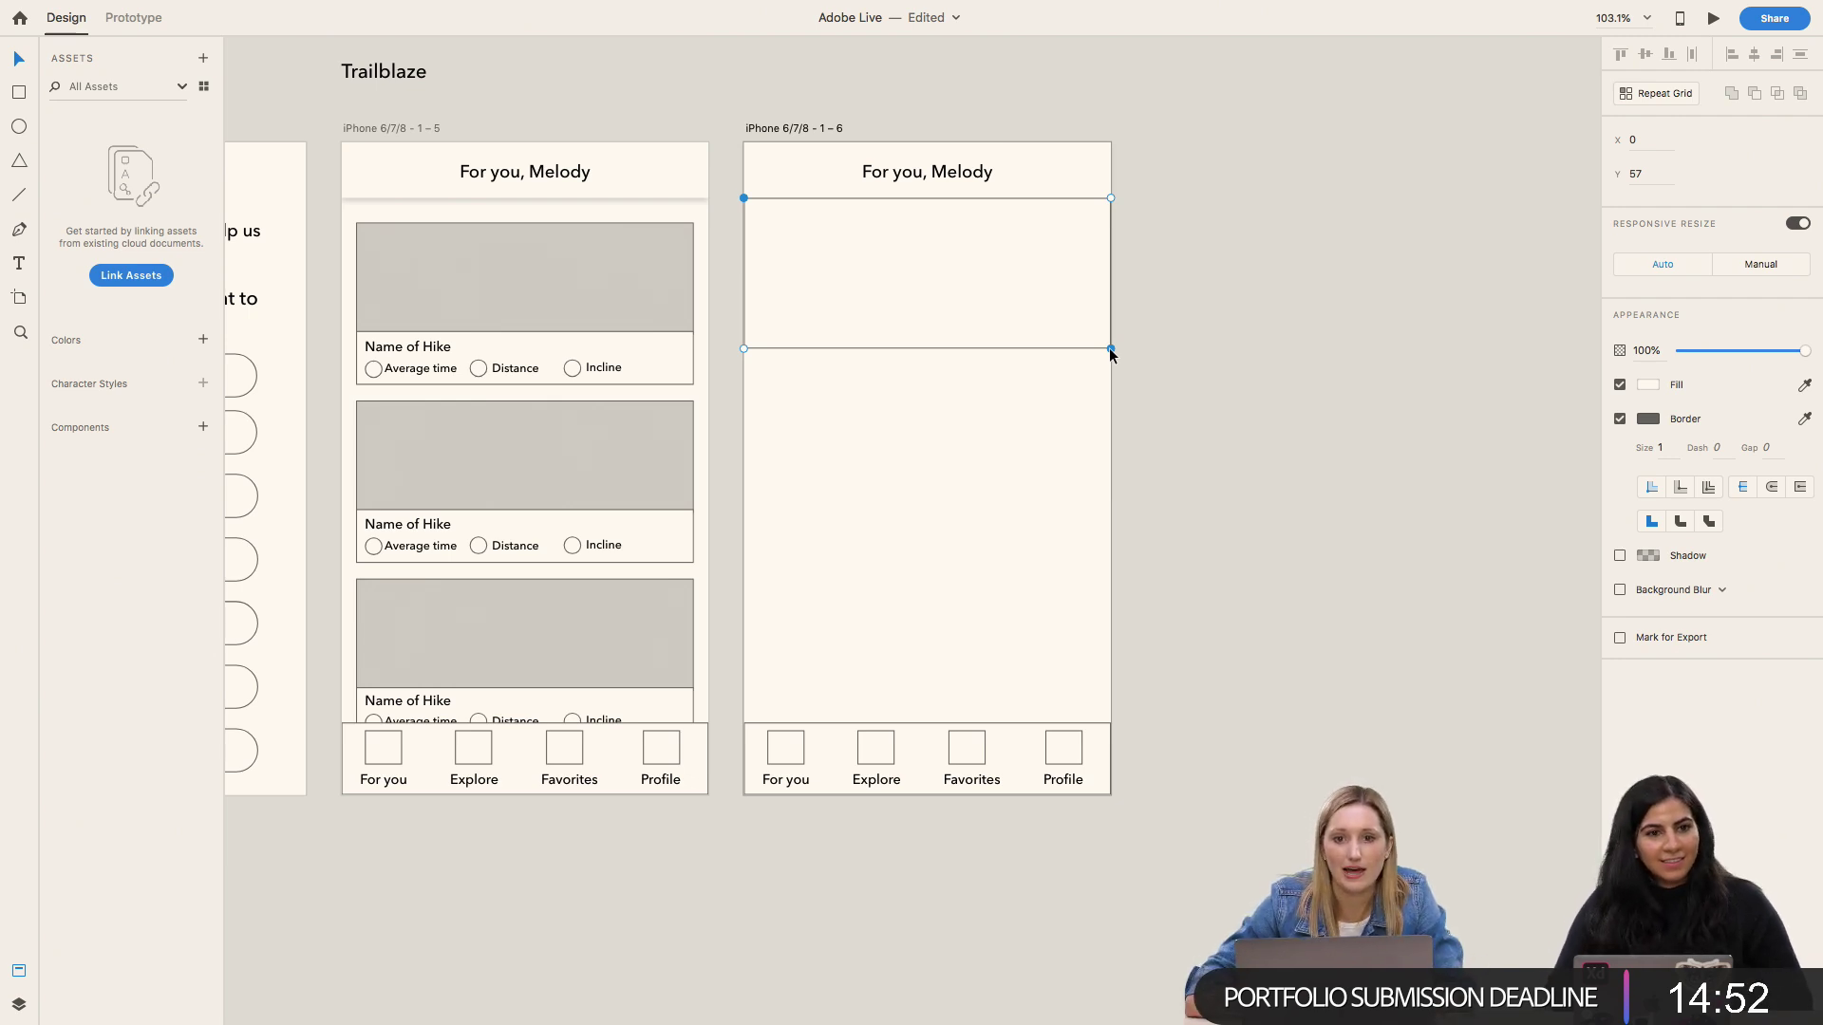
drag(1110, 349, 1109, 289)
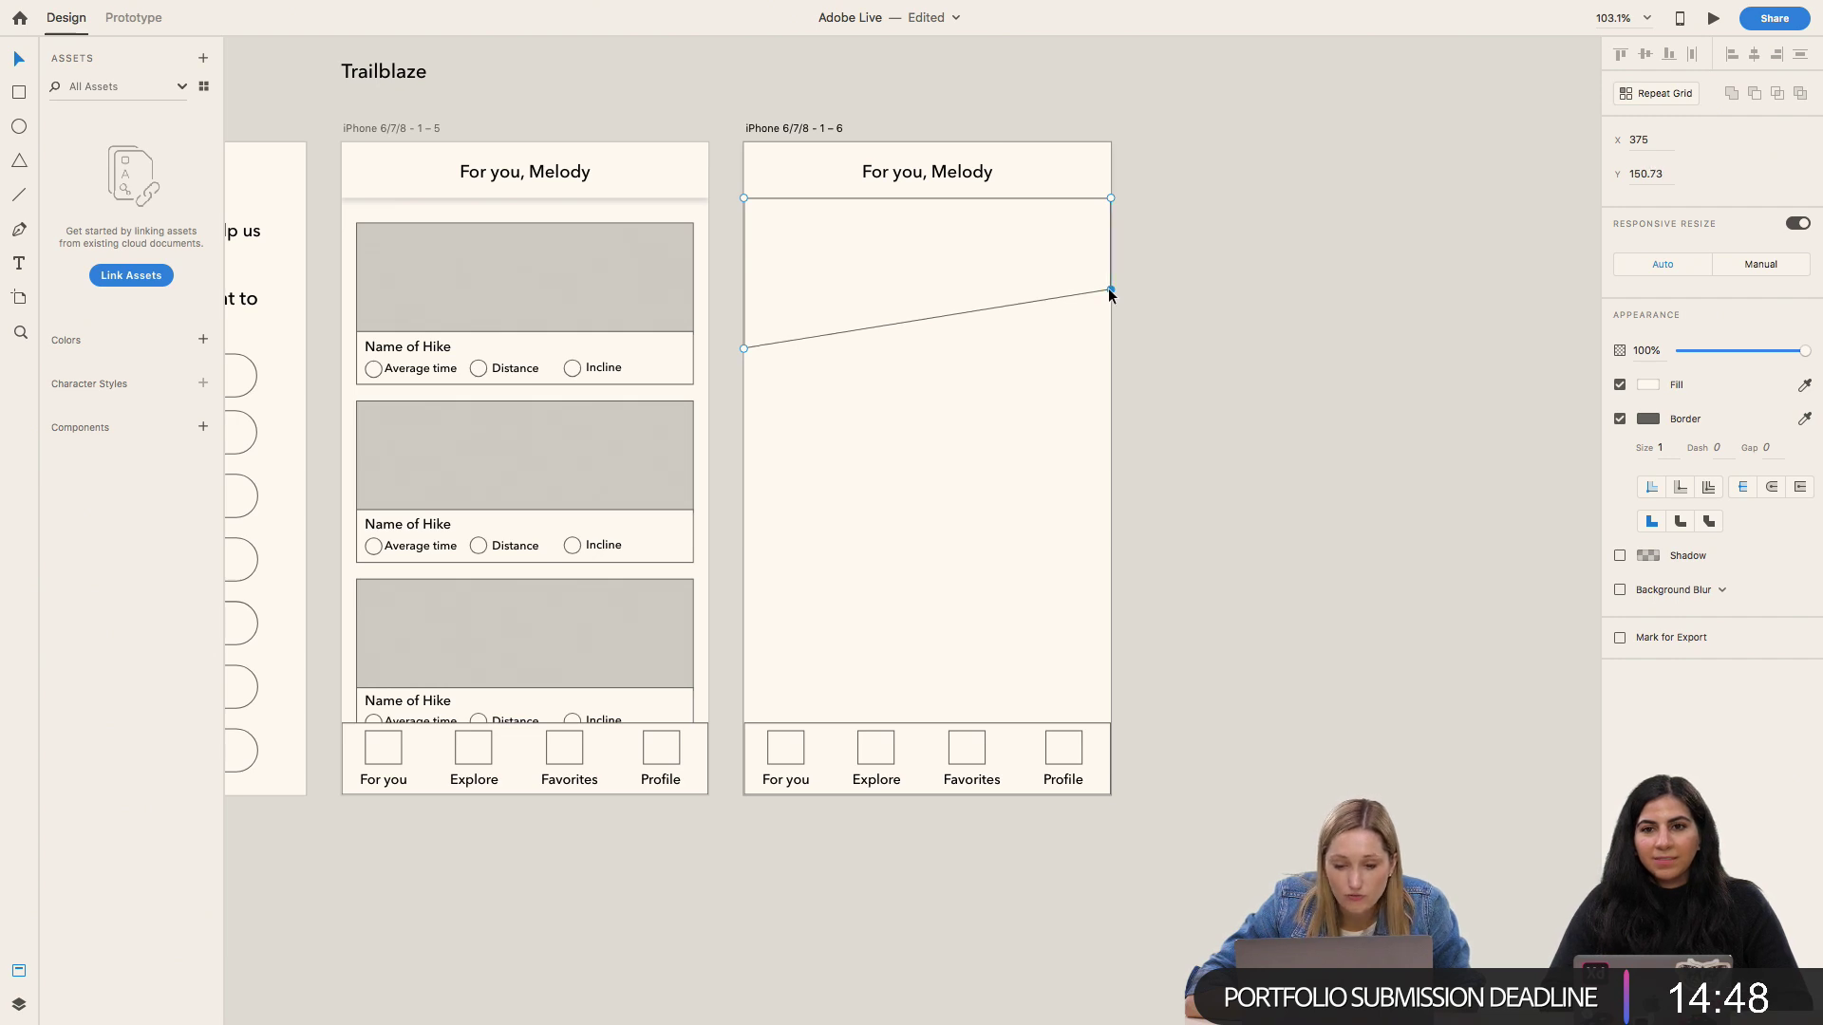
key(Escape)
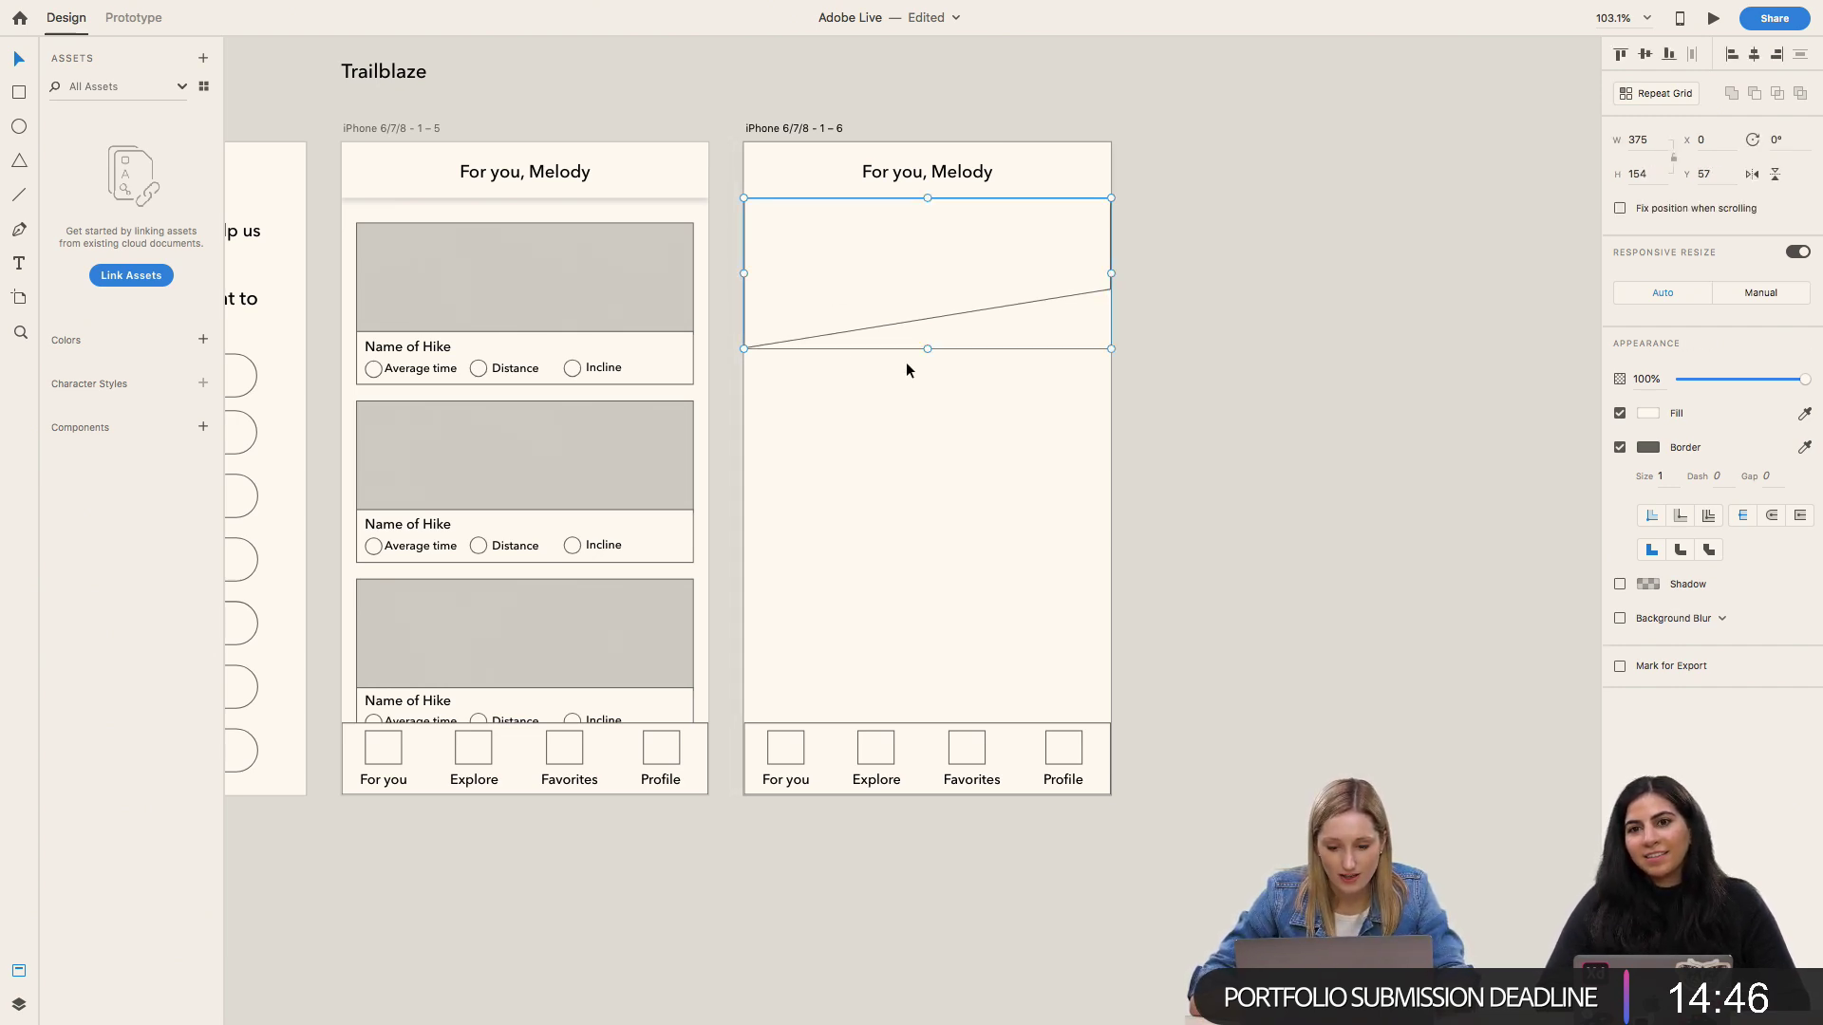
Step: Stretch the slanted shape to about 177 high and lower its lower-right corner to about Y 186
drag(927, 349, 928, 371)
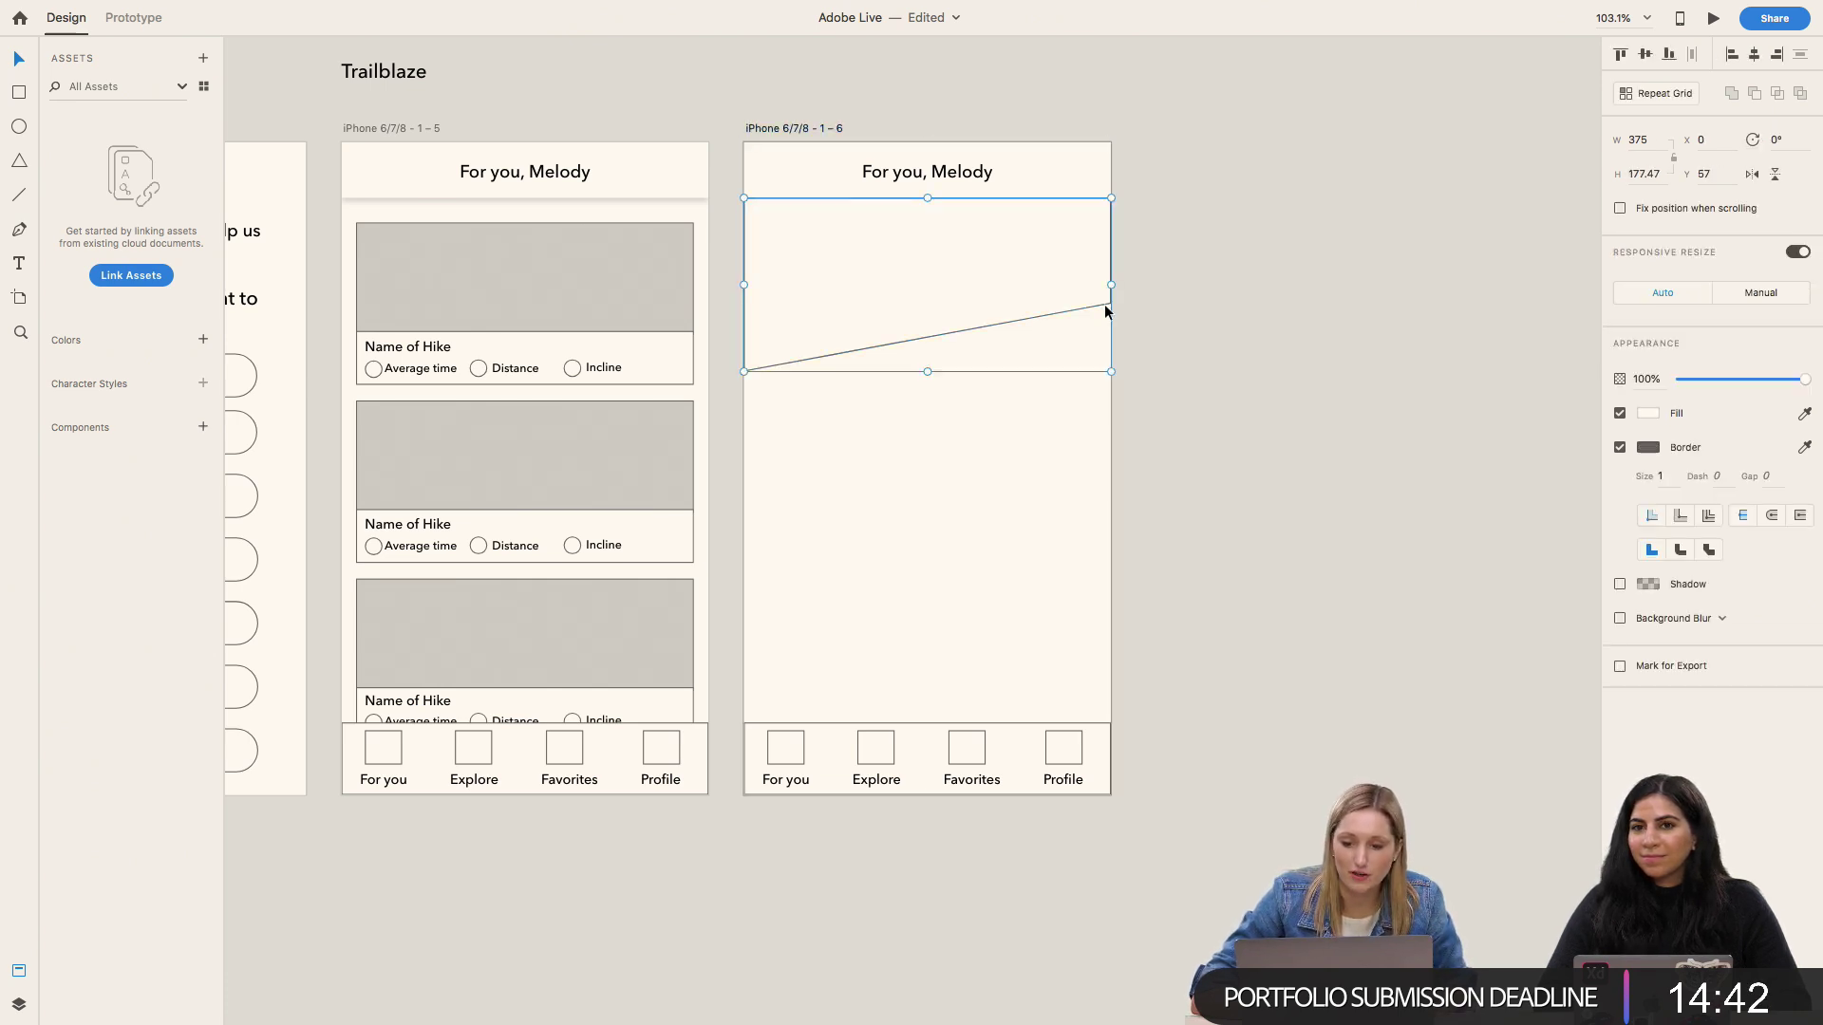
double_click(1103, 304)
drag(1106, 303, 1112, 322)
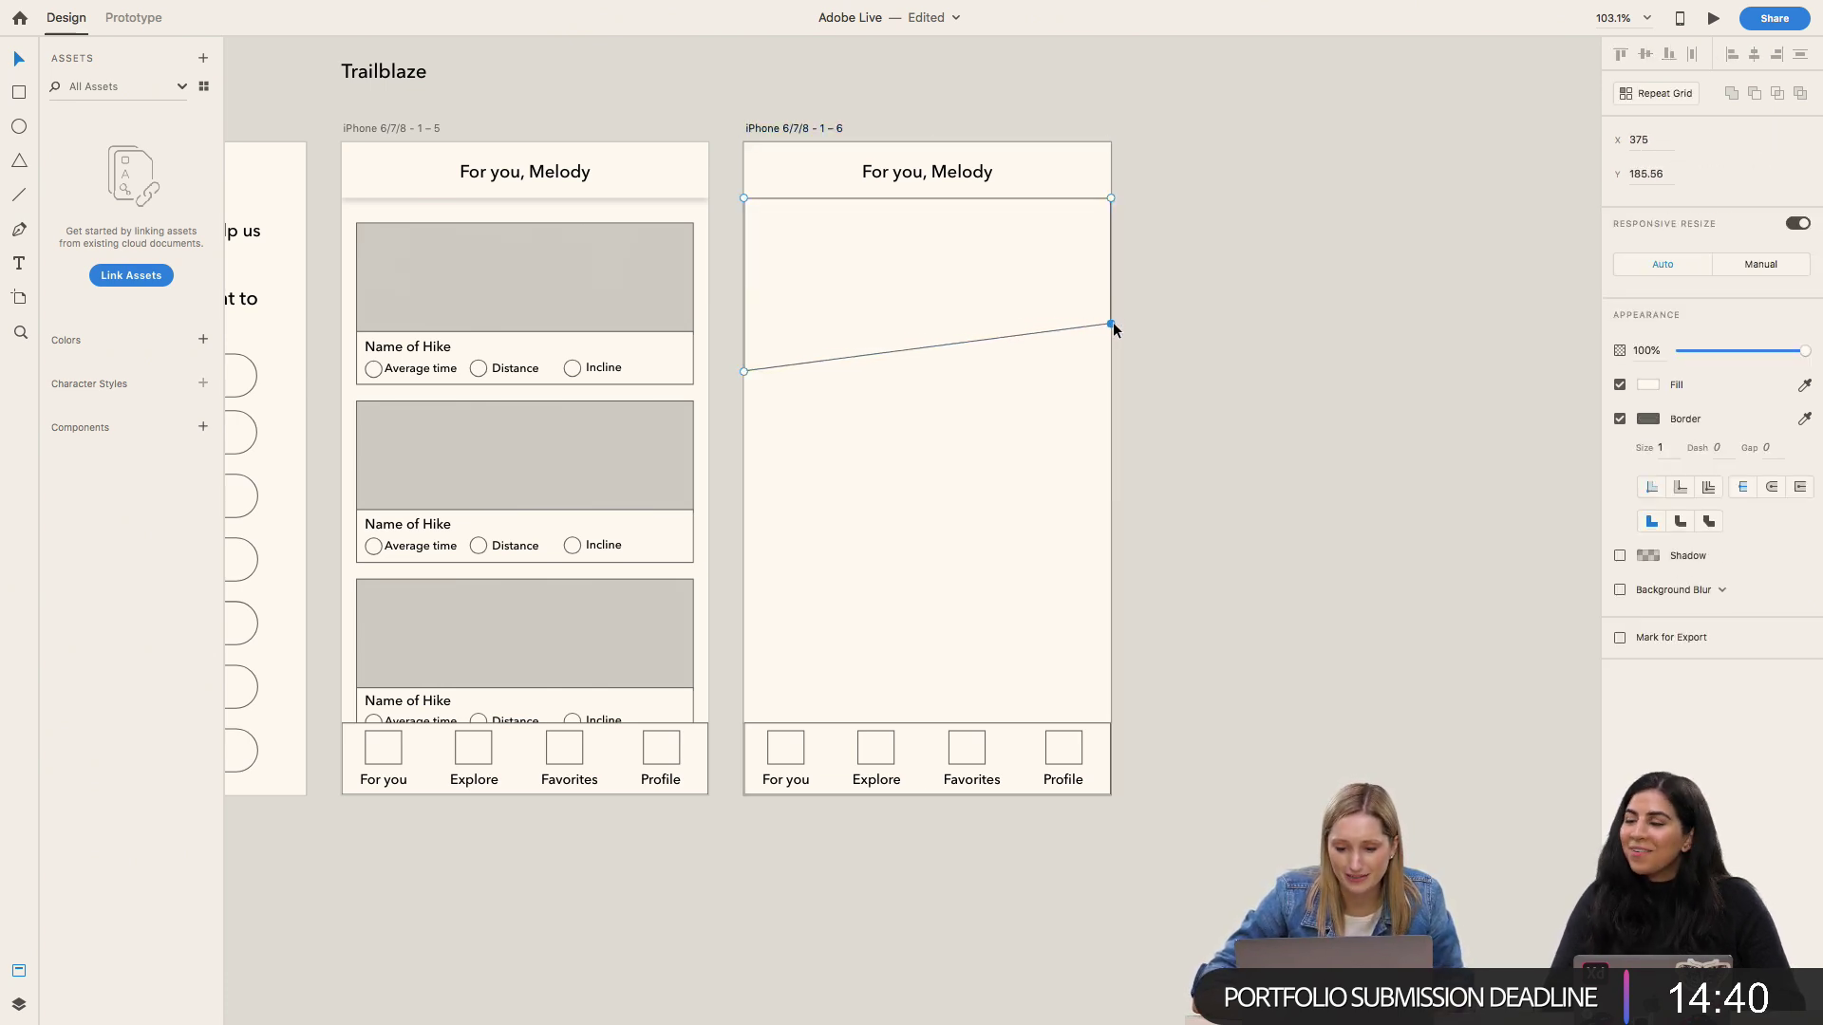
key(Escape)
Step: Fill the slanted shape with the grey sampled from the first hike card's image area
click(1039, 305)
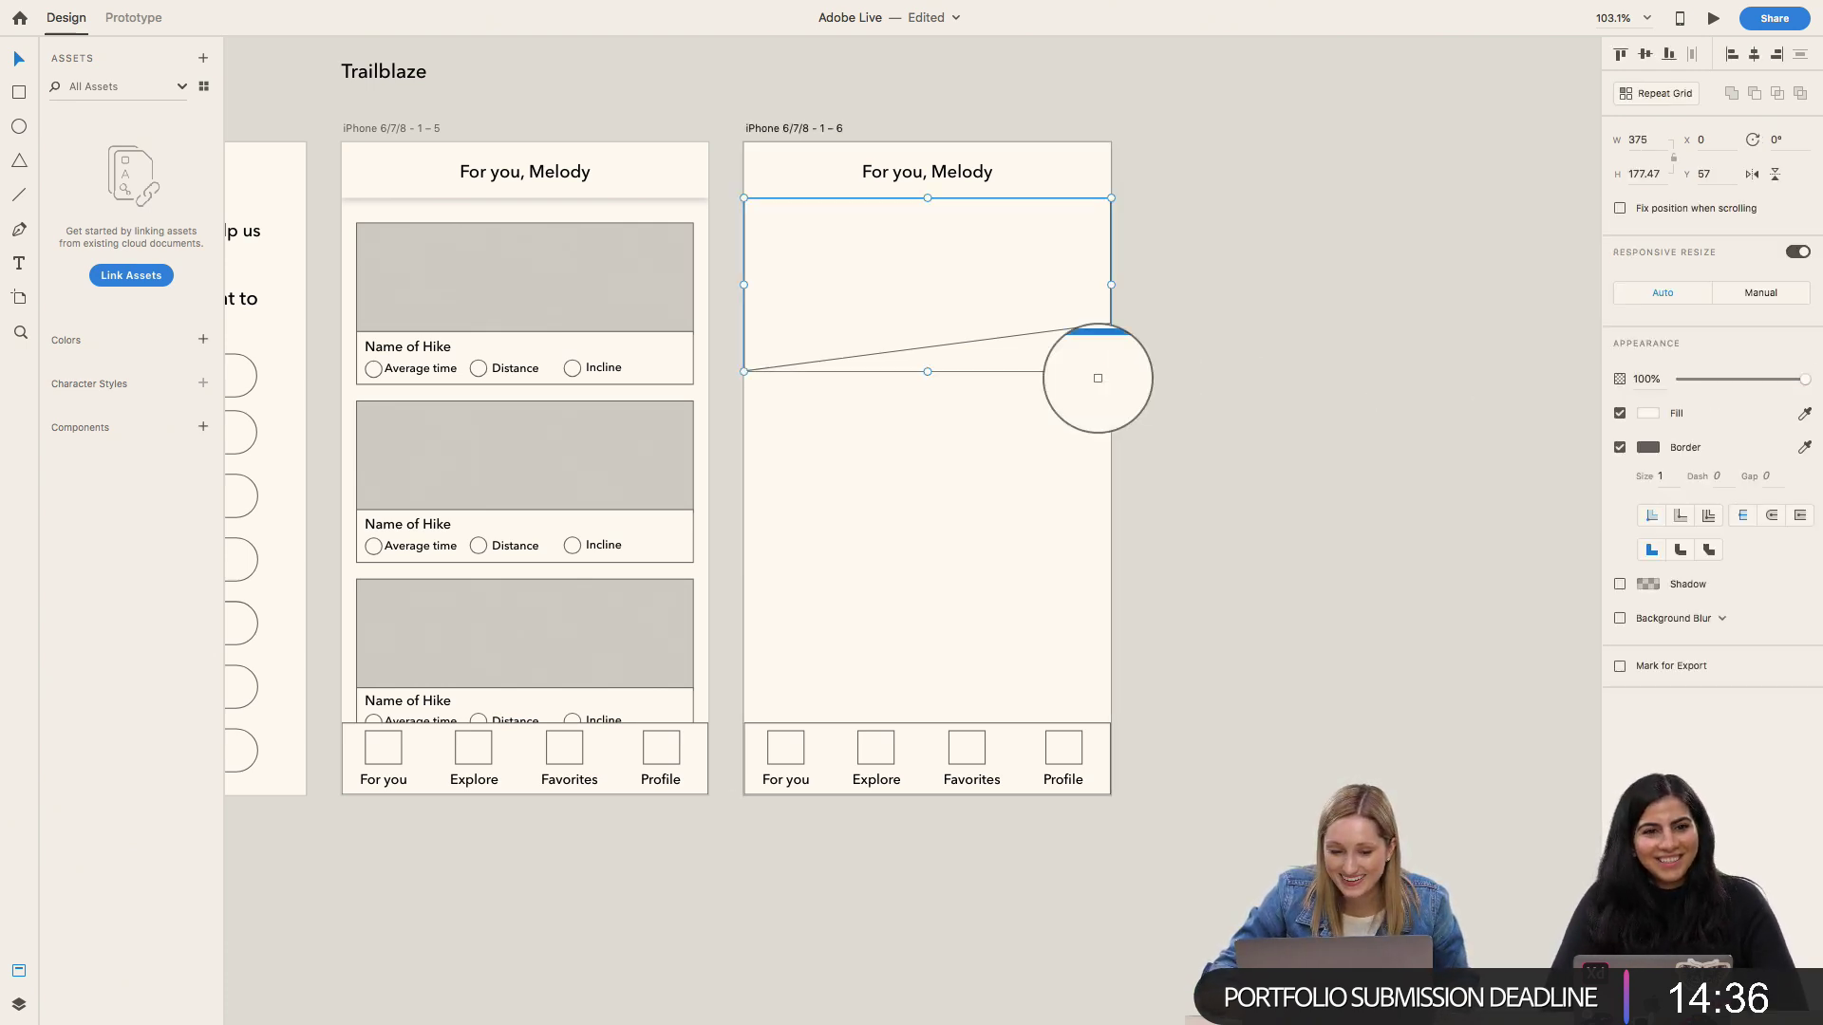
click(667, 288)
click(1246, 249)
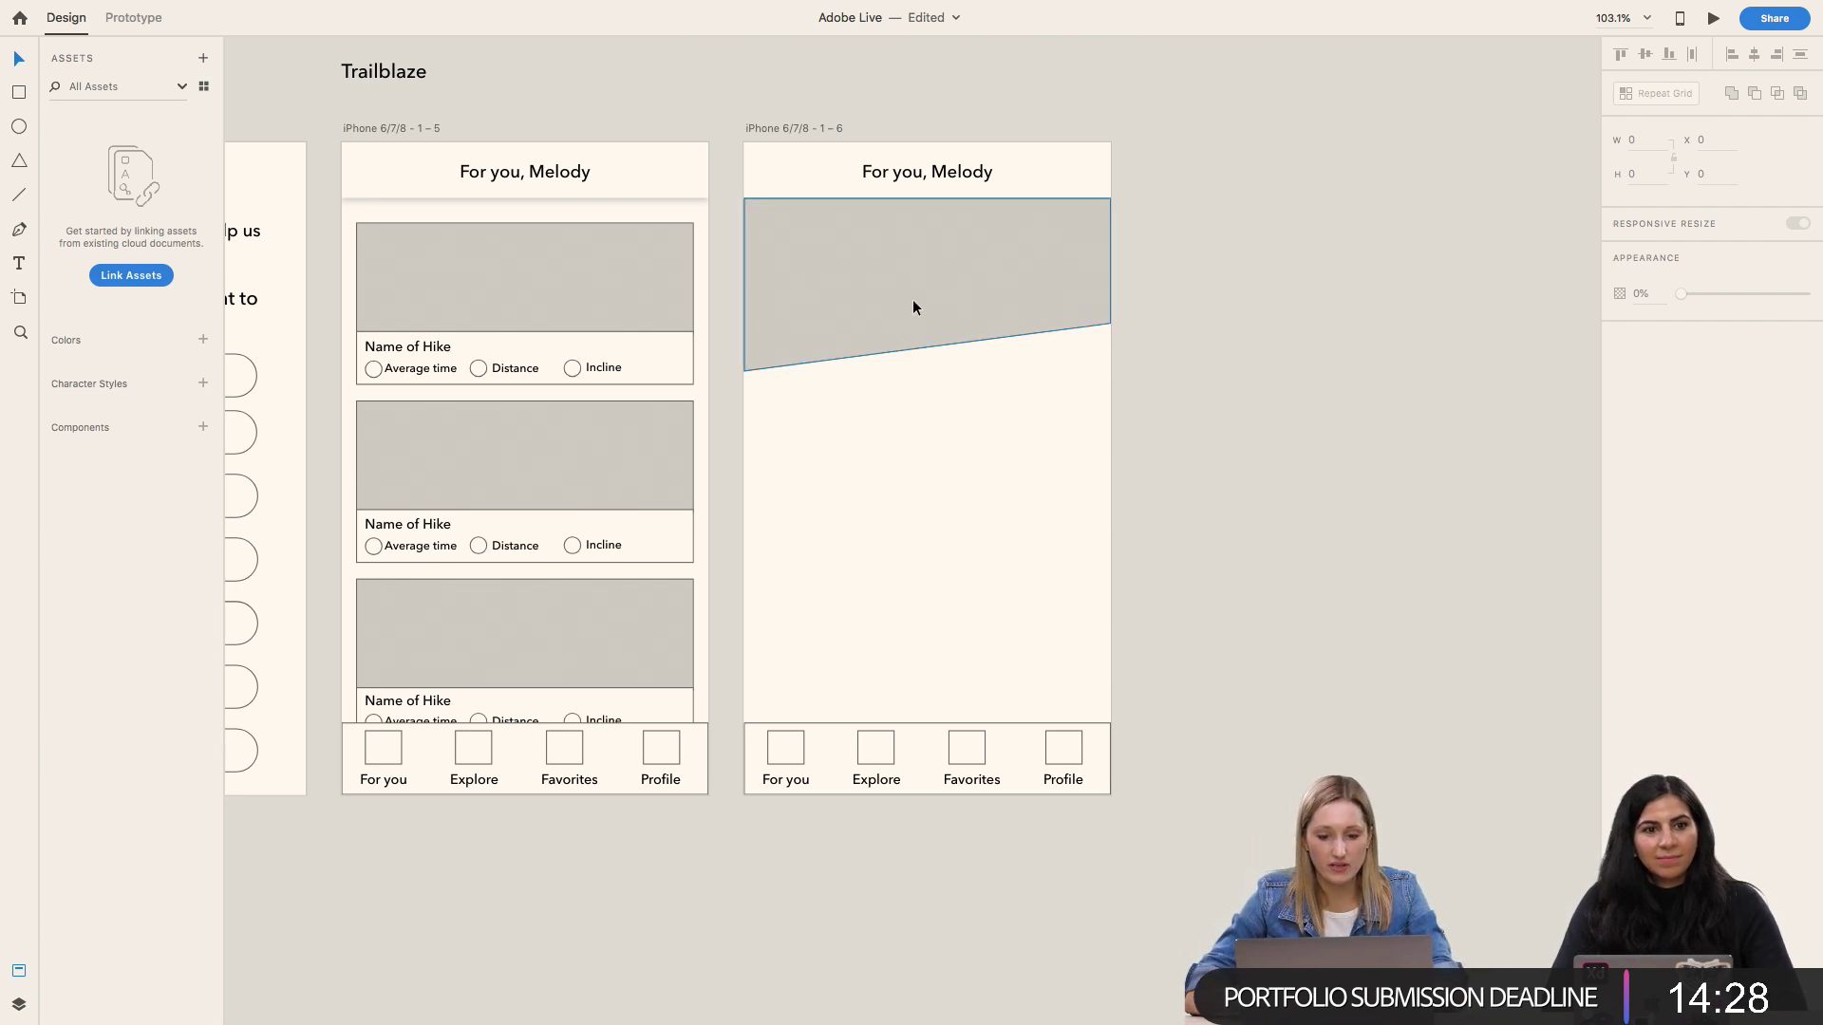
Step: Draw a 34 × 34 circle on the shape's slanted edge and place two copies along it, the leftmost at about X 79, Y 206
scroll(914, 299, up, 2)
key(e)
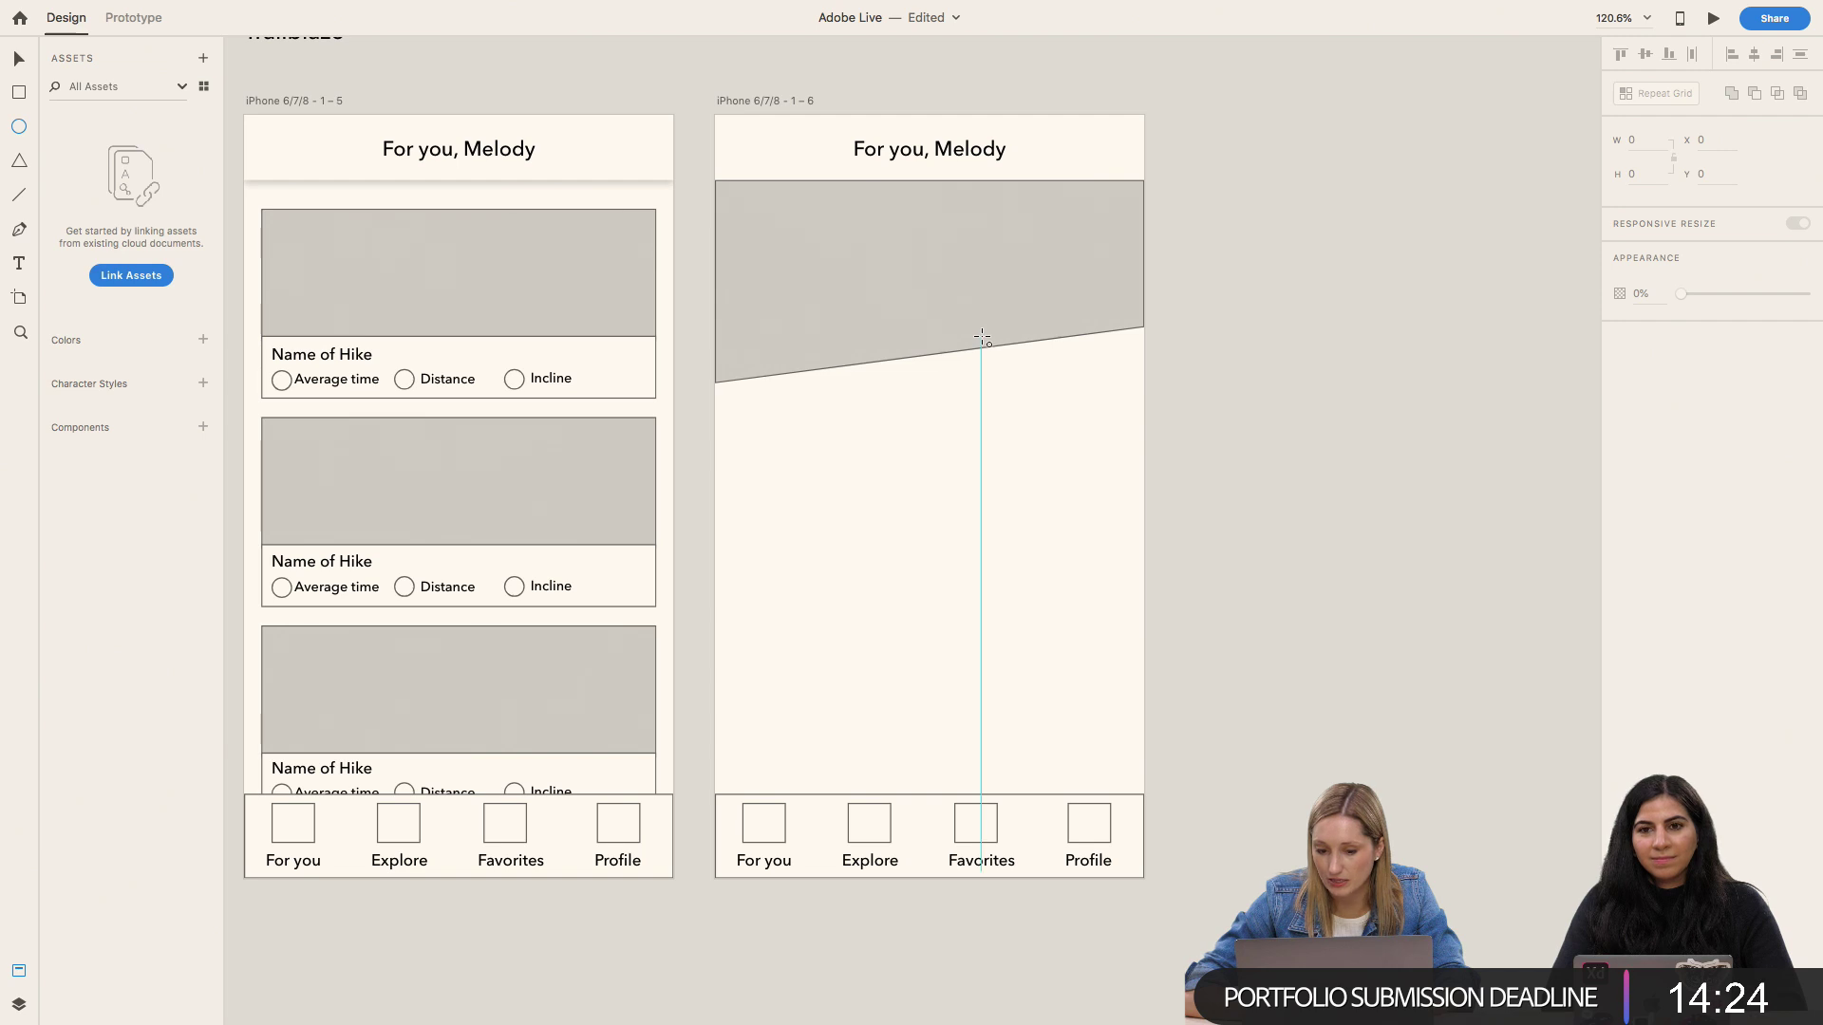
mouse_move(981, 336)
mouse_down()
mouse_move(1020, 376)
mouse_move(1017, 344)
mouse_up()
key(v)
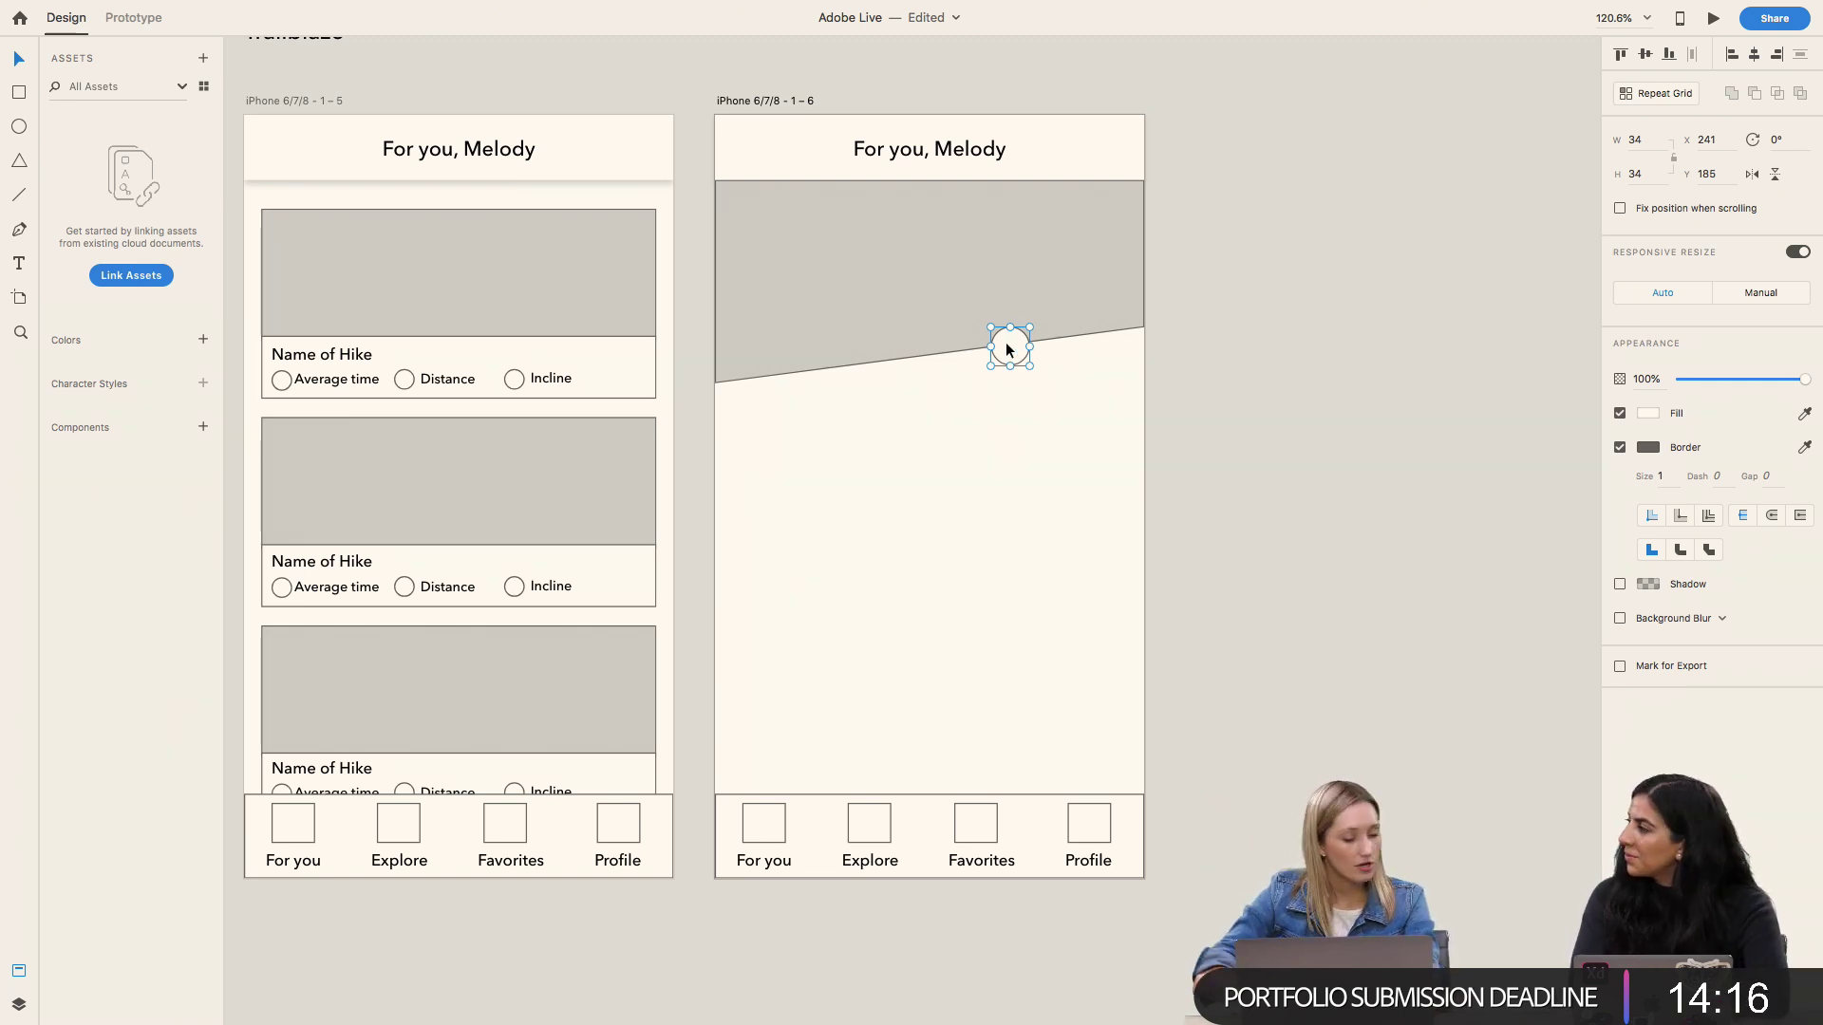
drag(1016, 347, 828, 373)
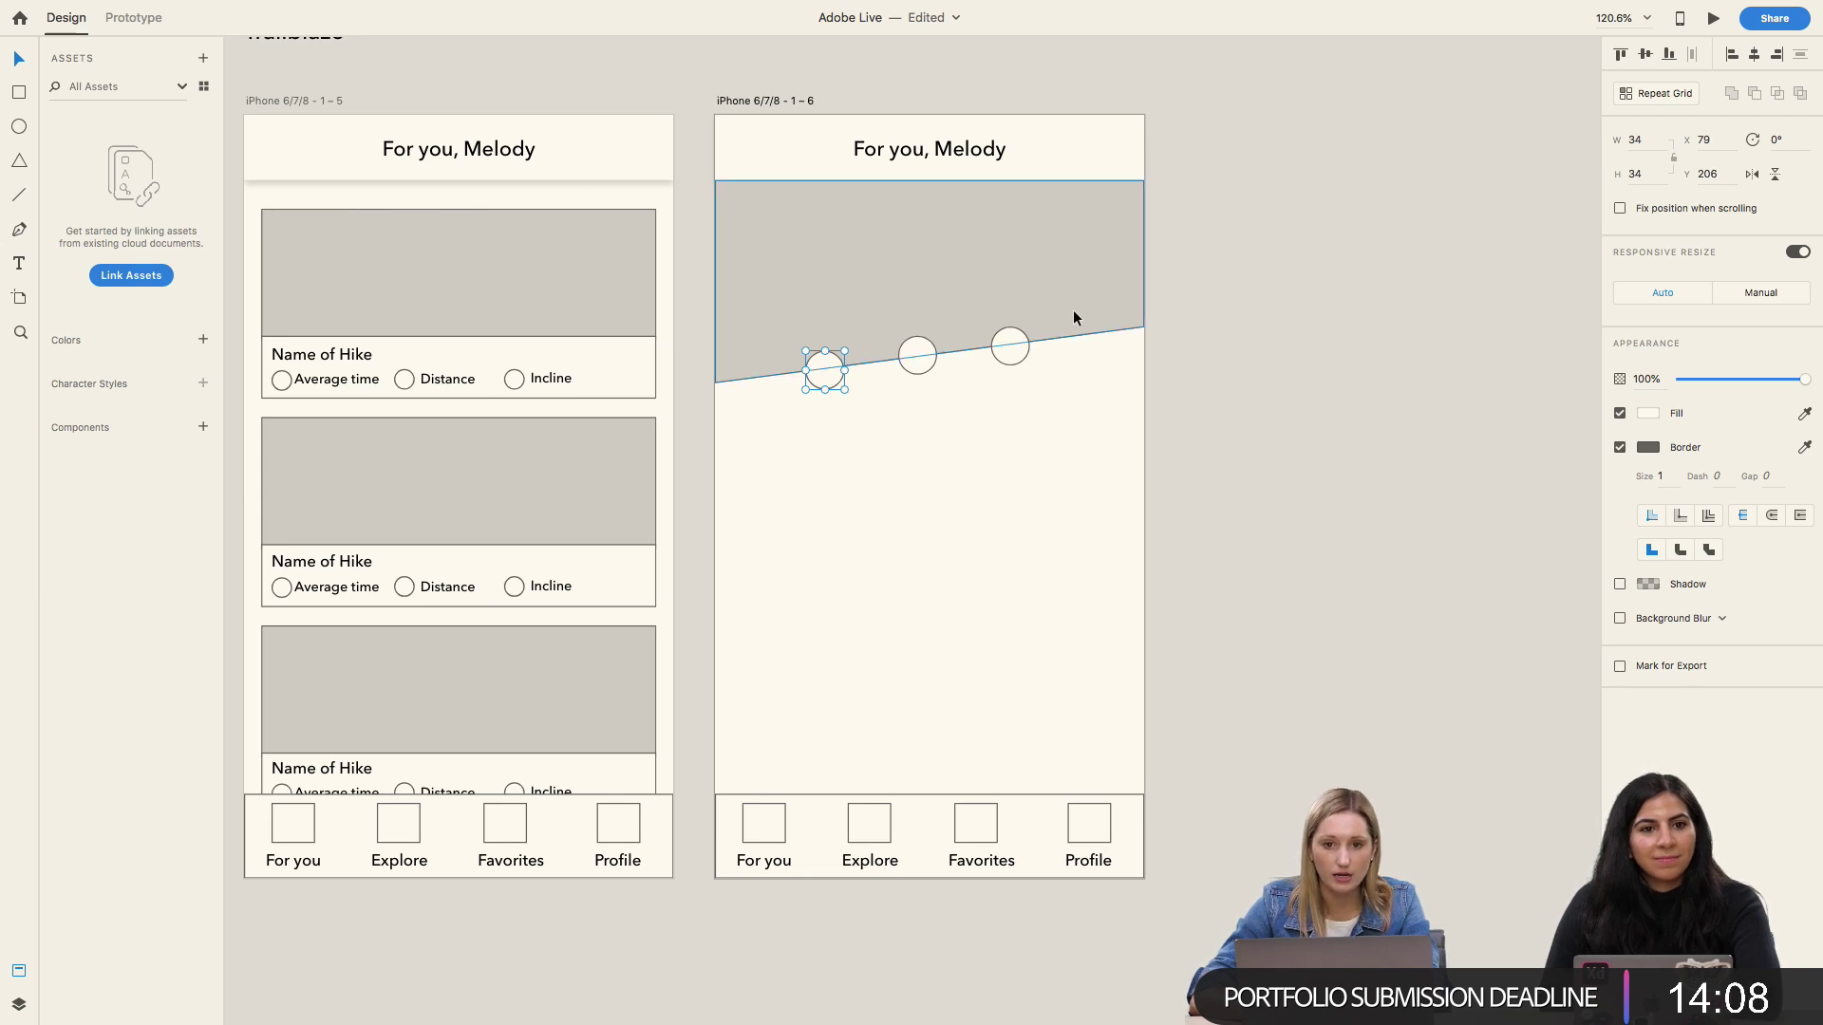
Step: Move the leftmost circle along the slanted edge to the far right of the other two circles
drag(831, 370, 1102, 332)
key(Escape)
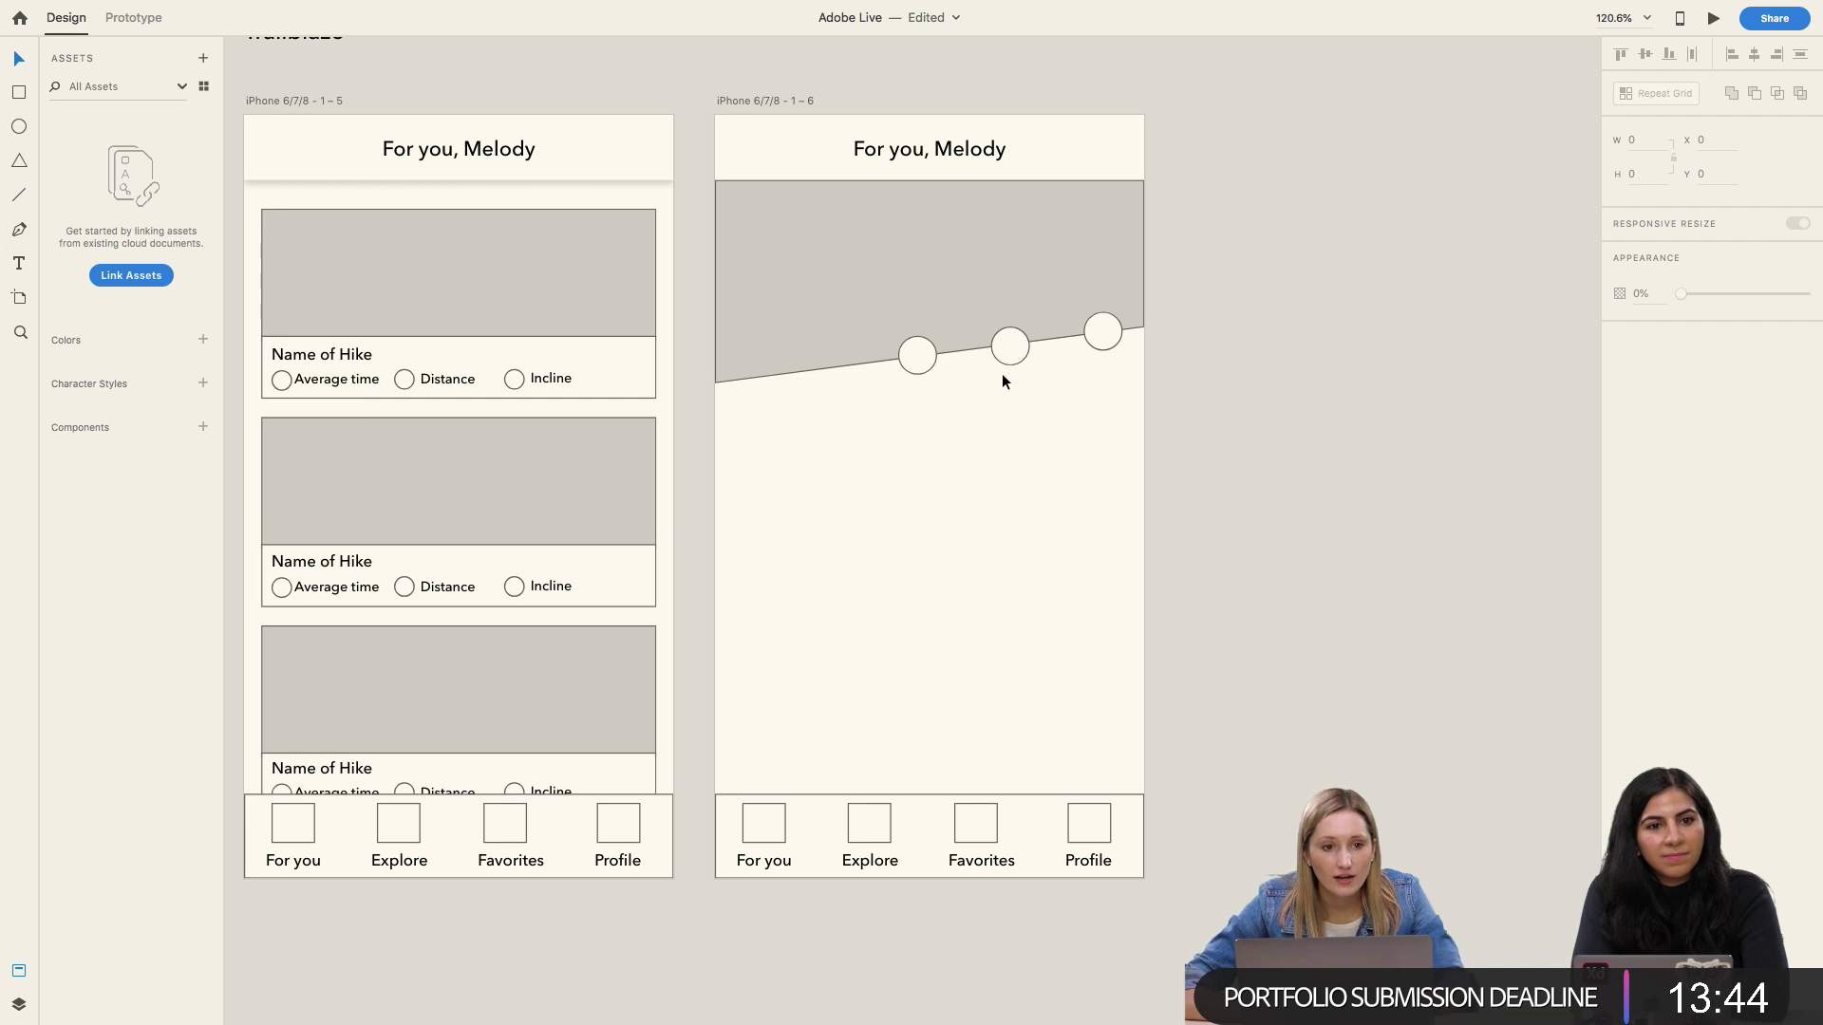
Step: Add a text box about 314 × 58 below the slanted shape's left end, reading "Name of Hike"
scroll(987, 398, down, 2)
scroll(981, 424, down, 2)
scroll(981, 425, left, 2)
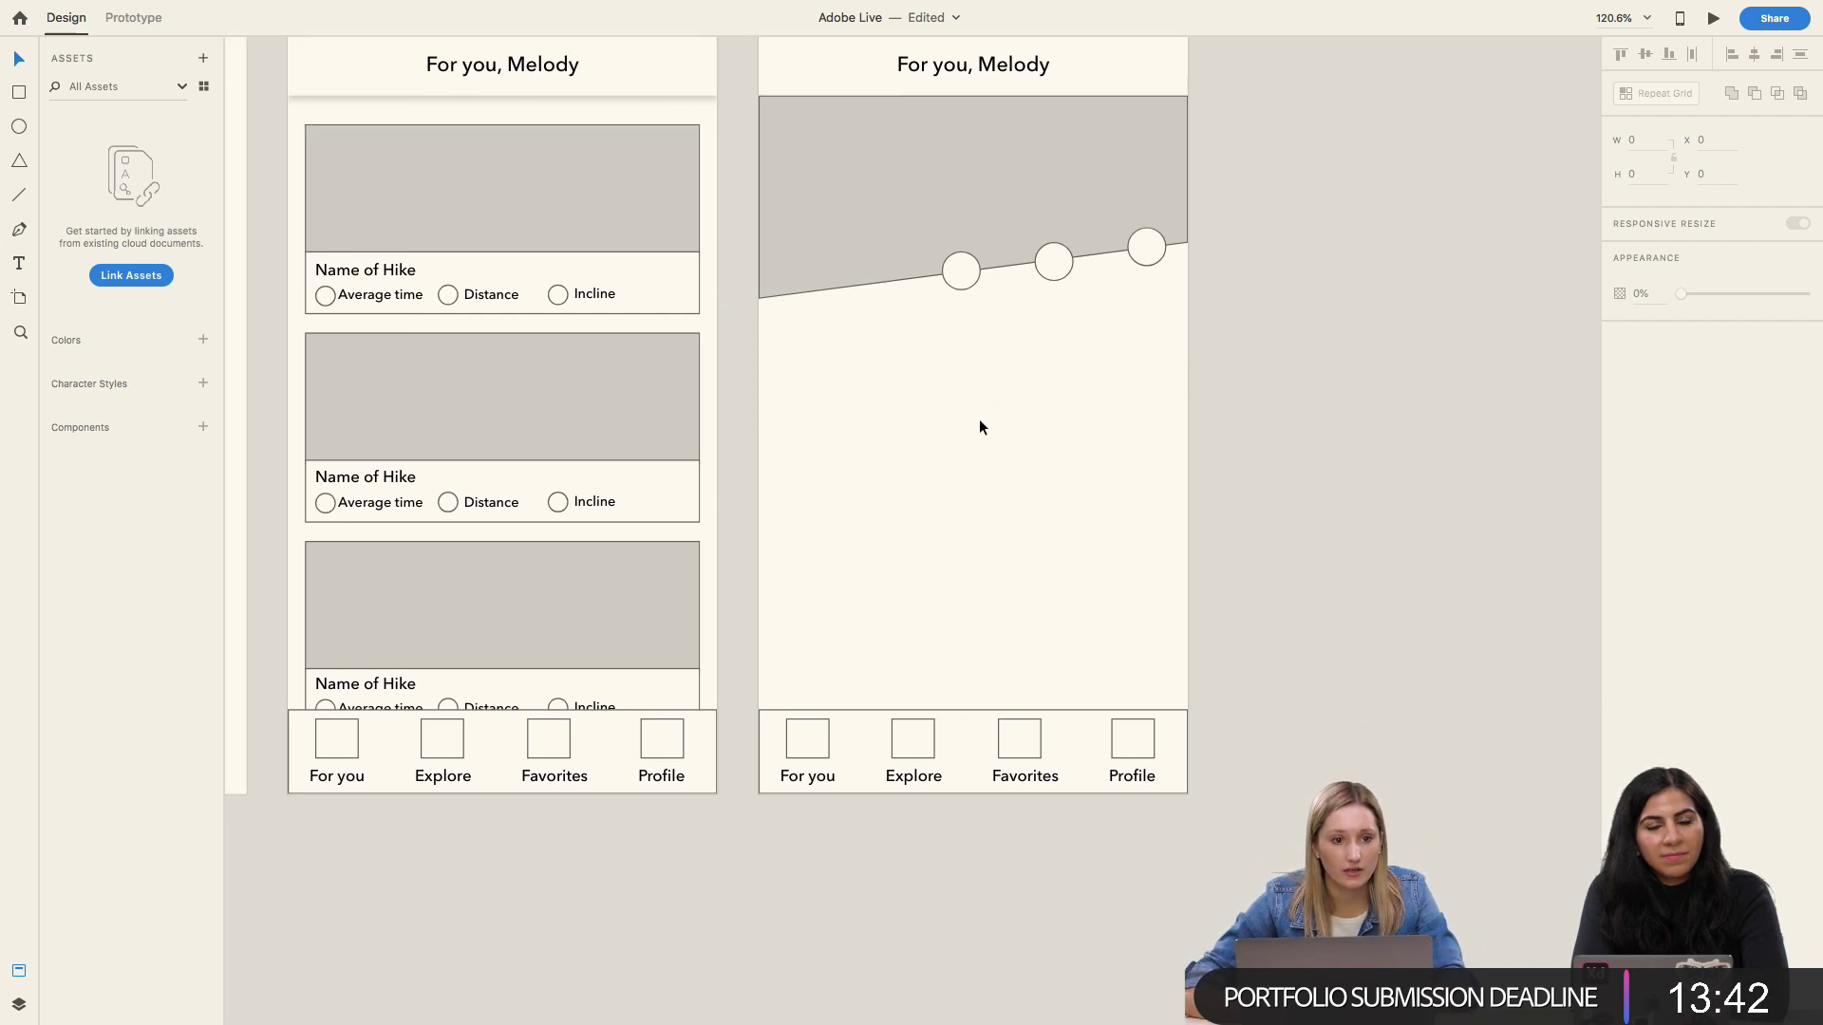
key(t)
drag(787, 323, 1144, 387)
text(Name of Hkk)
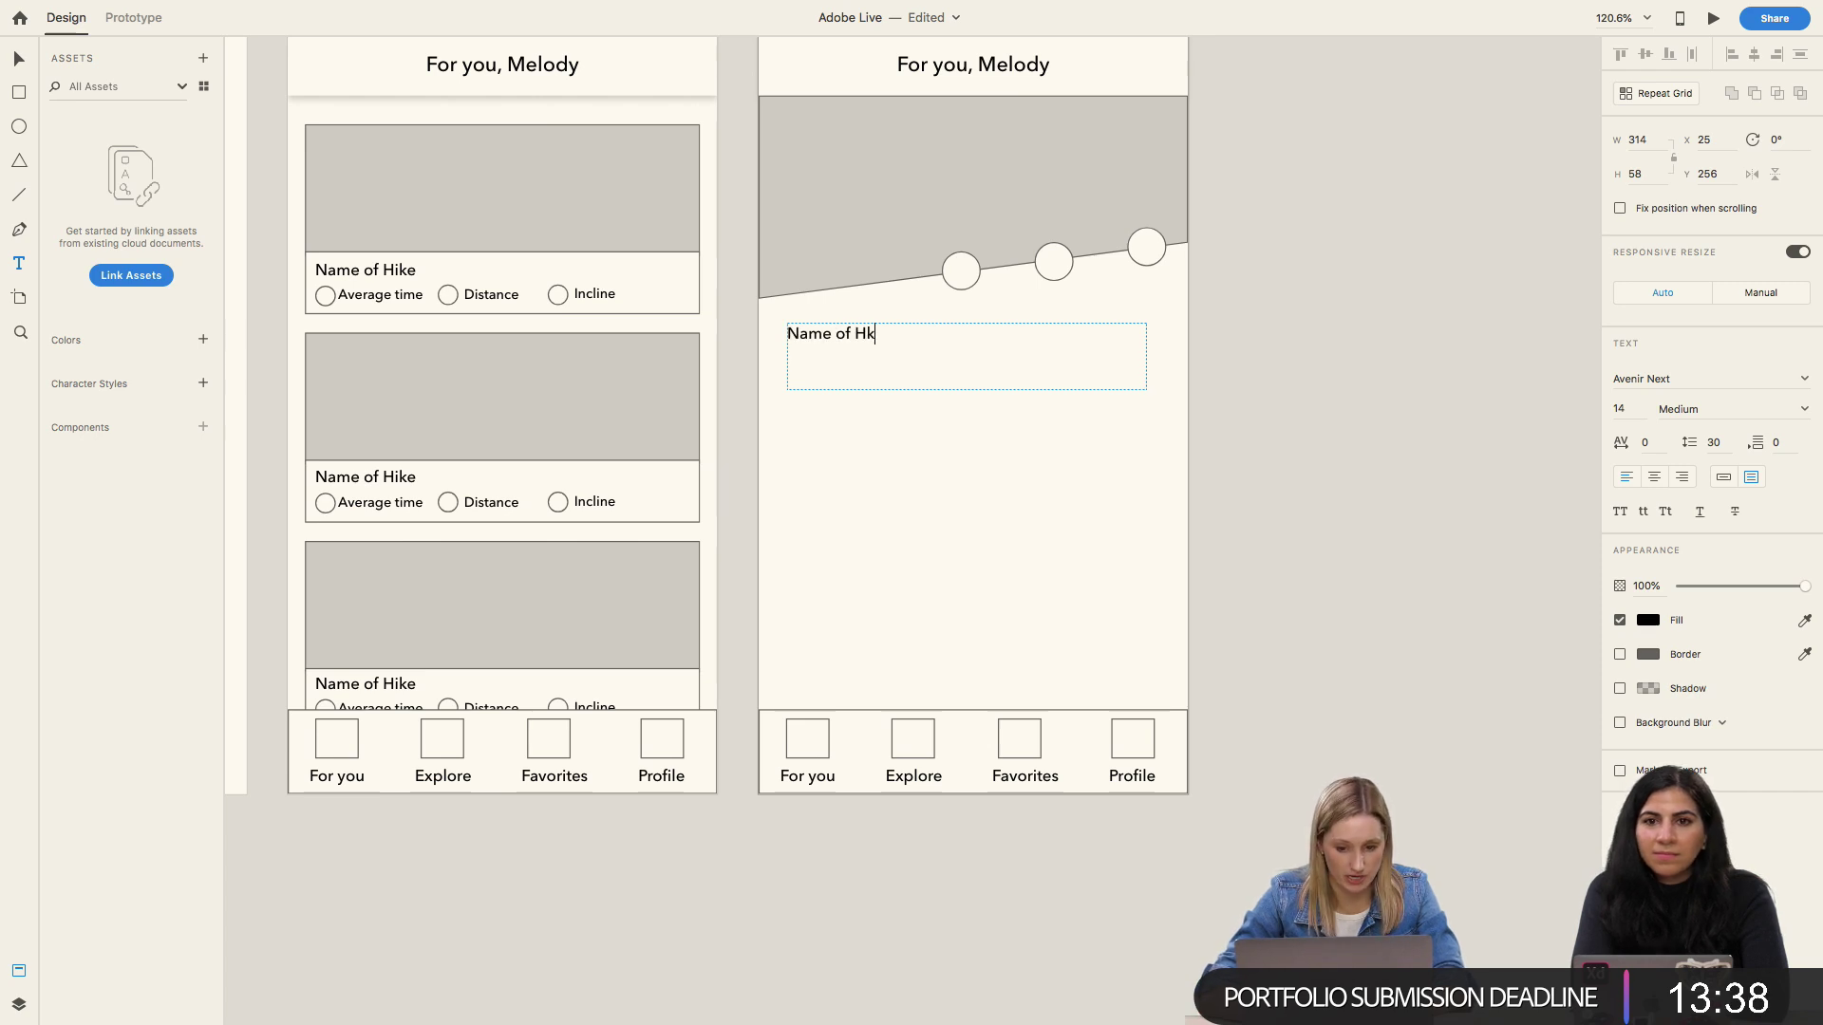
key(BackSpace)
key(BackSpace)
text(ike)
key(super+a)
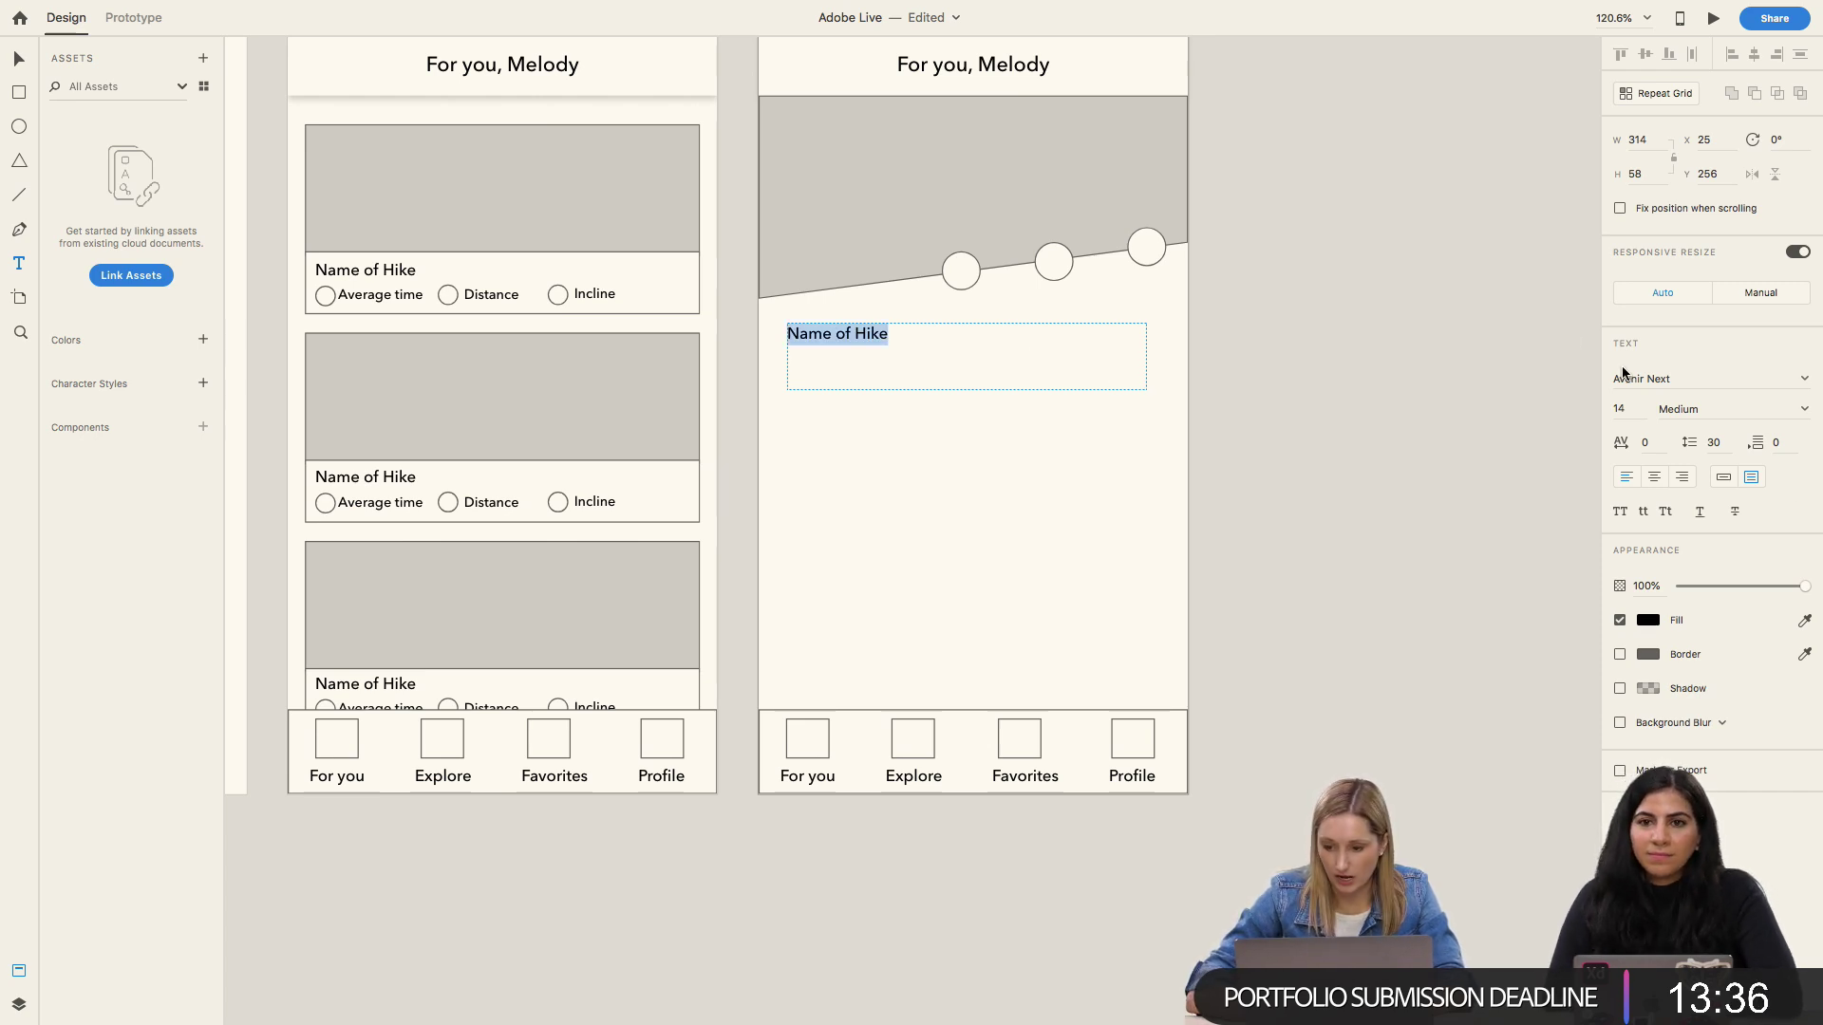
Step: Set the "Name of Hike" text to size 18 and reduce its box height to about 28
click(1643, 409)
text(18)
key(Return)
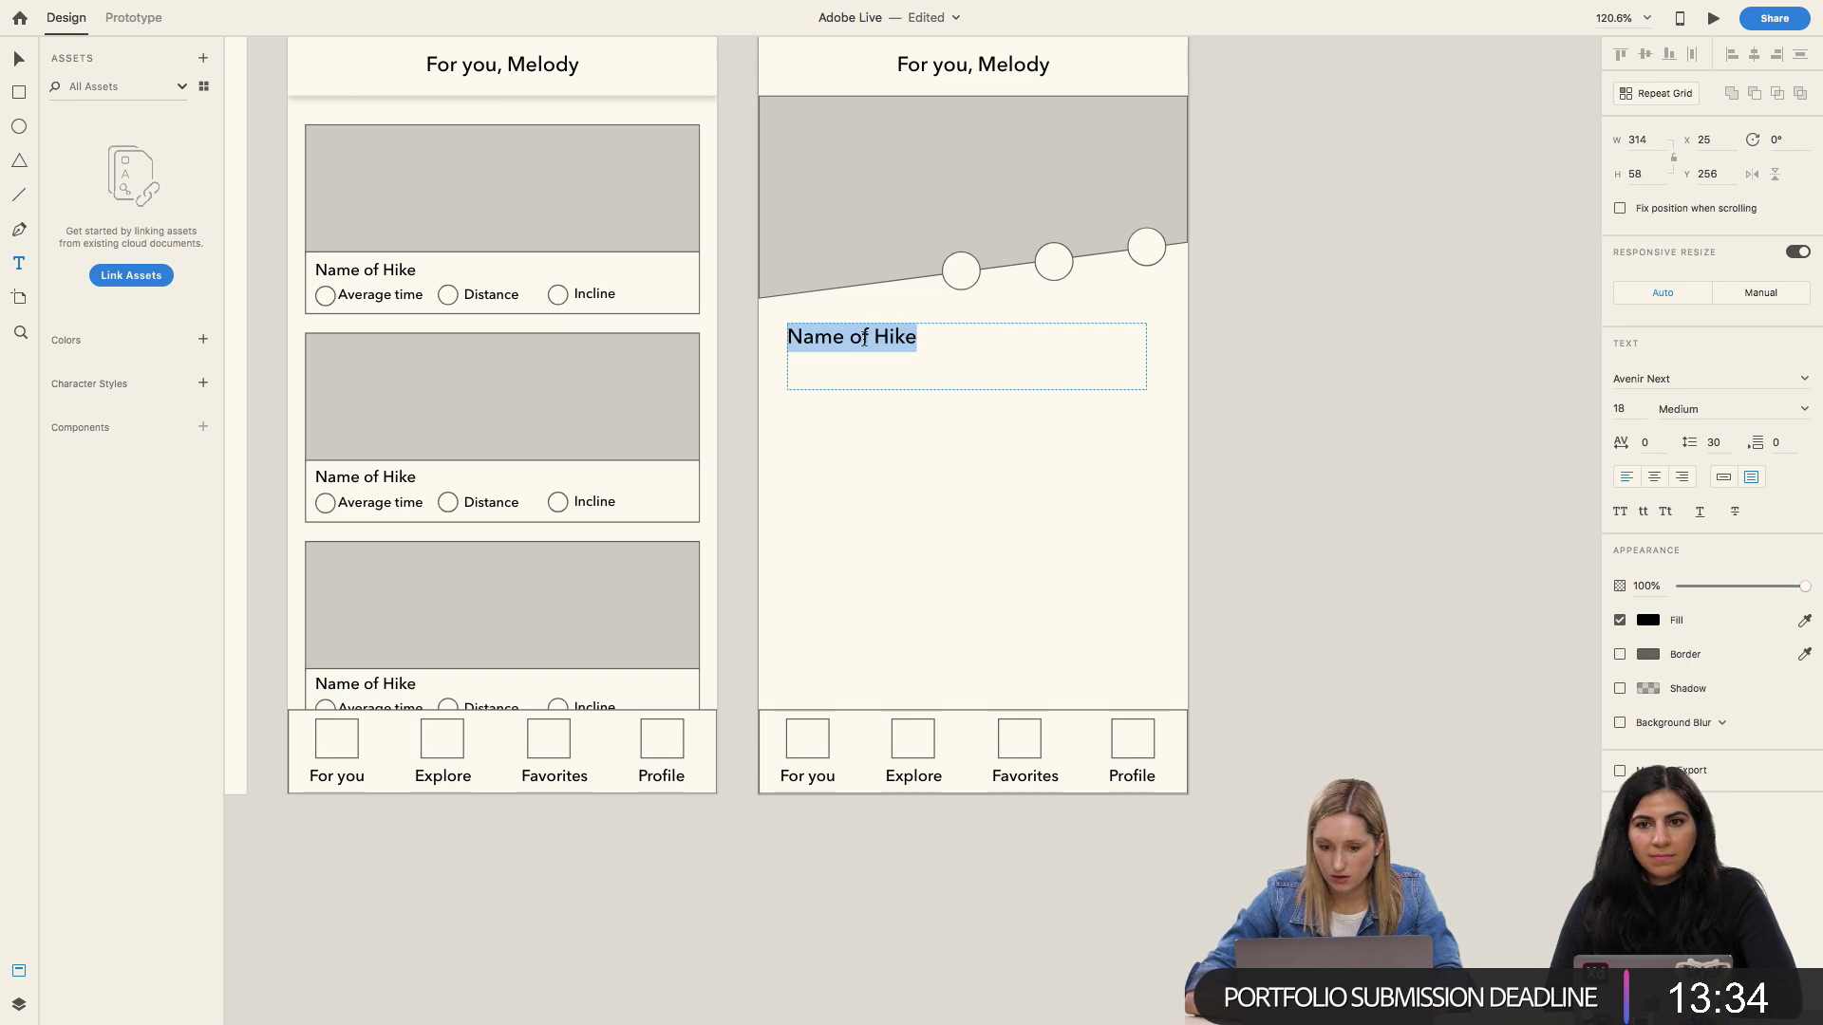
key(Escape)
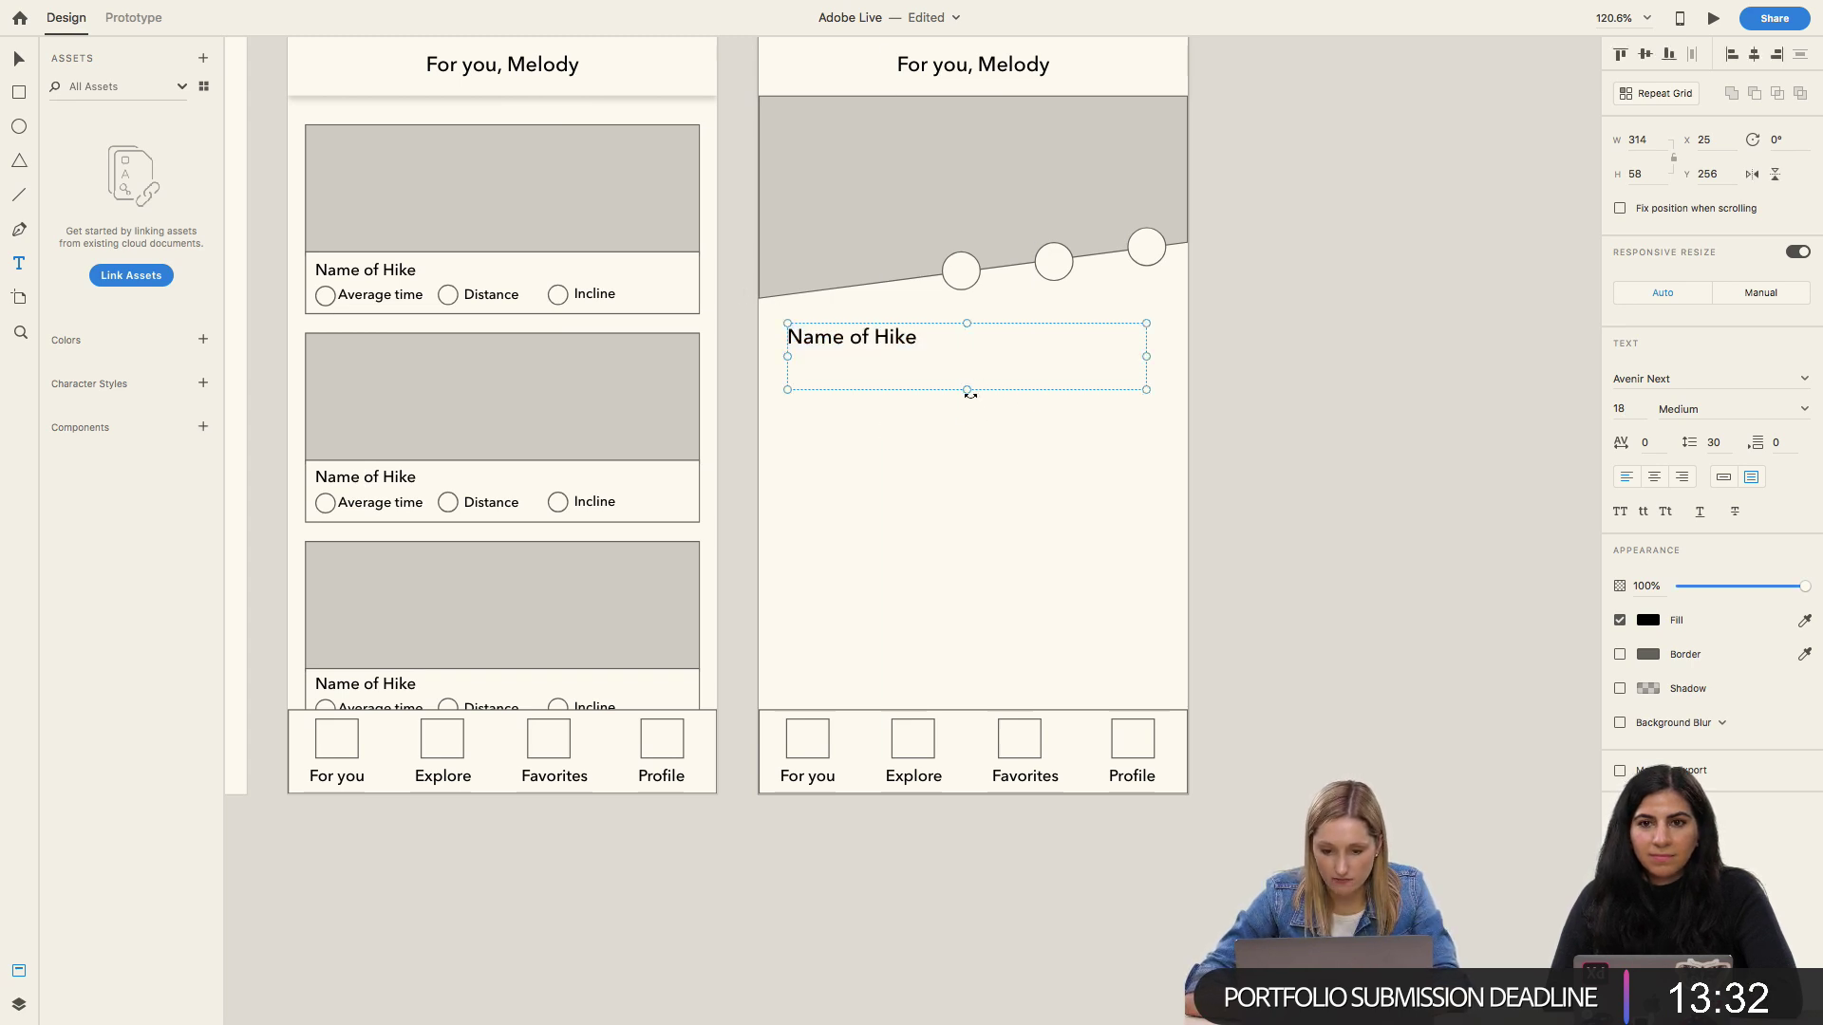
drag(967, 390, 966, 355)
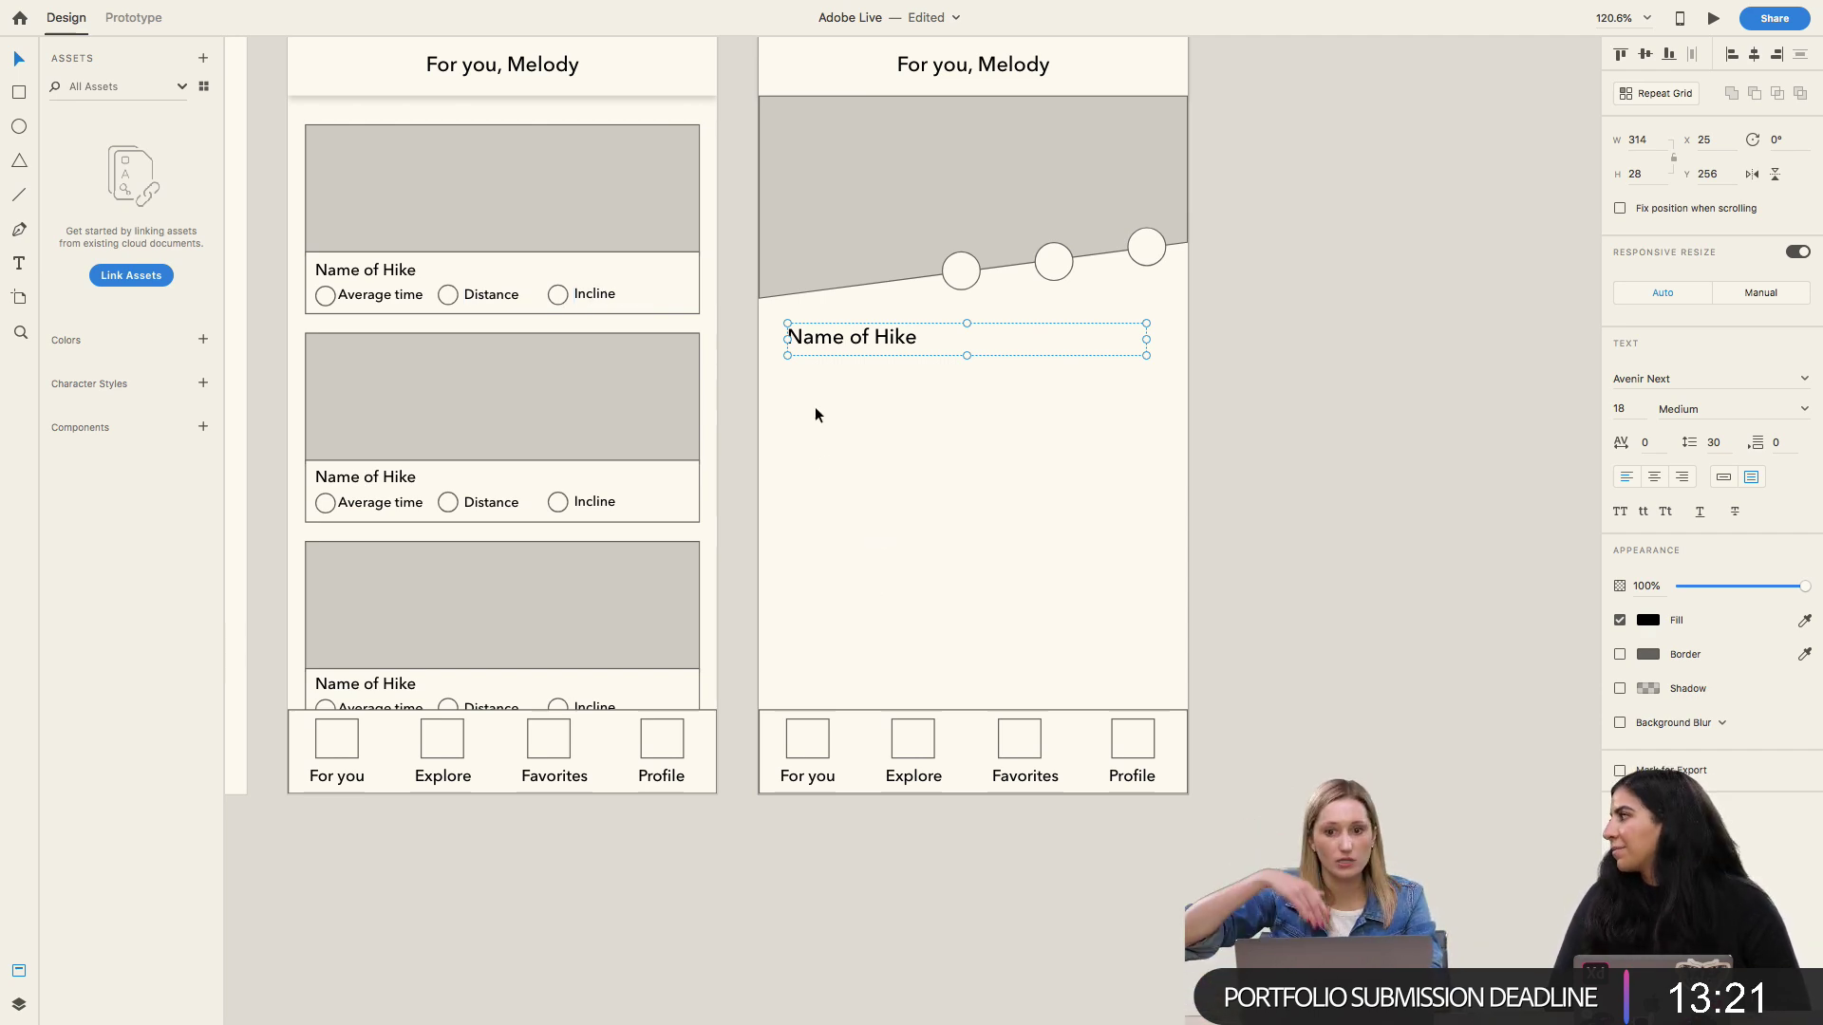
Step: Draw a circle about 30 × 30 below the hike name and add an "Average time" text box about 197 × 34 beside it
key(e)
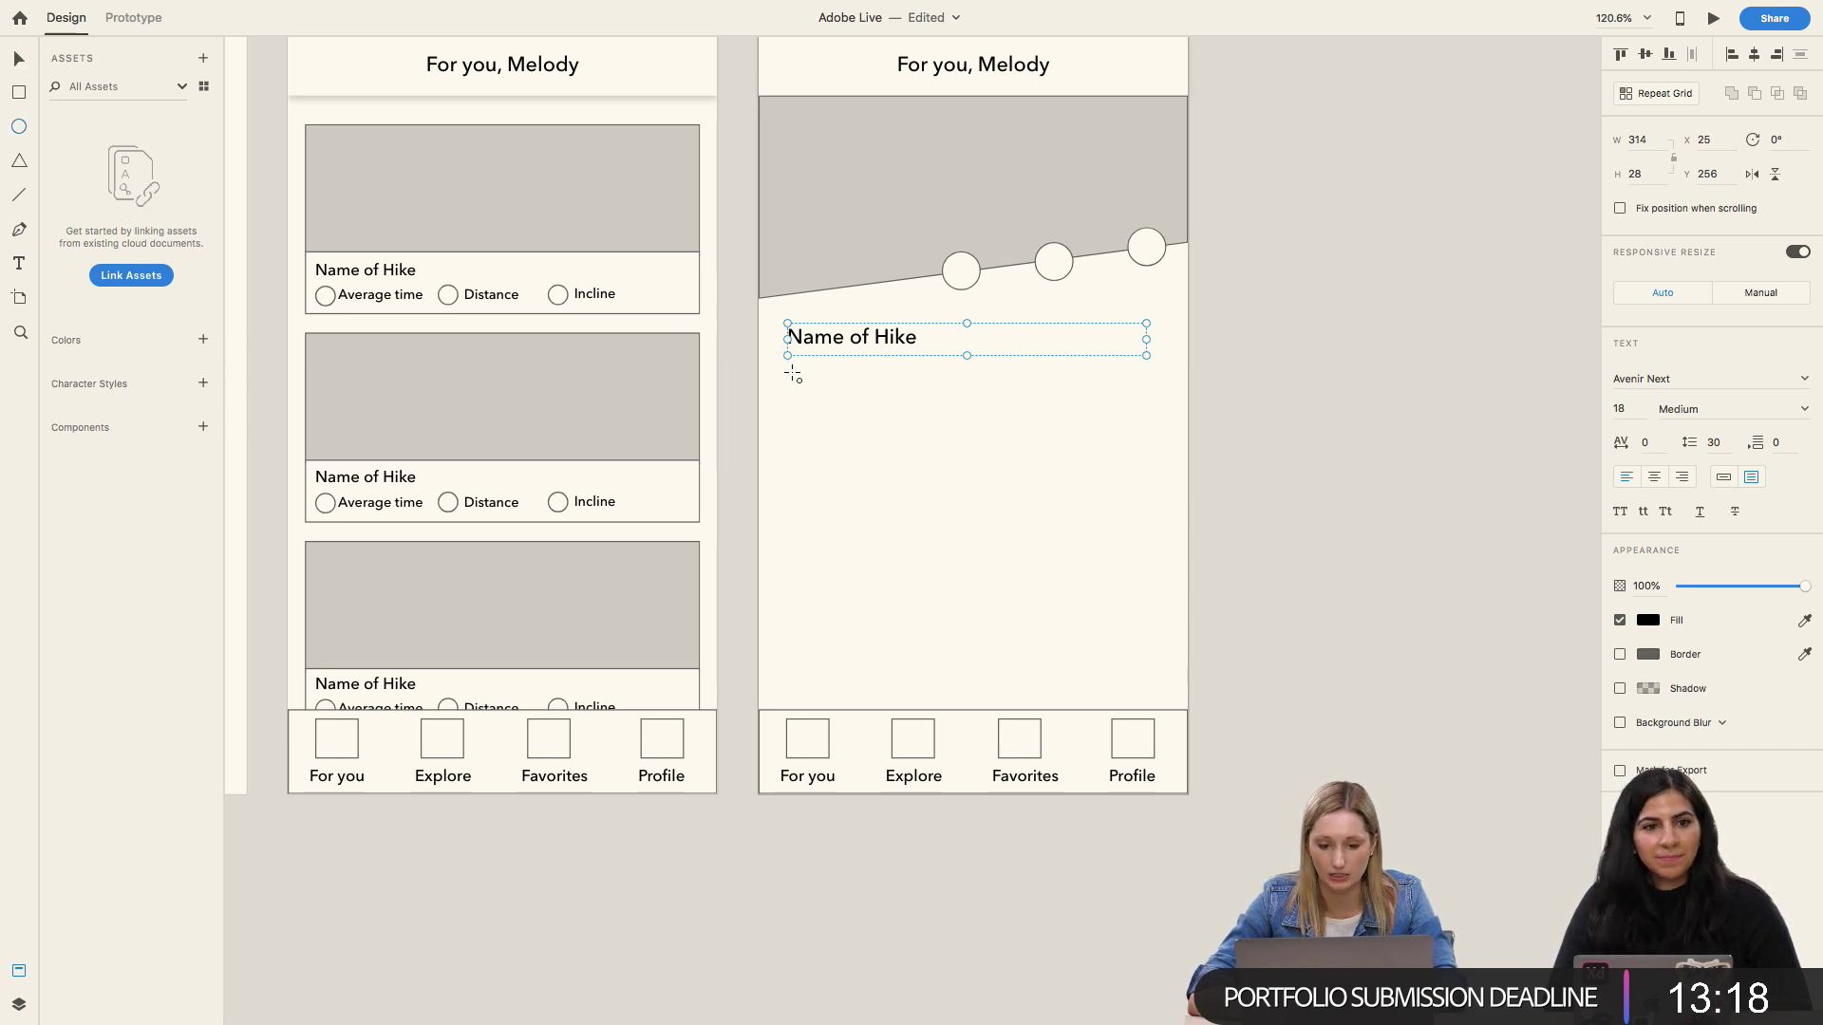
mouse_move(792, 374)
mouse_down()
mouse_move(828, 409)
mouse_move(1074, 420)
mouse_up()
key(t)
text(Aver)
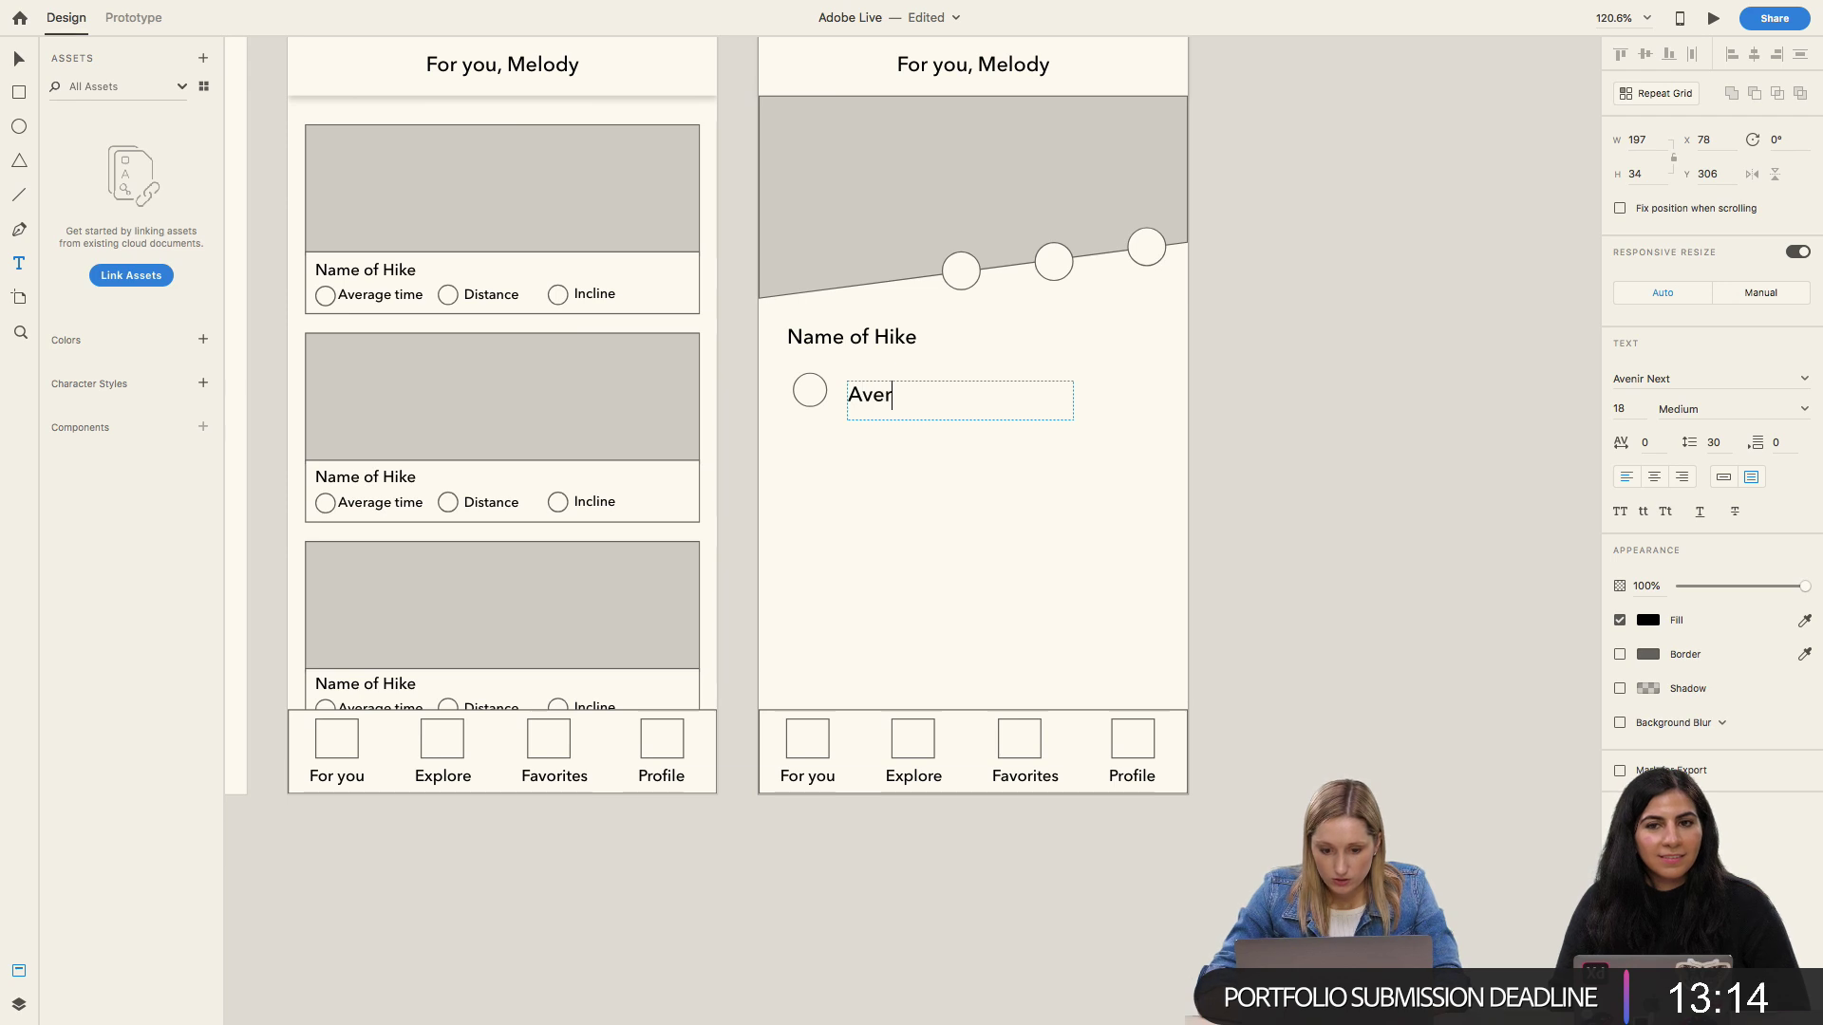
text(age time)
Step: Set the "Average time" text to size 16
key(super+a)
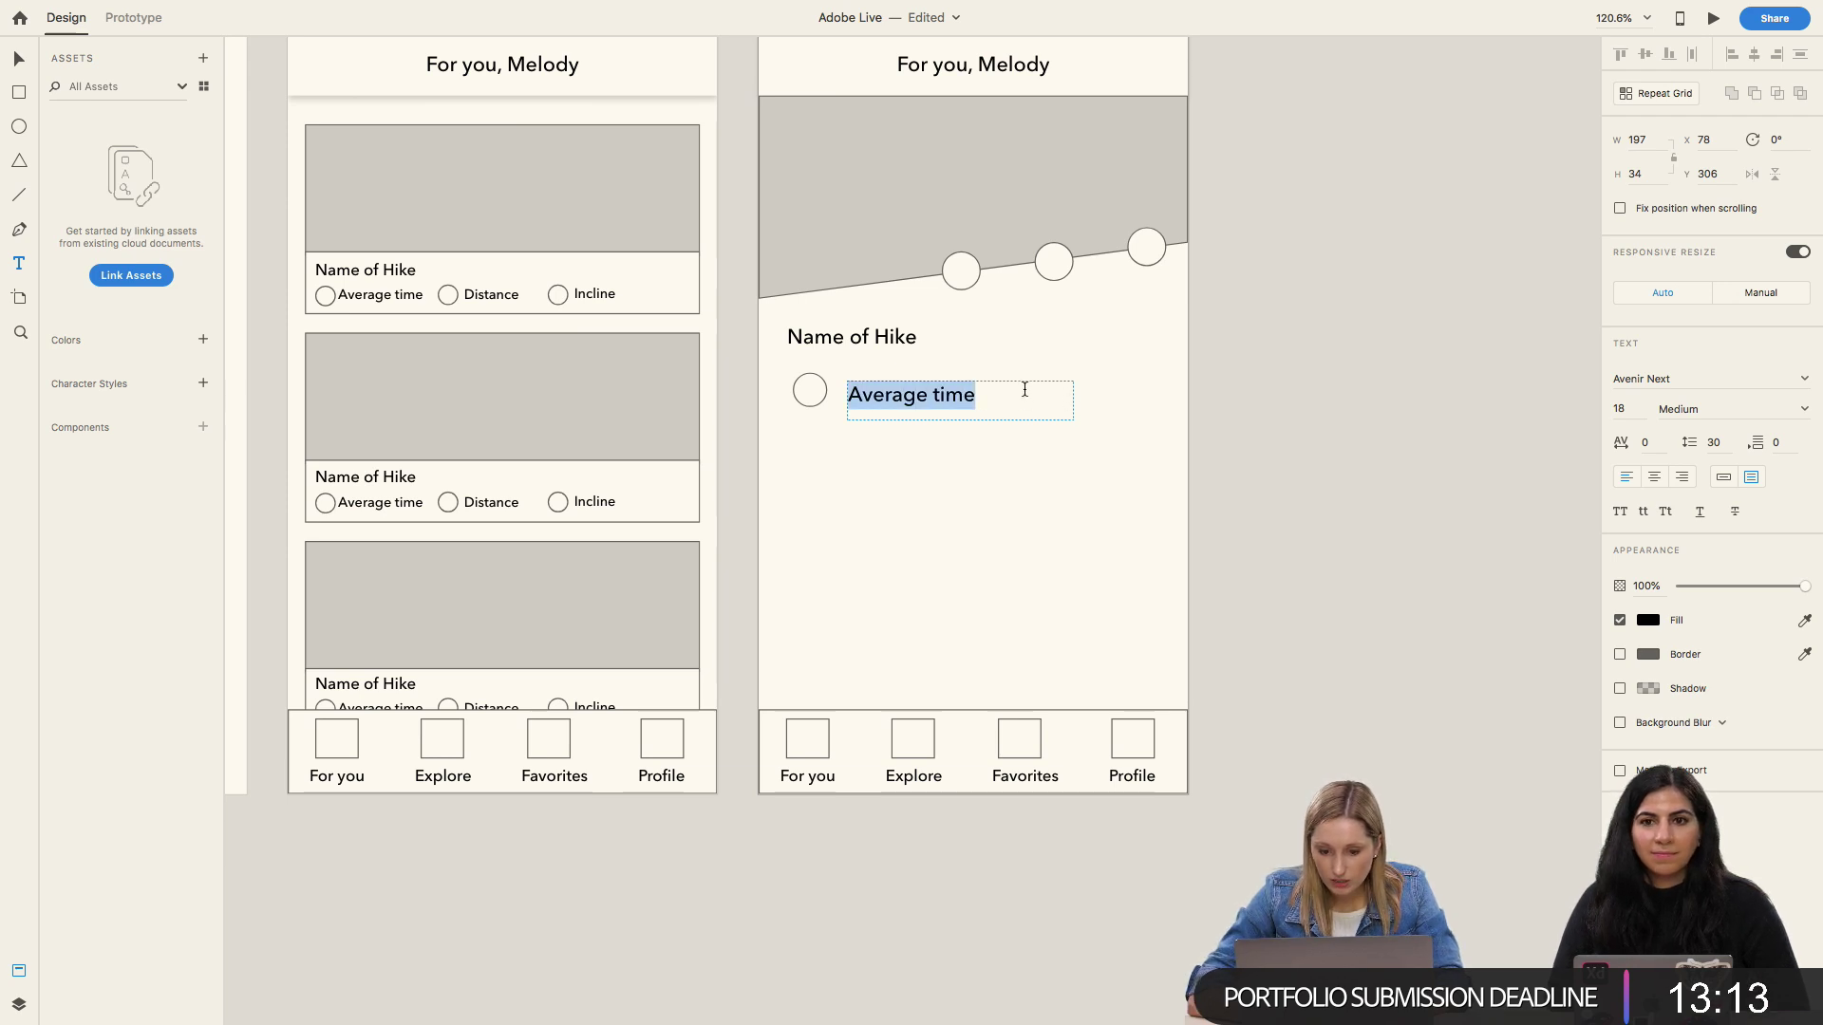
click(1619, 408)
text(16)
key(Return)
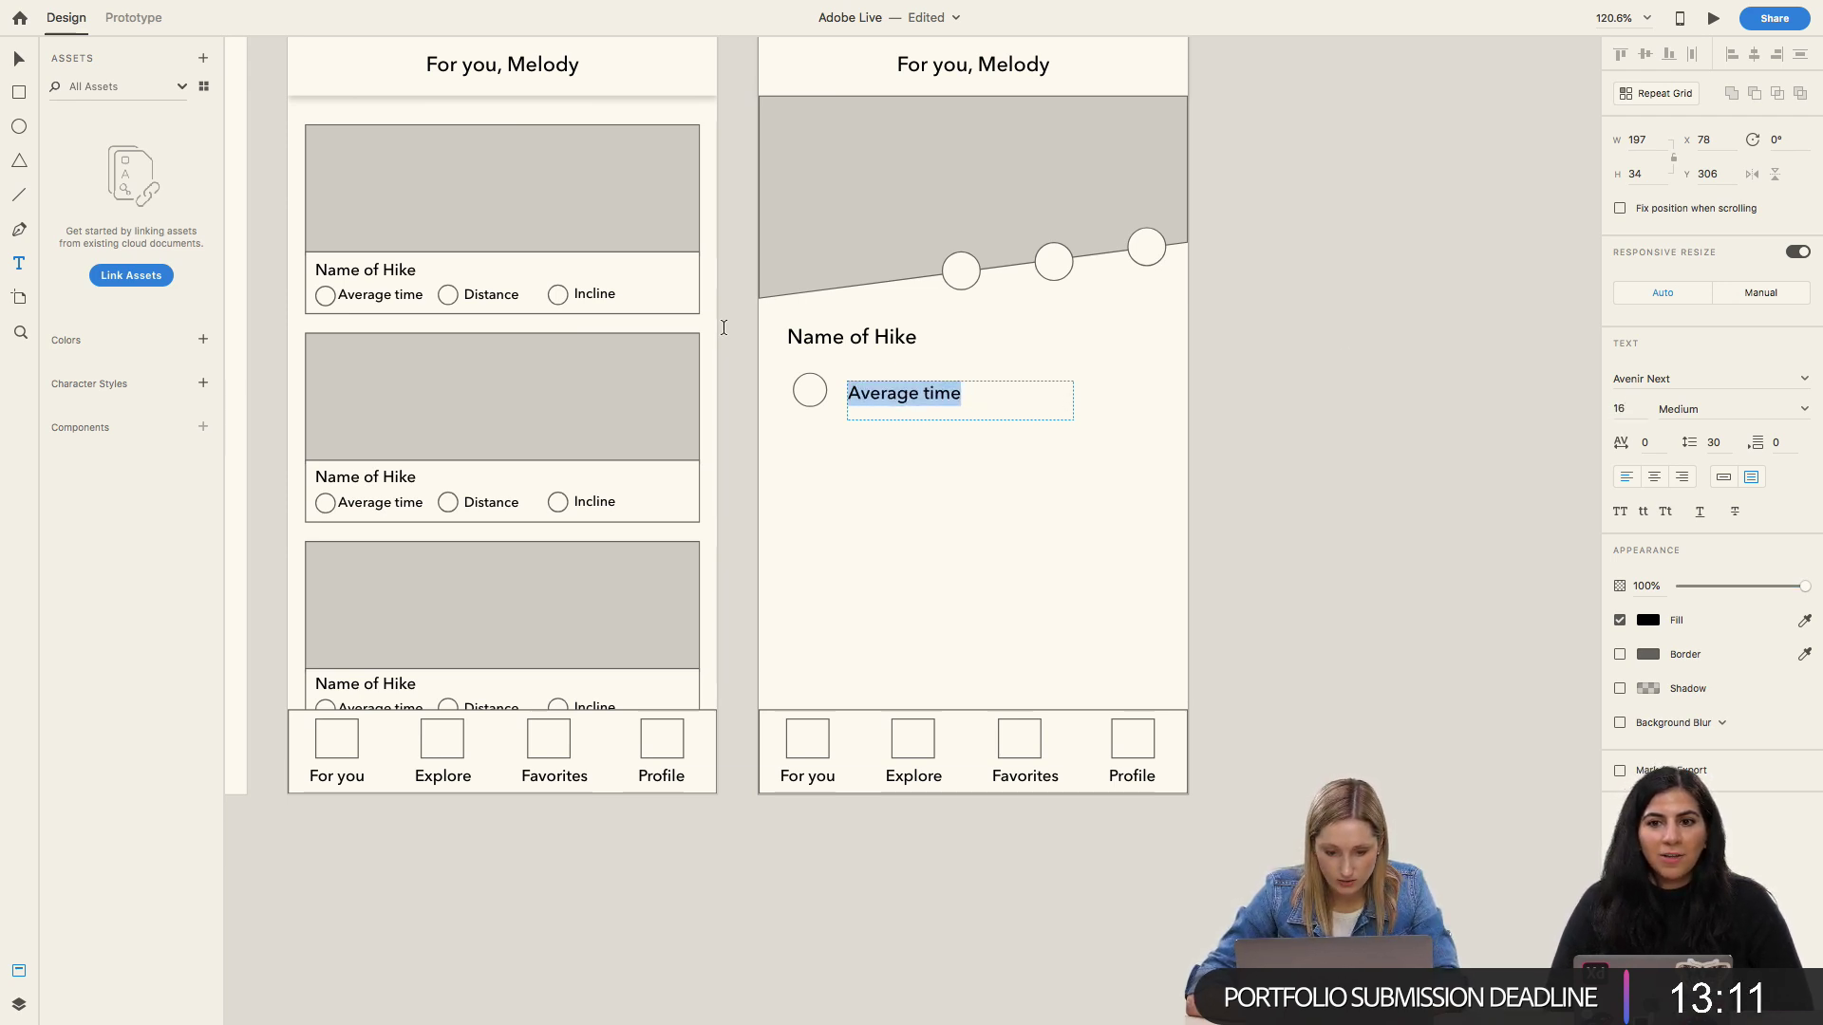
key(BackSpace)
key(super+z)
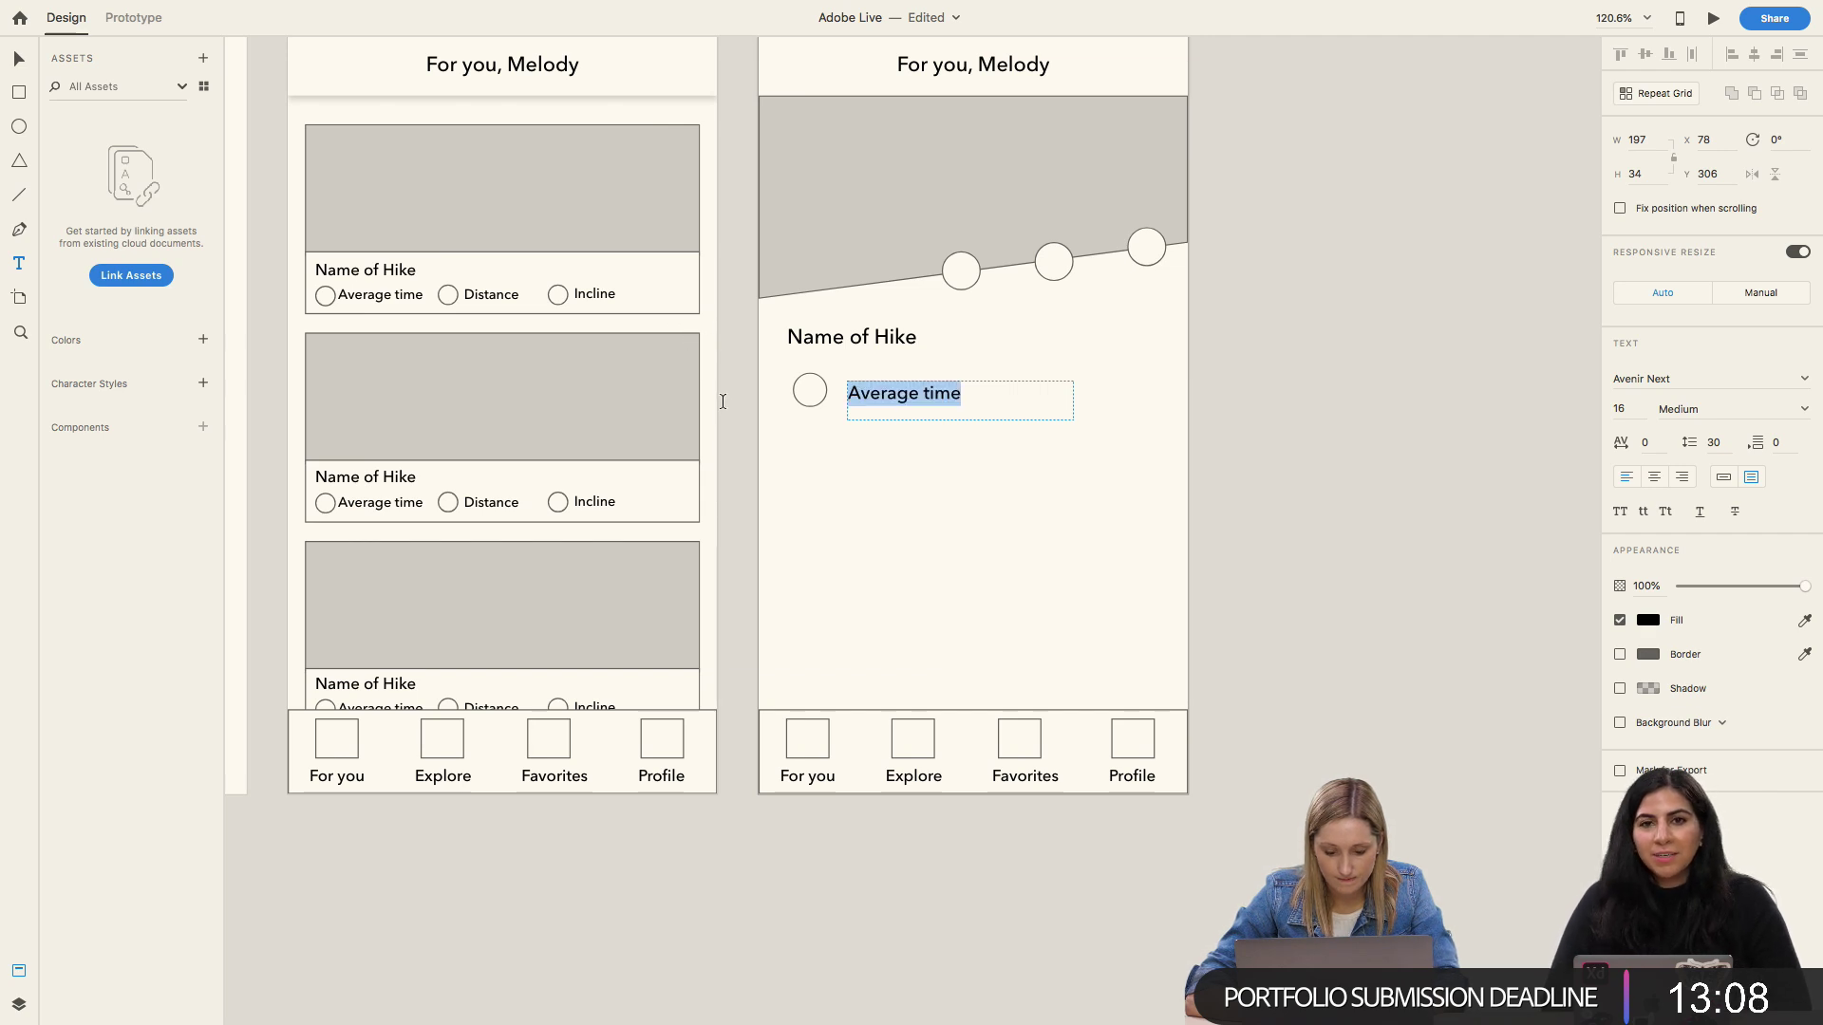
key(Escape)
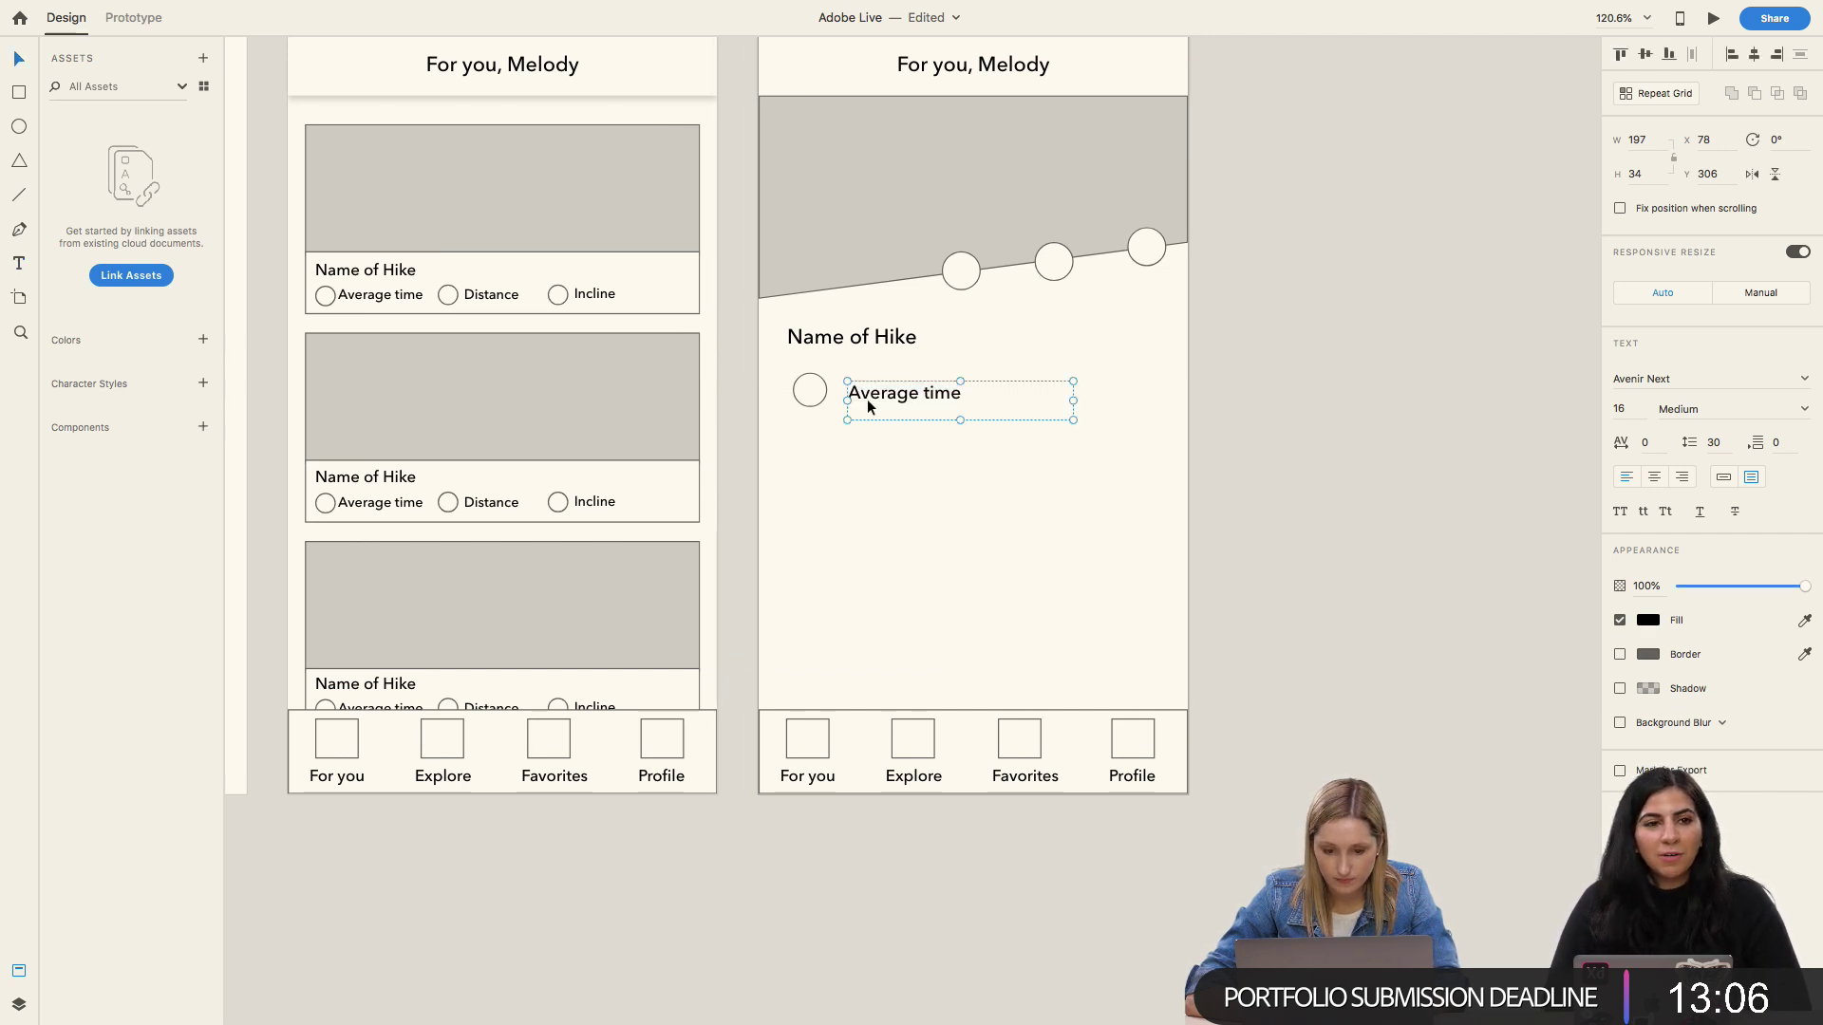
Step: Align the top edges of the "Average time" text box and its circle
shift+click(810, 390)
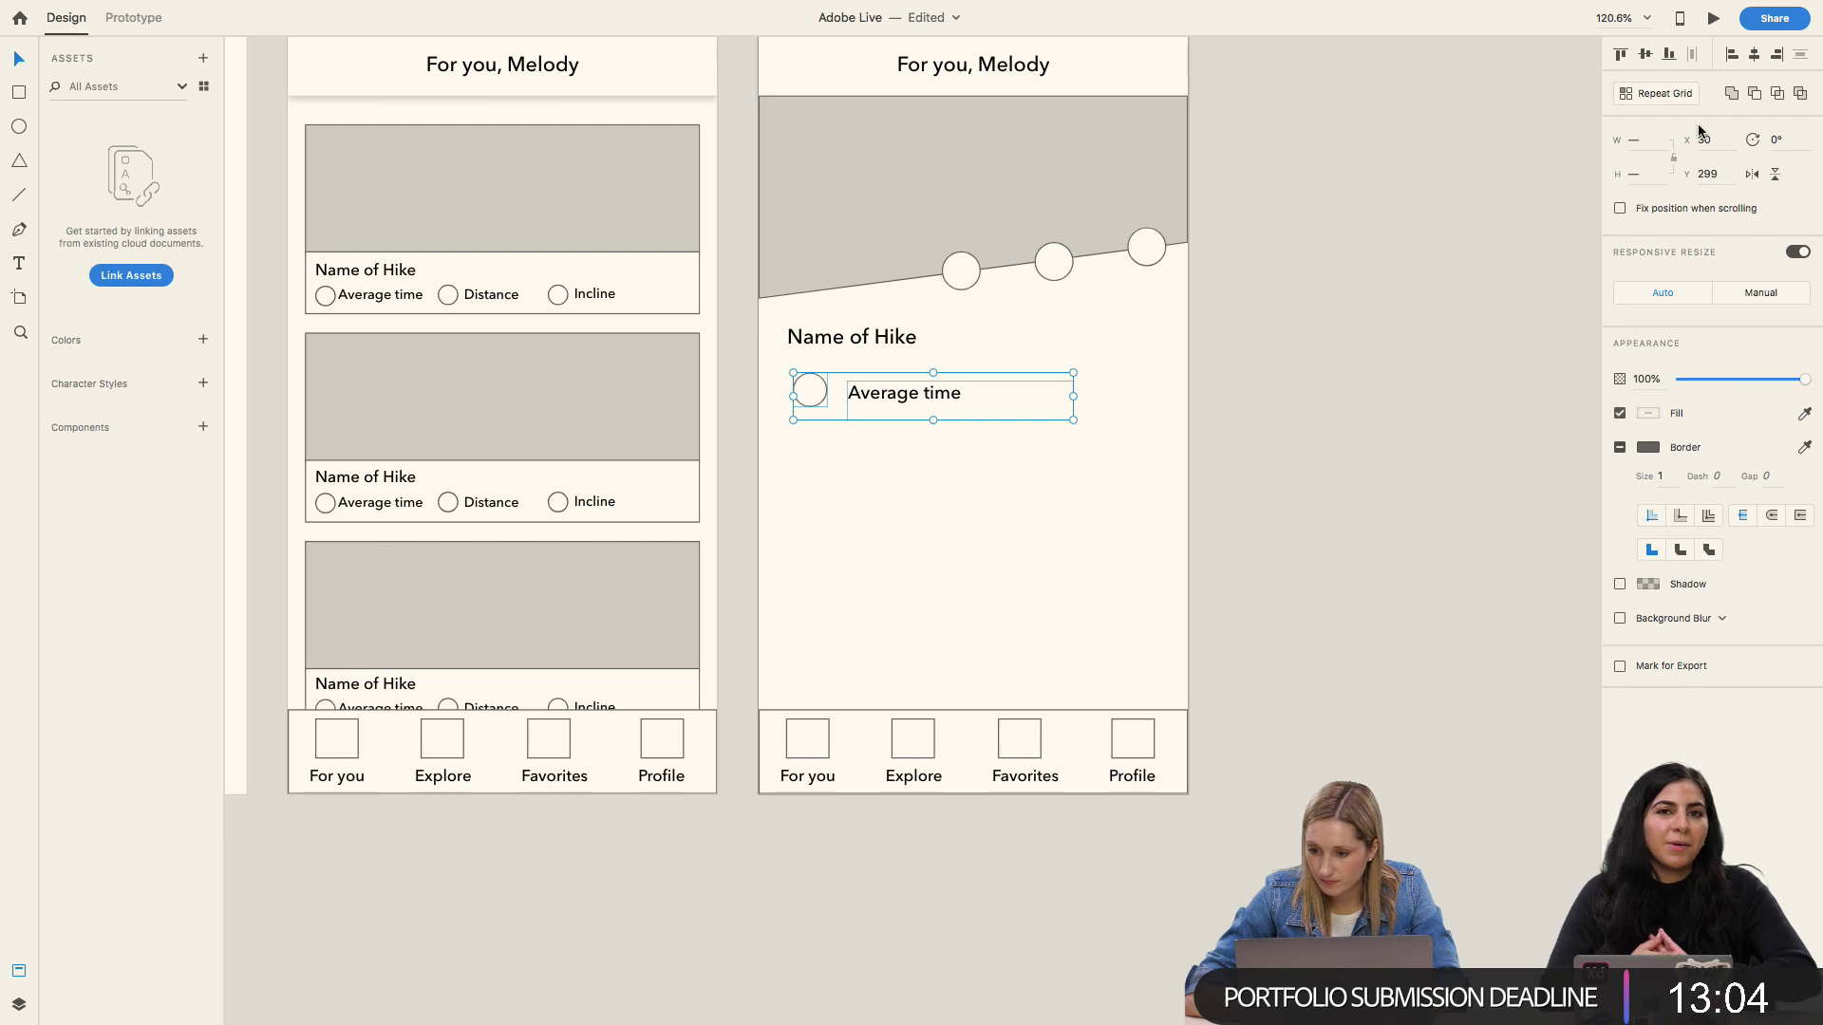
click(1622, 55)
click(1106, 322)
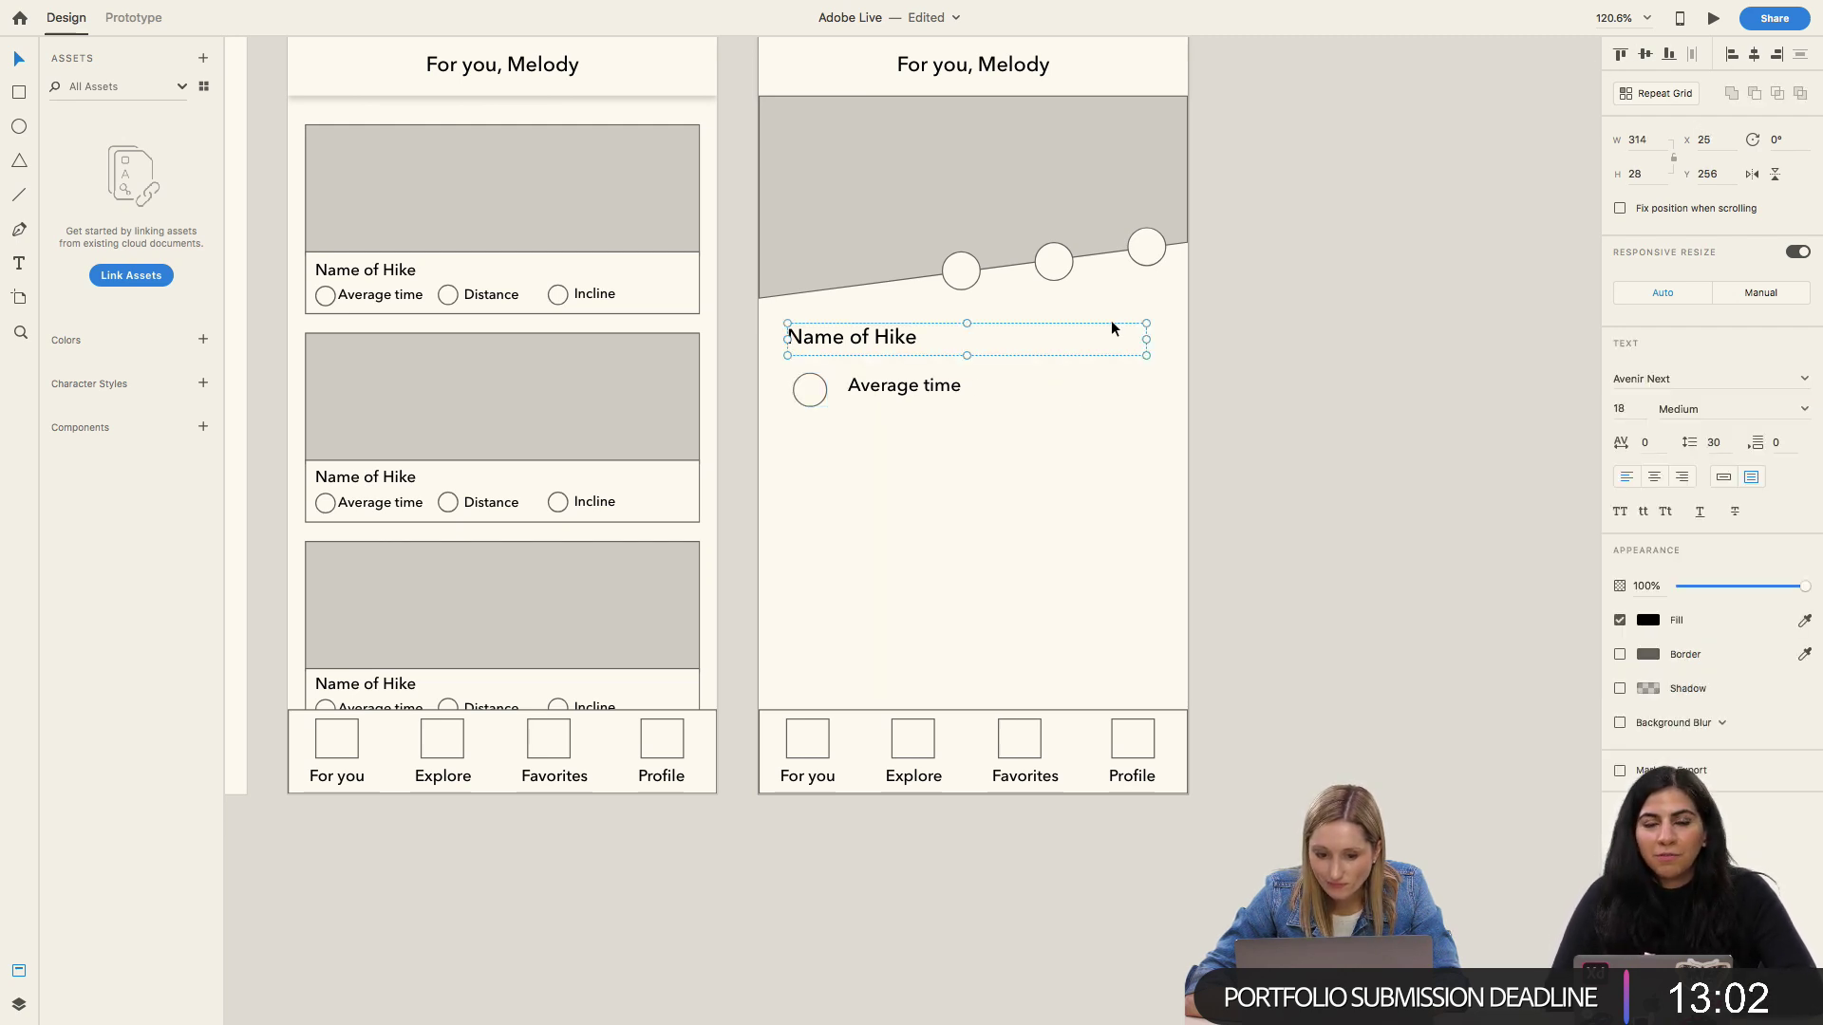
Step: Reduce the "Average time" text box to about 21 high and centre it vertically with its circle
click(888, 395)
click(836, 387)
click(961, 399)
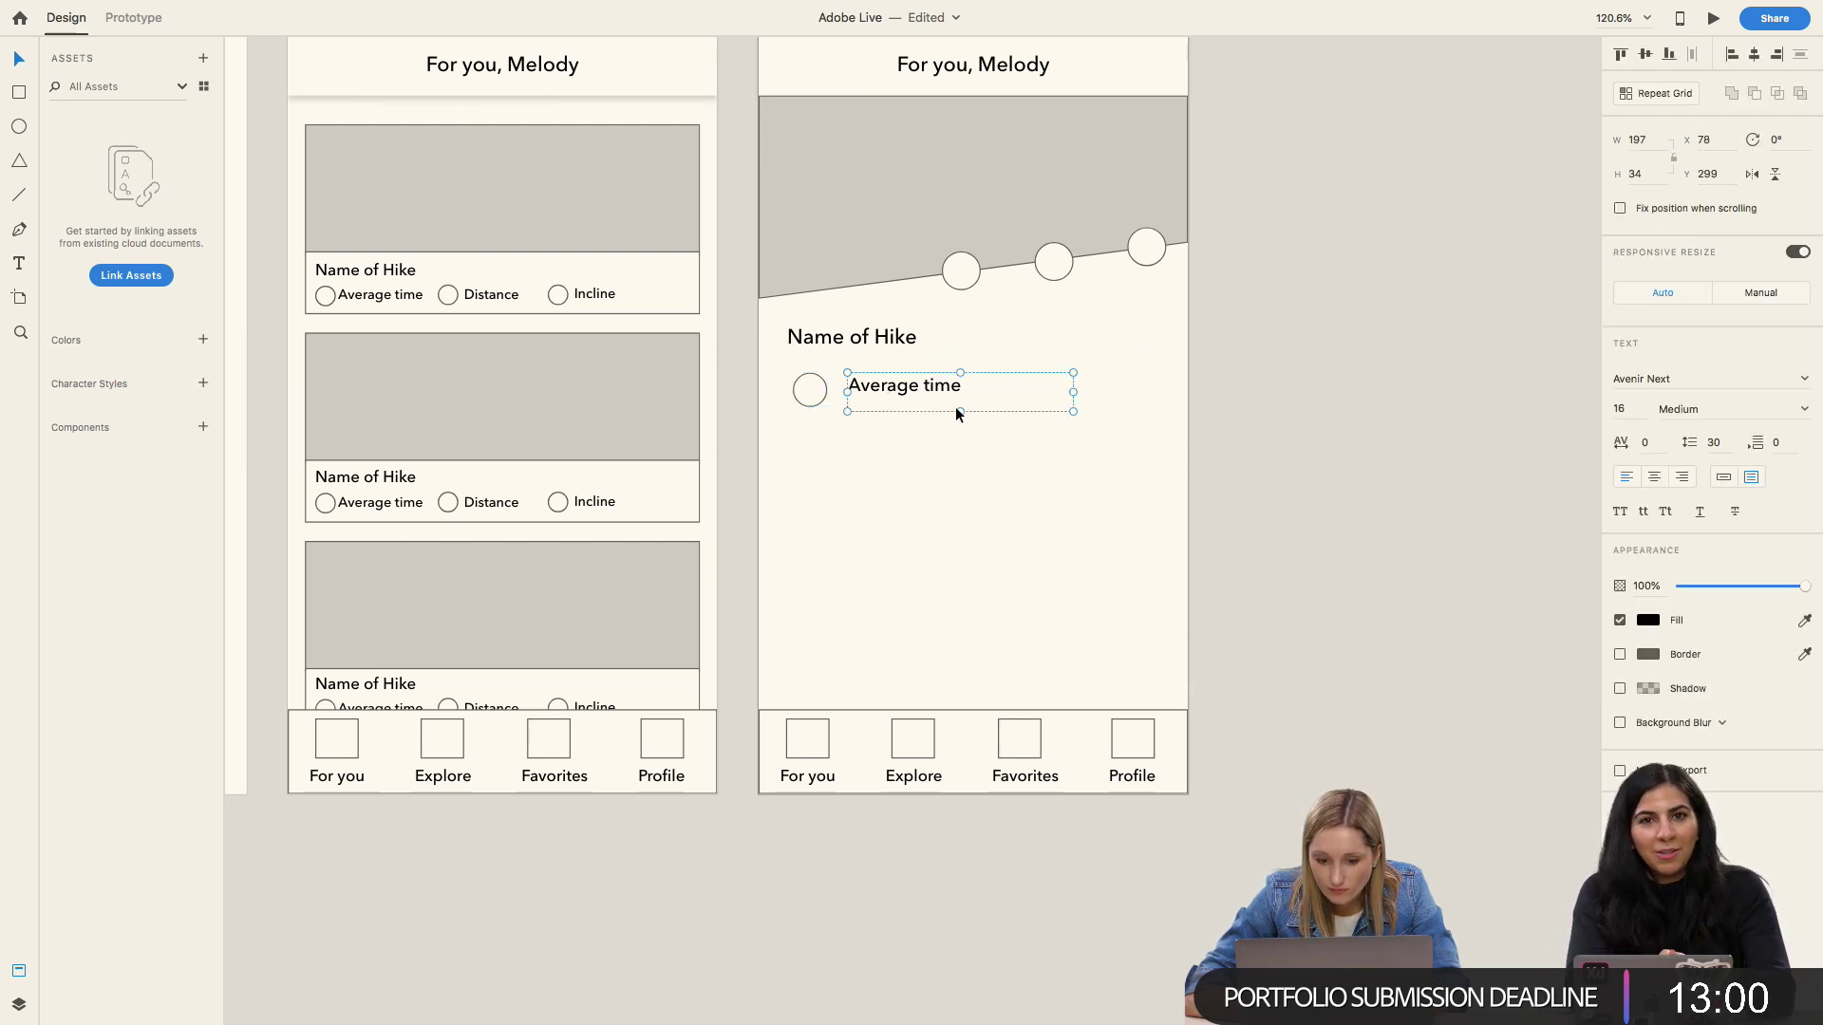
drag(961, 411, 961, 395)
shift+click(828, 389)
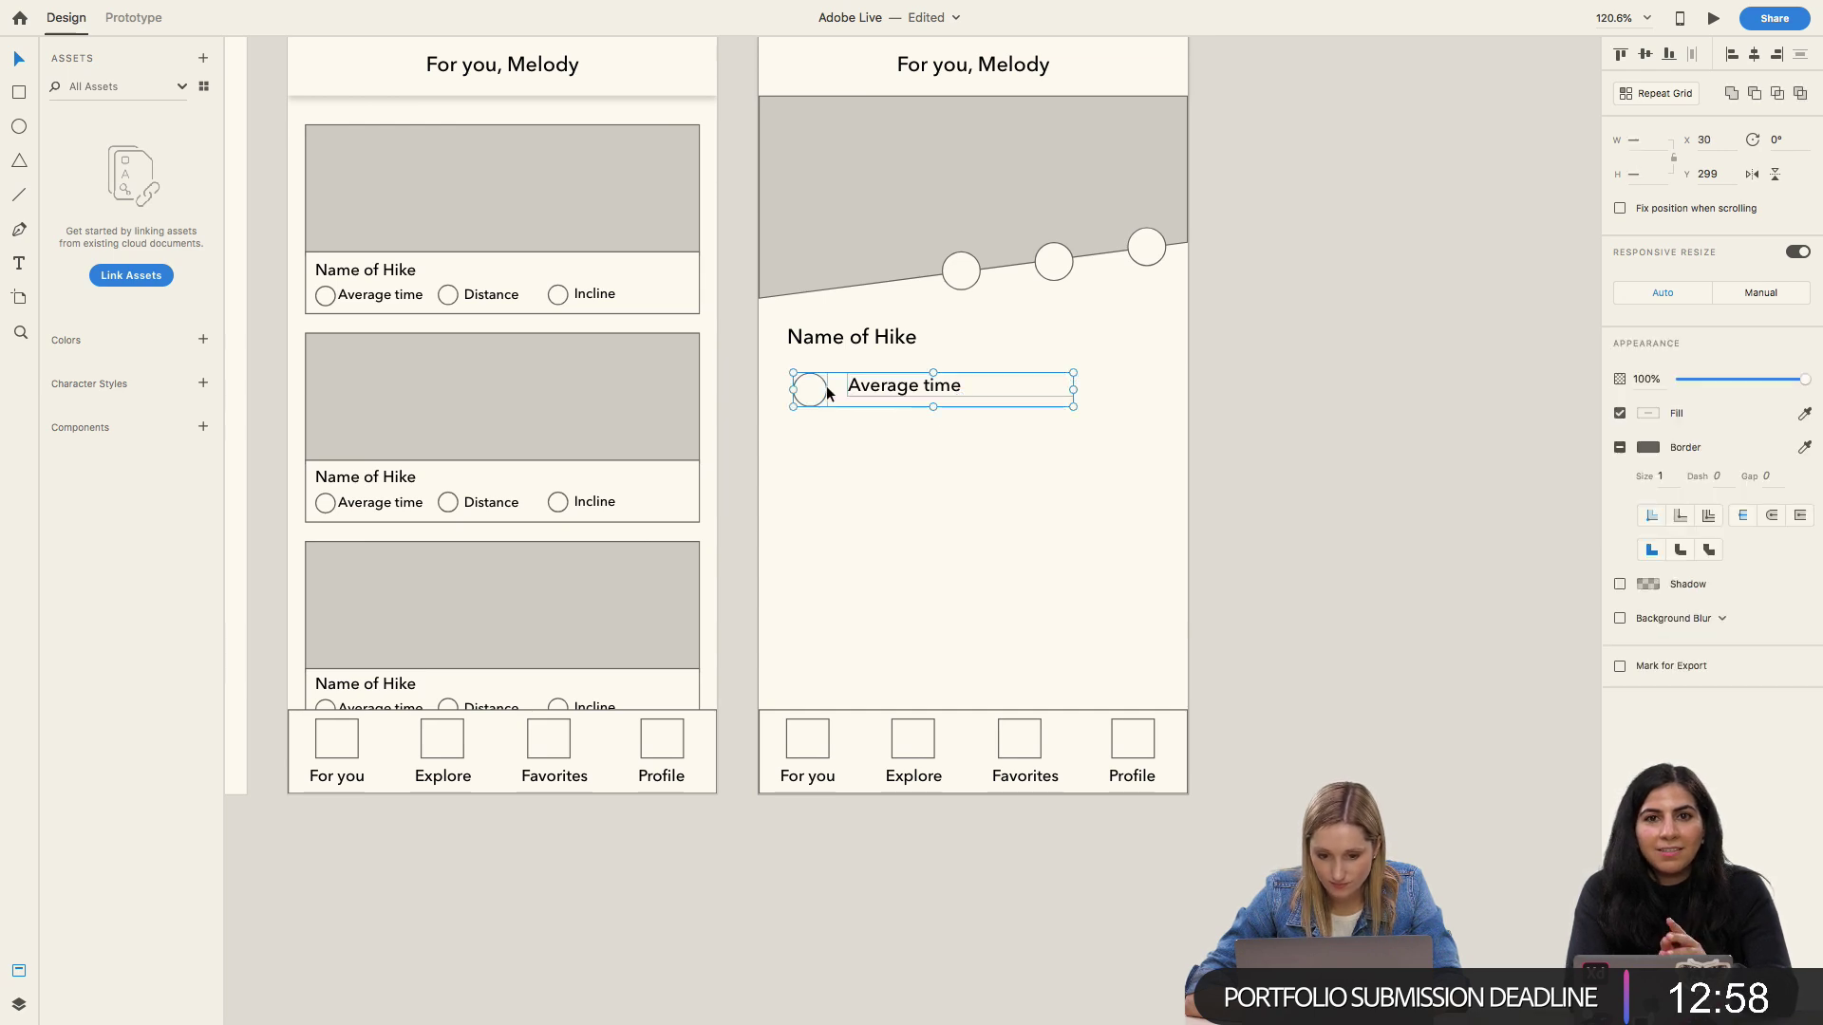
click(1649, 60)
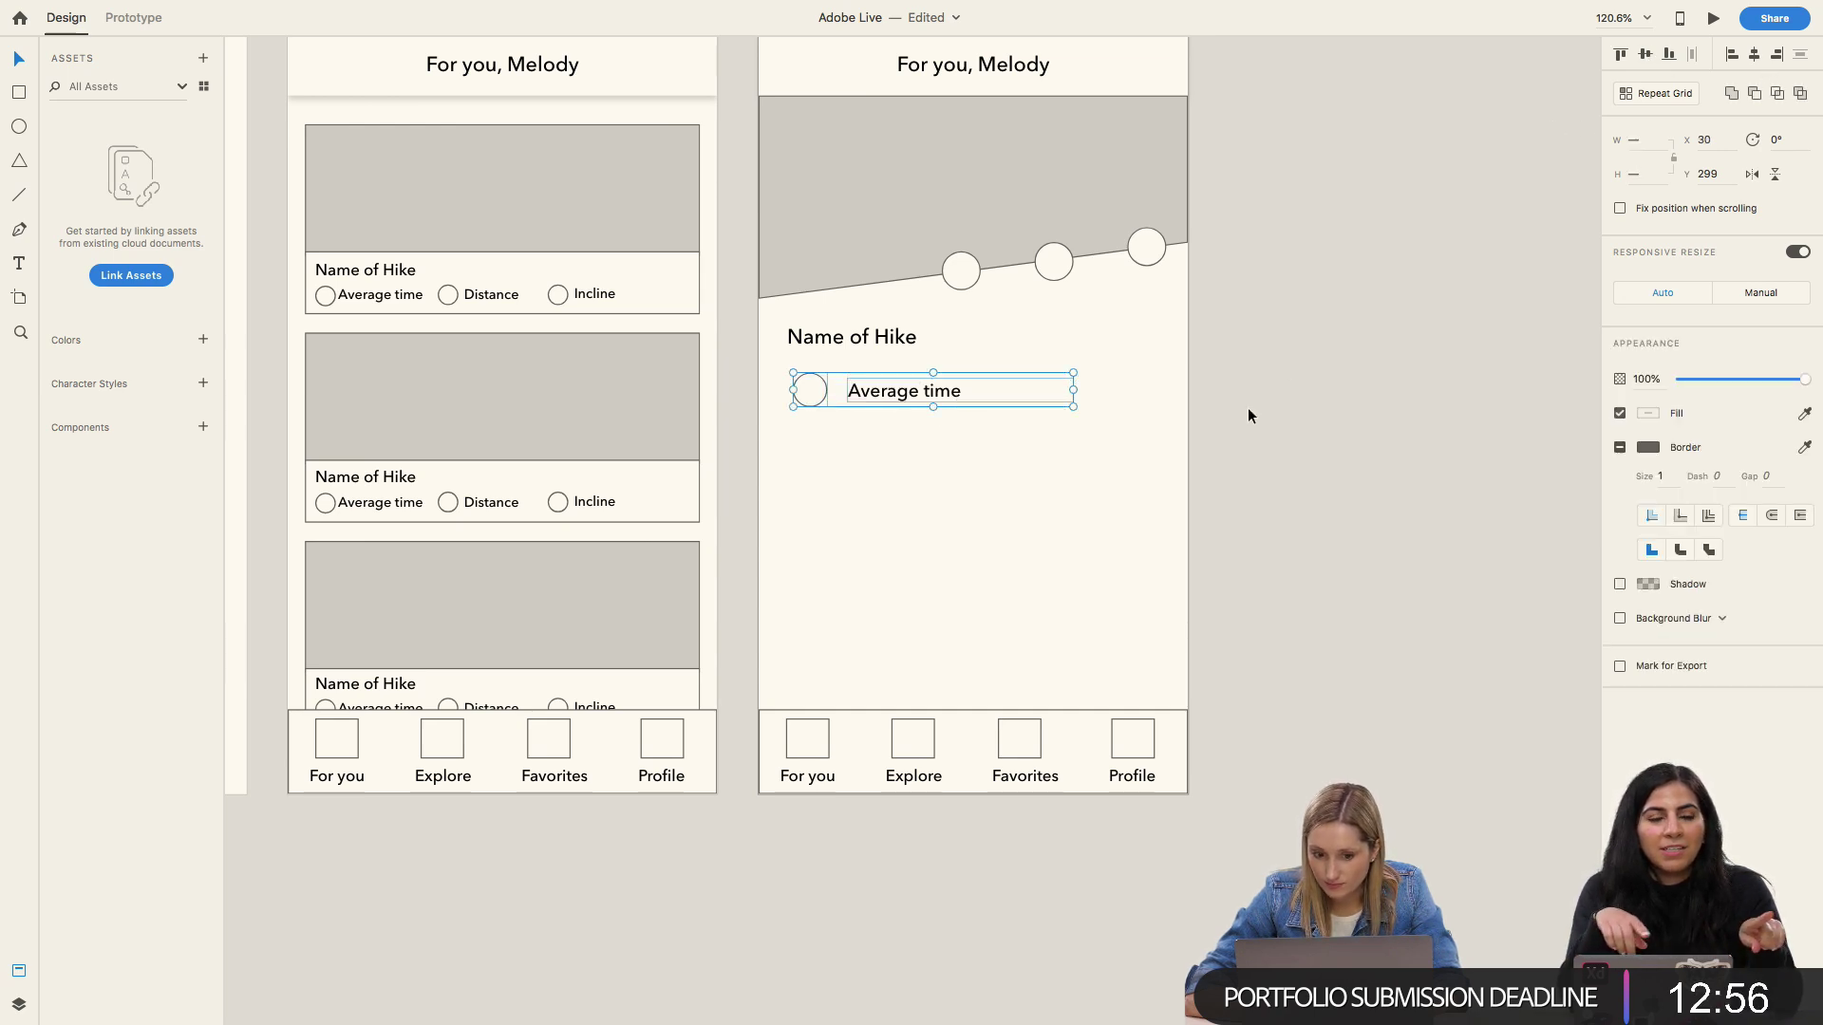
click(1250, 407)
Step: Move the "Average time" text slightly closer to its circle
click(889, 396)
drag(889, 396, 883, 396)
Step: Show the six-column layout grid on the artboard with the slanted shape
scroll(1033, 197, up, 2)
click(829, 84)
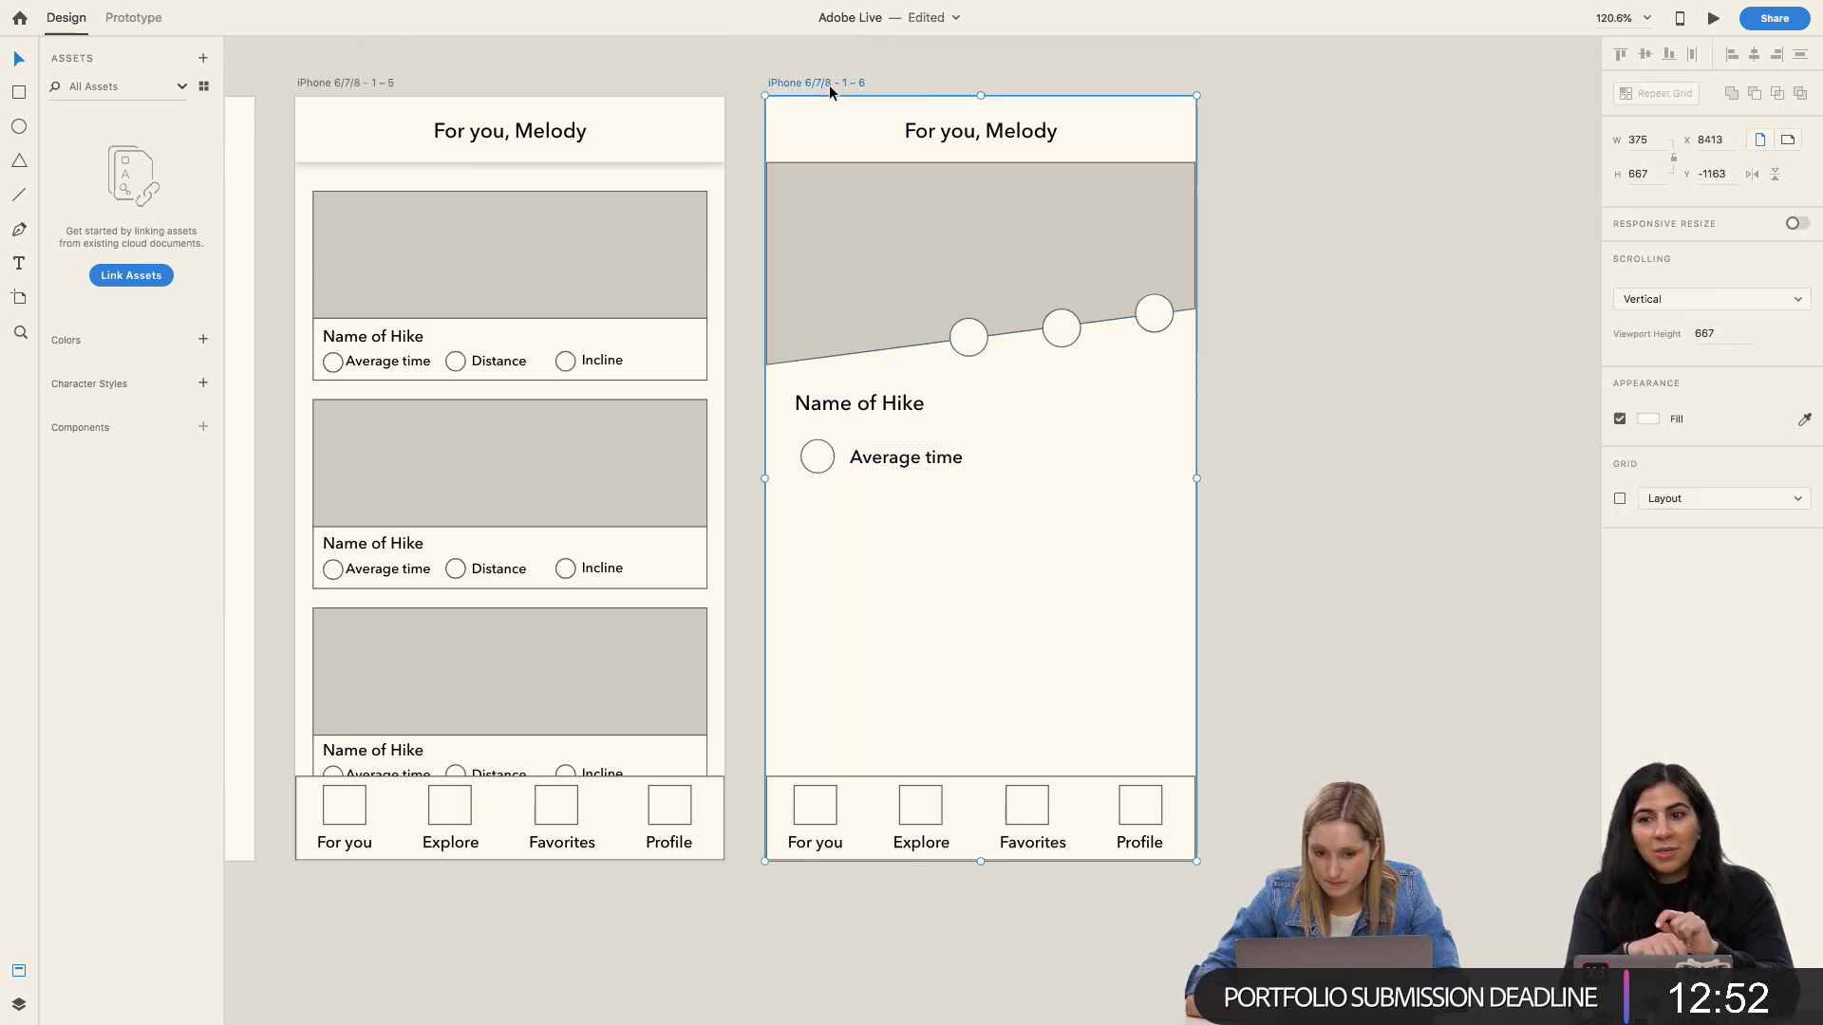
click(1619, 499)
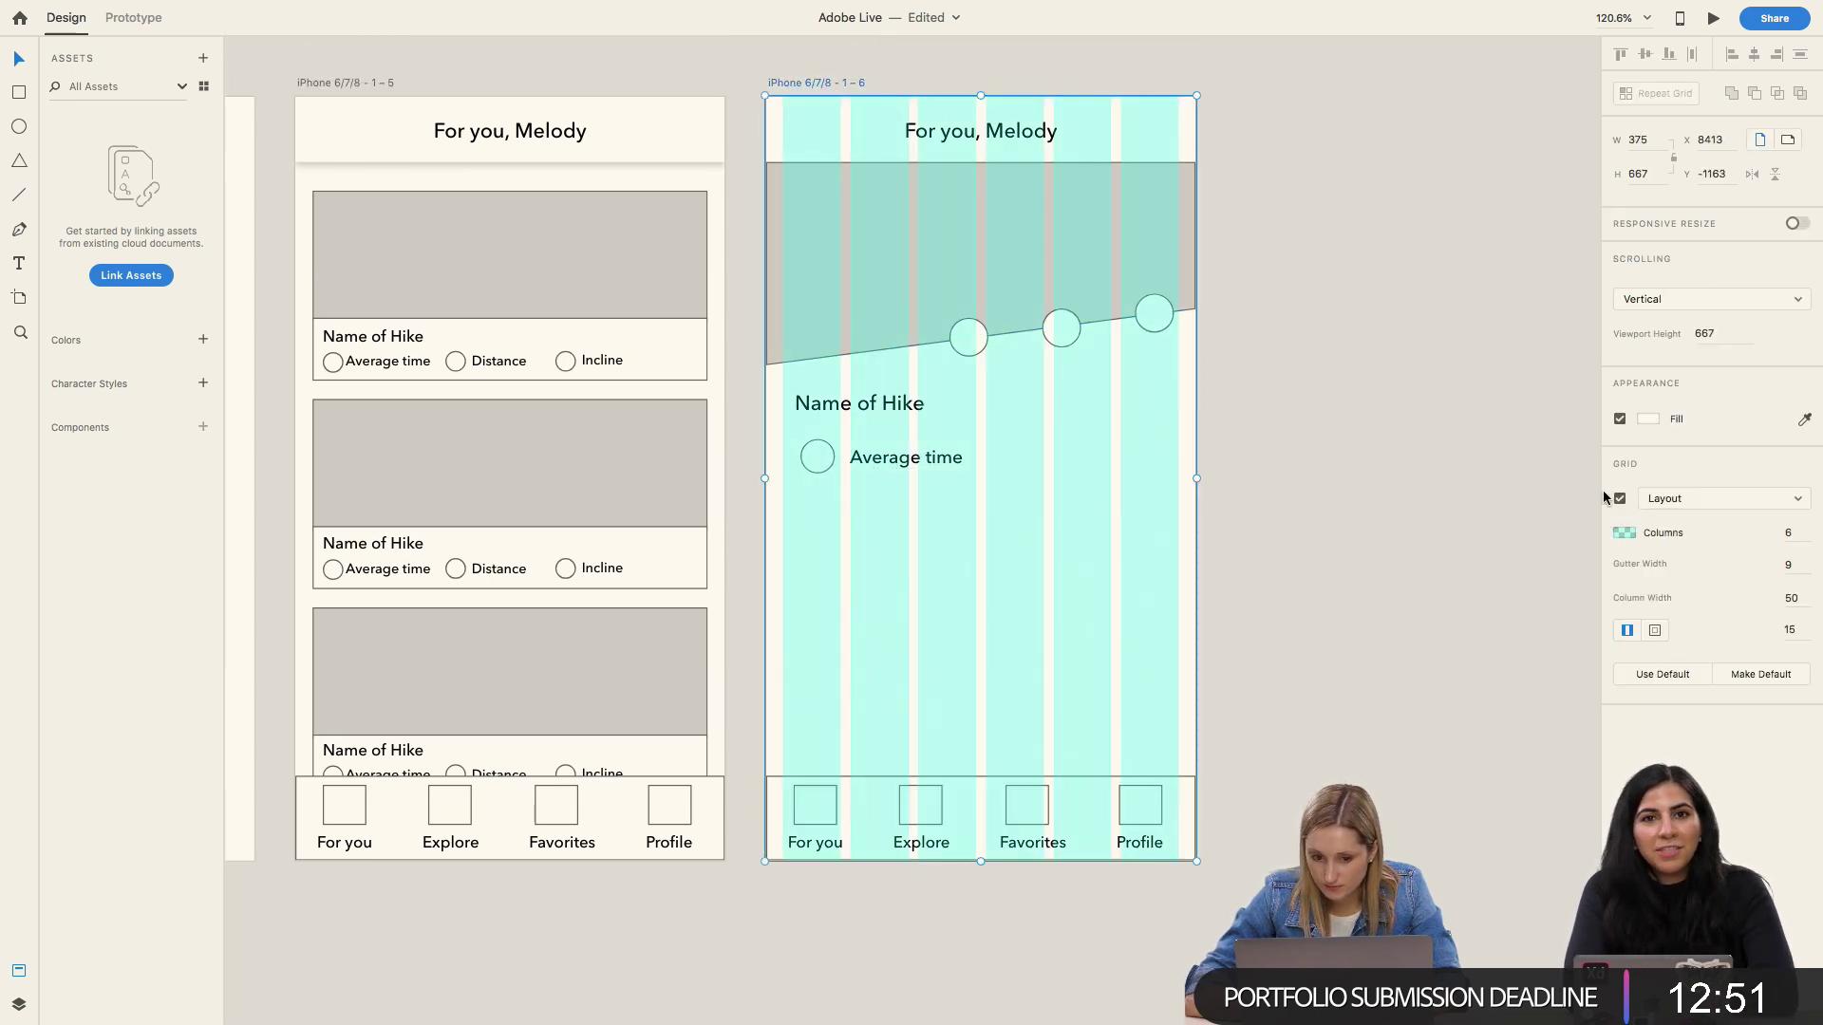
Step: Shift the hike name, the "Average time" text and its circle together 11 units left to the first grid column
click(859, 404)
shift+click(902, 457)
shift+click(818, 465)
key(shift+Left)
key(Left)
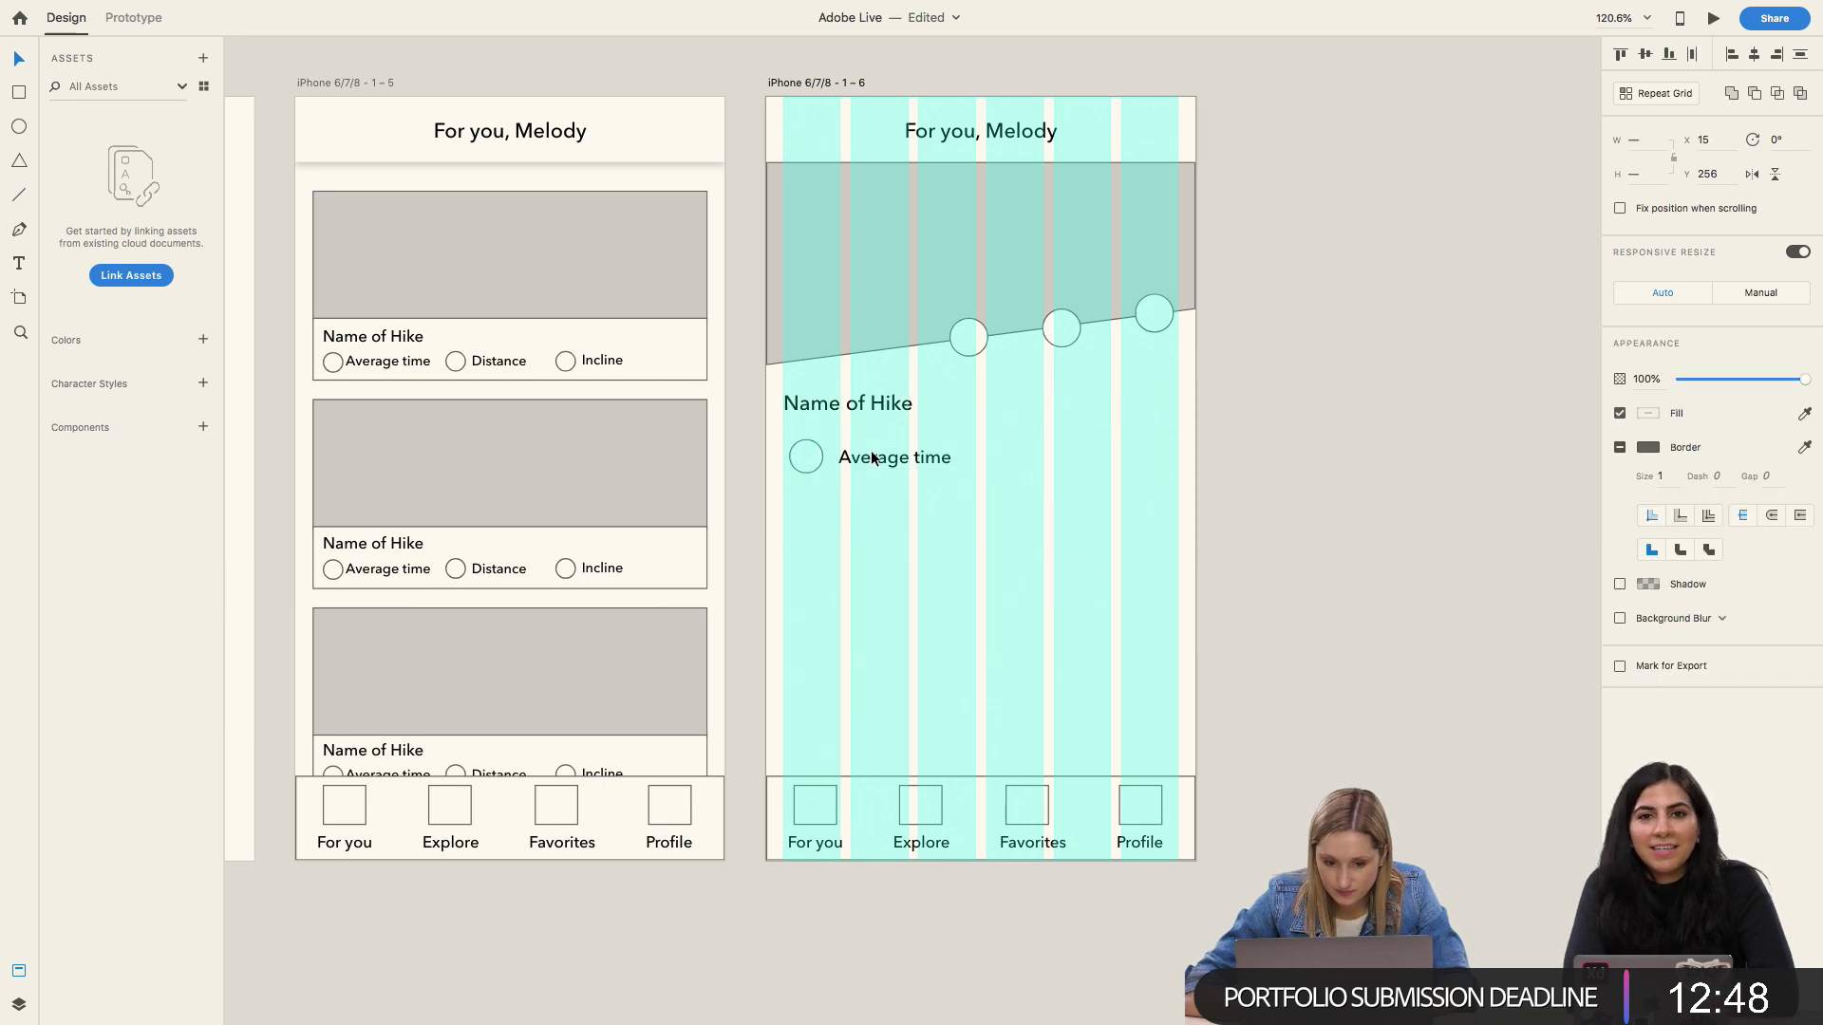
Step: Respace the three circles along the slanted edge at the left edges of the last three grid columns, the leftmost at X 192, Y 194
click(1144, 314)
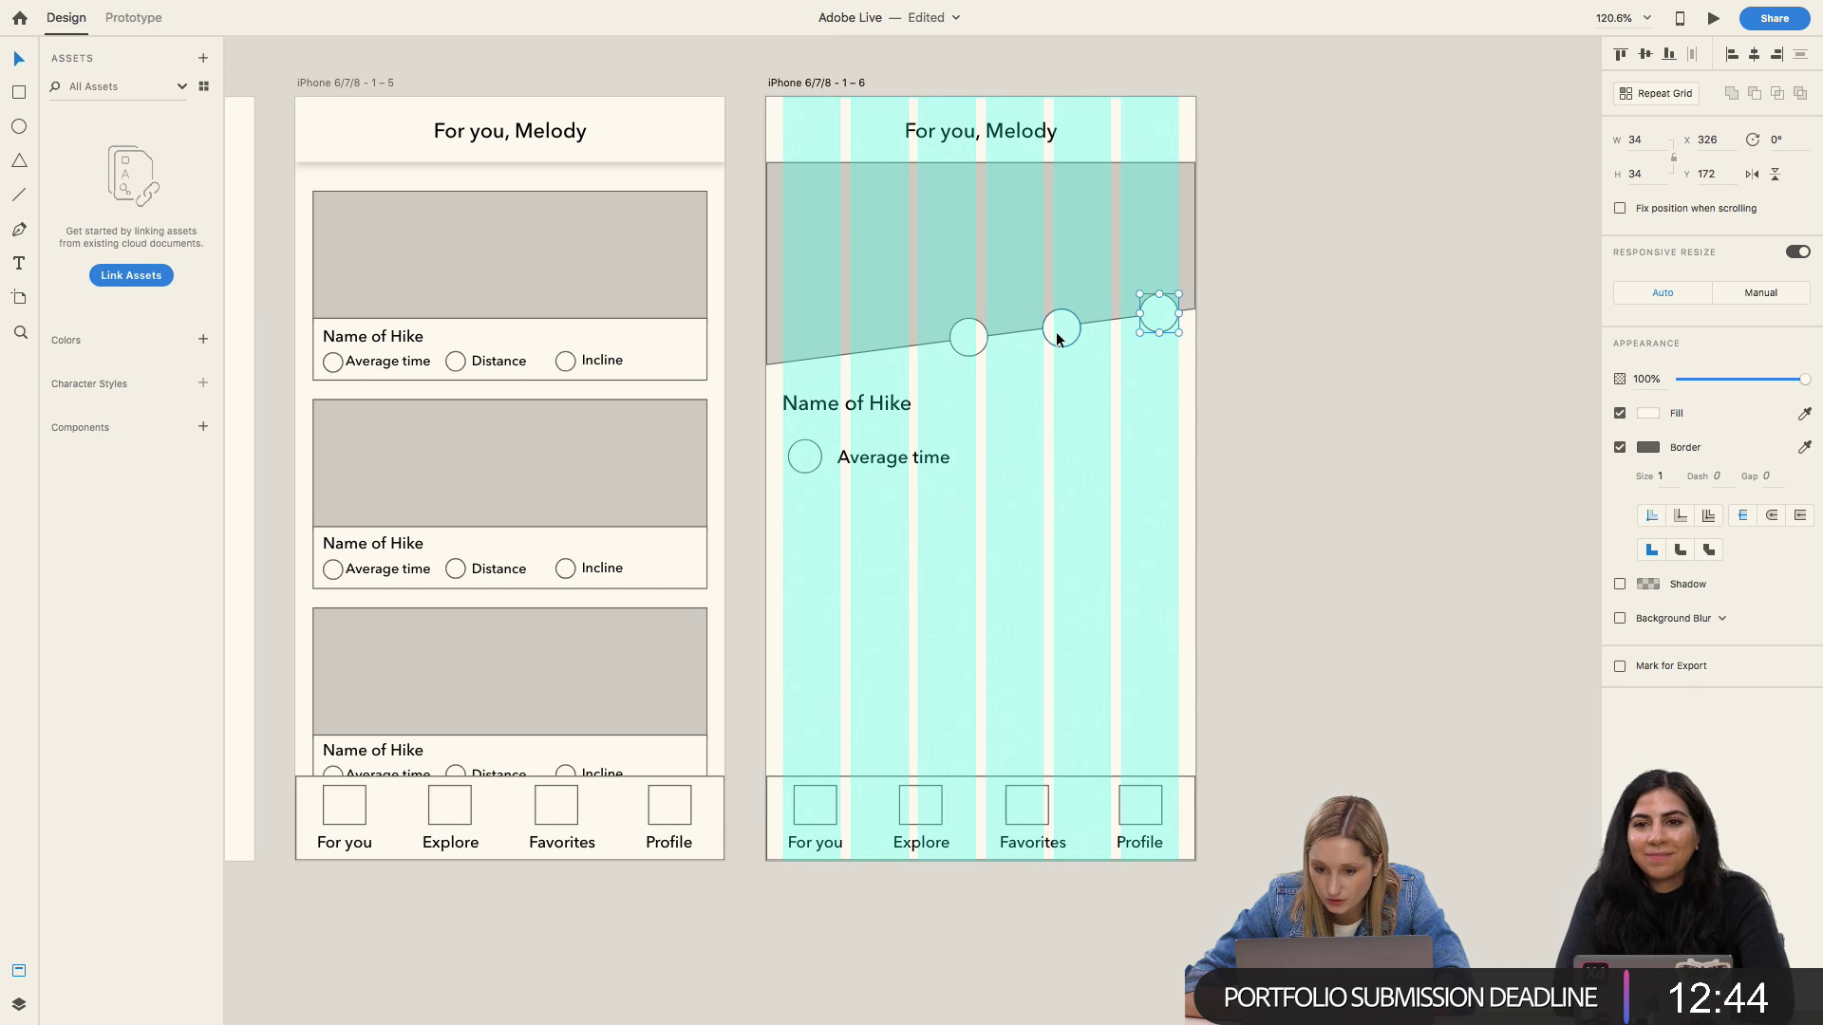
drag(1056, 332, 1006, 340)
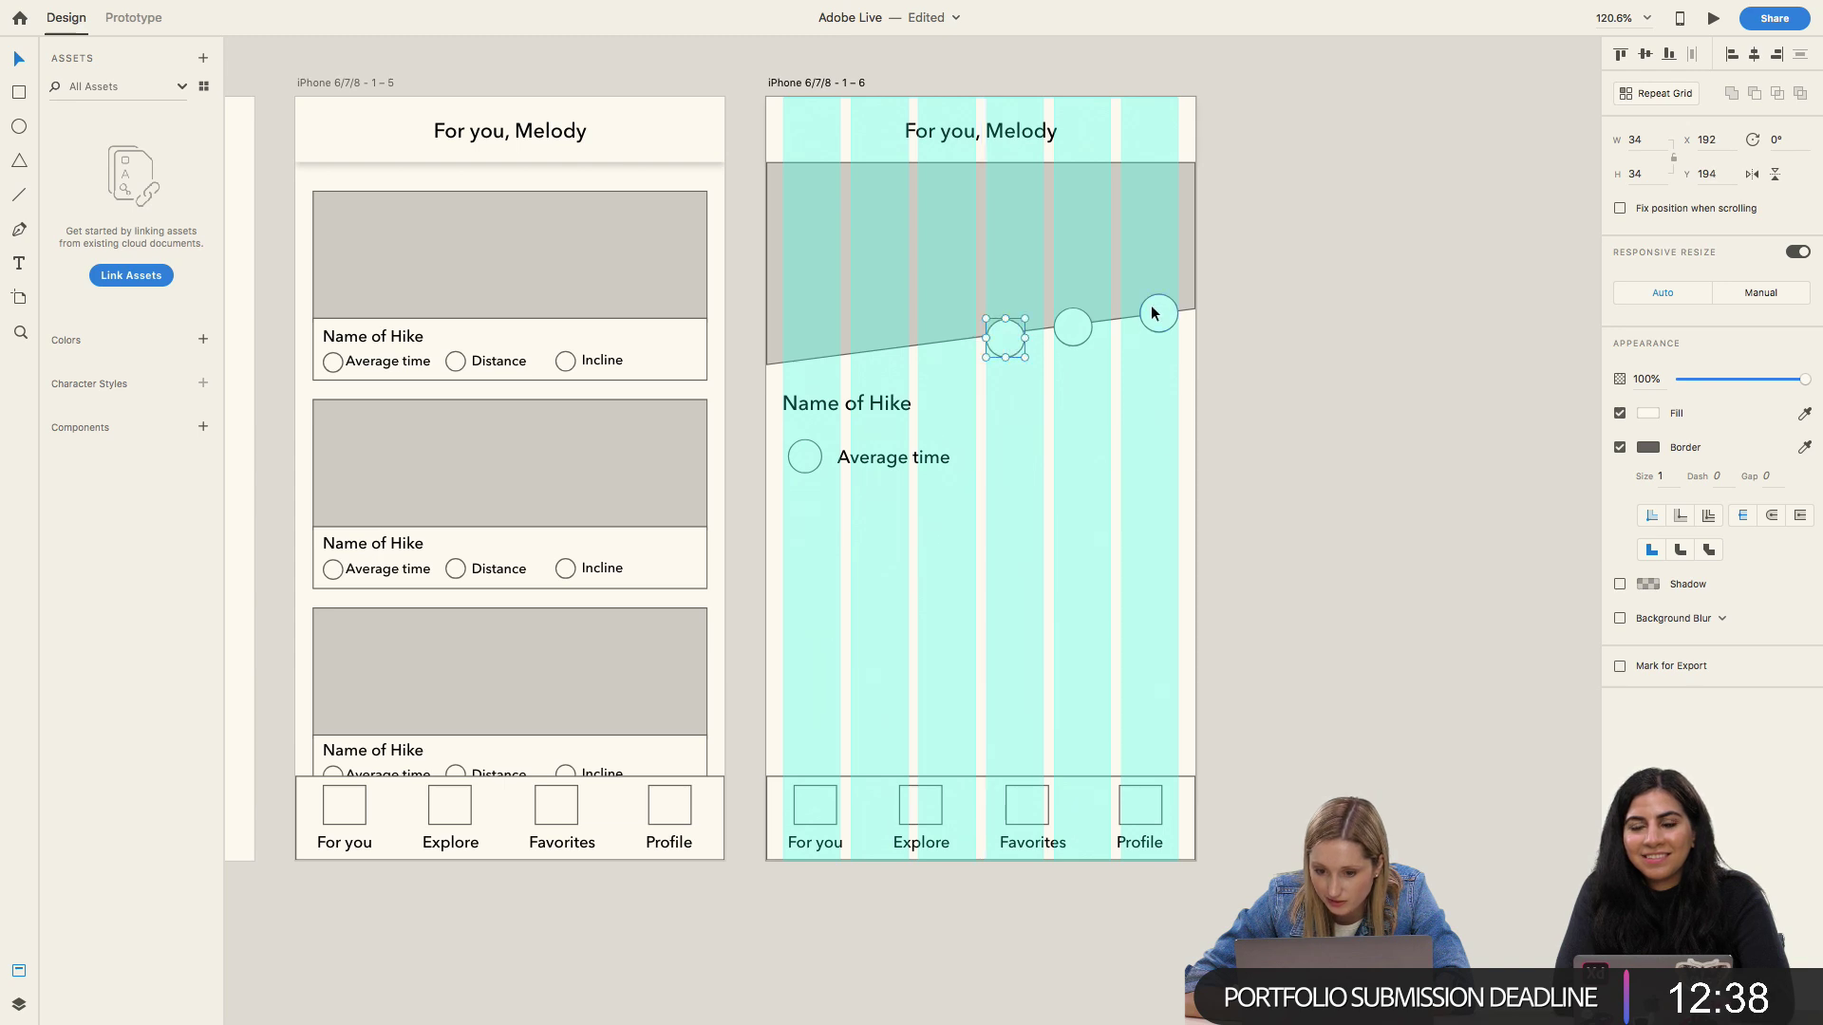
drag(1156, 311, 1138, 312)
click(1230, 305)
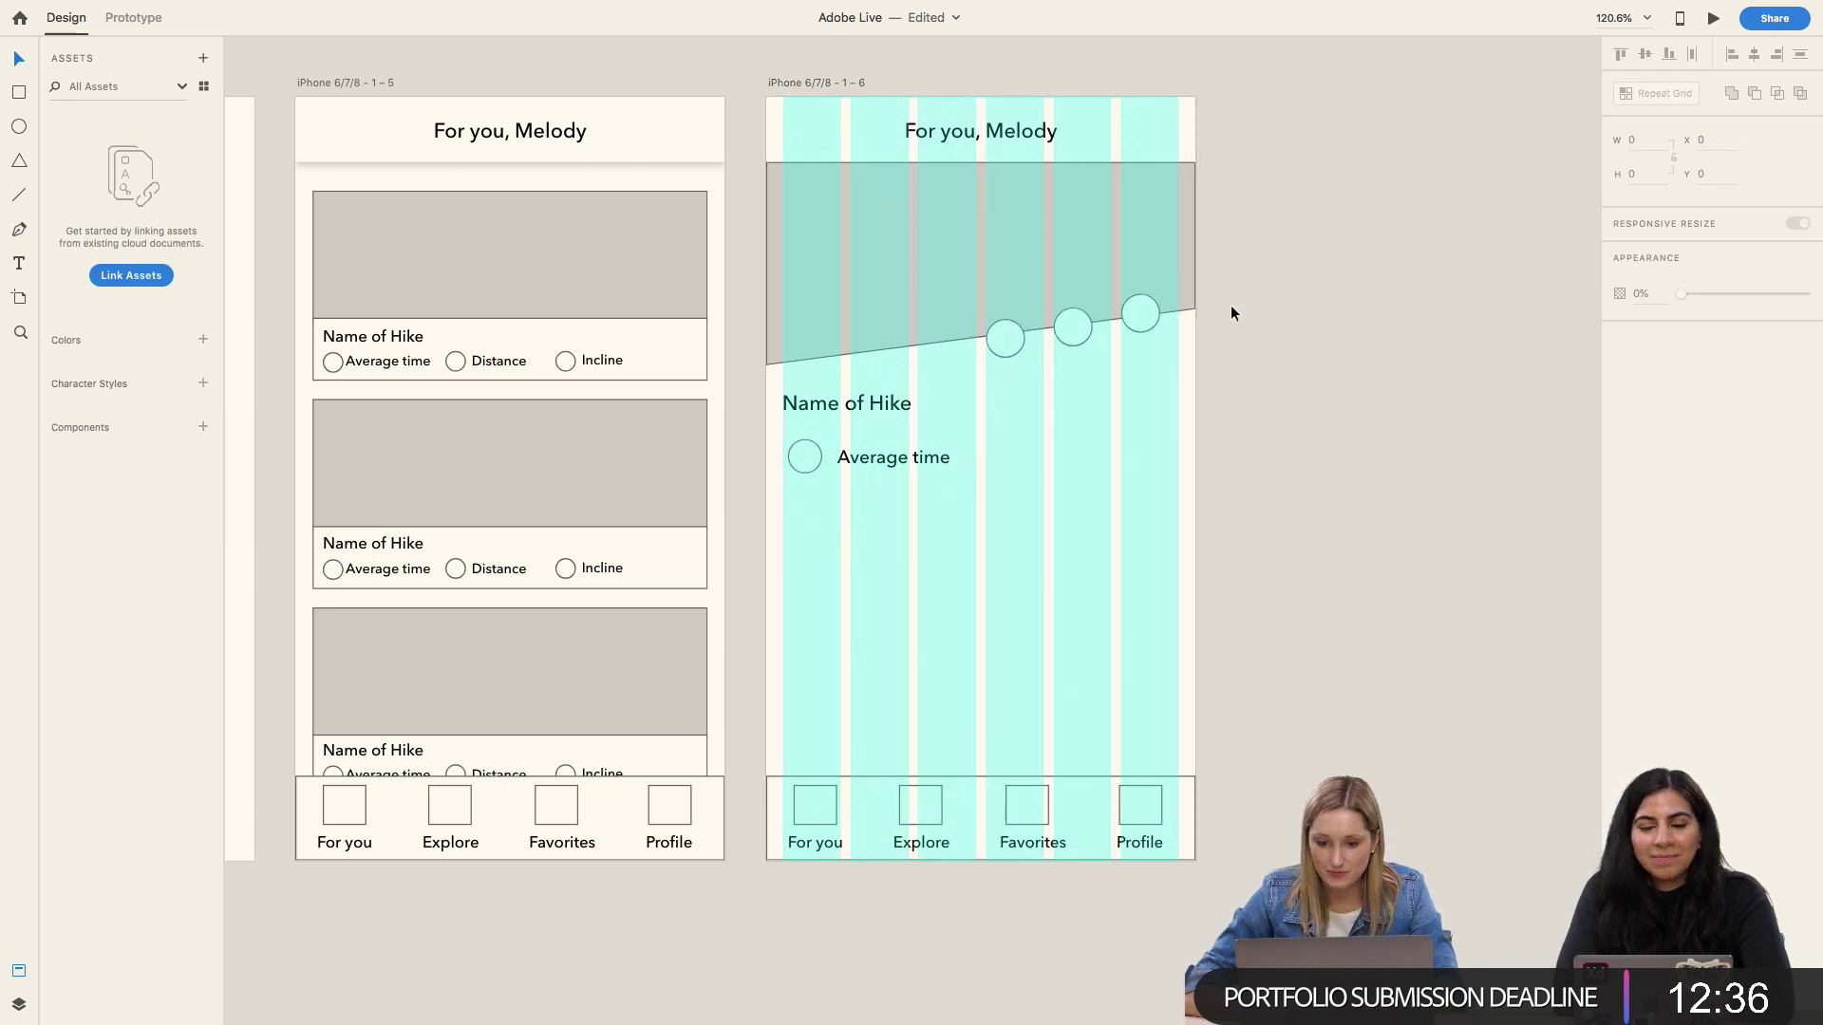
Step: Place the circle beside "Average time" at X 15 on the first column's edge and move the text to X 52
click(797, 463)
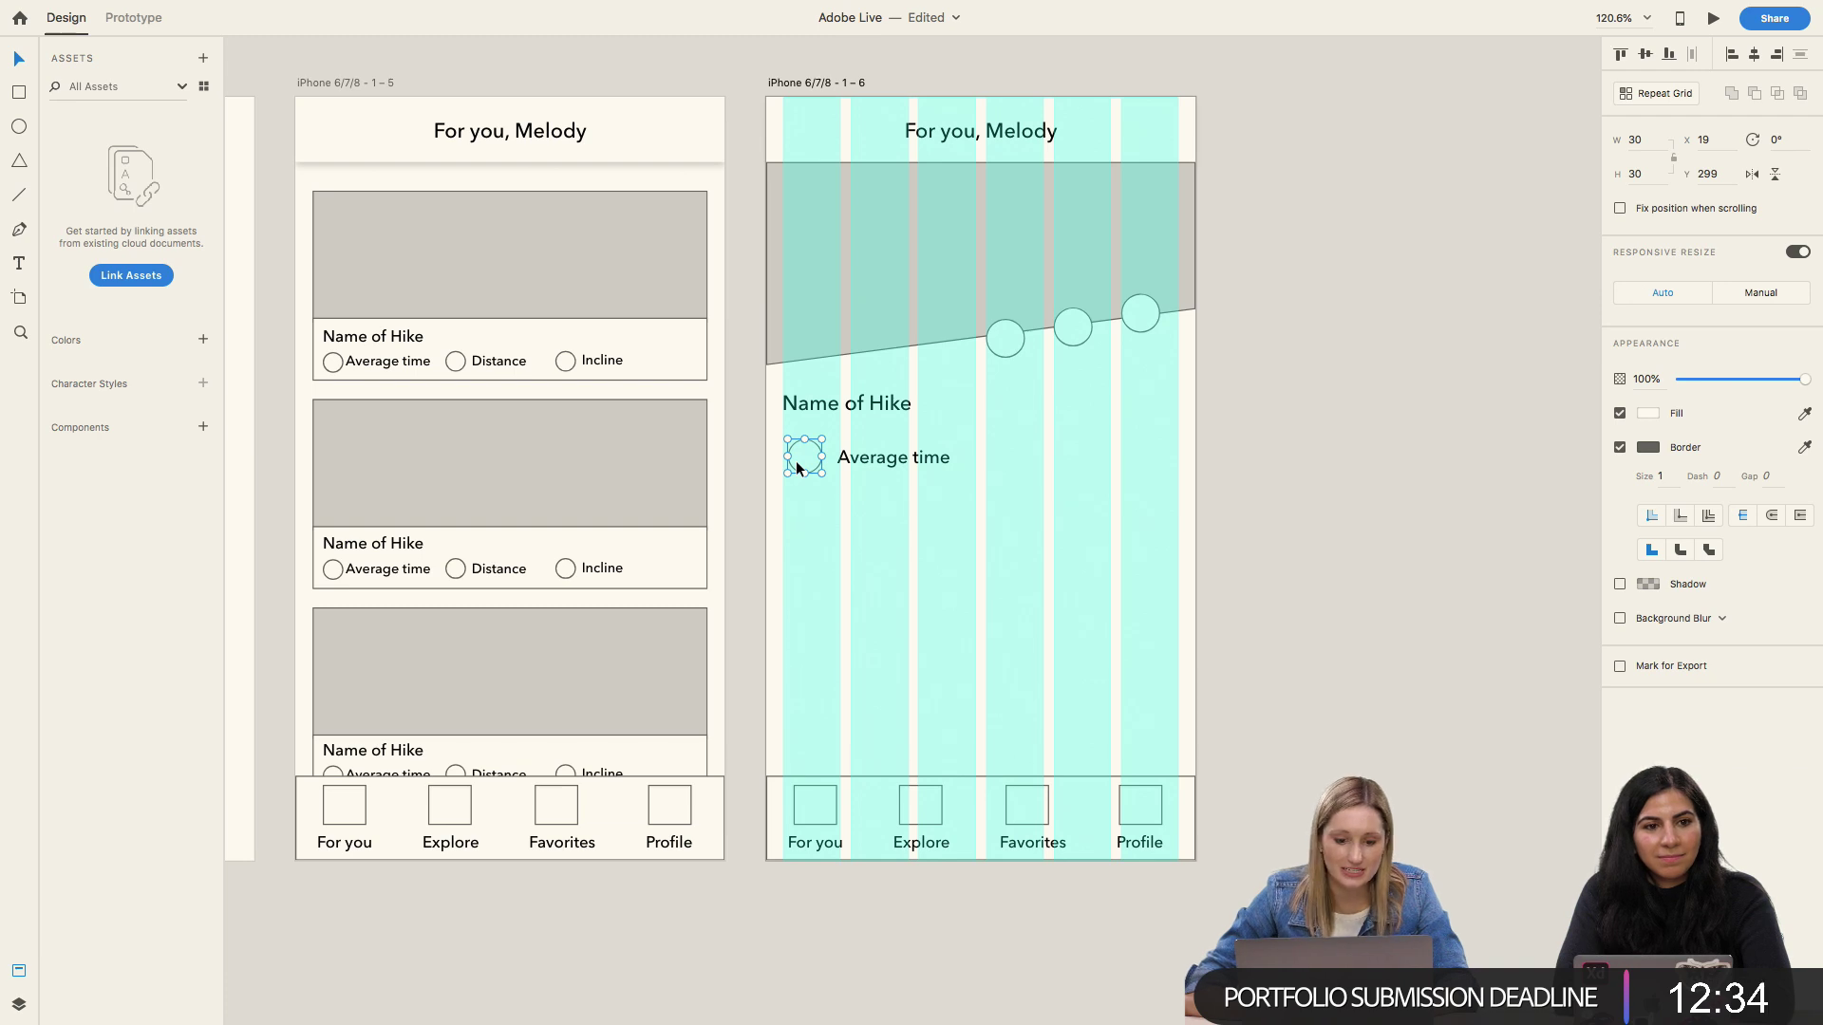
scroll(797, 462, up, 6)
key(shift+Left)
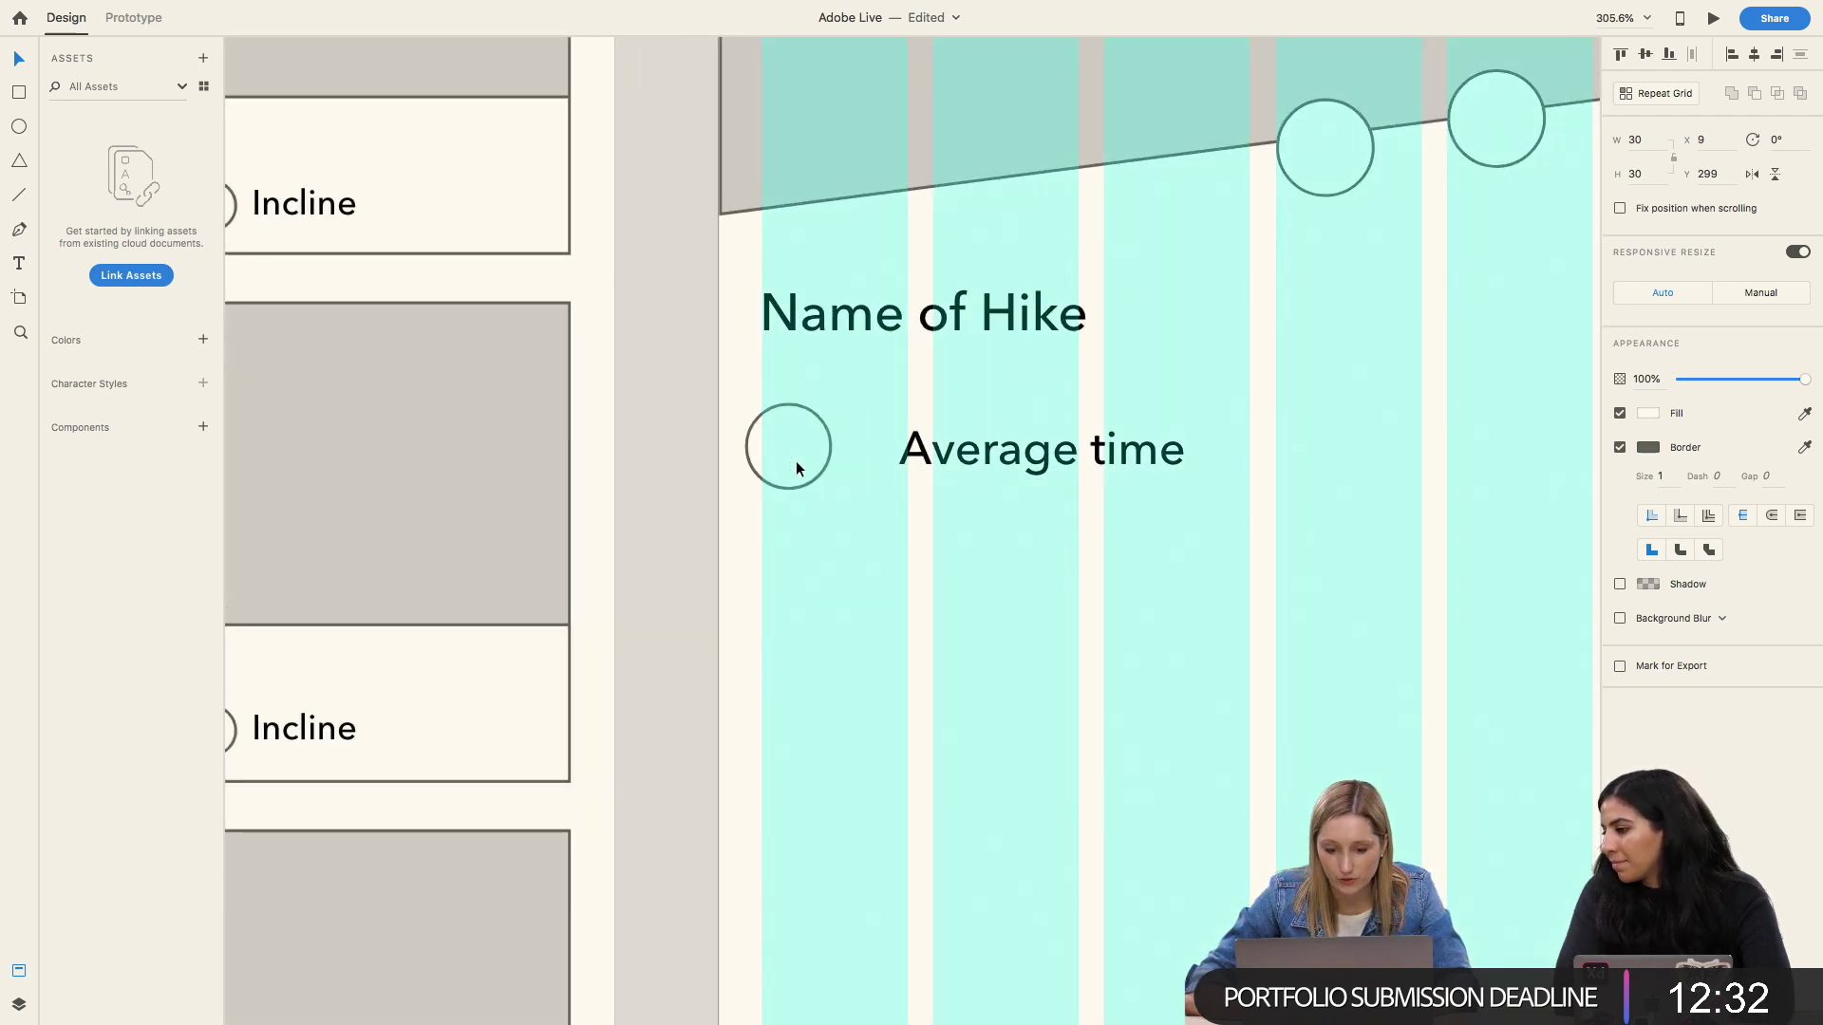
key(Right)
key(Right)
key(Right)
key(Right)
key(Right)
key(Right)
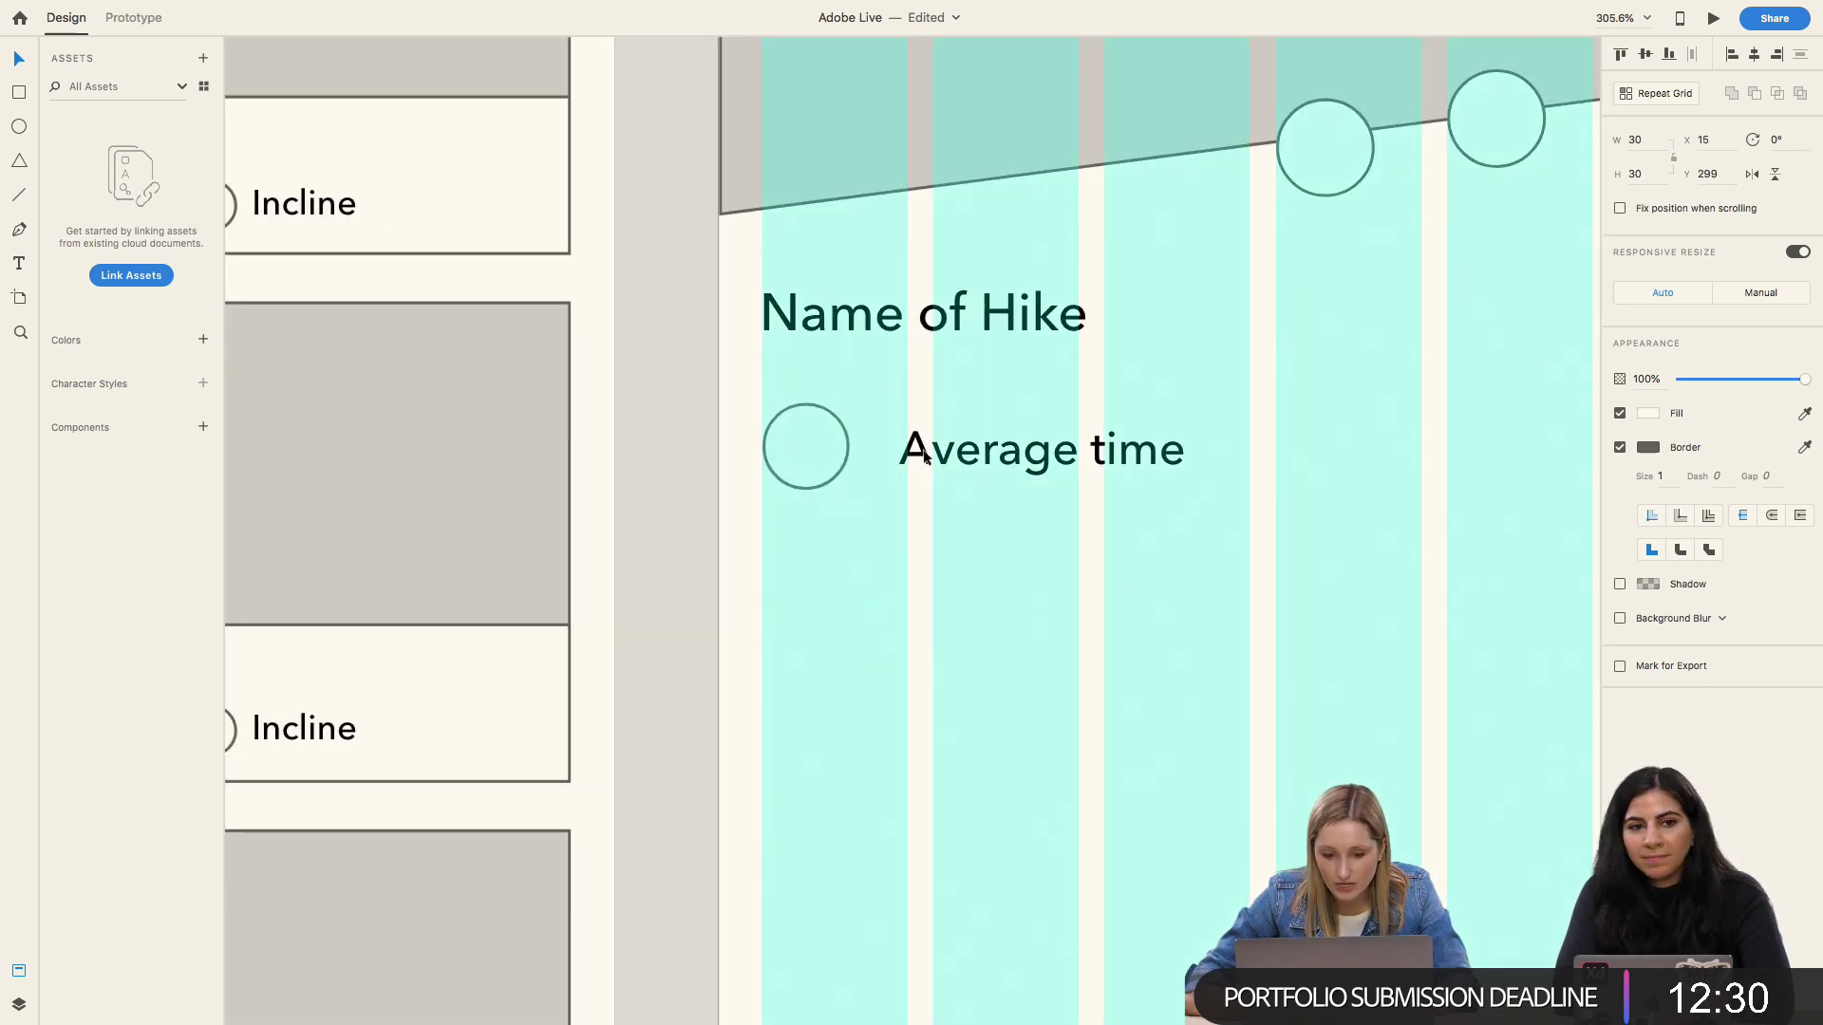
drag(936, 456, 900, 452)
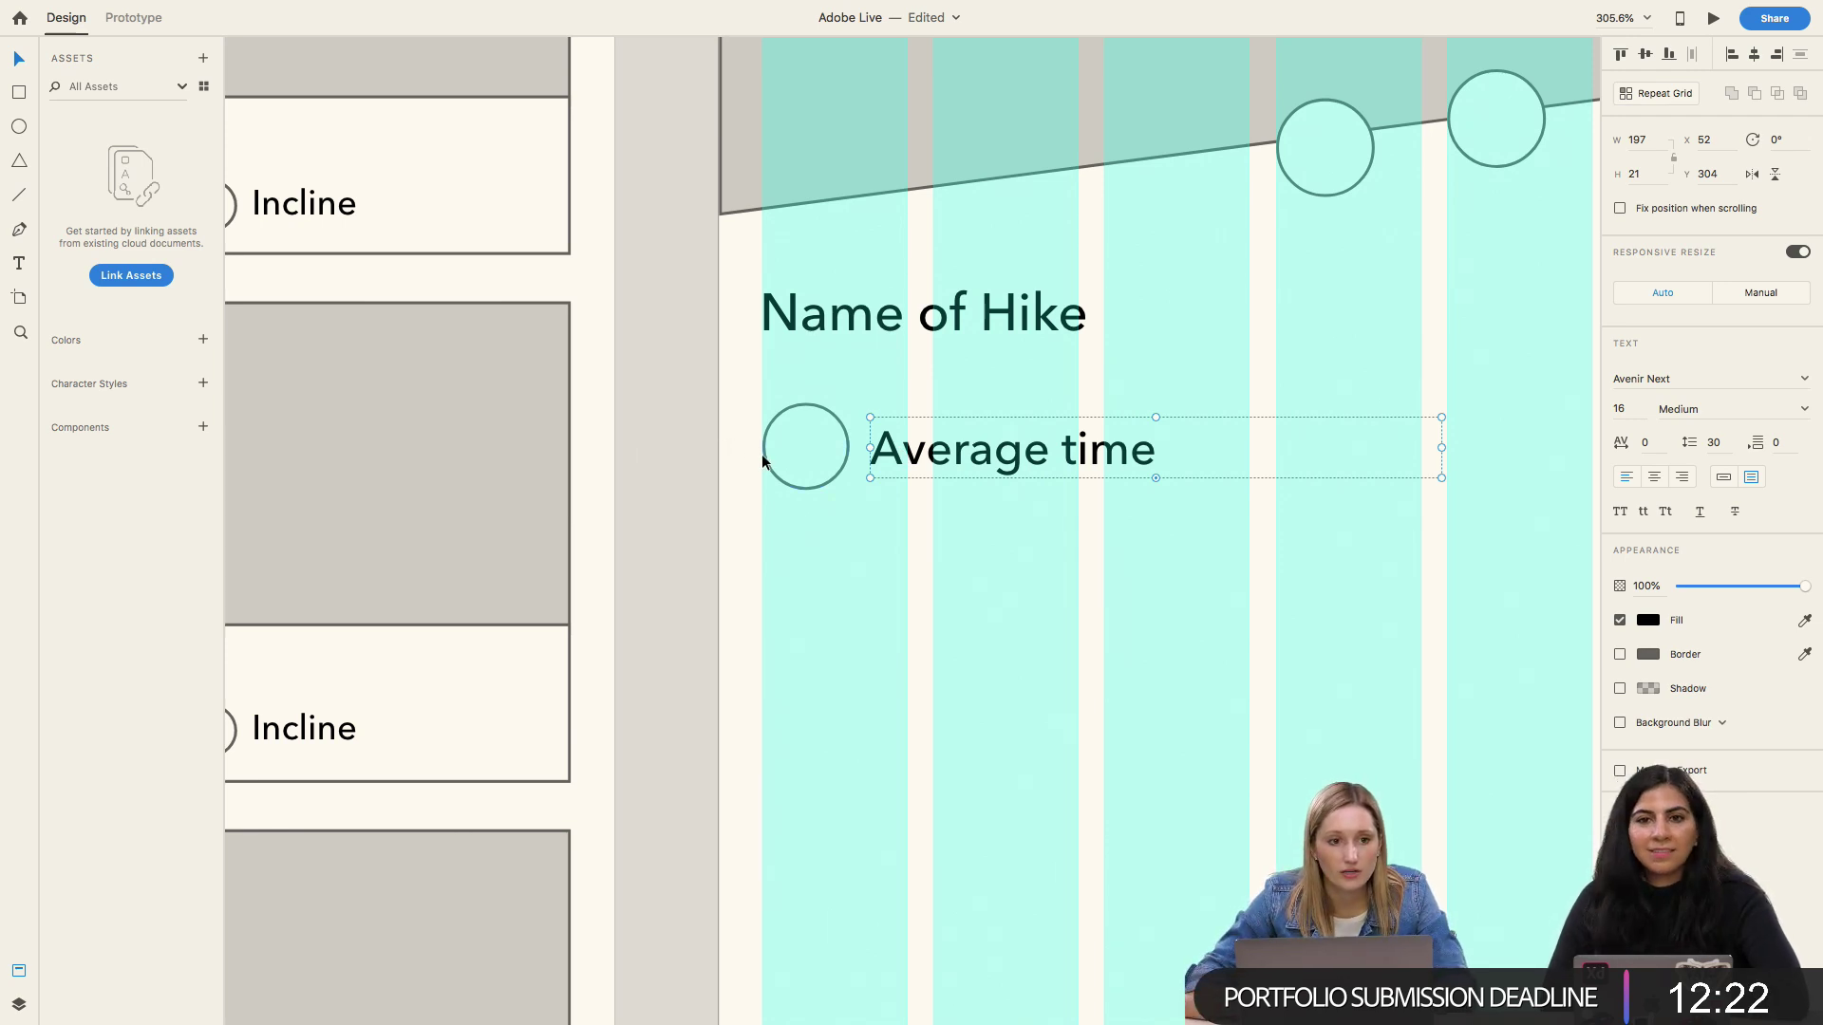
Step: Turn the circle and "Average time" text into a repeat grid and extend it down to four rows, about 191 high
scroll(761, 454, down, 2)
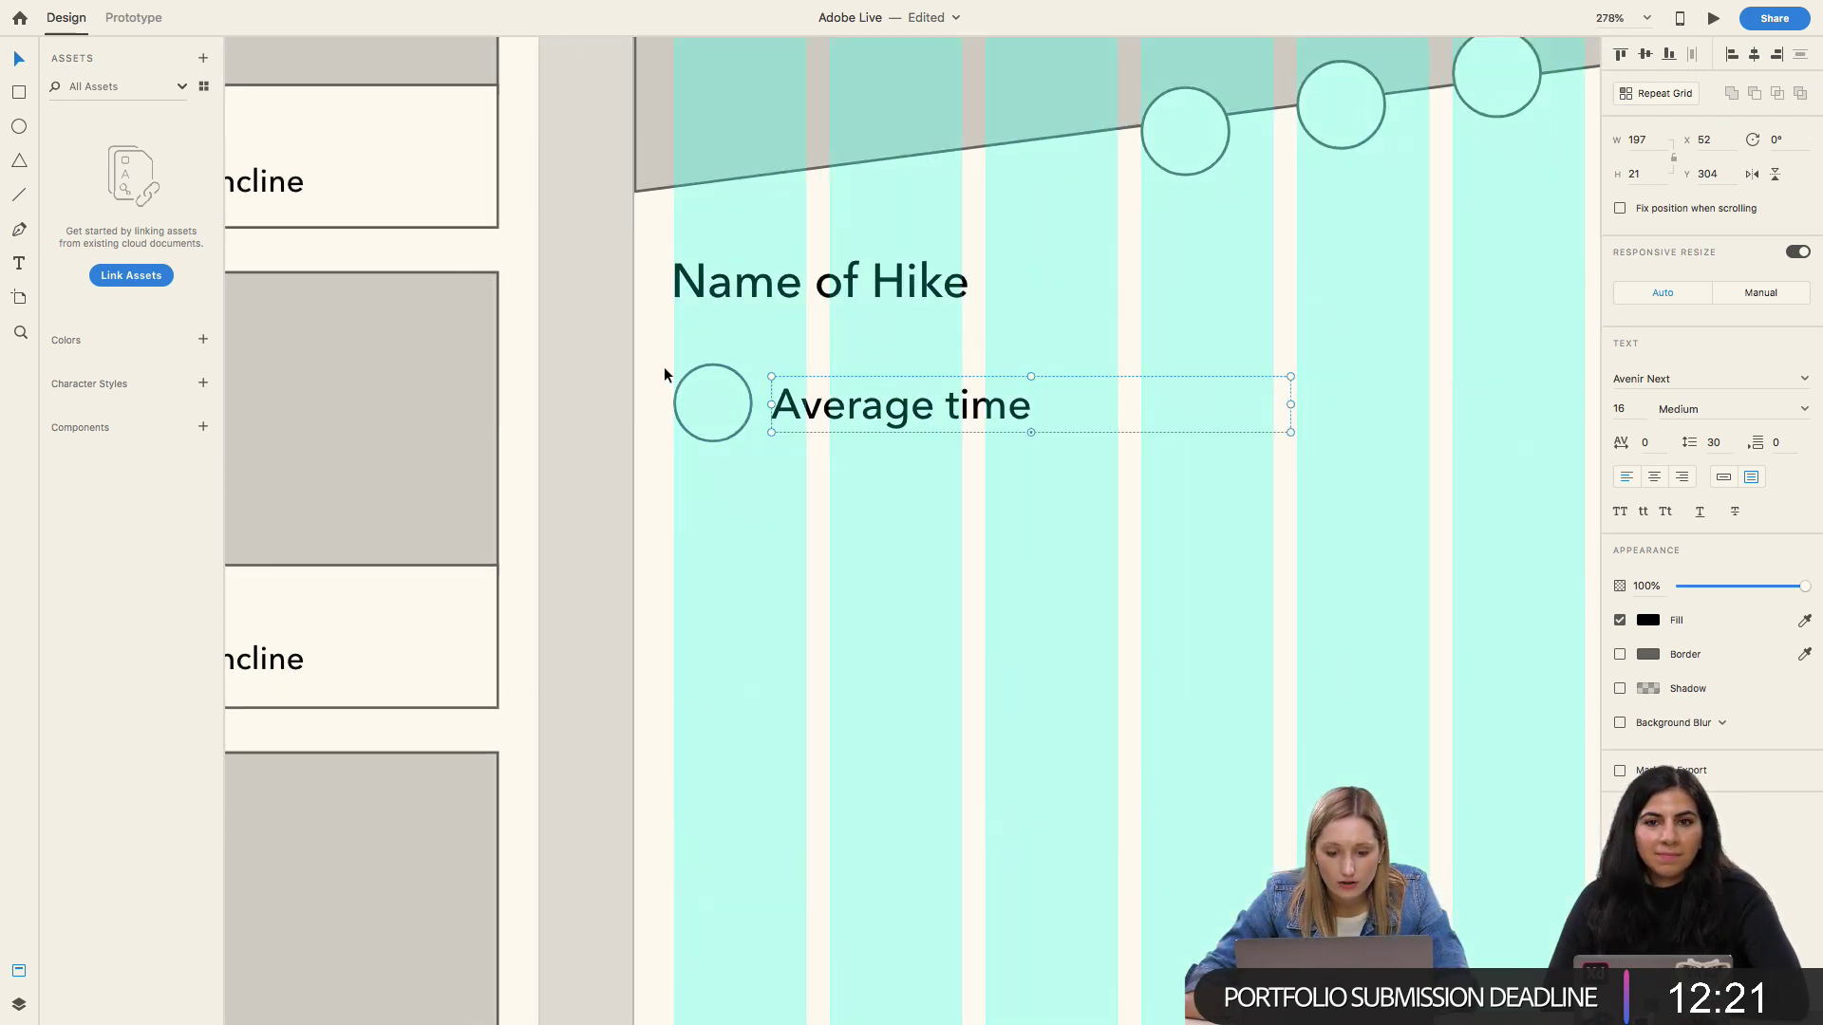
drag(663, 366, 788, 418)
click(1638, 93)
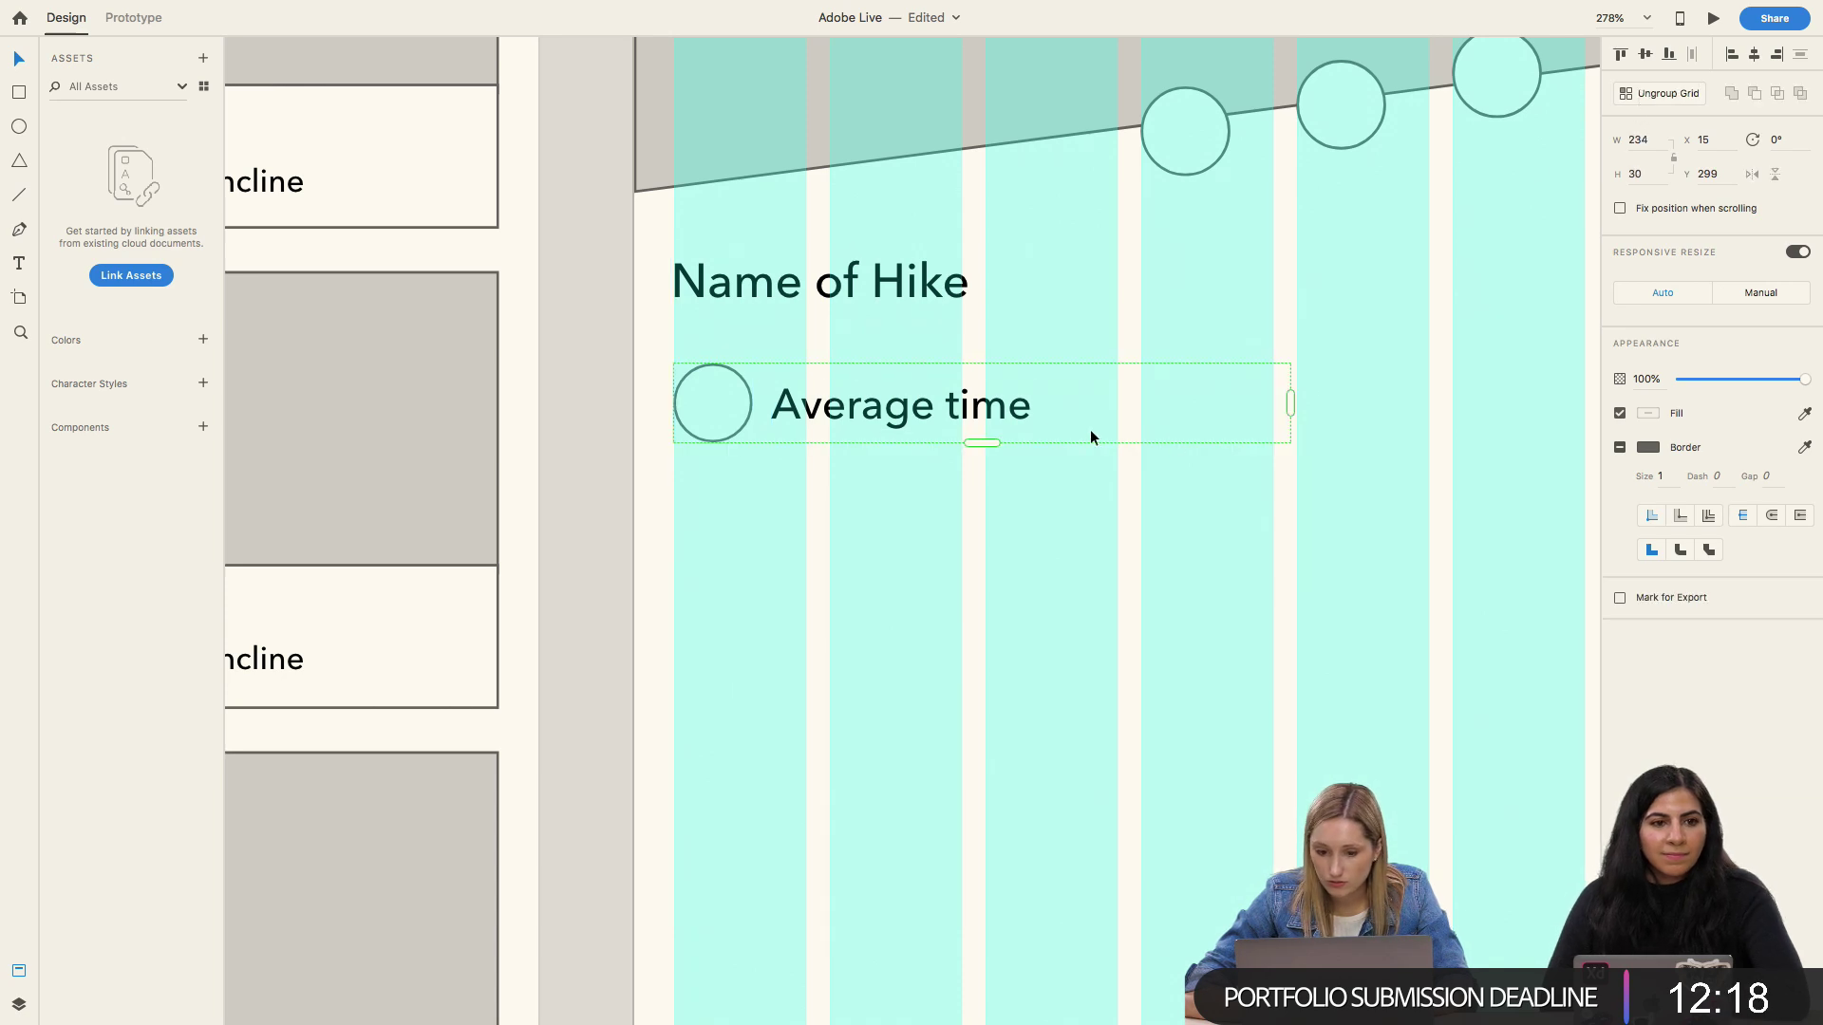
drag(982, 442, 1028, 866)
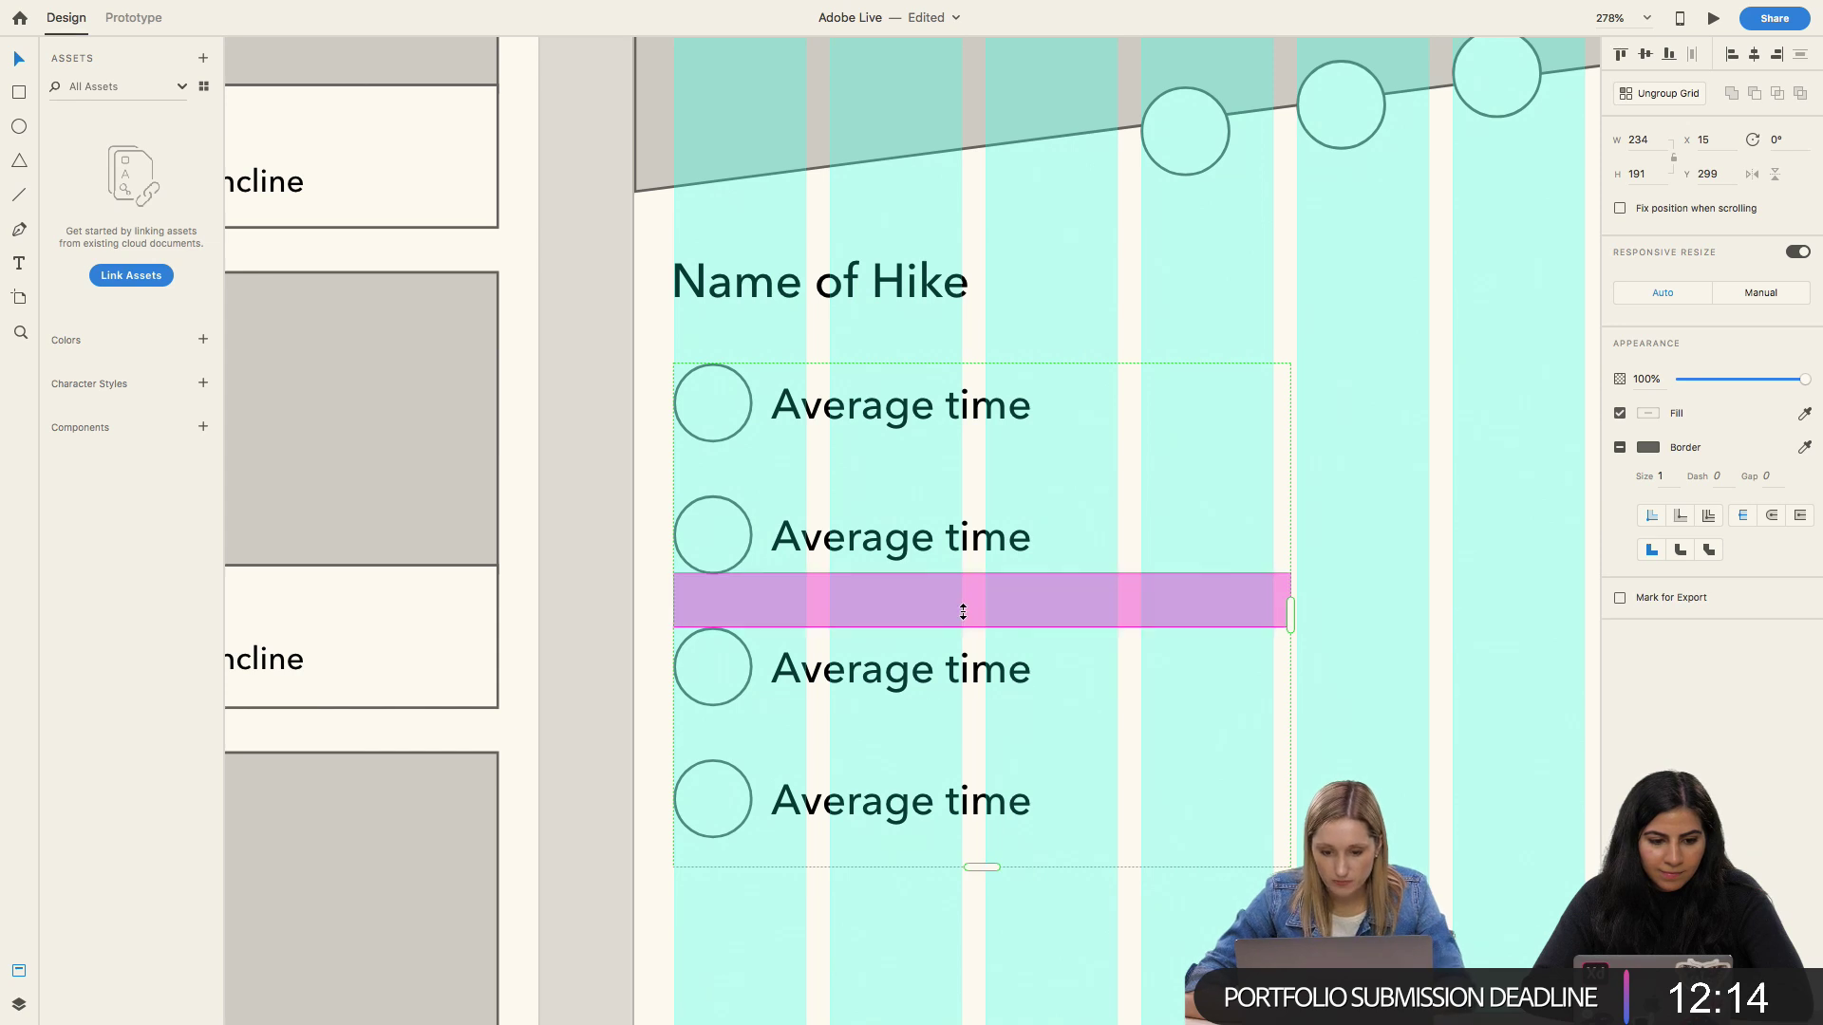
Step: Change the second row's label in the repeat grid to "Distance"
double_click(942, 545)
double_click(941, 545)
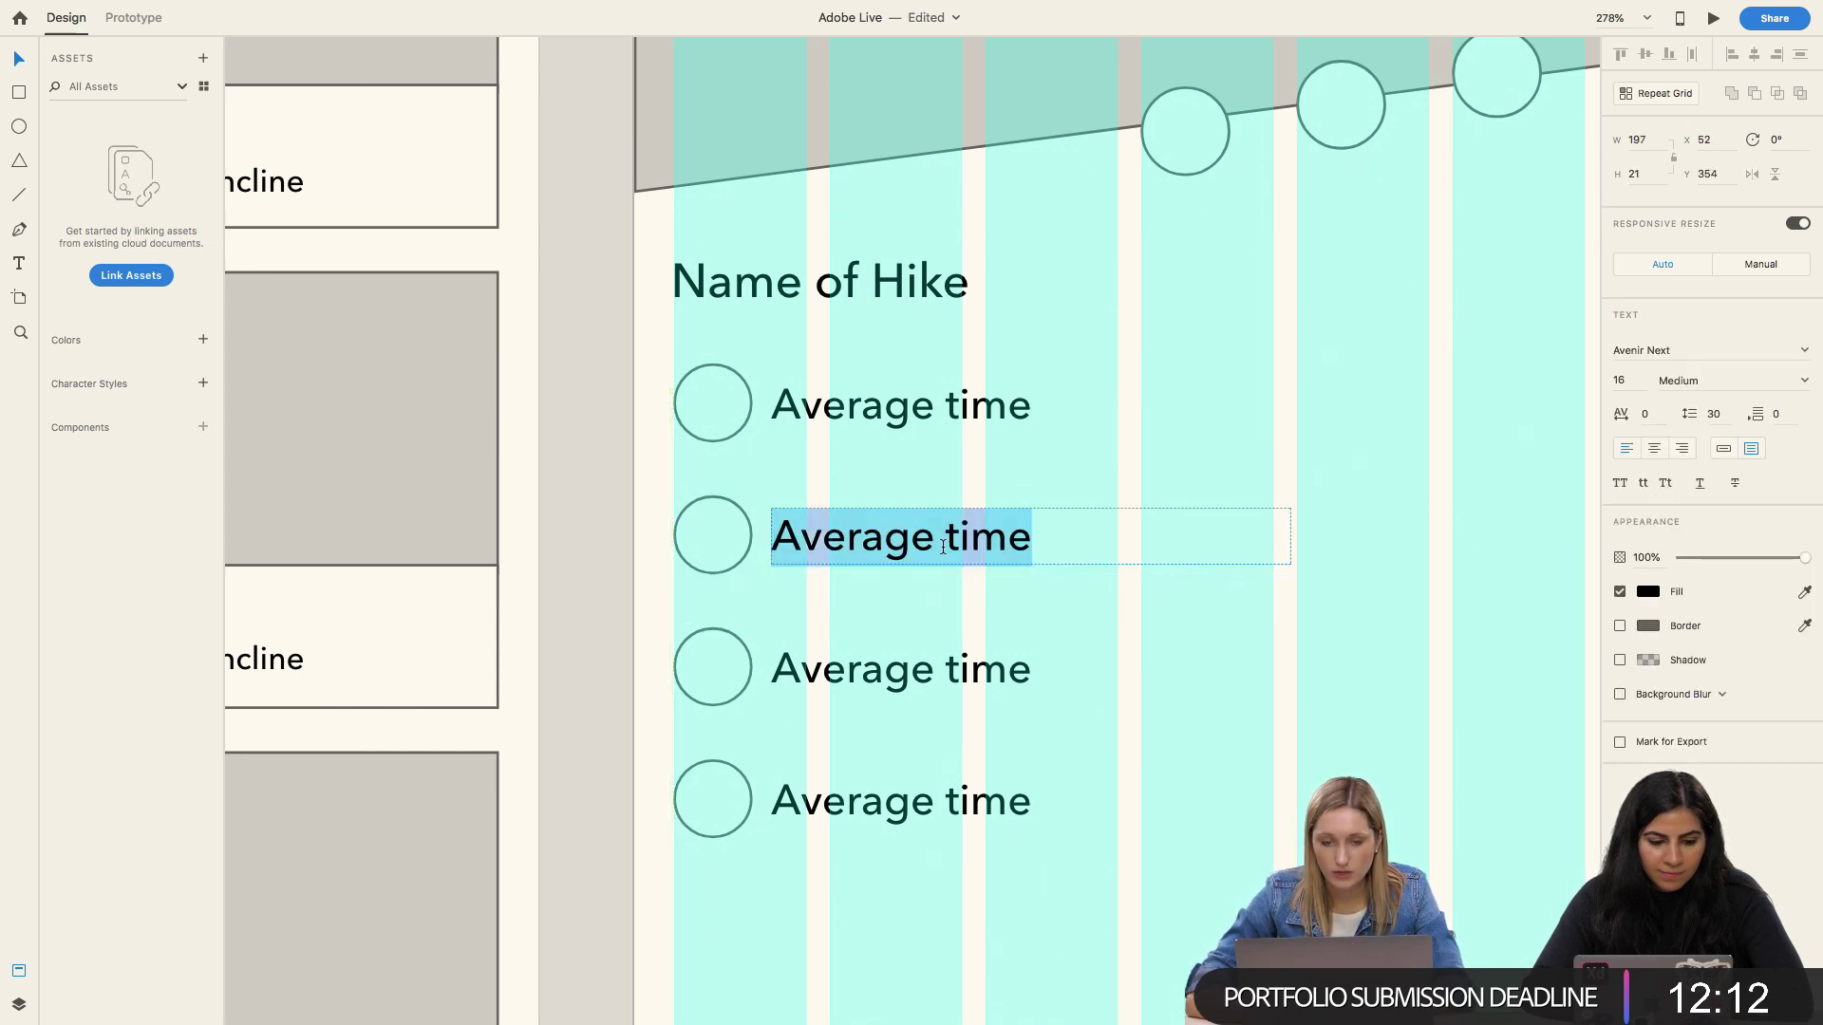
text(Distance)
click(907, 691)
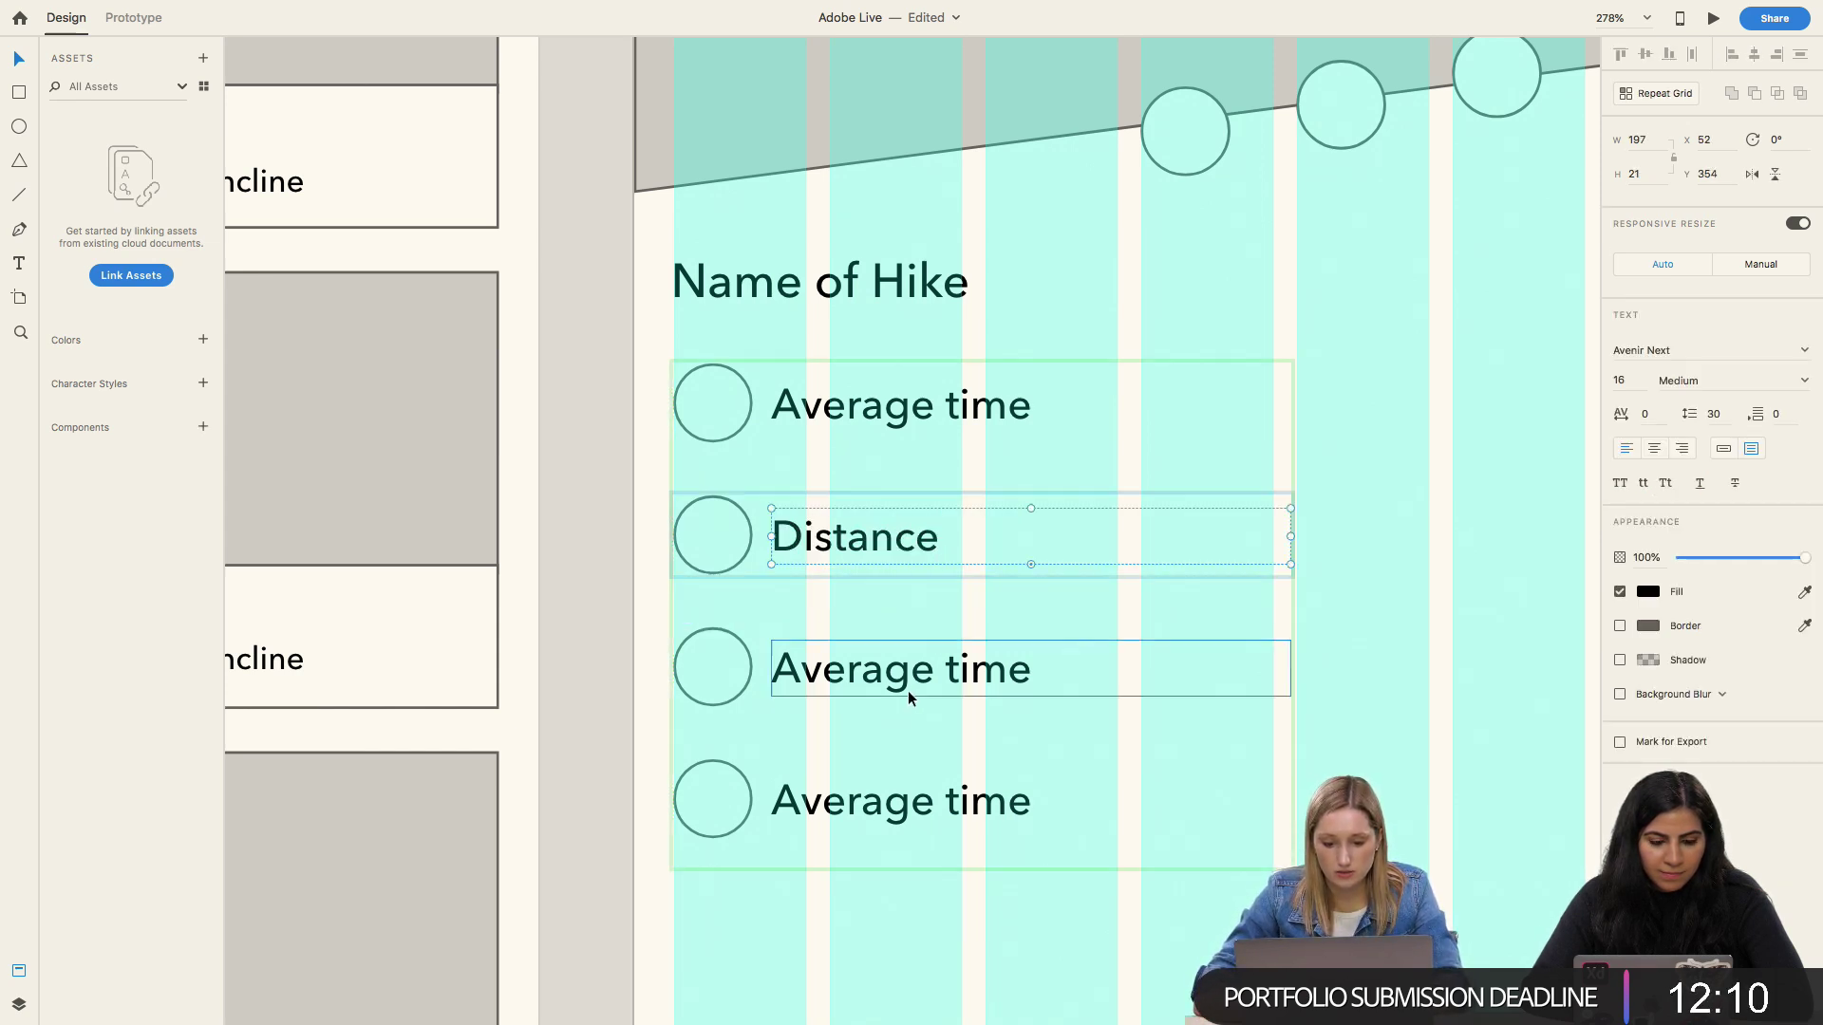
Step: Change the third row's label in the detail screen's repeat grid to "Elevation gain"
double_click(908, 681)
double_click(905, 679)
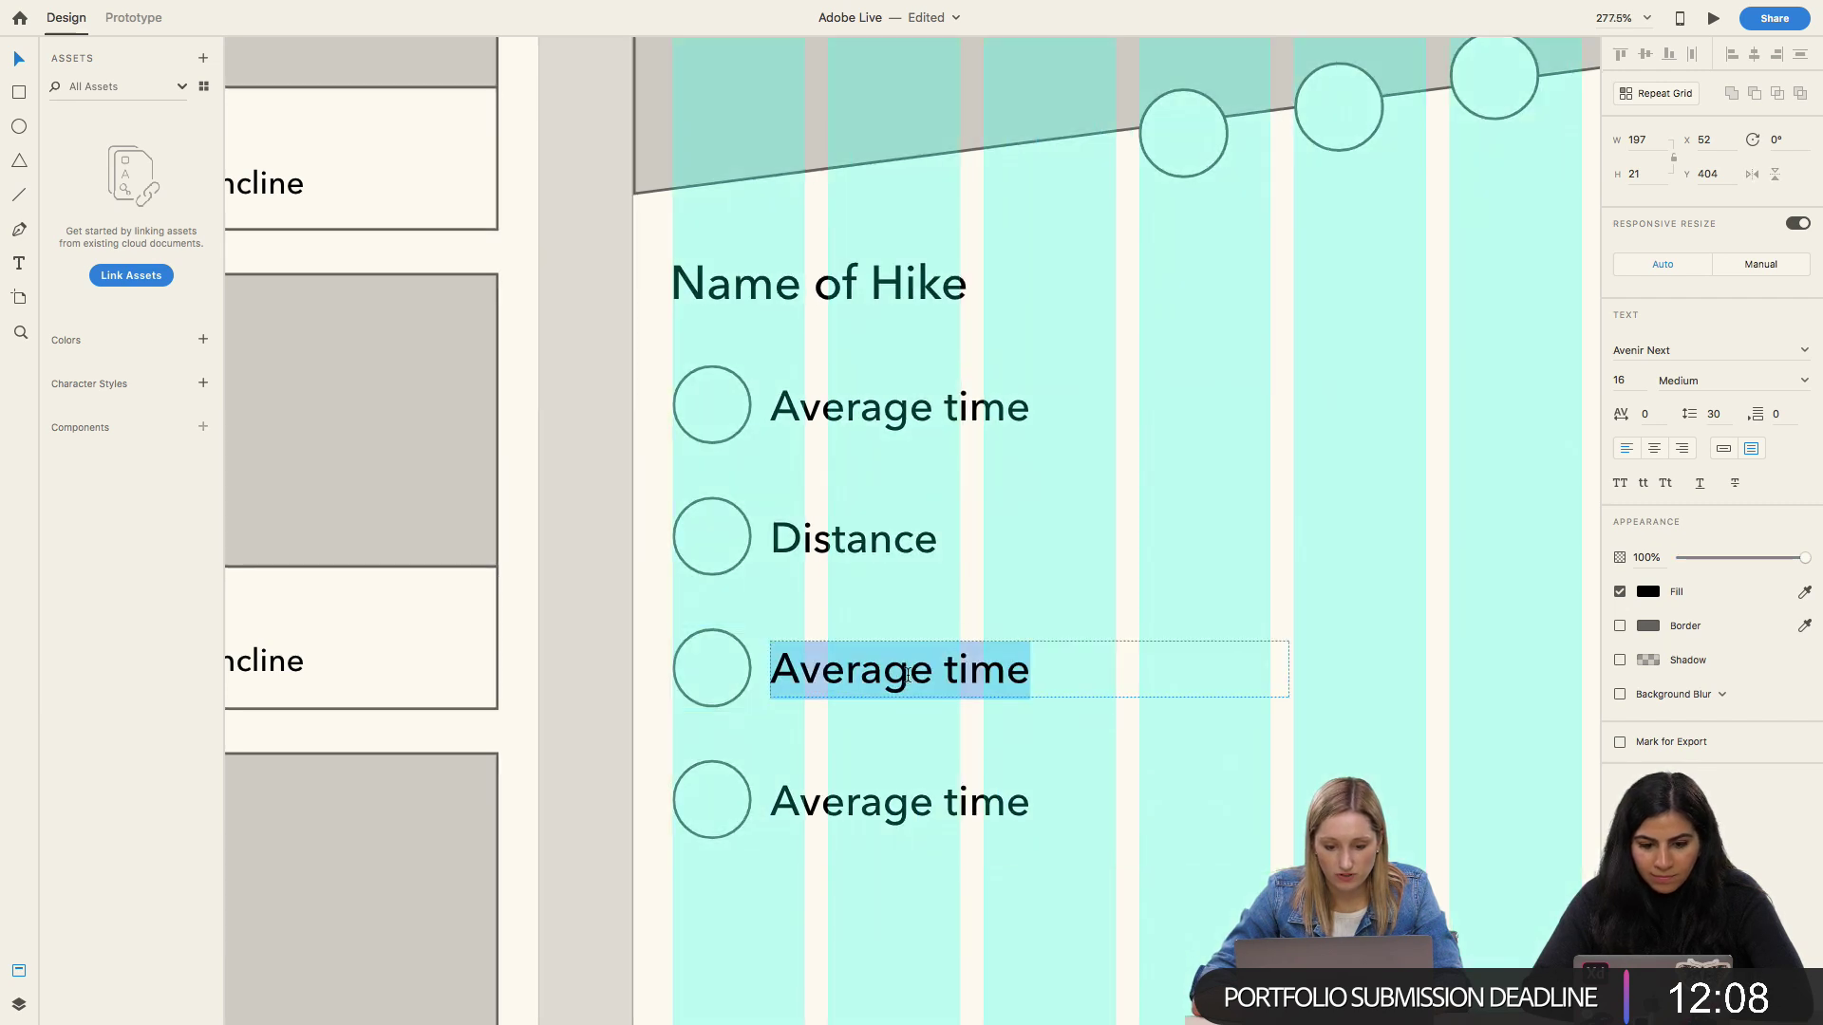
text(Elv)
key(BackSpace)
text(evation )
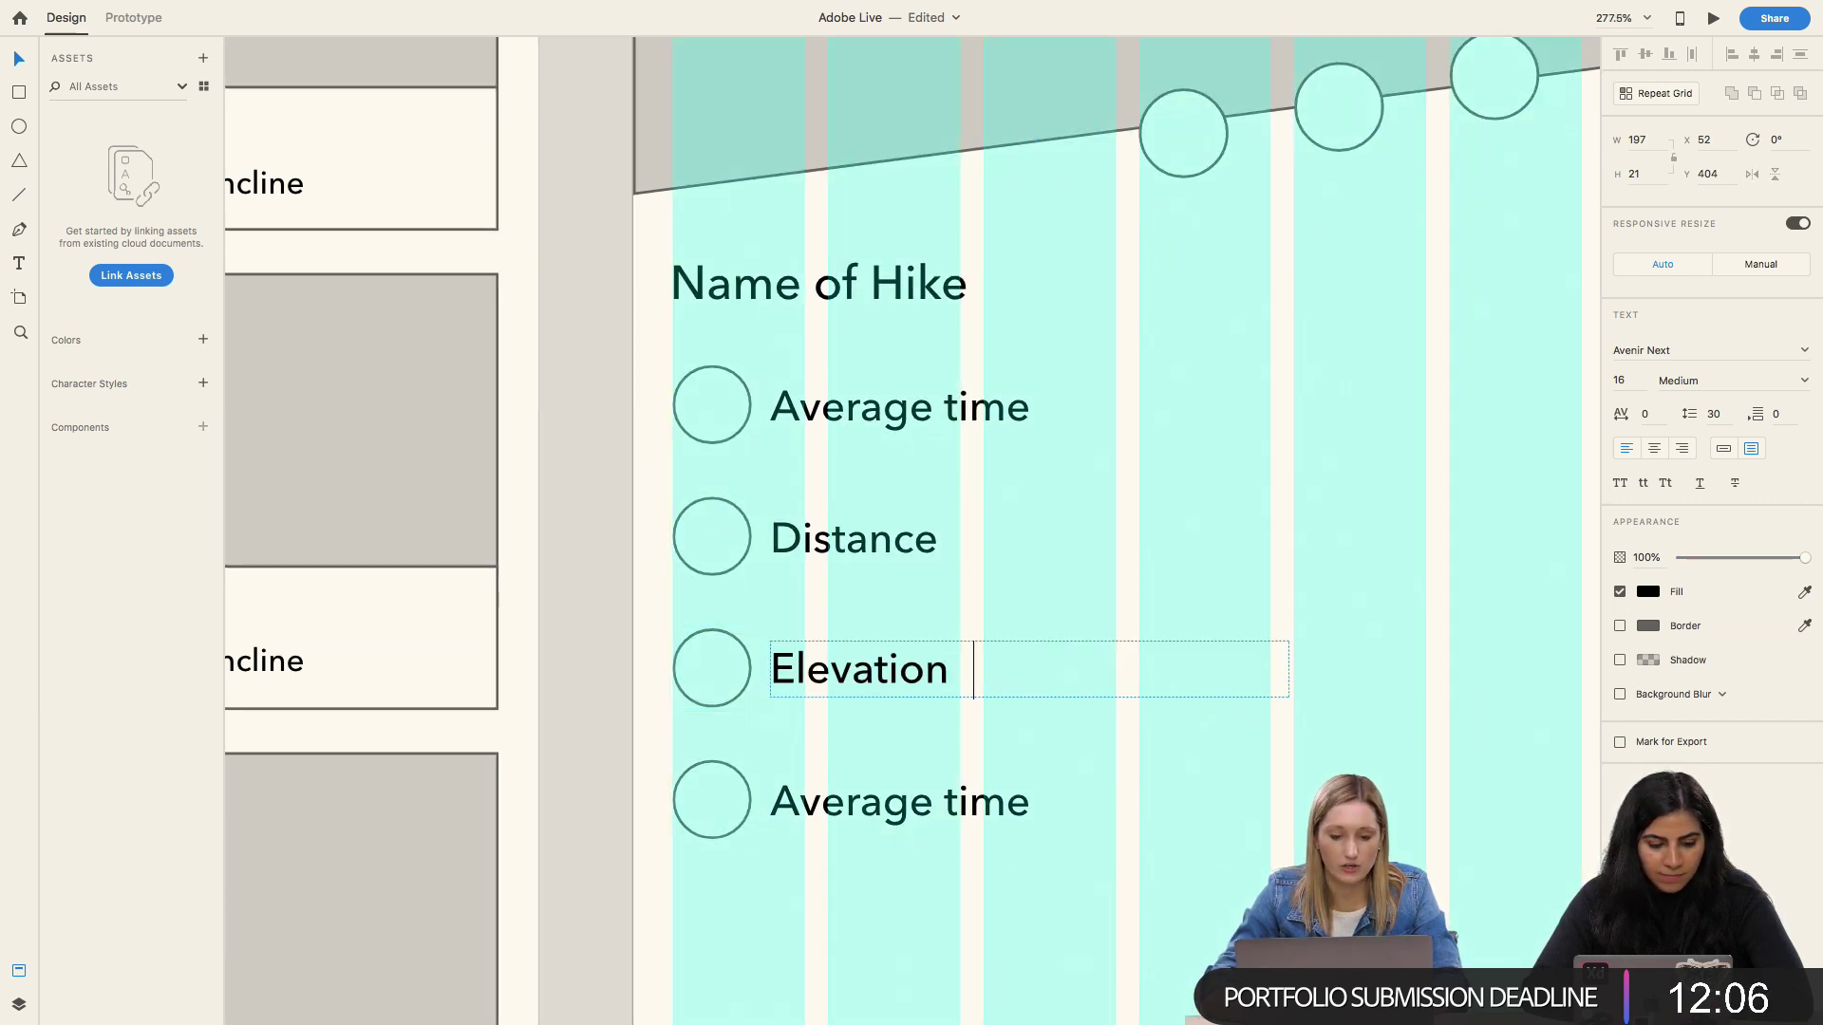
text(gain)
key(Escape)
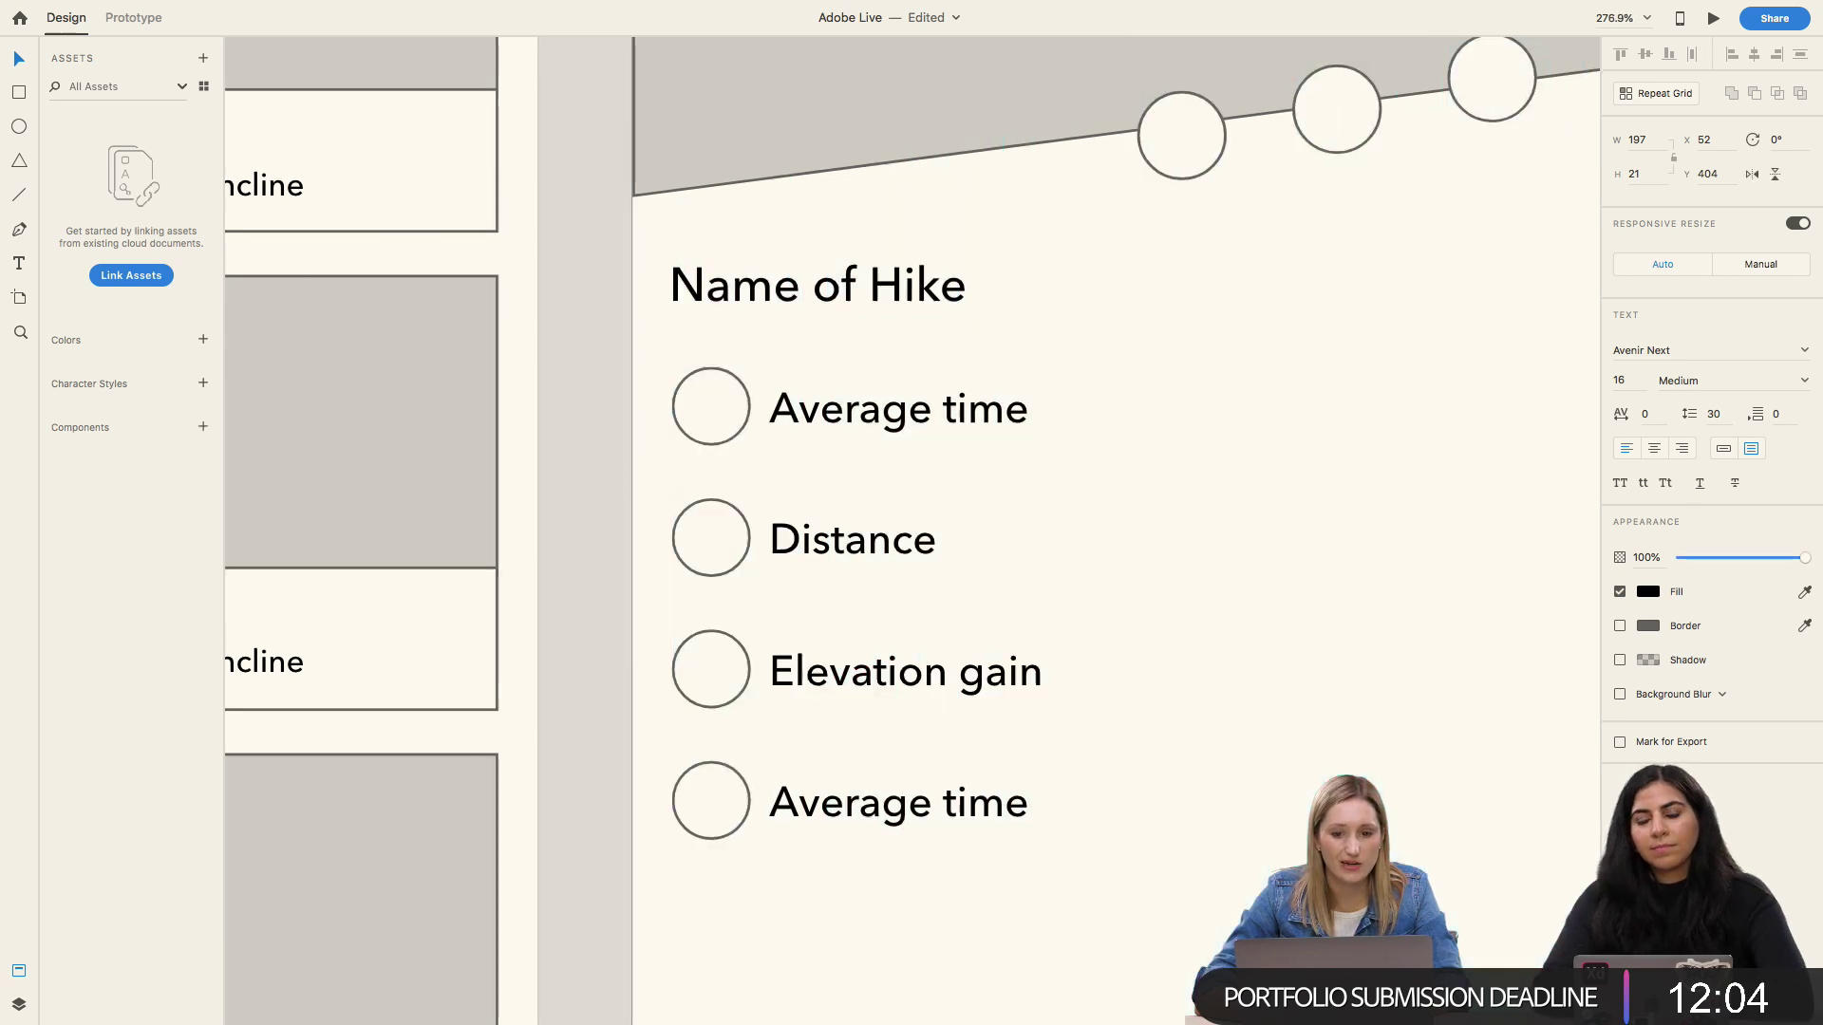
Step: Replace "Incline" on the first home-screen hike card with "Elevation gain" and widen its text box to about 90
scroll(1111, 532, down, 1)
scroll(642, 460, down, 3)
double_click(464, 343)
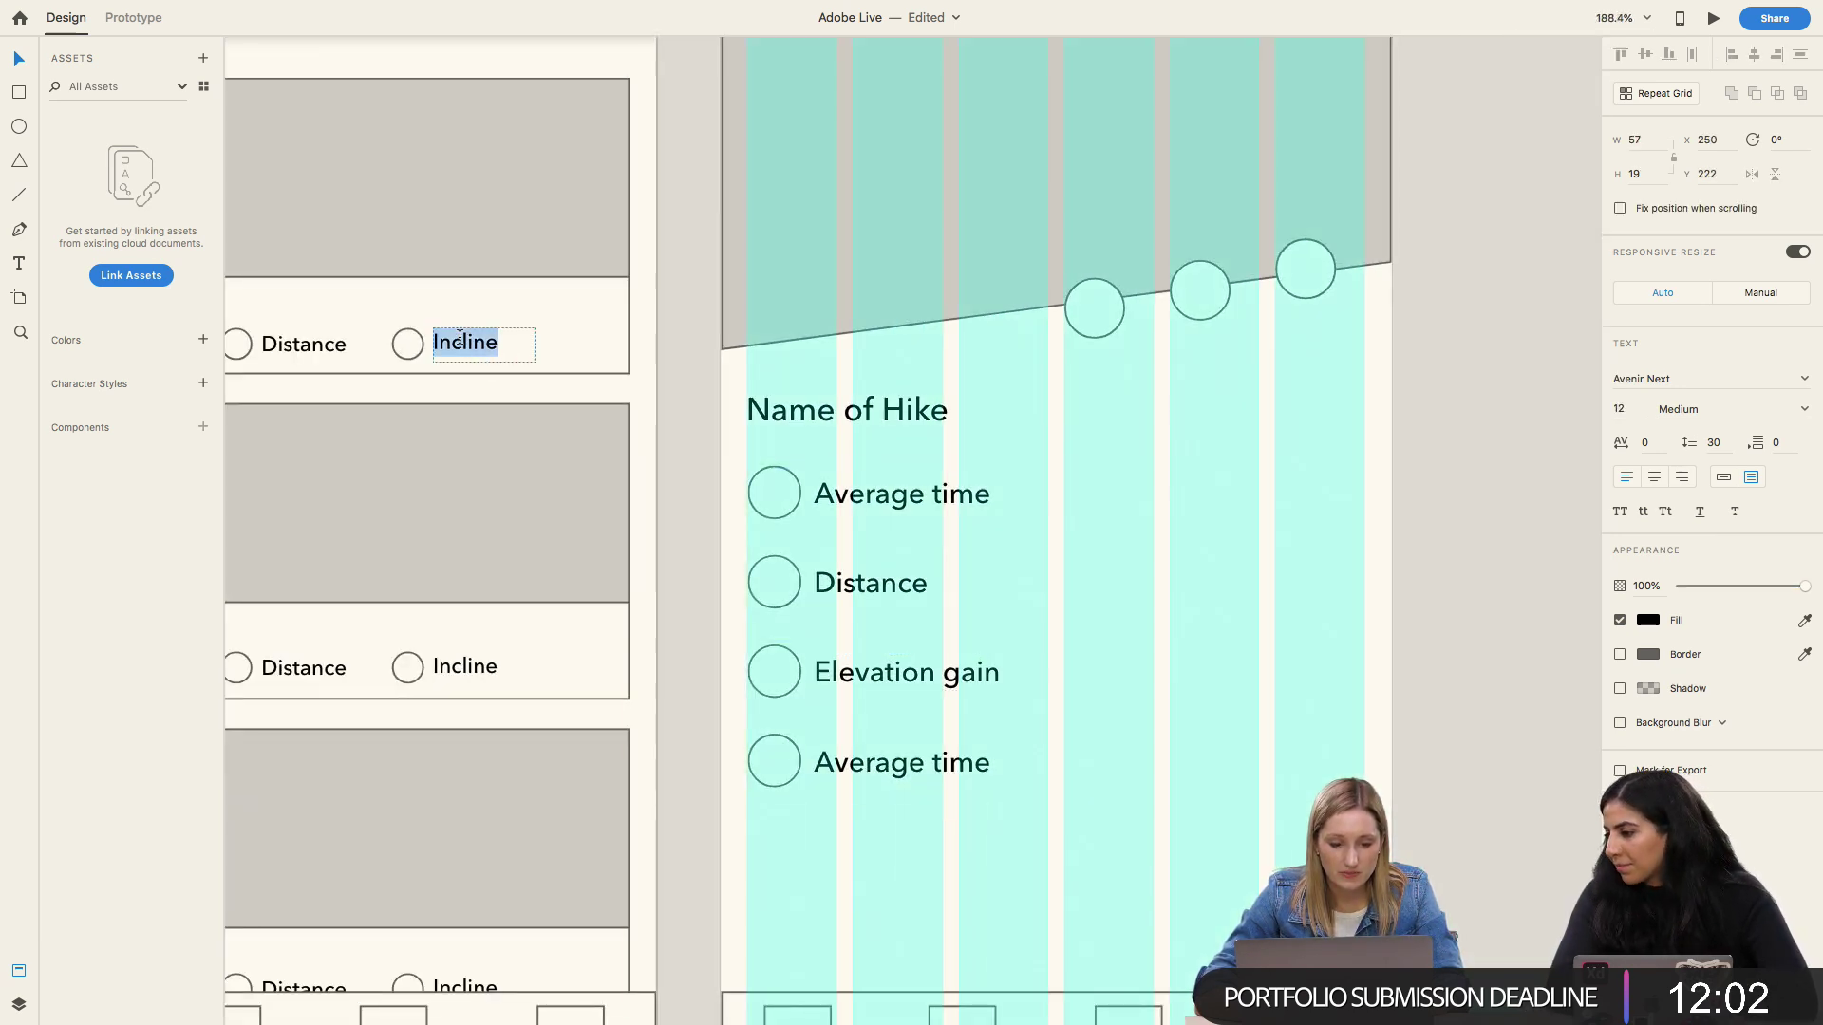
text(Elevation g)
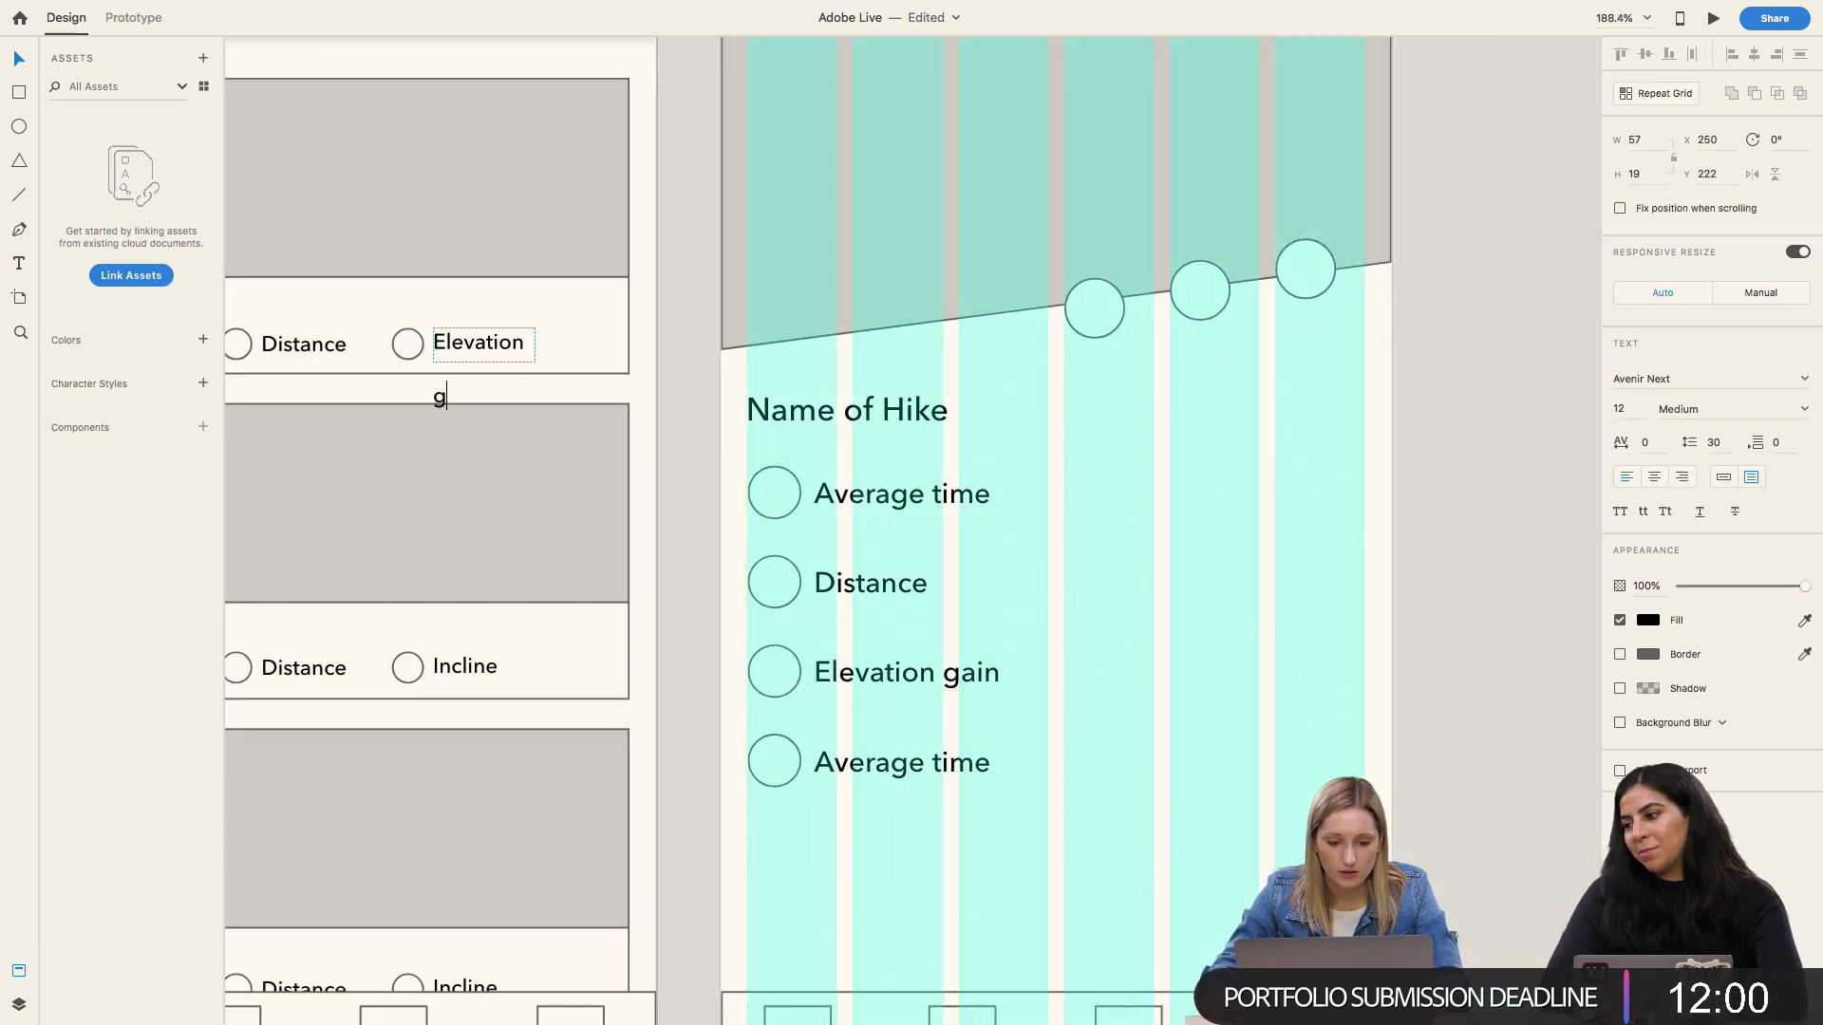
text(ain)
key(Escape)
drag(535, 345, 593, 346)
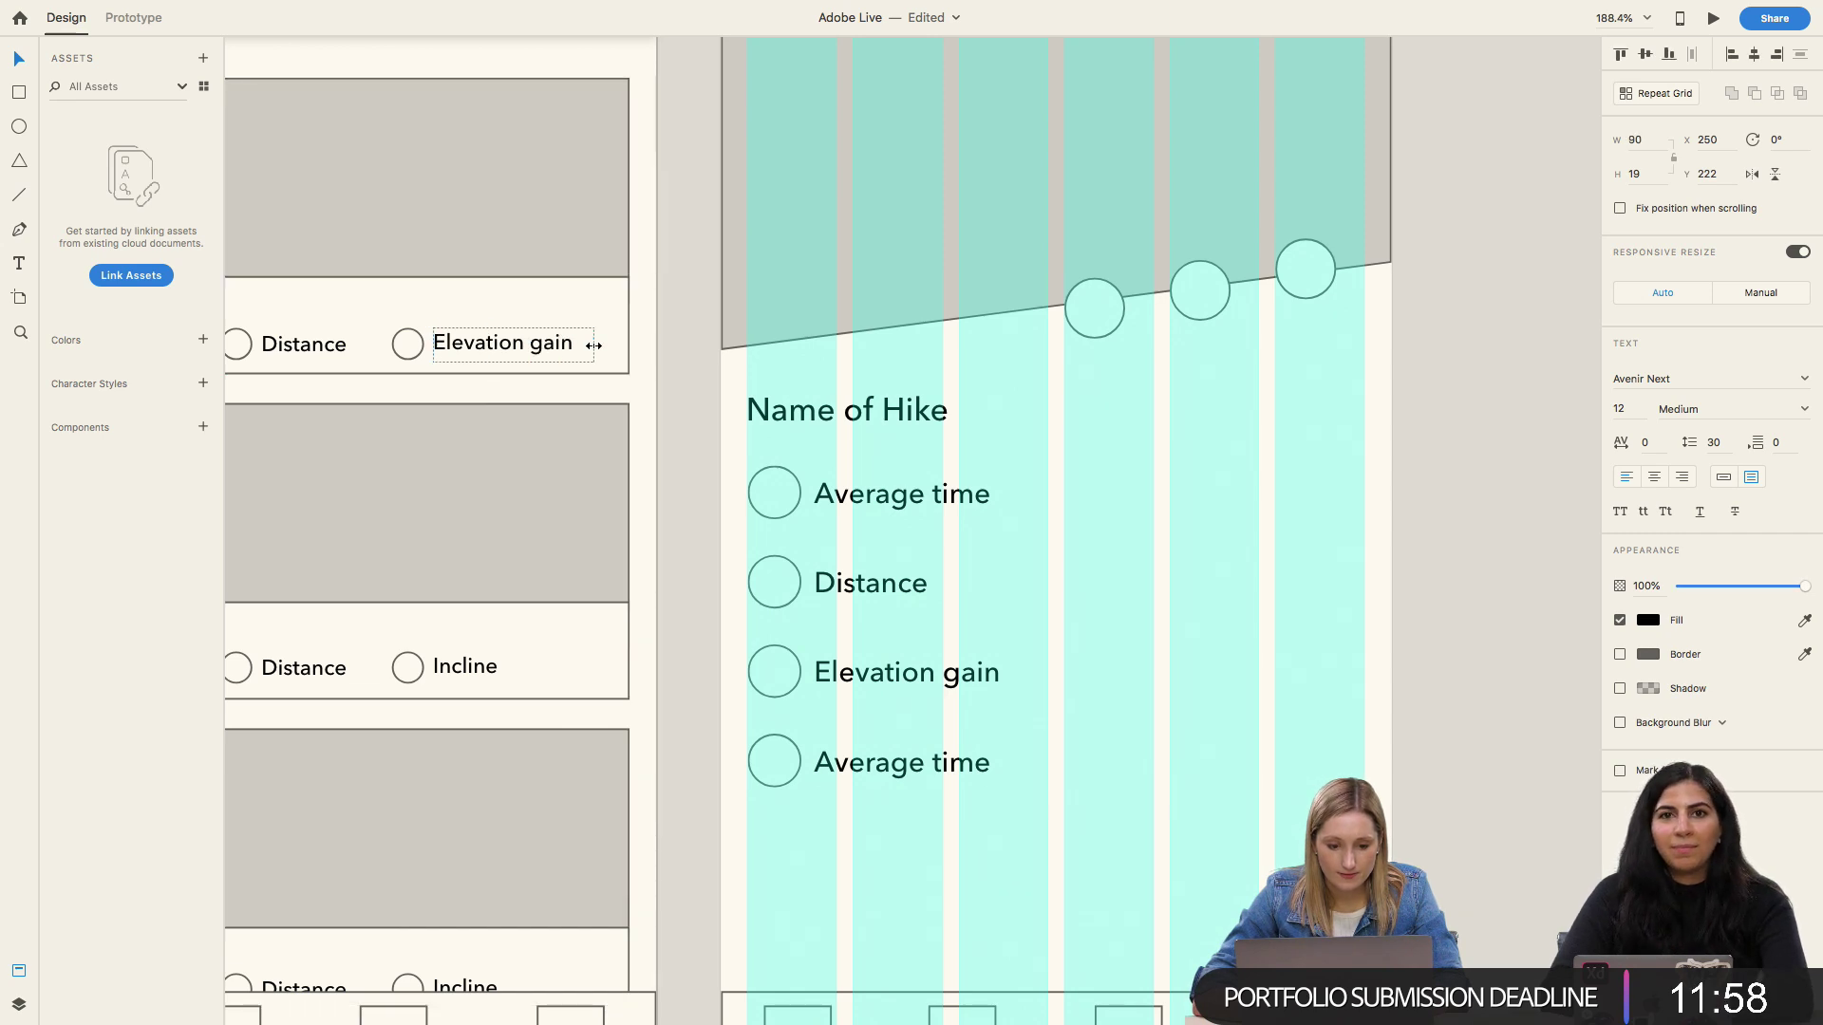
Step: Widen the second hike card's "Incline" text box to about 95 and change its text to "Elevation gain"
double_click(498, 667)
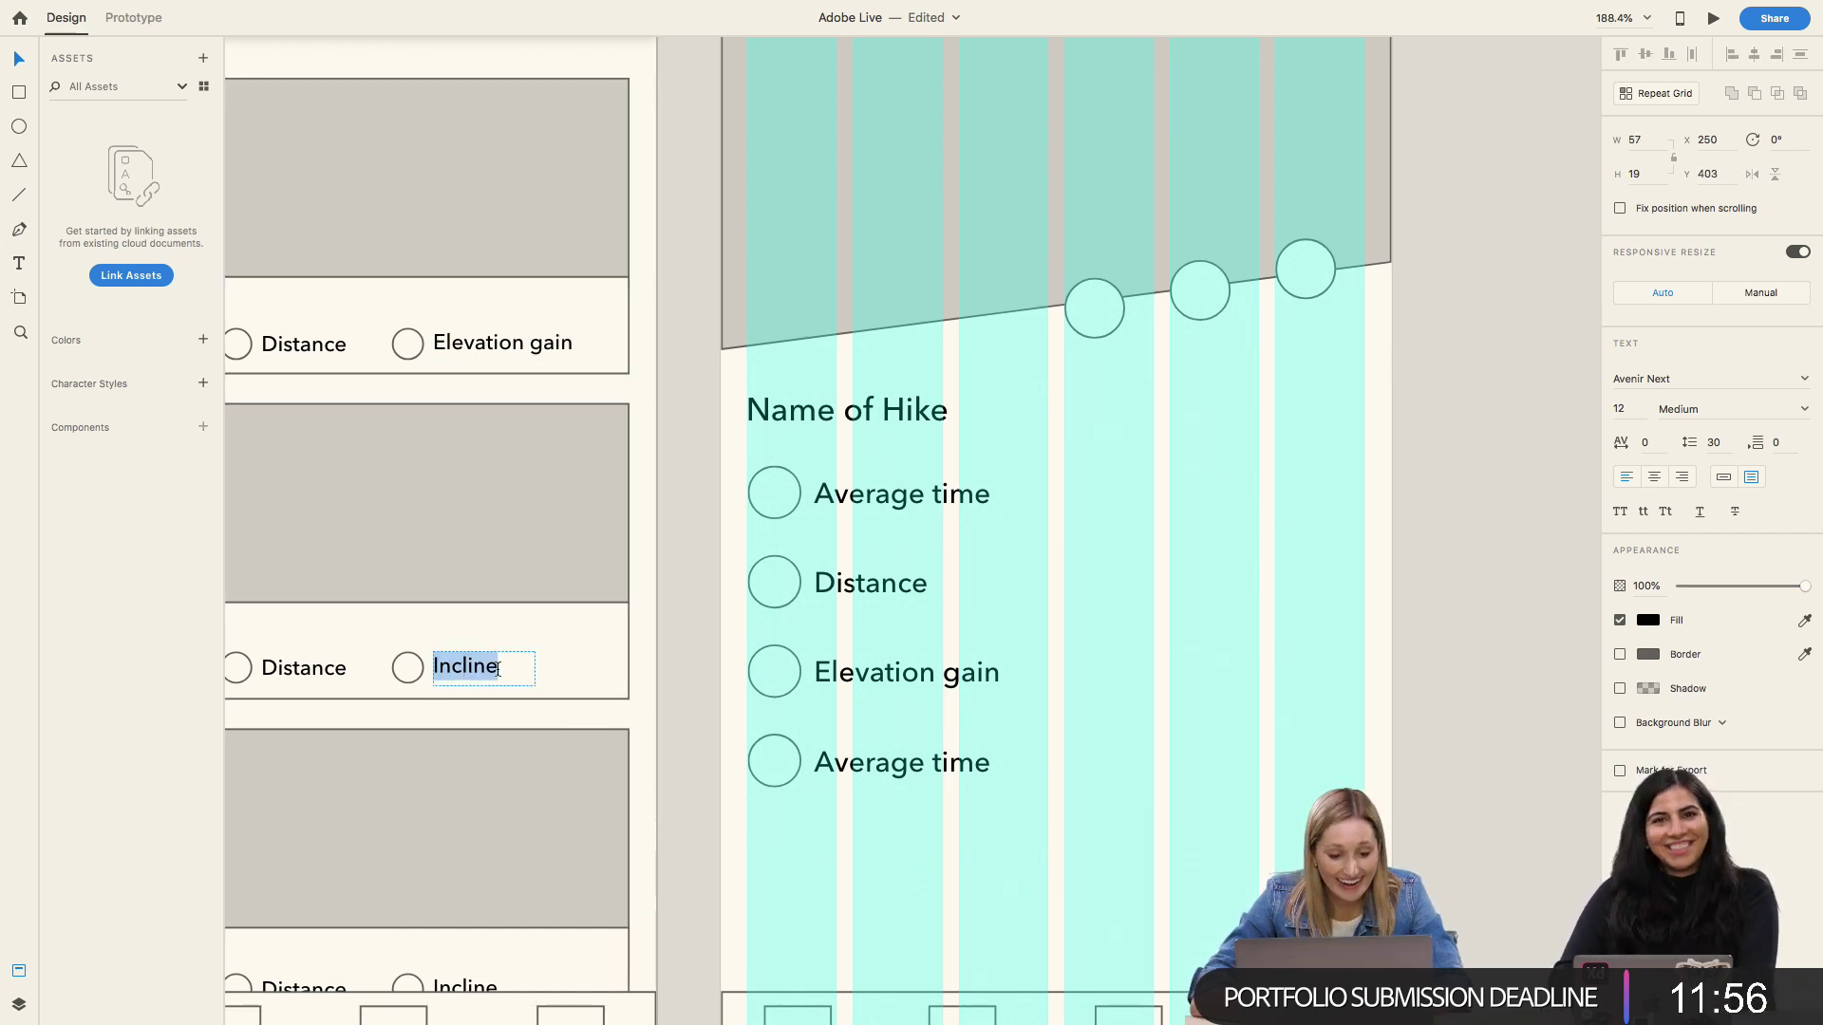
key(Escape)
drag(535, 669, 602, 668)
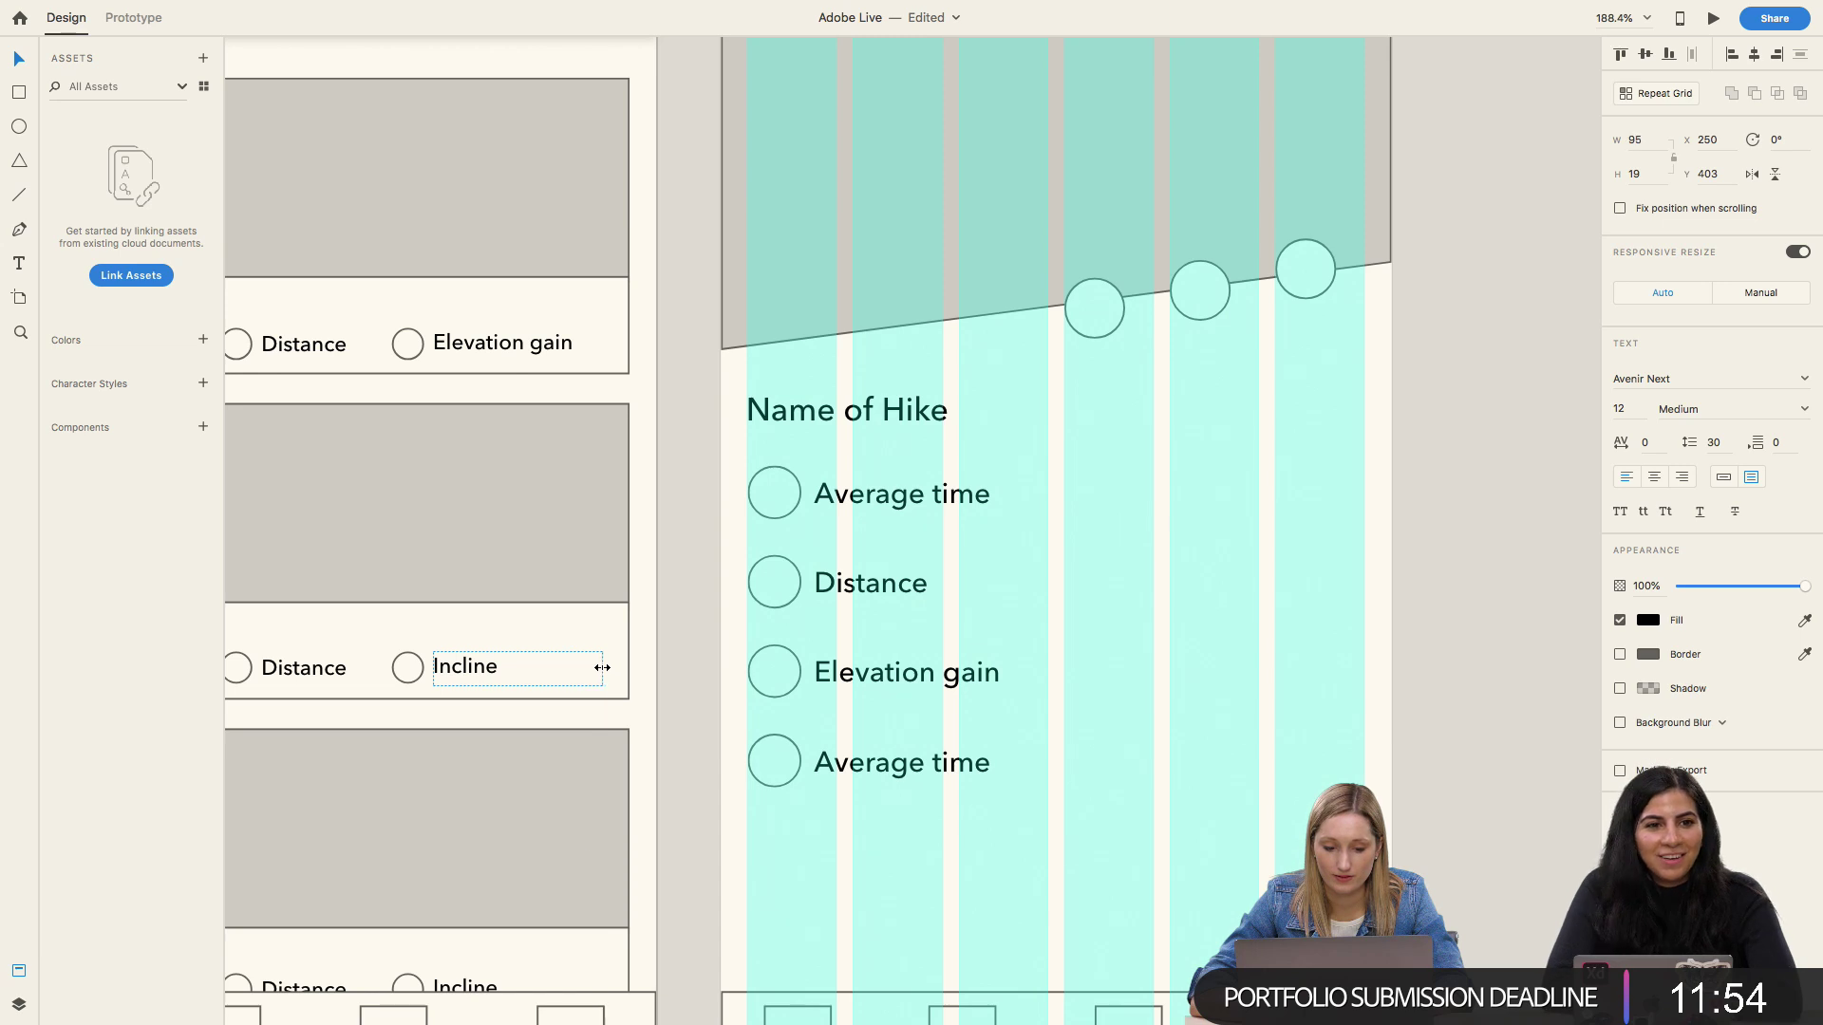
double_click(546, 668)
text(Elevatio)
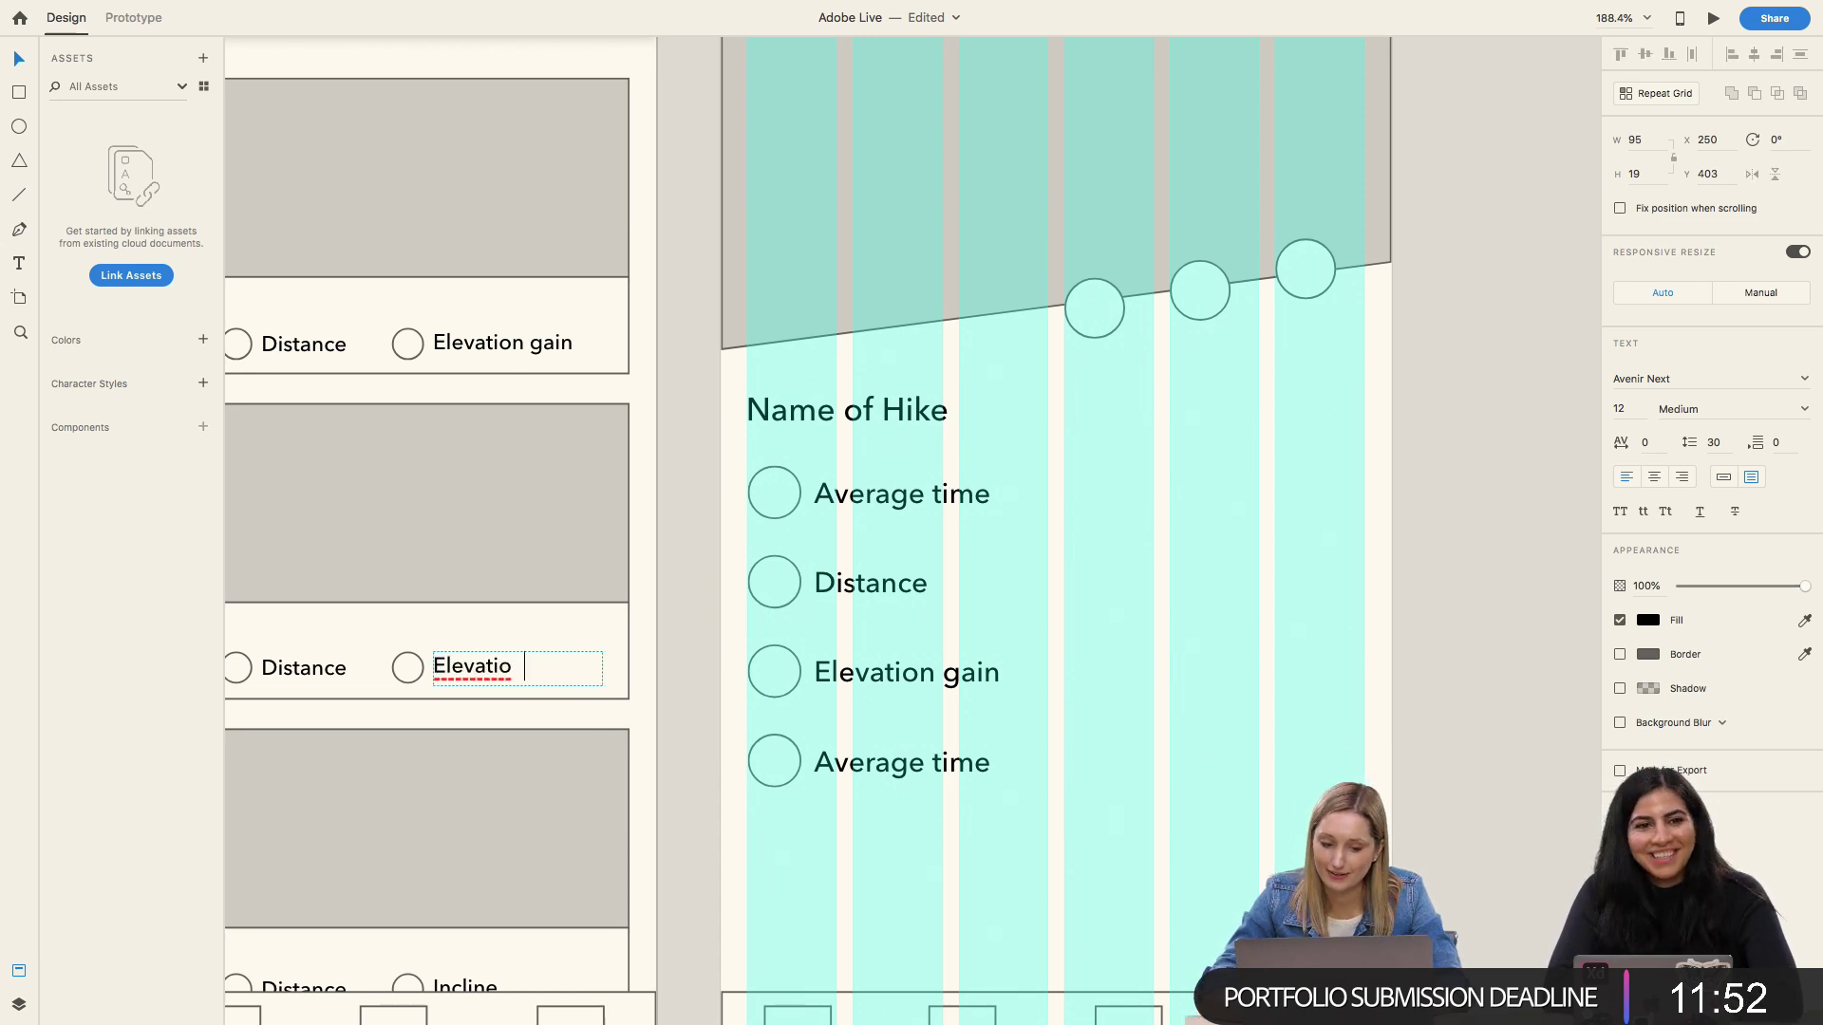
text(n gain)
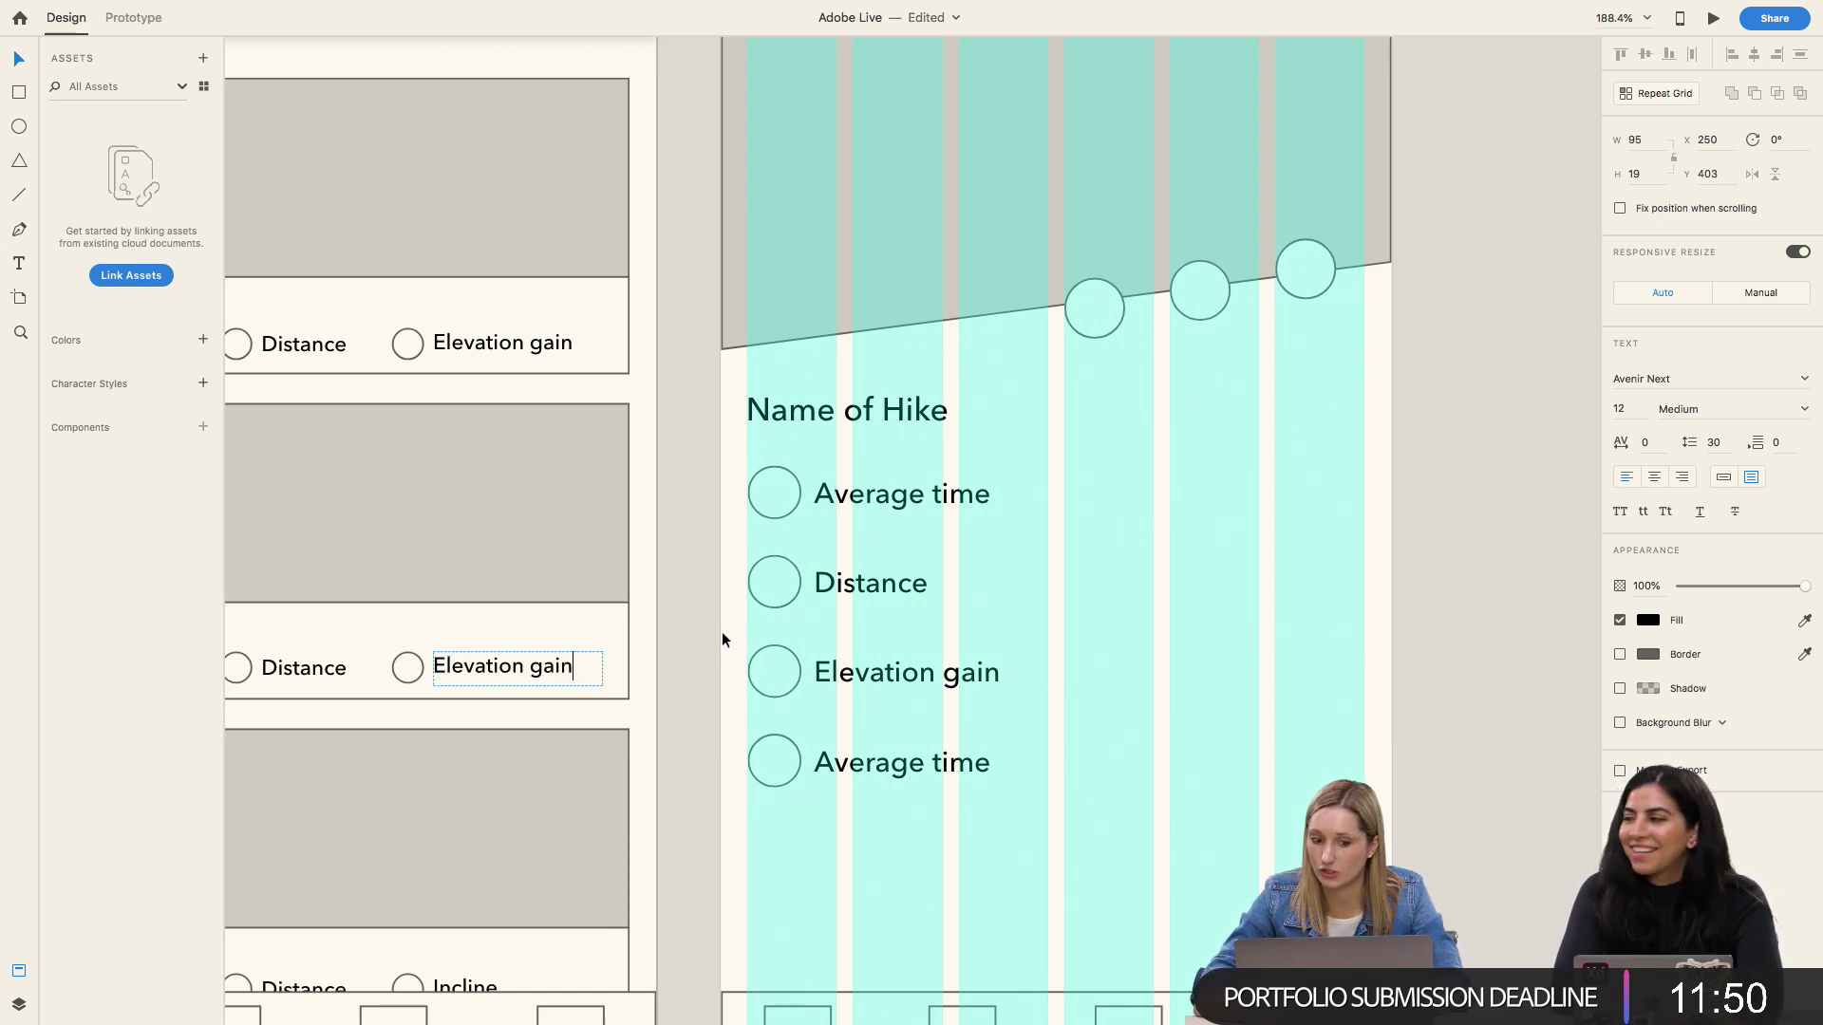
key(Escape)
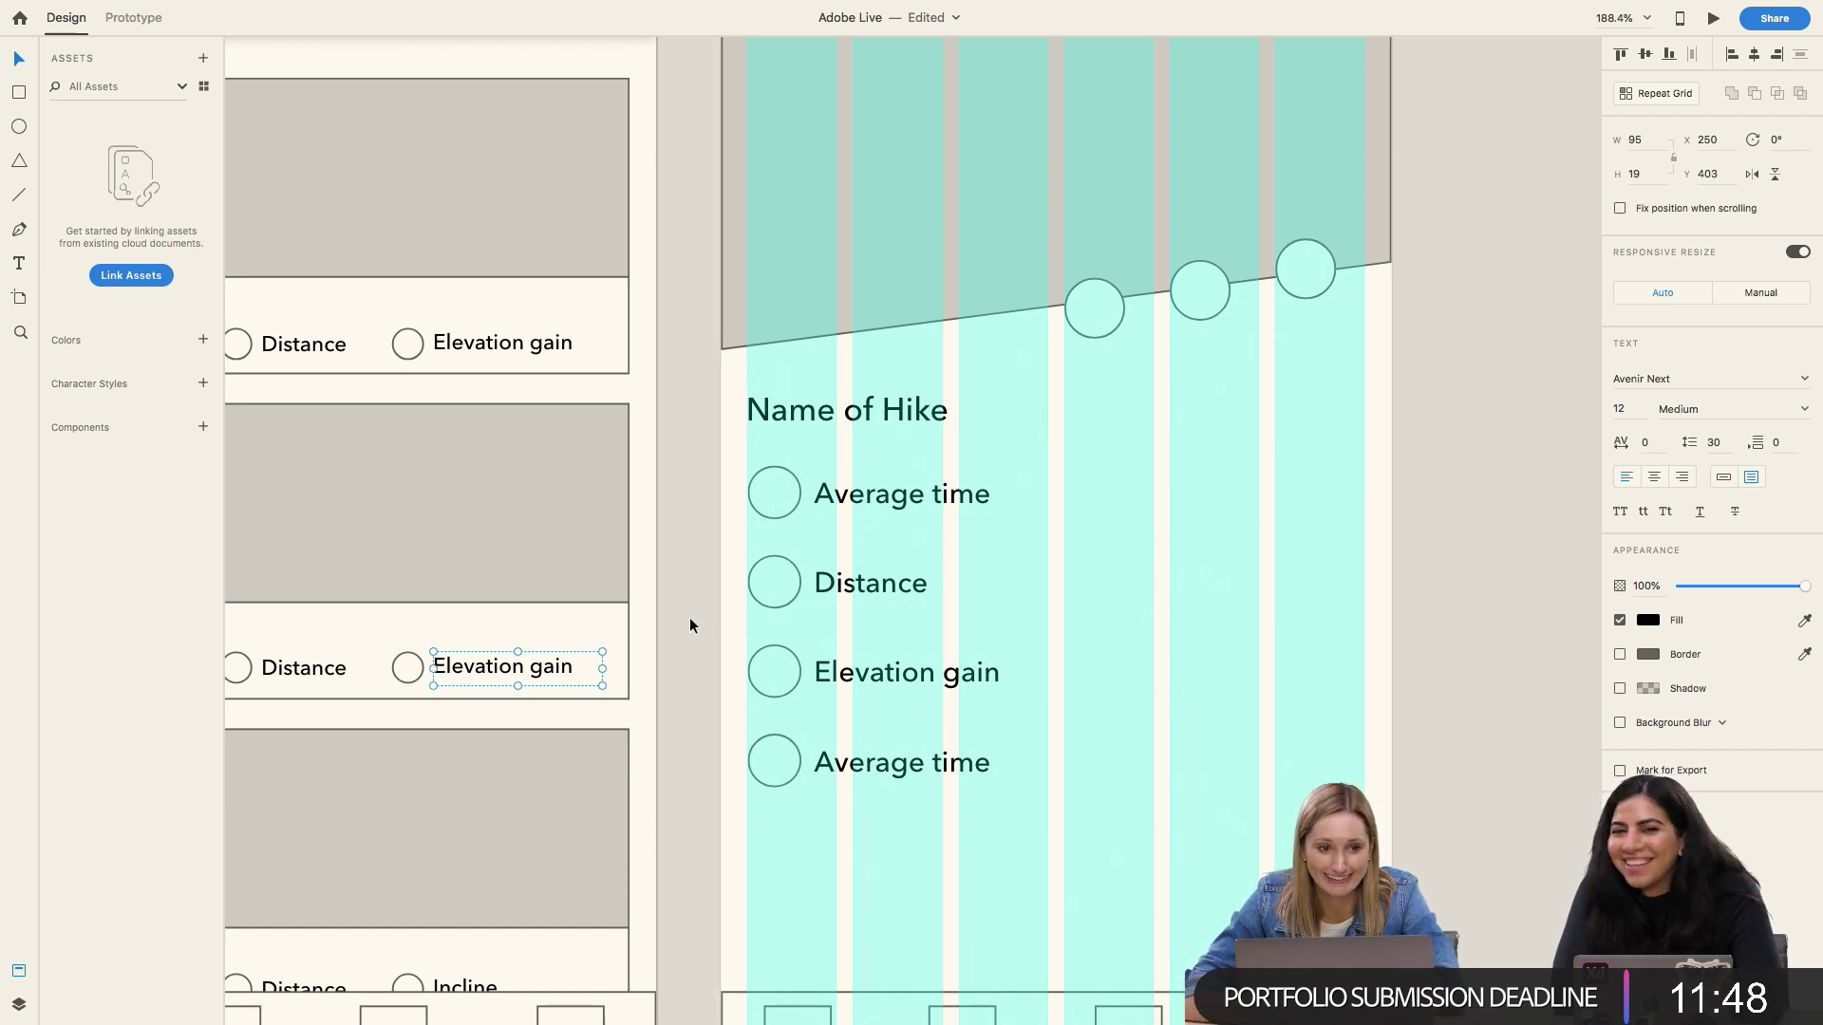
click(690, 617)
Step: Change the fourth row's label in the detail screen's repeat grid to "Terrain"
scroll(794, 628, down, 3)
double_click(835, 665)
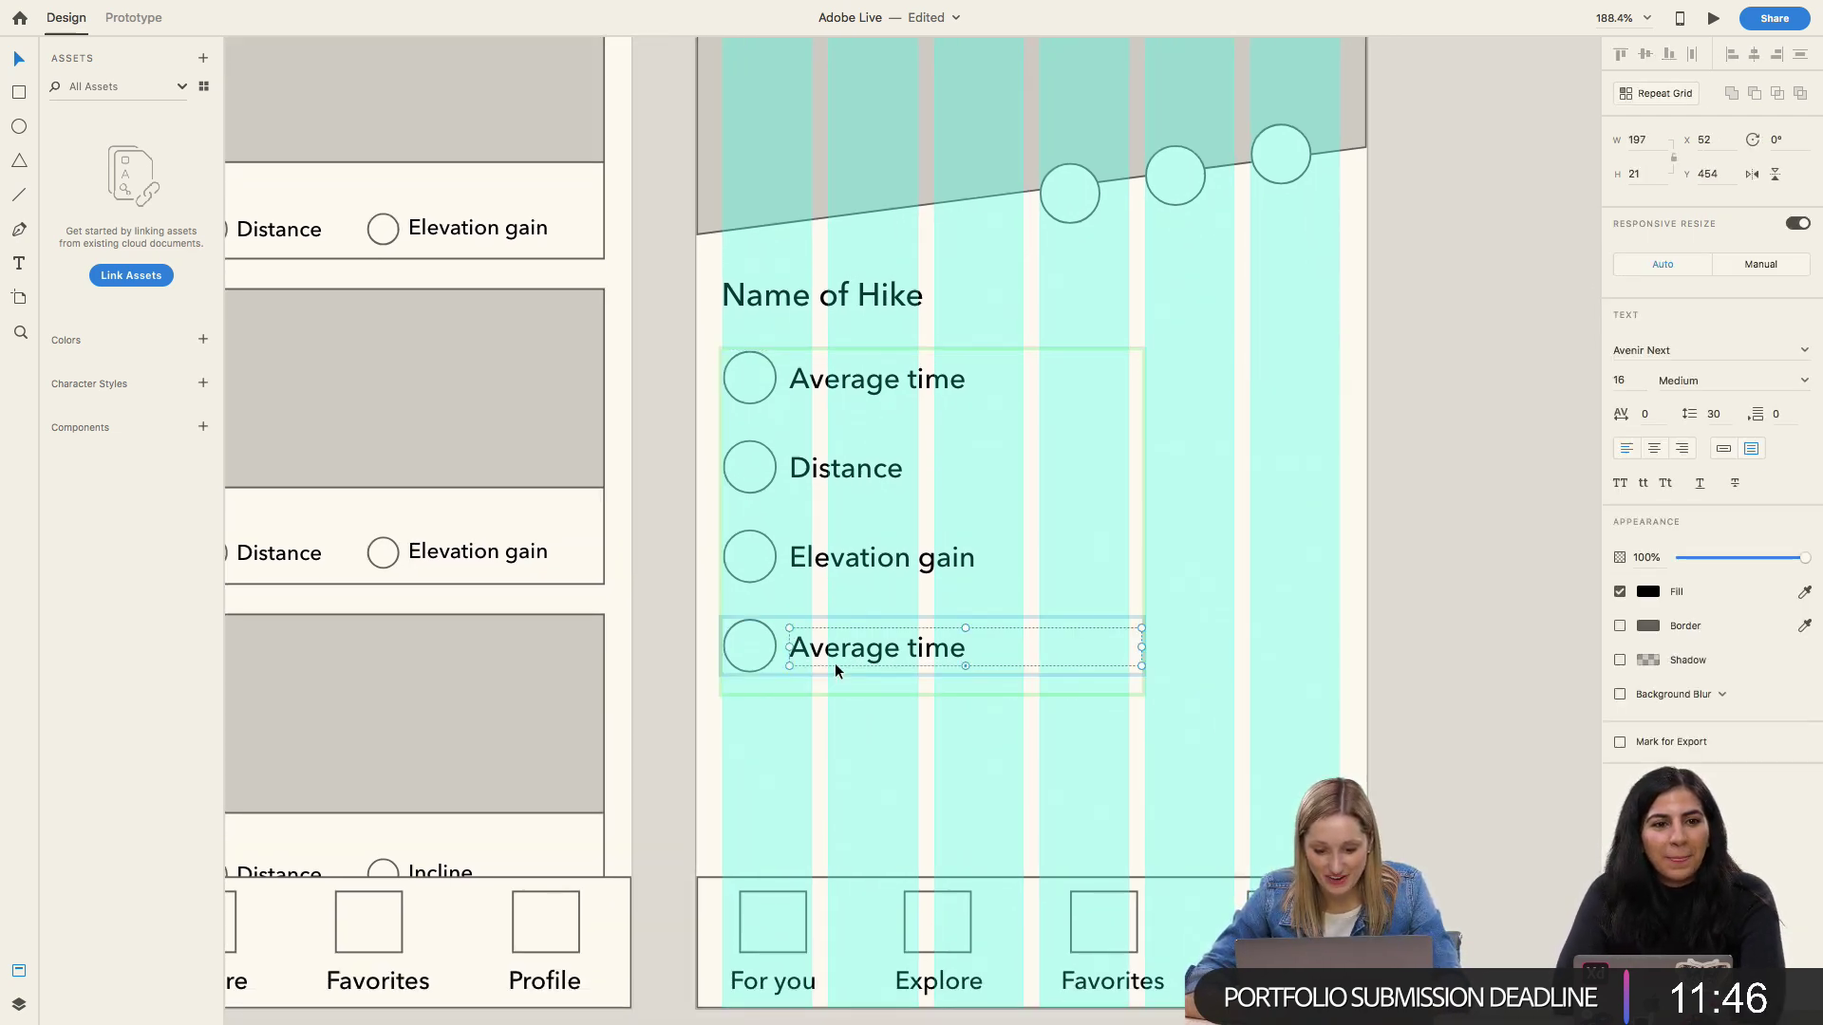
double_click(836, 654)
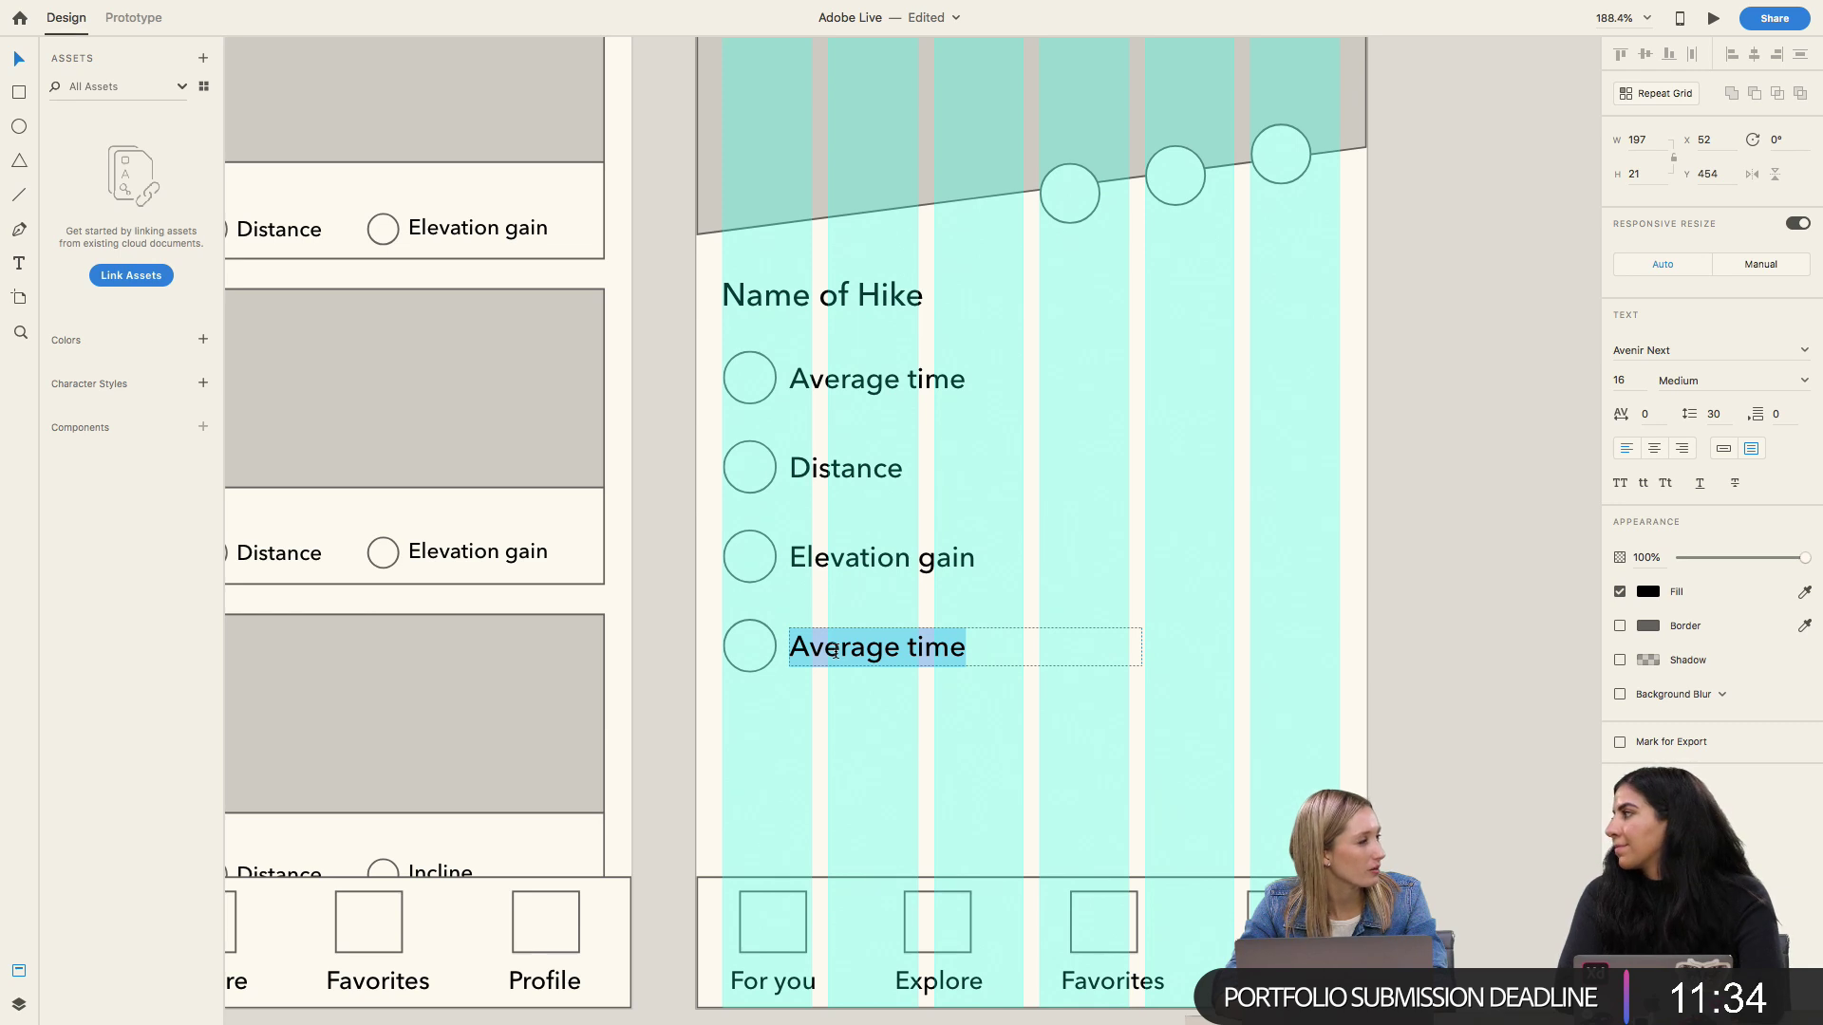
text(Terrain)
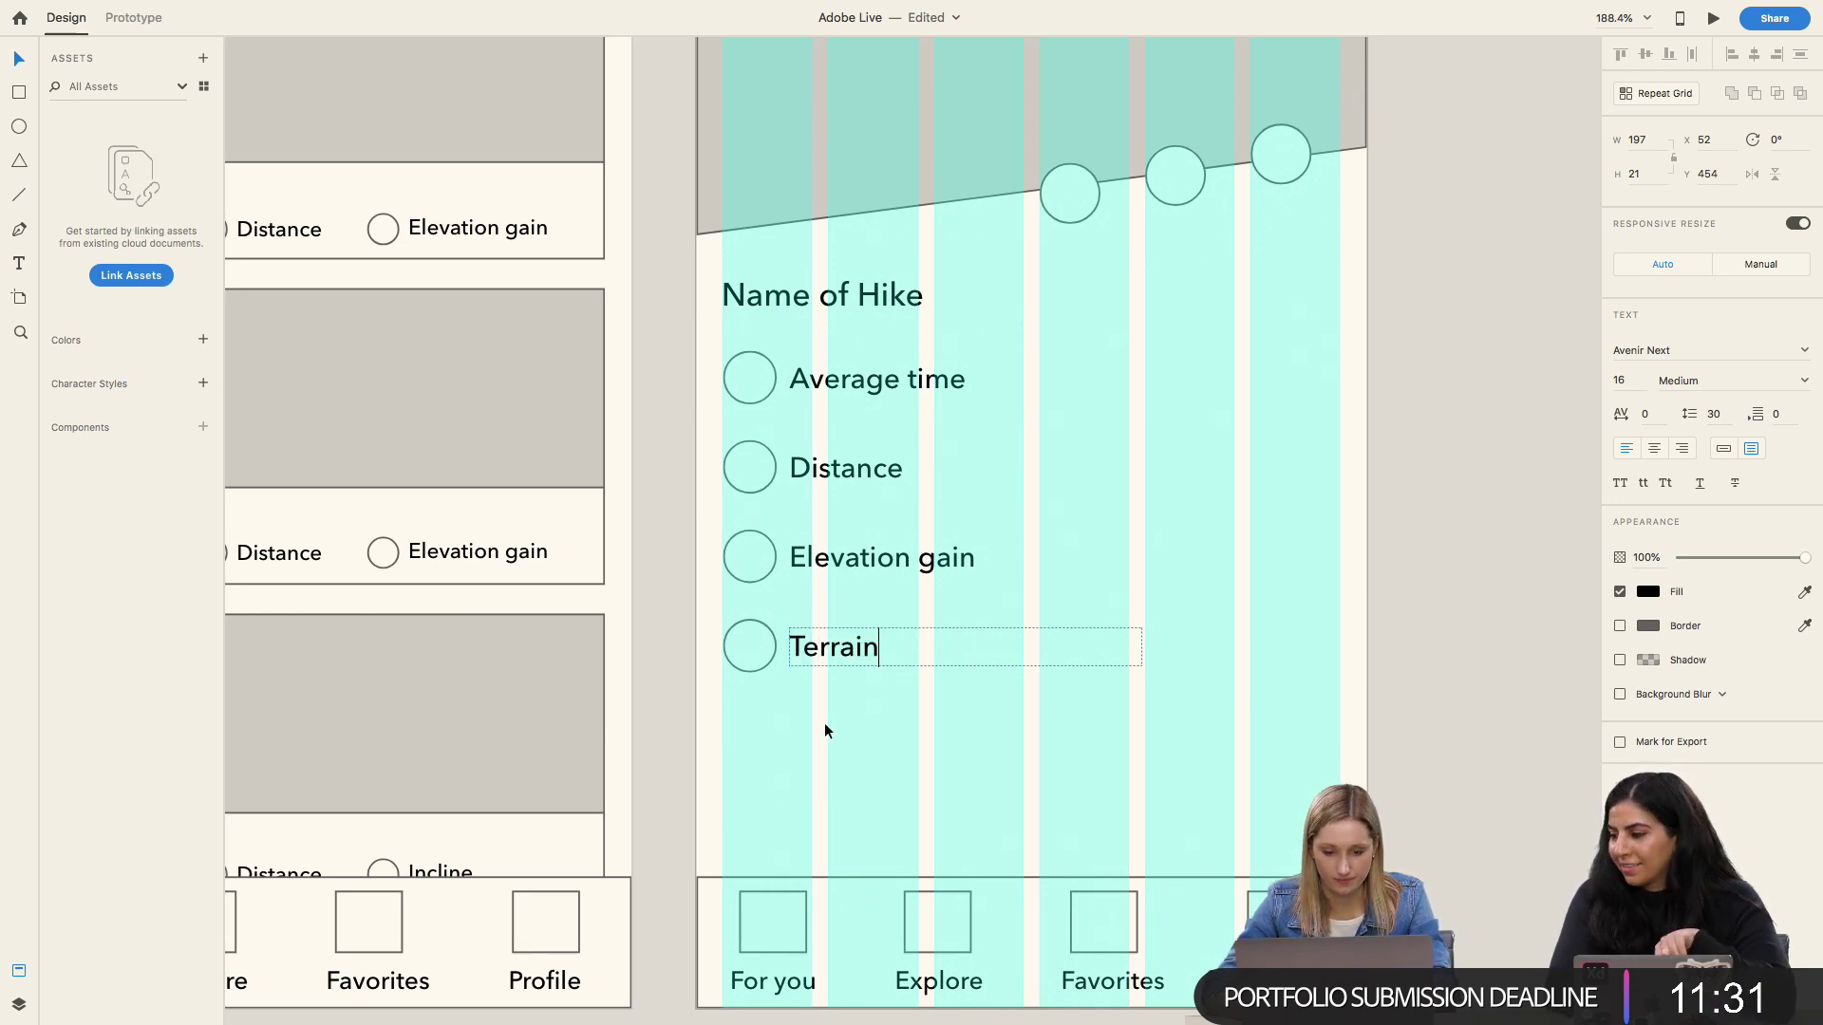
key(Escape)
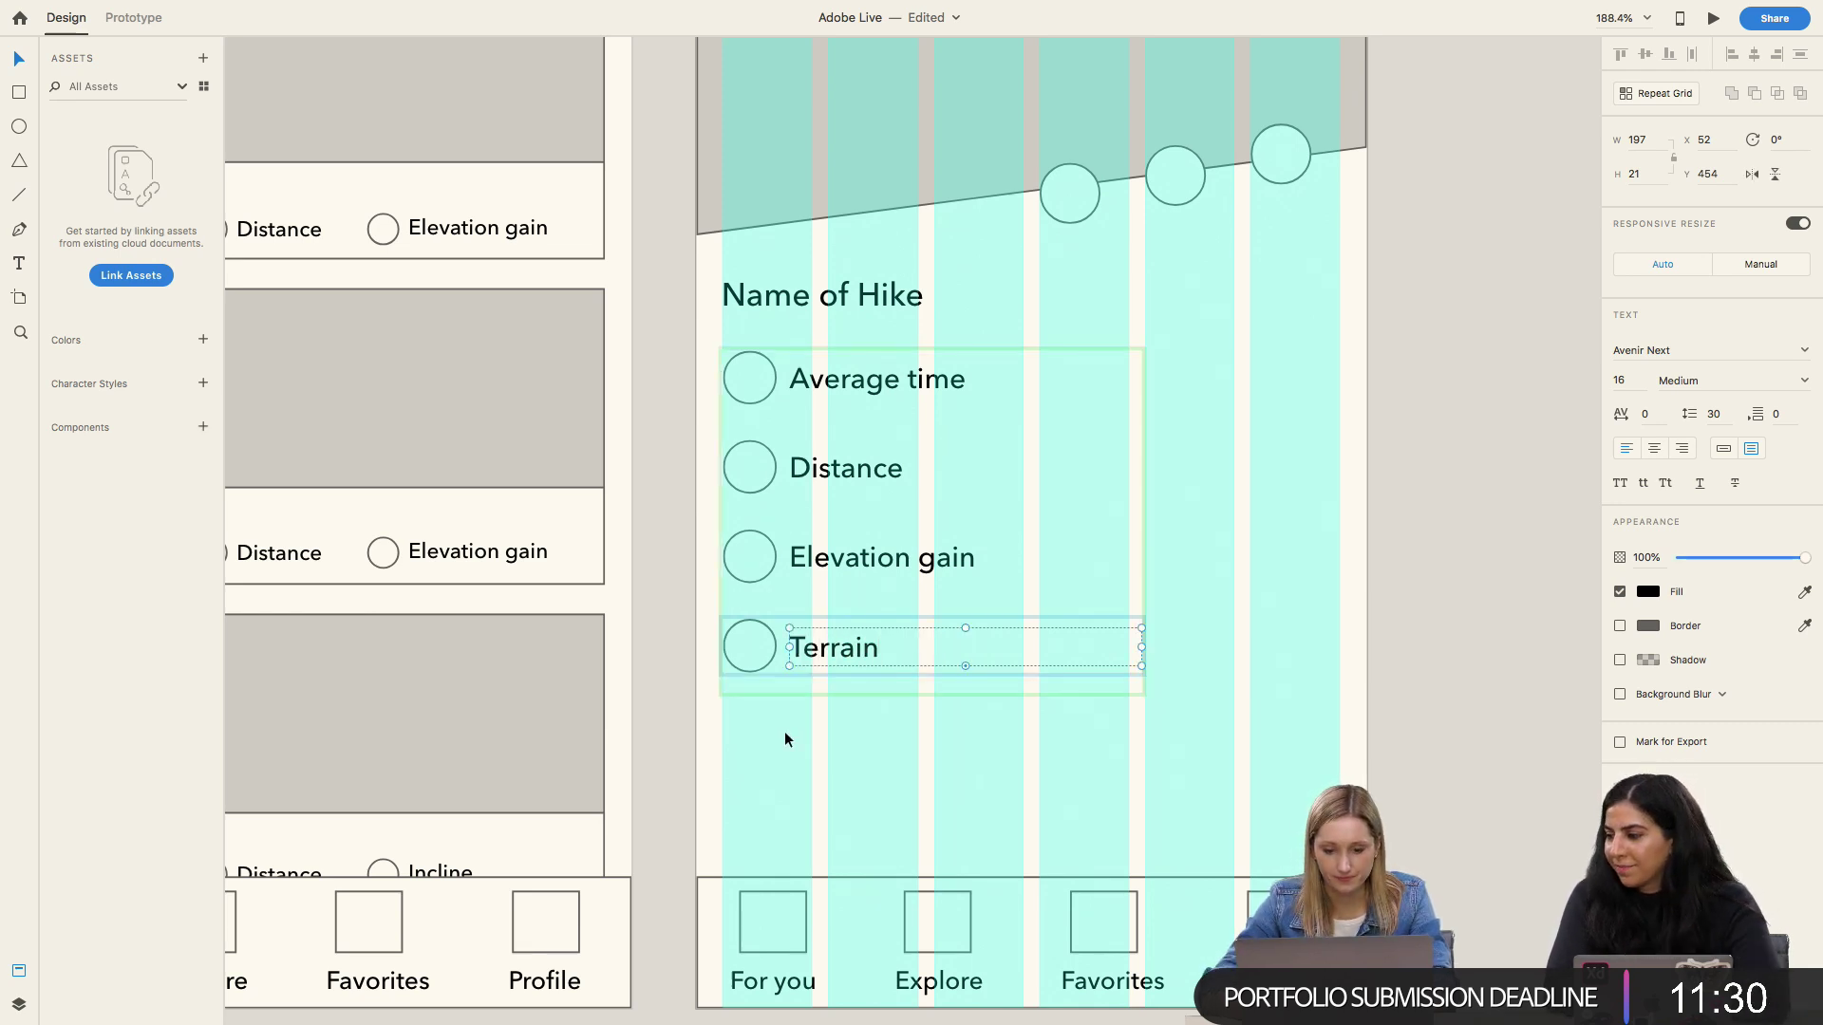
click(929, 722)
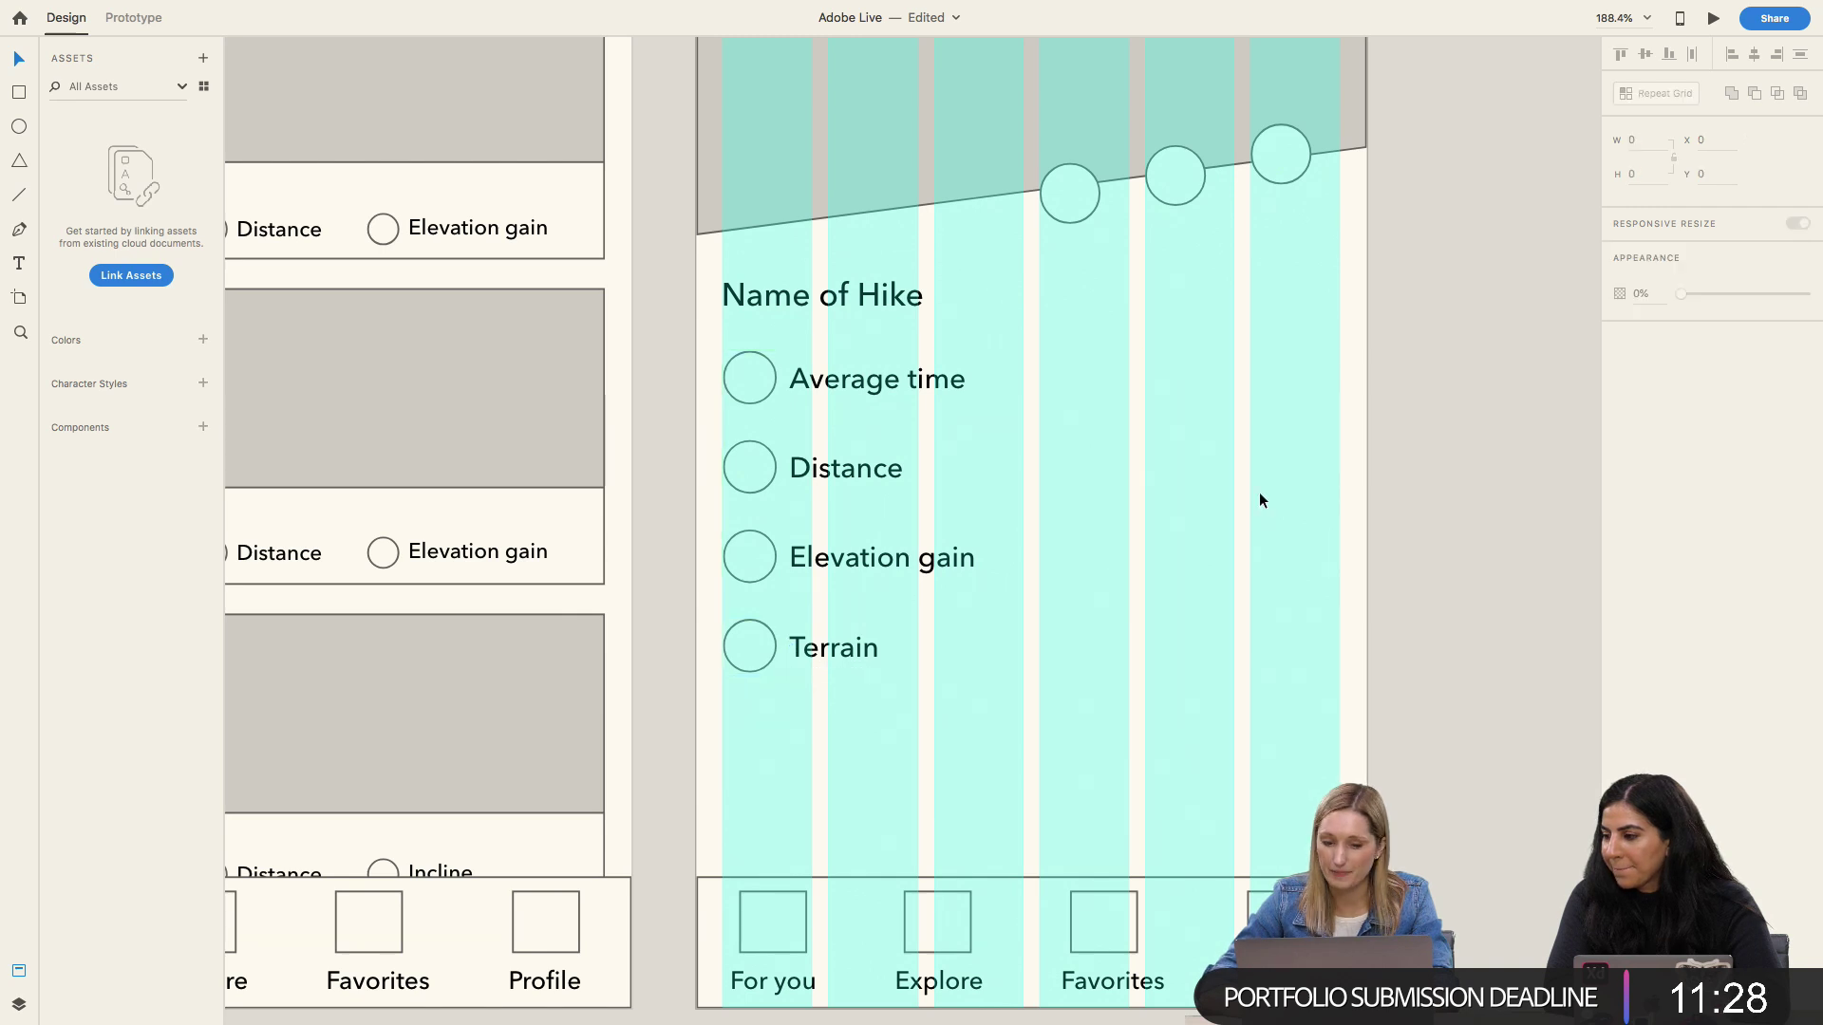
Step: Turn off the layout grid on the hike detail artboard
scroll(1212, 248, up, 3)
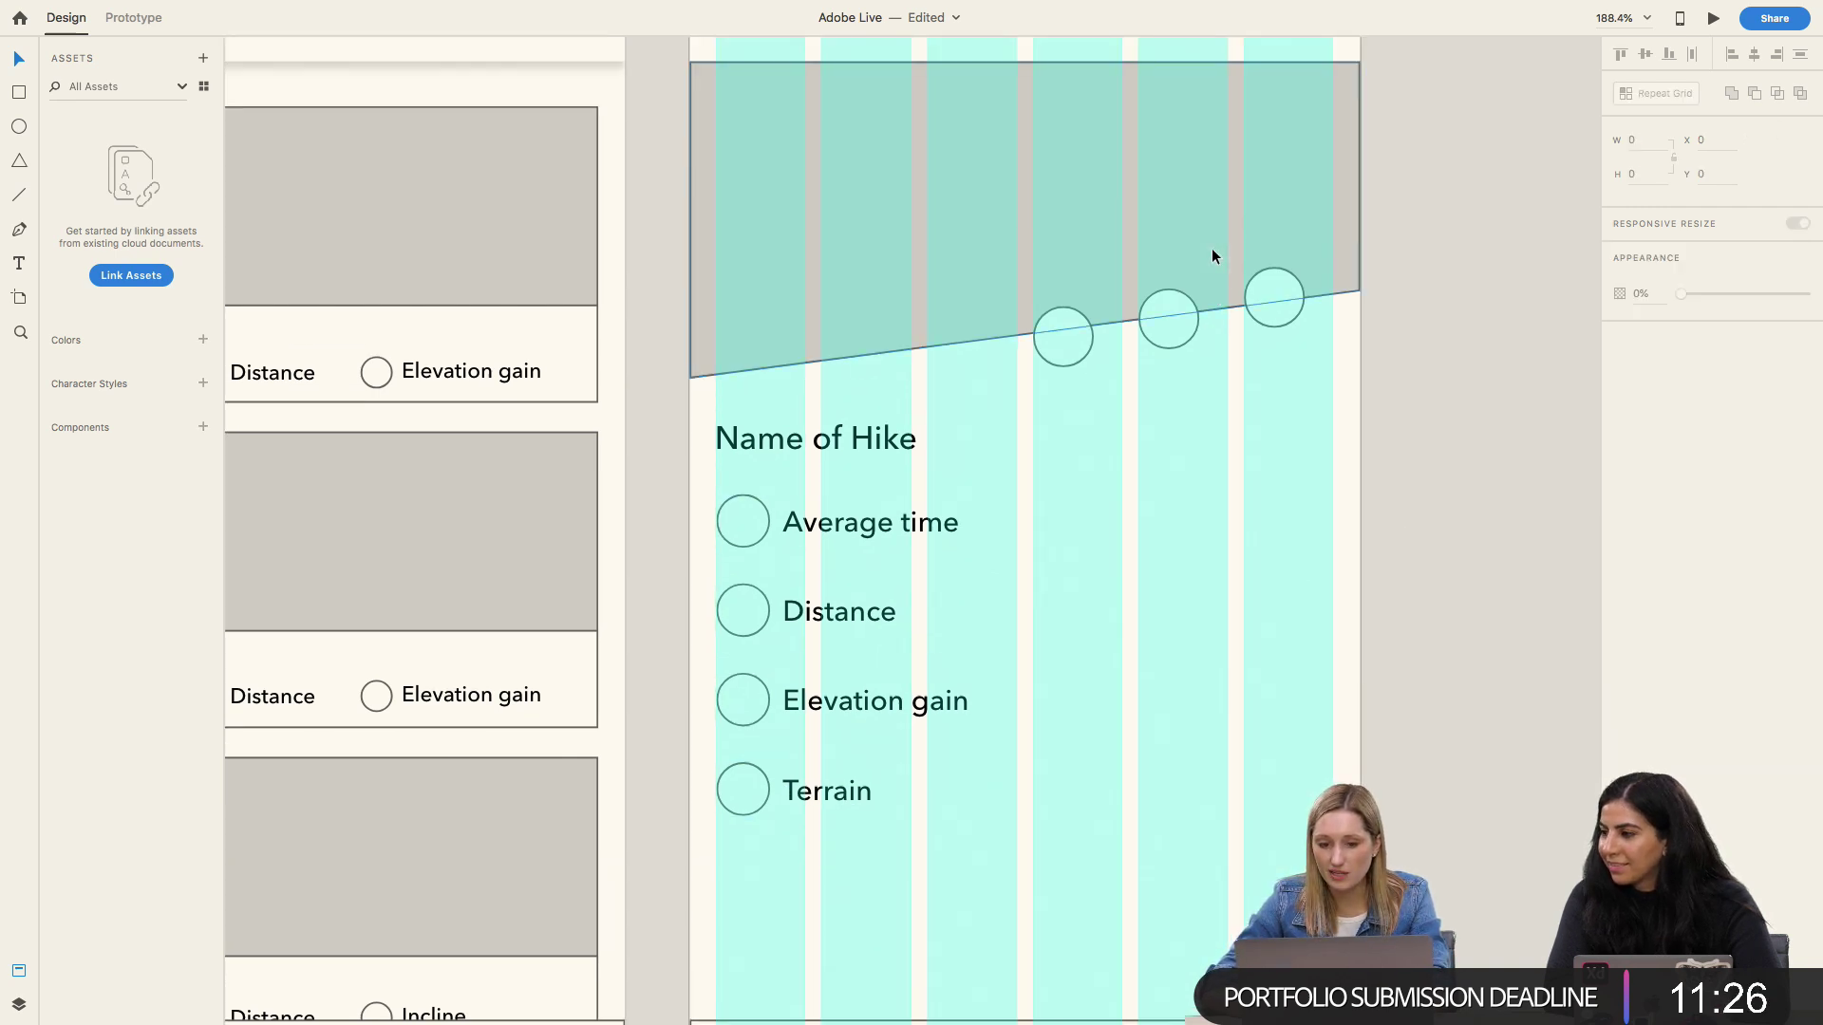
scroll(1211, 248, down, 2)
scroll(997, 380, up, 3)
click(816, 158)
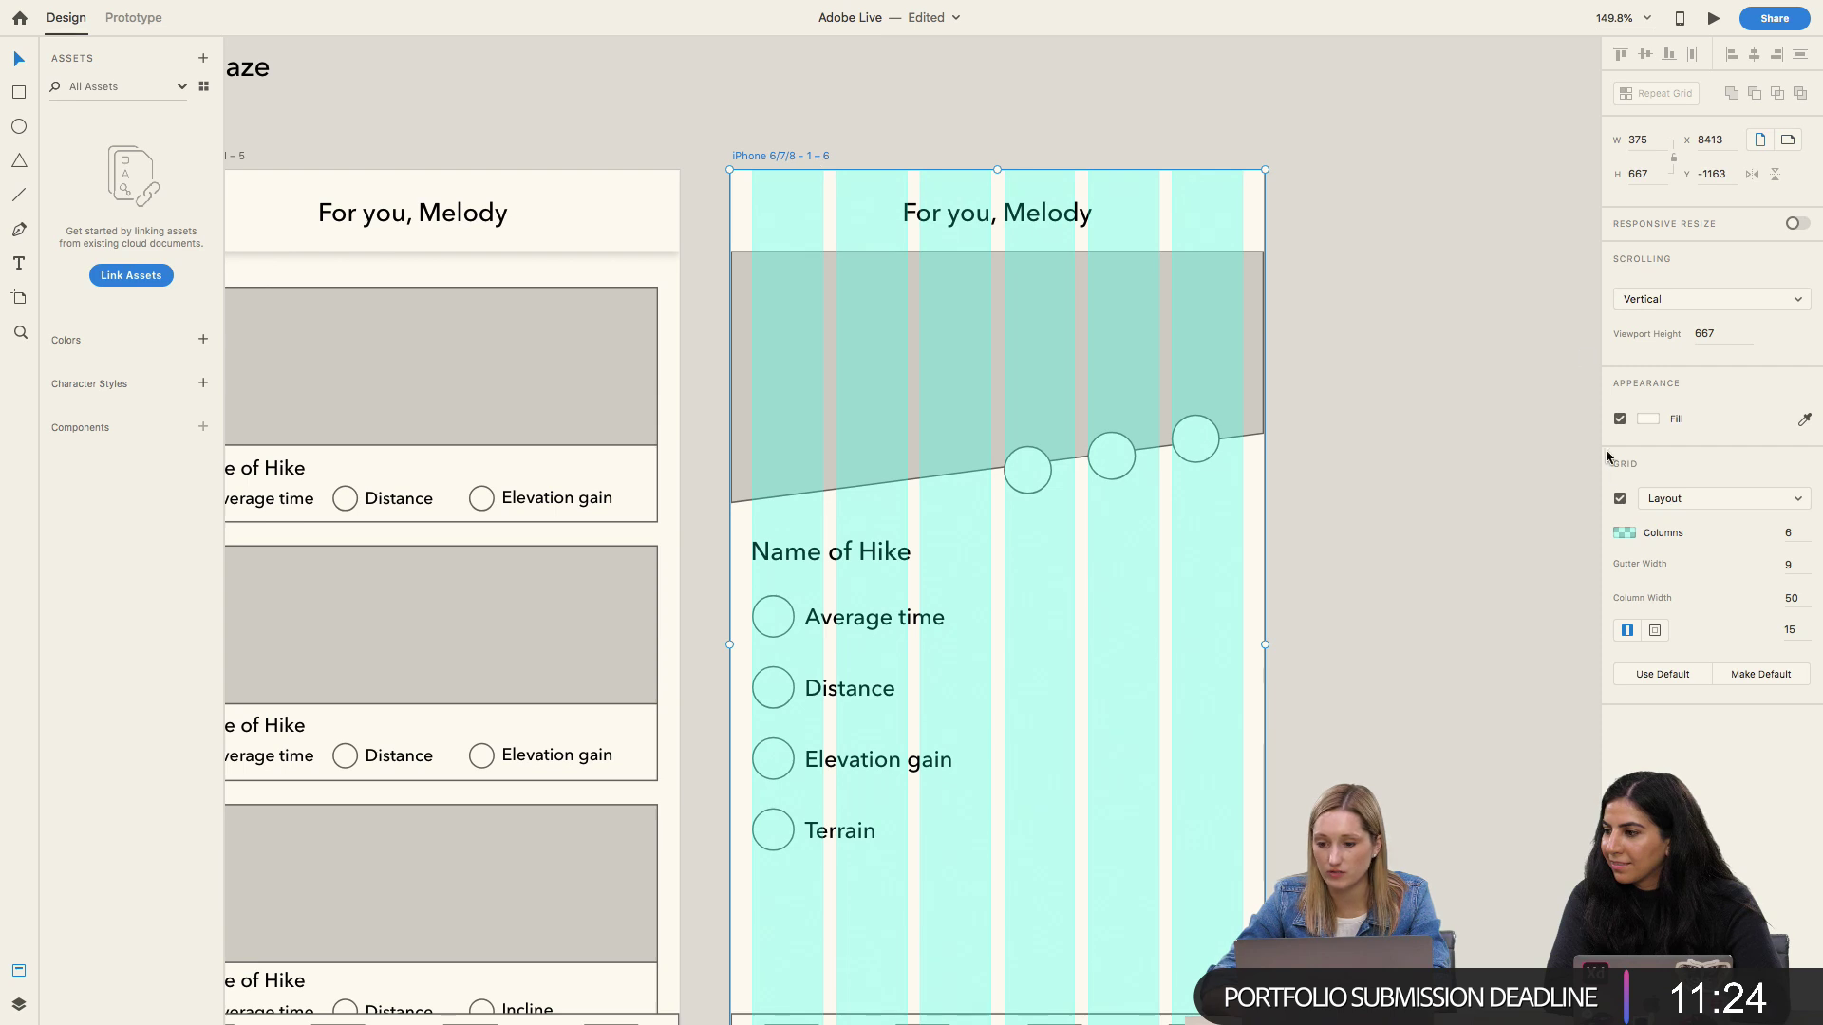
click(1620, 499)
Step: Add a "Tags" text box about 141 wide and 28 high below the "Terrain" row, at about X 19, Y 503
scroll(1336, 537, down, 4)
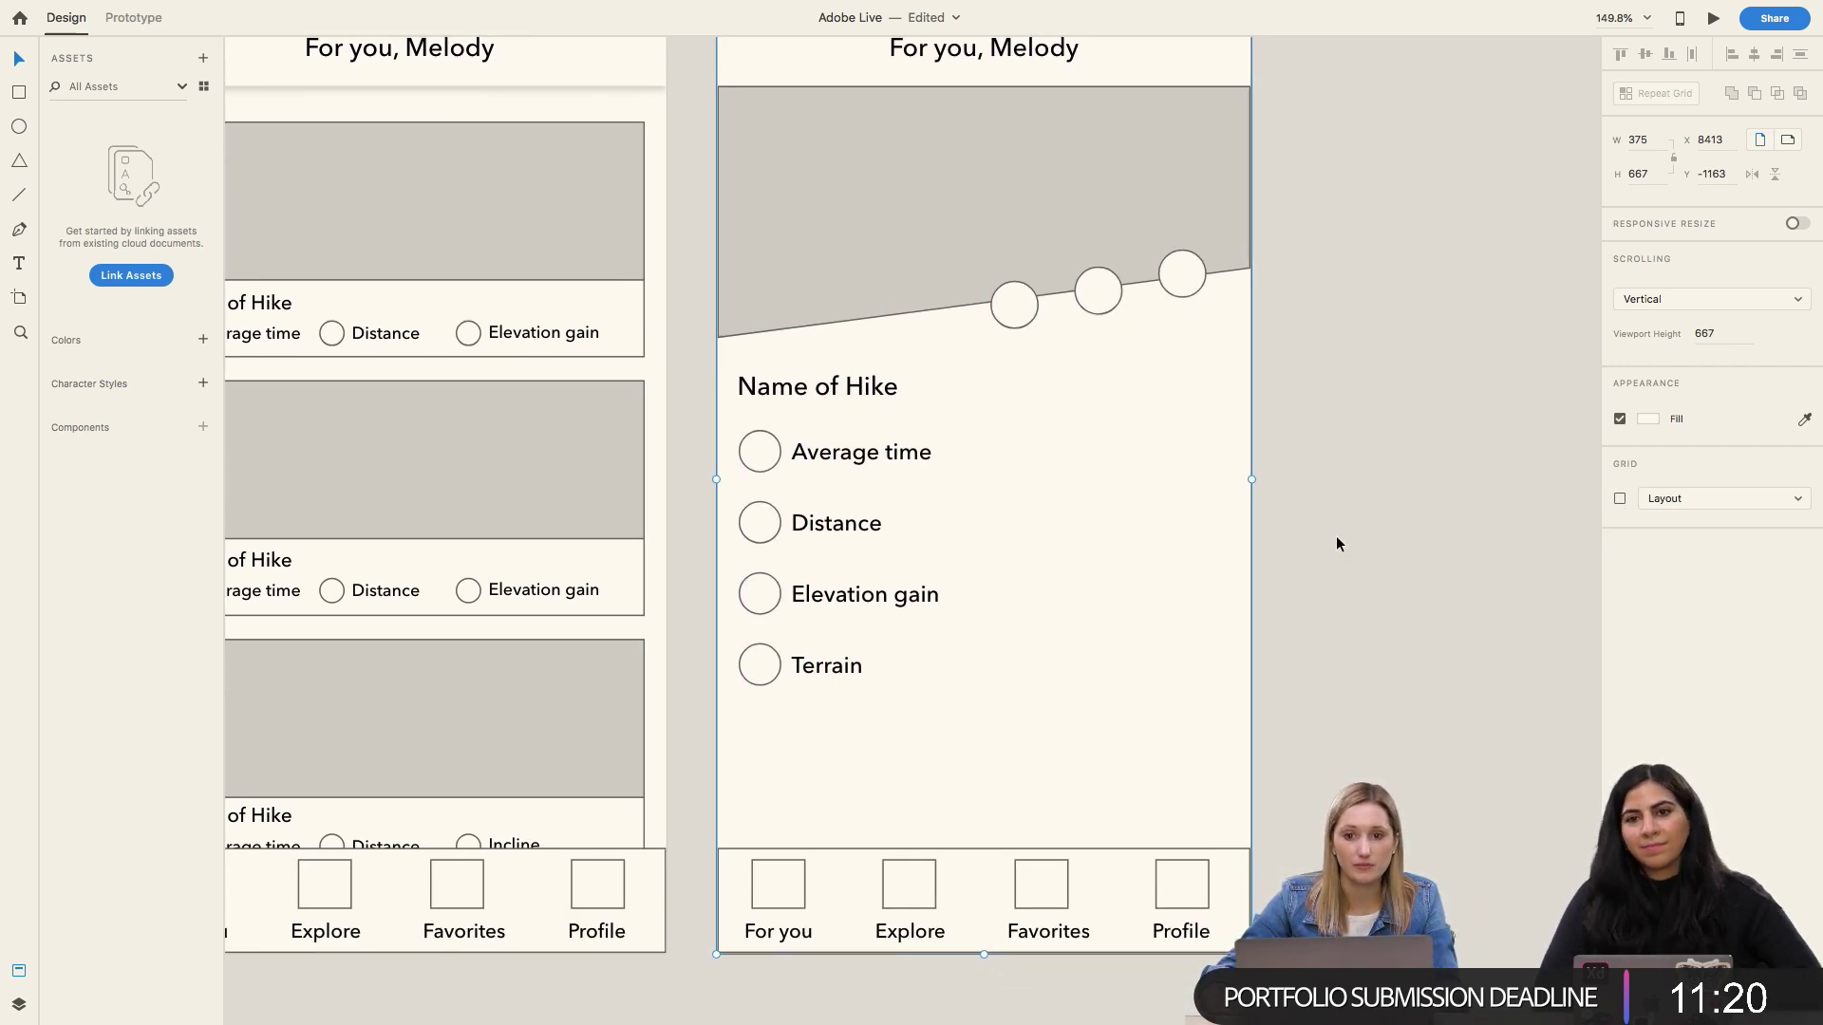
scroll(1016, 748, down, 2)
scroll(867, 727, down, 1)
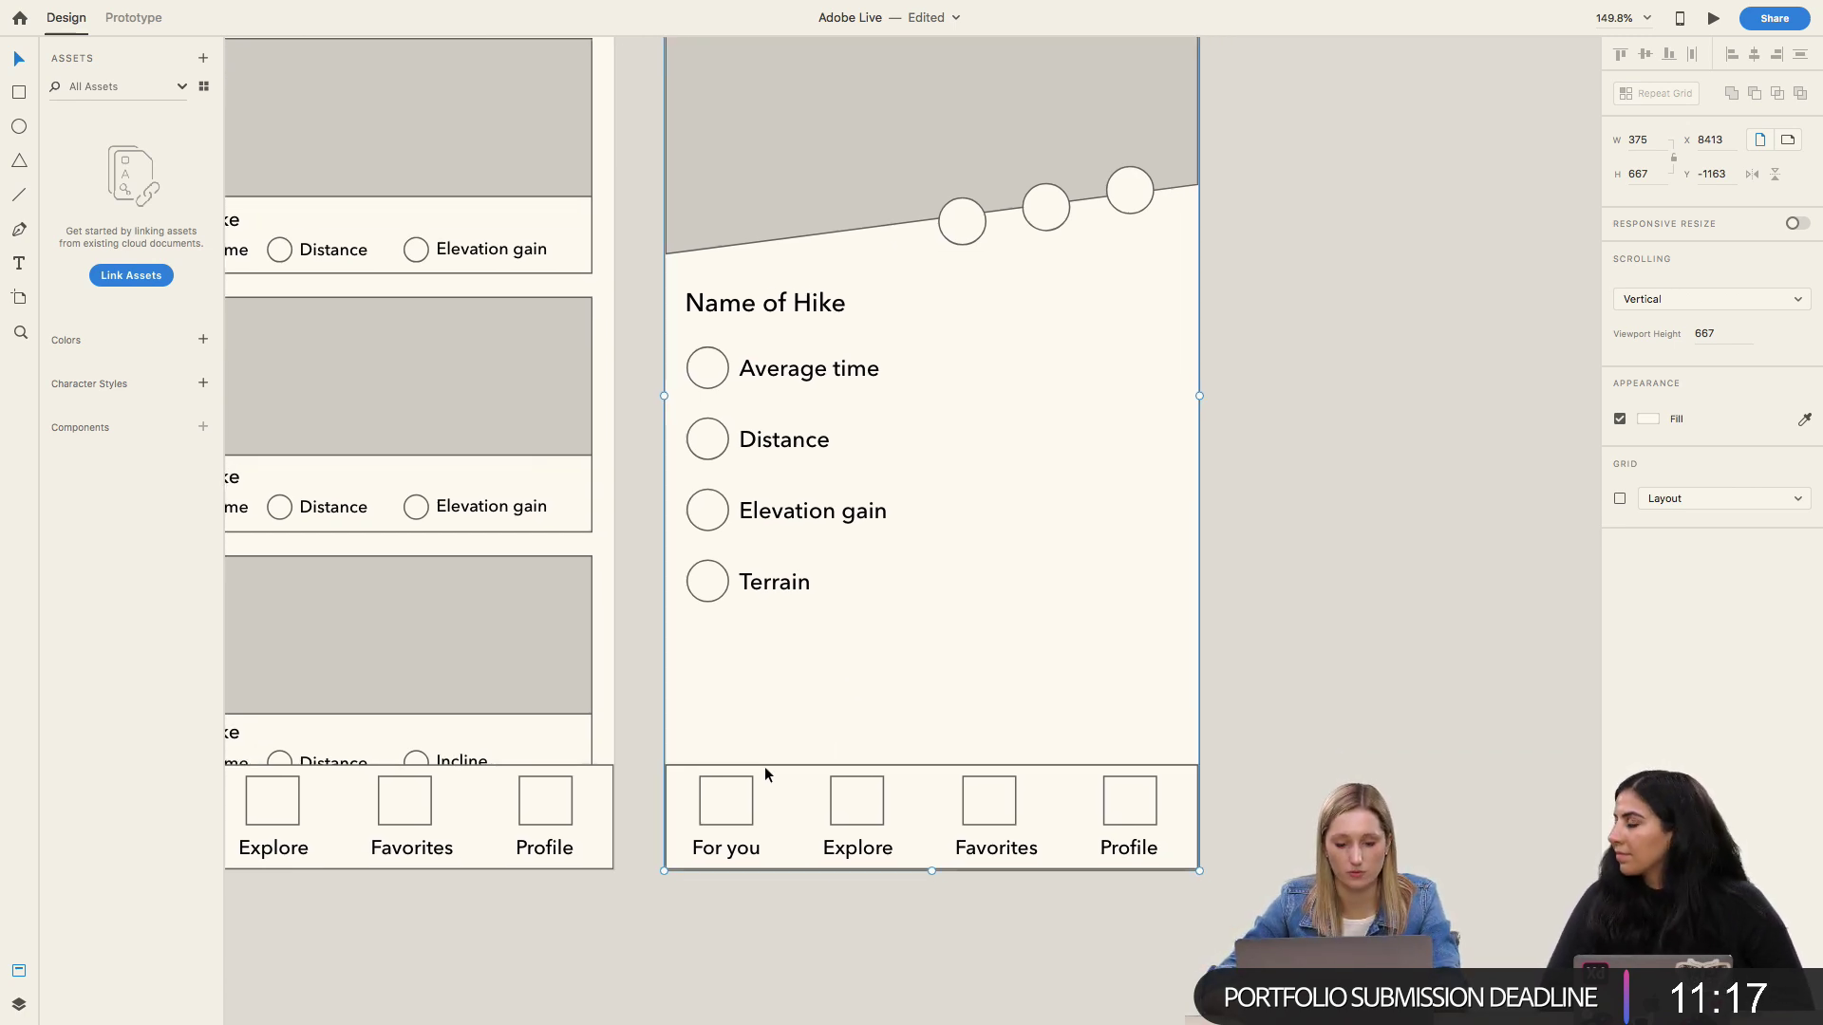
key(t)
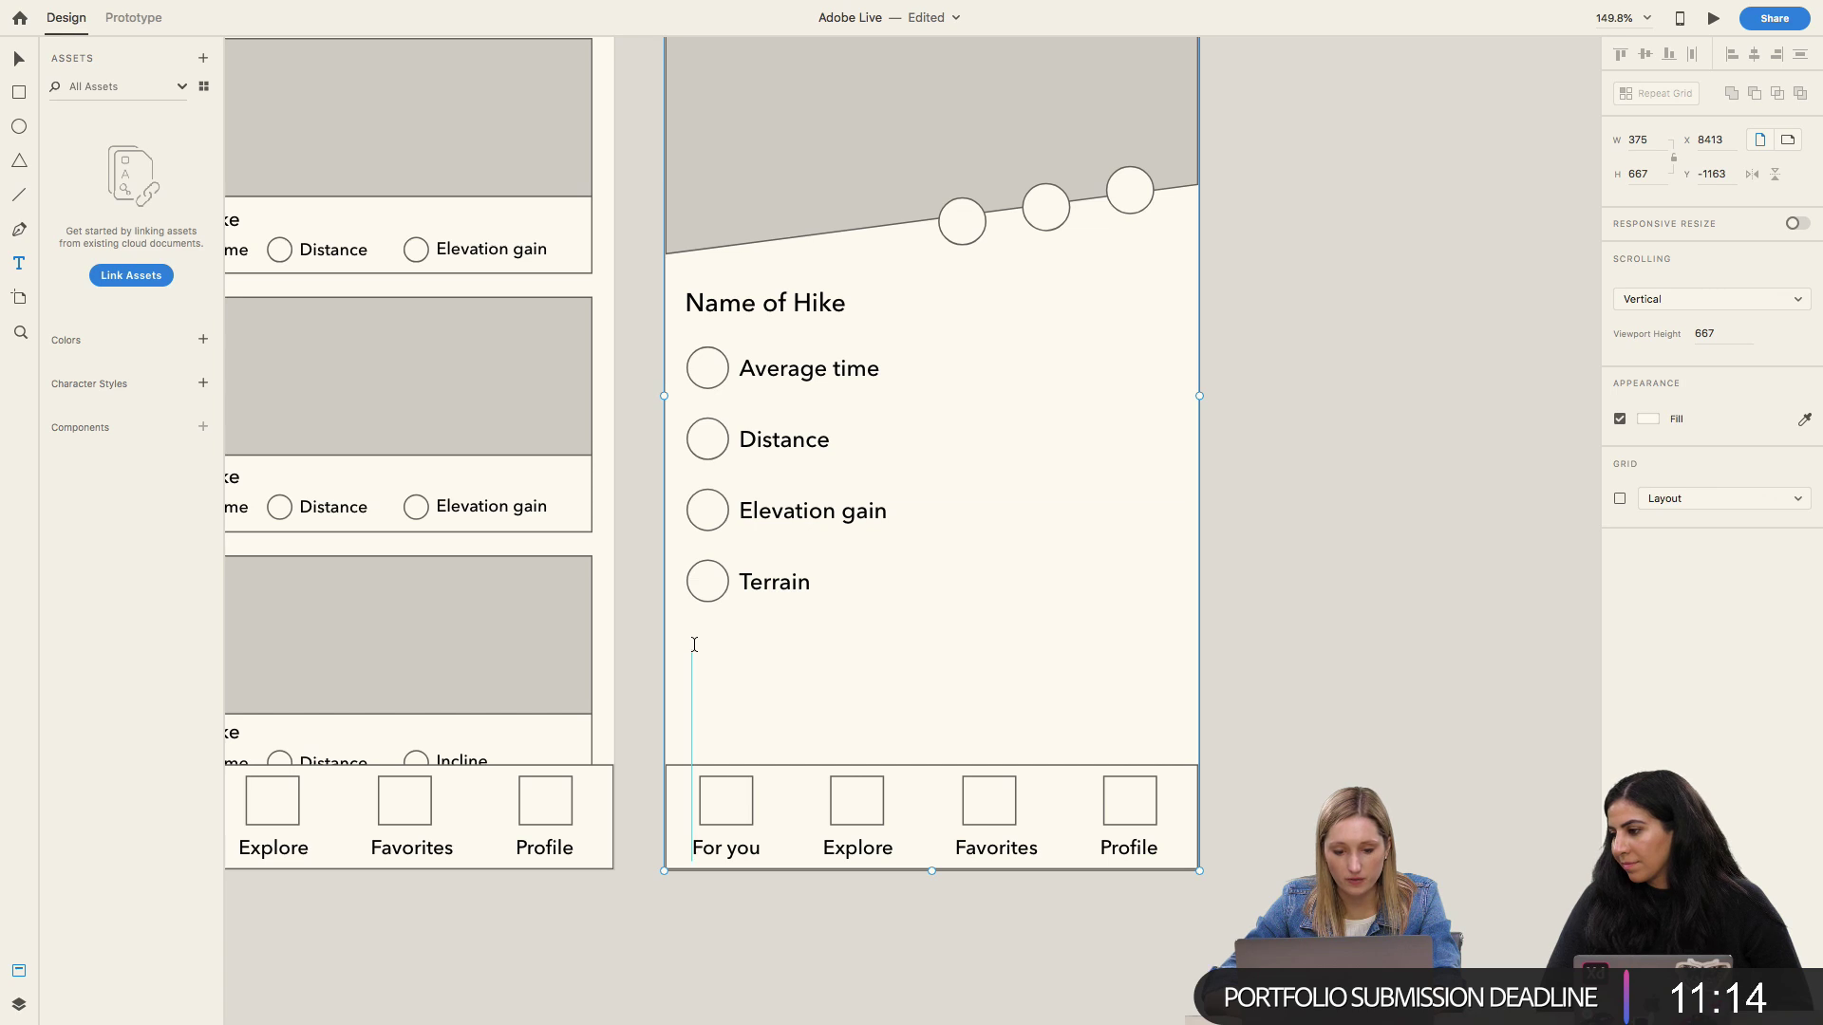
drag(690, 632, 893, 671)
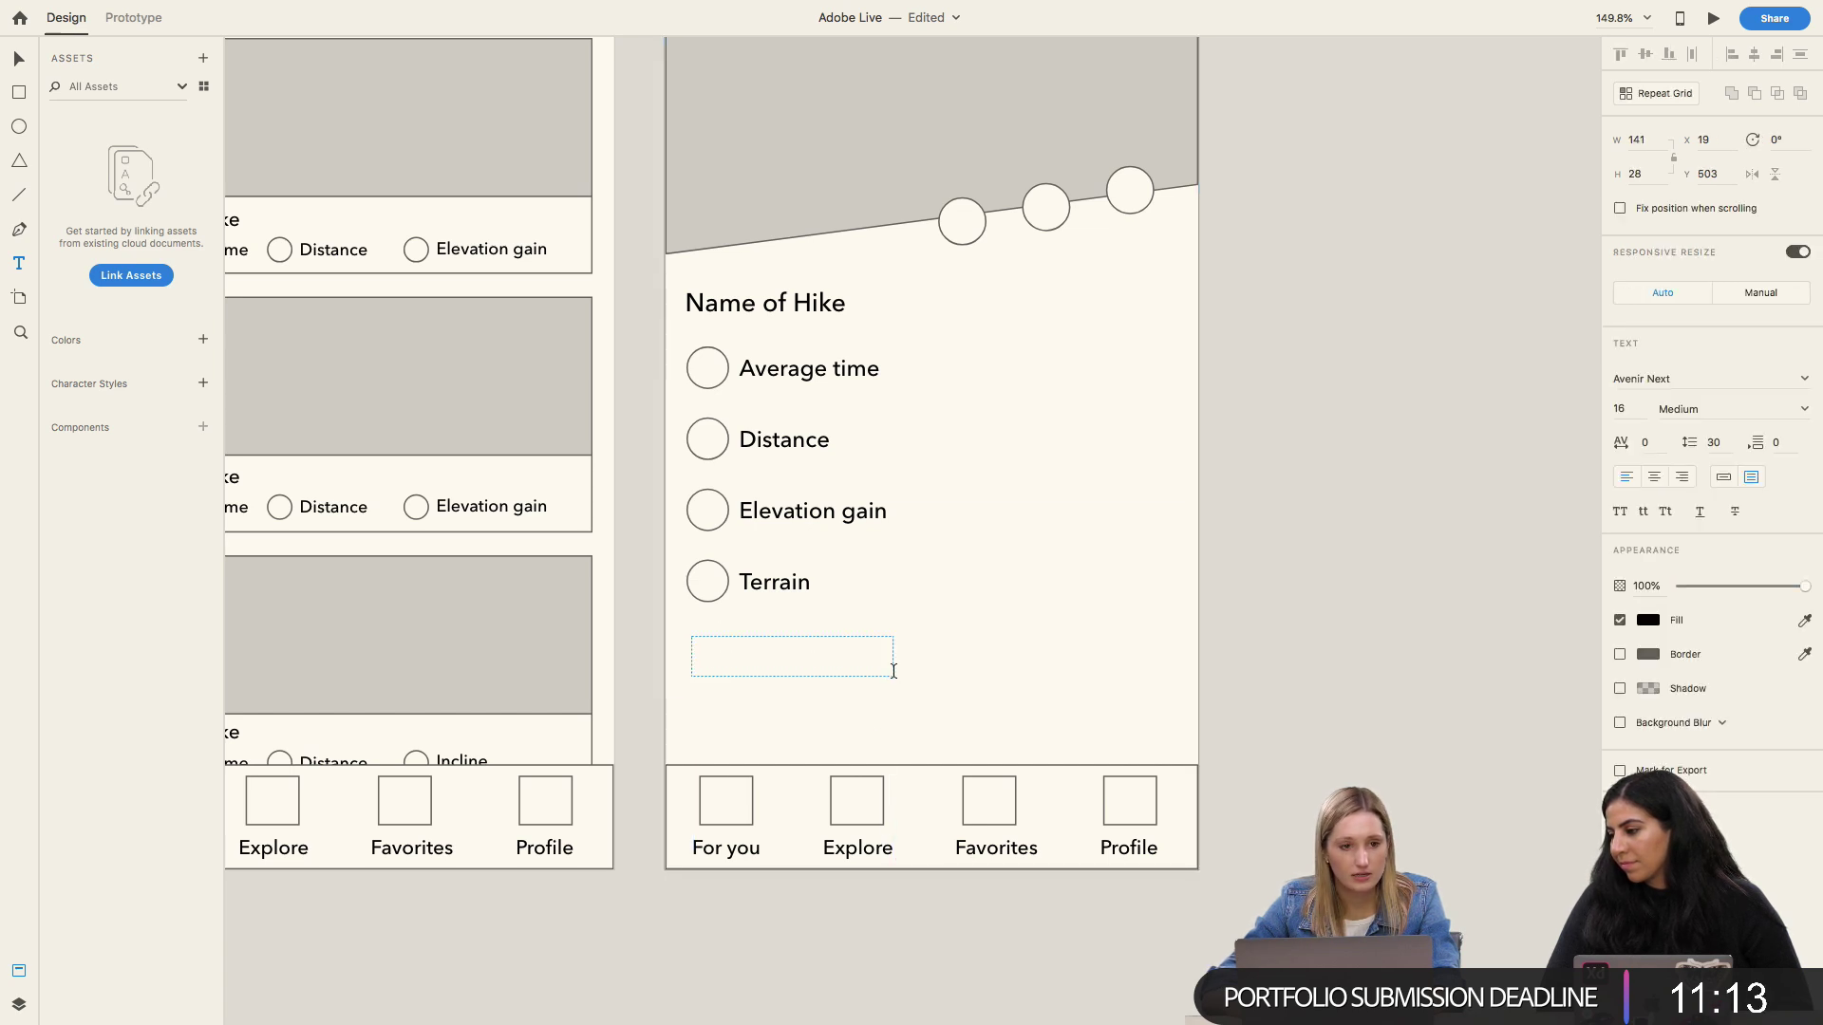
text(Tags)
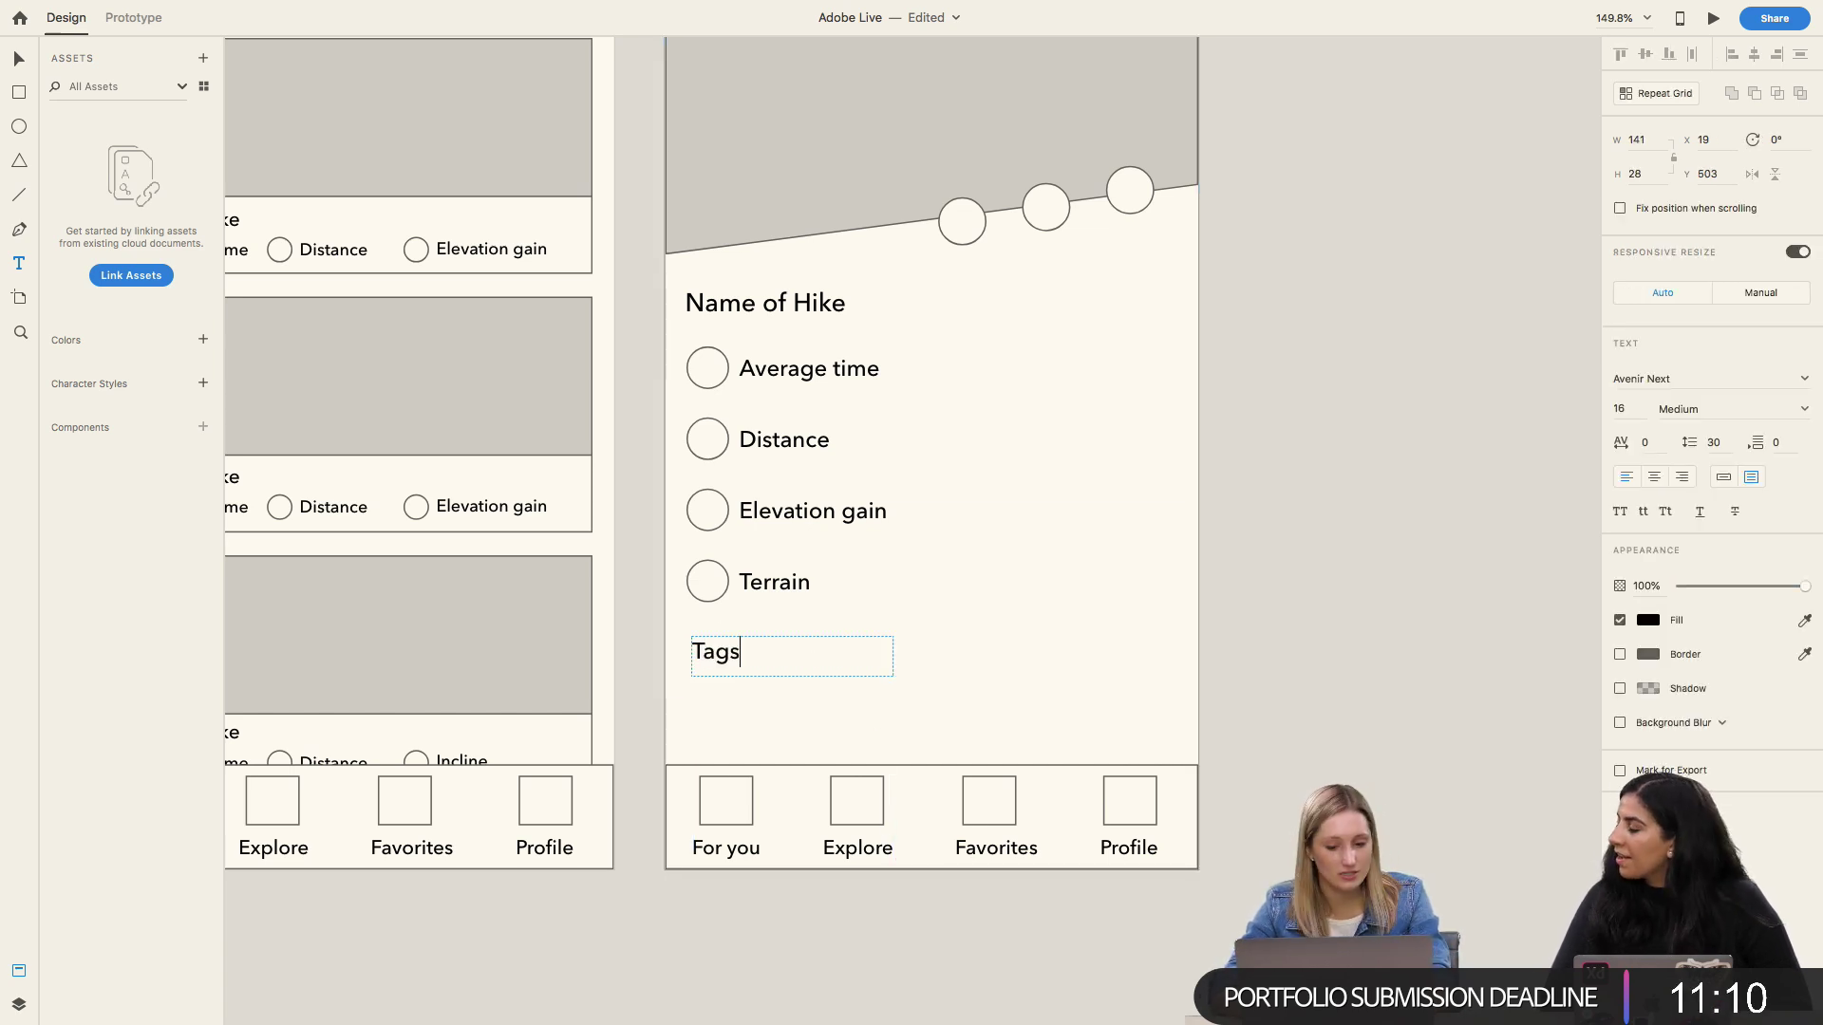
scroll(879, 578, down, 3)
key(Escape)
scroll(757, 260, up, 5)
scroll(757, 260, right, 3)
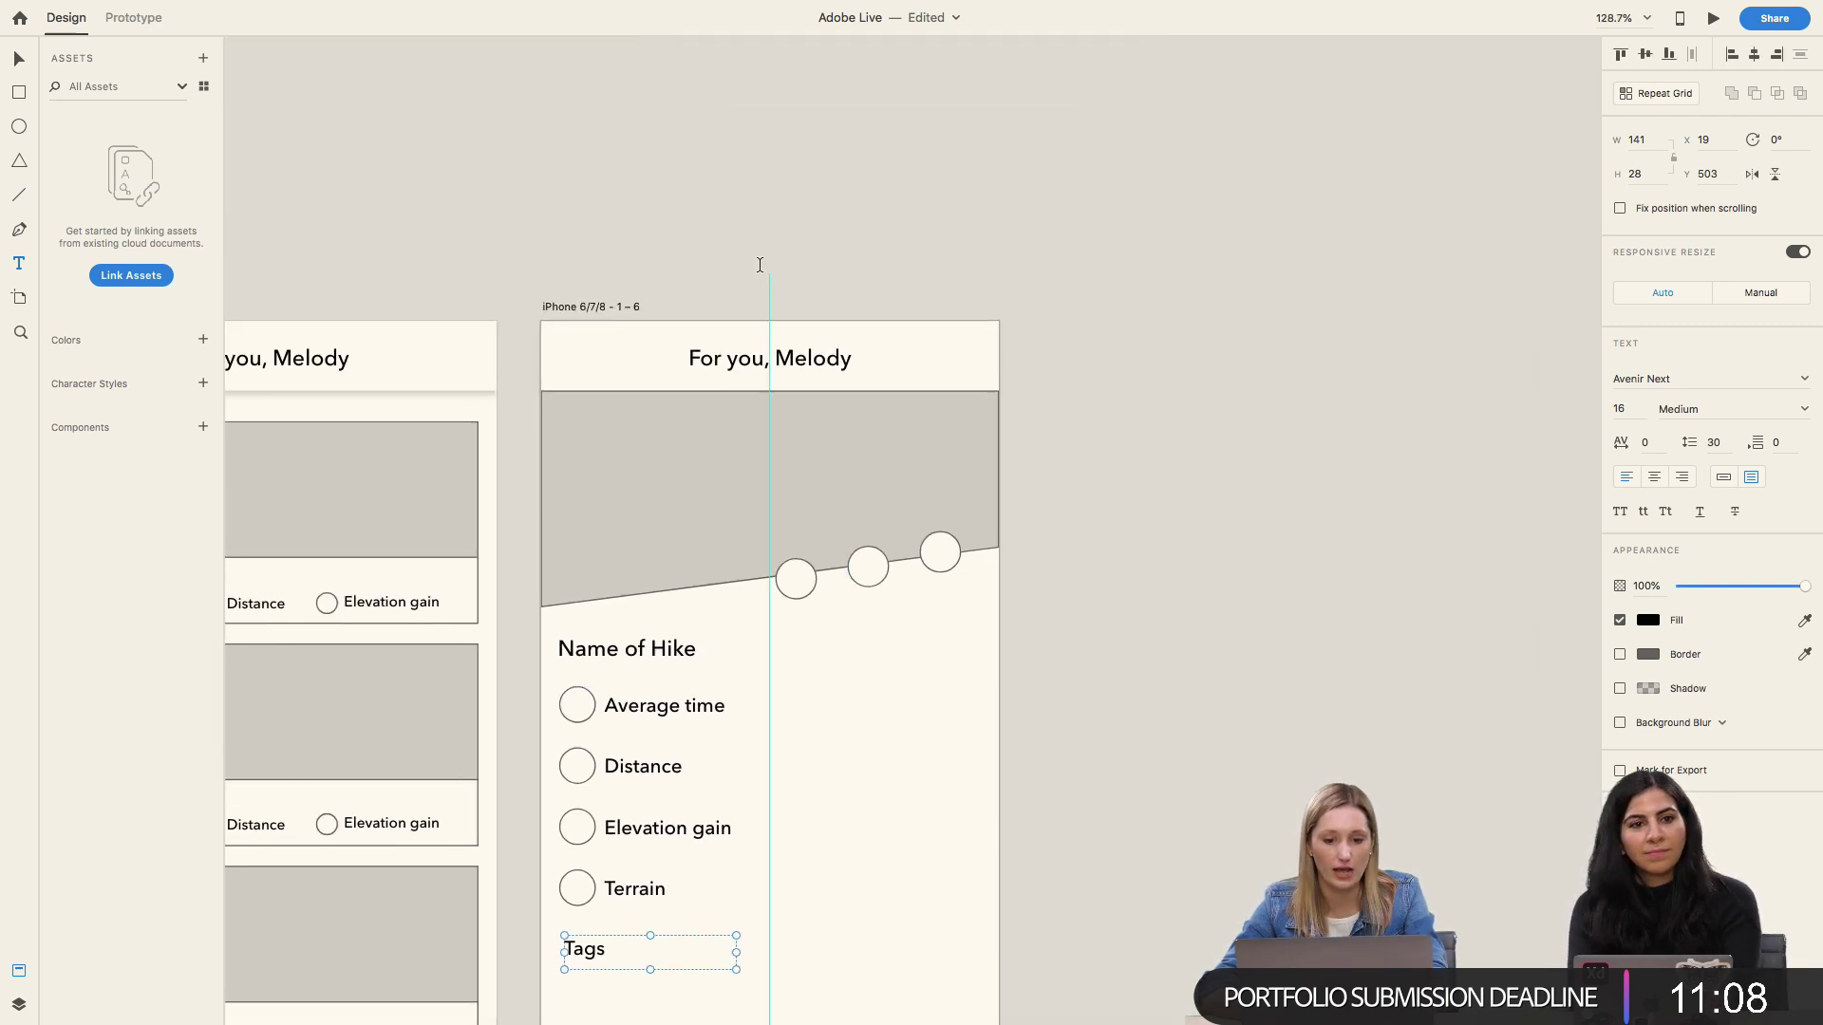
click(602, 320)
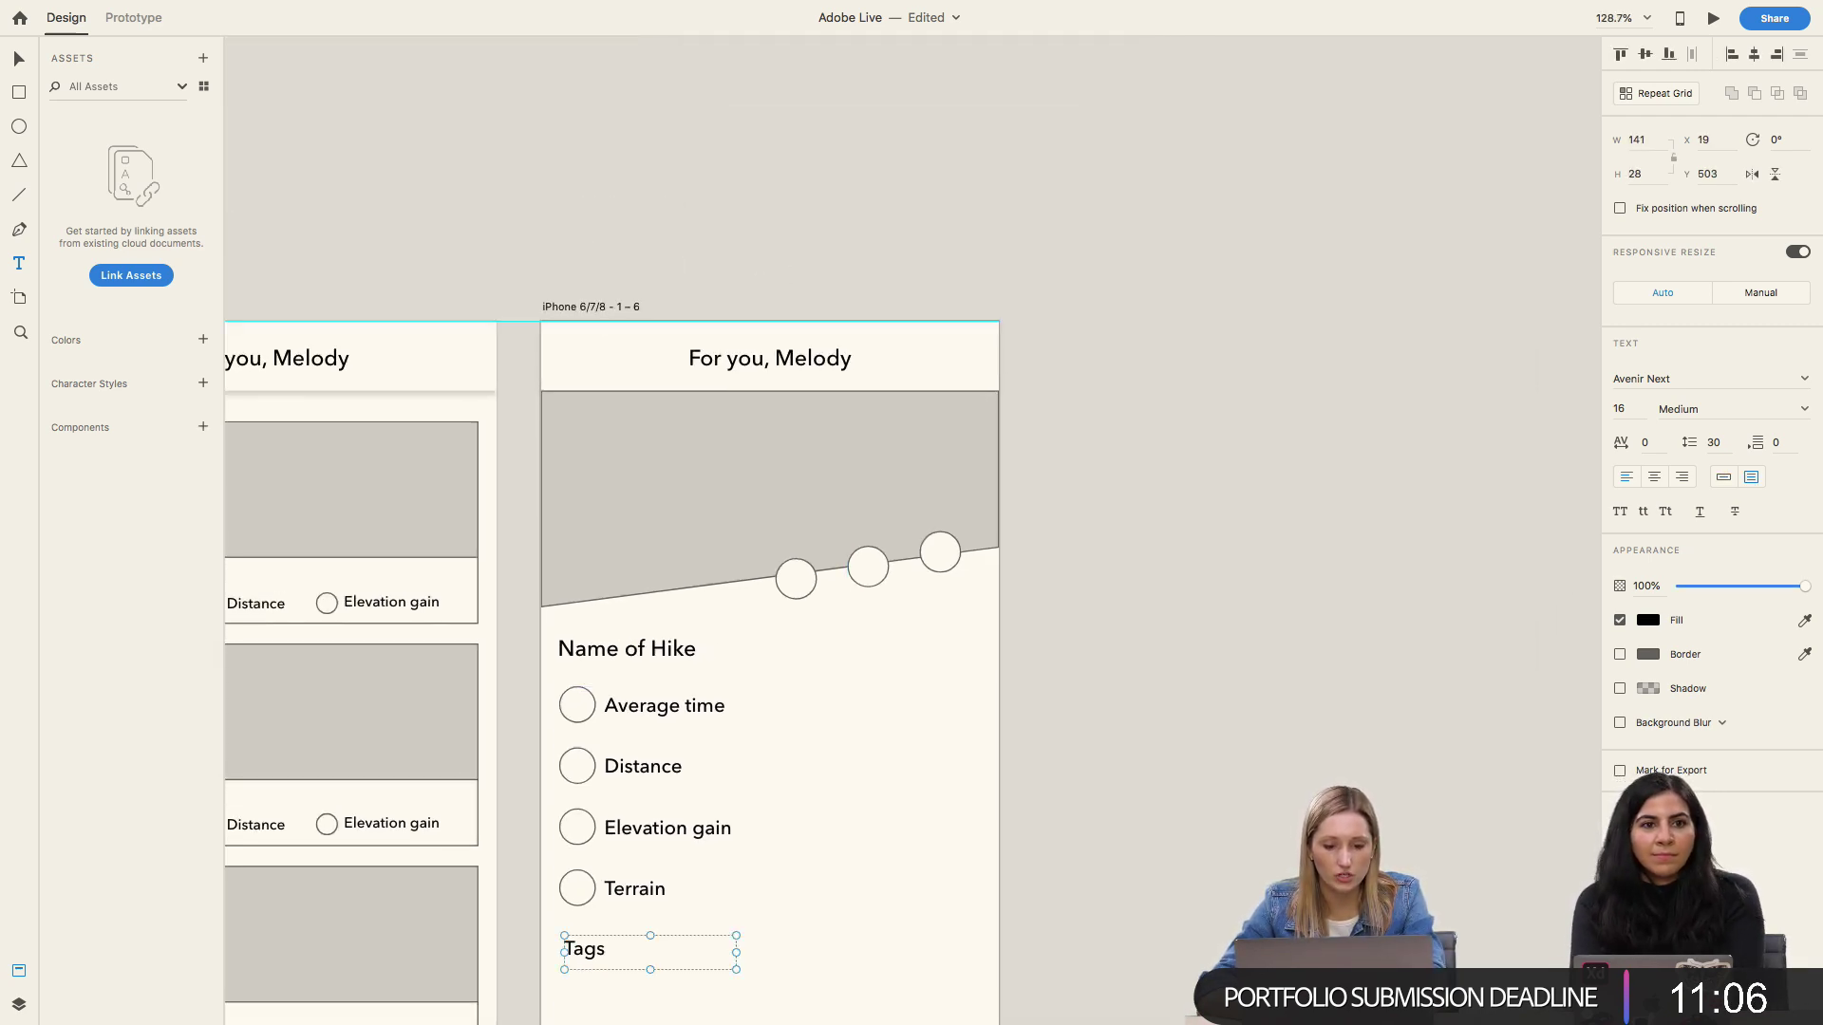
click(597, 305)
scroll(598, 303, down, 8)
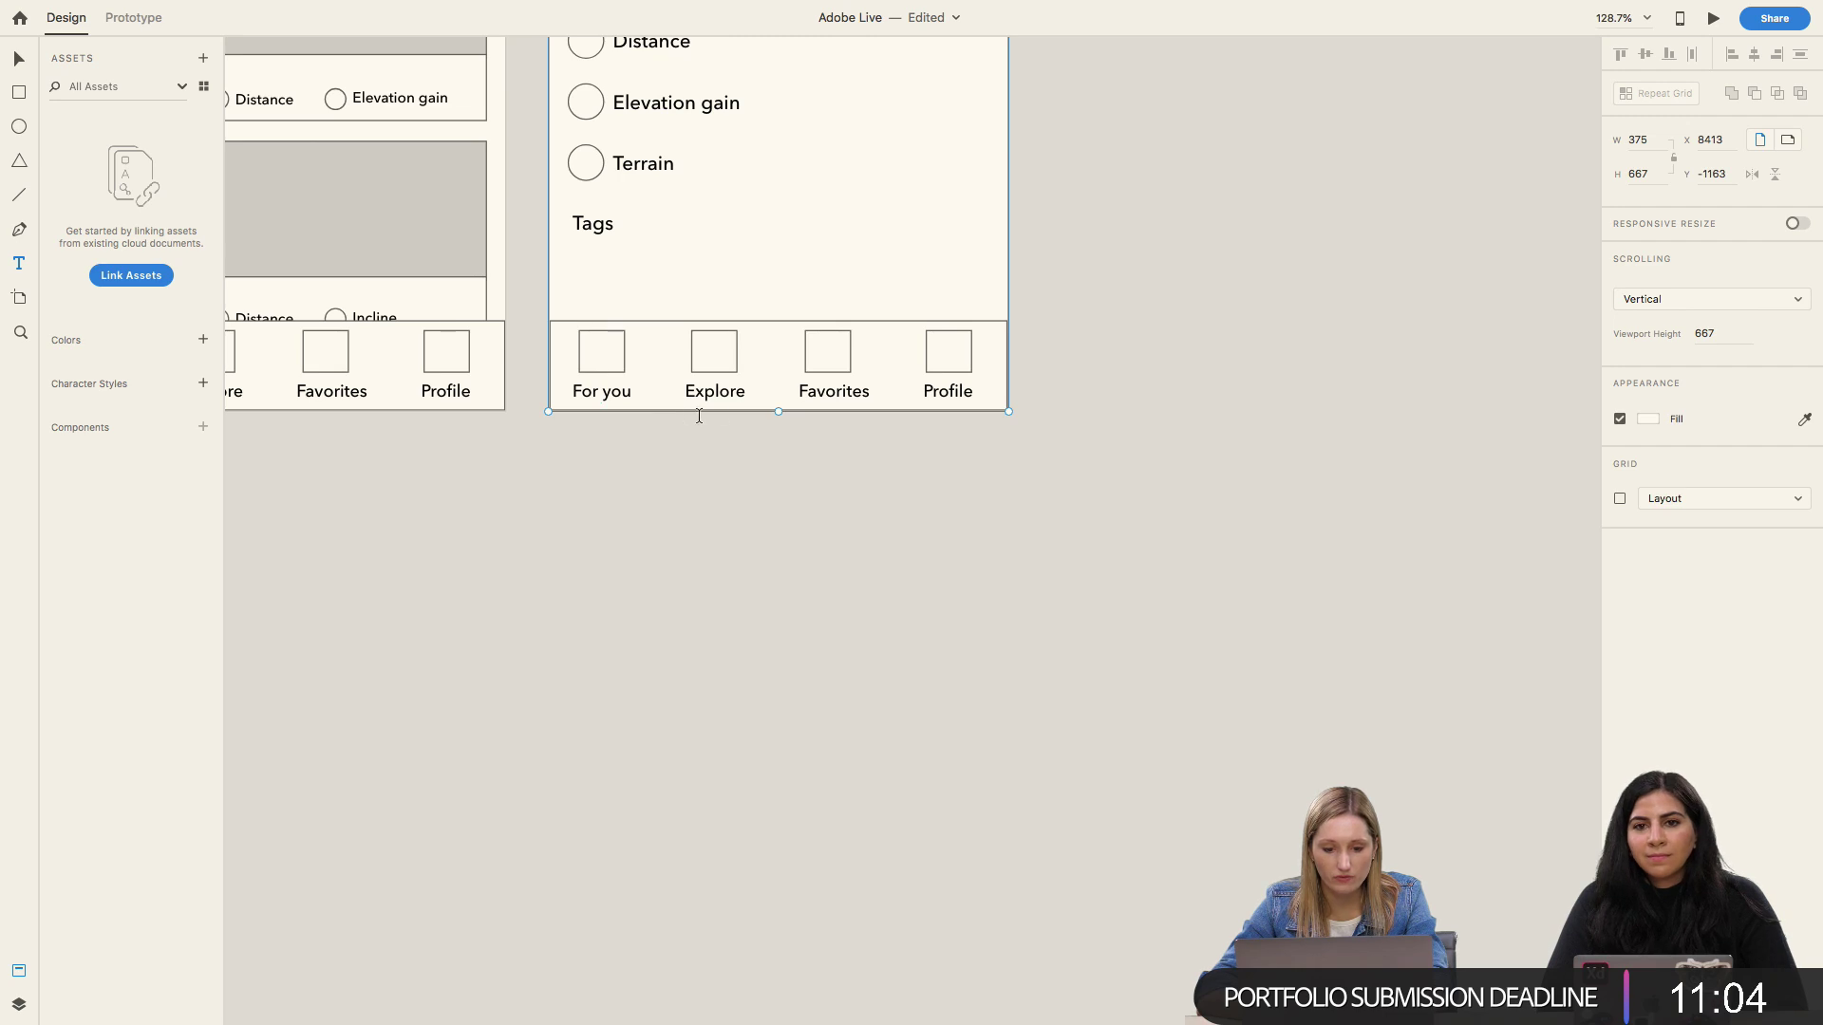
drag(776, 410, 788, 549)
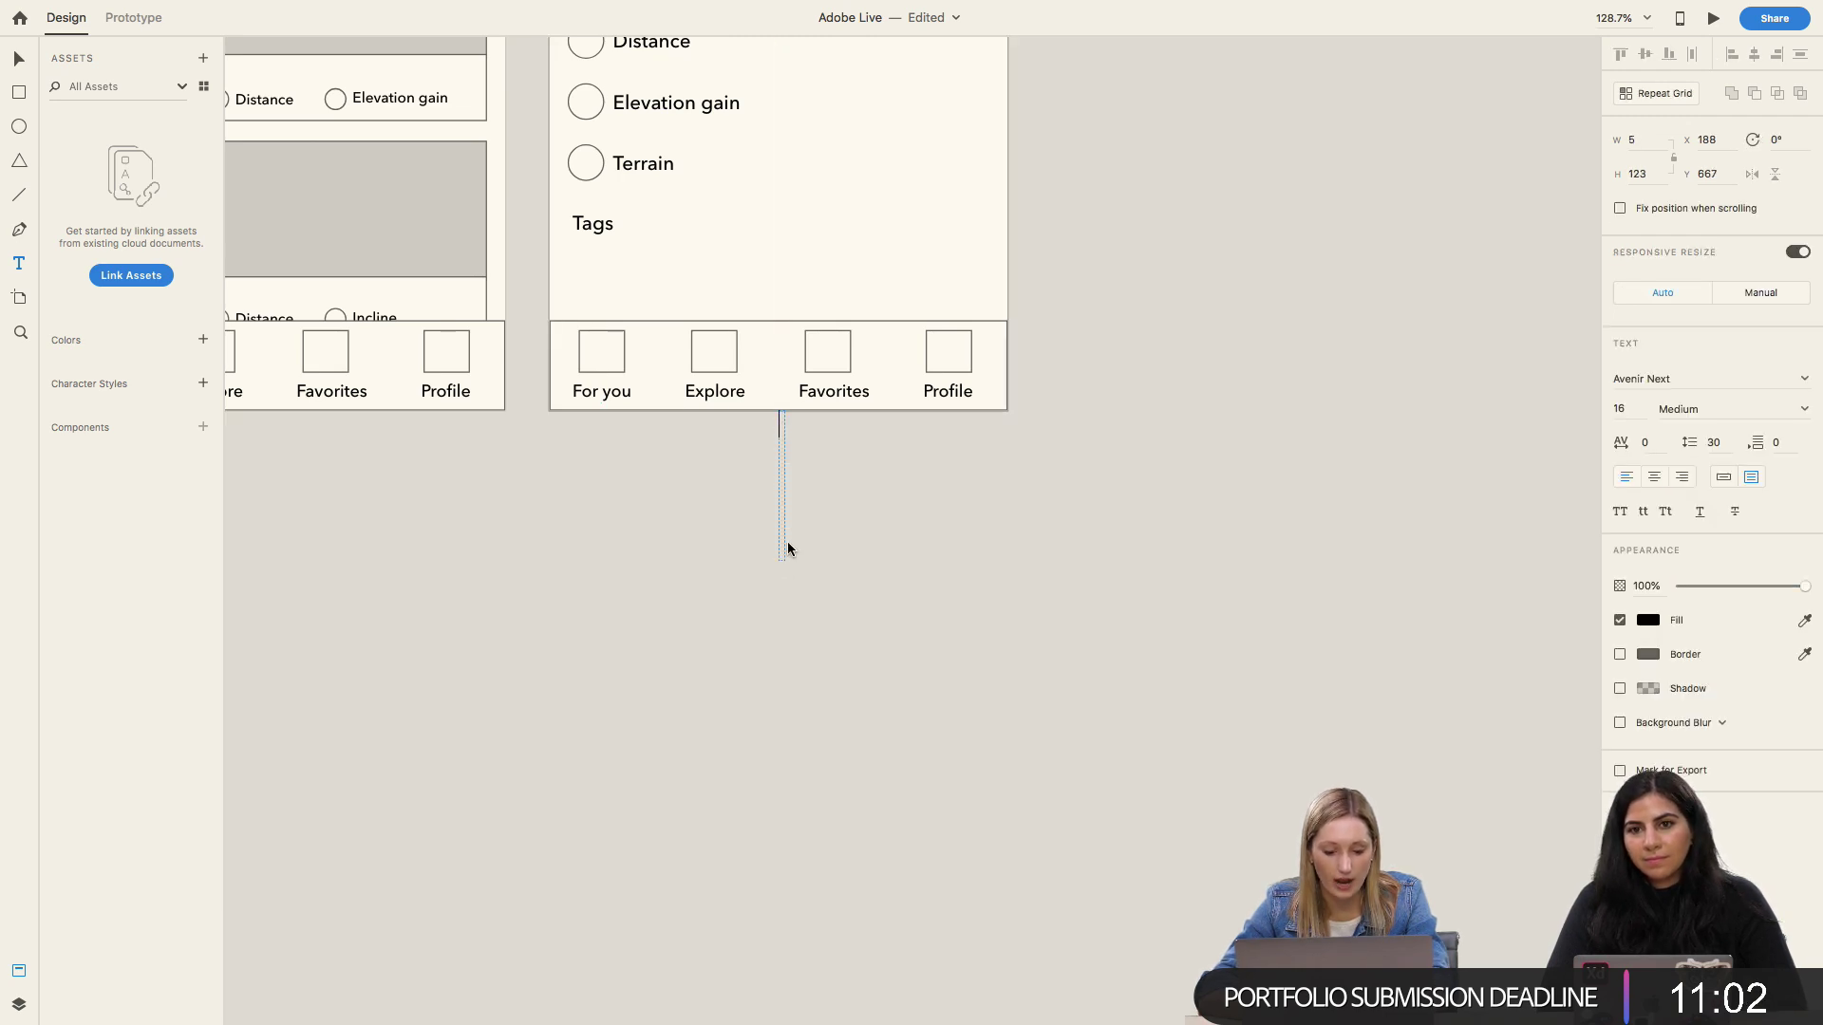
key(Escape)
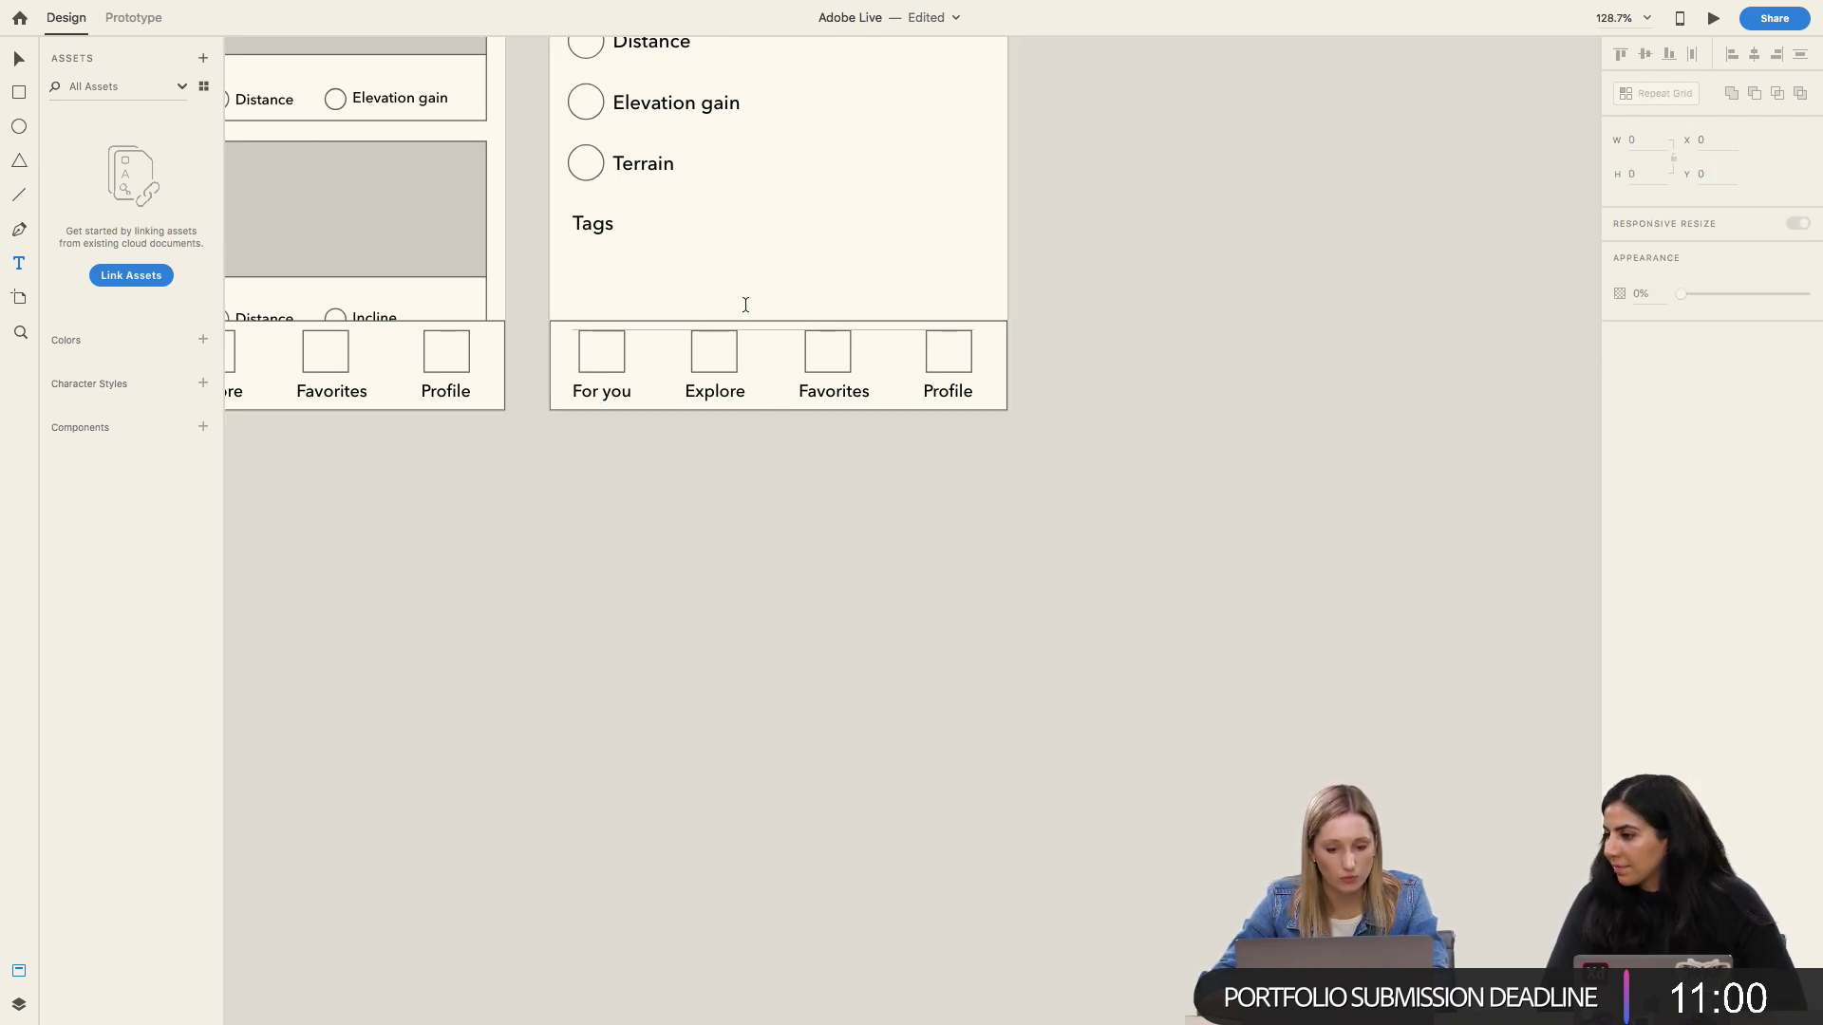
Step: Extend the hike detail artboard downward to a height of about 781
key(v)
scroll(720, 334, down, 3)
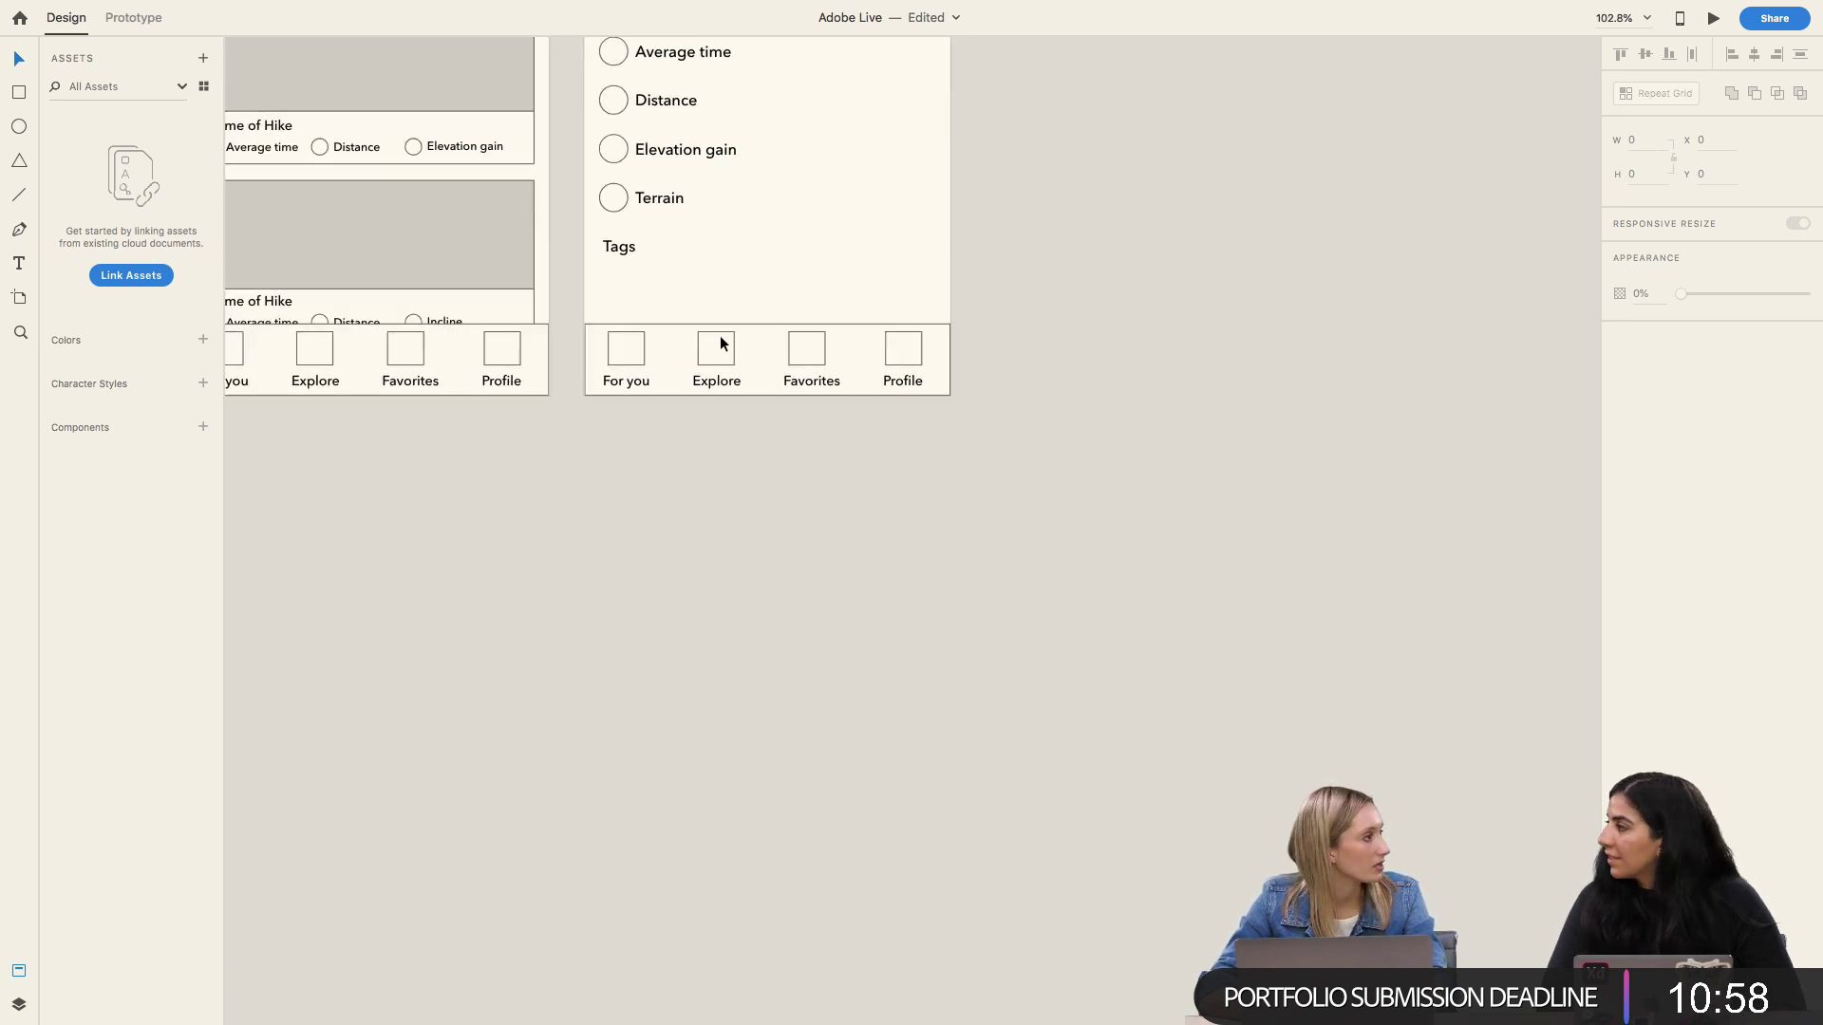
scroll(720, 335, up, 5)
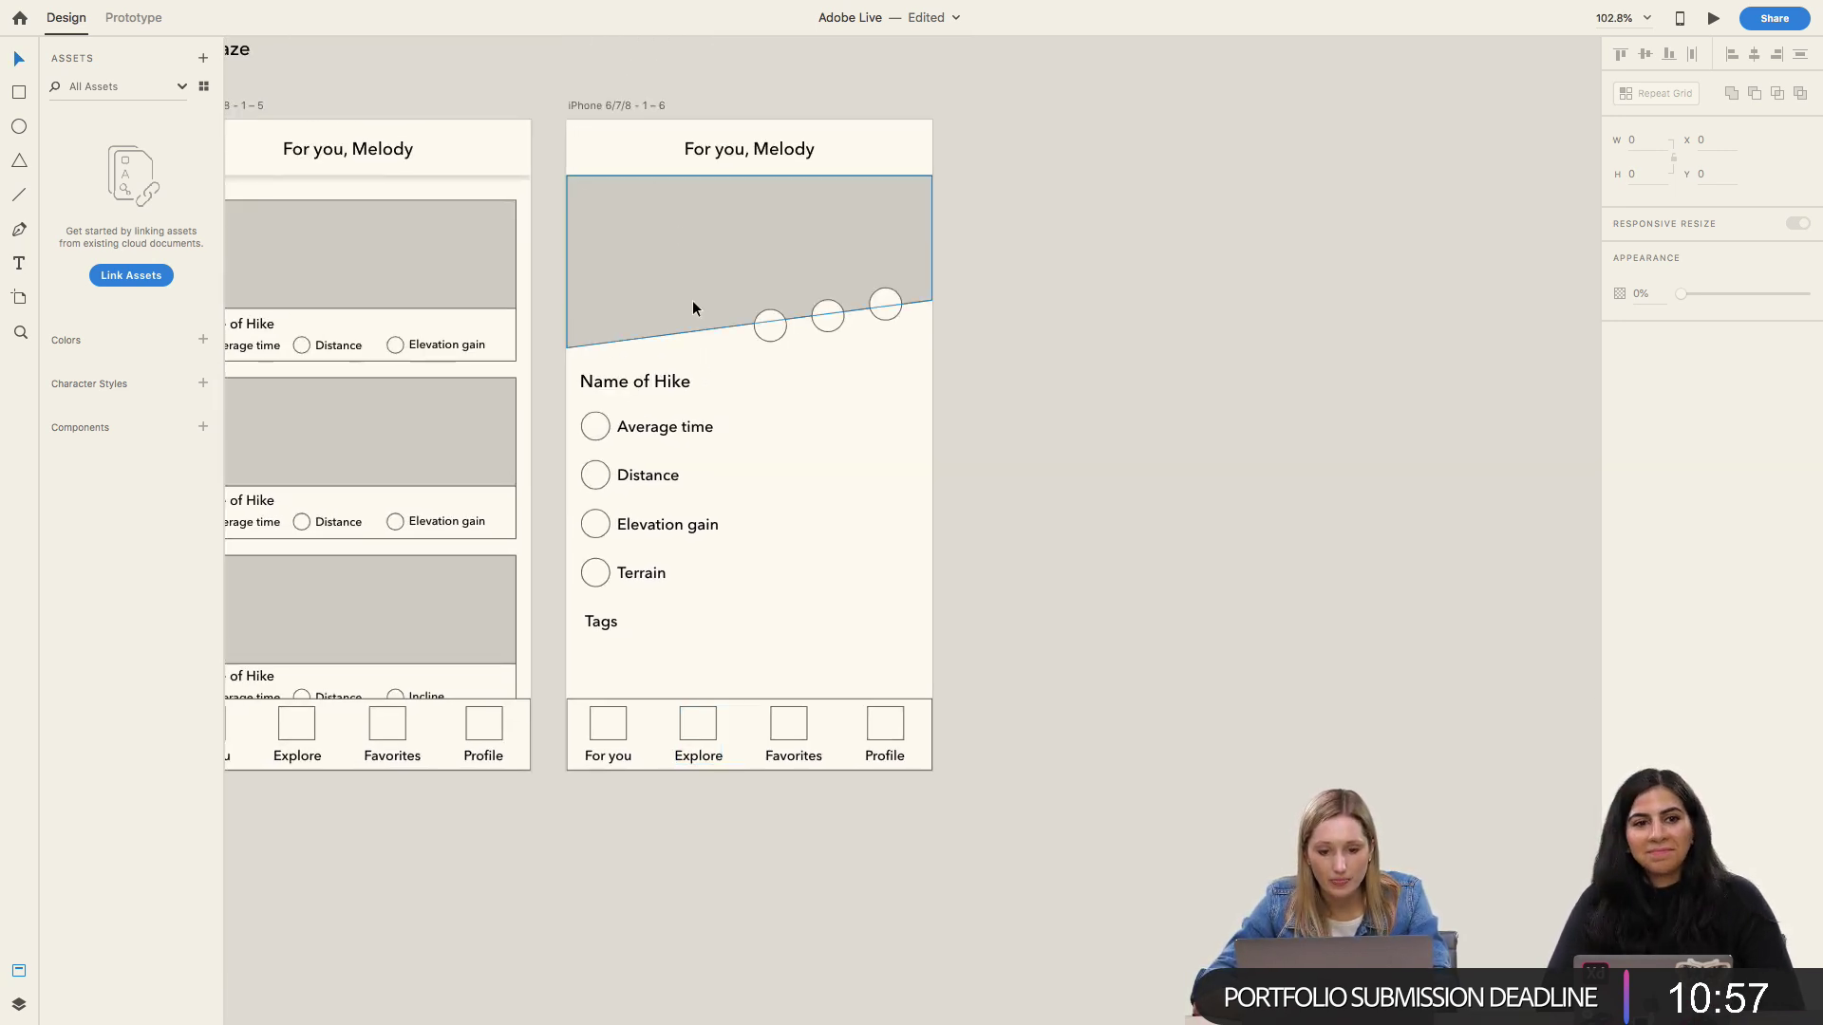
click(619, 106)
drag(749, 770, 749, 882)
Step: Move the whole navigation bar down to the lower edge of the extended detail artboard, at Y 707
click(776, 750)
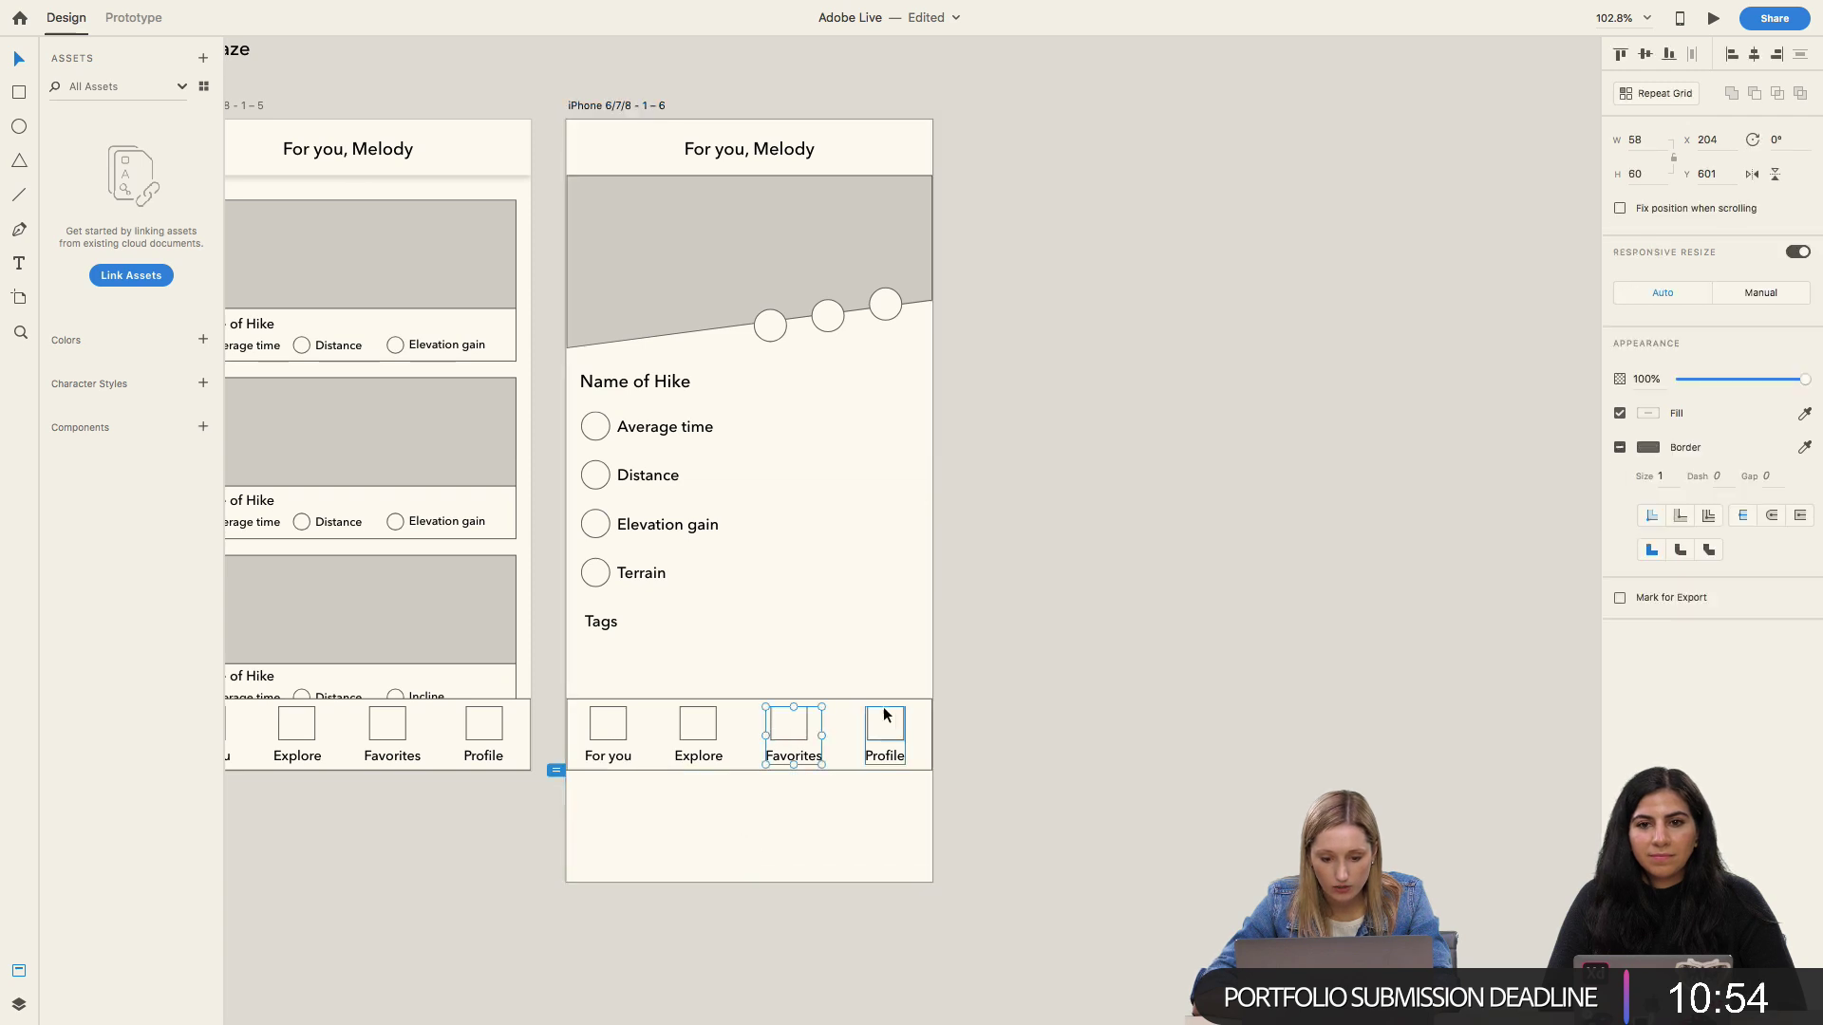
click(551, 703)
drag(550, 702, 881, 851)
Step: Replace the "Tags" text below the "Terrain" row with "Activities:"
click(601, 622)
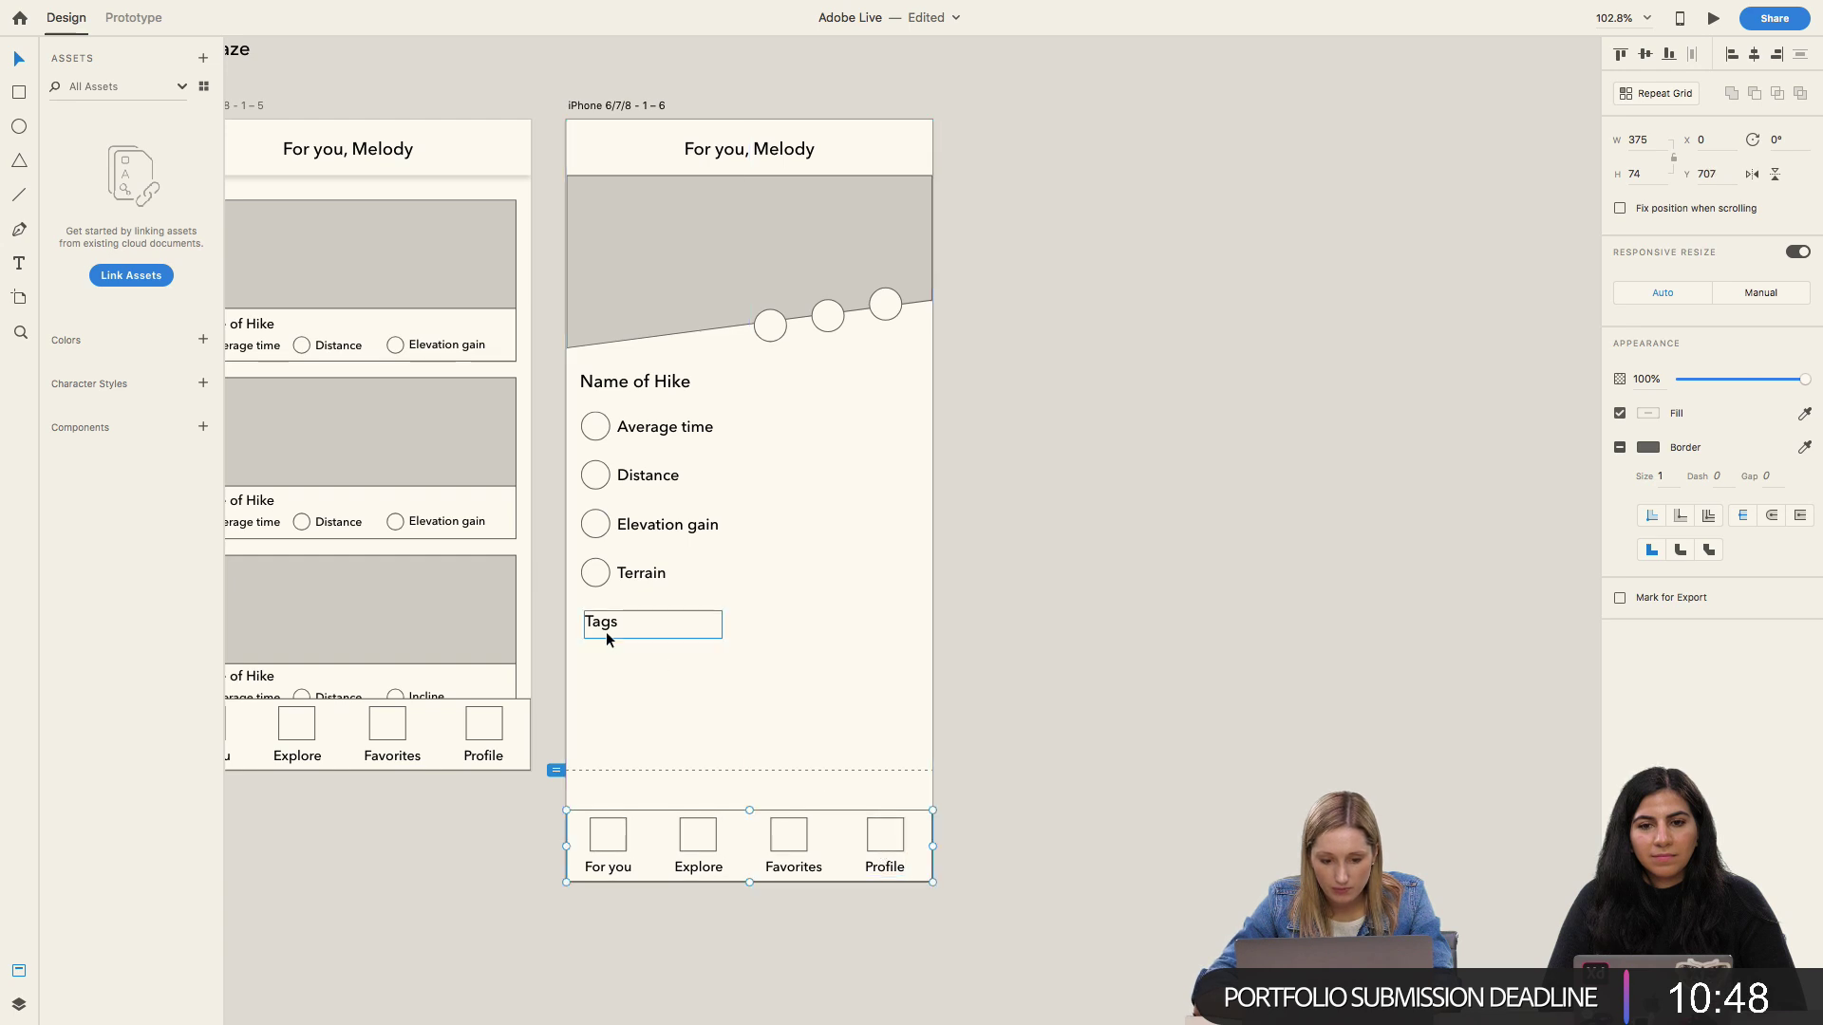
scroll(602, 629, down, 3)
scroll(602, 629, left, 10)
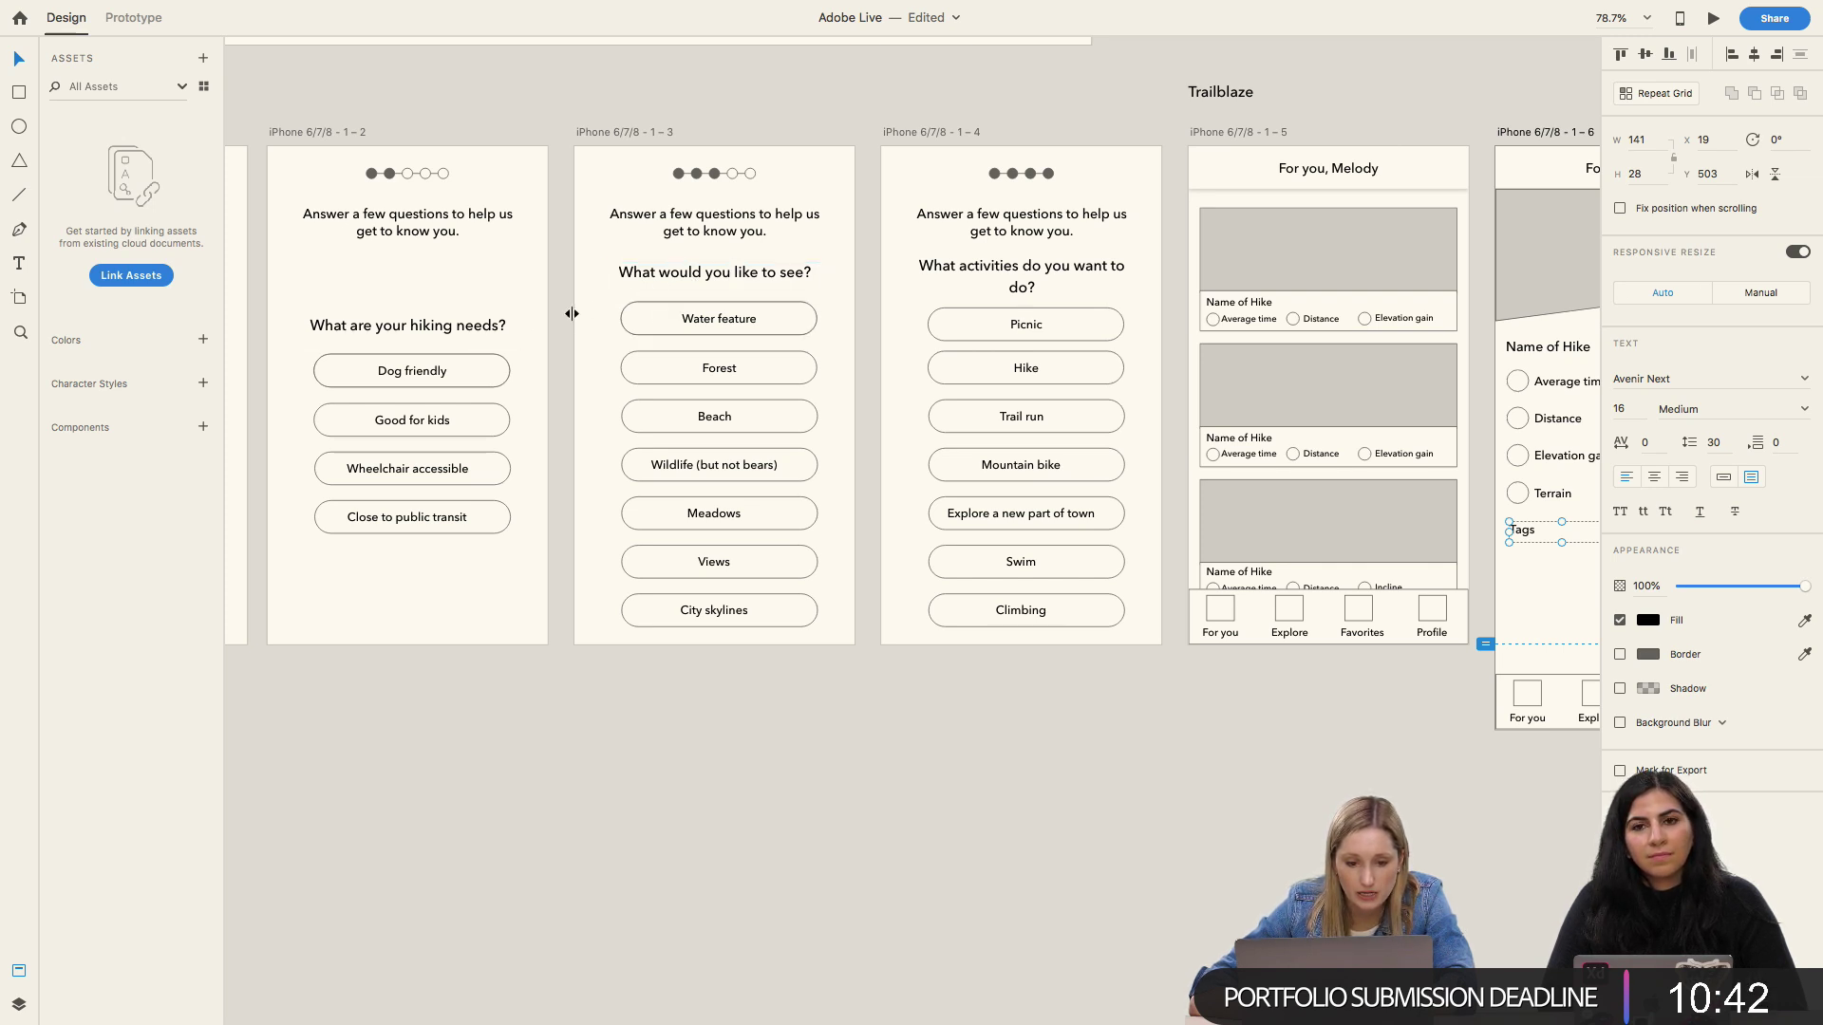
scroll(948, 280, right, 10)
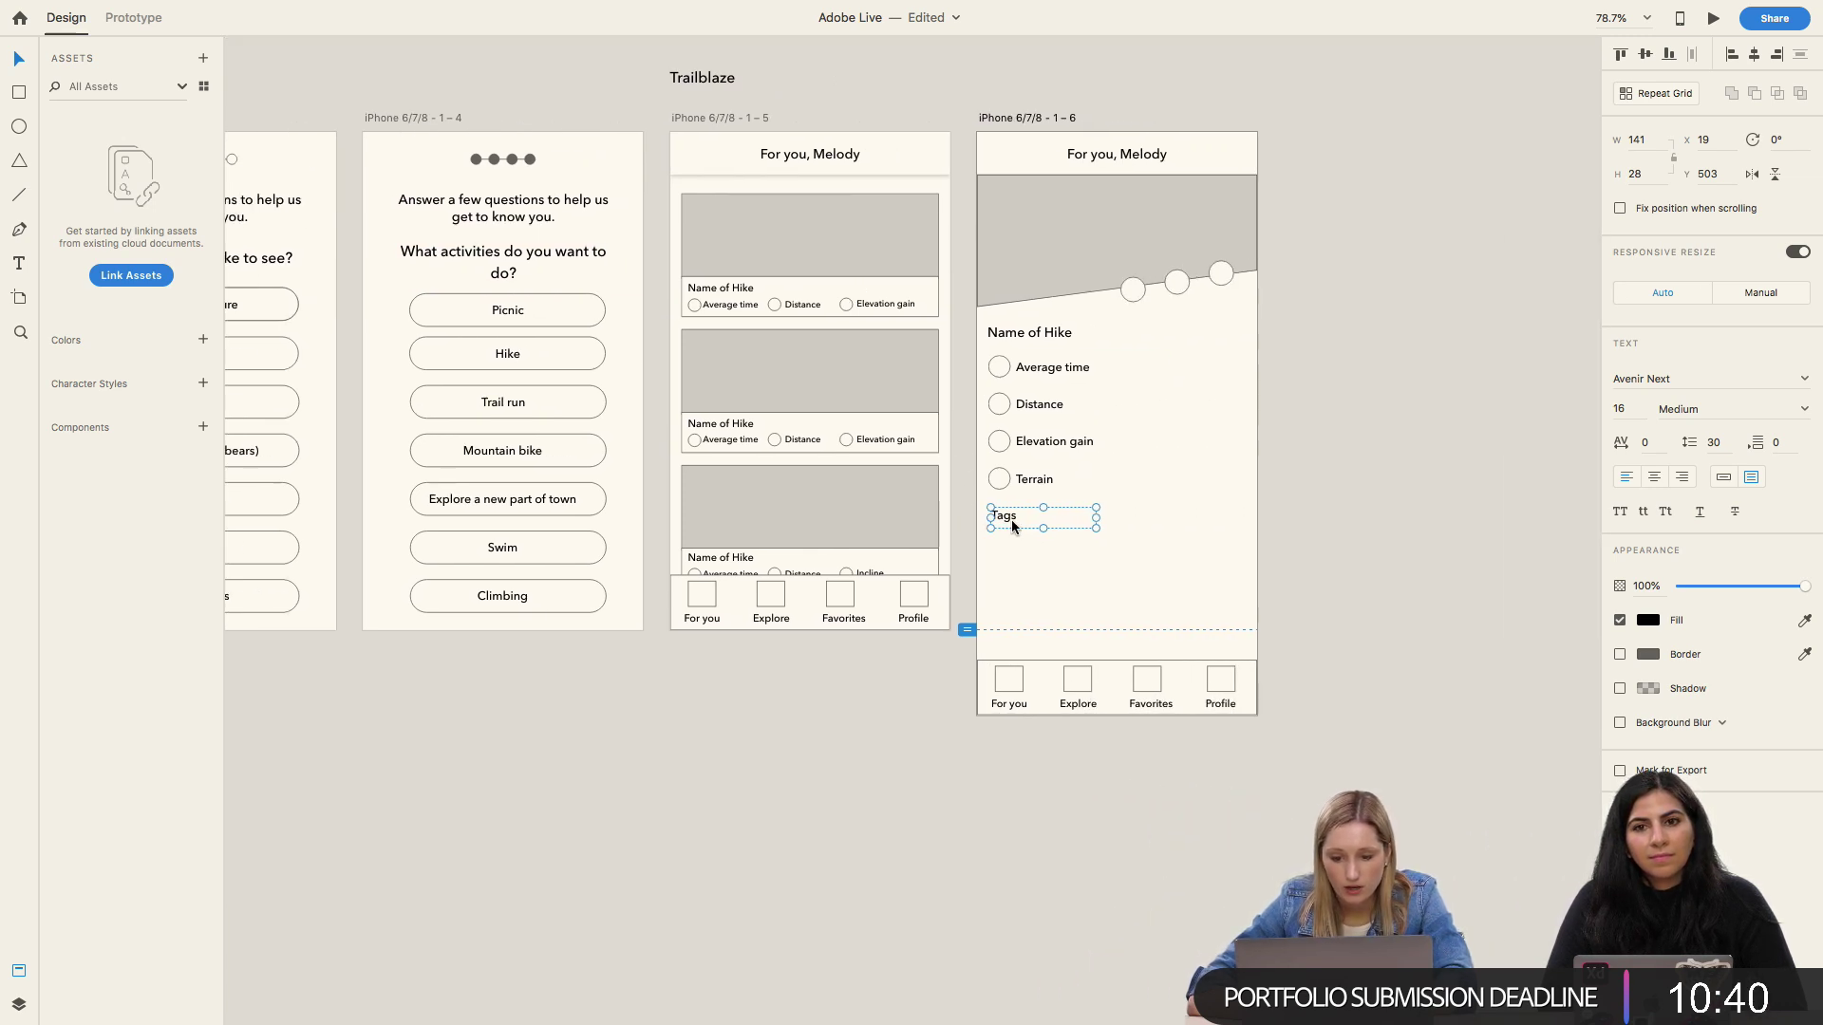
double_click(1011, 520)
text(Activites:)
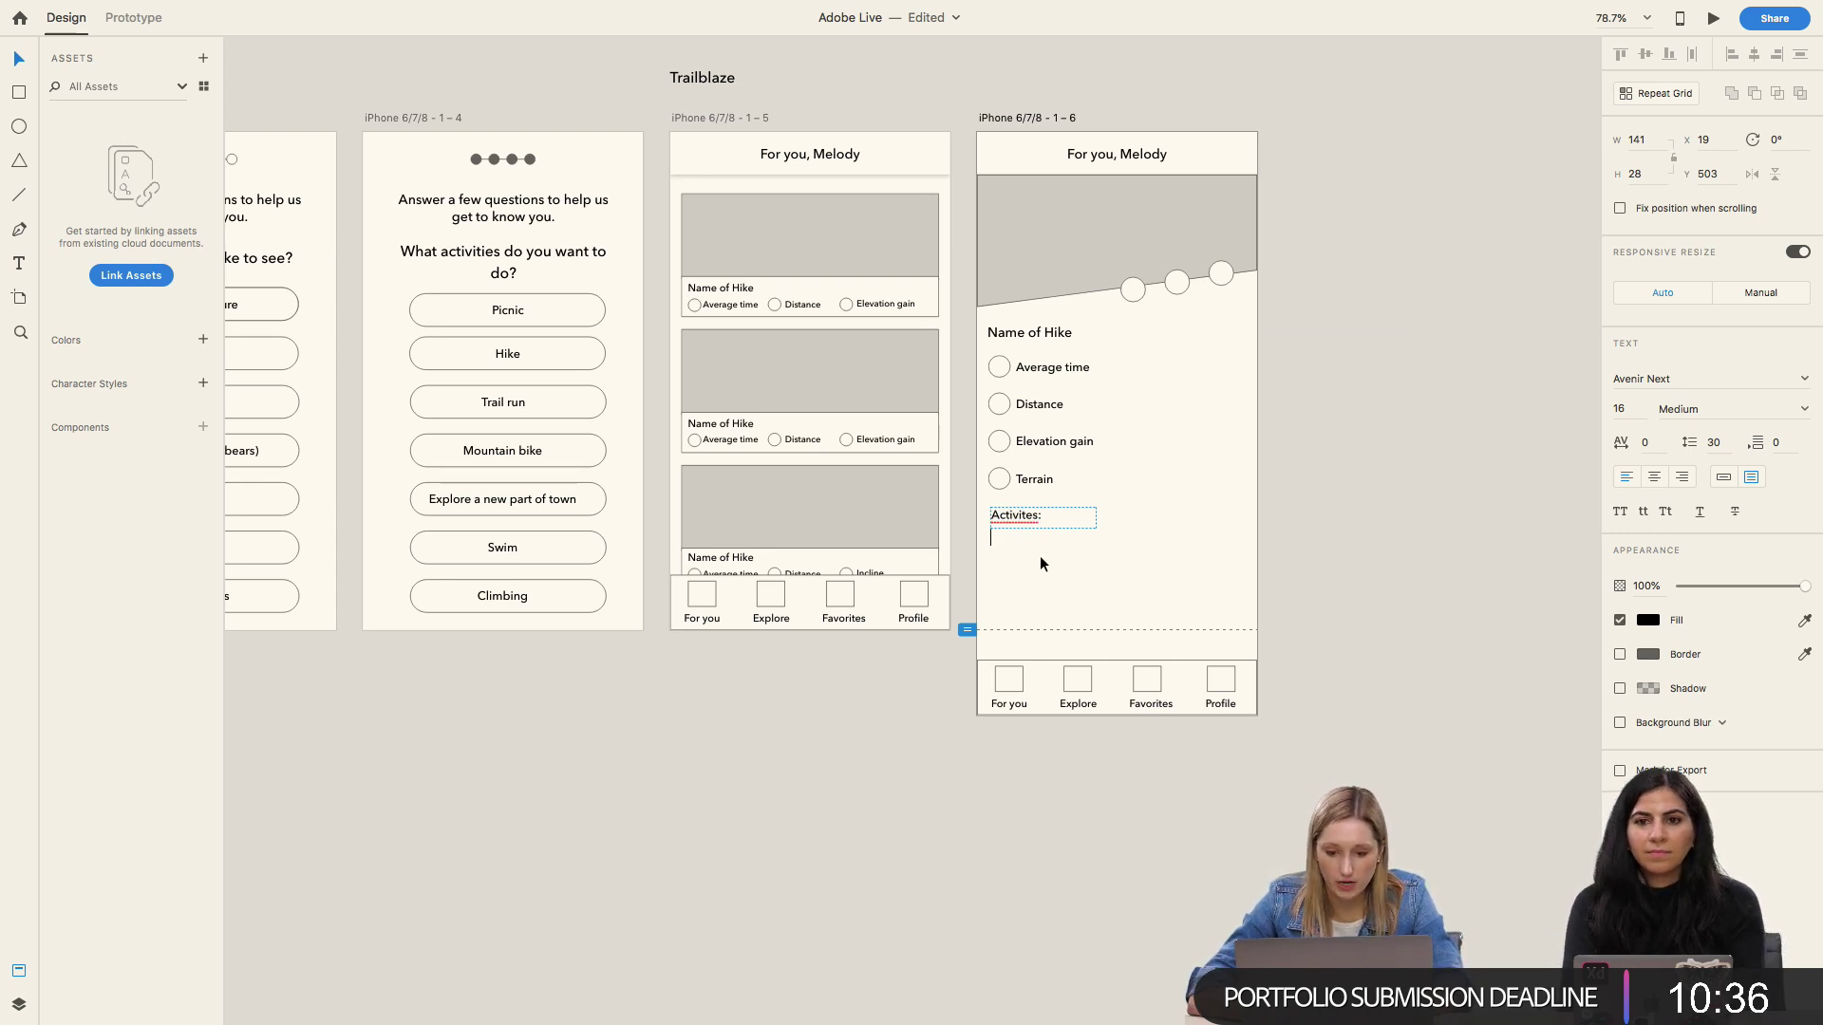
scroll(1040, 555, up, 5)
double_click(1011, 465)
click(1005, 459)
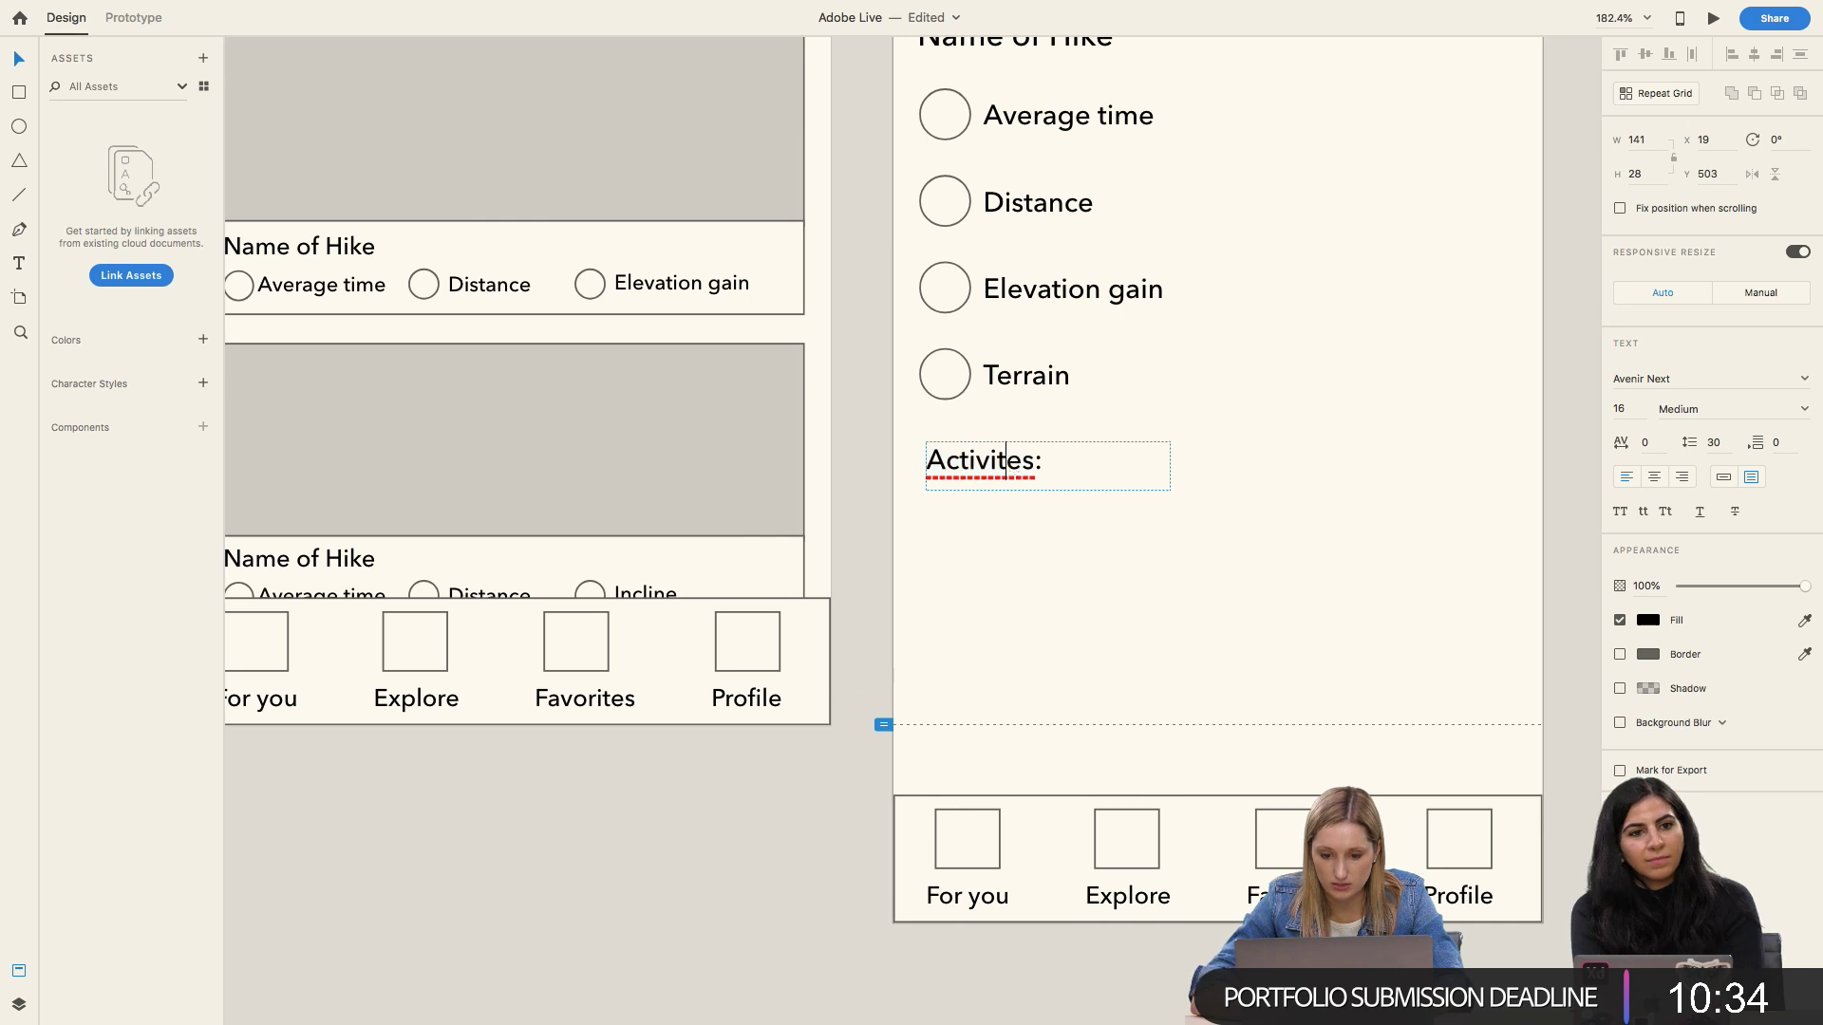
text(i)
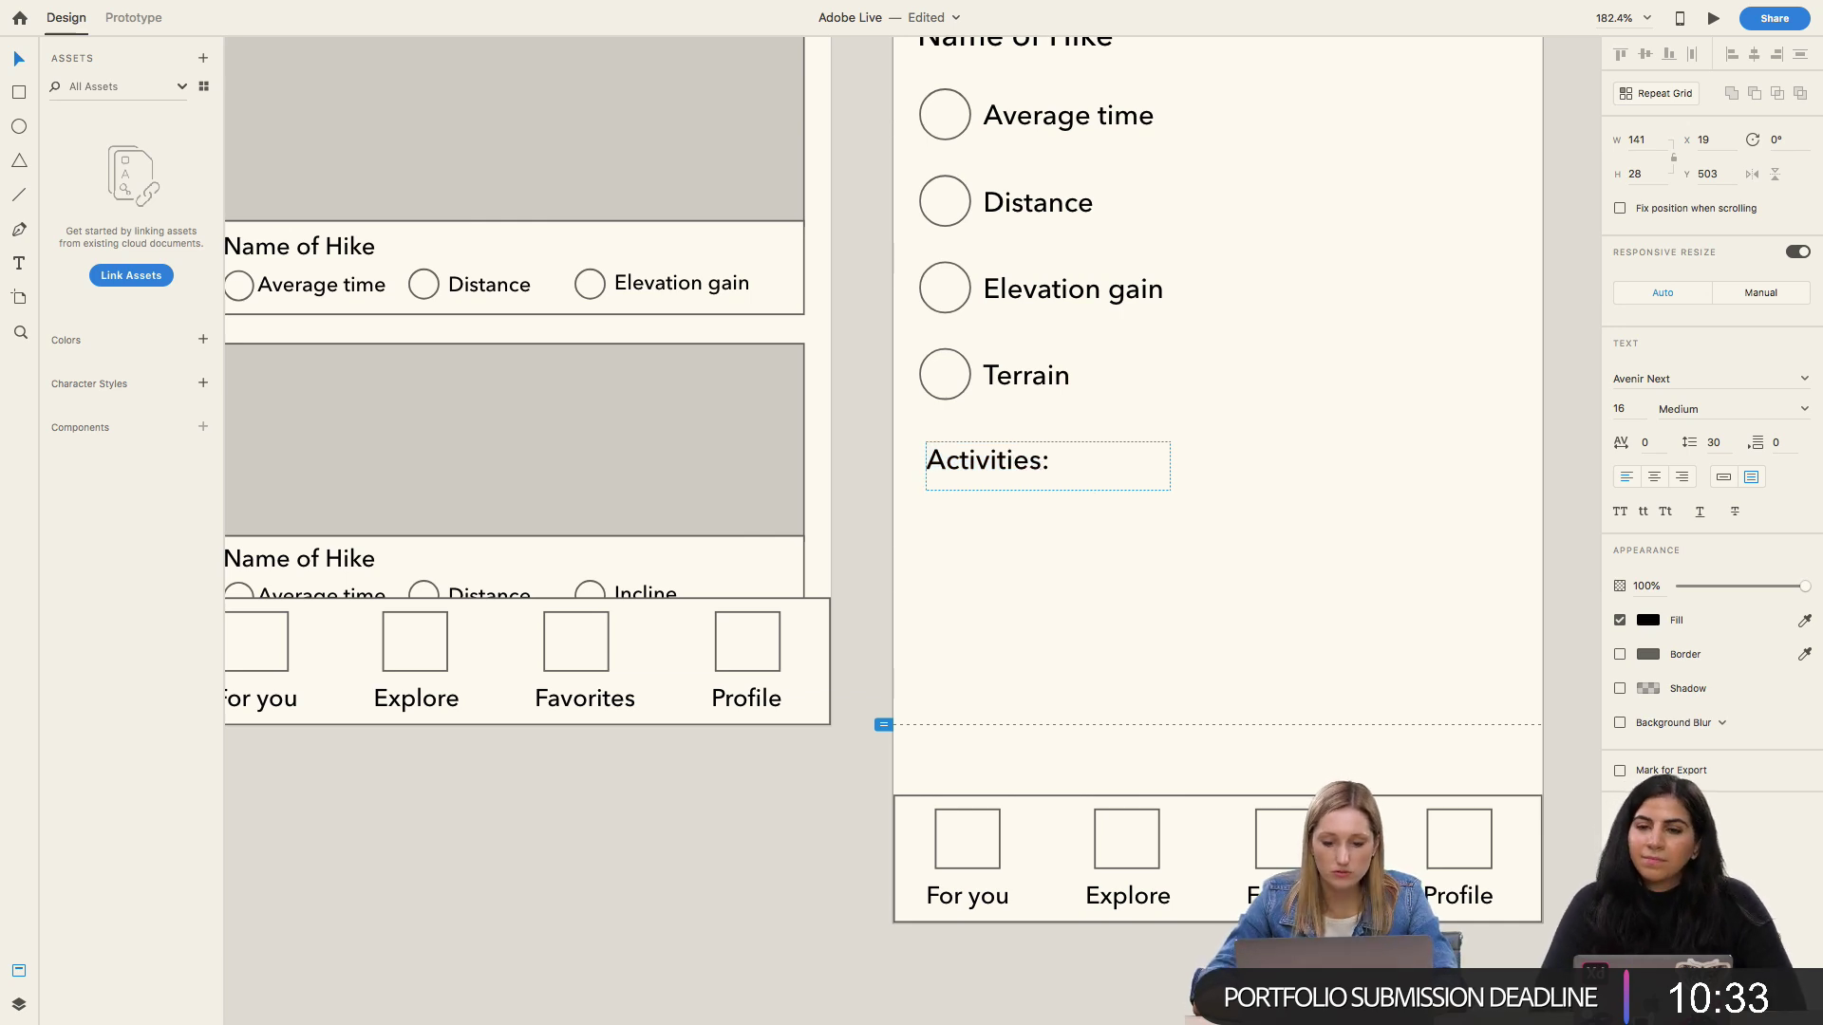
key(Escape)
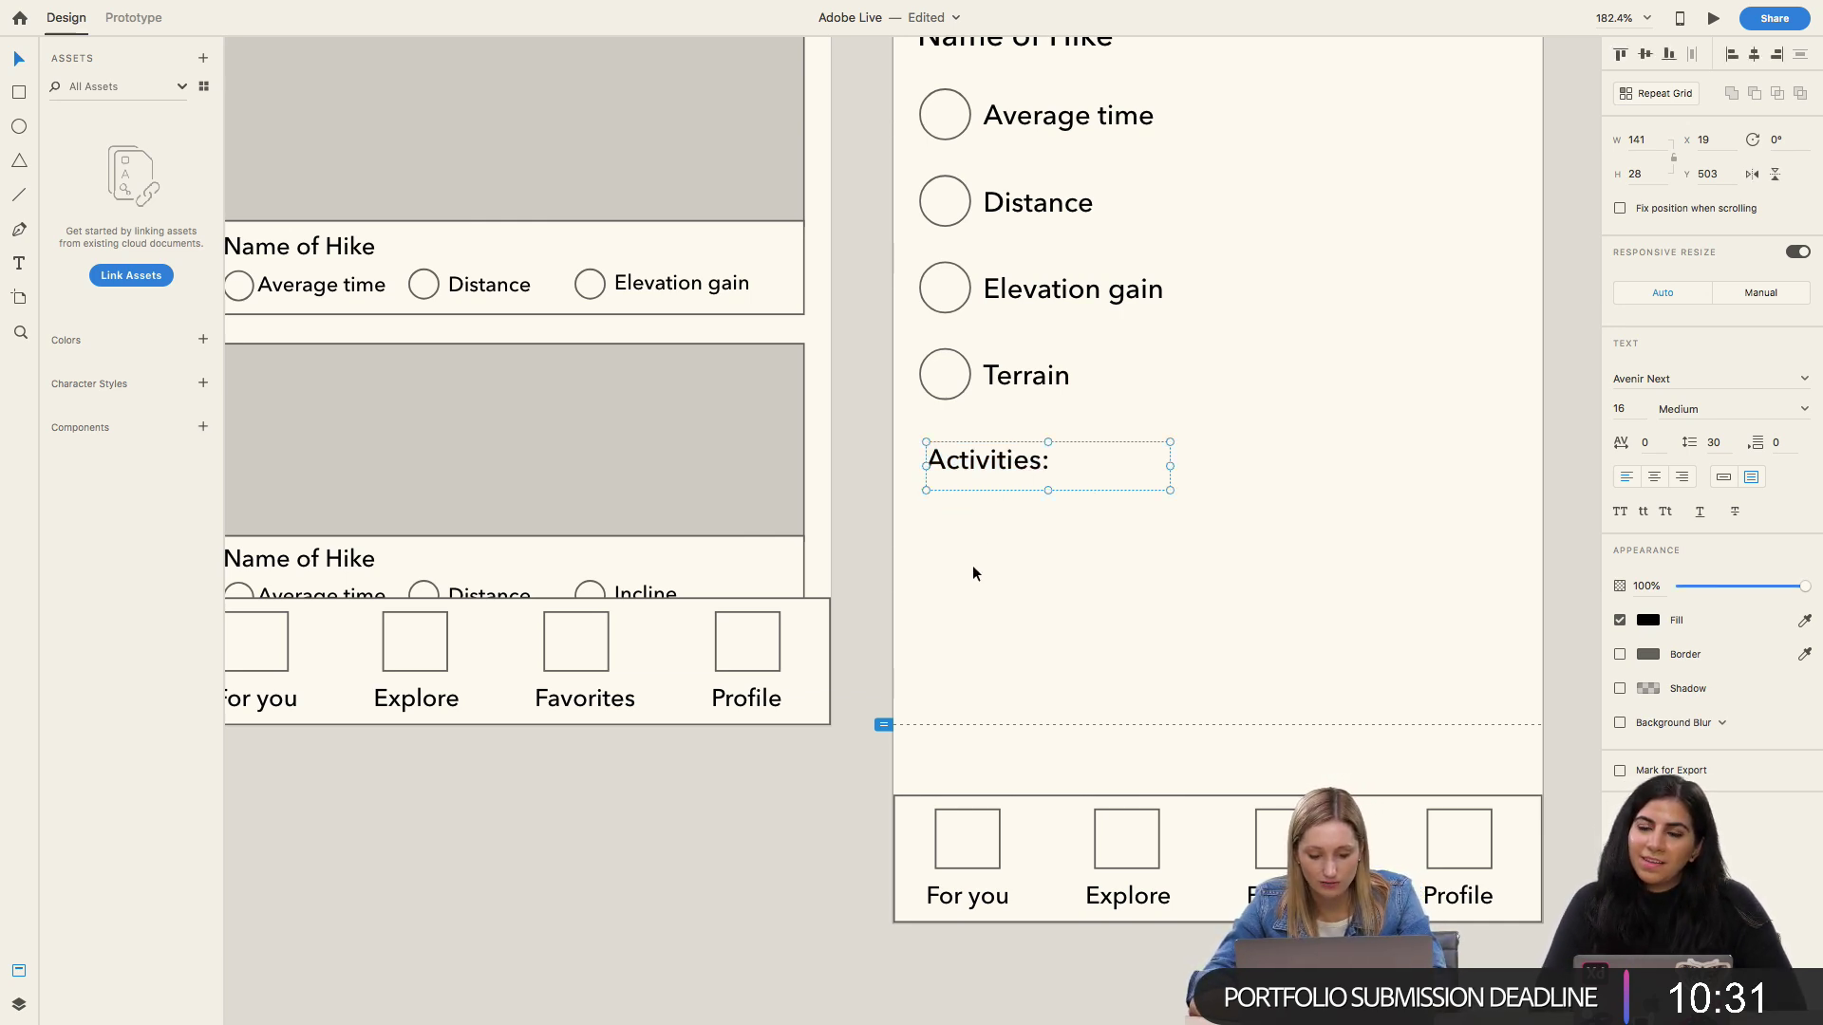
Step: Draw a rectangle about 135 wide and 26 high below "Activities:" at about X 19, Y 537, with a corner radius of 30
key(r)
drag(926, 501, 1159, 545)
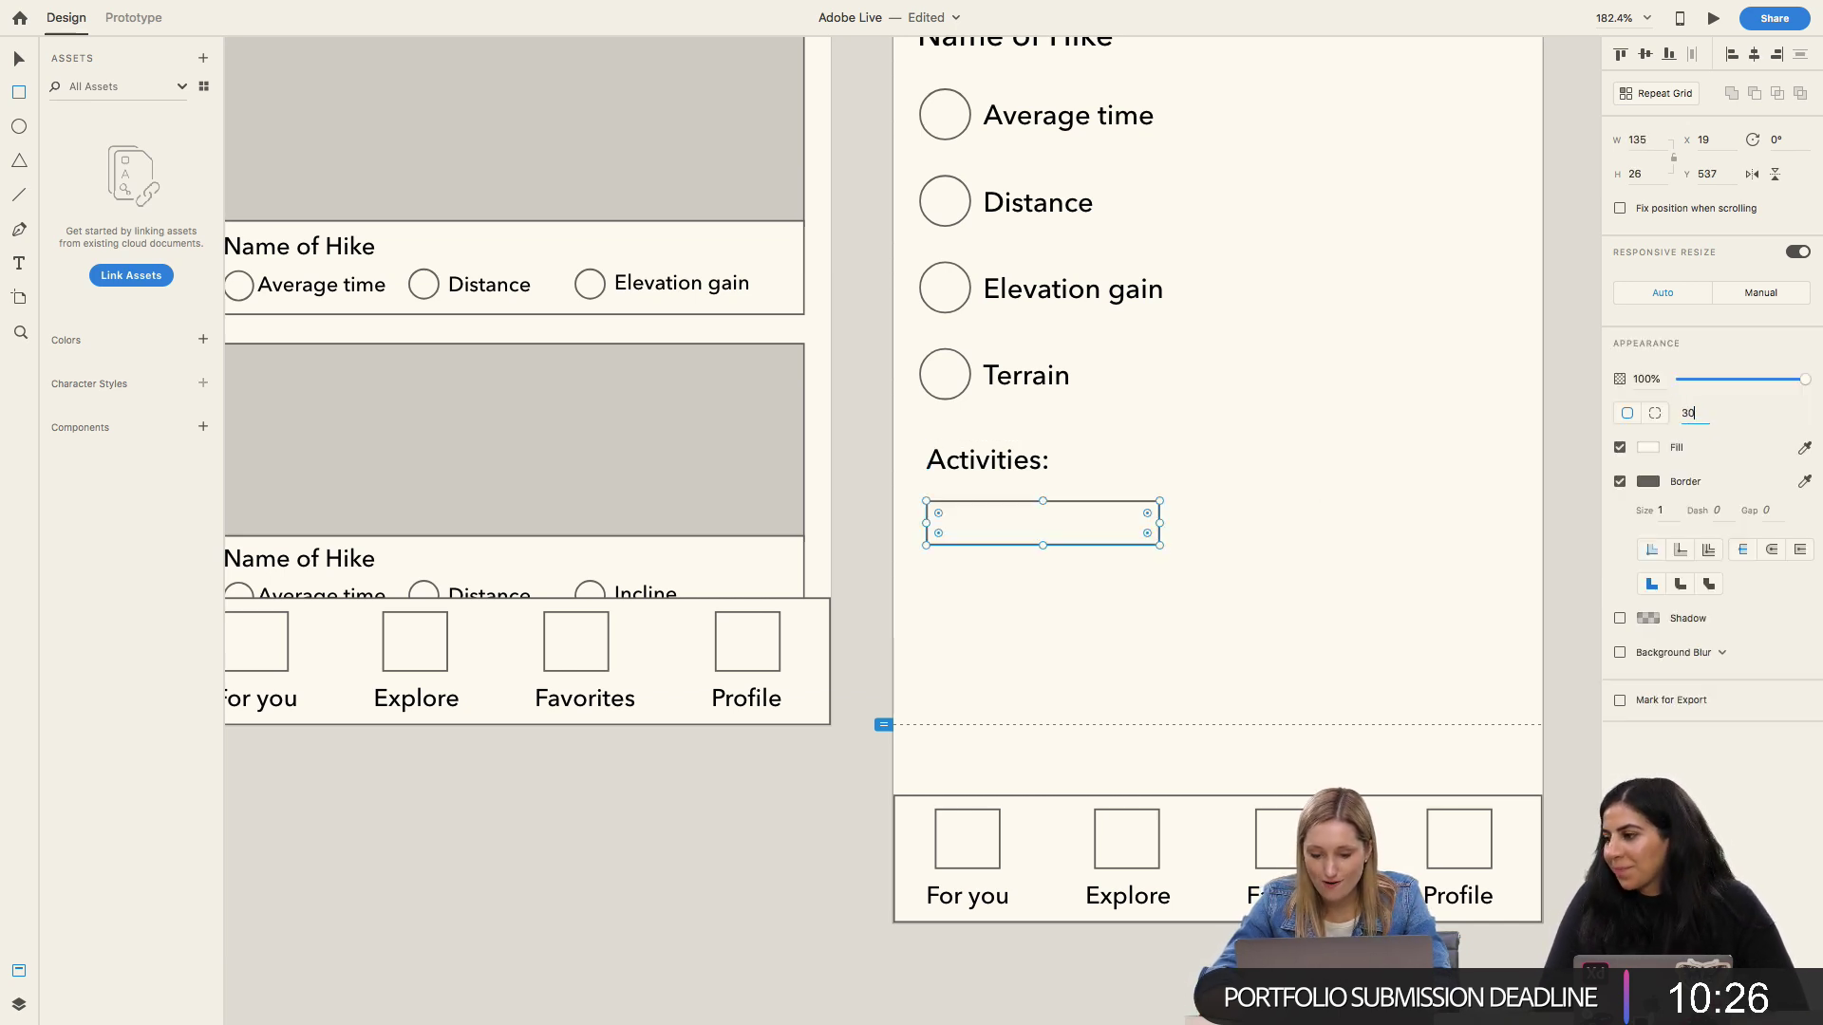
text(30)
key(Return)
key(Escape)
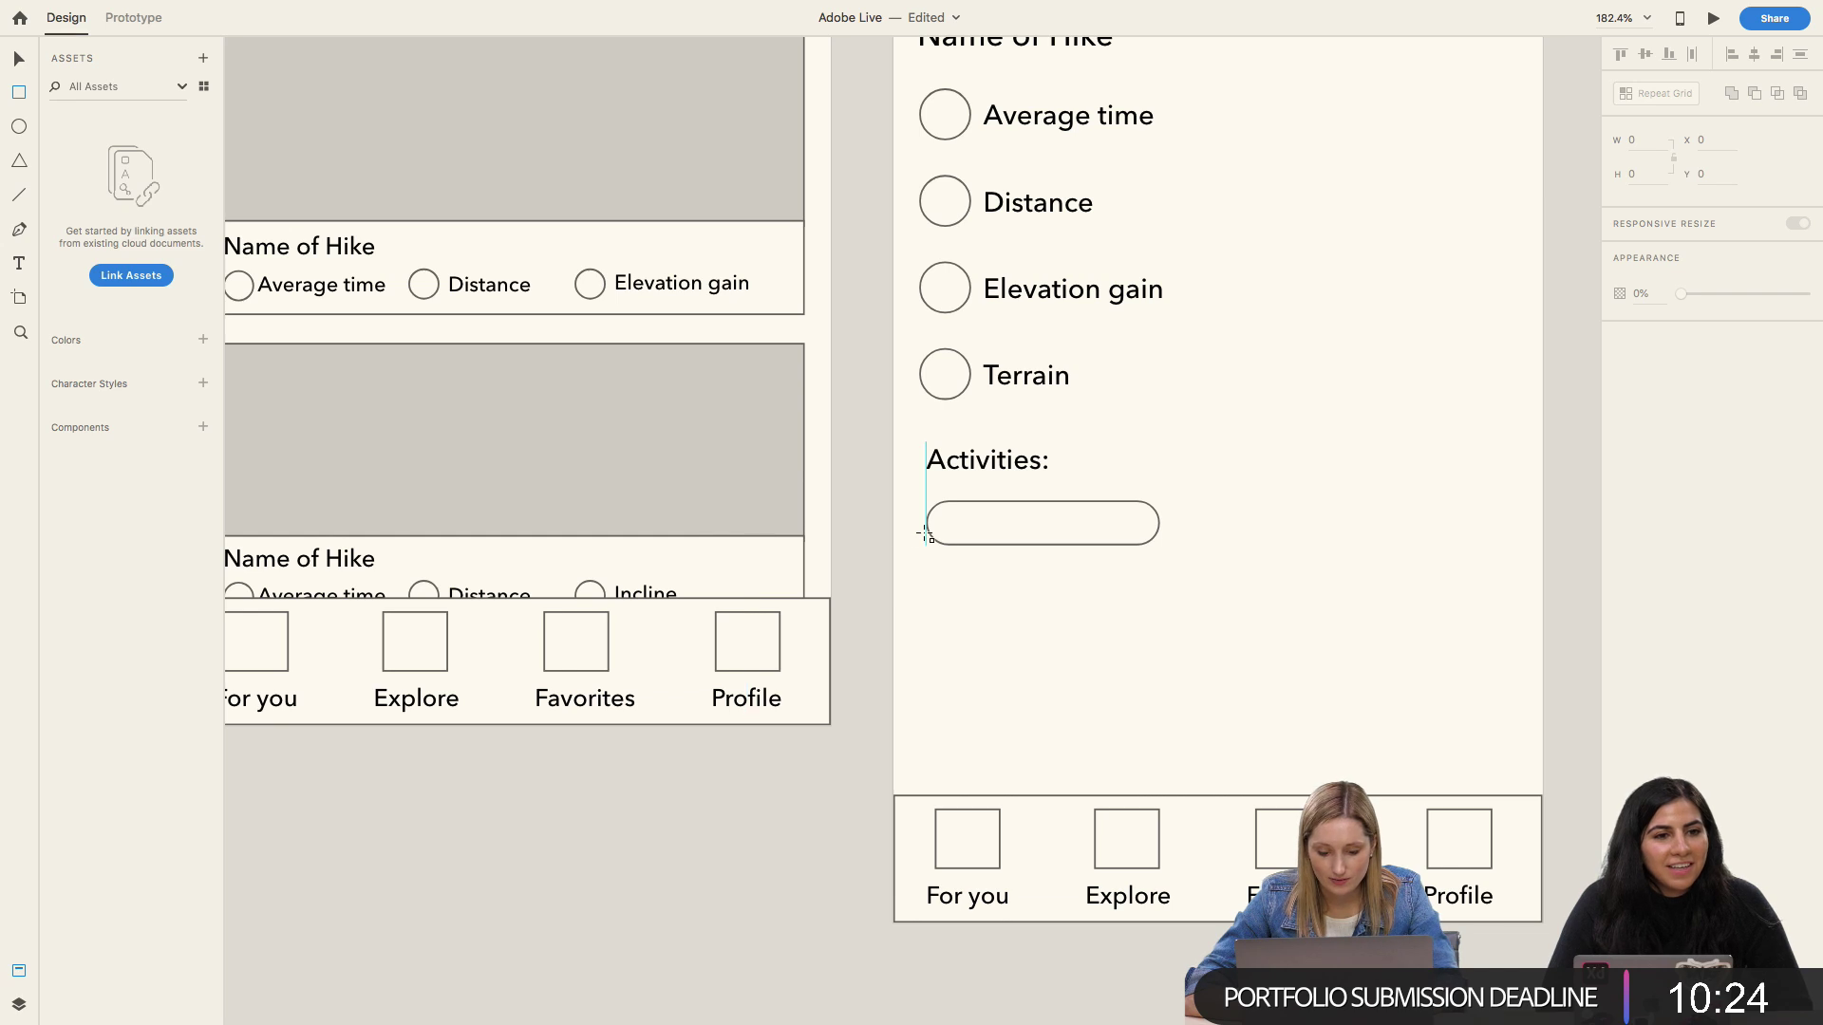
Step: Add a "Mountain biking" text box over the pill shape, about 157 wide and 21 high
key(t)
drag(947, 523, 1123, 582)
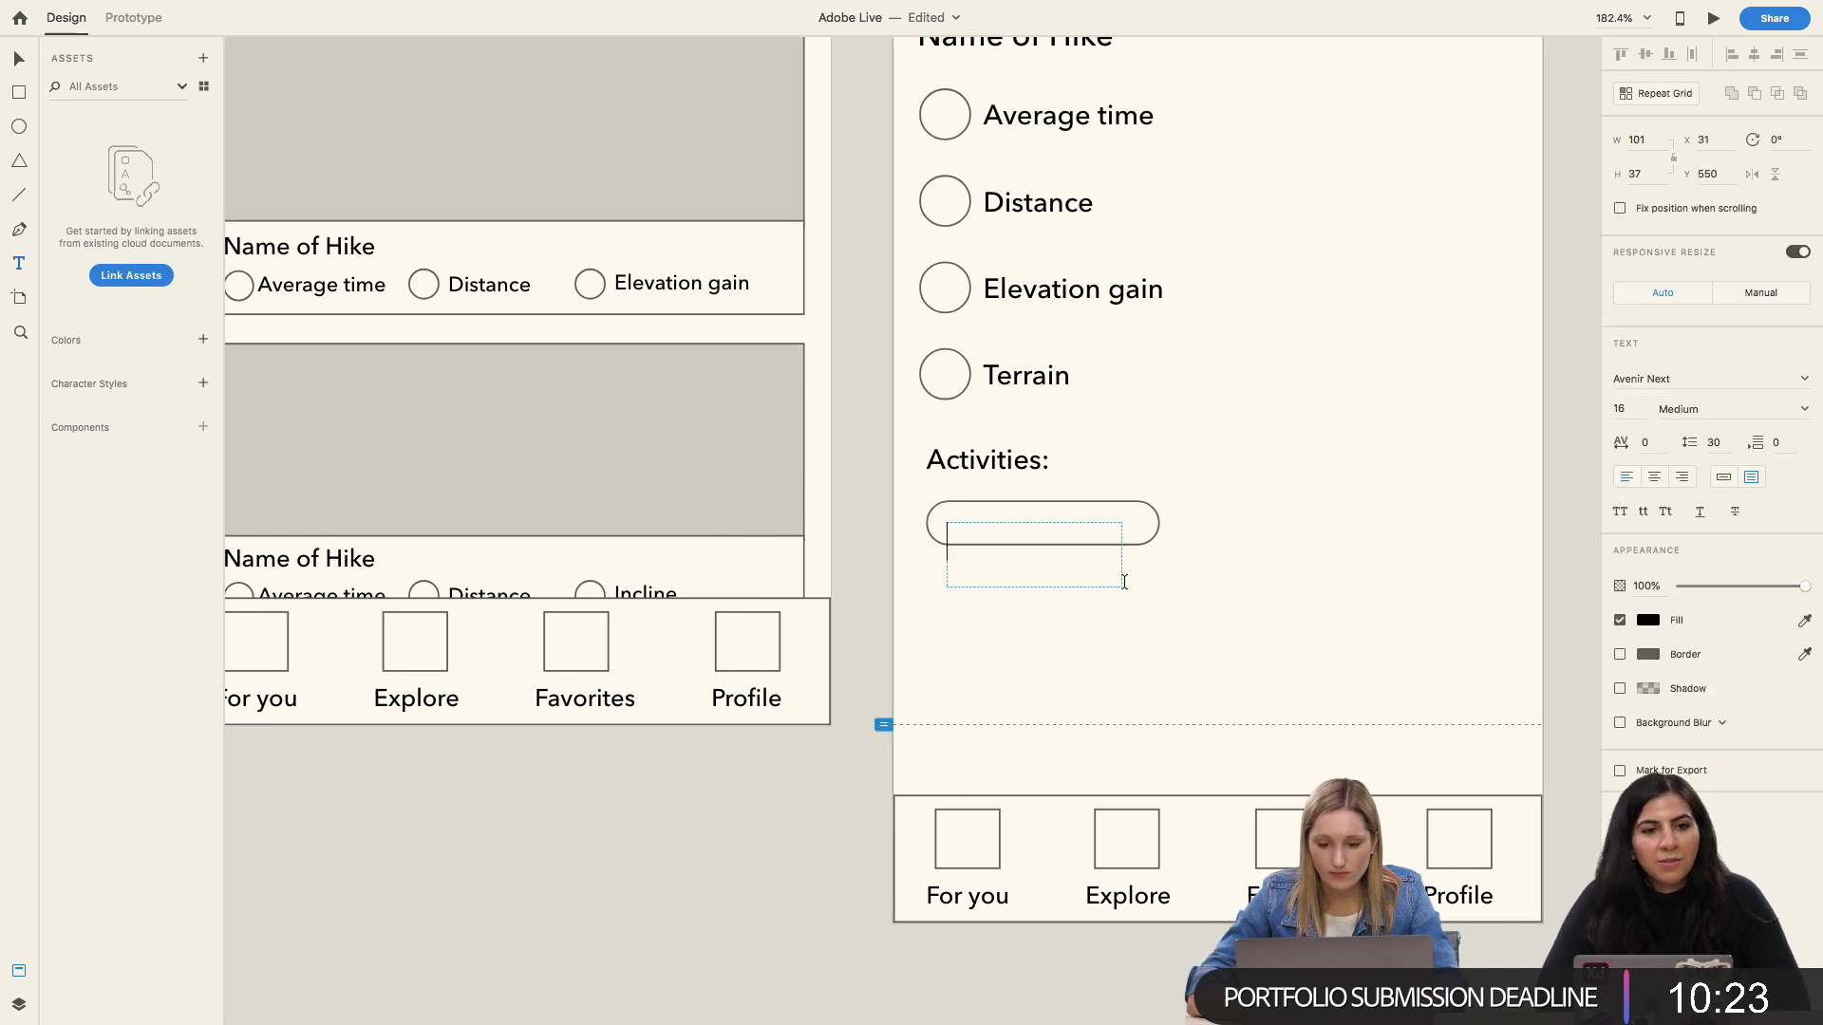
text(Mountain)
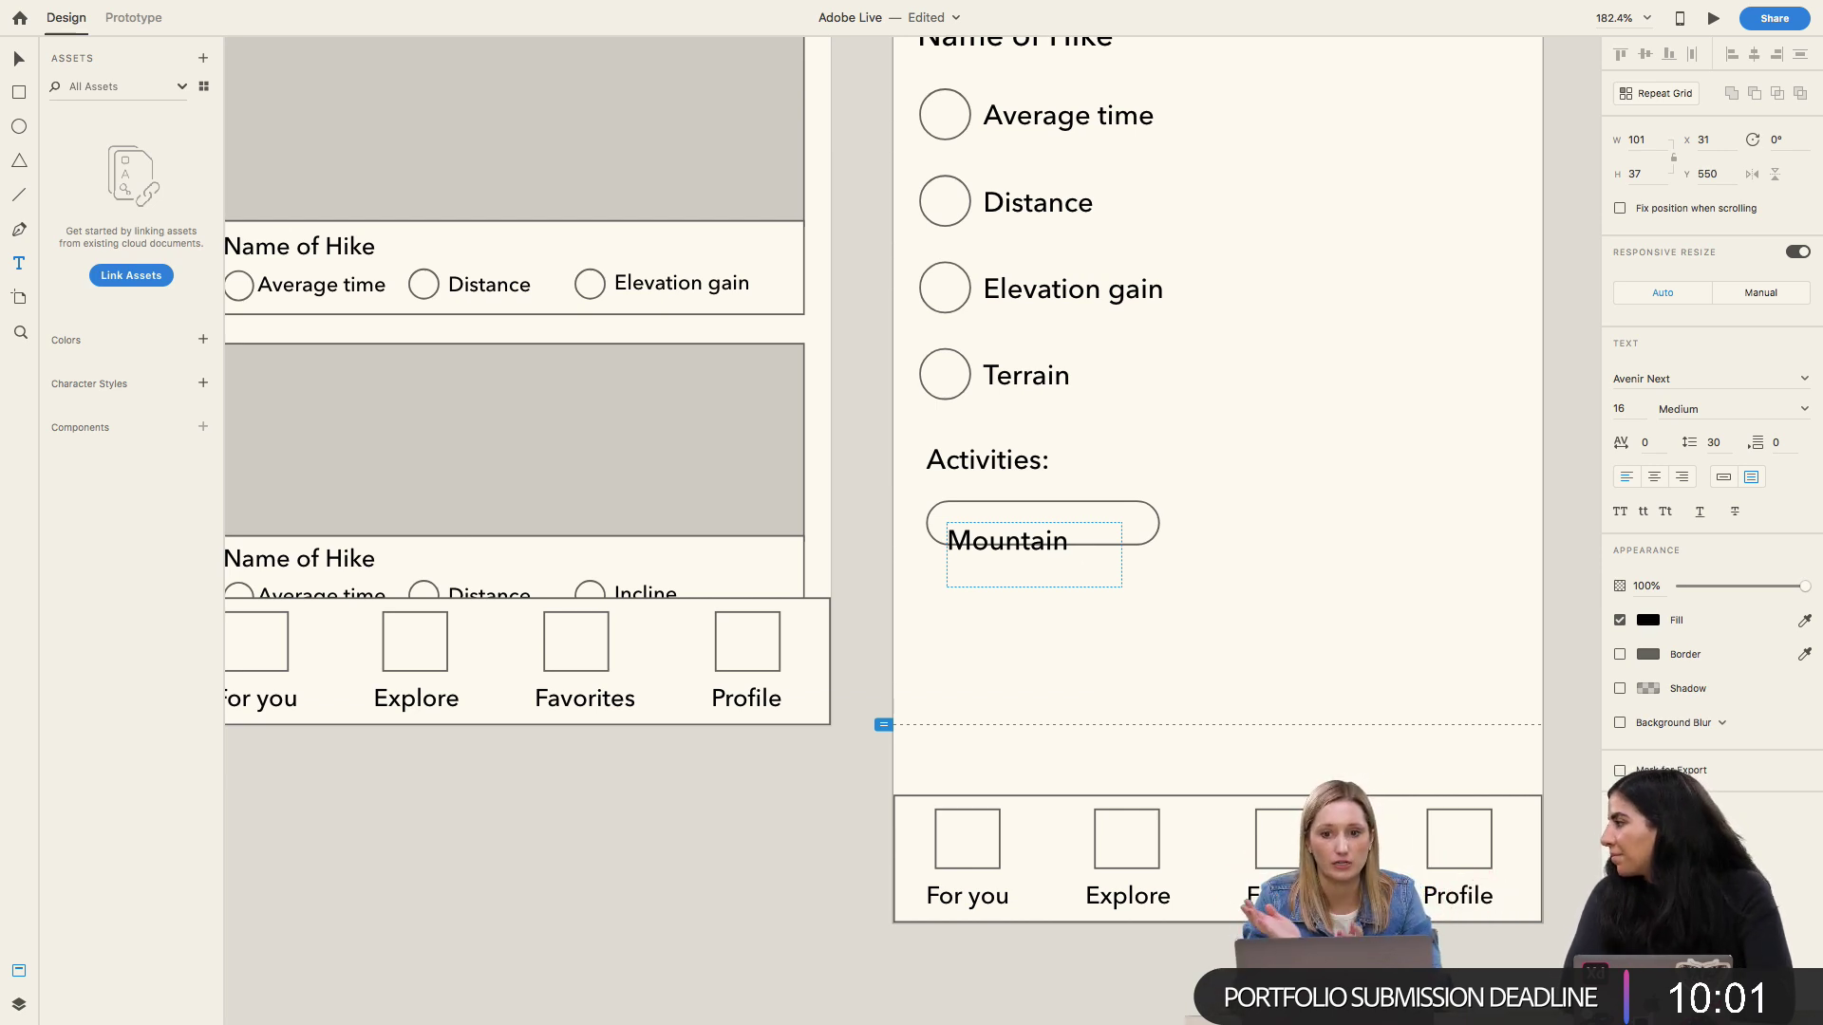
key(super+a)
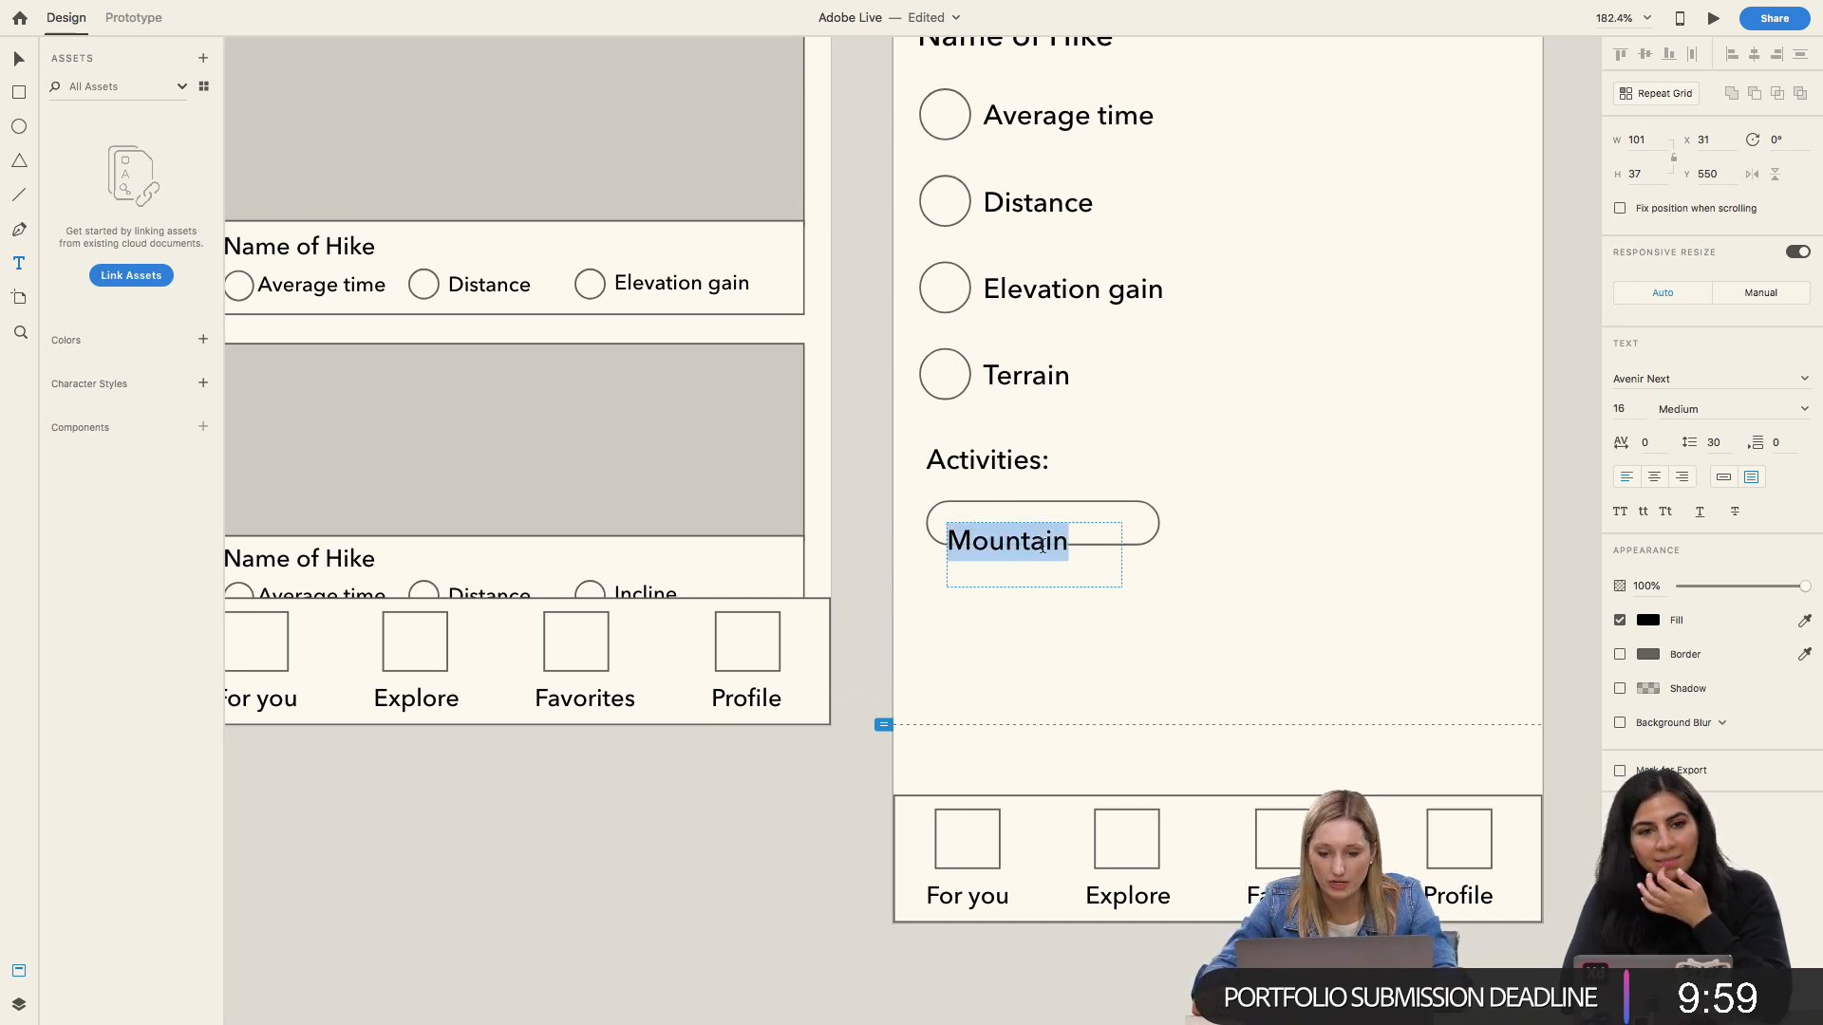
key(Right)
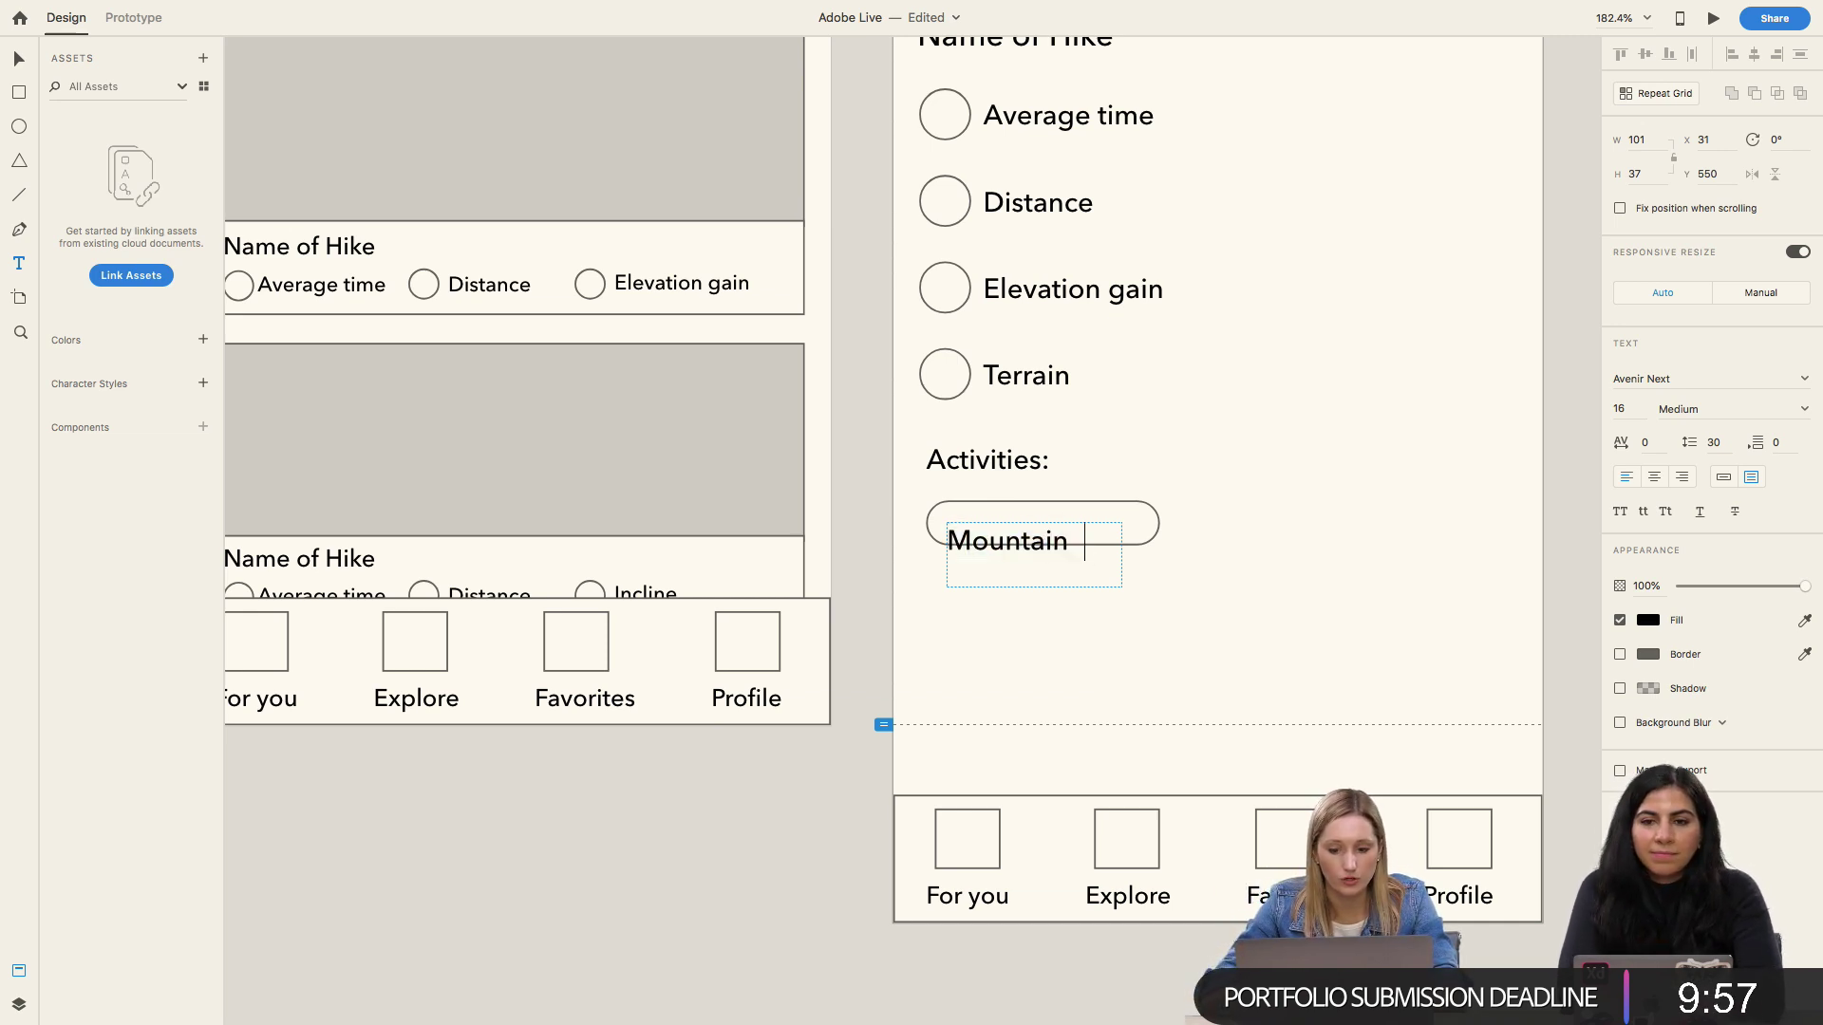
text(biking)
key(alt+BackSpace)
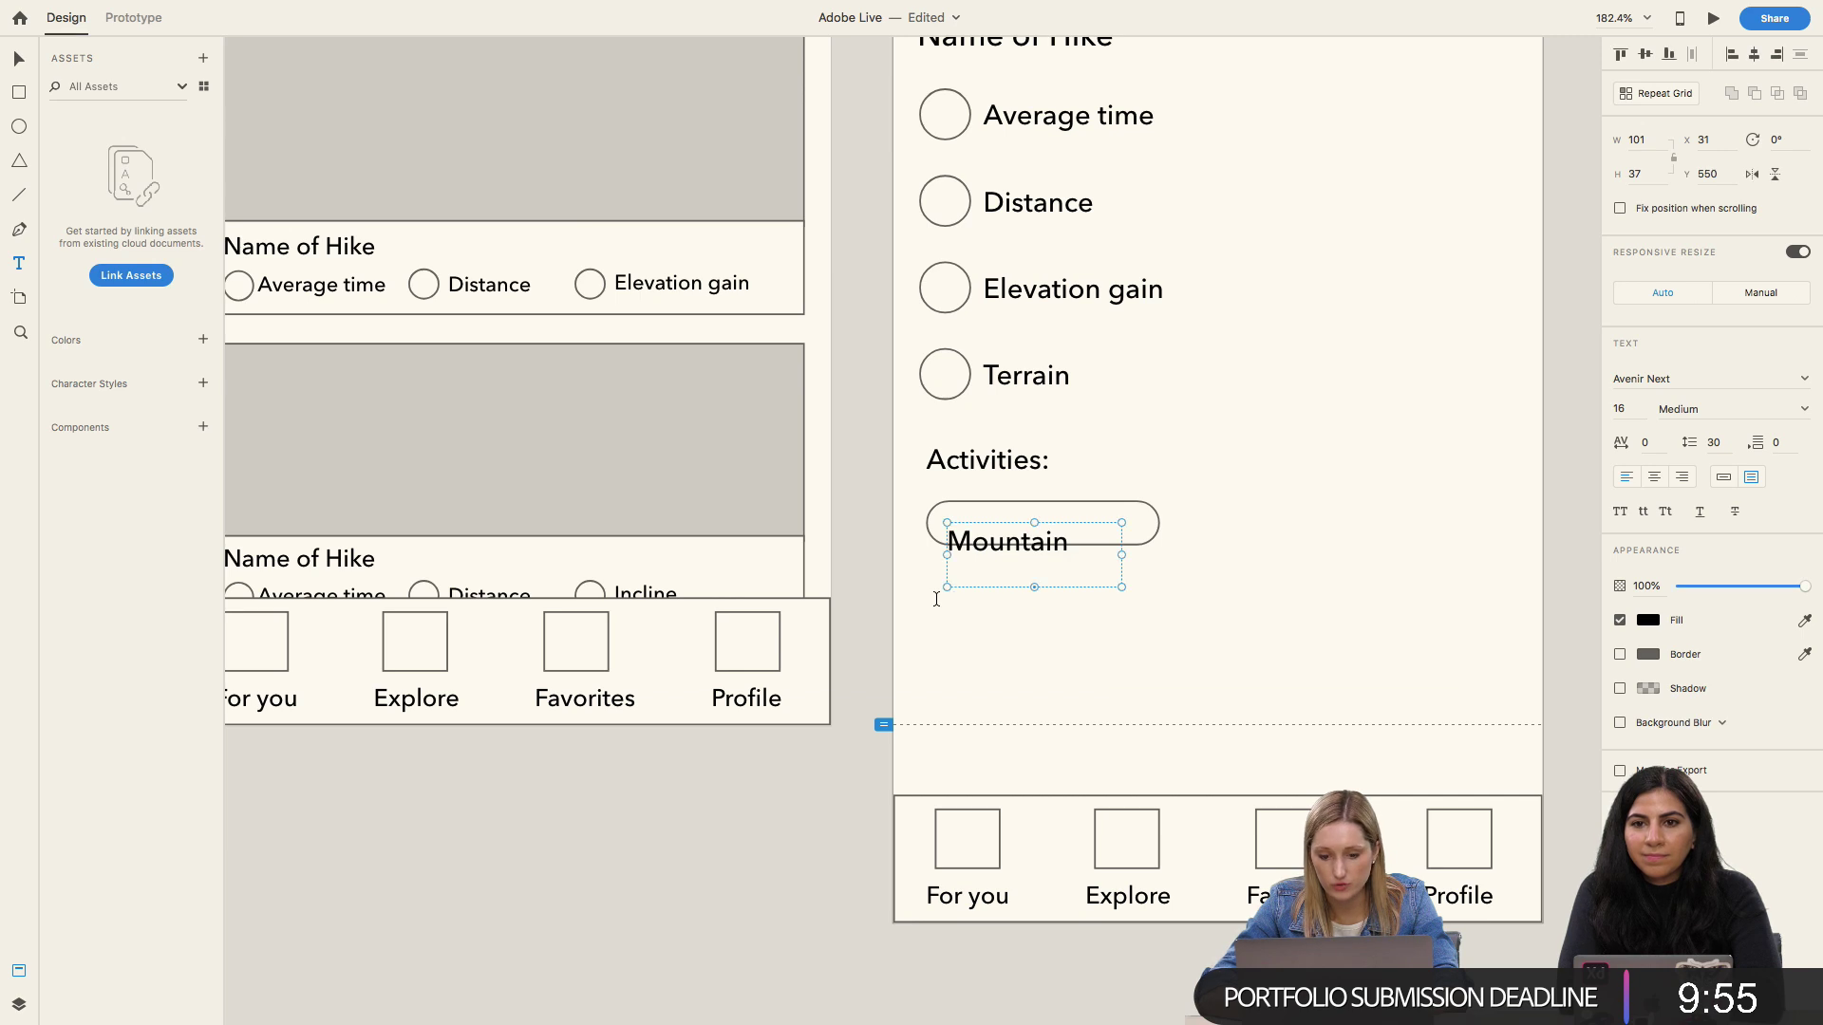
key(Escape)
key(super+z)
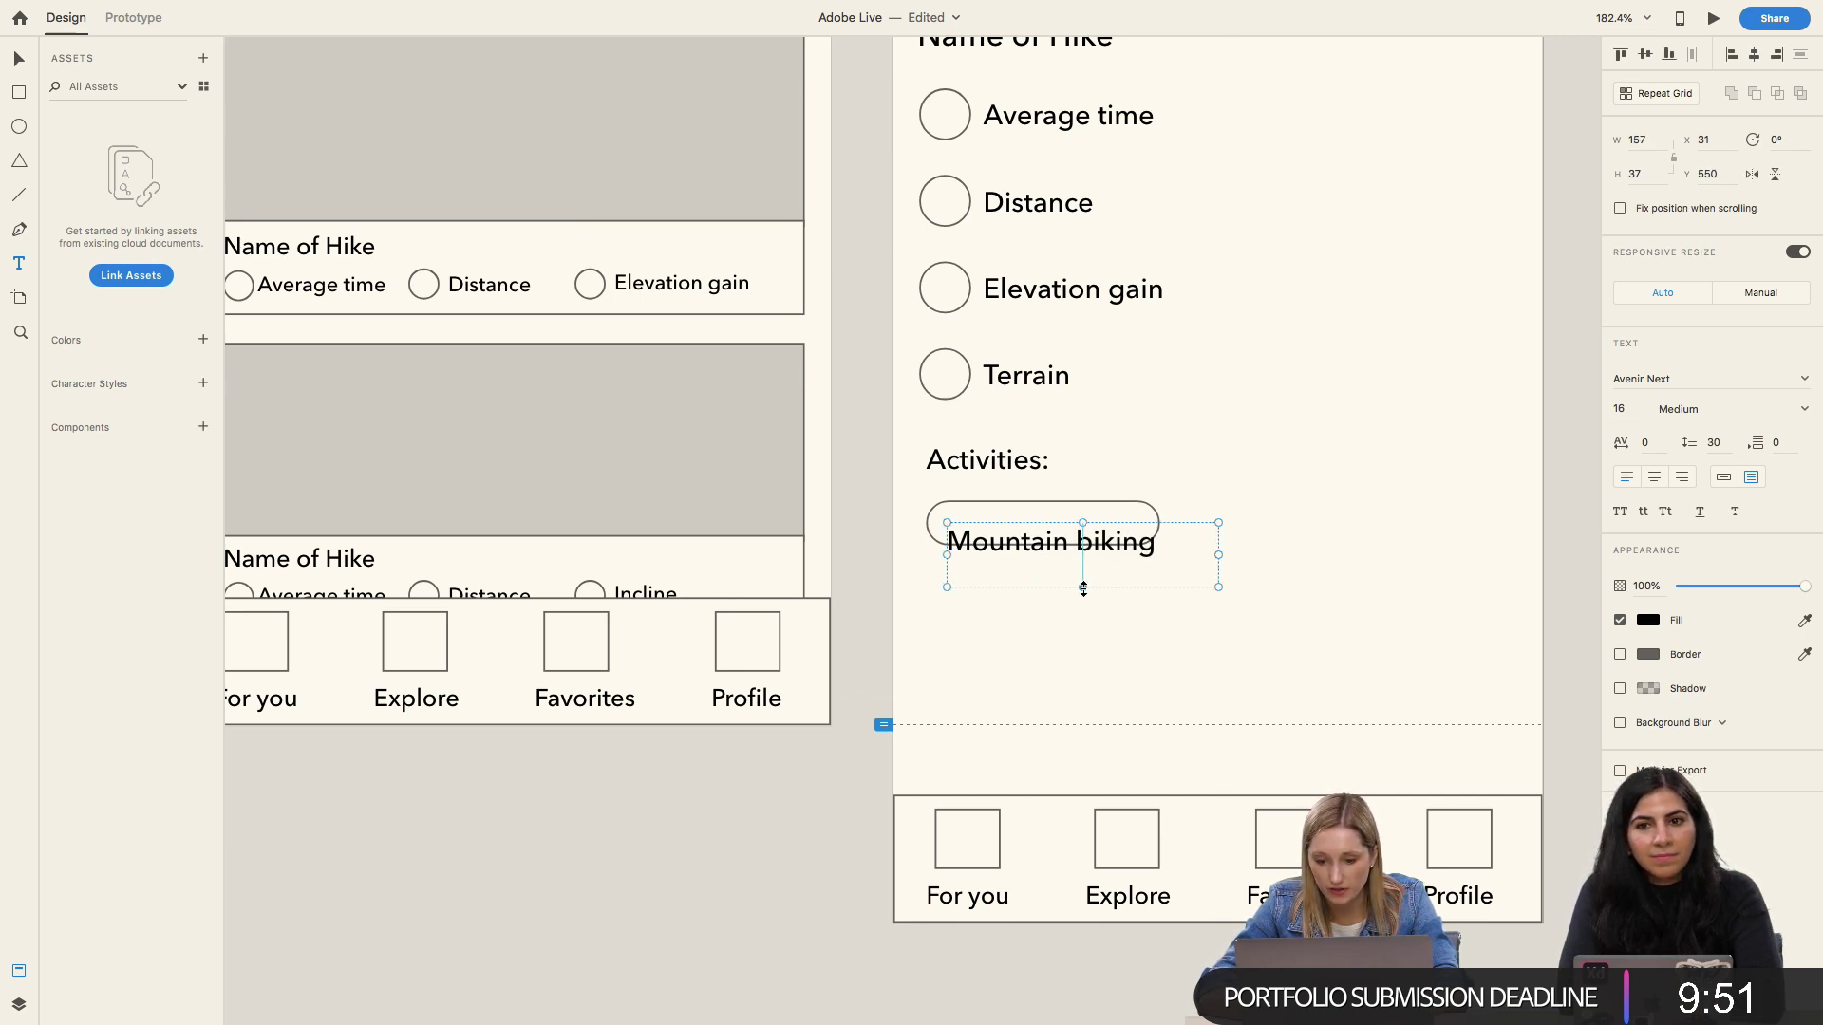
drag(1083, 586, 1082, 523)
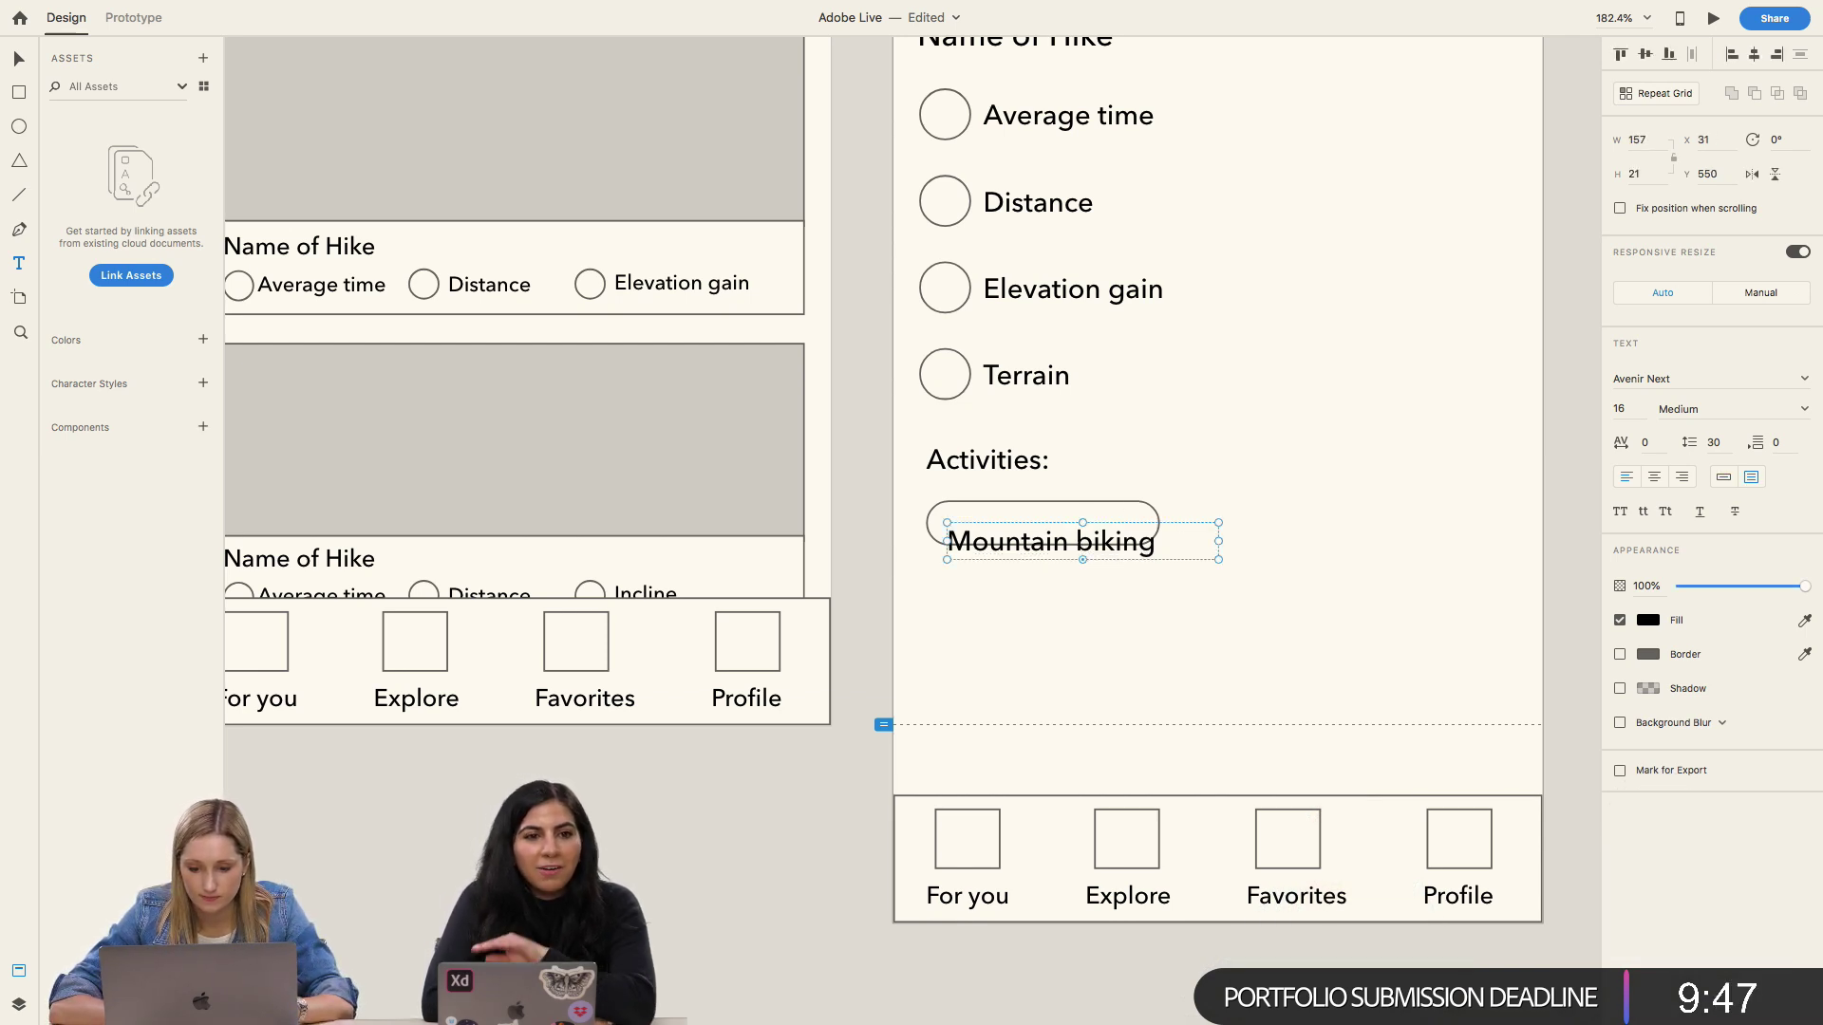
Step: Enlarge the pill shape to about 169 wide and 38 high so it encloses the "Mountain biking" text
key(v)
click(1119, 505)
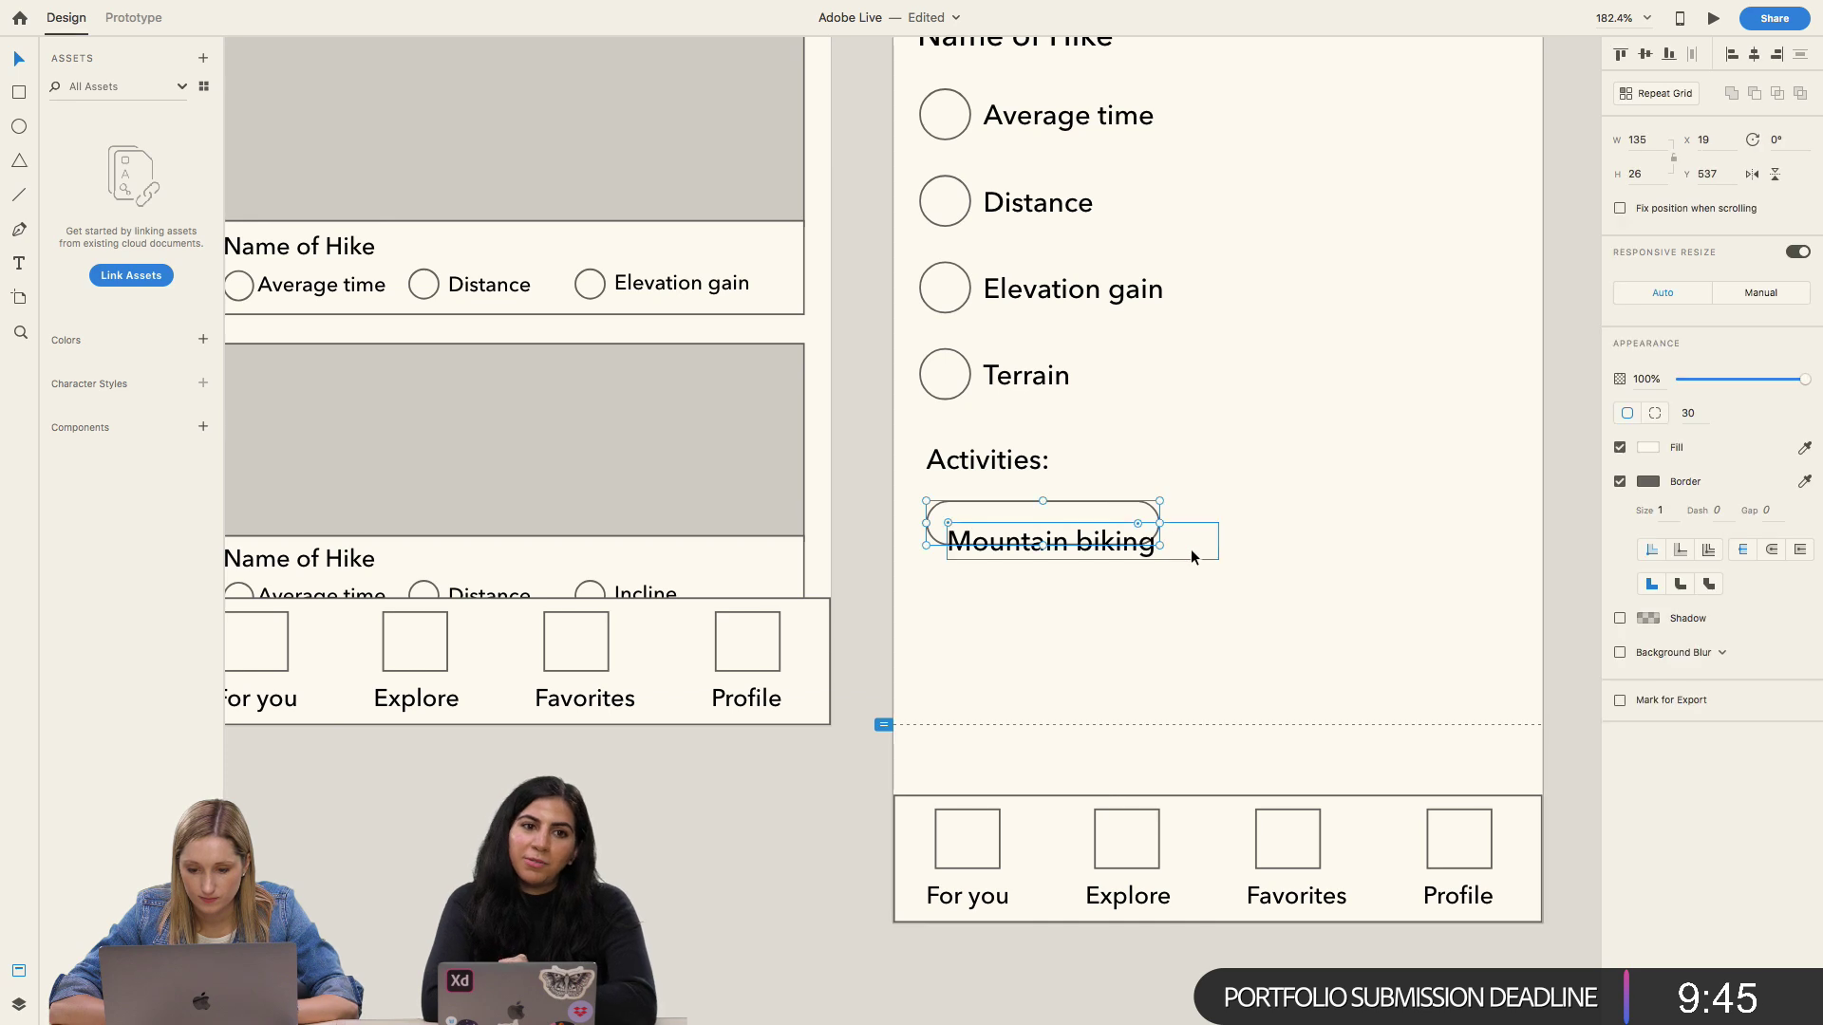
drag(1159, 545, 1215, 564)
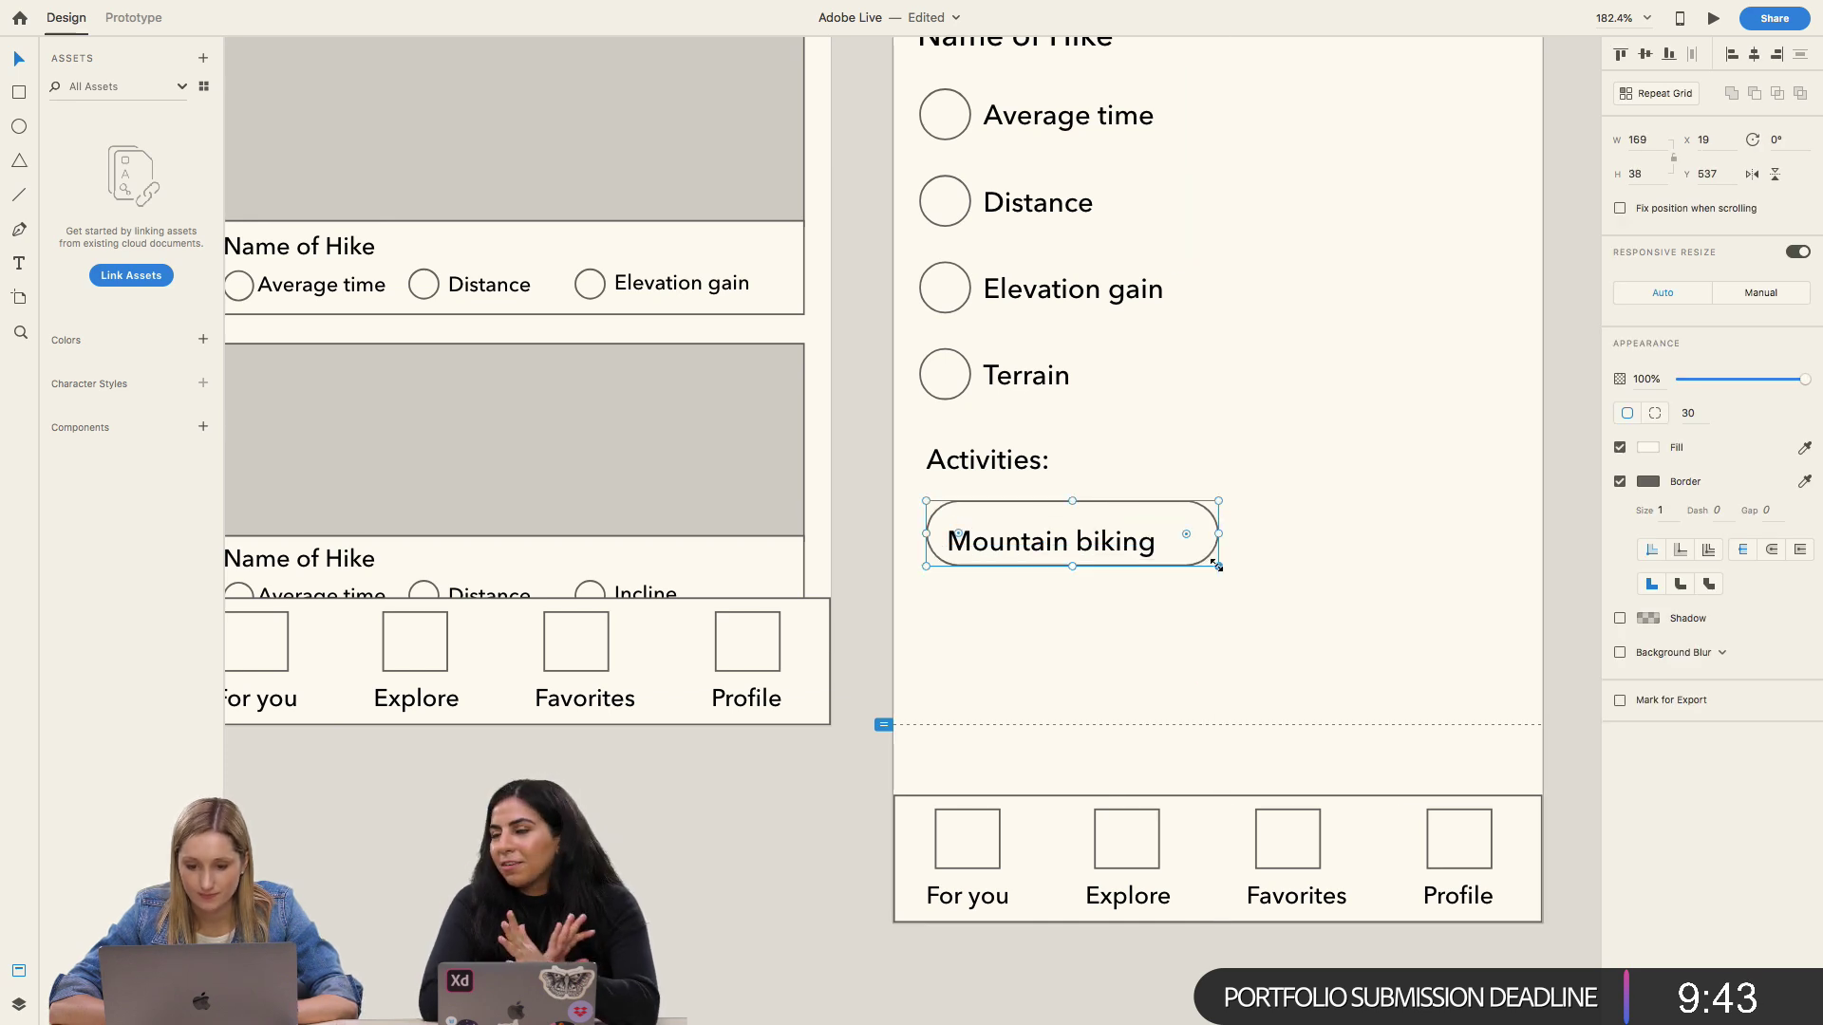
Step: Switch the "Mountain biking" text to auto width and center it horizontally and vertically in the pill
click(1118, 539)
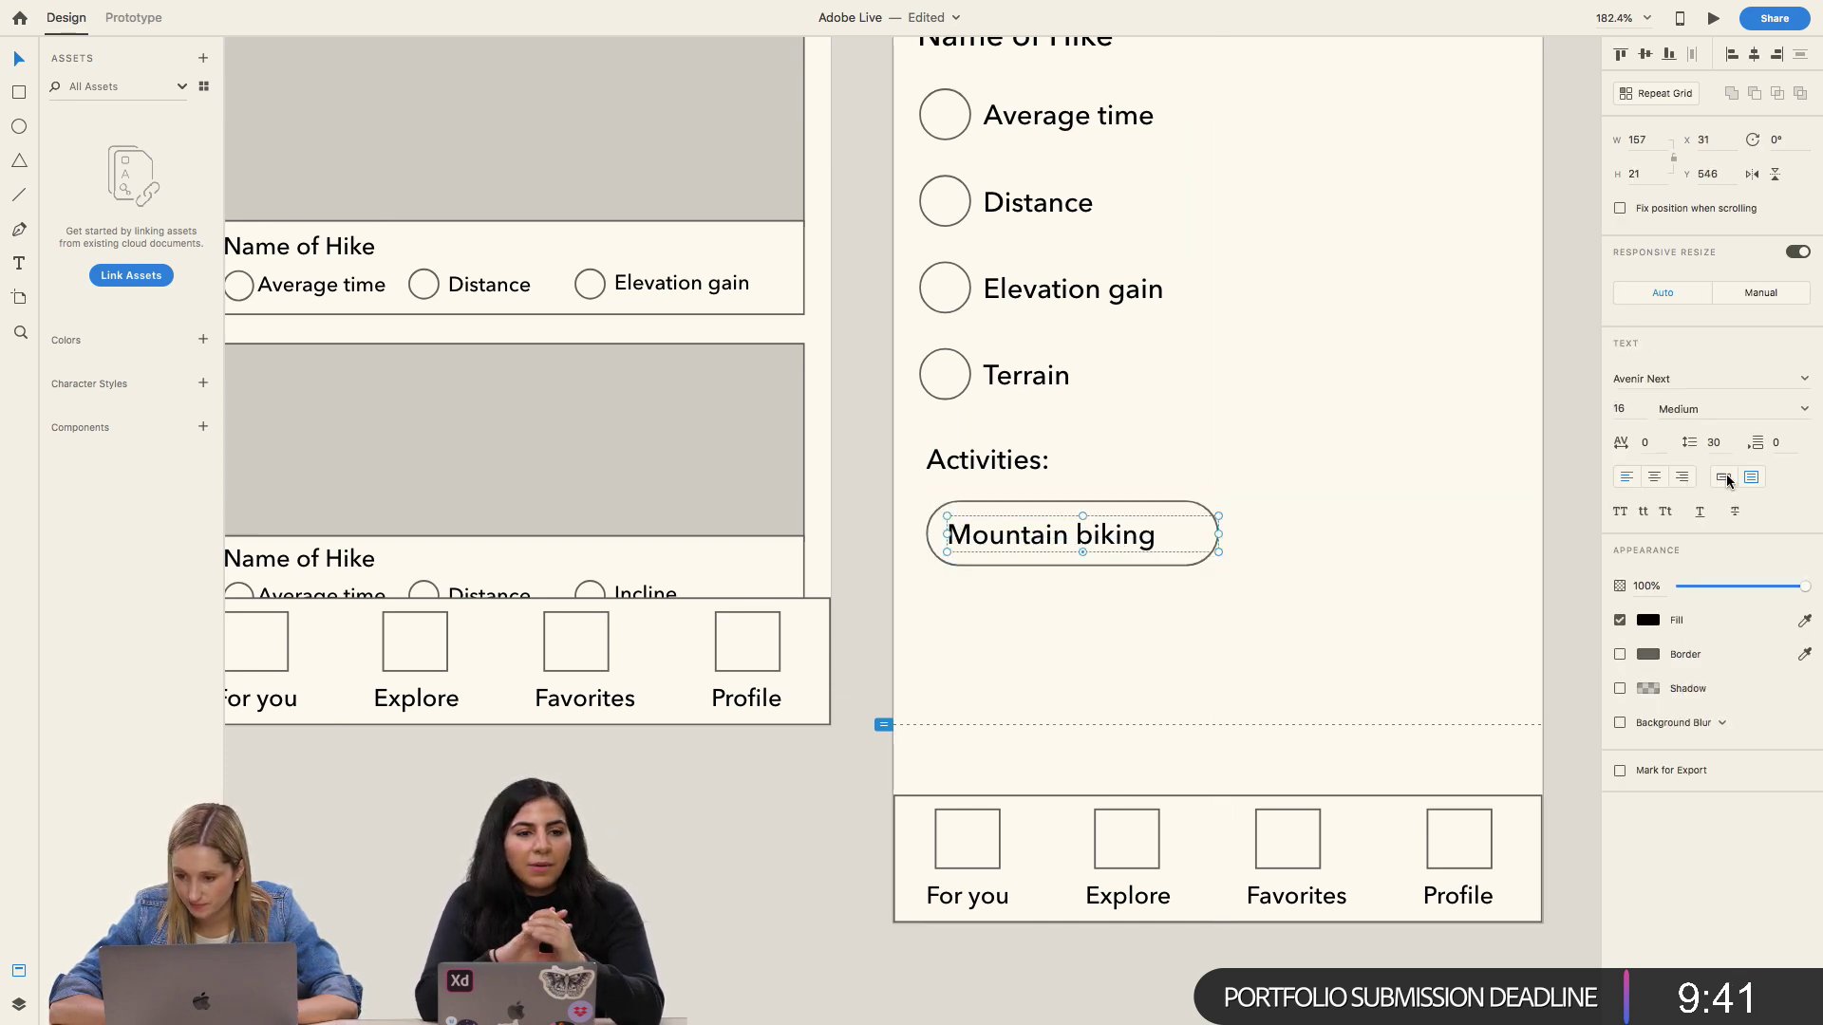
shift+click(1211, 532)
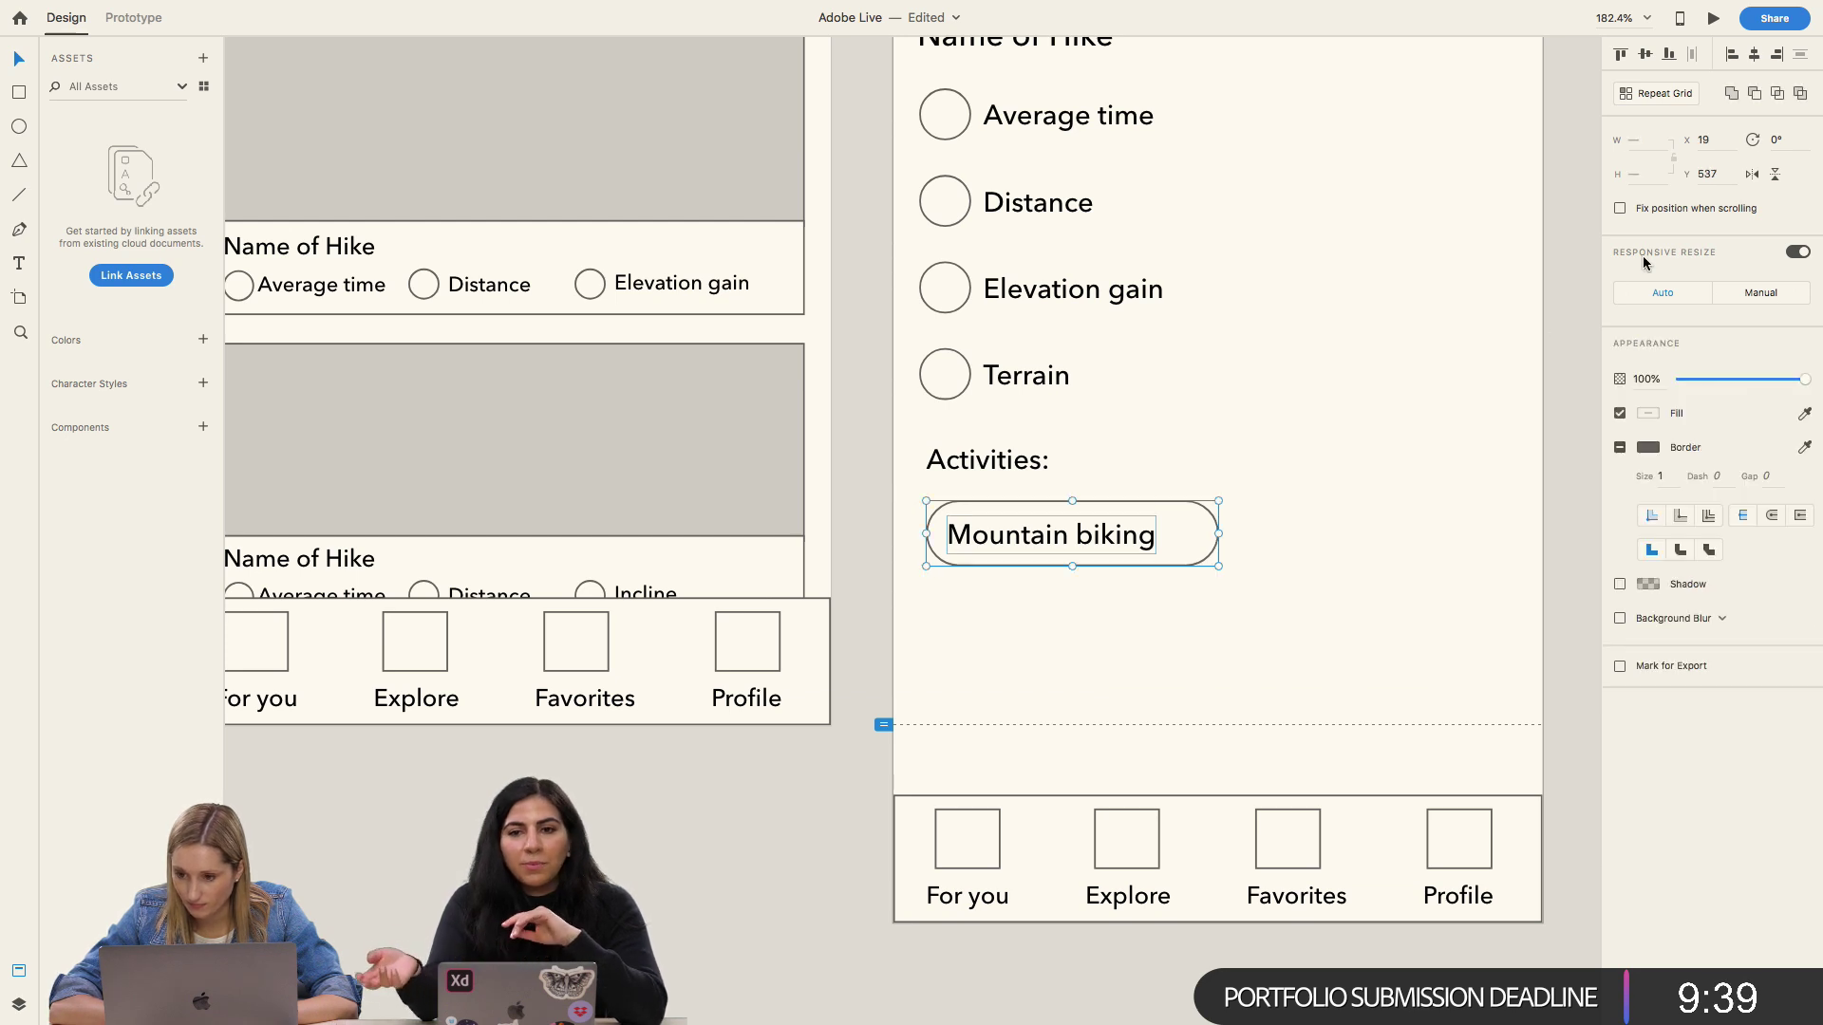
click(1755, 54)
click(1646, 54)
click(1326, 620)
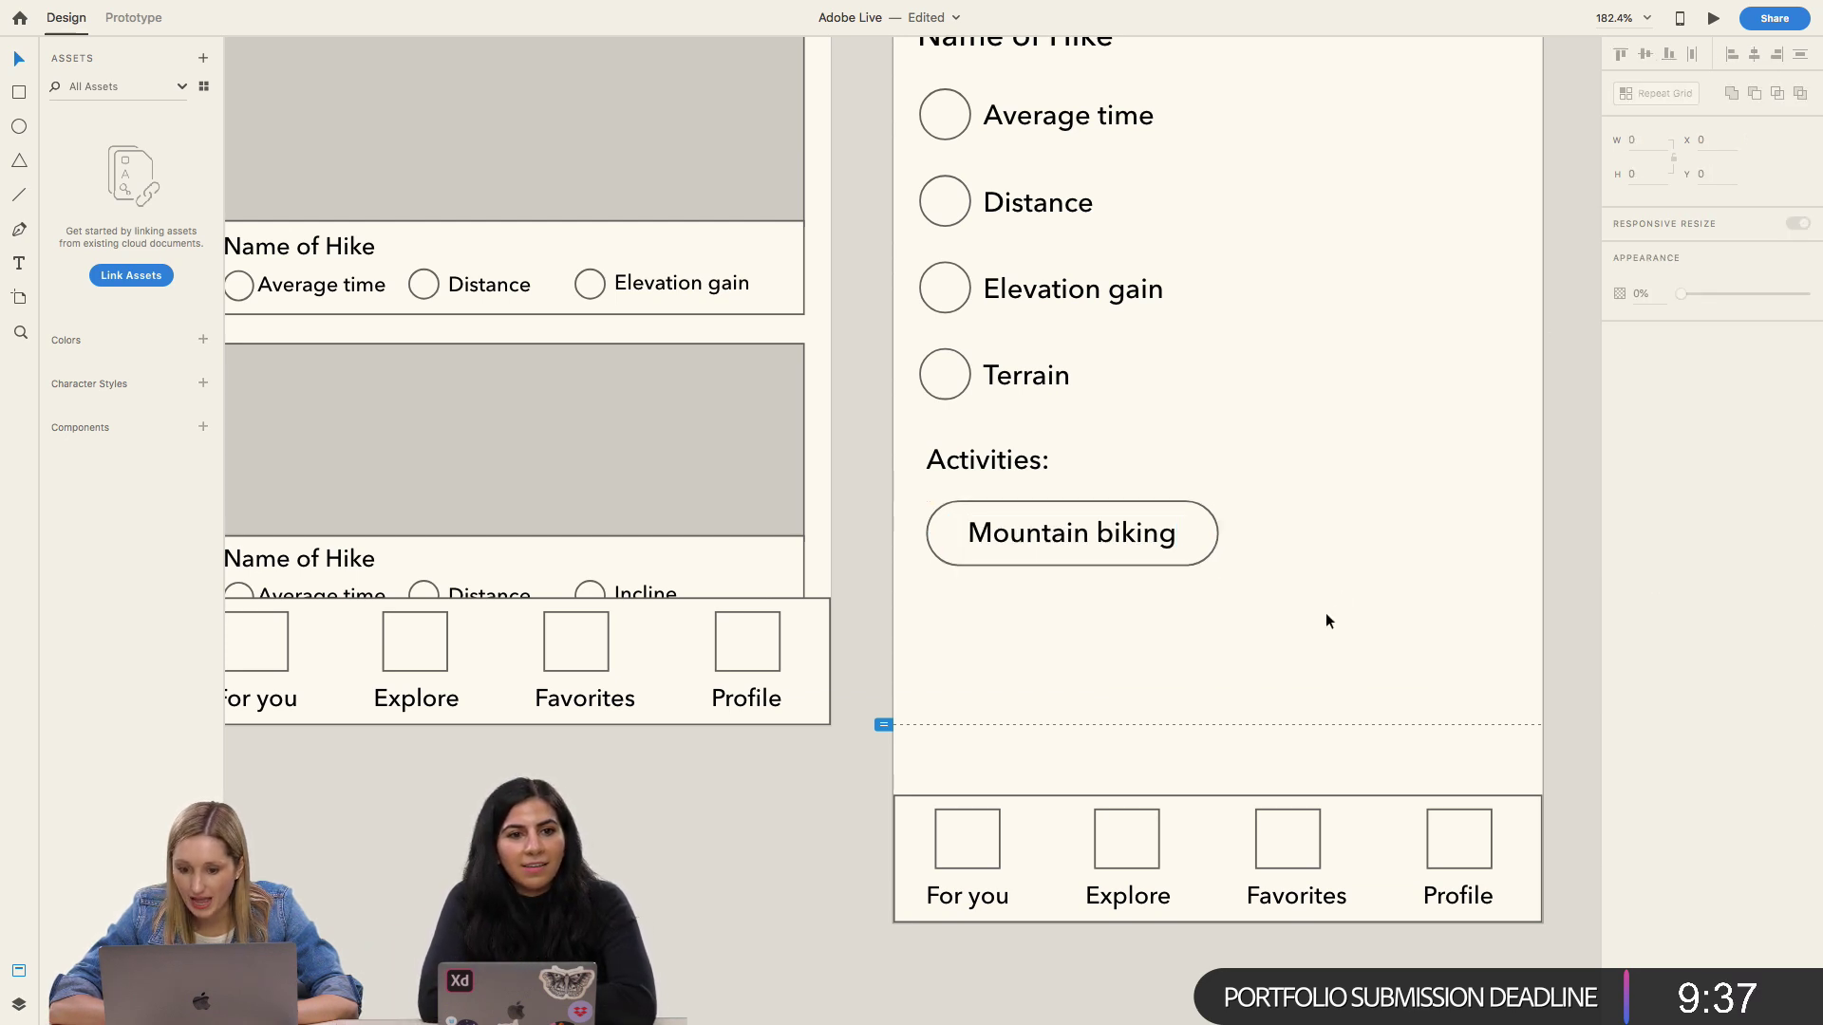
Step: Move the pill together with its label up to Y 528, closer to the "Activities:" heading
click(928, 525)
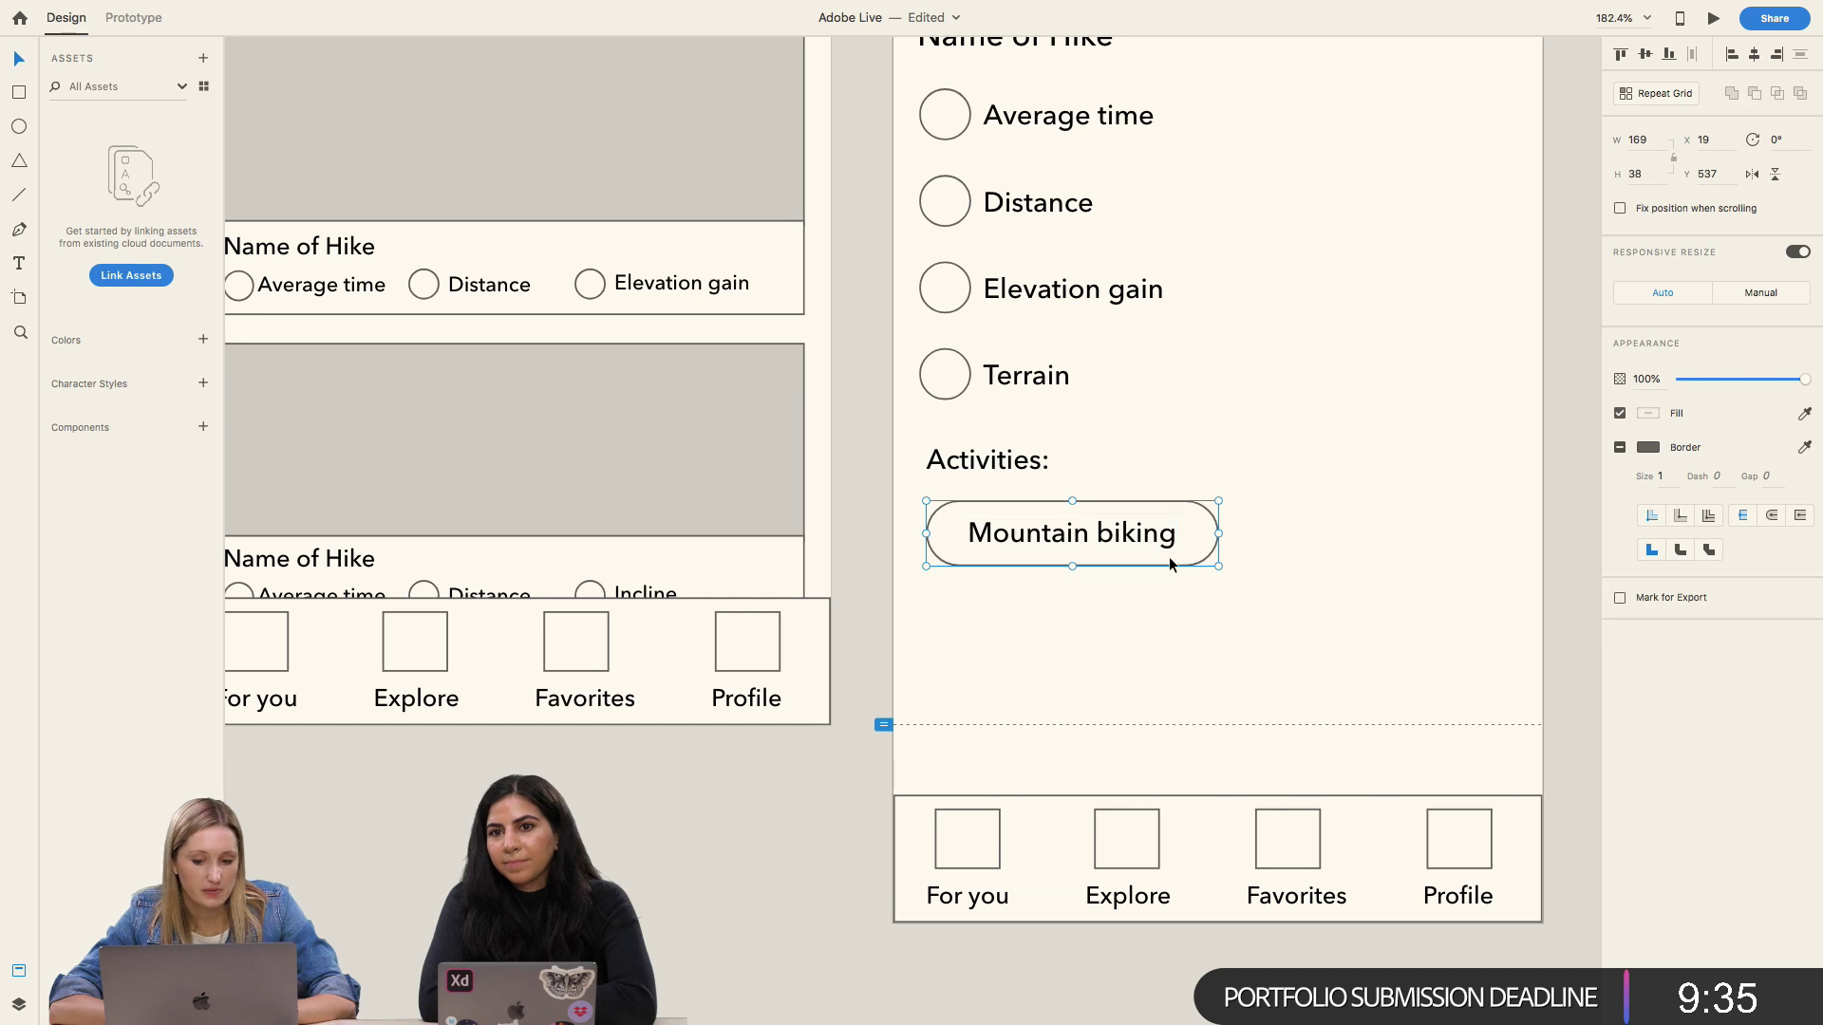
mouse_move(1169, 564)
mouse_down()
mouse_move(1269, 508)
mouse_move(1180, 576)
mouse_move(1171, 542)
mouse_up()
click(993, 460)
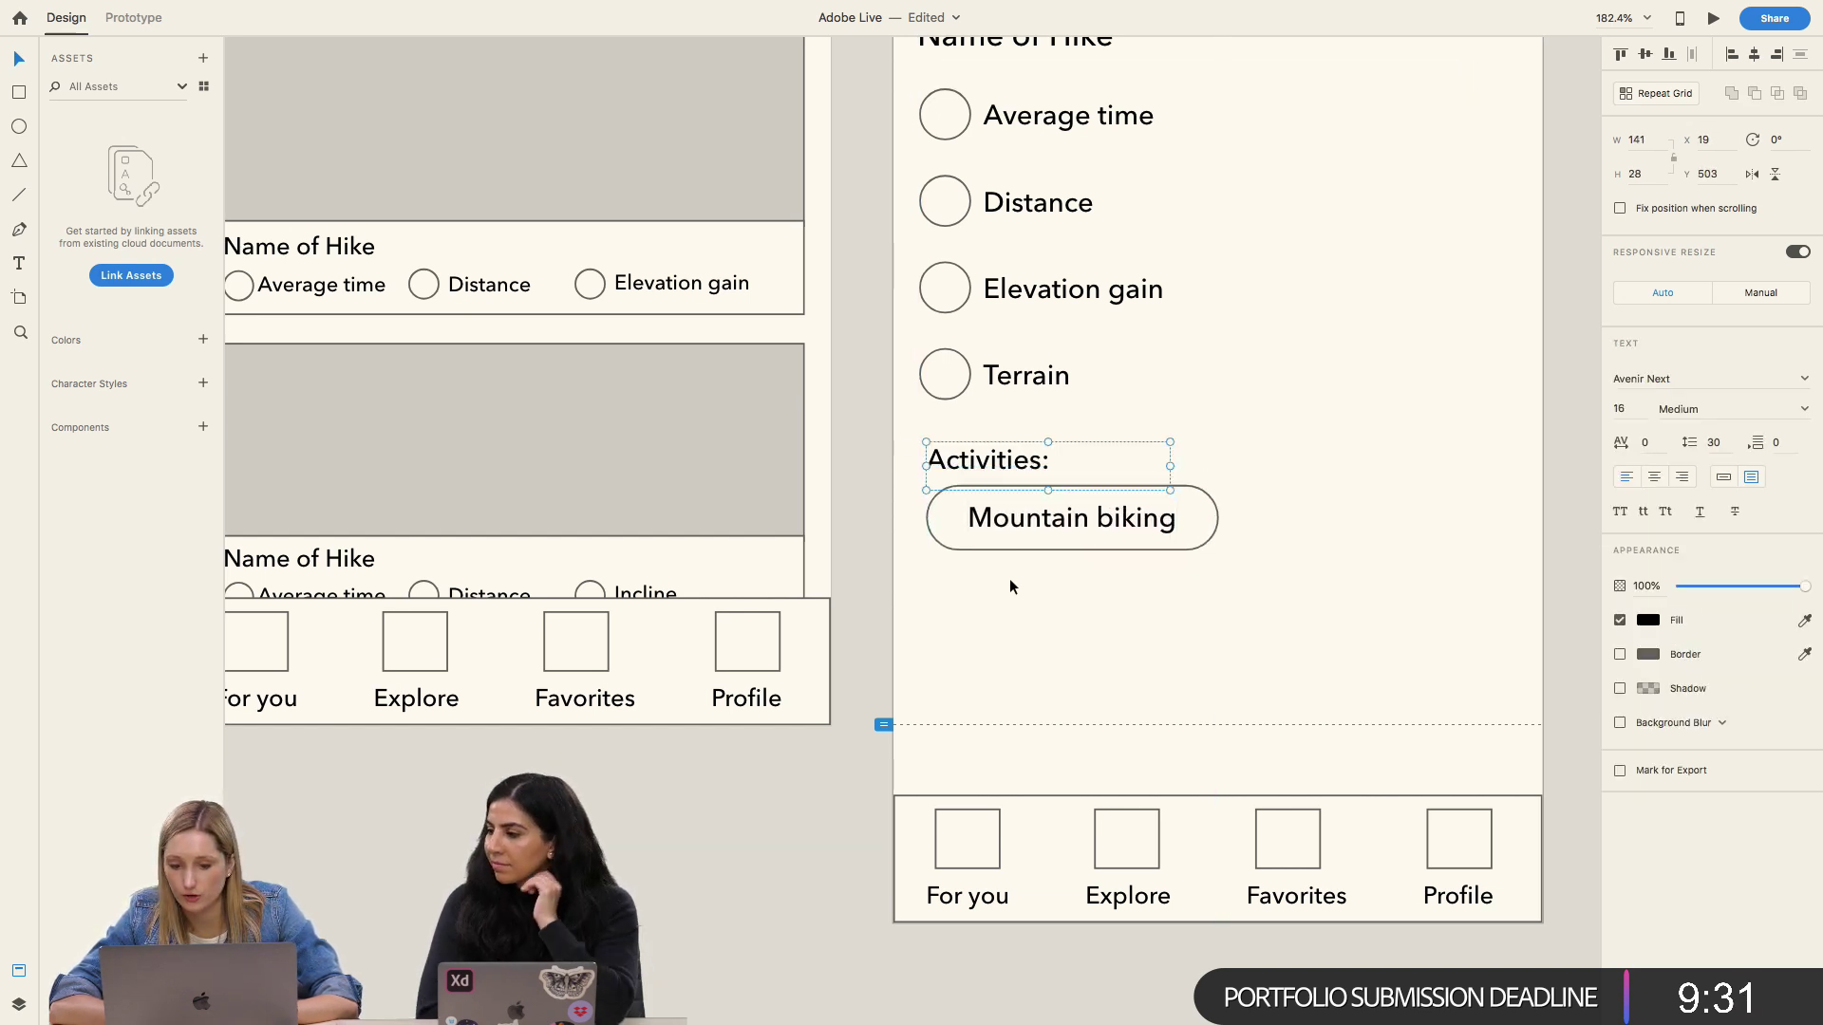
shift+click(1010, 533)
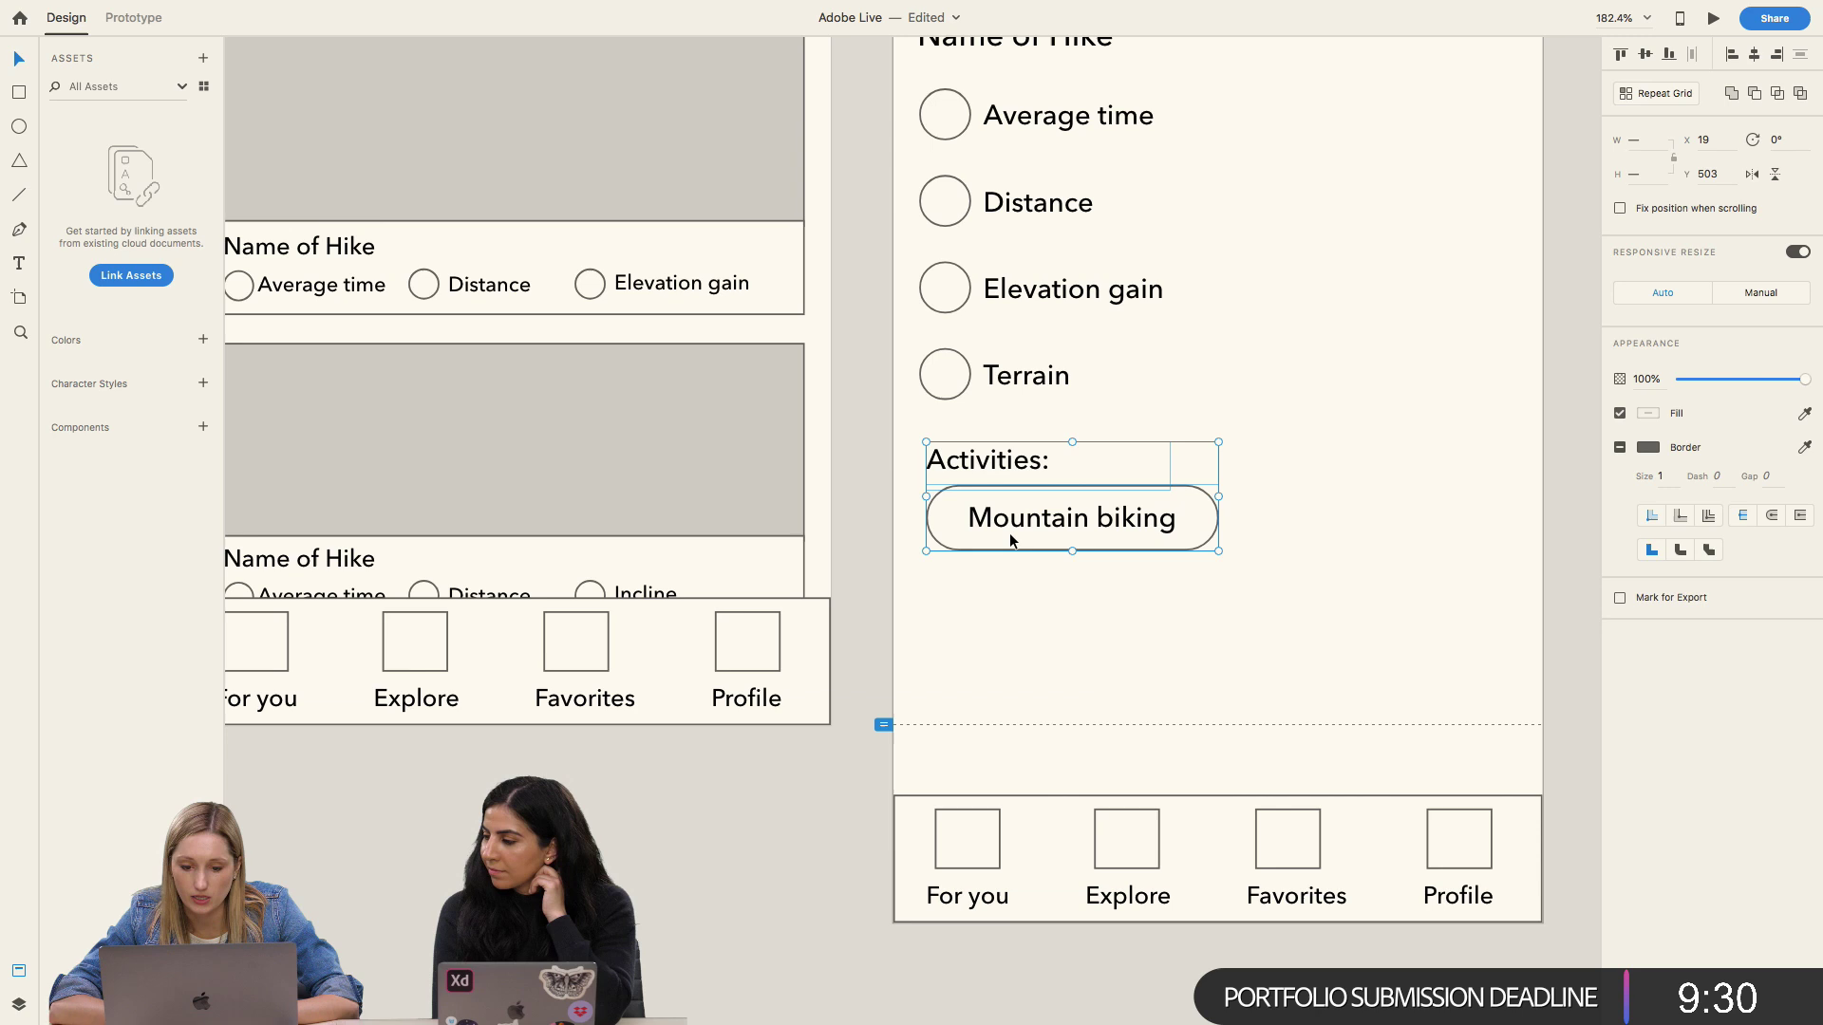
click(1394, 474)
Step: Set the font size of the "Mountain biking" label to 14
double_click(1133, 539)
double_click(1133, 539)
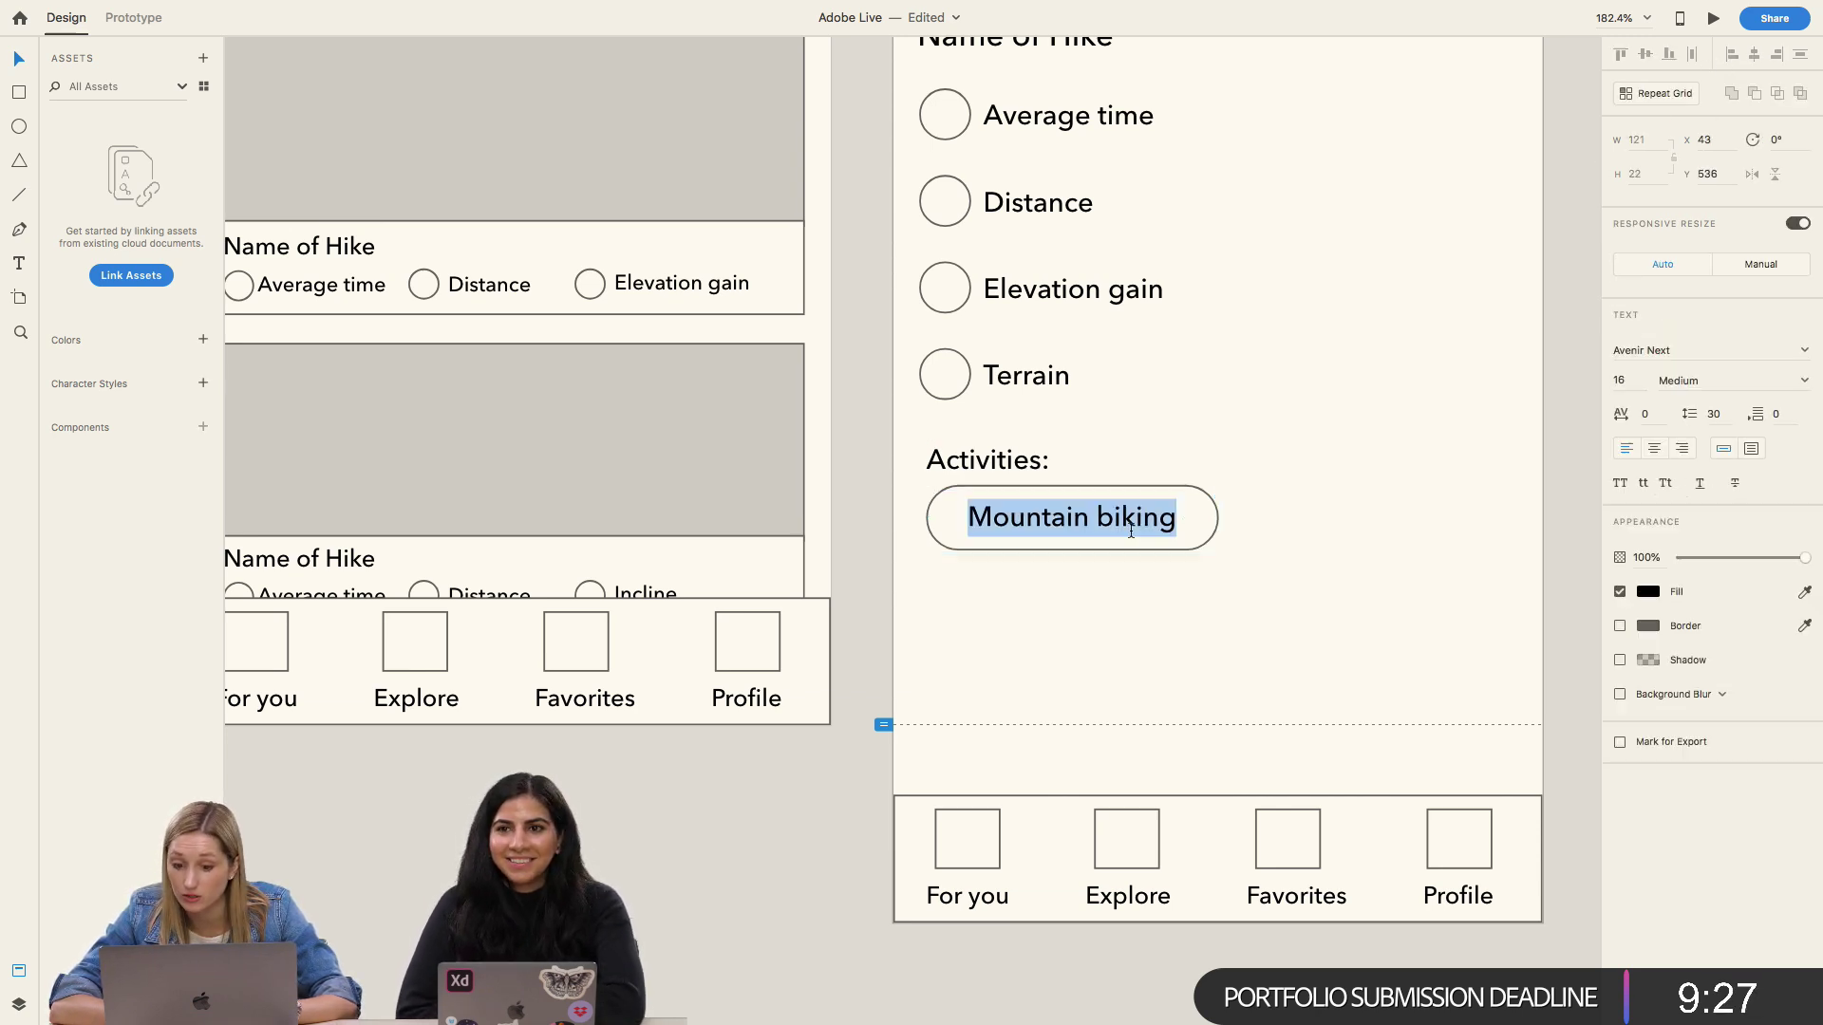
click(1620, 380)
text(14)
key(Return)
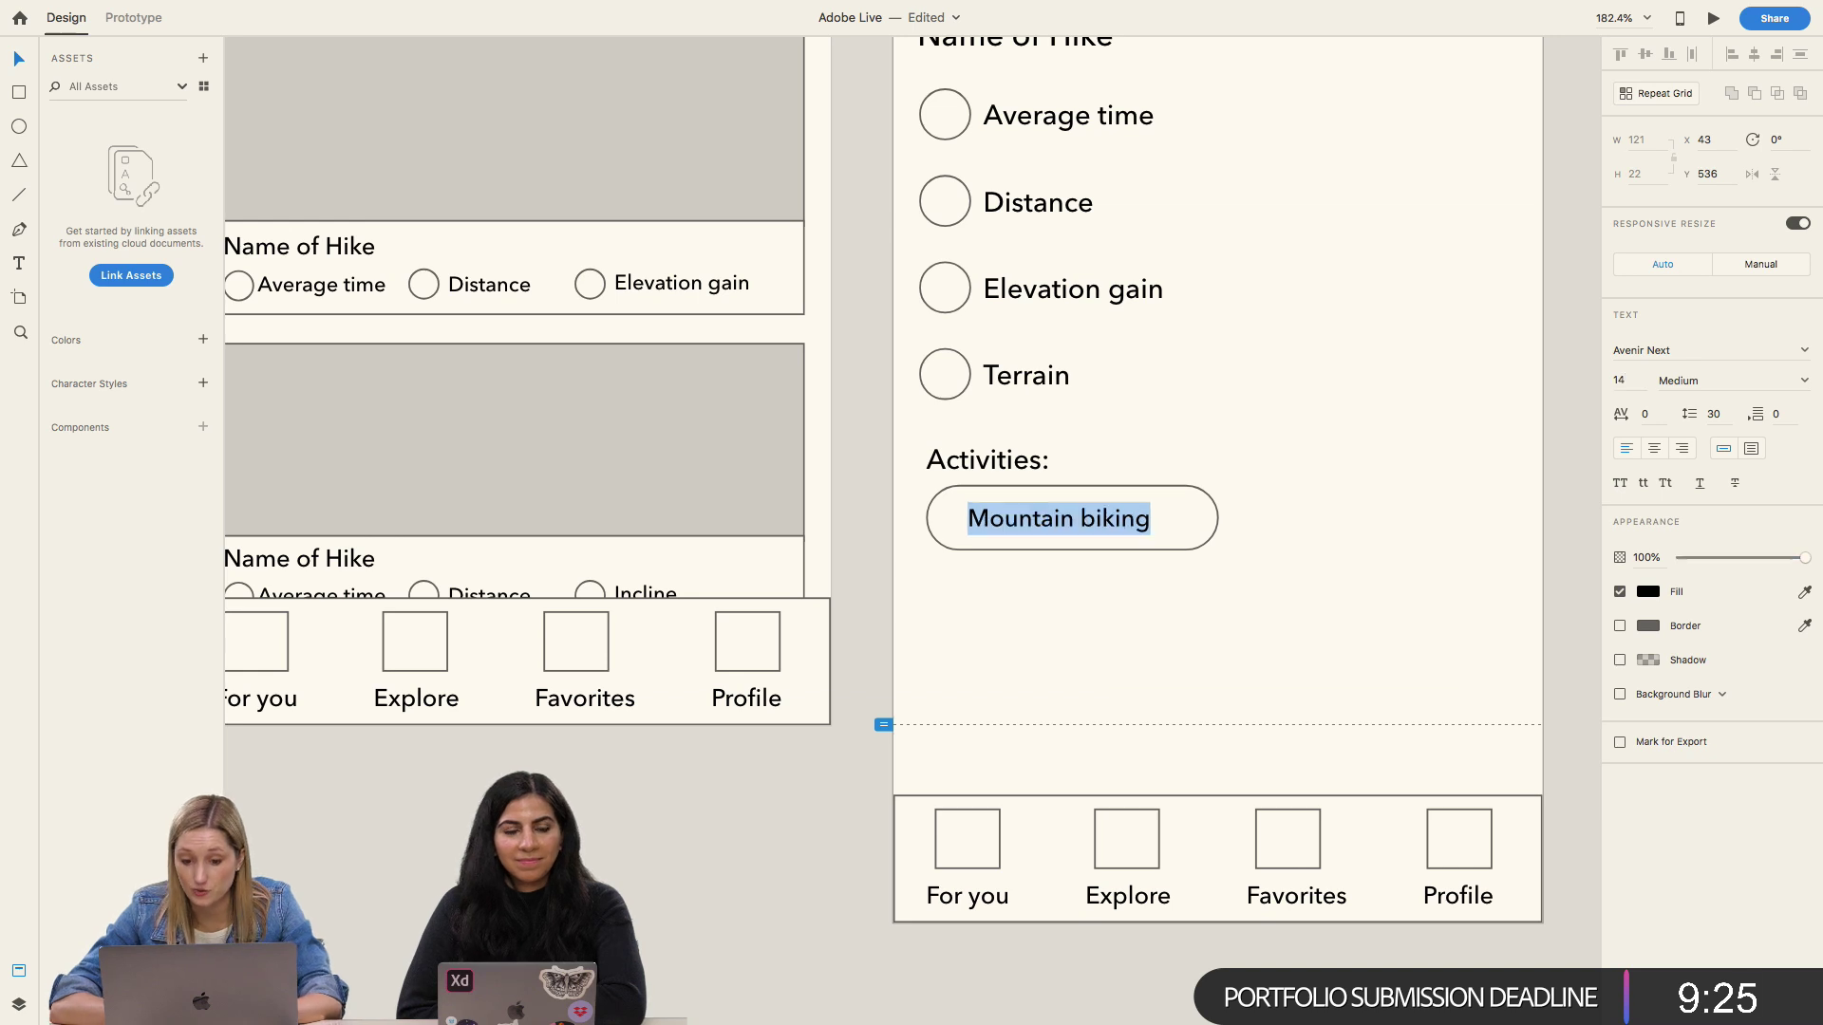
scroll(1045, 561, up, 5)
click(1045, 561)
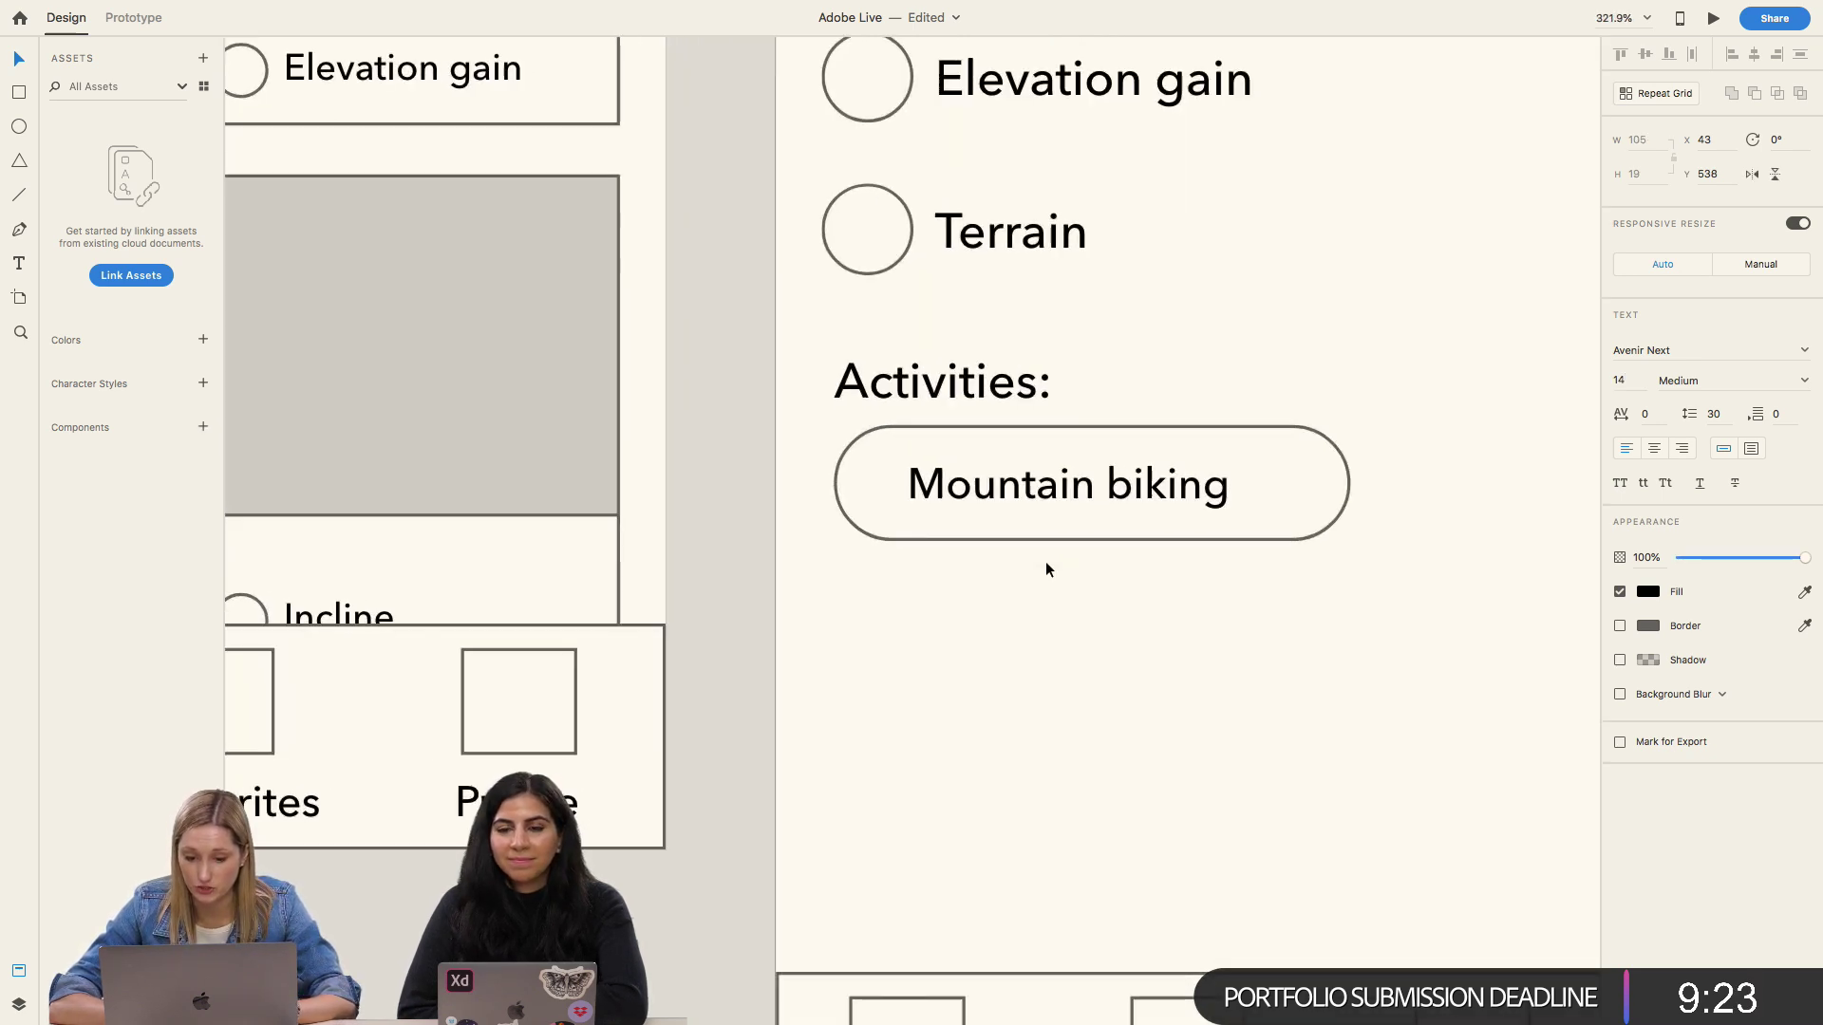
Step: Narrow the pill to about 147.5 wide and center the "Mountain biking" label inside it
click(1101, 541)
drag(1349, 484, 1286, 486)
shift+click(1188, 494)
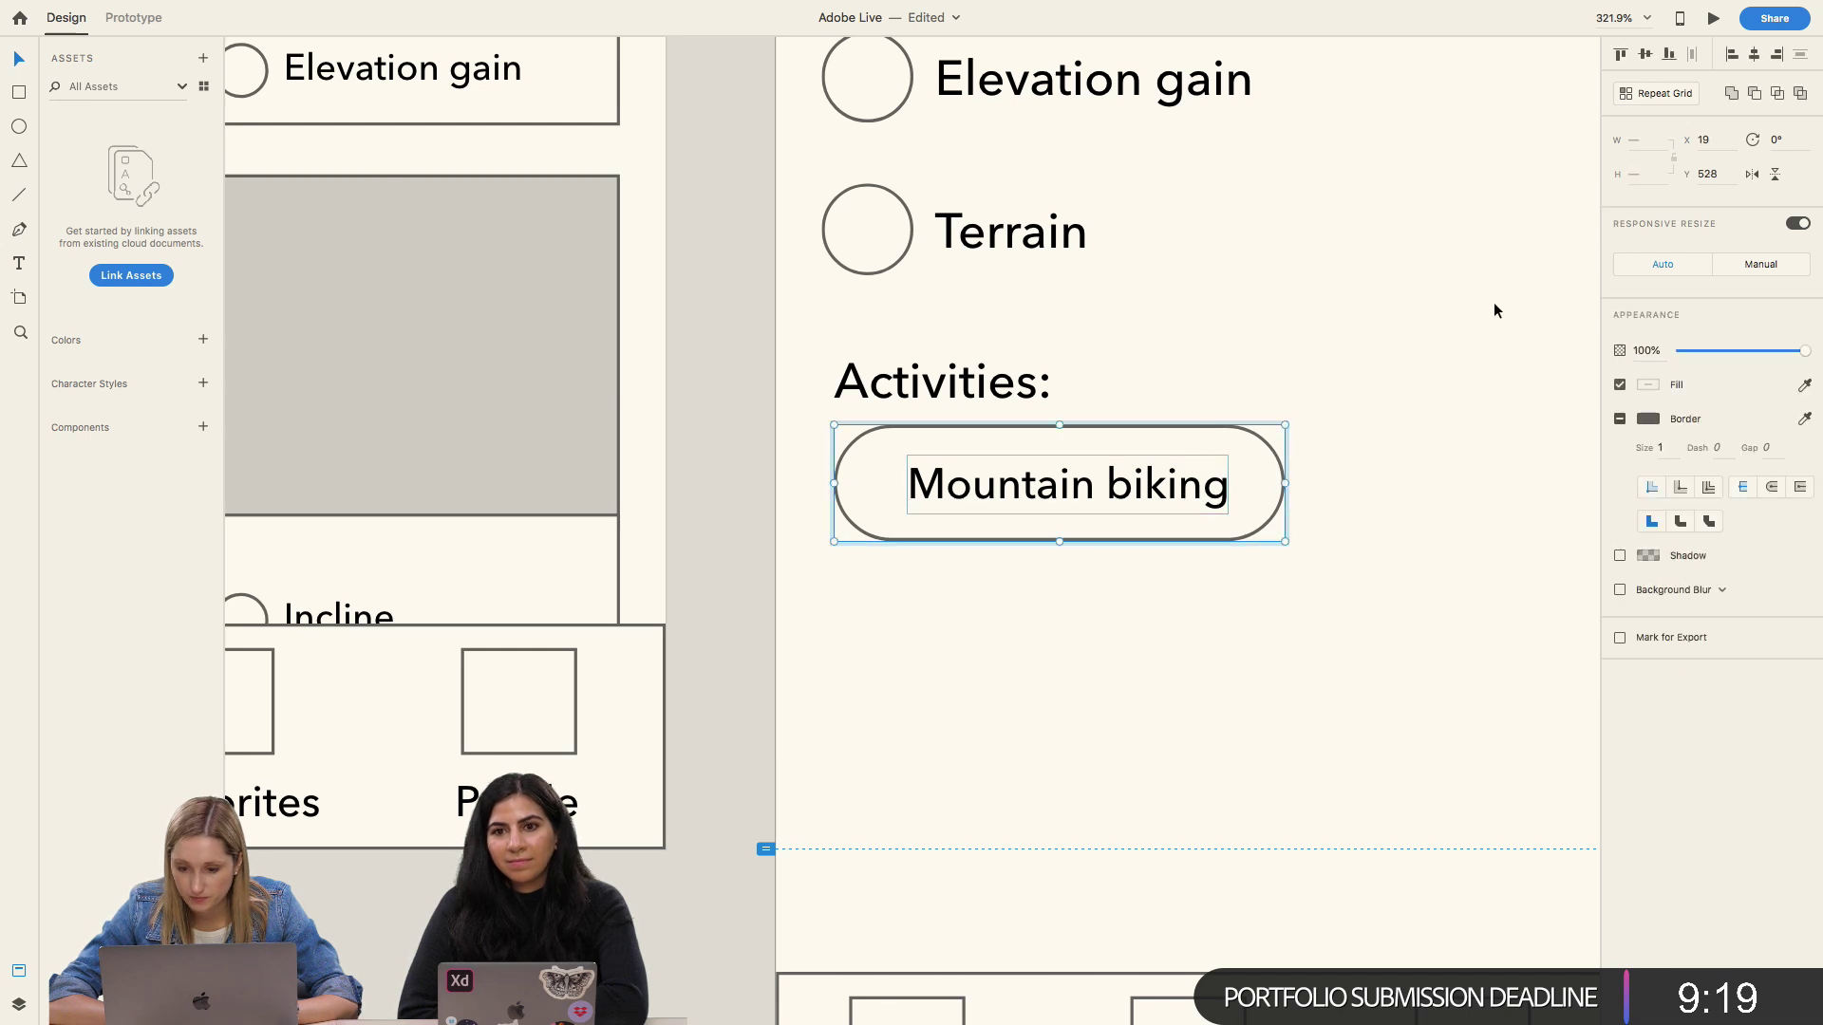
click(1404, 442)
Step: Repeat the activity pill in a two-by-two repeat grid about 325.5 wide and 90 high, tightening the gap between its rows
scroll(1404, 441, down, 2)
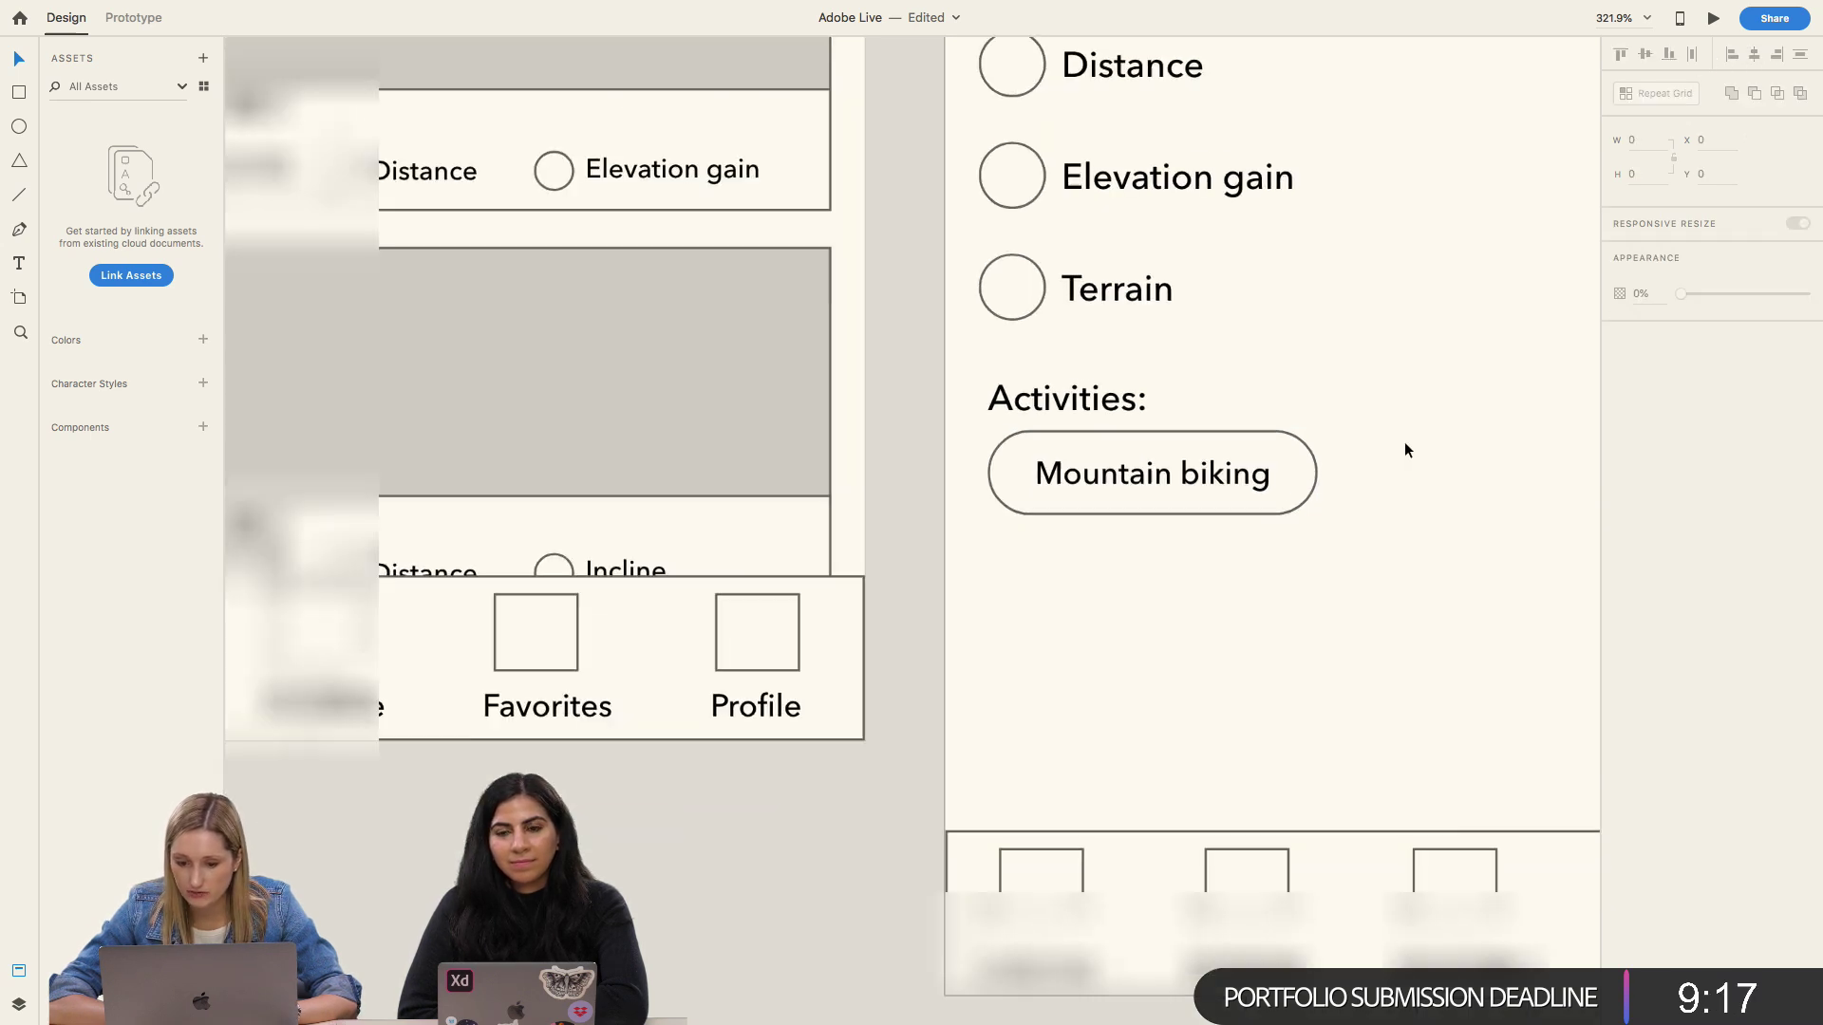
scroll(1404, 442, down, 3)
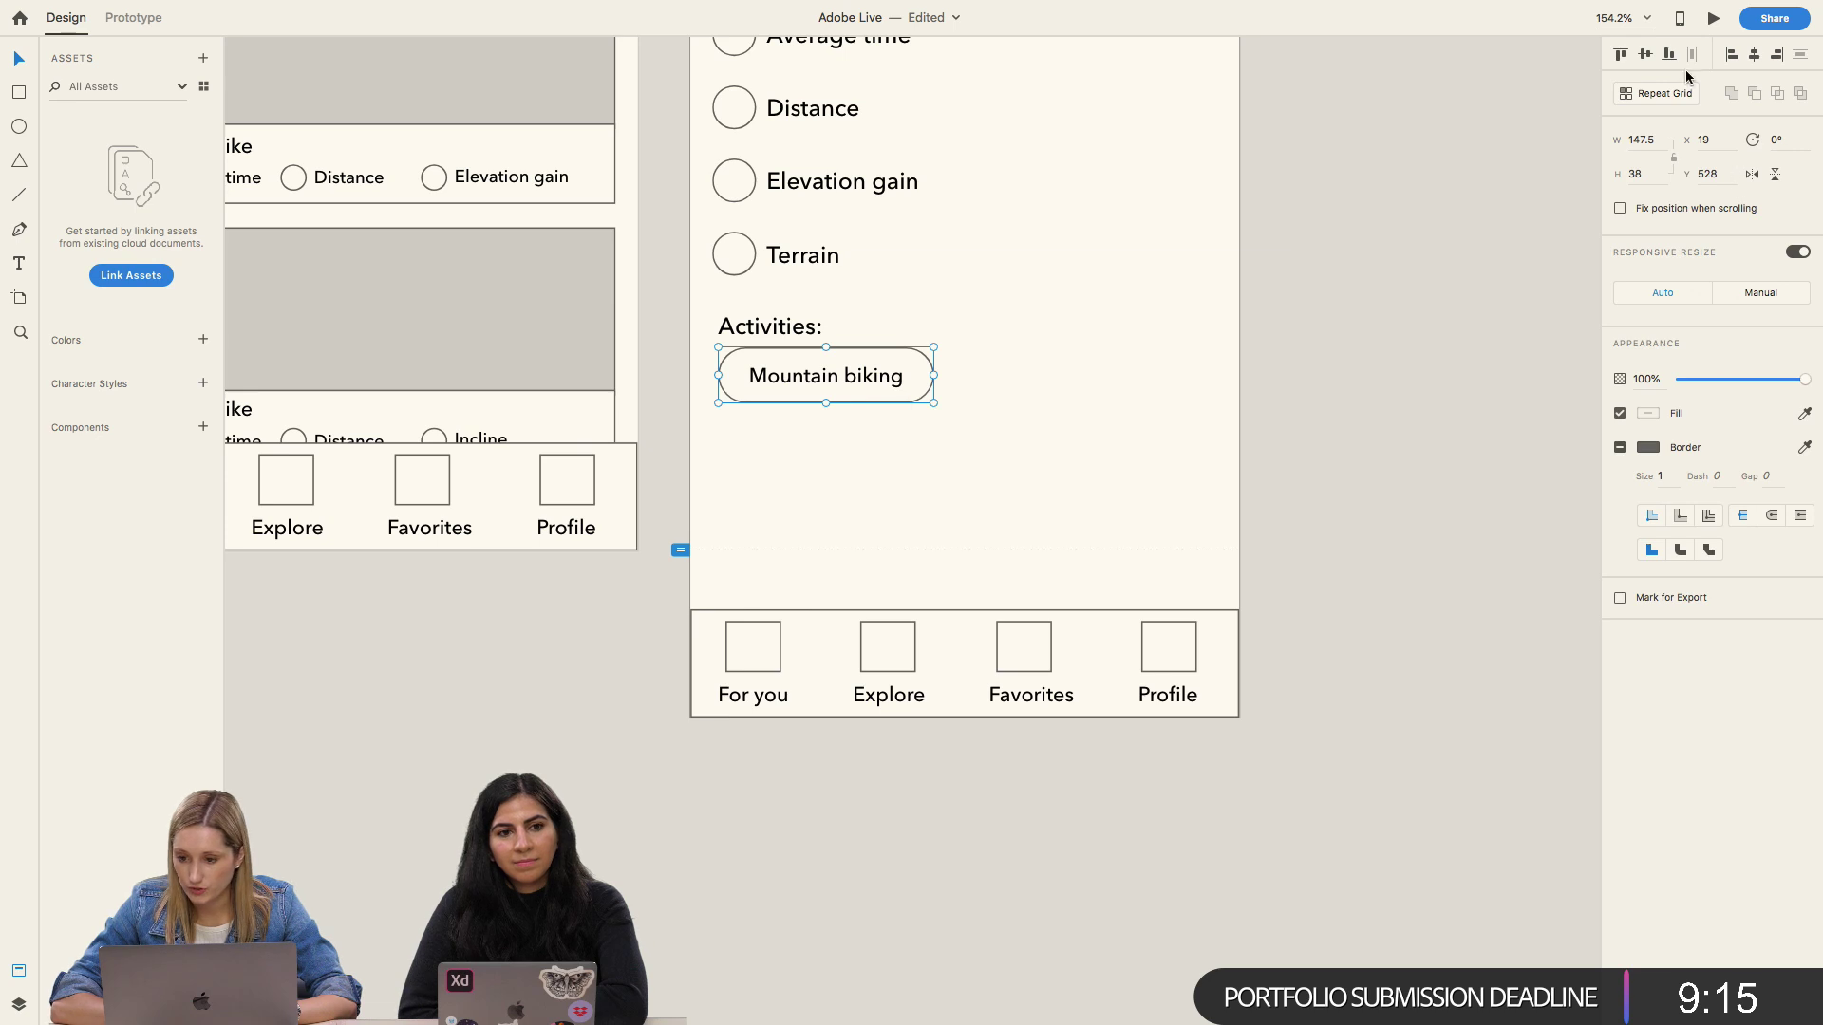
click(1660, 93)
drag(934, 376, 1192, 390)
drag(948, 403, 950, 491)
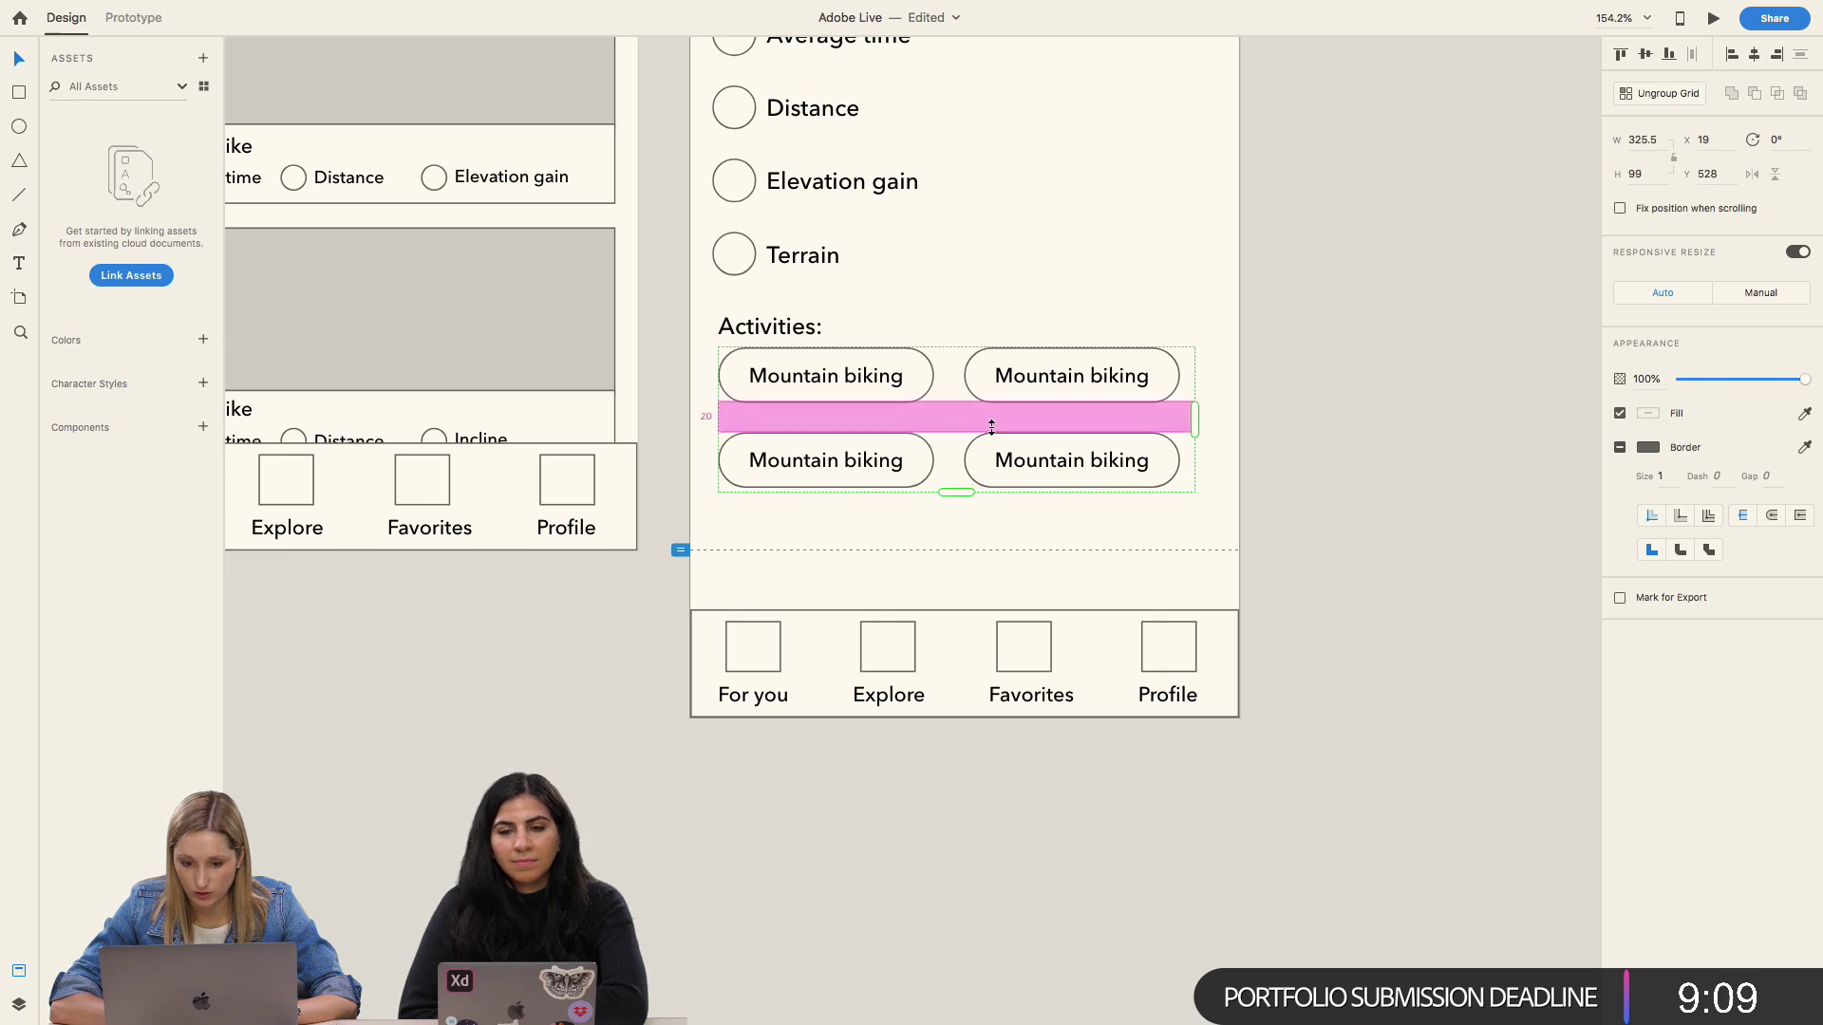
drag(992, 427, 992, 415)
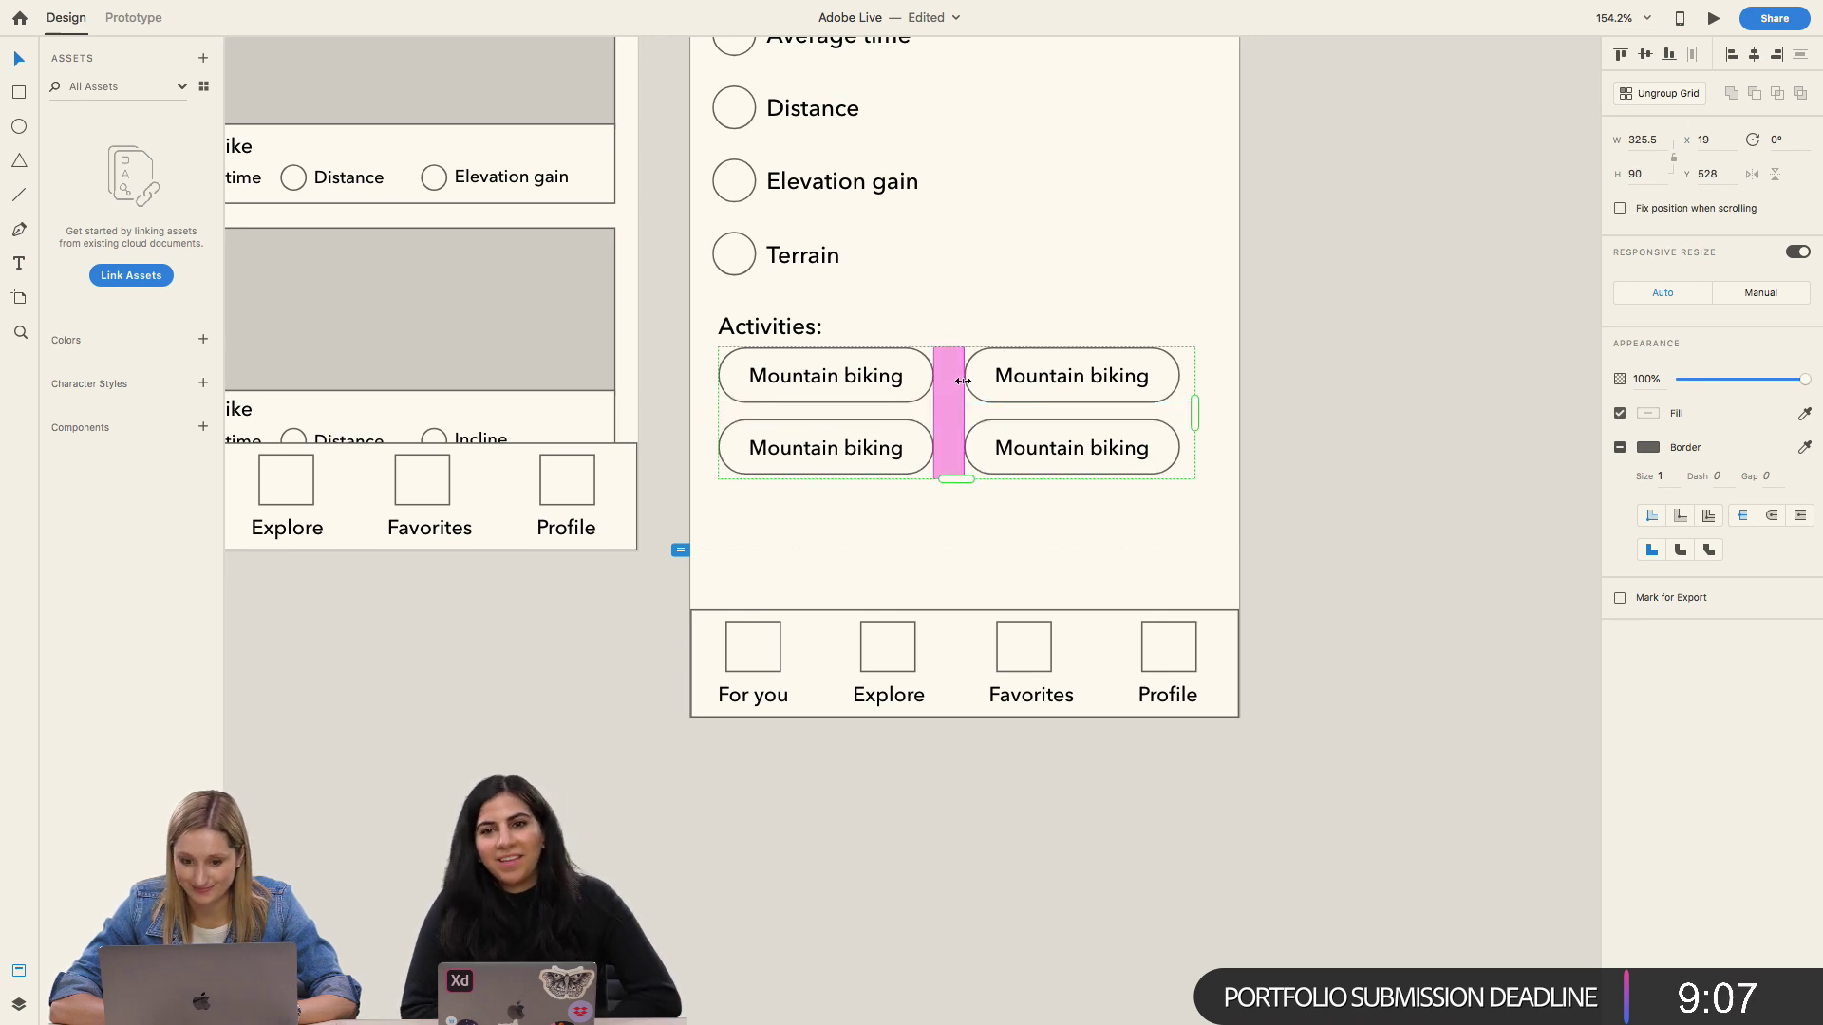
key(Escape)
Step: Change the label of the second pill in the grid's first row to "Rock climbing"
double_click(1052, 374)
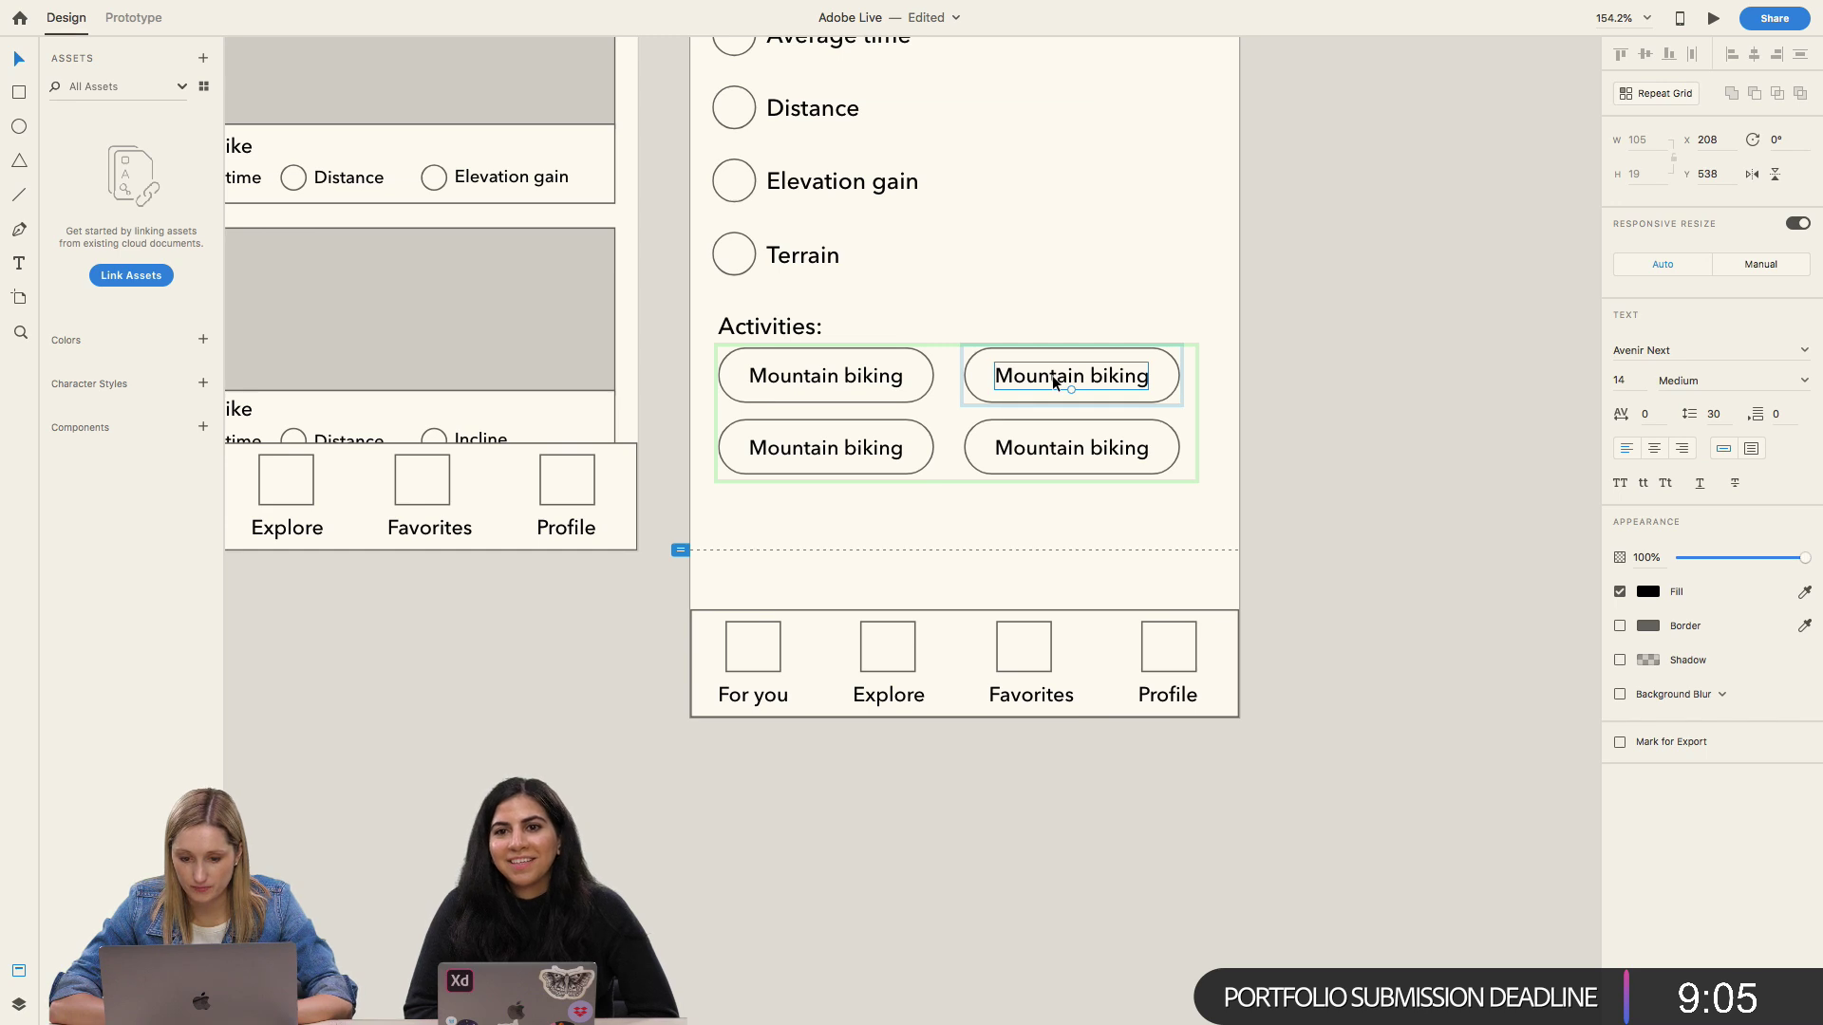
double_click(1052, 374)
text(C)
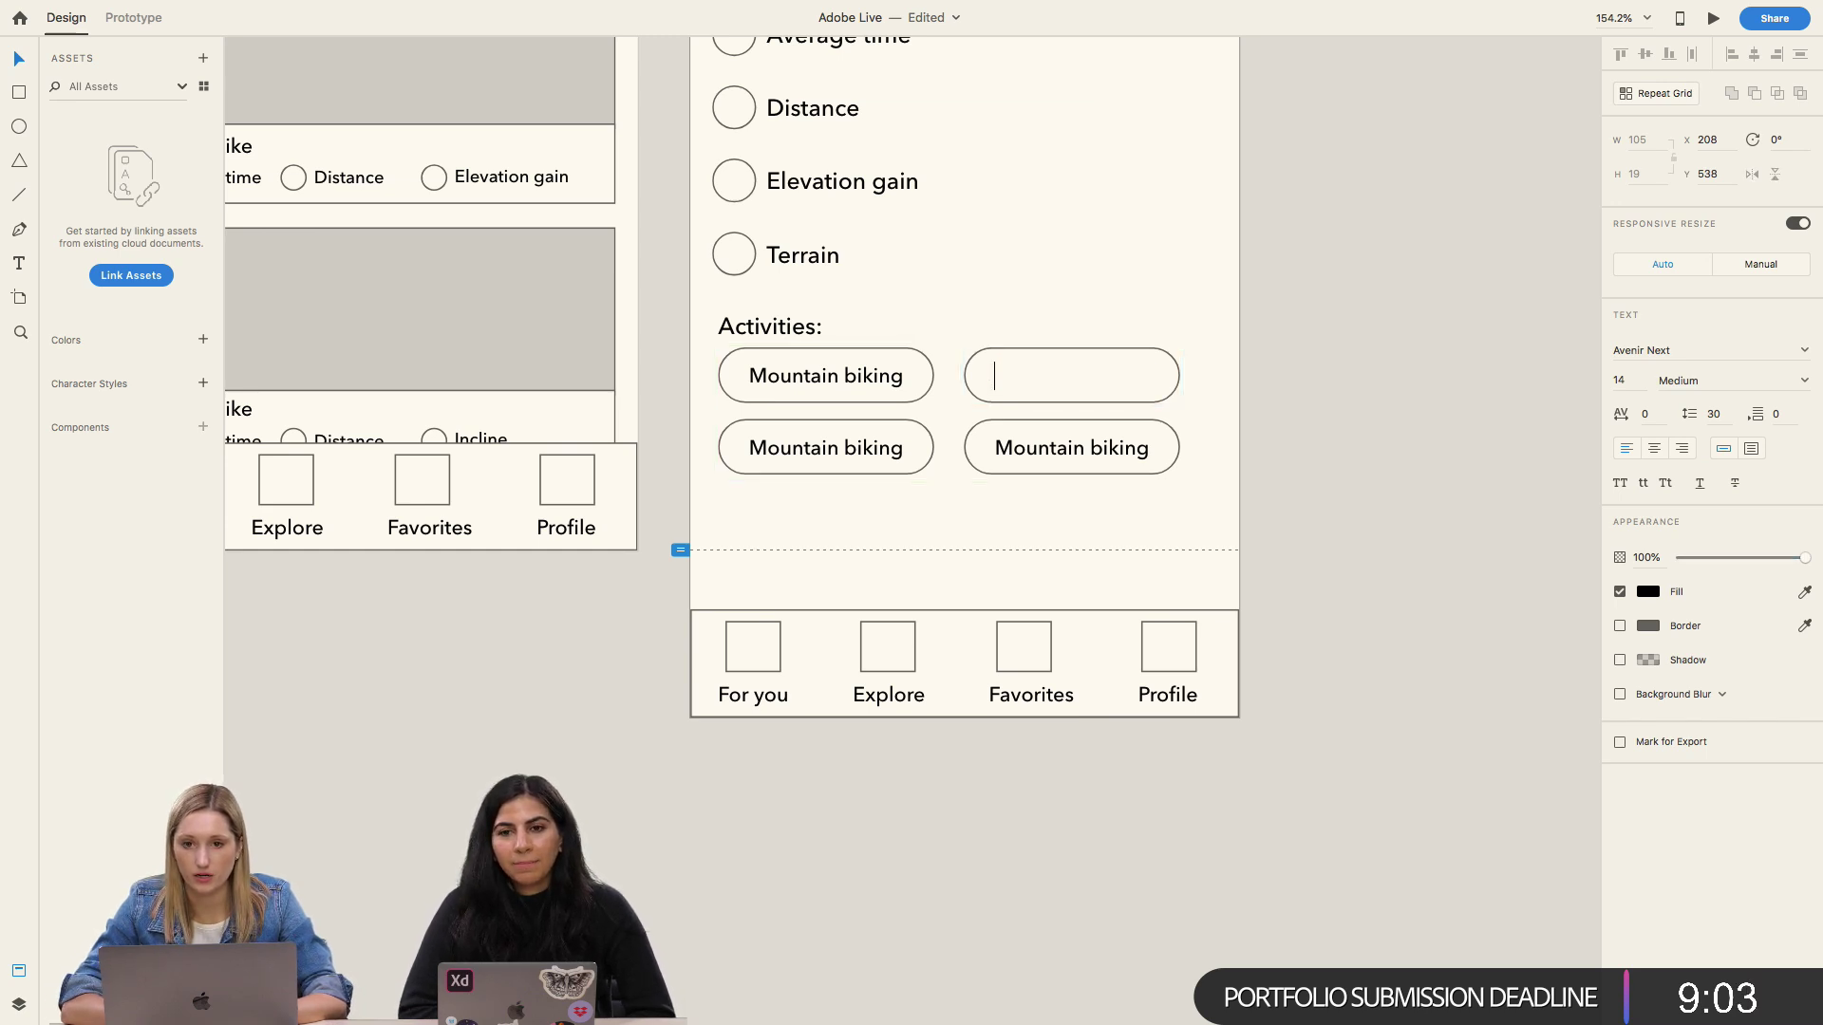
text(Rock climbing)
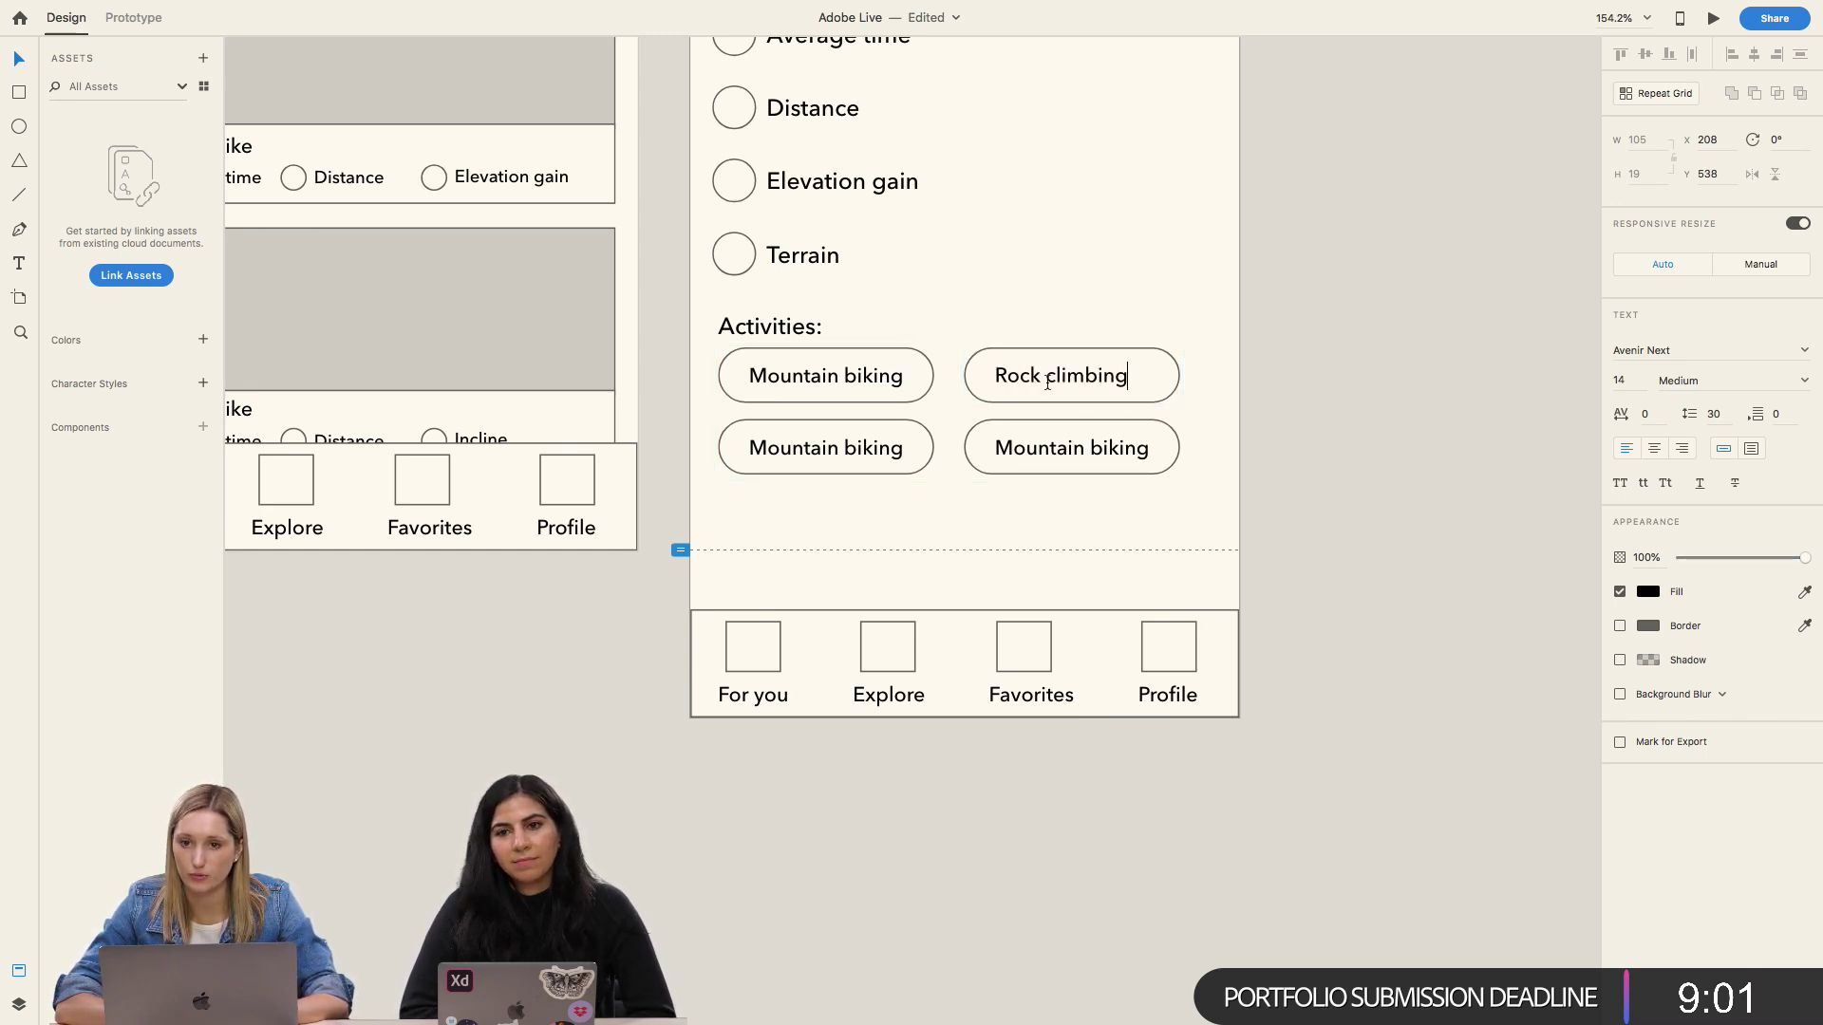
Step: Change the label of the first pill in the activity grid's second row to "Hiking"
click(862, 429)
double_click(860, 454)
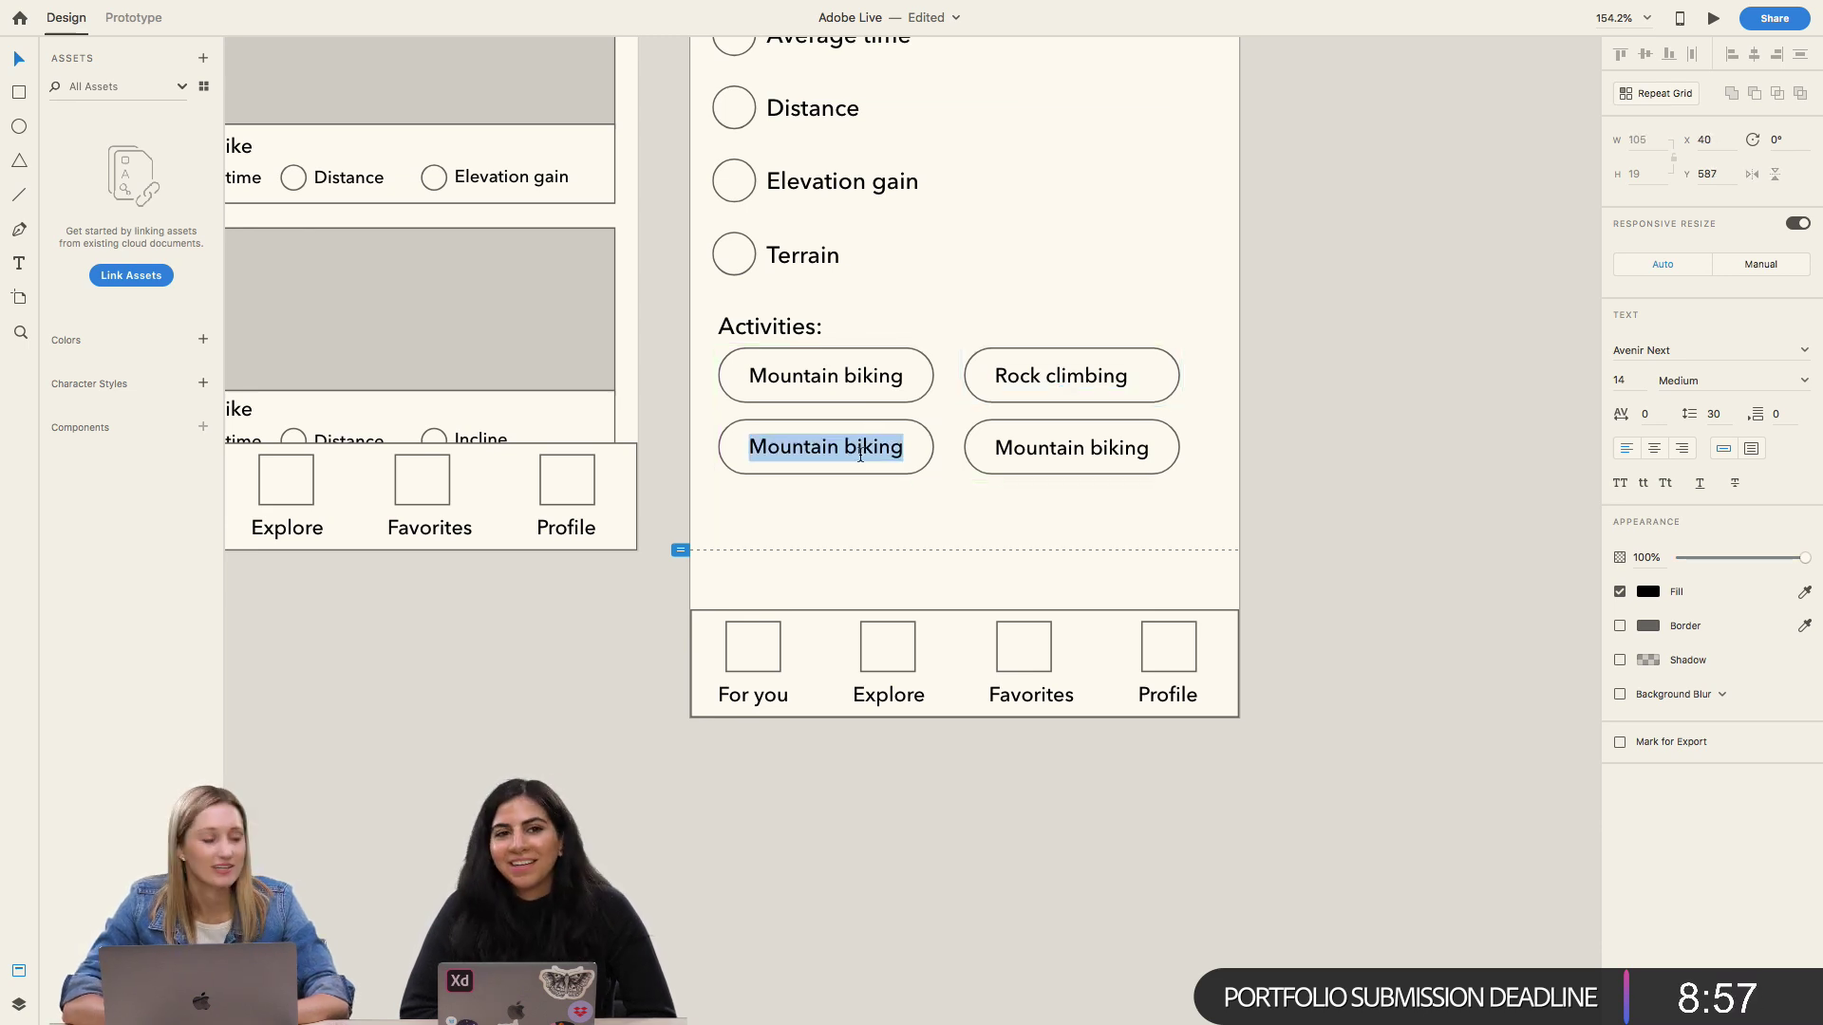
text(Hikin)
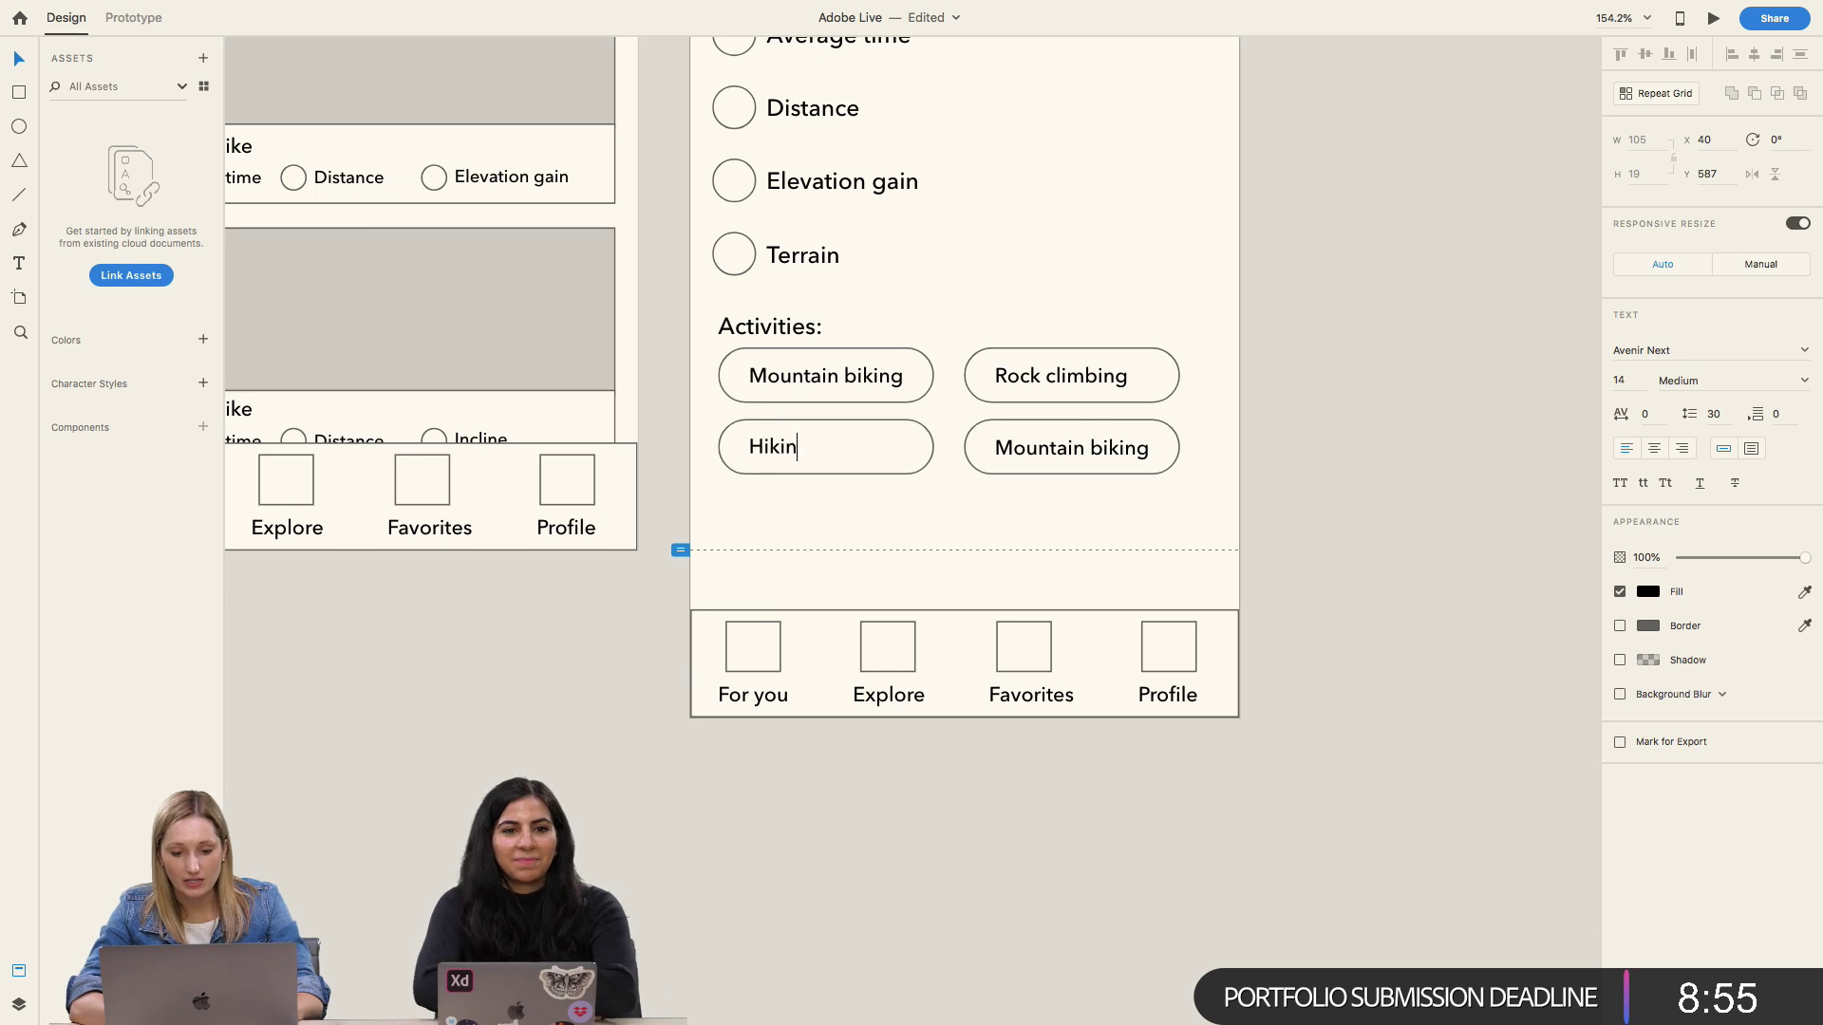
text(g)
click(922, 433)
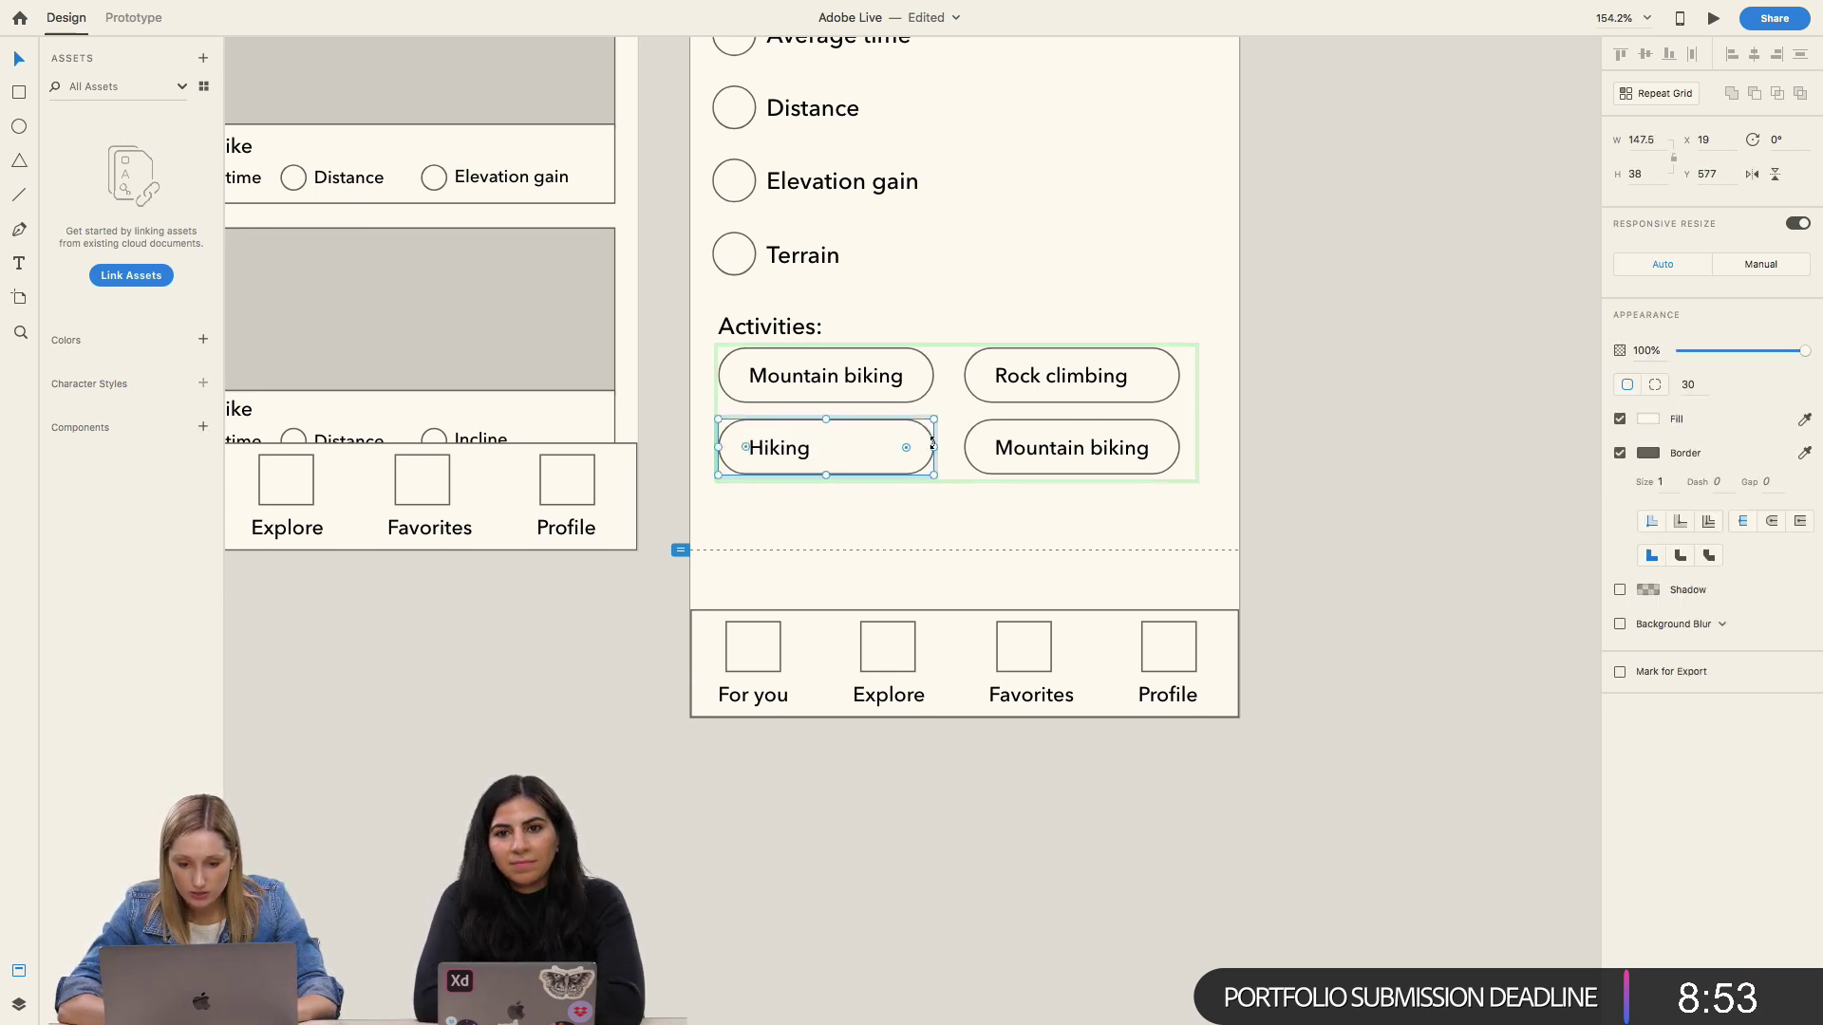
Step: Change the label of the second pill in the activity grid's second row to "Trail running"
double_click(1069, 454)
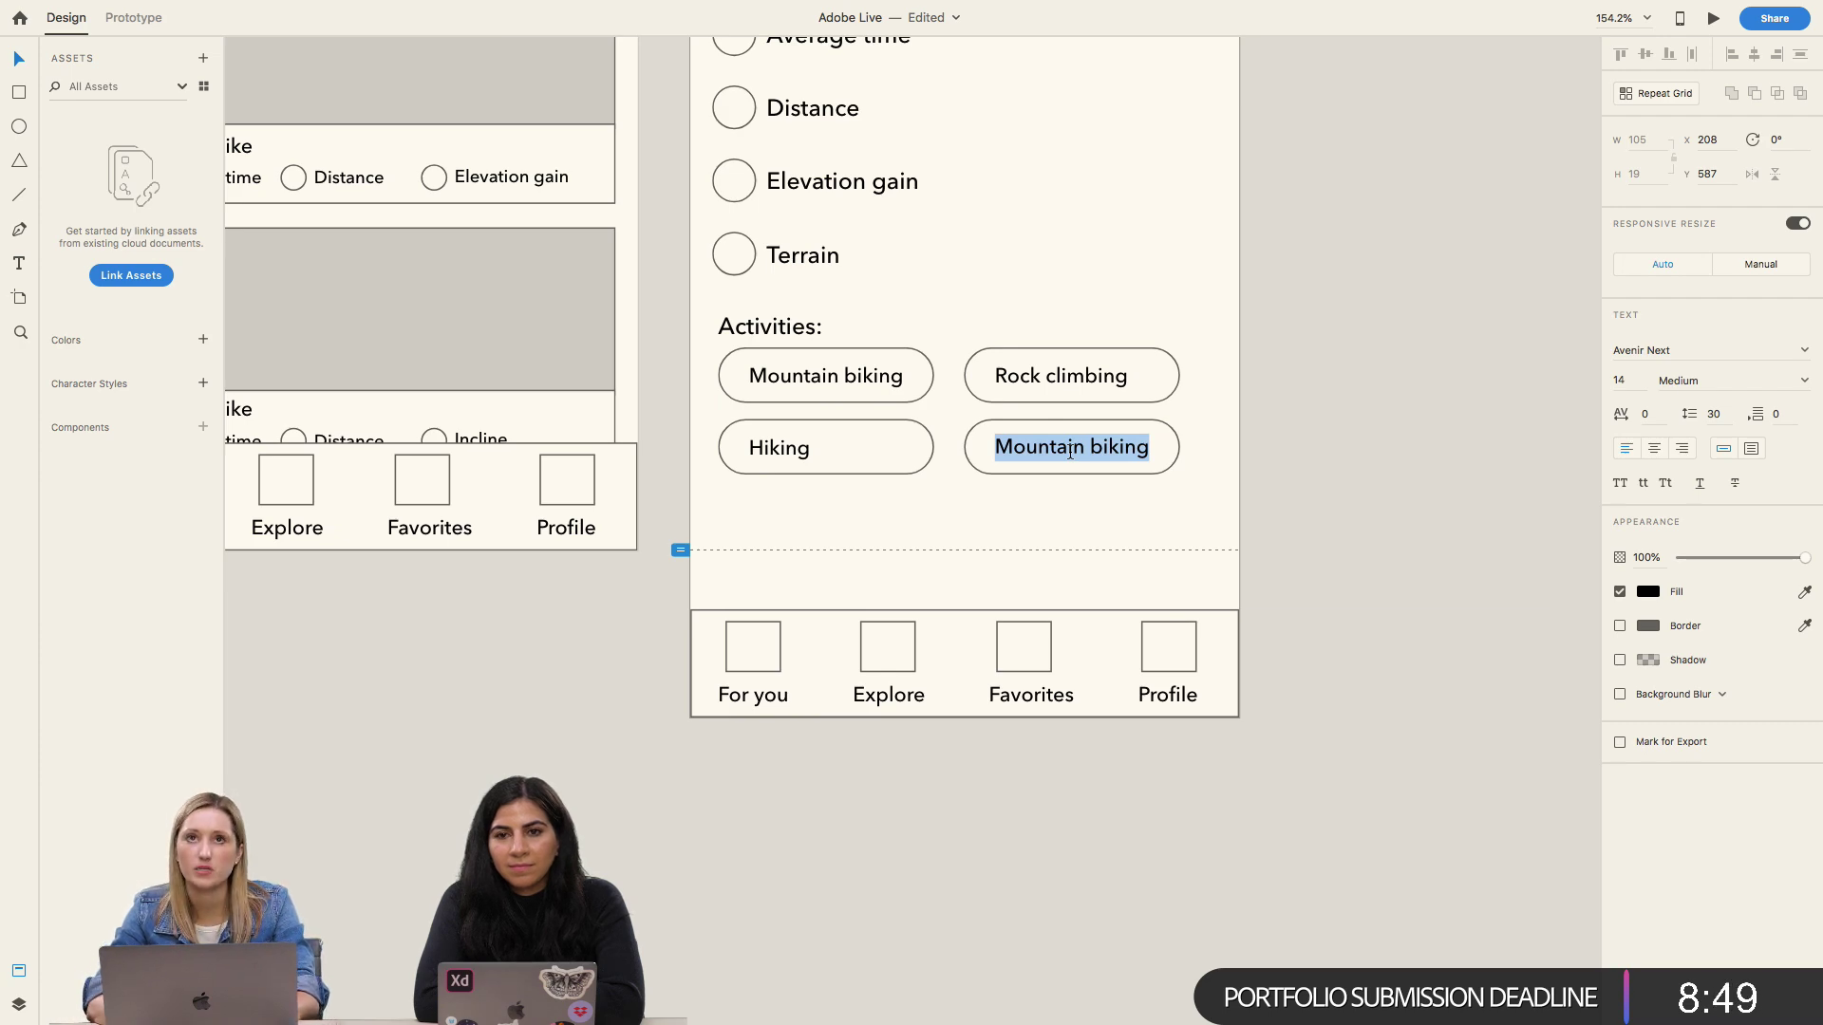
scroll(1069, 448, down, 10)
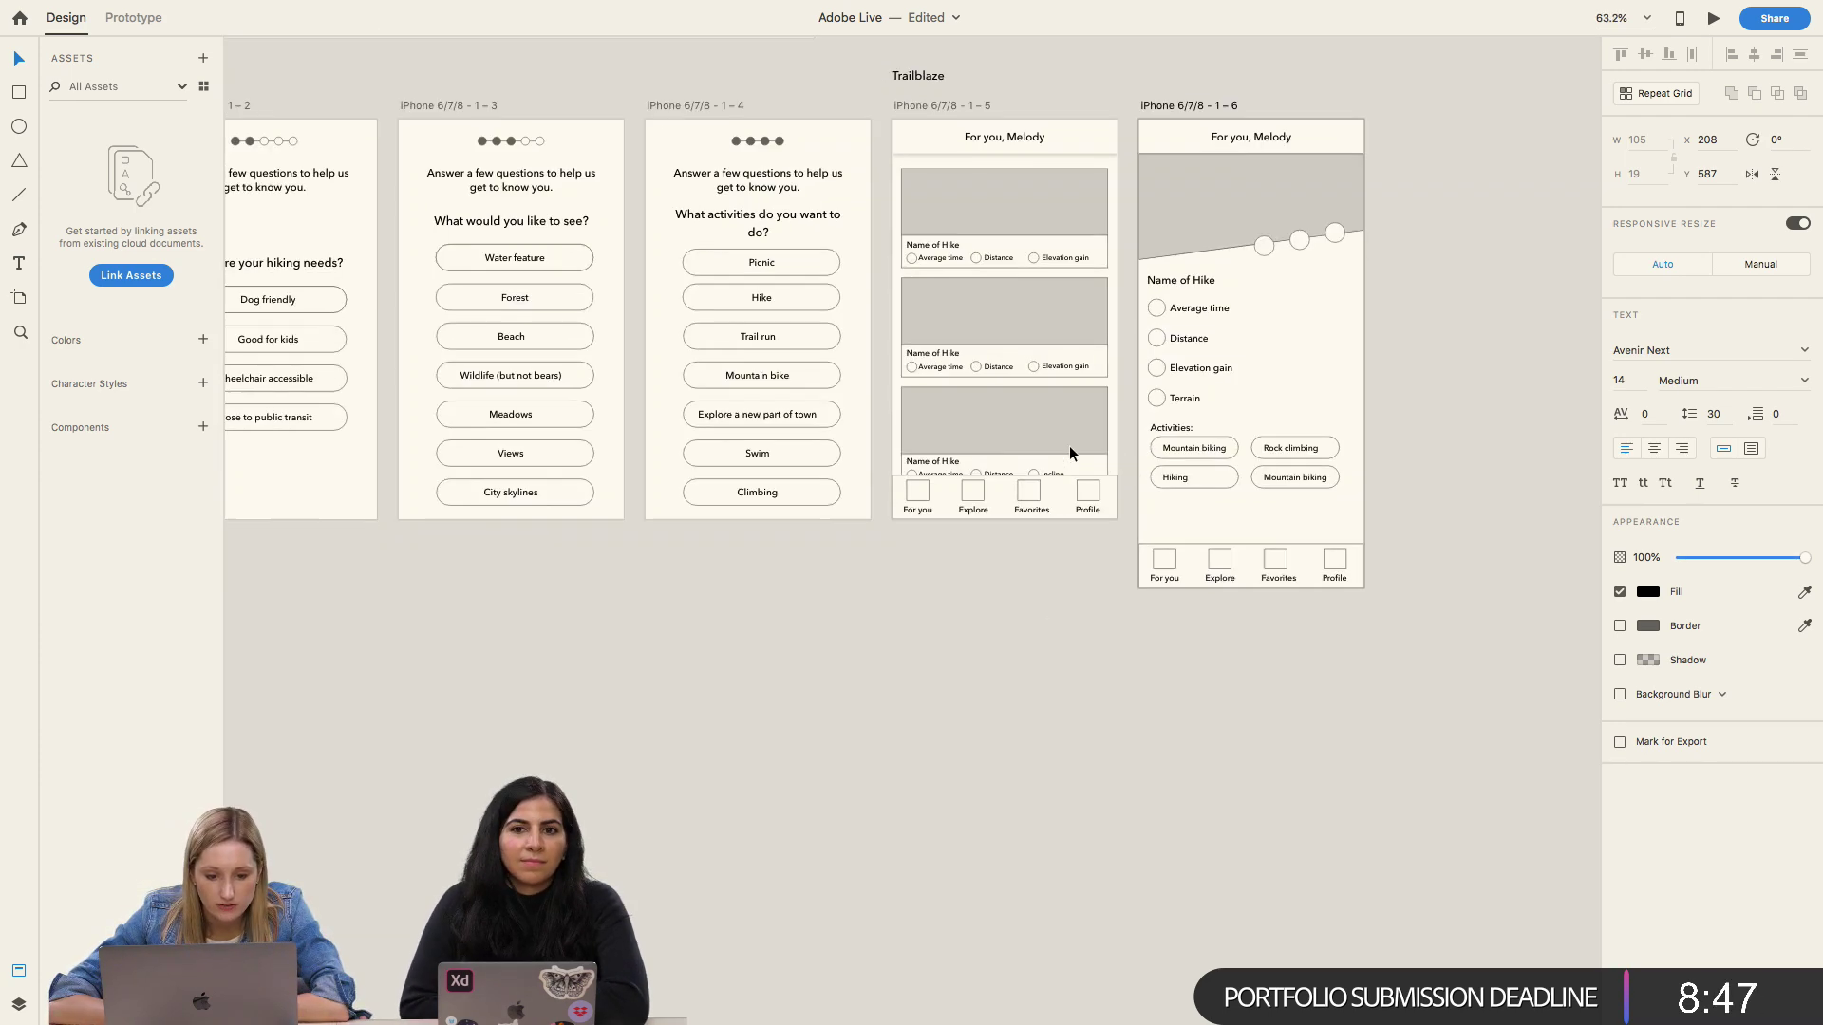
scroll(850, 460, up, 5)
scroll(1063, 461, right, 3)
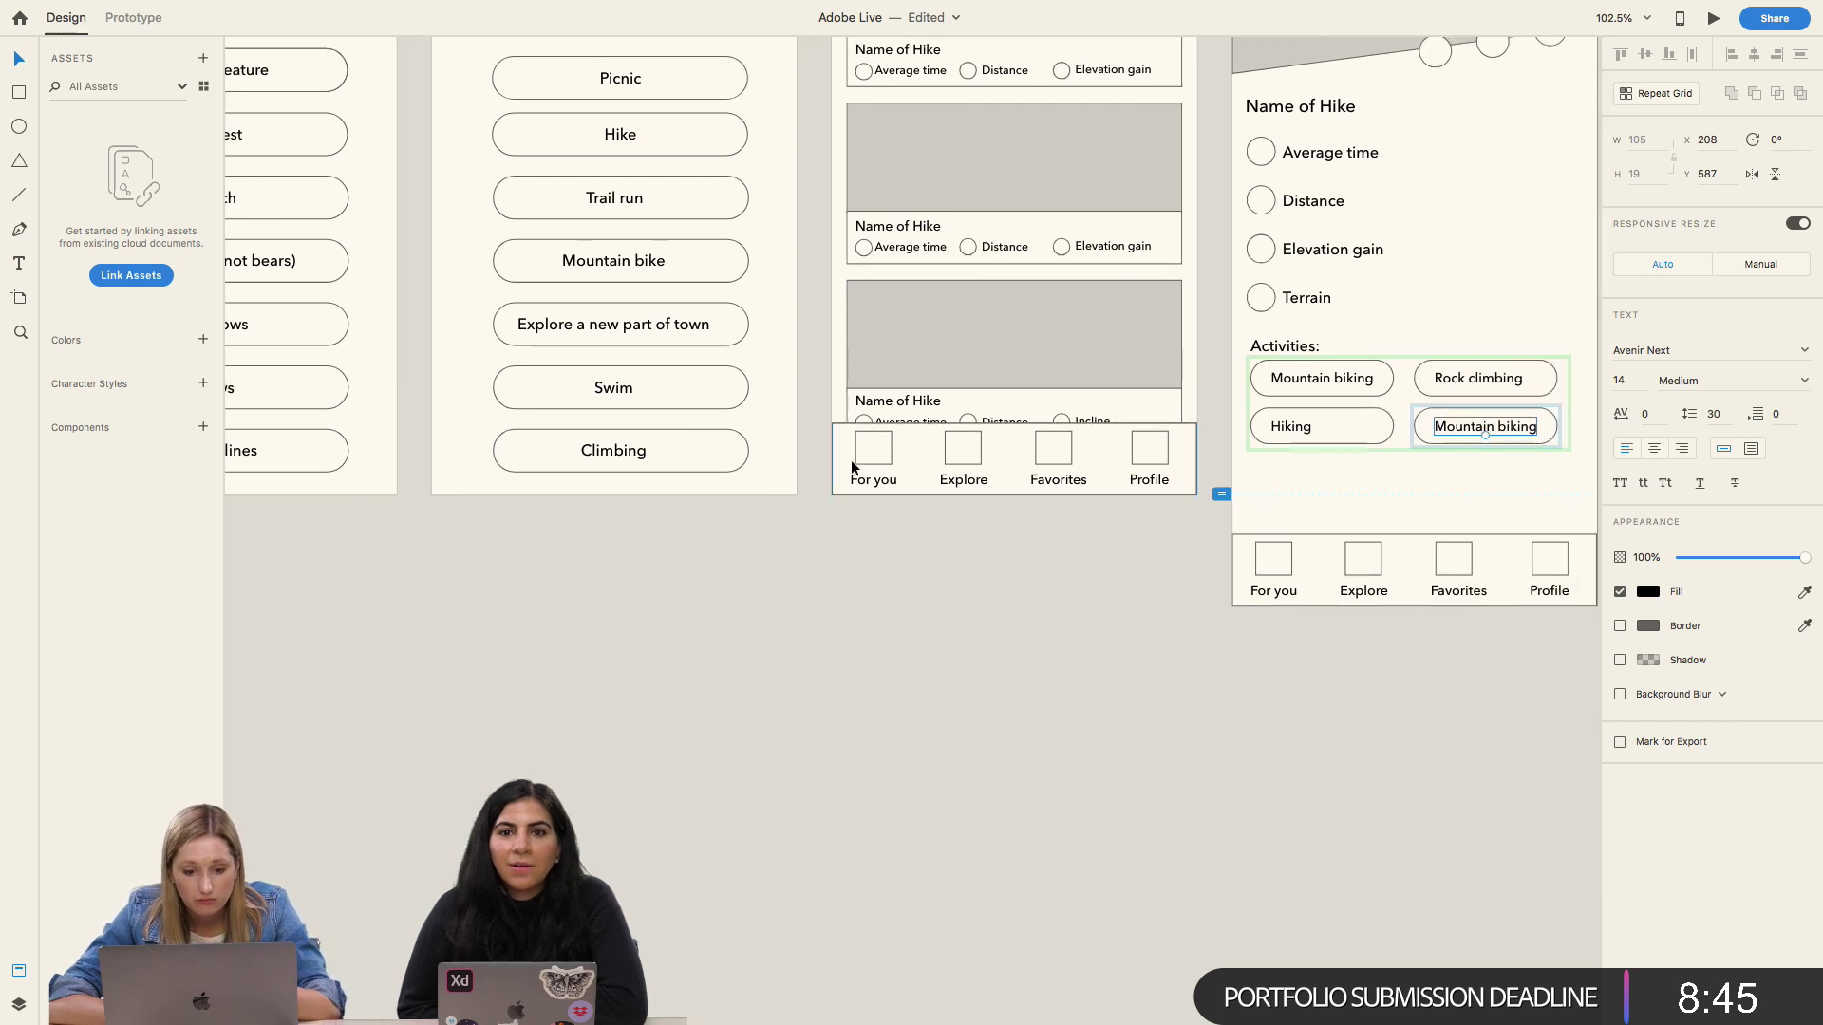
key(super+a)
text(T)
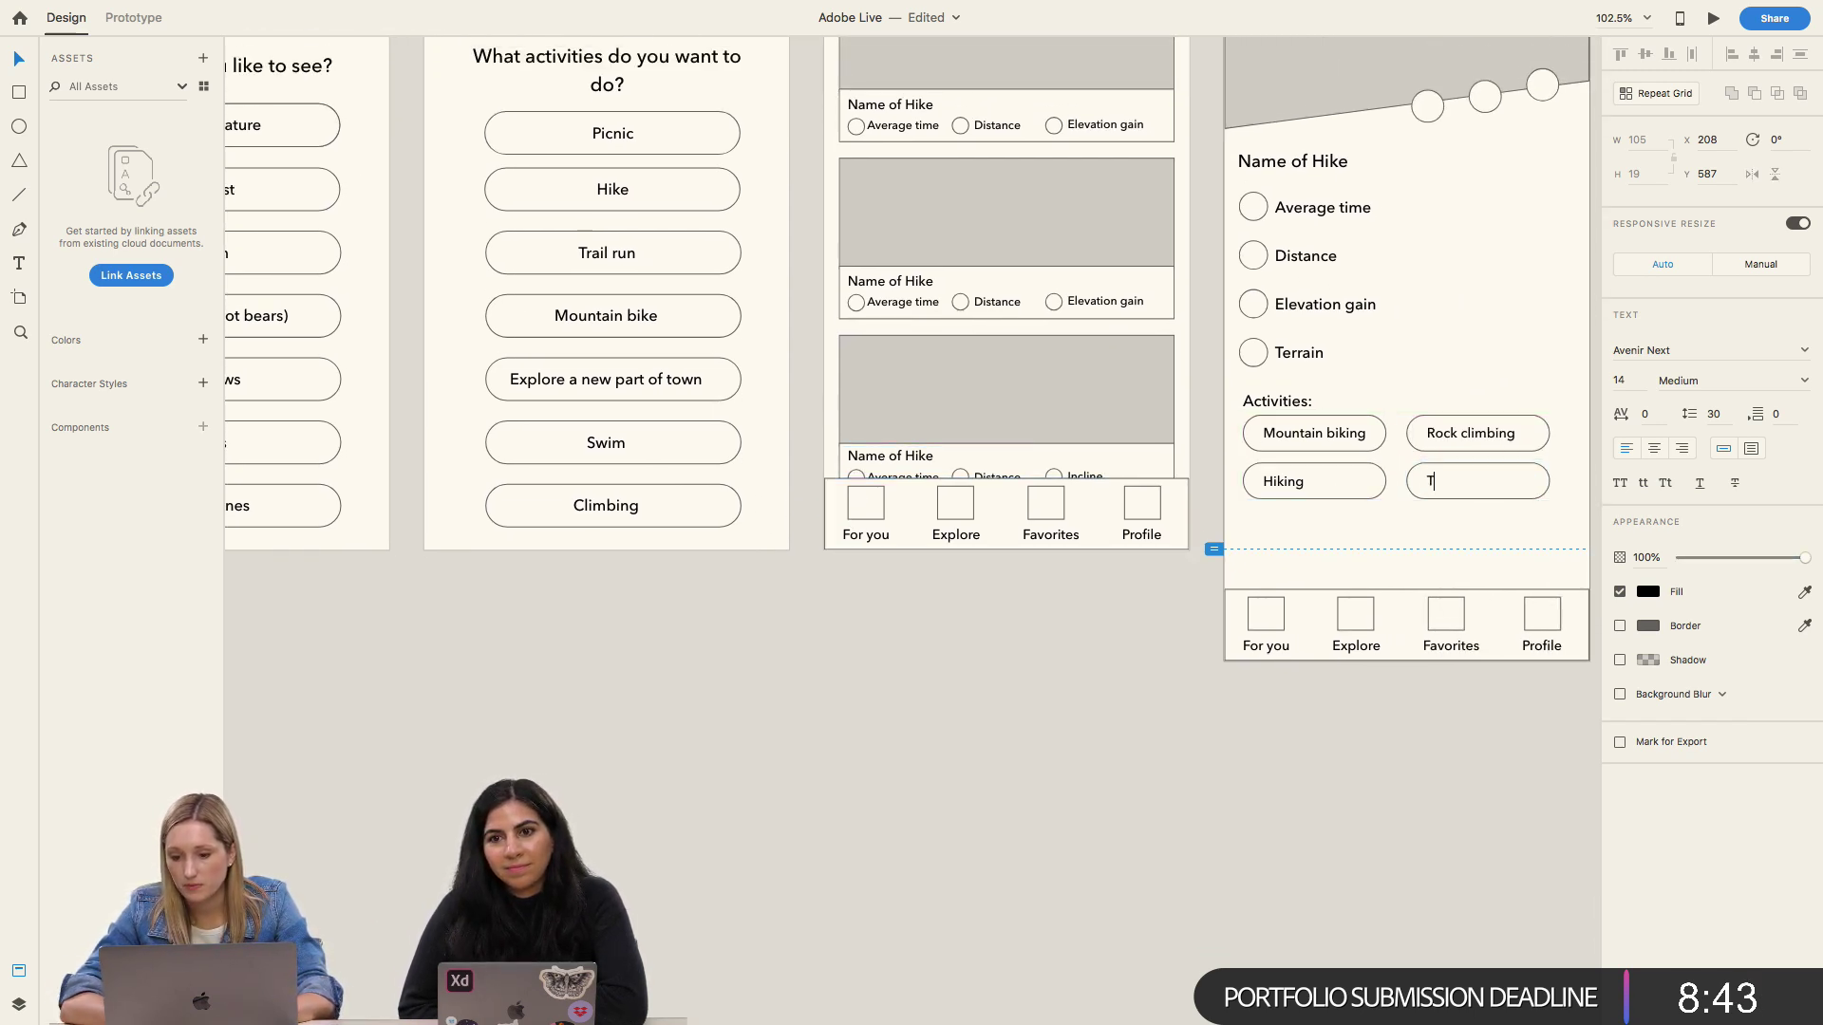
text(rail running)
key(Escape)
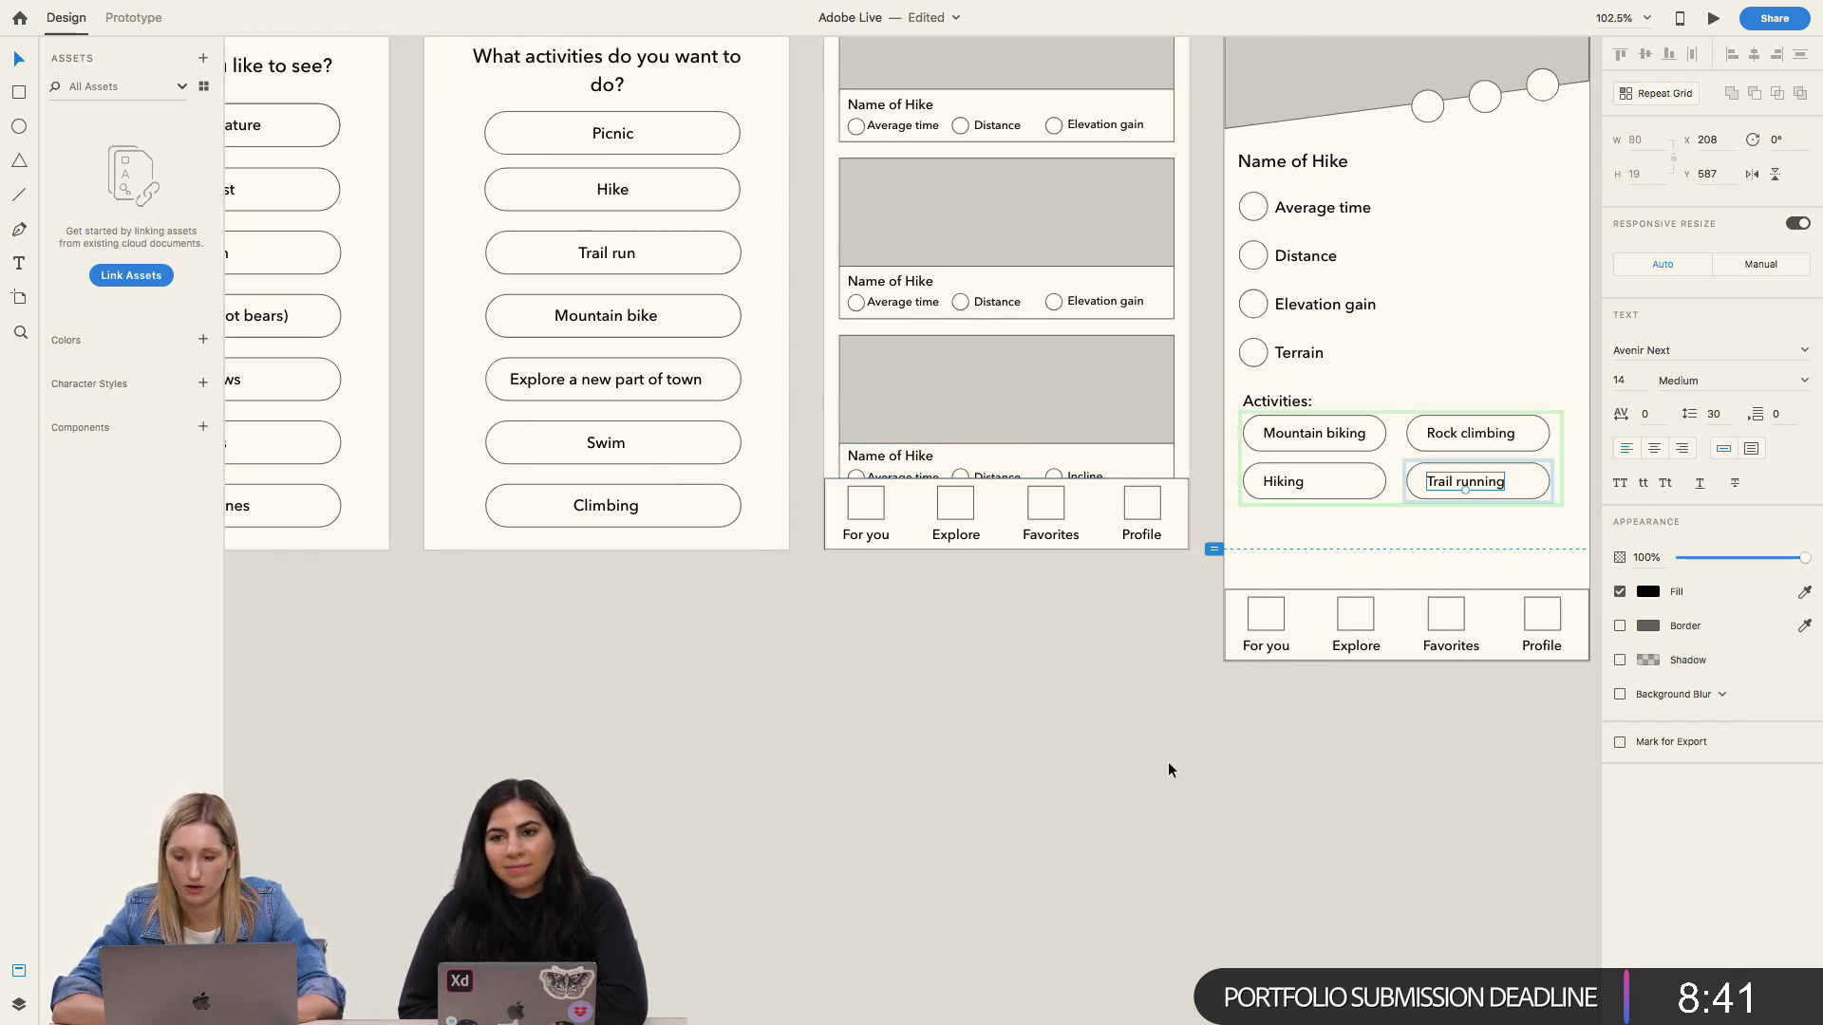
Step: Lengthen the hike detail artboard downward and move its navigation bar to the new lower edge, at about Y 929
scroll(1168, 761, right, 4)
click(1096, 701)
click(1111, 619)
scroll(1111, 619, down, 5)
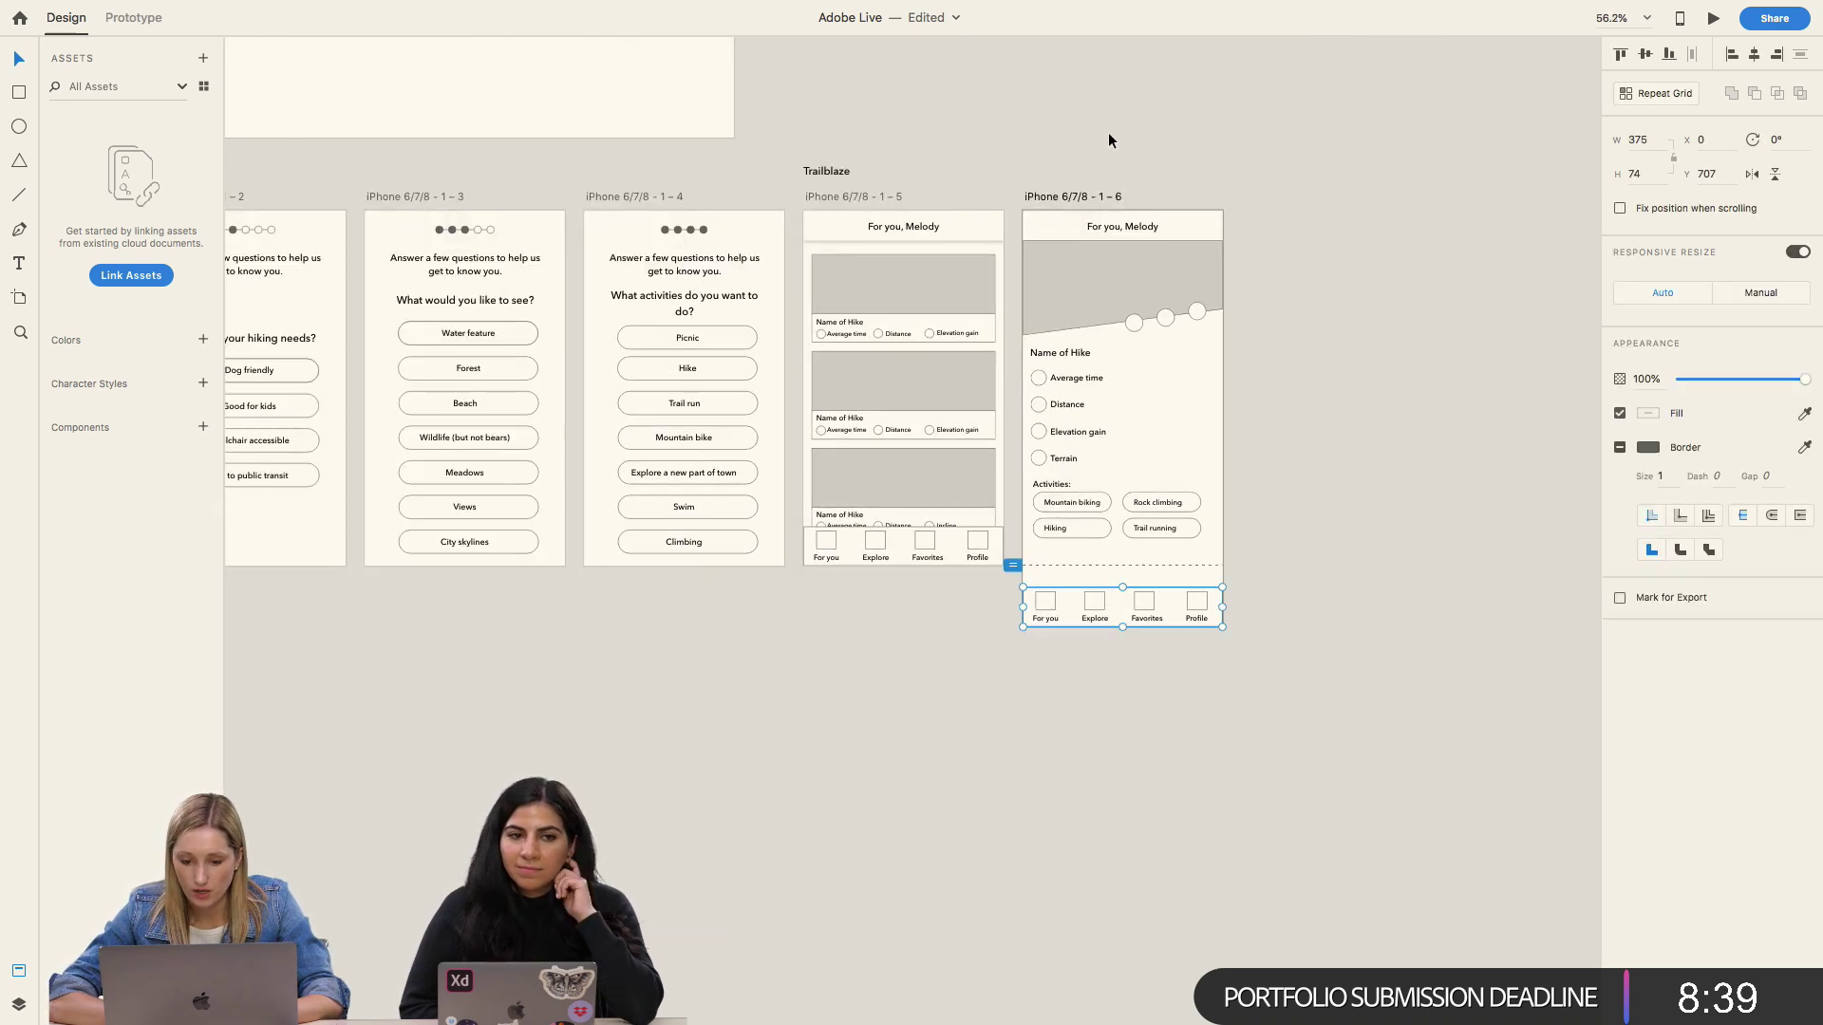
click(1069, 197)
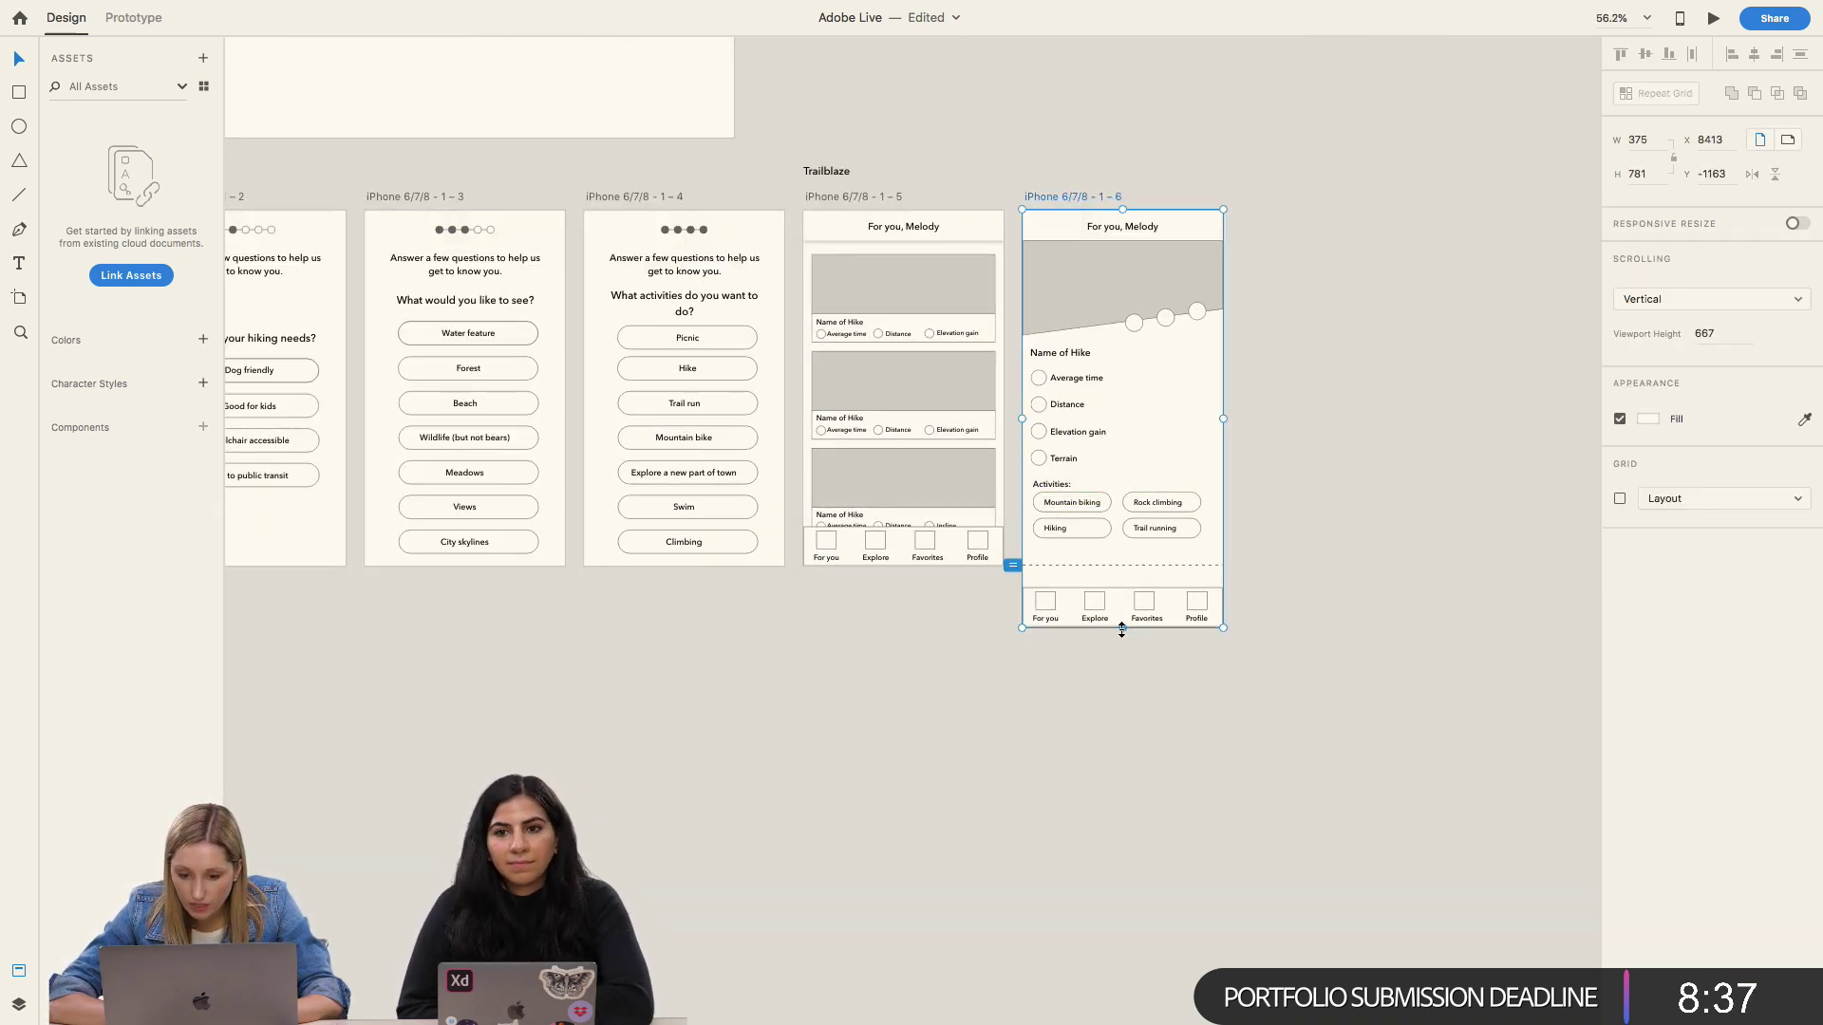
drag(1122, 627, 1123, 746)
drag(1149, 612, 1148, 723)
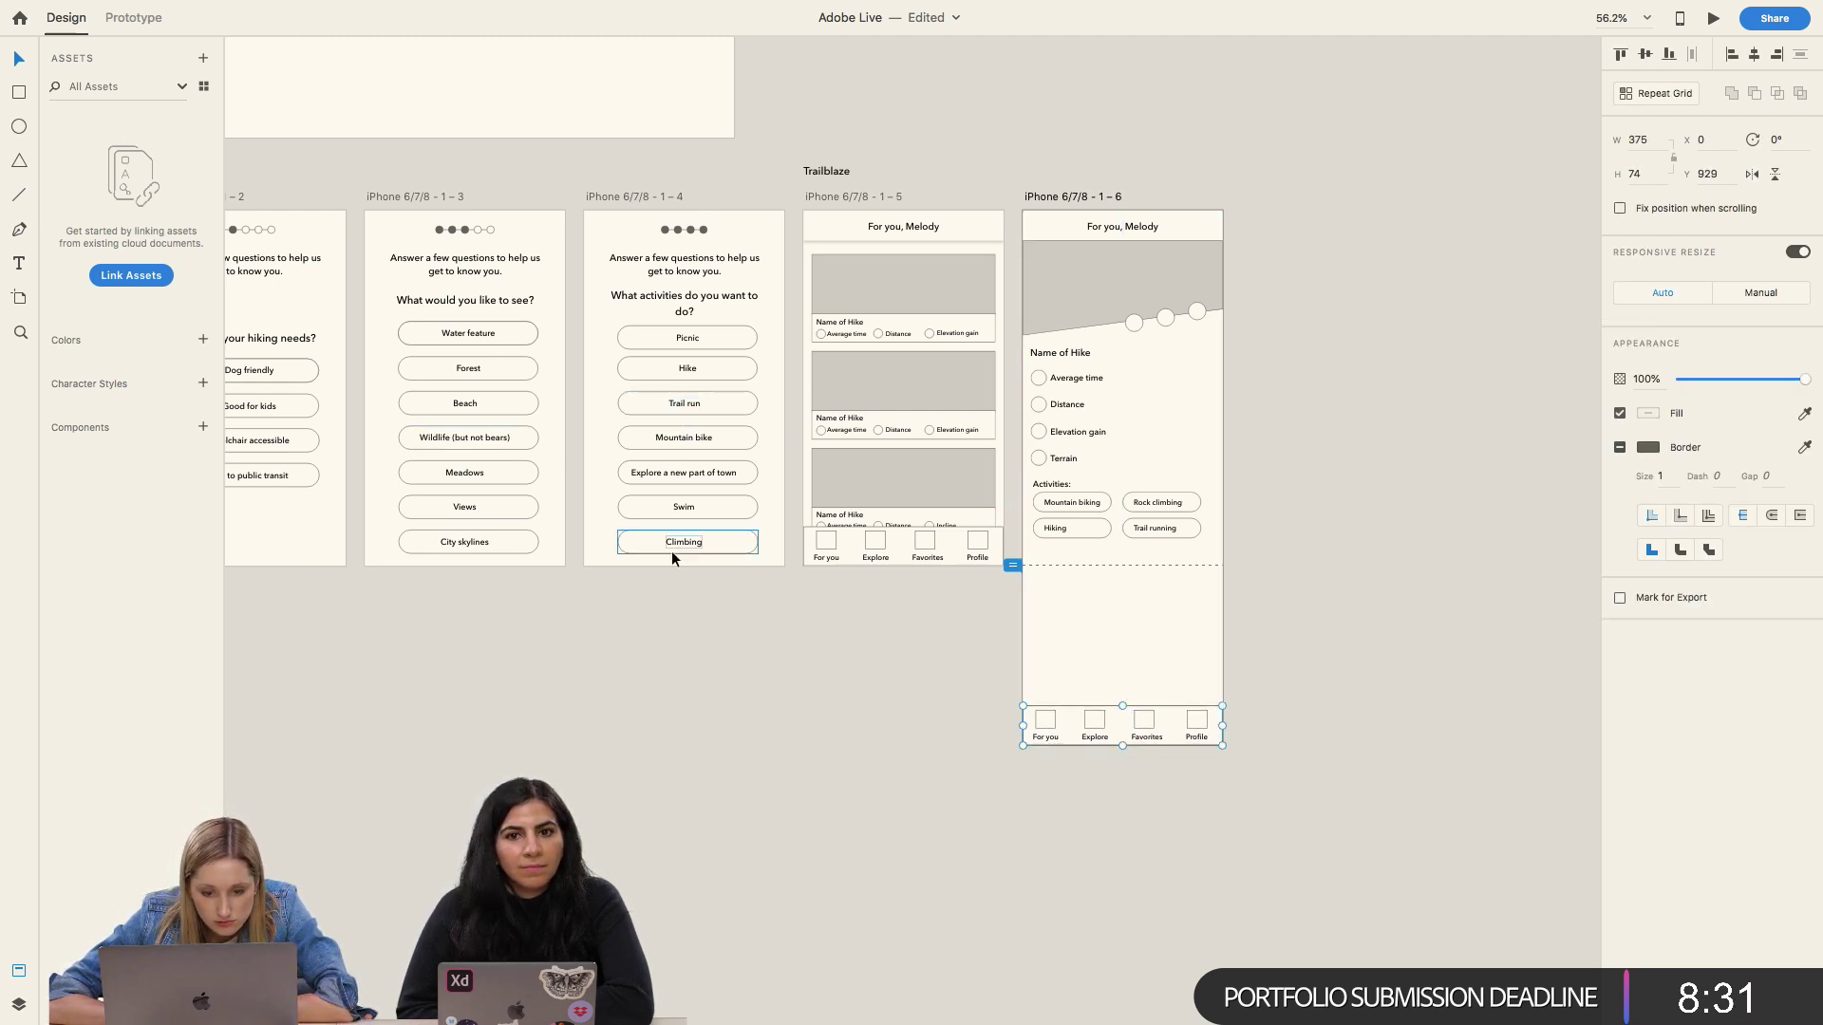
Step: Duplicate the "Activities:" heading below the activity pills at about Y 665 and open the copy's text for editing
scroll(579, 454, up, 2)
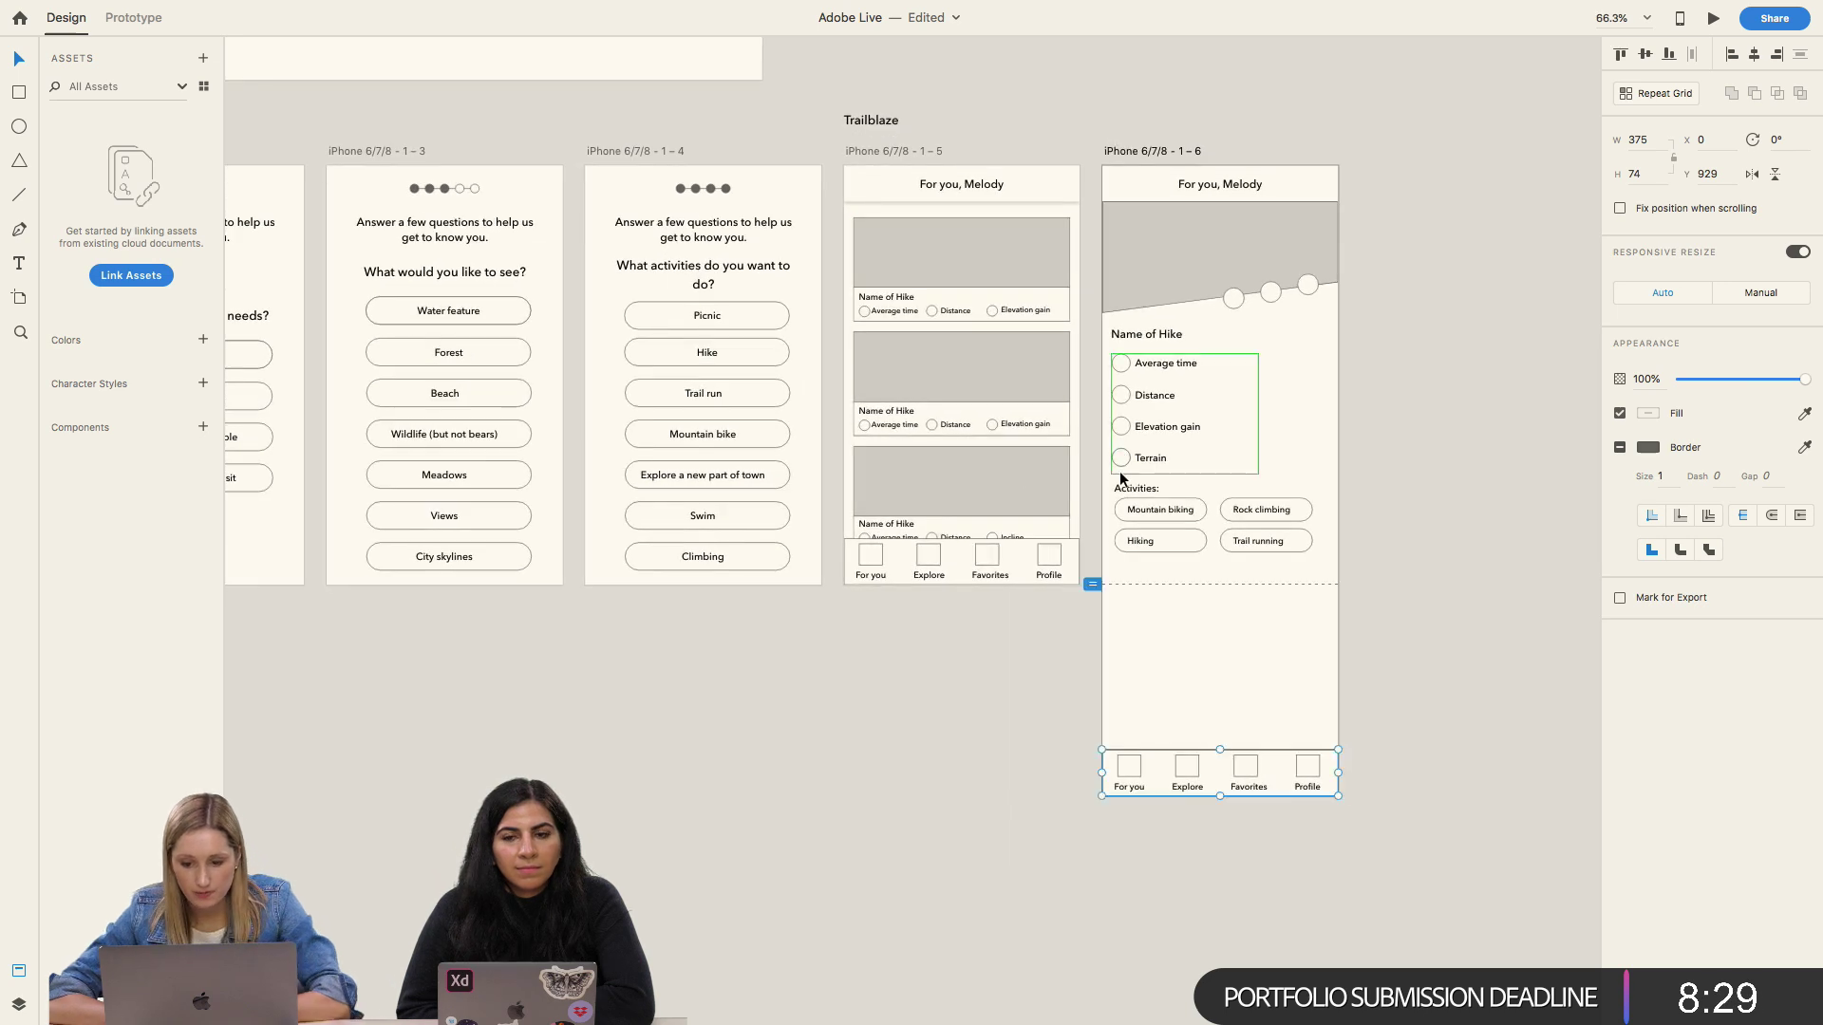
scroll(1121, 478, right, 3)
scroll(1121, 477, down, 1)
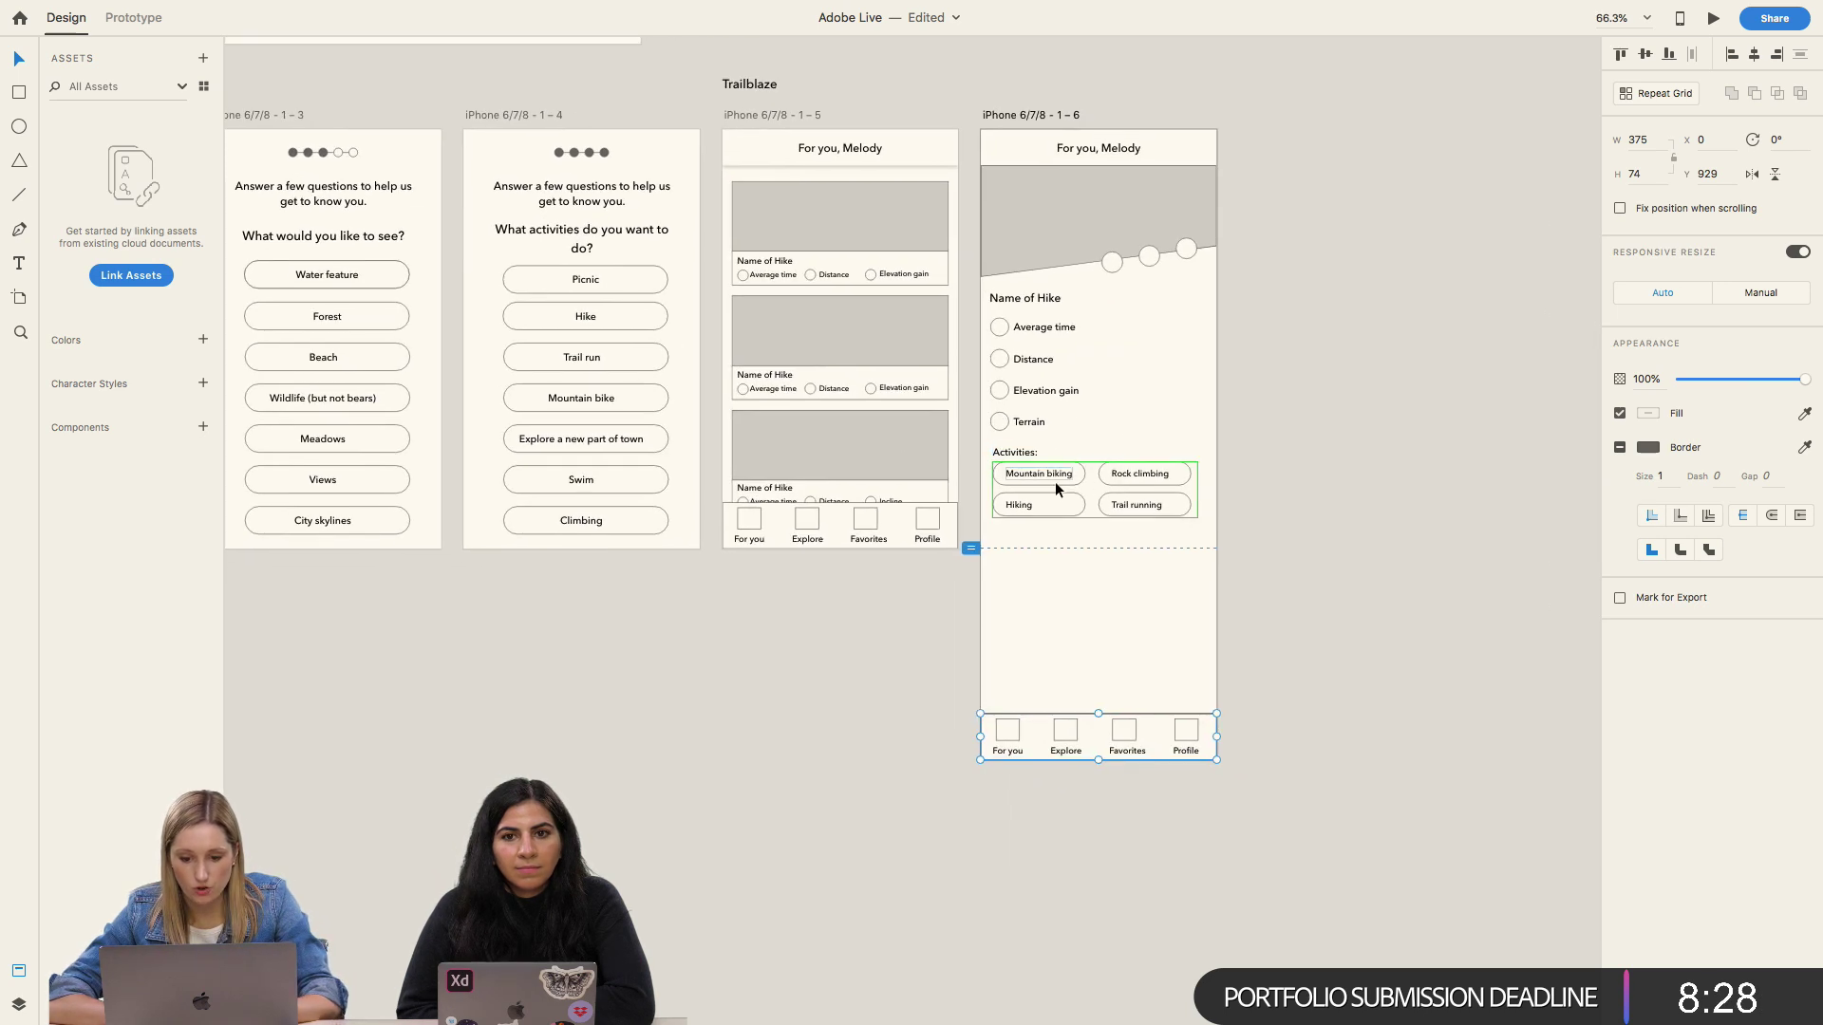
click(992, 456)
scroll(995, 454, up, 2)
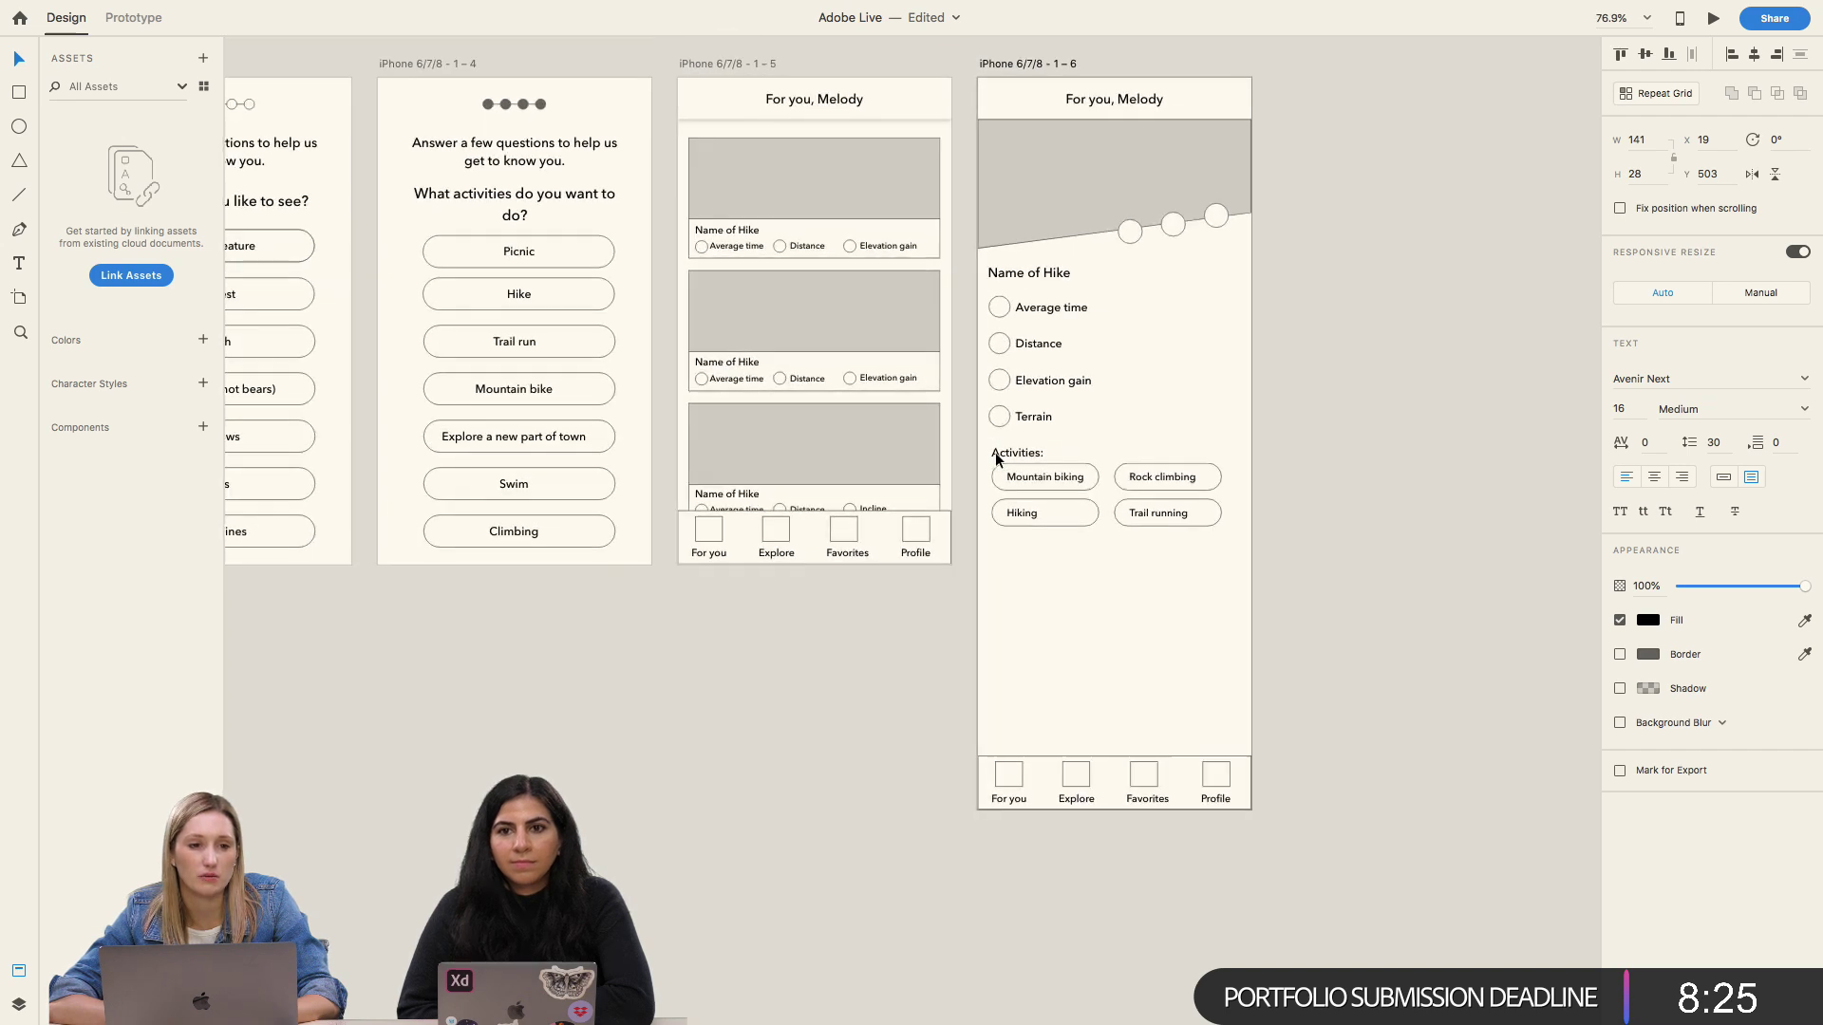
alt+drag(976, 435, 974, 550)
double_click(974, 549)
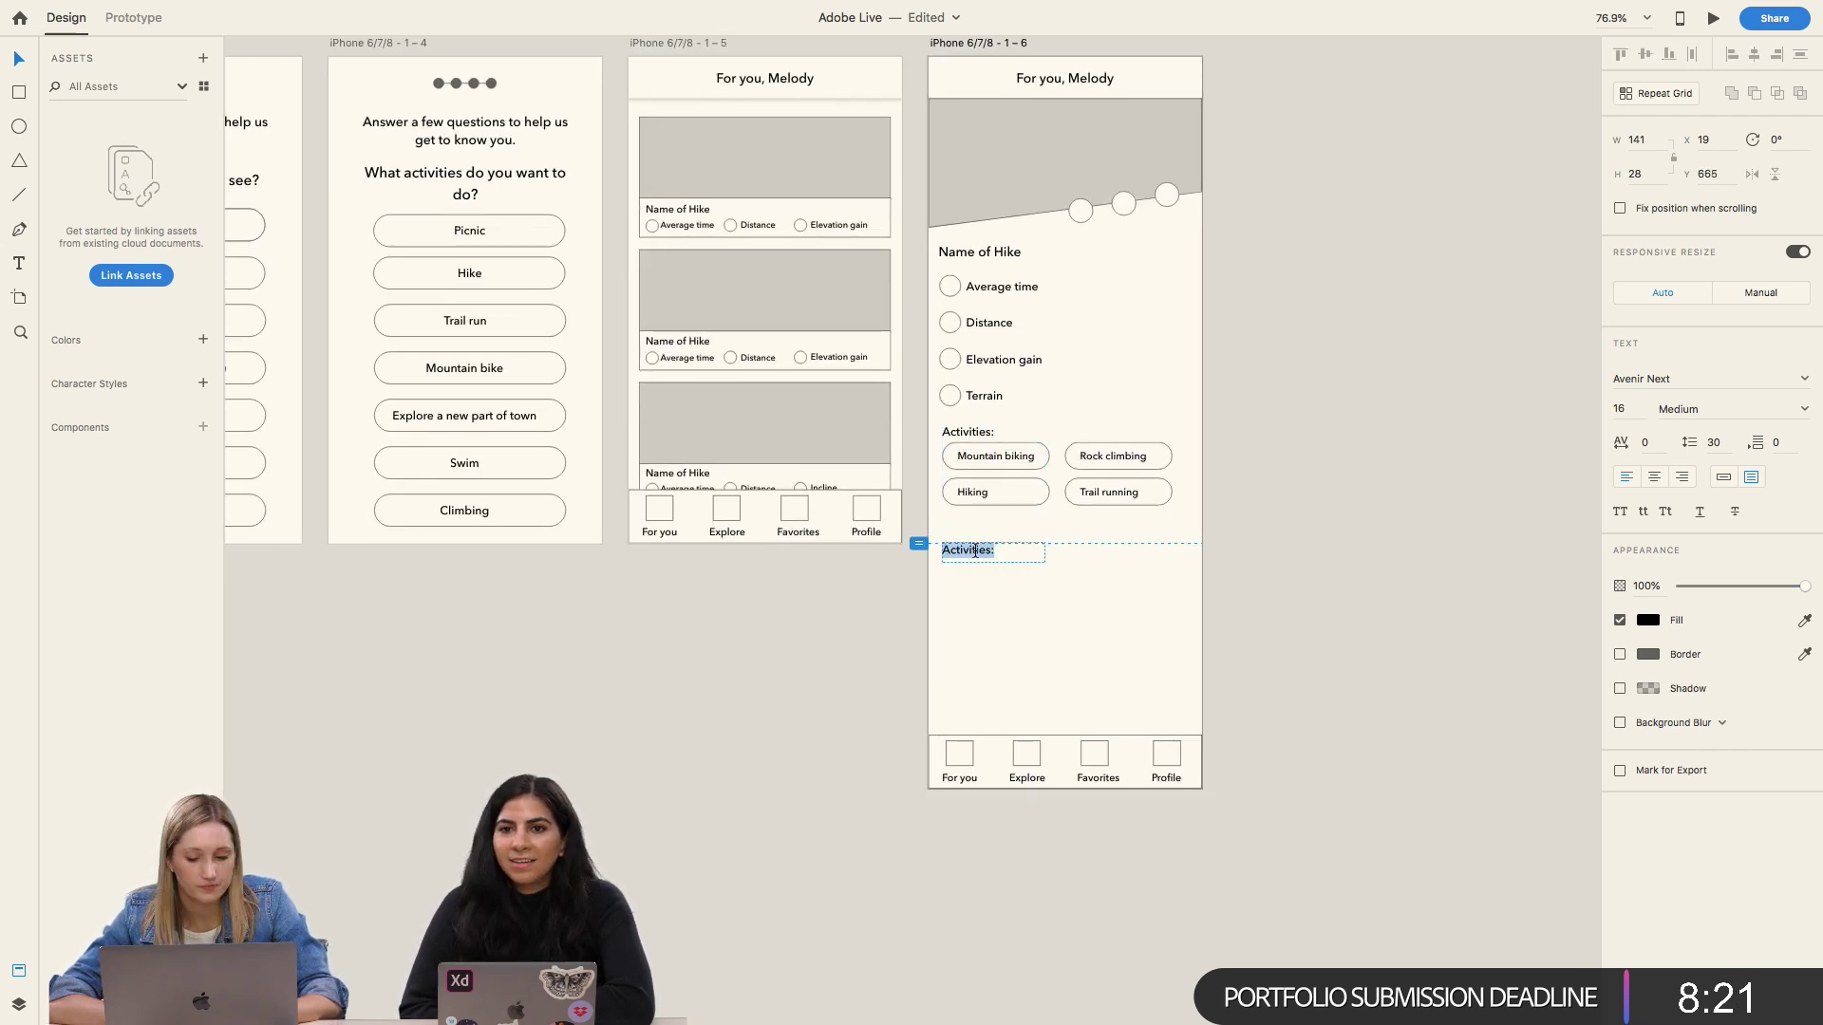
Step: Move the lower duplicate "Activities:" heading up to about Y 652 and change its text to "What you'll see:"
key(BackSpace)
key(super+z)
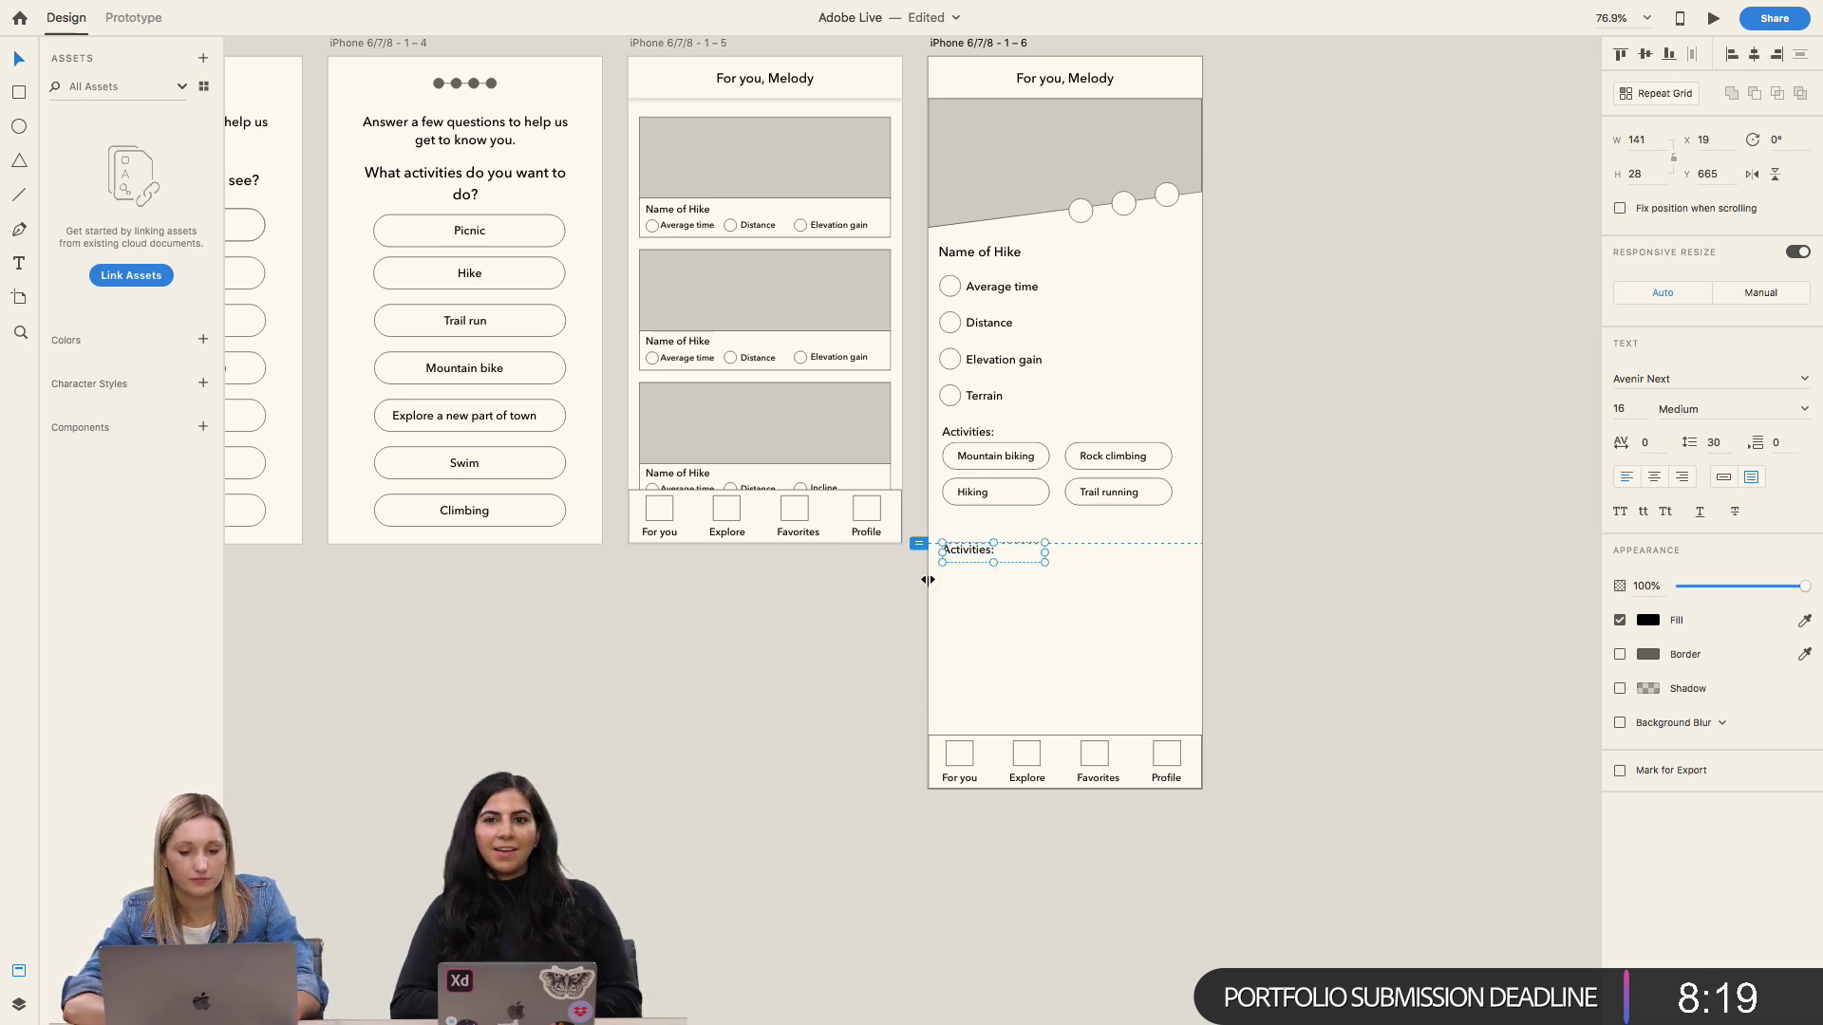
click(1006, 480)
click(999, 530)
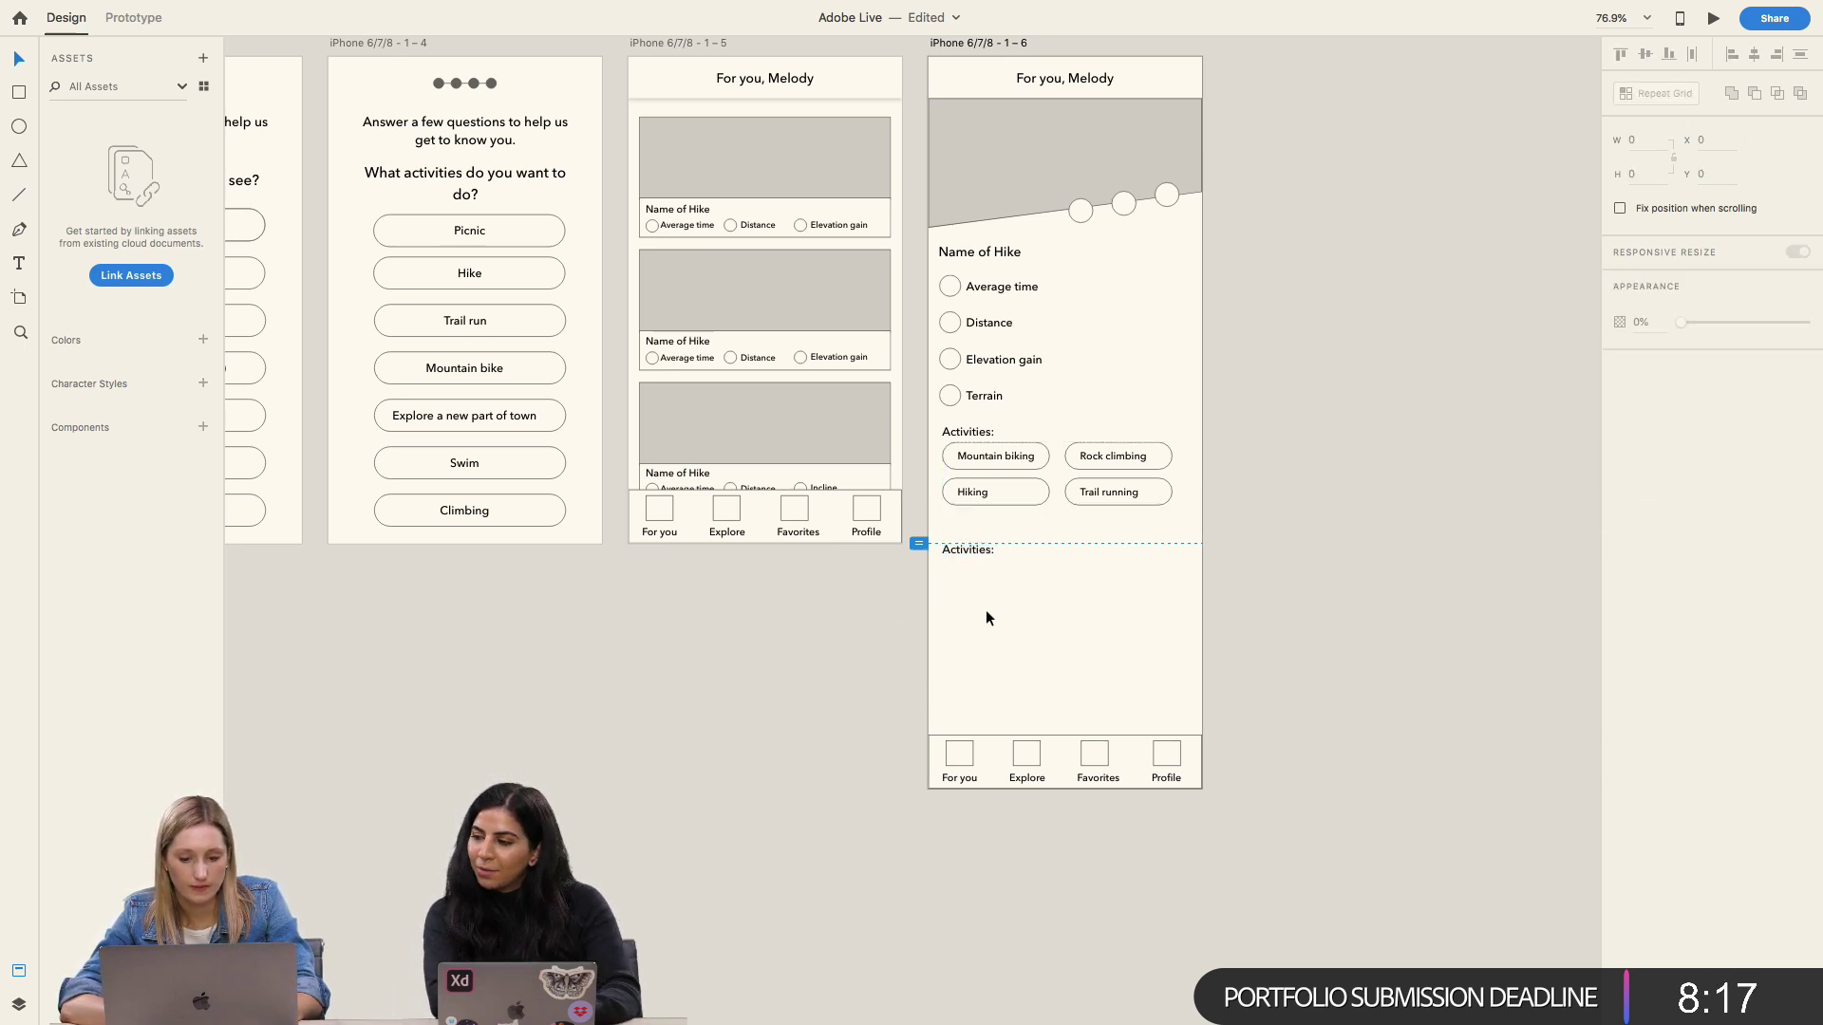
scroll(985, 609, up, 3)
drag(961, 537, 959, 515)
double_click(959, 516)
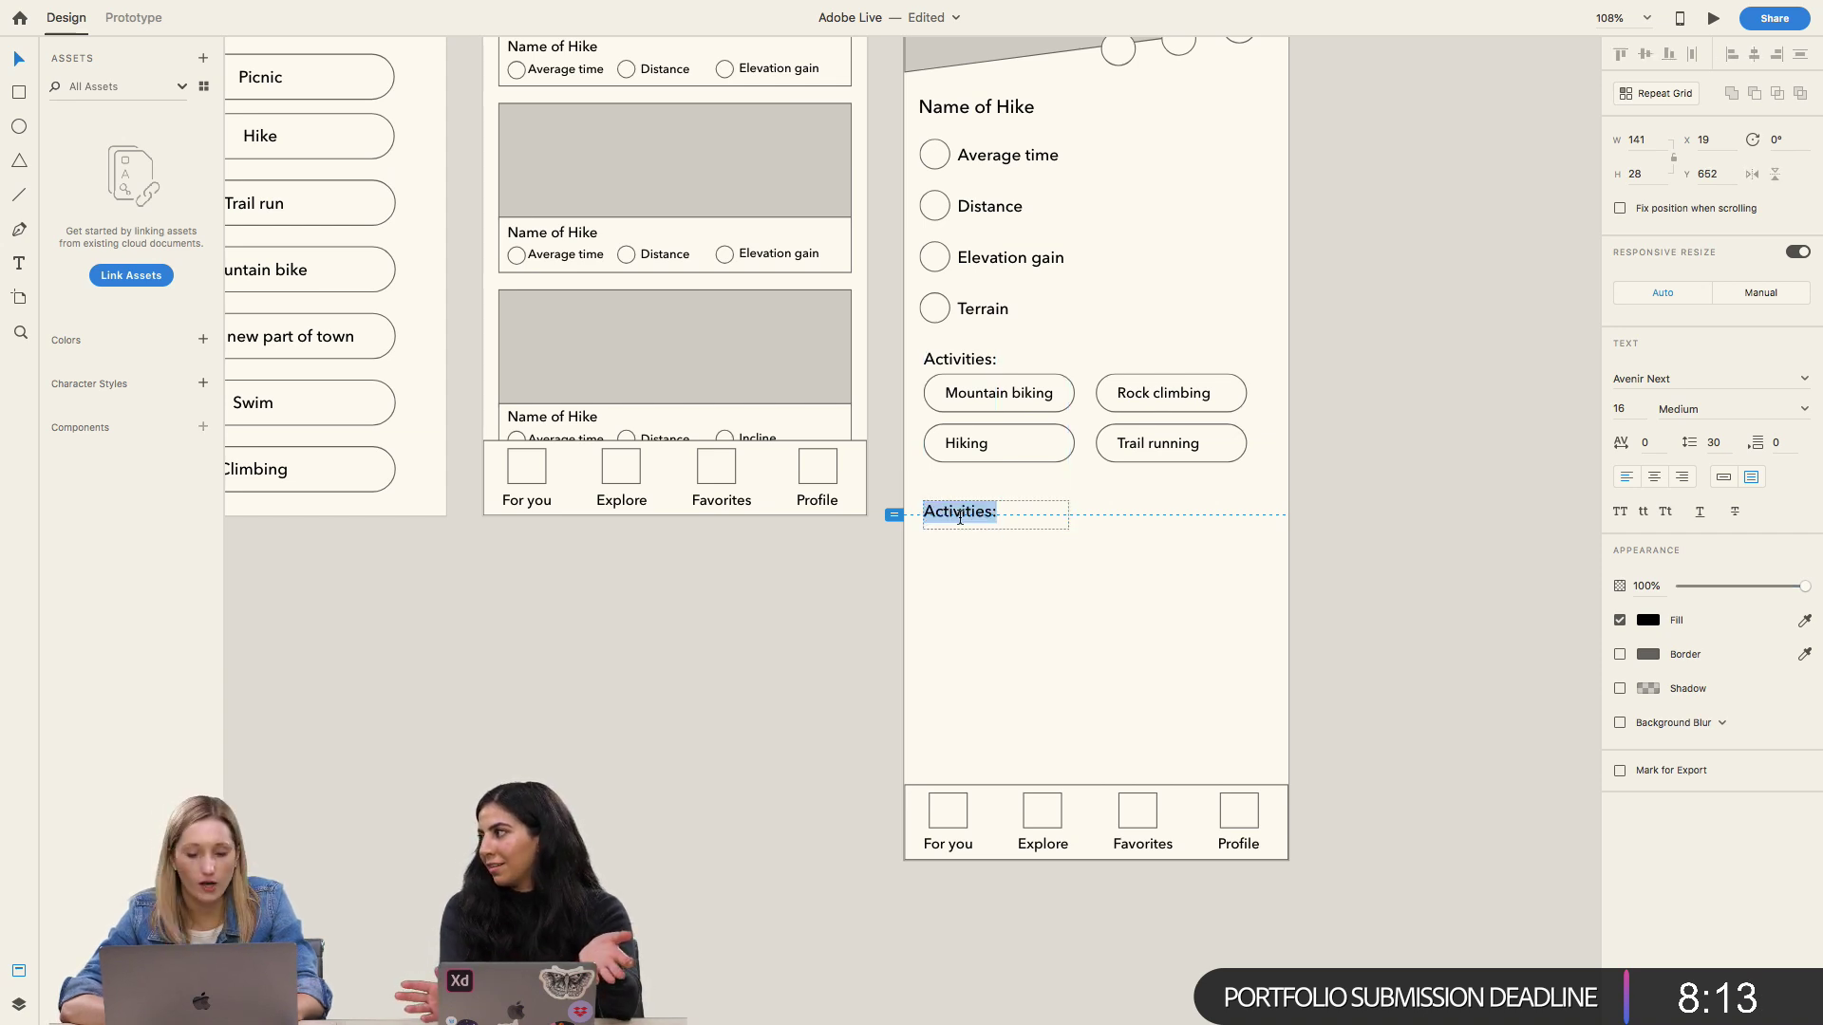
text(What you'll)
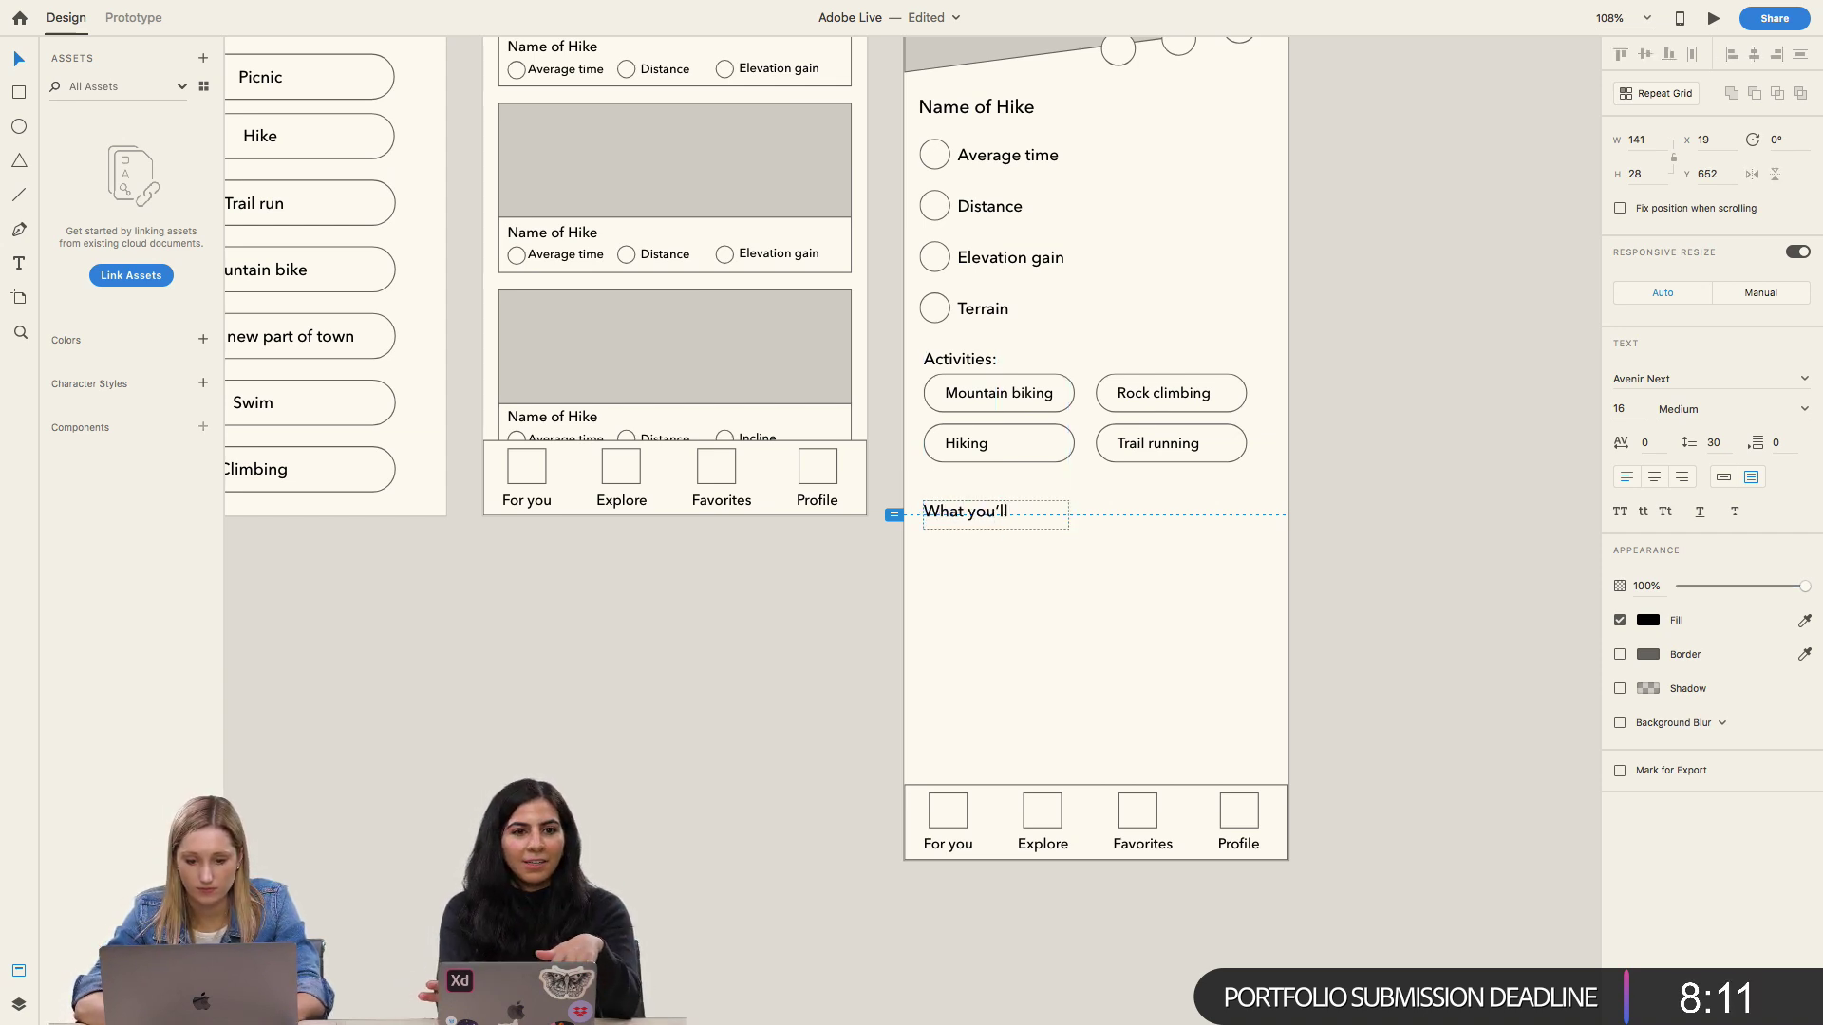
text( see:)
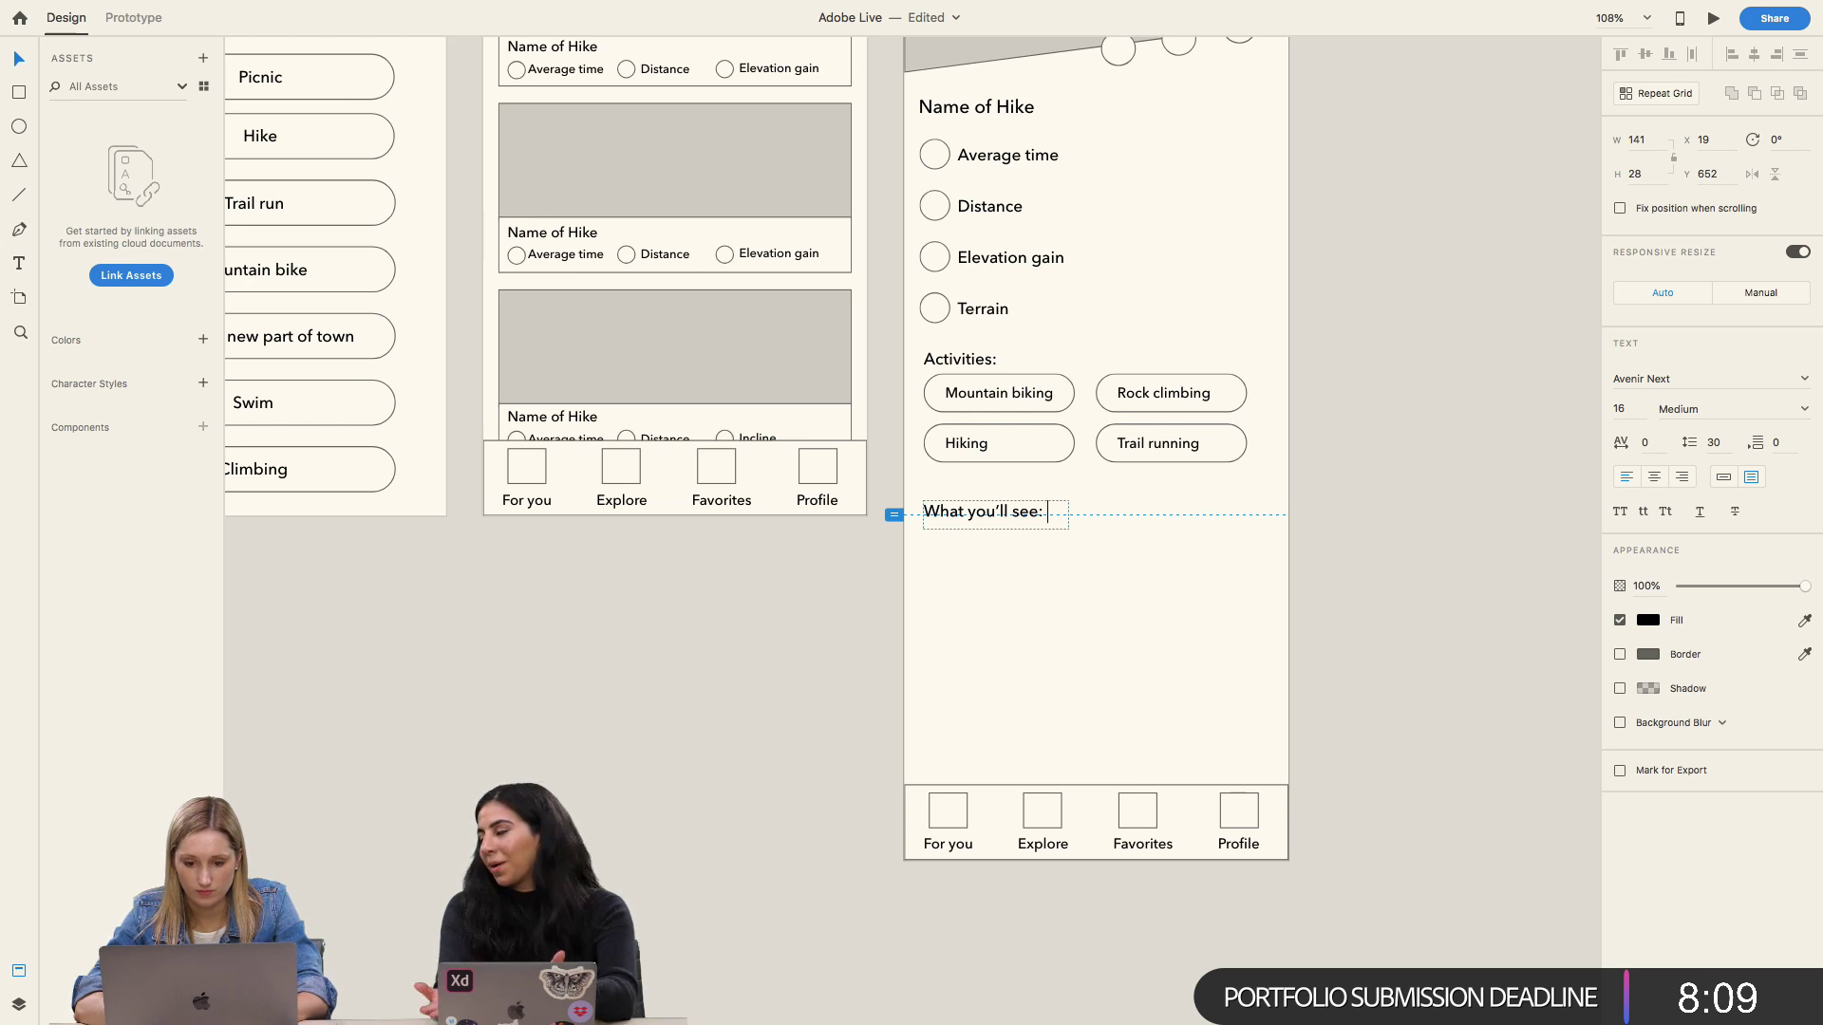
Step: Change the "Activities:" heading above the activity pills to "What you can do:"
double_click(940, 359)
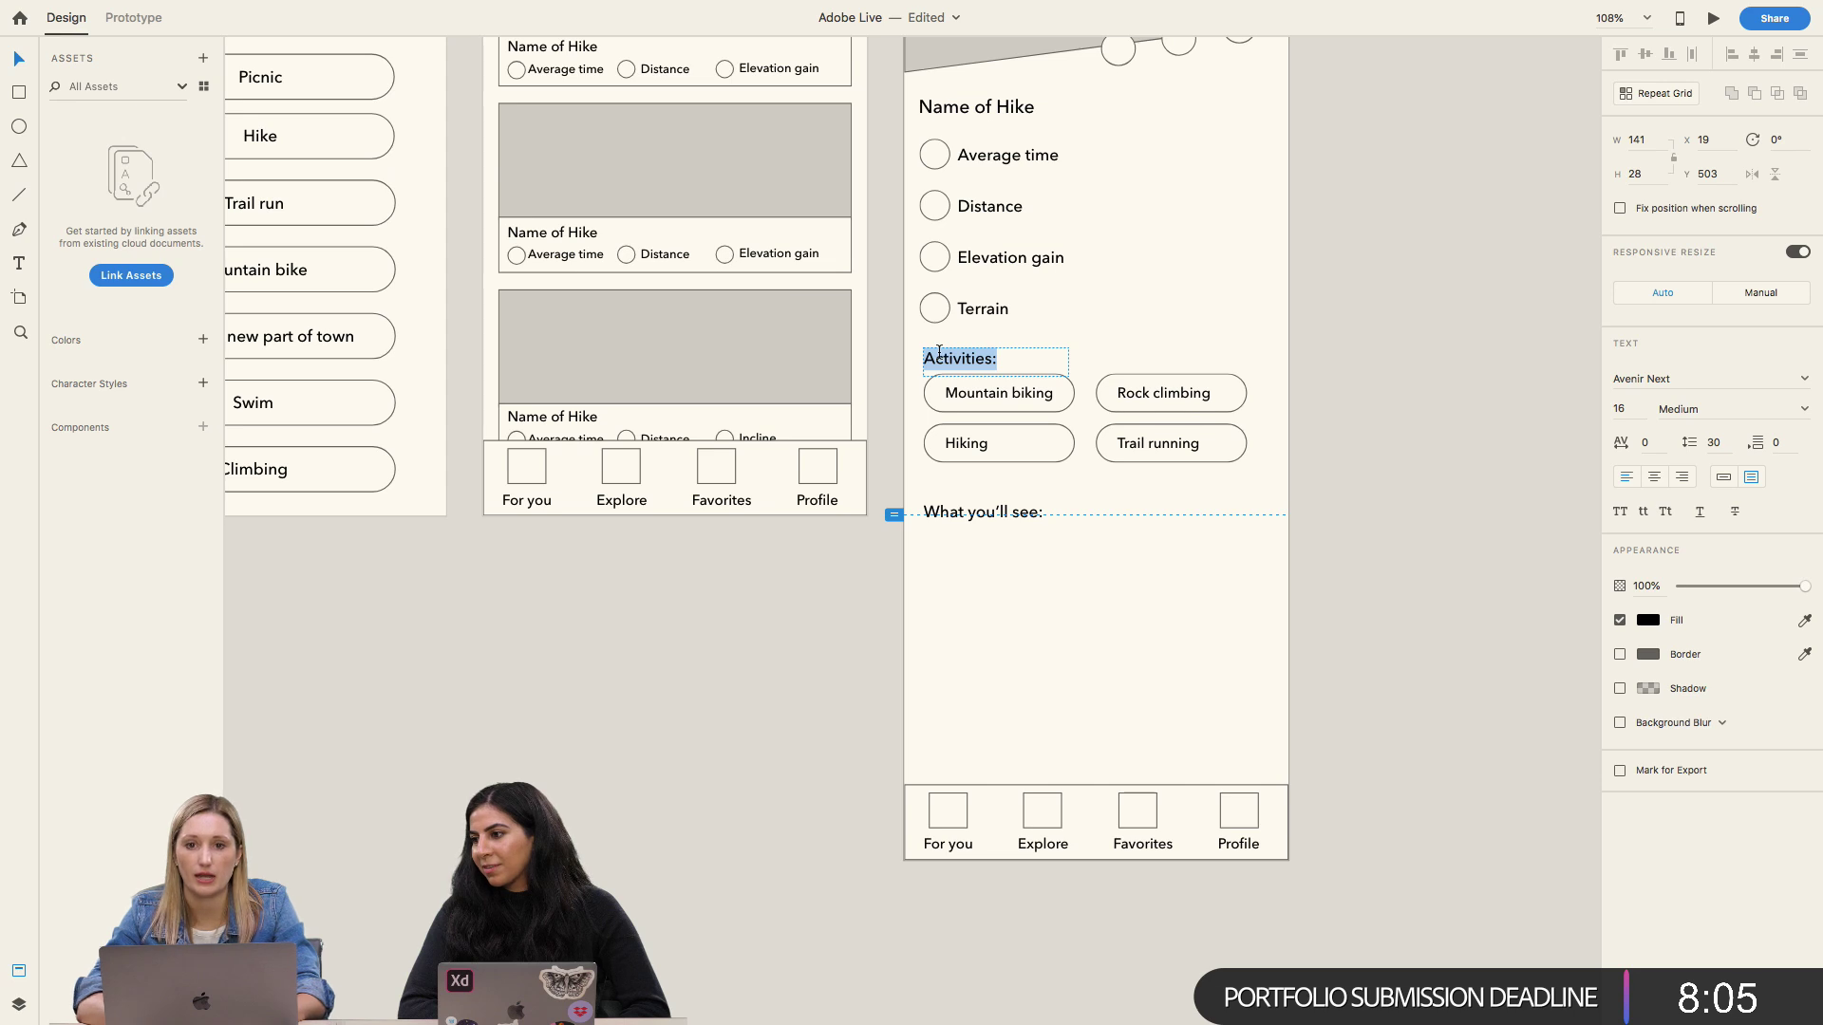
text(What you )
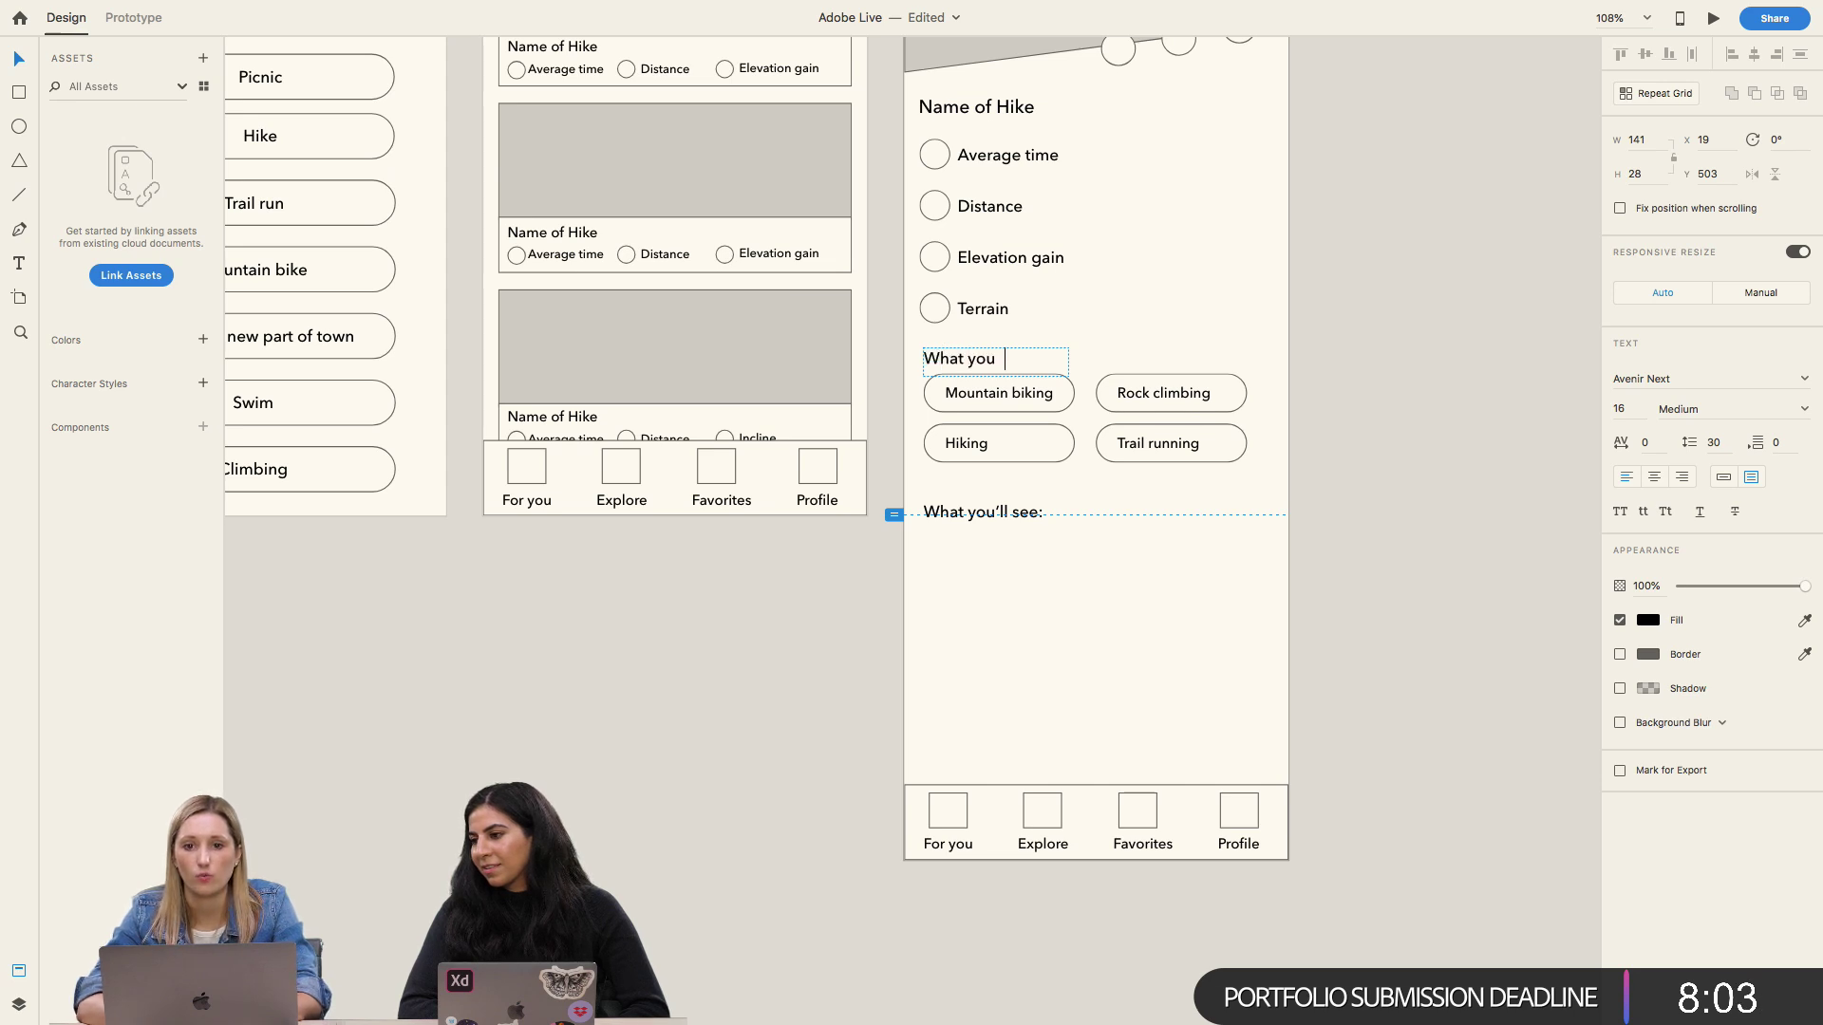
text(can do:)
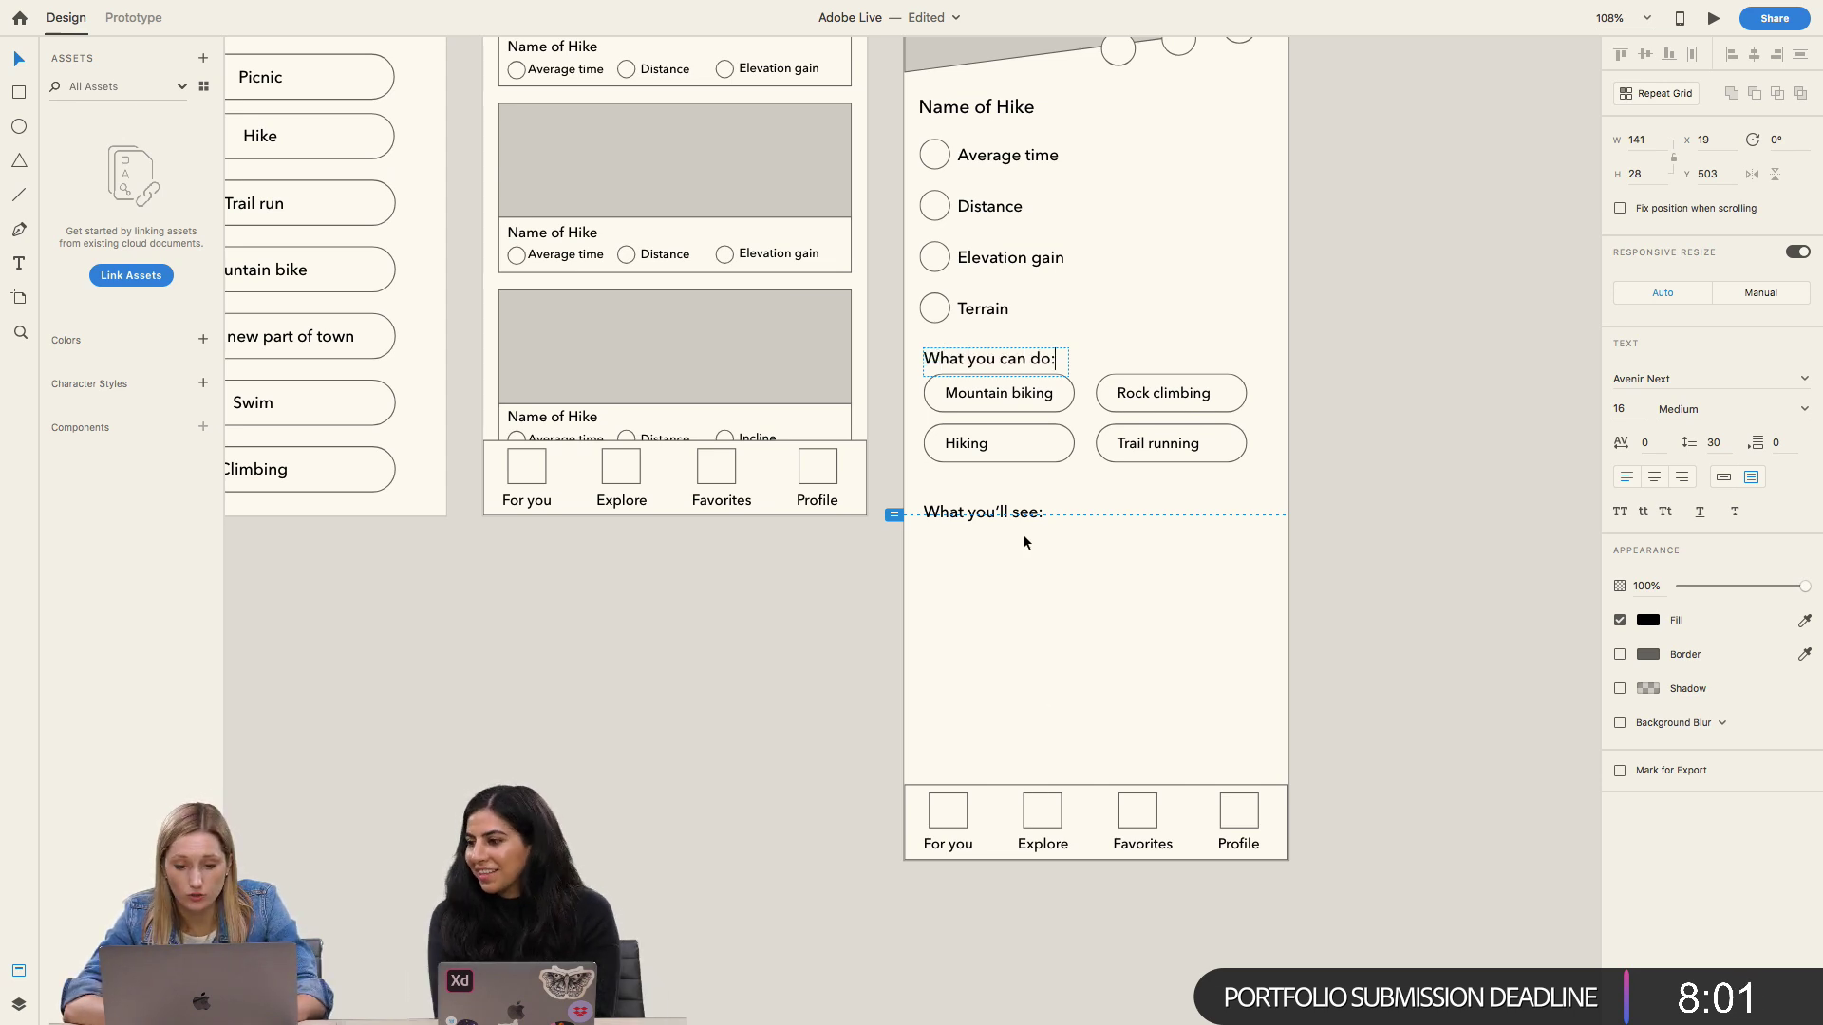
Step: Reword the lower heading to "What you will see:"
double_click(1004, 513)
click(1005, 513)
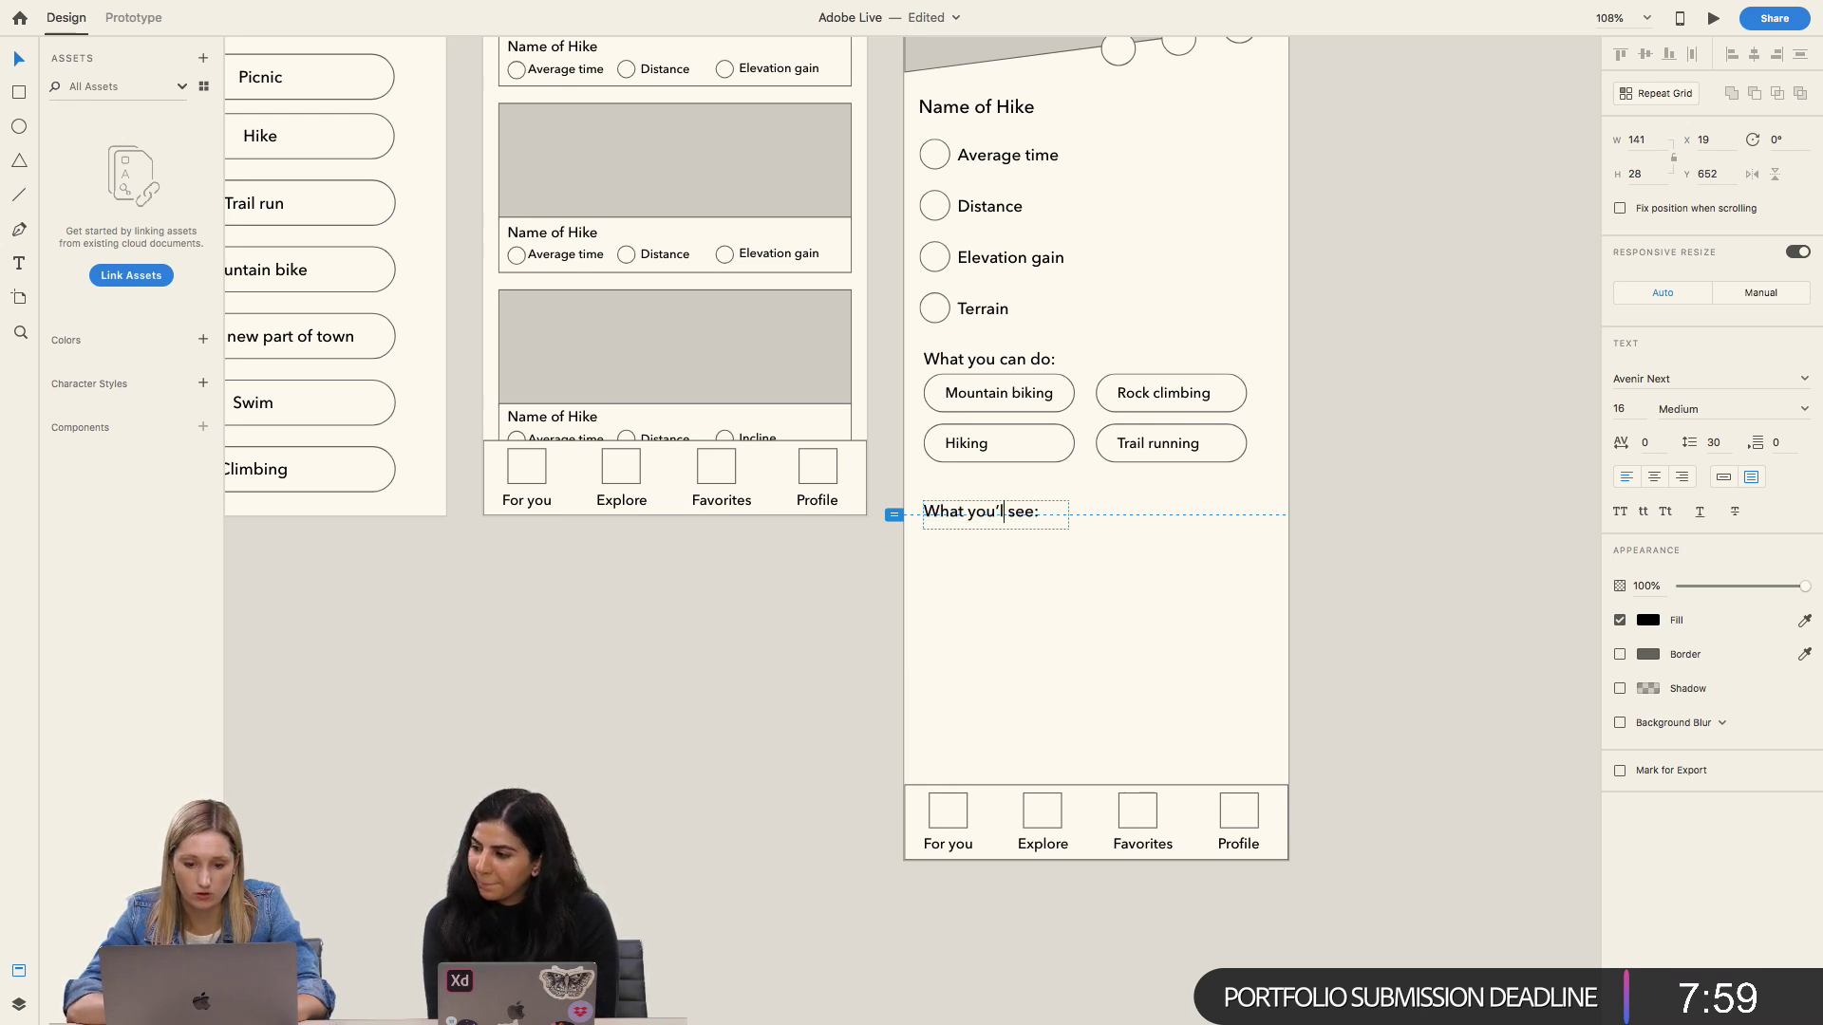
key(BackSpace)
key(BackSpace)
text(wi)
key(Escape)
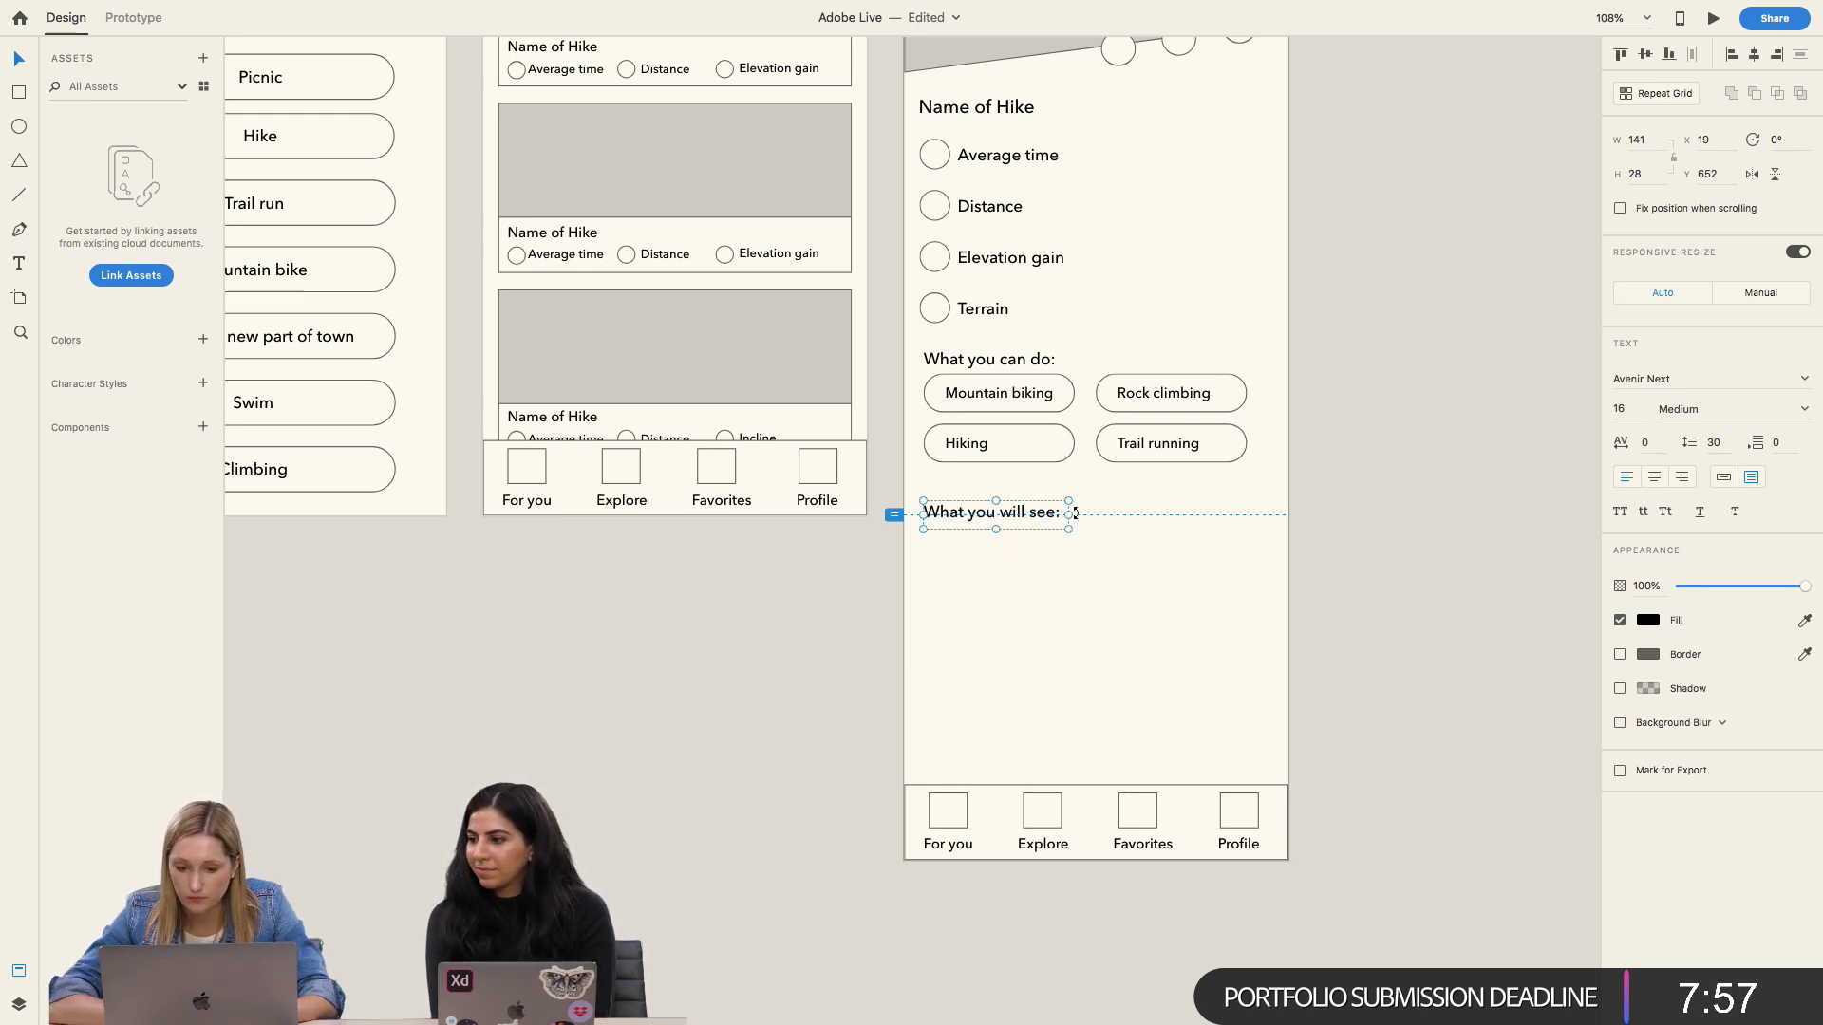
click(1041, 545)
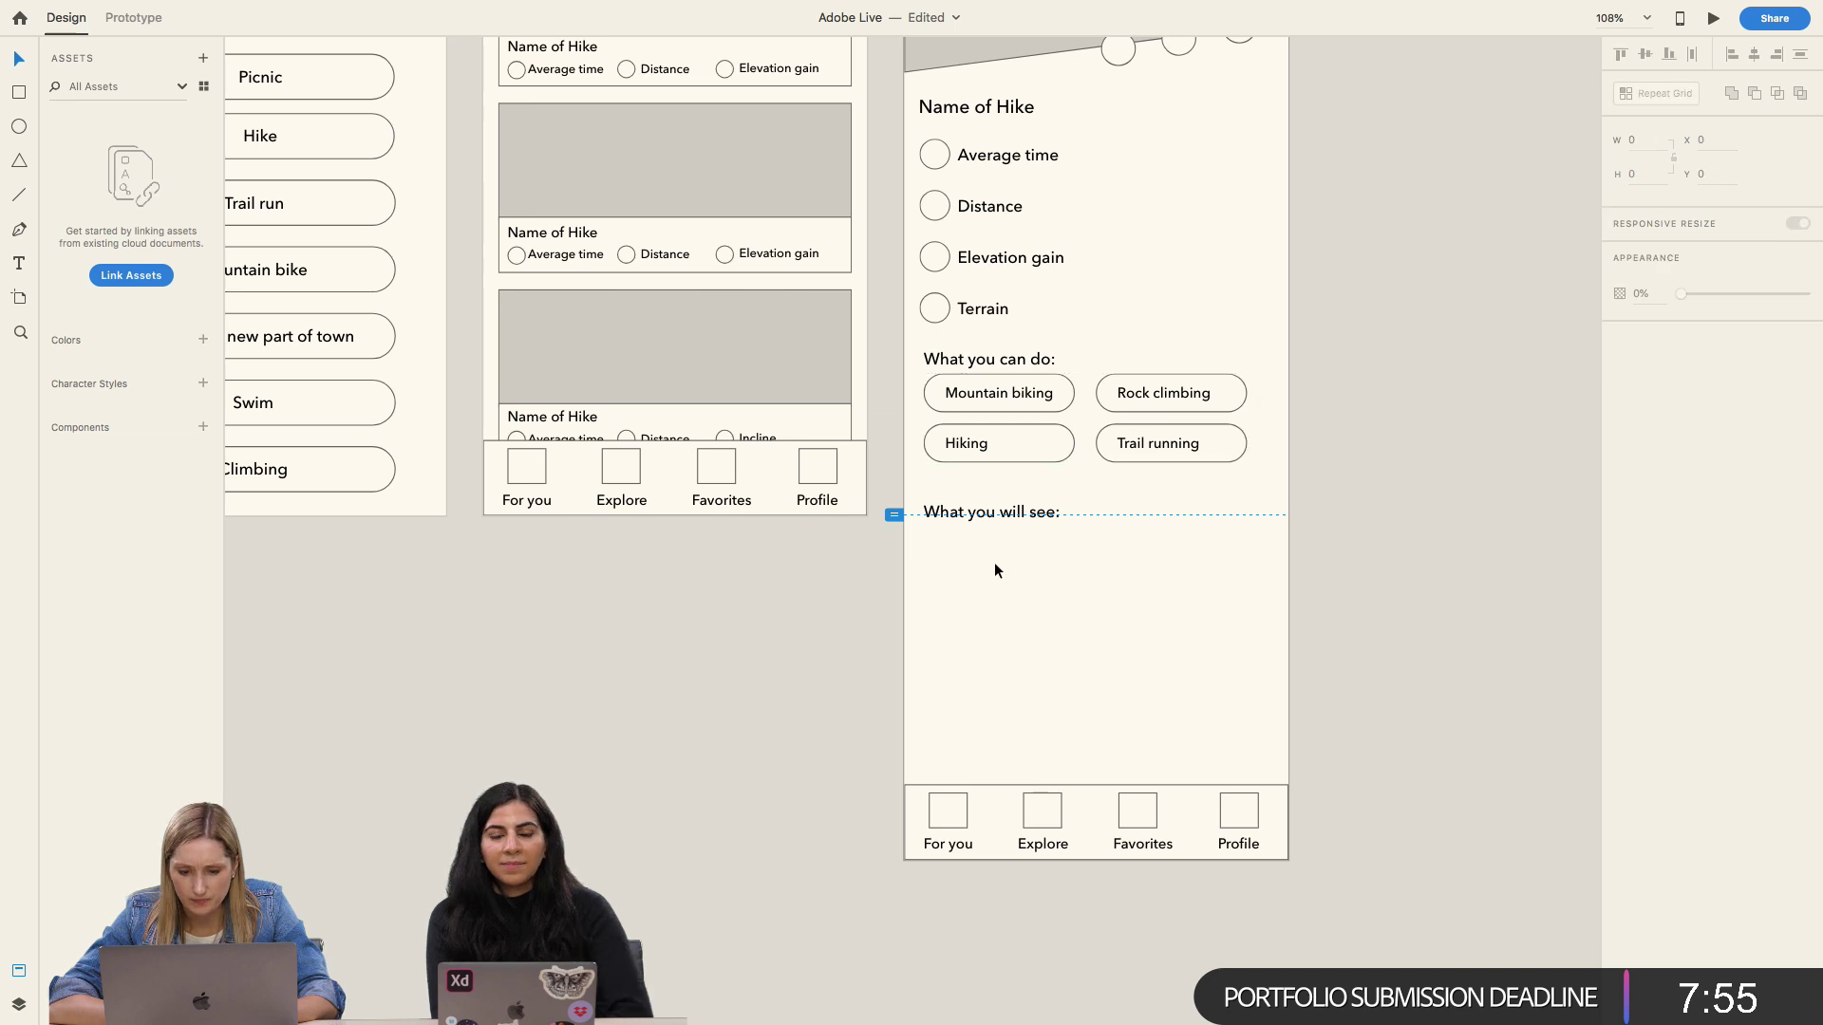
Step: Draw a rectangle about 110 × 35 beneath the "What you will see:" heading and give it a corner radius of 30
scroll(994, 562, up, 3)
key(r)
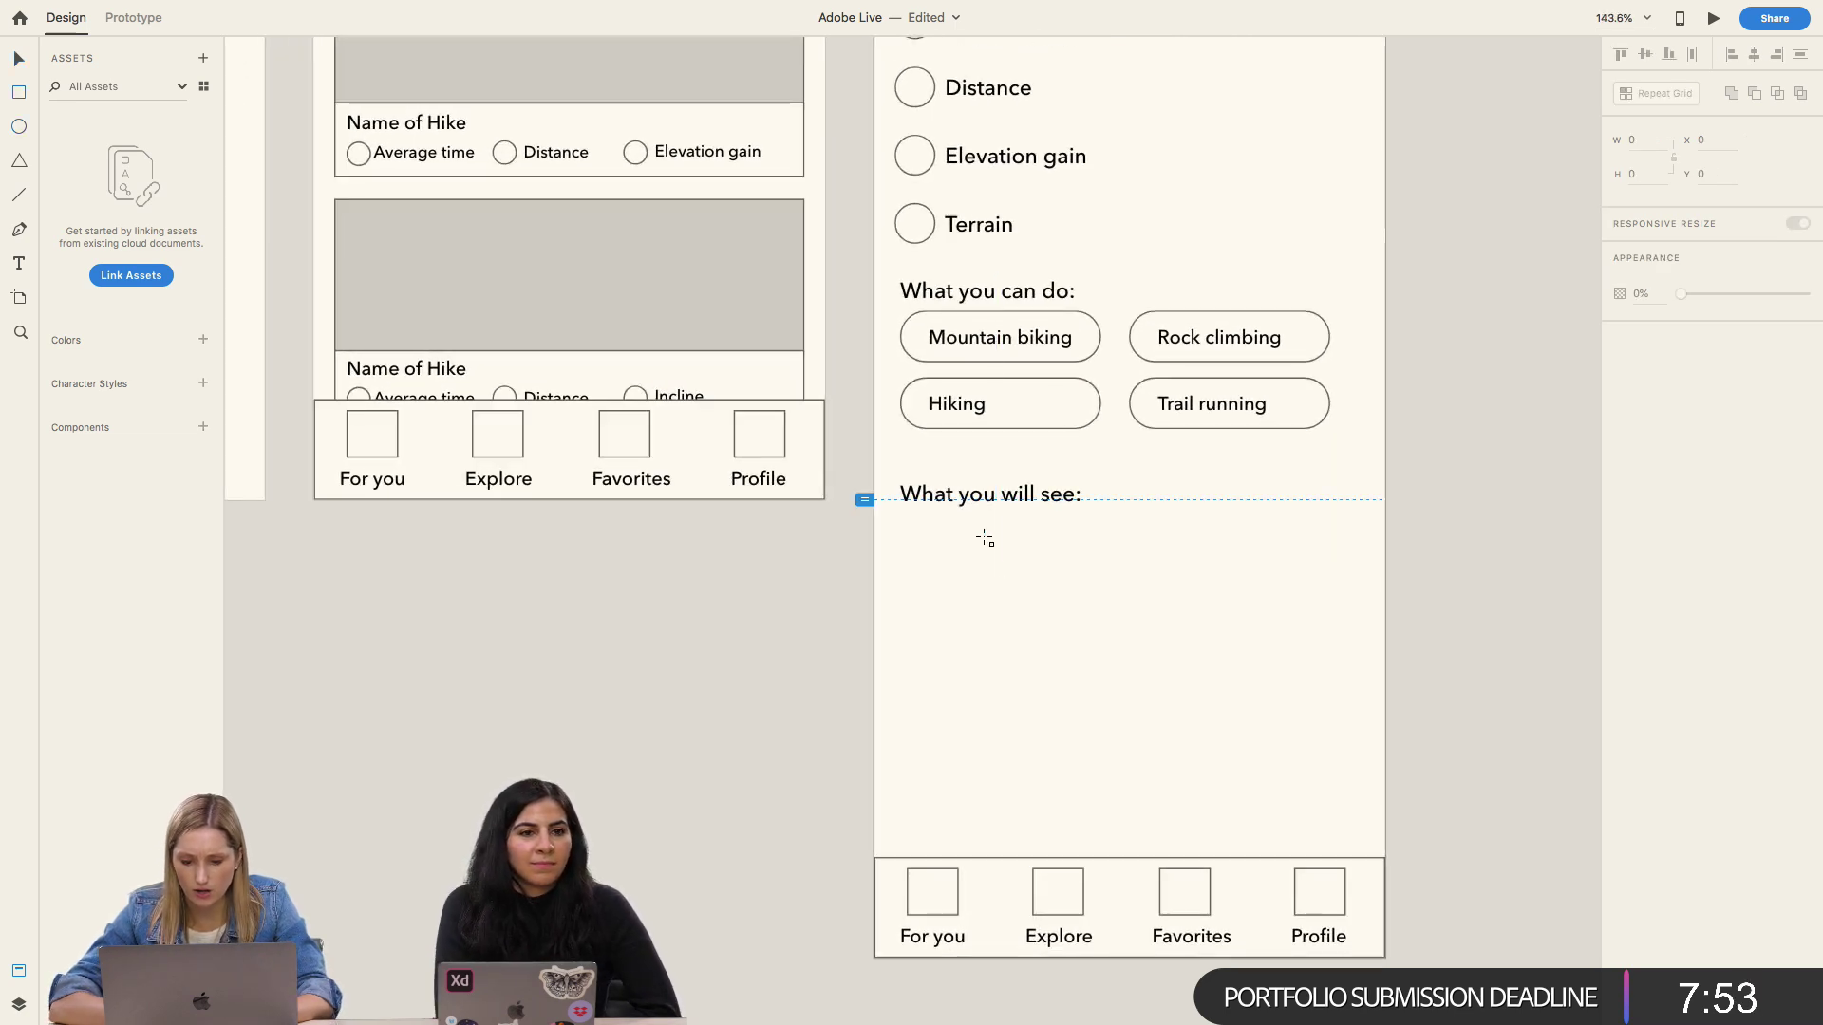
drag(909, 511, 1059, 559)
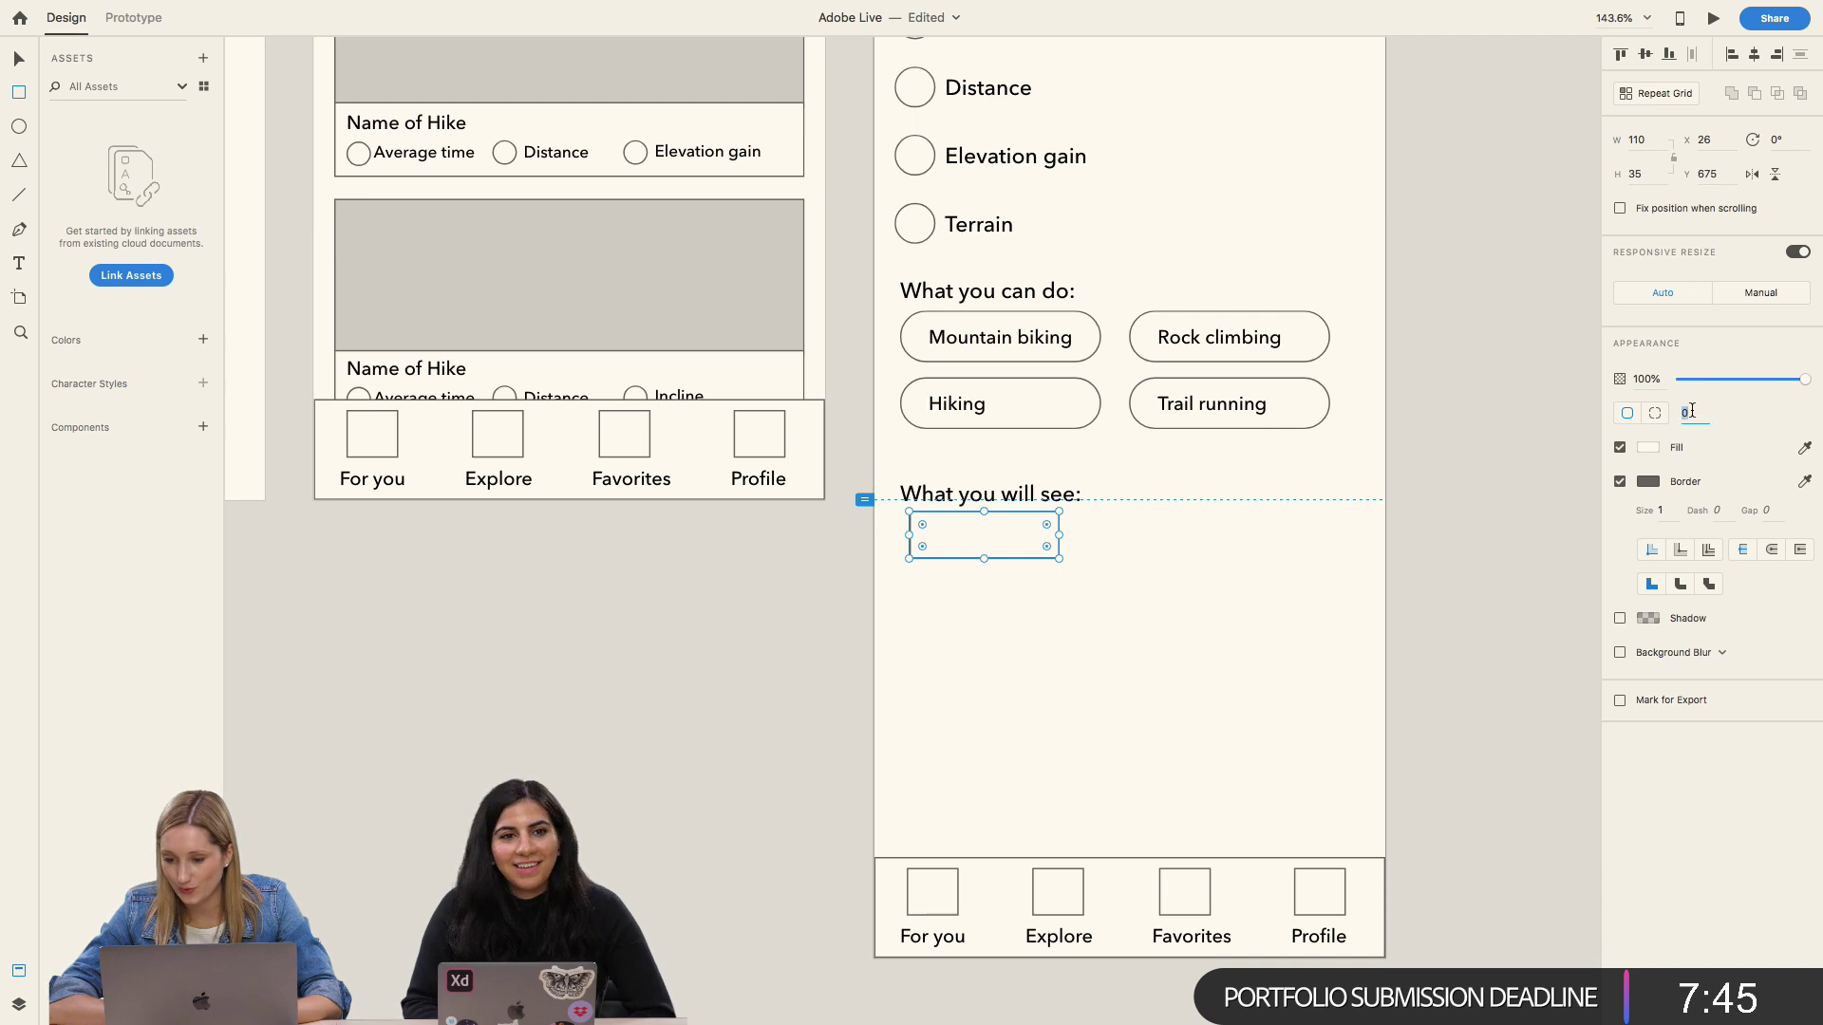
text(30)
key(Return)
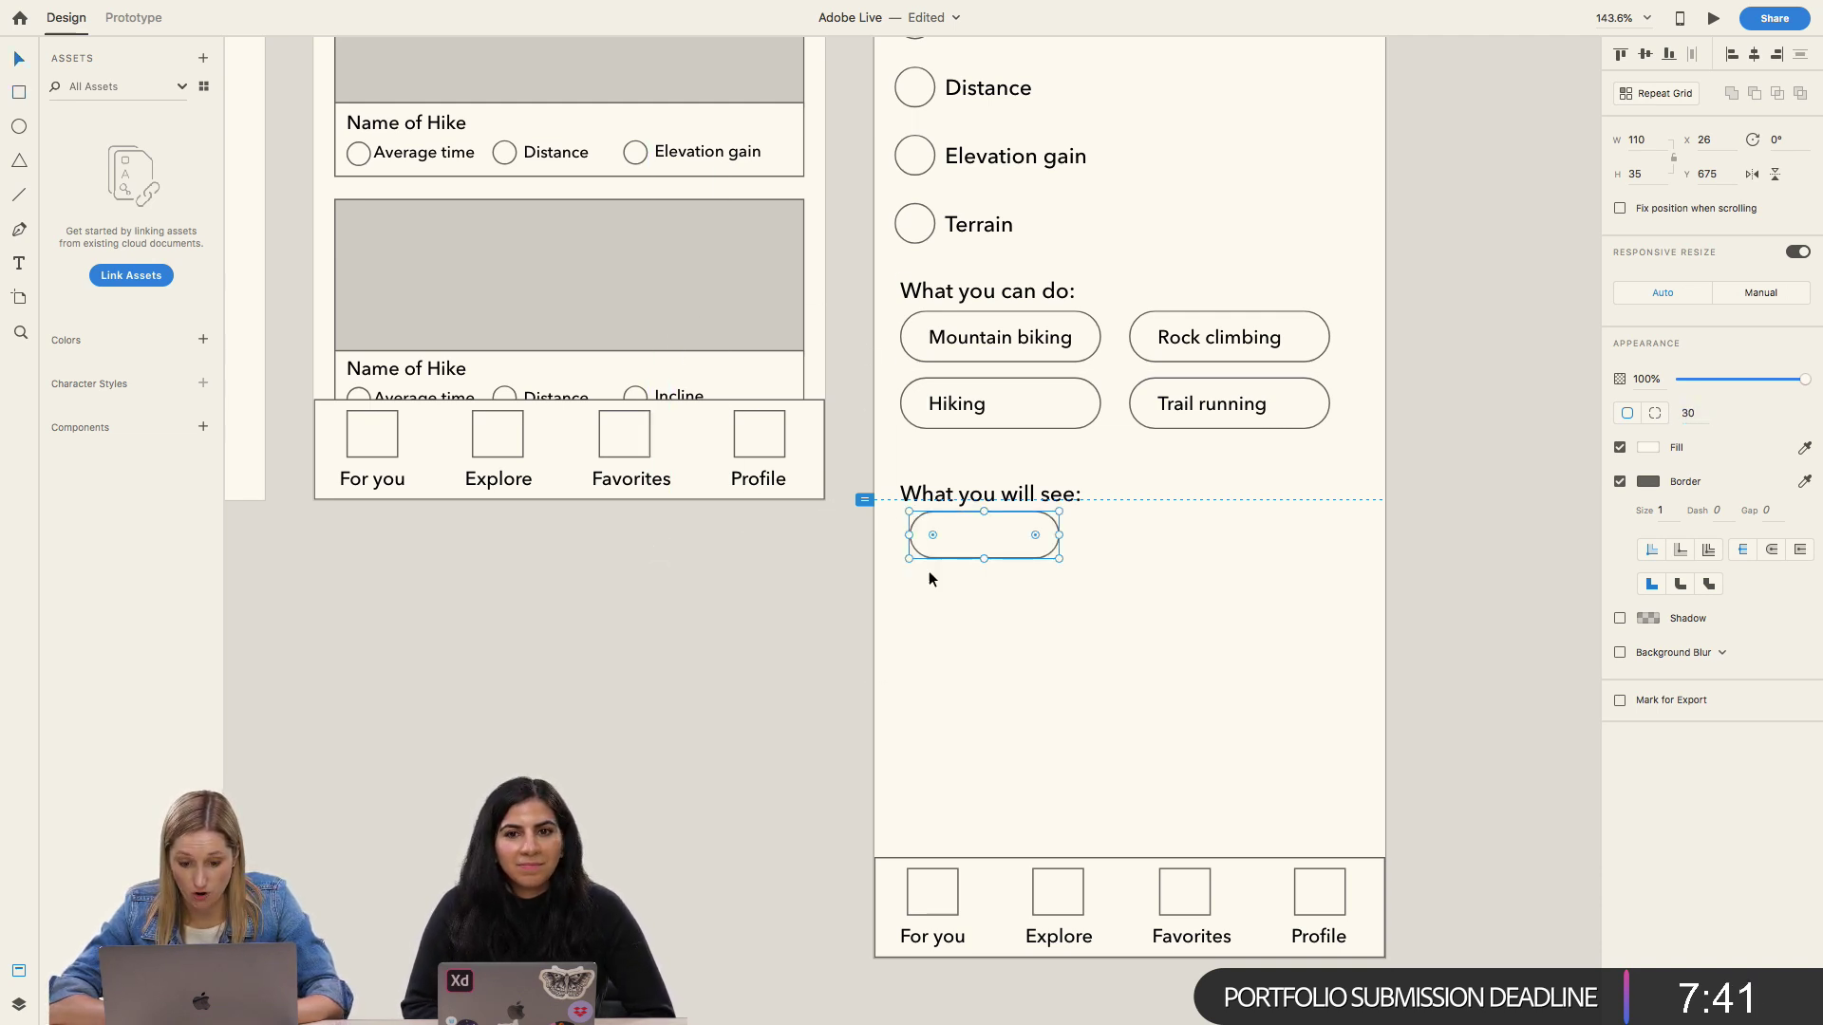
Step: Check the size of the "Hiking" pill and set the new empty pill's height to 38
double_click(967, 384)
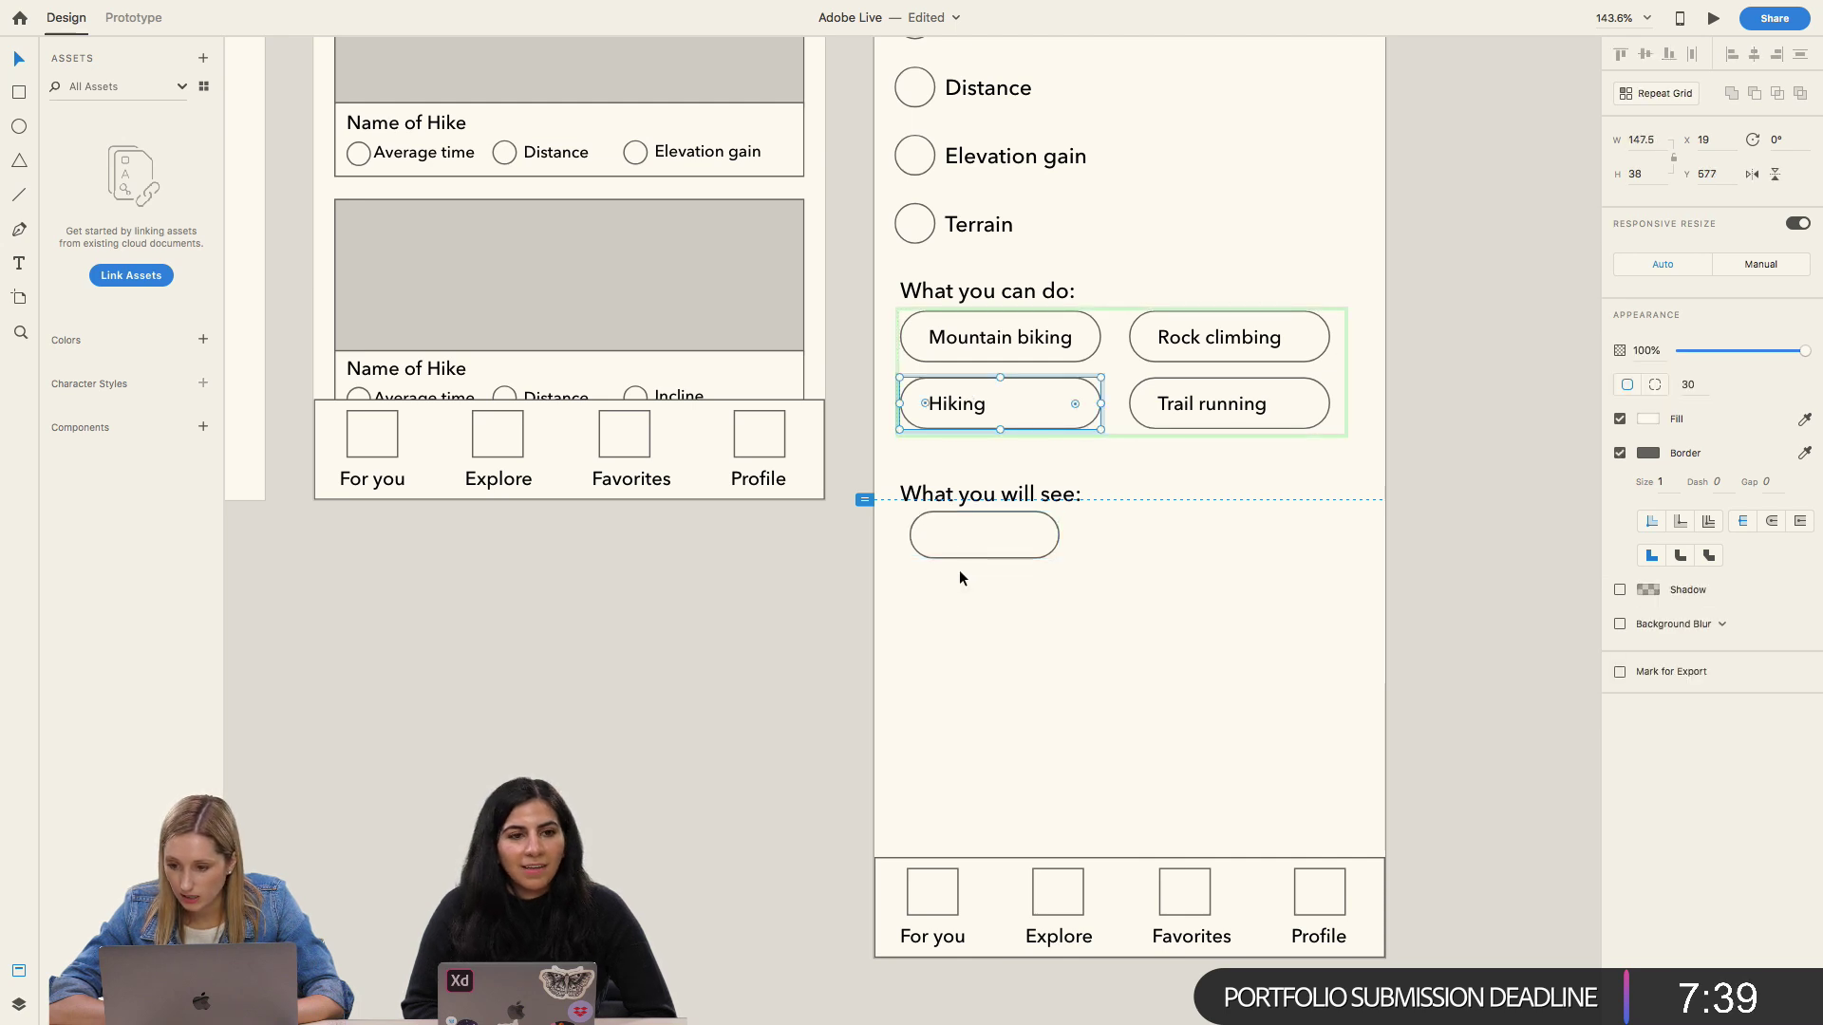
click(977, 553)
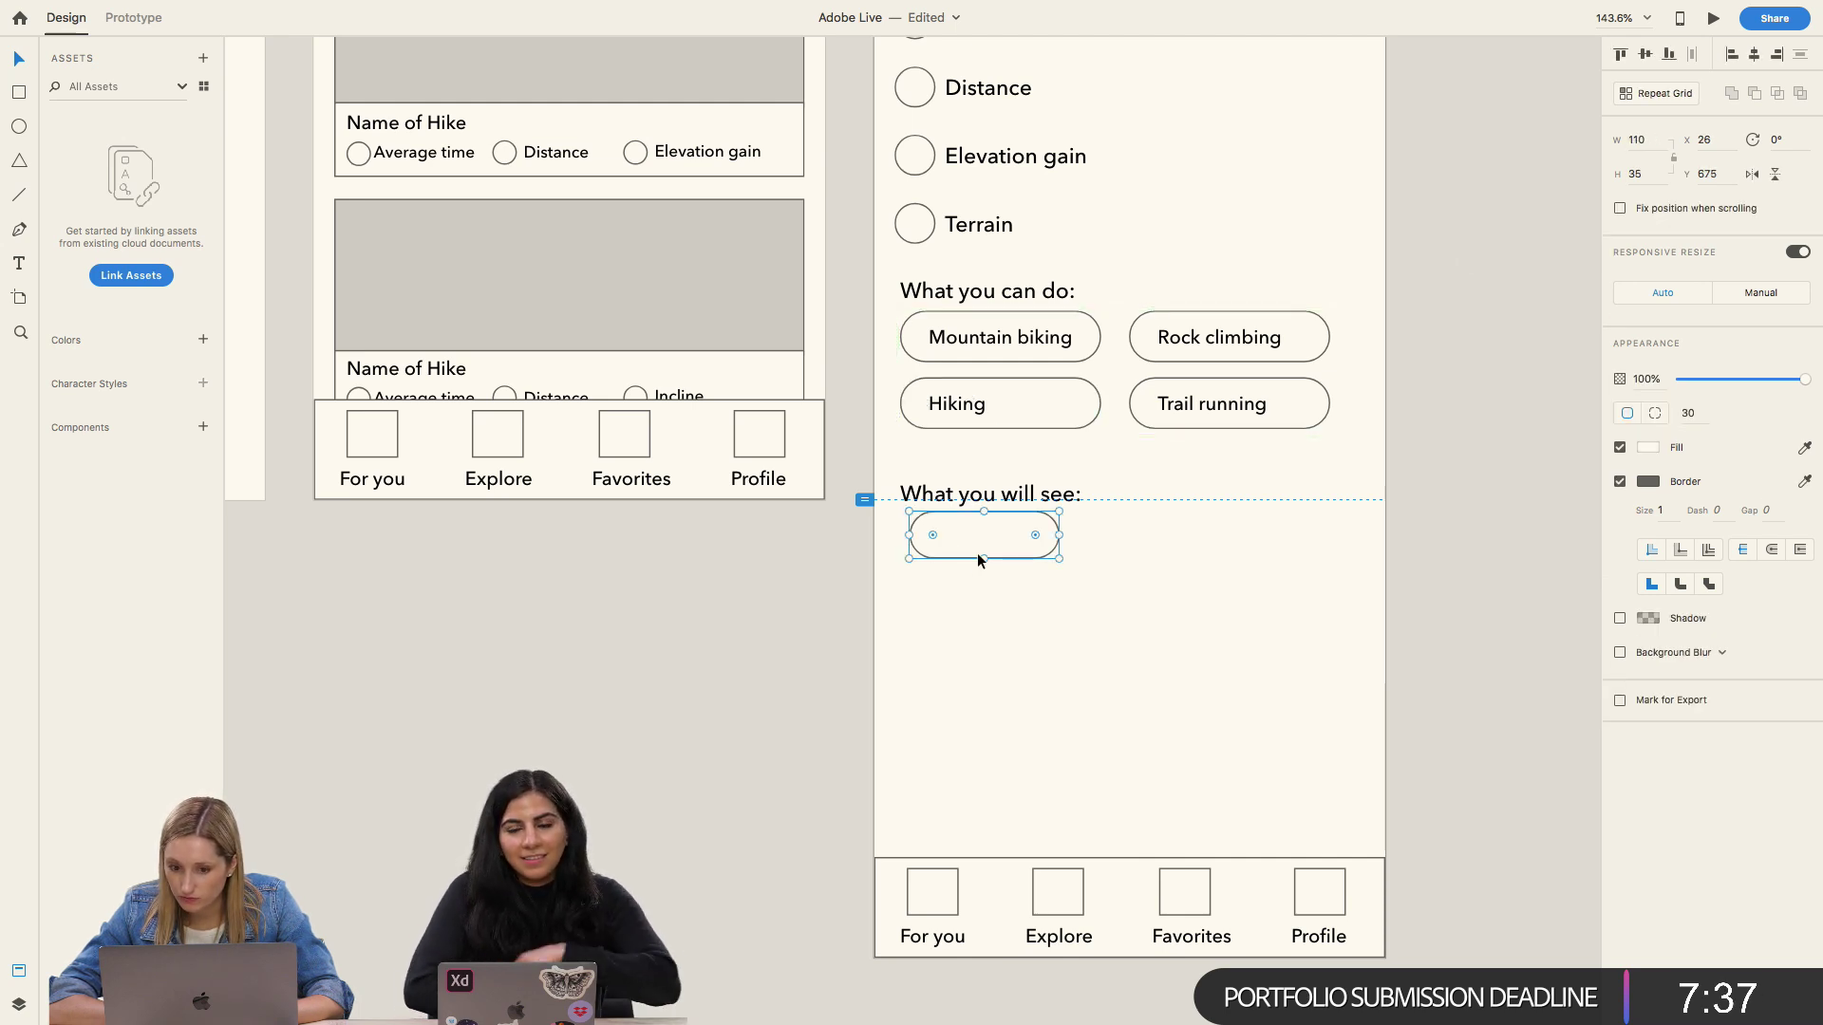
click(1644, 175)
text(38)
key(Return)
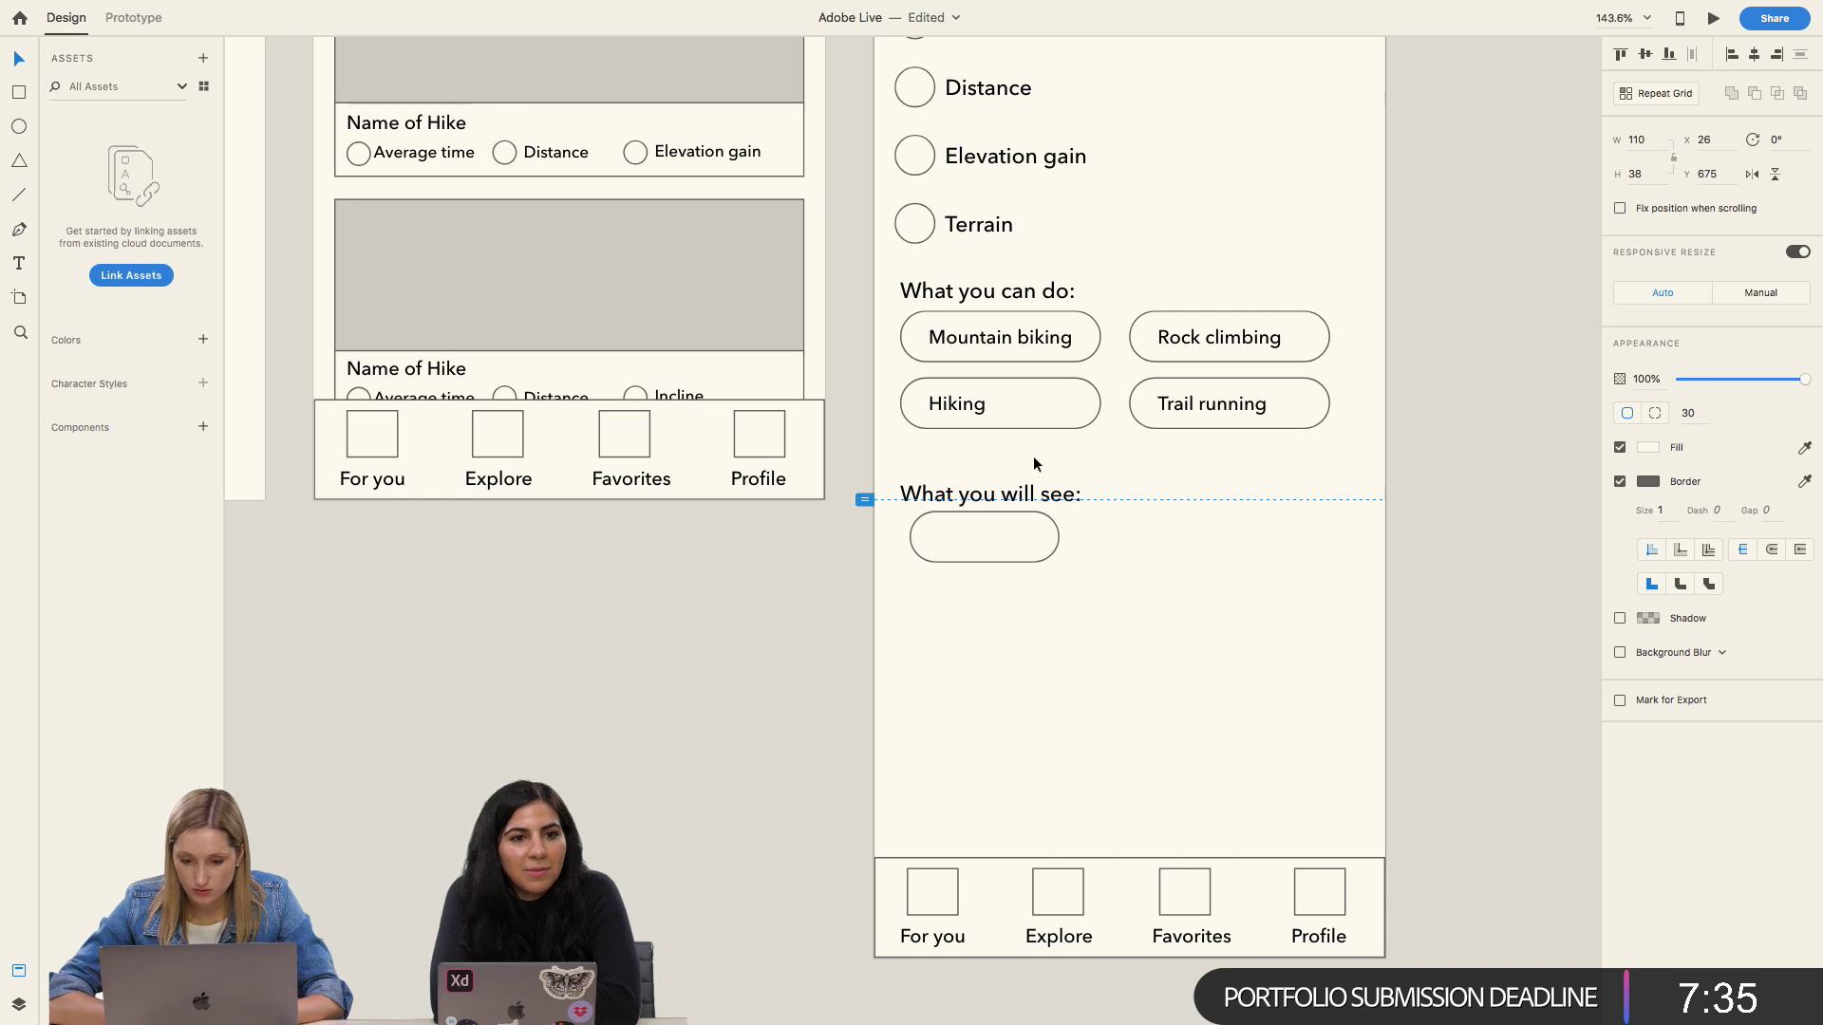
double_click(1022, 408)
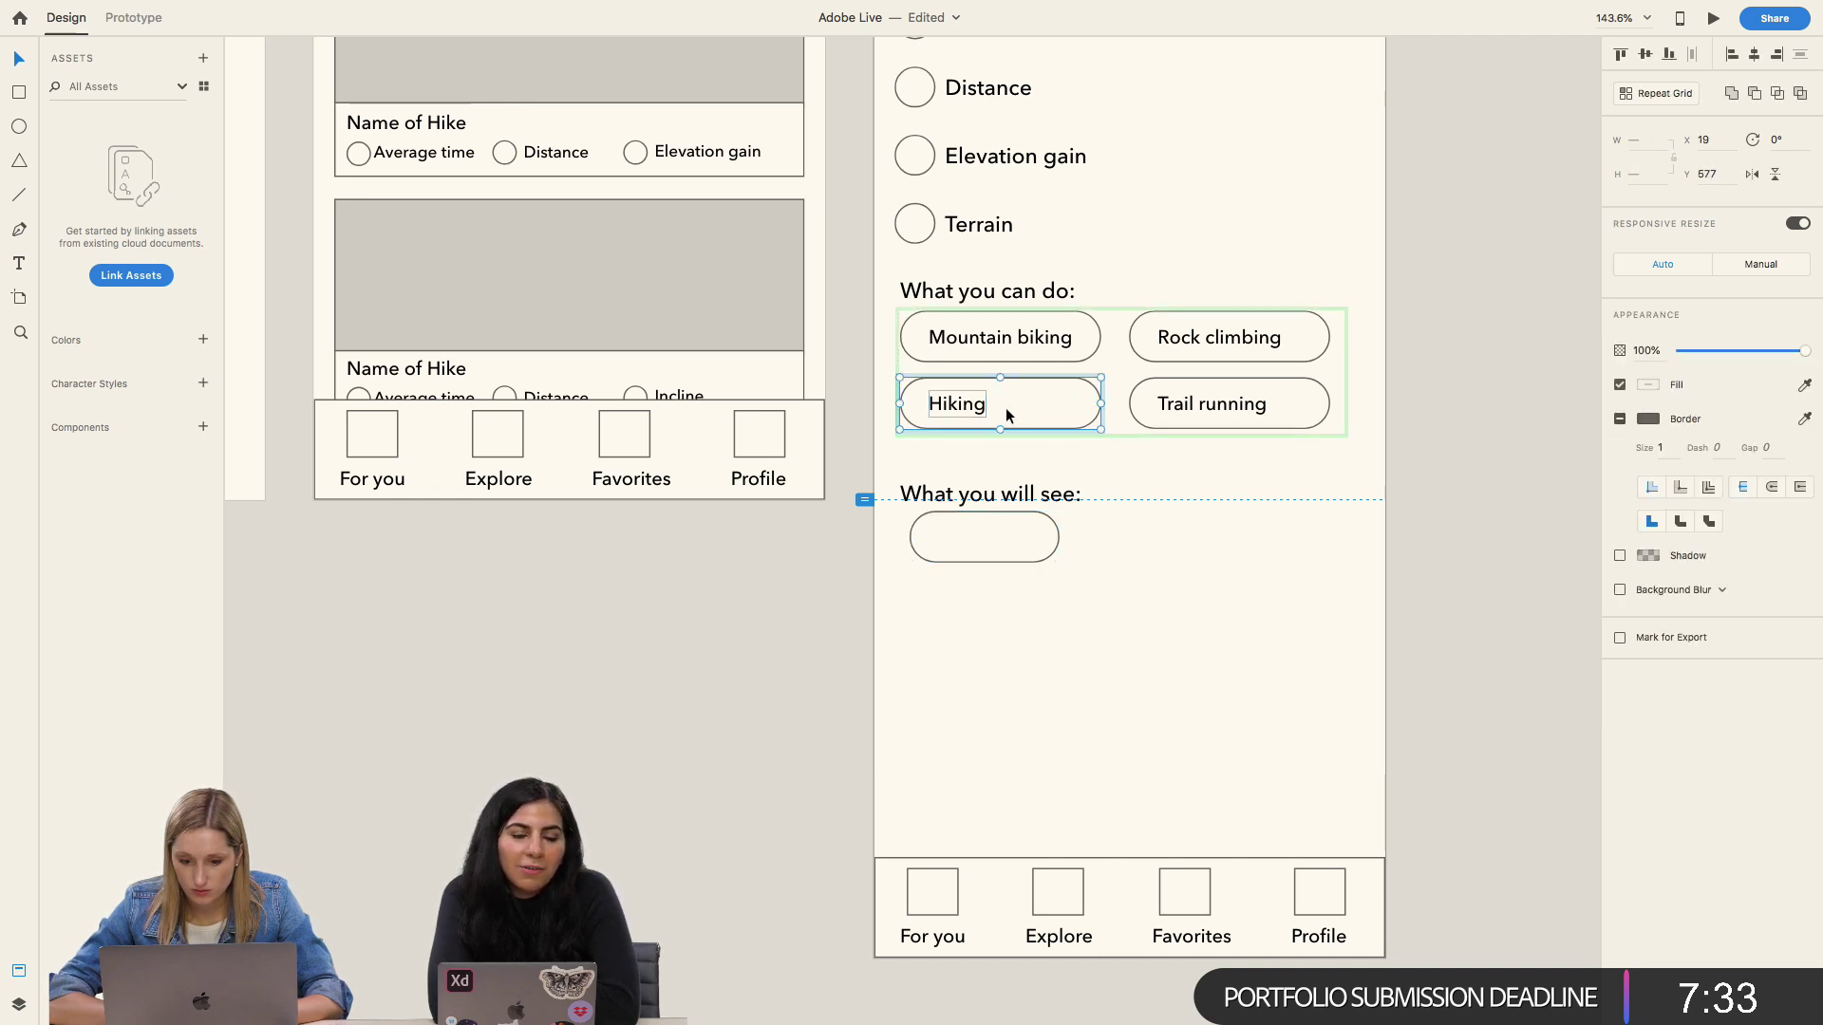
key(super+z)
key(shift+super+z)
key(super+z)
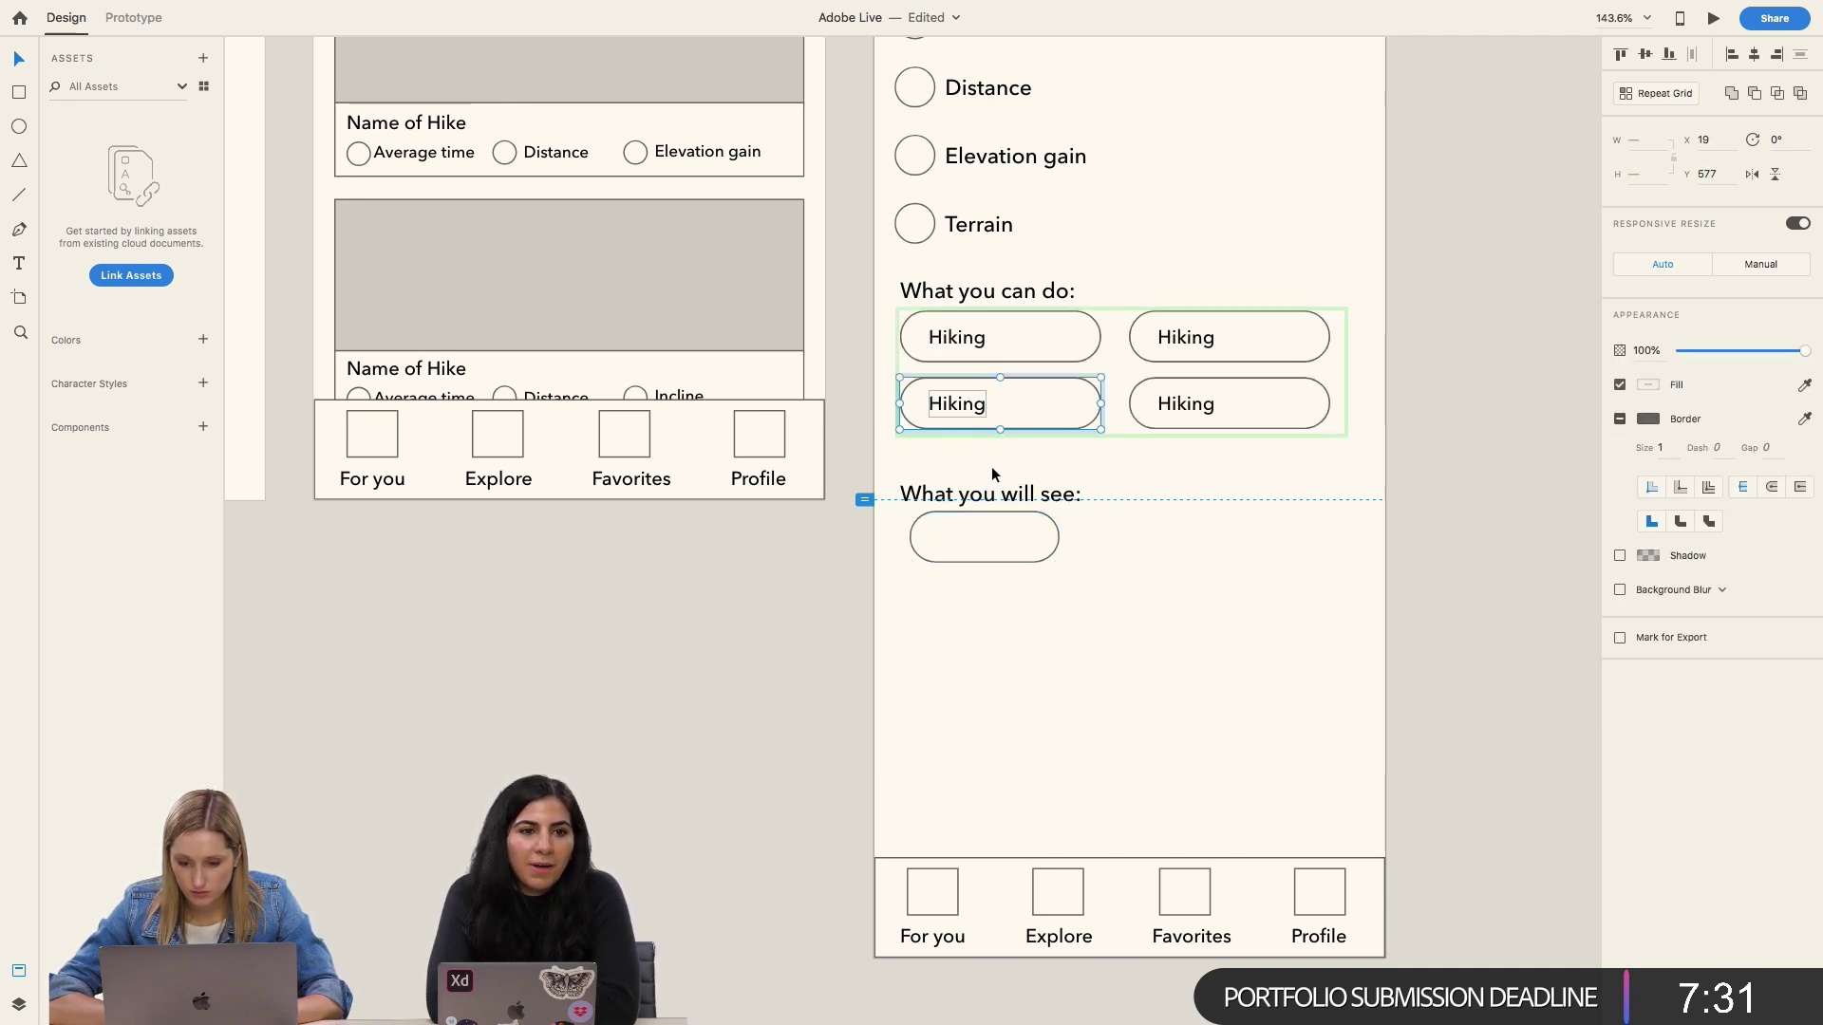
key(shift+super+z)
Step: Move the empty pill down to about Y 684 and left-align it with the "What you will see:" heading
click(992, 546)
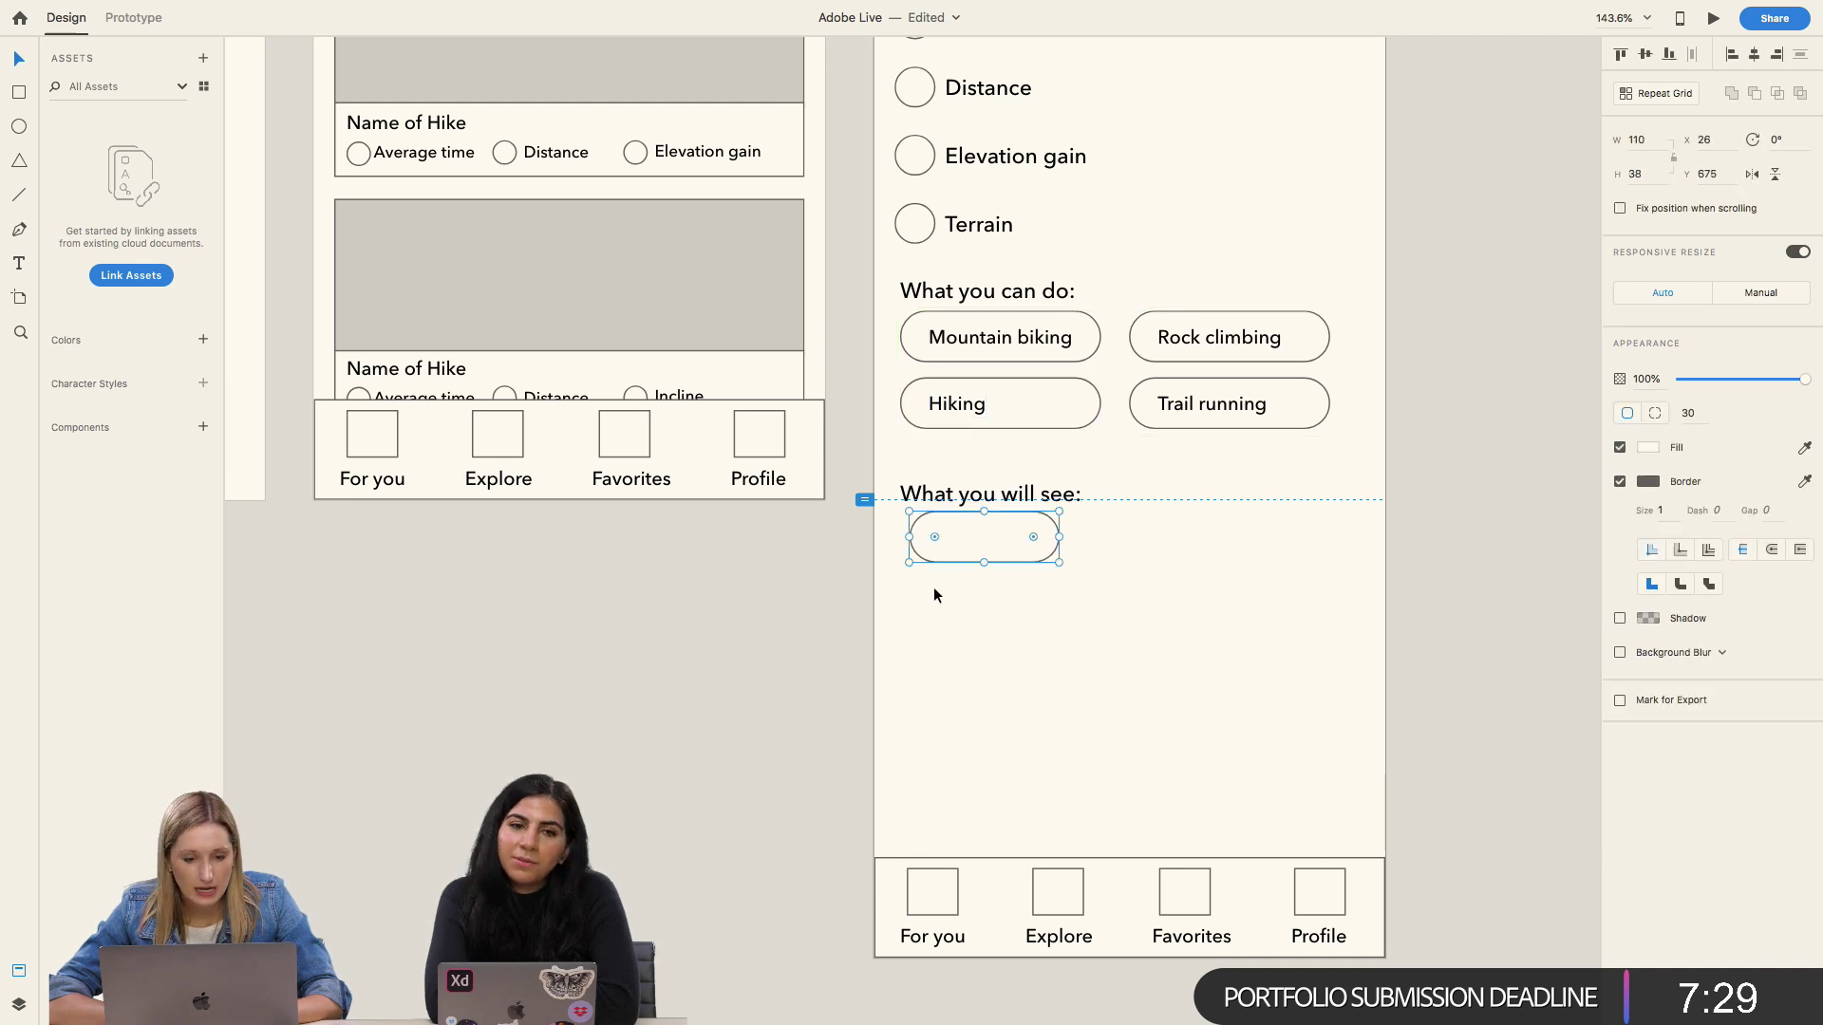
scroll(932, 587, up, 3)
drag(991, 526, 987, 543)
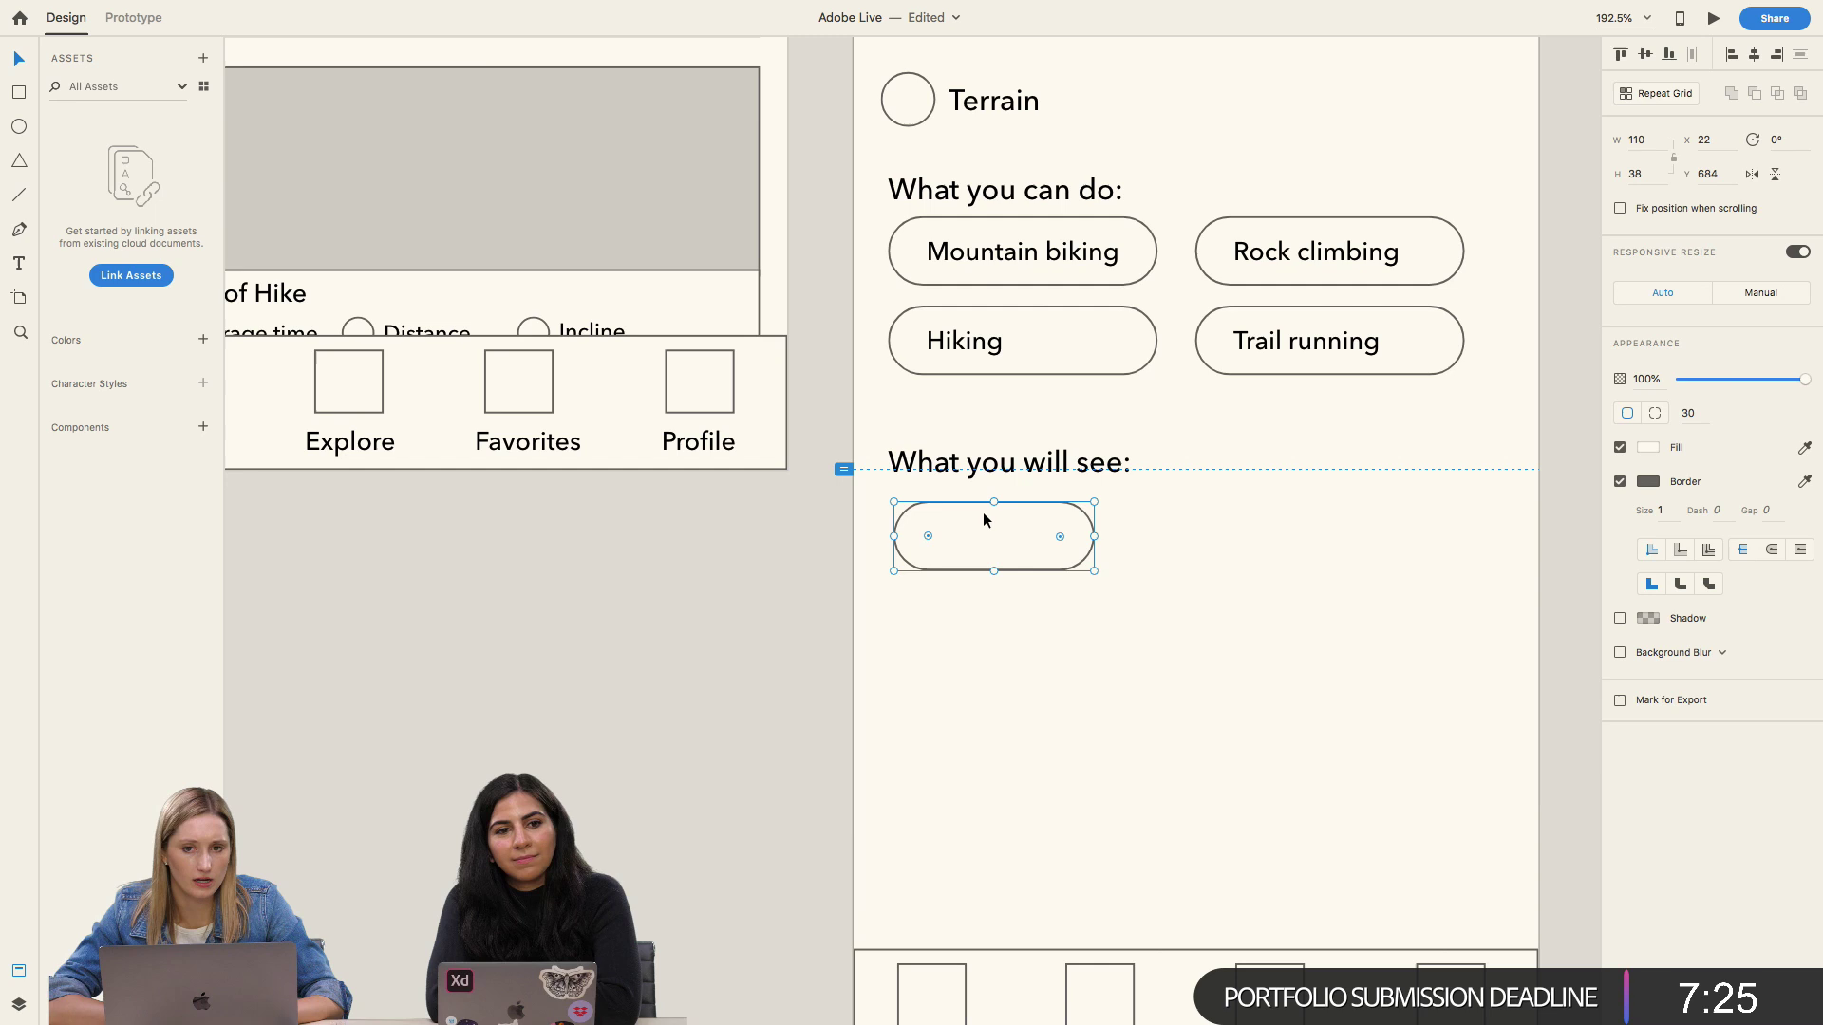
shift+click(968, 456)
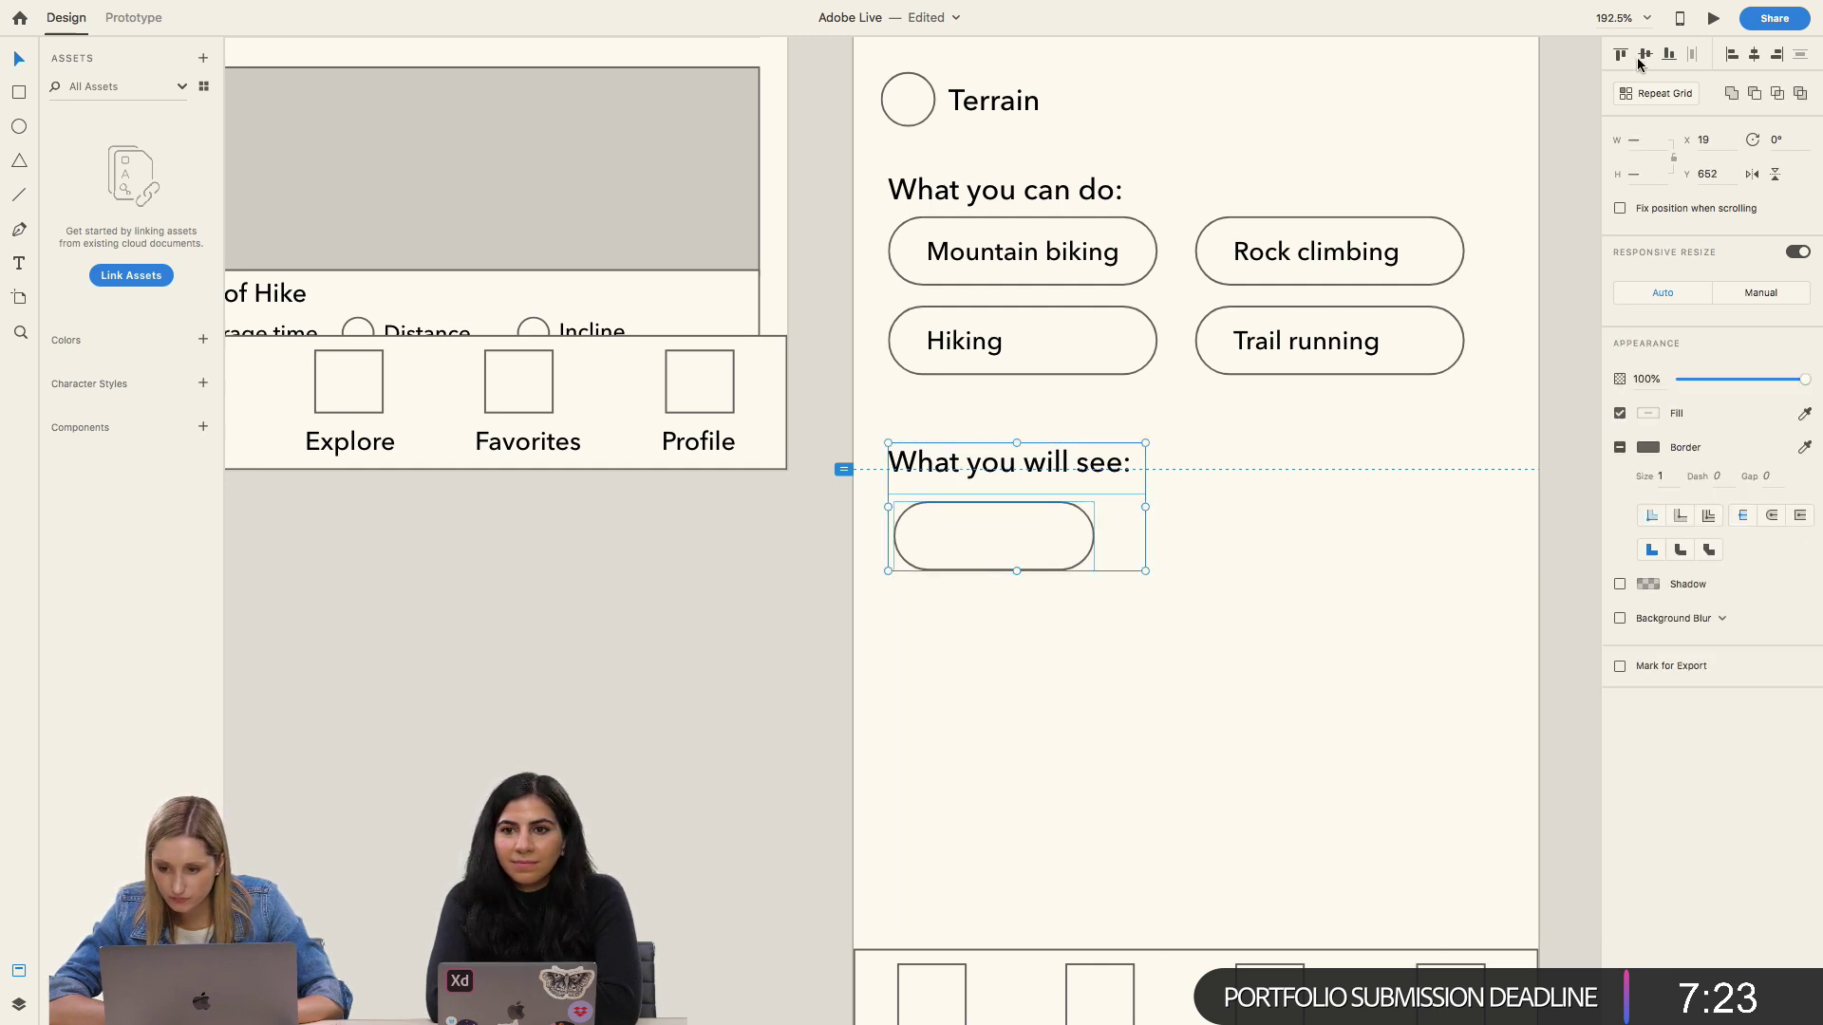
click(1731, 54)
click(1249, 710)
scroll(1249, 712, down, 5)
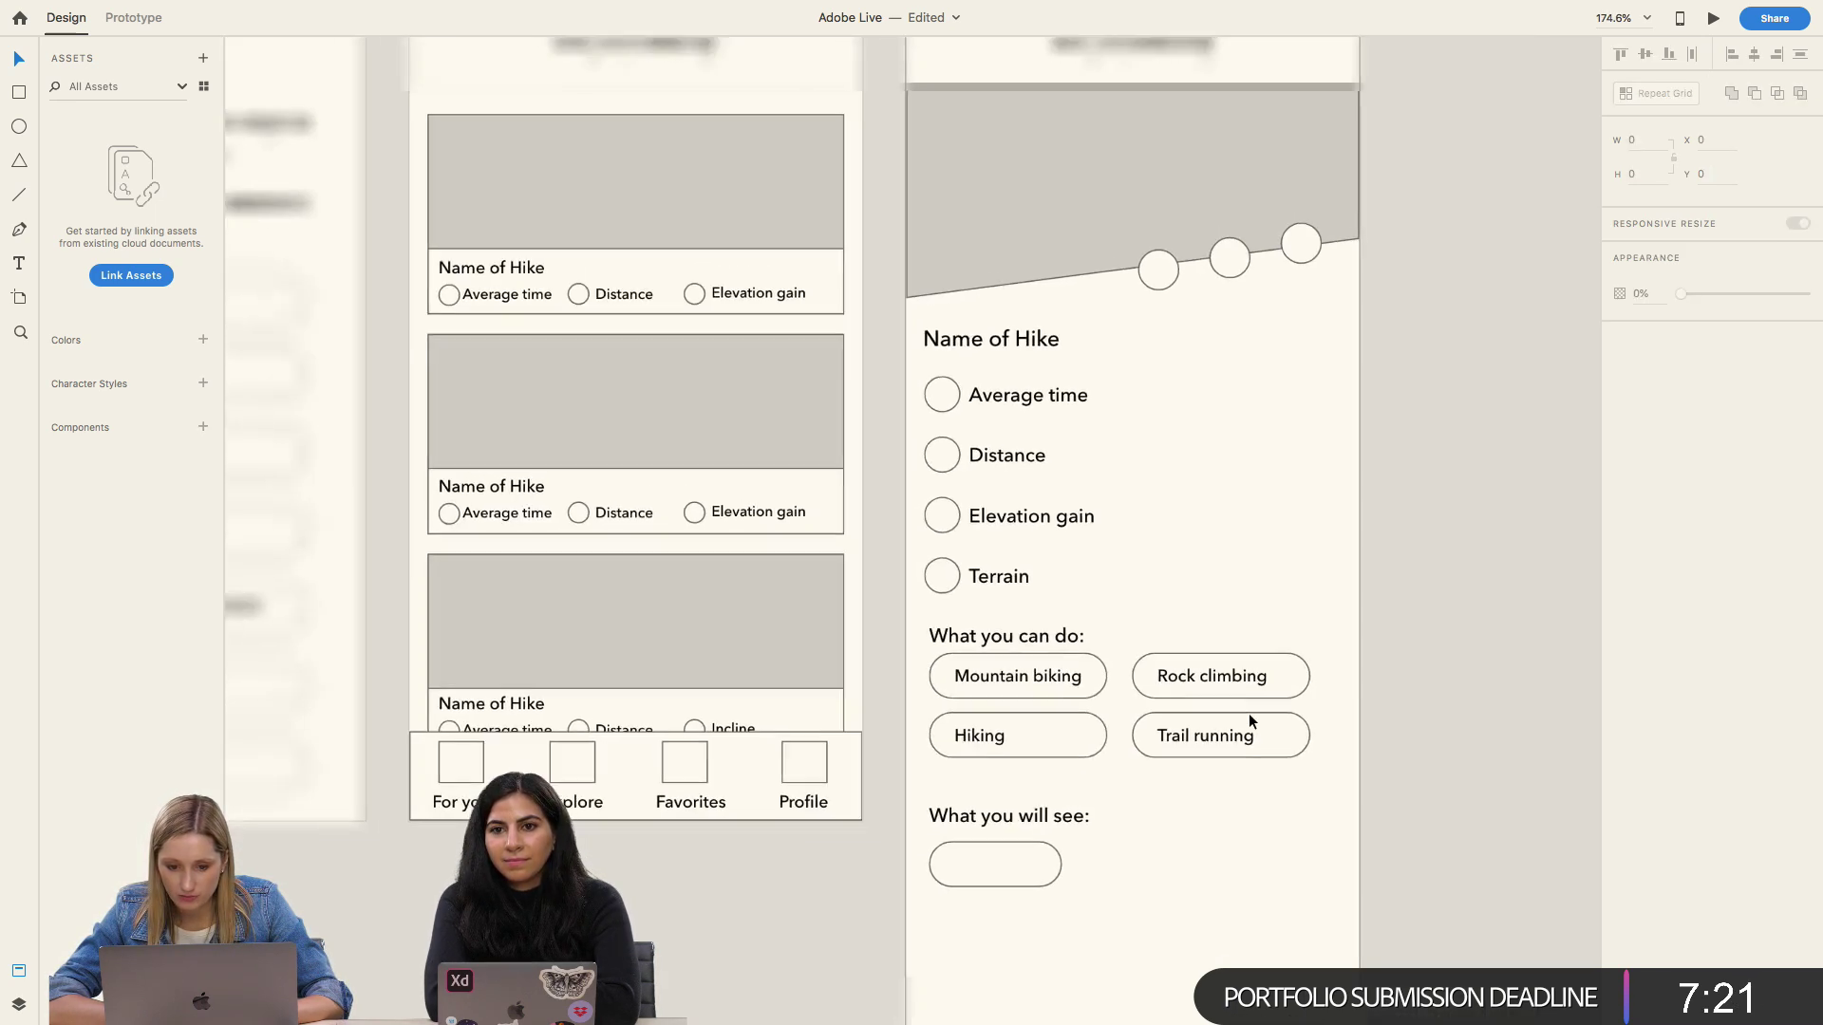
scroll(1249, 714, down, 2)
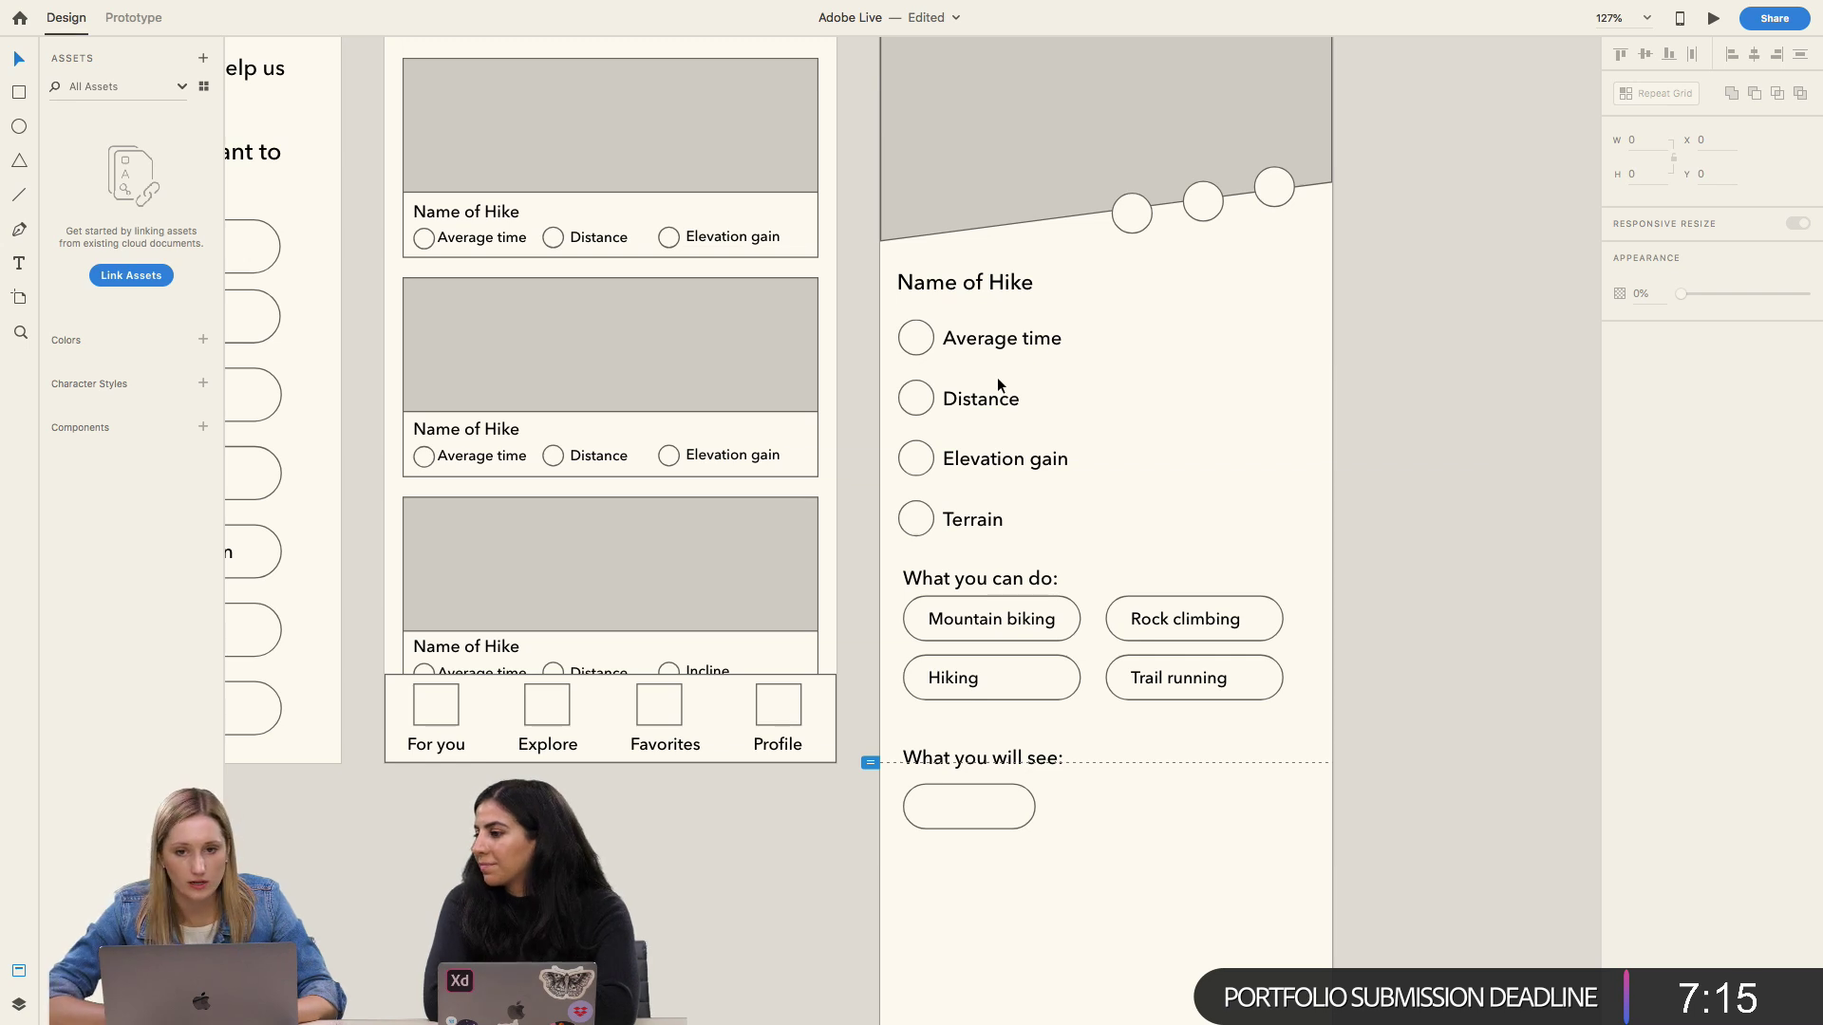
click(992, 403)
click(1312, 393)
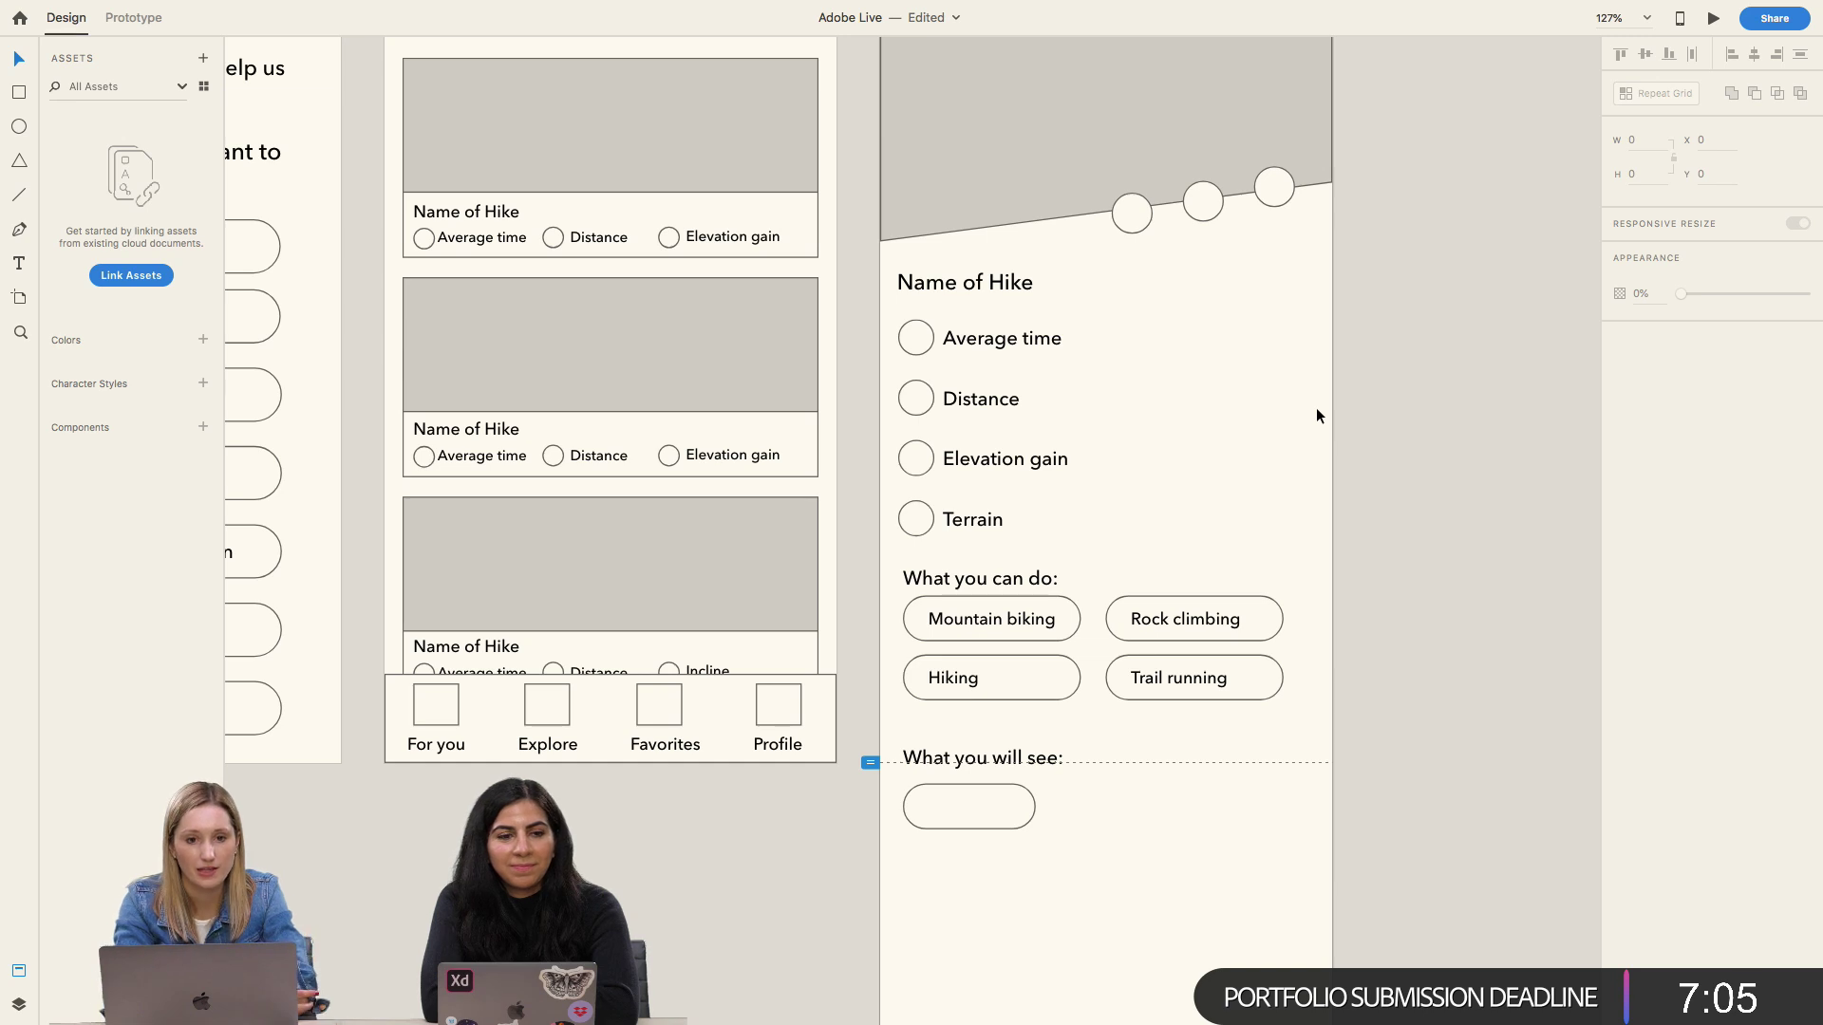
scroll(954, 767, down, 5)
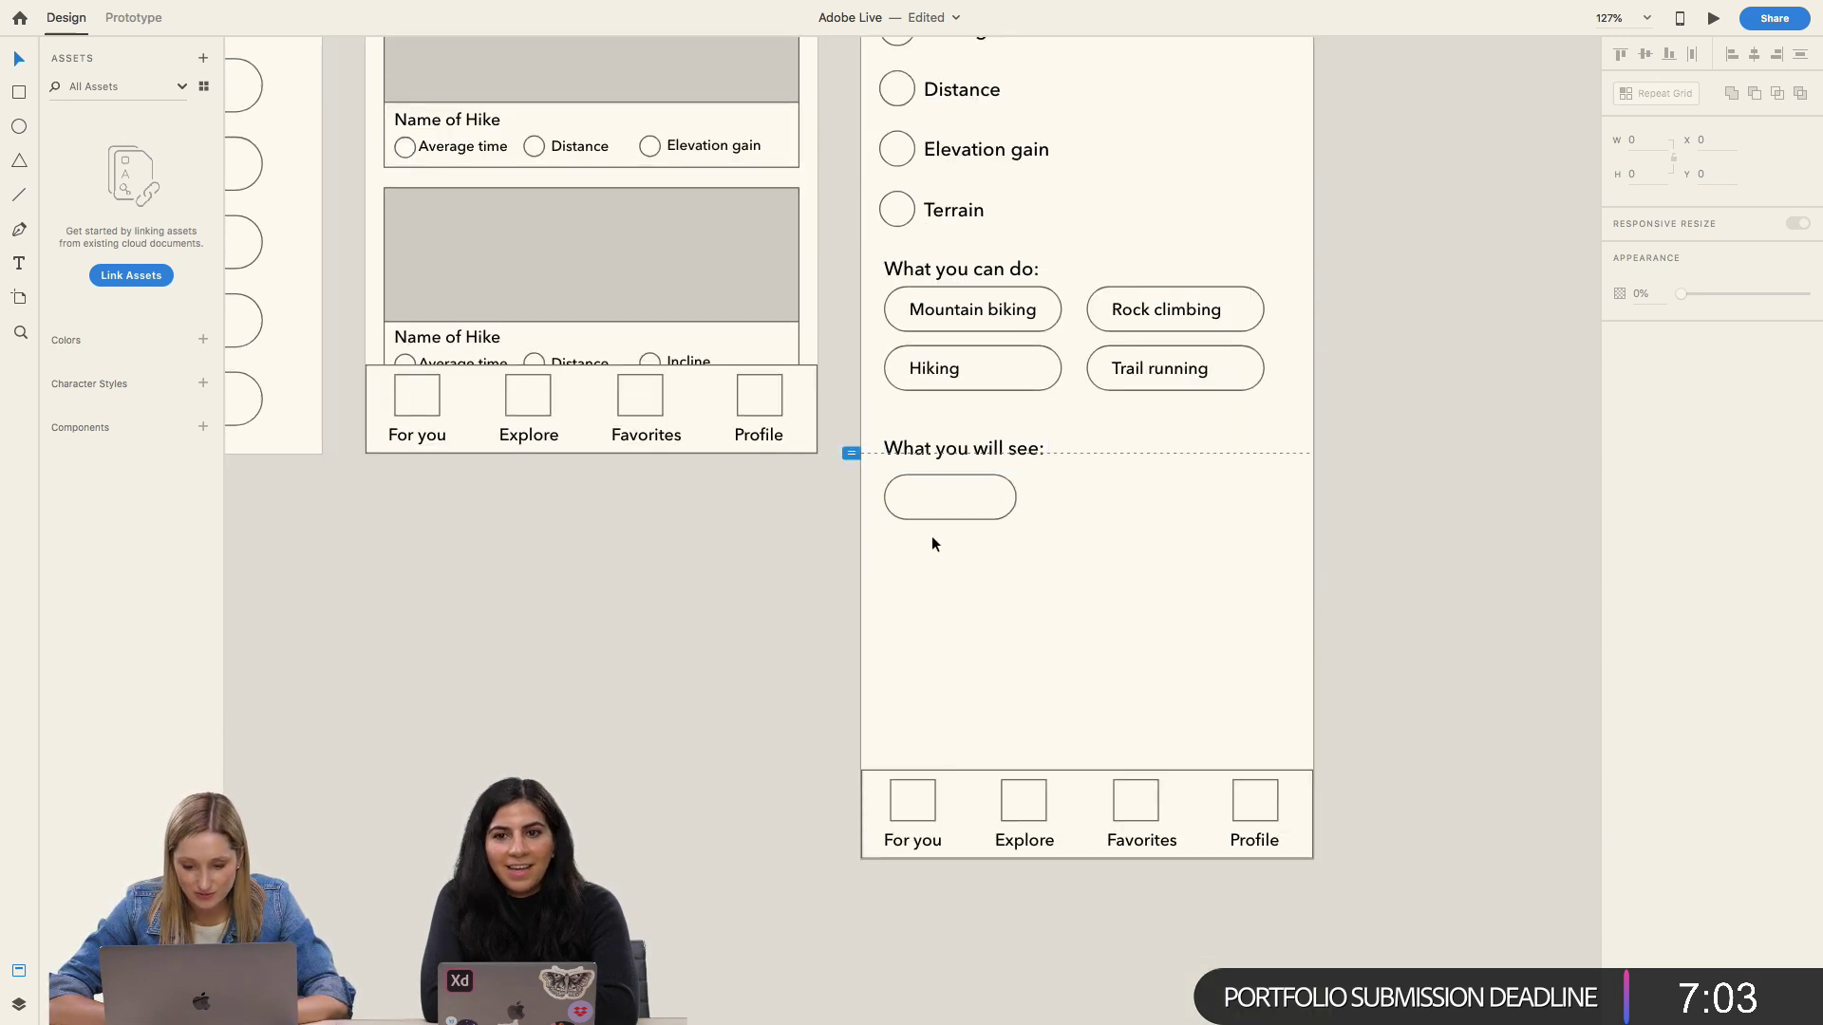
Step: Add a text box about 98 × 33 over the empty pill and enter the label "Waterfall"
click(928, 493)
scroll(929, 503, up, 5)
key(r)
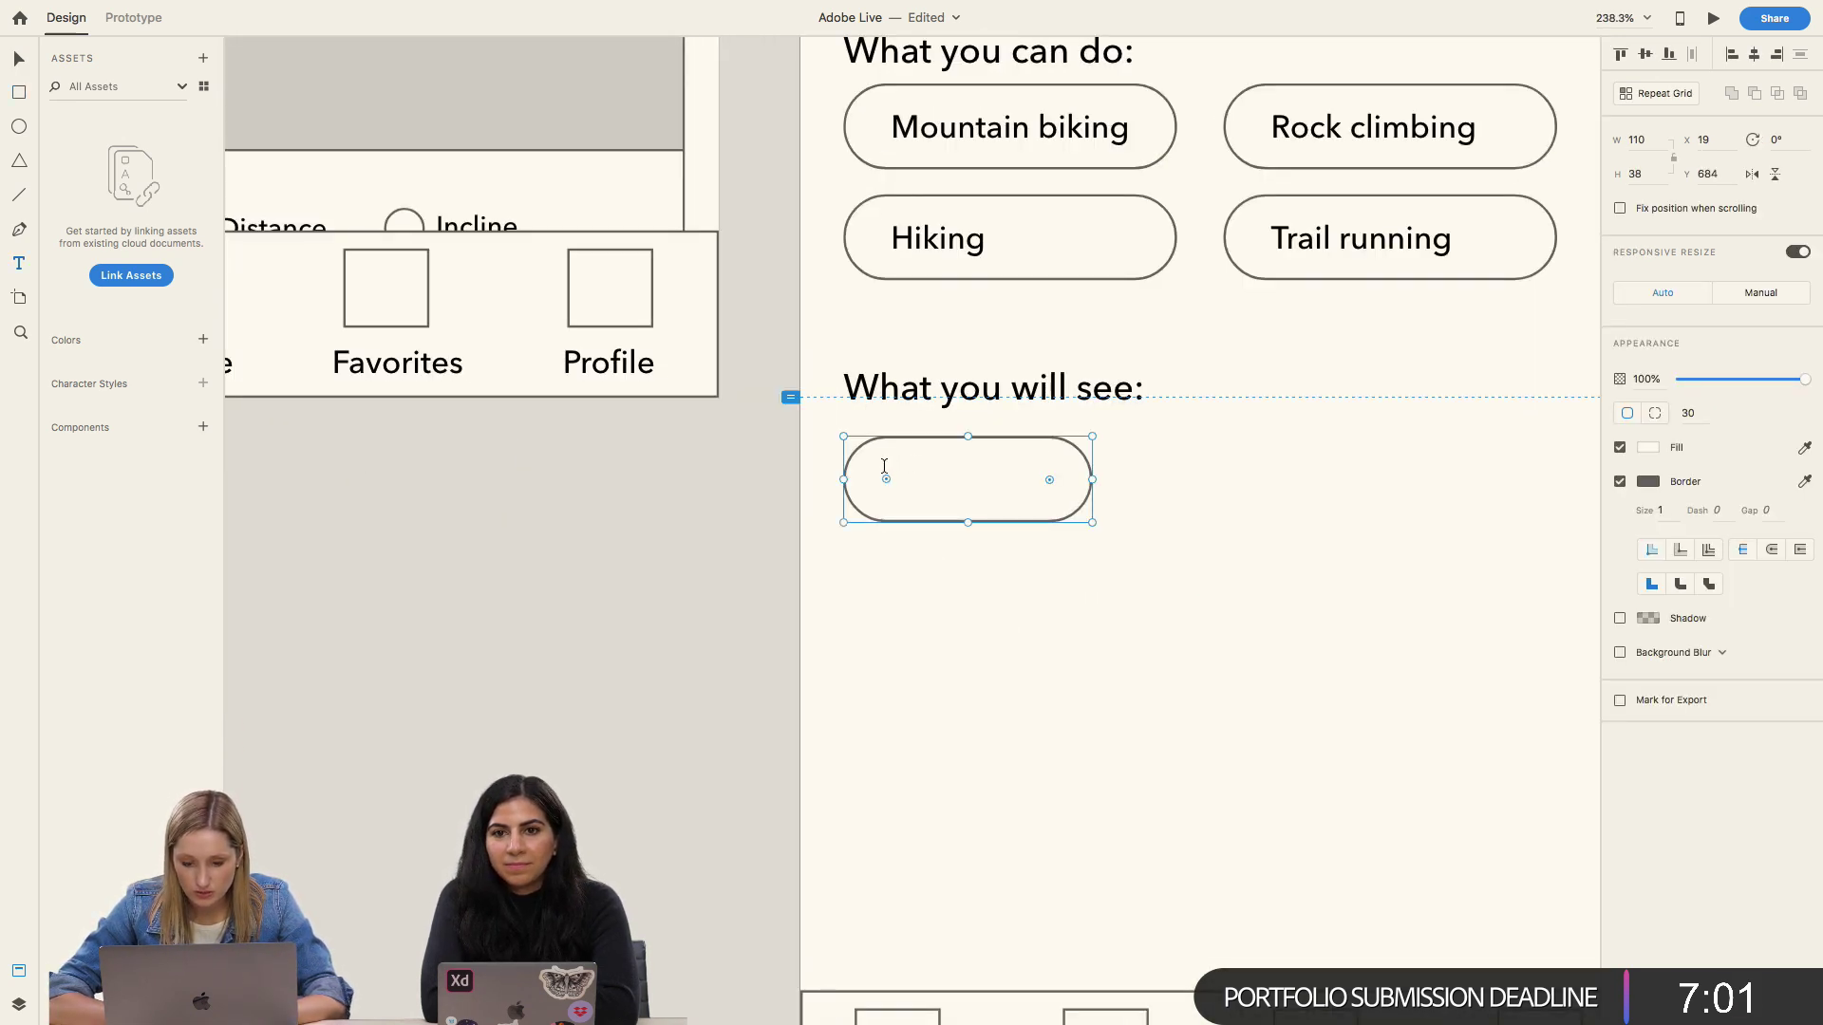
drag(877, 466, 1098, 538)
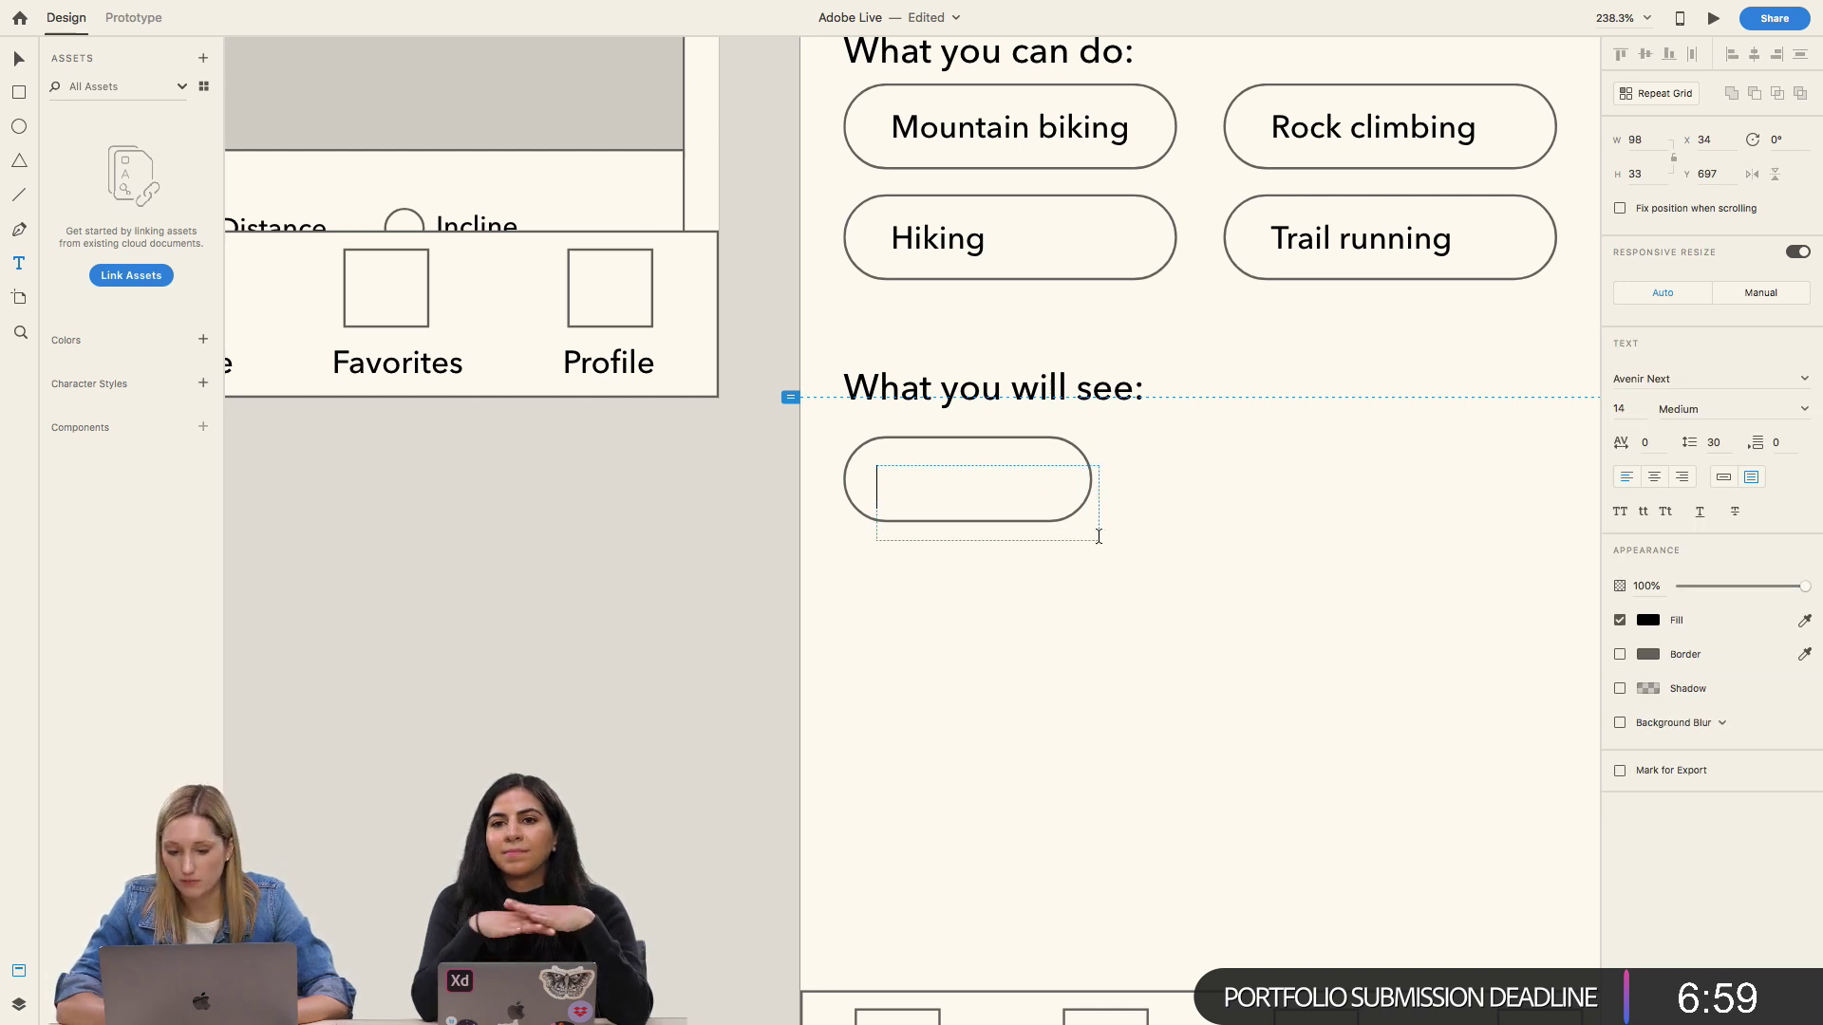
text(Vie)
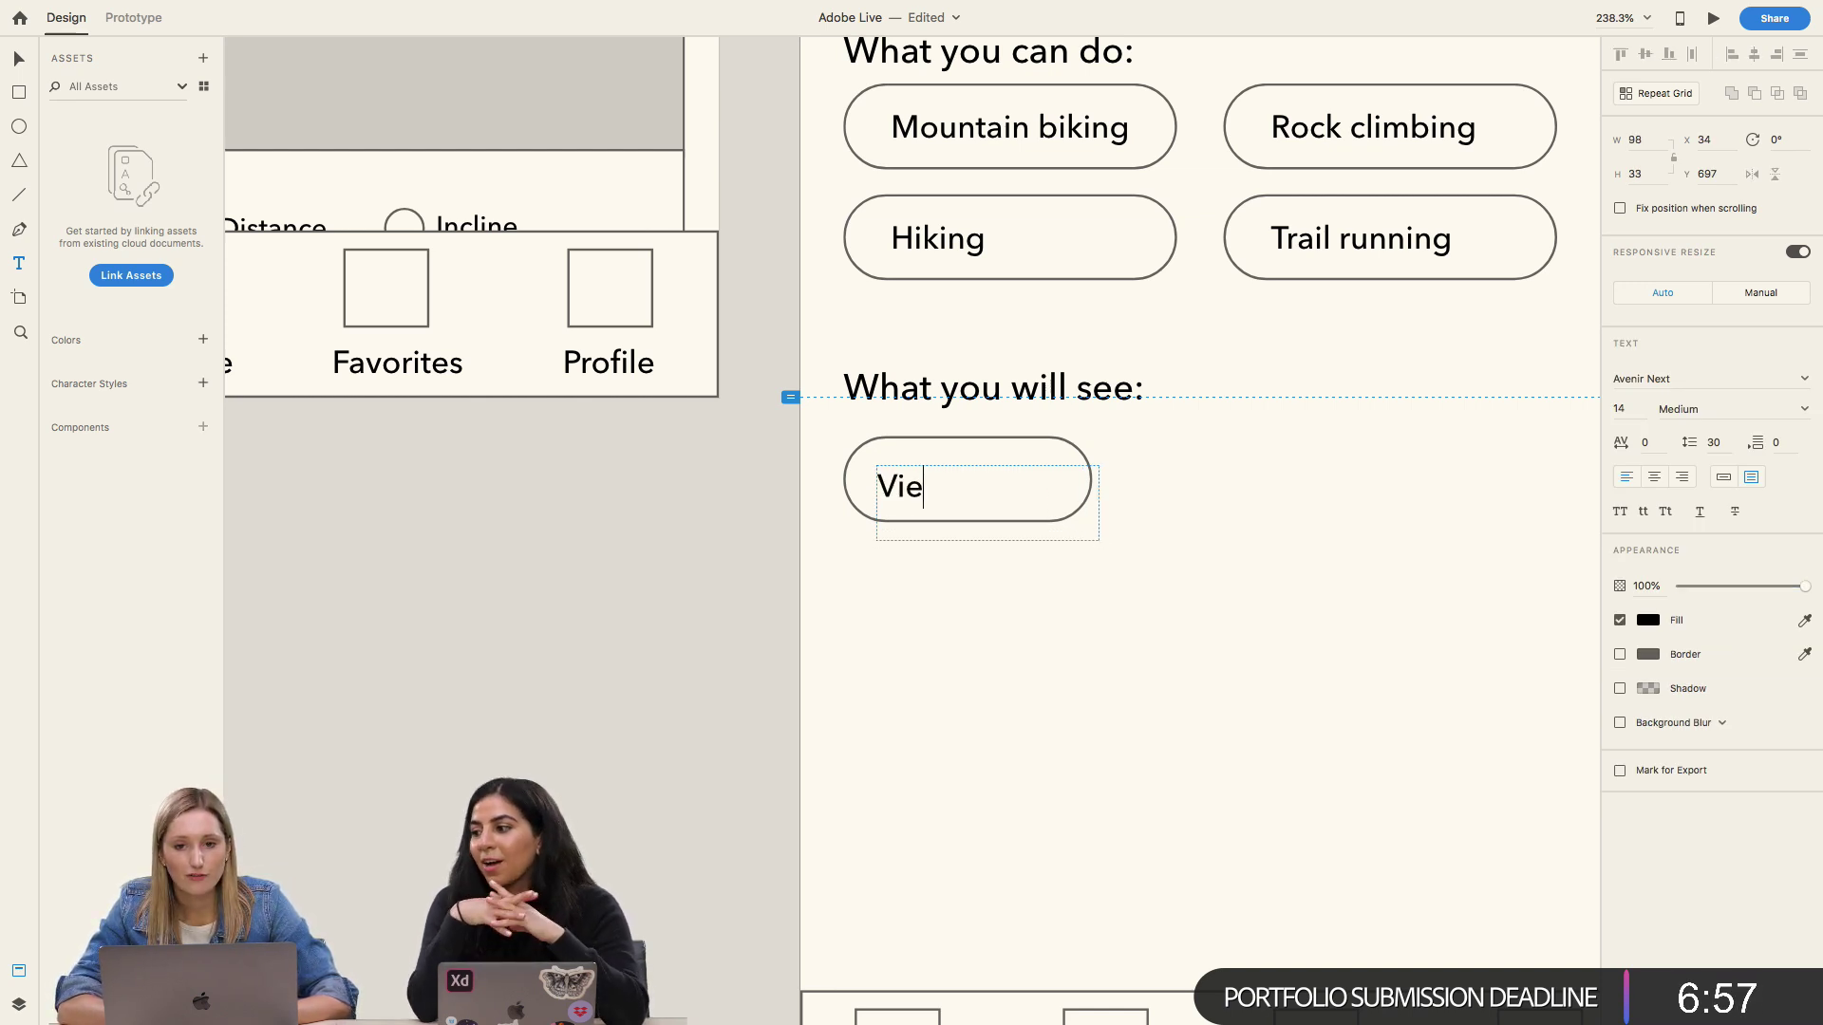
text(w)
key(BackSpace)
key(BackSpace)
key(BackSpace)
key(BackSpace)
text(Water)
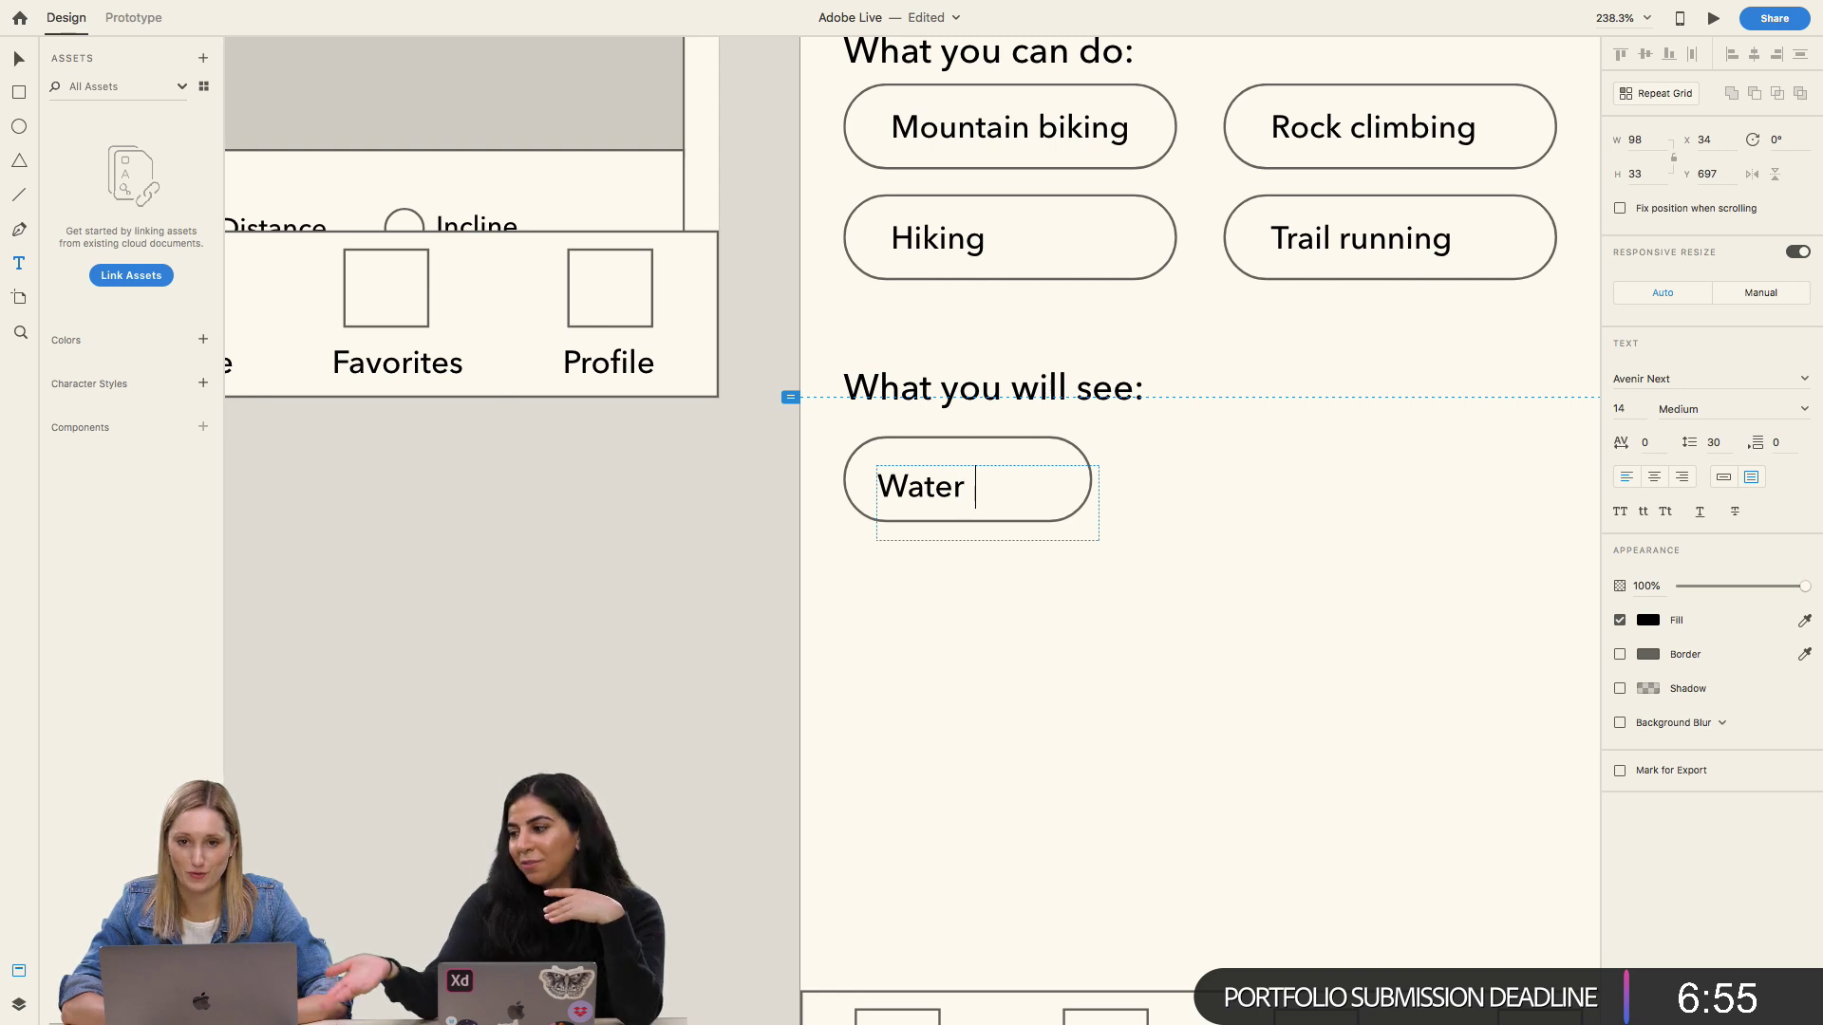
key(BackSpace)
text(fall)
key(Escape)
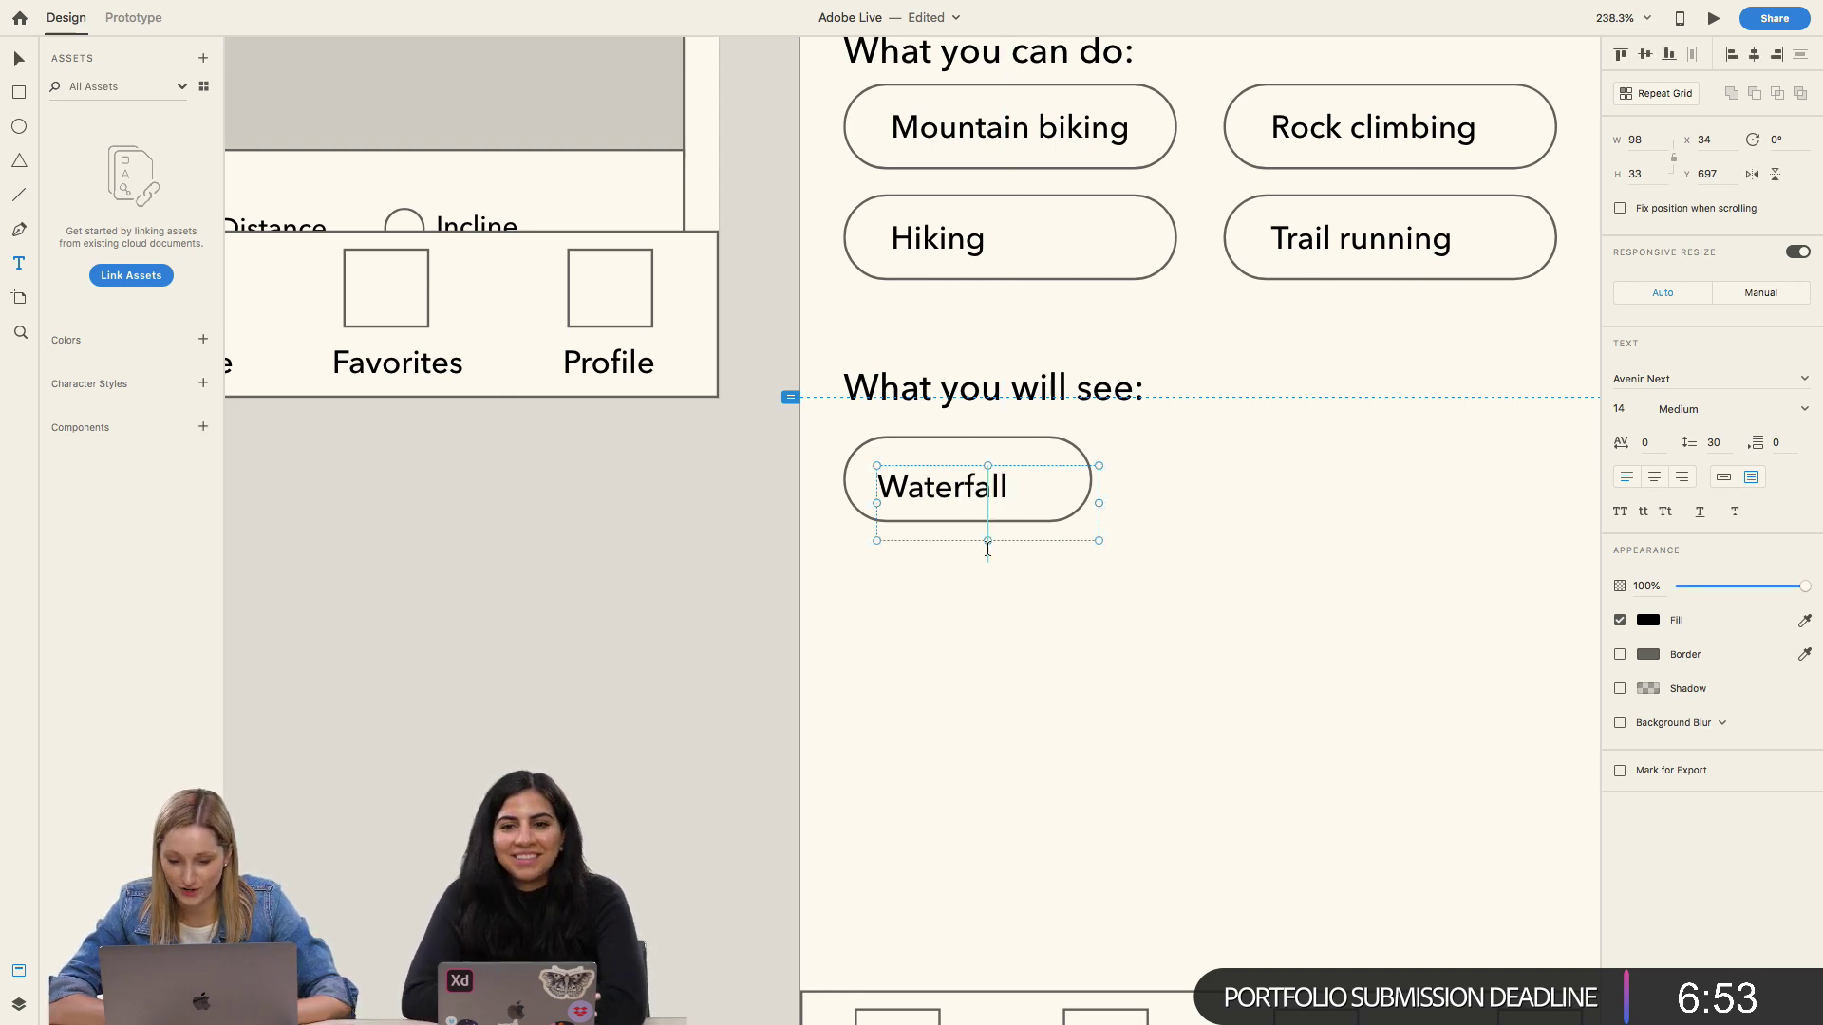
Step: Fit the "Waterfall" text box to its text and centre the label vertically and horizontally inside its pill
key(Escape)
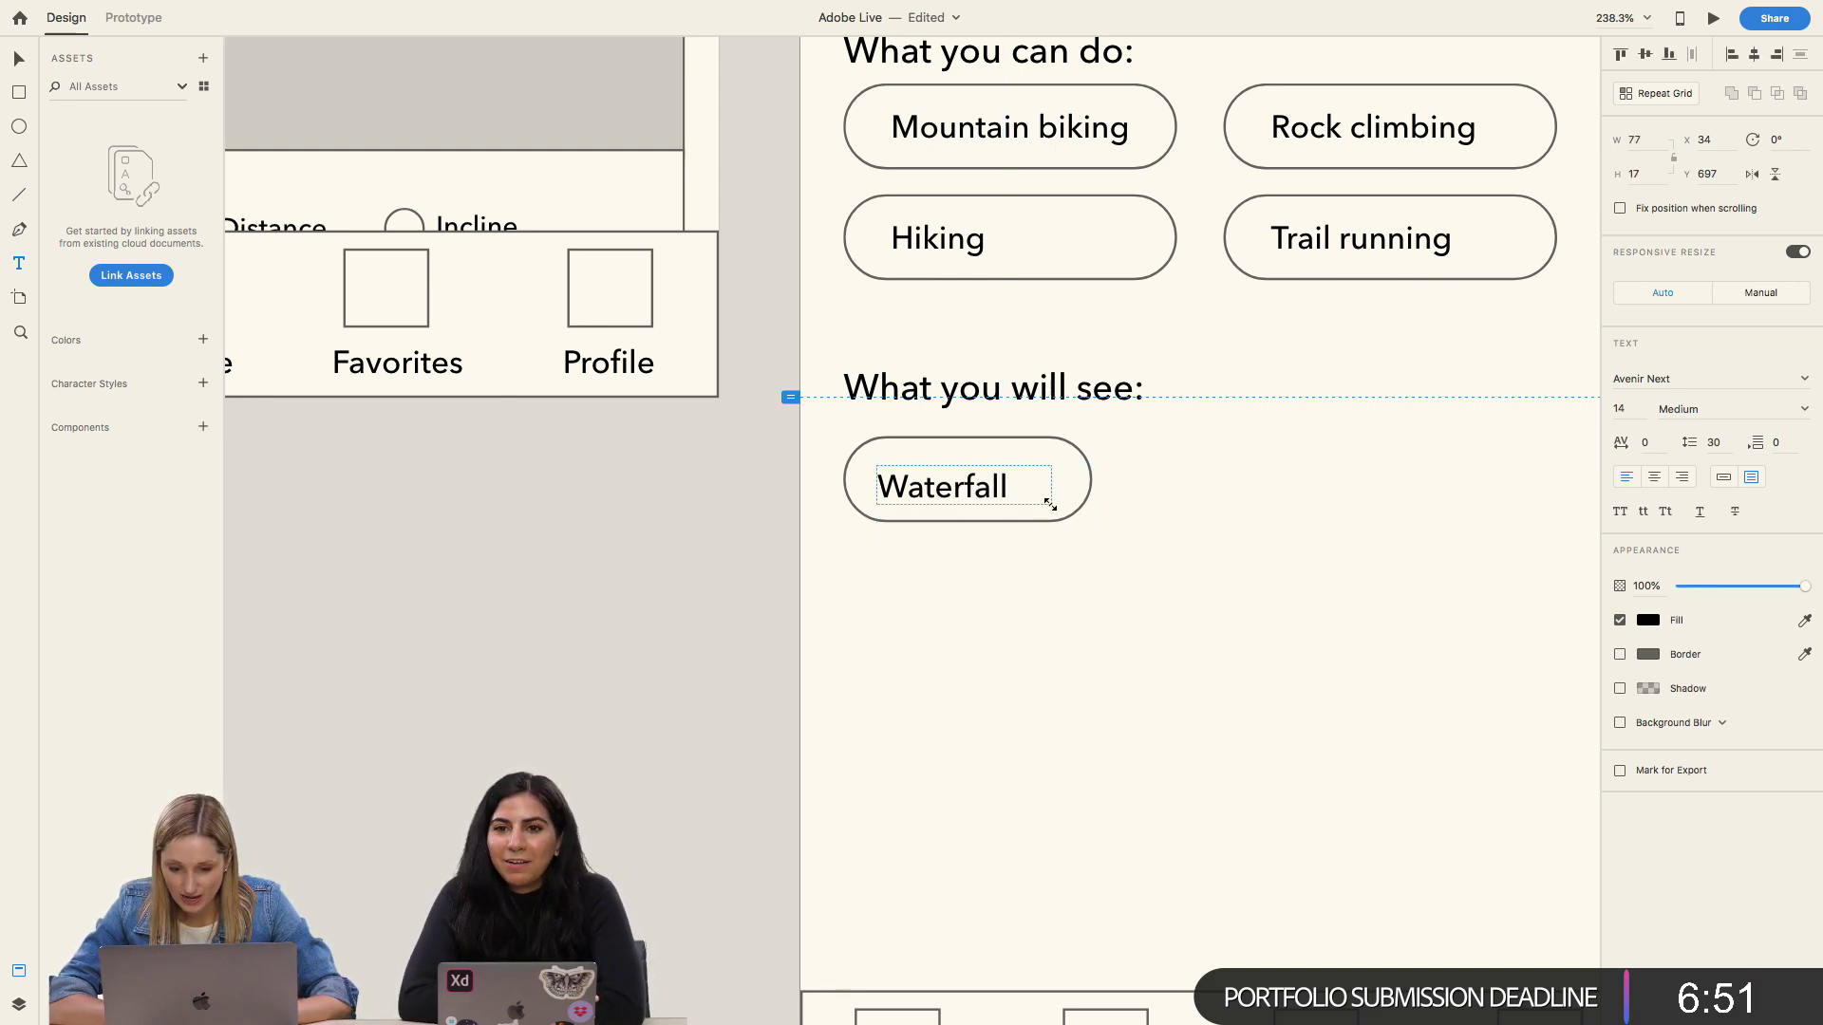
click(1039, 456)
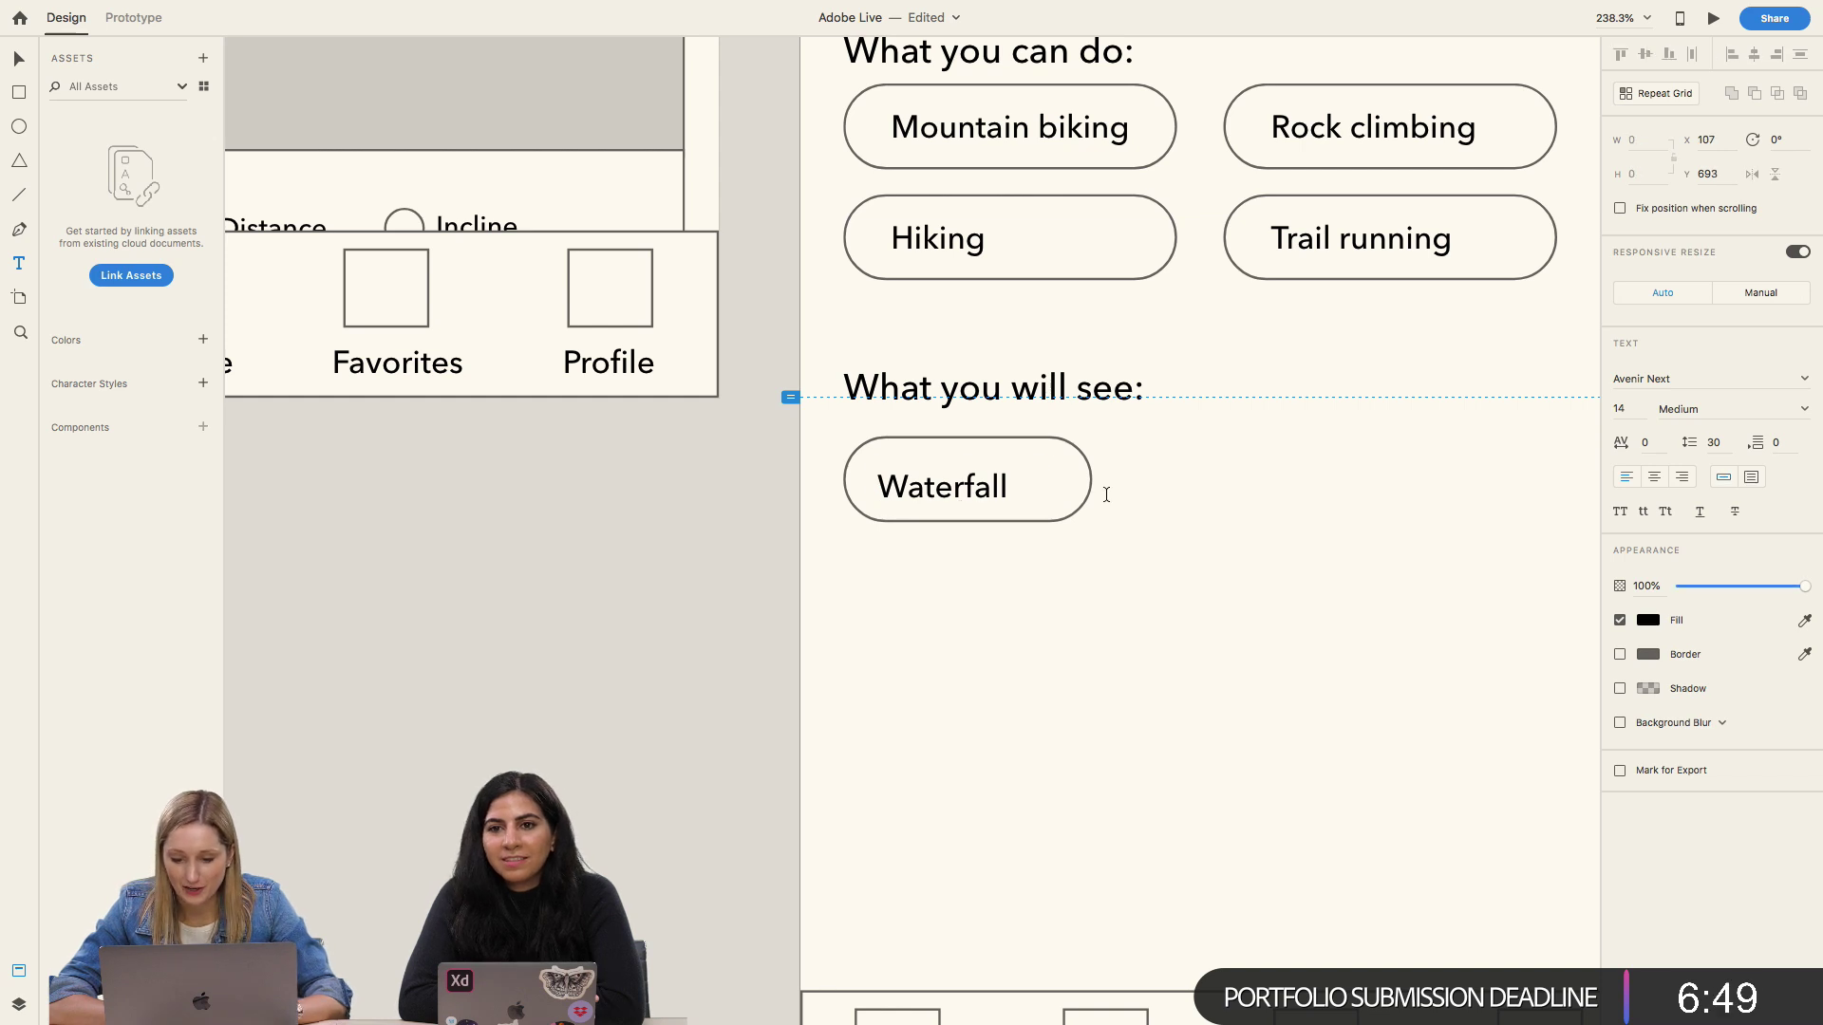
key(Escape)
shift+click(1090, 452)
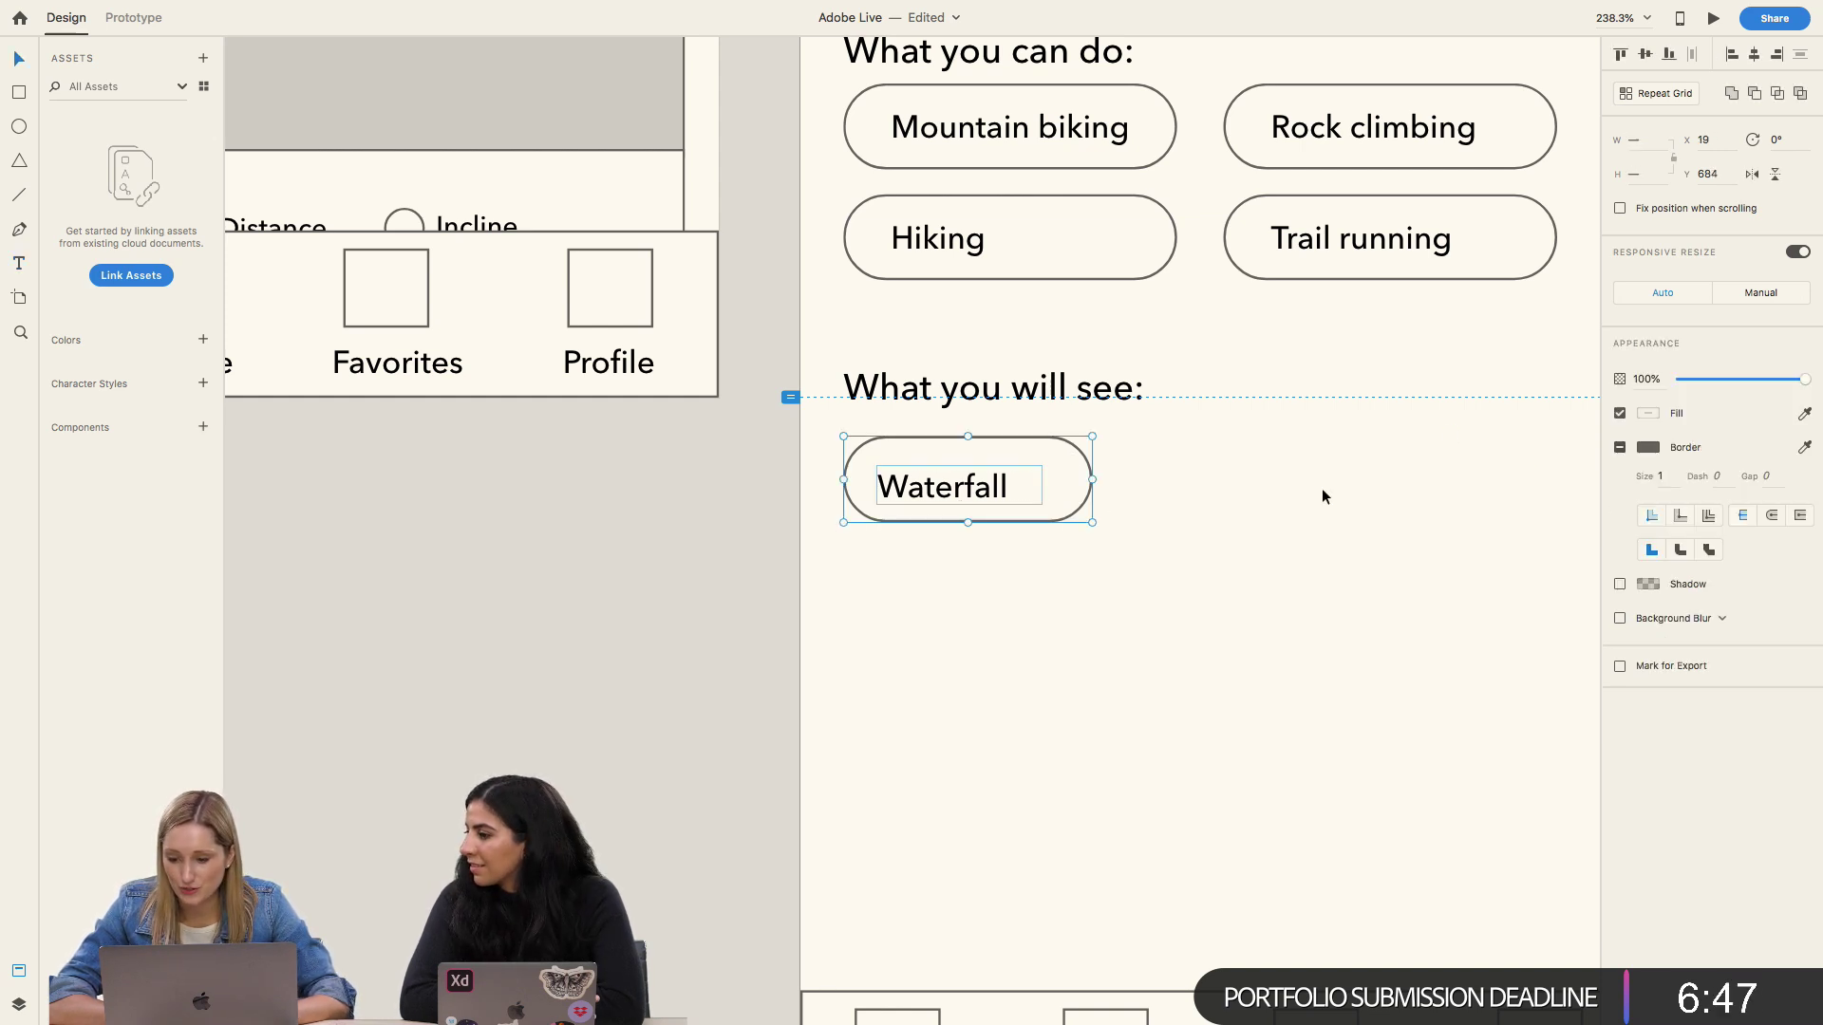
click(1106, 481)
click(1035, 484)
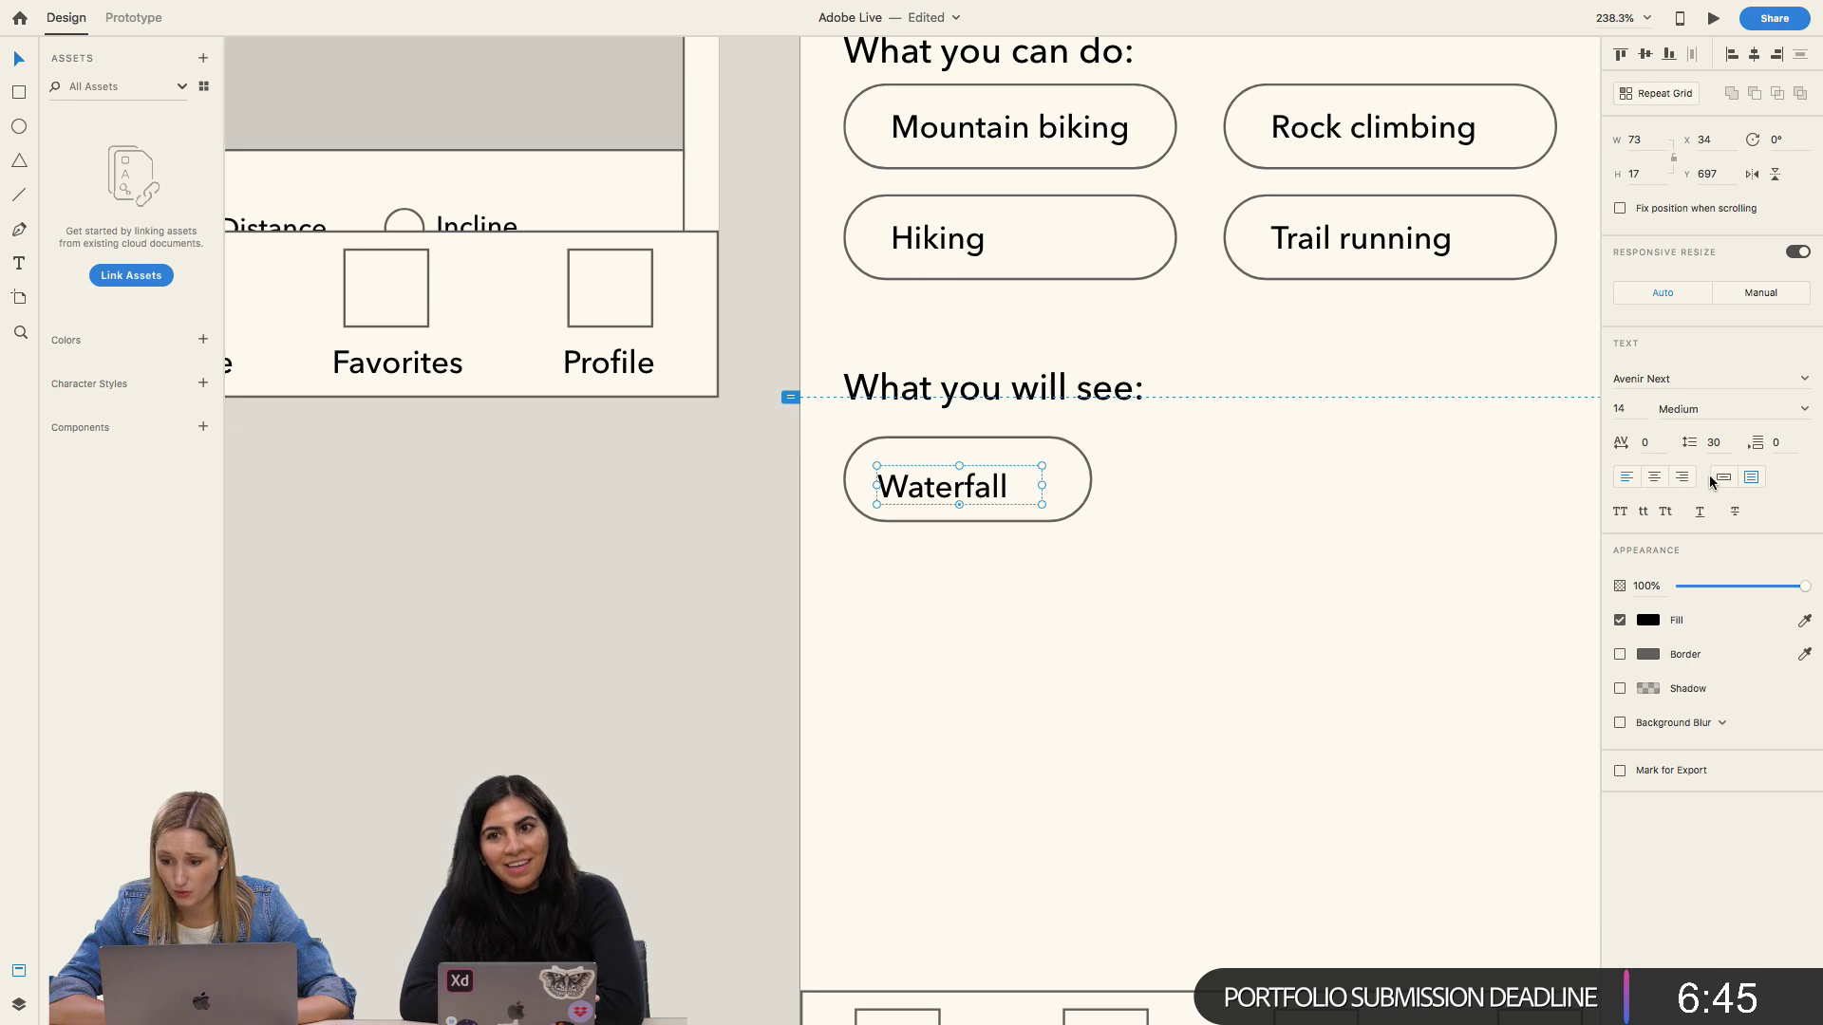
shift+click(1045, 492)
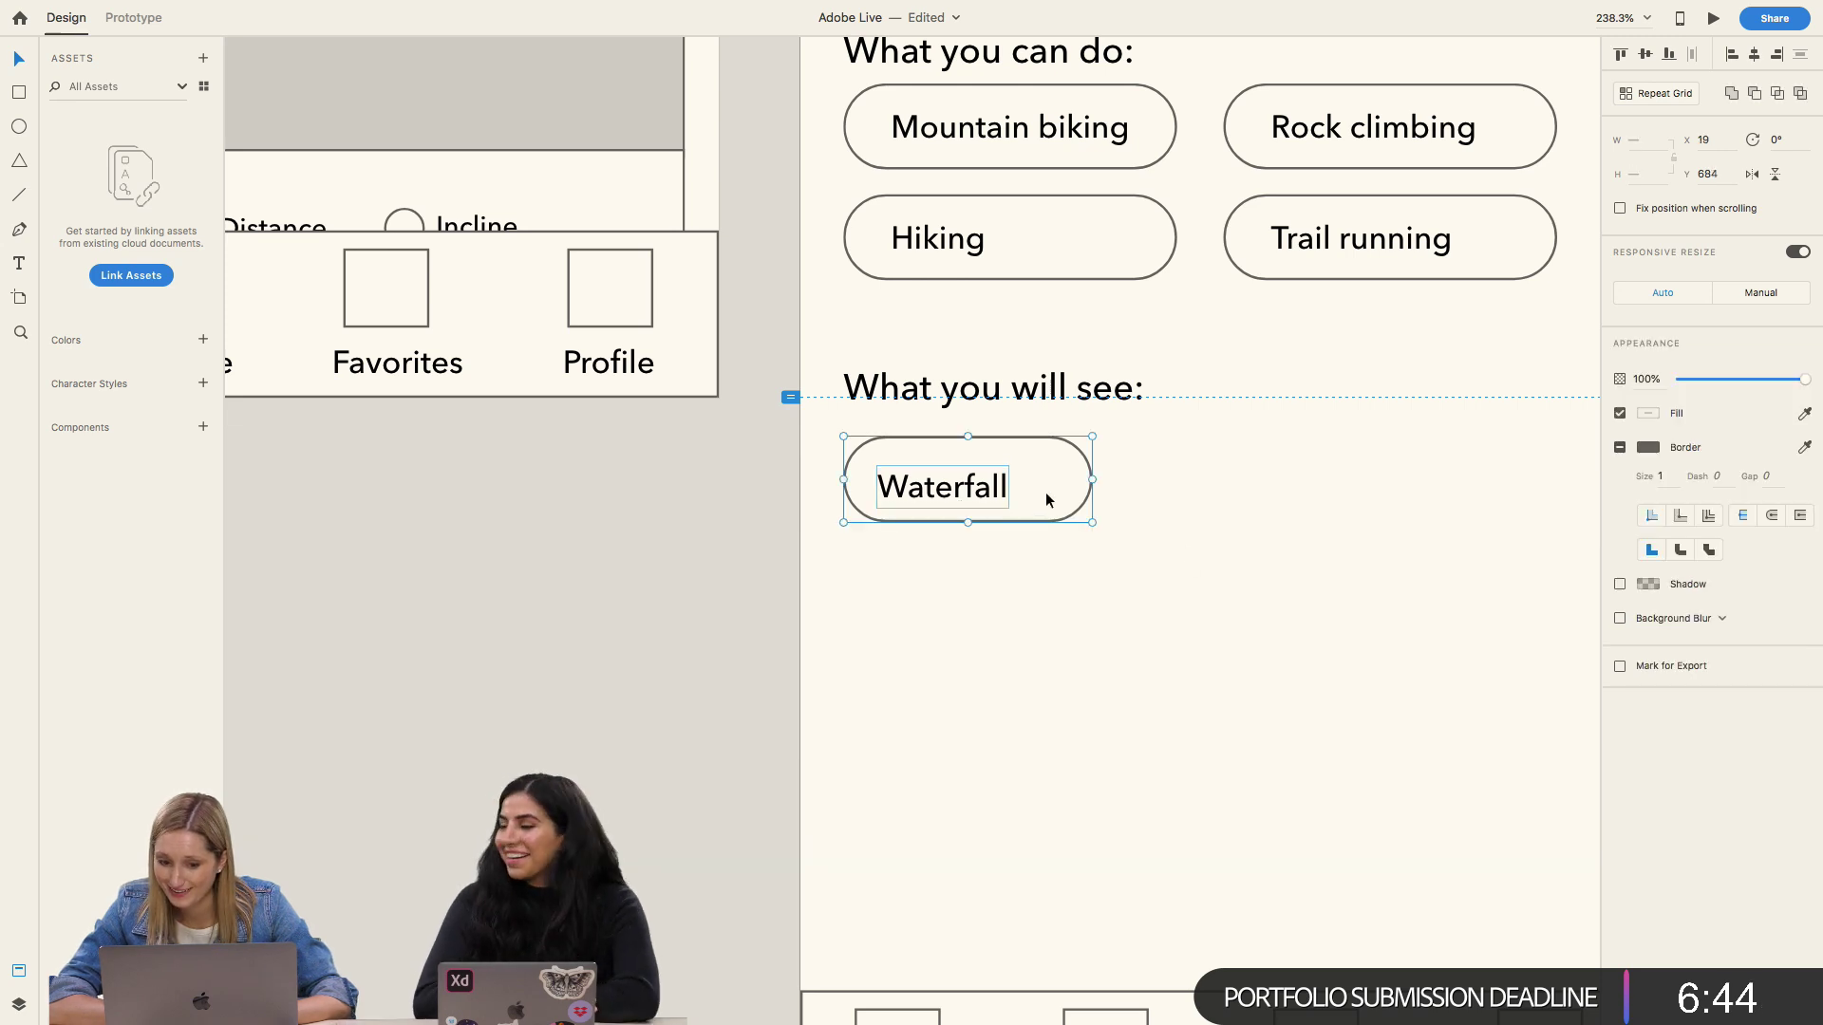
click(1650, 57)
click(1761, 57)
click(1280, 522)
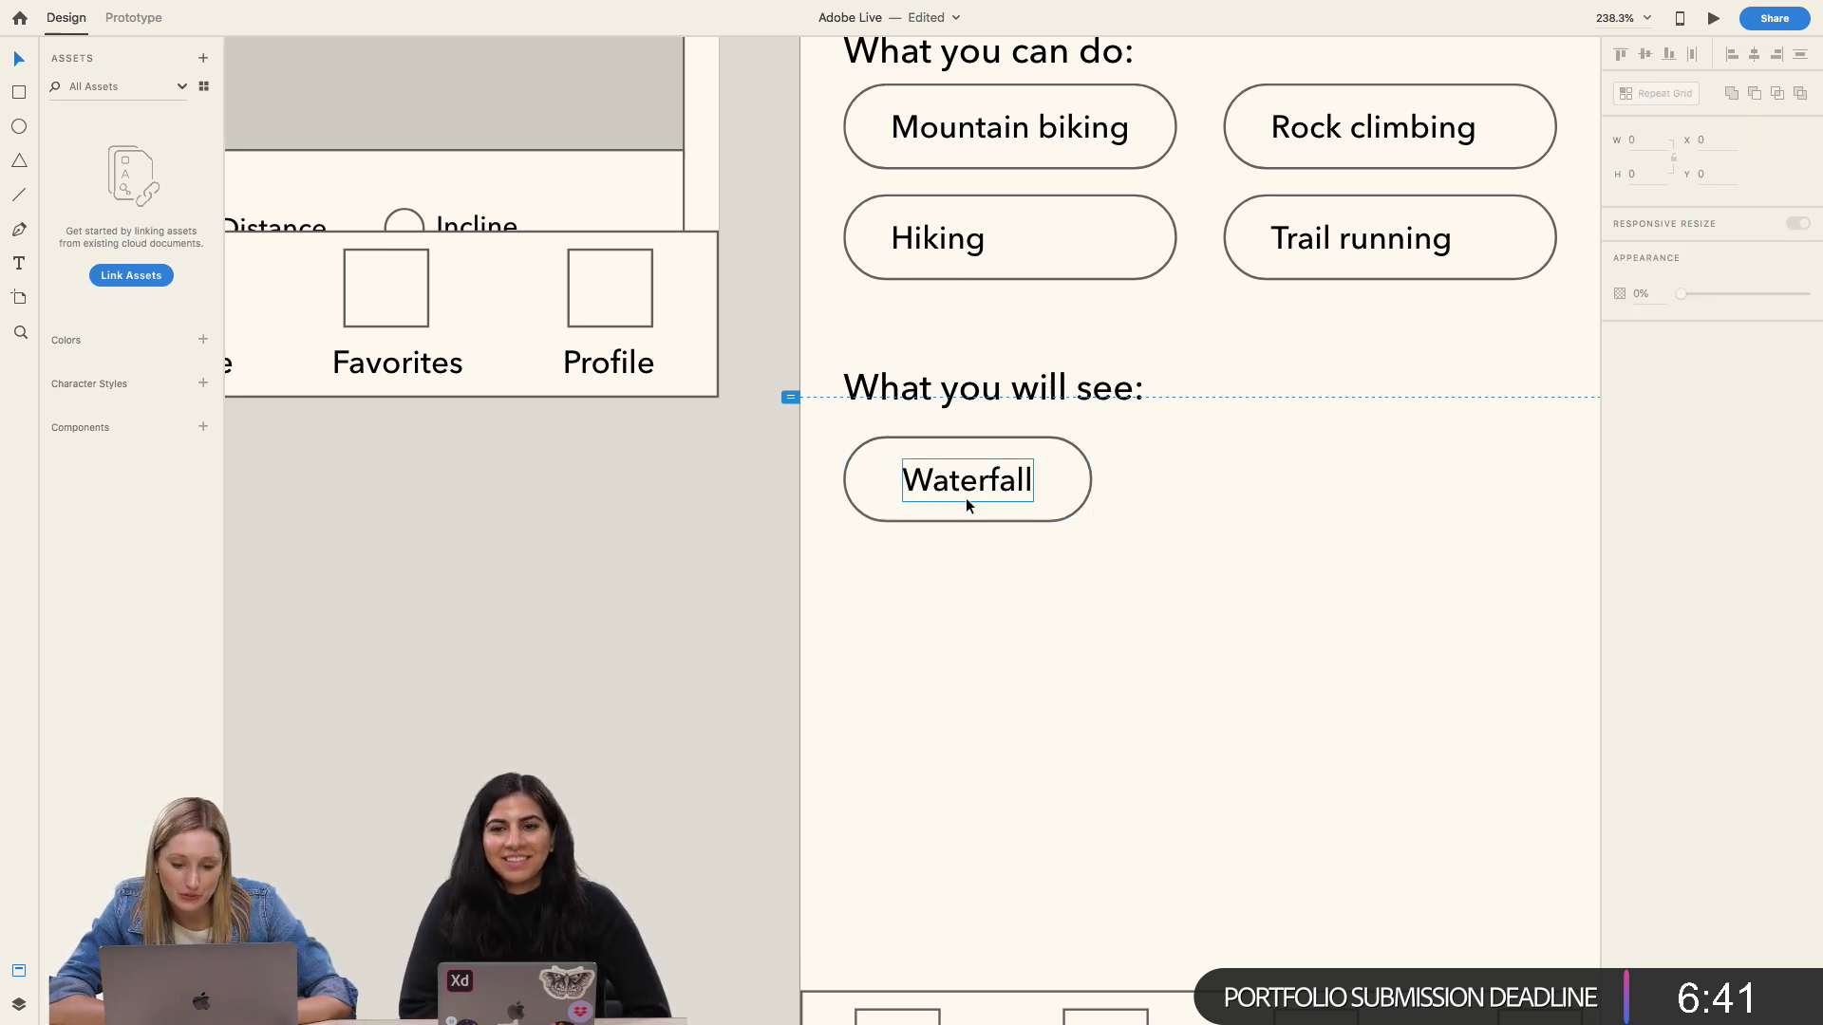
Step: Group the "Waterfall" label with its pill and place a duplicate beside it in the same row
click(966, 497)
shift+click(982, 514)
key(ctrl+g)
drag(982, 514, 1227, 490)
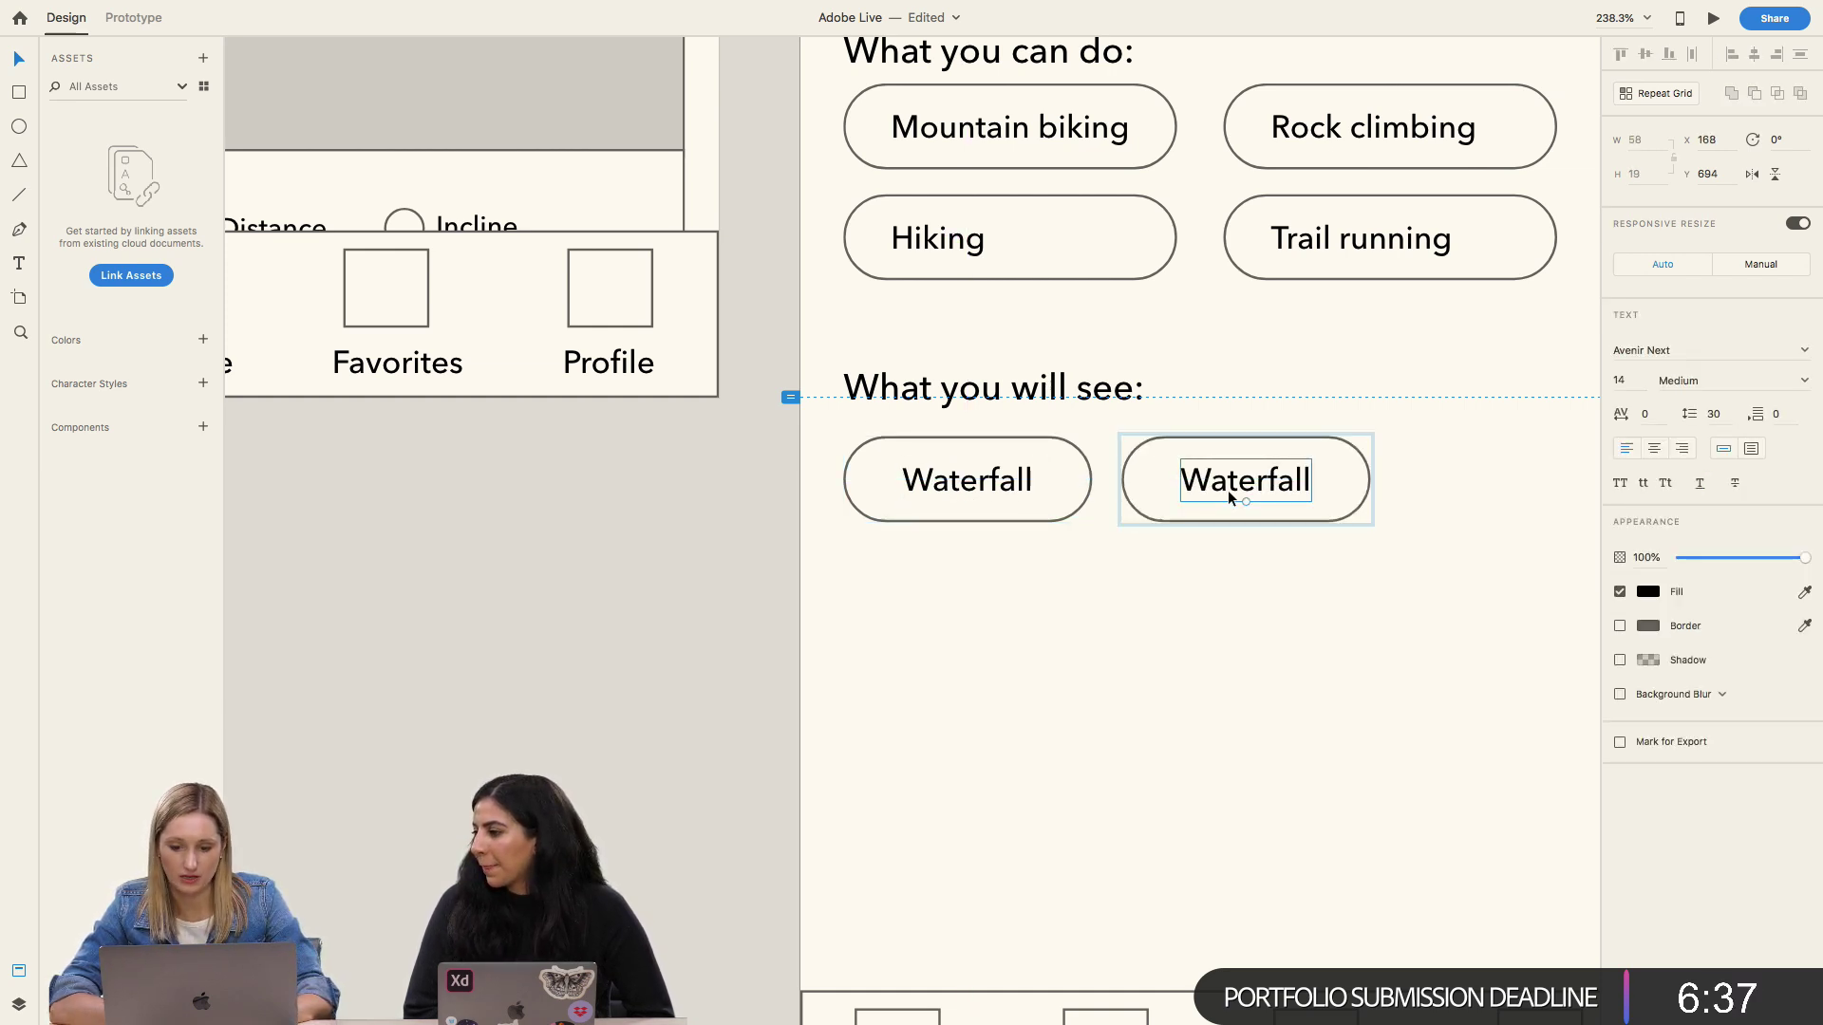
Step: Change the duplicated pill's label to "Great views"
double_click(1229, 479)
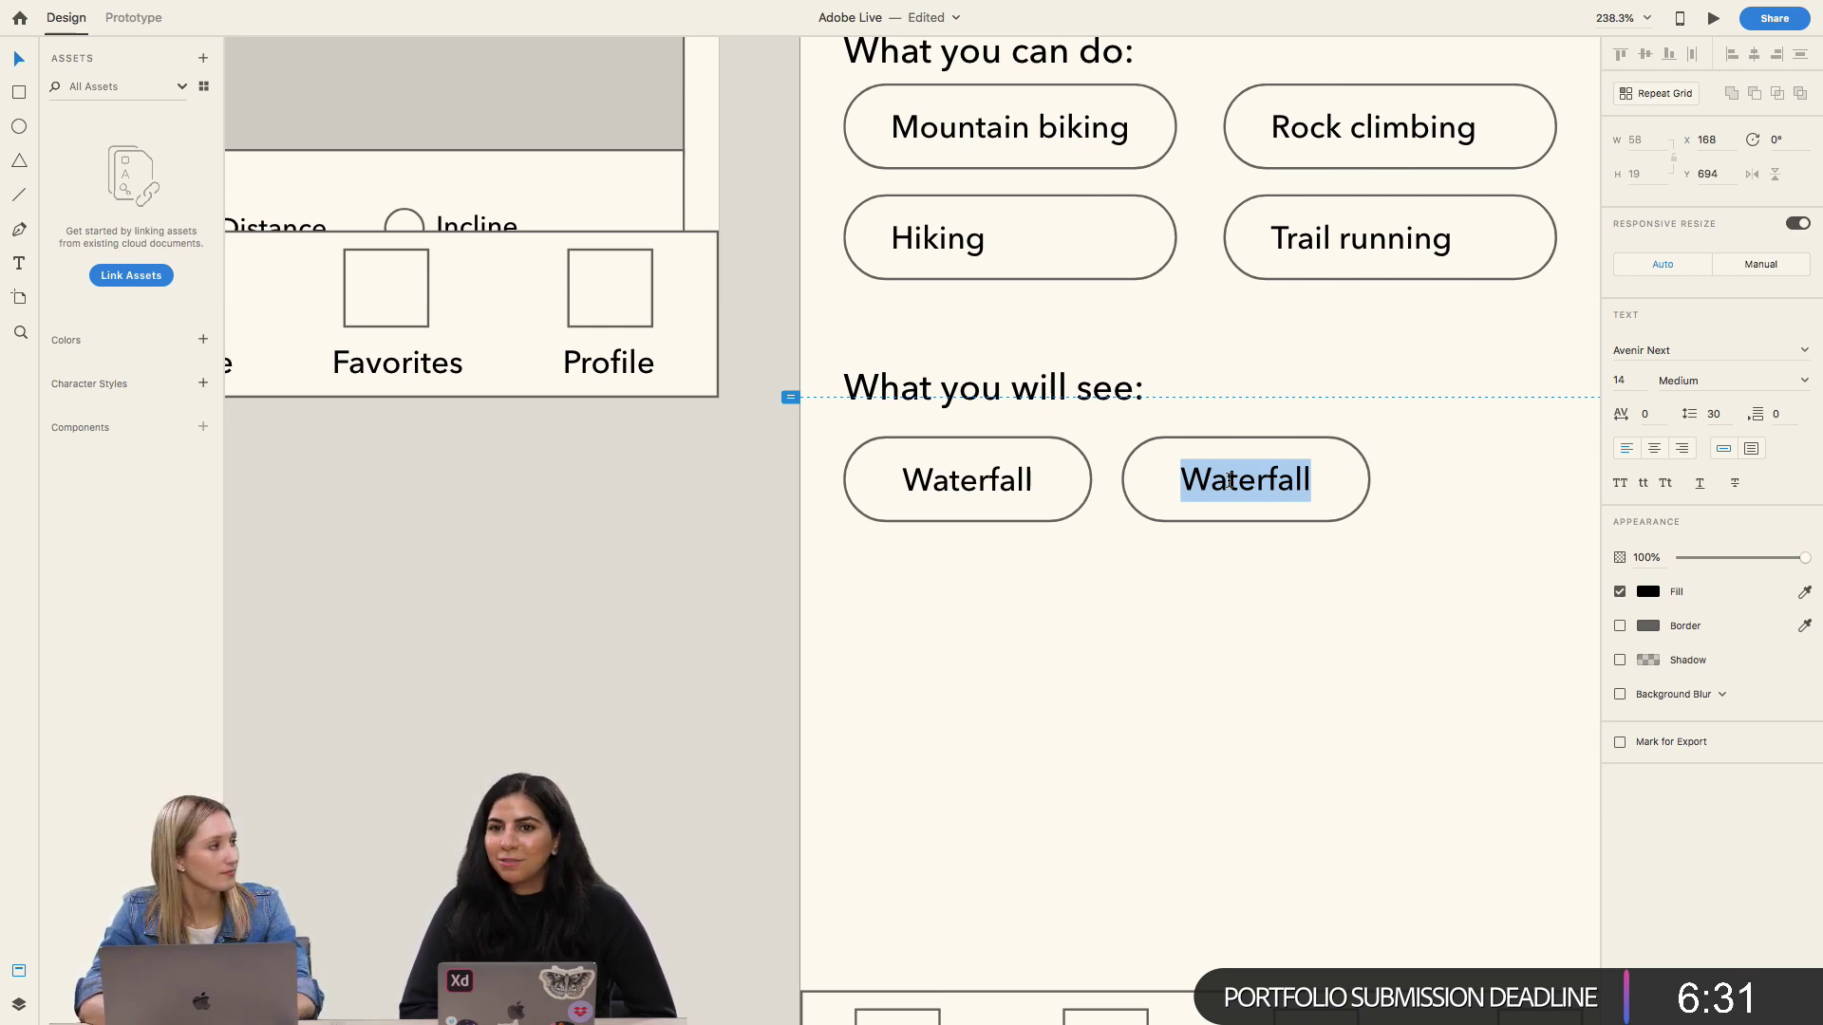
text(Features)
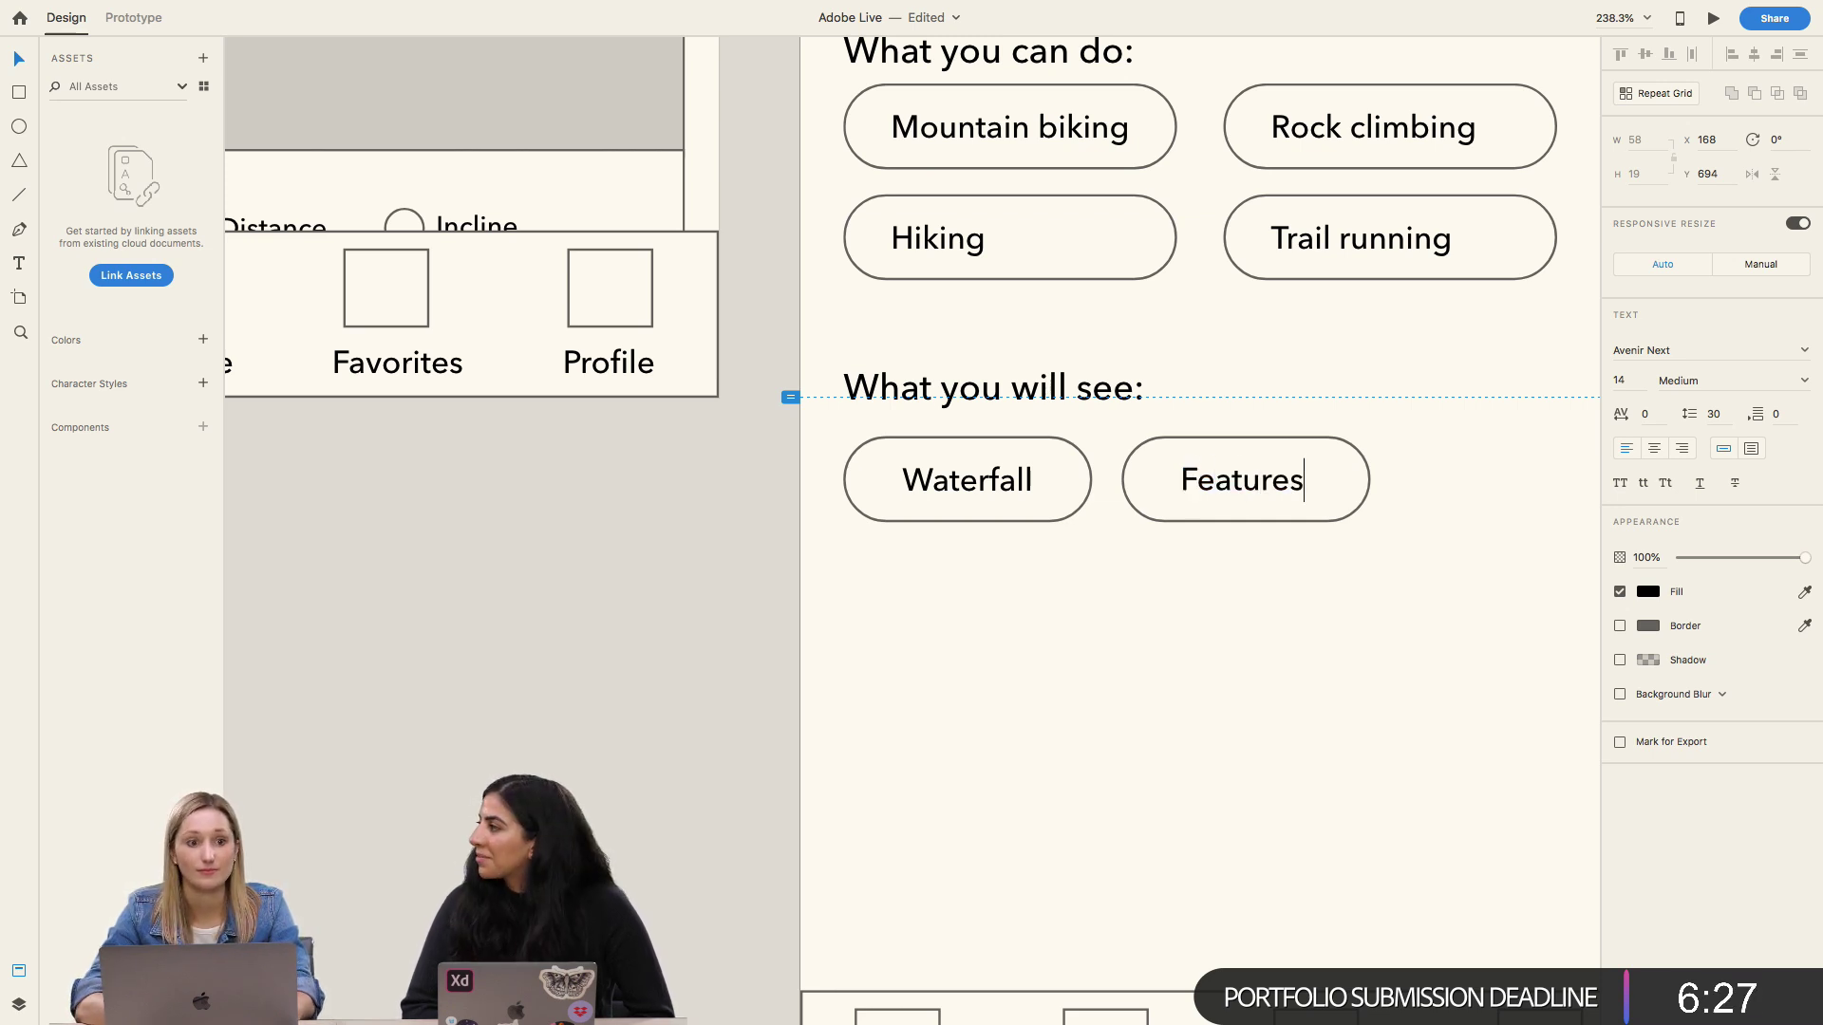
double_click(1206, 481)
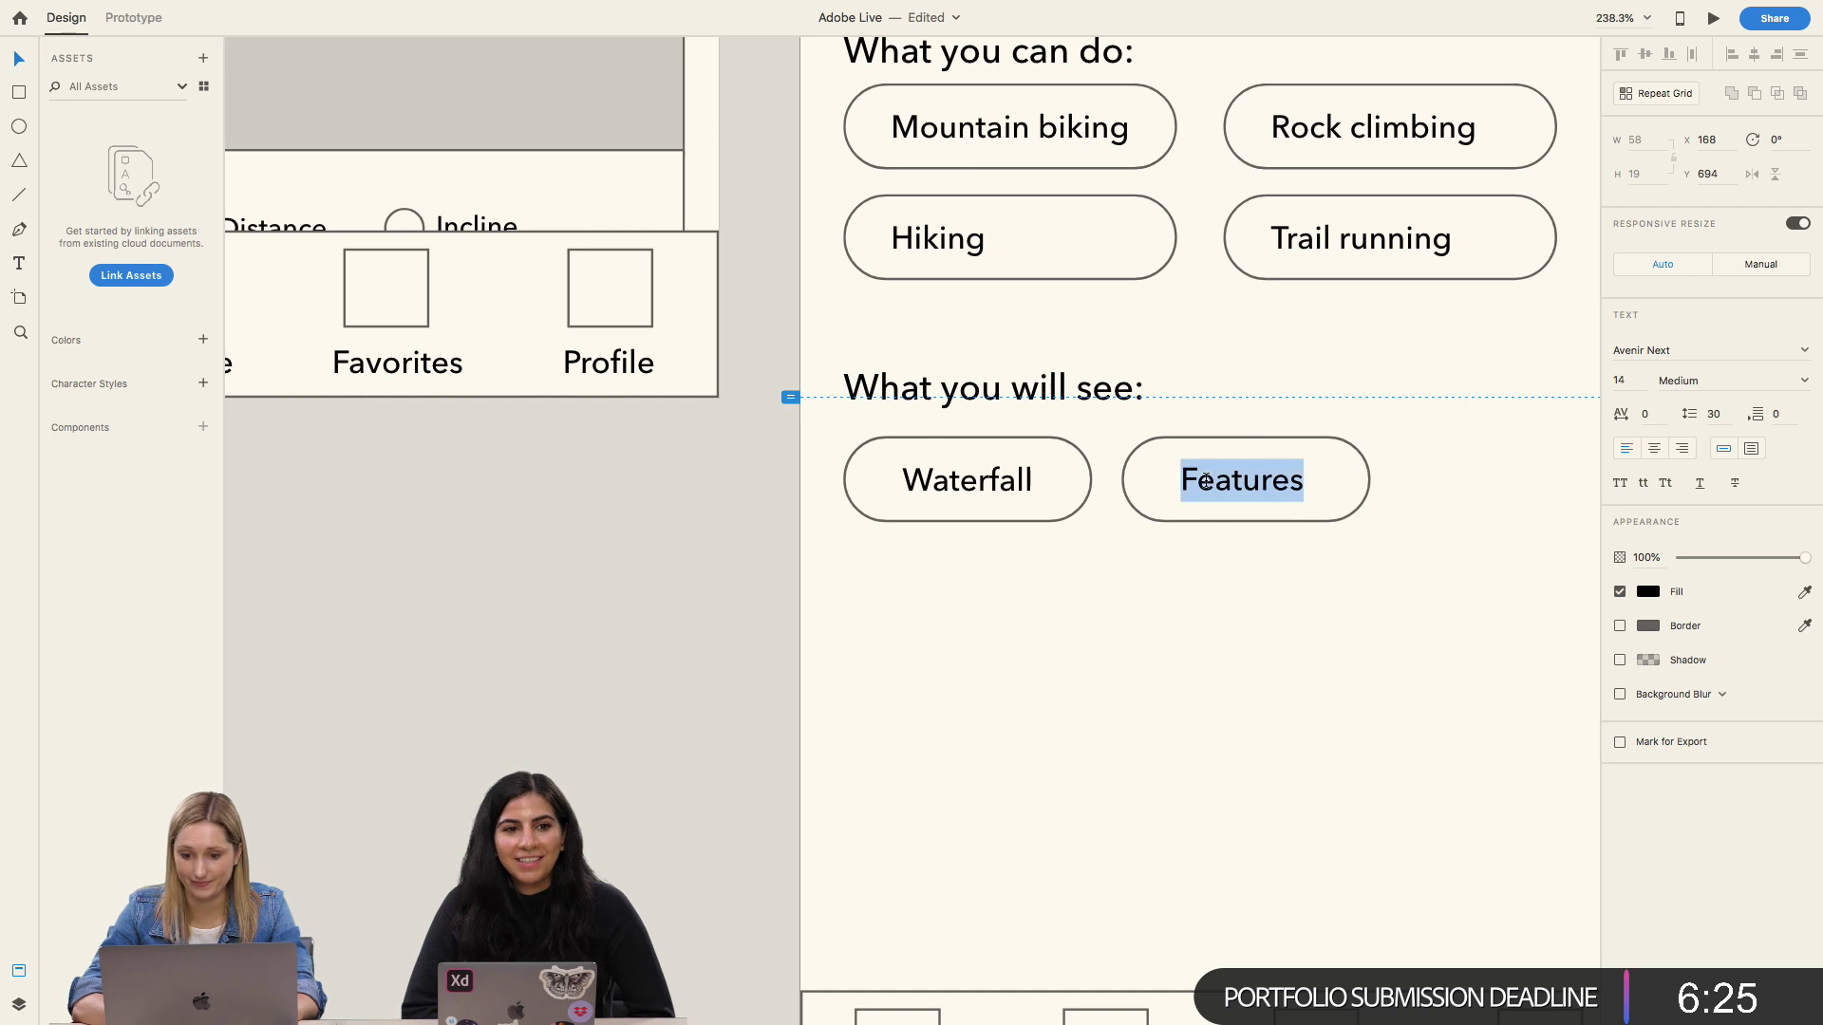
key(BackSpace)
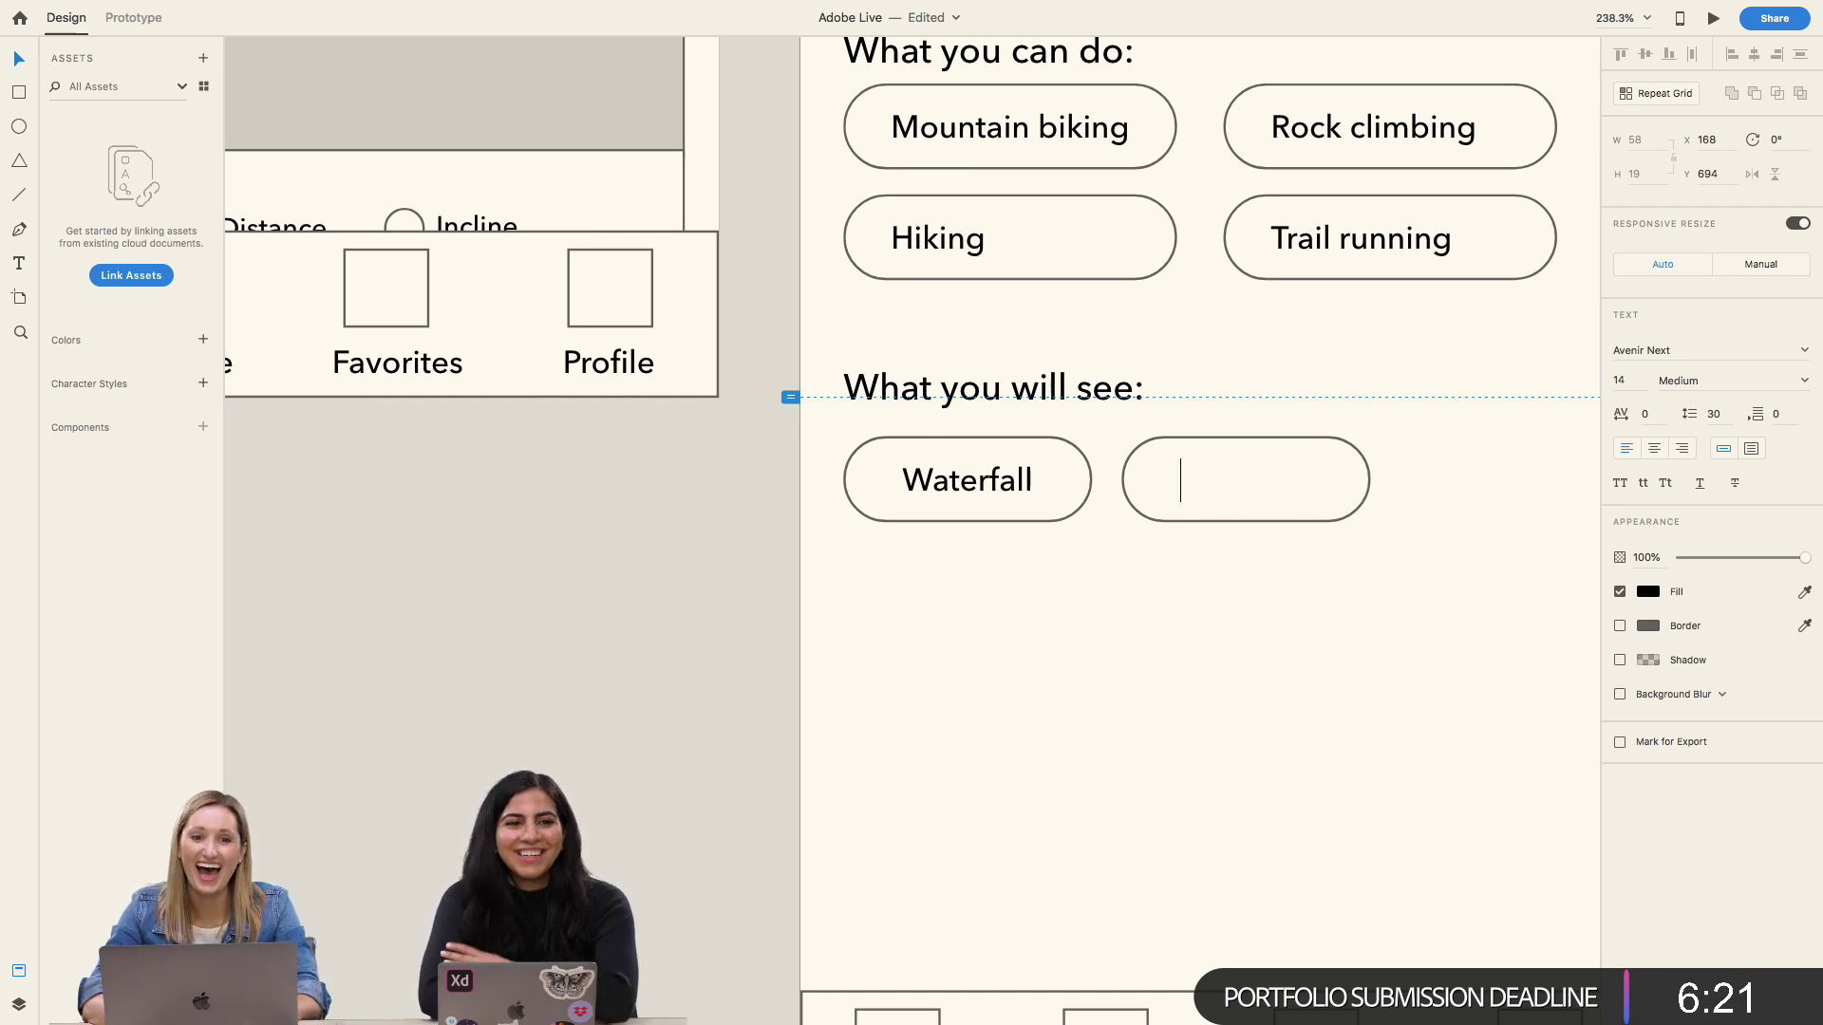
text(Great )
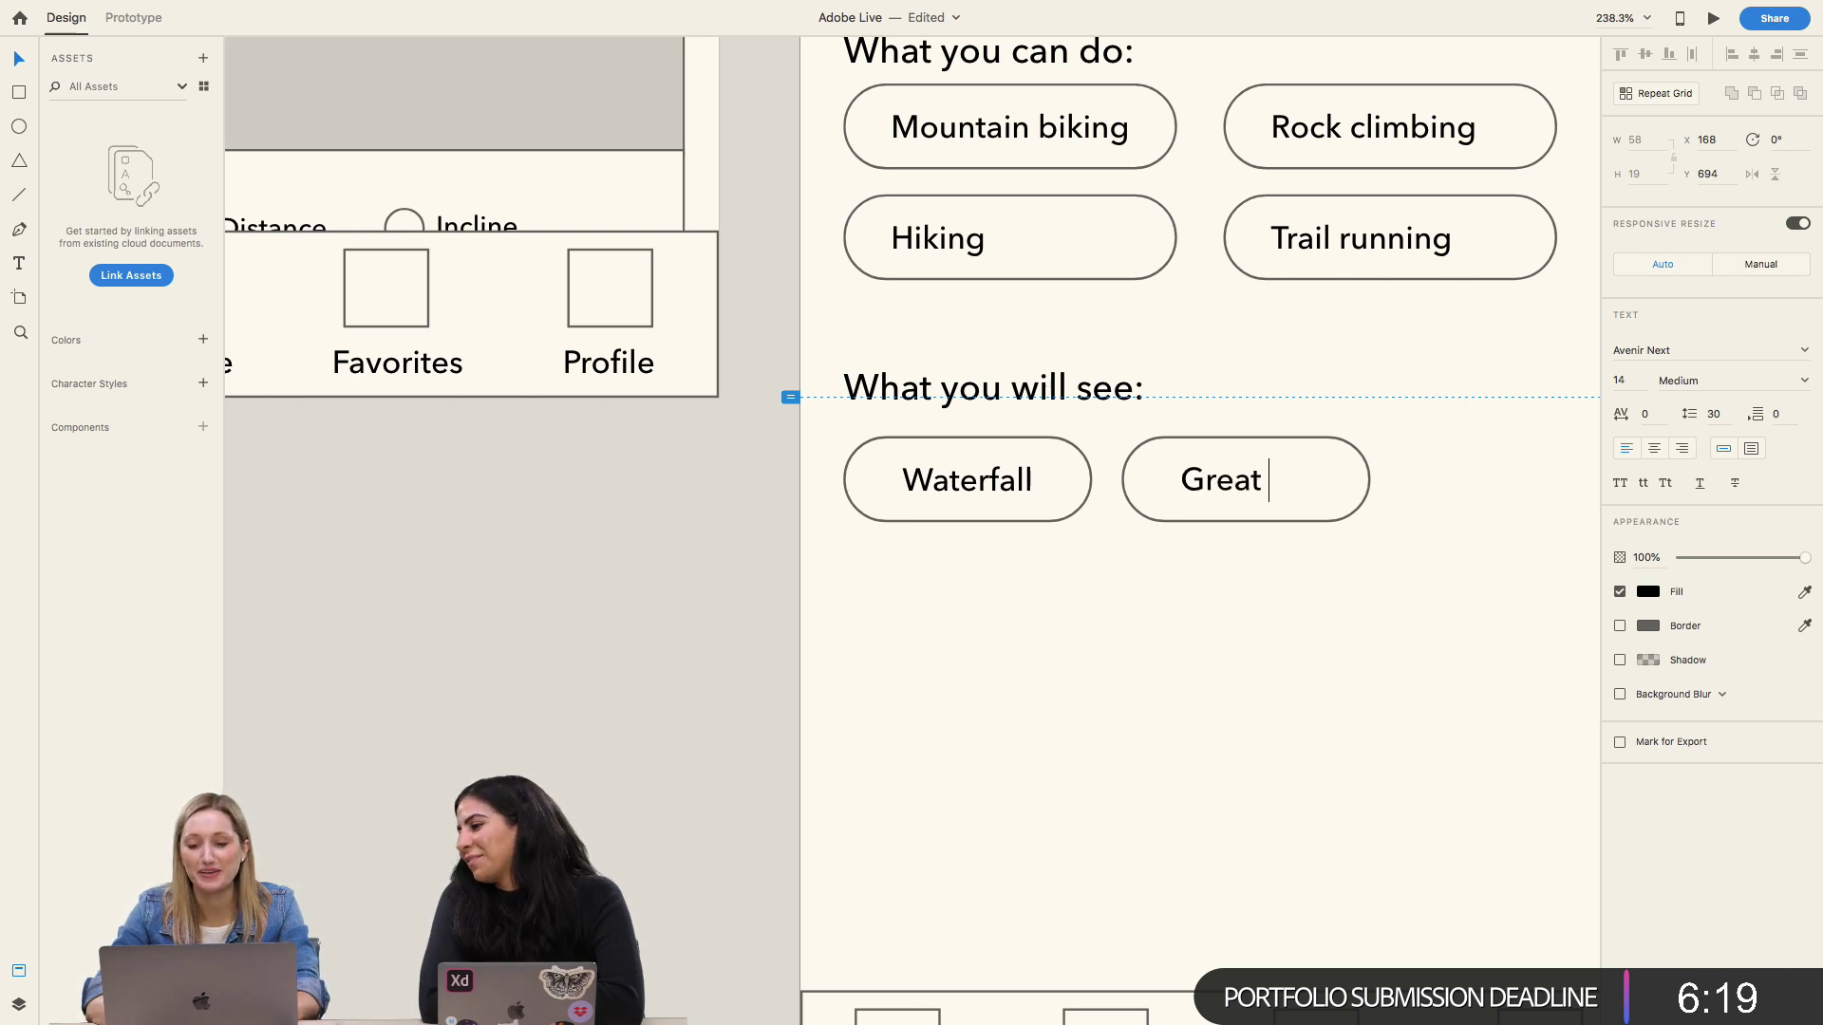
text(views)
key(Escape)
Step: Centre the "Great views" label horizontally within its pill
double_click(1217, 488)
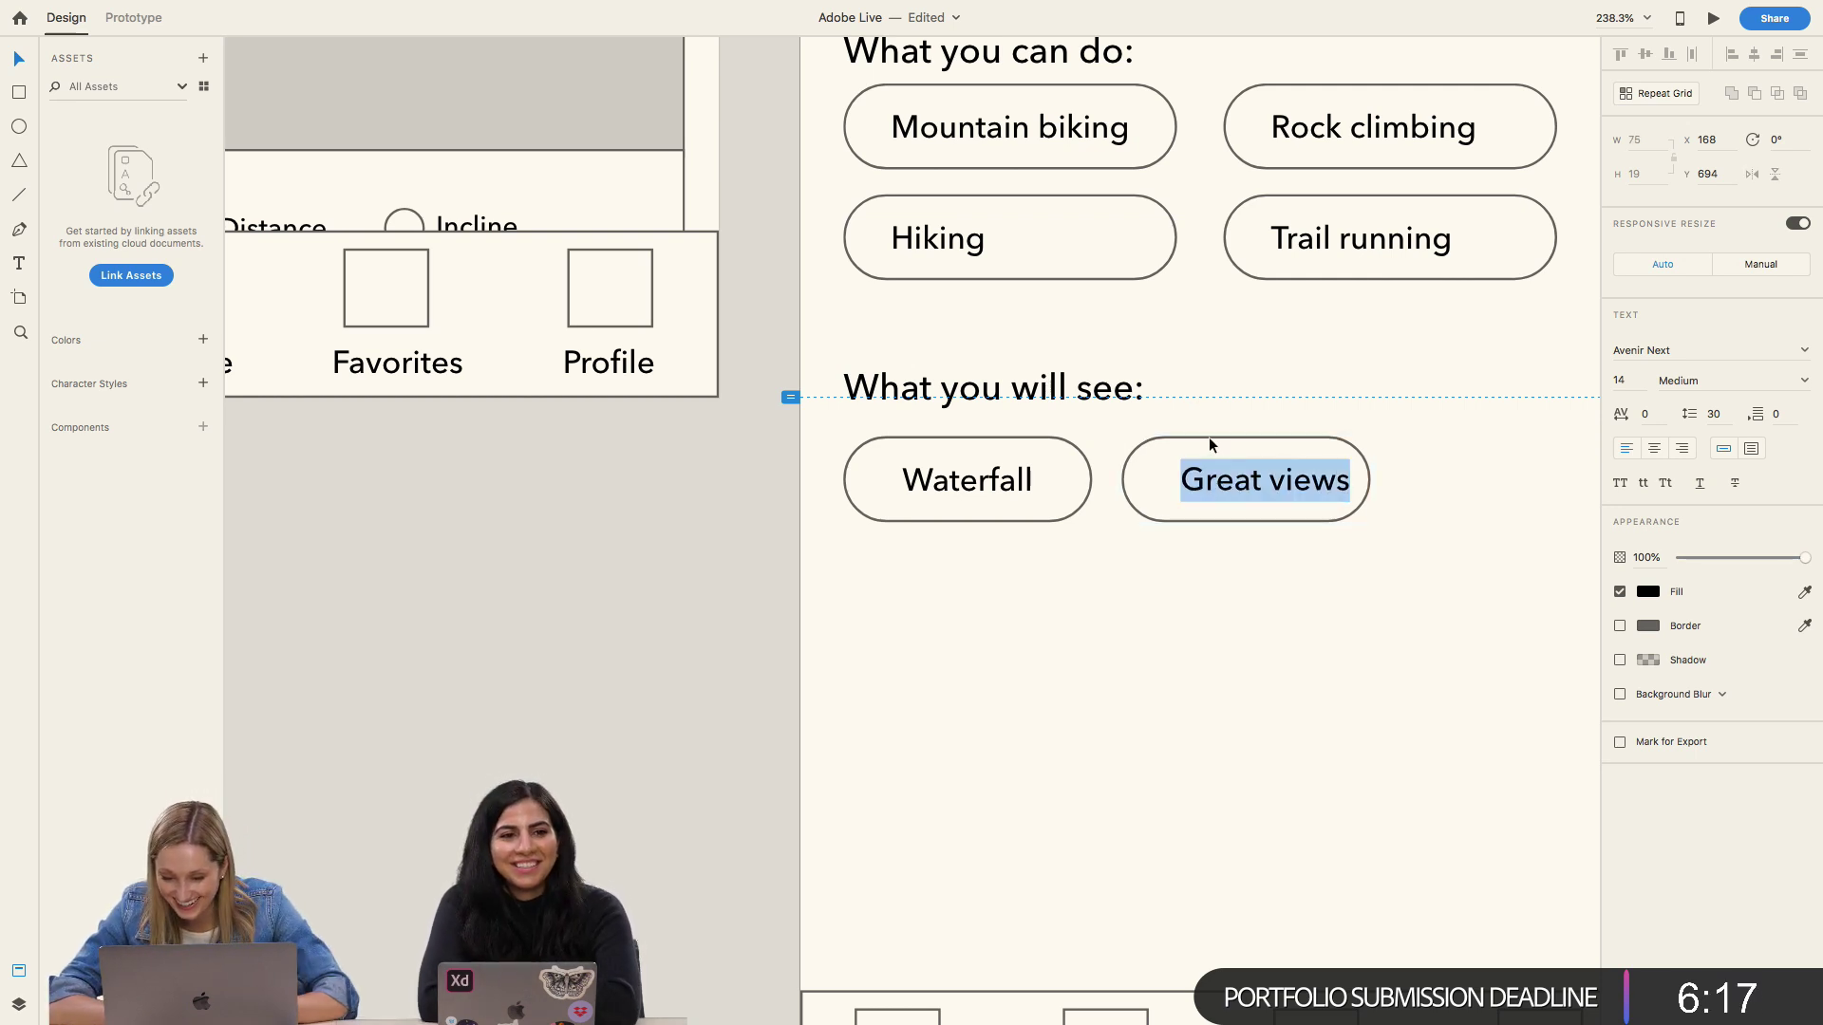
click(1210, 437)
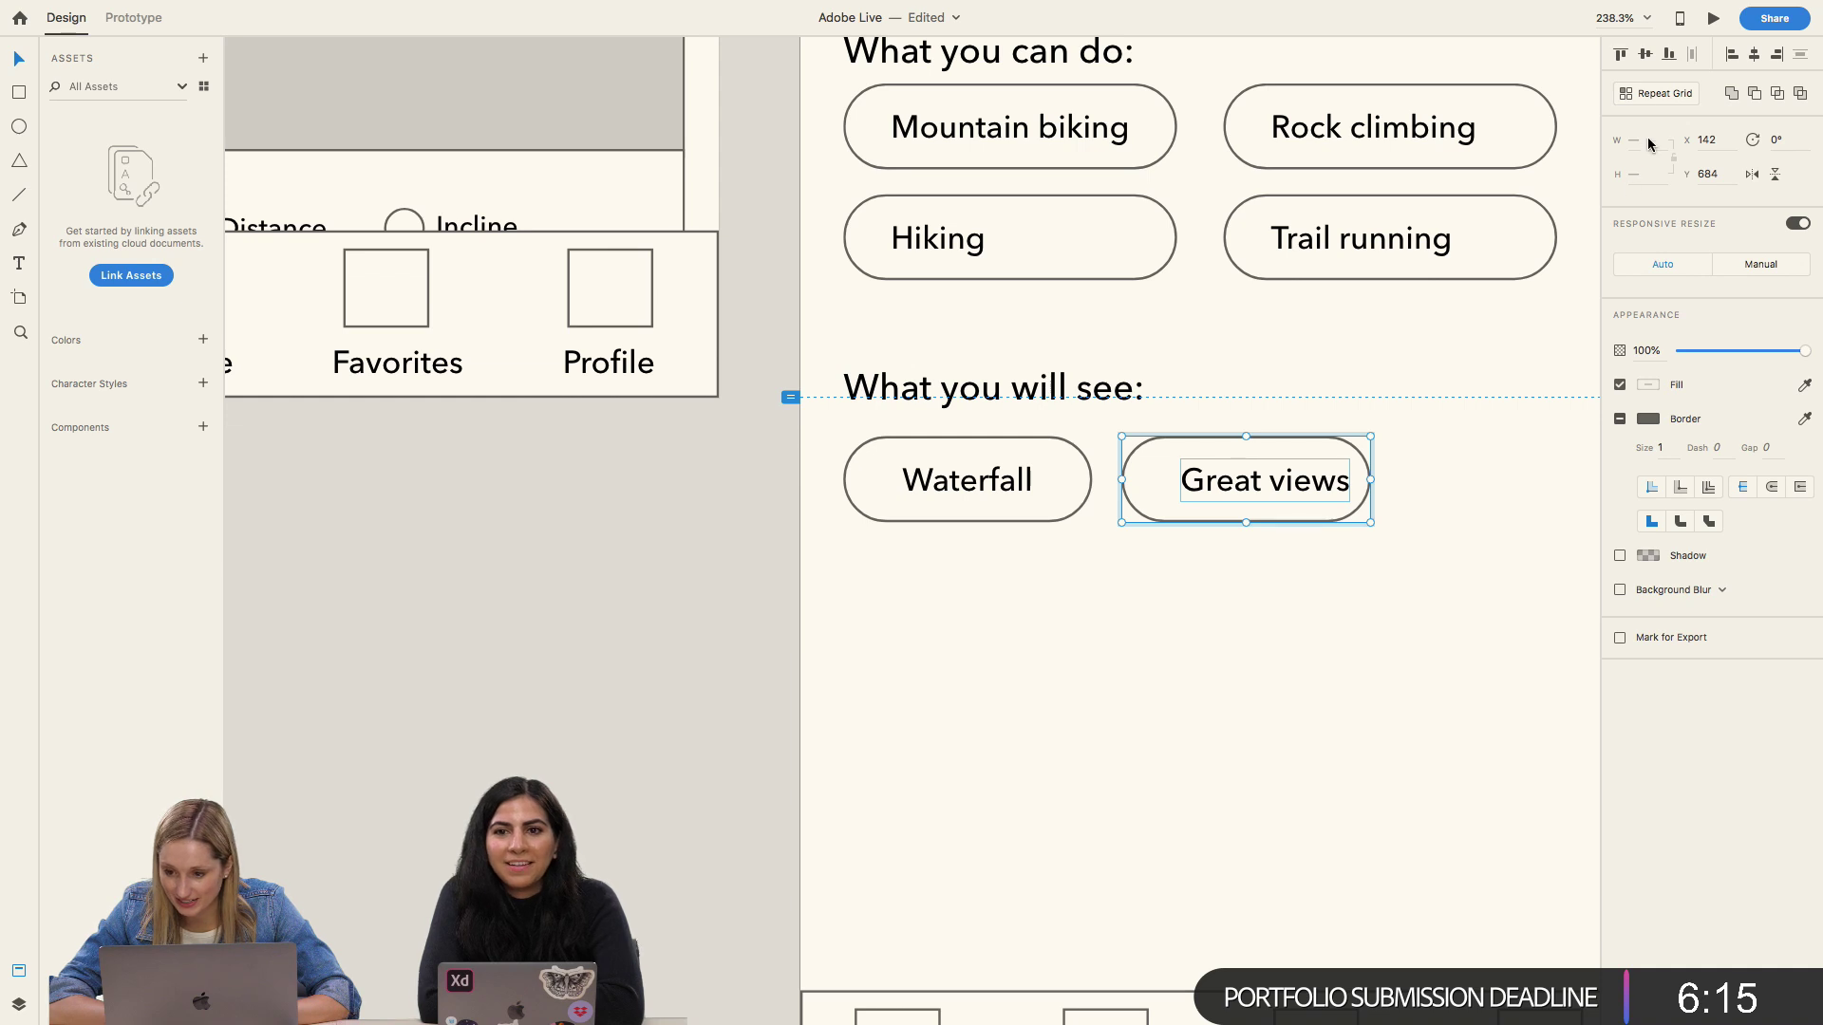
click(1753, 54)
click(1472, 393)
scroll(1471, 393, down, 2)
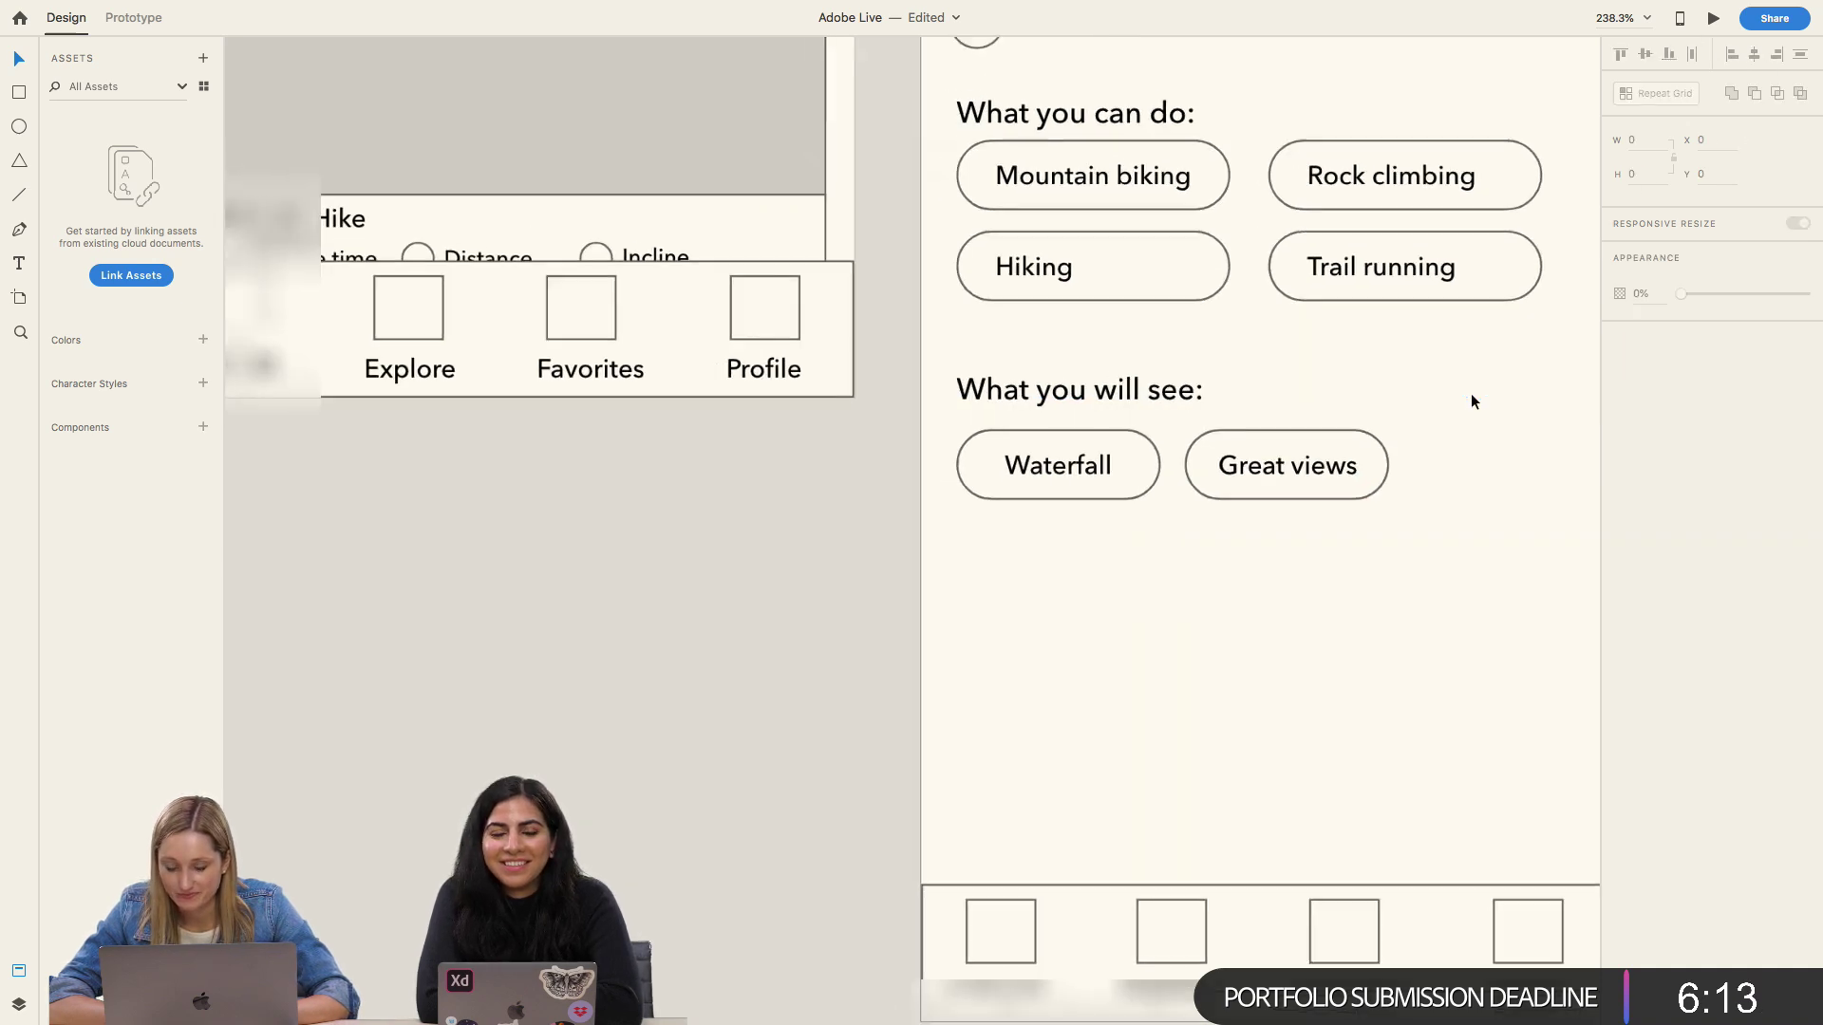
scroll(1471, 394, down, 2)
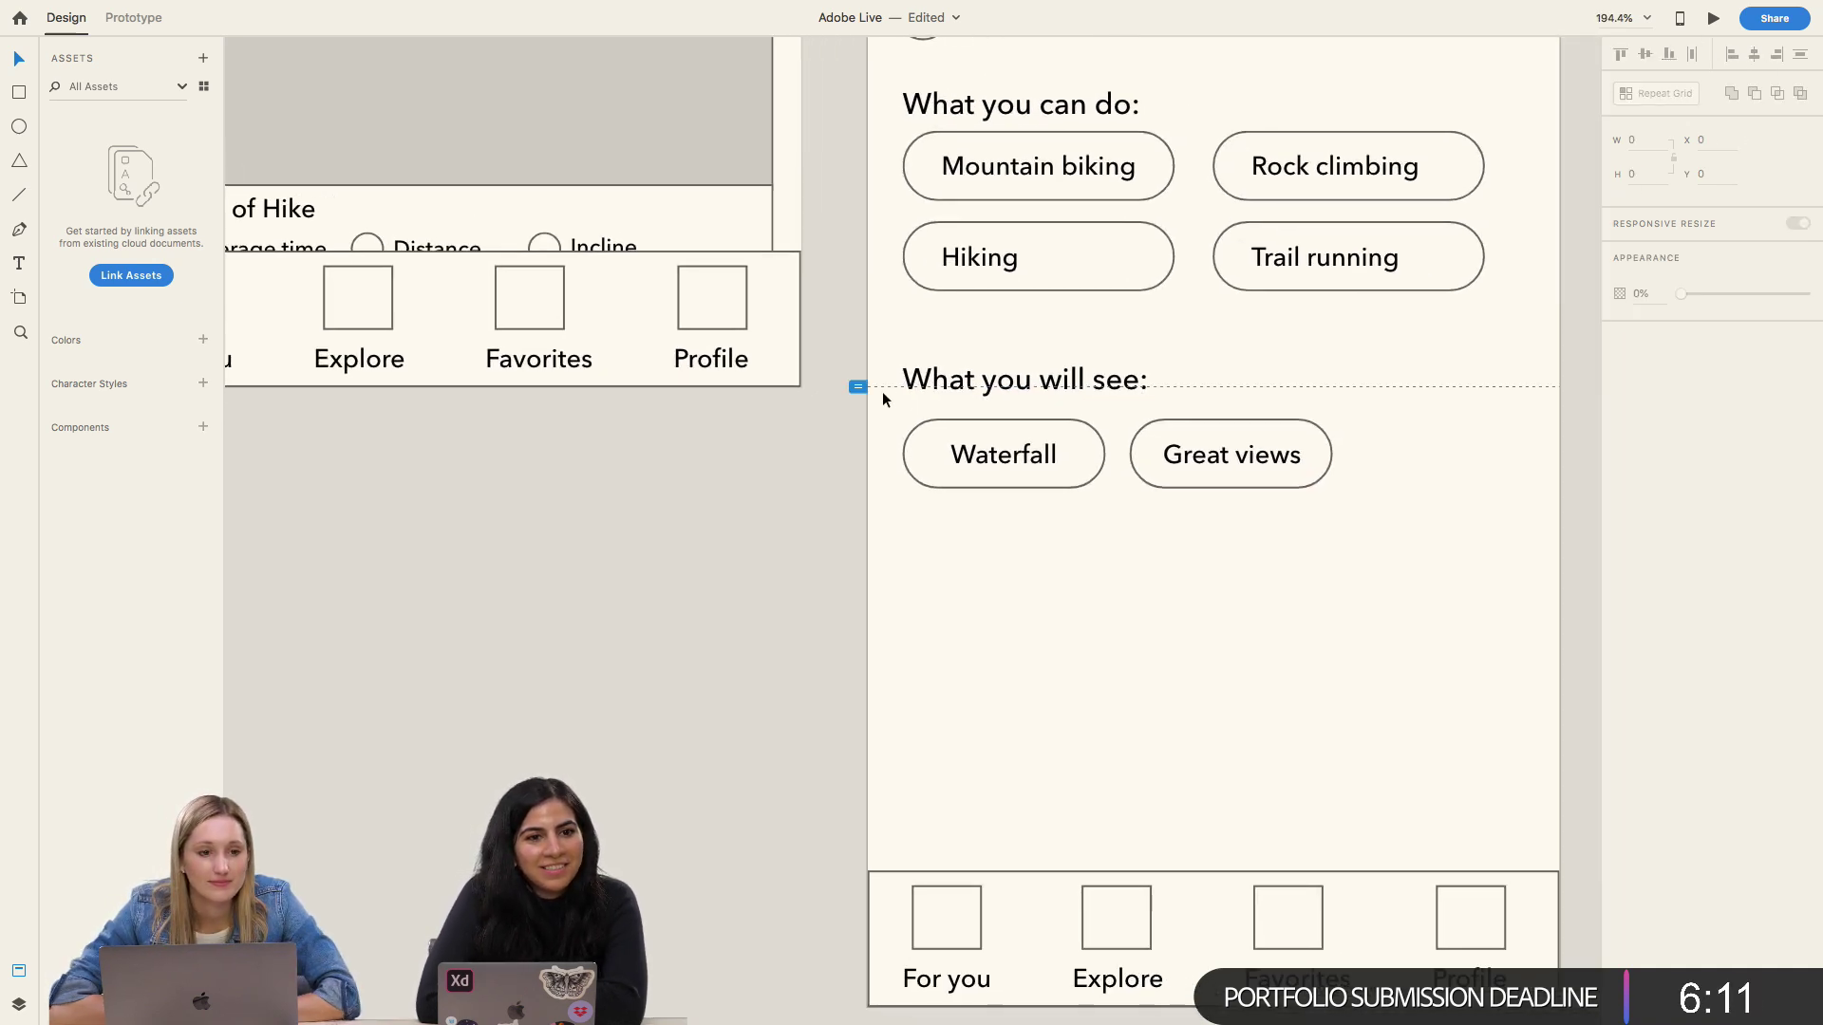
click(945, 382)
drag(887, 350, 1181, 520)
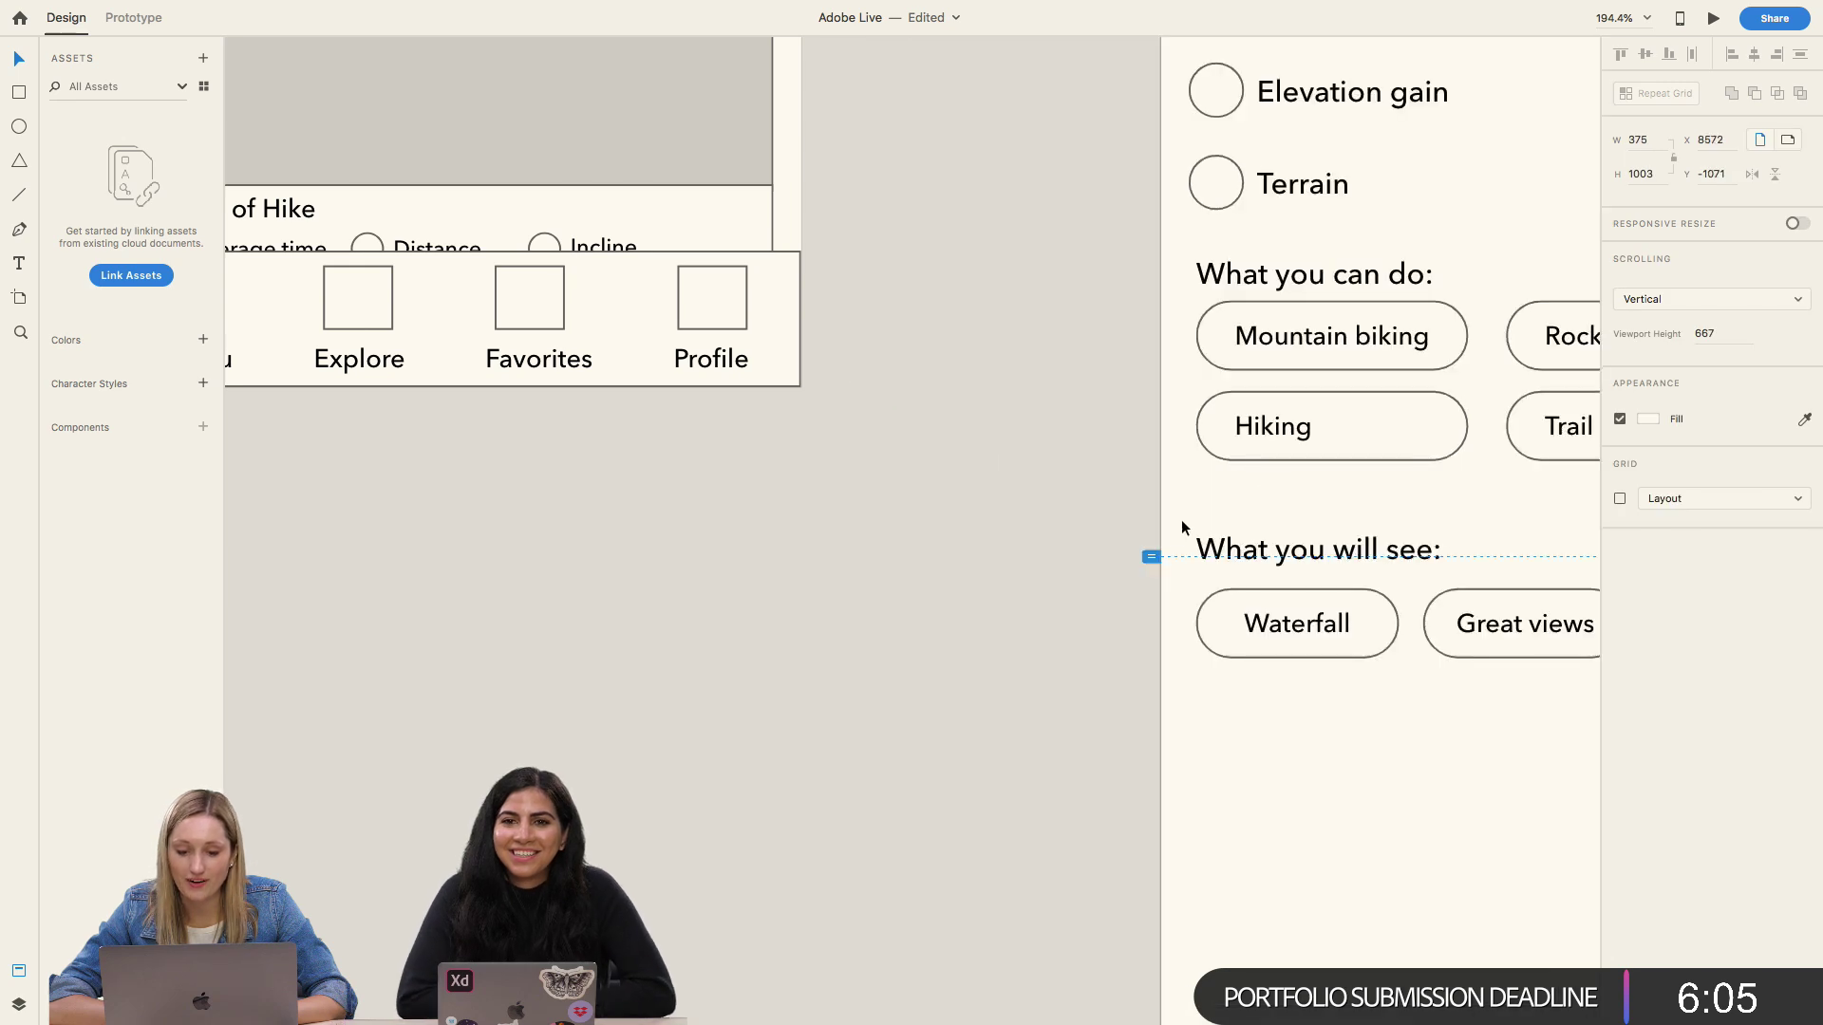
key(super+z)
Step: Duplicate the "What you will see:" heading and its pills below the original and rename the copied heading "Photos"
drag(1343, 511, 954, 576)
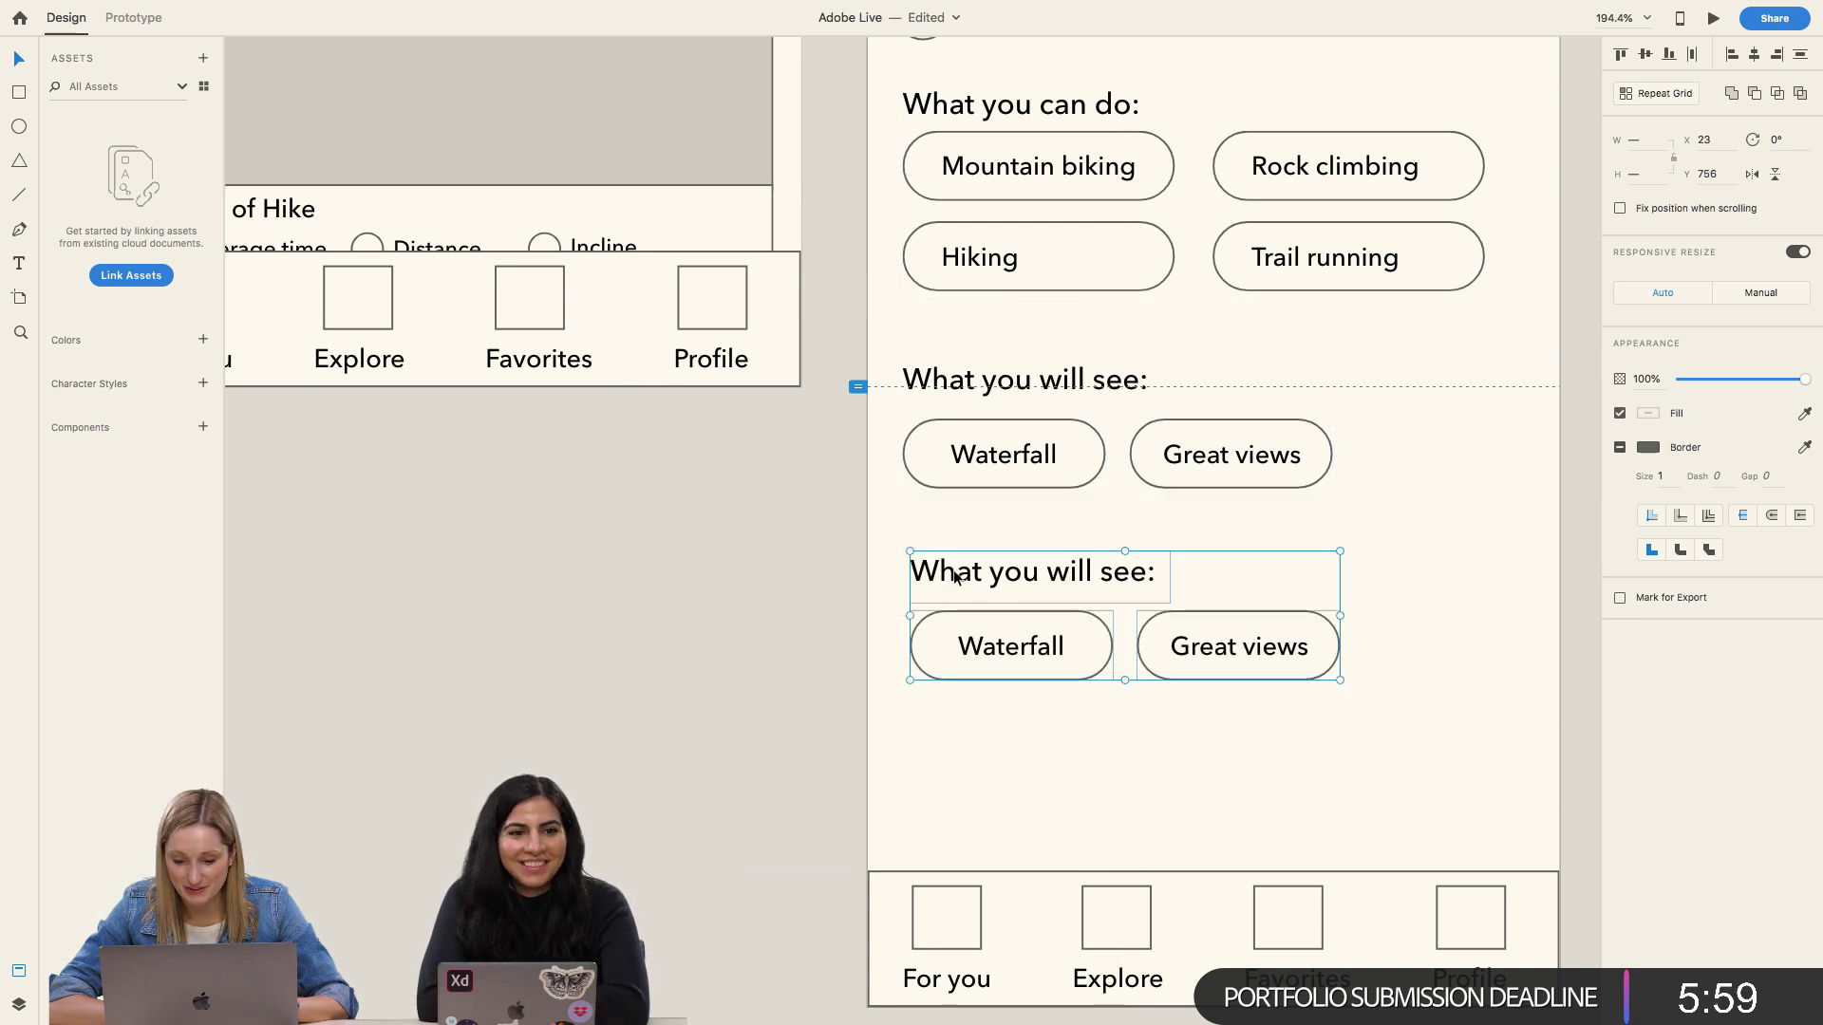
double_click(955, 576)
text(Photos)
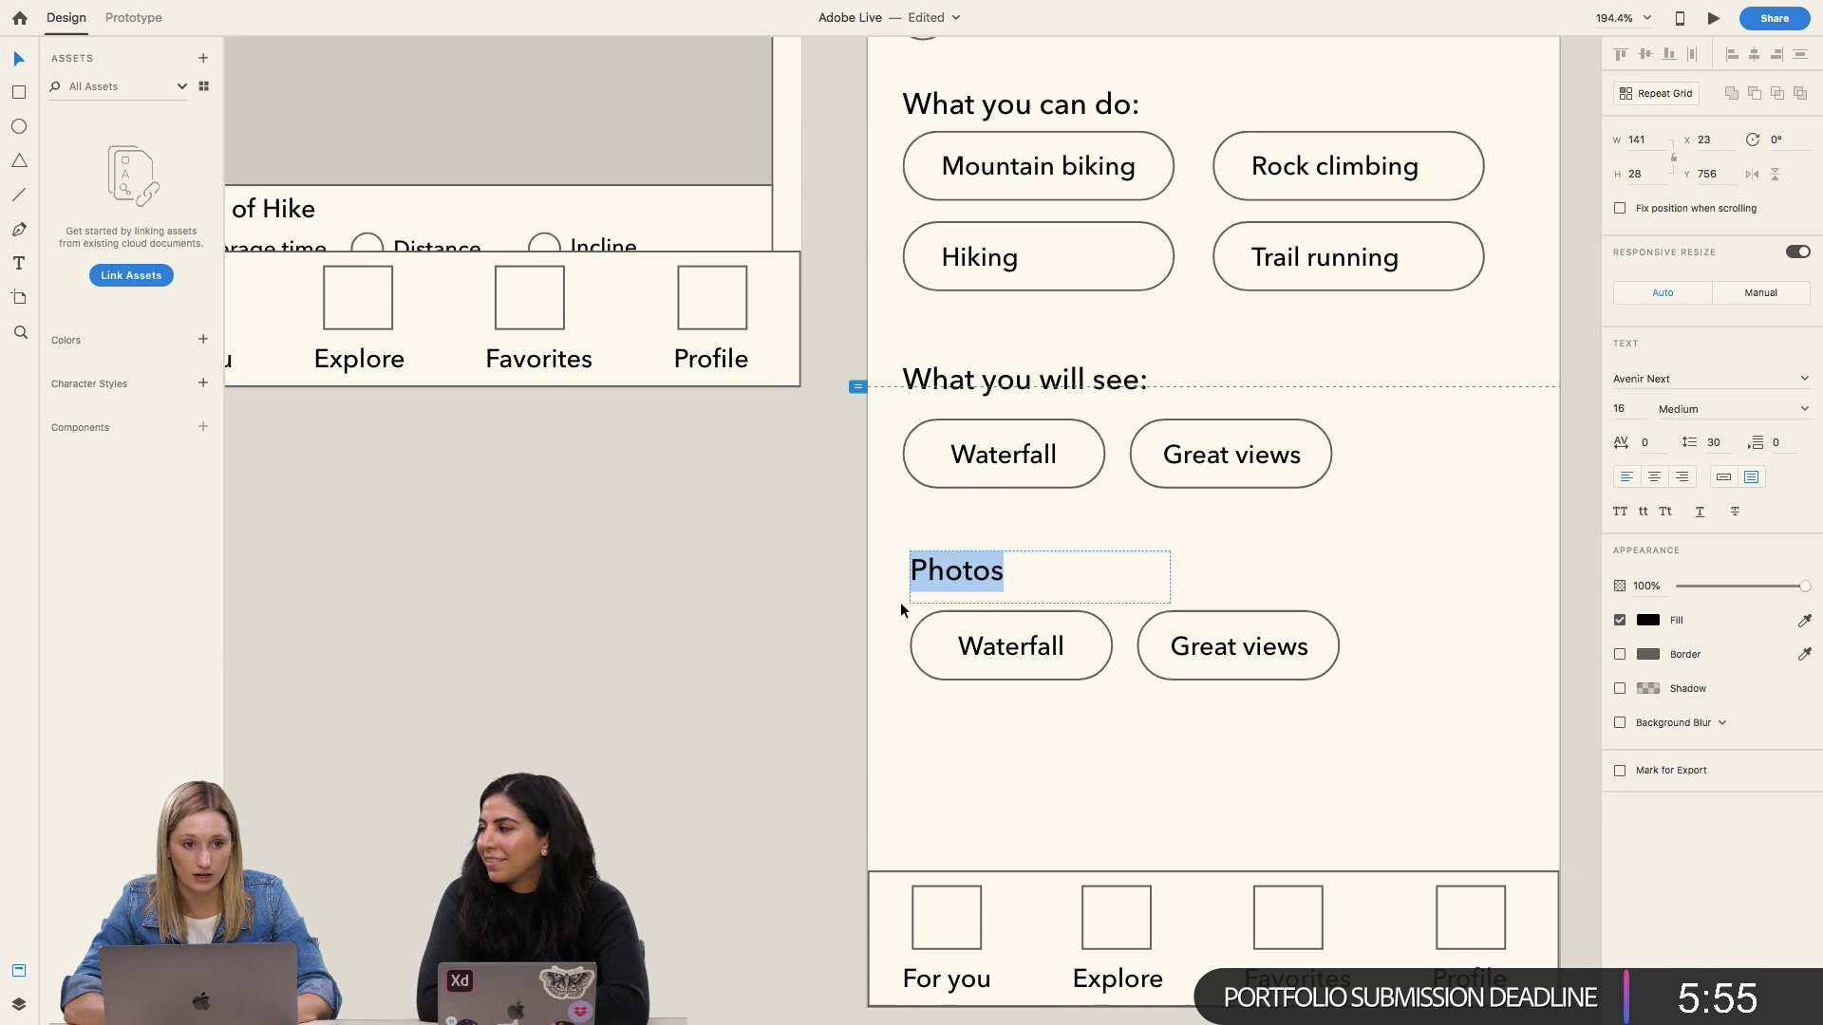
key(Escape)
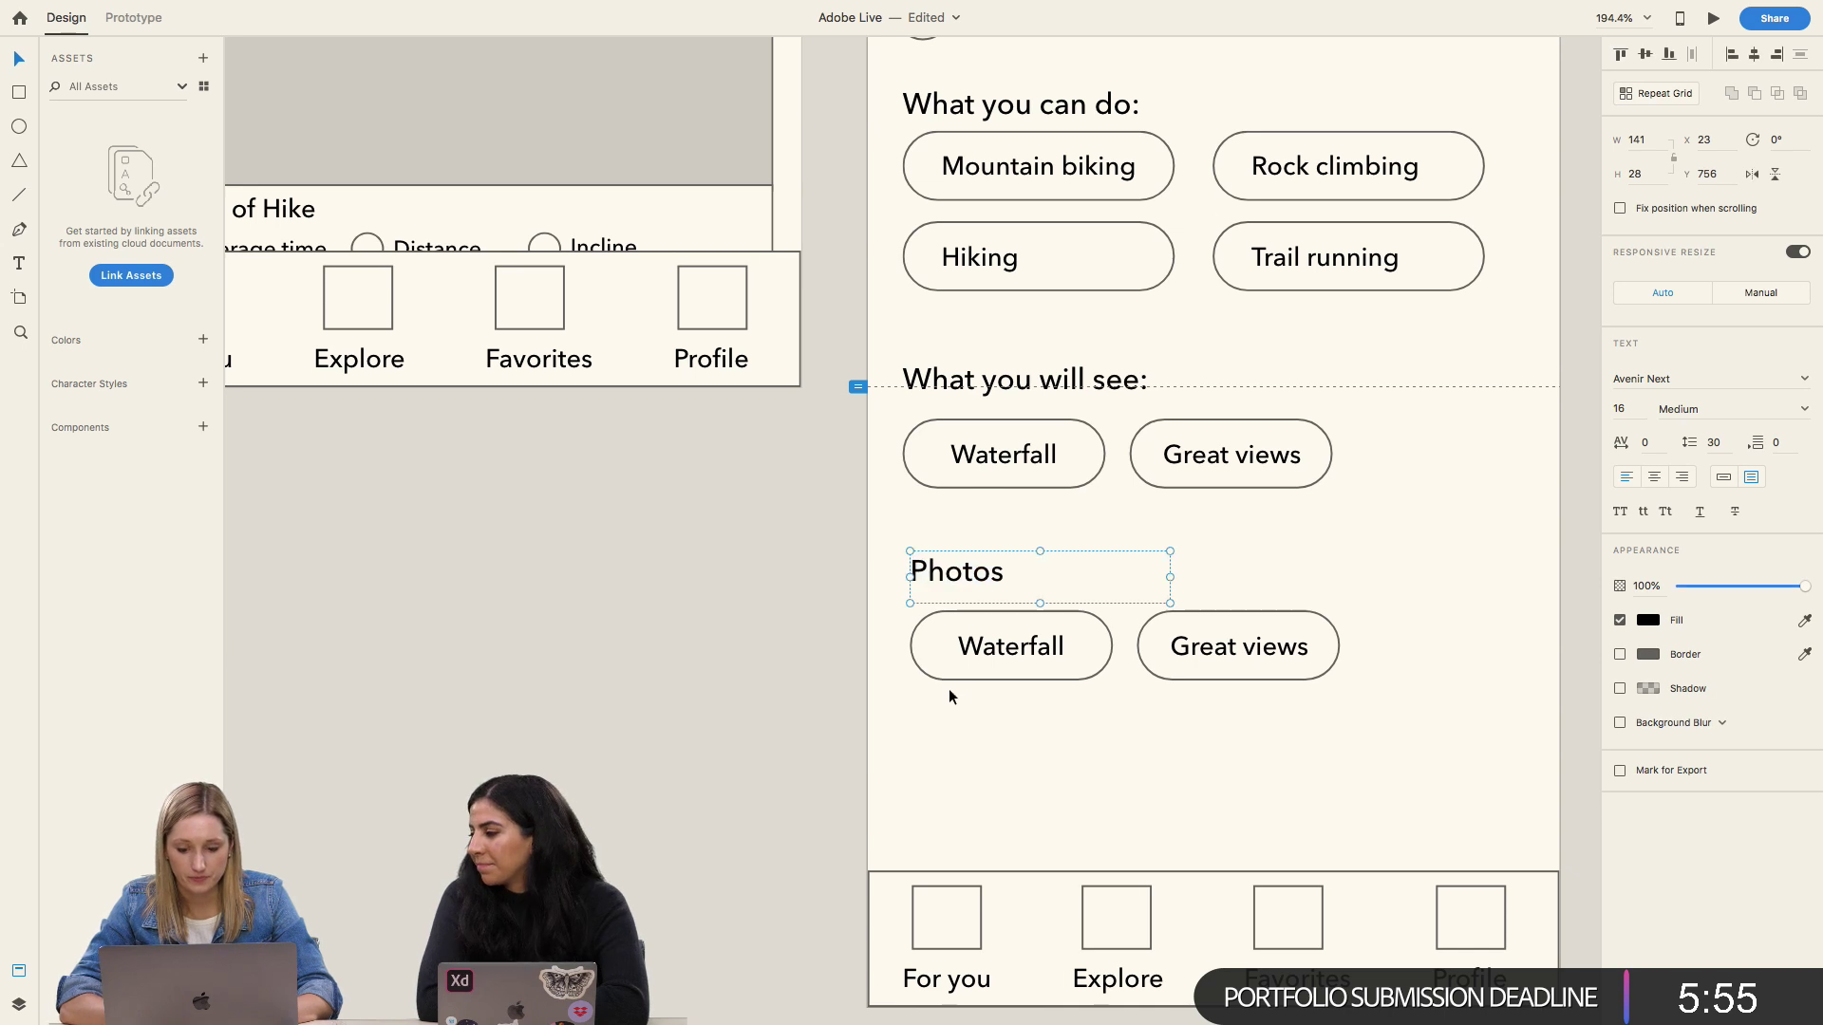
Step: Delete the two copied pills beneath the "Photos" heading
click(949, 676)
key(BackSpace)
click(1183, 625)
key(BackSpace)
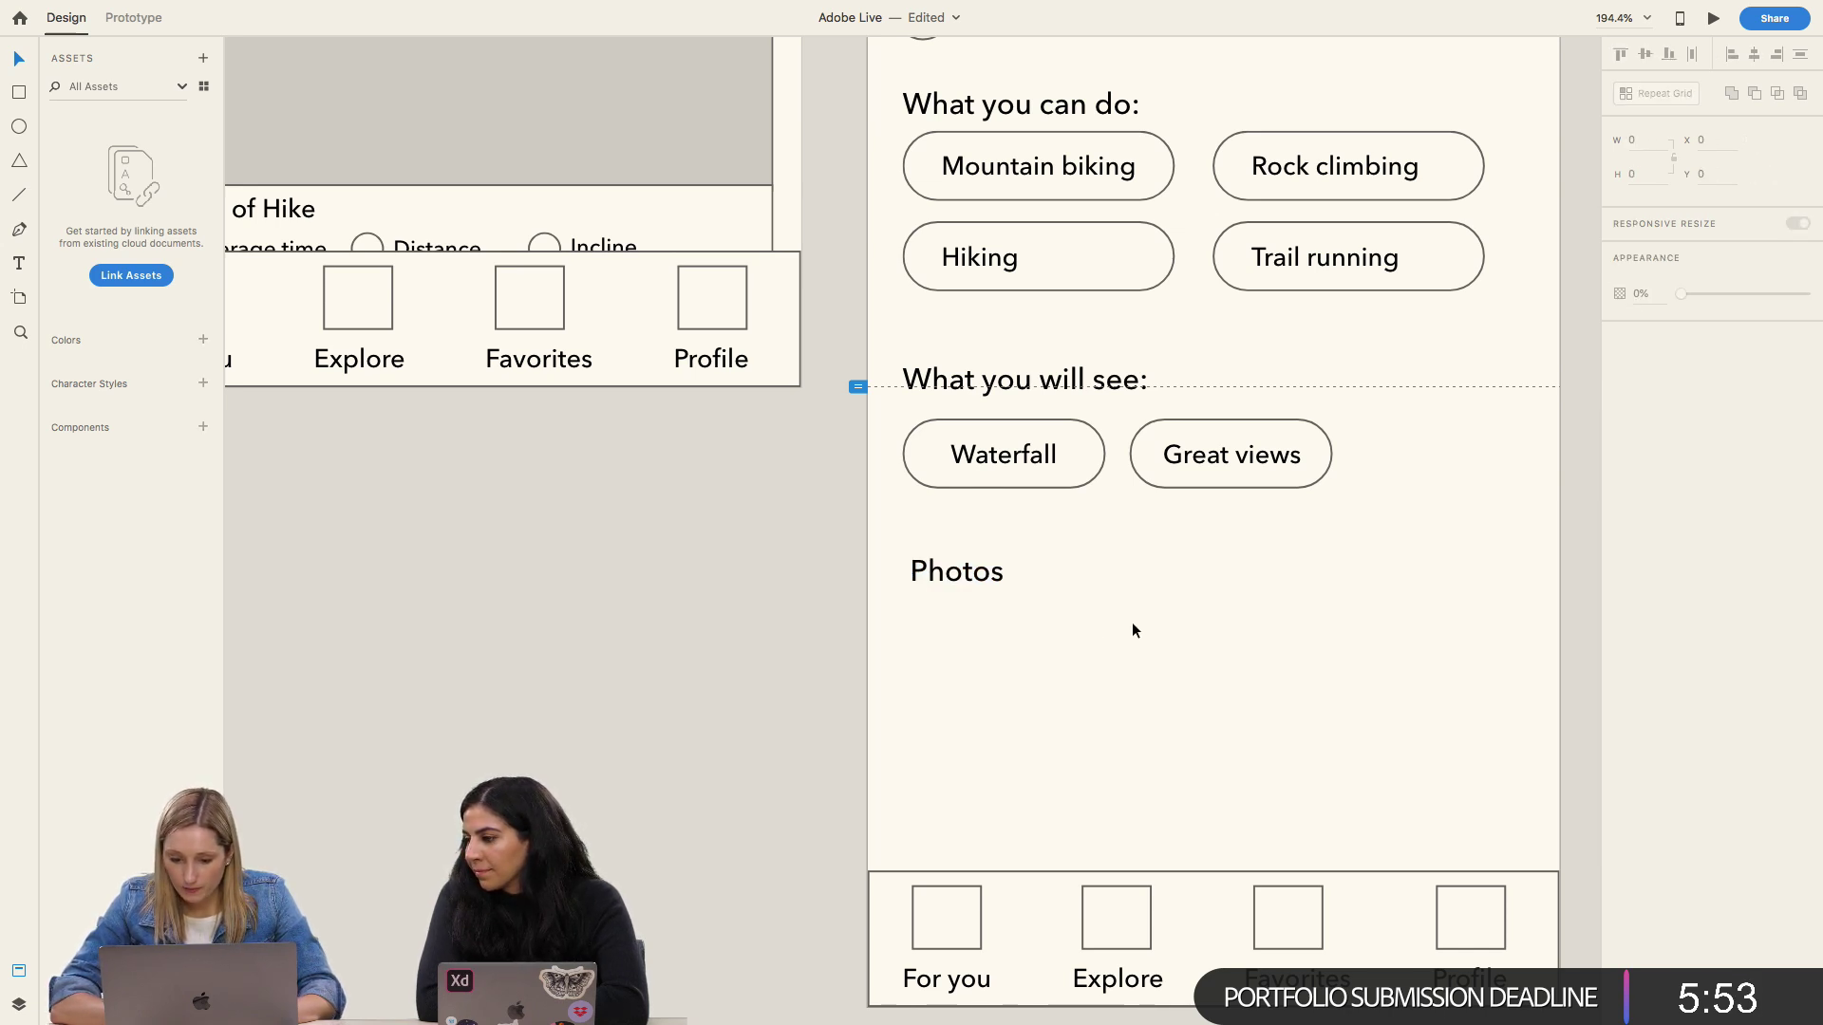
Step: Draw a rectangle about 93 × 85 beneath the "Photos" heading and fill it with the grey sampled from a hike card's image placeholder
drag(911, 604, 1082, 760)
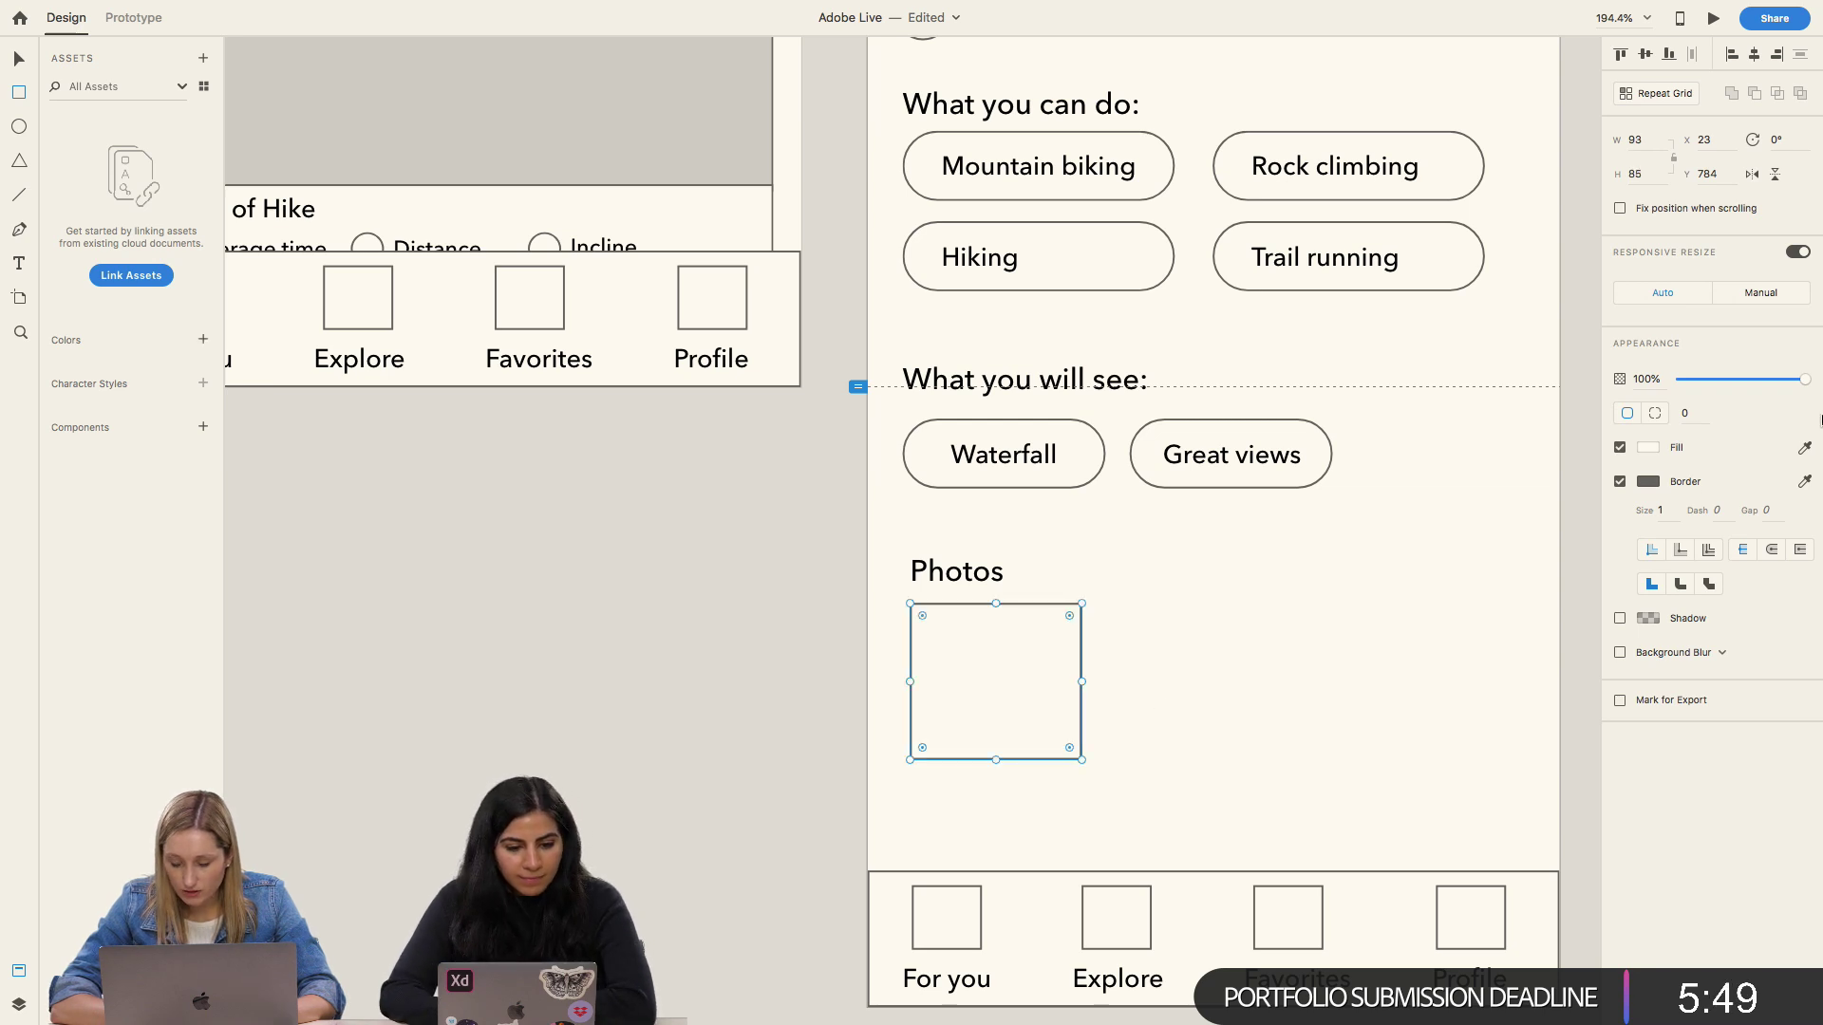
scroll(1337, 589, down, 3)
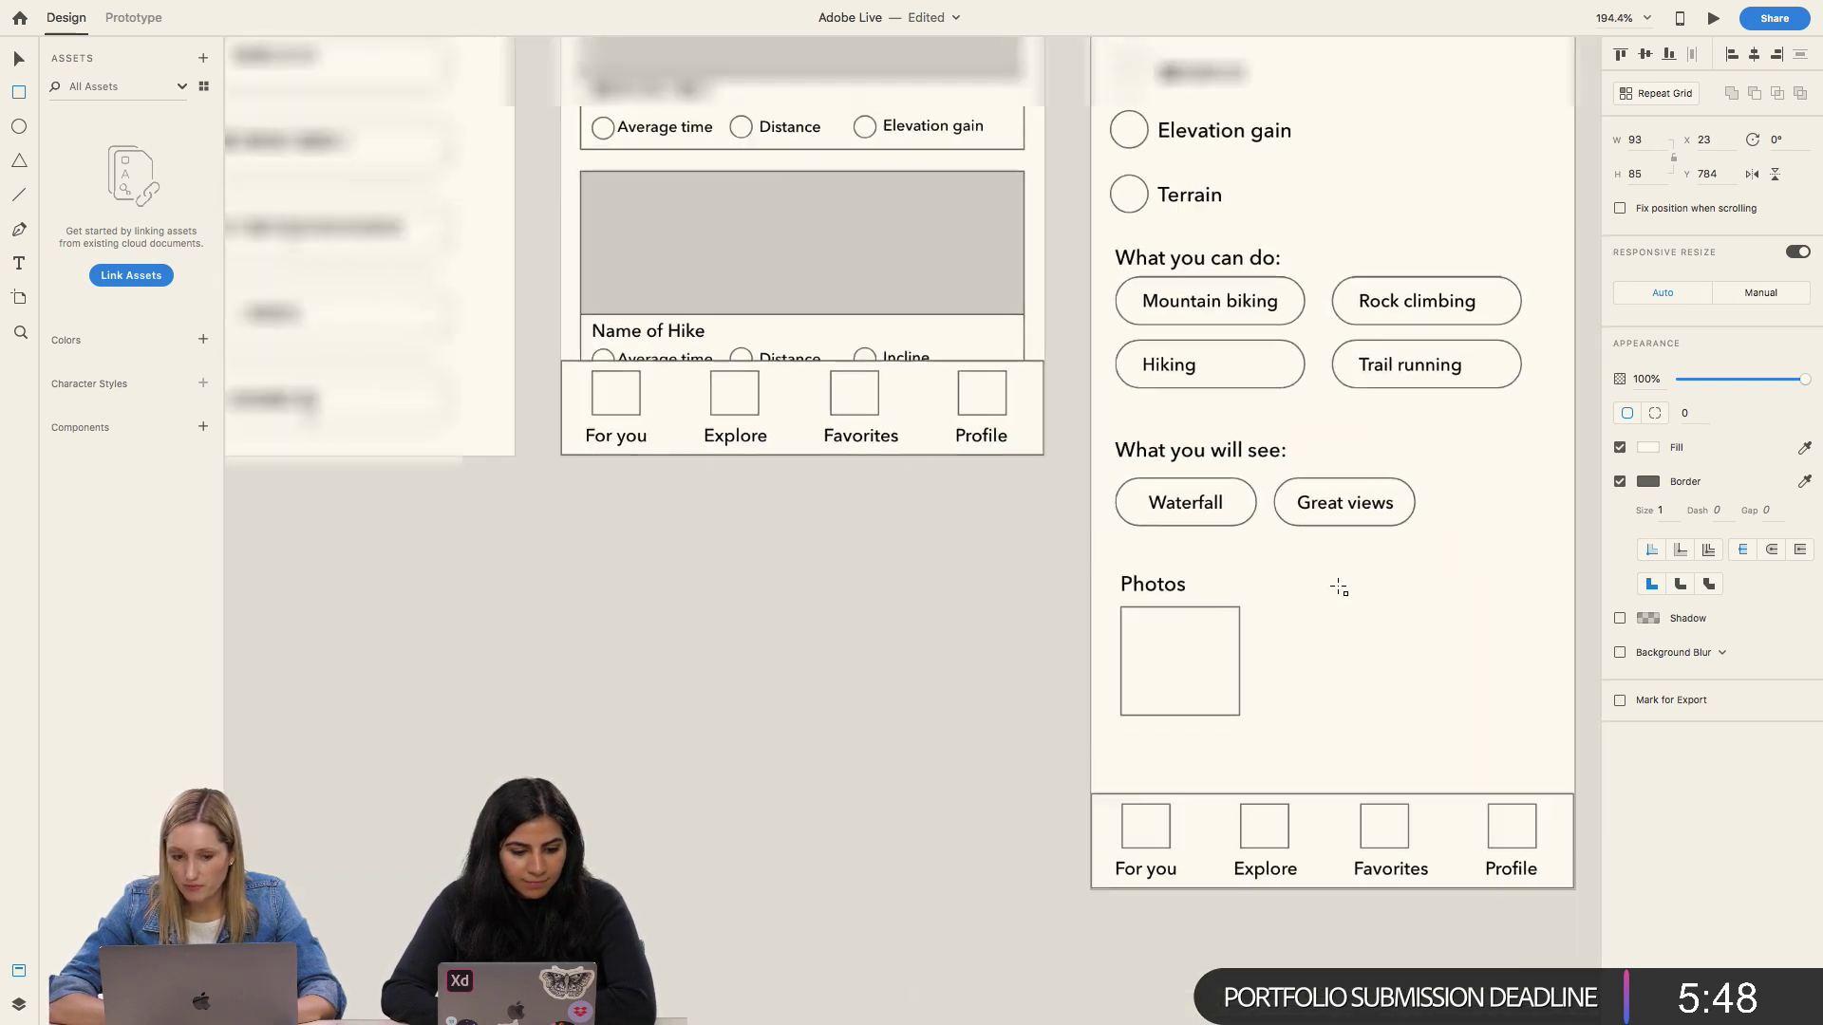
click(1805, 447)
click(995, 304)
scroll(786, 439, right, 5)
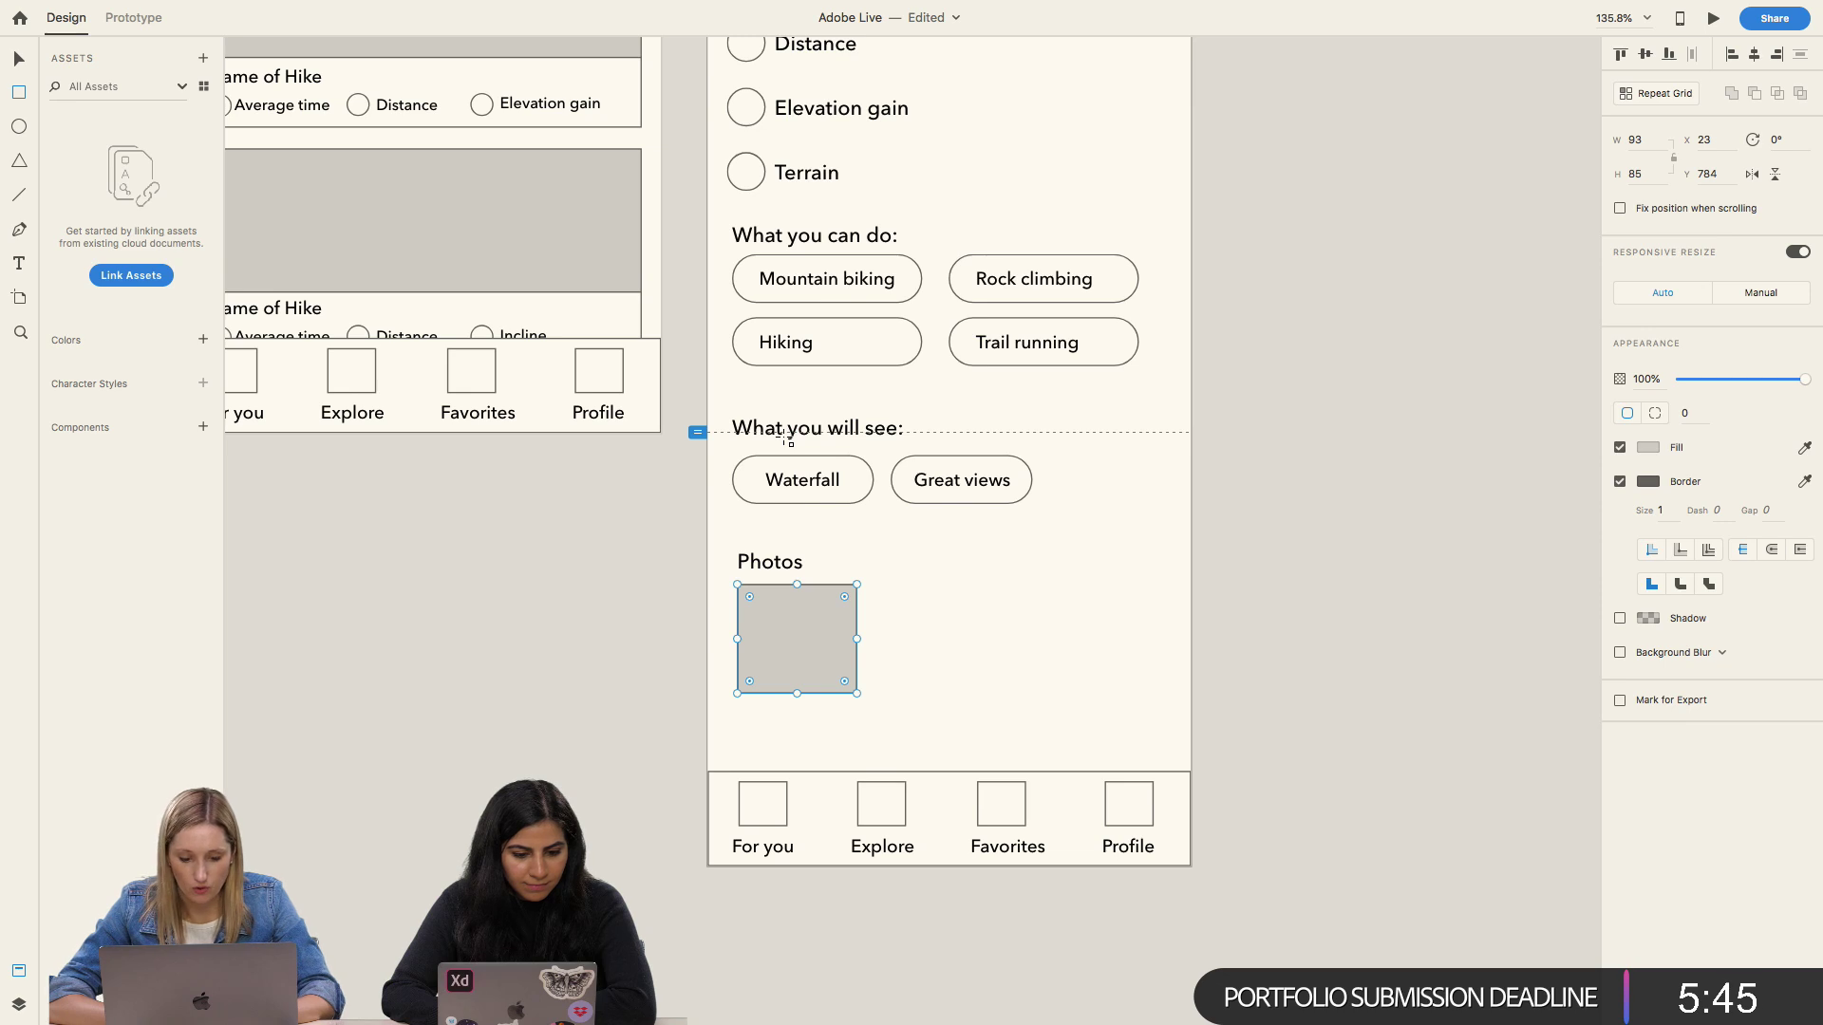
key(Escape)
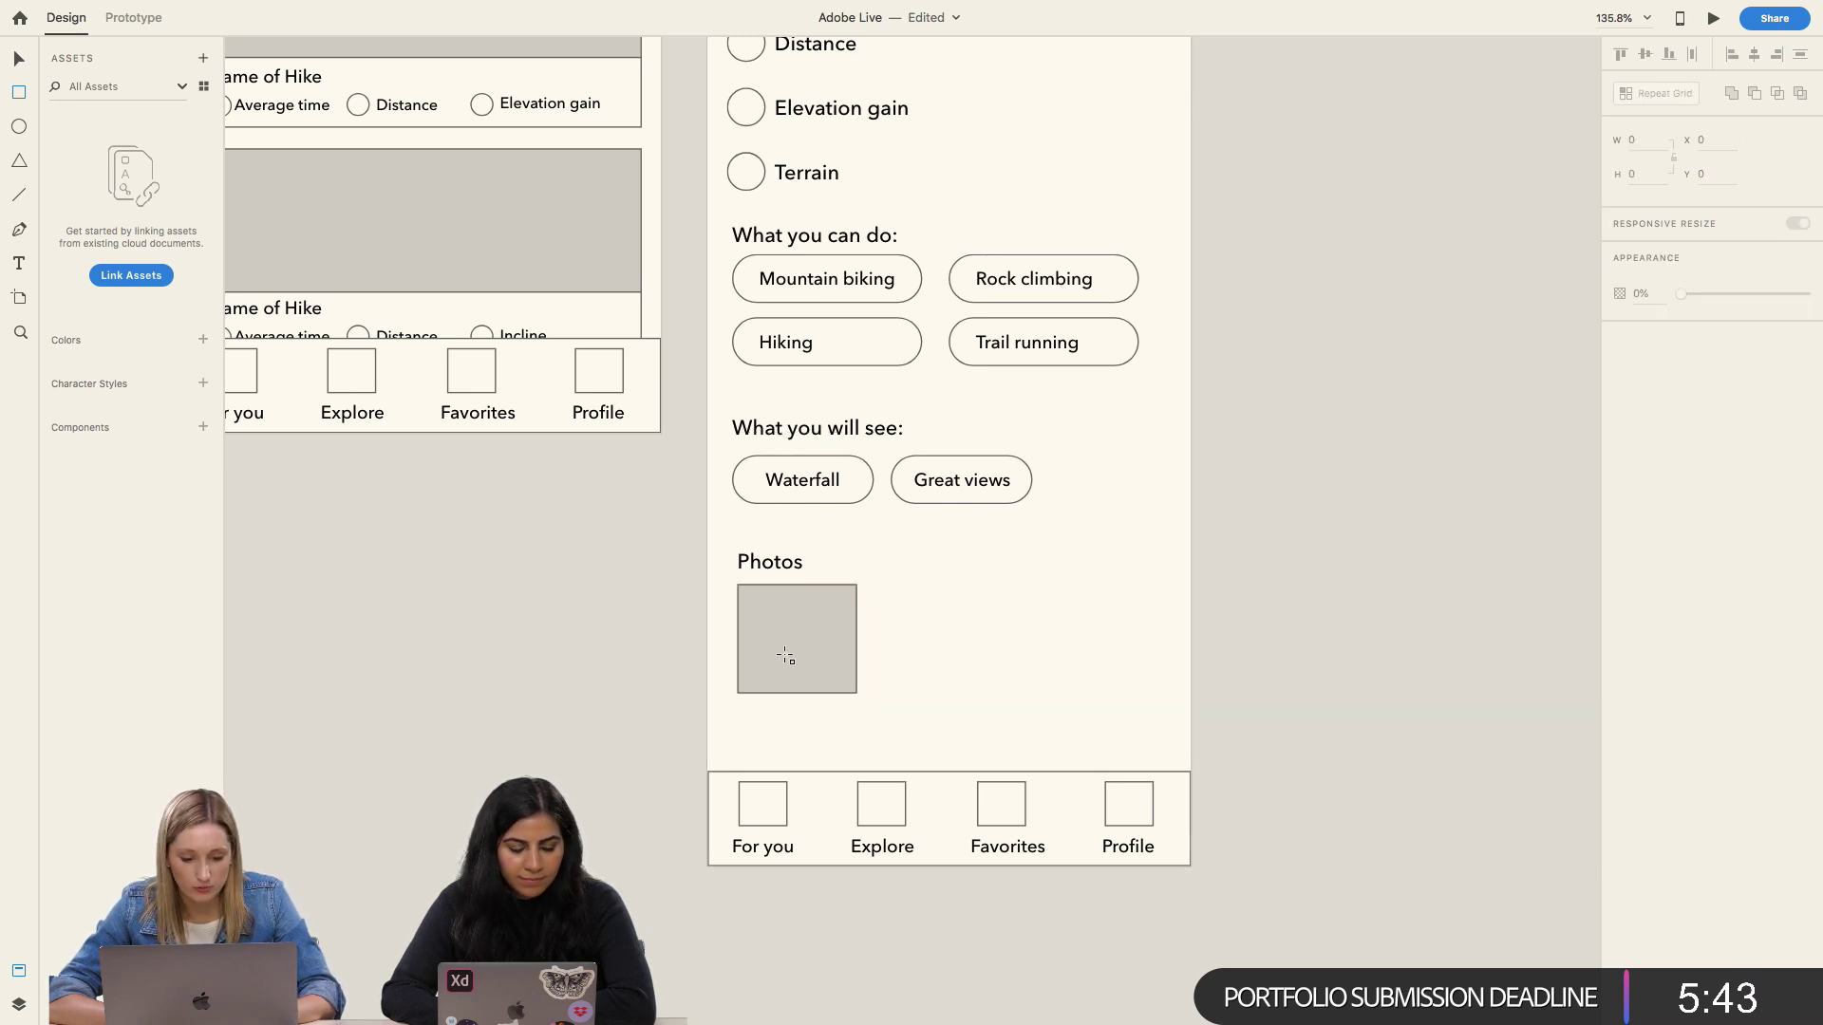
click(783, 652)
drag(782, 648, 913, 644)
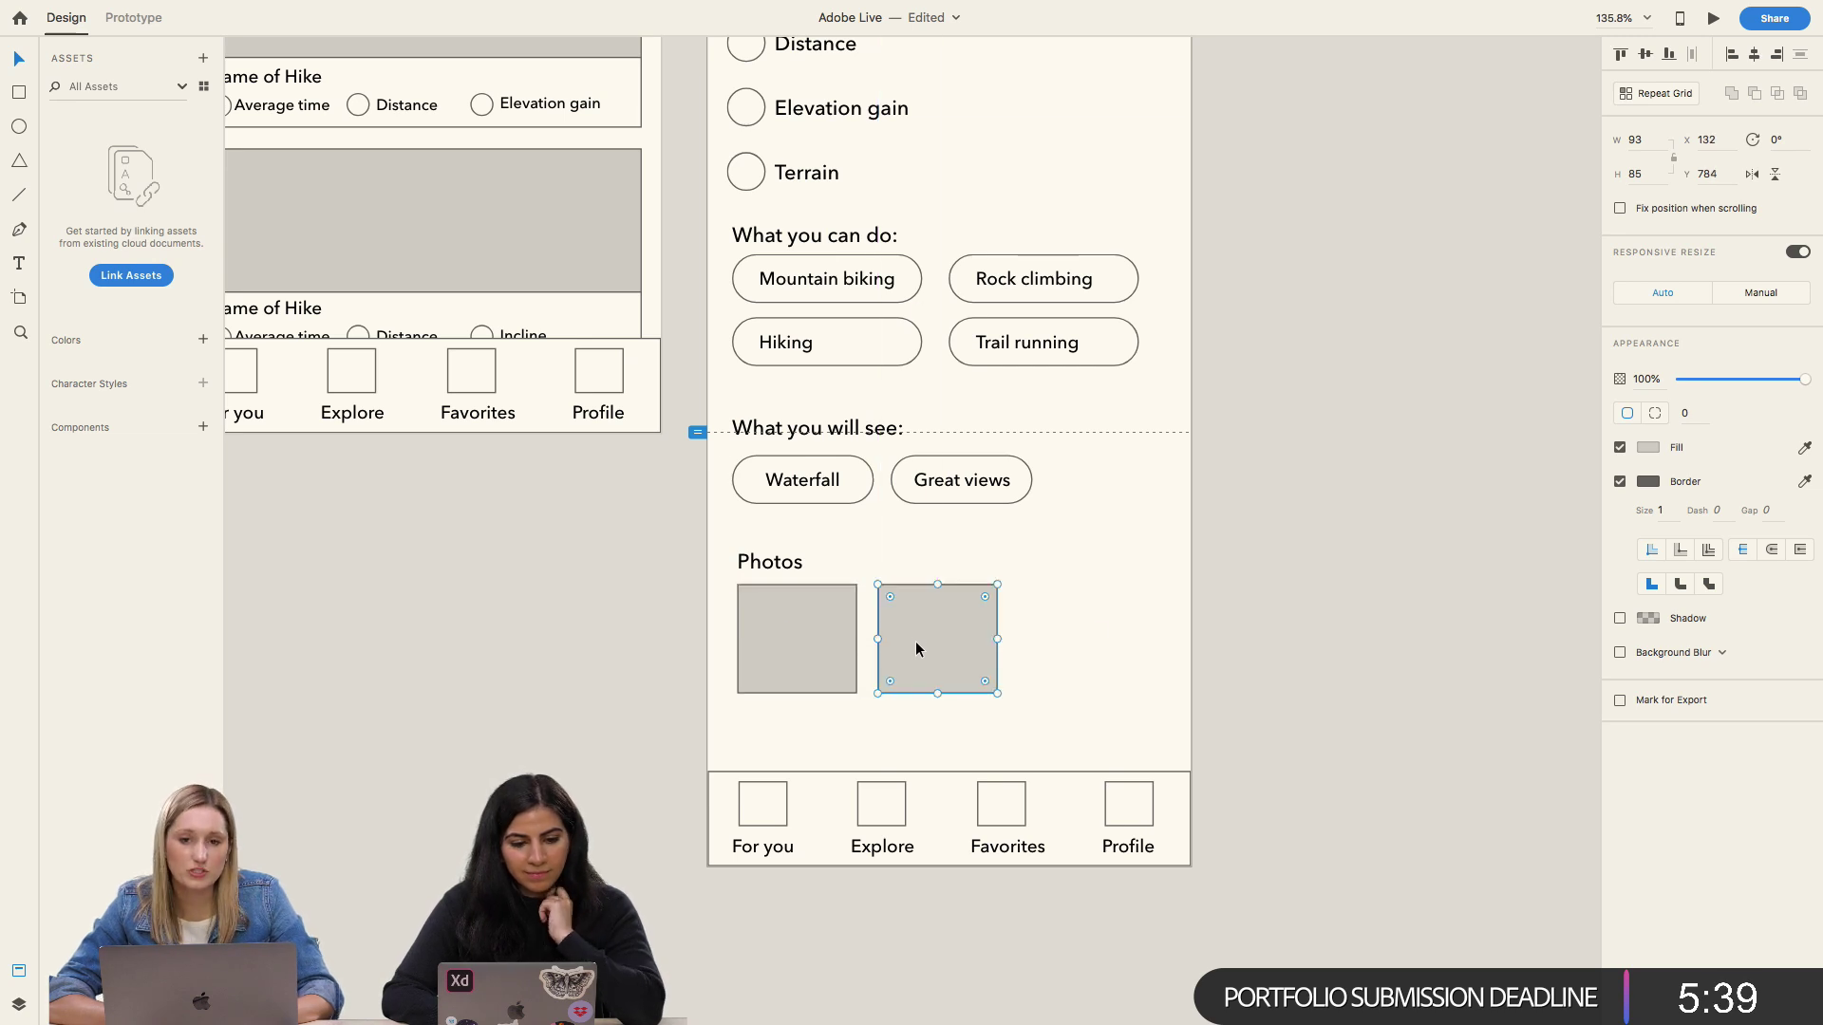
key(Delete)
Step: Turn the grey photo placeholder into a Repeat Grid extended to a row of three, about 326 wide
click(822, 634)
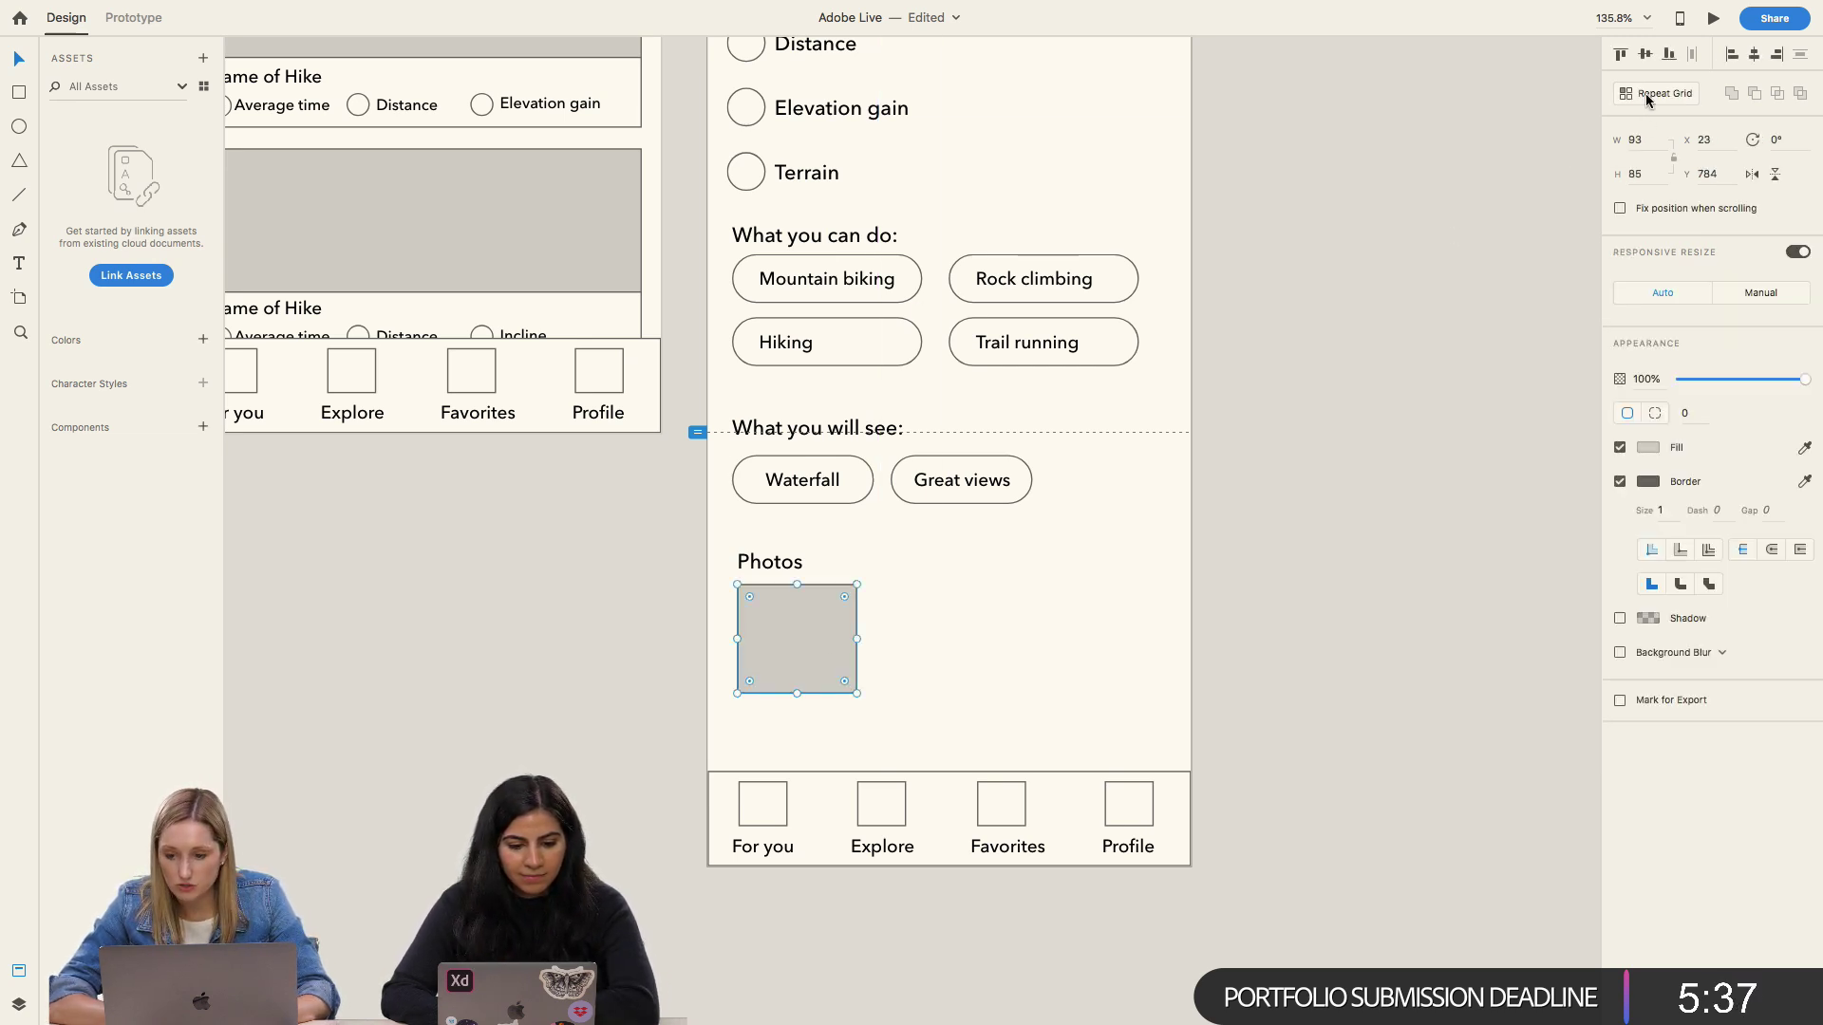
click(1647, 95)
drag(852, 641, 1156, 635)
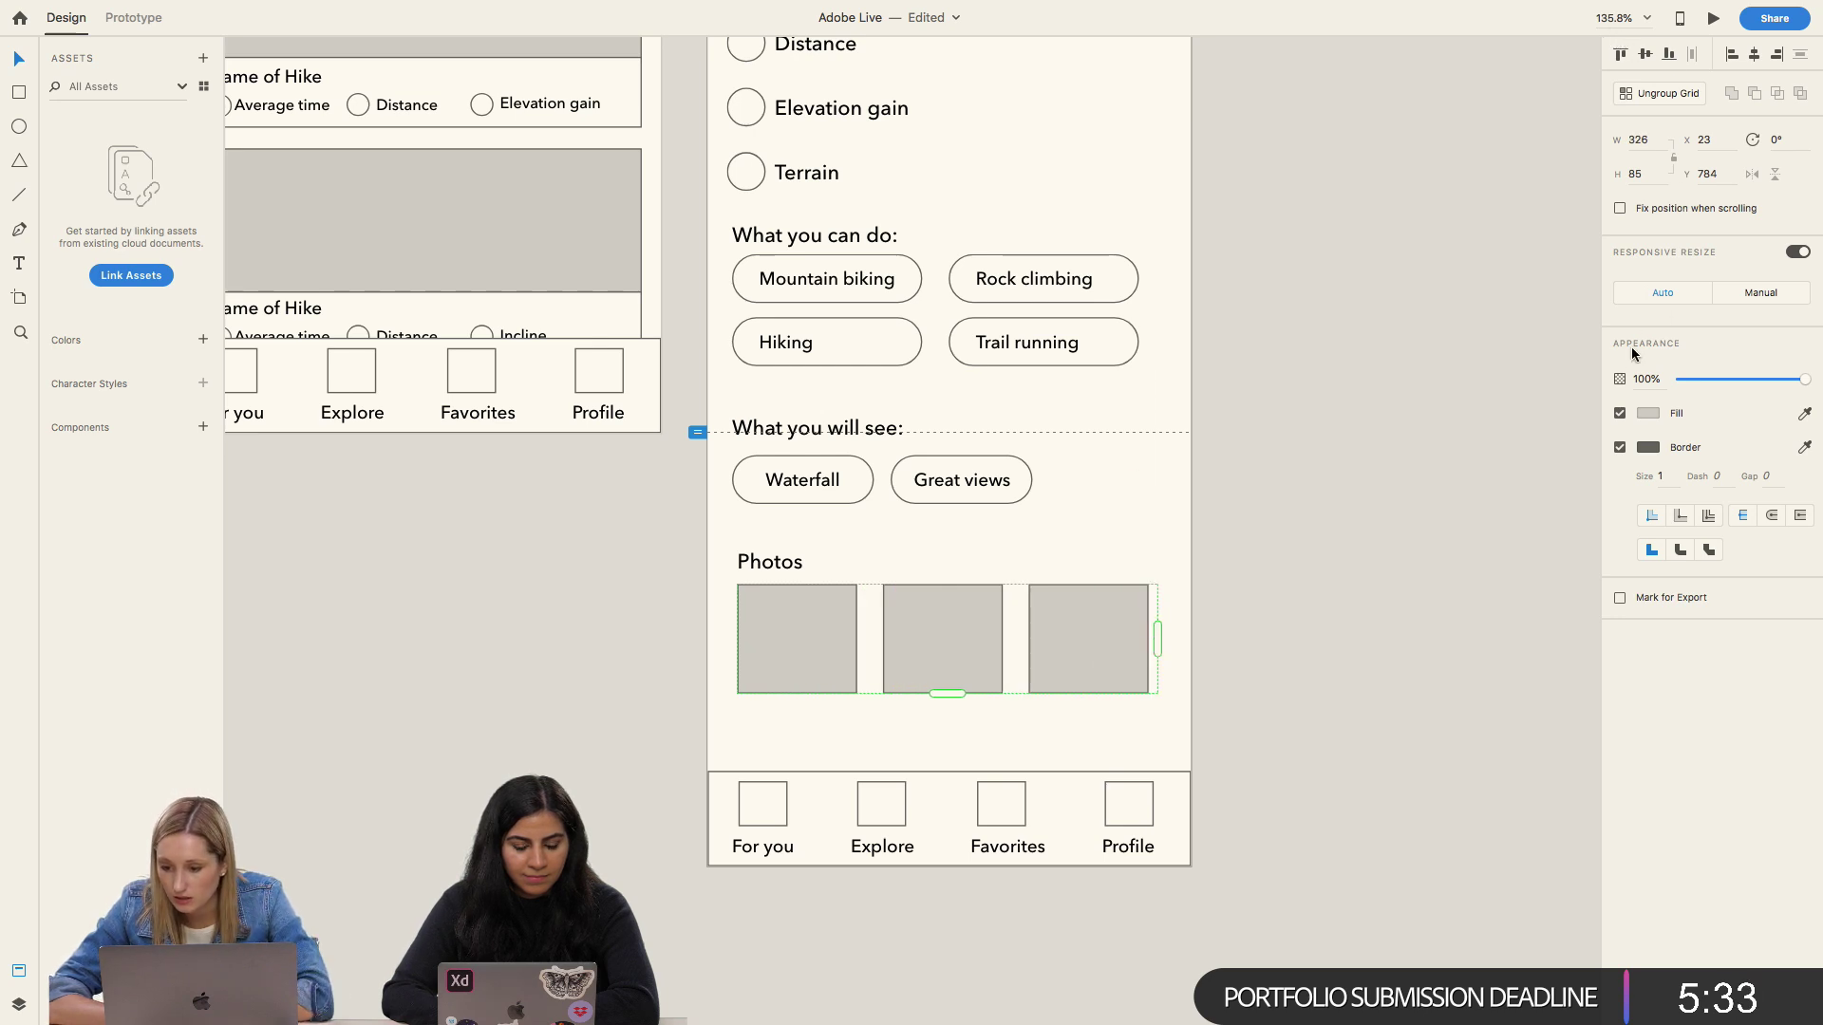
Step: Turn on the column layout grid for the hike detail artboard
scroll(1280, 486, up, 3)
scroll(1279, 476, up, 5)
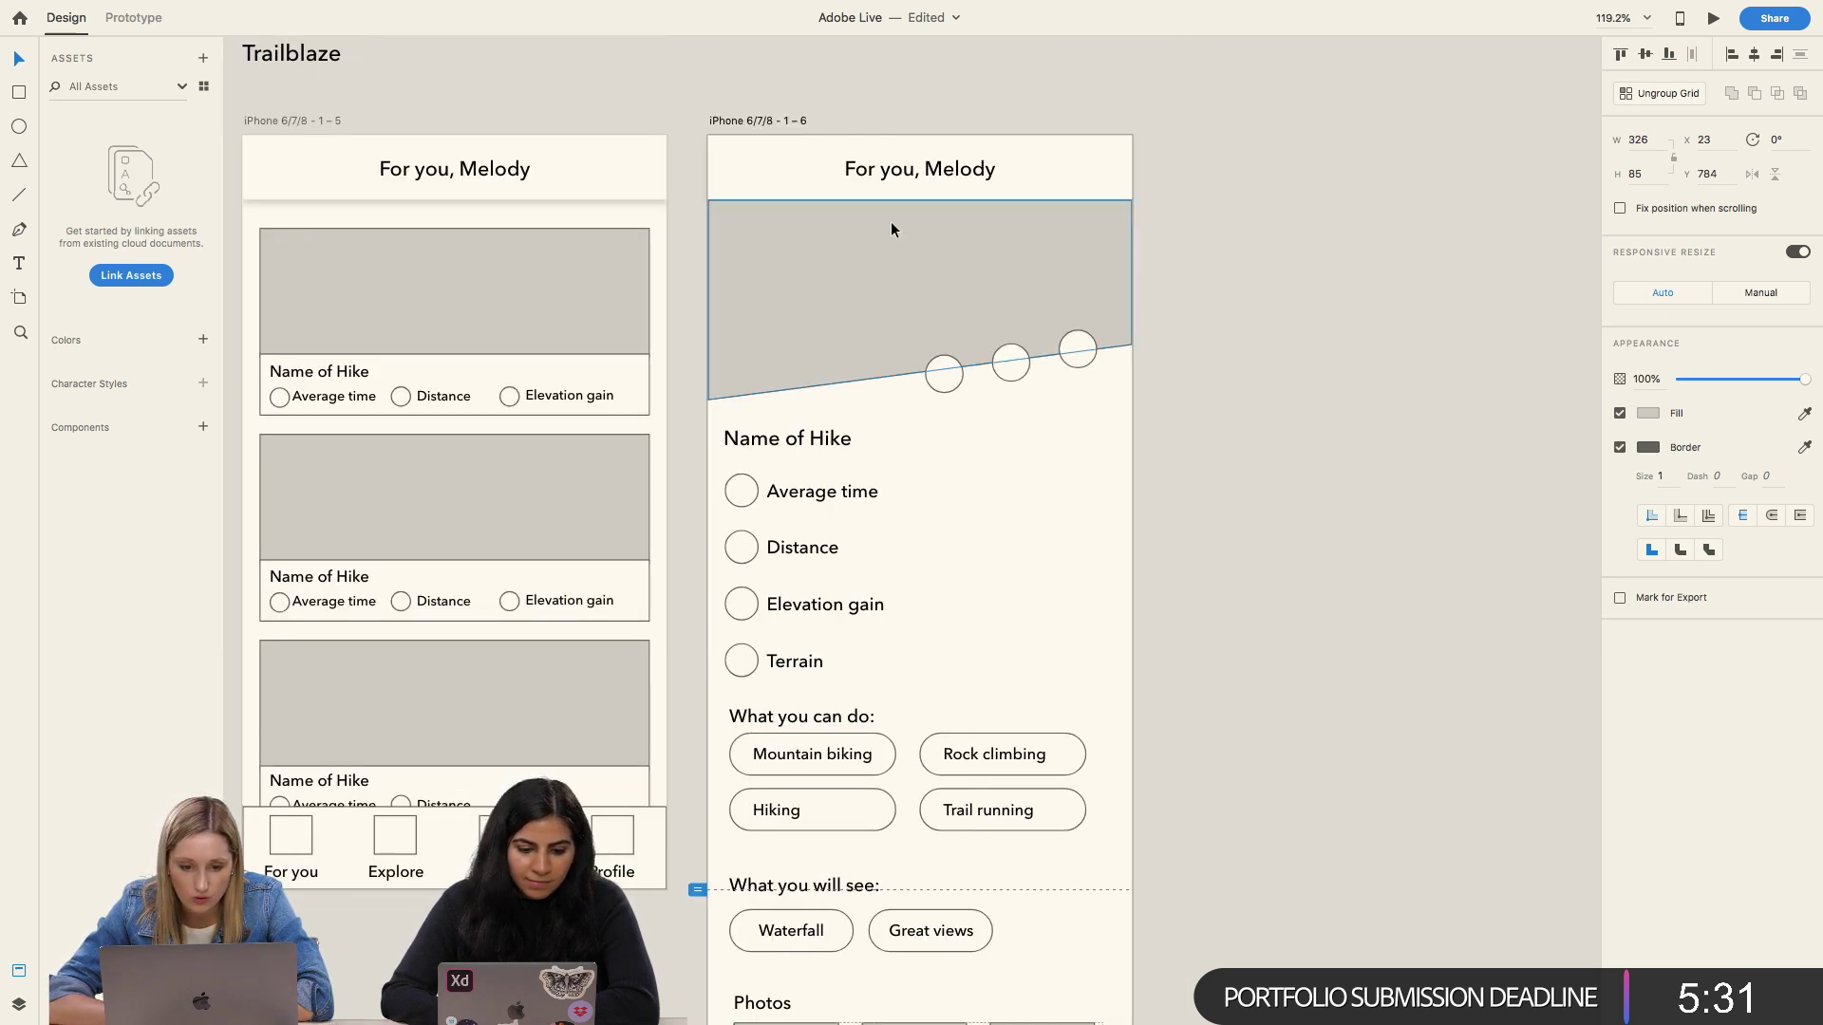
click(767, 121)
click(1620, 498)
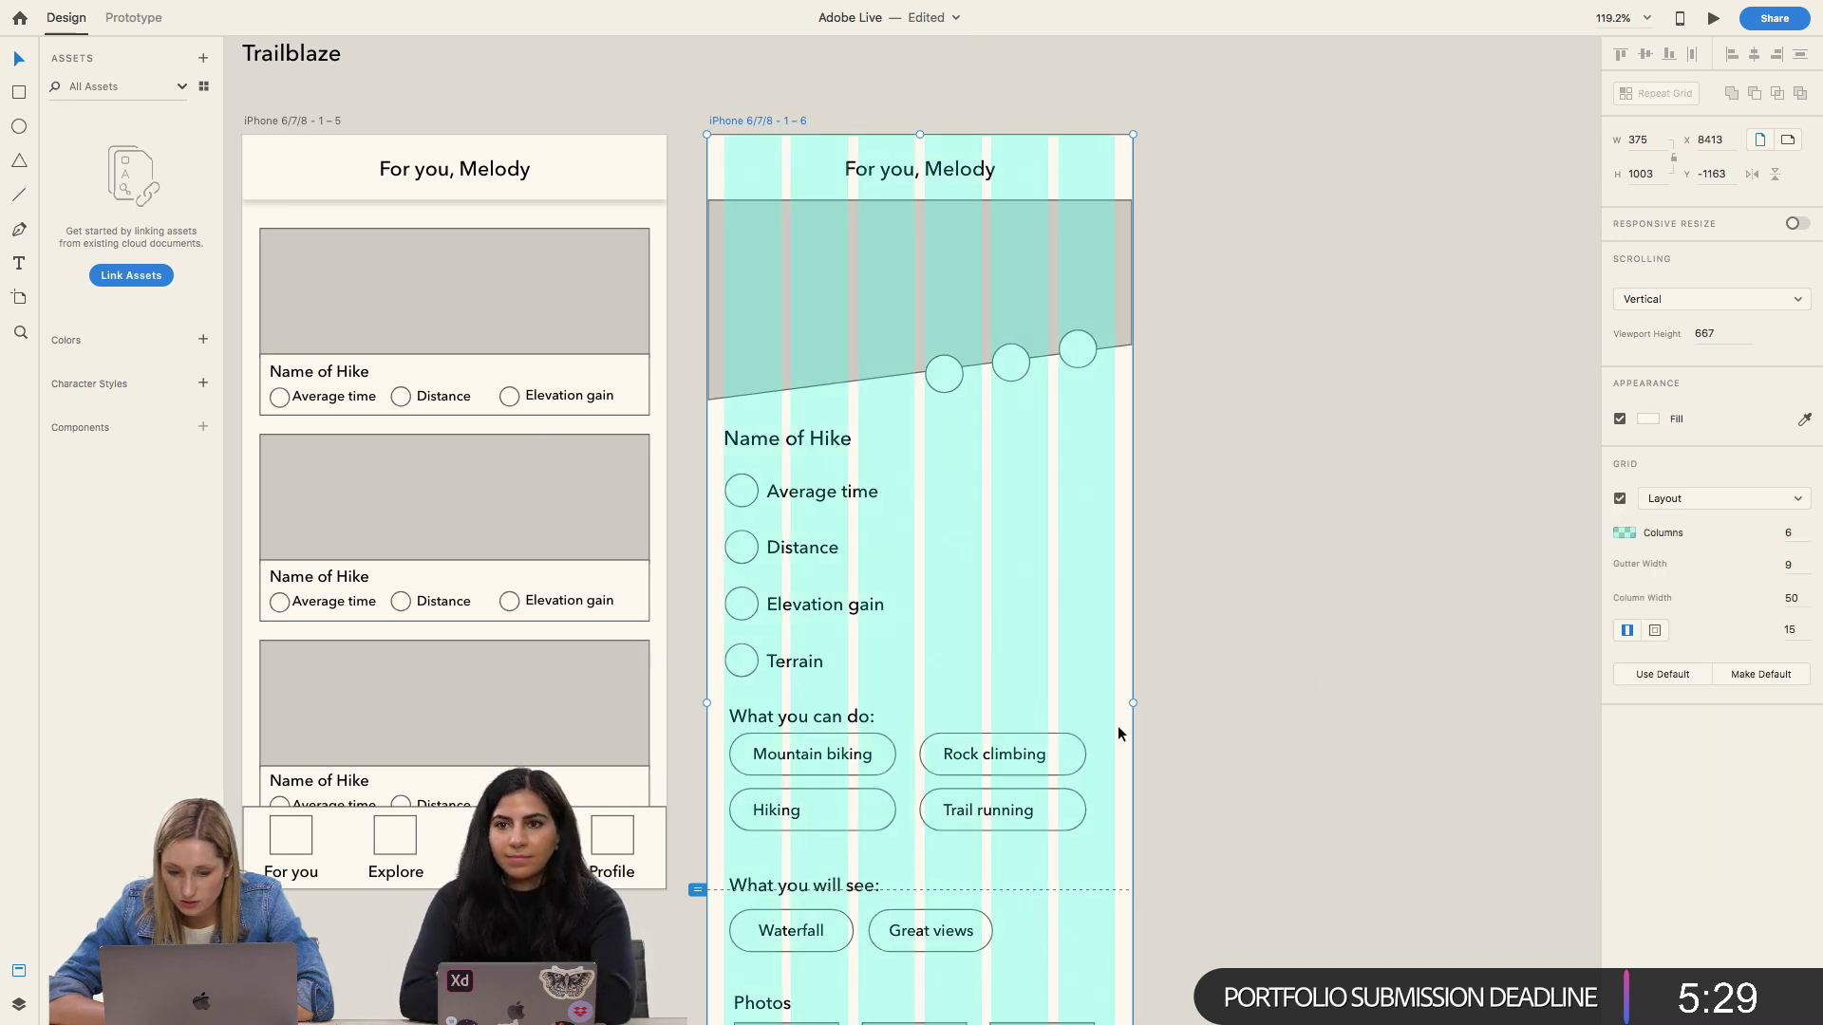
Step: Move the row of photo placeholders to X 15 so it starts at the first layout column
scroll(1118, 725, down, 10)
click(1012, 589)
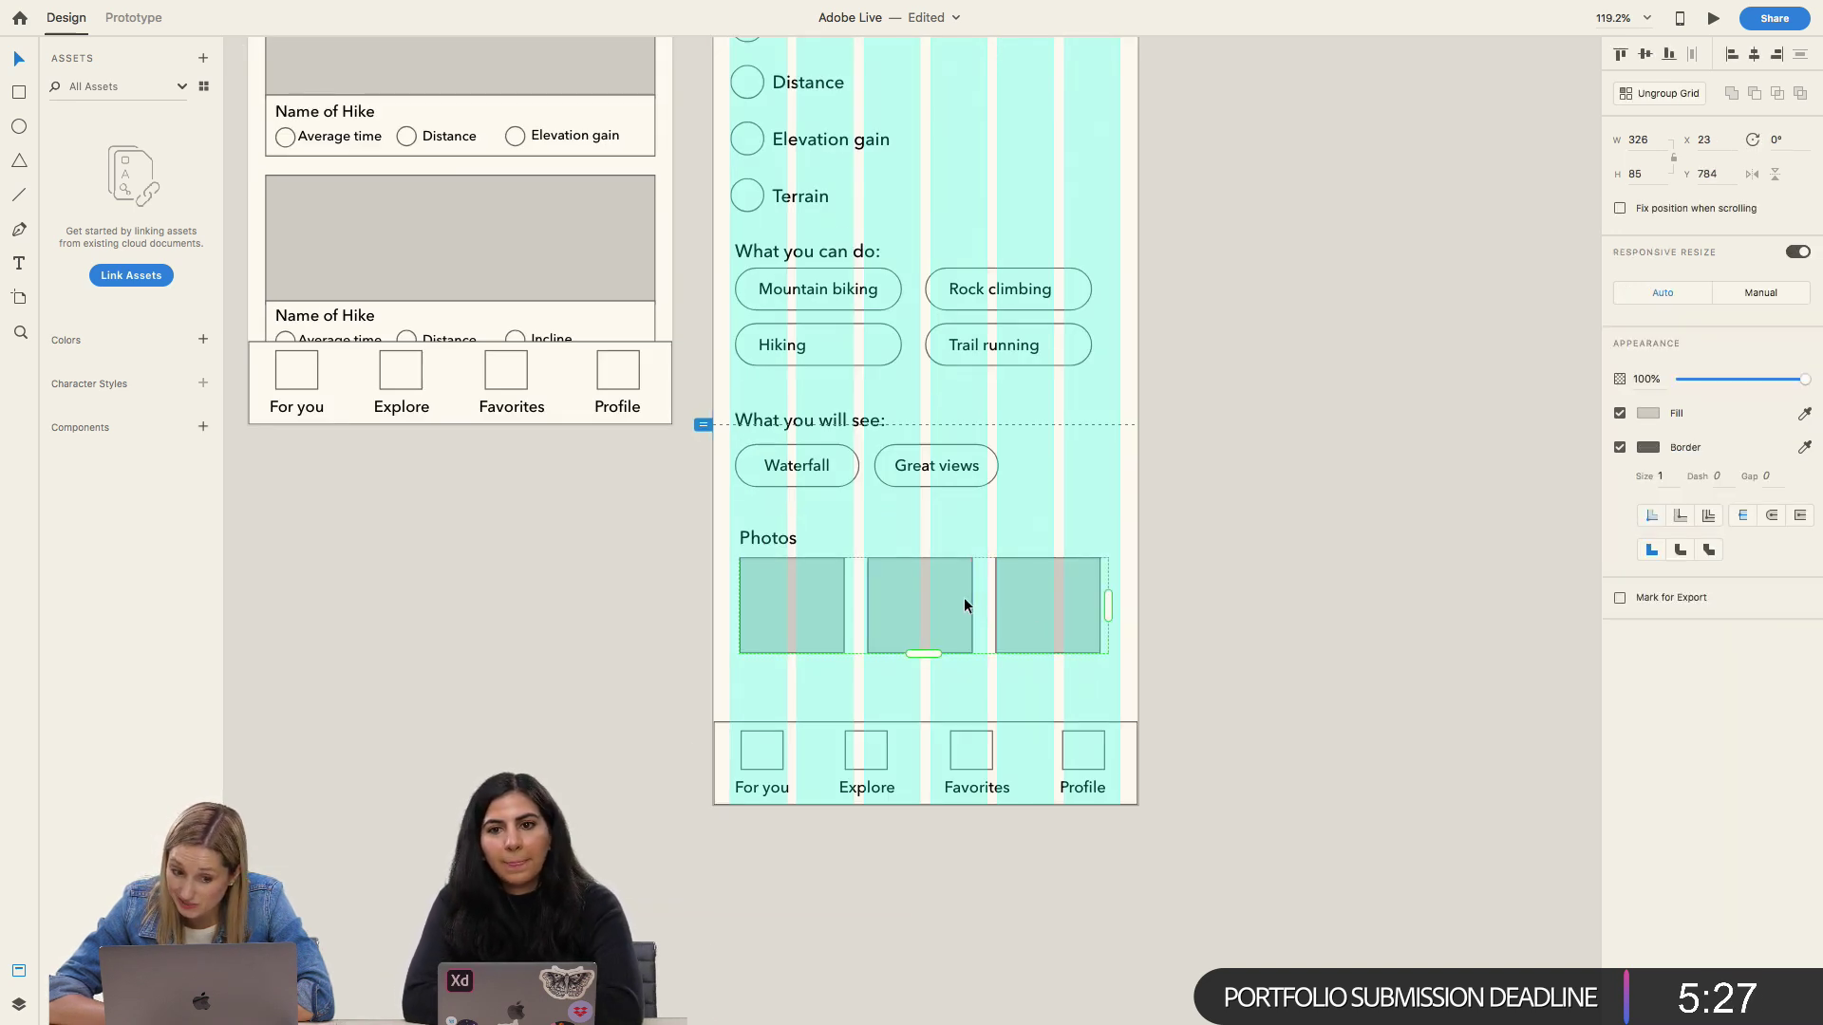
drag(835, 605, 830, 605)
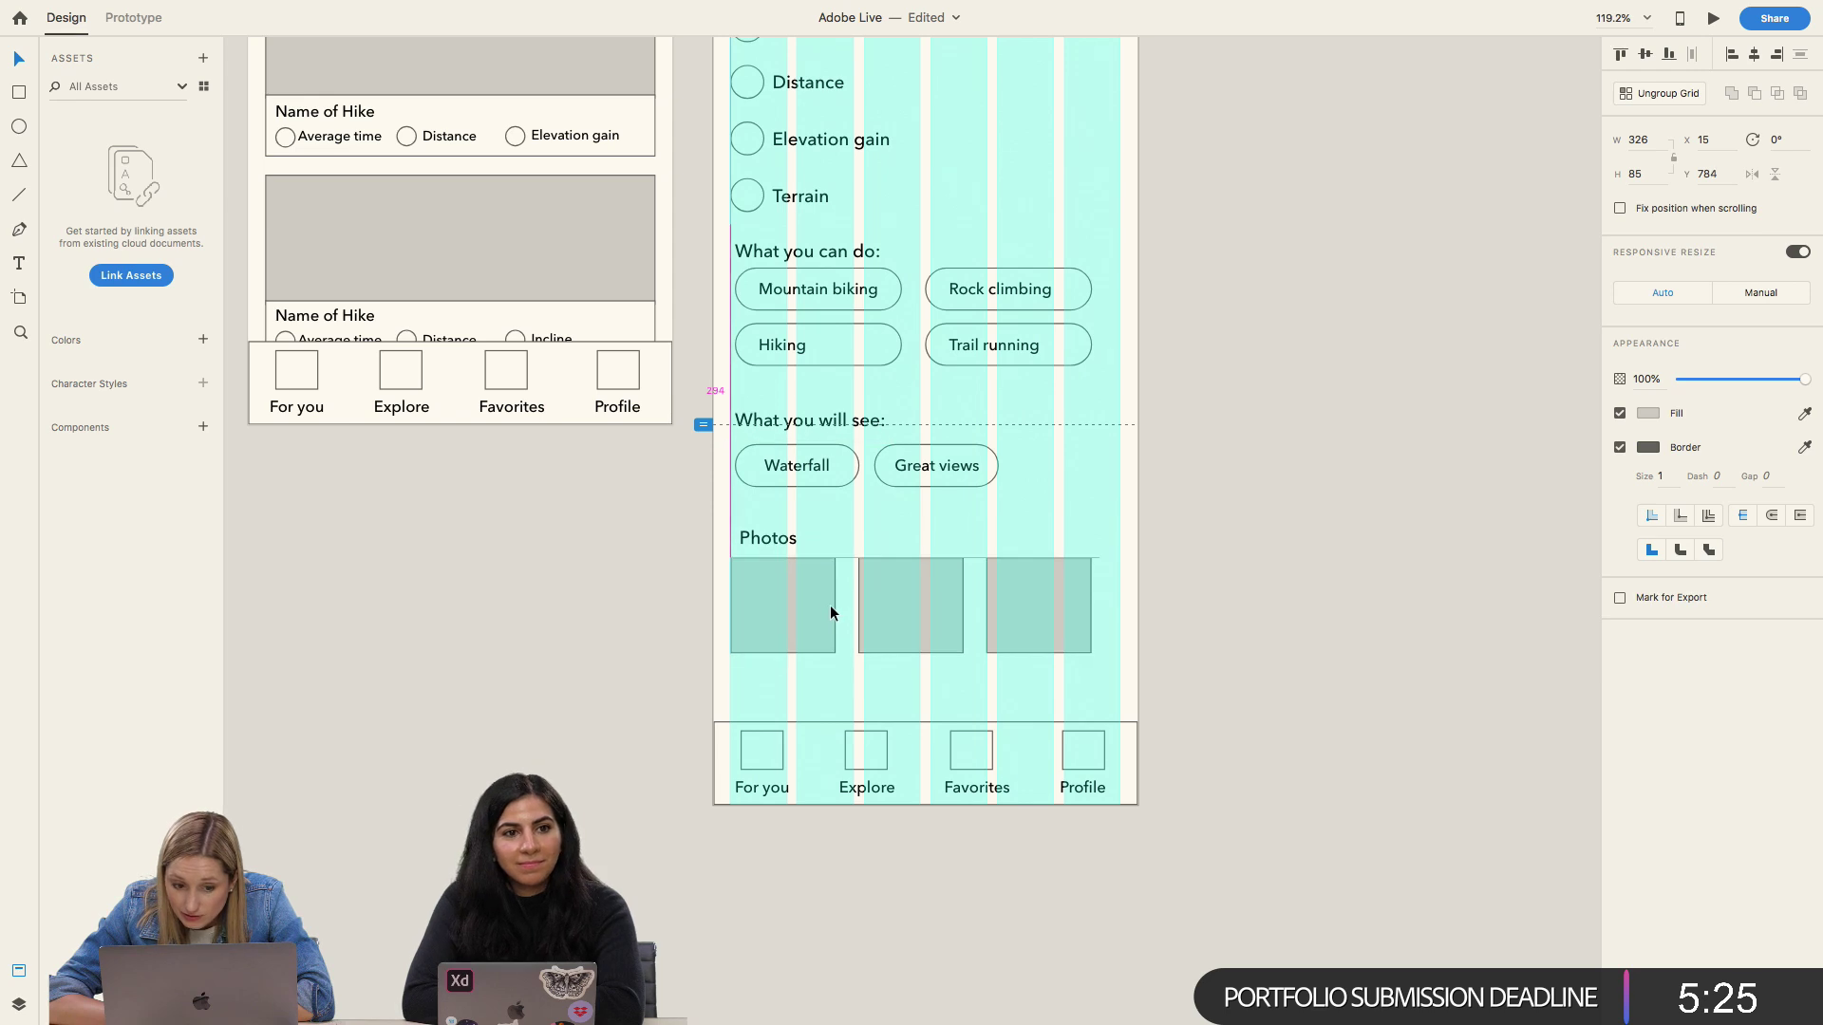
Step: Nudge the "What you can do:" and "What you will see:" headings, the activity pills and the "Waterfall" pill left to the first column's edge
click(785, 258)
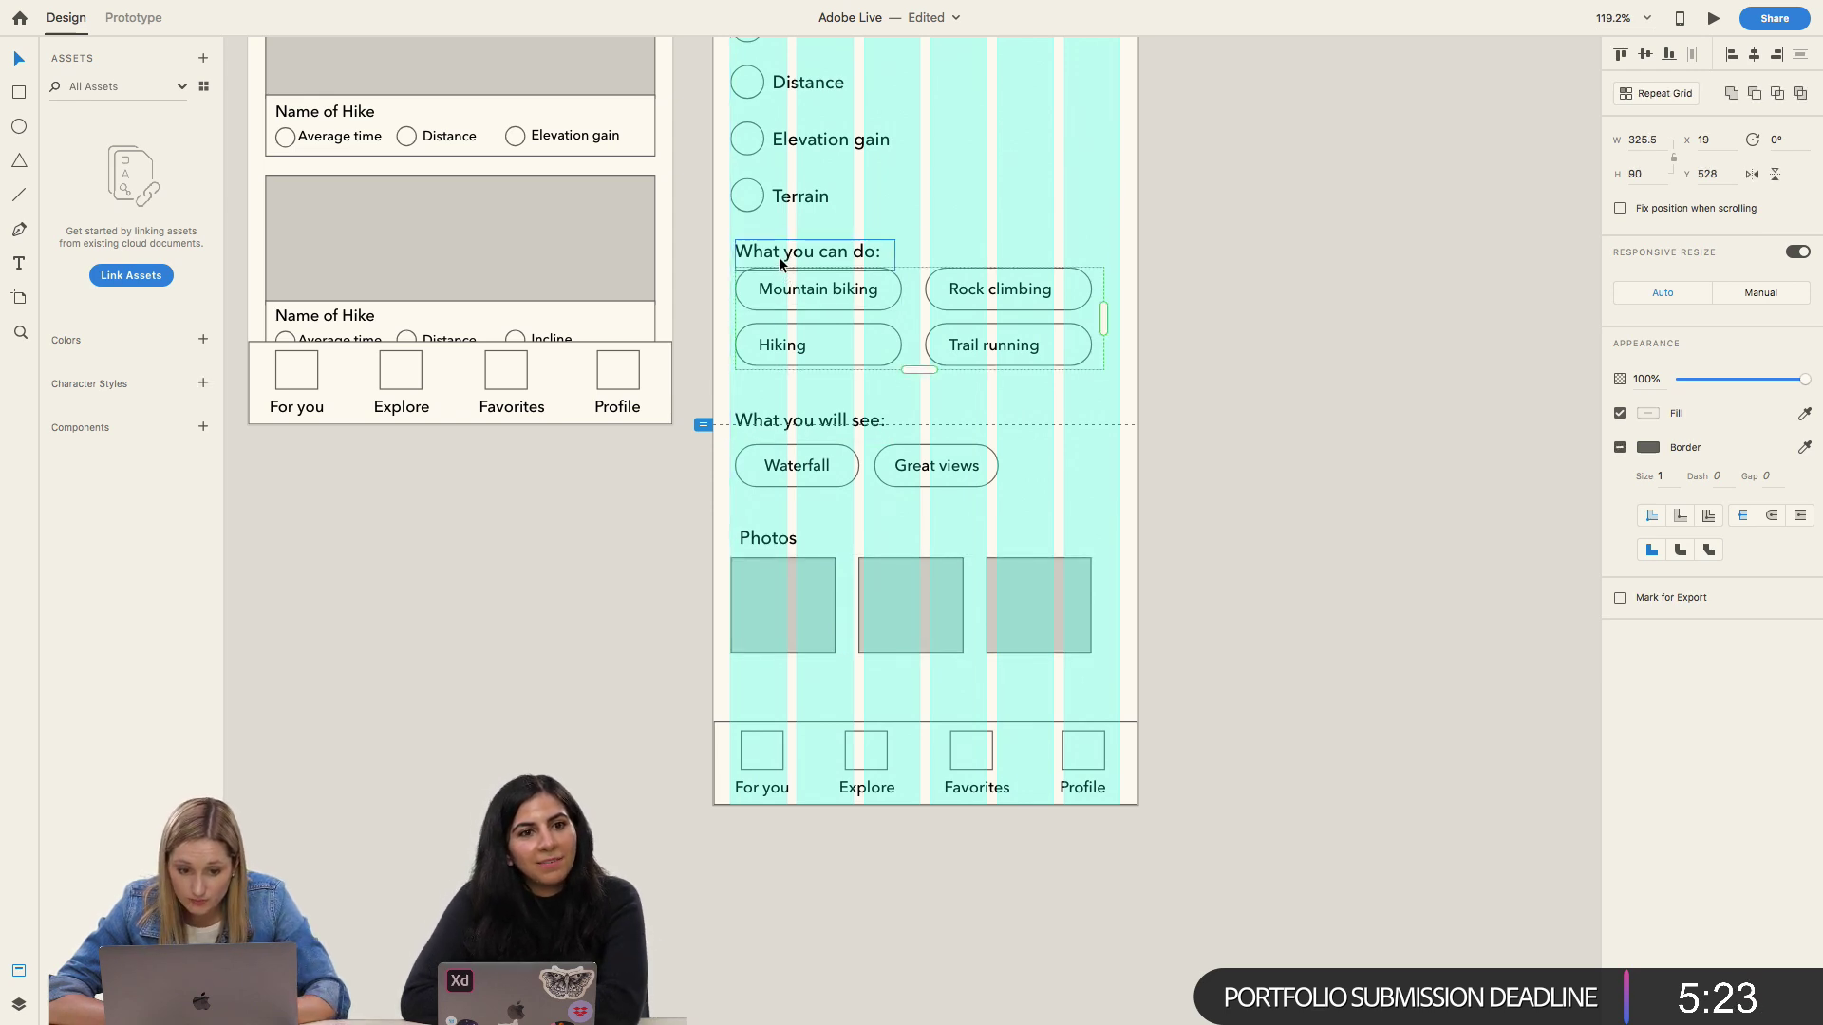
shift+click(777, 427)
shift+click(778, 471)
key(super+r)
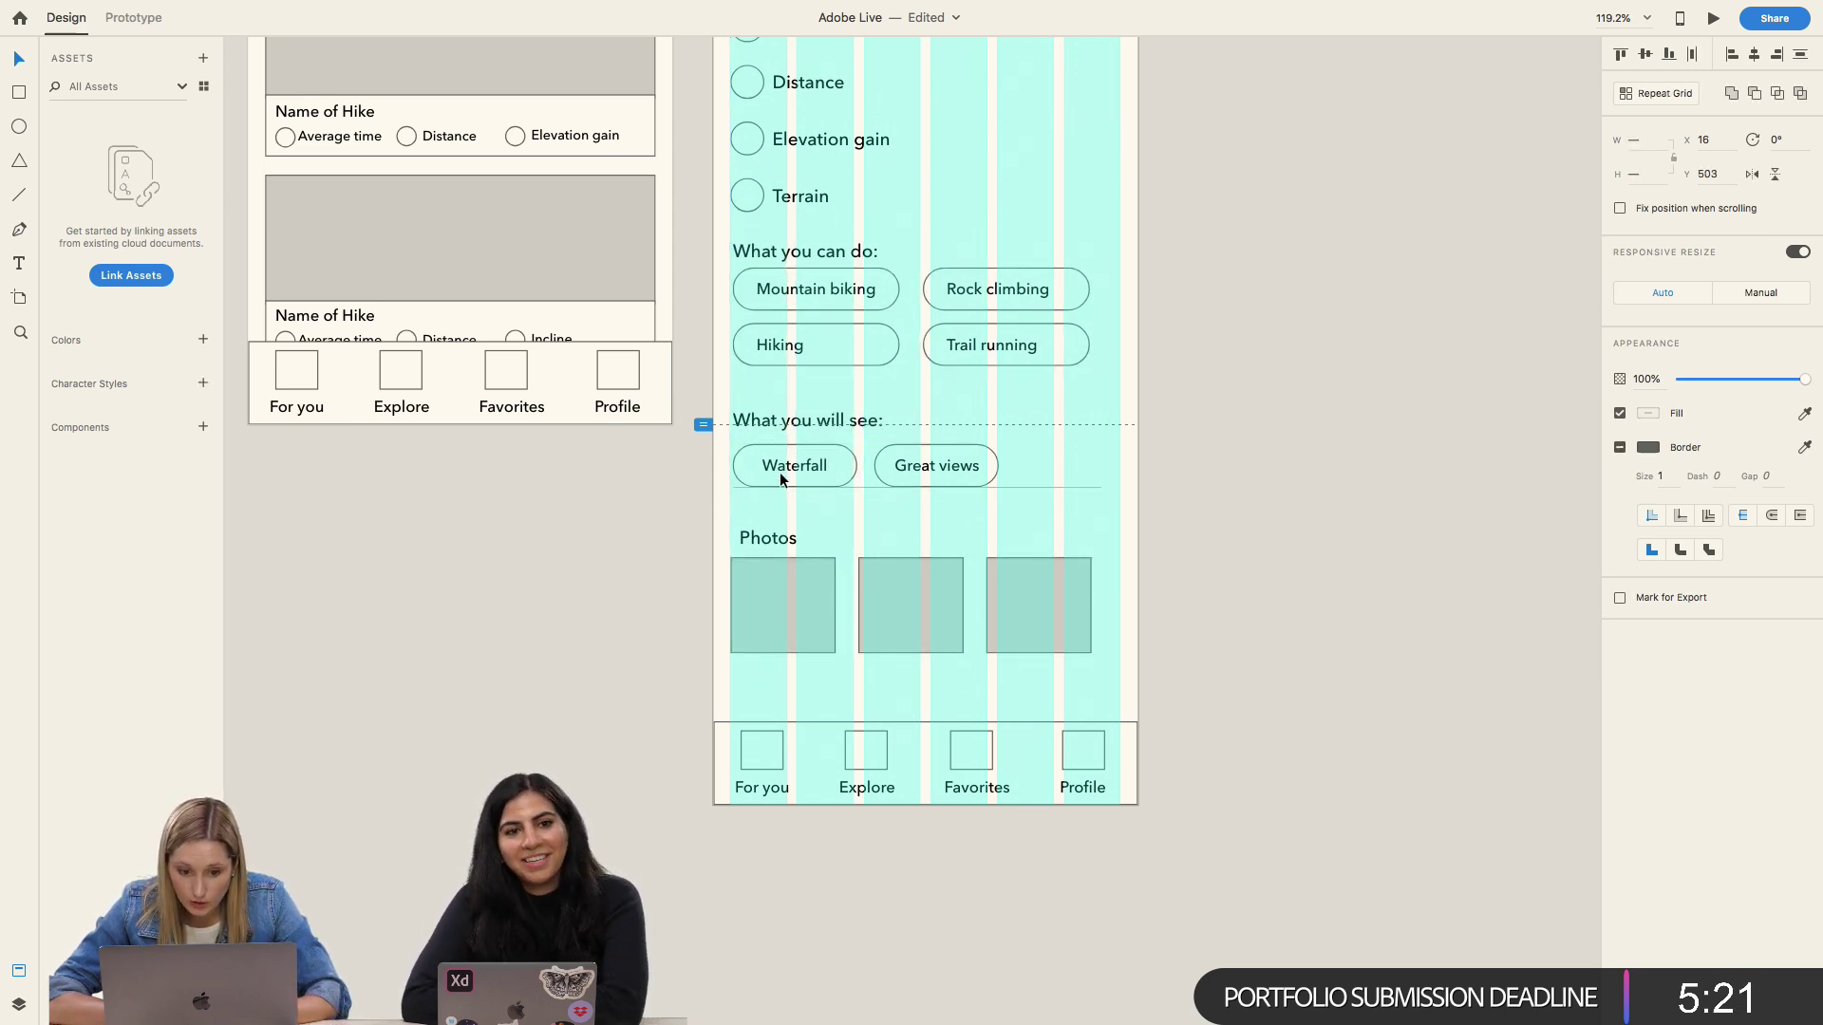
key(Left)
key(Left)
key(Left)
key(Left)
Step: Nudge the "Photos" heading left to X 15 so it lines up with the first layout column
click(756, 541)
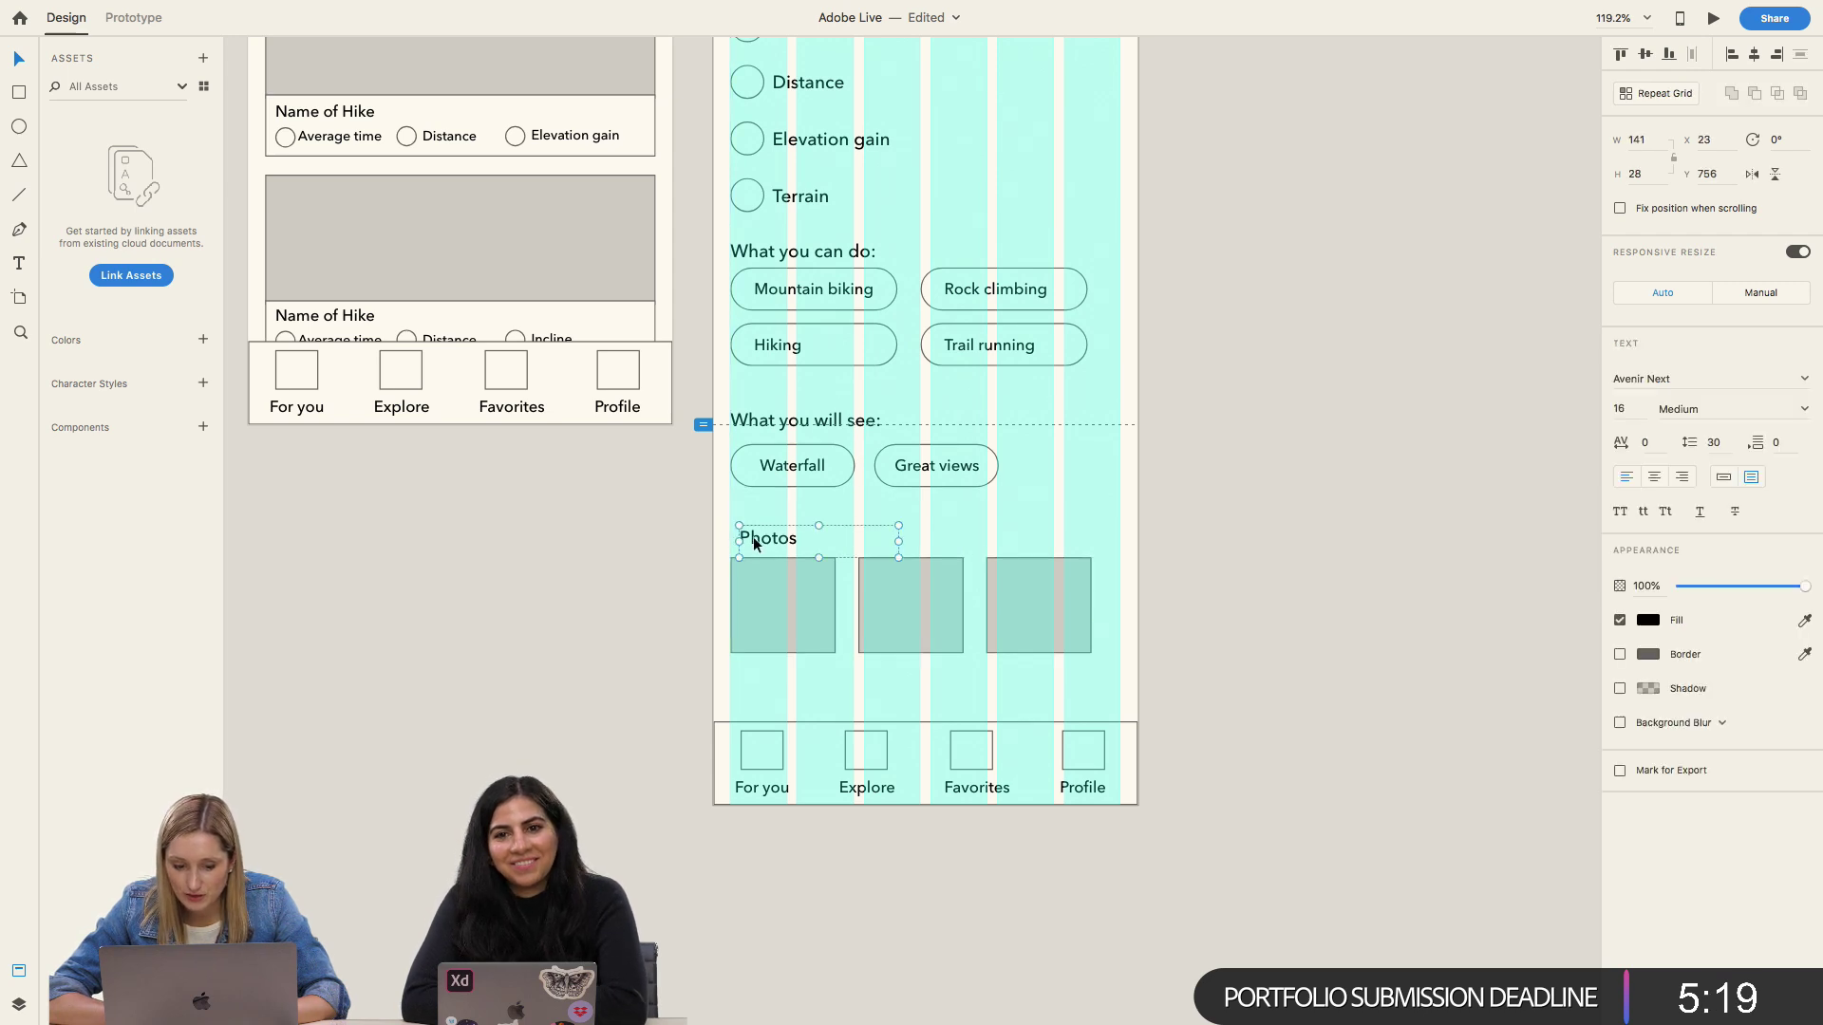
key(Left)
key(Left)
key(Left)
key(Left)
key(Left)
key(Left)
key(Left)
key(Left)
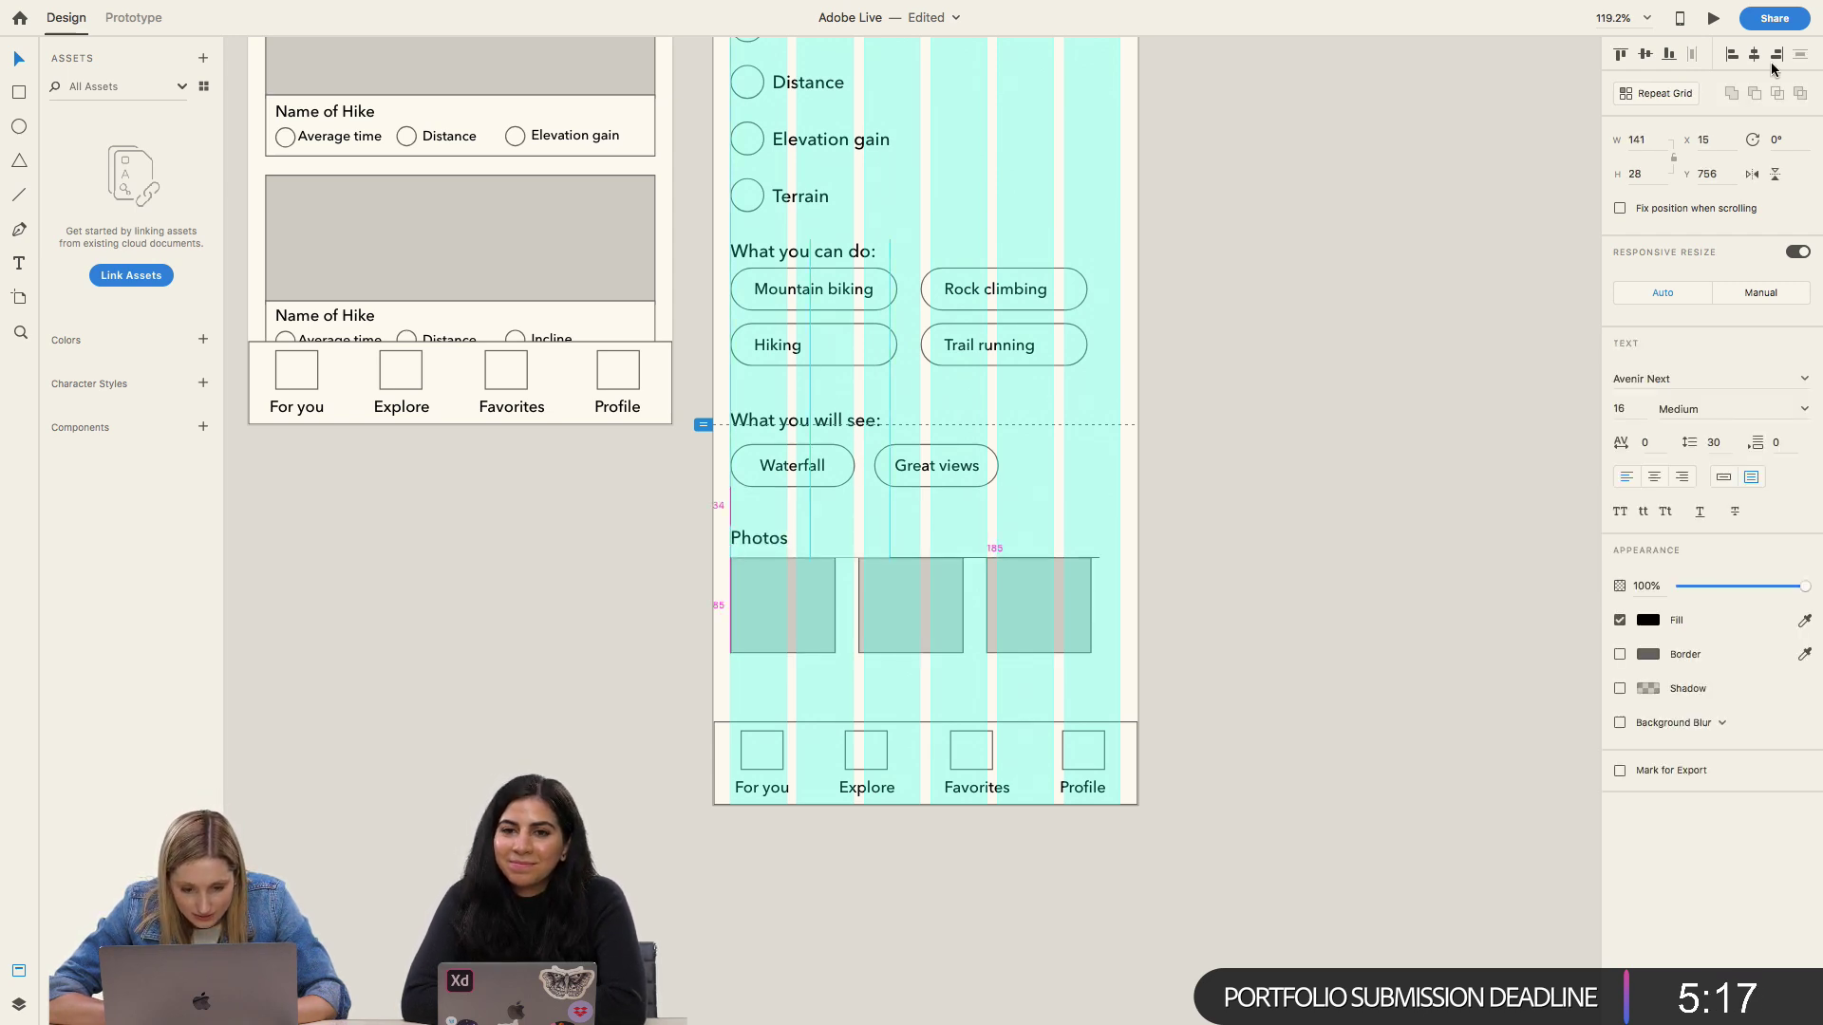
Step: Widen the gaps between the photo placeholders until their repeat grid is 352 wide, and extend it down into a partial second row
drag(1186, 648, 735, 608)
key(super+r)
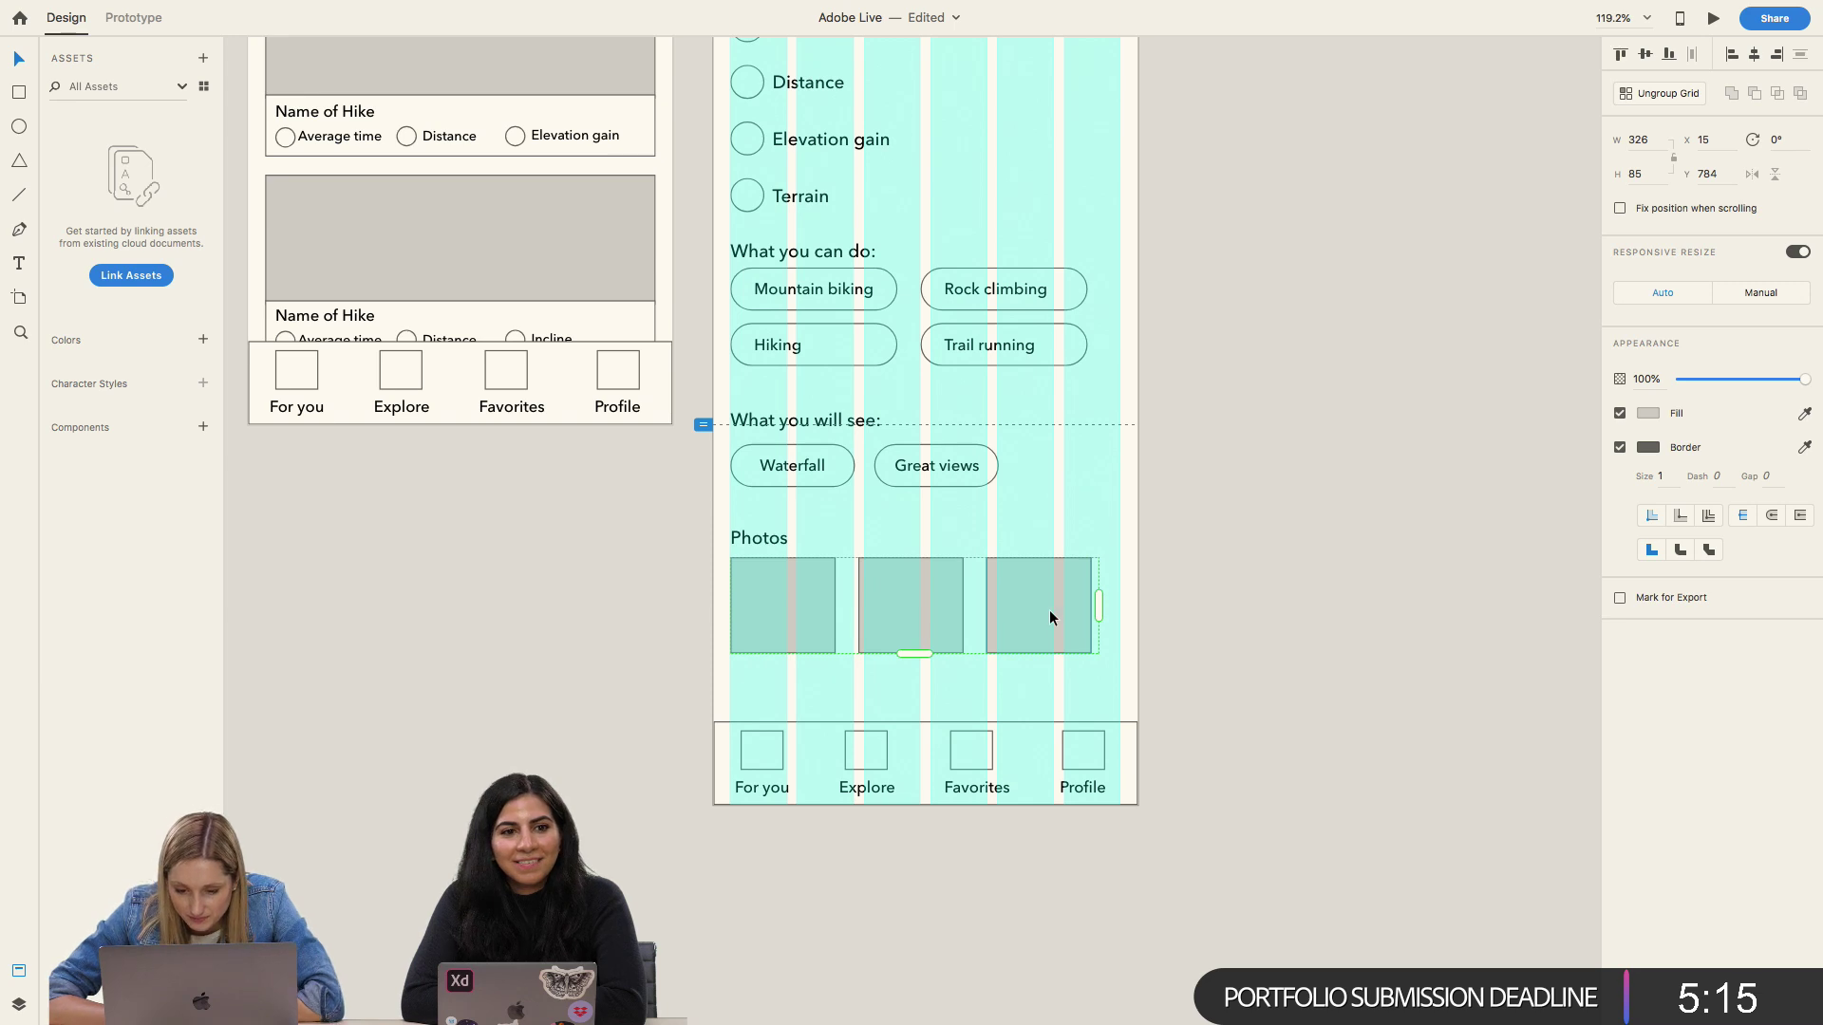
drag(983, 602, 1012, 603)
scroll(921, 545, down, 2)
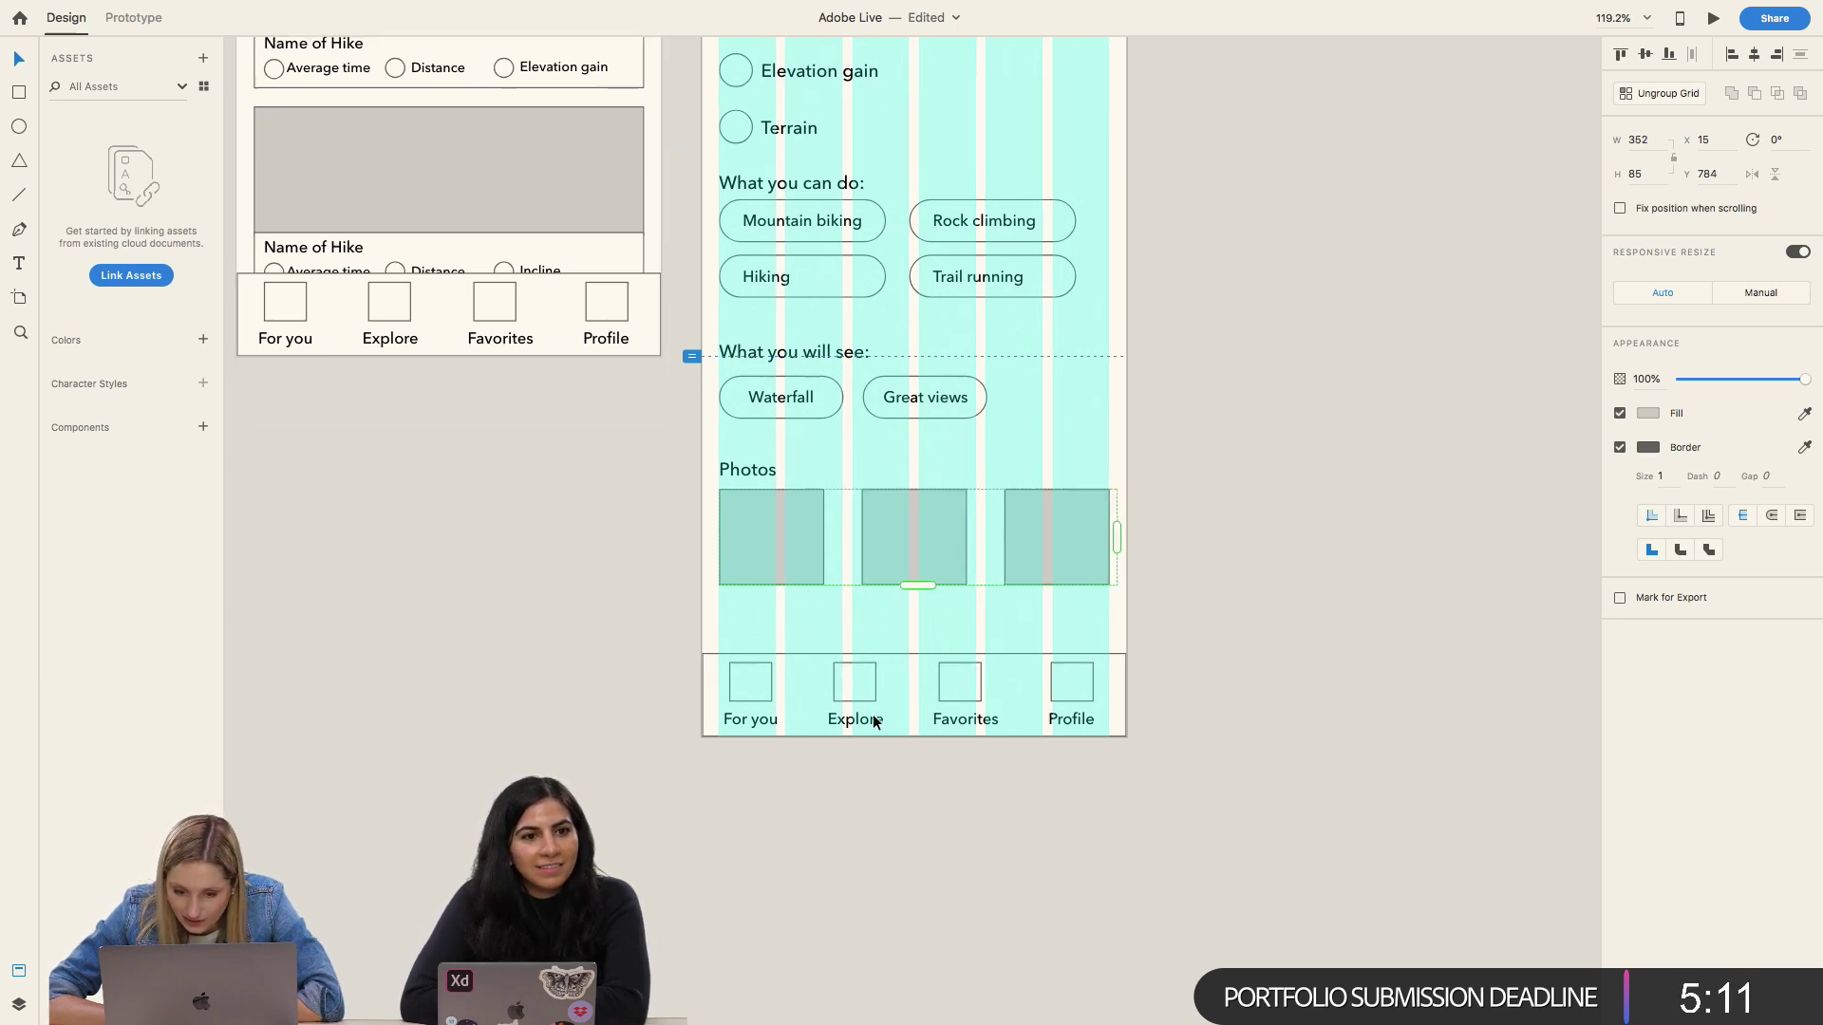
drag(917, 561, 915, 630)
key(Escape)
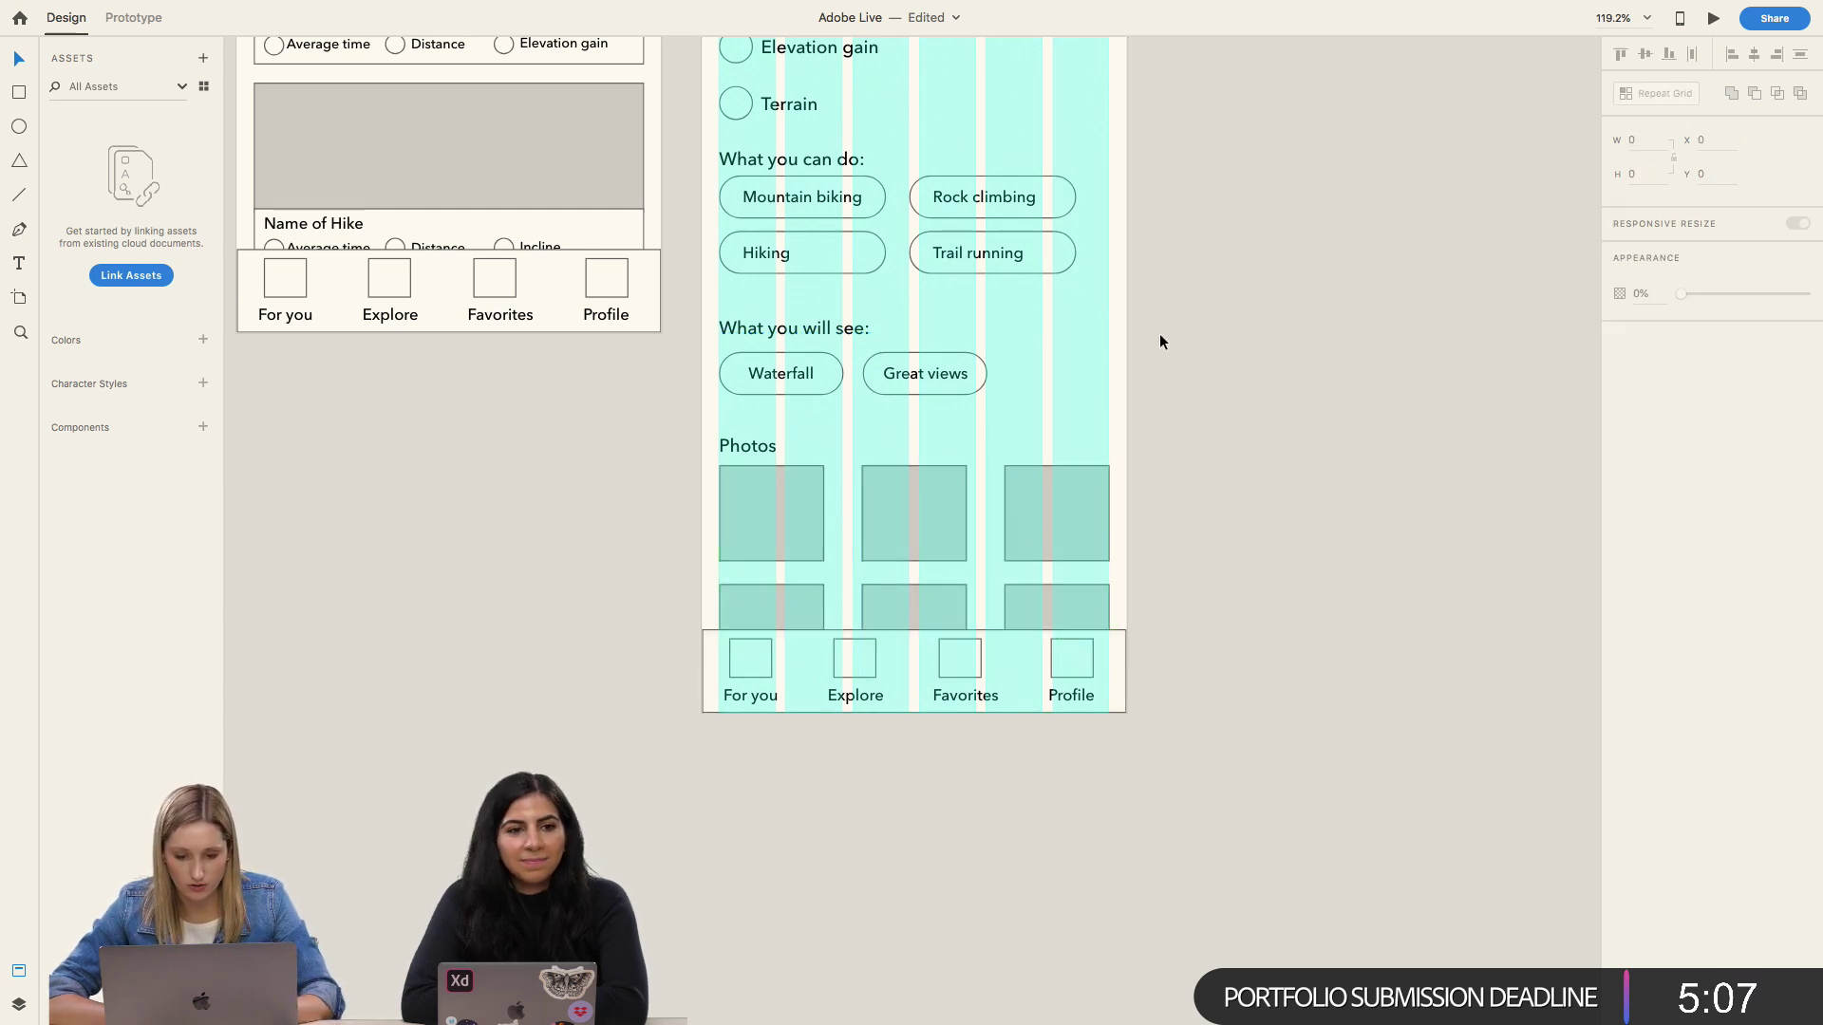
Step: Turn off the column layout grid for the hike detail artboard
scroll(1187, 304, up, 6)
scroll(1223, 254, down, 2)
scroll(1221, 264, up, 2)
scroll(1221, 265, right, 1)
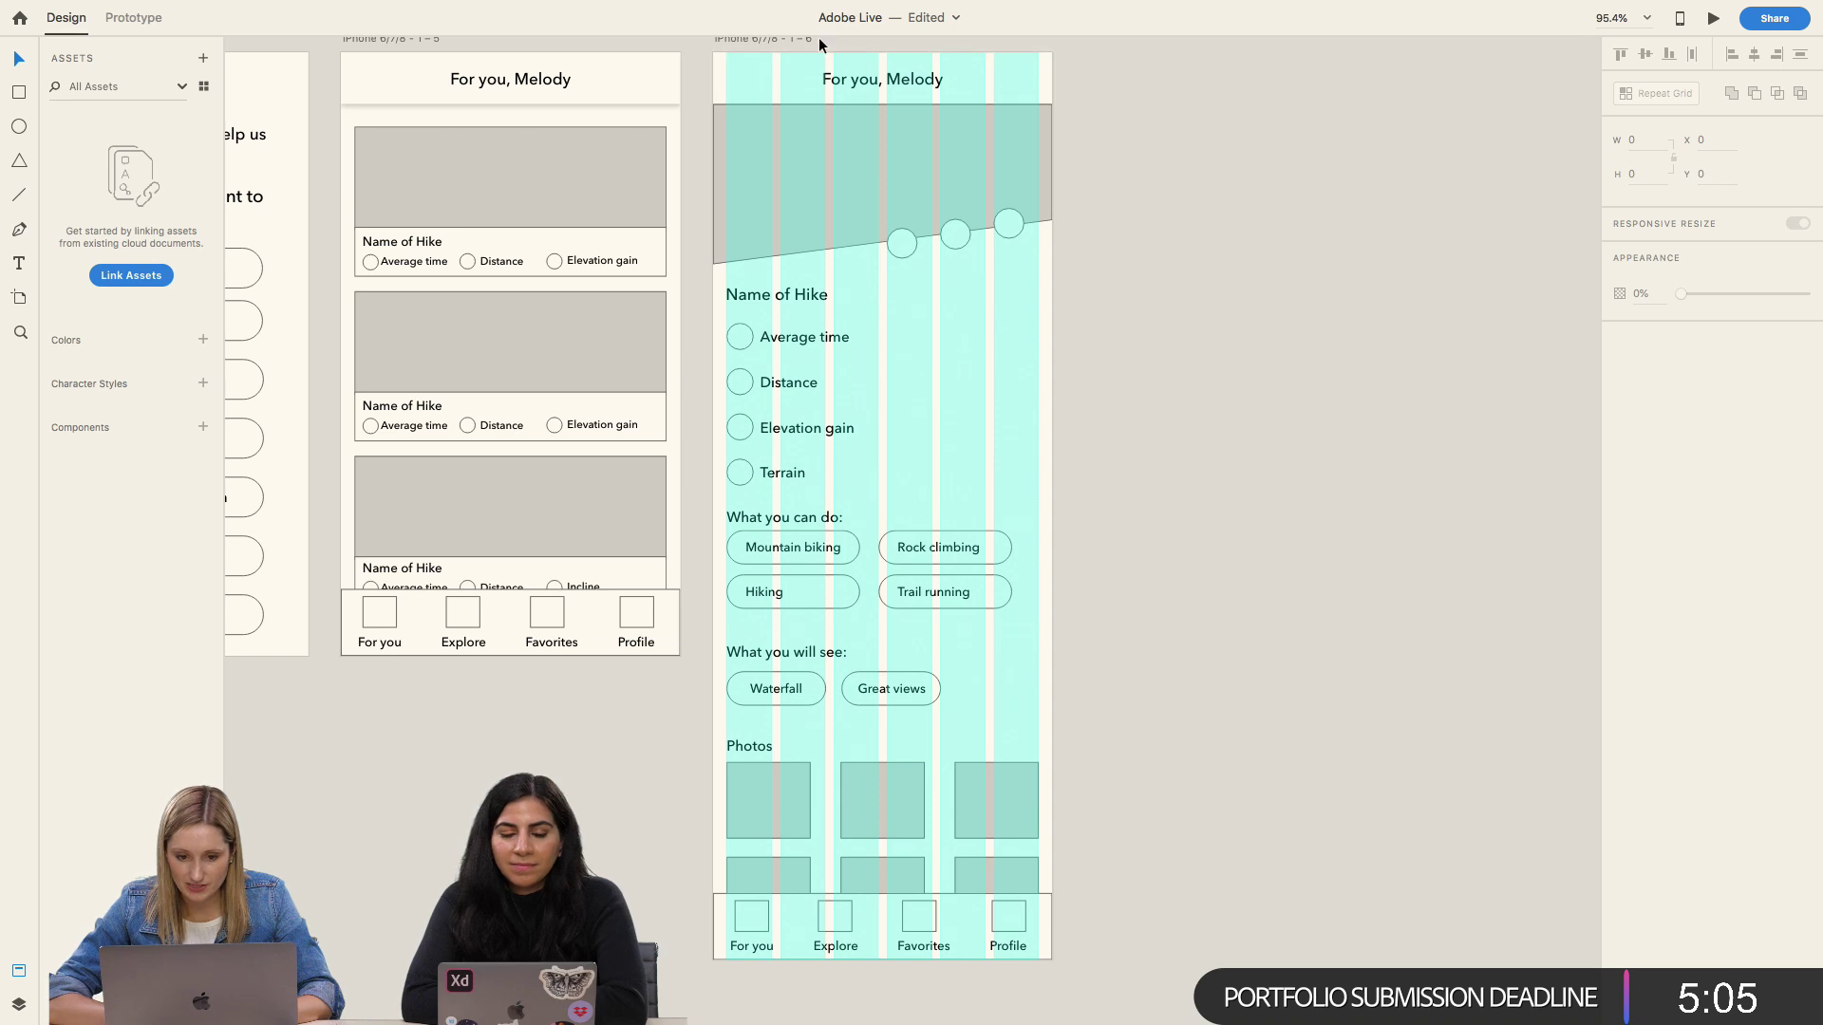
click(792, 40)
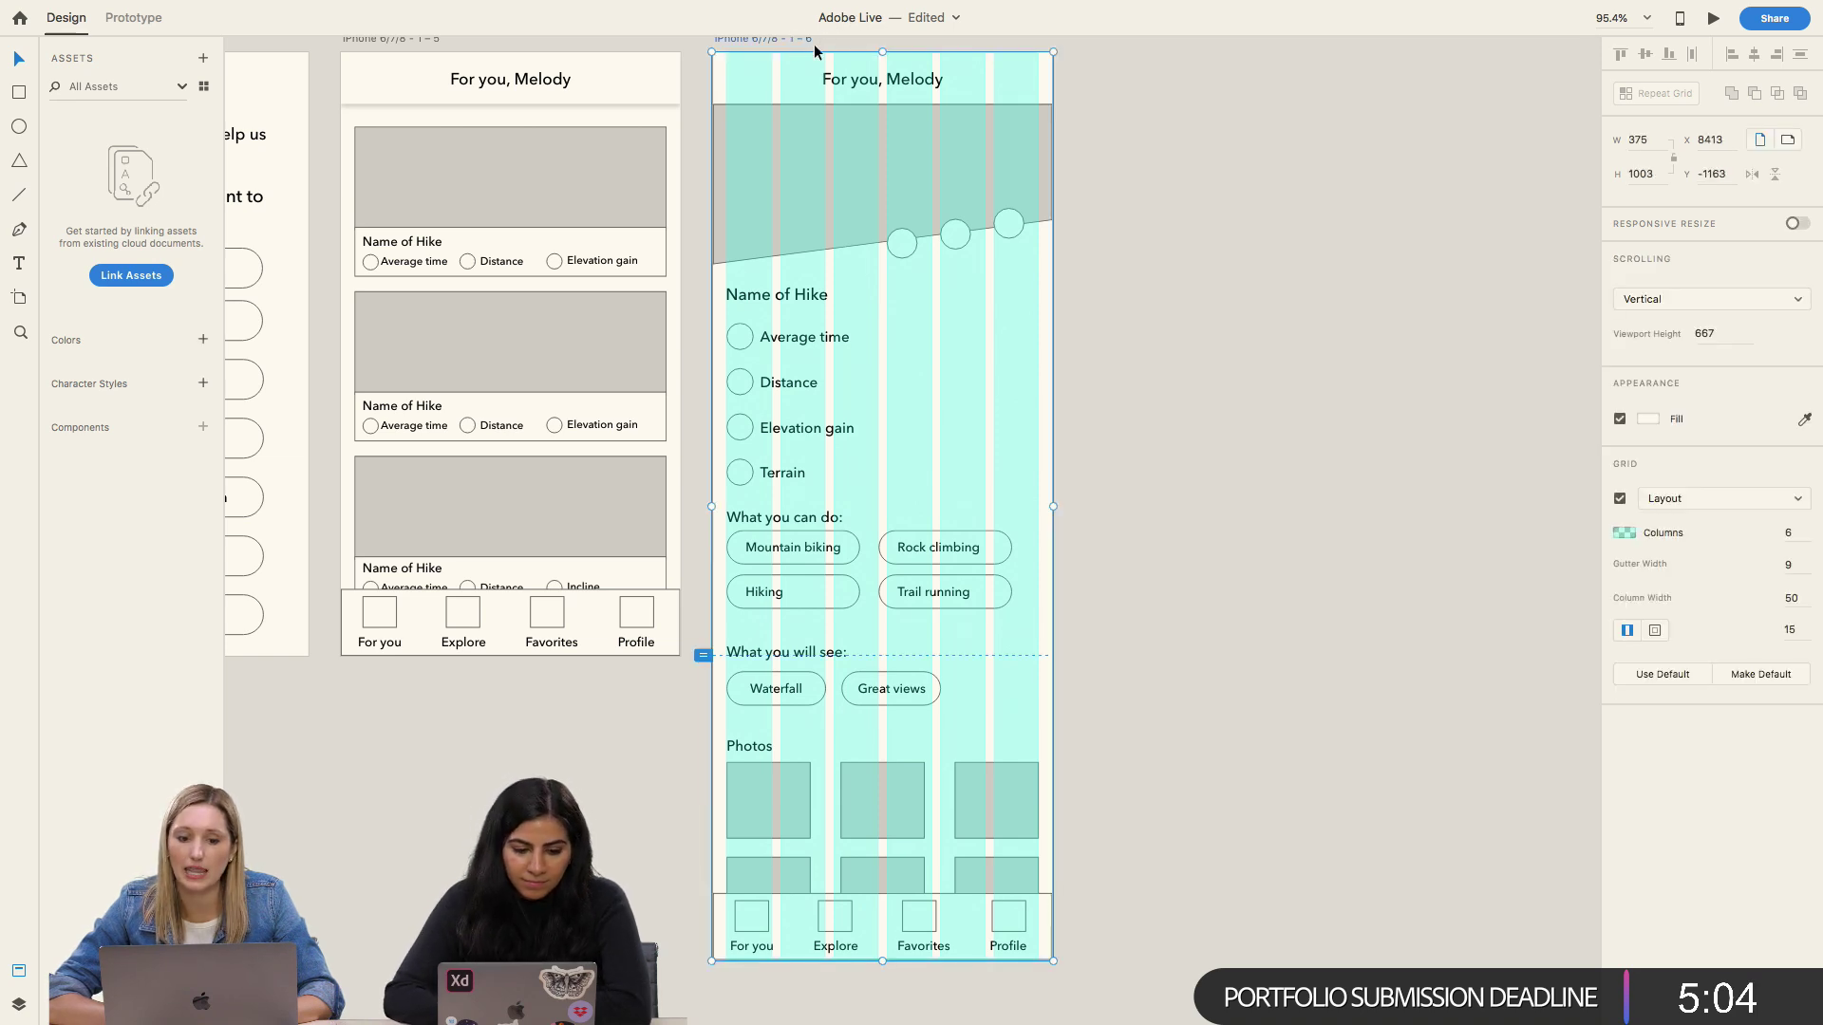
click(1619, 499)
click(1372, 530)
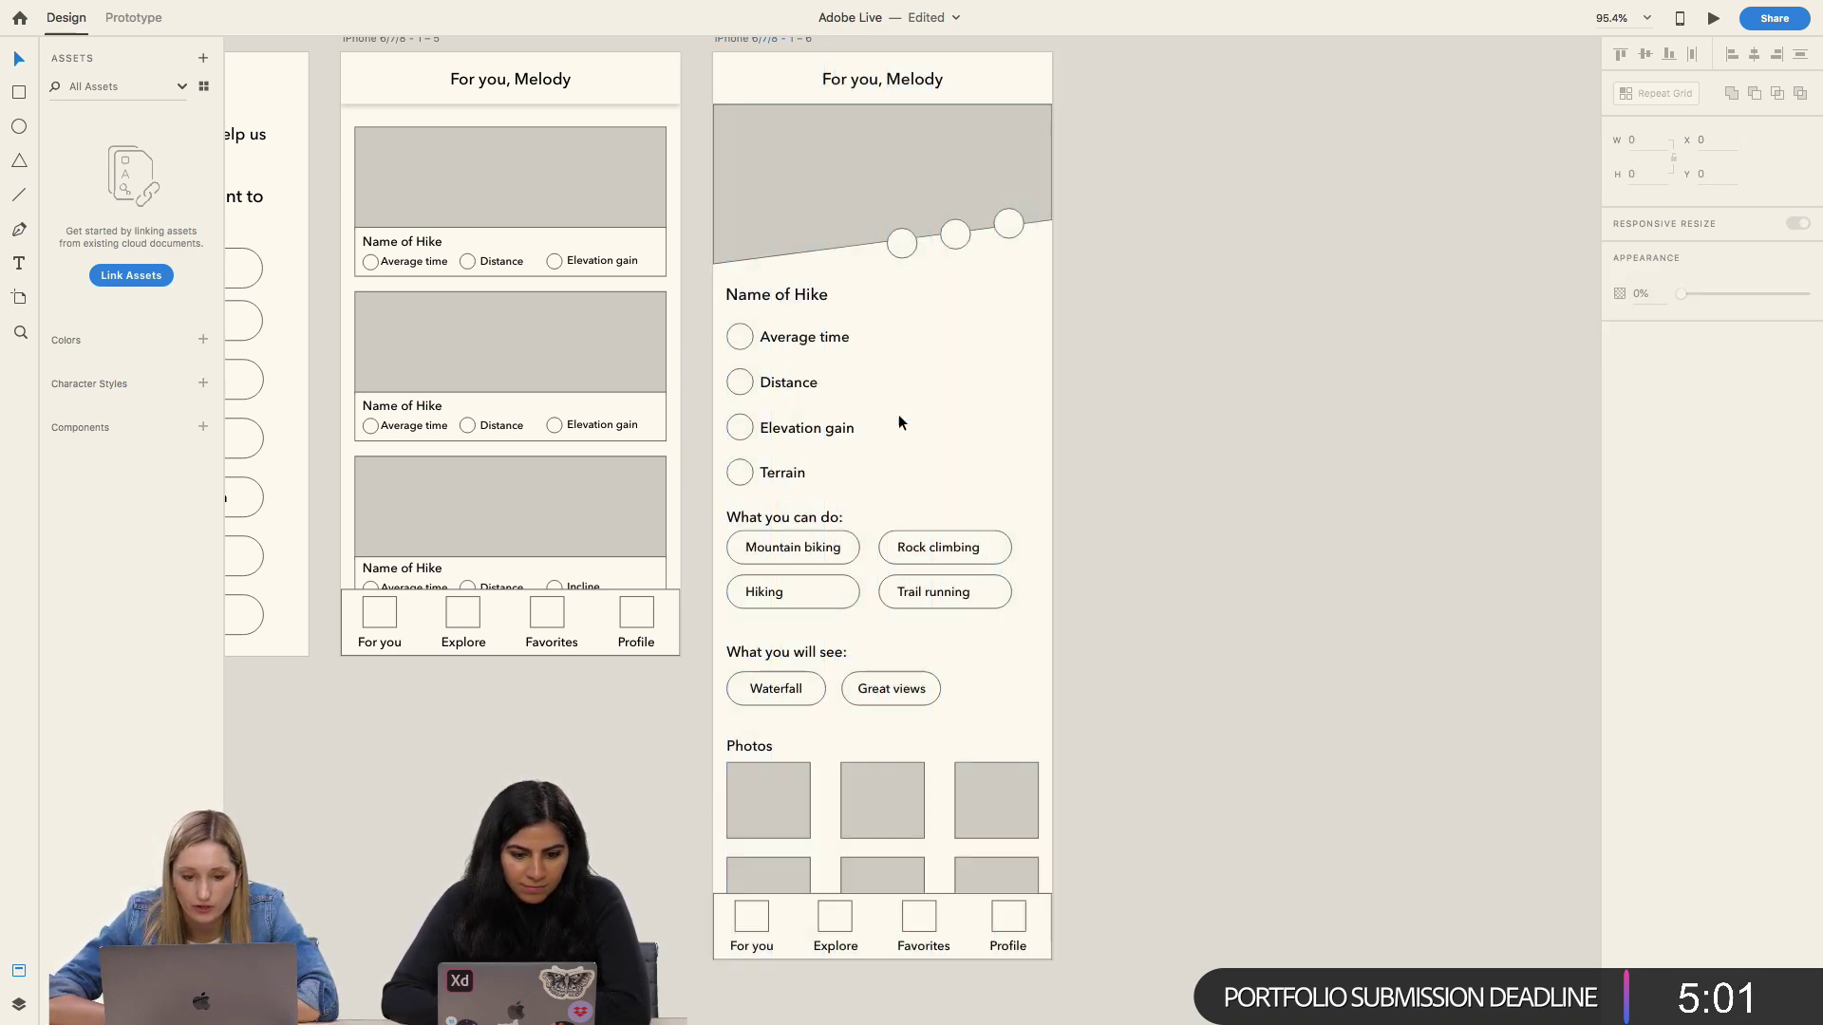
Step: Extend the hike stats repeat grid into a second column with a tighter column gap, 340 wide overall
click(847, 383)
drag(938, 409, 1048, 410)
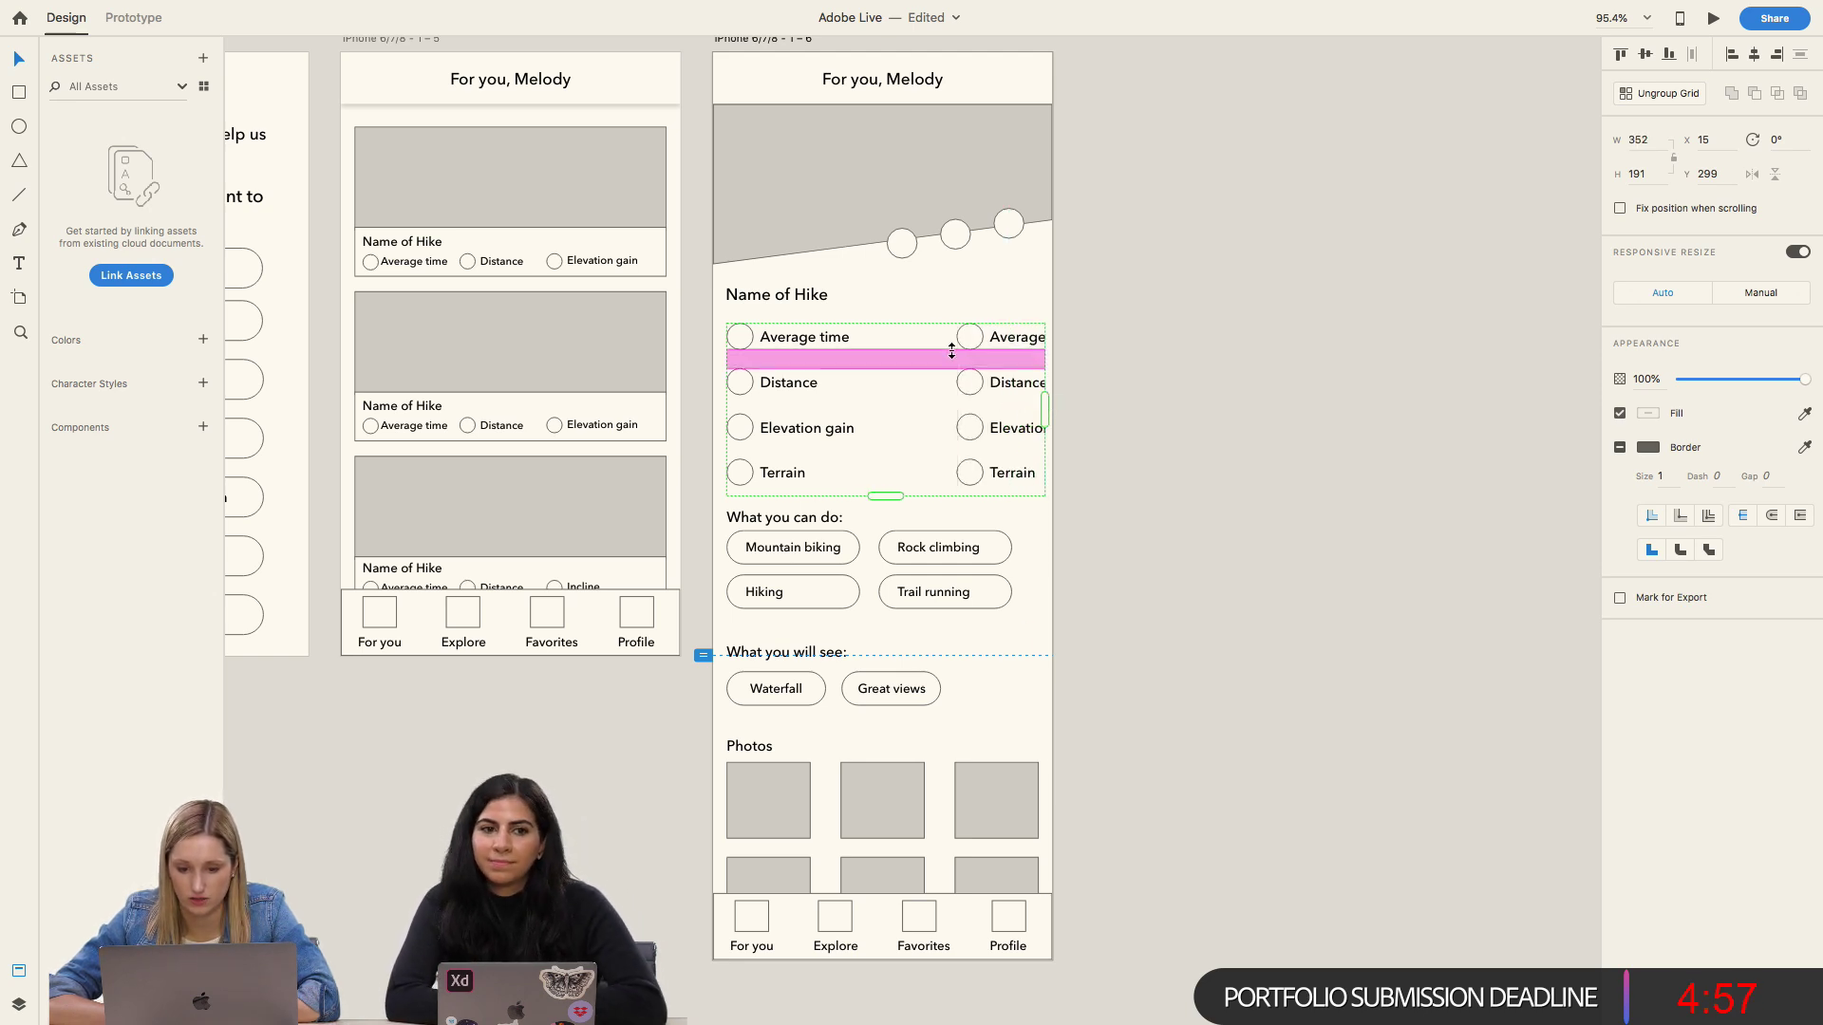
drag(956, 334, 893, 335)
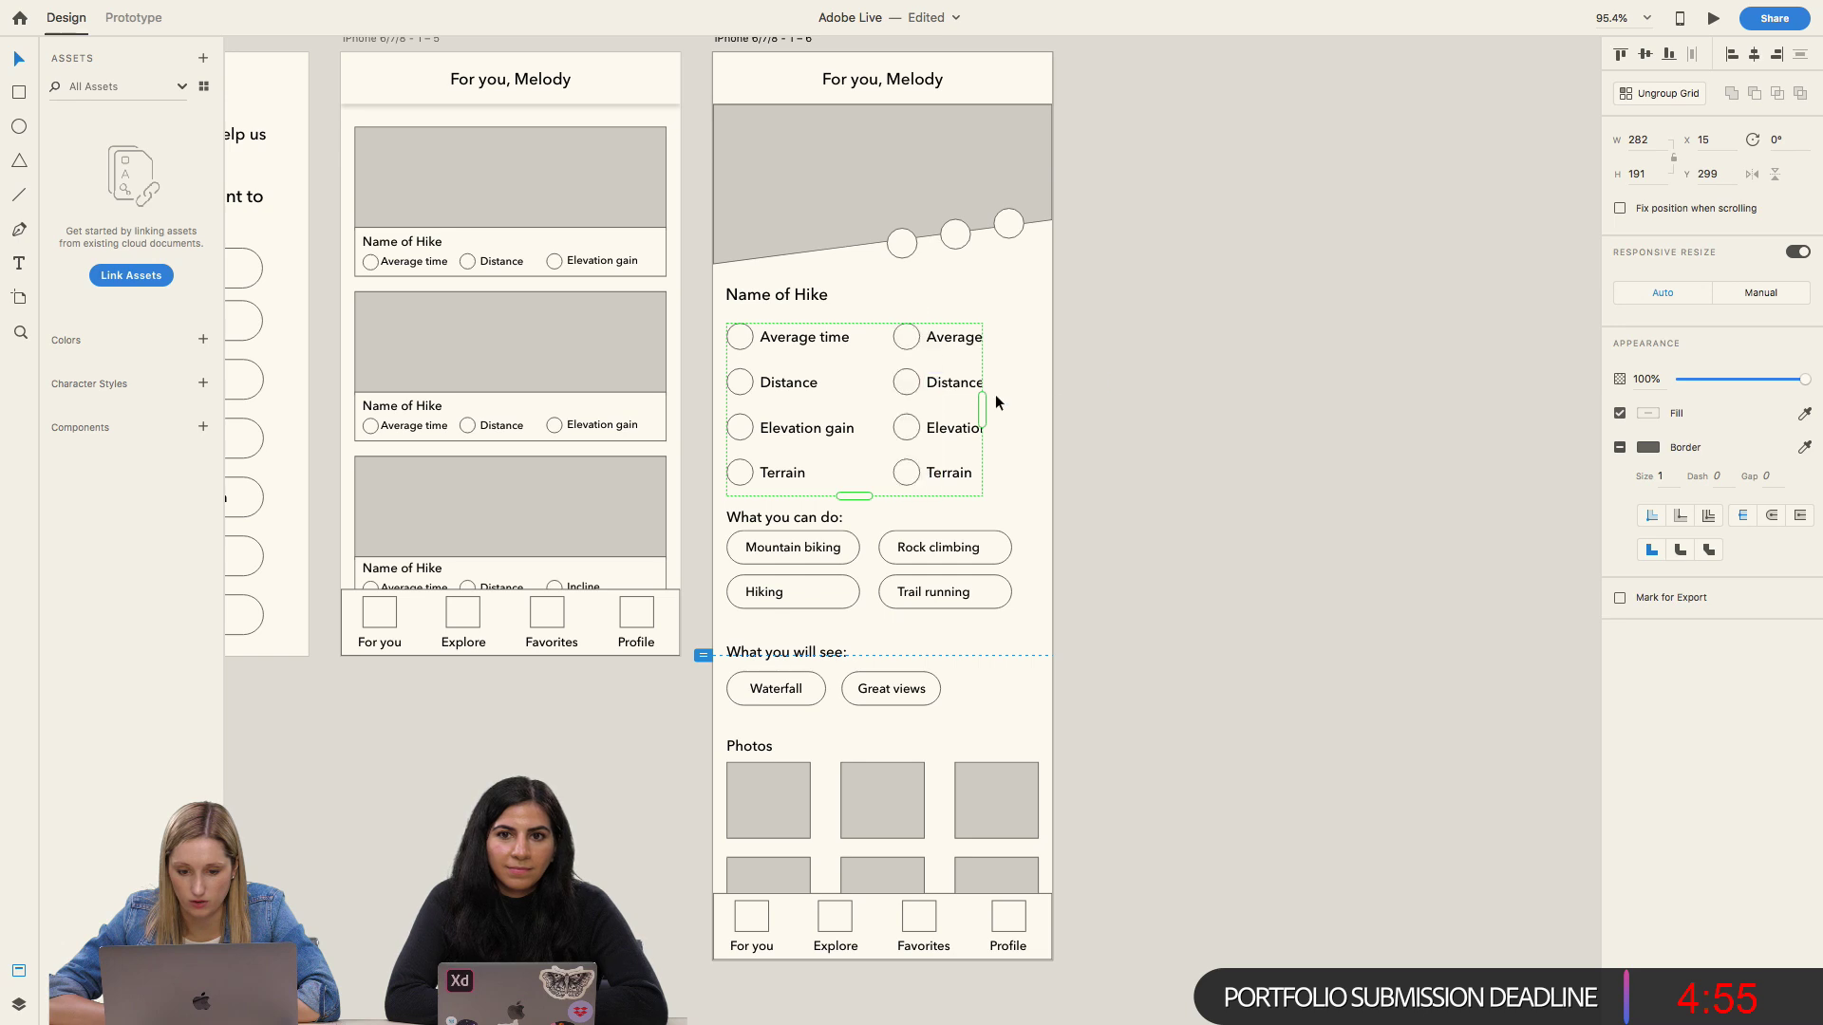
drag(989, 401, 1034, 402)
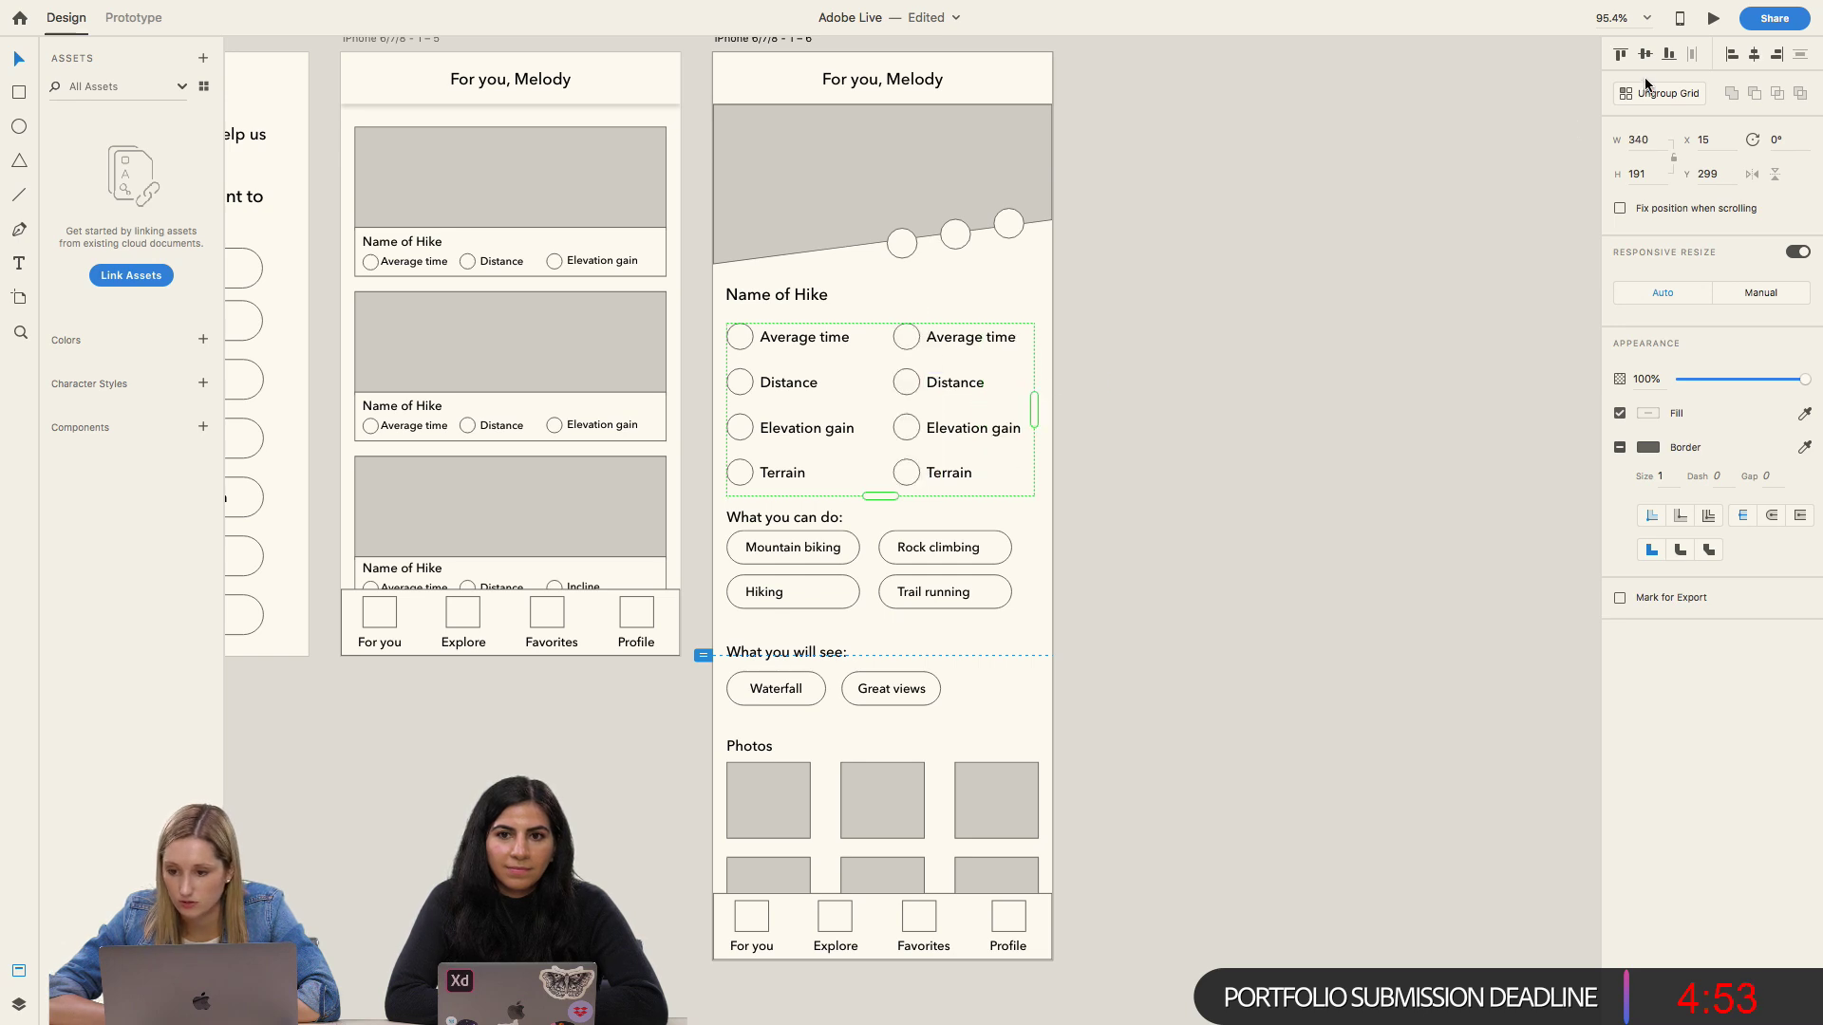
Step: Show the artboard's column layout grid again and shorten the hike stats repeat grid to two rows, 91 high
click(760, 38)
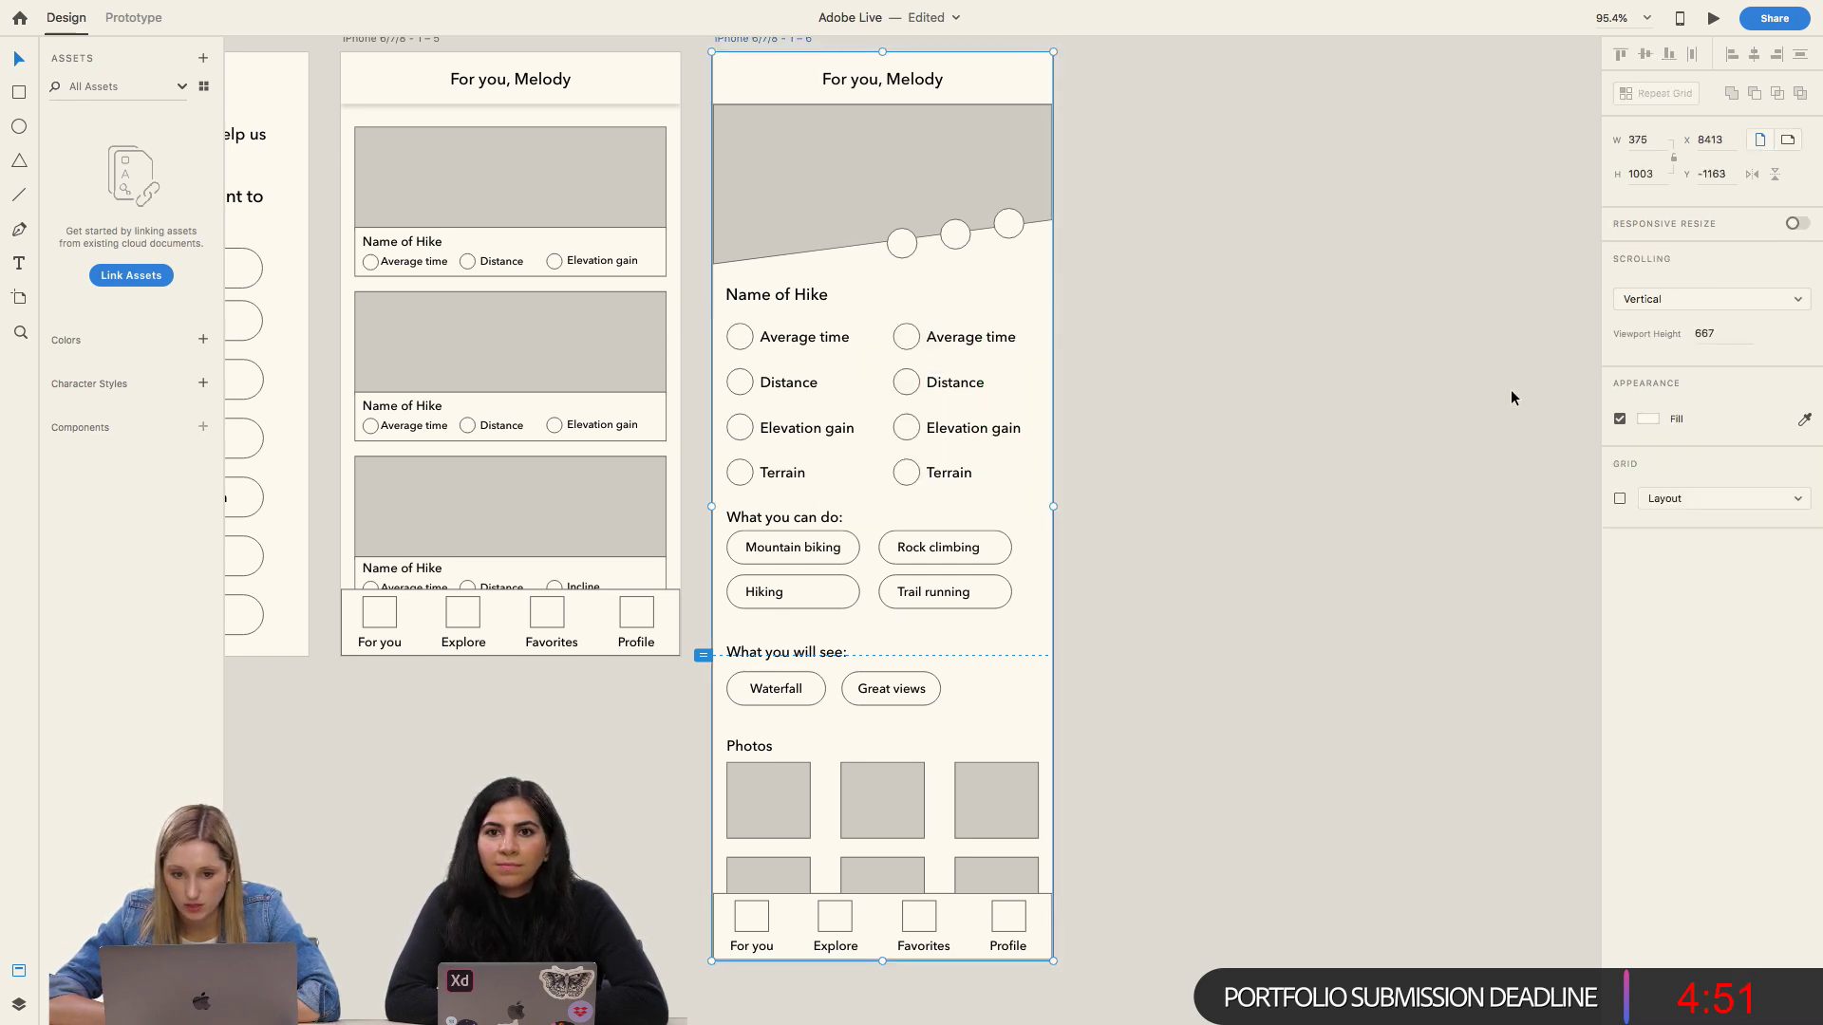
click(1619, 500)
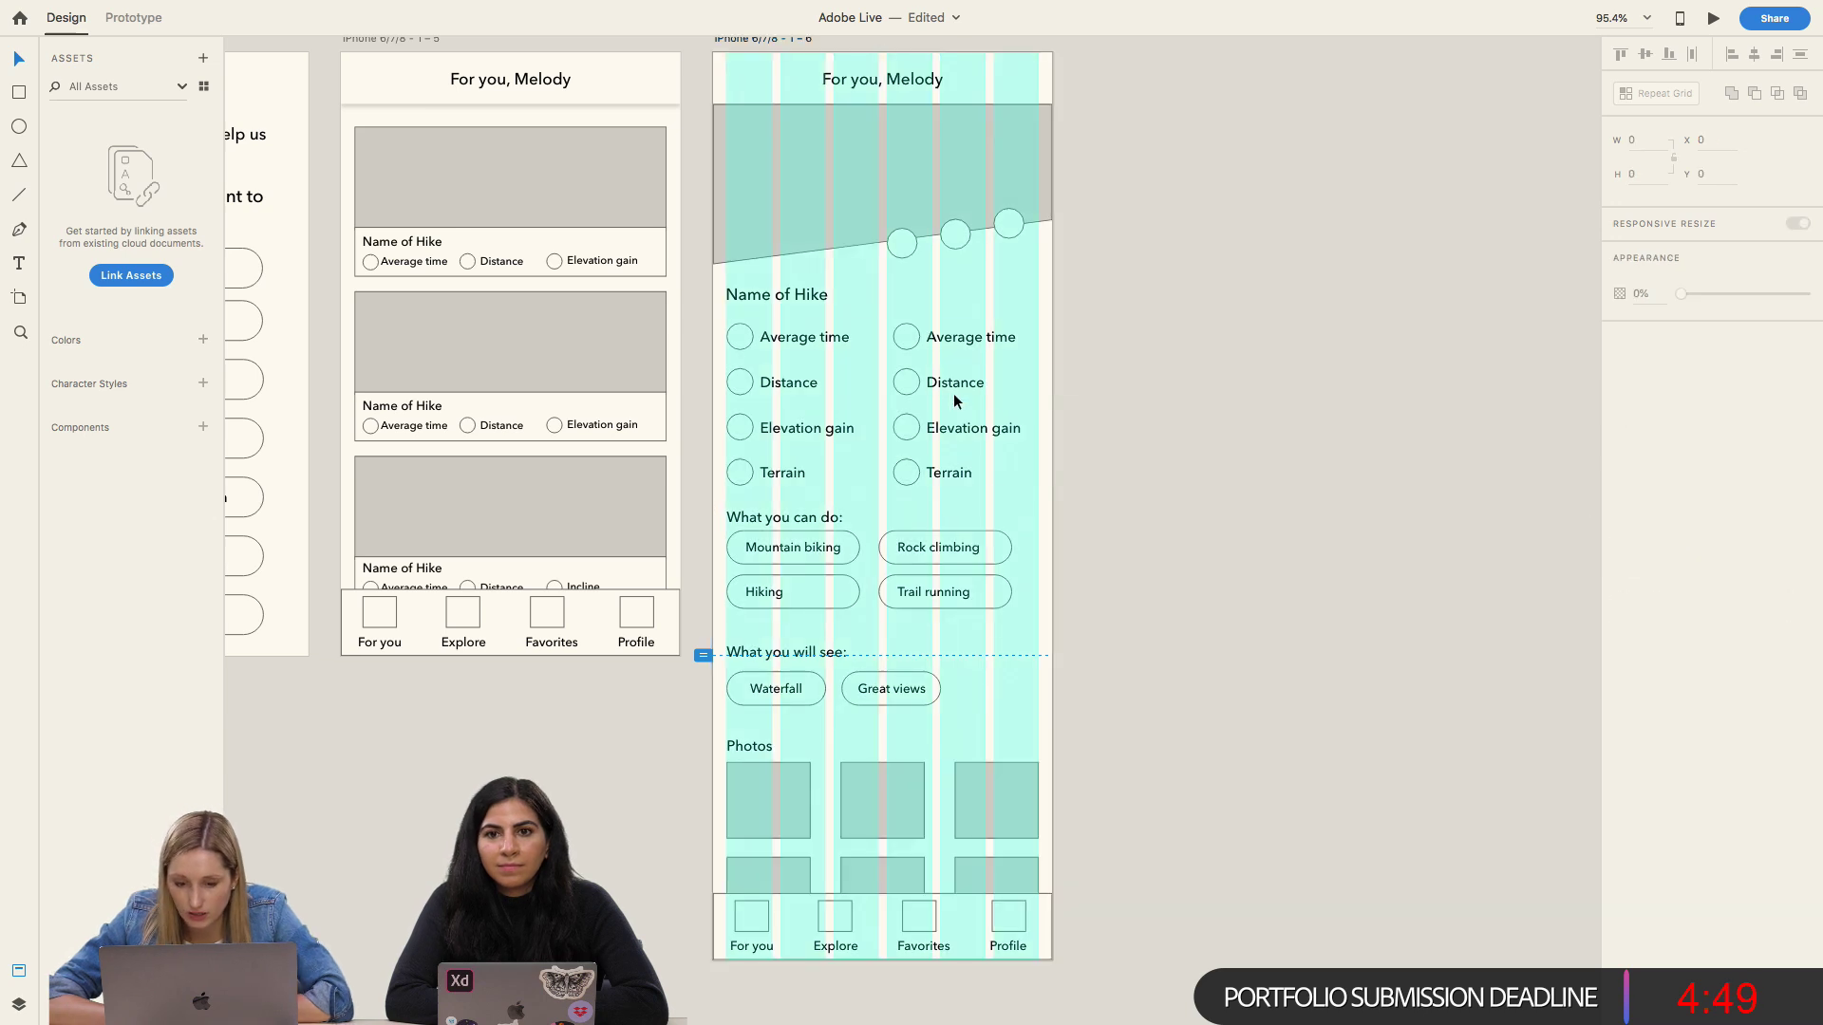
click(956, 446)
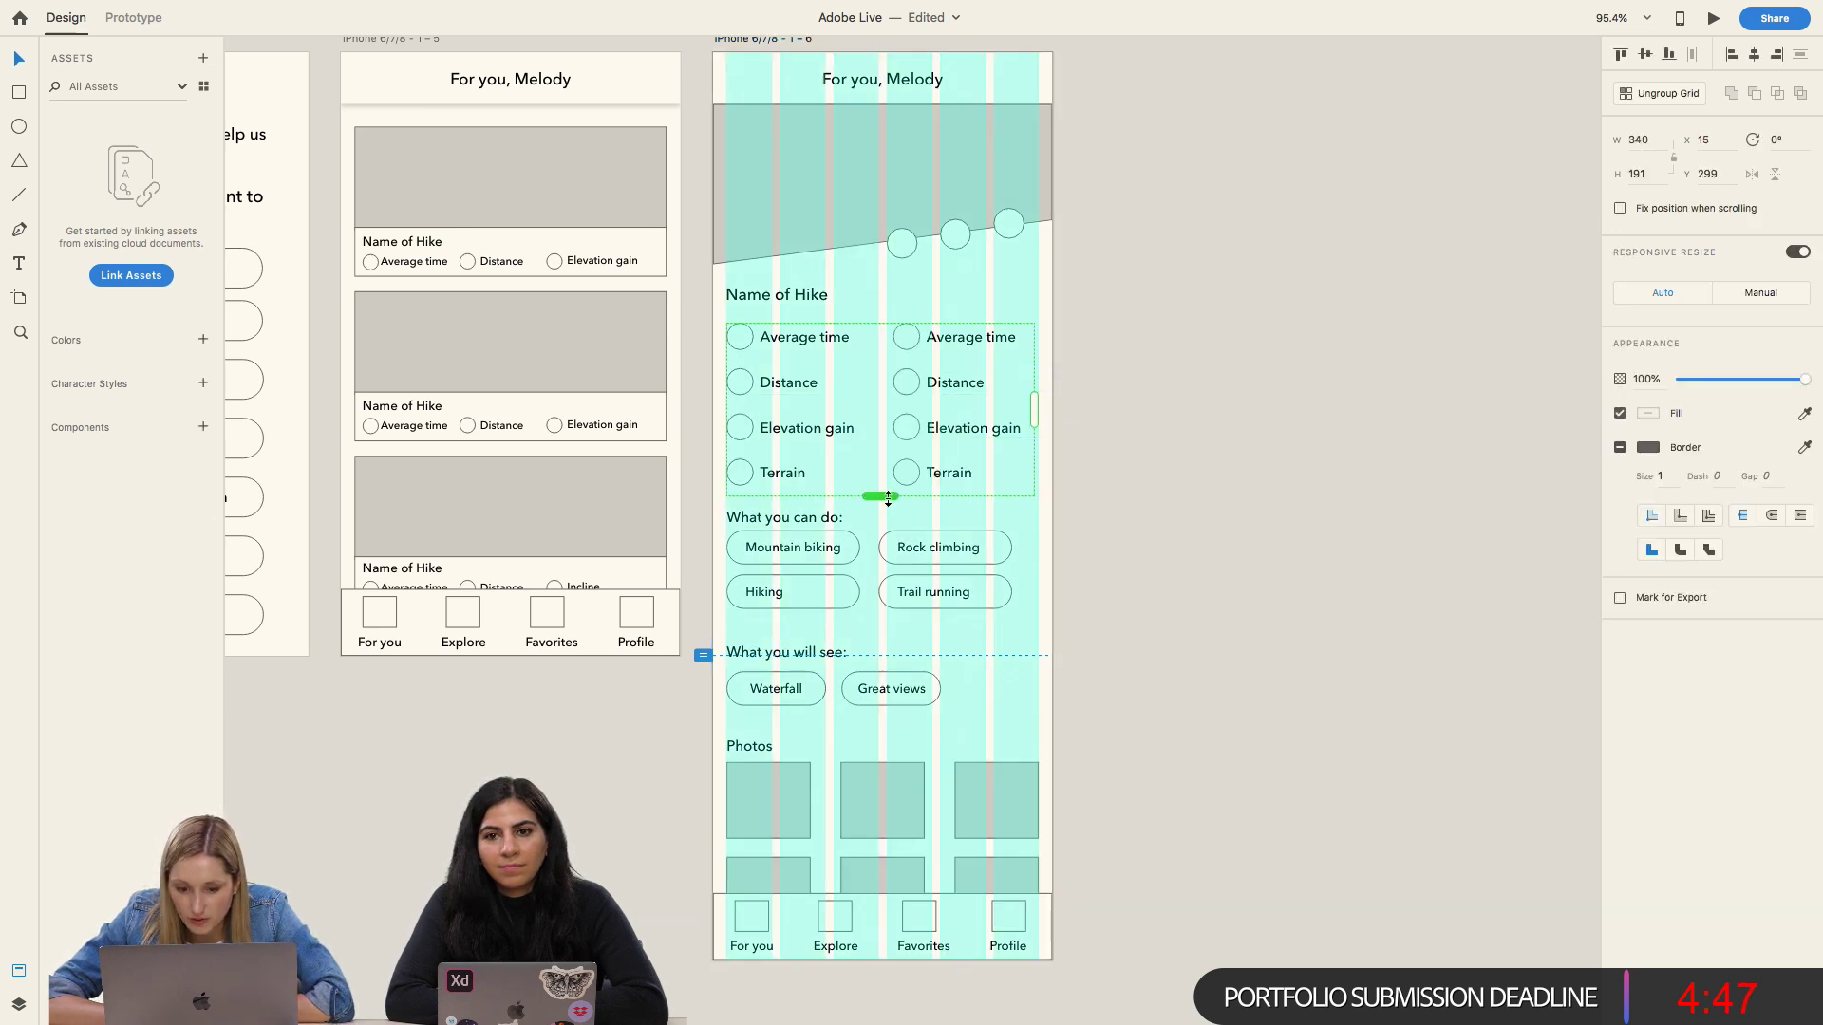
drag(880, 496, 890, 404)
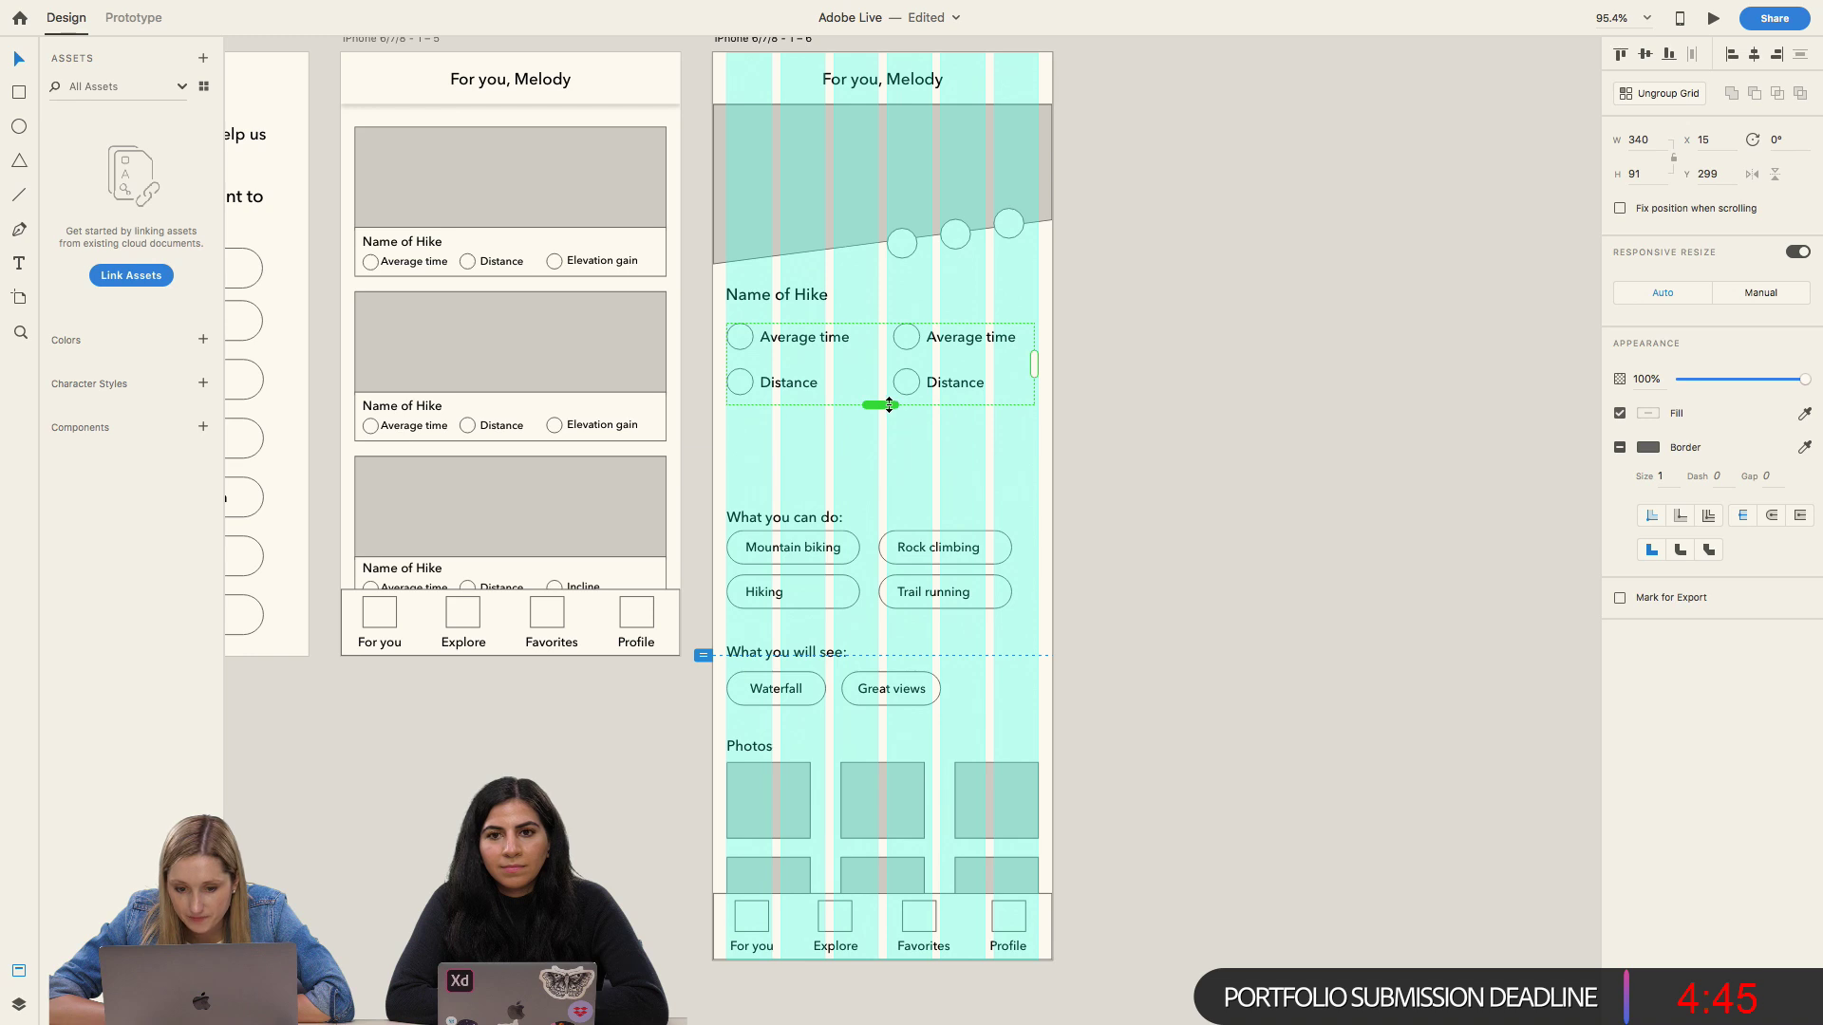
Step: Relabel the second column's "Average time" stat as "Elevation gain"
double_click(954, 339)
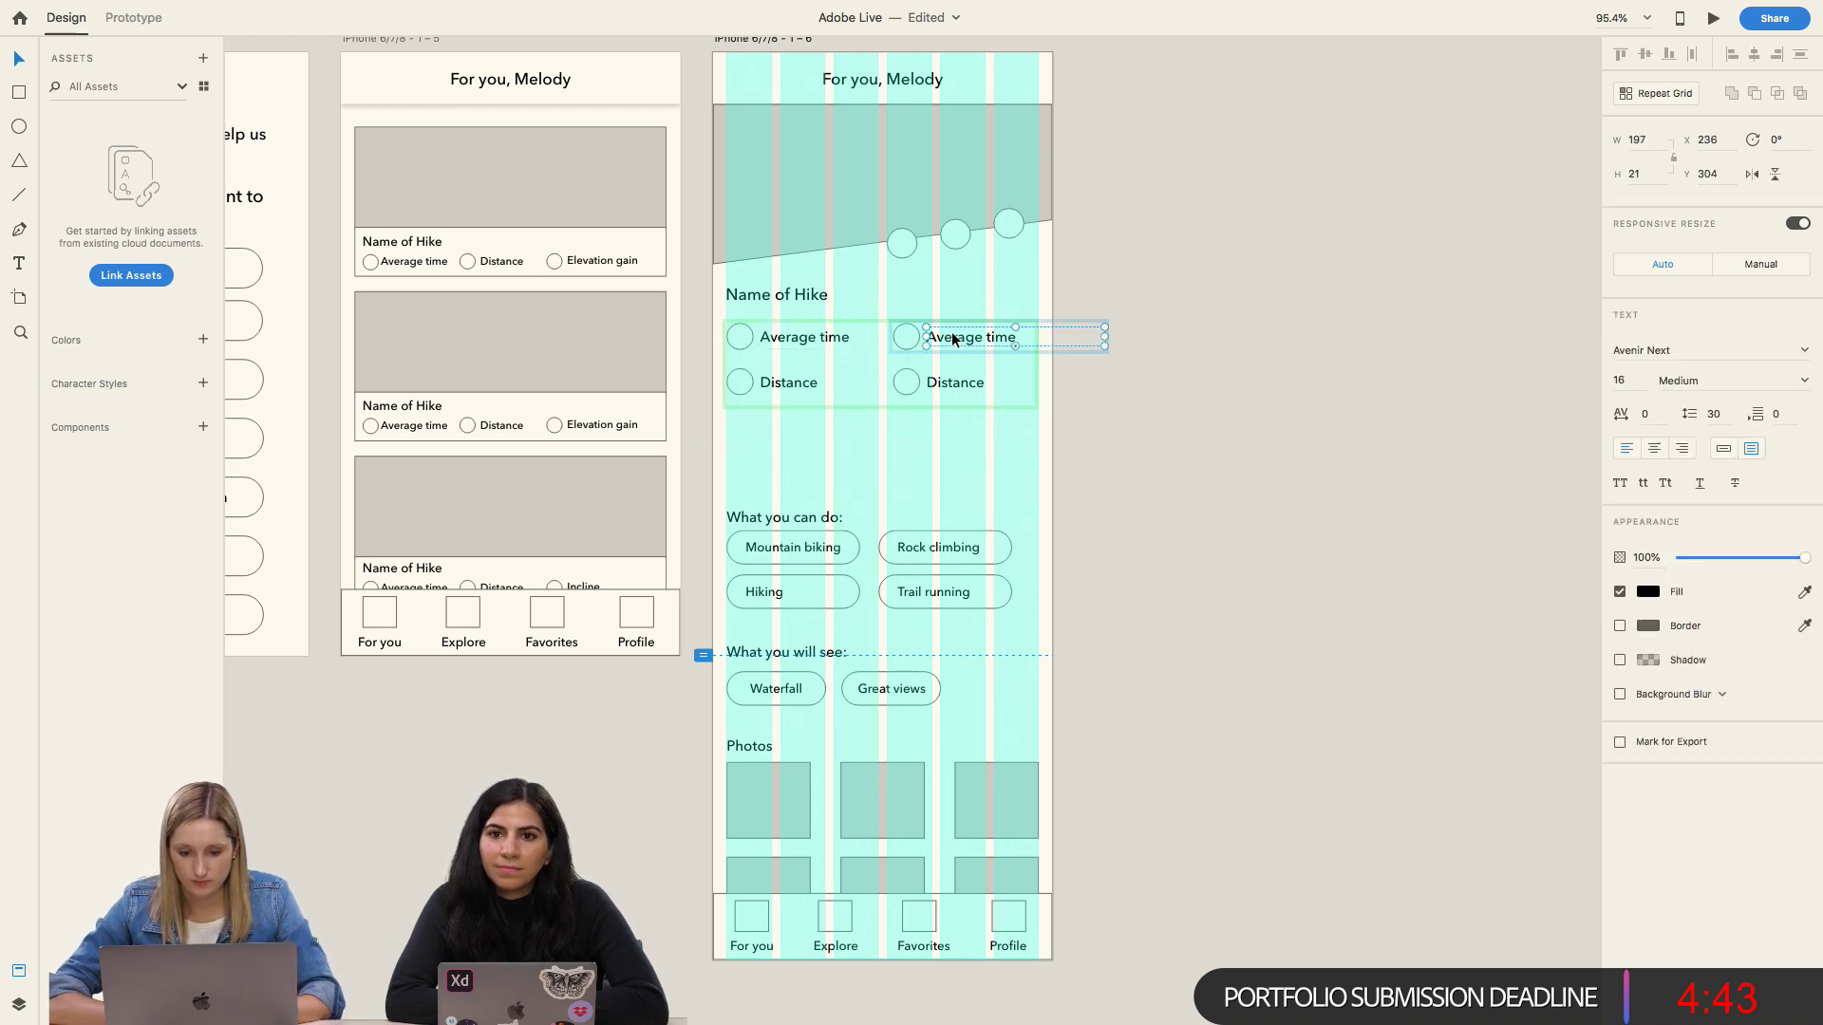
double_click(954, 339)
text(E)
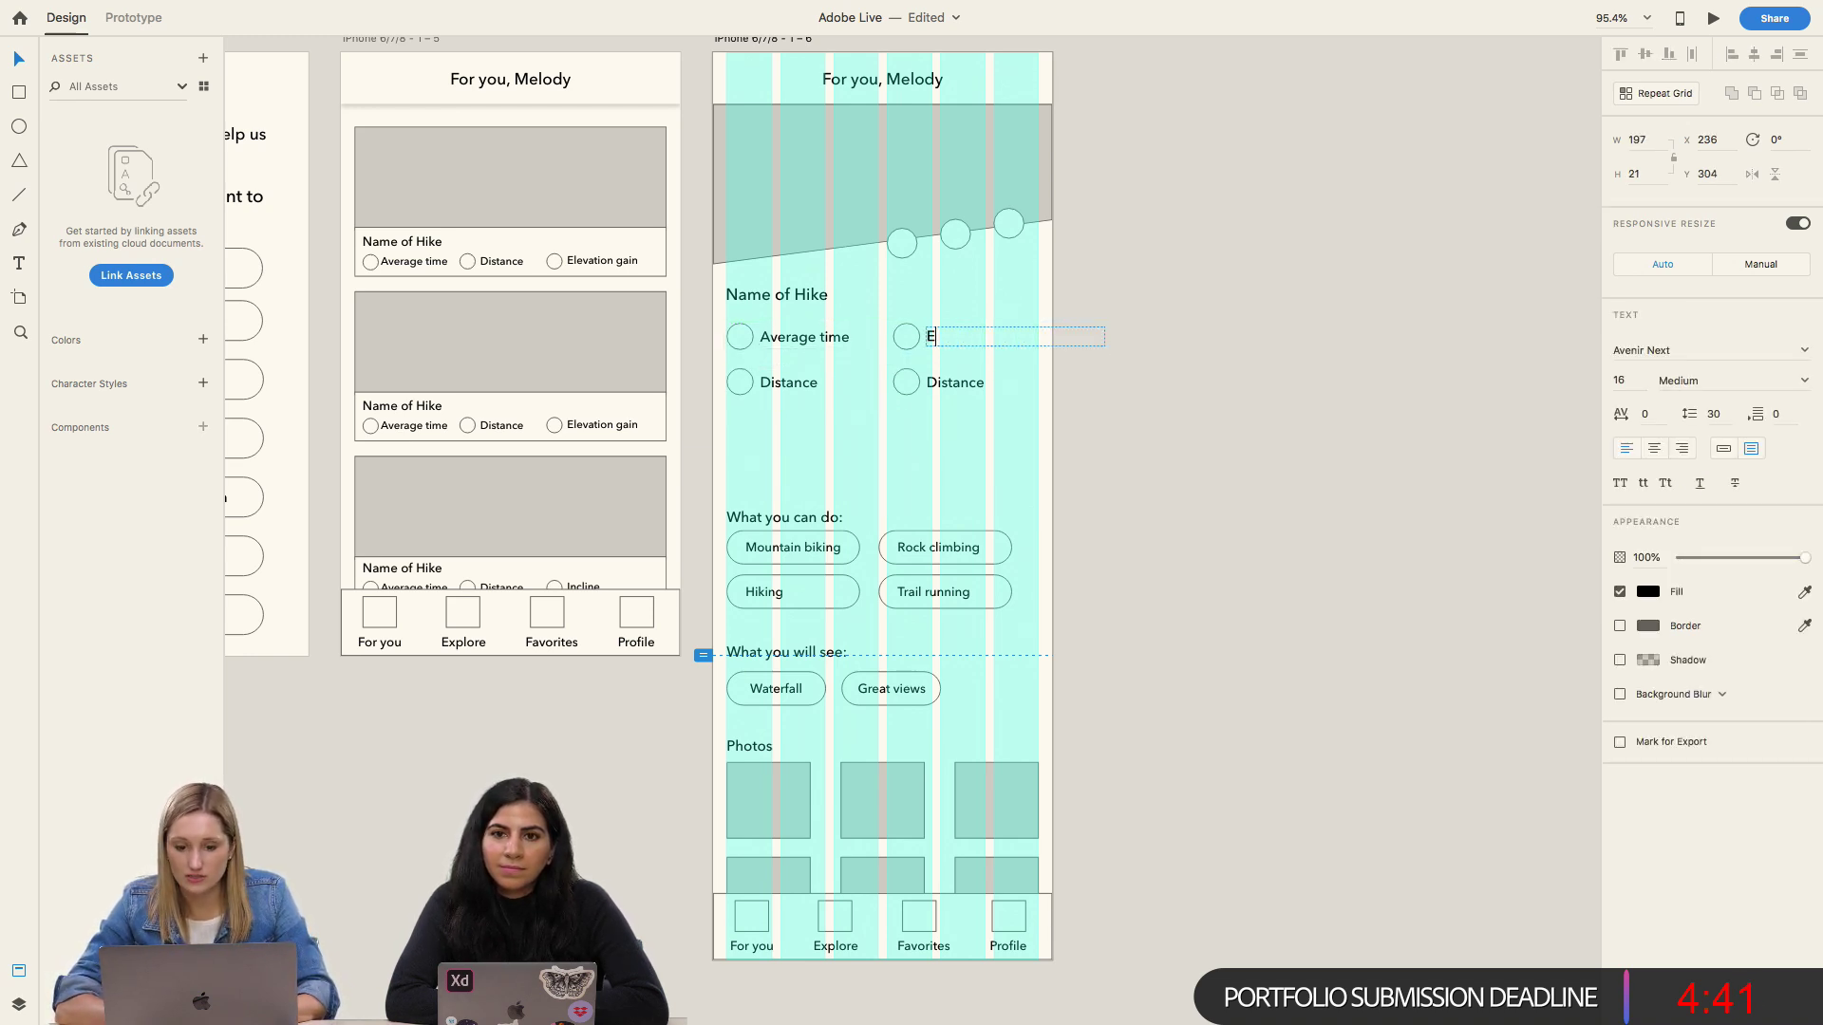
text(levation)
double_click(949, 380)
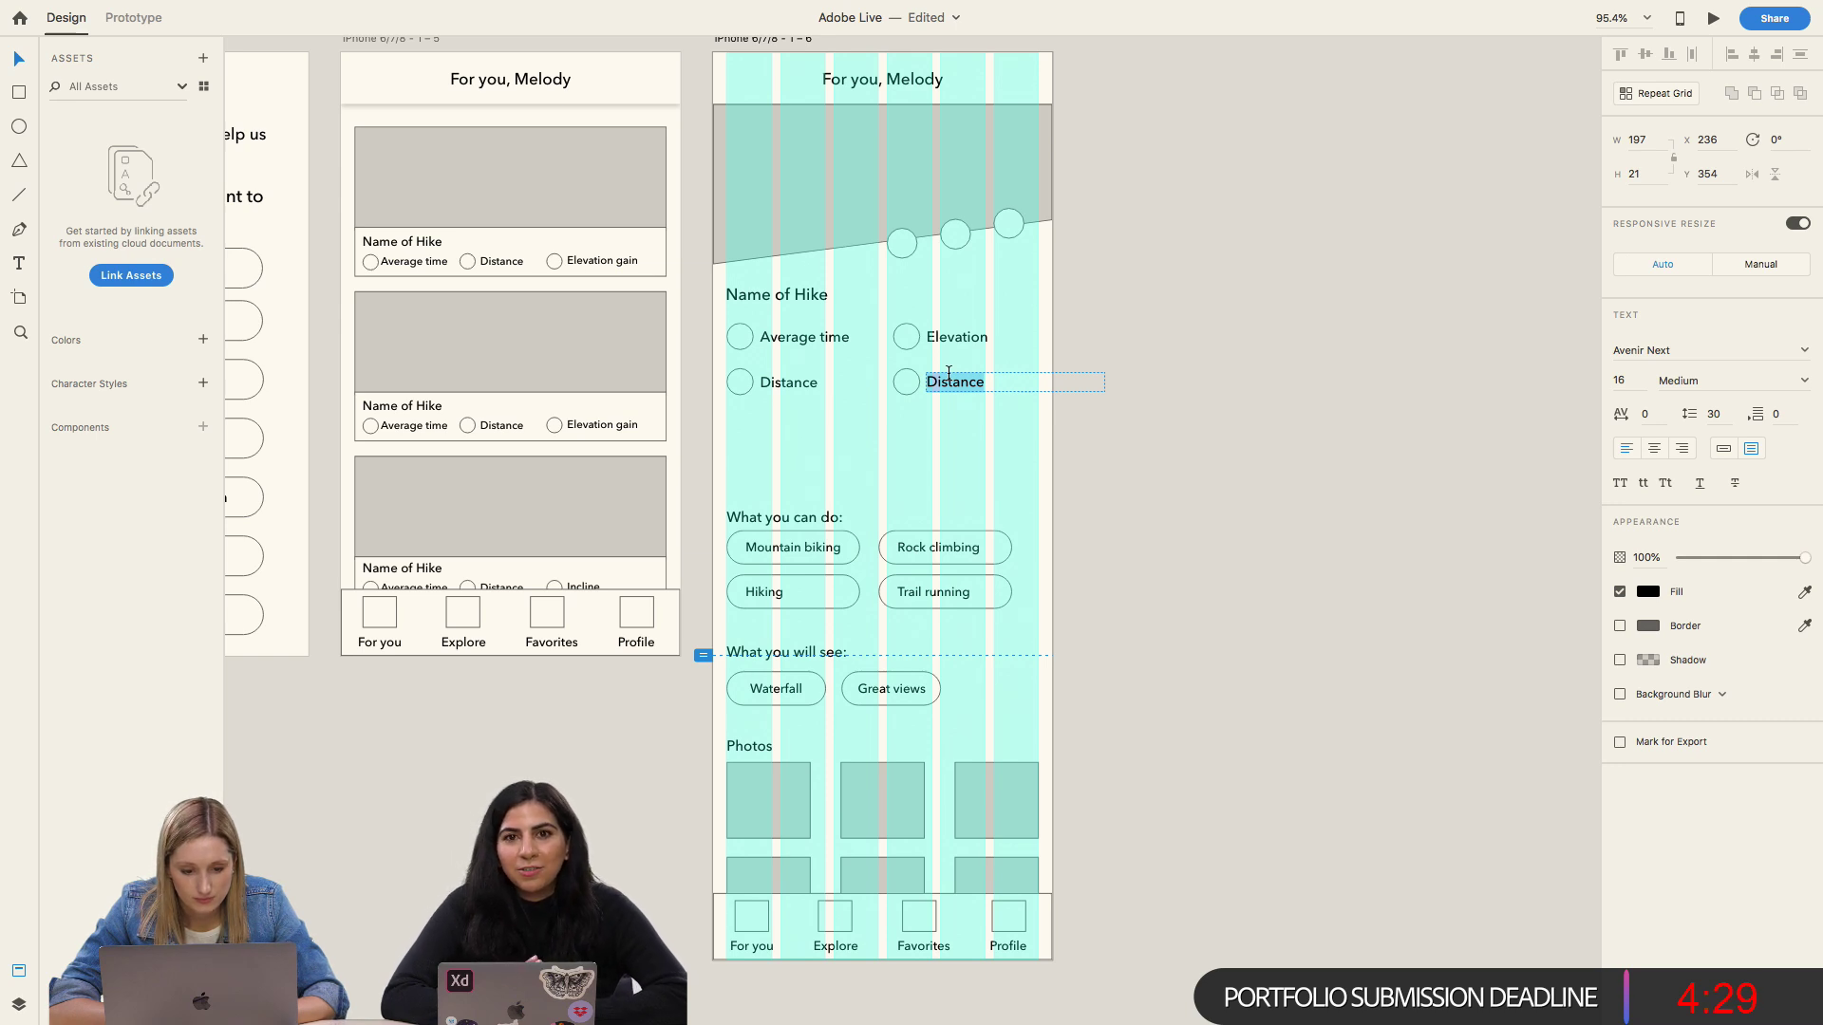
double_click(957, 338)
key(Right)
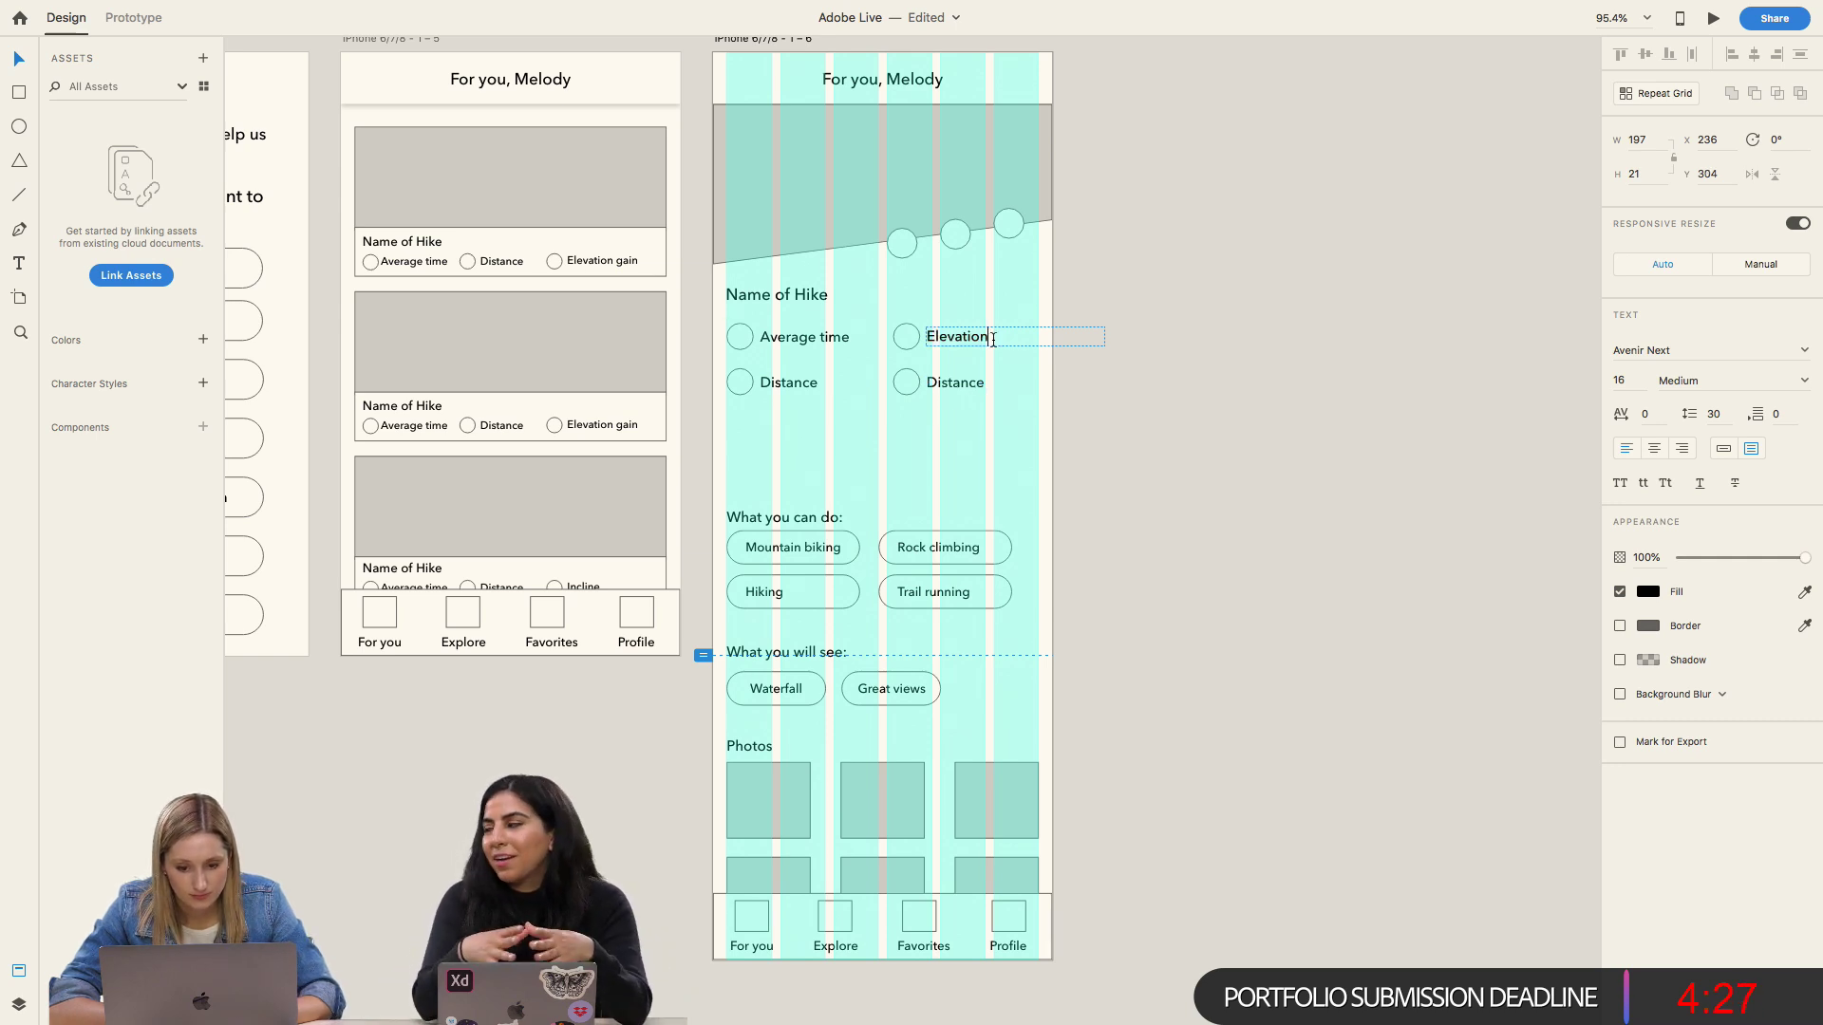
text(ta)
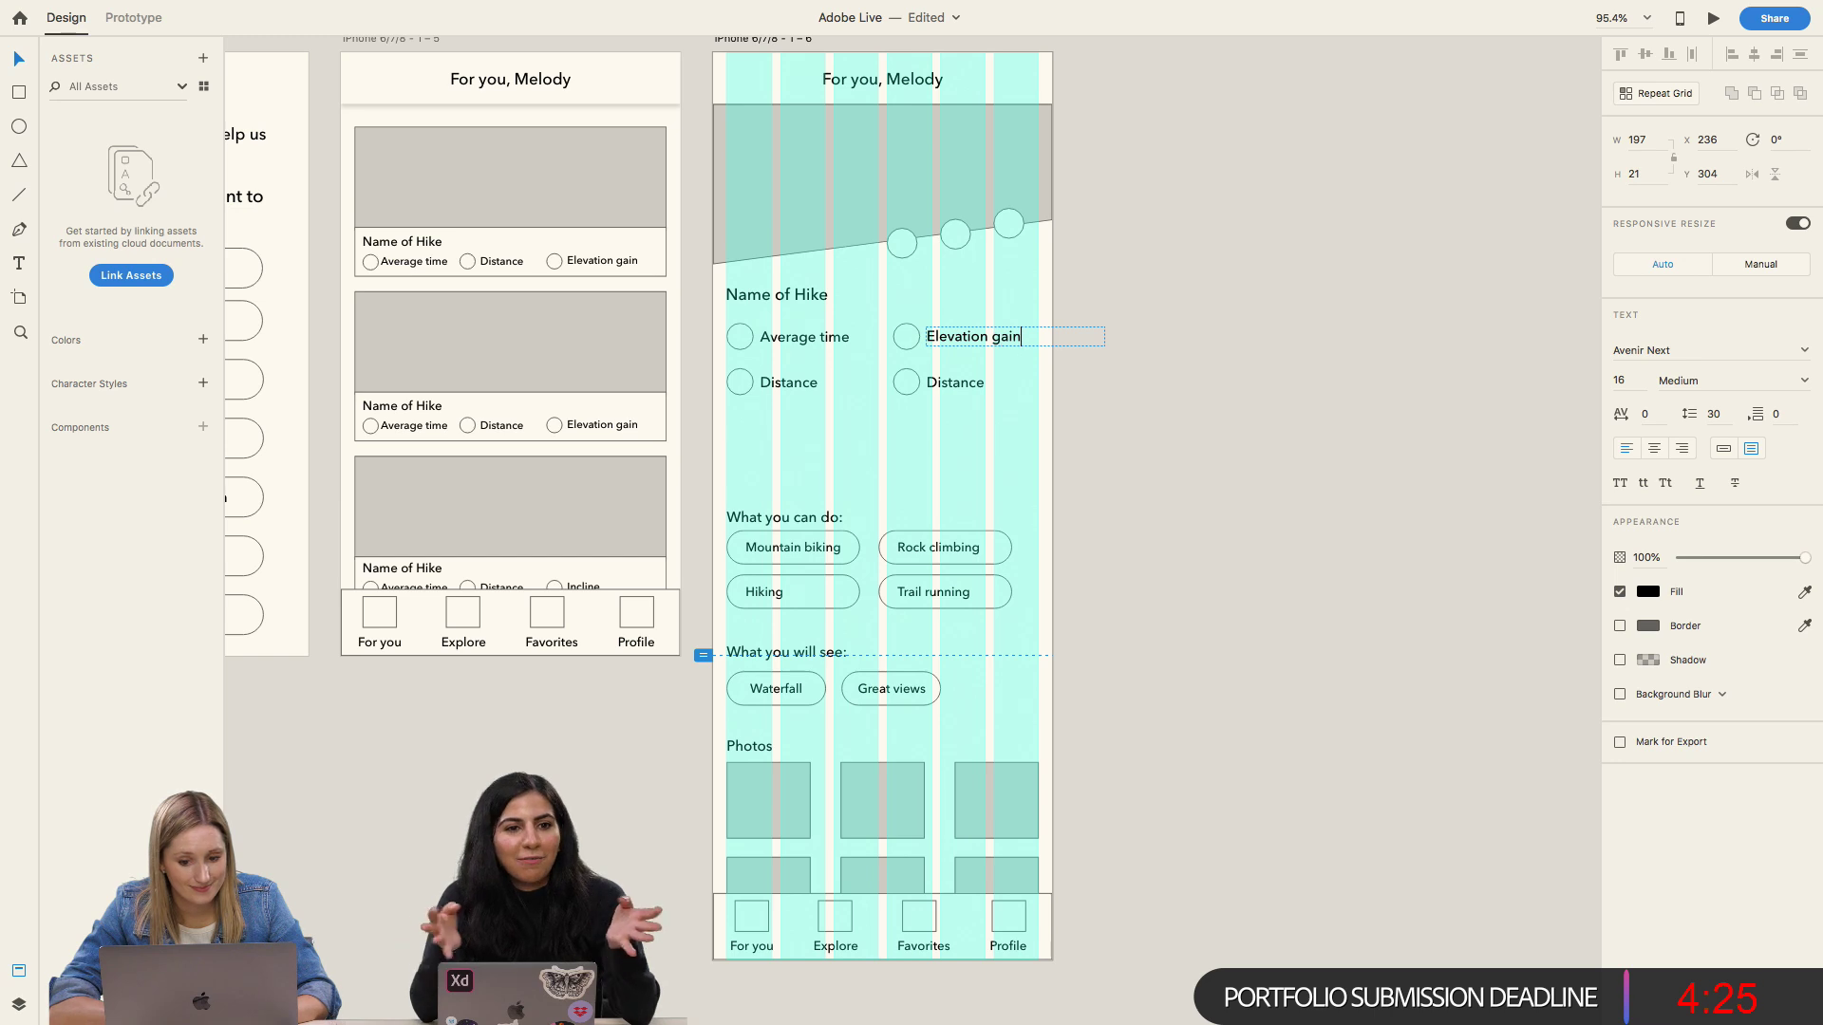
Step: Relabel the second column's "Distance" stat as "Incline"
double_click(956, 382)
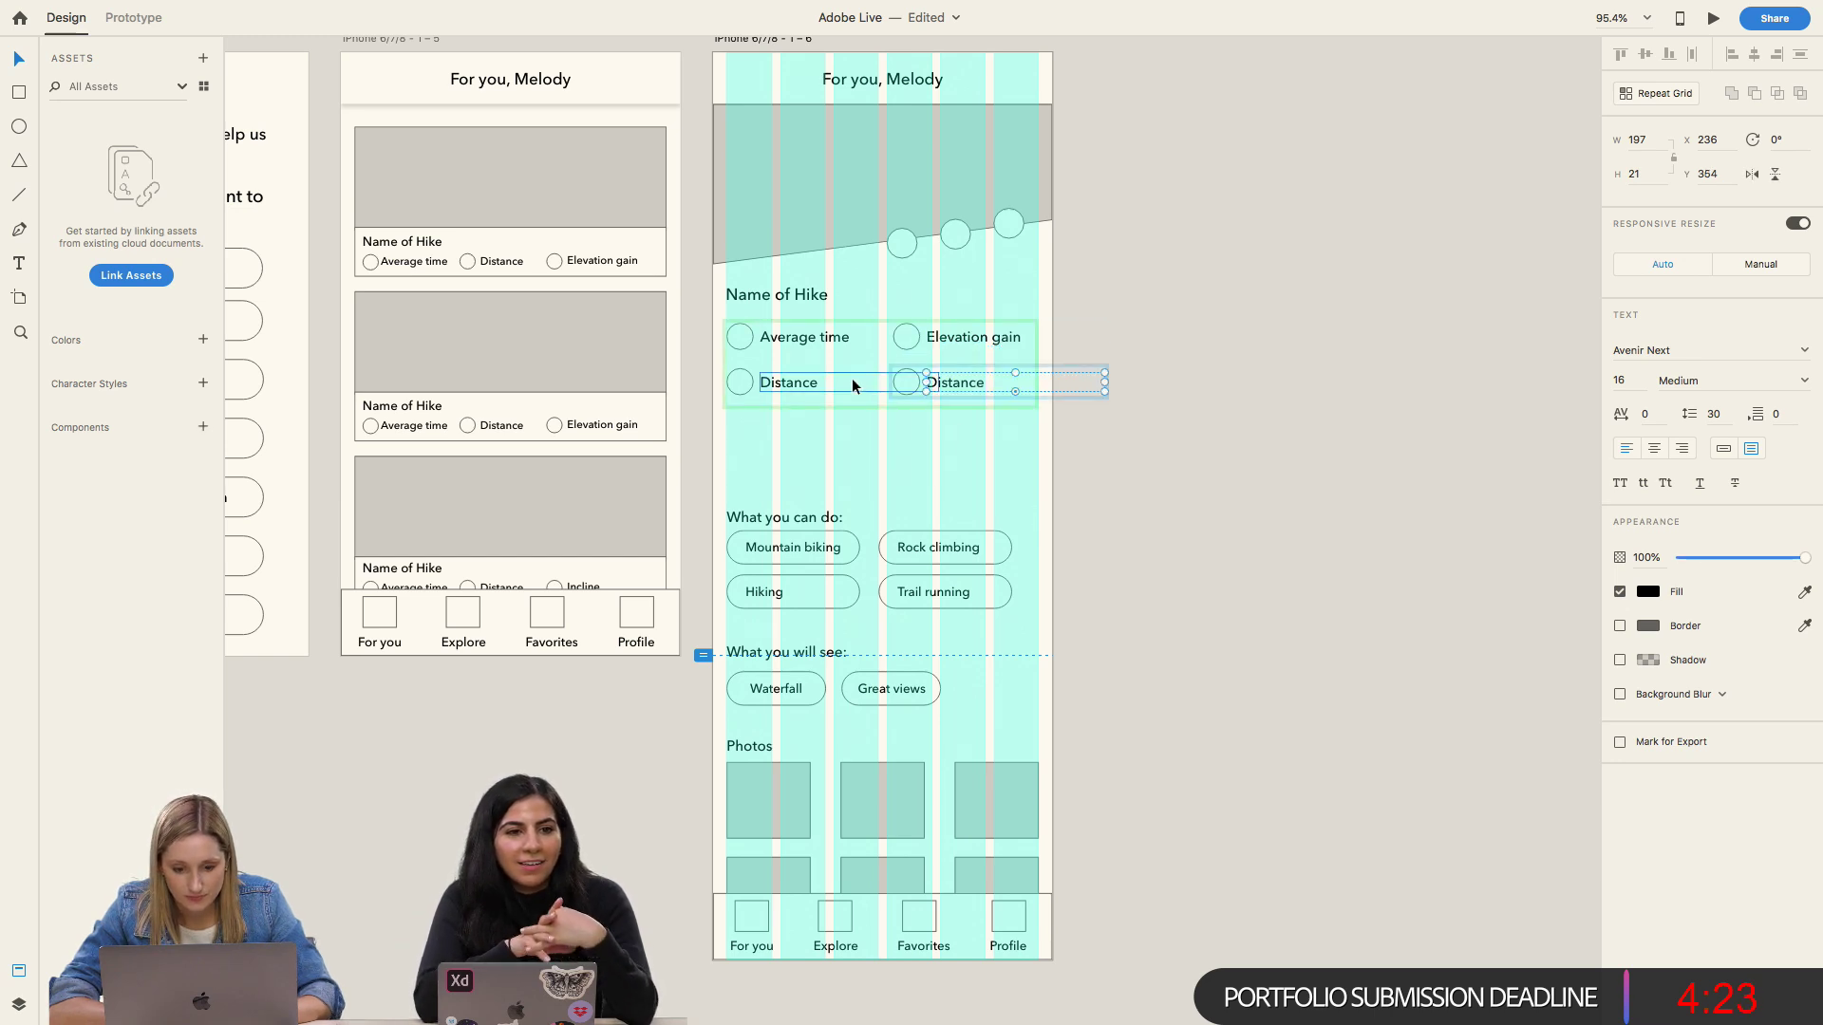
key(Escape)
key(Escape)
drag(869, 406, 947, 448)
double_click(957, 382)
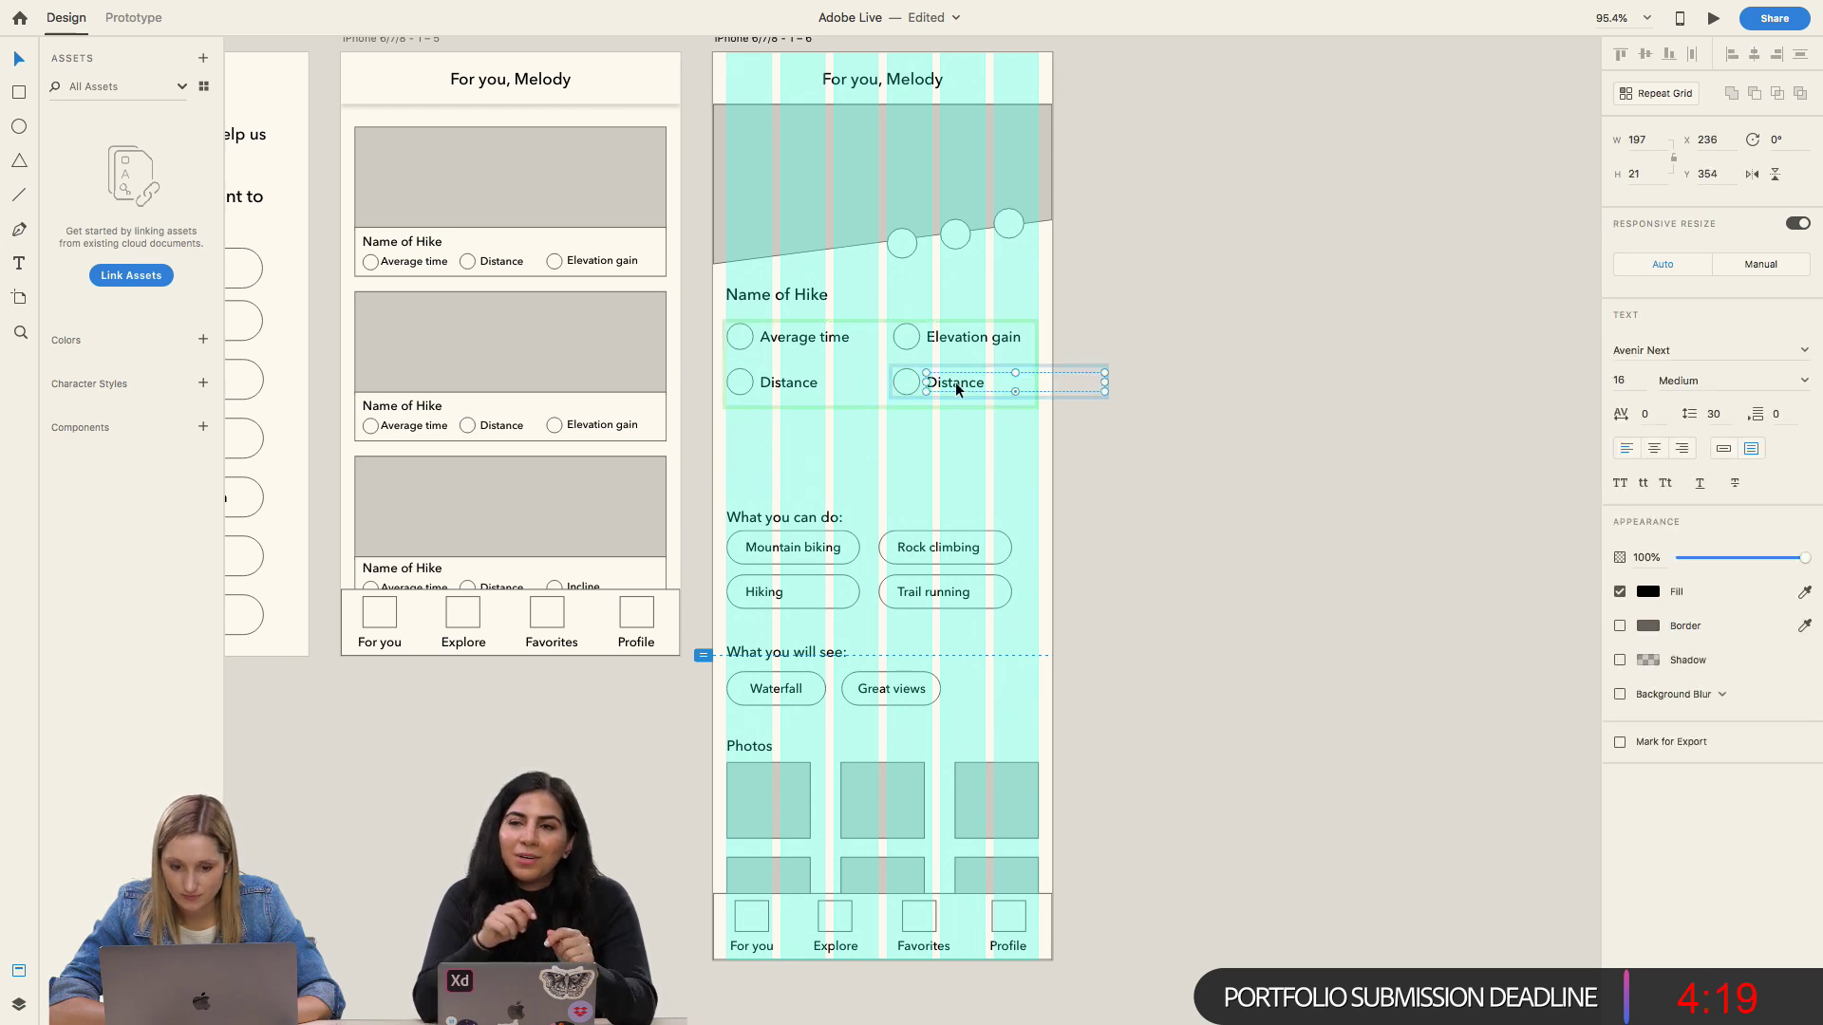
double_click(955, 382)
text(I)
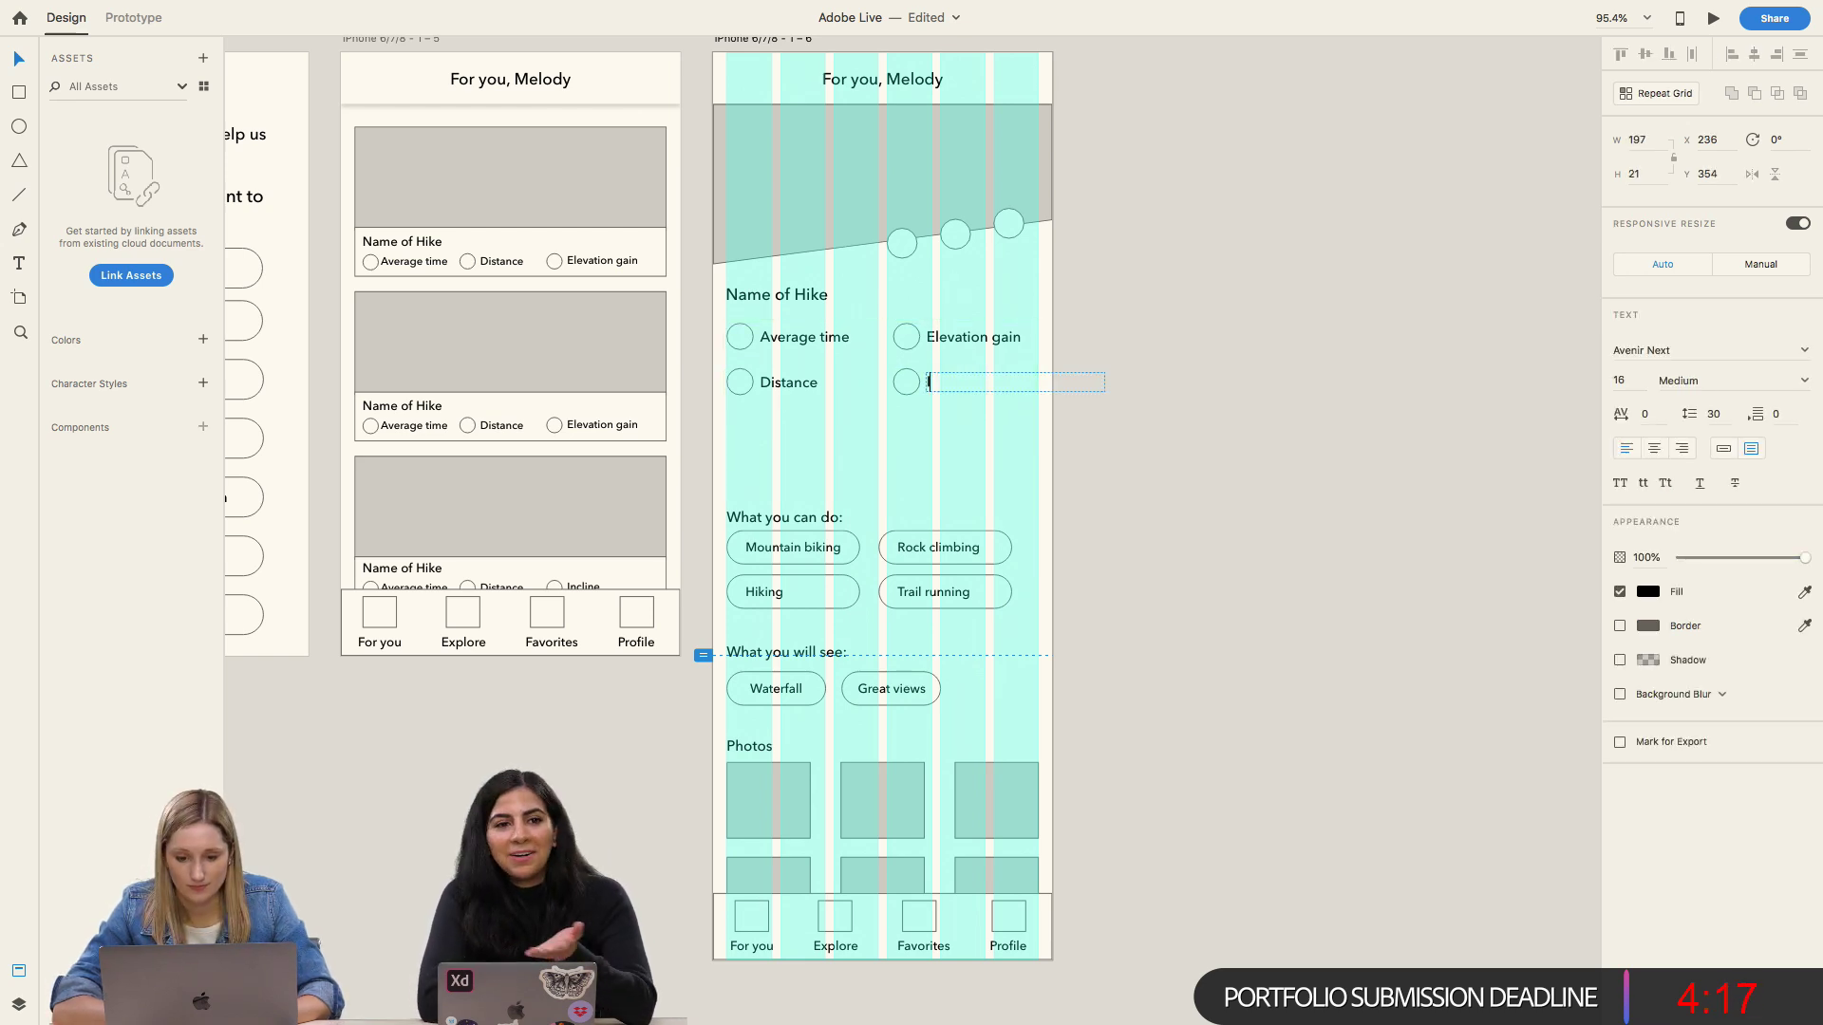
text(ncline)
key(Escape)
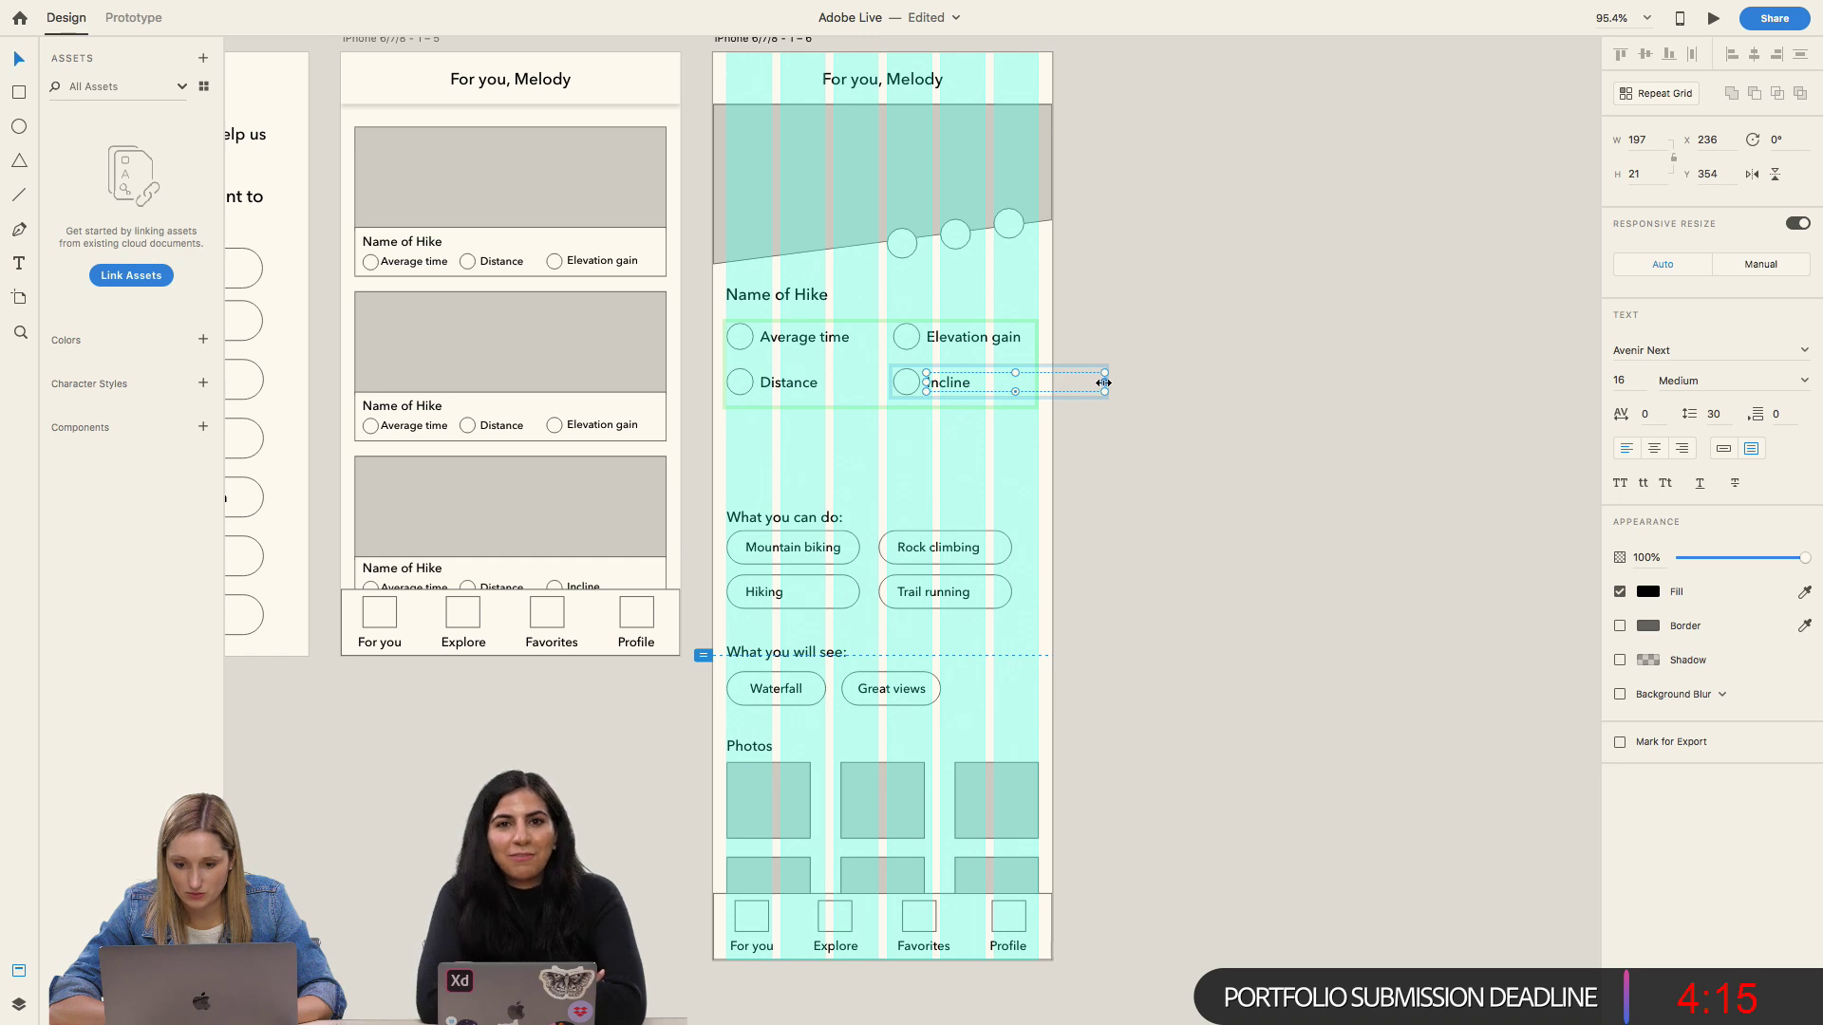
Step: Narrow the label text boxes in the hike stats repeat grid to 115 wide
drag(1103, 383, 1030, 380)
click(1024, 341)
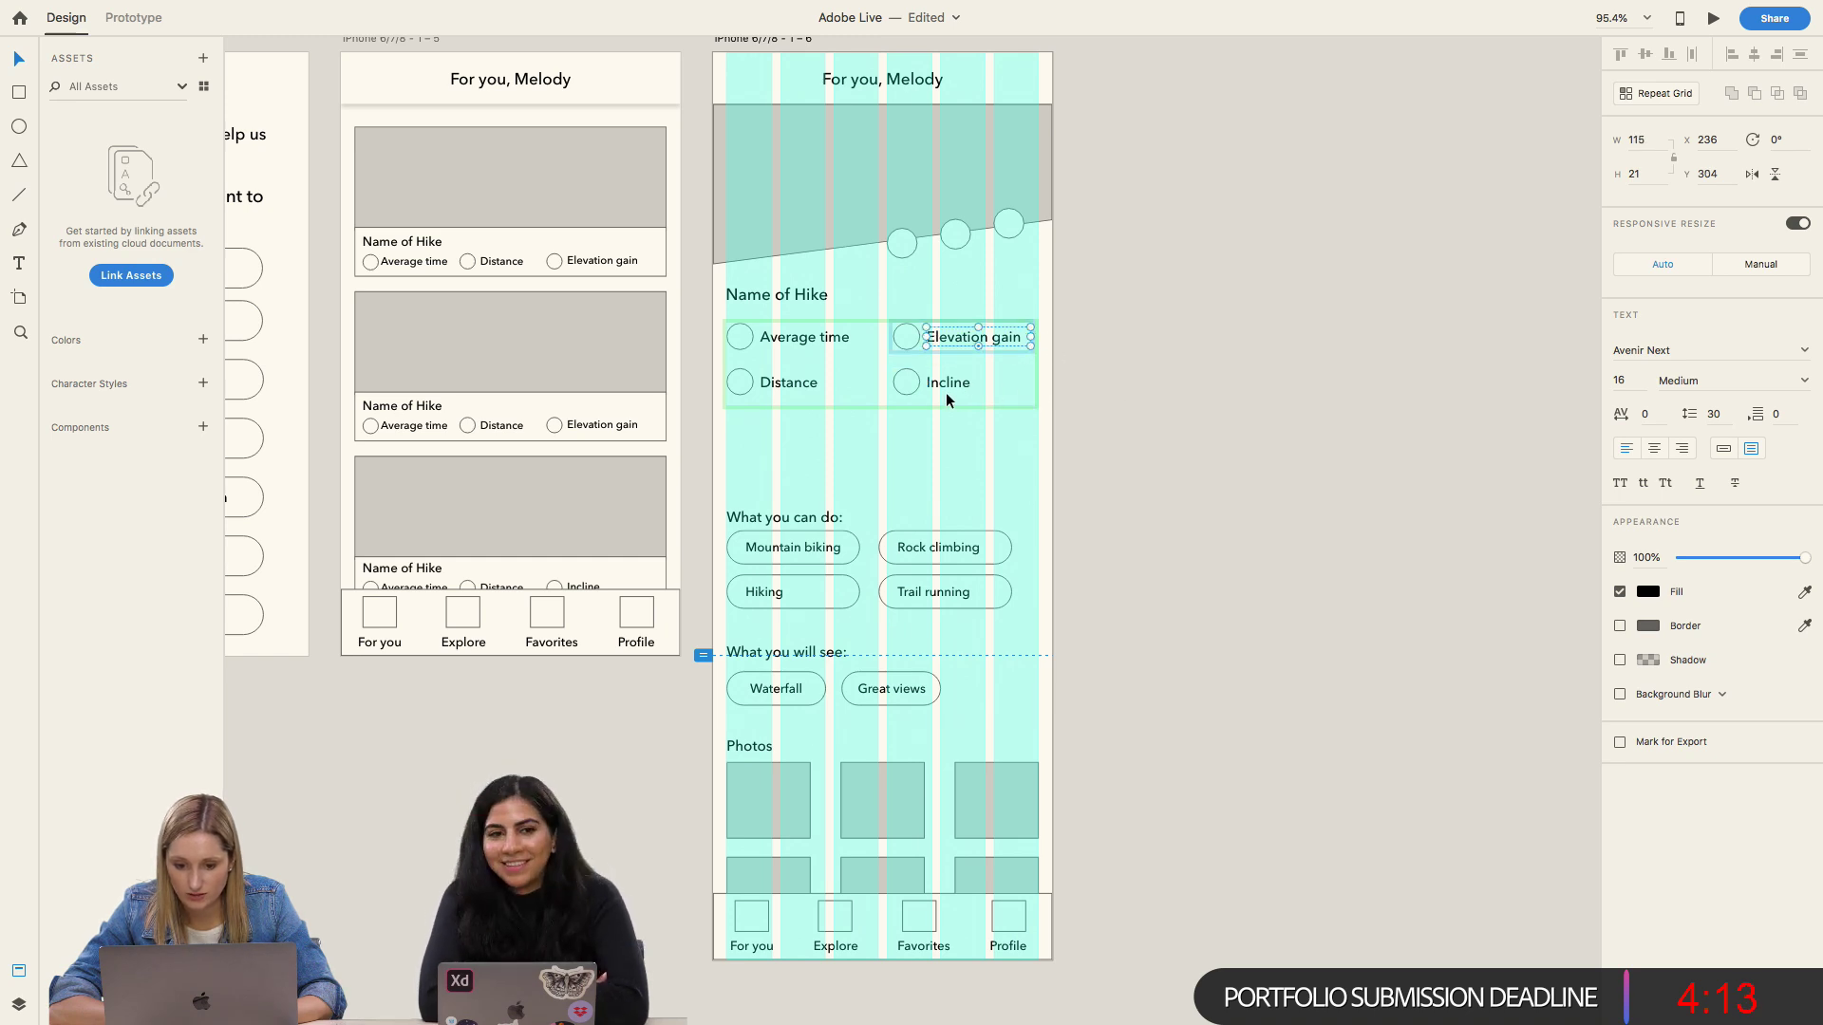
click(774, 382)
click(782, 455)
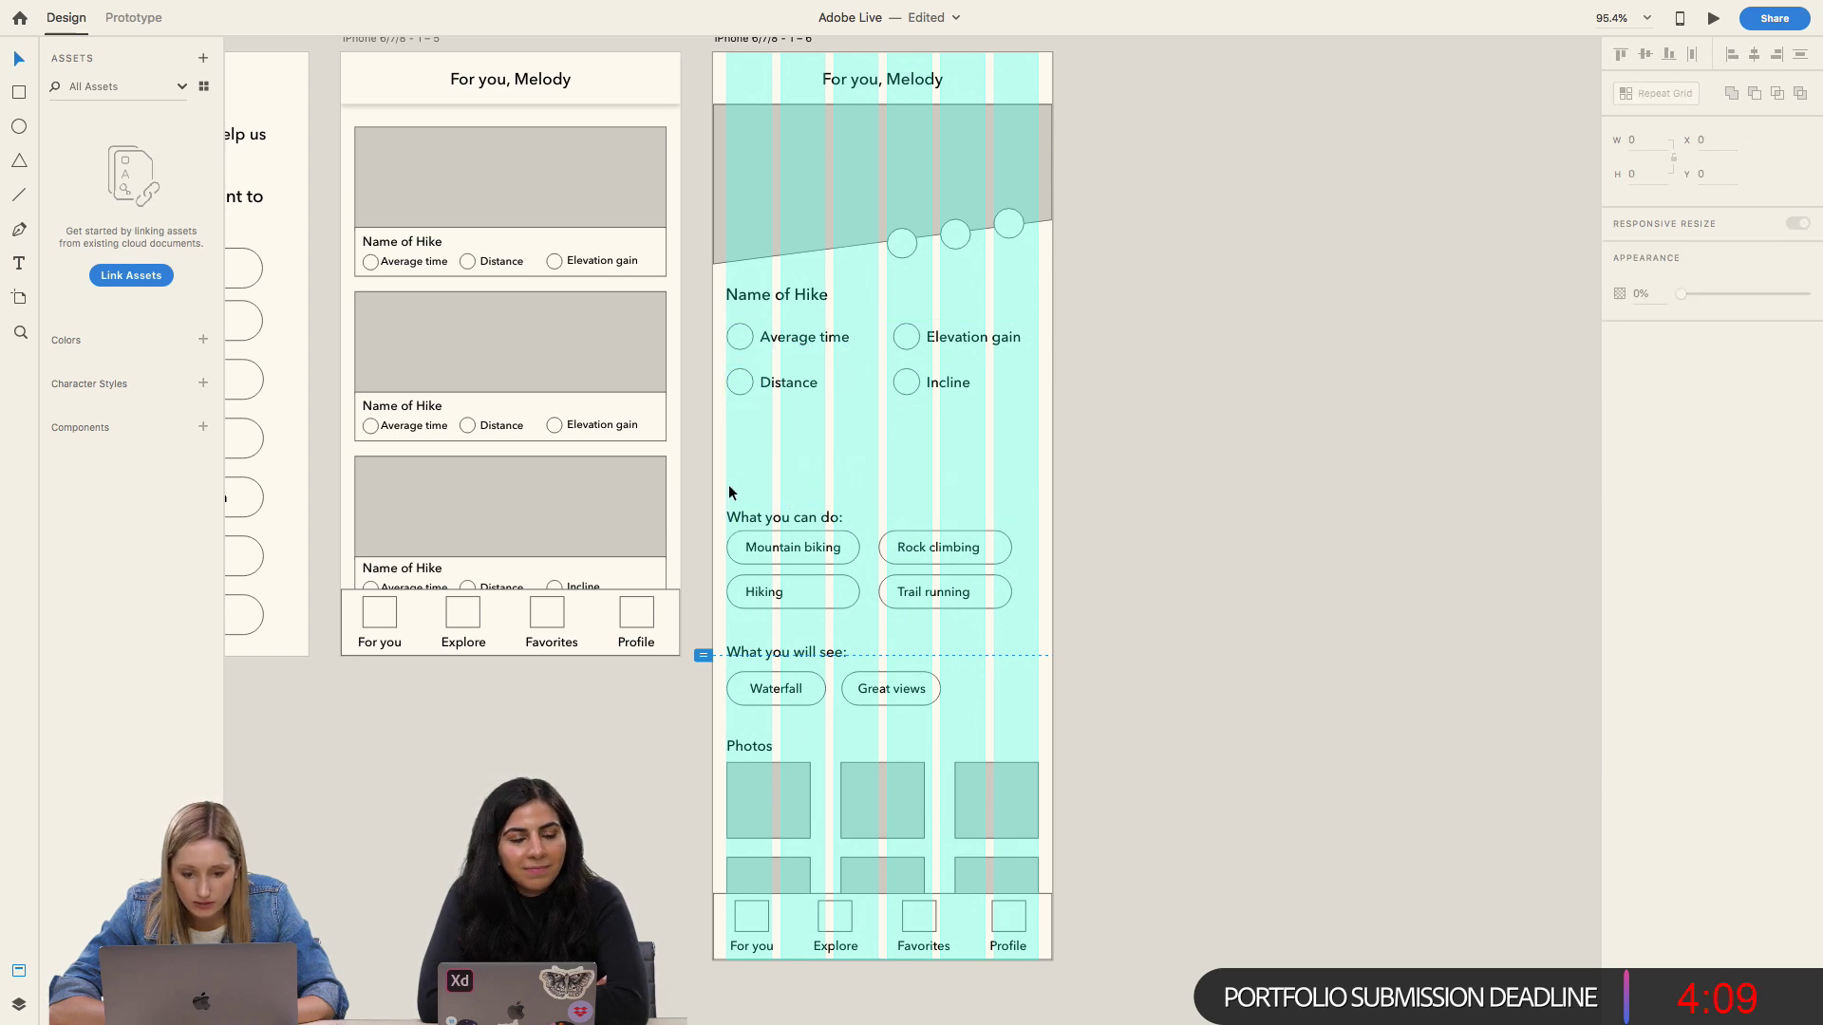
drag(729, 492, 842, 651)
key(super+z)
click(698, 490)
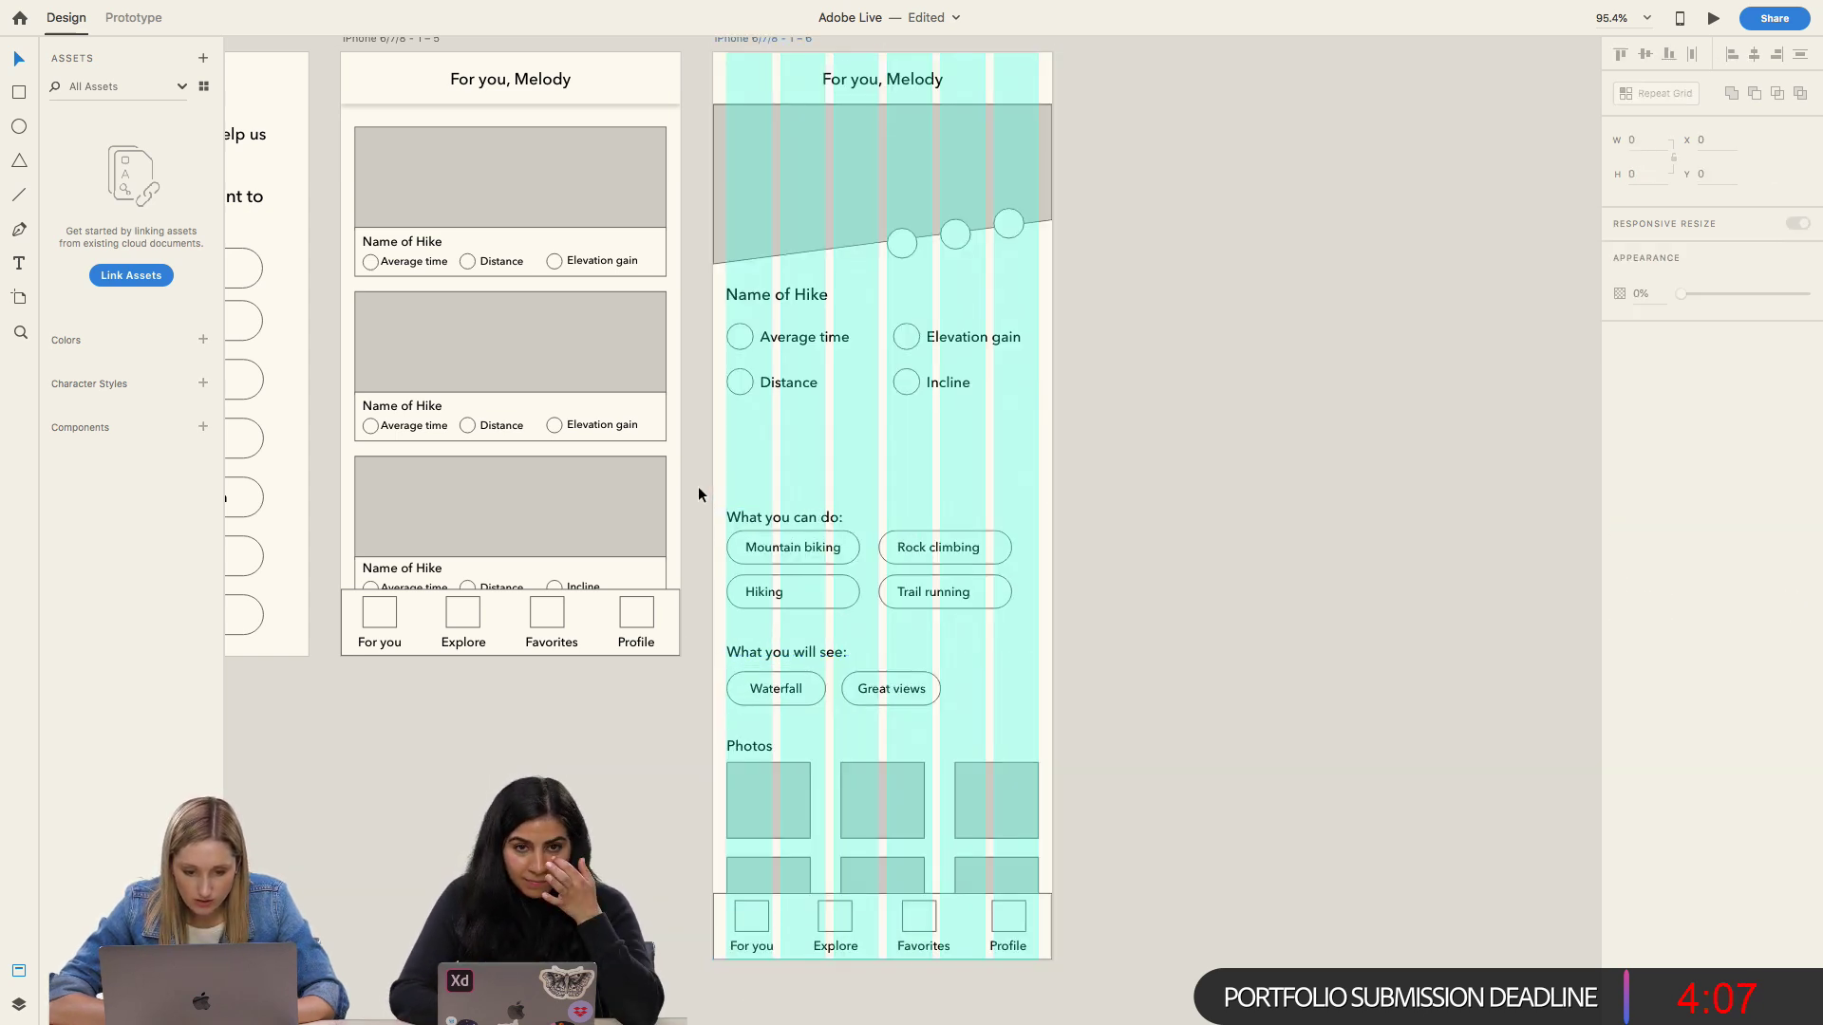
Step: Move everything from the "What you can do:" heading through the photo placeholders up together to Y 406, beneath the hike stats
drag(699, 489, 1032, 887)
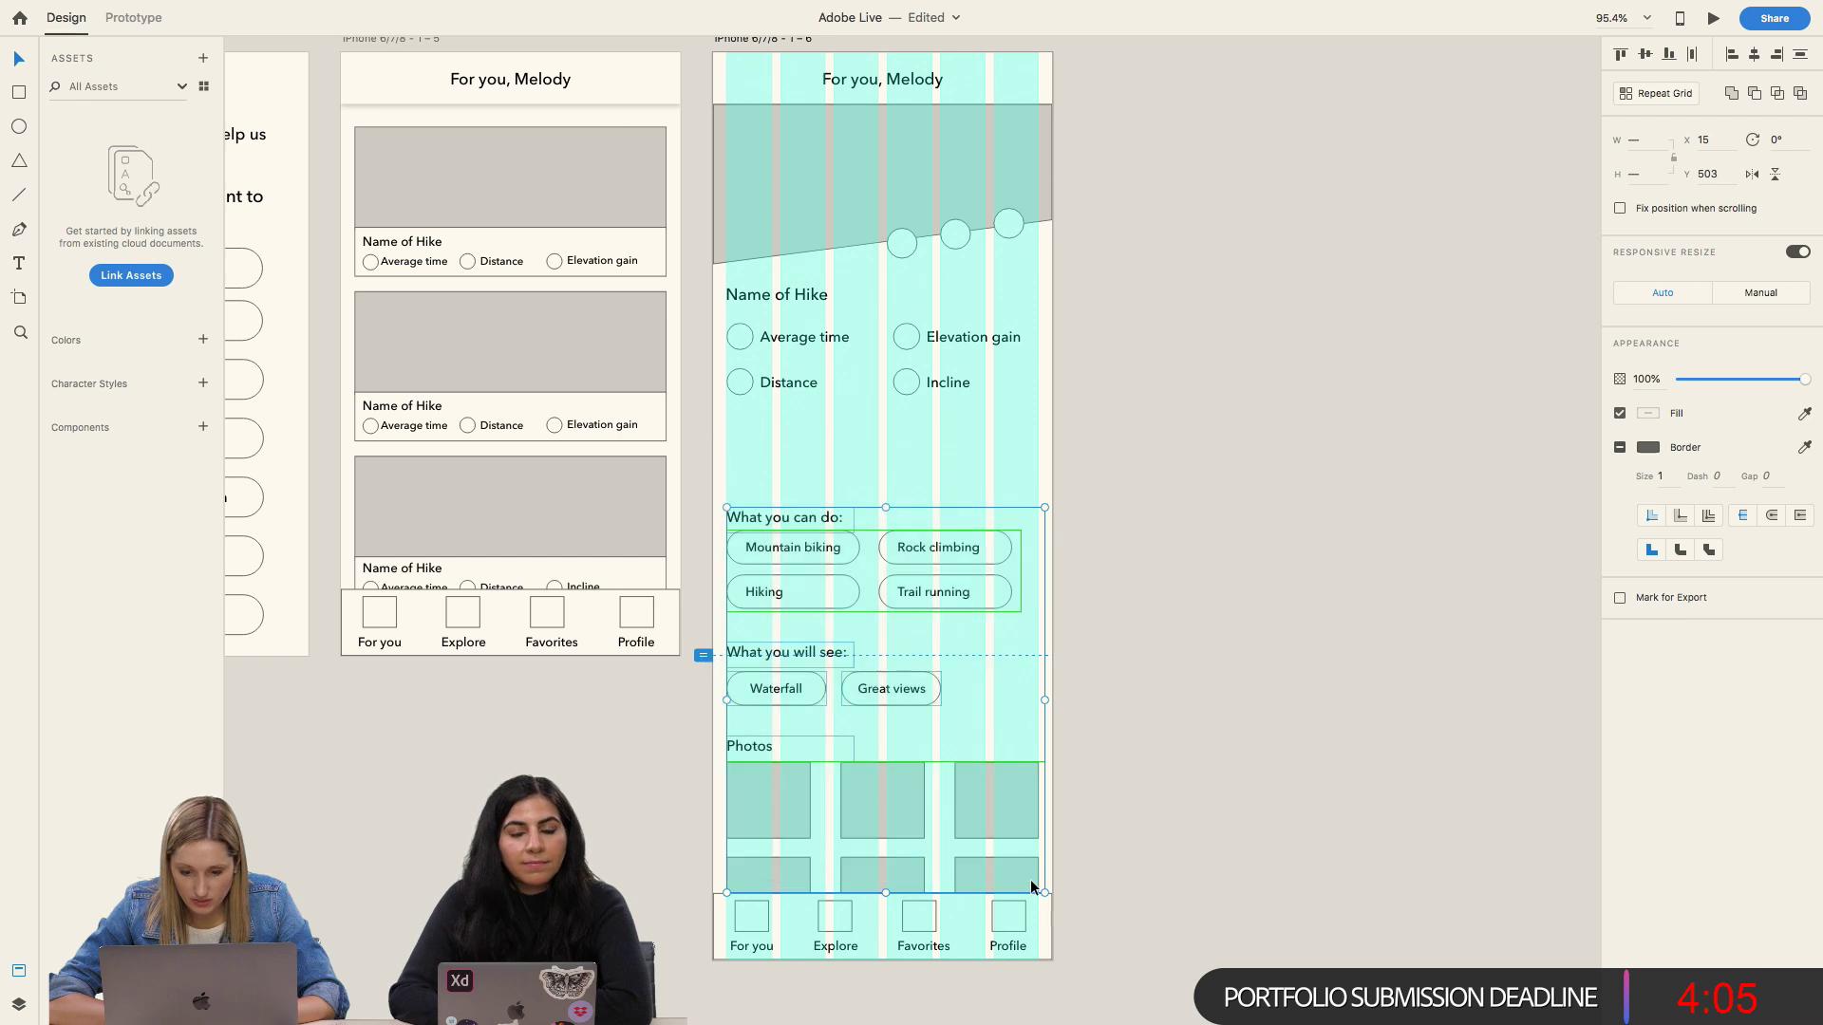
key(shift+Up)
key(shift+Up)
key(shift+Up)
key(shift+Up)
key(shift+Up)
key(shift+Up)
key(shift+Up)
key(shift+Up)
key(shift+Up)
key(shift+Up)
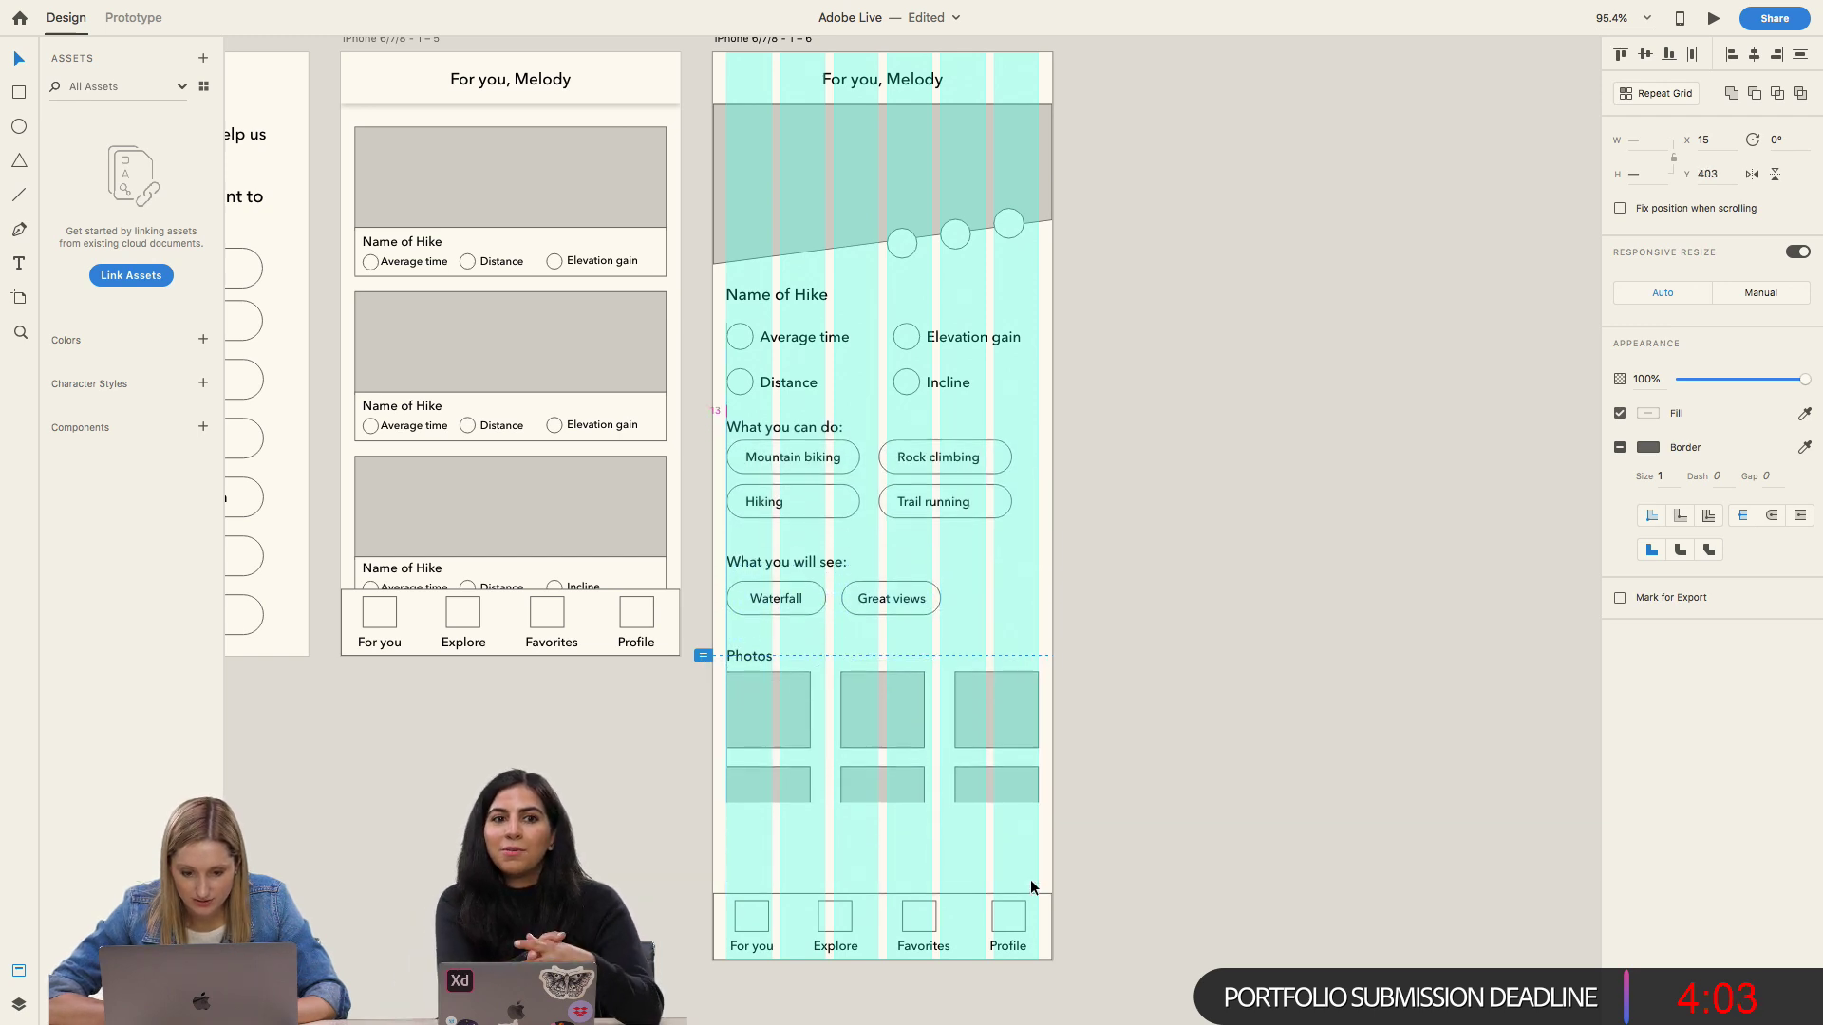
scroll(1012, 746, up, 3)
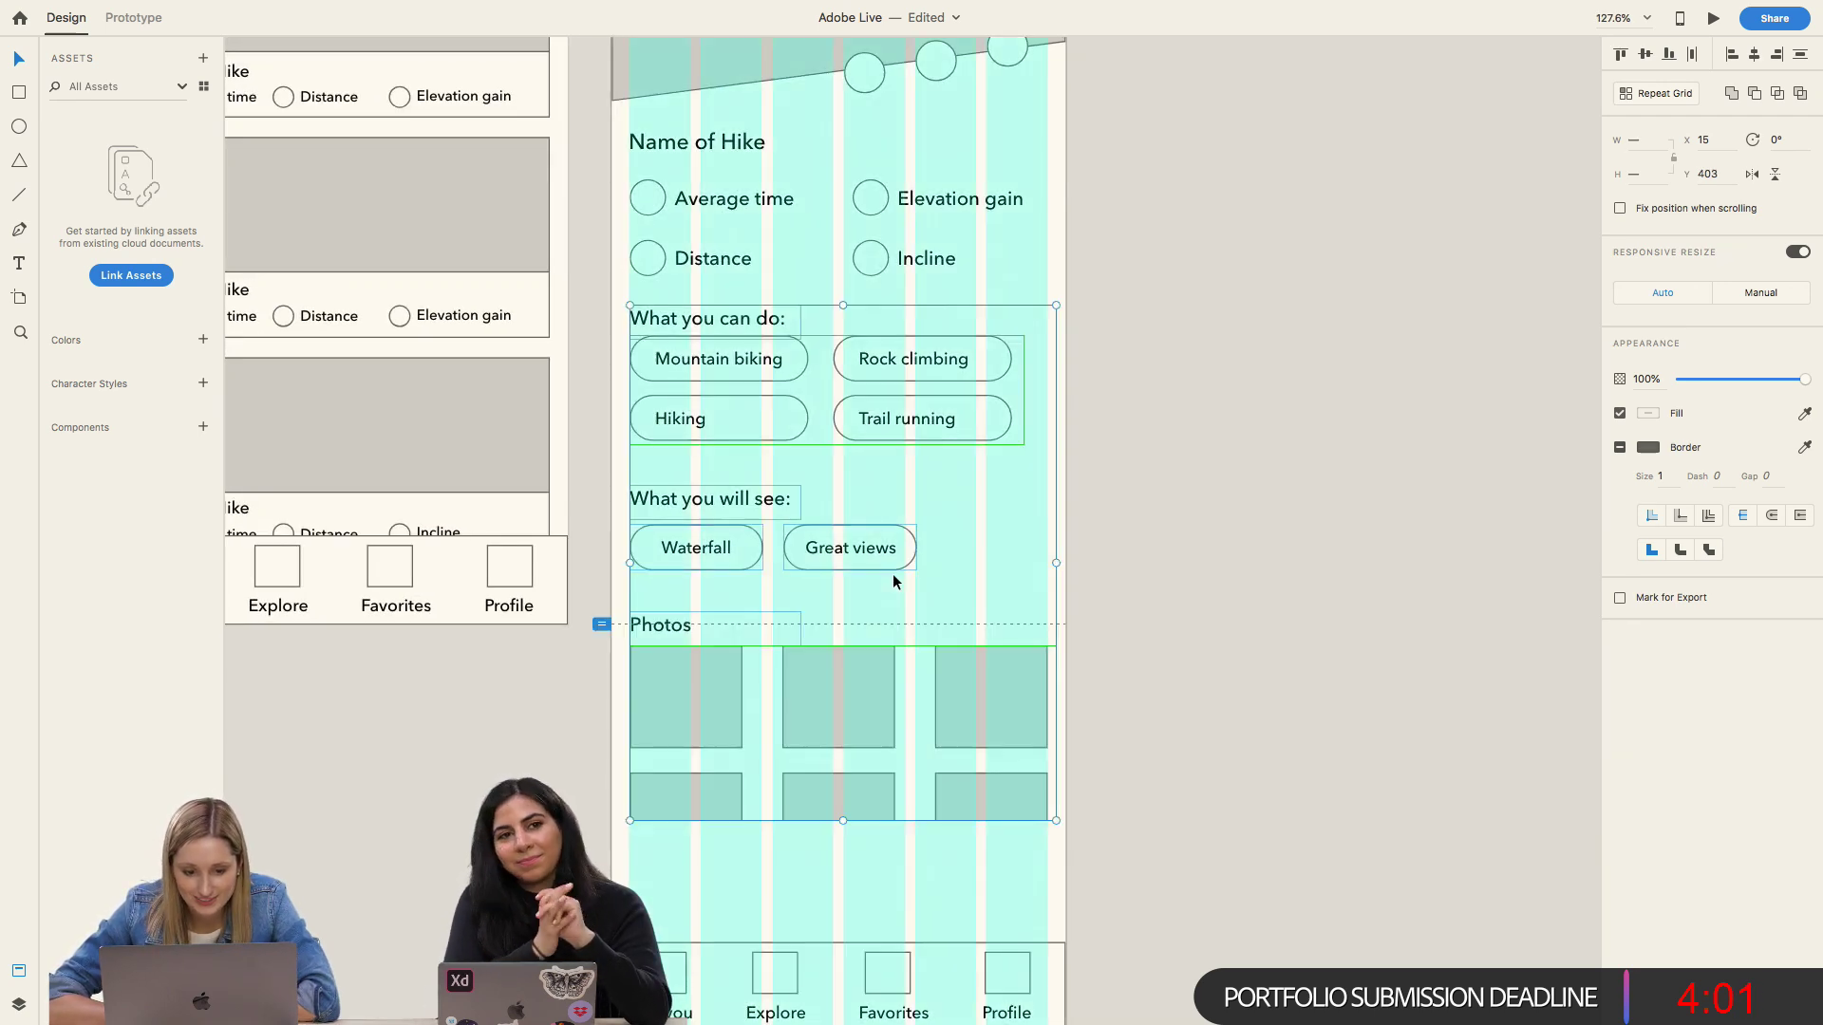
key(Down)
key(Down)
key(Down)
scroll(893, 574, down, 2)
scroll(893, 575, left, 1)
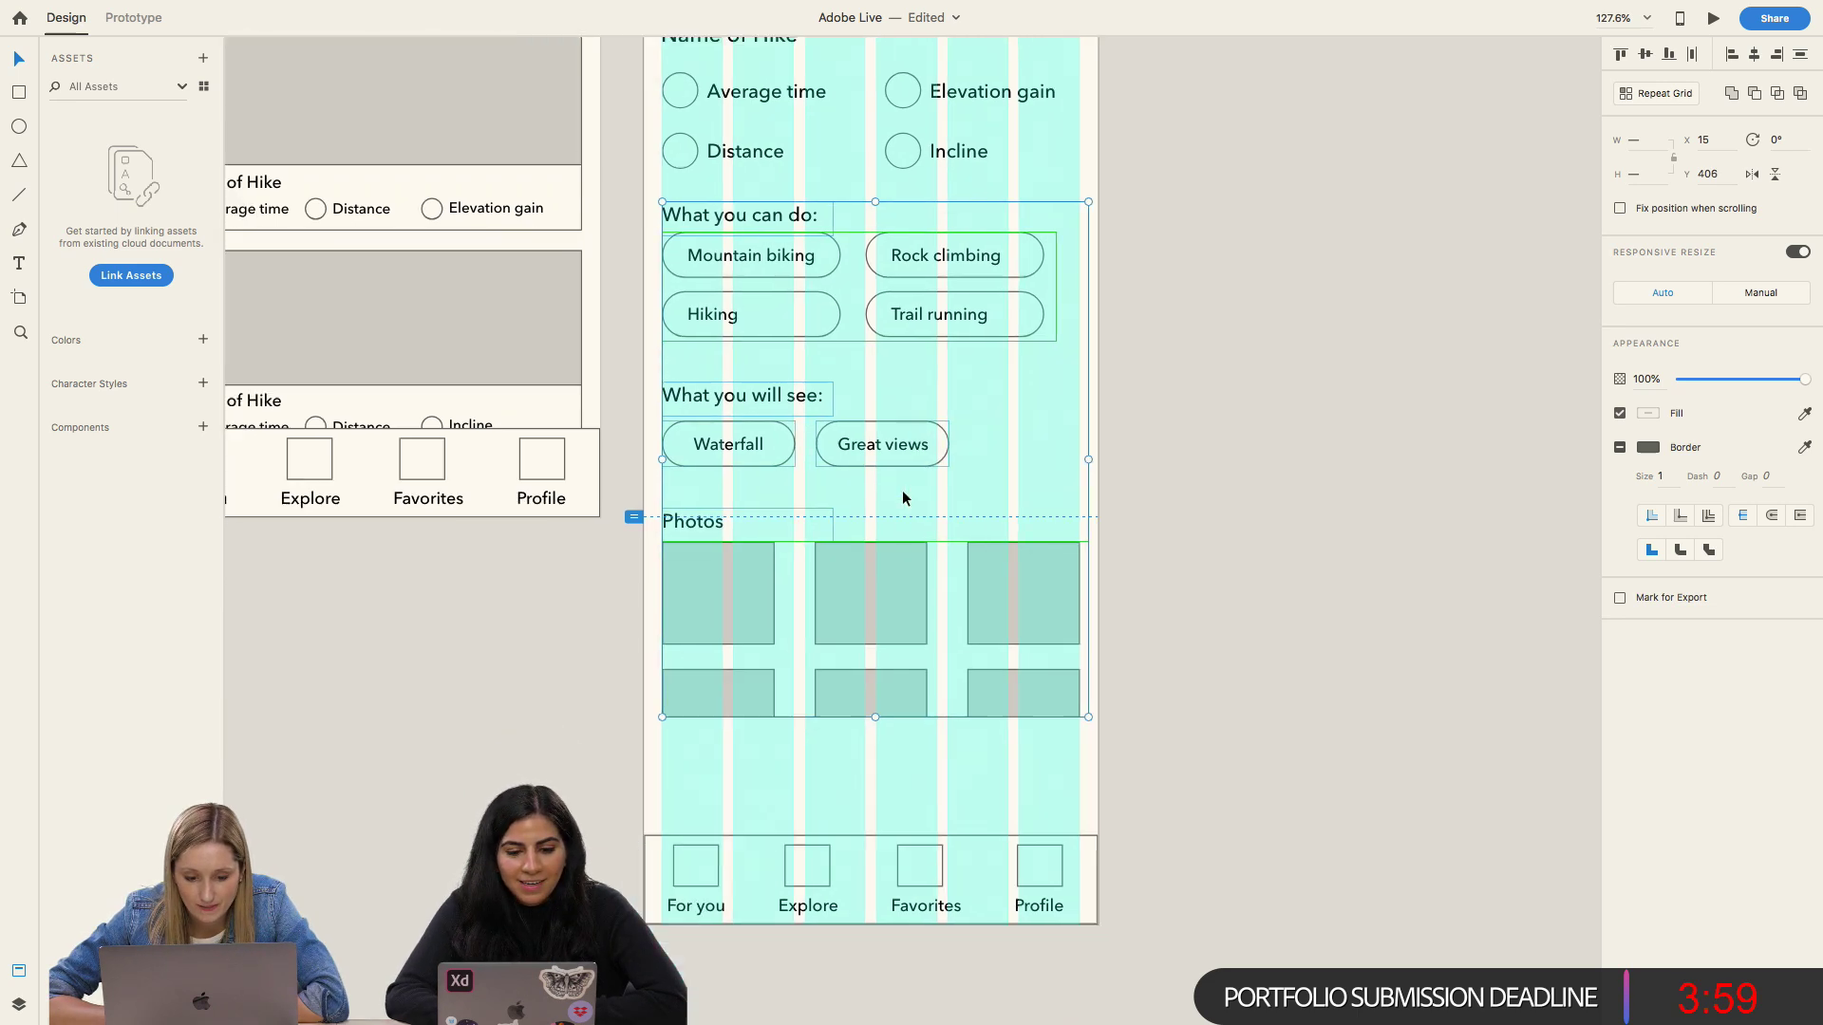
Step: Hide the column layout grid on the hike detail artboard
scroll(903, 498, down, 3)
click(852, 729)
scroll(934, 651, up, 1)
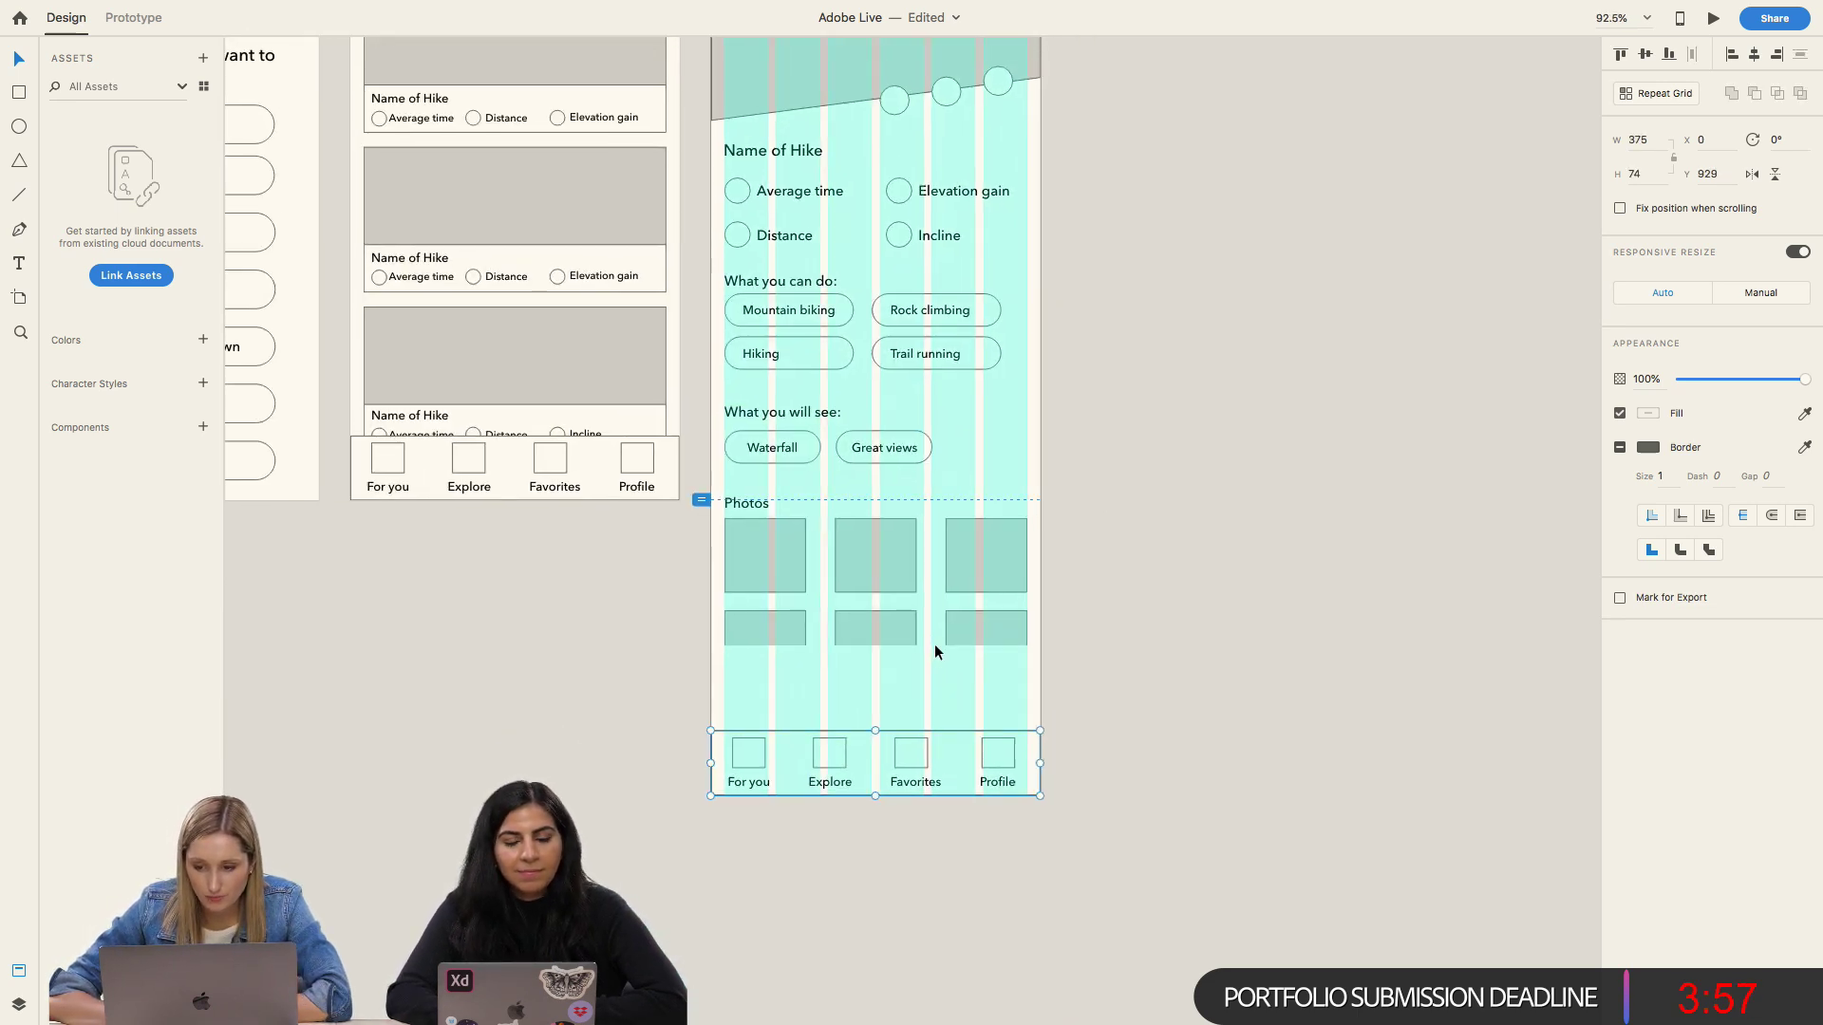
scroll(934, 651, up, 3)
scroll(934, 651, right, 2)
click(558, 121)
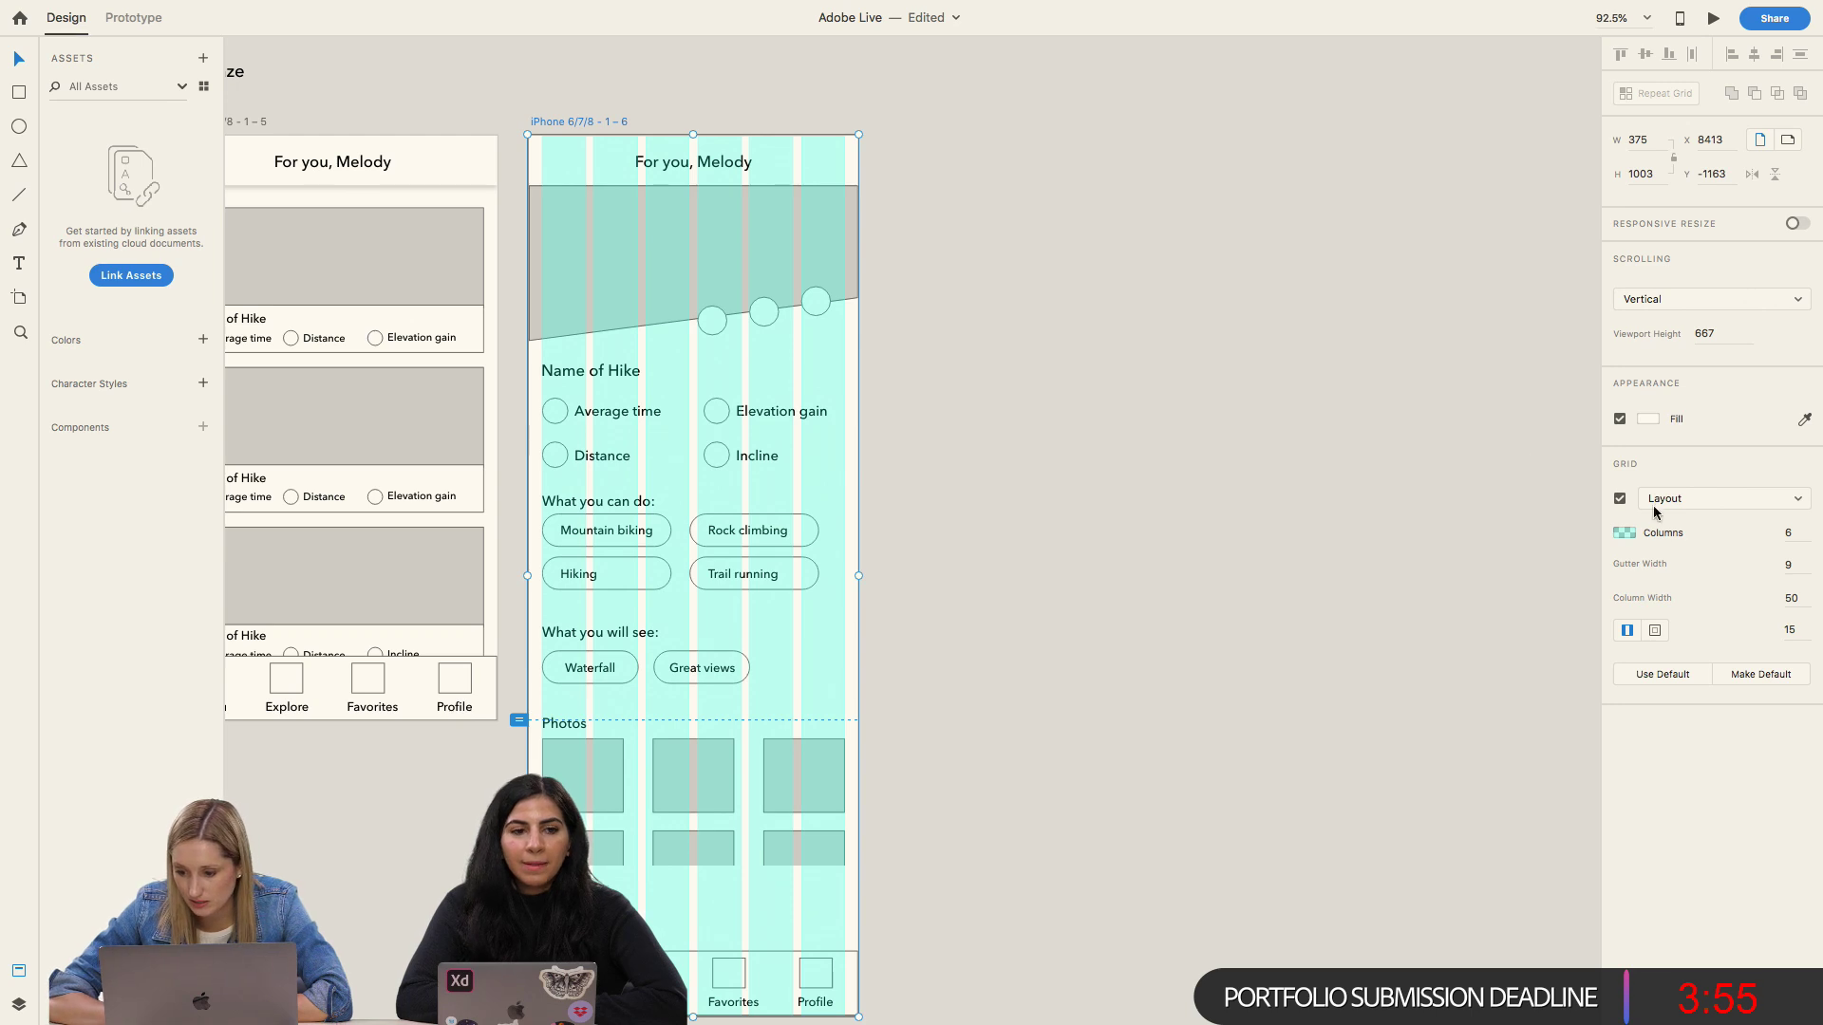
click(1620, 498)
click(1129, 606)
Step: Move the bottom navigation bar up to Y 826 so it overlaps the lower edge of the second photo row
scroll(1130, 606, down, 5)
scroll(1130, 607, left, 2)
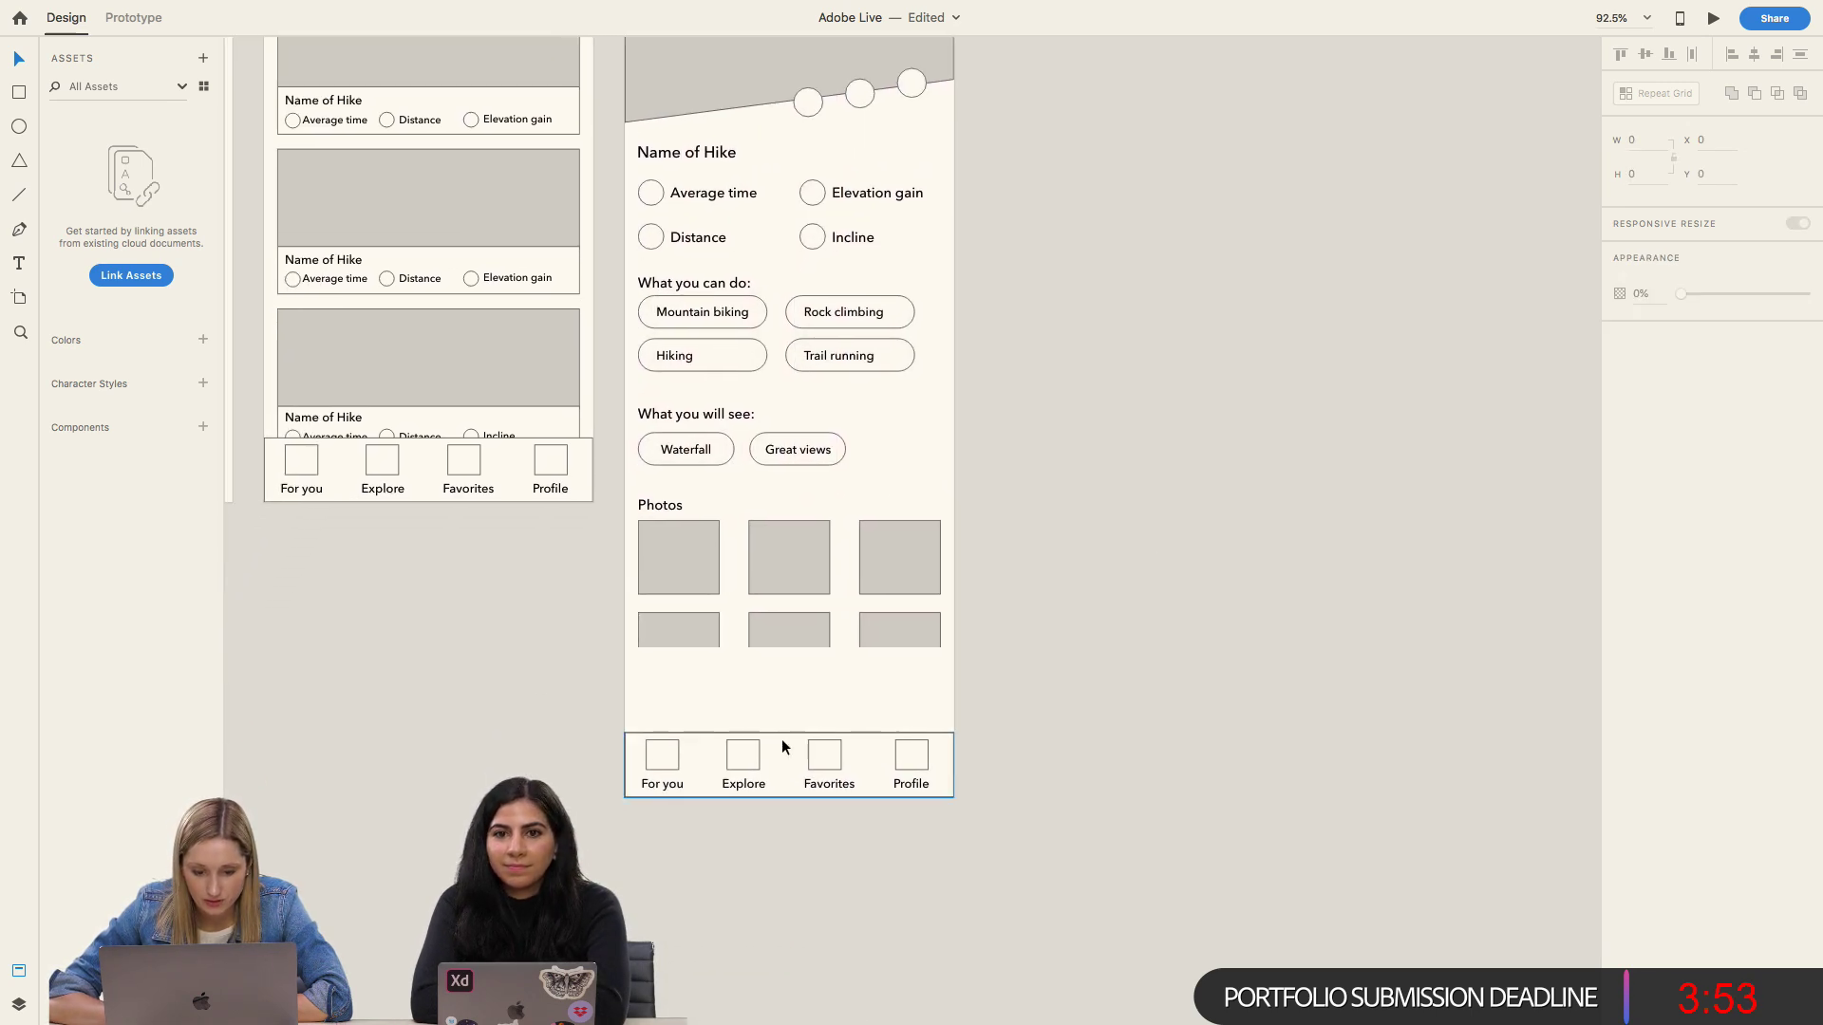
drag(782, 746, 778, 664)
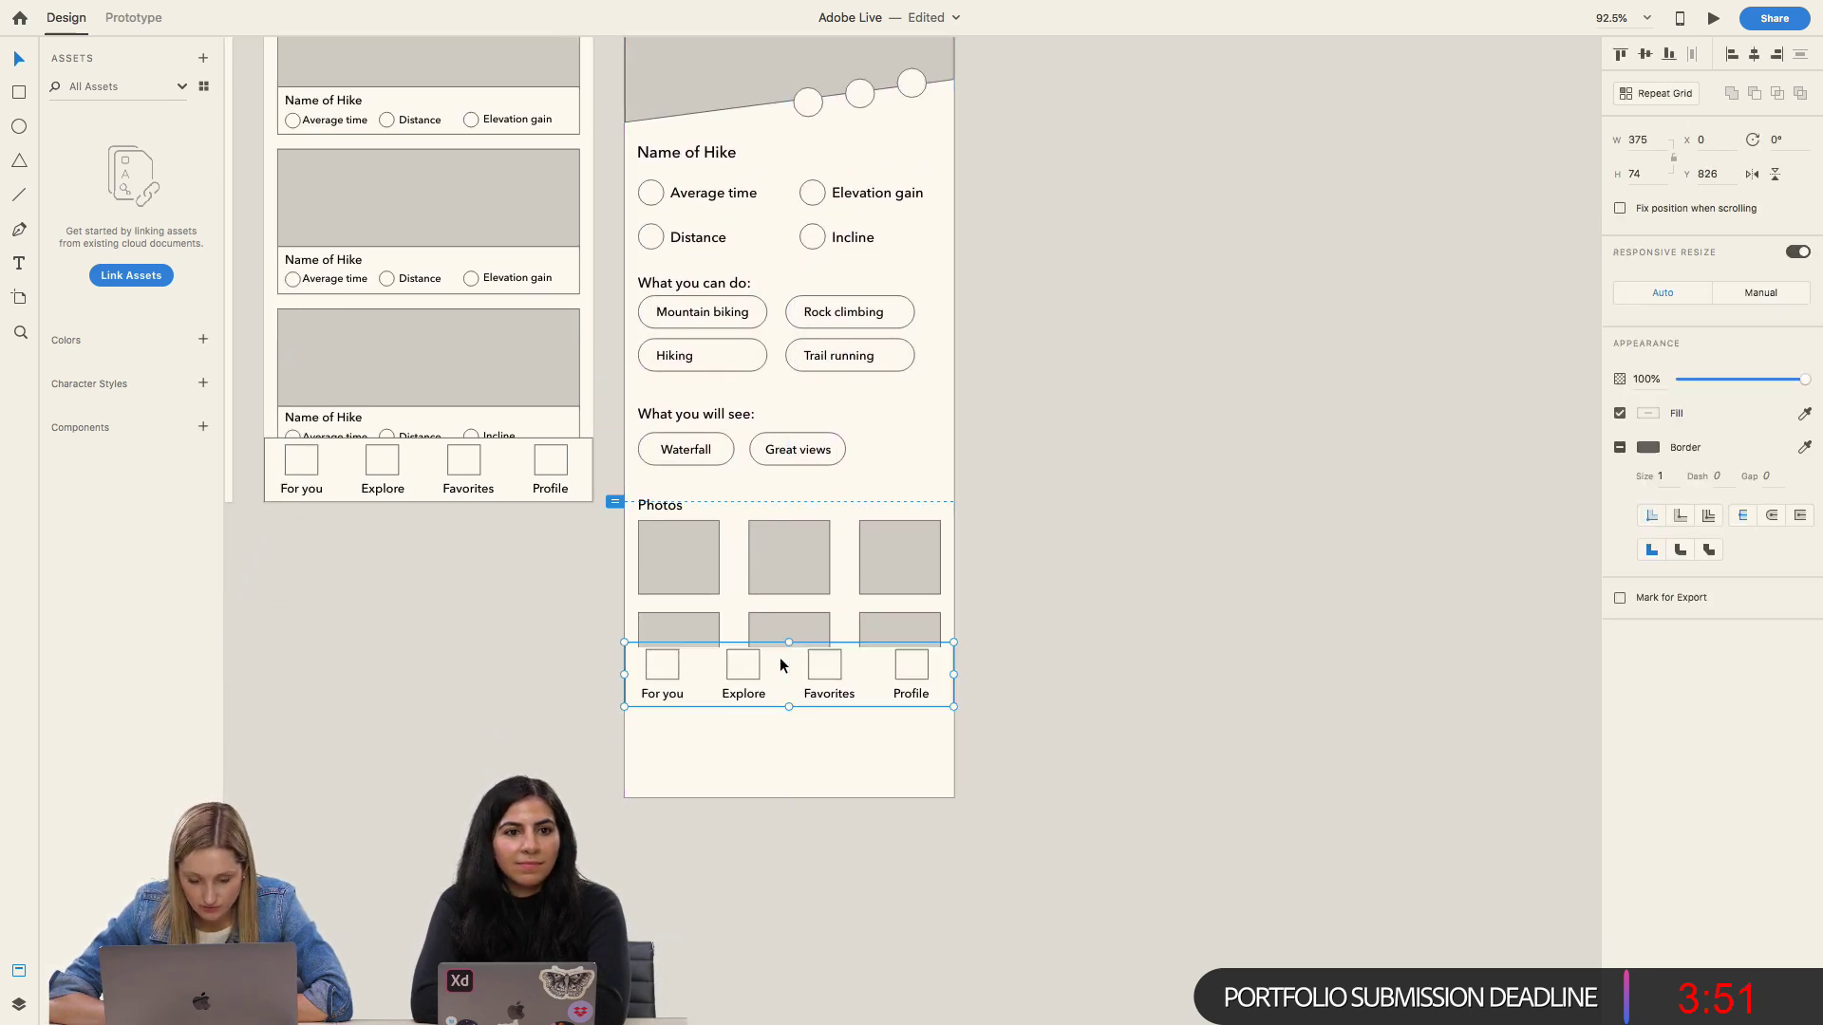
Step: Cut the bottom navigation bar and paste it back onto the hike detail artboard at Y 826
key(super+x)
key(super+space)
key(Escape)
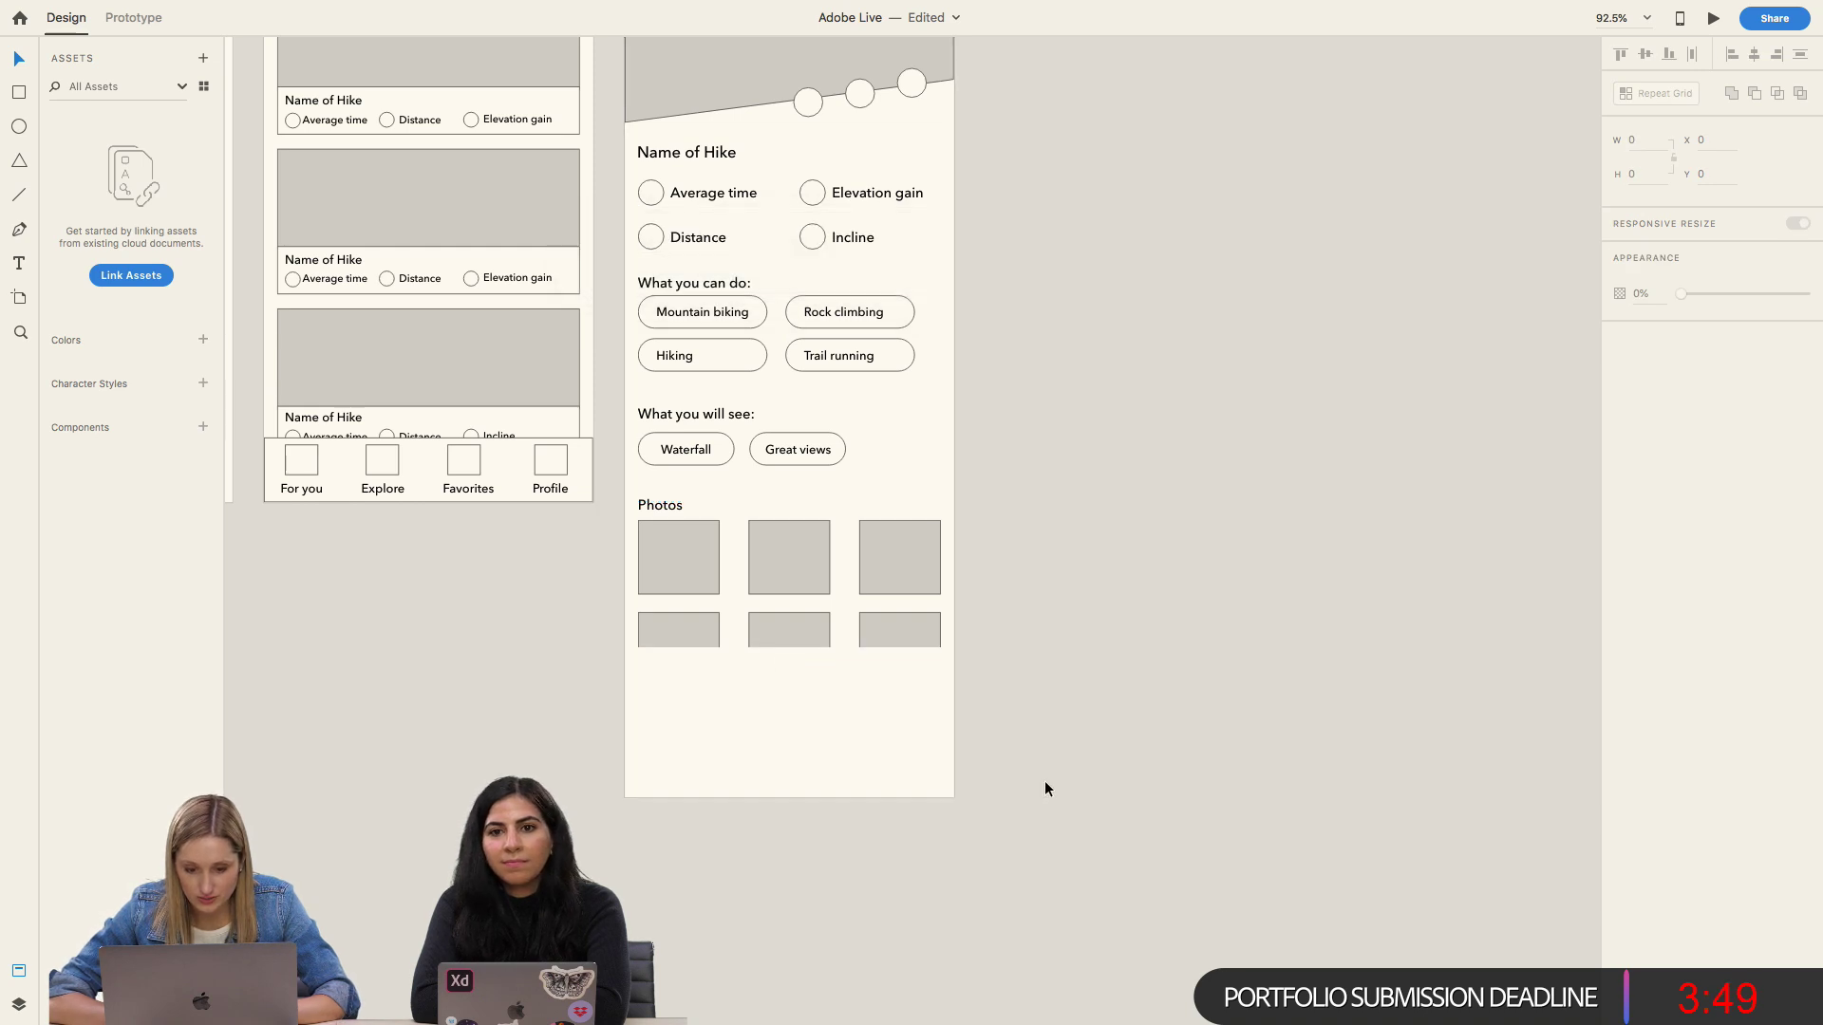
key(super+v)
scroll(953, 693, down, 3)
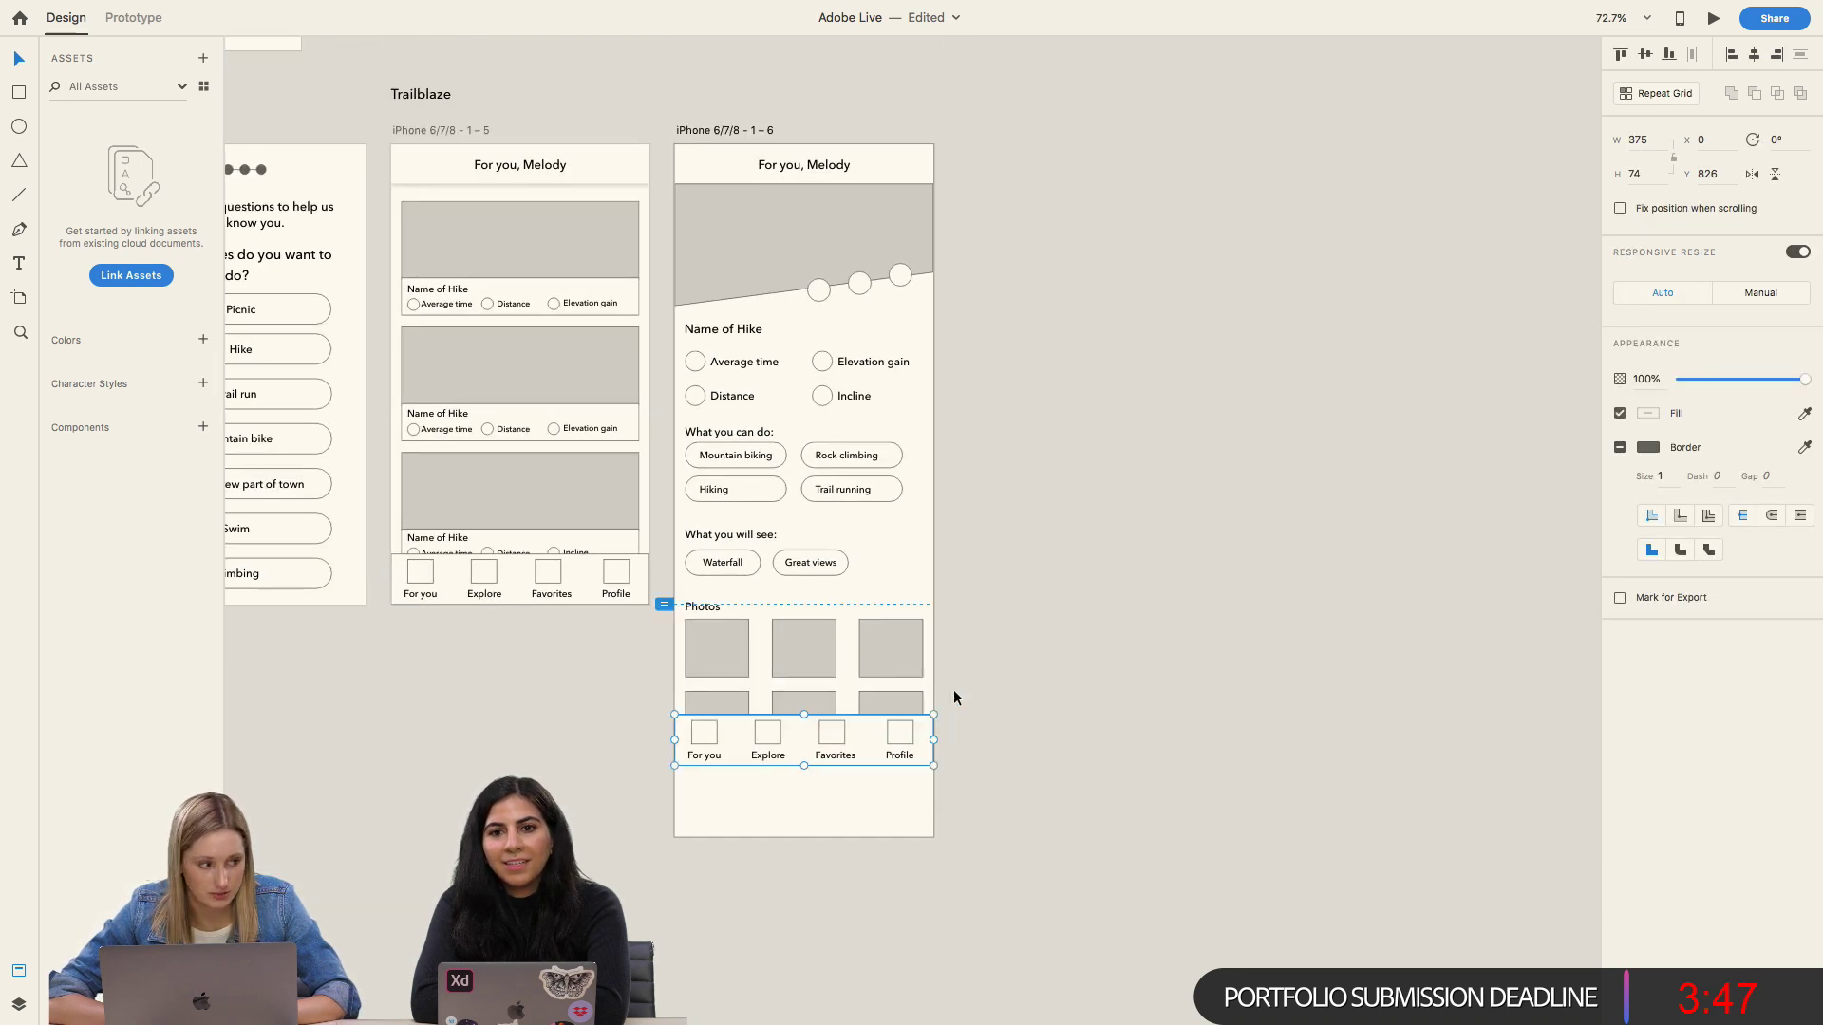
Step: Shorten the hike detail artboard so its lower edge meets the lower edge of the navigation bar
scroll(953, 698, down, 2)
scroll(953, 698, right, 2)
click(724, 130)
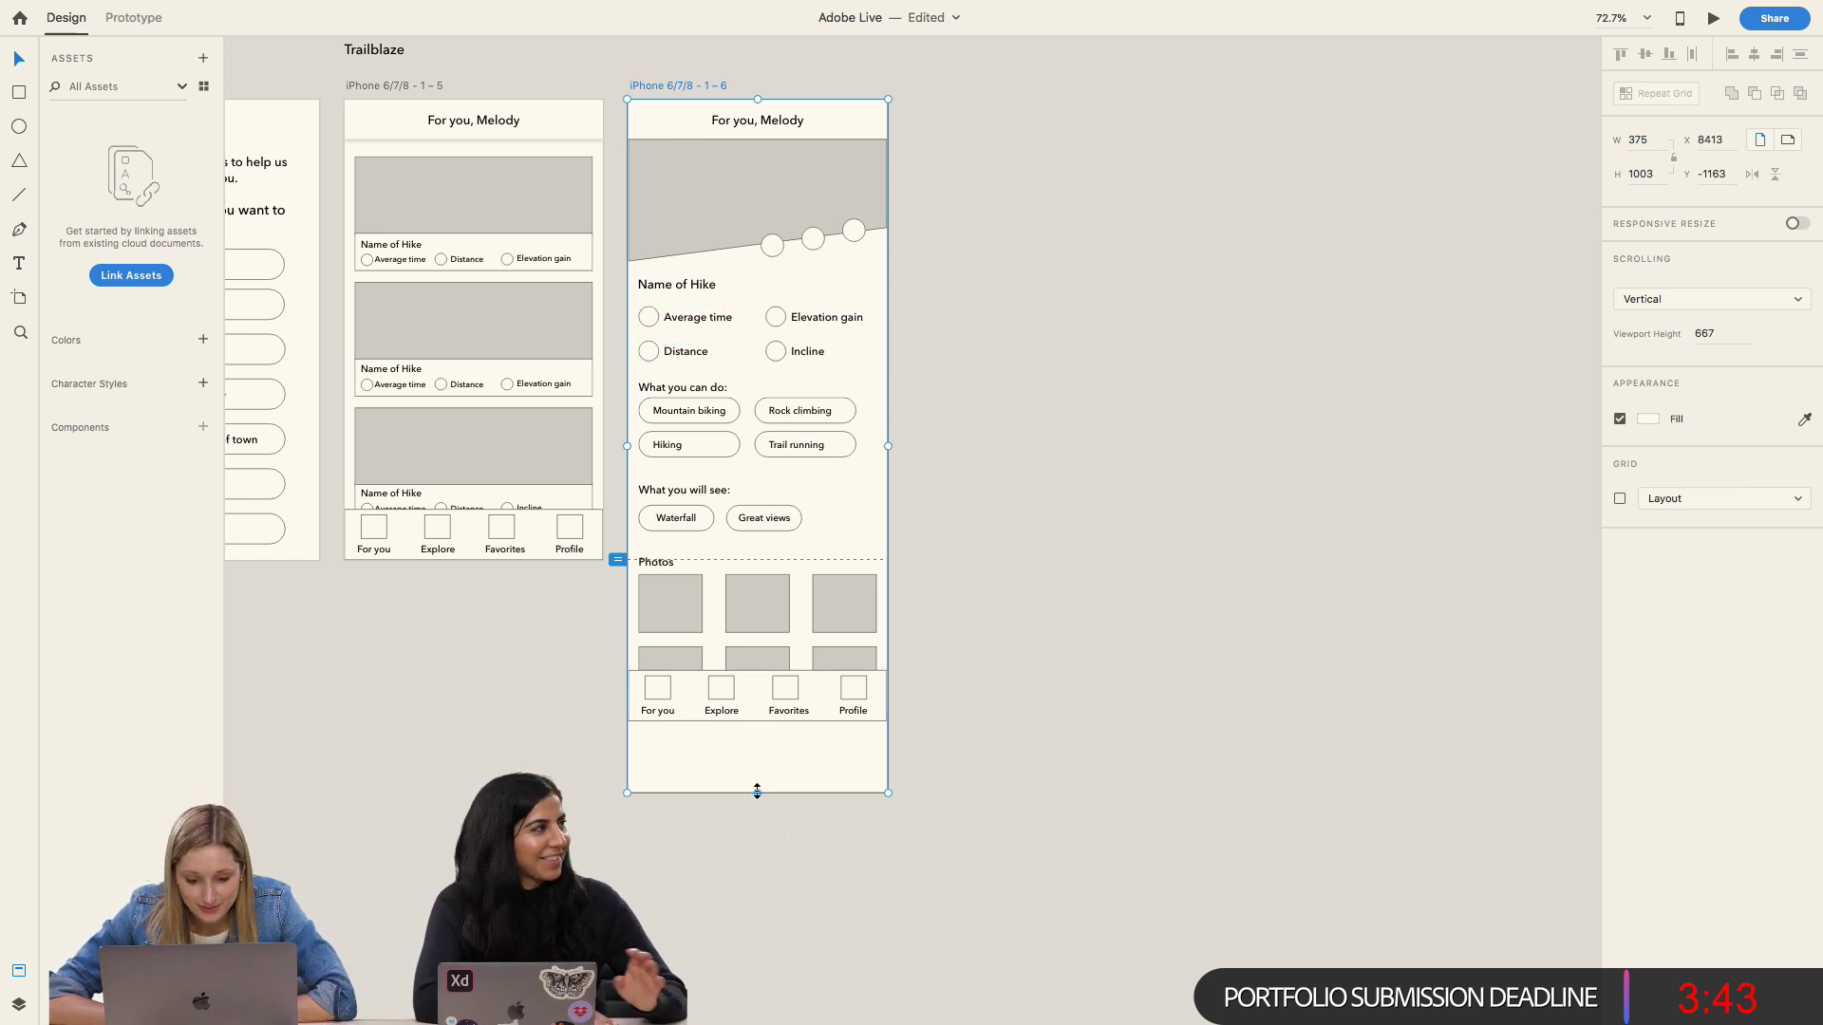
drag(756, 791, 757, 720)
click(733, 794)
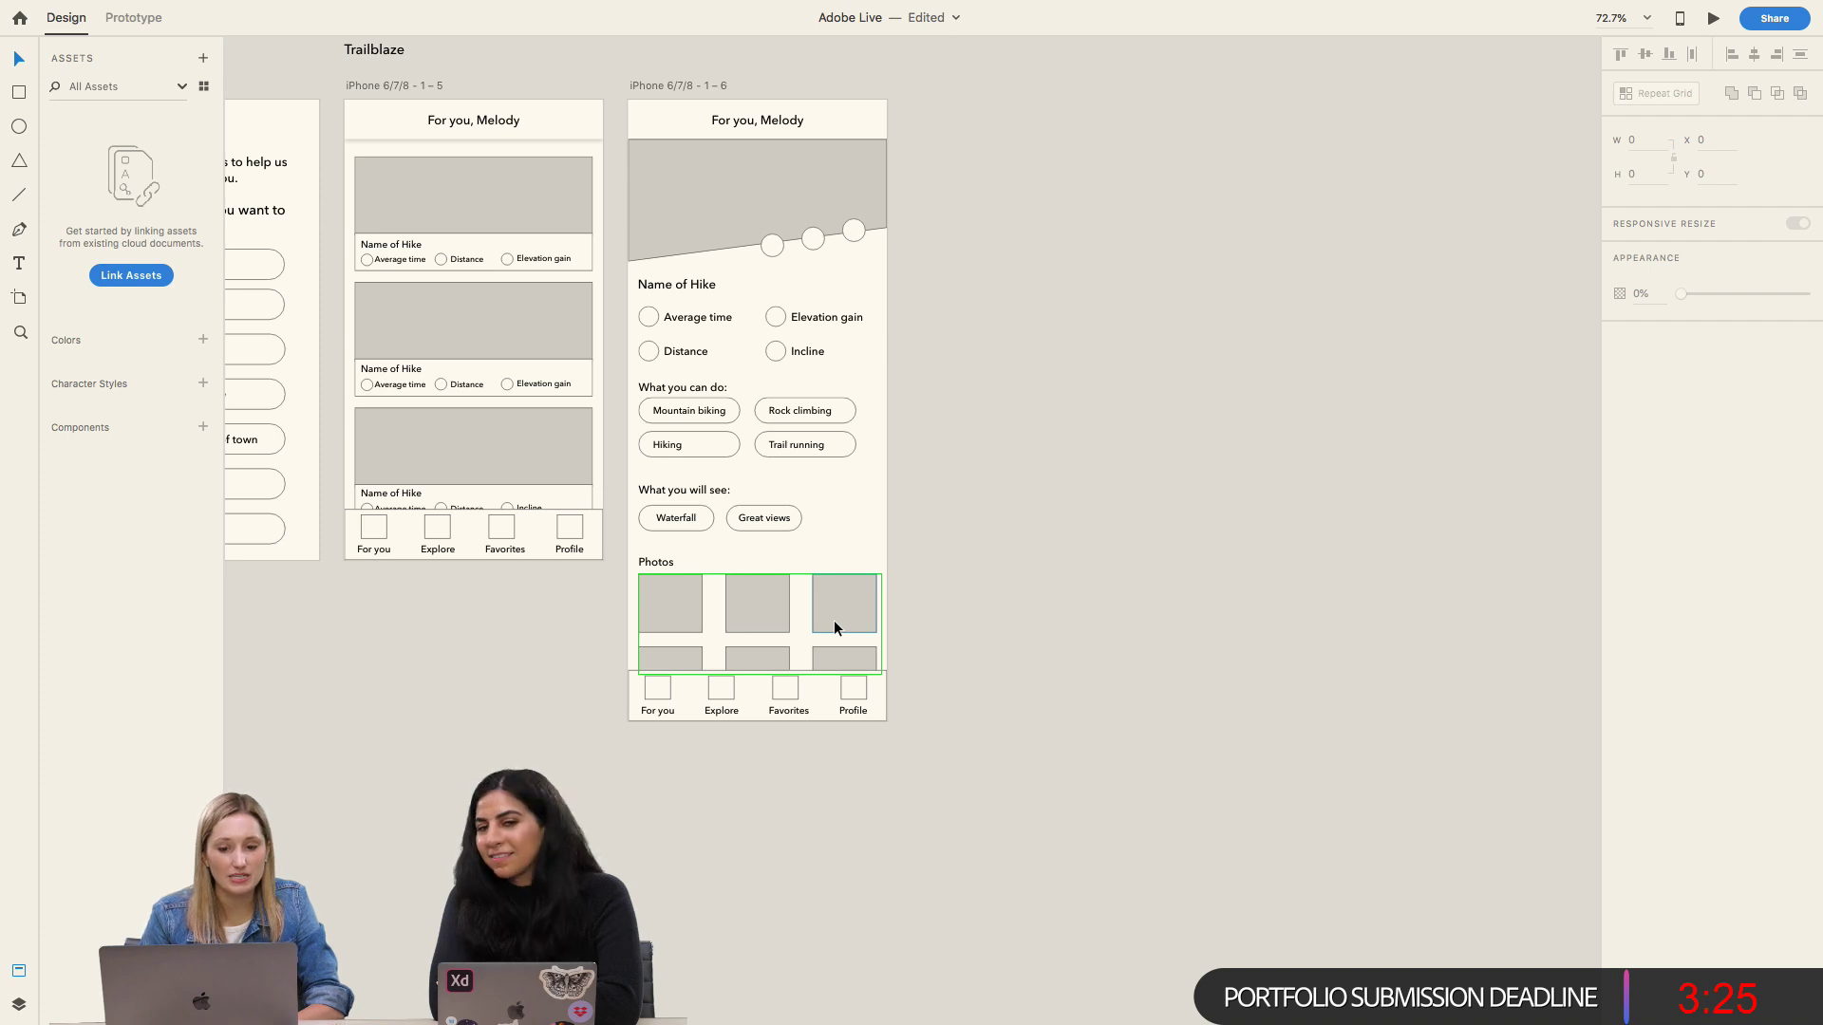
Step: Change the "Photos" heading above the photo placeholders to "Recent photos"
double_click(658, 560)
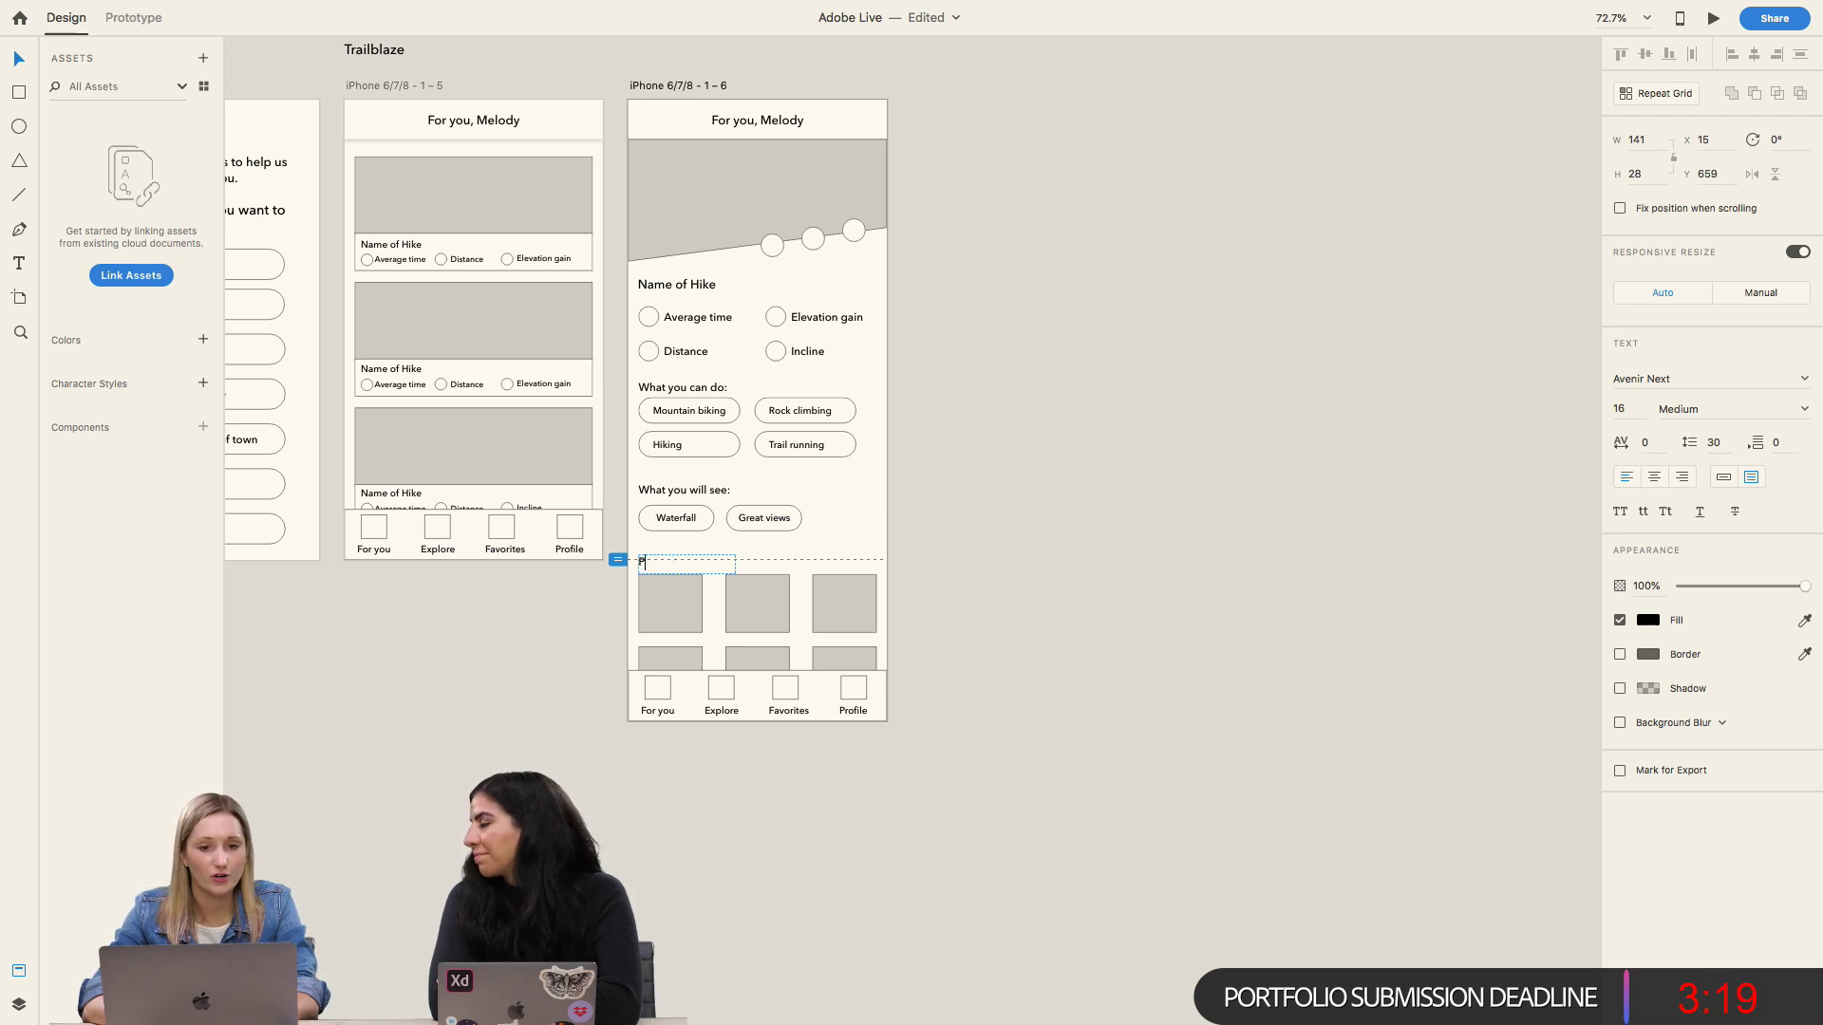
scroll(658, 567, up, 5)
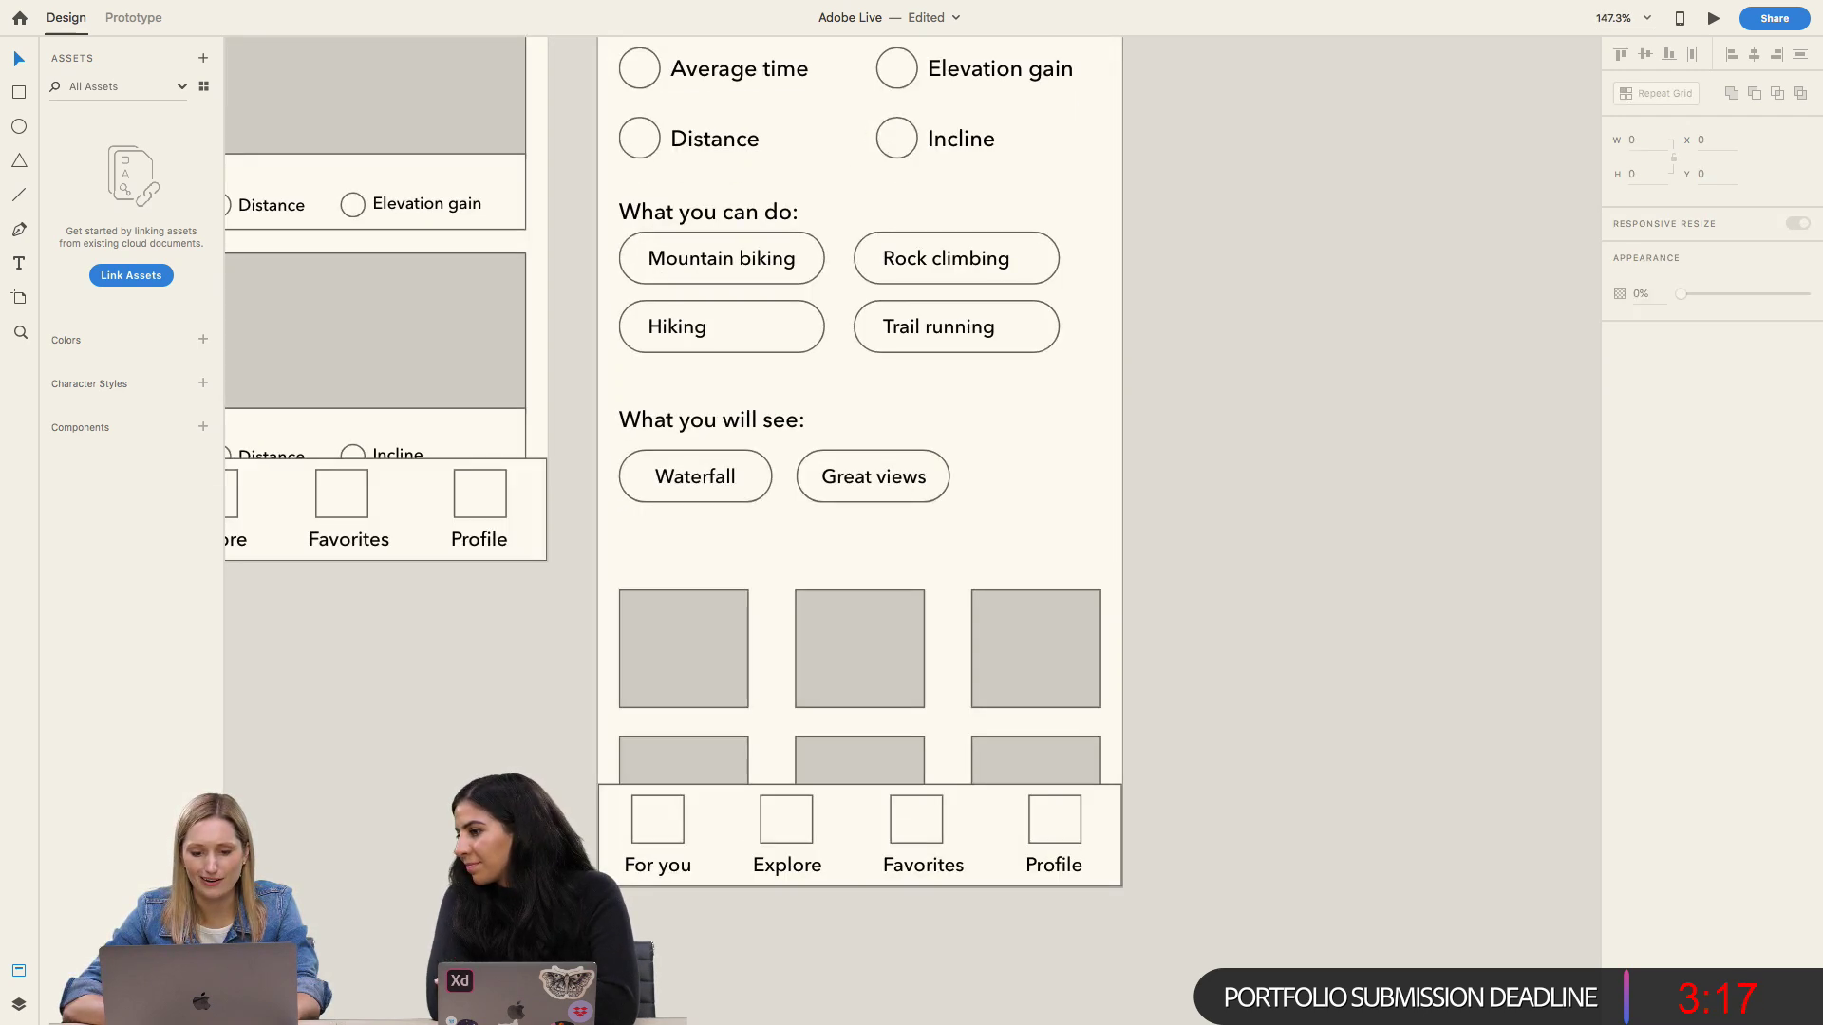
key(Escape)
double_click(658, 566)
click(682, 567)
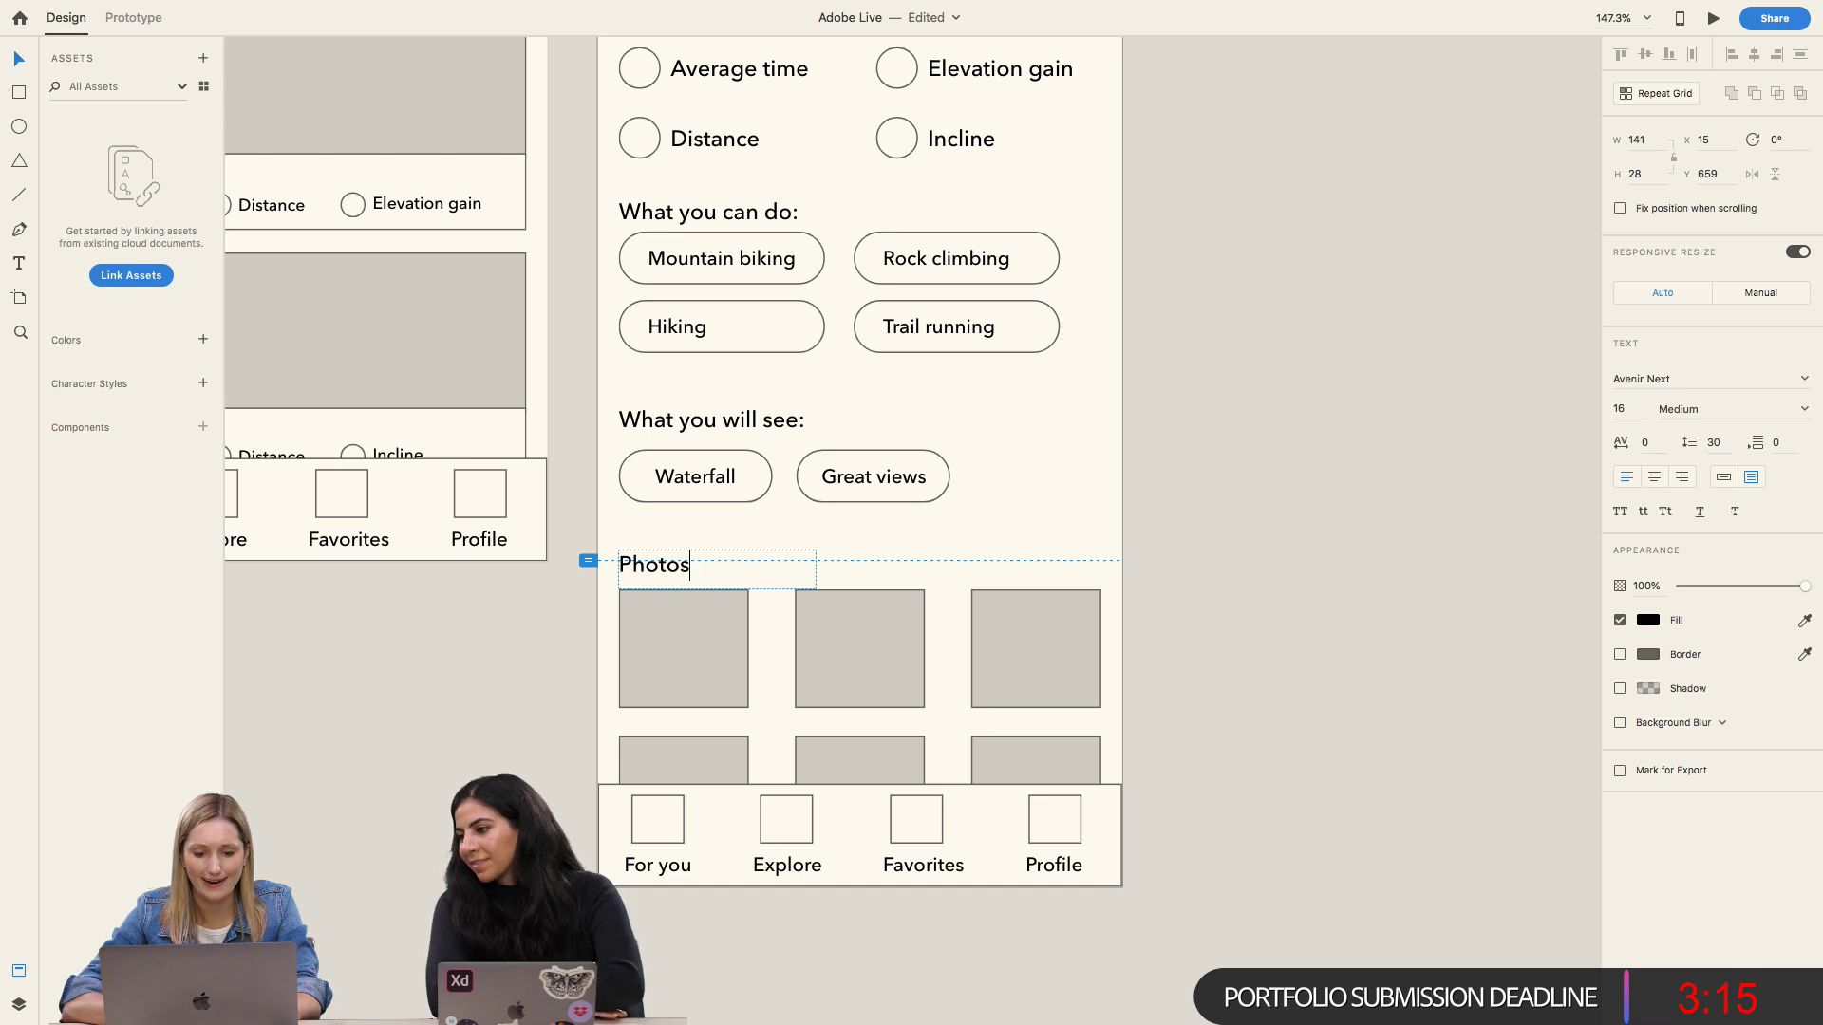
key(ctrl+a)
text(C)
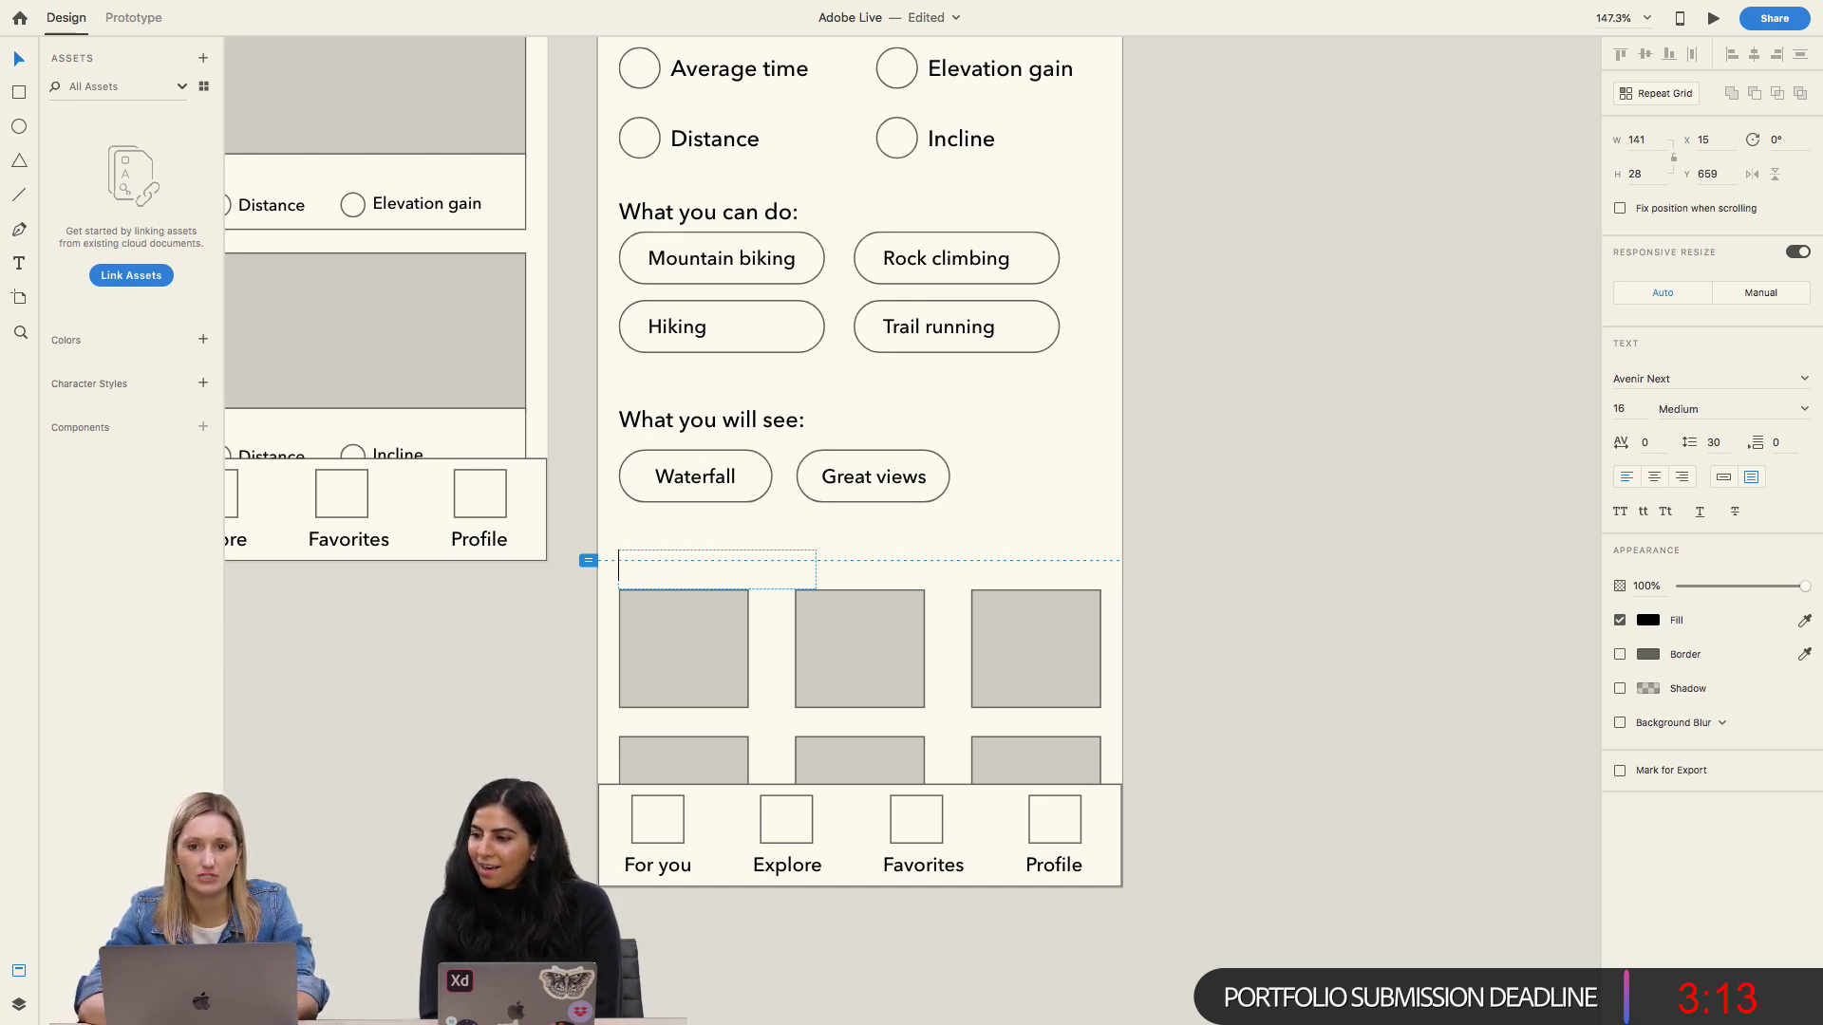
text(REc)
key(BackSpace)
key(BackSpace)
text(ecen)
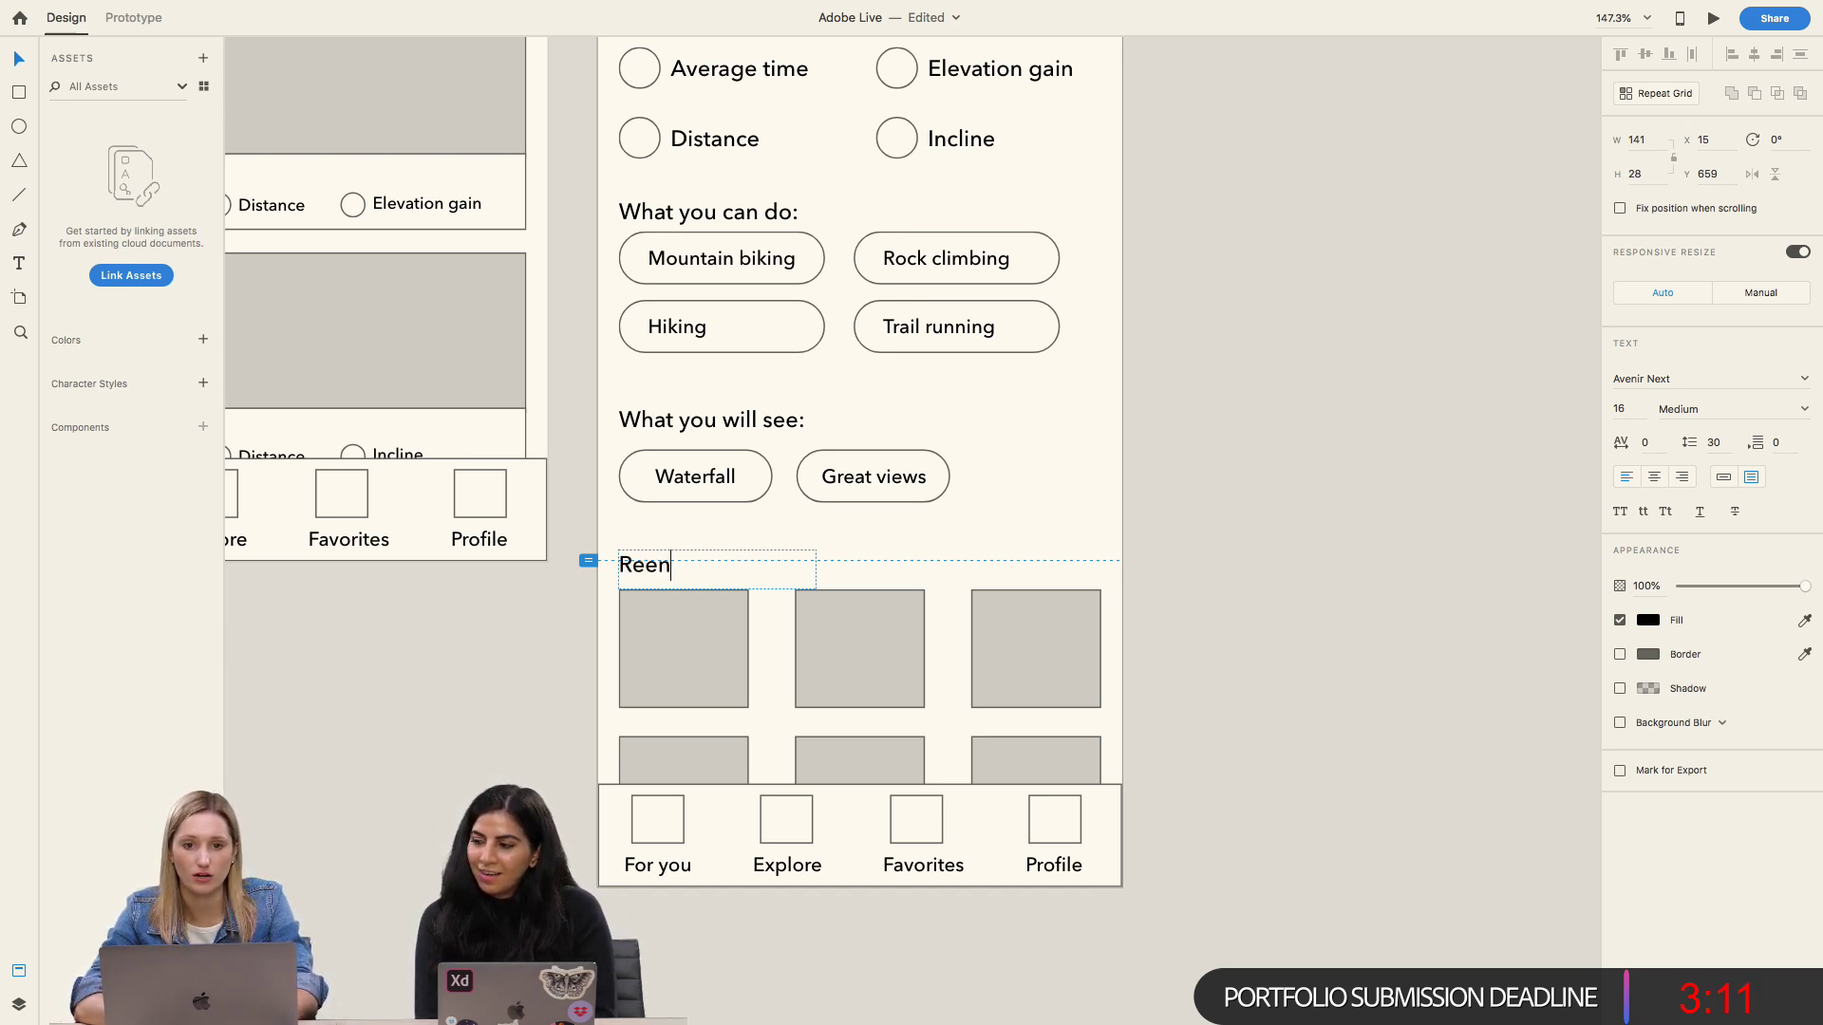
key(BackSpace)
key(BackSpace)
text(cent photos)
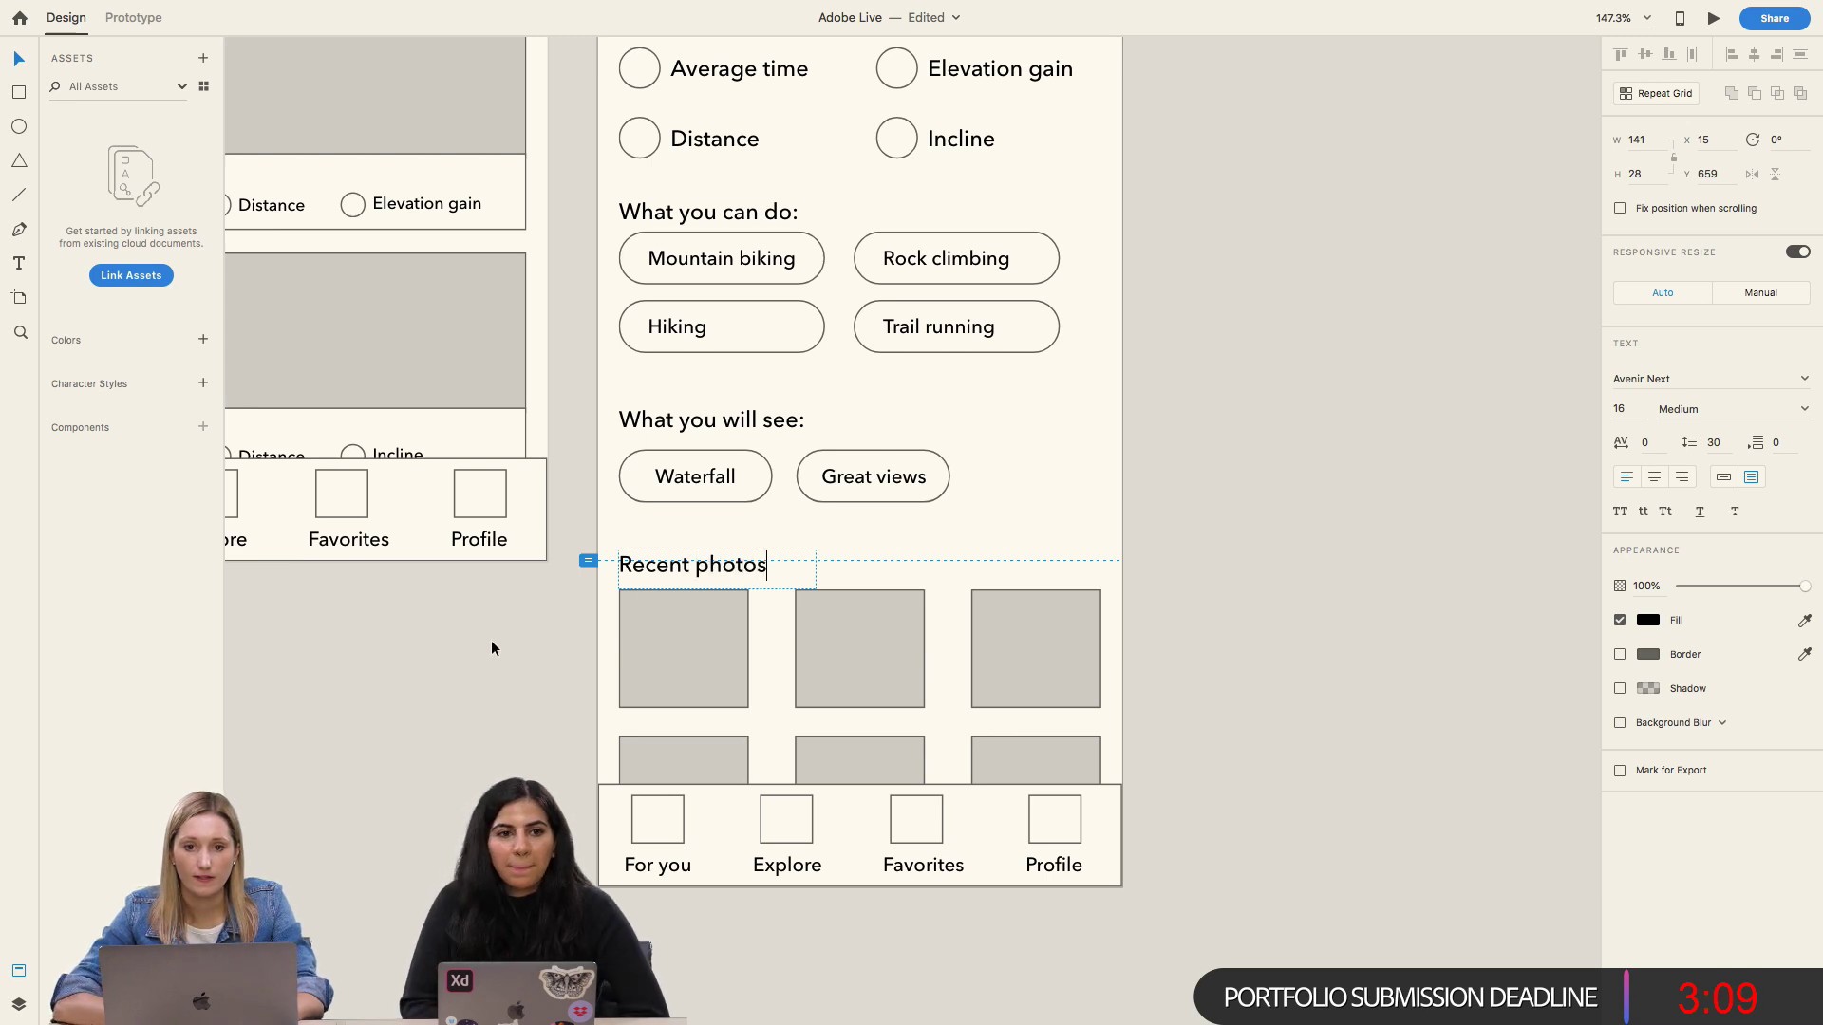
key(Escape)
Step: Examine the hike detail layout, including the three circles along the slanted edge of the header image and the content sections below
scroll(486, 652, up, 3)
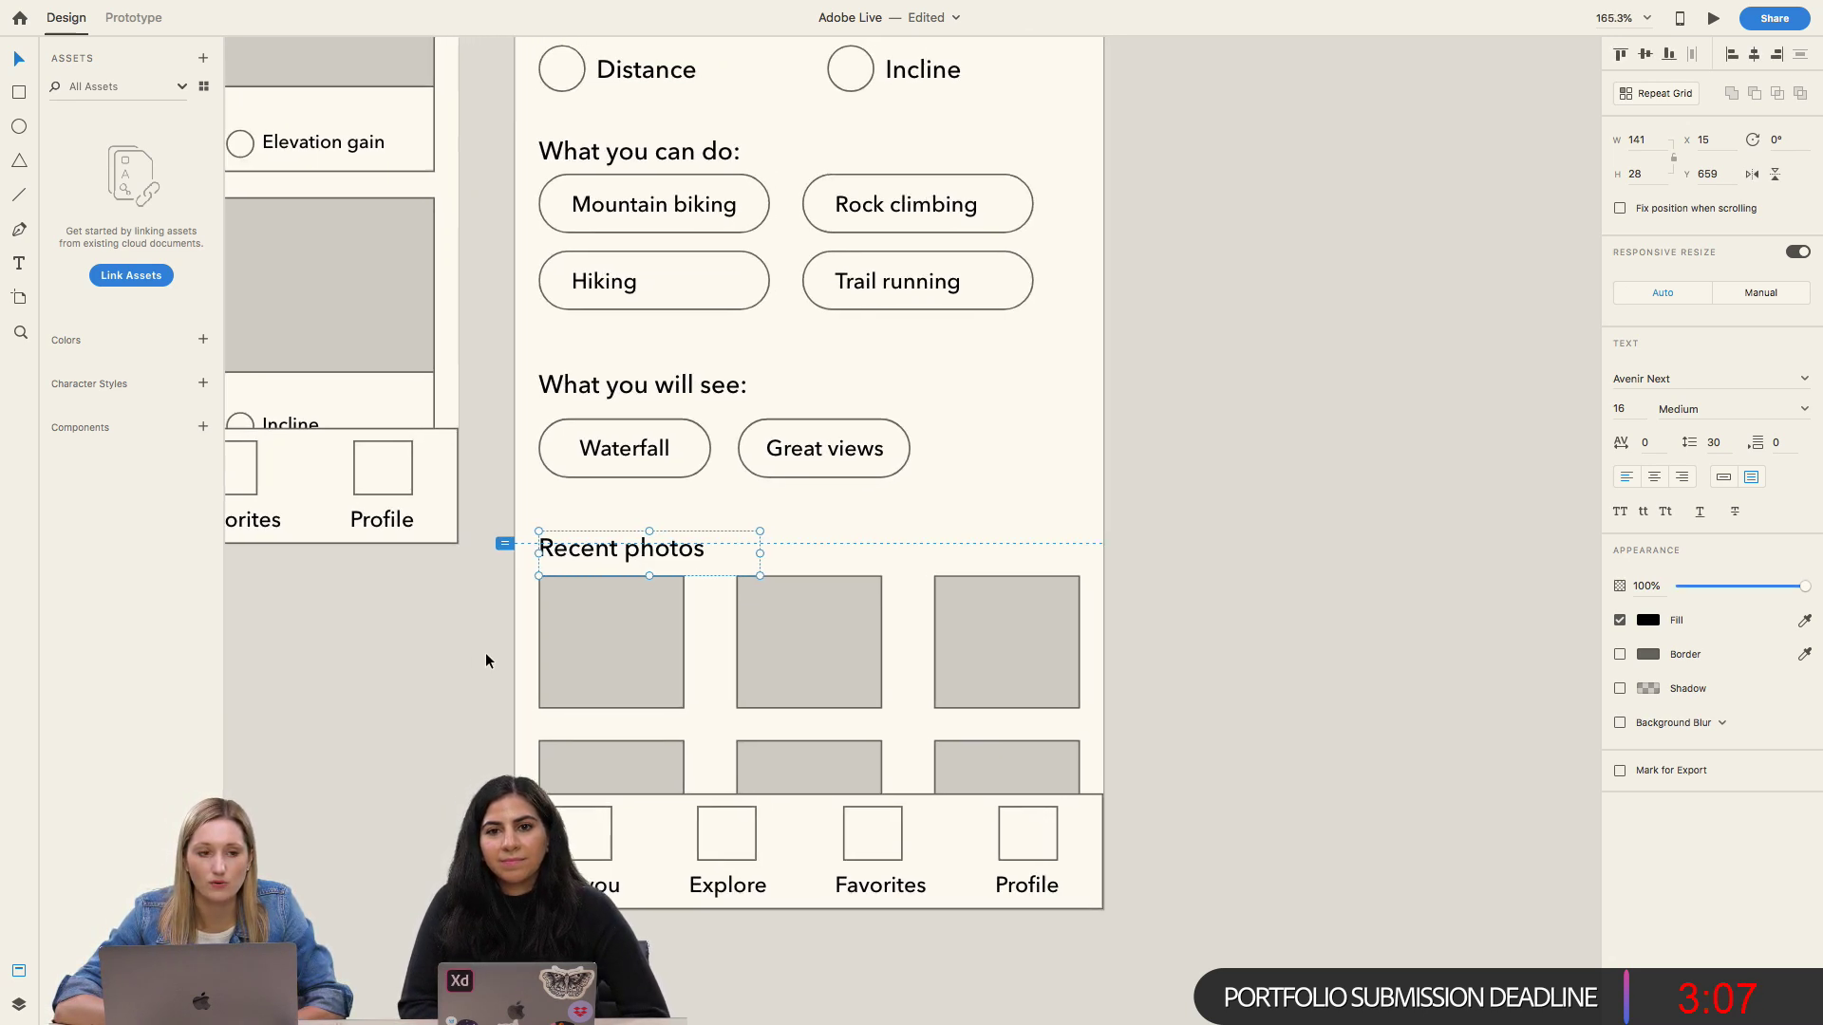
scroll(486, 652, up, 5)
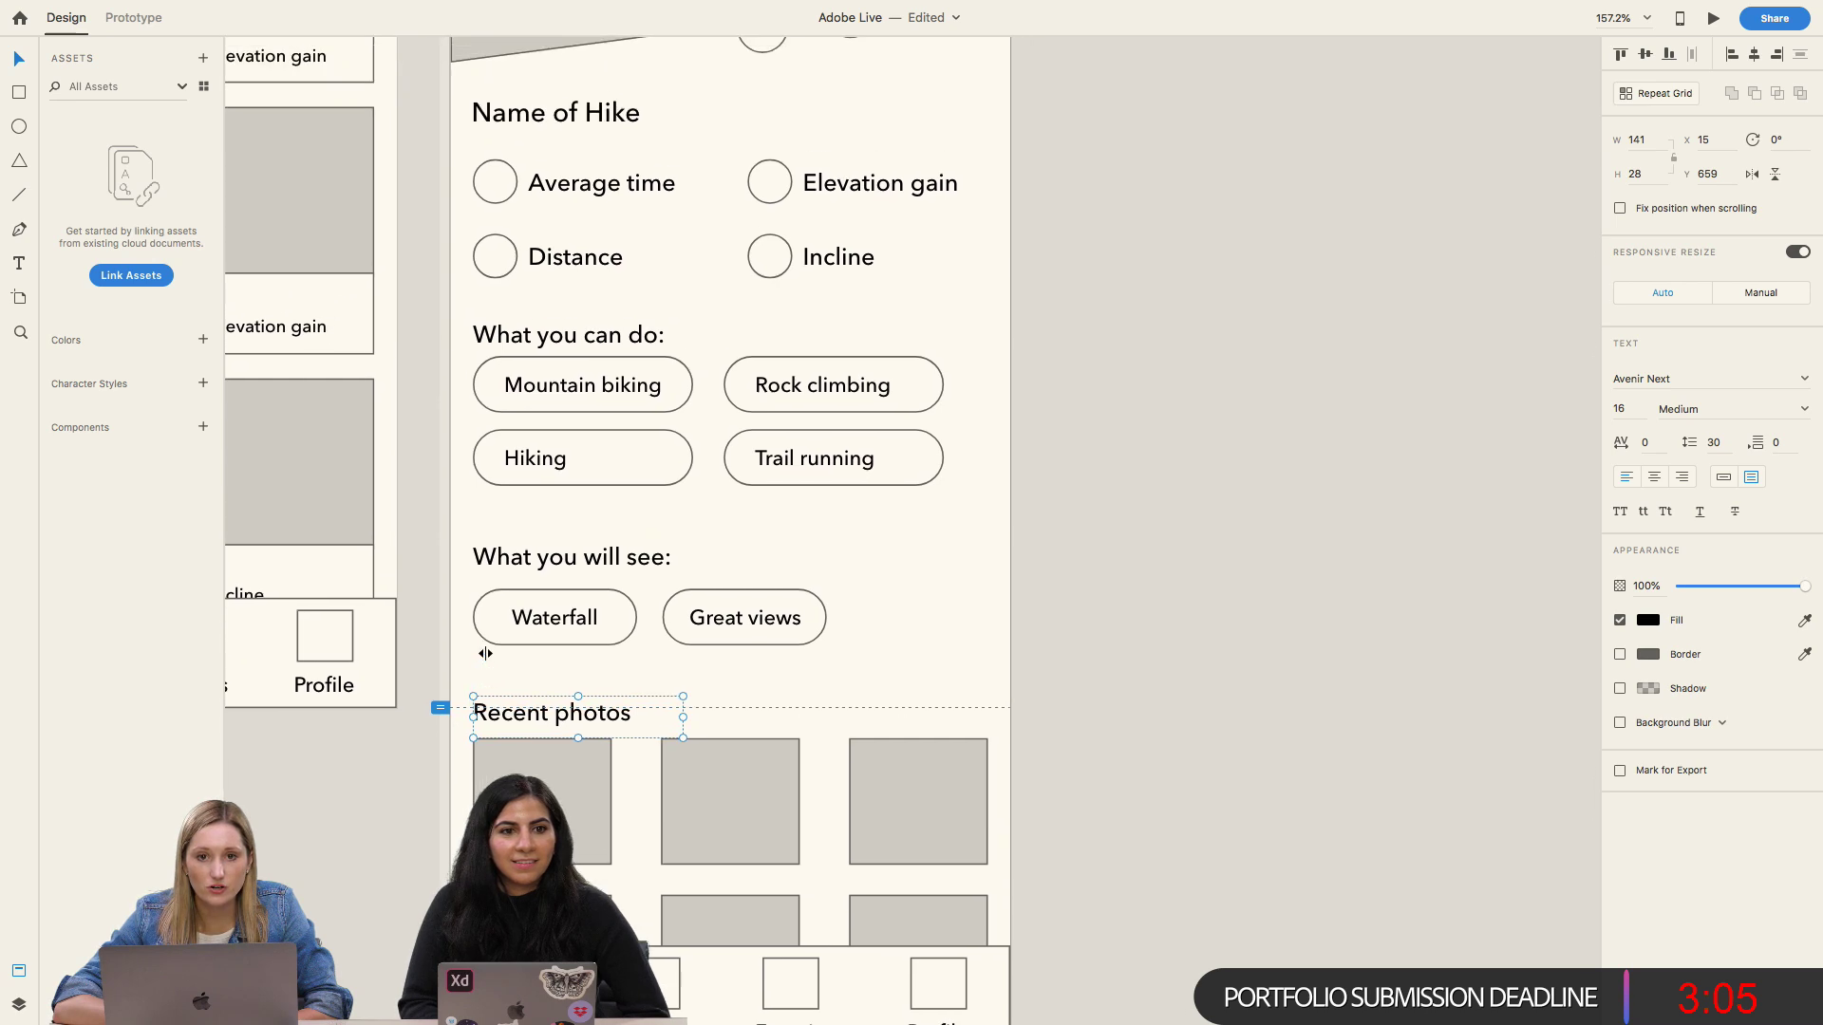
scroll(486, 653, up, 5)
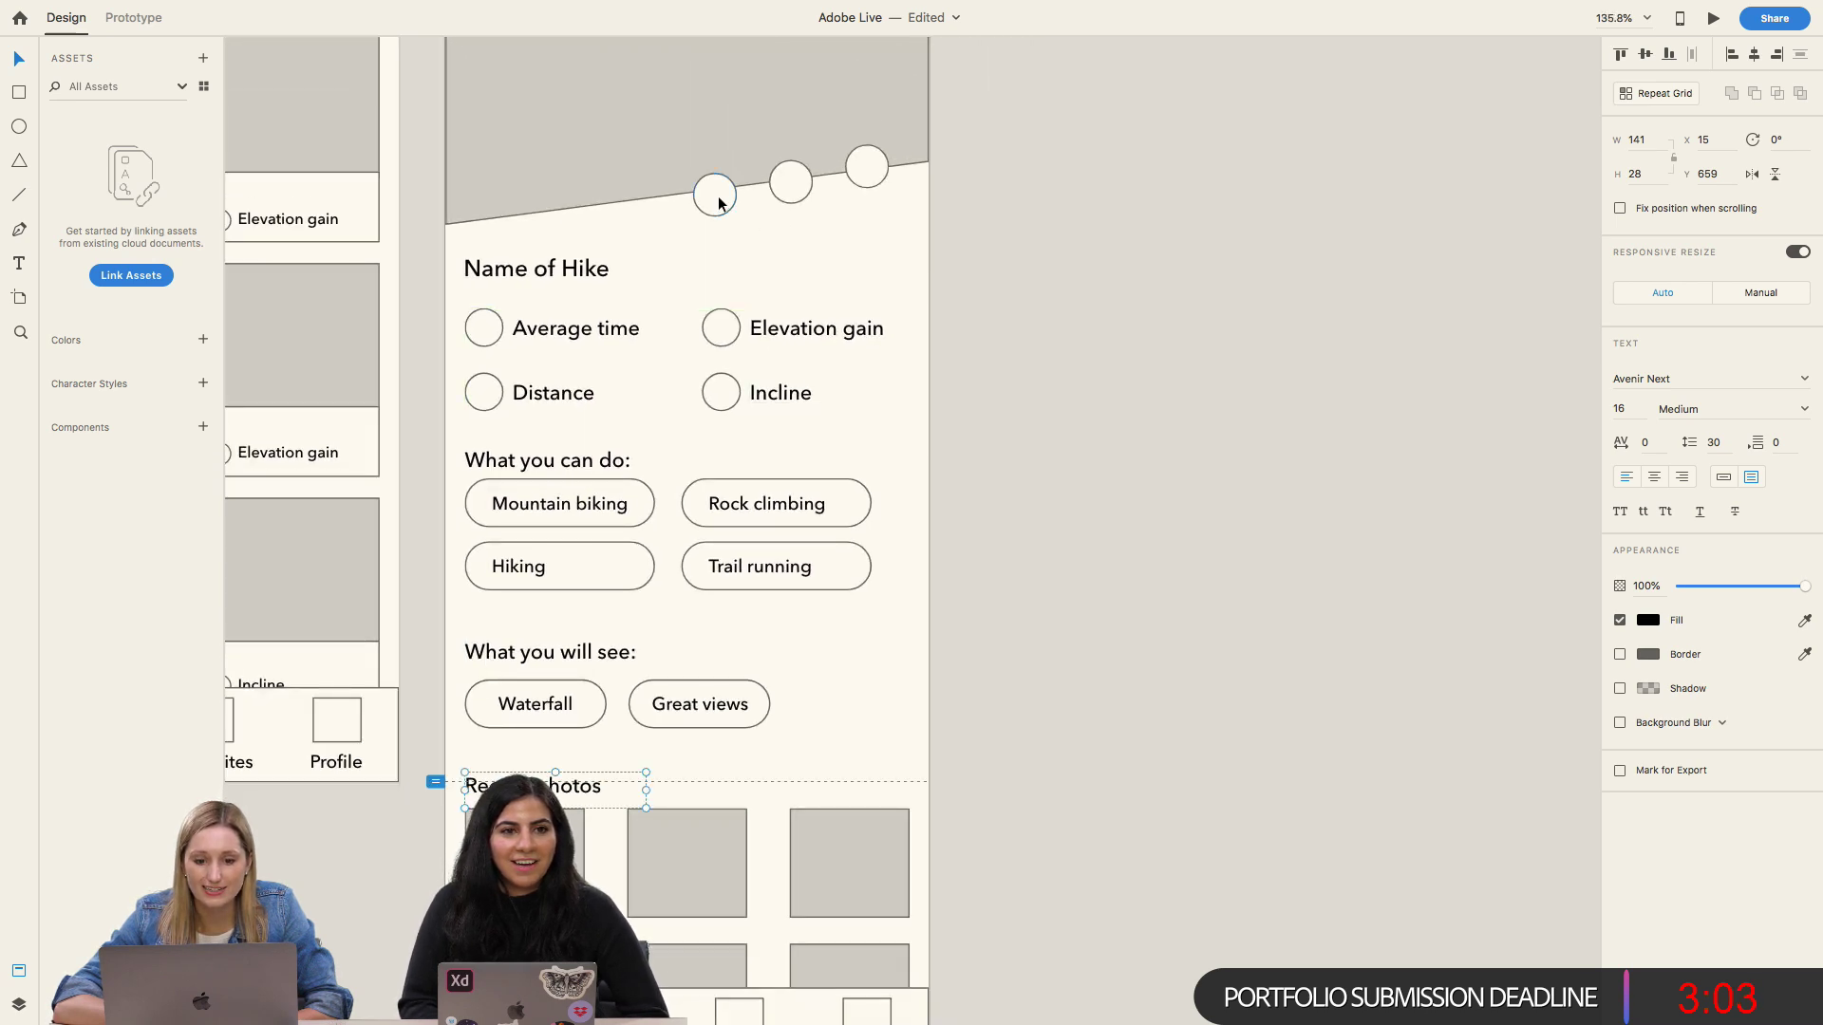
click(719, 203)
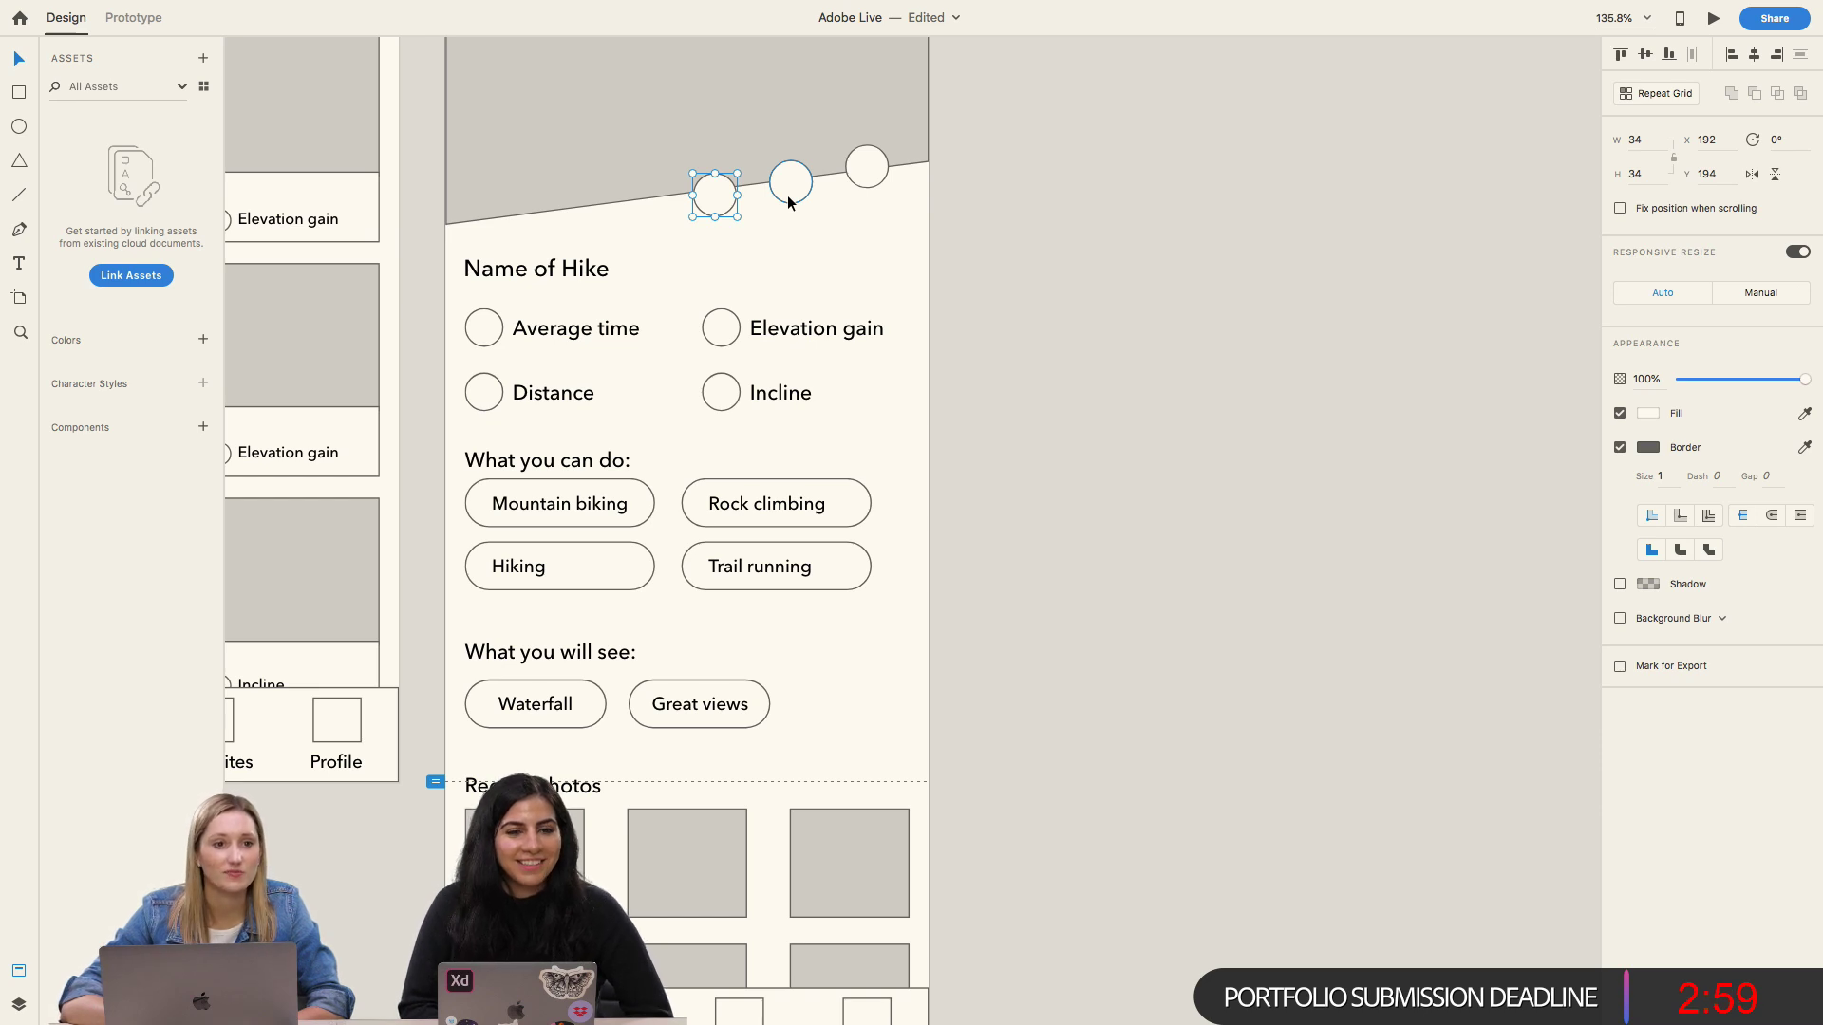
click(787, 195)
click(863, 170)
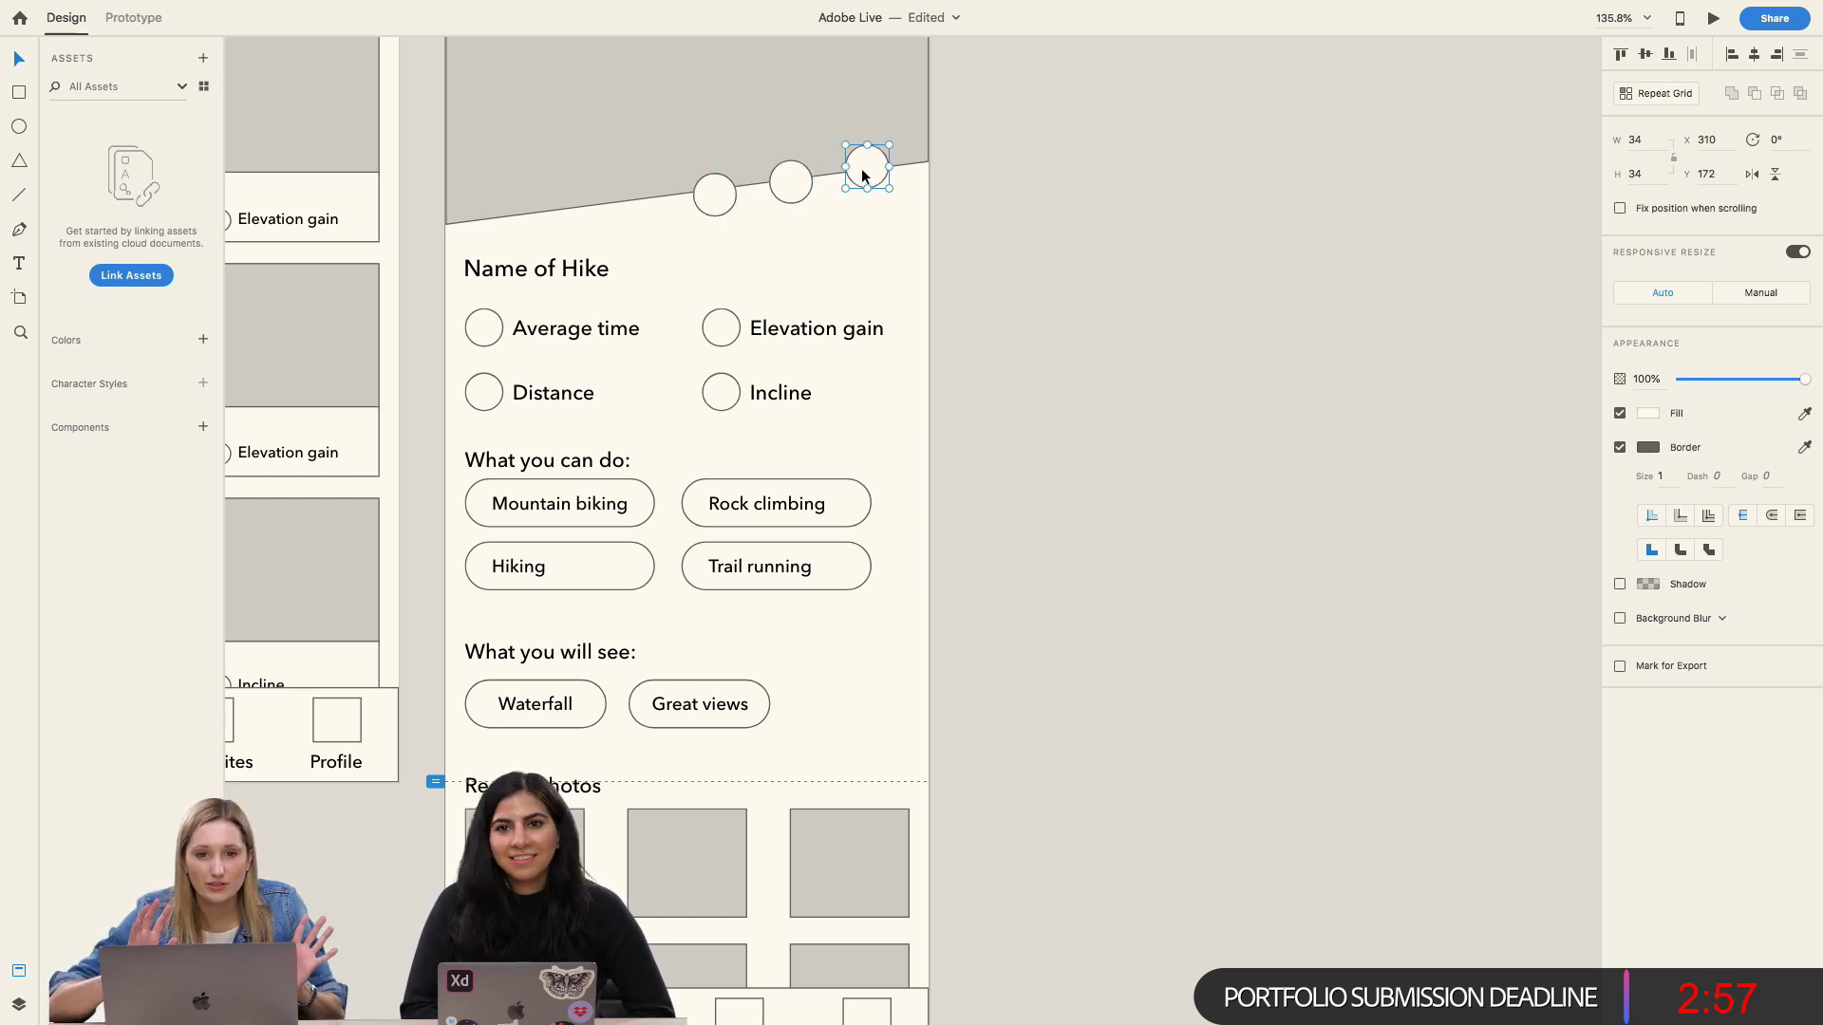
scroll(862, 168, up, 5)
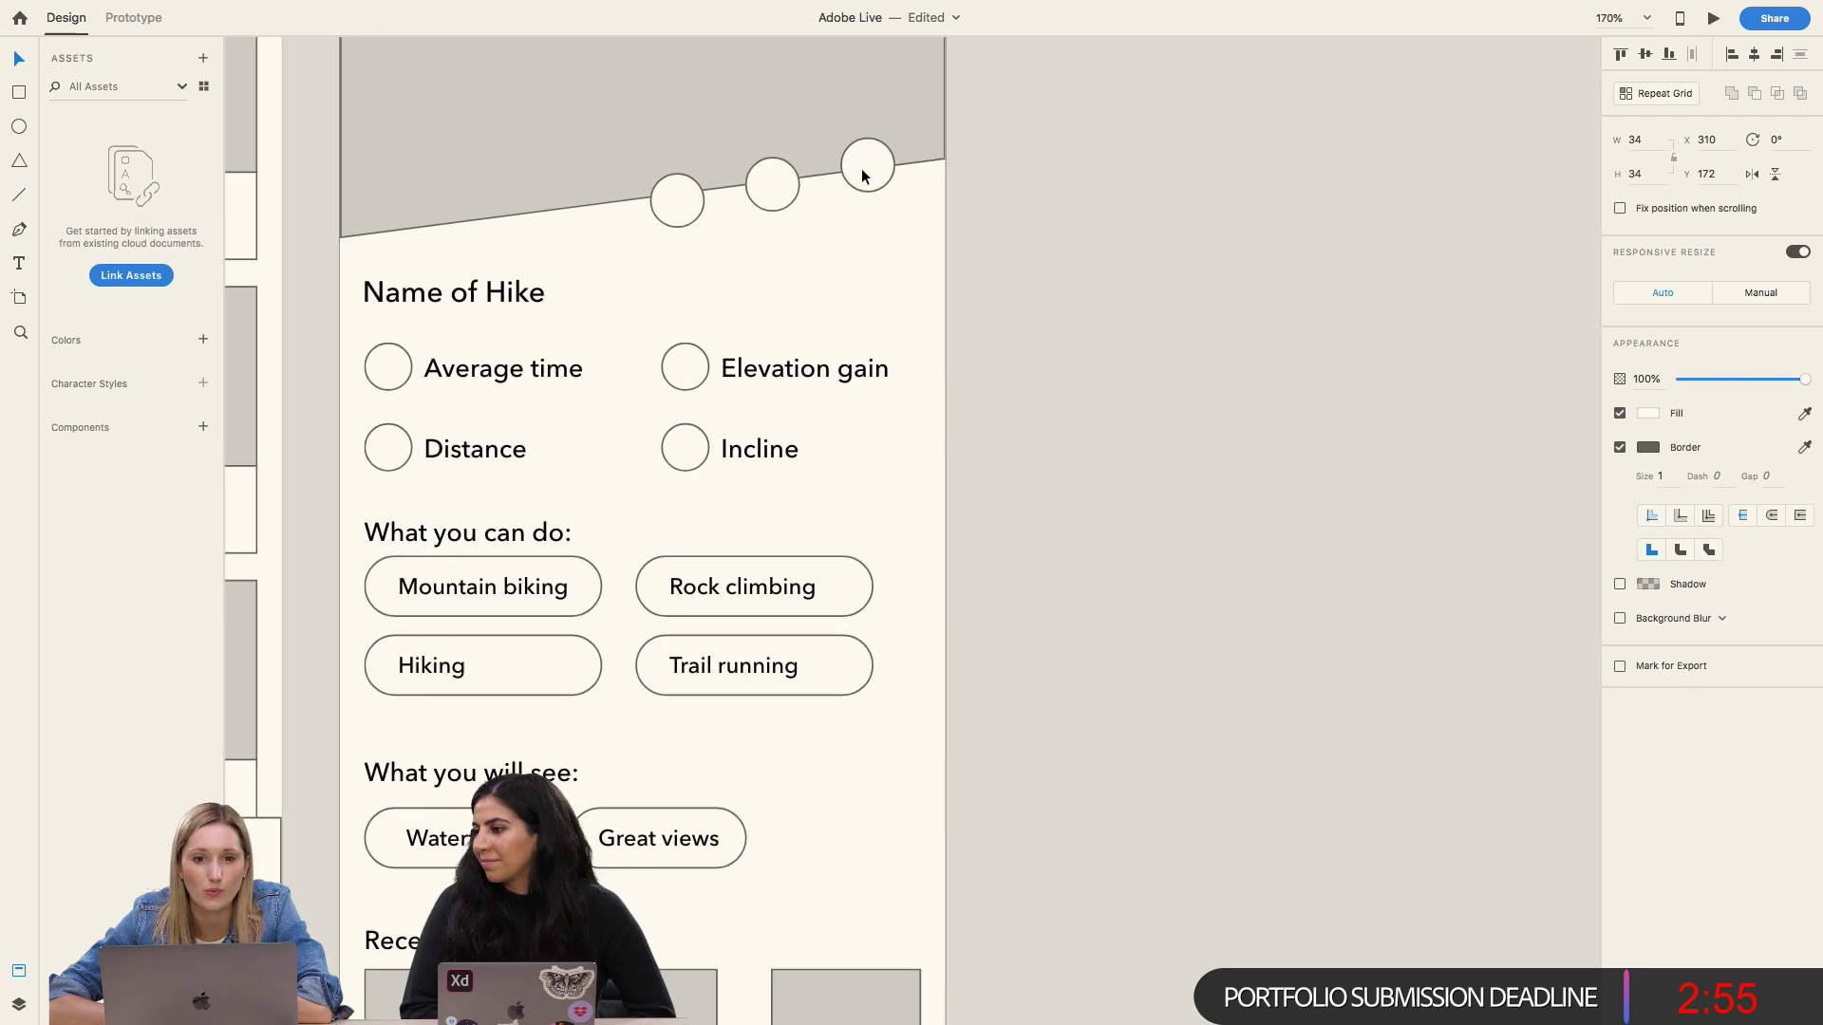
scroll(662, 655, down, 1)
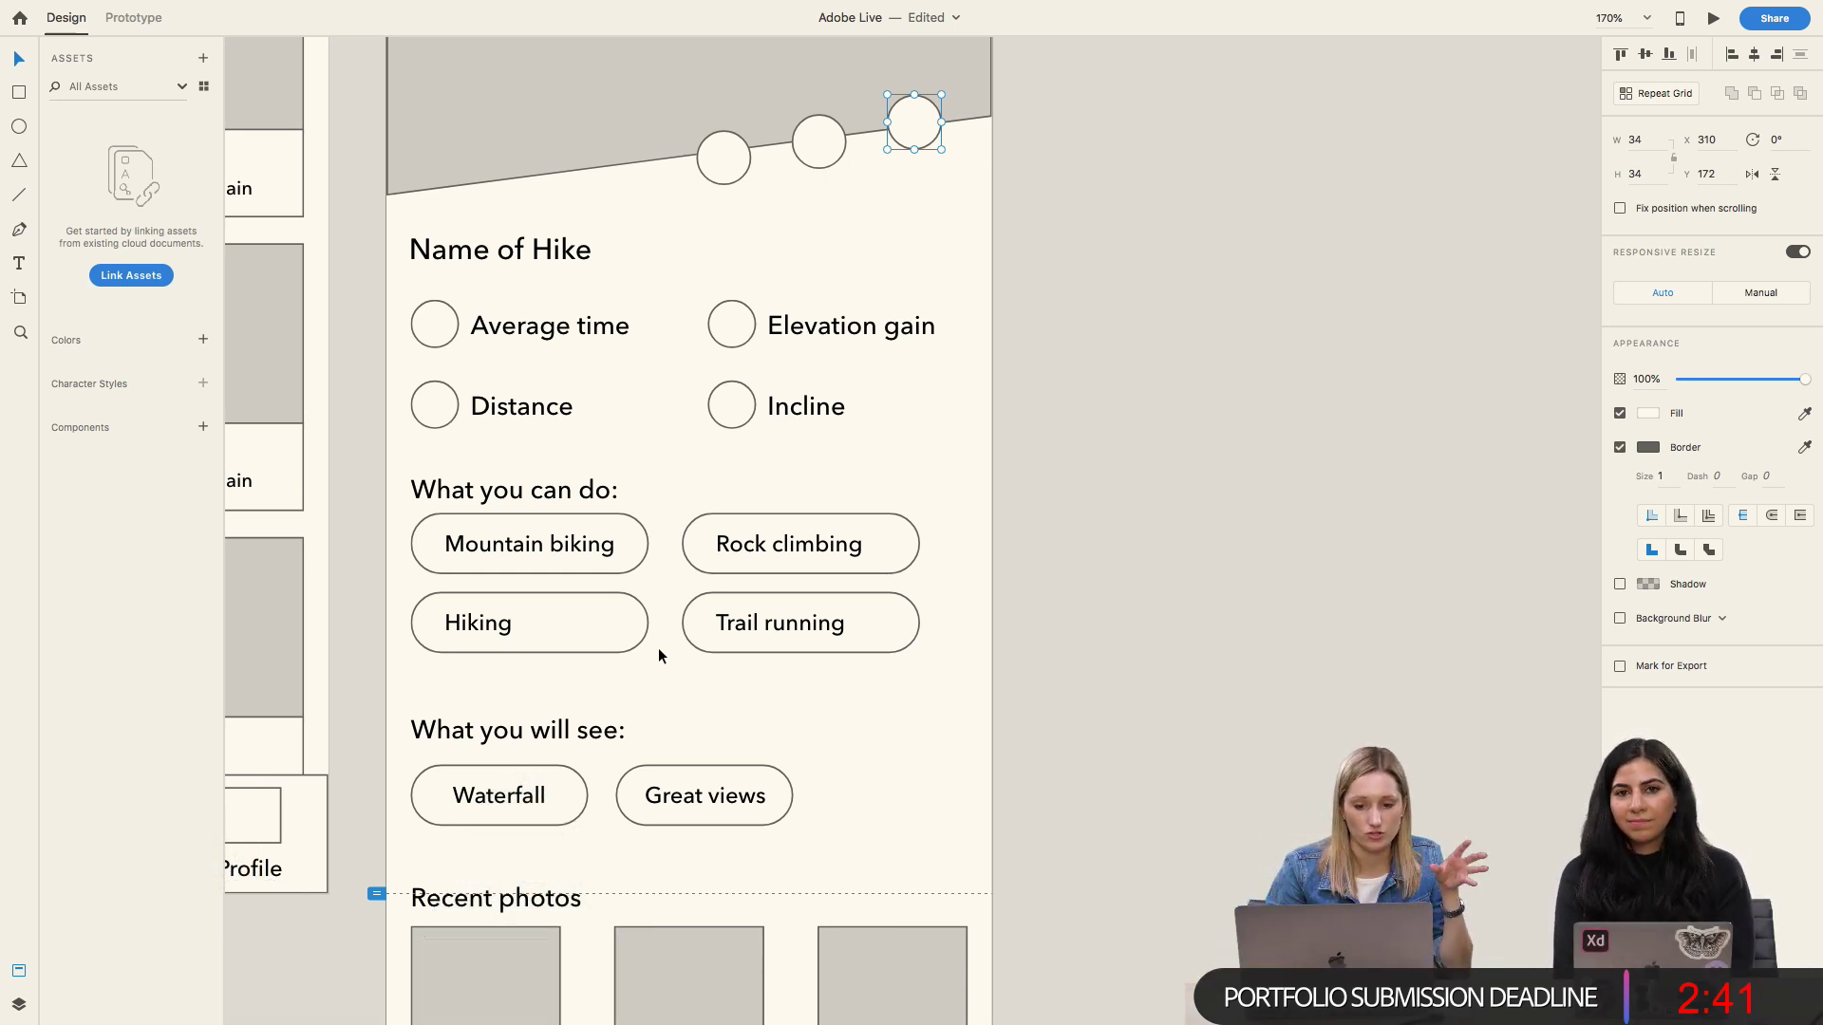
scroll(662, 655, down, 2)
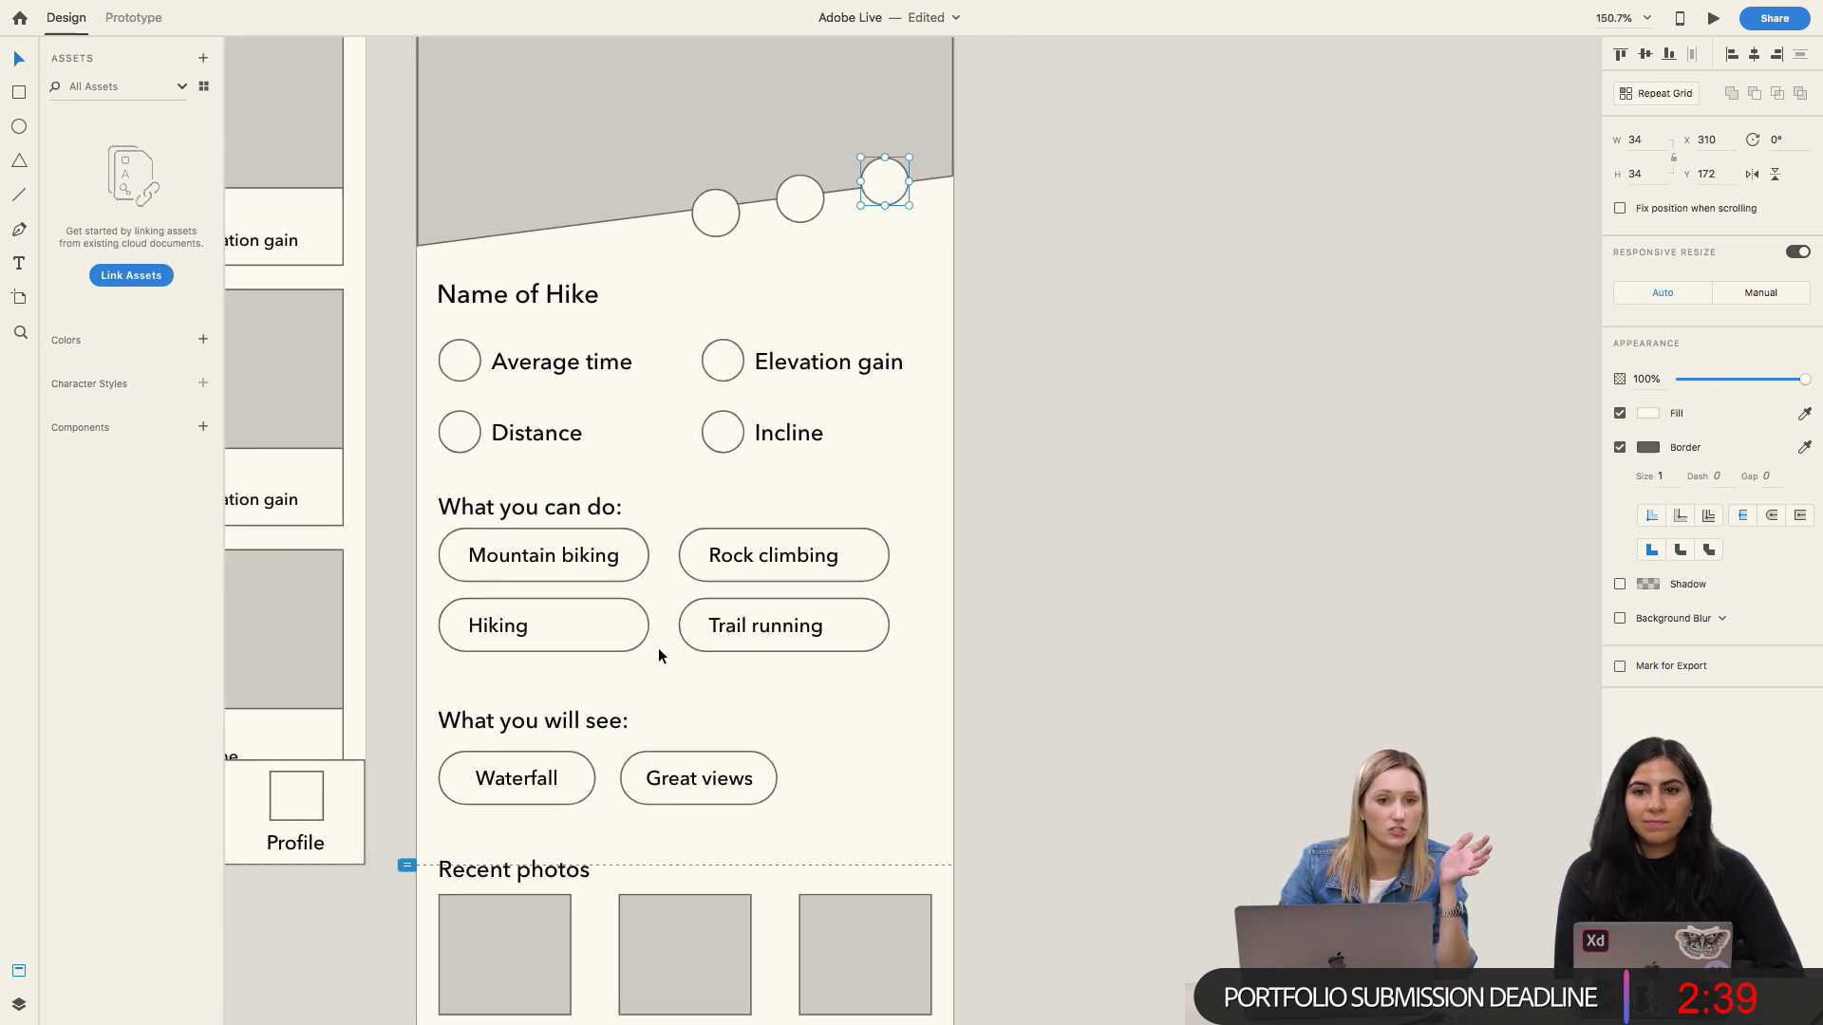
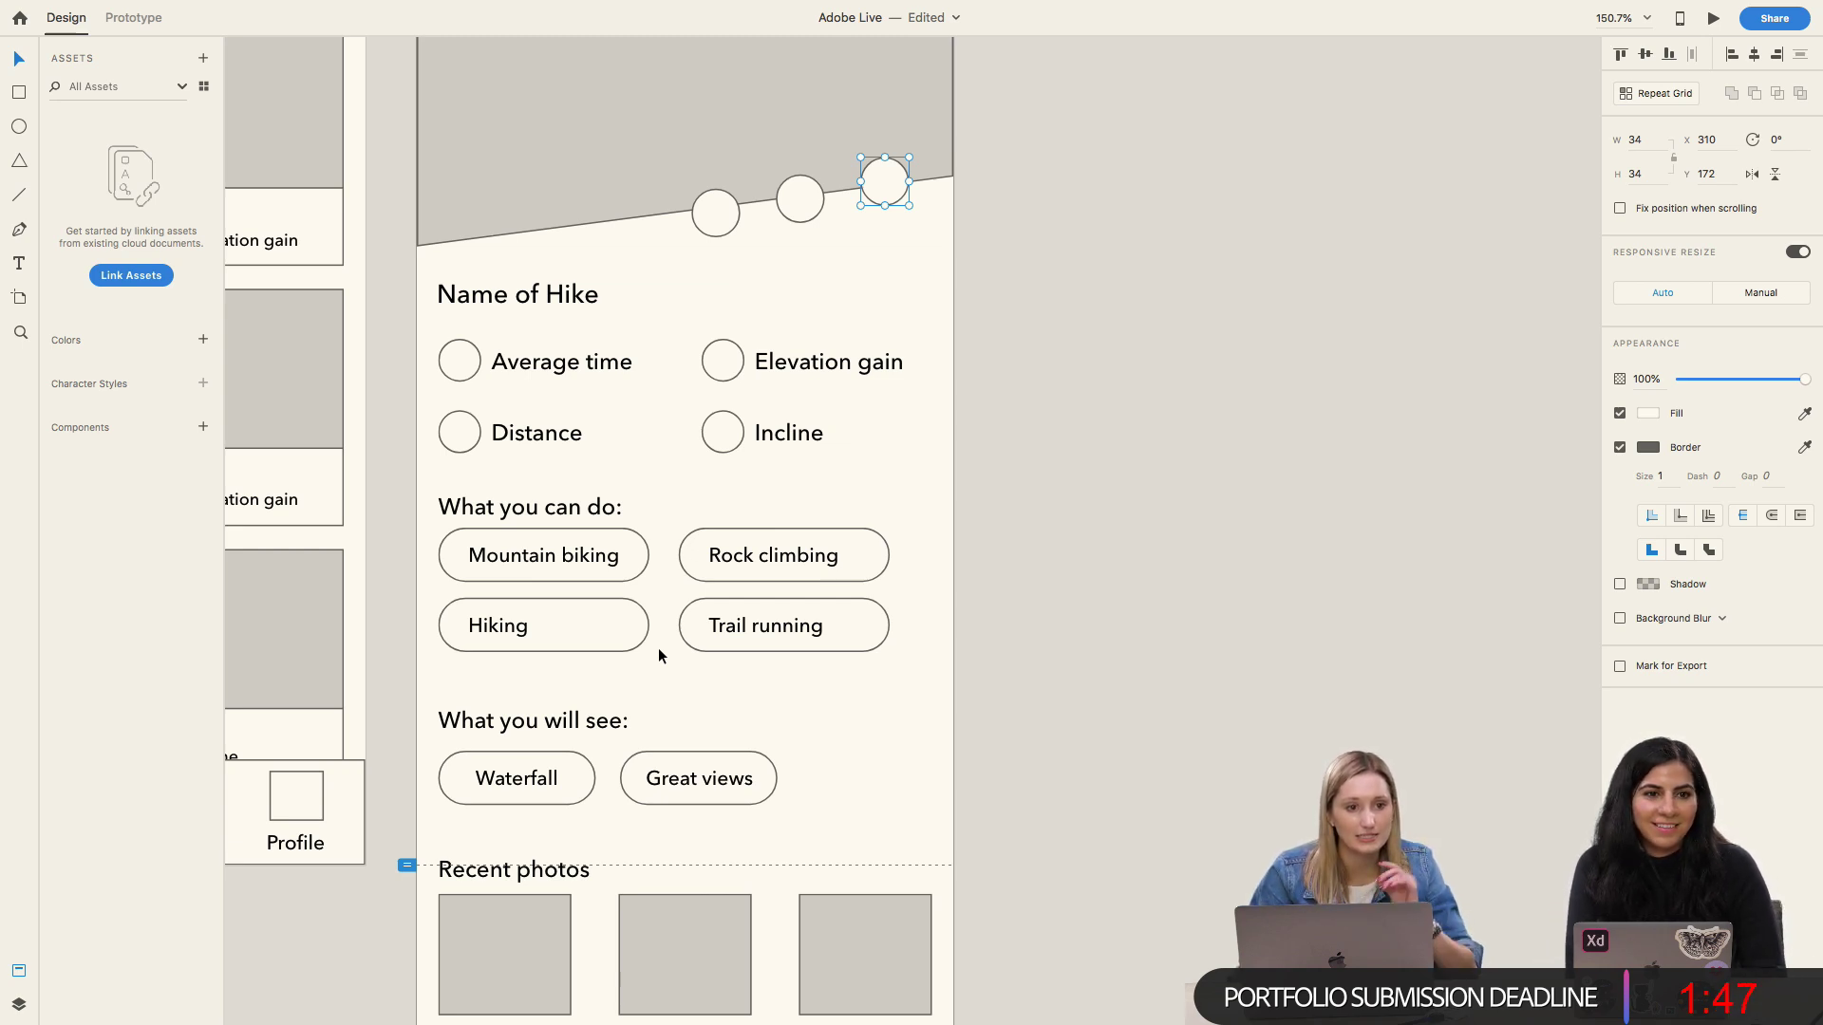
Step: Reword the heading above the photo grid to "Recently taken"
double_click(579, 731)
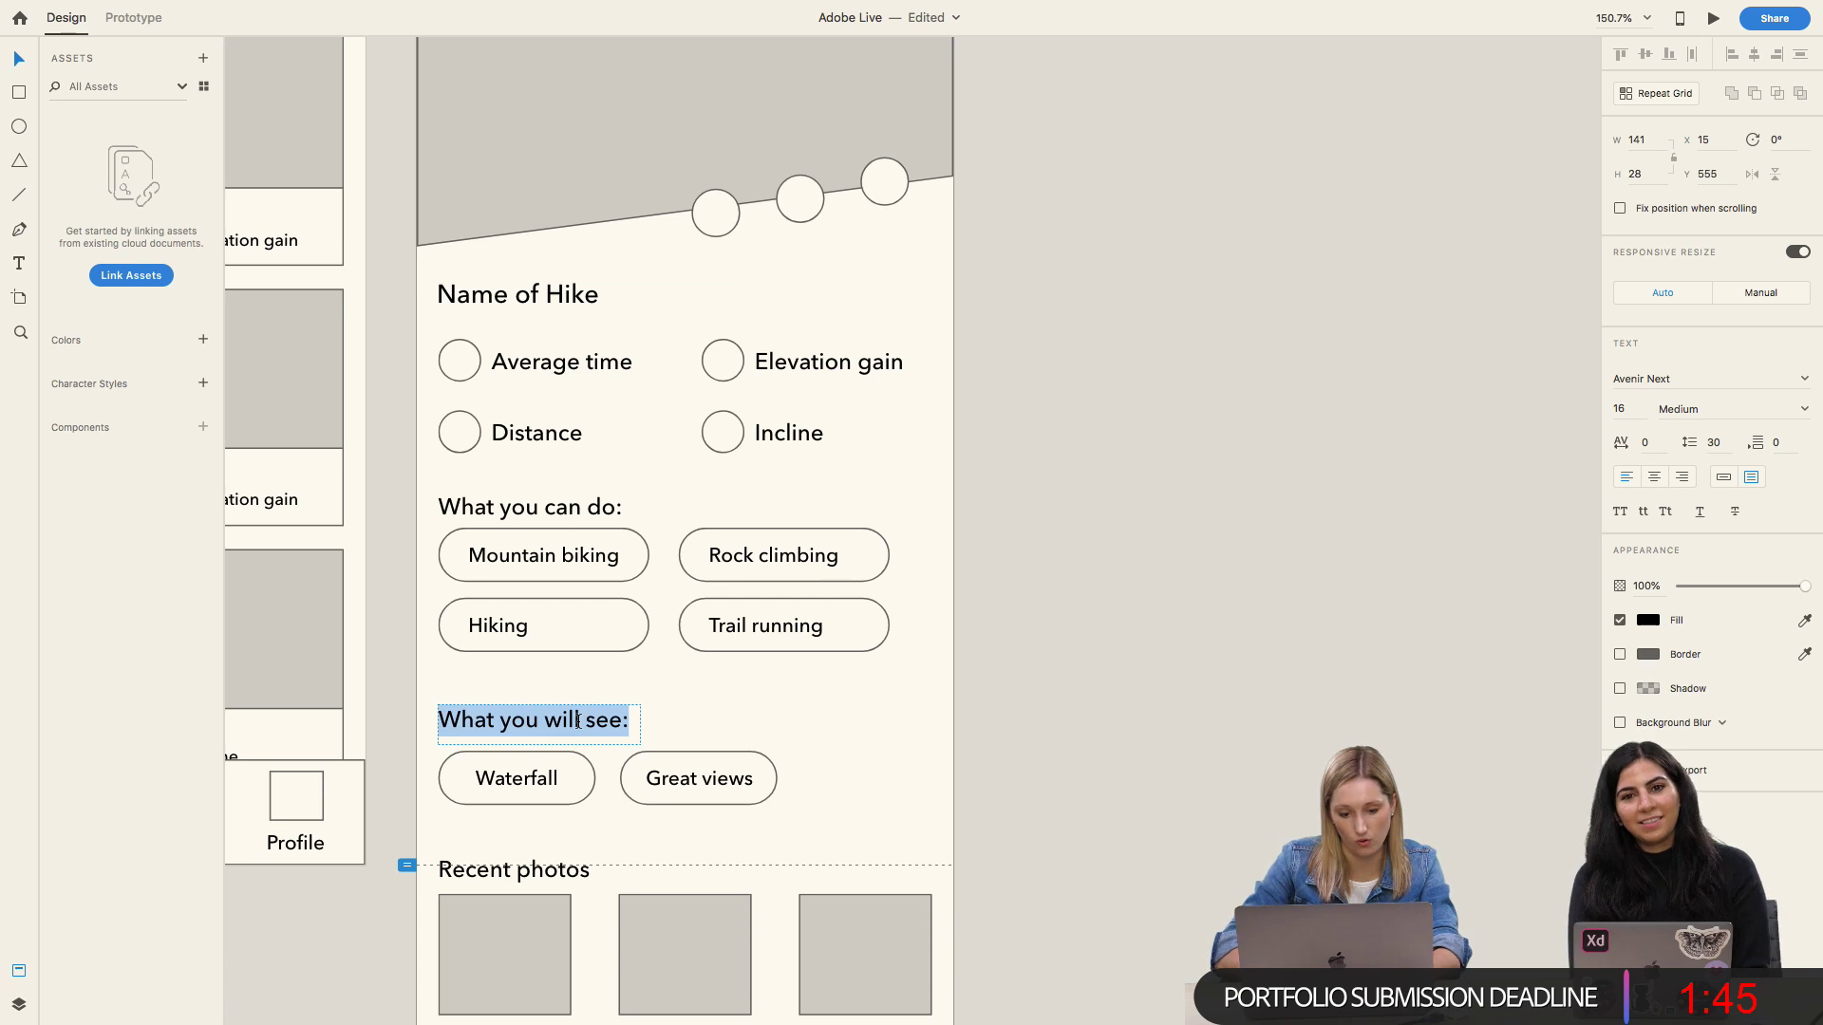
double_click(549, 874)
double_click(551, 870)
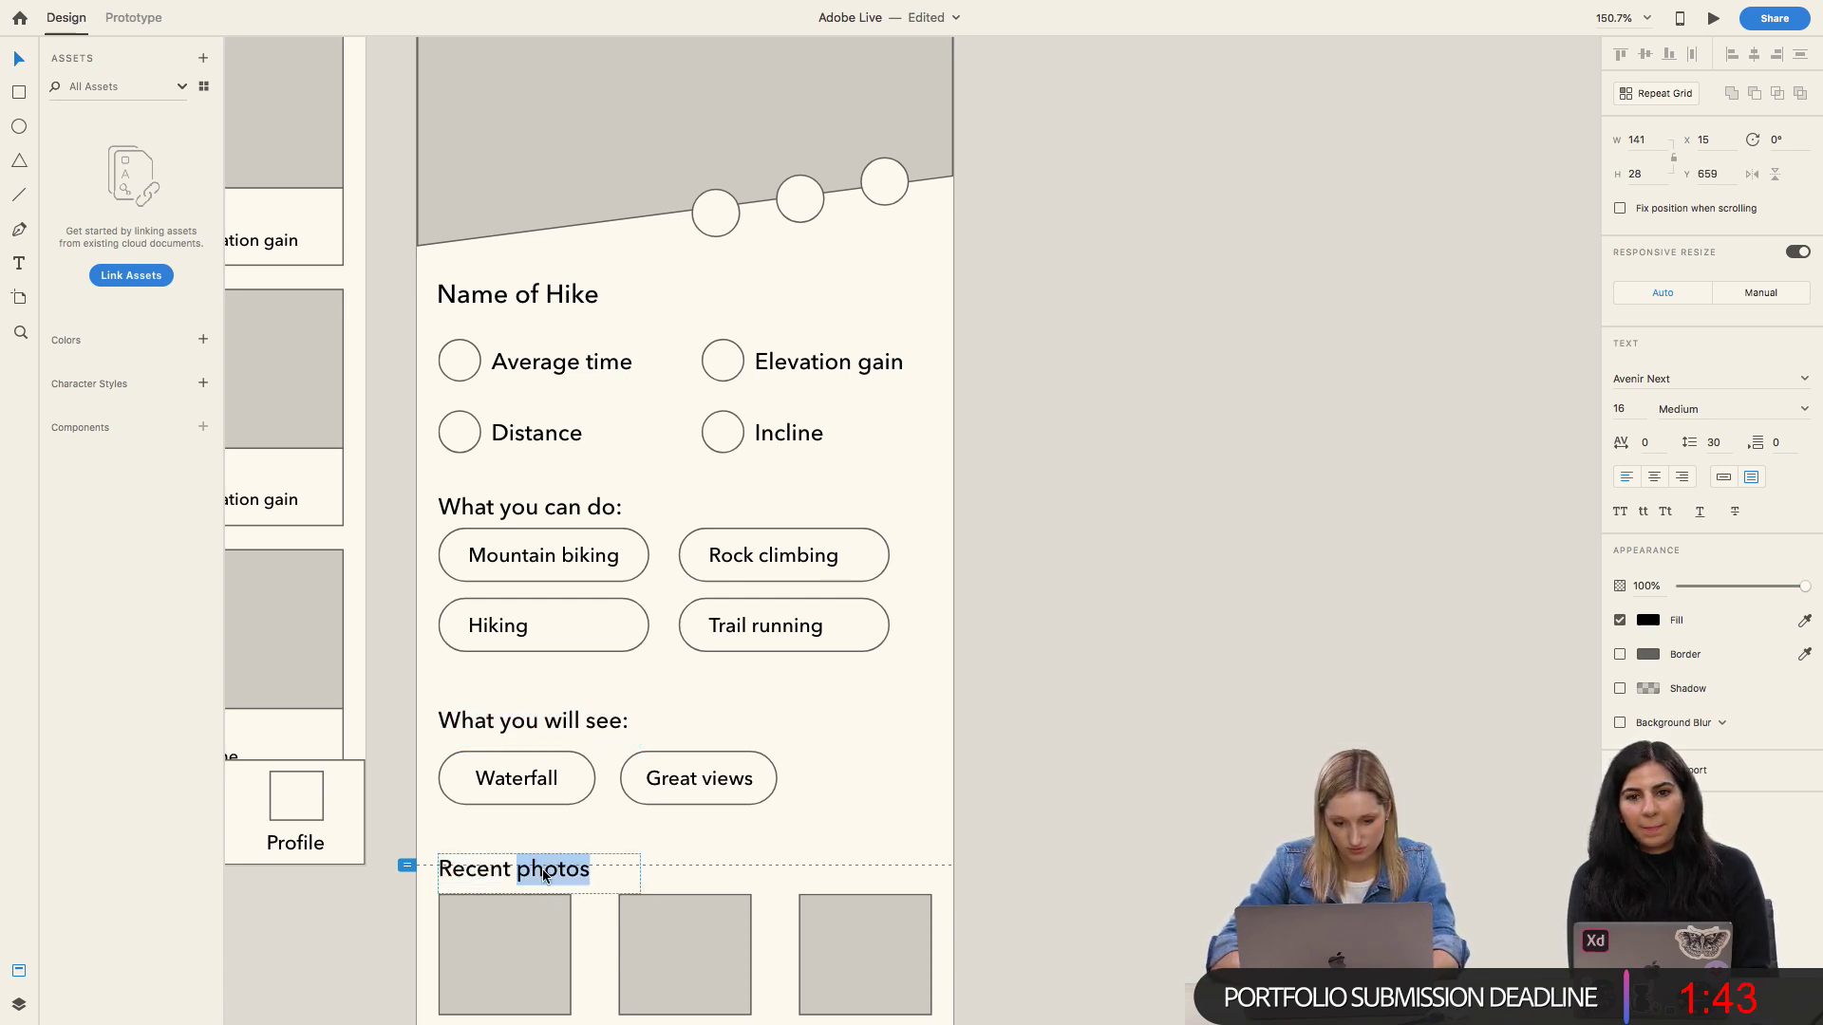
key(BackSpace)
key(BackSpace)
text(ly taken)
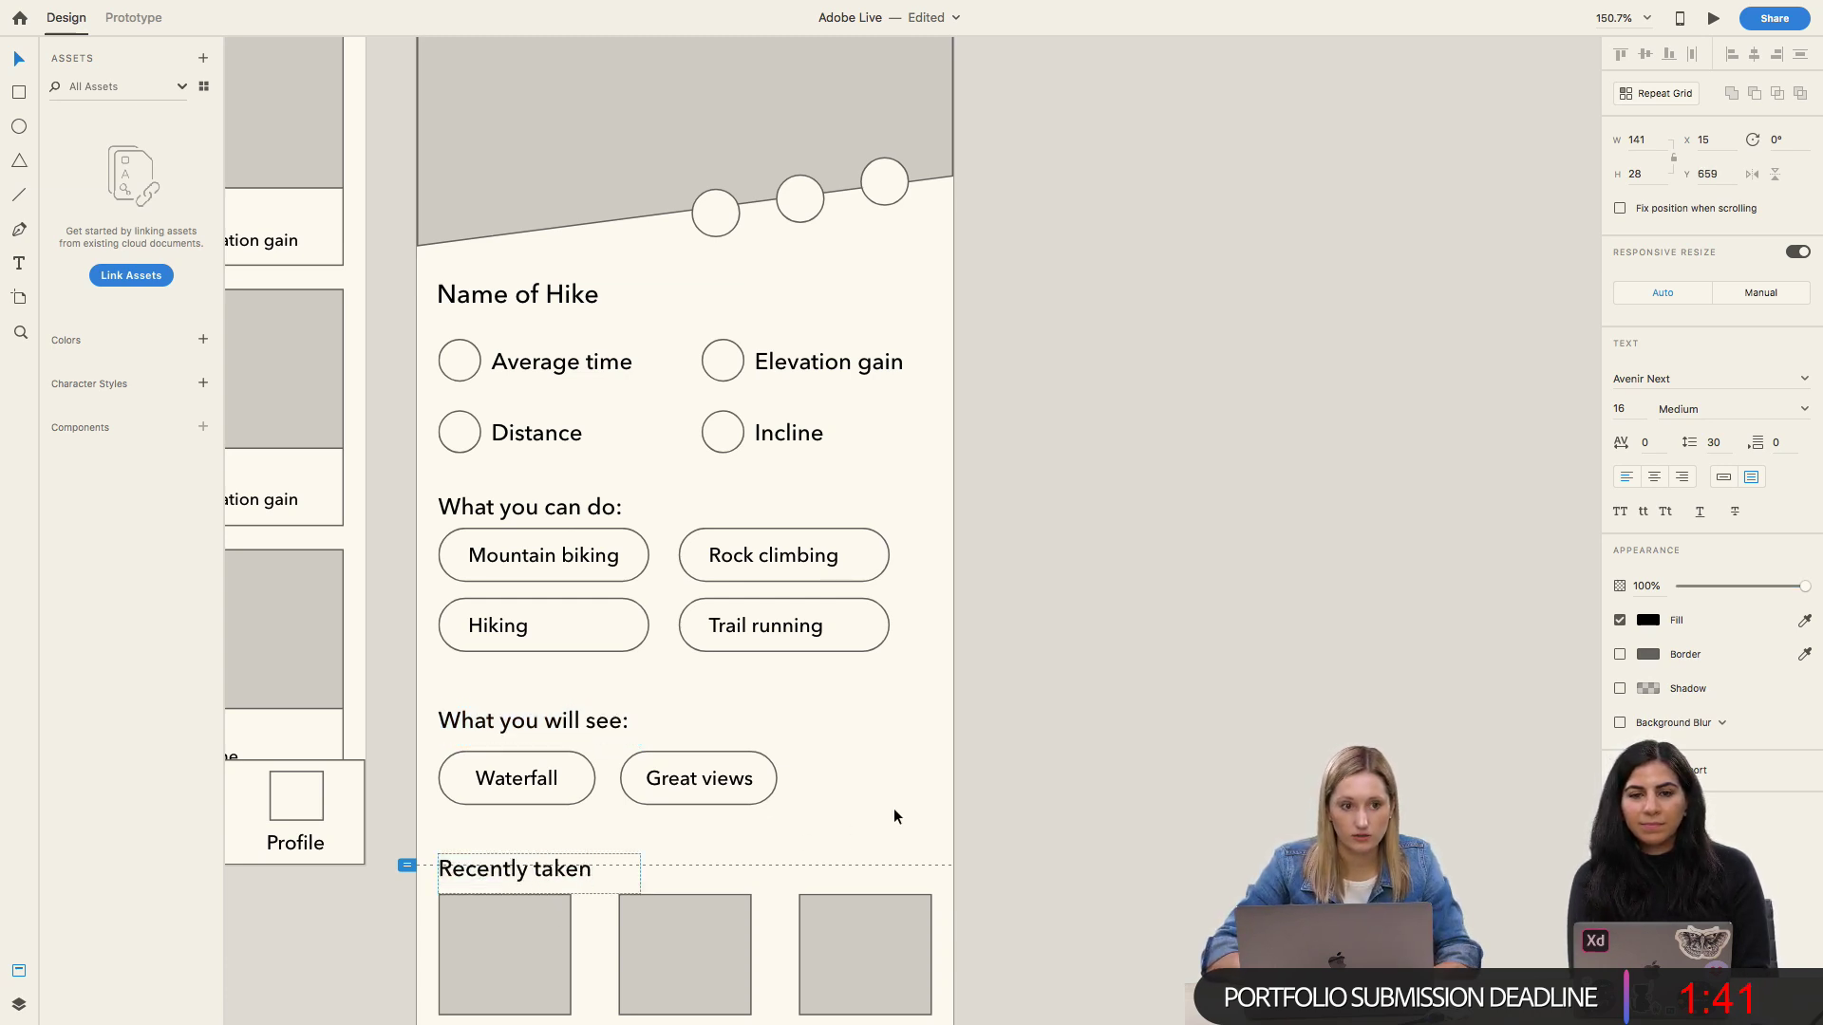
key(Escape)
Step: Review the finished hike detail screen against the brand personality, sample language and other wireframe artboards
scroll(995, 758, down, 5)
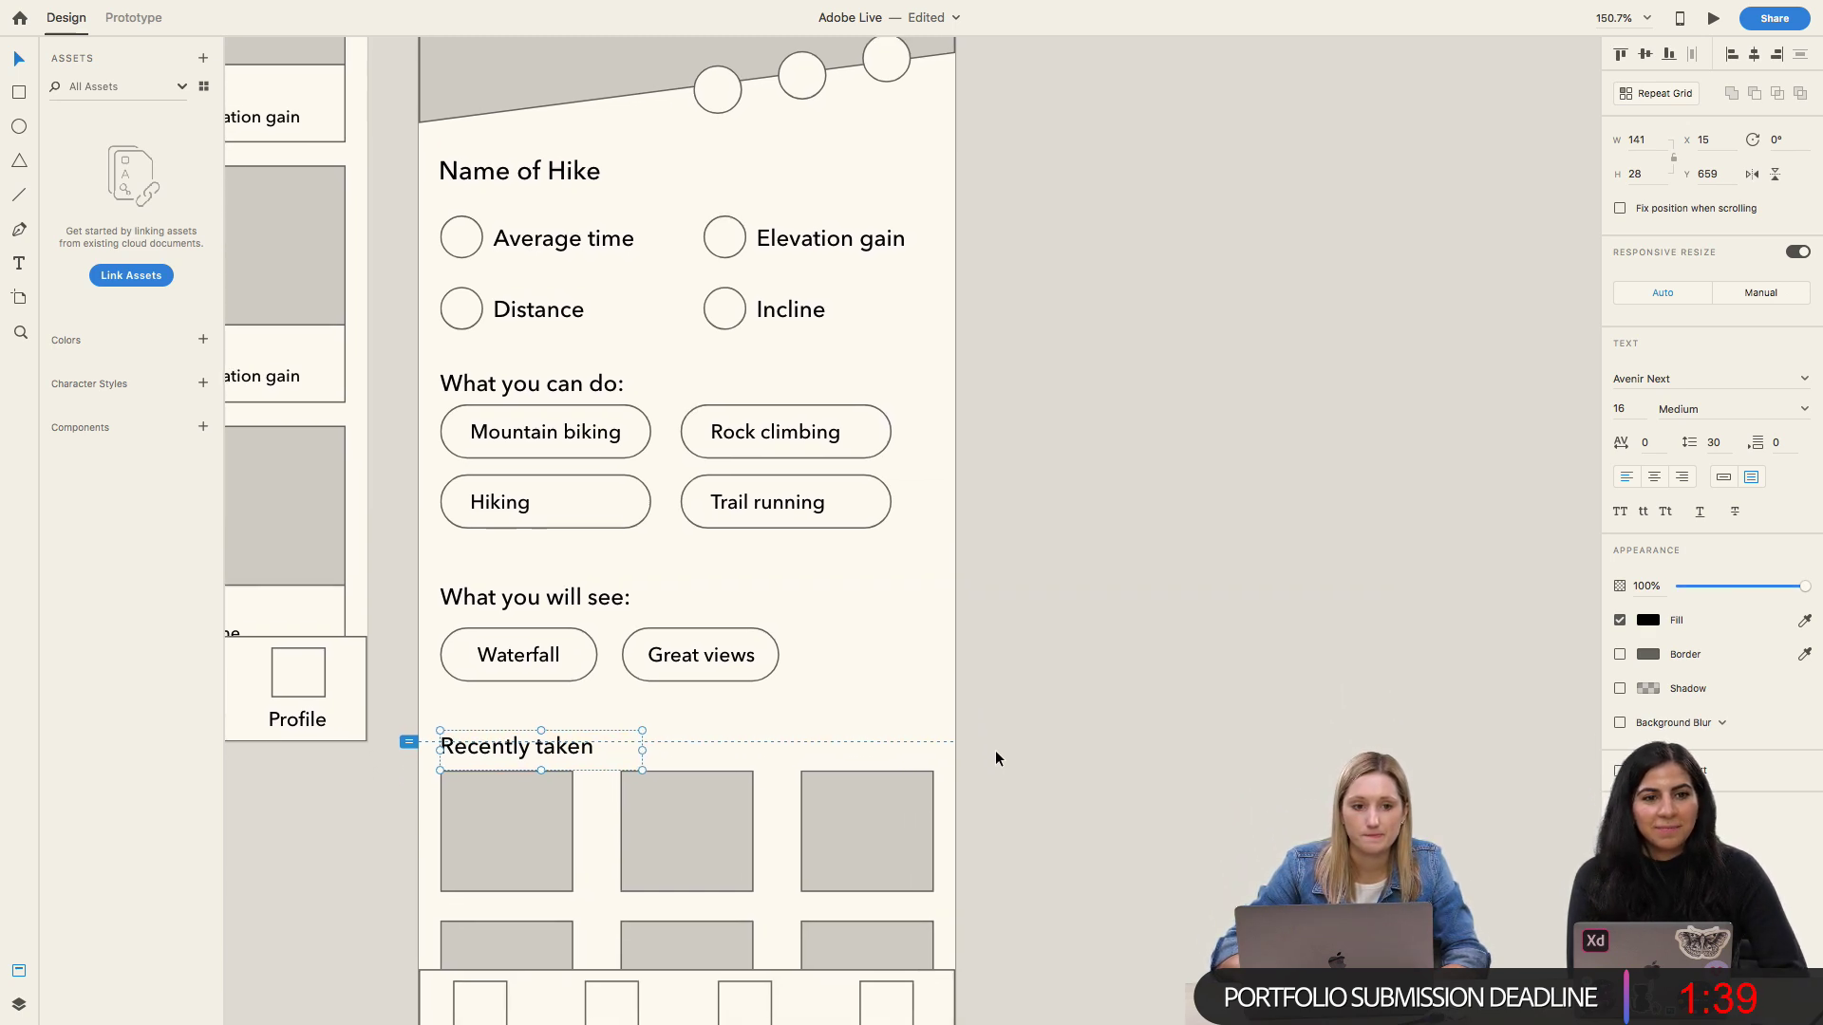
scroll(996, 747, down, 1)
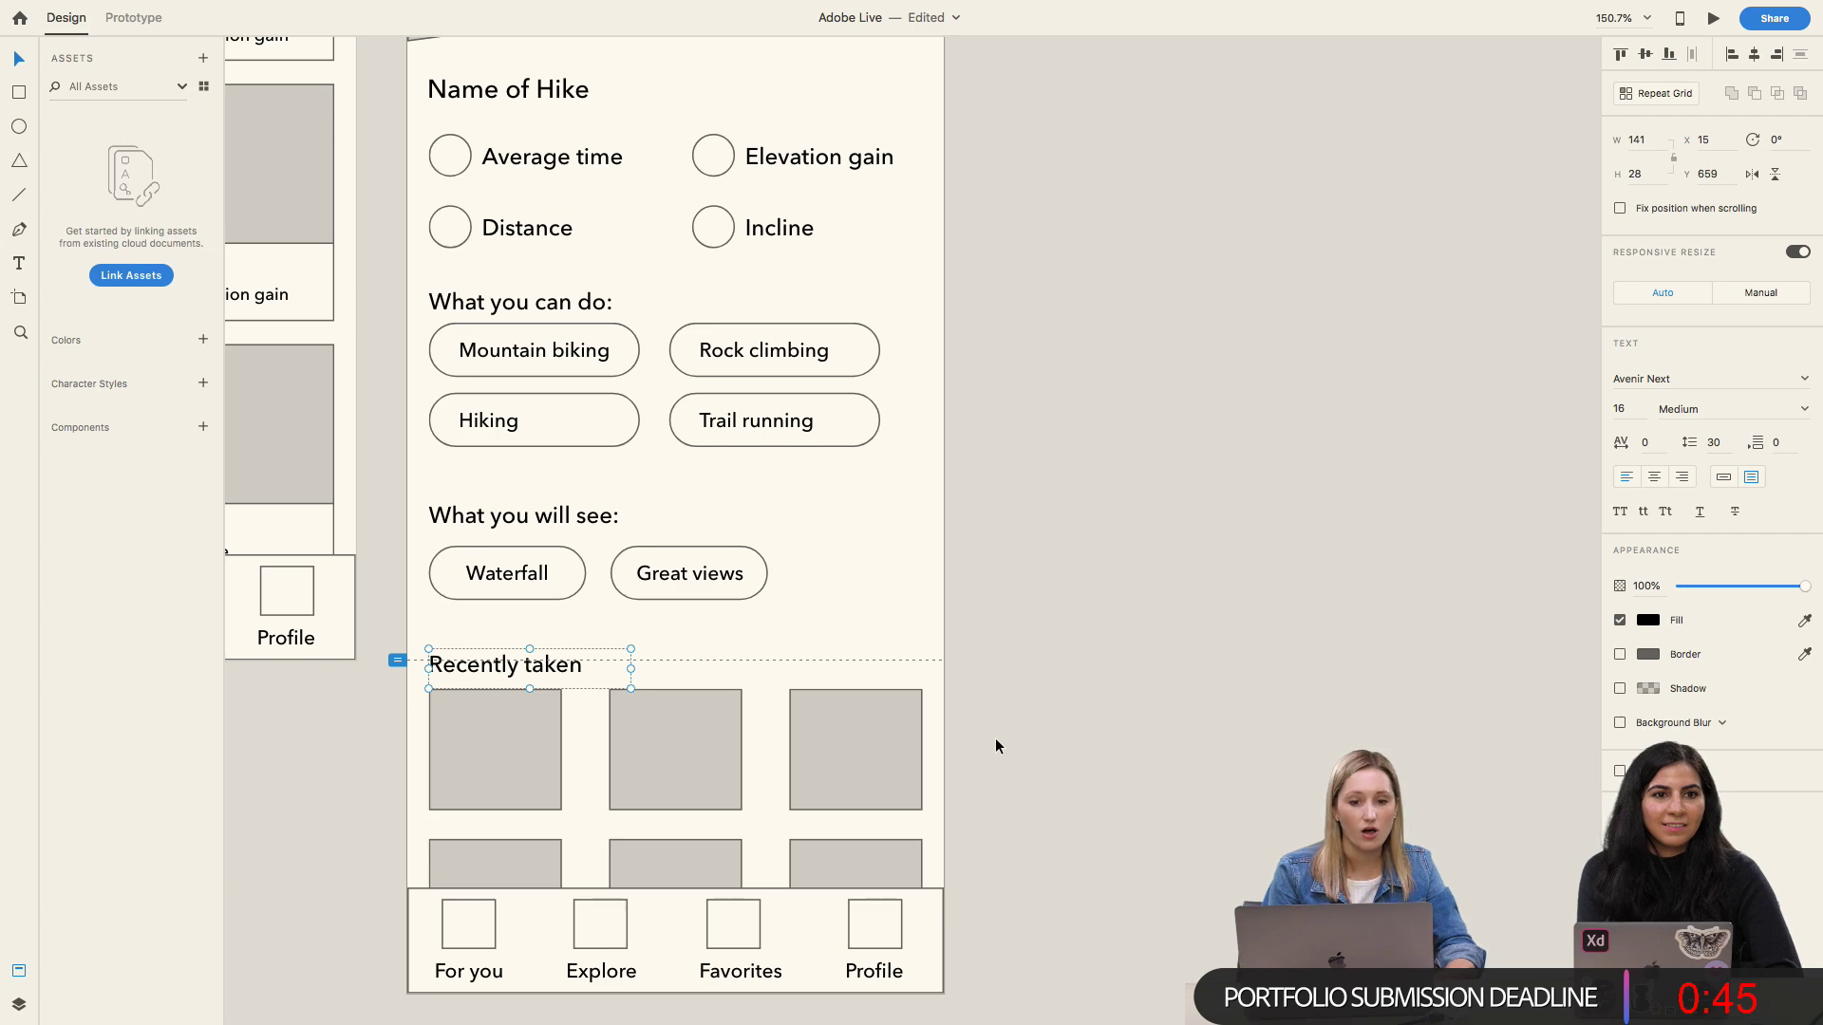
scroll(995, 738, down, 3)
scroll(995, 738, down, 5)
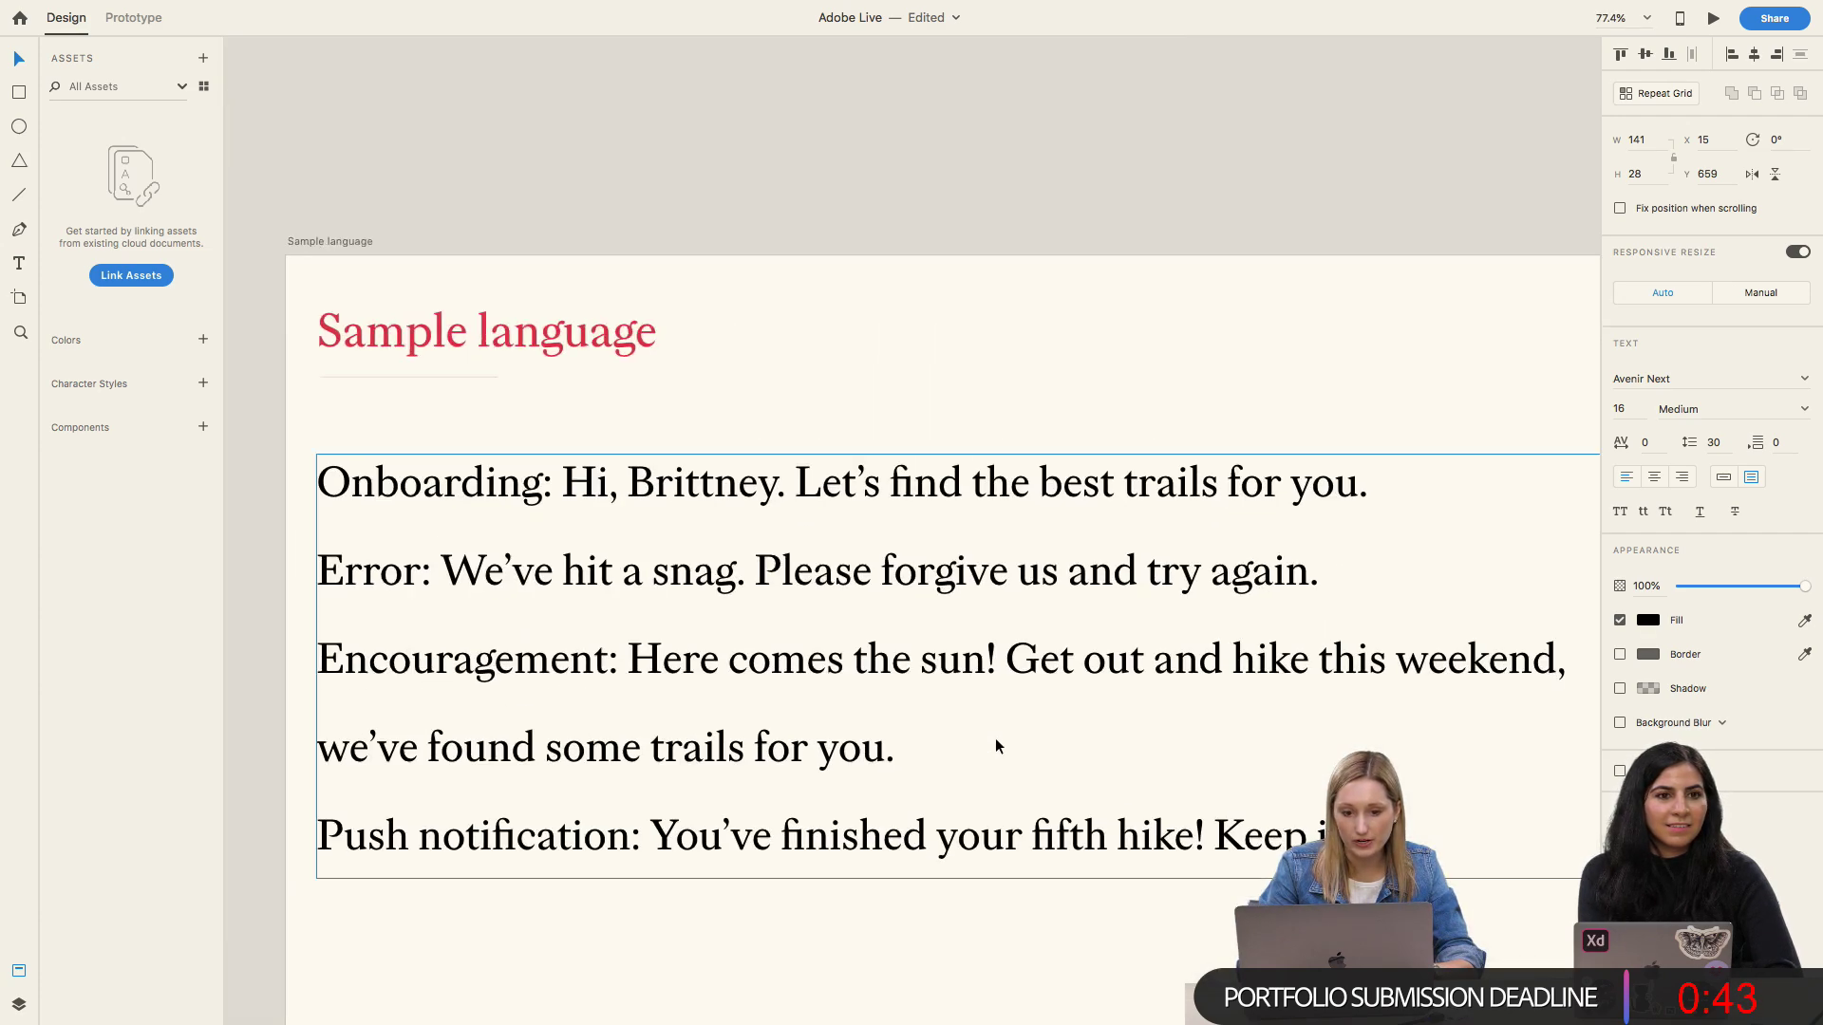
scroll(995, 737, down, 3)
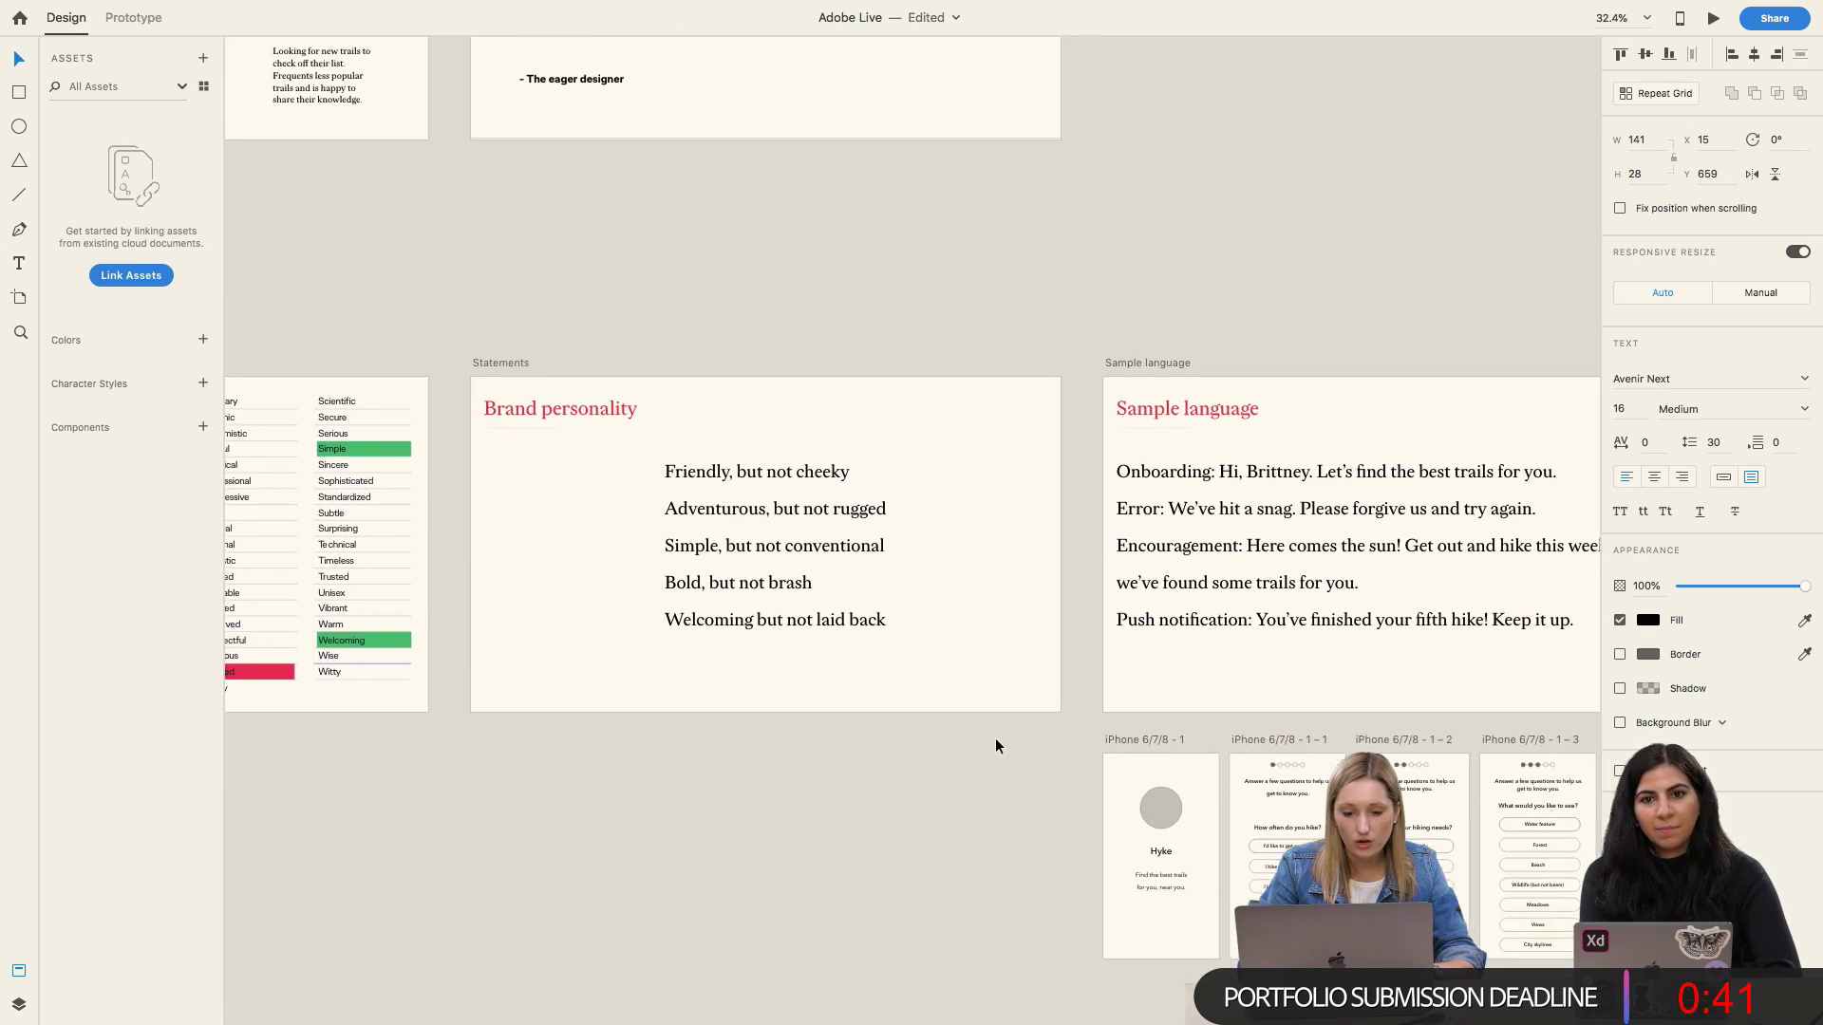
scroll(995, 743, up, 1)
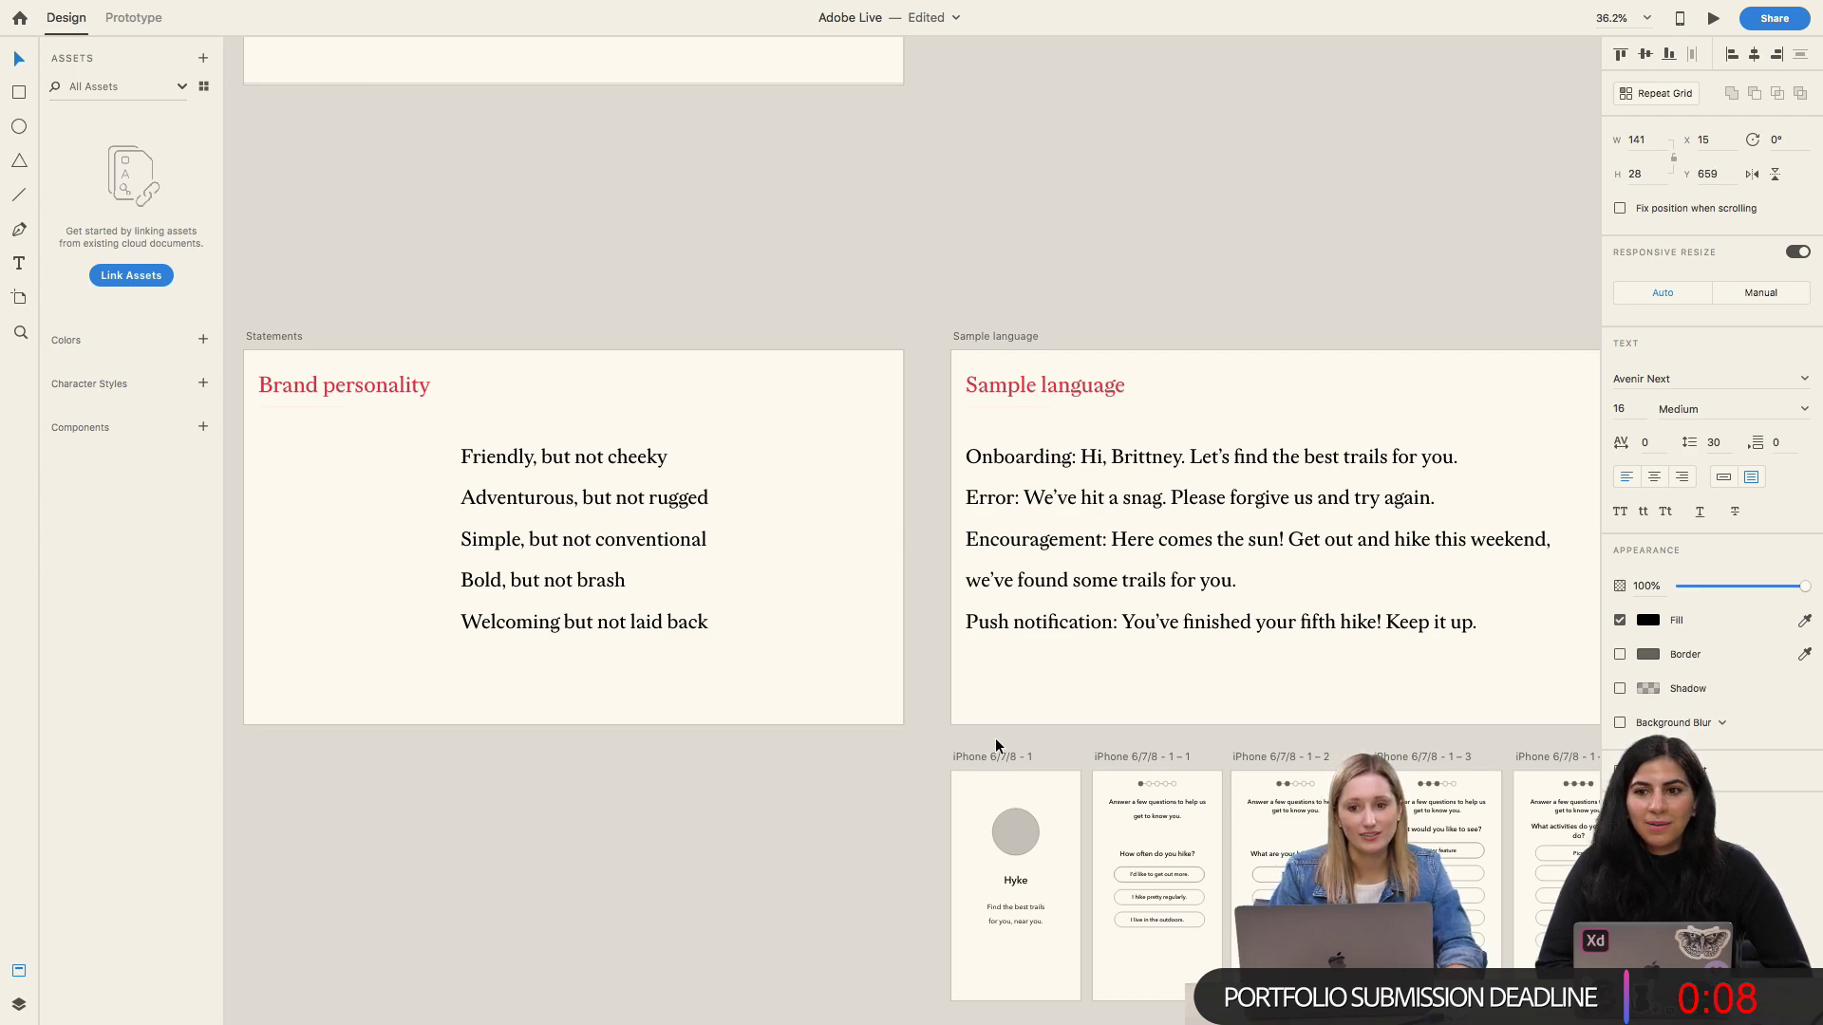
scroll(995, 737, down, 8)
scroll(995, 737, right, 10)
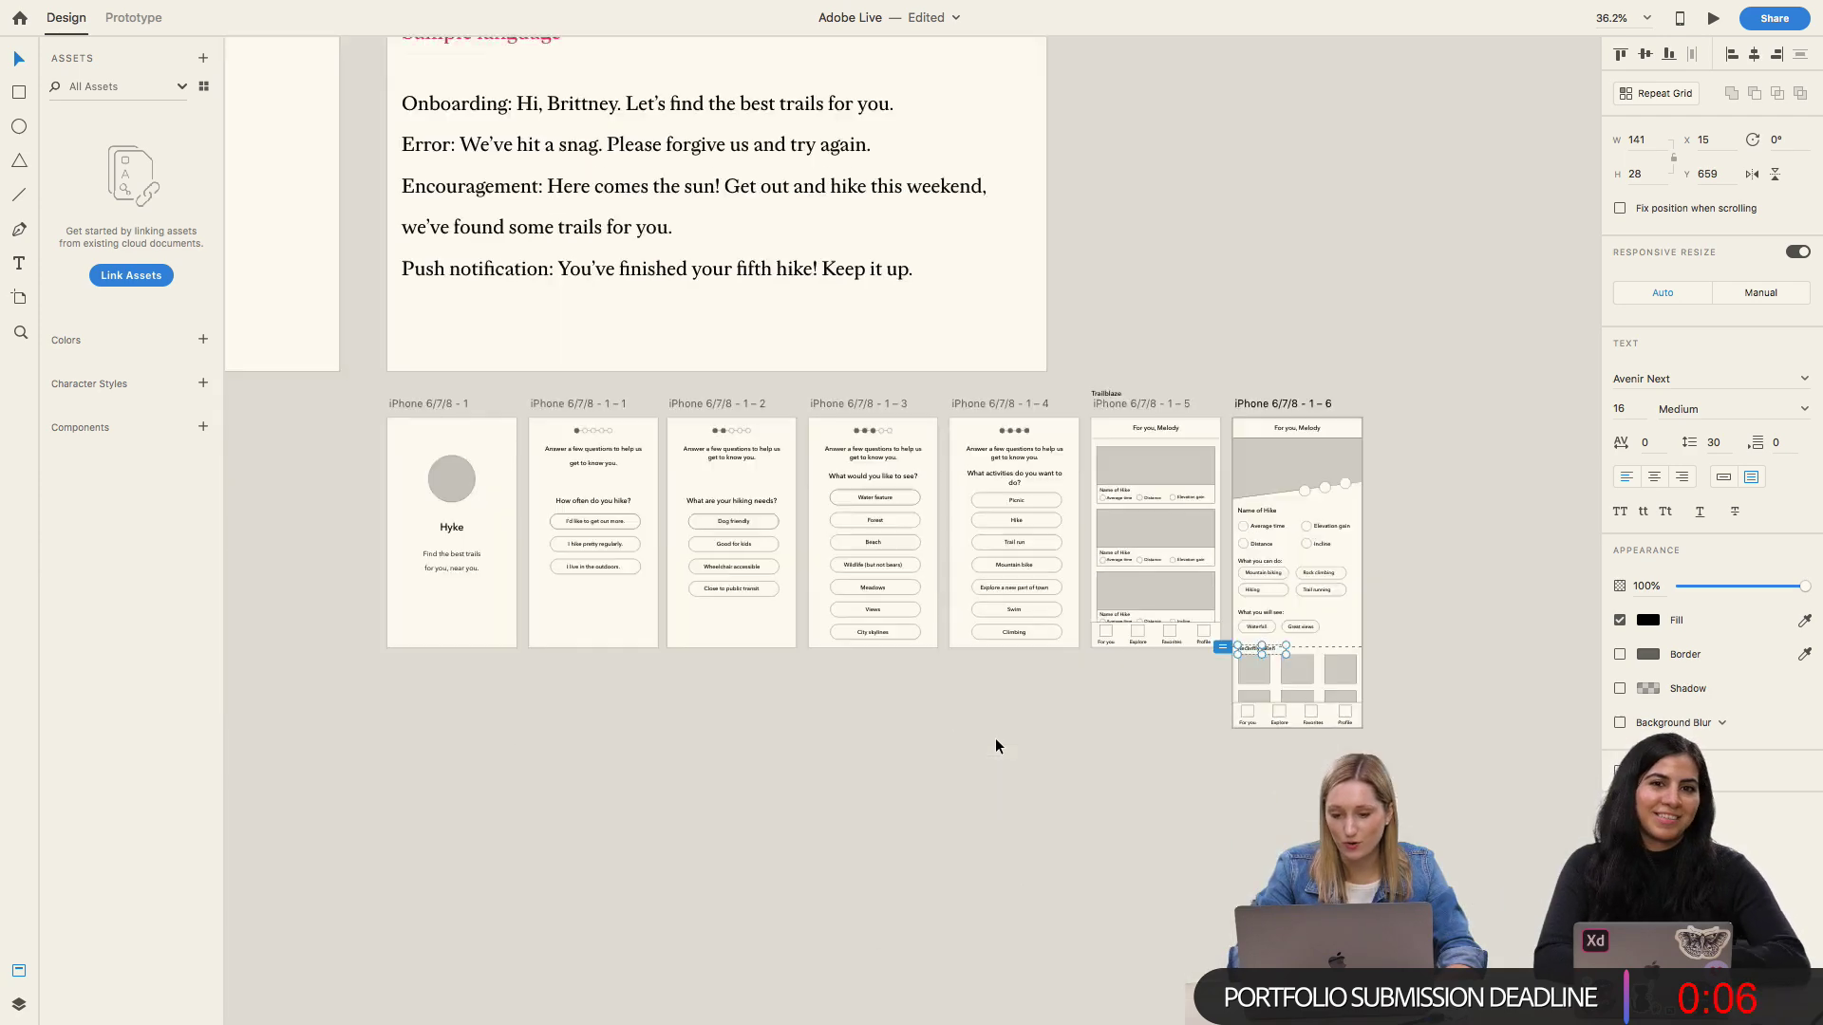
scroll(1039, 573, up, 6)
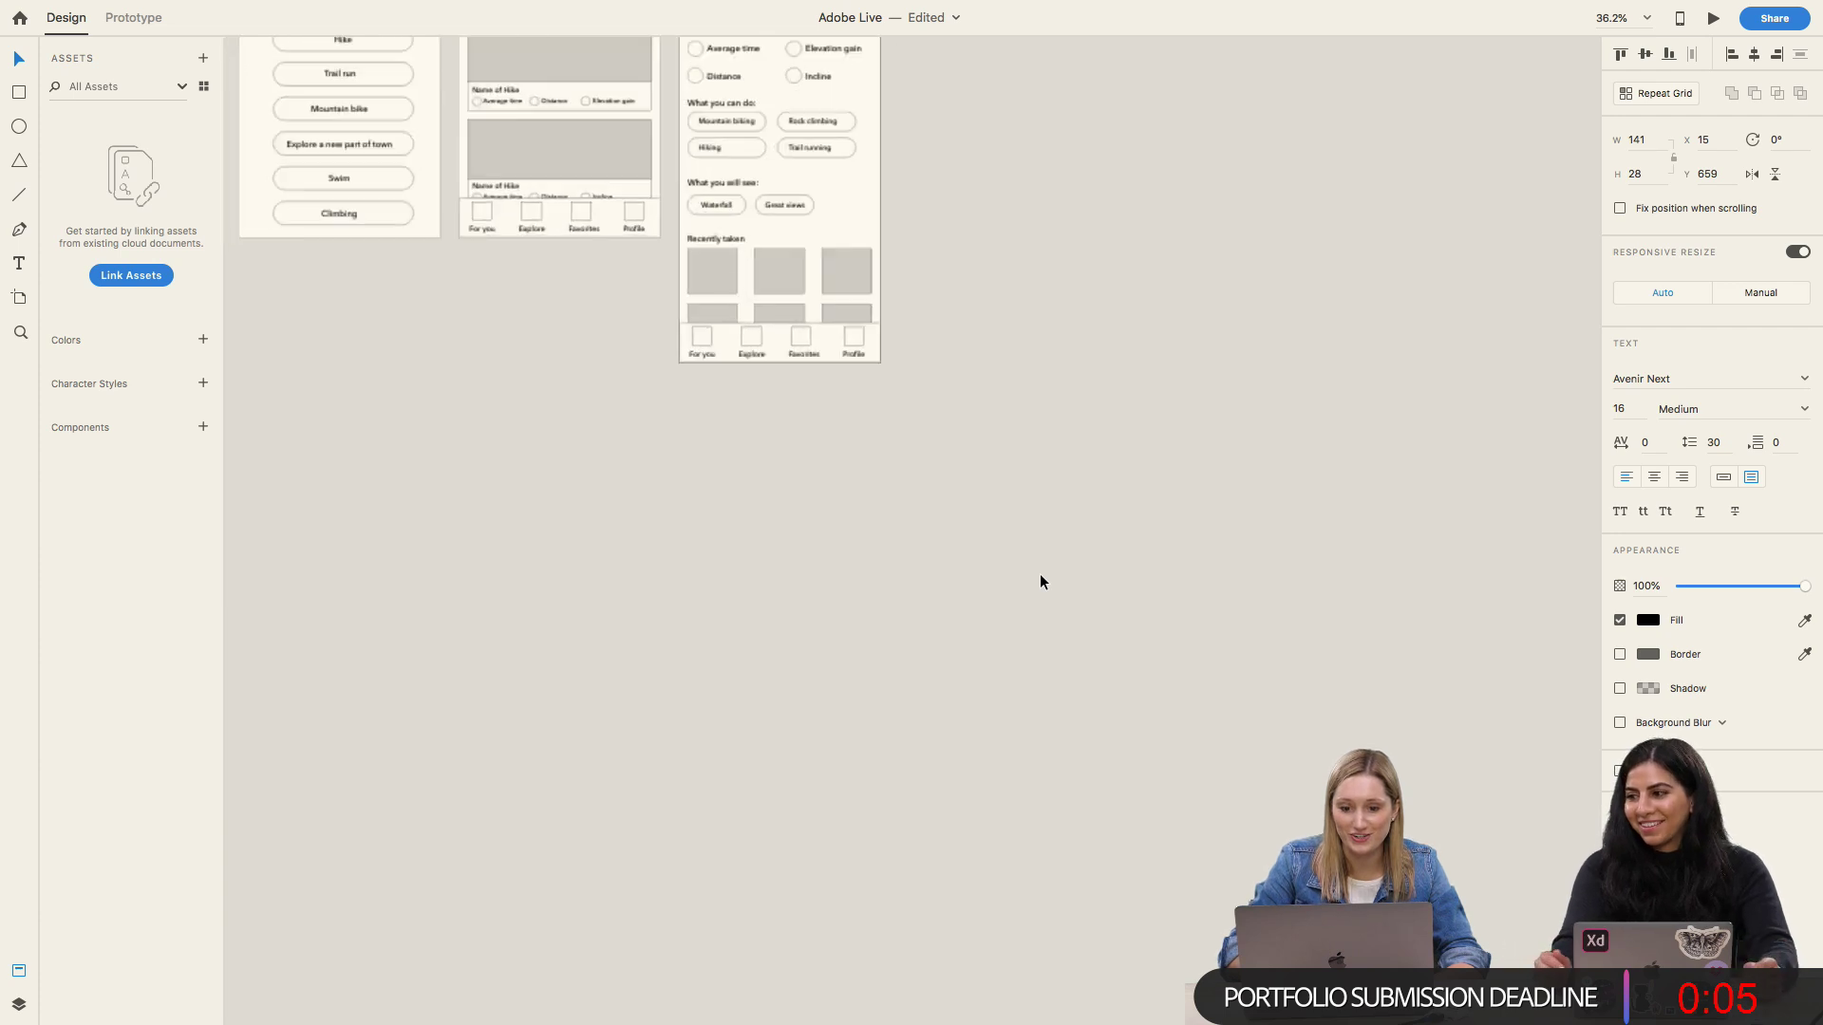
click(1050, 581)
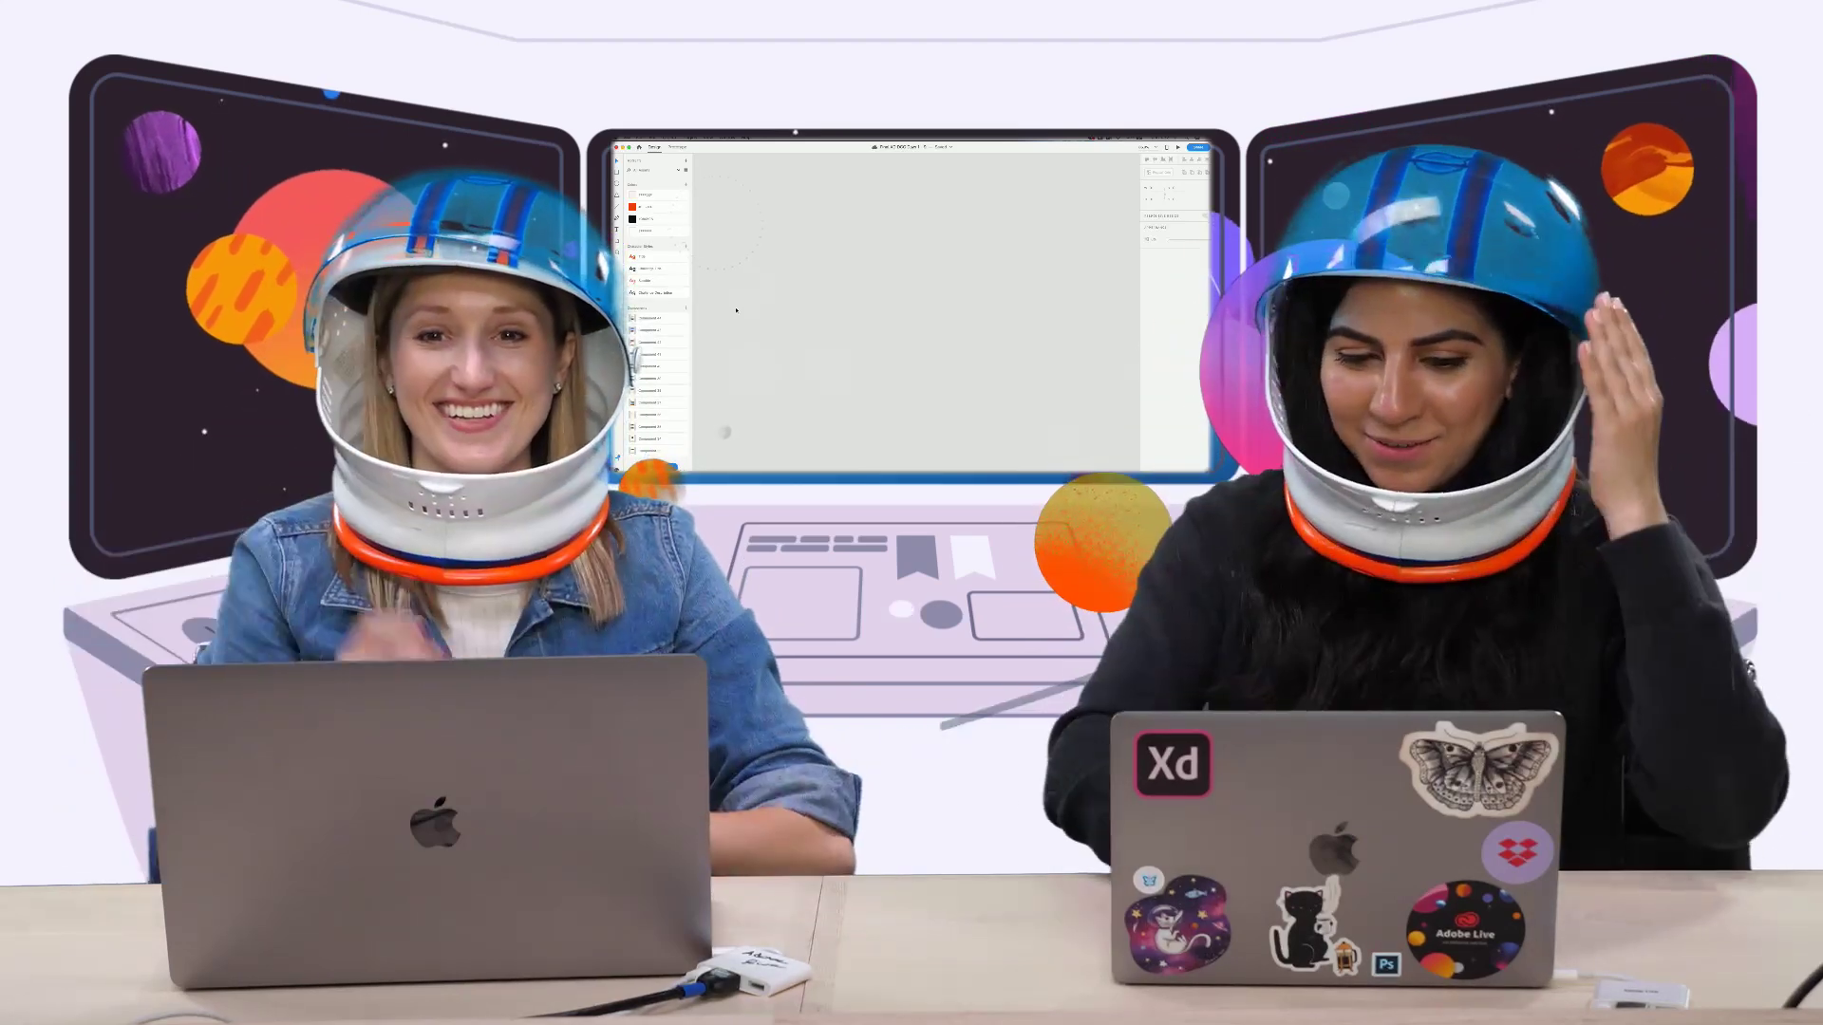
click(769, 468)
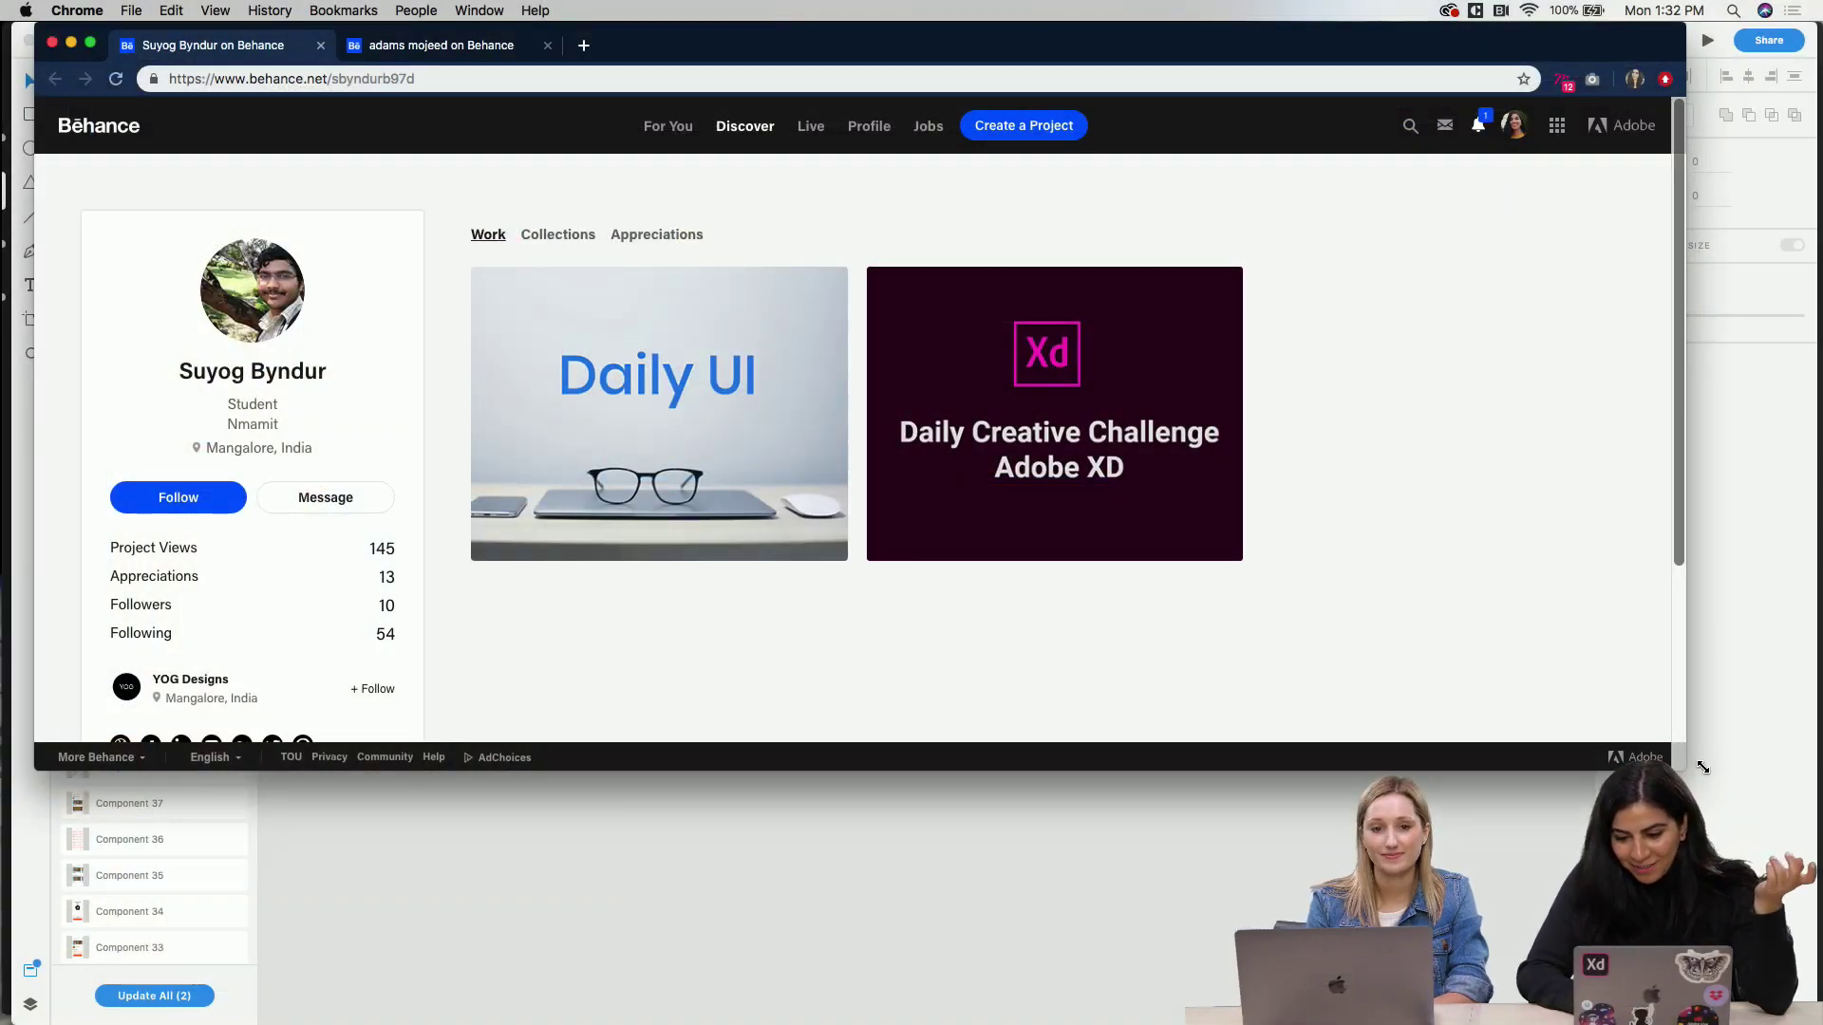
Step: In Chrome, enlarge the browser window and look over the designer's Behance profile, including the About Me text and projects
drag(1703, 767, 1760, 818)
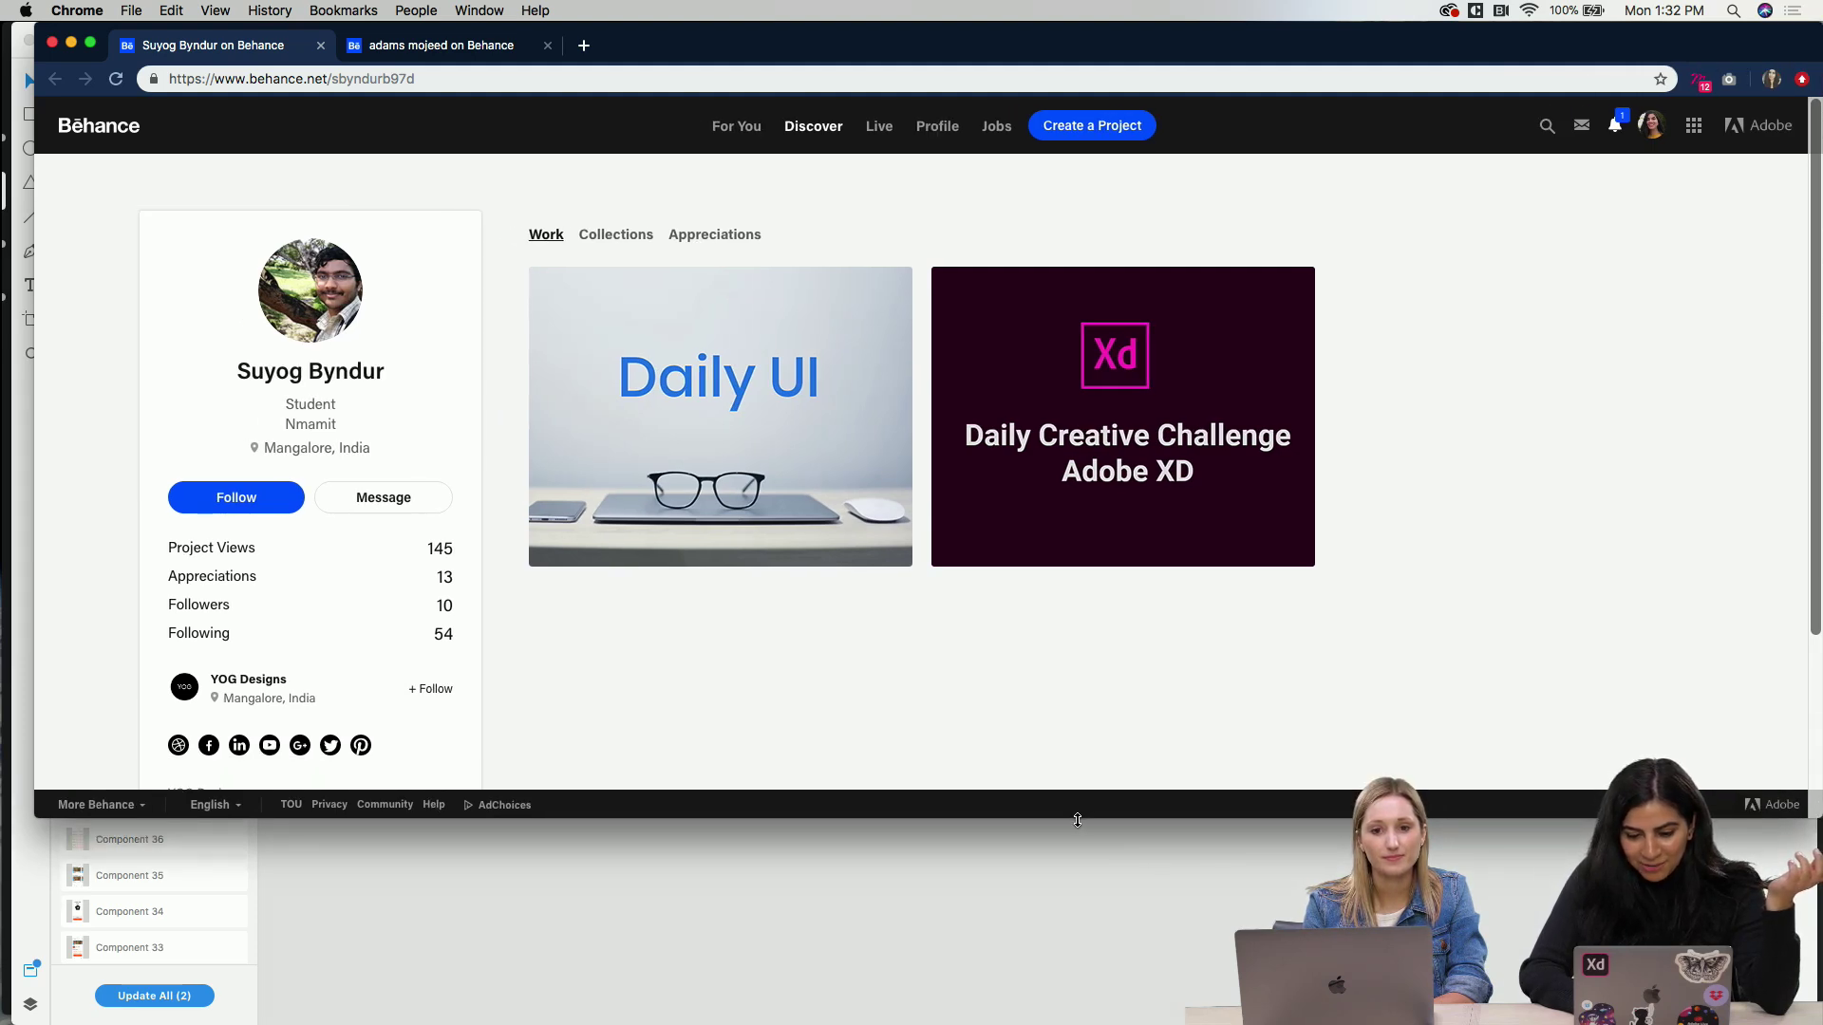
drag(1078, 821, 1052, 1024)
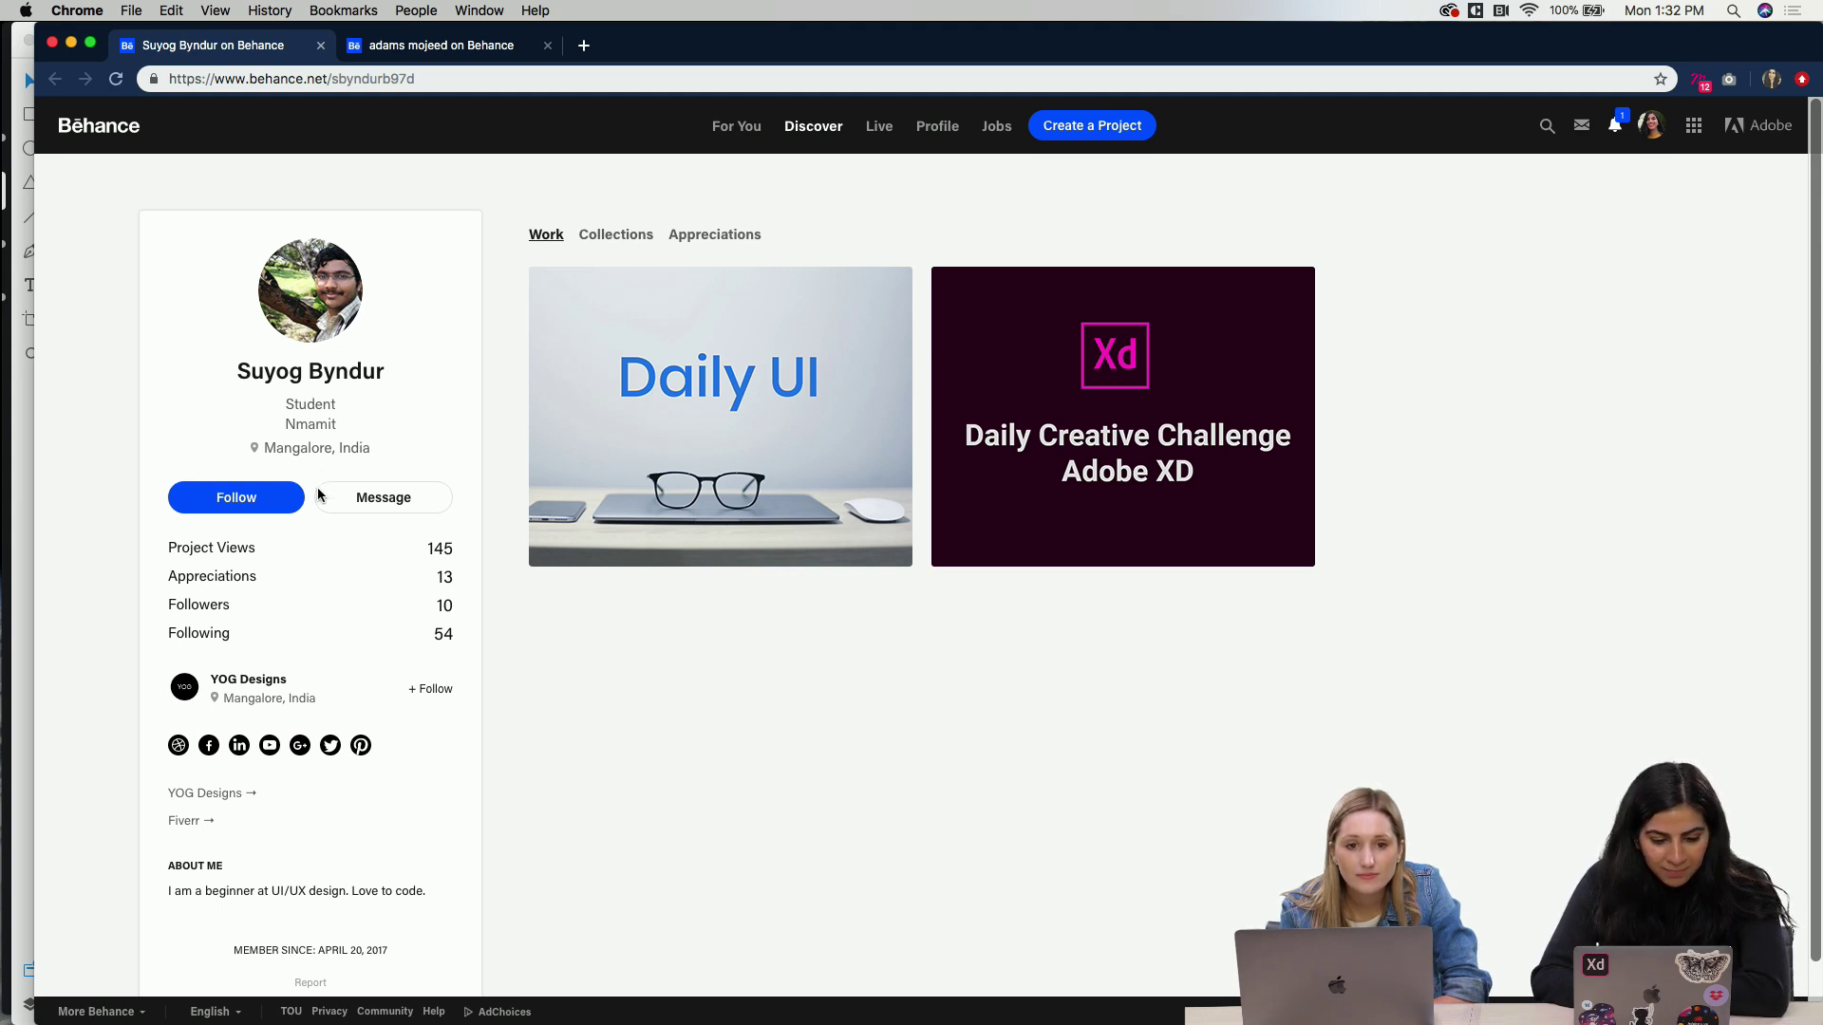
scroll(266, 898, down, 2)
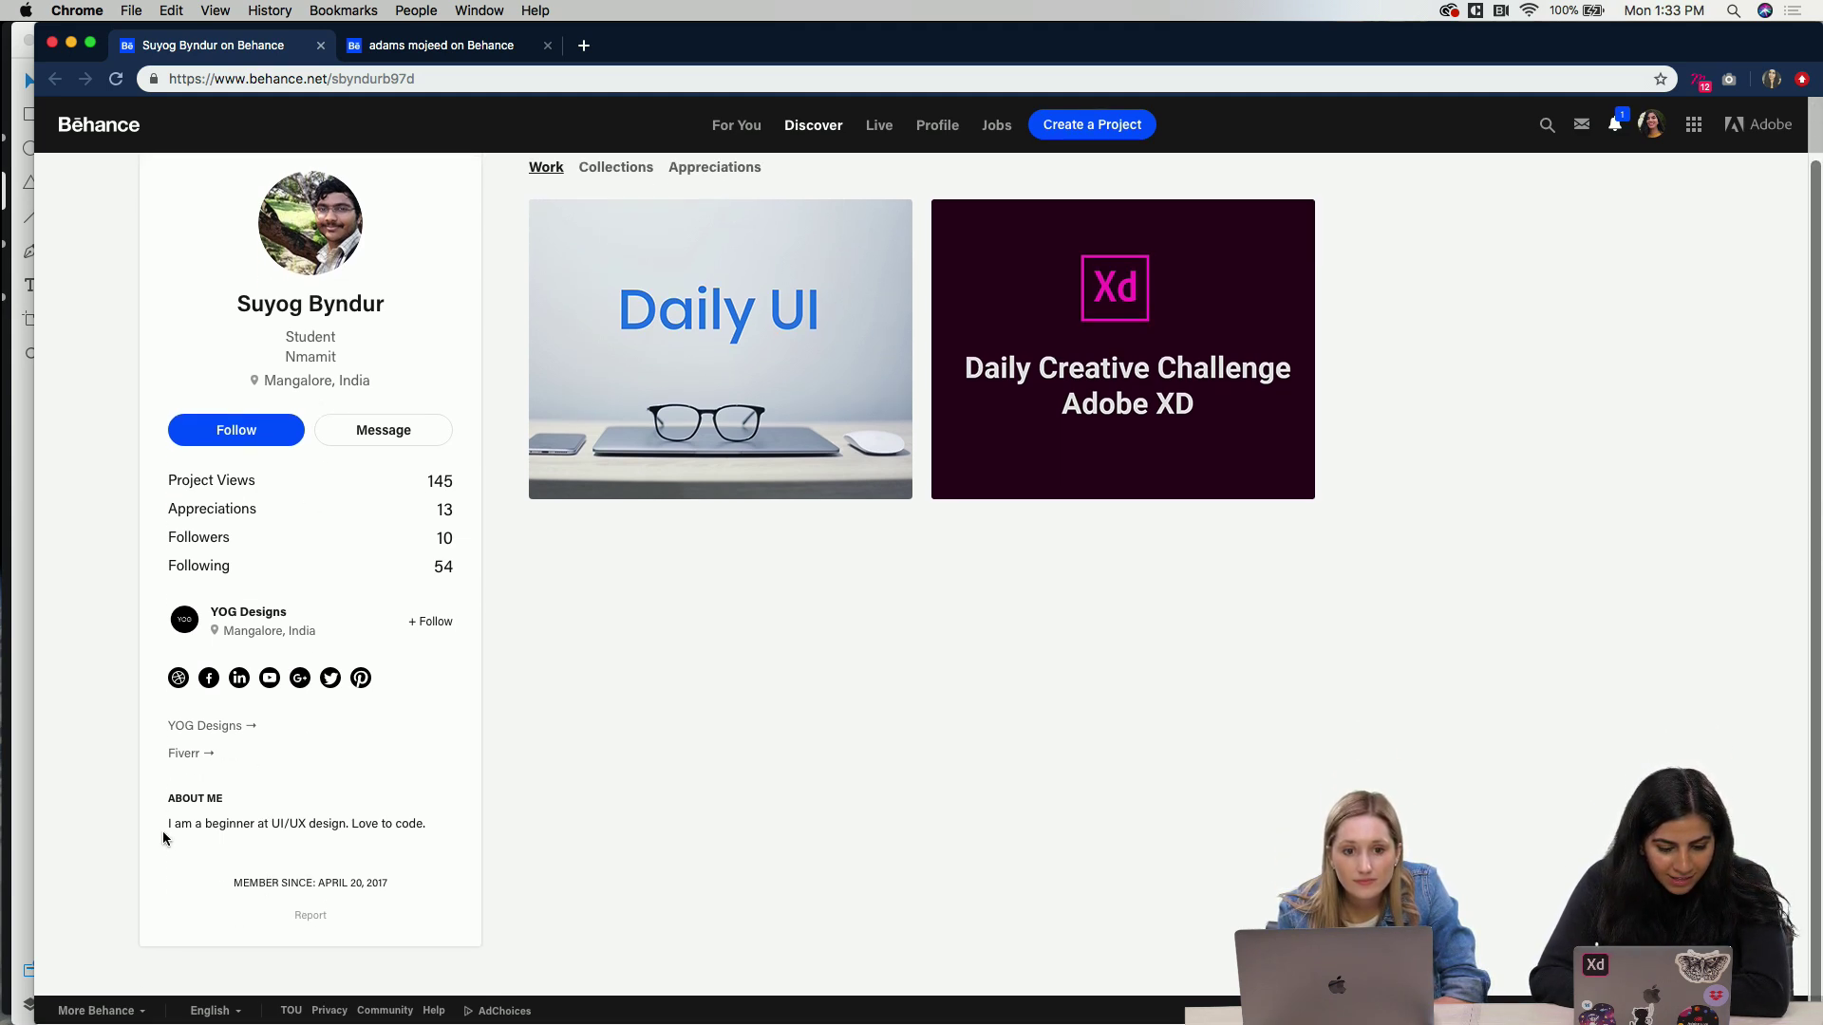
scroll(415, 746, up, 1)
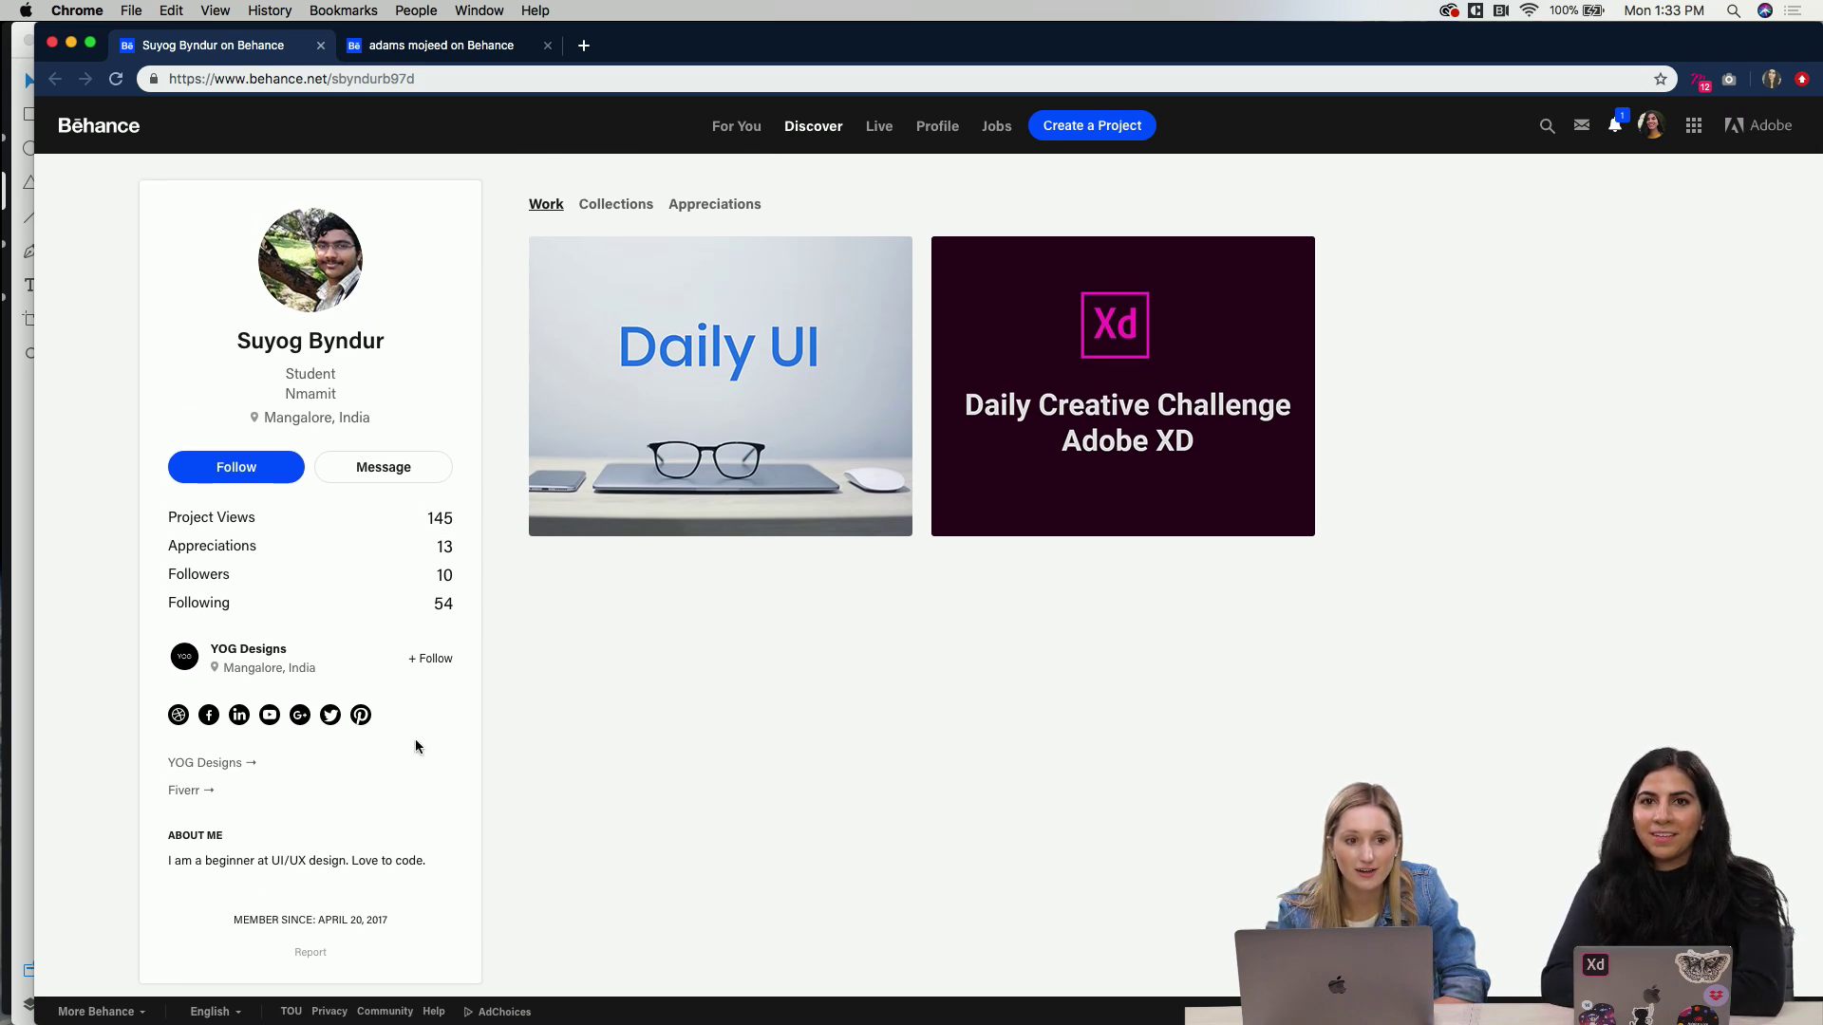
Step: Follow the designer on Behance and review the nature-themed #001 Sign Up form in the Daily UI project
click(269, 468)
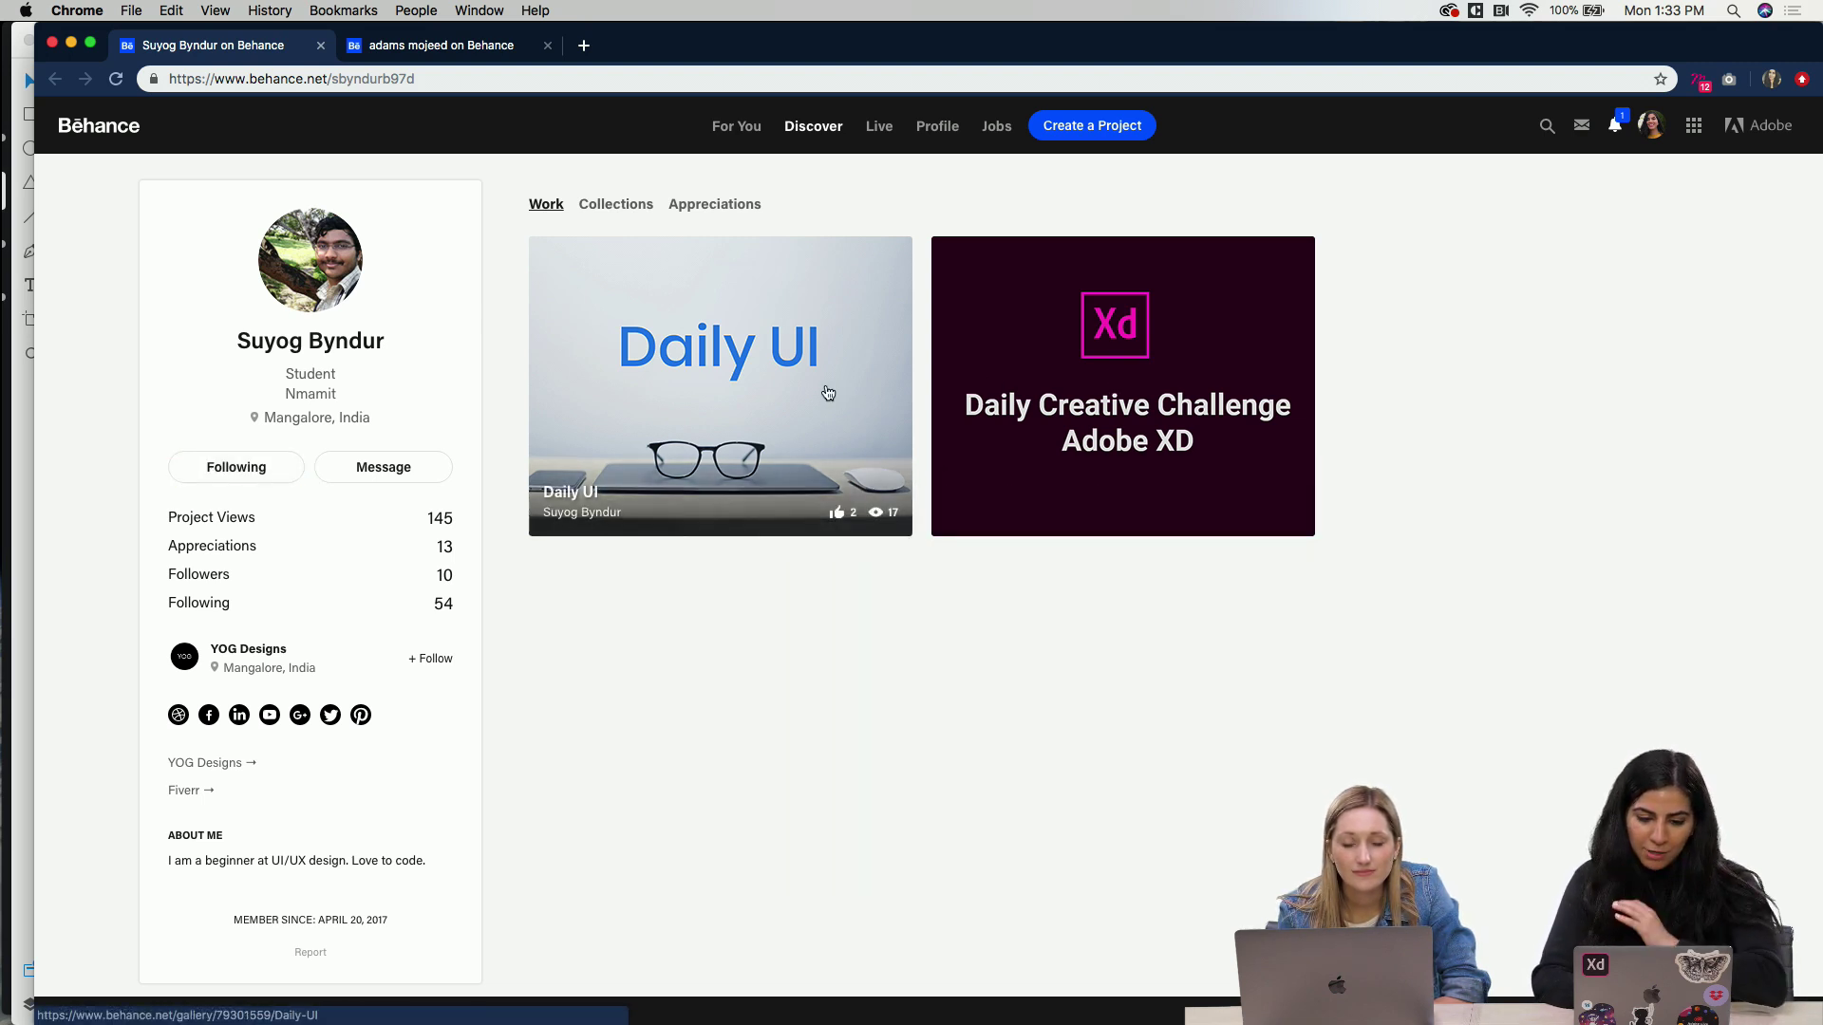
click(797, 384)
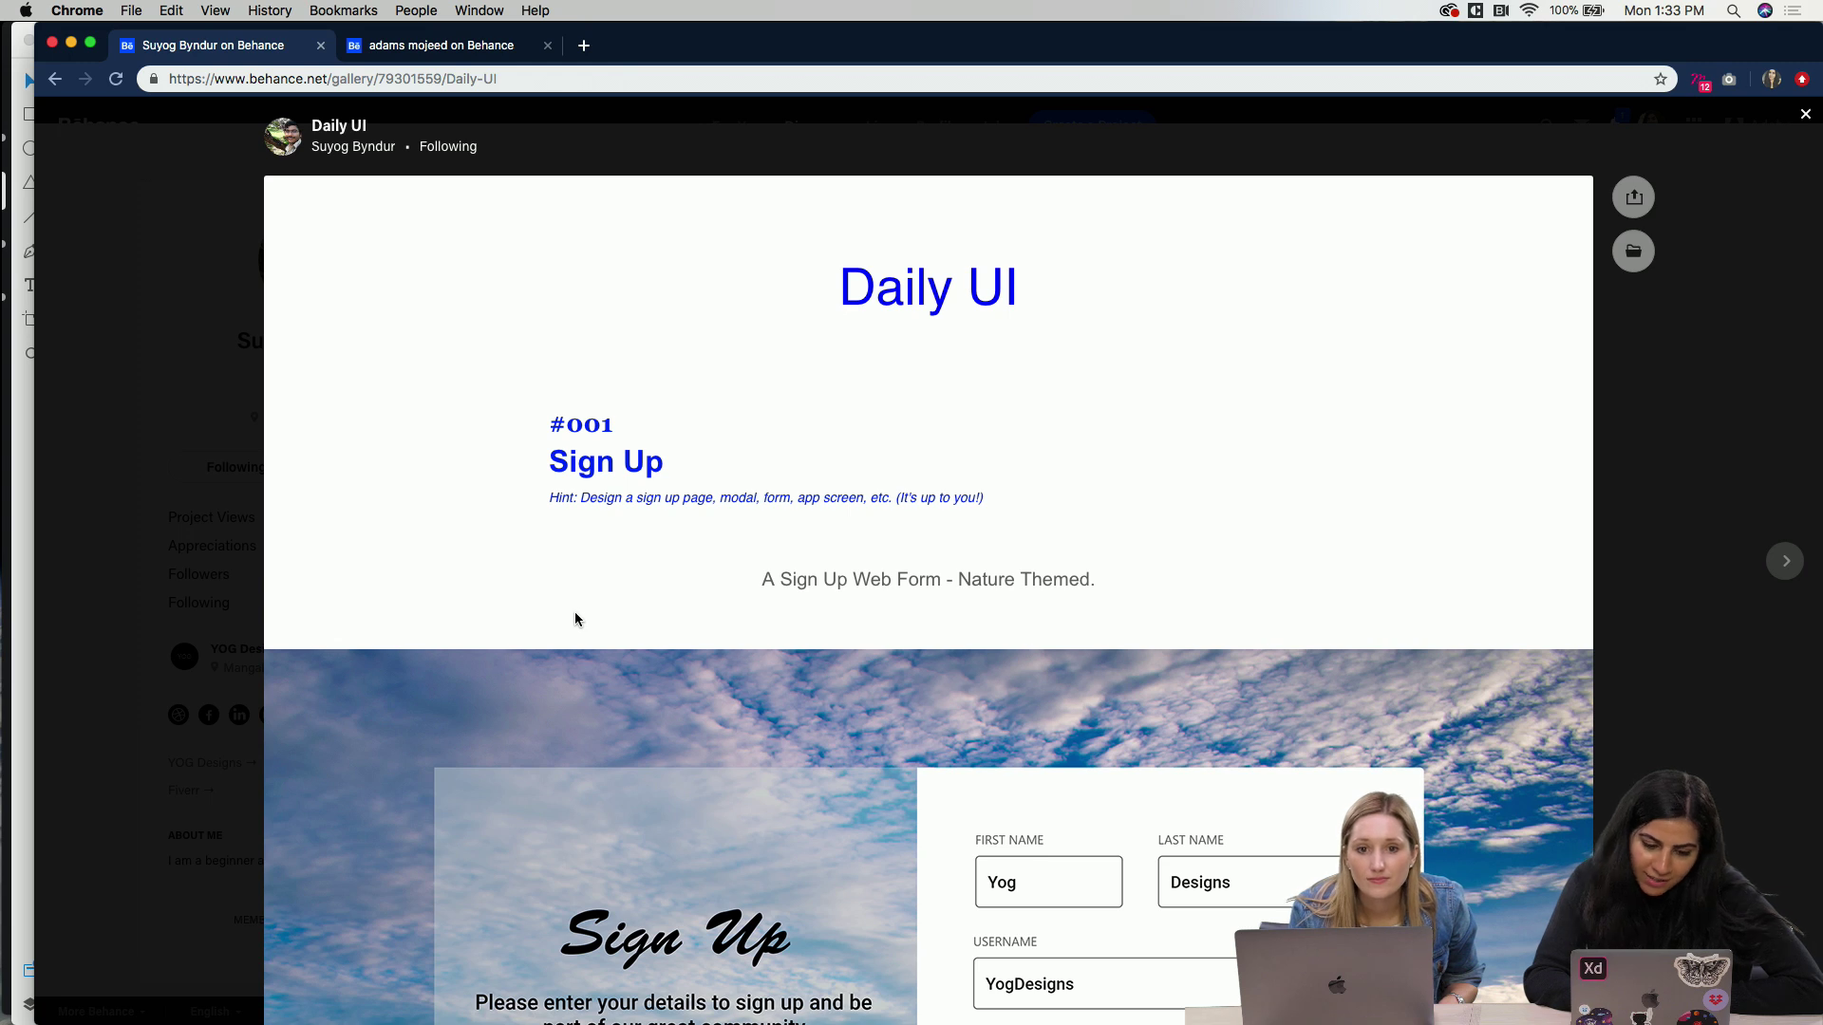
scroll(612, 622, down, 3)
scroll(673, 649, up, 2)
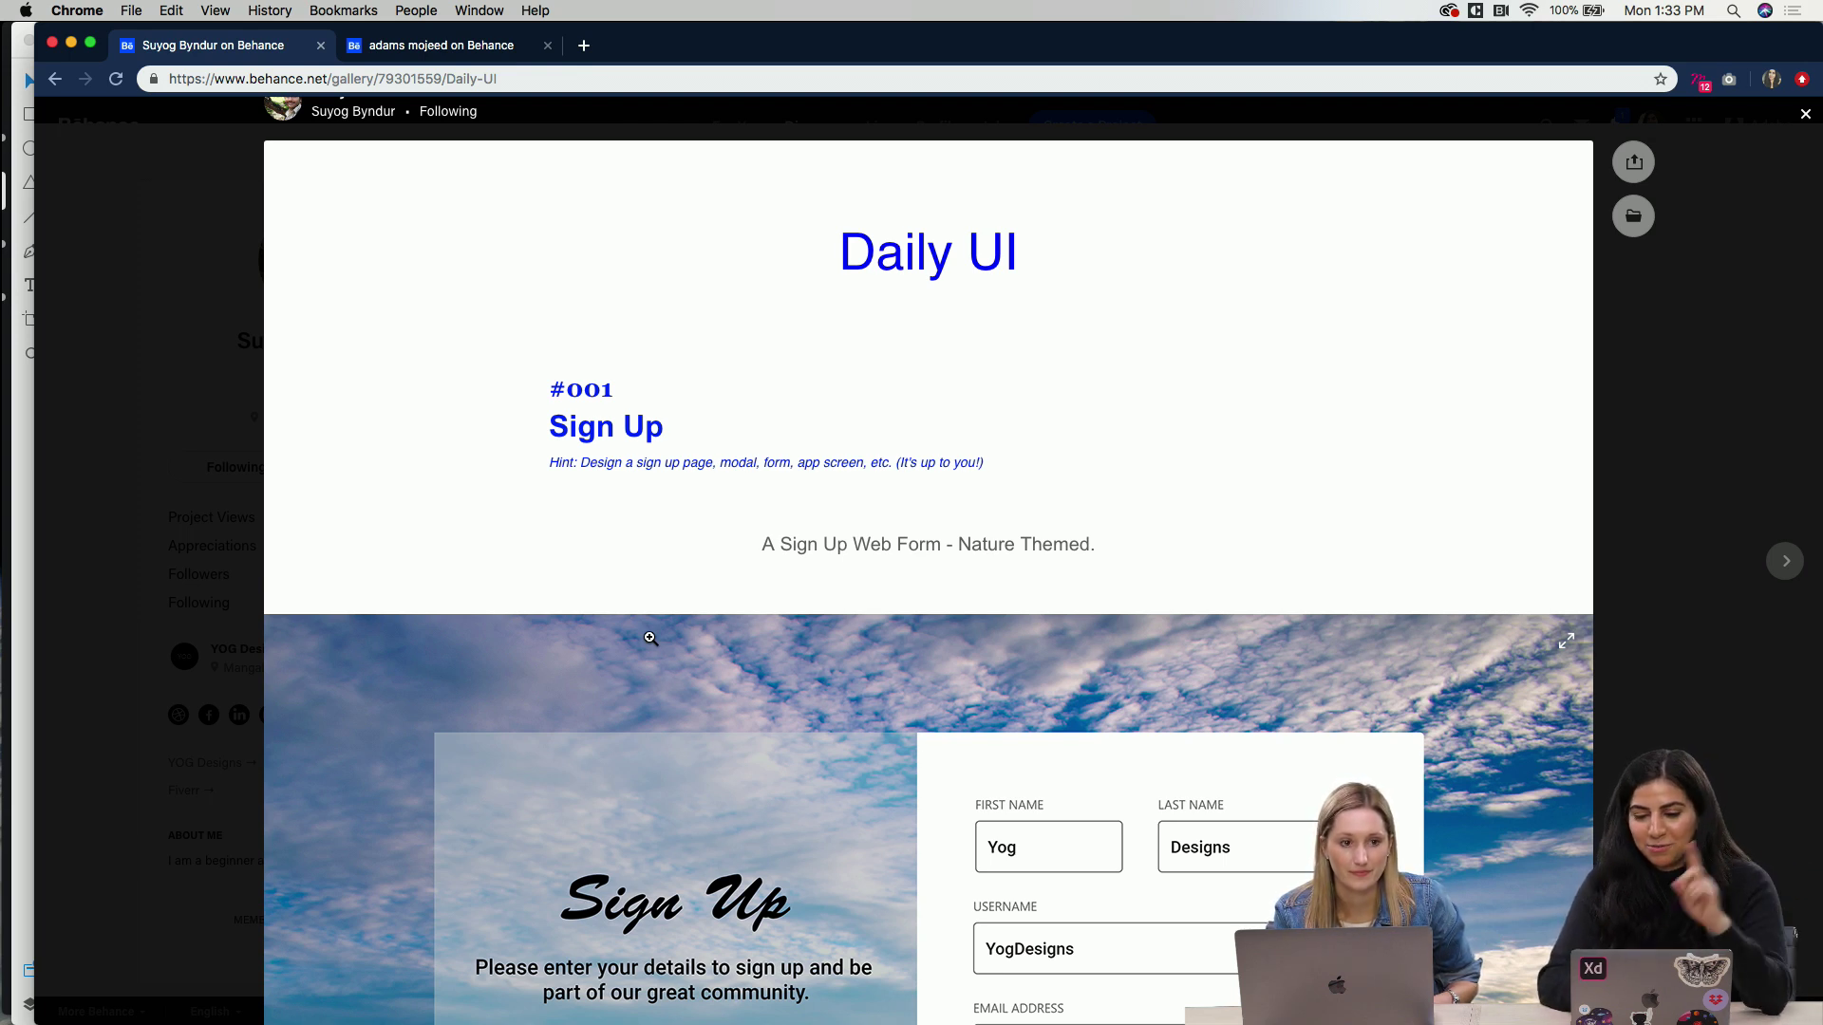
scroll(718, 772, down, 5)
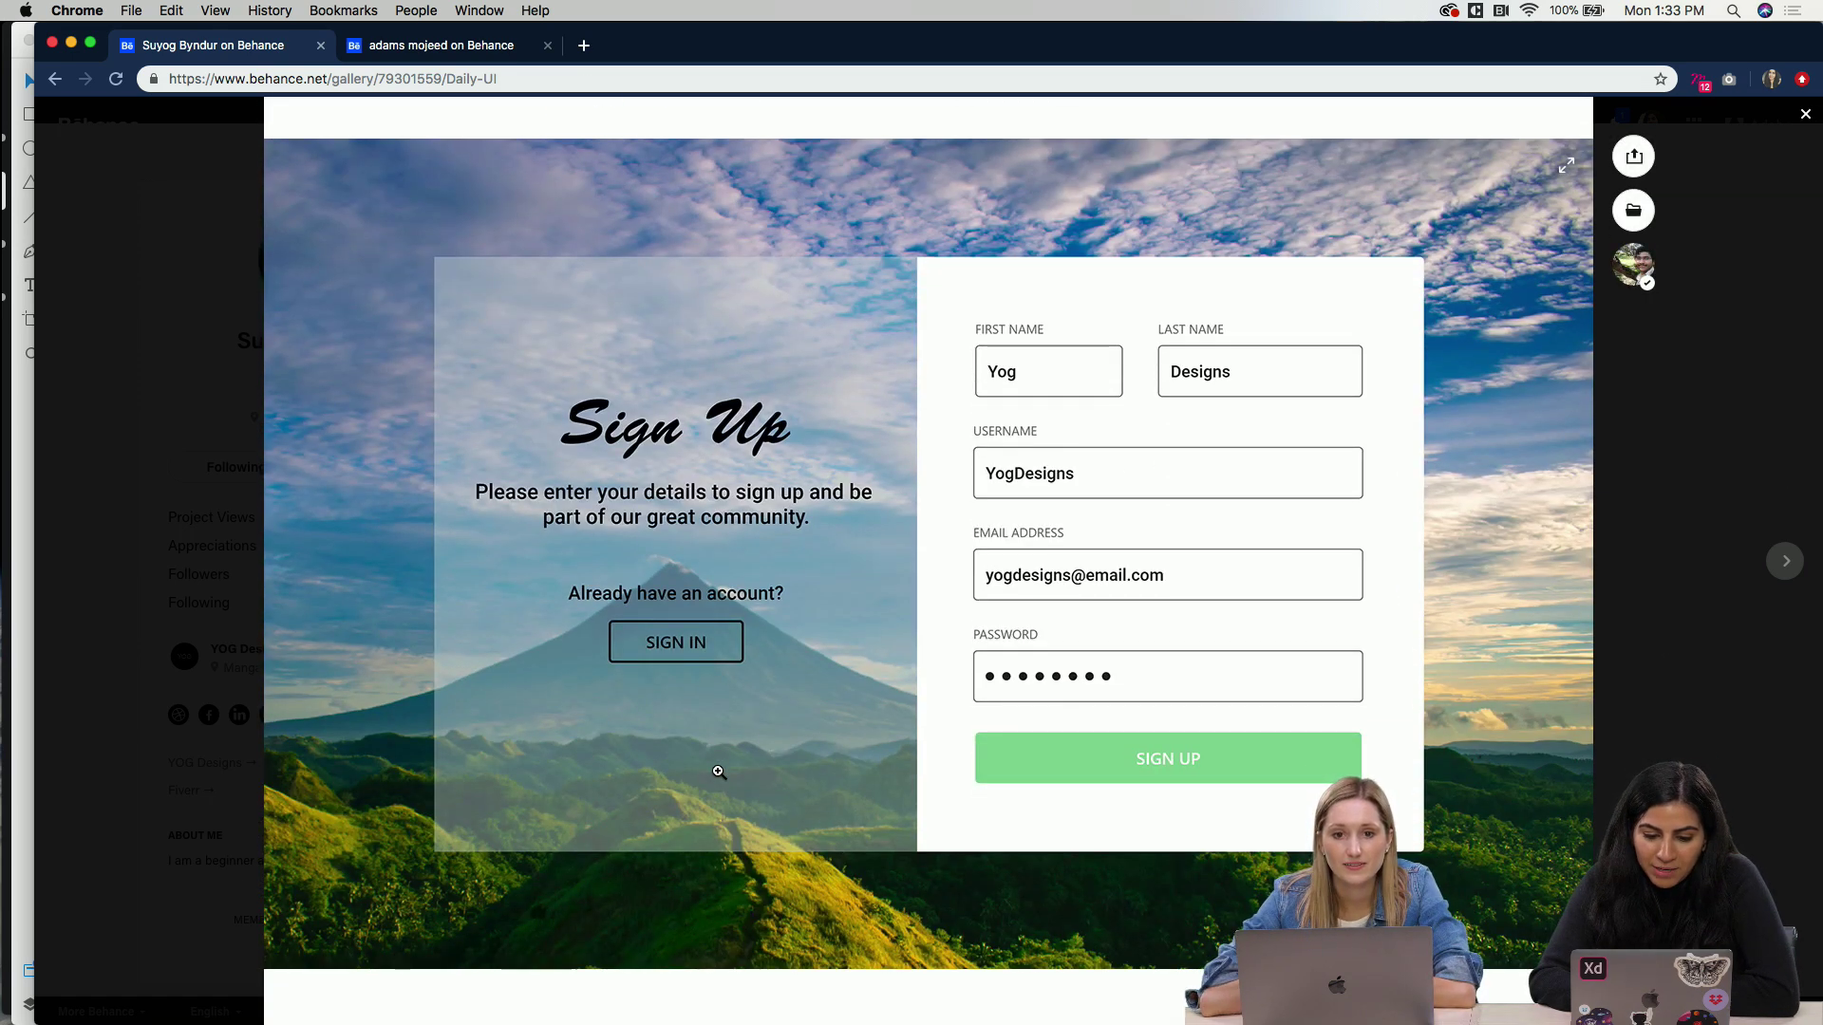
scroll(719, 772, down, 1)
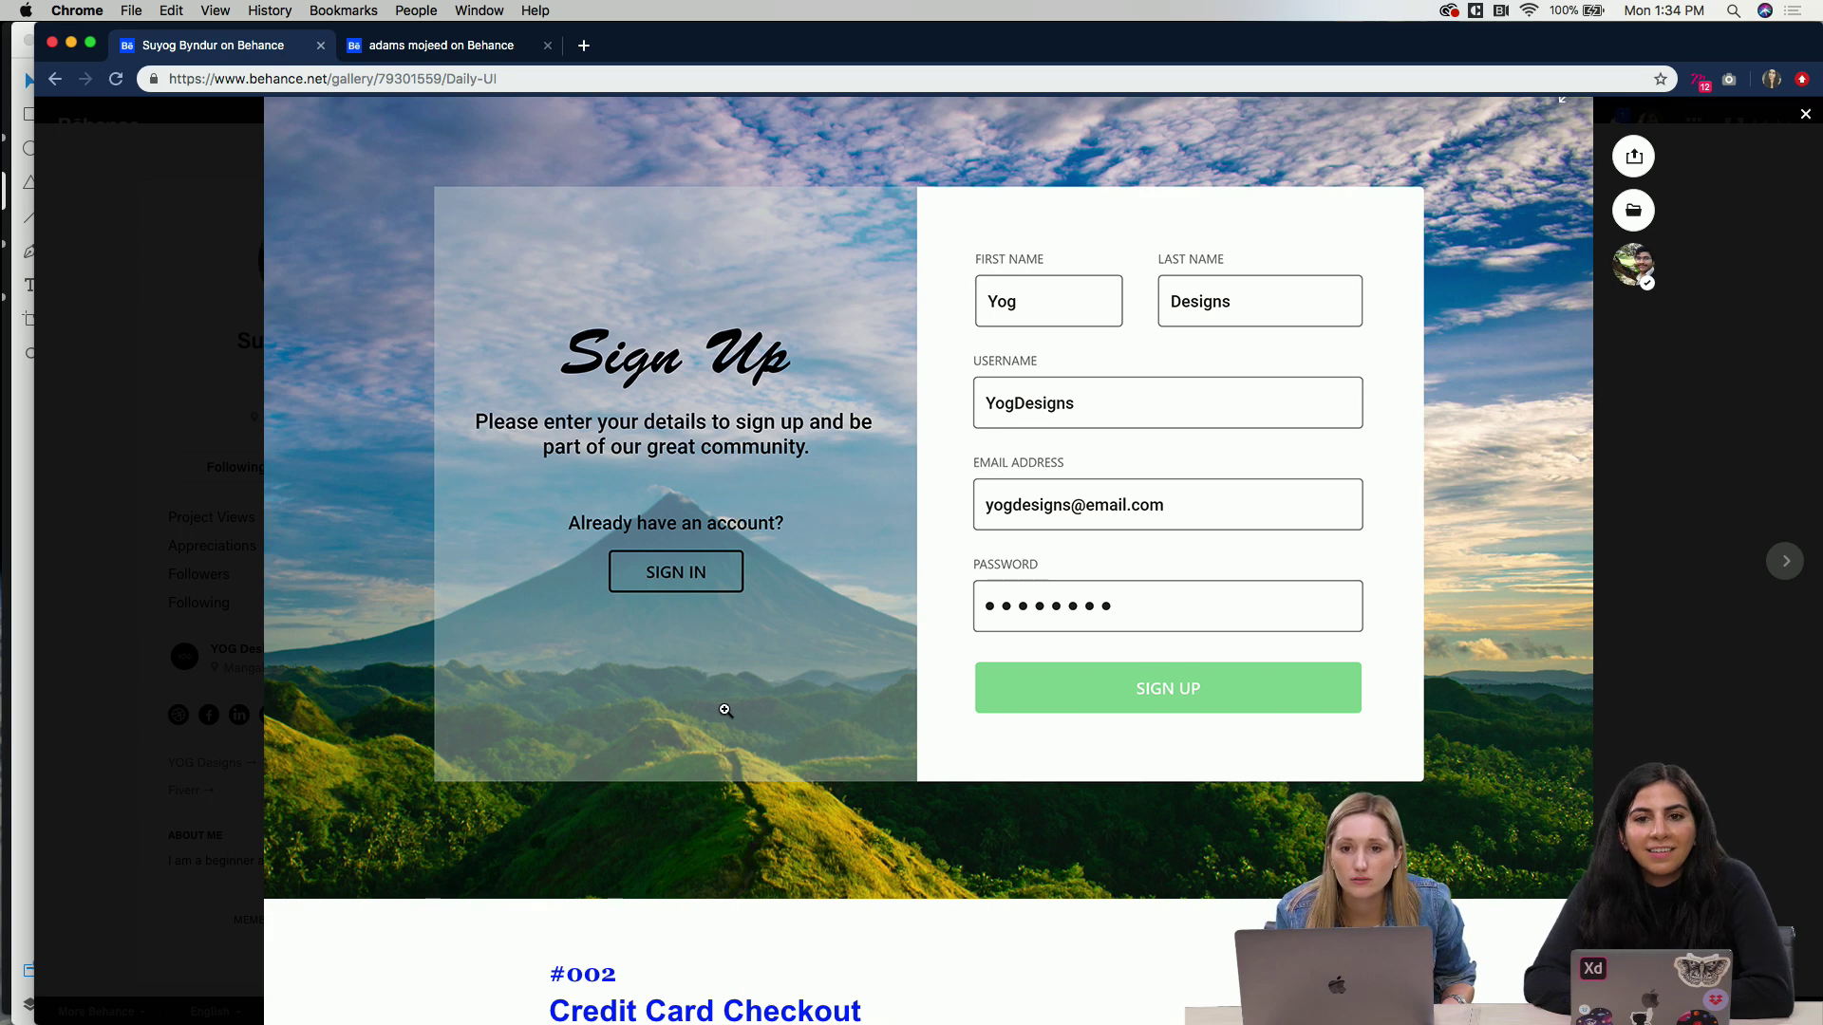
Step: Examine the #002 Credit Card Checkout design, including the watch order summary, card details form and Confirm Payment button
scroll(725, 709, down, 2)
scroll(725, 709, down, 7)
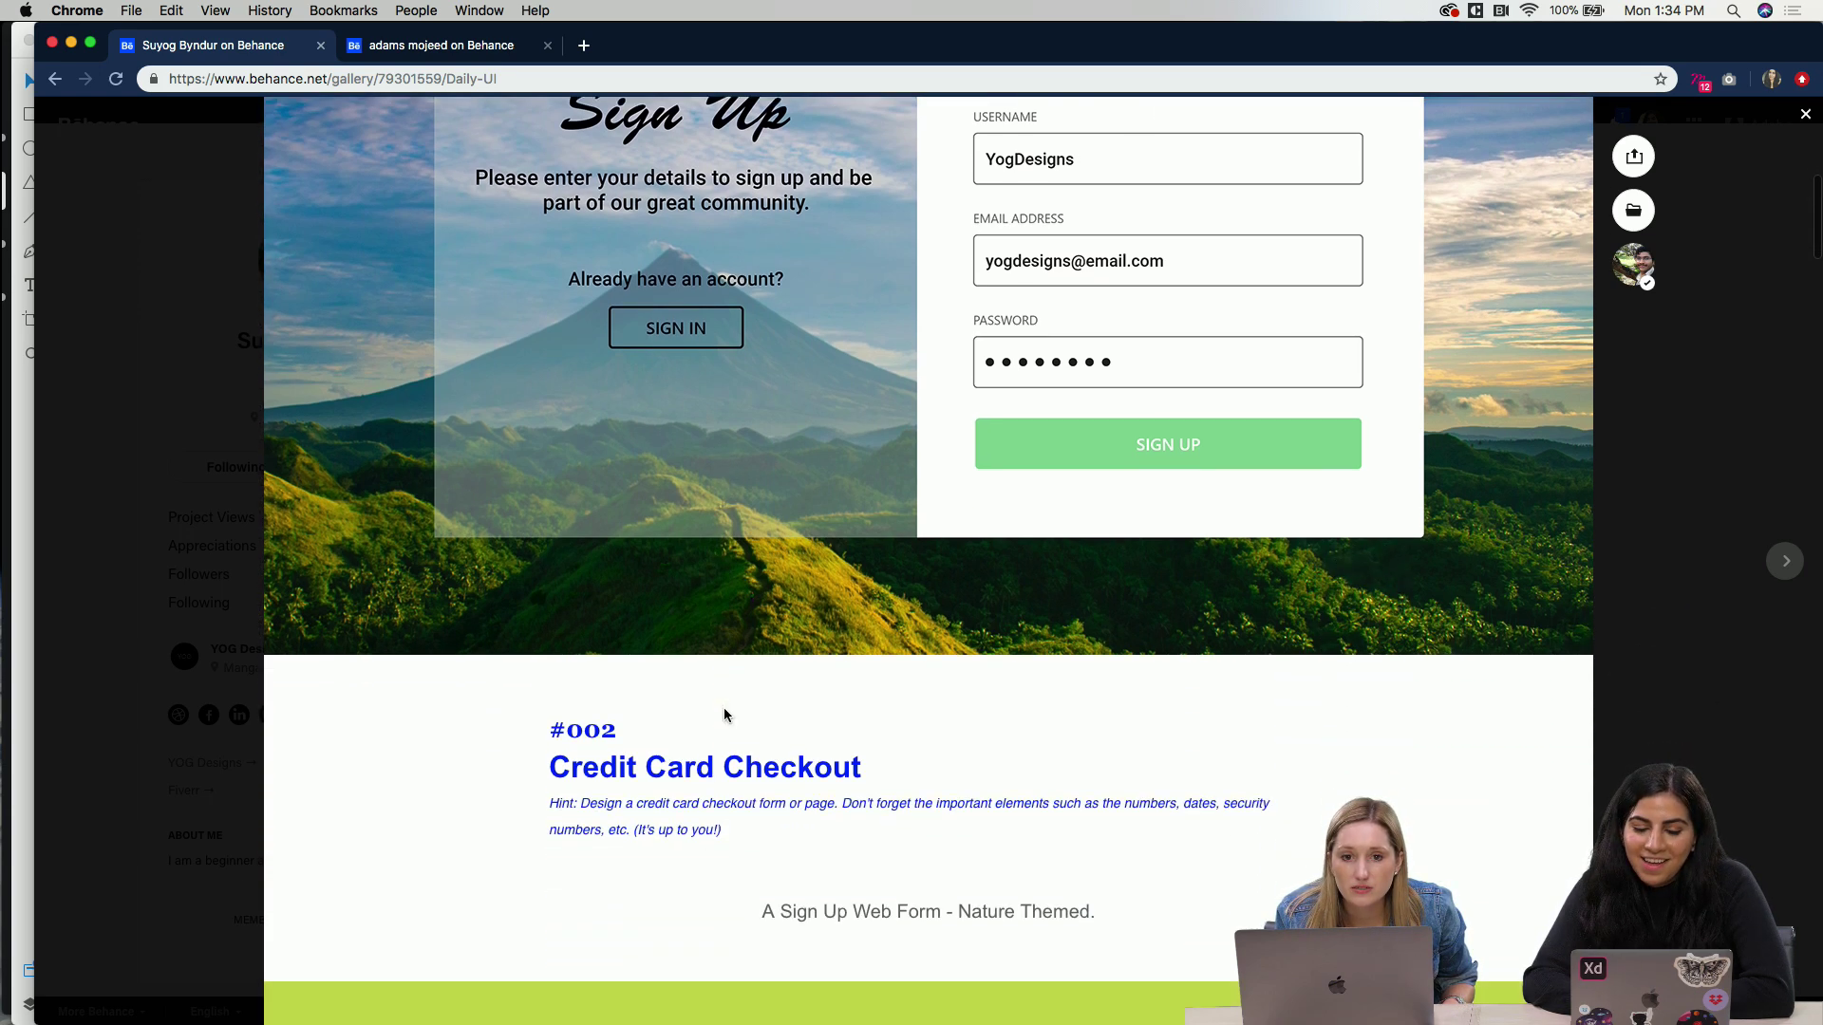
scroll(725, 715, down, 8)
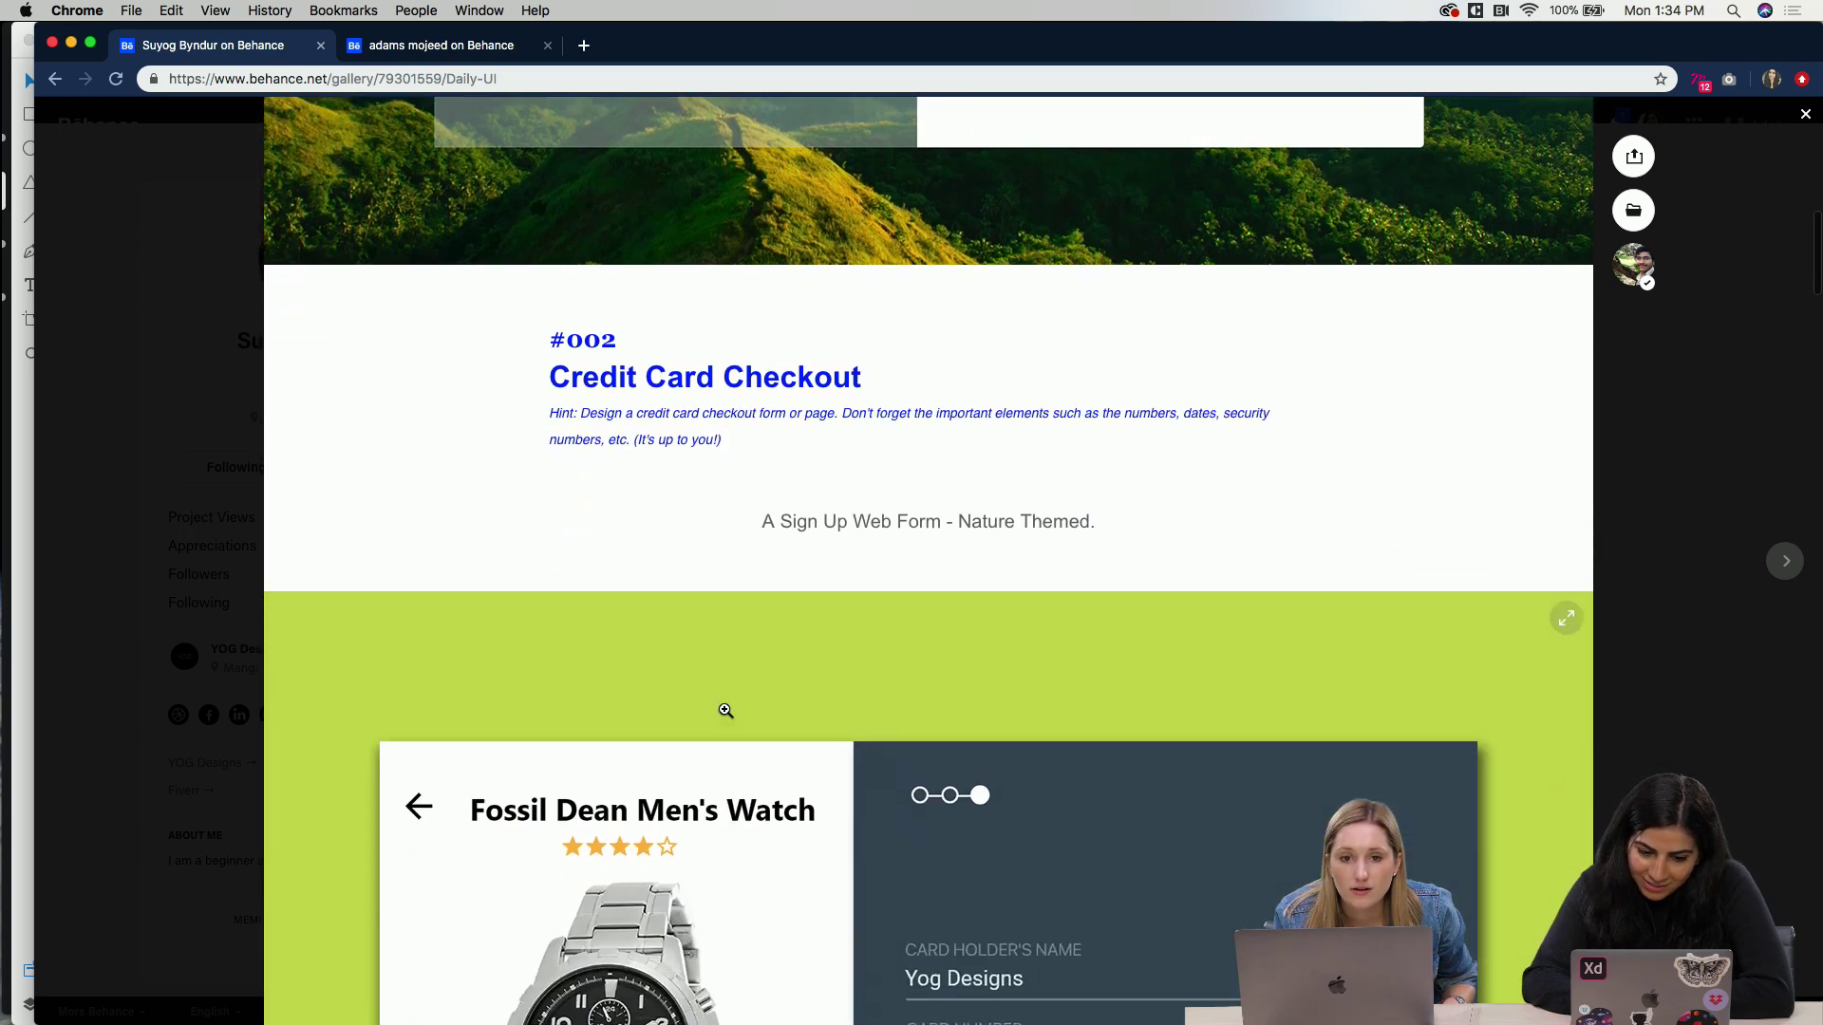
scroll(725, 711, down, 7)
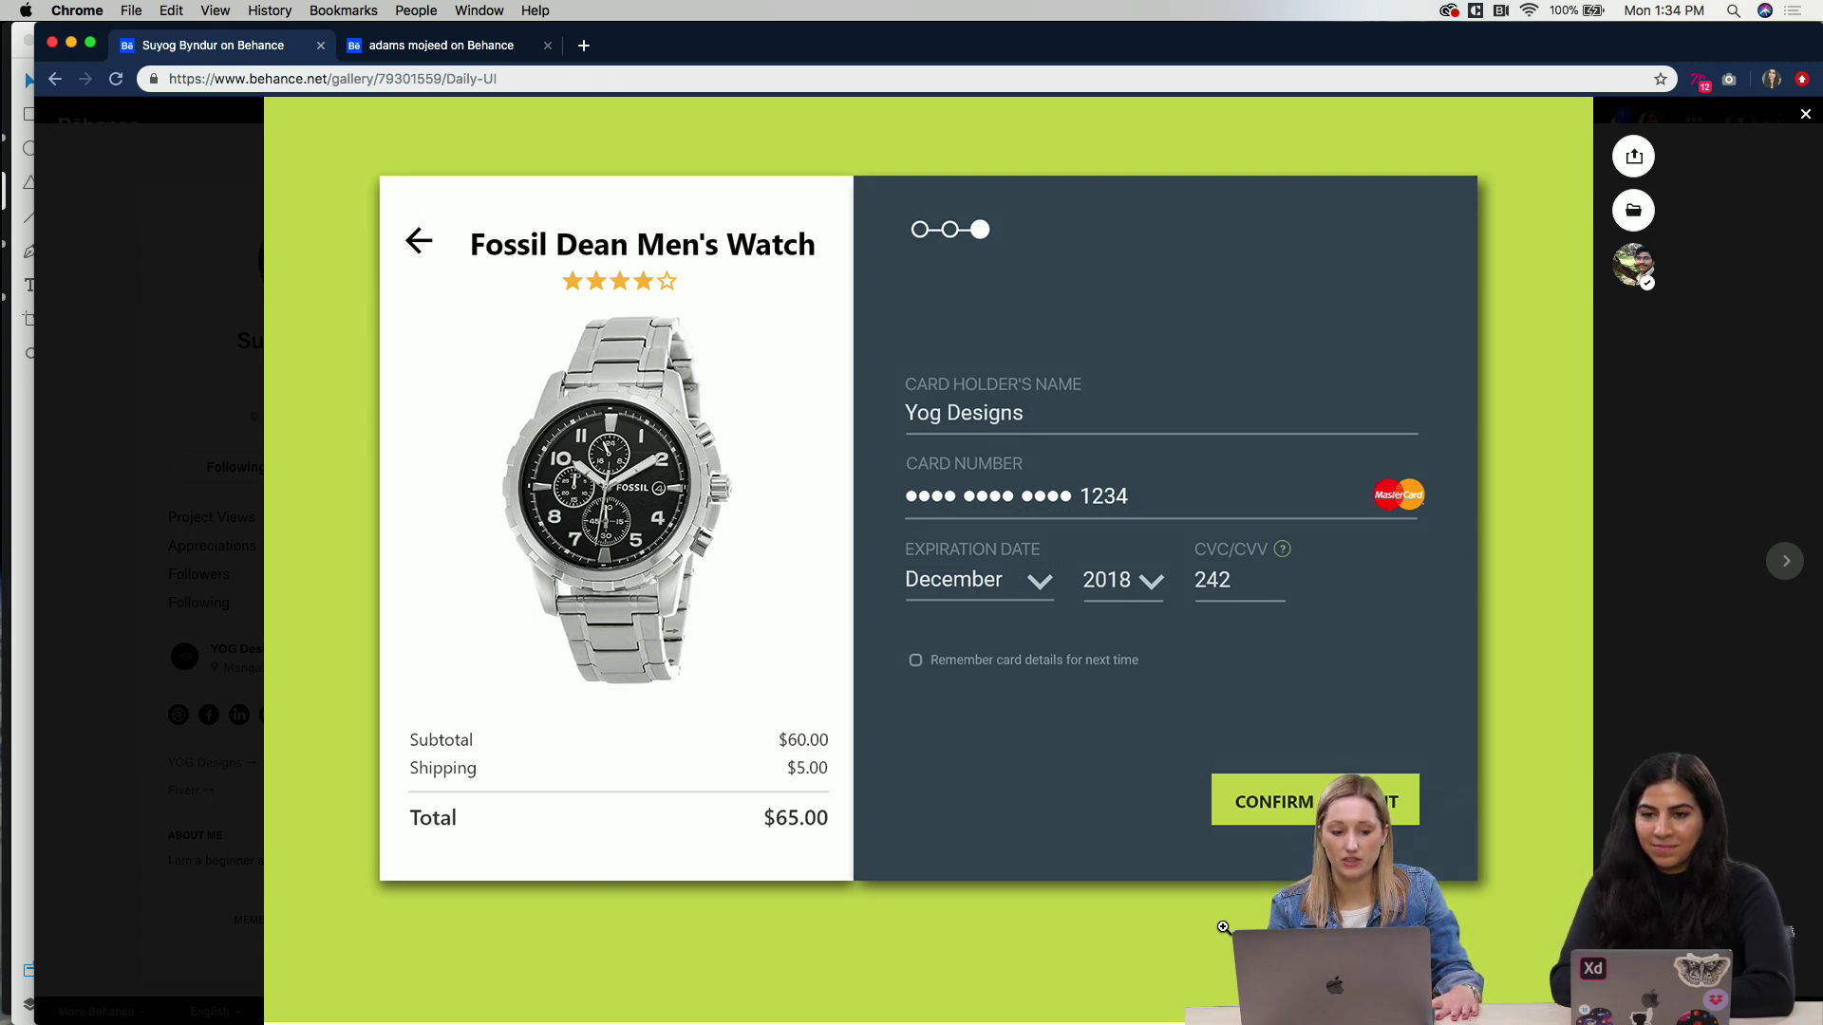
scroll(1193, 911, down, 5)
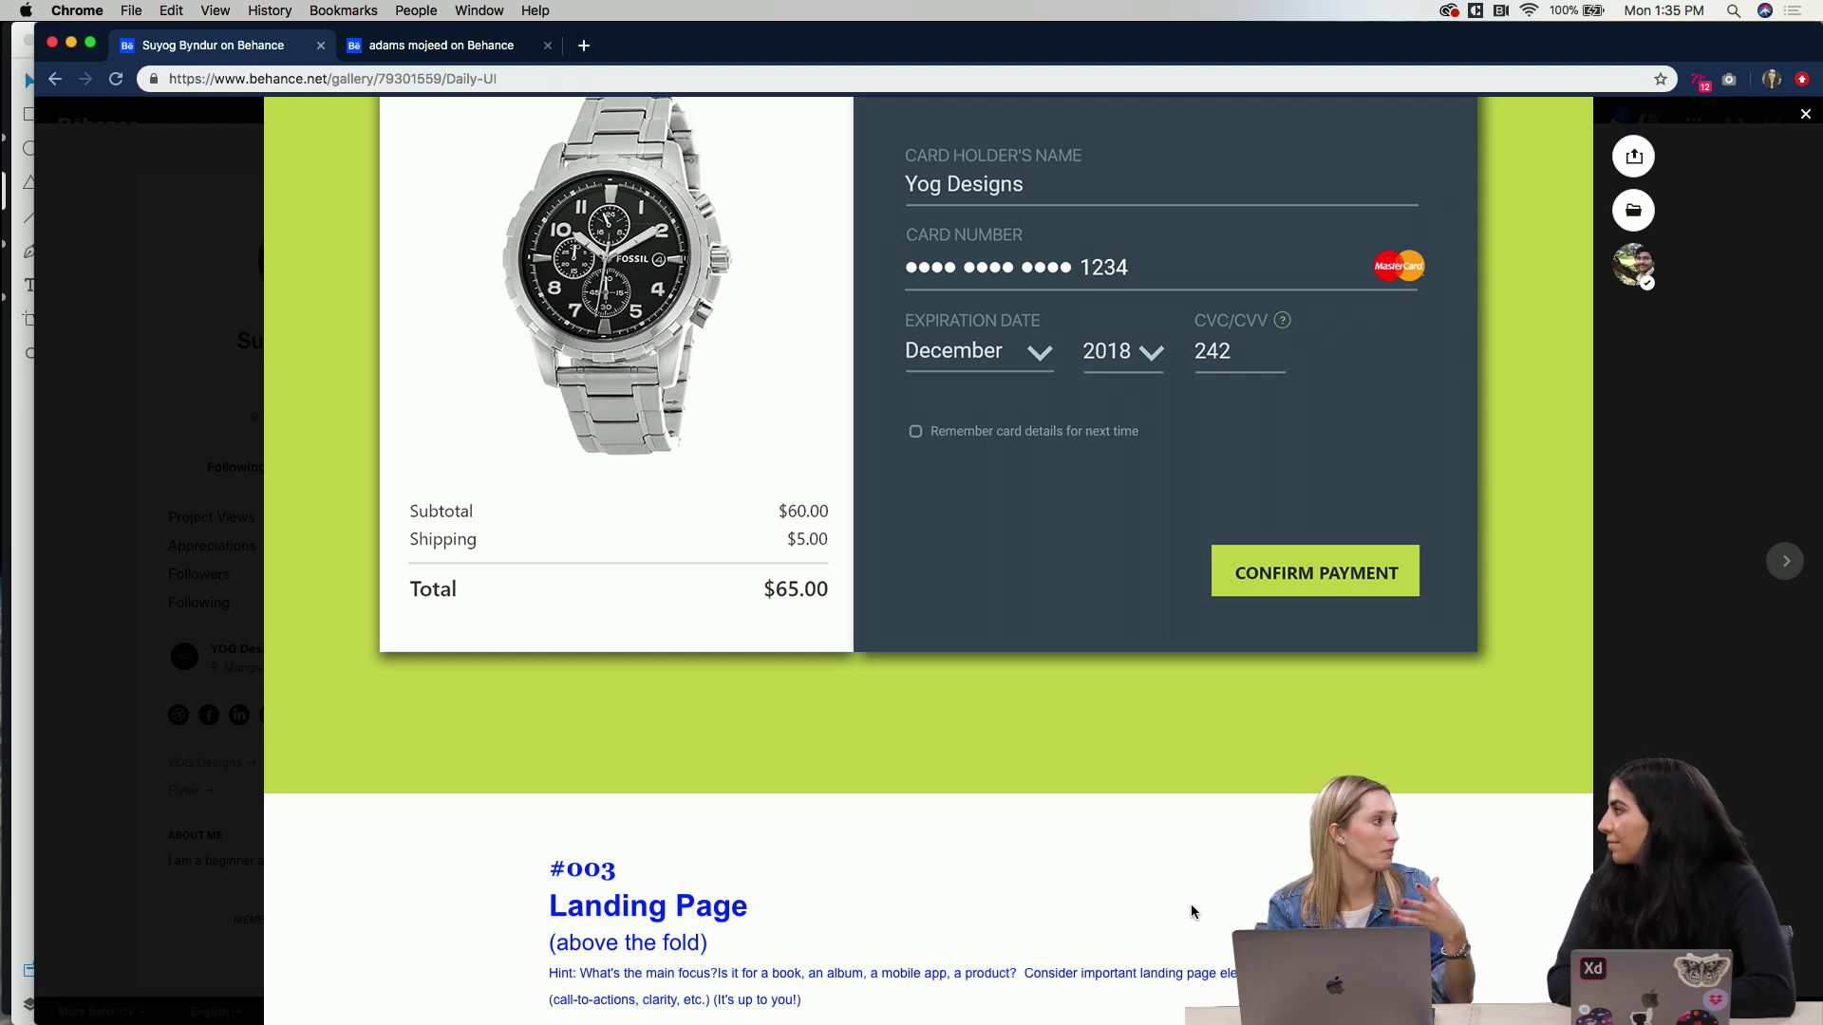
scroll(1194, 912, up, 2)
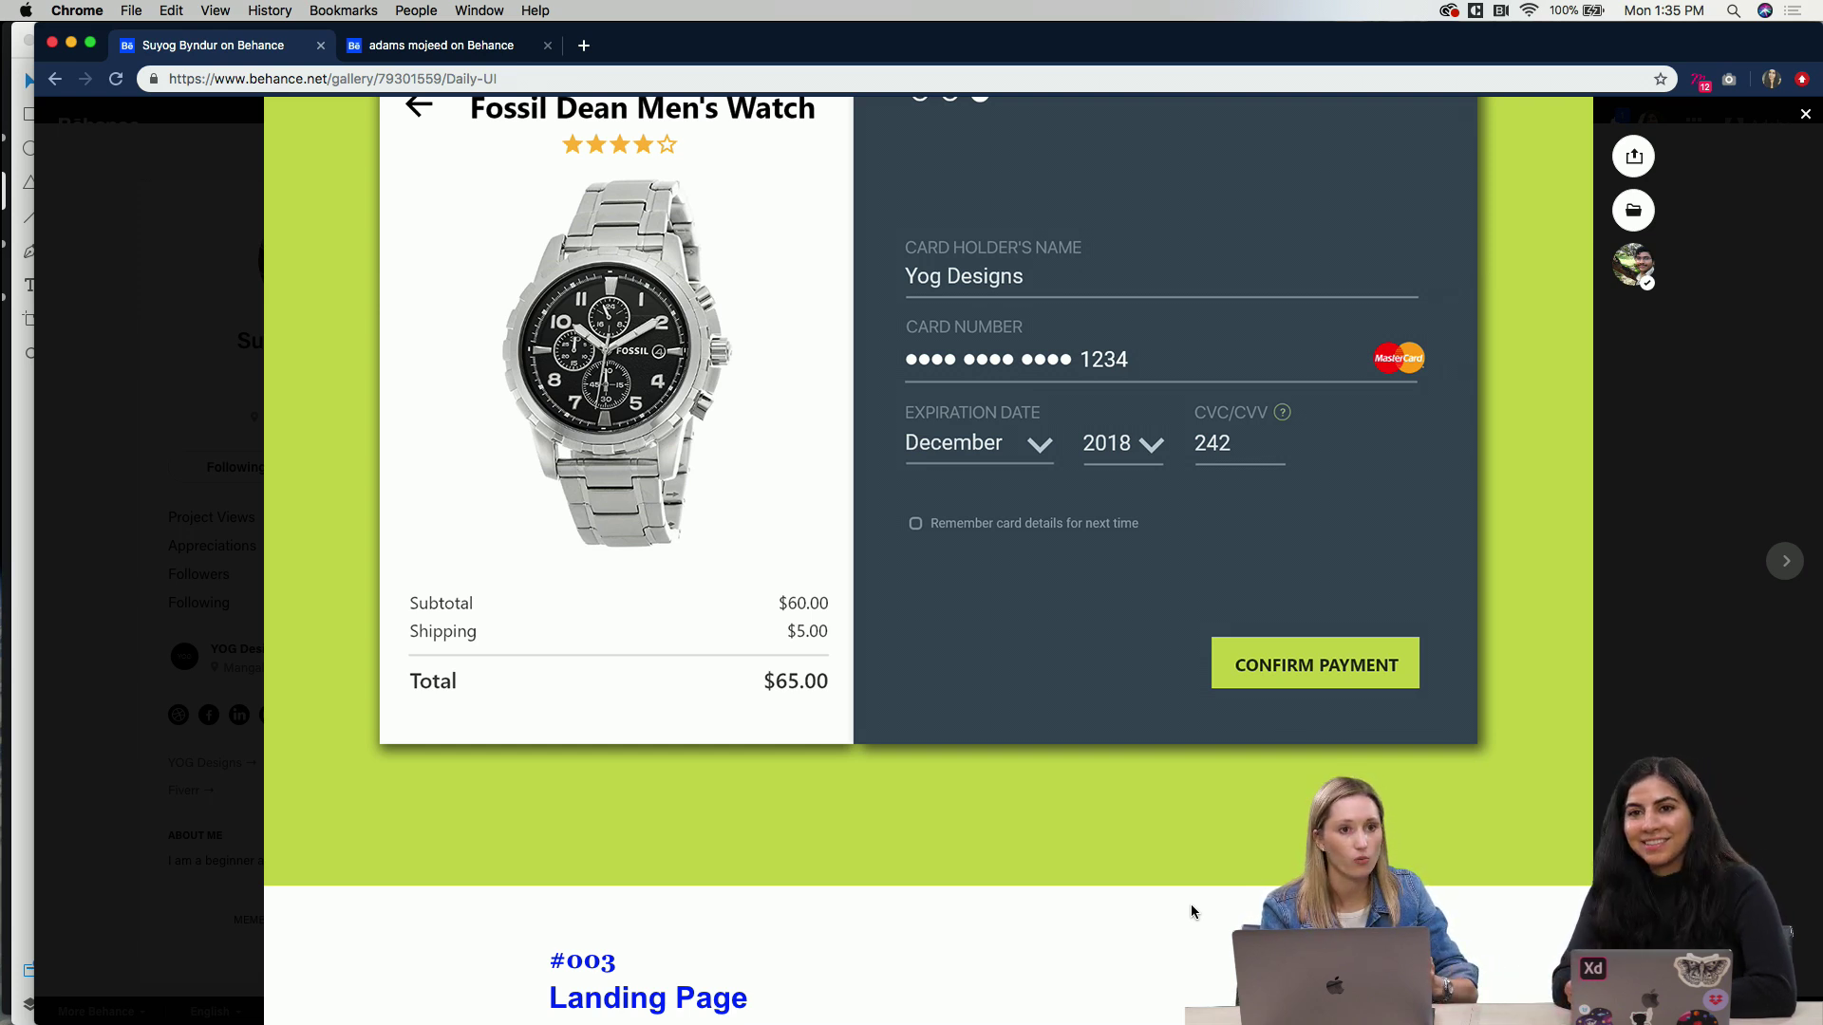
scroll(1190, 904, up, 1)
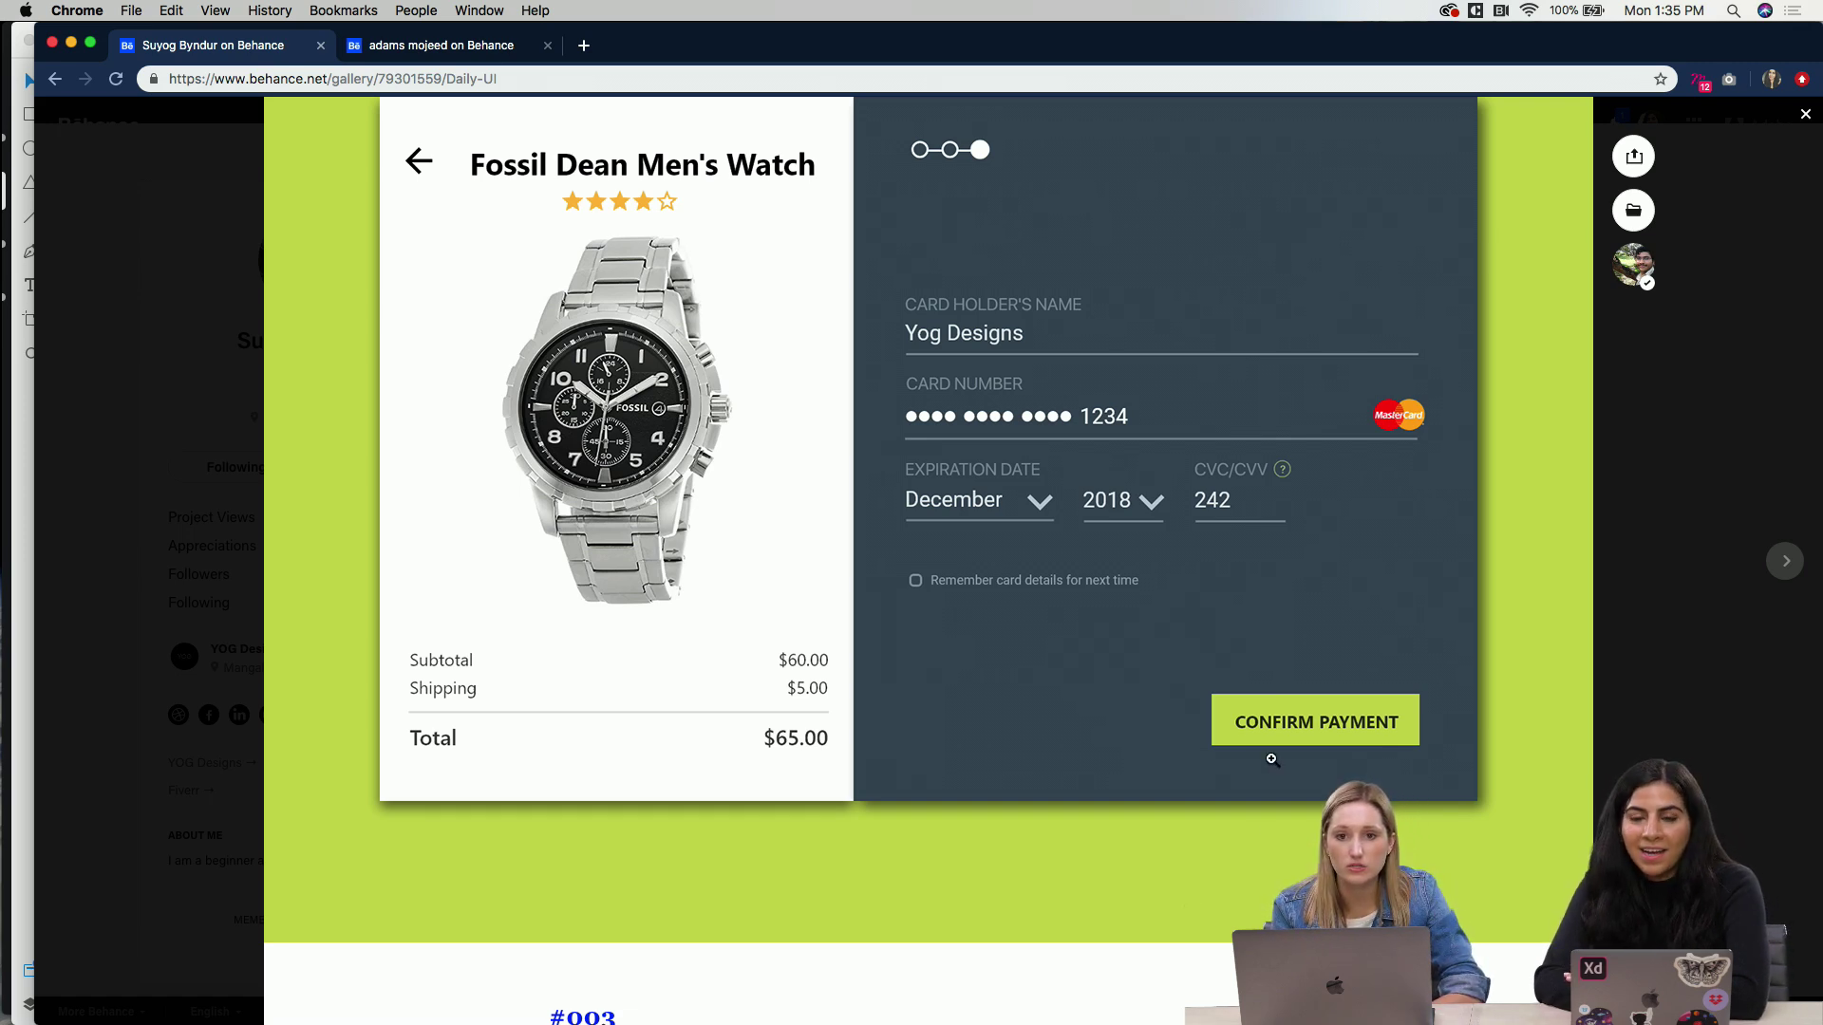
Step: Review the #003 Landing Page for the Mumbai Indians cricket team and the #004 Resistance Calculator app
scroll(763, 874, down, 10)
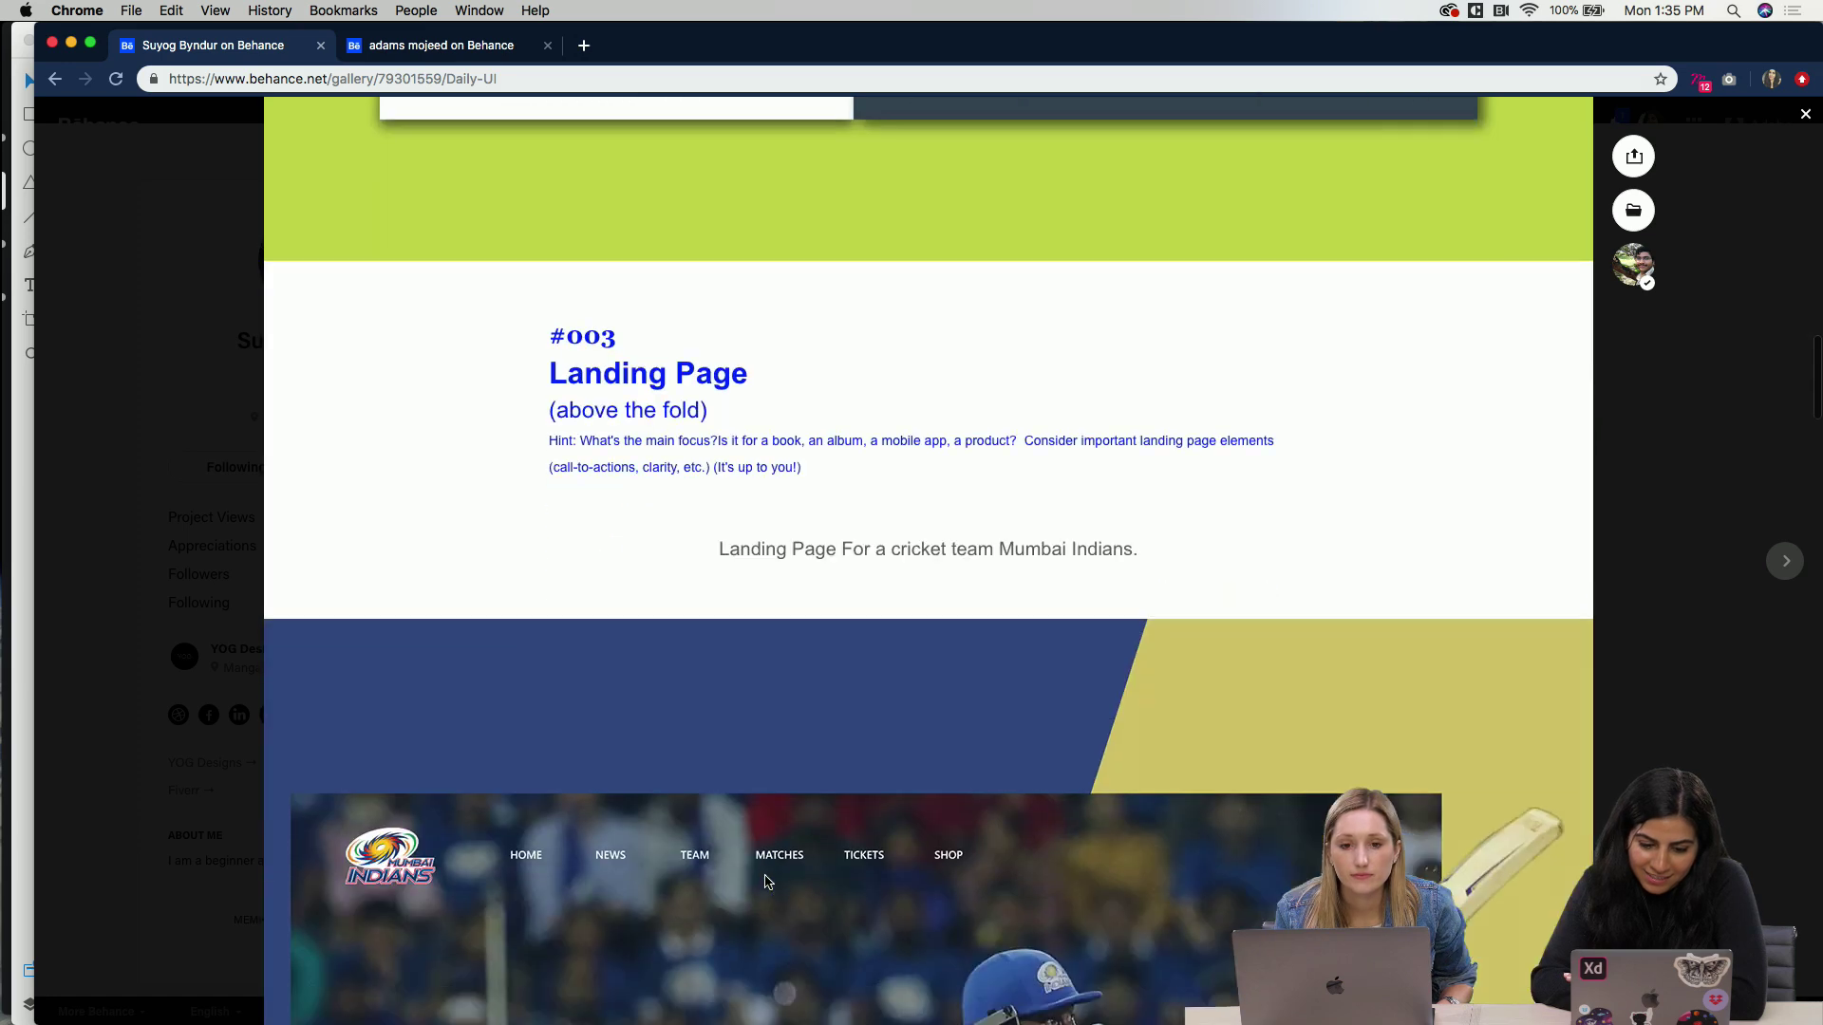
scroll(766, 876, down, 8)
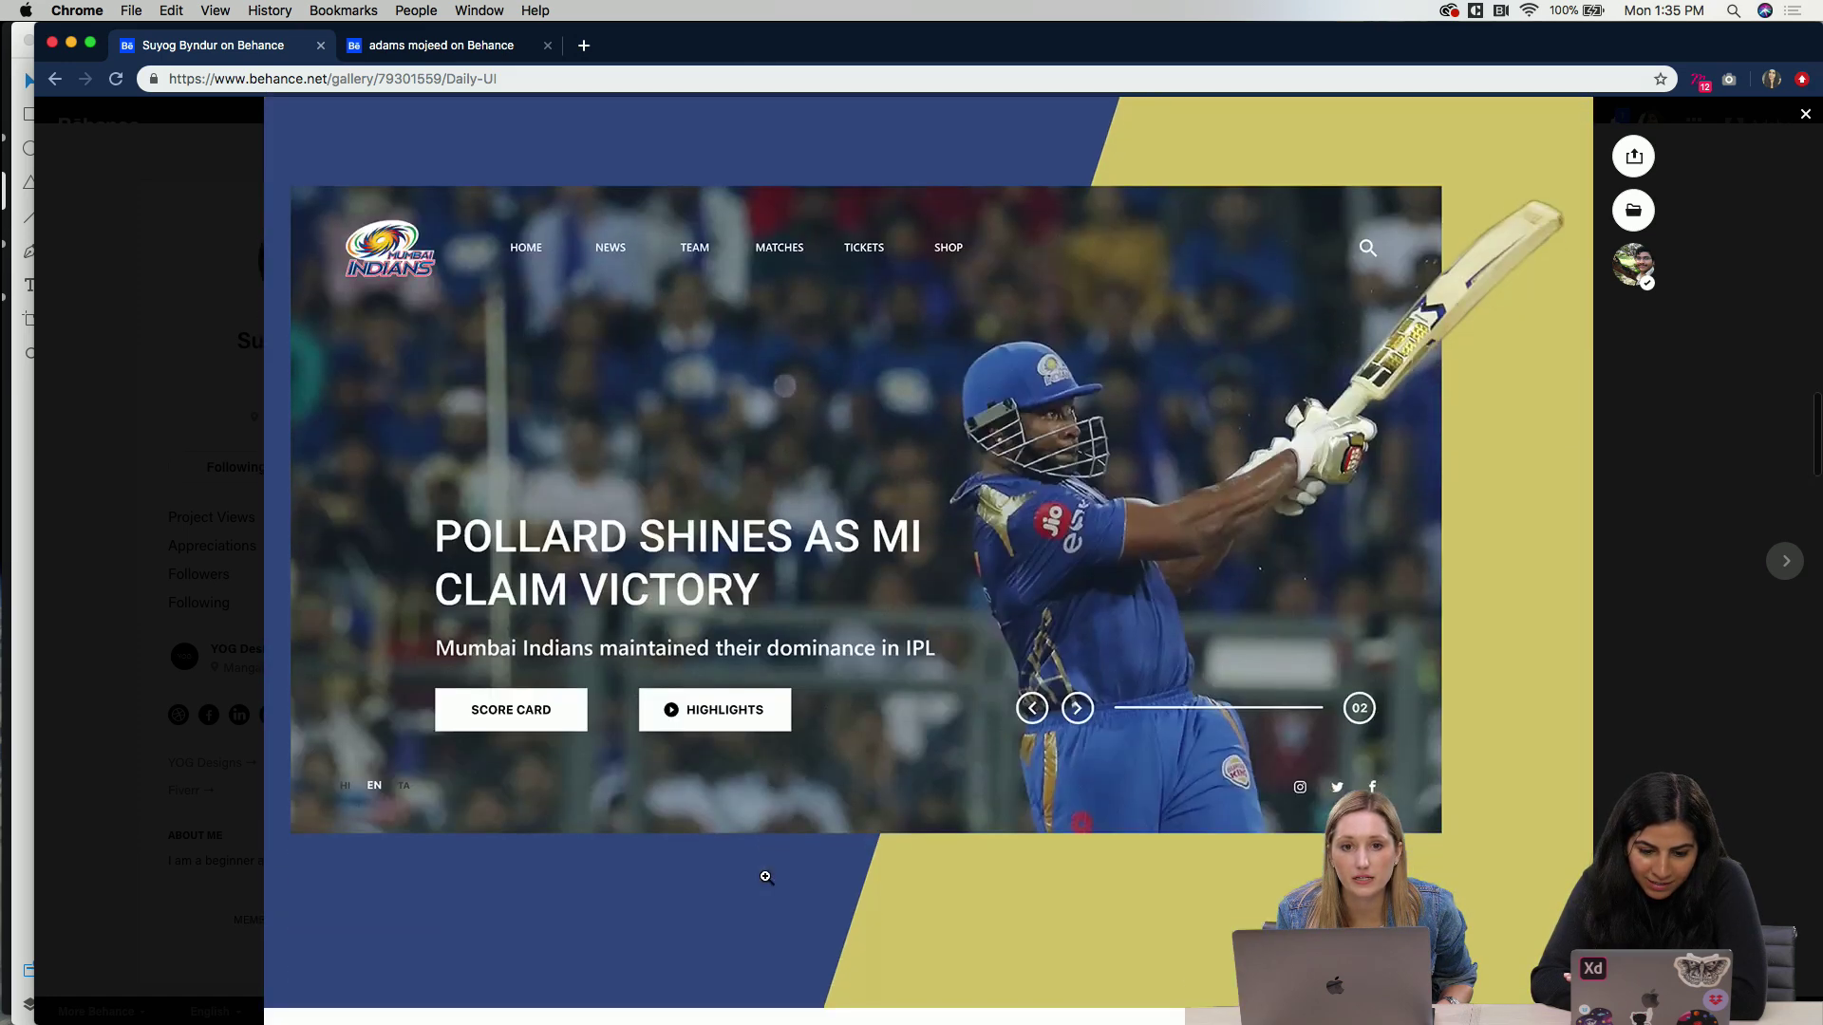
scroll(766, 876, up, 1)
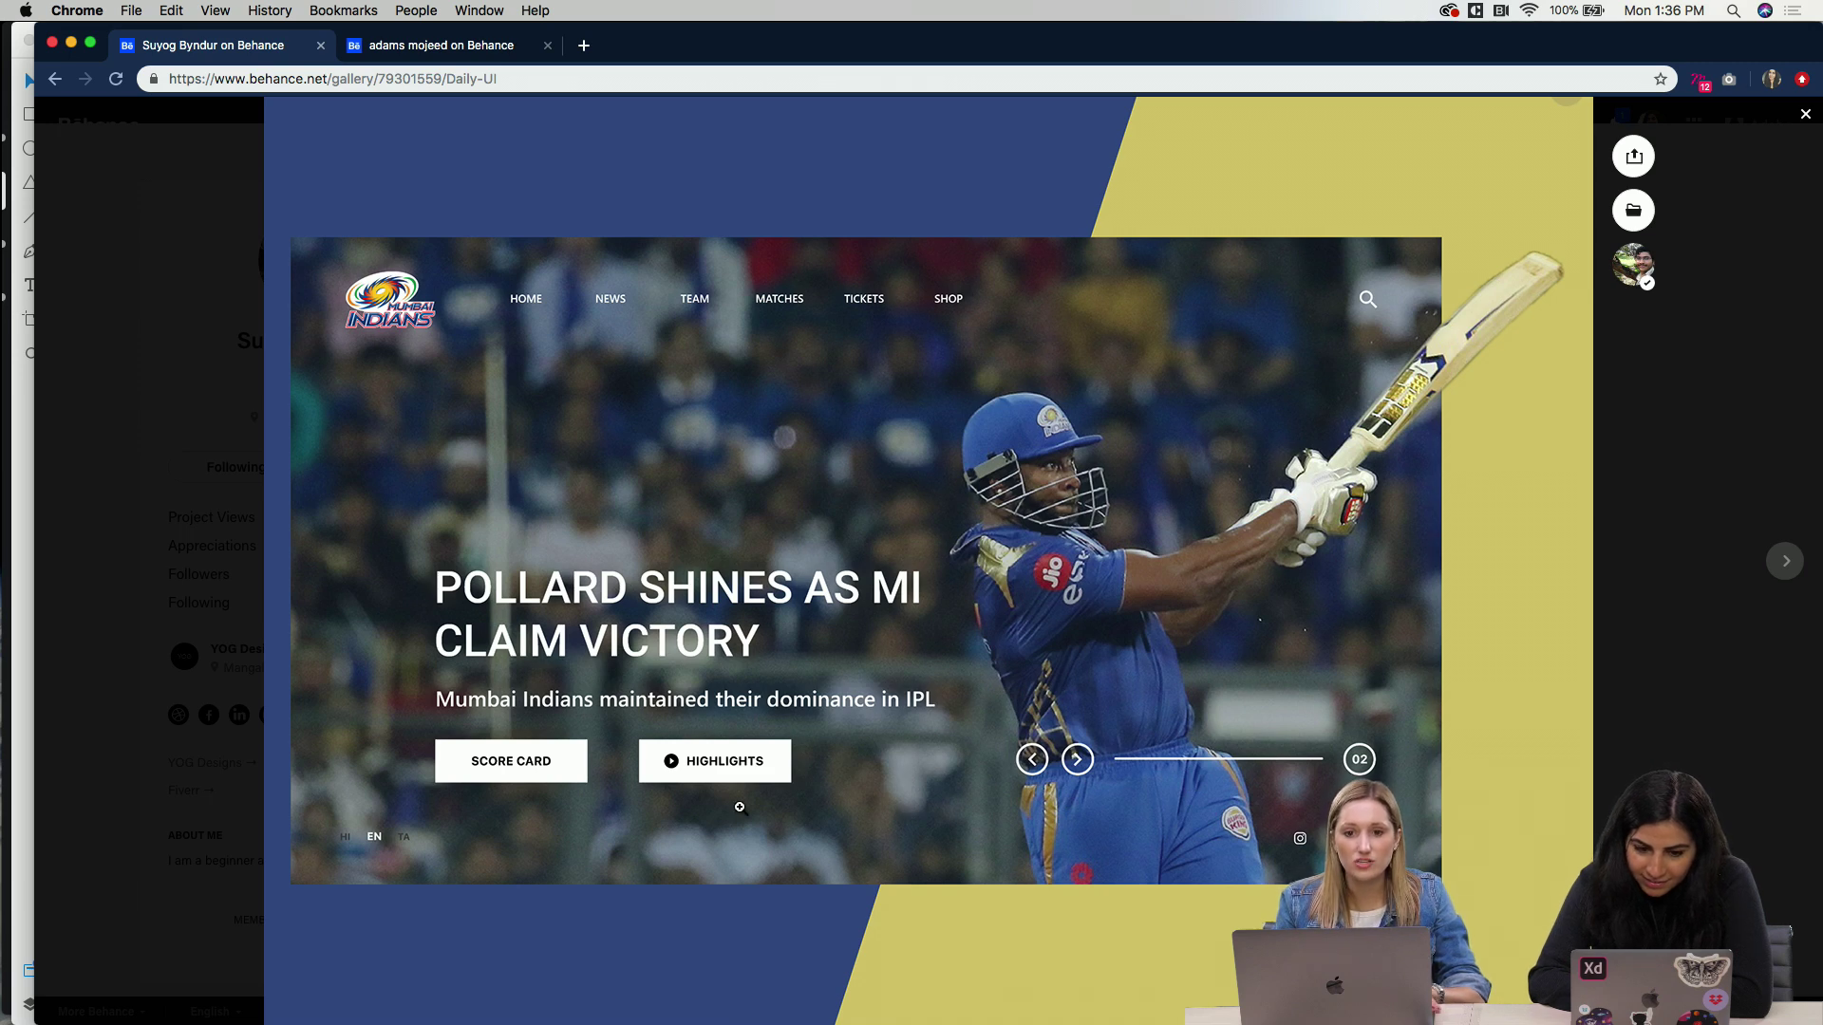
scroll(740, 807, down, 3)
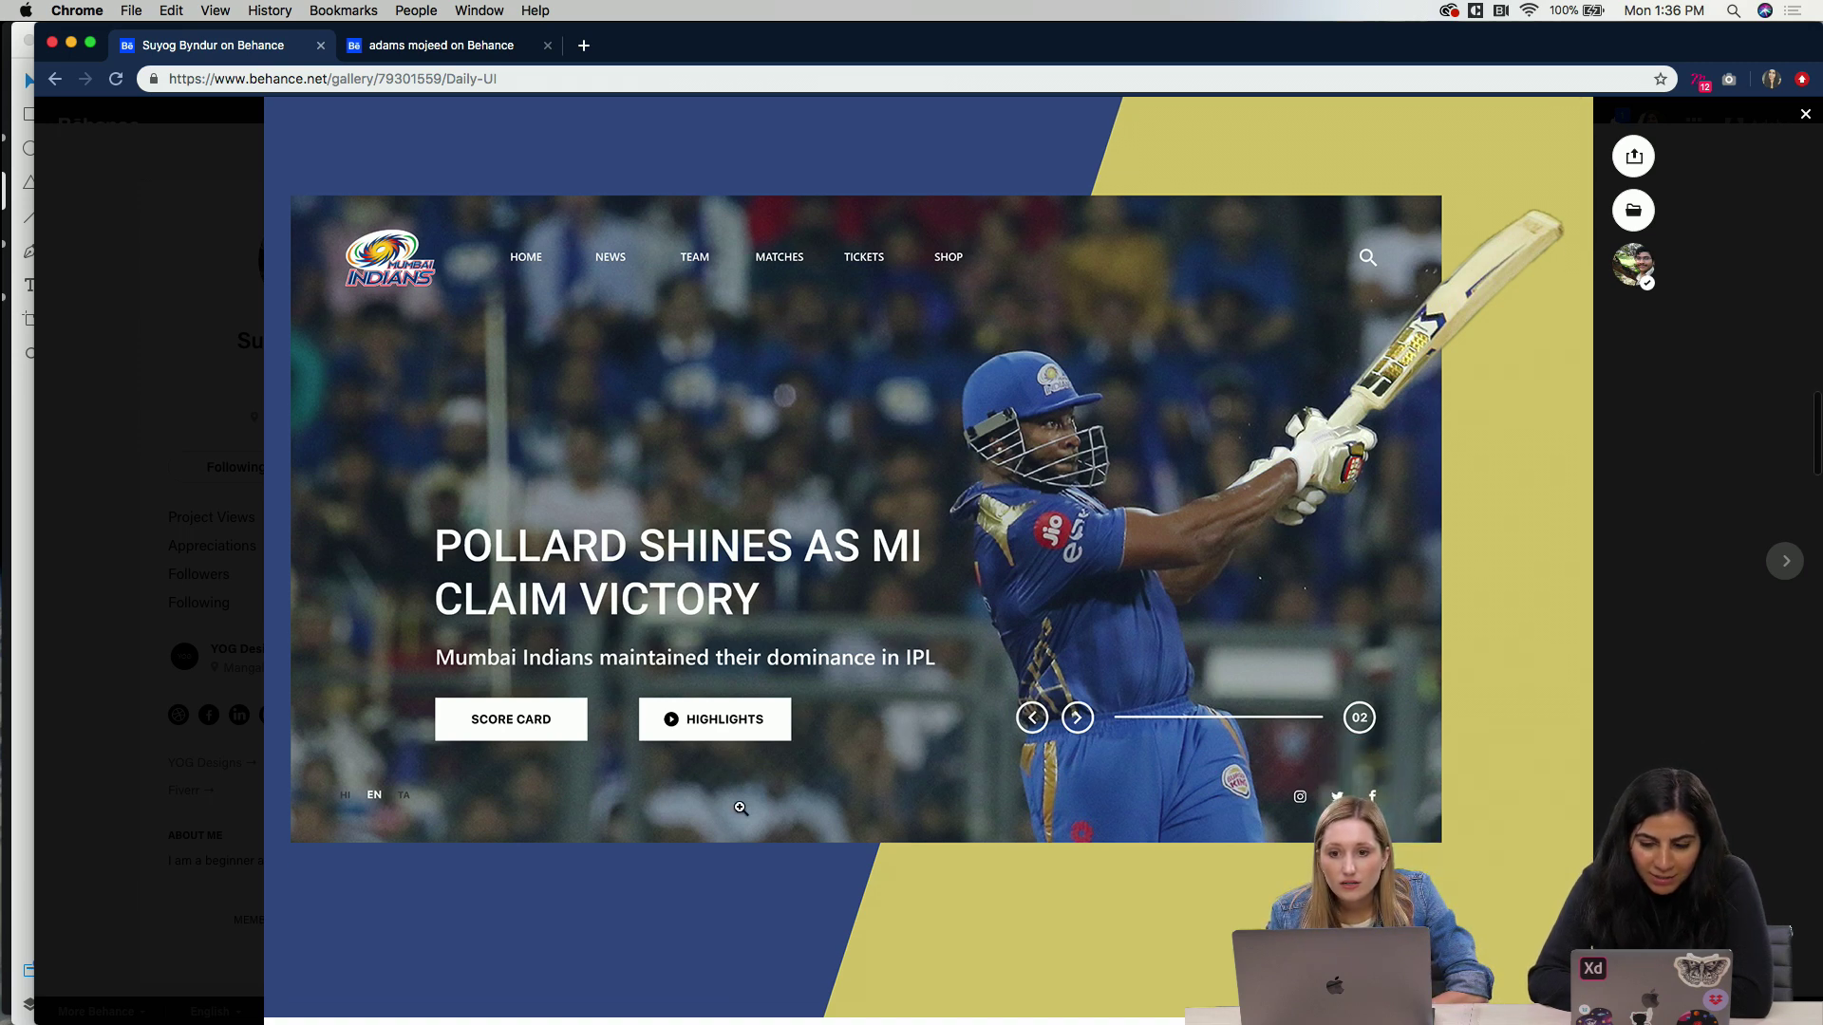
scroll(740, 807, down, 10)
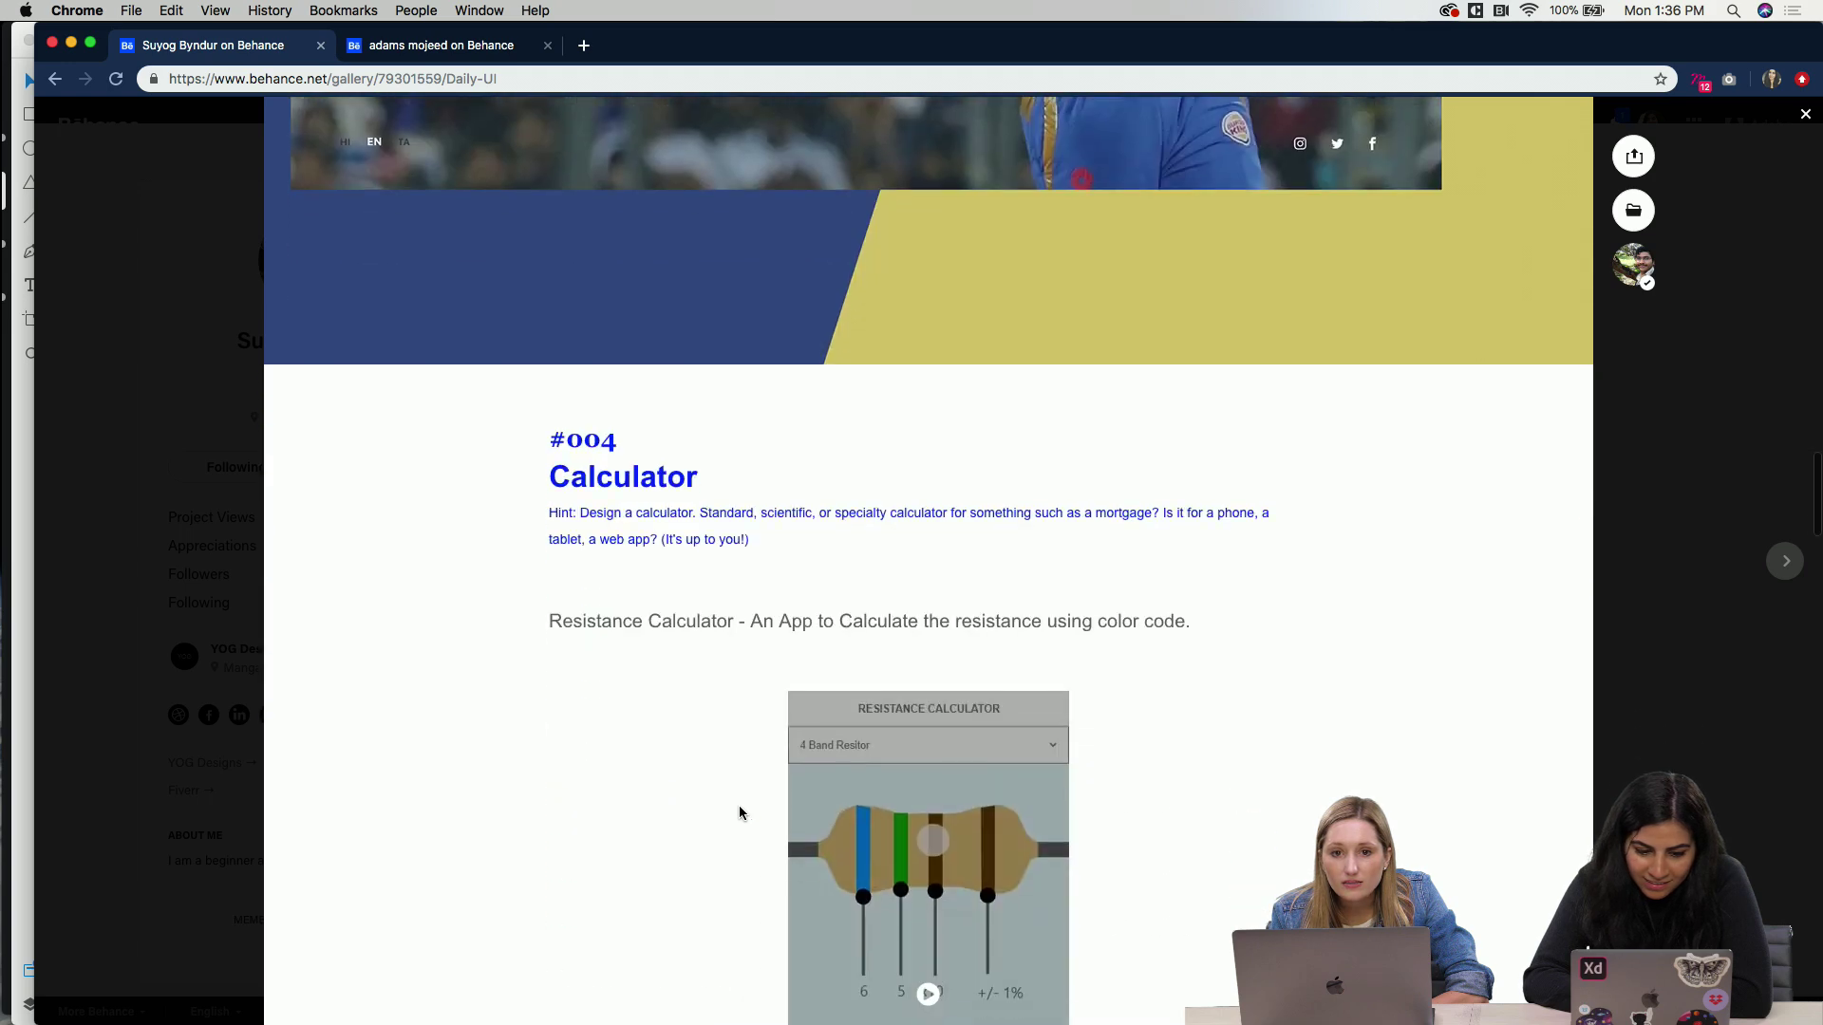
scroll(740, 808, down, 2)
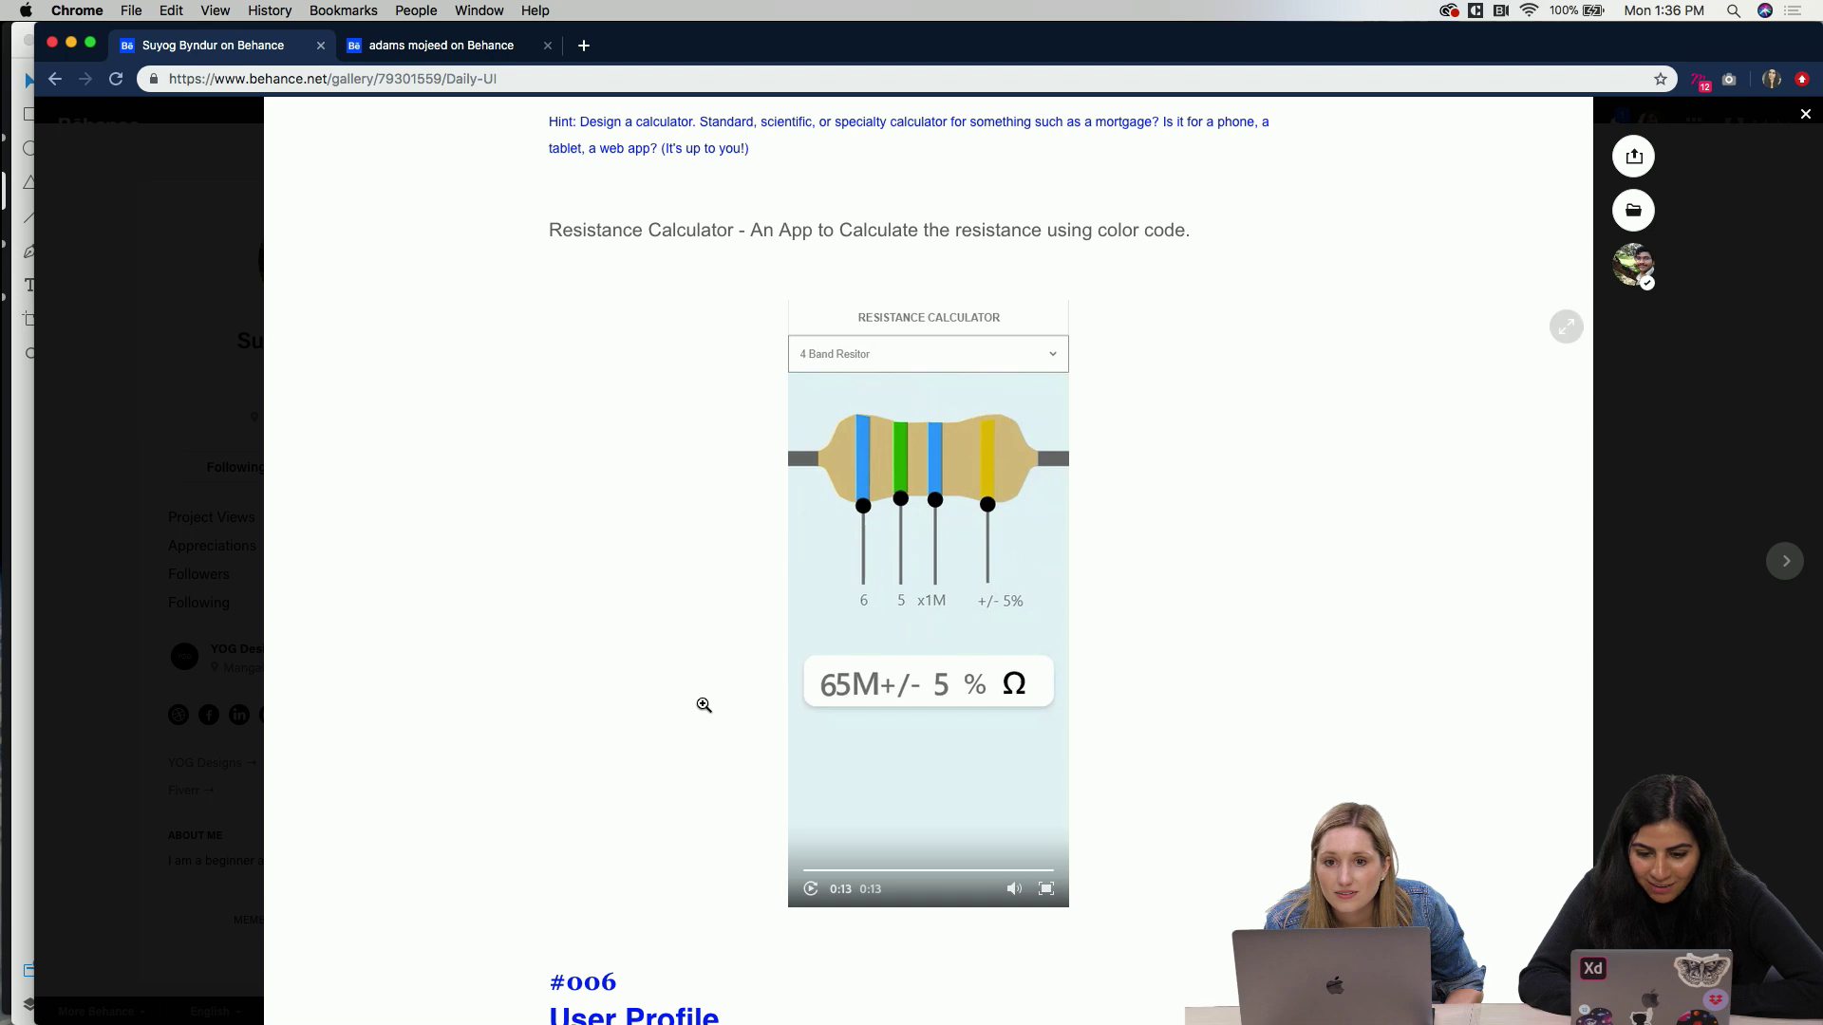
Step: Examine the #006 User Profile phone mockup for the event hosting app, including its stats, photo grid and bottom icons
scroll(701, 701, down, 5)
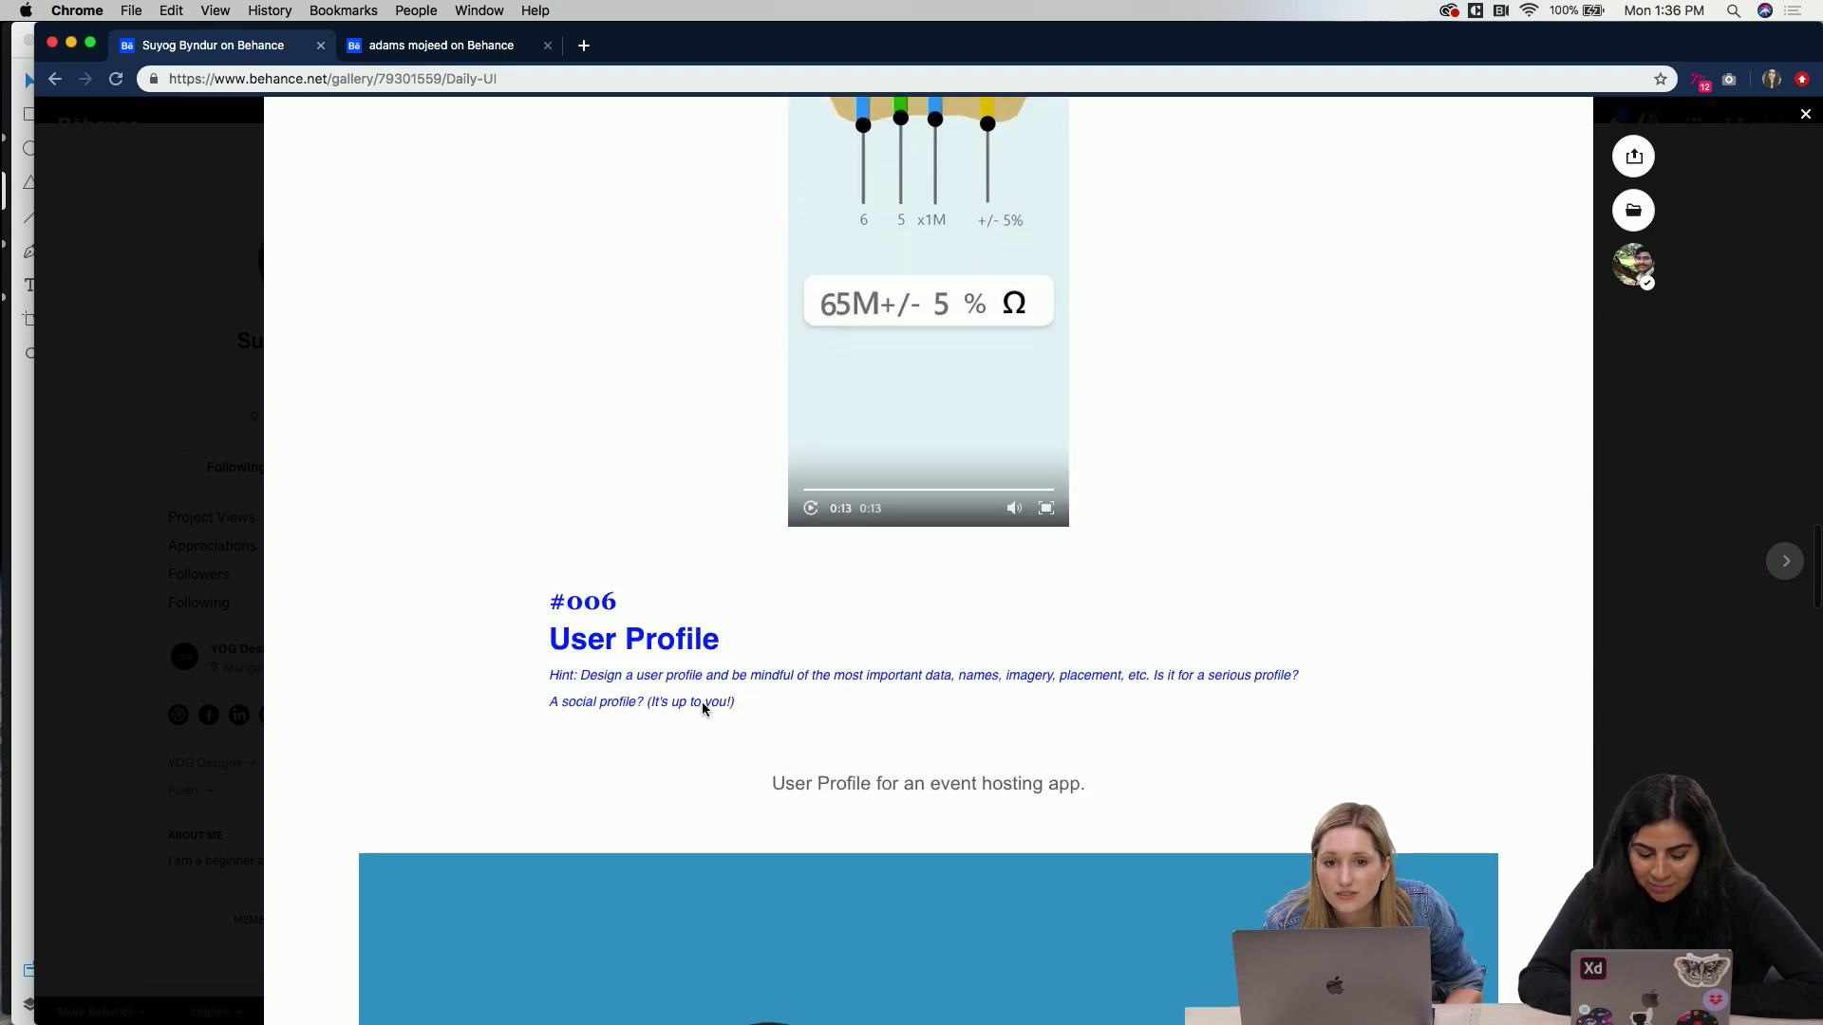
scroll(702, 705, down, 3)
scroll(703, 705, down, 4)
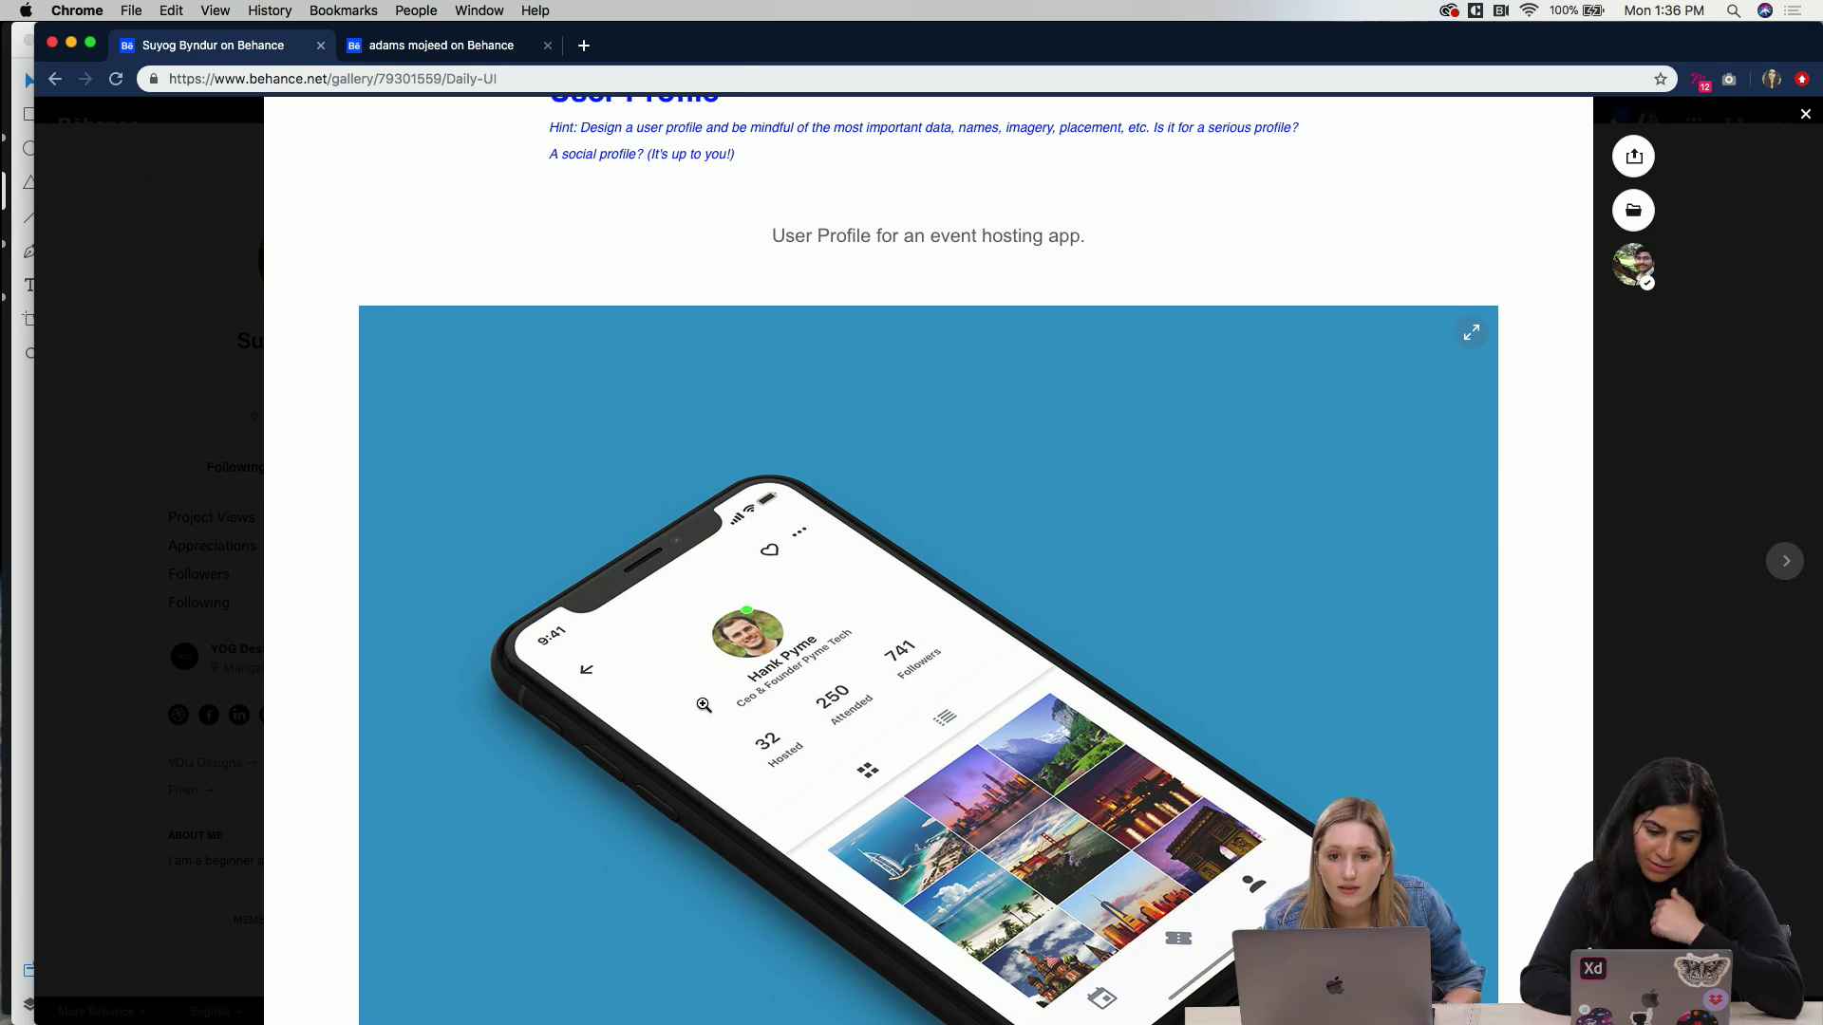
scroll(703, 705, down, 2)
scroll(703, 704, down, 1)
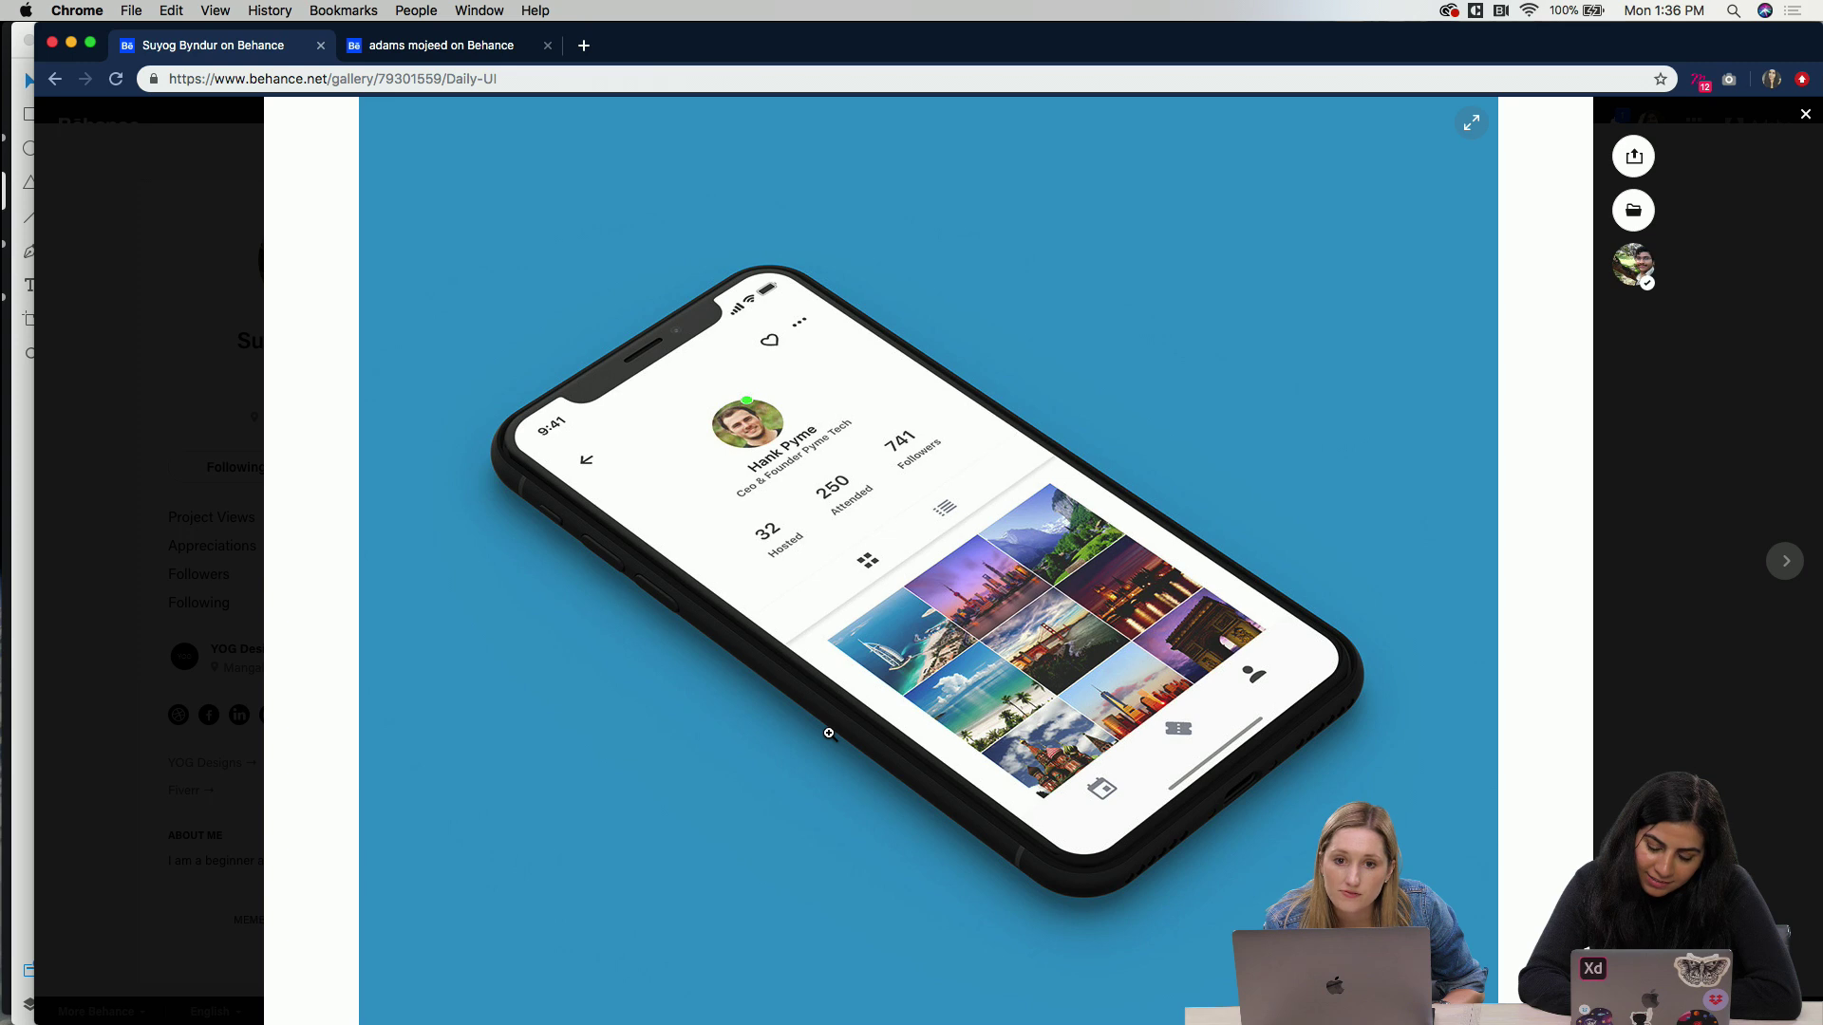
scroll(829, 733, down, 1)
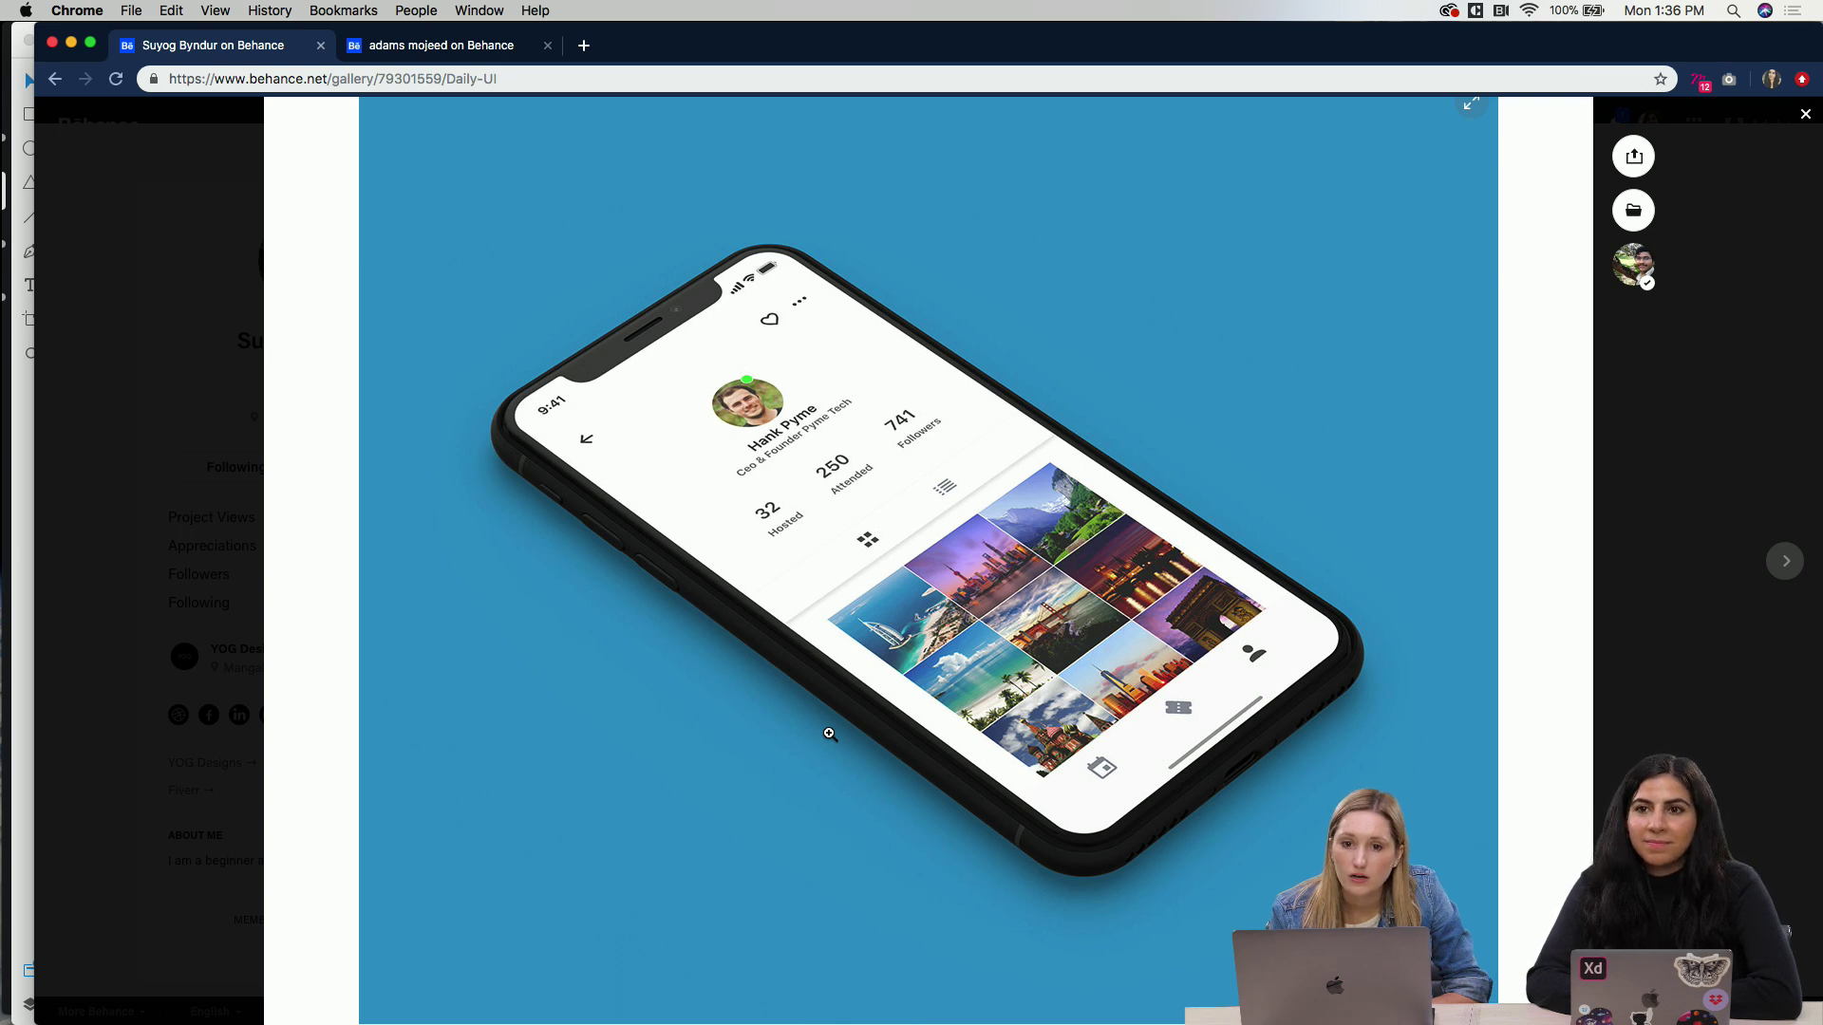
scroll(828, 733, down, 1)
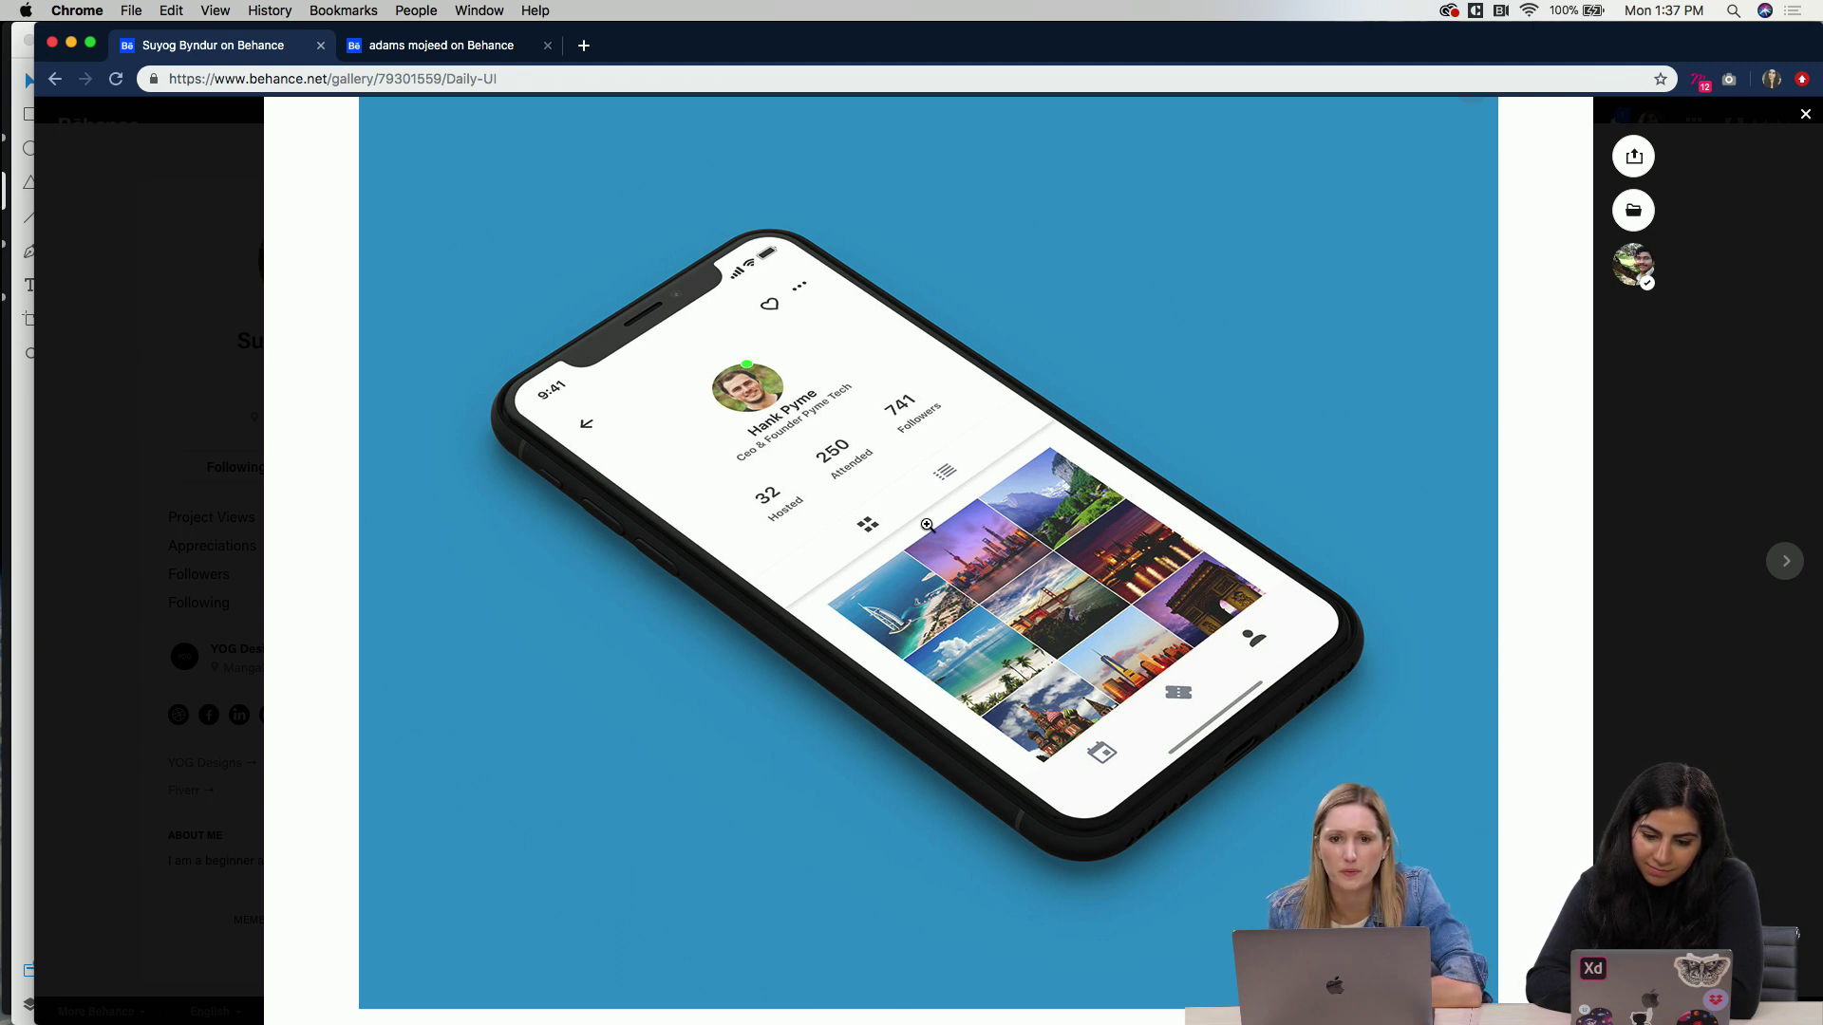
Step: Compare the angled Goa Trip for Designers mockup with the flat screens under The Whole UI
scroll(879, 730, down, 3)
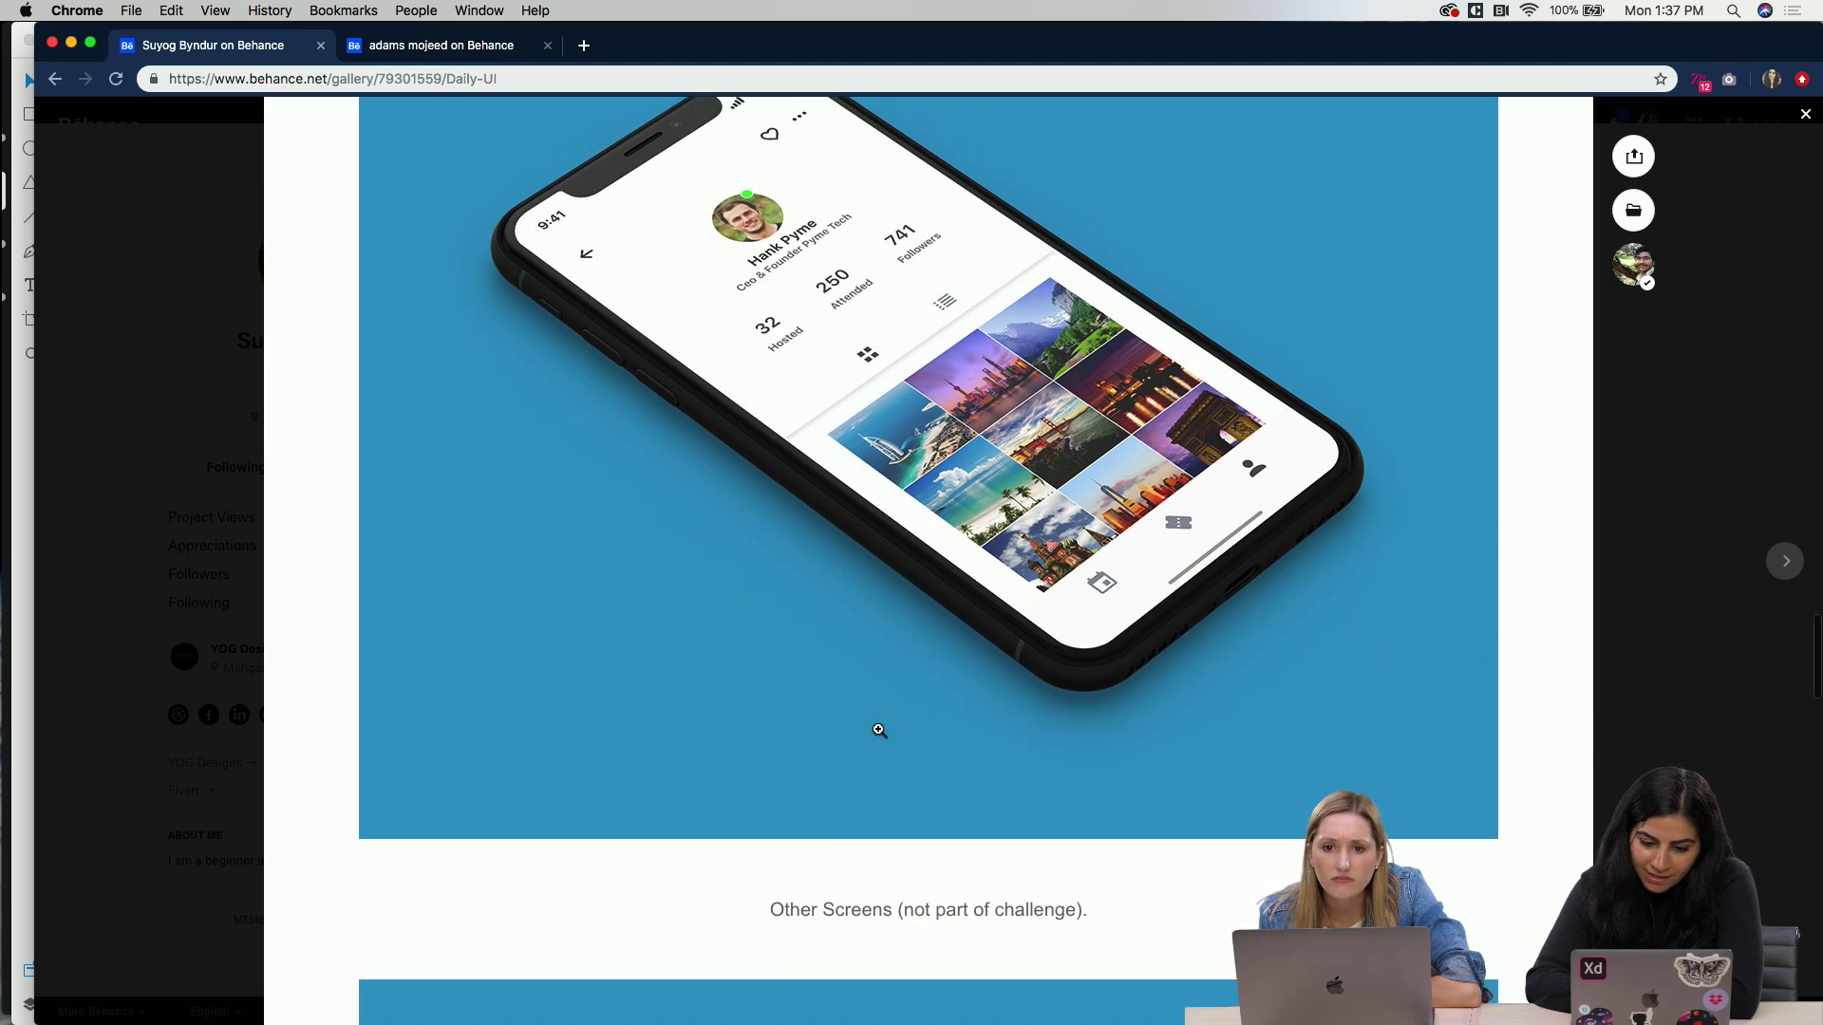
scroll(879, 730, down, 10)
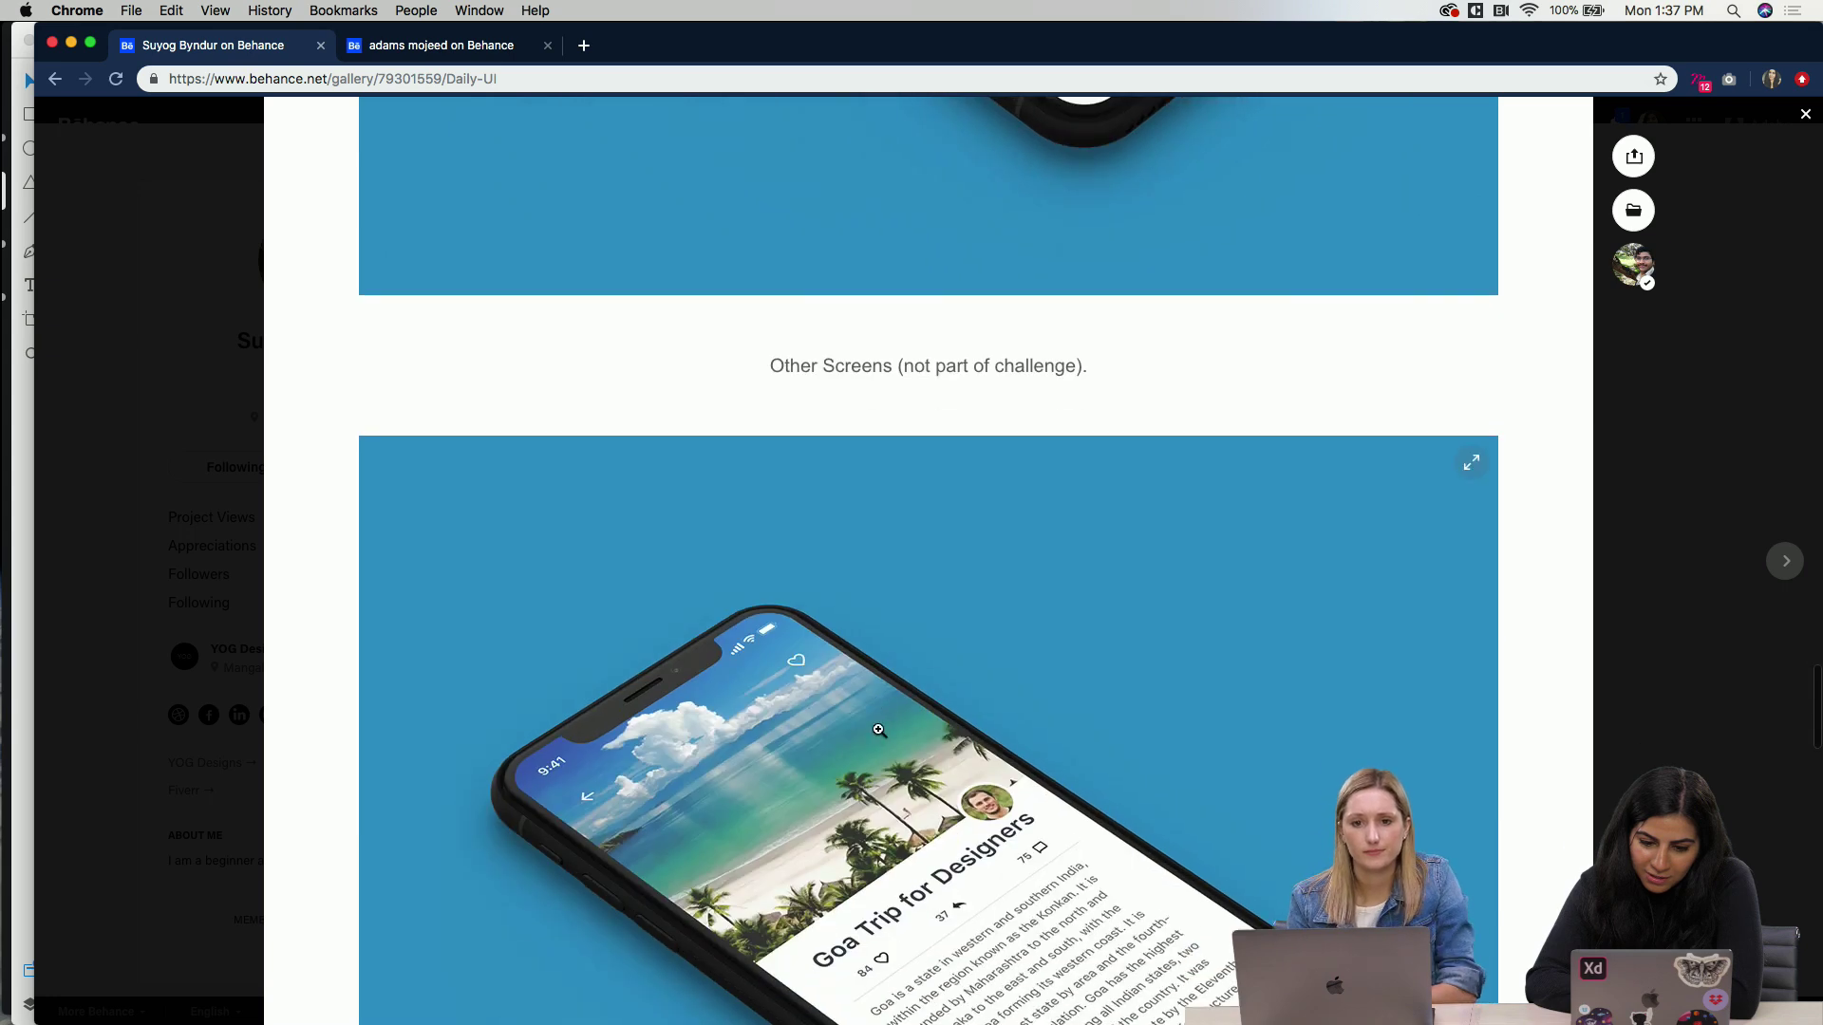
scroll(879, 730, down, 3)
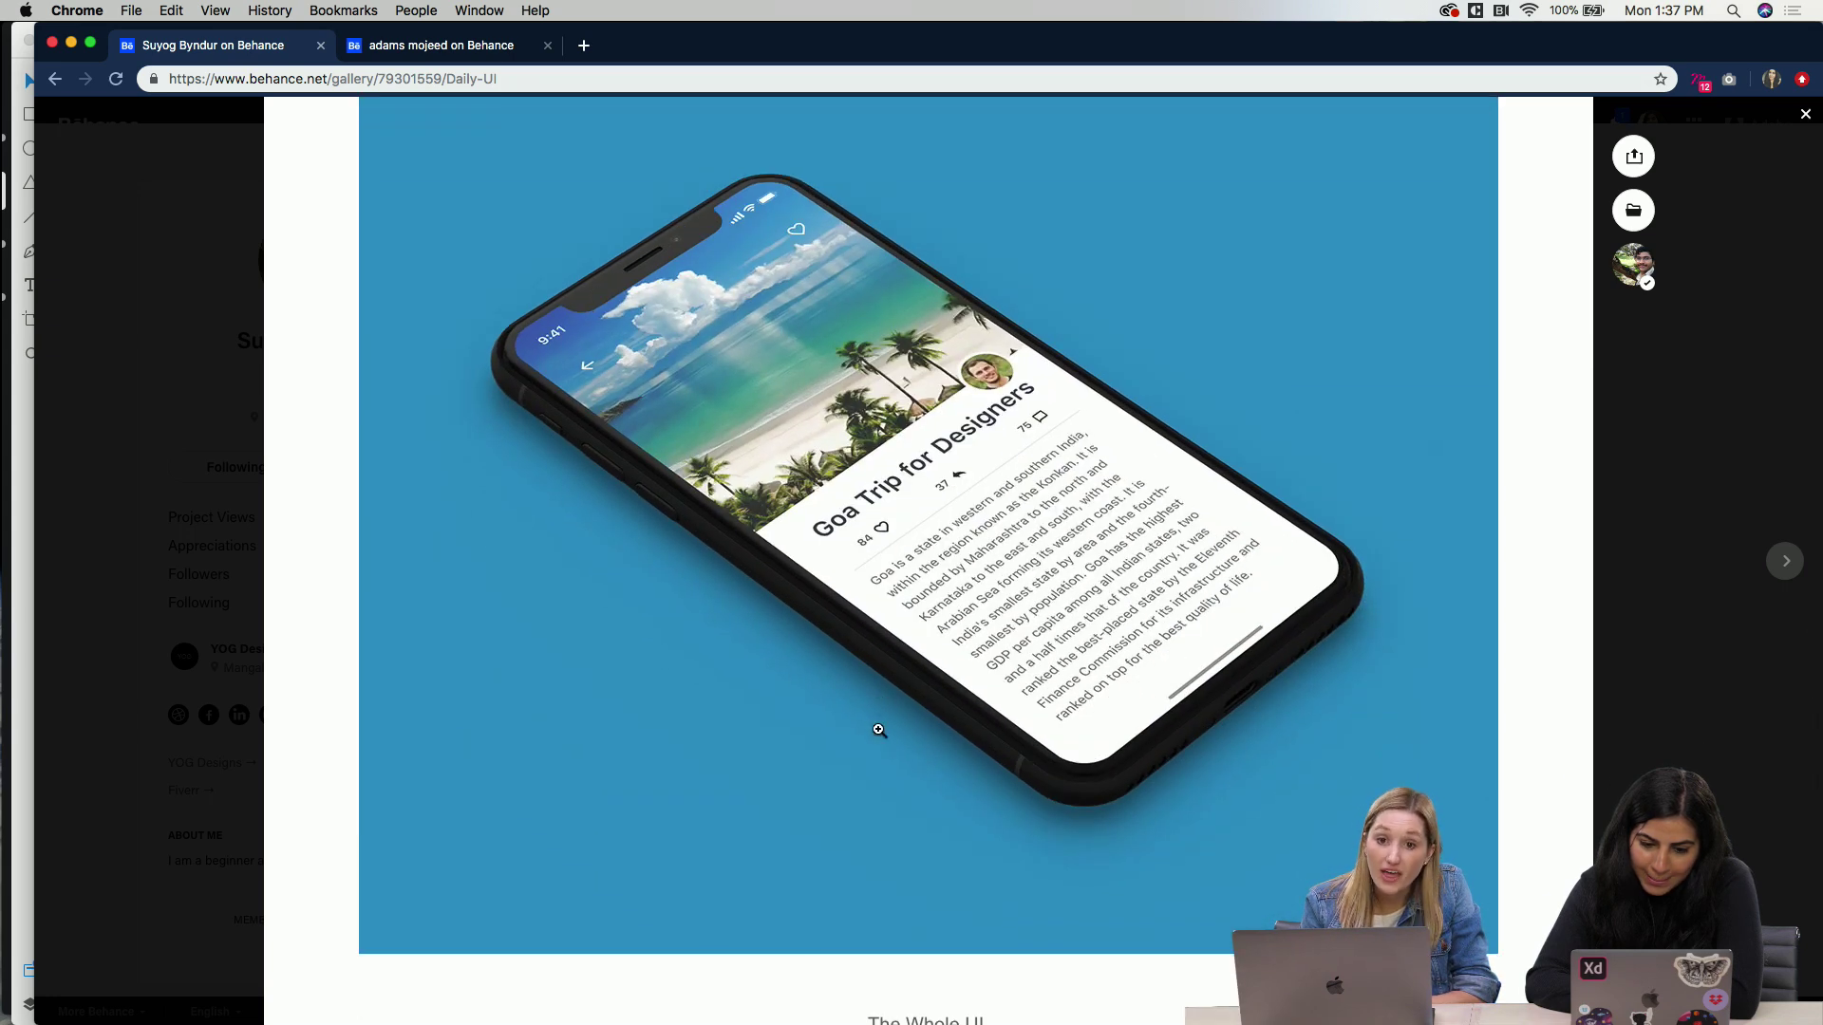
scroll(880, 730, up, 1)
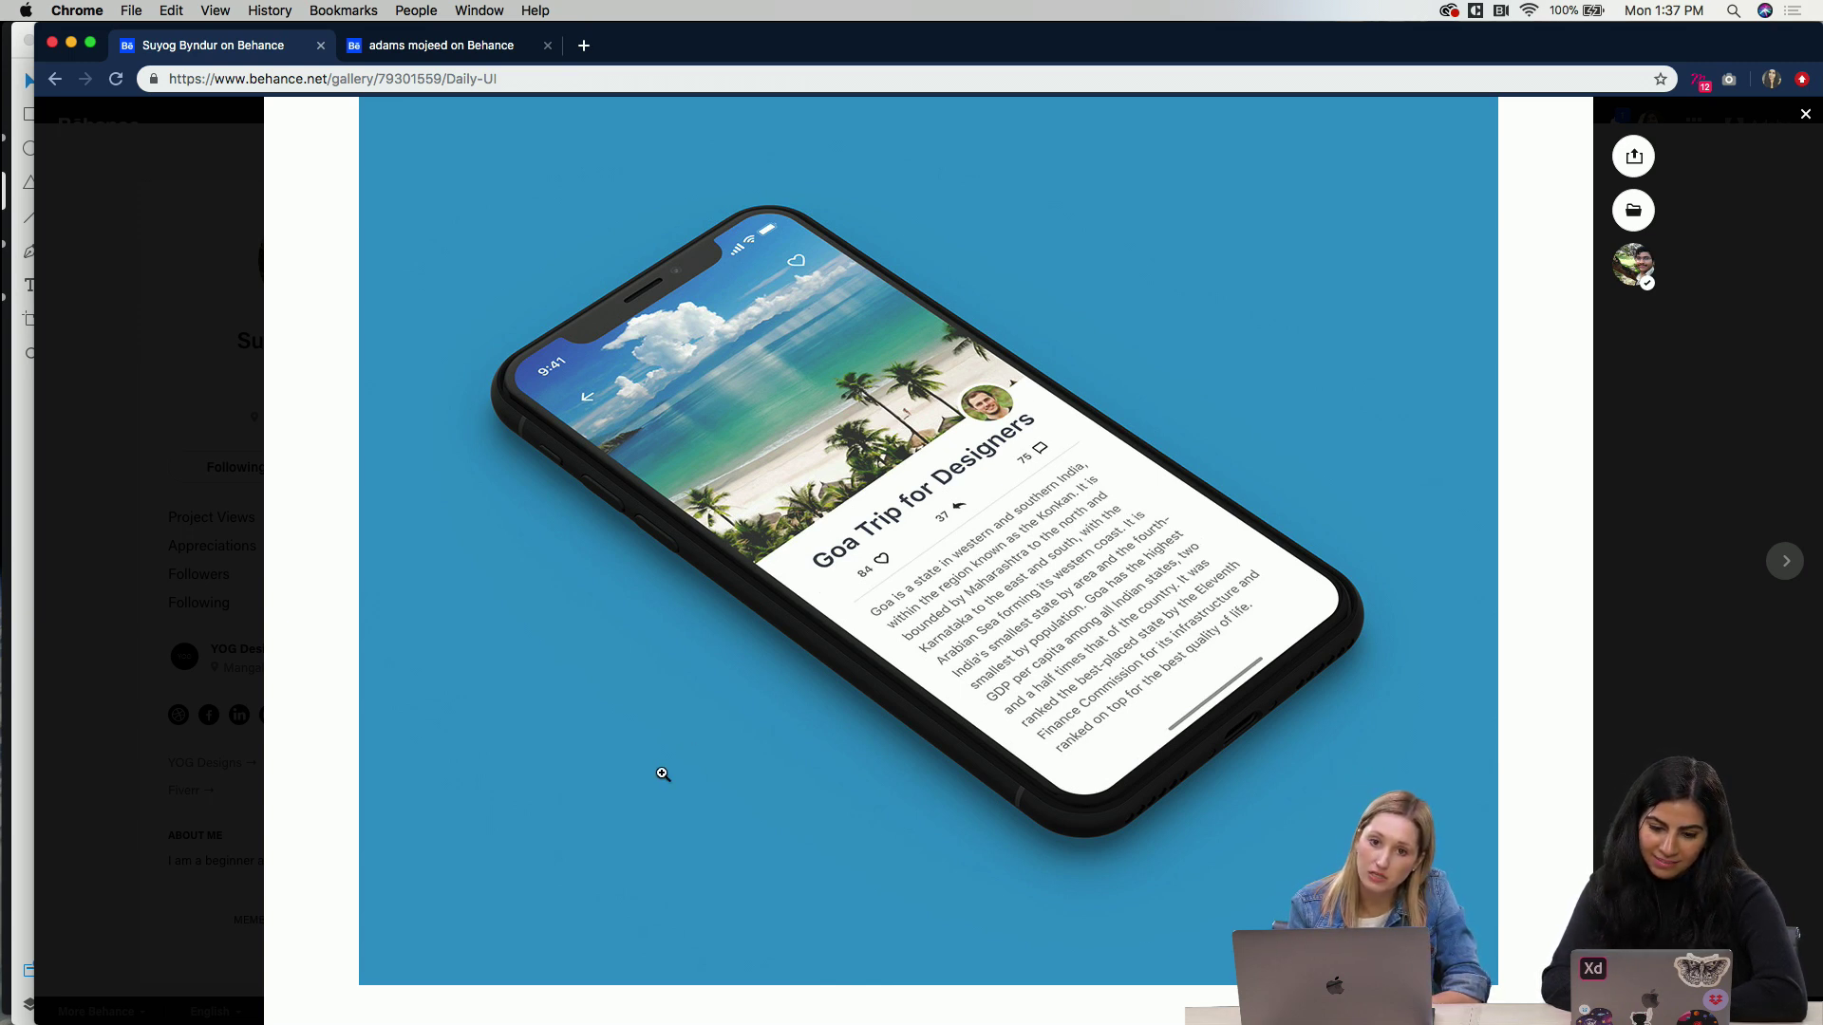
scroll(985, 767, down, 3)
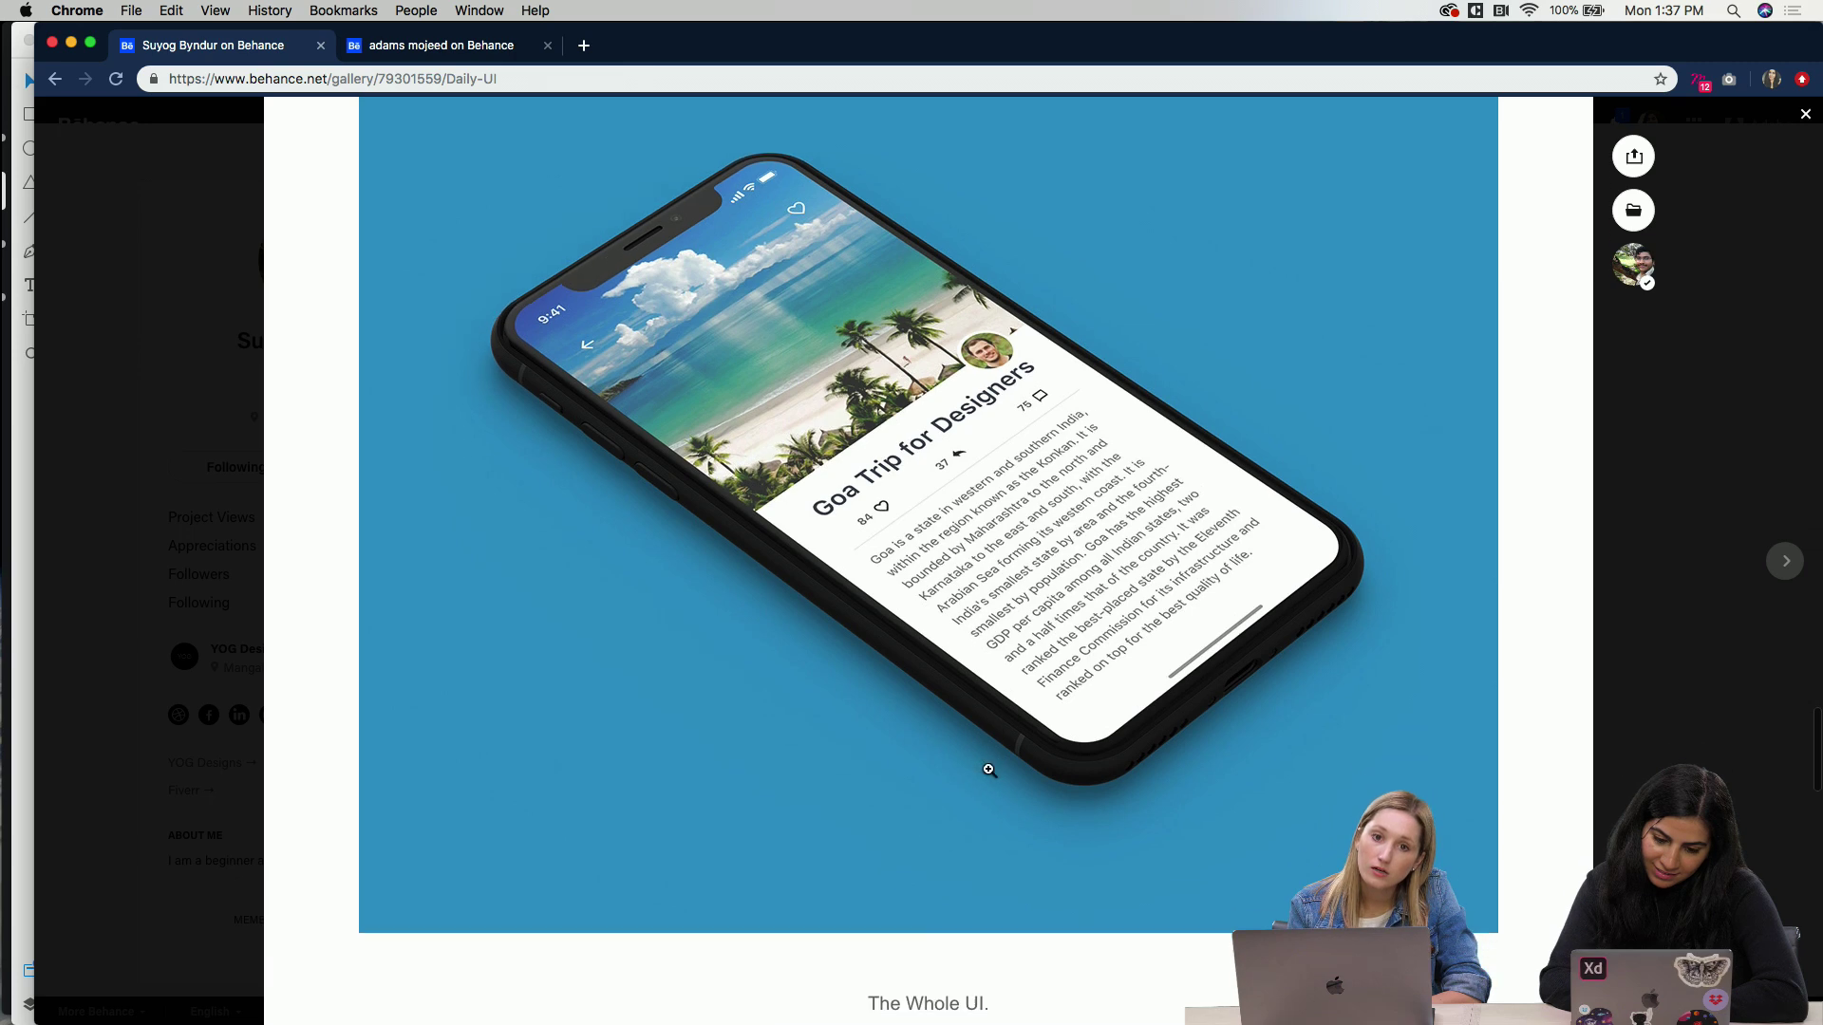
scroll(959, 668, down, 10)
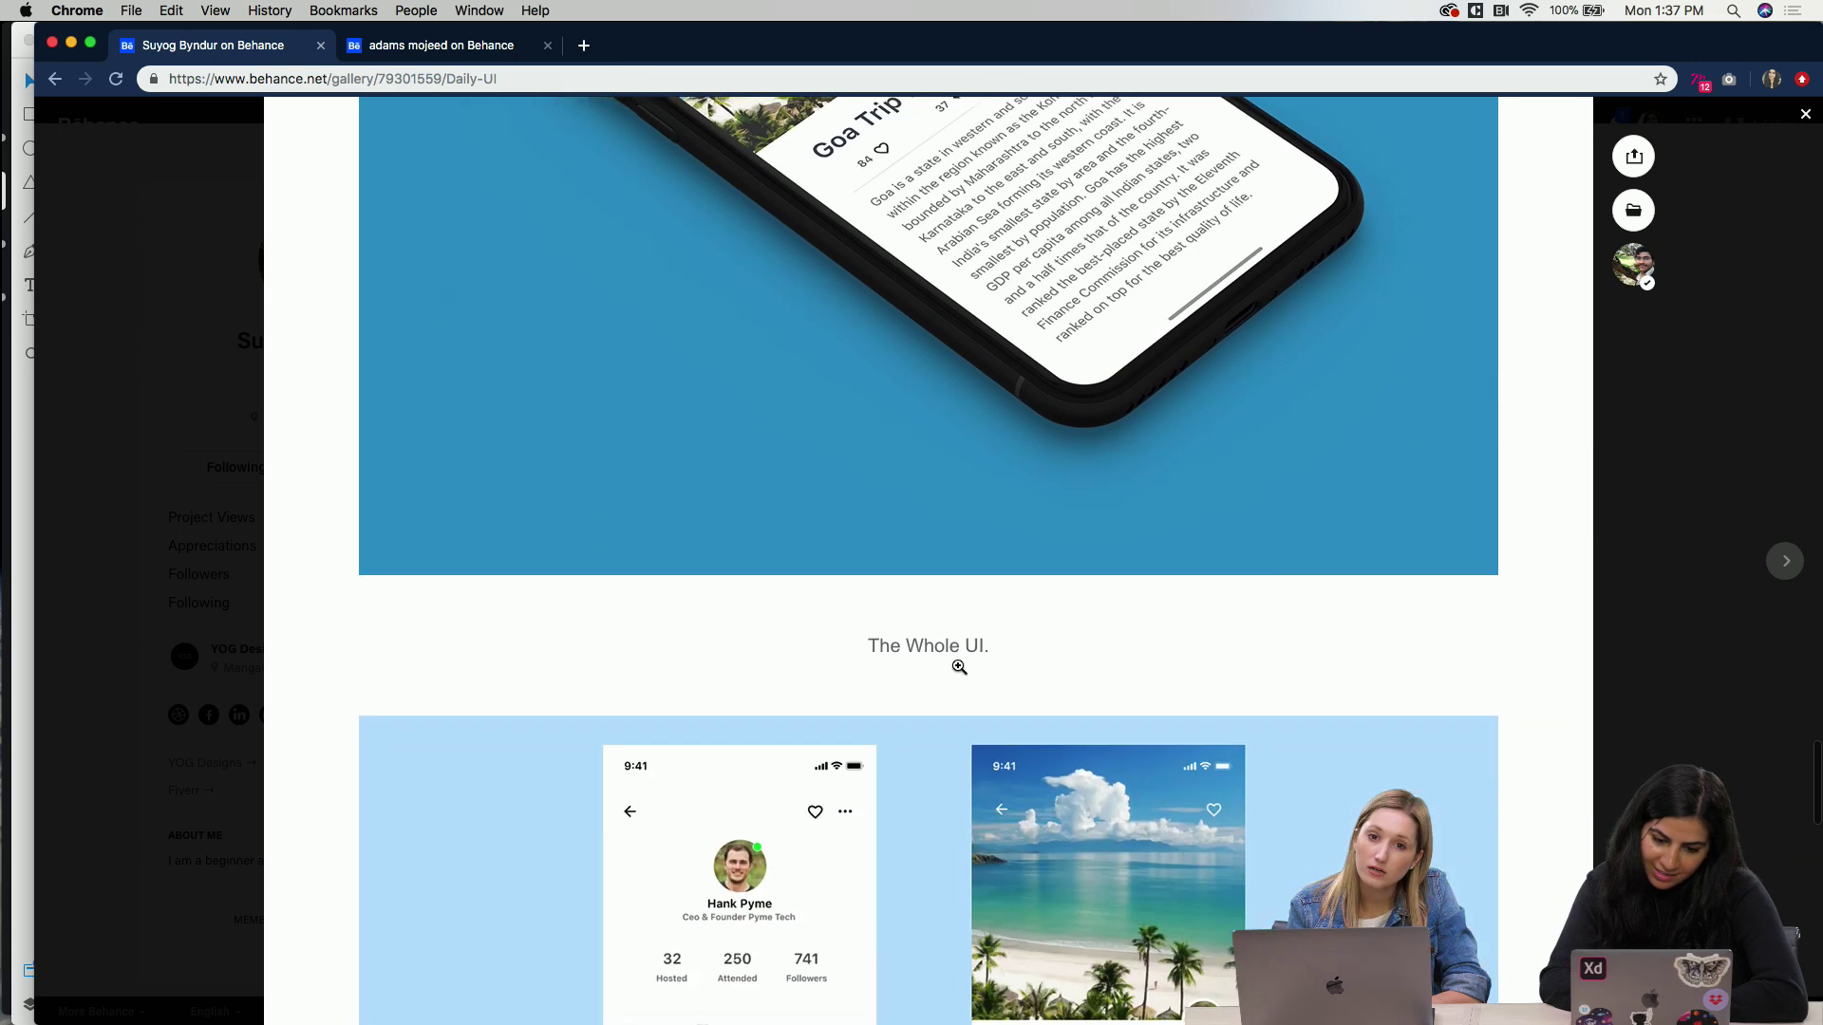
scroll(959, 667, up, 10)
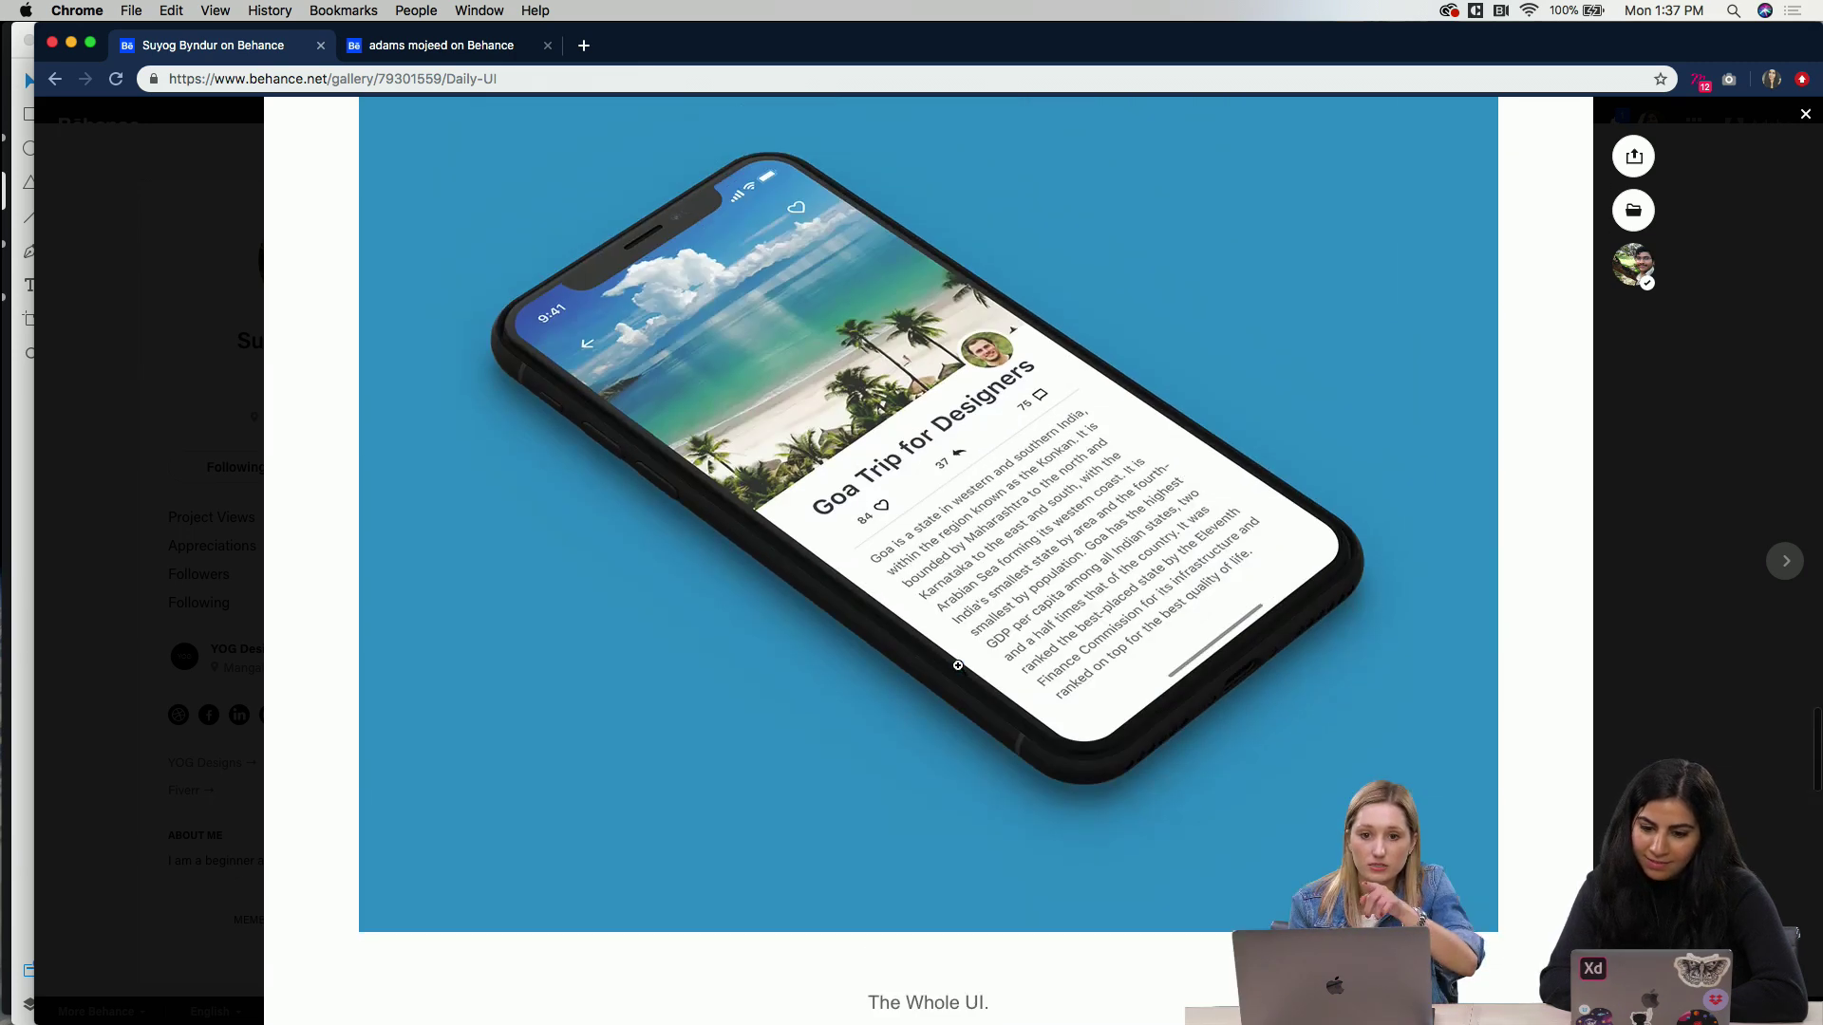
scroll(959, 667, down, 10)
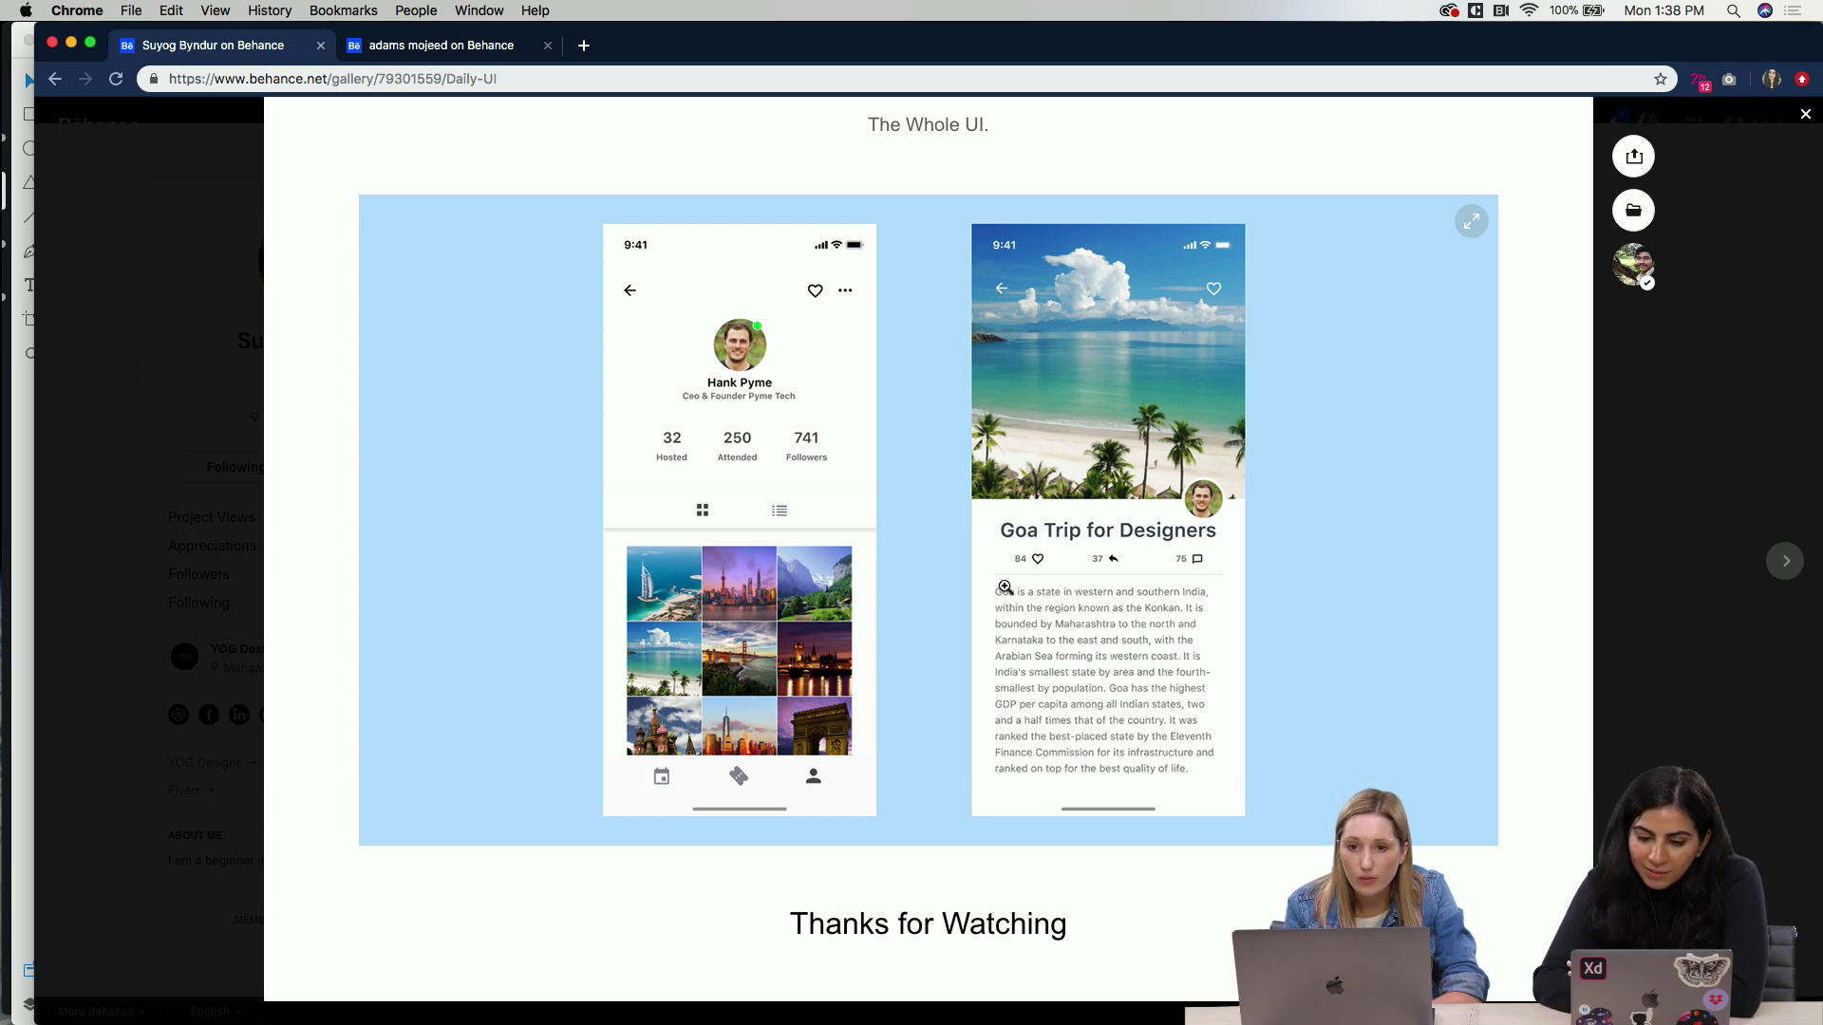
Step: Appreciate the Daily UI project at its end and return to the designer's profile
scroll(967, 663, down, 3)
scroll(969, 668, down, 1)
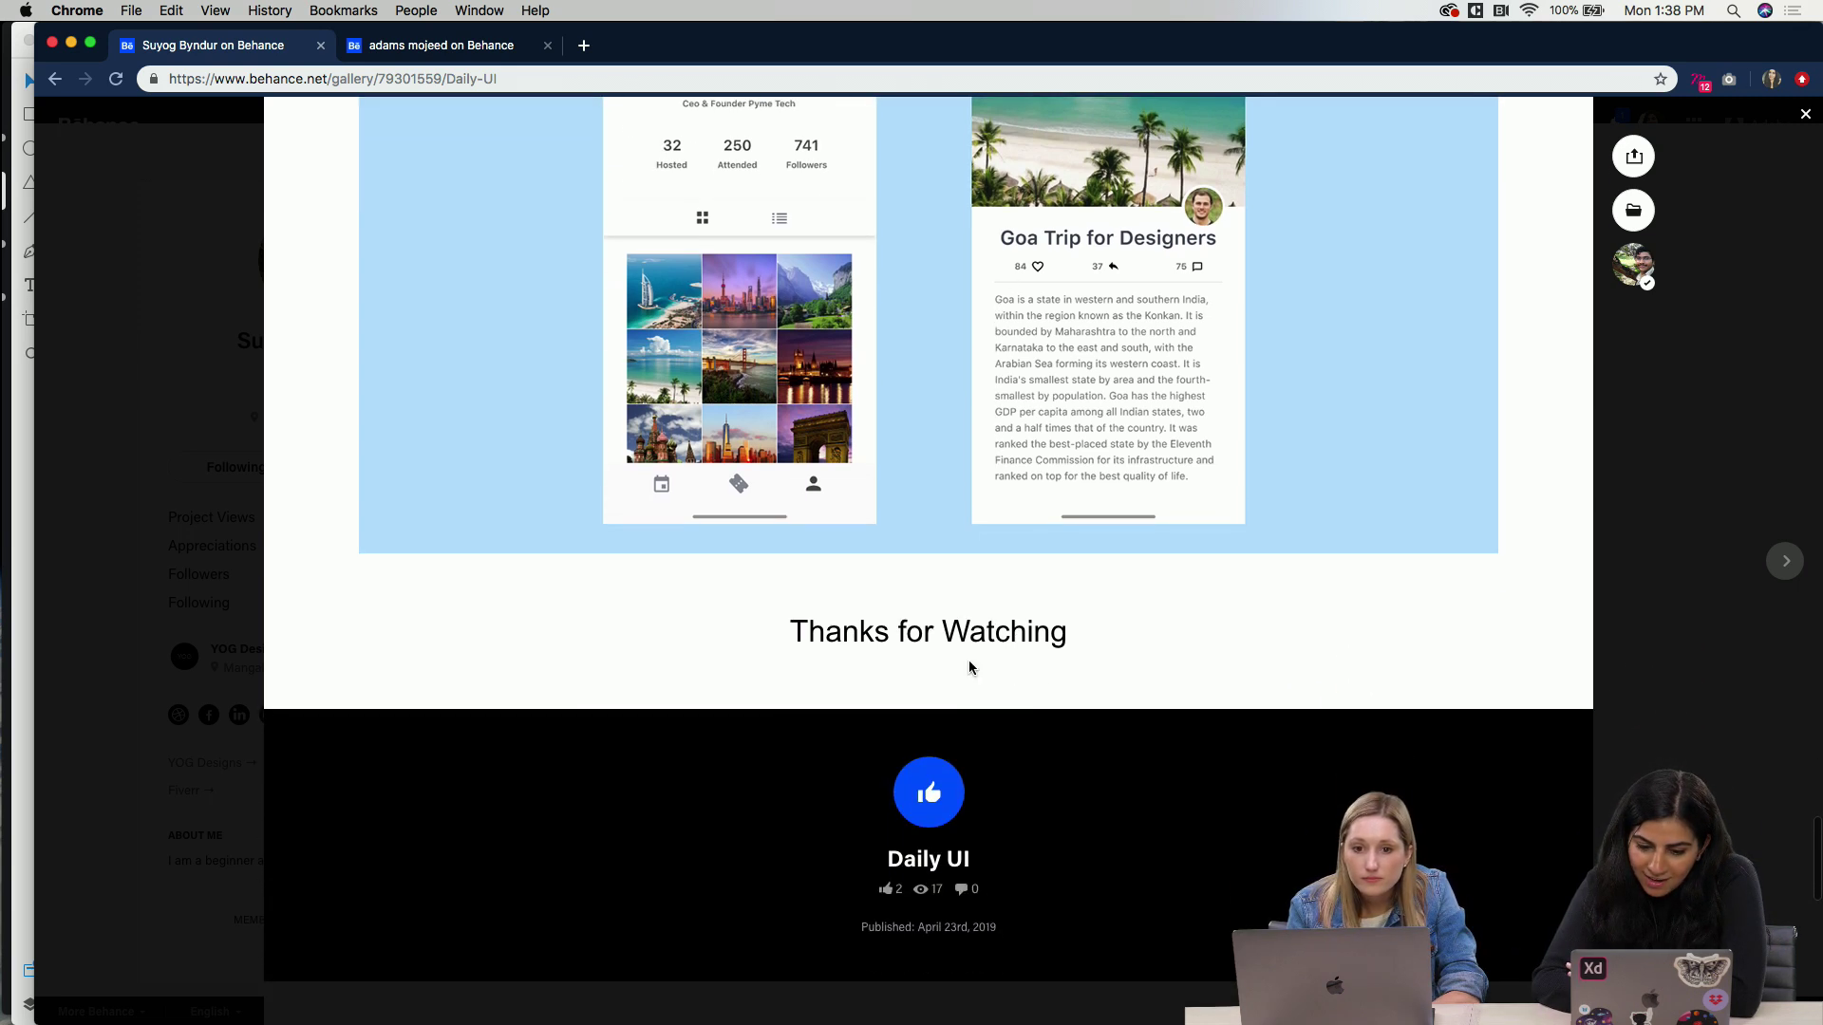
click(931, 816)
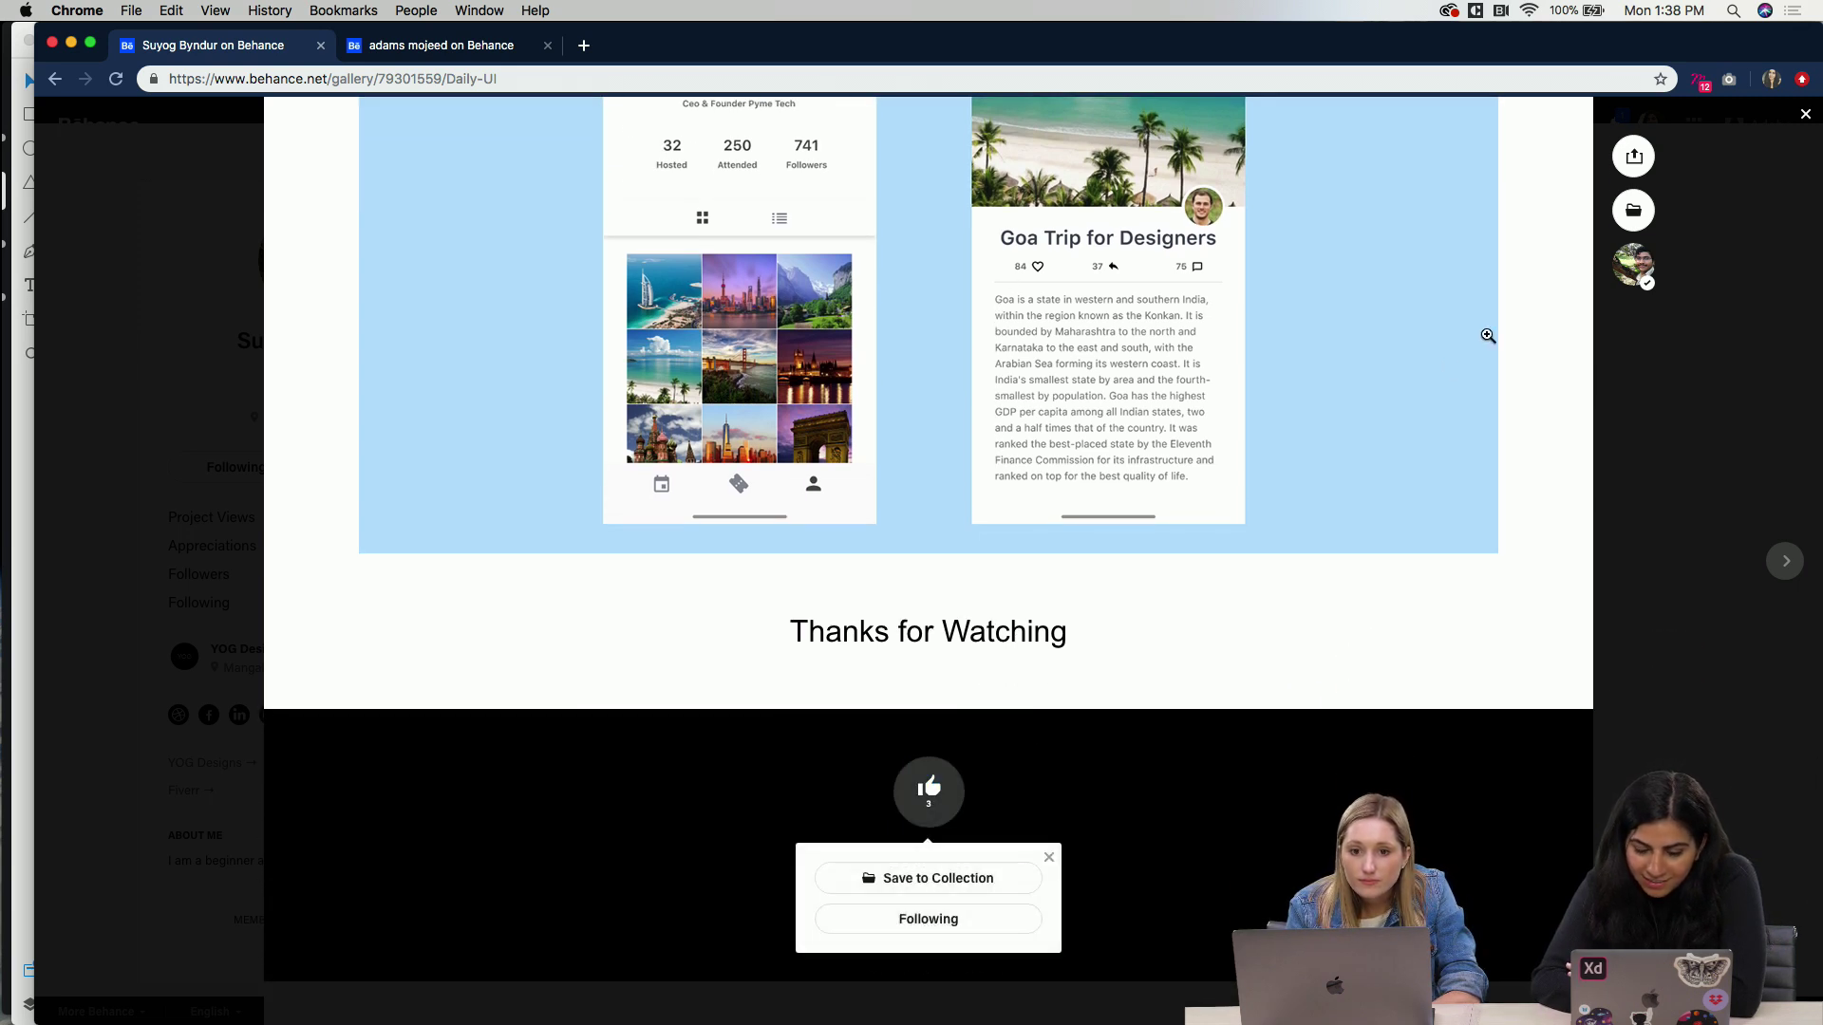
click(1805, 115)
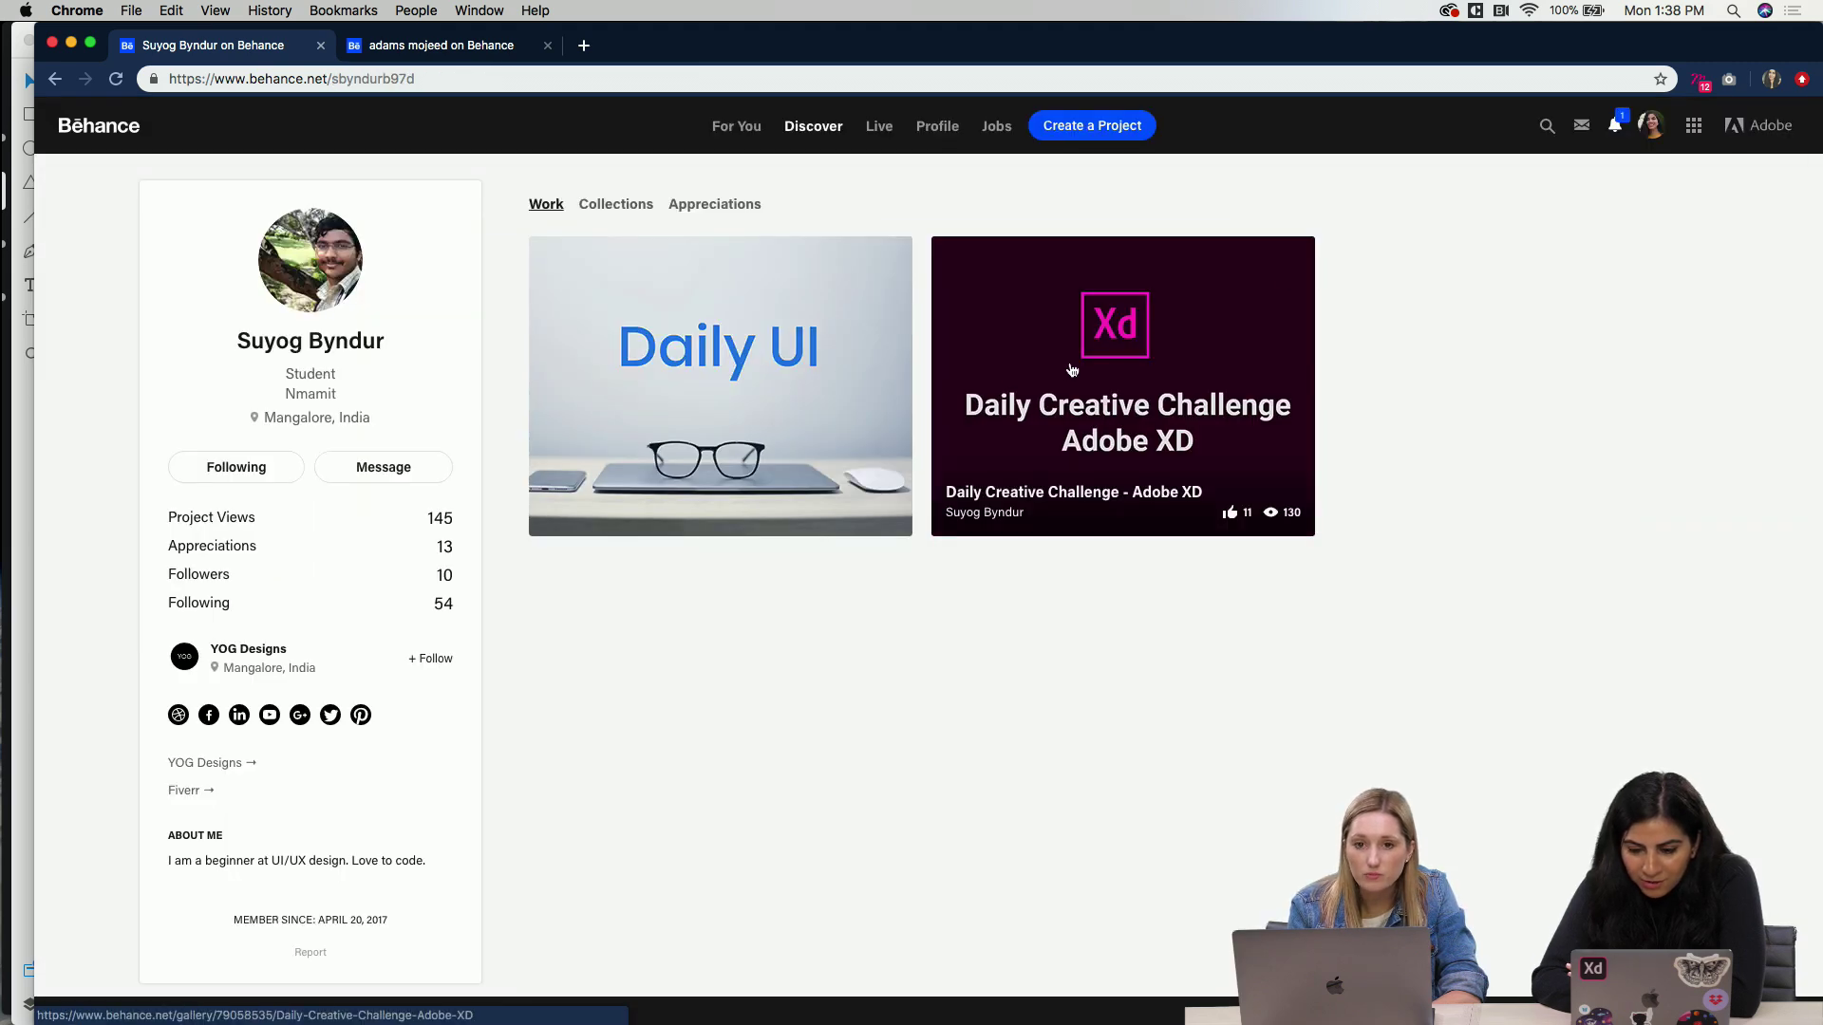
Step: Open the Daily Creative Challenge - Adobe XD project and play the Day 1 Dropdown Menu video of the standalone menu element
click(1071, 369)
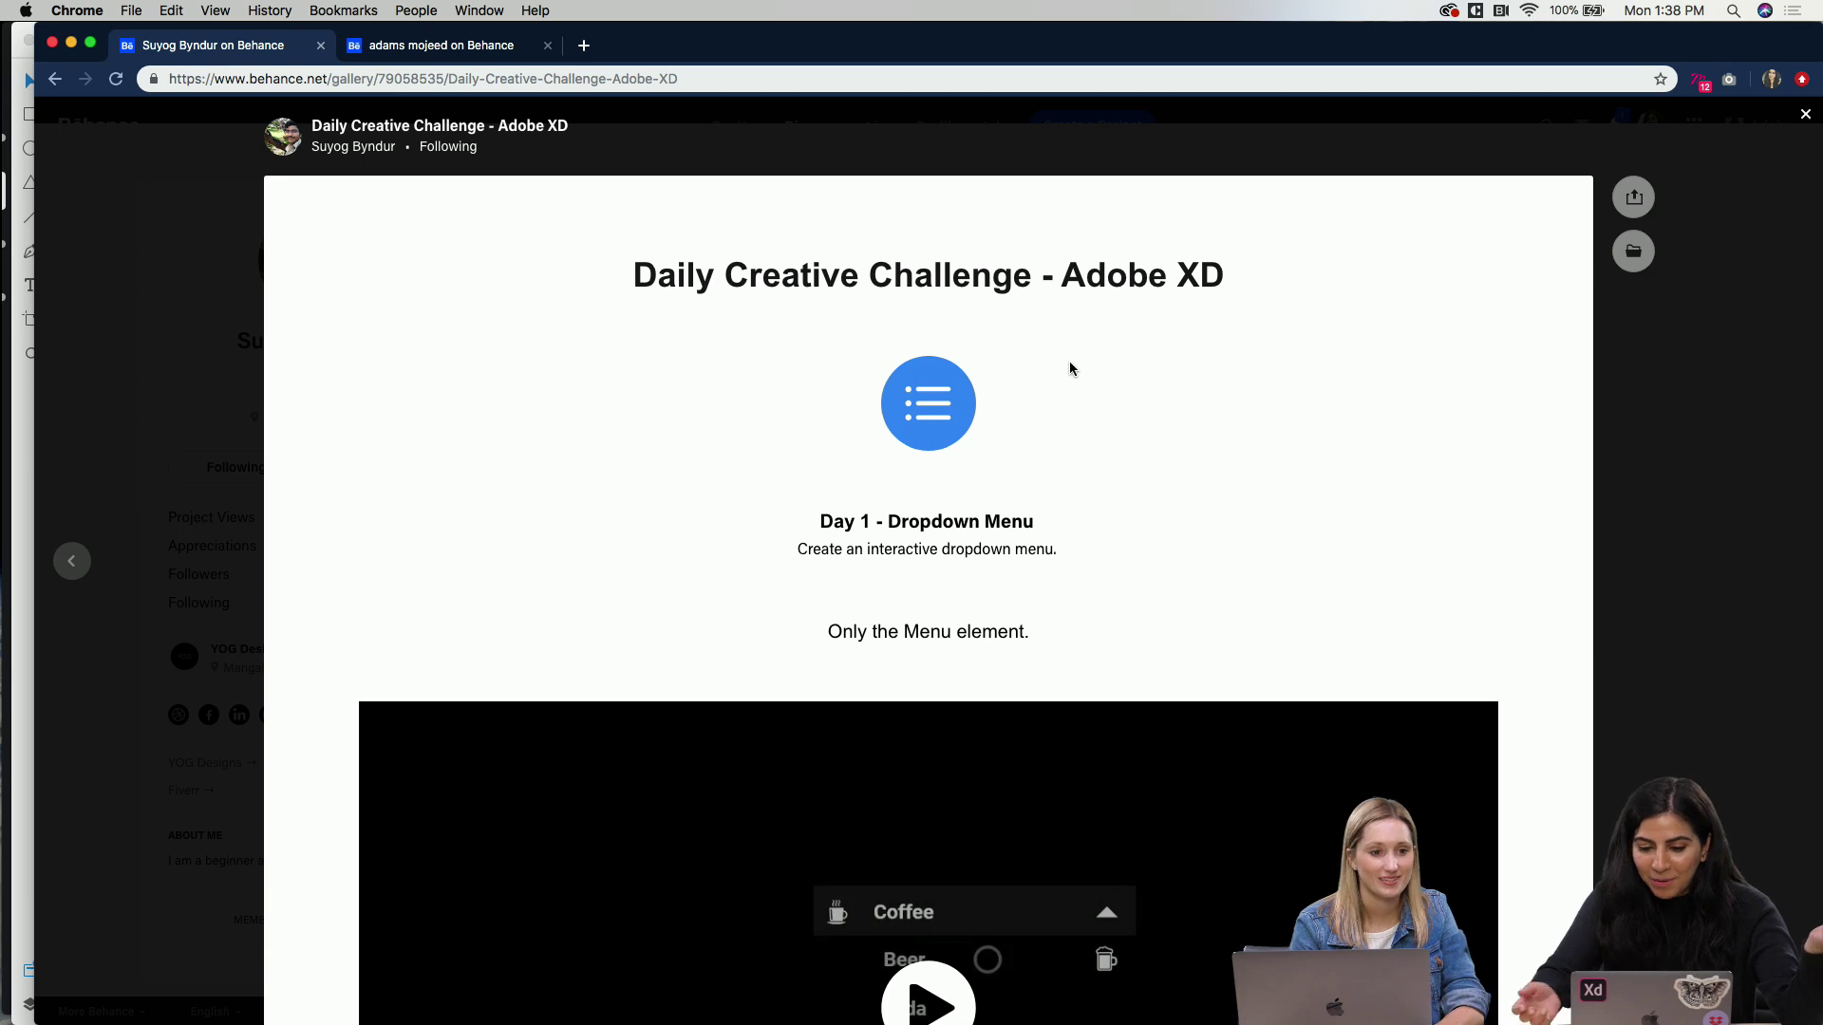
scroll(1055, 455, down, 3)
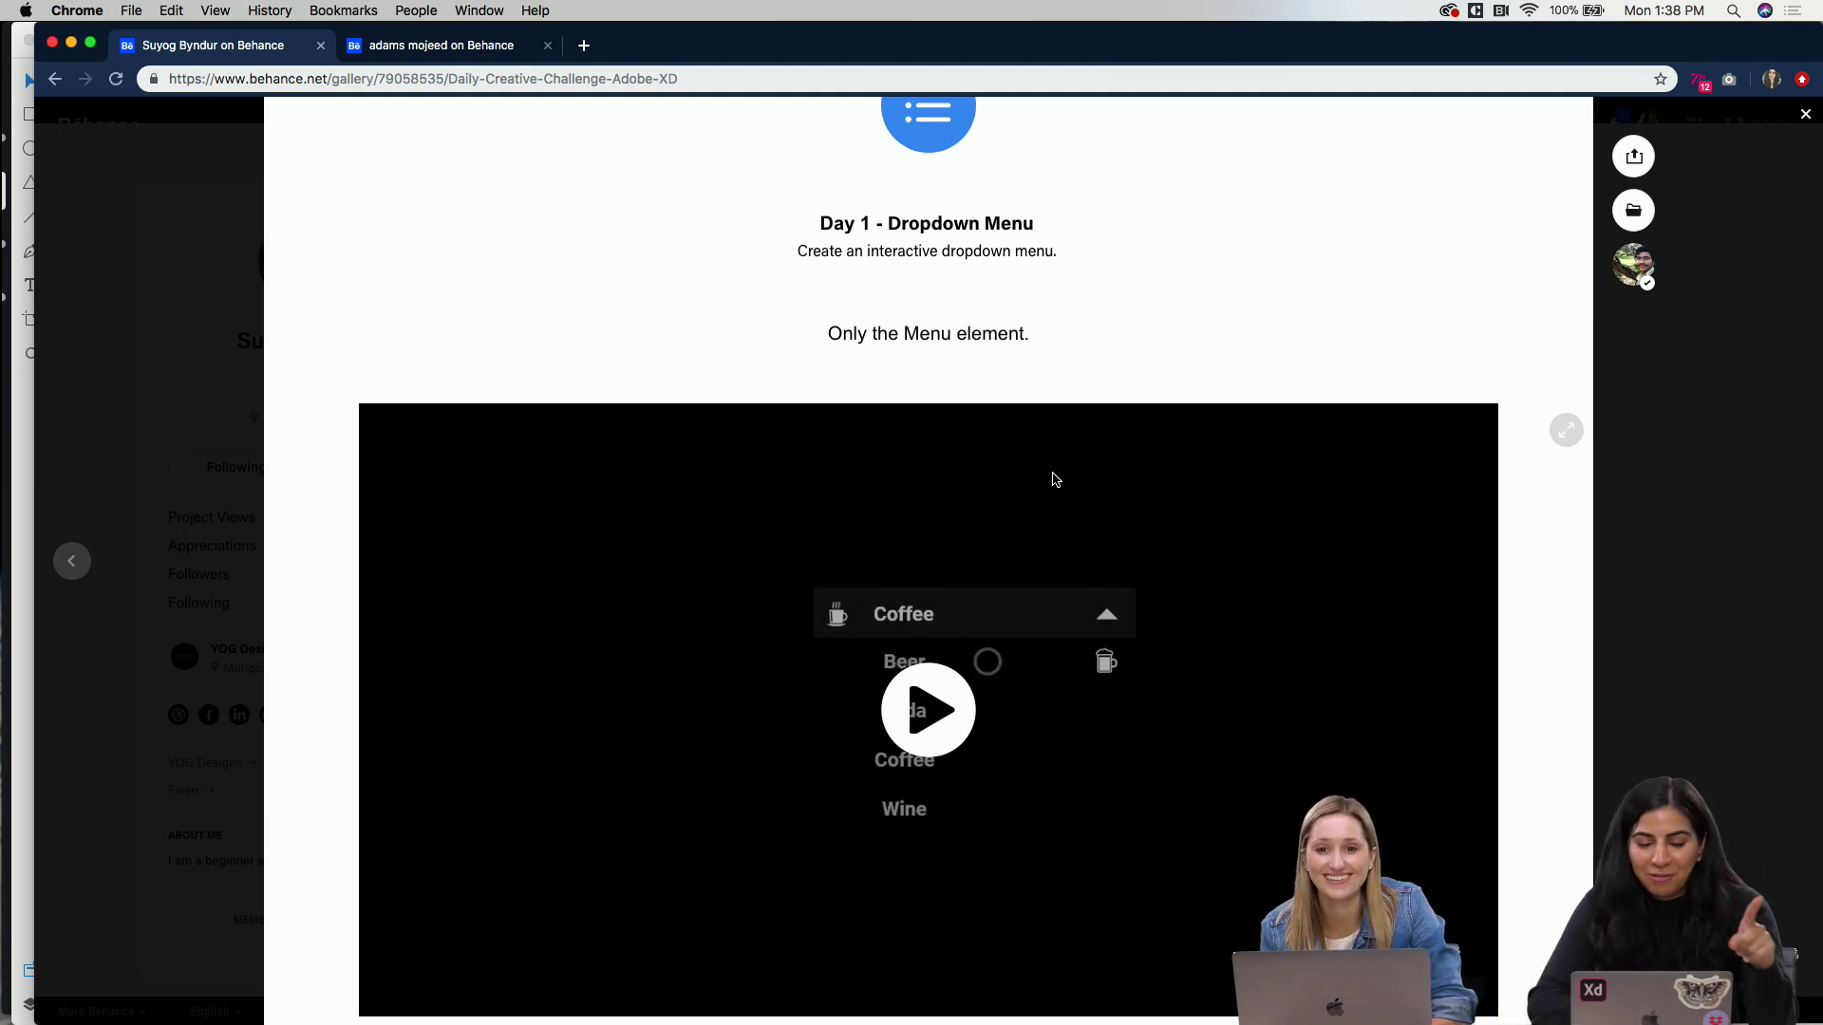
scroll(1030, 557, down, 5)
scroll(1029, 558, up, 3)
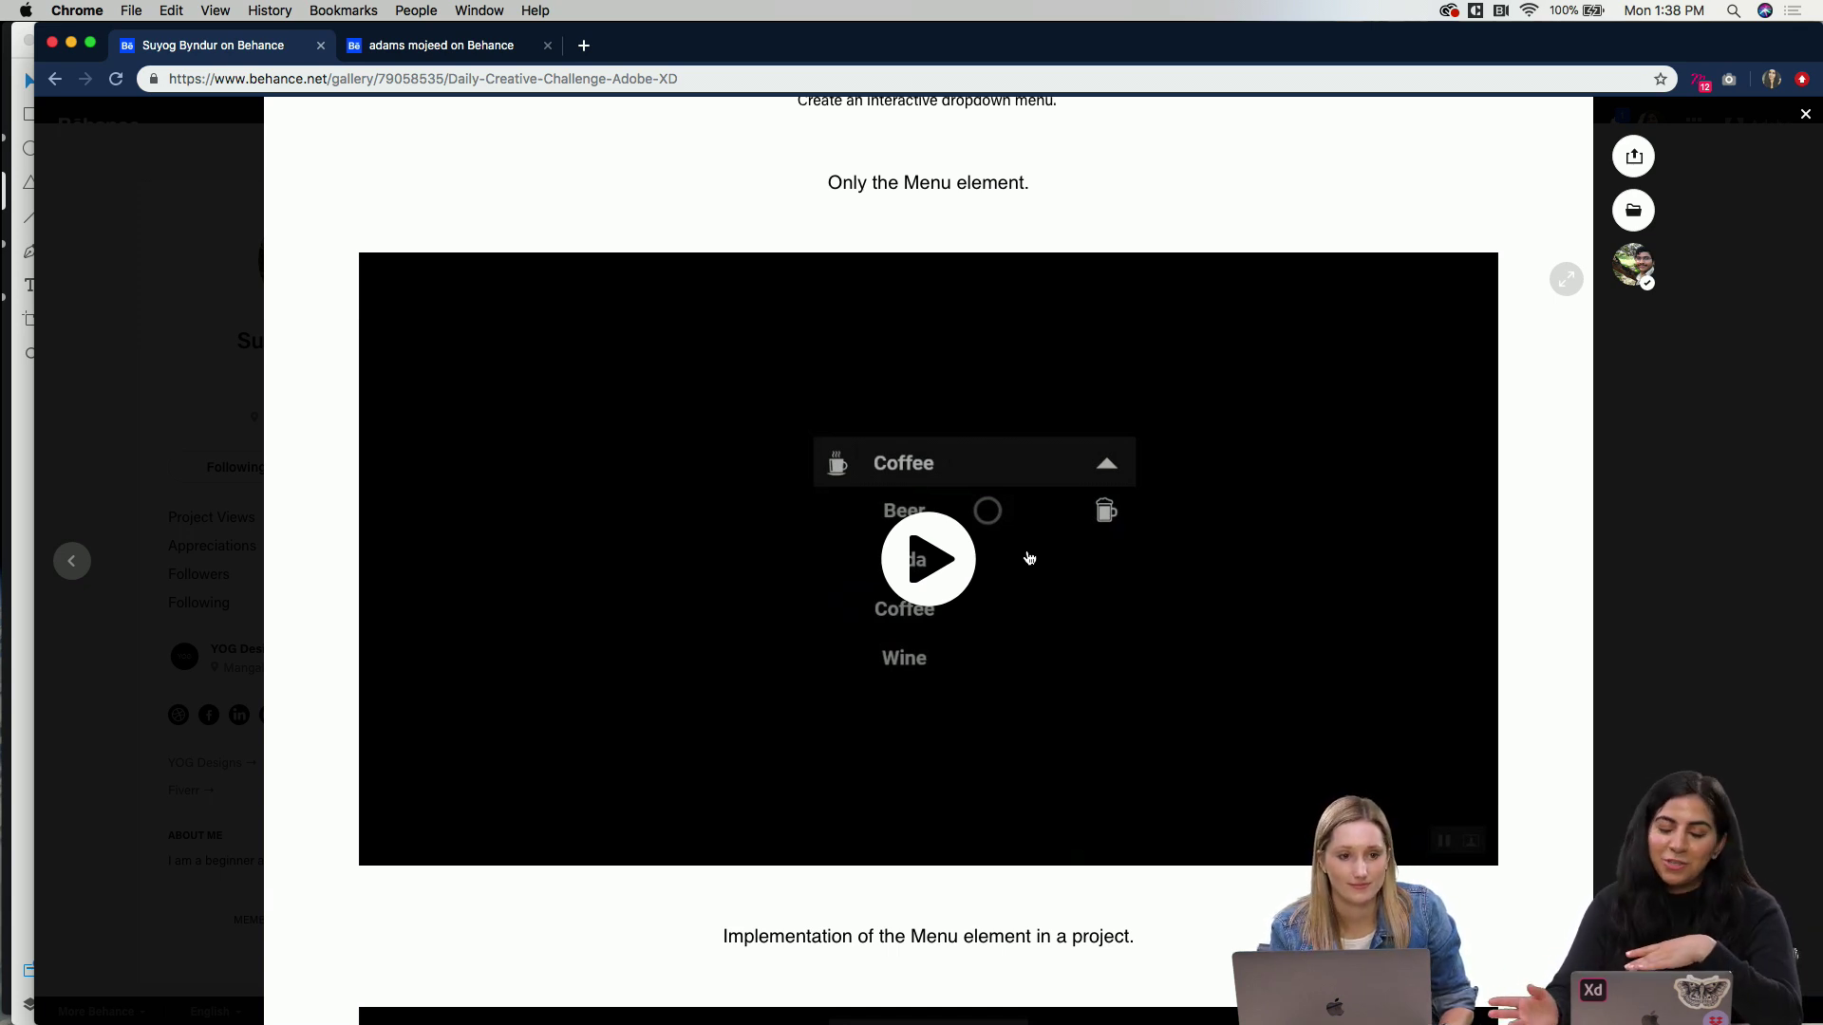
scroll(1029, 557, up, 5)
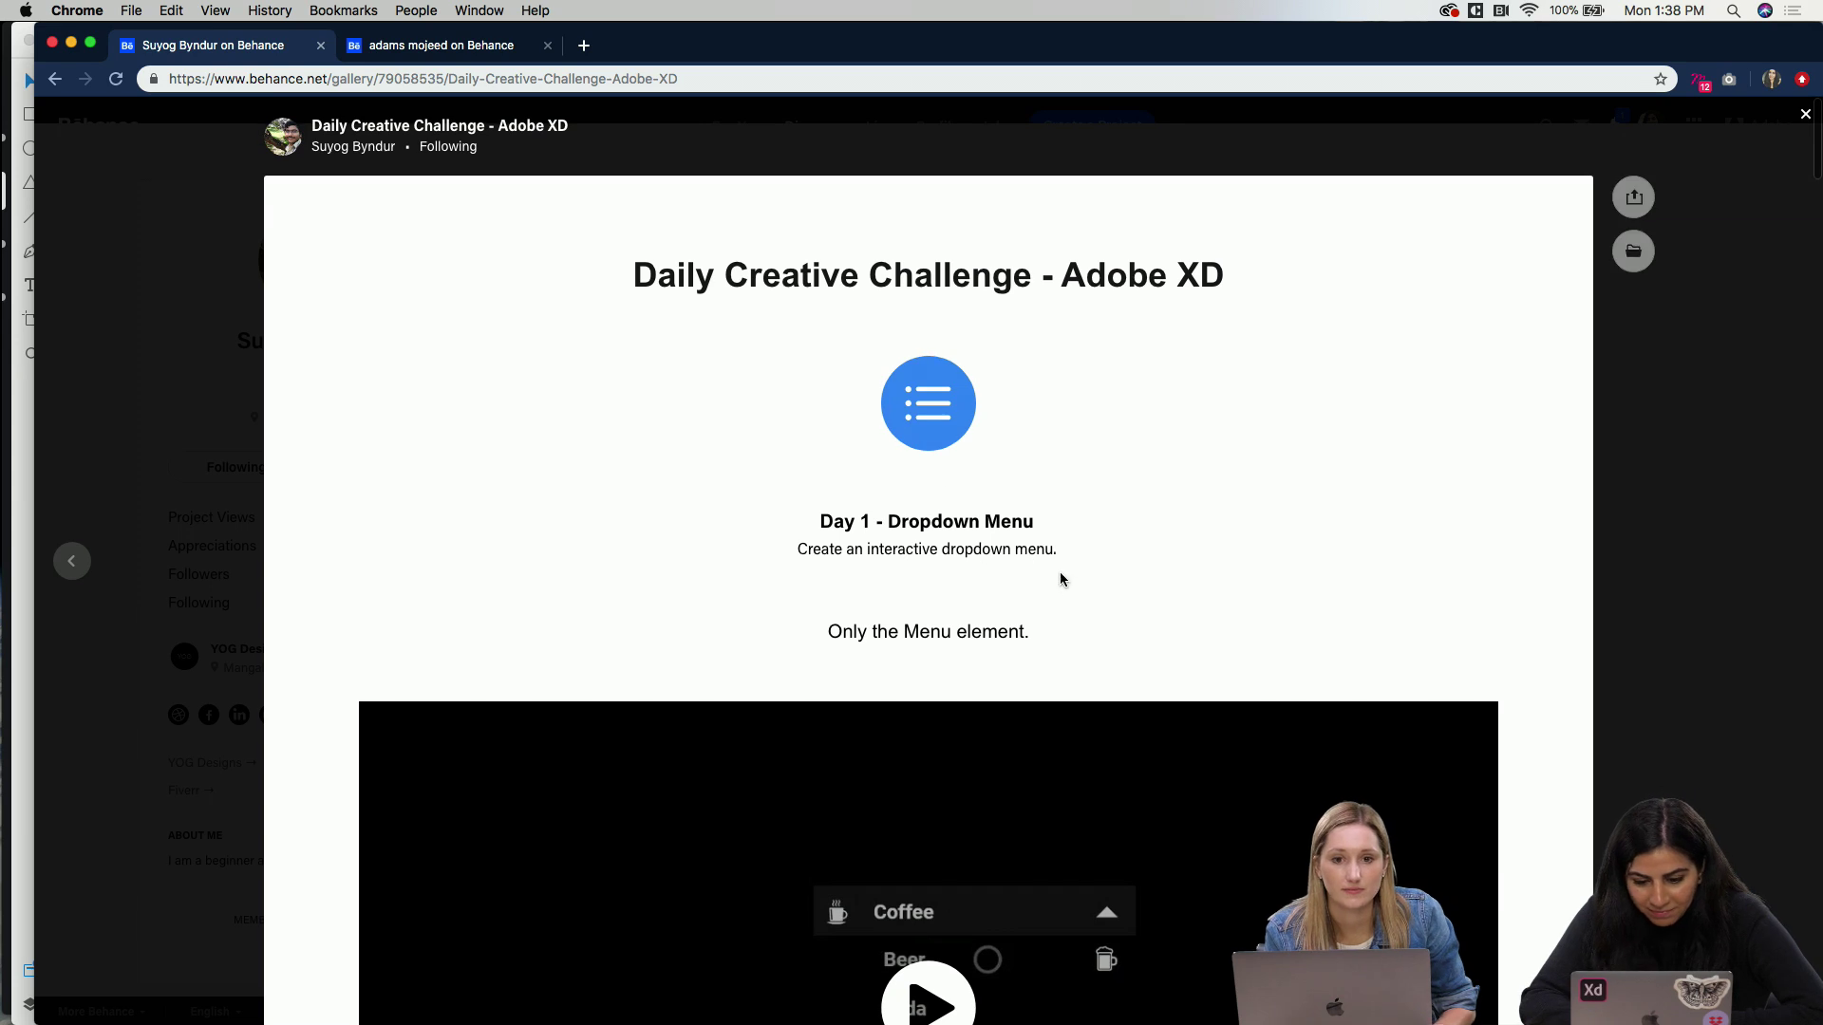
scroll(1061, 573, down, 4)
scroll(1063, 579, down, 2)
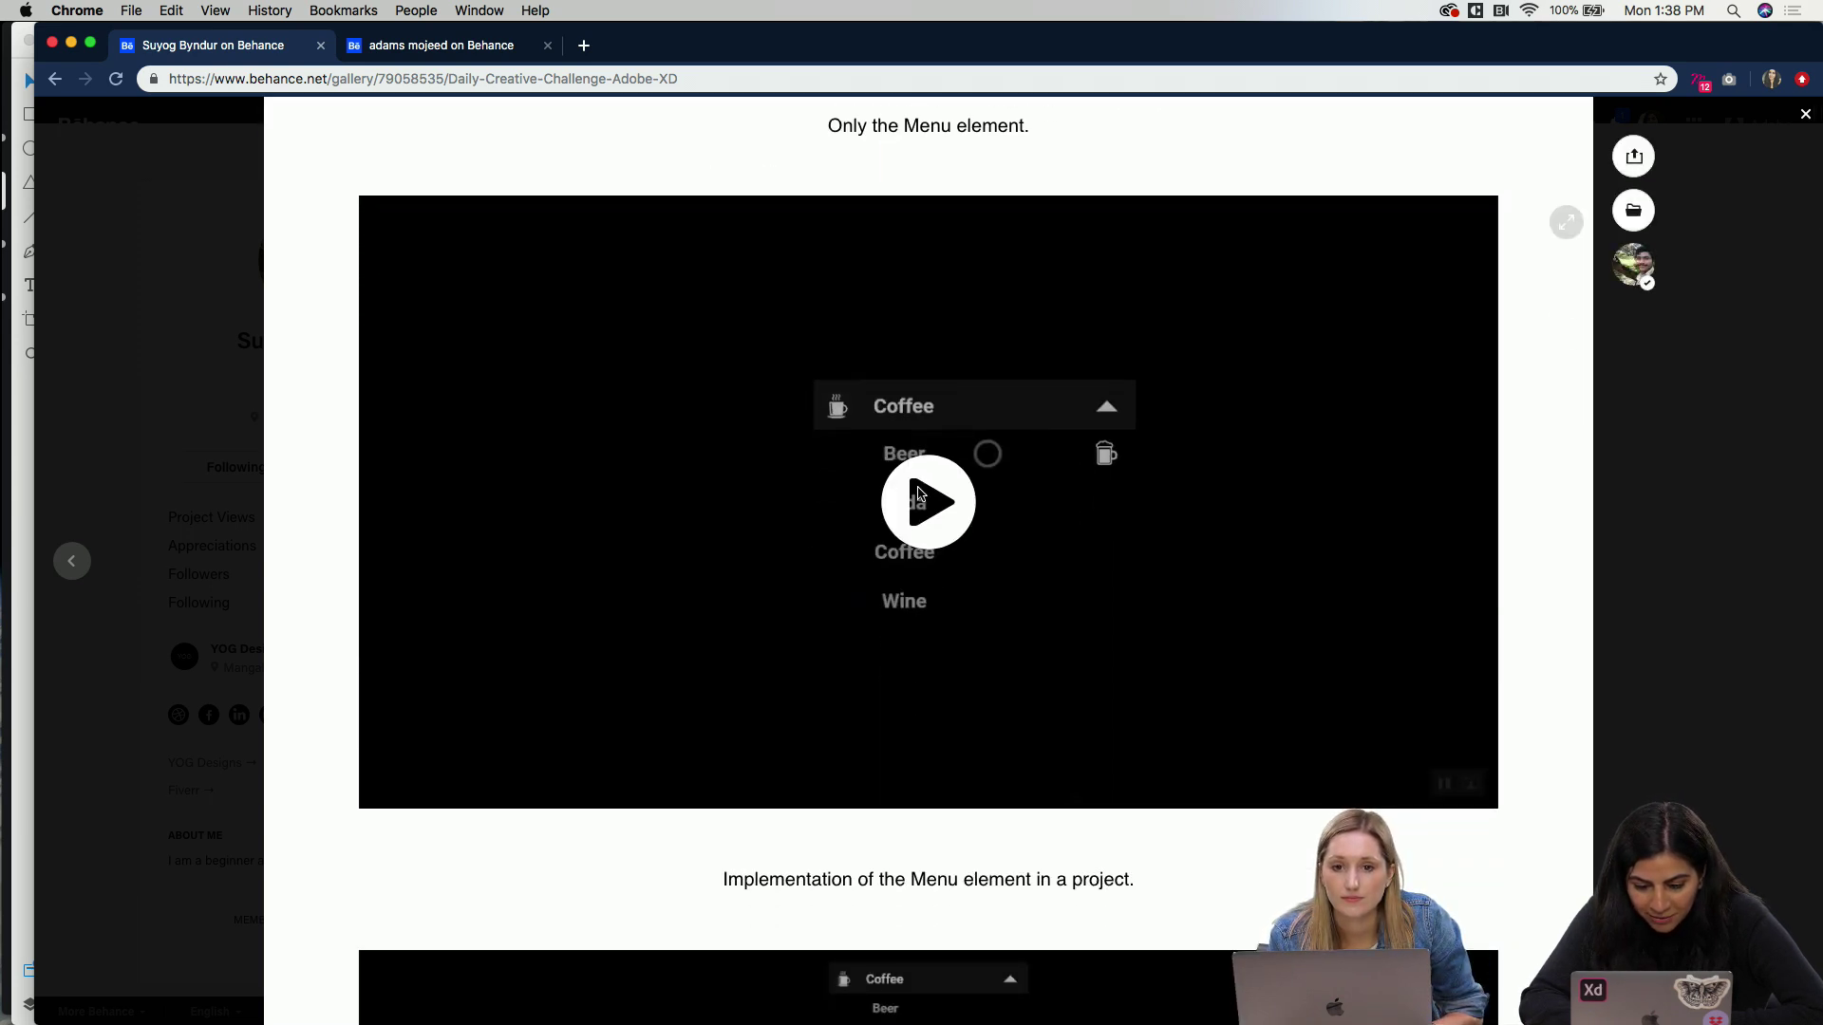
click(1064, 579)
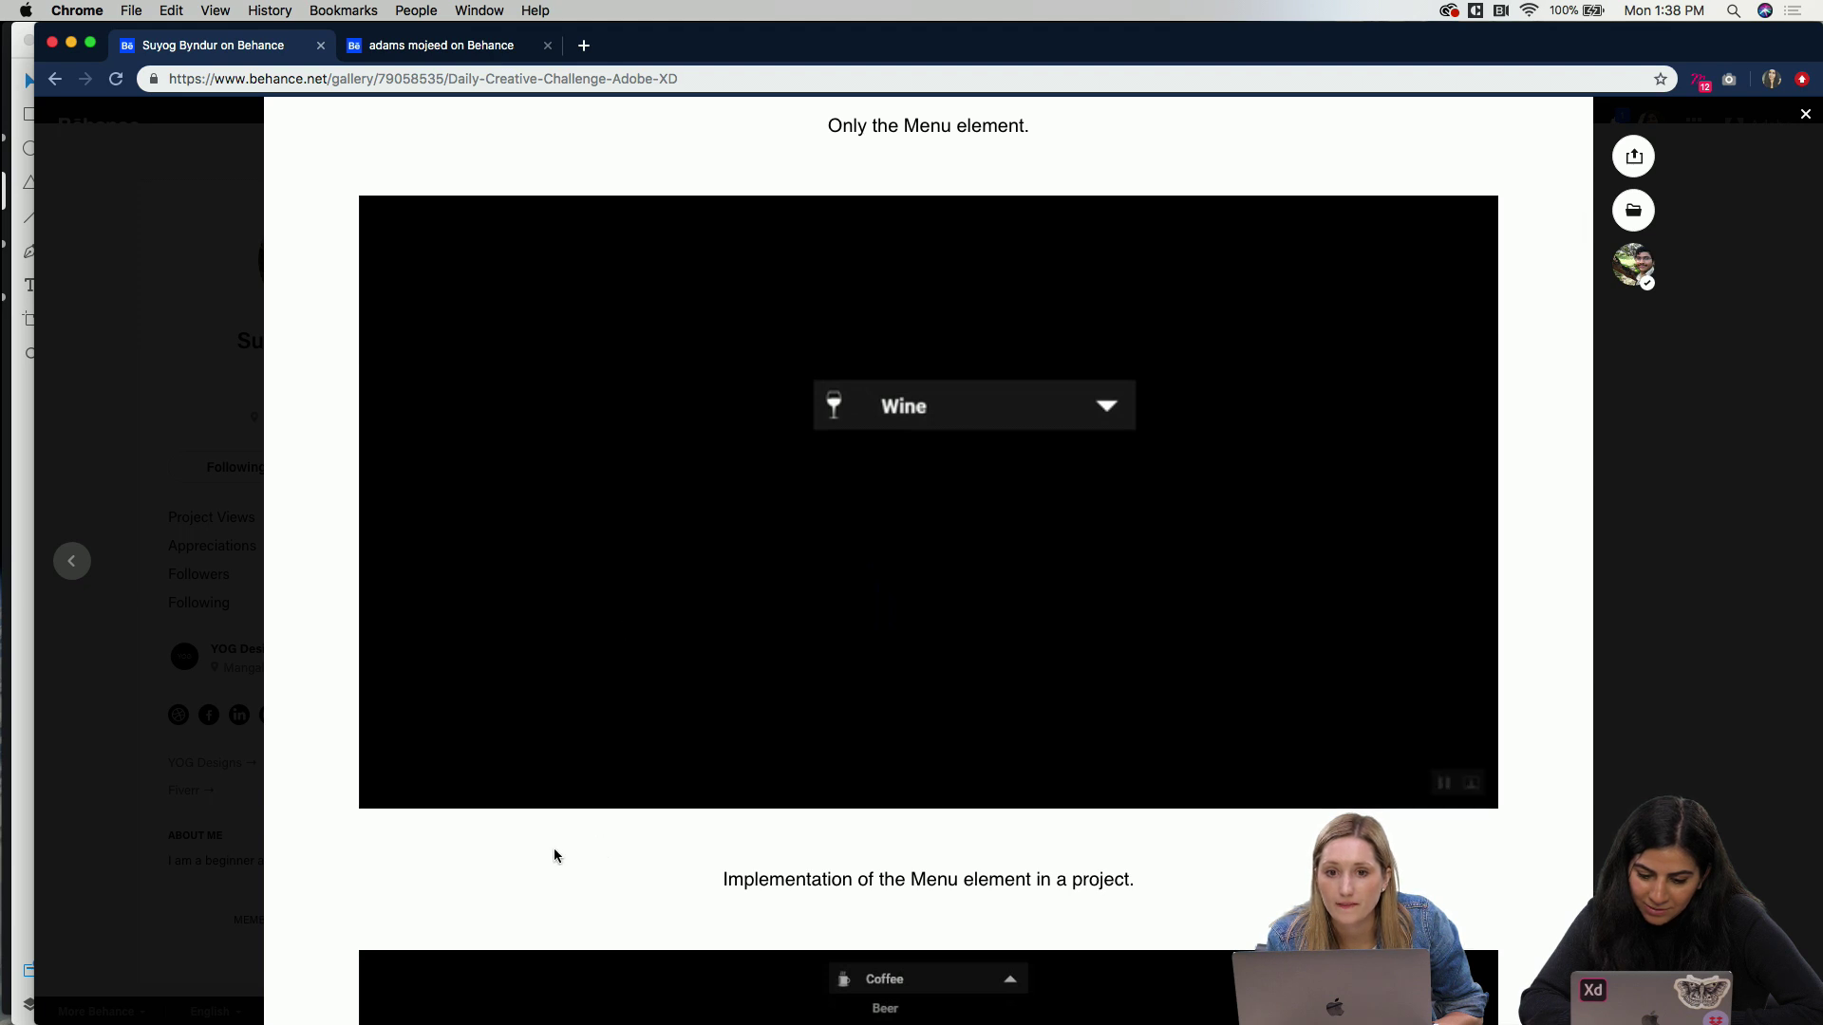
Step: Watch the Day 1 video of the menu element implemented in a drinks project
scroll(556, 856, down, 5)
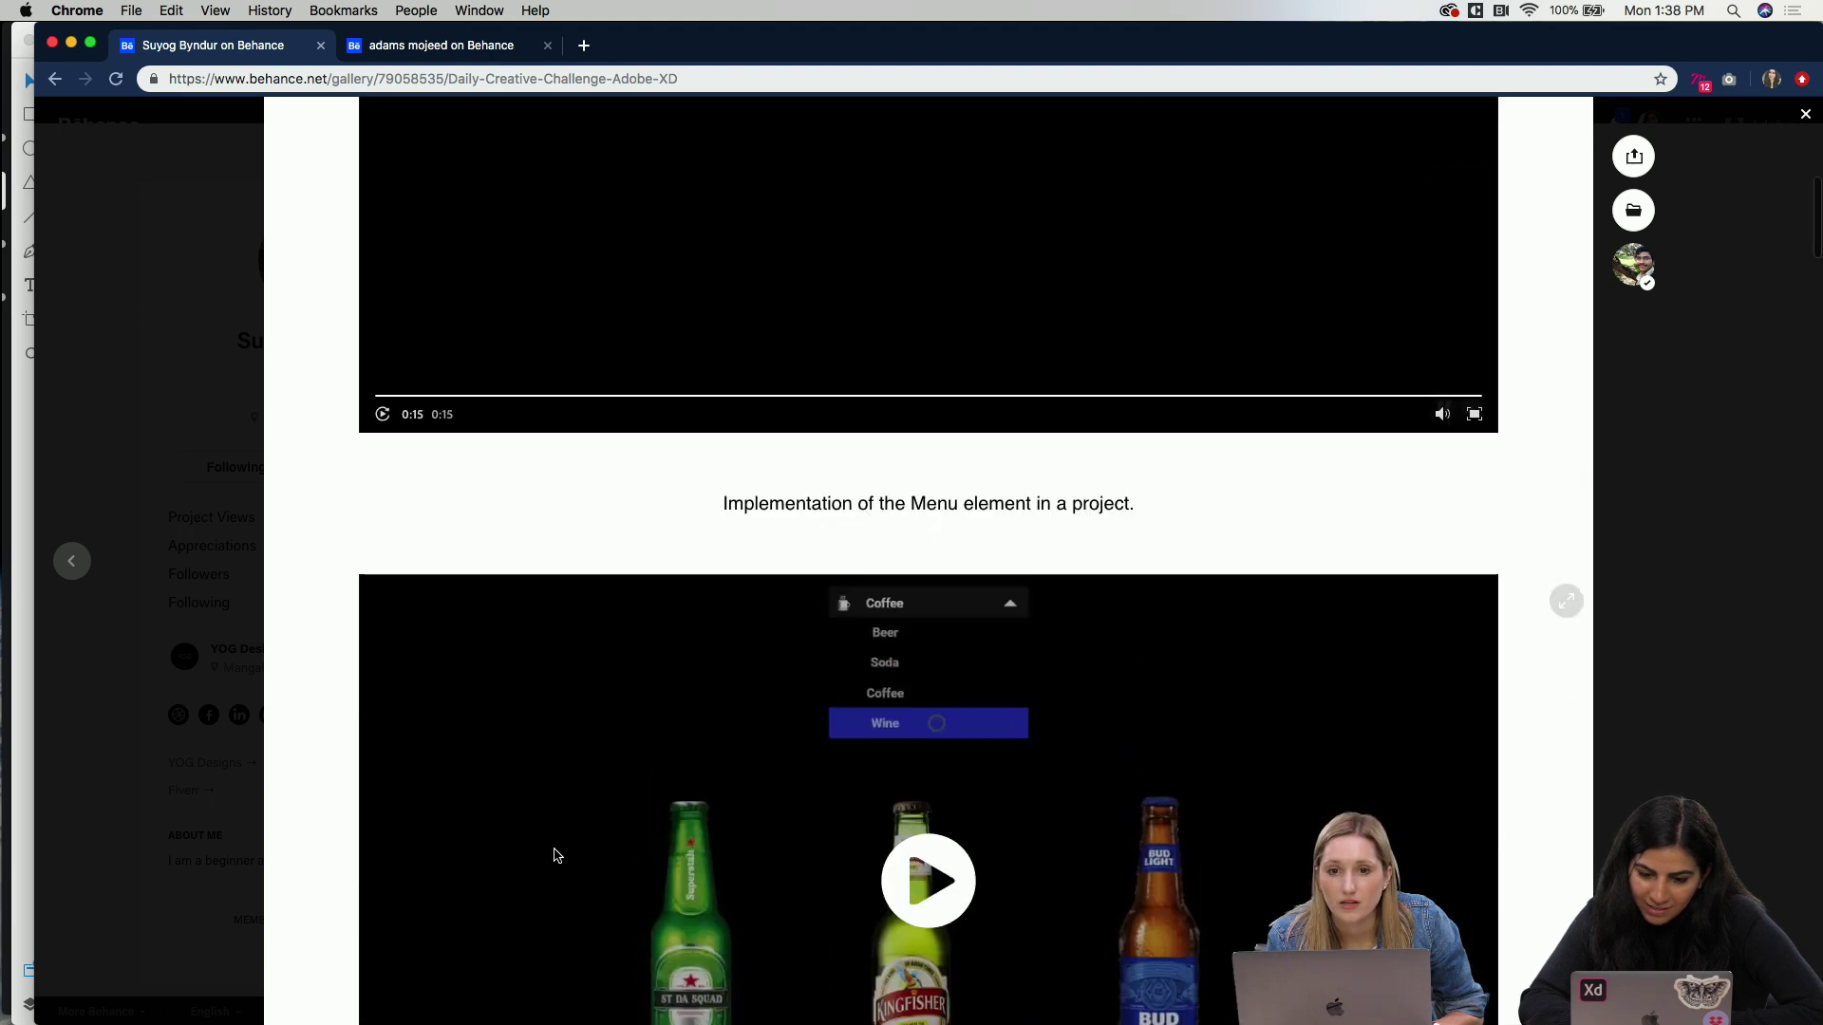
scroll(556, 857, up, 2)
scroll(555, 857, down, 3)
scroll(967, 623, down, 2)
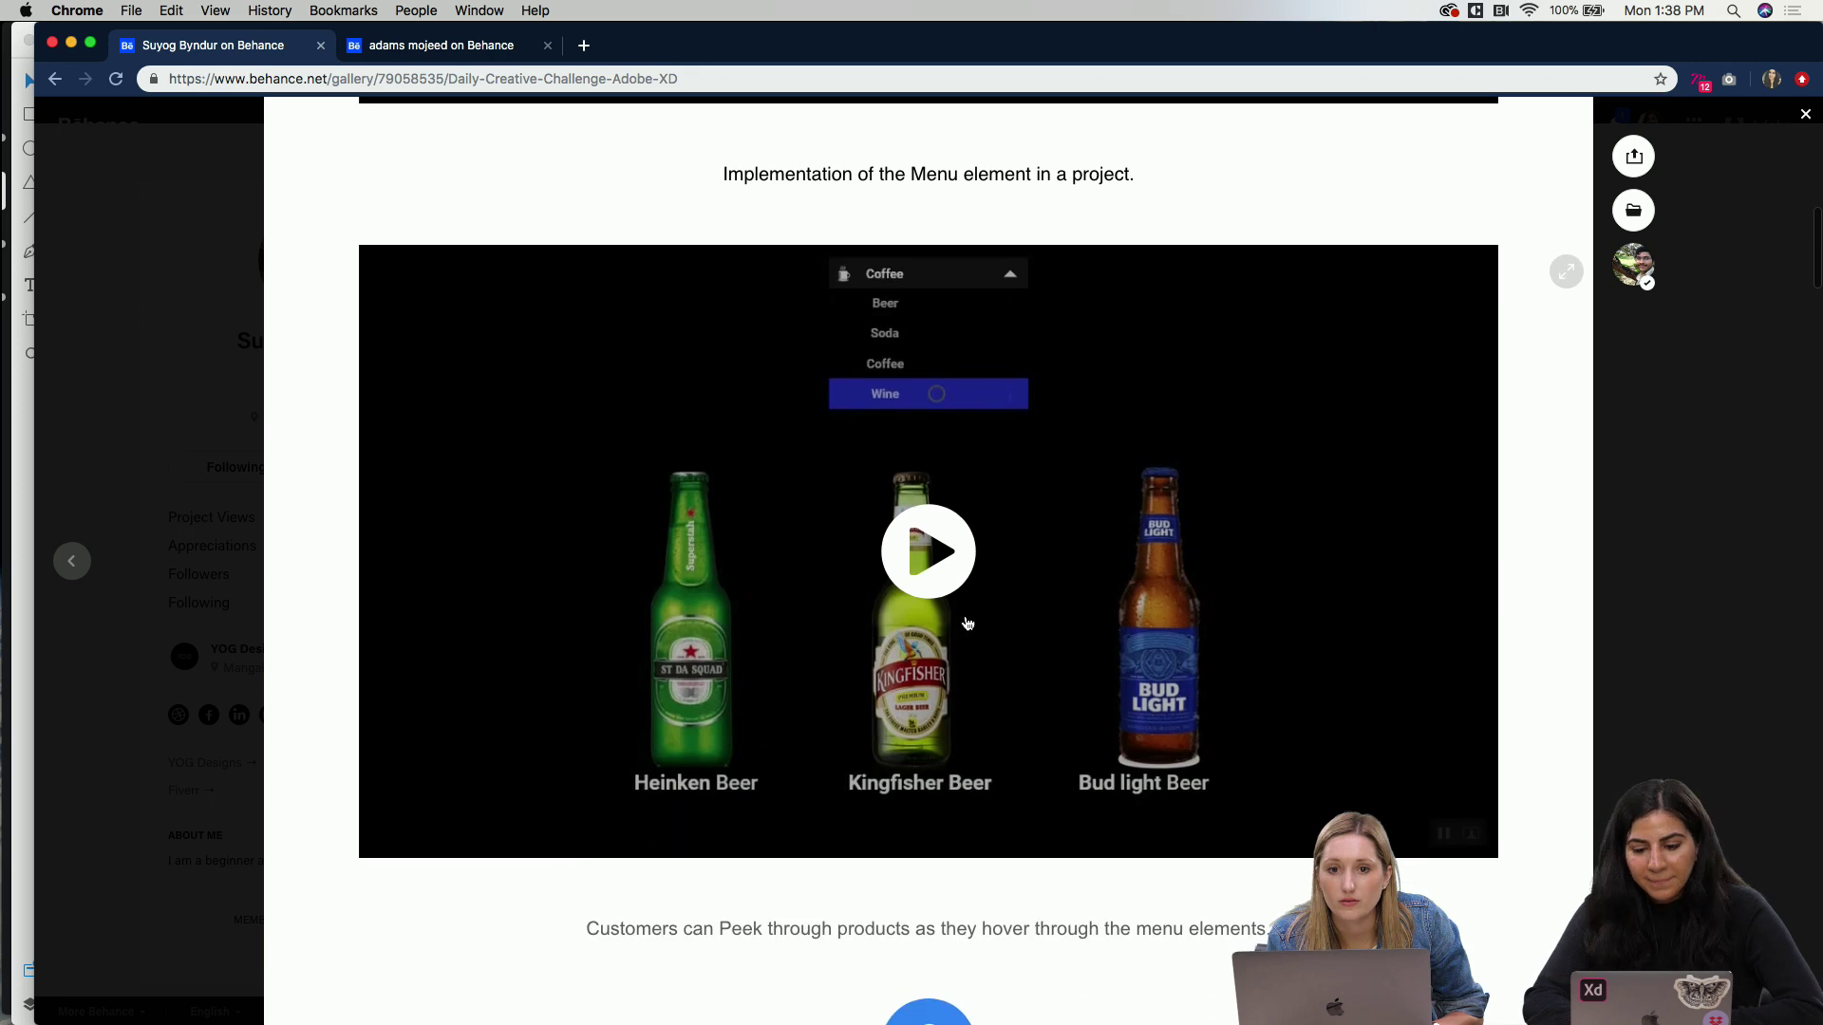
click(947, 567)
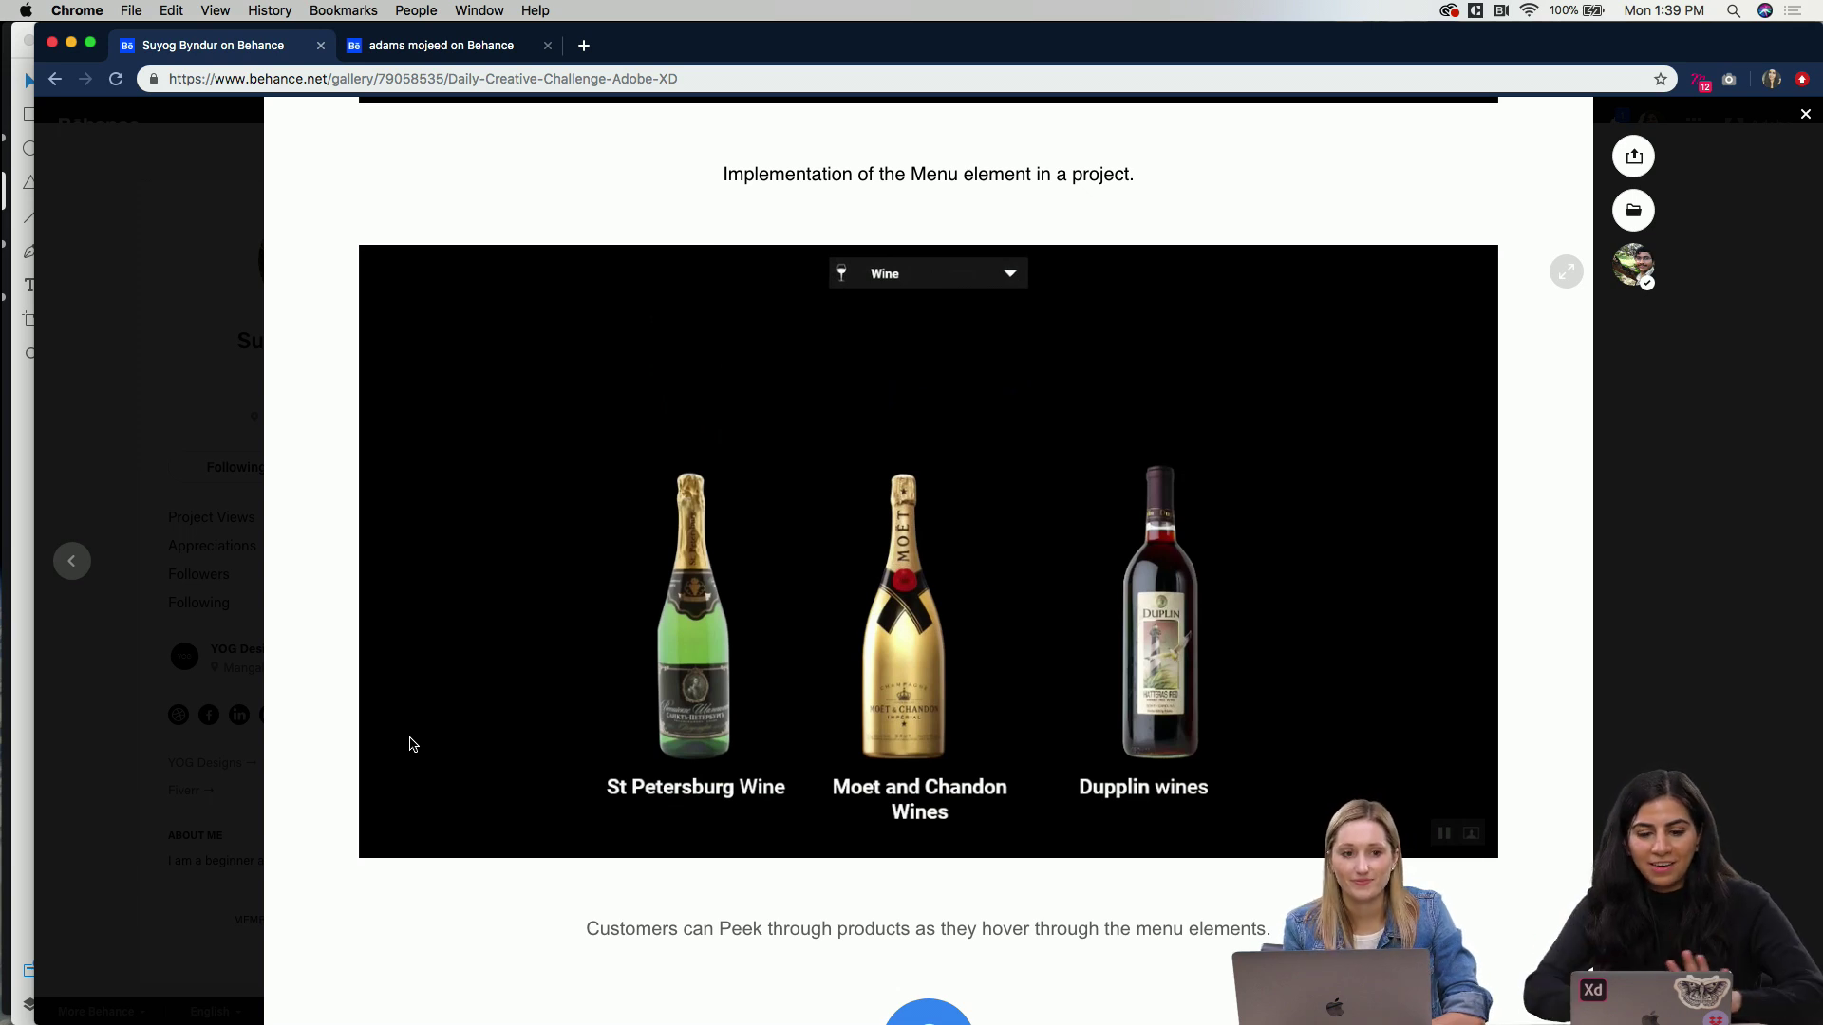
scroll(469, 824, down, 2)
scroll(469, 824, down, 1)
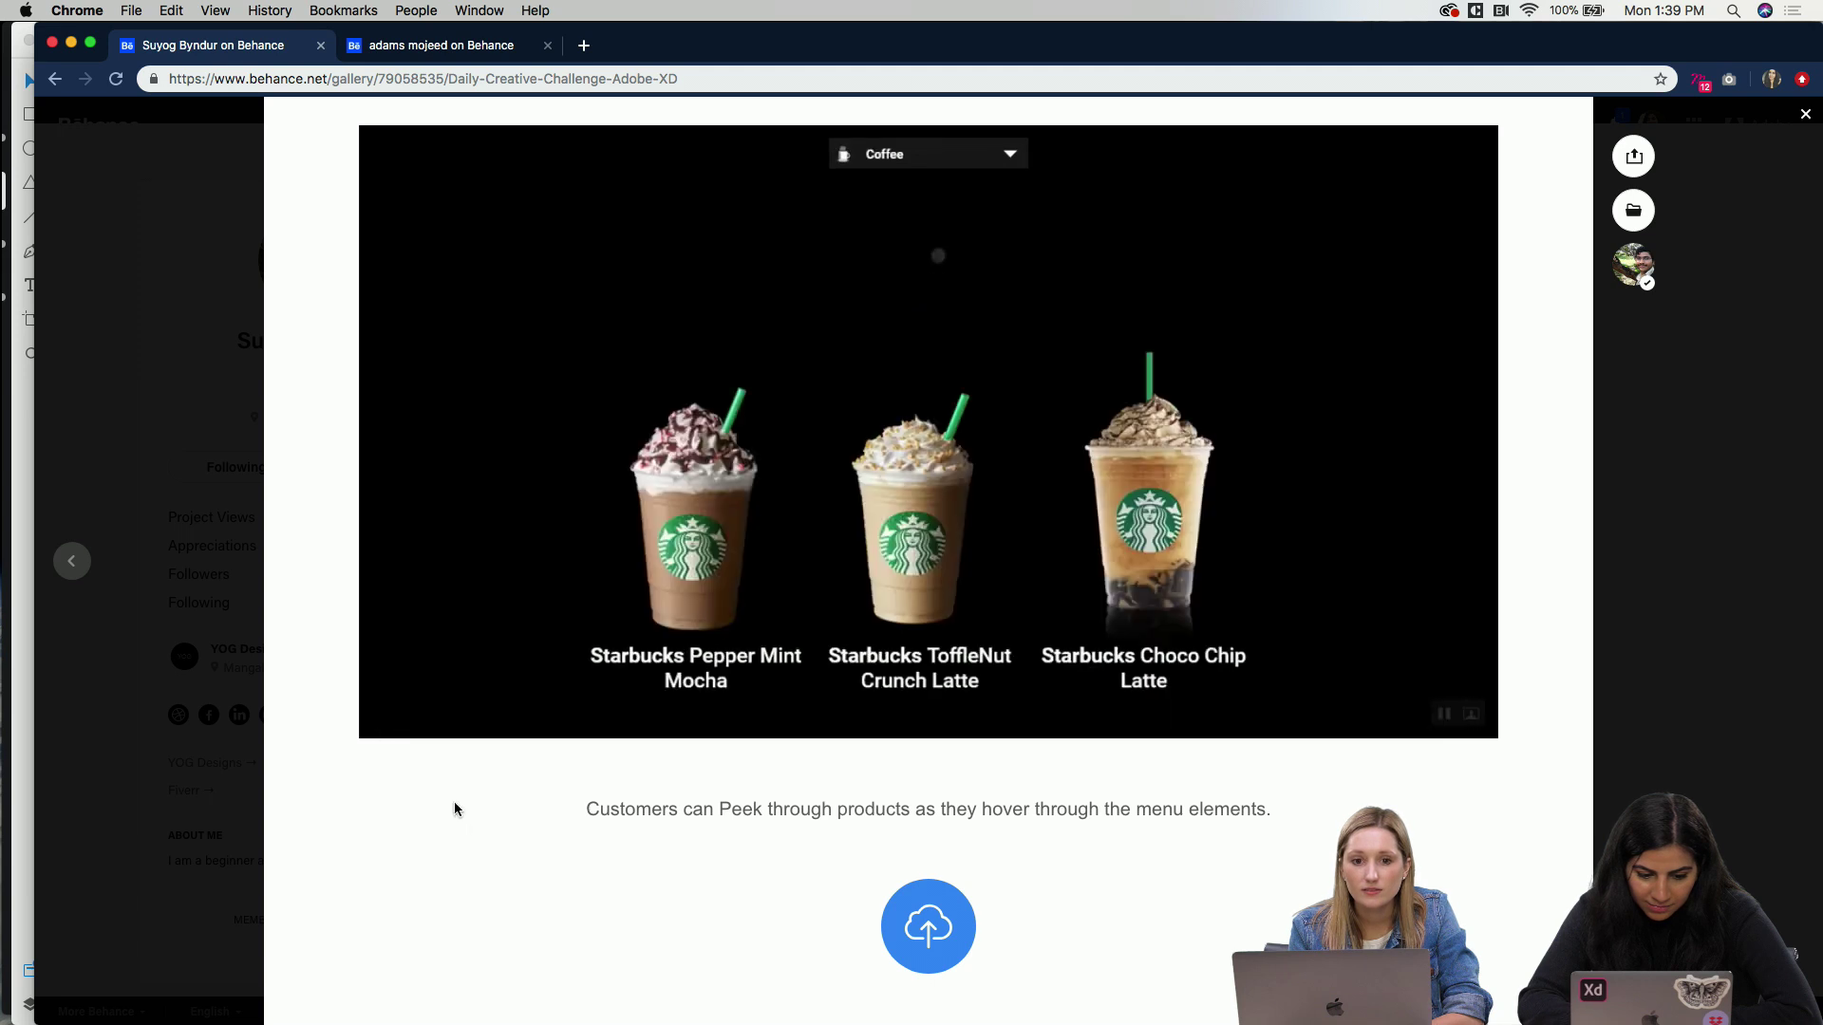
click(382, 723)
Step: Play the Day 2 Upload File video of uploading an image onto a website
scroll(429, 809, down, 5)
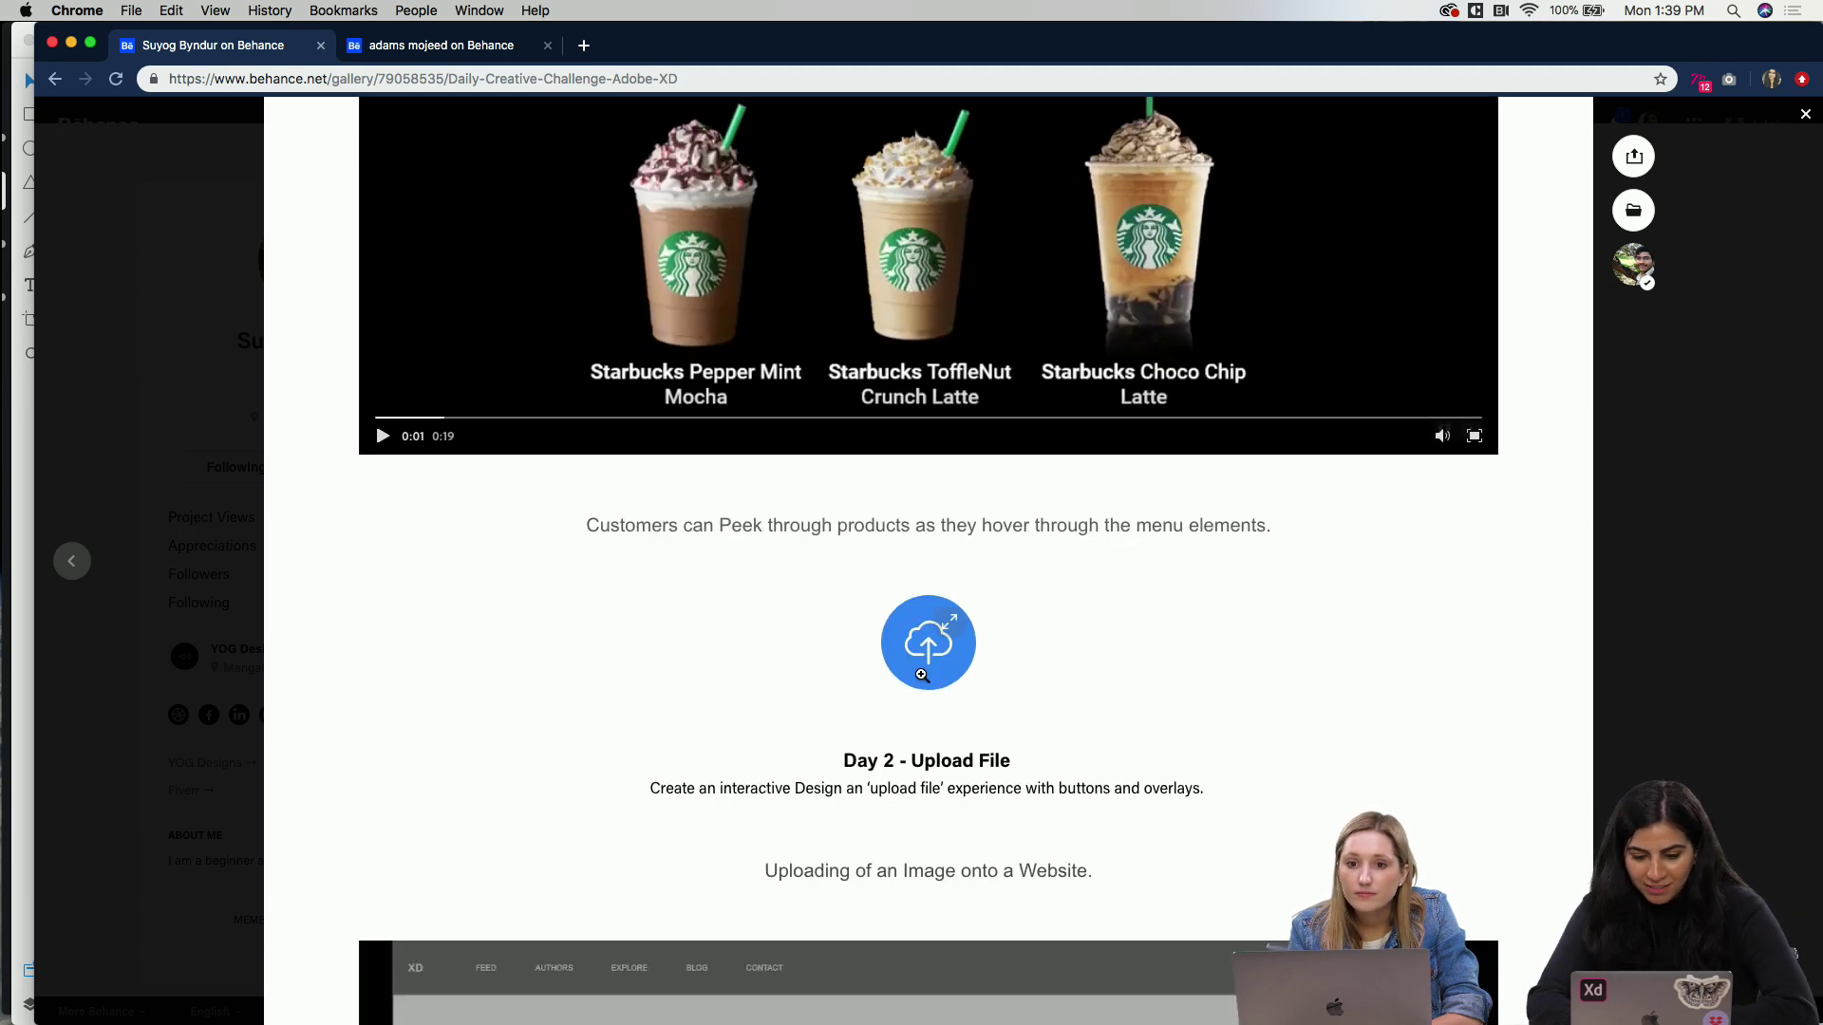
scroll(759, 721, down, 5)
scroll(760, 723, down, 5)
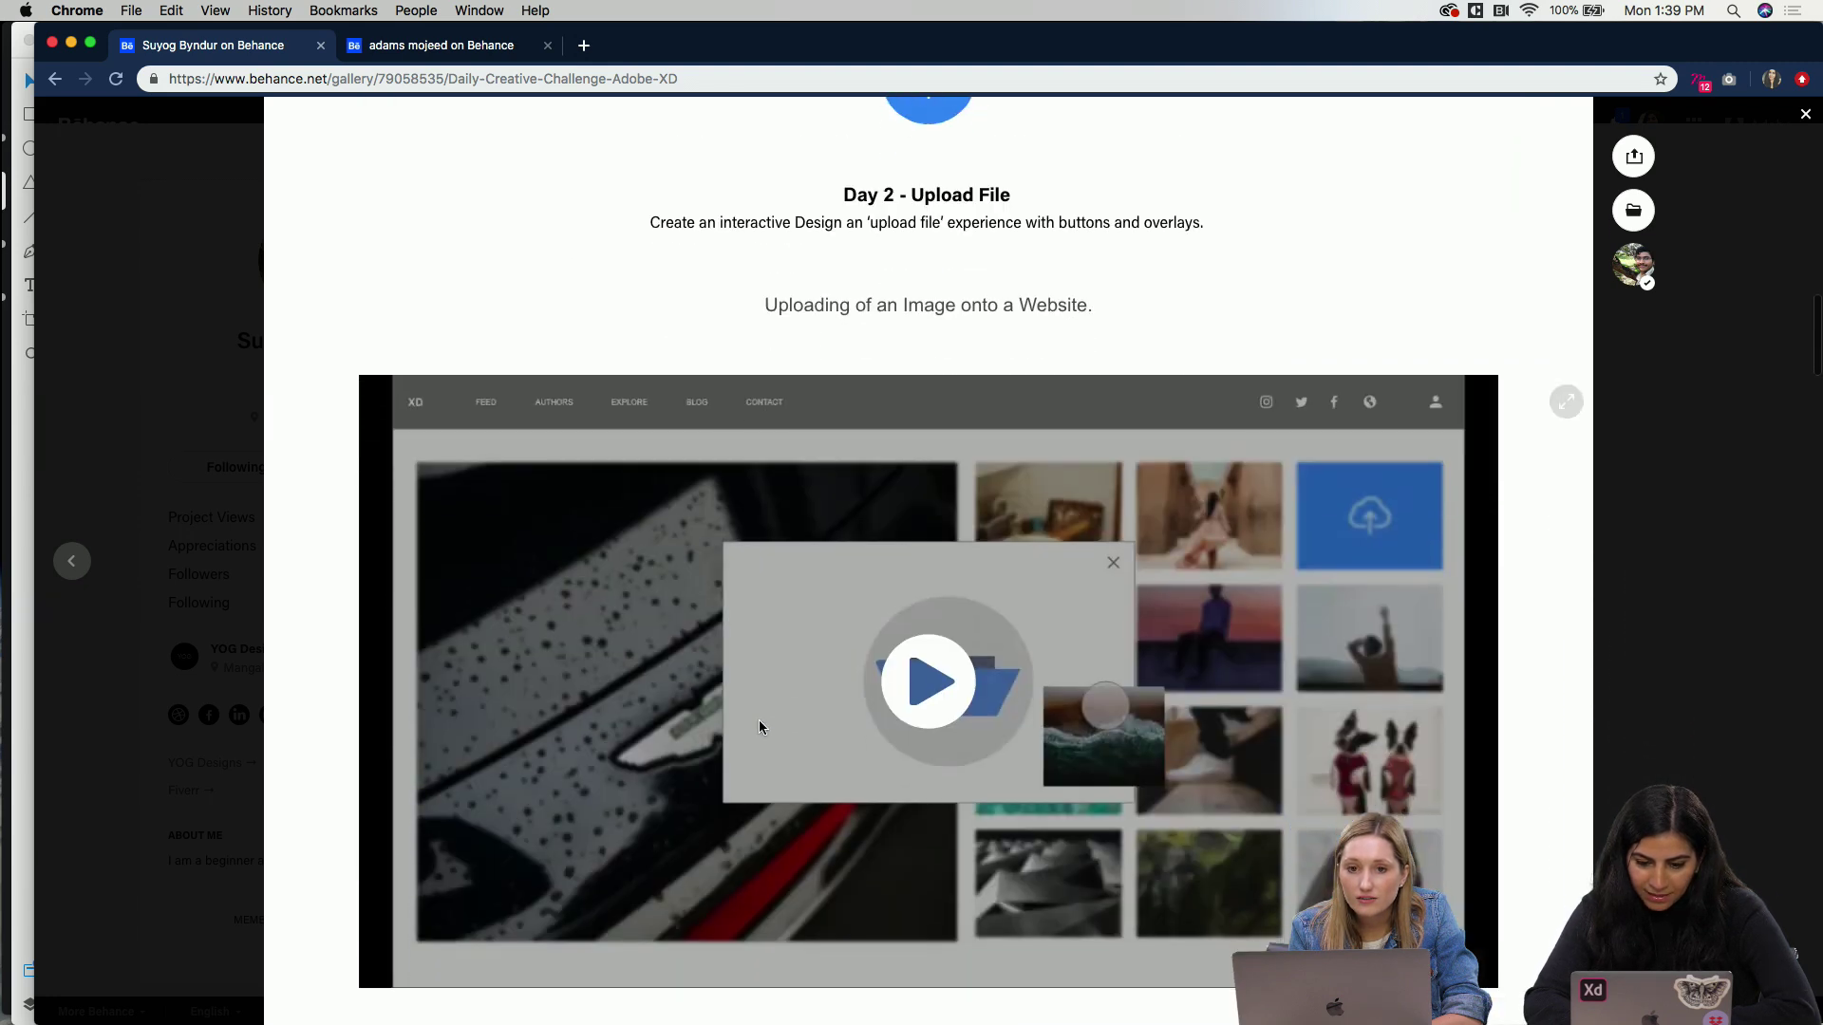
click(948, 649)
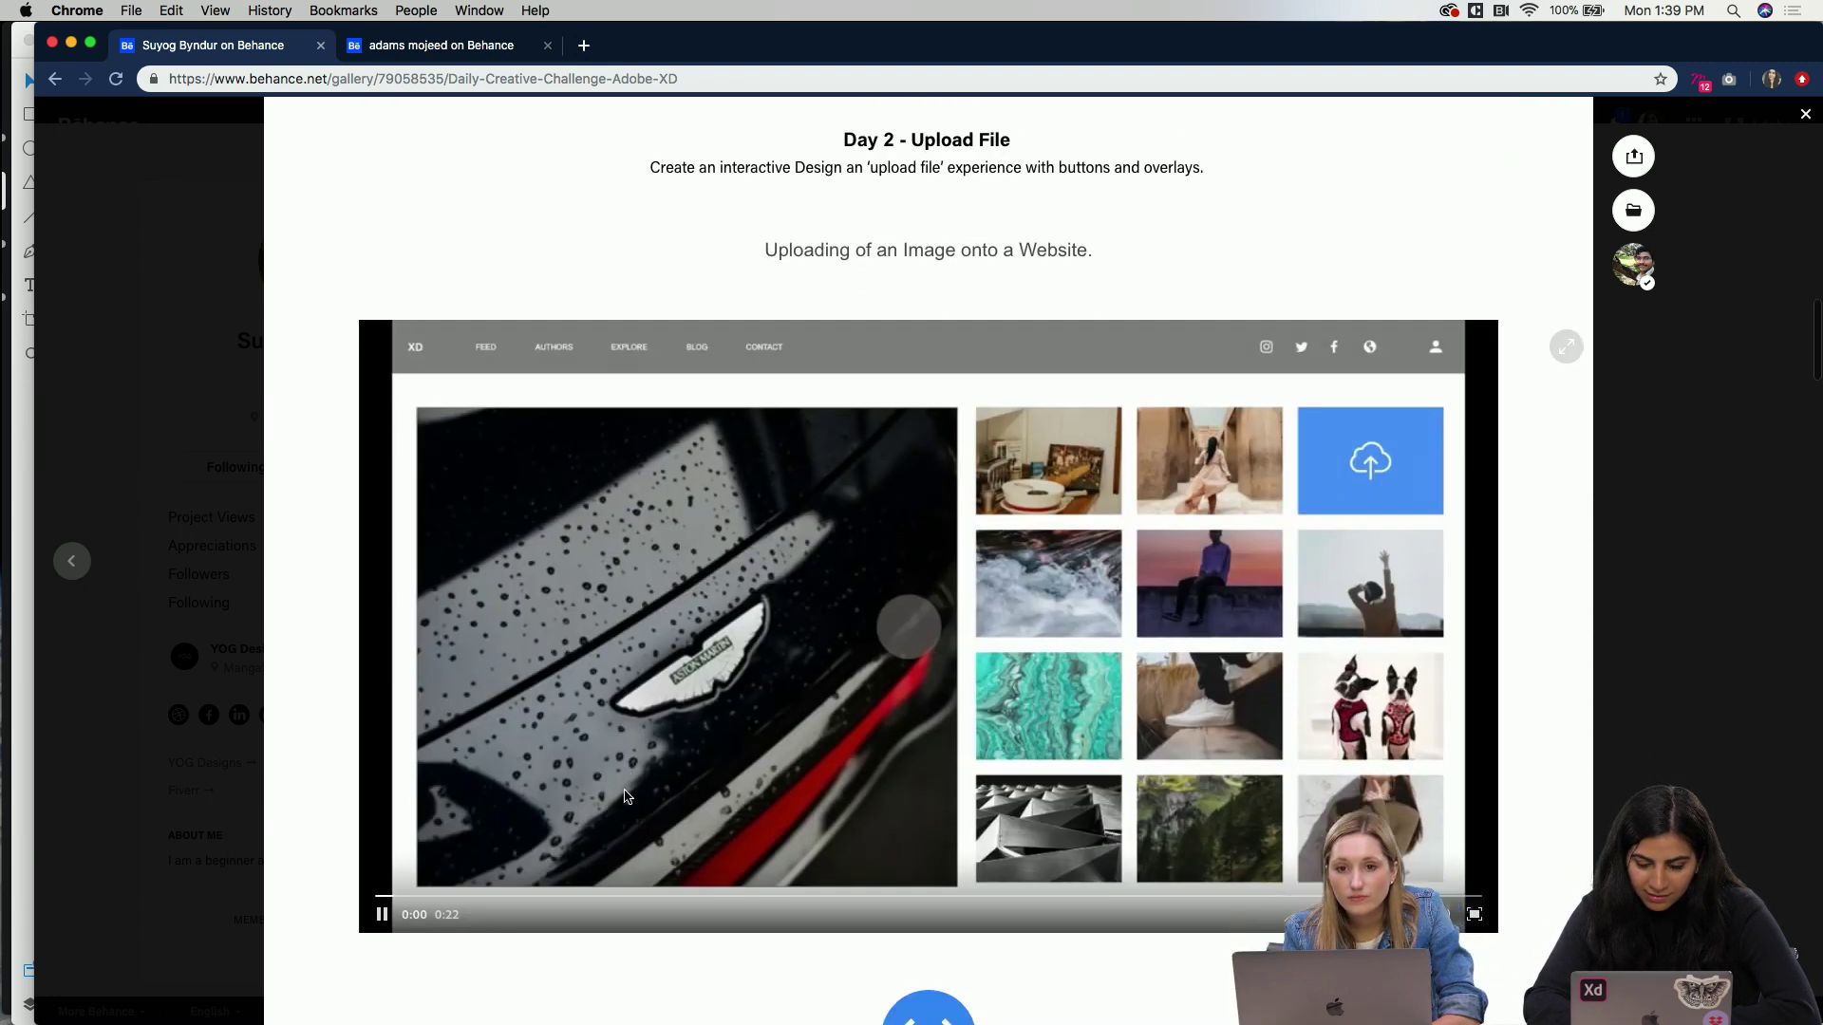
scroll(375, 765, down, 2)
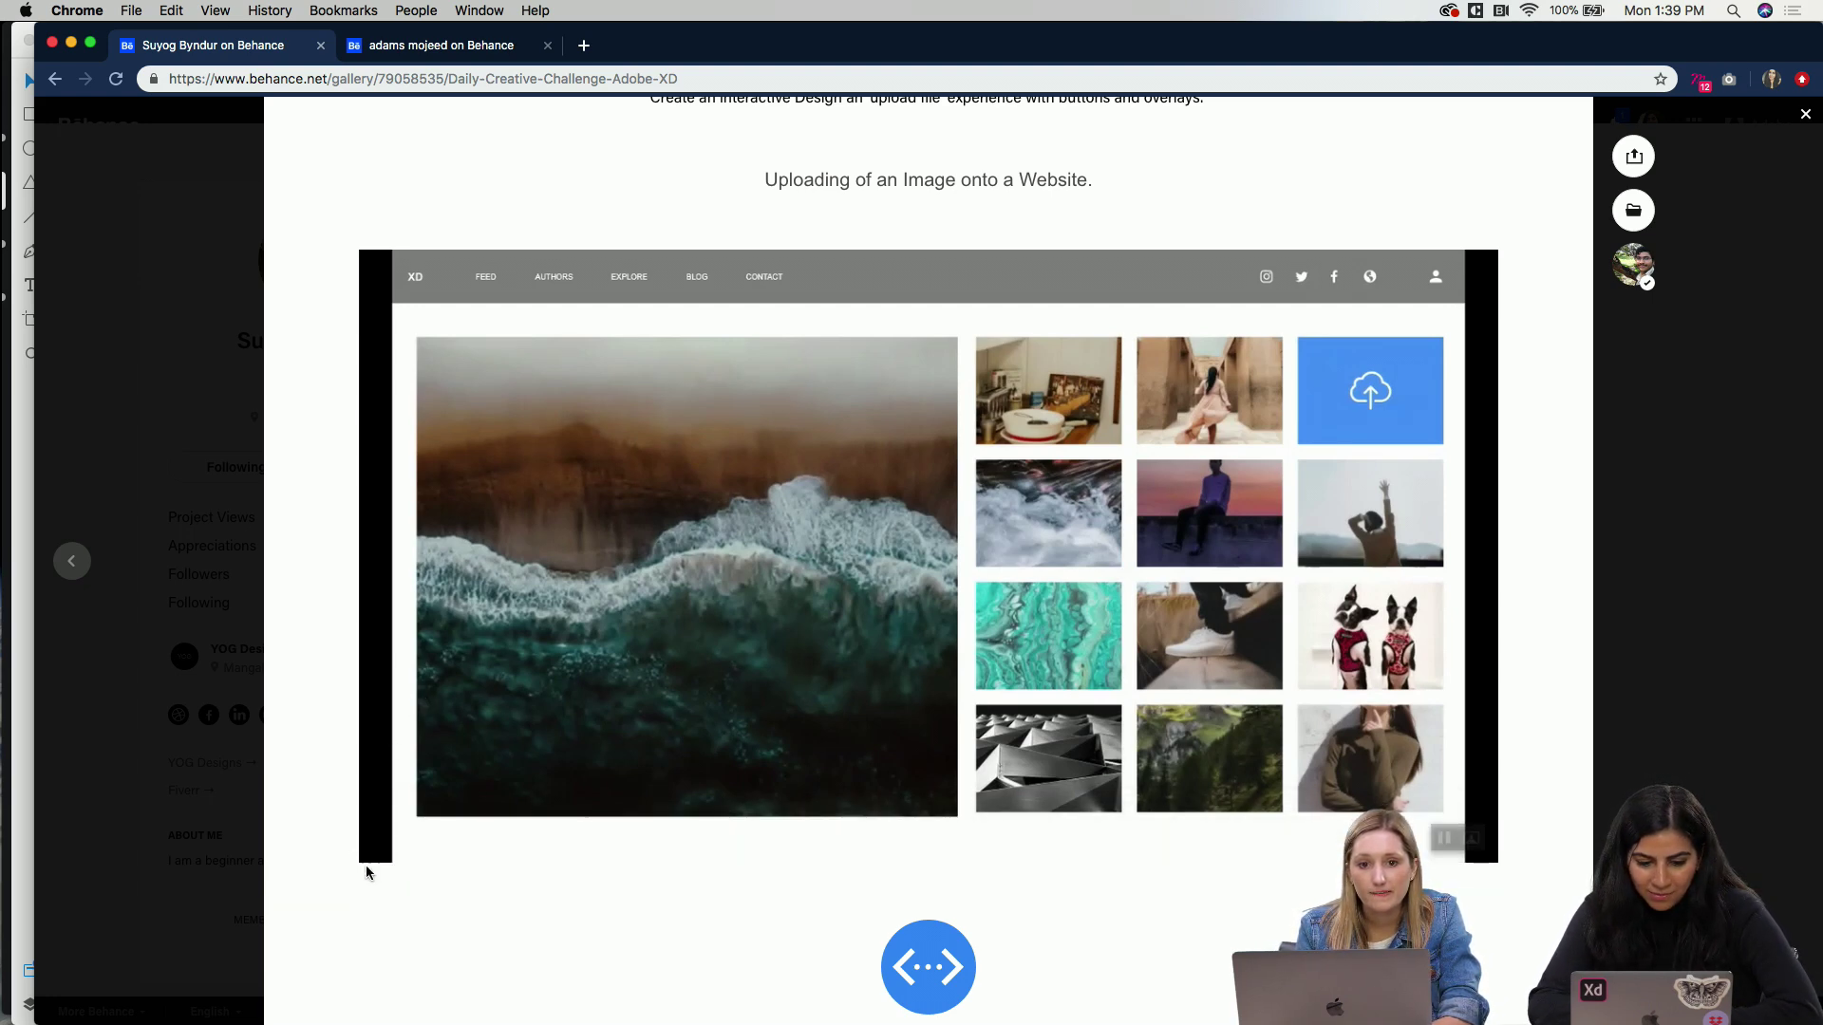
Step: Play the Day 3 Pagination video of the standalone nav bar and review its page-number design
scroll(360, 892, down, 10)
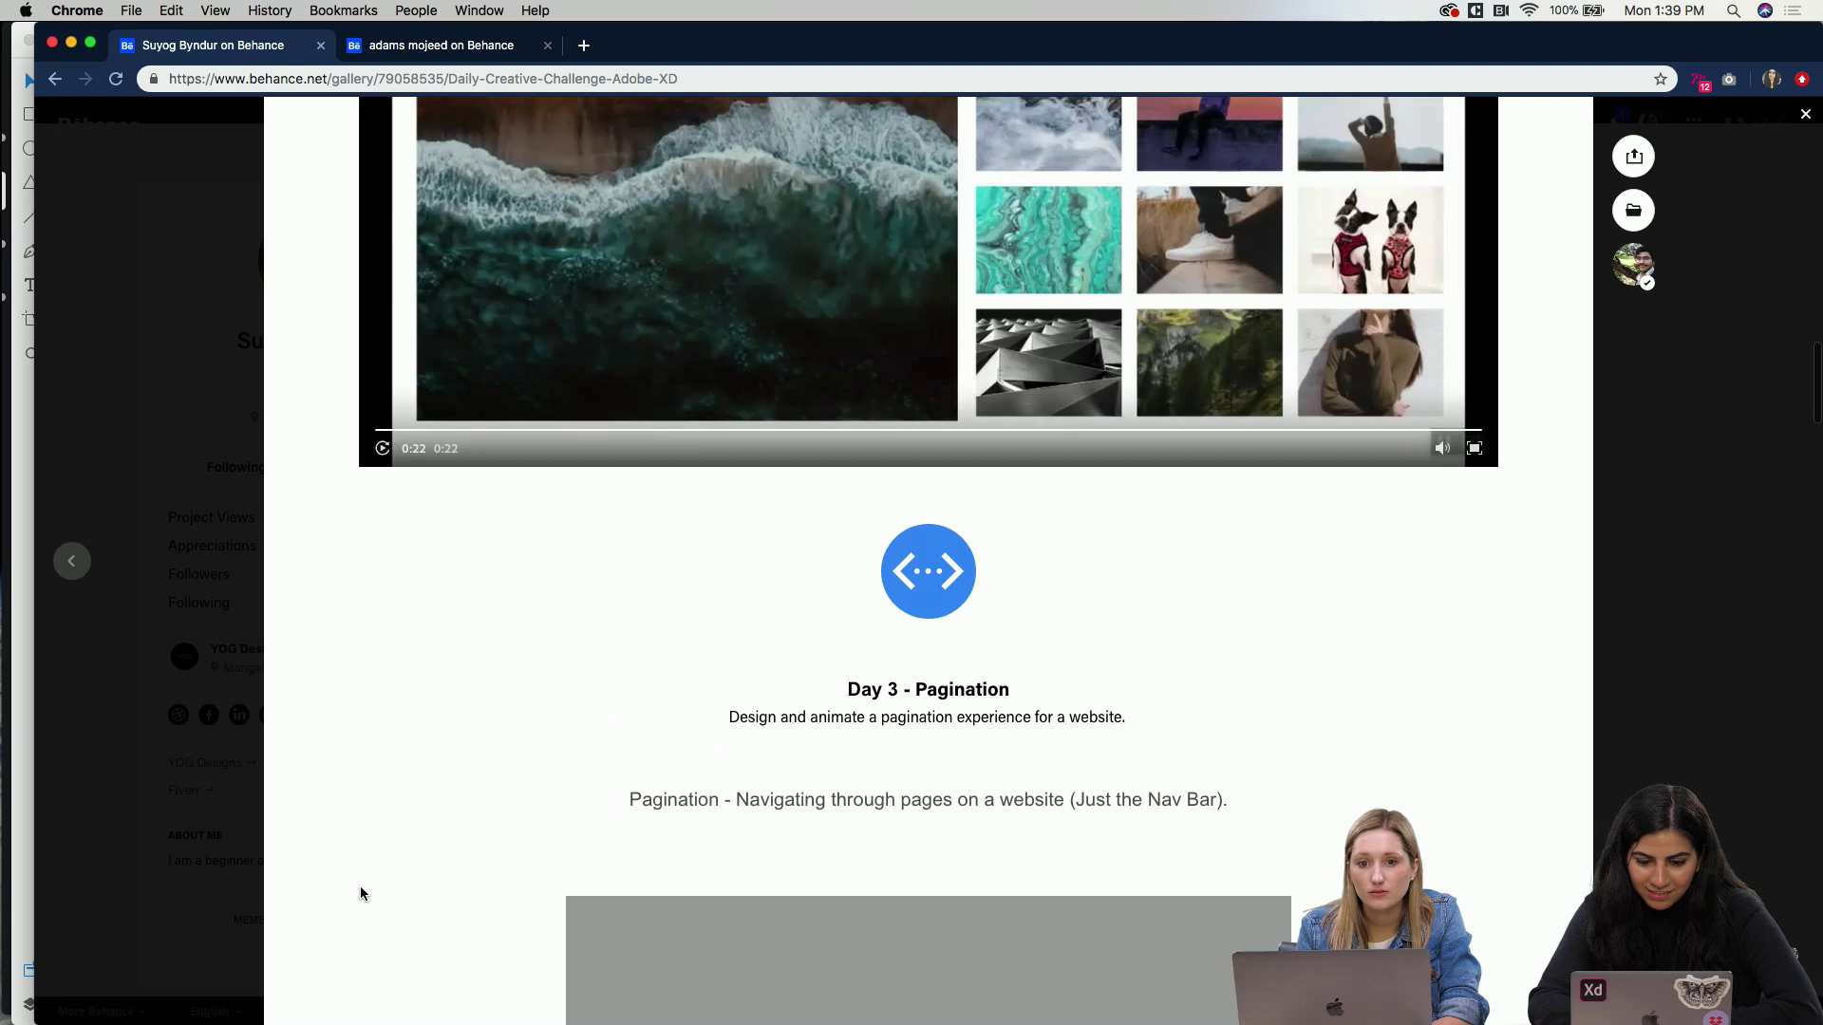
scroll(361, 889, down, 2)
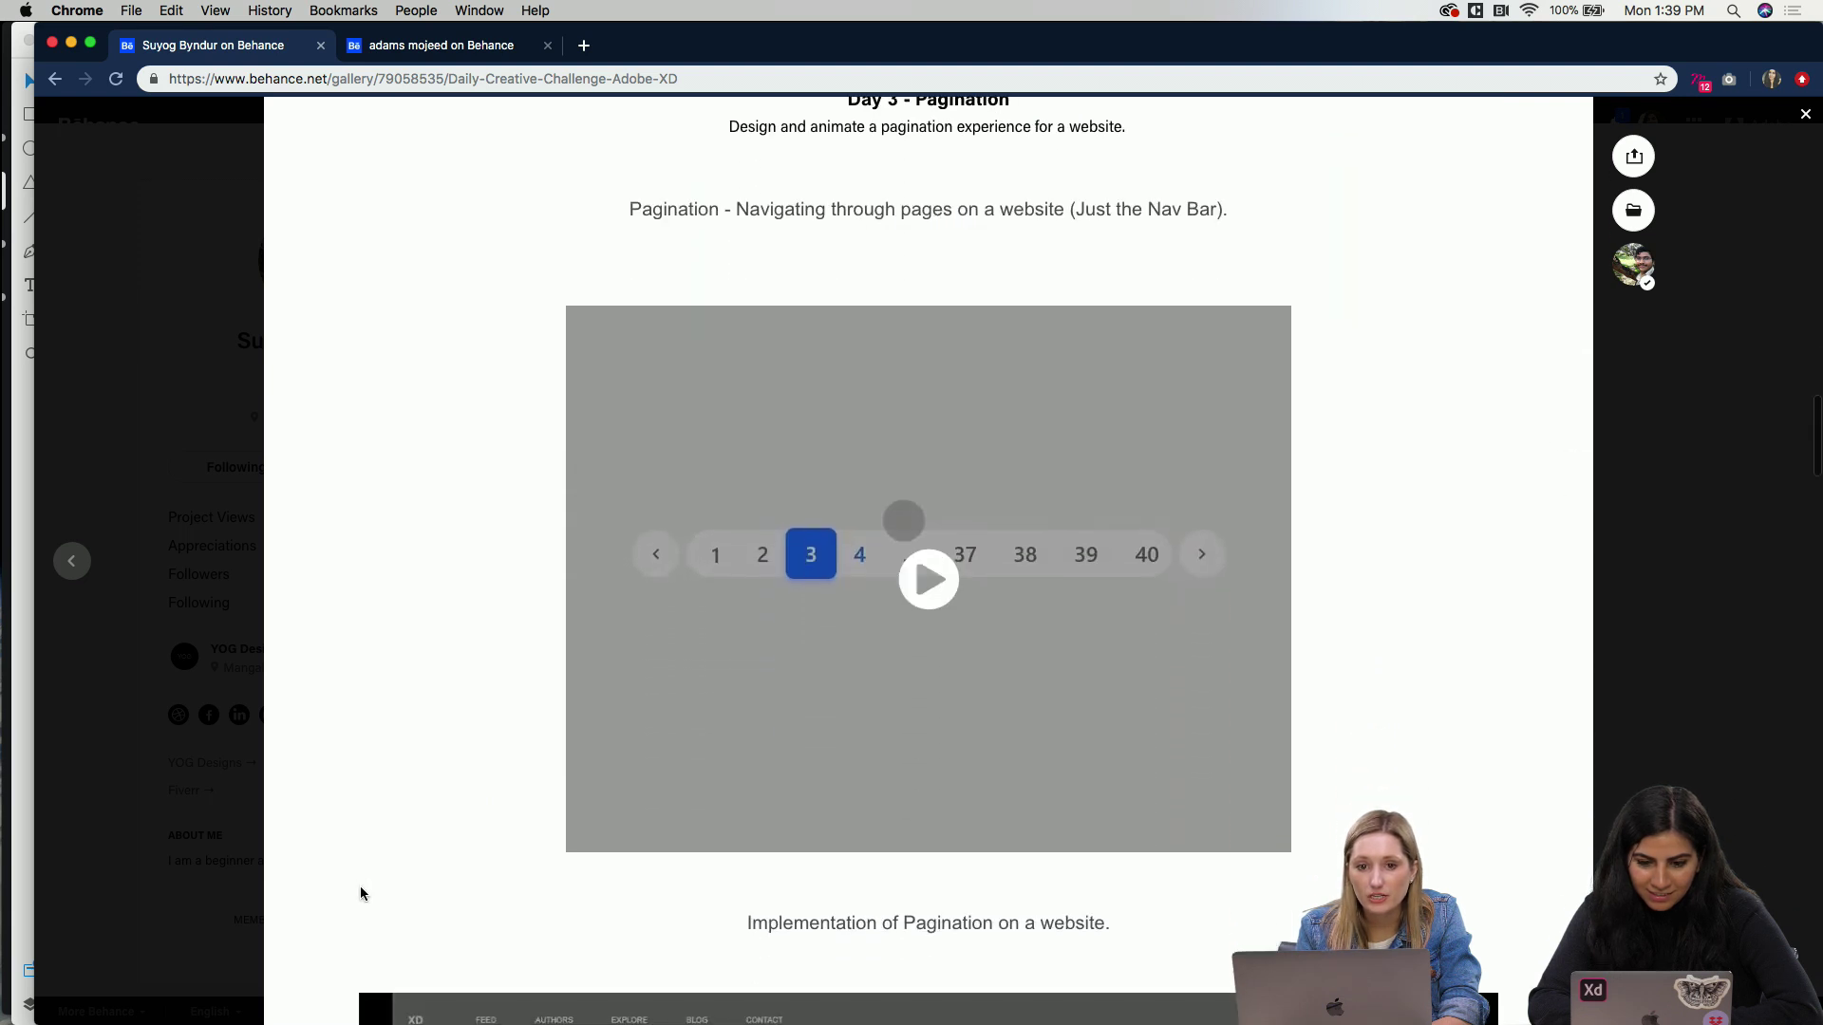
click(930, 615)
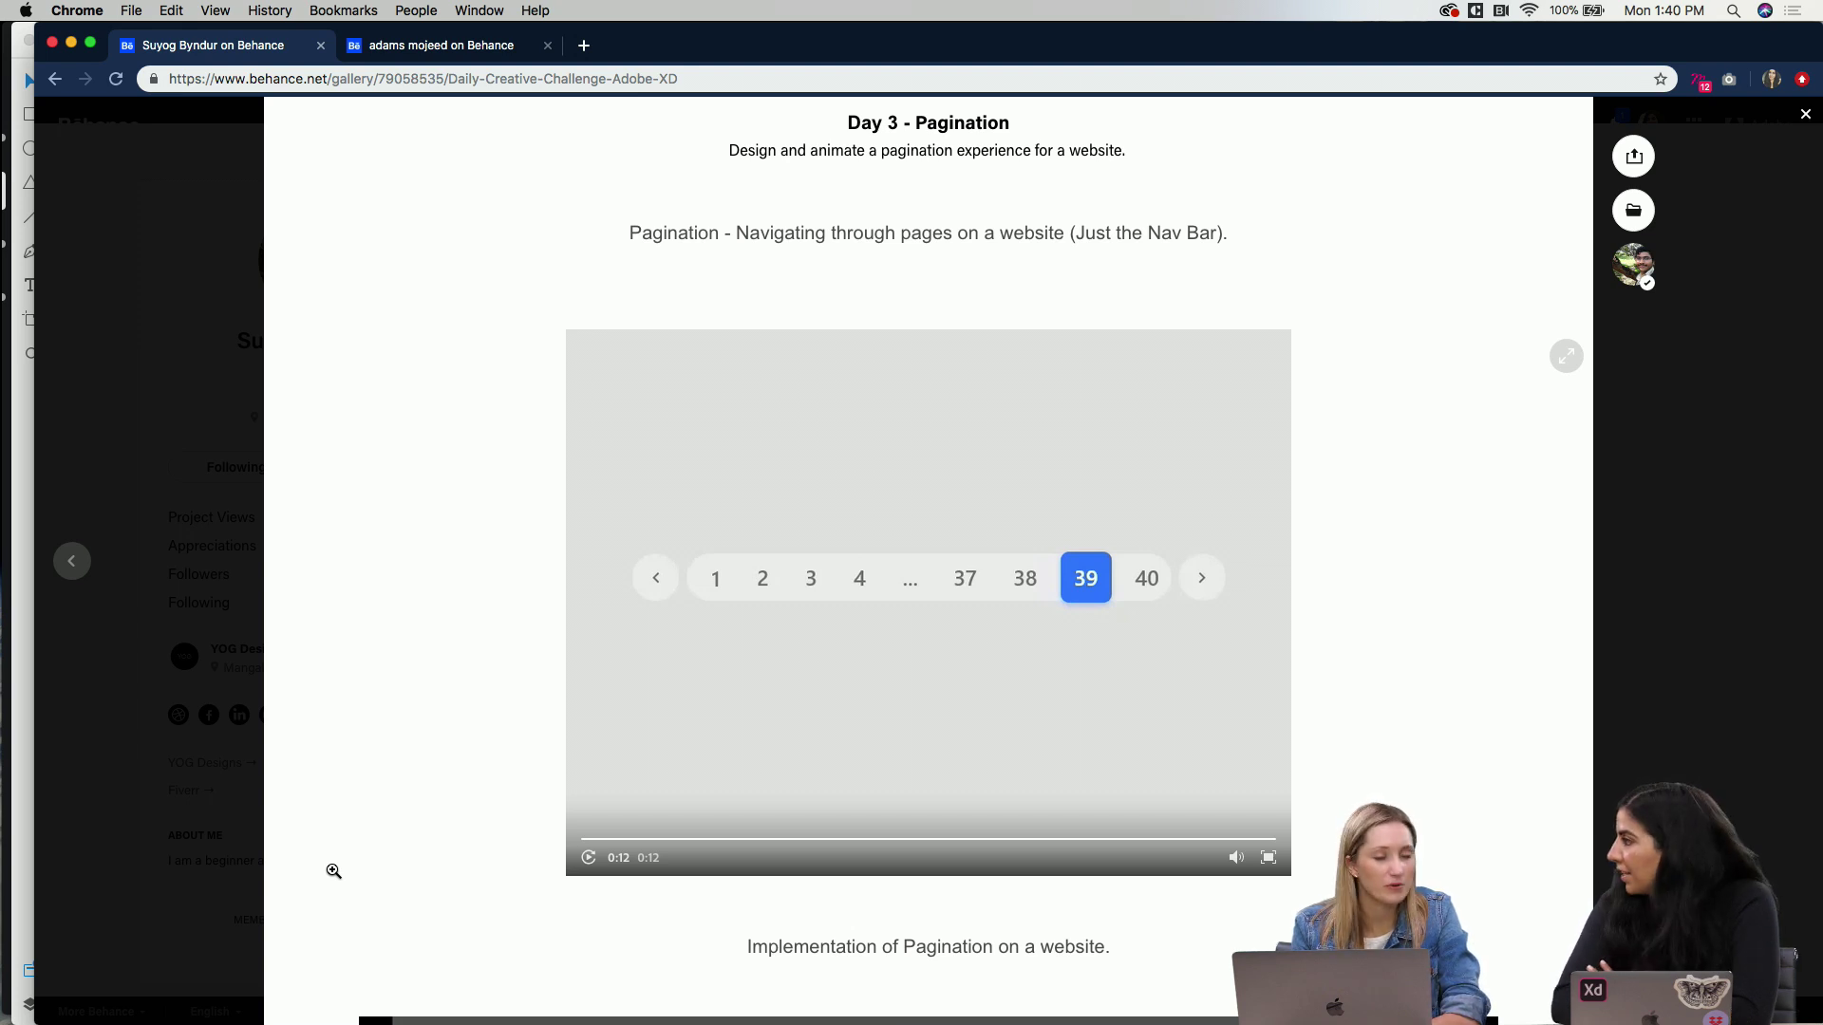
scroll(432, 737, down, 5)
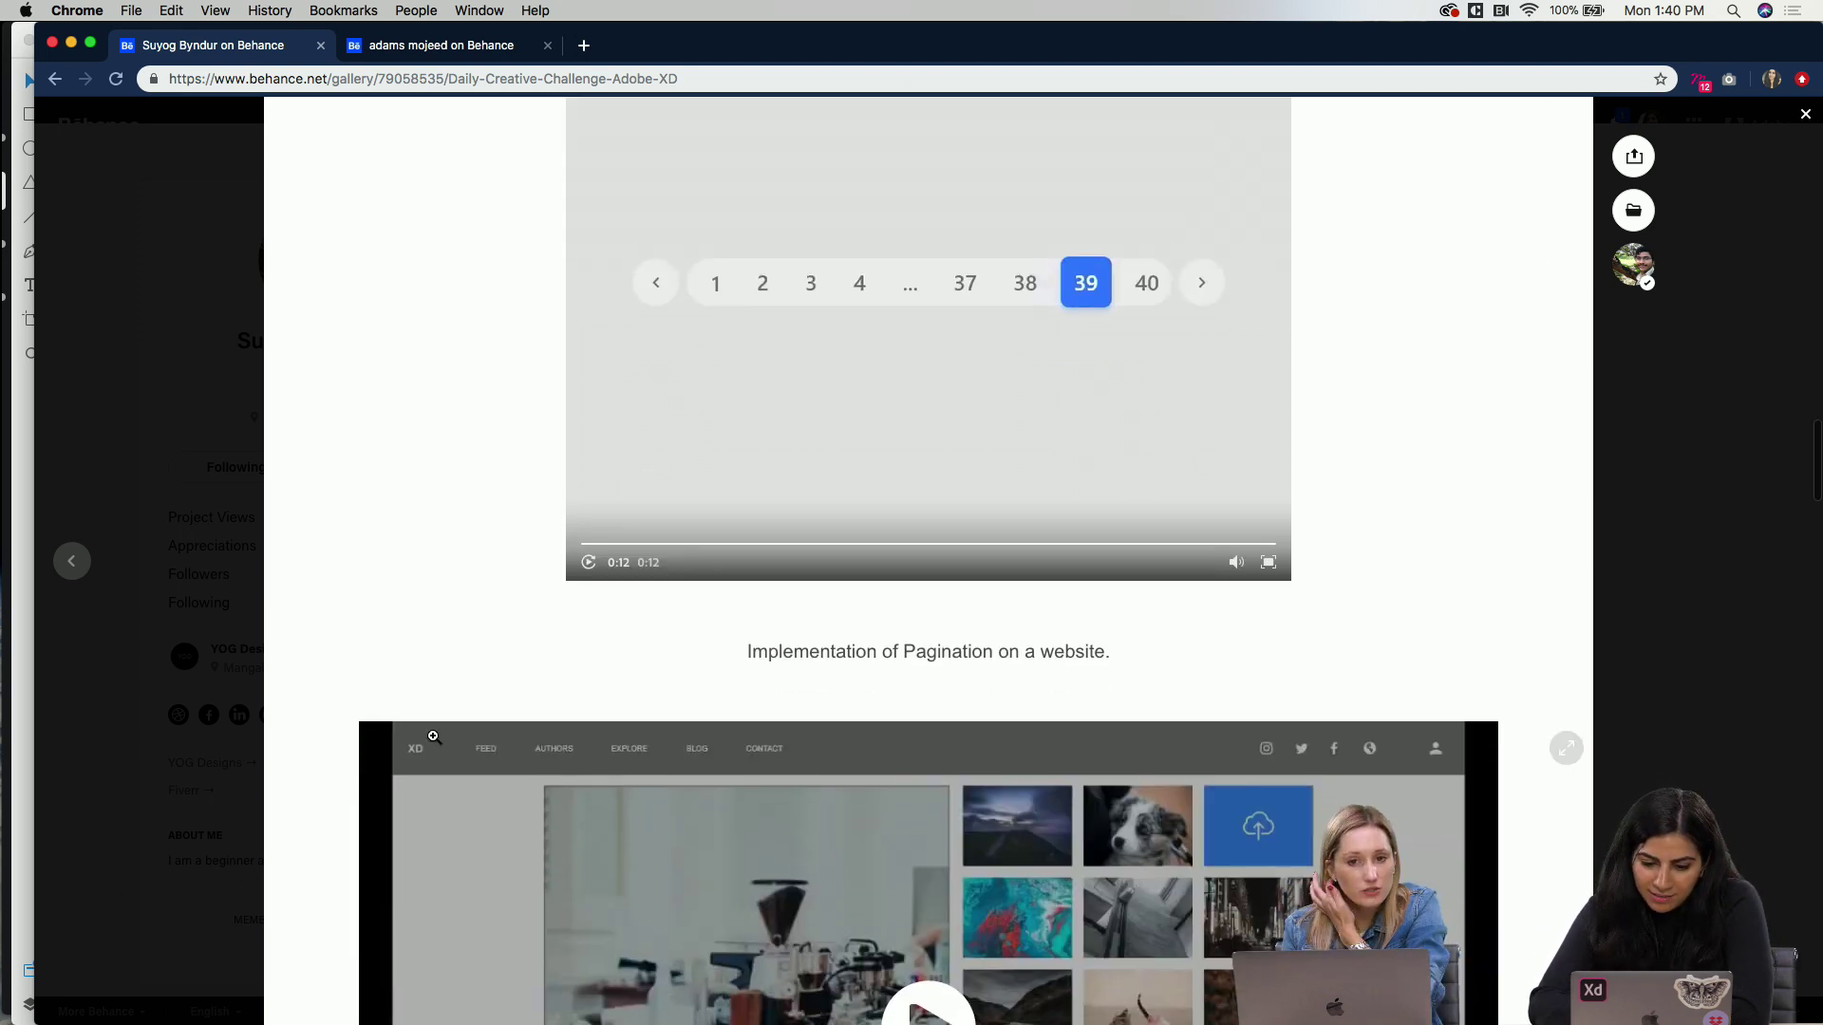
scroll(433, 737, up, 3)
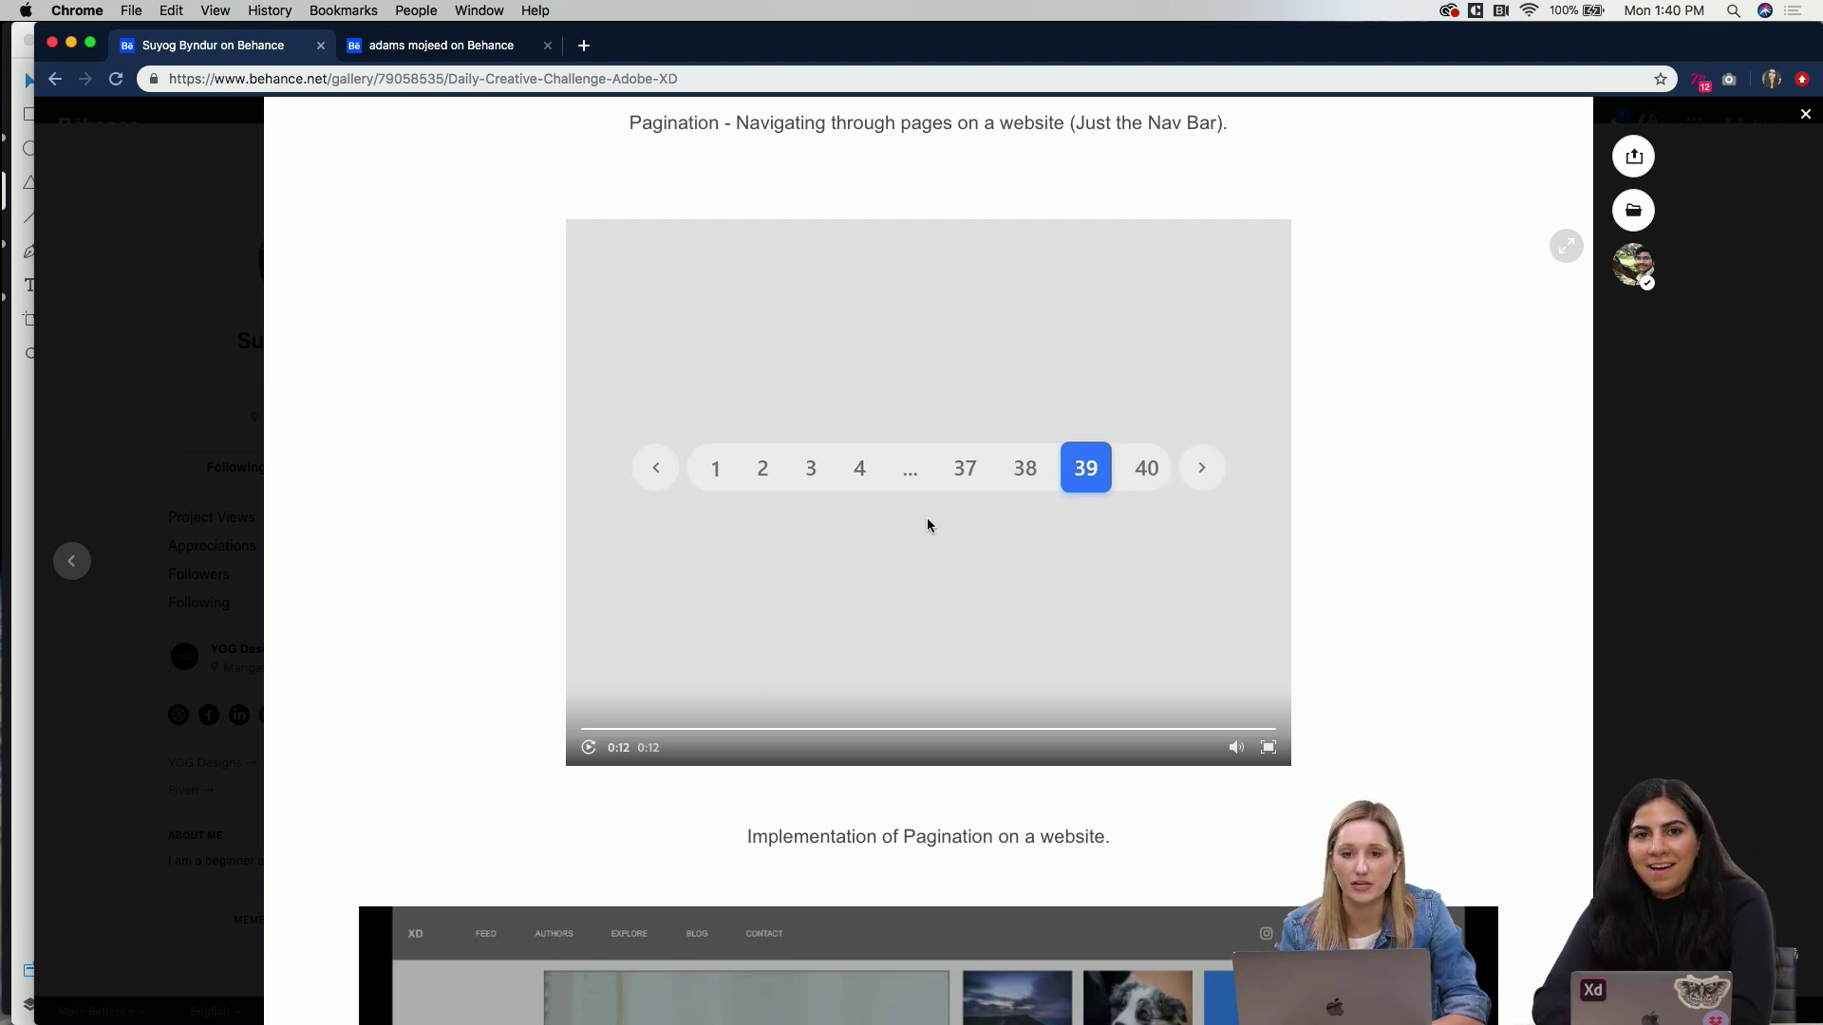
Step: Play the Day 3 video showing the pagination implemented on a website
scroll(735, 613, down, 10)
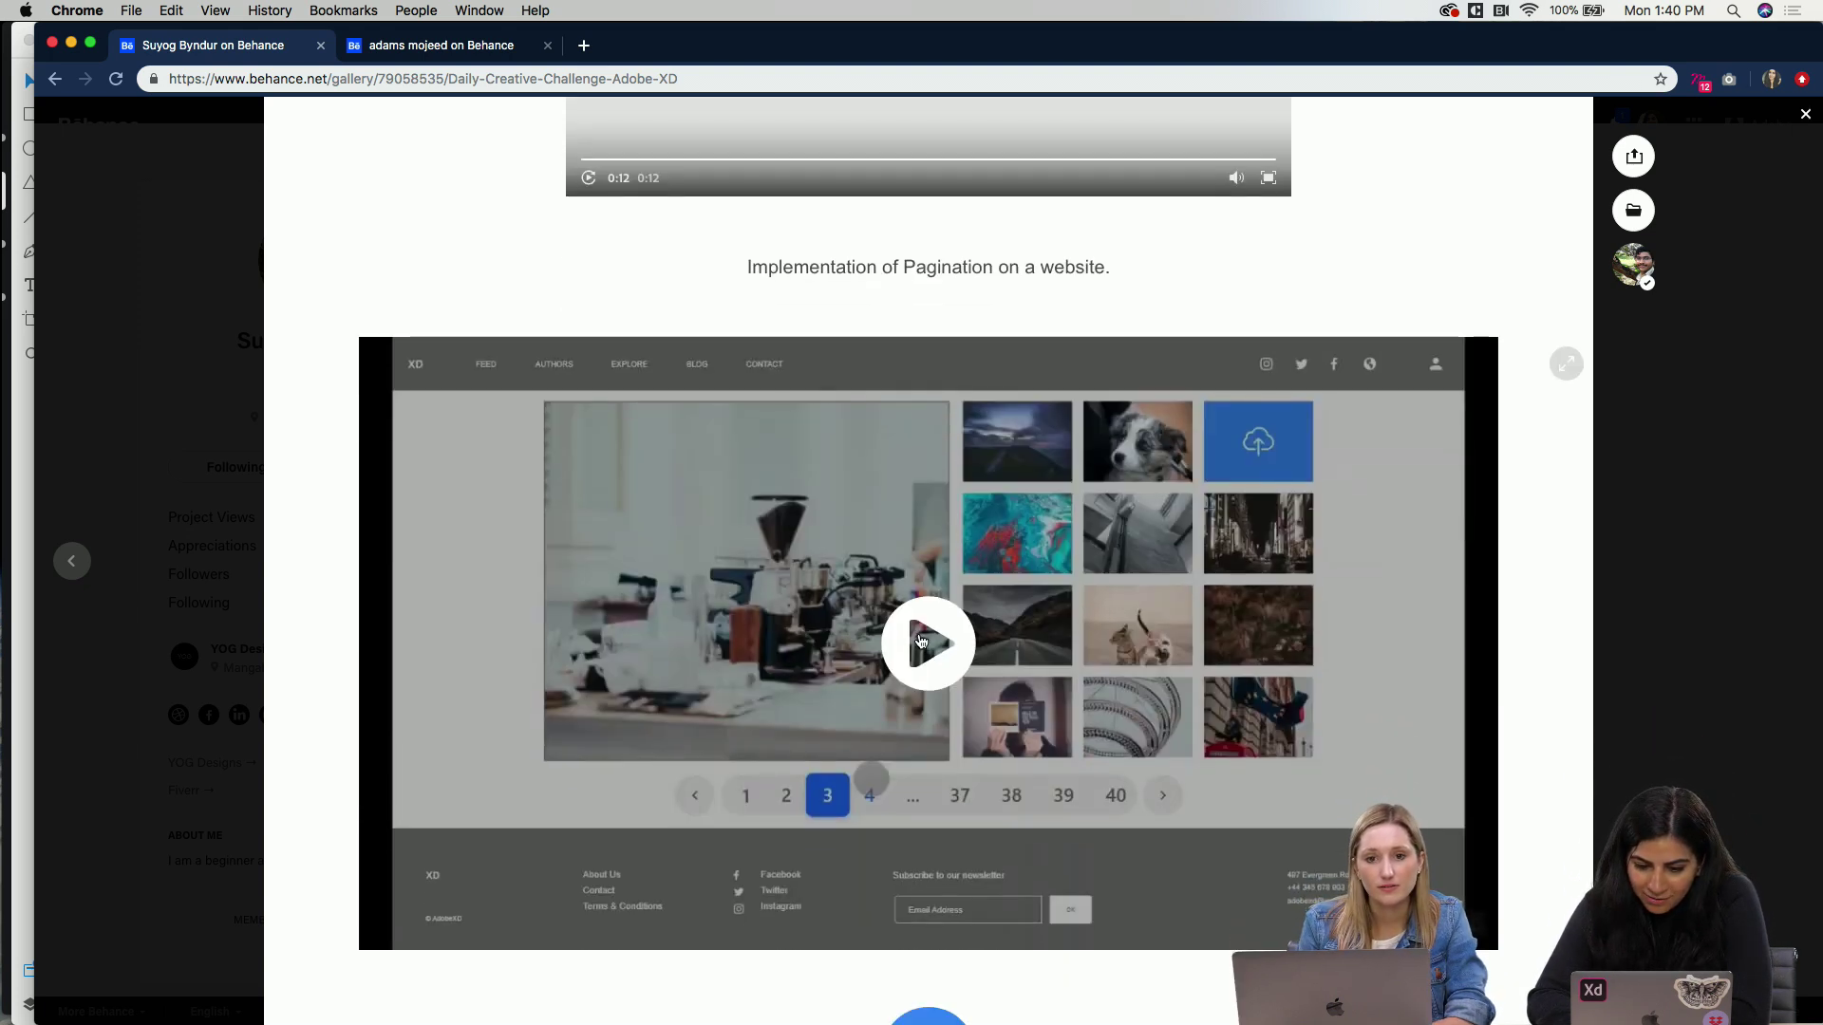
click(920, 642)
scroll(659, 687, down, 1)
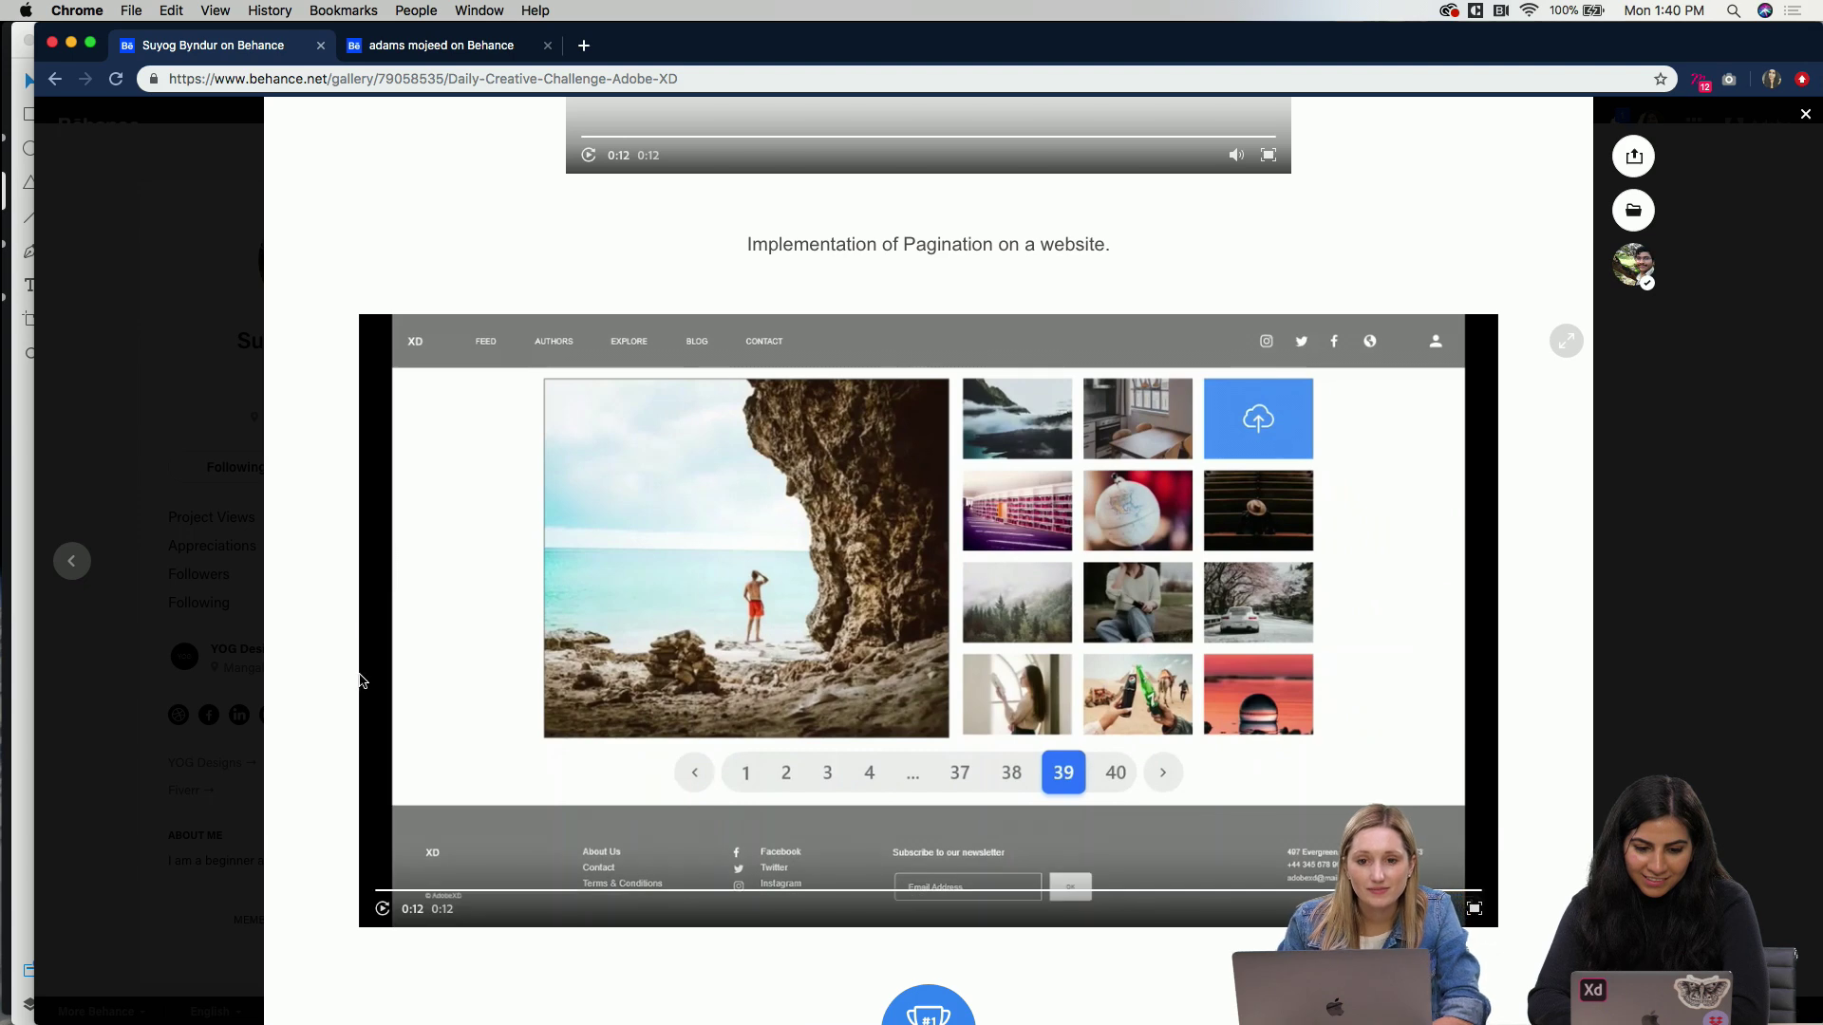
Step: Read the Day 5 Leaderboard description and play the Game of Thrones leaderboard video
scroll(426, 807, down, 6)
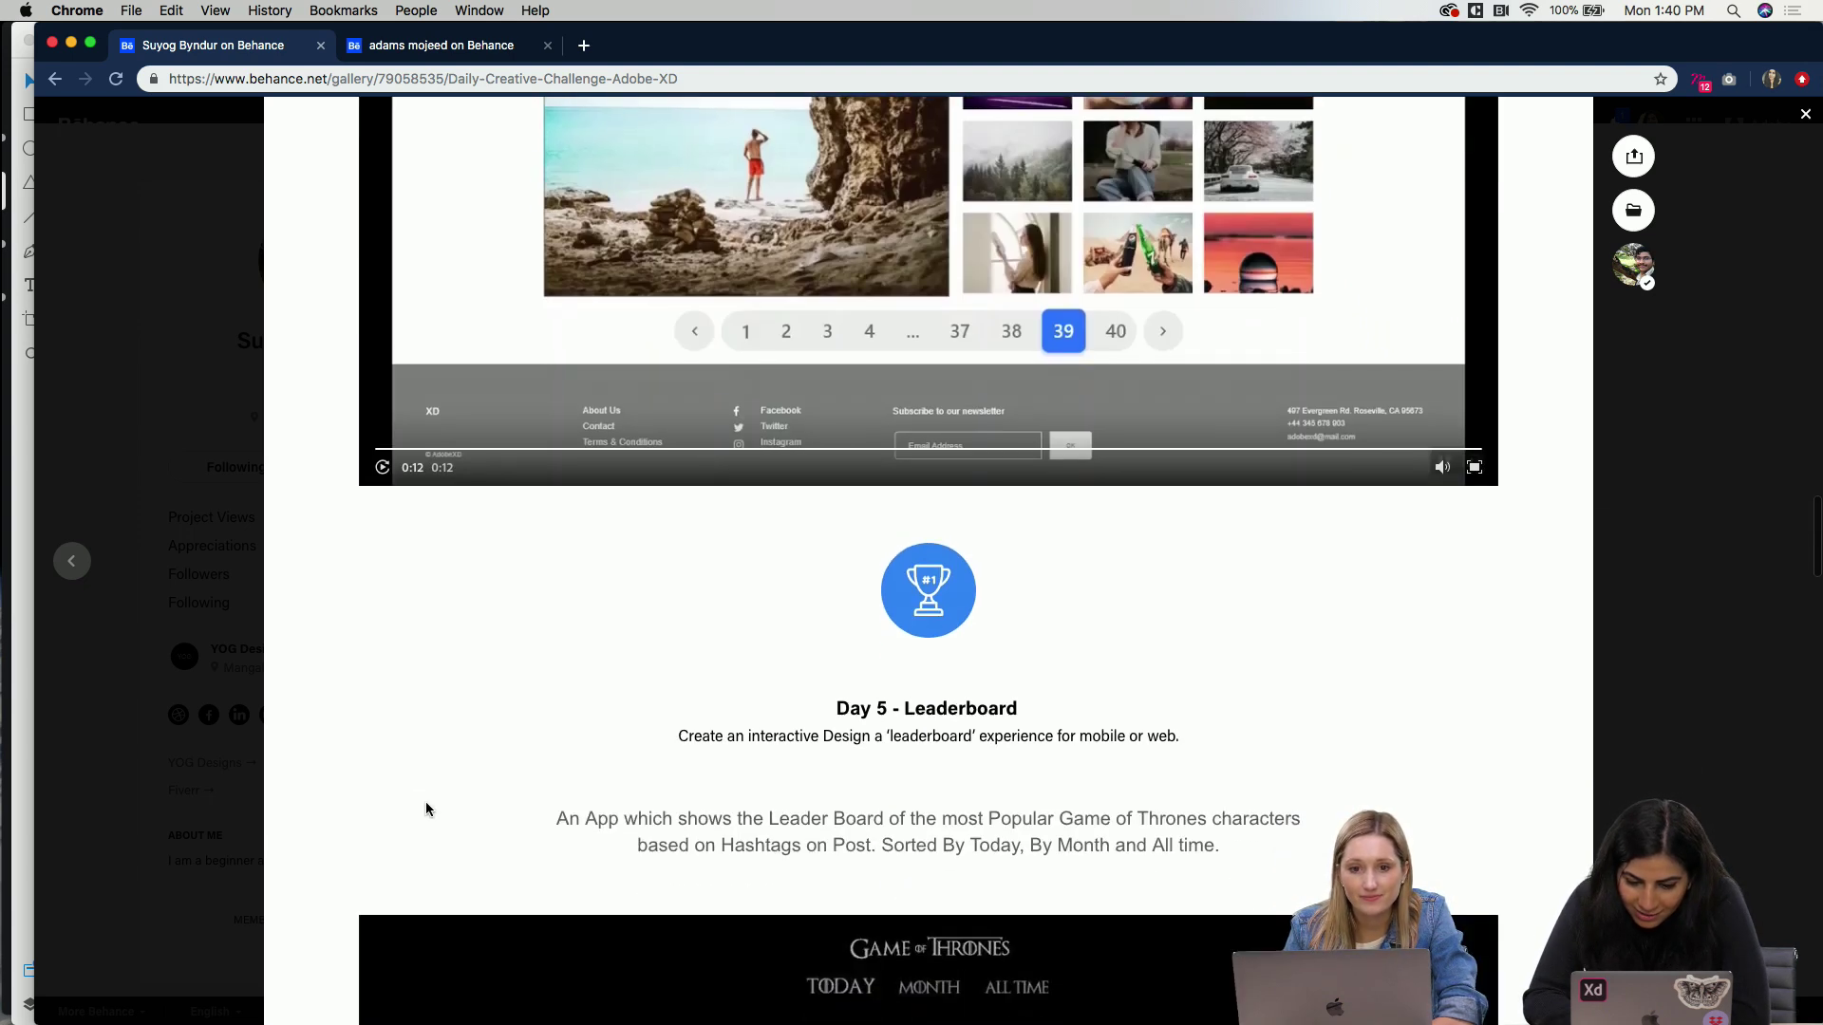
scroll(570, 655, down, 3)
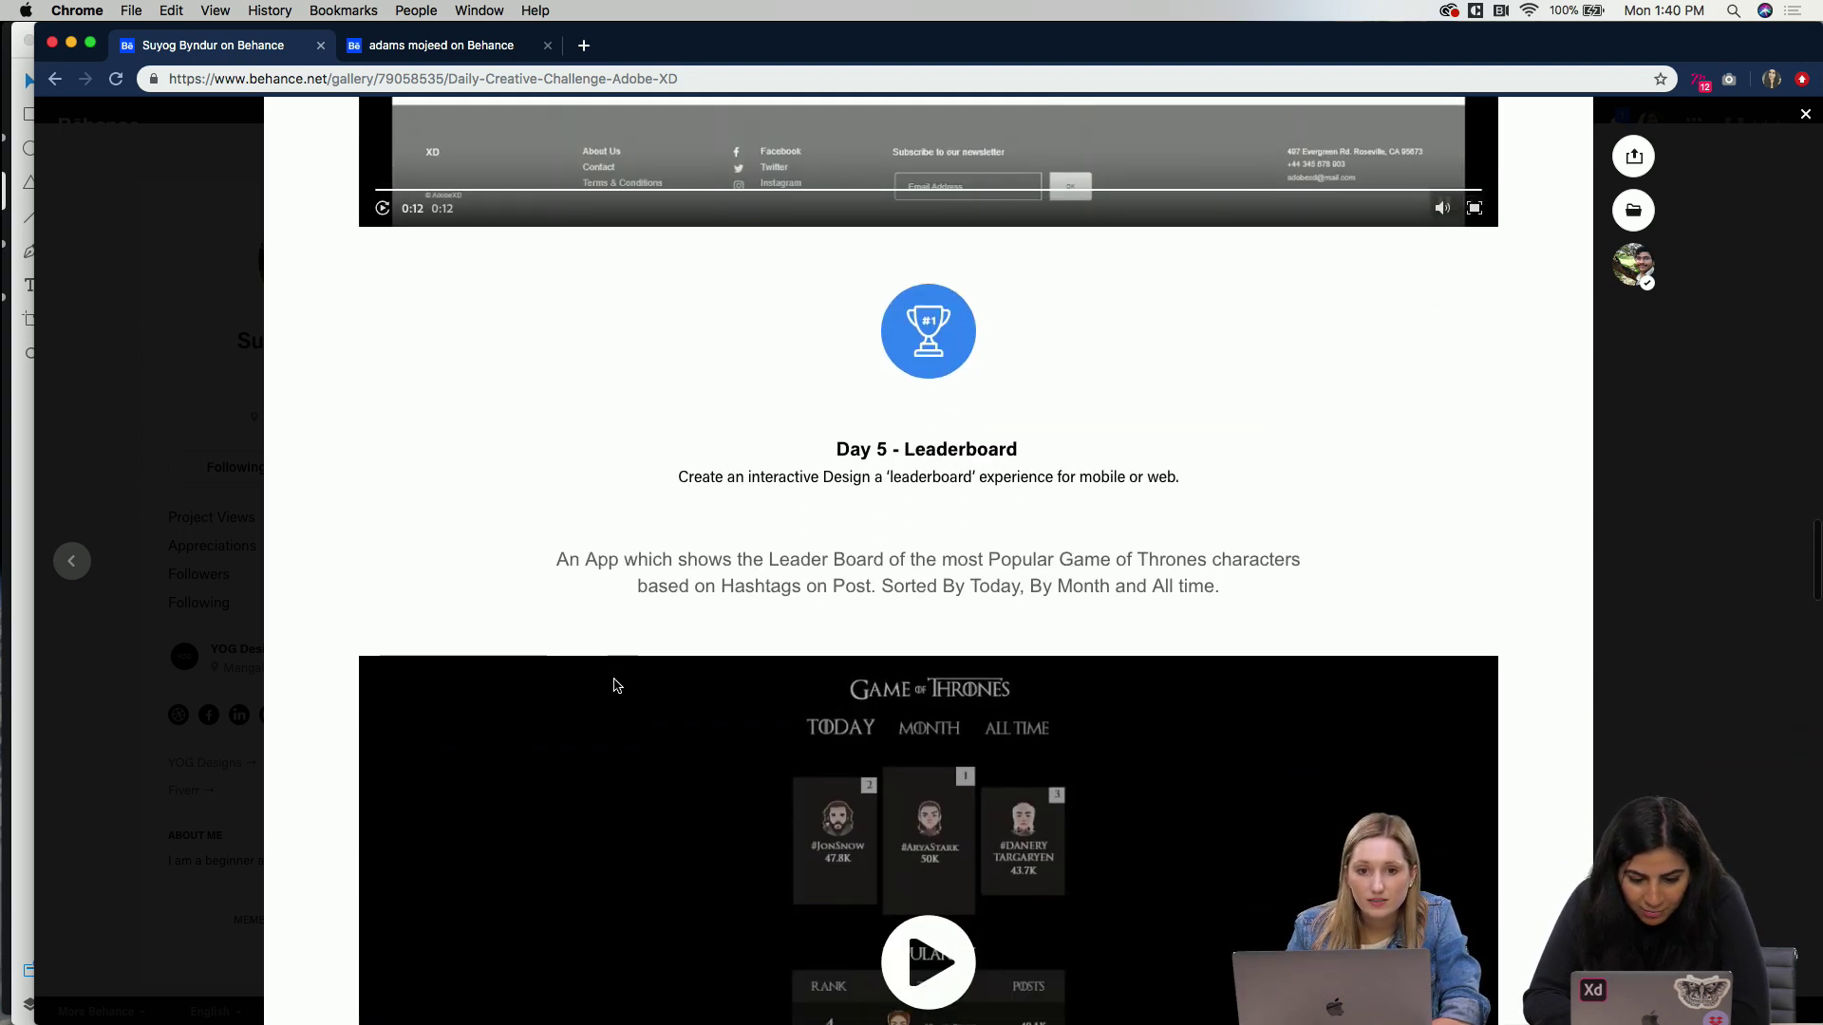
scroll(599, 495, down, 1)
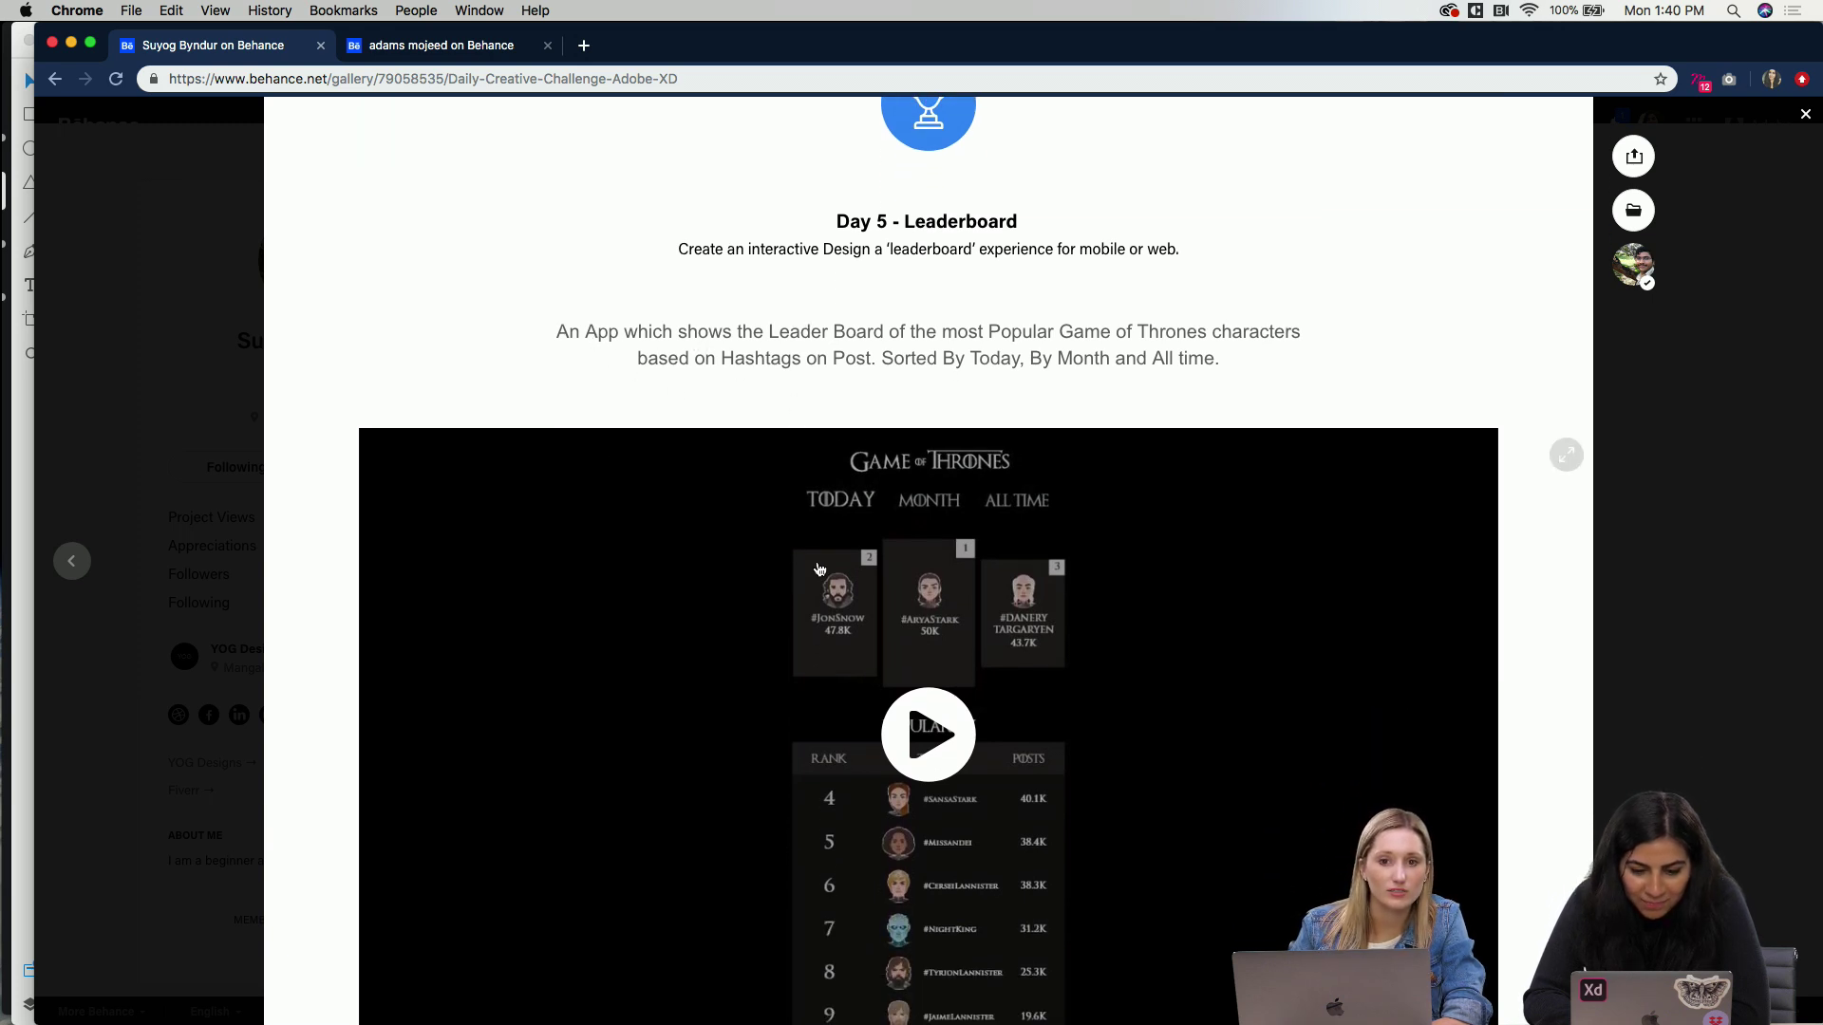
scroll(800, 603, down, 2)
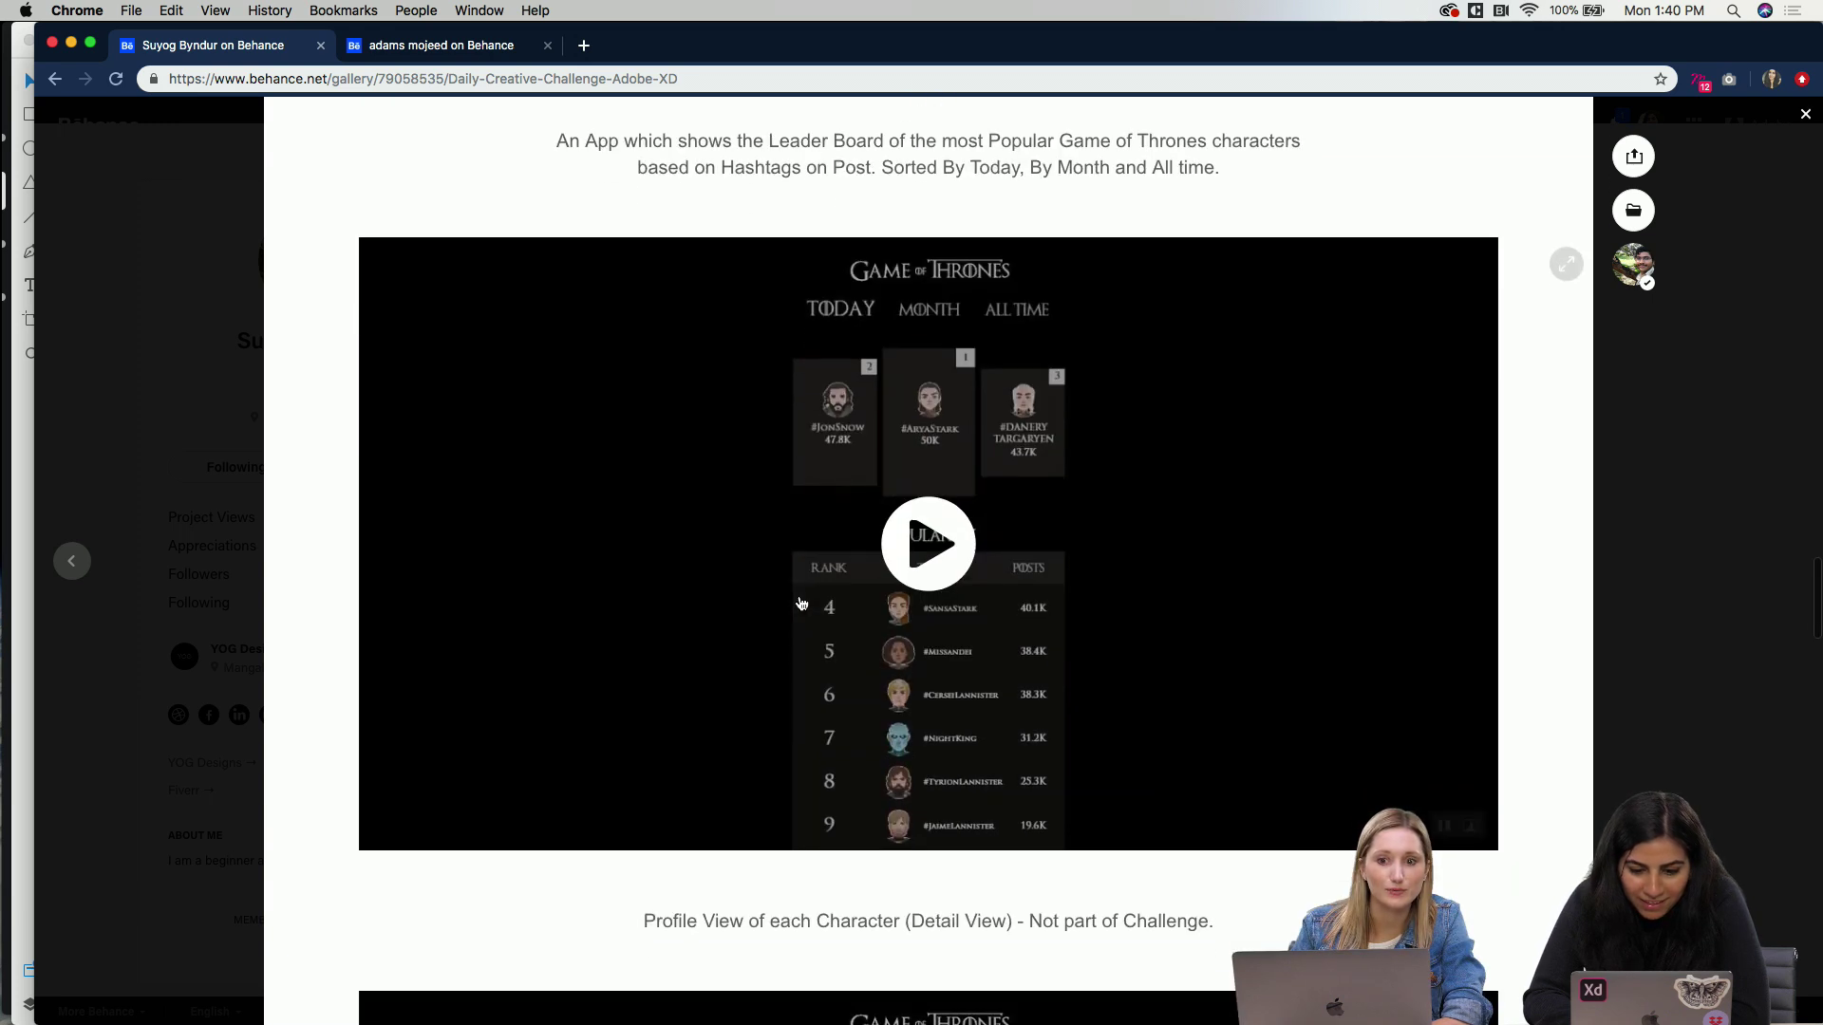
click(934, 572)
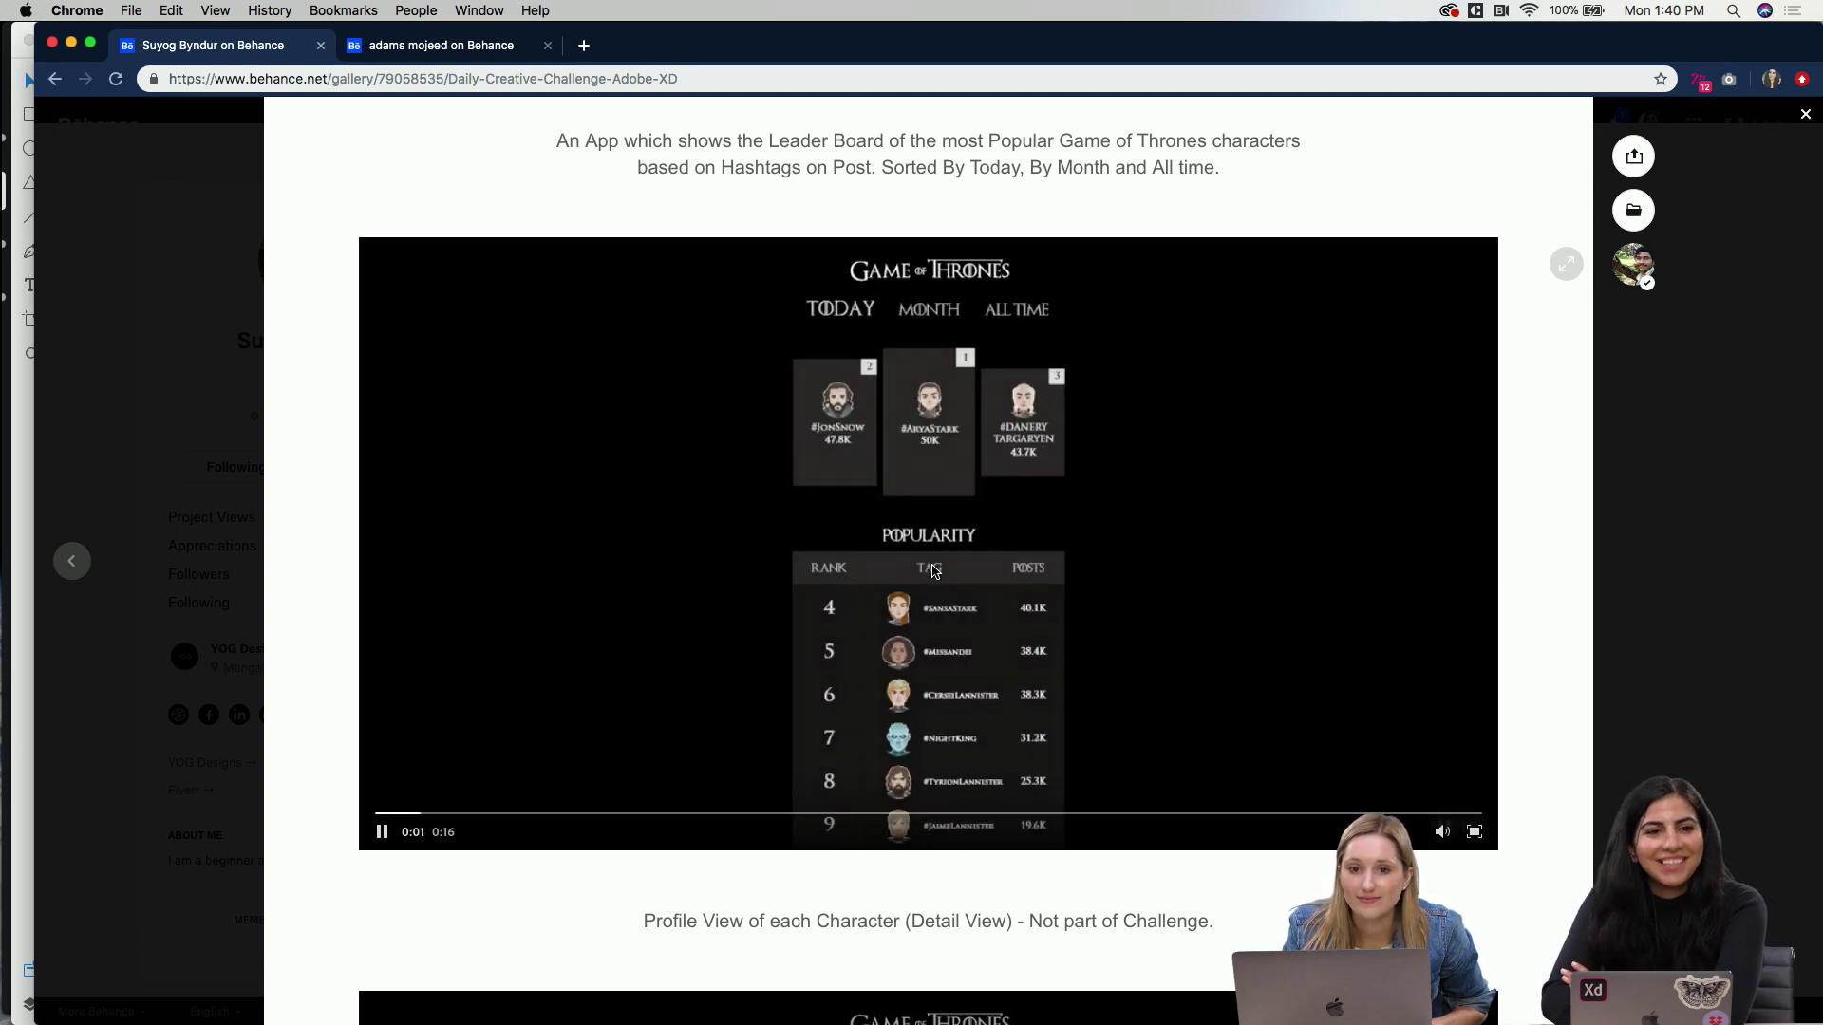
scroll(779, 591, down, 1)
scroll(724, 587, up, 2)
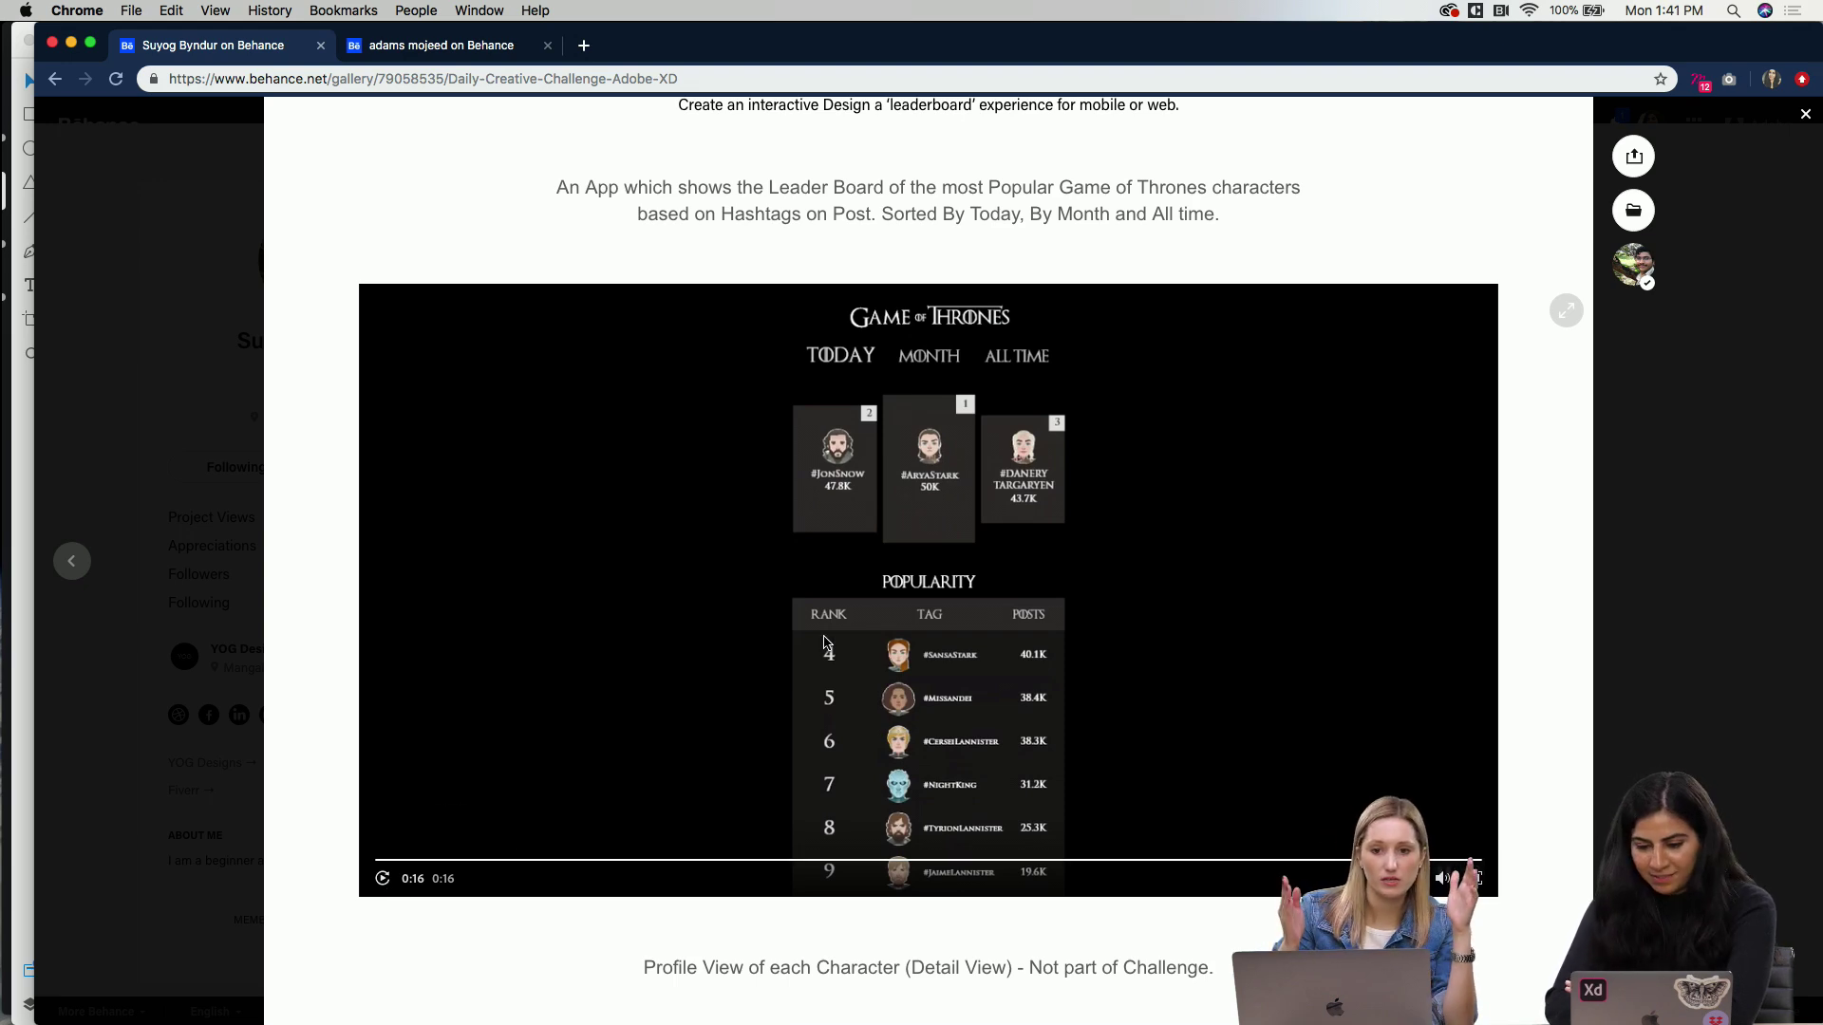
Step: Examine the Game of Thrones leaderboard's top-three cards and popularity table up close
scroll(824, 642, up, 5)
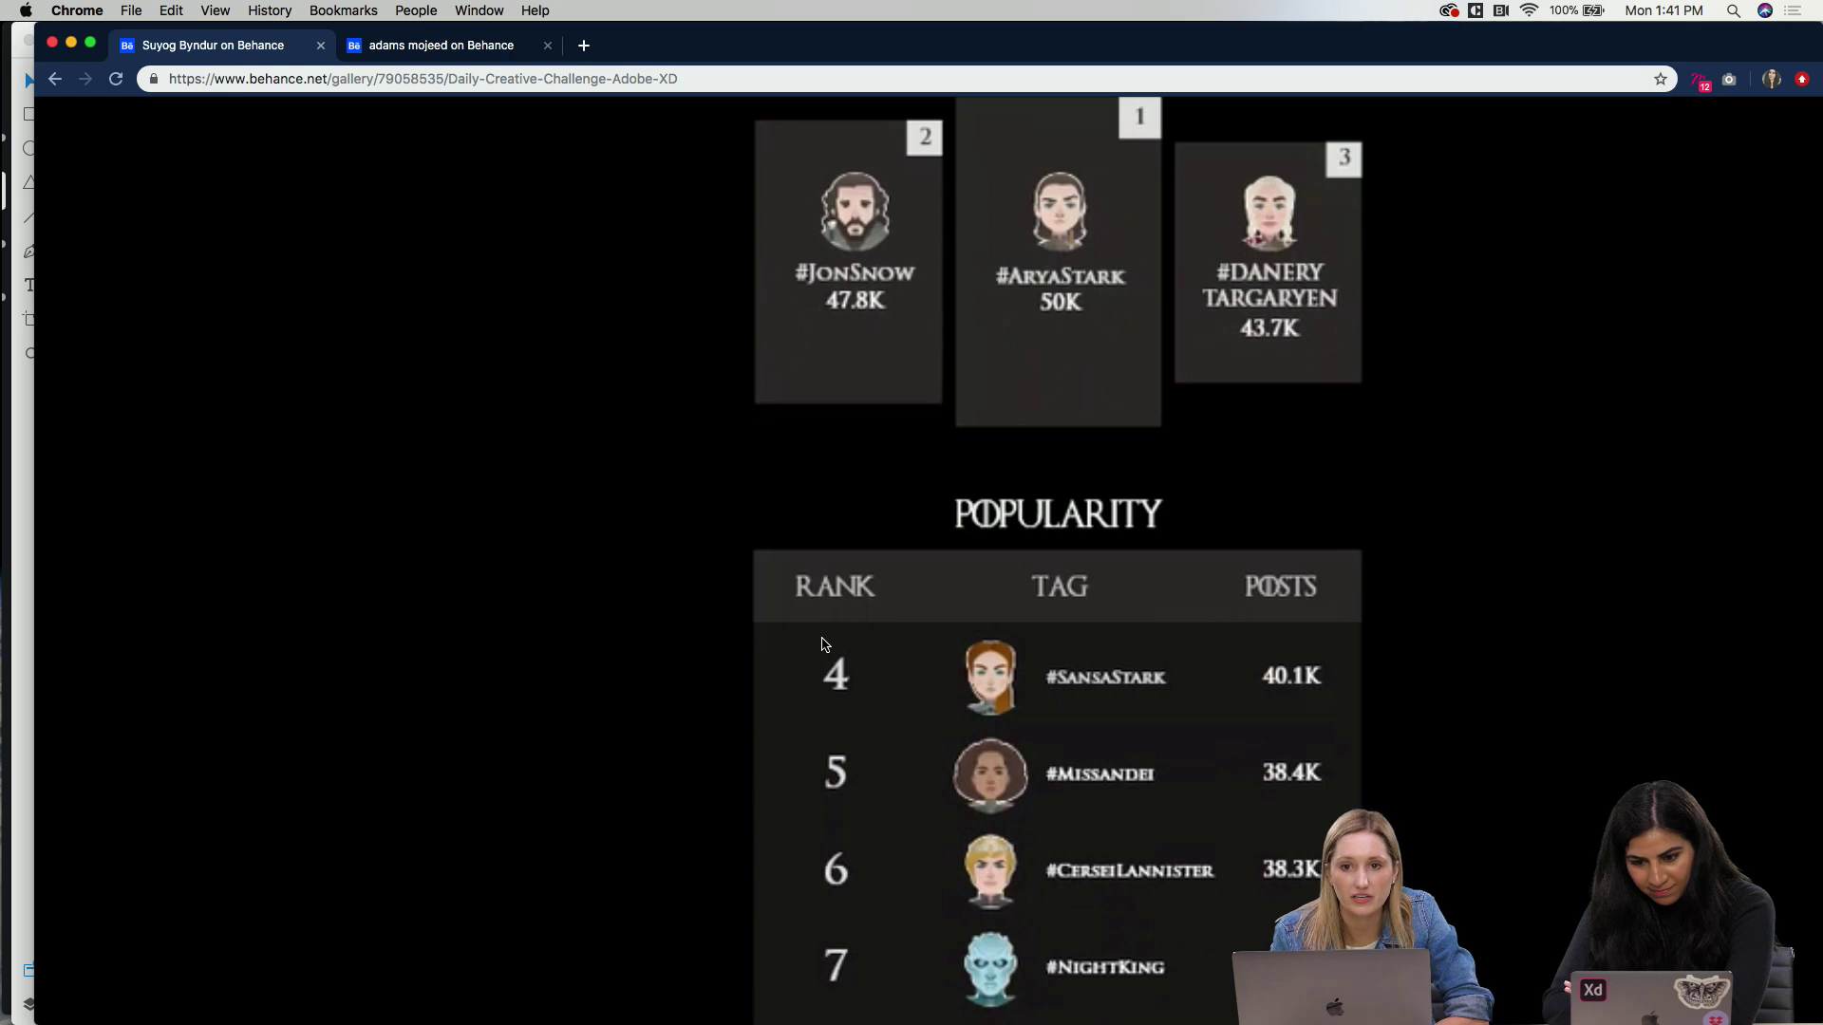
scroll(825, 644, down, 5)
scroll(824, 644, down, 2)
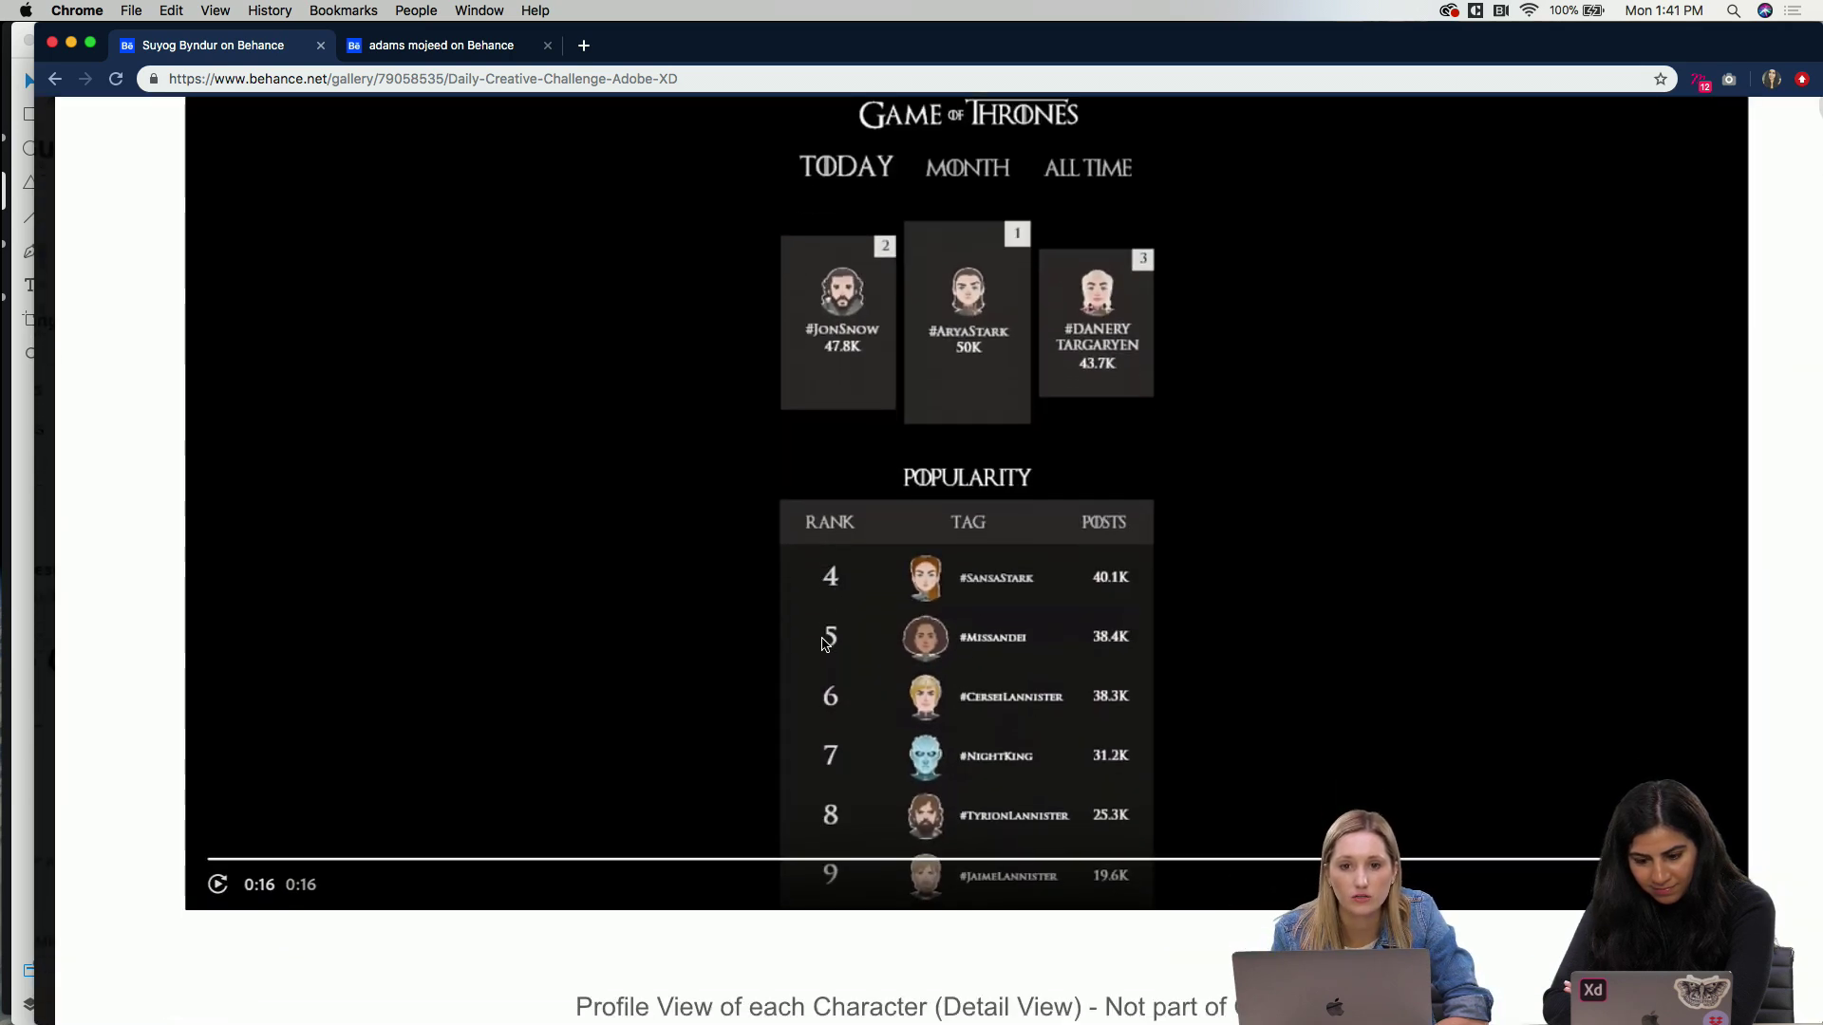
scroll(392, 811, down, 2)
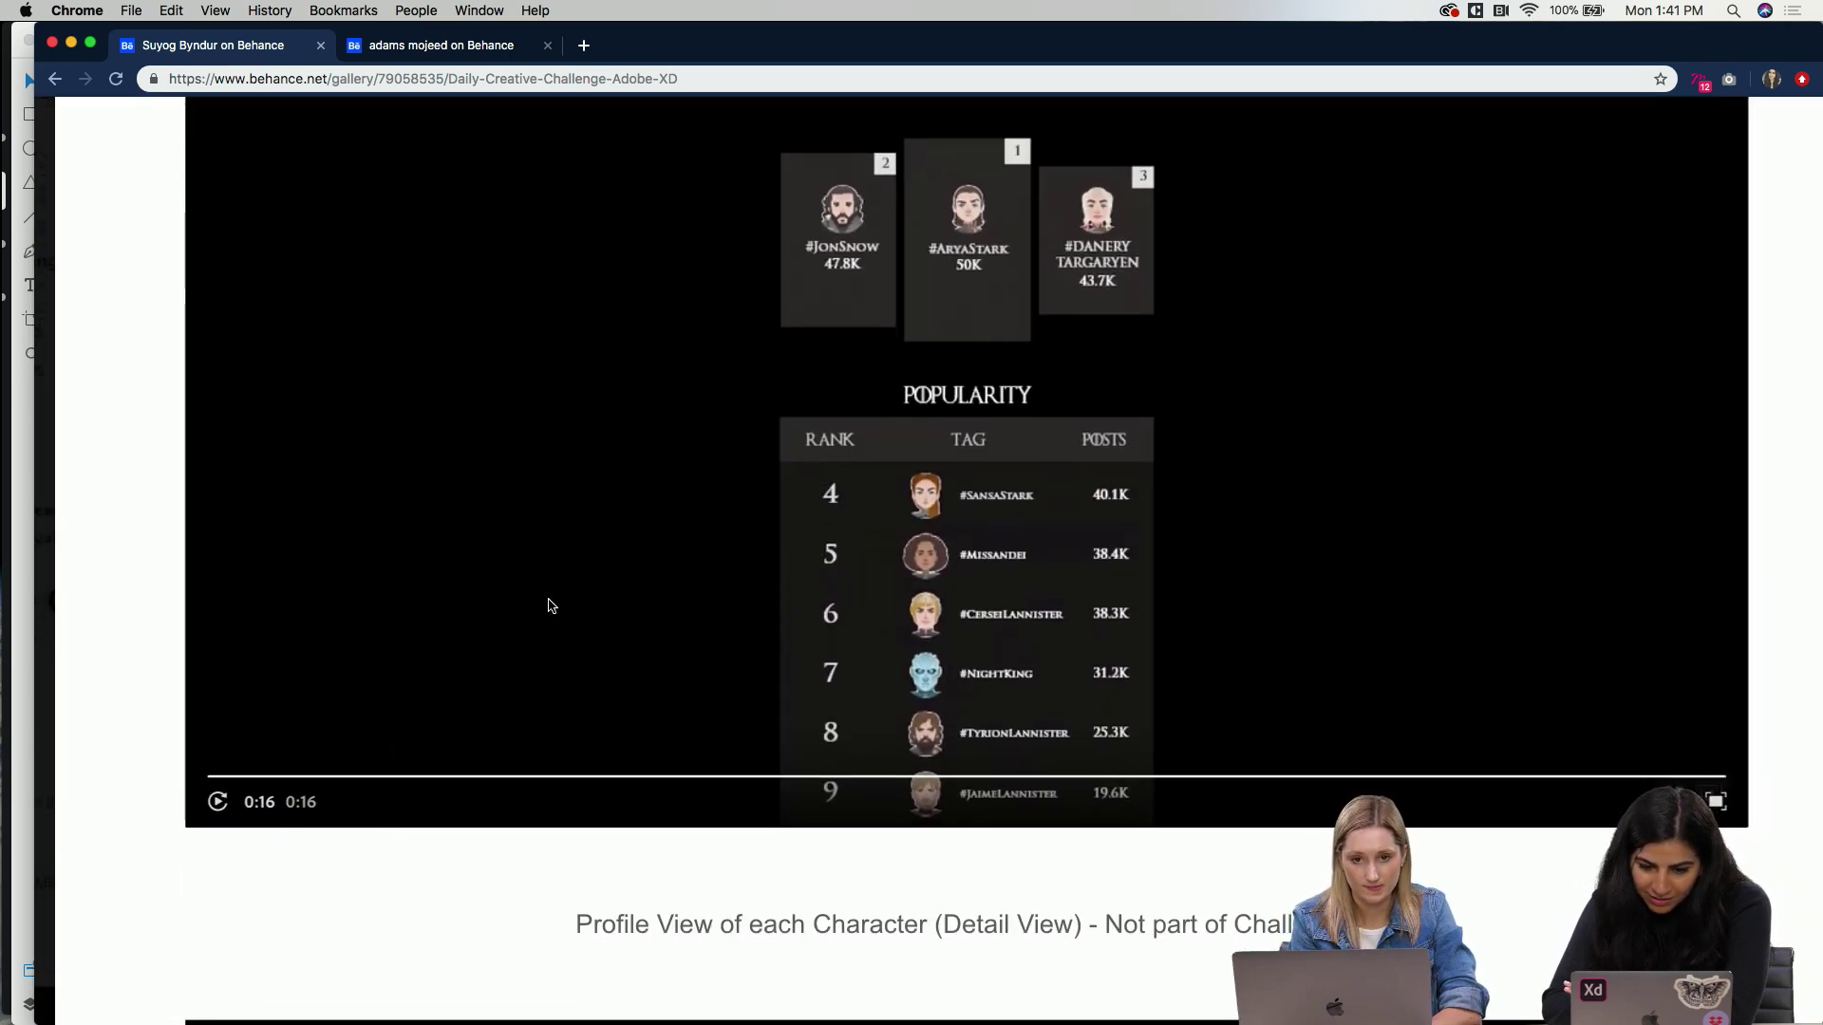
Step: Play the Game of Thrones video of each character's profile detail view
scroll(513, 774, down, 12)
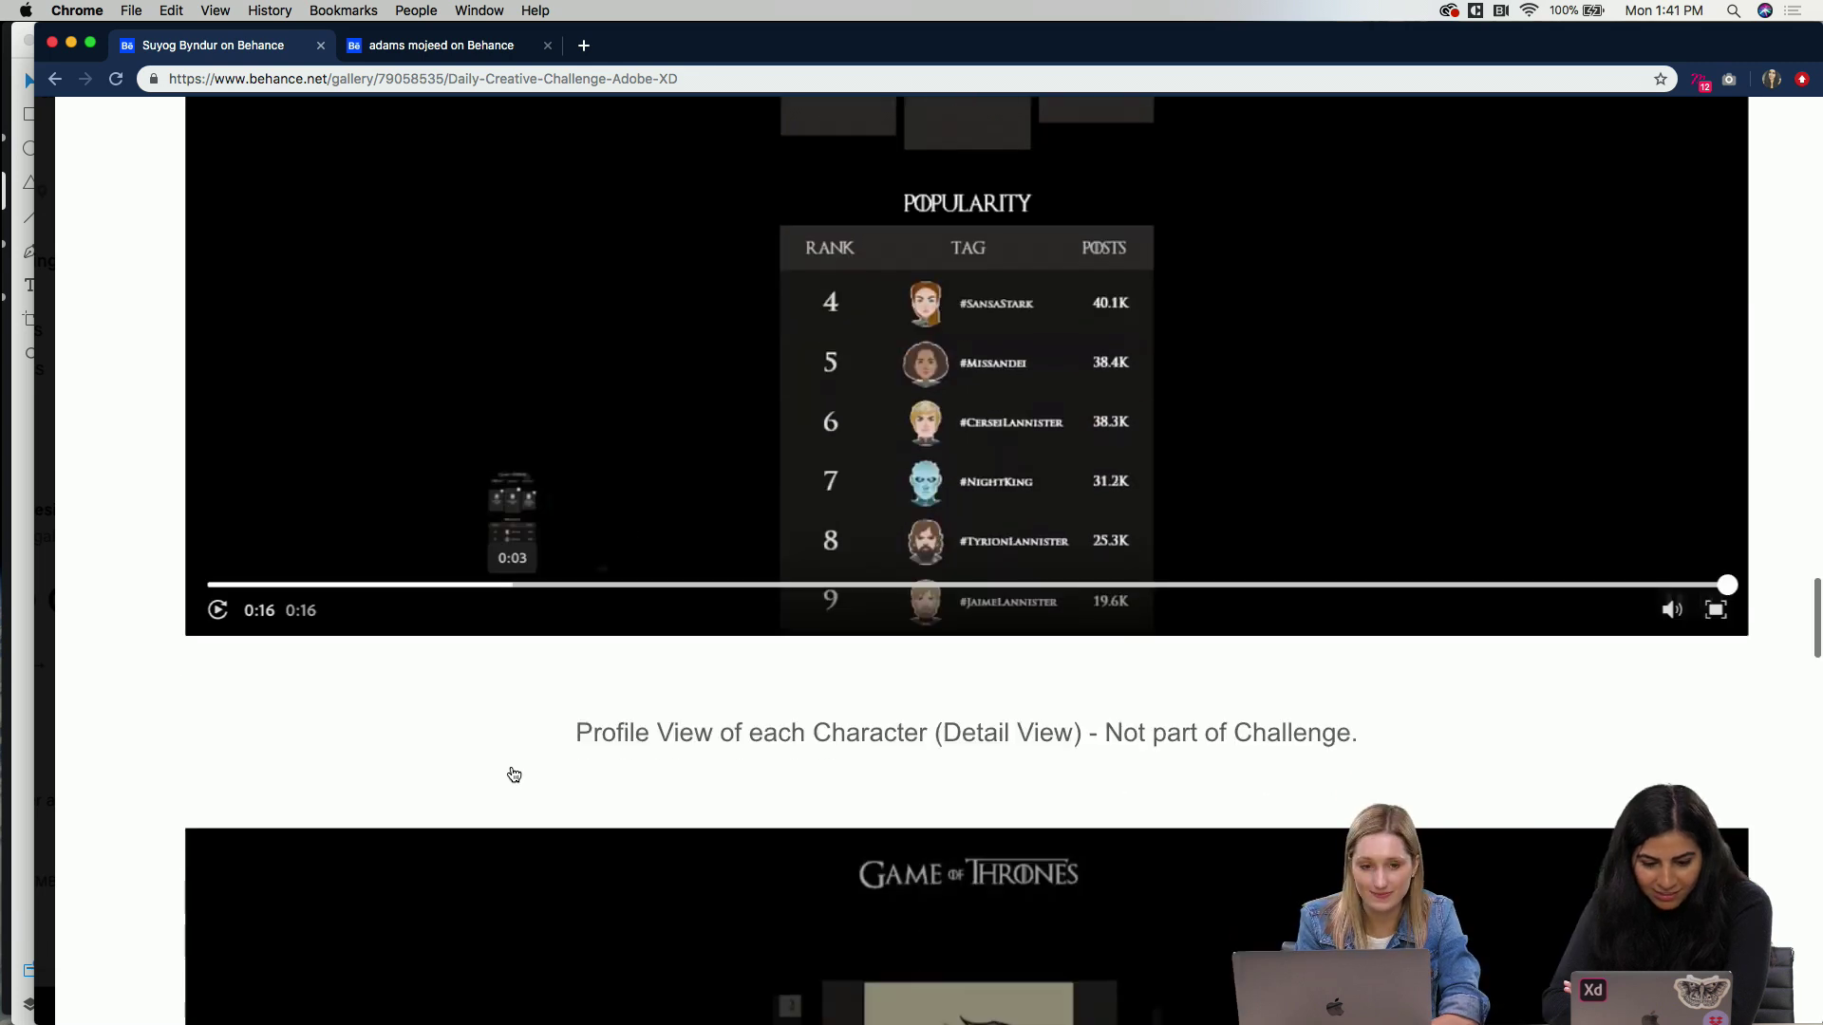
scroll(514, 775, down, 3)
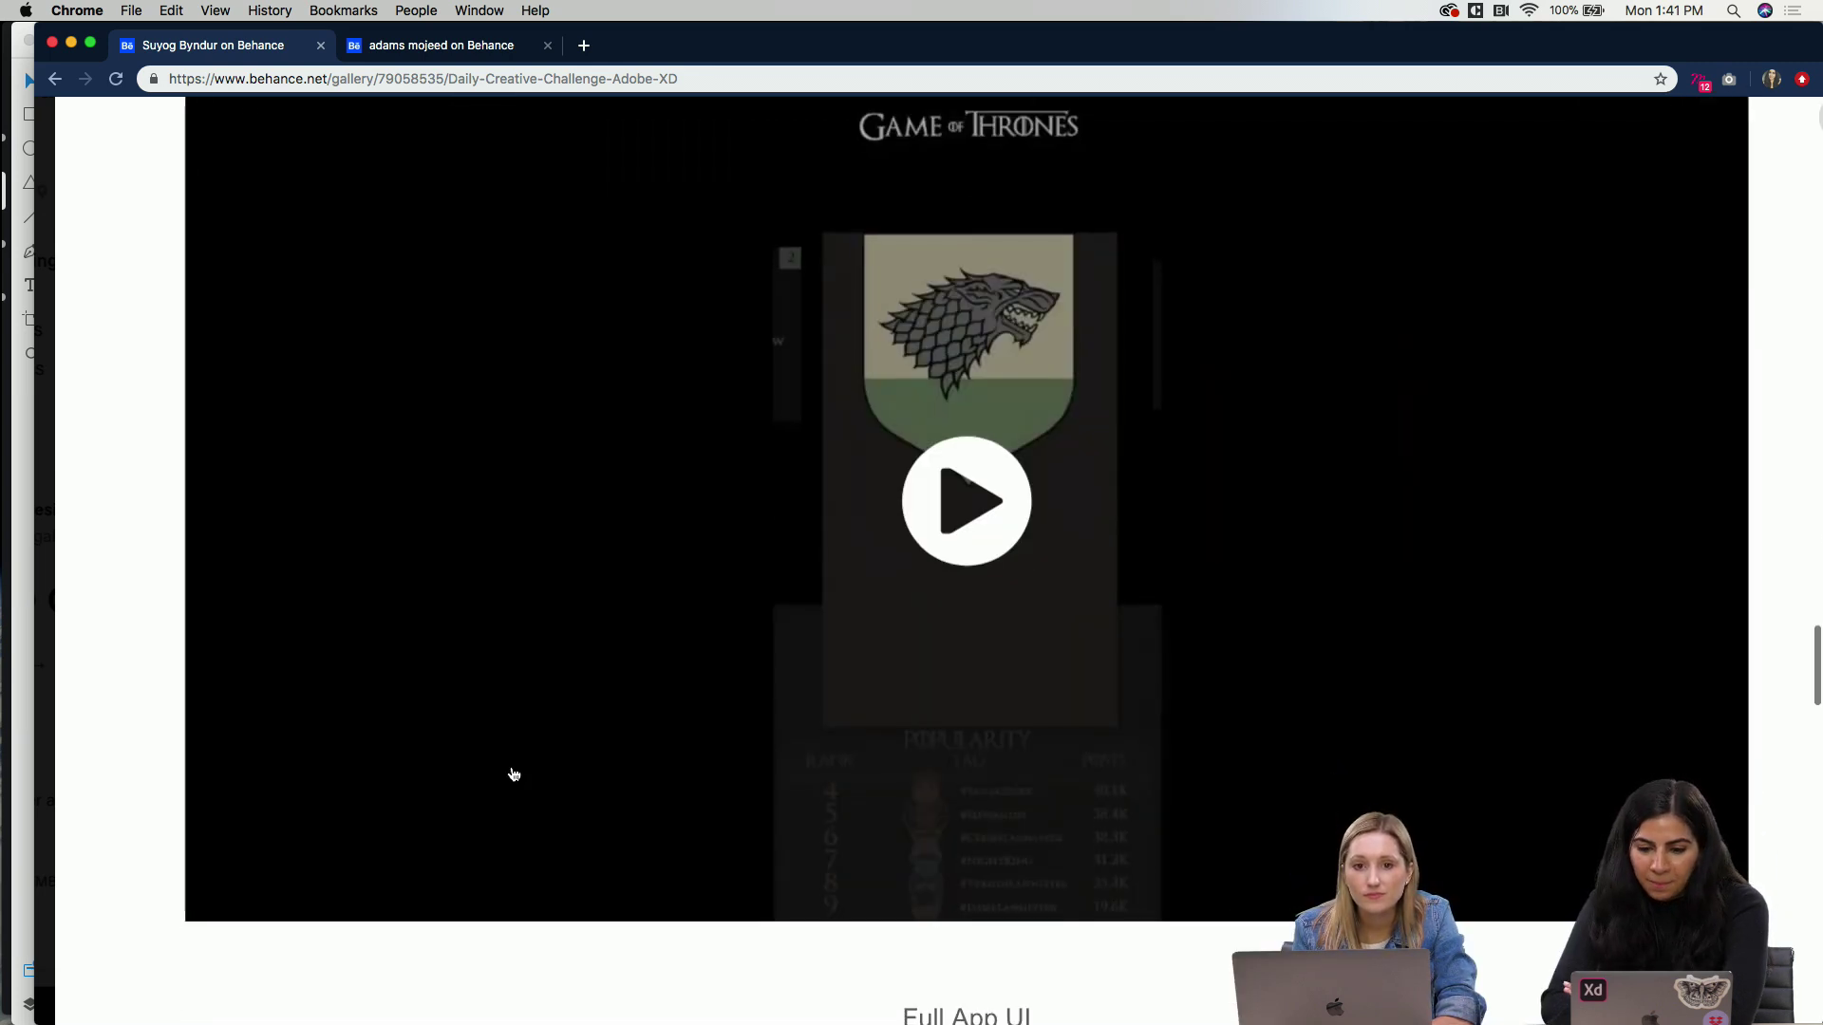
scroll(513, 775, up, 2)
scroll(514, 774, down, 4)
scroll(513, 774, up, 2)
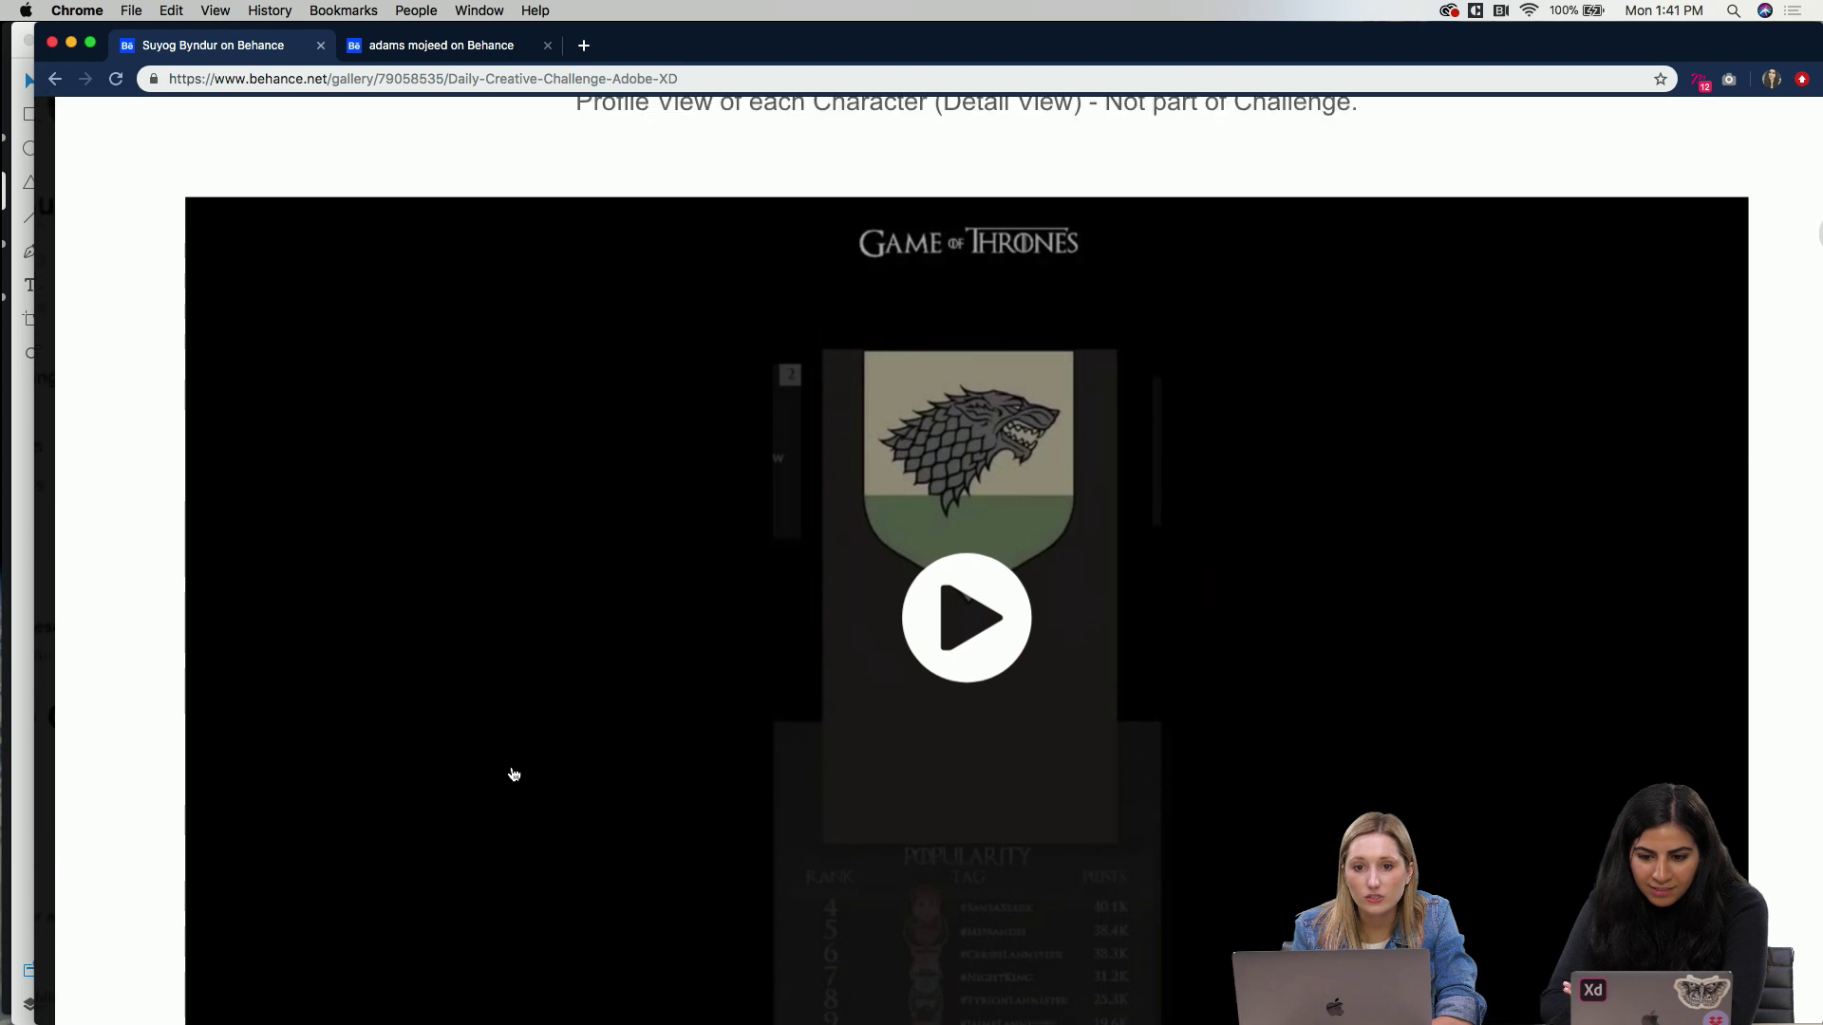
click(978, 650)
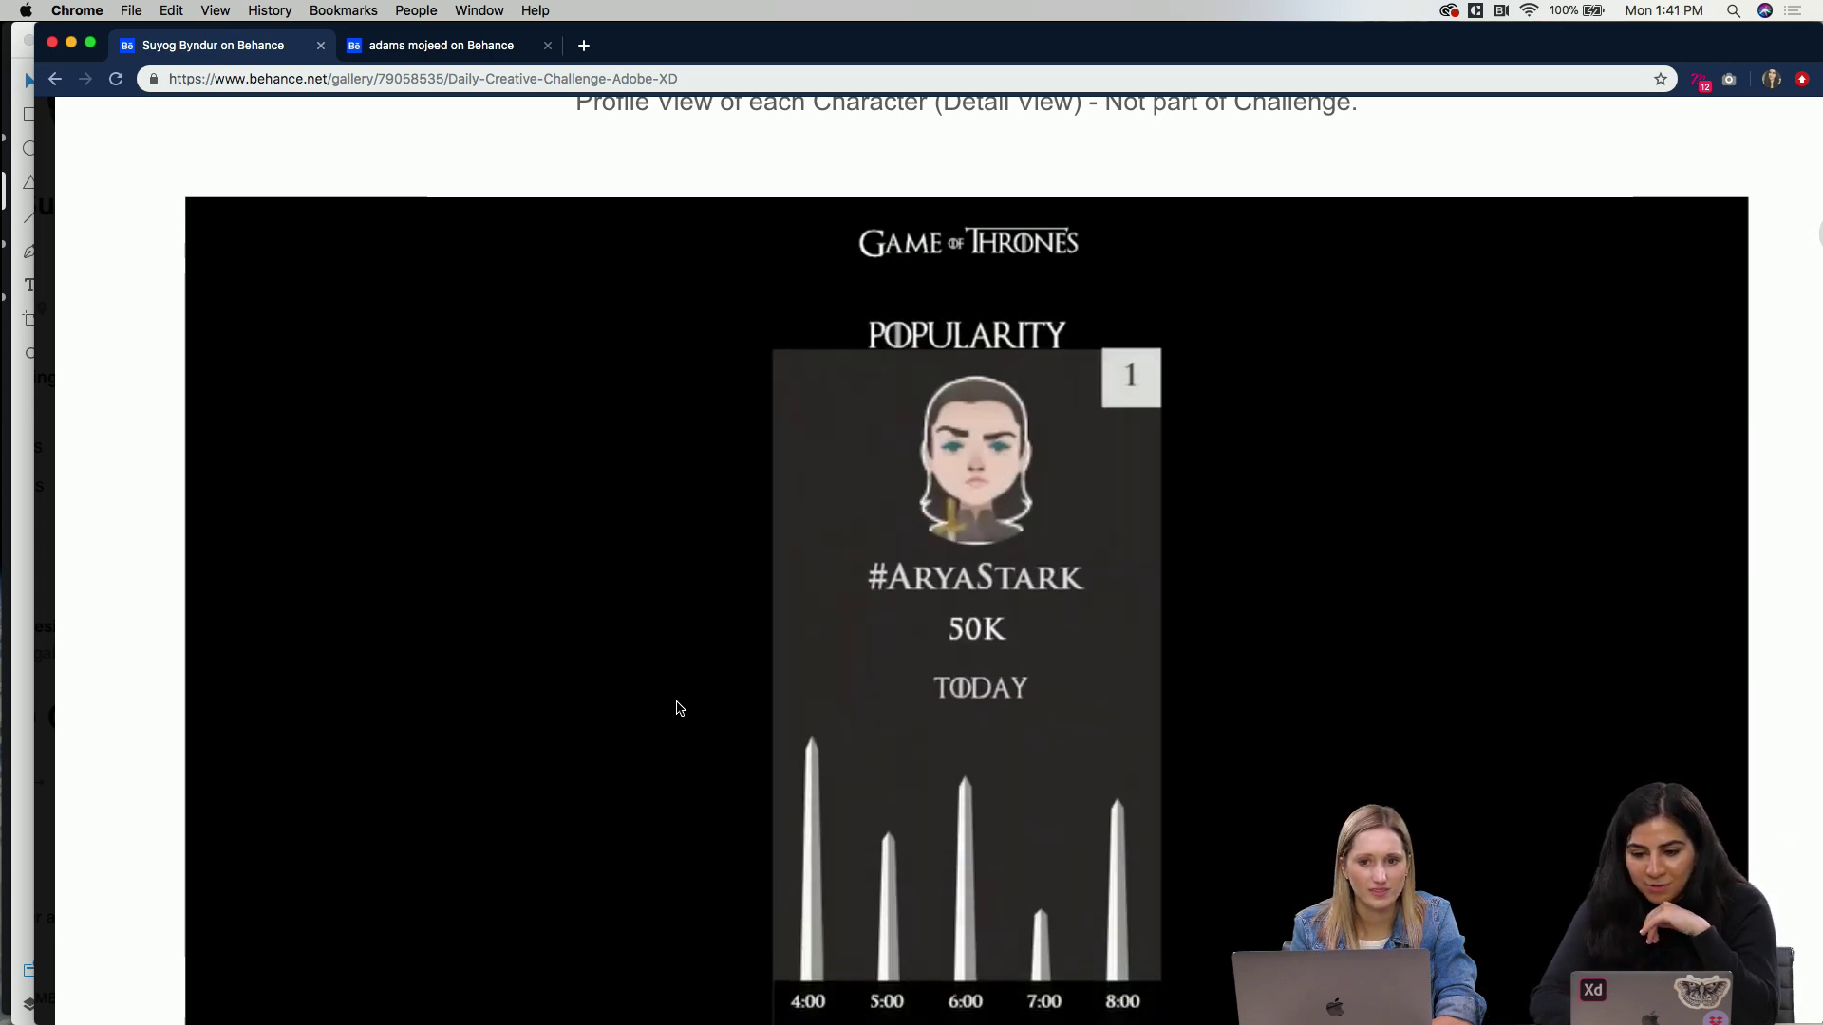
scroll(648, 763, down, 1)
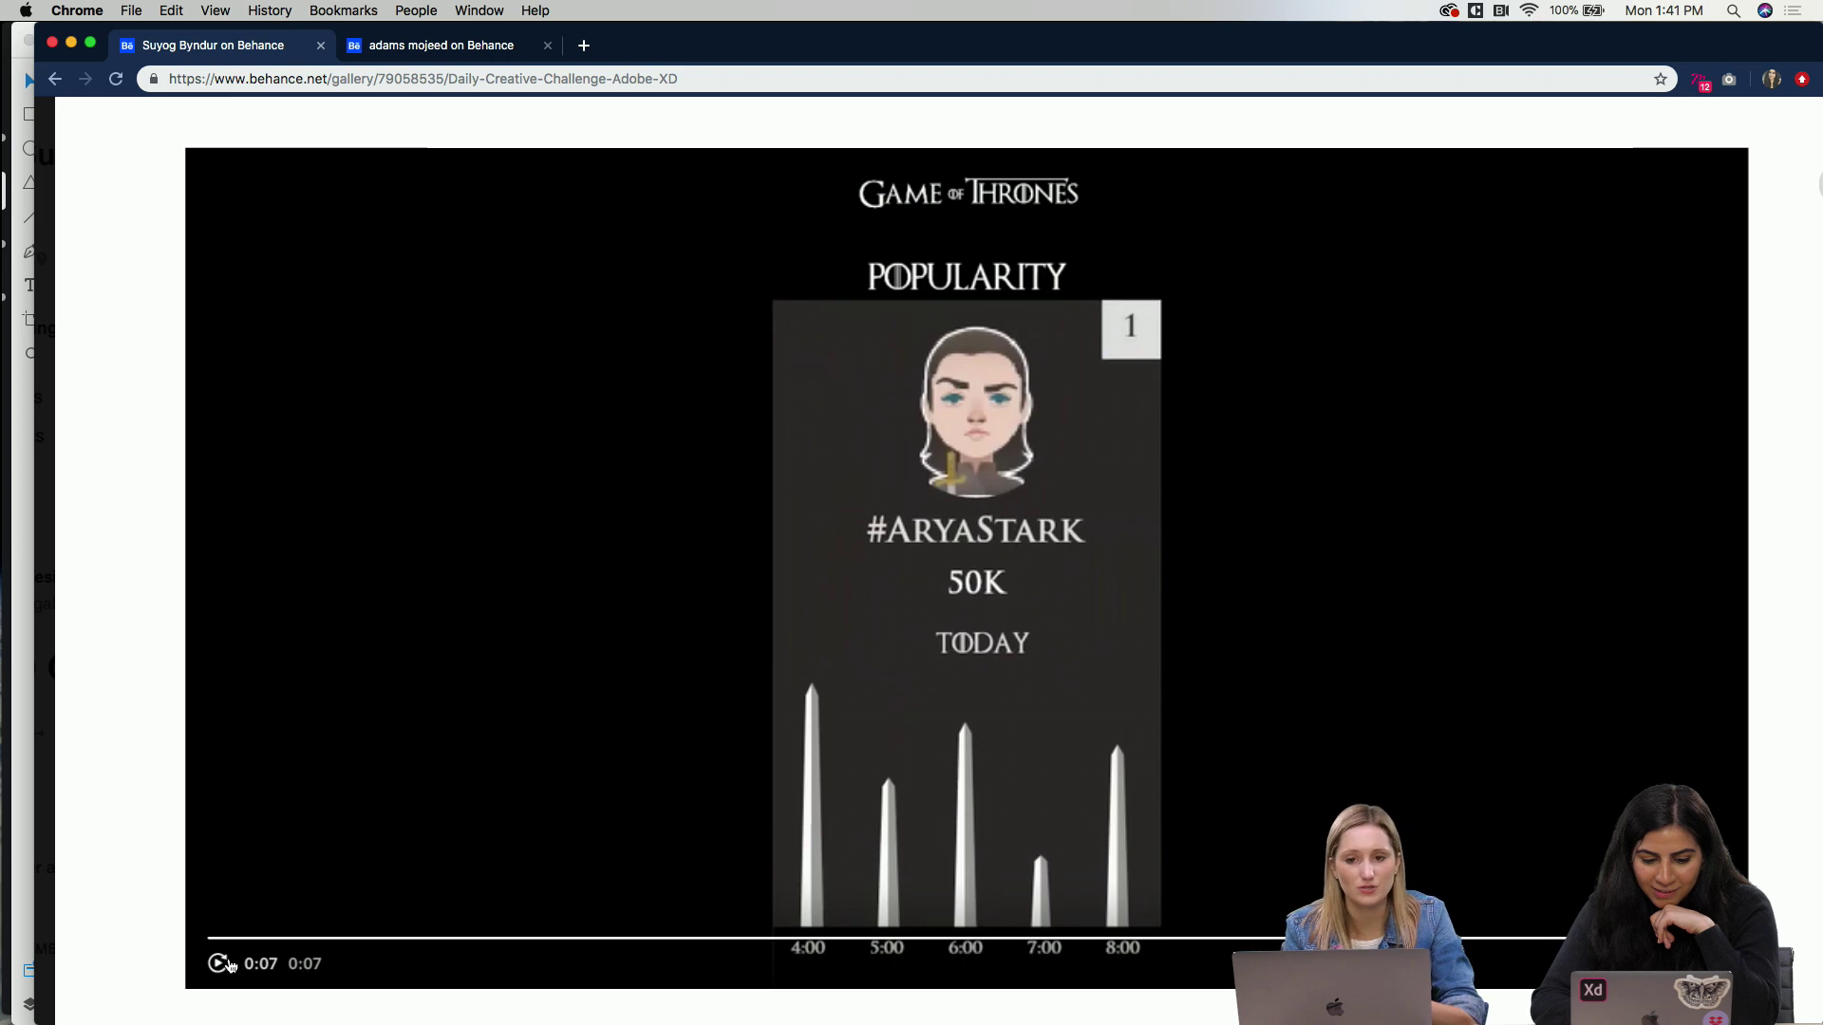
Step: Replay the Game of Thrones character profile video and look over the Full App UI section beneath it
click(229, 965)
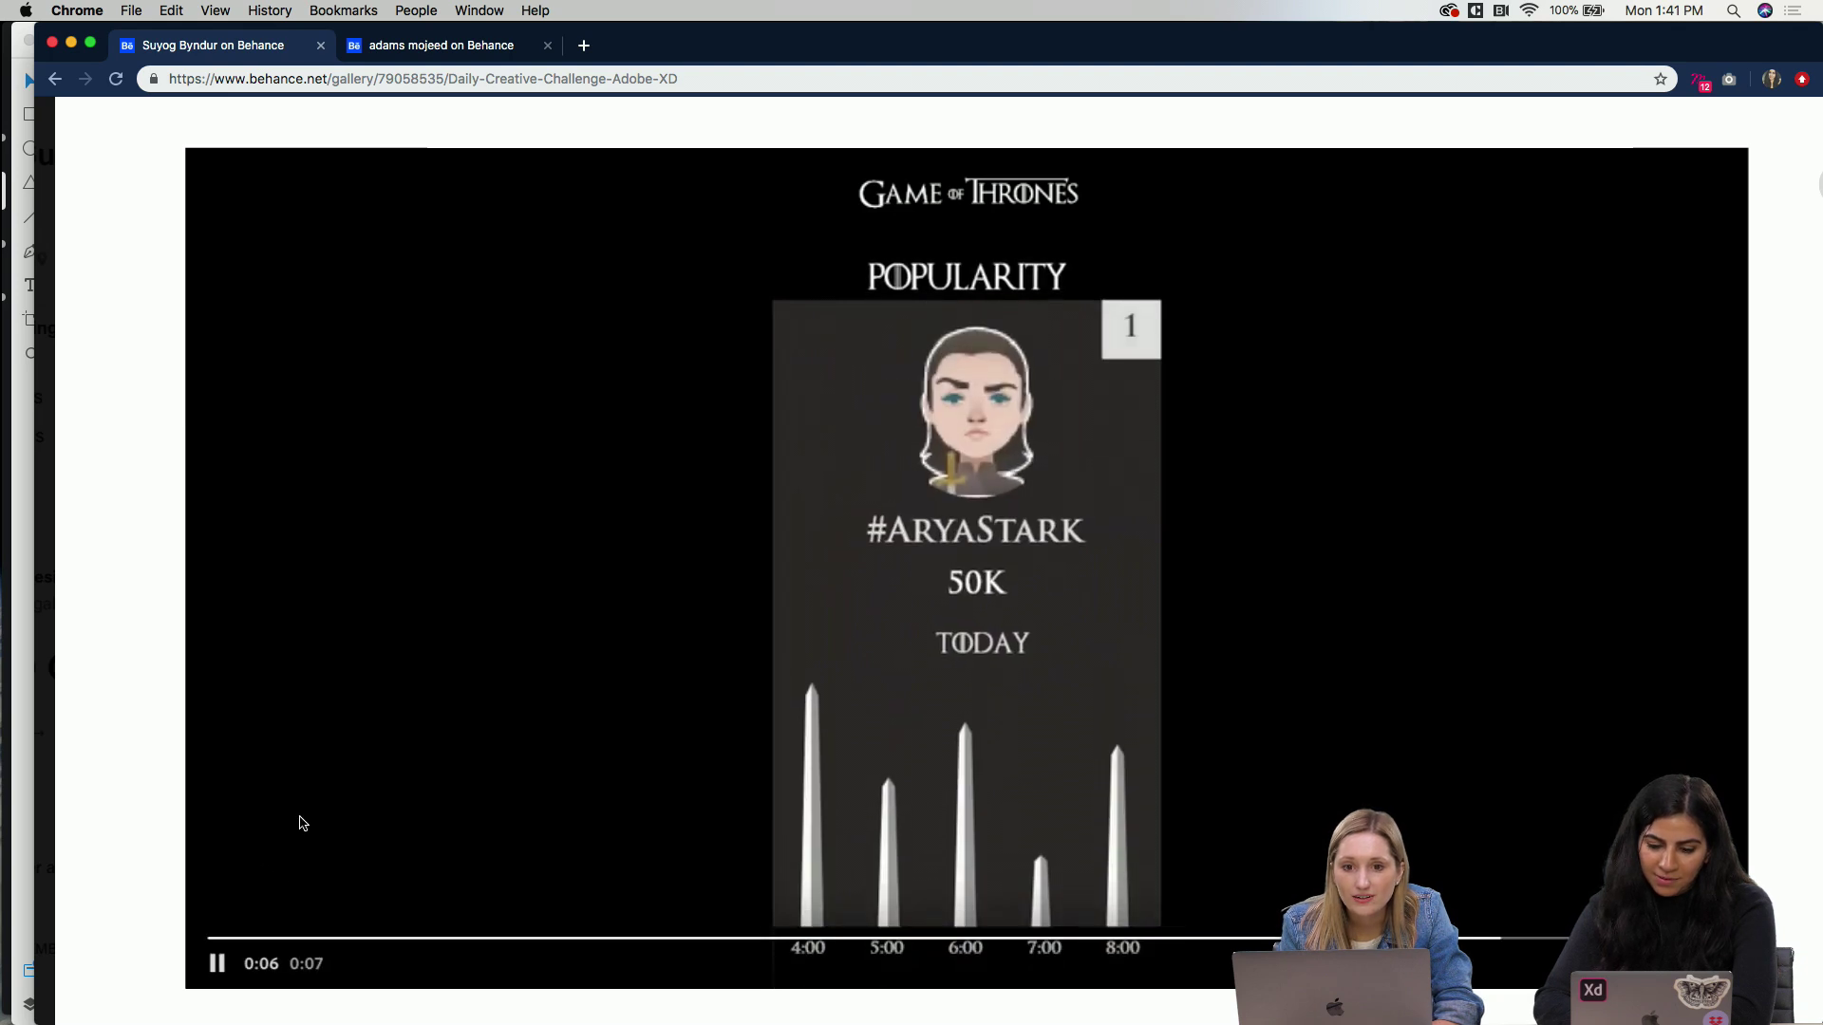
scroll(279, 886, down, 10)
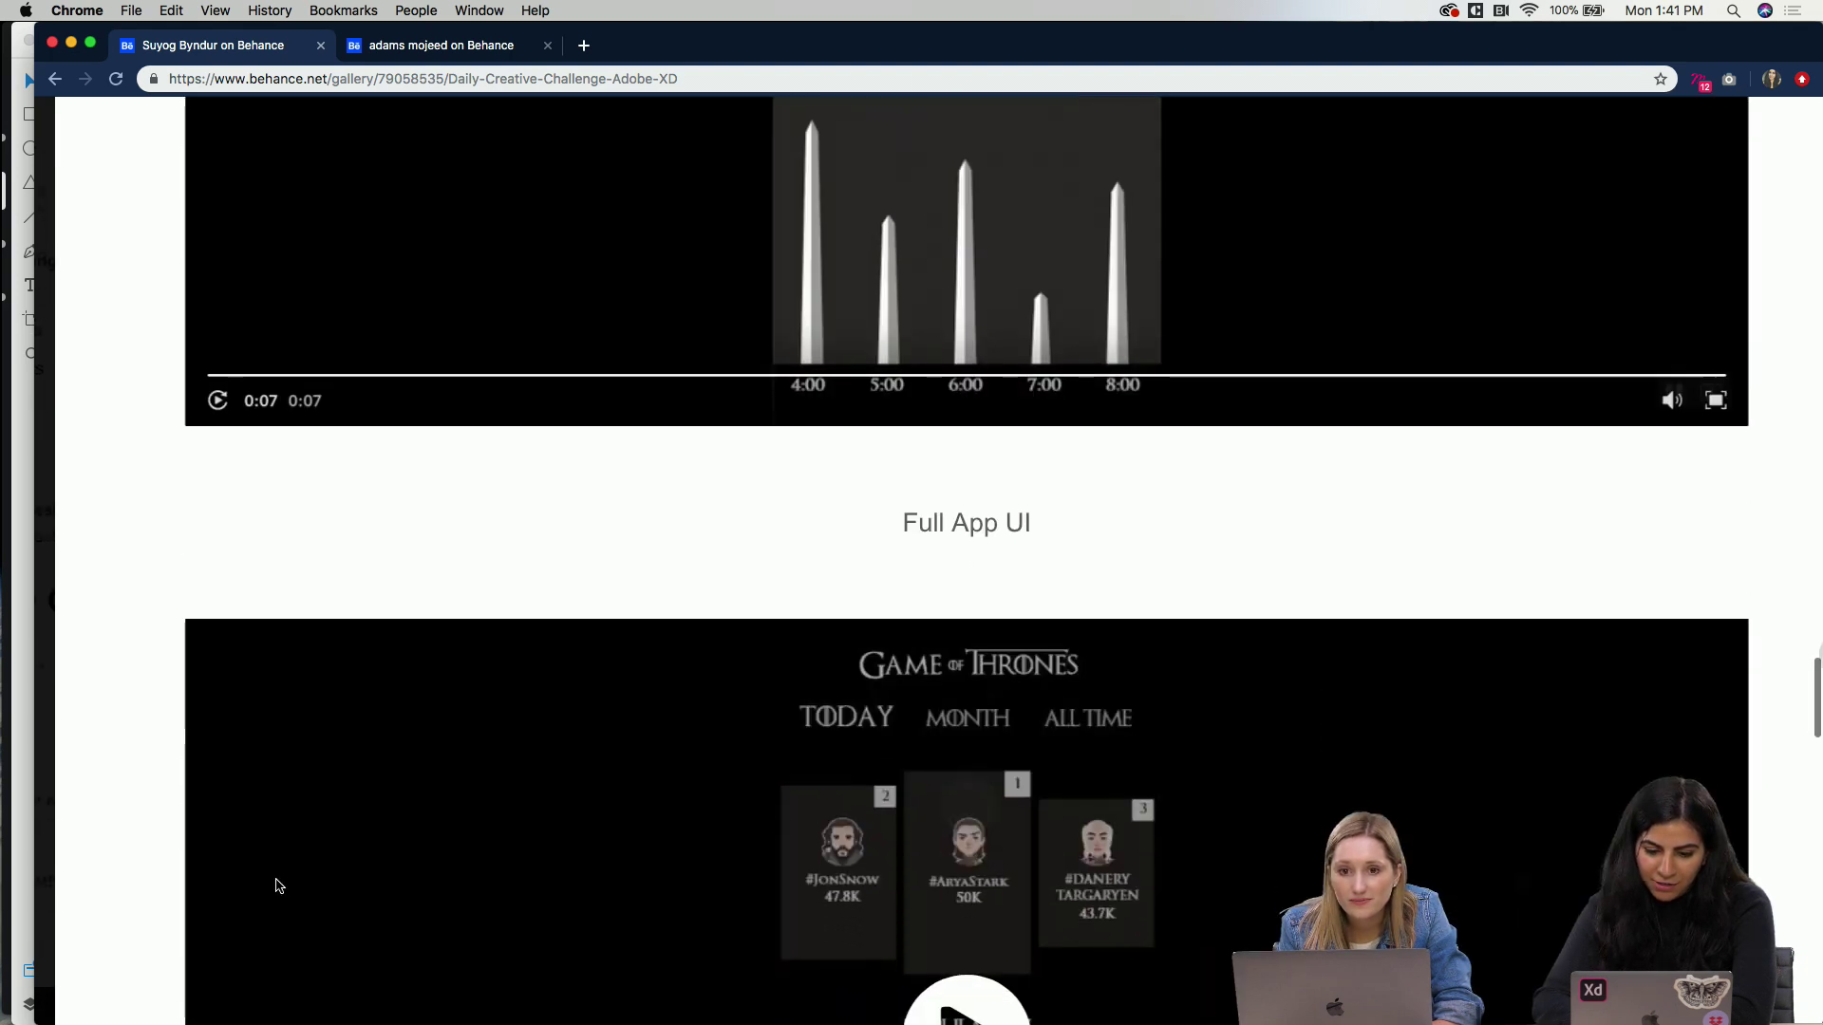
scroll(278, 886, down, 6)
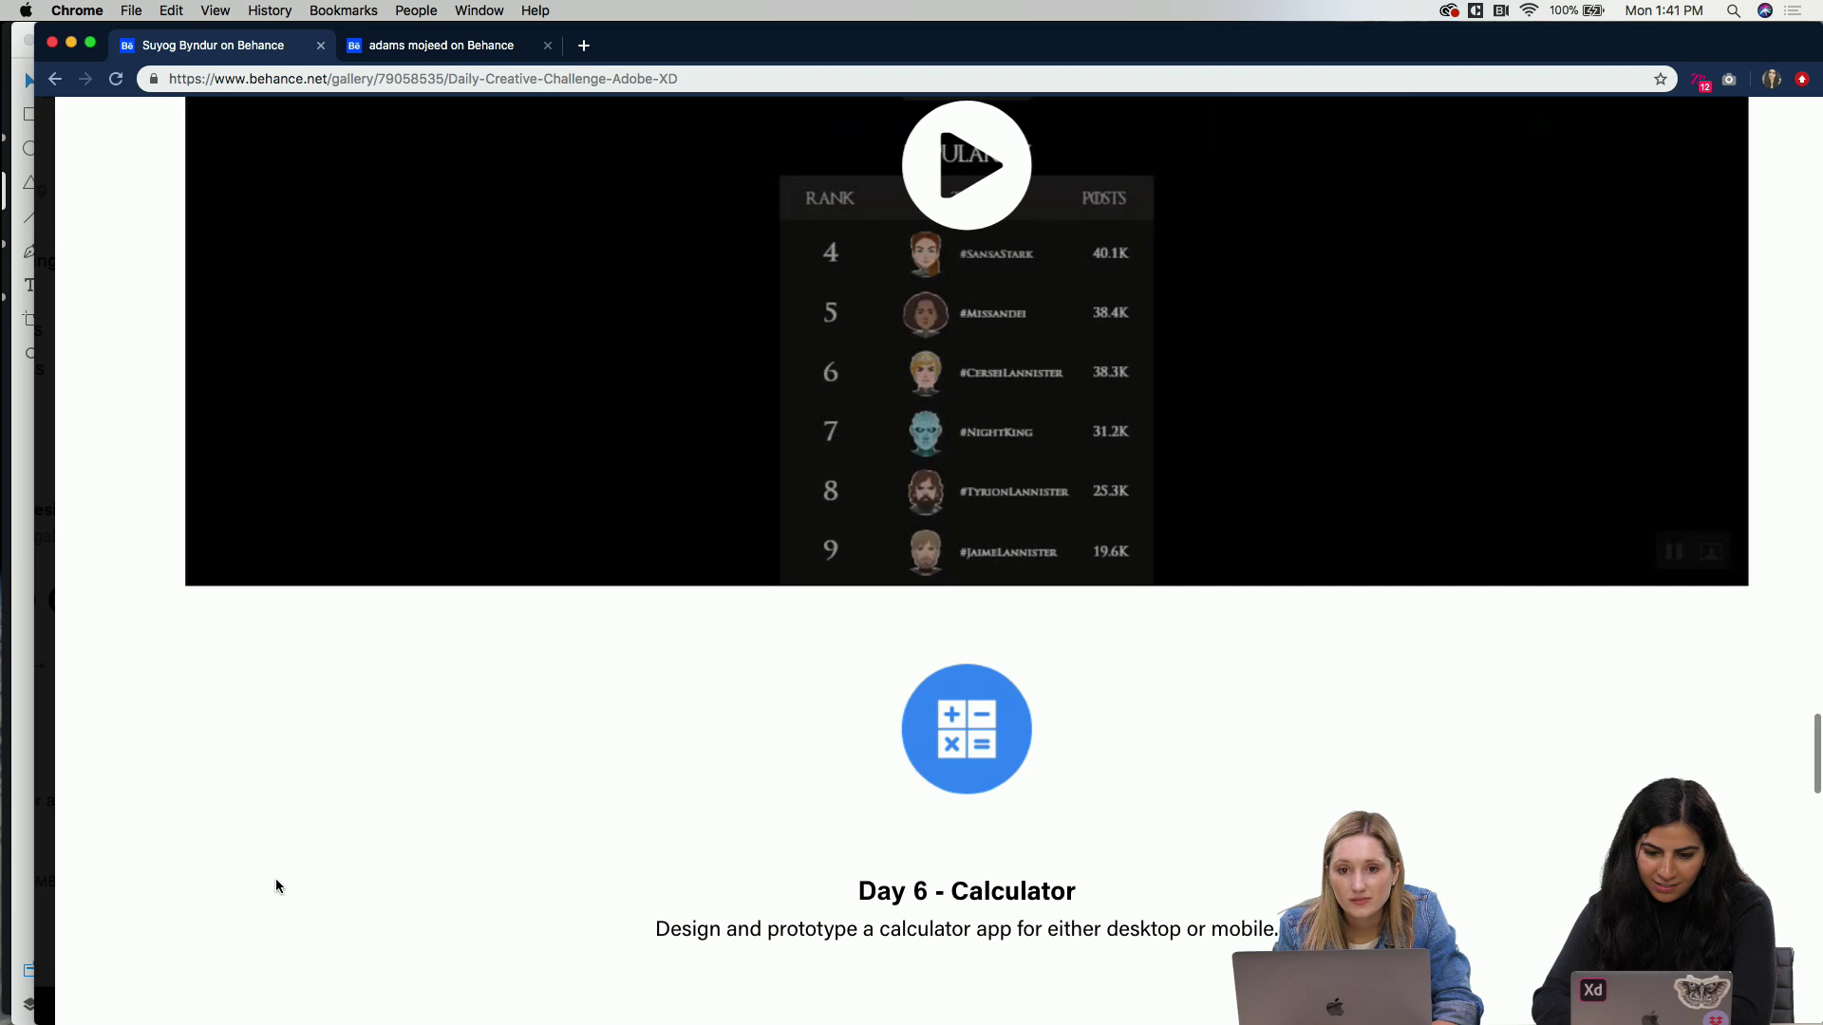
Step: Read the Day 6 Calculator description and play the trip expenditure calculator video
scroll(278, 886, up, 1)
scroll(275, 886, down, 5)
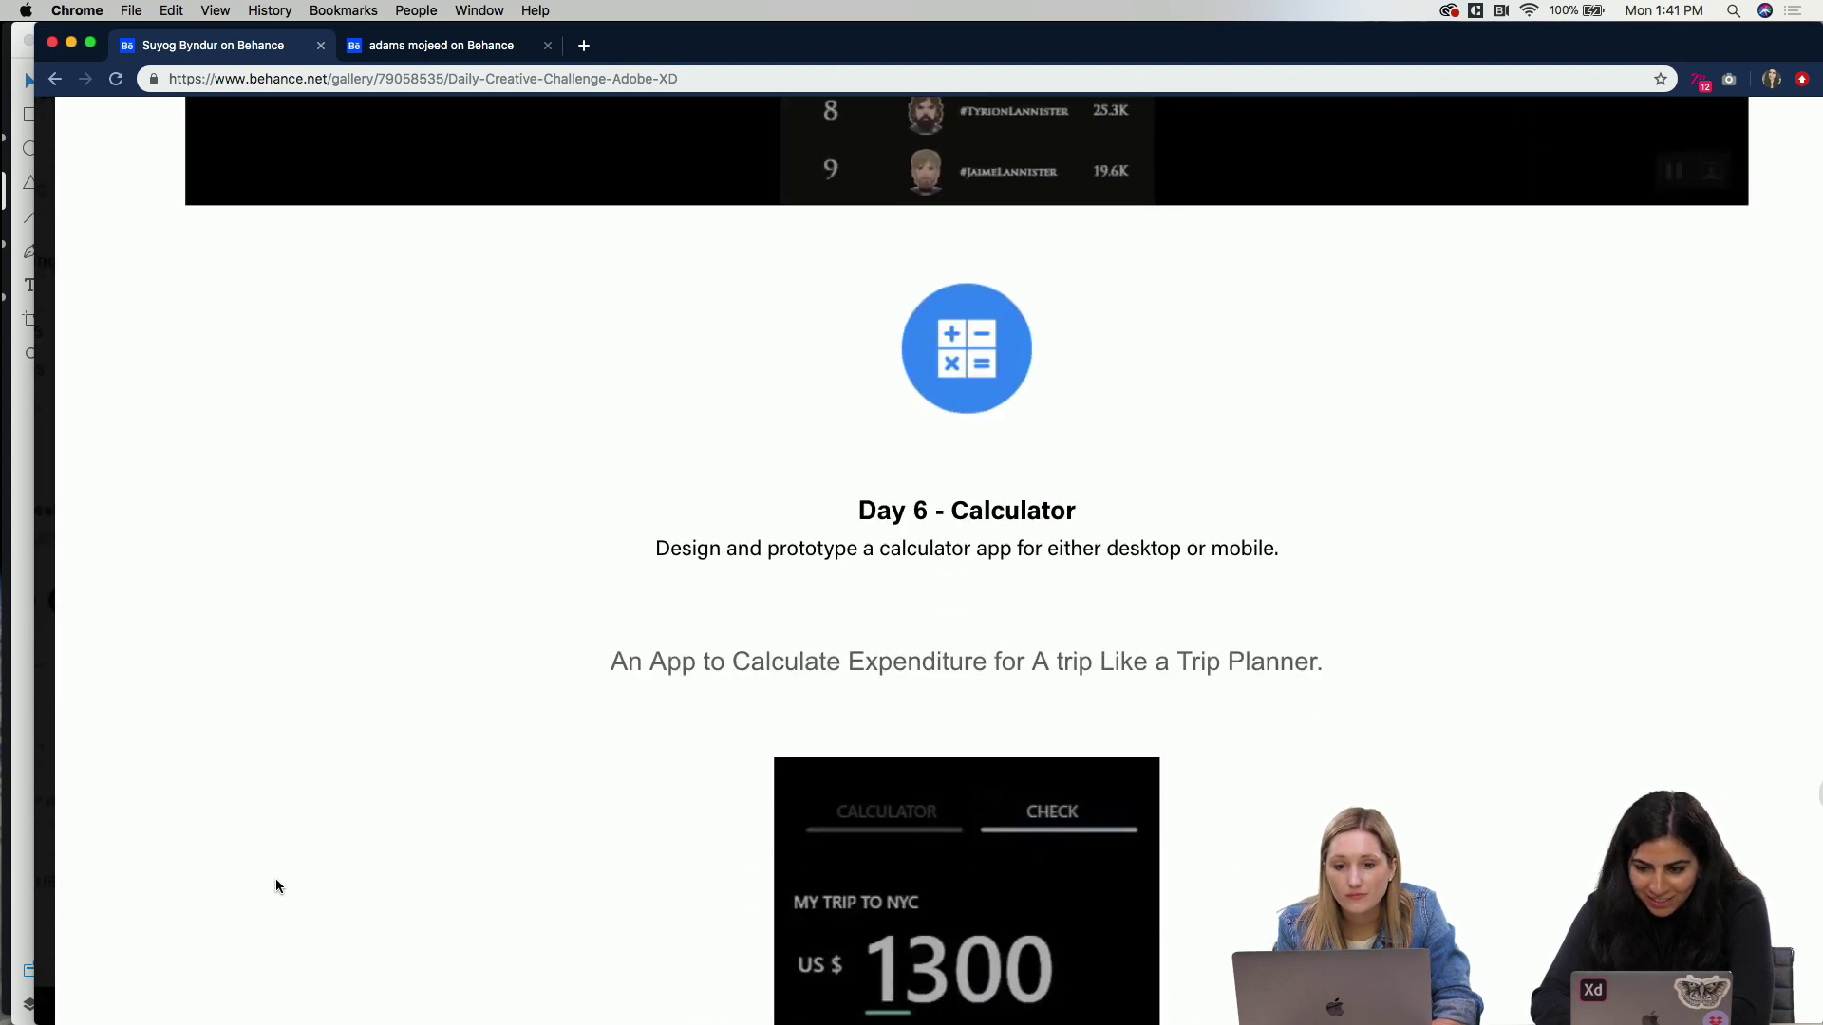
scroll(326, 781, down, 3)
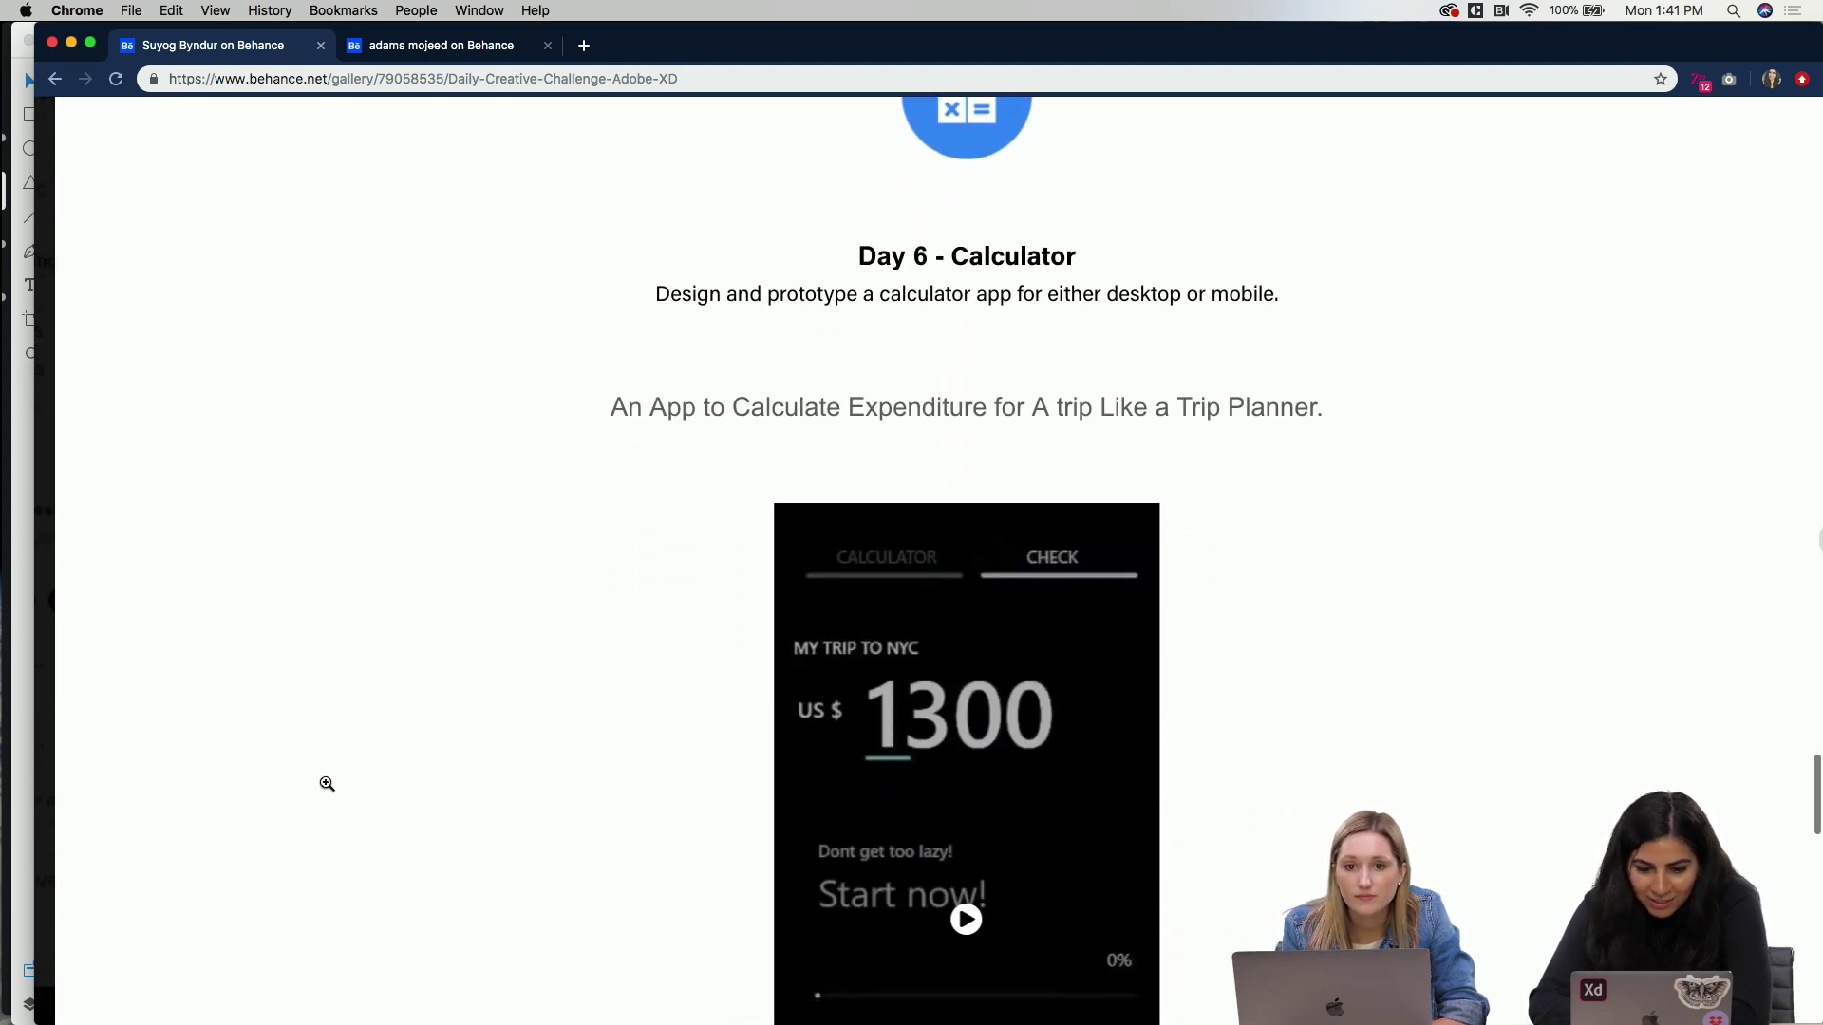
scroll(326, 783, down, 2)
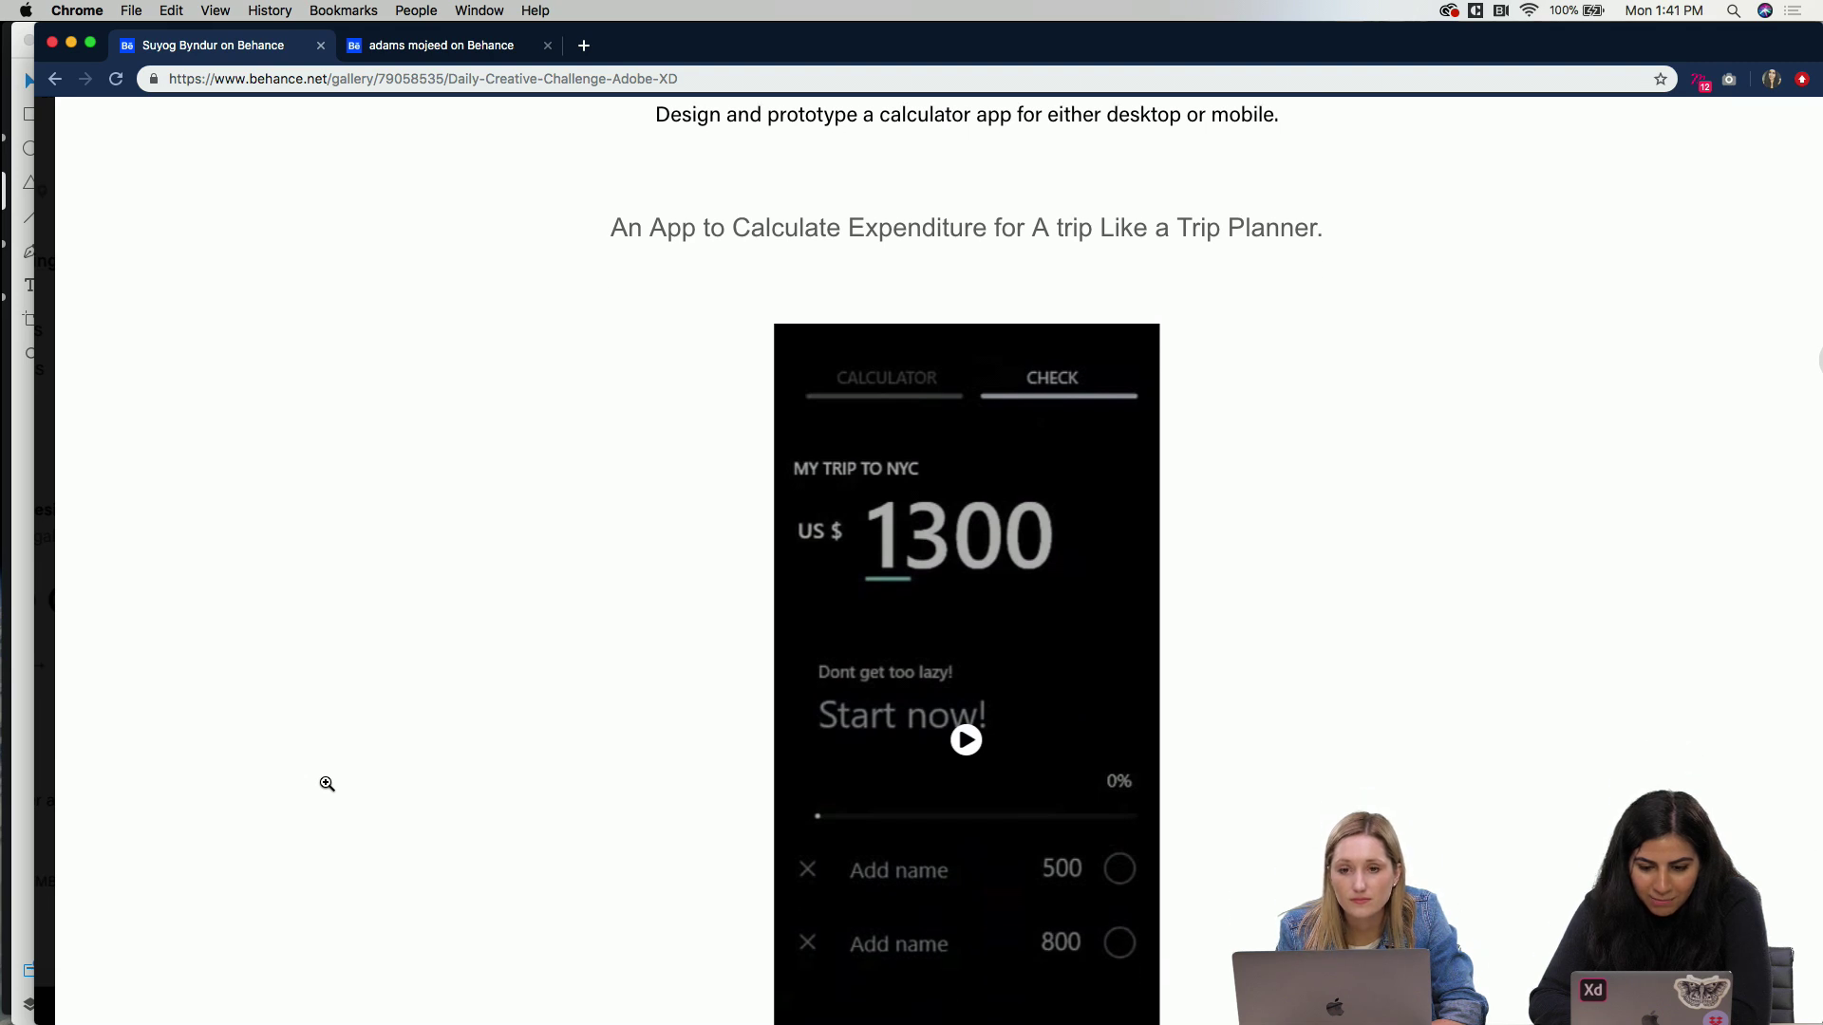
scroll(327, 783, down, 3)
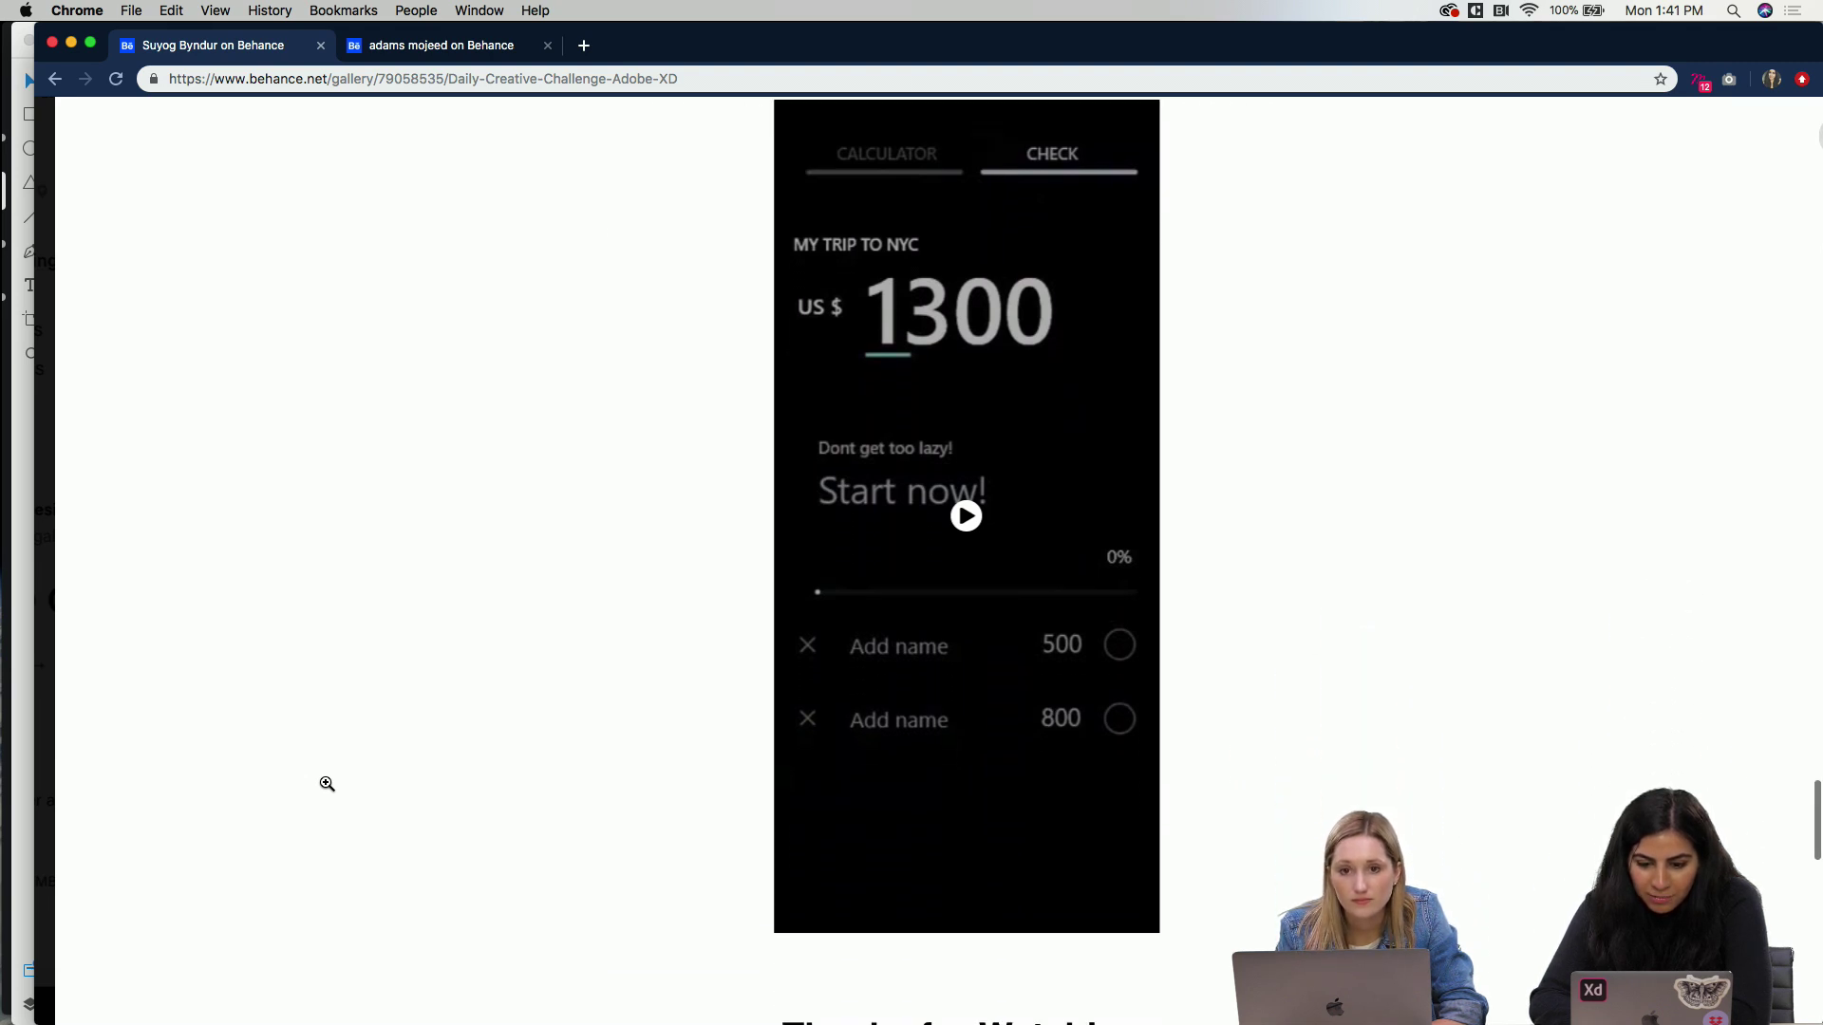
click(964, 517)
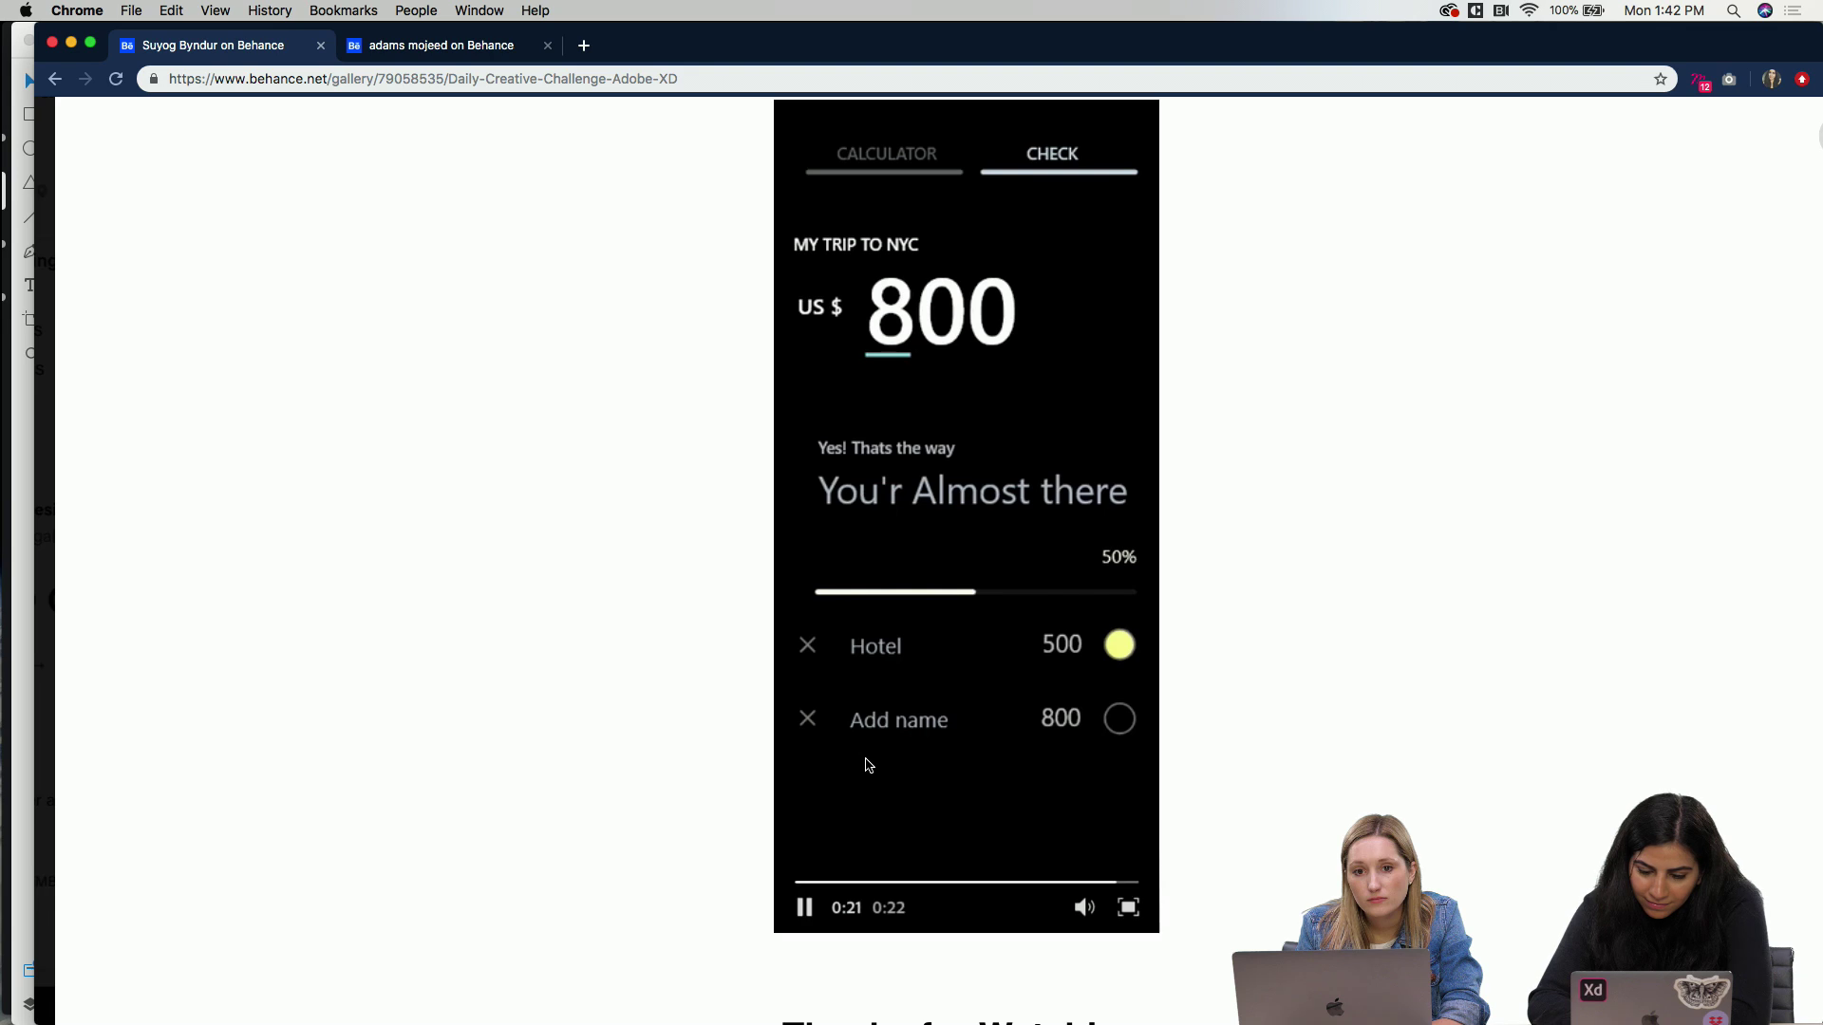
Step: Rewatch the trip calculator video from its number-entry part, pausing on the My Trip to NYC total before resuming playback
click(889, 883)
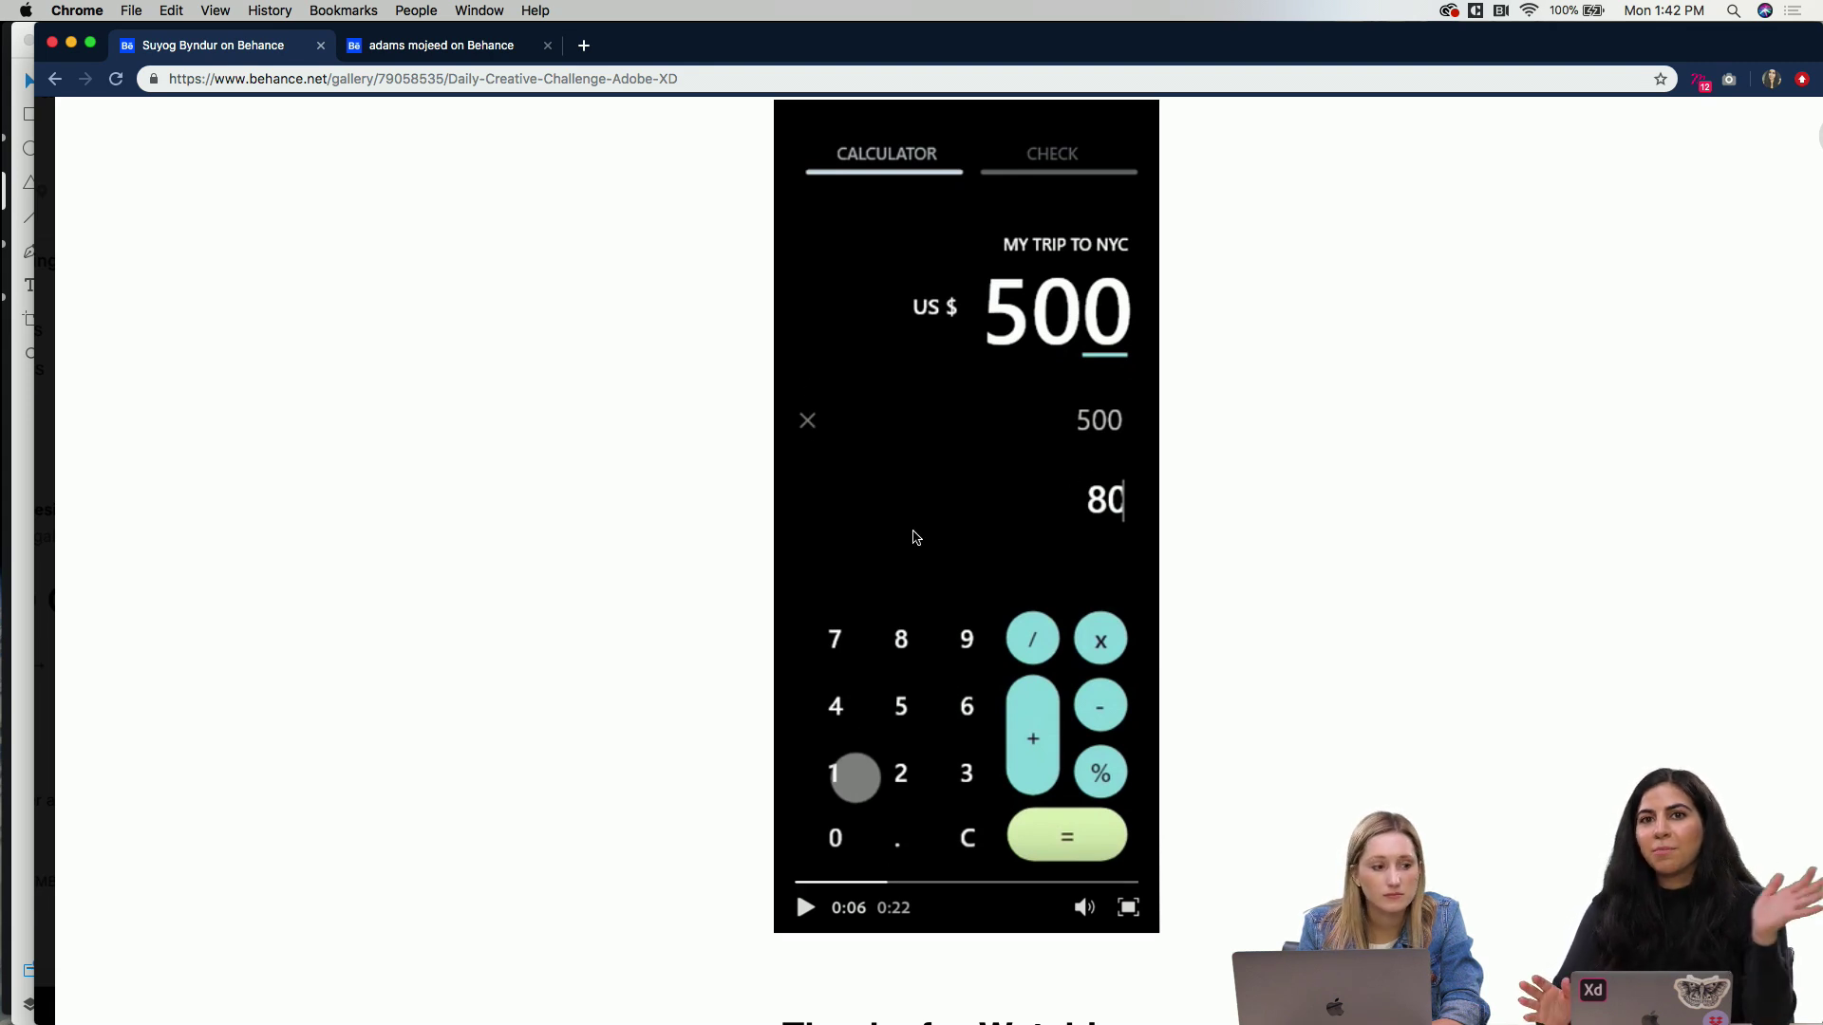
click(840, 862)
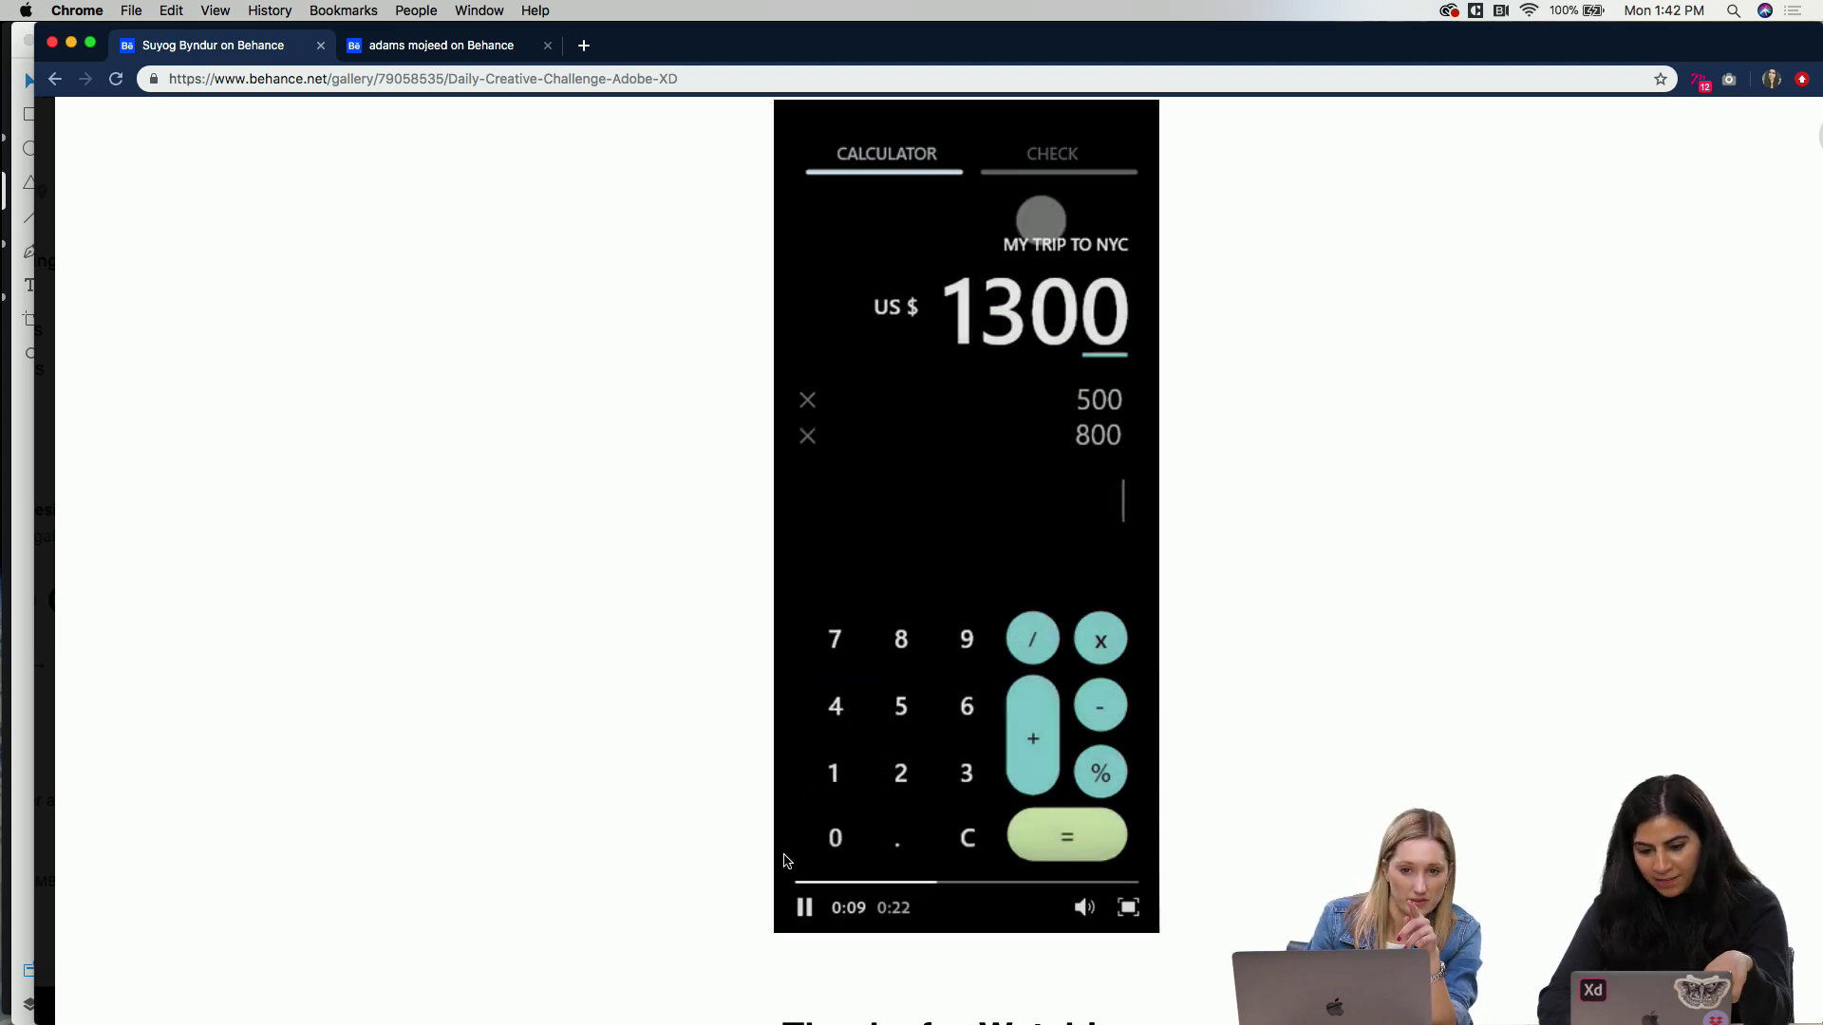
click(803, 908)
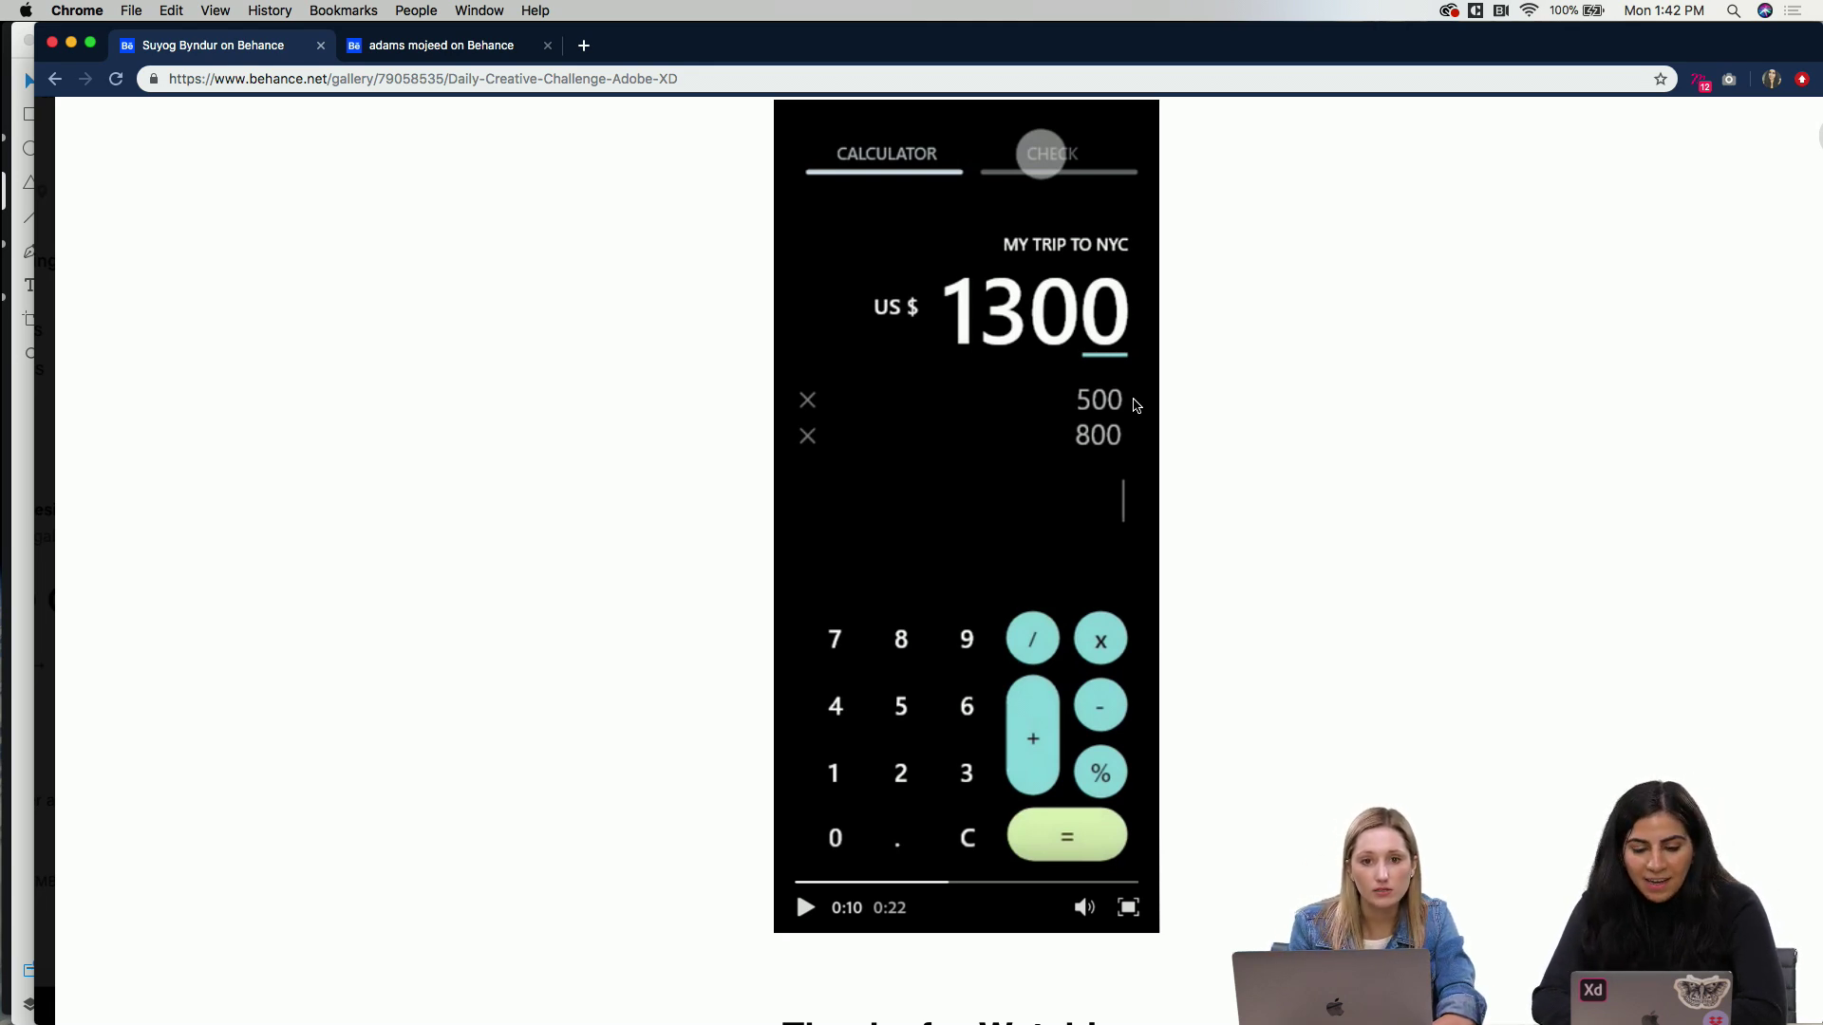
click(804, 907)
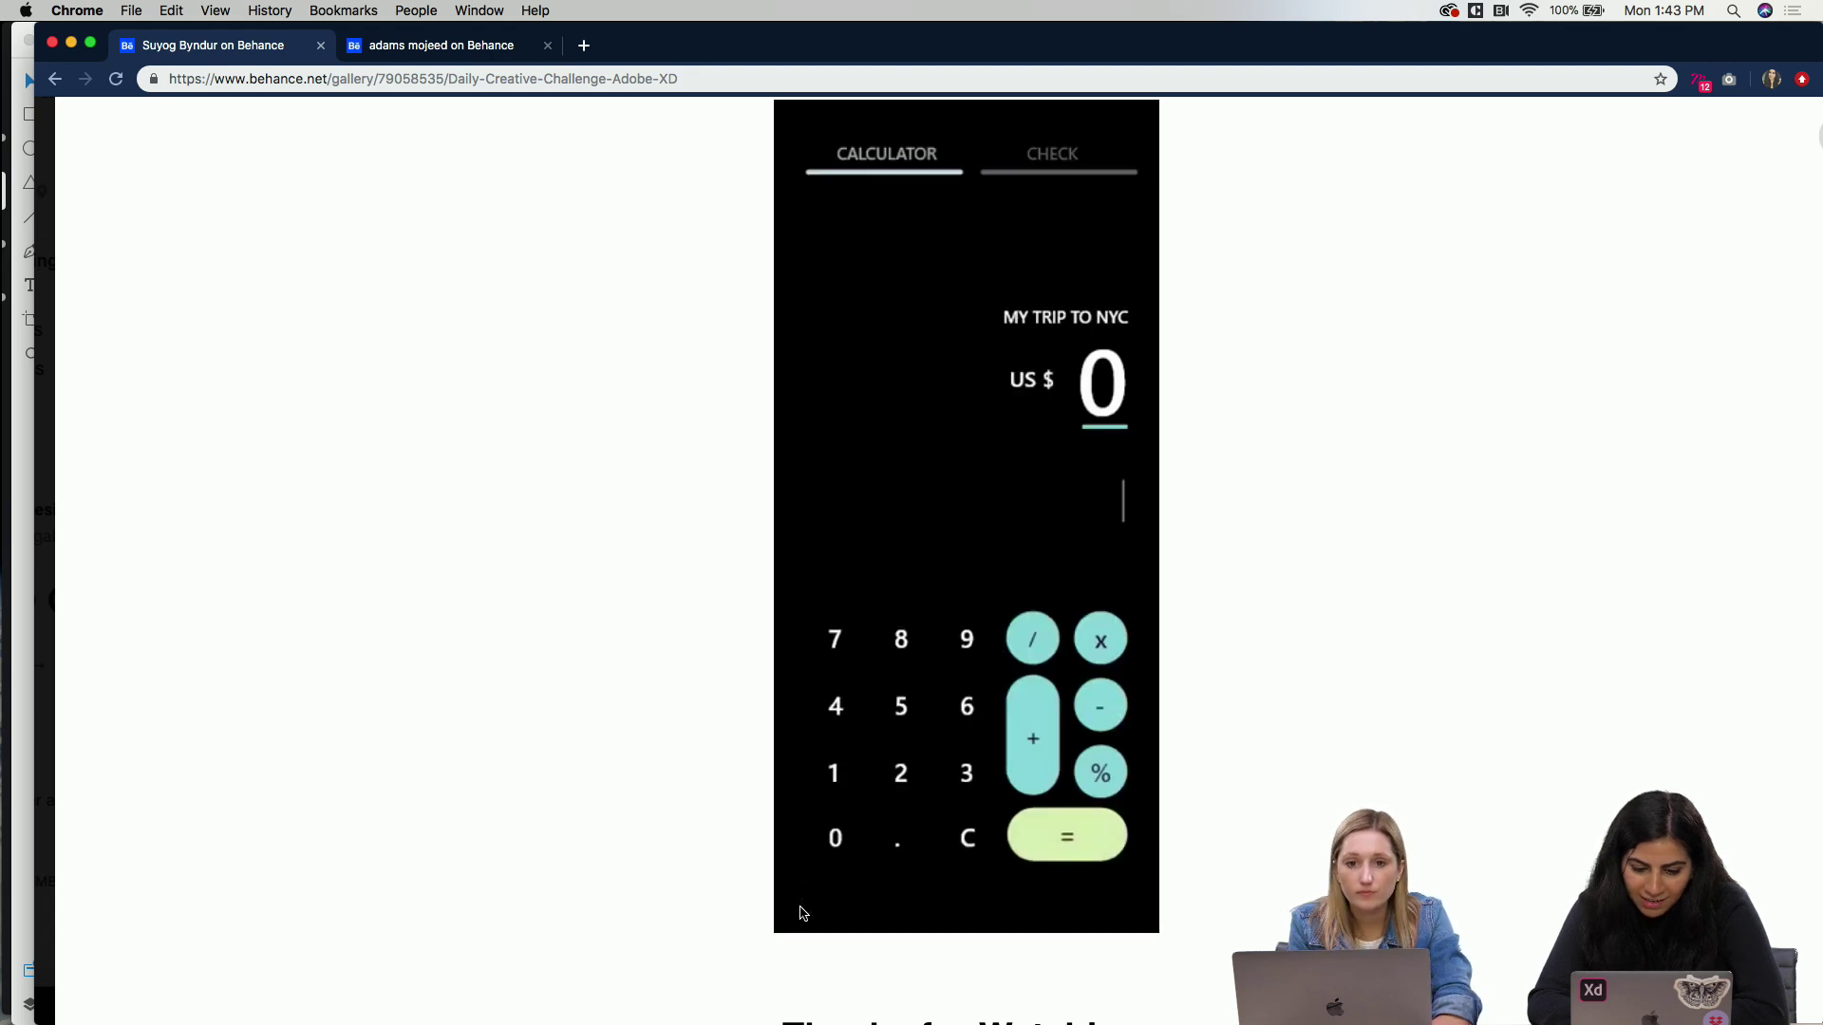
Step: Appreciate the Daily Creative Challenge - Adobe XD project at the end of its page
scroll(599, 874, down, 6)
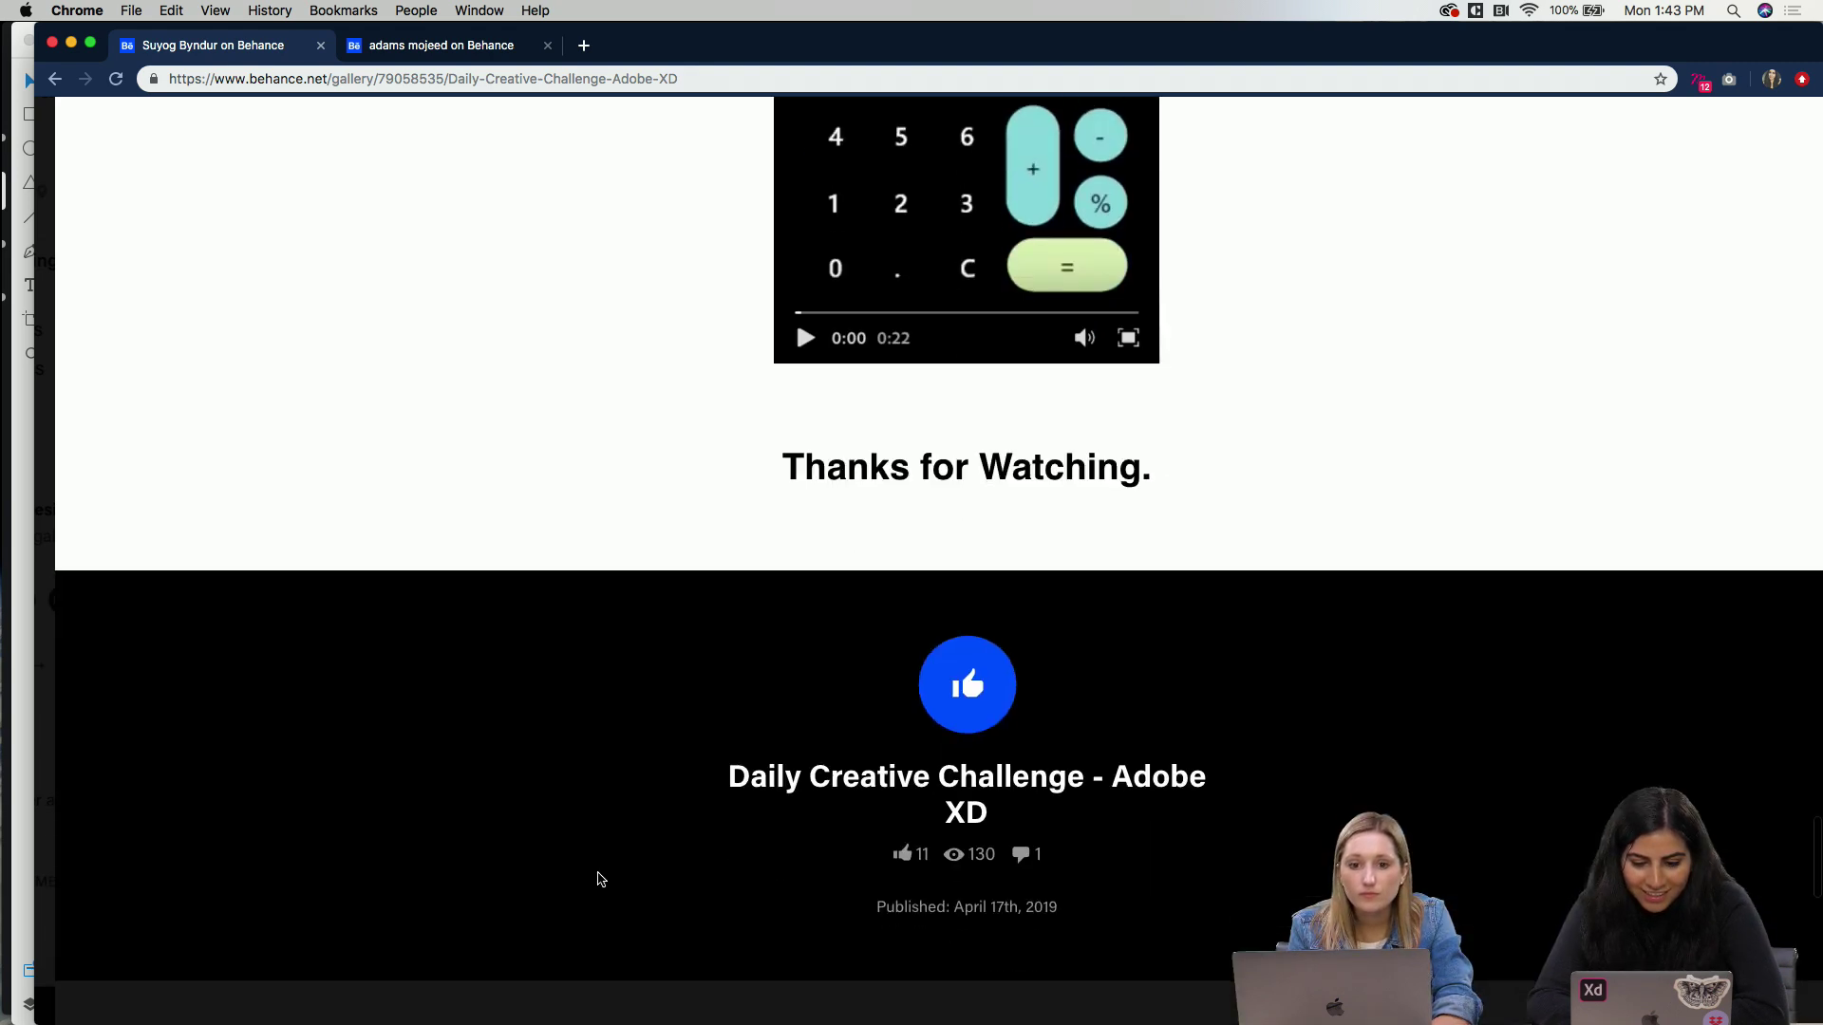
click(966, 759)
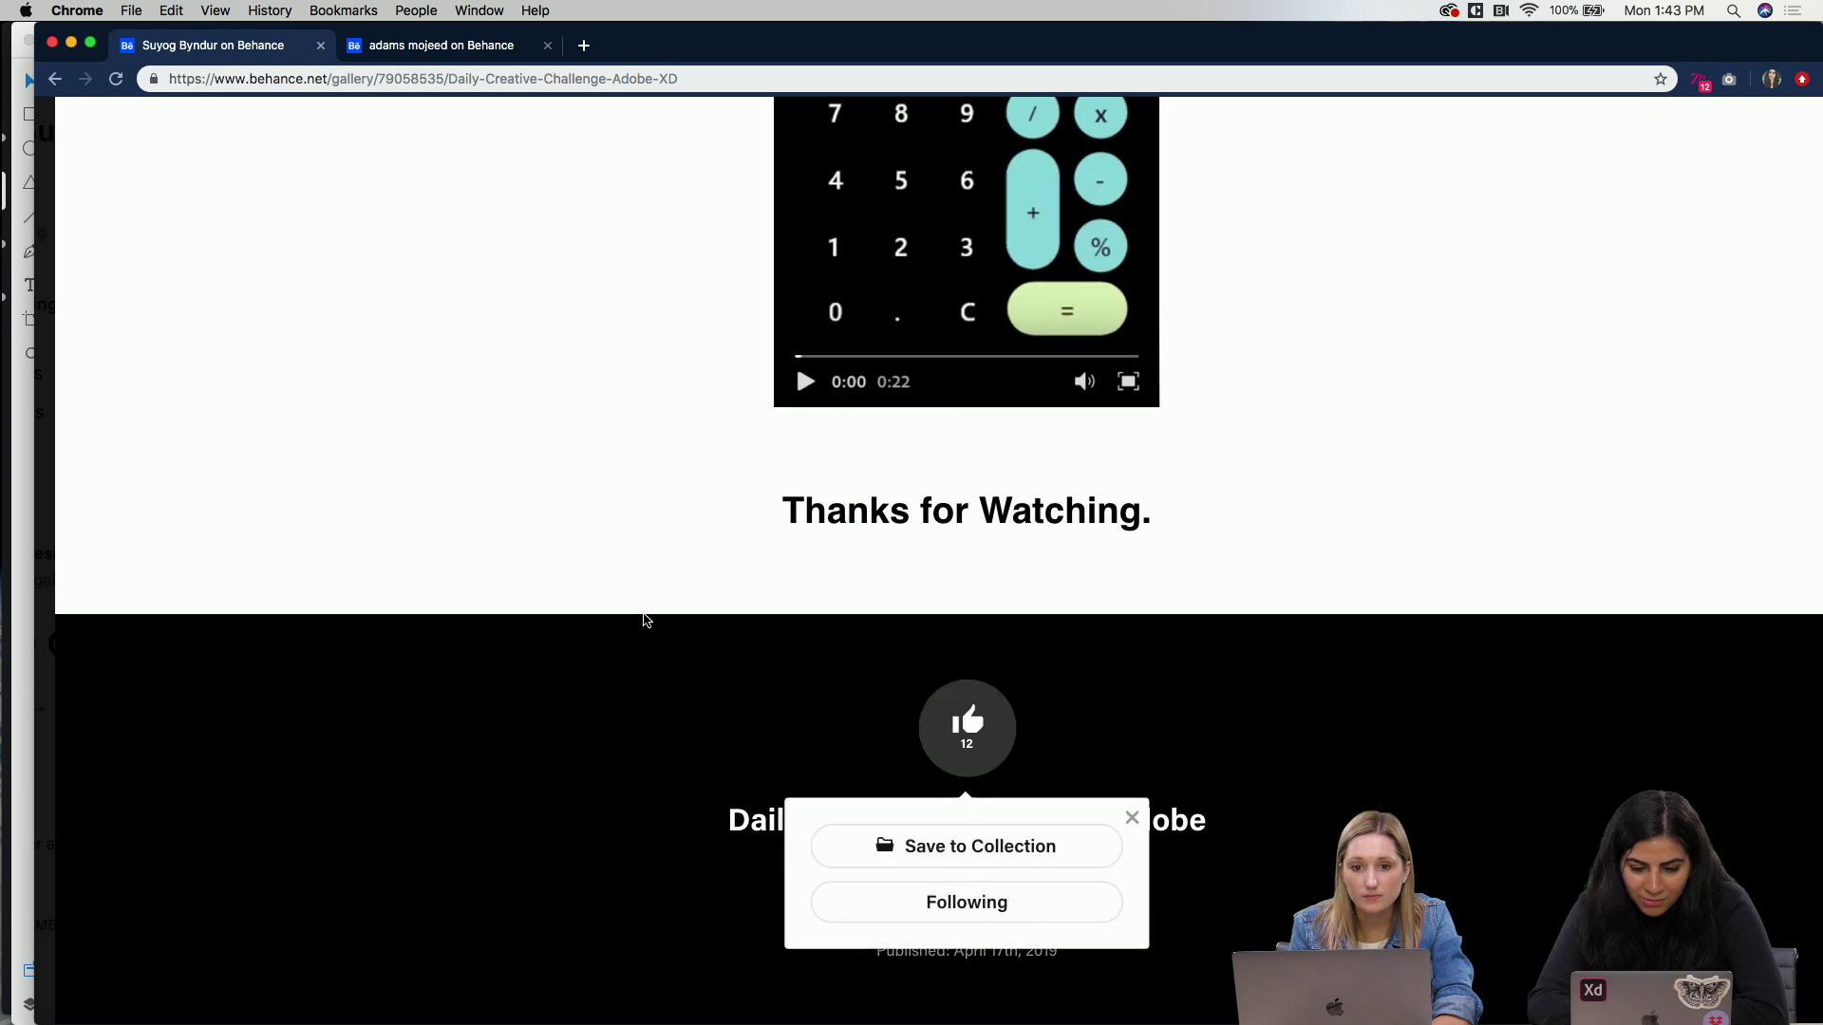
Step: Look back over the project, from the Day 5 Leaderboard to the Day 1 Dropdown Menu at its start
scroll(642, 612, up, 12)
scroll(642, 613, up, 15)
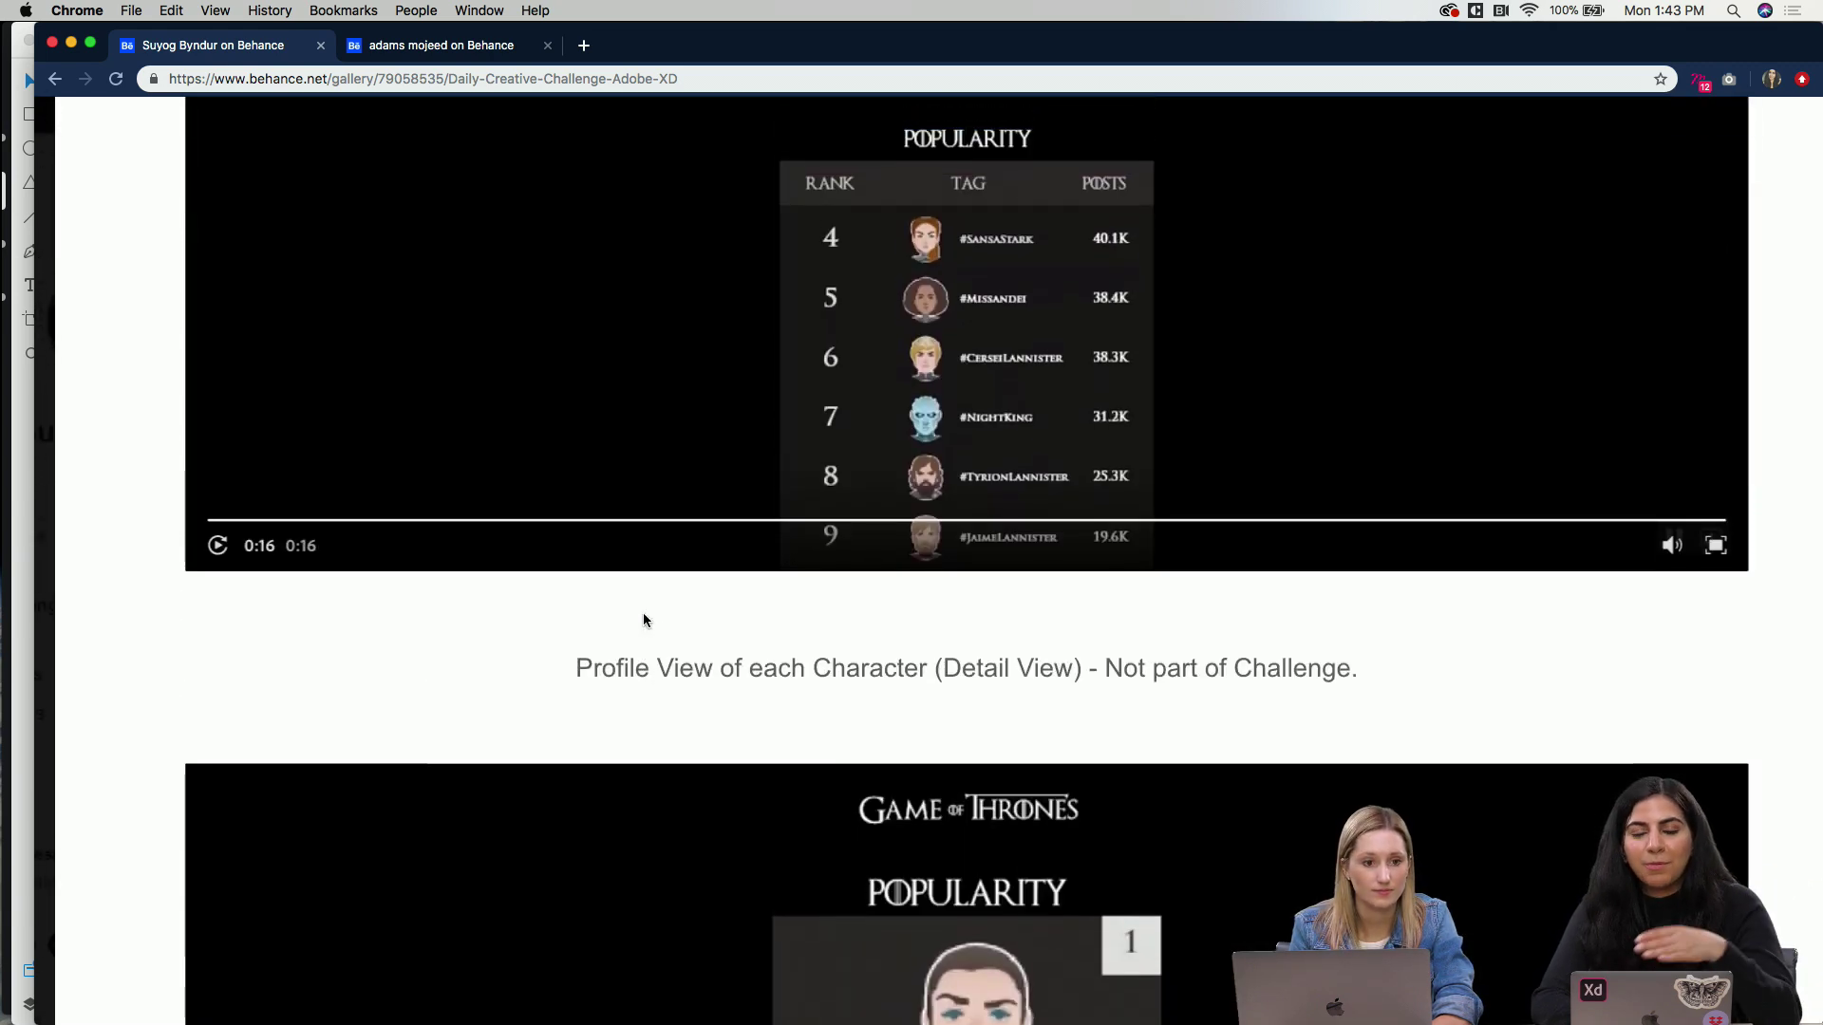
scroll(643, 619, up, 7)
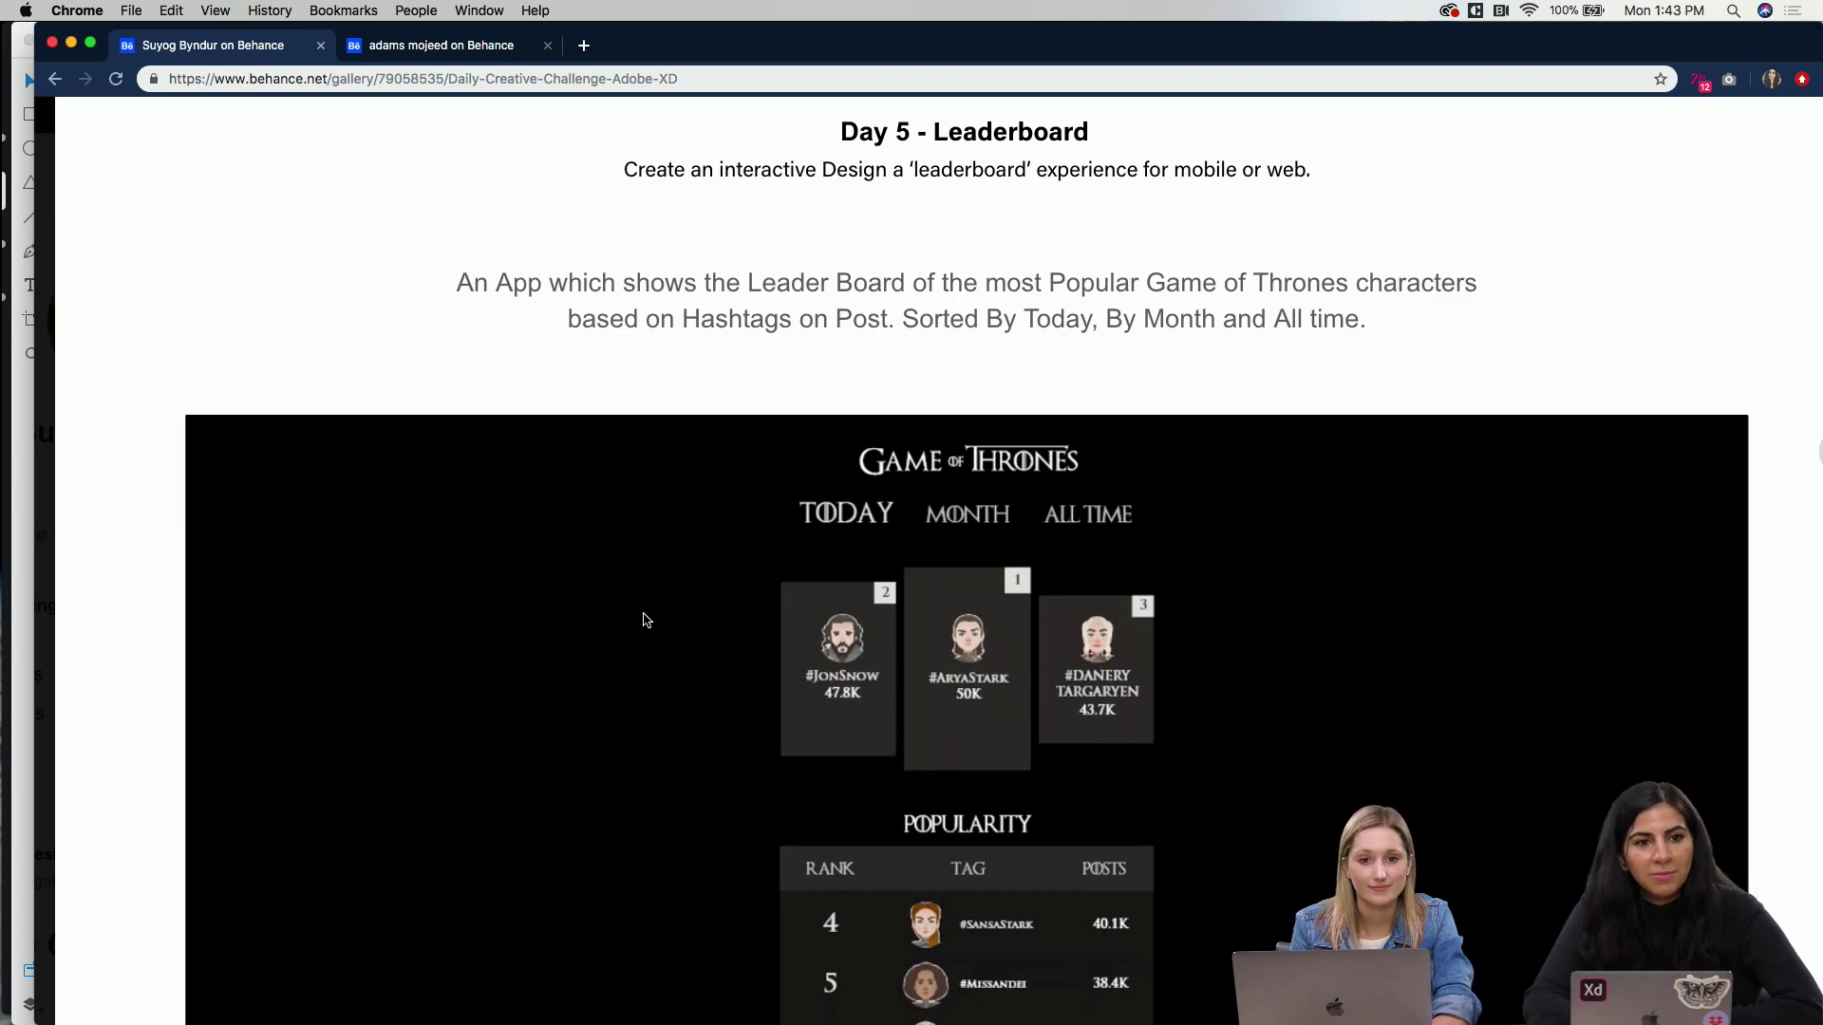
scroll(543, 533, down, 20)
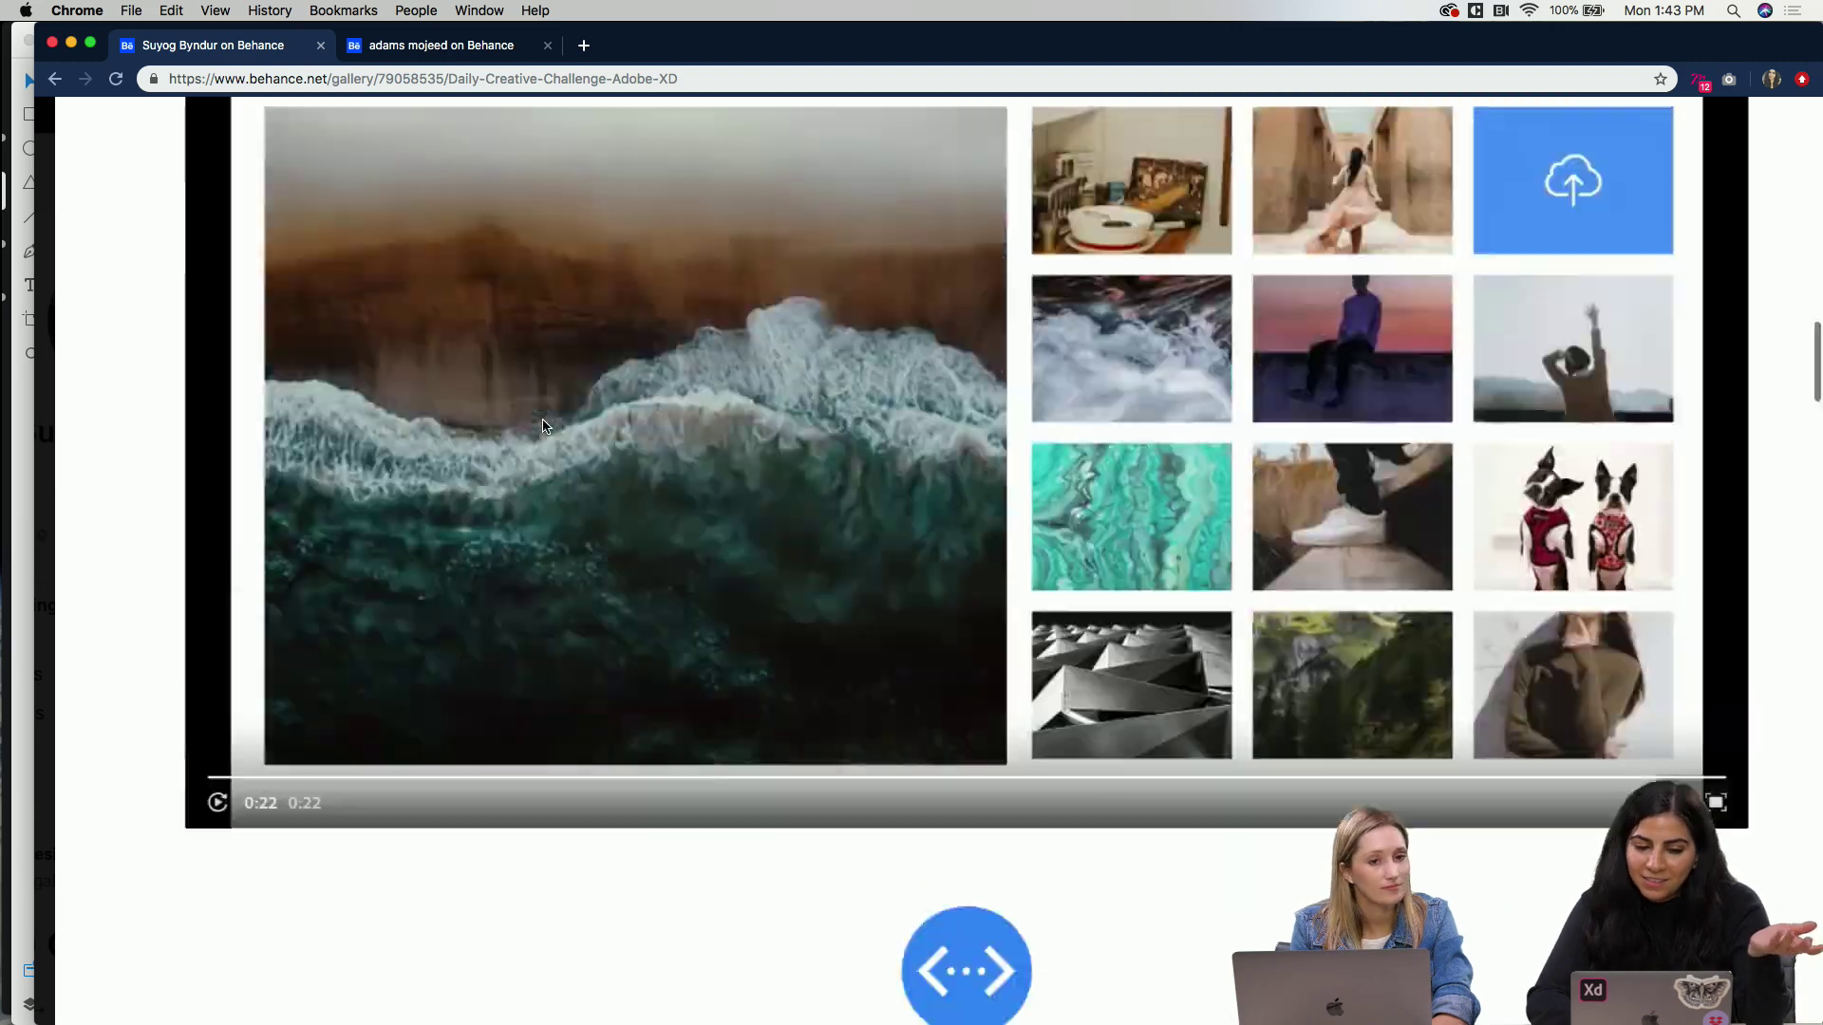
scroll(545, 427, down, 15)
scroll(543, 426, up, 20)
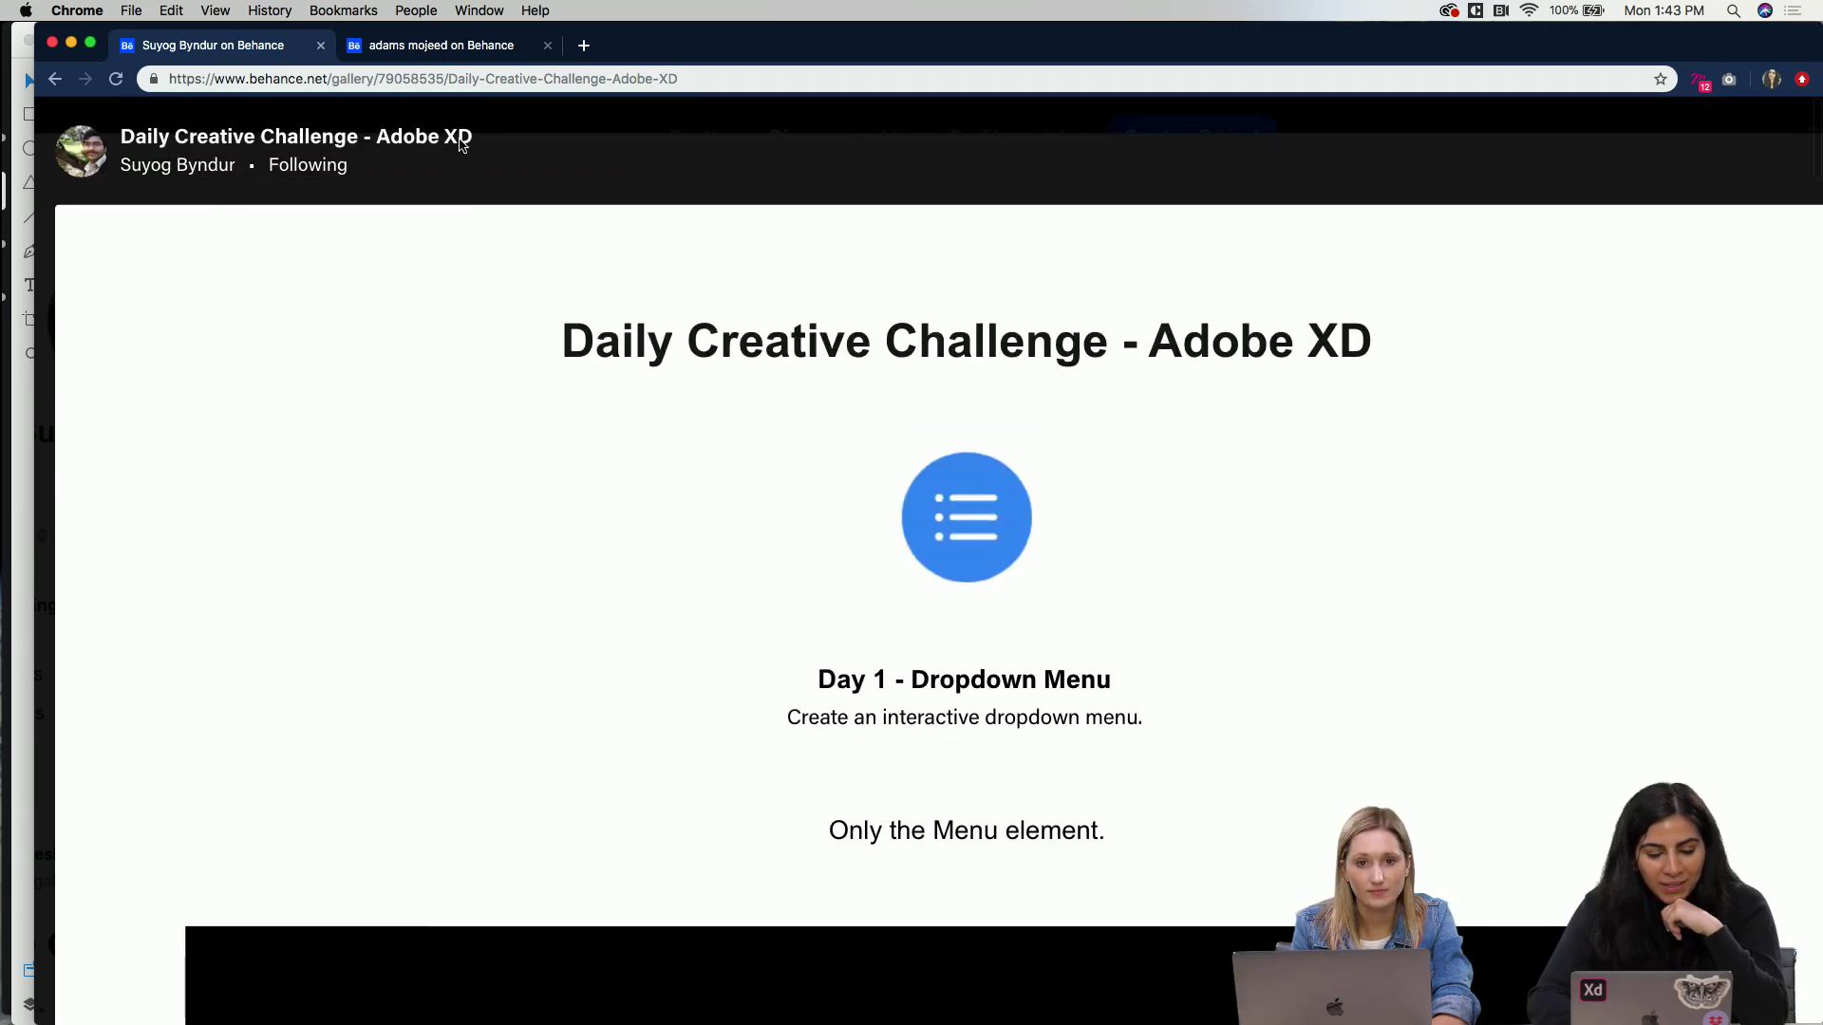
Step: Switch to the other open Behance profile and follow that UI/UX designer
click(432, 48)
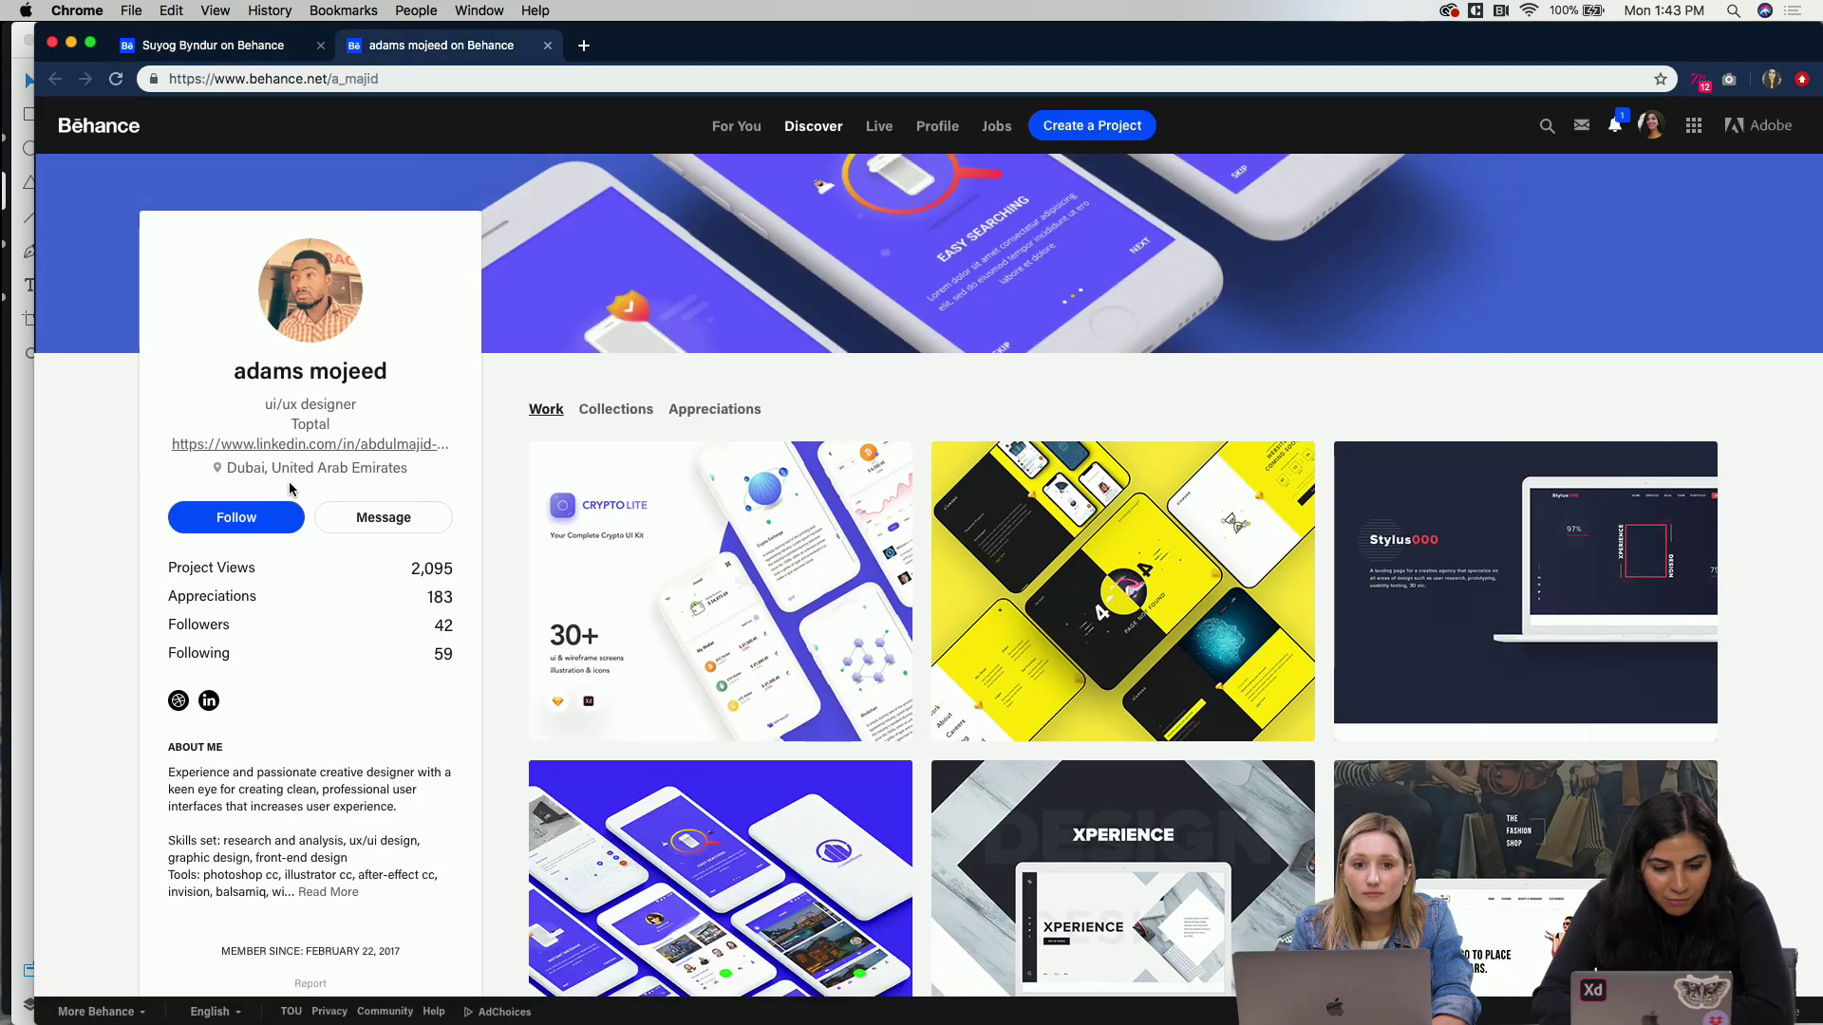
click(268, 531)
scroll(474, 676, down, 1)
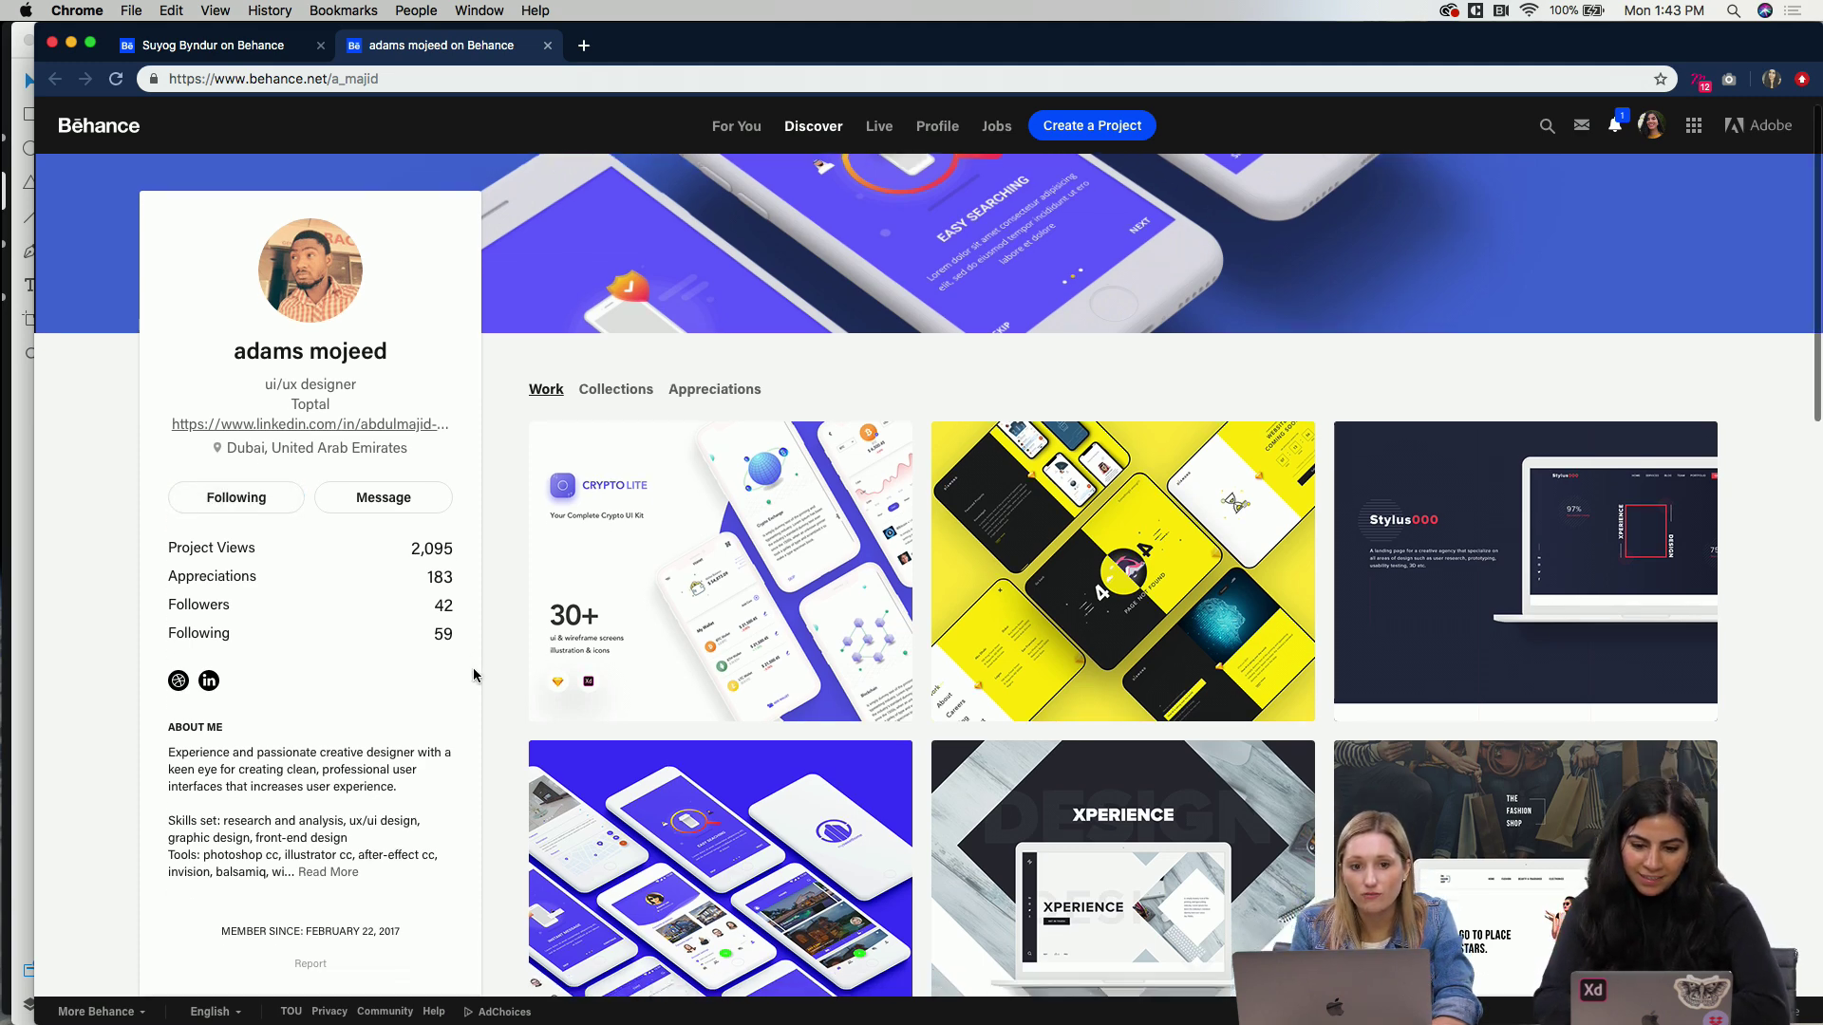
Step: Browse the designer's Work gallery and open the Cryptolite ui kit project
scroll(474, 676, down, 3)
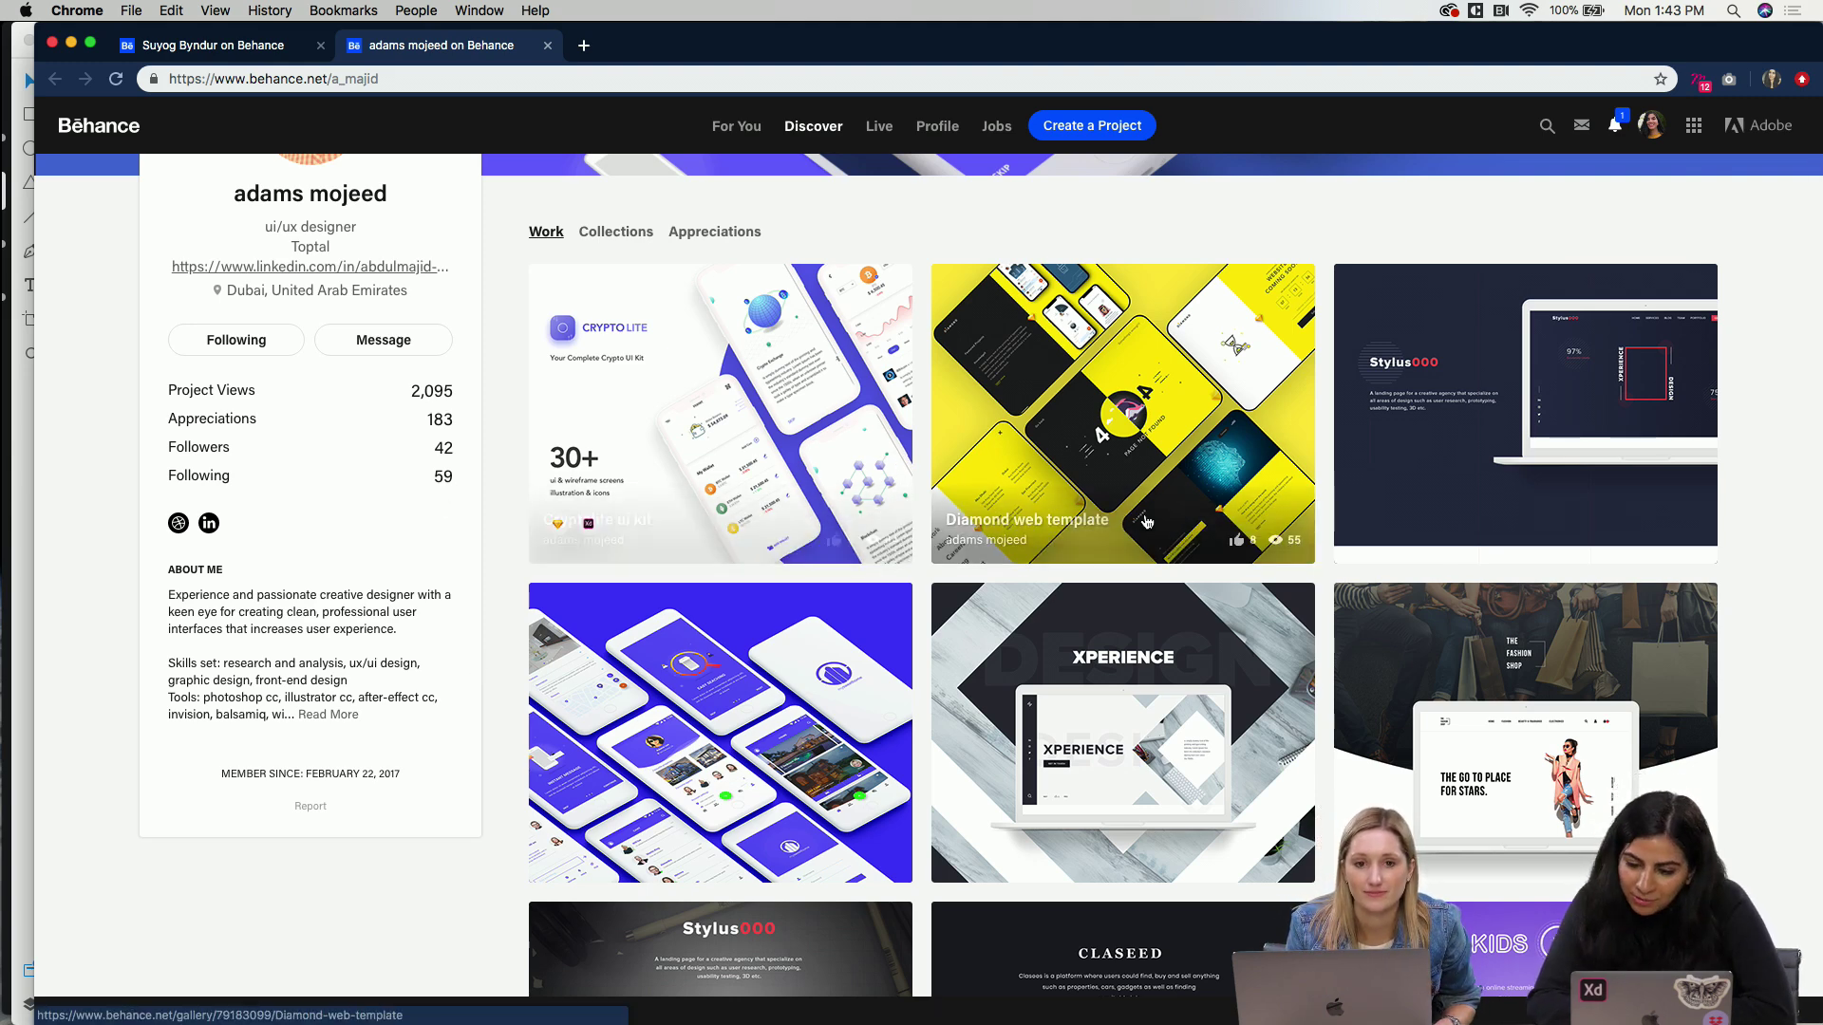
scroll(745, 759, down, 6)
scroll(745, 759, down, 15)
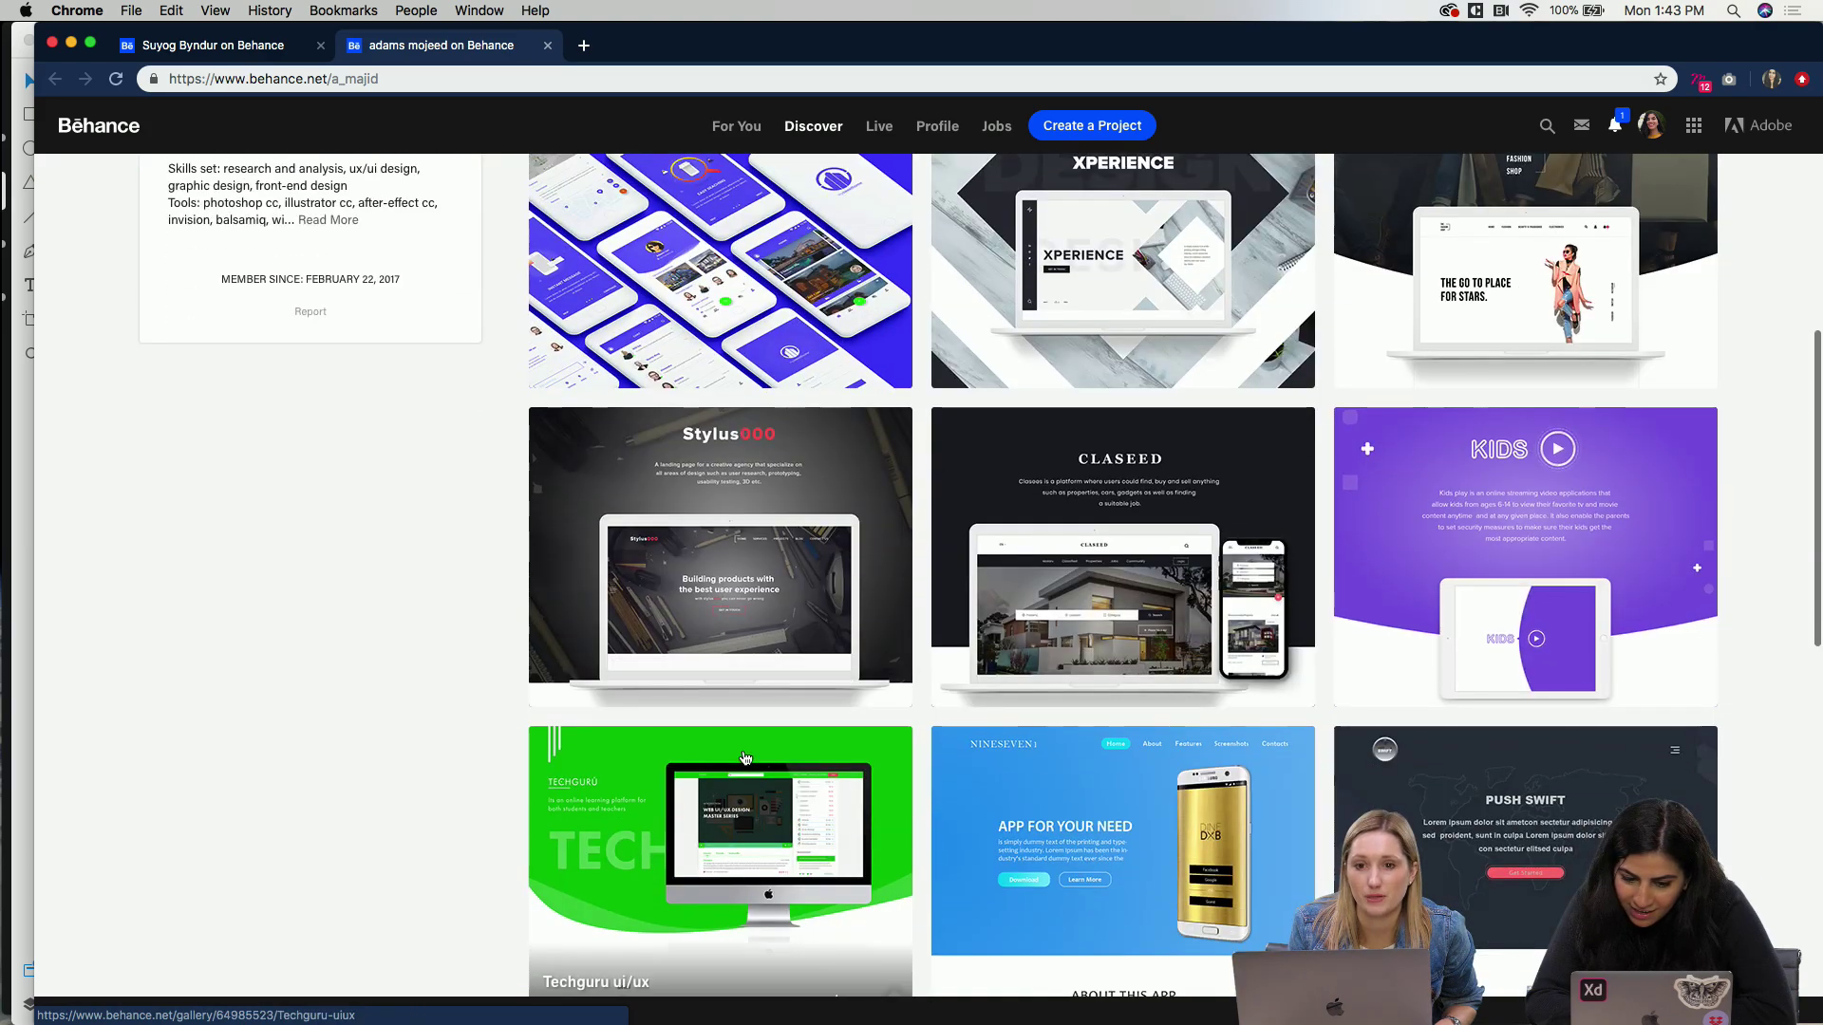
scroll(745, 759, down, 10)
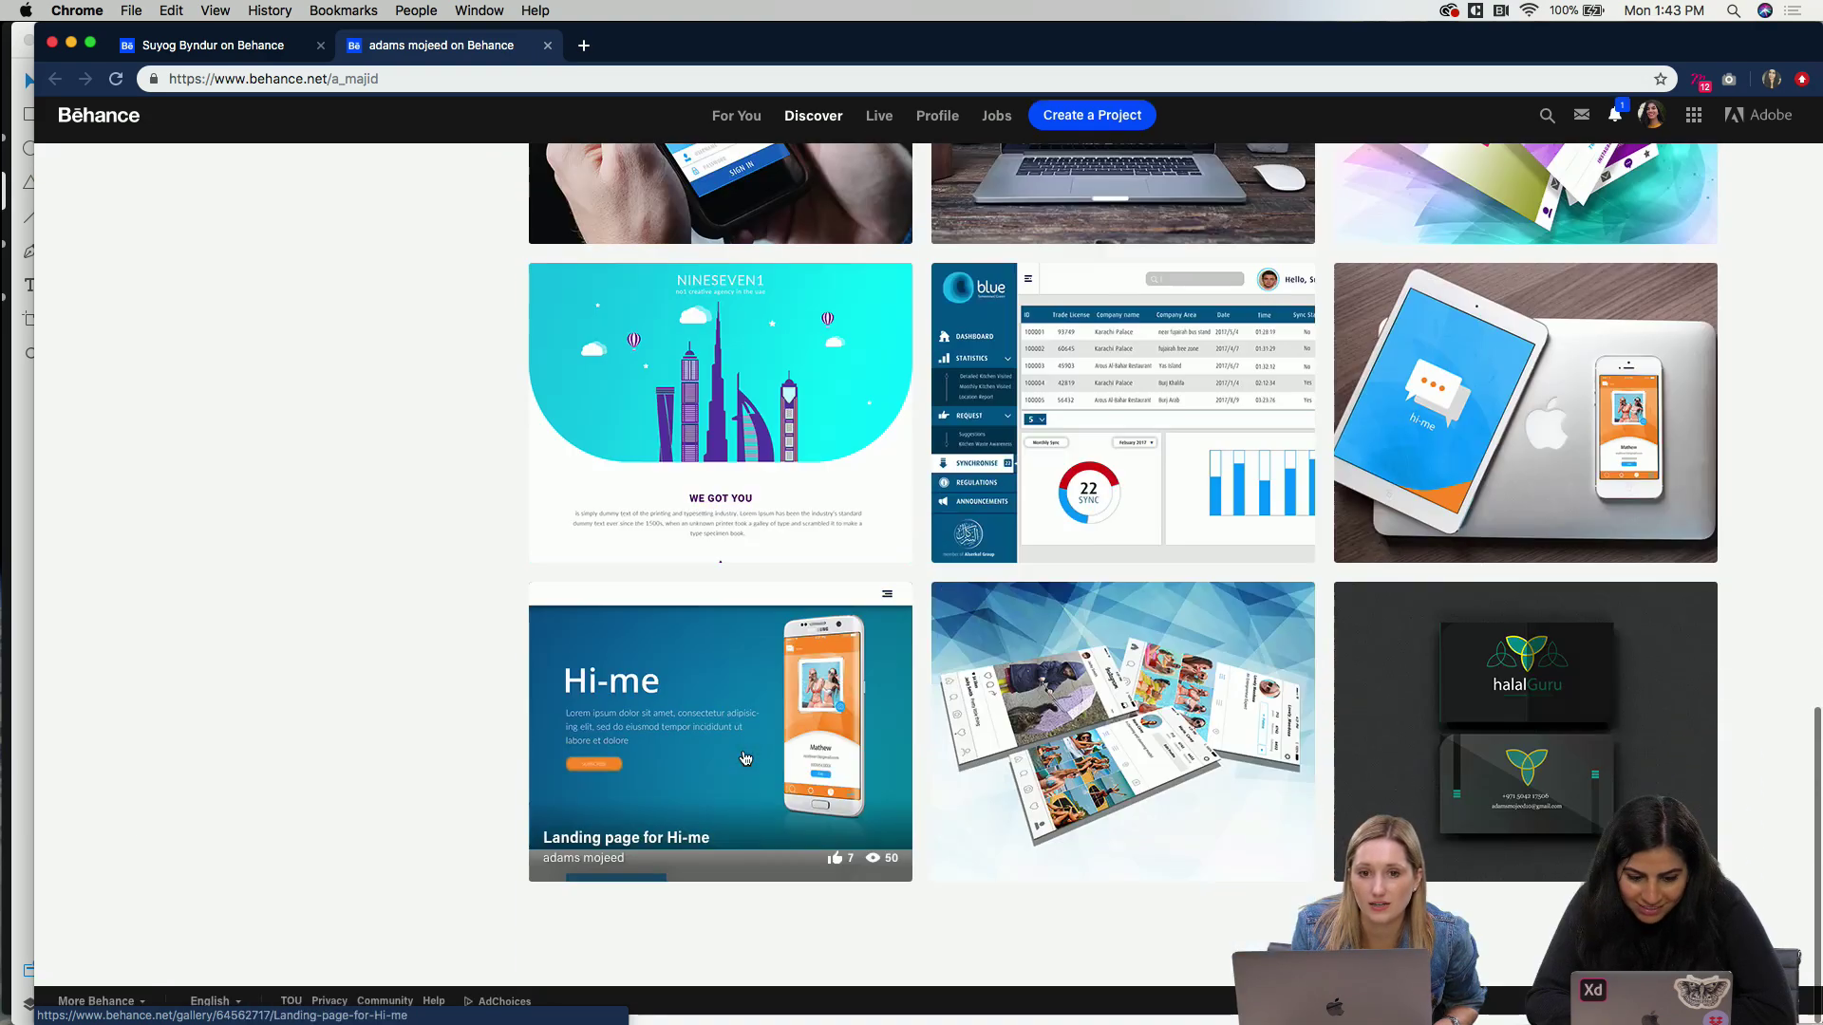
scroll(781, 609, up, 5)
scroll(782, 609, up, 20)
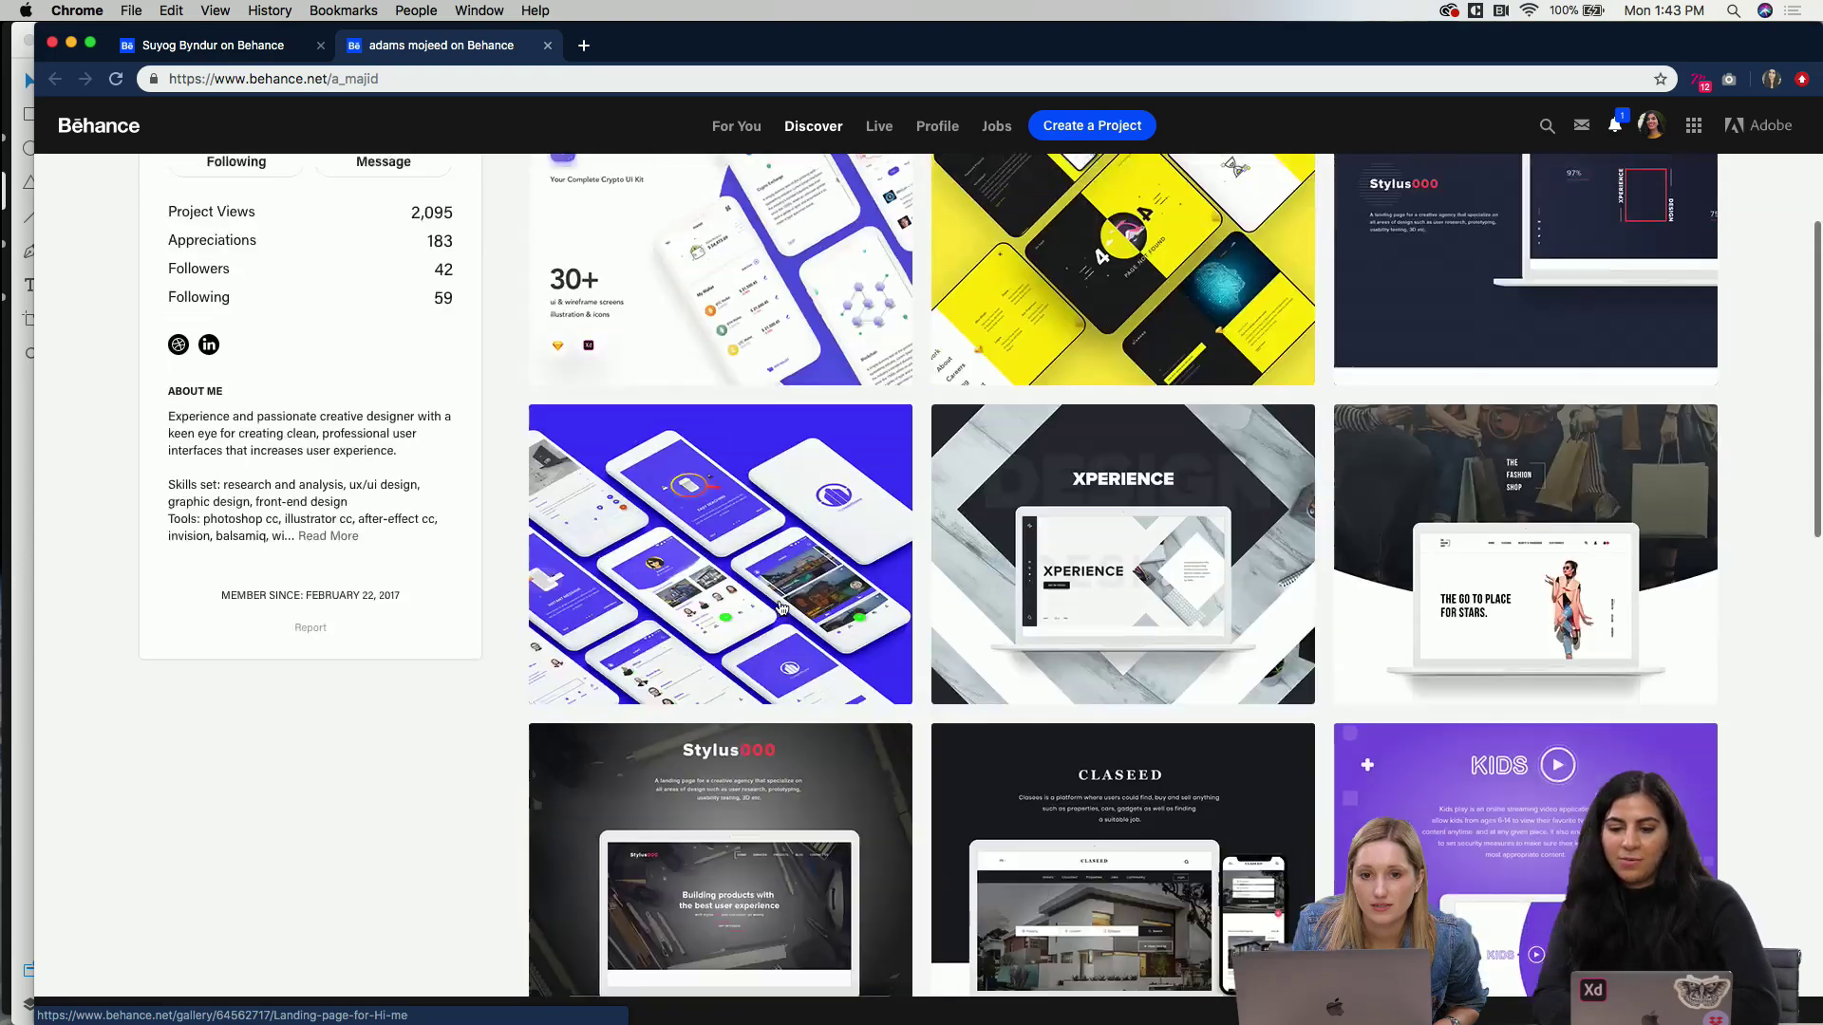
scroll(827, 751, down, 3)
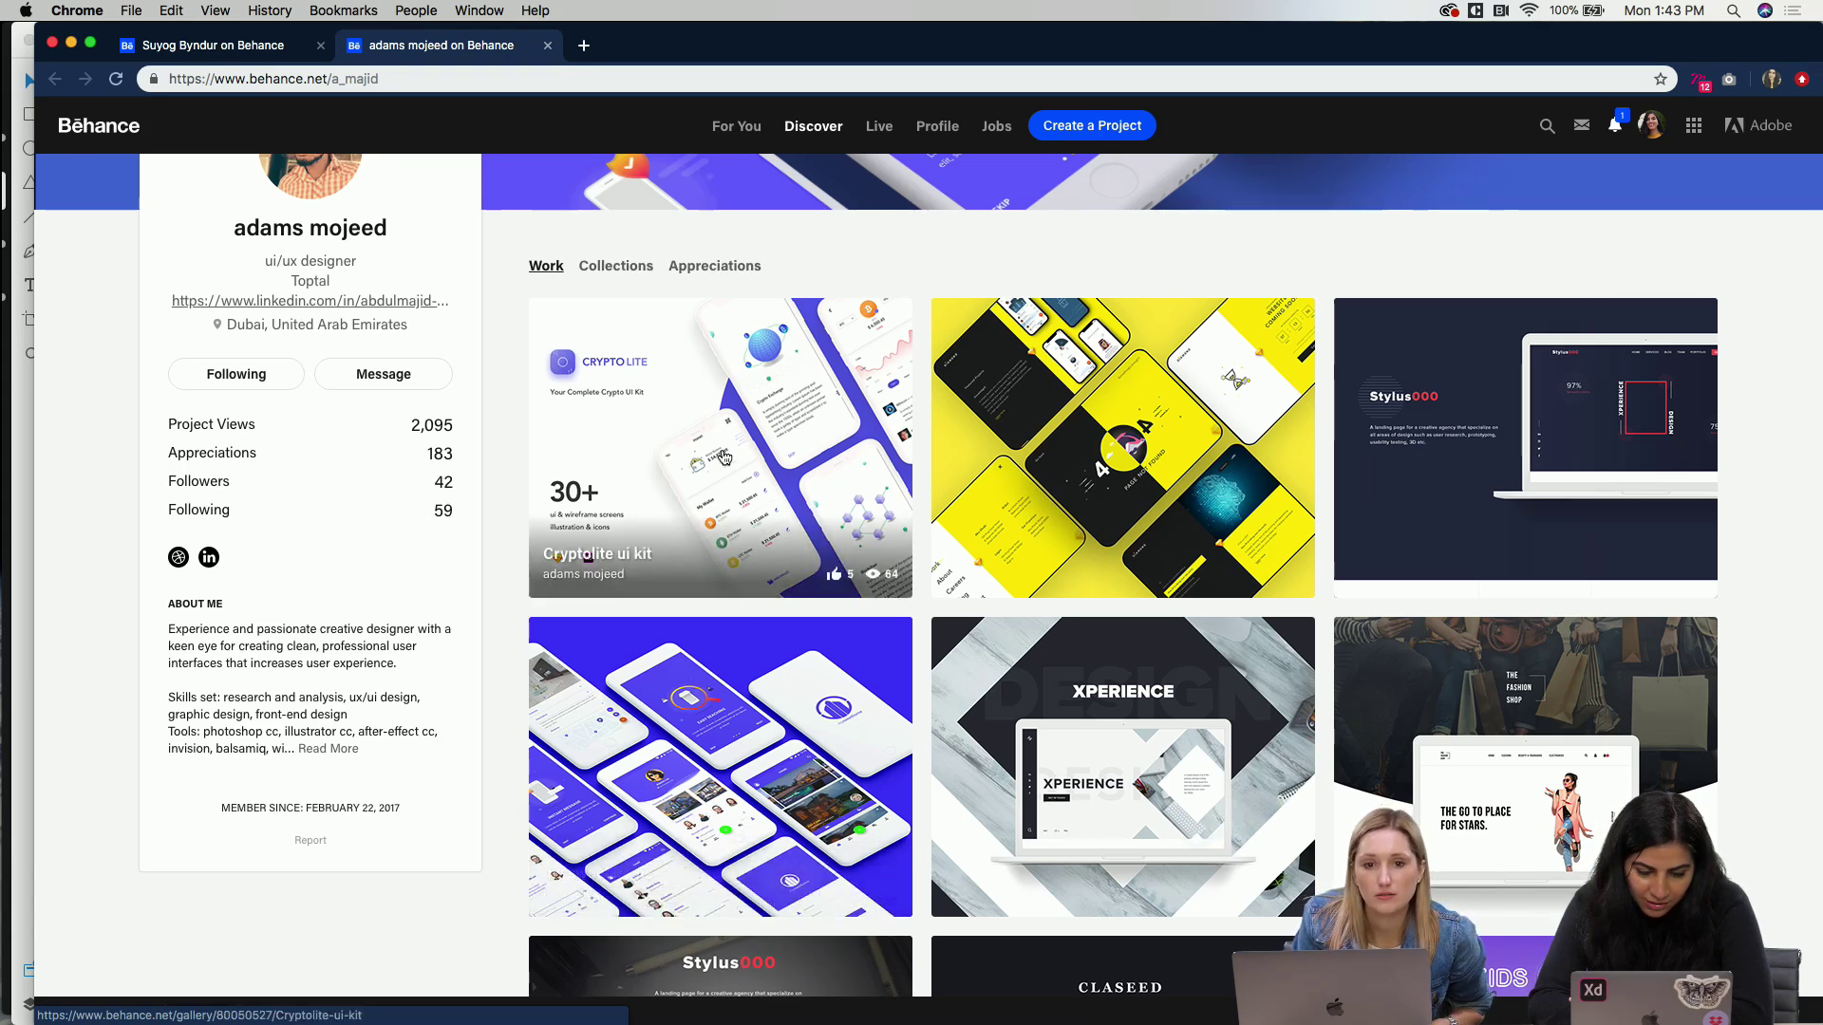
click(683, 444)
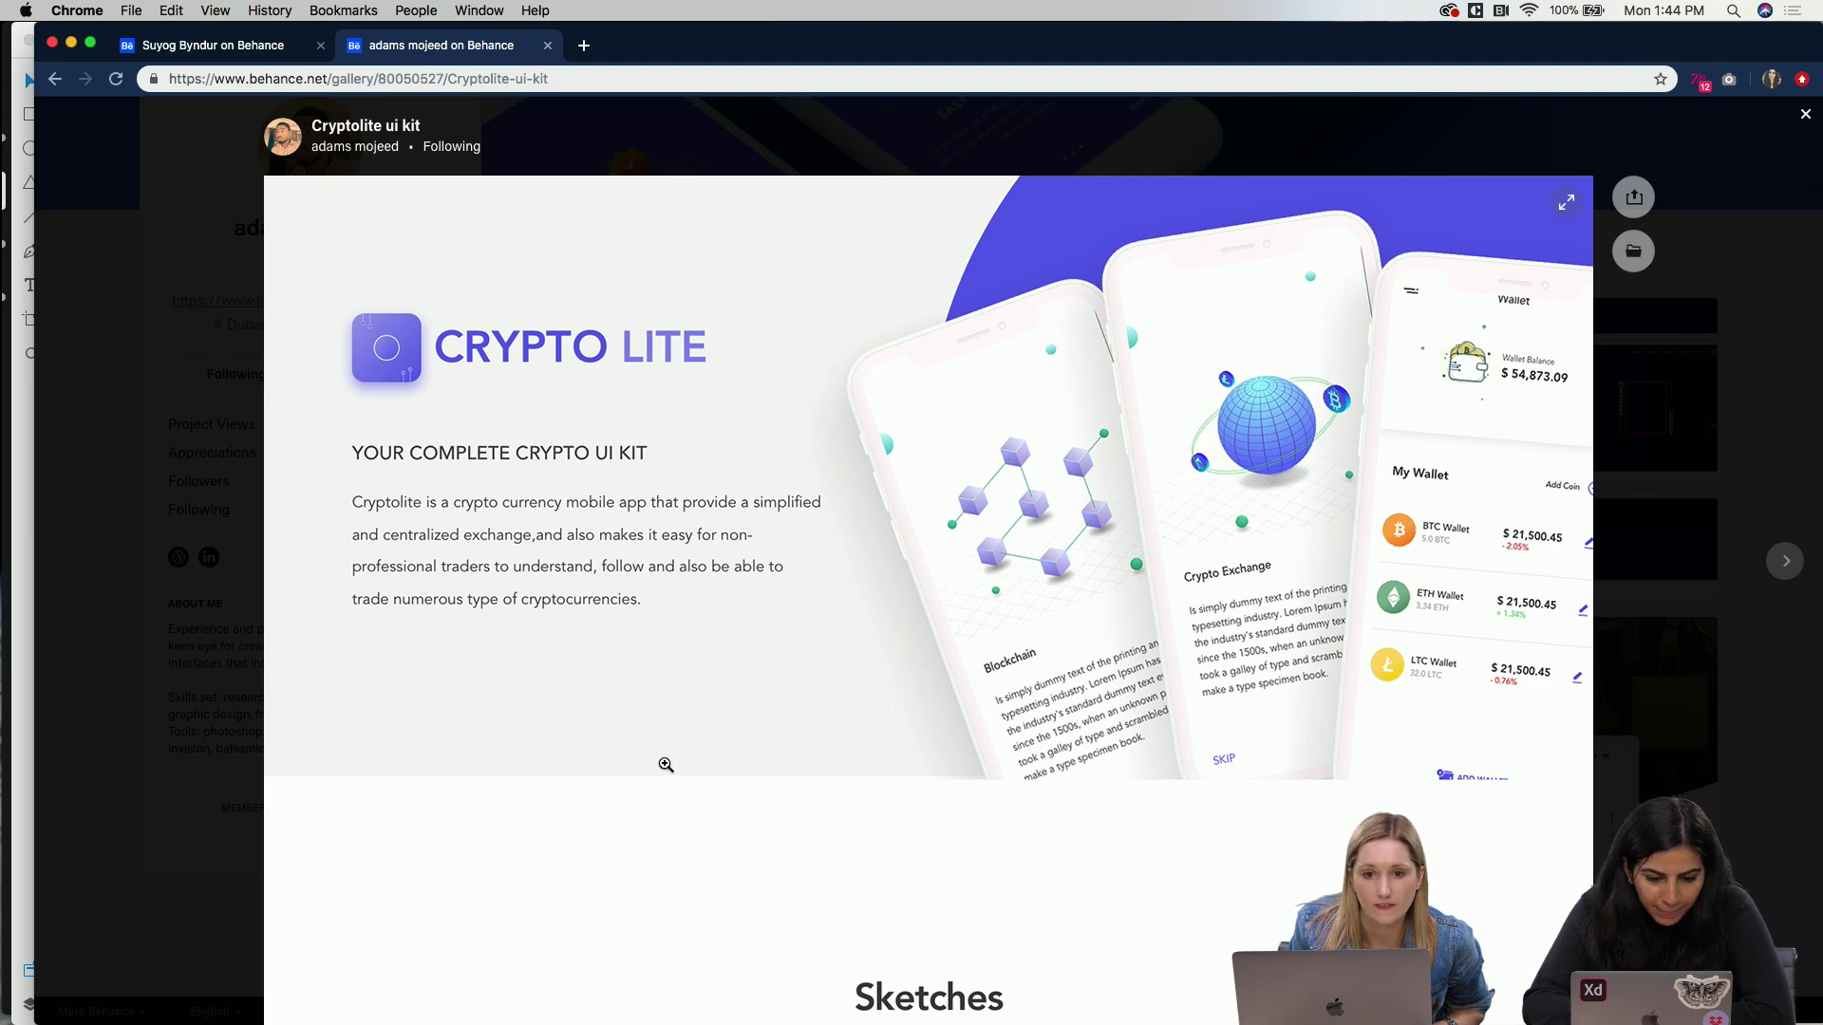
Step: View the Cryptolite Sketches section and enlarge the project image to full size on the sketches
scroll(666, 764, down, 5)
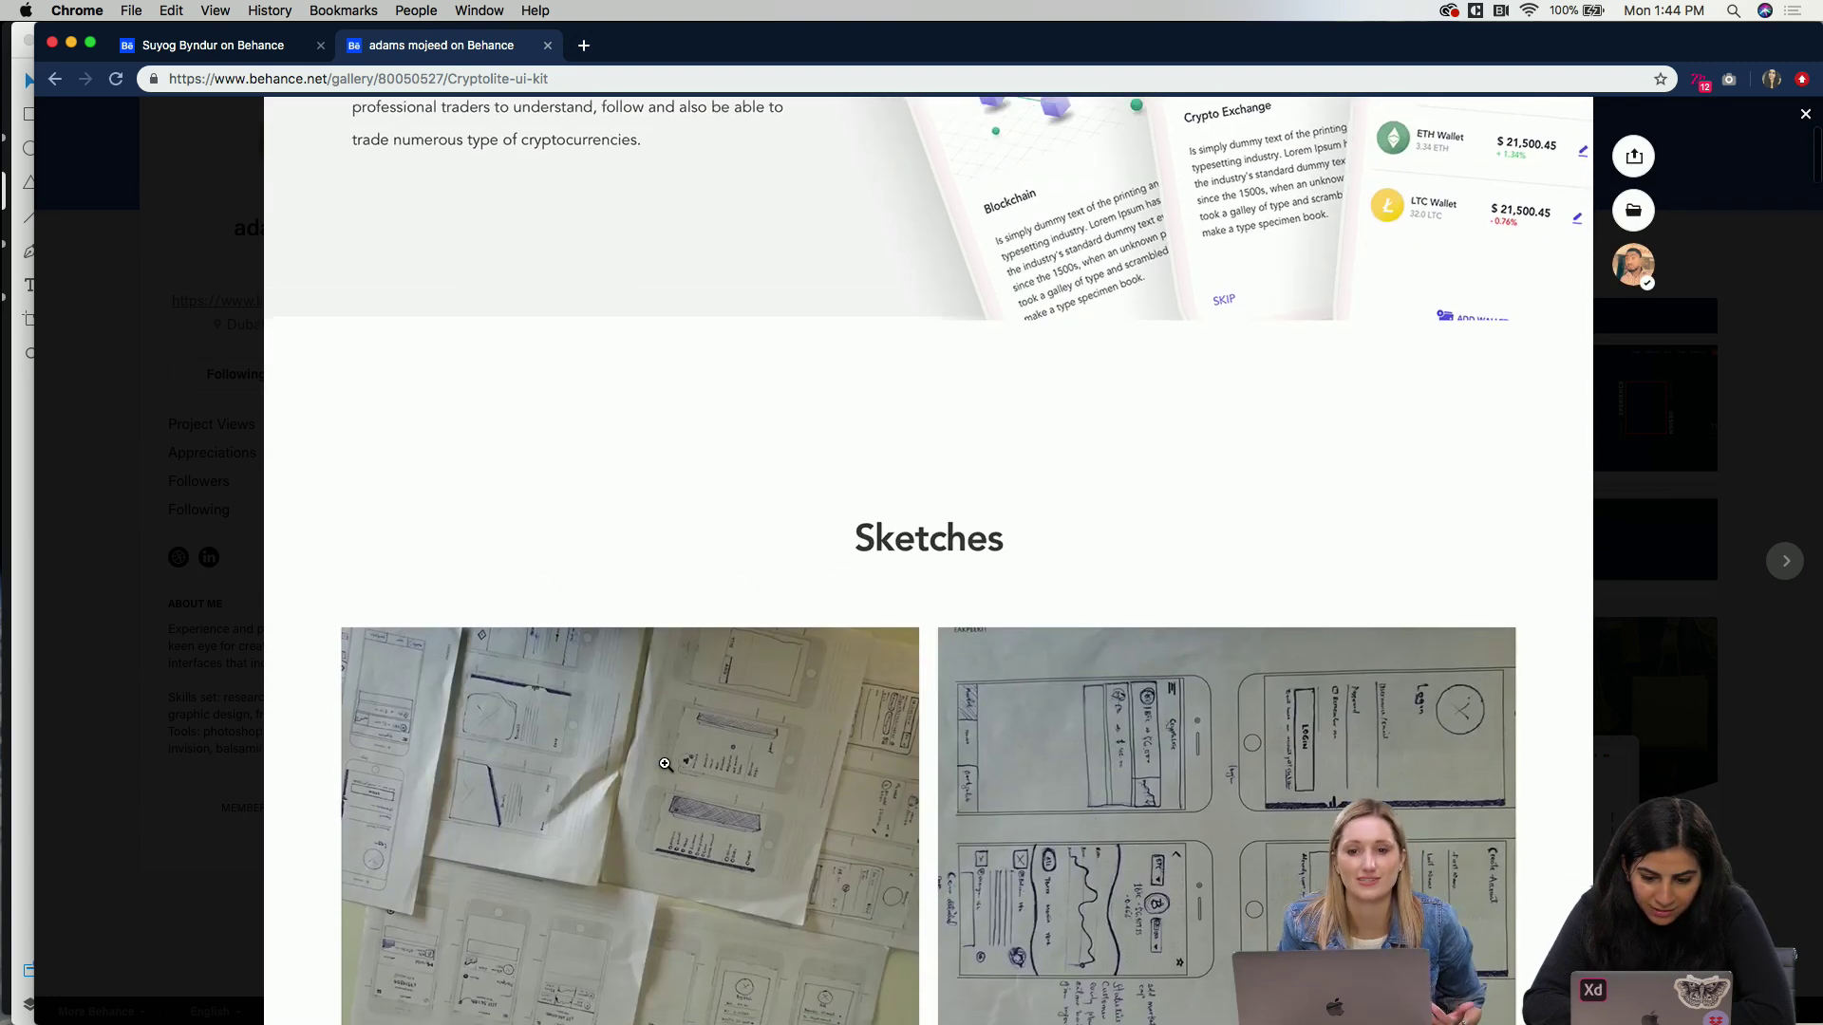
scroll(665, 765, down, 8)
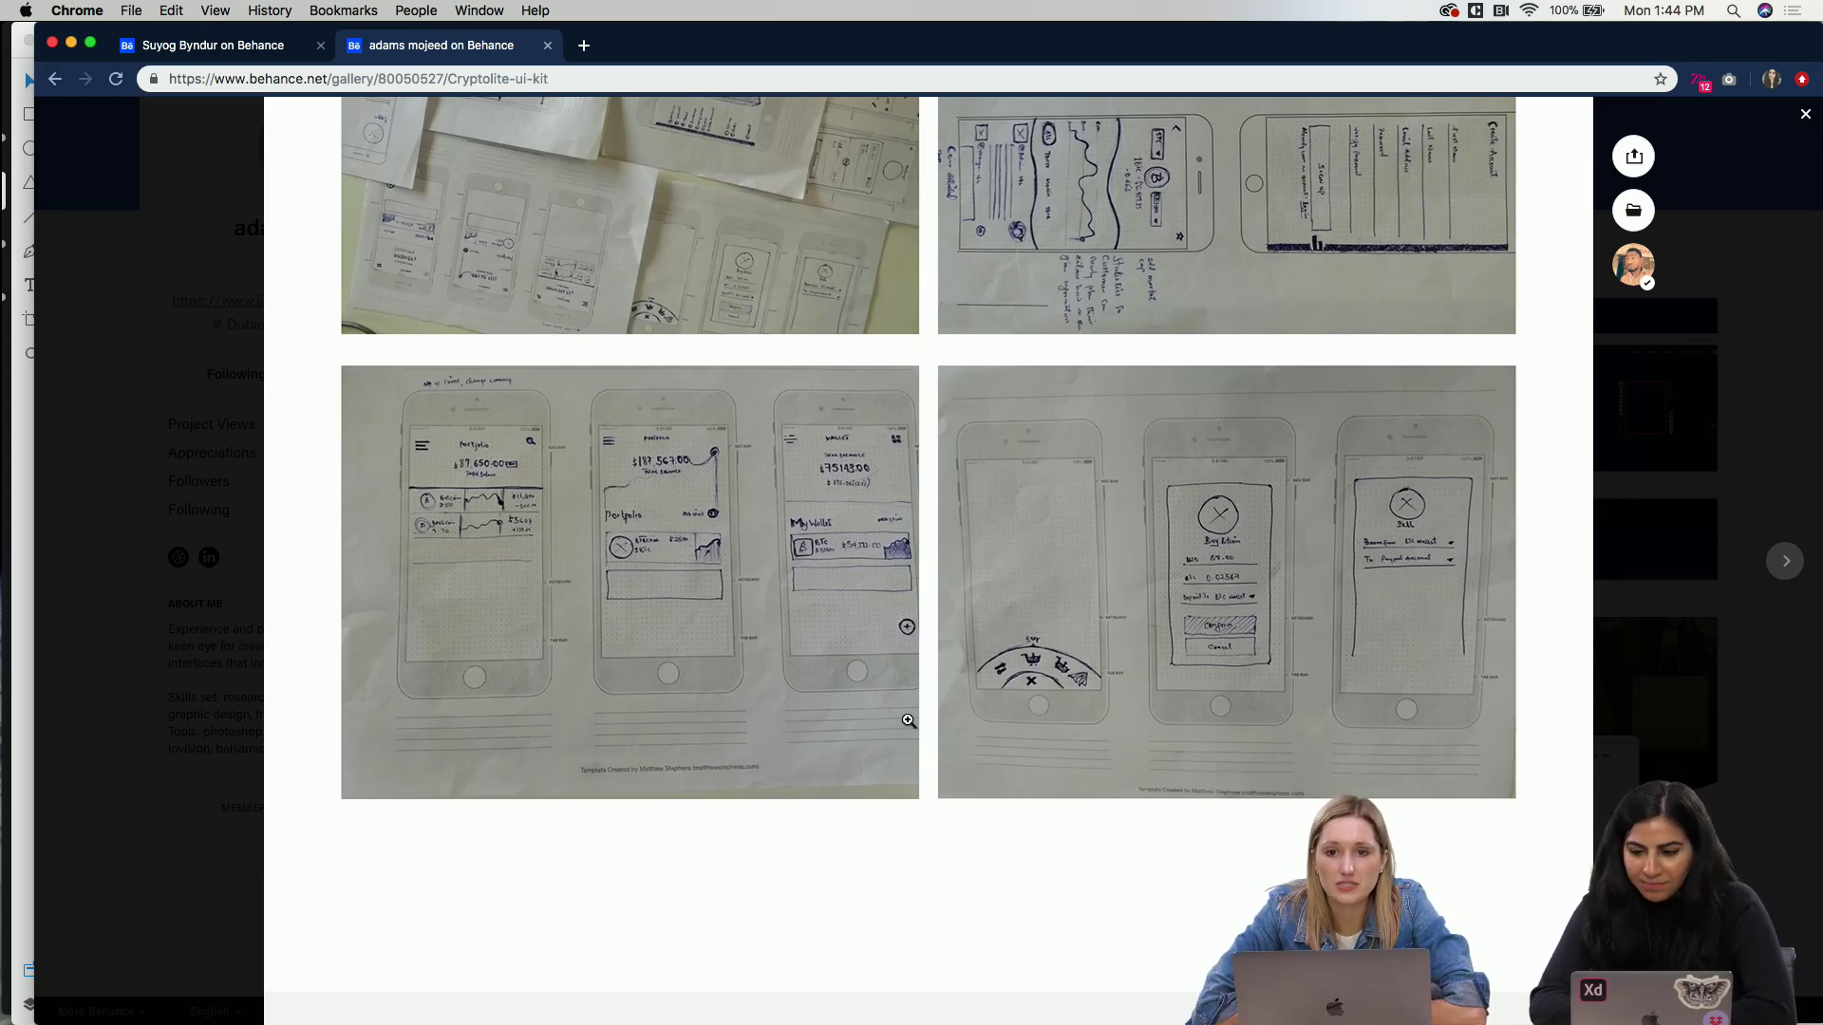
scroll(908, 721, up, 3)
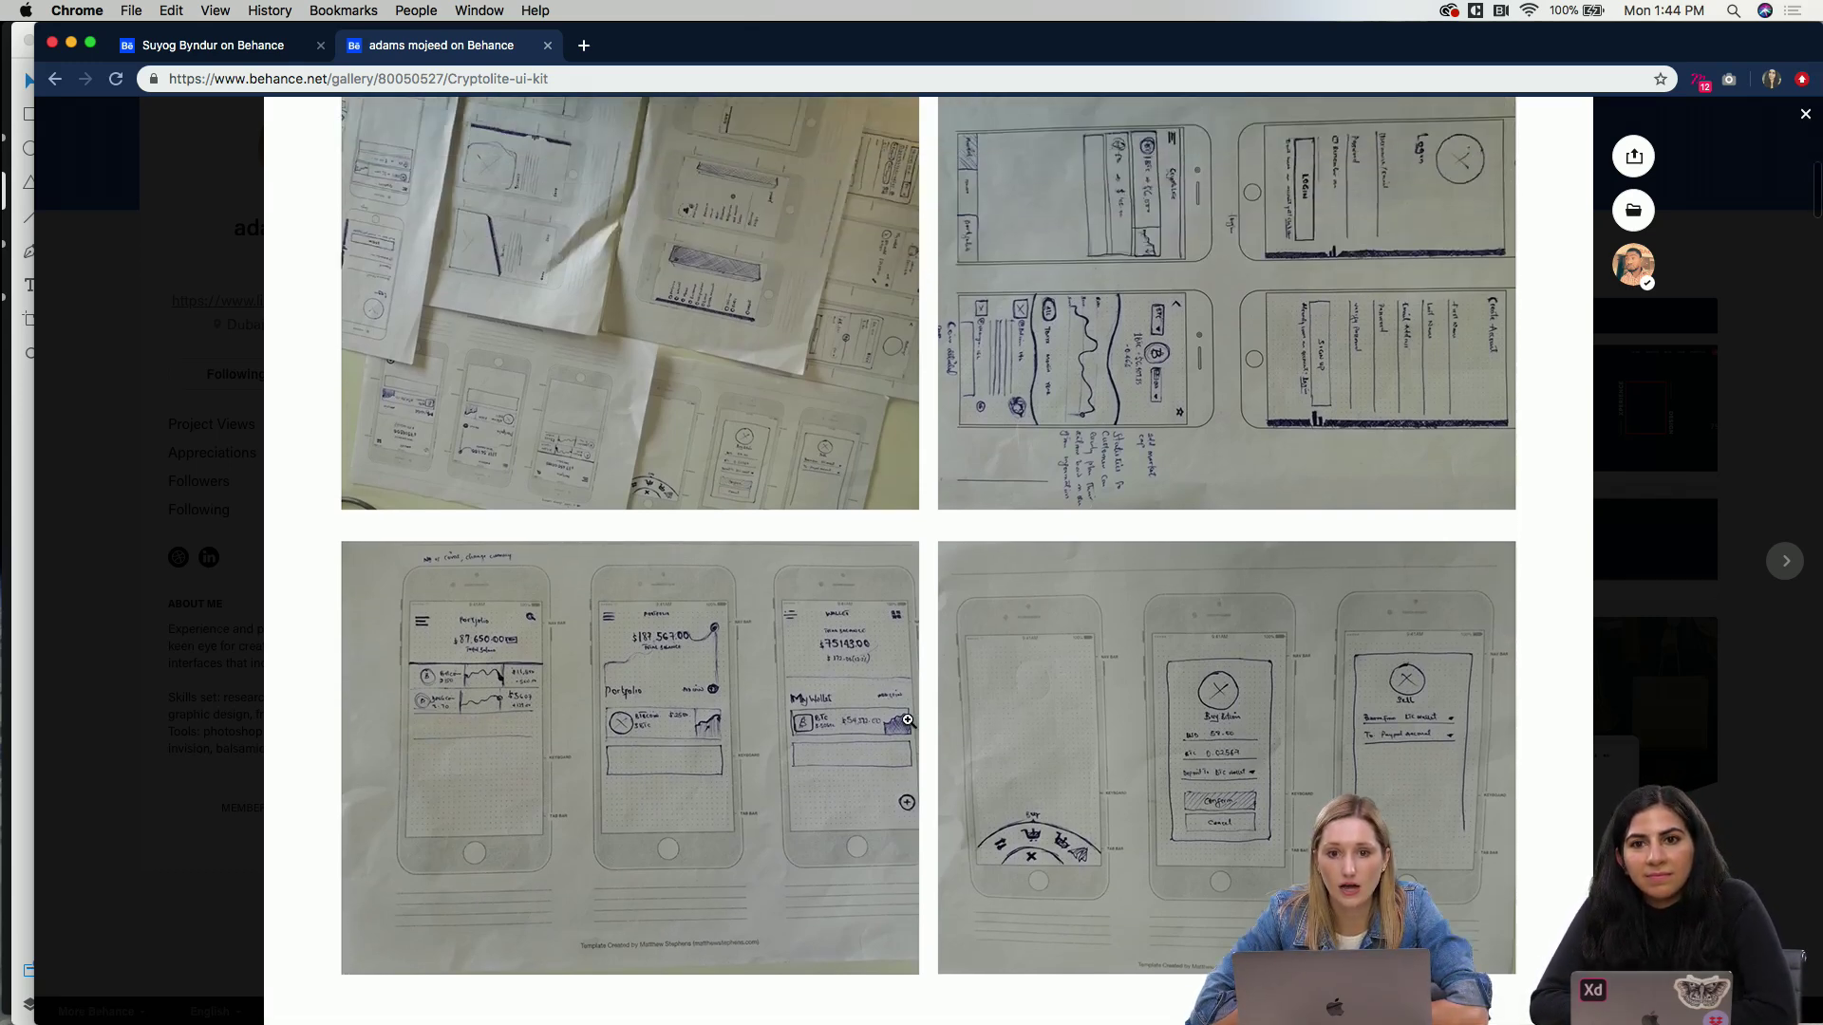
click(828, 713)
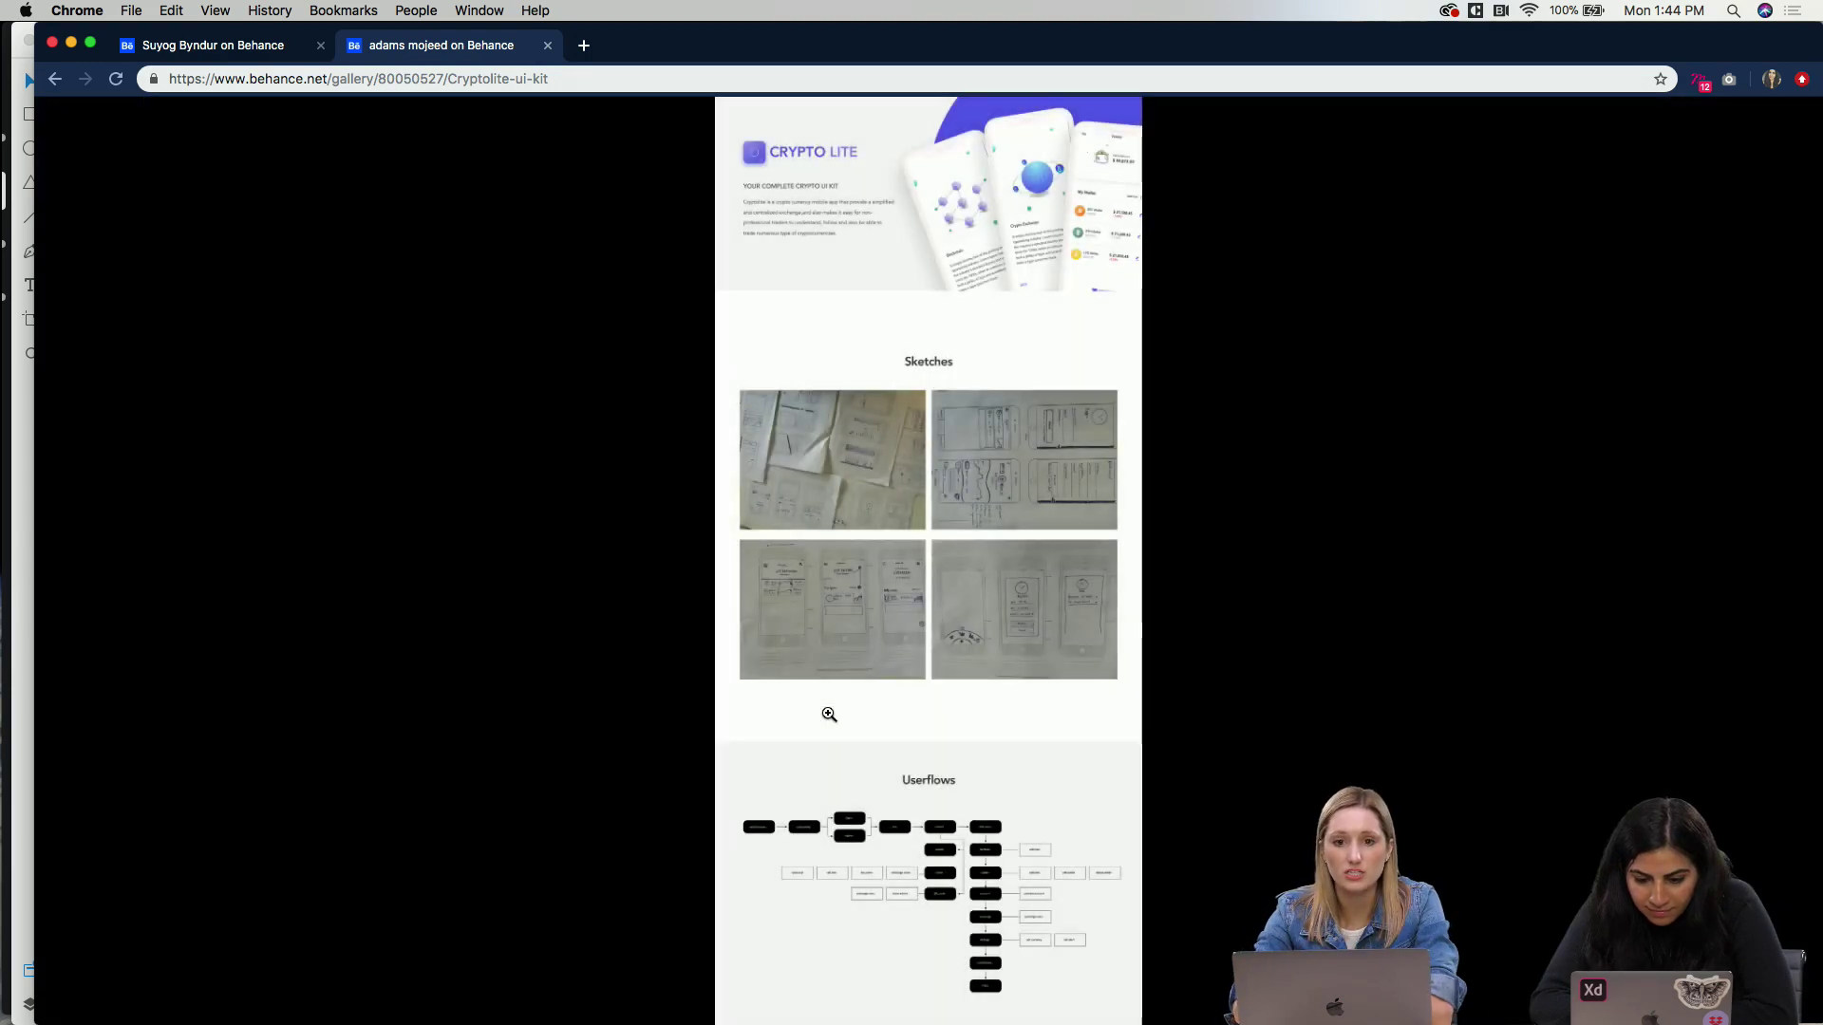
click(870, 452)
scroll(863, 582, down, 15)
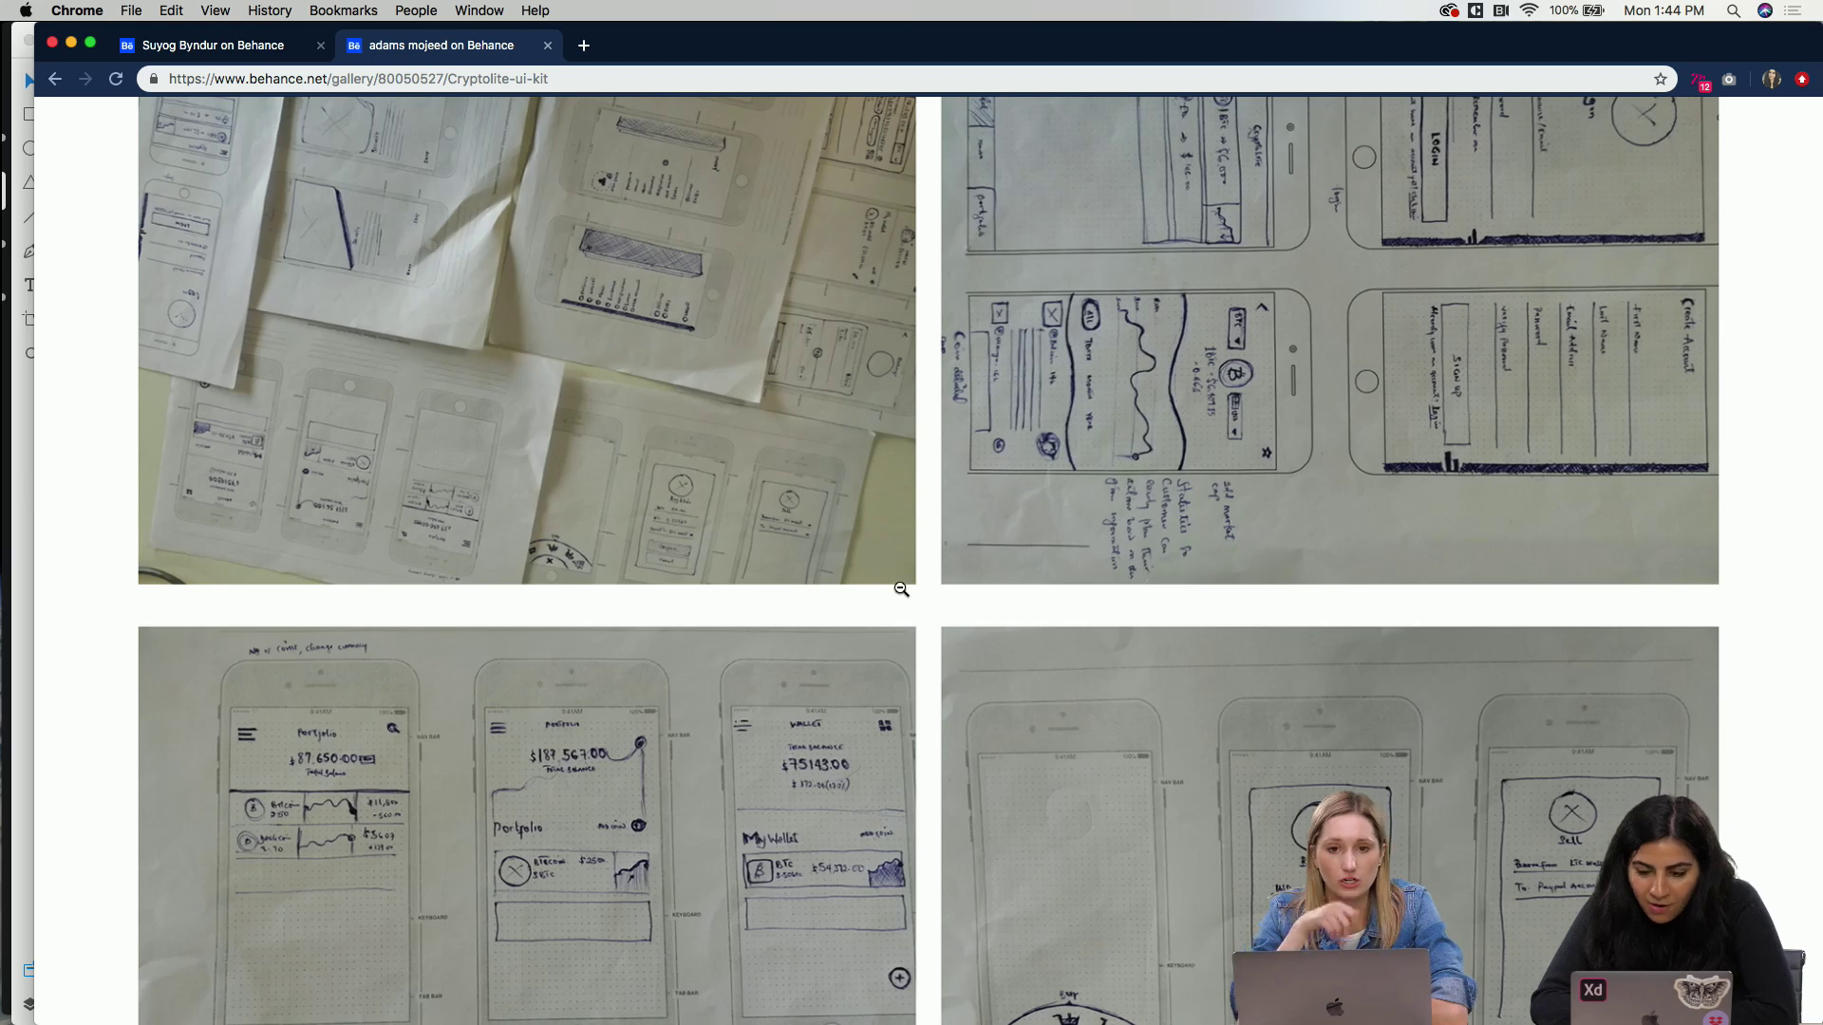
Step: Examine the enlarged portfolio, wallet and buy/sell screen sketches, continuing to the Userflows diagram
scroll(900, 587, down, 5)
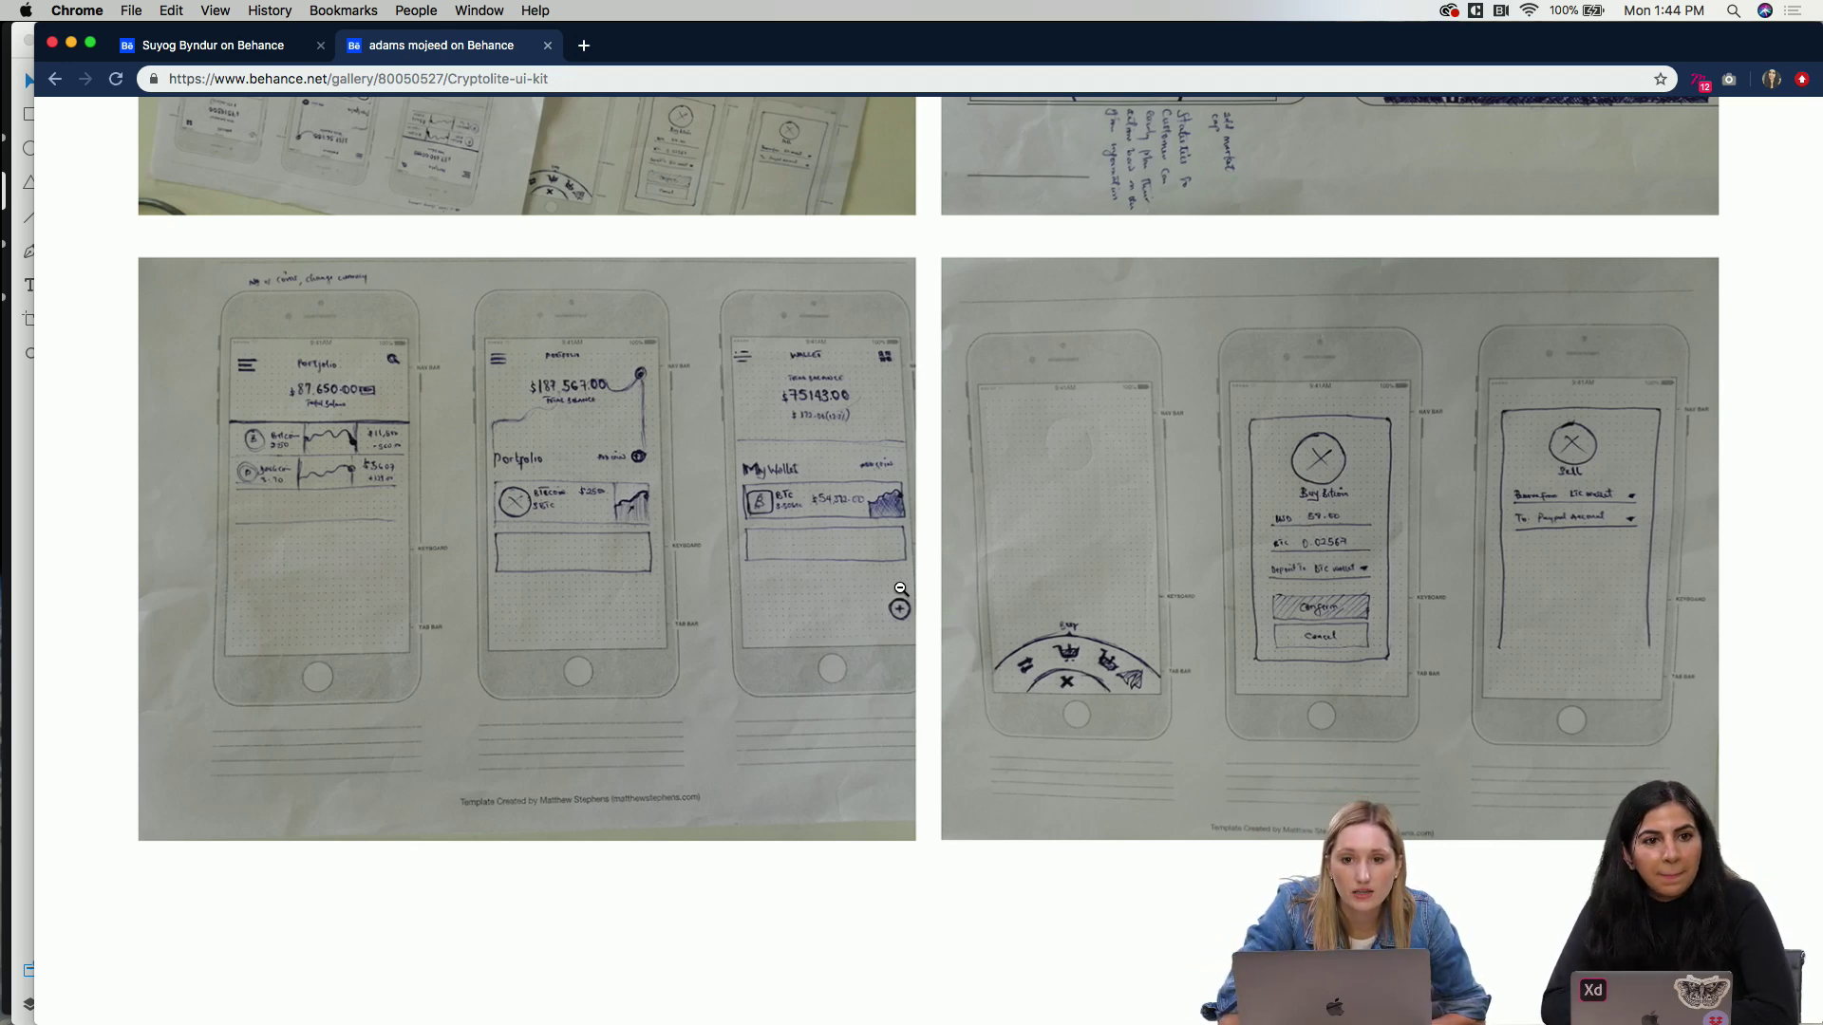
scroll(817, 587, down, 5)
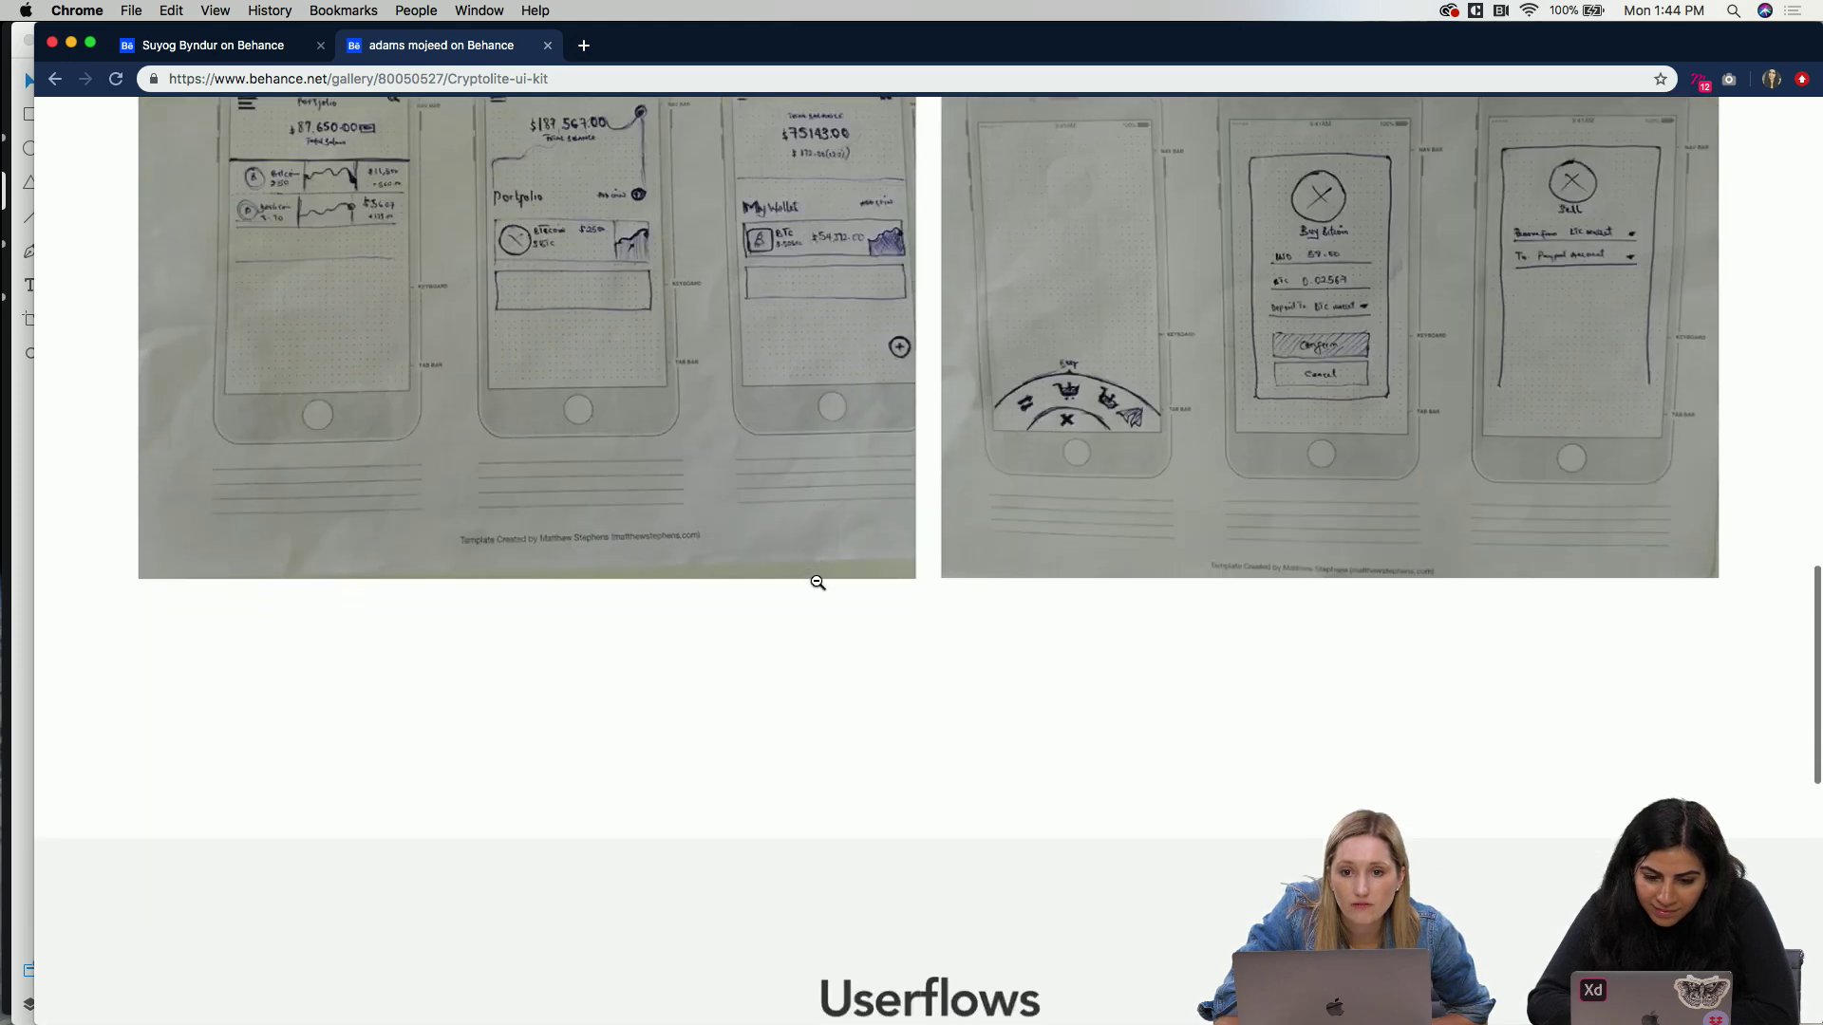
scroll(817, 583, up, 4)
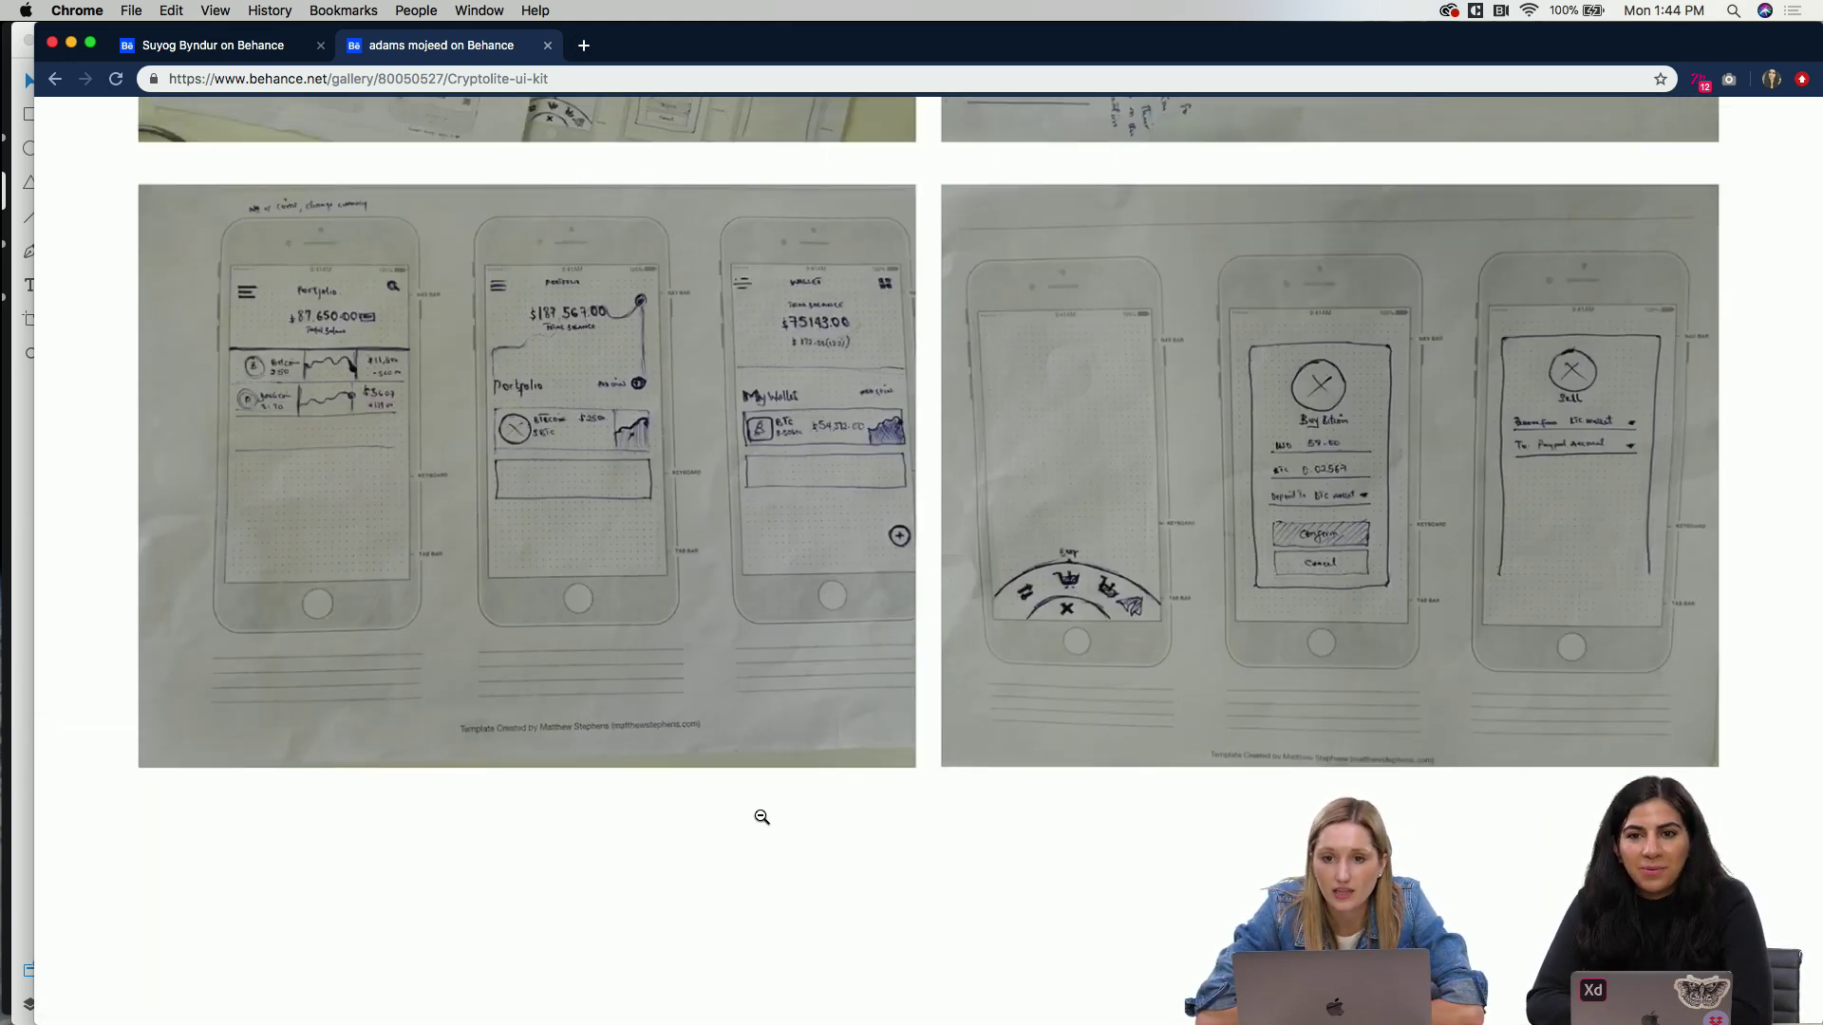
scroll(762, 817, down, 4)
scroll(761, 817, down, 8)
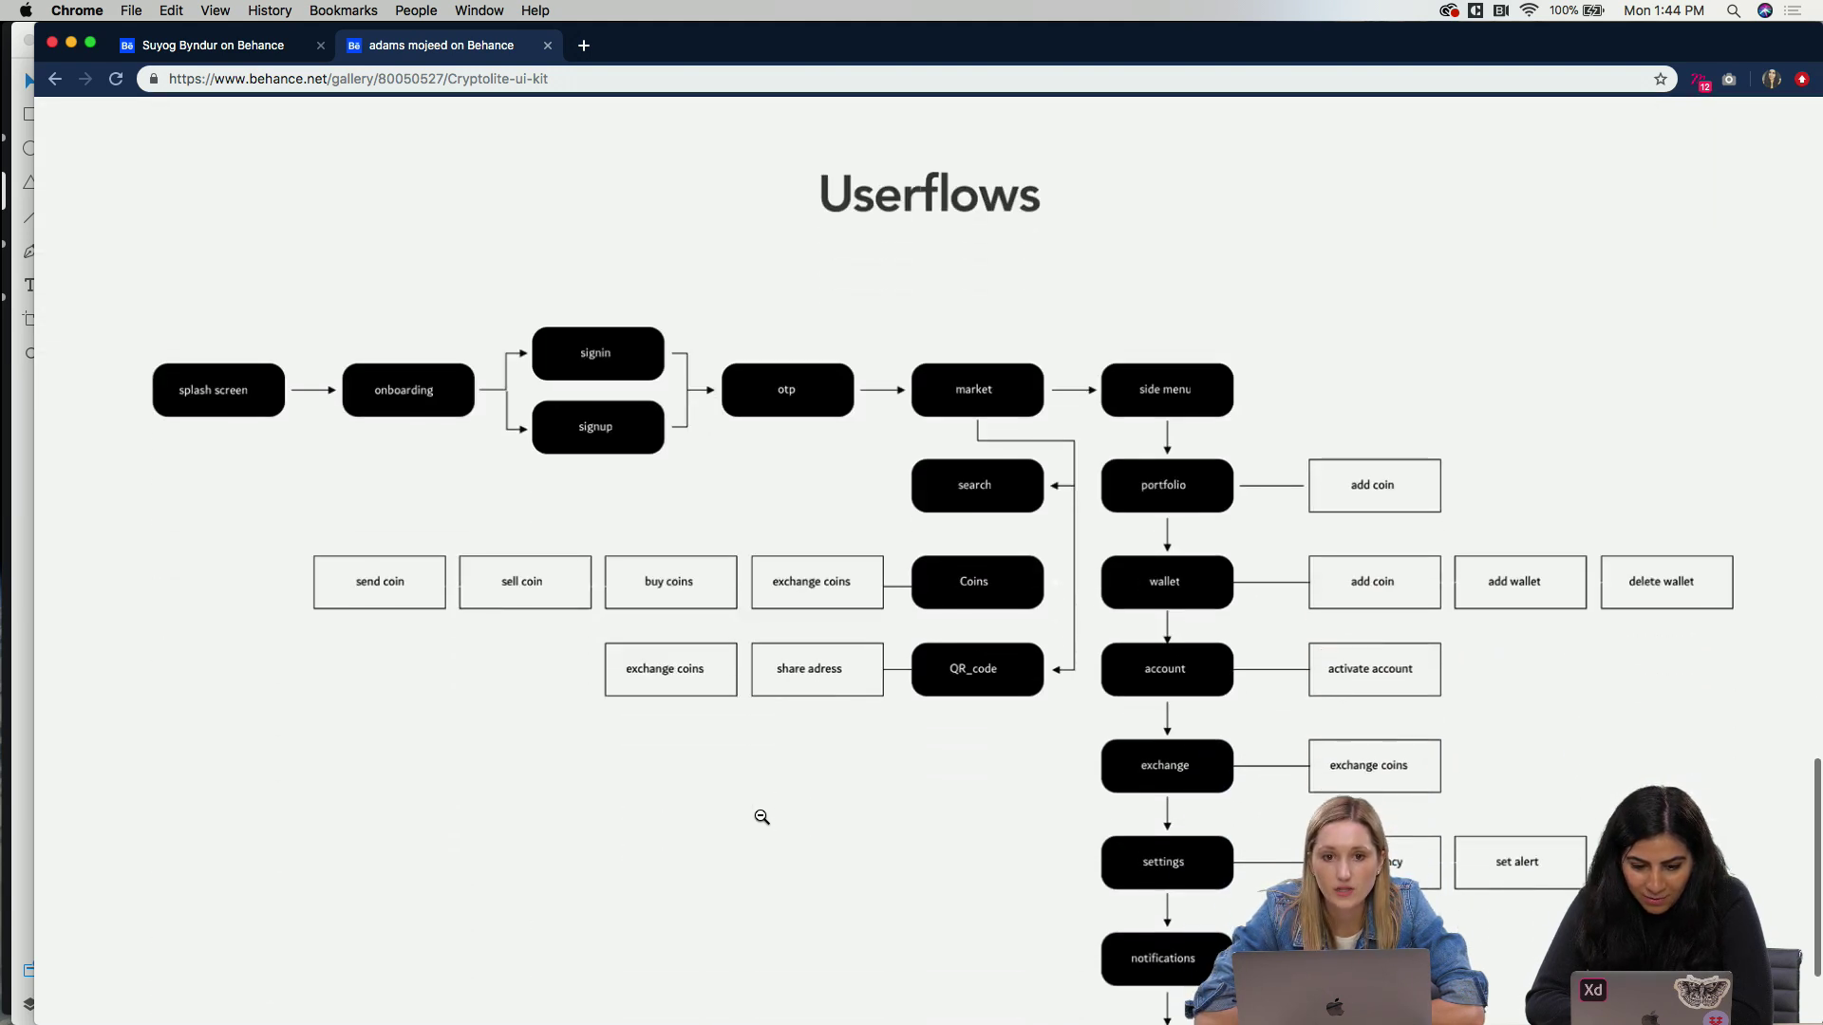
Step: Examine the full Userflows diagram from splash screen to FAQ, and leave the enlarged image view
scroll(762, 817, down, 2)
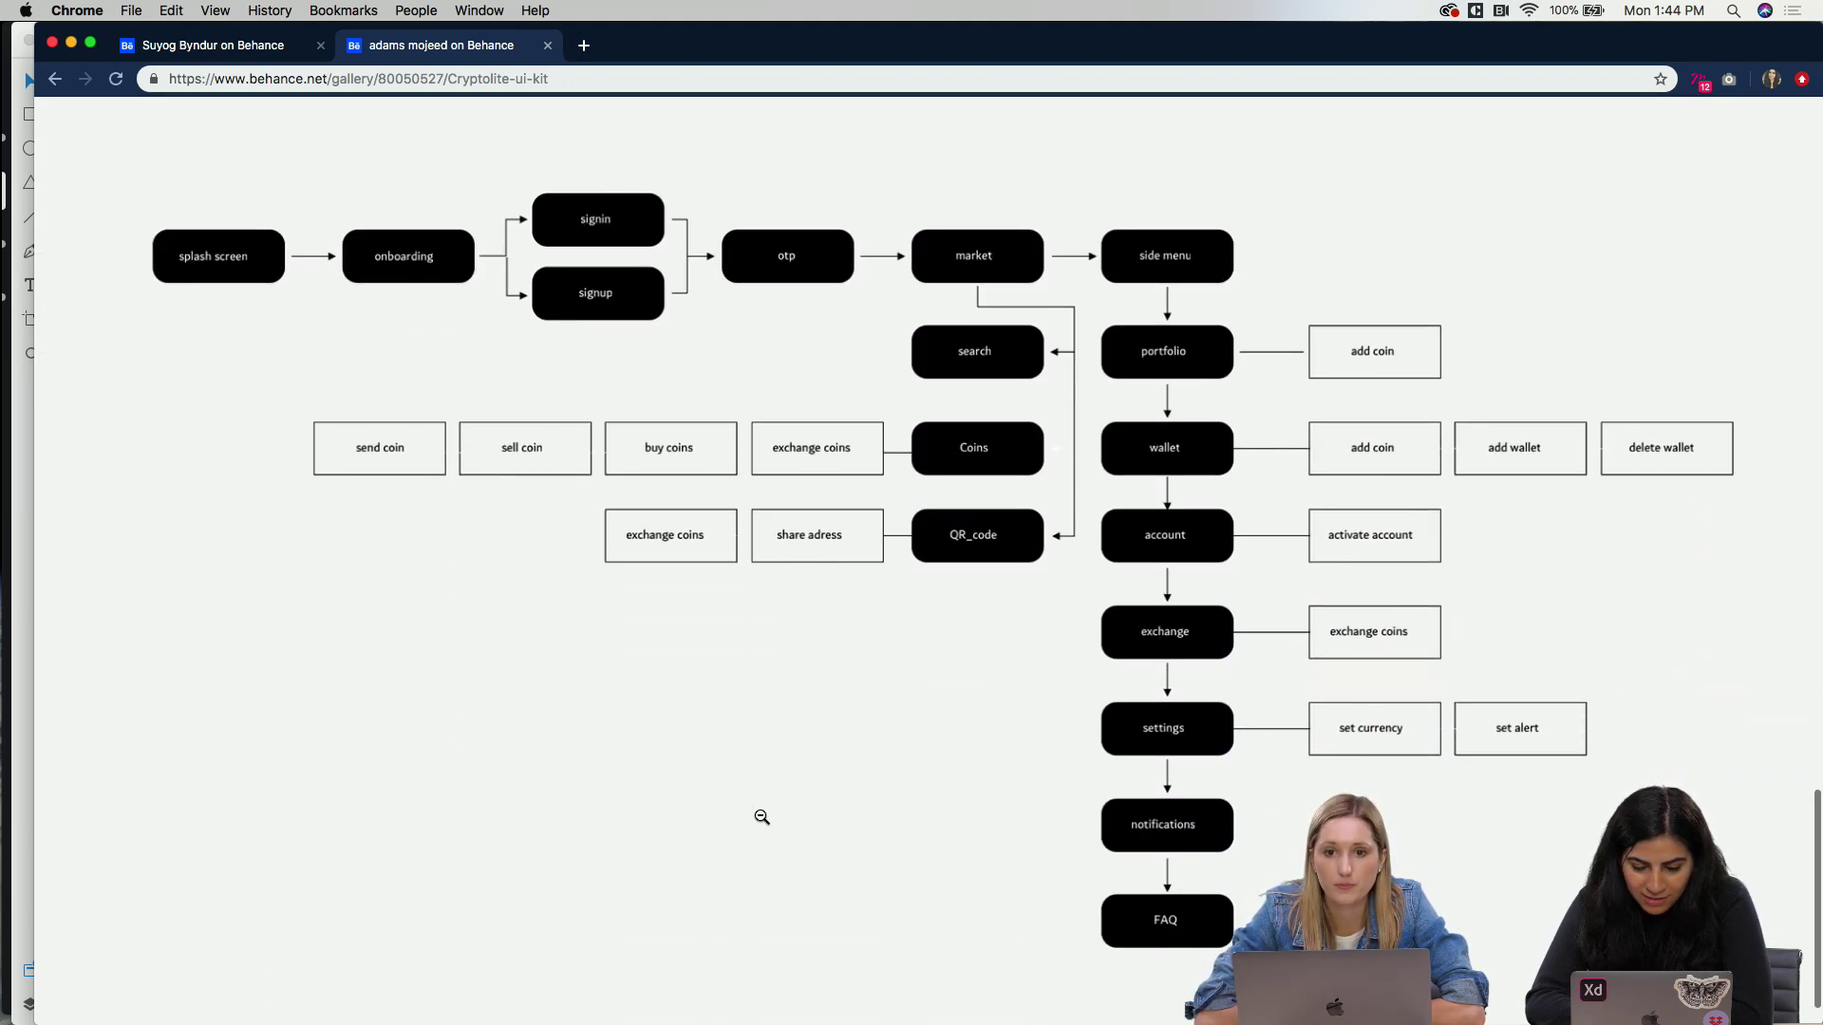
scroll(762, 817, down, 1)
scroll(762, 818, up, 2)
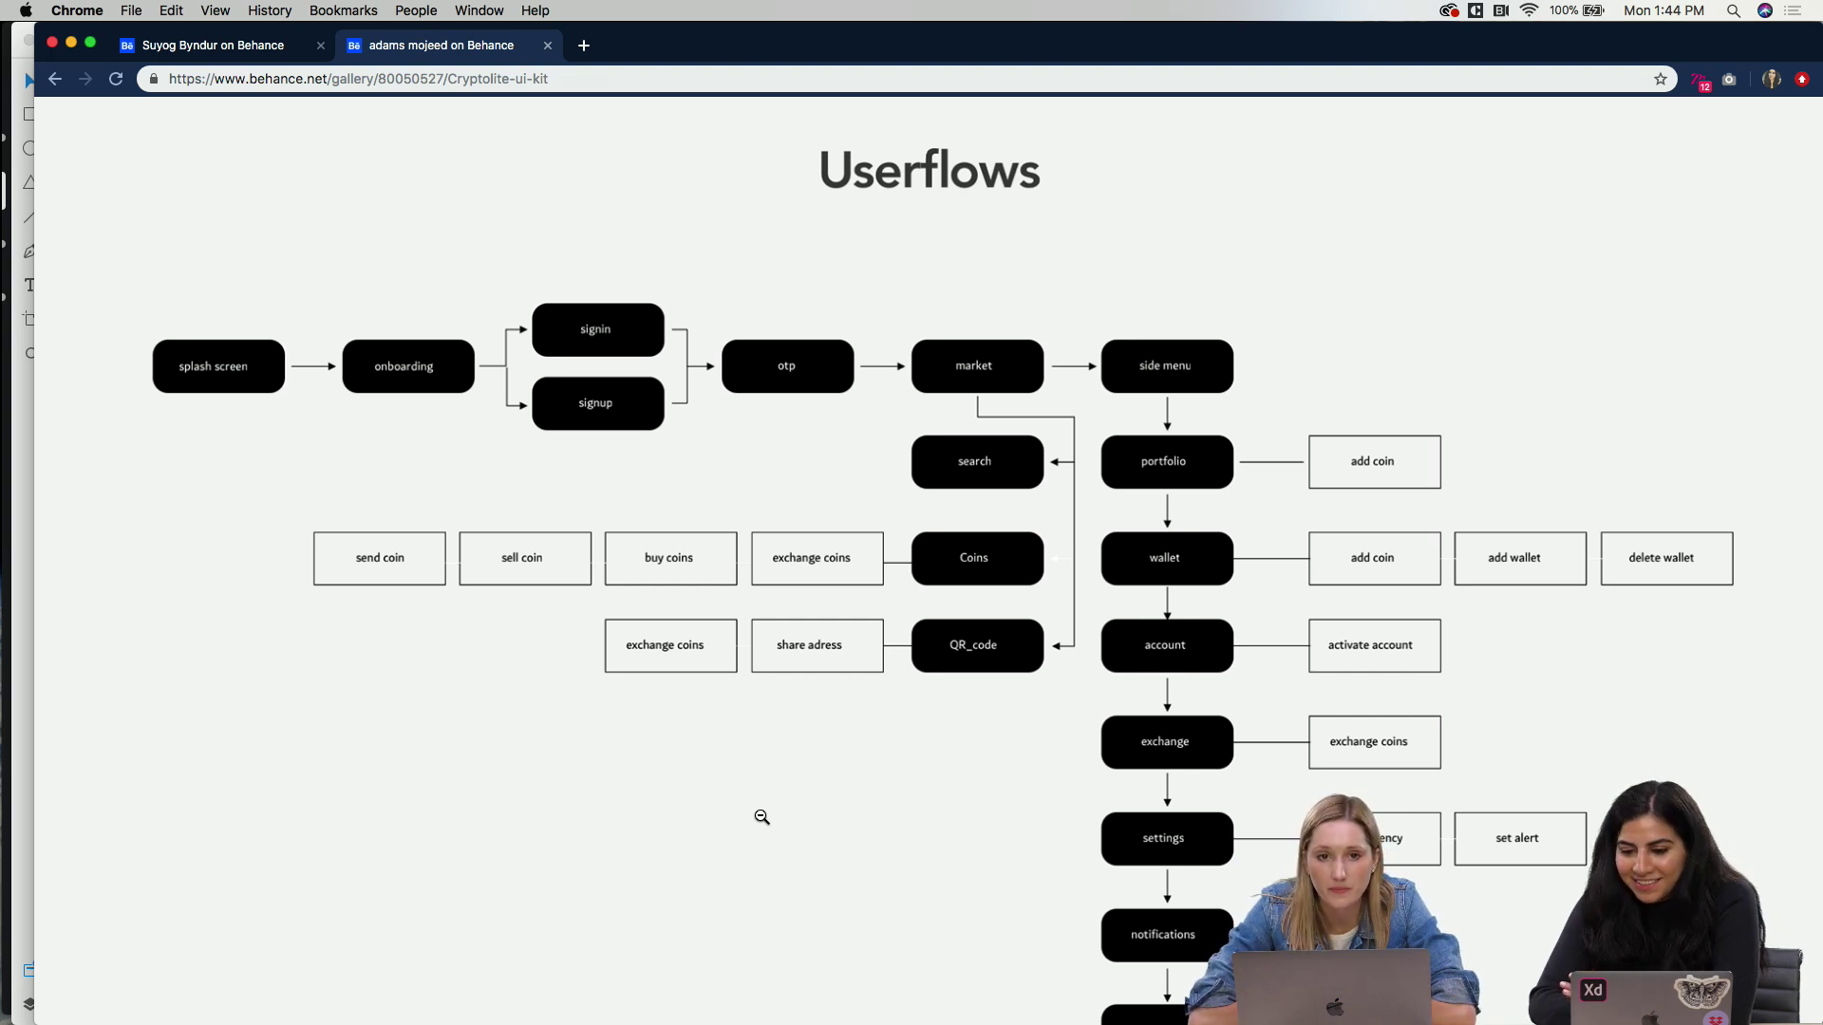
scroll(765, 711, down, 3)
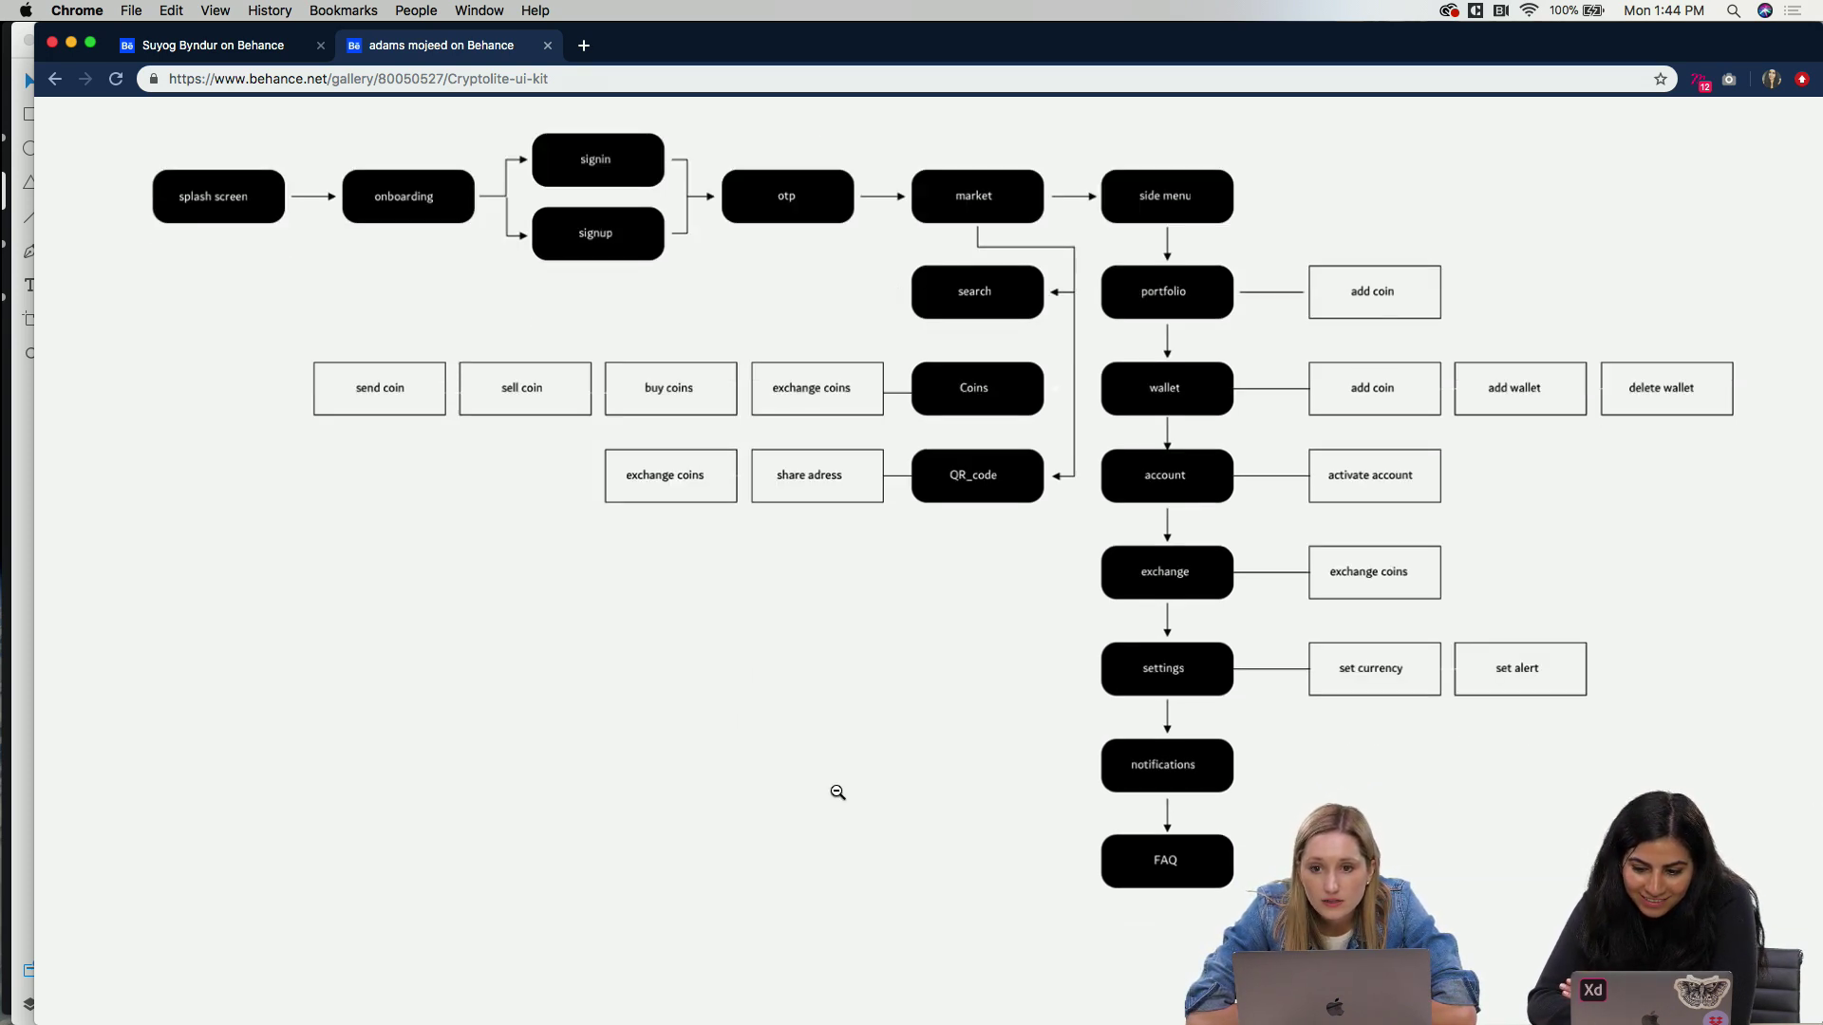
click(859, 665)
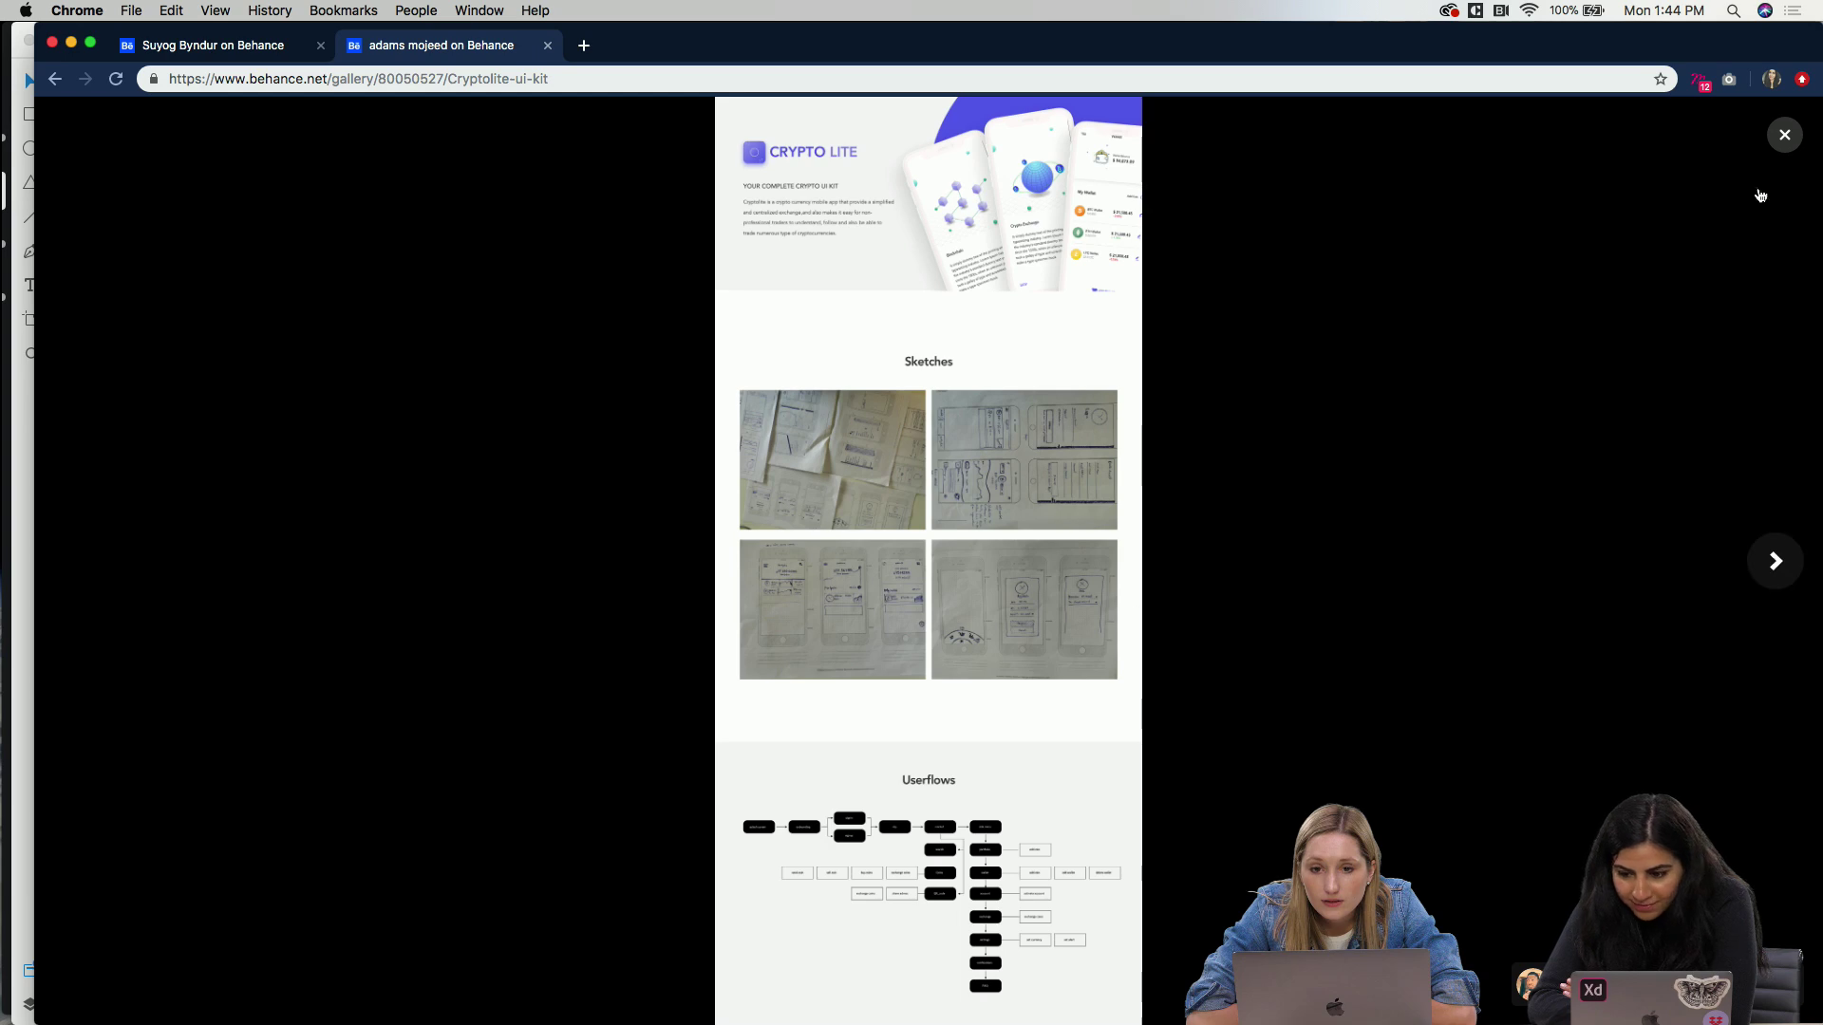
click(956, 795)
Step: Review the Colors and Typography sections of the Cryptolite ui kit project
scroll(956, 795, down, 15)
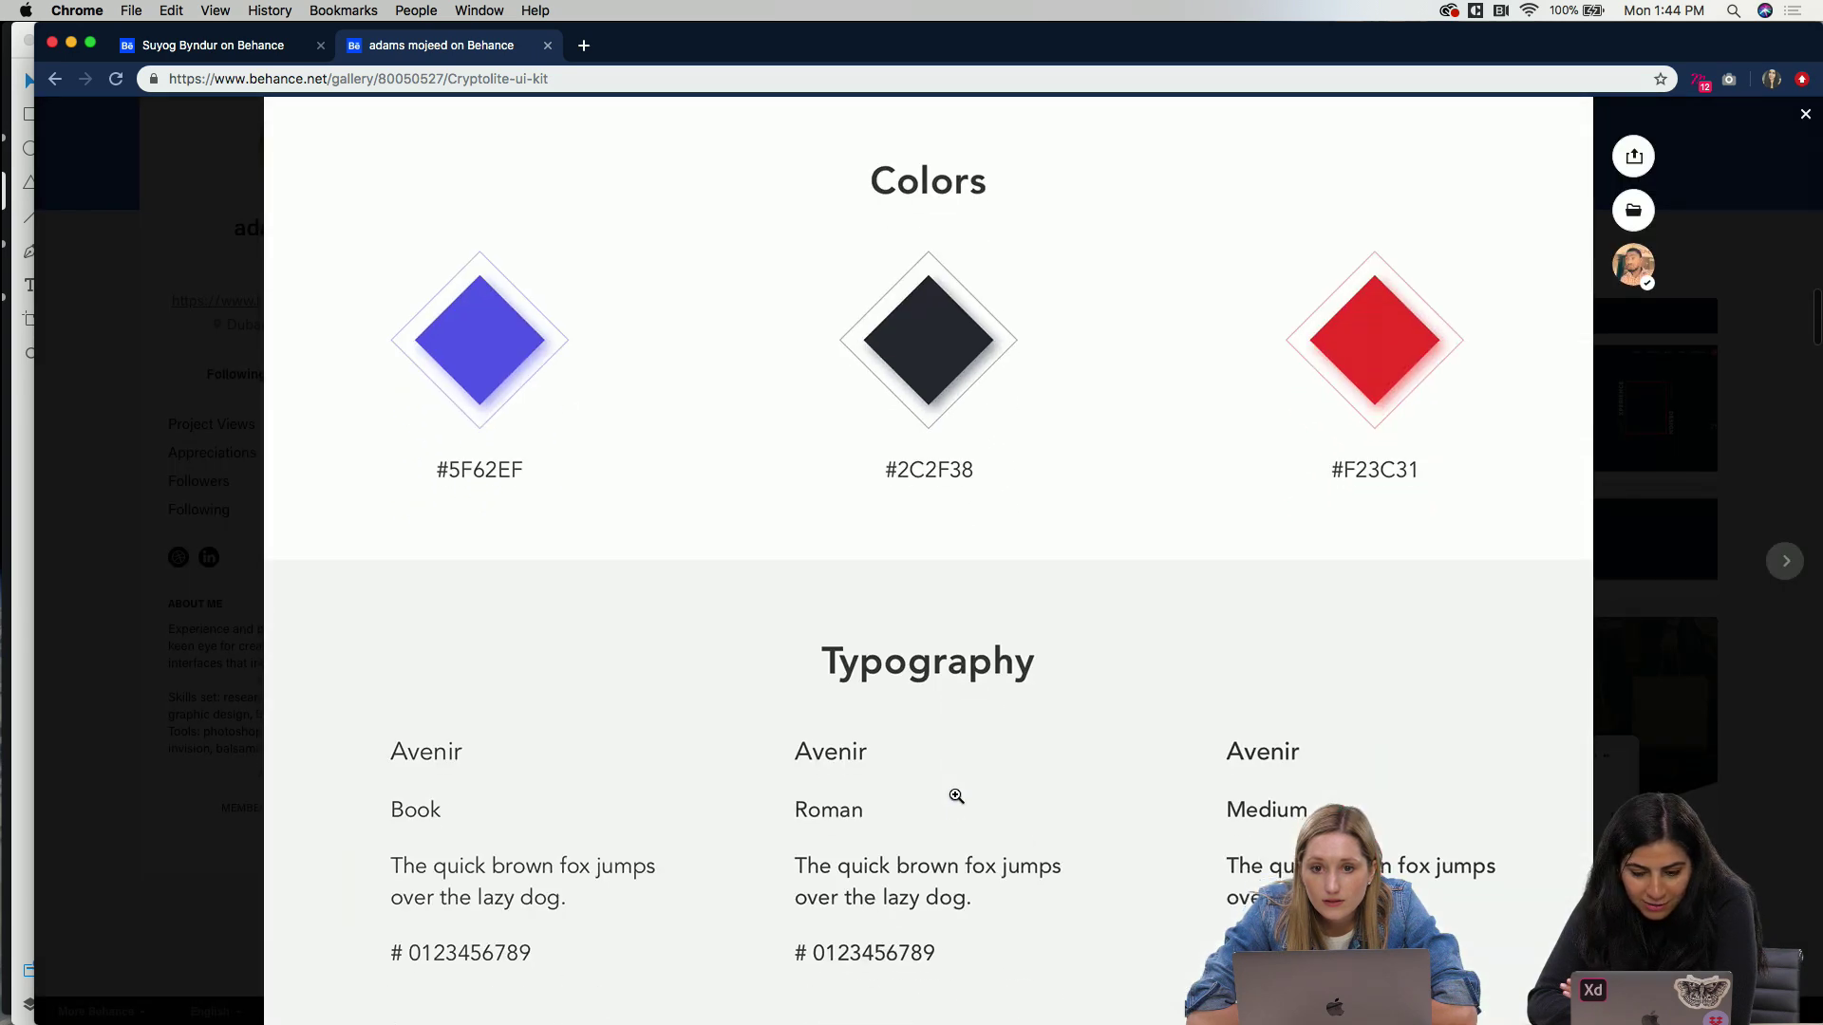
scroll(956, 796, up, 4)
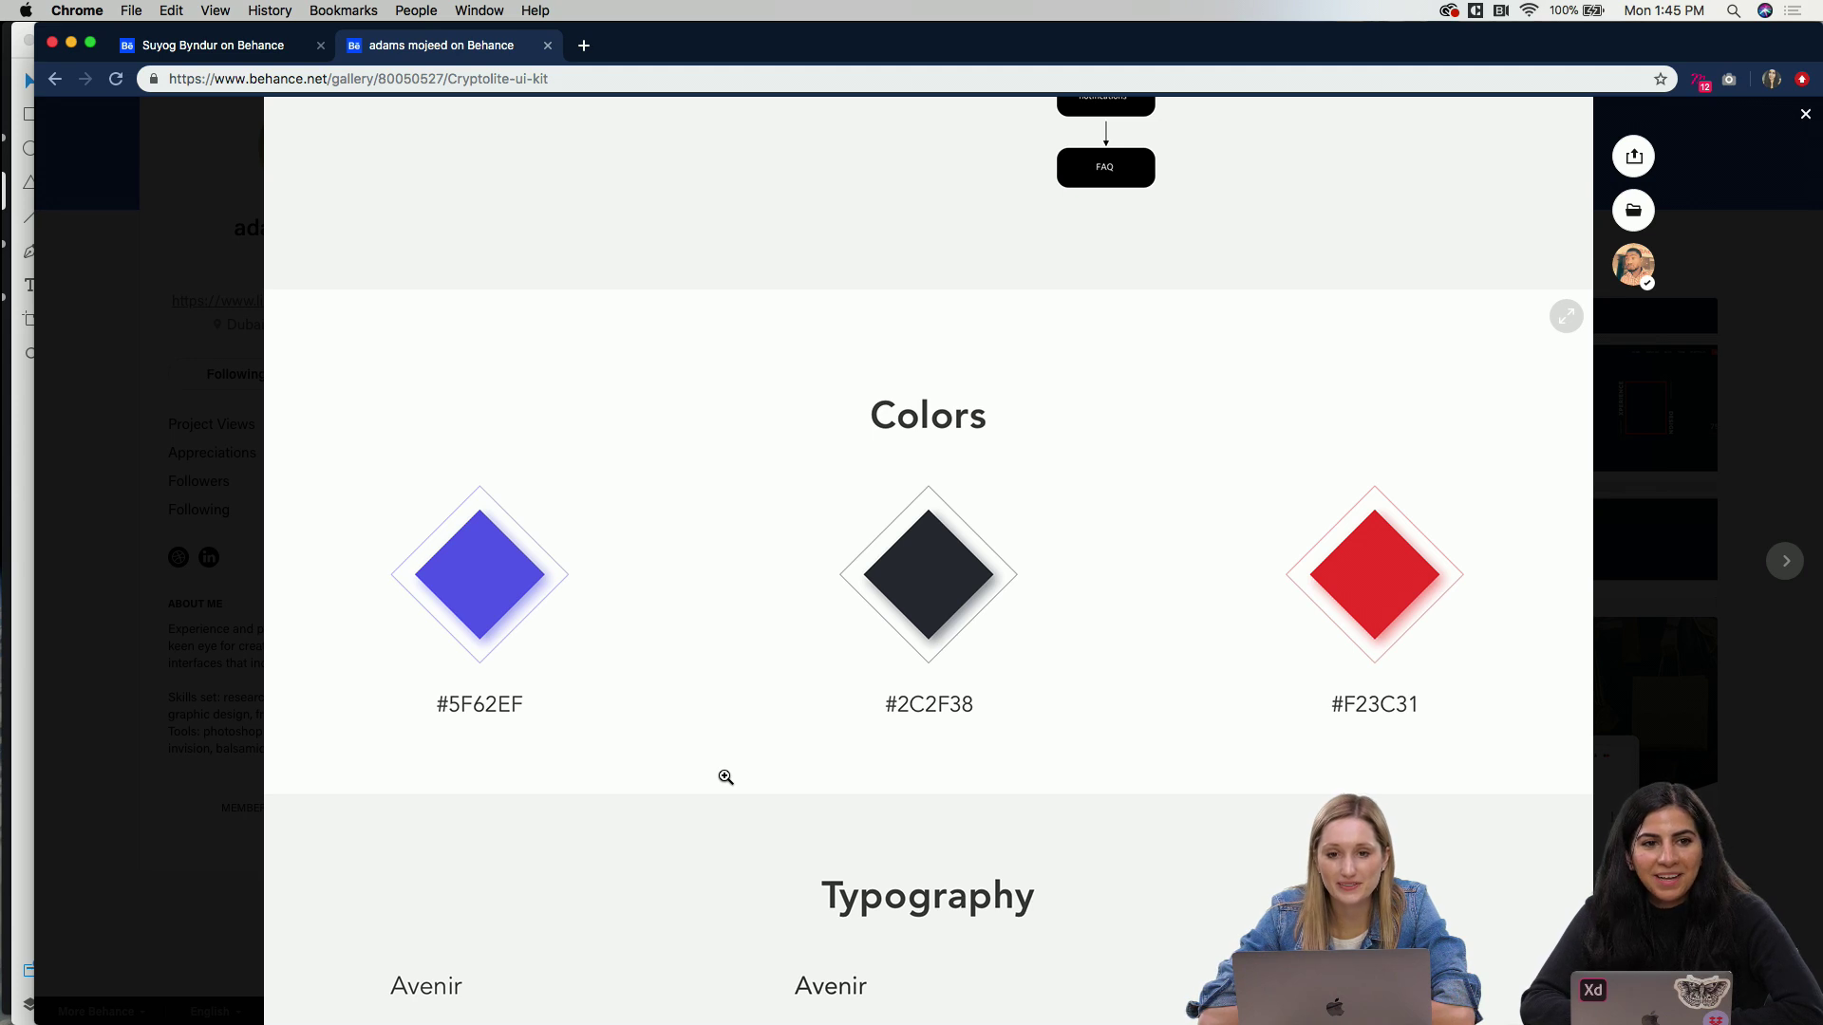
scroll(725, 777, down, 5)
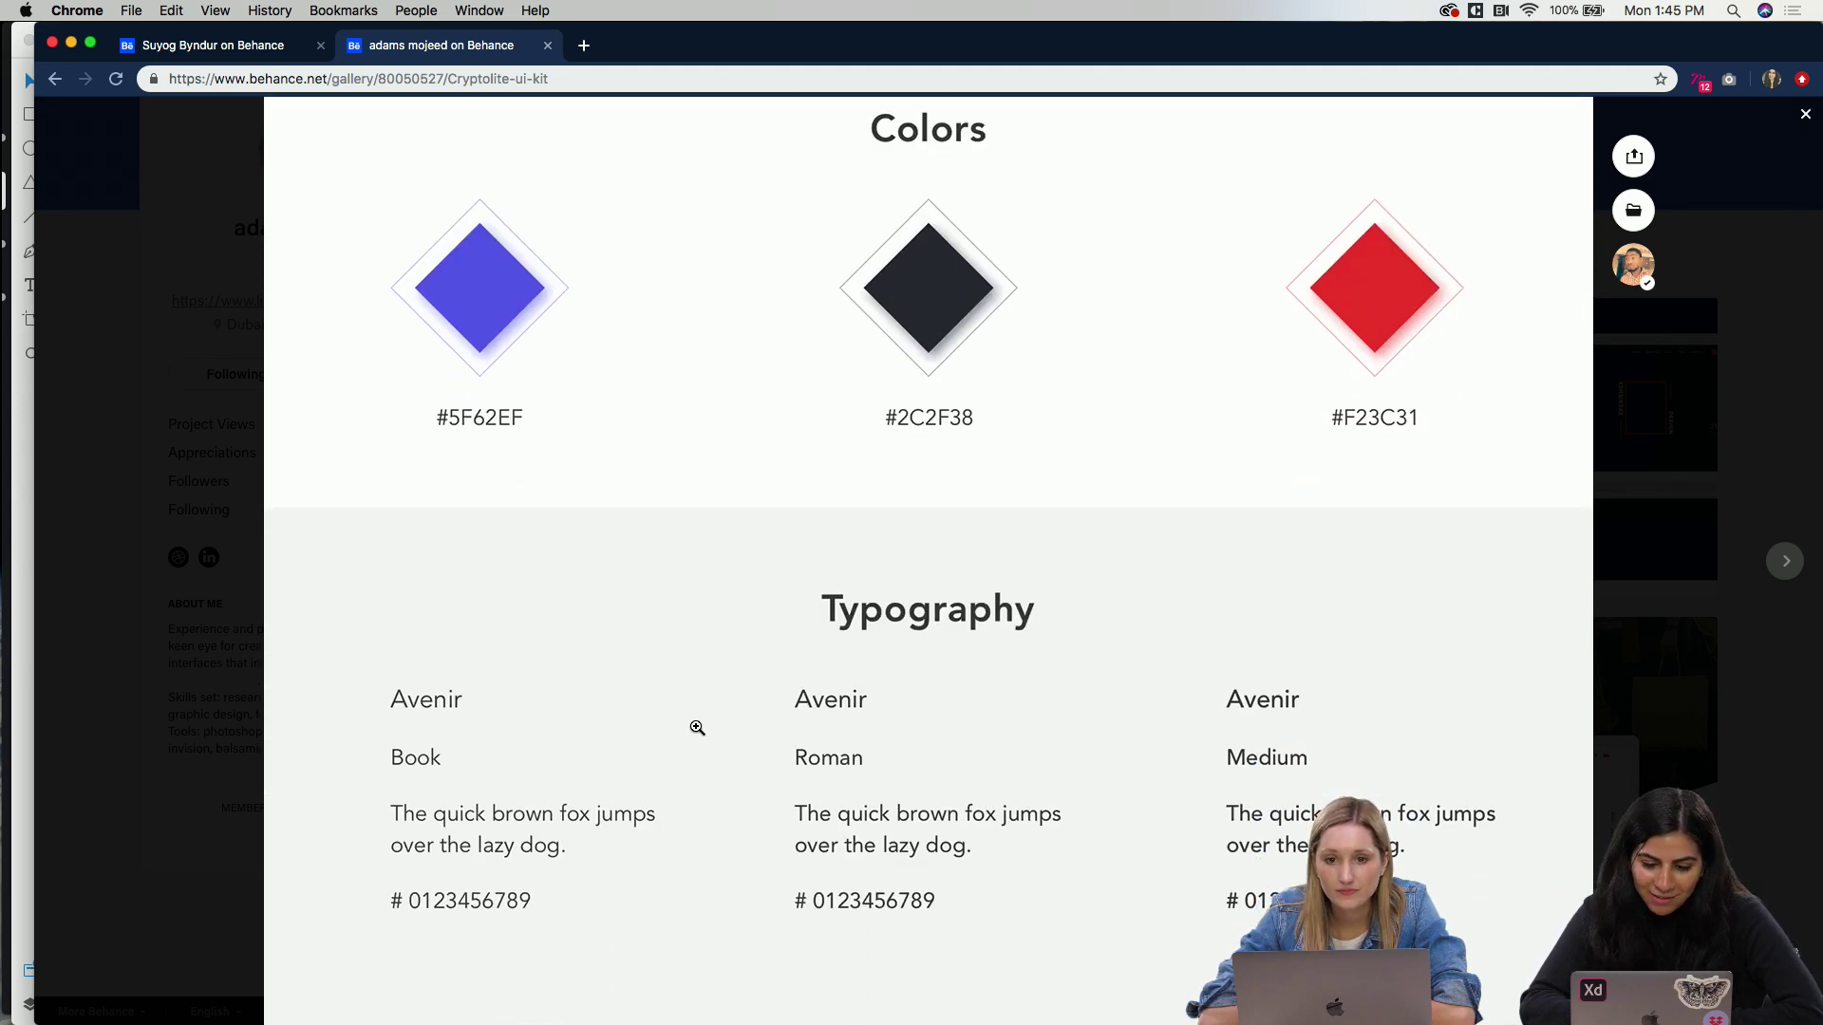
scroll(692, 754, down, 4)
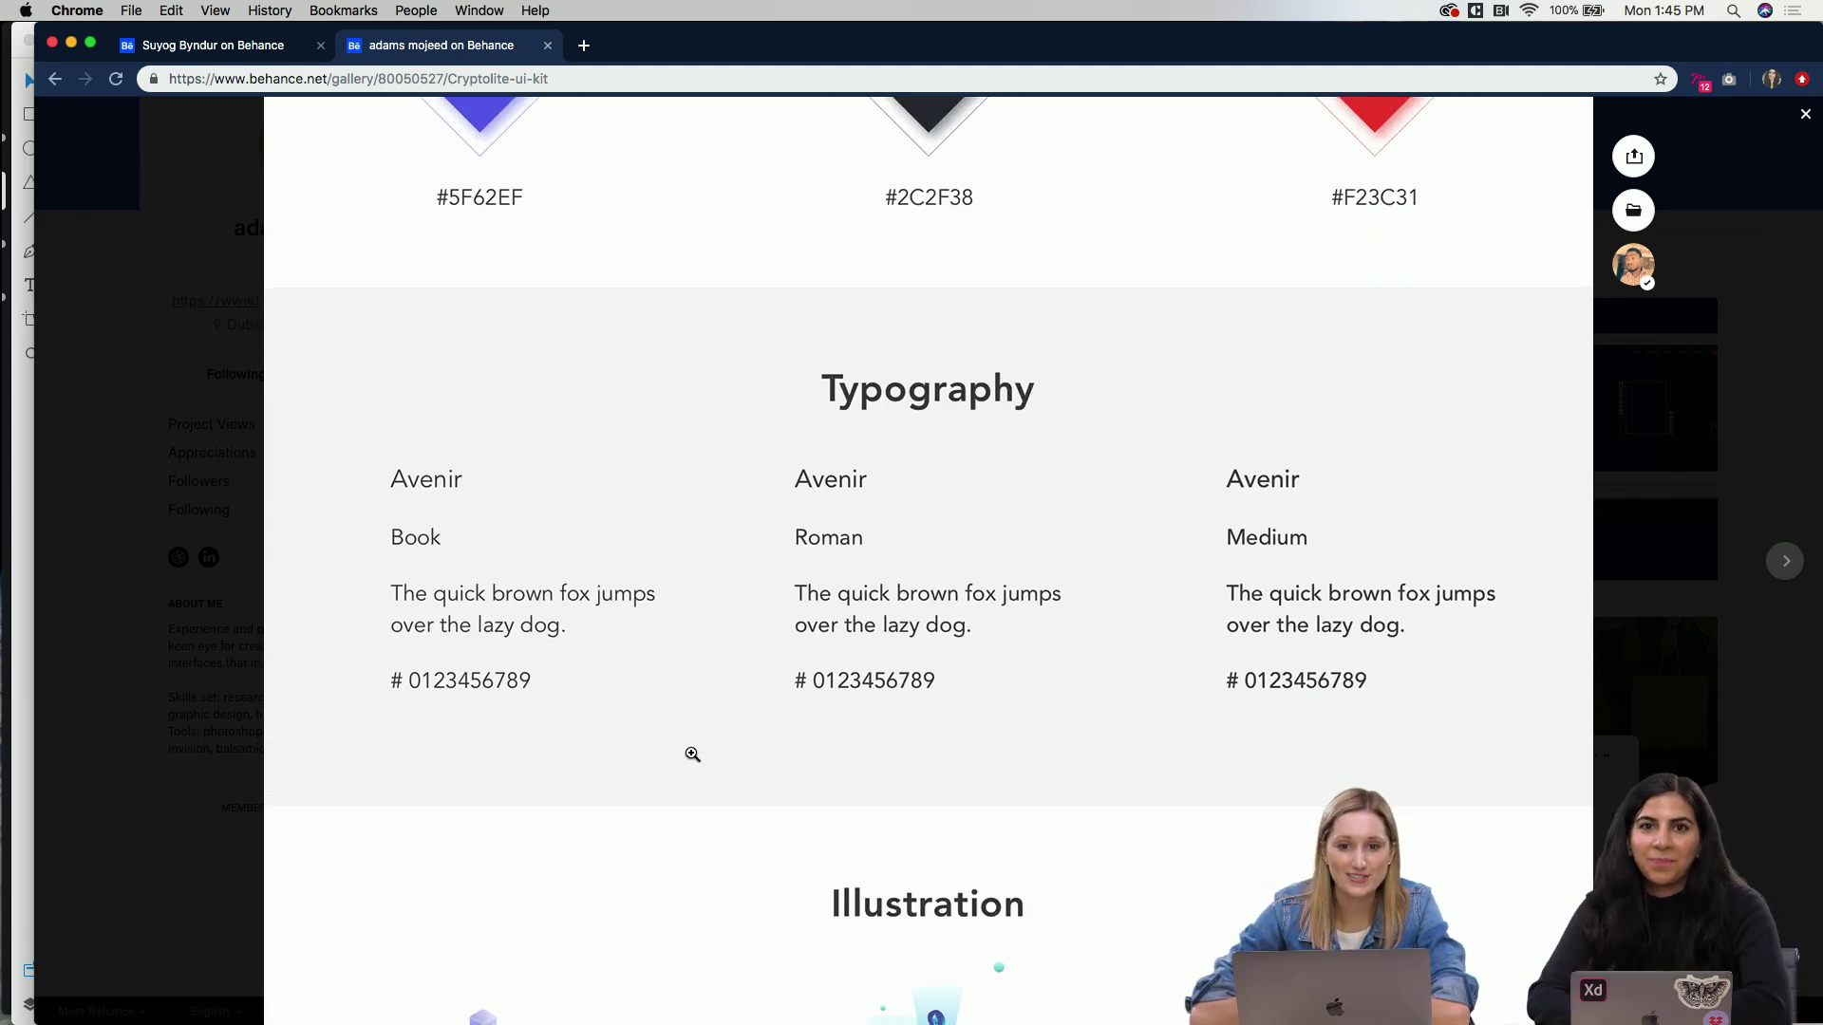
Step: Review the project's Illustration and Icons sections, continuing to the Wireframes
scroll(692, 754, down, 10)
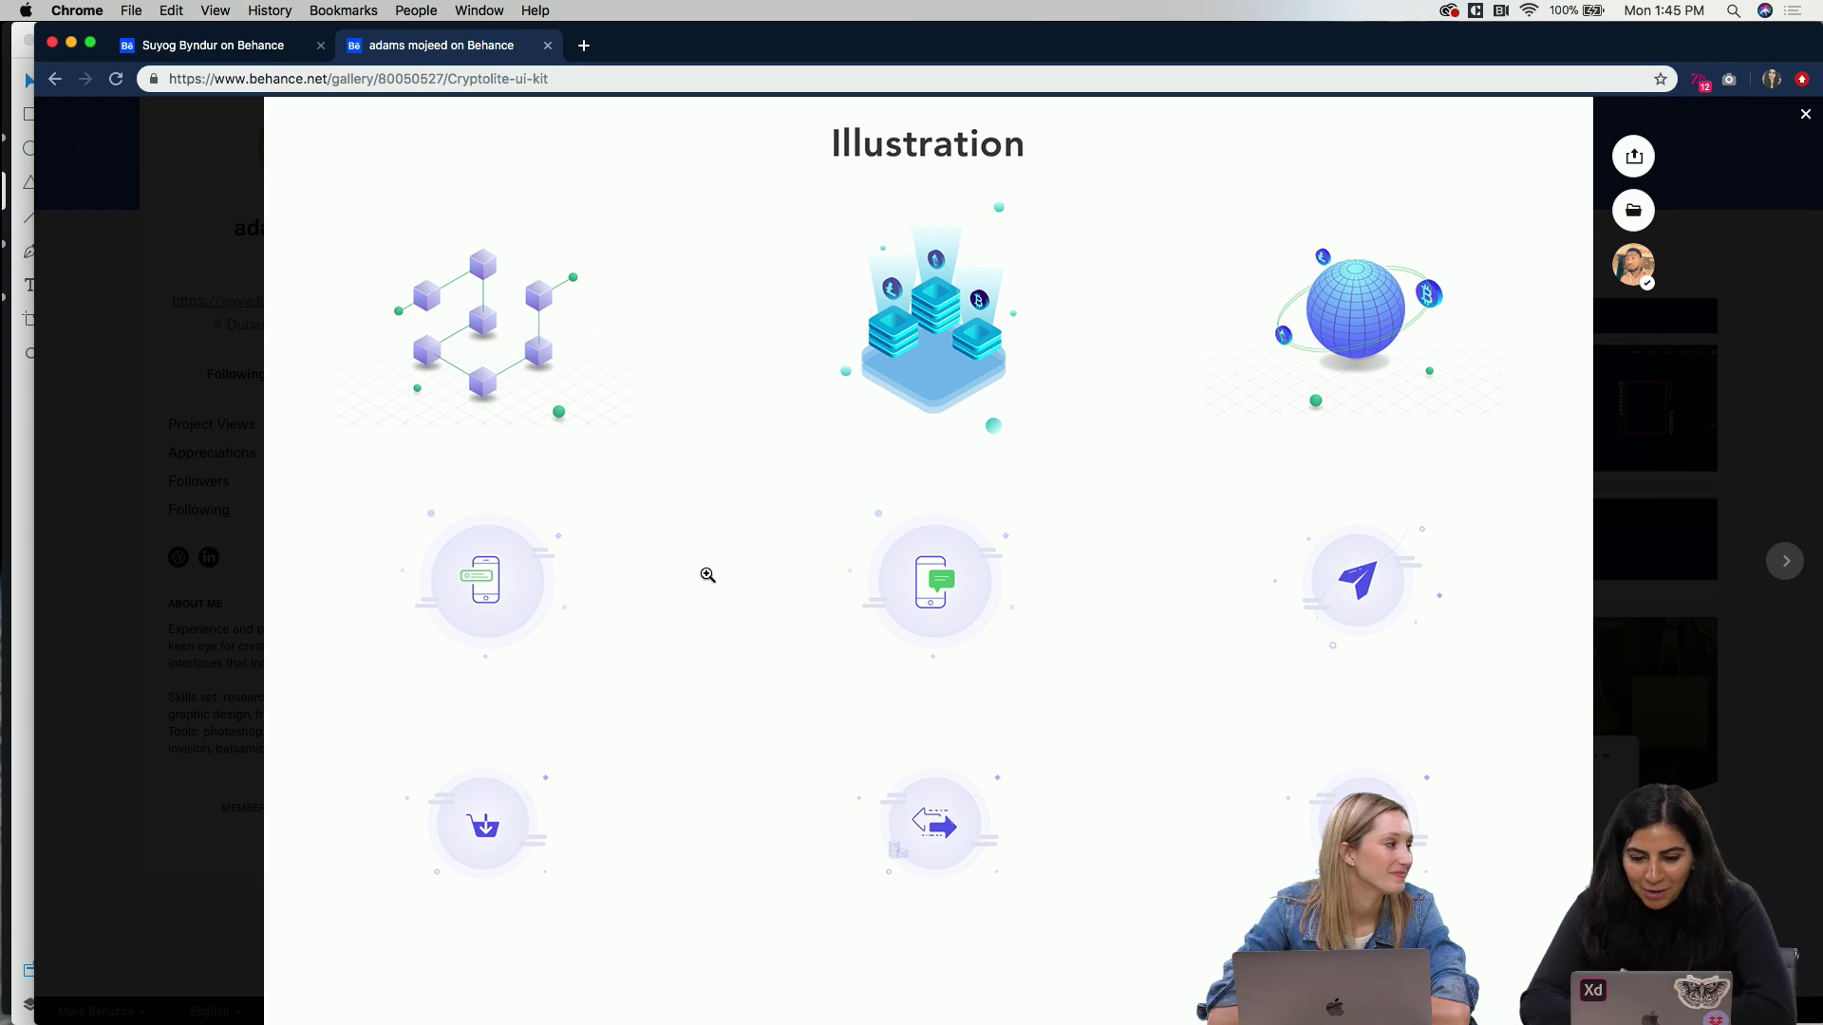
scroll(715, 662, down, 8)
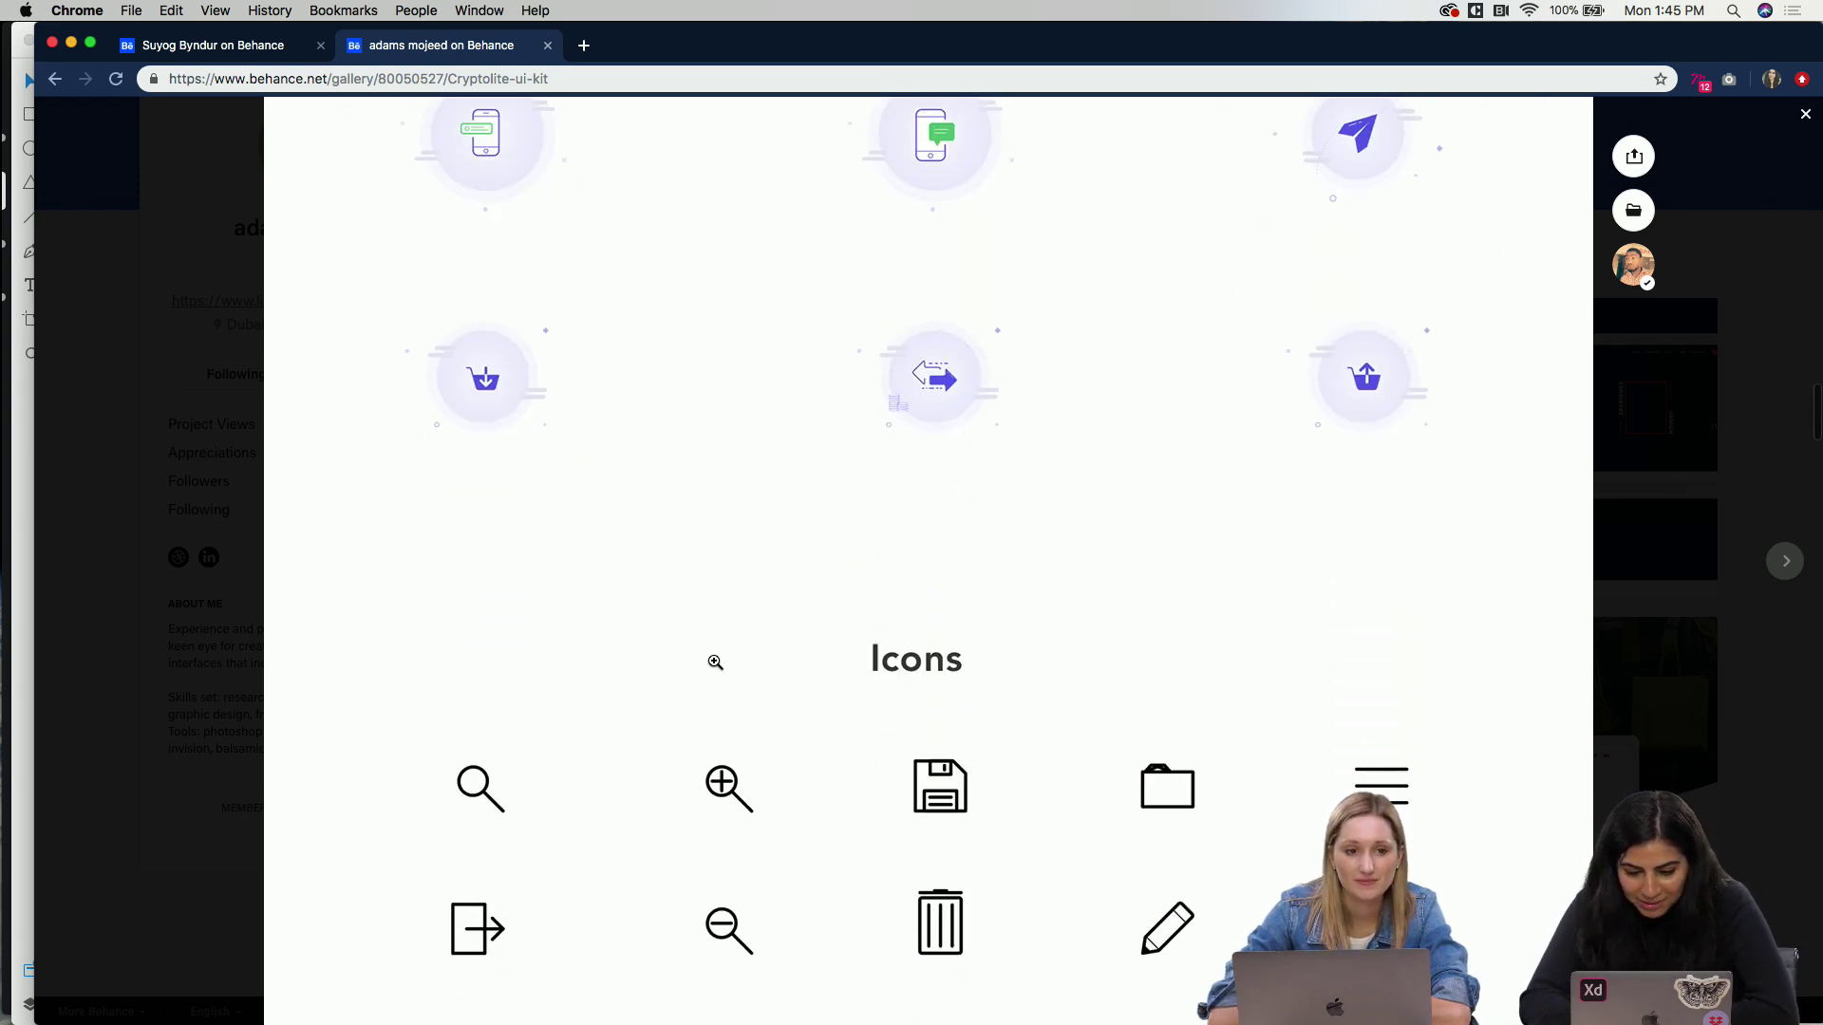
scroll(715, 661, down, 5)
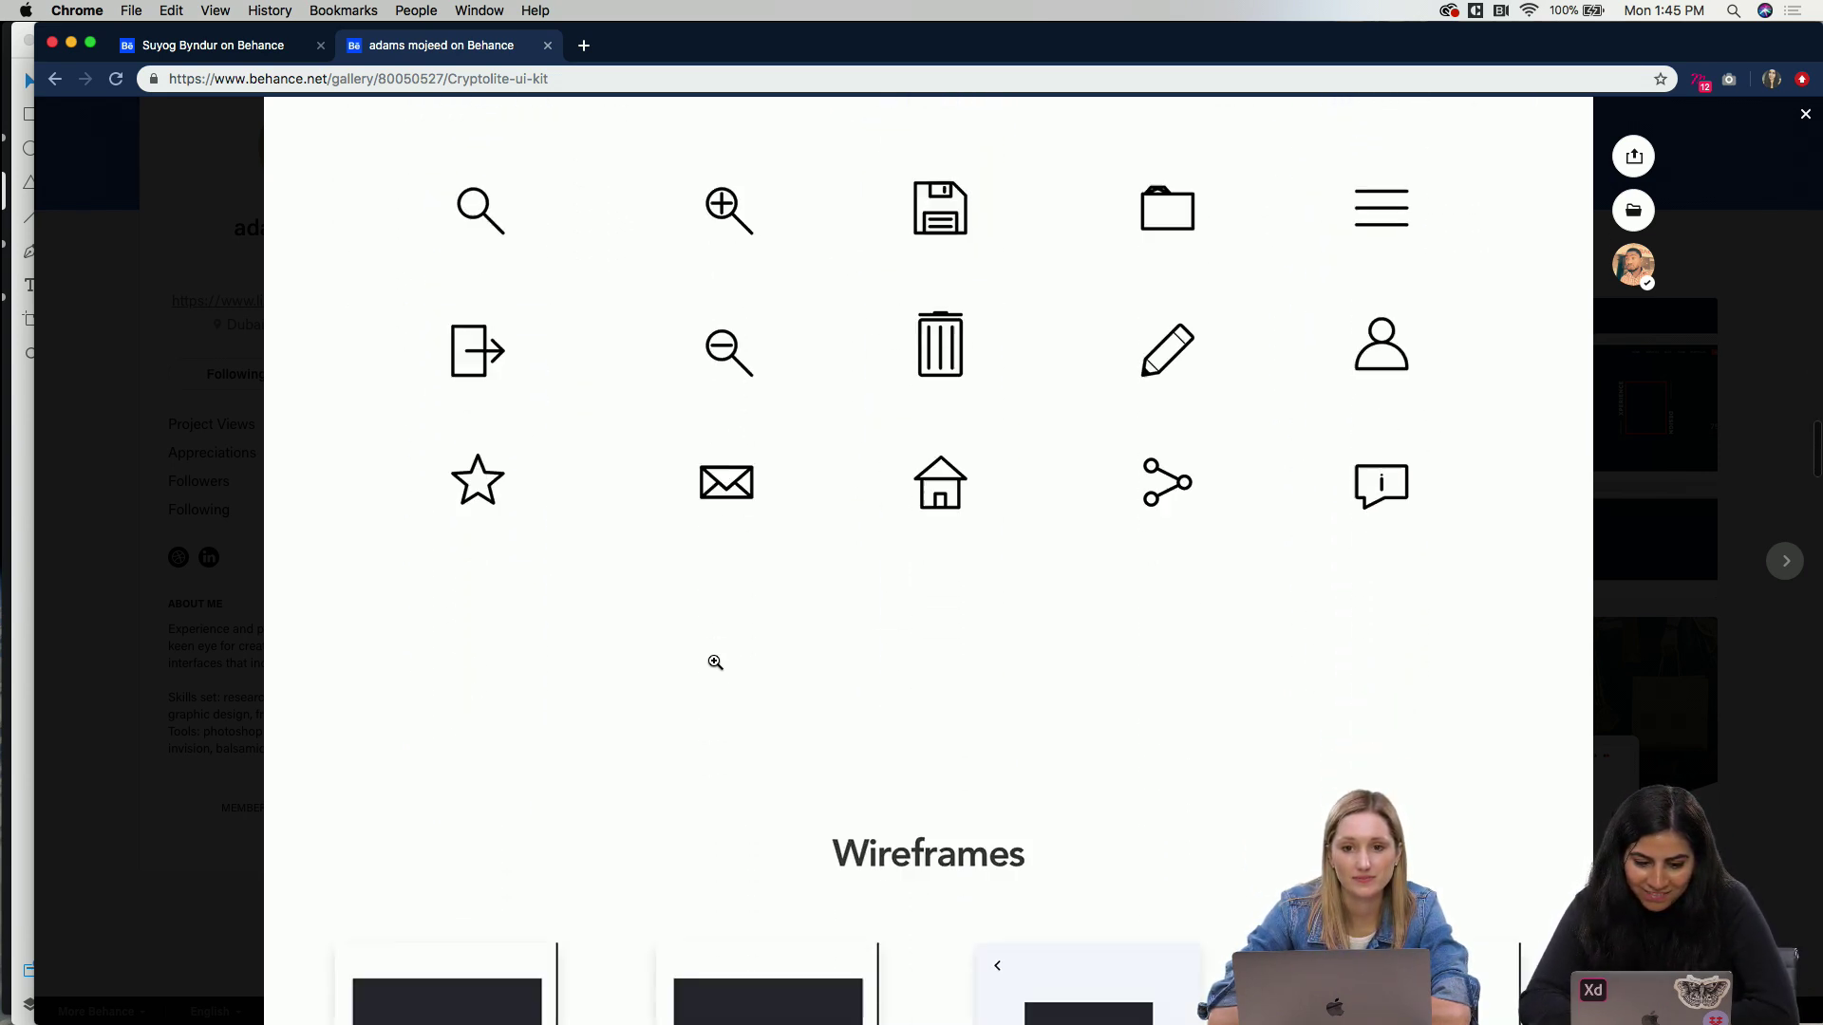
scroll(715, 662, down, 7)
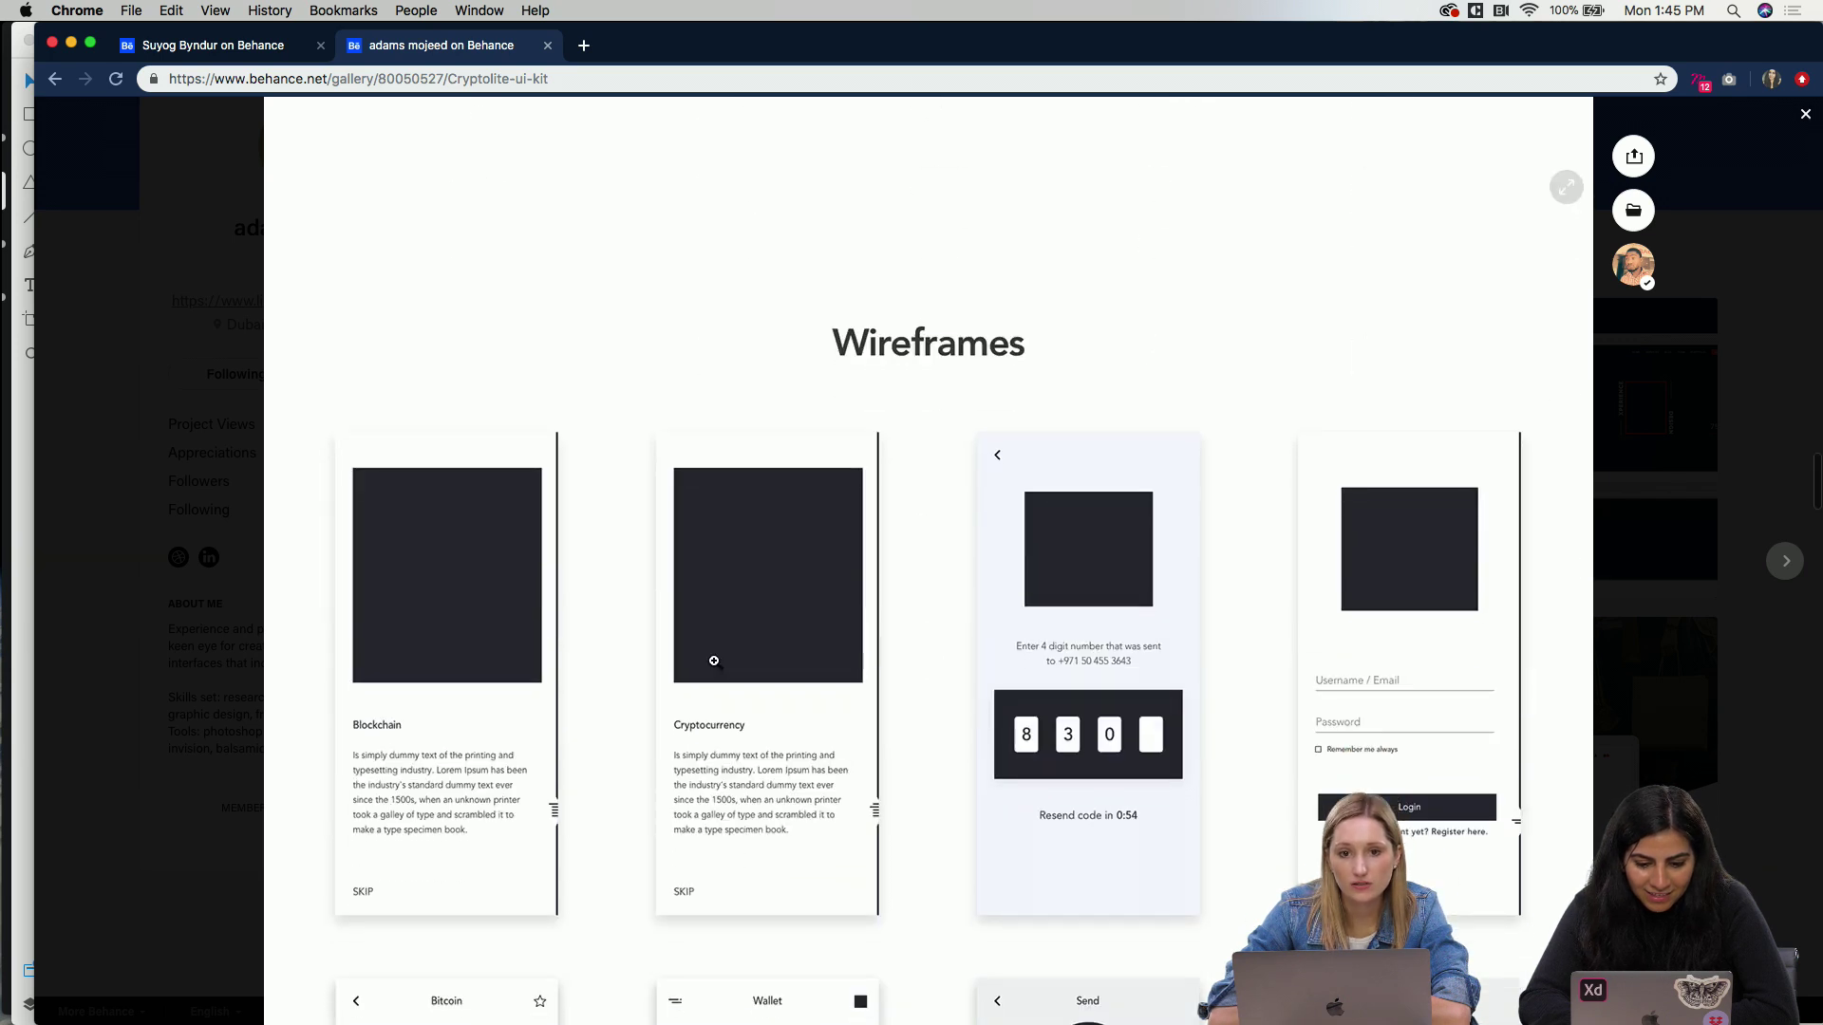
Step: Examine both rows of app screens in the Wireframes section, continuing to Onboarding
scroll(616, 740, down, 3)
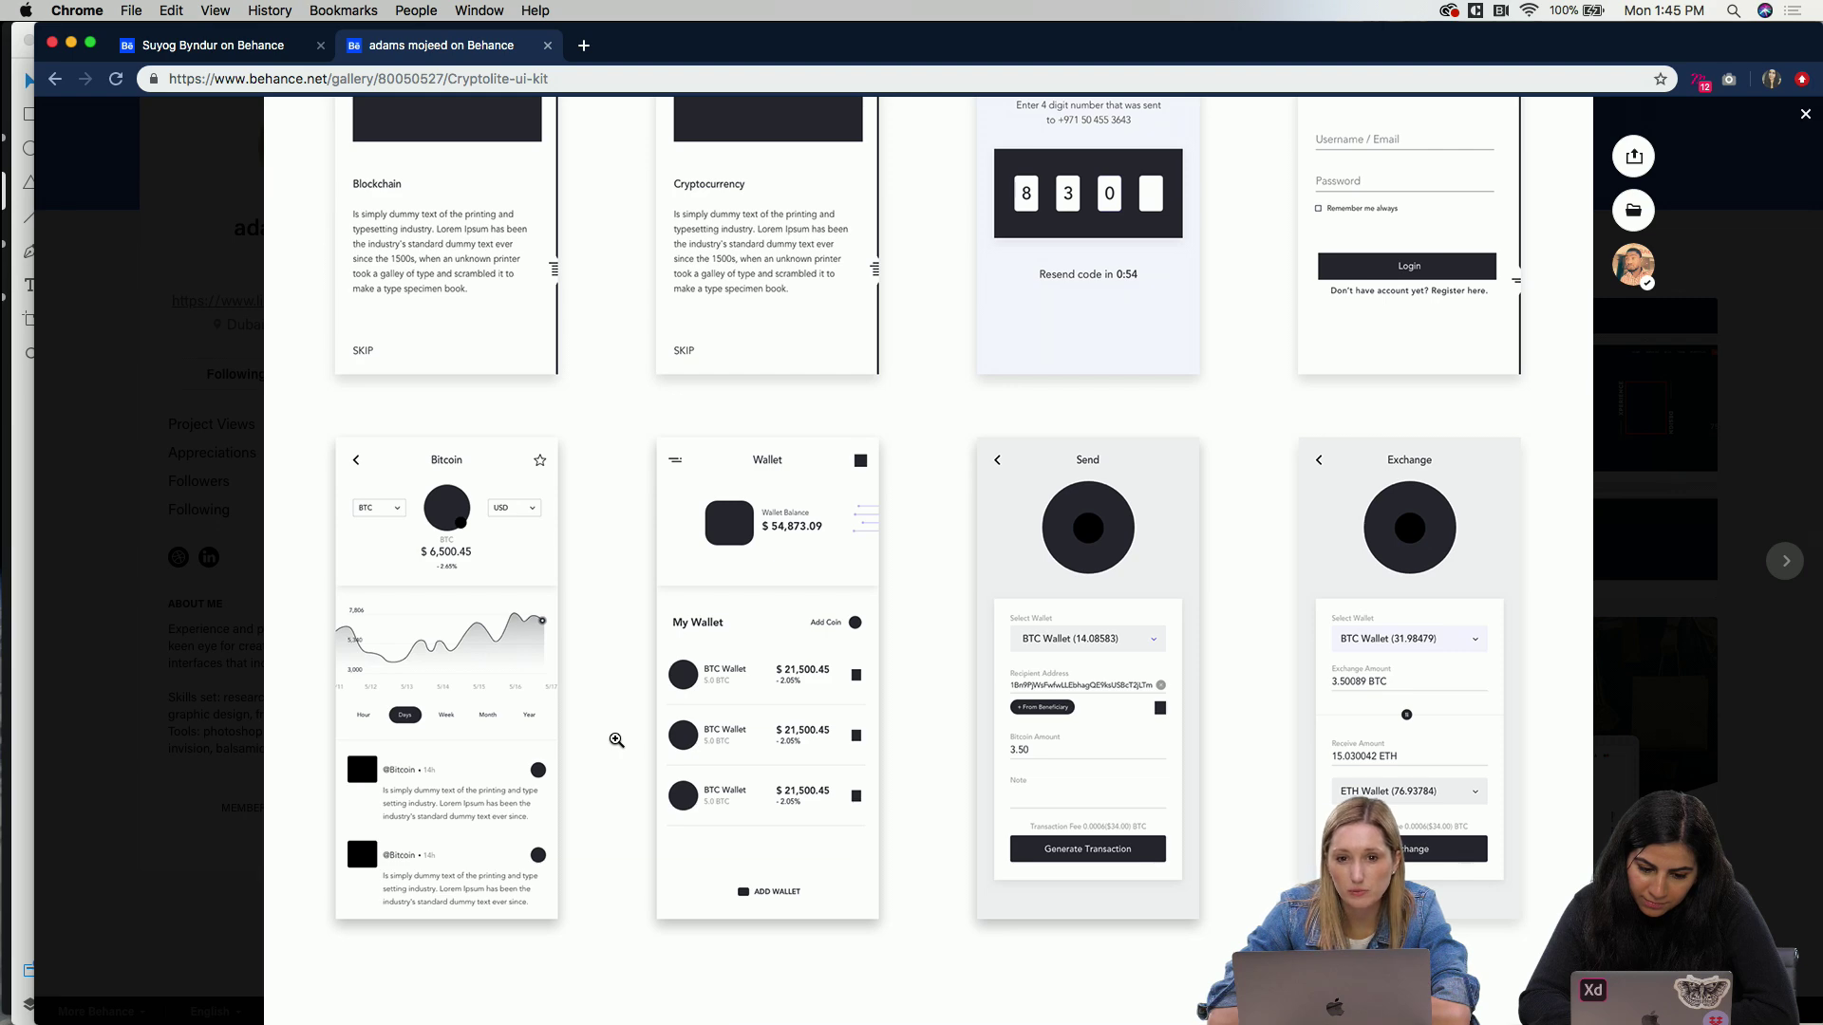
scroll(617, 740, up, 3)
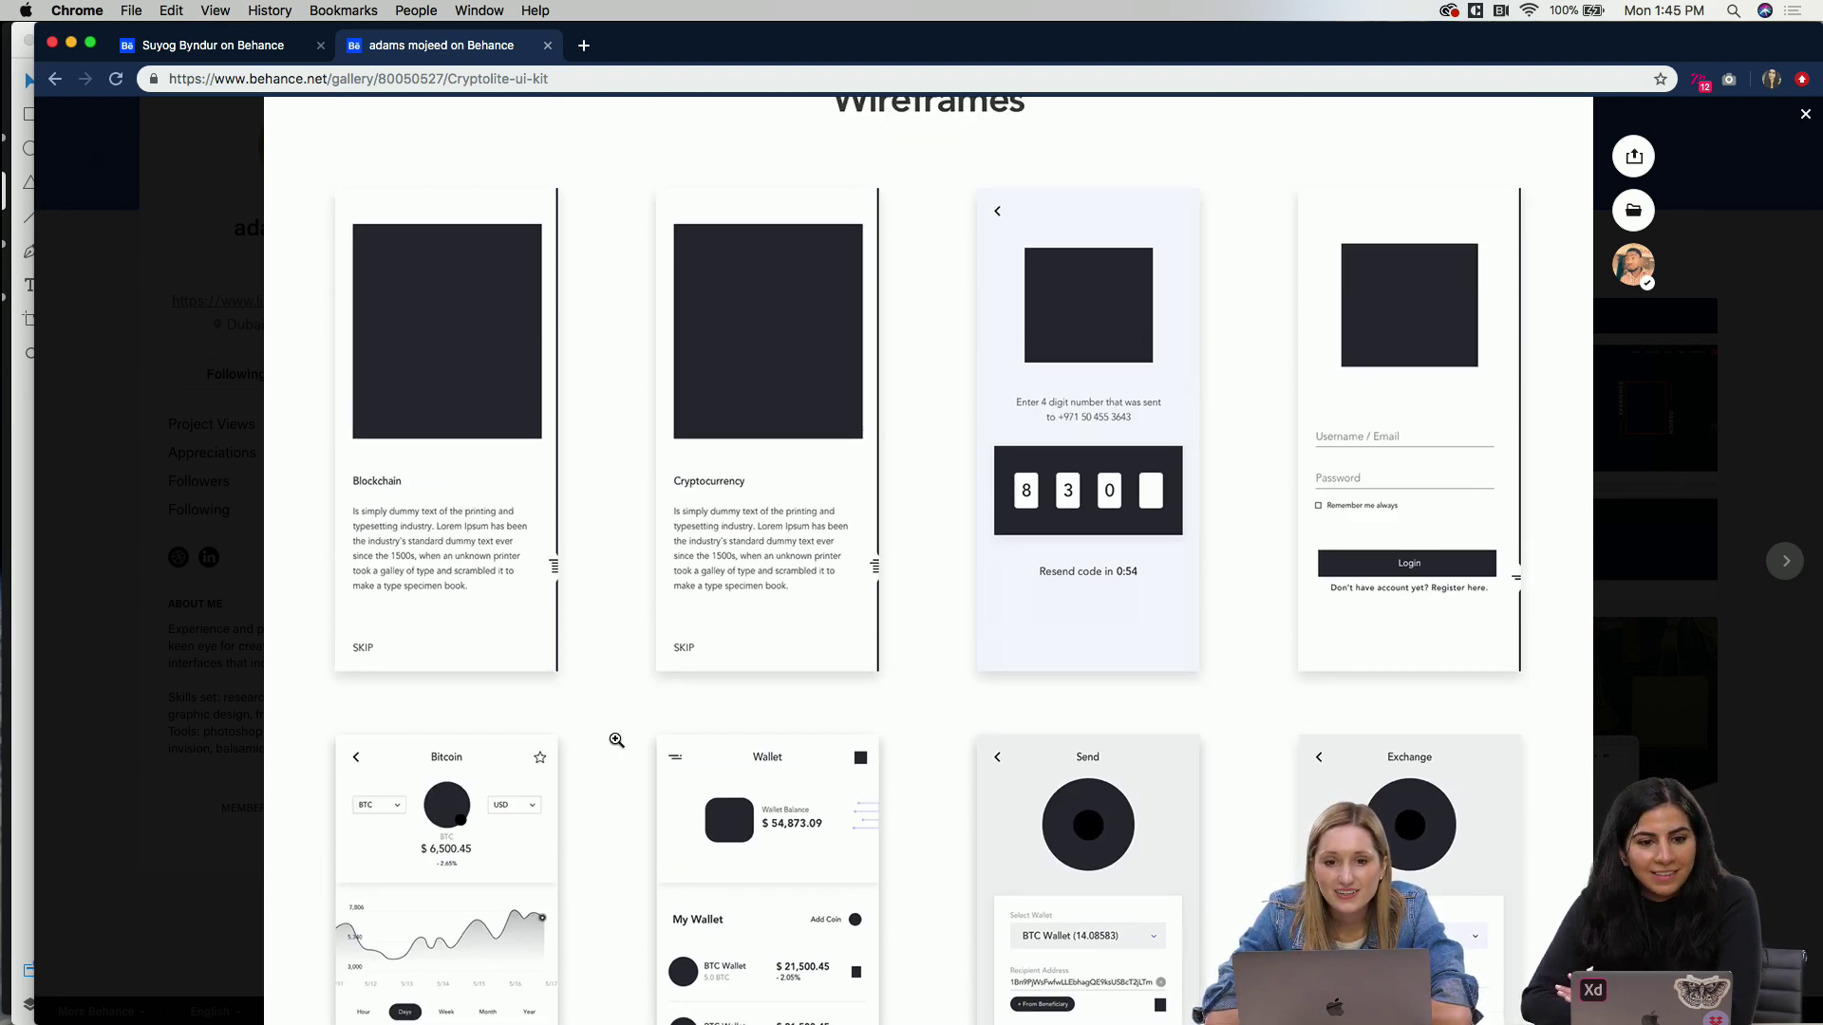
scroll(616, 740, down, 6)
scroll(616, 739, down, 6)
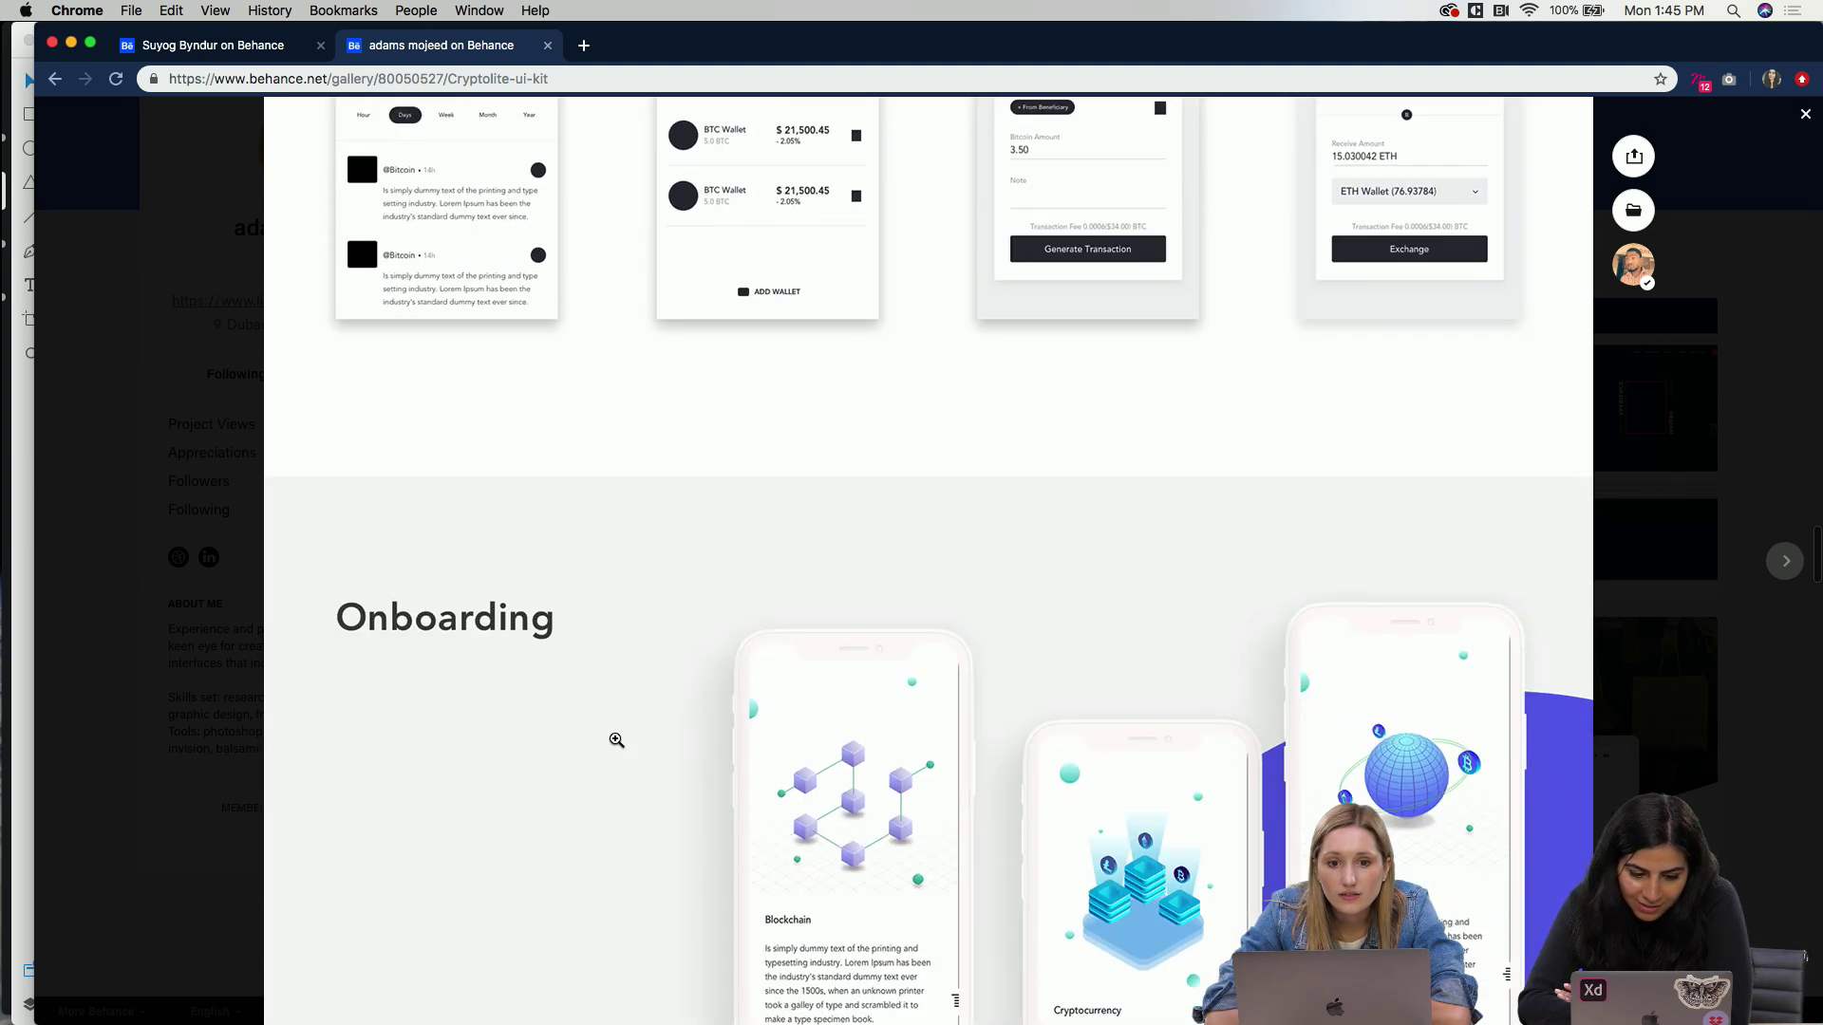
Step: Review the Onboarding mockups and the login, sign-up and code verification screens under Registration
scroll(616, 740, down, 8)
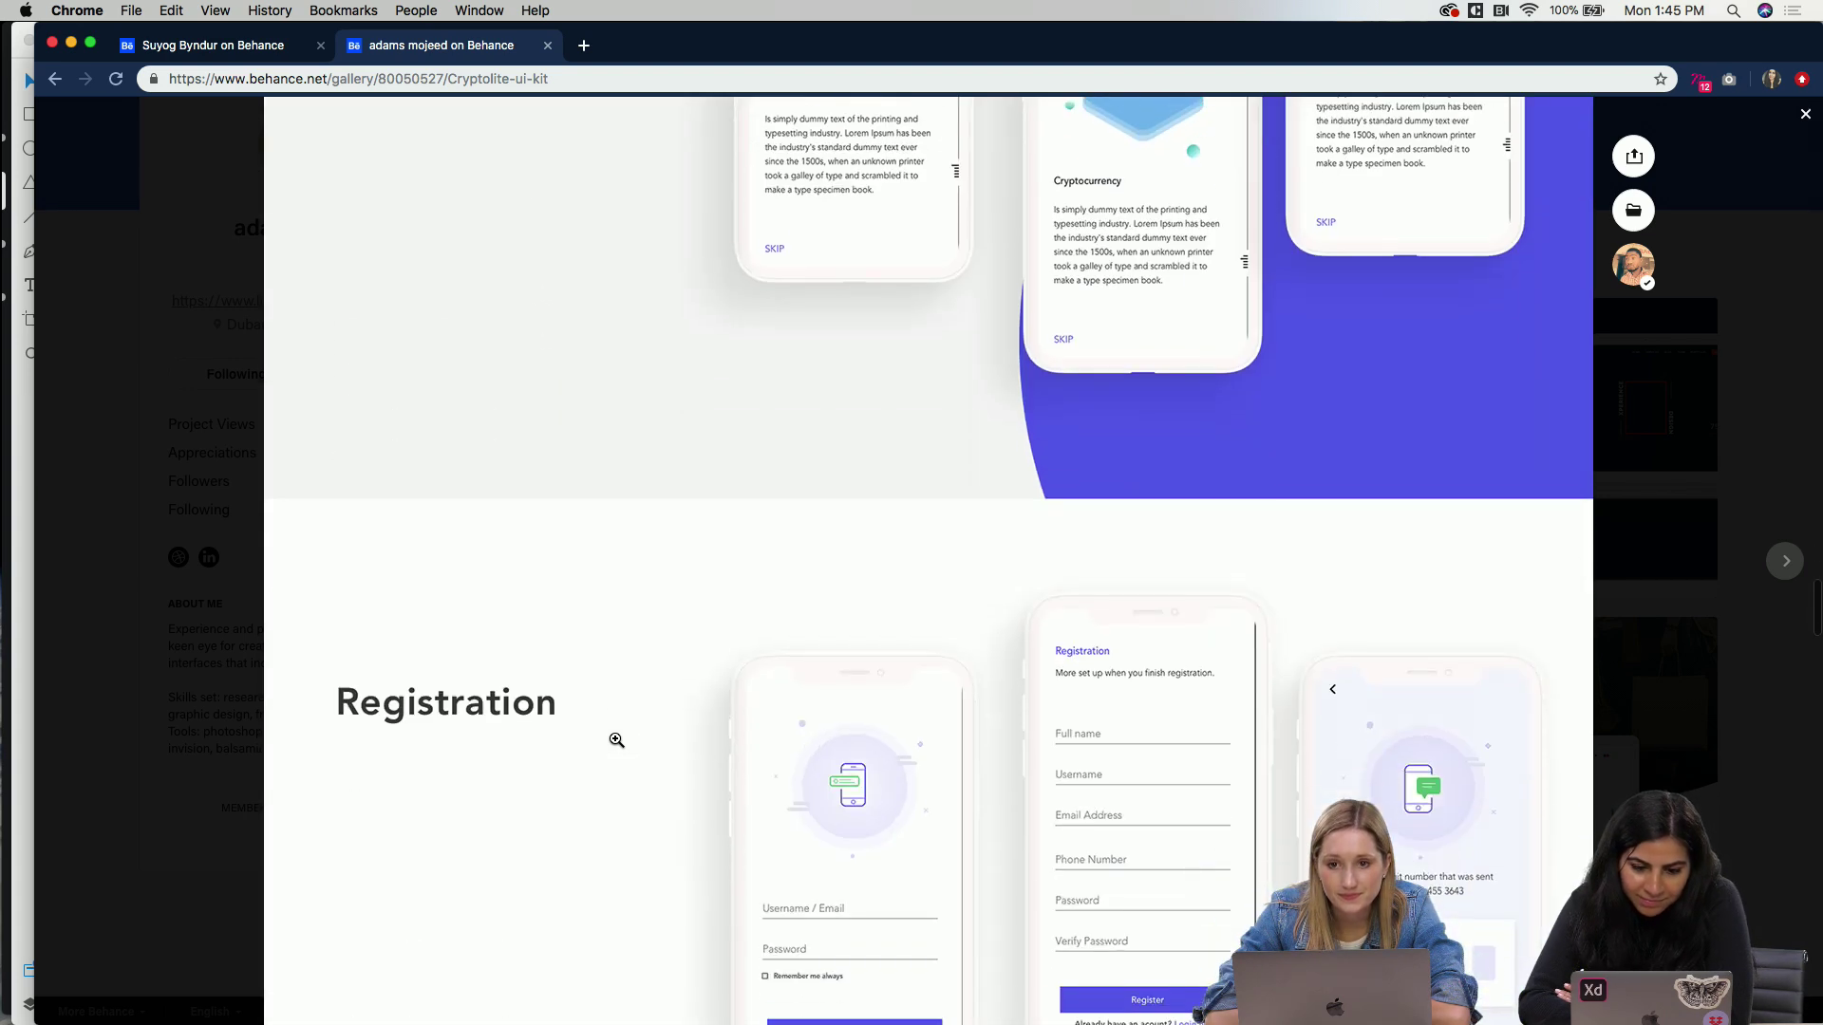
scroll(616, 740, down, 1)
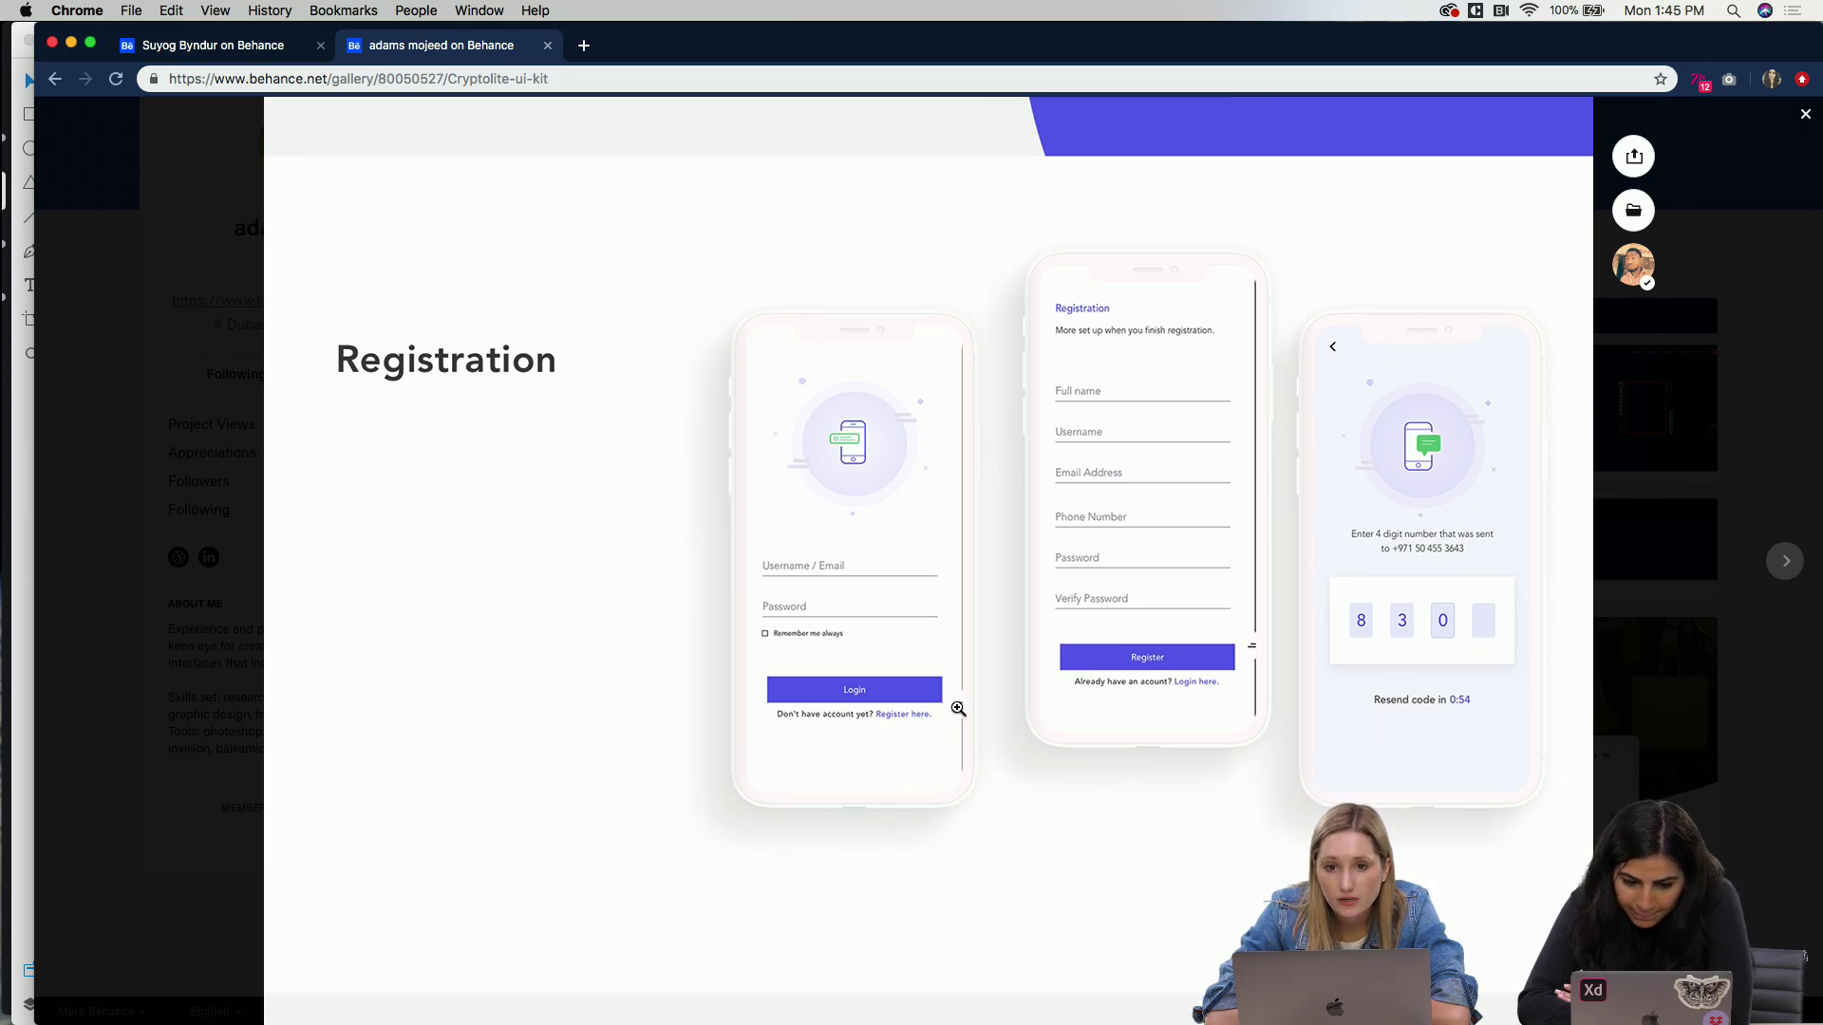
scroll(1144, 714, down, 1)
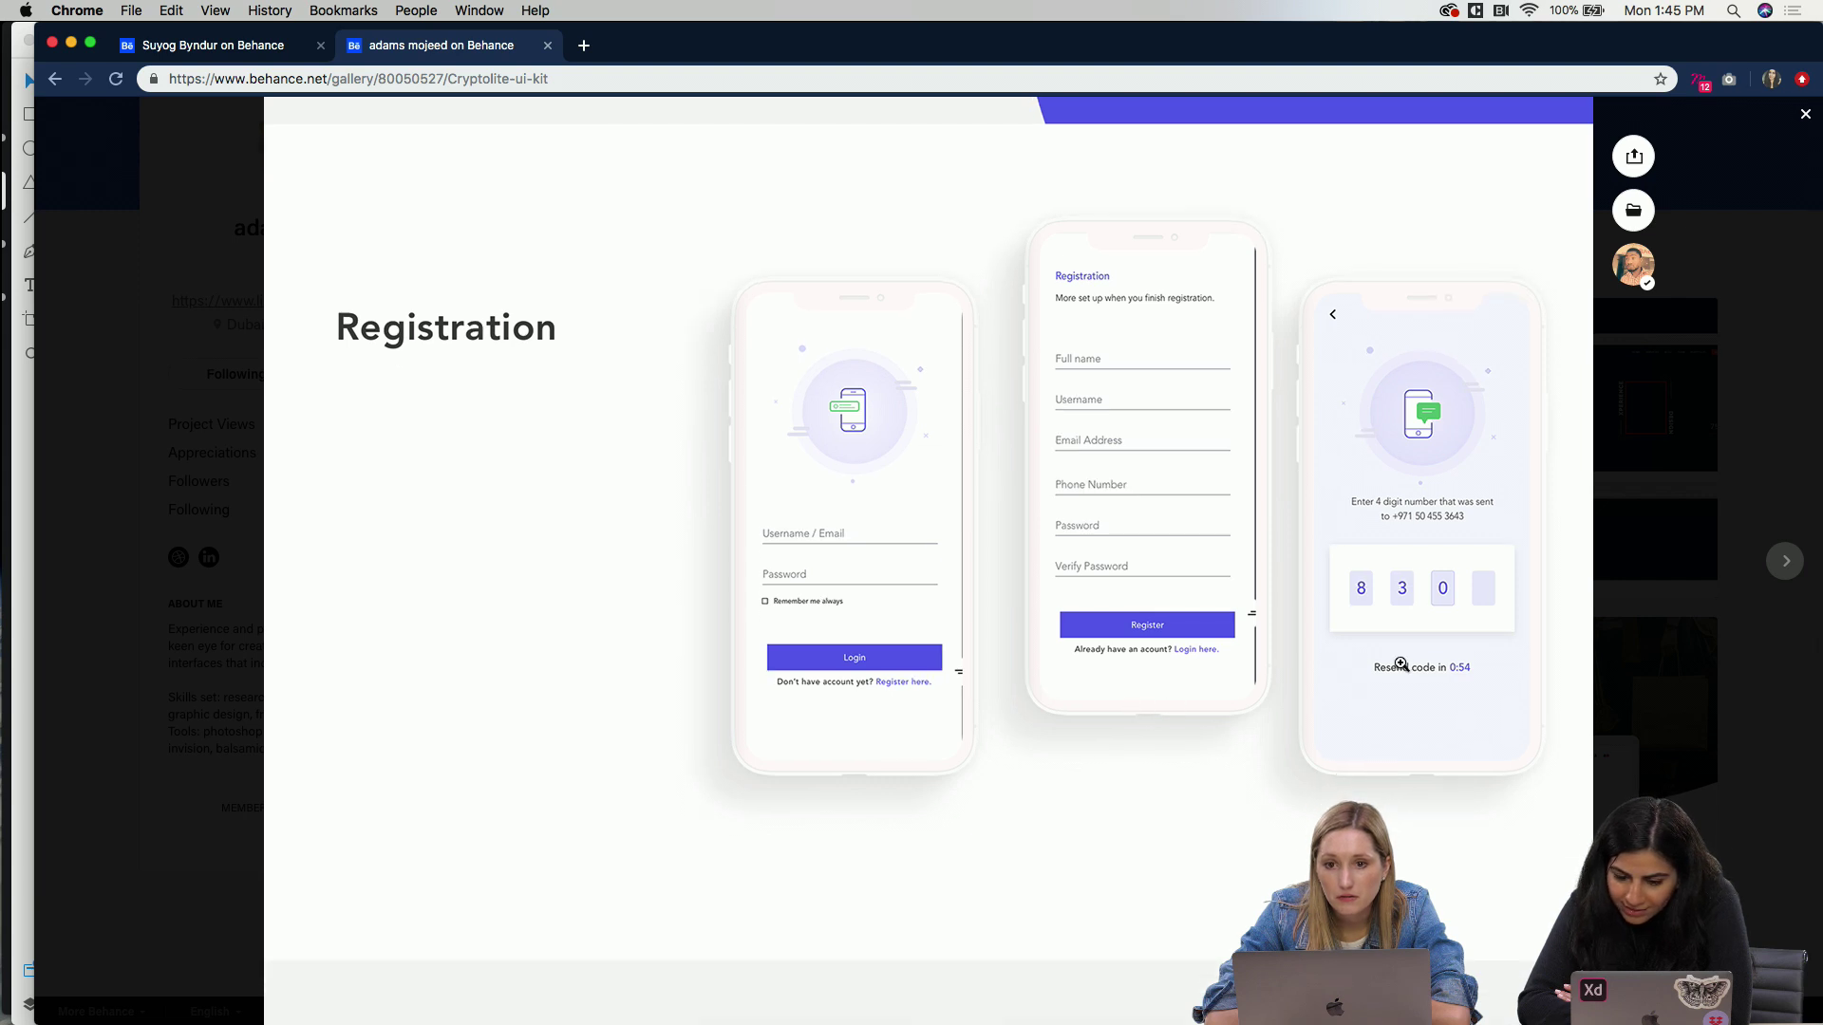
scroll(987, 777, down, 3)
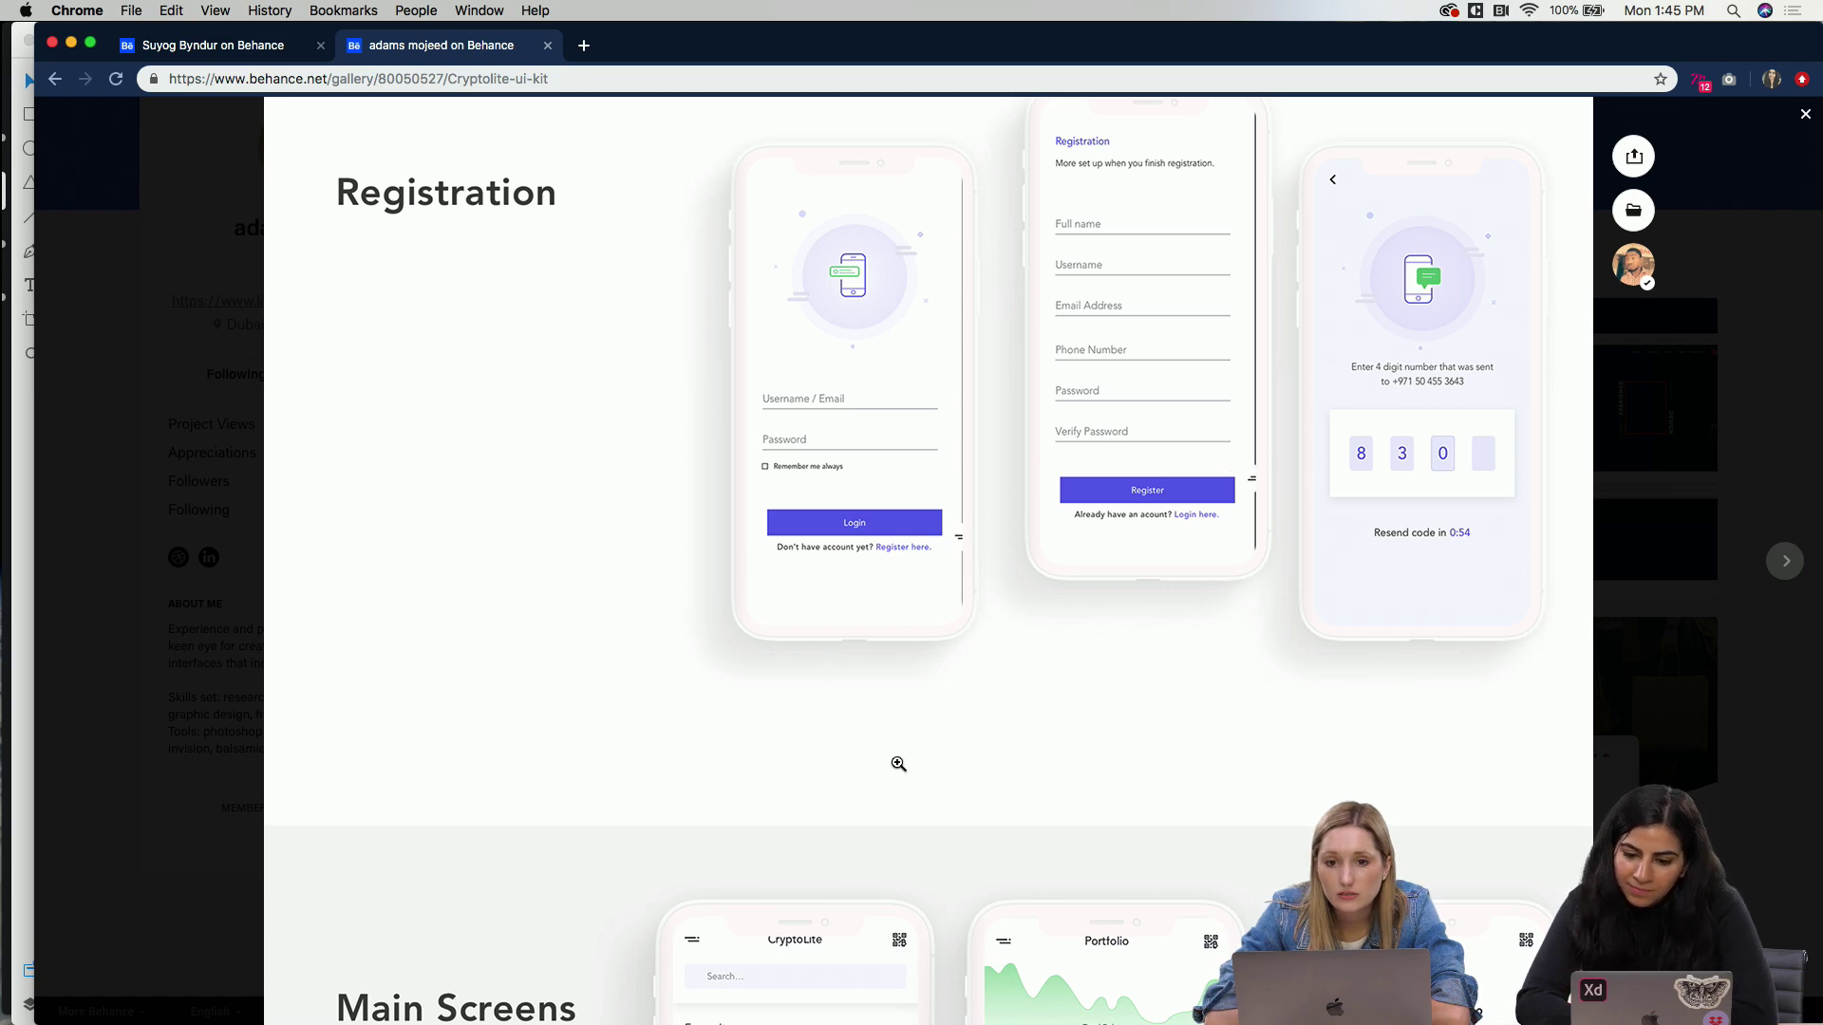
Step: Enlarge the Main Screens image to full size and examine the CryptoLite, Portfolio, Wallet, Bitcoin and News screens
scroll(898, 765, down, 8)
scroll(898, 764, down, 6)
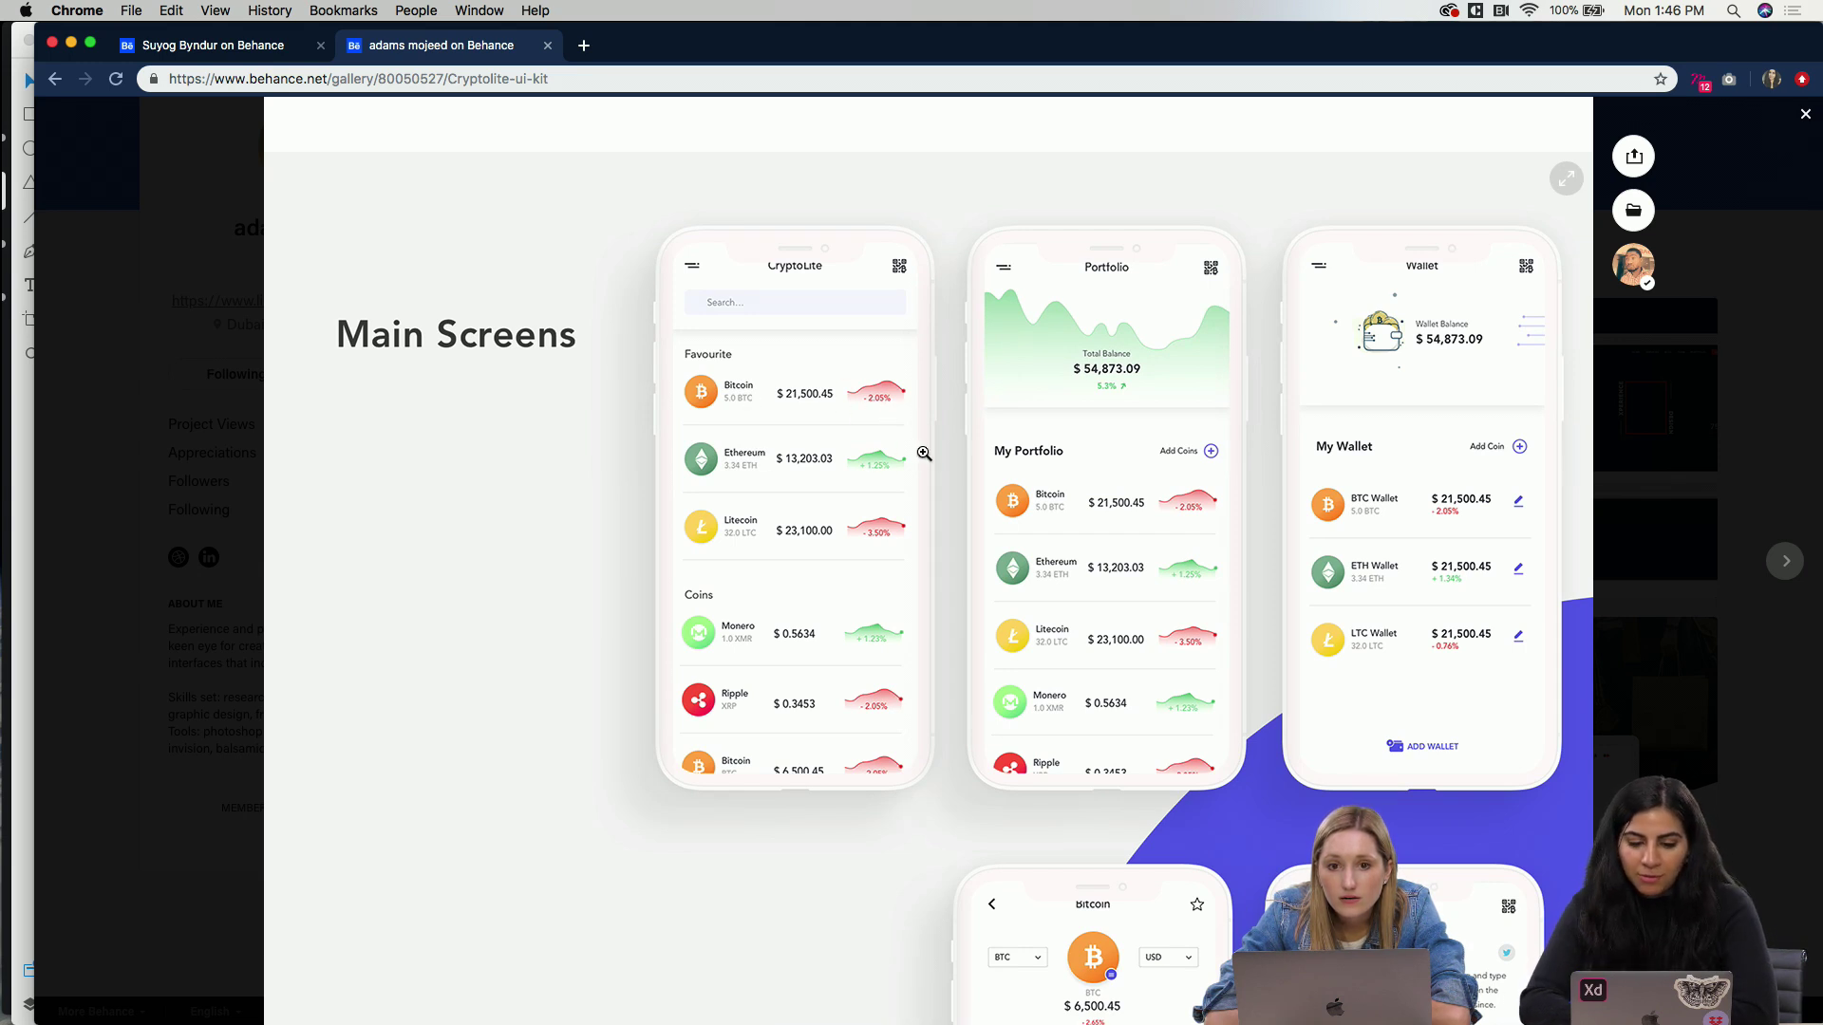
click(880, 482)
click(919, 261)
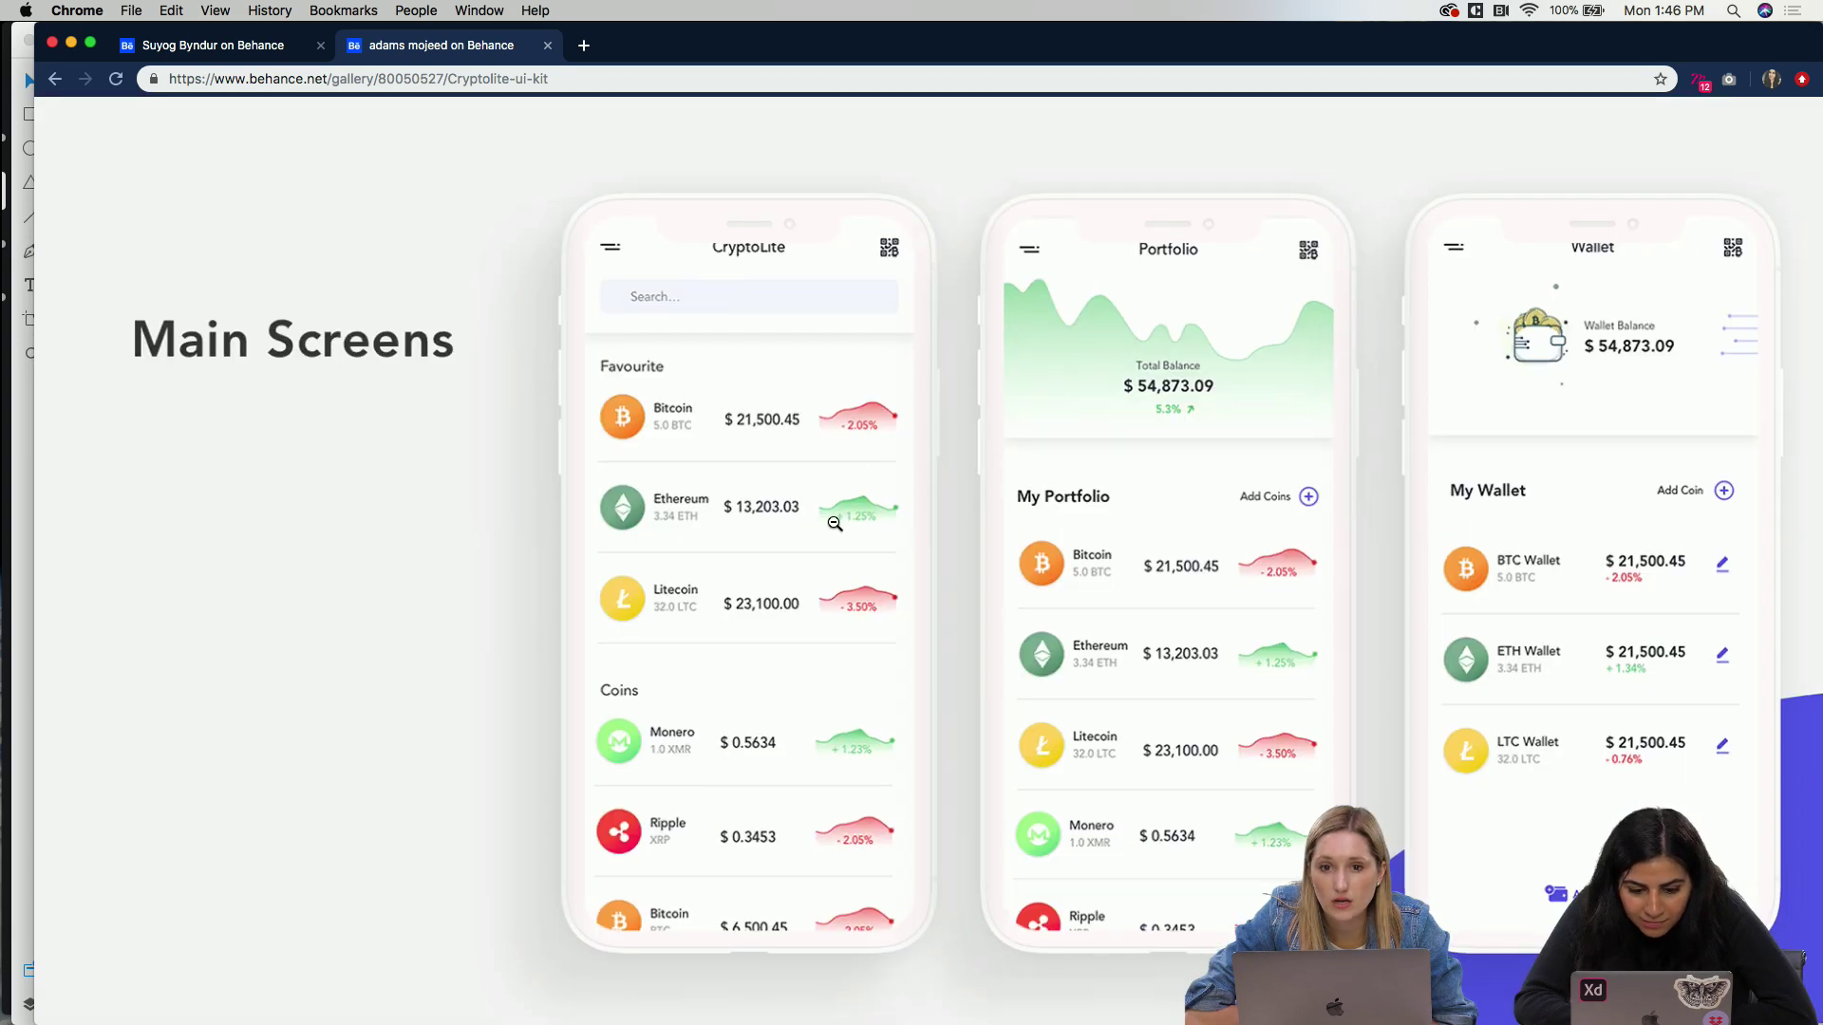
scroll(834, 523, down, 2)
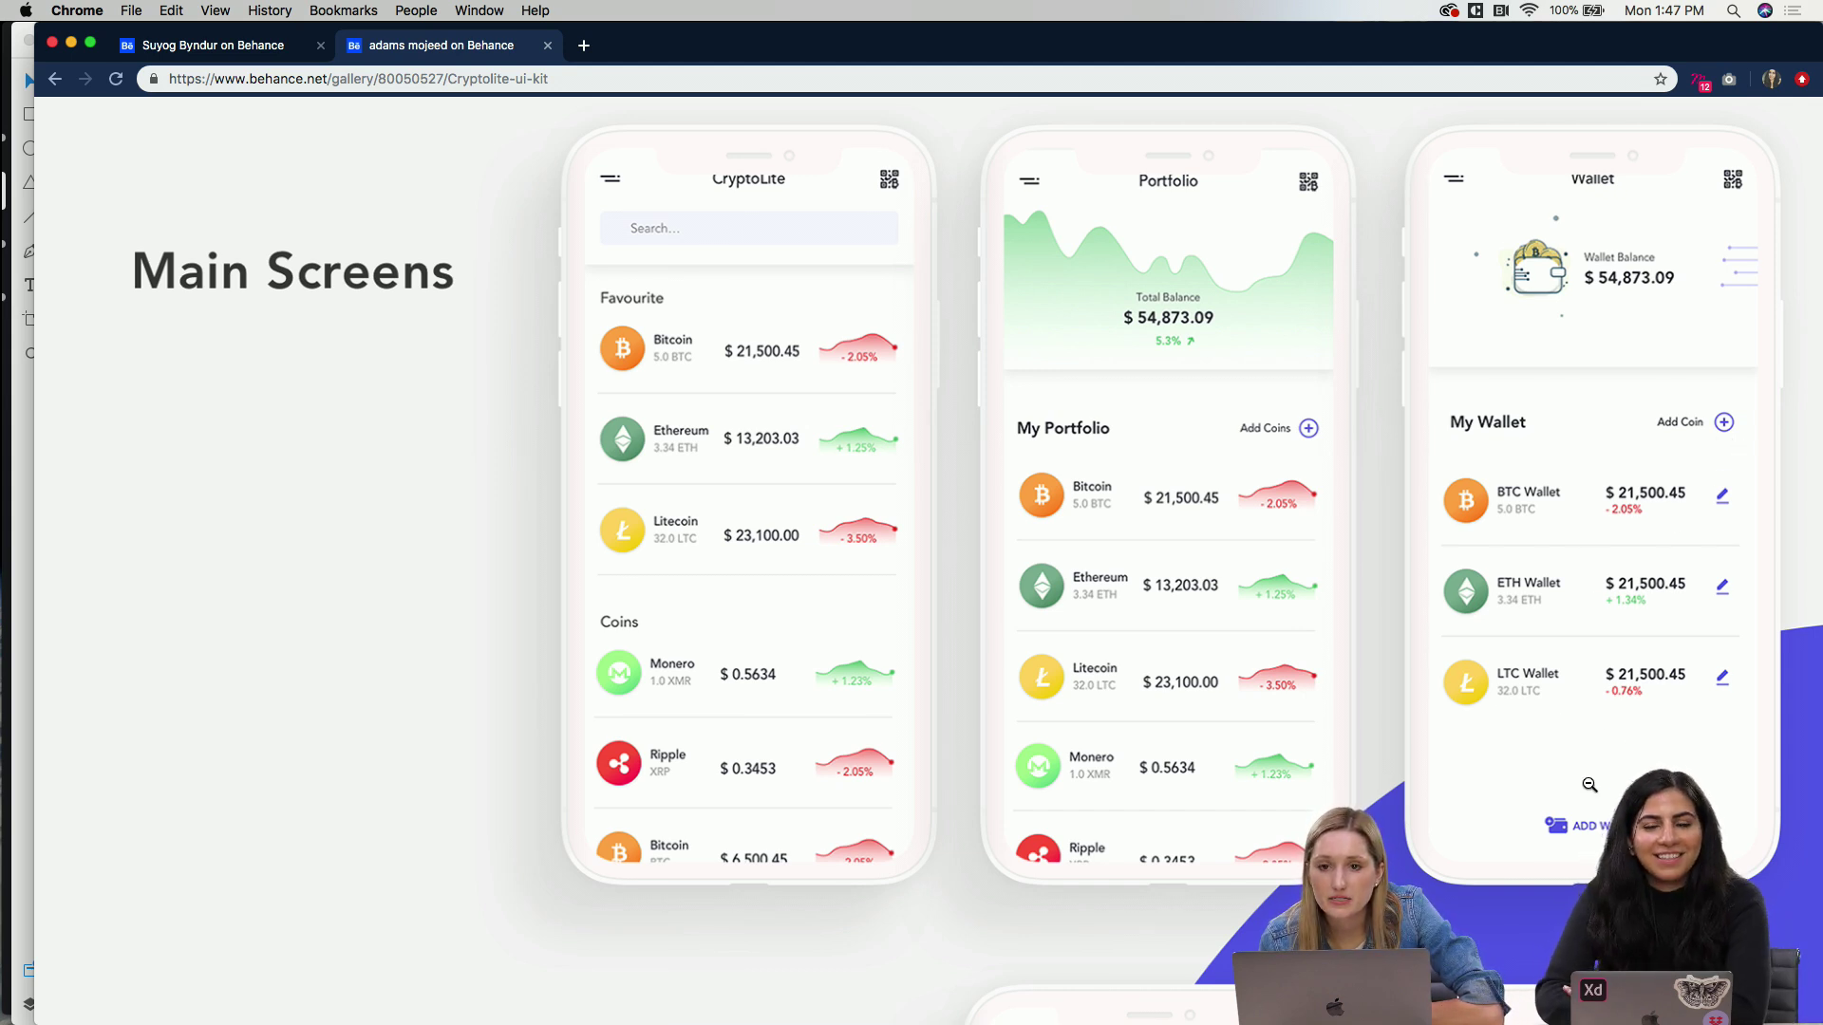
scroll(1462, 762, down, 5)
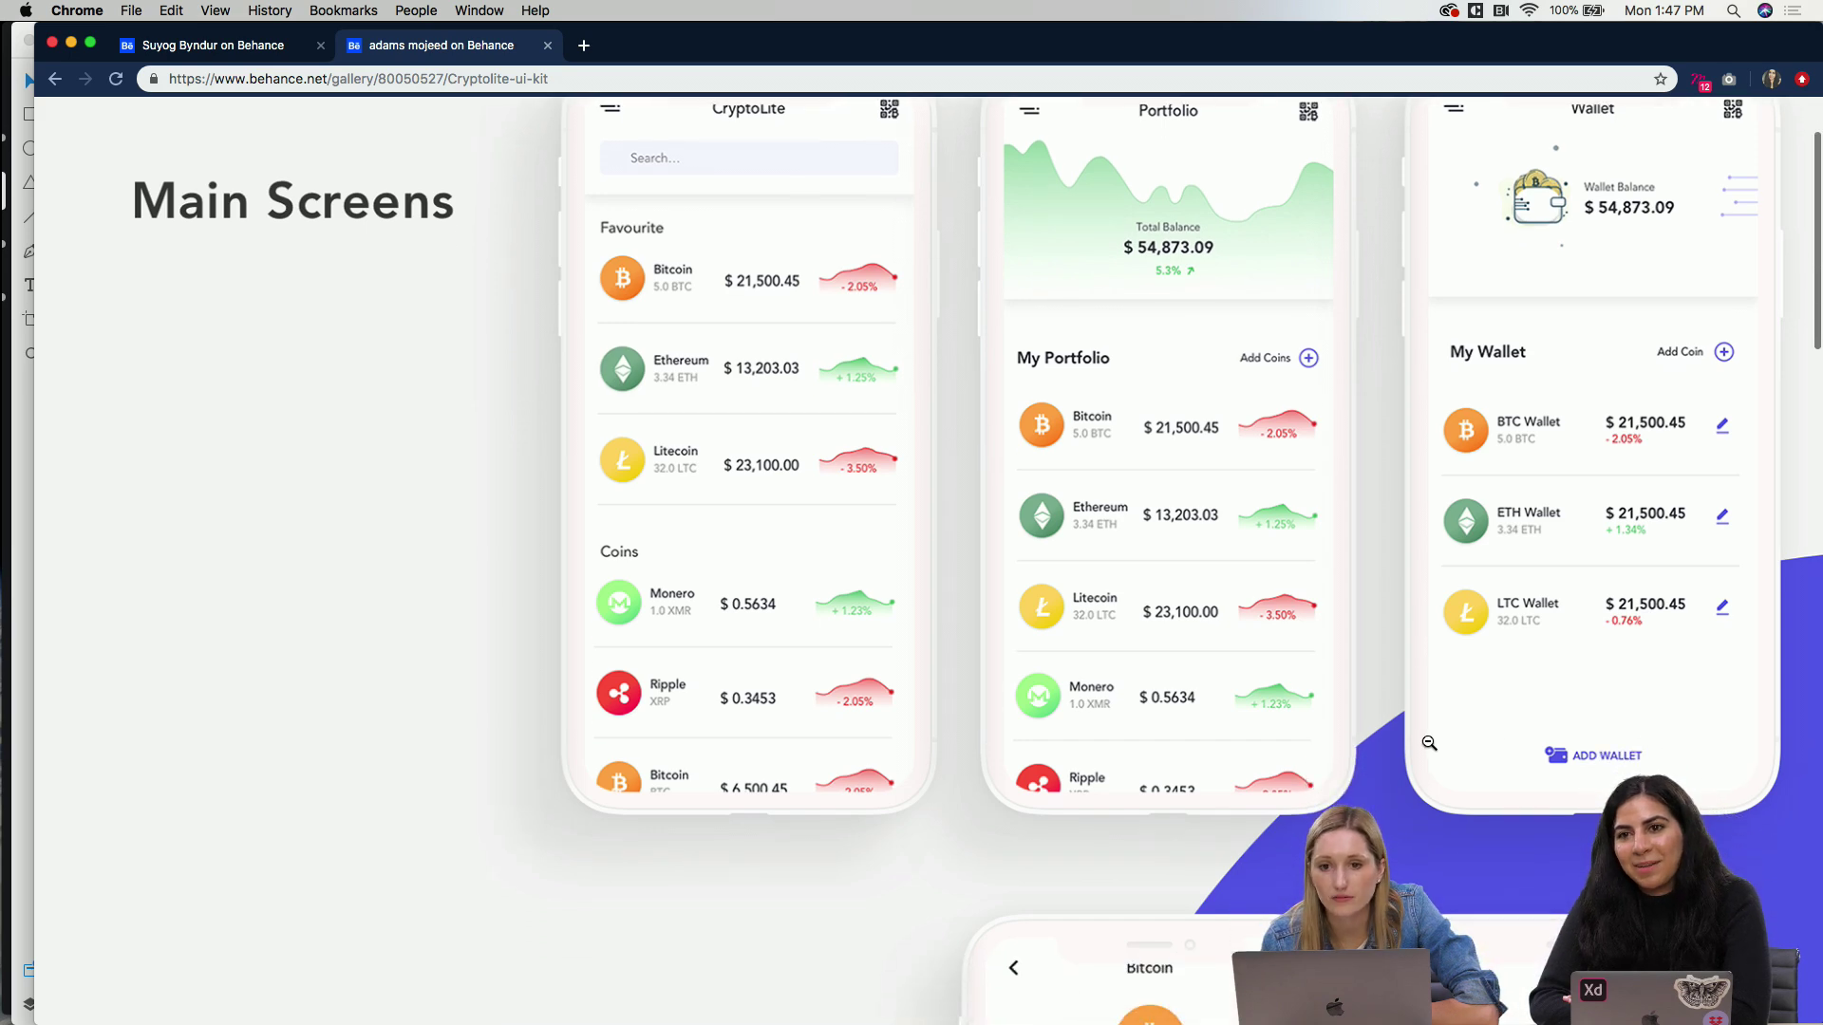
scroll(1428, 743, down, 12)
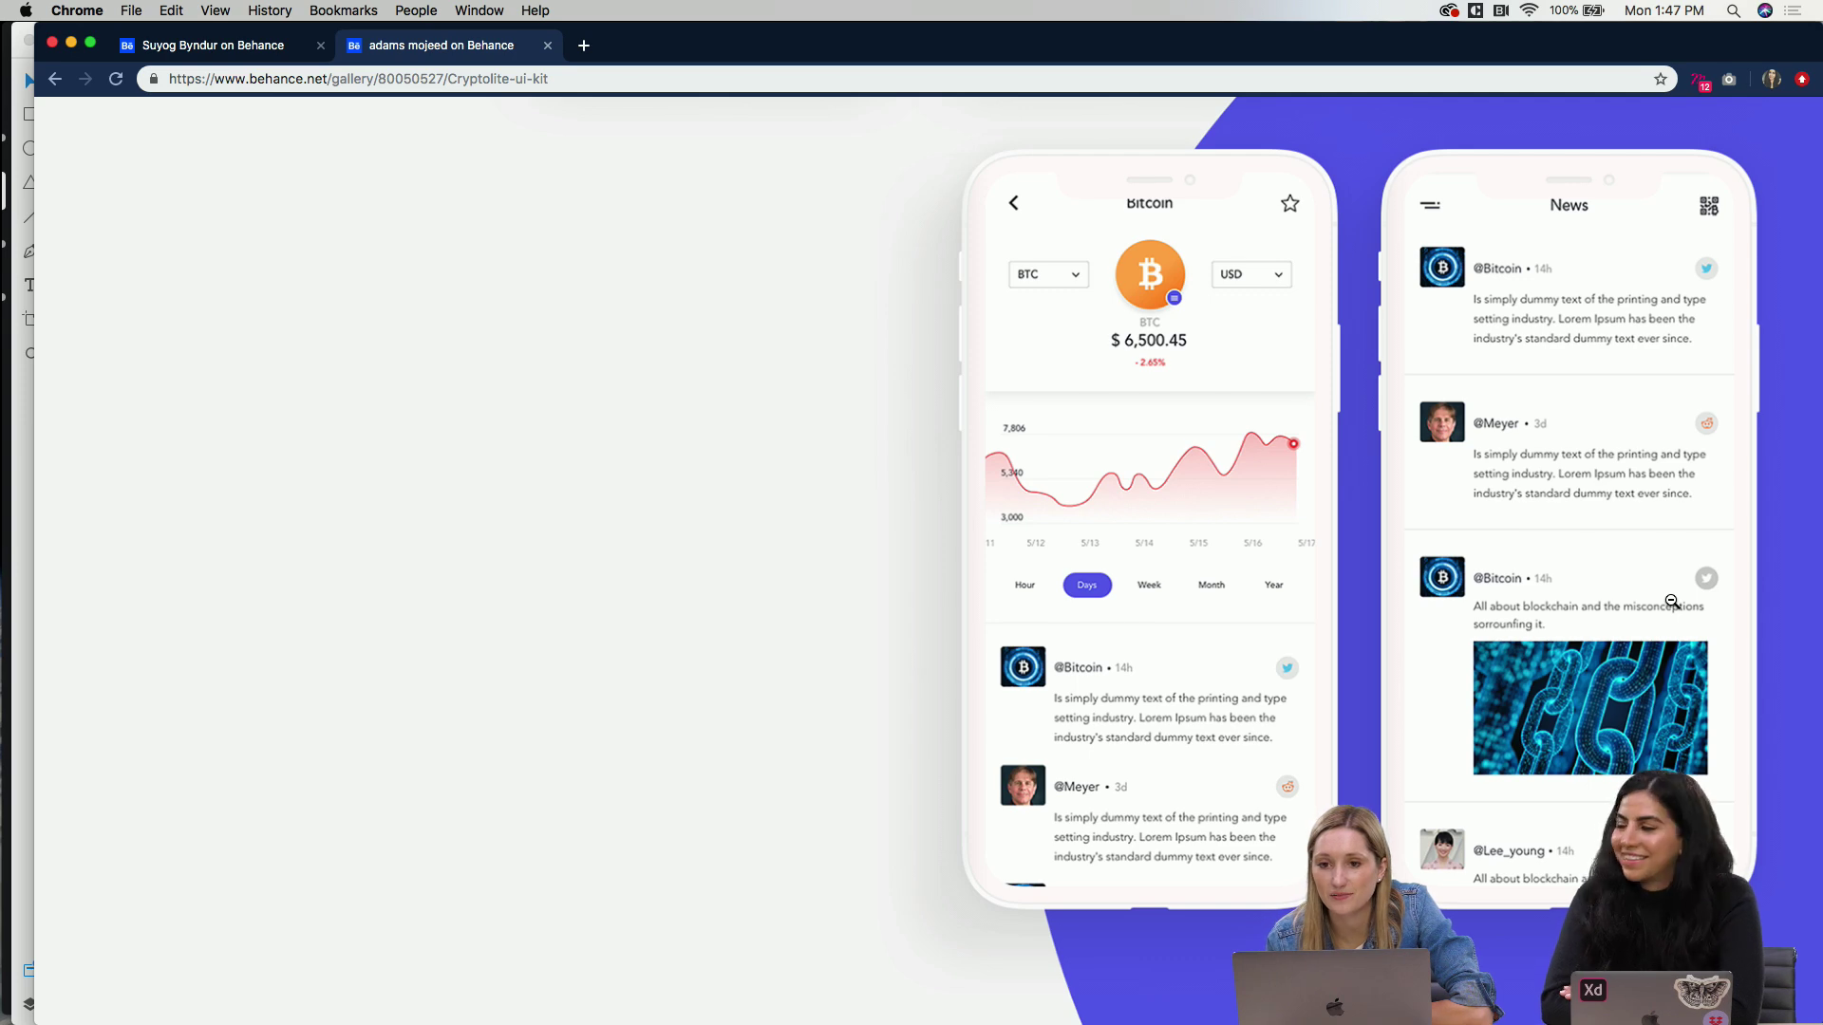
Step: Examine the enlarged Trade section, covering the radial action menu and the Sell, Exchange, Buy and Send screens
scroll(1672, 602, down, 10)
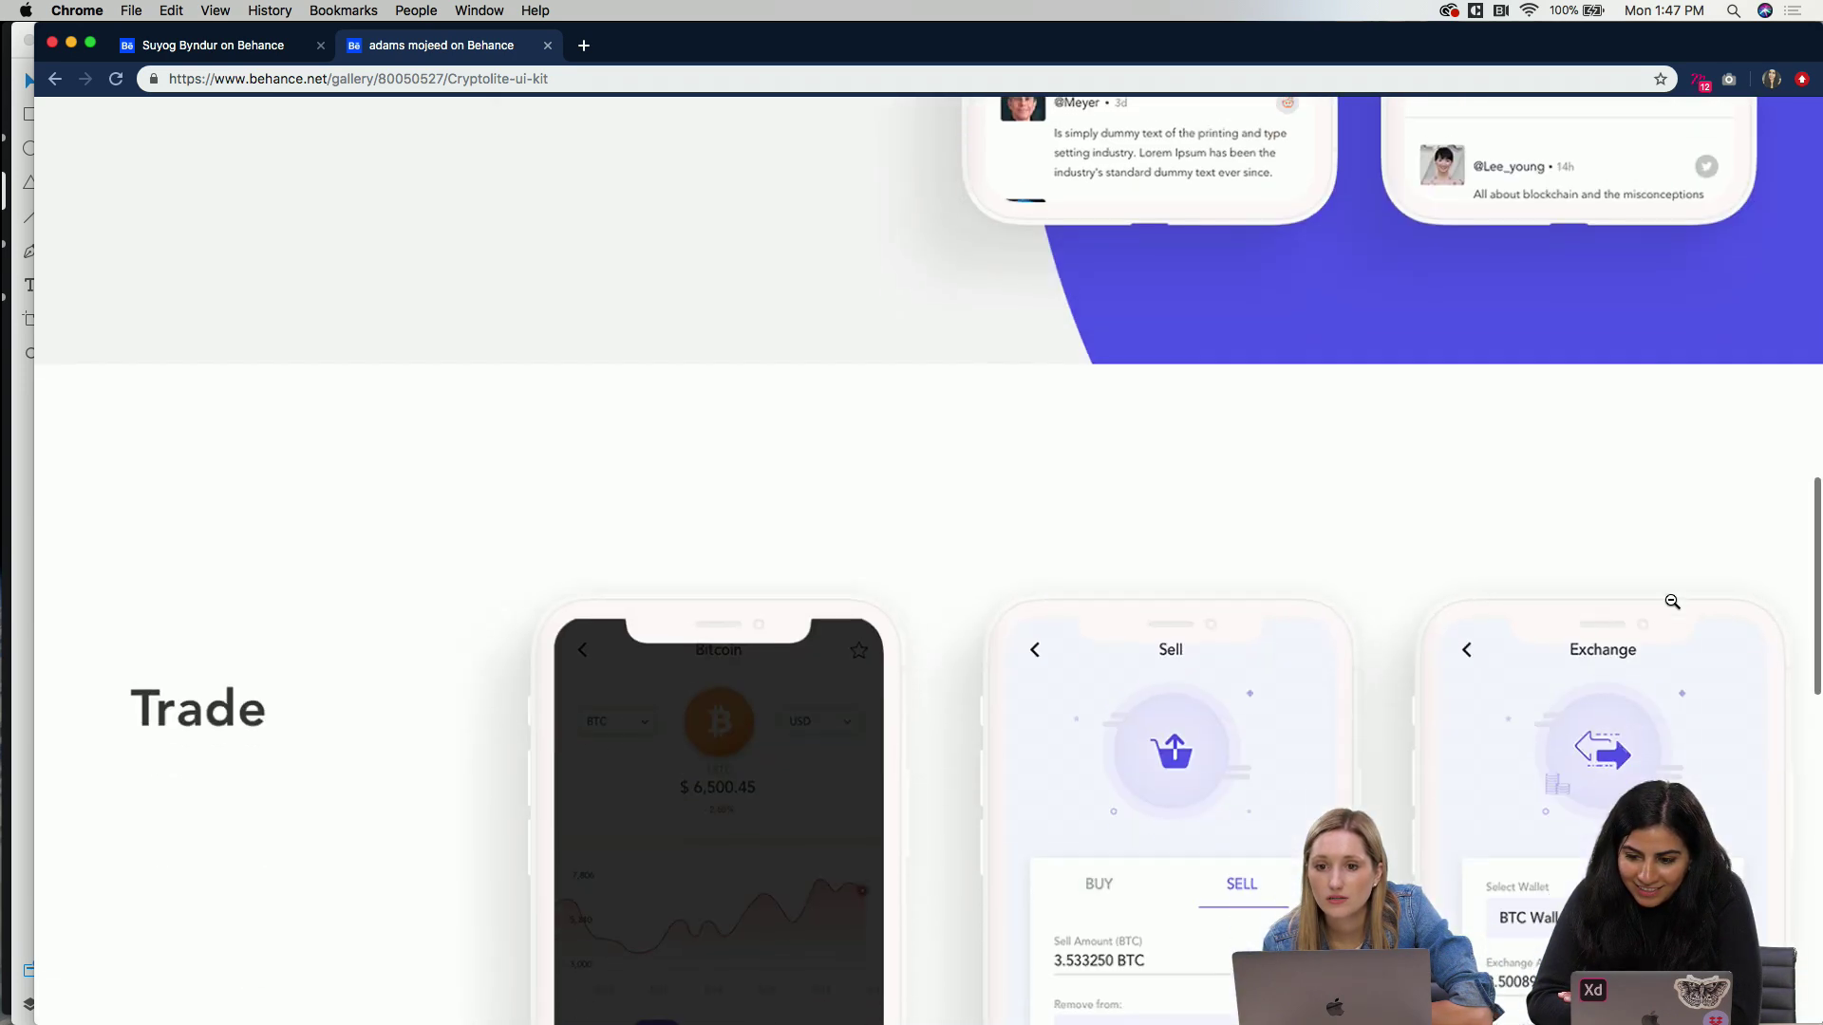
scroll(1672, 601, down, 4)
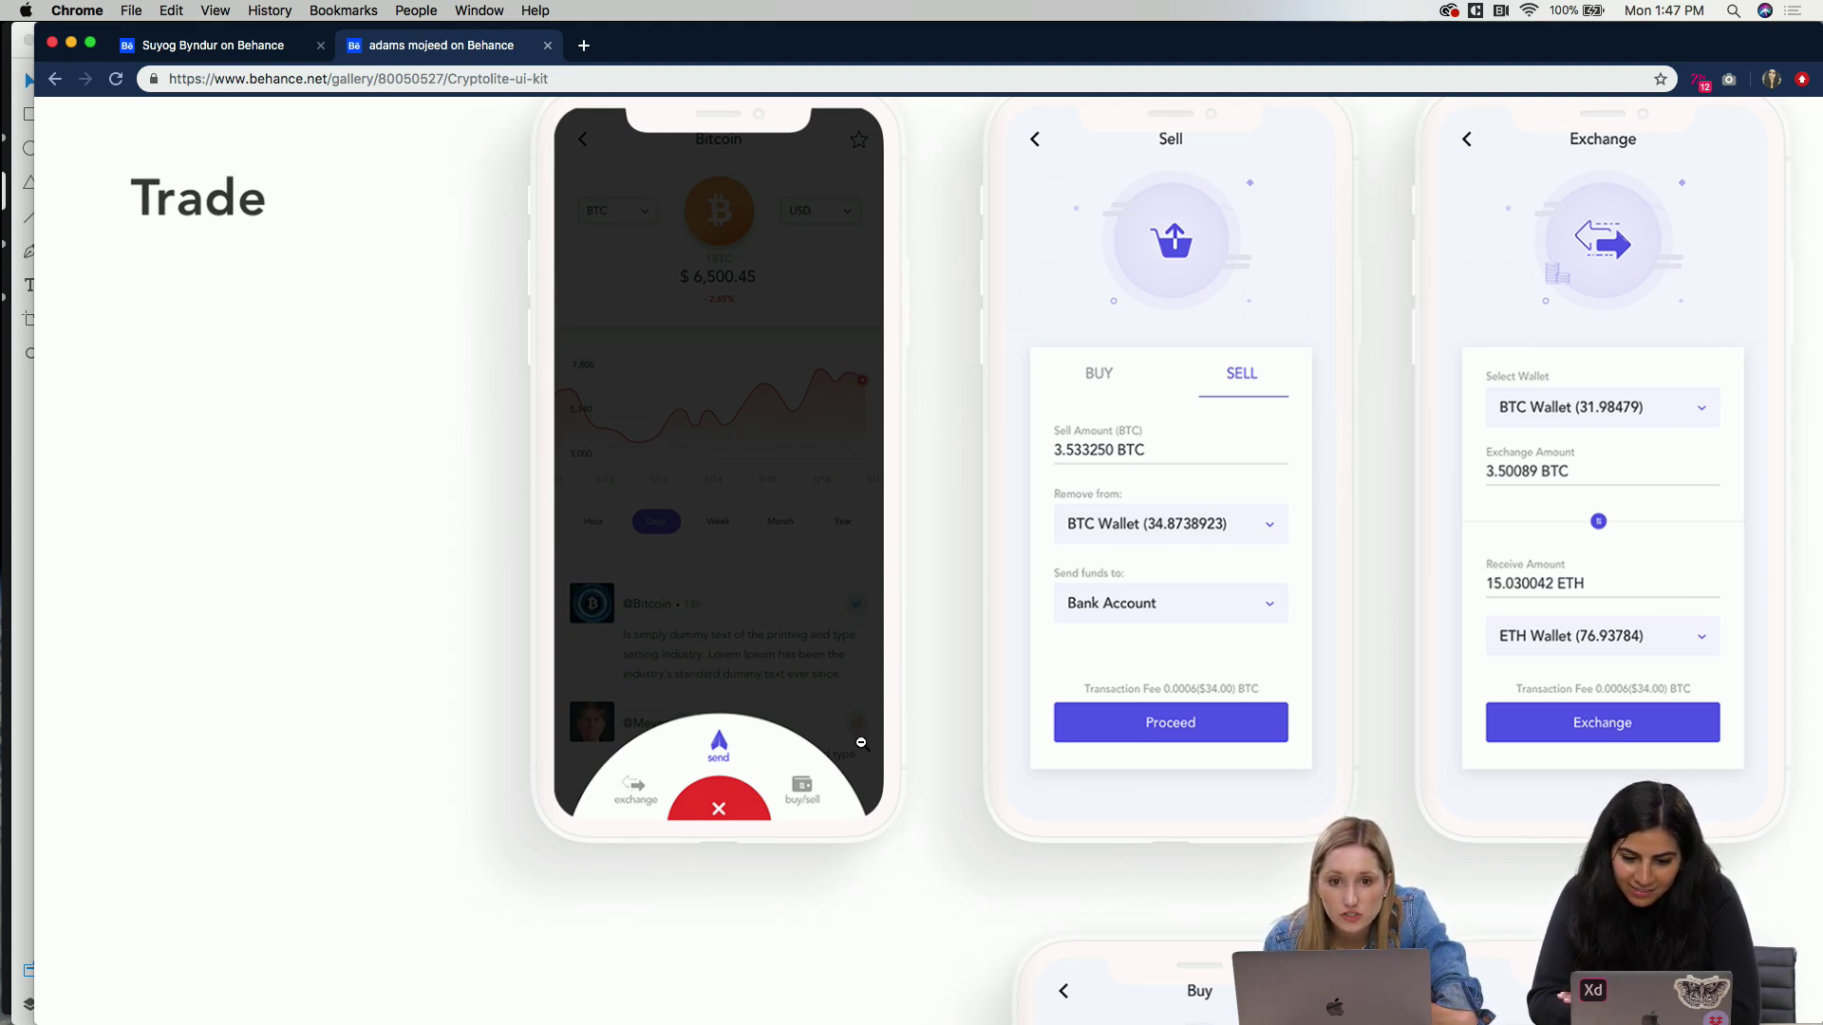
scroll(683, 712, up, 1)
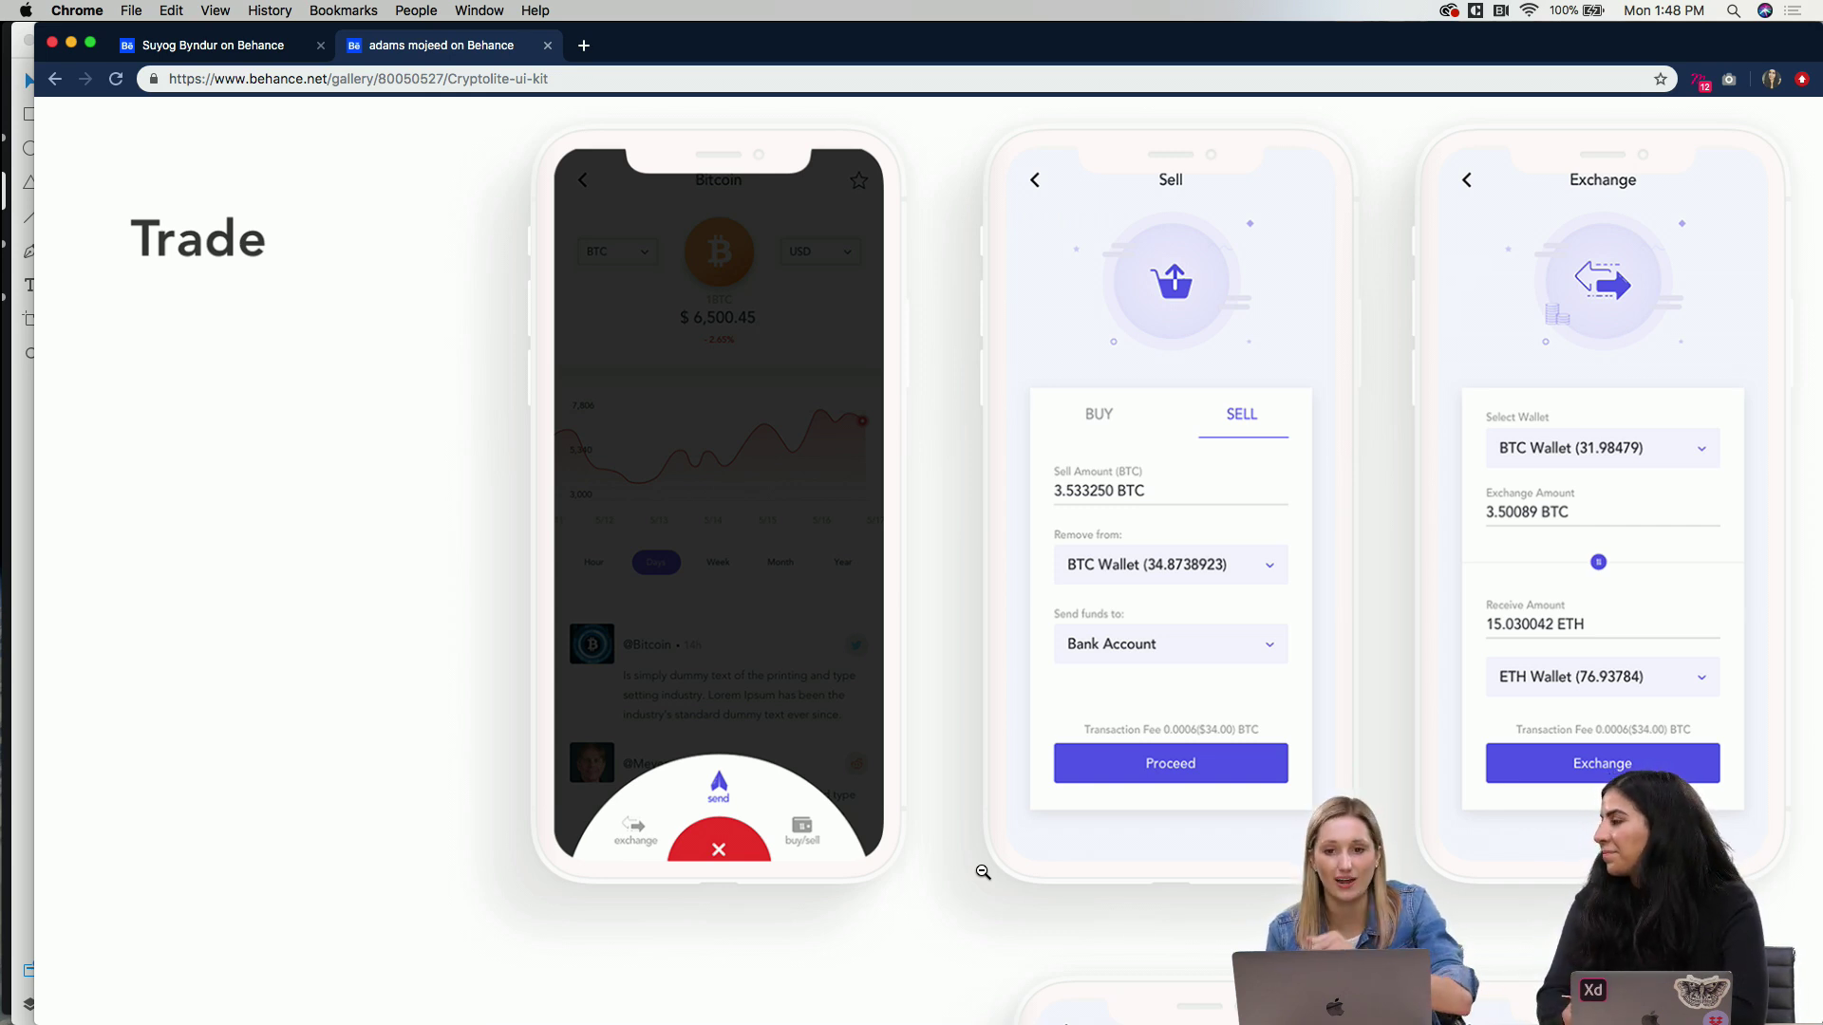
scroll(983, 871, down, 10)
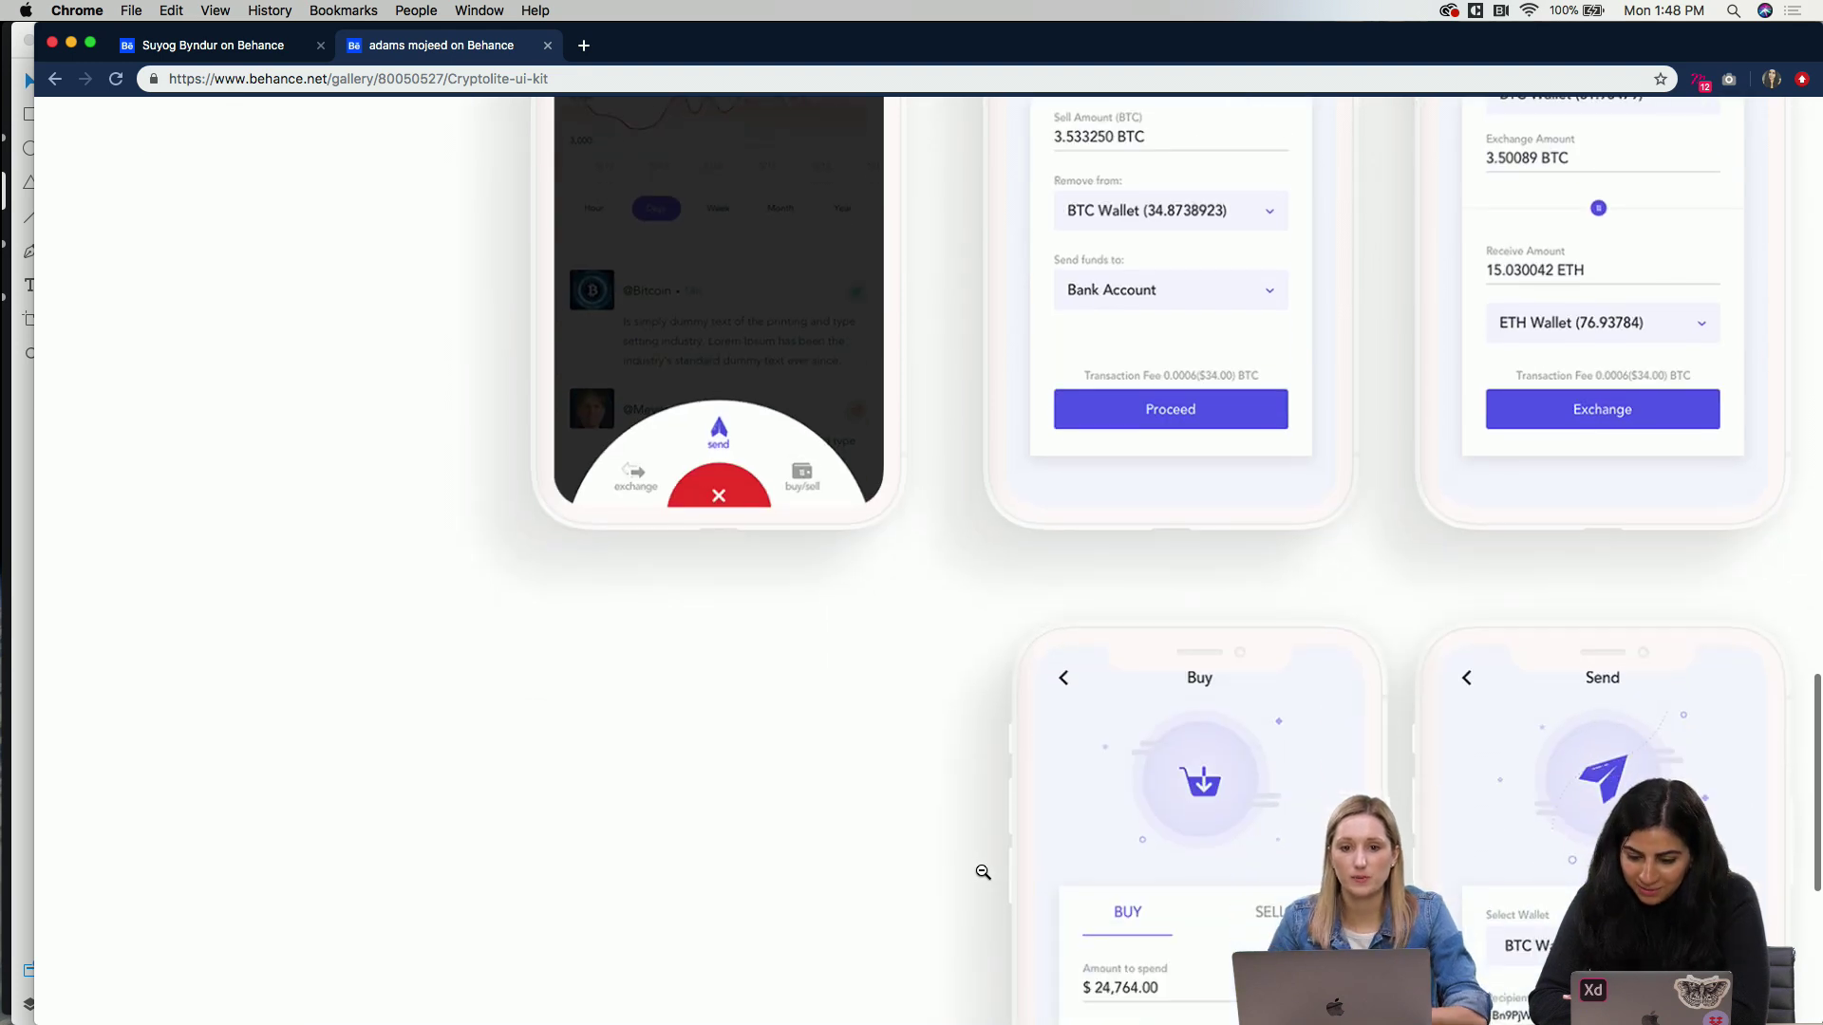
scroll(983, 871, up, 3)
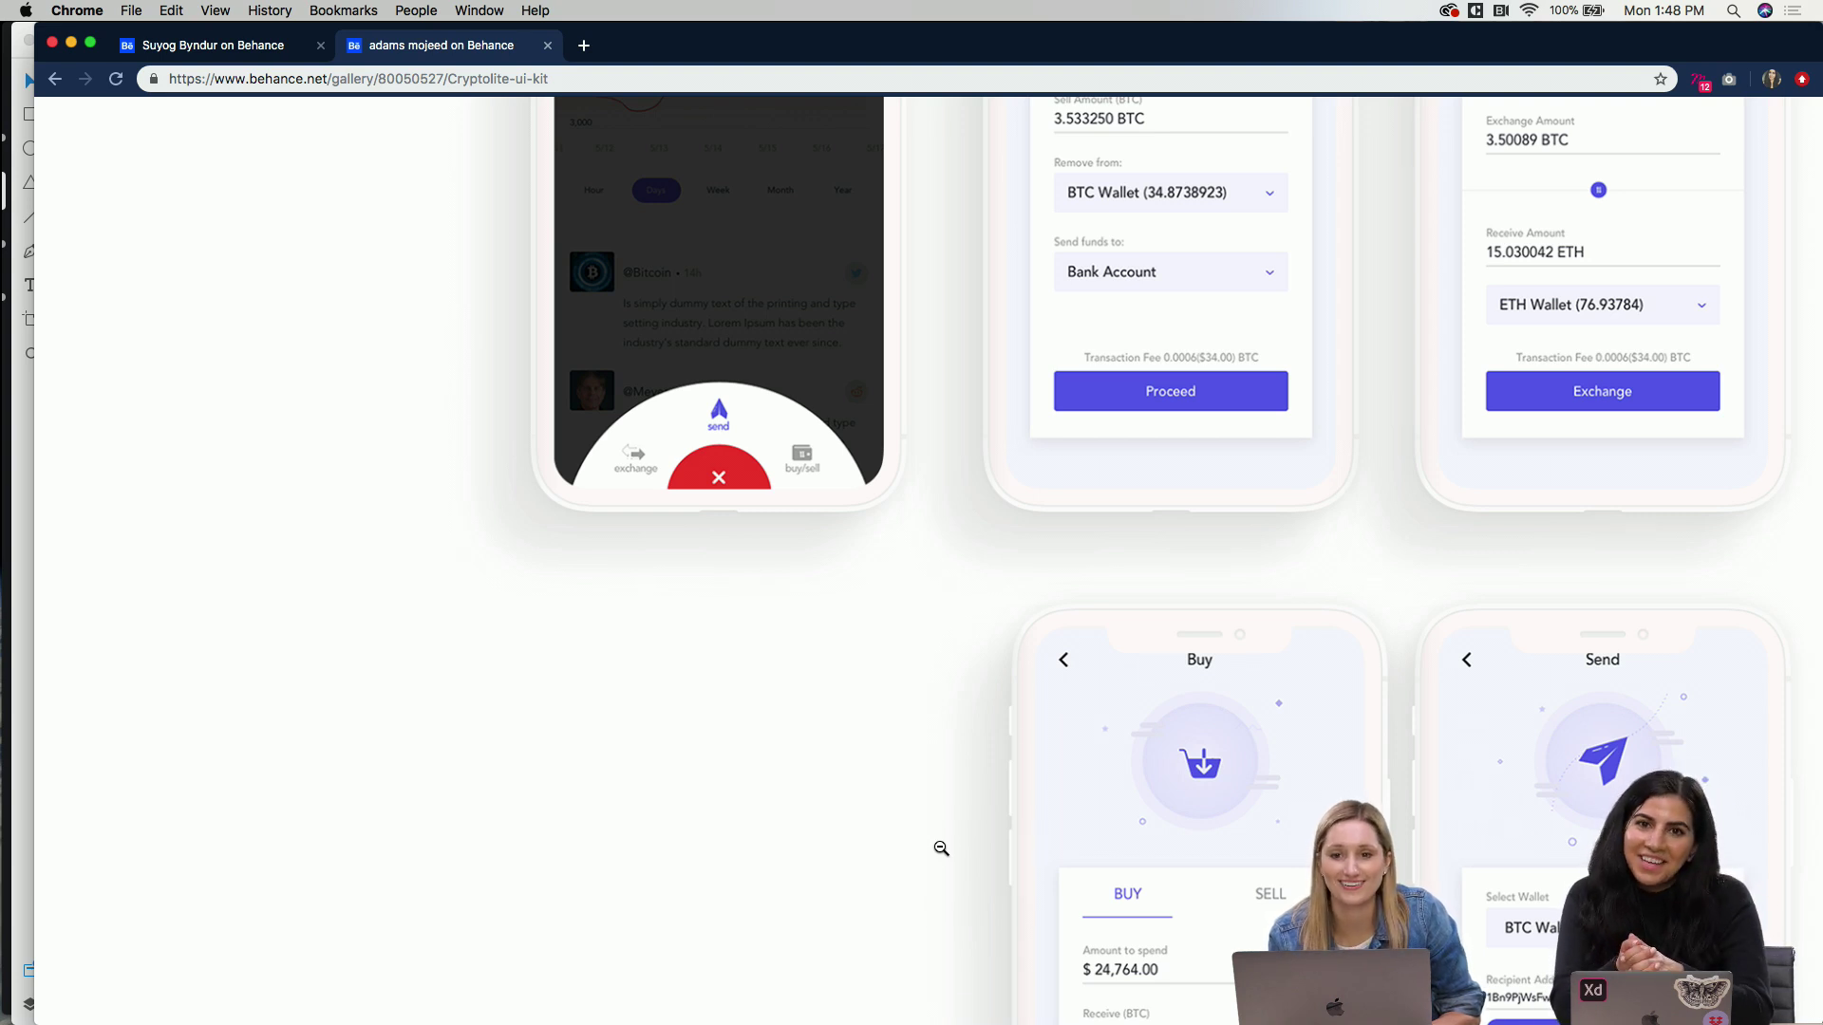
scroll(941, 848, down, 5)
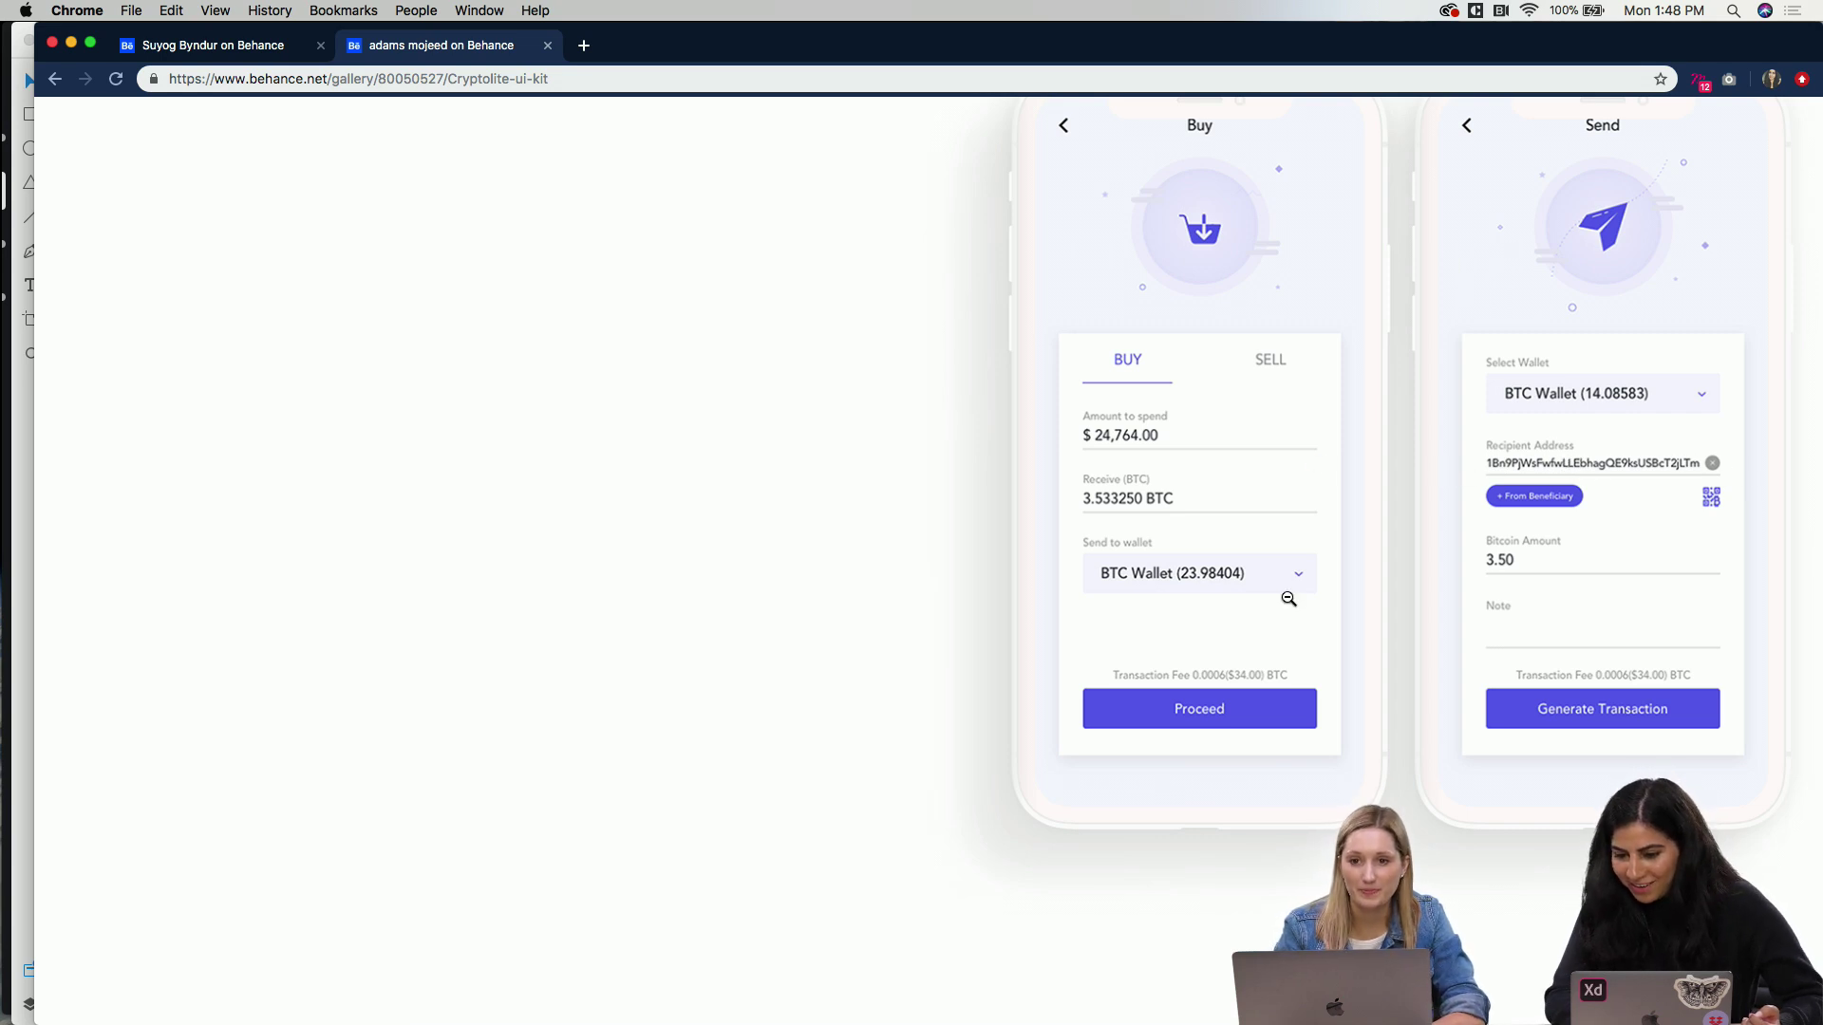
Step: Close the enlarged image and review the side menu, Account and Wallet Address screens through to the project's end
click(774, 507)
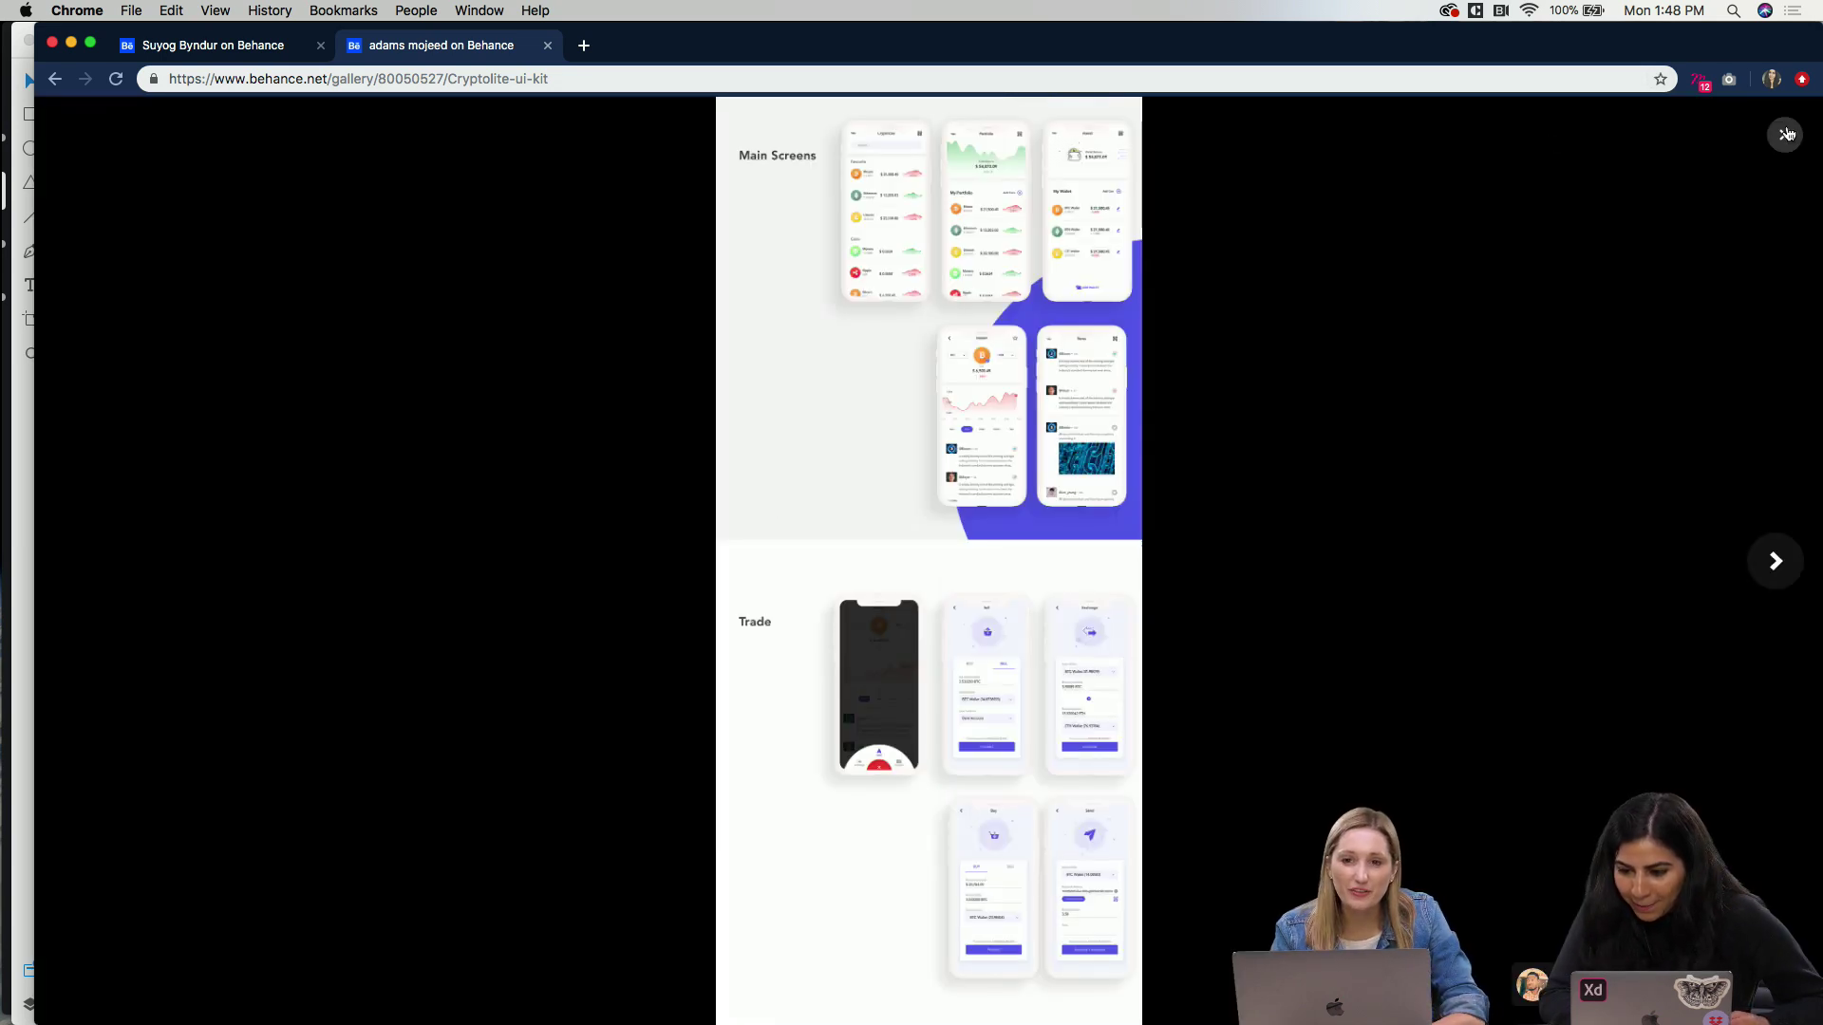
click(1785, 134)
scroll(1239, 652, down, 20)
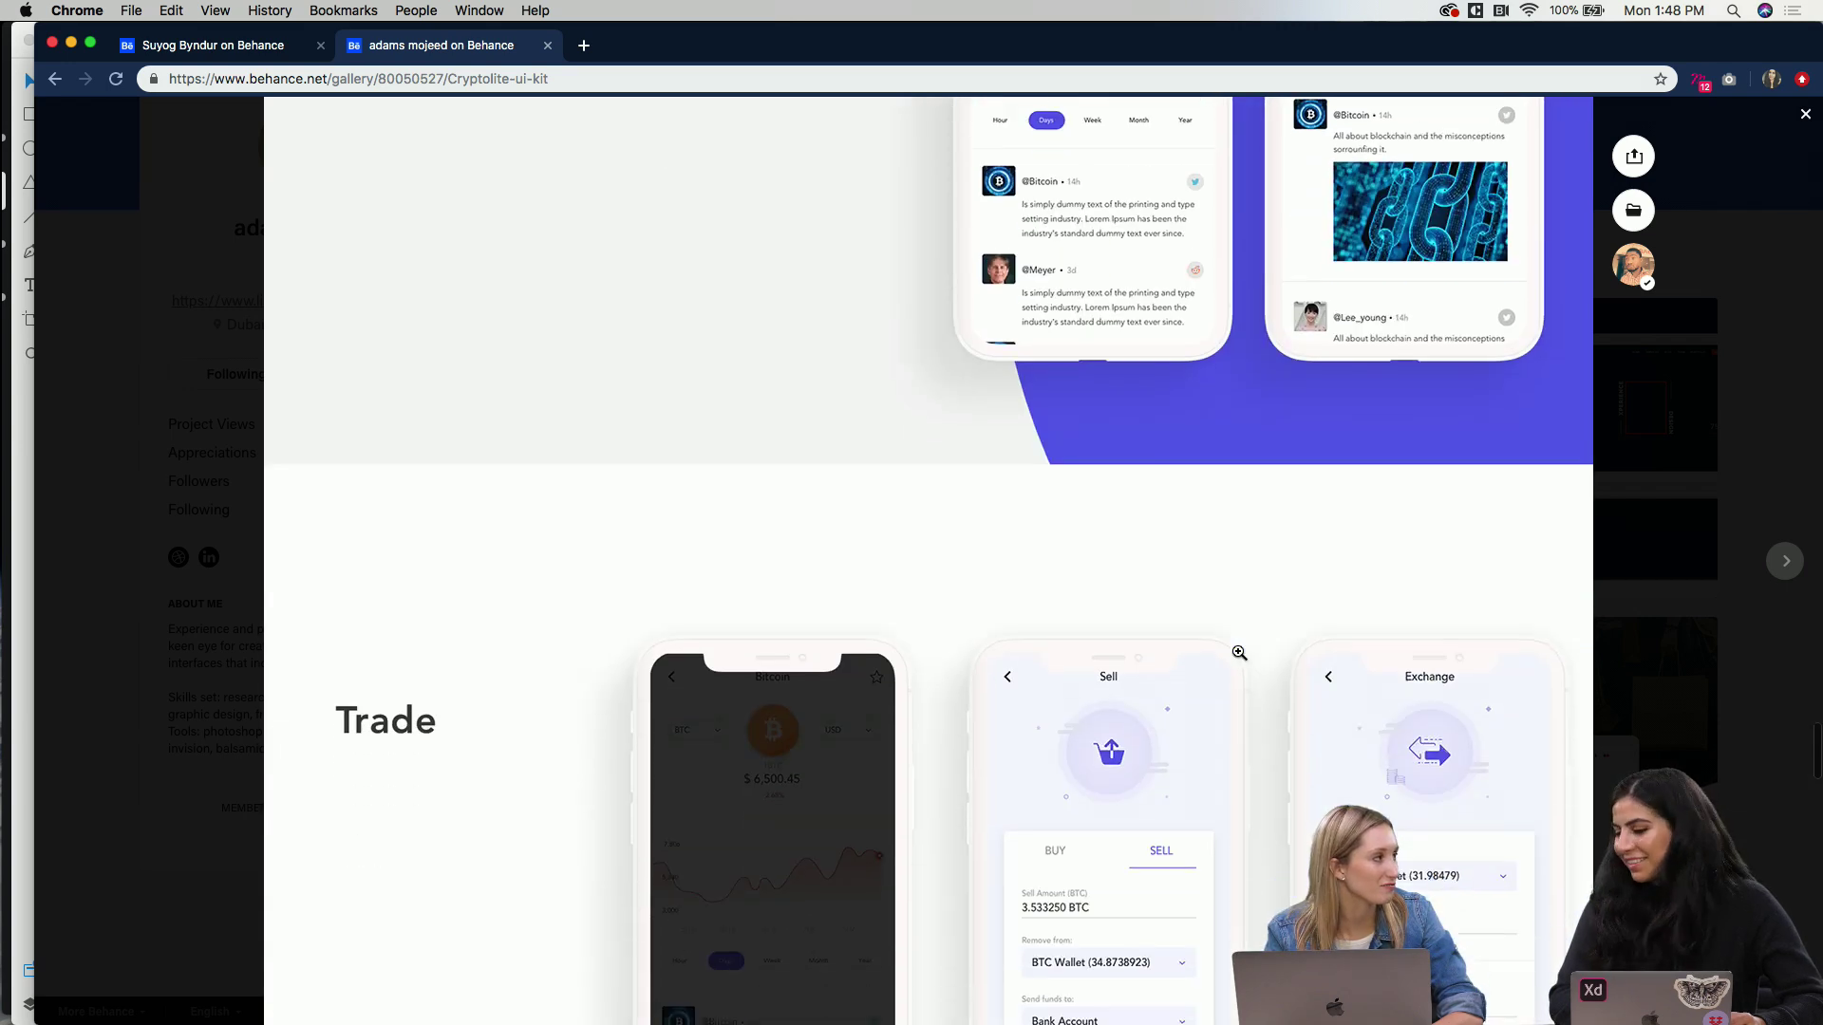
scroll(1239, 653, up, 6)
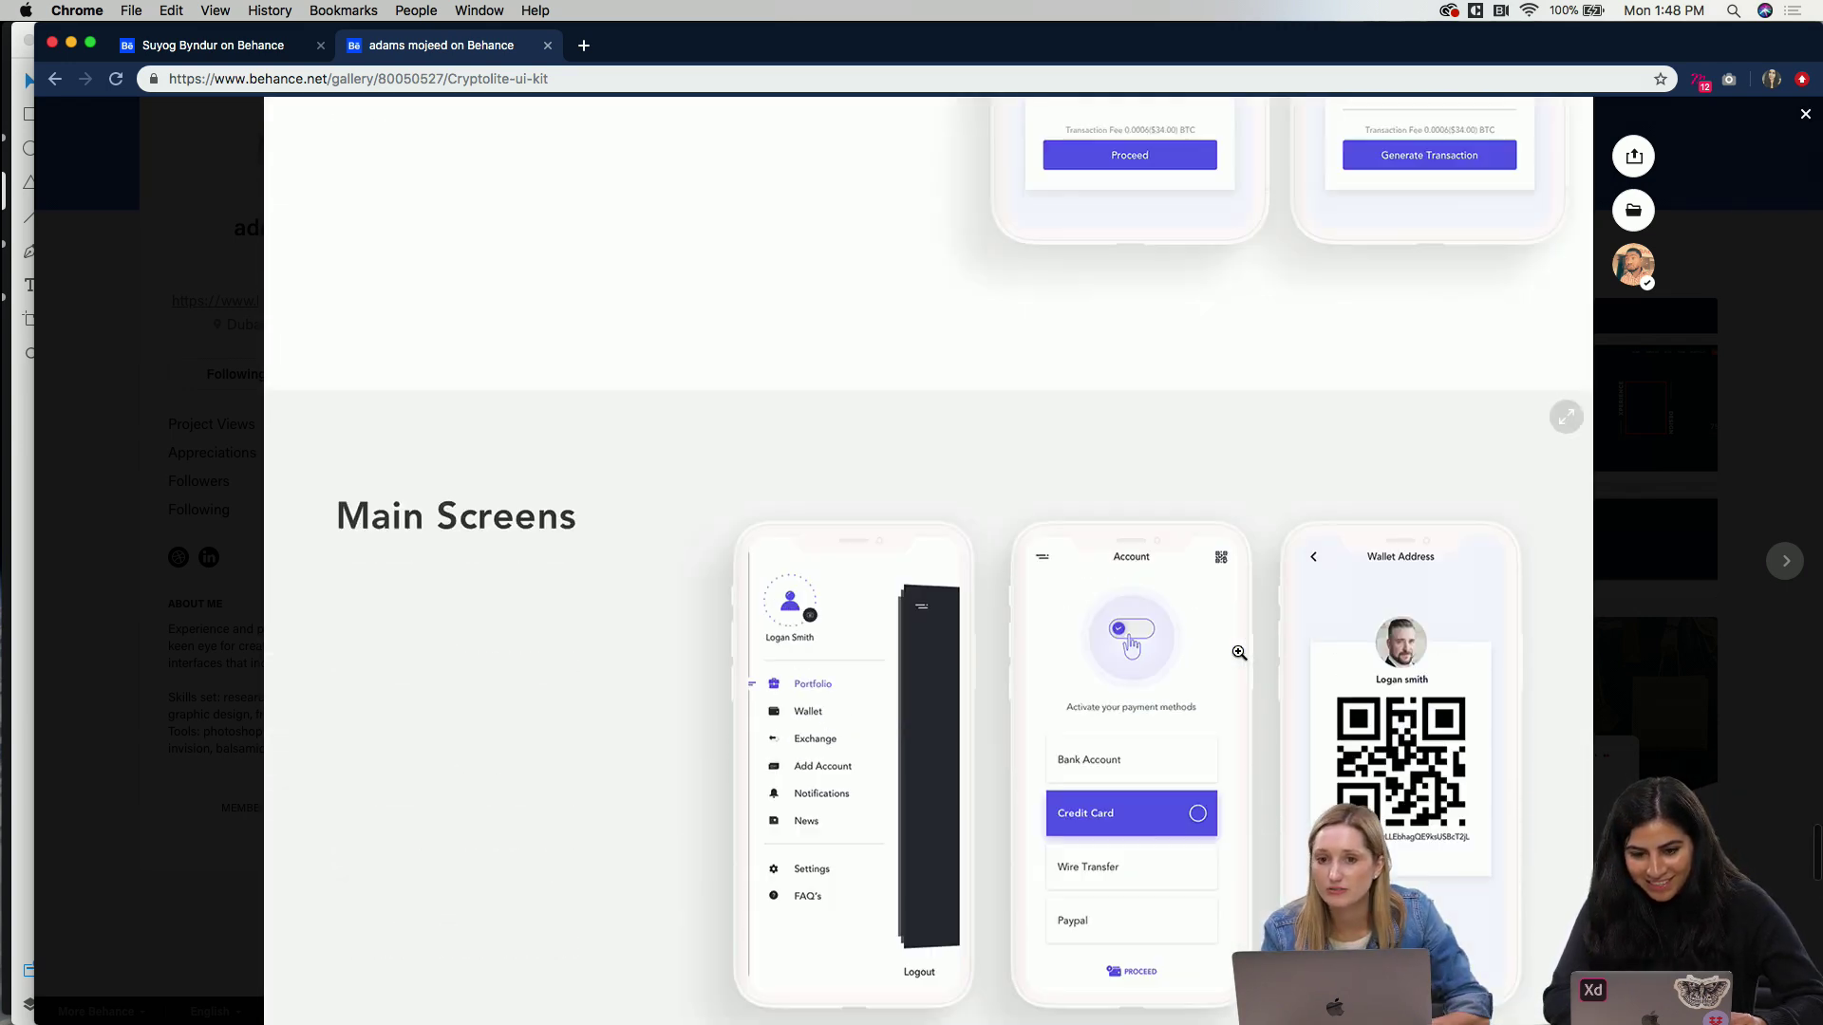
scroll(1239, 652, down, 7)
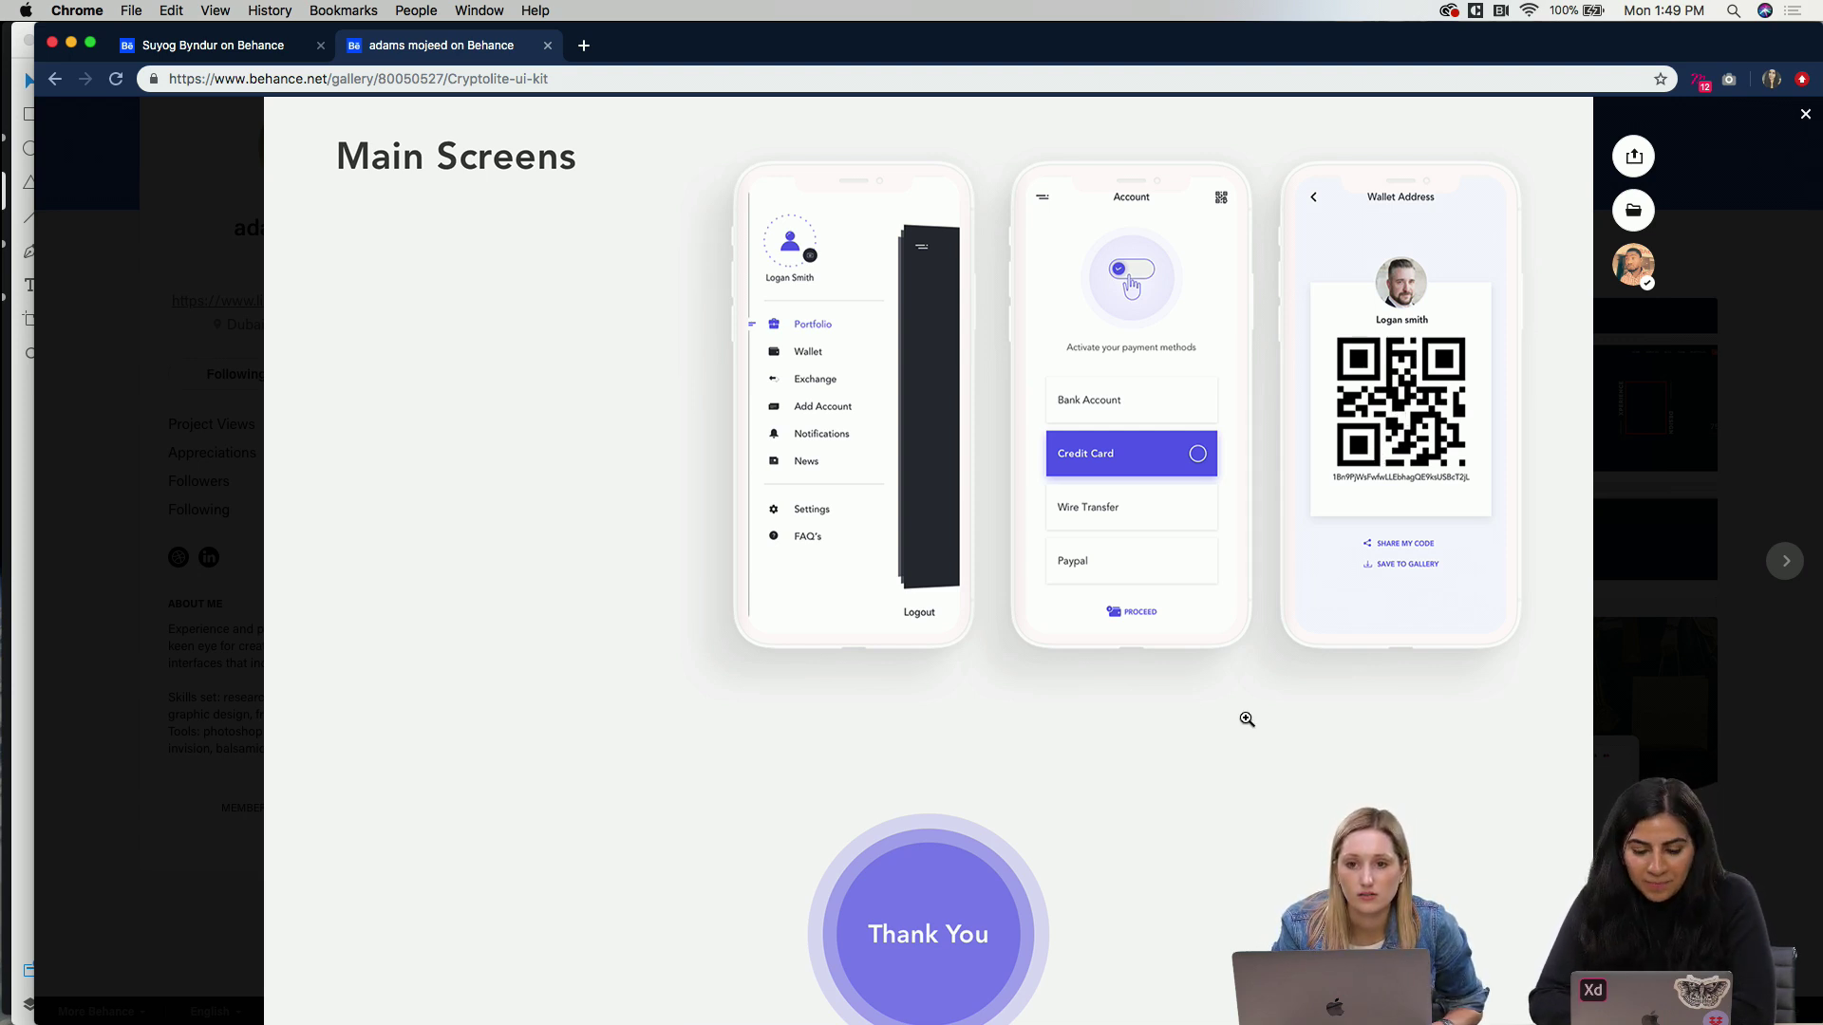
scroll(1246, 720, down, 5)
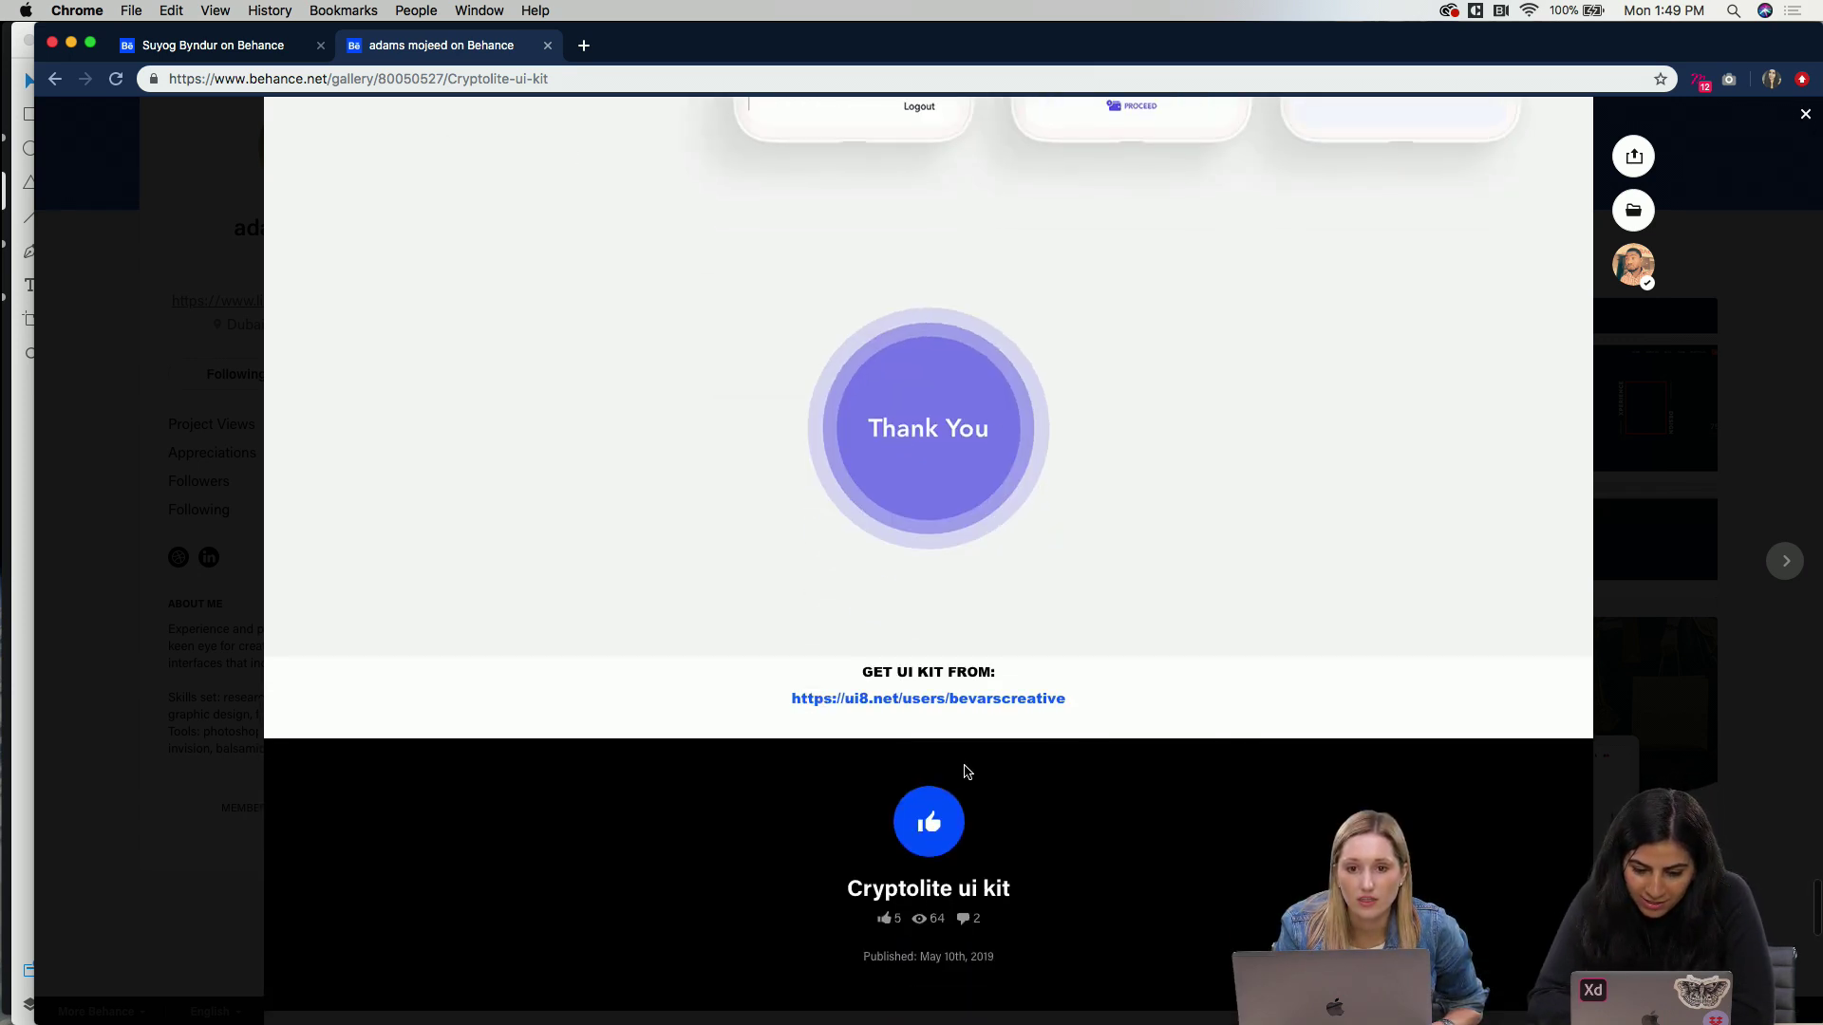
Step: Appreciate the Cryptolite ui kit project and close it to return to the designer's profile
click(929, 819)
click(1807, 116)
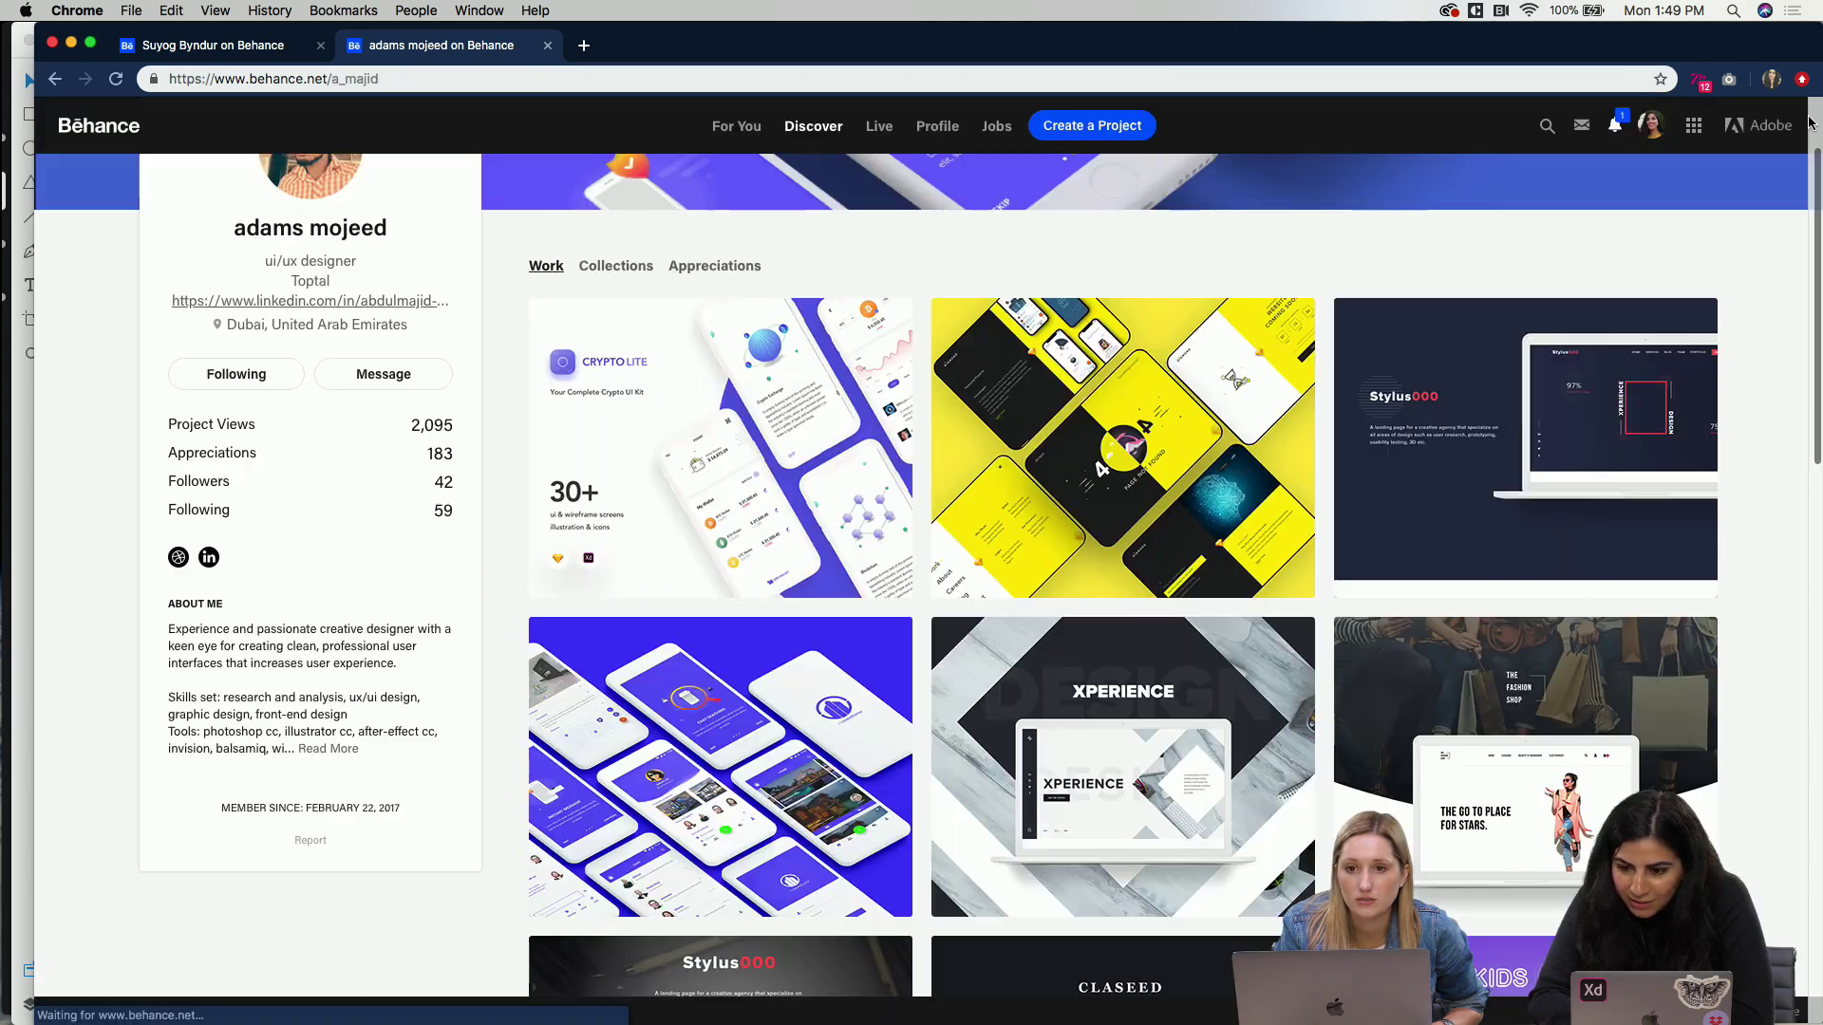
Step: Browse the designer's project grid and open the Diamond web template project
scroll(950, 709, down, 6)
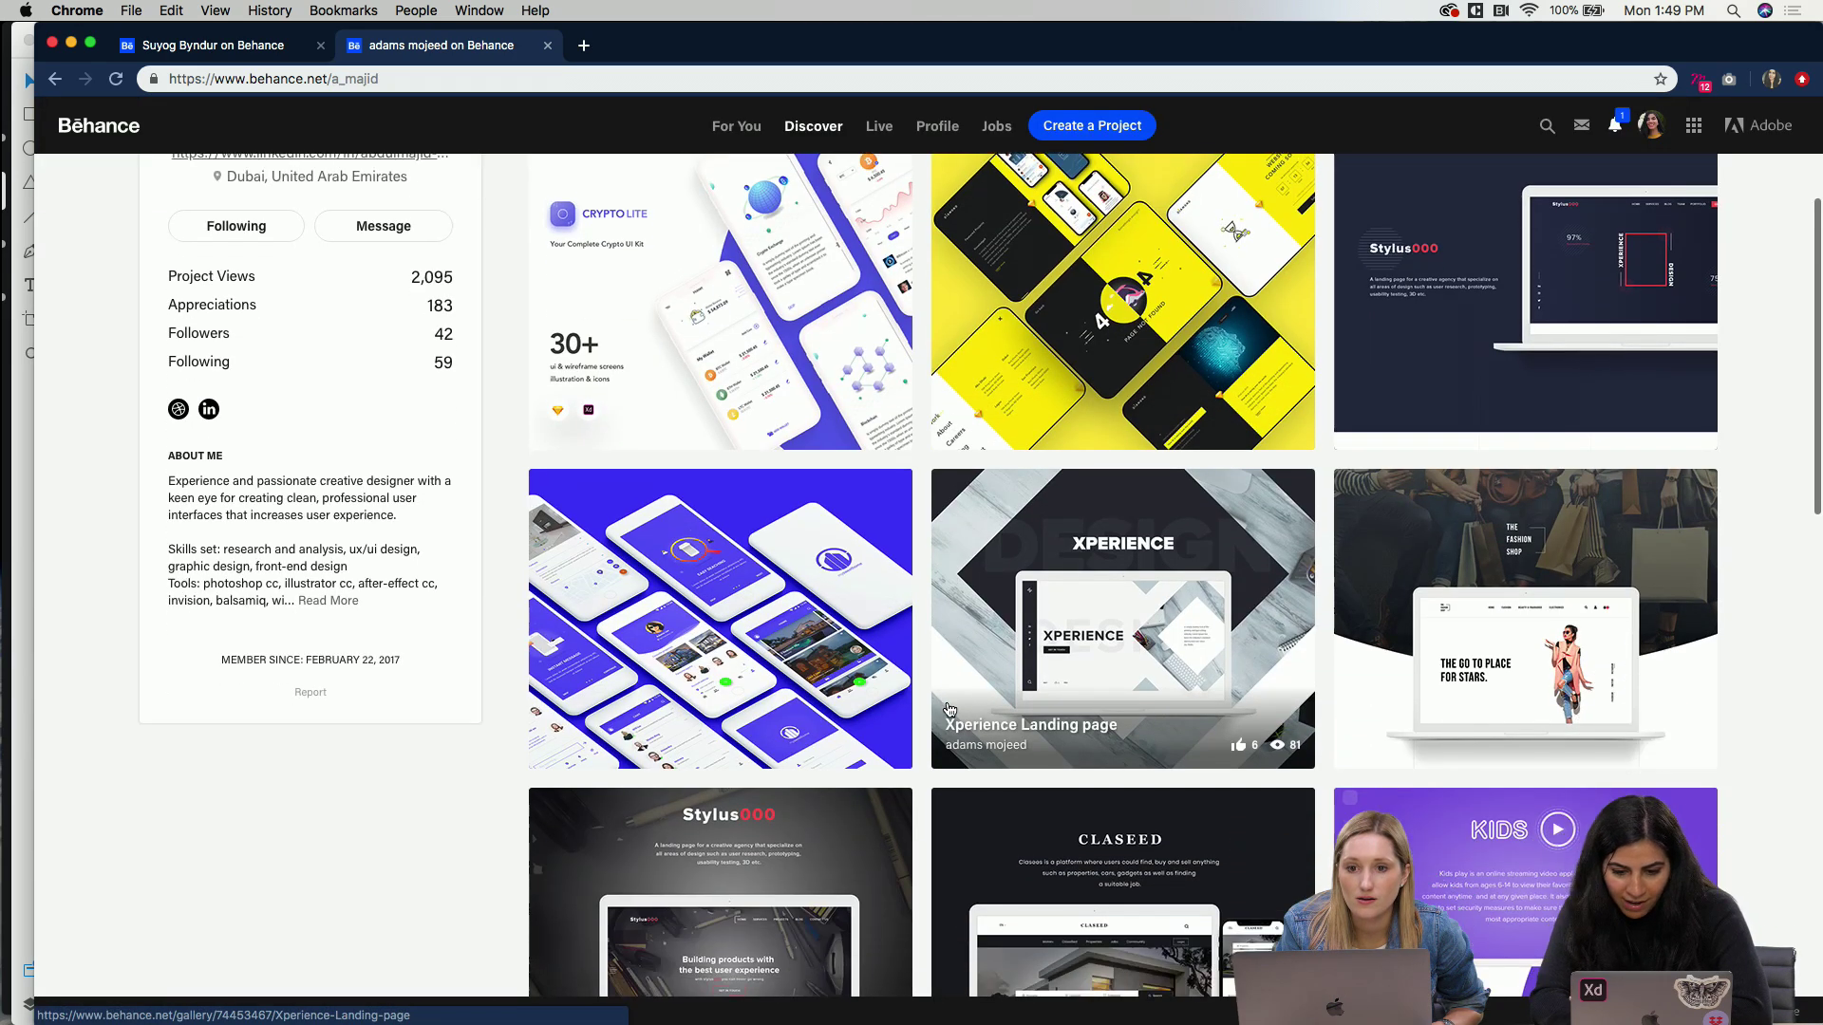
scroll(948, 709, down, 5)
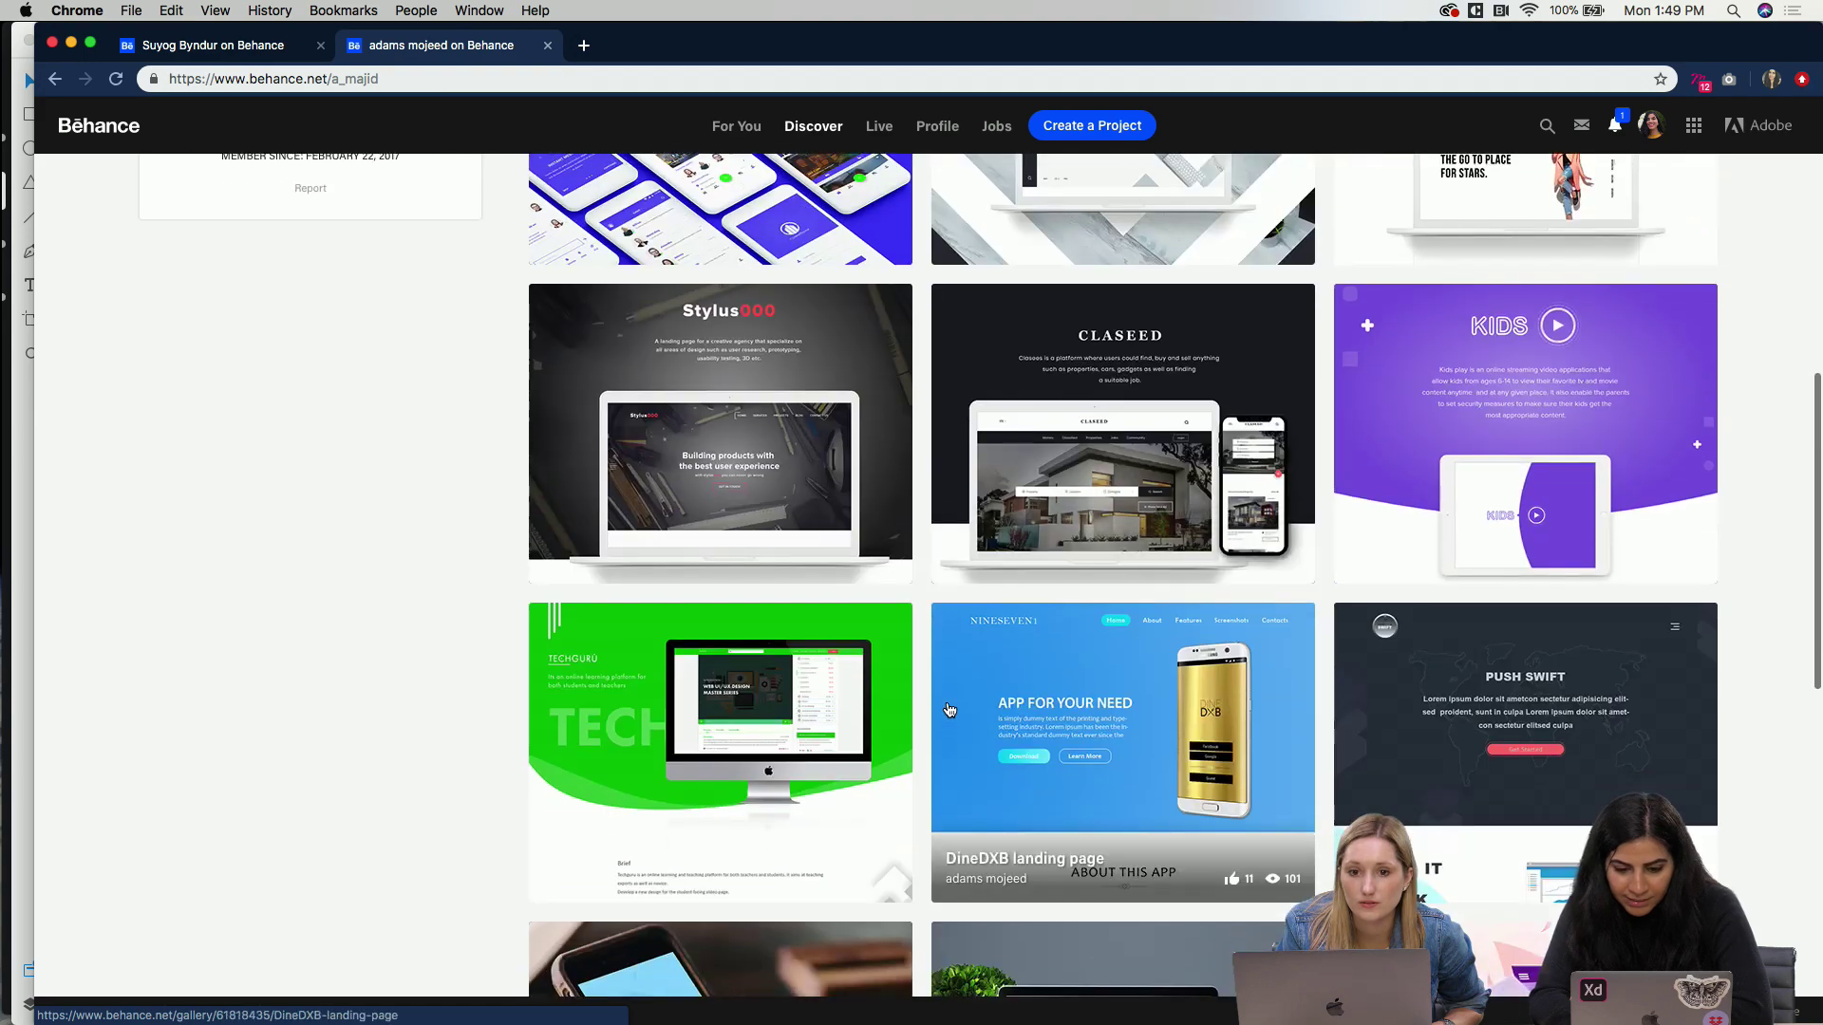
scroll(948, 710, up, 10)
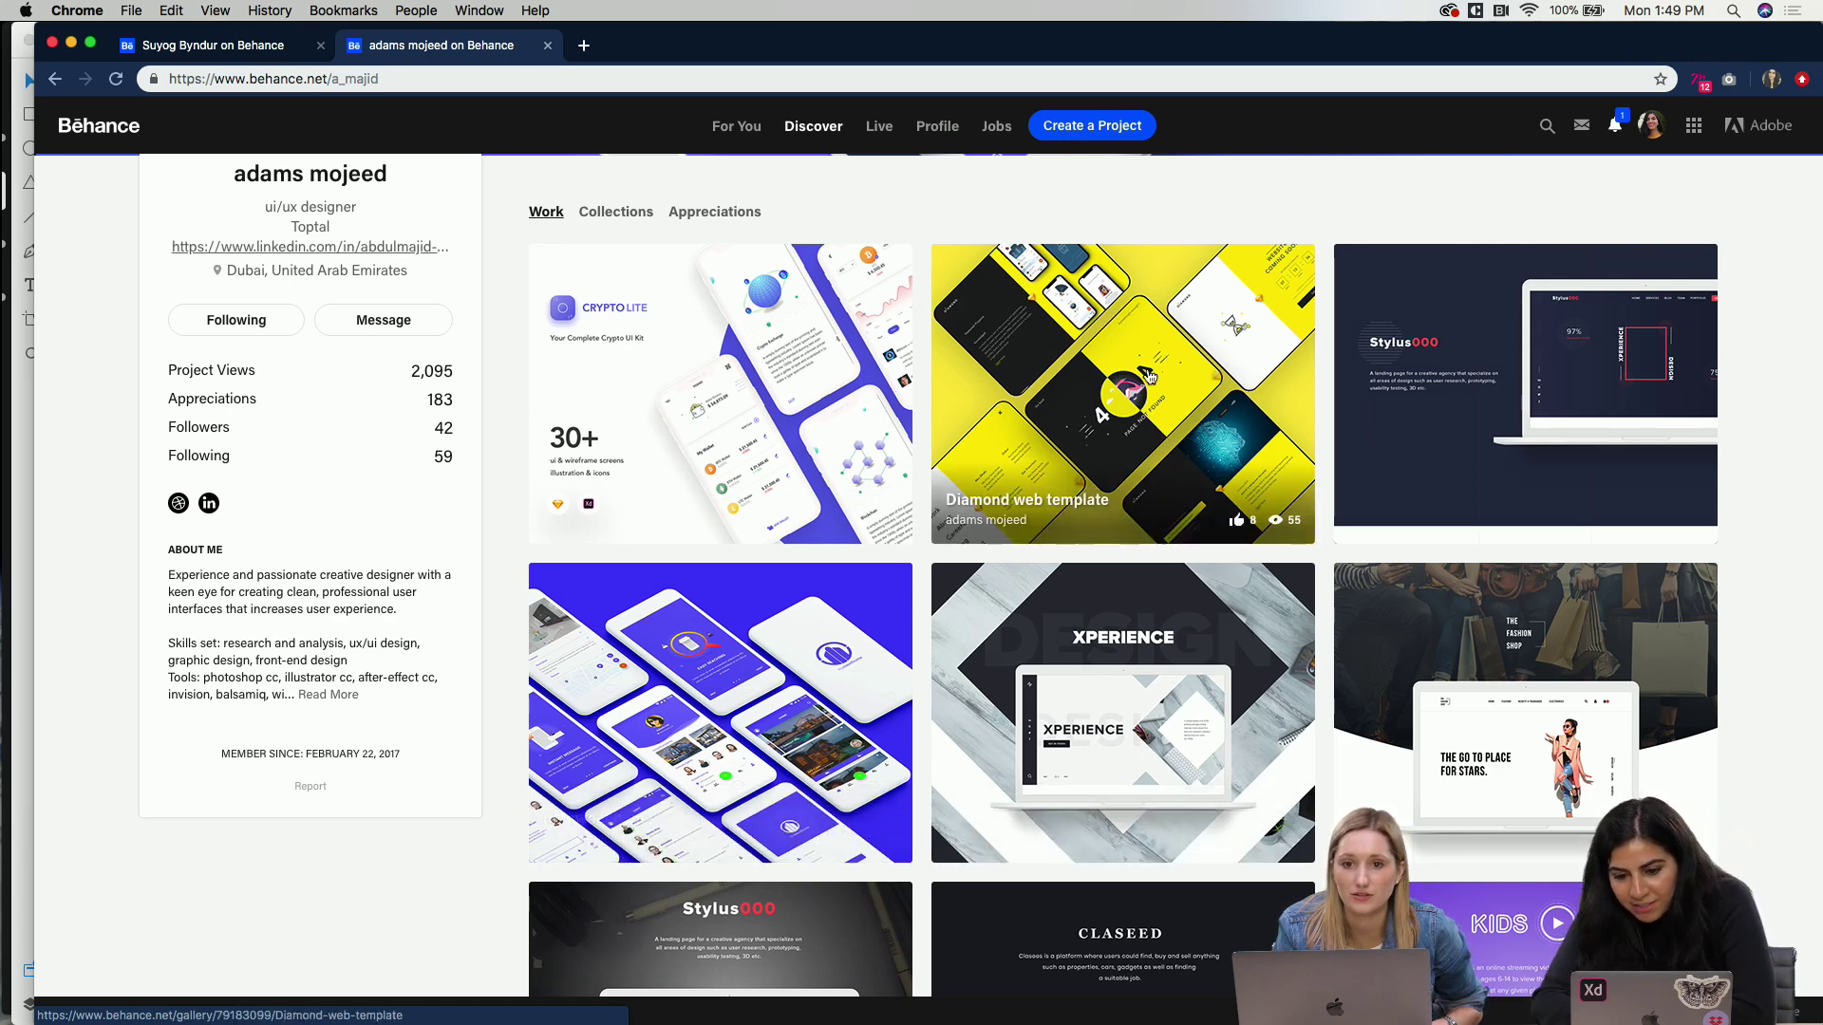
click(1177, 395)
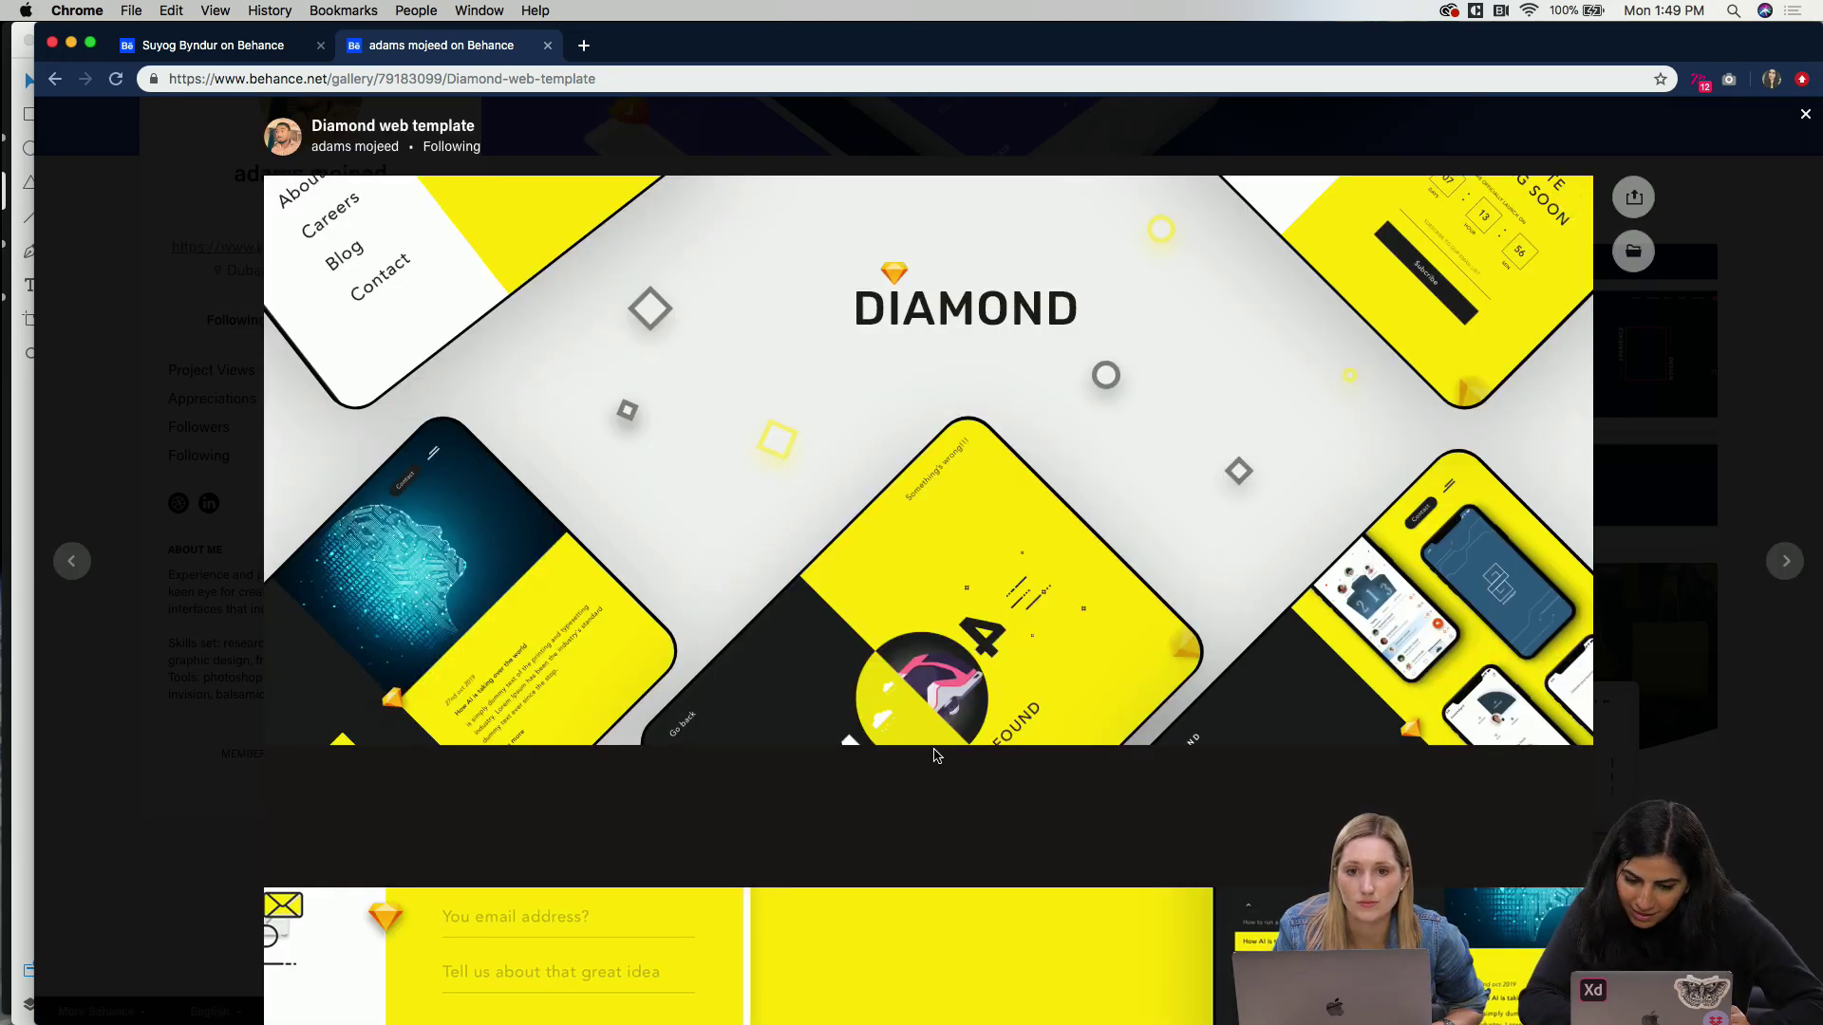
Step: Review the Diamond cover image and the overview collage with its list of included pages
scroll(935, 755, down, 3)
scroll(841, 723, down, 6)
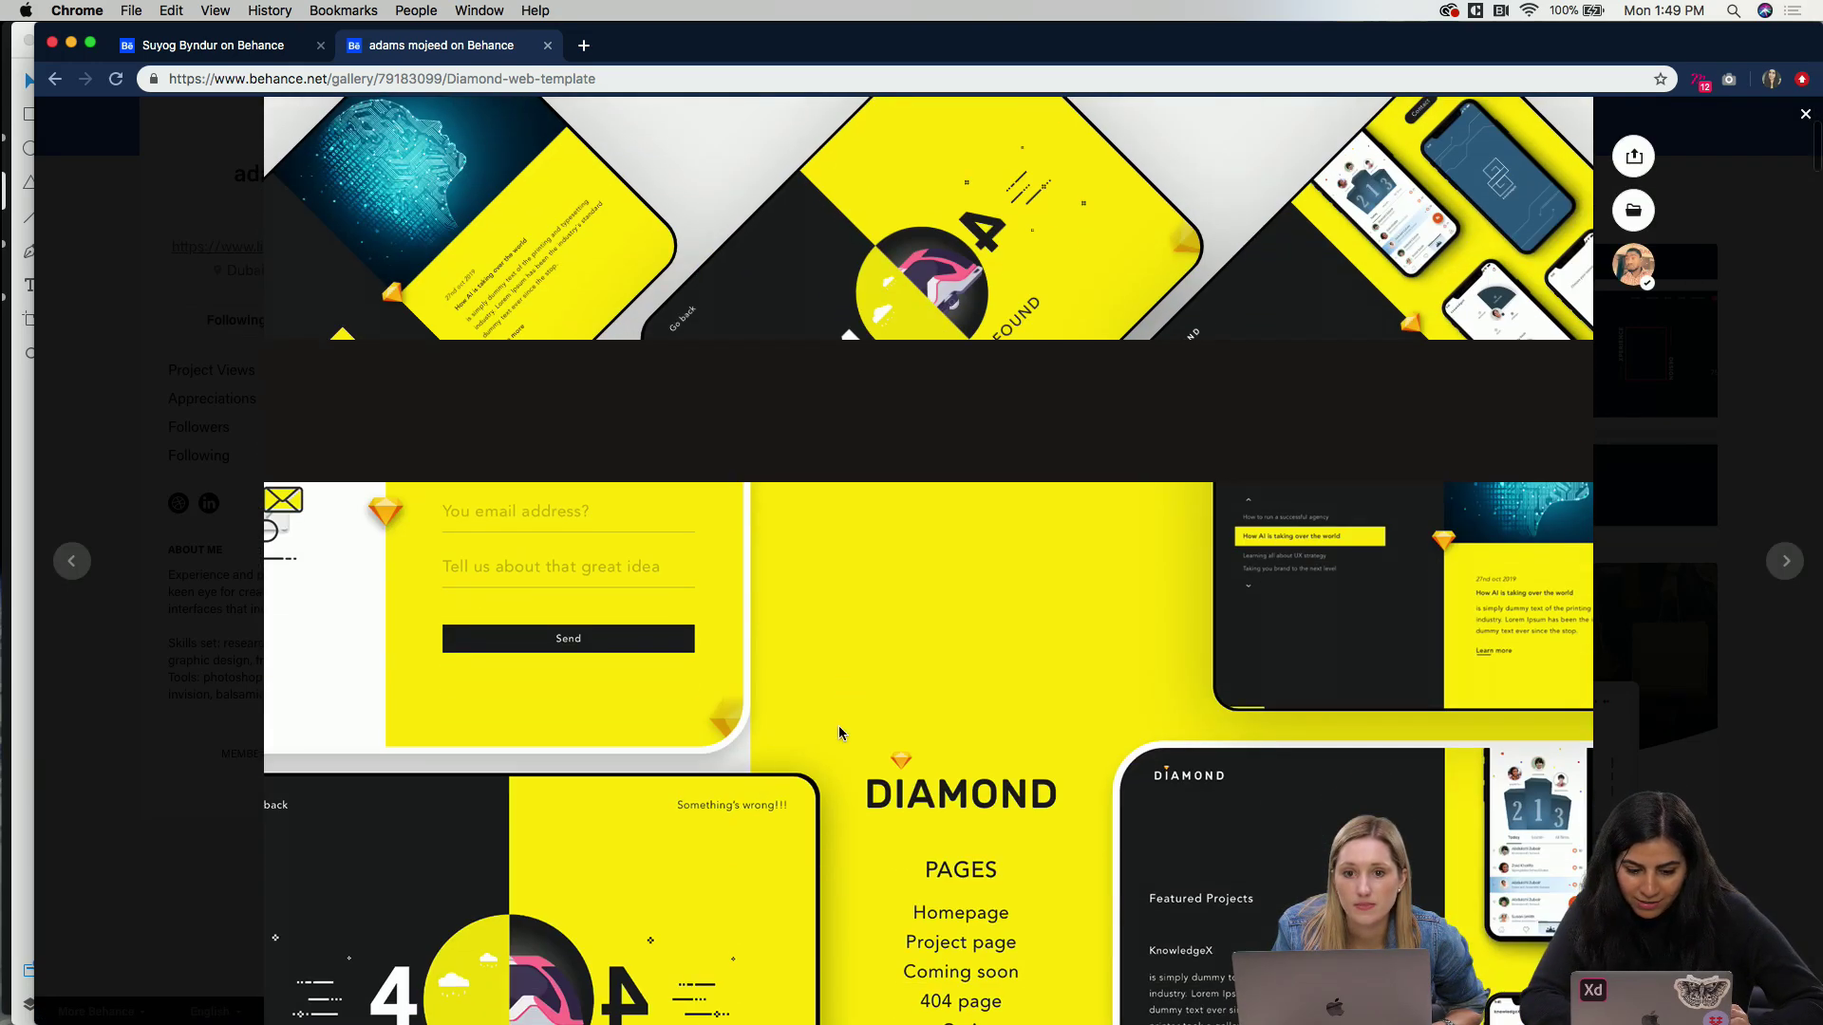
scroll(855, 722, down, 1)
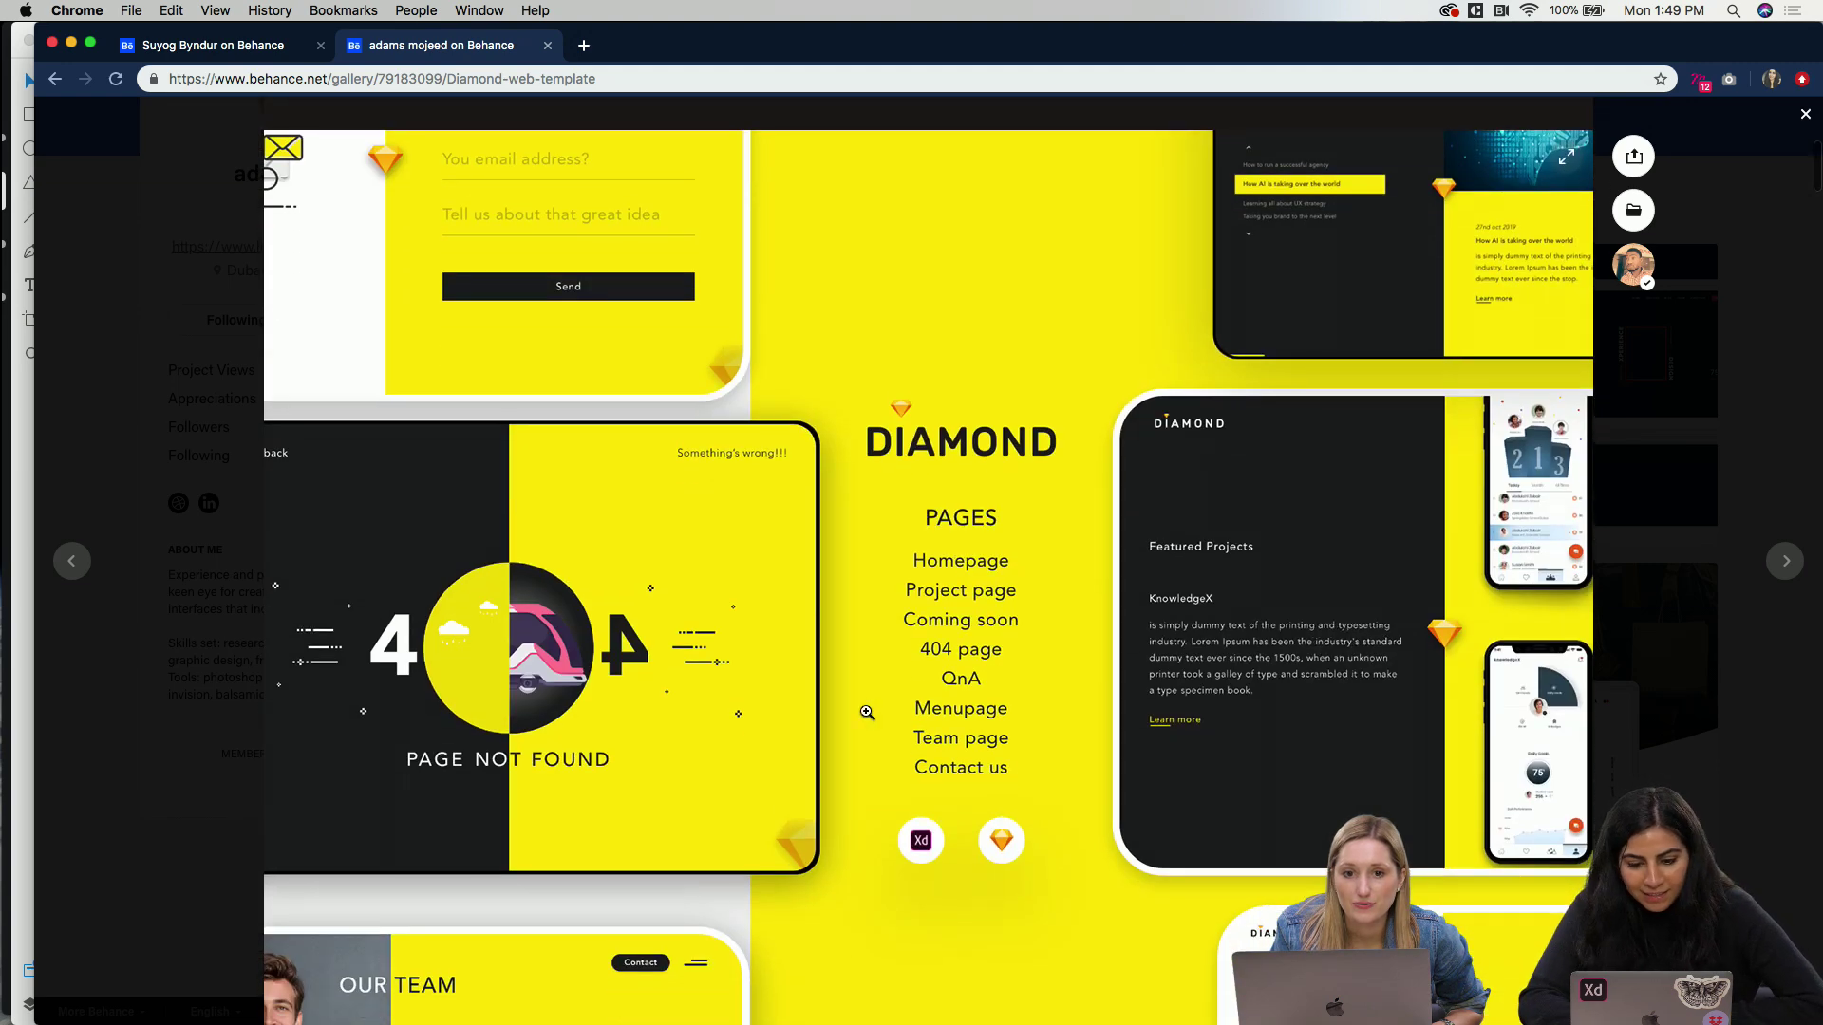
scroll(870, 763, down, 3)
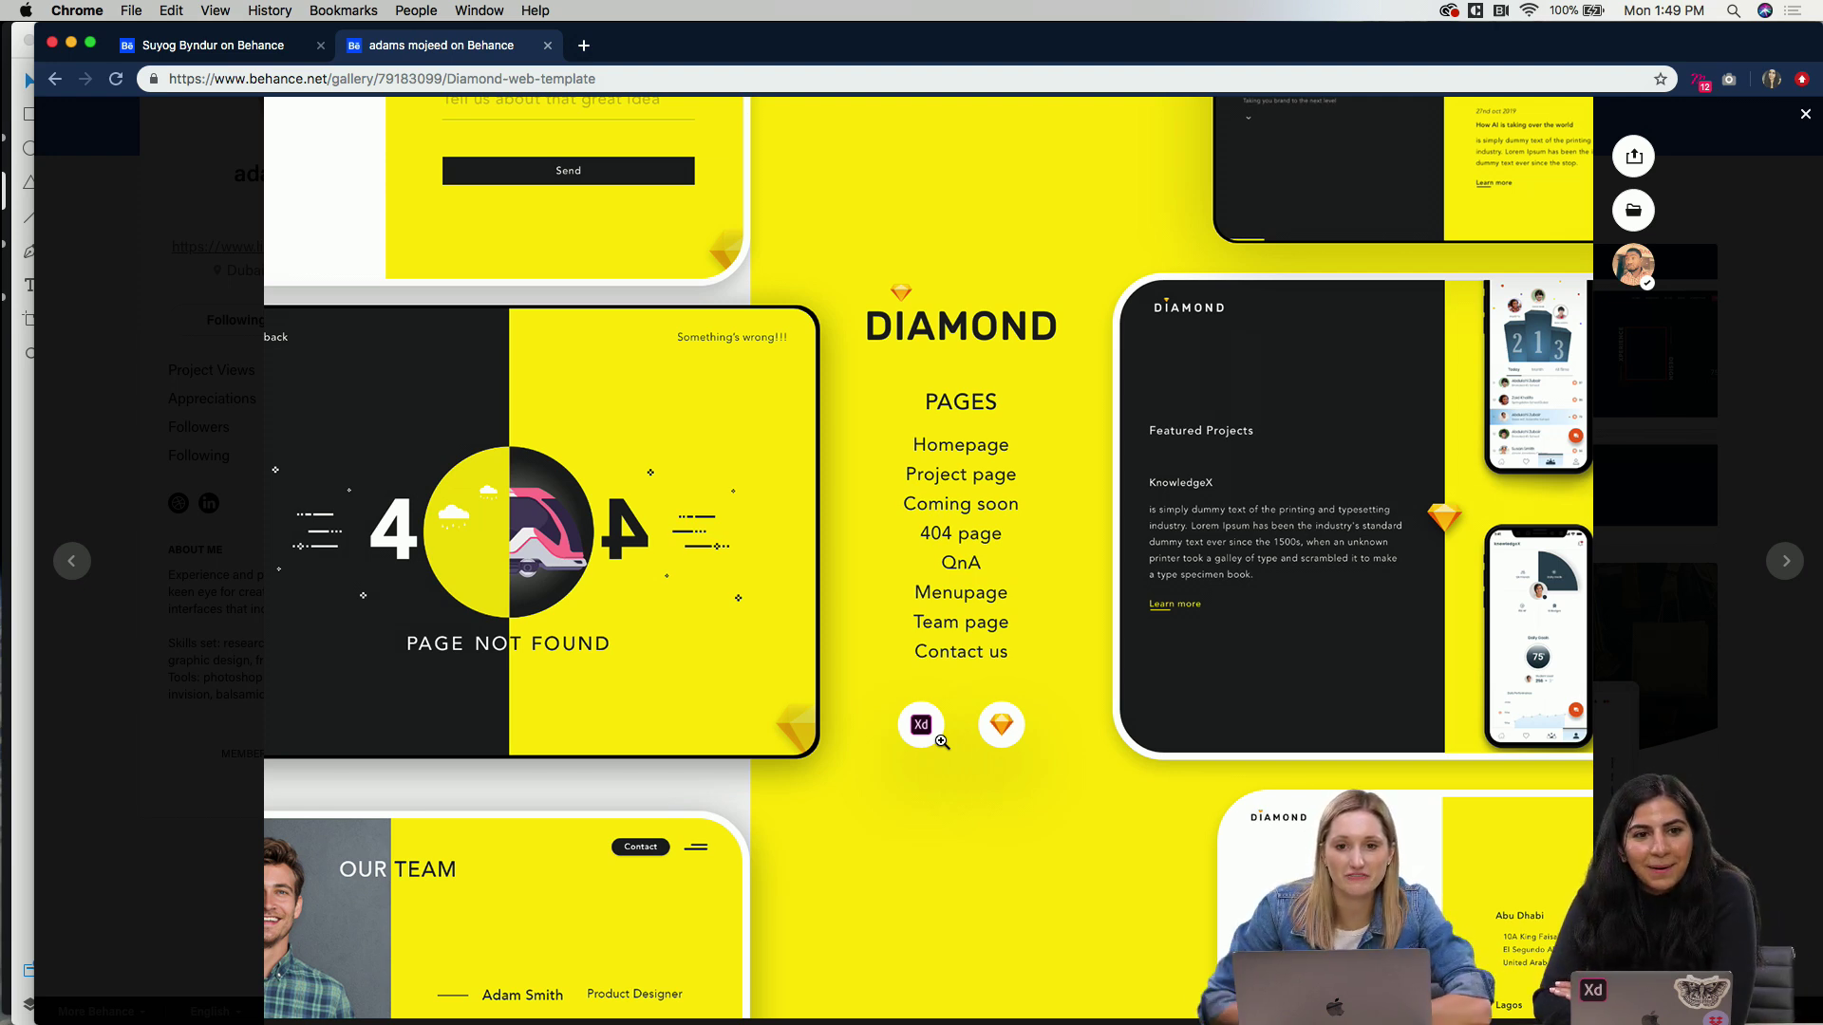
scroll(941, 742, down, 1)
scroll(940, 741, down, 5)
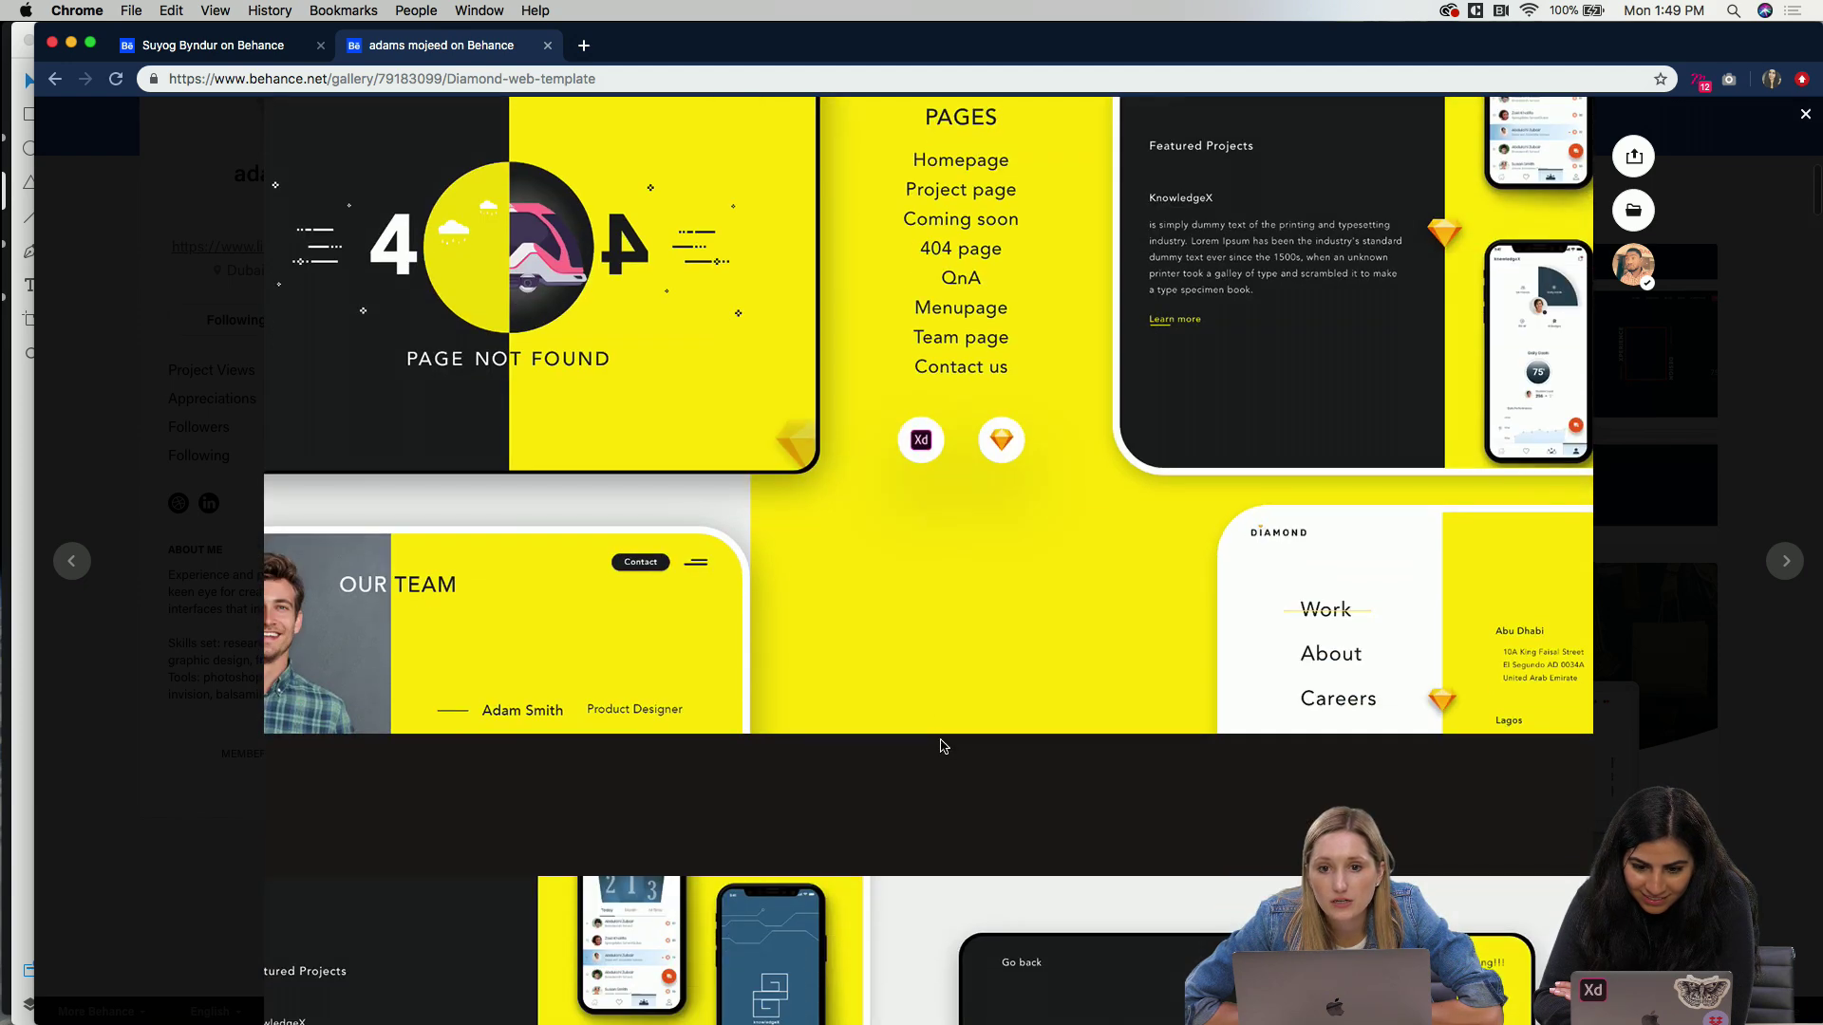
Step: Examine the collage mockups of the project, 404, coming soon, blog, contact and team pages
scroll(955, 630, down, 10)
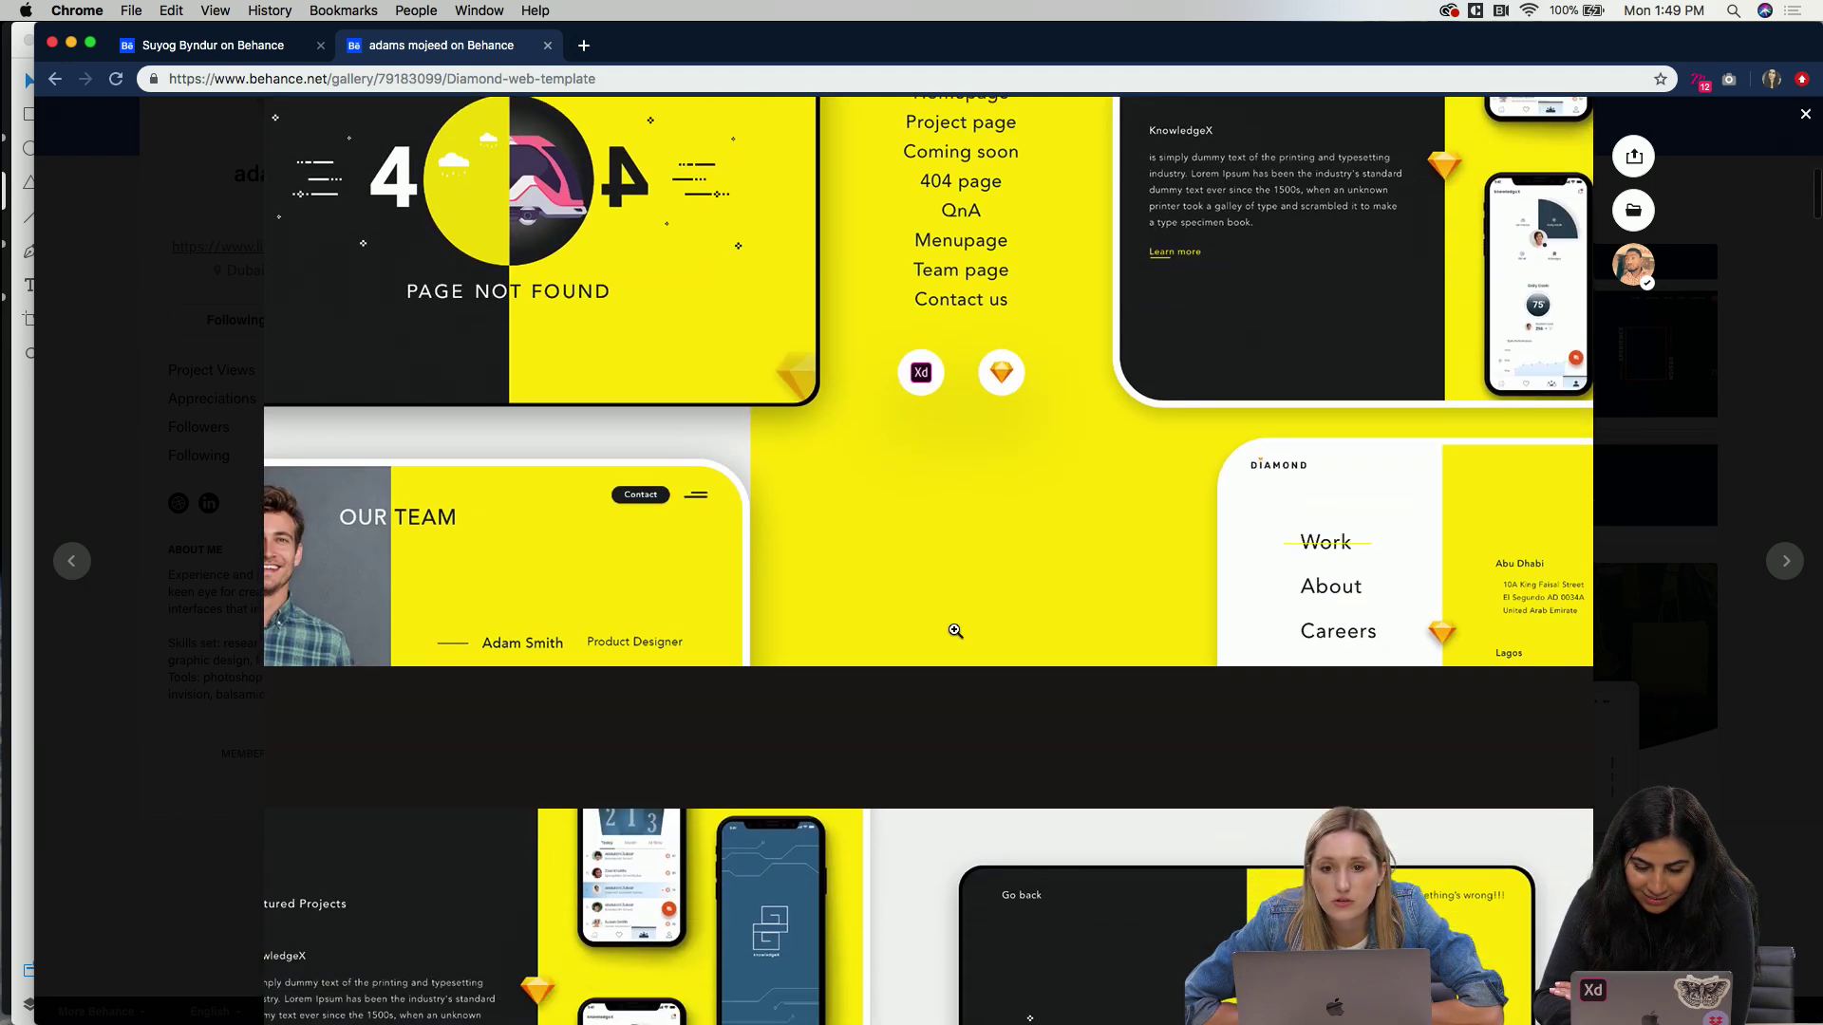
scroll(954, 629, down, 6)
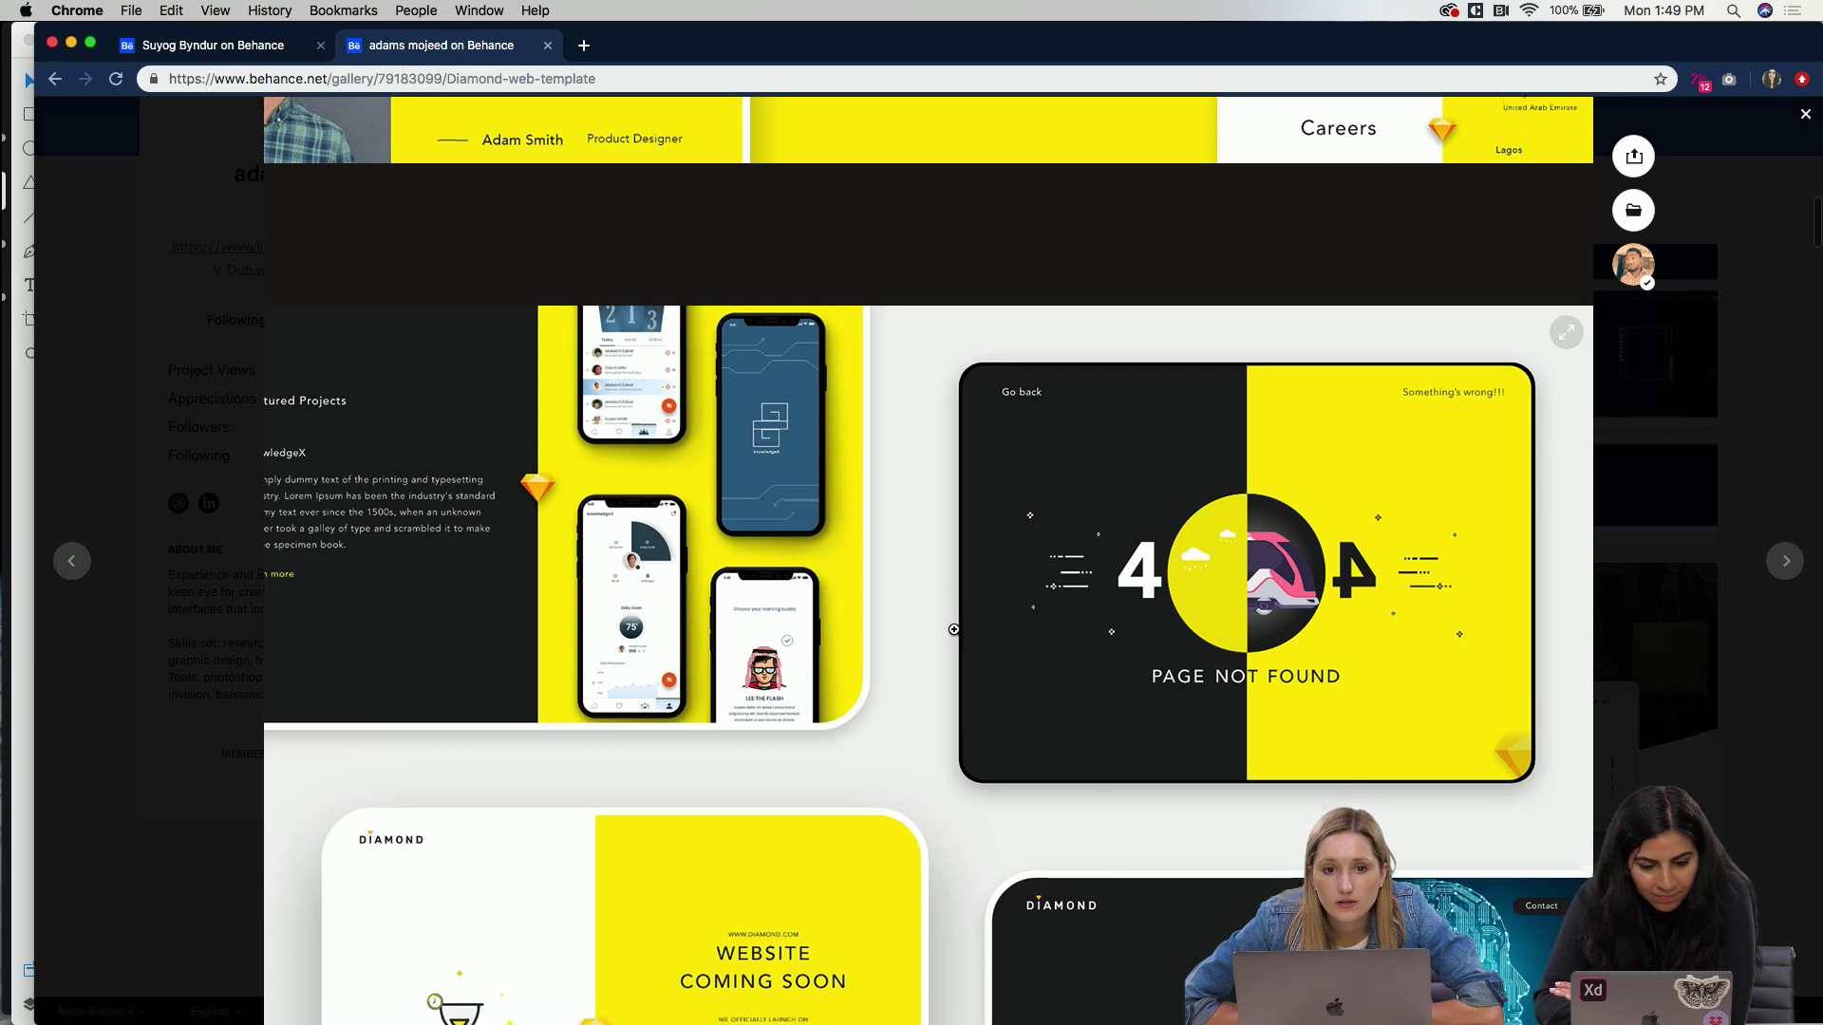
scroll(955, 630, down, 4)
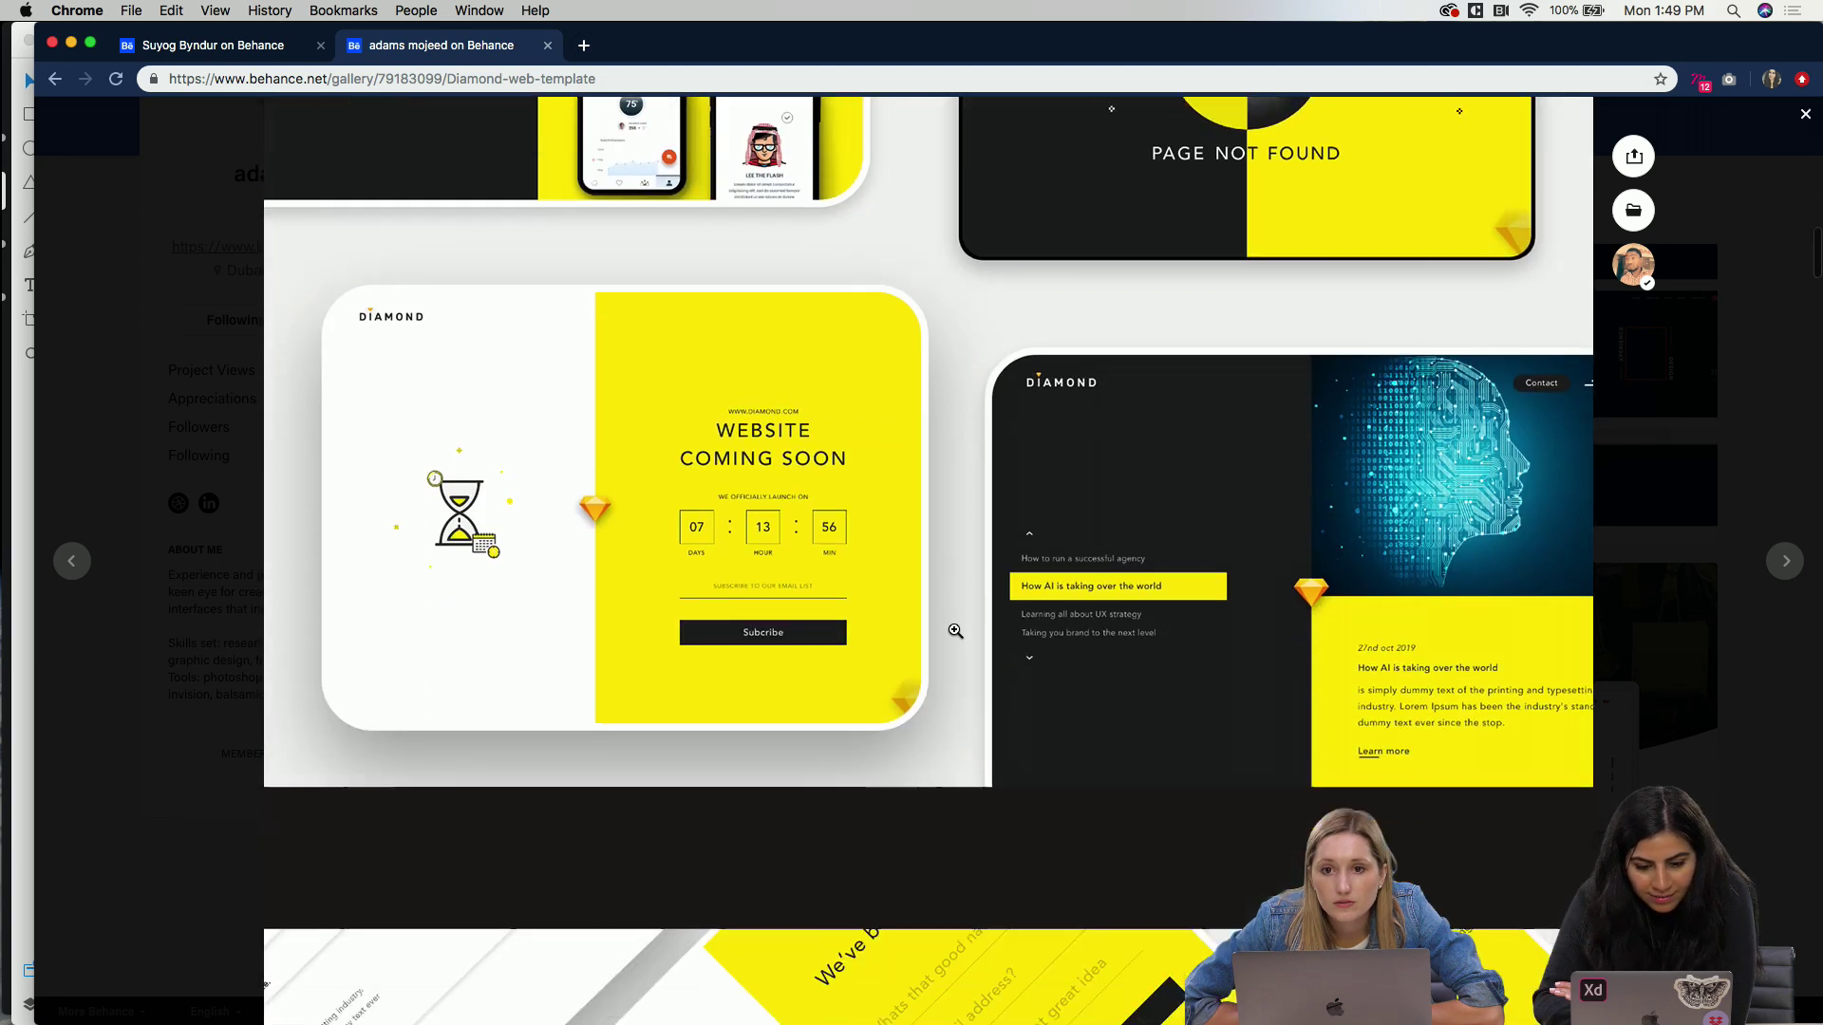
scroll(913, 739, down, 2)
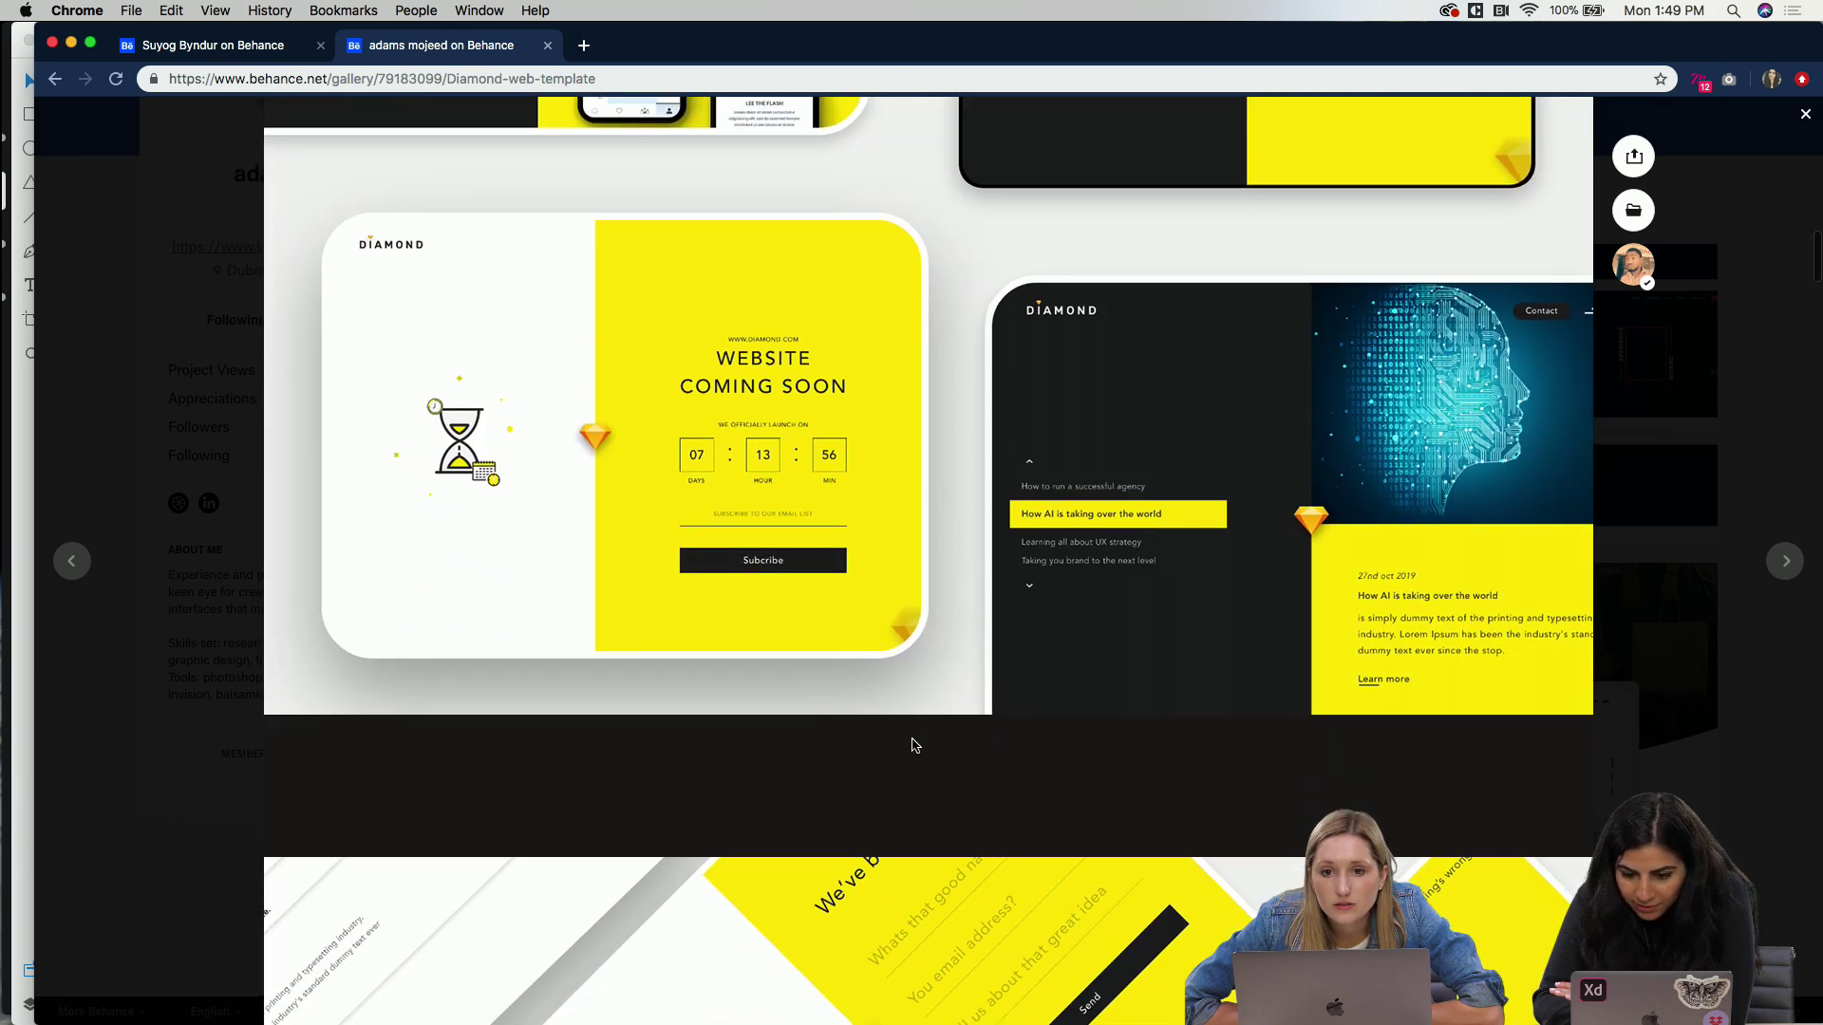
scroll(1257, 616, down, 6)
scroll(1257, 616, down, 5)
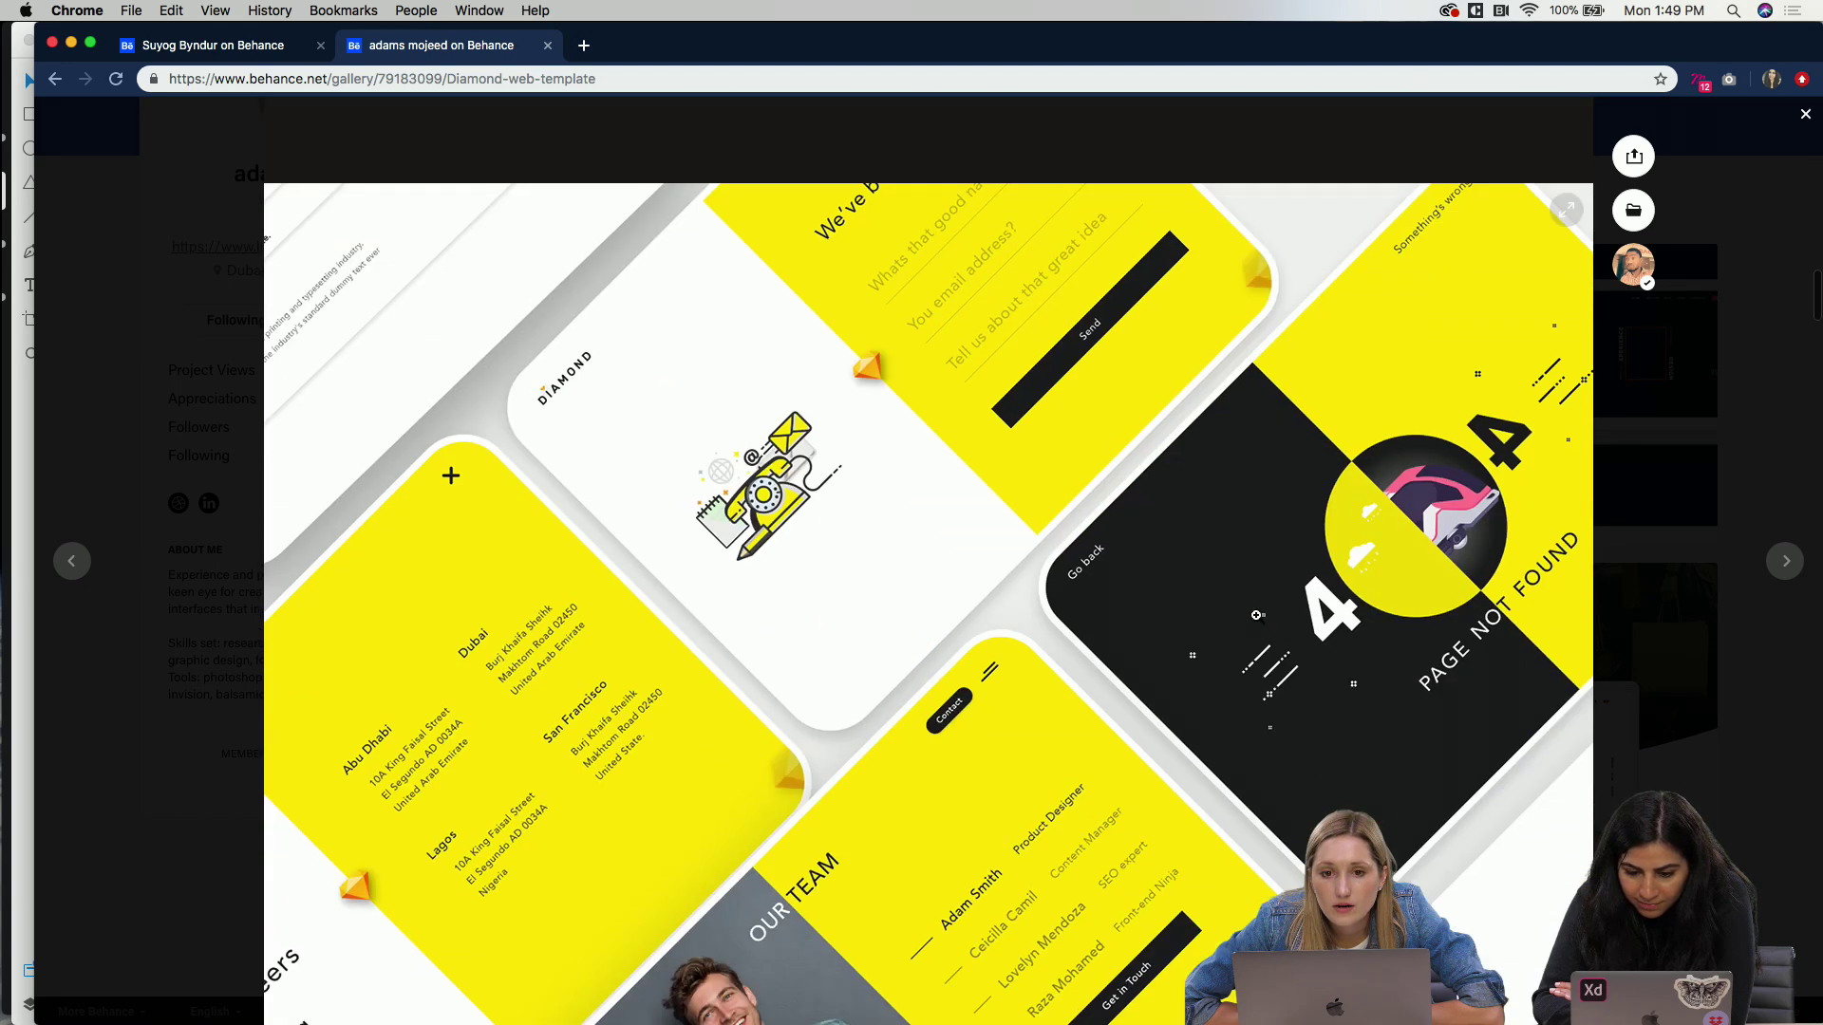
scroll(1256, 615, down, 6)
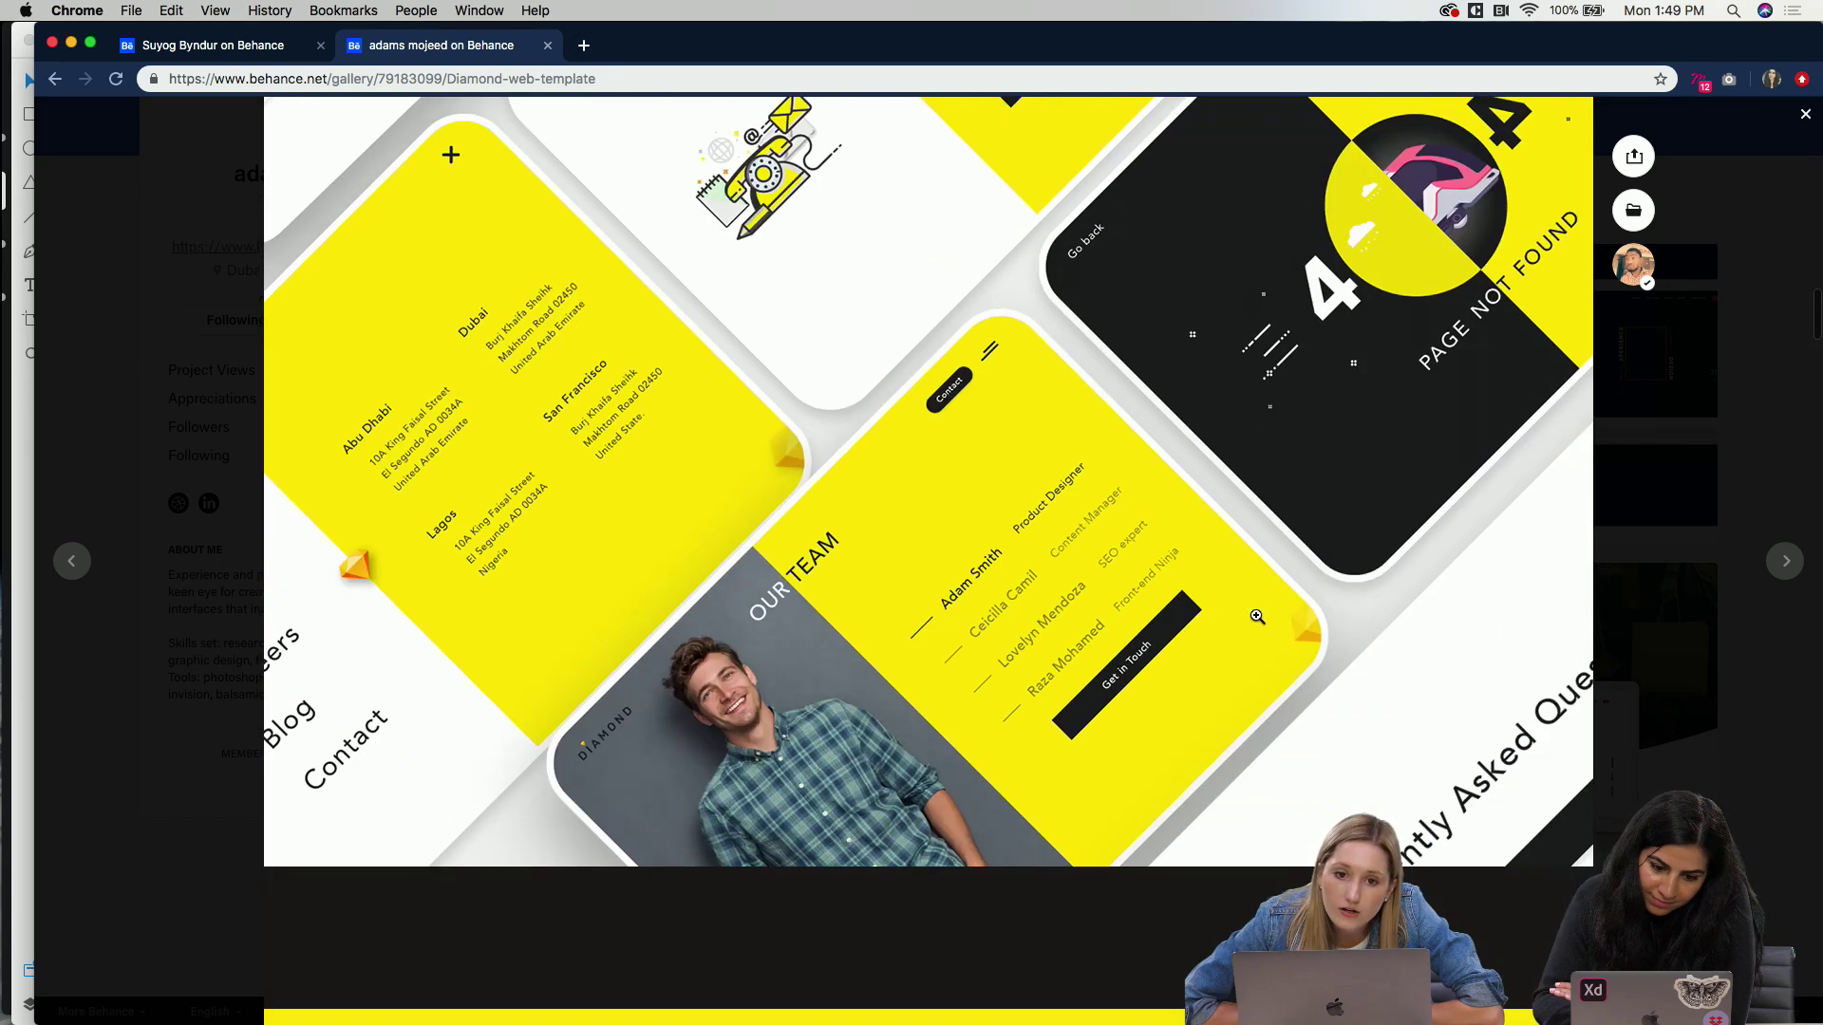
scroll(1198, 510, down, 1)
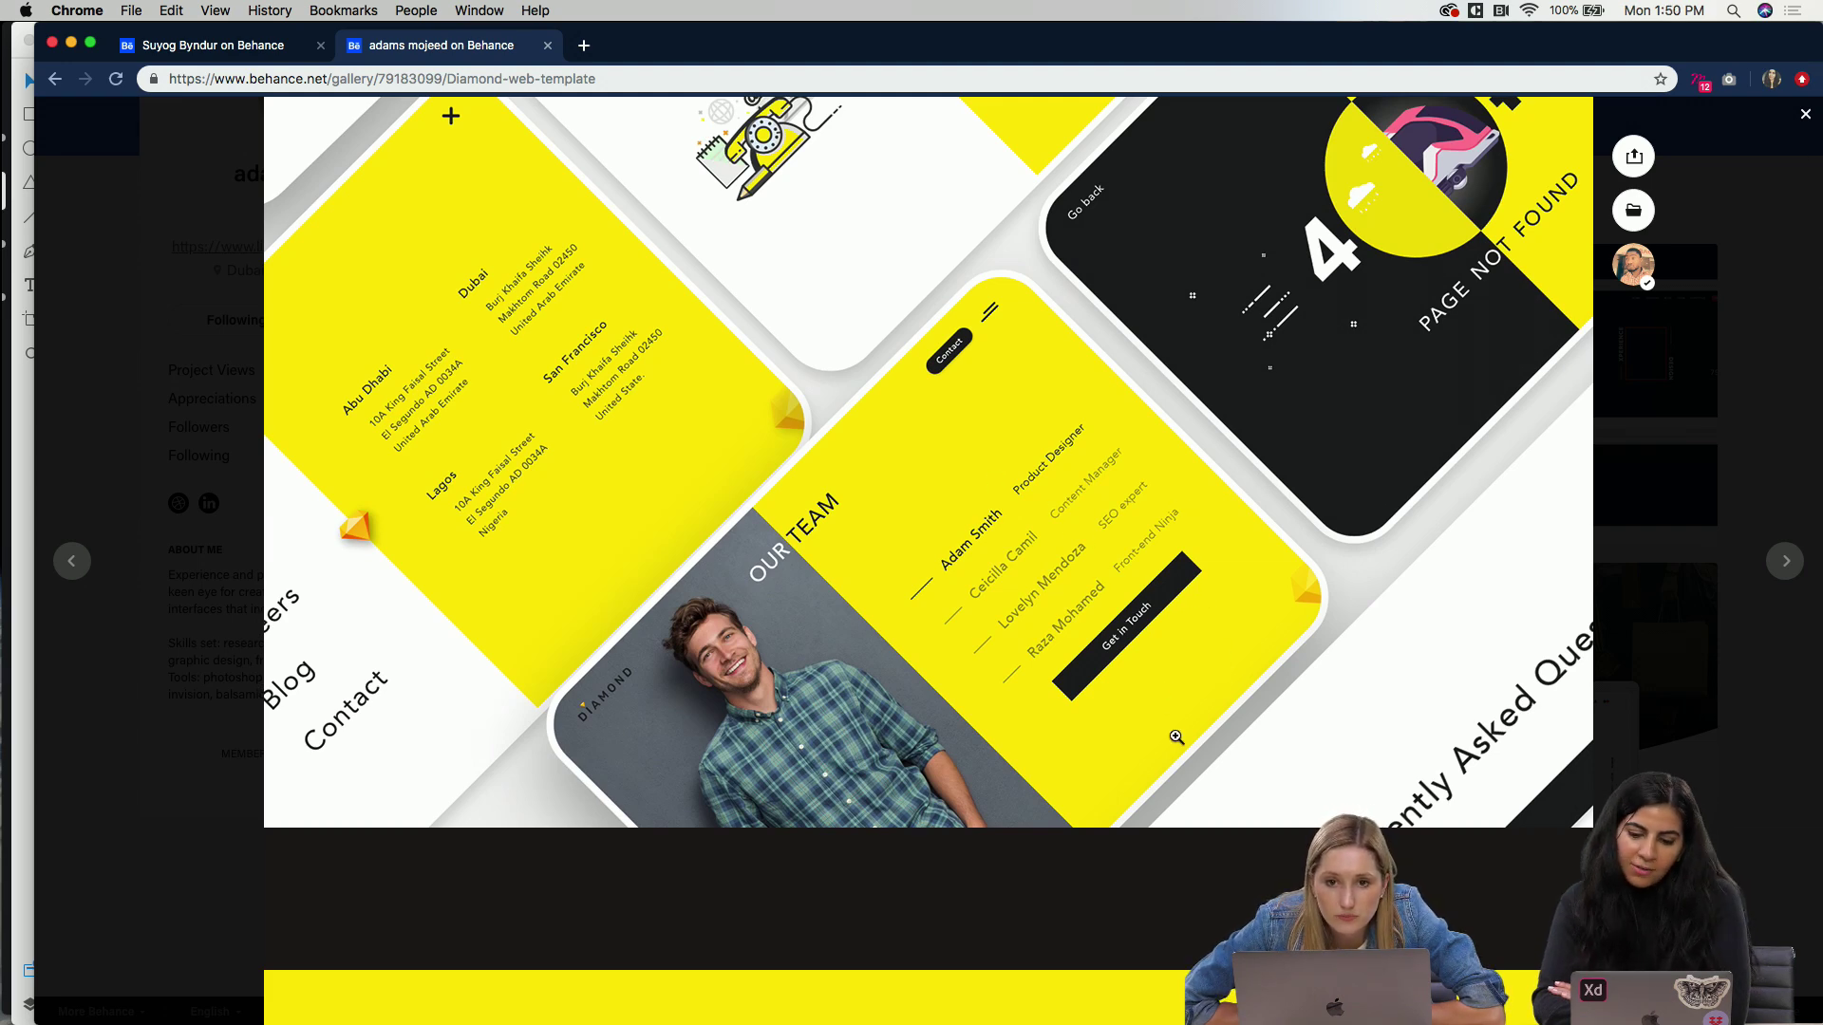
Step: Examine the large 404 Page Not Found screen, comparing it with the angled mockups above it
scroll(1176, 738, down, 5)
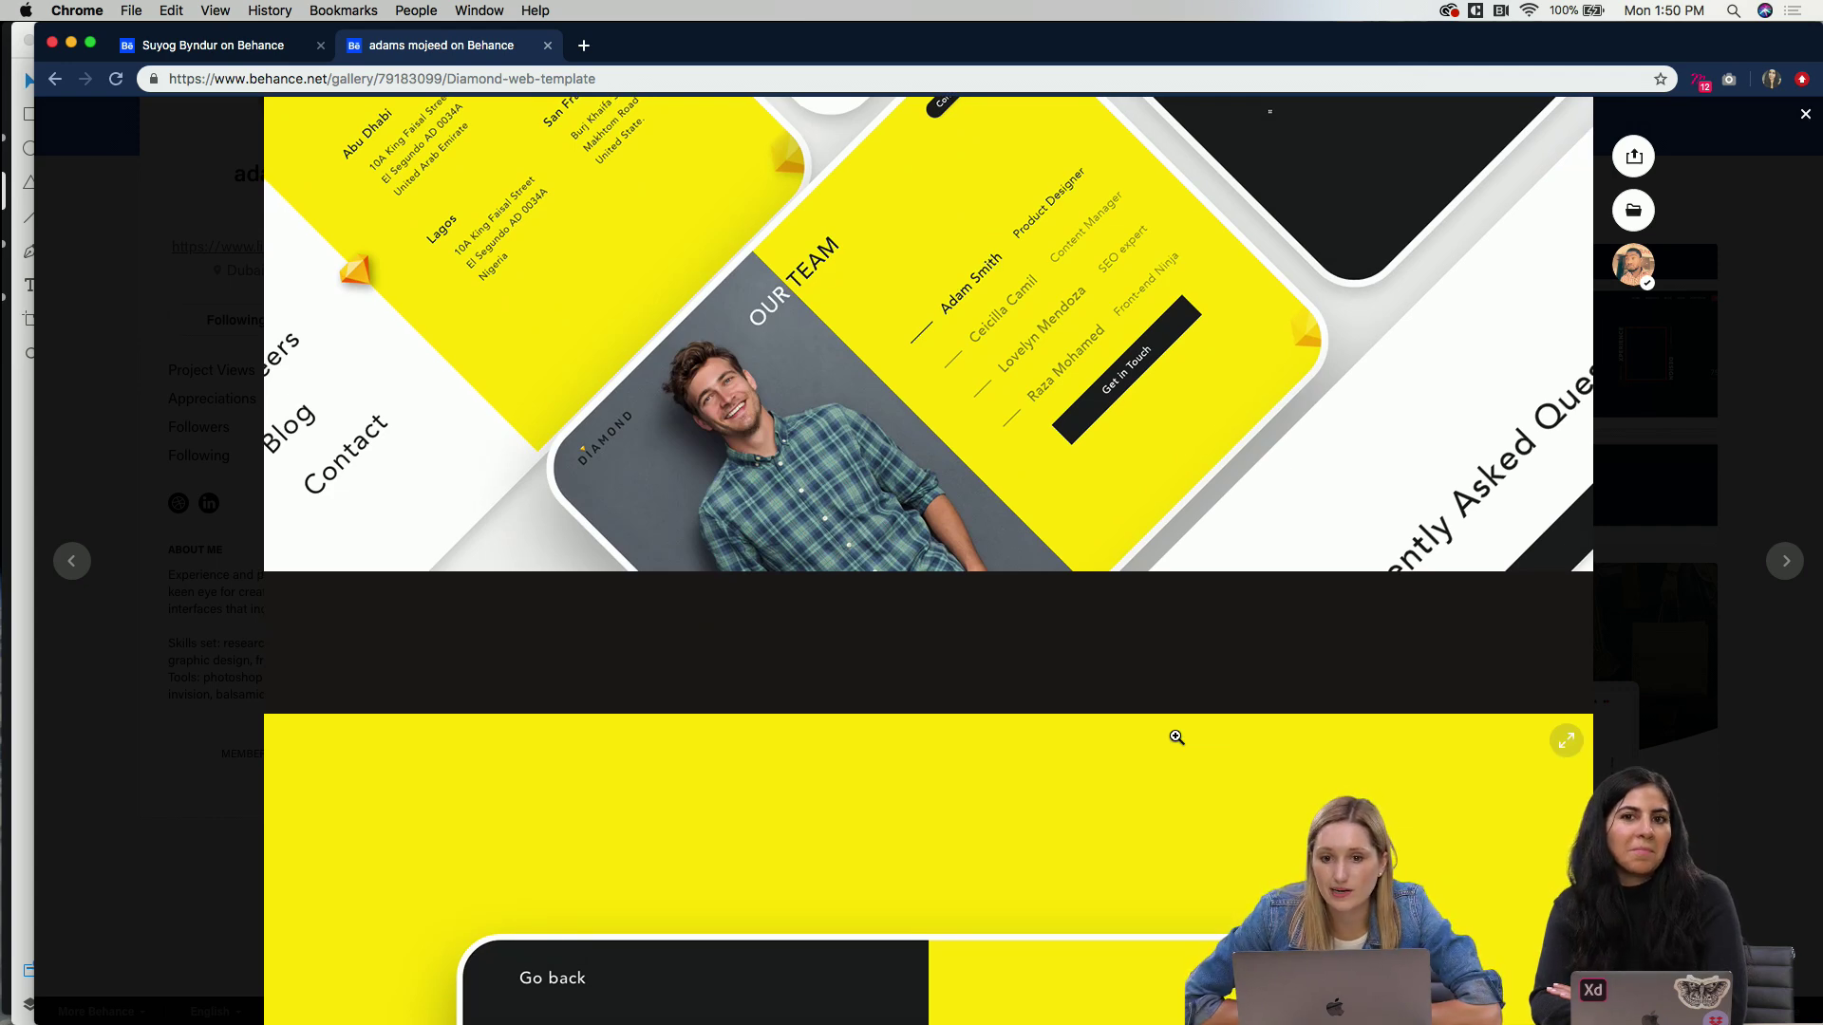
scroll(1176, 737, down, 10)
scroll(1177, 737, down, 3)
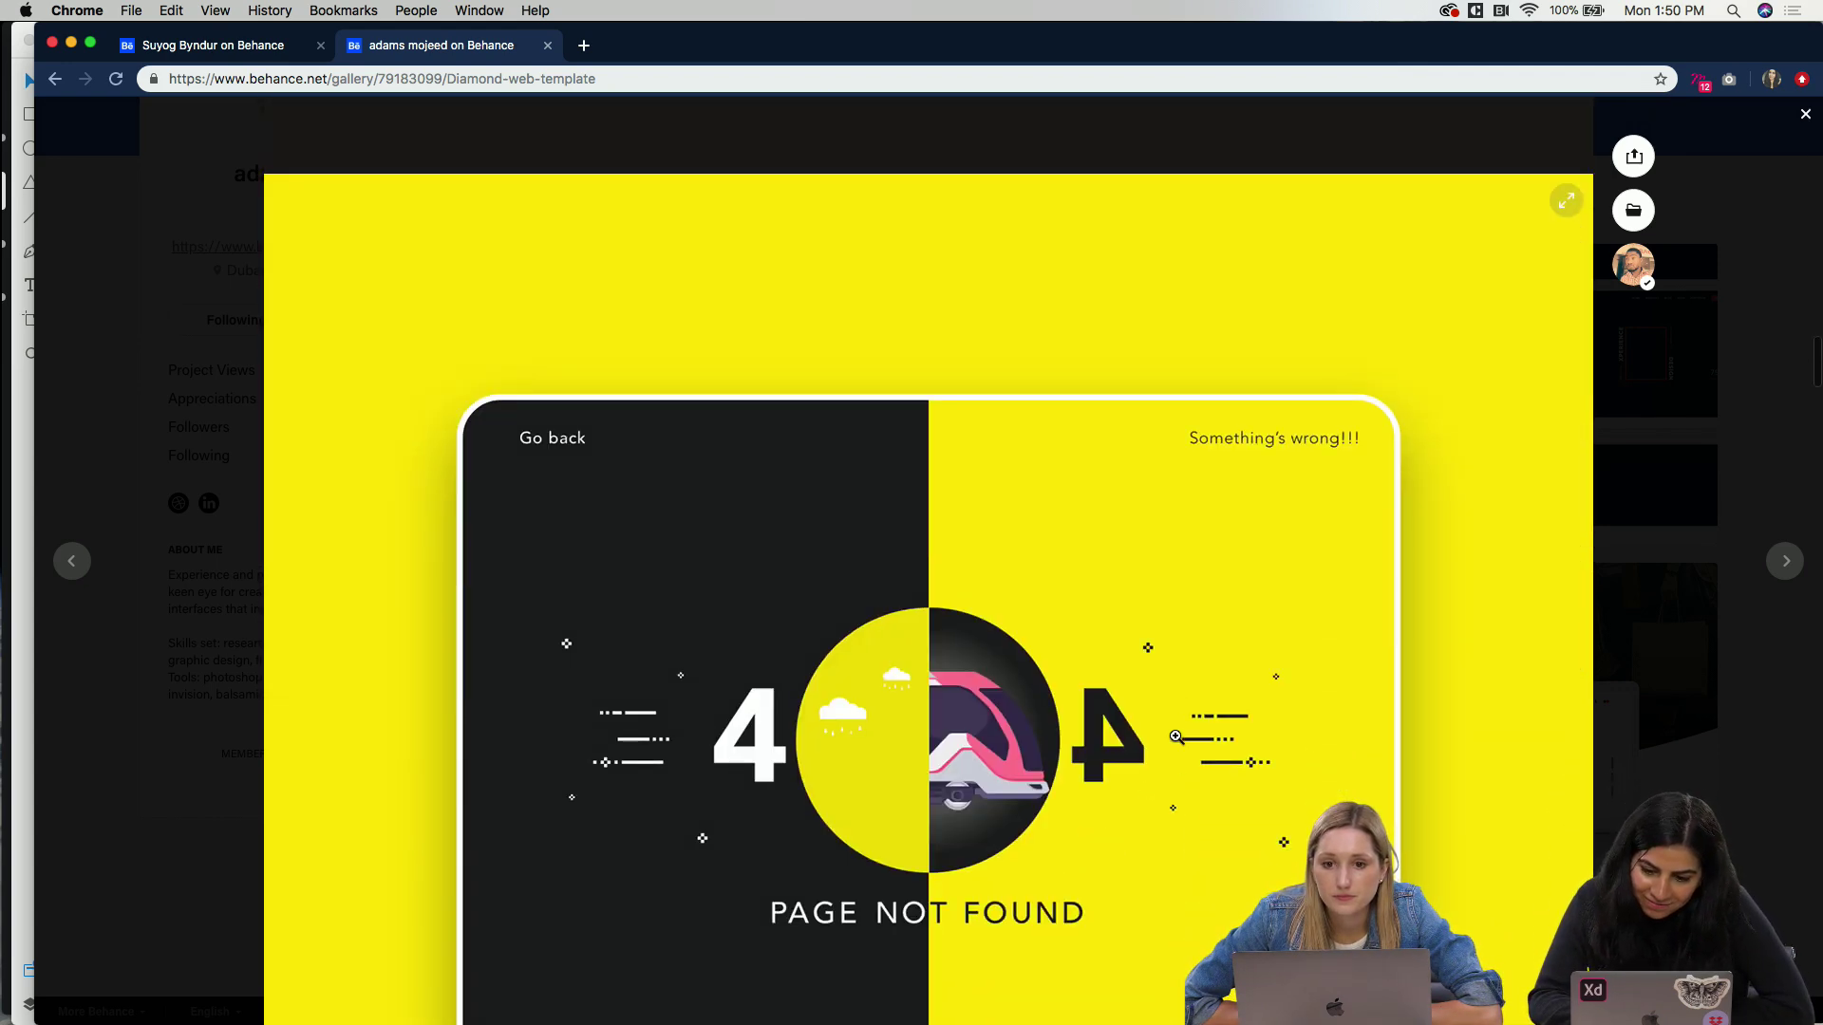
scroll(1263, 318, up, 10)
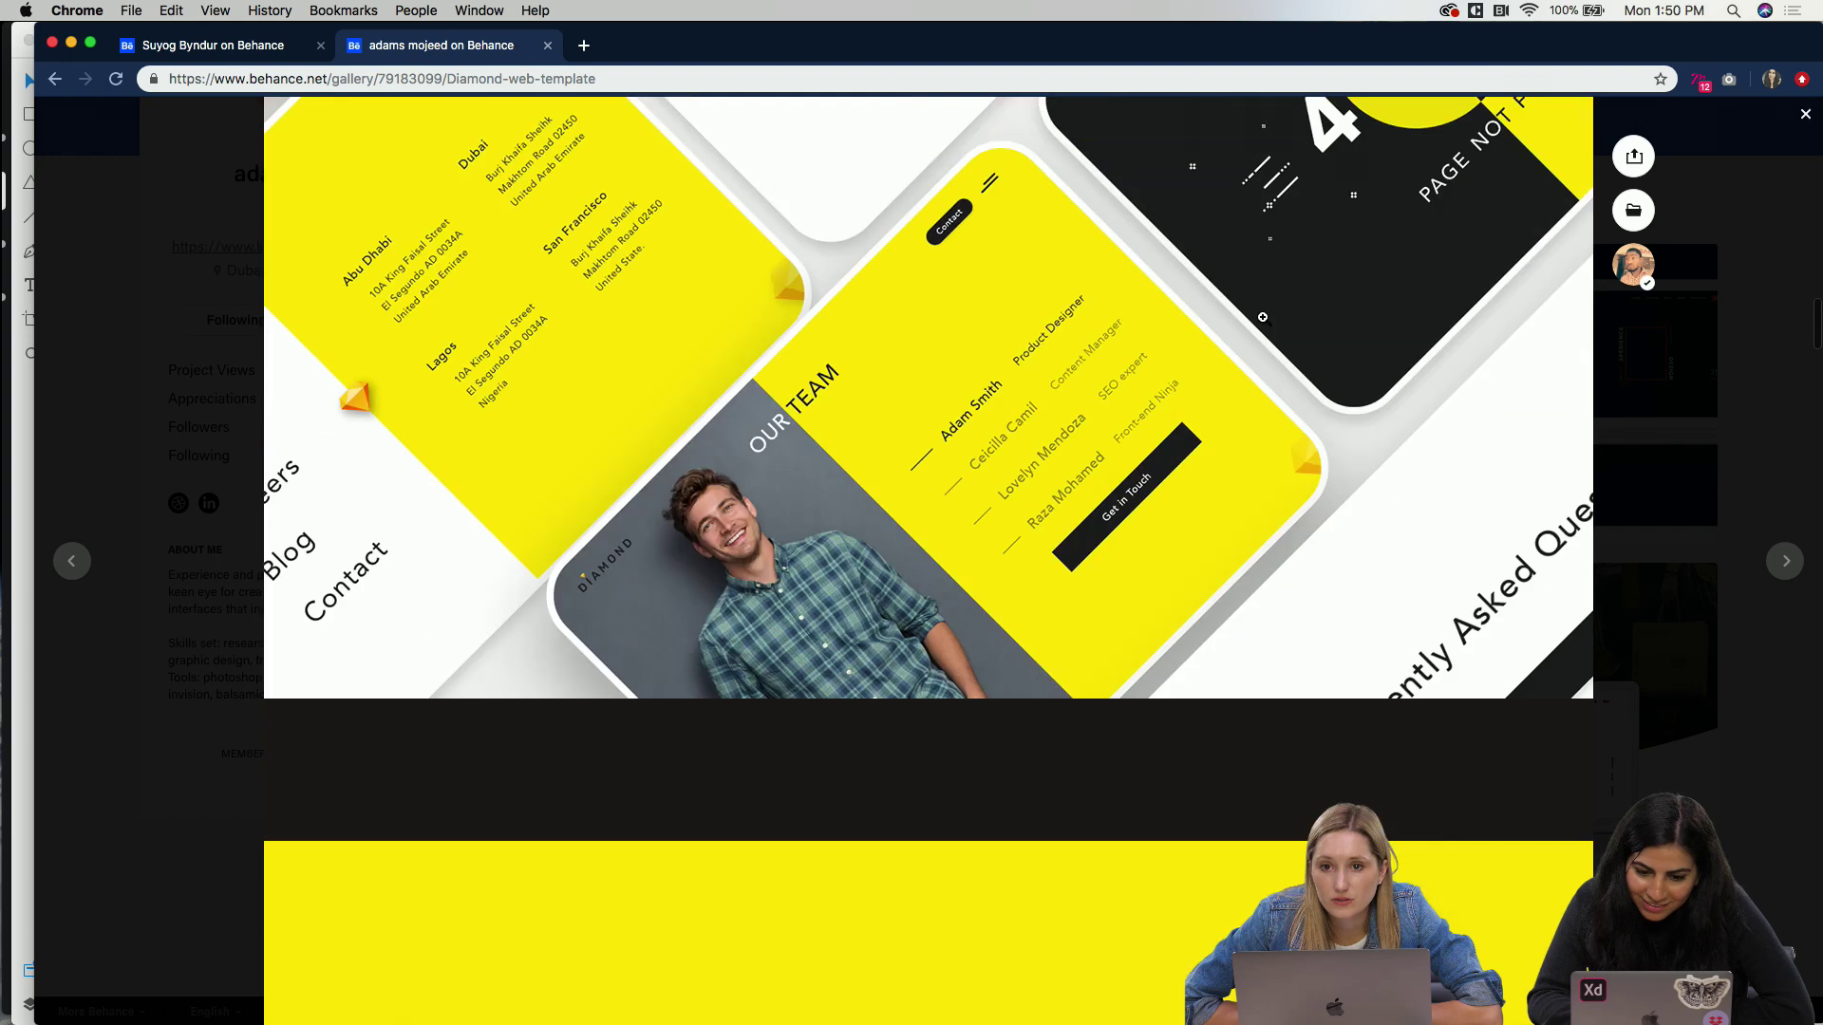
scroll(1264, 318, down, 10)
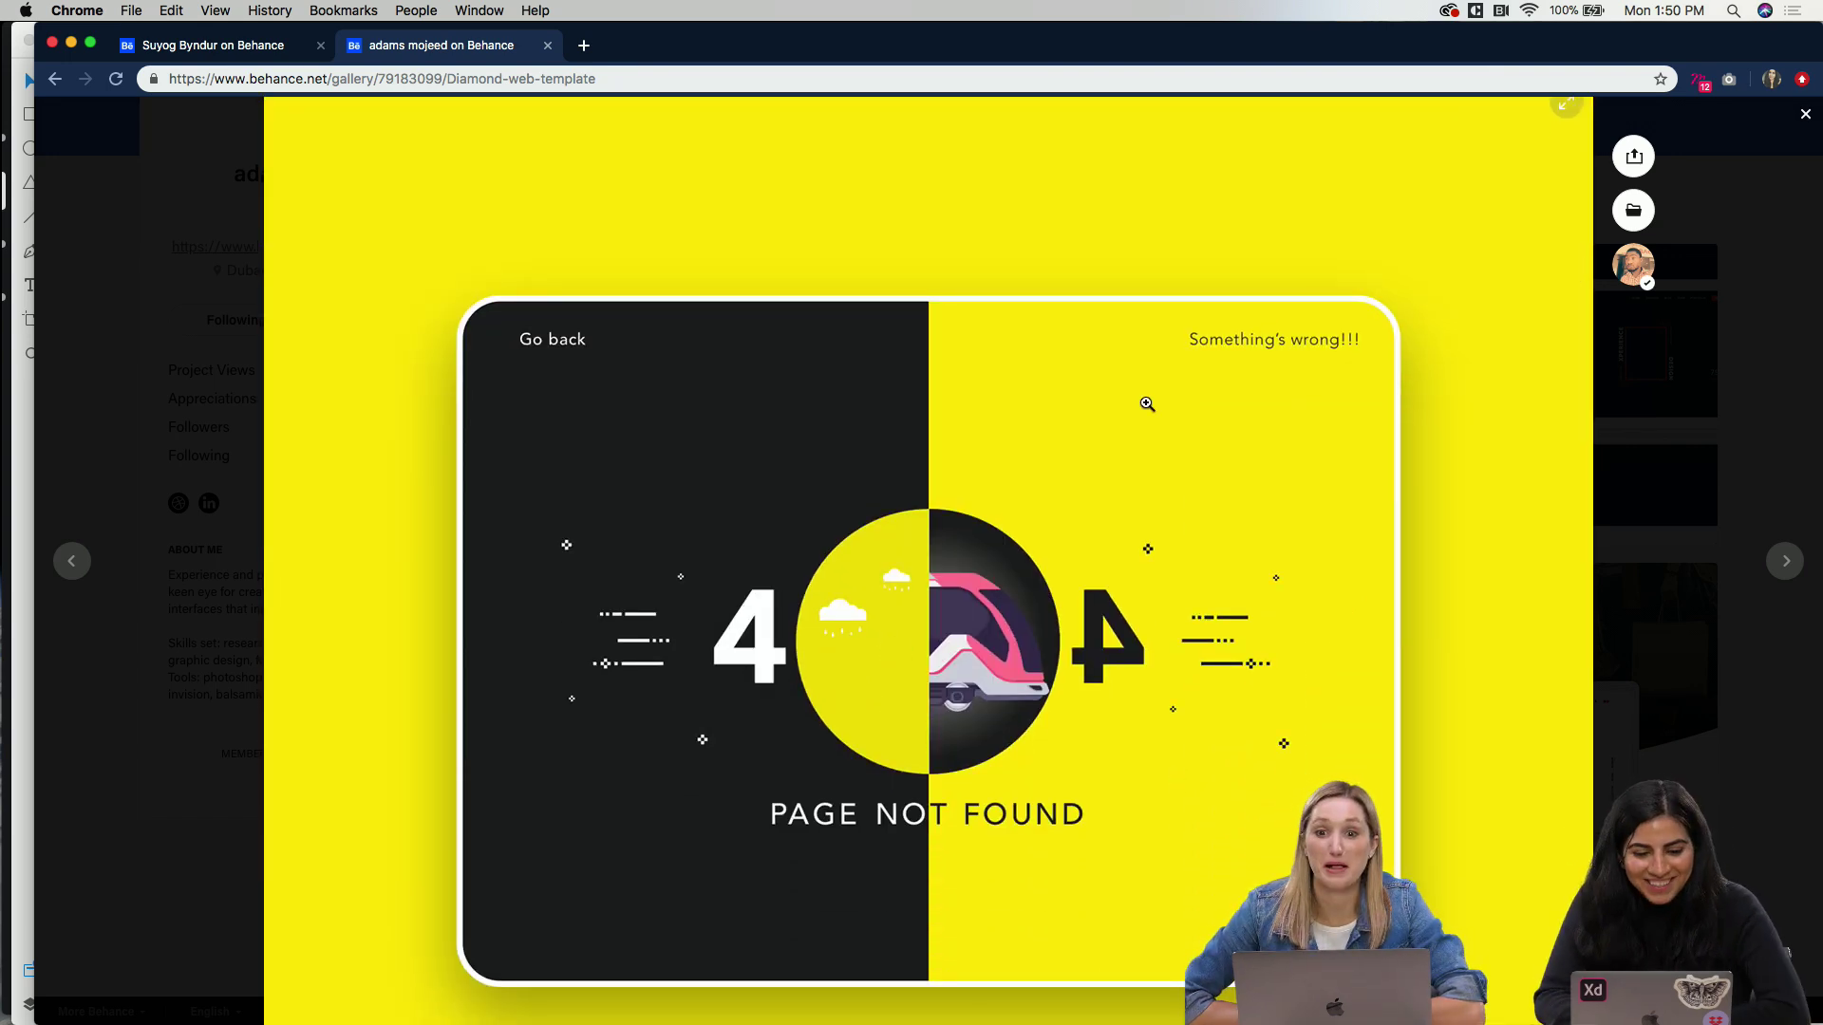
scroll(1254, 309, down, 2)
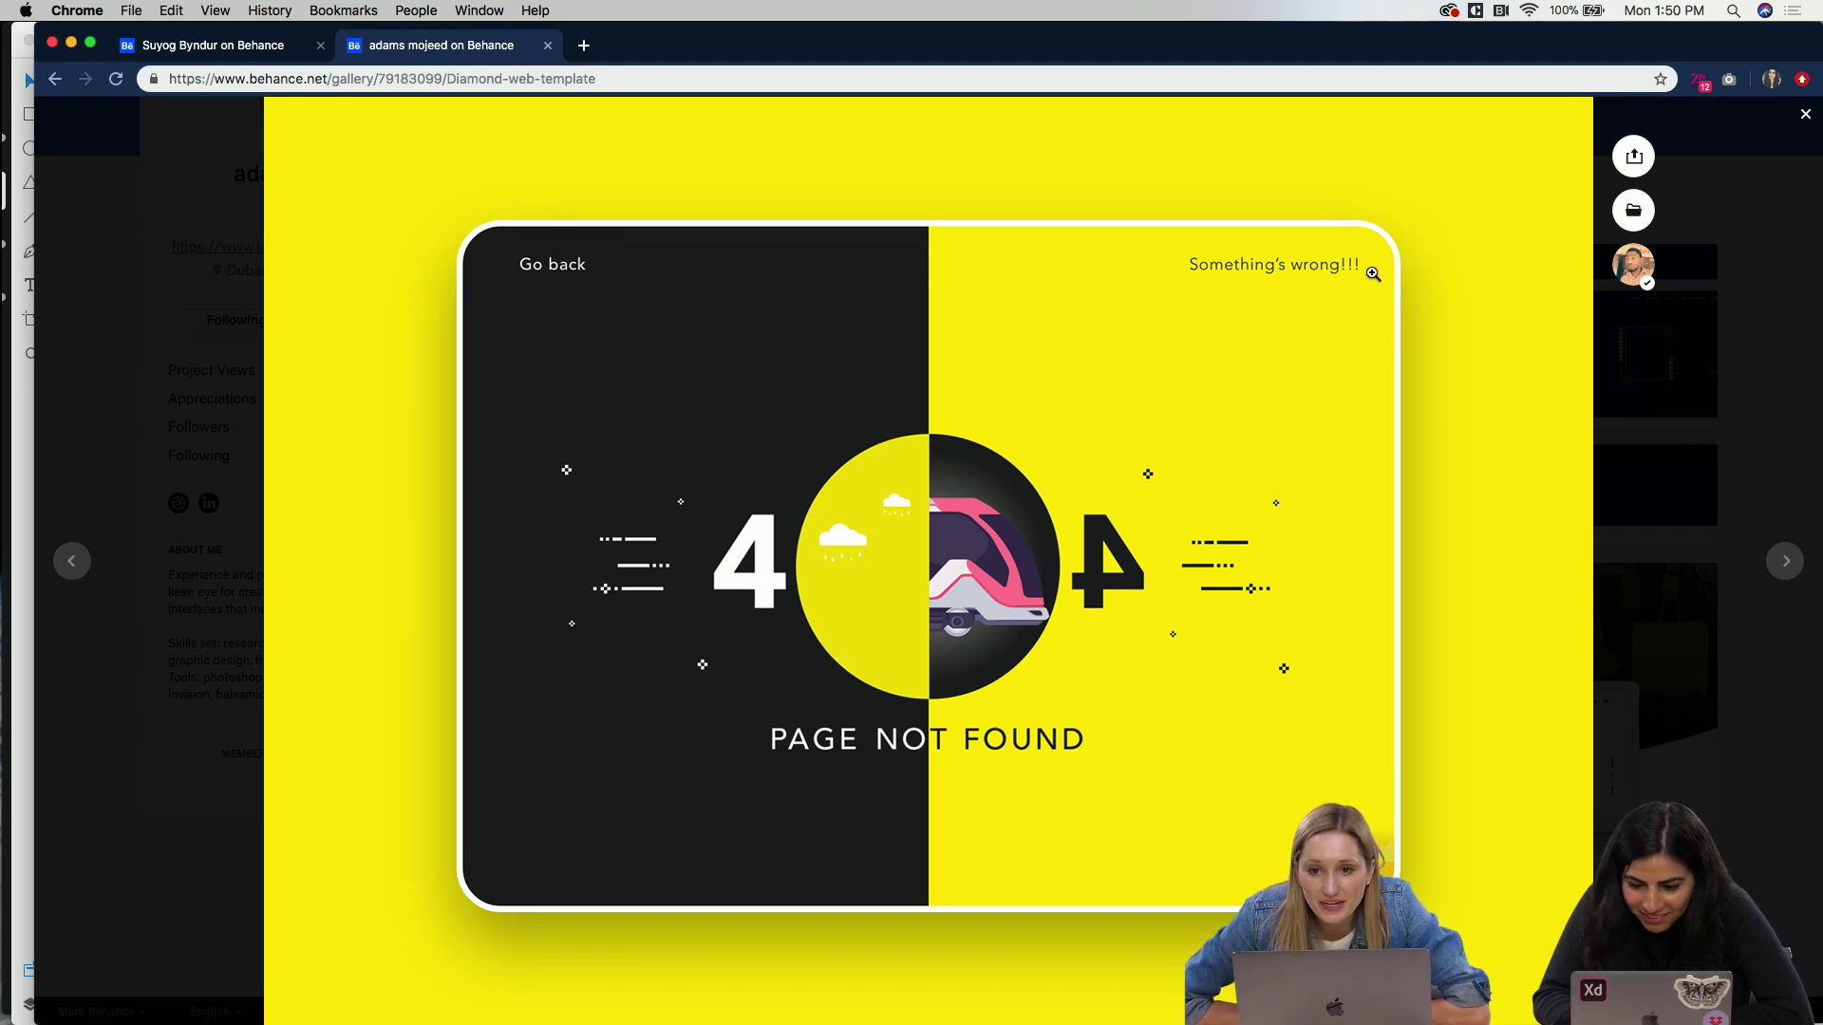
scroll(1121, 653, down, 2)
scroll(1121, 653, down, 5)
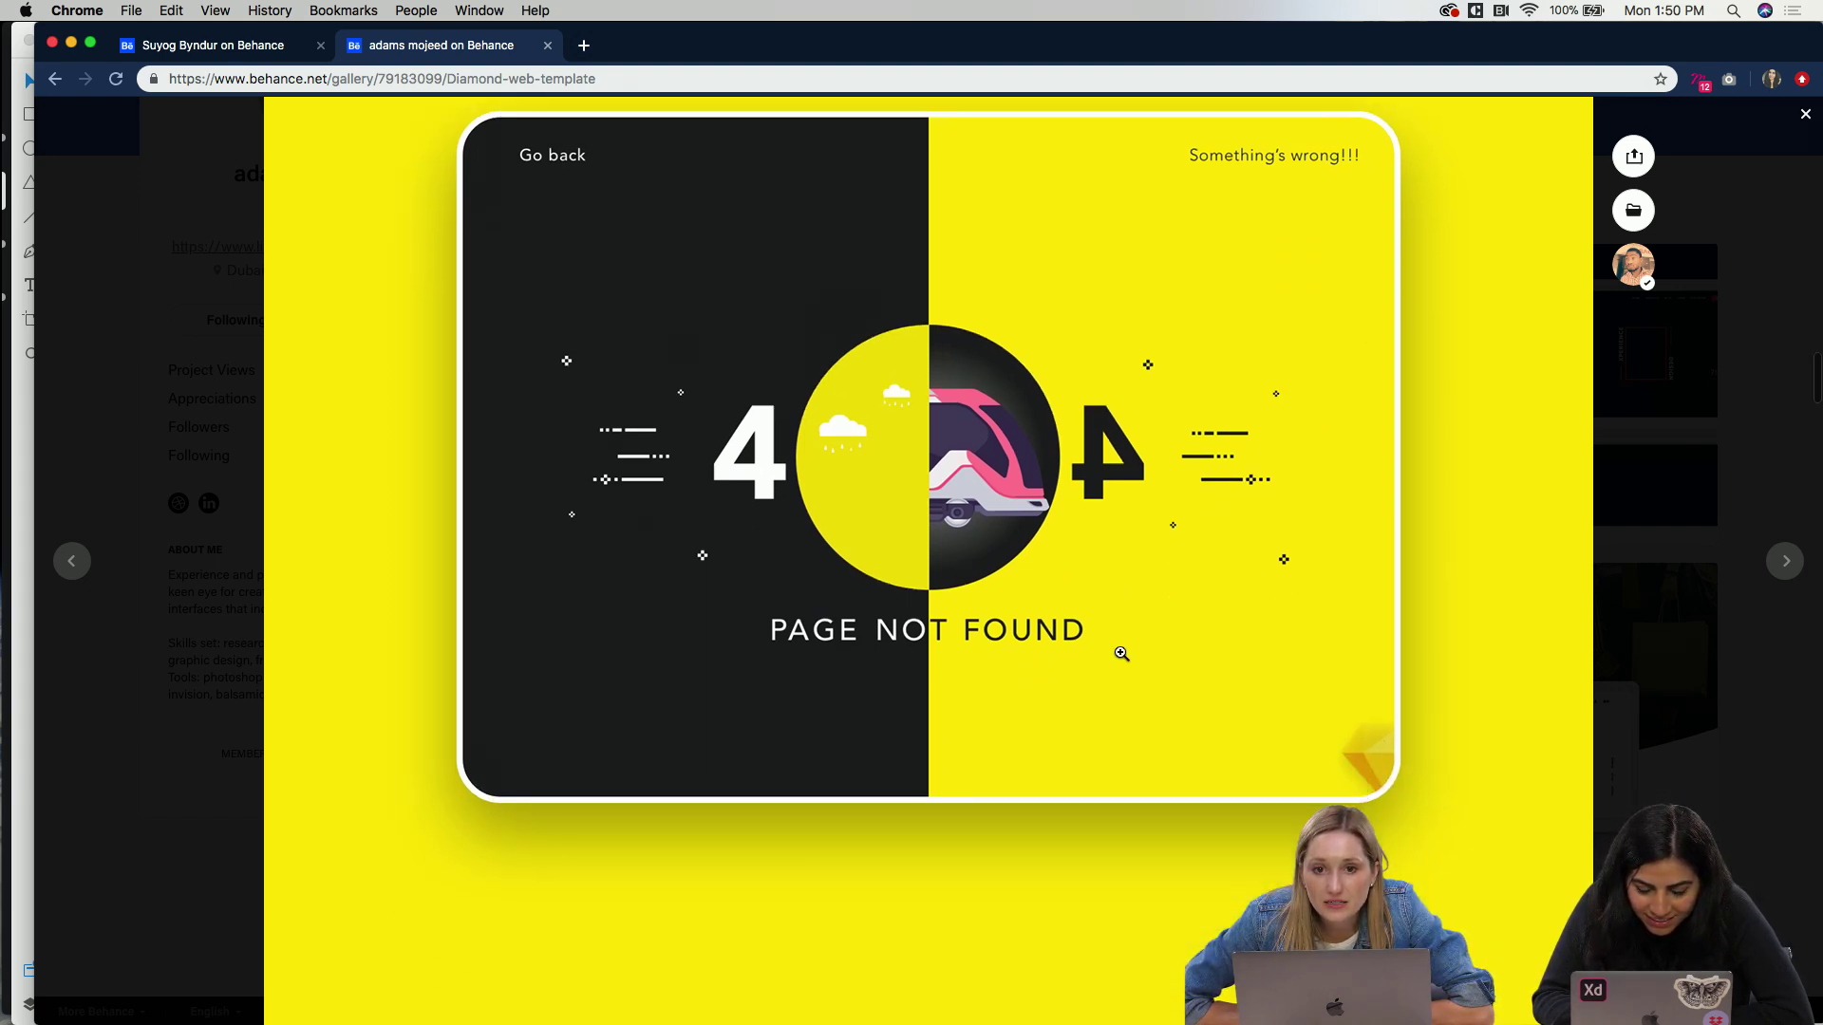
scroll(1121, 653, up, 5)
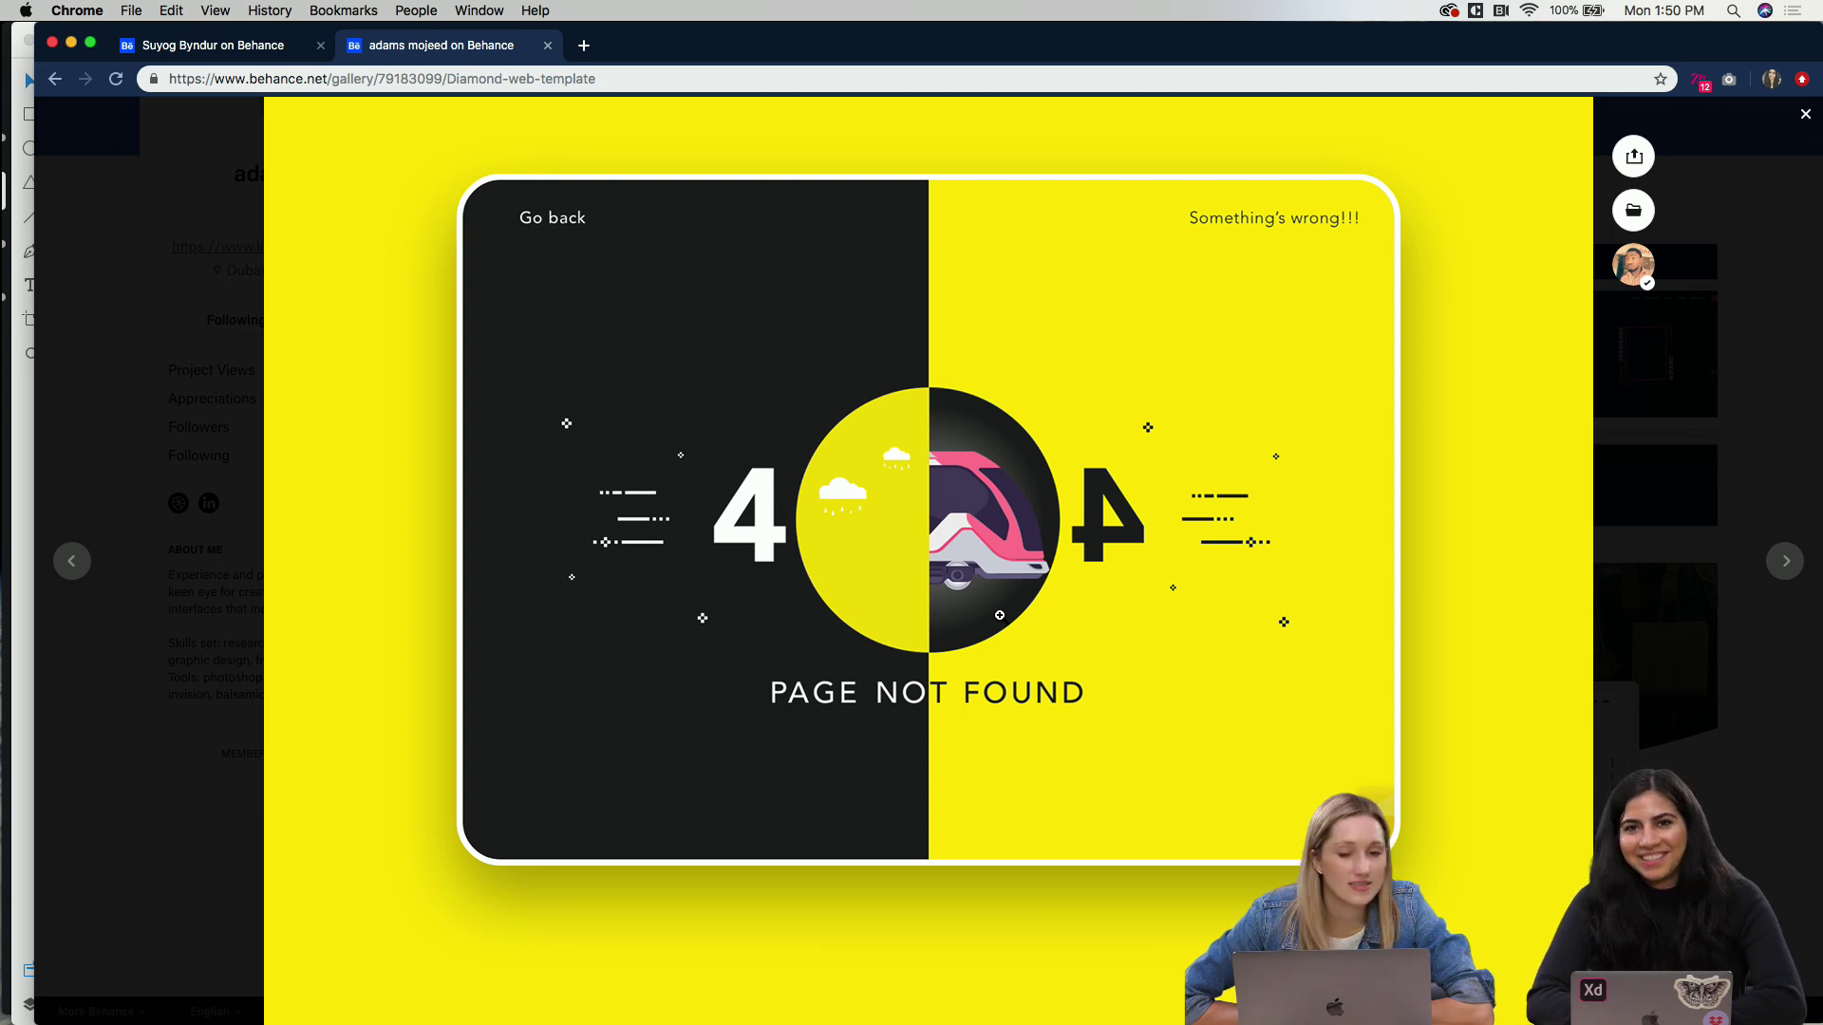
Step: Review the Website Coming Soon screen and the Featured Projects screen presenting KnowledgeX
scroll(907, 772, down, 2)
scroll(907, 772, down, 10)
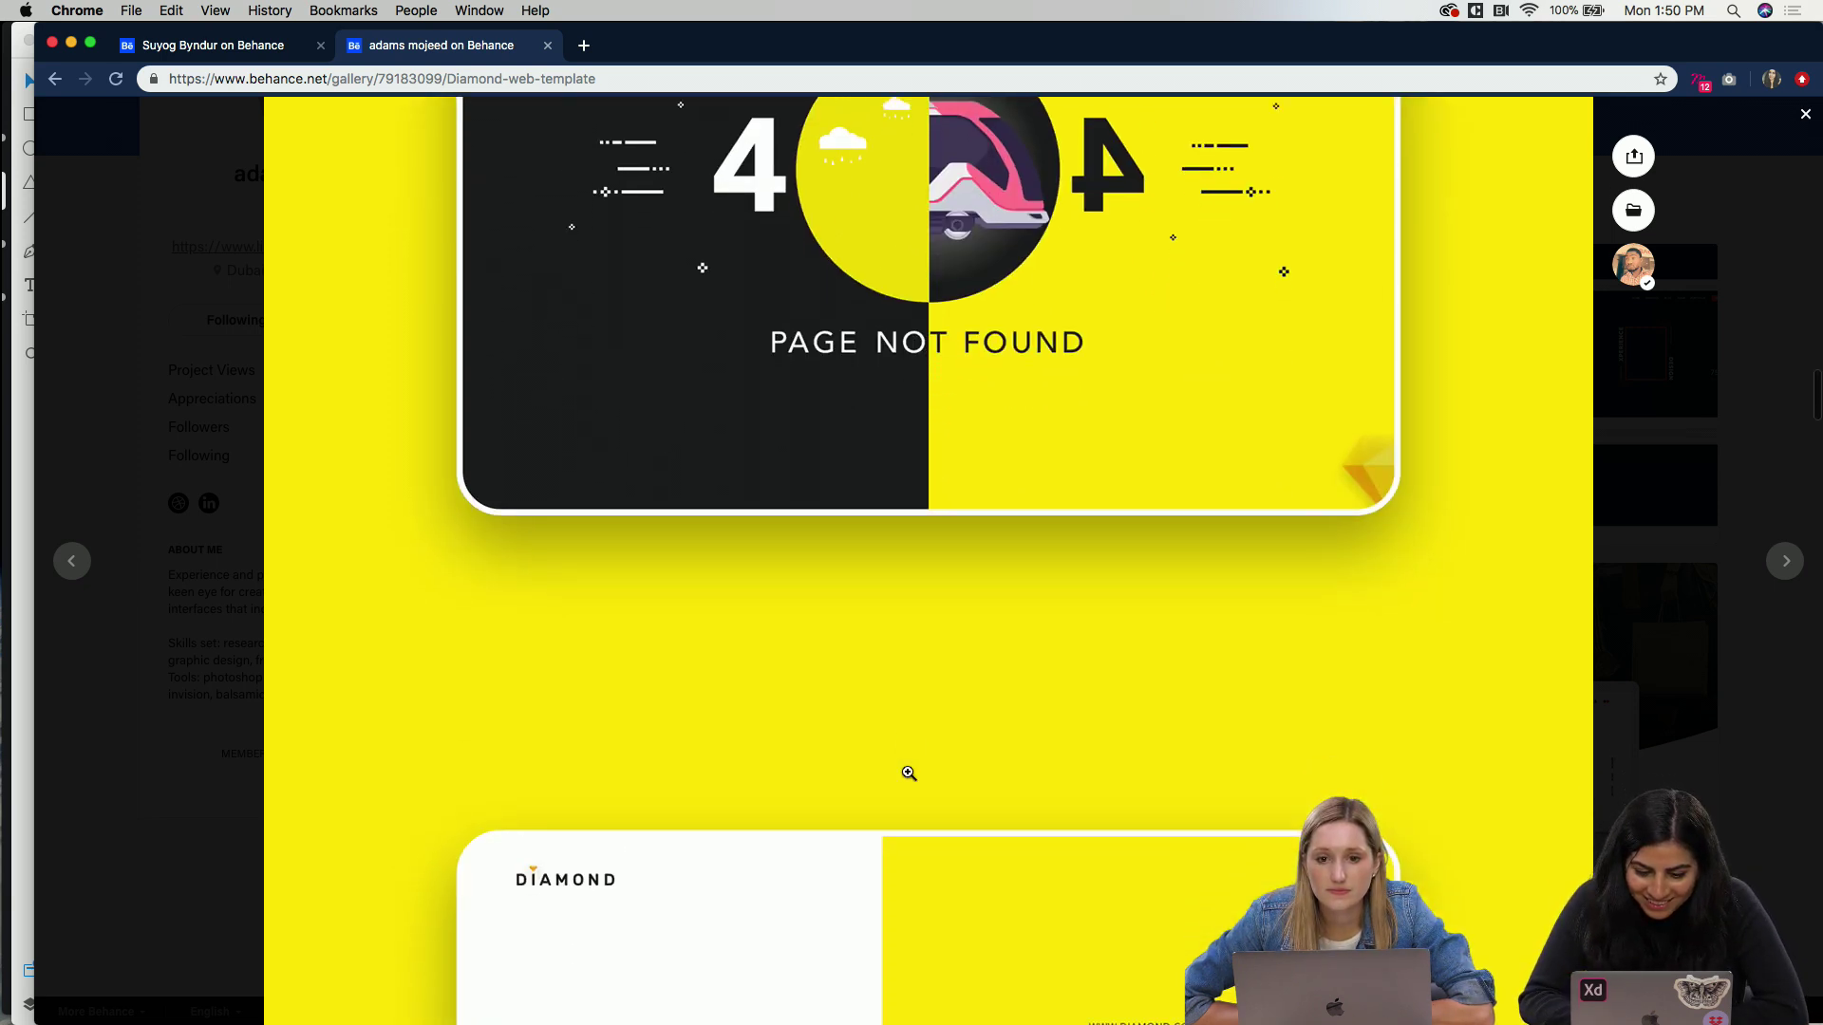
scroll(909, 773, down, 1)
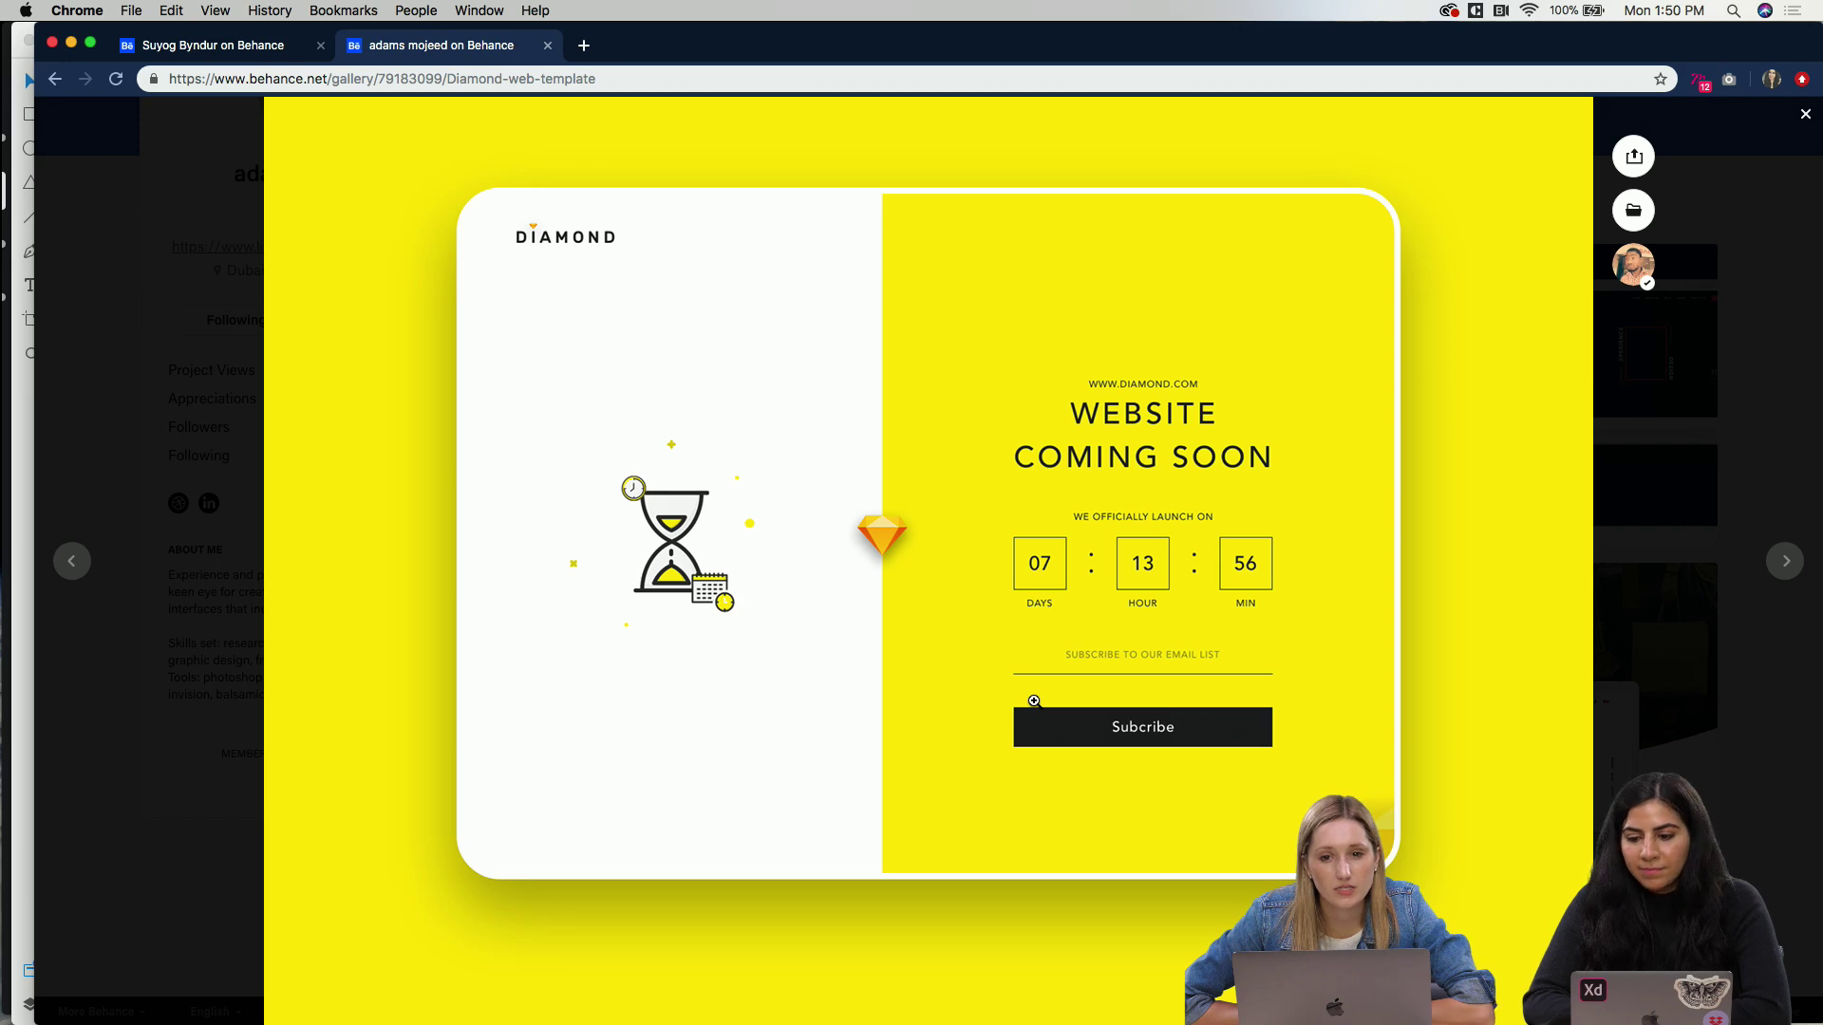
scroll(1034, 737, down, 3)
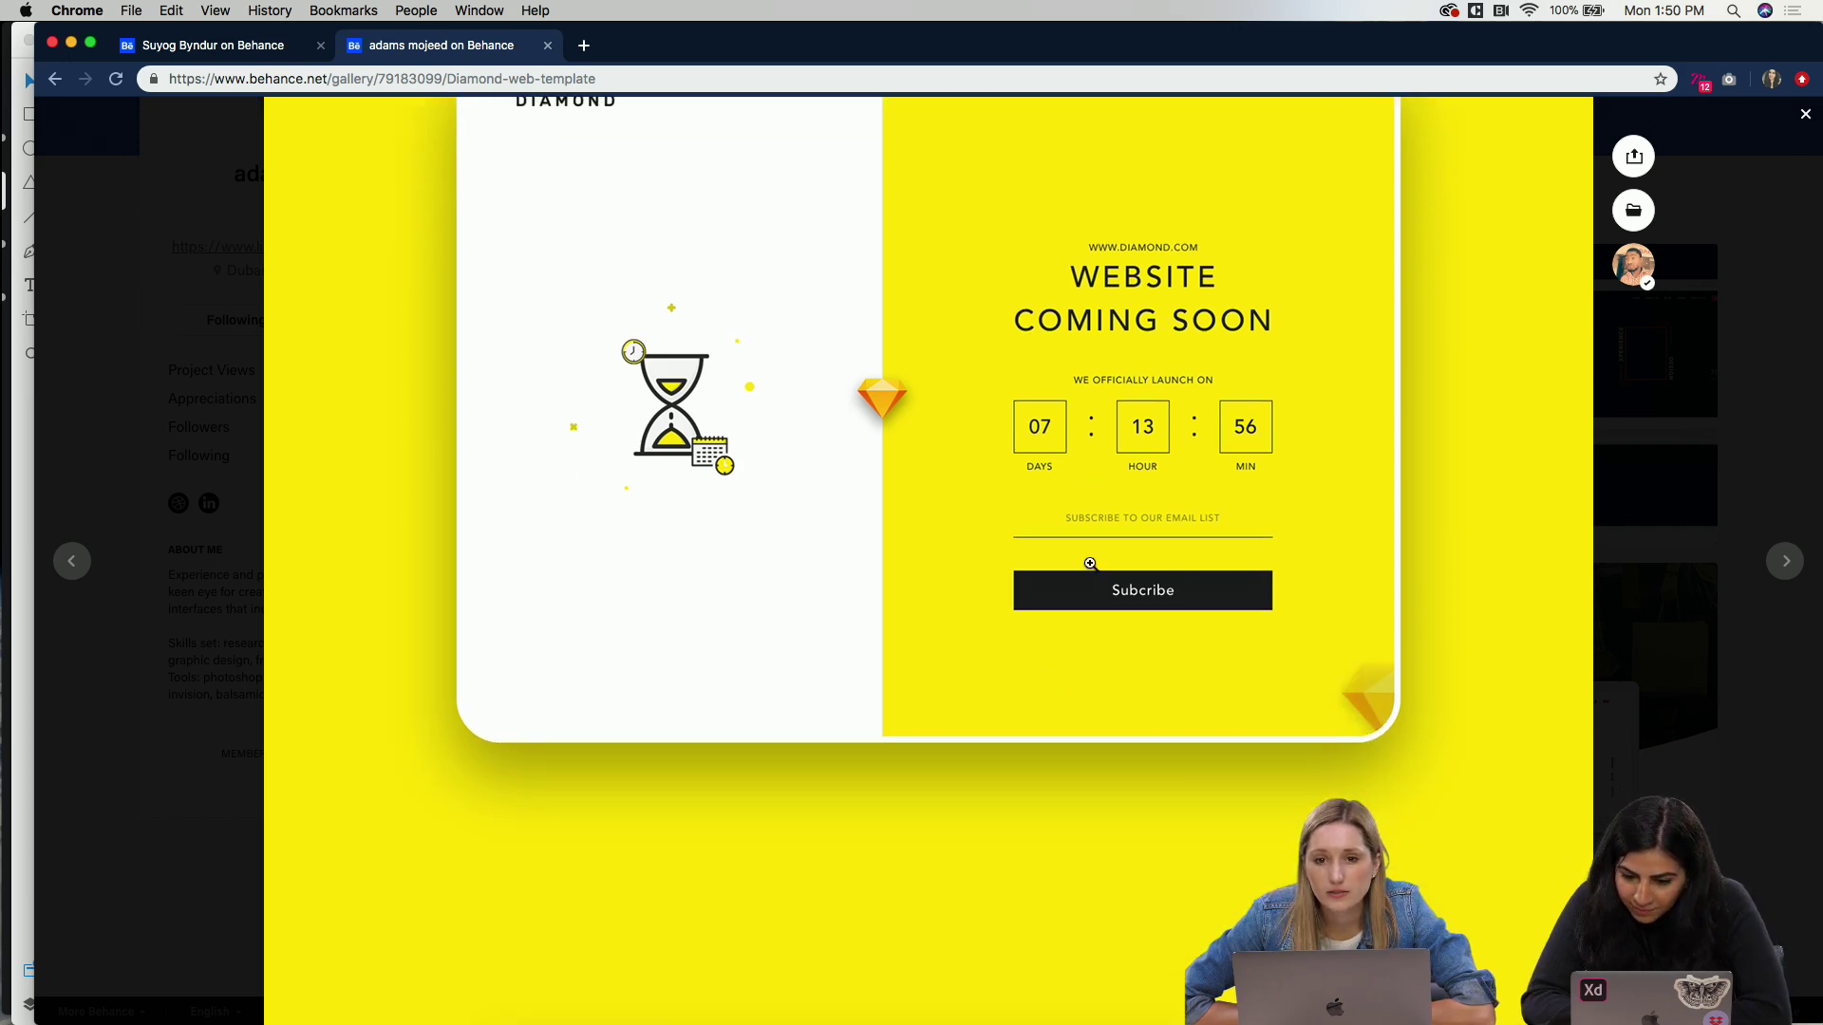
scroll(985, 697, down, 10)
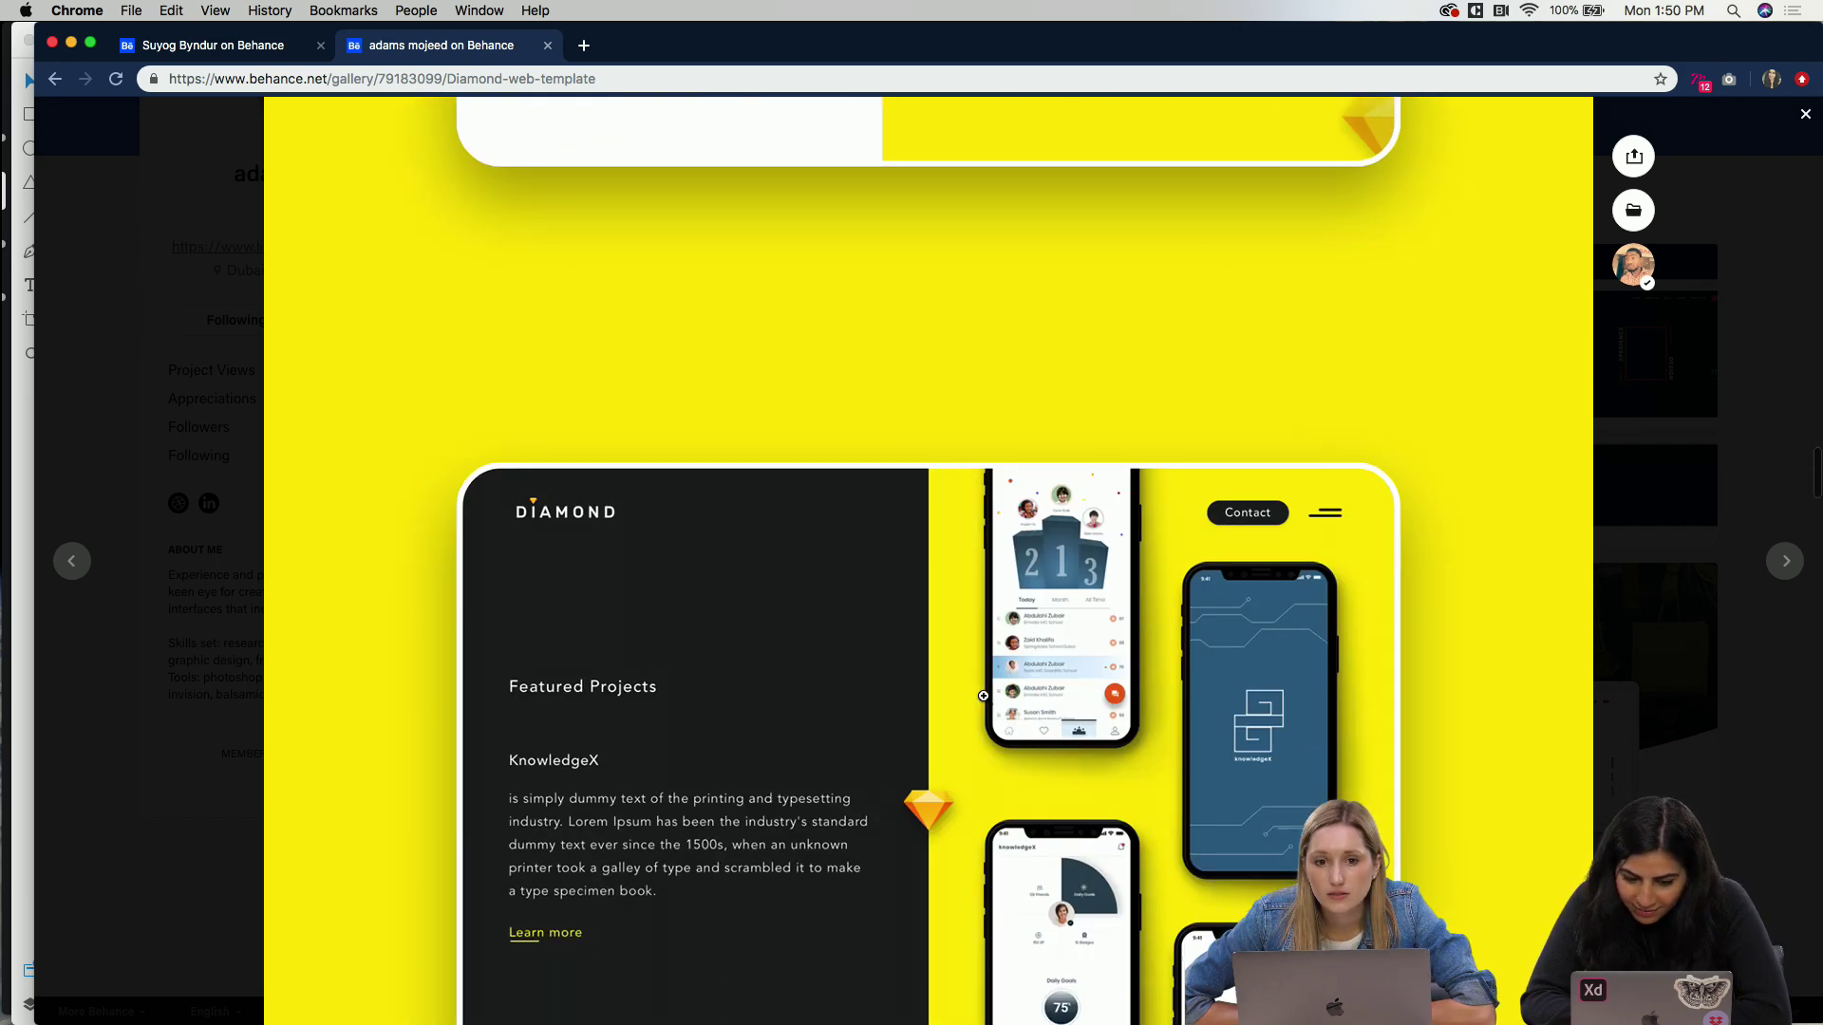
scroll(758, 752, down, 2)
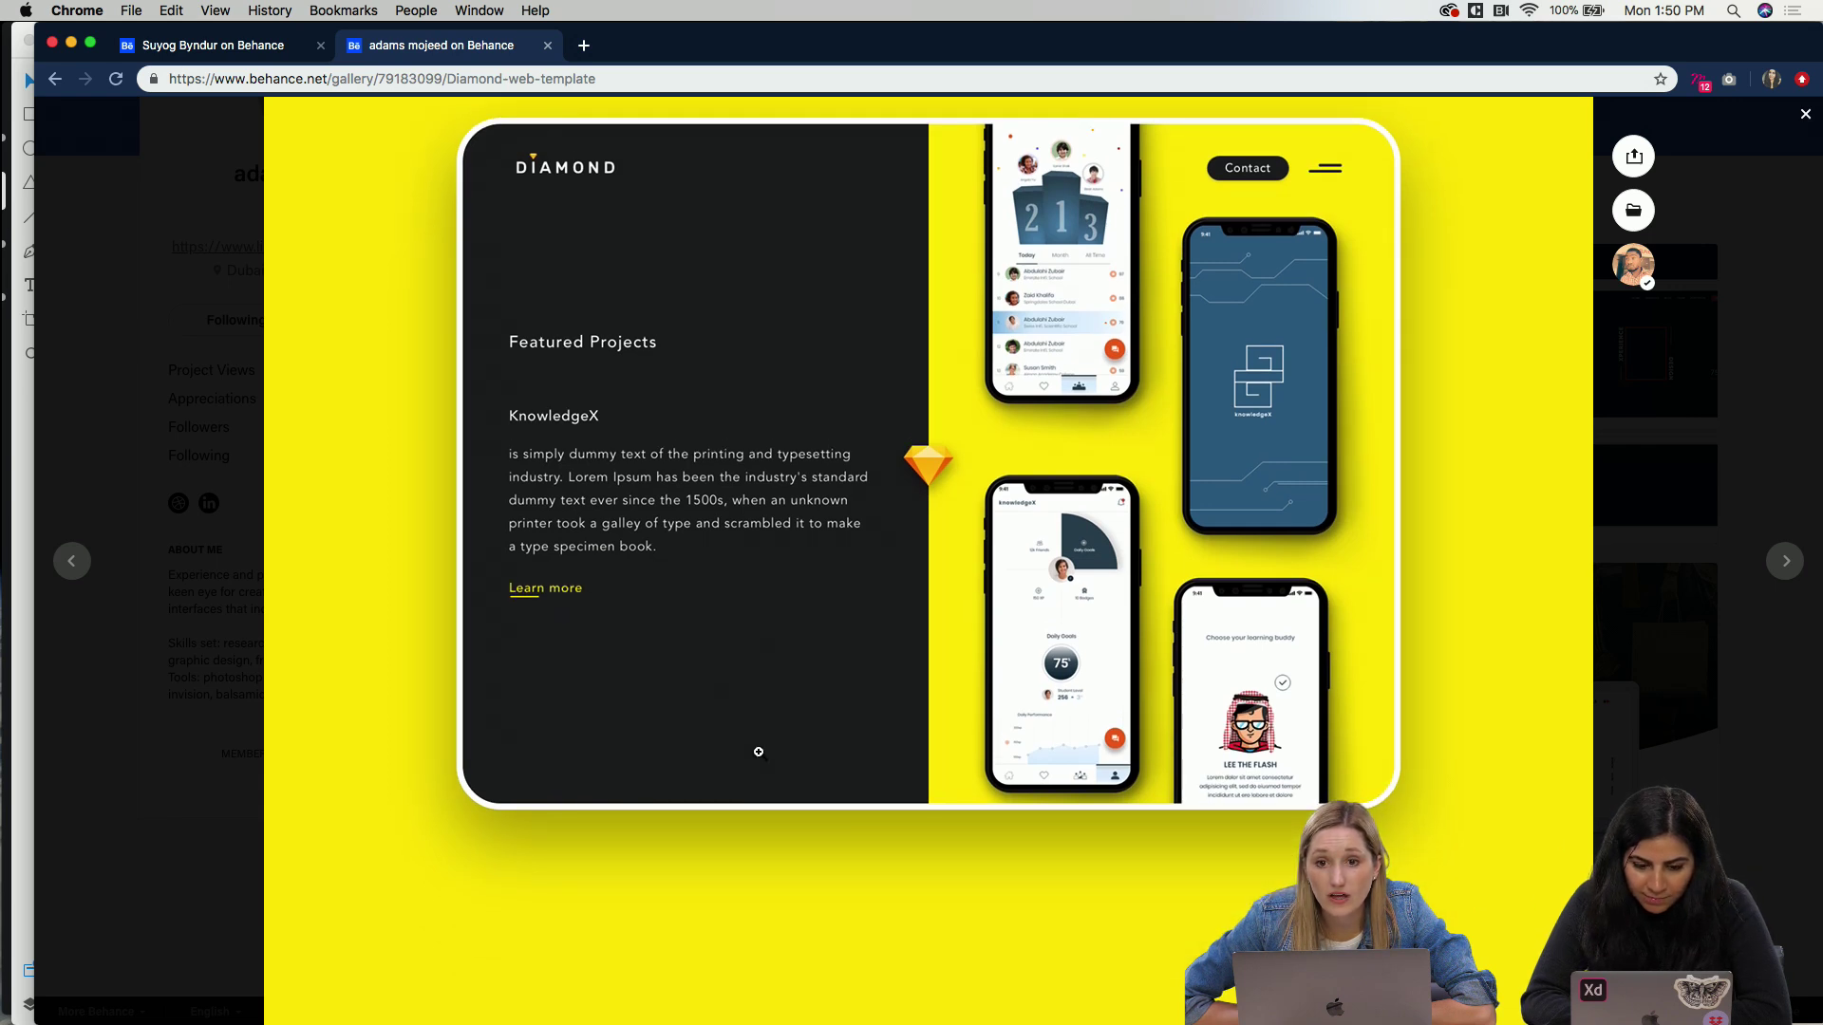
scroll(759, 752, down, 1)
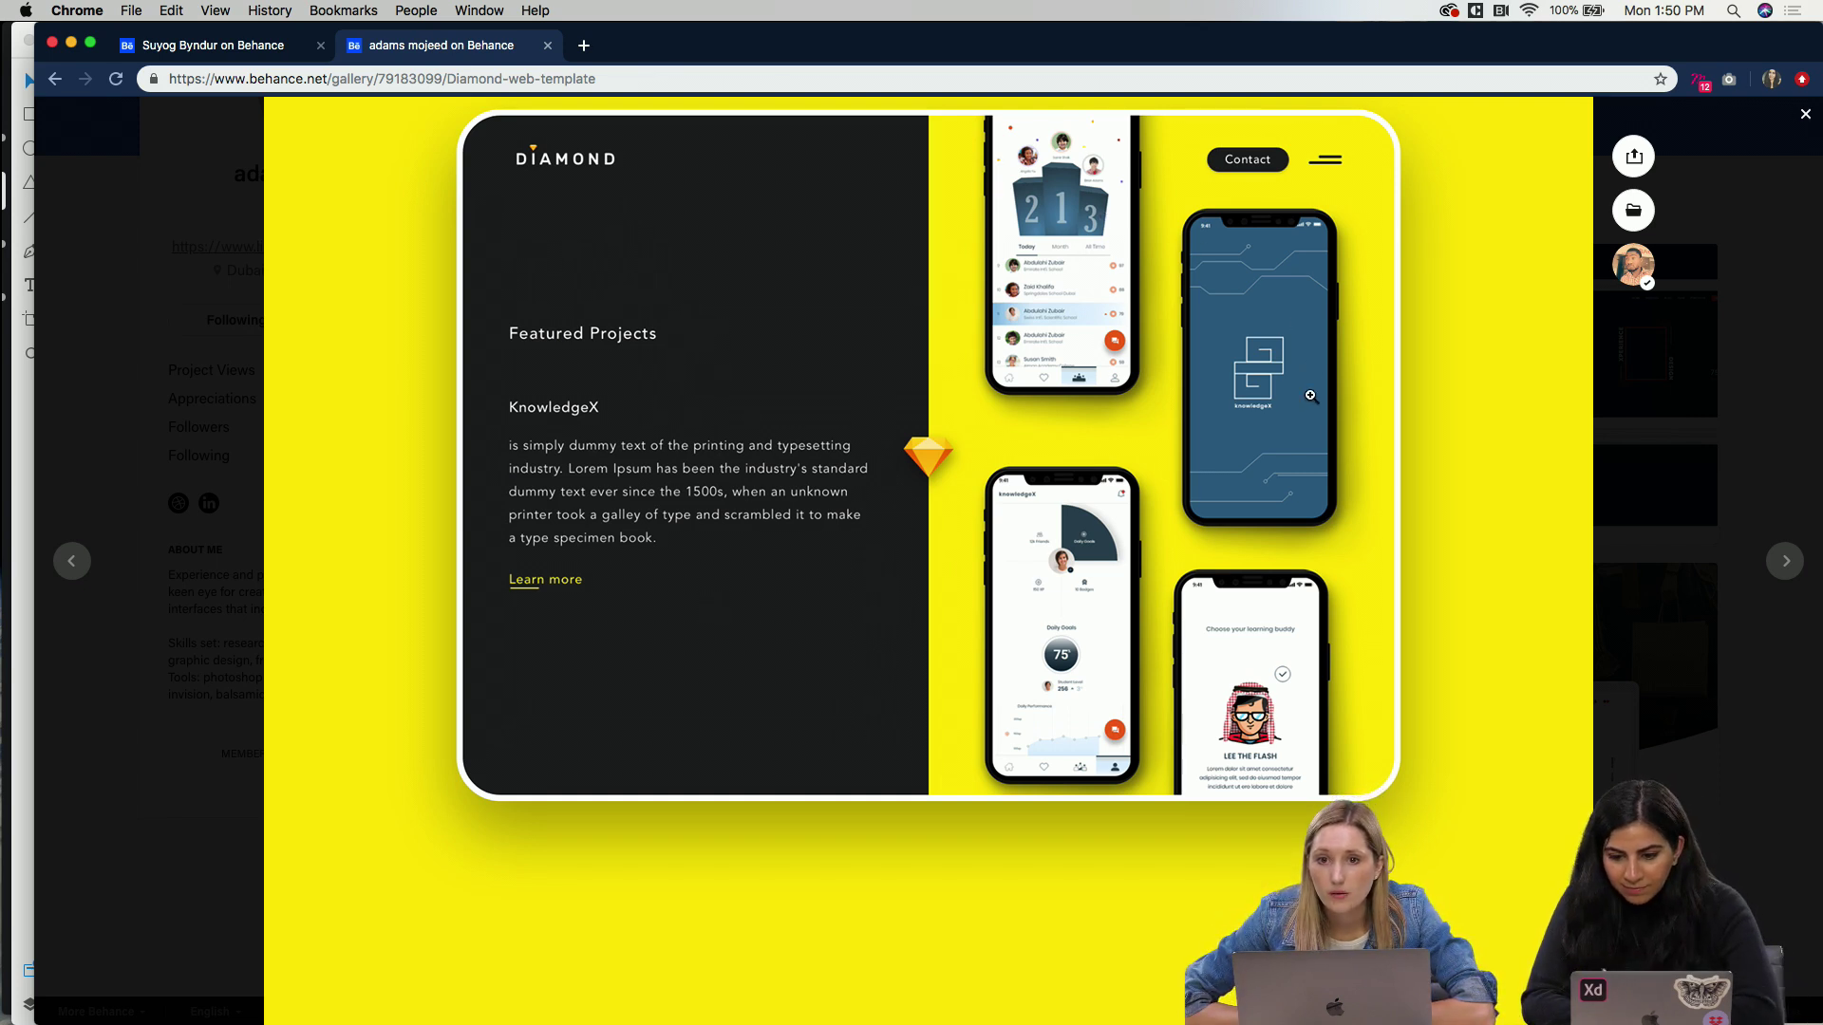
scroll(1284, 558, up, 1)
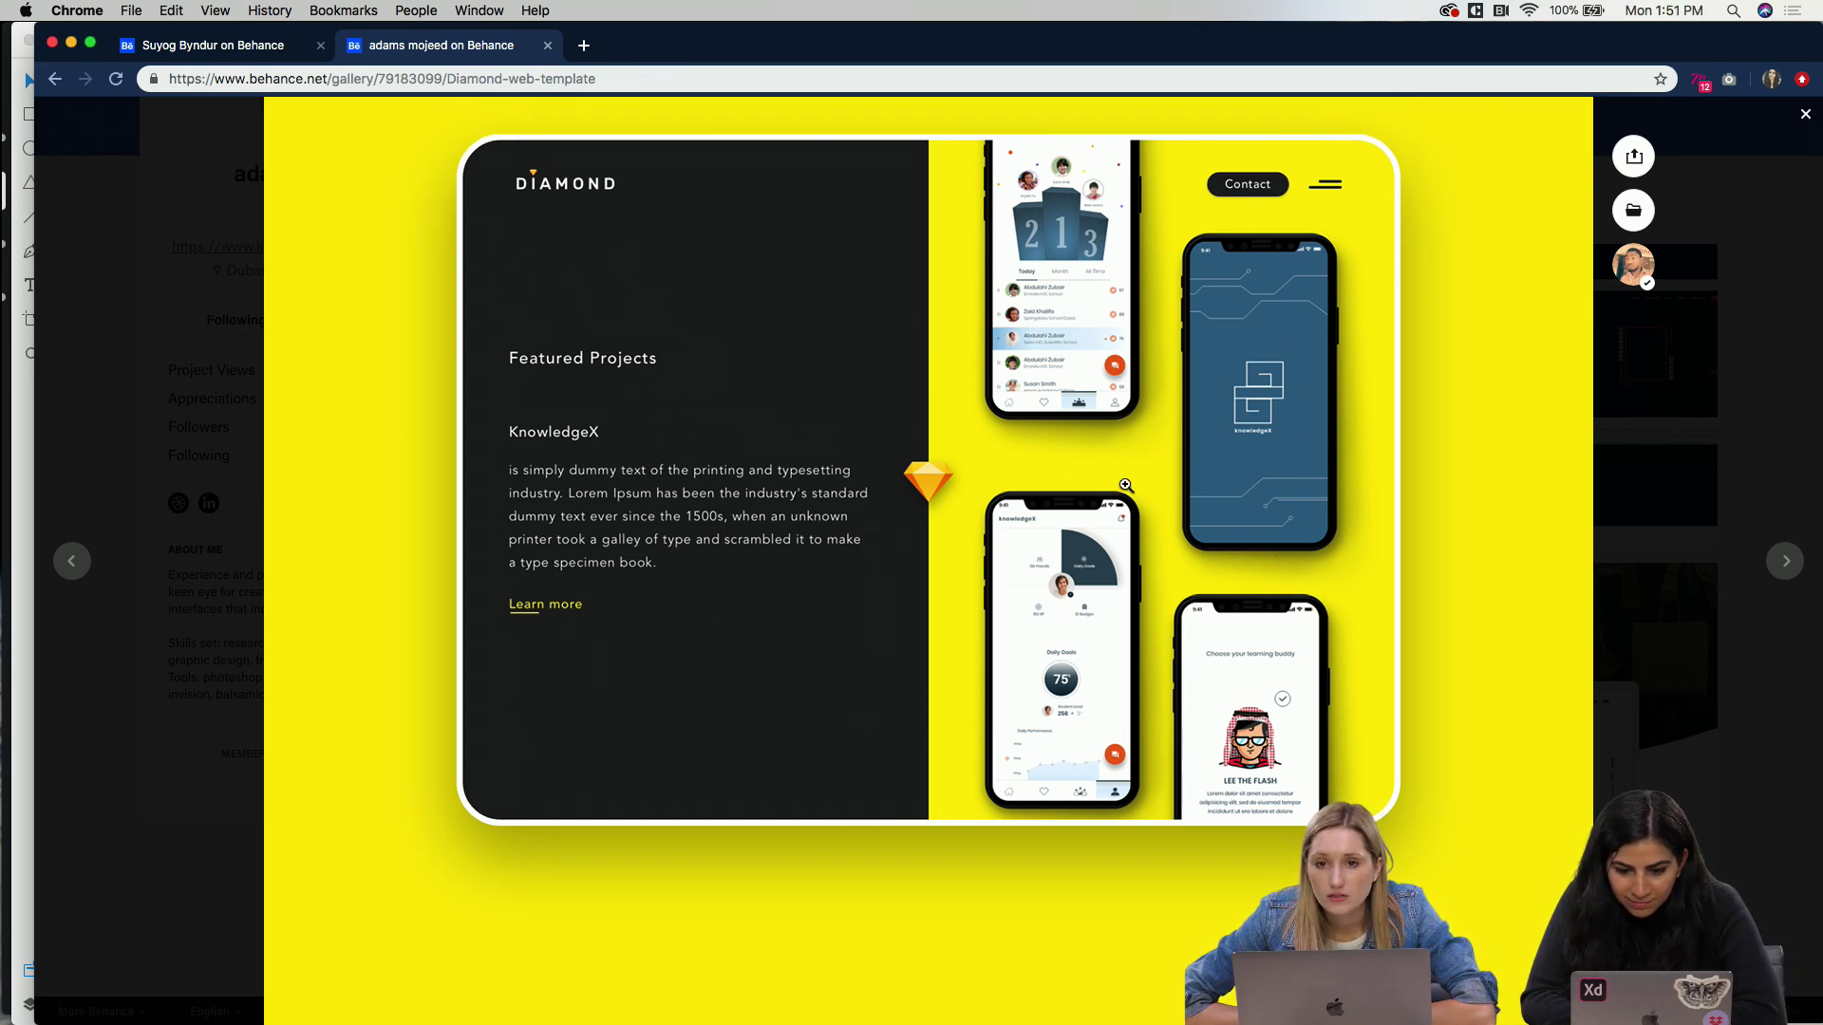
Step: Review the blog article screen, the contact form screen and the menu screen with office addresses
scroll(991, 584, down, 10)
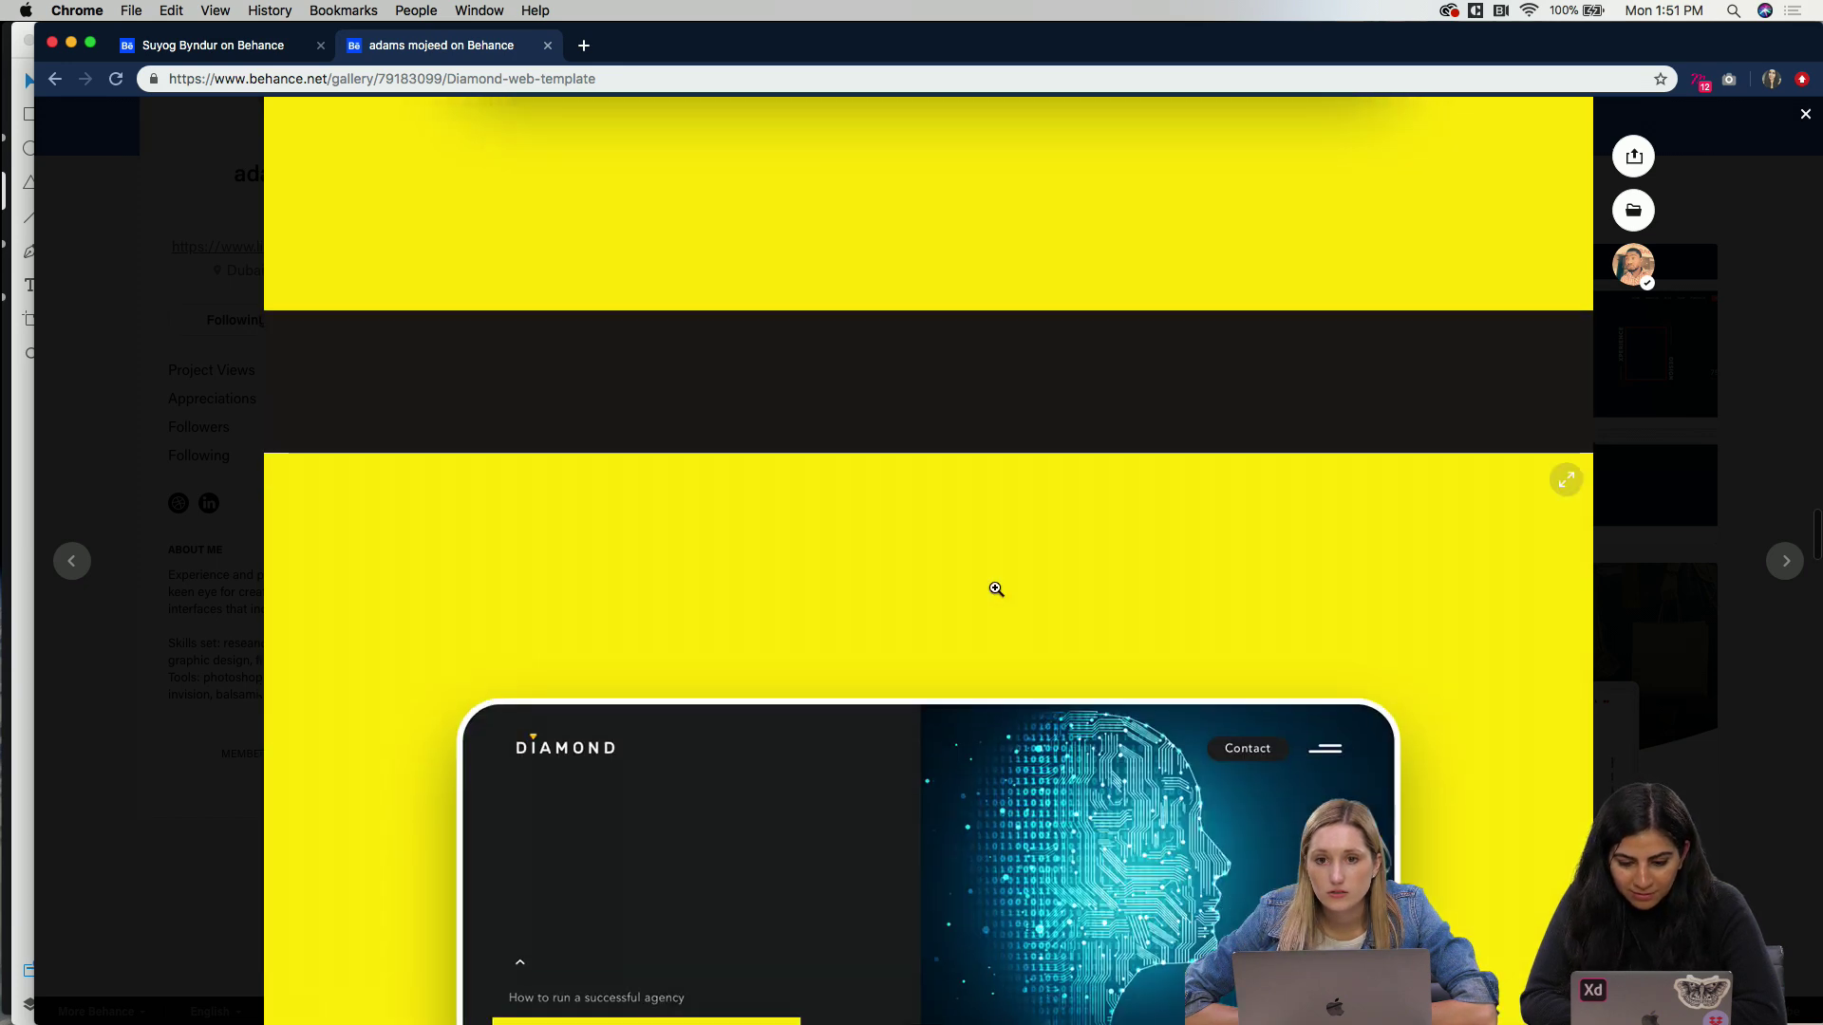
scroll(996, 588, down, 5)
scroll(995, 588, down, 4)
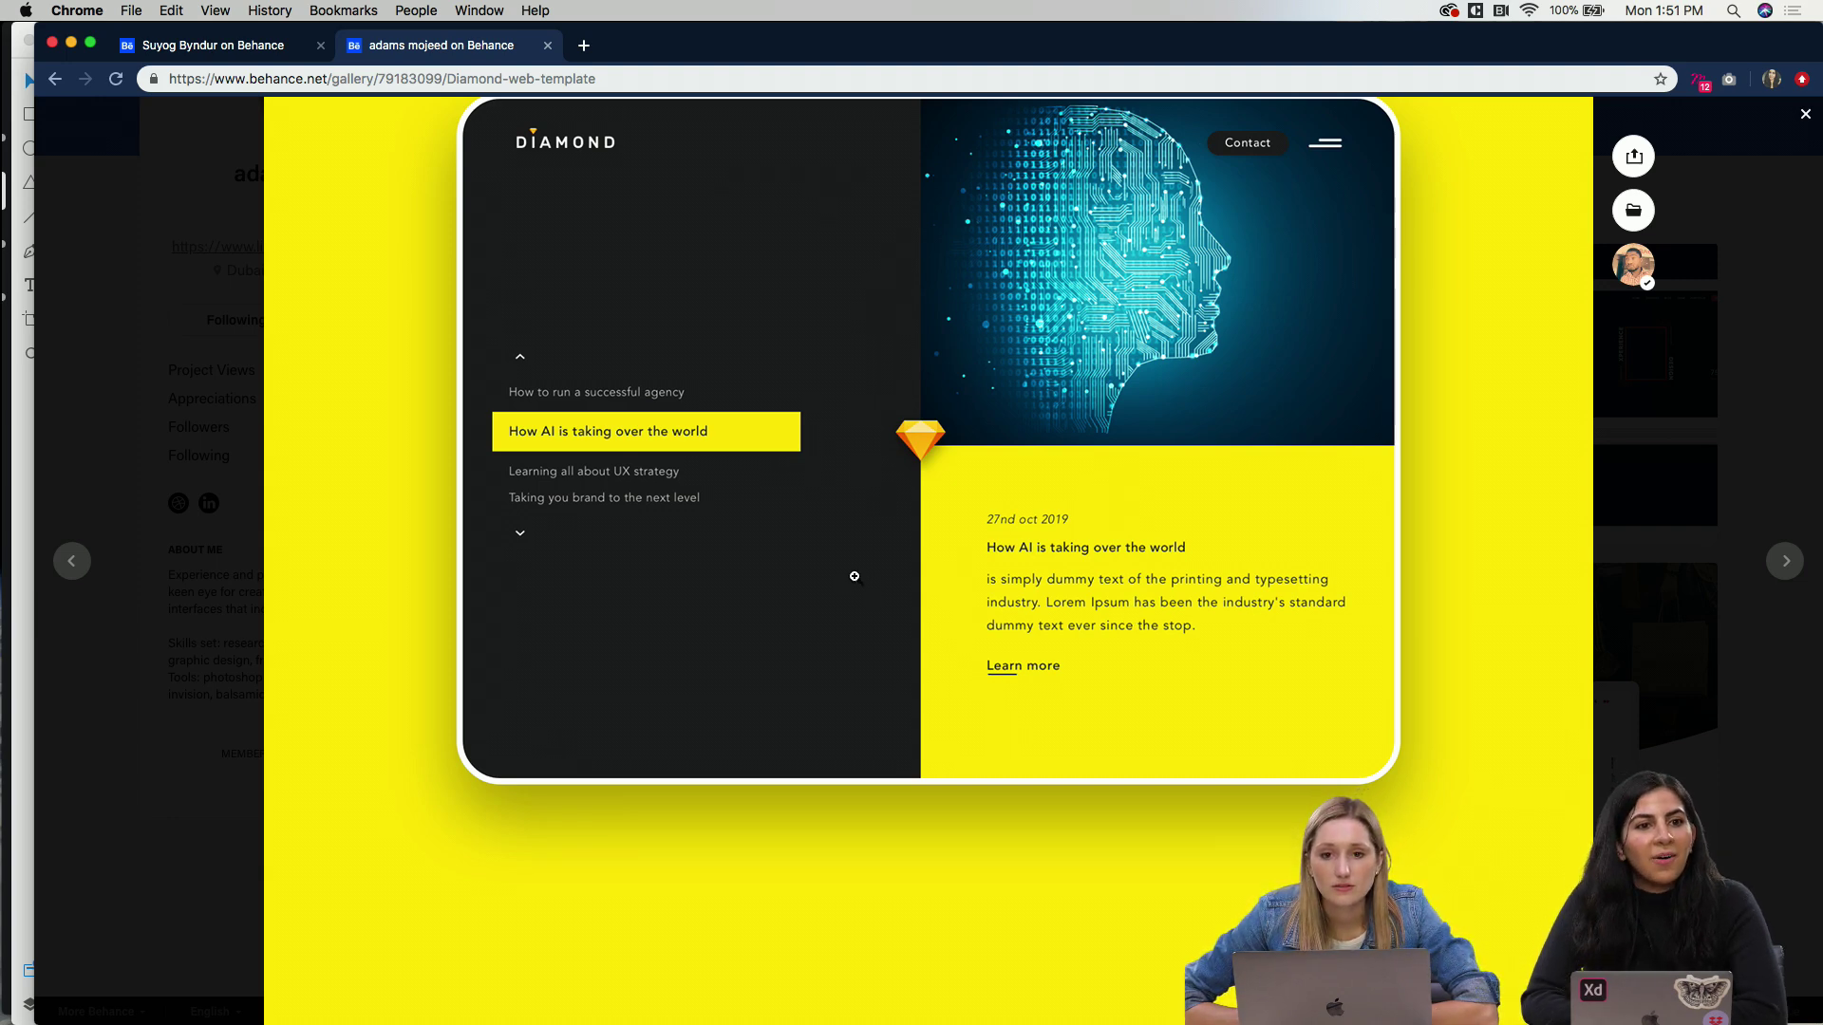
scroll(855, 576, down, 4)
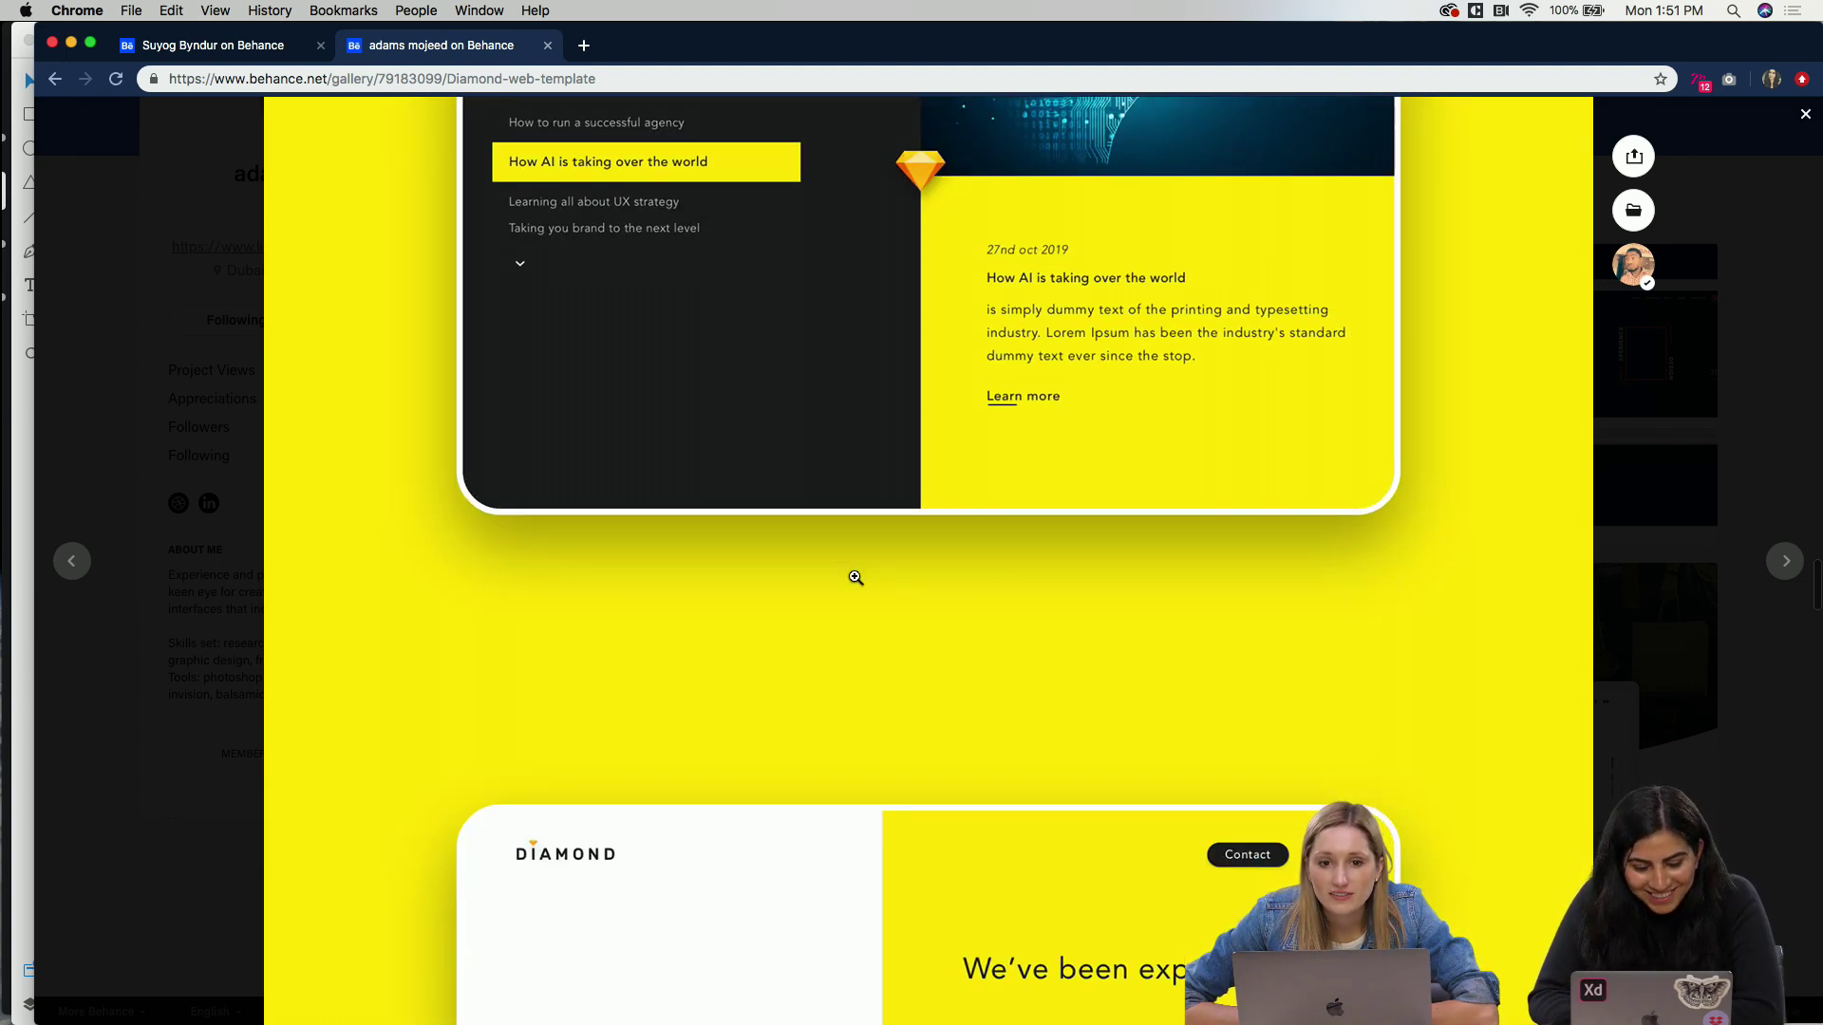
scroll(855, 577, down, 8)
scroll(856, 578, down, 2)
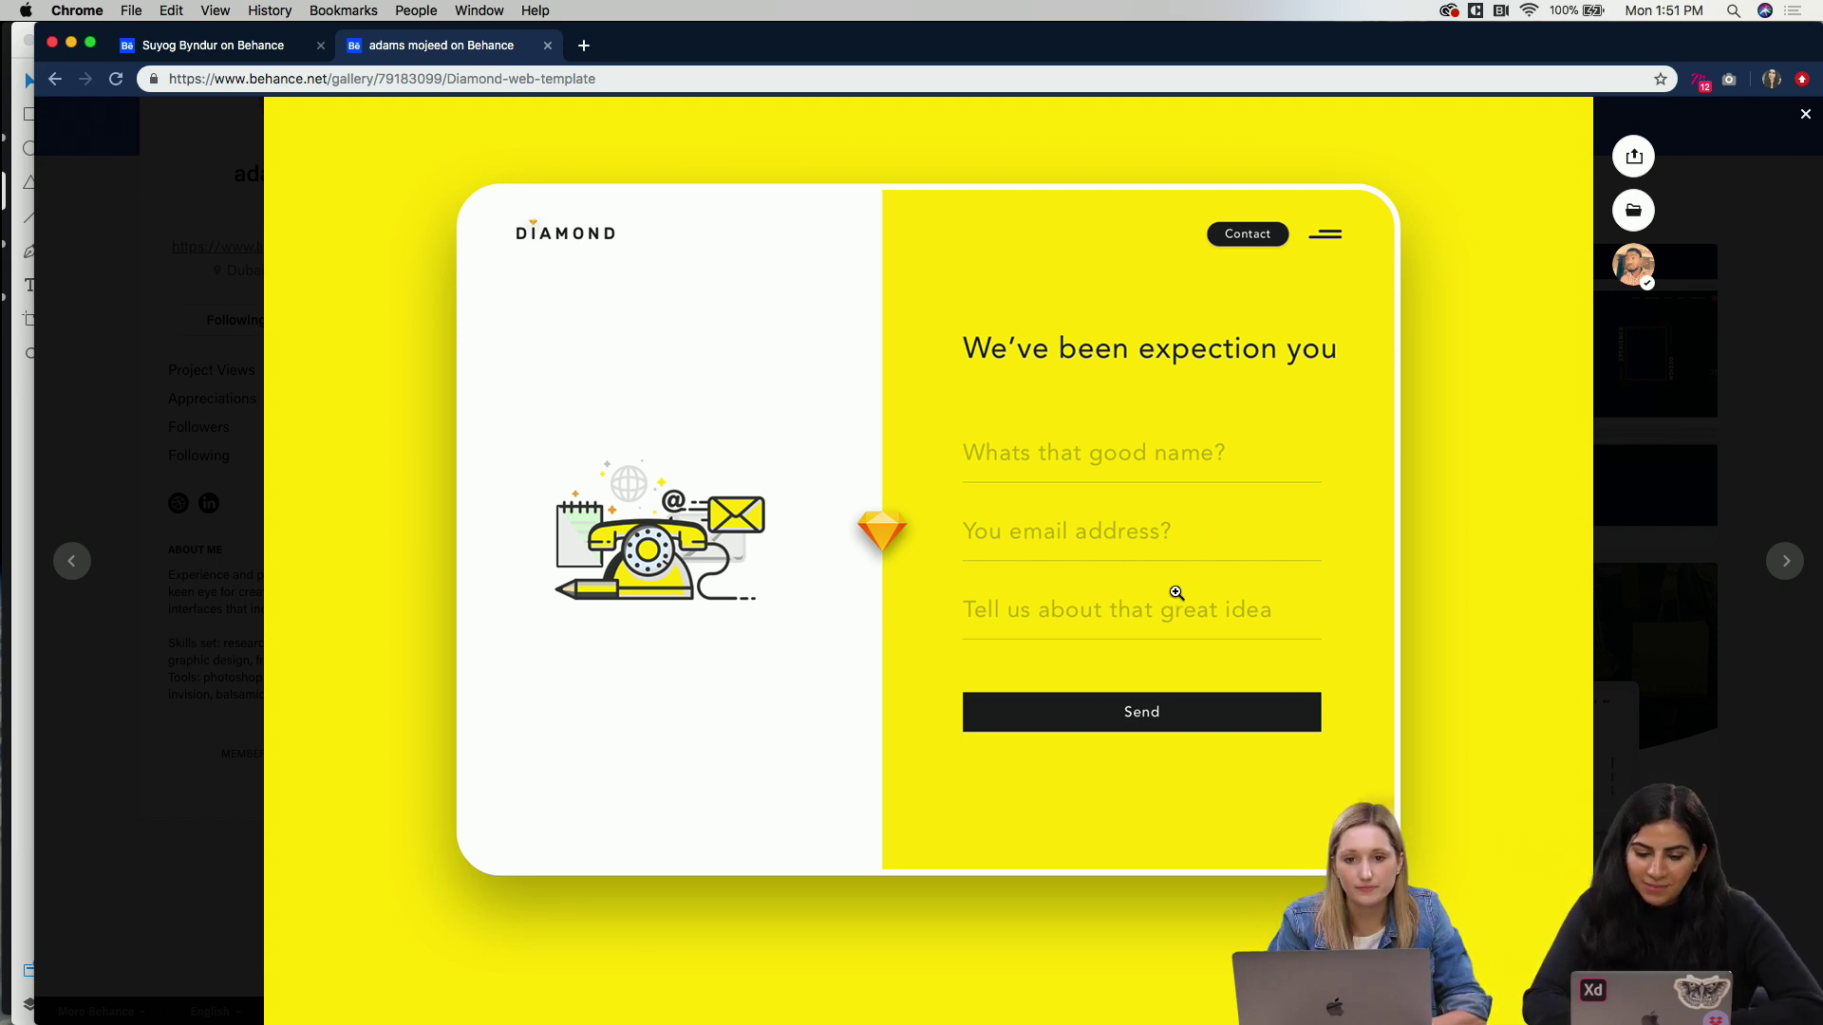
scroll(1176, 592, down, 3)
scroll(1175, 592, down, 7)
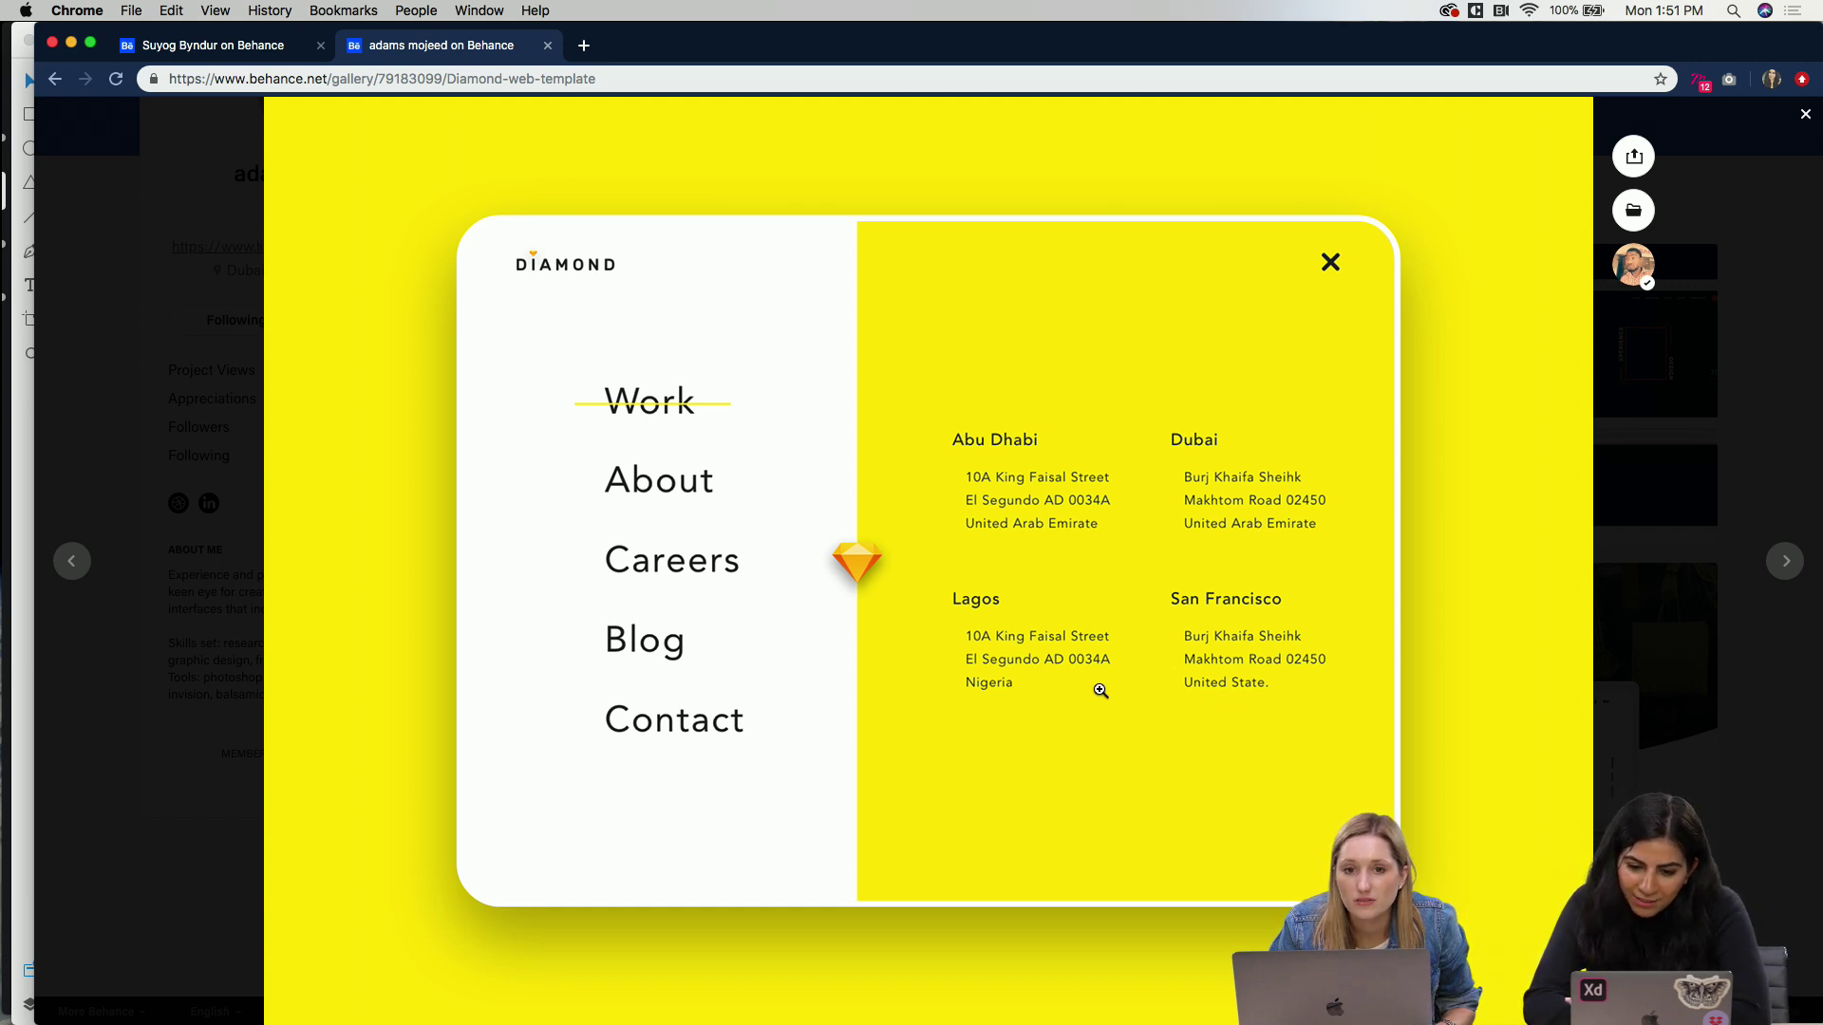
Step: Review the menu screen with office addresses and the What we all about screen with its services list
scroll(870, 731, down, 4)
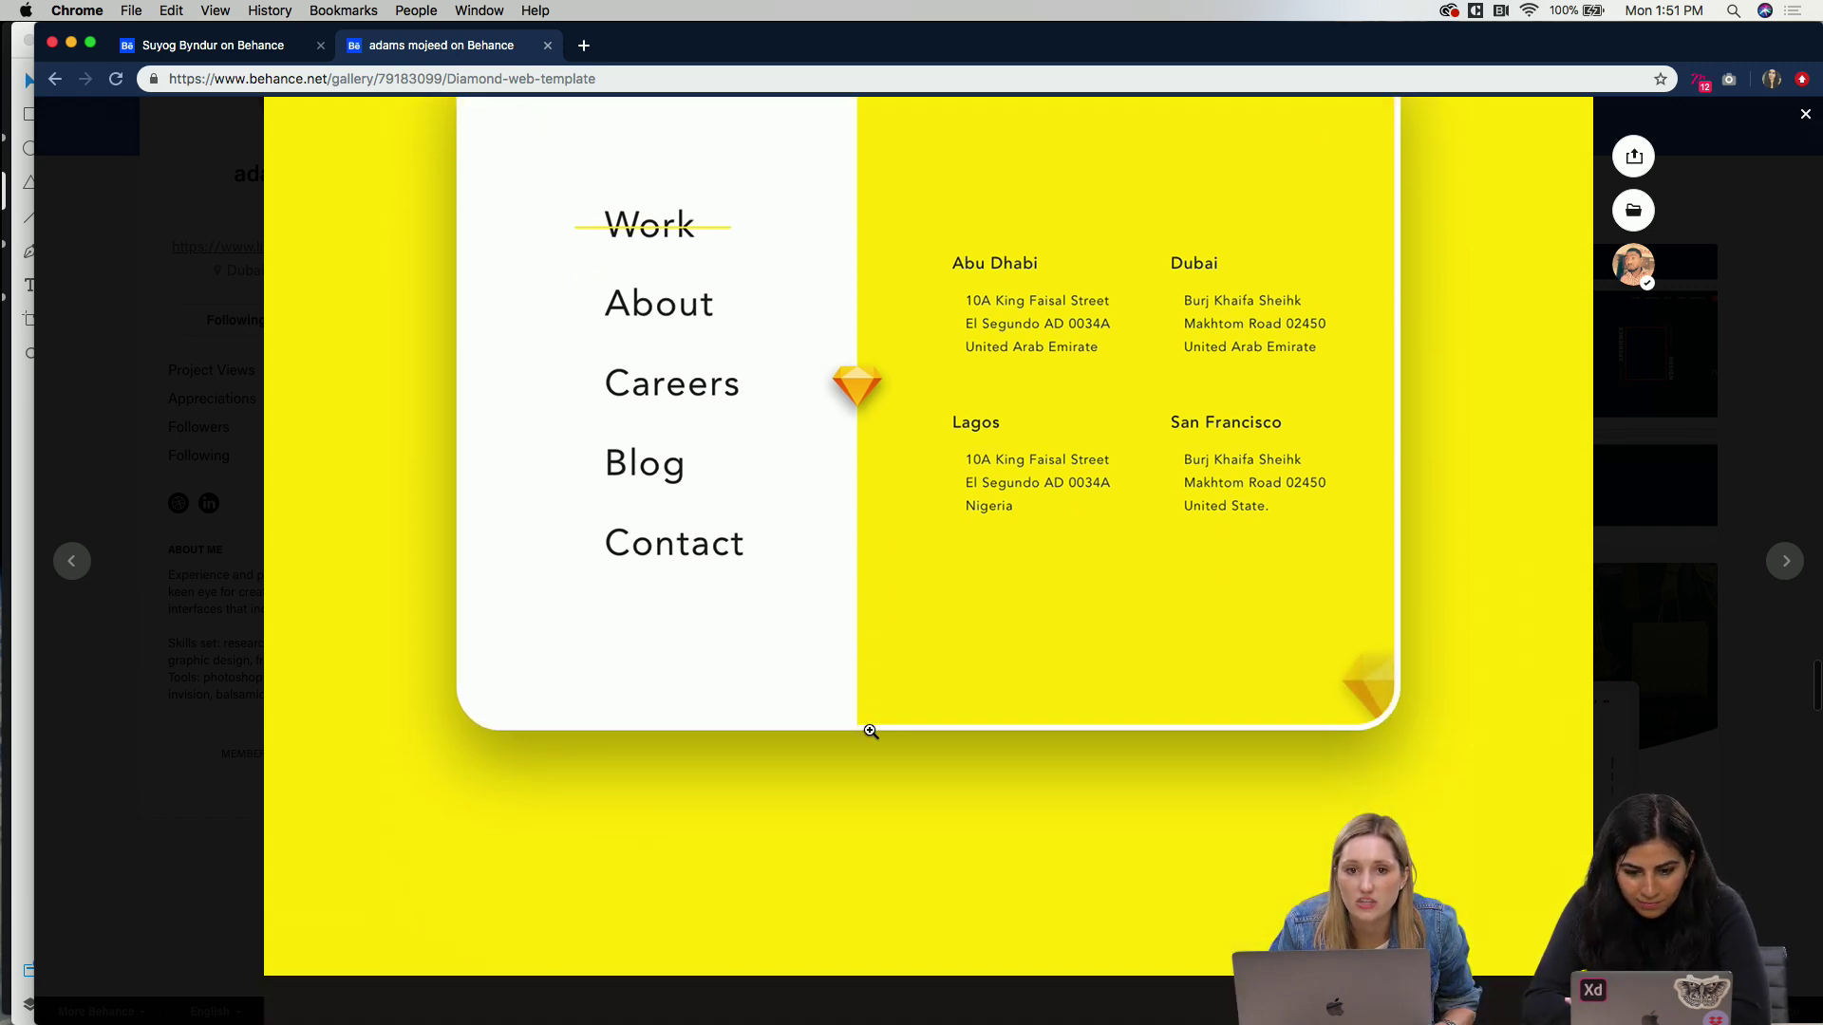
scroll(904, 636, up, 2)
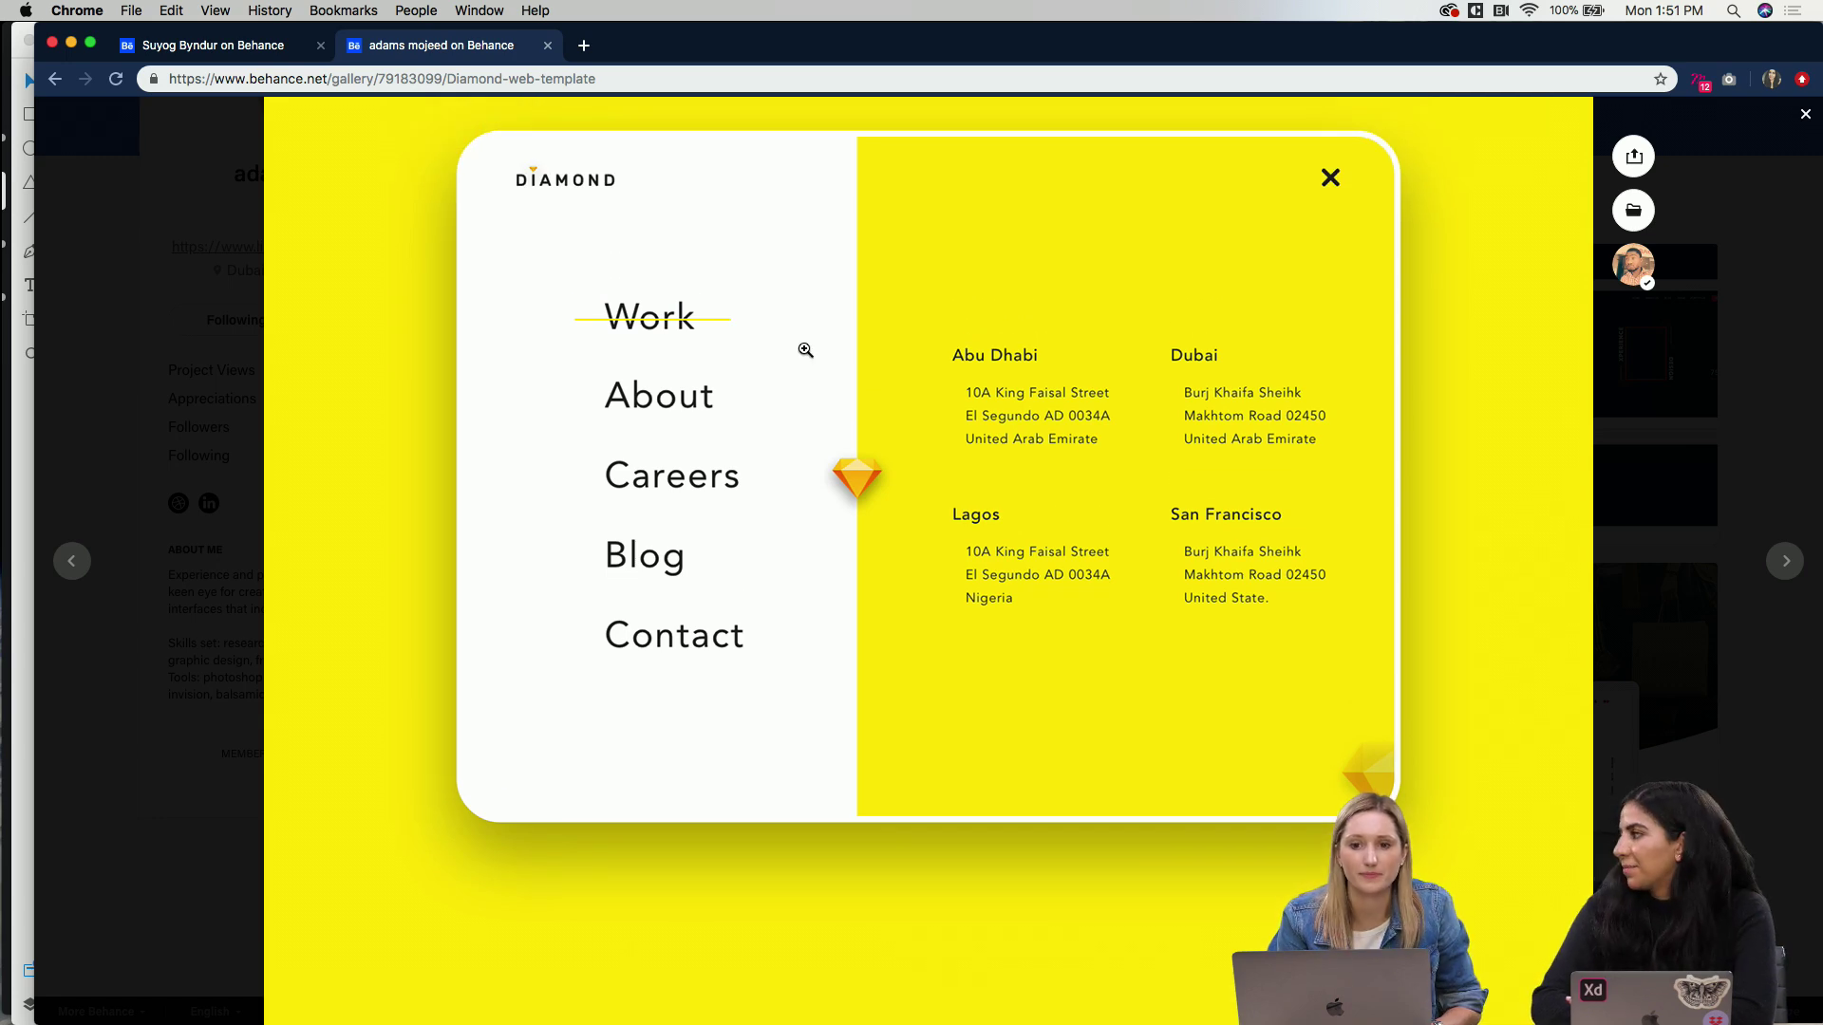
scroll(761, 422, down, 20)
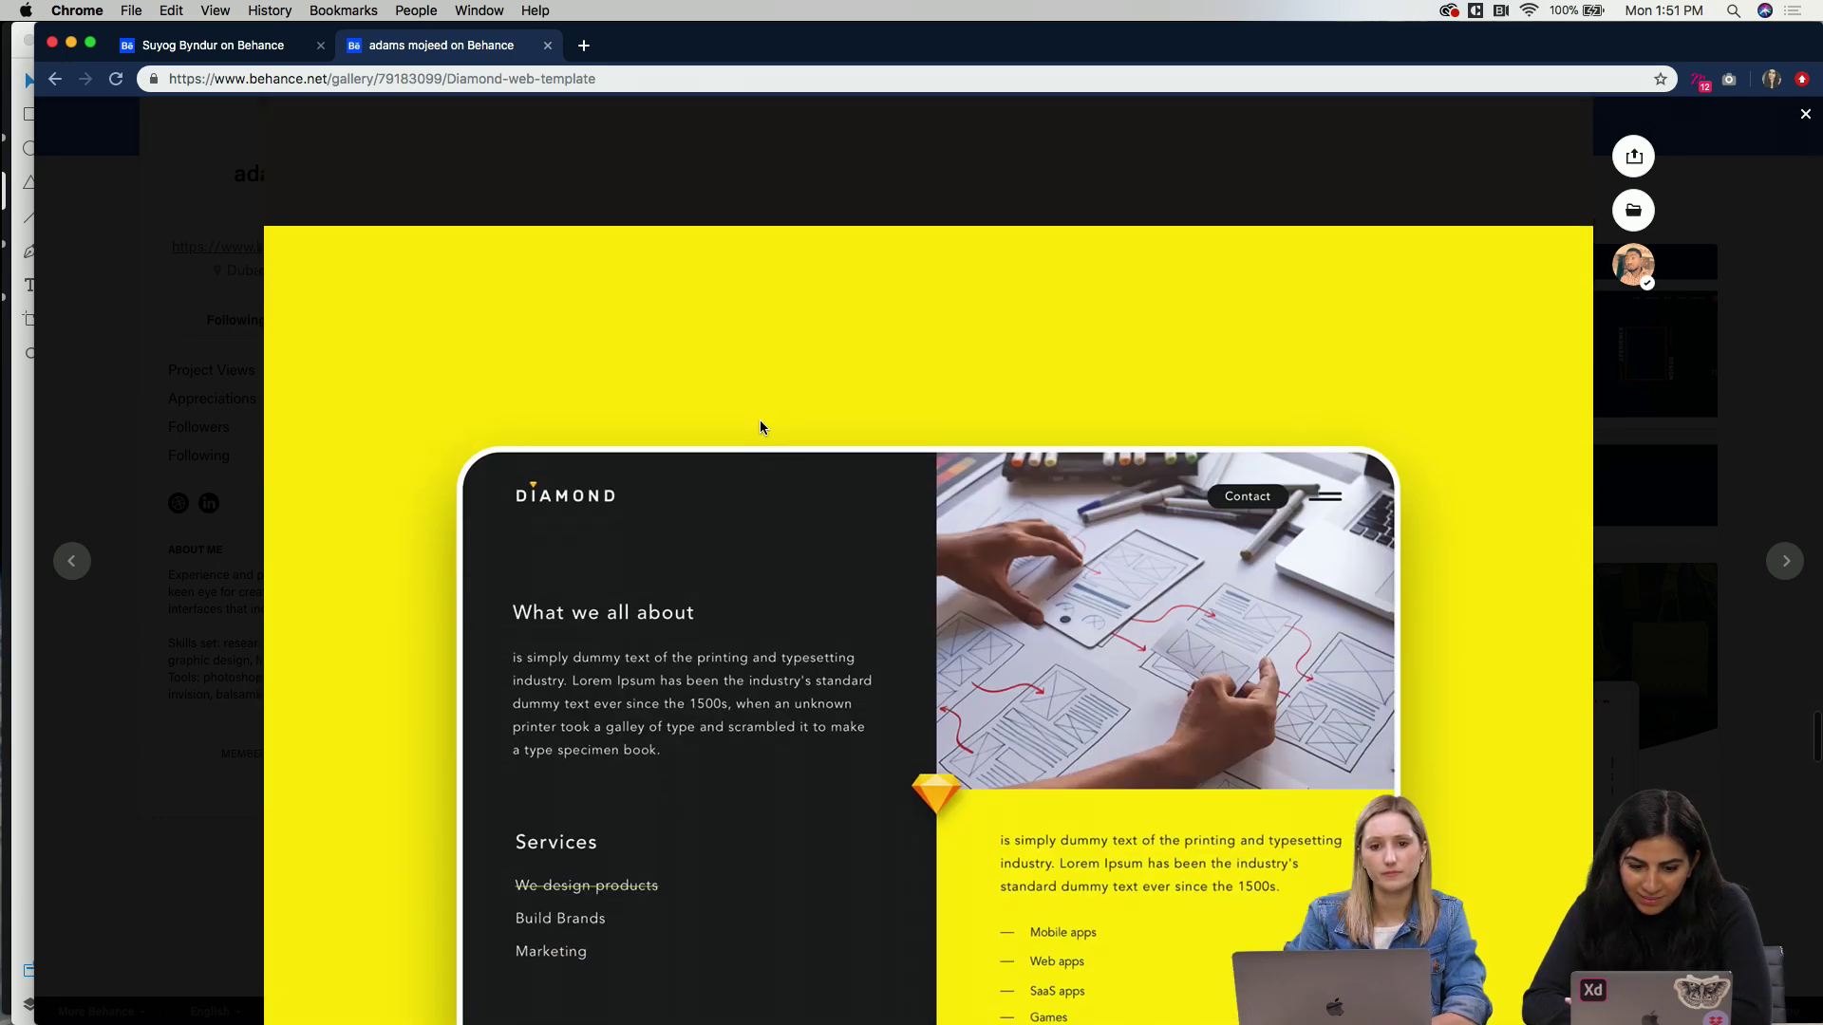
scroll(761, 422, down, 1)
scroll(861, 698, down, 3)
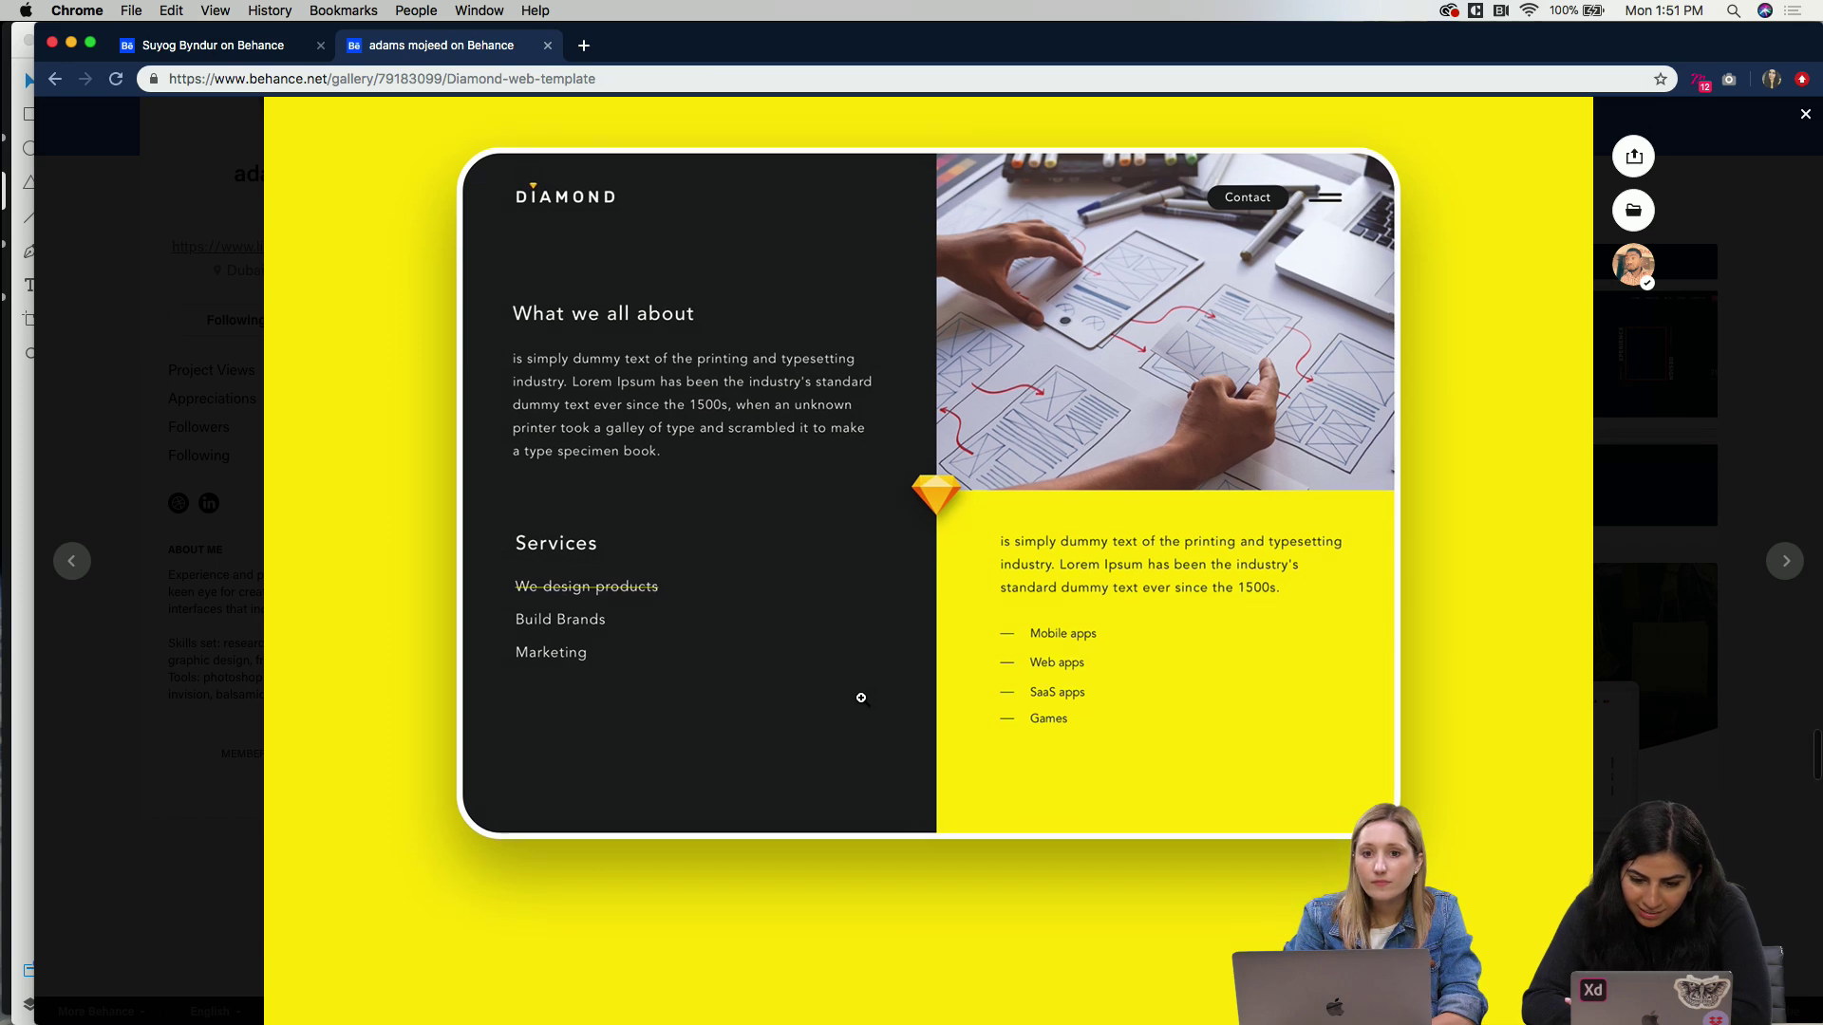
scroll(861, 699, down, 10)
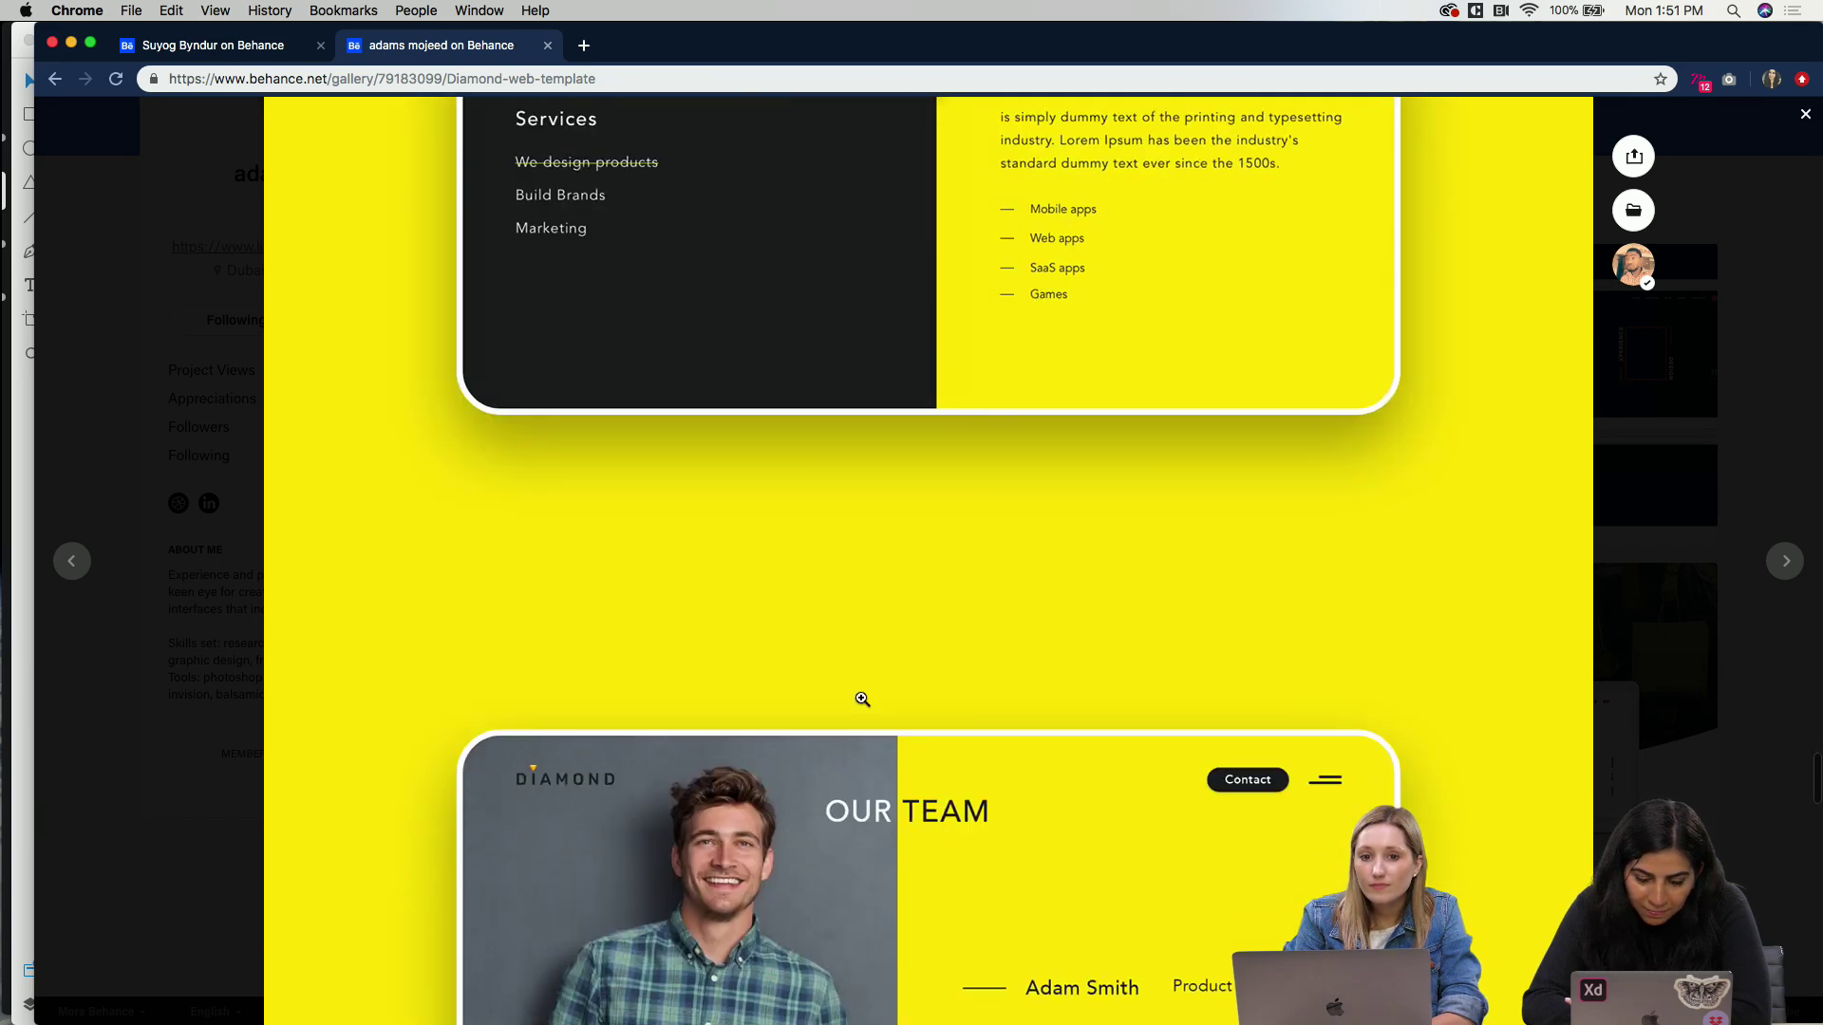
Step: Examine the Our Team screen, comparing it with the services screen above it
scroll(861, 698, down, 2)
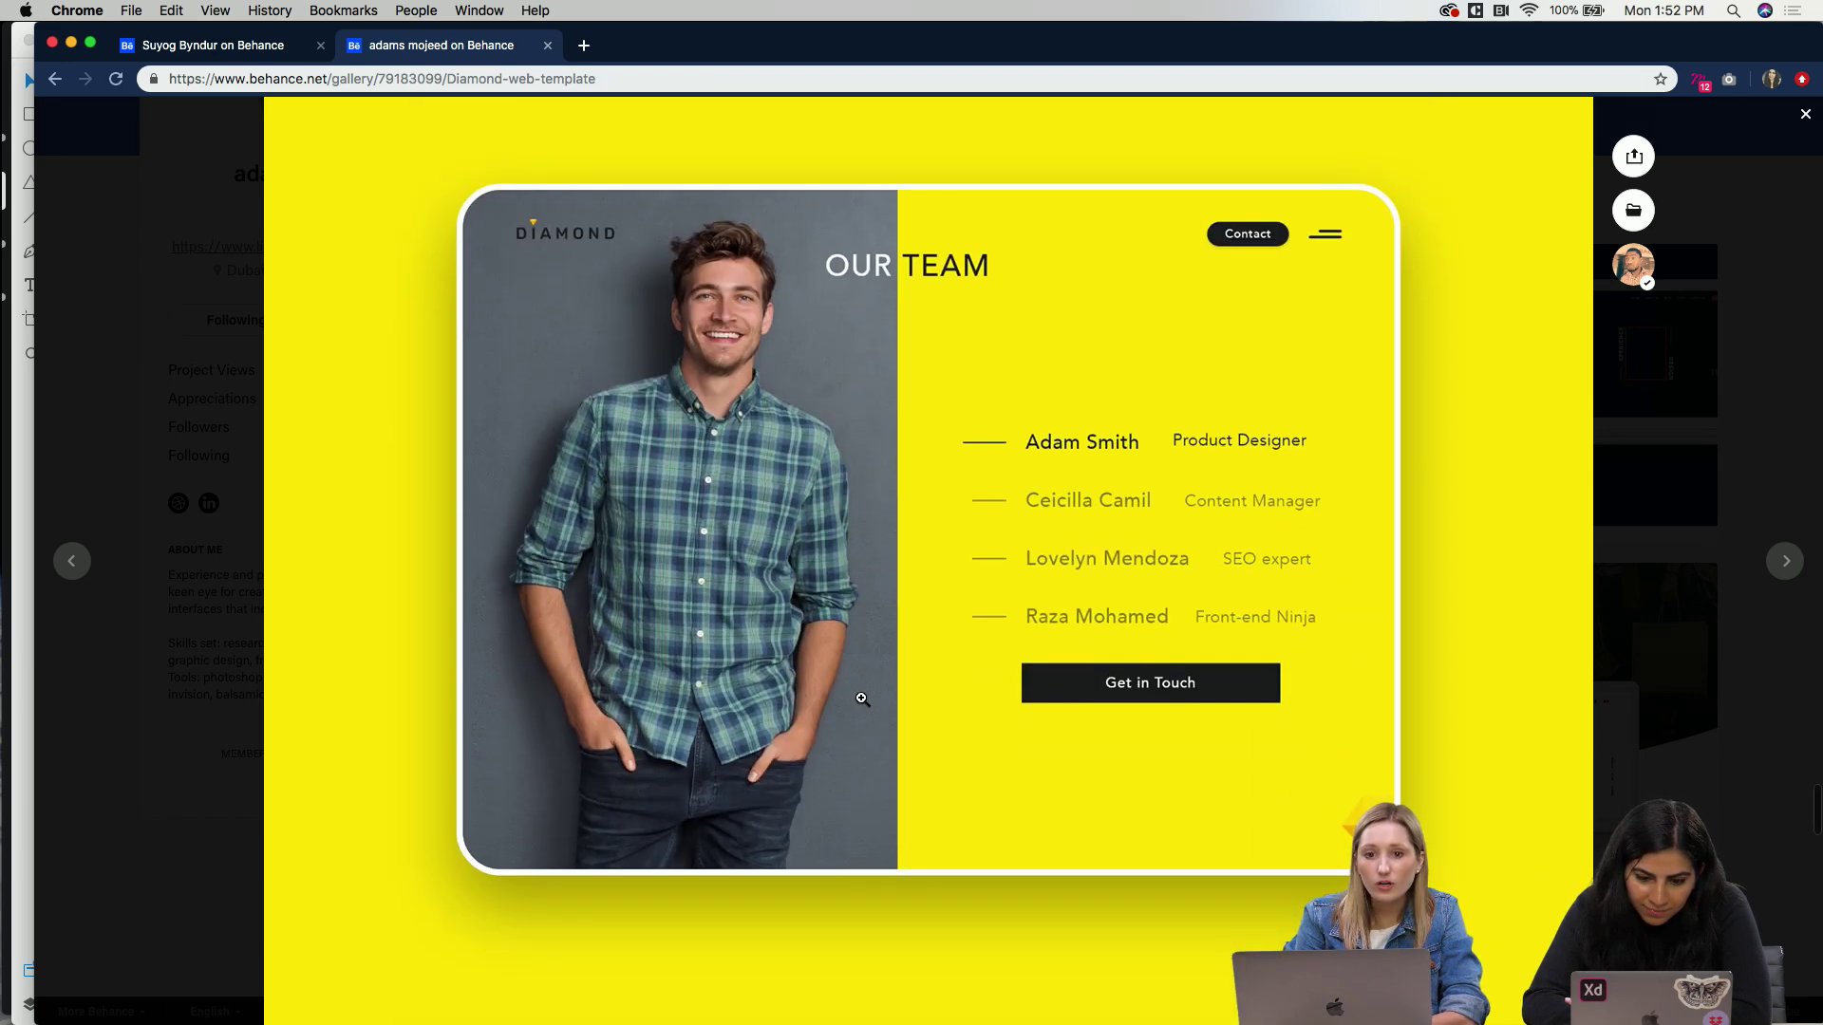
scroll(874, 561, up, 5)
scroll(882, 557, up, 5)
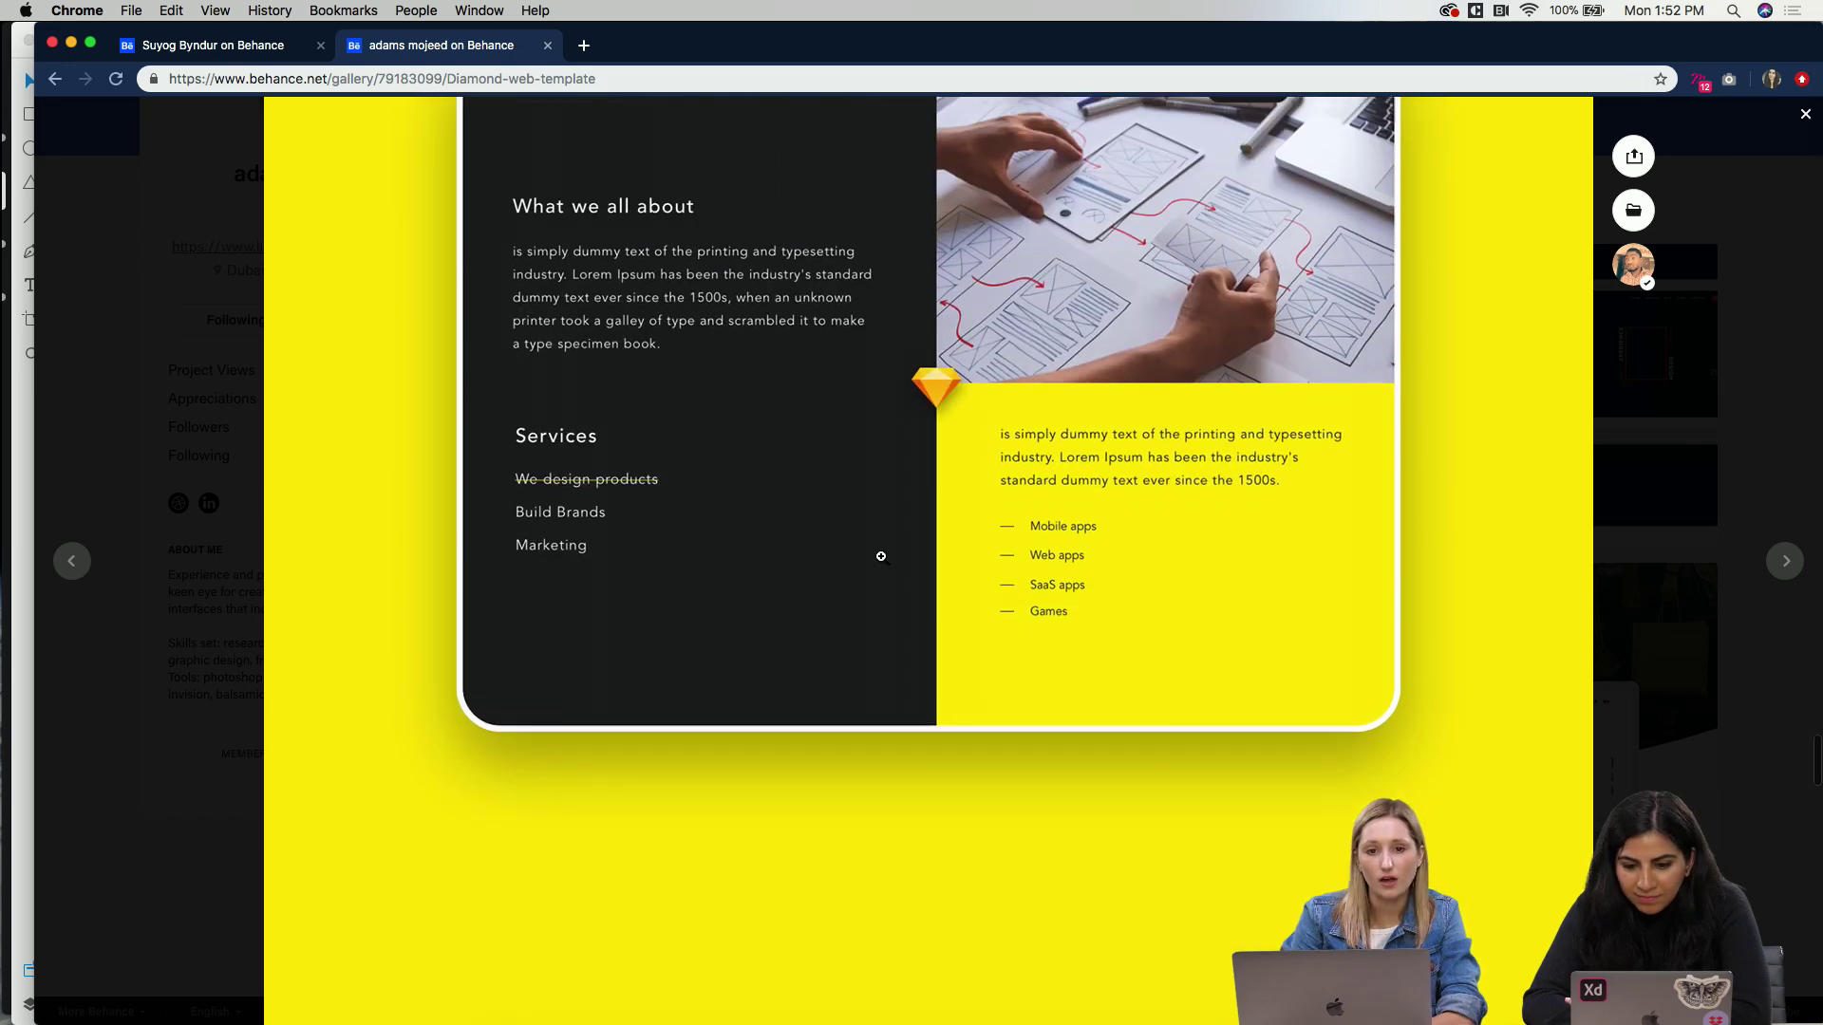
scroll(1099, 588, down, 6)
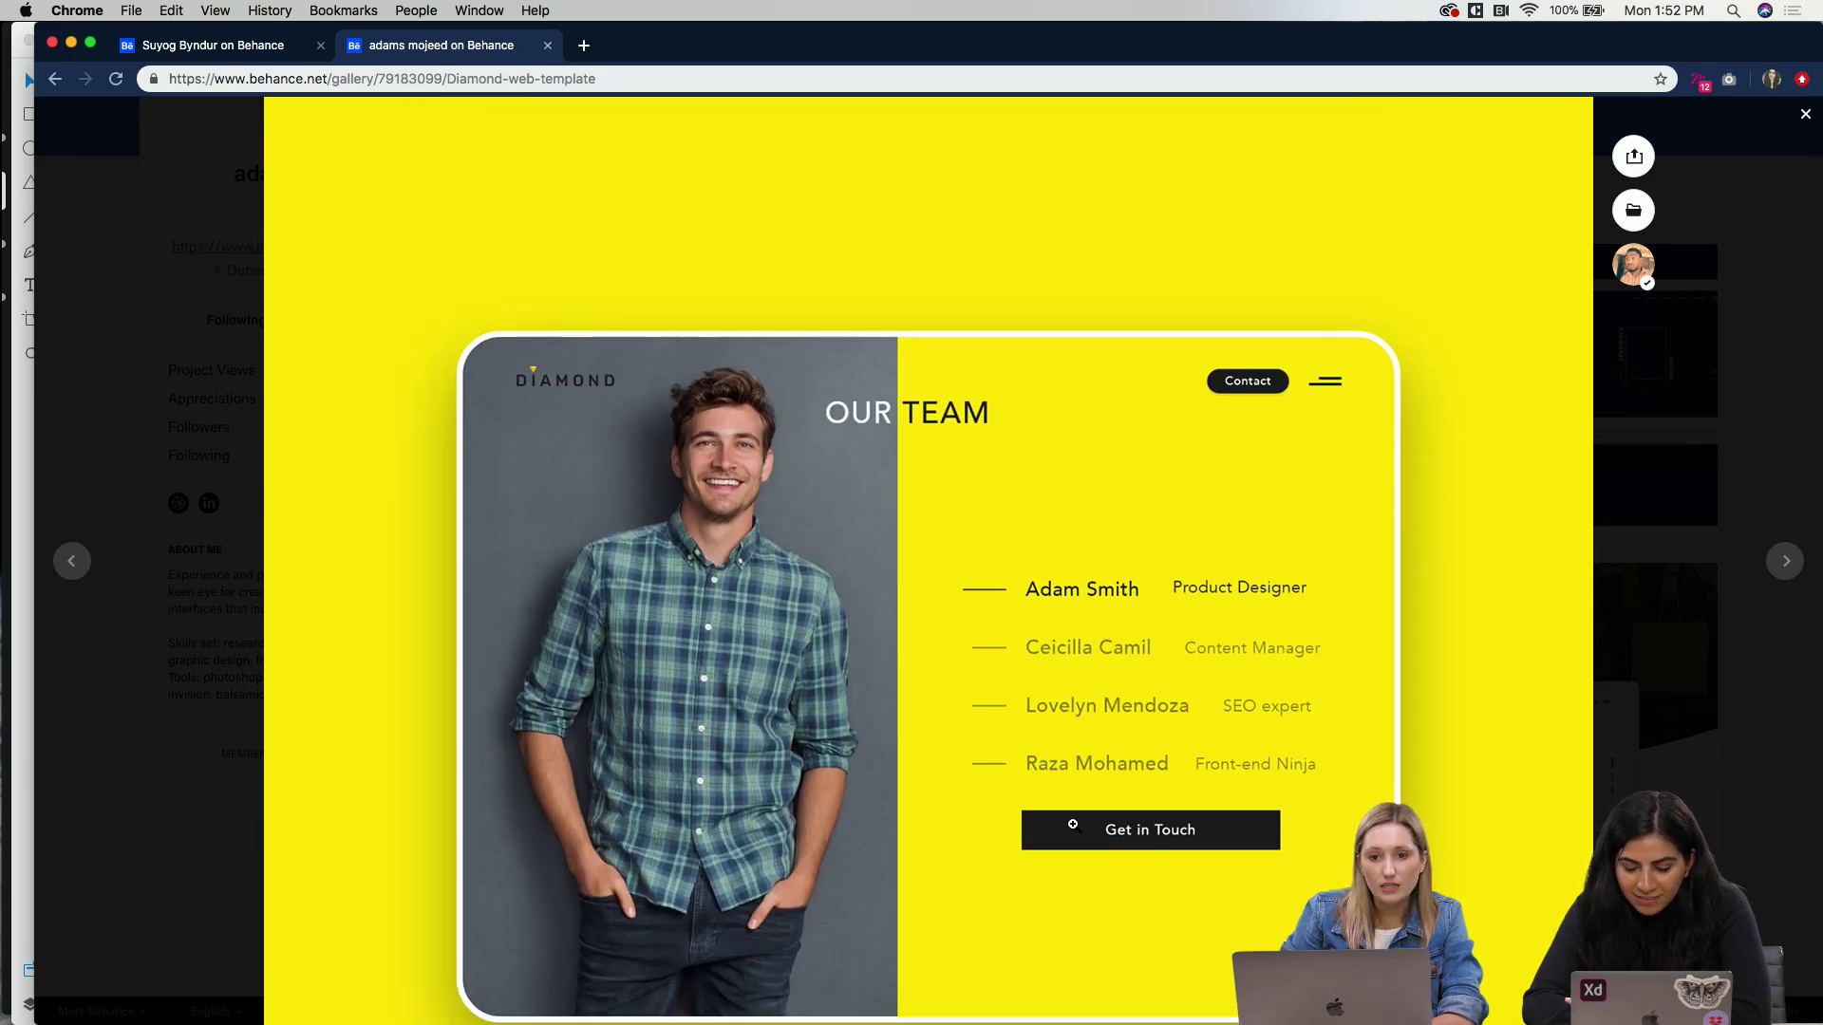
scroll(990, 830, down, 2)
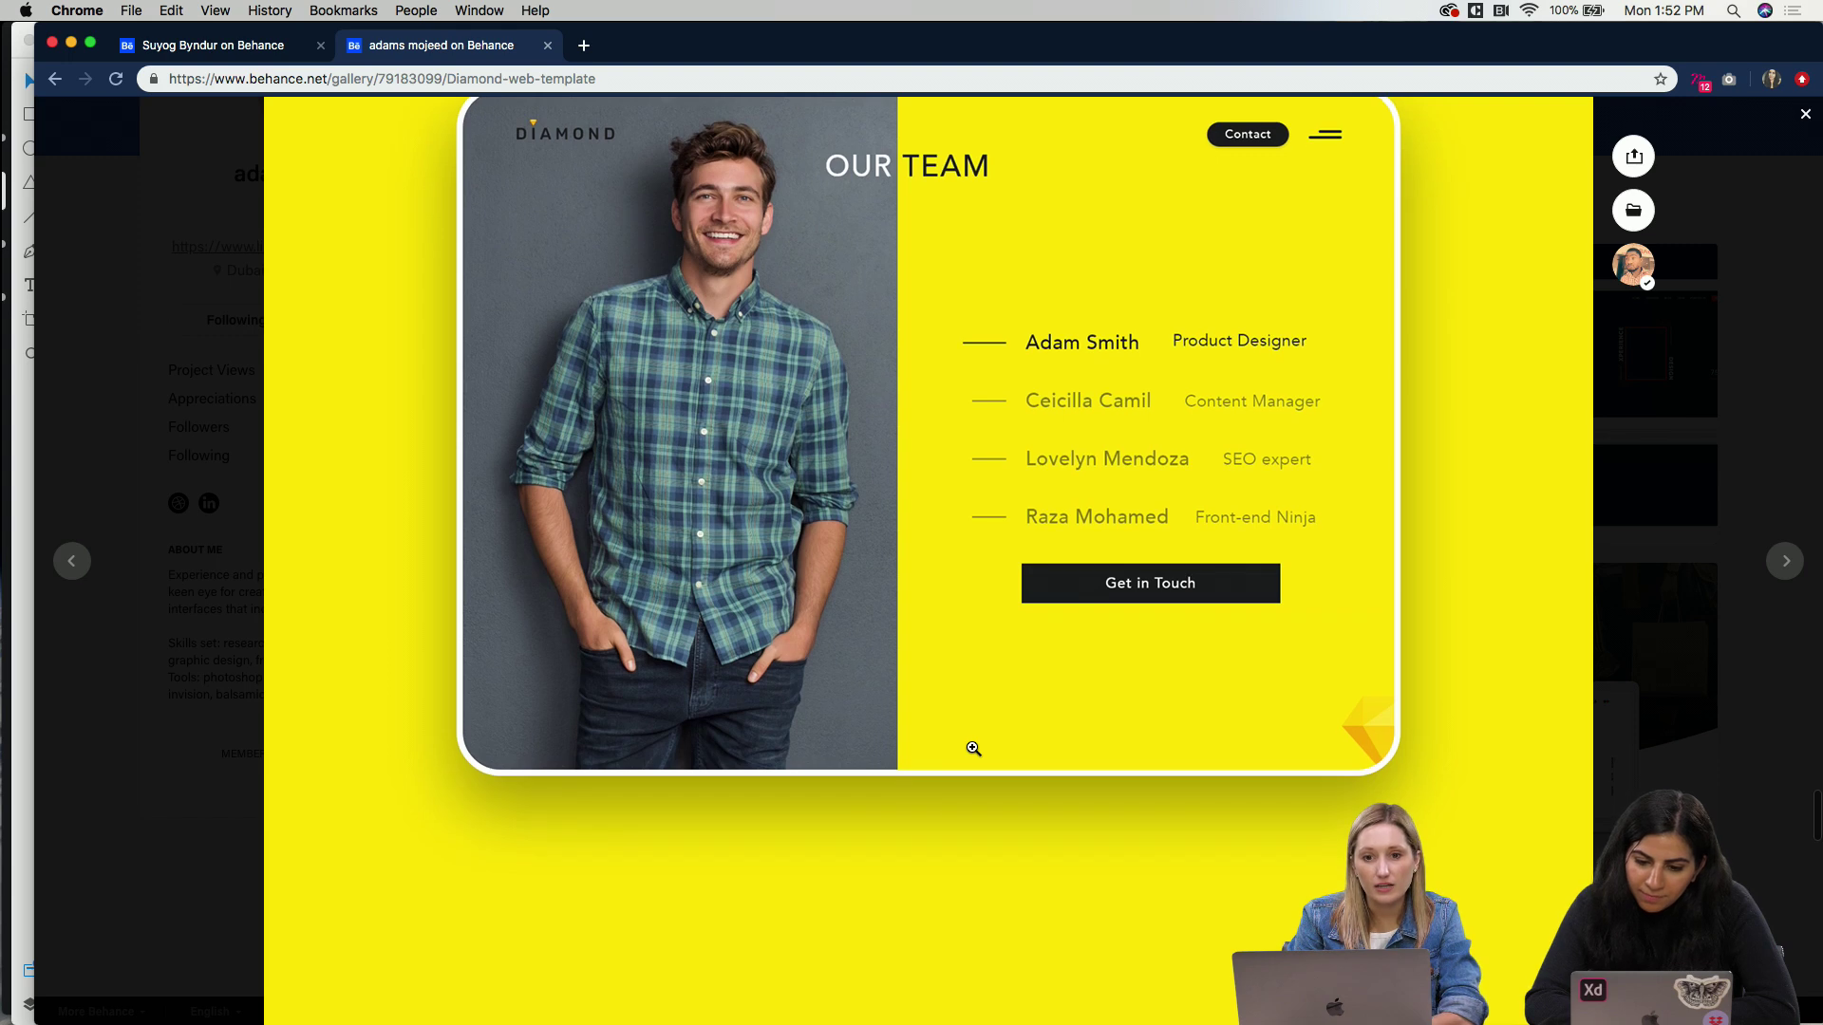
scroll(973, 749, up, 2)
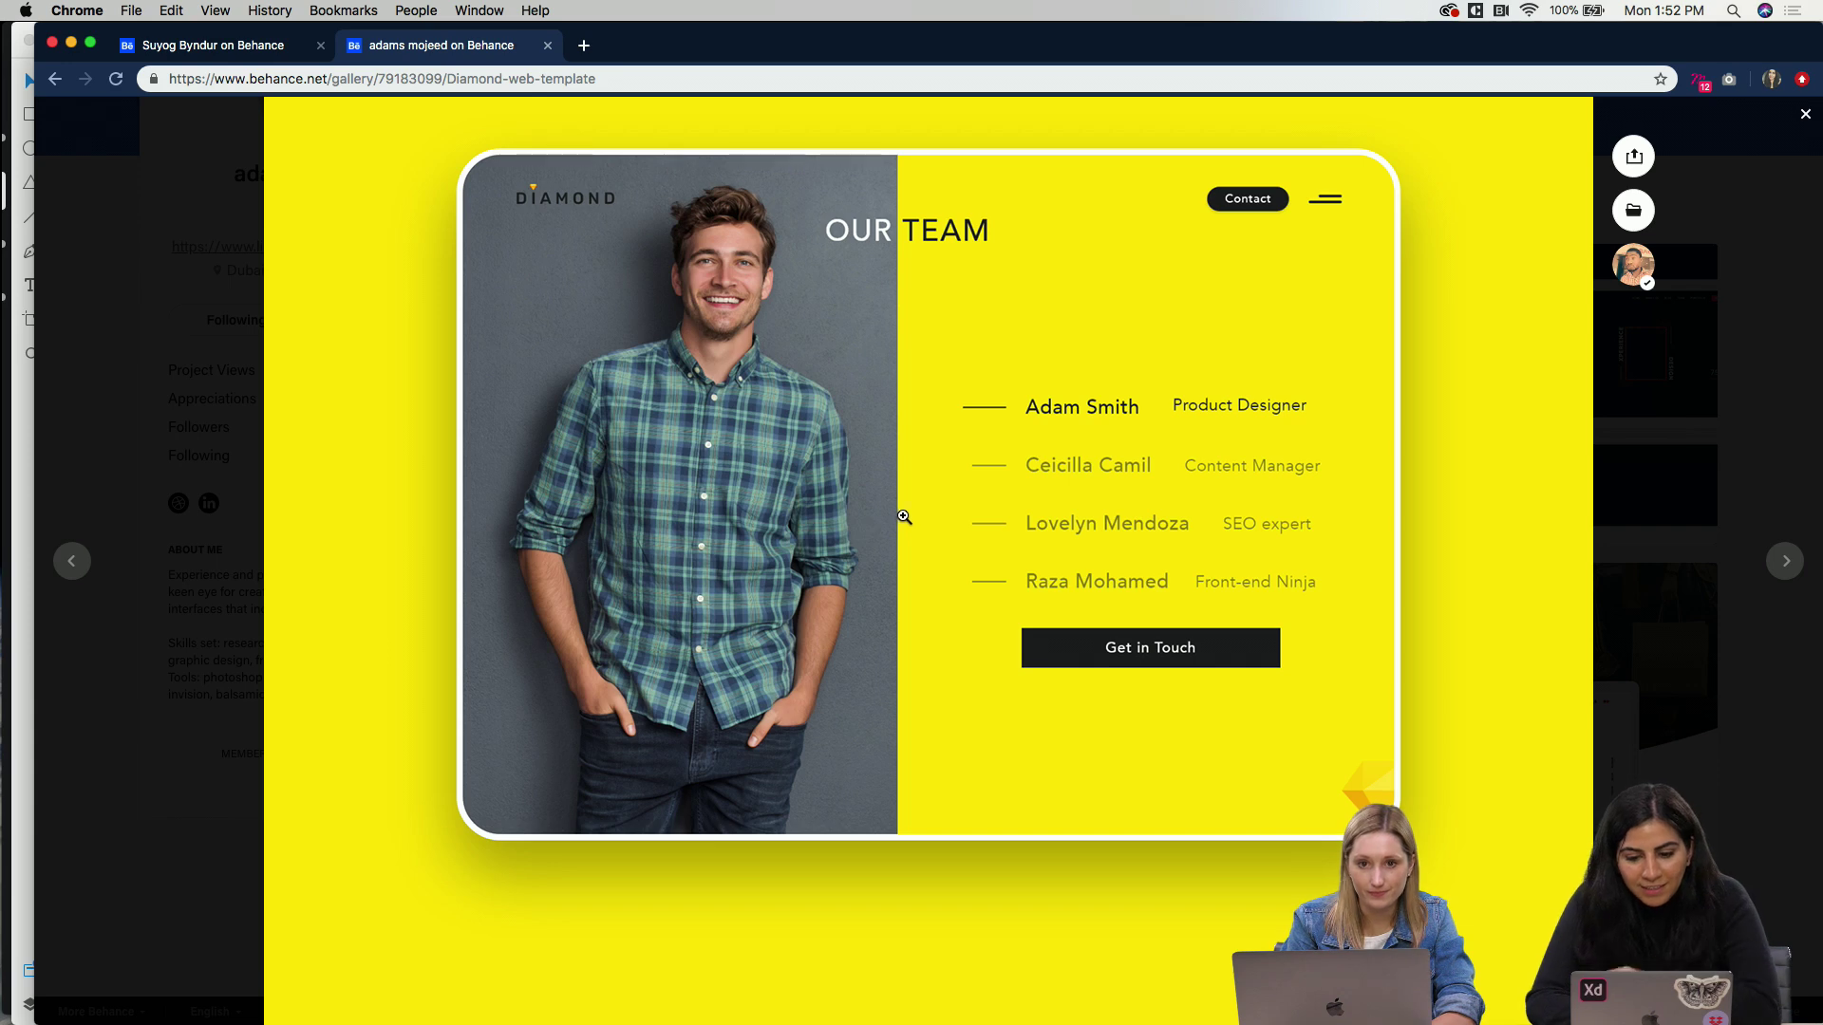
Step: Appreciate the Diamond web template project at its end, past the login screen, and close the project
scroll(1041, 645, down, 10)
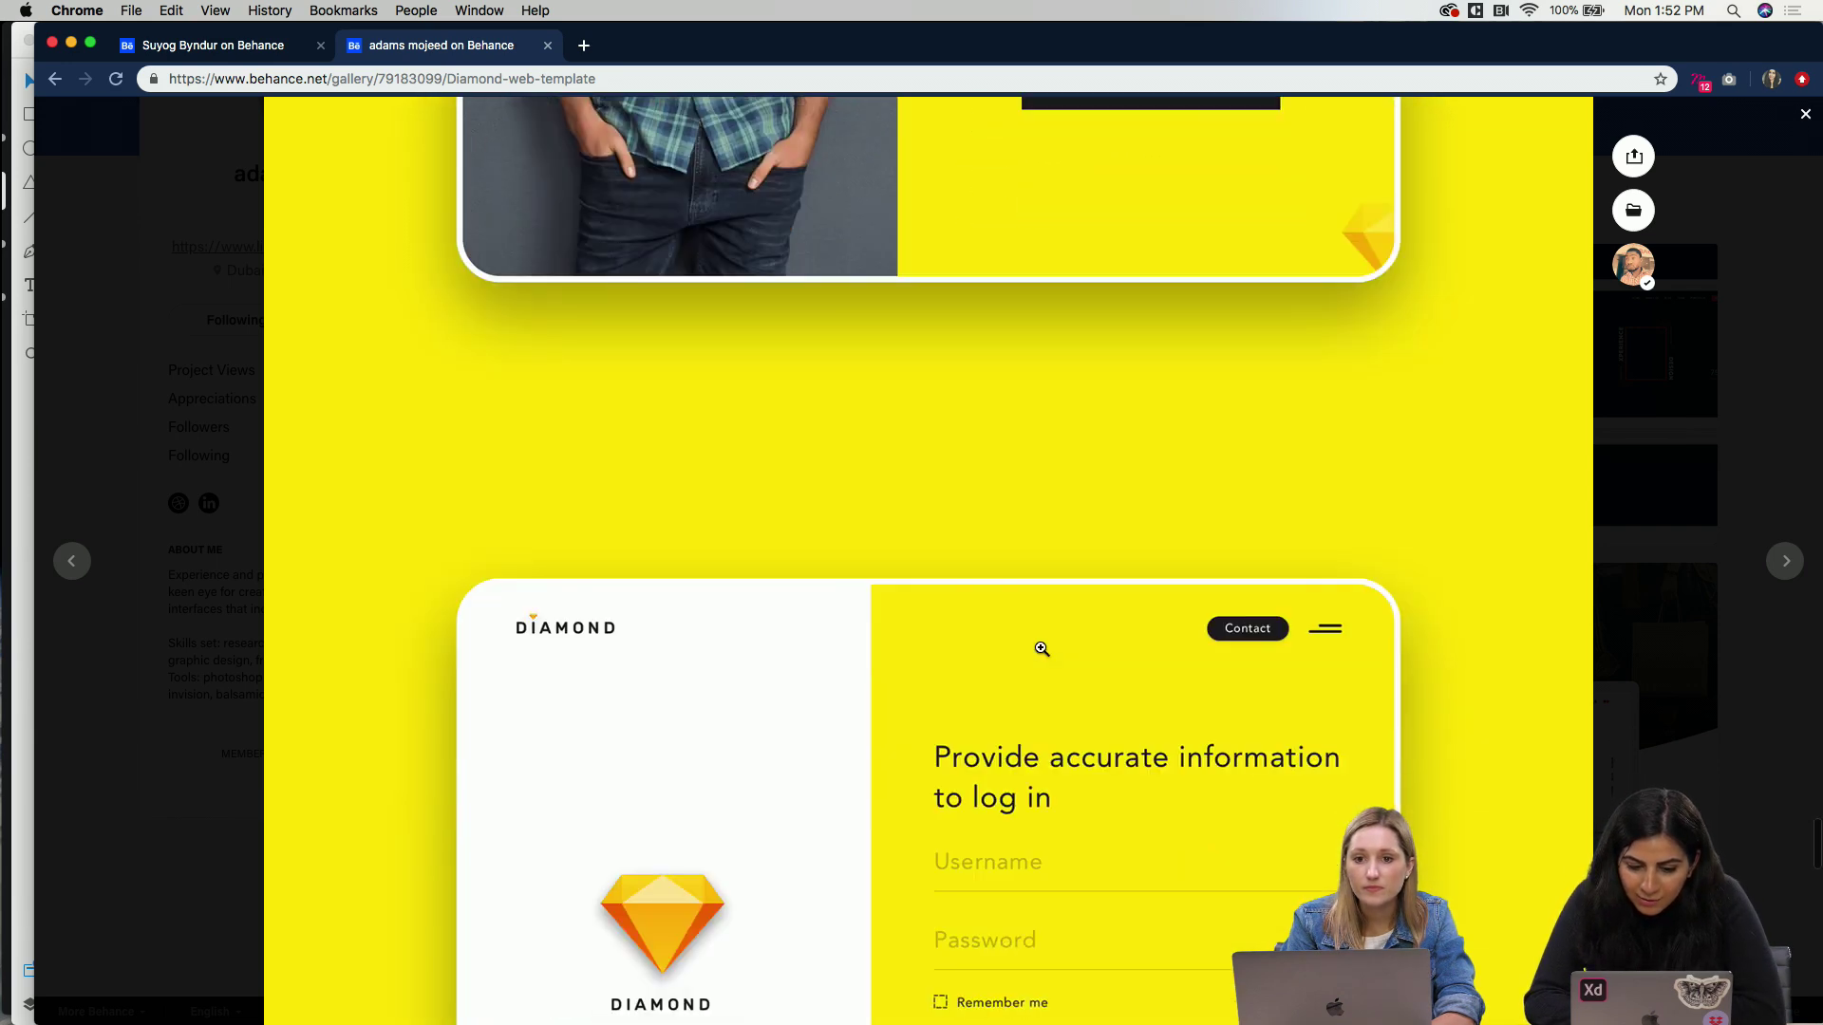
scroll(1041, 648, down, 5)
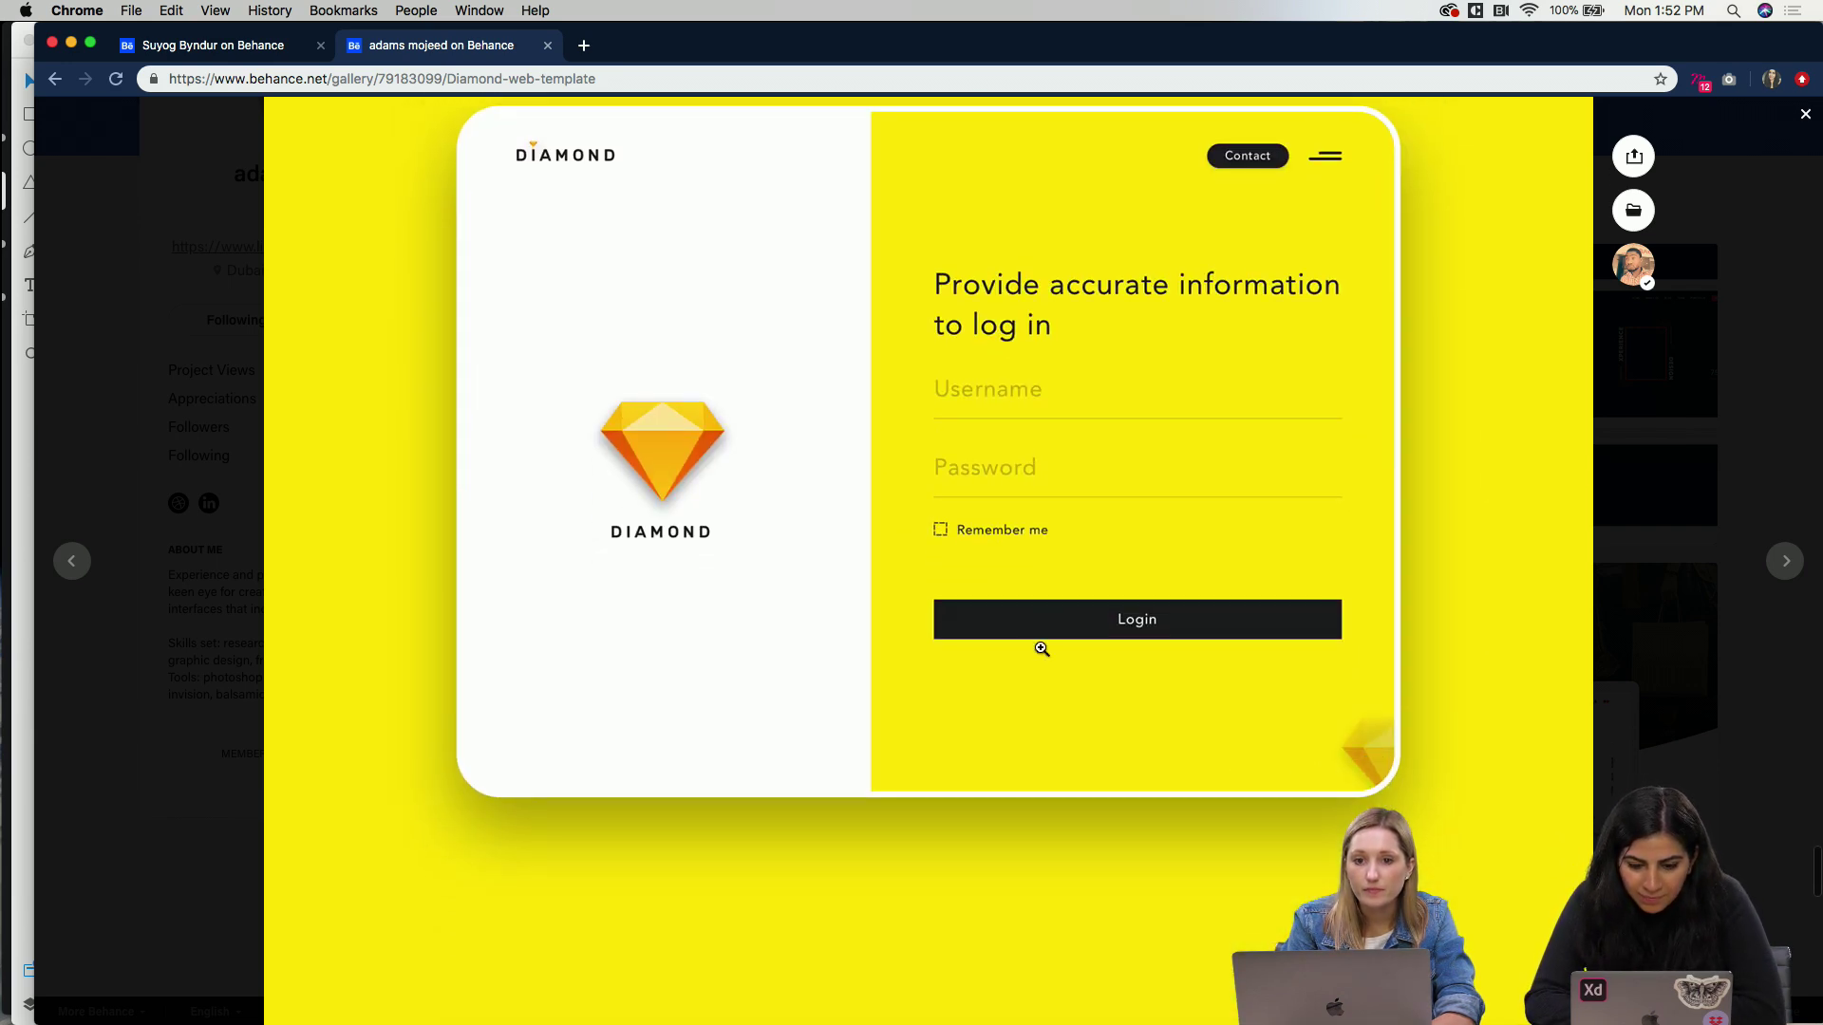
scroll(1041, 648, down, 9)
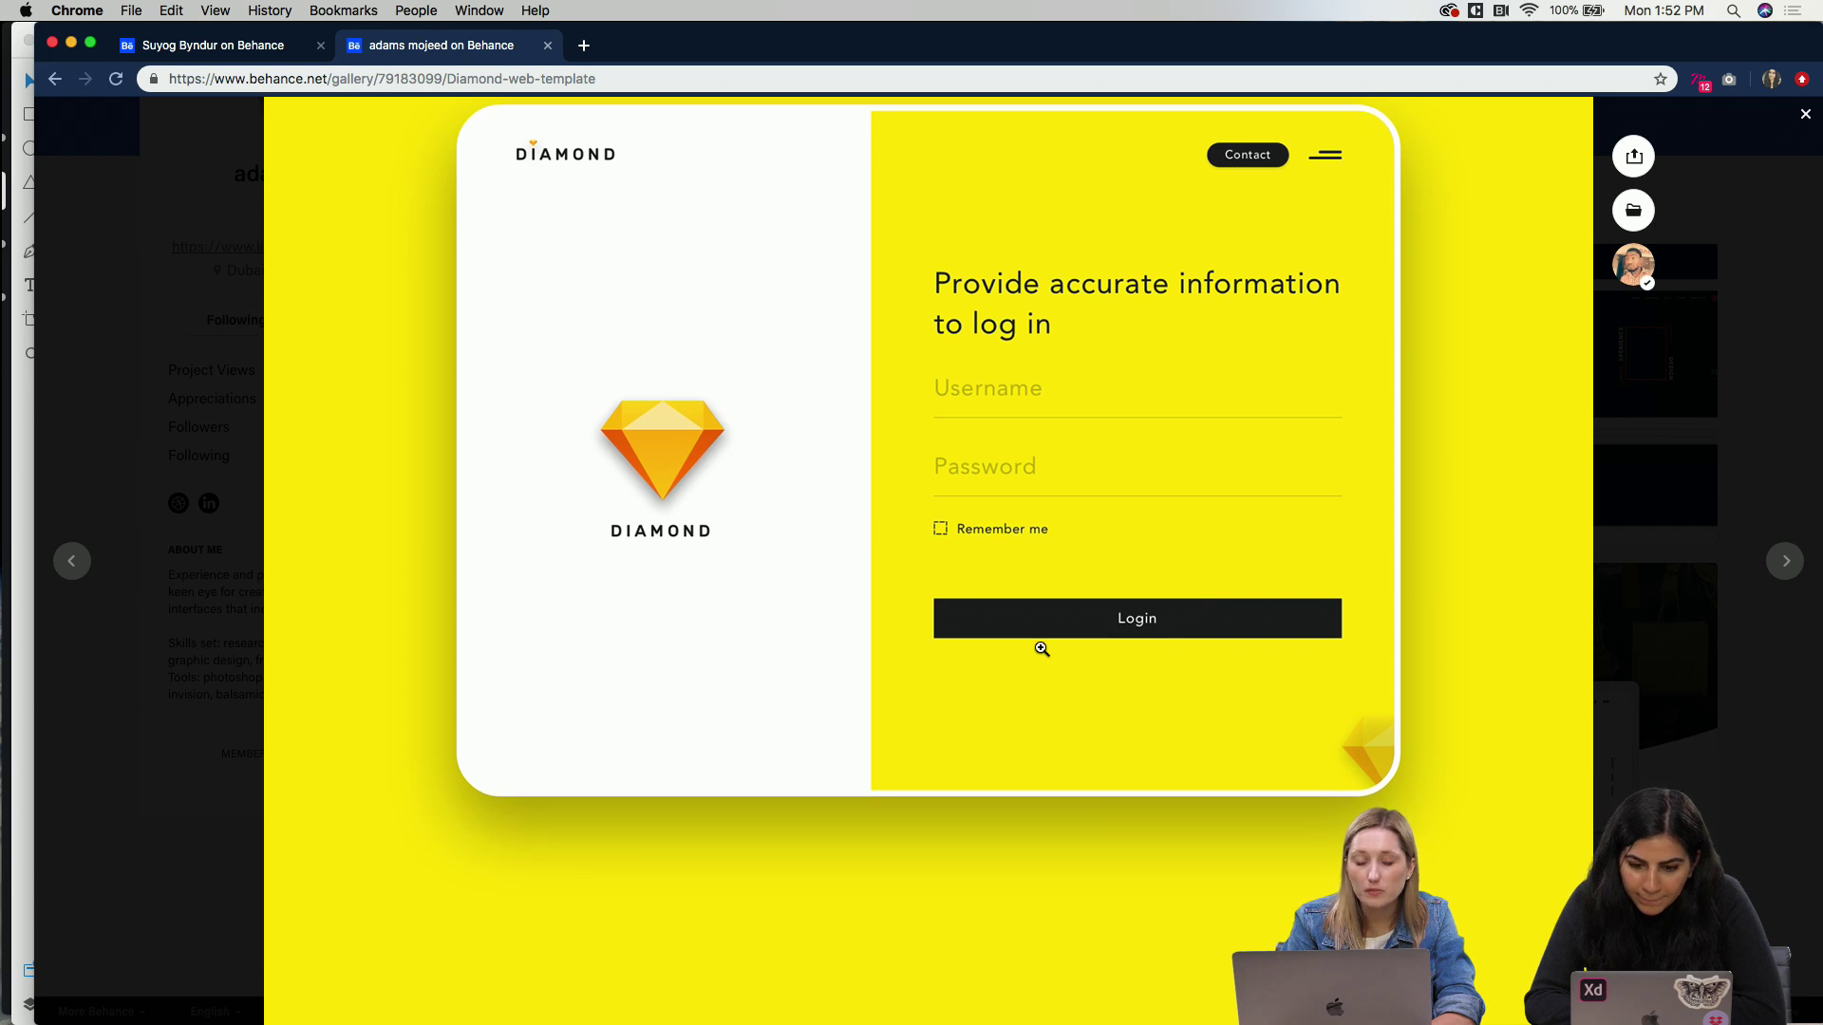
scroll(1040, 648, down, 5)
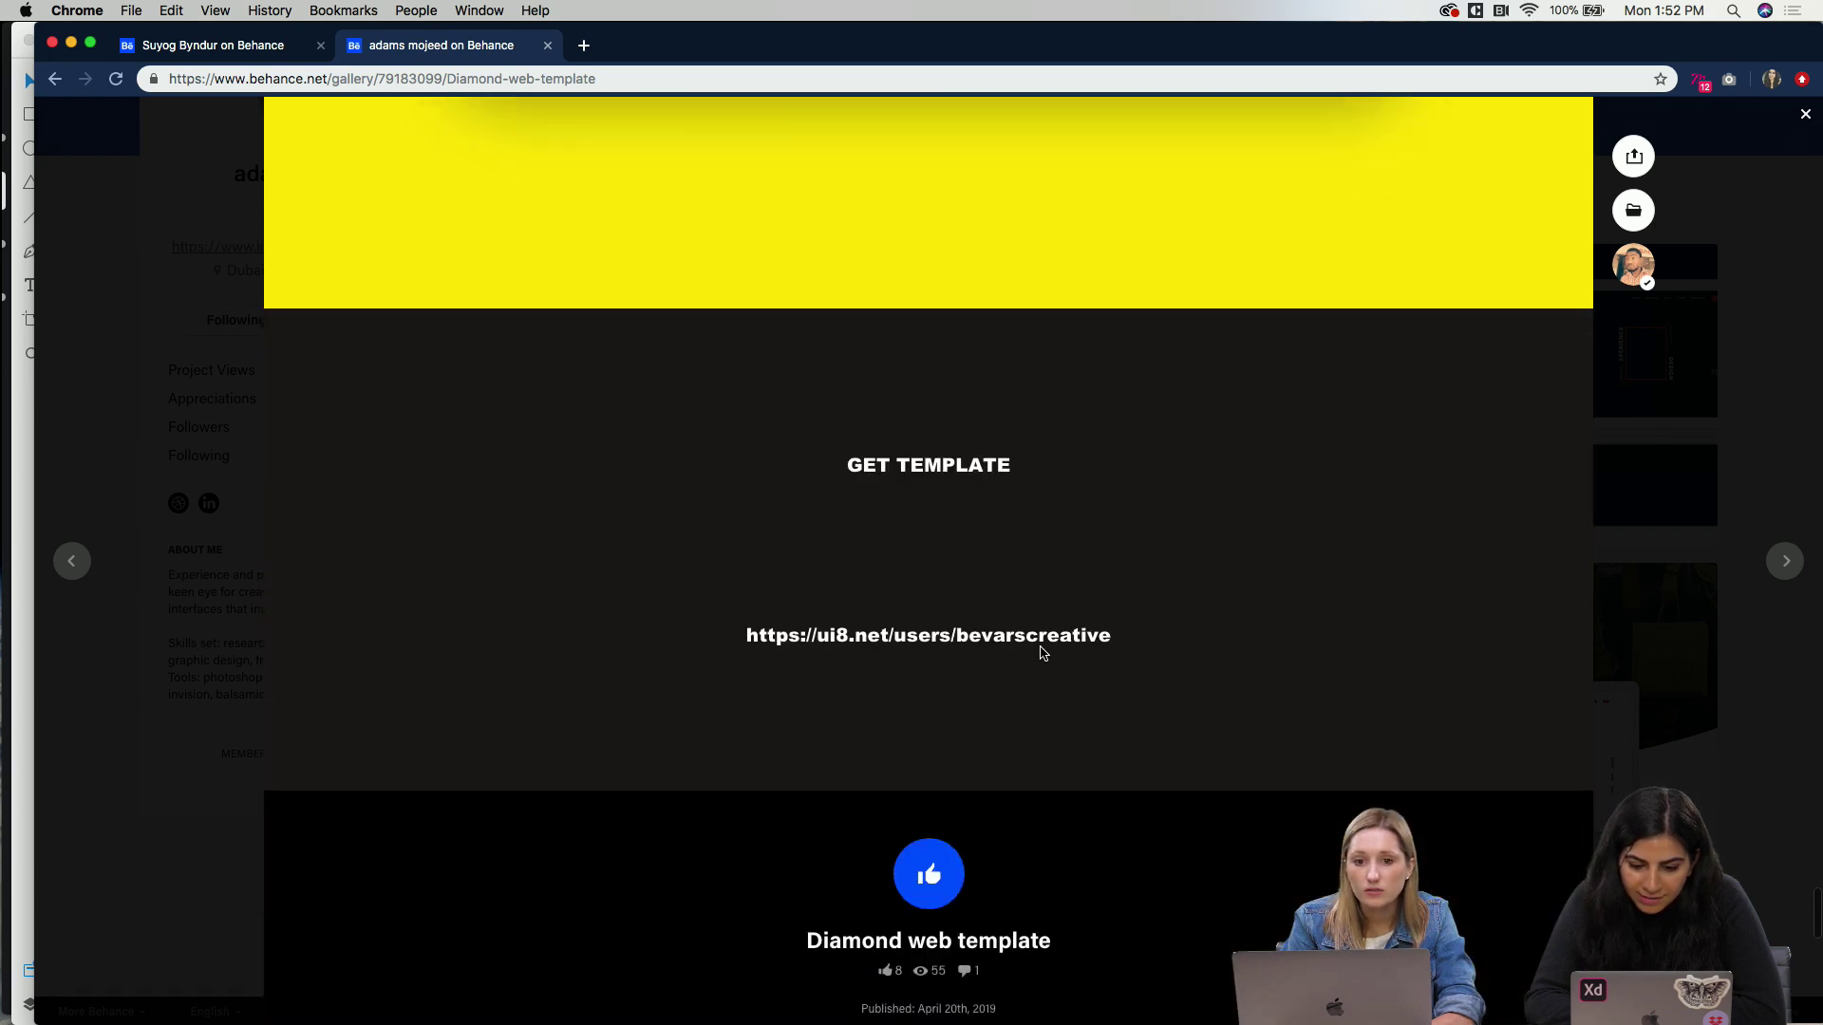
click(936, 813)
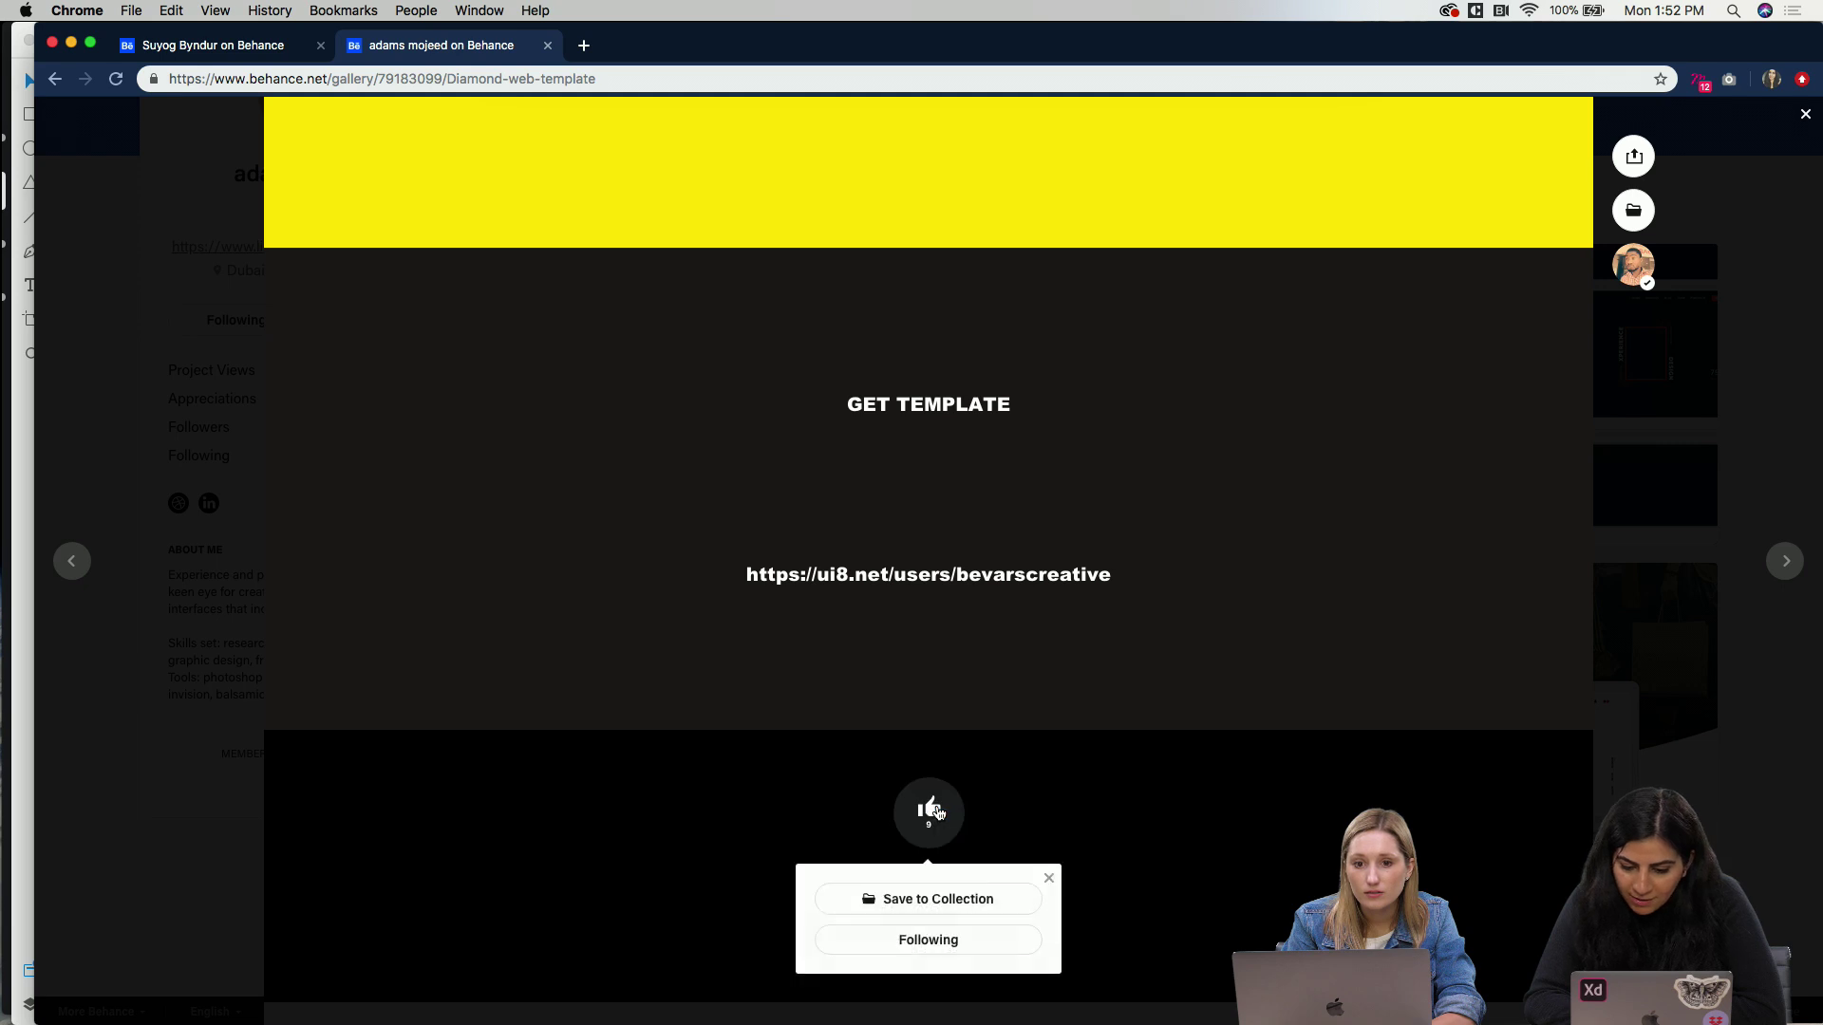
click(1805, 116)
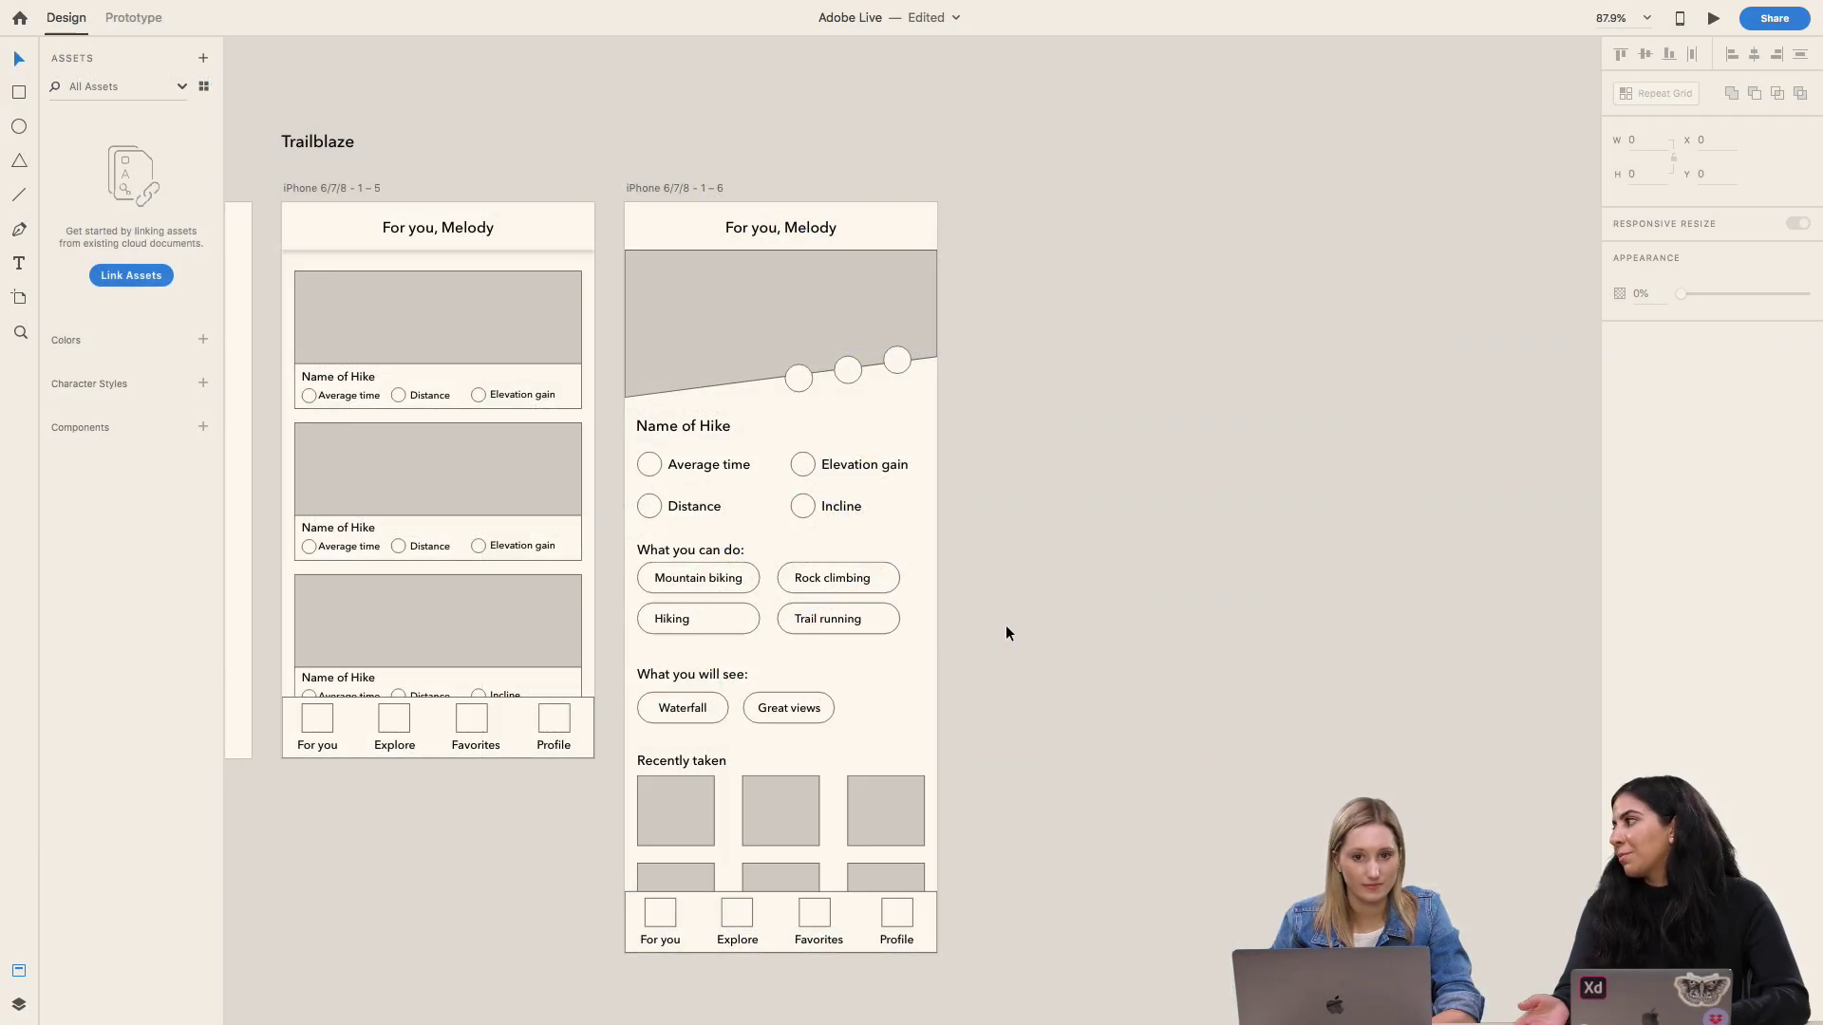
Step: In the Adobe Live document in Adobe XD, review the App Intro artboards describing the problem and the solution
scroll(1005, 625, down, 6)
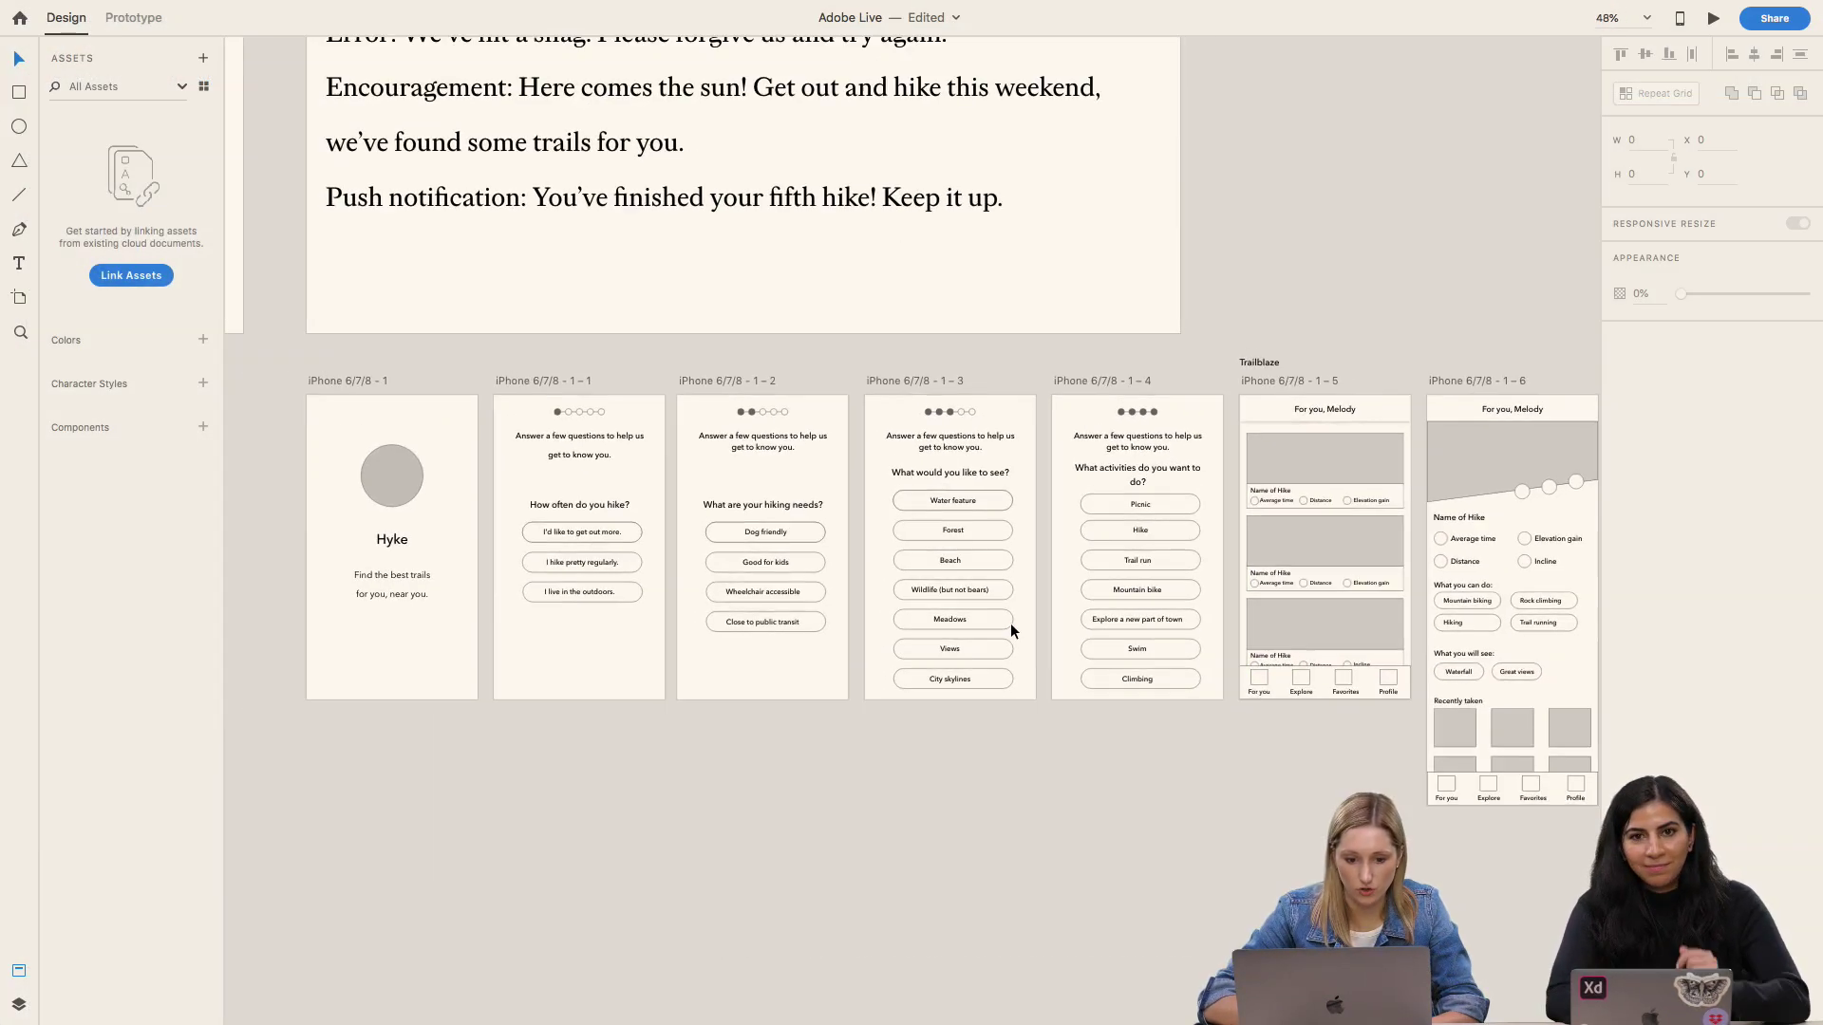
scroll(1010, 622, down, 6)
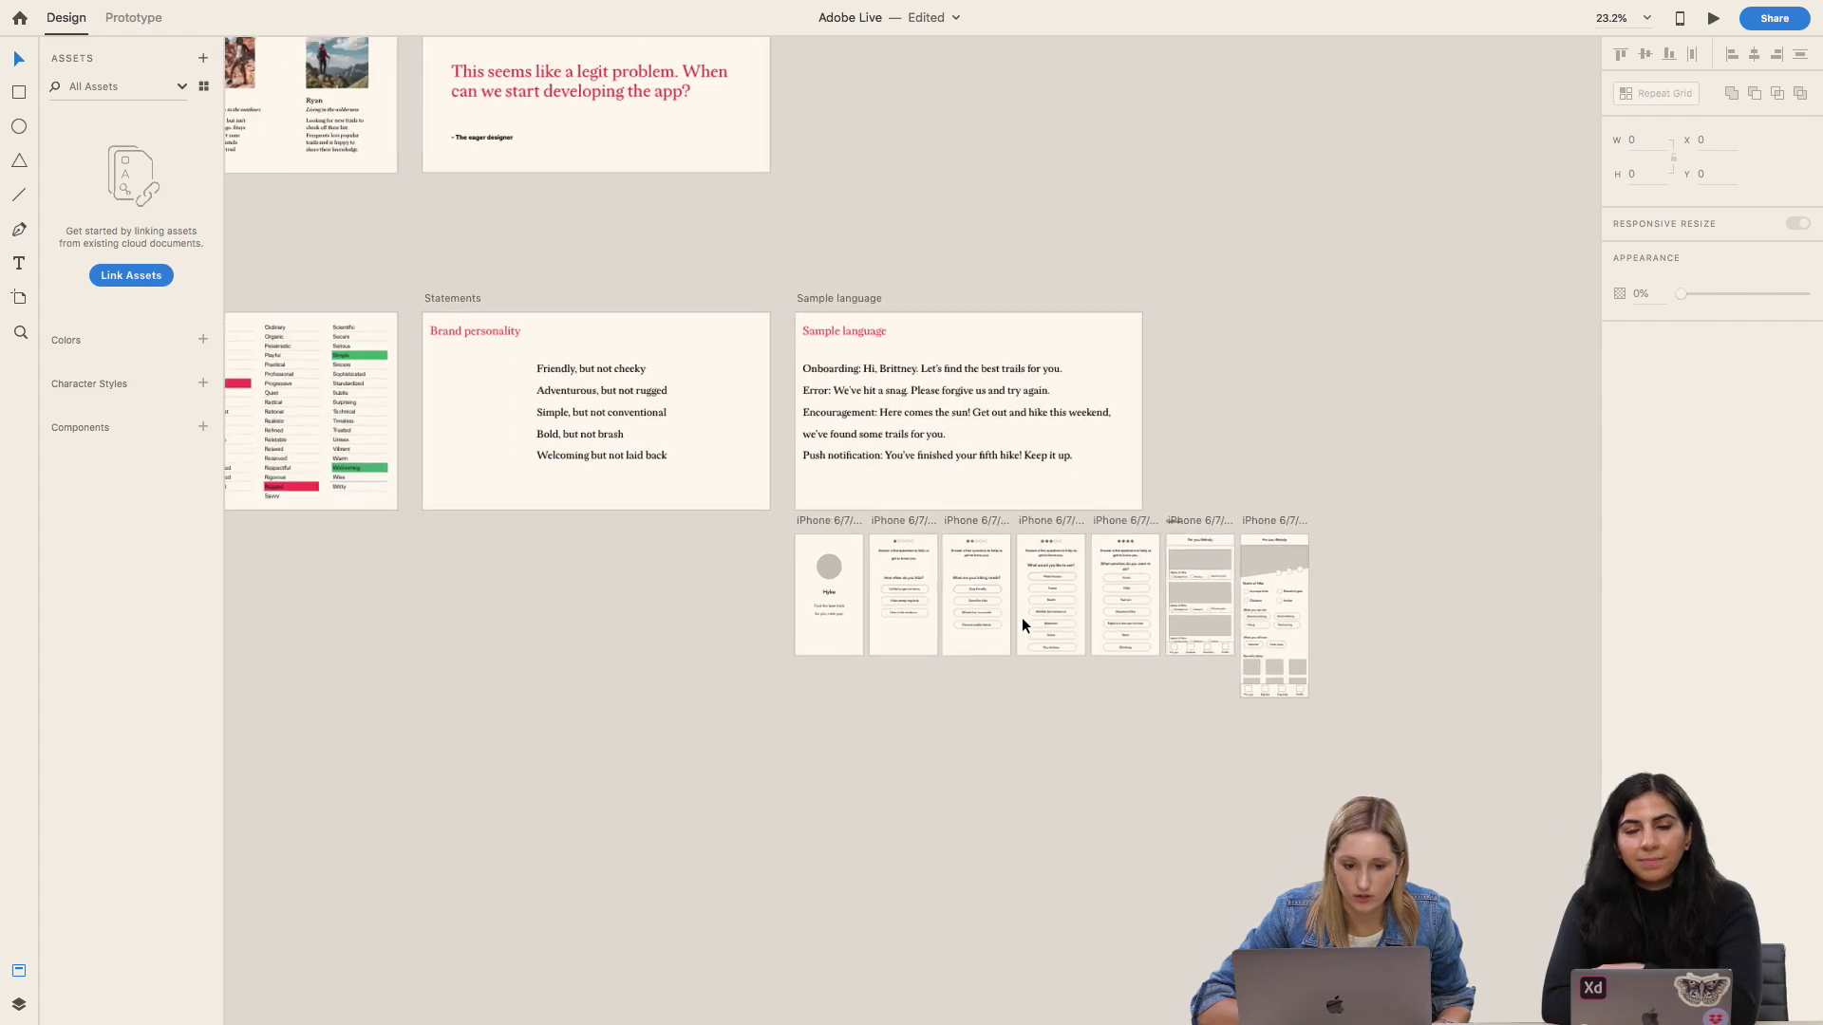
scroll(1021, 617, down, 6)
scroll(1021, 617, left, 5)
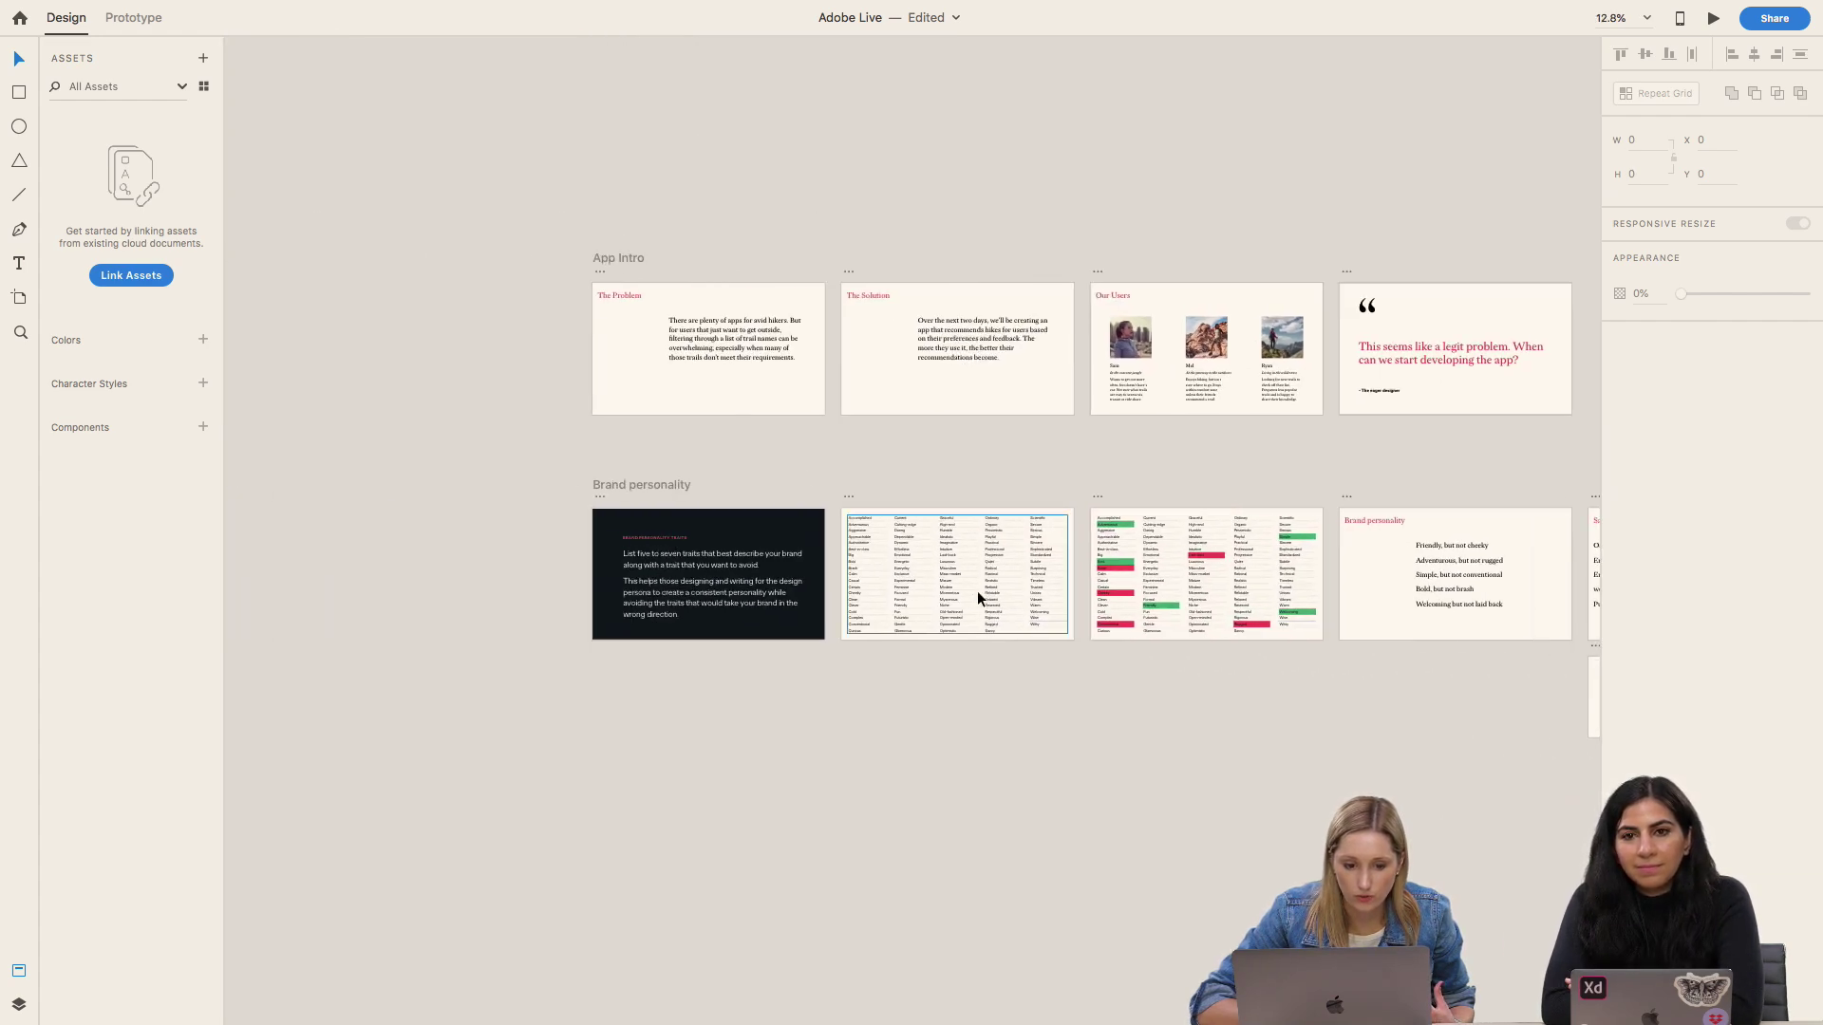
scroll(783, 443, up, 6)
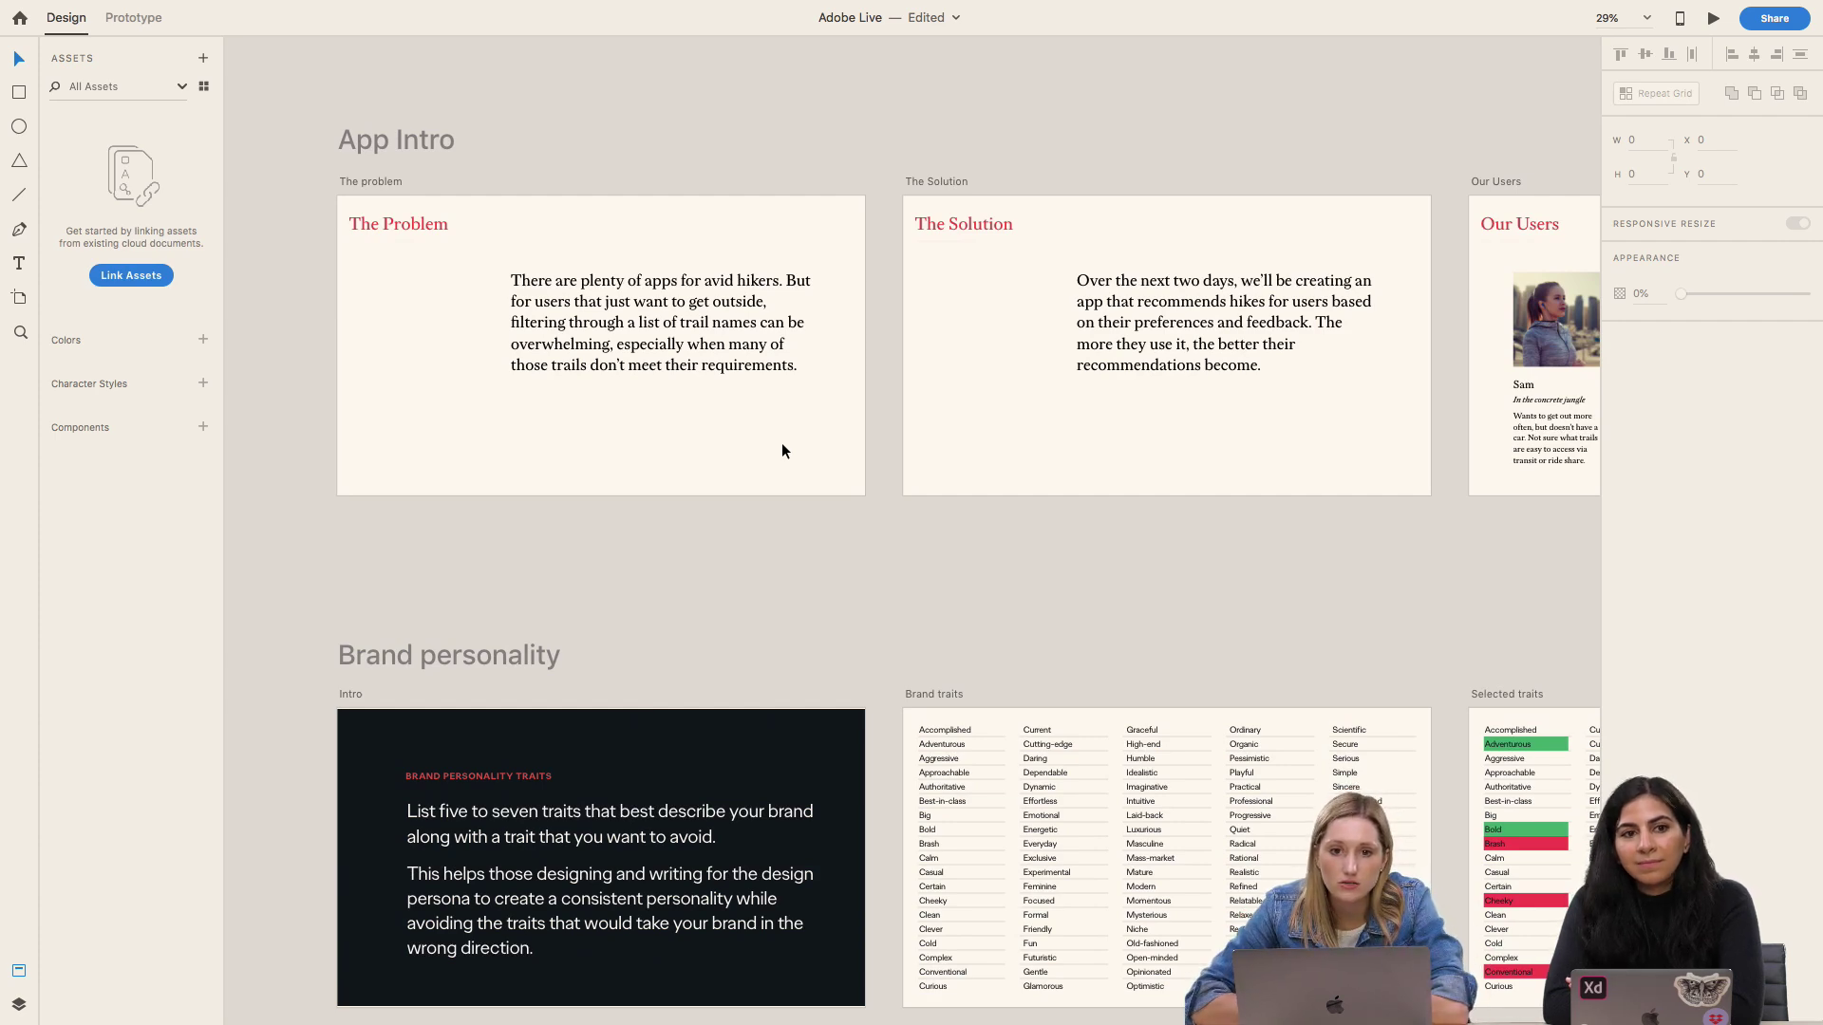
scroll(782, 444, up, 4)
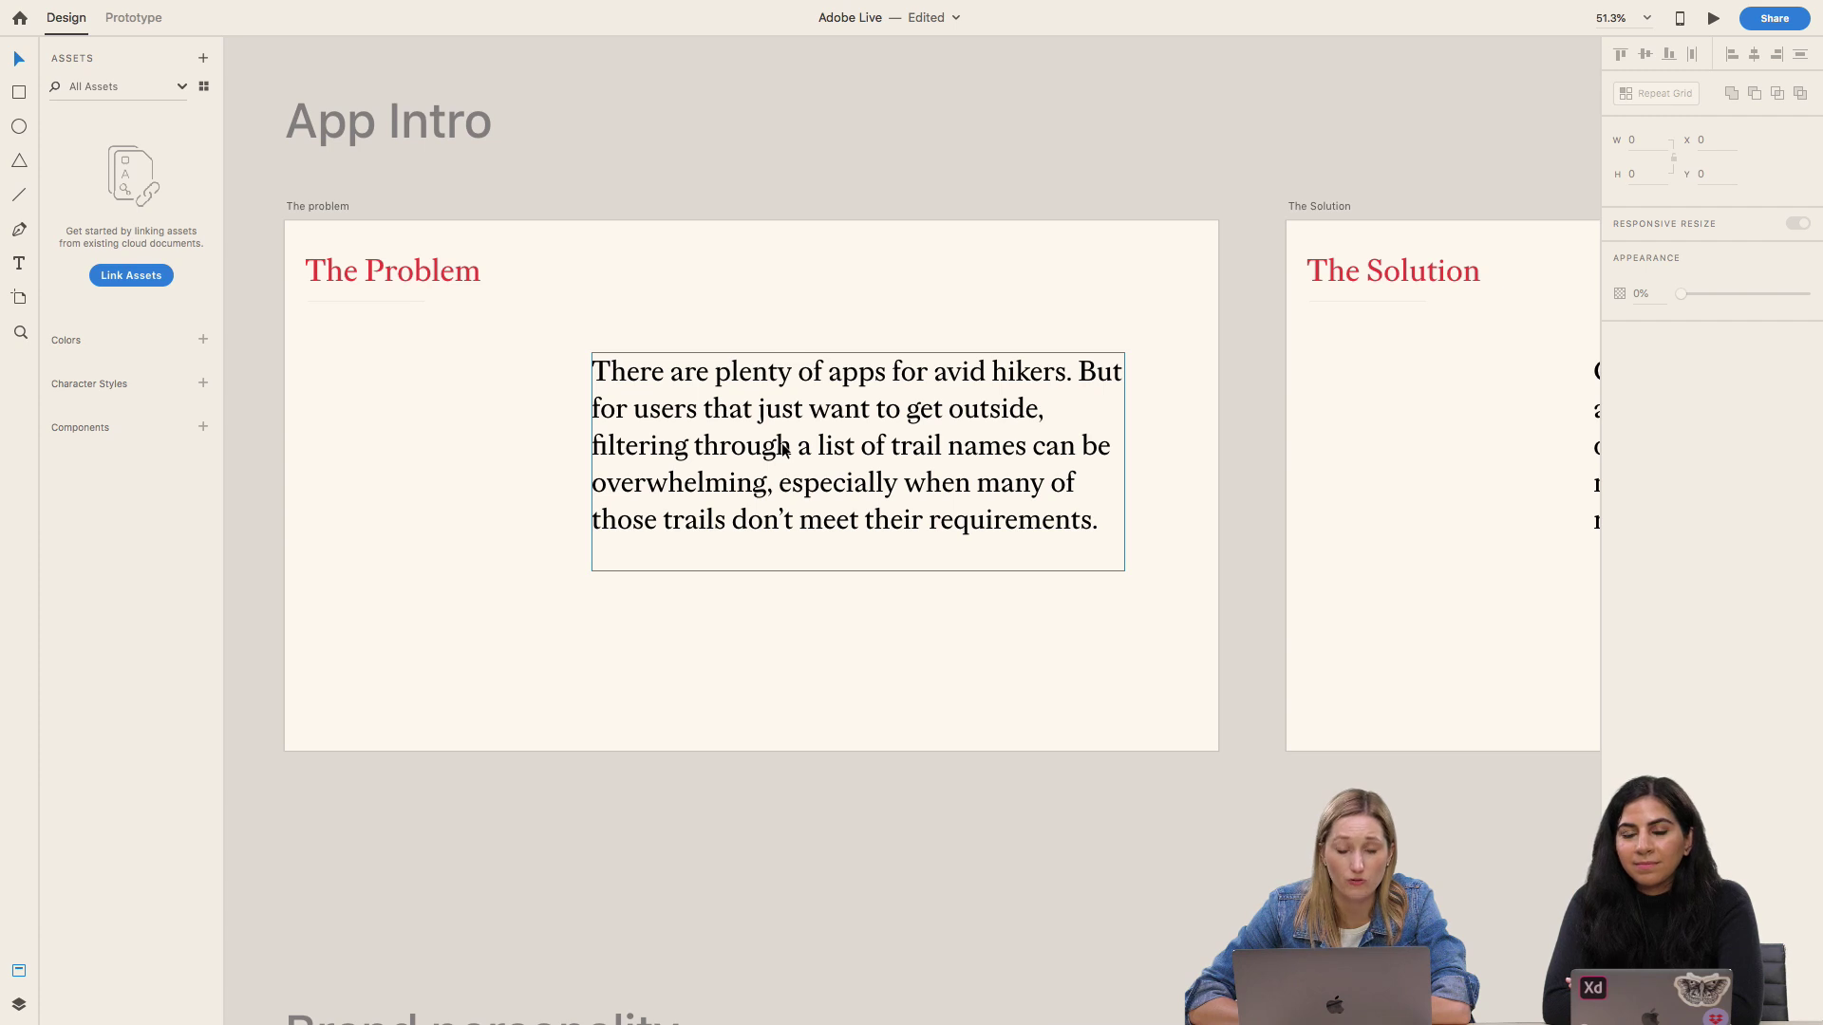
scroll(784, 450, right, 10)
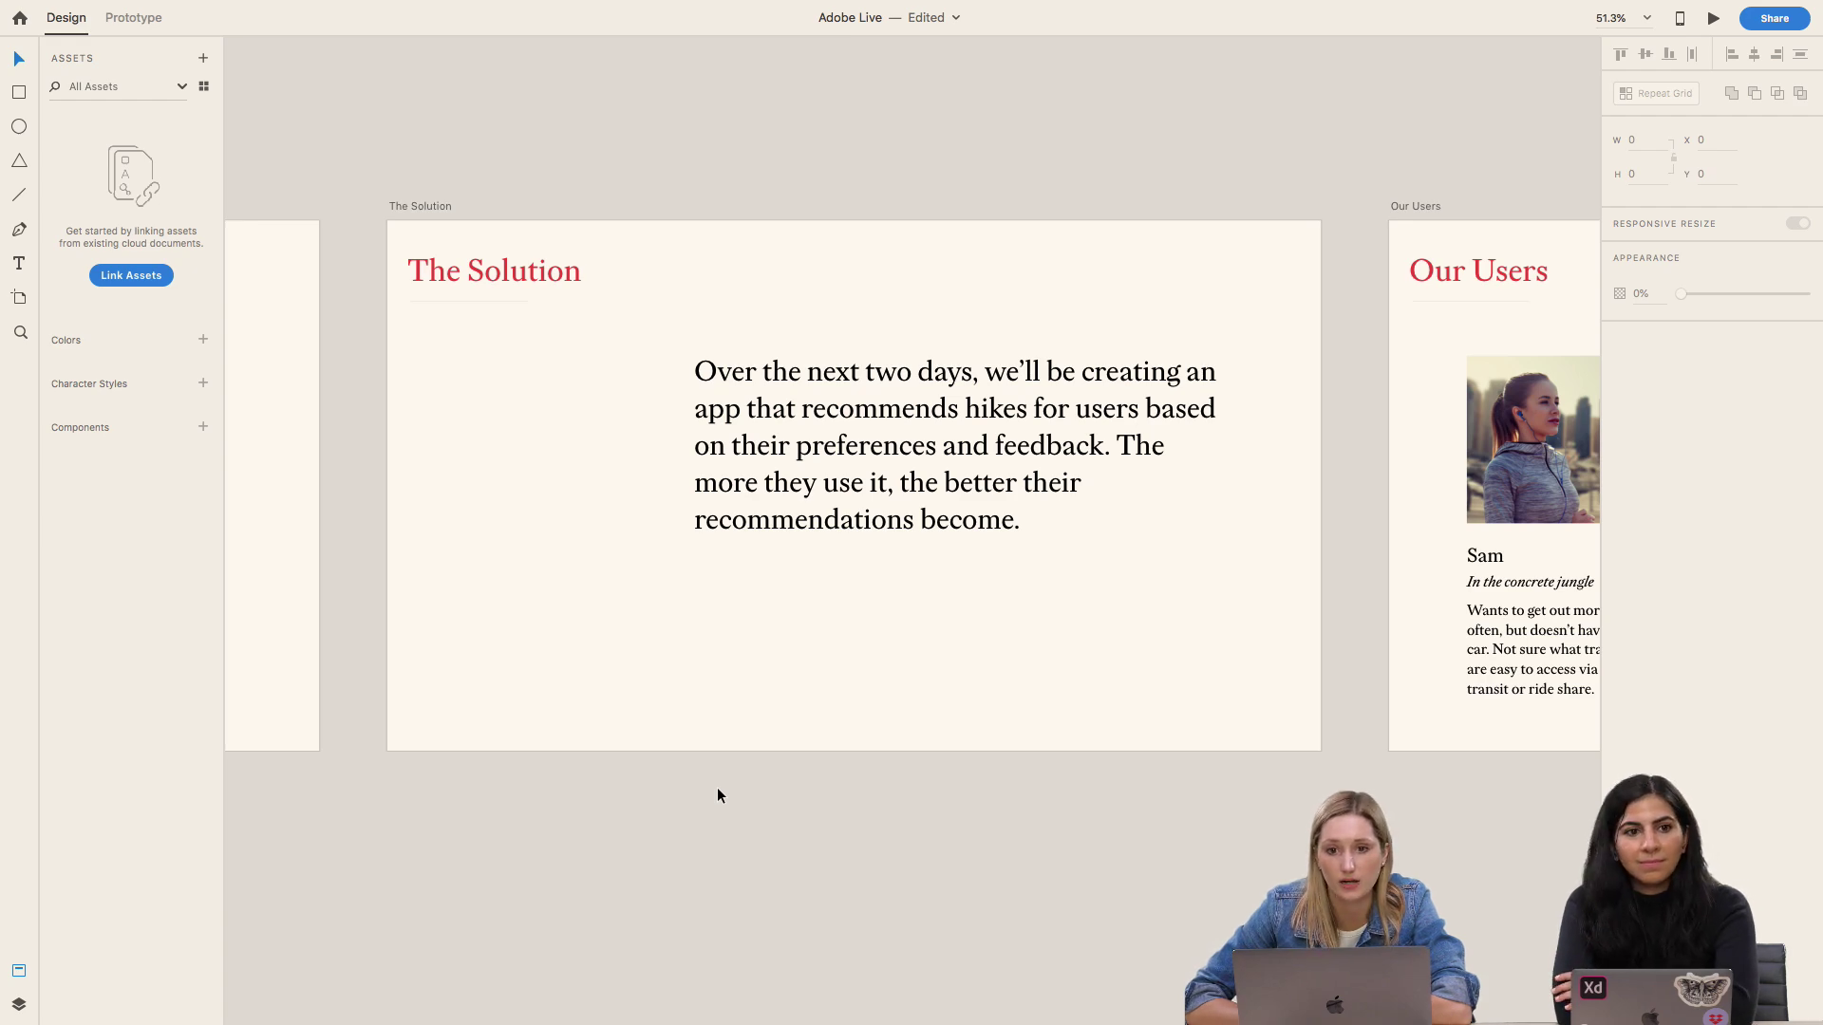
Step: Review the Brand personality row, covering the brand traits, personality statements and sample language artboards
scroll(716, 796, down, 5)
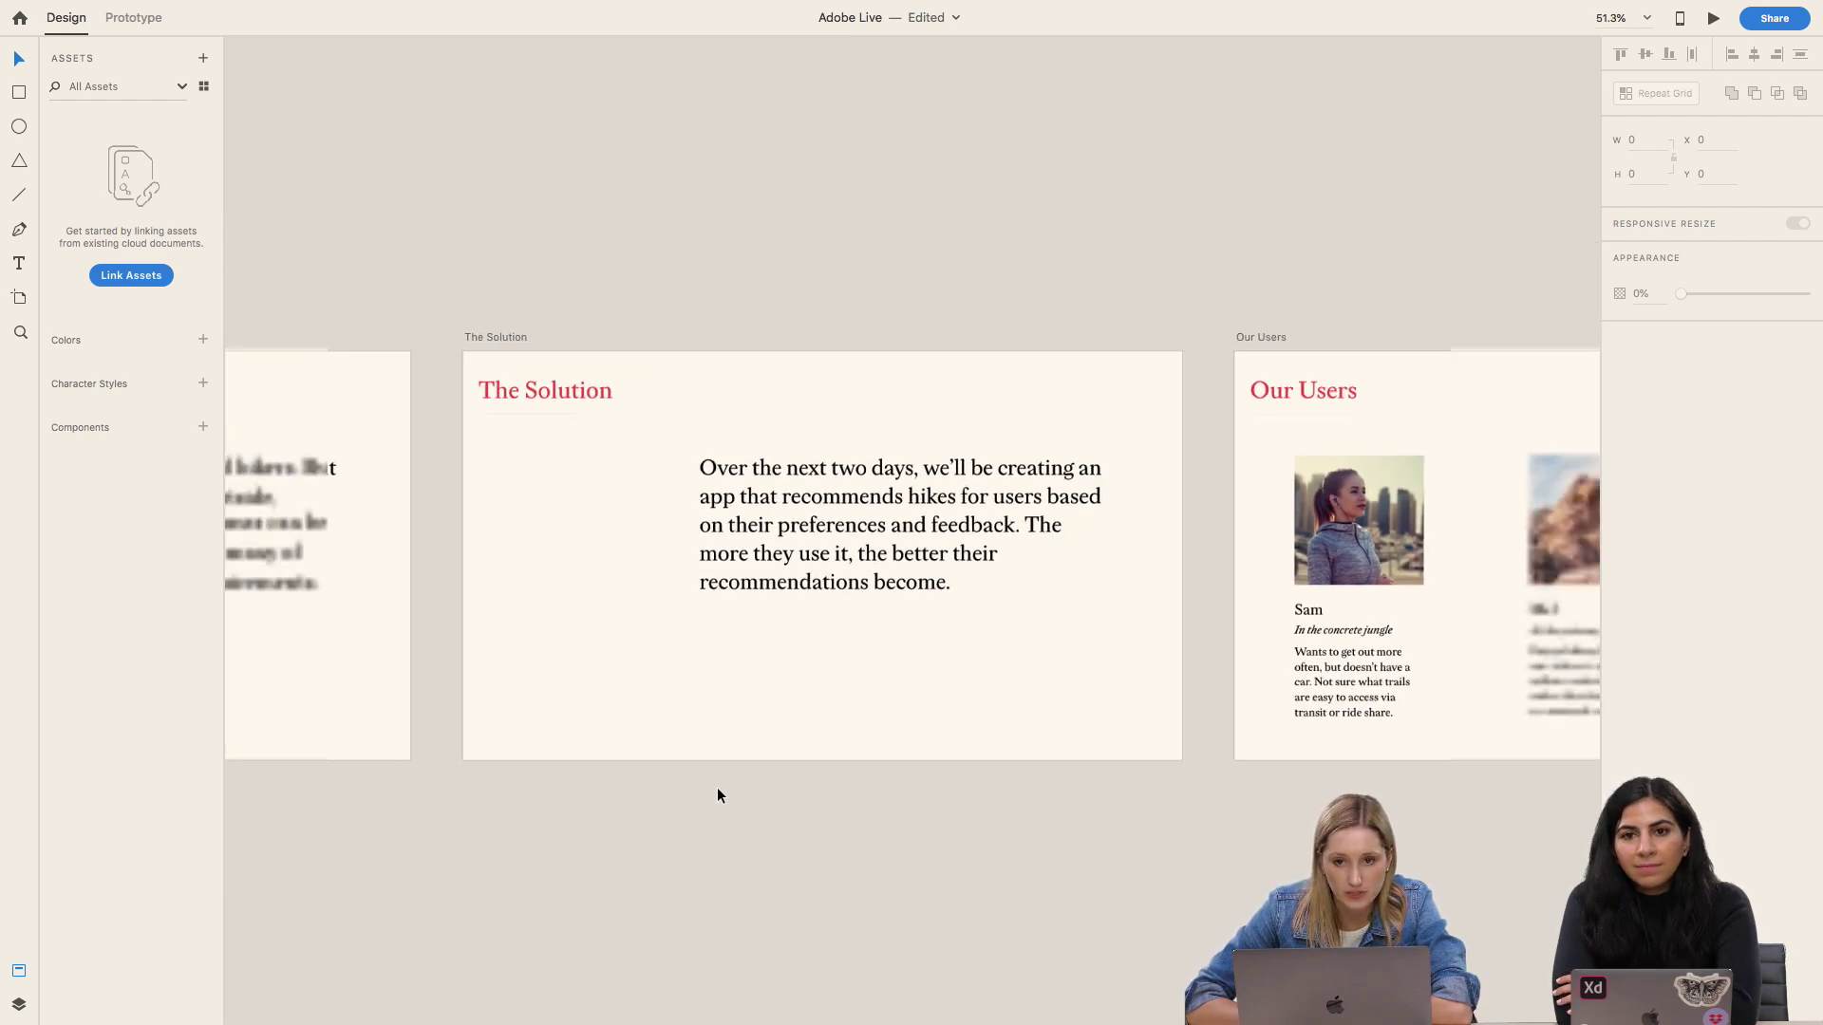
scroll(718, 796, down, 10)
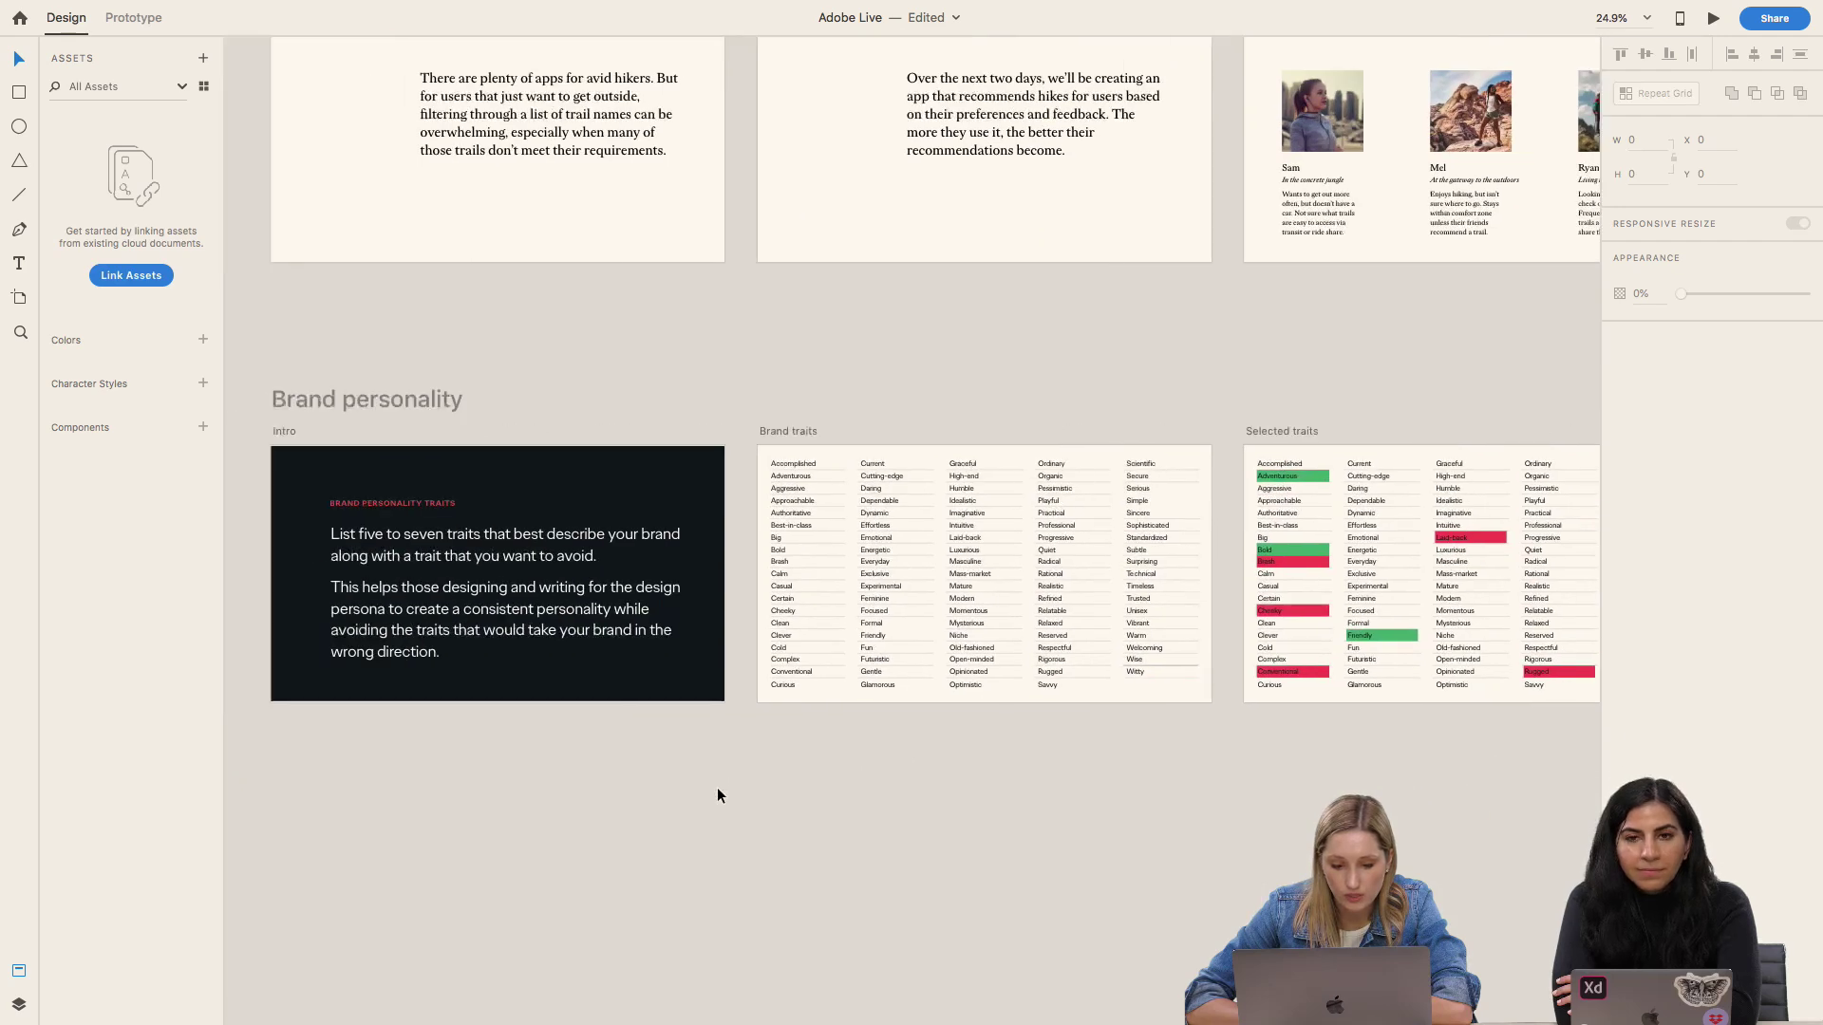
scroll(718, 796, right, 6)
scroll(716, 792, right, 5)
scroll(716, 792, up, 5)
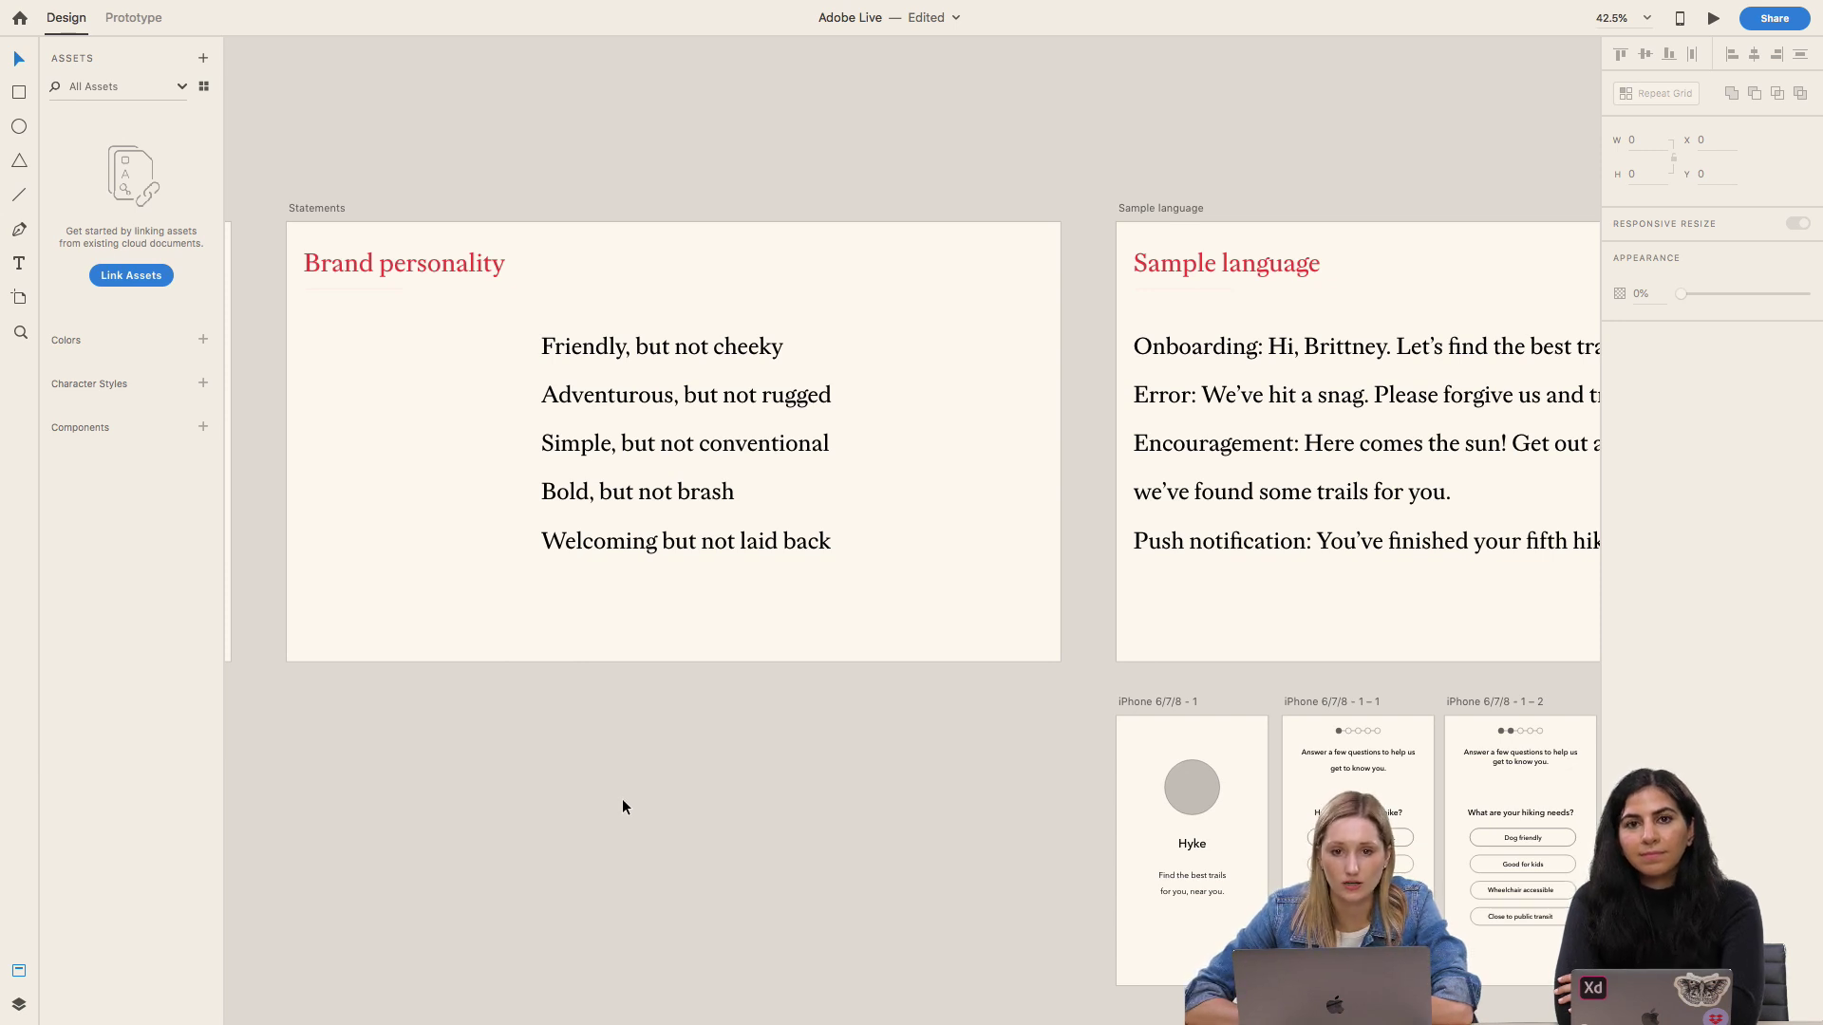
scroll(623, 800, right, 1)
scroll(622, 807, right, 2)
scroll(623, 807, down, 1)
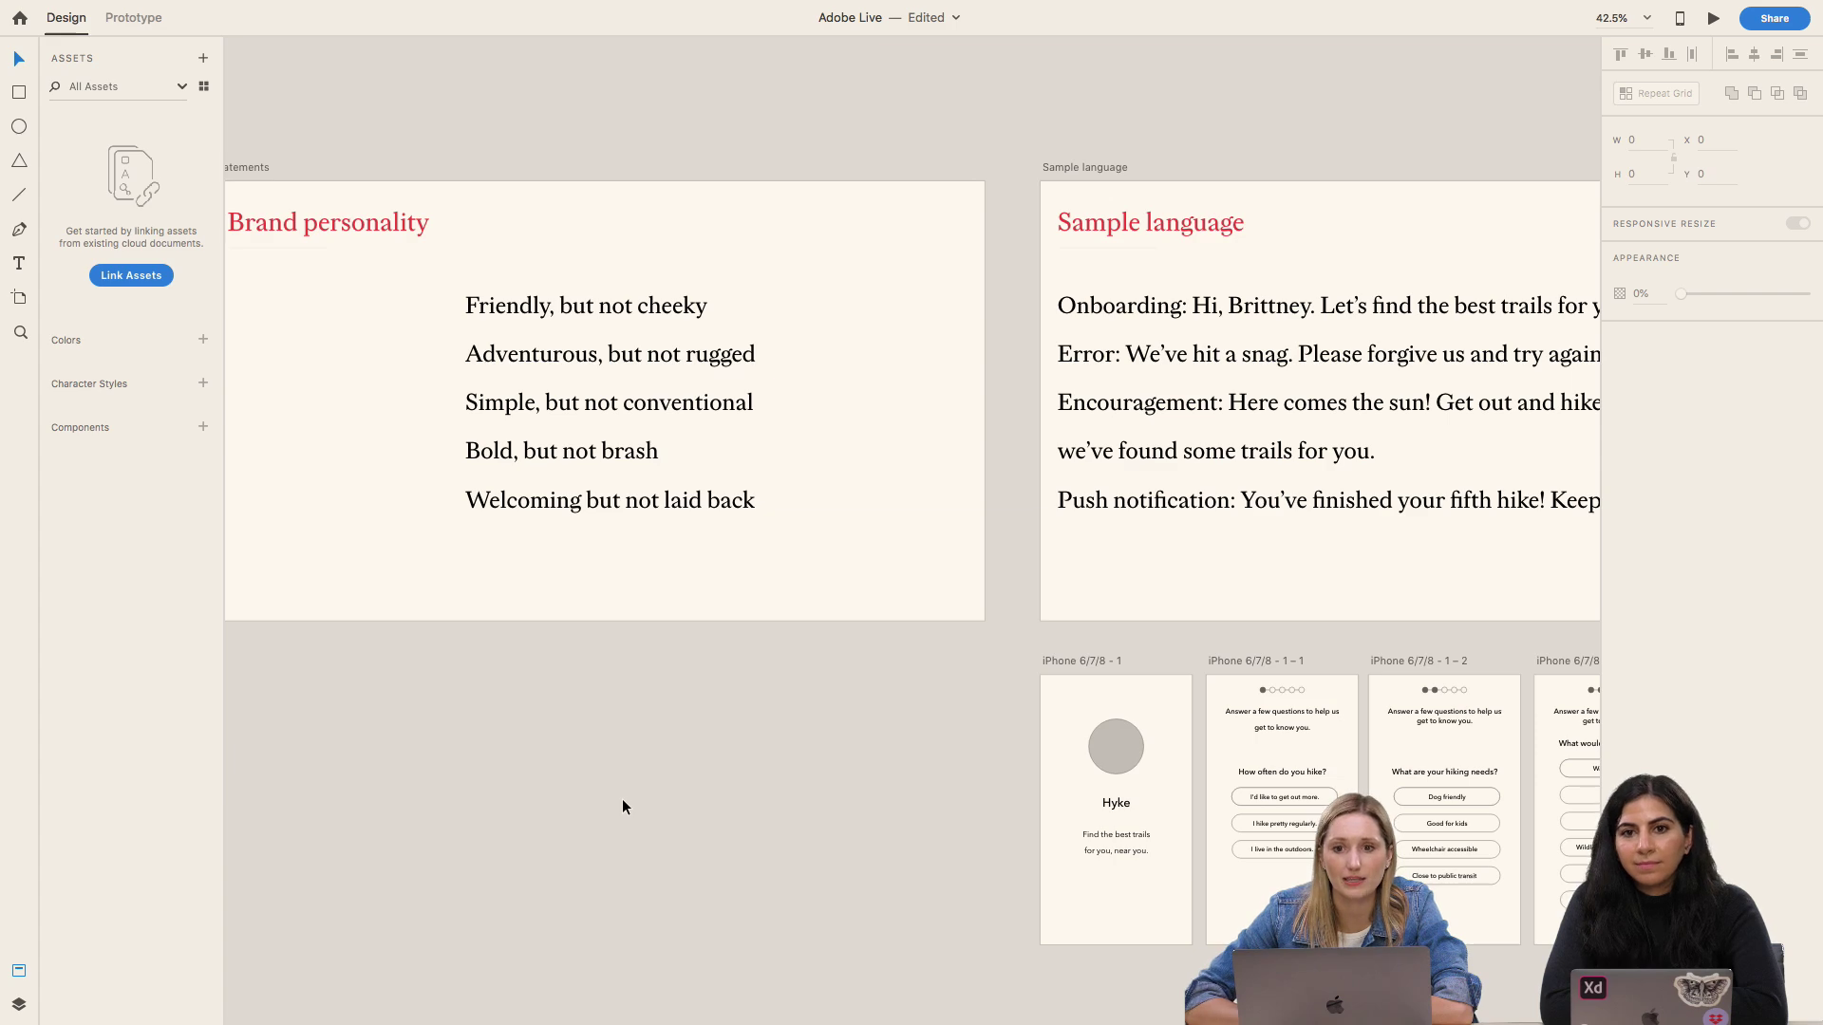
Step: Change the app name Hyke on the first iPhone welcome artboard to "Trailblazer"
scroll(622, 800, right, 10)
scroll(623, 800, down, 2)
scroll(623, 800, up, 5)
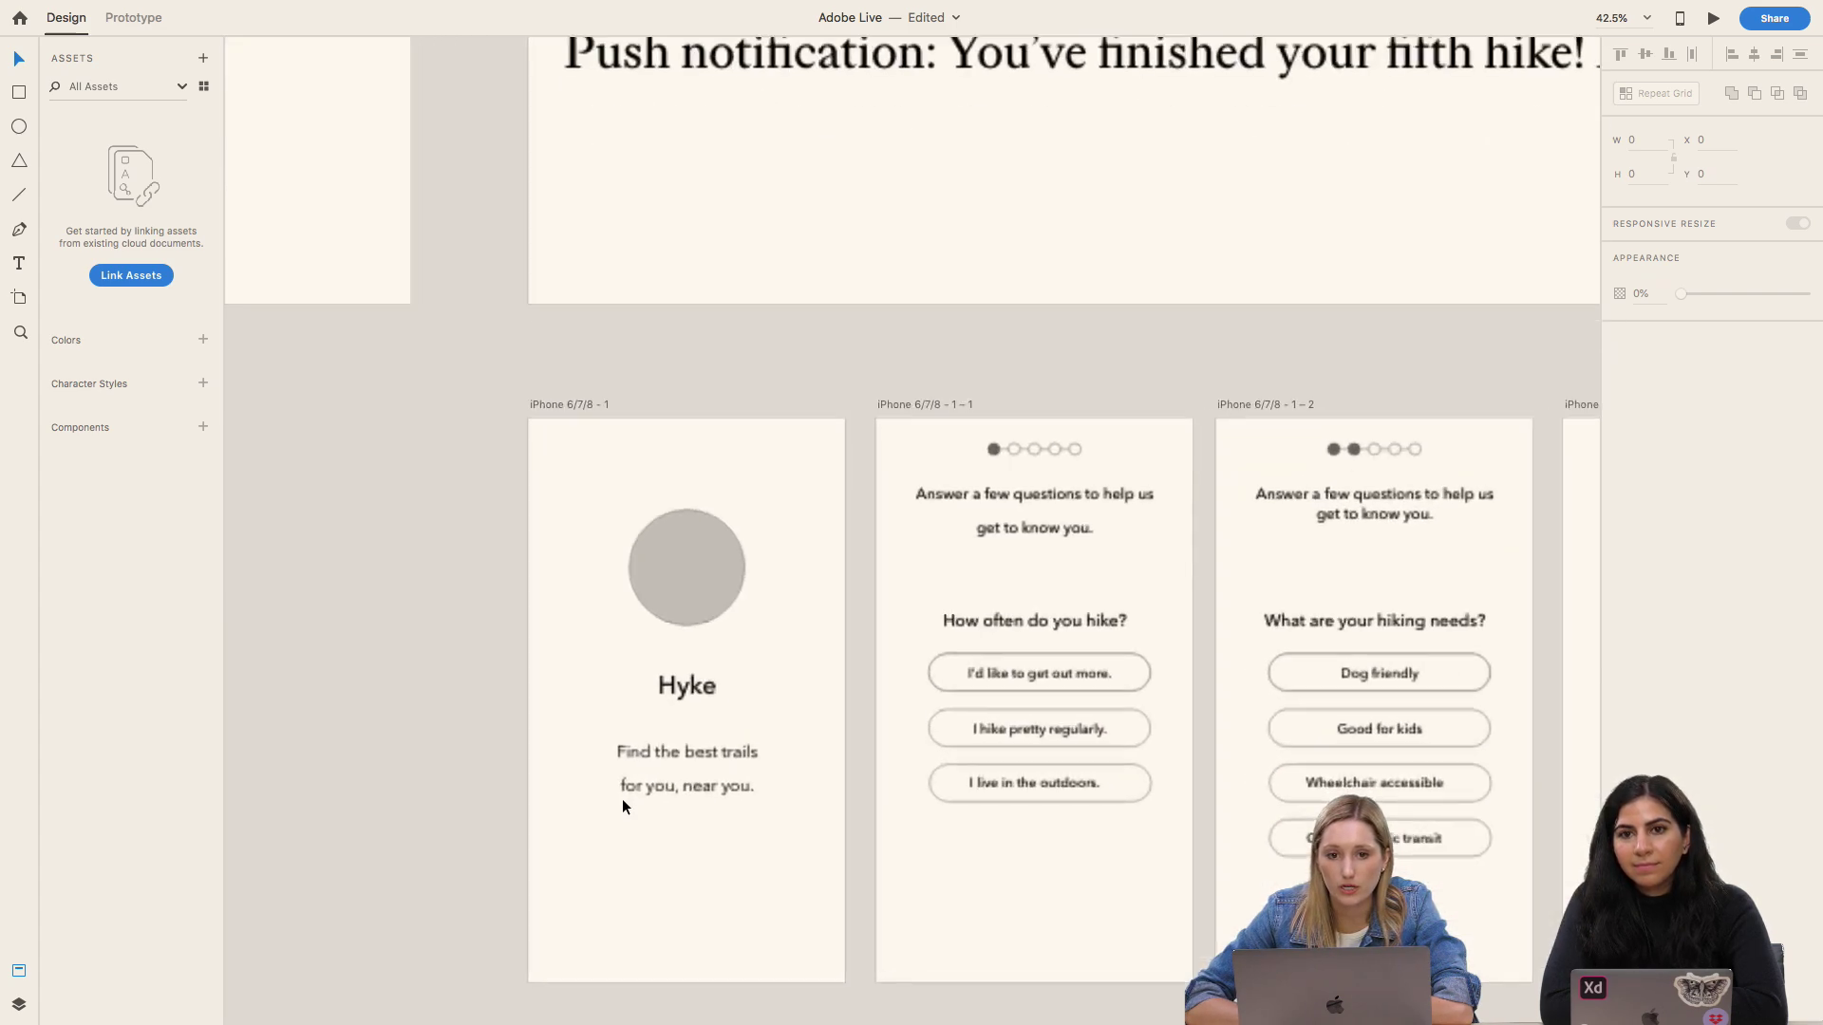
double_click(737, 615)
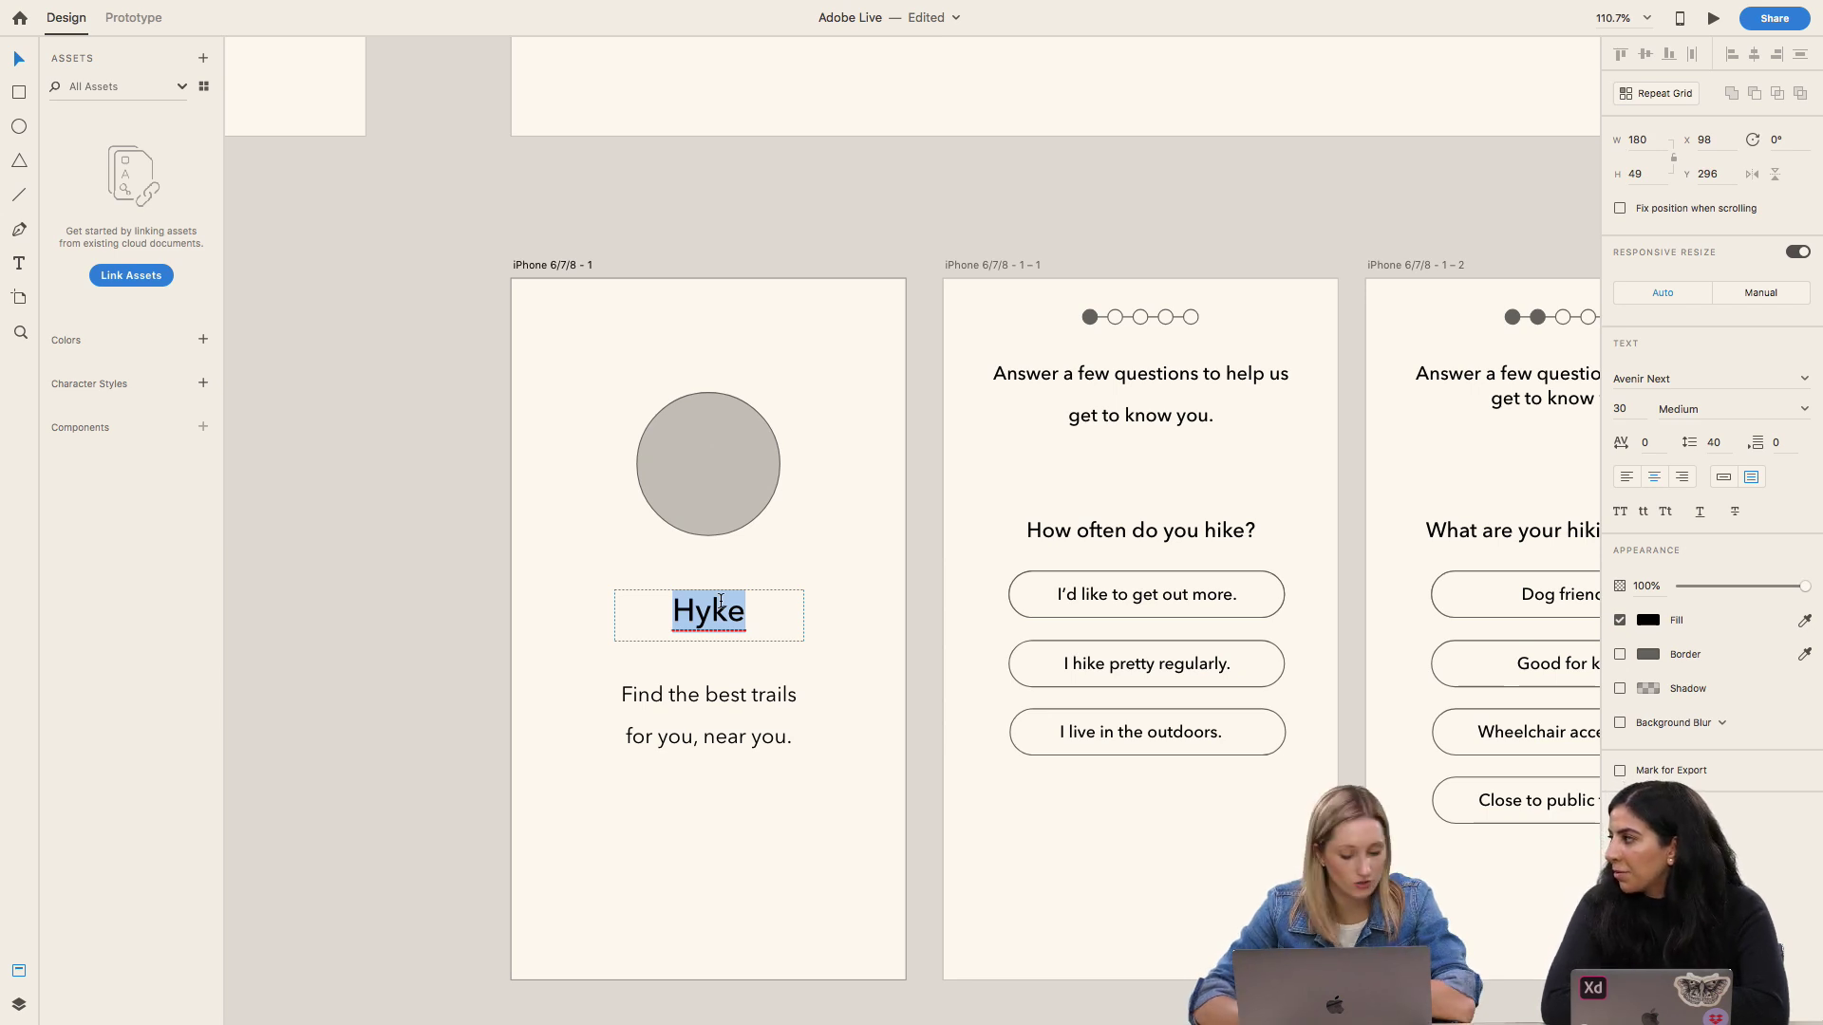
text(Trailbla)
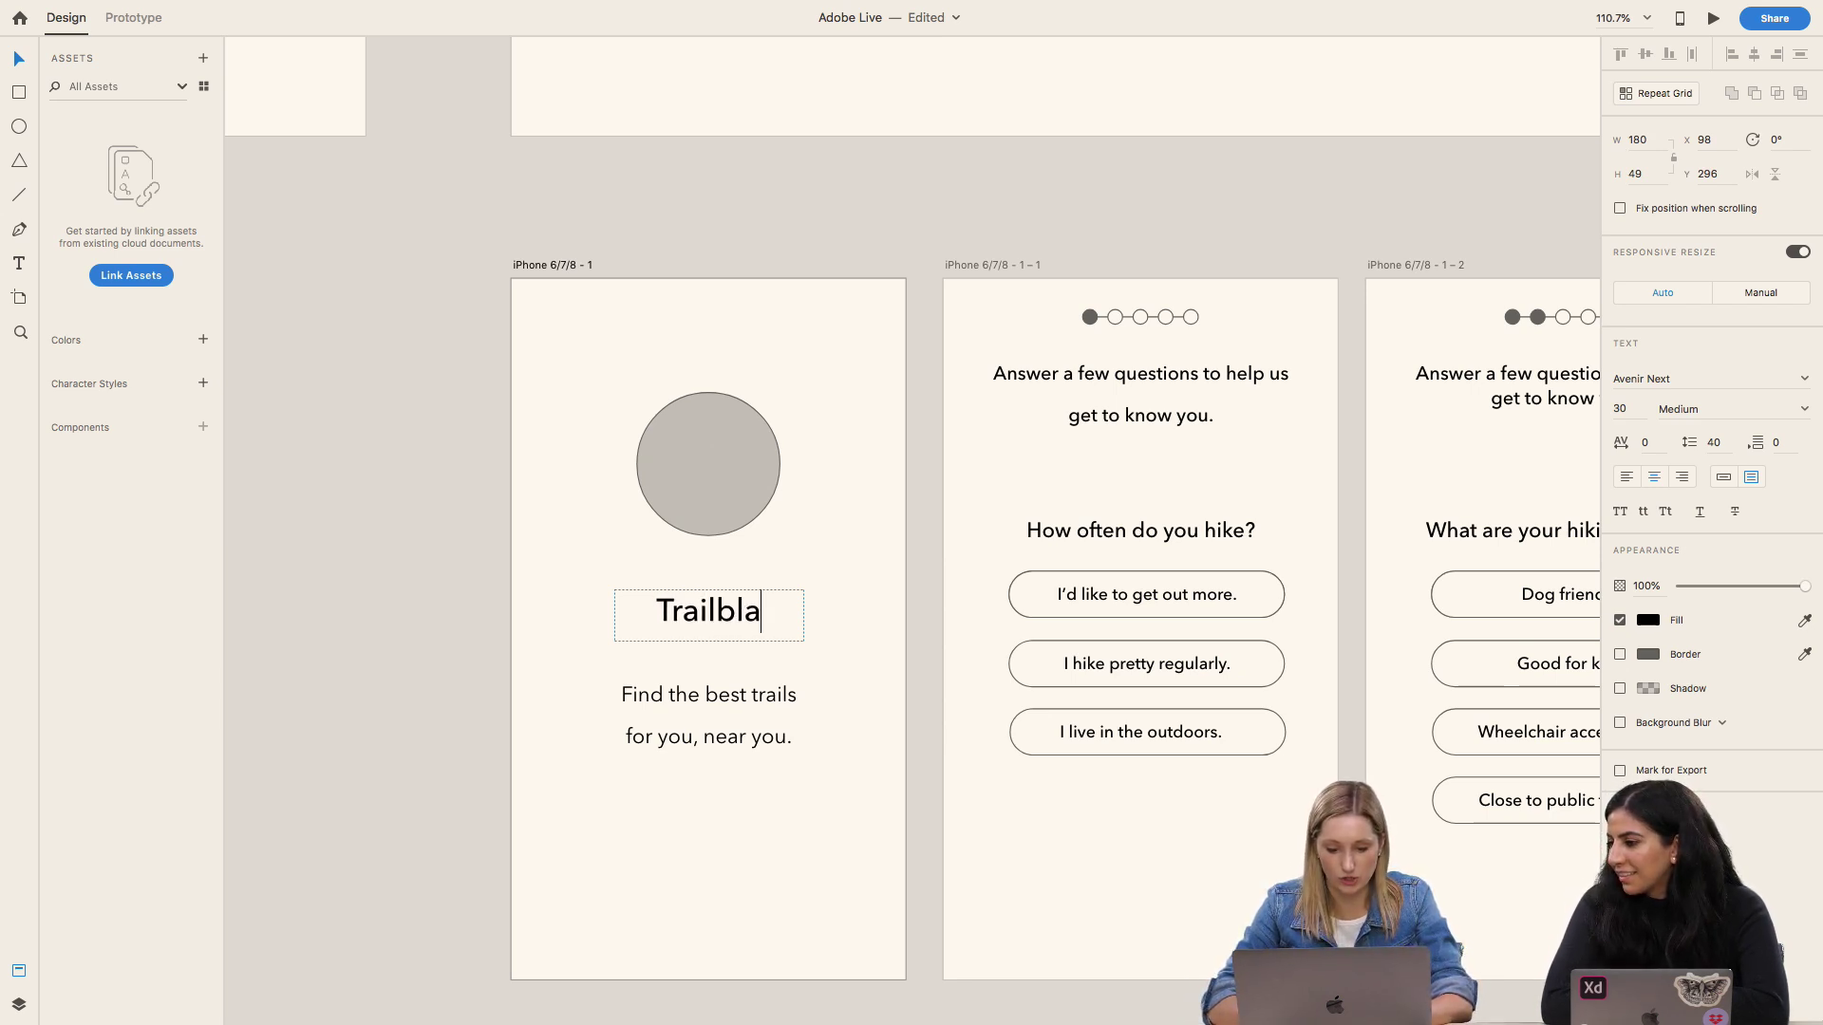
text(zer)
key(Escape)
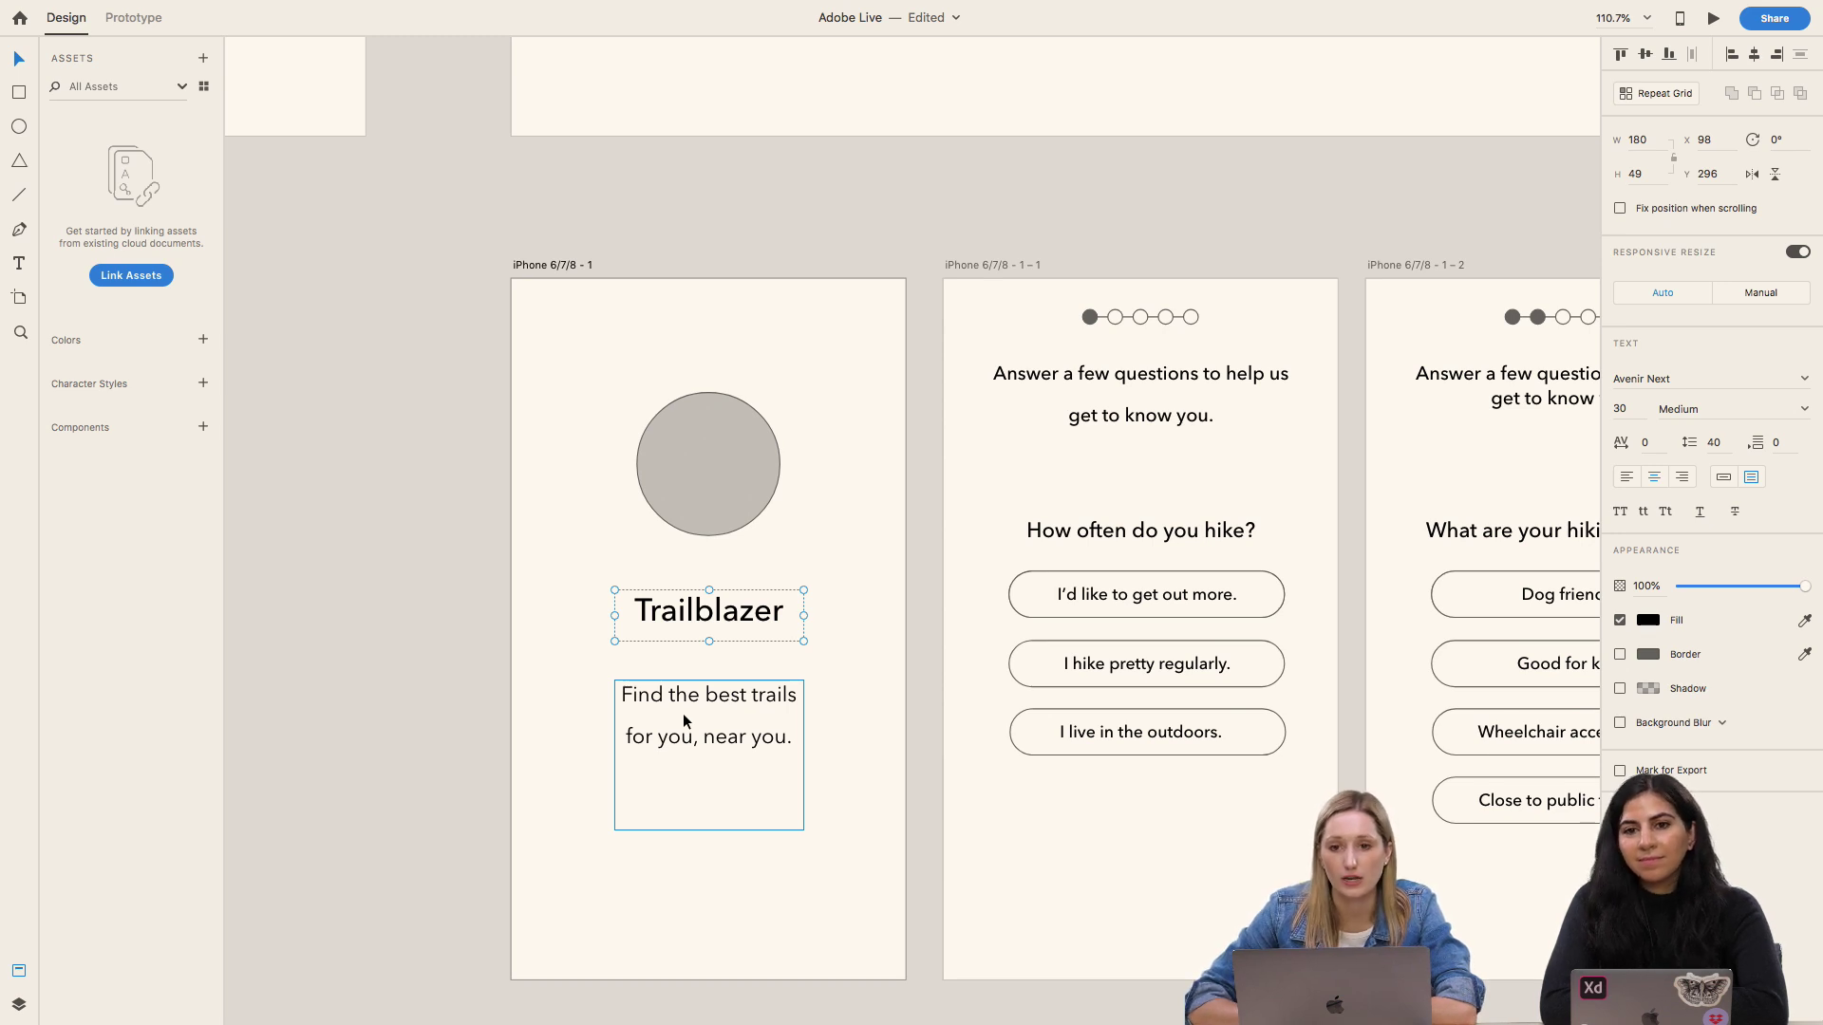
Step: Examine the onboarding question artboards on hiking frequency, hiking needs, things to see and activities
scroll(681, 714, right, 5)
scroll(682, 714, down, 1)
scroll(684, 719, right, 3)
scroll(684, 720, up, 1)
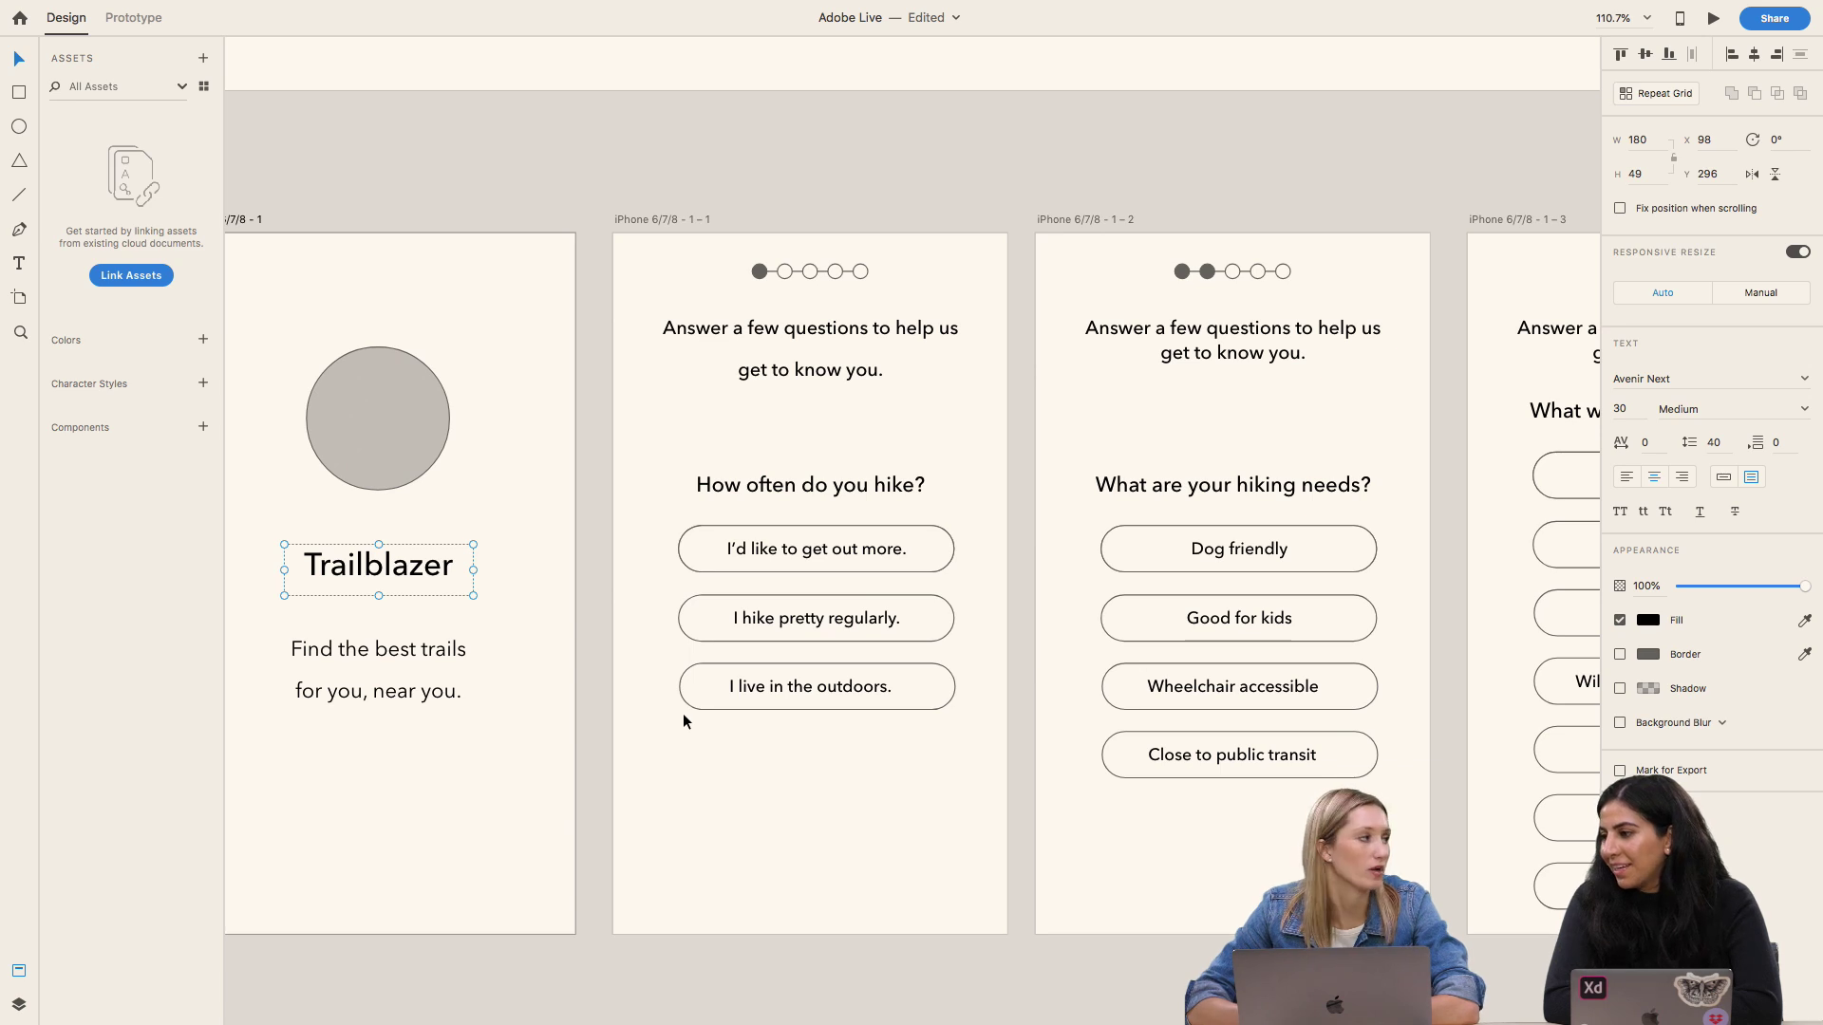
scroll(681, 714, right, 5)
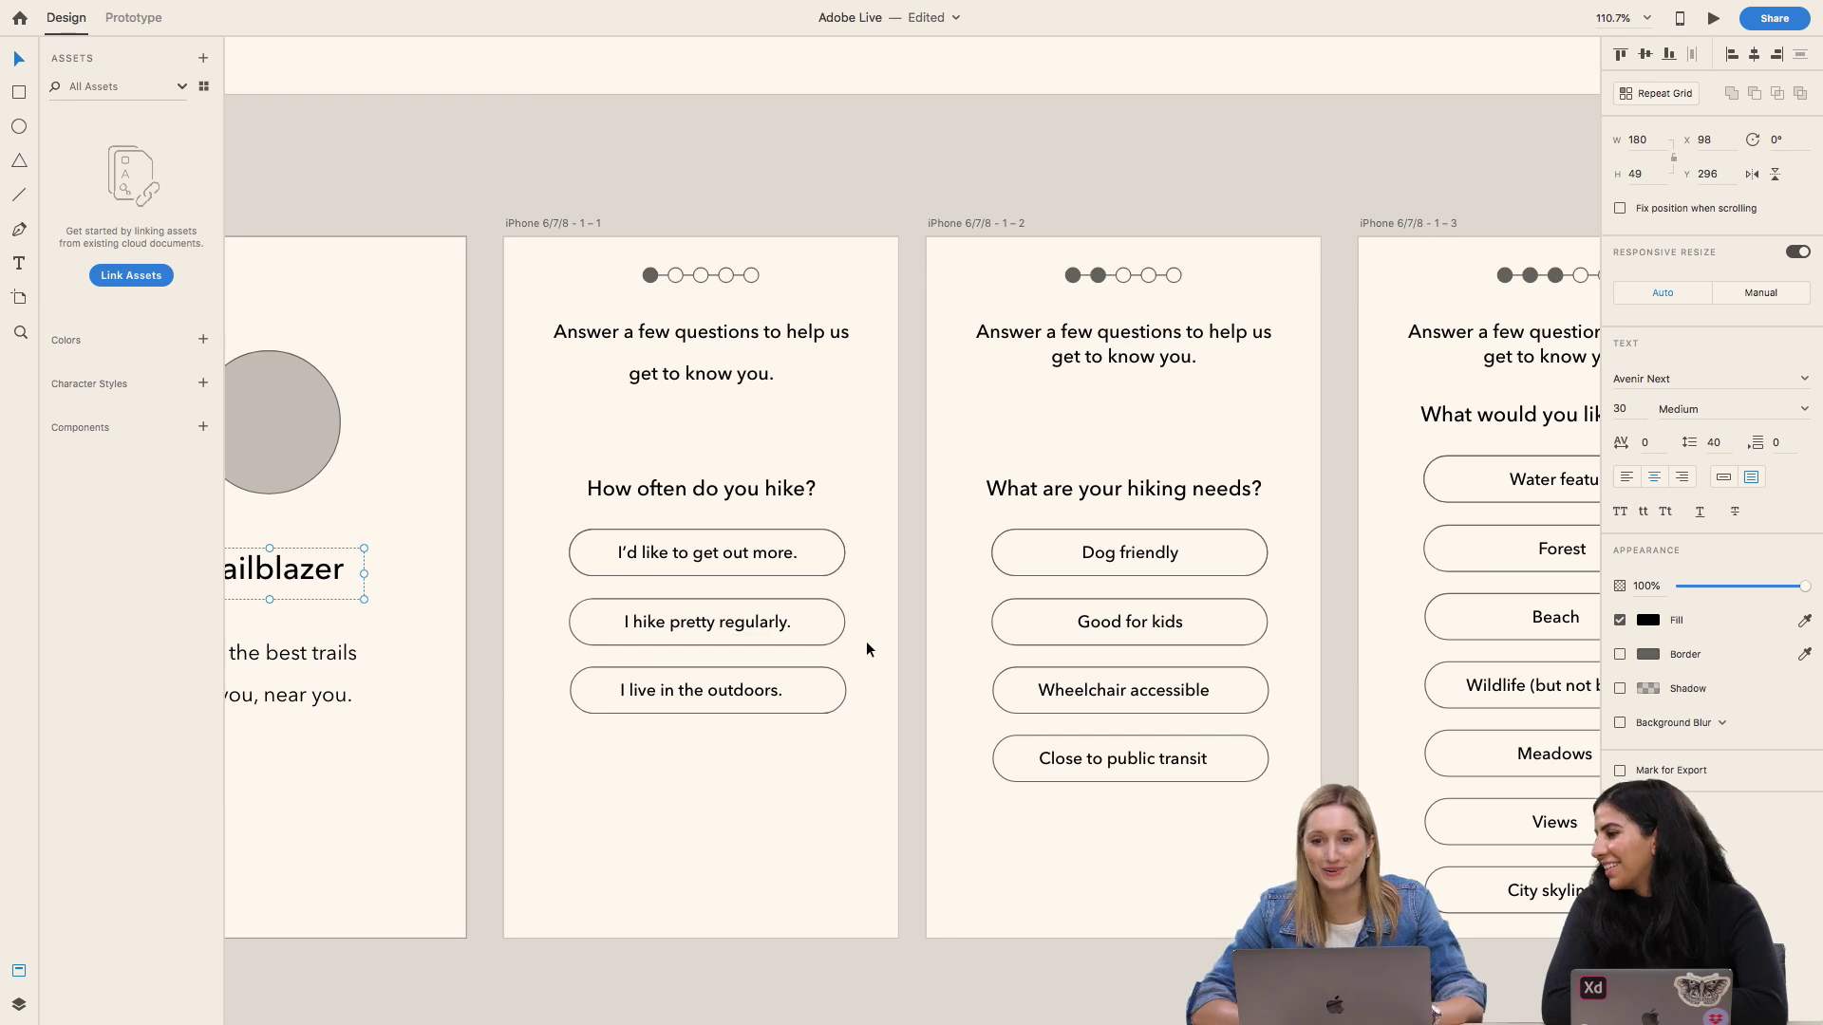
click(858, 710)
scroll(862, 714, right, 4)
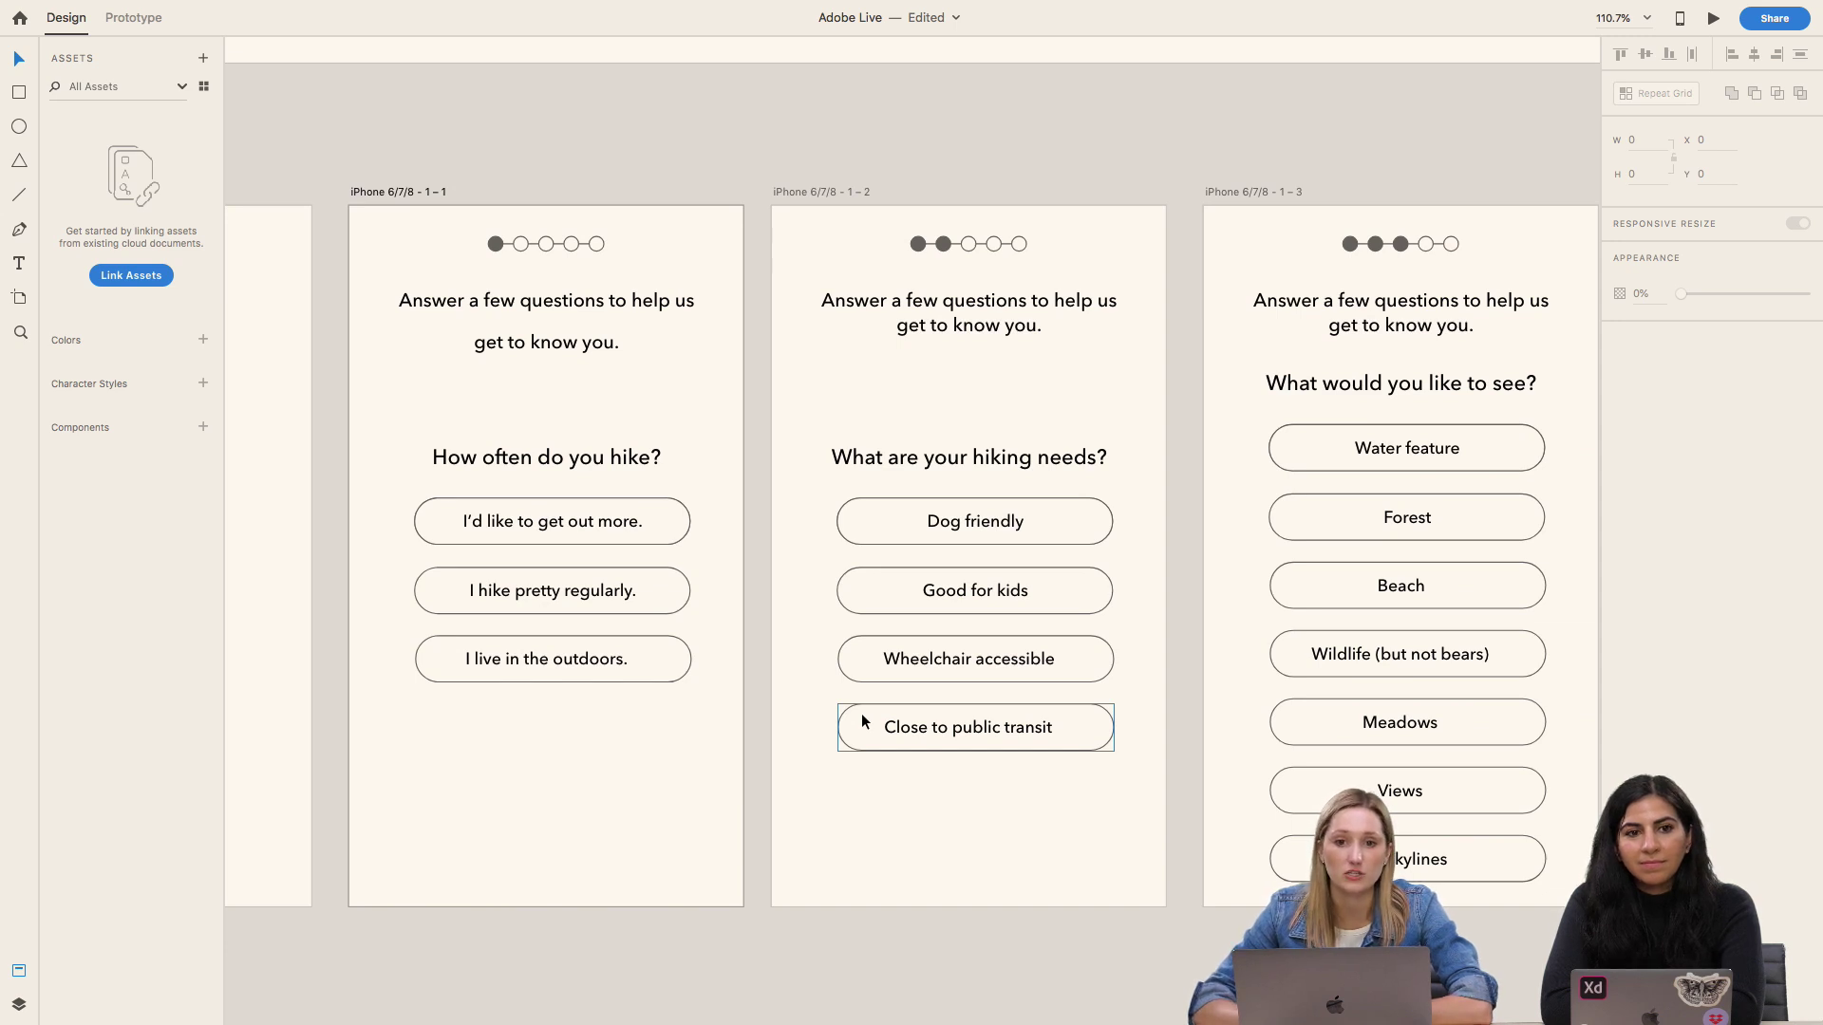
scroll(881, 839, right, 3)
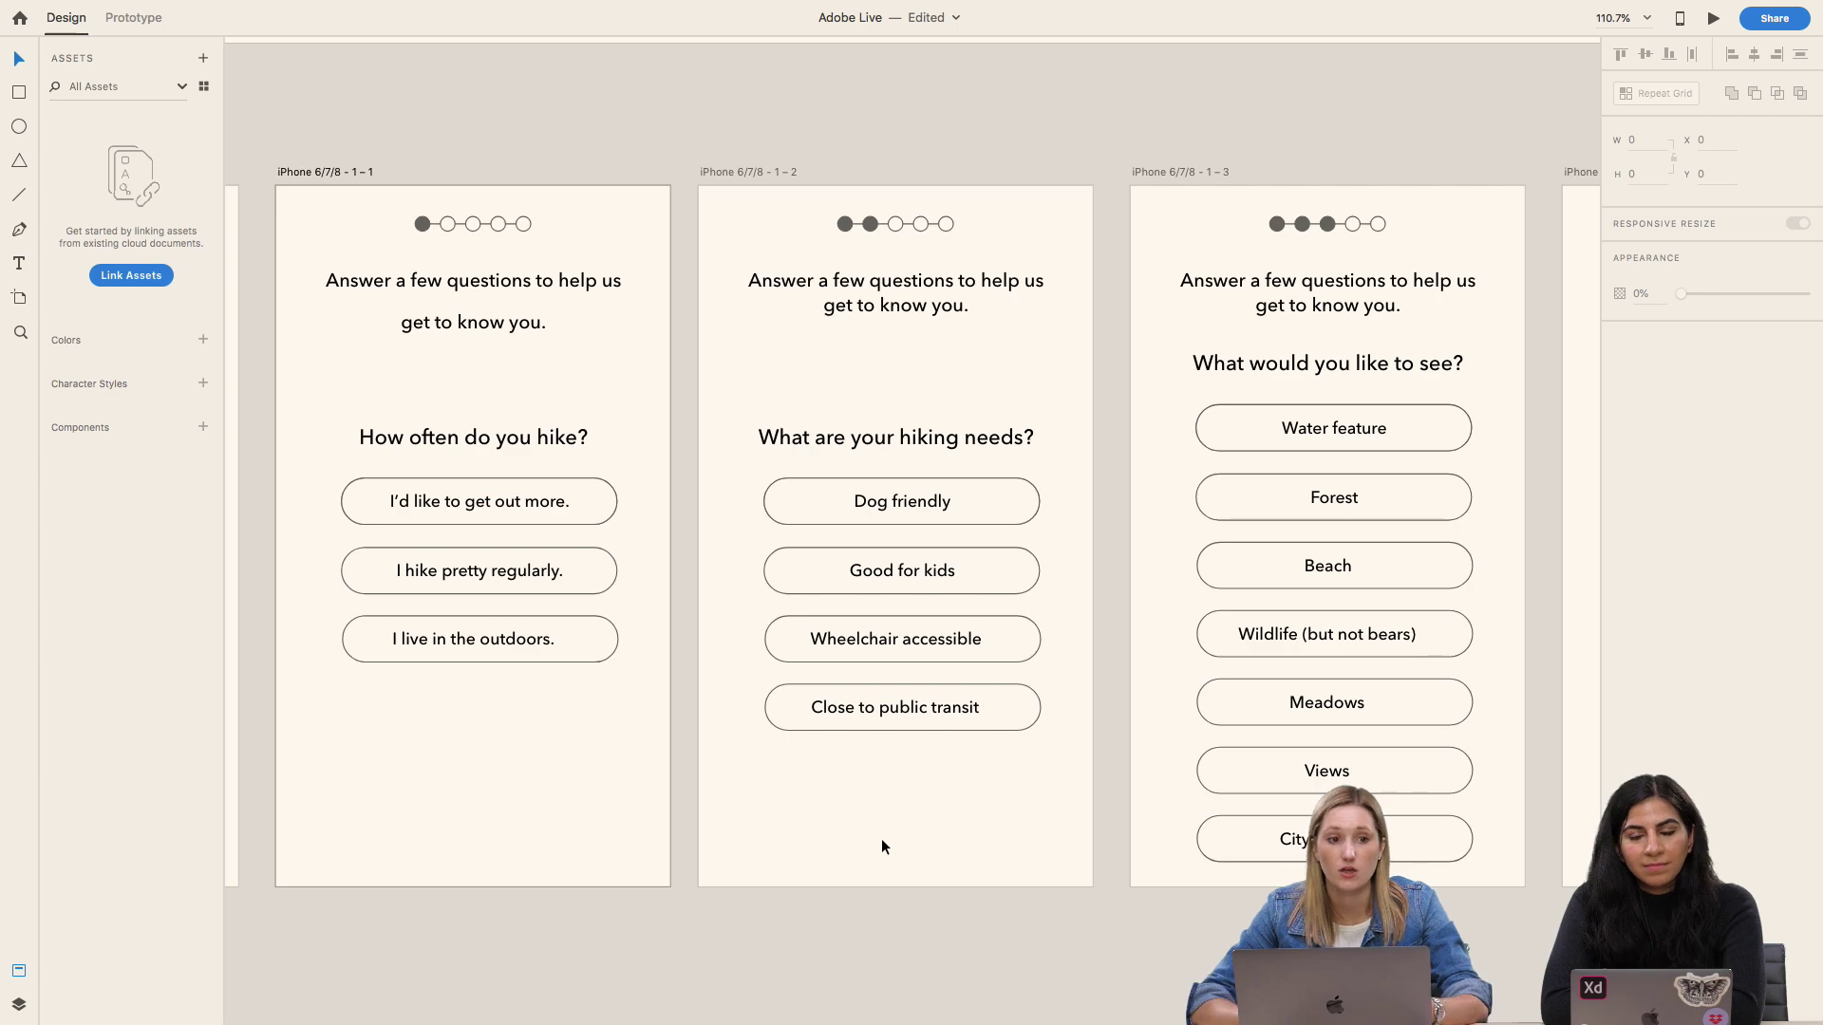
scroll(881, 839, right, 4)
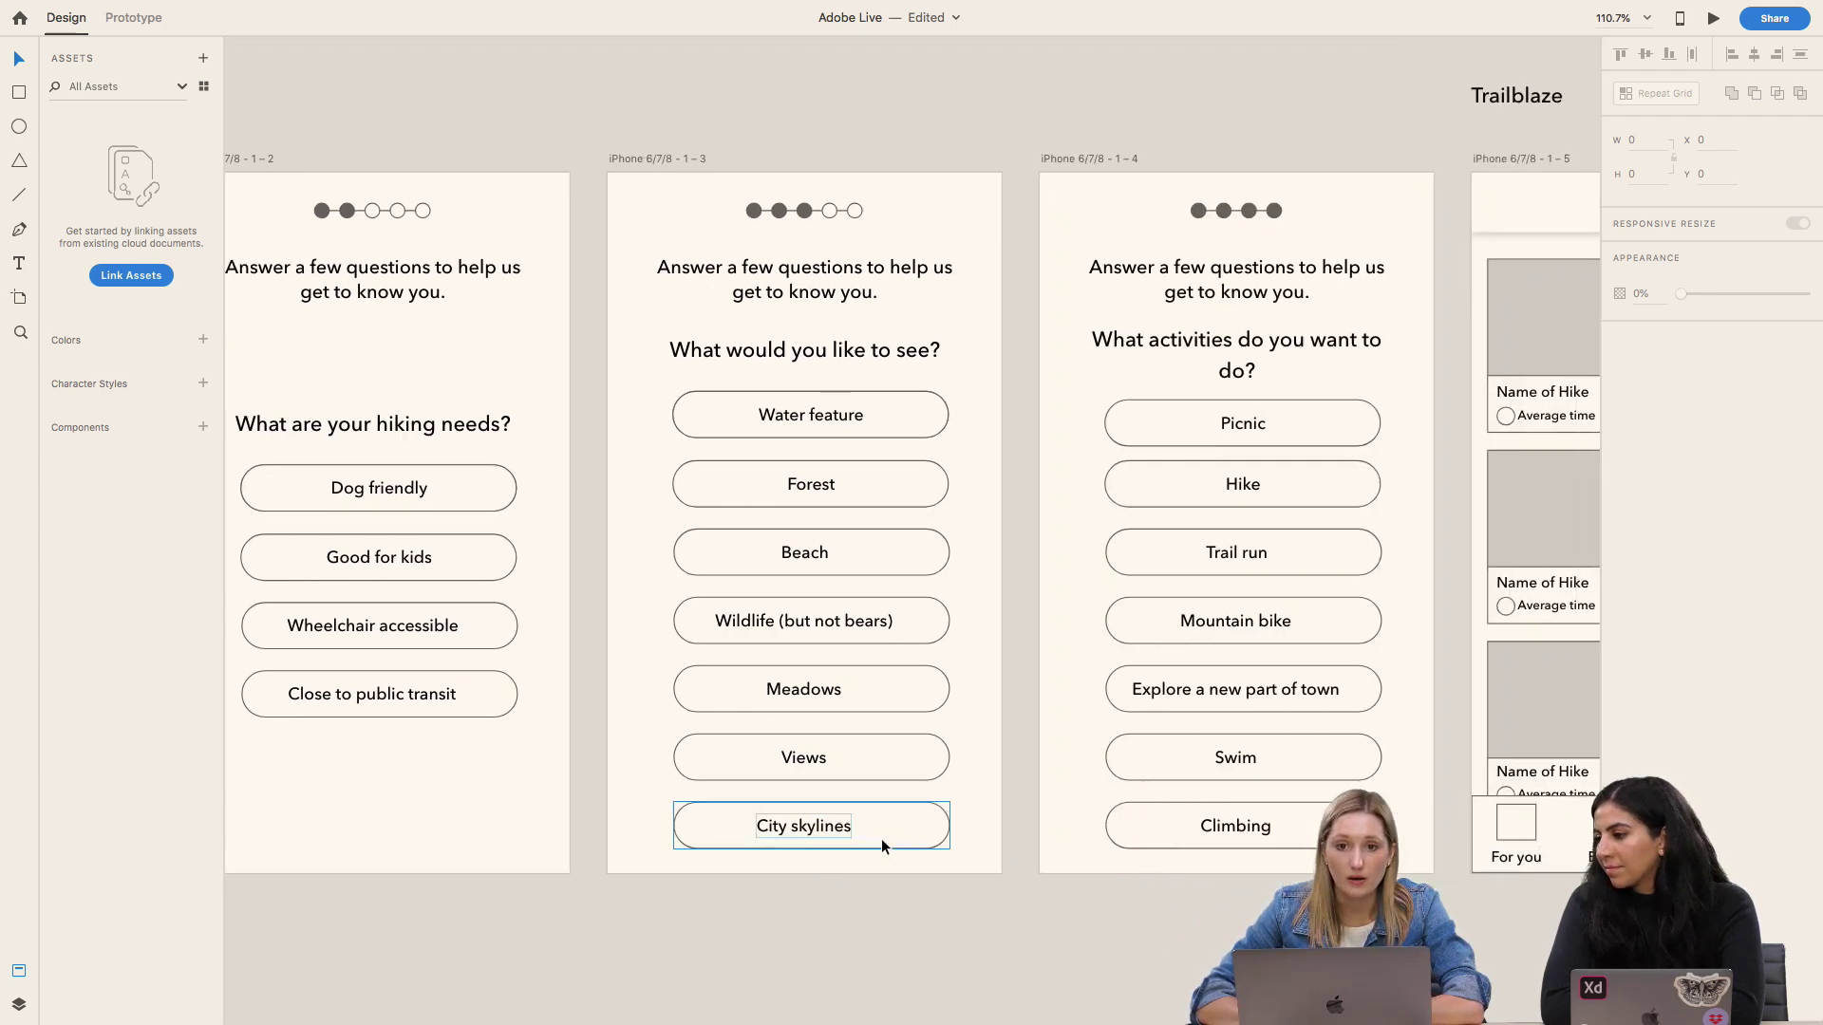
Step: Look closer at the answer options on the "What would you like to see?" and "What activities do you want to do?" artboards
scroll(851, 790, up, 3)
scroll(851, 790, left, 2)
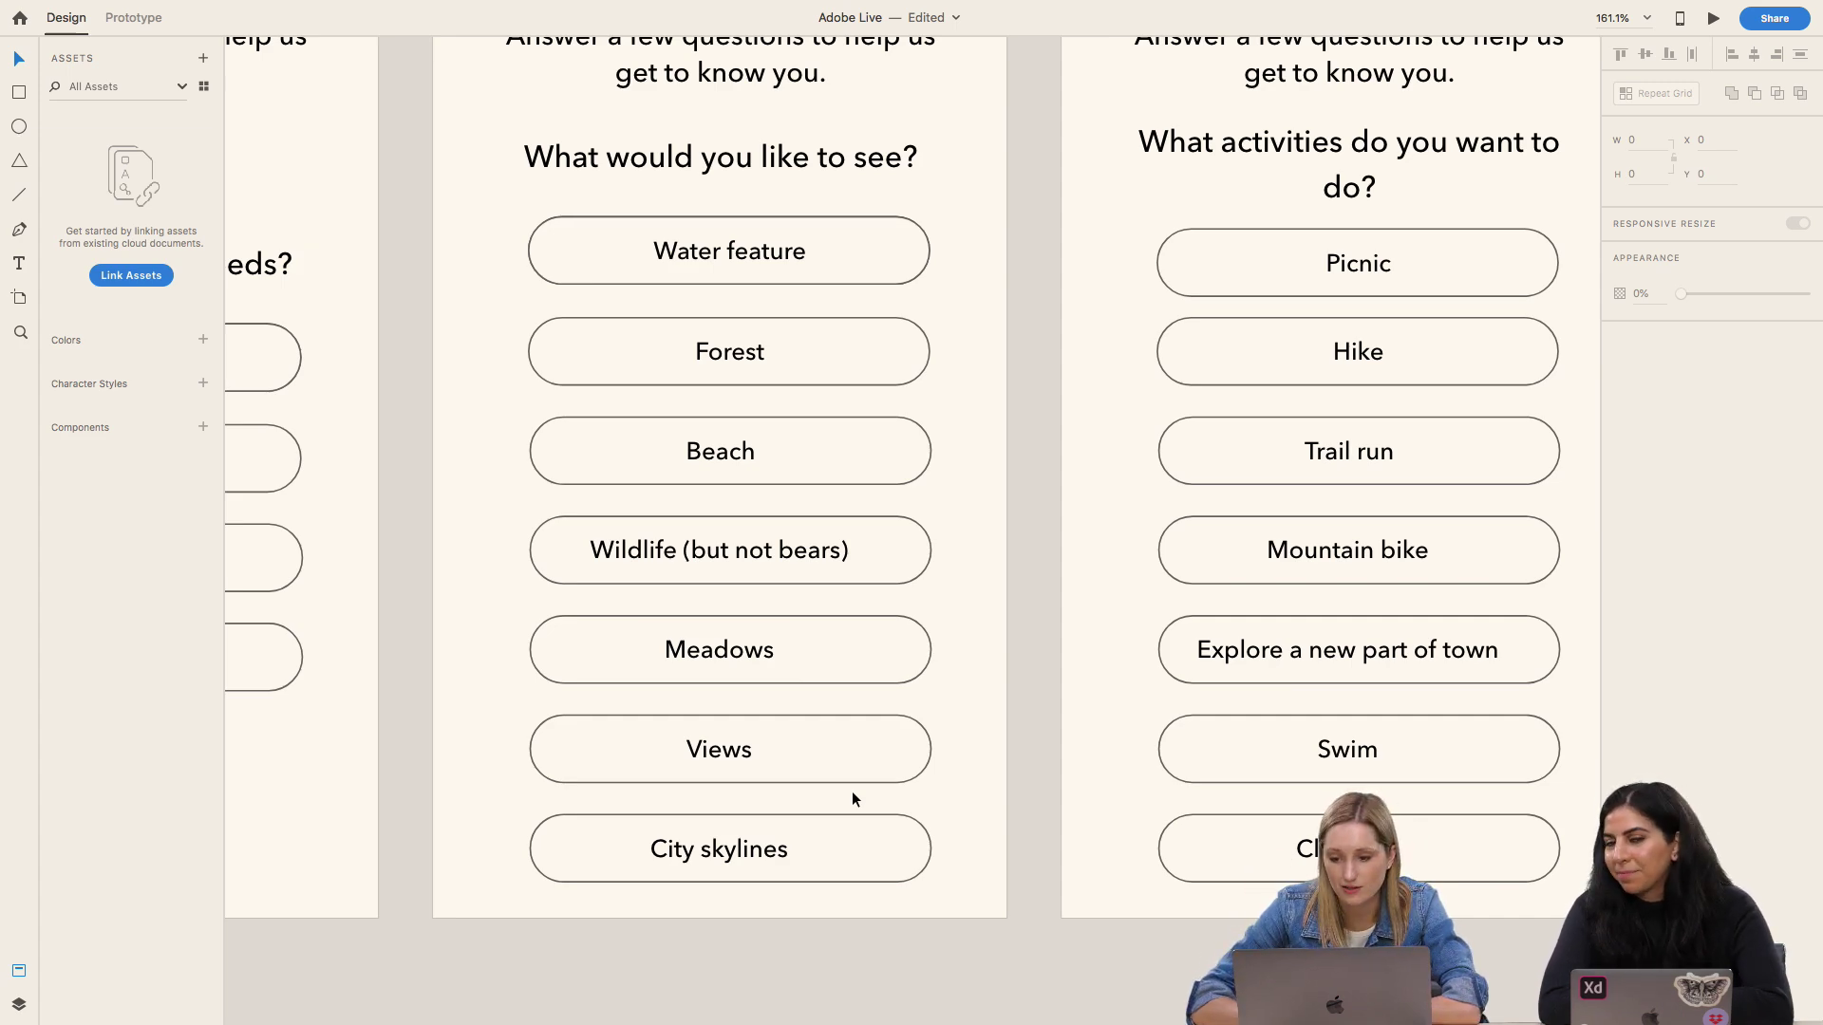
scroll(852, 790, down, 5)
scroll(853, 792, right, 5)
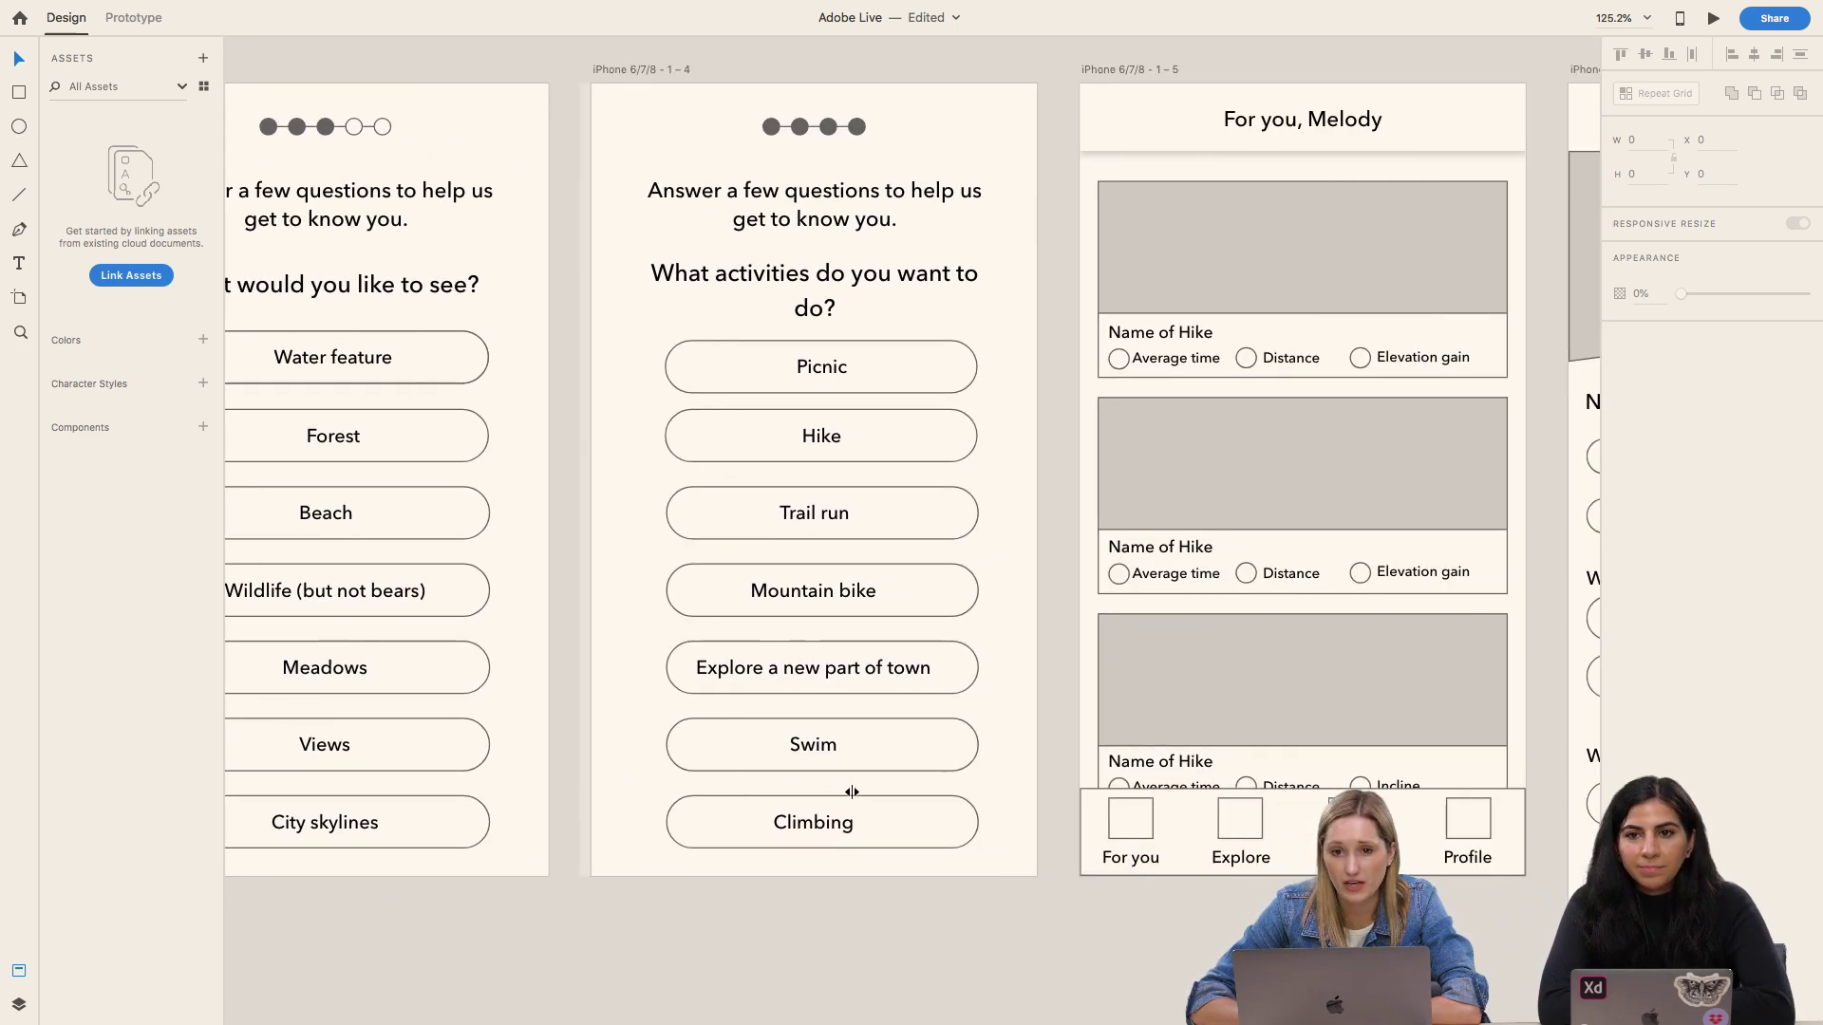
scroll(965, 669, up, 5)
scroll(964, 668, down, 5)
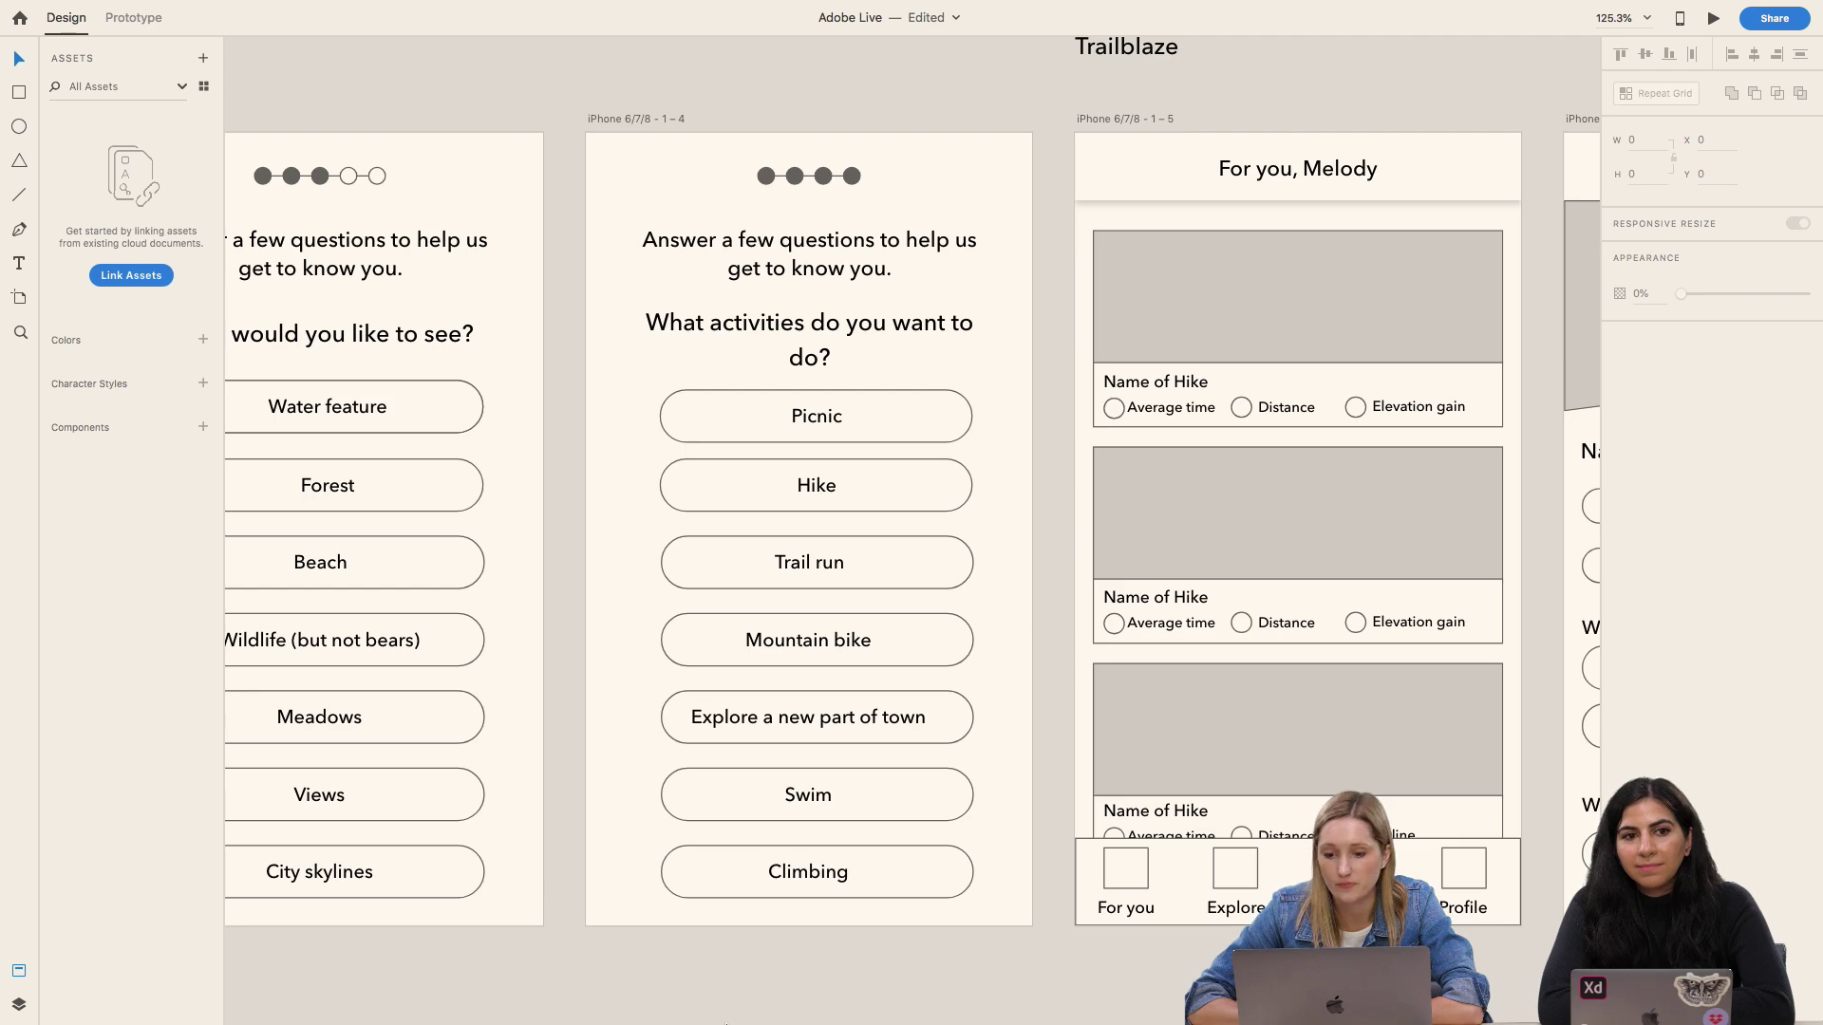
Step: Review the For you feed artboard, covering its hike cards and the For you, Explore, Favorites and Profile navigation
scroll(727, 1022, right, 10)
scroll(693, 723, left, 2)
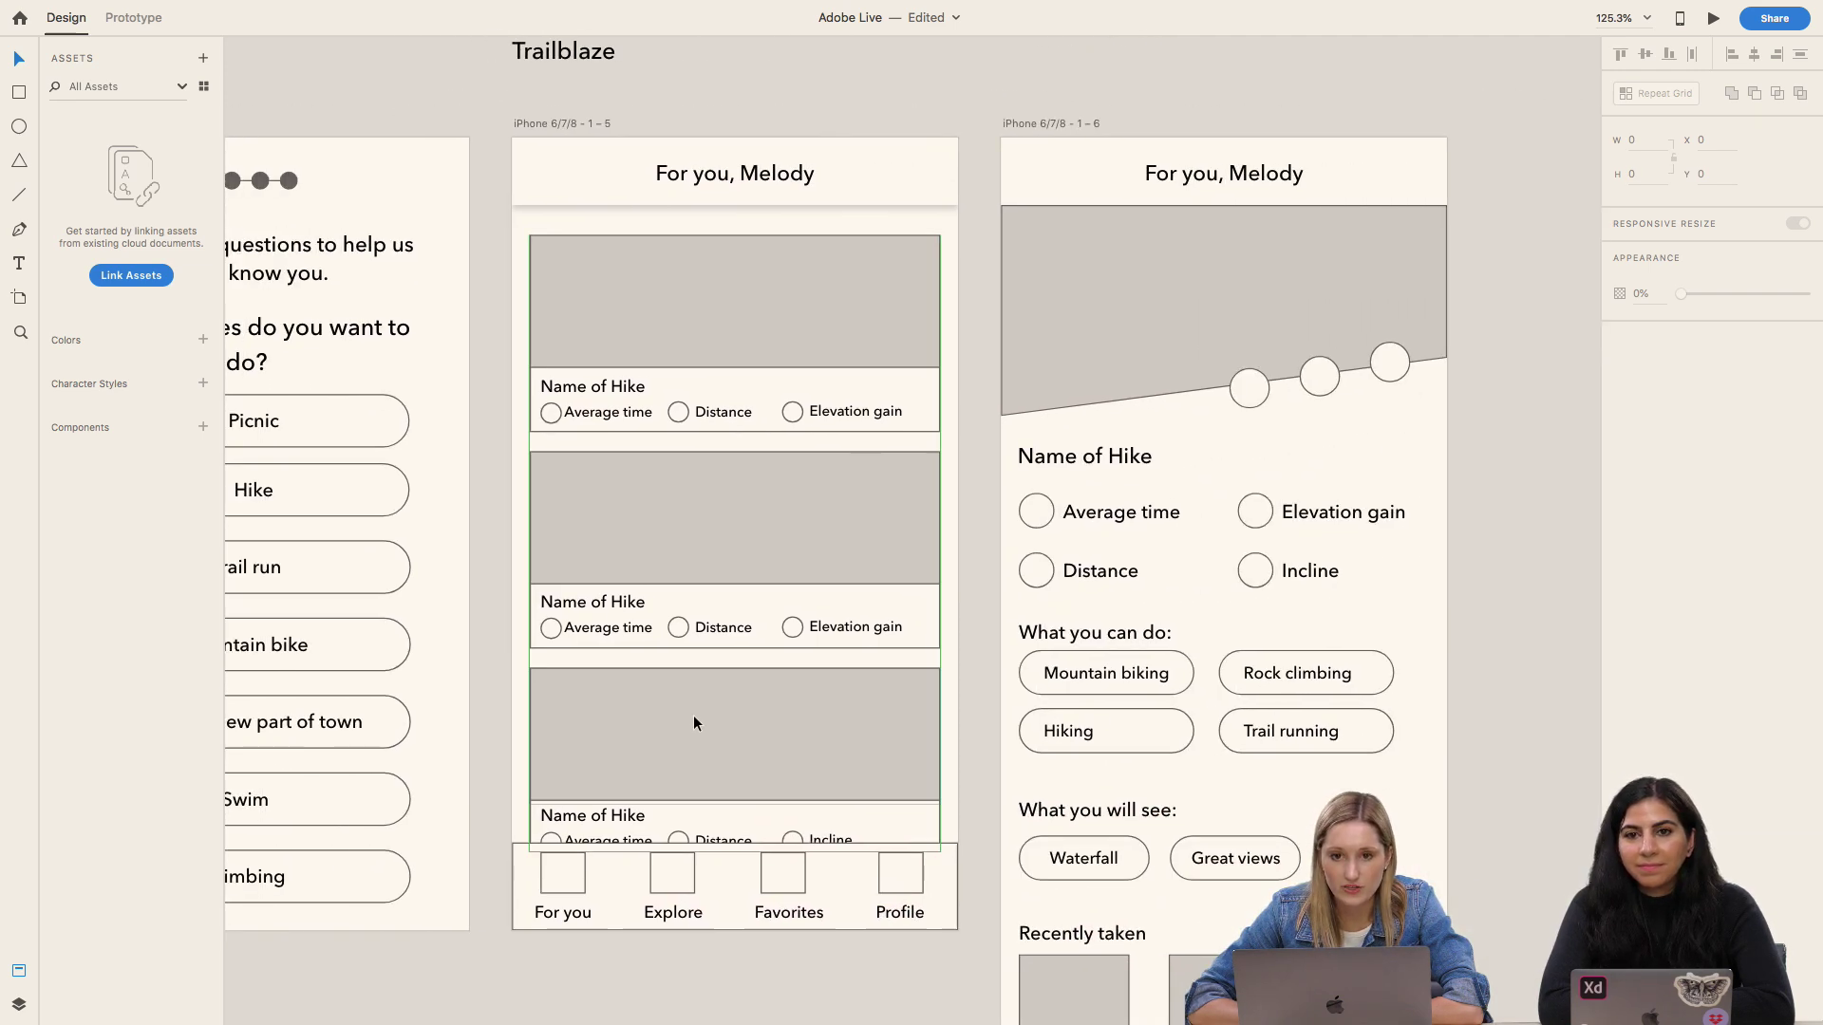
scroll(693, 715, up, 3)
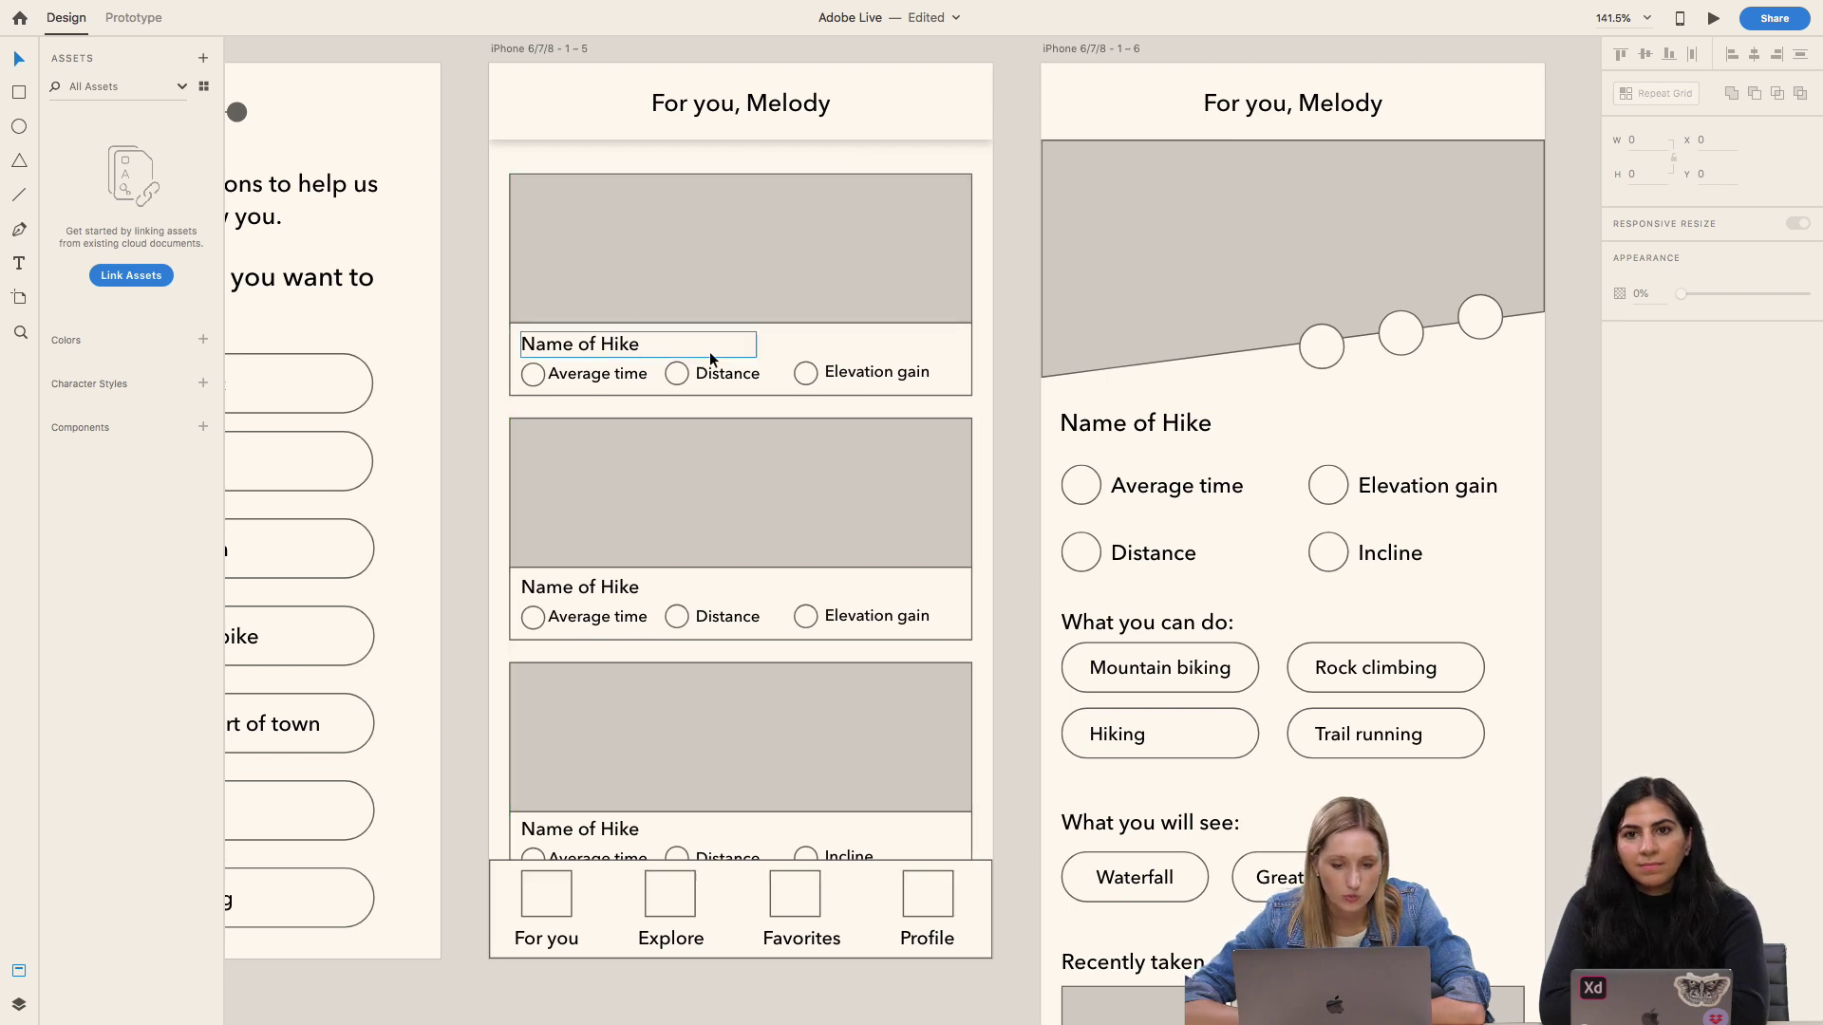
scroll(716, 709, down, 3)
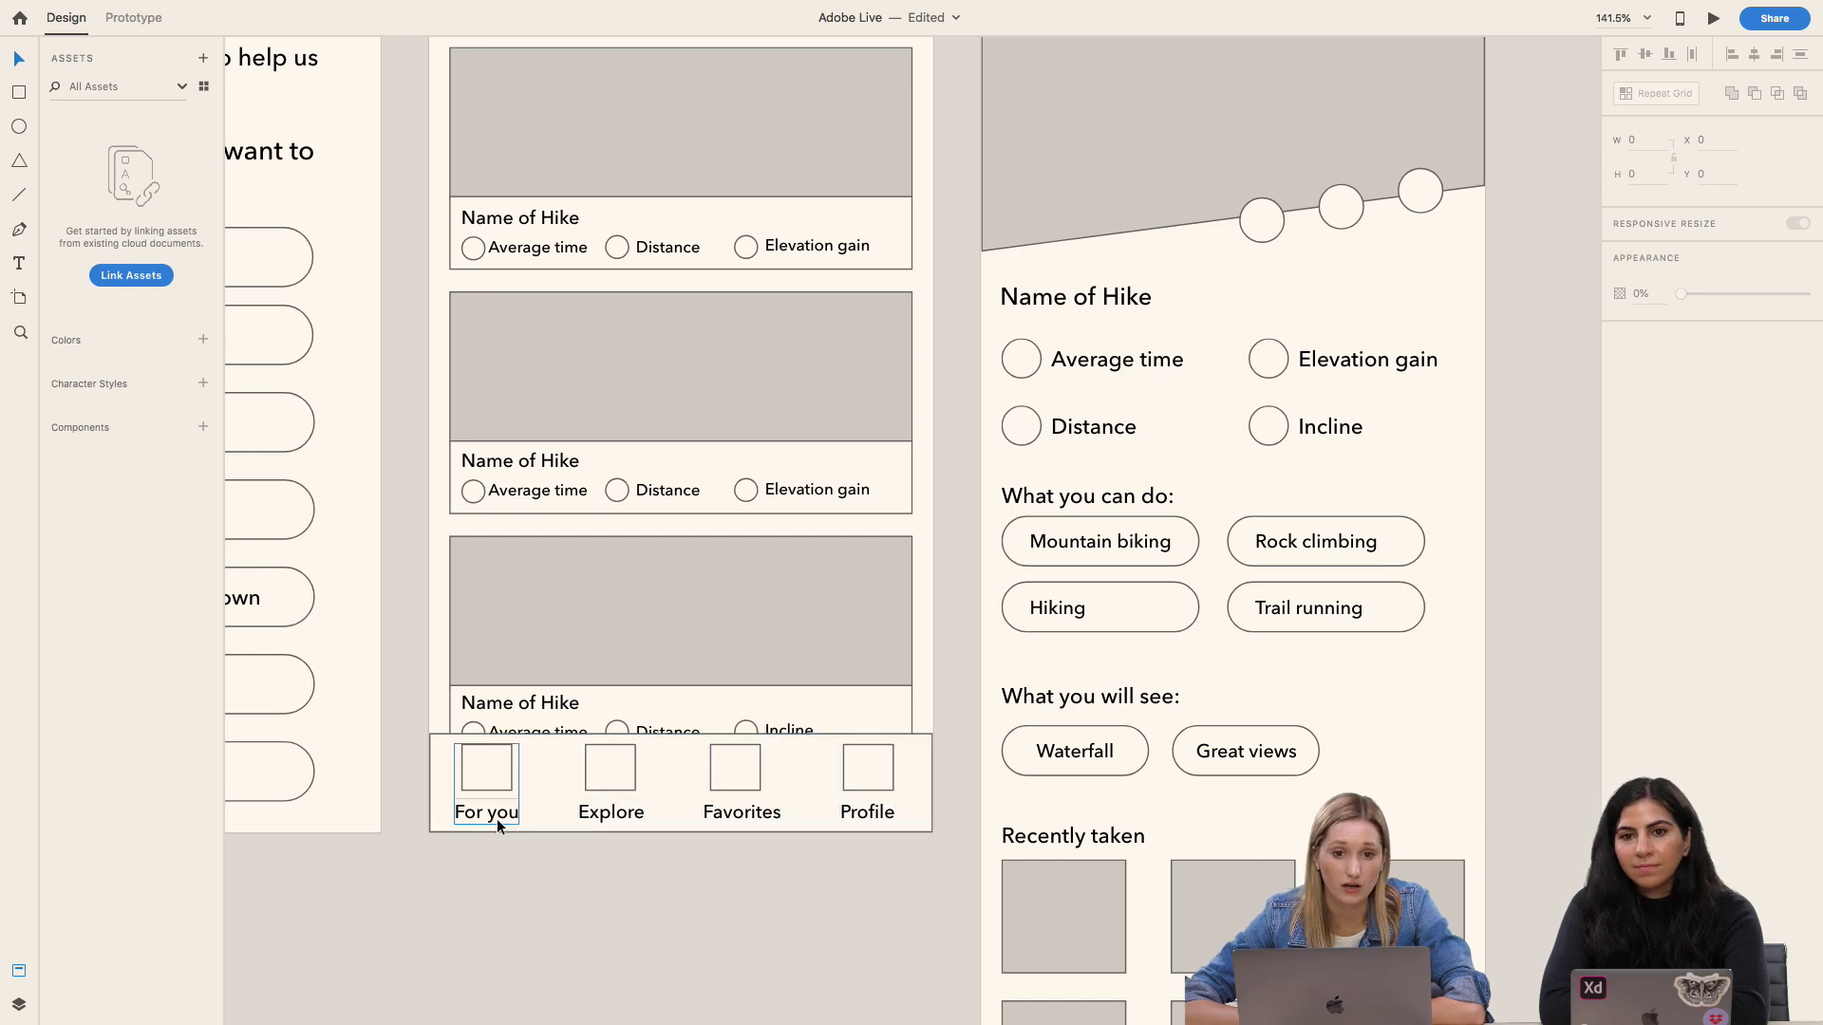
scroll(483, 849, up, 3)
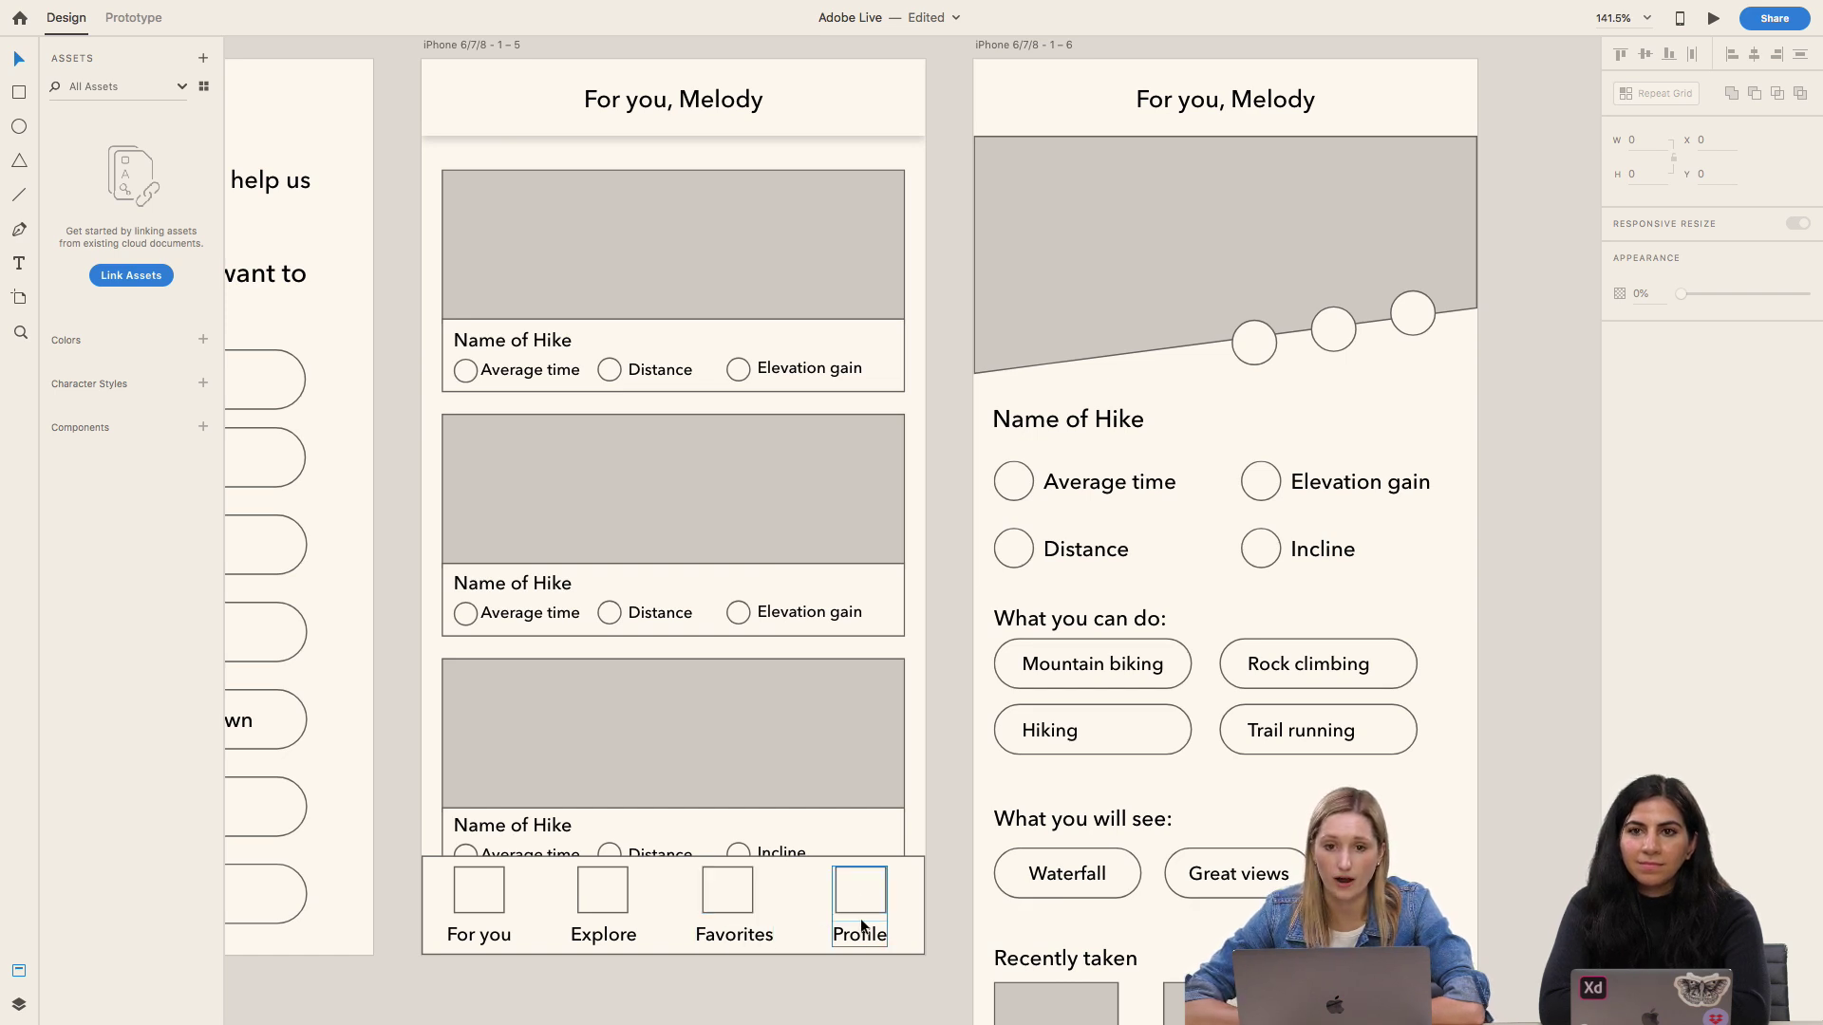
Step: Examine the hike detail artboard from its header image and hike stats through activities, sights and the Recently taken photos
scroll(862, 926, right, 5)
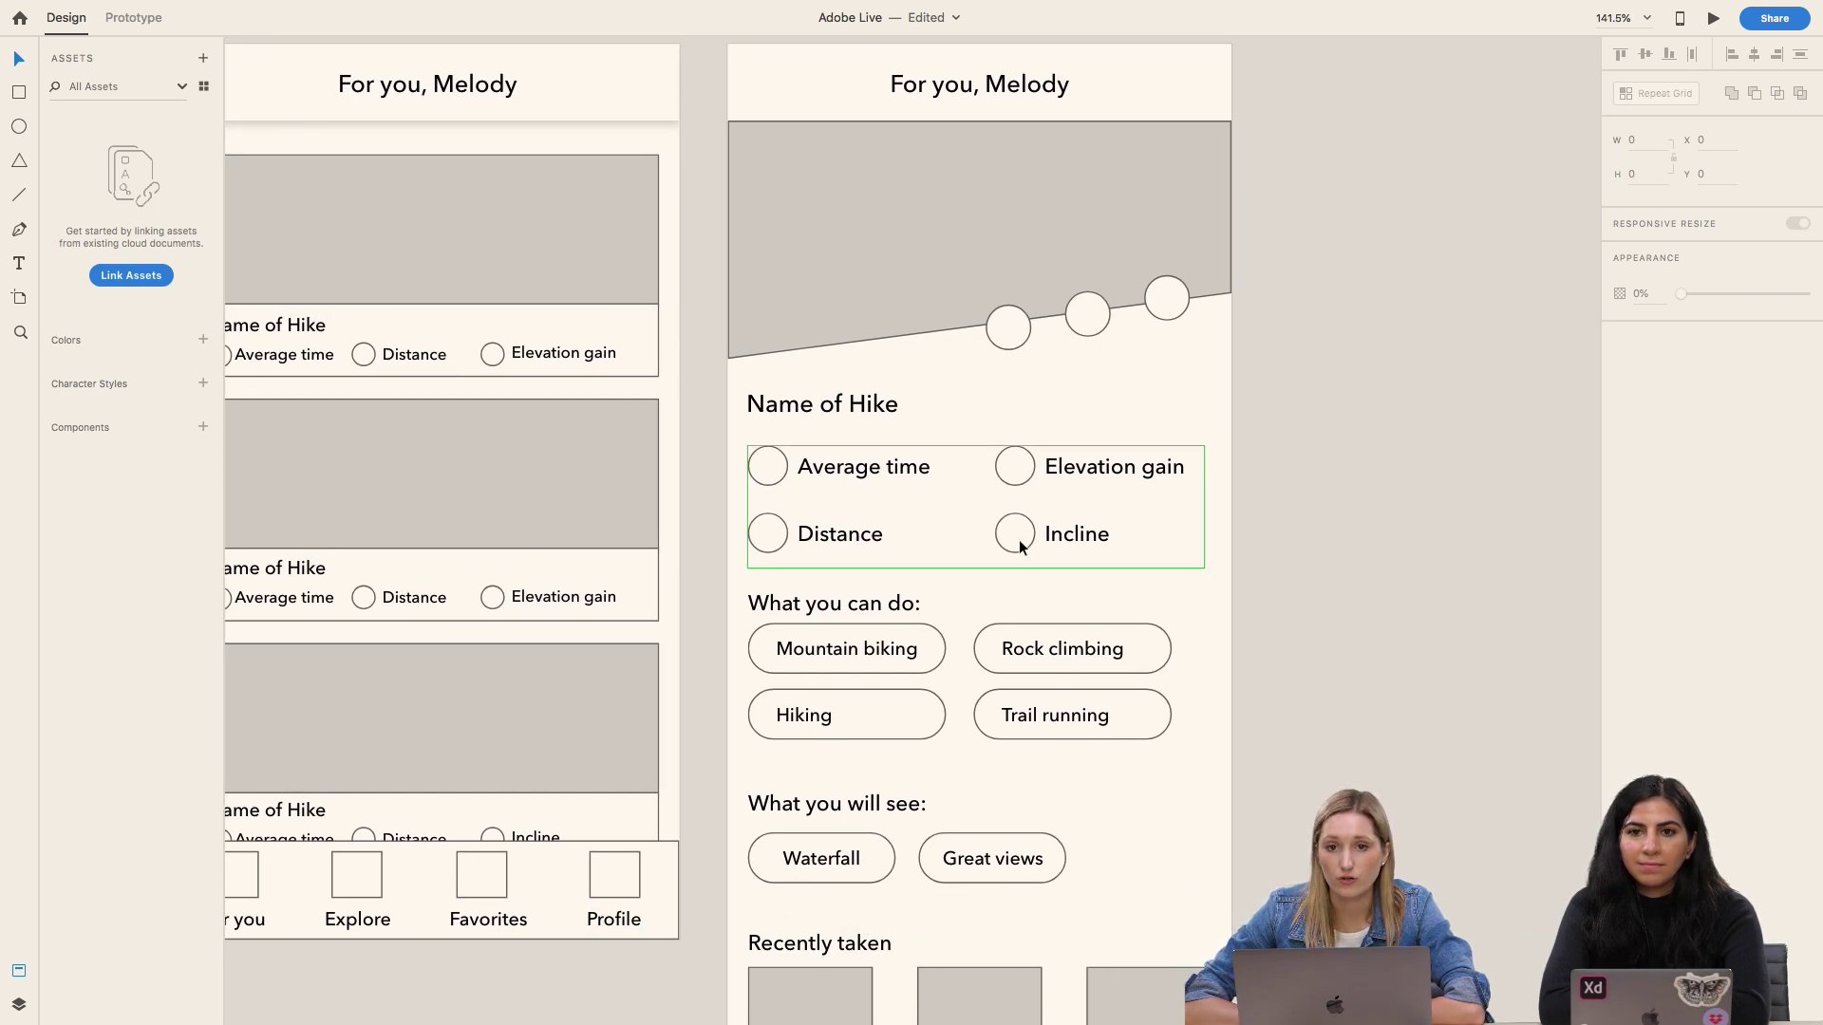
scroll(1021, 548, right, 3)
scroll(1021, 548, up, 3)
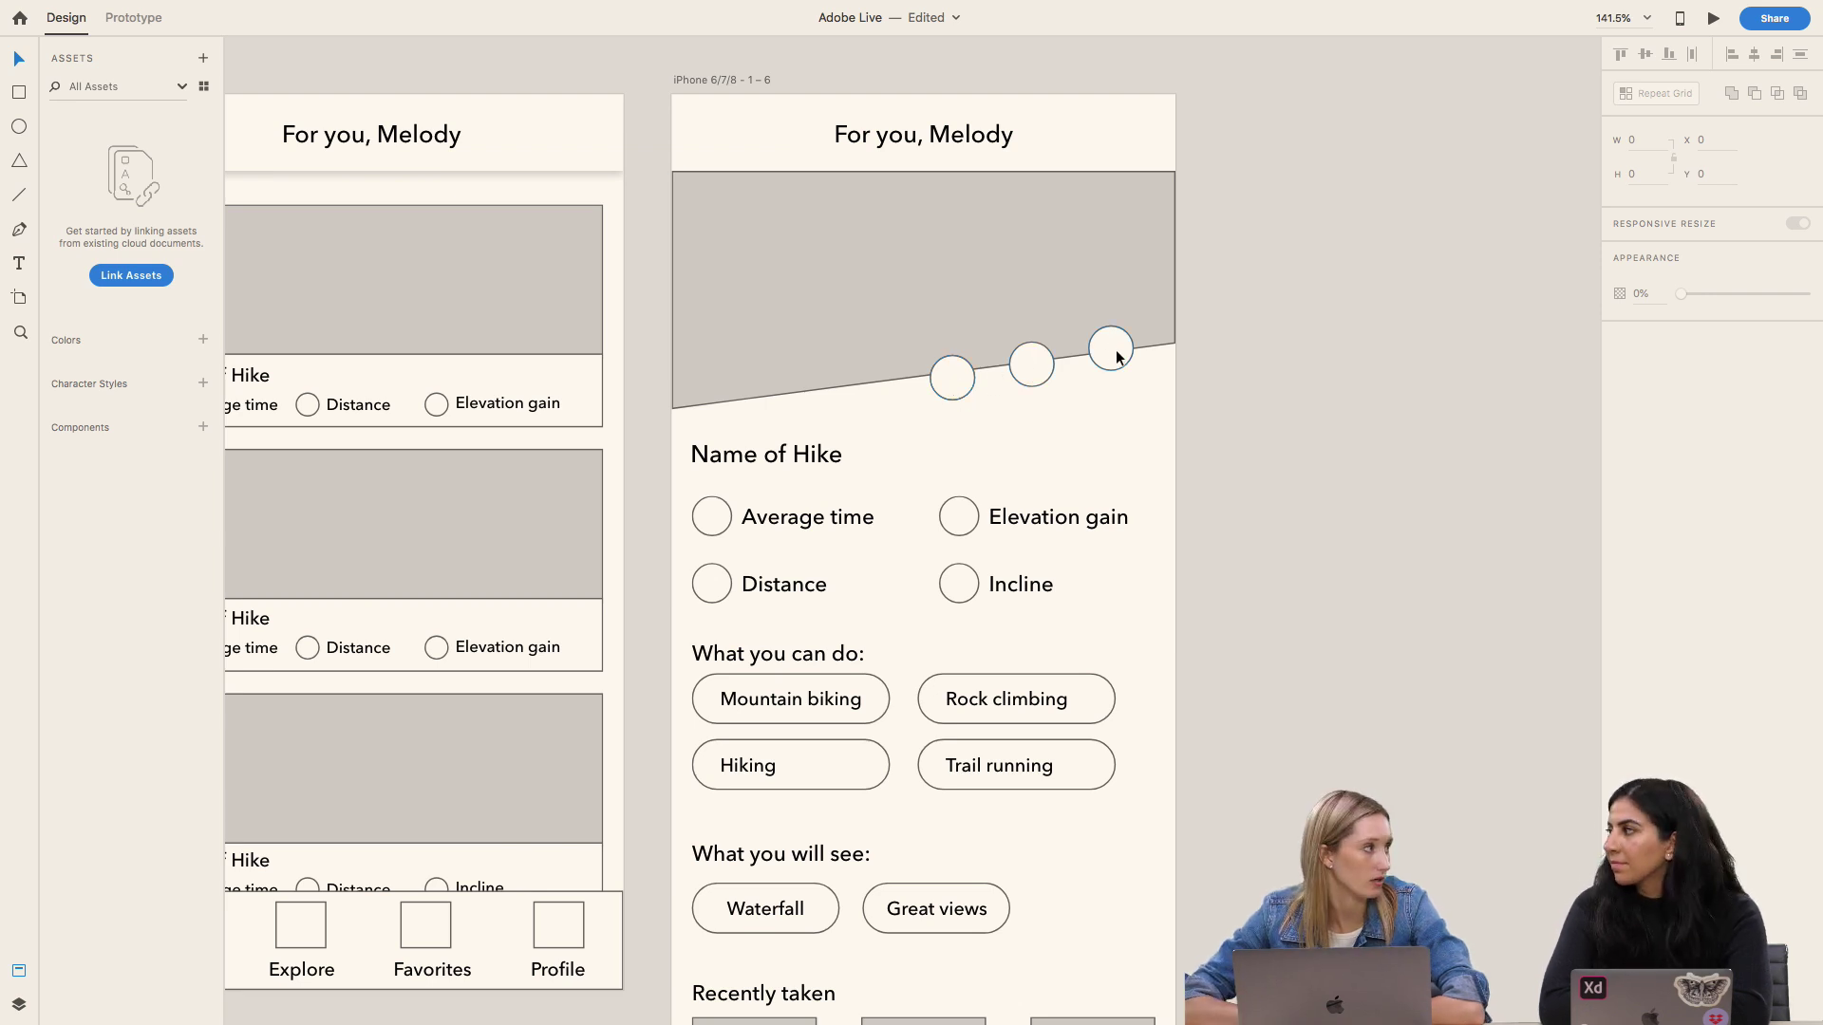
scroll(1116, 356, down, 3)
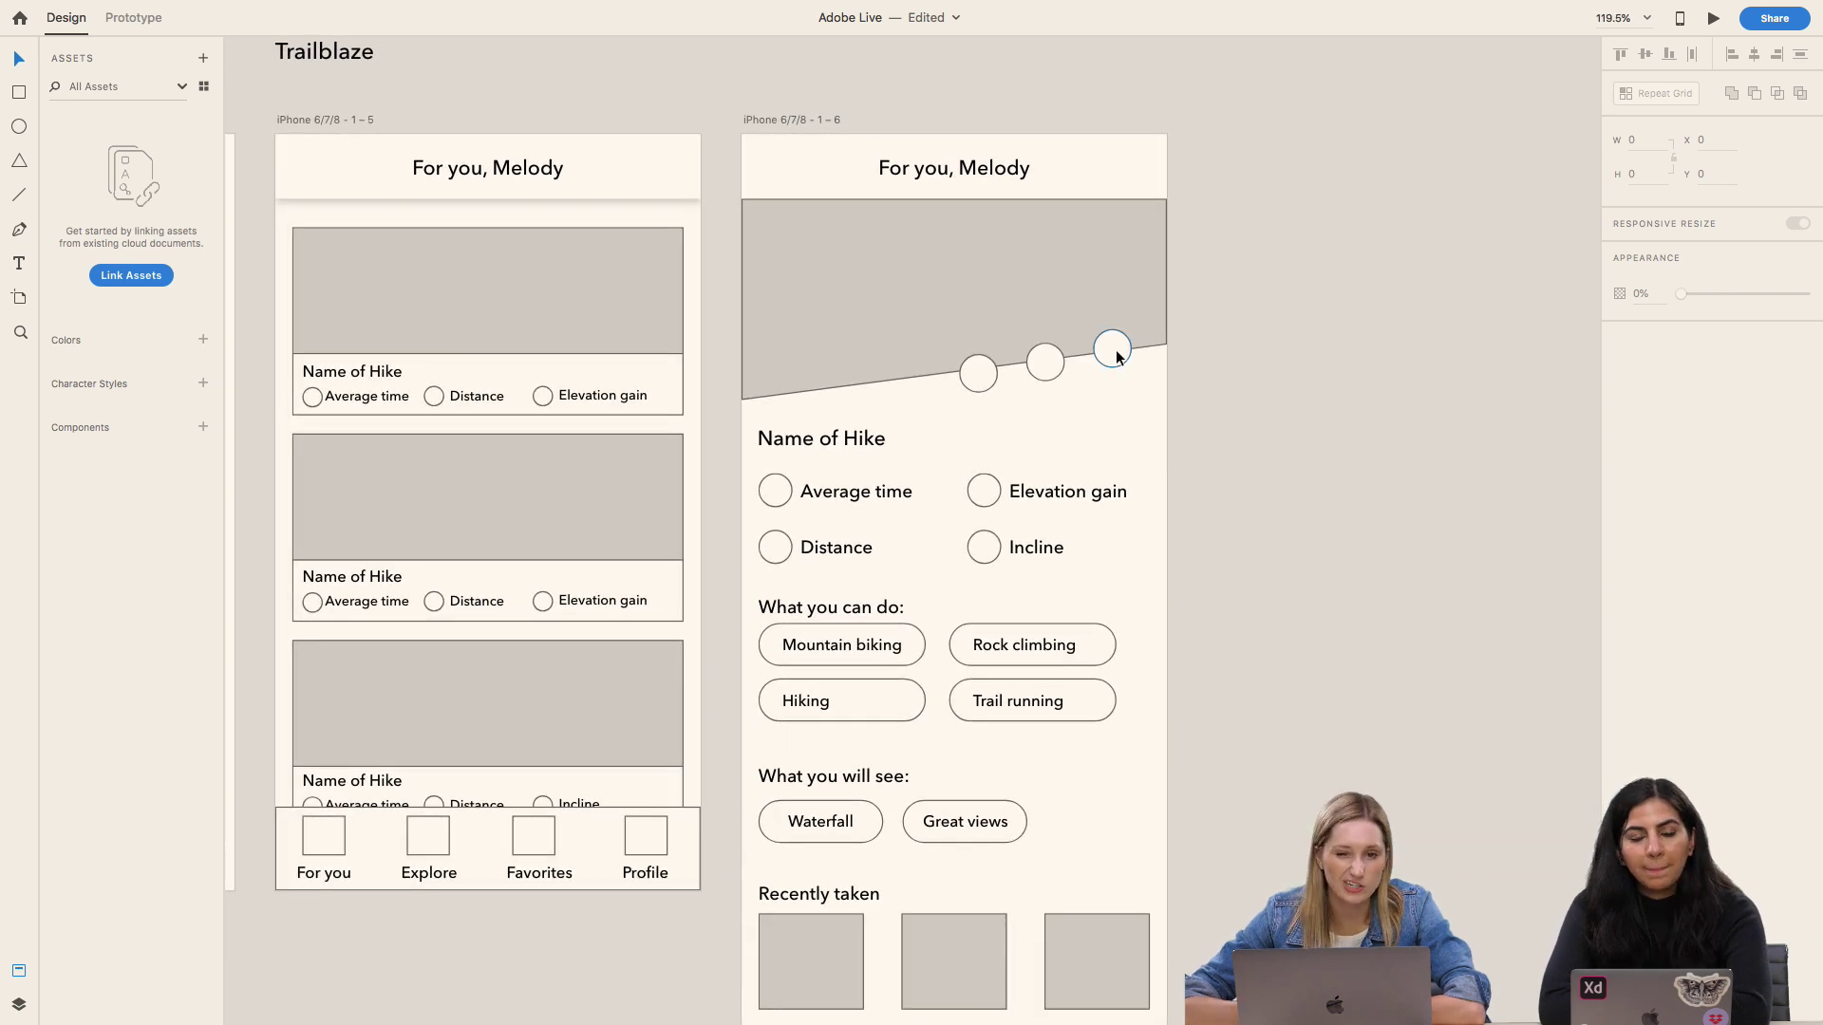
scroll(1116, 356, up, 4)
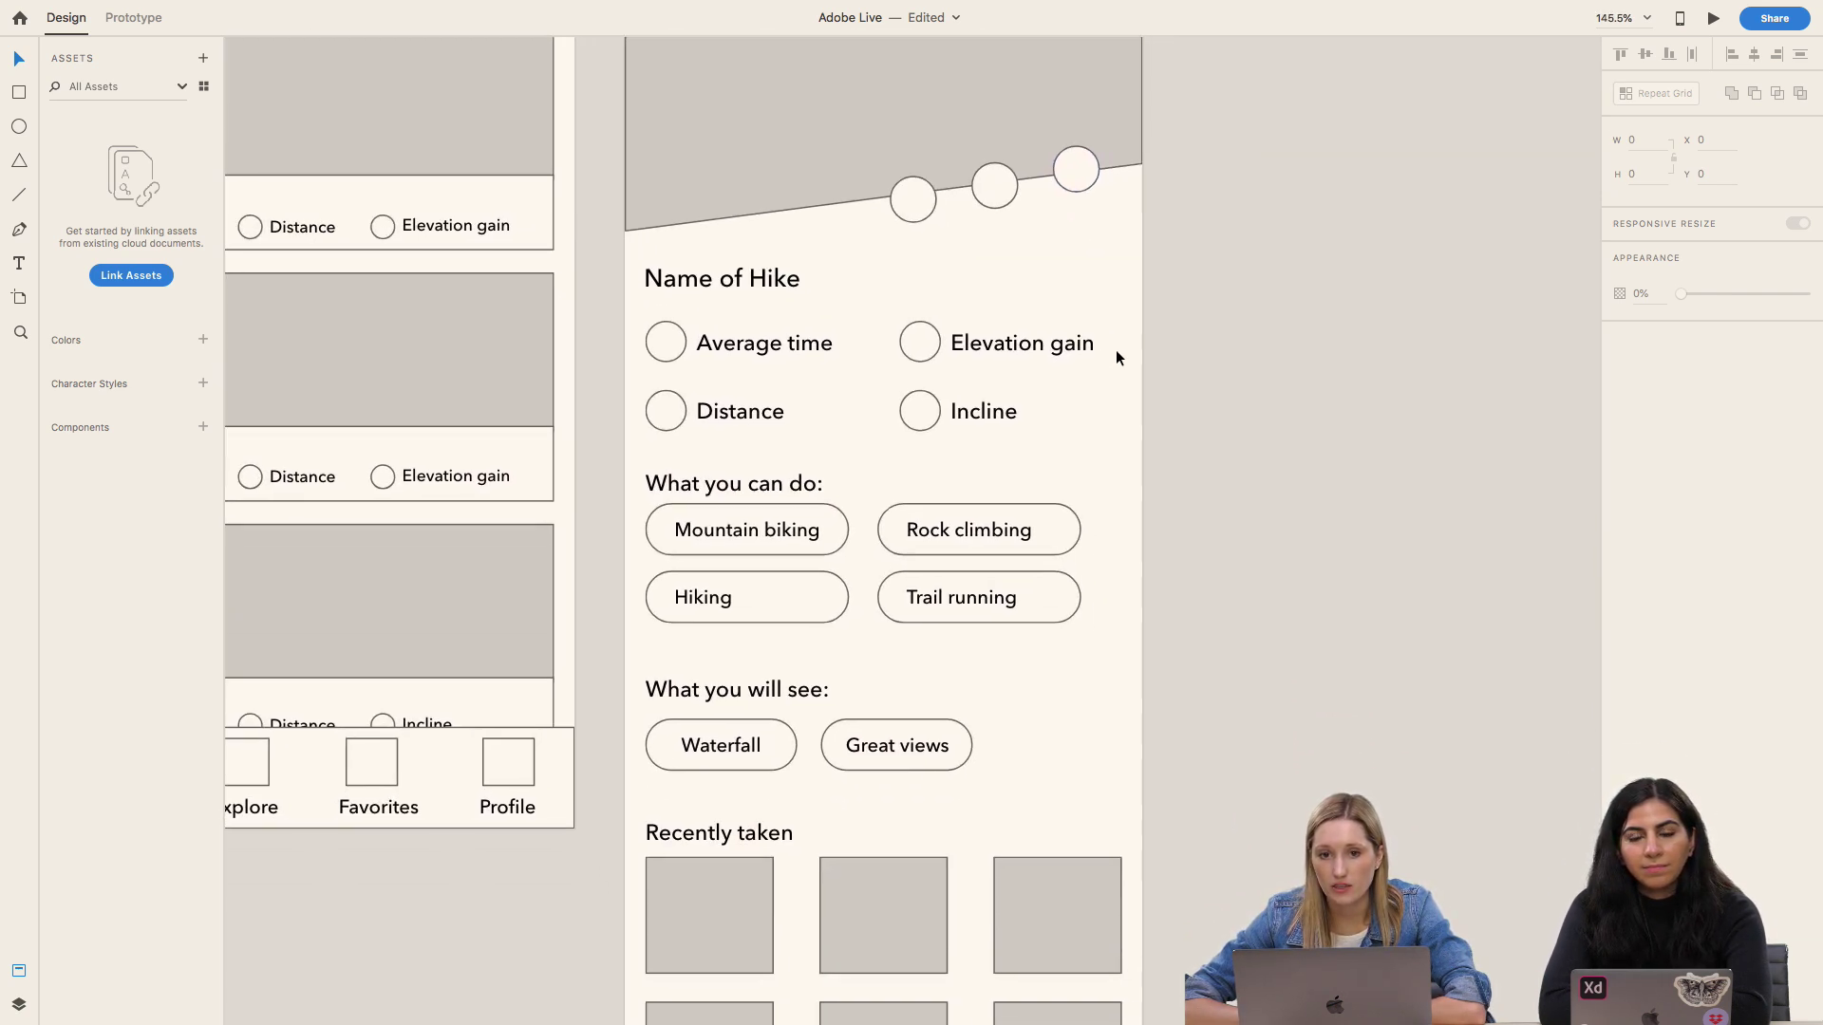
scroll(1117, 356, down, 1)
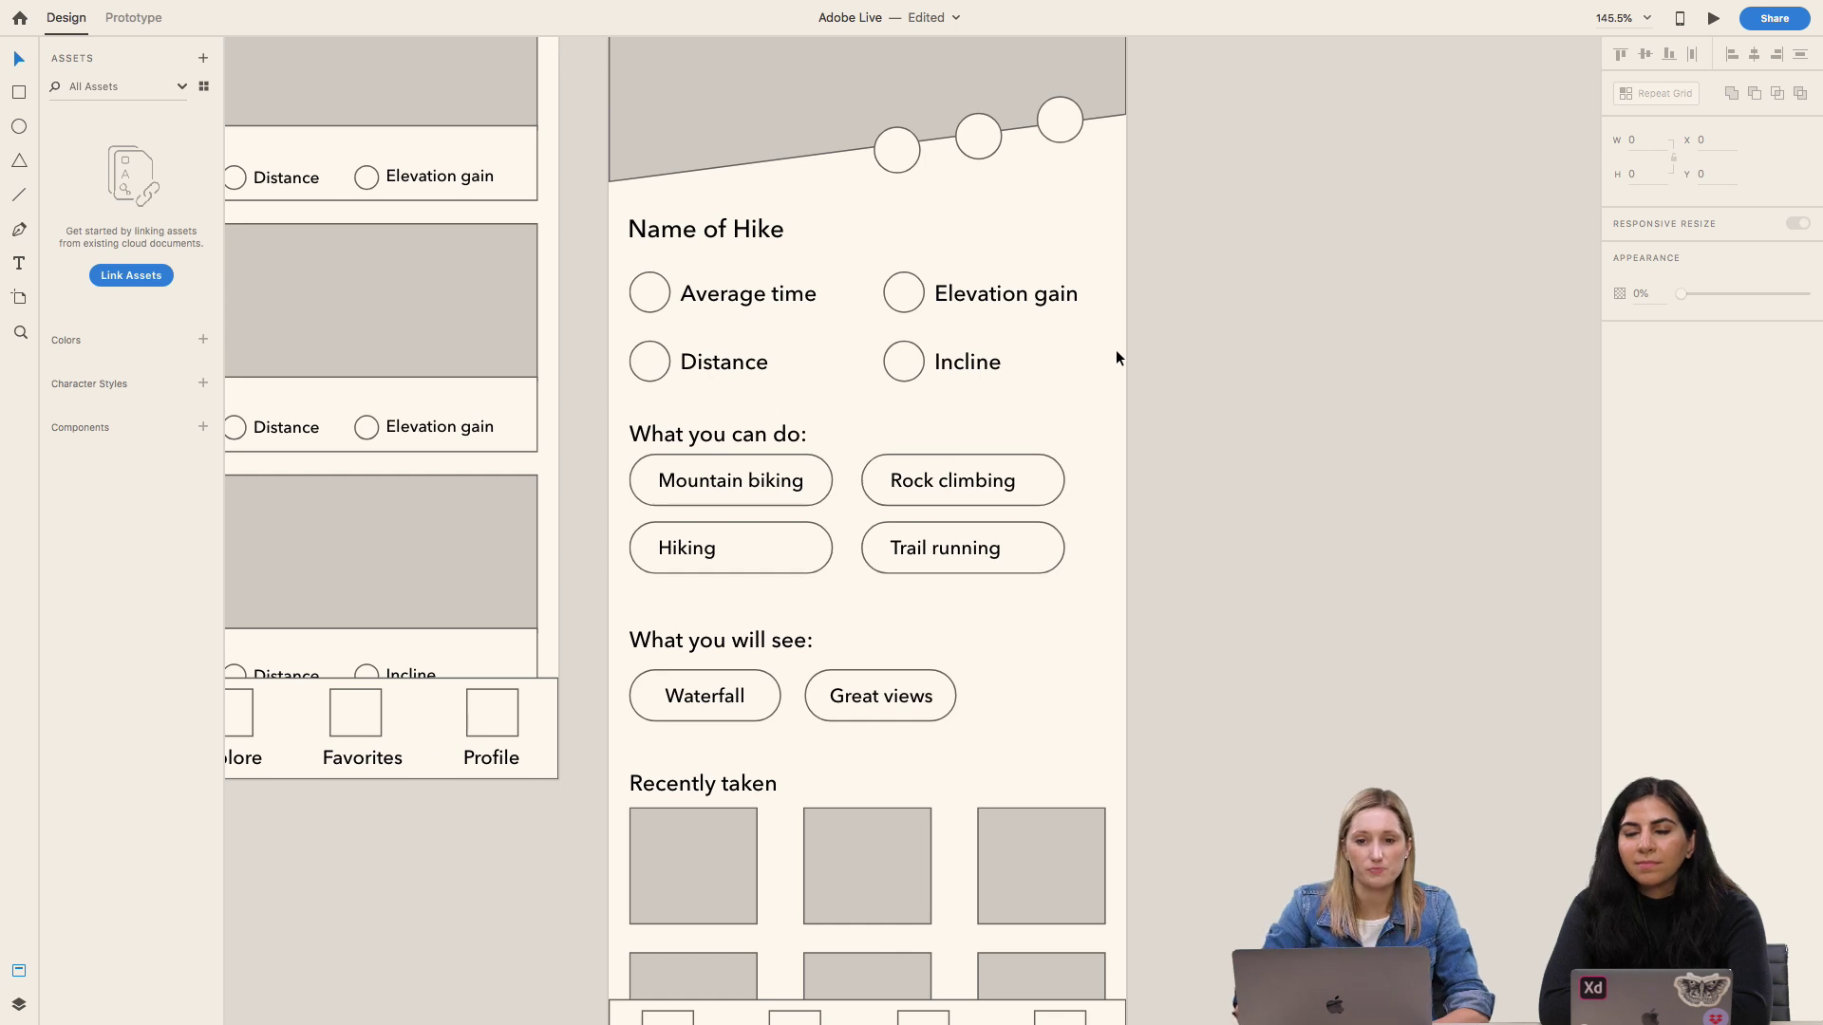